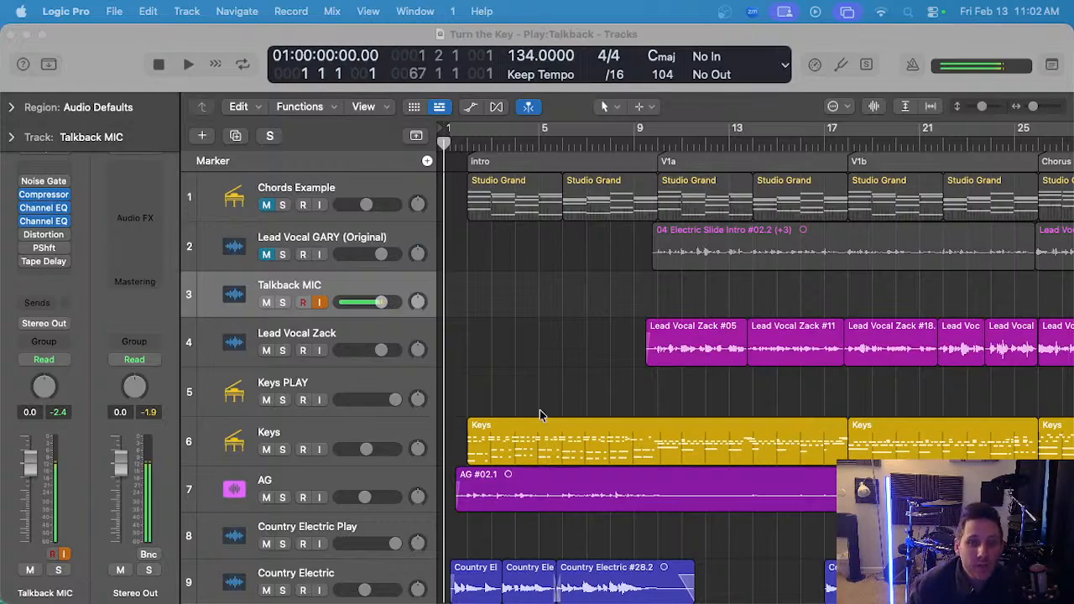
# - Look over the full song arrangement and the regions on the new lead vocal track, track 4
pyautogui.click(533, 355)
pyautogui.scroll(-6, 542, 341)
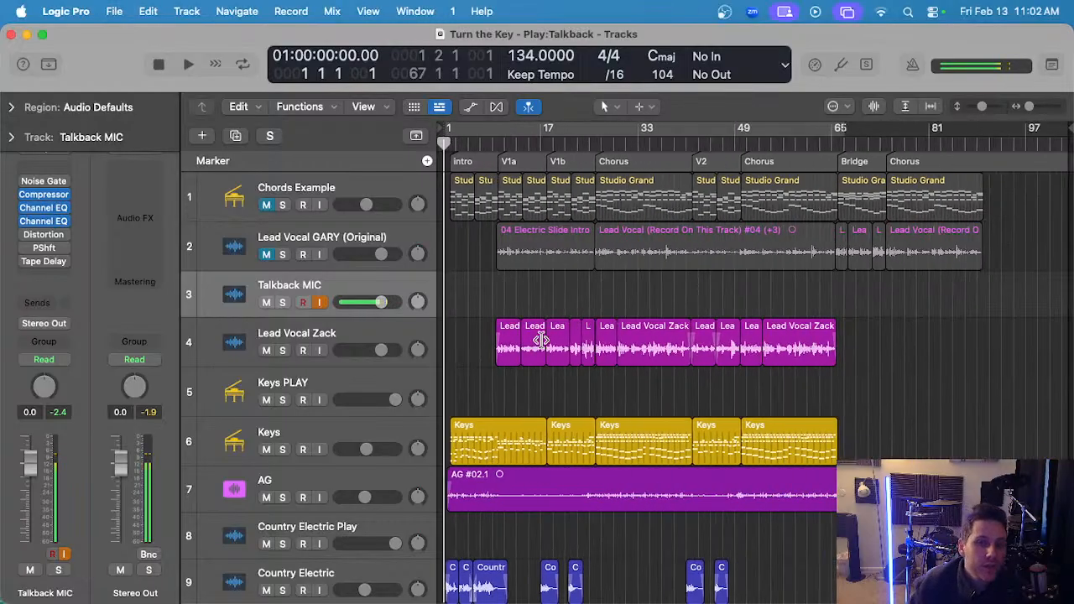
pyautogui.scroll(-8, 505, 326)
pyautogui.scroll(10, 507, 329)
pyautogui.scroll(3, 506, 332)
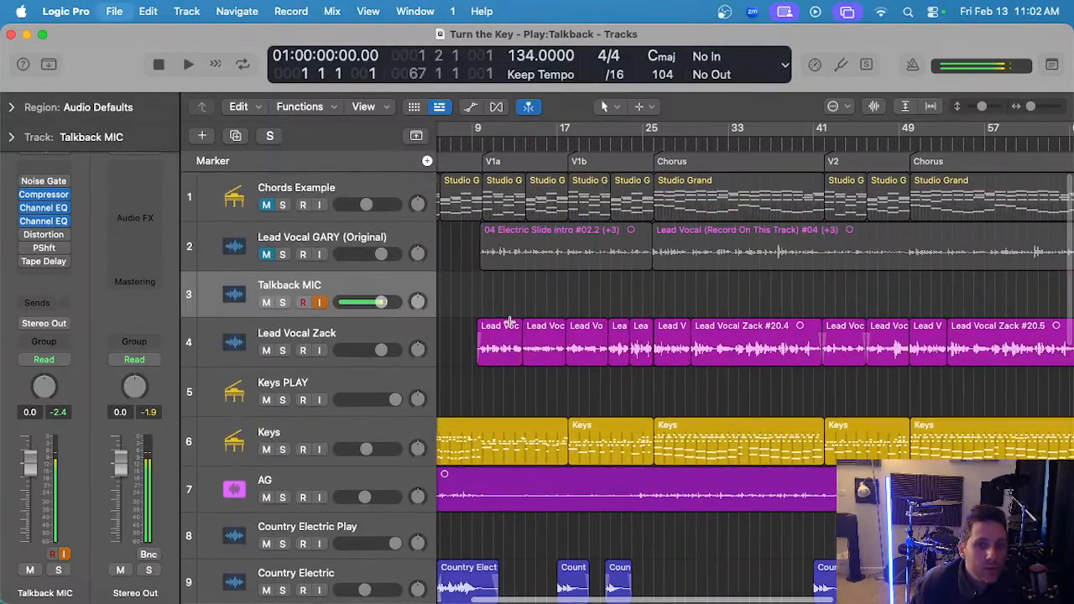
pyautogui.hscroll(5, 509, 335)
pyautogui.hscroll(-5, 508, 329)
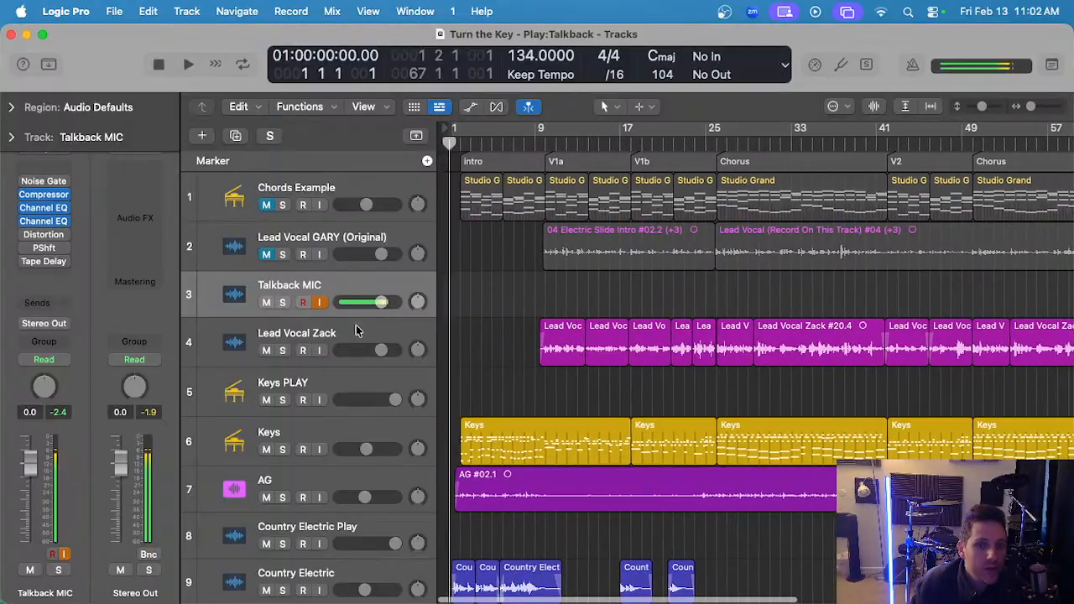
pyautogui.click(359, 331)
pyautogui.scroll(-3, 661, 308)
pyautogui.scroll(3, 427, 304)
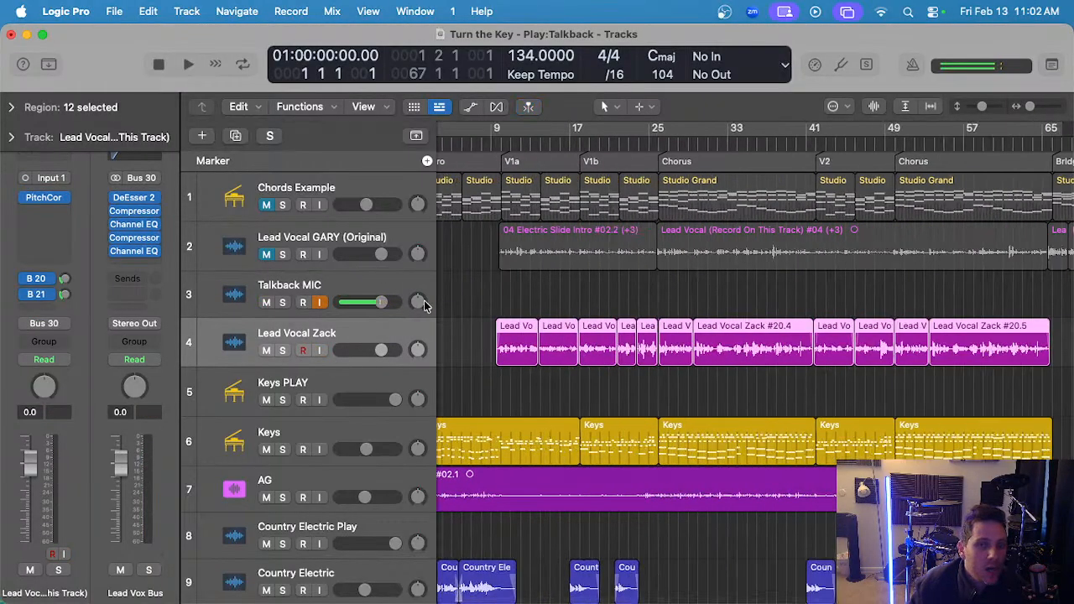
pyautogui.hscroll(-4, 426, 304)
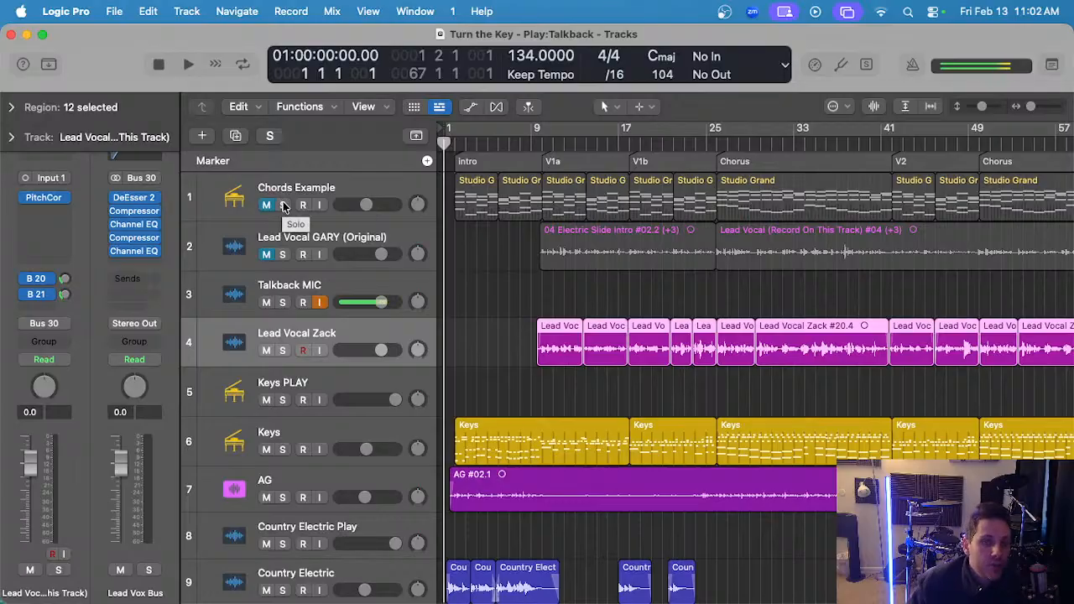
# - Solo the Chords Example, original lead vocal and Talkback MIC tracks
pyautogui.moveTo(283, 206); pyautogui.dragTo(283, 252)
pyautogui.moveTo(288, 204); pyautogui.dragTo(290, 252)
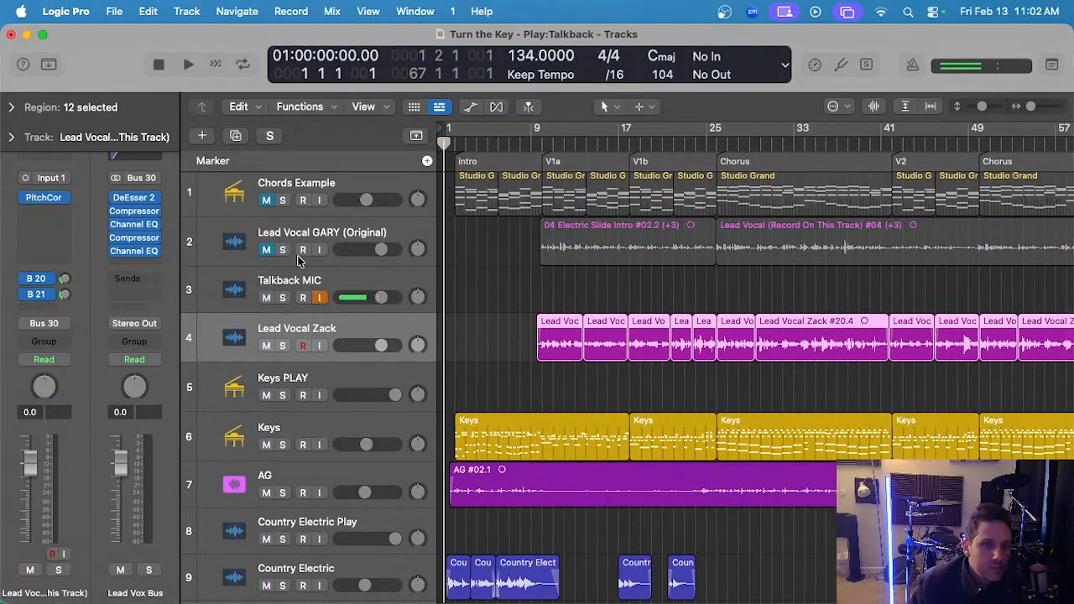
pyautogui.click(284, 299)
pyautogui.moveTo(283, 198); pyautogui.dragTo(283, 250)
pyautogui.scroll(3, 608, 236)
pyautogui.hscroll(-5, 608, 236)
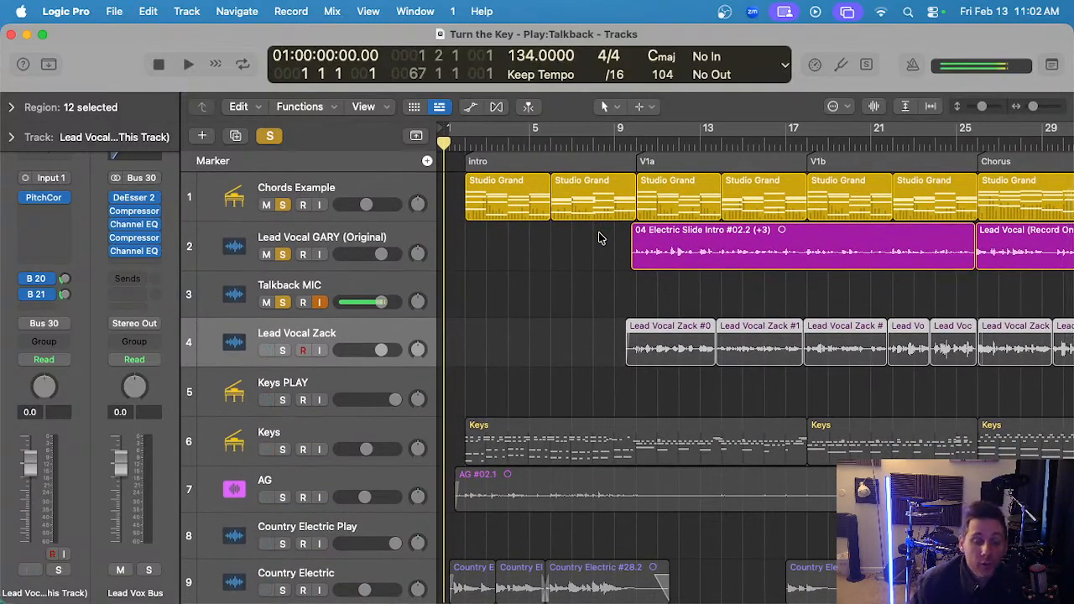
# - Review the AG, Country Electric, EG LEAD 1 and EG LEAD 2 guitar tracks by selecting each in turn
pyautogui.scroll(-2, 464, 256)
pyautogui.scroll(-5, 464, 256)
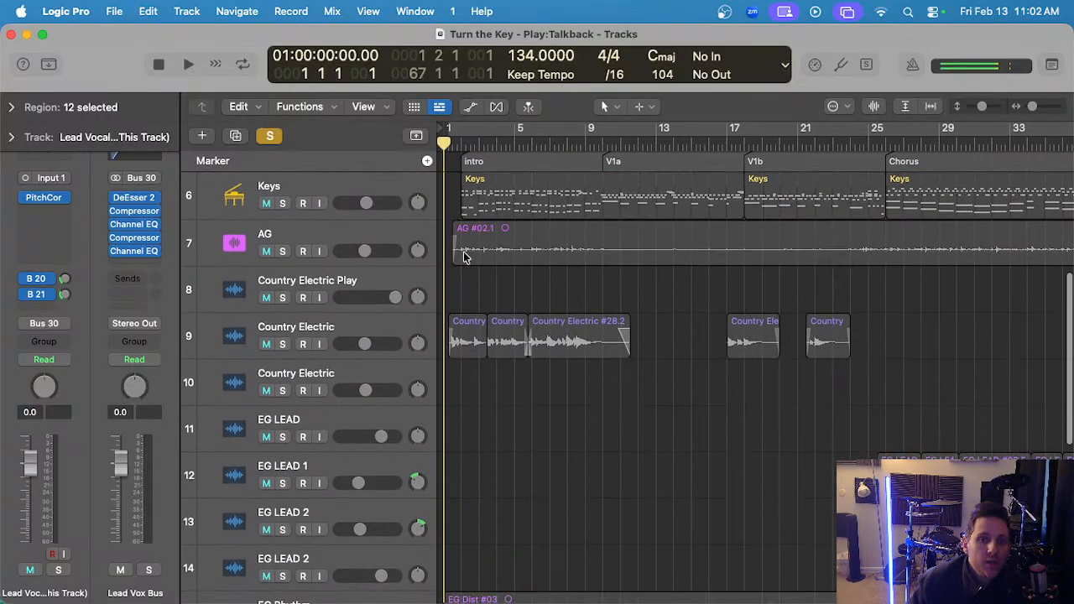
pyautogui.click(372, 220)
pyautogui.click(374, 243)
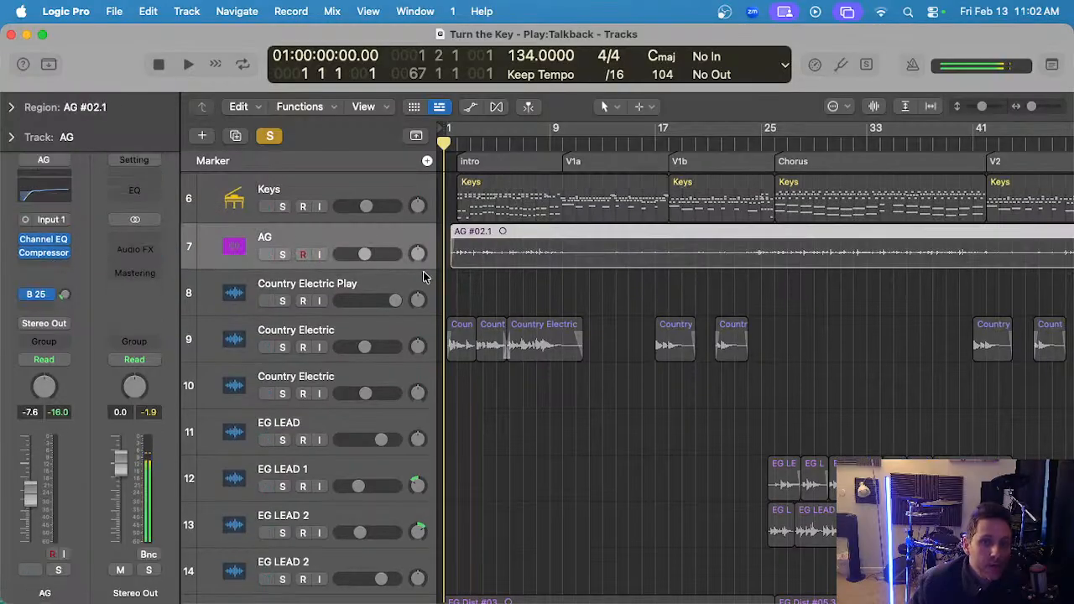
pyautogui.scroll(2, 420, 269)
pyautogui.click(361, 271)
pyautogui.click(355, 314)
pyautogui.scroll(-2, 355, 314)
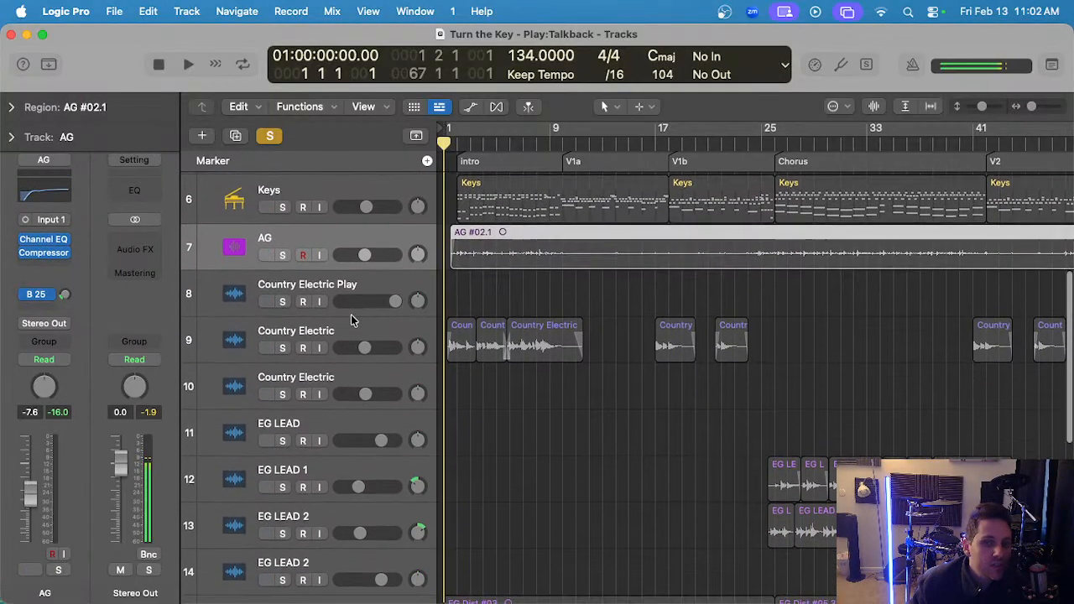
pyautogui.click(336, 343)
pyautogui.scroll(-4, 340, 328)
pyautogui.click(321, 285)
pyautogui.click(321, 328)
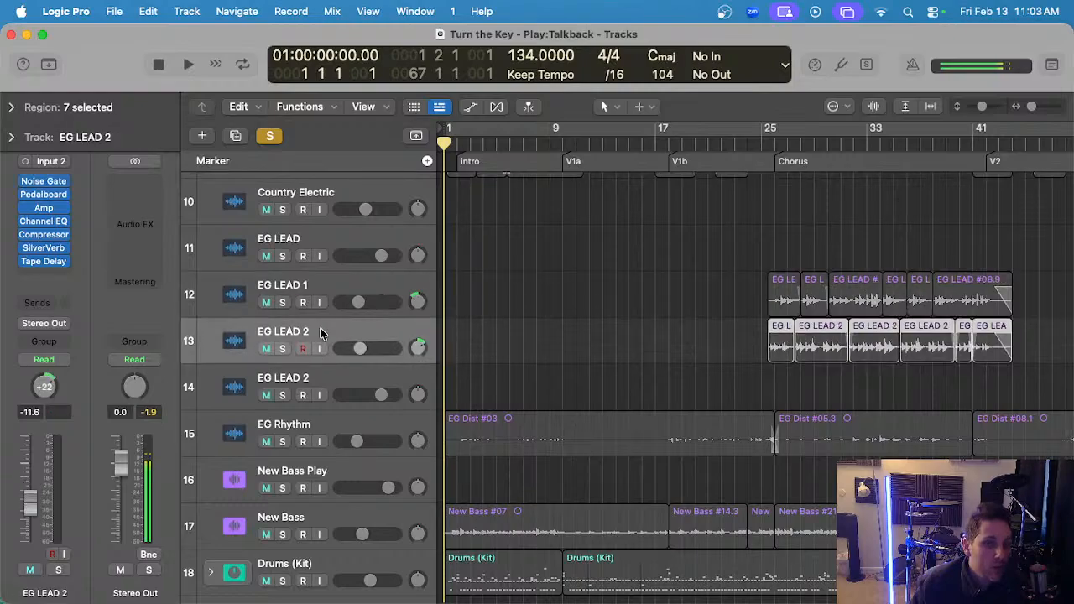
# - Review the EG Rhythm, New Bass and Drums (Kit) tracks, and clear the region selection
pyautogui.scroll(-3, 467, 304)
pyautogui.press('super+Left')
pyautogui.click(402, 321)
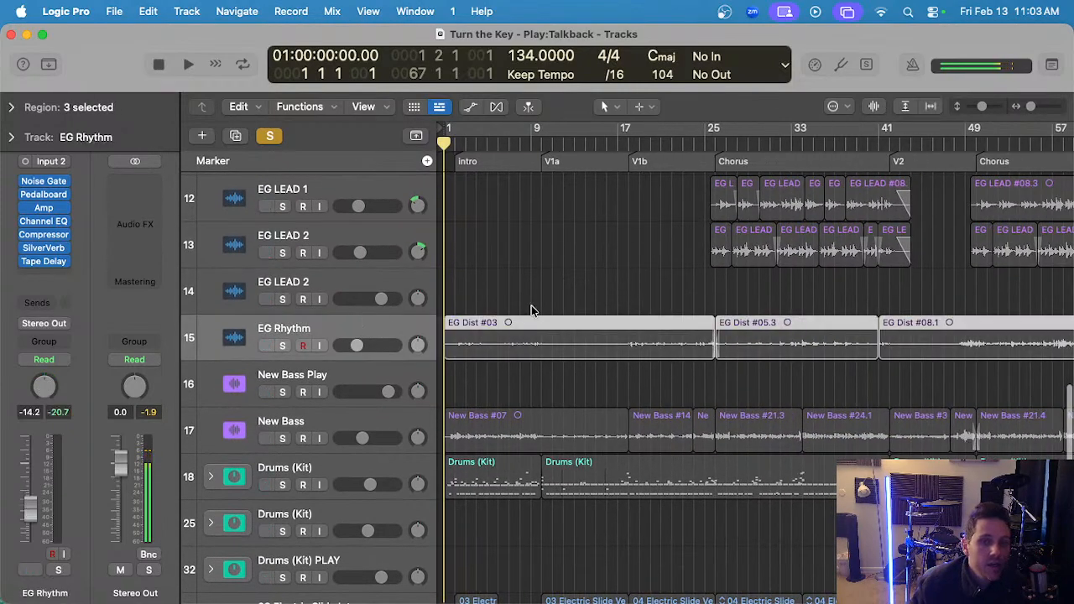
pyautogui.scroll(-3, 522, 307)
pyautogui.press('super+Left')
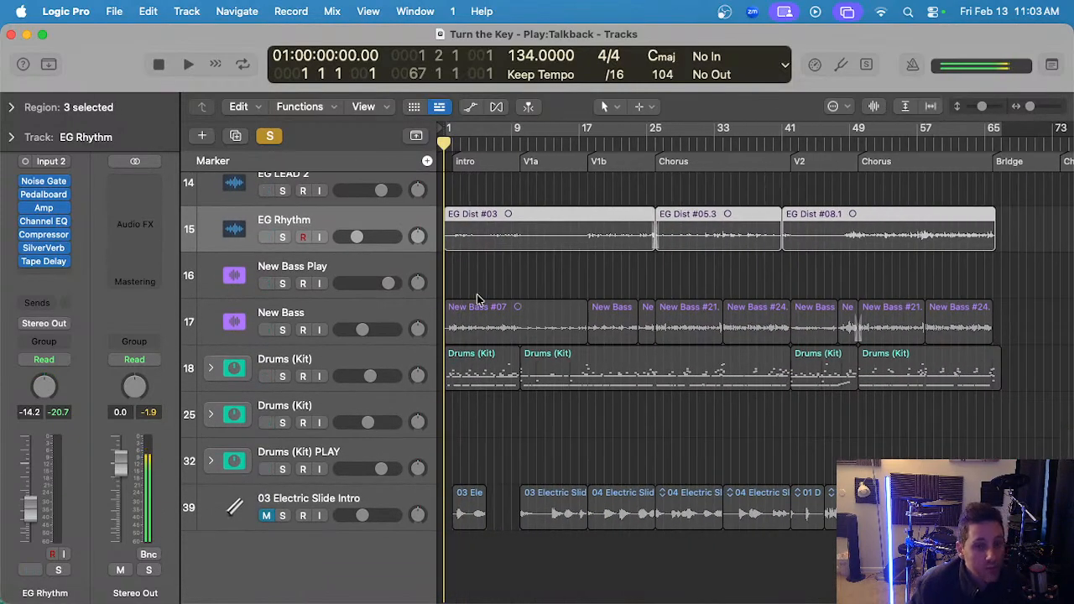
pyautogui.click(363, 312)
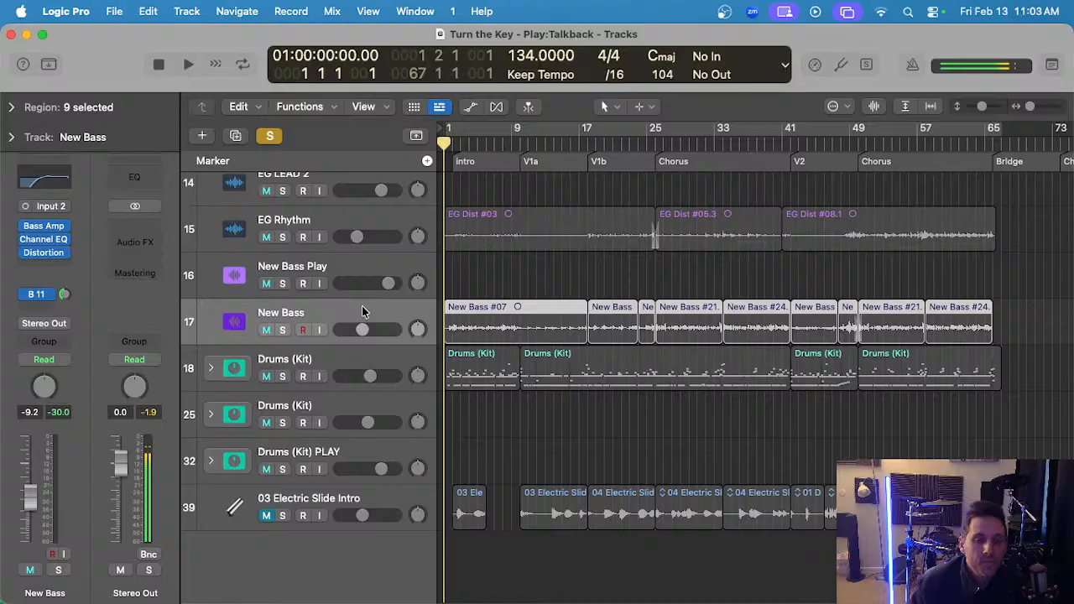
pyautogui.click(348, 362)
pyautogui.scroll(10, 529, 443)
pyautogui.press('super+Right')
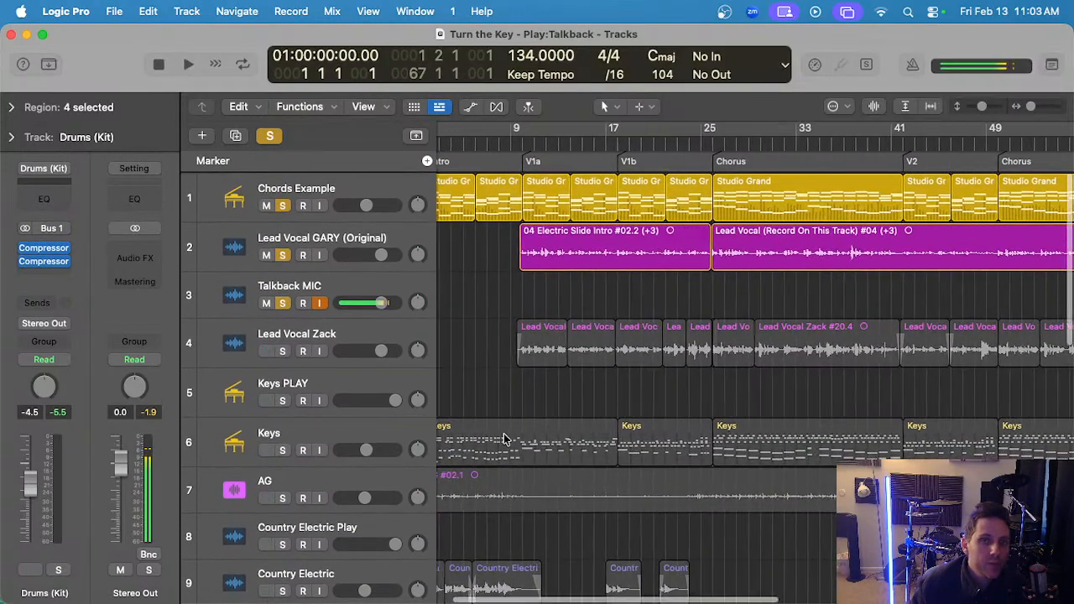
pyautogui.hscroll(-3, 505, 438)
pyautogui.click(486, 359)
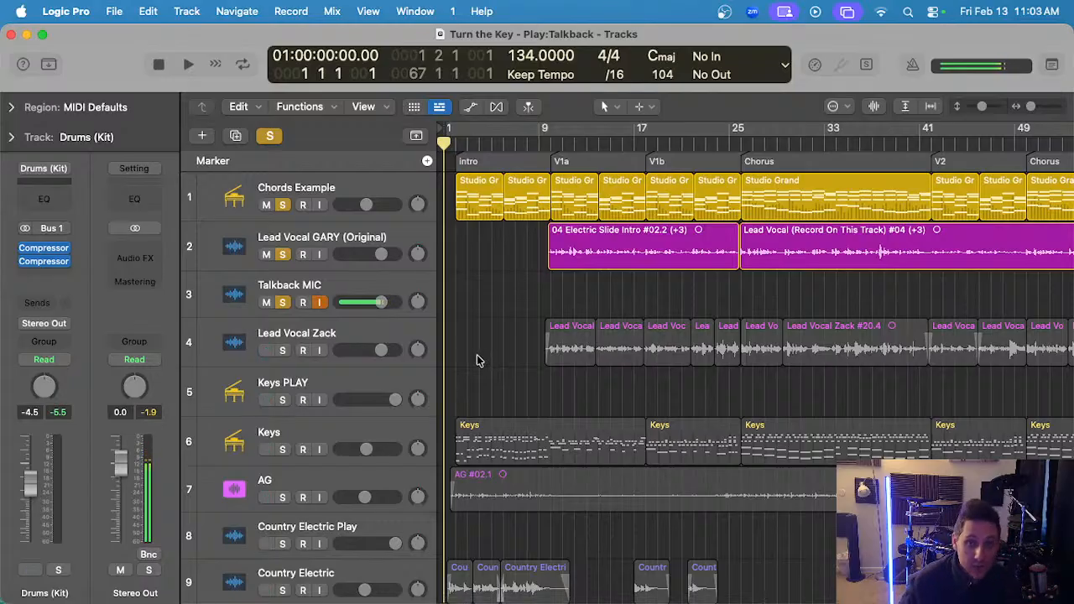
pyautogui.keyDown('ctrl'); pyautogui.keyDown('alt'); pyautogui.click(492, 331); pyautogui.keyUp('alt'); pyautogui.keyUp('ctrl')
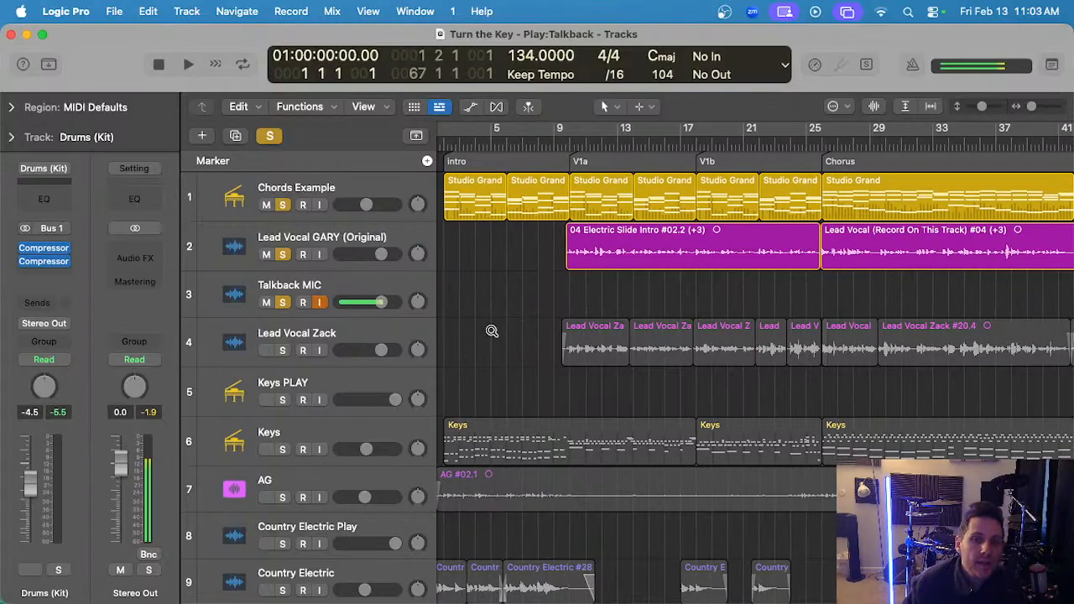
pyautogui.hscroll(-2, 459, 338)
pyautogui.scroll(2, 457, 338)
pyautogui.hscroll(-1, 457, 341)
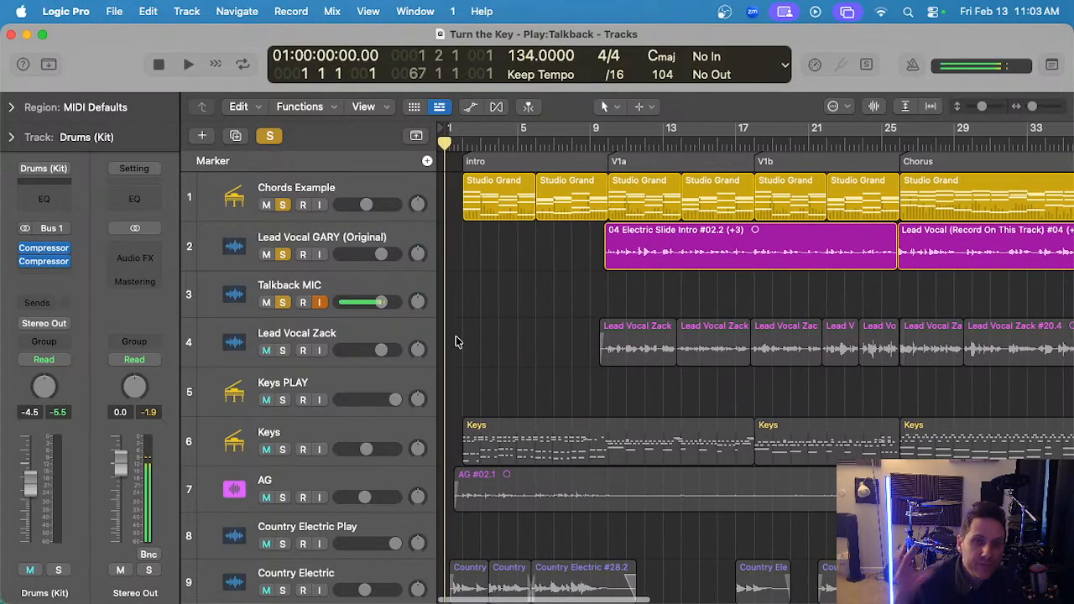
pyautogui.hscroll(1, 457, 341)
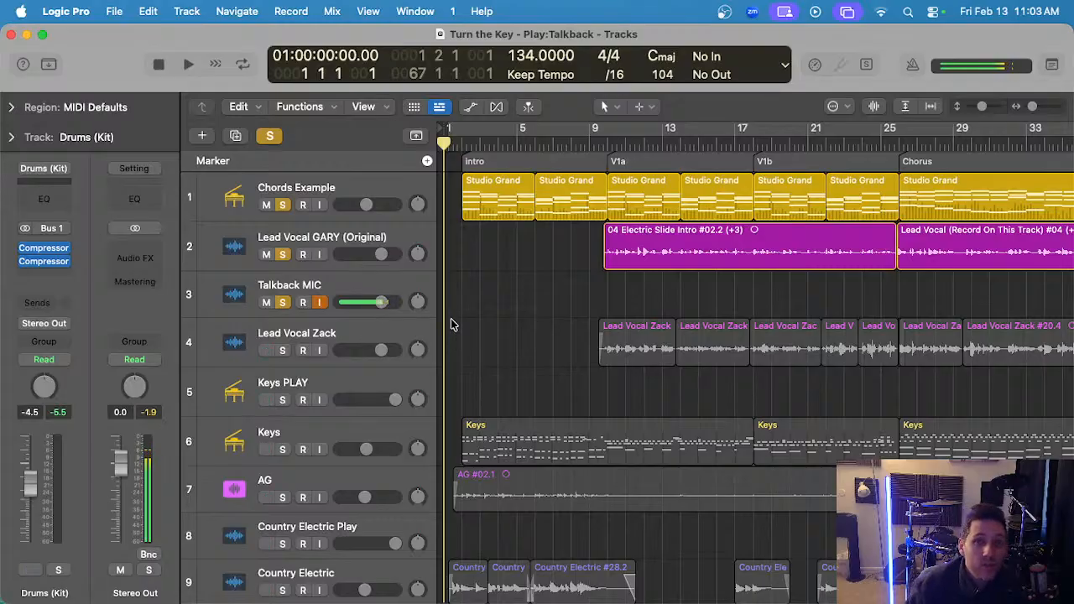
pyautogui.hscroll(-5, 516, 290)
pyautogui.moveTo(944, 319); pyautogui.dragTo(423, 356)
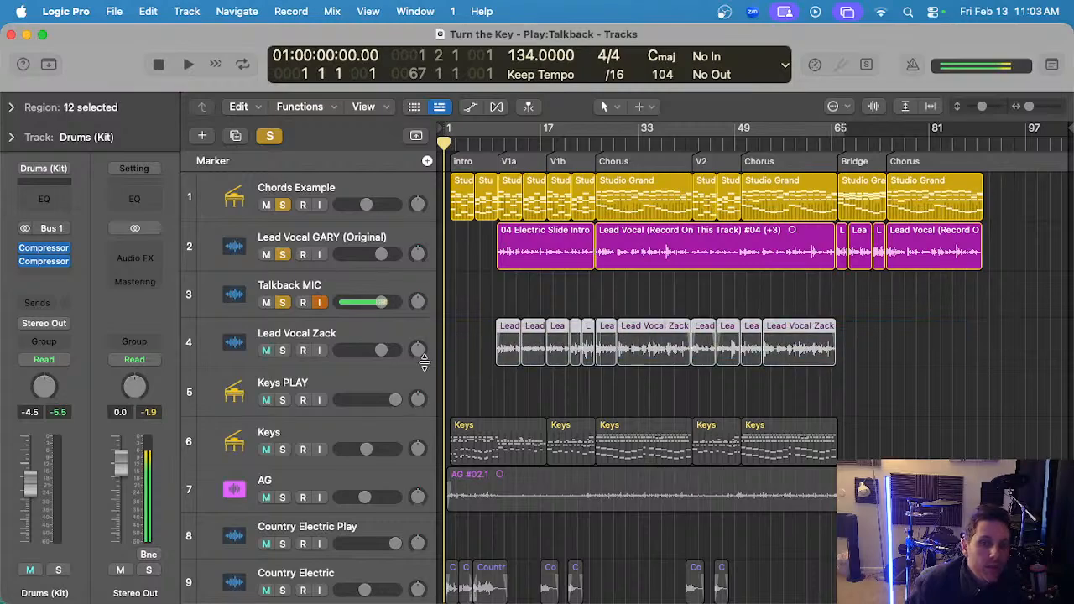
pyautogui.click(481, 311)
pyautogui.hscroll(4, 480, 310)
# - Save the project and place the playhead at the start of the intro, bar 2
pyautogui.press('super+s')
pyautogui.press('Return')
pyautogui.hscroll(4, 481, 311)
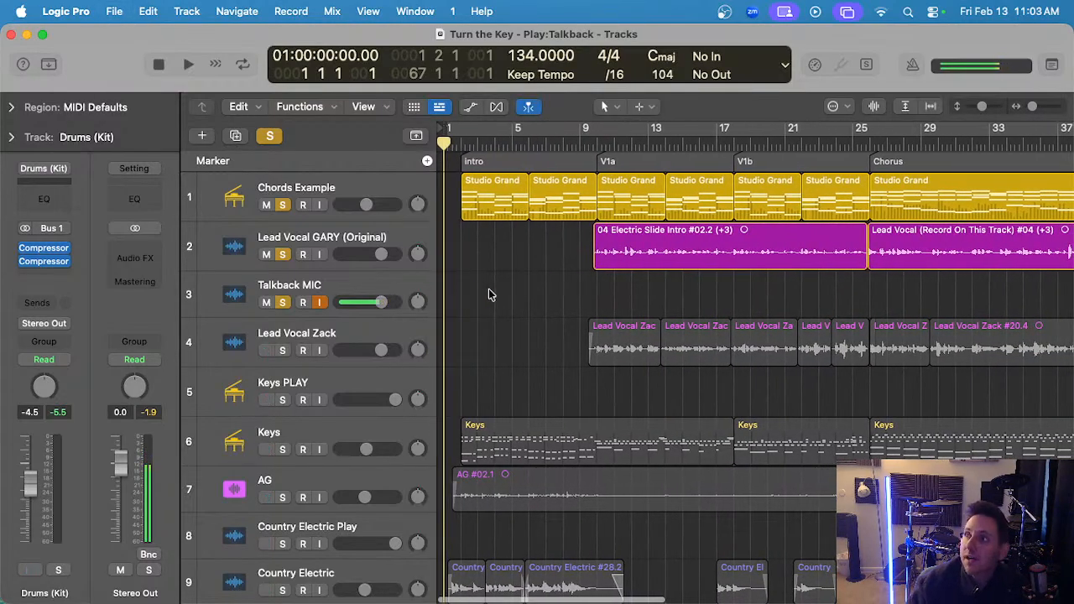
pyautogui.click(460, 146)
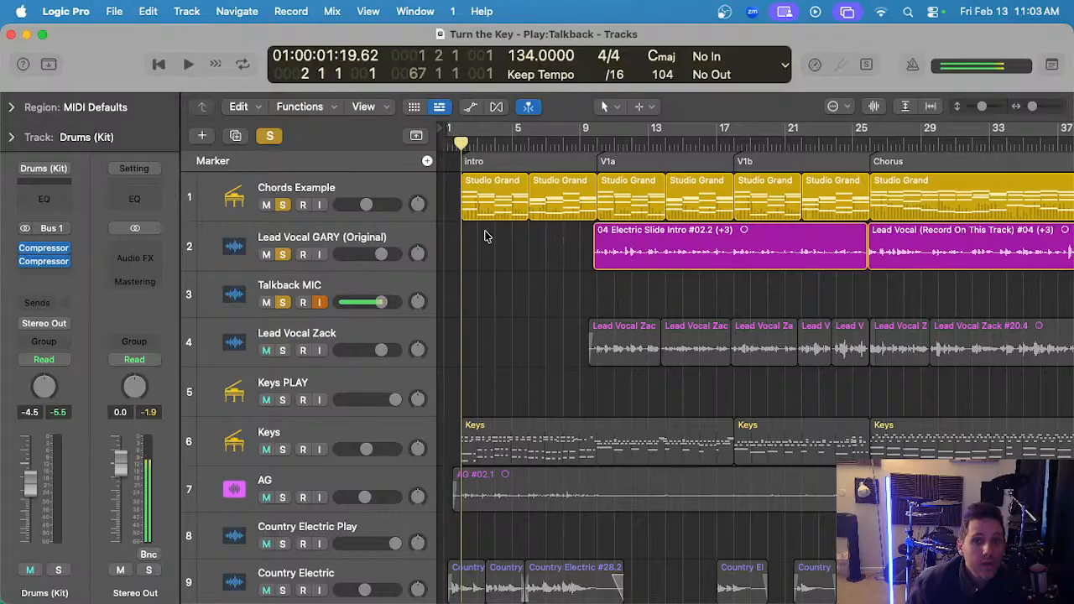
# - Turn on the metronome and show the project notes with the lyrics
pyautogui.hscroll(3, 491, 241)
pyautogui.scroll(1, 490, 250)
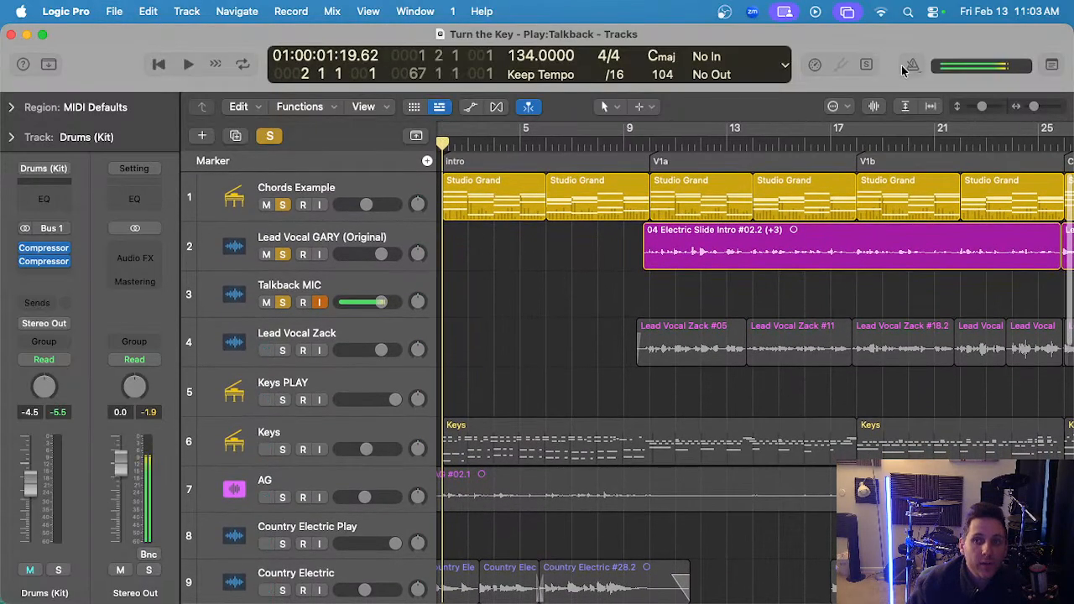
pyautogui.click(1051, 64)
pyautogui.hscroll(-4, 579, 277)
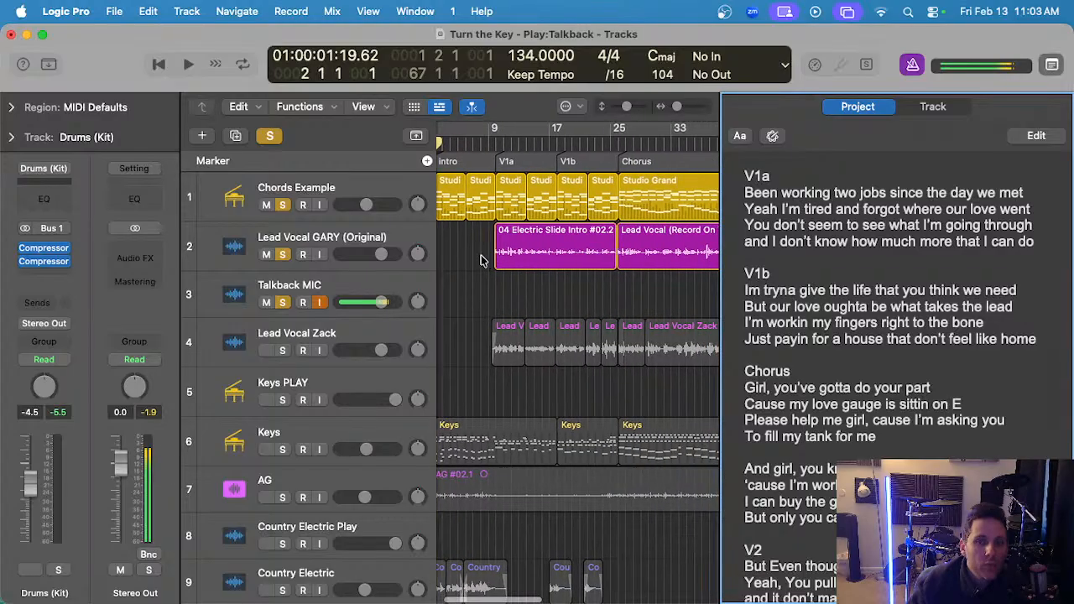
# - Select the original lead vocal track and examine its 04 Electric Slide Intro #02.2 region beneath the verse chords
pyautogui.click(392, 250)
pyautogui.press('super+Right')
pyautogui.click(496, 284)
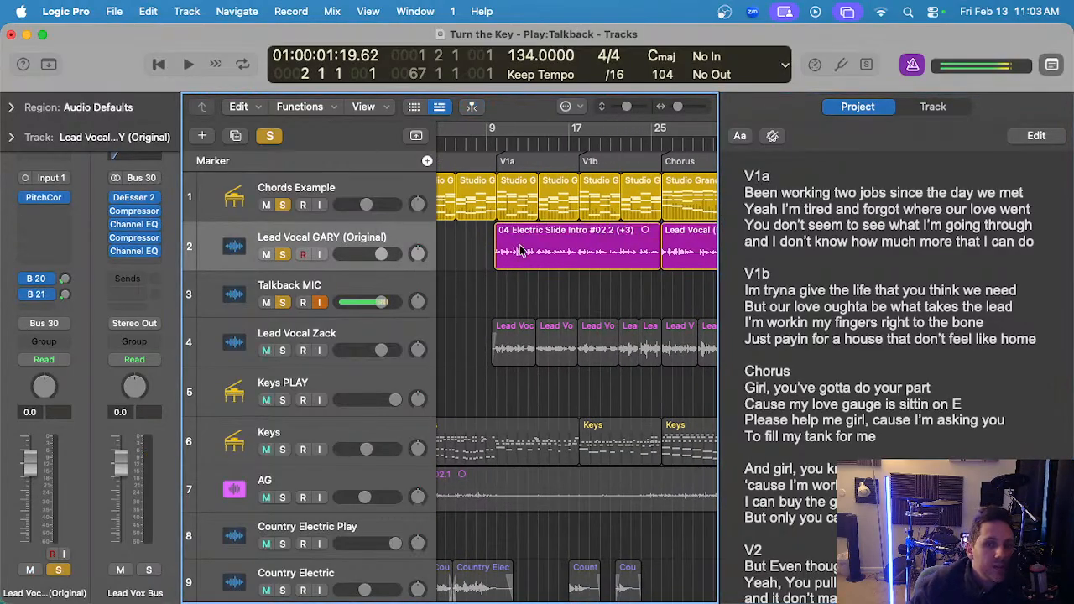
pyautogui.click(520, 250)
pyautogui.press('super+Right')
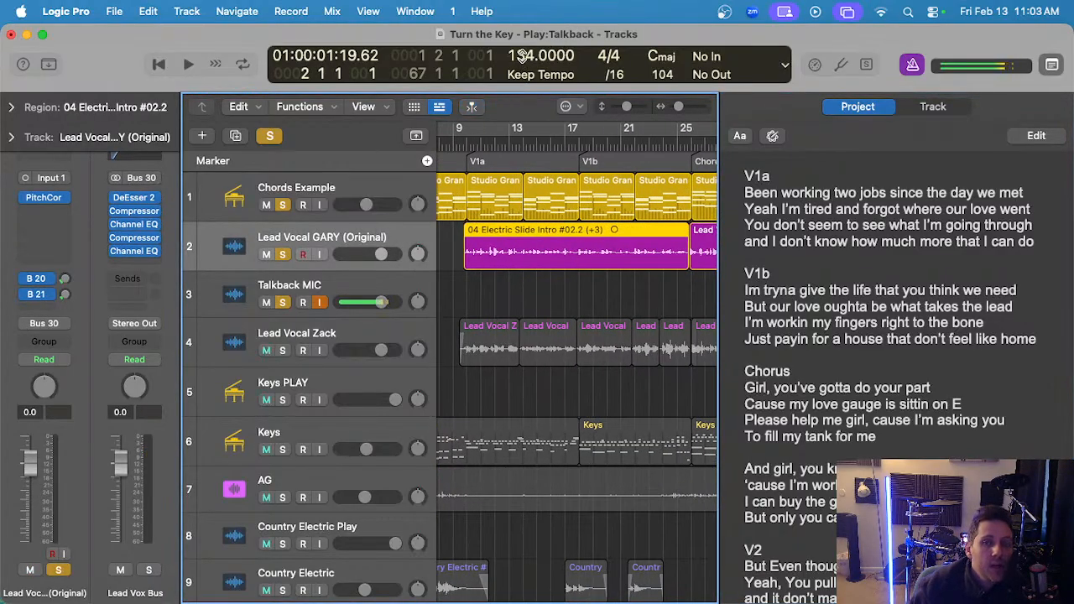
pyautogui.scroll(3, 539, 200)
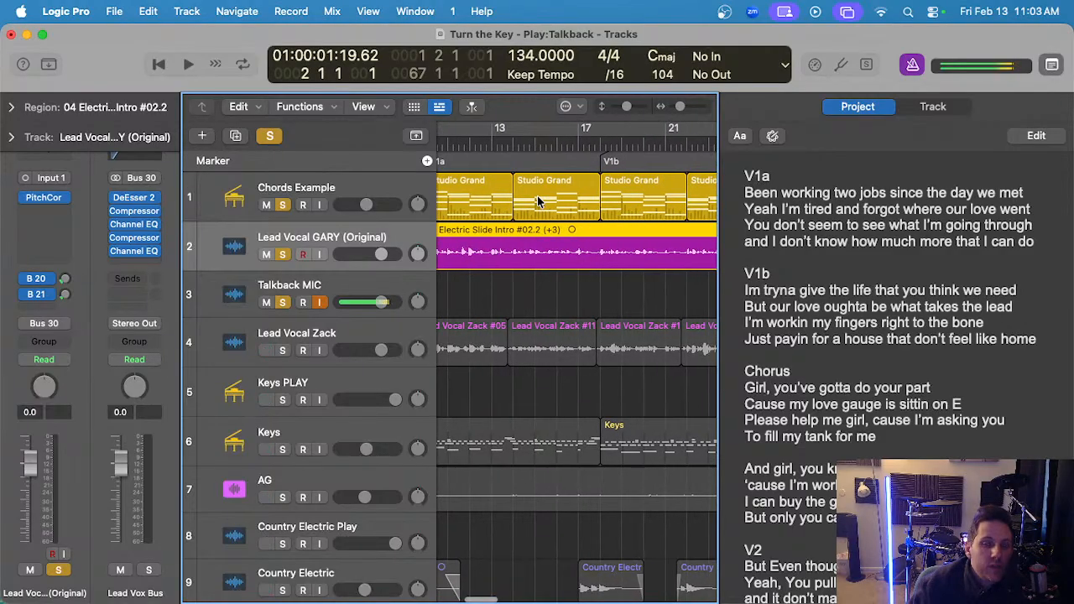
pyautogui.hscroll(-1, 566, 250)
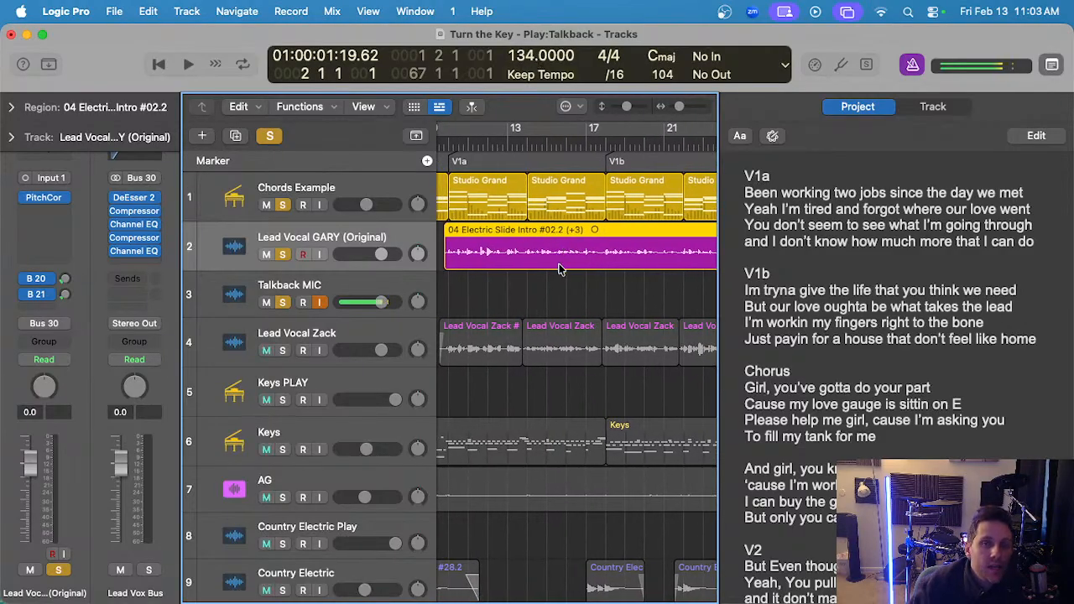
pyautogui.scroll(2, 560, 269)
pyautogui.scroll(2, 520, 257)
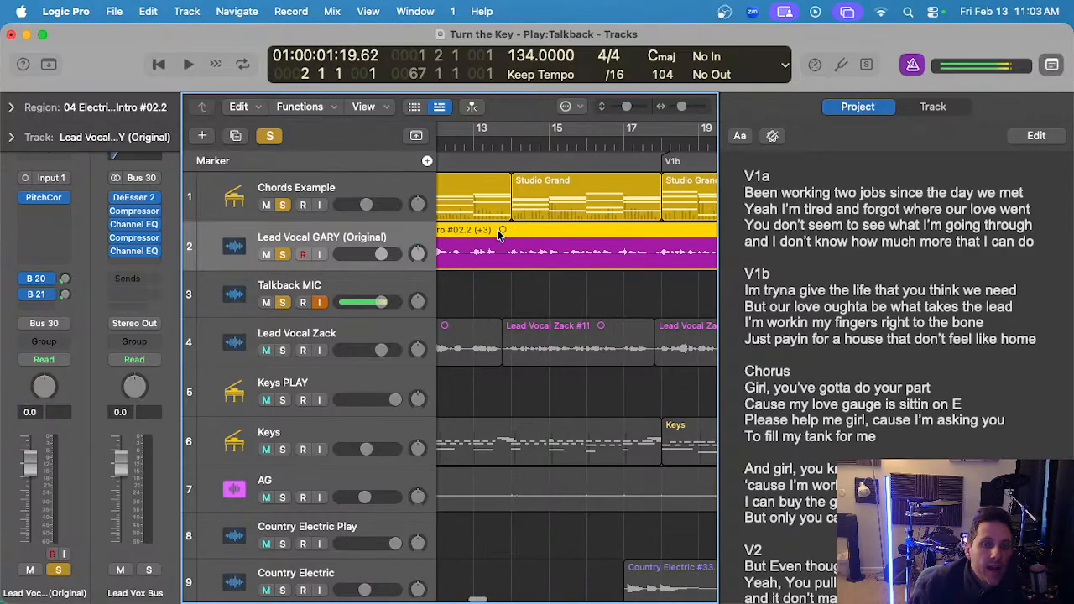
pyautogui.hscroll(-3, 475, 241)
pyautogui.scroll(-5, 561, 238)
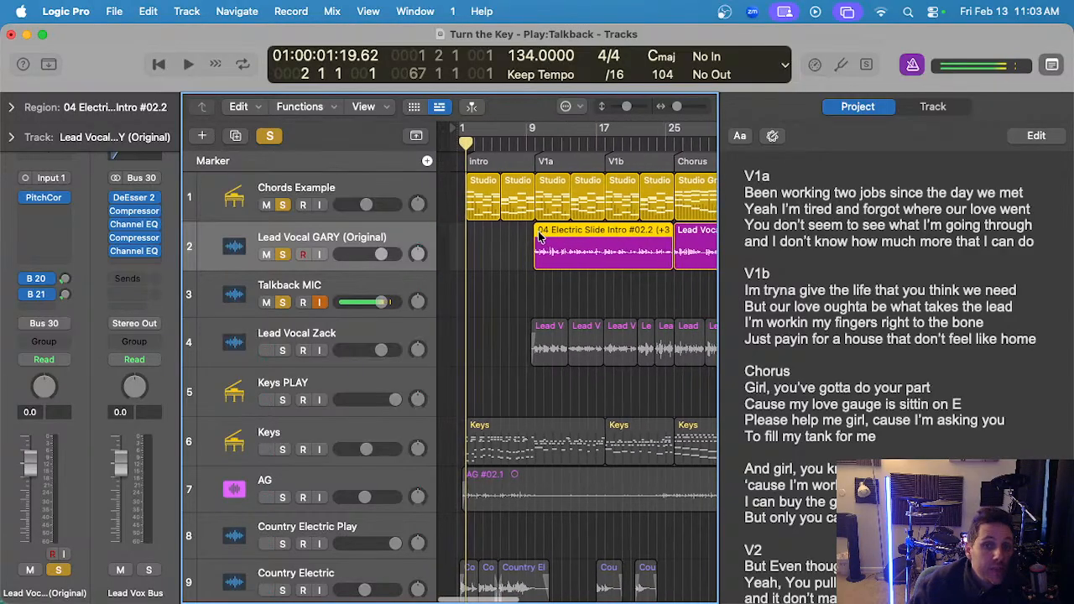
# - Clear the region selection and play the soloed tracks from the intro through the final chorus, stopping just after the end
pyautogui.click(457, 251)
pyautogui.scroll(2, 457, 251)
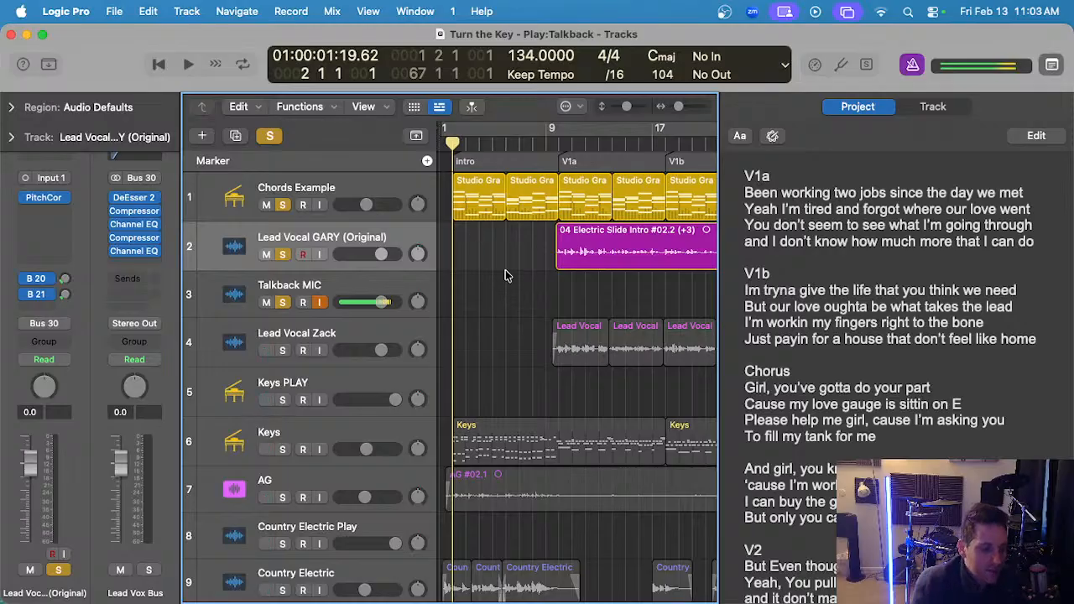
pyautogui.press('space')
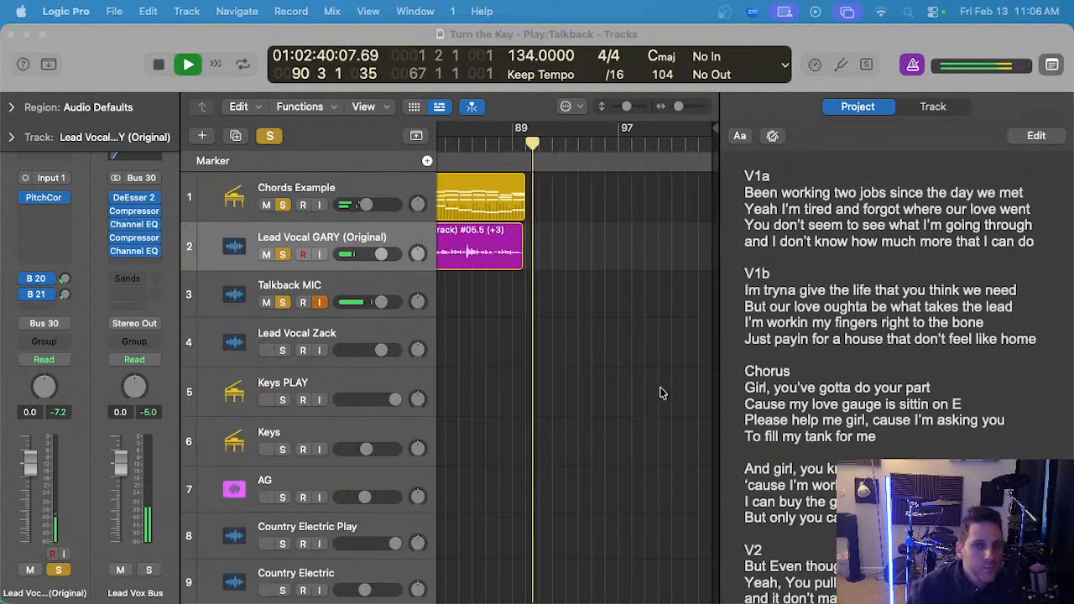
pyautogui.hscroll(-2, 663, 378)
pyautogui.scroll(-3, 663, 376)
pyautogui.press('space')
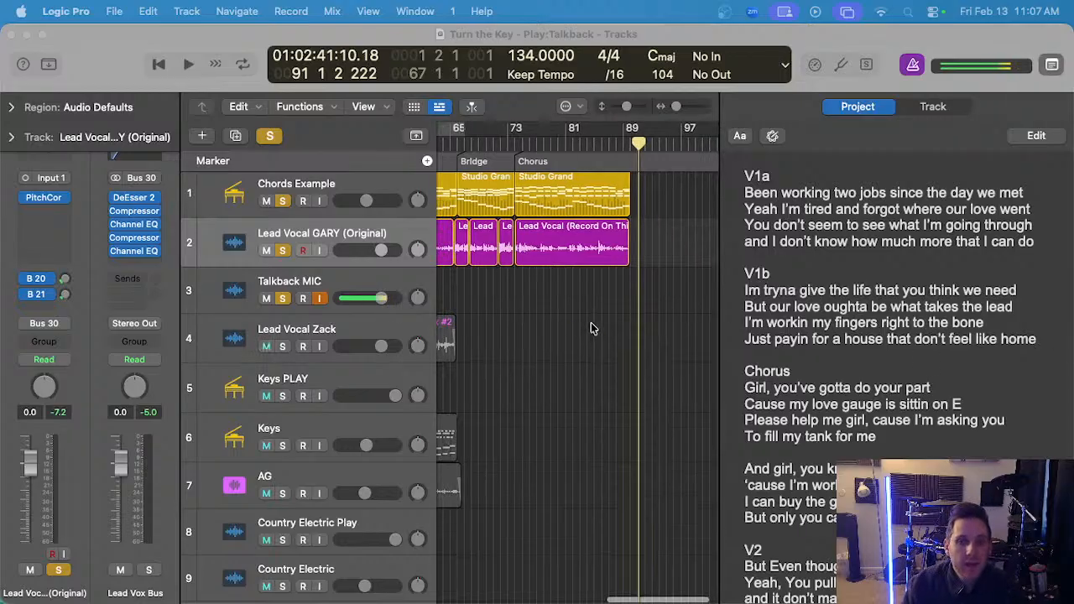
# - Clear the solo from all tracks to bring back the full arrangement
pyautogui.hscroll(-10, 593, 329)
pyautogui.scroll(-2, 593, 328)
pyautogui.click(913, 64)
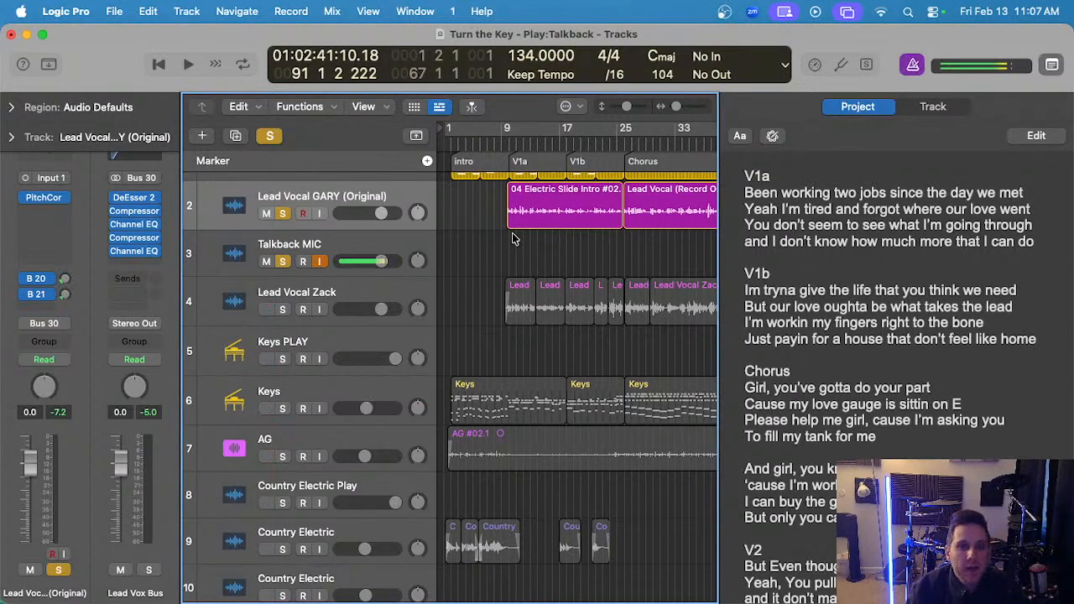
pyautogui.click(273, 135)
pyautogui.scroll(5, 489, 238)
pyautogui.hscroll(1, 494, 238)
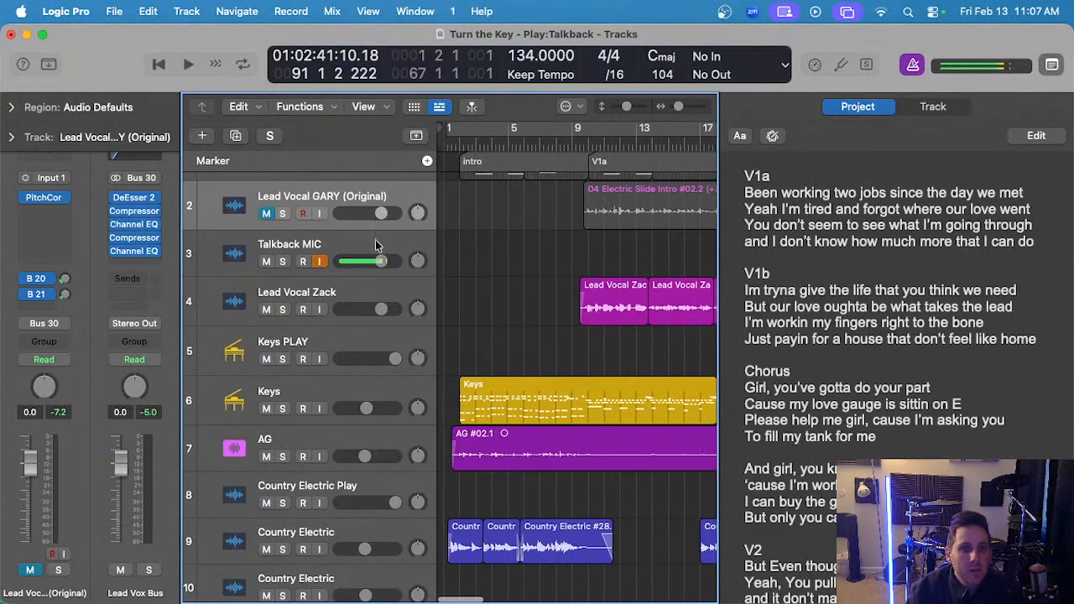
# - Return the playhead to the start of the song and turn off the metronome
pyautogui.hscroll(3, 466, 227)
pyautogui.hscroll(-4, 451, 161)
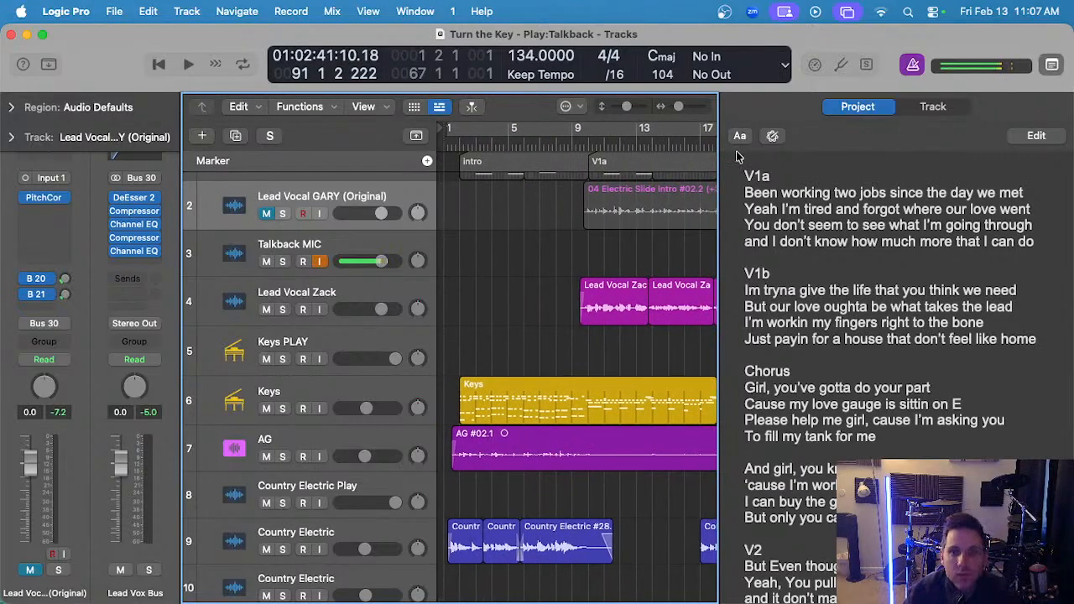
pyautogui.doubleClick(456, 146)
pyautogui.scroll(3, 482, 223)
pyautogui.press('Return')
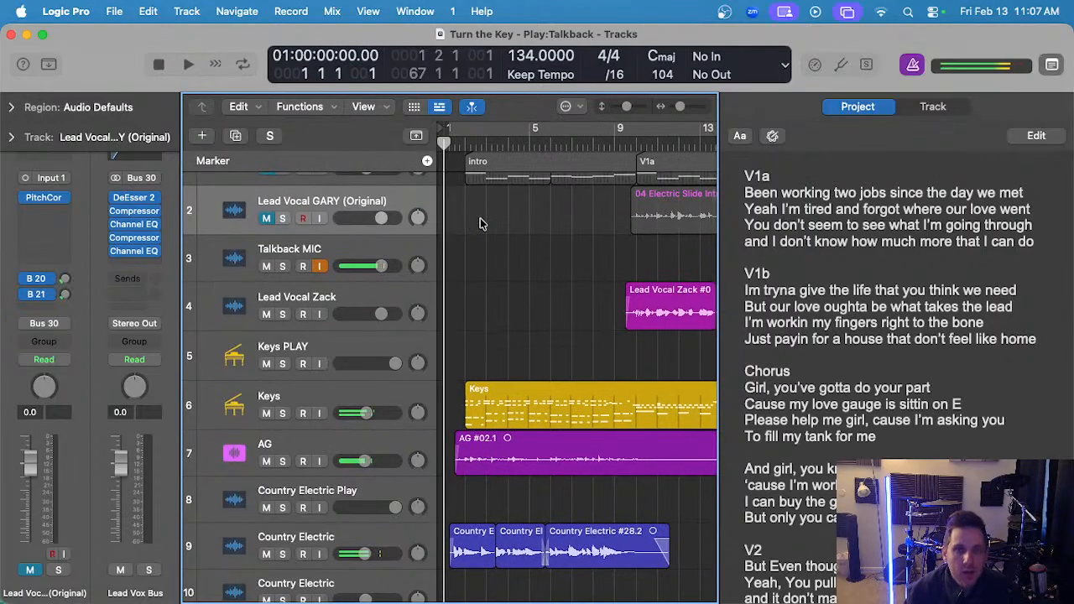
pyautogui.scroll(-4, 517, 307)
pyautogui.scroll(3, 514, 311)
# - Solo the upper Country Electric track (track 9) and play its regions from the start of the intro
pyautogui.click(345, 430)
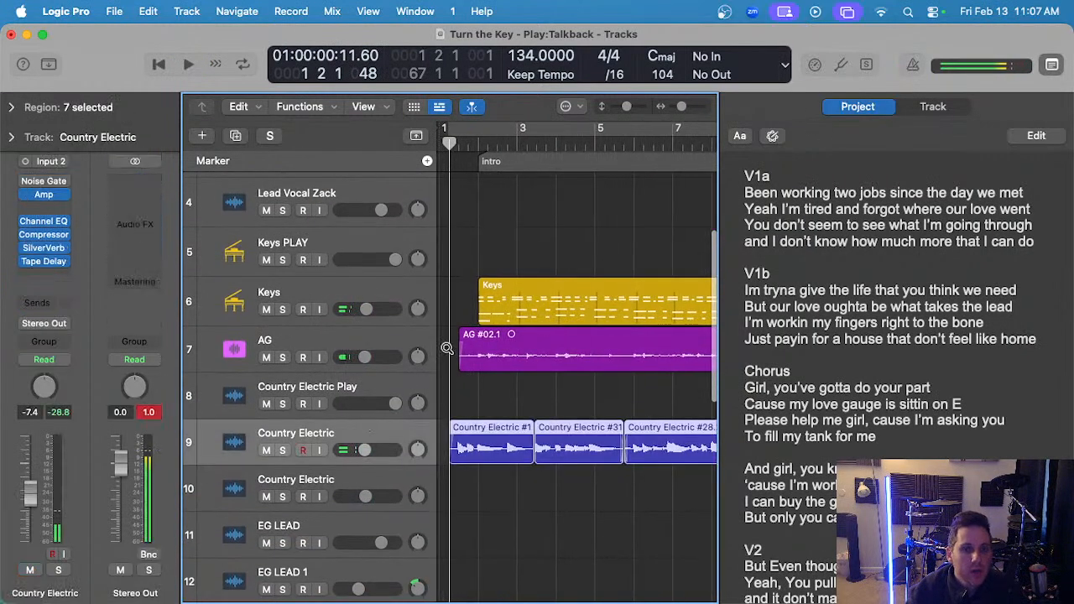
pyautogui.scroll(4, 477, 243)
pyautogui.click(477, 242)
pyautogui.press('s')
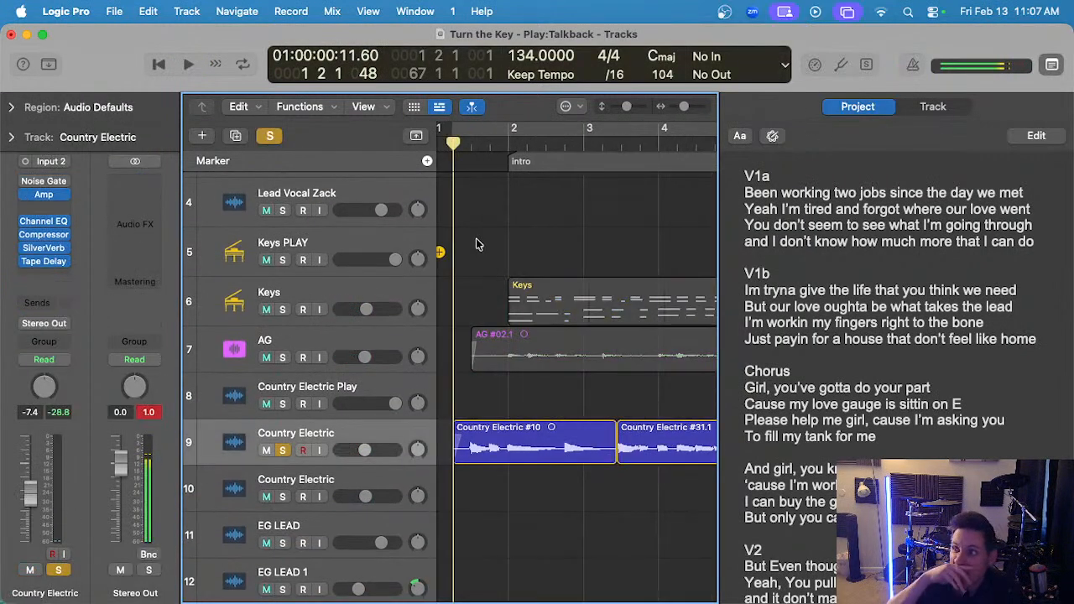
pyautogui.press('space')
pyautogui.scroll(-2, 505, 256)
pyautogui.scroll(-2, 505, 256)
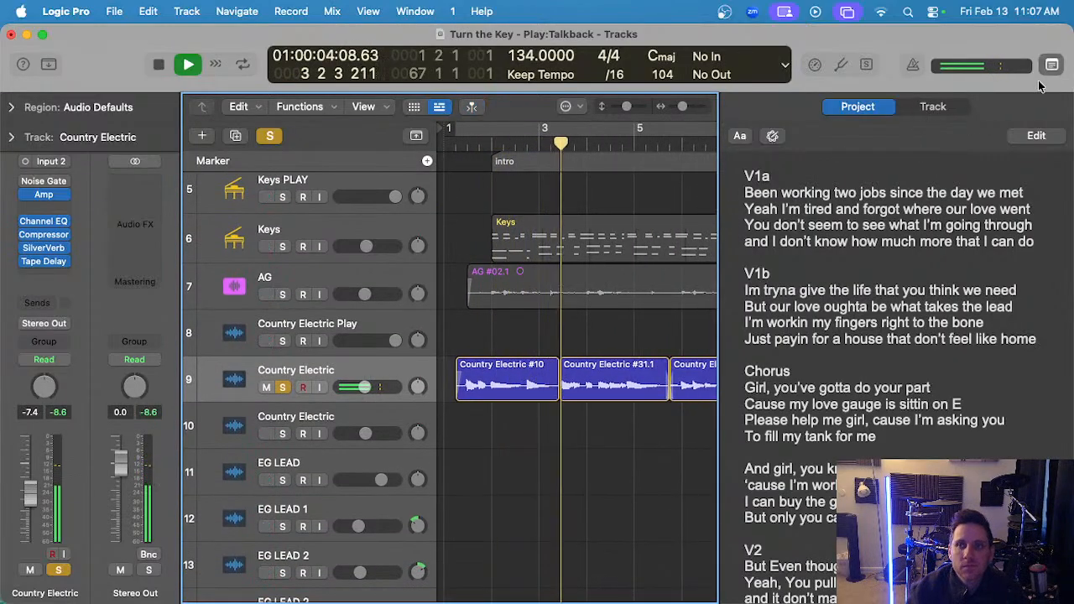
# - Hide the project notes, and stop the Country Electric playback with its solo cleared
pyautogui.press('alt+super+p')
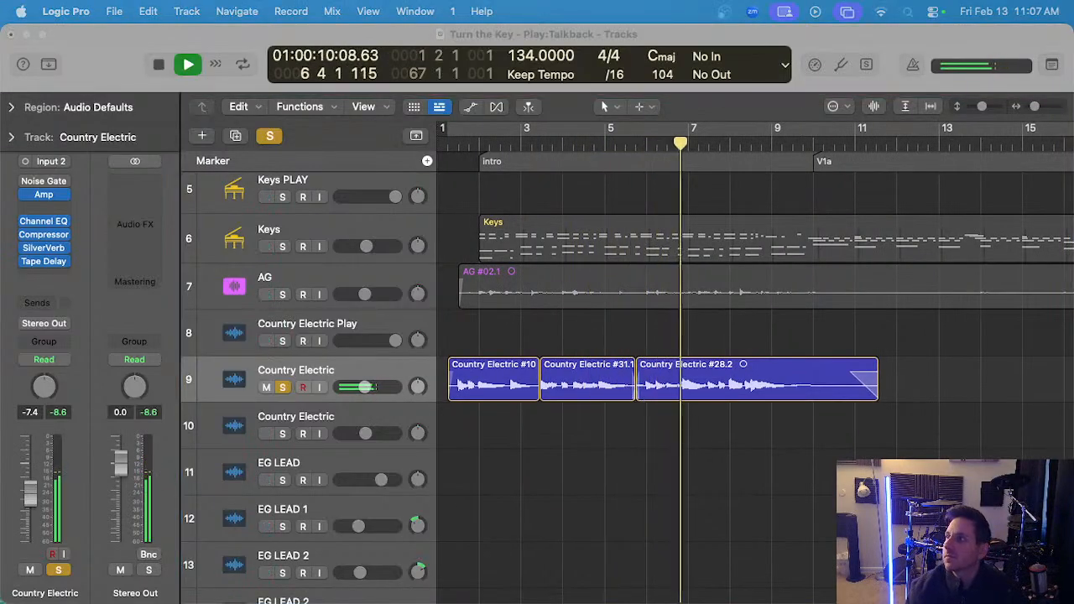
pyautogui.click(622, 472)
pyautogui.press('super+Left')
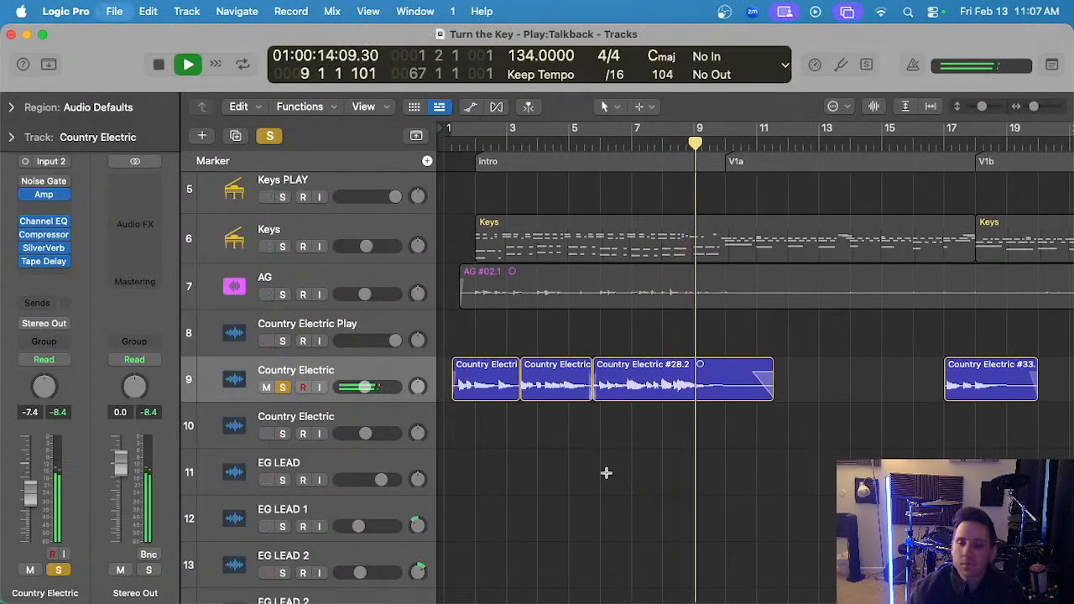
pyautogui.press('space')
pyautogui.press('s')
pyautogui.press('super+Left')
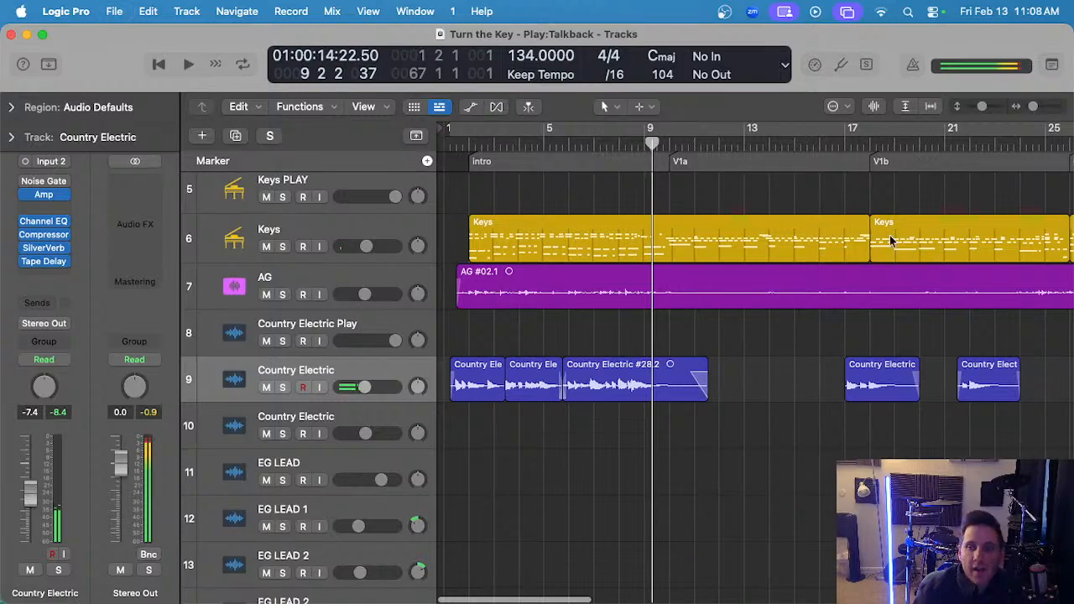
# - Place the playhead at bar 17 and examine where the Country Electric regions sit in the V1b and V2 sections
pyautogui.click(842, 146)
pyautogui.press('super+Left')
pyautogui.press('super+Left')
pyautogui.hscroll(5, 839, 328)
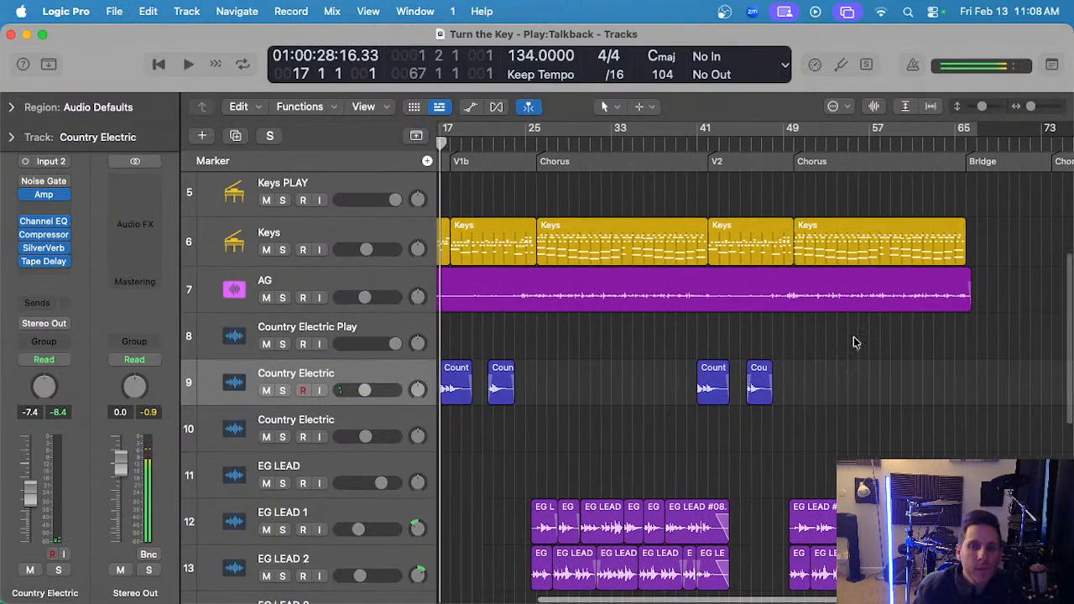
pyautogui.moveTo(878, 333); pyautogui.dragTo(585, 398)
pyautogui.click(546, 346)
pyautogui.hscroll(-10, 537, 336)
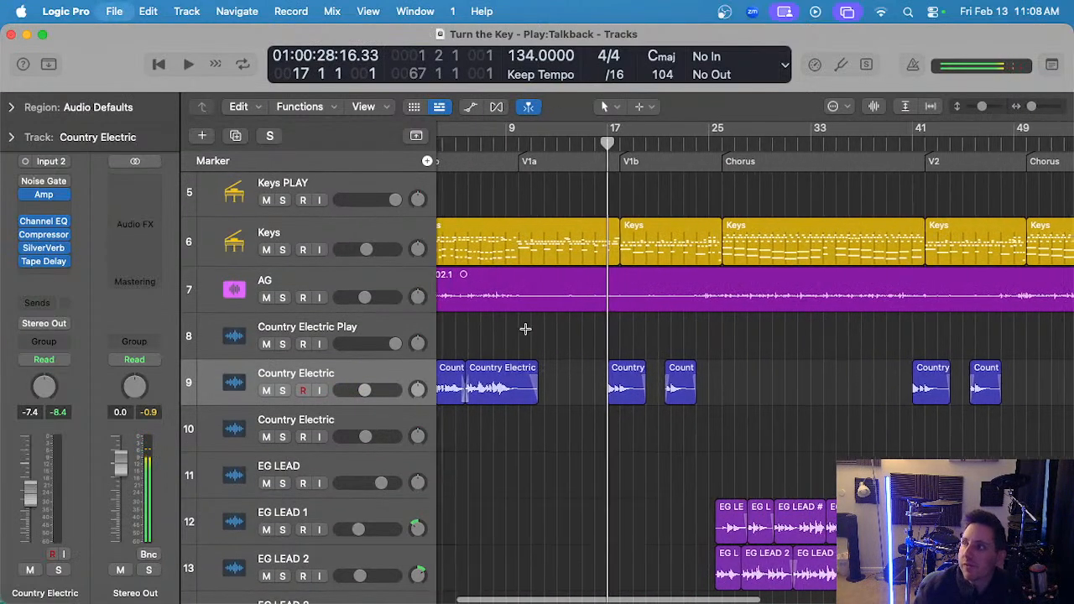
# - Select the Keys track from the start of the song and briefly check its notes in the Piano Roll at bar 2
pyautogui.press('Return')
pyautogui.press('super+Right')
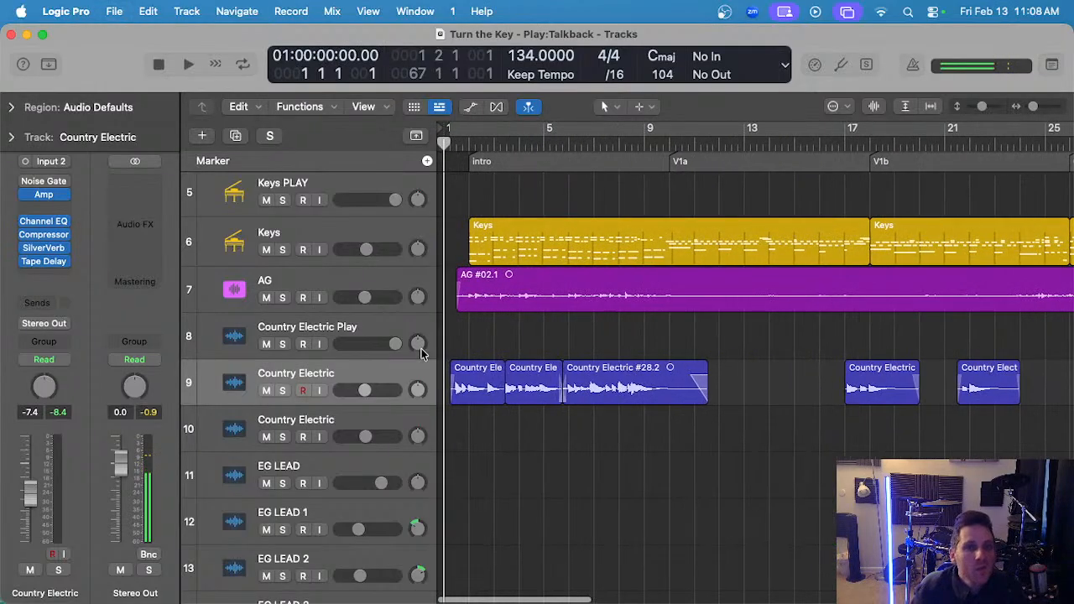
pyautogui.click(312, 220)
pyautogui.press('space')
pyautogui.press('p')
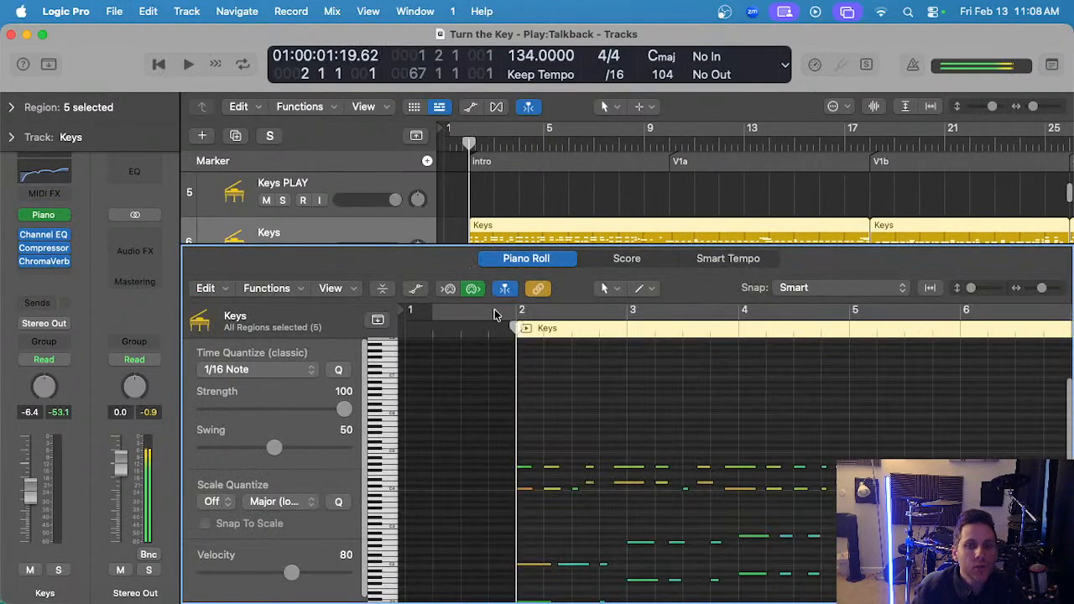
pyautogui.press('p')
# - Show the on-screen keyboard for the Keys track and shift its visible range down to include C2
pyautogui.click(411, 11)
pyautogui.scroll(-5, 451, 464)
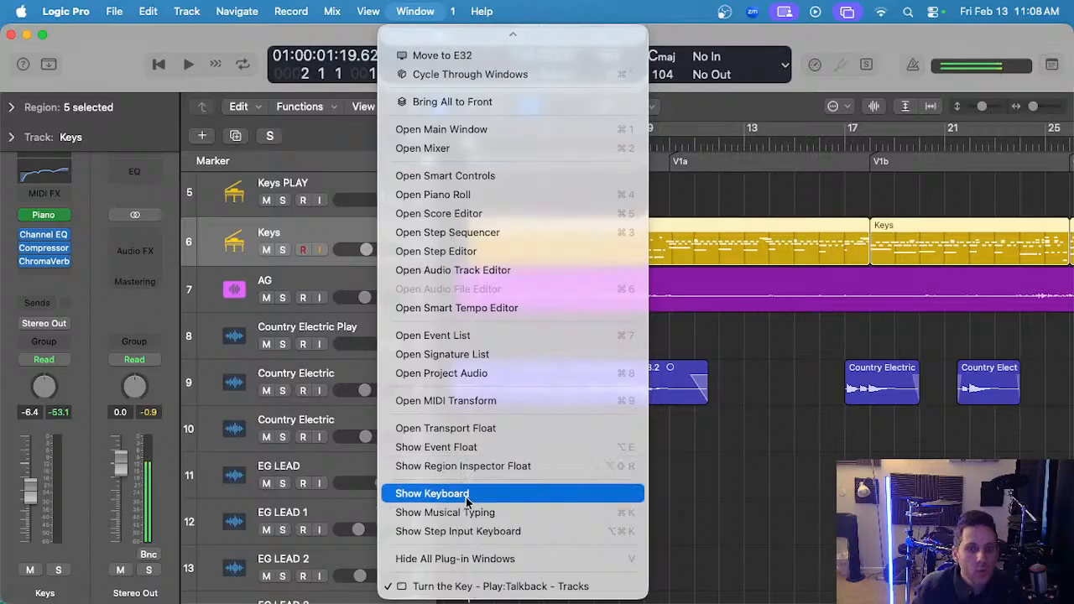
pyautogui.click(466, 494)
pyautogui.hscroll(-5, 494, 250)
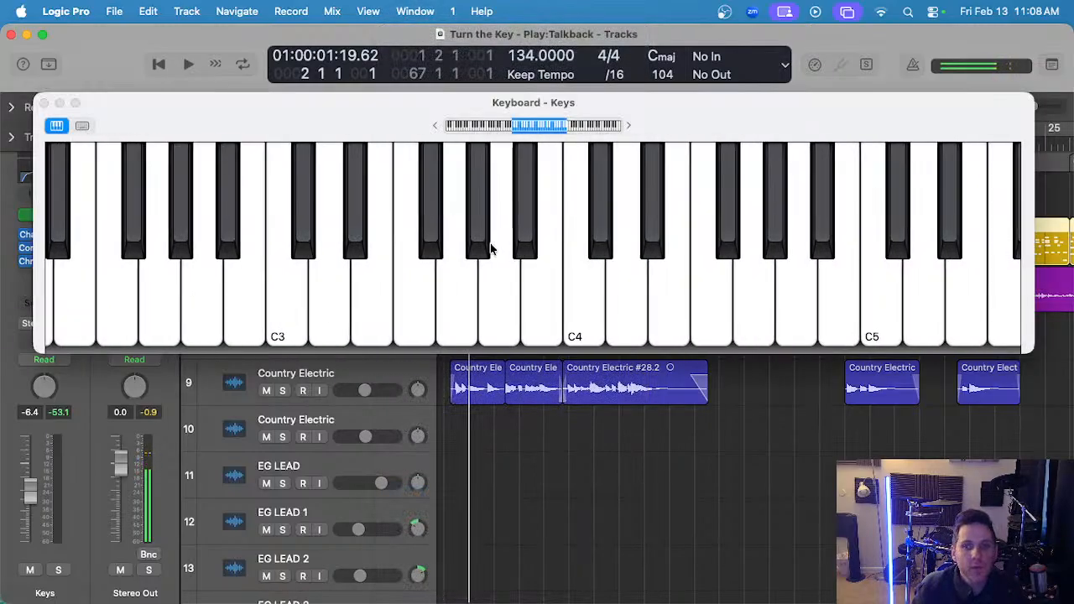
# - Play the intro from bar 2, switching the Keys solo on and off to compare its notes with the full arrangement
pyautogui.press('space')
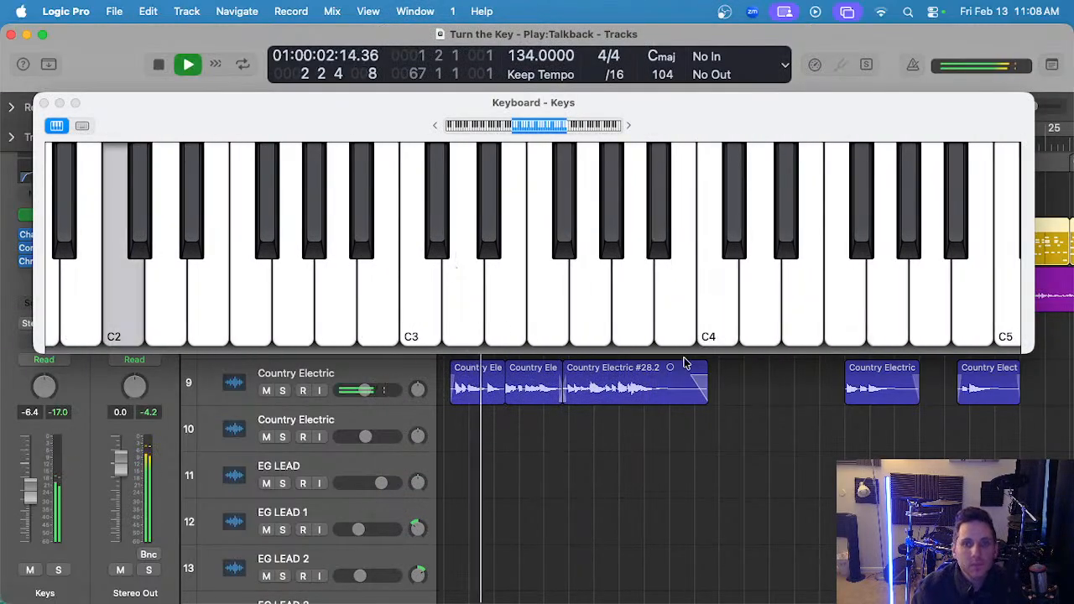
pyautogui.press('s')
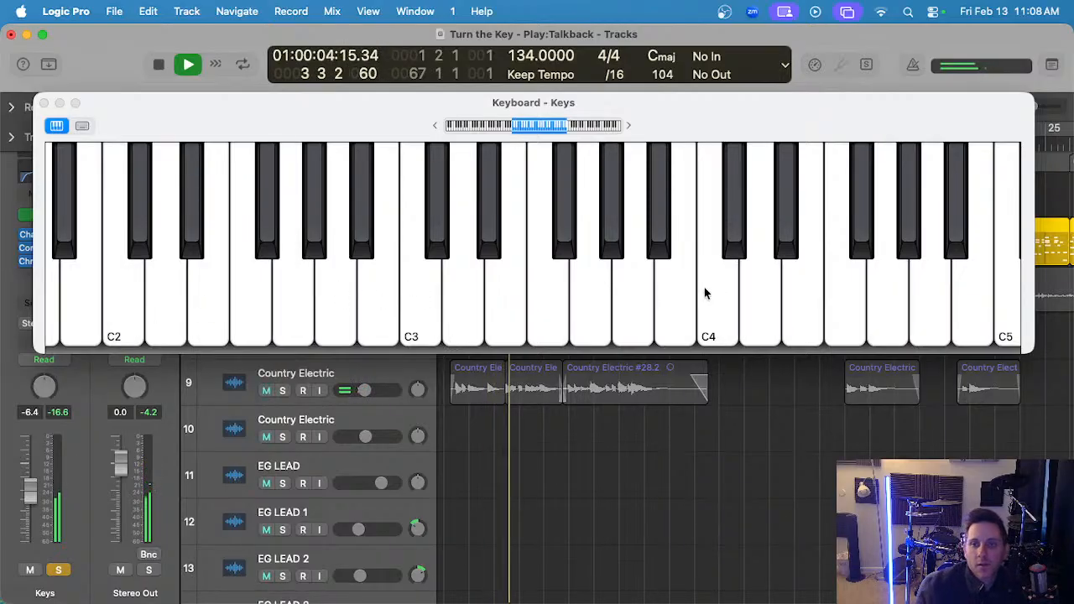
pyautogui.press('s')
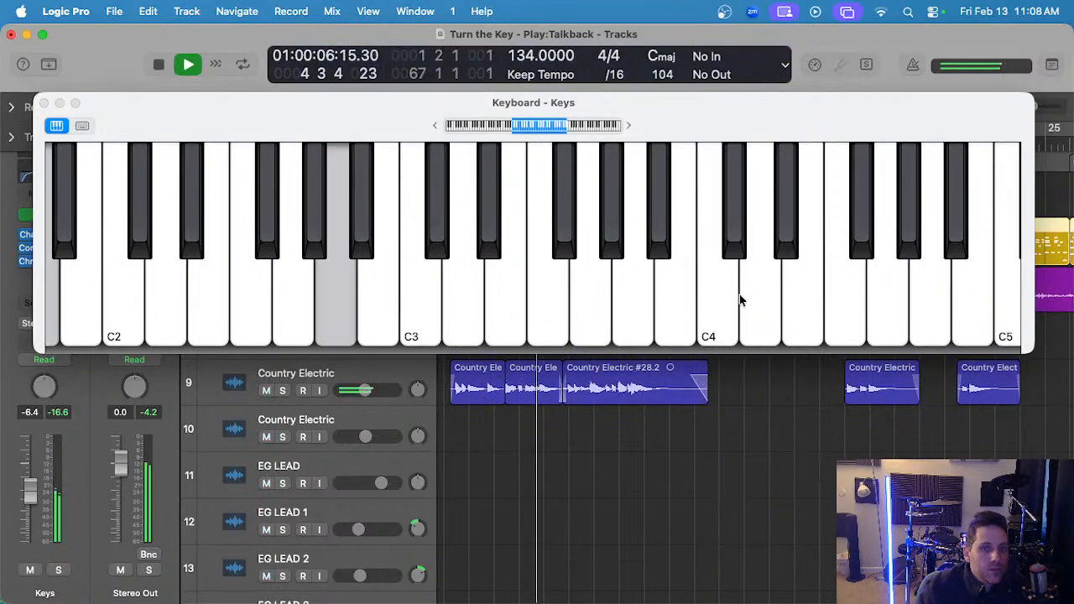
pyautogui.press('s')
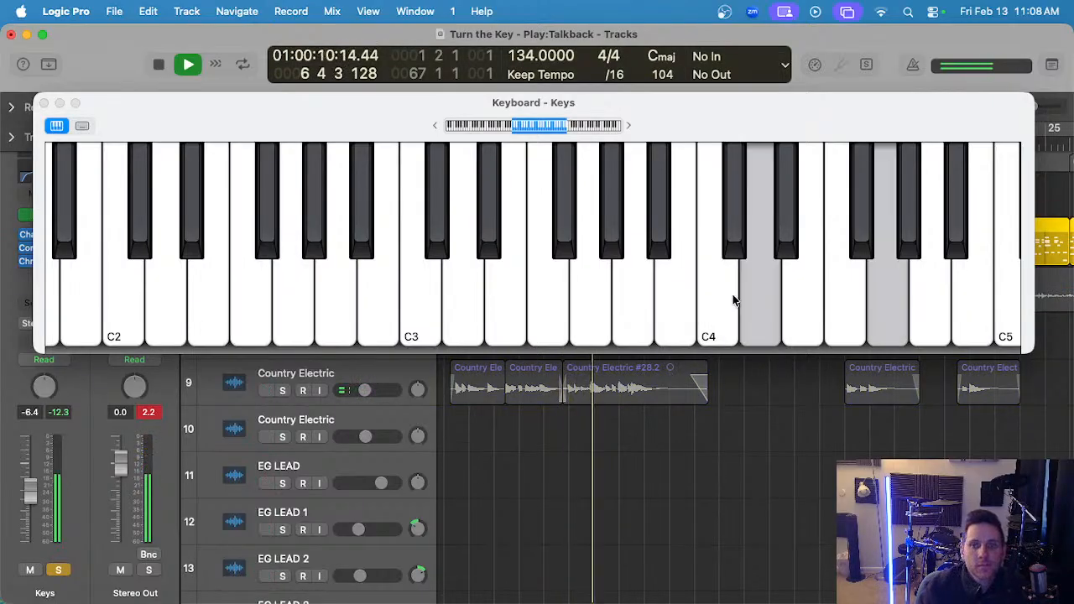
pyautogui.press('s')
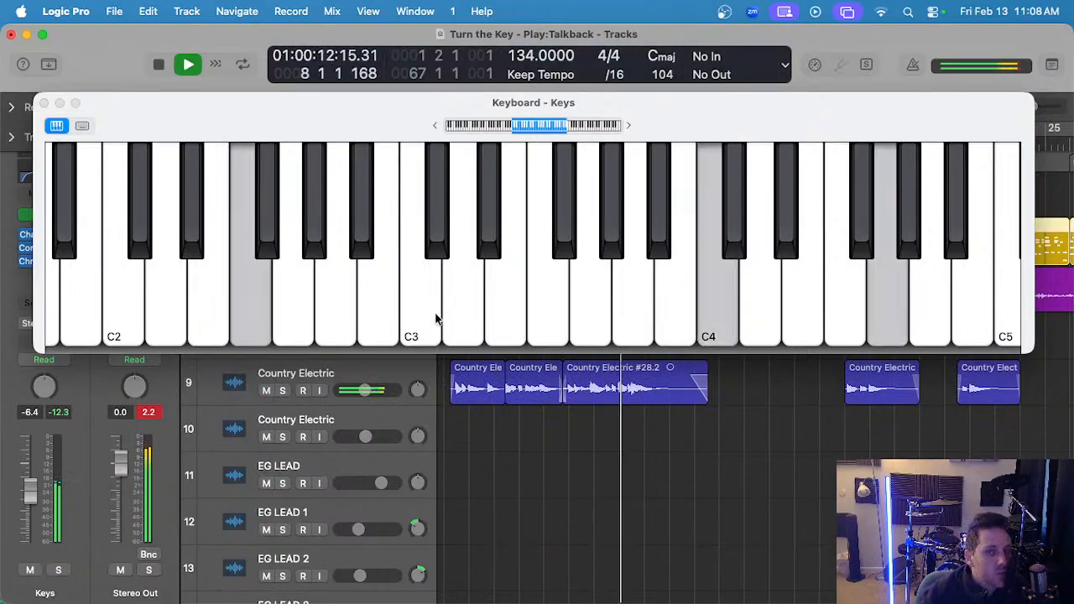
pyautogui.press('s')
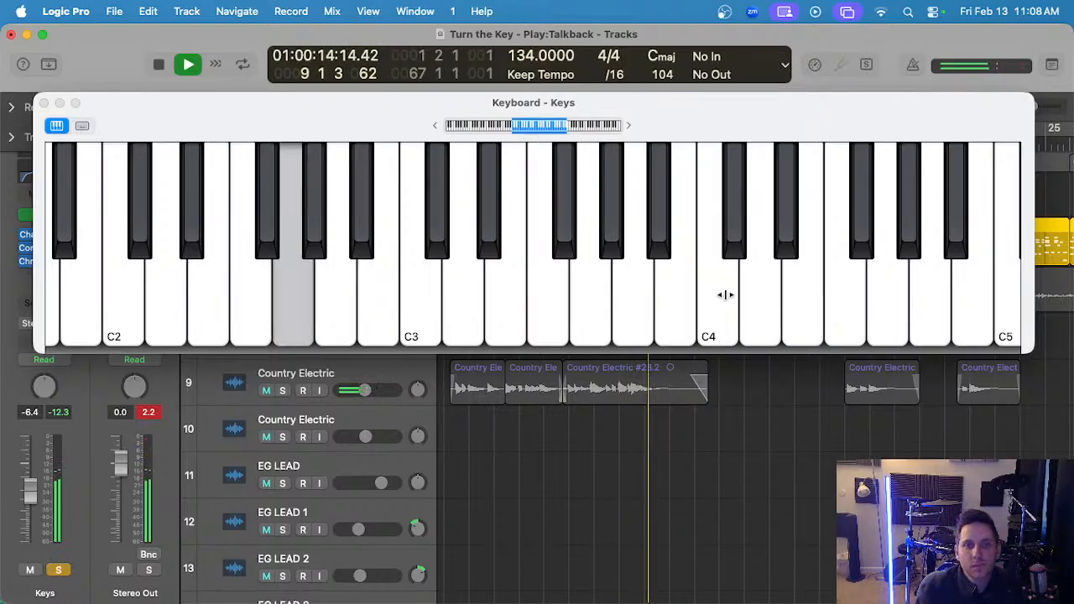
pyautogui.press('s')
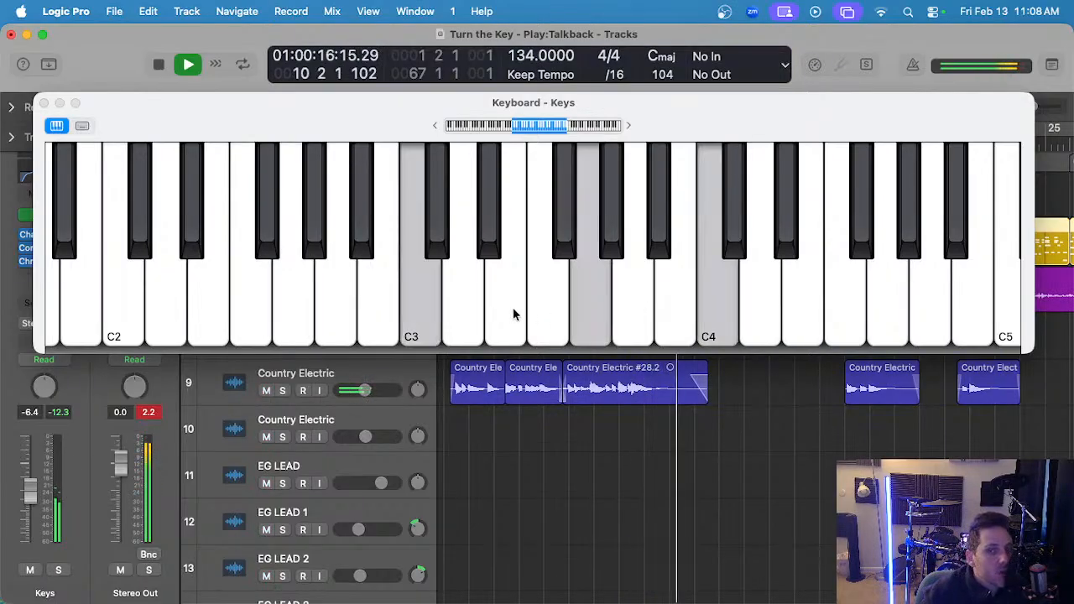
pyautogui.press('s')
# - Clear the Keys solo and mute the newer lead vocal (track 4), with the on-screen keyboard moved below the tracks
pyautogui.moveTo(617, 119); pyautogui.dragTo(590, 455)
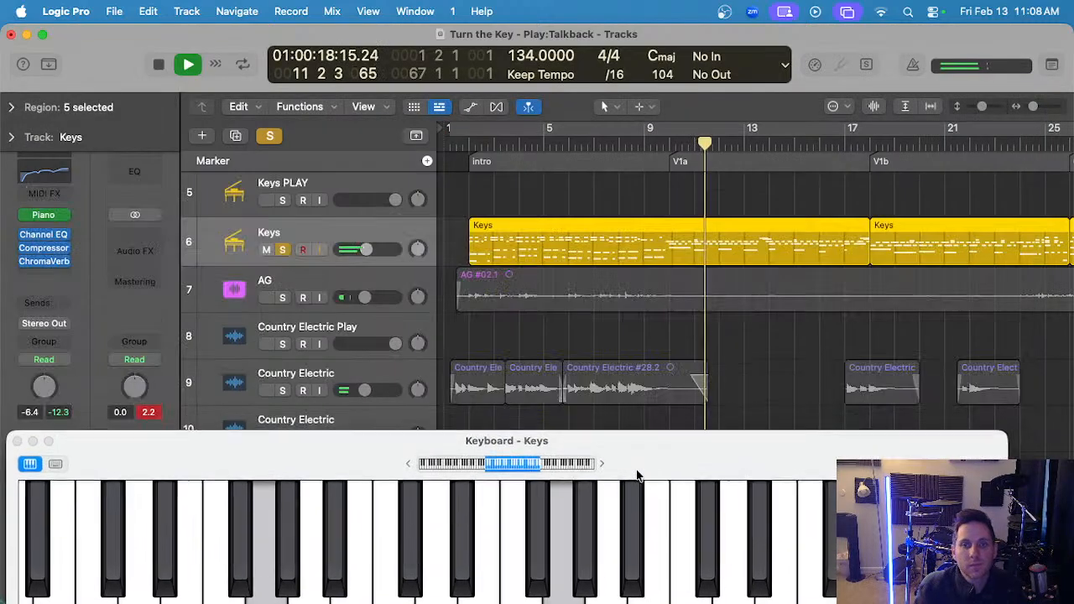
pyautogui.press('s')
pyautogui.scroll(5, 362, 293)
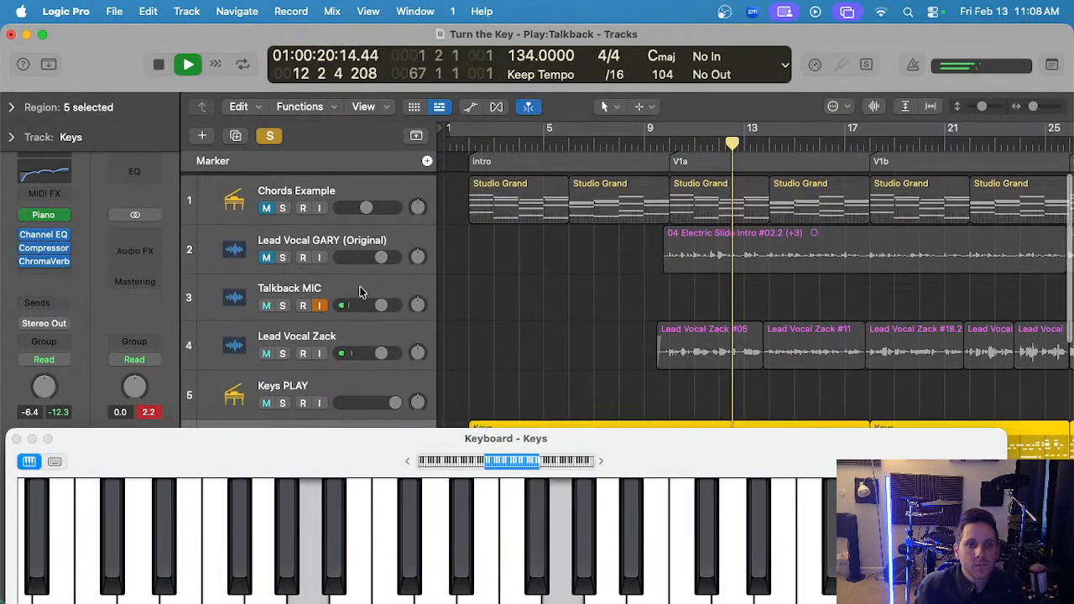
pyautogui.scroll(-3, 618, 303)
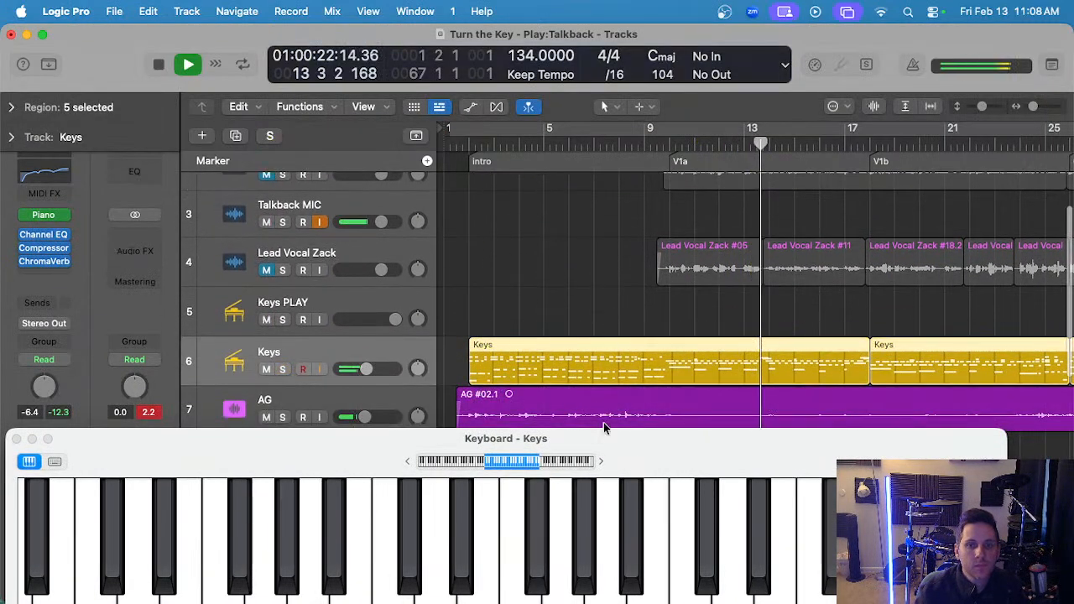
# - Stop playback and replace the on-screen keyboard with the Piano Roll for the Keys regions
pyautogui.moveTo(604, 433); pyautogui.dragTo(688, 161)
pyautogui.press('space')
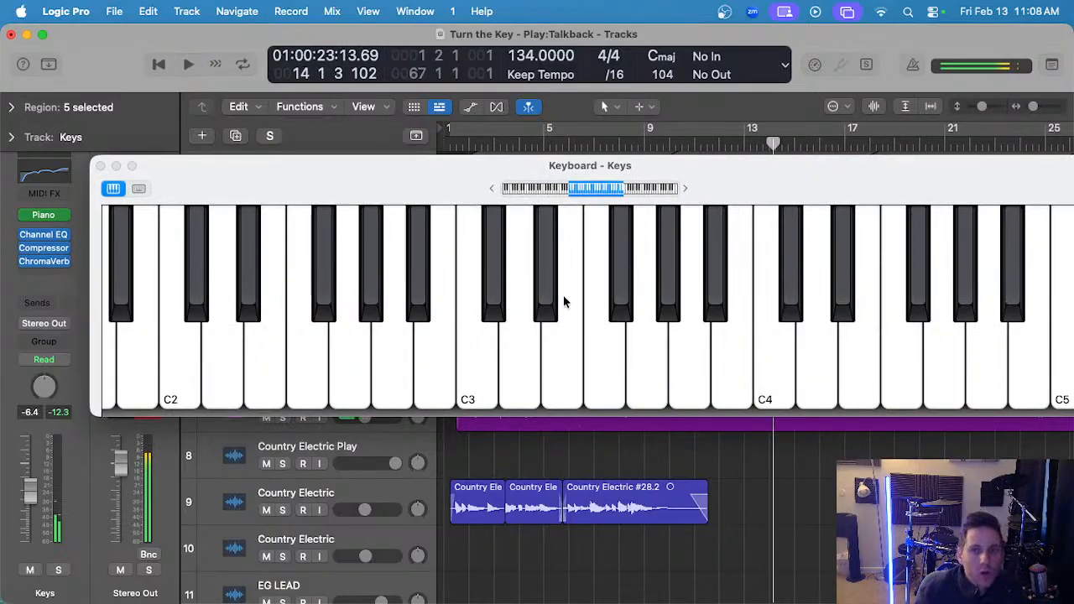
pyautogui.moveTo(789, 169); pyautogui.dragTo(725, 460)
pyautogui.press('p')
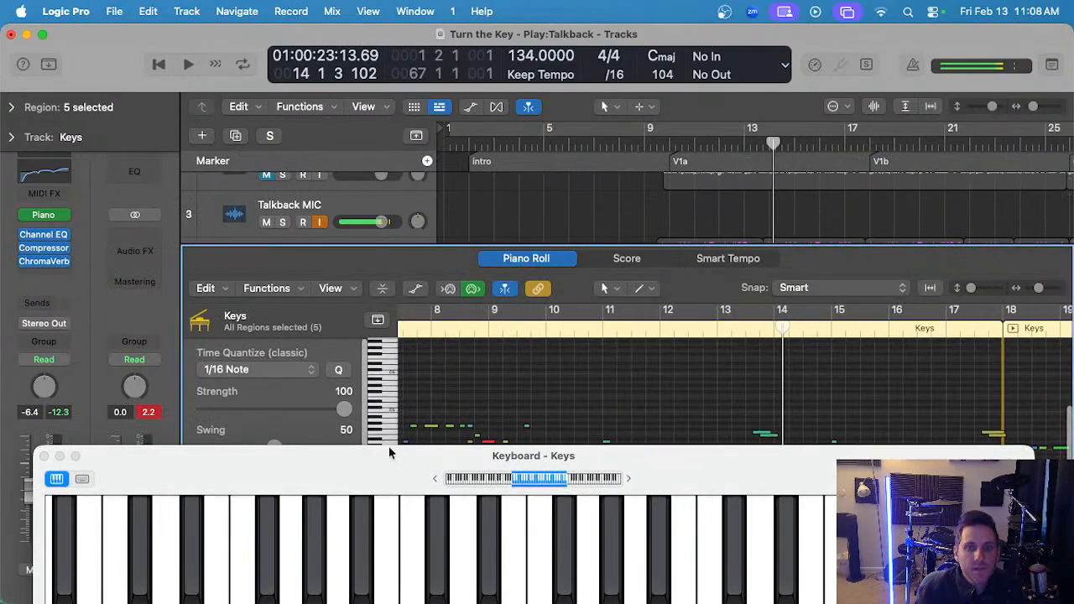
pyautogui.click(44, 457)
# - Survey the whole Keys part in the Piano Roll, selecting all its notes and clearing the selection again
pyautogui.press('z')
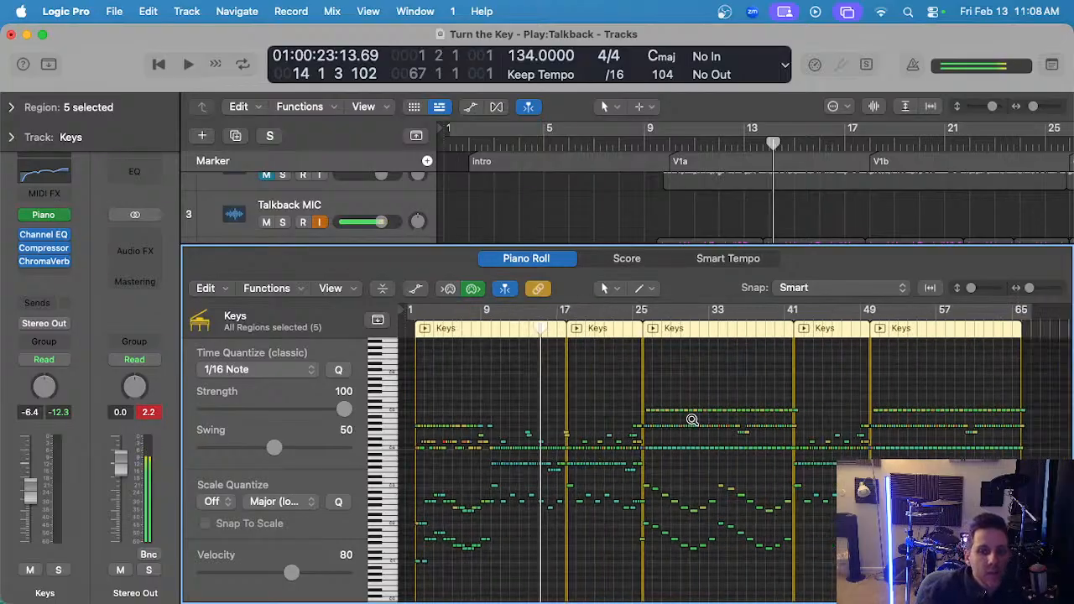
pyautogui.press('super+a')
pyautogui.scroll(-1, 491, 404)
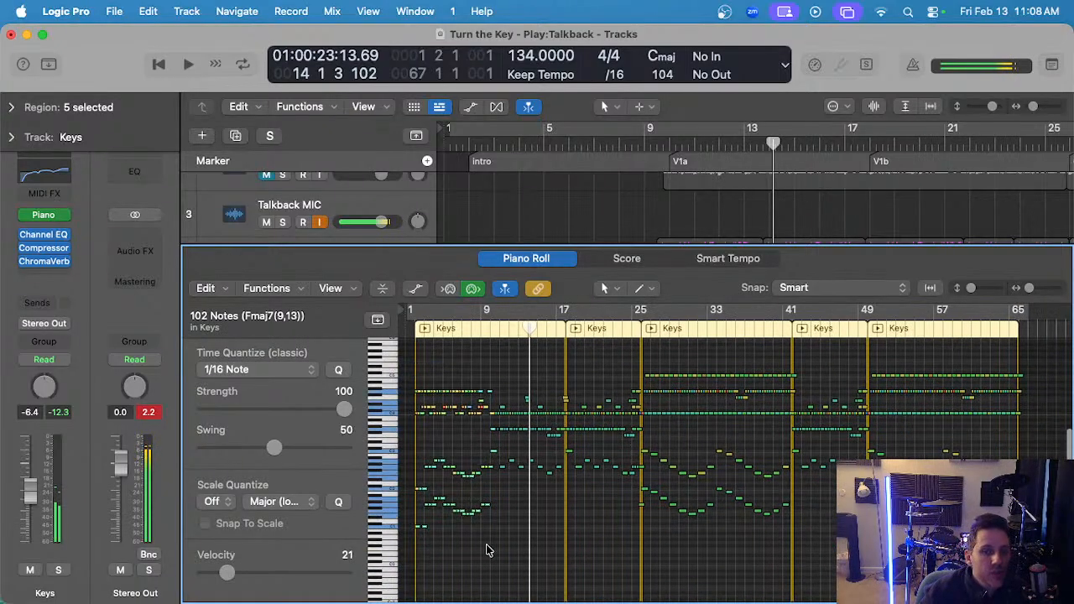
pyautogui.click(491, 550)
pyautogui.scroll(5, 491, 536)
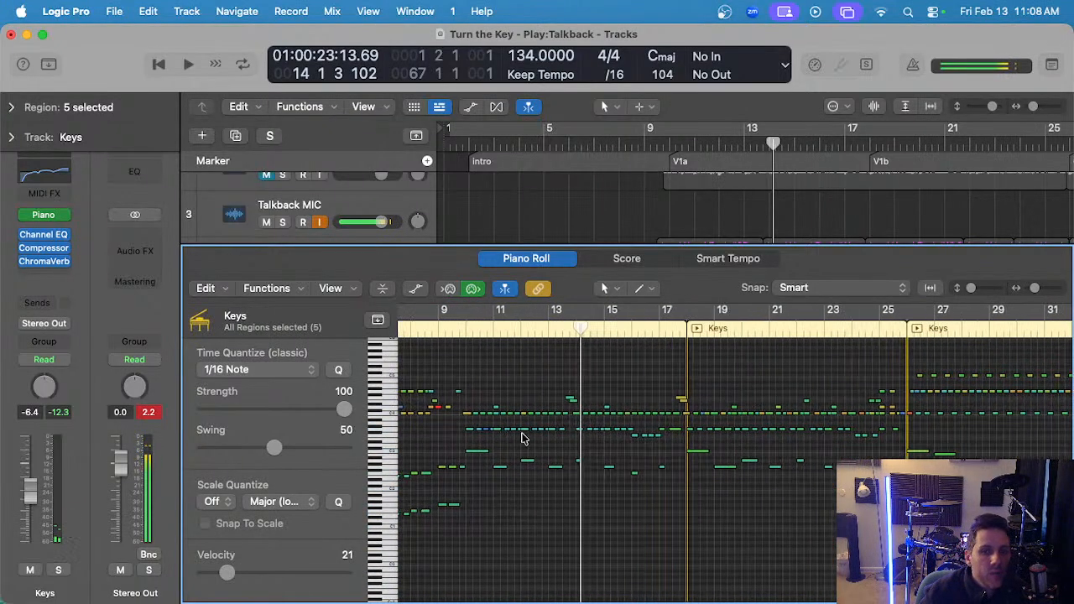
# - Marquee the Keys notes of the V1a and V1b sections to examine the verse pattern
pyautogui.moveTo(467, 381); pyautogui.dragTo(681, 491)
pyautogui.hscroll(4, 603, 374)
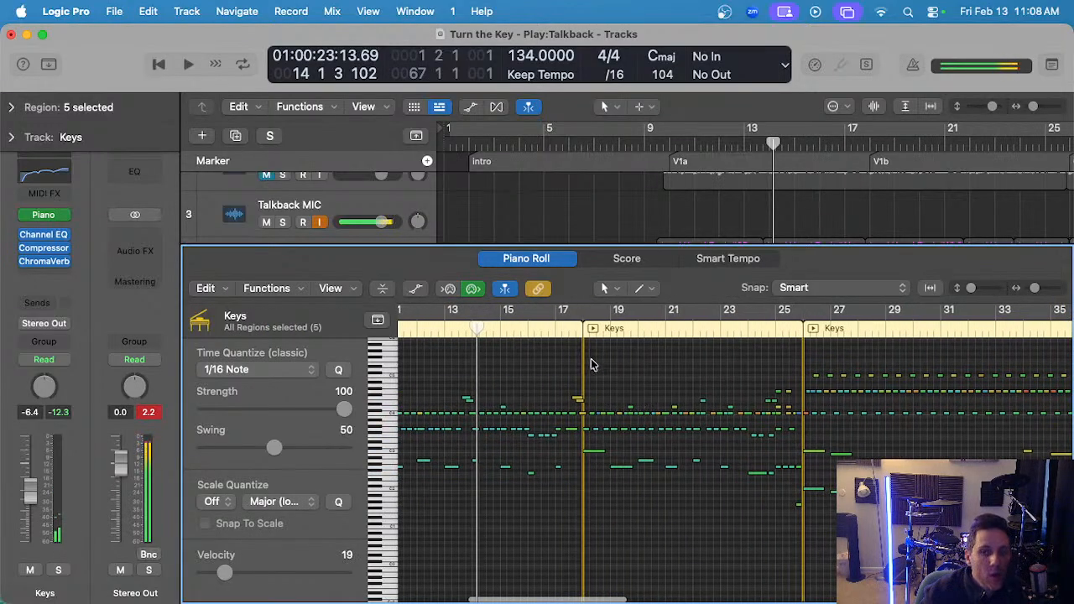
pyautogui.moveTo(586, 356); pyautogui.dragTo(673, 471)
pyautogui.moveTo(671, 476); pyautogui.dragTo(585, 474)
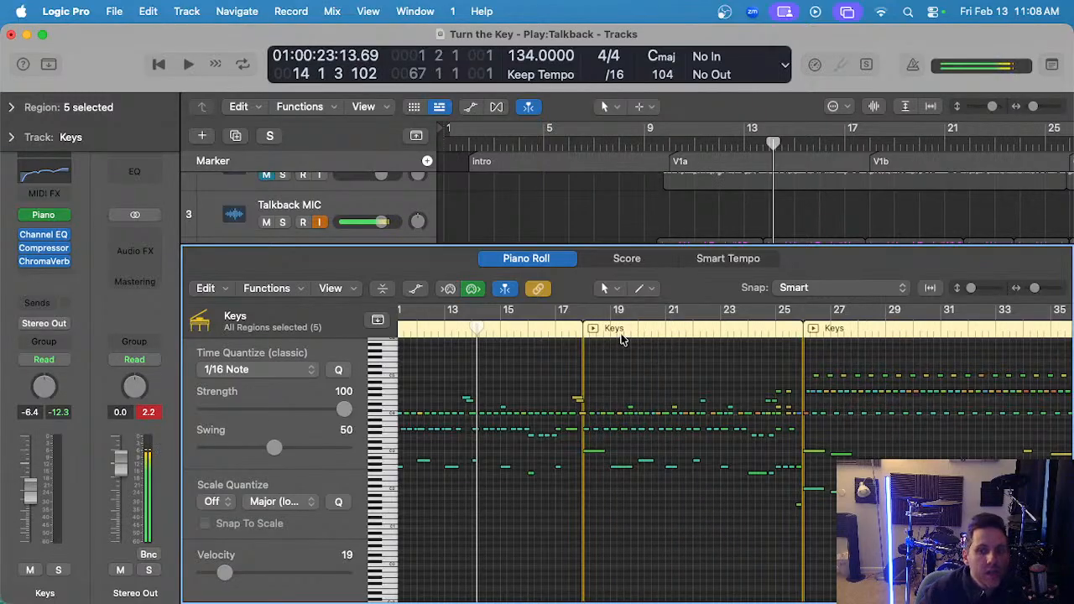
pyautogui.moveTo(796, 367); pyautogui.dragTo(566, 544)
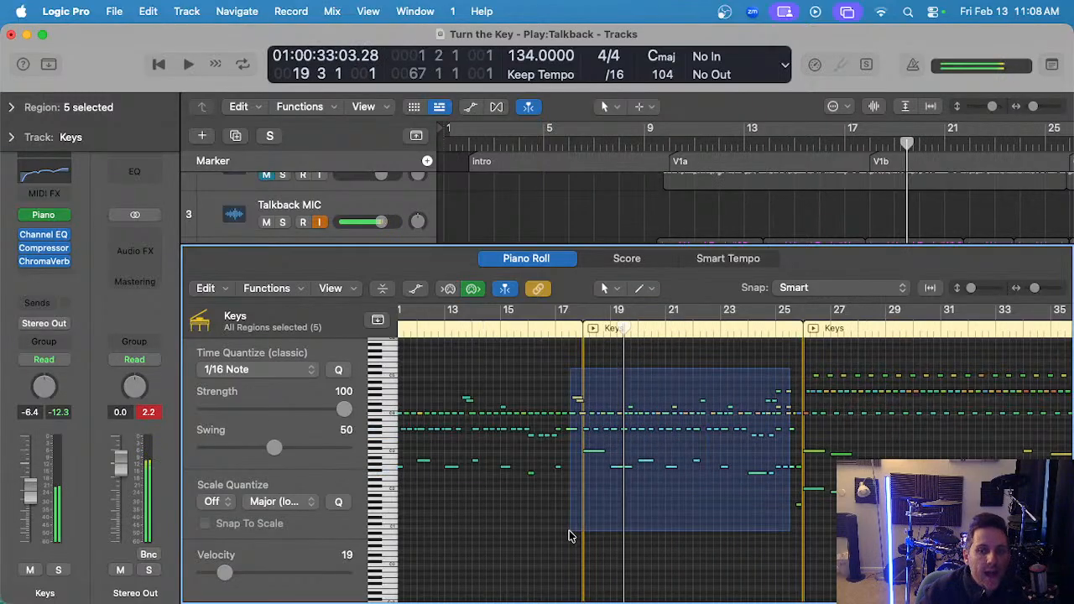
# - Examine the Keys notes of the first chorus by selecting them, clear the selection and close the Piano Roll
pyautogui.hscroll(2, 692, 496)
pyautogui.hscroll(8, 692, 496)
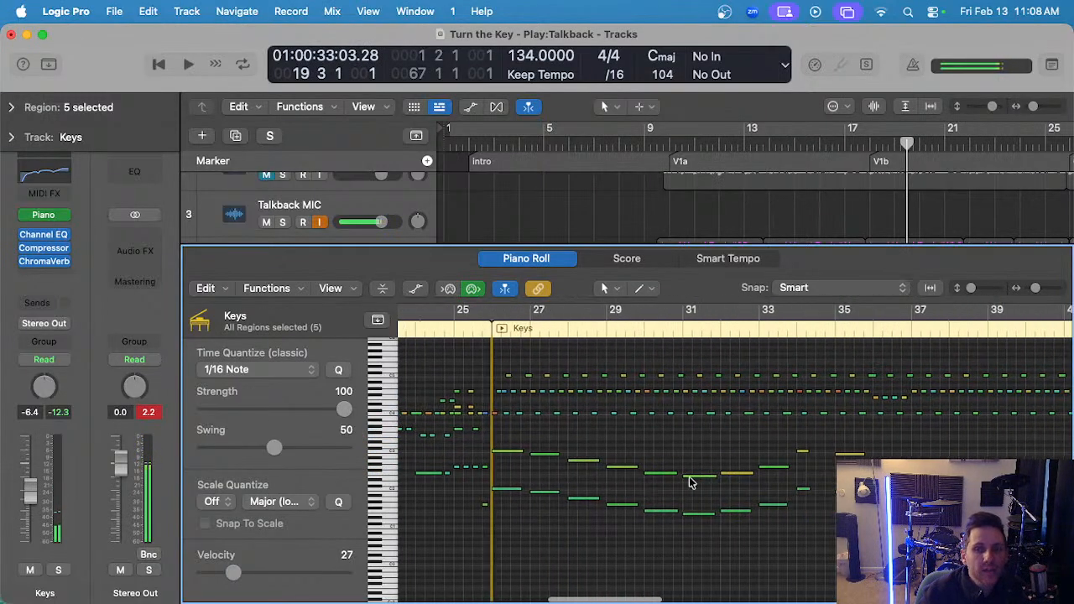
pyautogui.moveTo(838, 358); pyautogui.dragTo(408, 571)
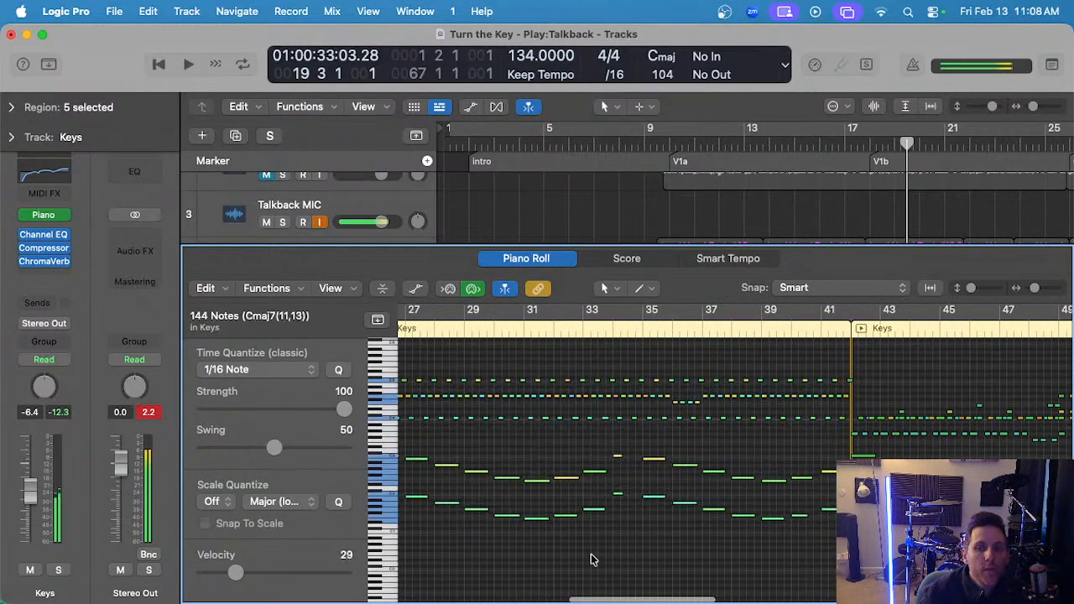
pyautogui.click(593, 555)
pyautogui.hscroll(-2, 606, 556)
pyautogui.press('p')
pyautogui.press('super+Left')
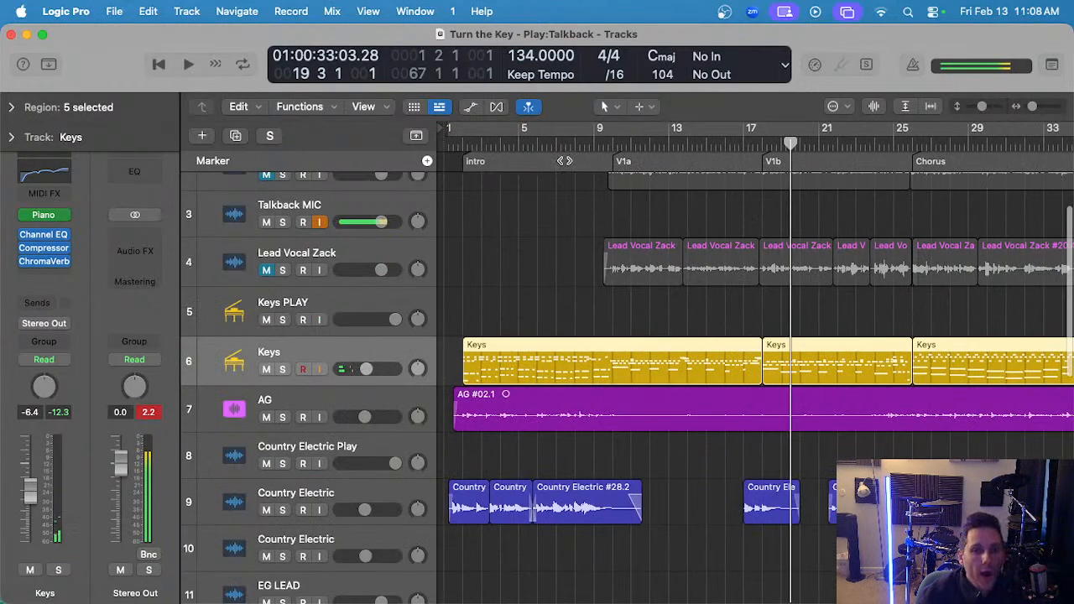
# - Clear the Keys region selection and return the playhead to the start of the song
pyautogui.click(467, 145)
pyautogui.click(554, 231)
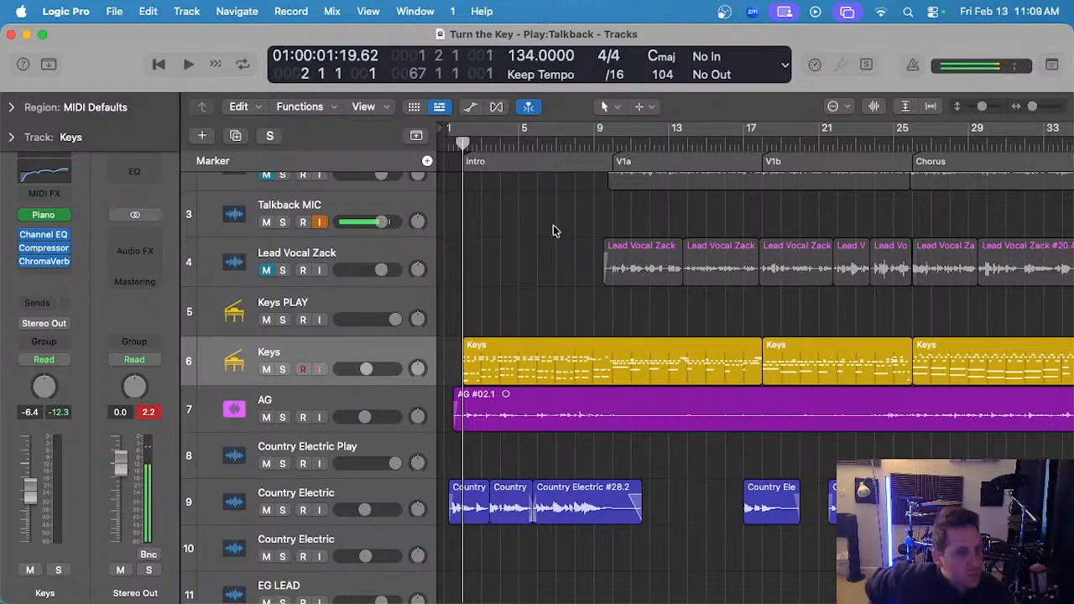
pyautogui.press('super+Right')
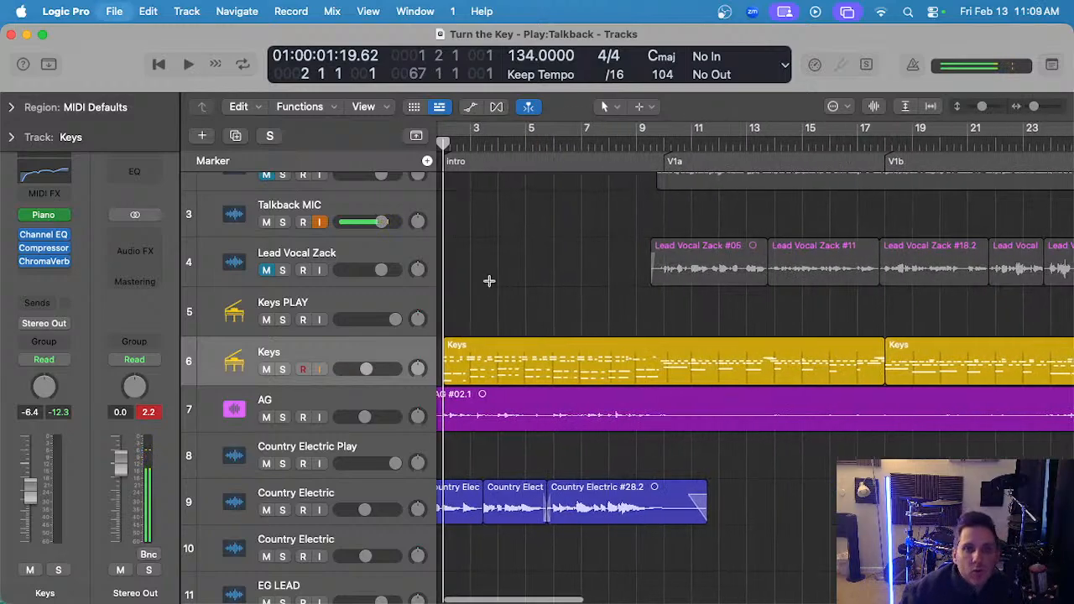
pyautogui.press('Return')
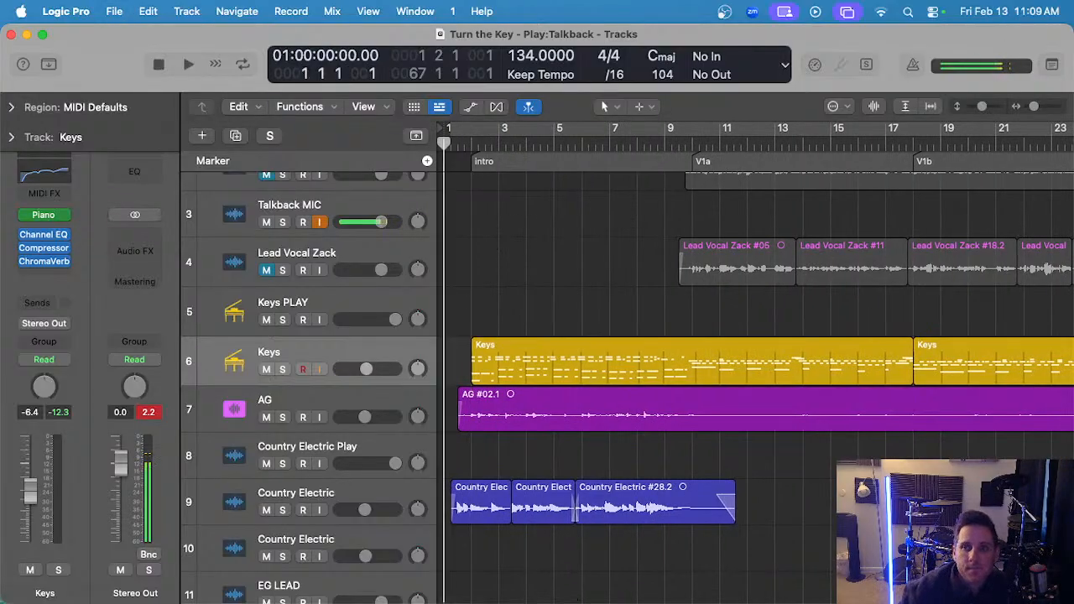
# - Open the project notes to check the verse and chorus lyrics, and close them again
pyautogui.click(1051, 65)
pyautogui.scroll(-2, 951, 197)
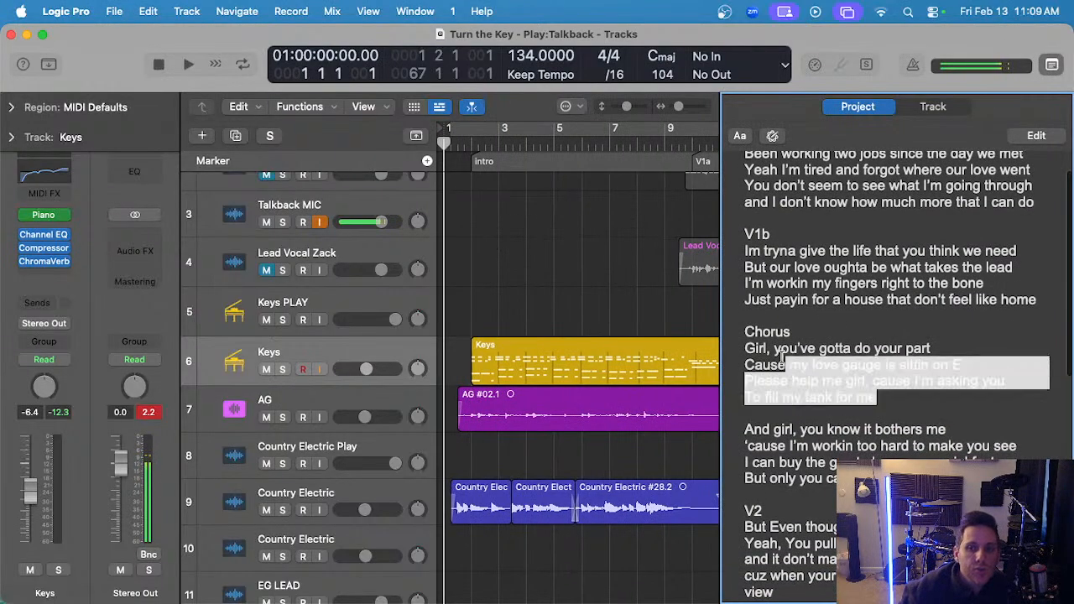
pyautogui.click(1053, 70)
# - Look through the tracks from AG down to the drums, selecting the AG and EG Rhythm tracks along the way
pyautogui.click(326, 413)
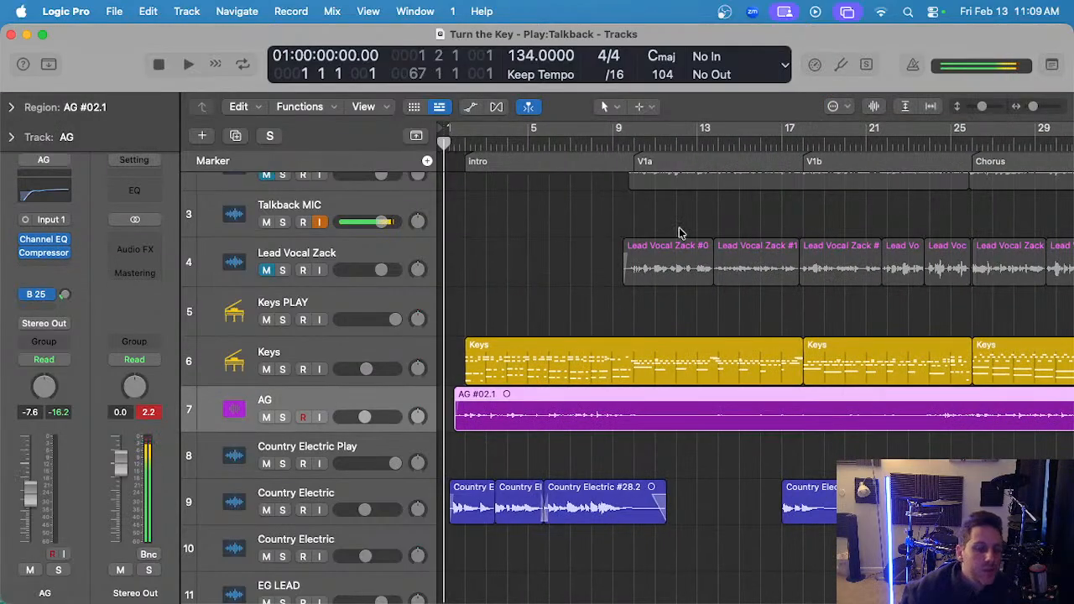
pyautogui.scroll(-2, 546, 244)
pyautogui.hscroll(1, 537, 244)
pyautogui.hscroll(-2, 487, 258)
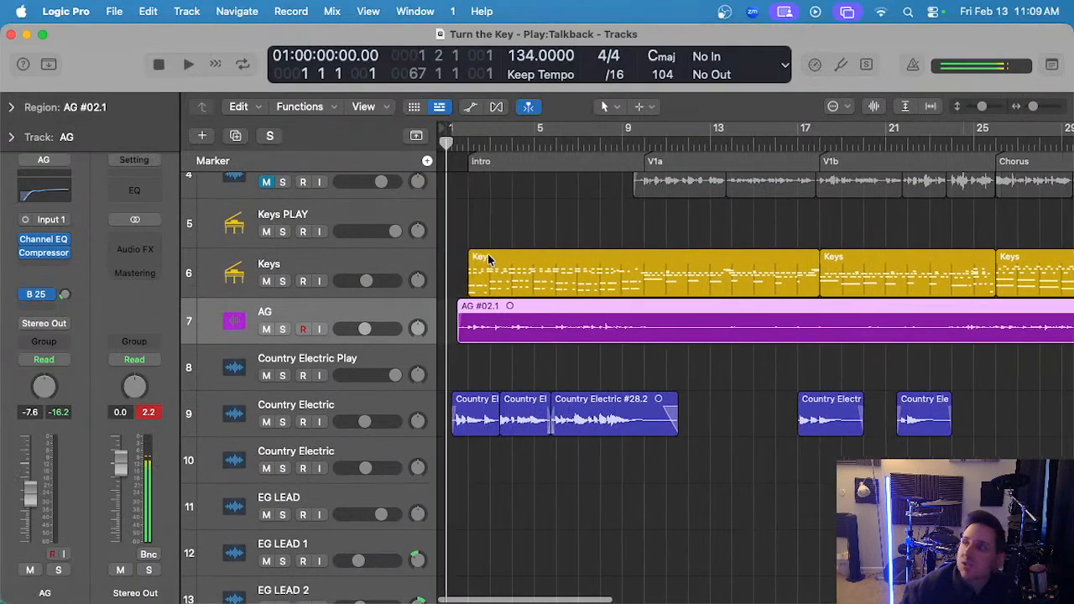
pyautogui.scroll(-5, 487, 258)
pyautogui.scroll(1, 483, 262)
pyautogui.scroll(-4, 476, 266)
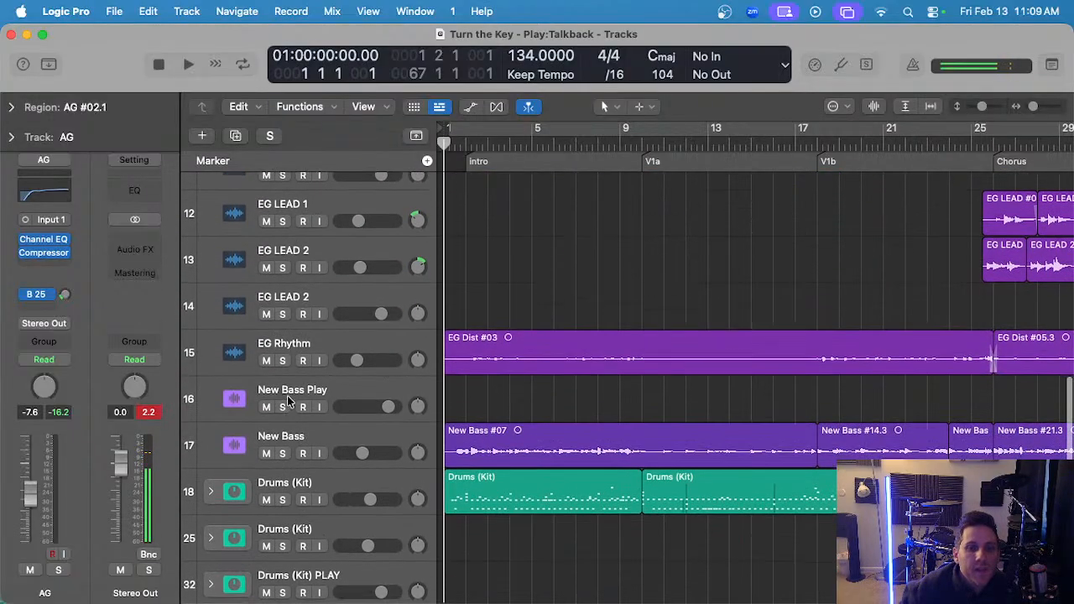
pyautogui.click(340, 348)
pyautogui.scroll(2, 451, 267)
pyautogui.scroll(5, 453, 274)
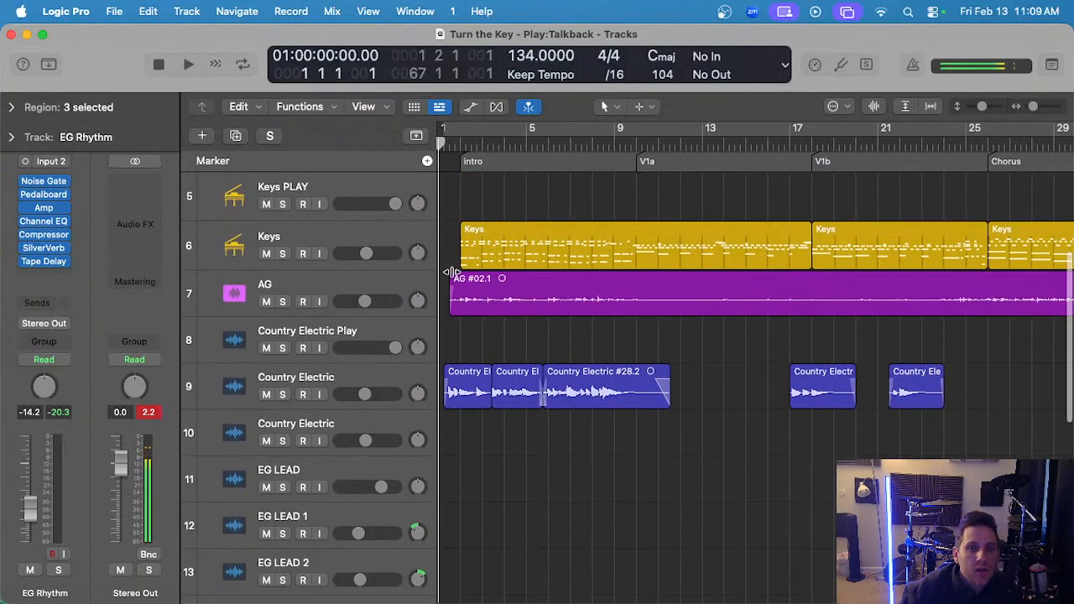
# - Select the AG track, examine the full length of its region up to the Bridge, and clear the region selection
pyautogui.click(325, 278)
pyautogui.press('super+Right')
pyautogui.press('super+Right')
pyautogui.press('super+Left')
pyautogui.press('super+Left')
pyautogui.press('super+Left')
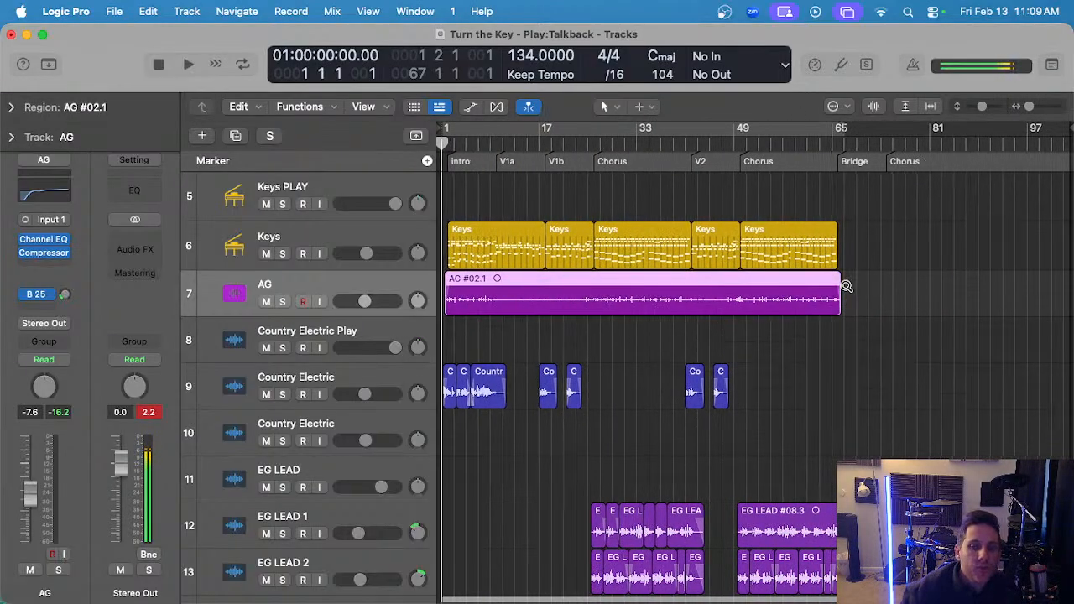
pyautogui.press('super+Right')
pyautogui.moveTo(839, 280); pyautogui.dragTo(945, 318)
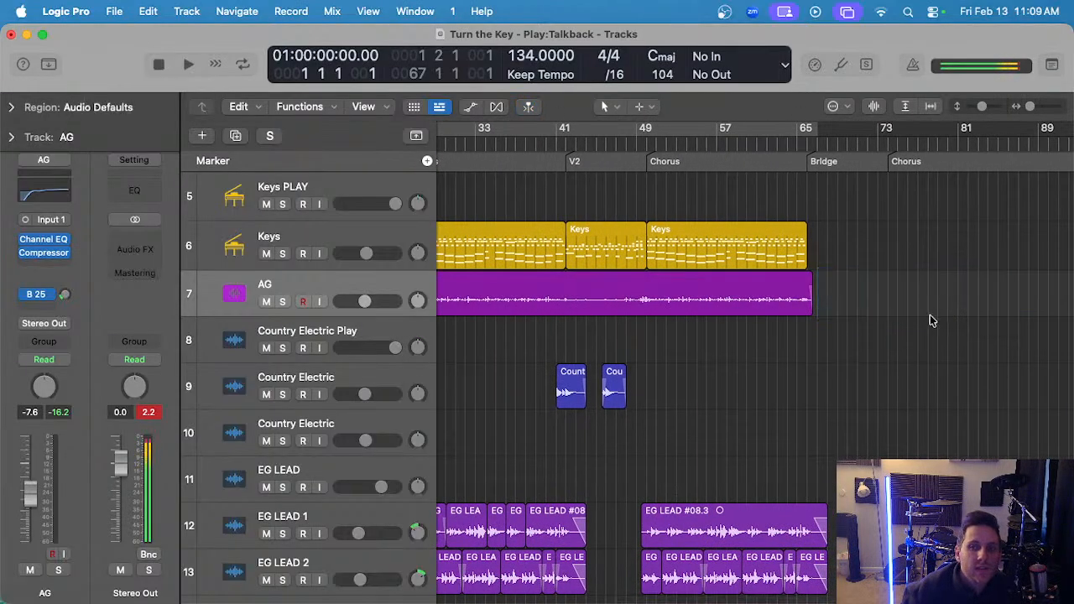
# - Solo the AG track and play it from the start of its region, just before the Intro marker
pyautogui.hscroll(-10, 928, 309)
pyautogui.press('super+Right')
pyautogui.hscroll(-2, 504, 311)
pyautogui.scroll(2, 507, 311)
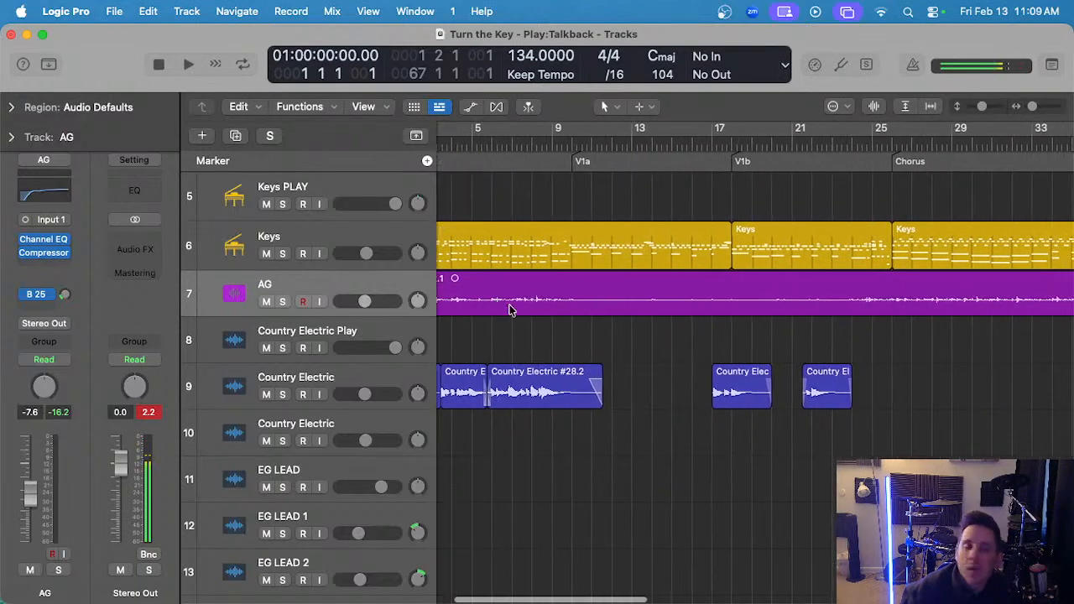
pyautogui.hscroll(-3, 516, 337)
pyautogui.scroll(5, 471, 327)
pyautogui.hscroll(-2, 461, 299)
pyautogui.hscroll(1, 459, 296)
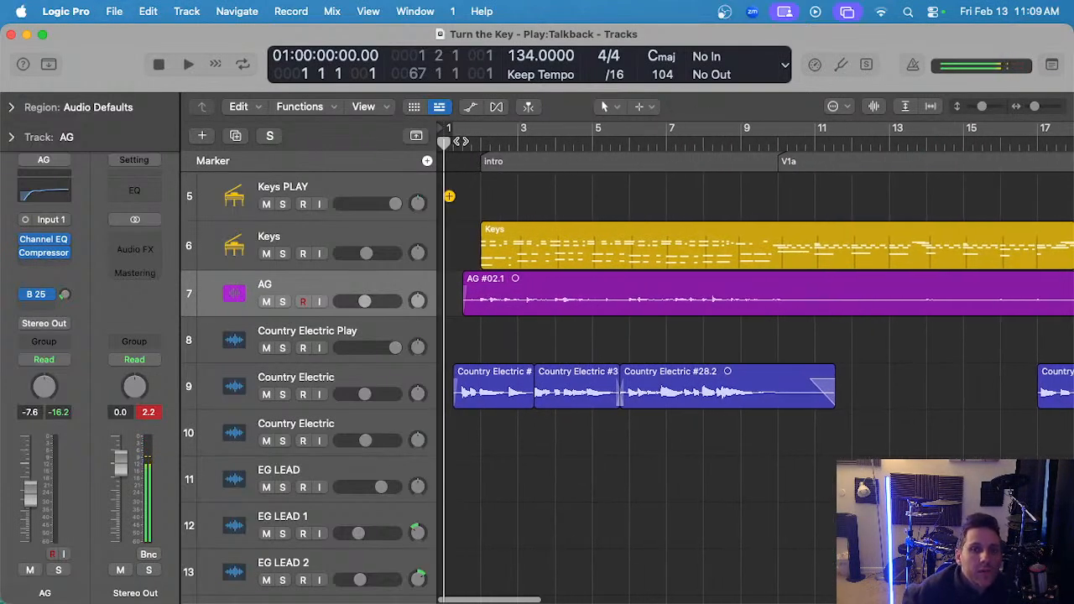
pyautogui.click(461, 144)
pyautogui.click(332, 281)
pyautogui.hotkey('ctrl', 's')
pyautogui.scroll(3, 516, 252)
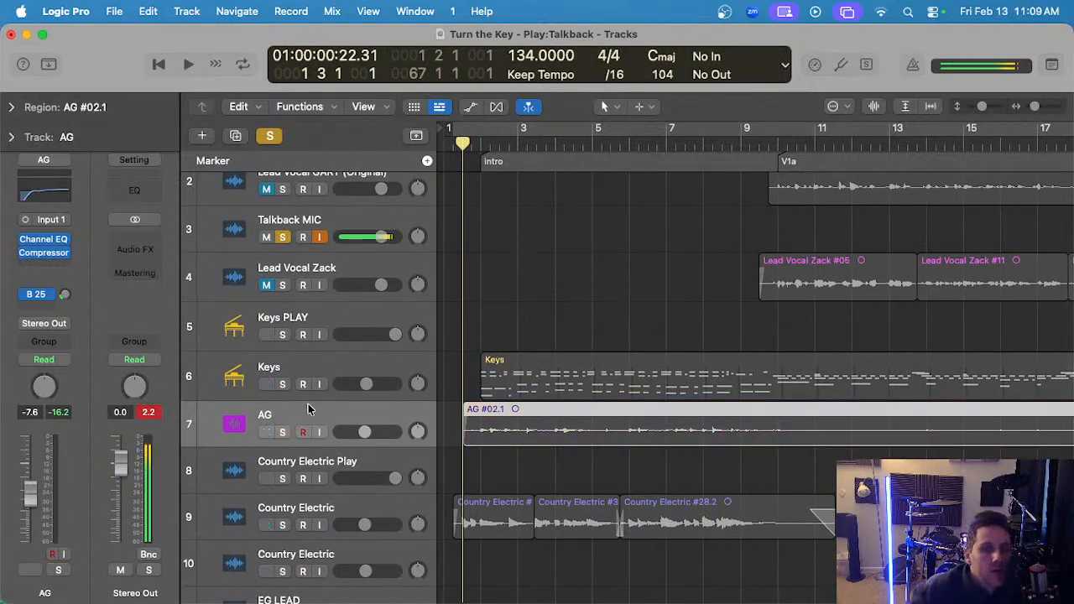
pyautogui.press('s')
pyautogui.press('space')
pyautogui.scroll(-2, 576, 304)
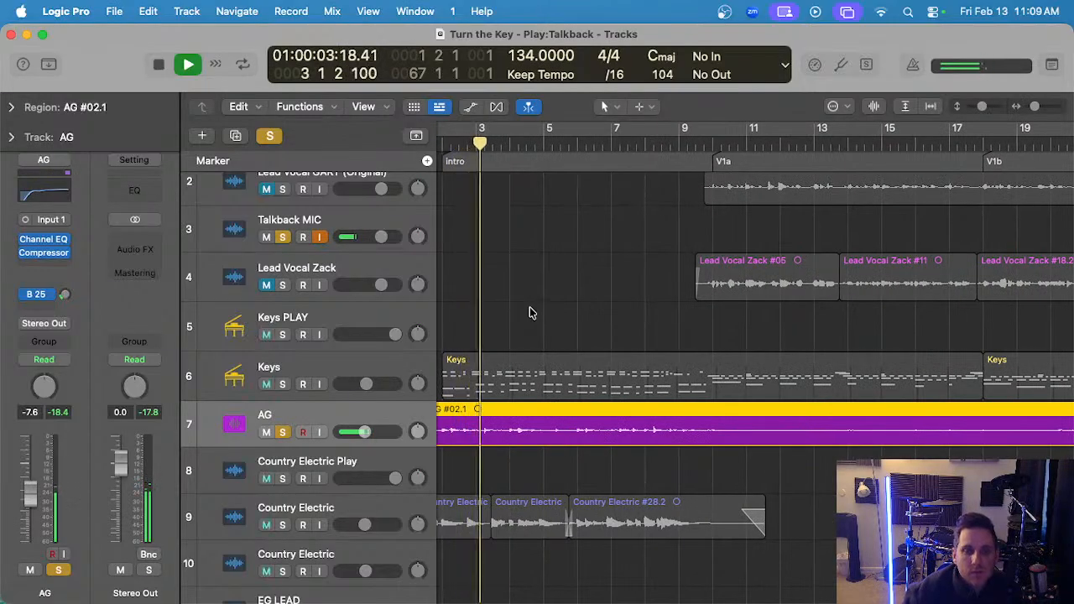
pyautogui.scroll(2, 529, 312)
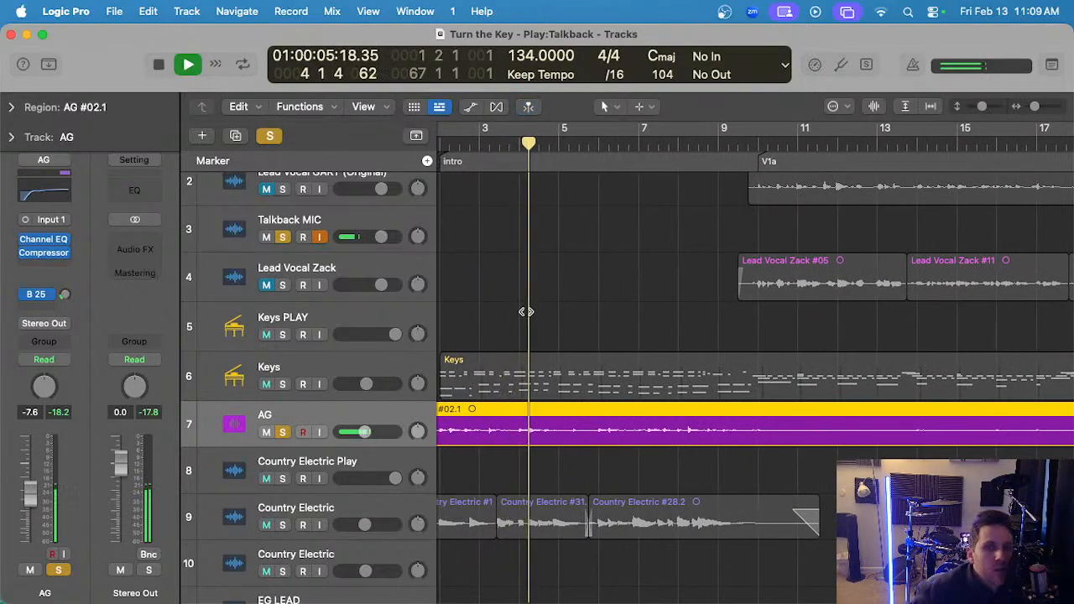
pyautogui.scroll(-1, 554, 252)
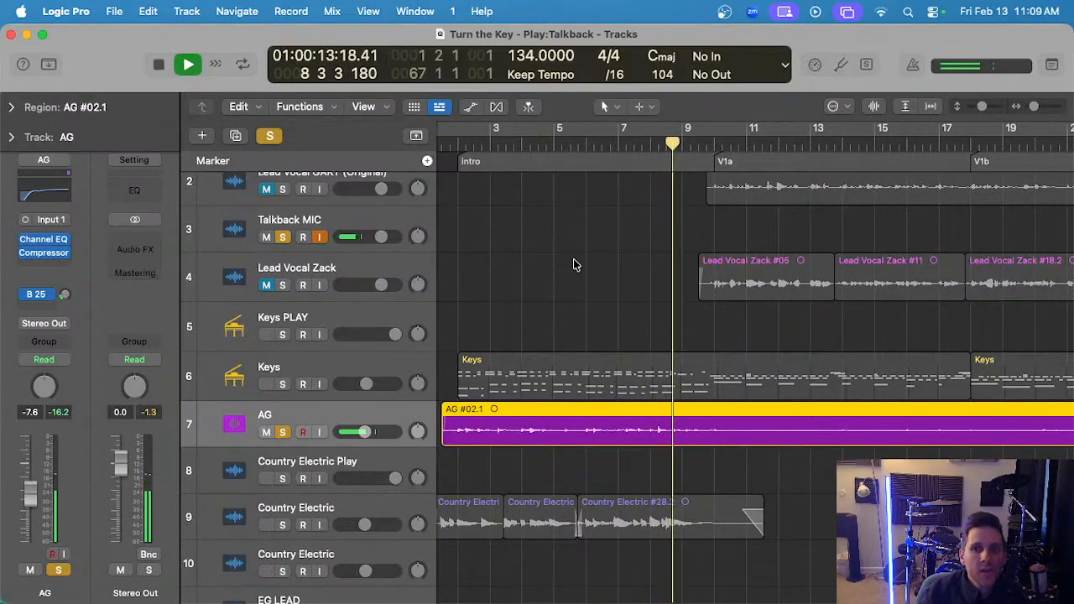
# - Enlarge the tracks in the timeline and turn on waveform zoom to show the AG audio in more detail
pyautogui.press('super+Right')
pyautogui.press('super+Right')
pyautogui.press('super+Down')
pyautogui.press('super+Down')
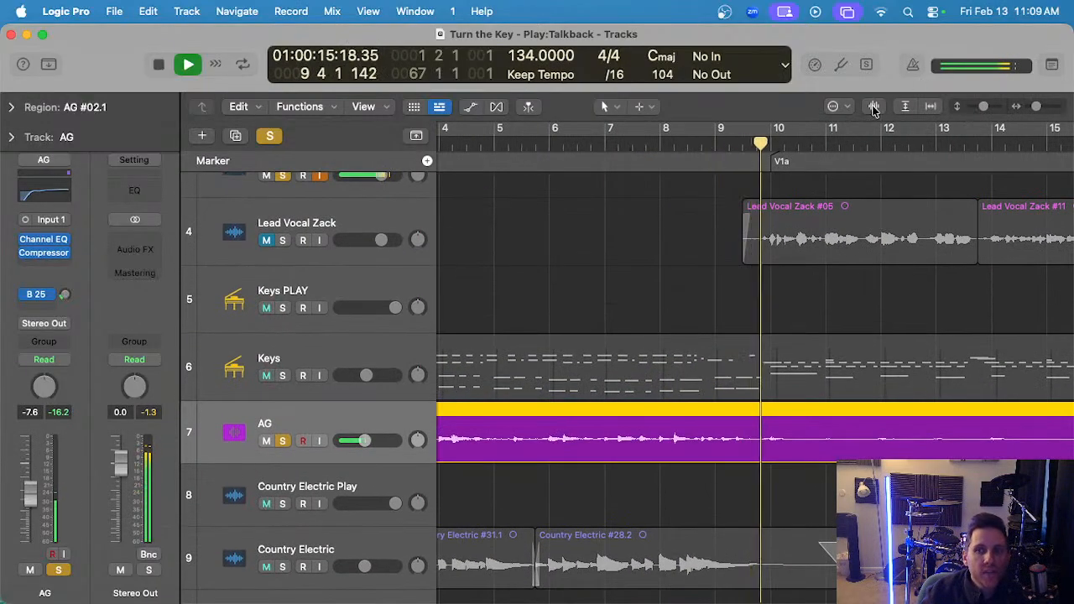
pyautogui.click(873, 107)
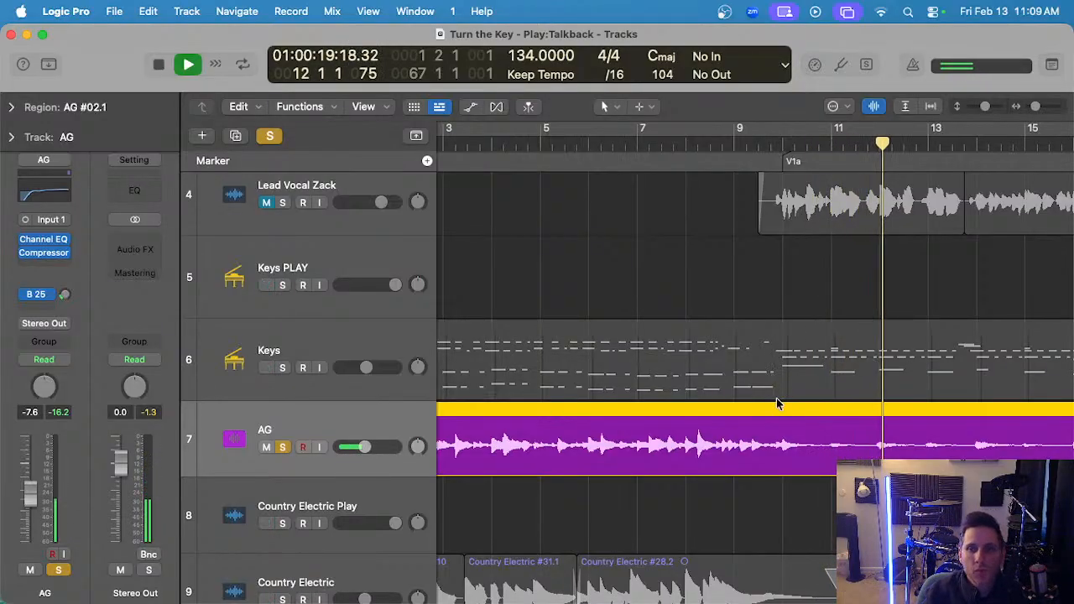
# - Follow the soloed AG part through V1a and into V1b, and stop playback
pyautogui.press('super+Left')
pyautogui.hscroll(7, 784, 369)
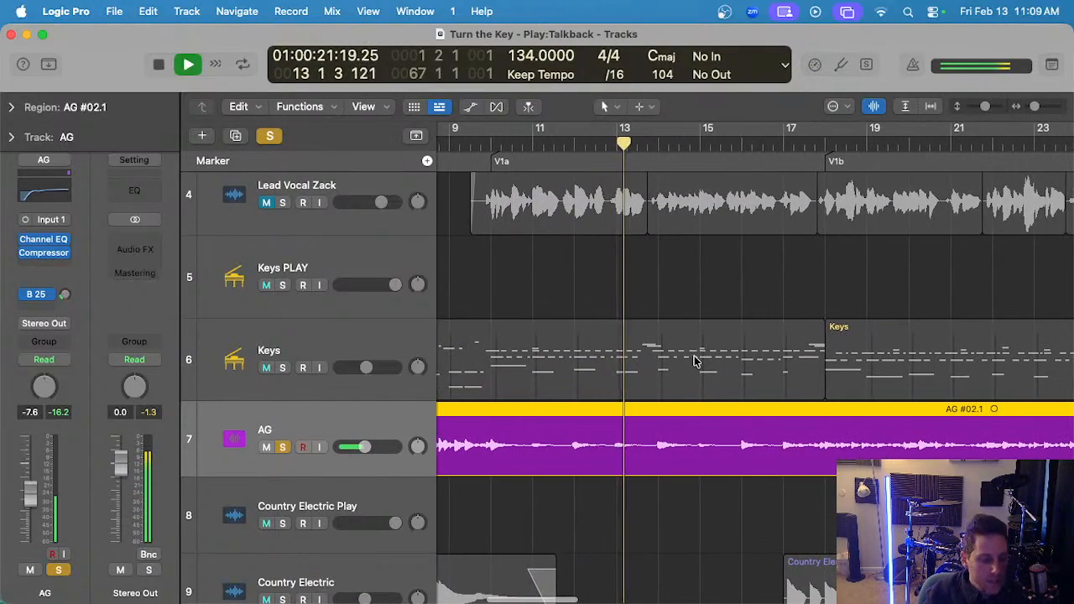
pyautogui.press('super+Right')
pyautogui.hscroll(8, 696, 362)
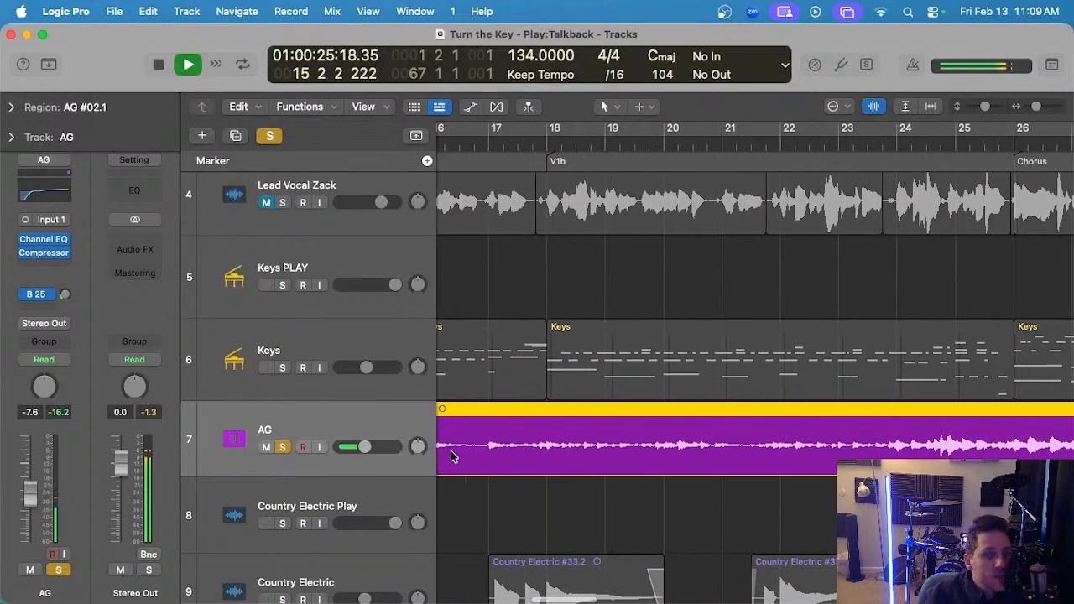
pyautogui.hscroll(-4, 454, 450)
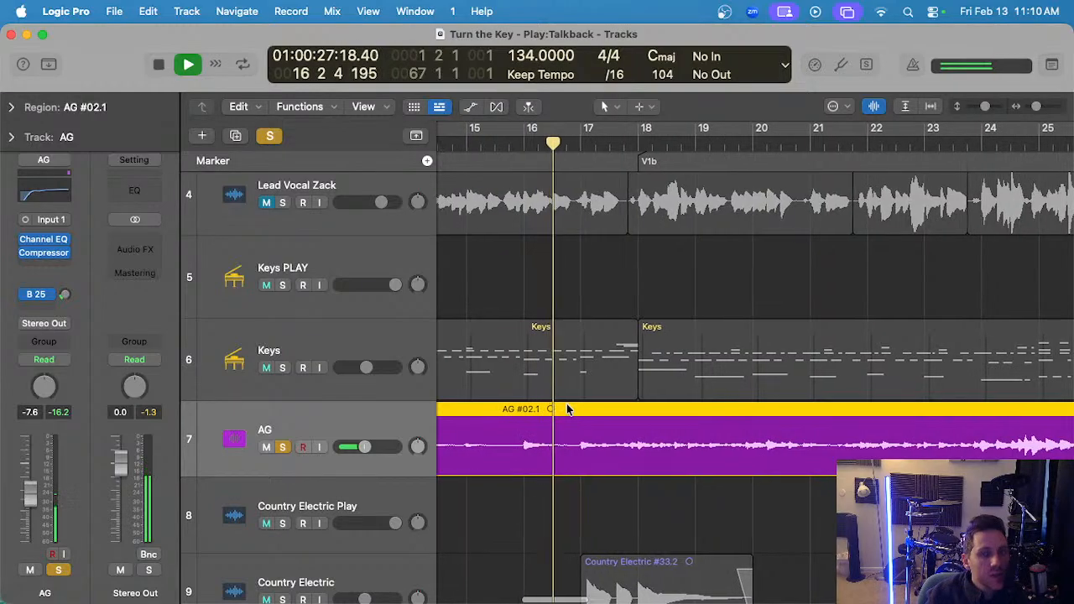
pyautogui.scroll(1, 626, 411)
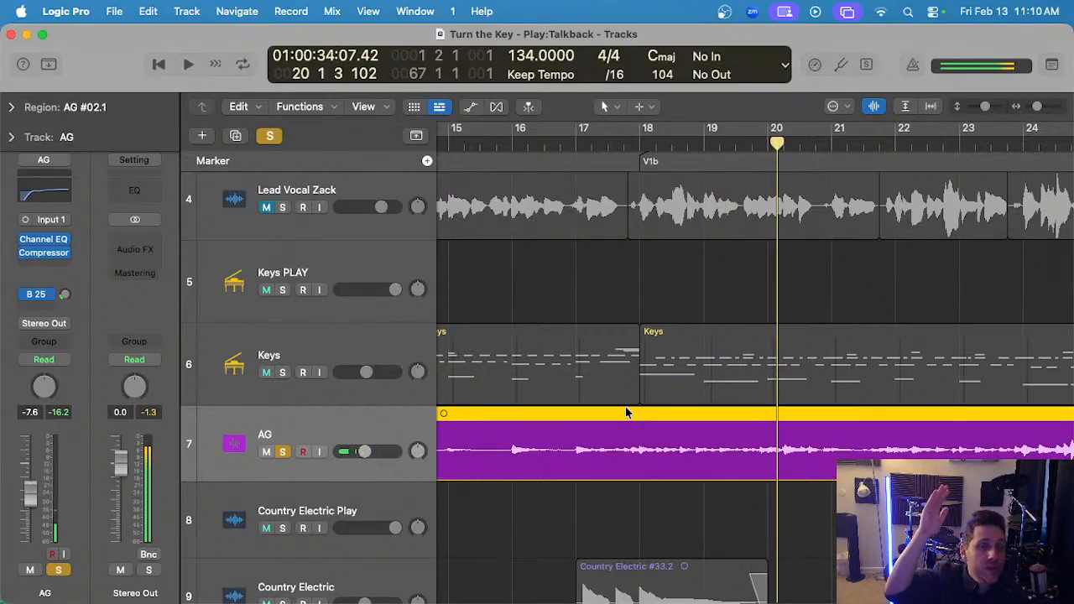
# - Resume the soloed AG part in V1b, listen into the first chorus and stop playback
pyautogui.scroll(-5, 626, 408)
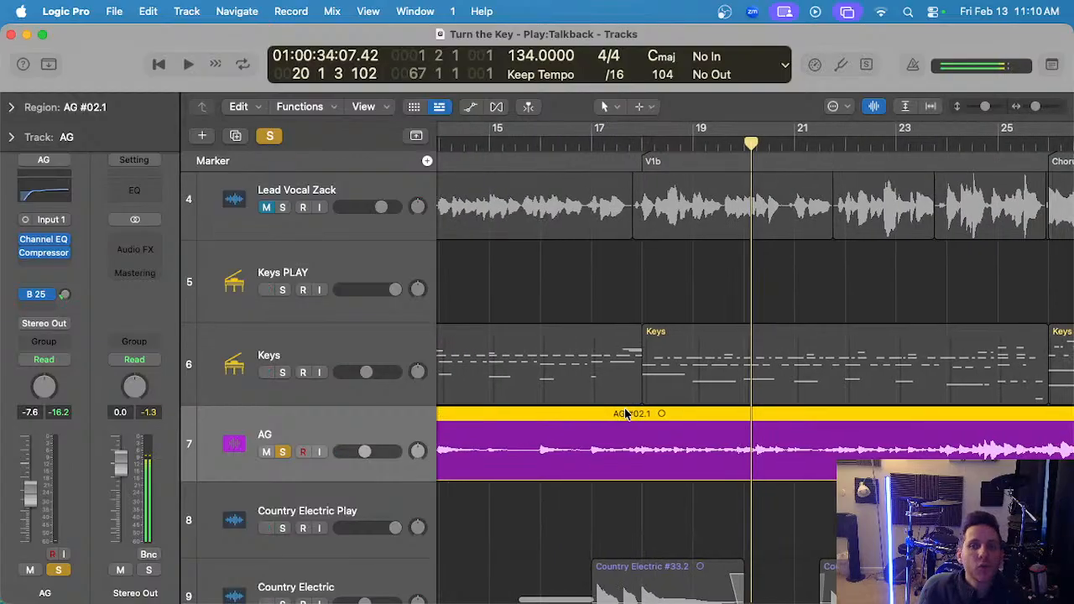
pyautogui.hscroll(-5, 624, 408)
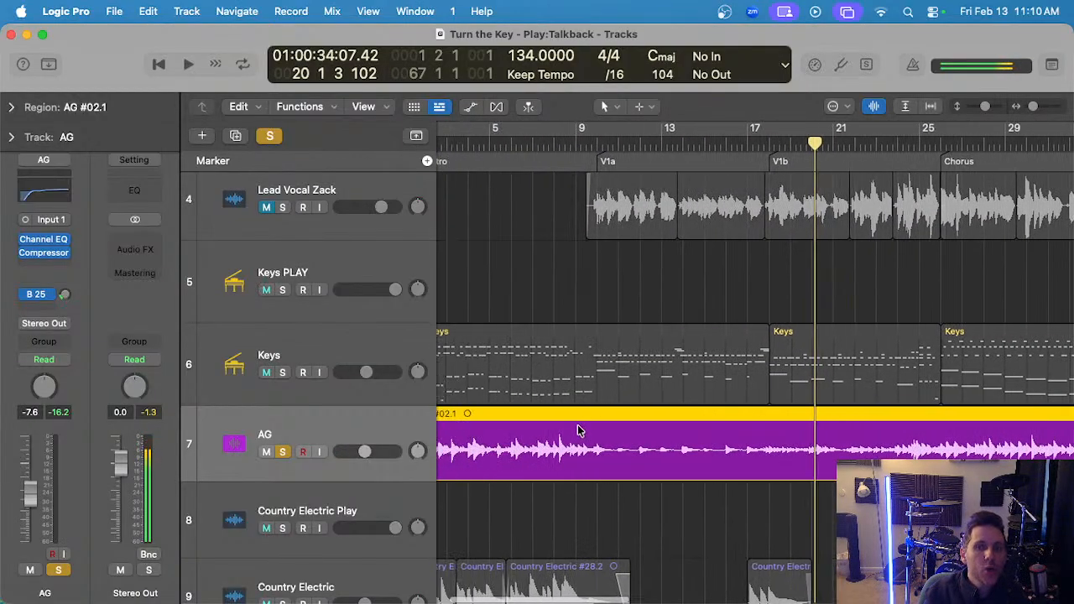
pyautogui.hscroll(6, 581, 426)
pyautogui.scroll(3, 530, 447)
pyautogui.press('space')
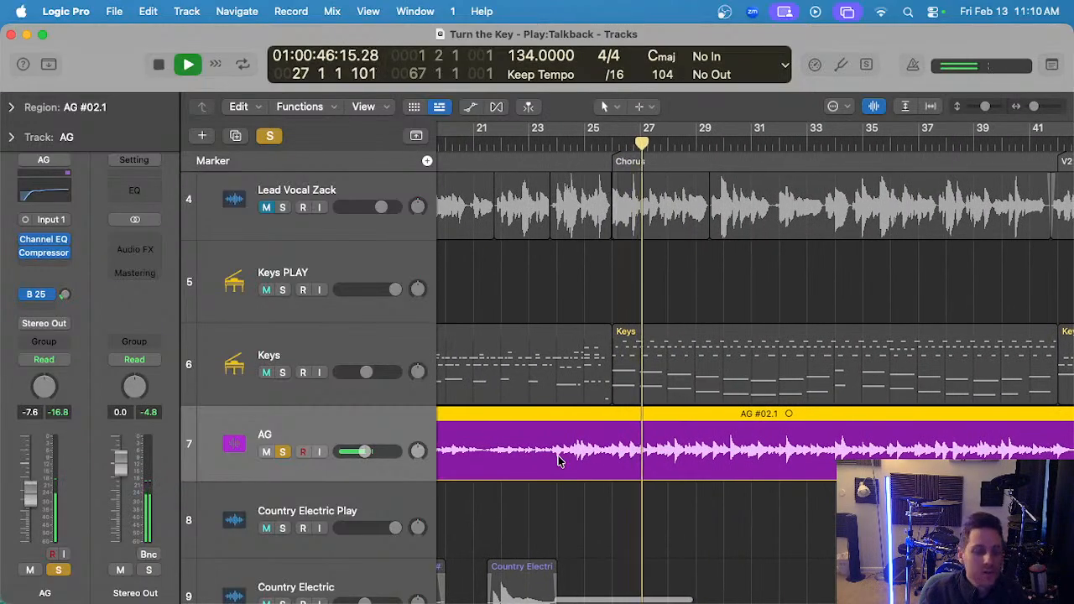
pyautogui.press('space')
# - Play the opening of the AG part again from the Intro marker, stop it and turn off its solo
pyautogui.hscroll(-10, 558, 460)
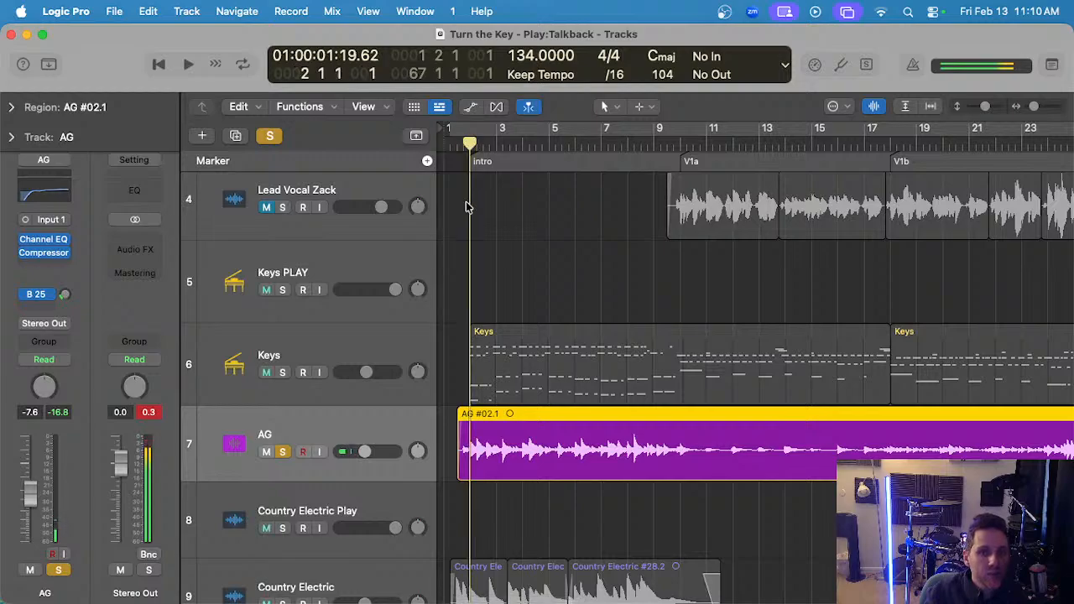
pyautogui.press('space')
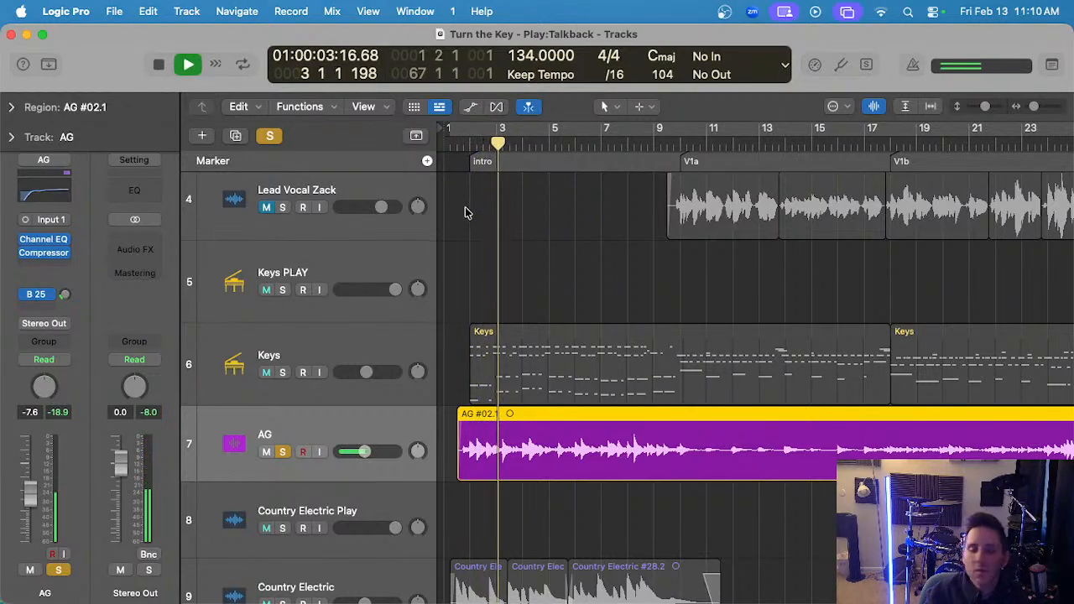
pyautogui.press('space')
pyautogui.press('s')
pyautogui.scroll(-3, 550, 384)
pyautogui.click(264, 138)
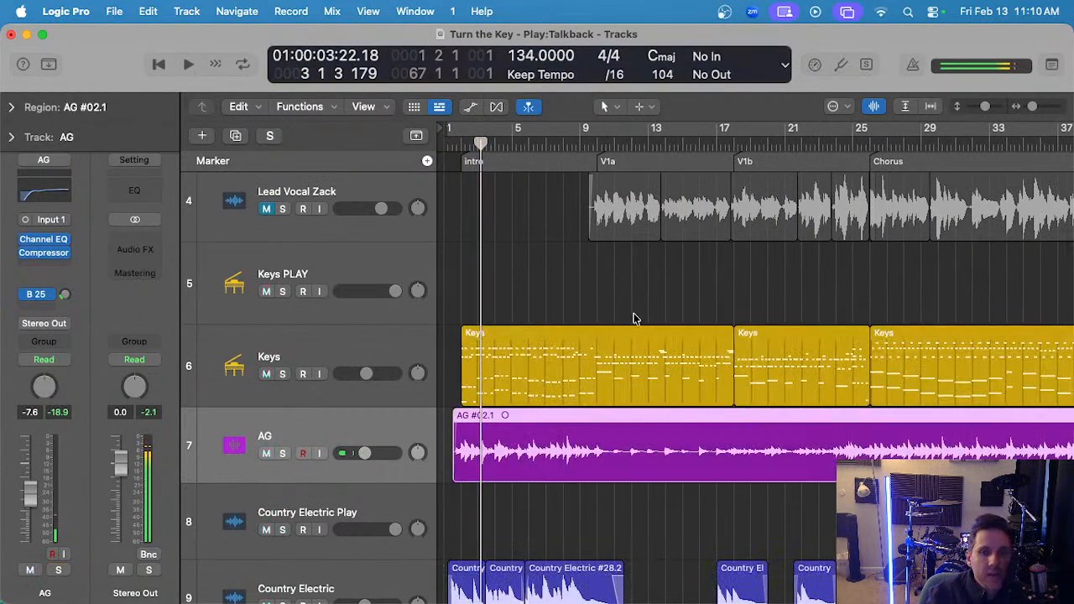
# - Solo the Drums (Kit) track with the drum regions and play it from the first bar
pyautogui.scroll(-1, 576, 311)
pyautogui.scroll(-5, 562, 319)
pyautogui.scroll(3, 506, 343)
pyautogui.hscroll(-2, 506, 343)
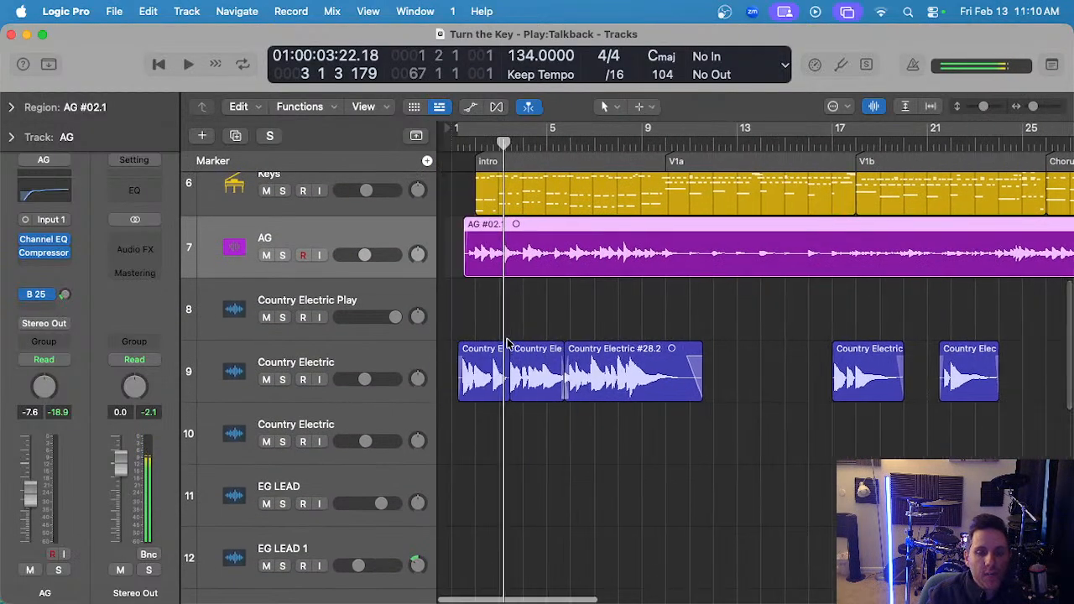
pyautogui.scroll(-5, 506, 338)
pyautogui.click(396, 306)
pyautogui.scroll(3, 467, 170)
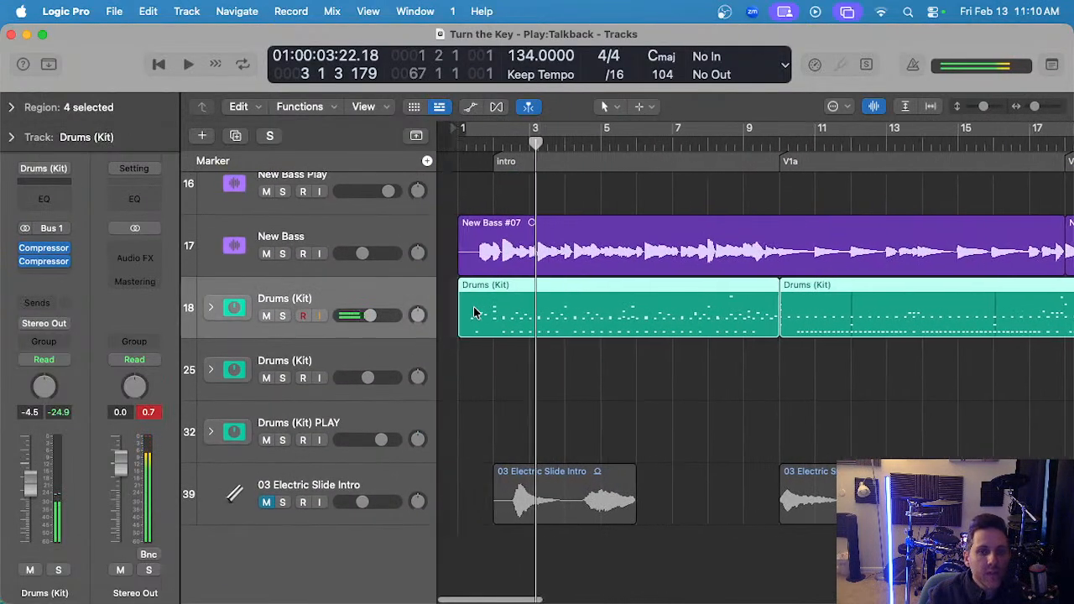
pyautogui.click(453, 141)
pyautogui.scroll(3, 515, 377)
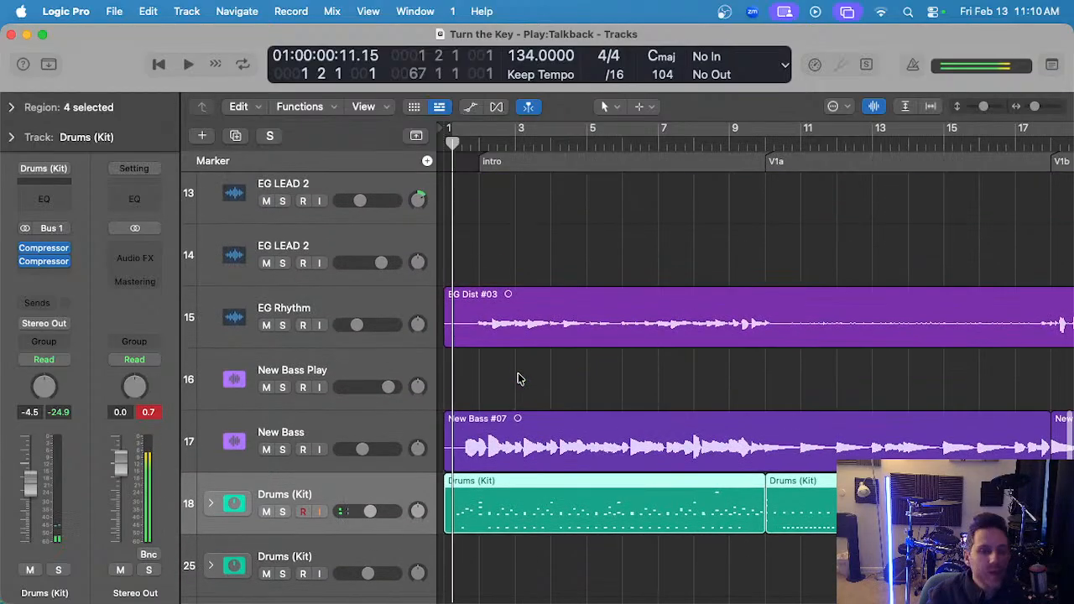
pyautogui.press('s')
pyautogui.press('space')
pyautogui.scroll(2, 508, 352)
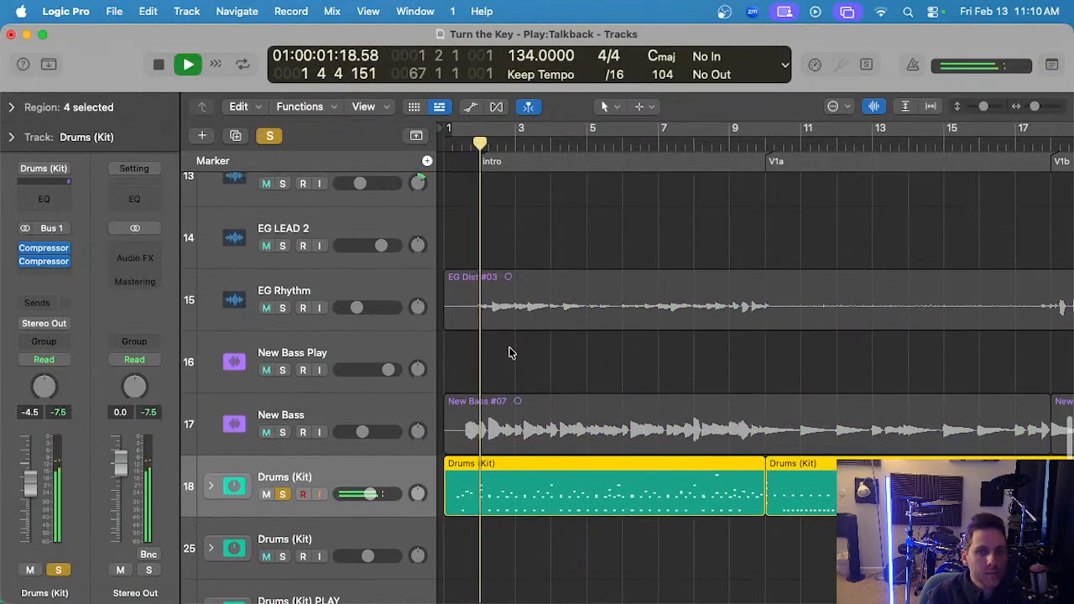
# - Turn off the drum solo and play all the active tracks together from the start of the song
pyautogui.scroll(2, 514, 351)
pyautogui.press('s')
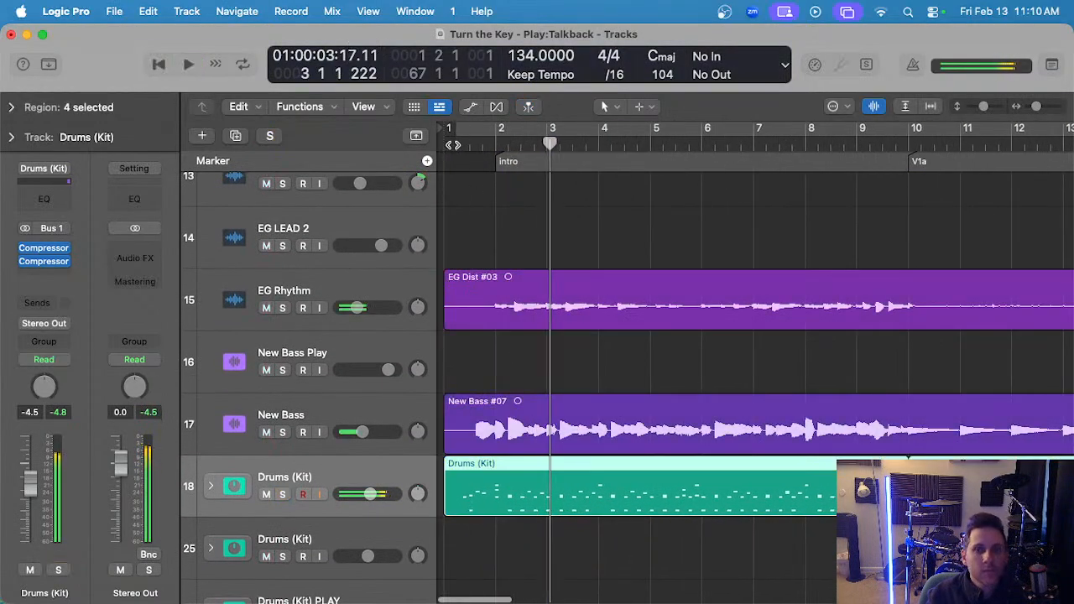
pyautogui.press('Return')
pyautogui.scroll(2, 489, 286)
pyautogui.scroll(-4, 494, 286)
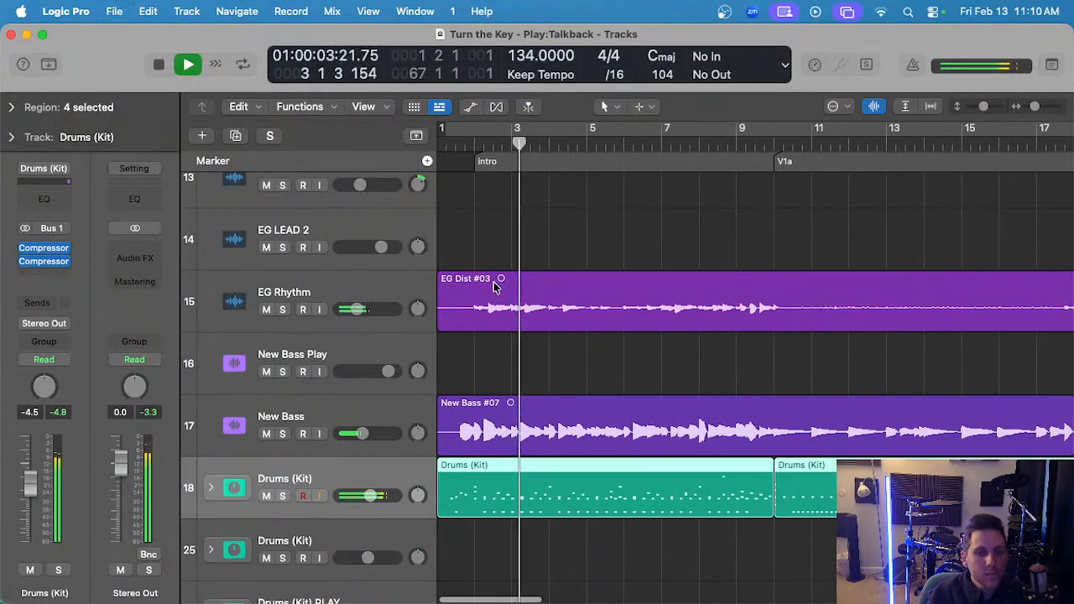
pyautogui.scroll(-1, 495, 290)
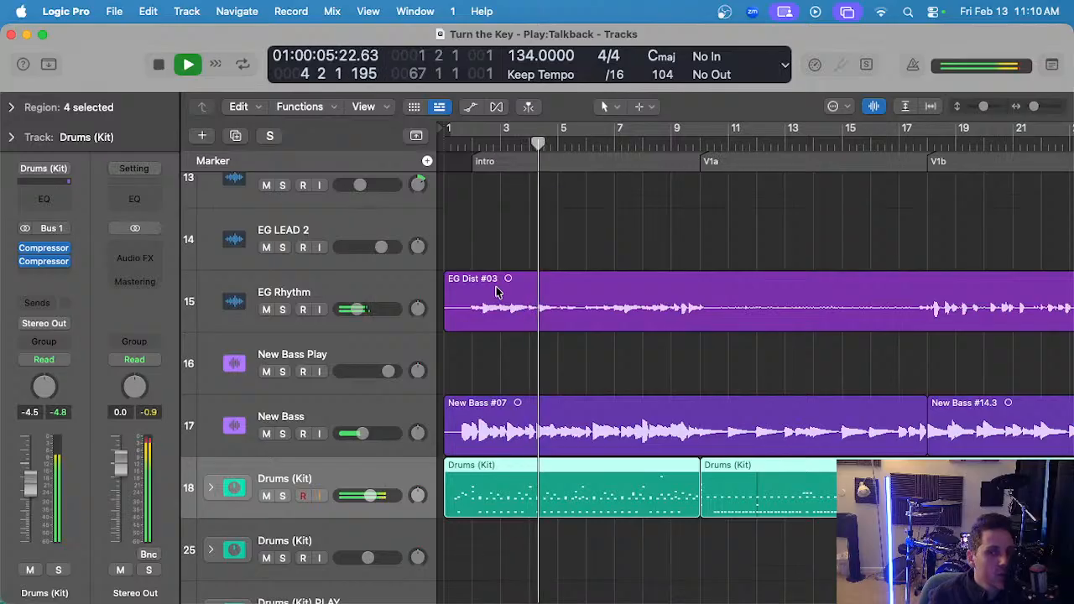
# - Set the volume of track 18, Drums (Kit), to -4.0 dB during playback and deselect its regions
pyautogui.scroll(2, 491, 394)
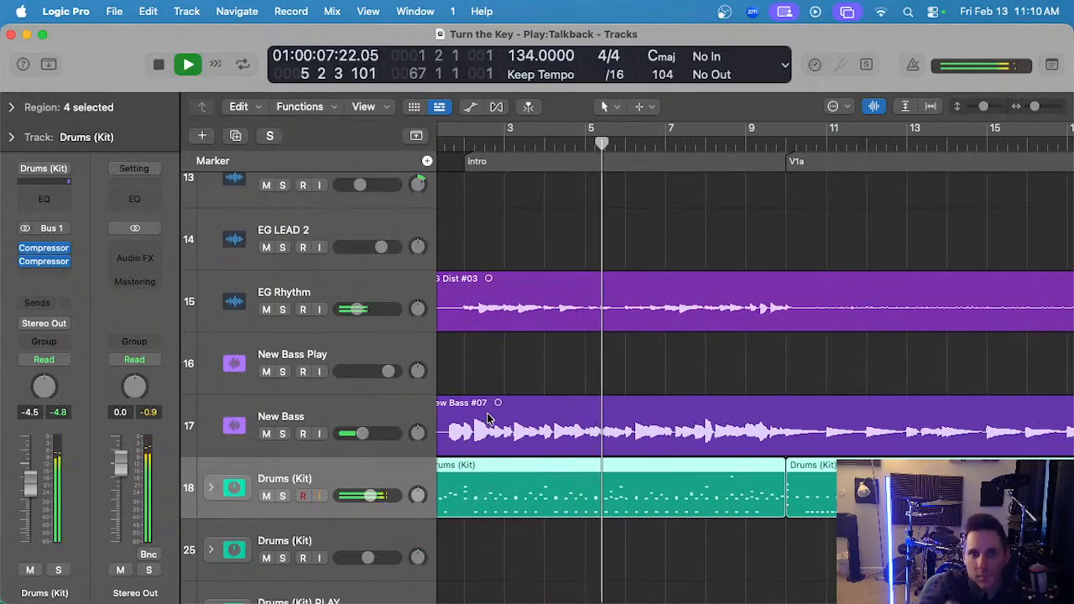
pyautogui.moveTo(370, 498); pyautogui.dragTo(373, 497)
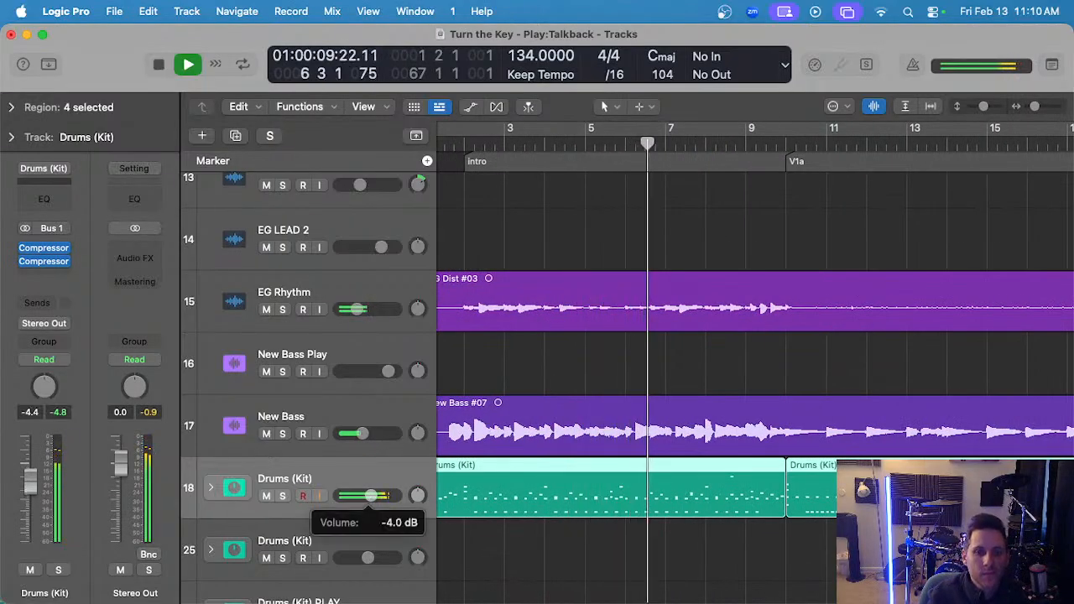
pyautogui.click(503, 537)
pyautogui.scroll(-2, 639, 544)
pyautogui.scroll(-2, 640, 544)
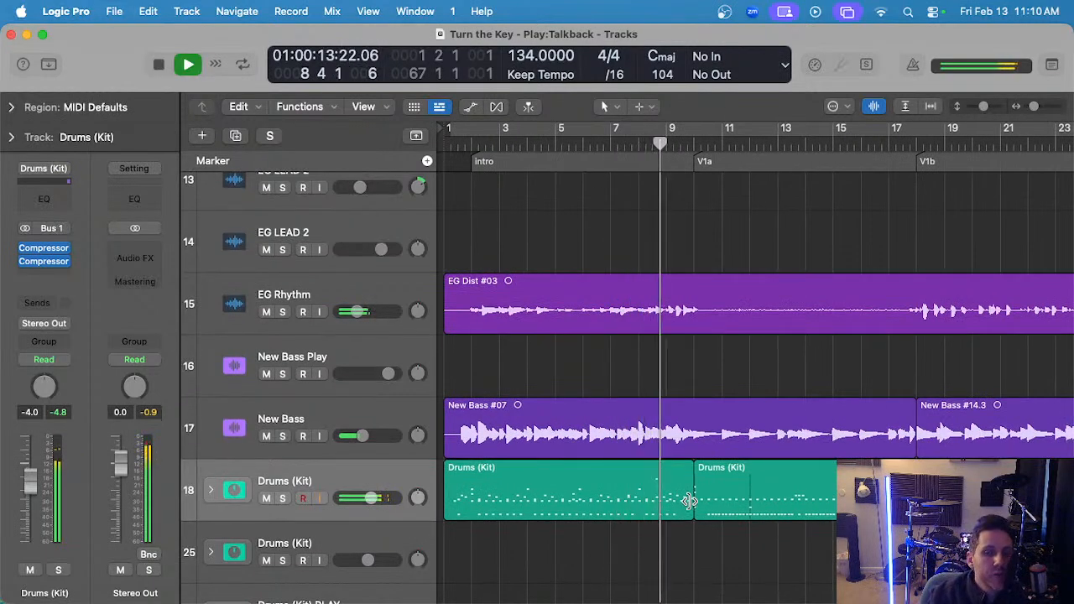
# - Follow the full arrangement's playback through V1a and into V1b, selecting the EG Rhythm track along the way
pyautogui.scroll(4, 685, 506)
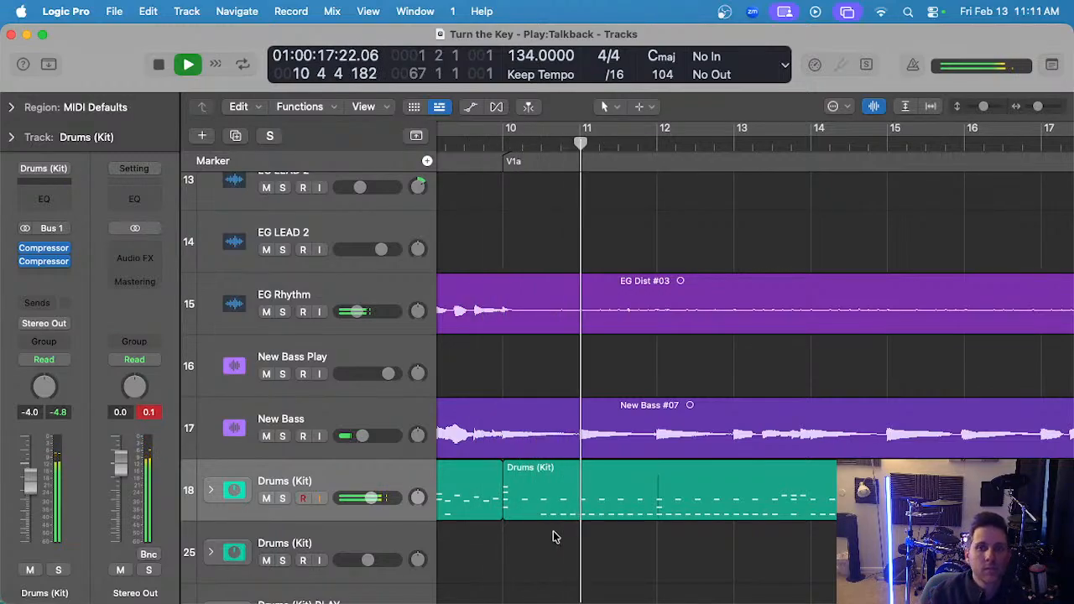
pyautogui.scroll(-2, 553, 537)
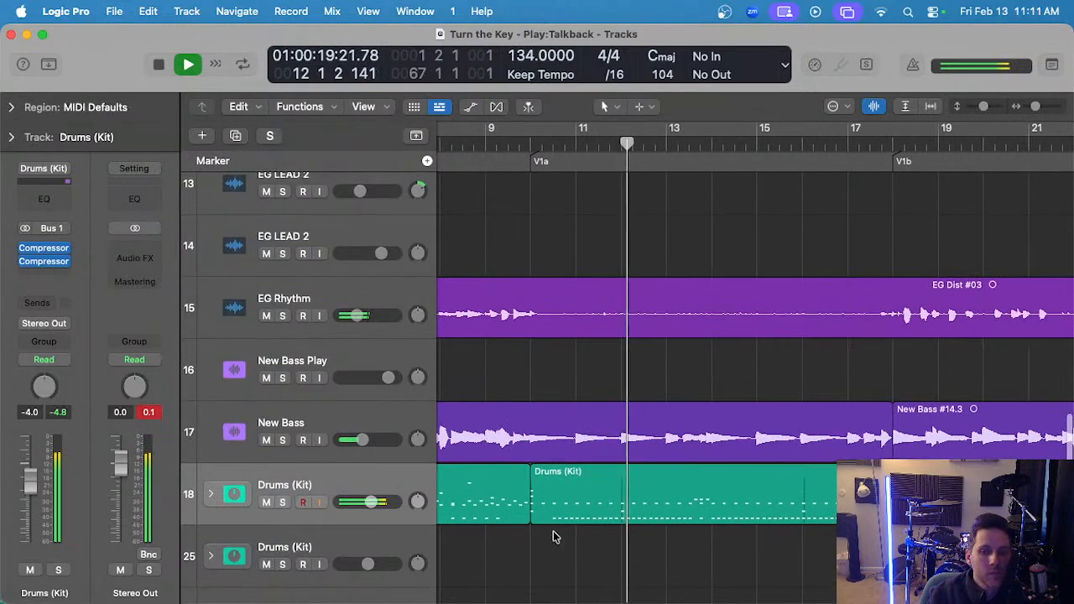
pyautogui.hscroll(2, 553, 534)
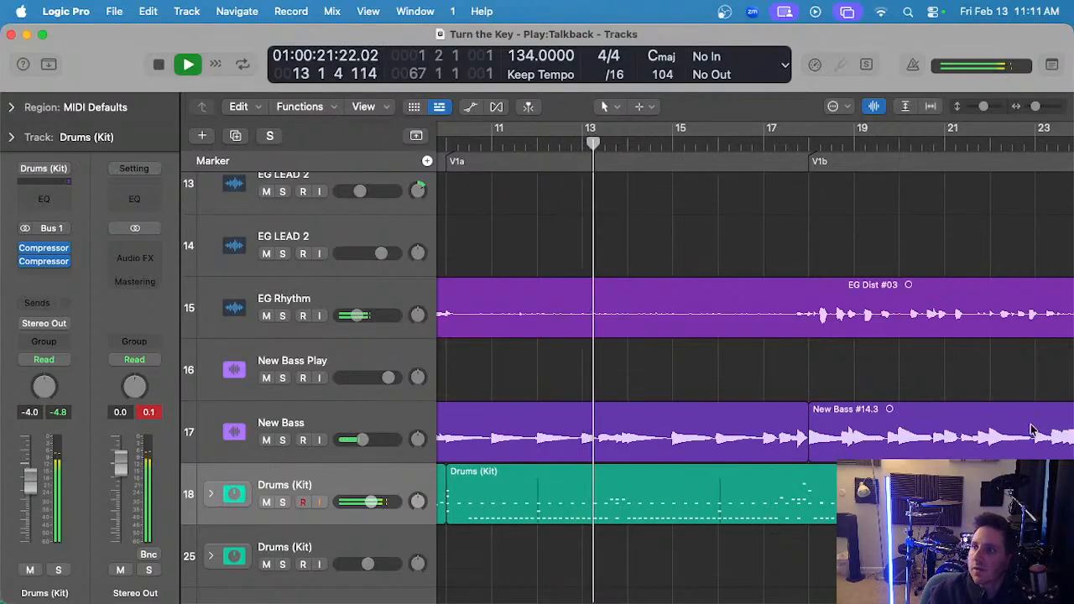
pyautogui.scroll(-1, 700, 403)
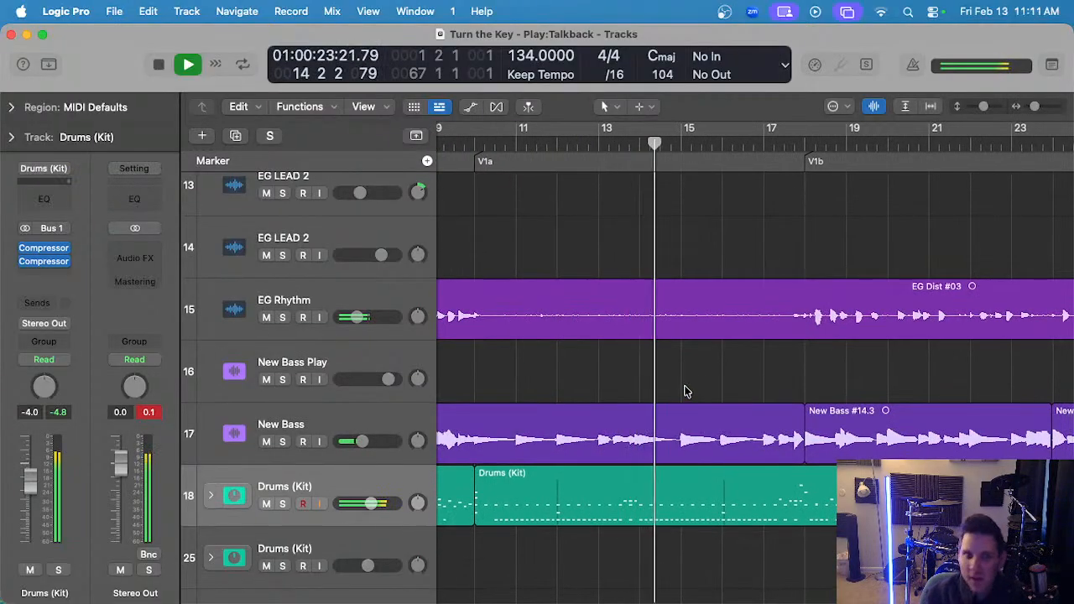
pyautogui.click(346, 302)
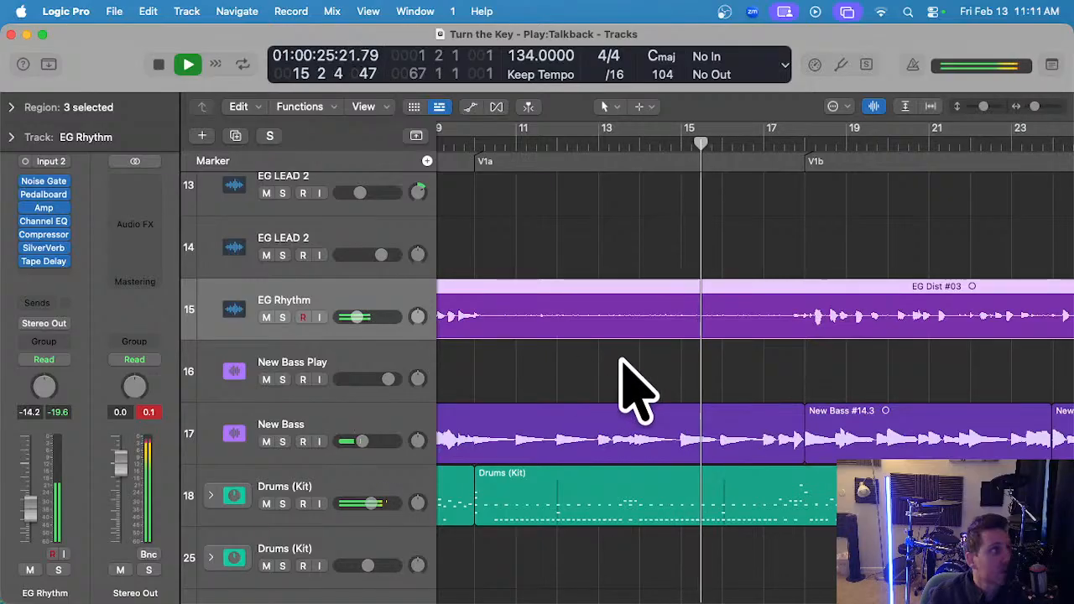
pyautogui.scroll(-1, 628, 364)
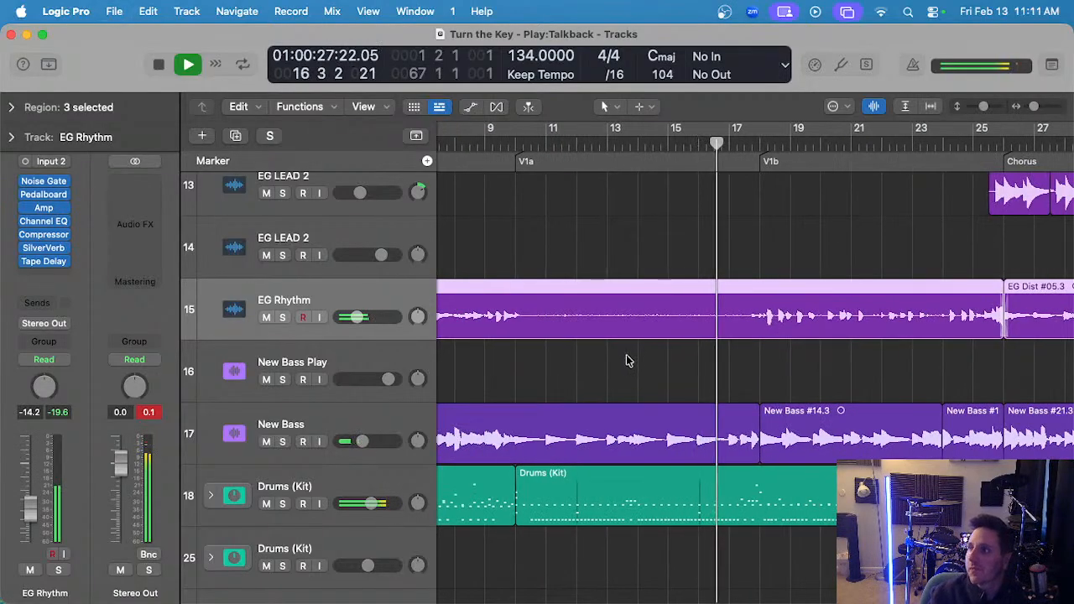
pyautogui.hscroll(3, 629, 361)
pyautogui.click(641, 378)
pyautogui.scroll(3, 640, 378)
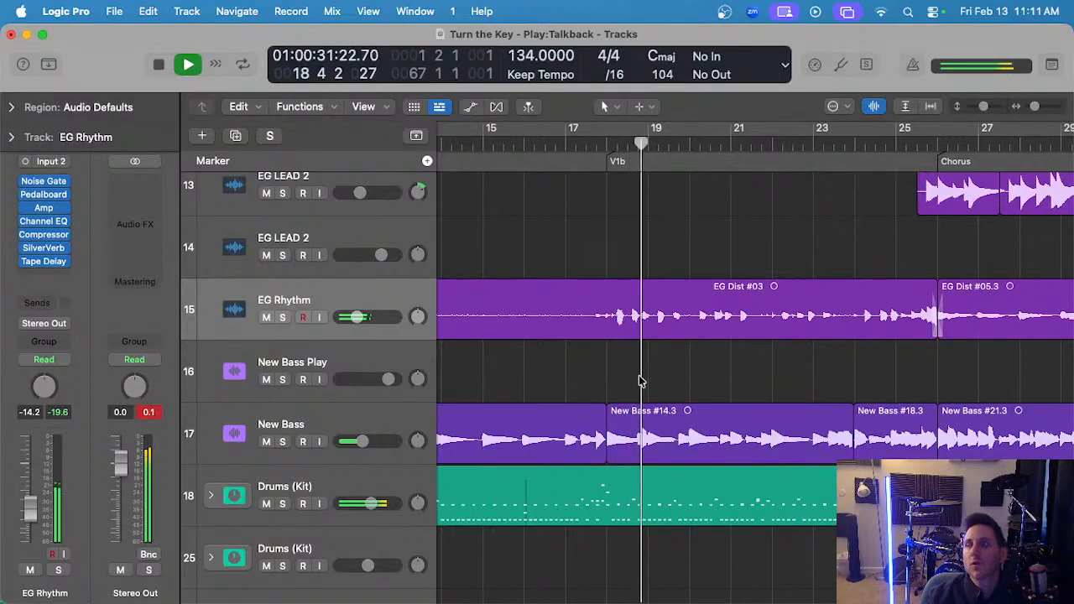
pyautogui.scroll(-1, 637, 379)
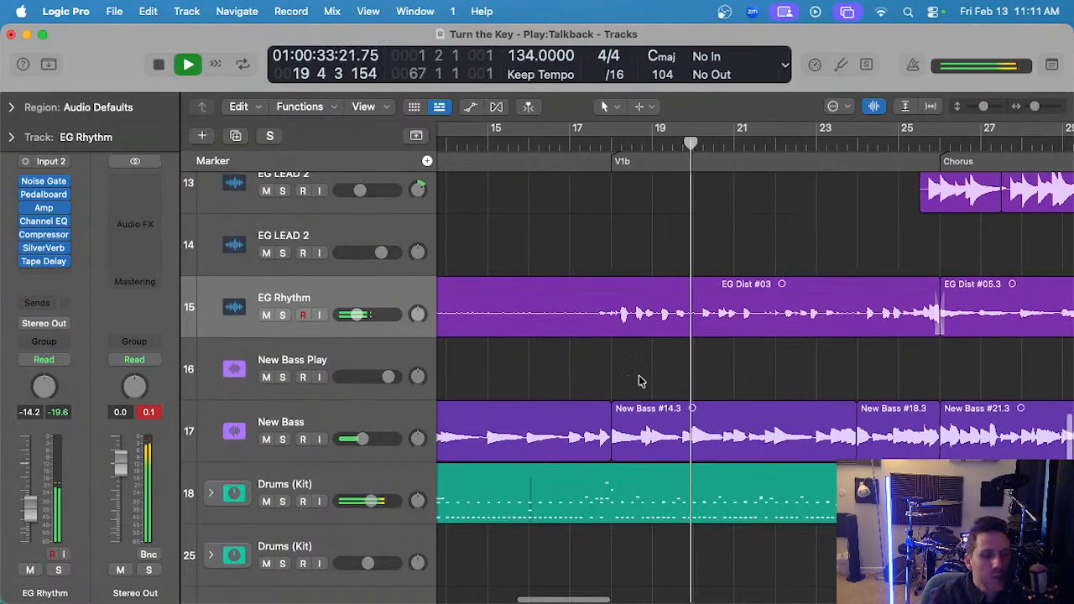
pyautogui.scroll(1, 633, 253)
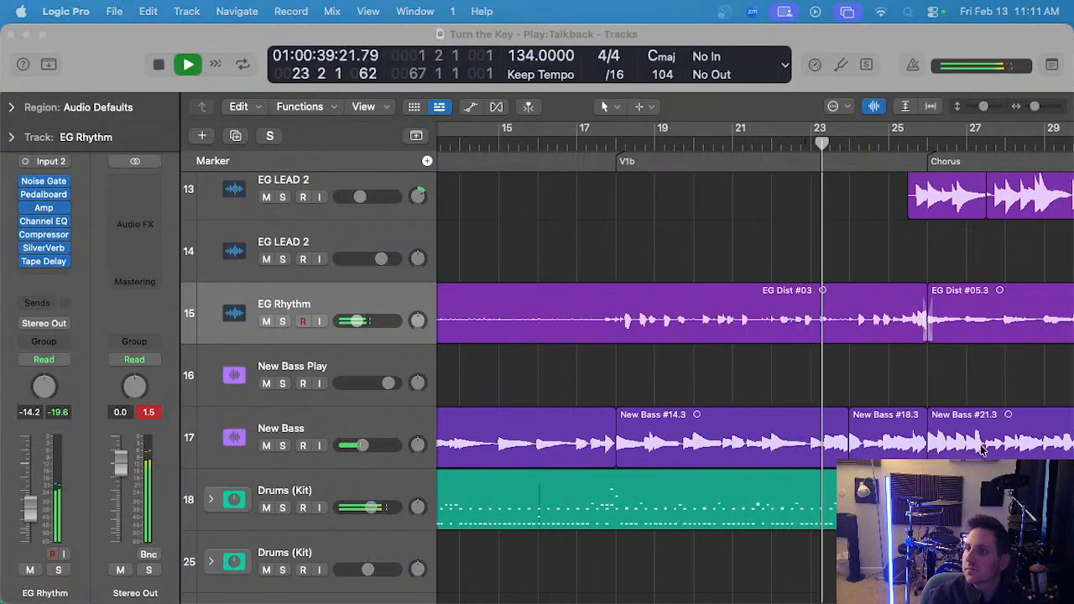
# - Save the project while the song keeps playing toward the end of V1b
pyautogui.click(714, 212)
pyautogui.scroll(-3, 720, 263)
pyautogui.press('super+s')
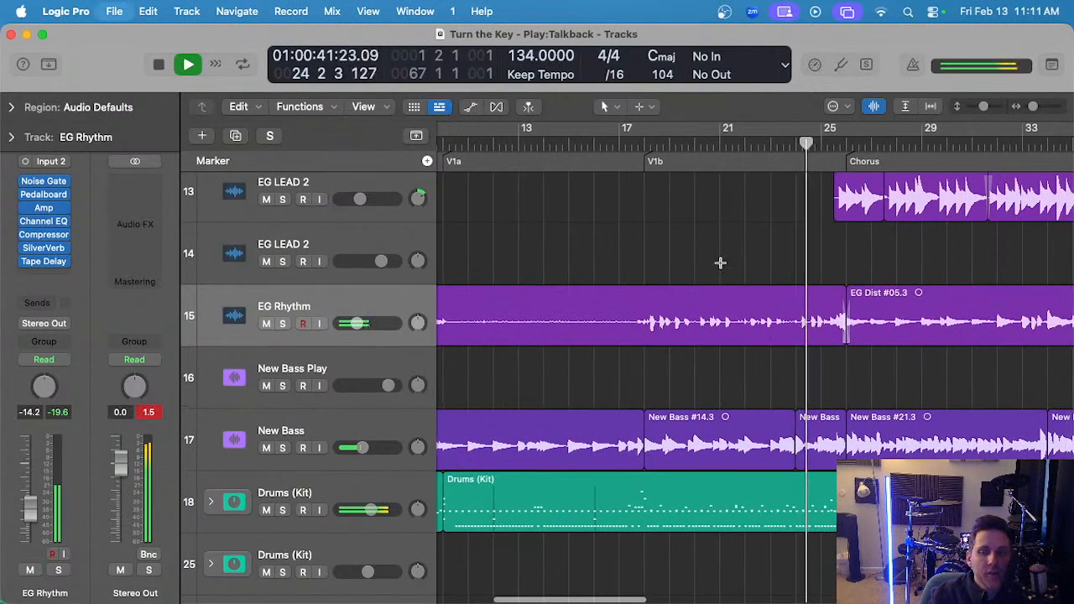
# - Follow the playback from the end of V1b through the first half of the Chorus on the guitar, bass and drum tracks
pyautogui.hscroll(1, 720, 262)
pyautogui.hscroll(1, 720, 262)
pyautogui.scroll(2, 684, 320)
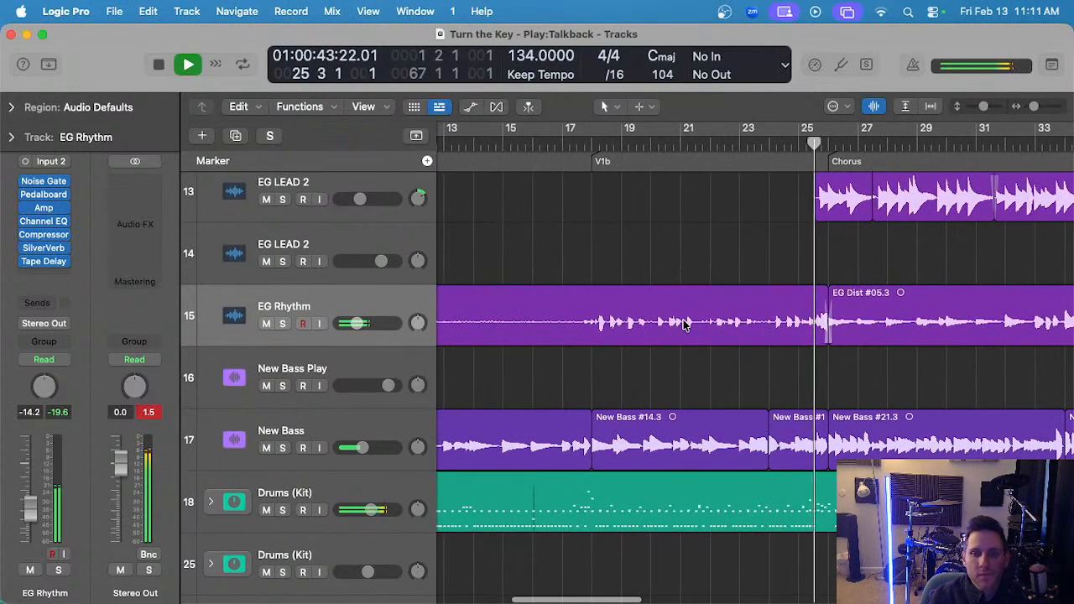
pyautogui.scroll(-2, 685, 326)
pyautogui.hscroll(6, 687, 323)
pyautogui.hscroll(-2, 688, 322)
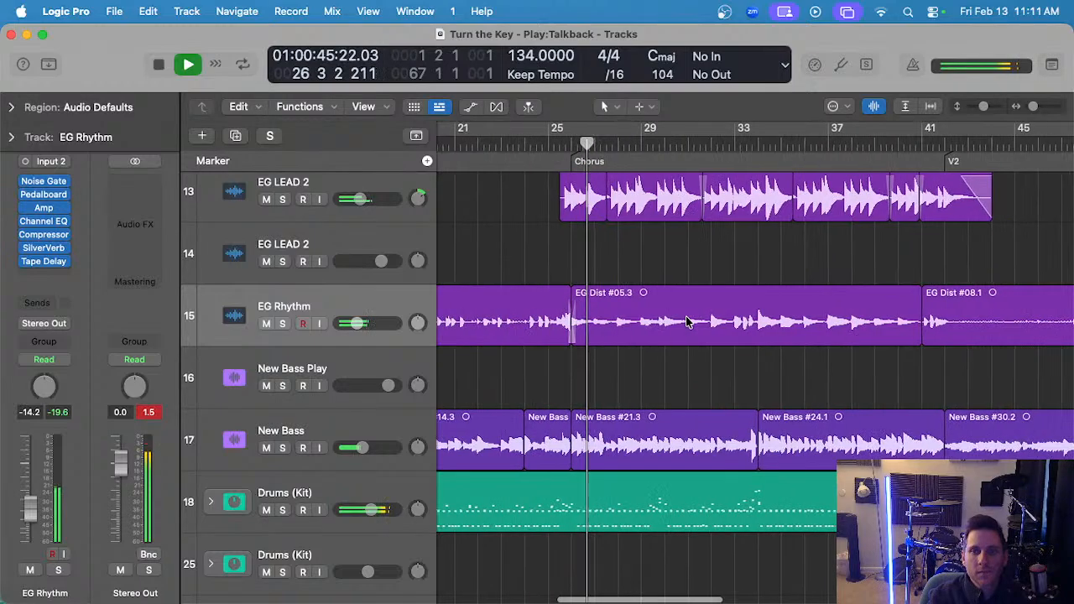
pyautogui.scroll(2, 686, 323)
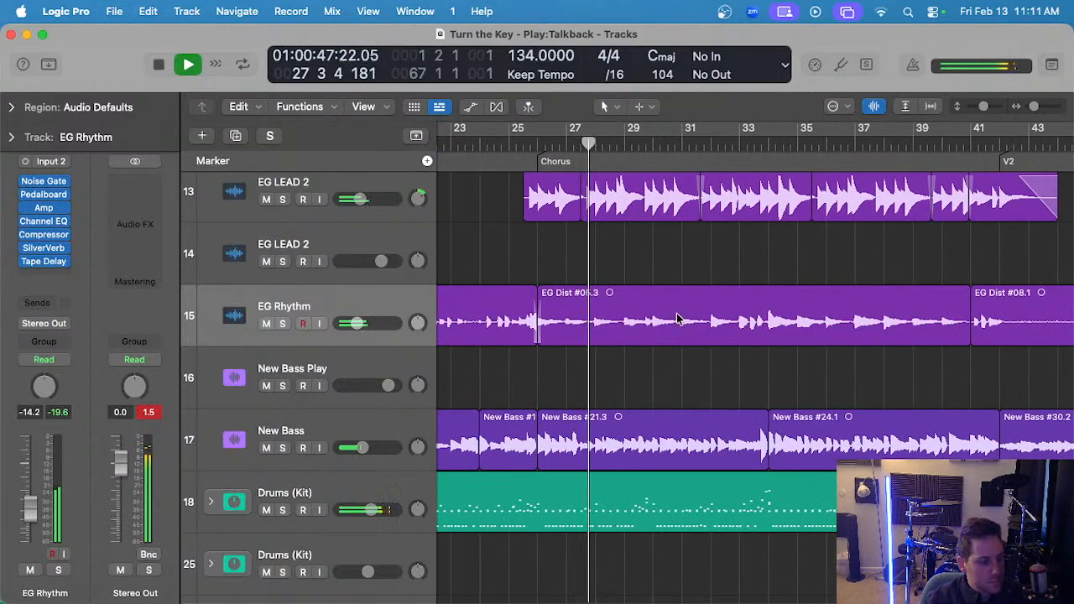
pyautogui.scroll(2, 674, 311)
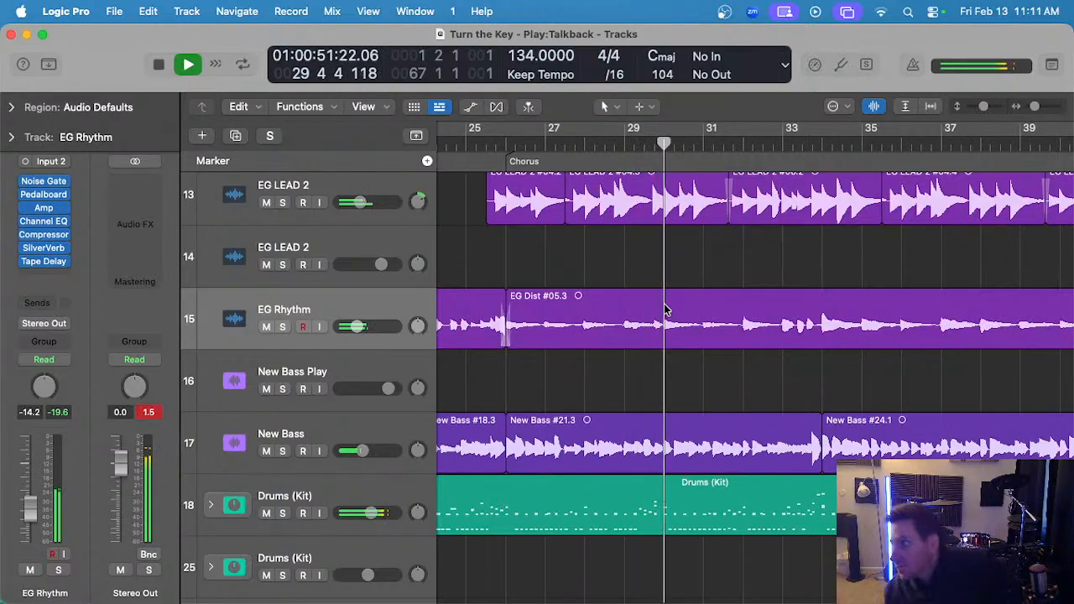
pyautogui.scroll(-2, 655, 304)
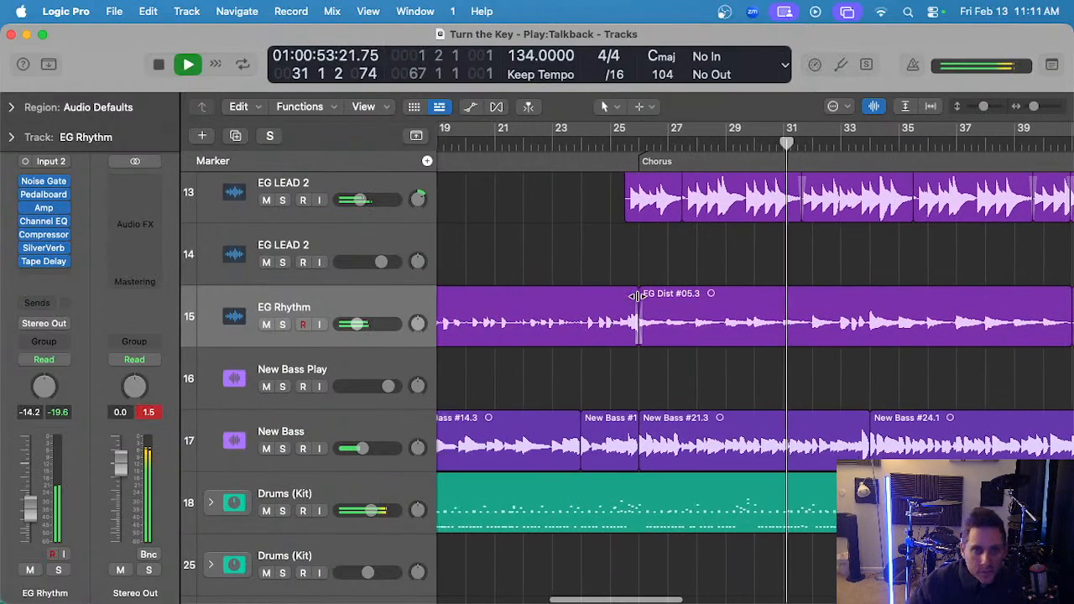
pyautogui.scroll(2, 639, 298)
pyautogui.scroll(-1, 639, 300)
# - Go up past the EG LEAD tracks to the vocal tracks and stop playback in the first Chorus
pyautogui.scroll(5, 639, 304)
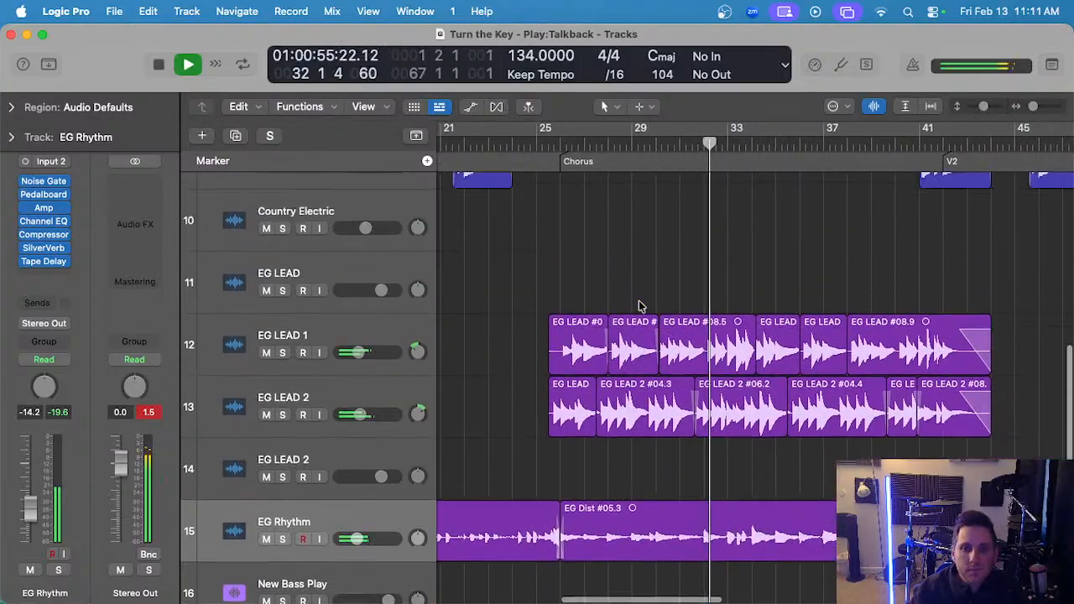
pyautogui.scroll(3, 640, 304)
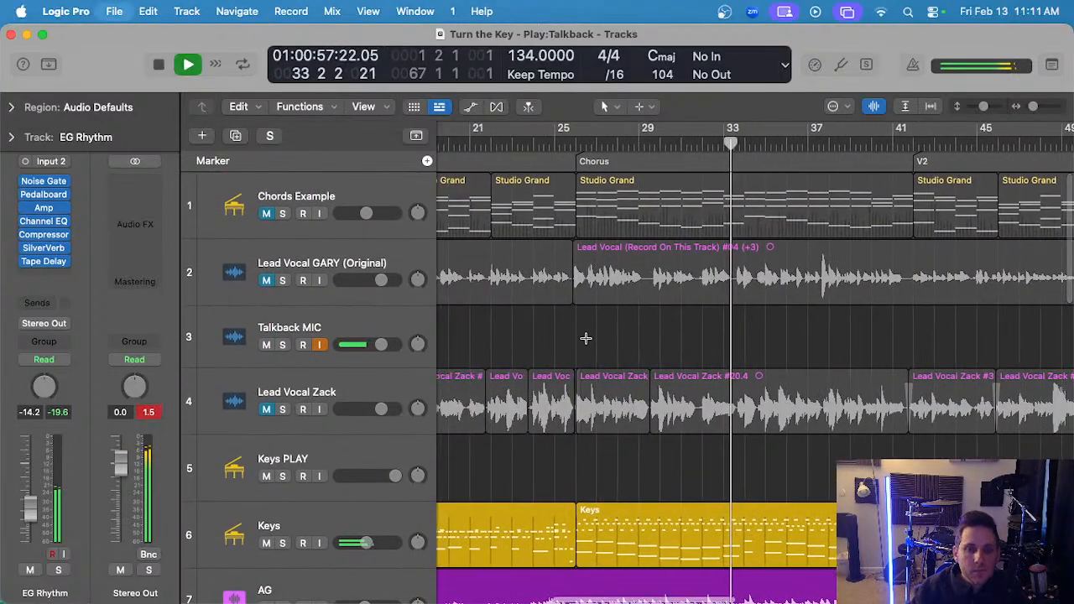
pyautogui.scroll(-1, 586, 343)
pyautogui.scroll(-1, 586, 343)
pyautogui.press('space')
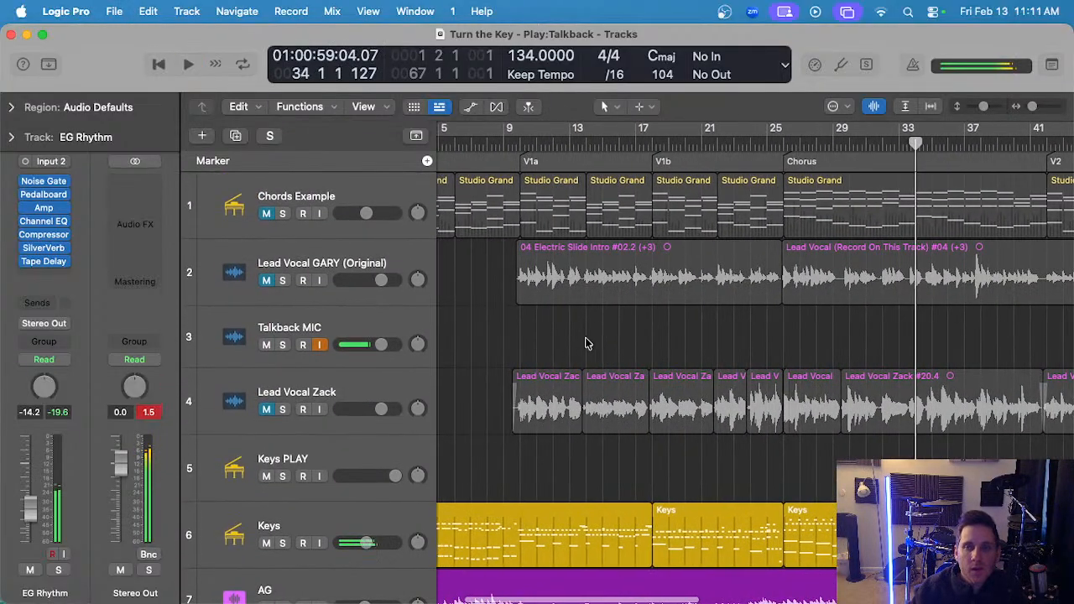
# - Place the playhead at bar 10, the start of V1a, and unmute the lead vocal on track 4
pyautogui.click(531, 146)
pyautogui.scroll(2, 482, 324)
pyautogui.click(302, 402)
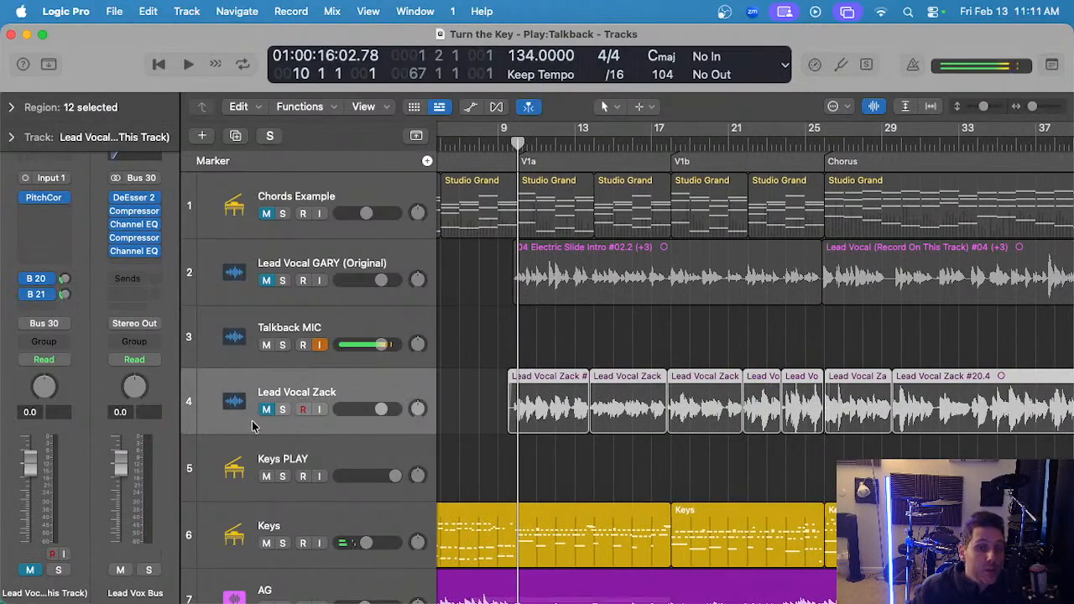
pyautogui.click(266, 409)
pyautogui.scroll(1, 568, 333)
pyautogui.hscroll(-1, 569, 333)
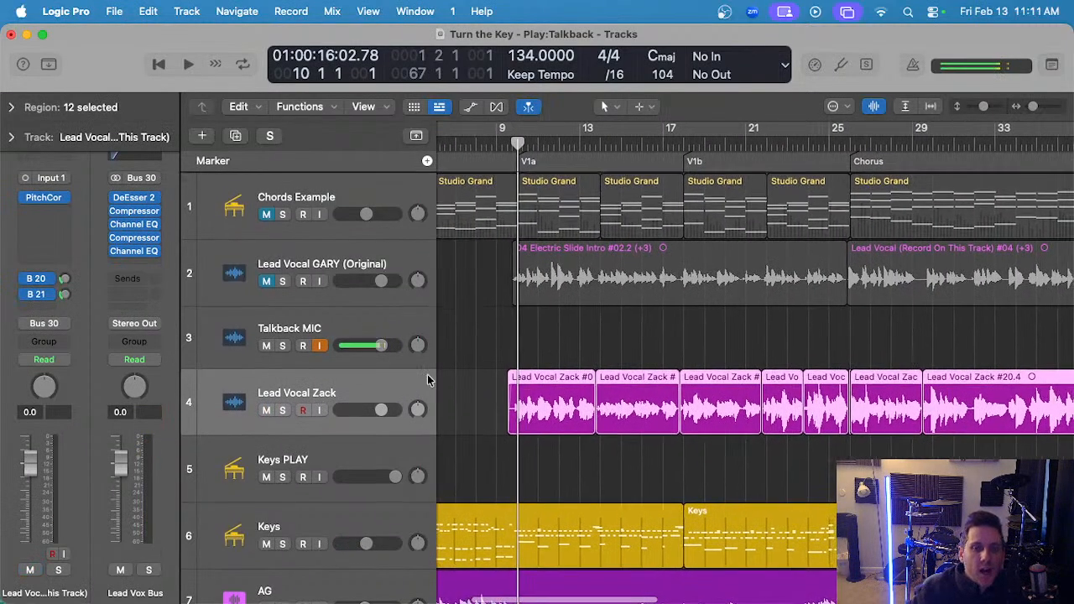
pyautogui.hscroll(-3, 427, 380)
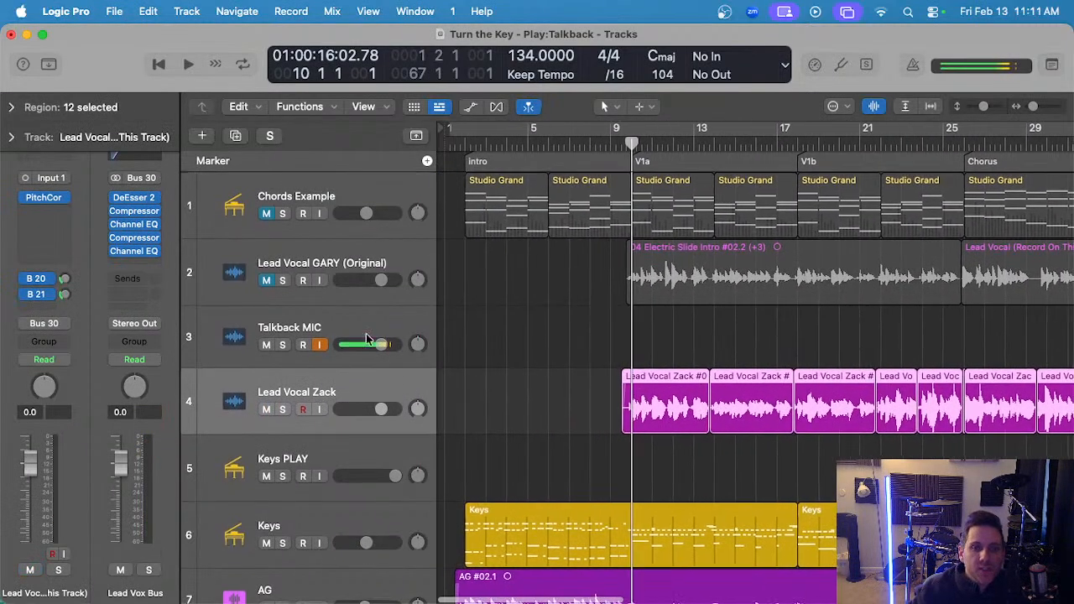
# - Bypass the PitchCor plug-in on the track 4 lead vocal and create a new track below it with duplicate settings
pyautogui.click(26, 198)
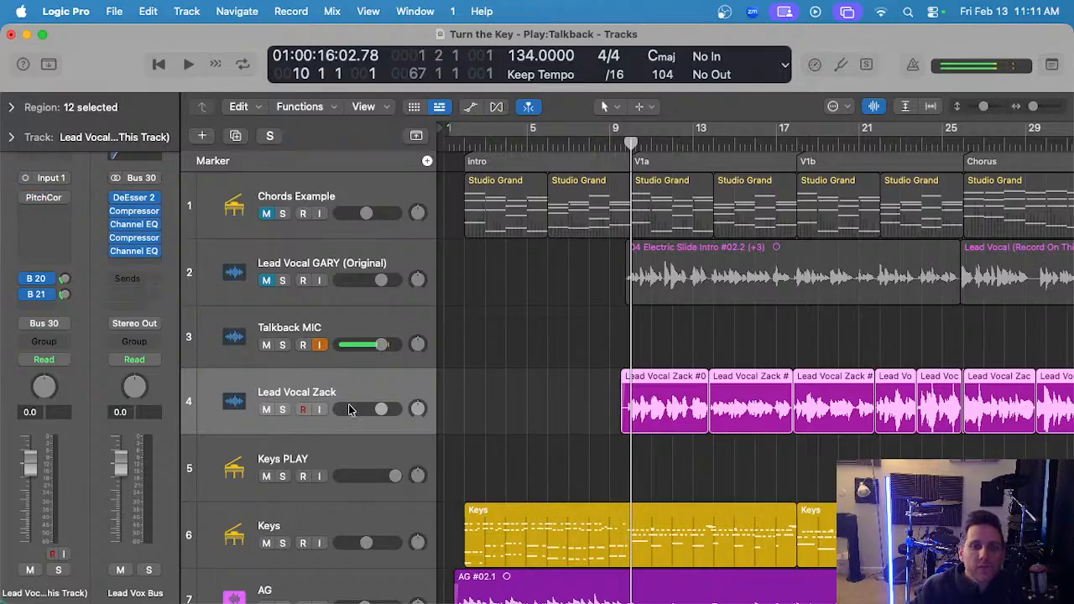
pyautogui.press('super+d')
# - Show the project notes from the V1a lyrics, and place the playhead at bar 9 with the metronome turned on
pyautogui.click(1051, 63)
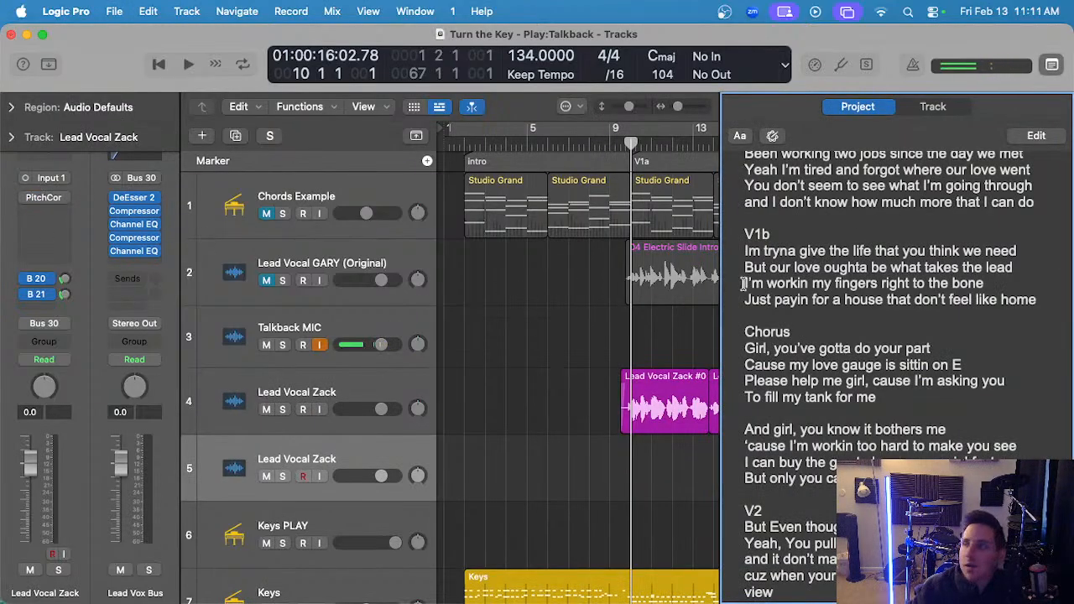
pyautogui.scroll(3, 940, 306)
pyautogui.press('super+Right')
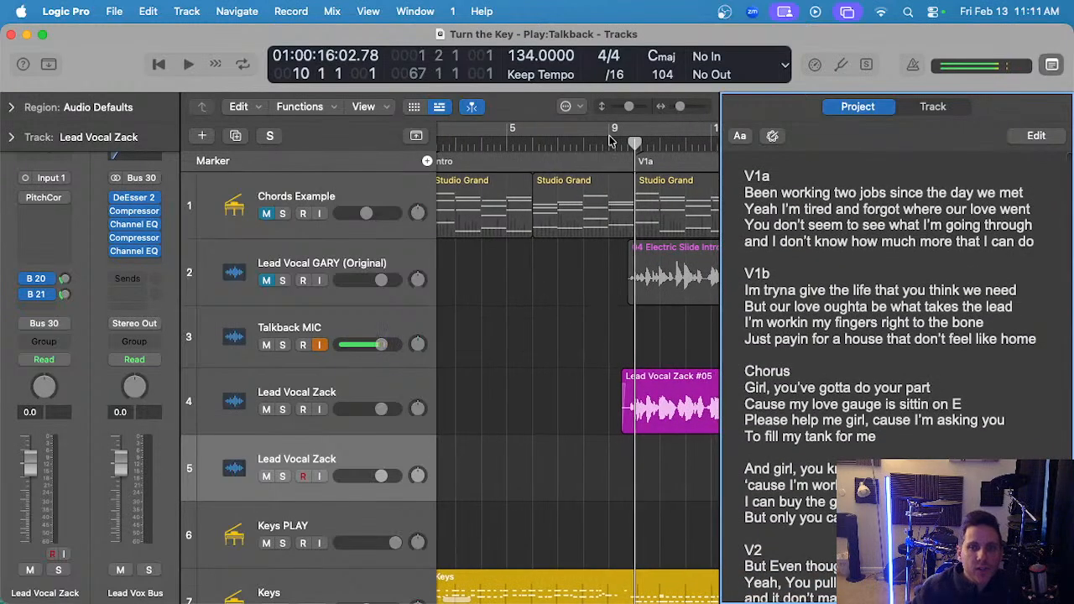
pyautogui.click(611, 141)
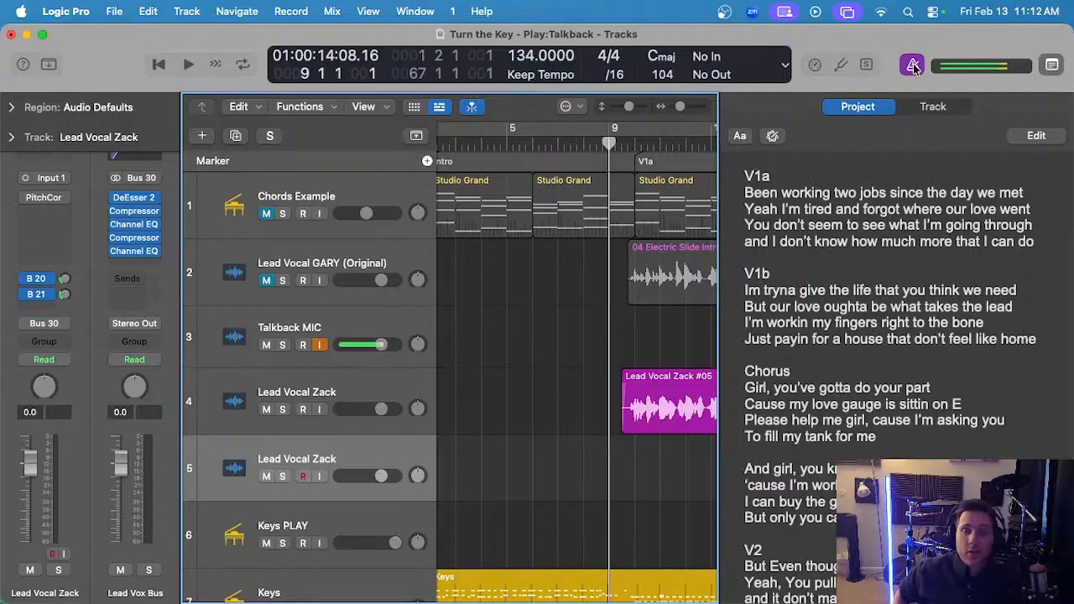
pyautogui.press('super+Right')
pyautogui.hscroll(2, 608, 404)
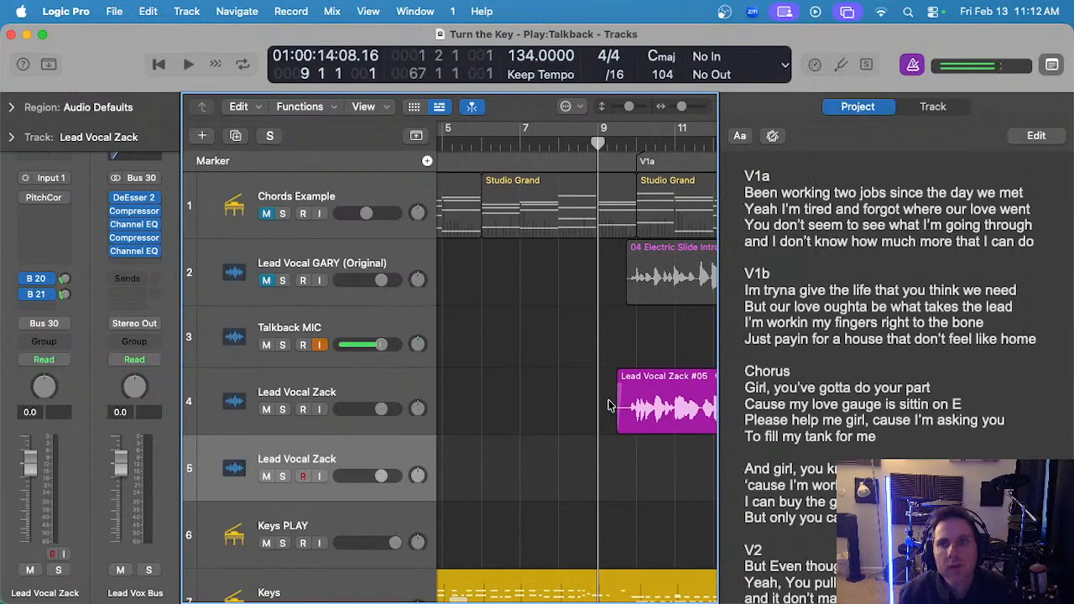
# - Review the existing lead vocal regions across the song beside the empty duplicate track, and select the original vocal track
pyautogui.scroll(-10, 495, 436)
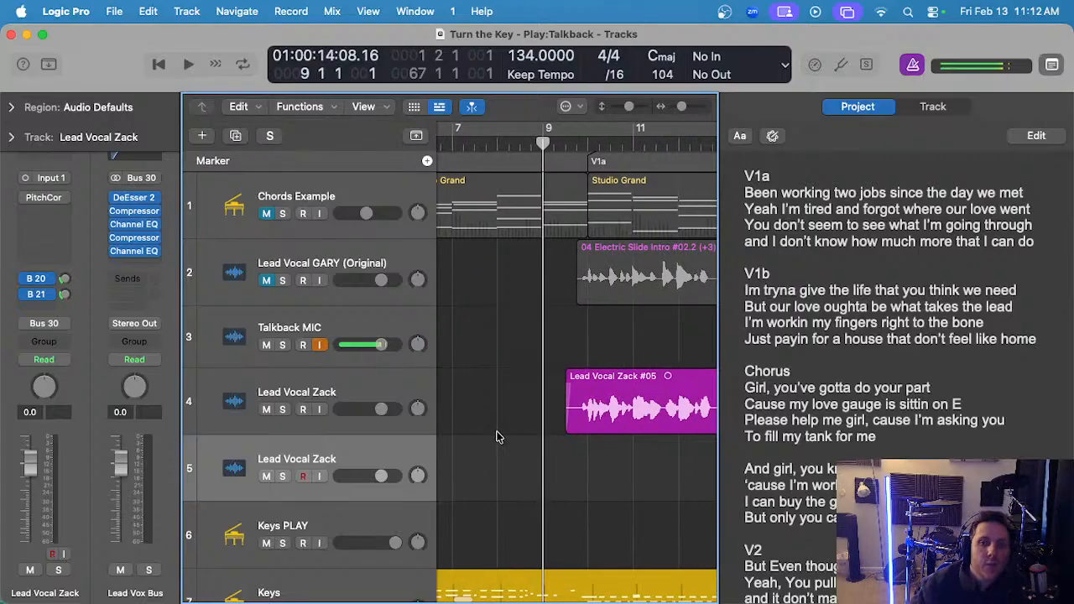
pyautogui.scroll(5, 499, 436)
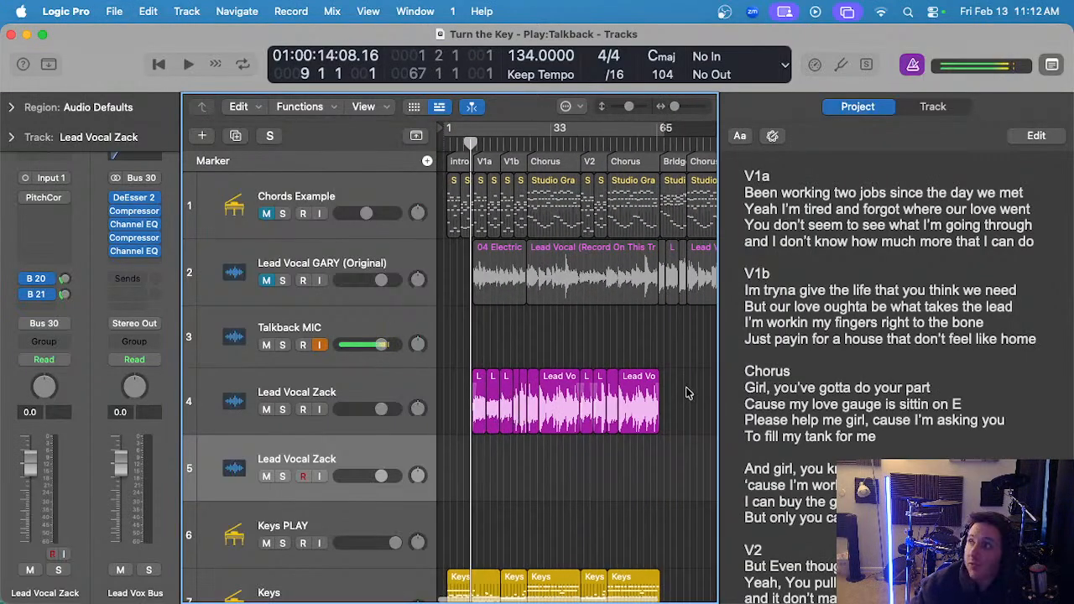
pyautogui.moveTo(686, 393); pyautogui.dragTo(460, 432)
pyautogui.scroll(5, 458, 470)
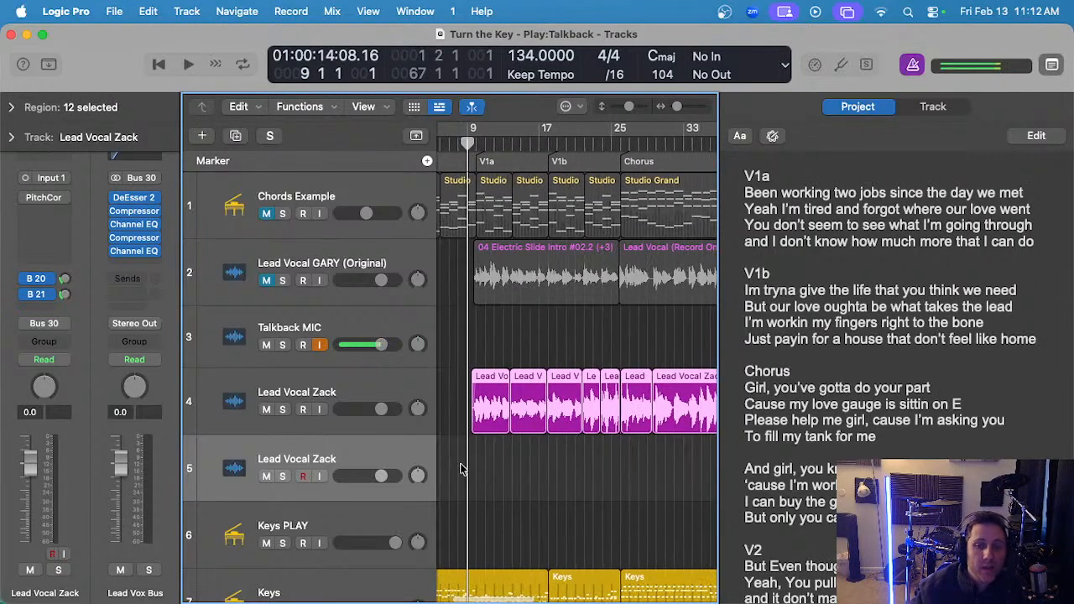
pyautogui.click(472, 468)
pyautogui.scroll(4, 517, 473)
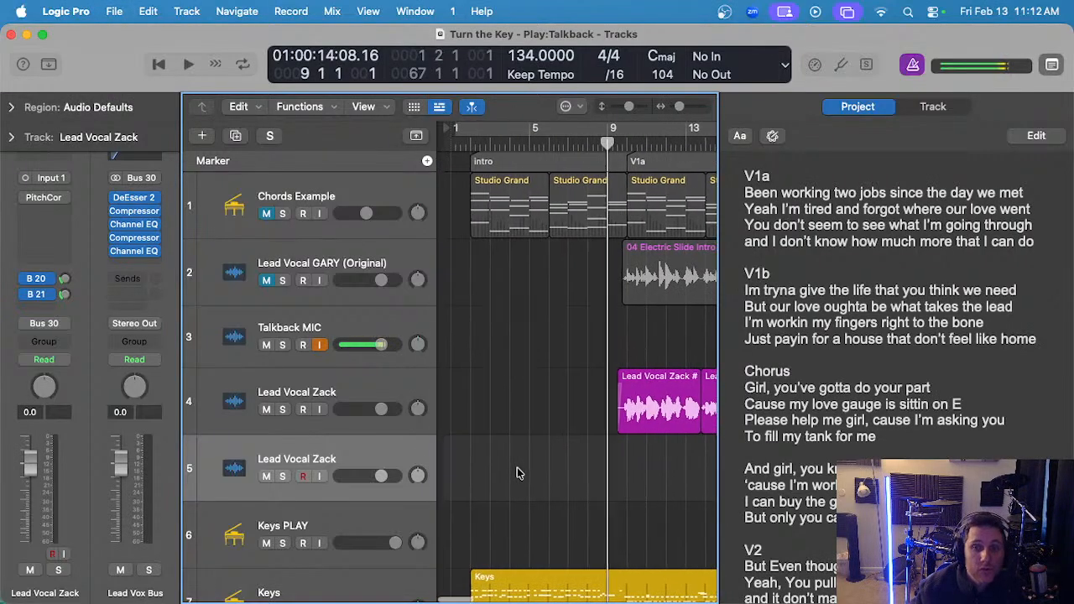
pyautogui.scroll(4, 517, 472)
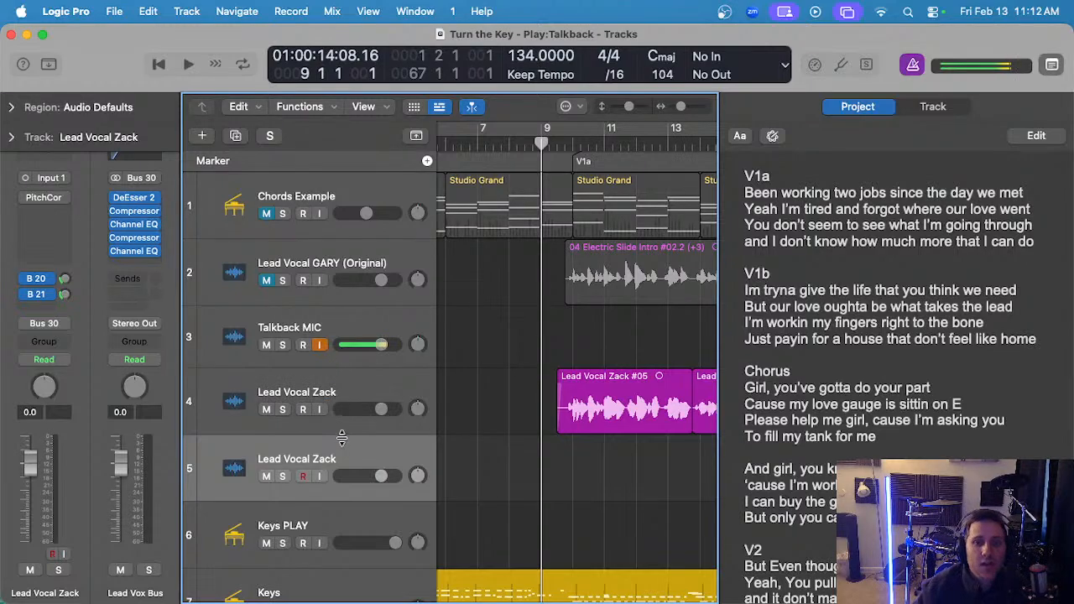
pyautogui.click(318, 380)
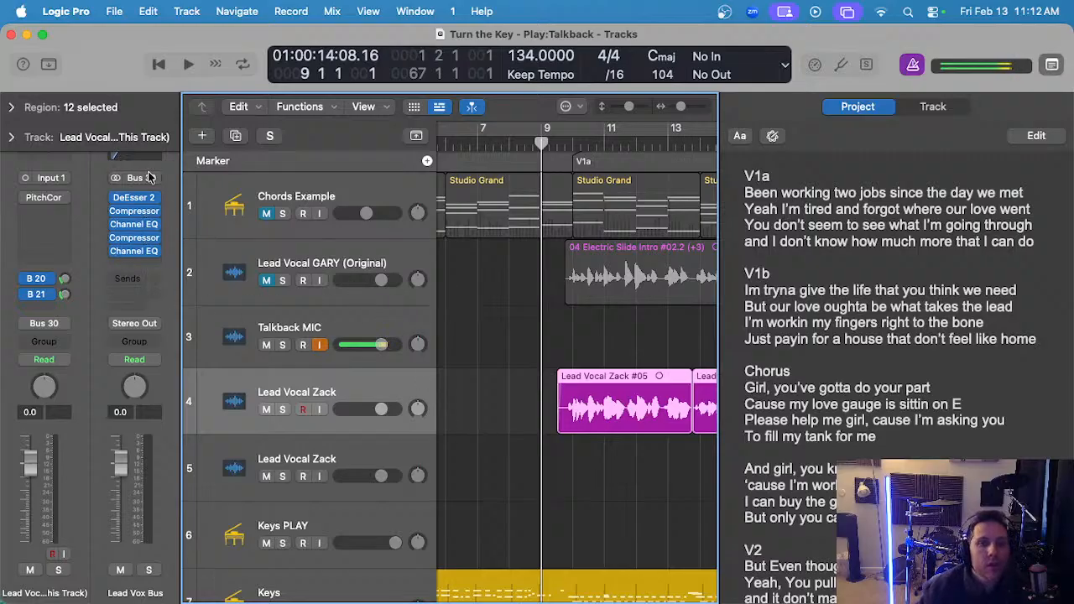
# - Show the mixer's bus channels and reapply the Lead Vox Bus user channel strip setting on the Bus 30 channel
pyautogui.press('x')
pyautogui.scroll(10, 564, 426)
pyautogui.hscroll(20, 503, 309)
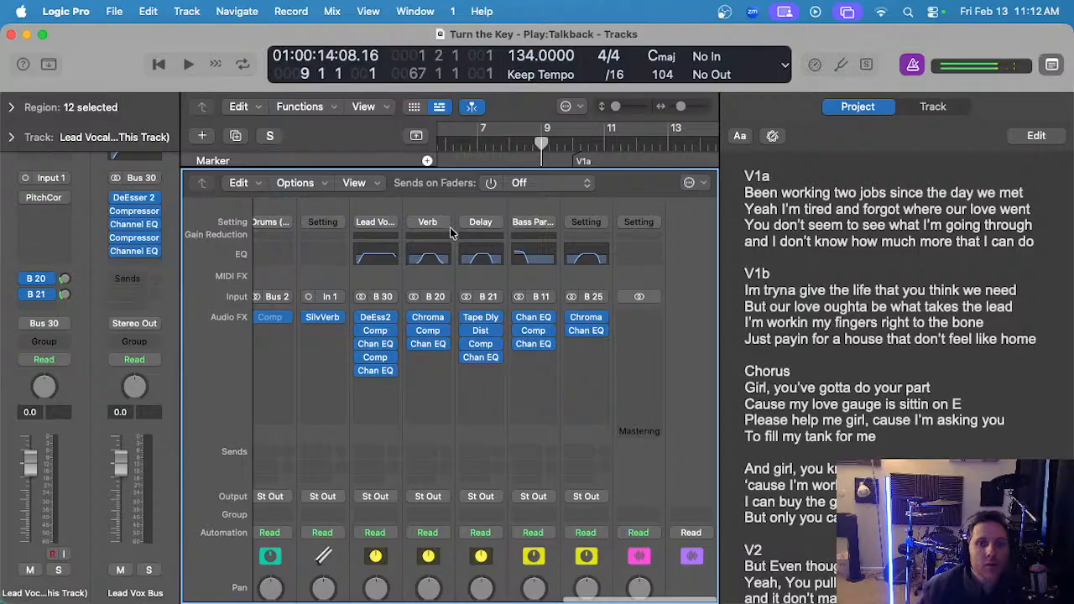
pyautogui.click(390, 225)
pyautogui.moveTo(433, 545)
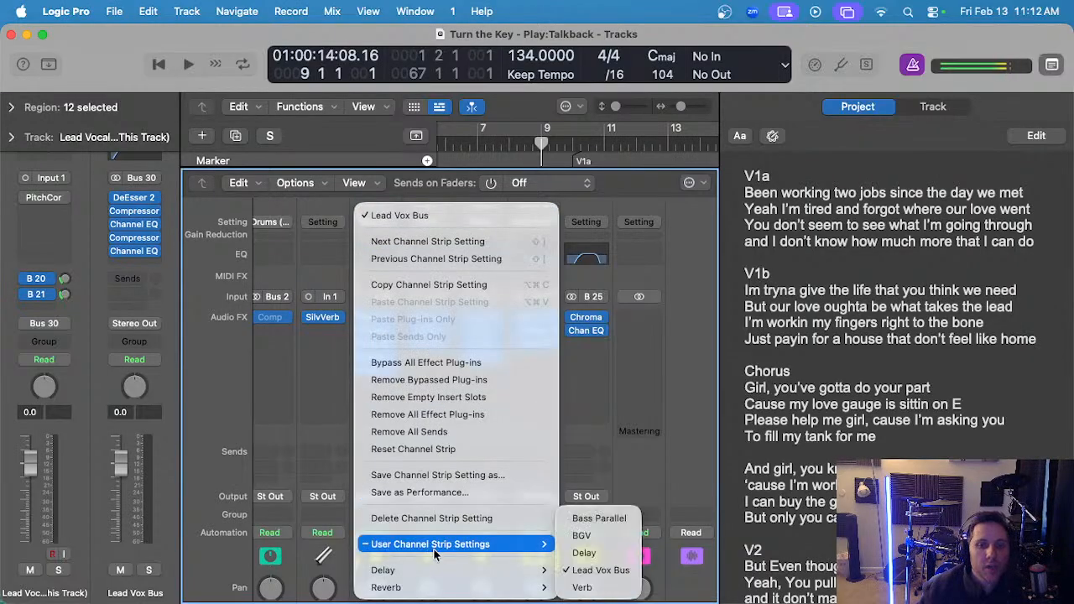
pyautogui.click(597, 571)
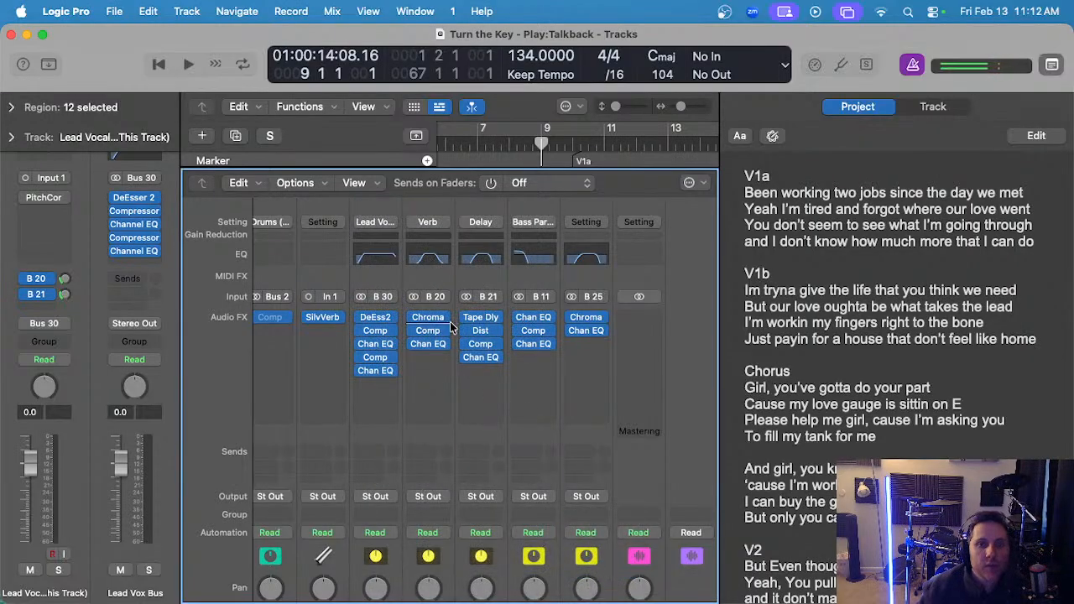
# - Switch the Bus 30 channel to the BGV user setting and back to Lead Vox Bus, and hide the mixer
pyautogui.click(374, 223)
pyautogui.moveTo(451, 544)
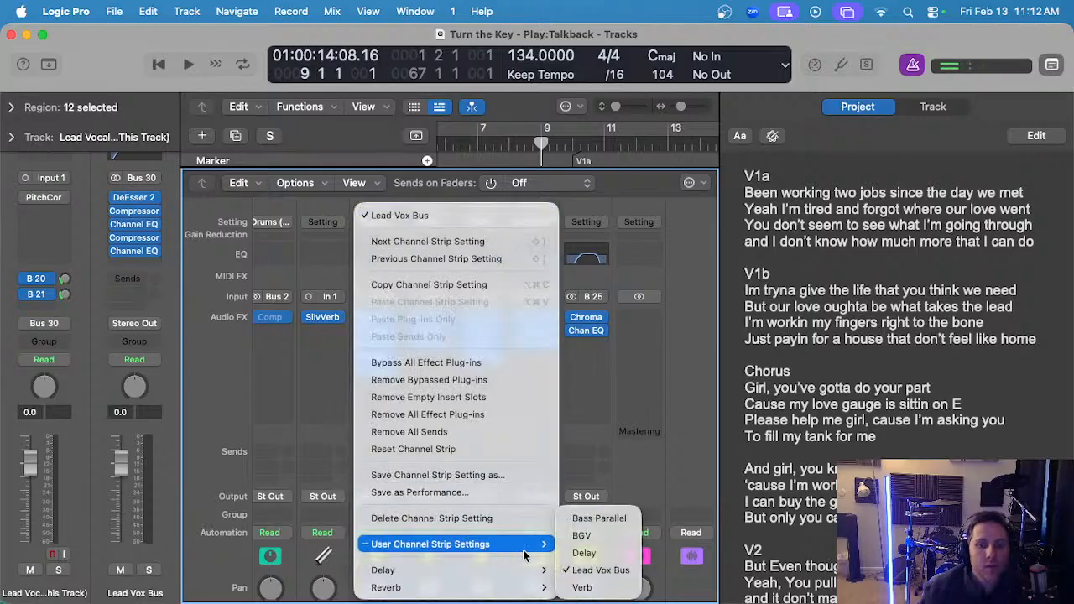
pyautogui.click(594, 530)
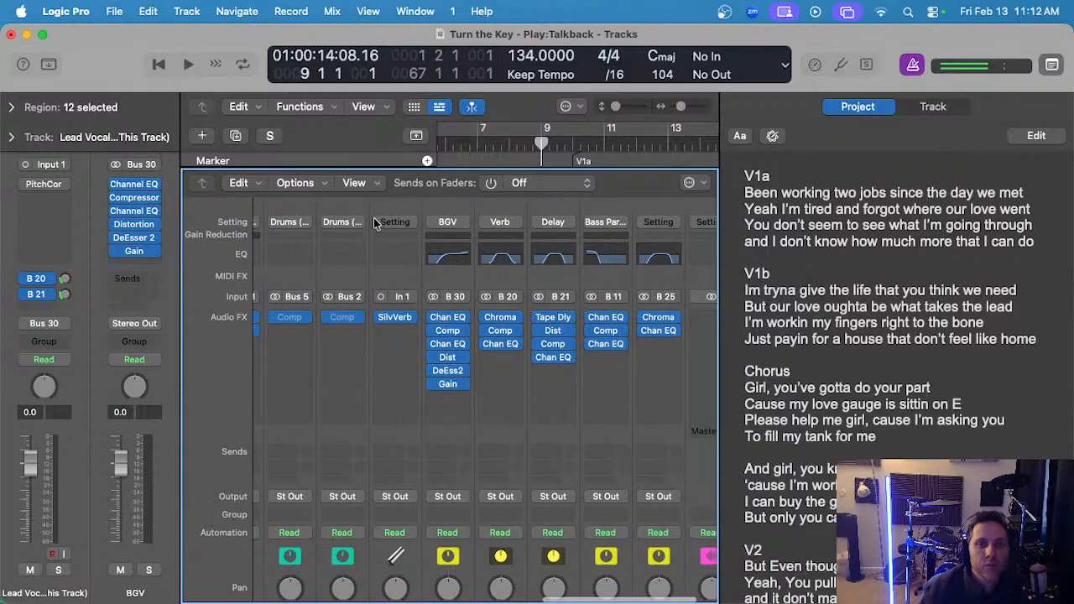
pyautogui.click(389, 223)
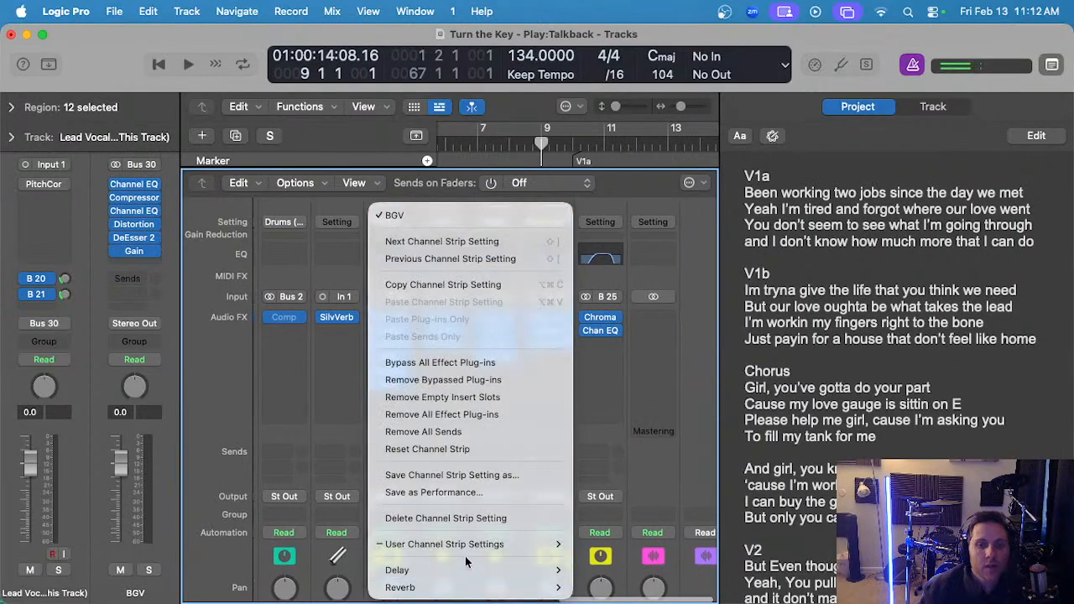
pyautogui.click(621, 502)
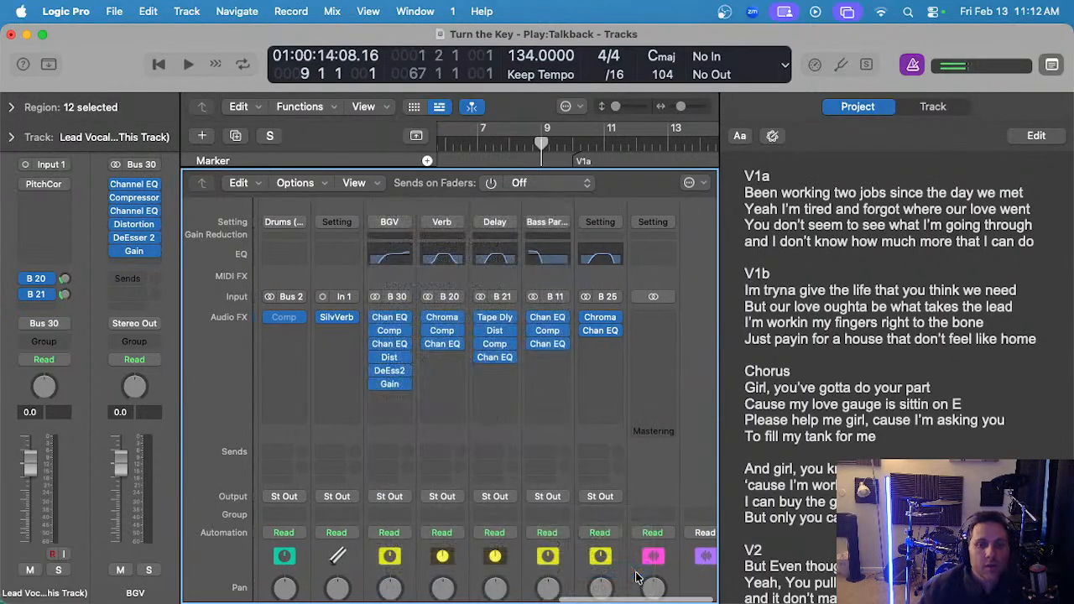
pyautogui.press('x')
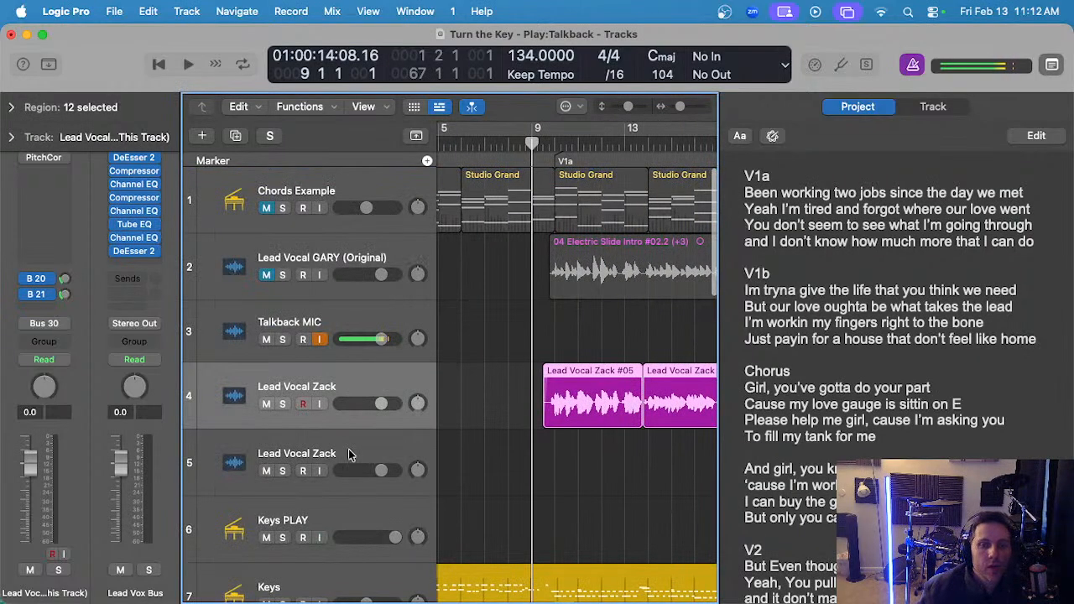
# - Compare the channel strip of the duplicate vocal track 5 with the original lead vocal on track 4
pyautogui.click(349, 449)
pyautogui.click(350, 408)
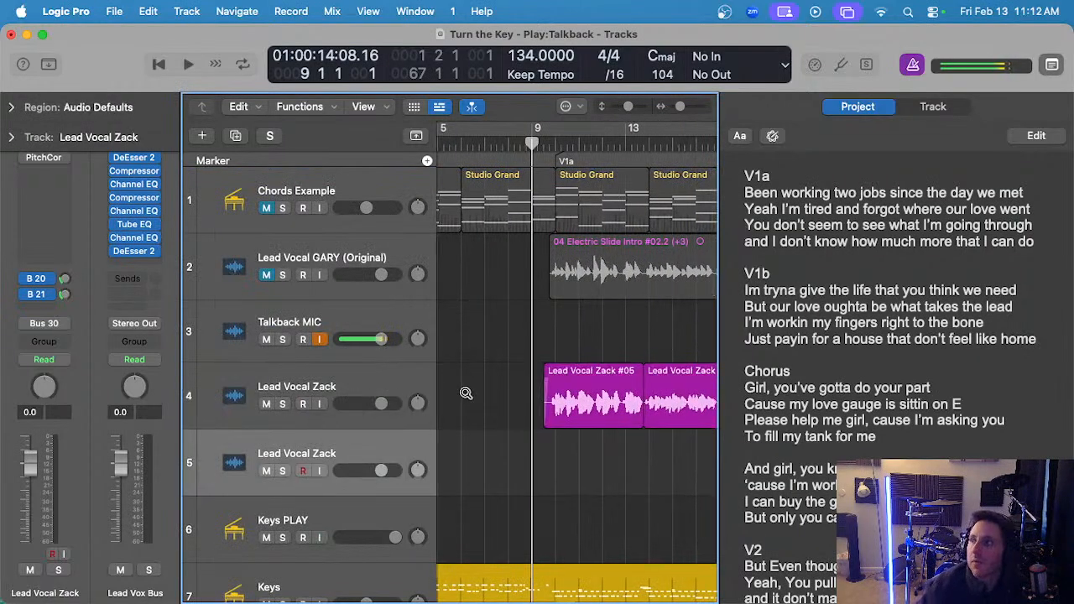
pyautogui.scroll(2, 467, 392)
pyautogui.click(355, 377)
pyautogui.scroll(-3, 492, 444)
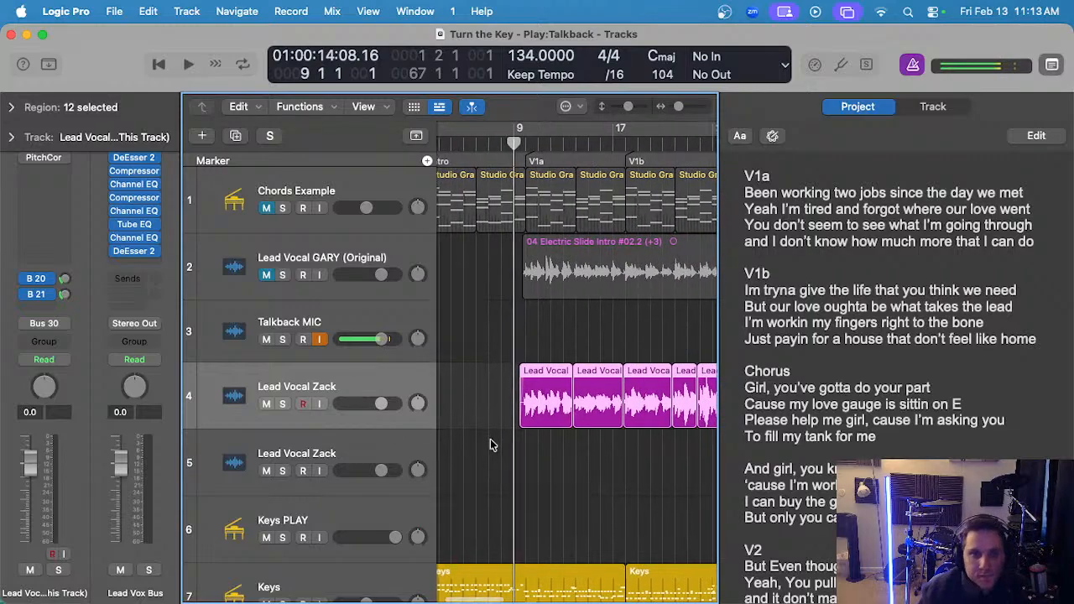
# - Raise the volume of the Talkback MIC track to 1.9 dB
pyautogui.click(368, 336)
pyautogui.scroll(-2, 539, 350)
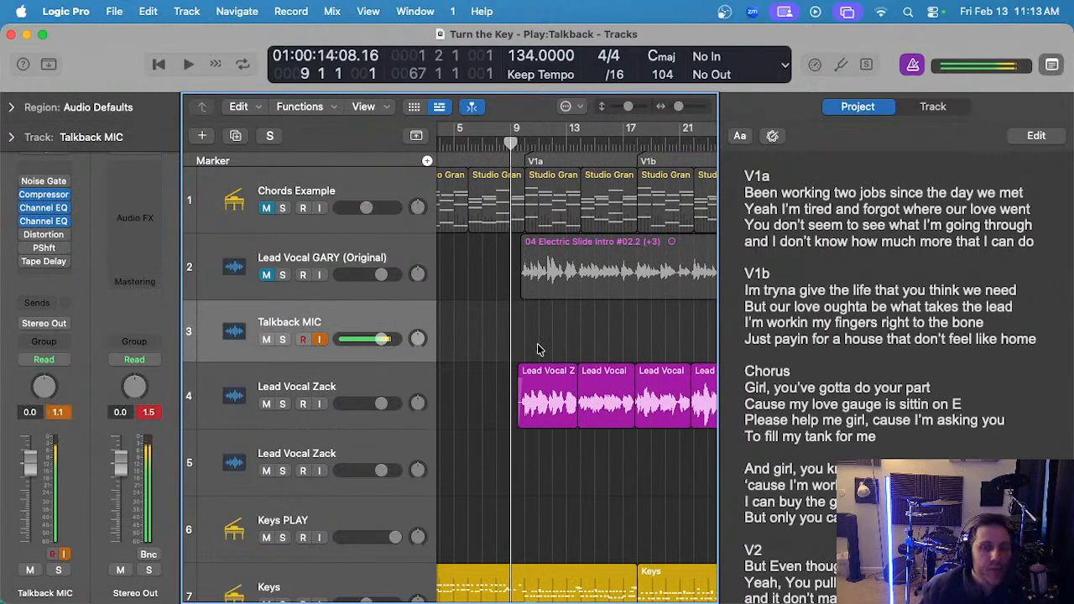
pyautogui.scroll(2, 539, 350)
pyautogui.moveTo(381, 339); pyautogui.dragTo(386, 339)
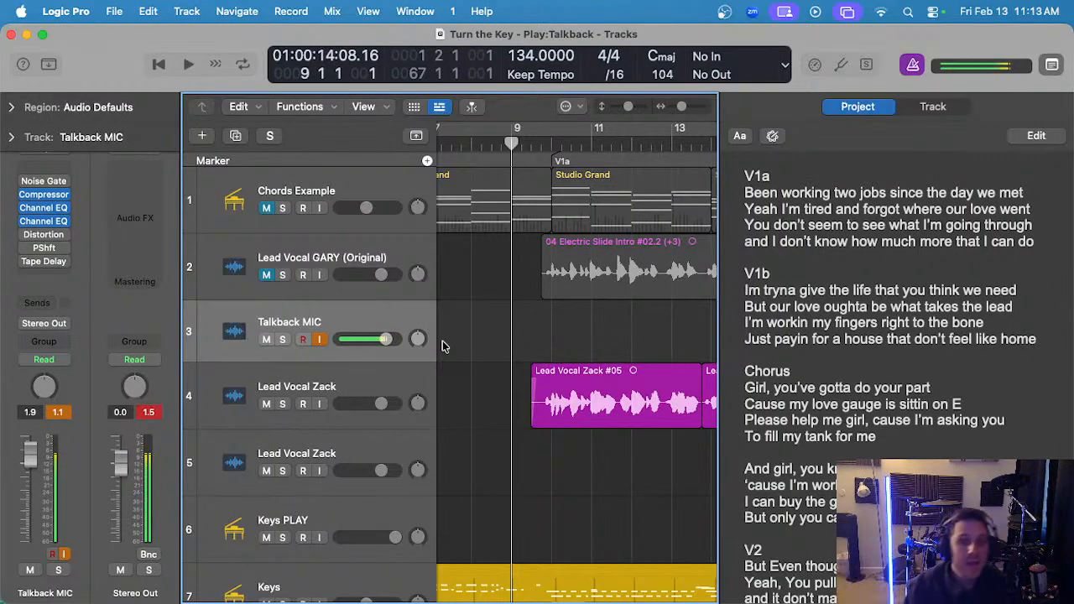
# - Check the duplicate lead vocal track against the original, viewing the routing options of its first send and its output
pyautogui.click(346, 391)
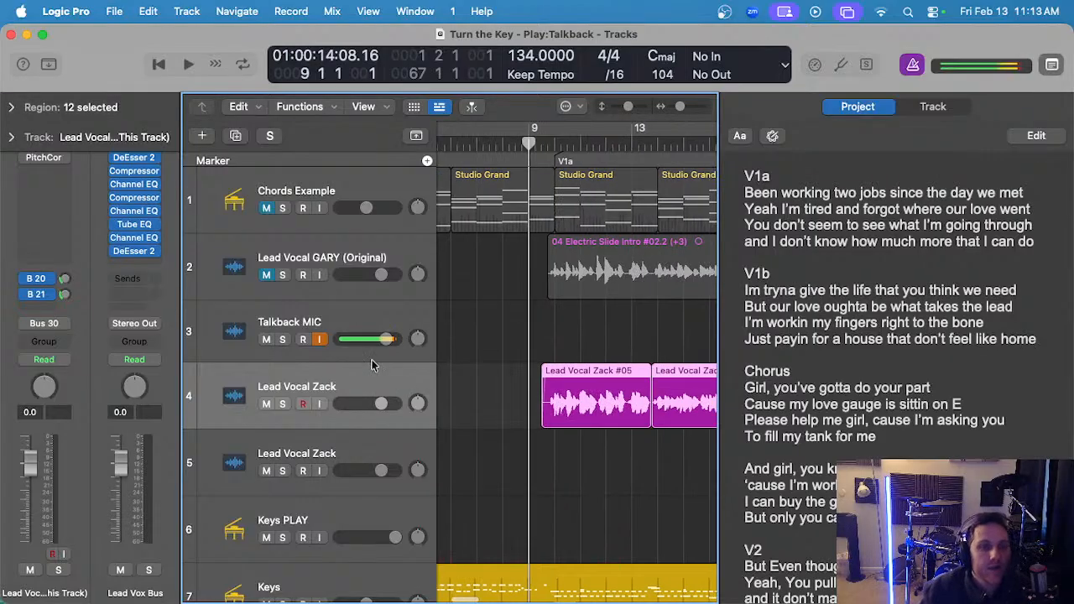
pyautogui.click(381, 457)
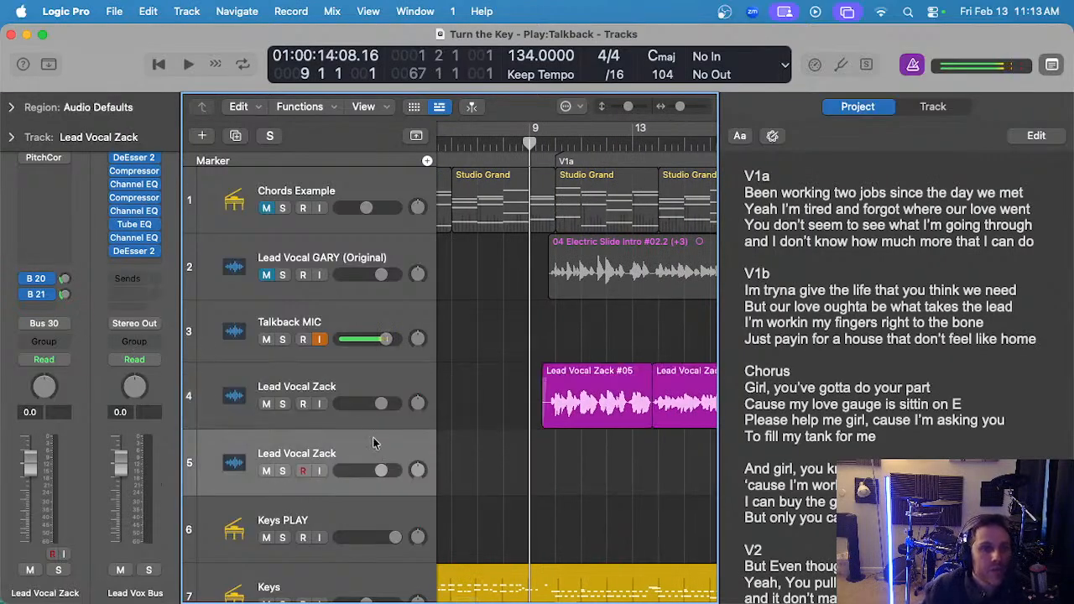
pyautogui.click(360, 388)
pyautogui.click(359, 445)
pyautogui.click(28, 295)
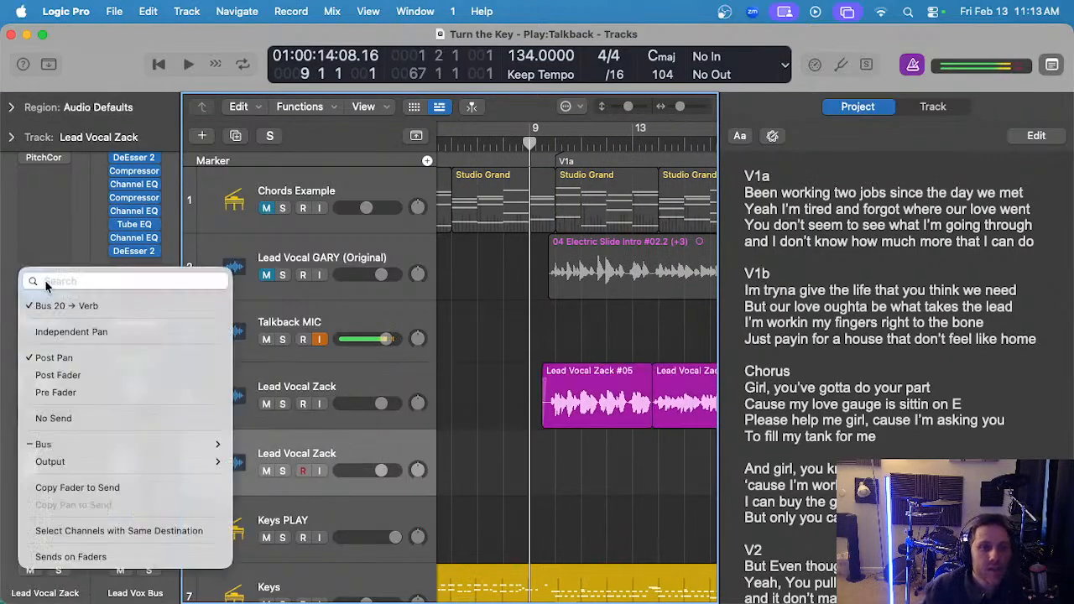
pyautogui.click(33, 304)
pyautogui.click(48, 324)
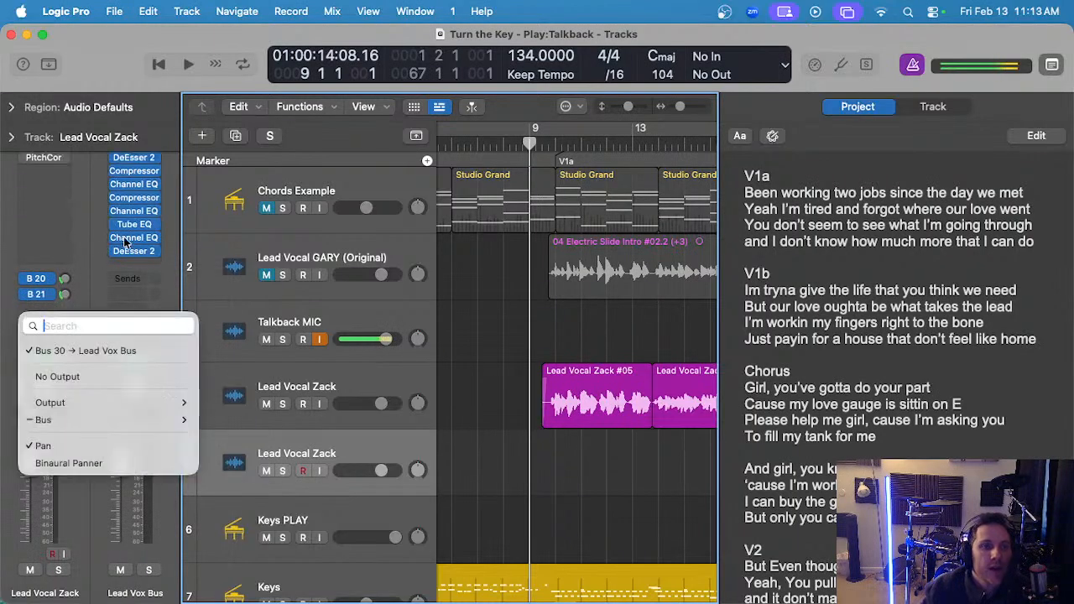
pyautogui.click(123, 239)
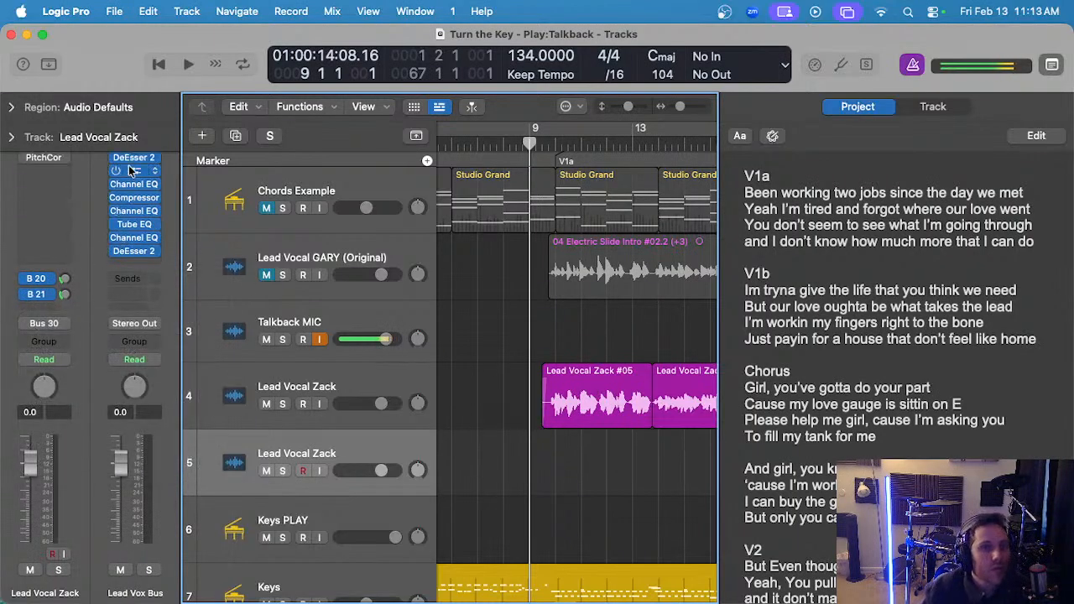
# - Examine the settings of the Vintage Tube EQ and the three Channel EQ plug-ins on the Lead Vox Bus
pyautogui.click(134, 224)
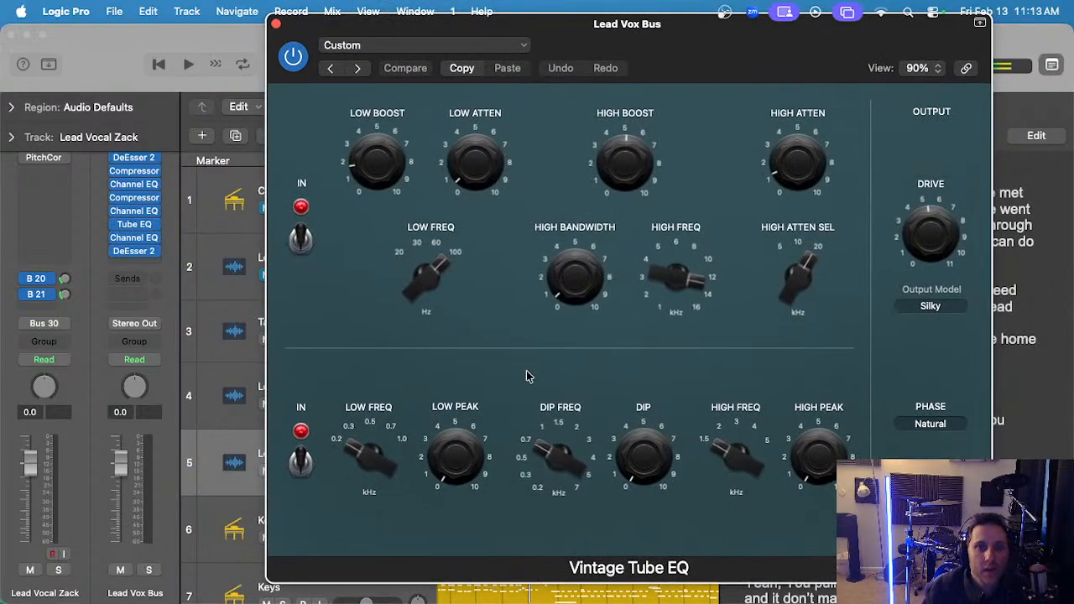
pyautogui.click(277, 25)
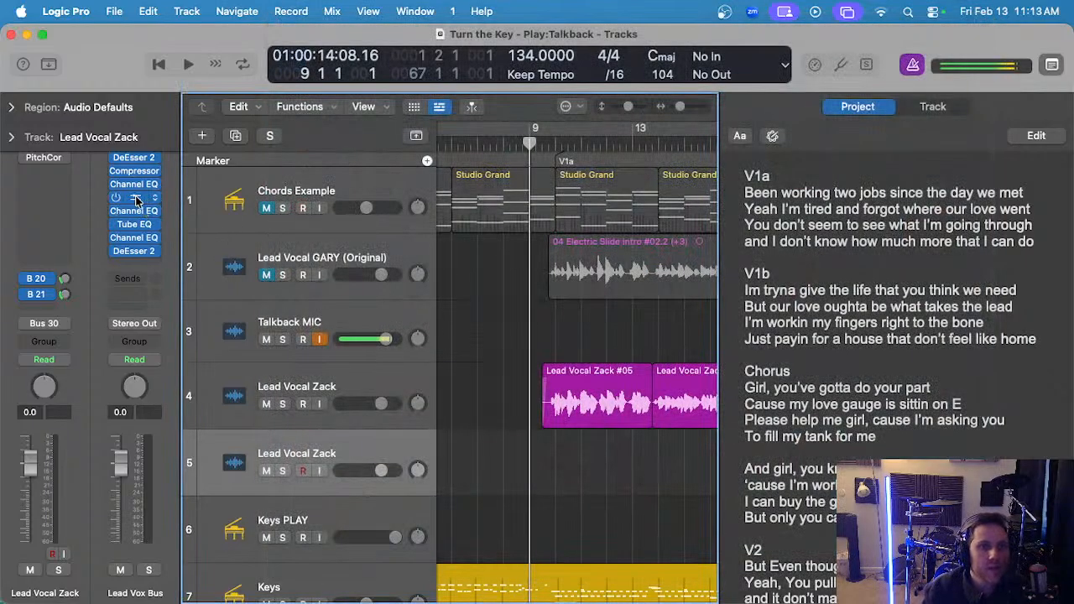
pyautogui.click(134, 238)
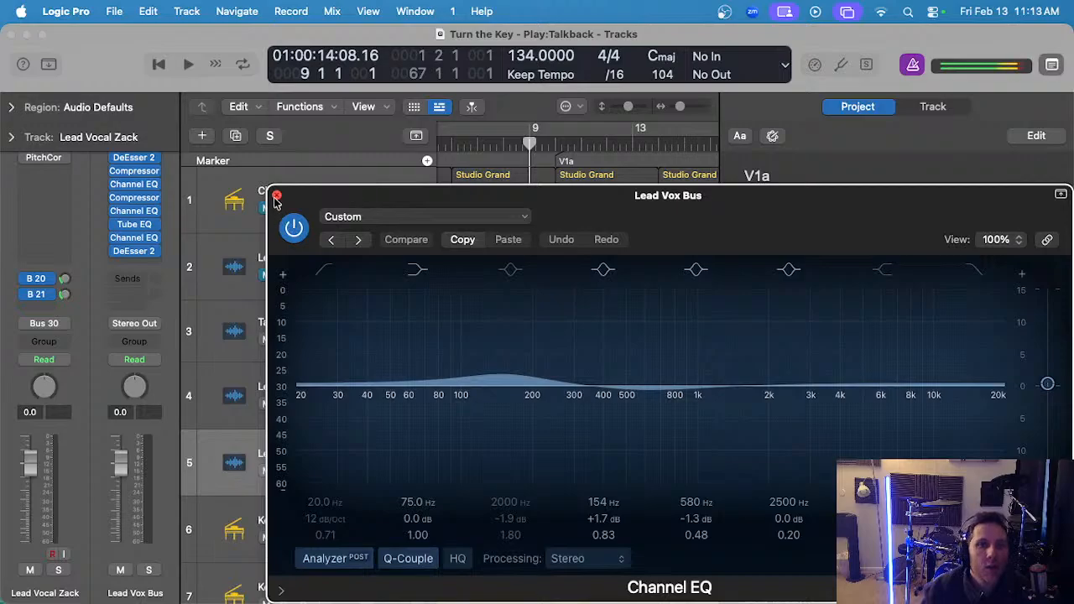
pyautogui.click(276, 197)
pyautogui.click(134, 212)
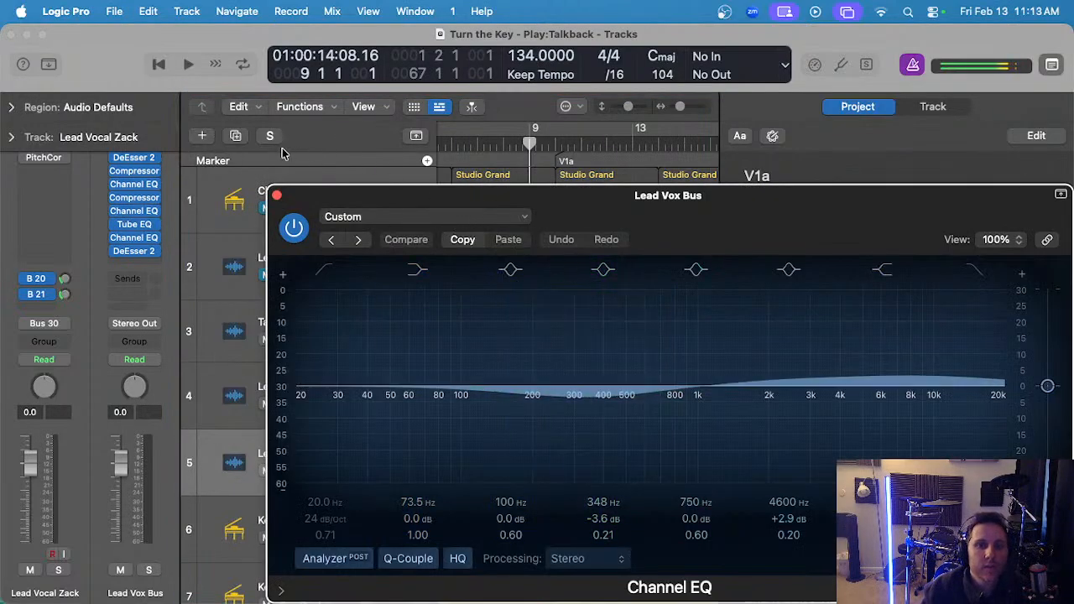
pyautogui.click(275, 198)
pyautogui.click(138, 185)
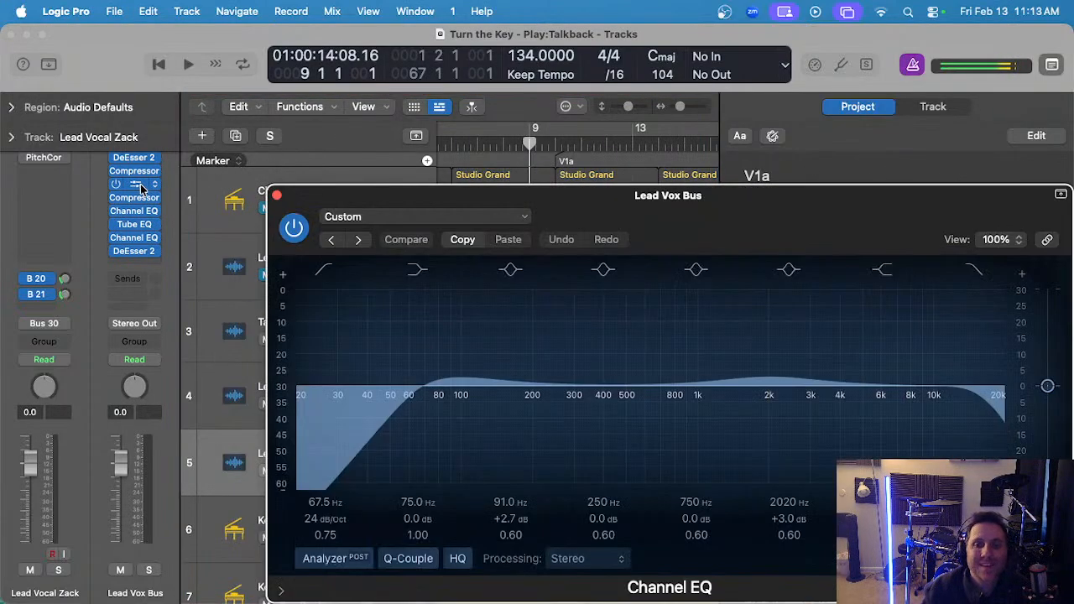
pyautogui.click(277, 196)
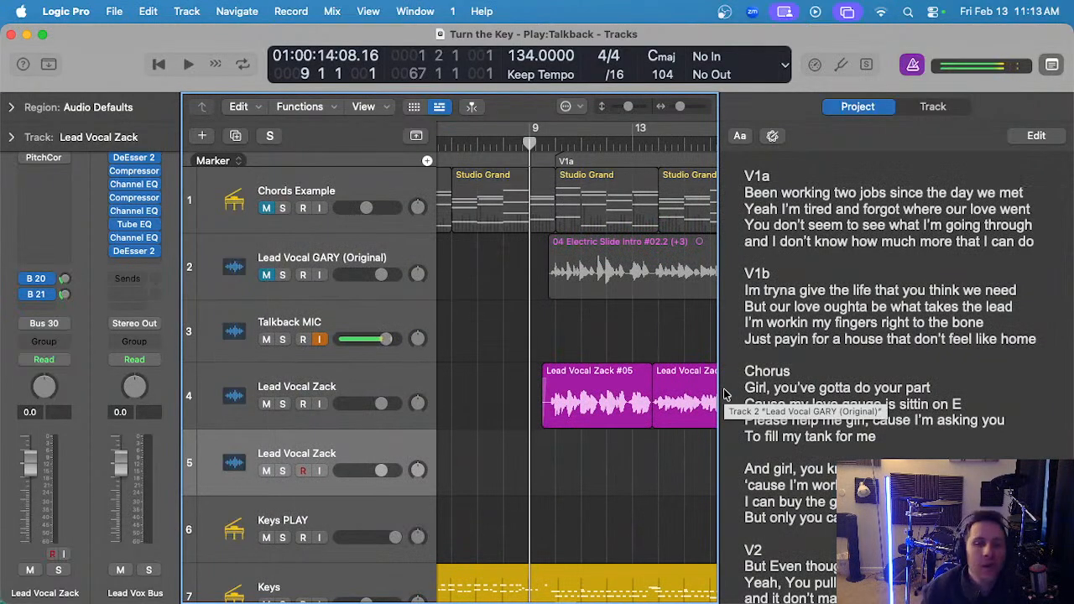
# - Select the duplicate lead vocal on track 5 and mute the original lead vocal on track 4
pyautogui.press('super+Left')
pyautogui.press('super+Left')
pyautogui.press('super+Right')
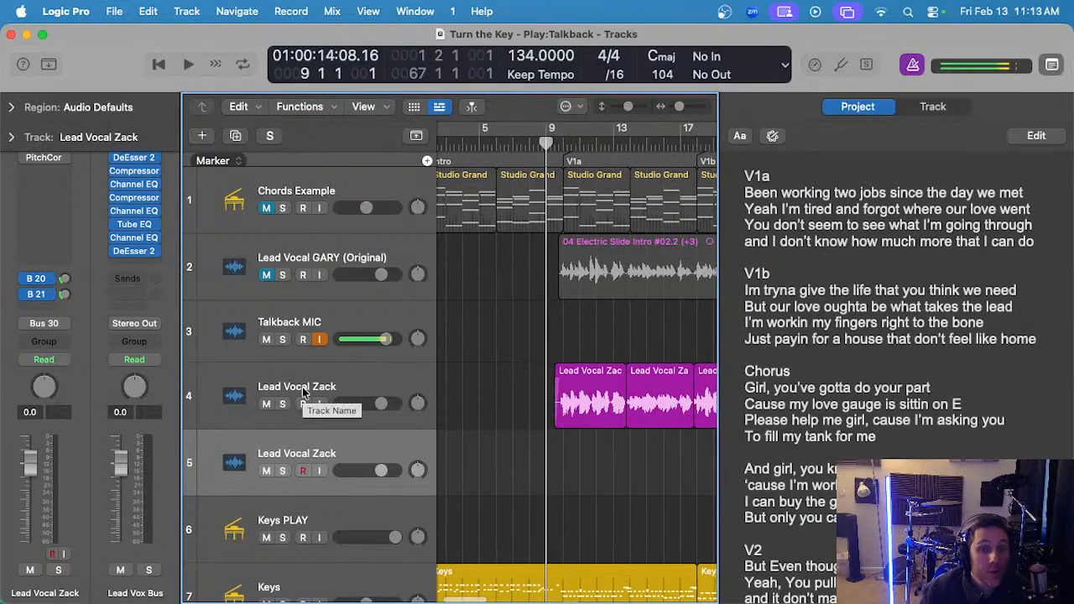
pyautogui.click(300, 392)
pyautogui.press('super+Right')
pyautogui.press('super+Right')
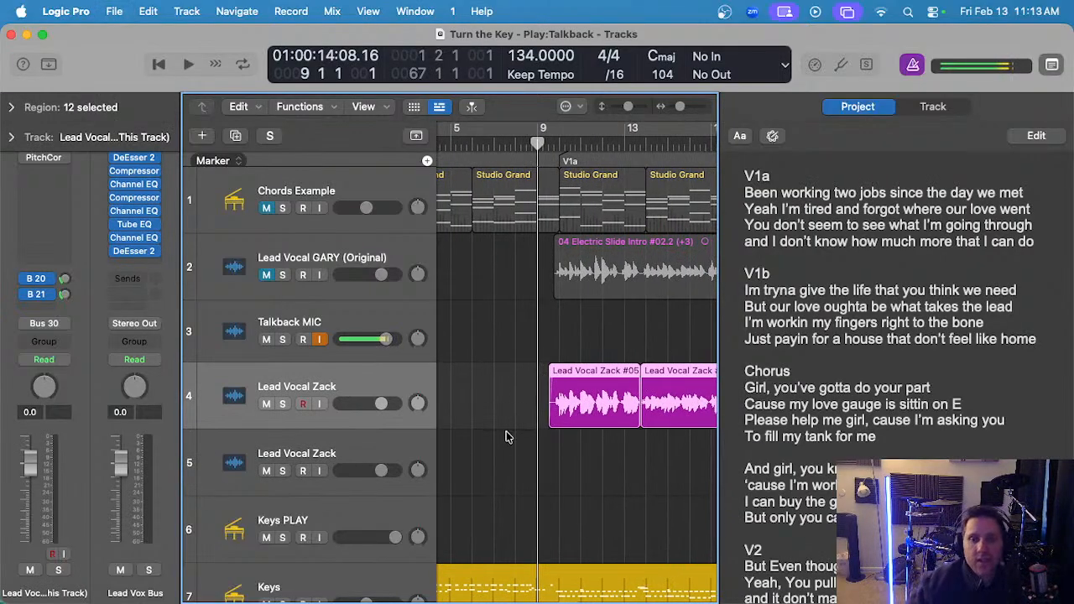
pyautogui.click(357, 443)
pyautogui.press('super+Right')
pyautogui.press('super+Right')
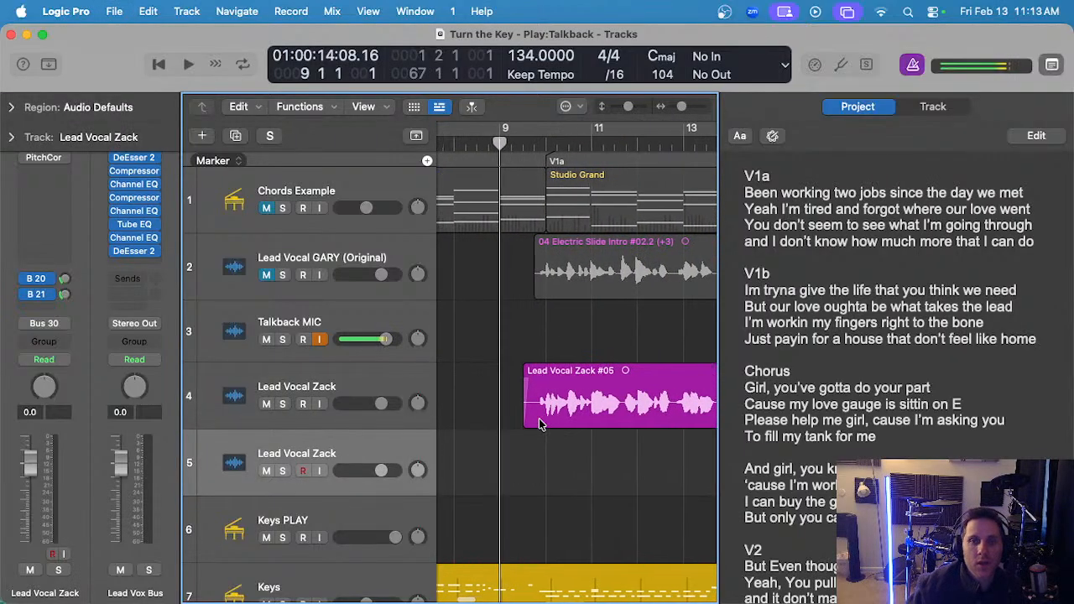
pyautogui.click(267, 402)
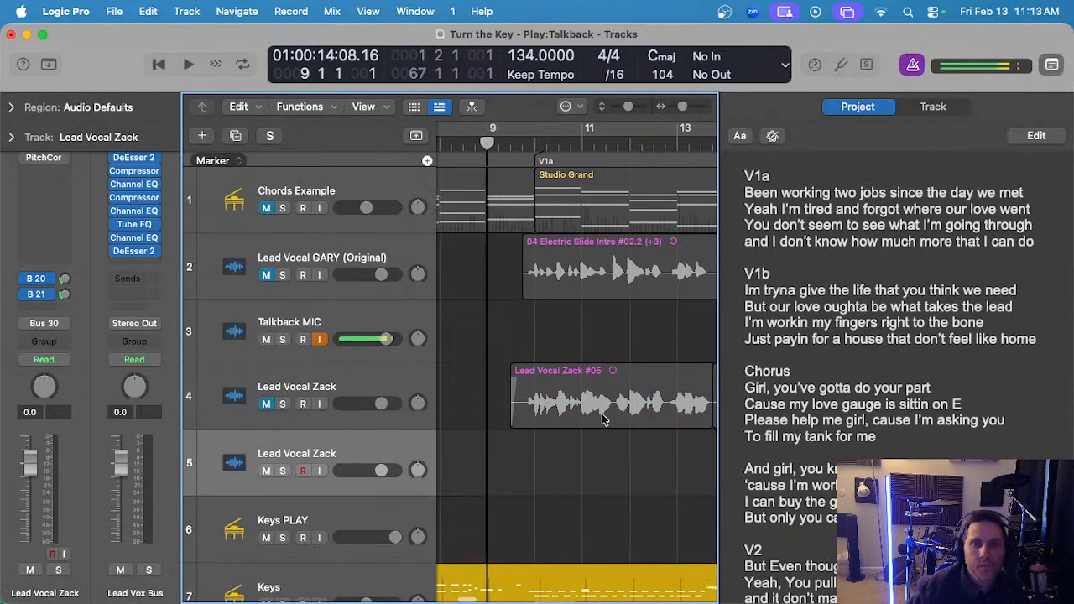
# - Play the song from bar 9 into the V1a section without the lead vocal, stopping in bar 13
pyautogui.press('space')
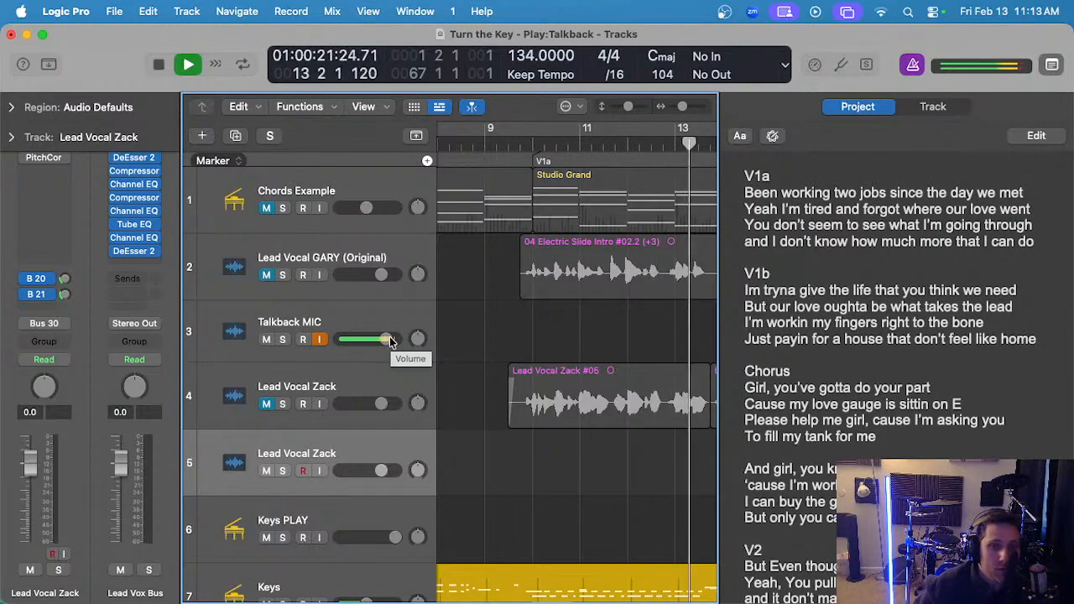
pyautogui.press('space')
pyautogui.hscroll(-4, 542, 418)
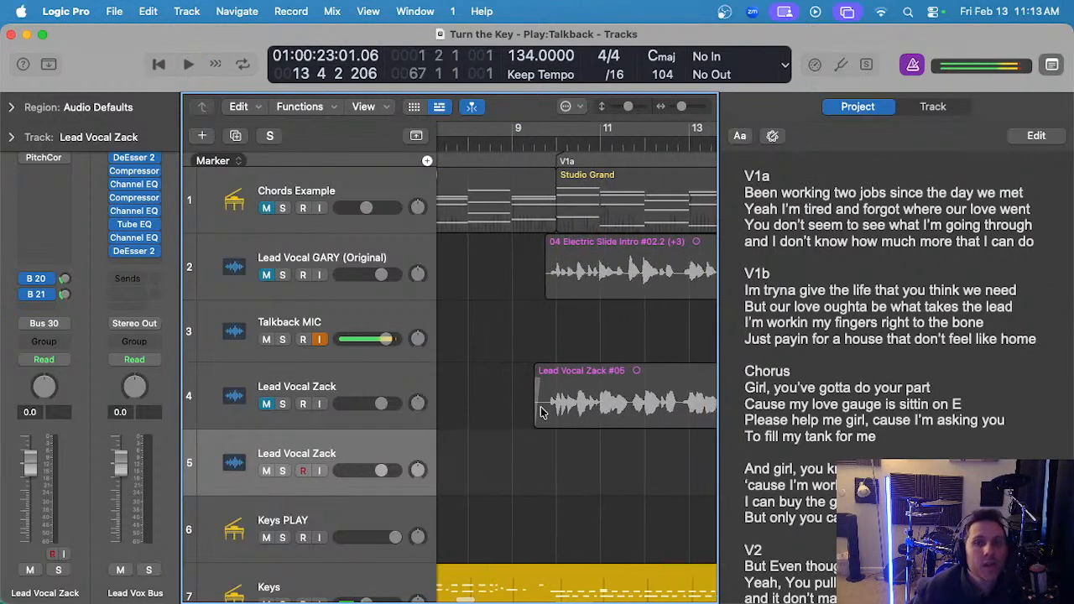
# - Place the playhead at bar 42, the start of V2, and unmute the original lead vocal on track 4
pyautogui.scroll(-5, 542, 411)
pyautogui.hscroll(5, 541, 407)
pyautogui.hscroll(-4, 538, 405)
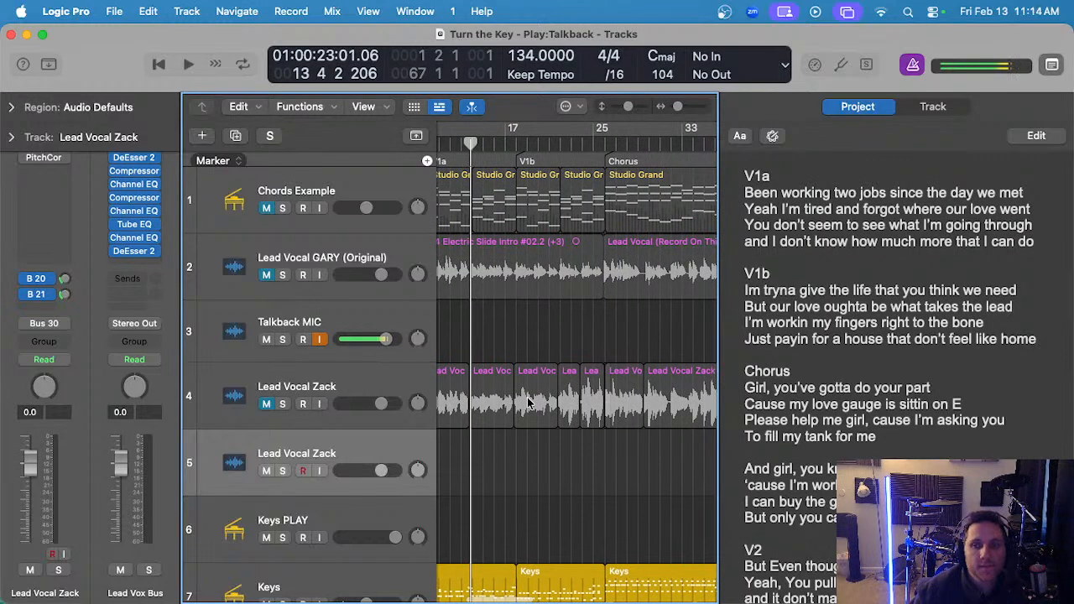
pyautogui.hscroll(8, 537, 378)
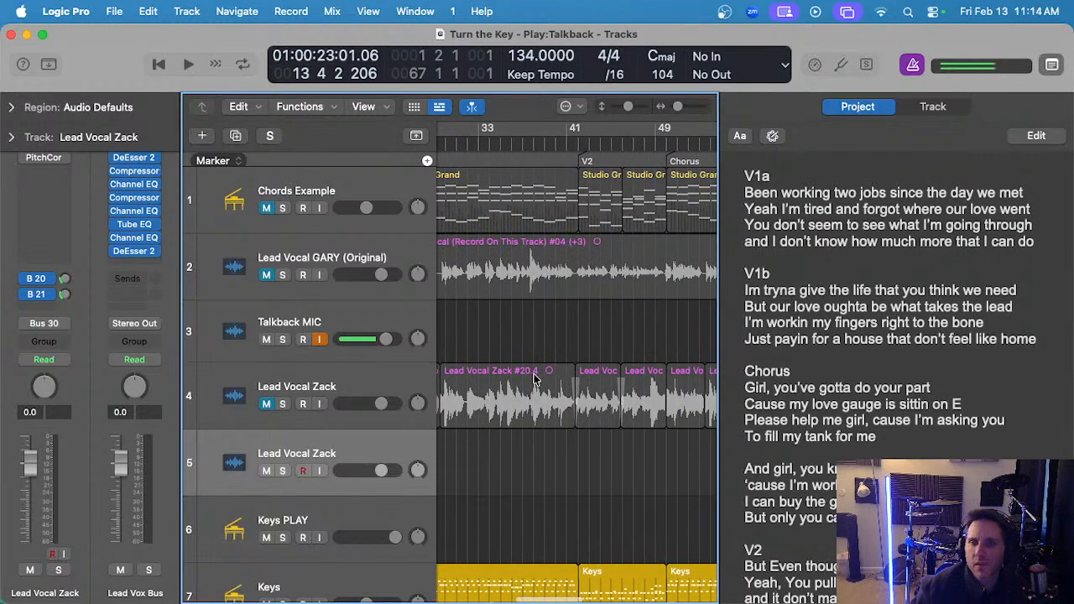
pyautogui.click(531, 149)
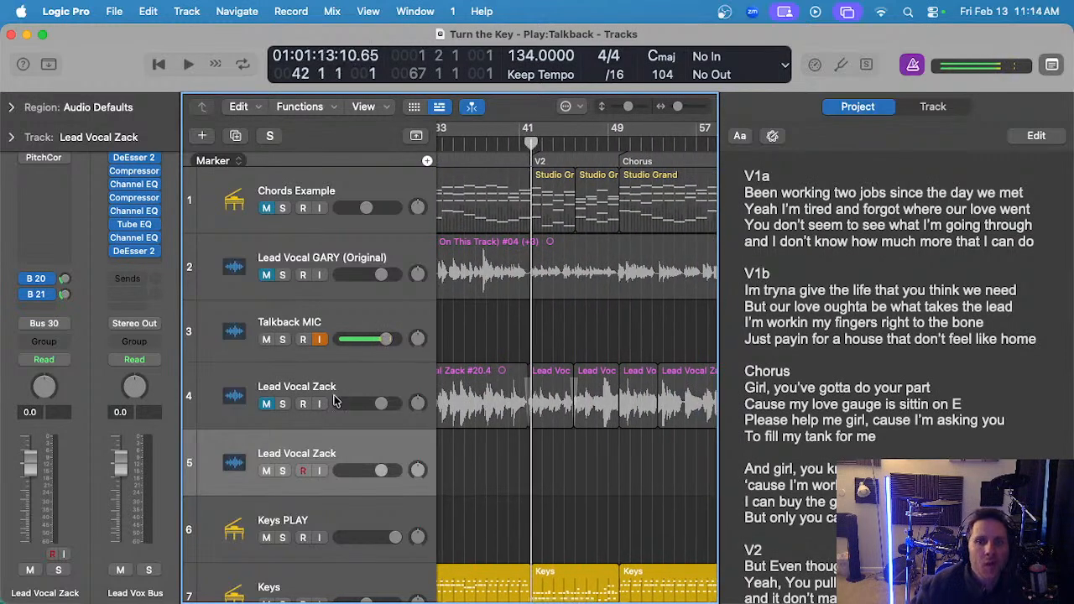
pyautogui.click(266, 404)
# - Play the V2 section with the original lead vocal from bar 42, stopping in bar 45
pyautogui.scroll(3, 575, 427)
pyautogui.press('space')
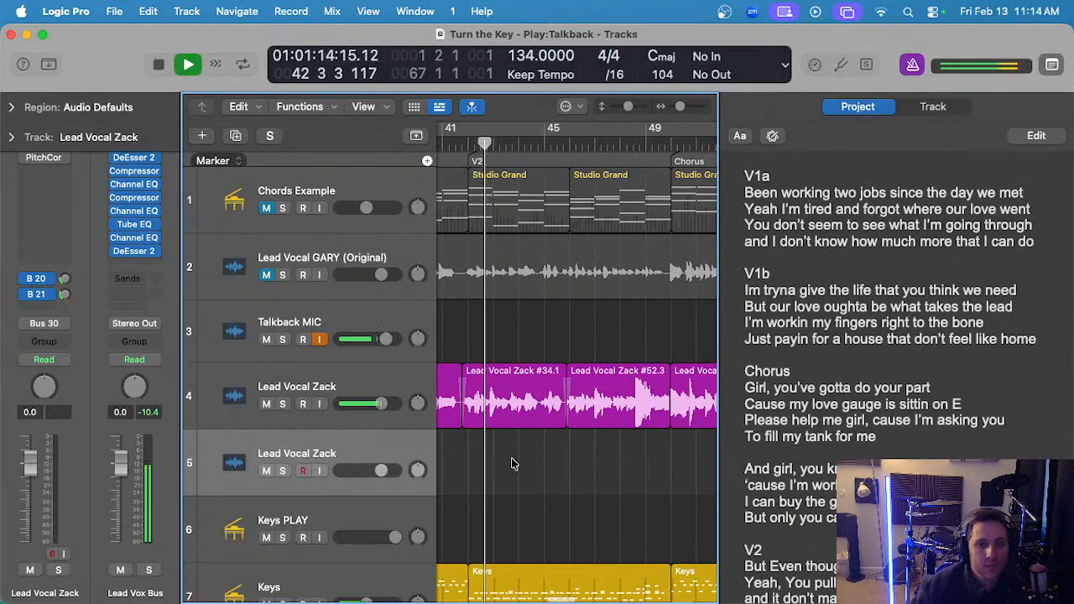
pyautogui.scroll(2, 515, 463)
pyautogui.scroll(-1, 514, 461)
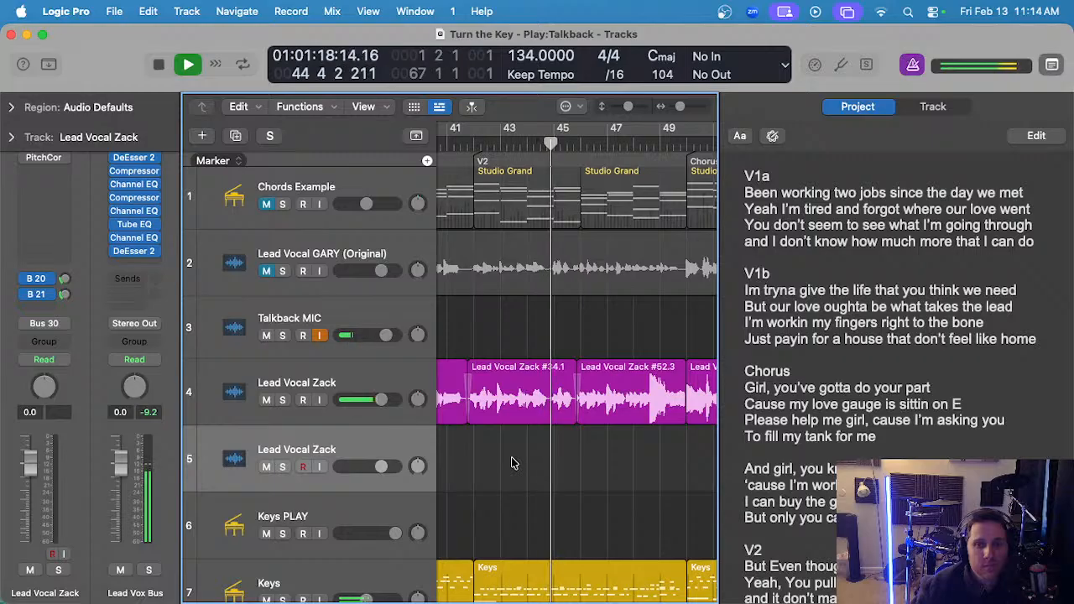
pyautogui.press('space')
pyautogui.scroll(-1, 516, 461)
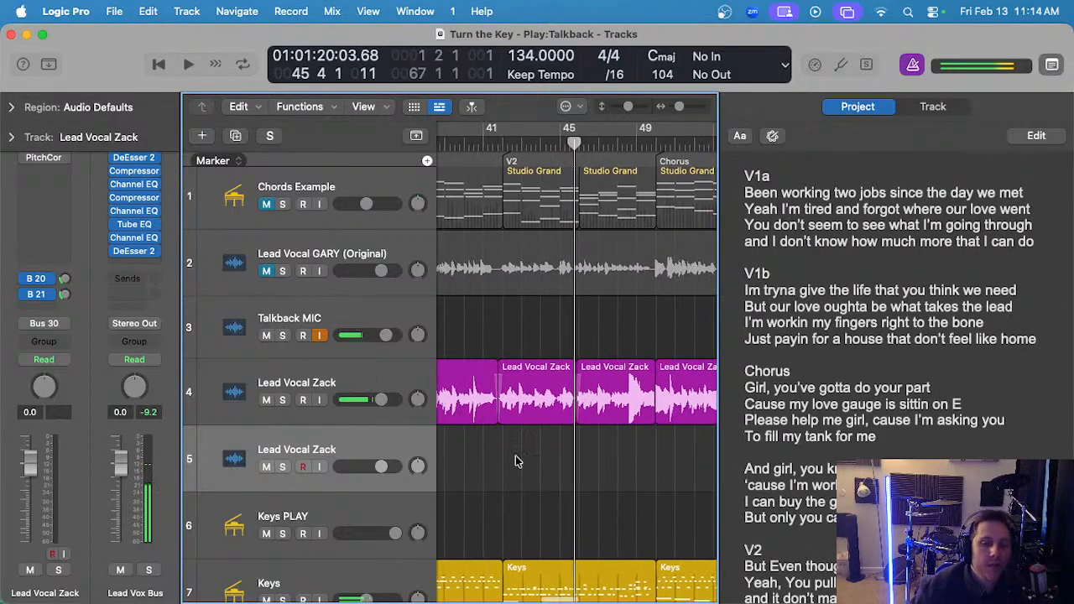
# - Place the playhead at bar 9 and lower the volume of all tracks from Keys through 03 Electric Slide Intro together, bringing Keys to -10.1 dB
pyautogui.hscroll(-10, 515, 461)
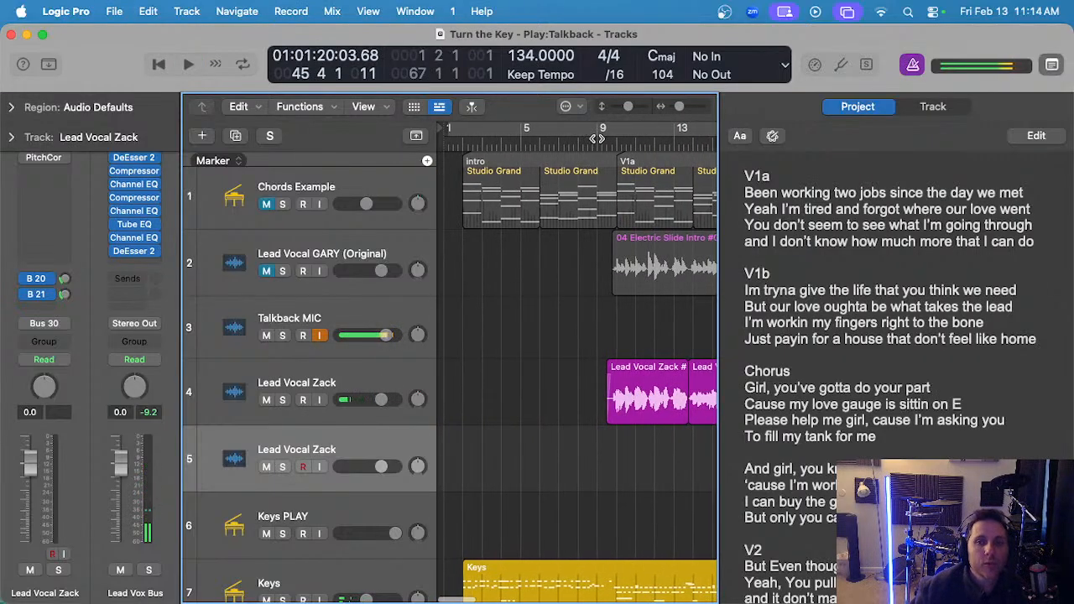
pyautogui.click(599, 138)
pyautogui.scroll(-4, 474, 424)
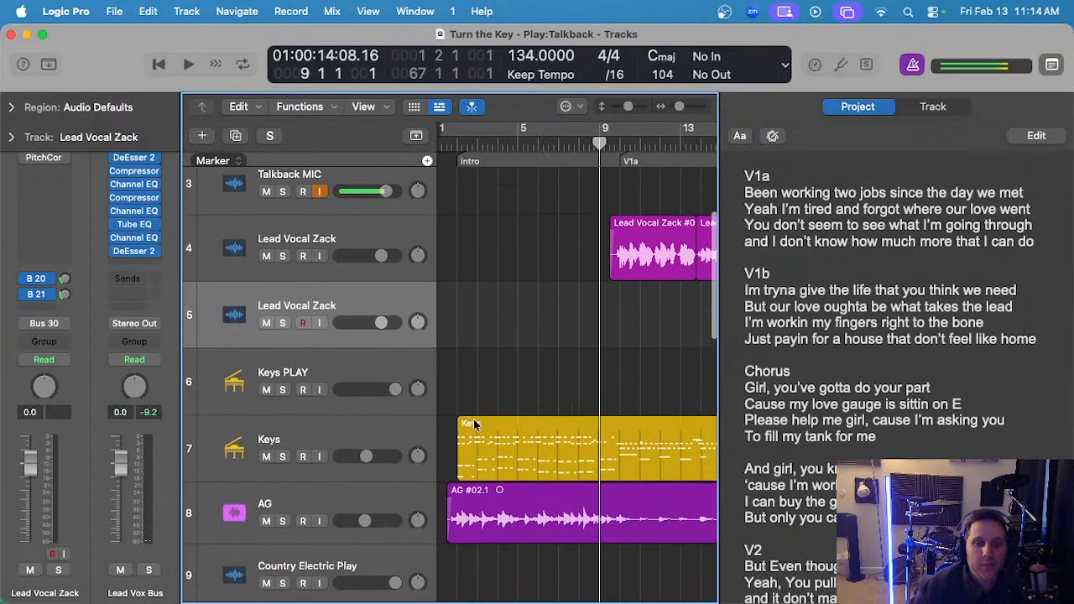
pyautogui.scroll(-2, 546, 421)
pyautogui.click(352, 435)
pyautogui.scroll(-15, 352, 434)
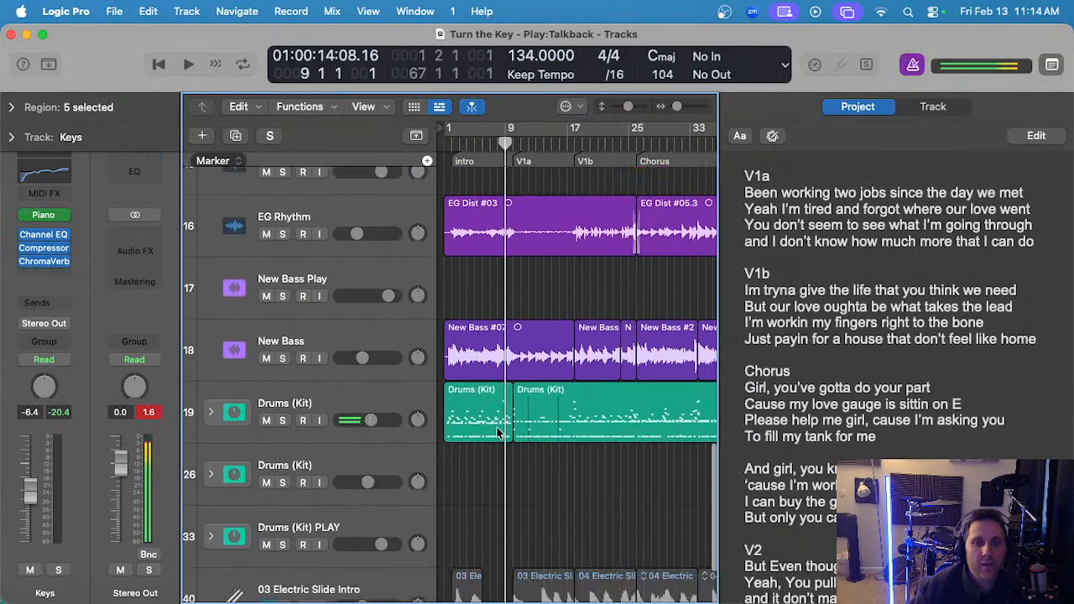
pyautogui.press('super+a')
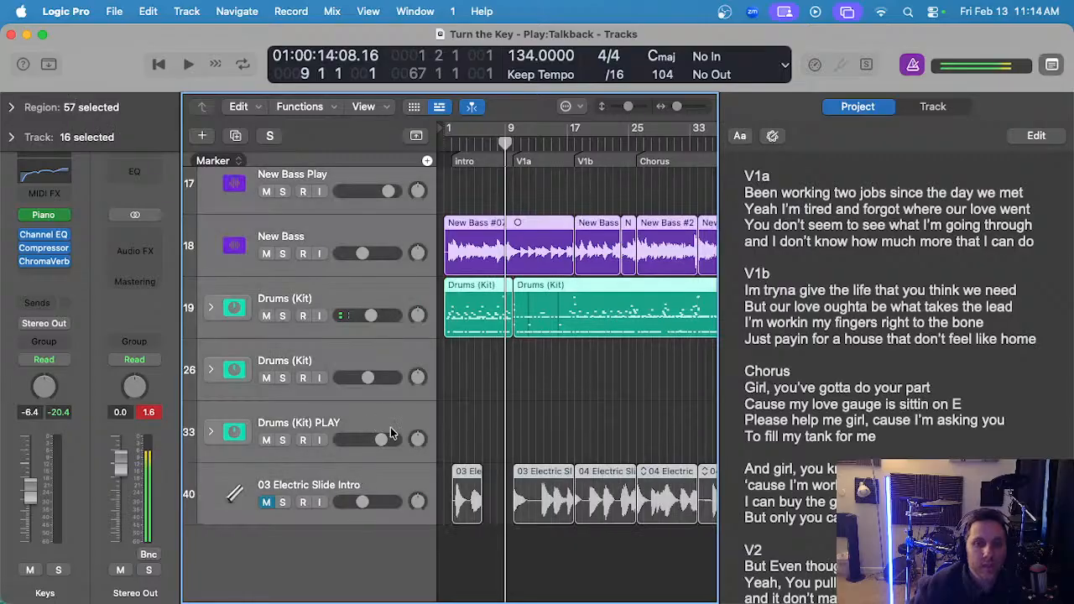
pyautogui.moveTo(393, 436); pyautogui.dragTo(374, 438)
# - Select the duplicate lead vocal on track 5 and raise the Talkback MIC volume slightly
pyautogui.scroll(15, 361, 445)
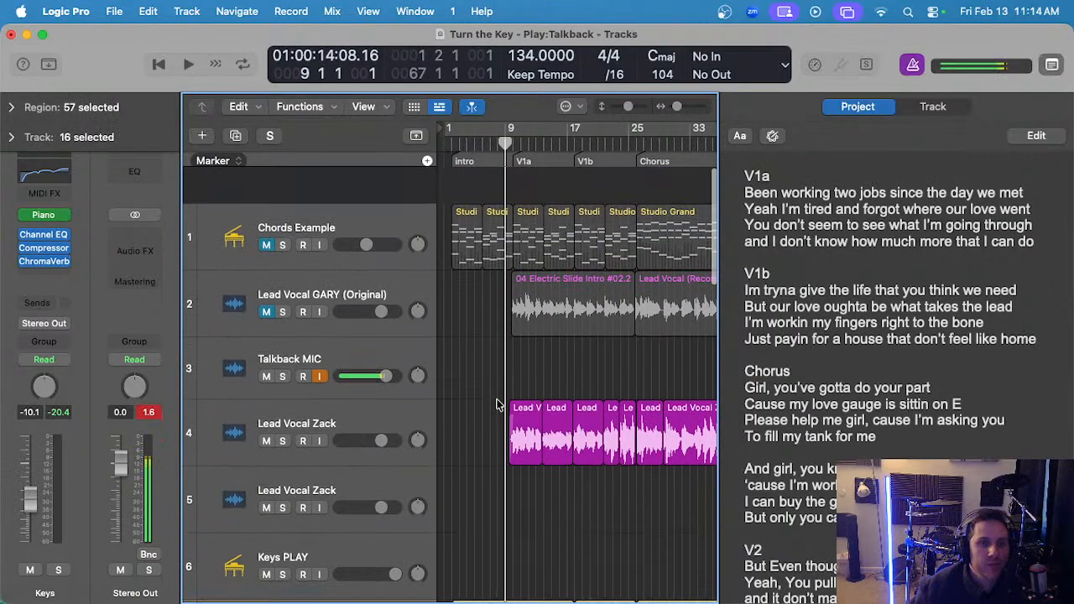
pyautogui.click(354, 447)
pyautogui.scroll(2, 501, 453)
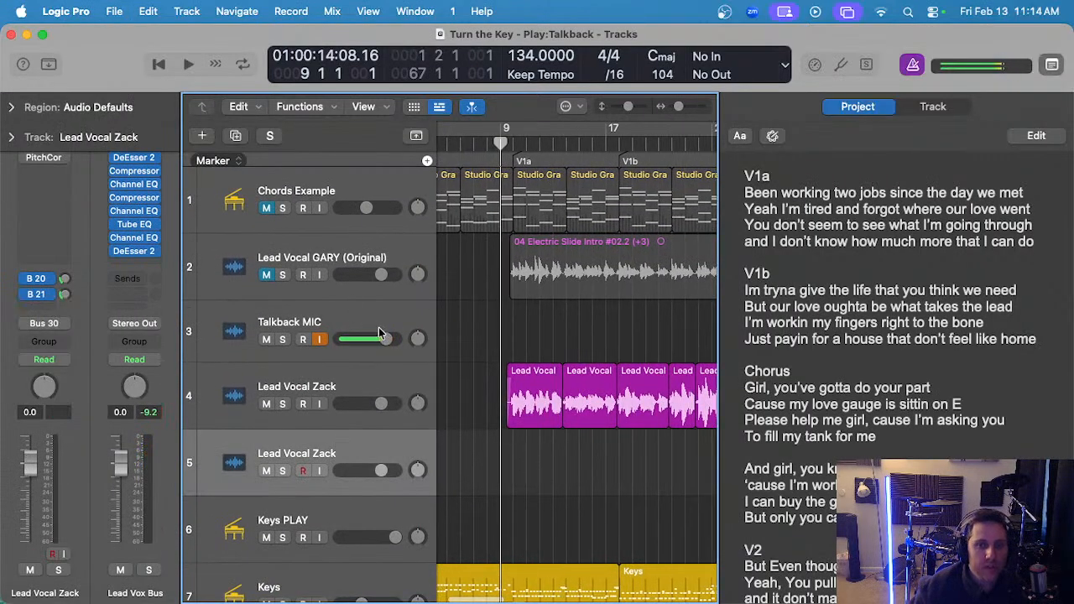
pyautogui.moveTo(386, 339); pyautogui.dragTo(387, 339)
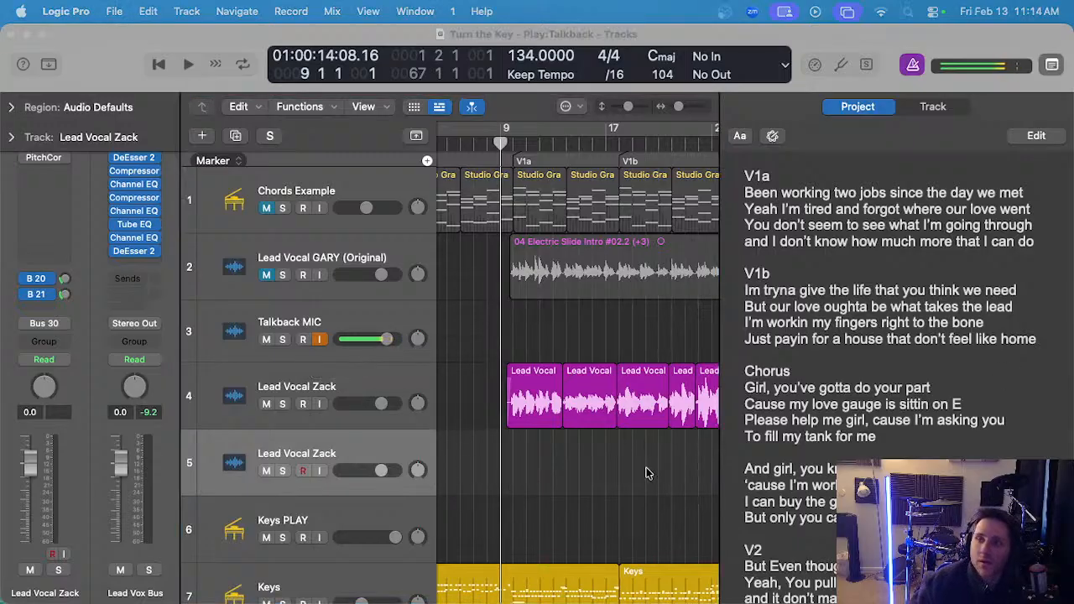
pyautogui.click(594, 467)
pyautogui.scroll(2, 552, 459)
pyautogui.hscroll(-5, 554, 458)
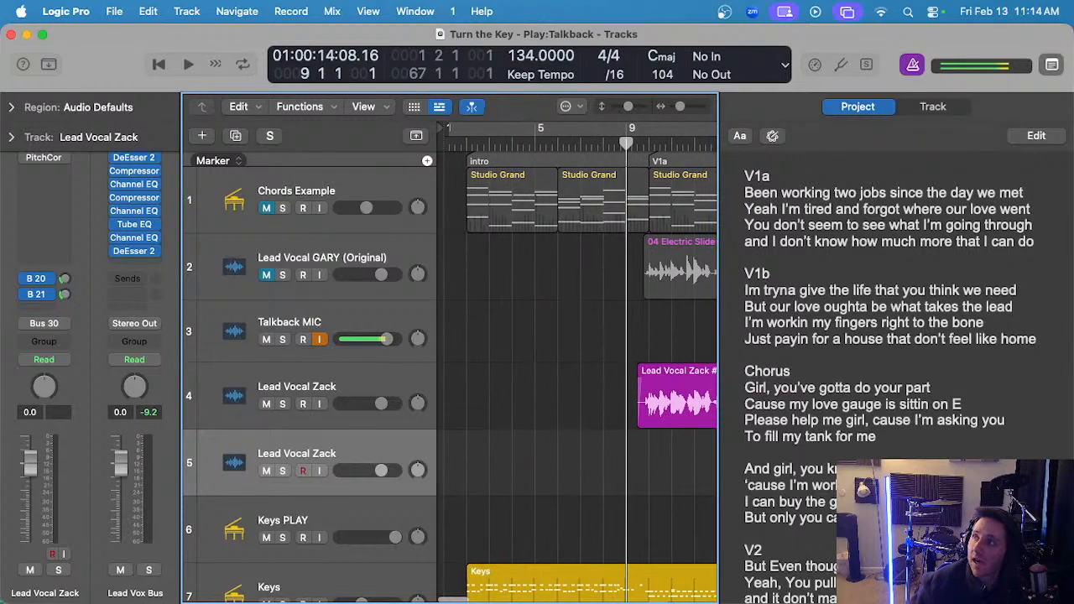
pyautogui.scroll(3, 633, 467)
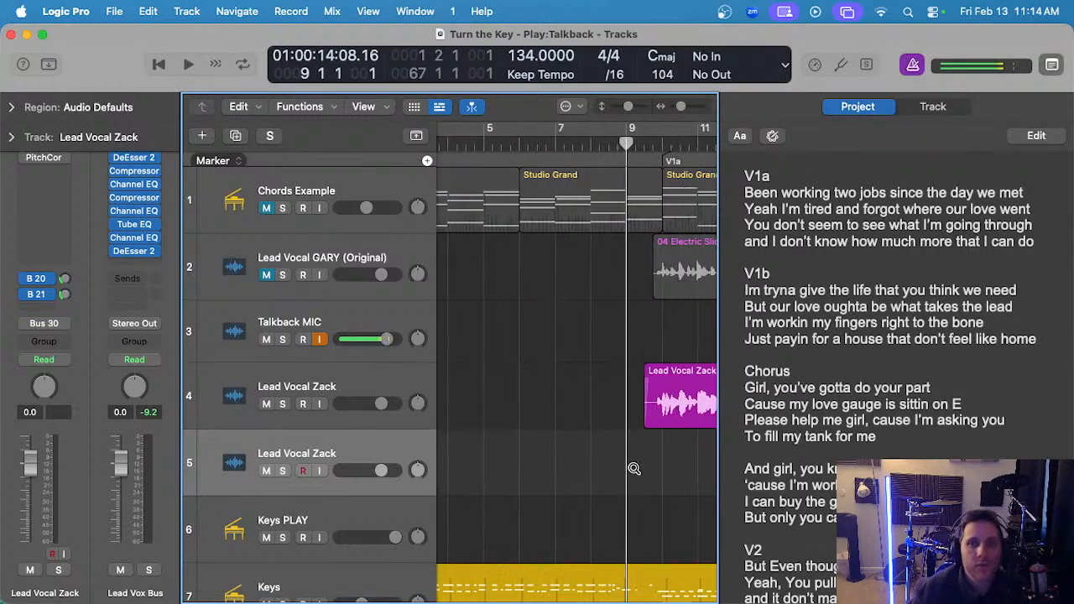
# - Save the project and place the playhead at bar 9, one bar before V1a
pyautogui.press('super+s')
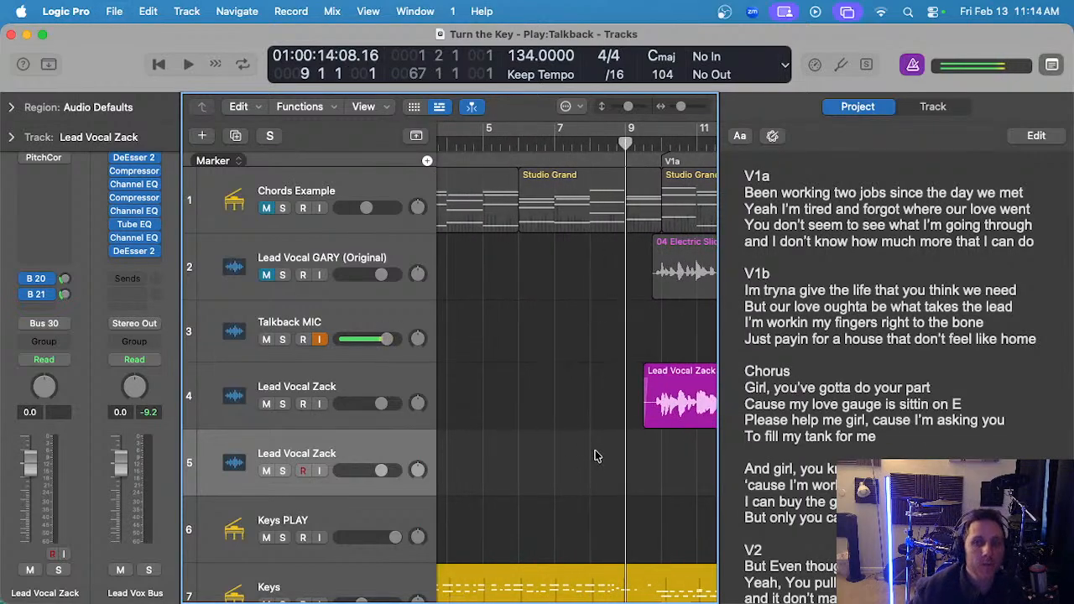
pyautogui.hscroll(3, 597, 456)
pyautogui.hscroll(2, 587, 458)
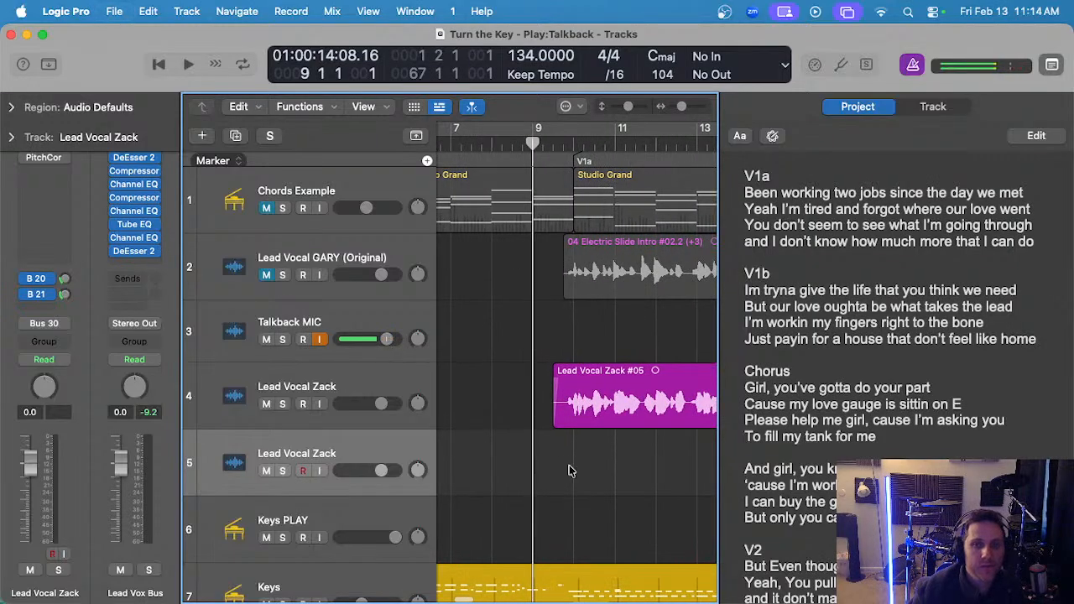
pyautogui.click(495, 146)
pyautogui.click(531, 143)
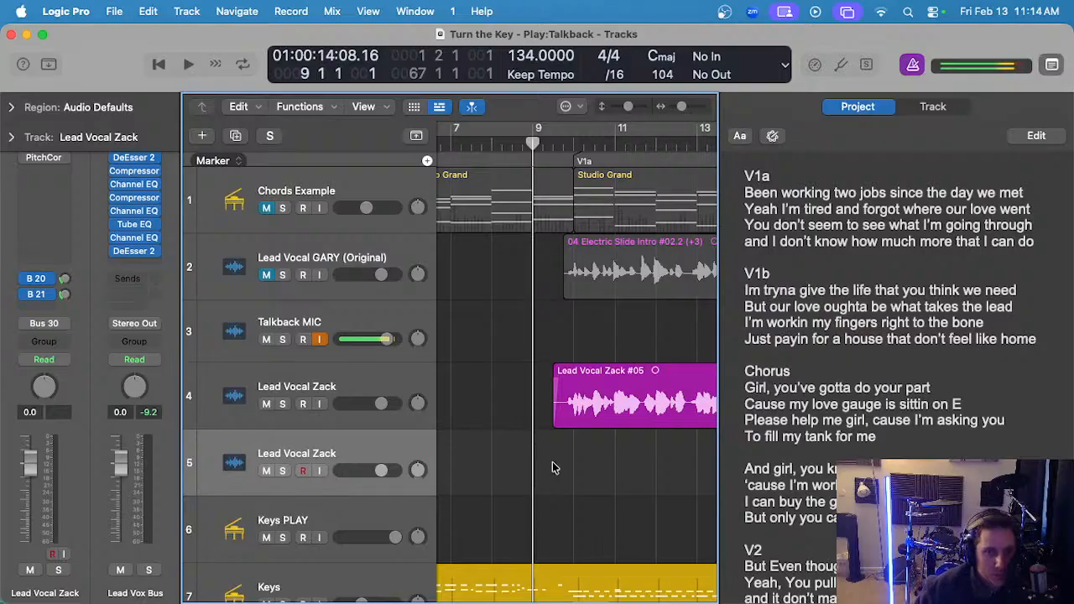
# - Mute the original lead vocal on track 4
pyautogui.scroll(1, 506, 466)
pyautogui.scroll(-1, 507, 466)
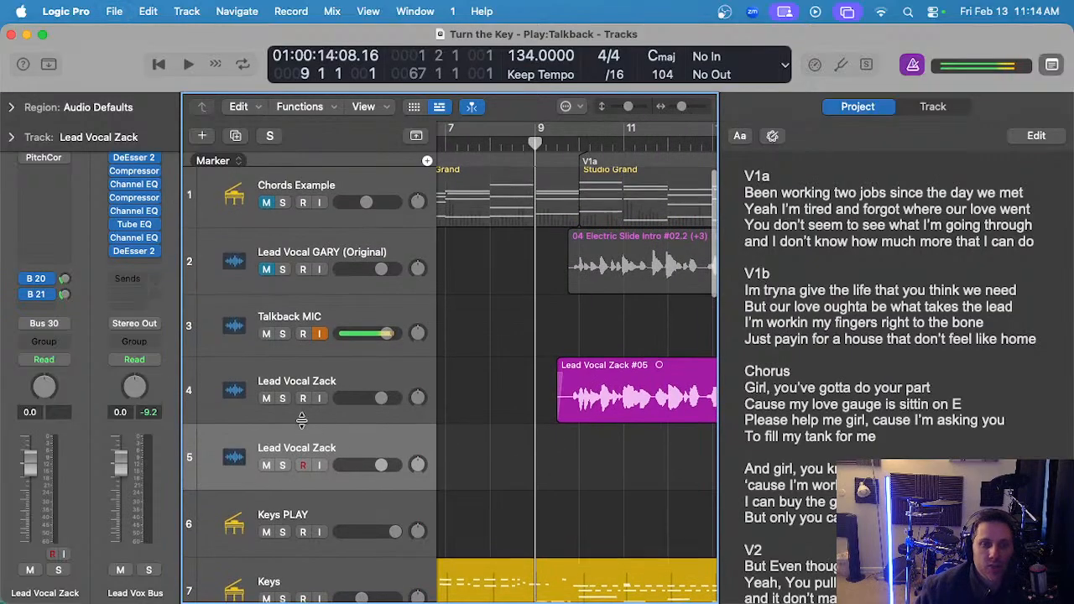
pyautogui.click(265, 400)
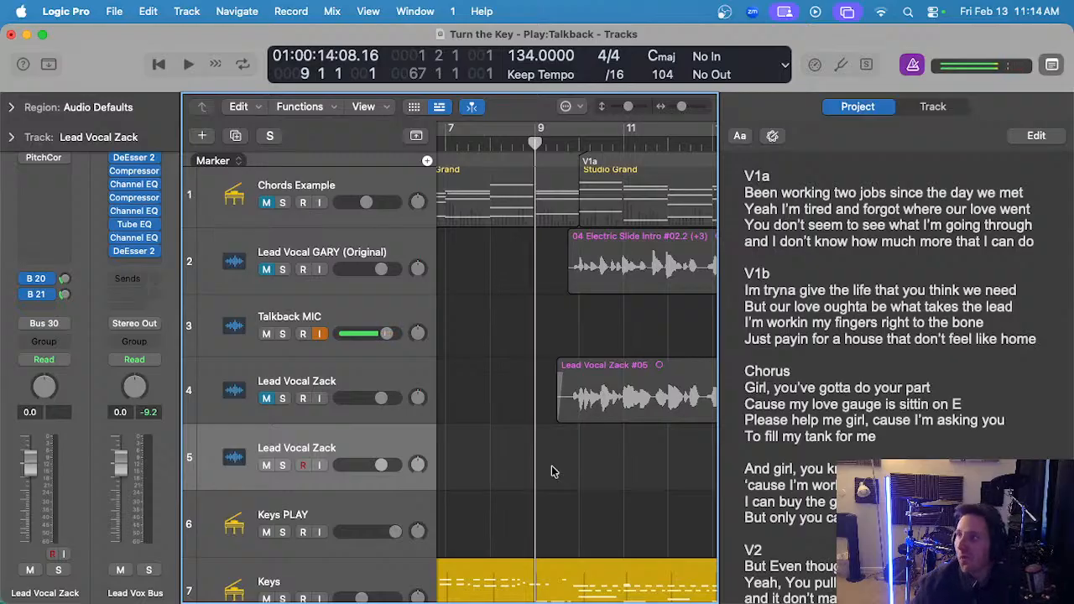
# - Record a short vocal take on the duplicate lead vocal track from bar 9, stopping just before bar 12
pyautogui.hscroll(1, 552, 471)
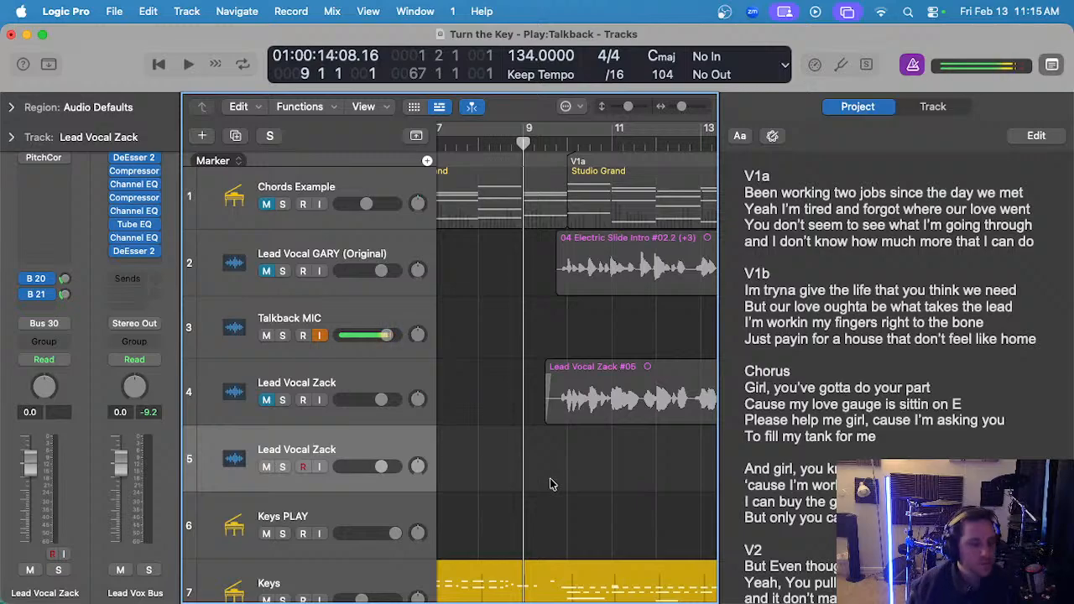
pyautogui.press('super+Right')
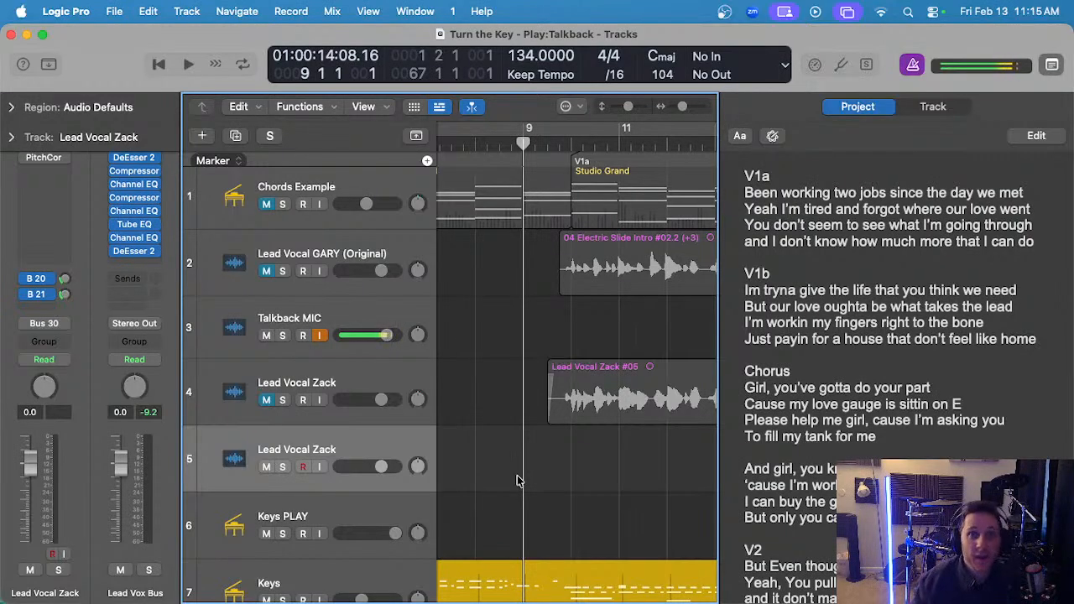
pyautogui.press('super+Right')
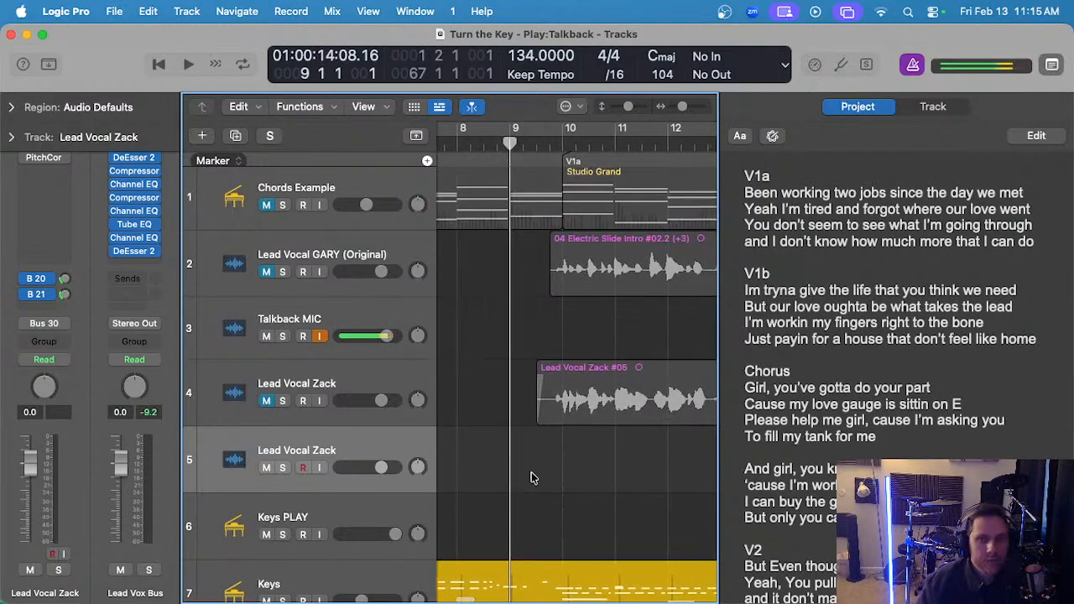
pyautogui.press('r')
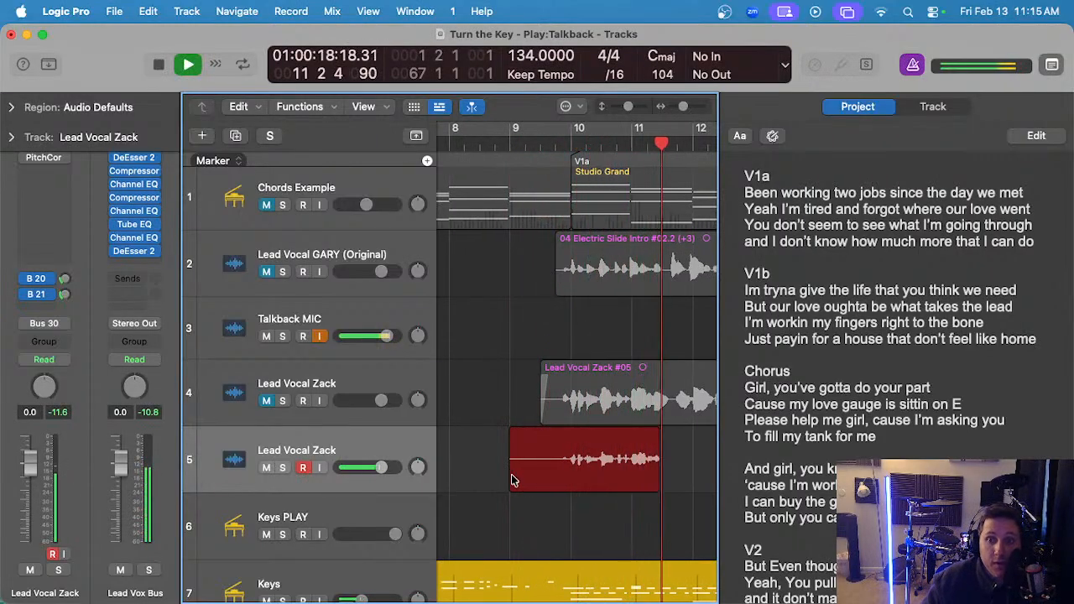
pyautogui.press('space')
# - Play back the new take from bar 9 beat 4, delete its region from track 5 and stop playback
pyautogui.click(556, 150)
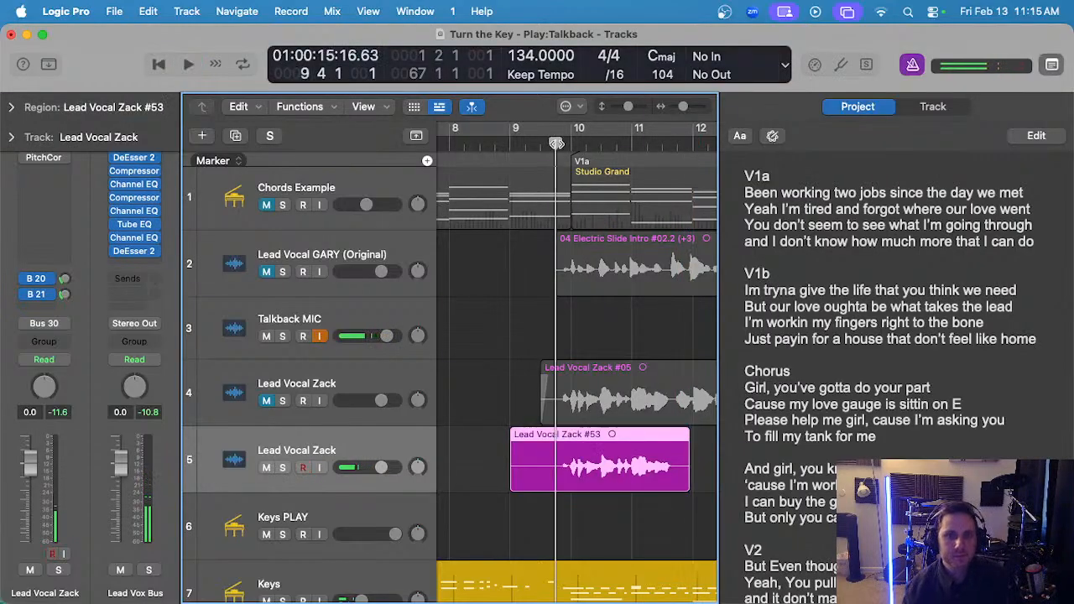
pyautogui.press('space')
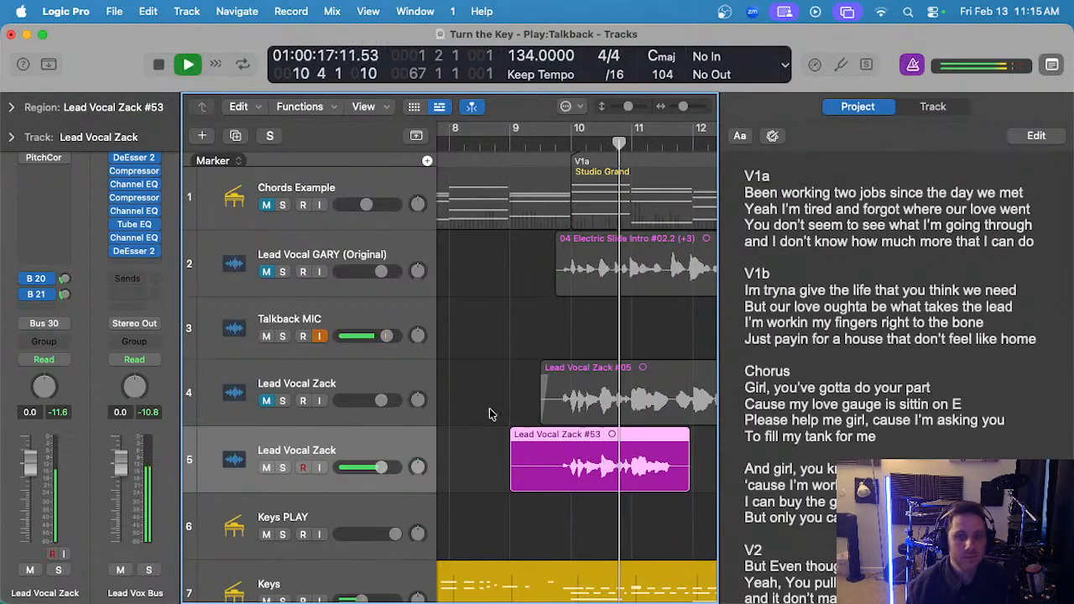
pyautogui.press('Delete')
pyautogui.press('space')
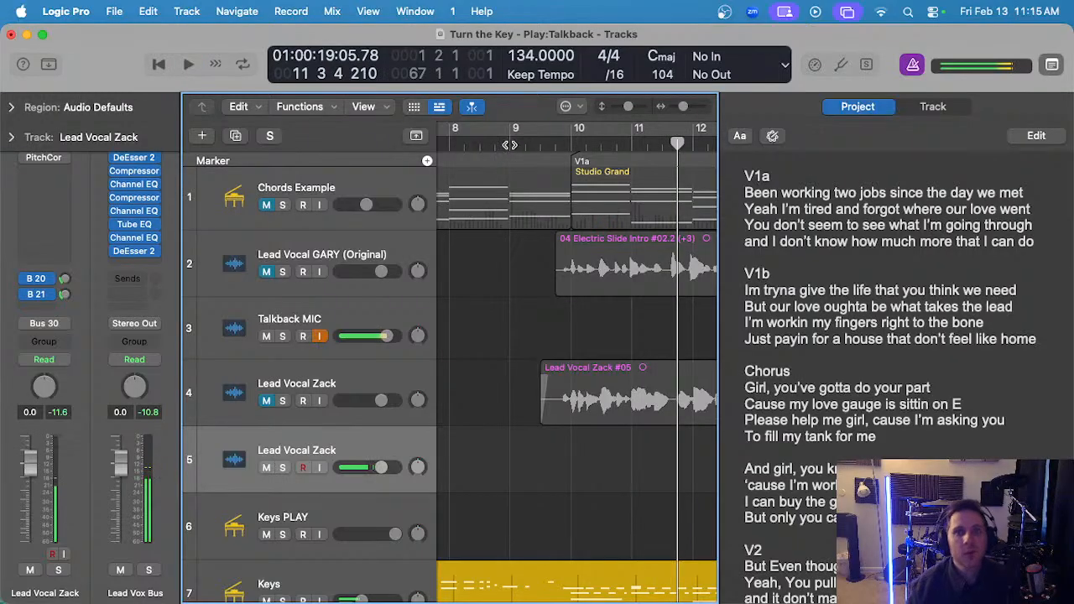
# - Return the playhead to bar 9 and raise the Talkback MIC volume a little further
pyautogui.click(509, 144)
pyautogui.scroll(-1, 513, 504)
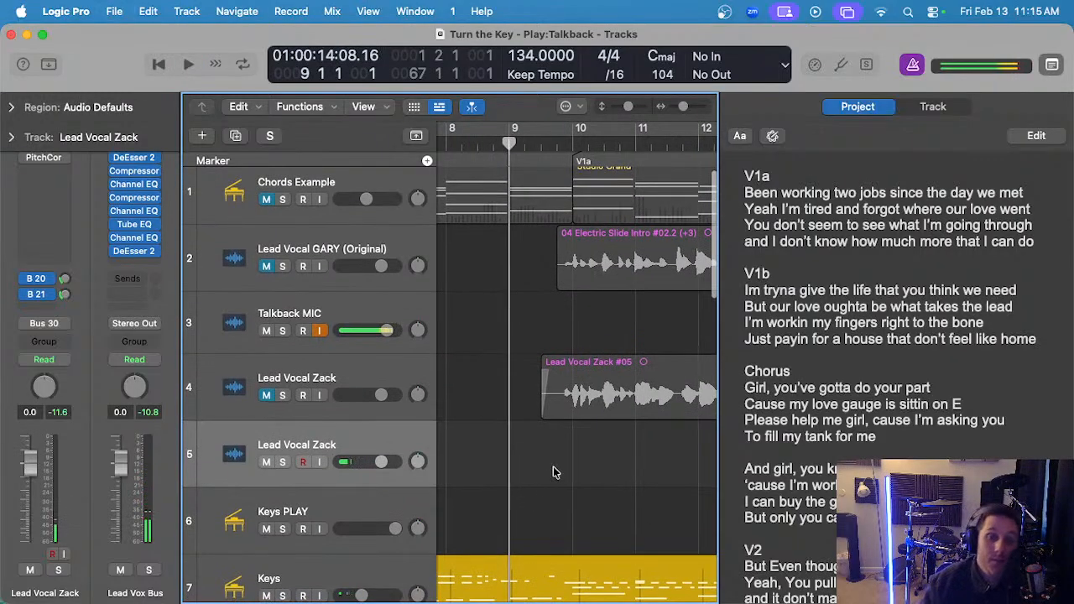
pyautogui.moveTo(386, 331); pyautogui.dragTo(391, 331)
# - Try recording another take on the duplicate lead vocal from bar 9, discard it and mute track 5
pyautogui.press('r')
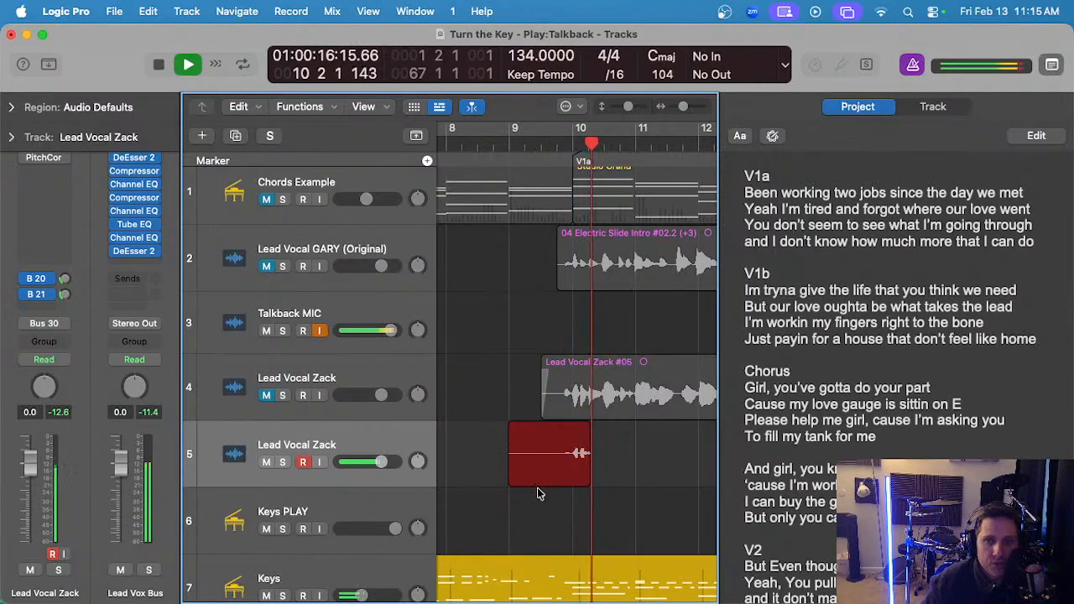
pyautogui.press('super+period')
pyautogui.click(267, 463)
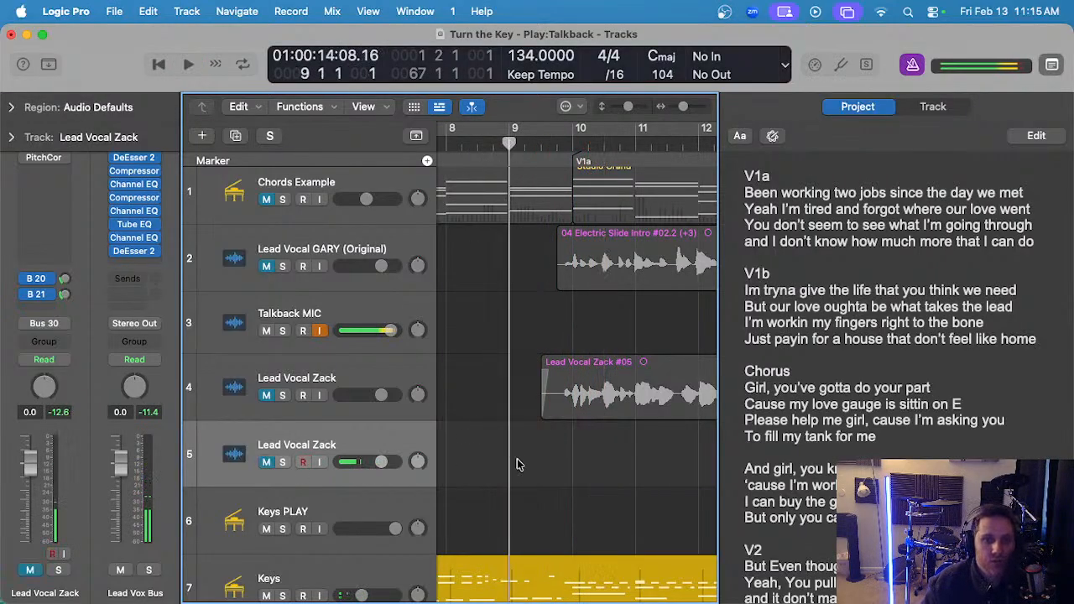
# - Set the Talkback MIC volume to +5.7 dB and record a take on that track from bar 9 to bar 12
pyautogui.scroll(3, 529, 473)
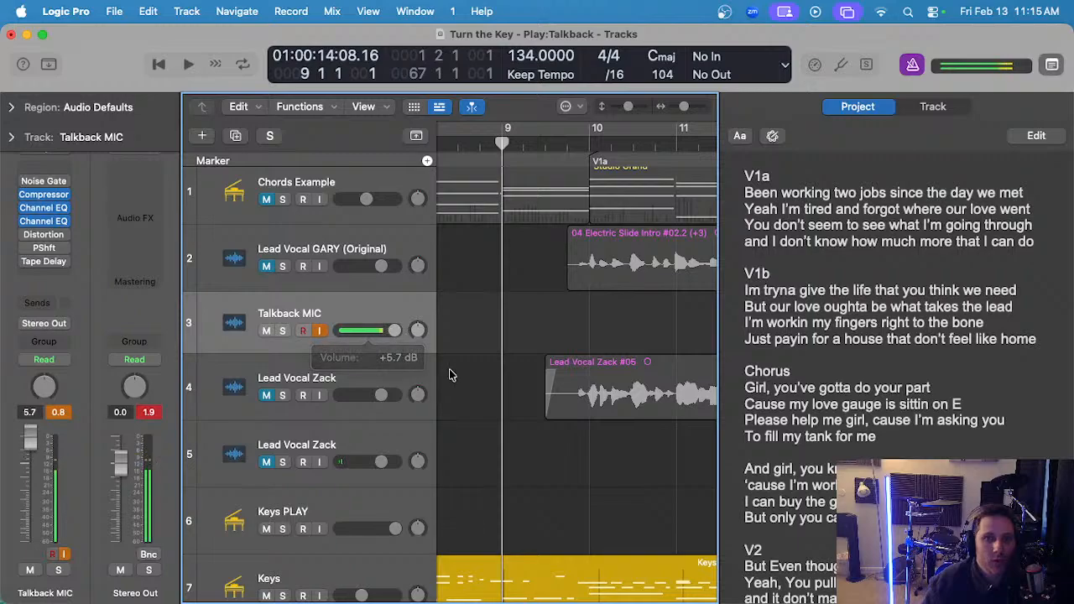
pyautogui.press('r')
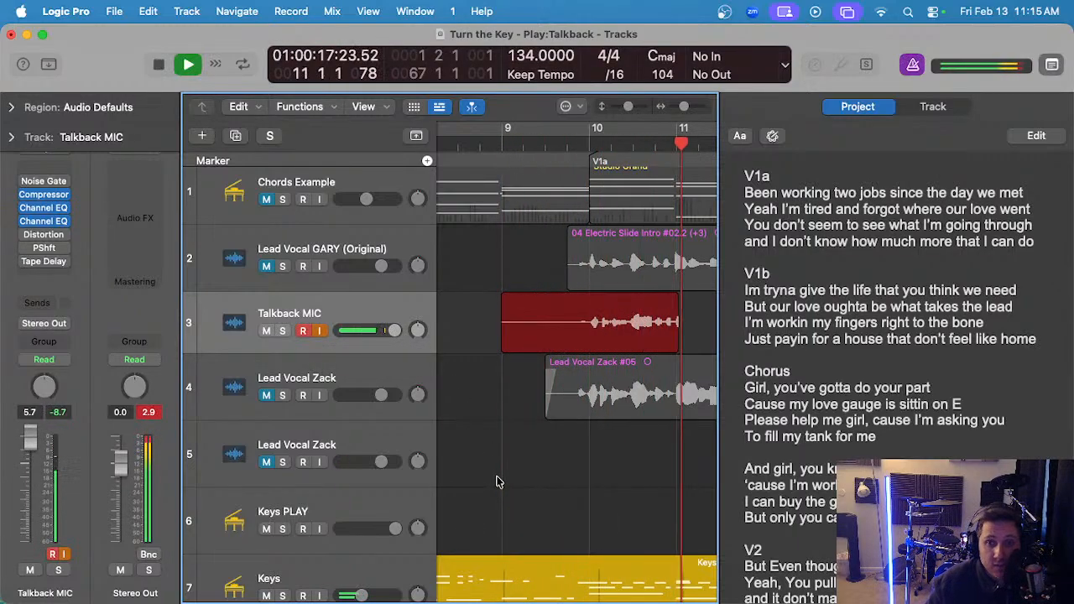
pyautogui.press('space')
# - Play back the Talkback MIC recording from late in bar 9, stopping in bar 10
pyautogui.hscroll(-5, 503, 475)
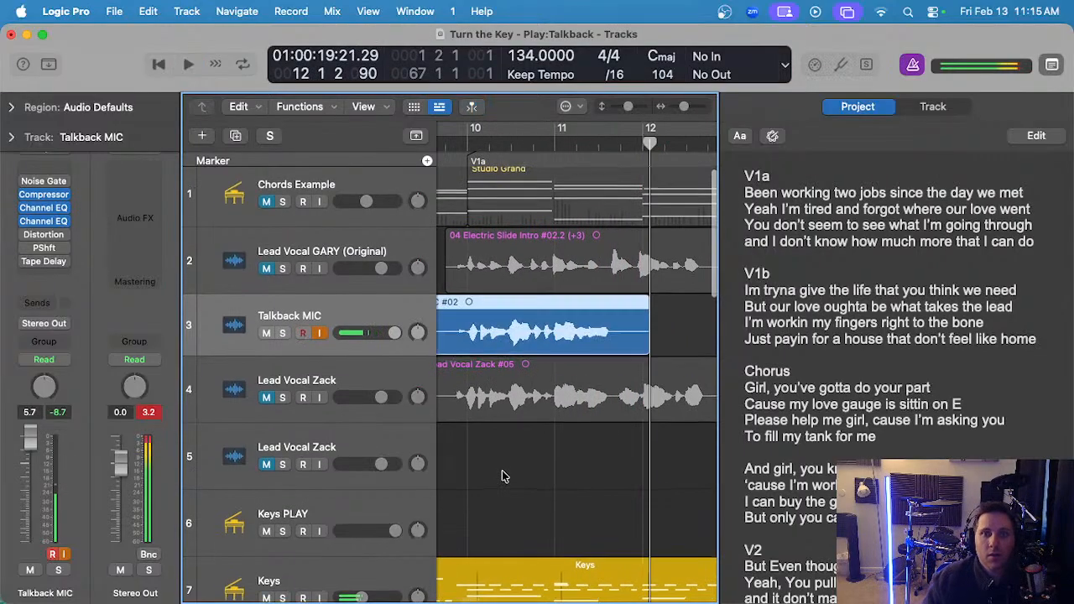
pyautogui.click(548, 144)
pyautogui.press('space')
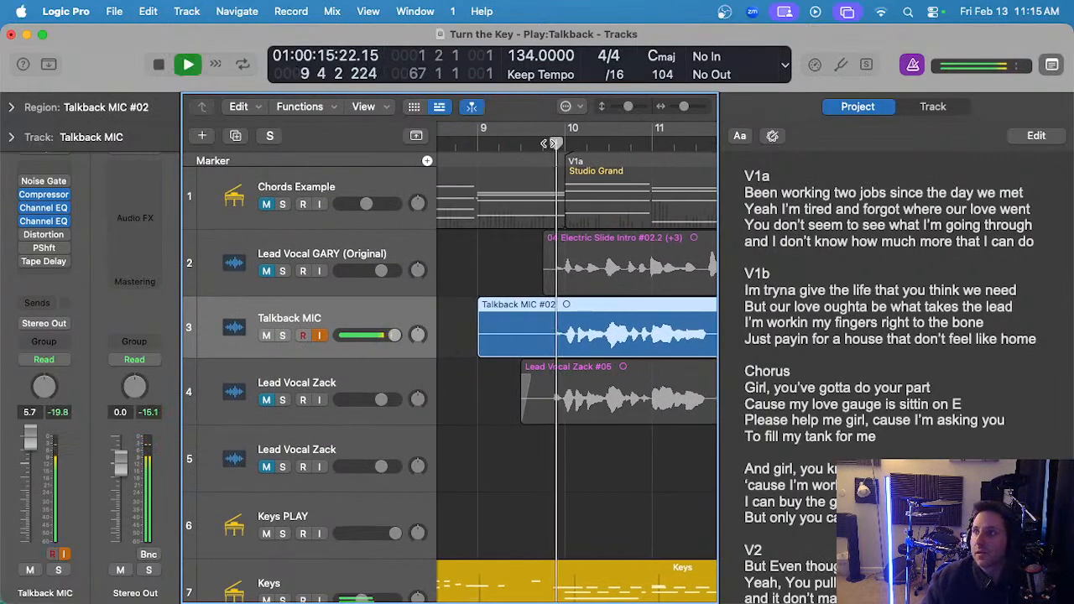
pyautogui.scroll(-4, 564, 344)
pyautogui.press('space')
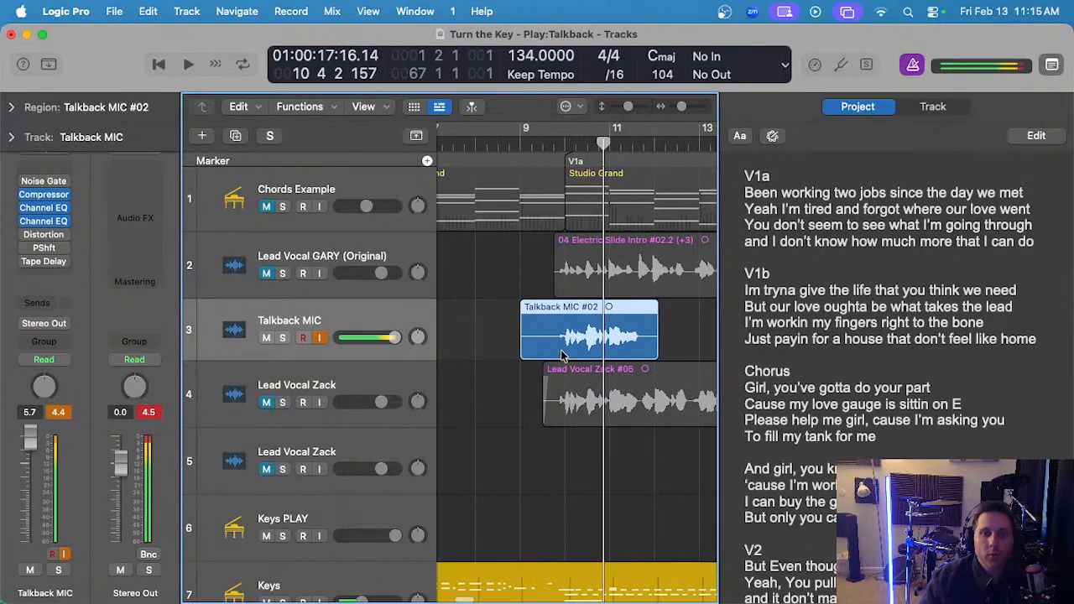
# - Move the Talkback MIC region down to the duplicate lead vocal on track 5 and unmute that track
pyautogui.moveTo(564, 332); pyautogui.dragTo(565, 450)
pyautogui.click(549, 144)
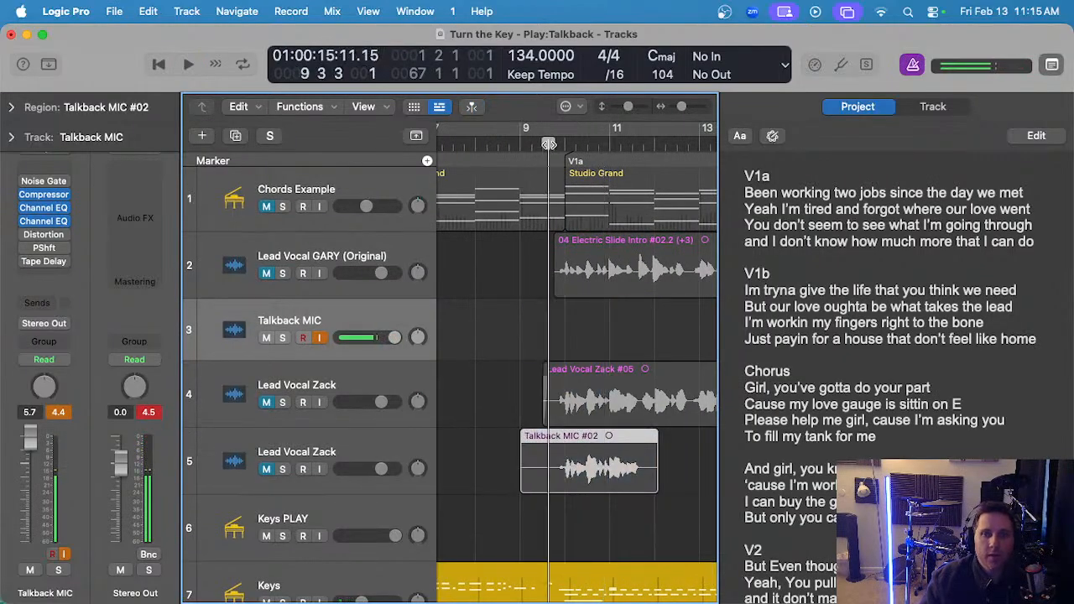
pyautogui.click(266, 470)
# - Play the moved region from bar 9 beat 3, delete it from track 5 and return the playhead to bar 9
pyautogui.press('space')
pyautogui.press('super+Right')
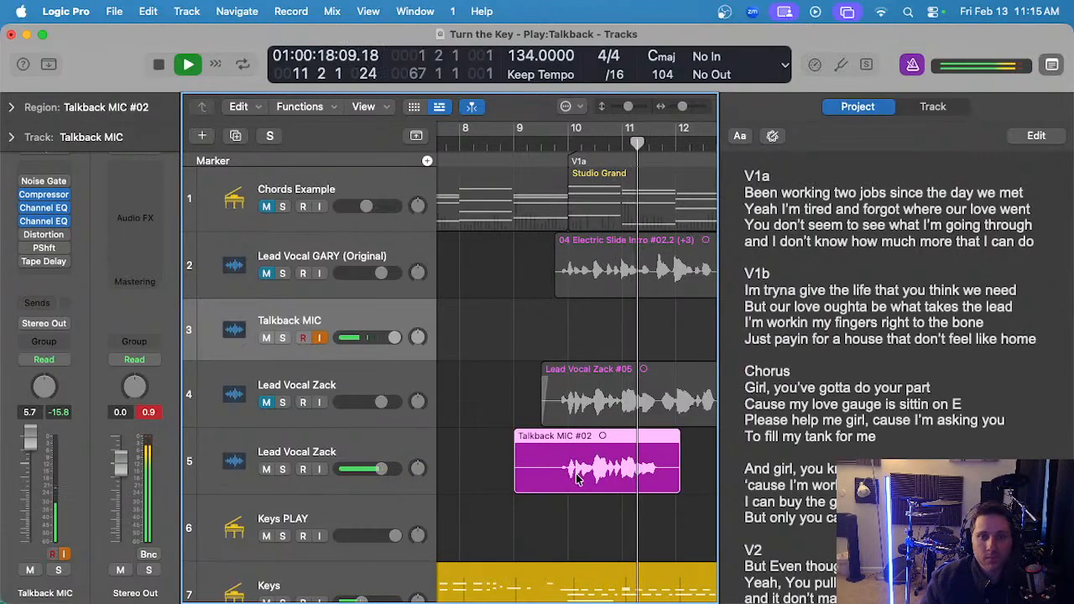
pyautogui.press('Delete')
pyautogui.press('space')
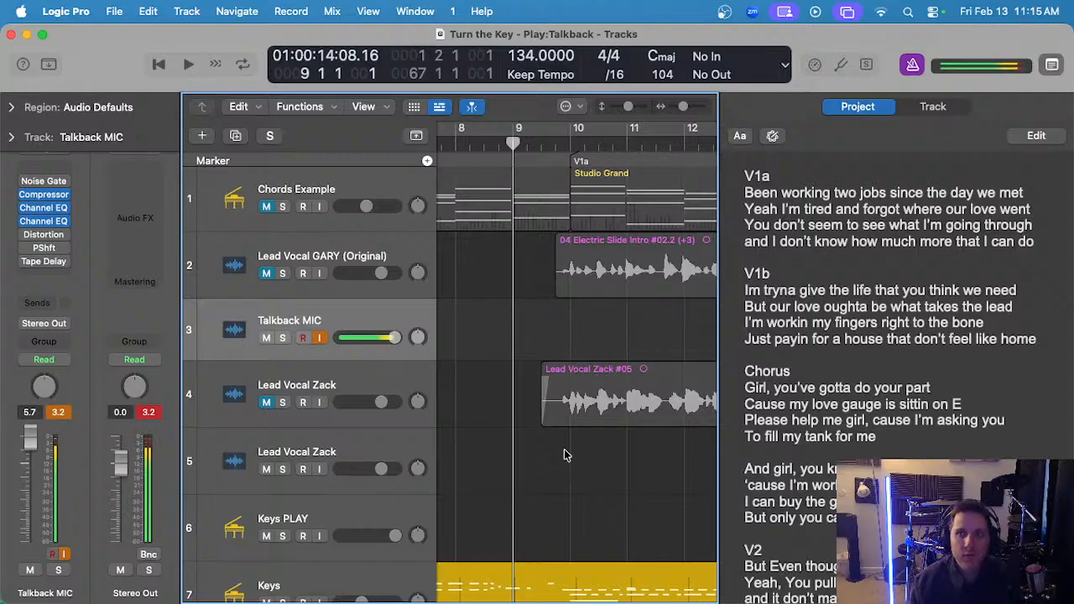
# - Select the duplicate lead vocal on track 5 and record the V1a verse from bar 9 to the end of bar 17
pyautogui.hscroll(3, 583, 431)
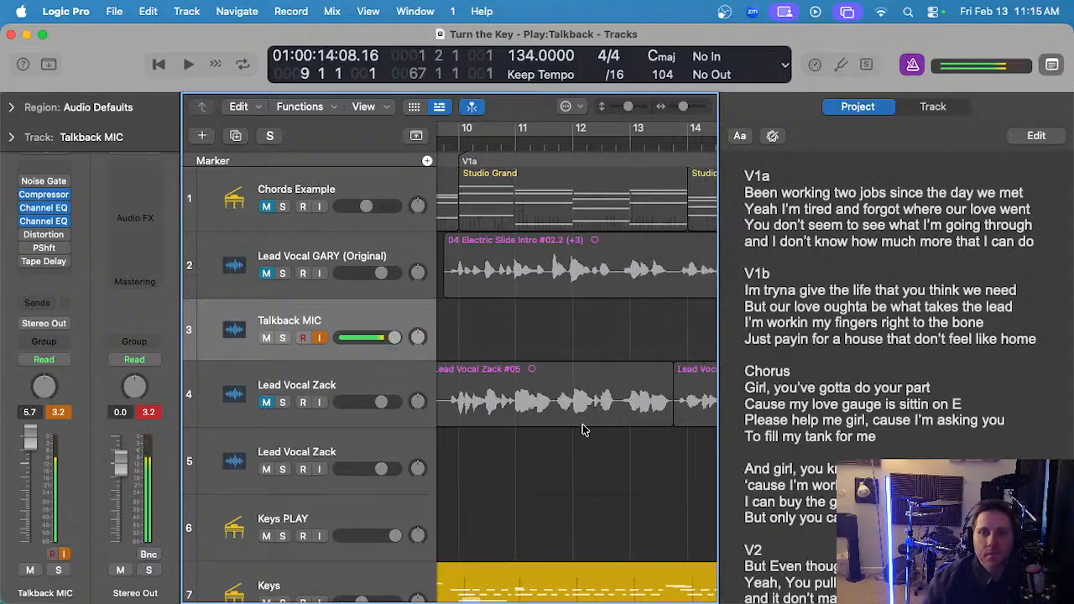
pyautogui.scroll(-1, 581, 430)
pyautogui.hscroll(-2, 581, 432)
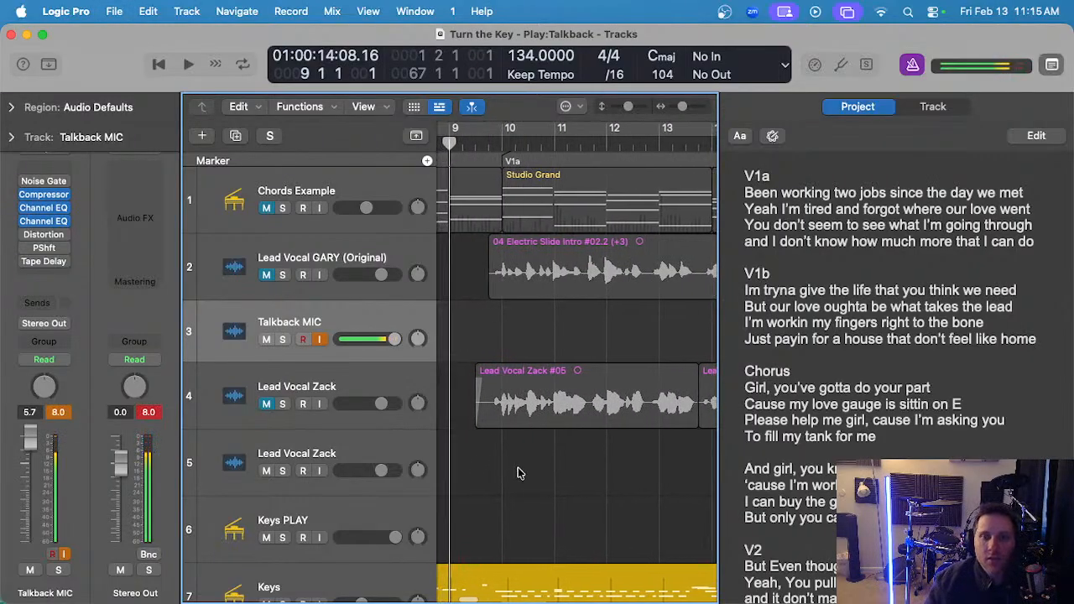
pyautogui.click(336, 440)
pyautogui.press('r')
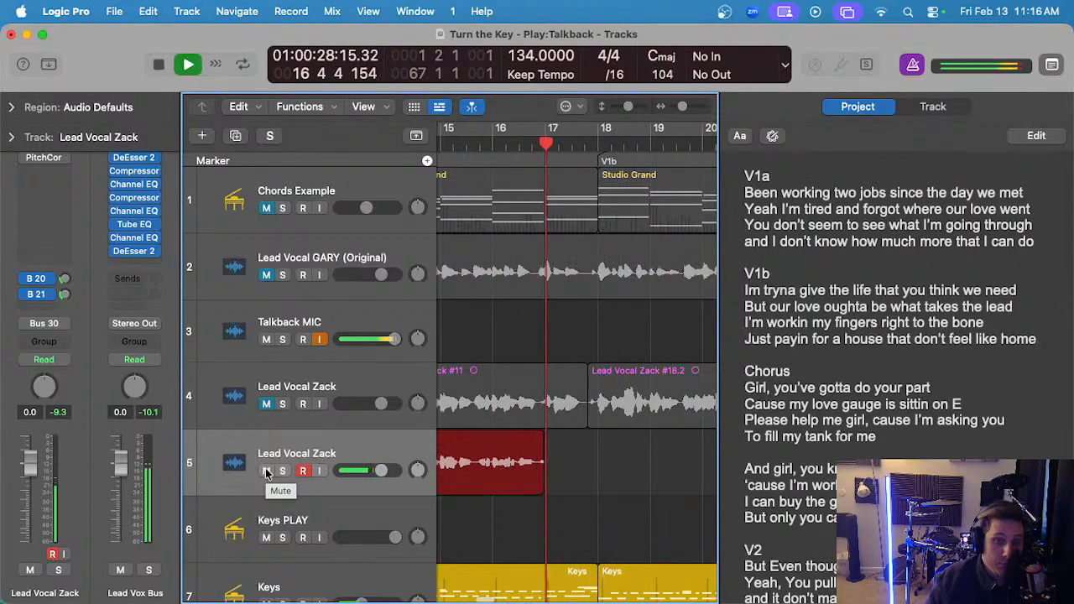
pyautogui.press('space')
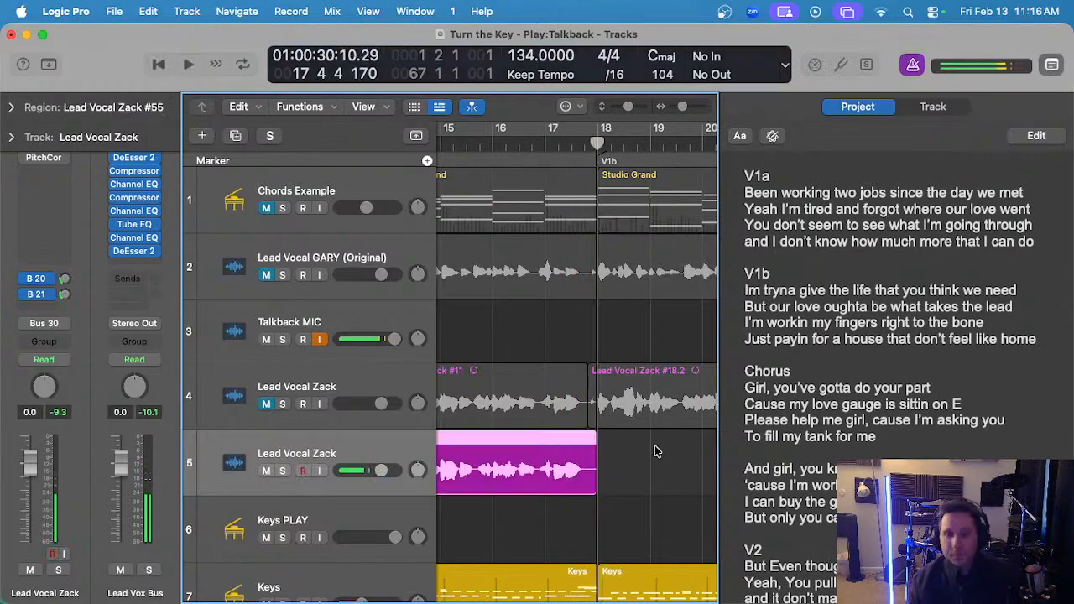
# - Trim the start of the new V1a region on track 5 to bar 9 beat 3
pyautogui.scroll(-5, 604, 443)
pyautogui.hscroll(-5, 574, 445)
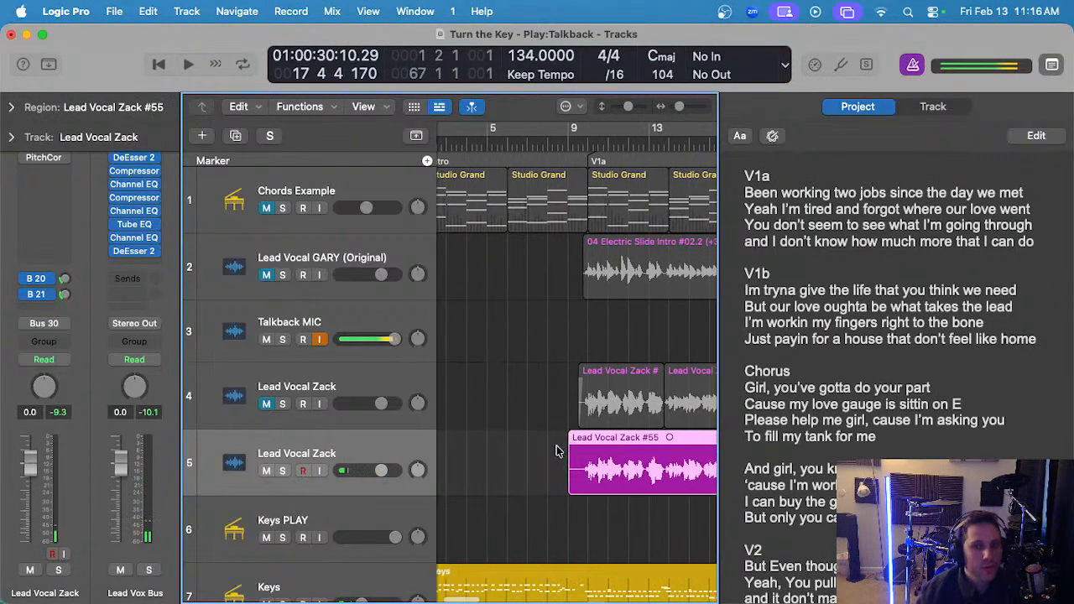
pyautogui.scroll(5, 553, 447)
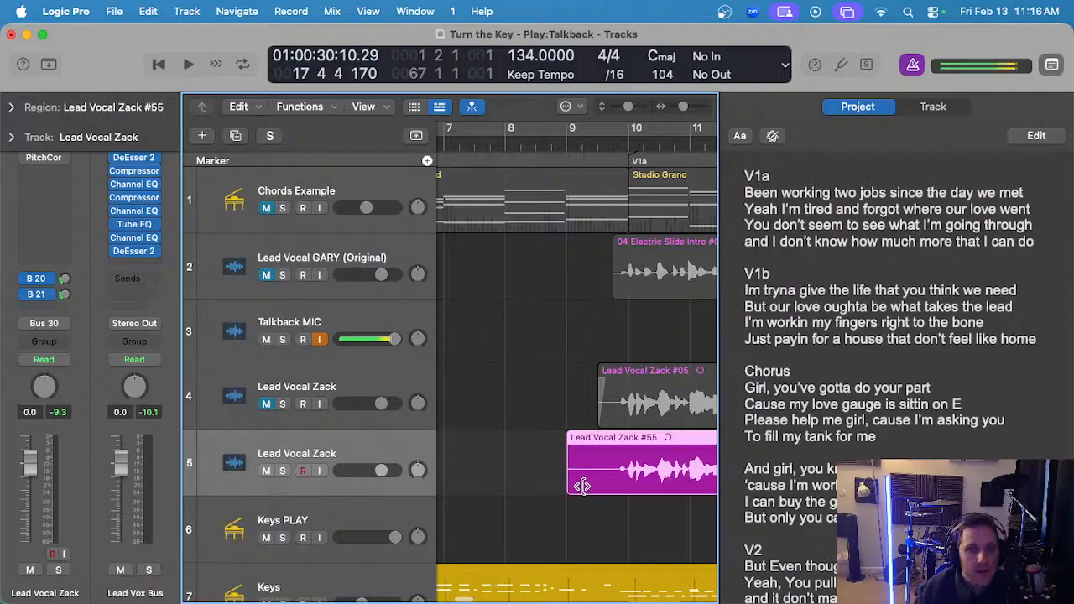
pyautogui.moveTo(583, 486); pyautogui.dragTo(609, 470)
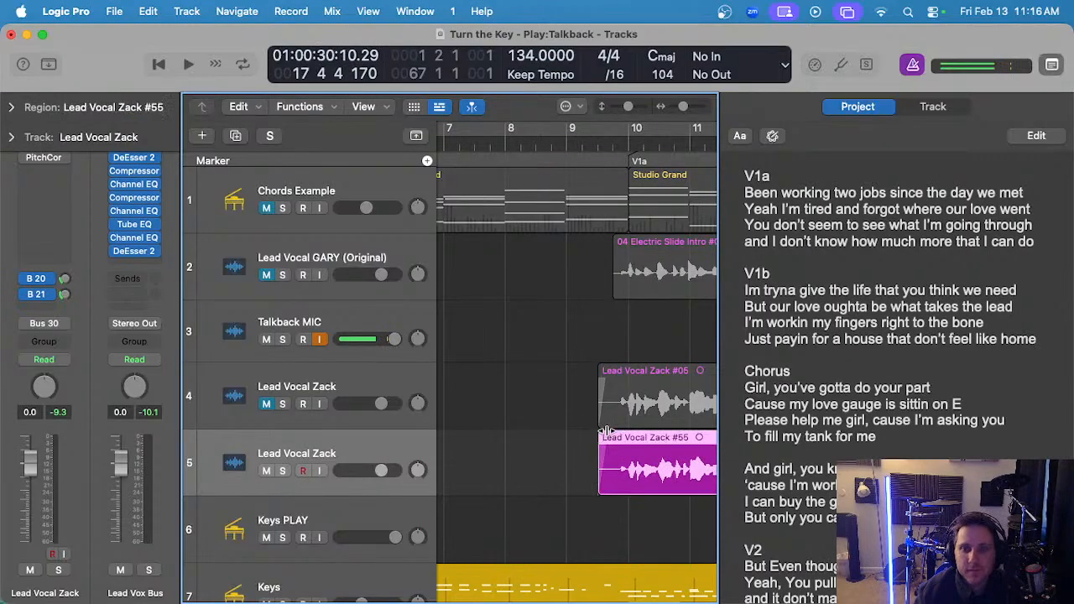
# - Turn off the metronome click and save the project while the new V1a take plays
pyautogui.scroll(-3, 599, 148)
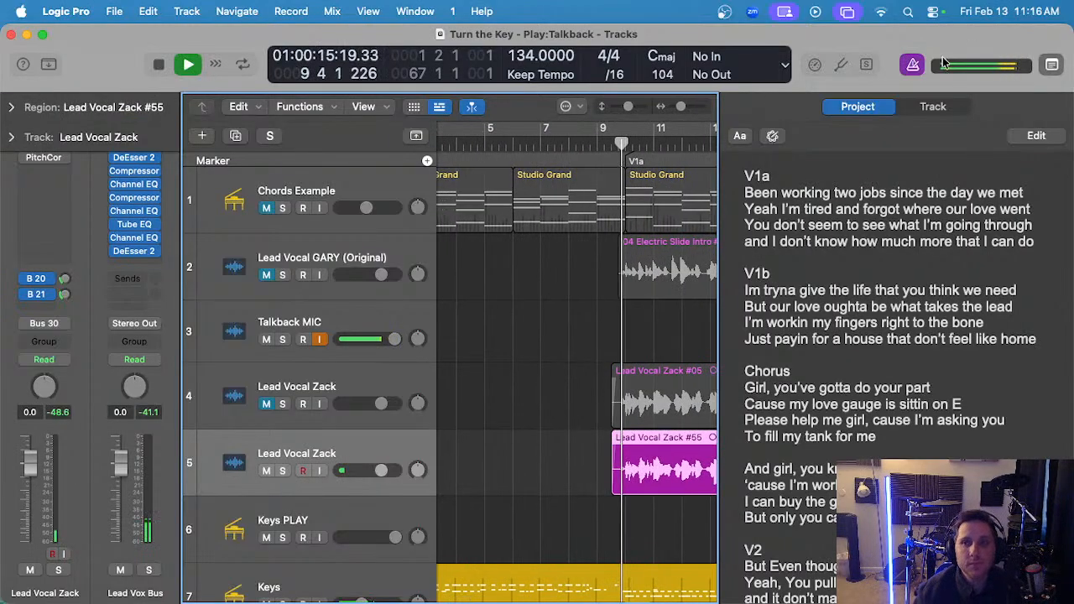
pyautogui.click(914, 66)
pyautogui.scroll(-2, 595, 434)
pyautogui.hscroll(4, 601, 429)
pyautogui.press('super+s')
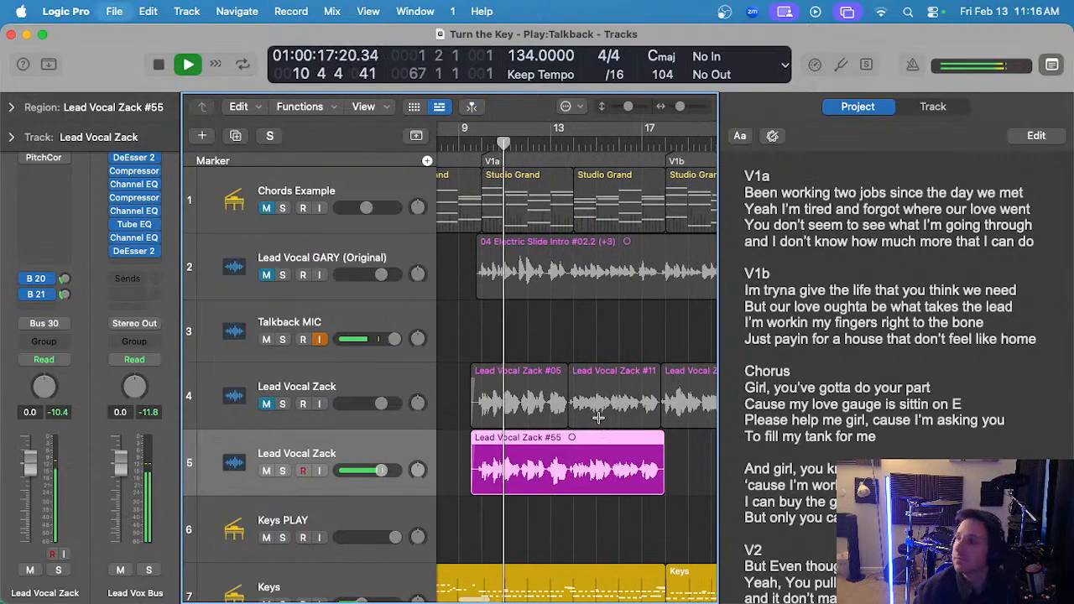
# - Listen to the V1a take on track 5 through the verse and stop playback late in bar 17
pyautogui.scroll(3, 598, 417)
pyautogui.scroll(-1, 598, 417)
pyautogui.hscroll(-3, 538, 430)
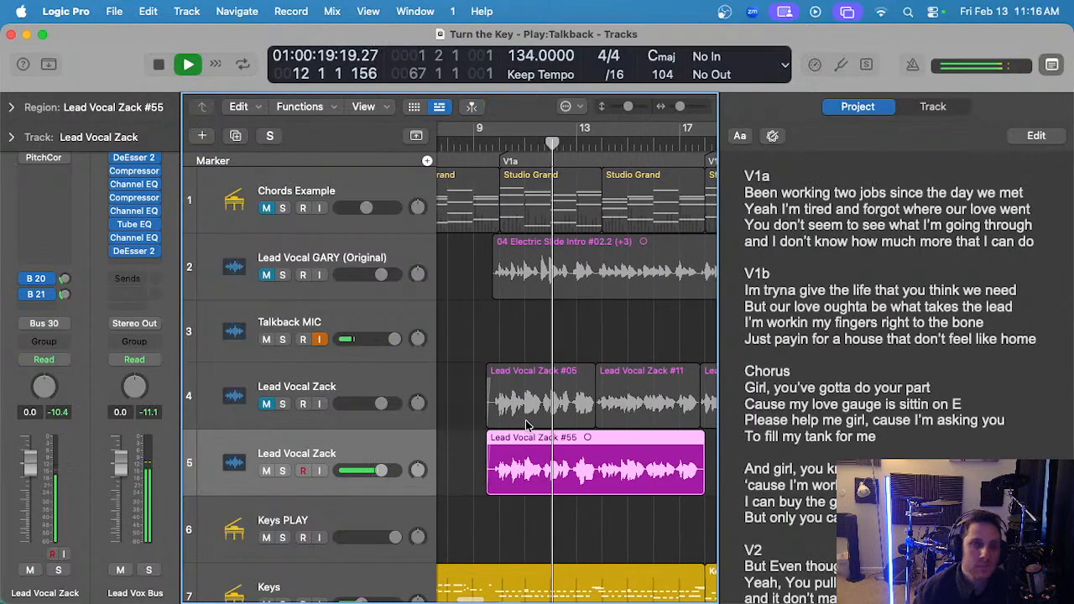
pyautogui.scroll(2, 527, 424)
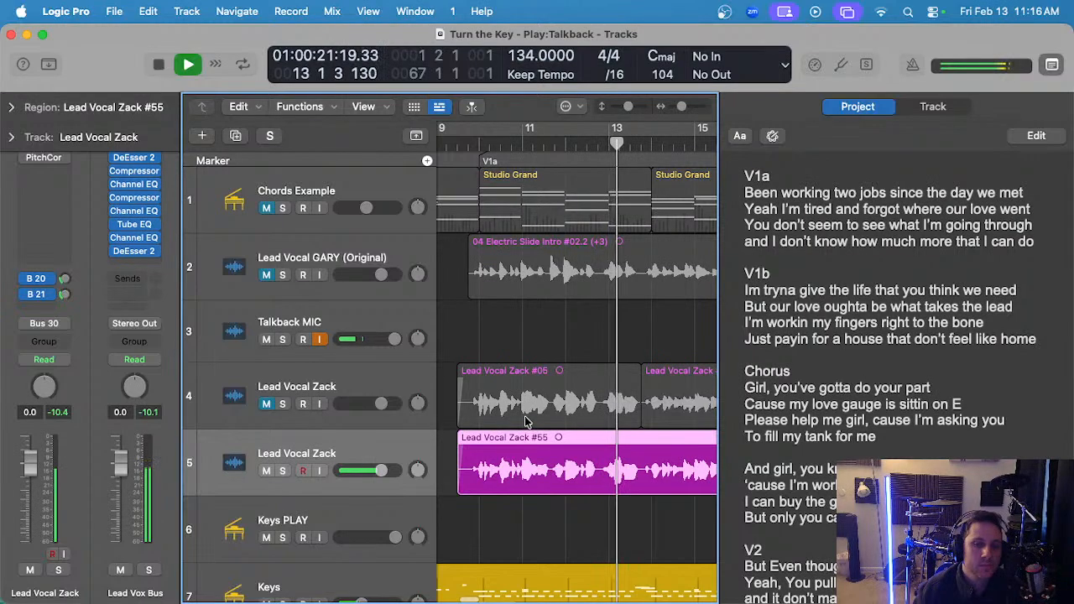
pyautogui.scroll(-1, 526, 422)
pyautogui.scroll(-2, 526, 422)
pyautogui.hscroll(2, 526, 423)
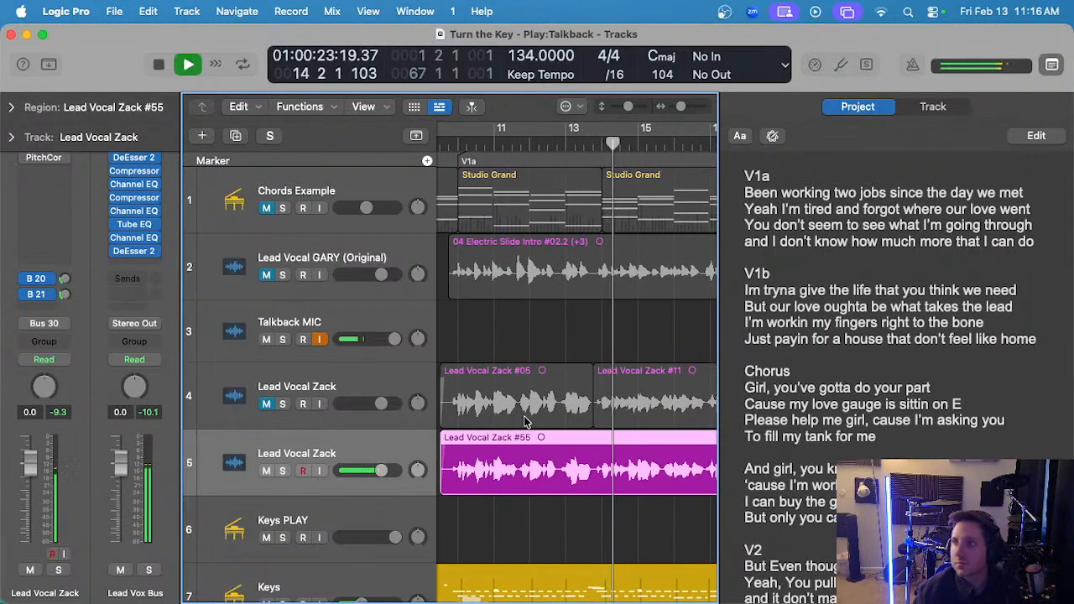
pyautogui.scroll(2, 526, 419)
pyautogui.hscroll(2, 525, 419)
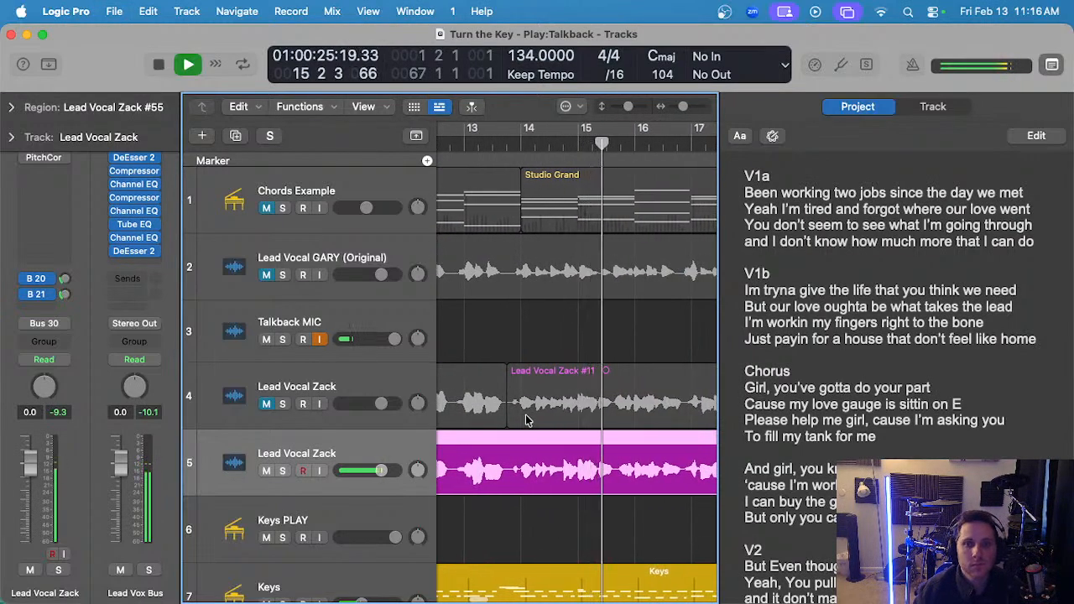
pyautogui.scroll(-1, 527, 420)
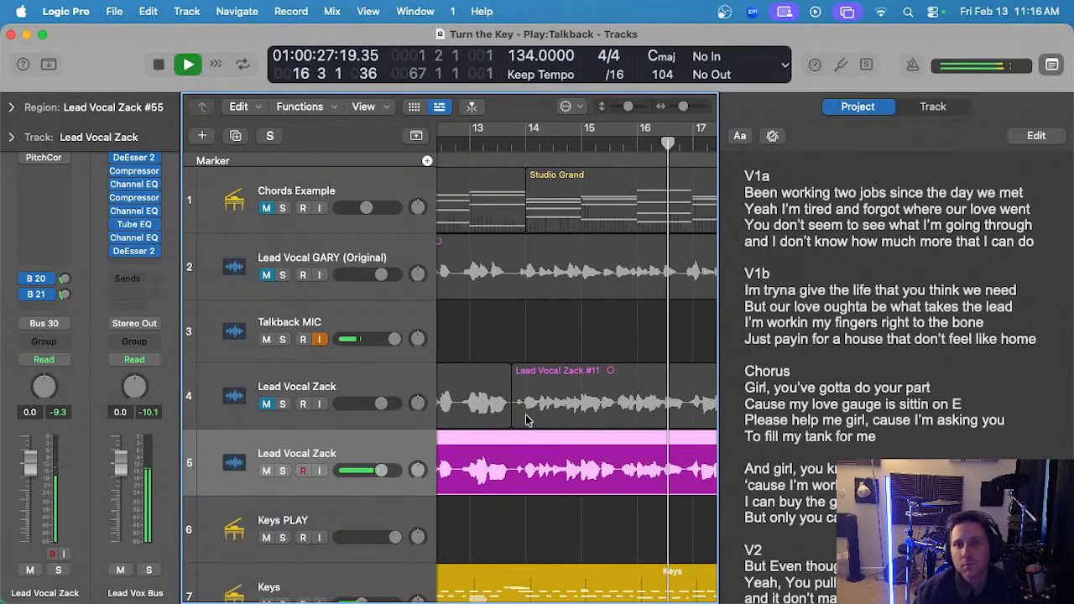
pyautogui.scroll(-1, 525, 414)
pyautogui.scroll(-2, 525, 413)
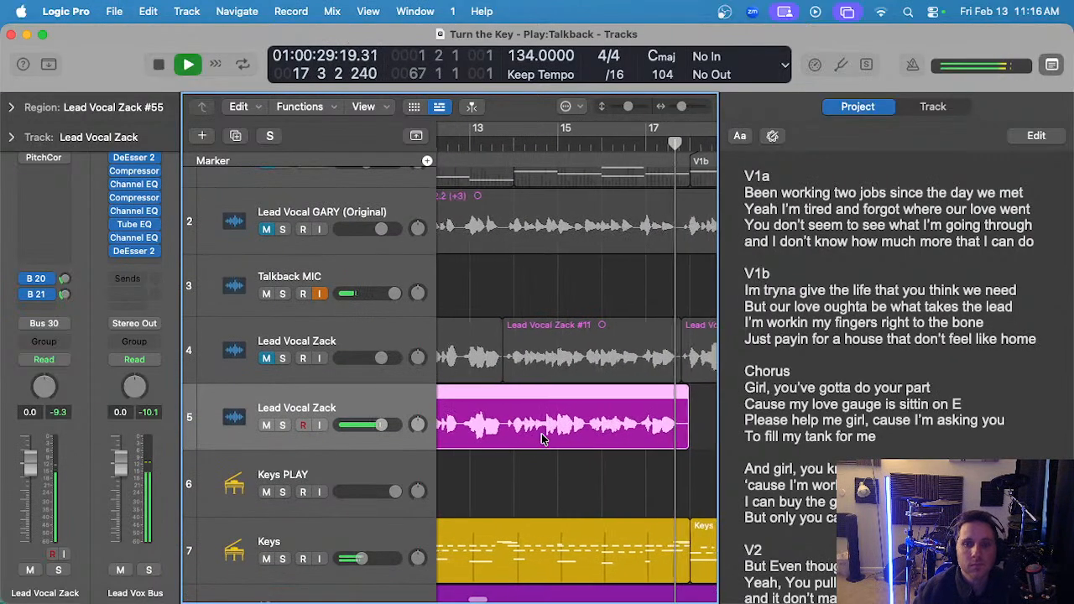
pyautogui.scroll(3, 541, 438)
pyautogui.press('space')
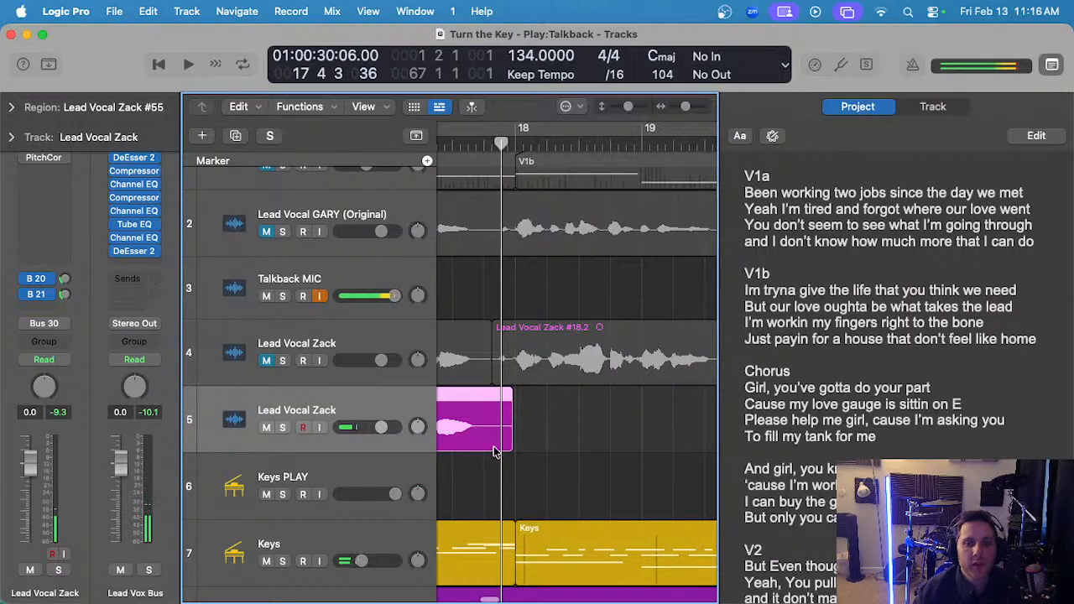
# - Trim the V1a region's end to late in bar 17 and duplicate the lead vocal track with its settings for V1b
pyautogui.moveTo(509, 442); pyautogui.dragTo(488, 445)
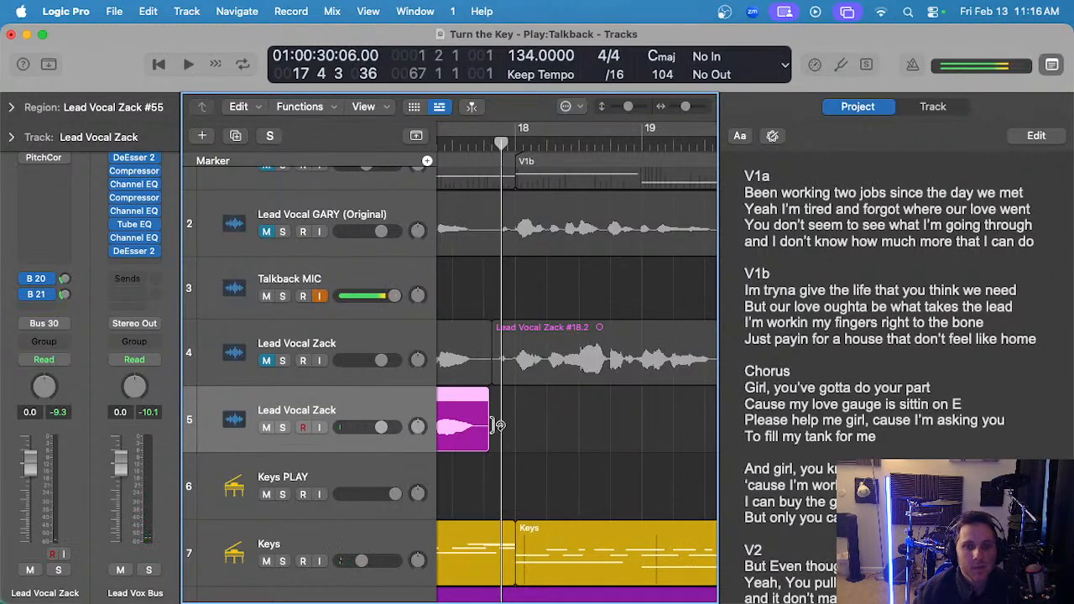
pyautogui.press('super+d')
pyautogui.scroll(-2, 530, 432)
pyautogui.hscroll(-1, 529, 432)
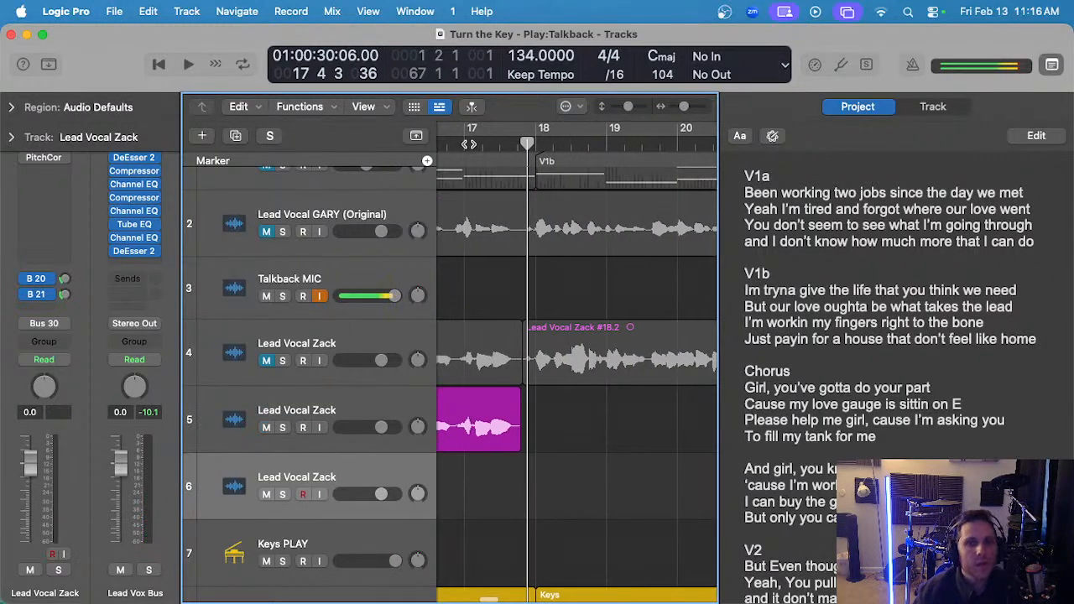
pyautogui.click(468, 144)
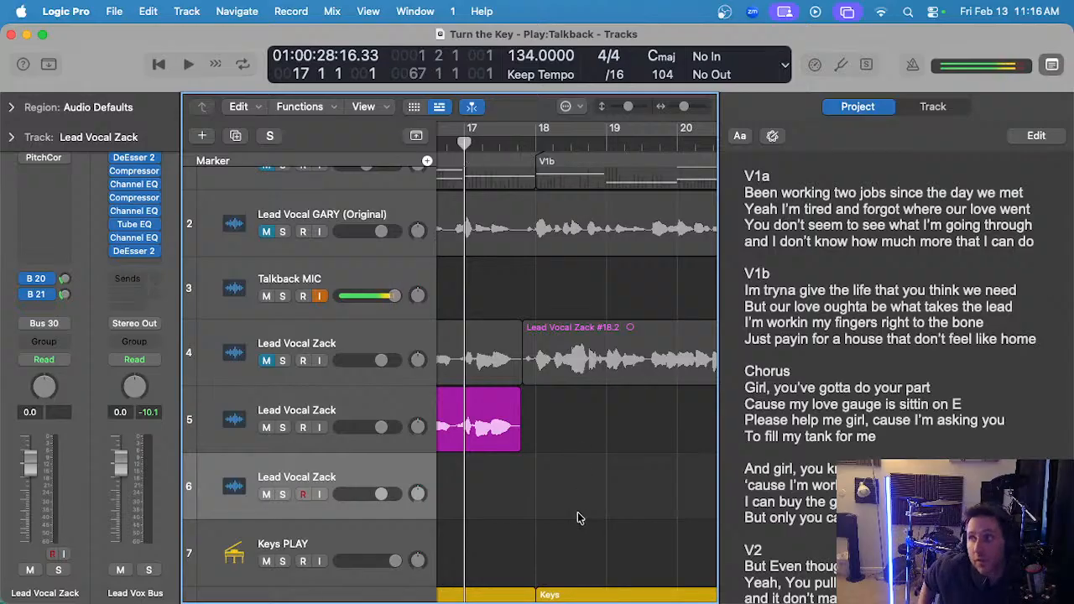
pyautogui.hscroll(-5, 514, 497)
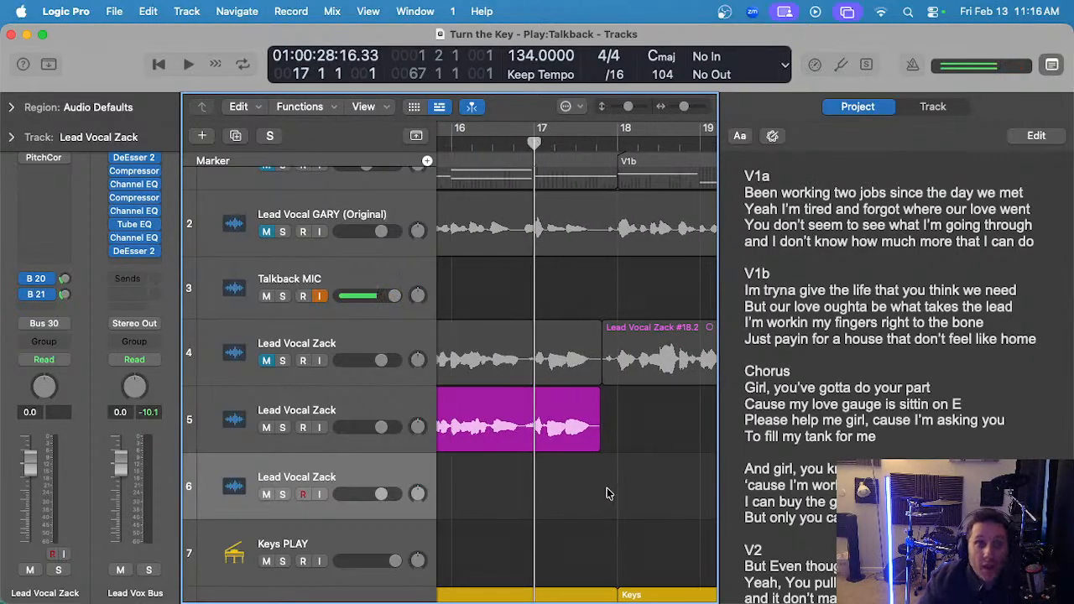
pyautogui.hscroll(2, 604, 495)
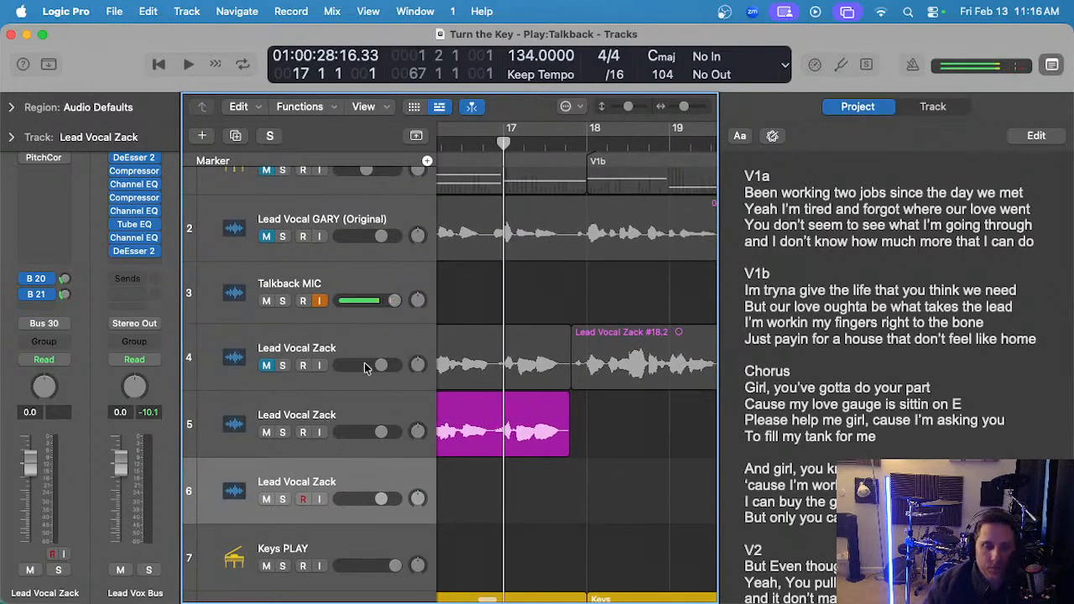
# - Unmute the lead vocal on track 4 and play its V1b part from late in bar 17, stopping in bar 21
pyautogui.click(266, 366)
pyautogui.click(572, 148)
pyautogui.press('space')
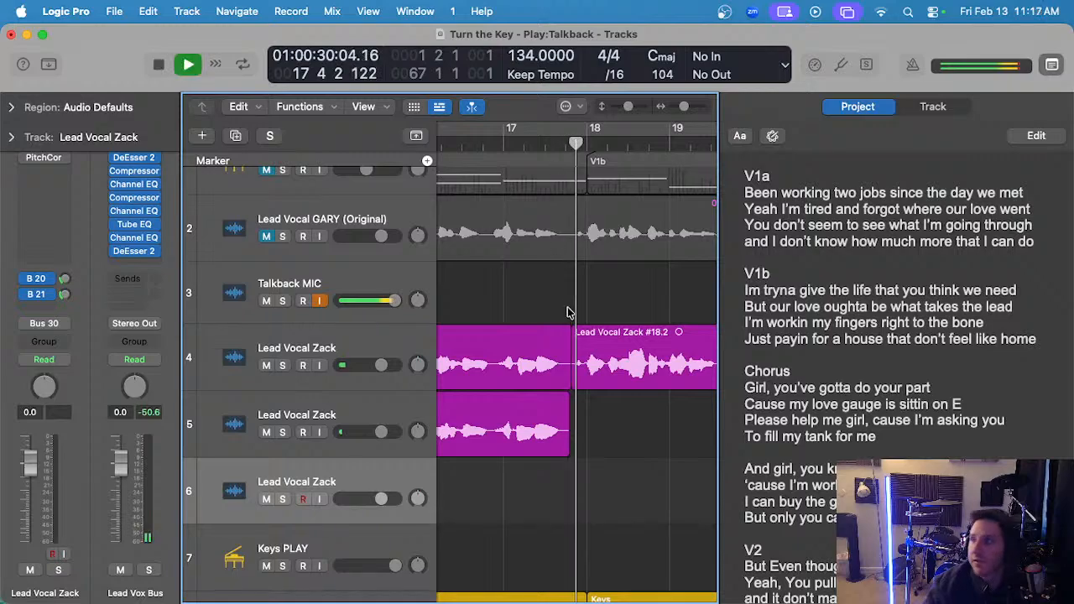
pyautogui.scroll(-1, 604, 428)
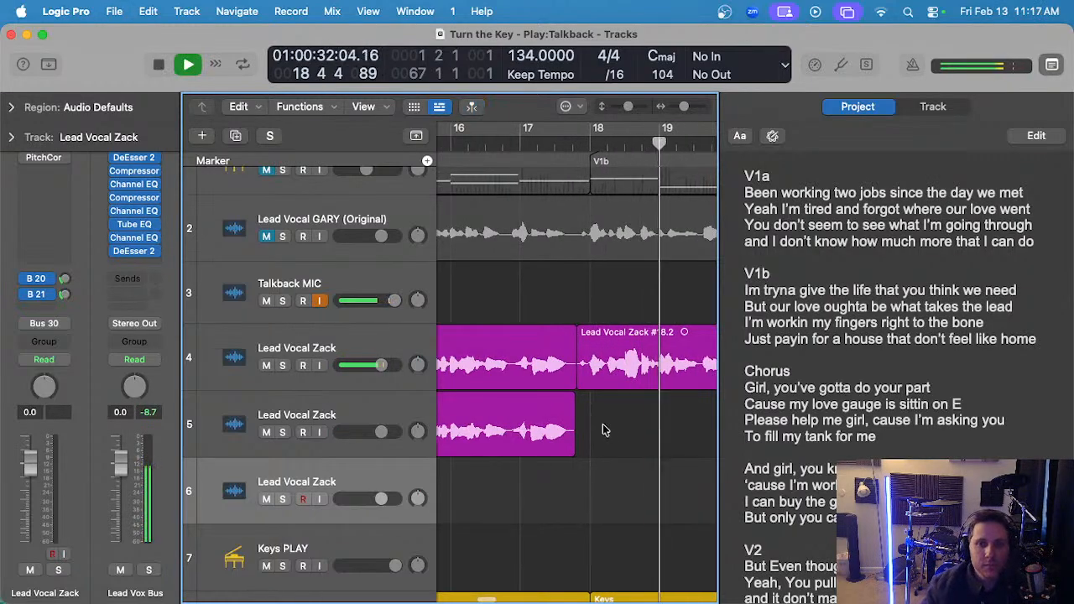
pyautogui.hscroll(2, 605, 426)
pyautogui.scroll(-1, 605, 425)
pyautogui.hscroll(1, 605, 425)
pyautogui.hscroll(1, 603, 419)
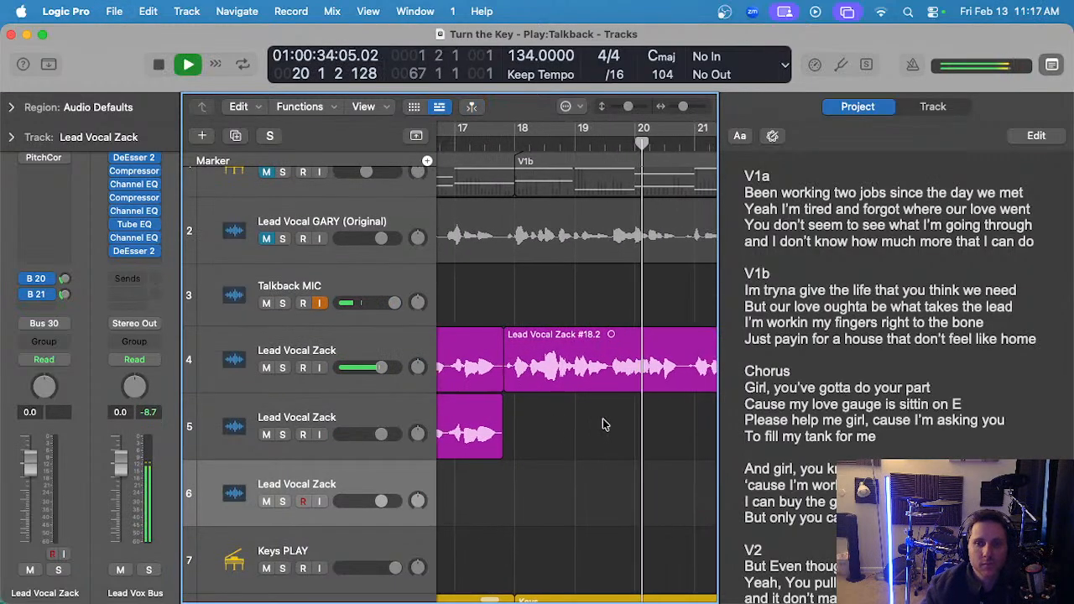
pyautogui.scroll(-1, 603, 418)
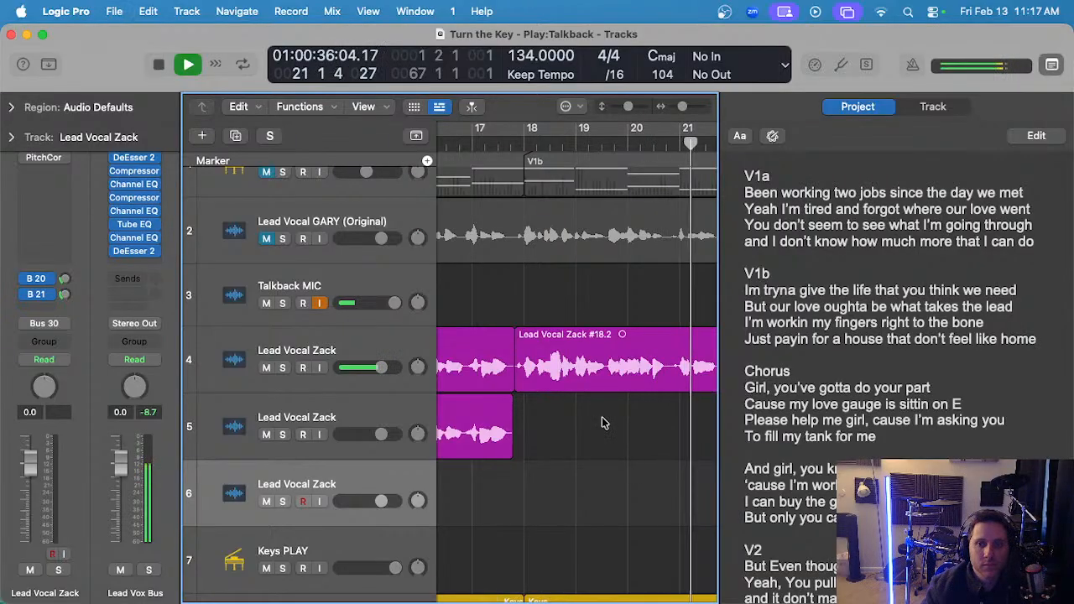
pyautogui.hscroll(1, 601, 424)
pyautogui.press('space')
# - Replay the V1b opening on track 4 from bar 17 beat 4, stopping in bar 18
pyautogui.click(482, 139)
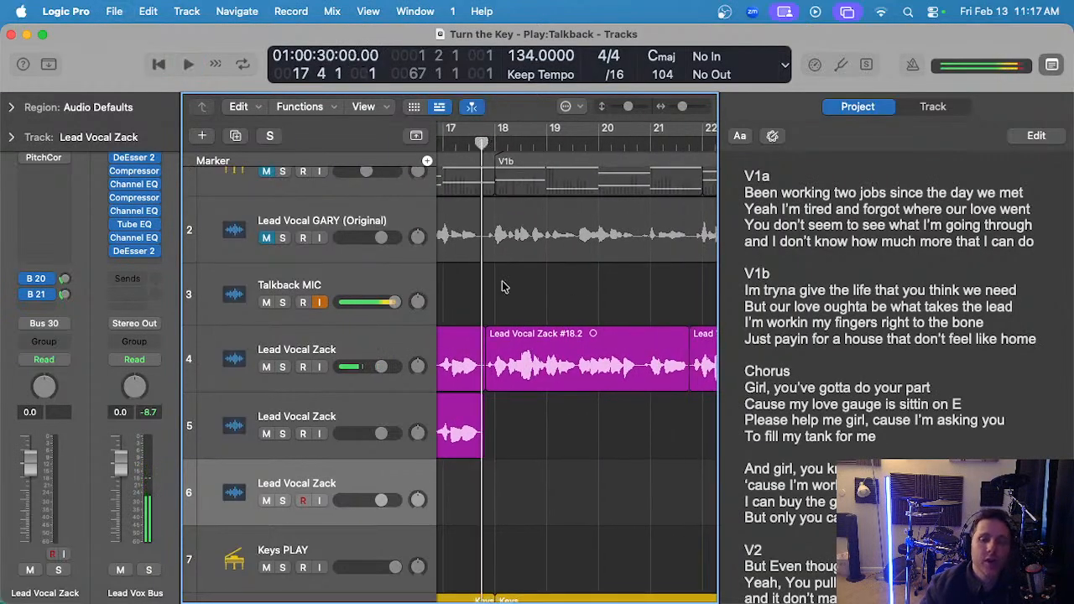
pyautogui.press('space')
pyautogui.hscroll(-2, 570, 395)
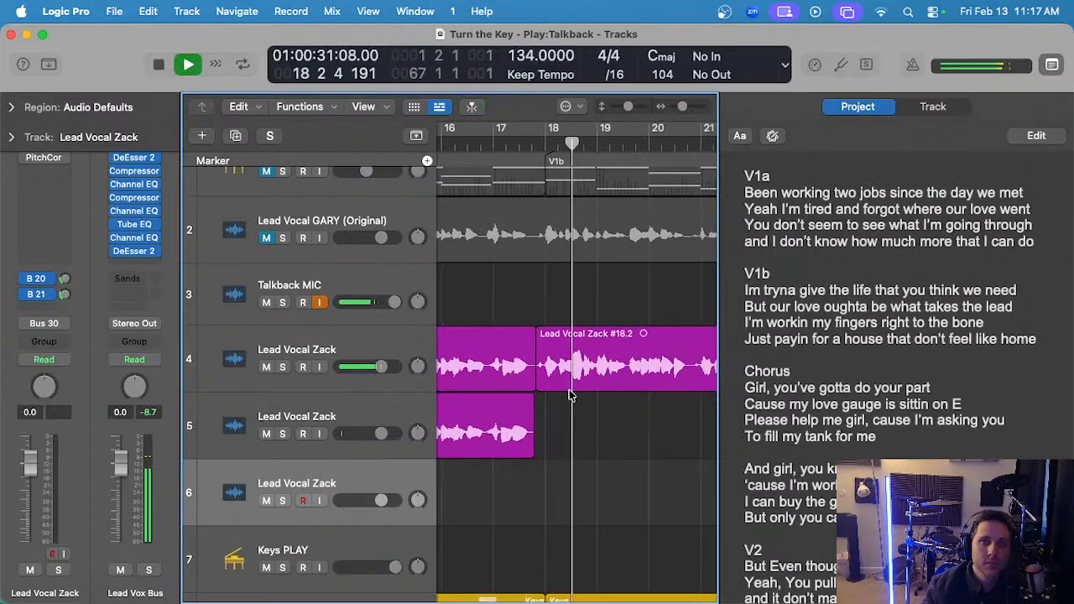
pyautogui.press('space')
# - Mute the old lead vocal on track 4 and place the playhead at bar 17 for recording V1b
pyautogui.click(266, 370)
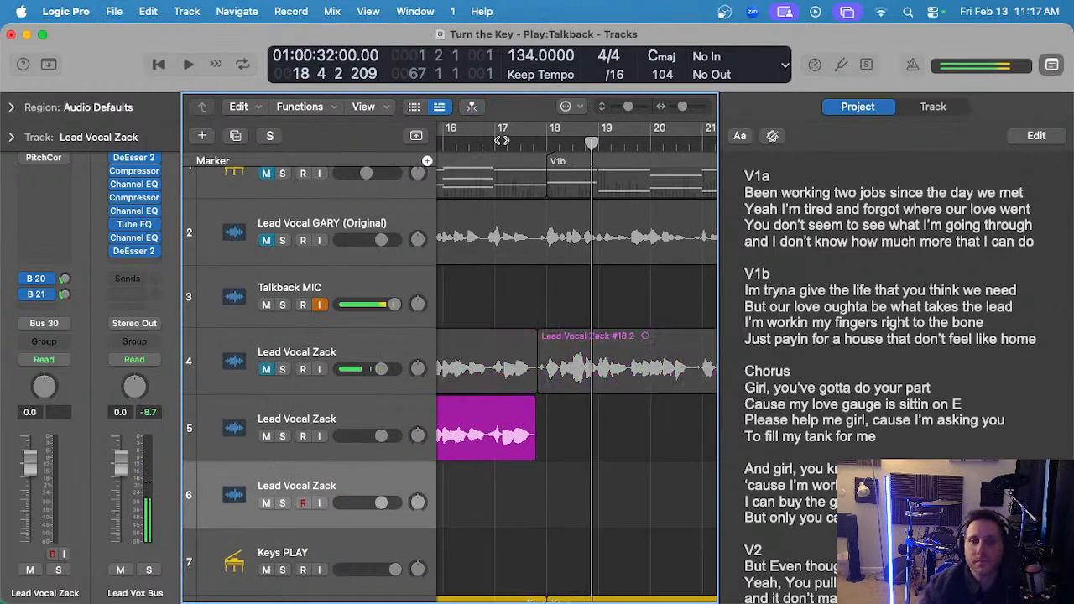
pyautogui.click(495, 143)
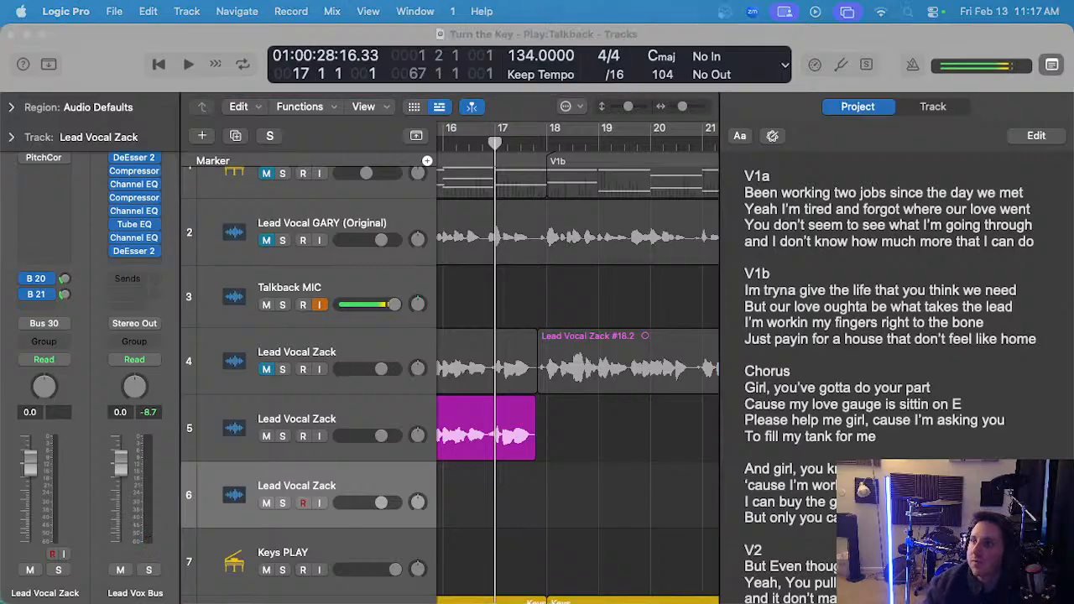
pyautogui.click(548, 474)
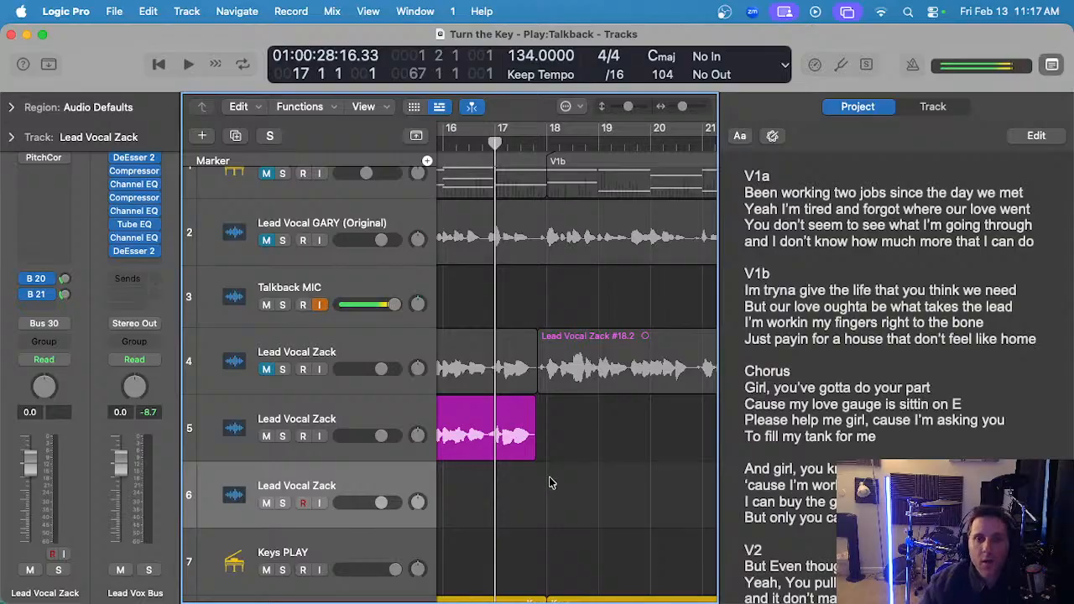
pyautogui.scroll(1, 544, 482)
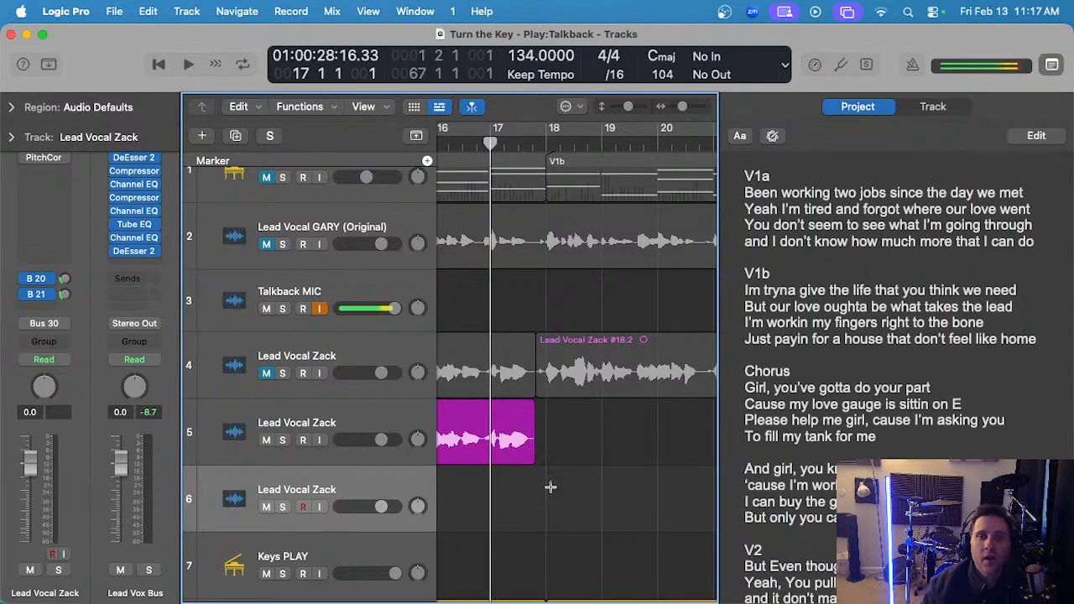
pyautogui.scroll(-1, 547, 477)
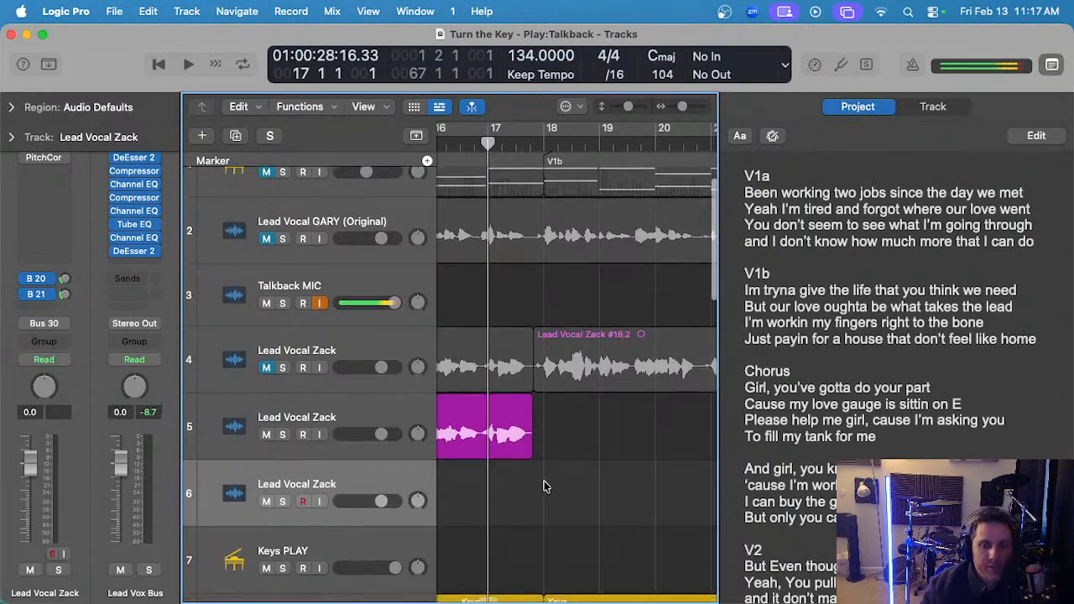
pyautogui.scroll(-1, 544, 485)
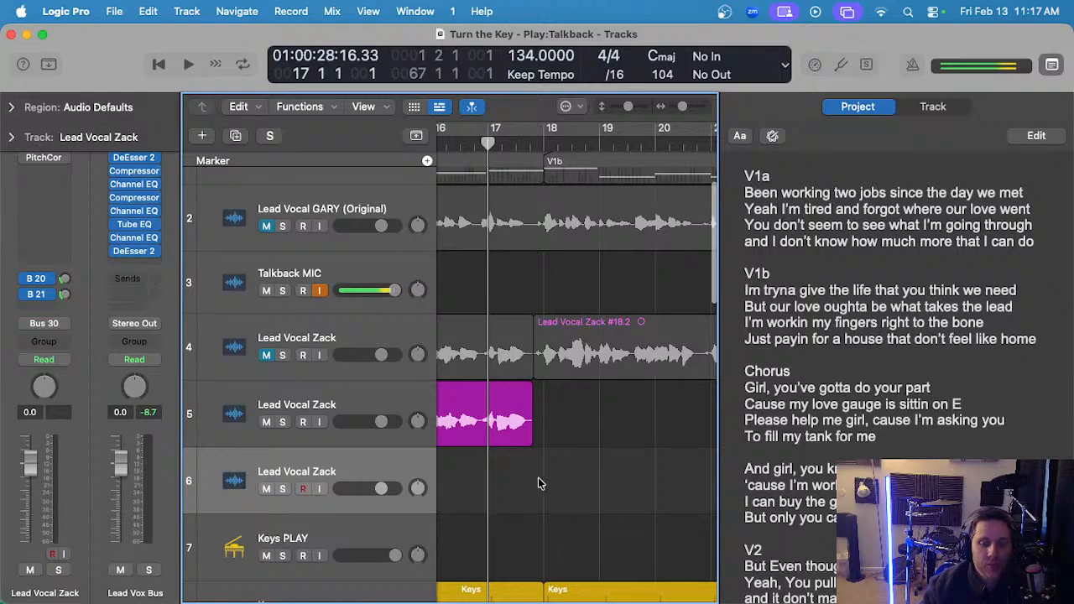
pyautogui.hscroll(-1, 538, 483)
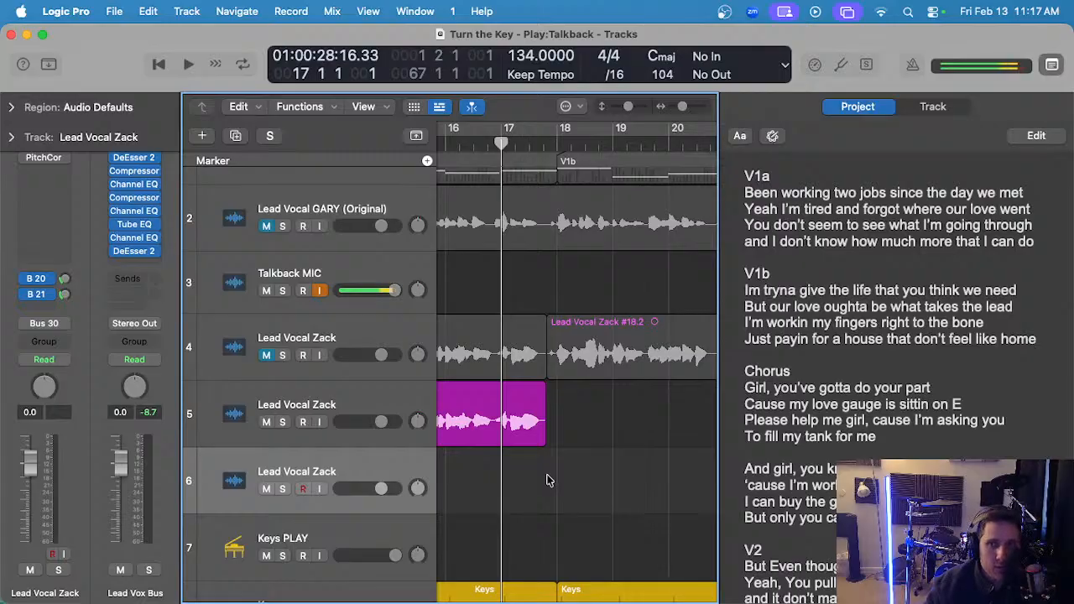
# - Try recording V1b on track 6 from bar 17 to bar 20, and delete the take
pyautogui.press('r')
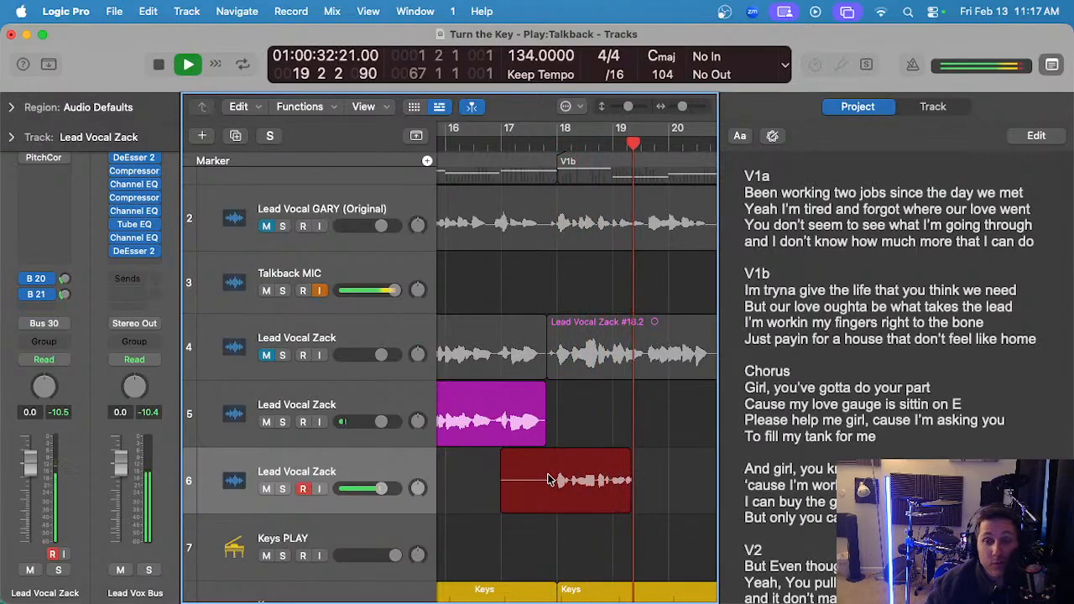
pyautogui.press('space')
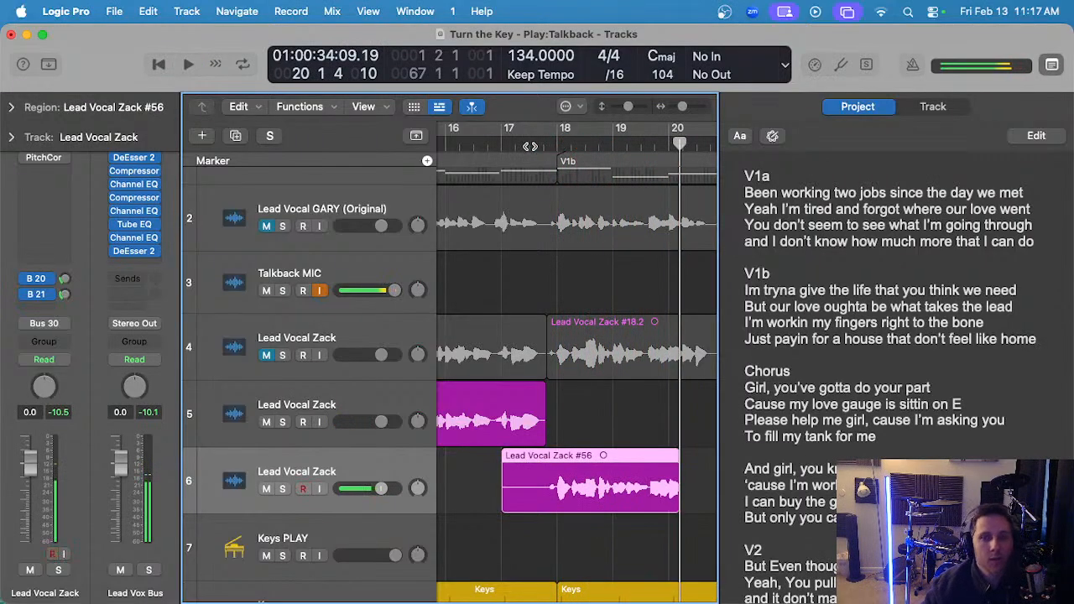
pyautogui.press('Delete')
pyautogui.hscroll(1, 512, 319)
pyautogui.hscroll(-3, 528, 481)
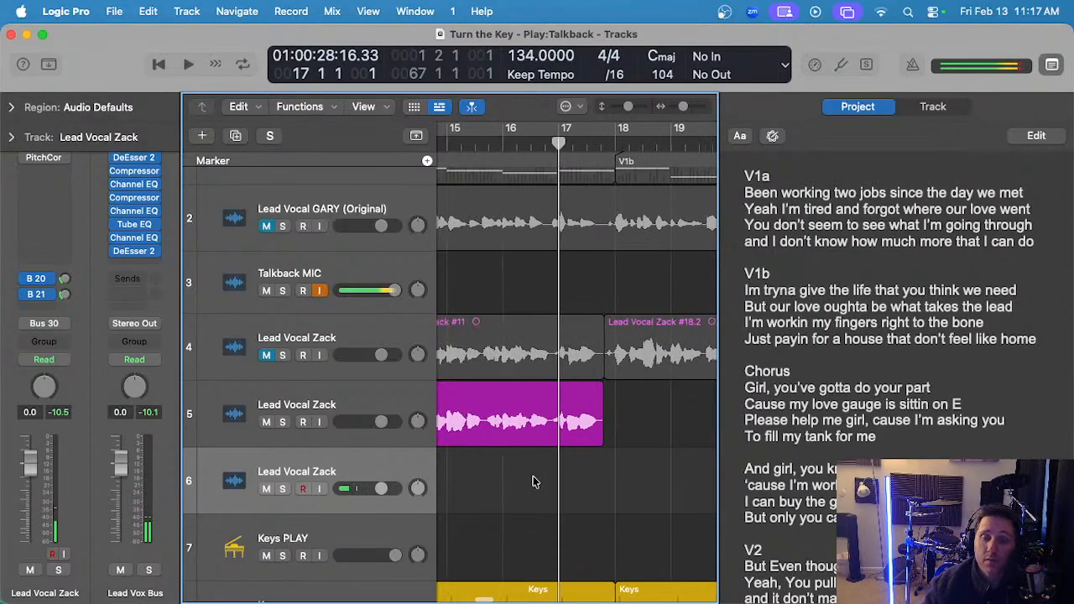
# - Try recording V1b on track 6 from bar 17 to bar 22, play the take back, and delete it
pyautogui.press('r')
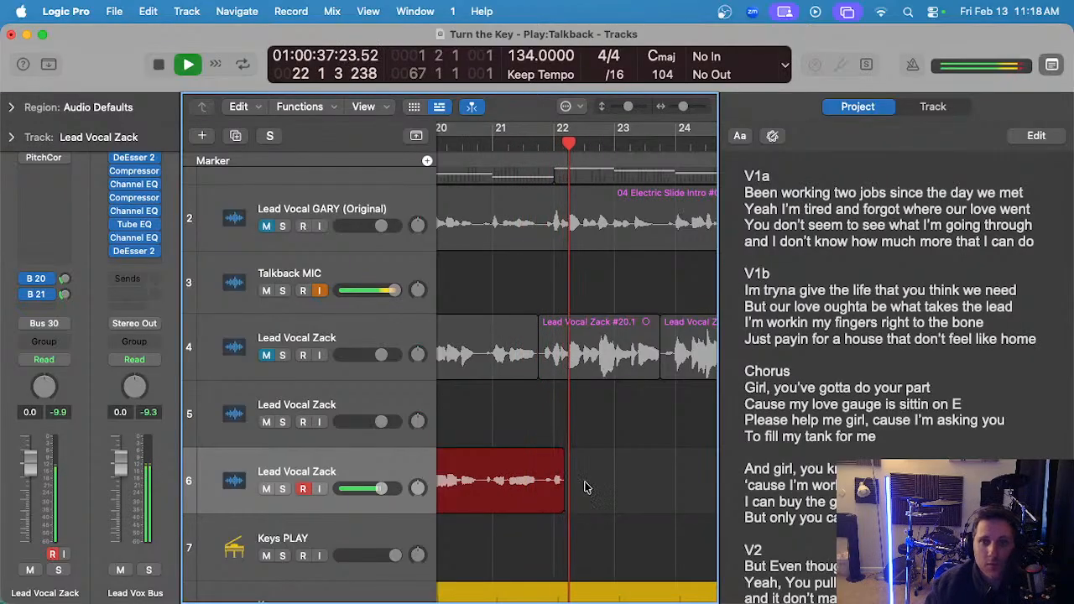
pyautogui.press('space')
pyautogui.hscroll(-5, 586, 488)
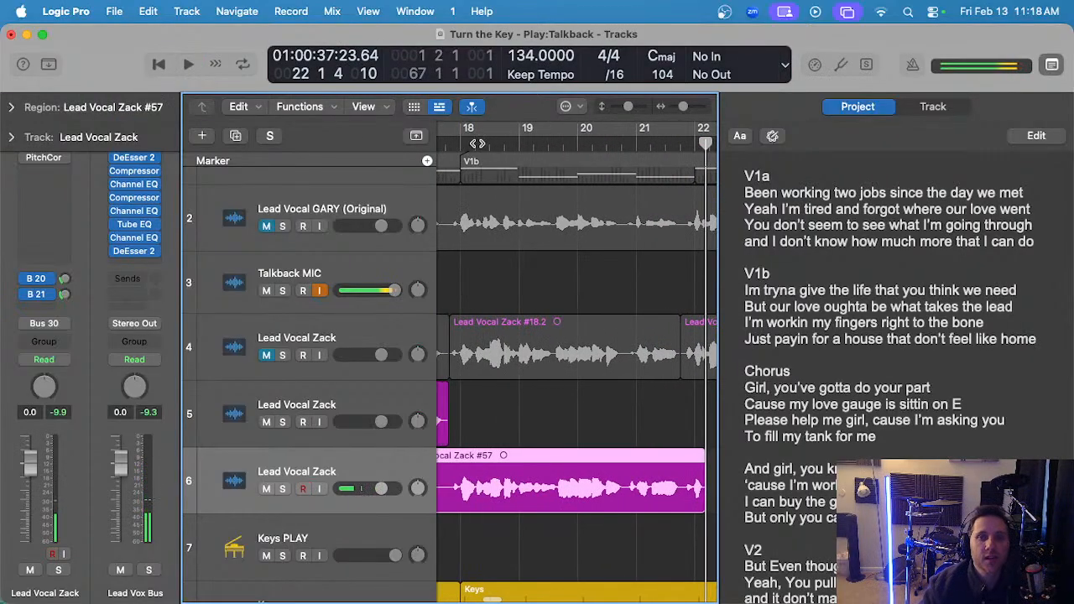
pyautogui.click(450, 143)
pyautogui.press('space')
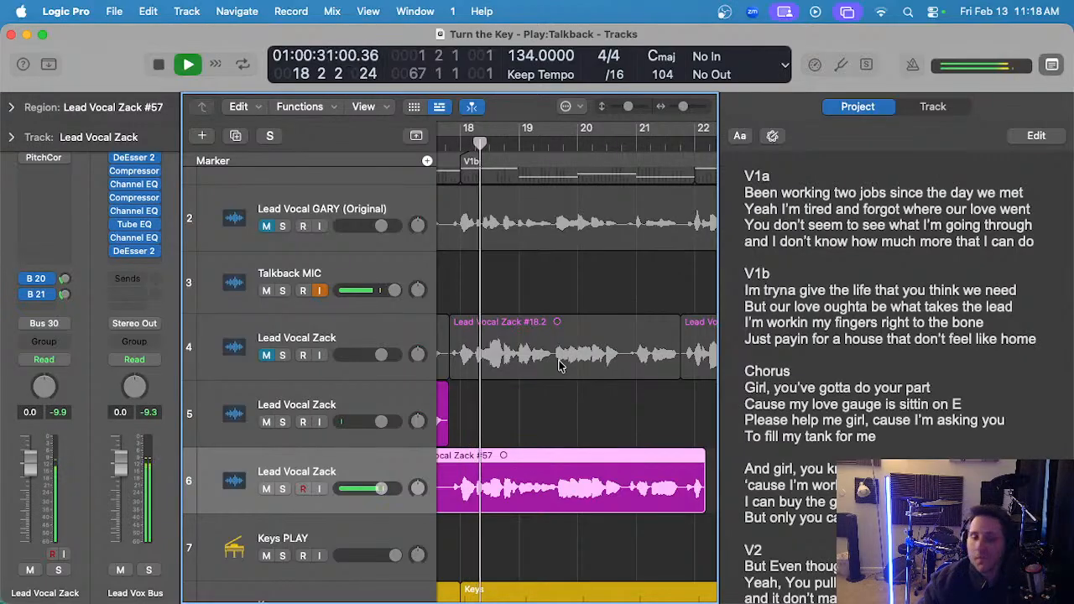
pyautogui.hscroll(-3, 537, 394)
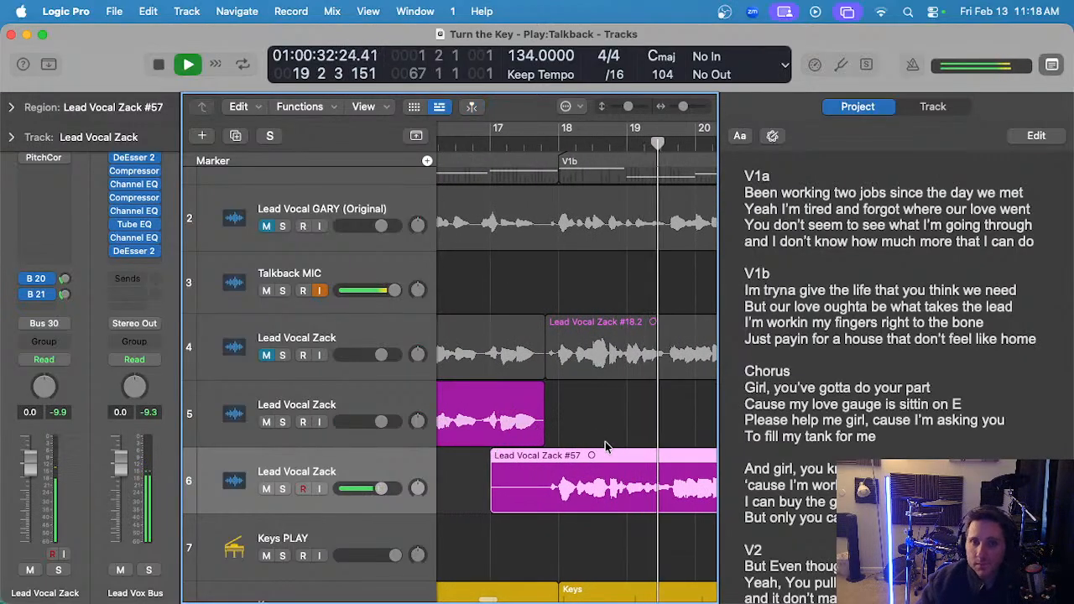
pyautogui.hscroll(1, 613, 486)
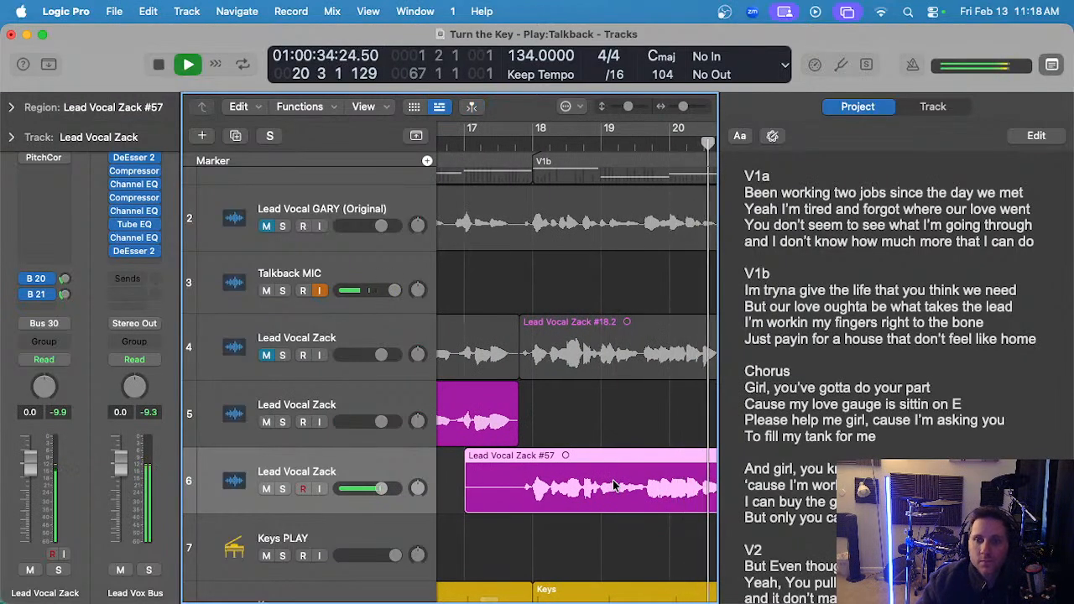
pyautogui.scroll(-2, 613, 486)
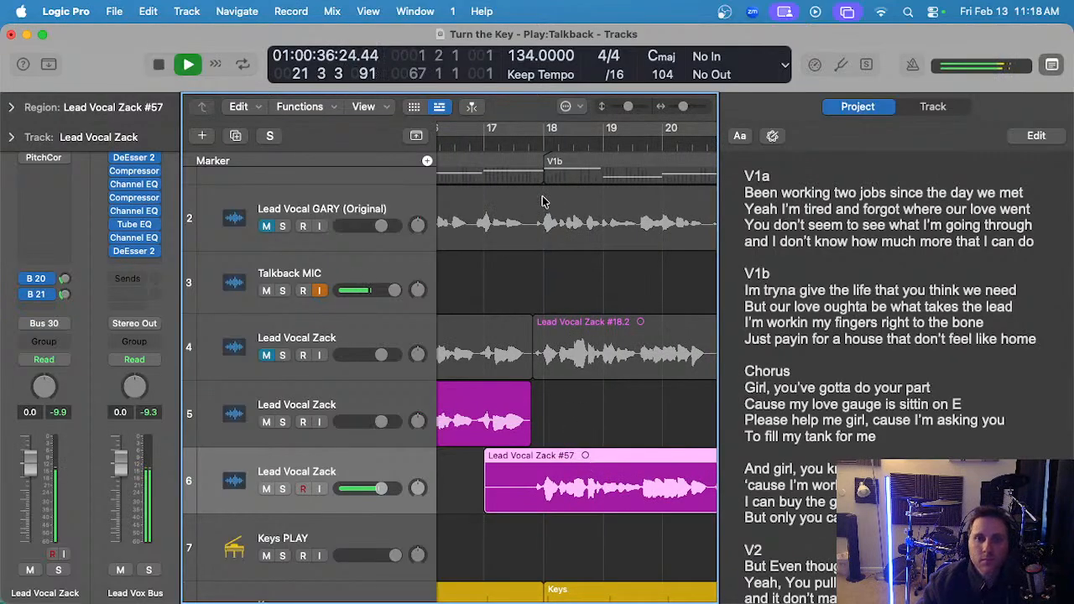
pyautogui.press('space')
pyautogui.press('Delete')
pyautogui.scroll(1, 537, 478)
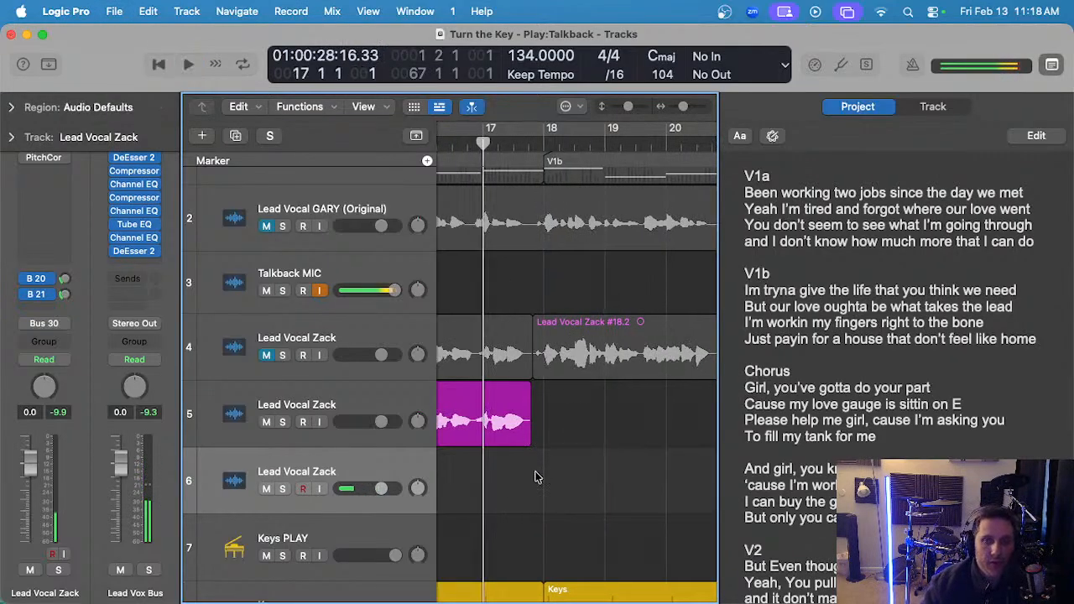
pyautogui.press('r')
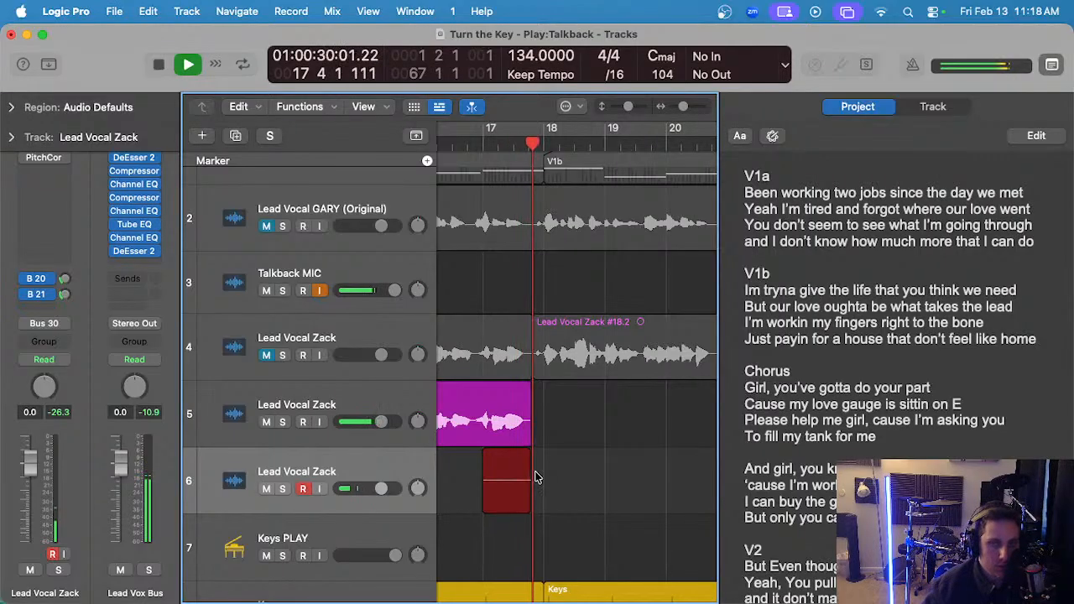
pyautogui.press('space')
pyautogui.press('Delete')
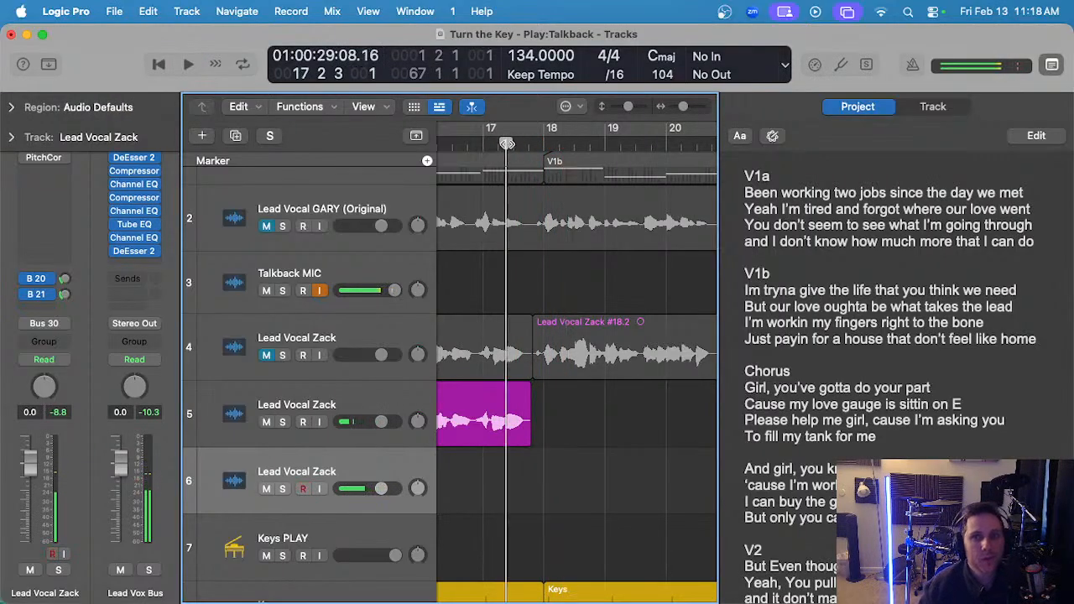
# - Record the V1b vocal on track 6 from bar 17 beat 2 through the chorus entry, stopping in bar 28
pyautogui.press(',')
pyautogui.scroll(2, 537, 281)
pyautogui.press('r')
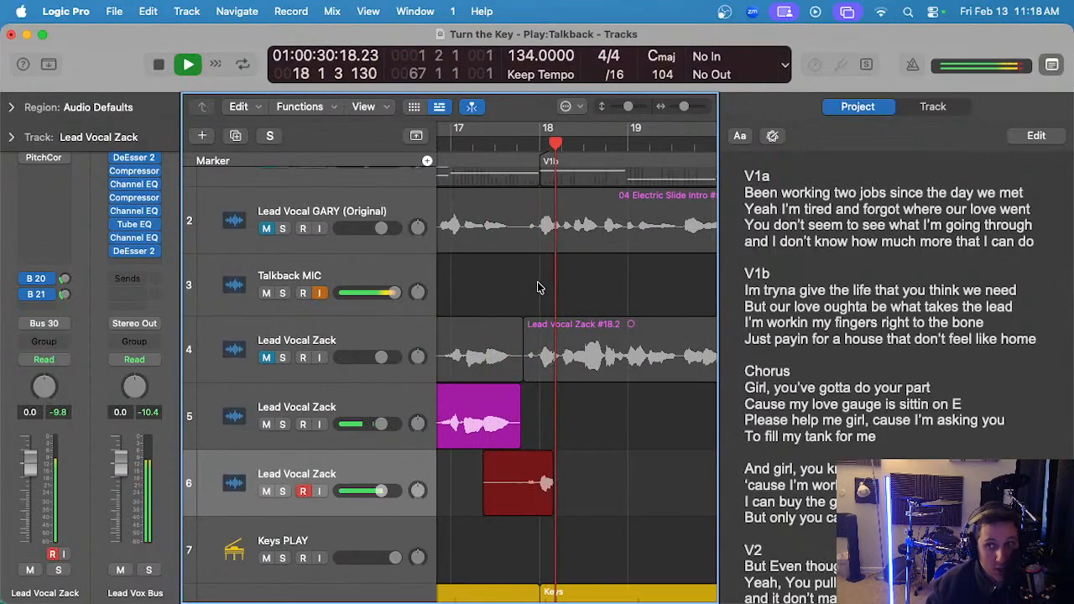
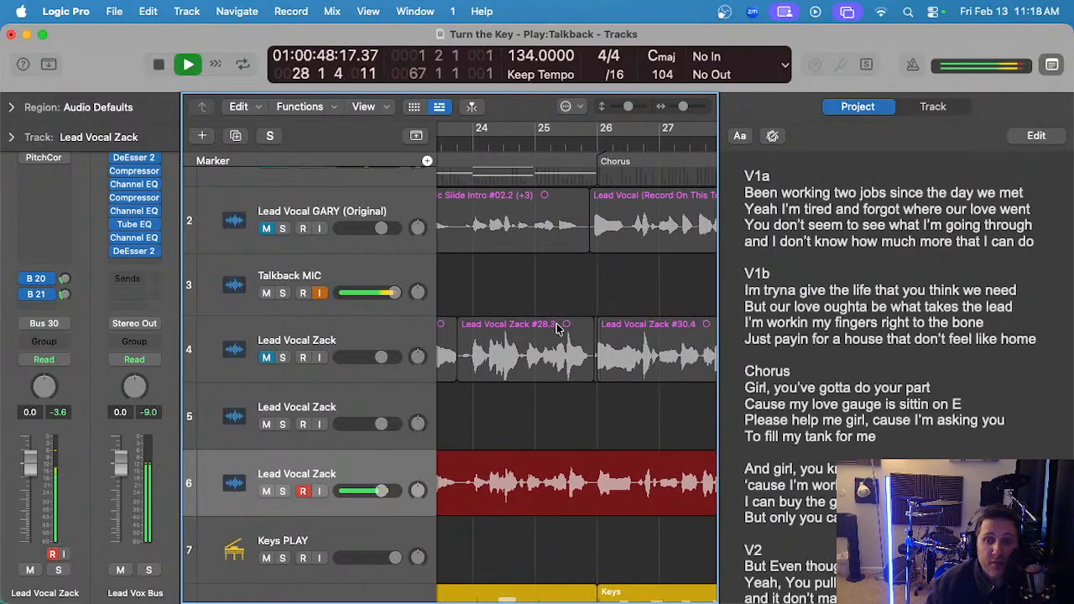
pyautogui.press('space')
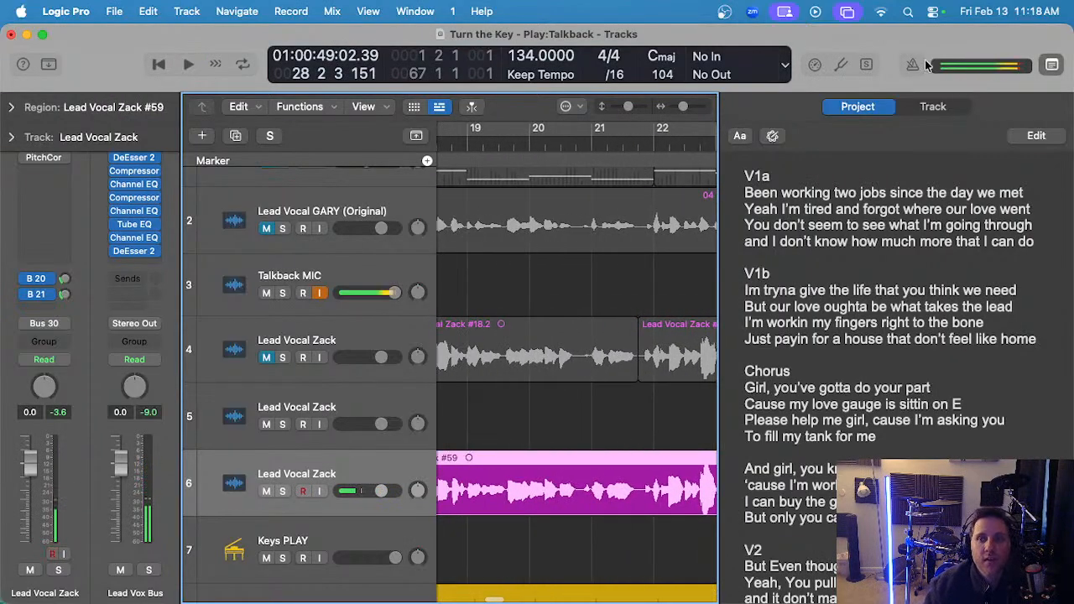
# - Play back the new V1b take on track 6 from late in bar 17 until about bar 24, keeping the lyric notes shown
pyautogui.click(1050, 66)
pyautogui.click(877, 107)
pyautogui.hscroll(-5, 597, 288)
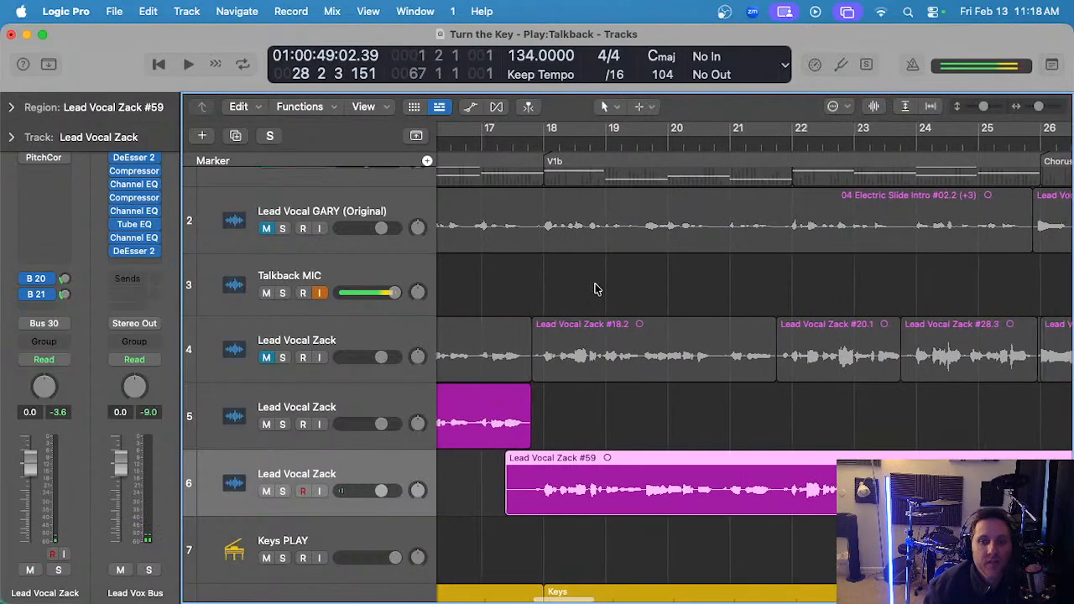
pyautogui.click(523, 145)
pyautogui.press('space')
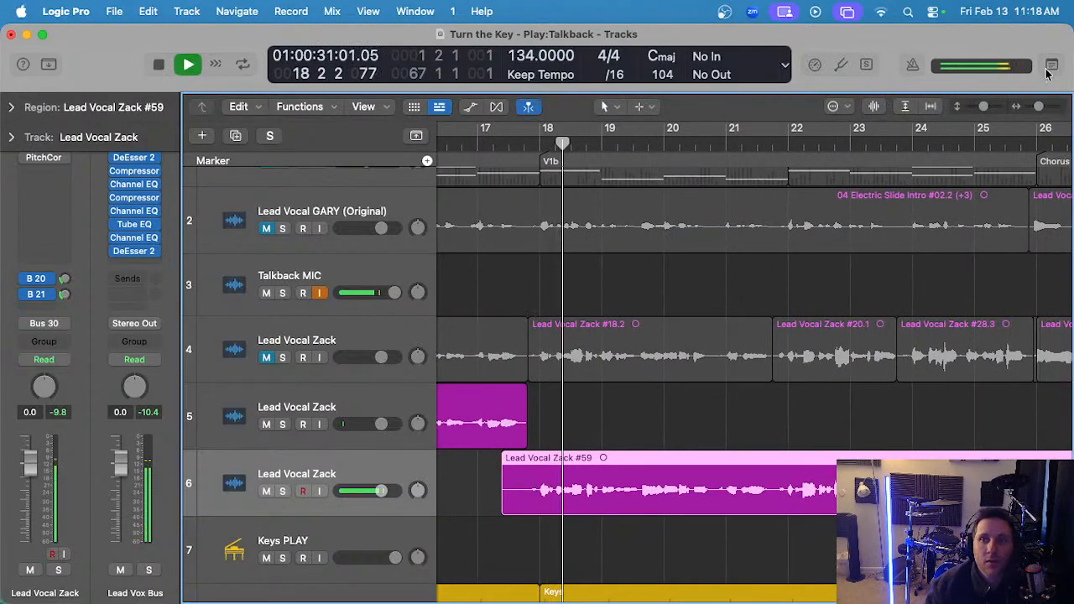
pyautogui.press('alt+super+p')
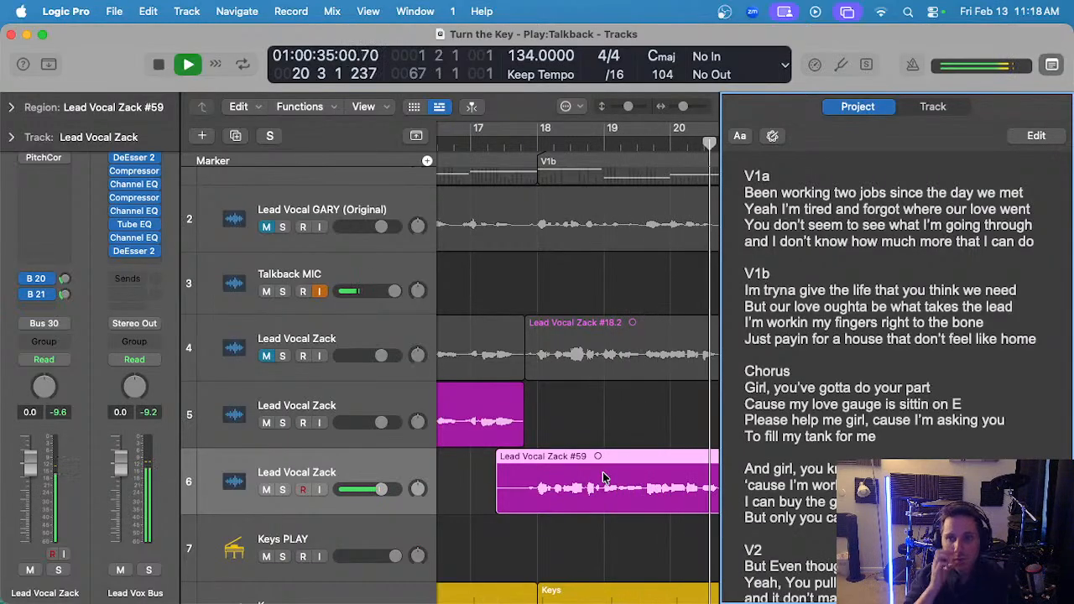
pyautogui.hscroll(-3, 605, 477)
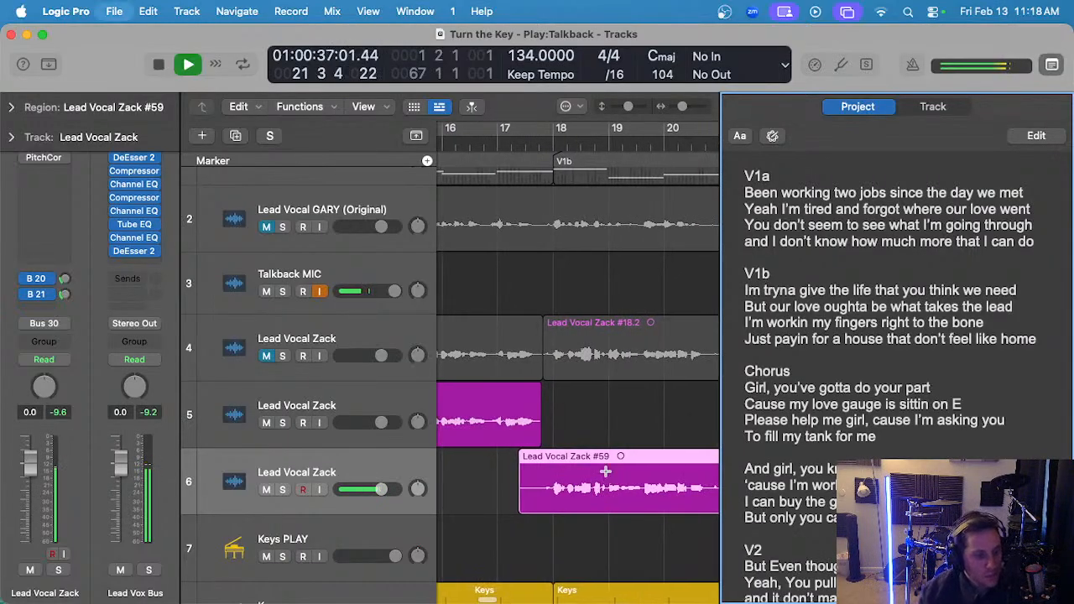
pyautogui.scroll(-5, 606, 477)
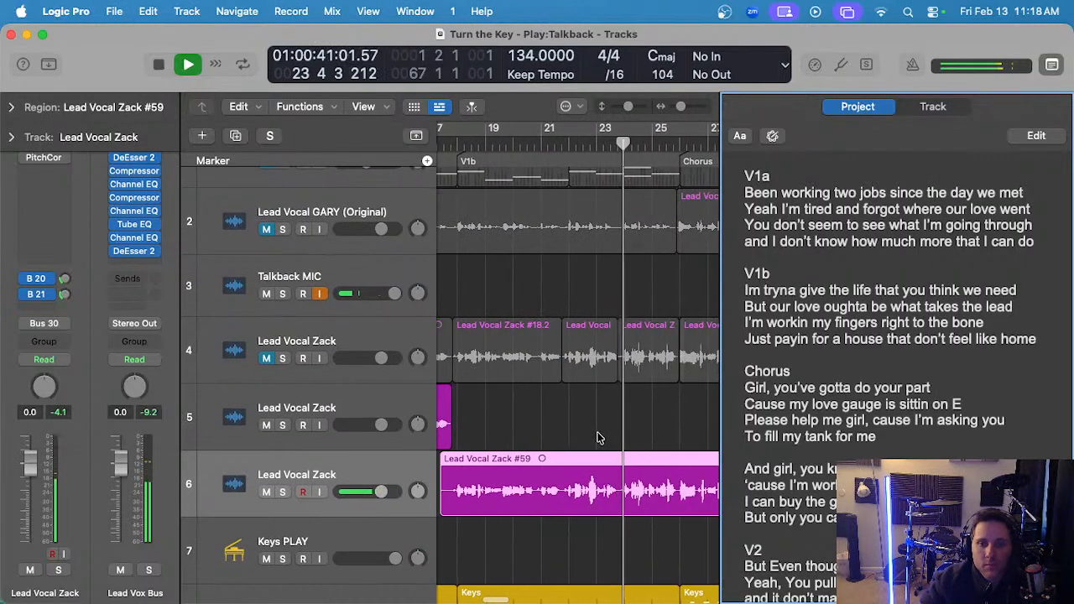
pyautogui.scroll(2, 585, 437)
pyautogui.press('space')
# - Replay the second half of the track 6 take from about bar 22 into the chorus, stopping in bar 26
pyautogui.click(579, 154)
pyautogui.press('space')
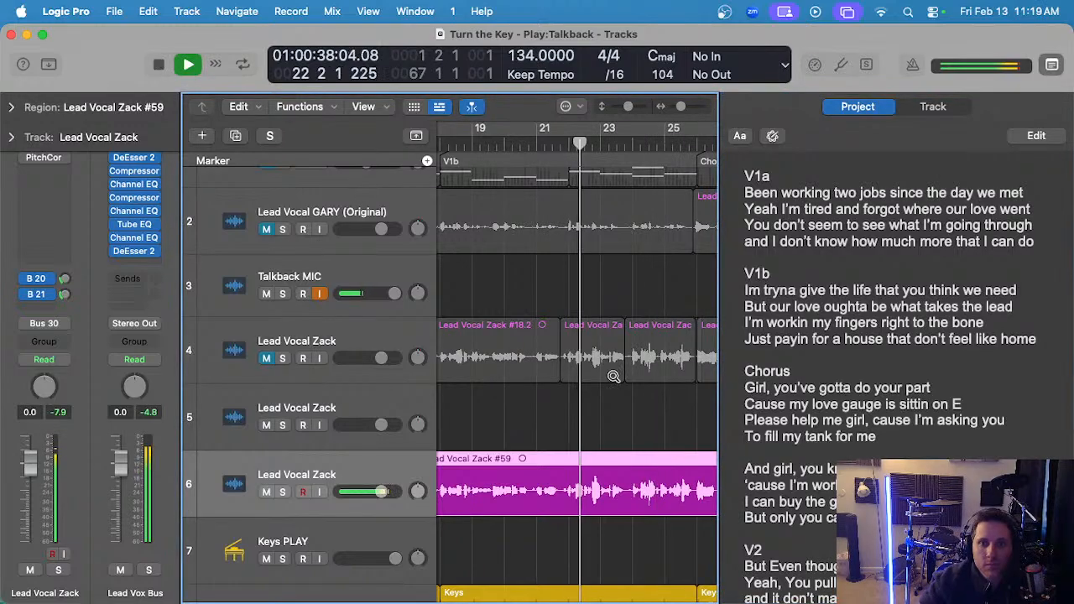
pyautogui.scroll(3, 590, 380)
pyautogui.scroll(-2, 579, 386)
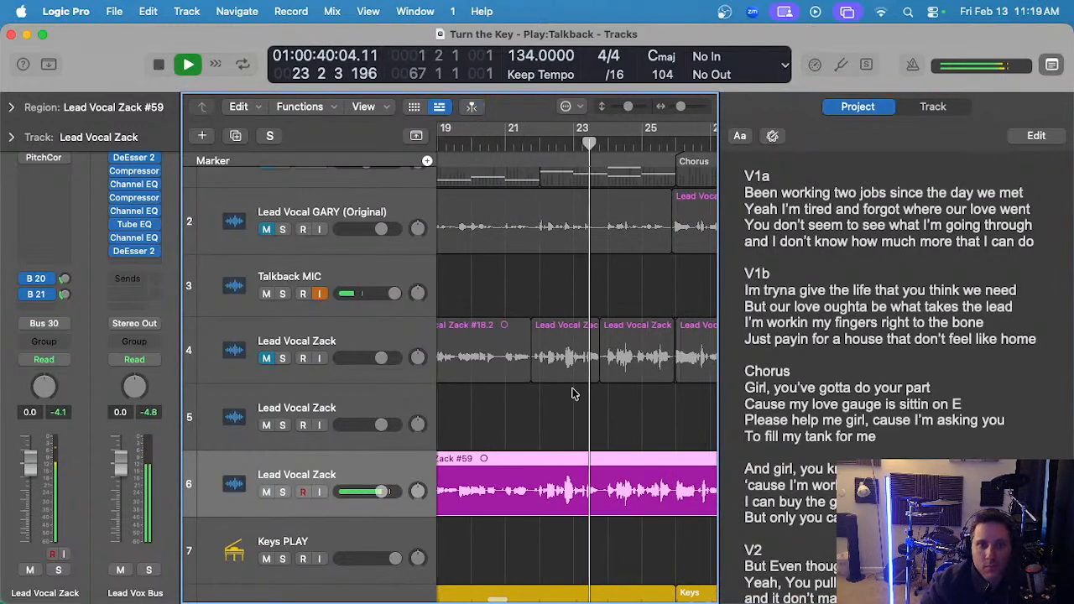
pyautogui.scroll(-2, 580, 424)
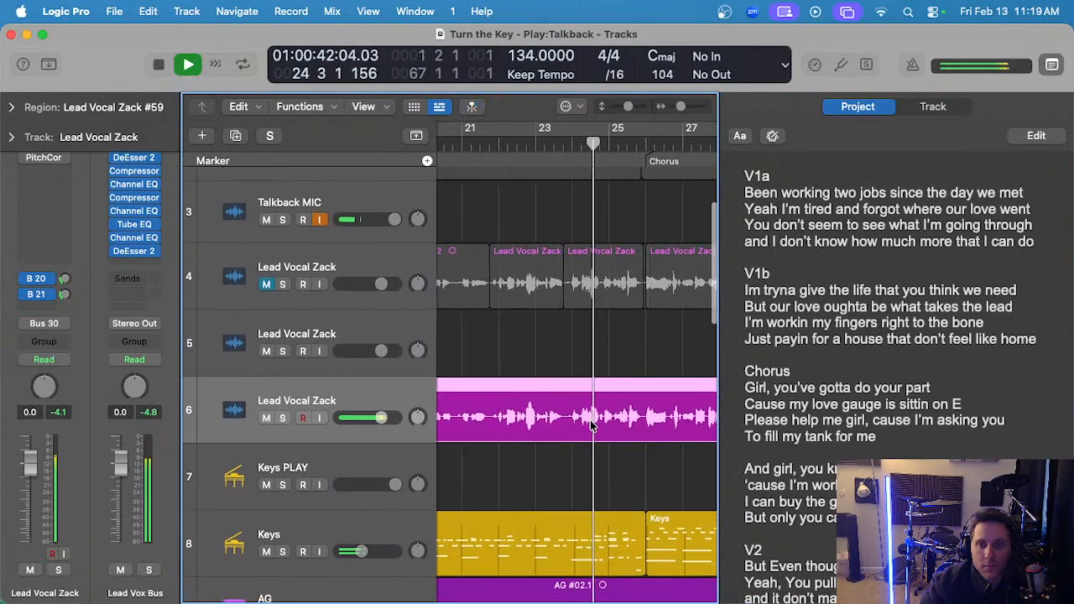
pyautogui.scroll(2, 590, 426)
pyautogui.scroll(2, 591, 425)
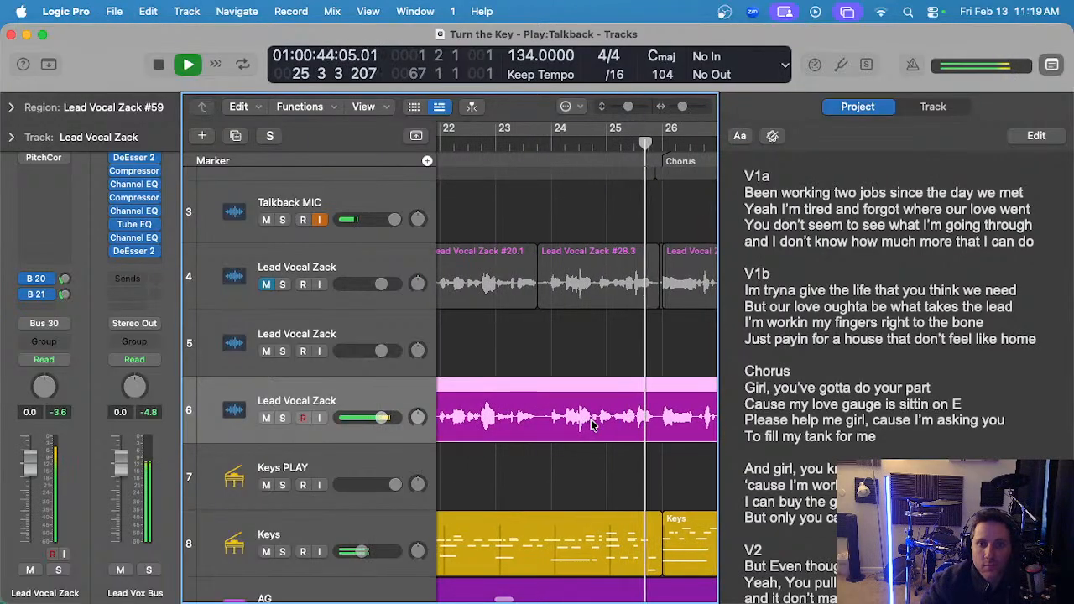
pyautogui.press('space')
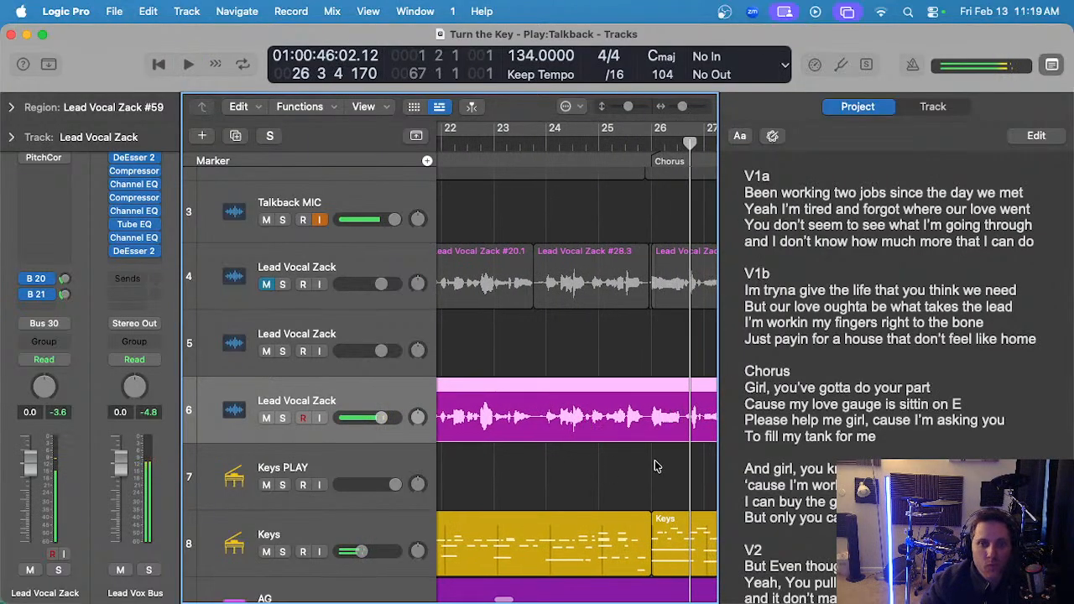
# - Play back the V1b take on track 6 from about bar 18 until past bar 20
pyautogui.scroll(-3, 661, 458)
pyautogui.hscroll(-5, 660, 457)
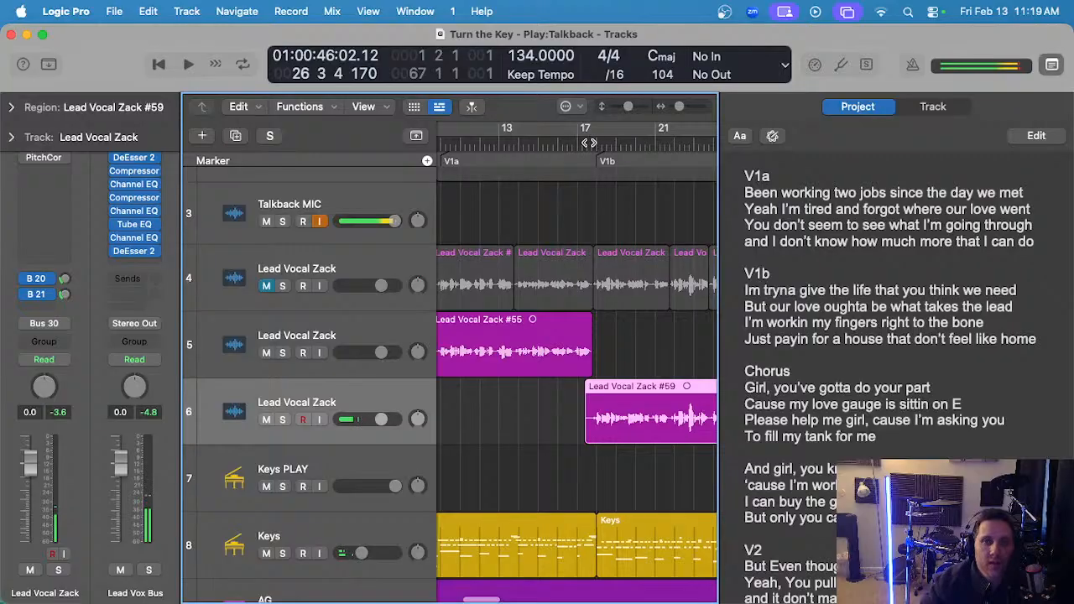
pyautogui.press('space')
pyautogui.scroll(3, 637, 308)
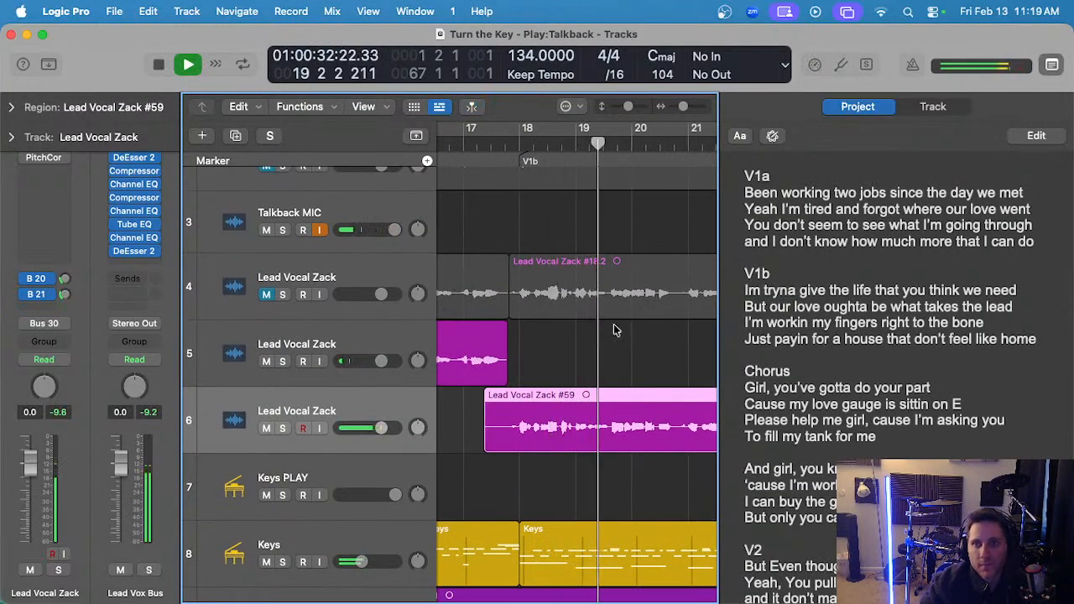
pyautogui.scroll(-1, 614, 326)
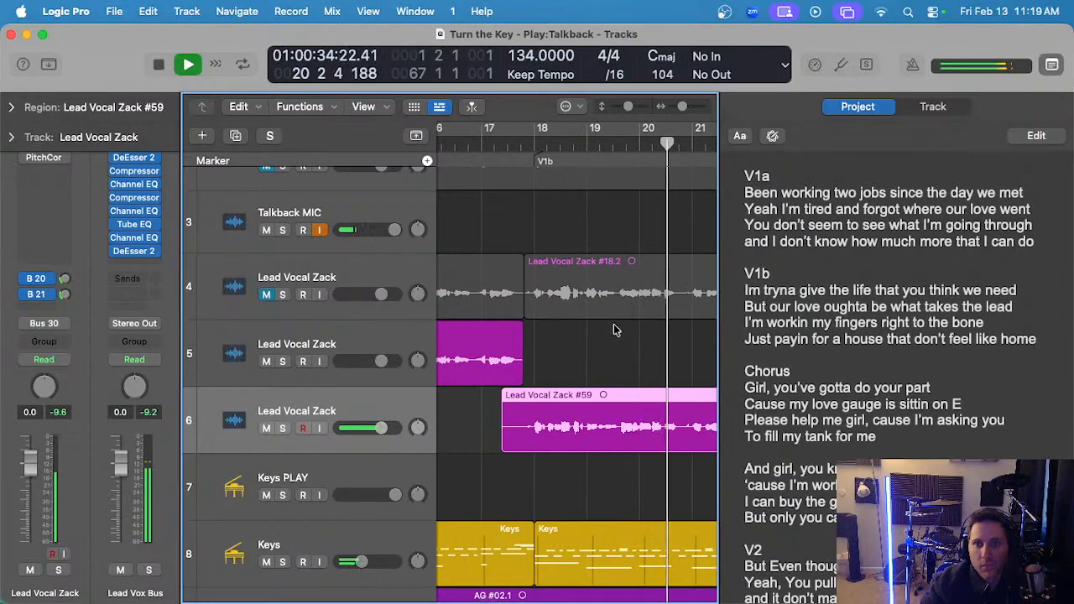
# - Compare with the original vocal on track 4 from bar 19 by swapping the mutes of tracks 4 and 6, restoring them at bar 21
pyautogui.click(588, 144)
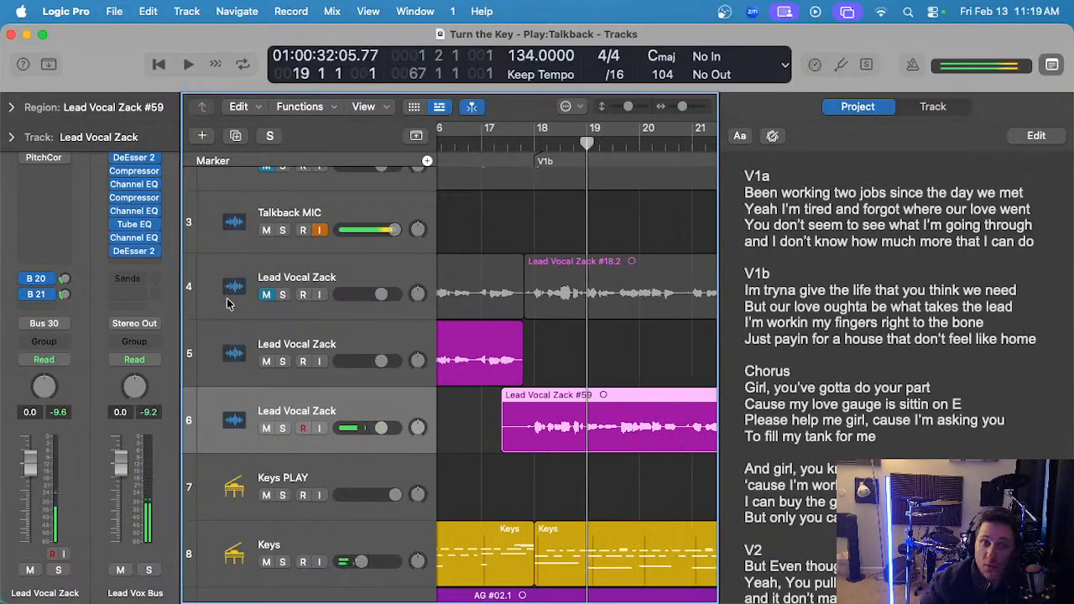
pyautogui.click(266, 428)
pyautogui.press('space')
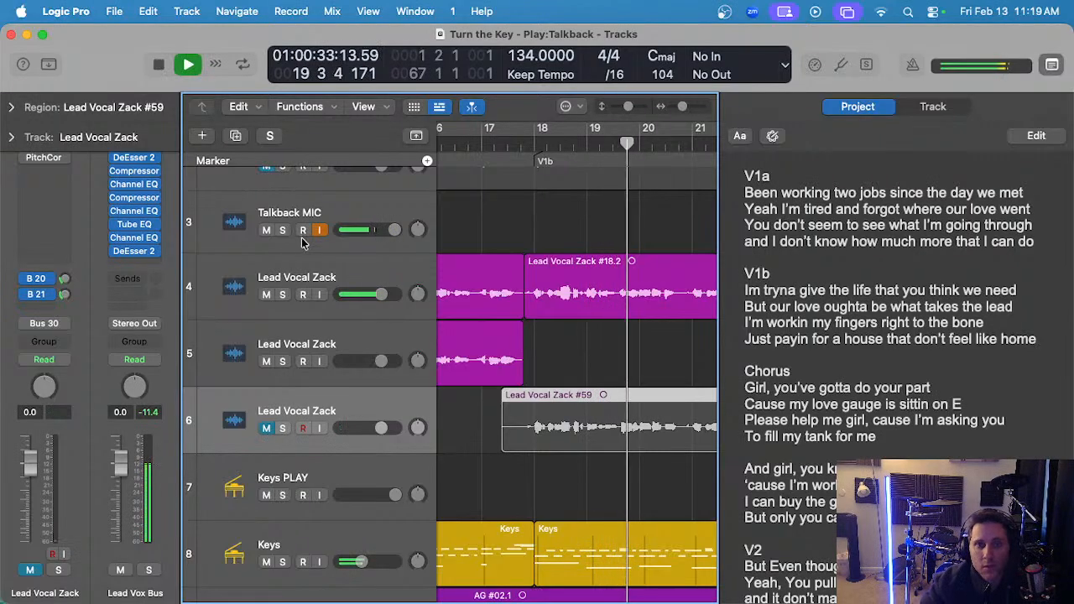
pyautogui.click(266, 295)
pyautogui.press('space')
pyautogui.click(266, 428)
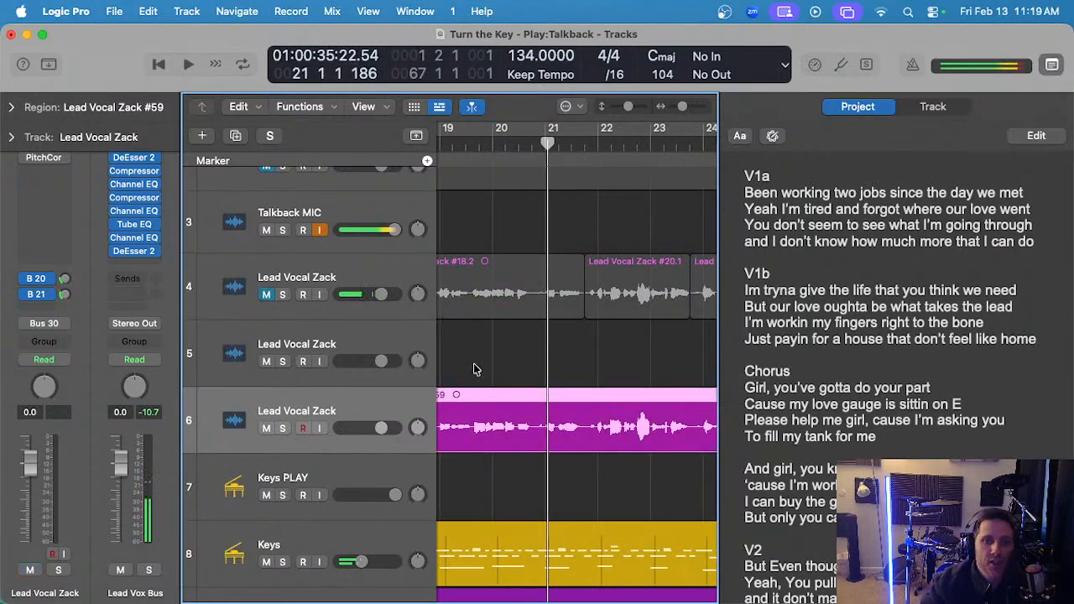
# - Replay the track 6 take from bar 17 beat 4 through the opening line of V1b
pyautogui.click(459, 141)
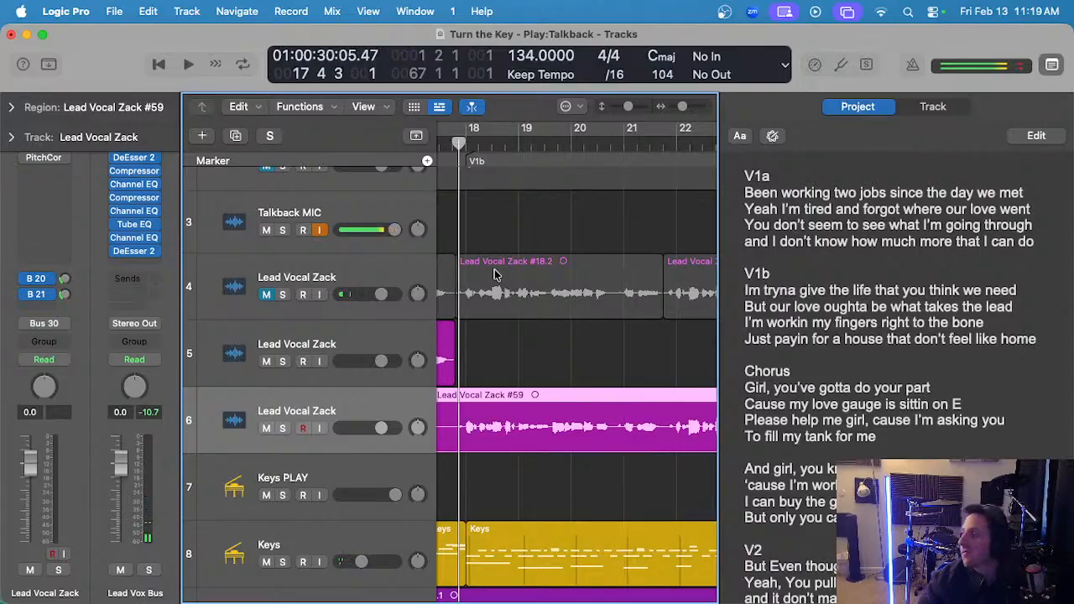
pyautogui.press('space')
pyautogui.hscroll(-2, 525, 354)
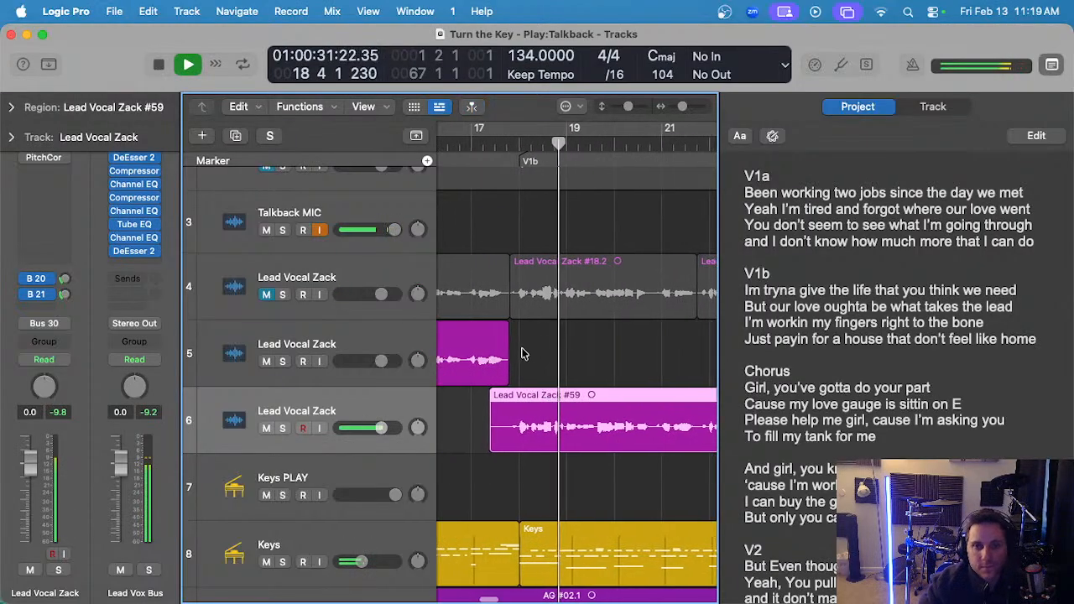
pyautogui.scroll(1, 597, 370)
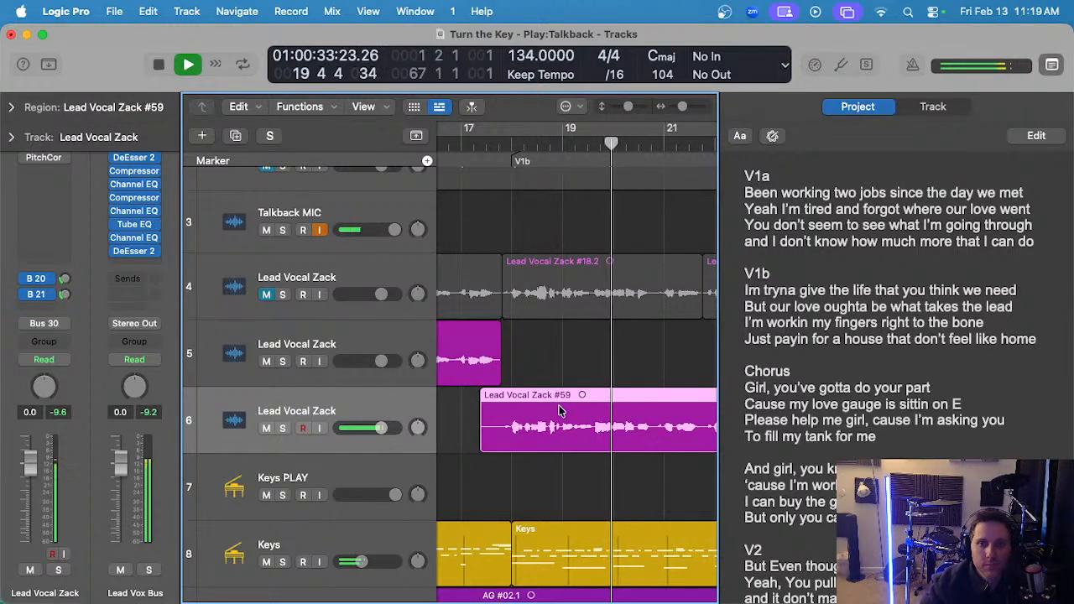
# - Delete the V1b take on track 6, stop playback, and place the playhead at bar 17
pyautogui.press('Delete')
pyautogui.press('space')
pyautogui.click(460, 142)
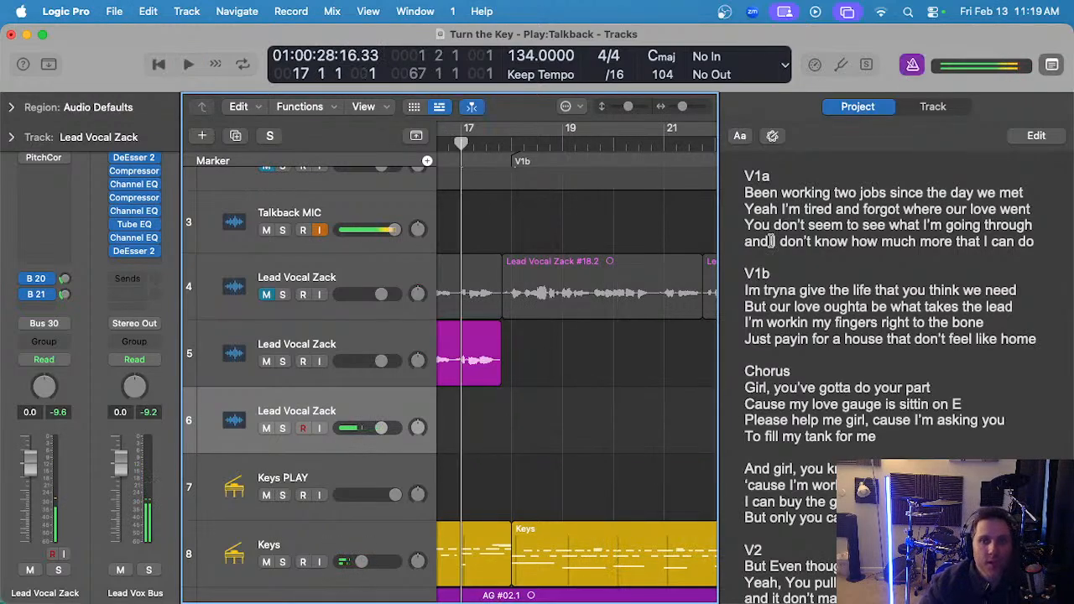
# - Try recording V1b on track 6 from bar 17 twice, discarding each take
pyautogui.press('r')
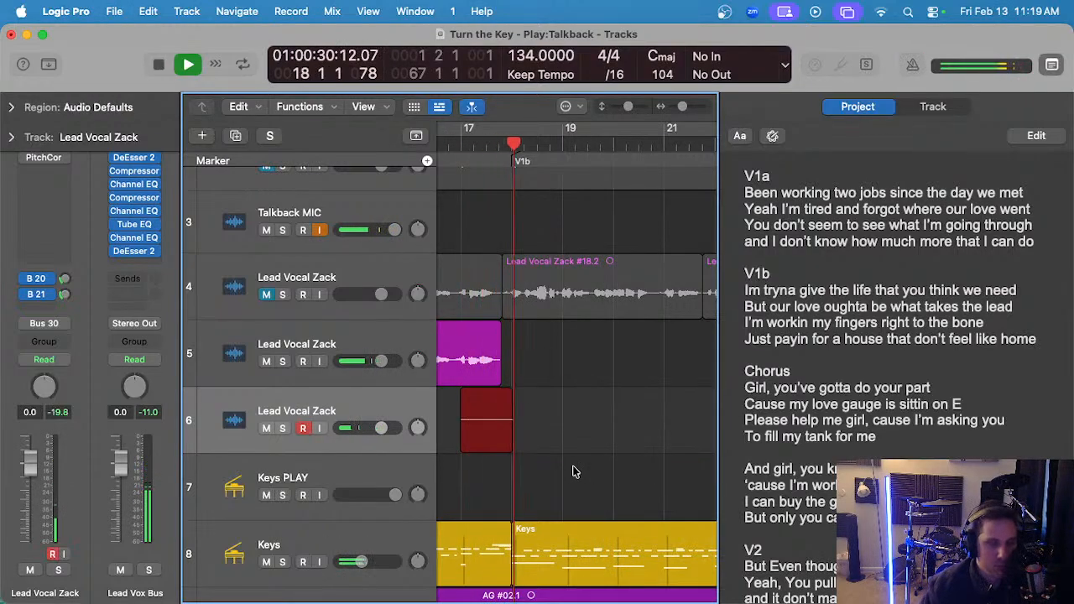
pyautogui.press('space')
pyautogui.press('Delete')
pyautogui.press('r')
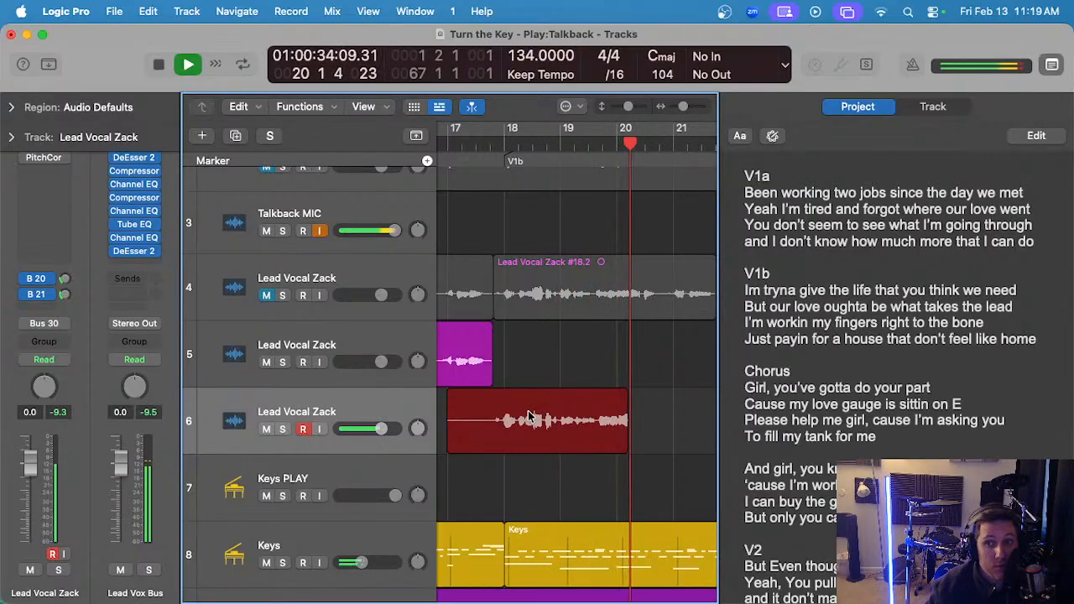
pyautogui.hscroll(-3, 564, 371)
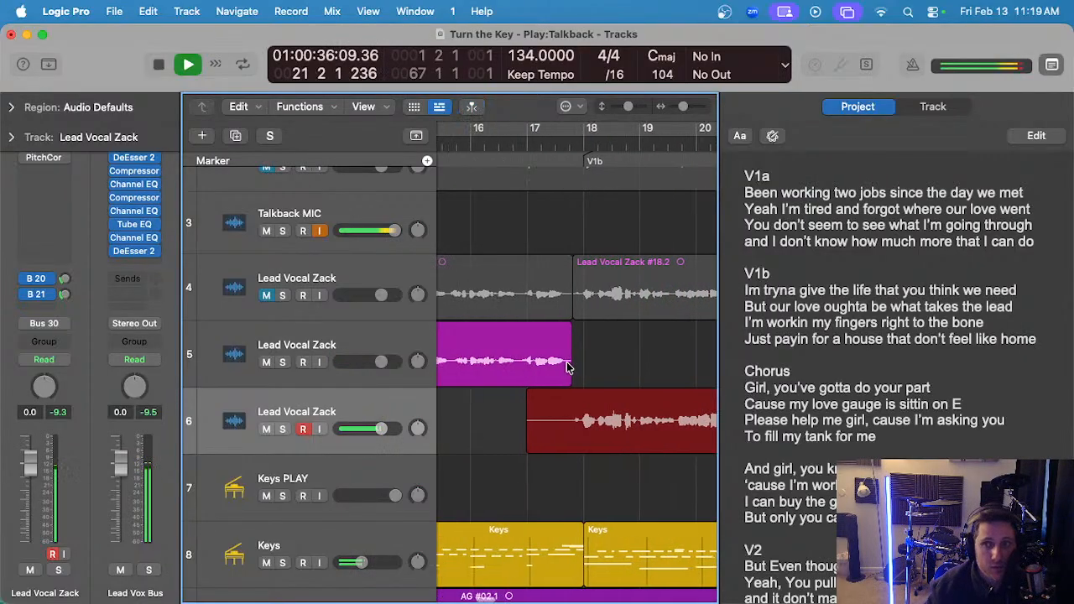
pyautogui.press('space')
pyautogui.press('Delete')
# - Record a new V1b vocal on track 6 from bar 17, stopping at about bar 24
pyautogui.click(540, 142)
pyautogui.press('space')
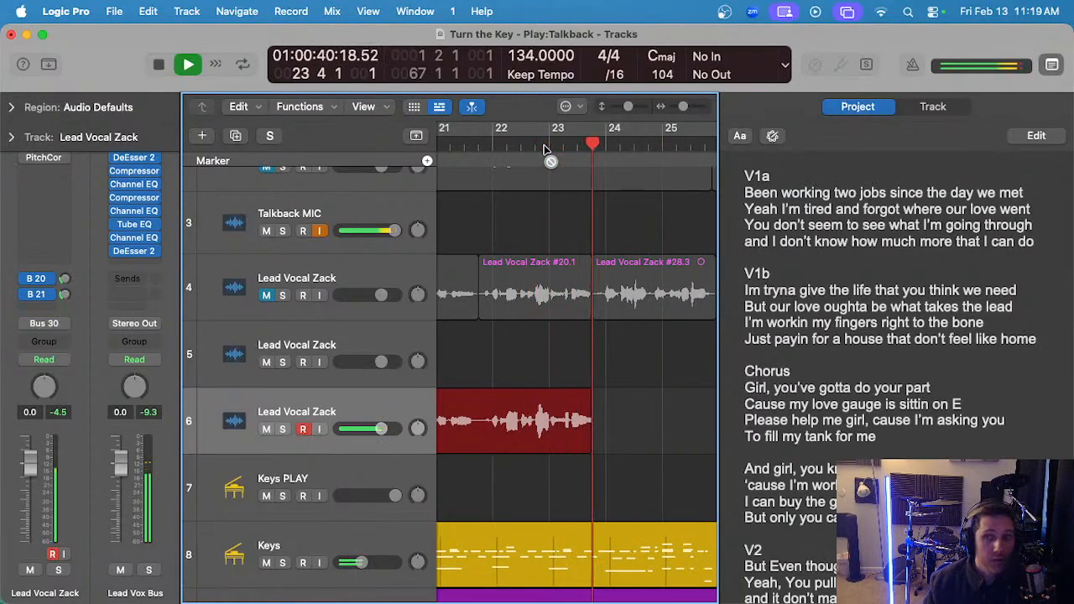
pyautogui.press('space')
# - Play back the second half of the new track 6 take from bar 21 beat 3 to bar 23 beat 4
pyautogui.press('super+Left')
pyautogui.click(496, 145)
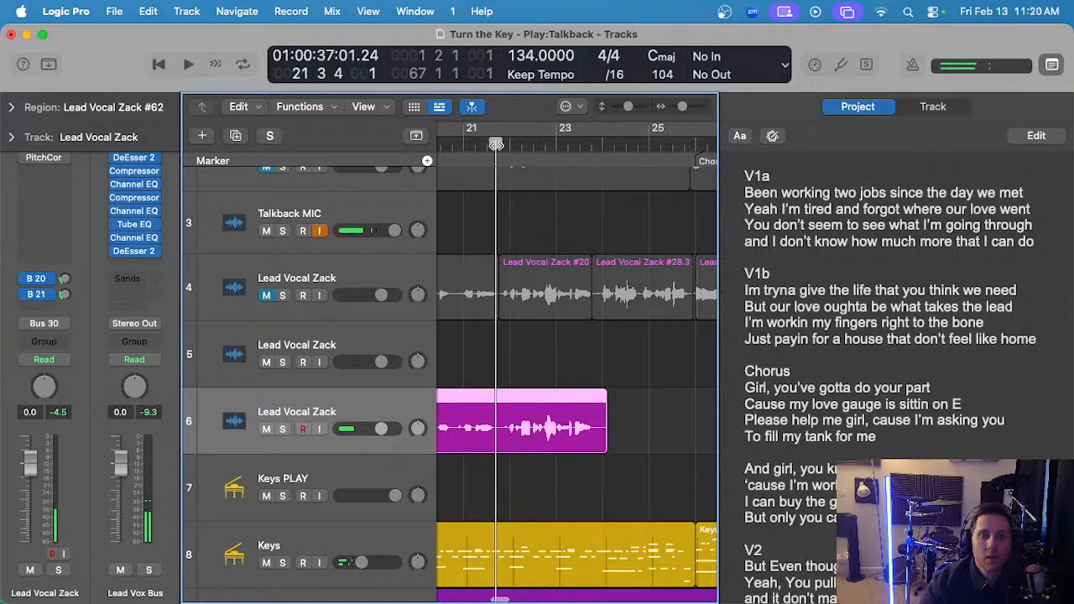
pyautogui.press('space')
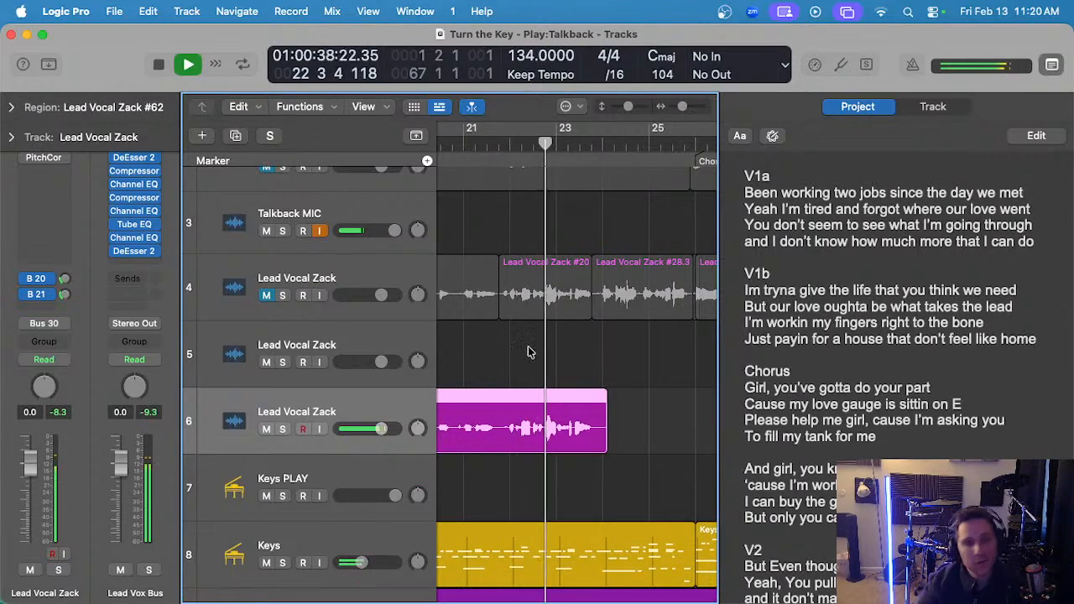
pyautogui.hscroll(-5, 541, 330)
pyautogui.press('space')
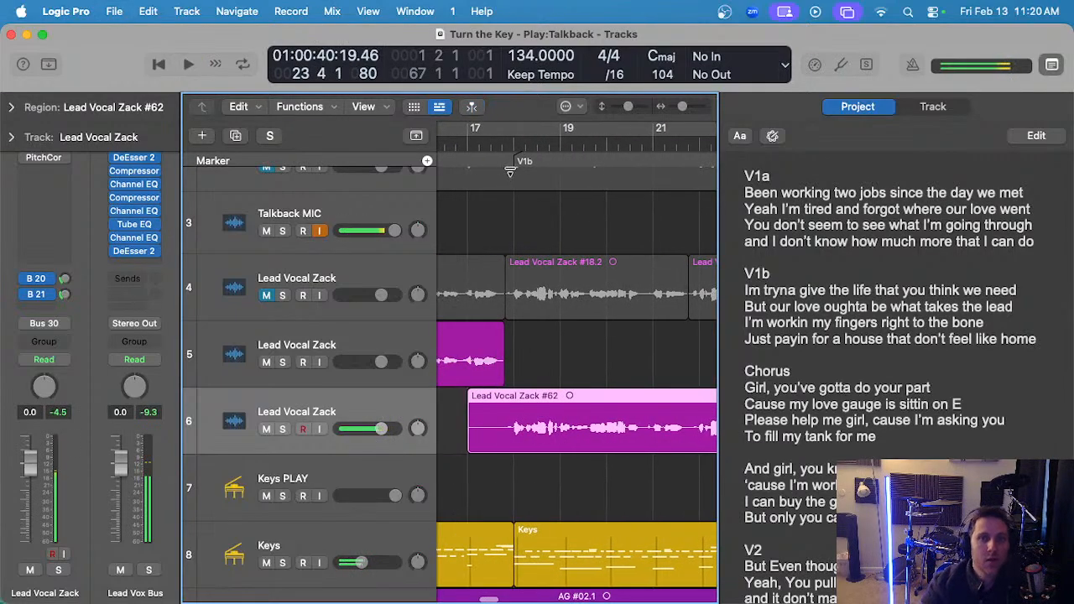
# - Play the new V1b take and trim its silent start to about bar 17 beat 4, in line with the track 4 region
pyautogui.click(542, 289)
pyautogui.press('space')
pyautogui.scroll(5, 554, 371)
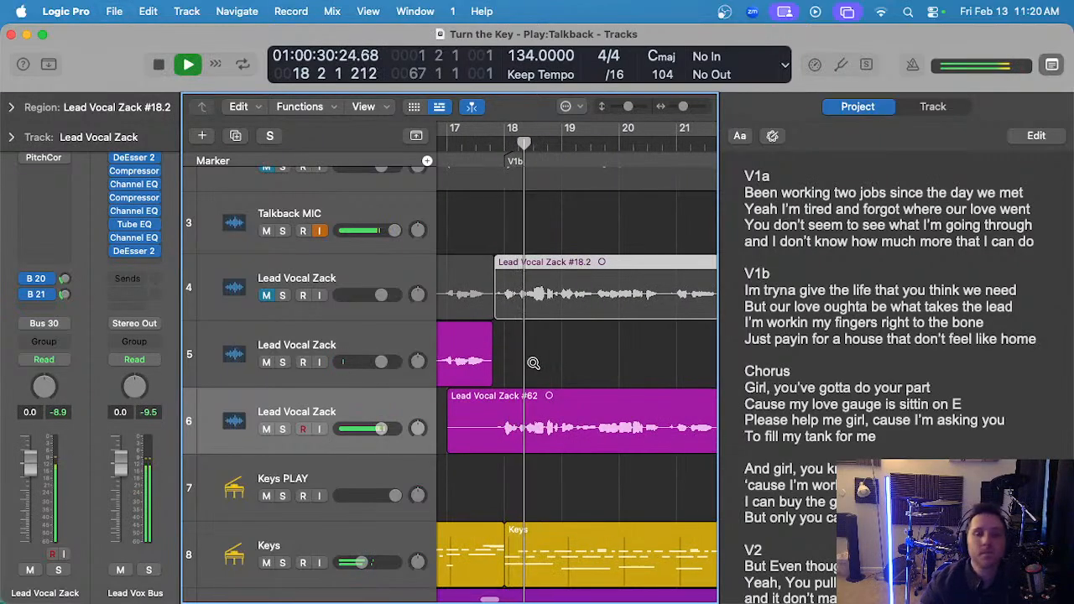
pyautogui.hscroll(-2, 534, 370)
pyautogui.scroll(3, 532, 371)
pyautogui.hscroll(-3, 582, 373)
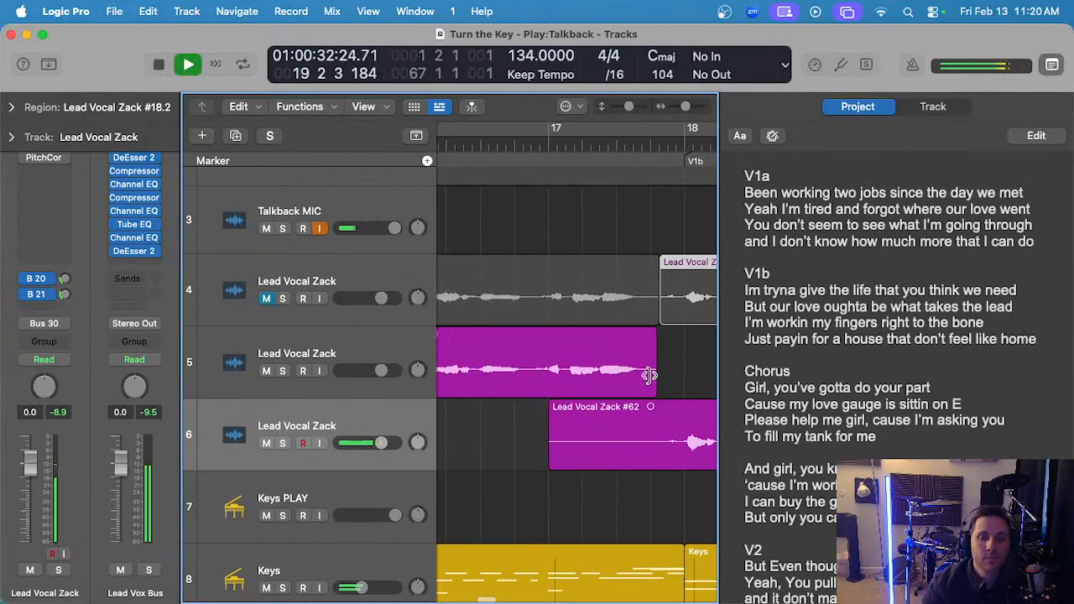
pyautogui.hscroll(1, 612, 402)
pyautogui.hscroll(1, 611, 401)
pyautogui.scroll(2, 609, 400)
pyautogui.click(625, 372)
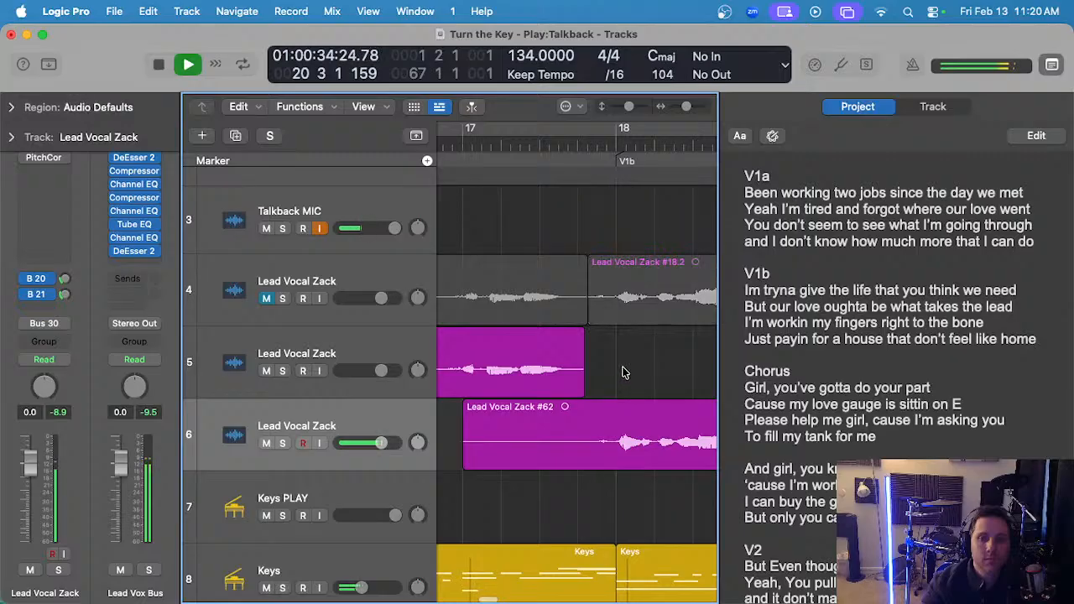
pyautogui.scroll(-2, 626, 373)
pyautogui.moveTo(492, 463); pyautogui.dragTo(589, 445)
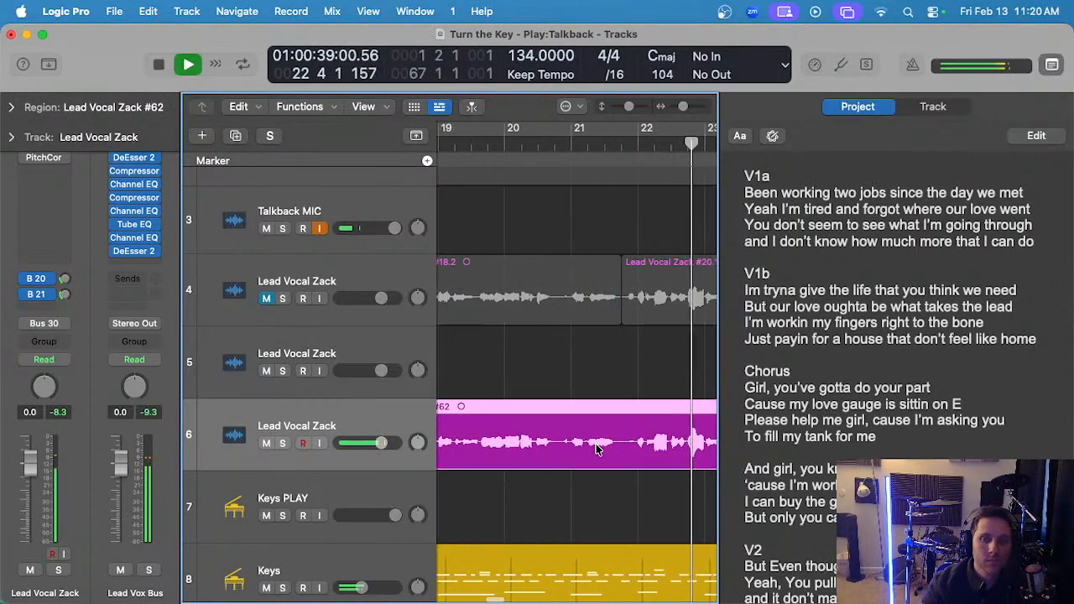
pyautogui.click(555, 379)
pyautogui.press('space')
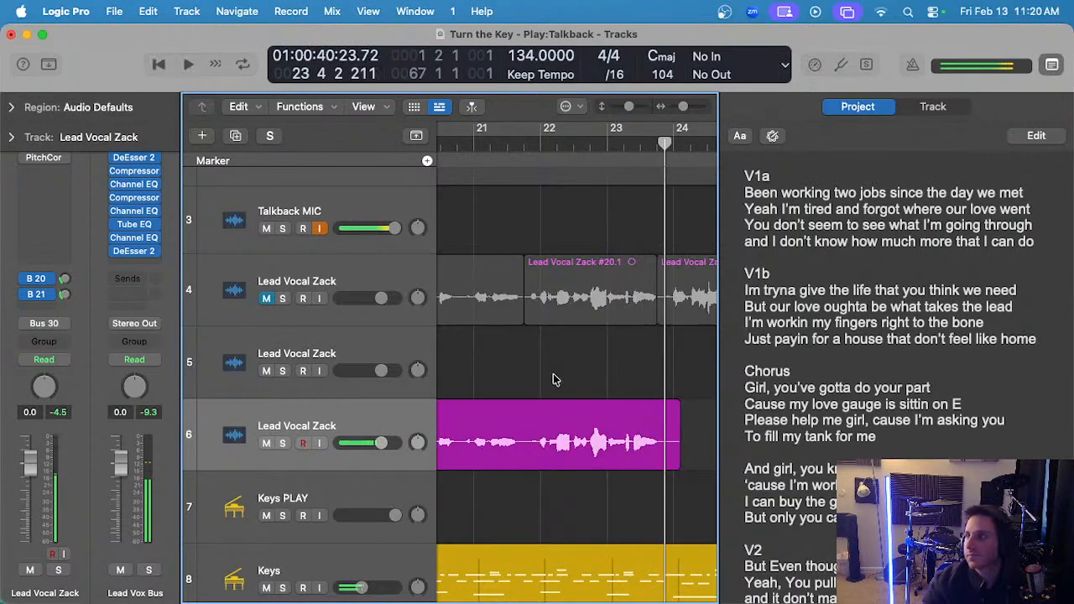
# - Start playback of the trimmed V1b take from bar 17 beat 4 and save the project
pyautogui.hscroll(-5, 555, 380)
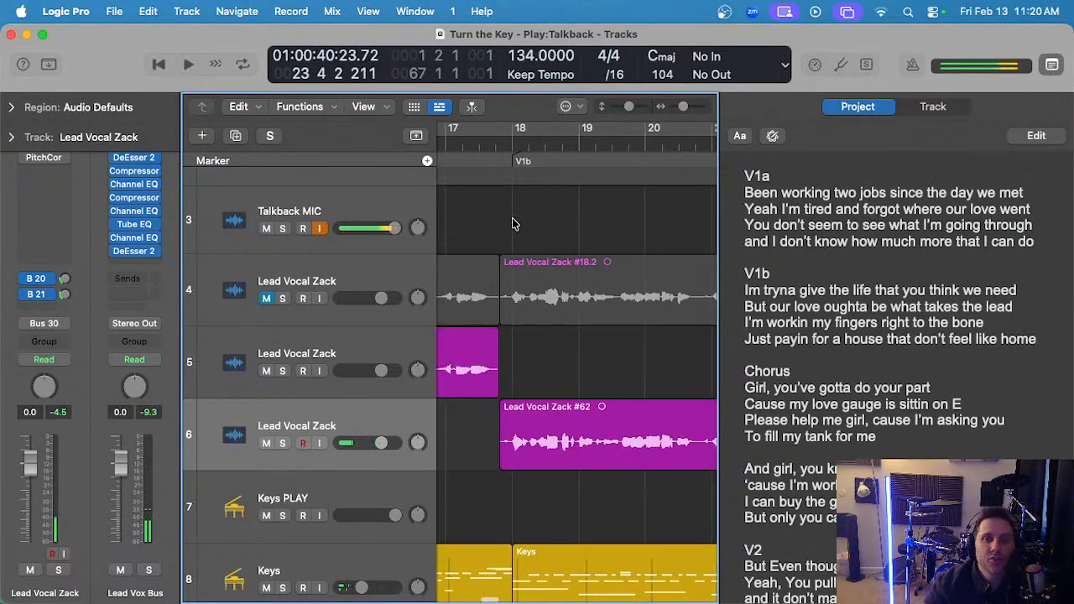
pyautogui.press('space')
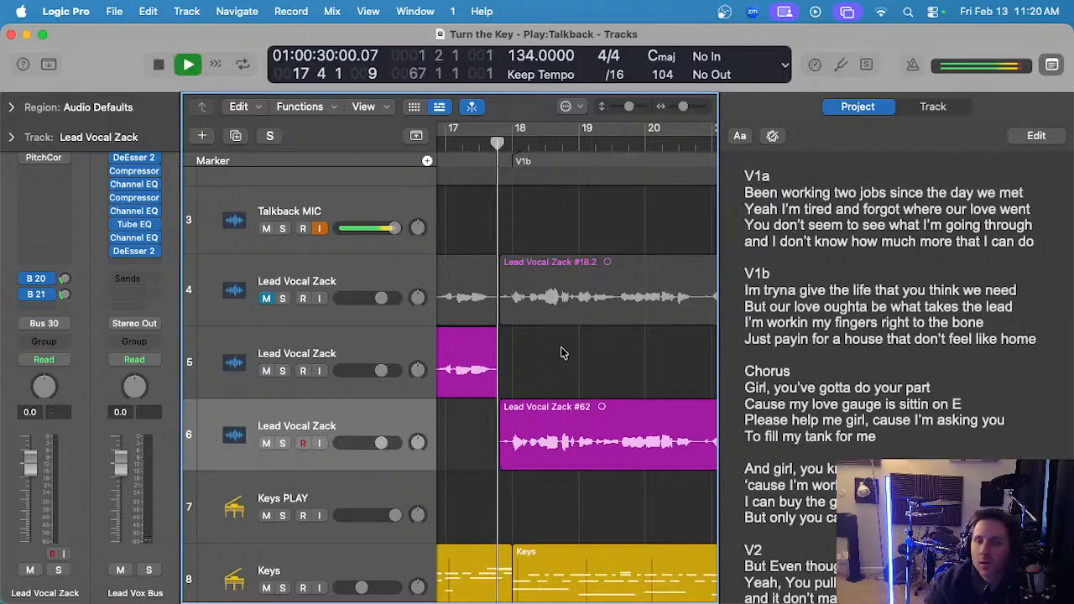
pyautogui.scroll(-1, 560, 356)
pyautogui.press('super+s')
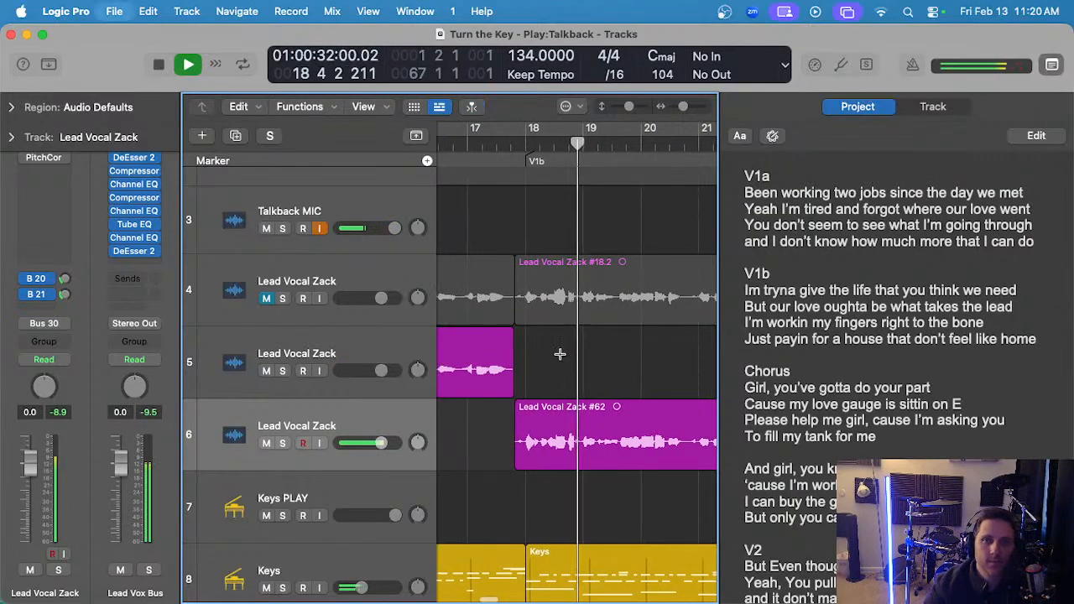
# - Listen through the trimmed V1b take on track 6, stopping at bar 23 beat 4
pyautogui.hscroll(2, 561, 356)
pyautogui.hscroll(-2, 561, 355)
pyautogui.scroll(-2, 562, 359)
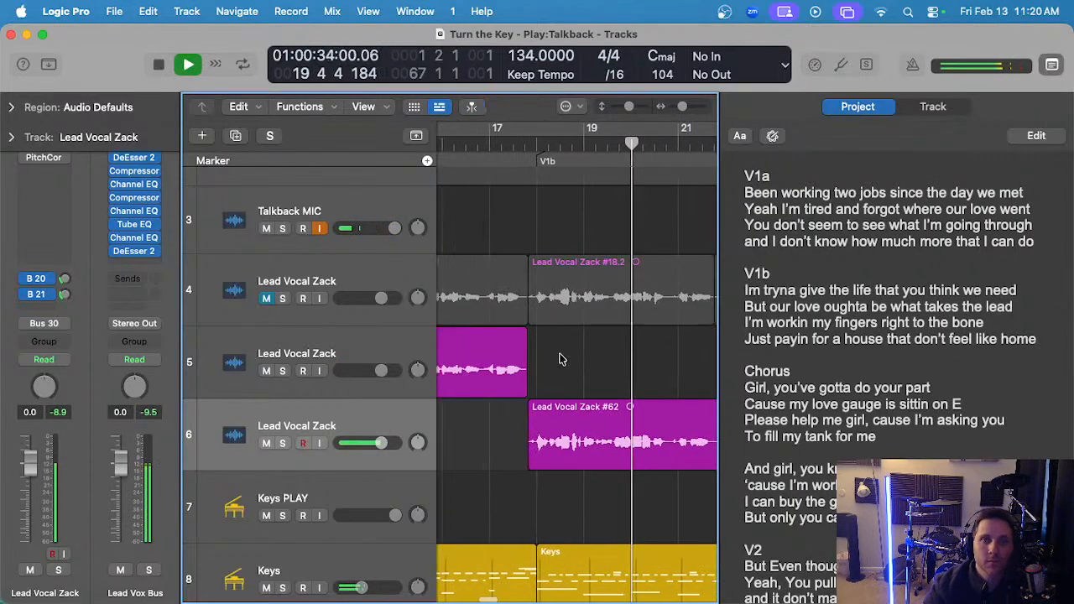
pyautogui.hscroll(2, 562, 360)
pyautogui.scroll(-1, 560, 359)
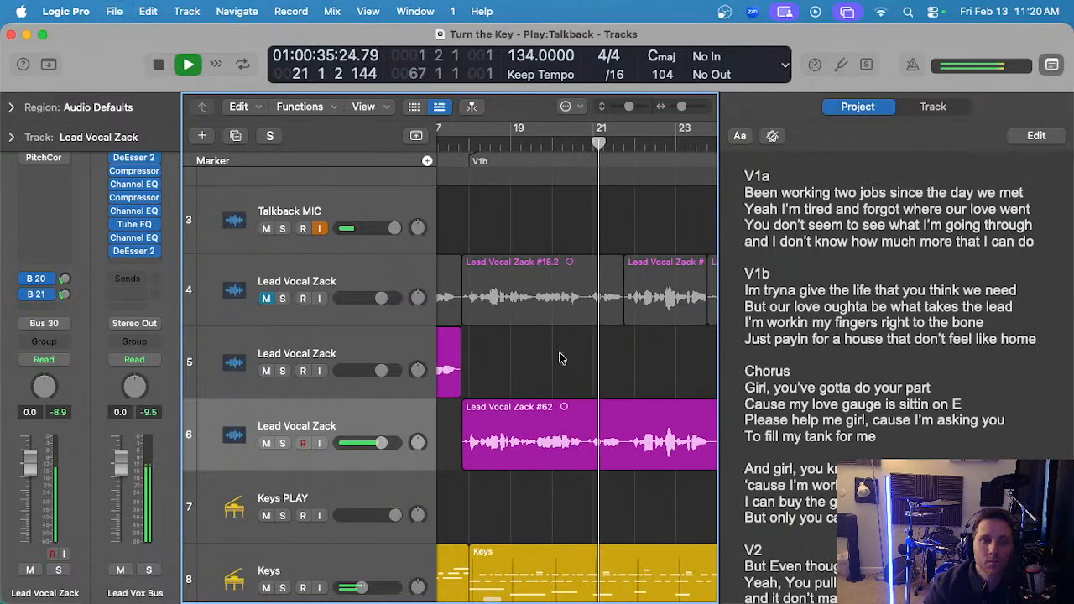
pyautogui.hscroll(2, 560, 358)
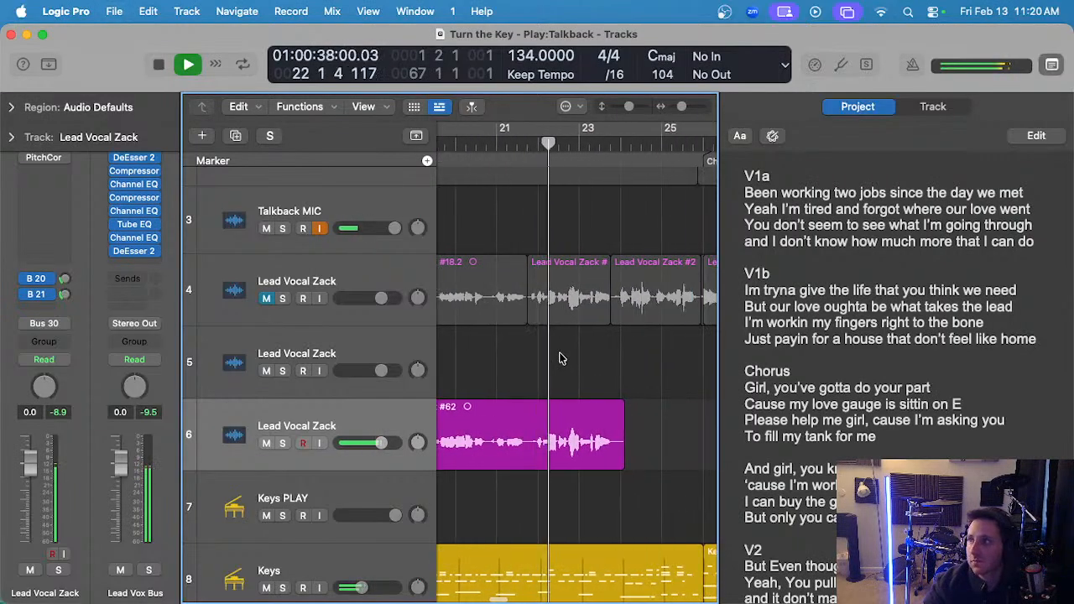
pyautogui.scroll(1, 524, 369)
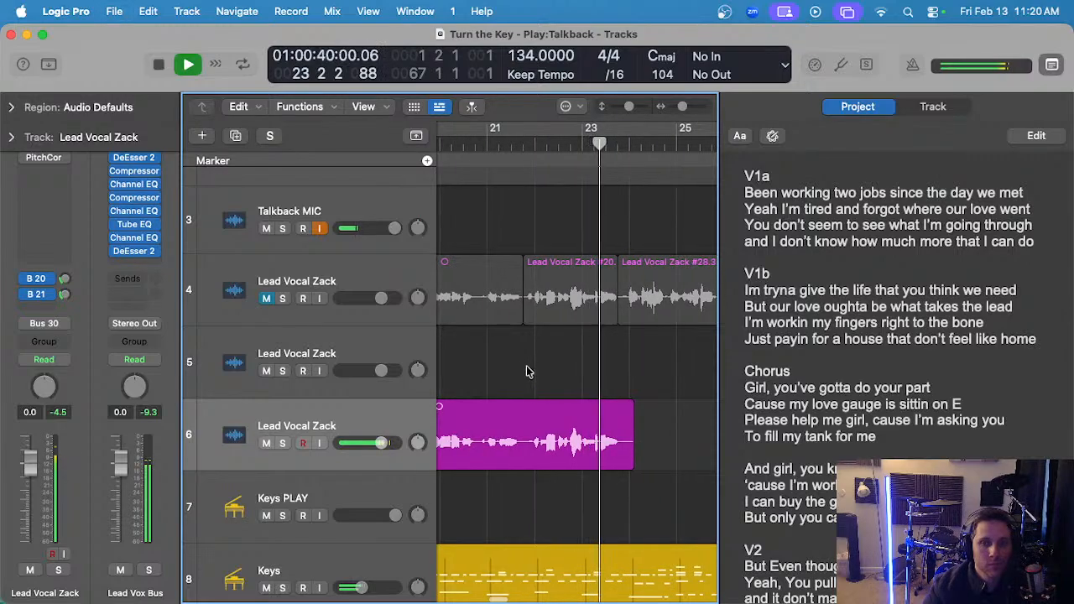
pyautogui.press('space')
# - Trim the end of the V1b take on track 6 back to about bar 23 beat 4 and select the region
pyautogui.scroll(2, 668, 438)
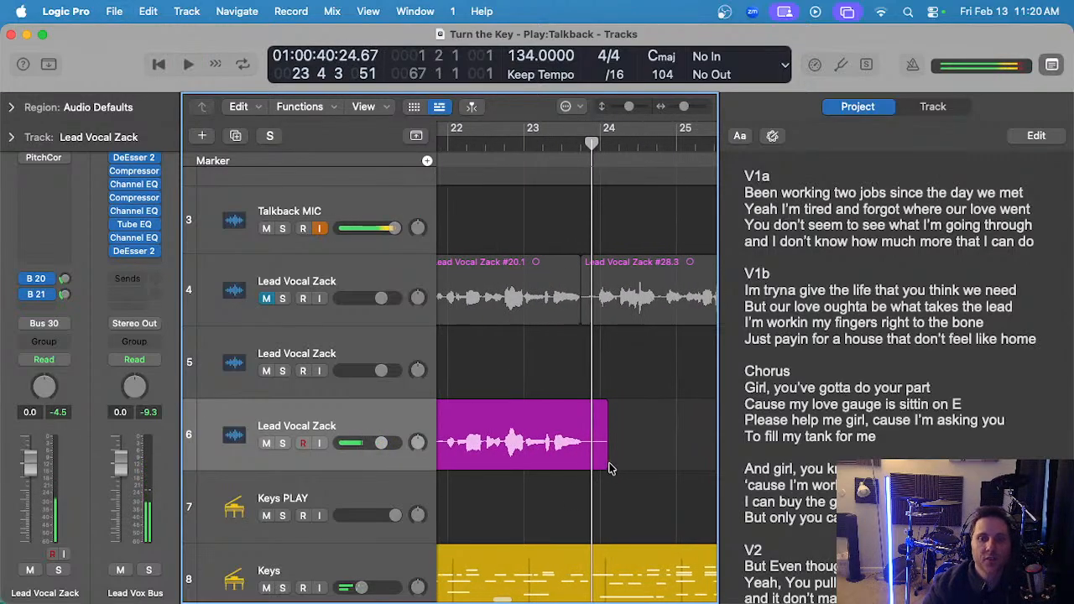
pyautogui.moveTo(605, 465); pyautogui.dragTo(586, 463)
pyautogui.press('super+Right')
pyautogui.click(599, 394)
pyautogui.click(608, 391)
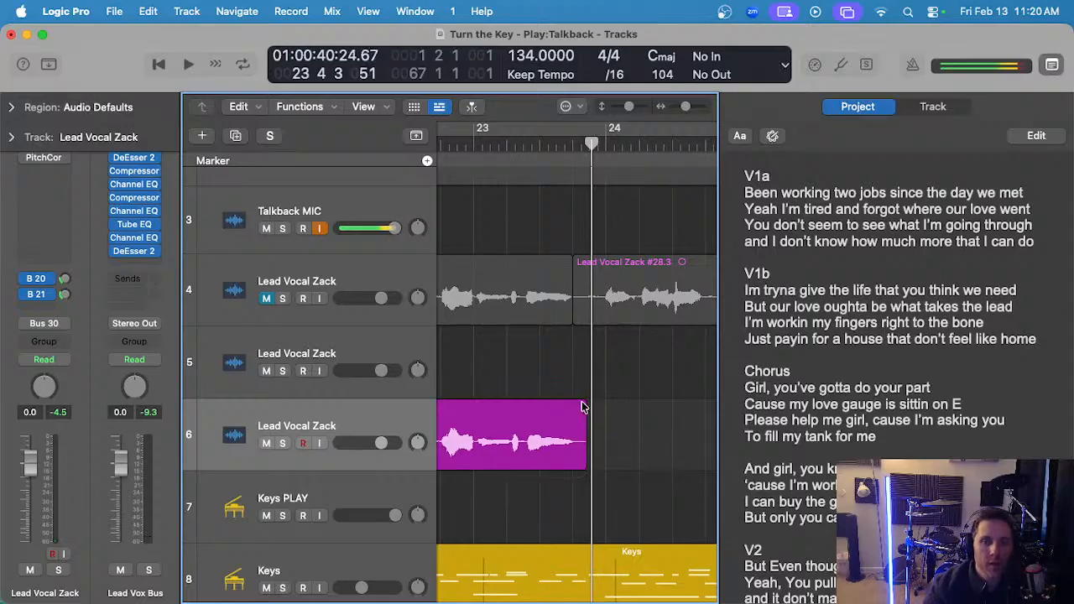
pyautogui.click(583, 407)
# - Move the trimmed V1b take from track 6 up to track 5, directly after the V1a region at the same time position
pyautogui.hscroll(-10, 592, 403)
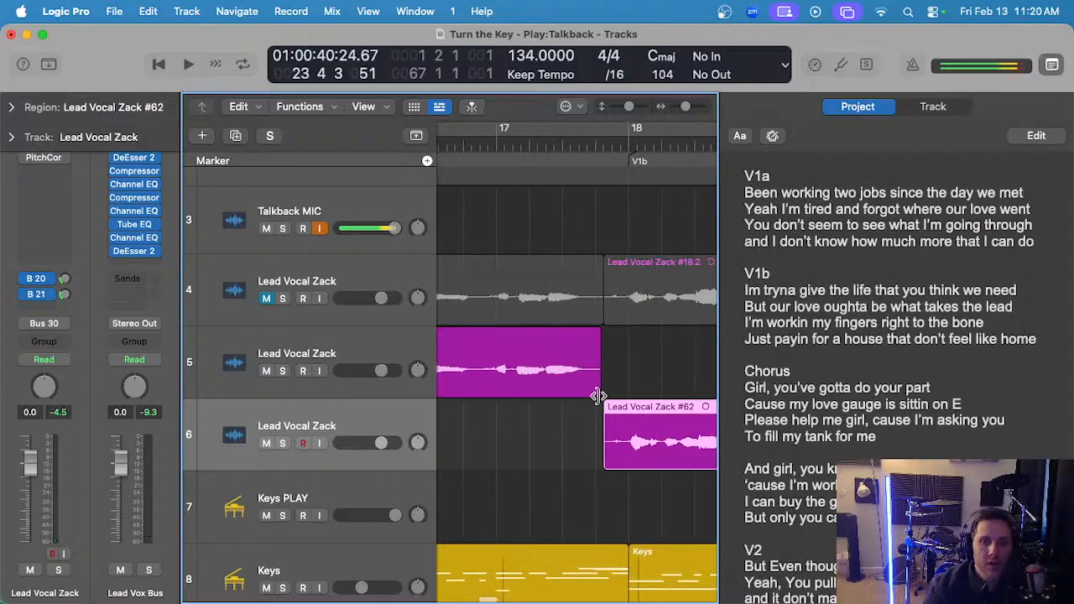
pyautogui.scroll(-5, 619, 365)
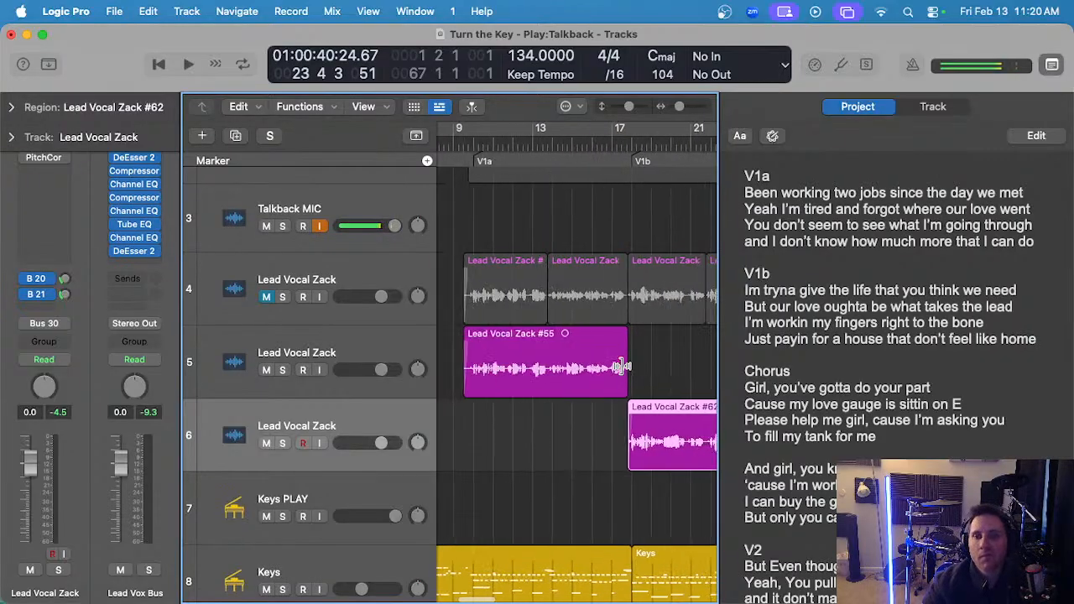
pyautogui.hscroll(3, 619, 372)
pyautogui.click(619, 376)
pyautogui.moveTo(617, 411); pyautogui.dragTo(614, 386)
pyautogui.scroll(-3, 614, 386)
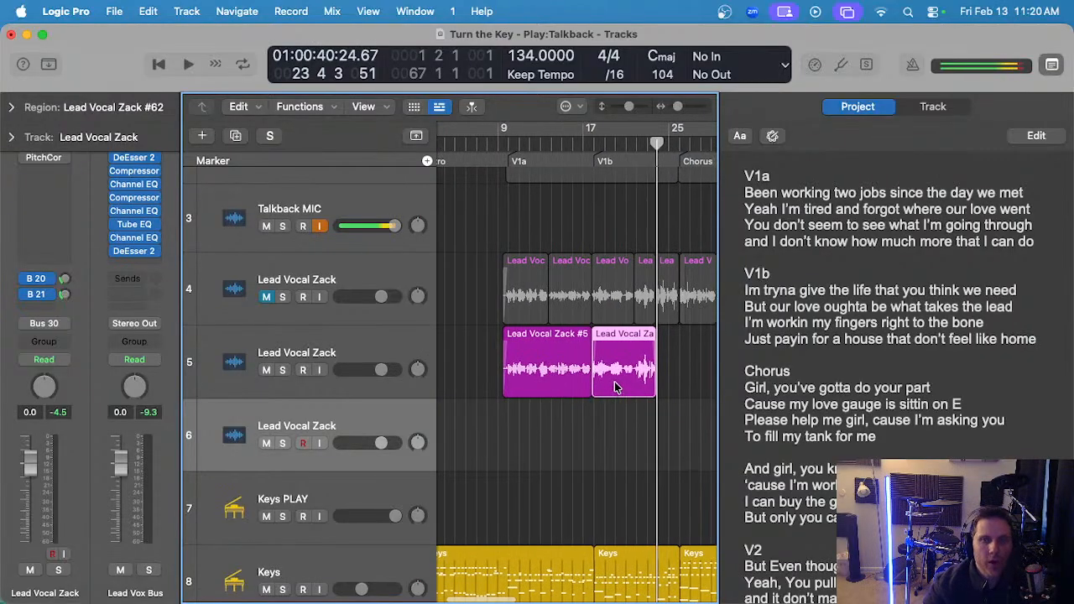
pyautogui.scroll(3, 622, 241)
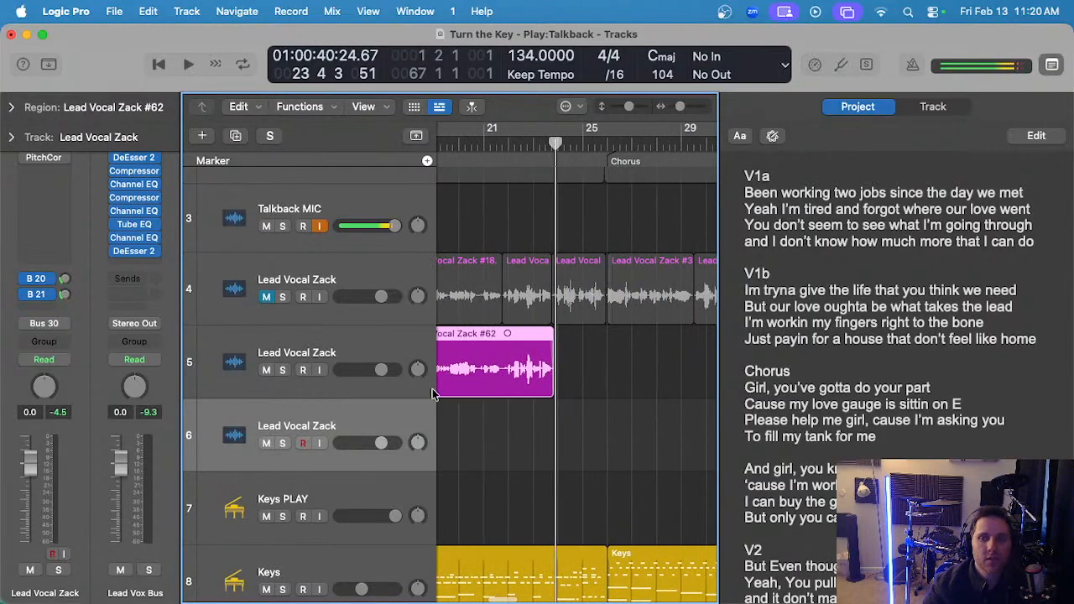
# - Unmute track 4, listen to the original lead vocal from bar 23 beat 4 to bar 26, and mute it again
pyautogui.click(302, 363)
pyautogui.click(265, 297)
pyautogui.press('space')
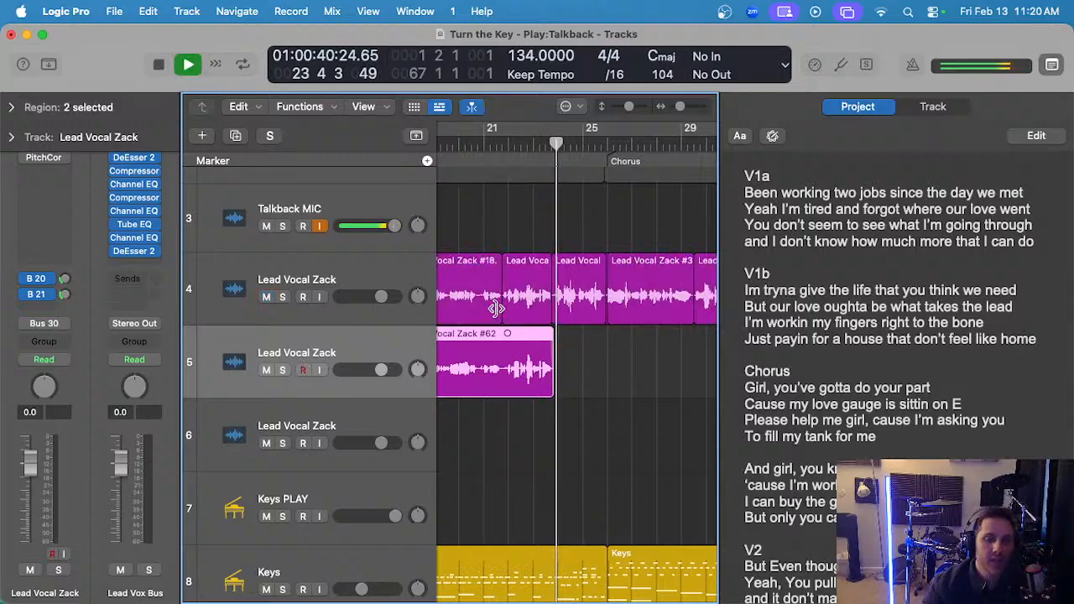
pyautogui.scroll(2, 496, 305)
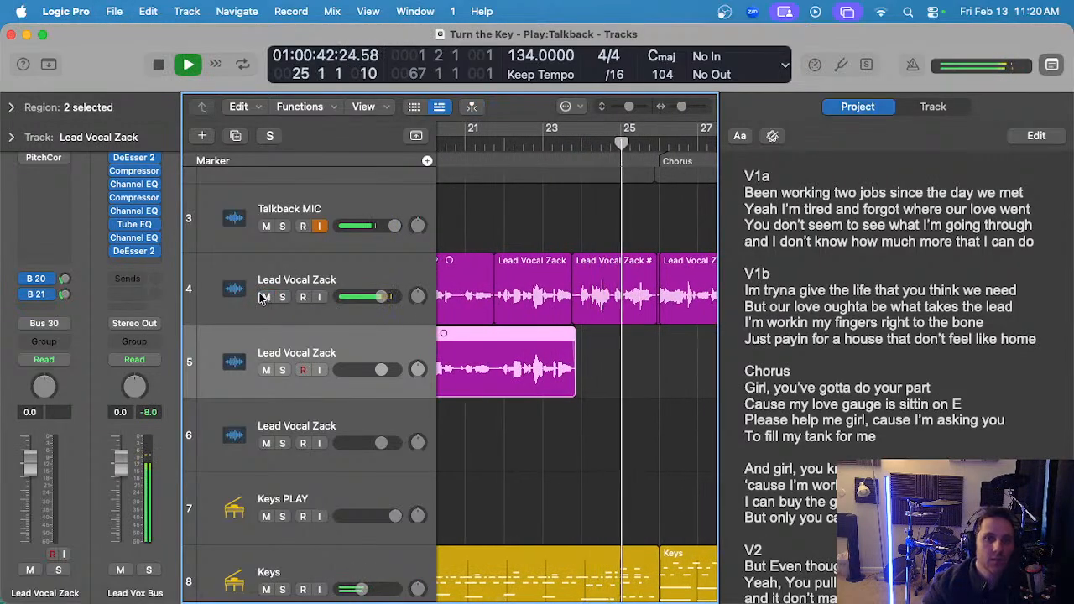
pyautogui.click(262, 298)
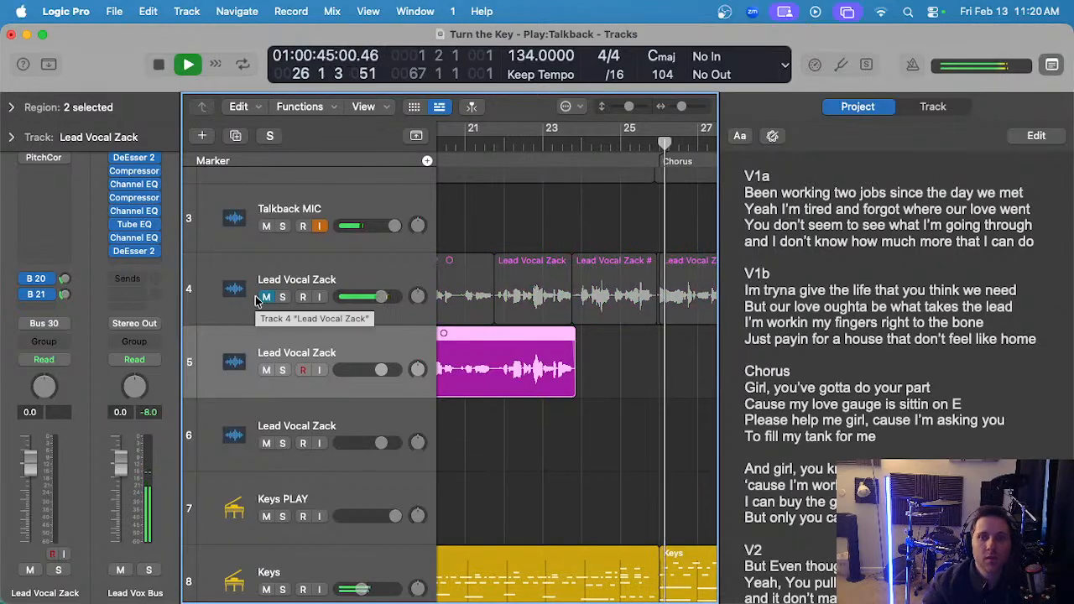
pyautogui.press('space')
# - Try two short vocal takes on track 6 from bar 23 and delete both
pyautogui.click(540, 145)
pyautogui.click(578, 449)
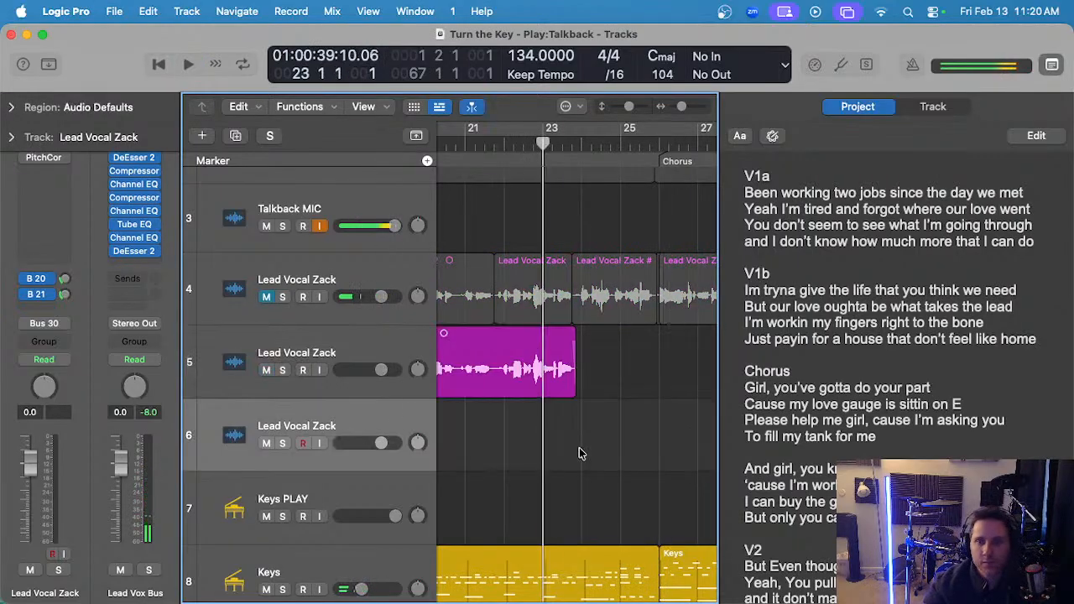
pyautogui.press('r')
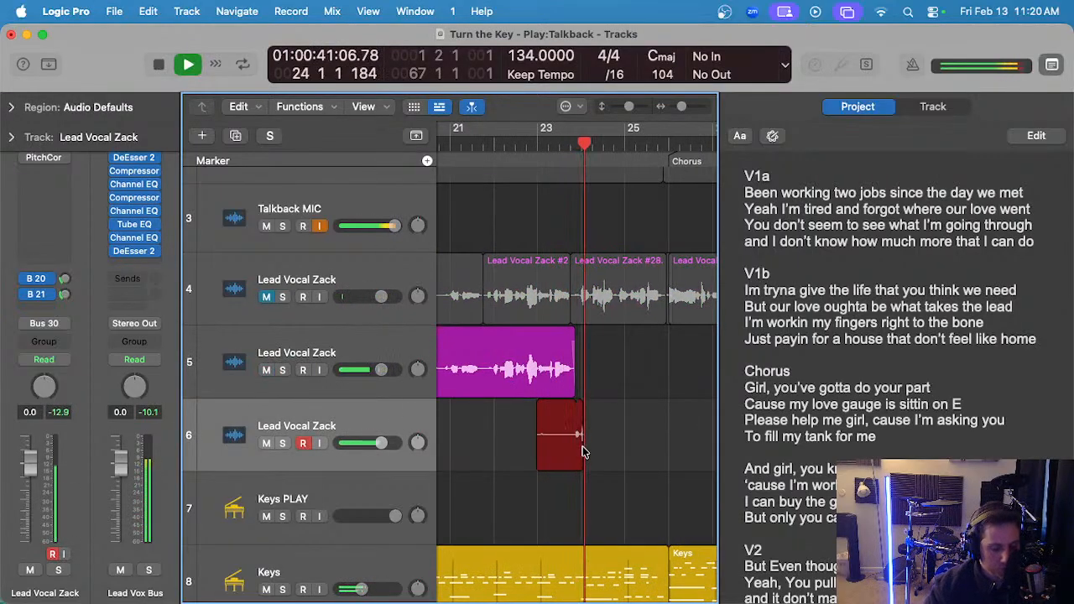
pyautogui.press('space')
pyautogui.press('Delete')
pyautogui.click(539, 143)
pyautogui.press('r')
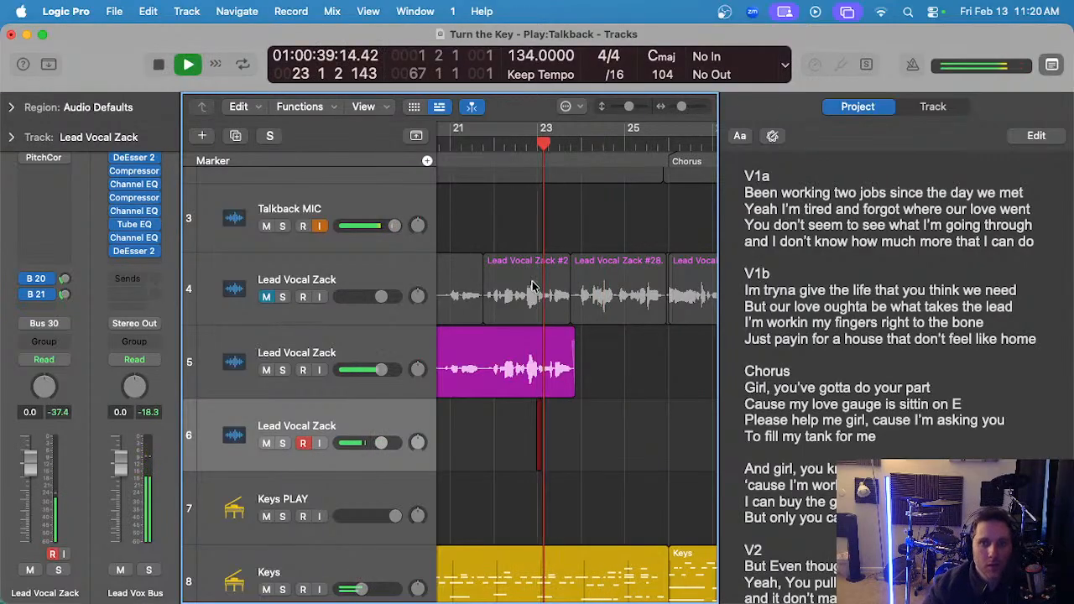
pyautogui.scroll(5, 539, 277)
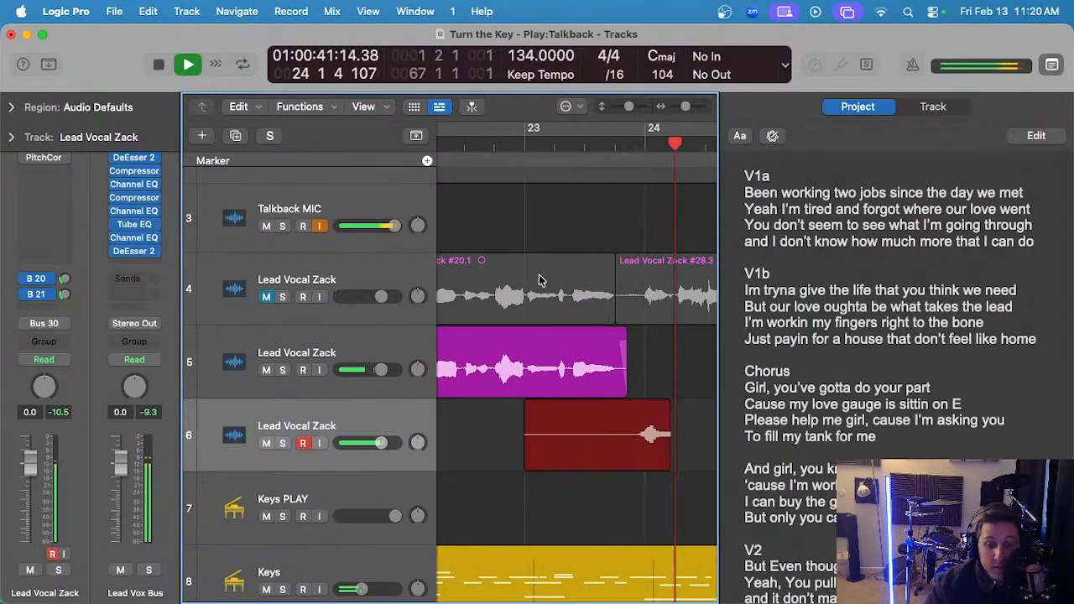
pyautogui.press('space')
pyautogui.hscroll(-2, 537, 268)
pyautogui.press('Delete')
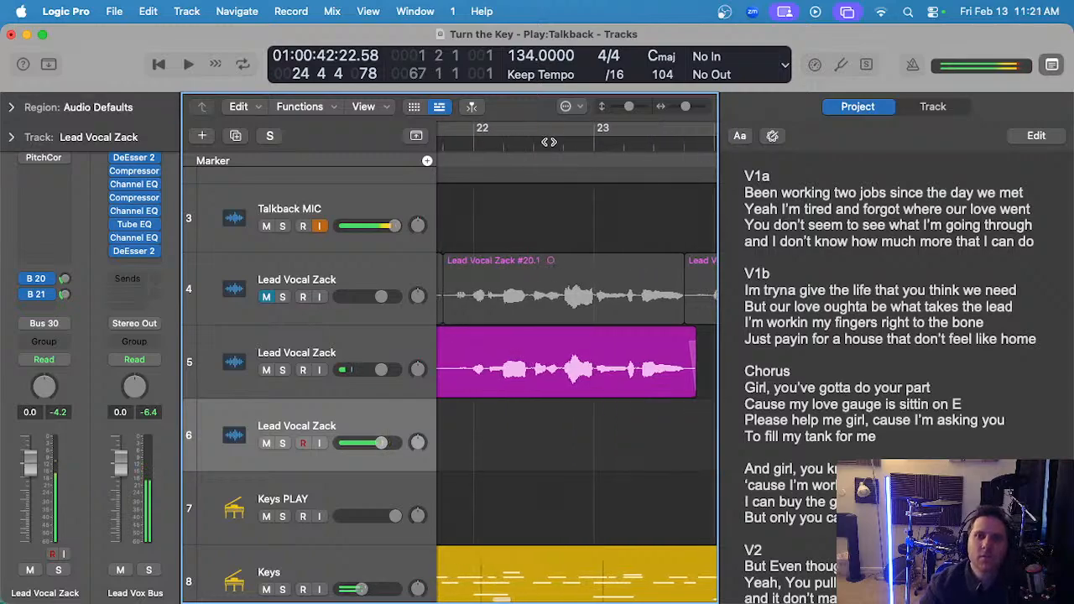
# - Record a longer vocal take on track 6 from bar 23 to about bar 29 beat 3
pyautogui.click(543, 143)
pyautogui.press('space')
pyautogui.hscroll(2, 498, 344)
pyautogui.press('space')
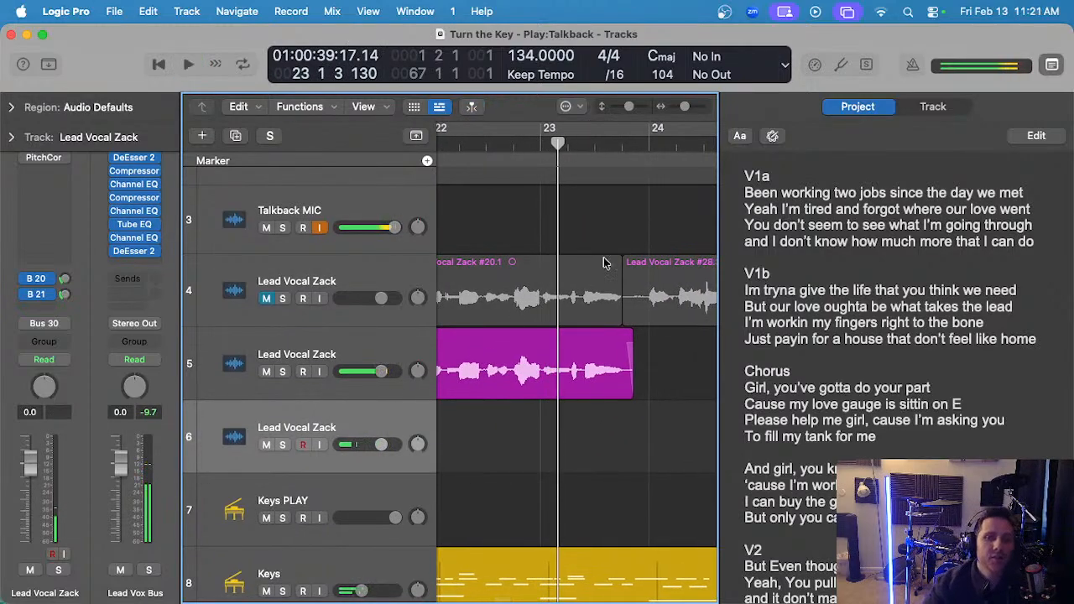
pyautogui.press('r')
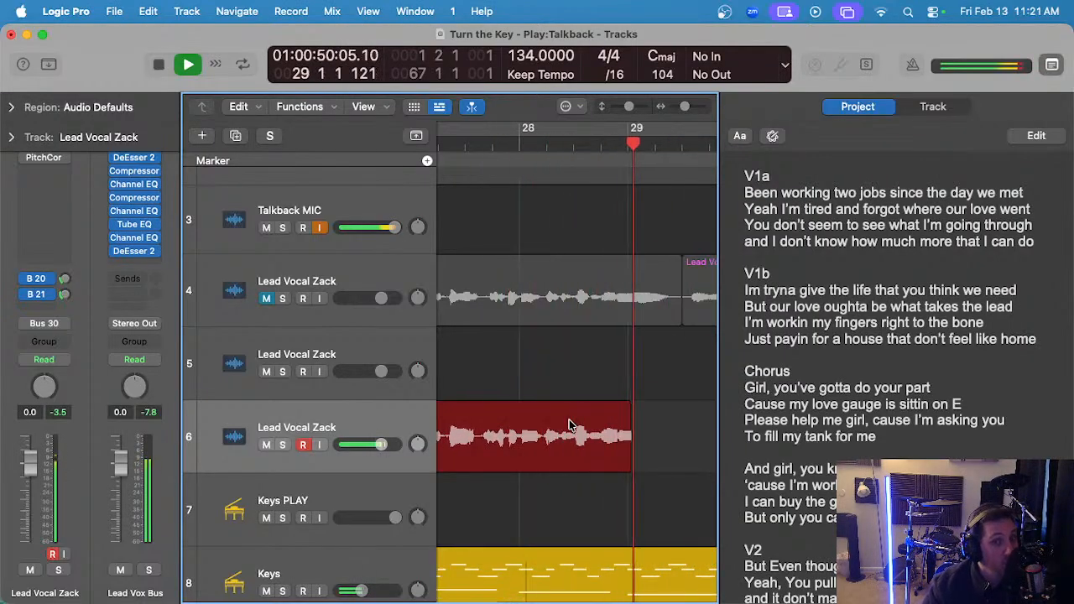
pyautogui.press('space')
pyautogui.press('super+Left')
pyautogui.press('super+Left')
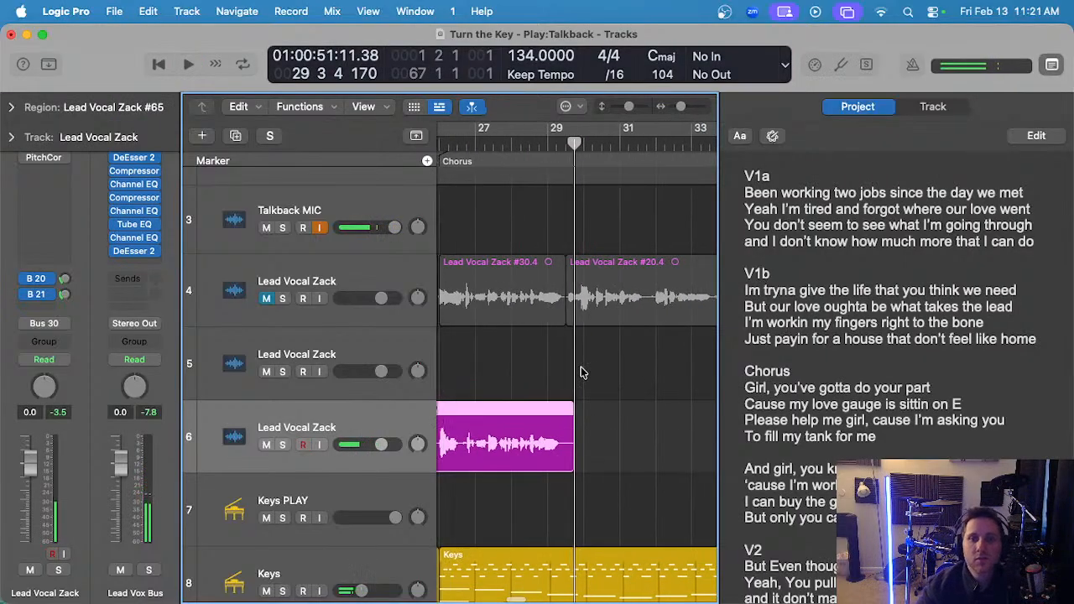
# - Play back the new take on track 6 from about bar 23 to bar 29
pyautogui.hscroll(-5, 582, 372)
pyautogui.click(590, 148)
pyautogui.press('space')
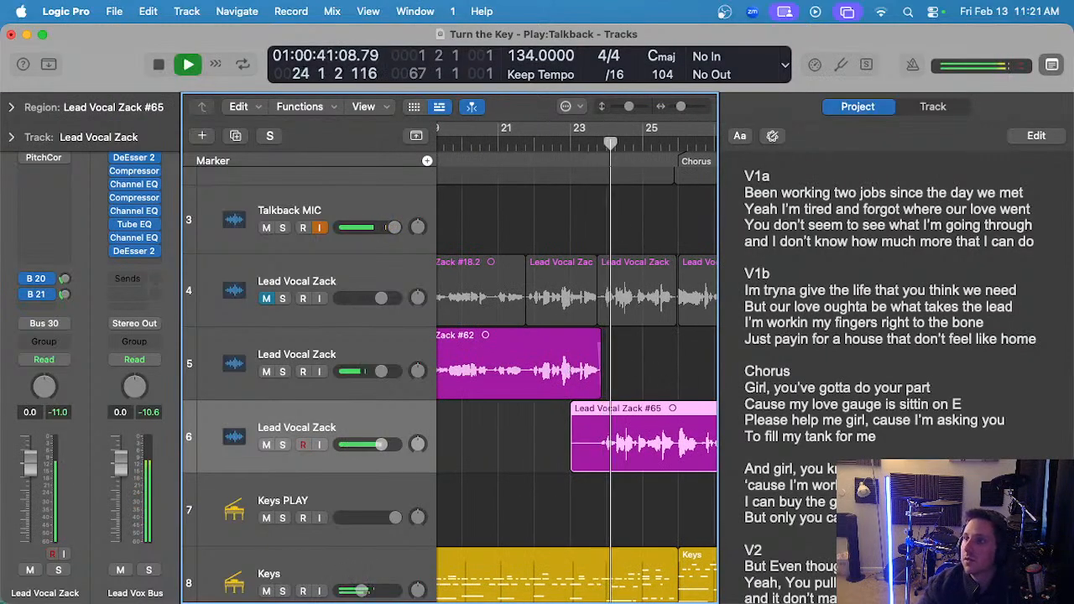
pyautogui.click(656, 360)
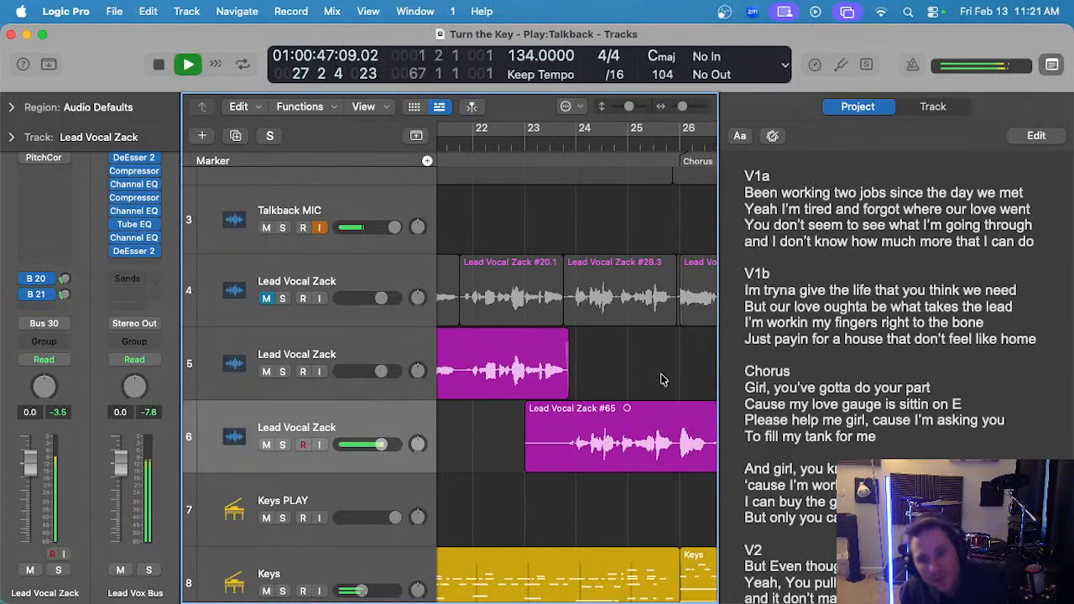
pyautogui.scroll(-2, 660, 379)
pyautogui.hscroll(5, 646, 379)
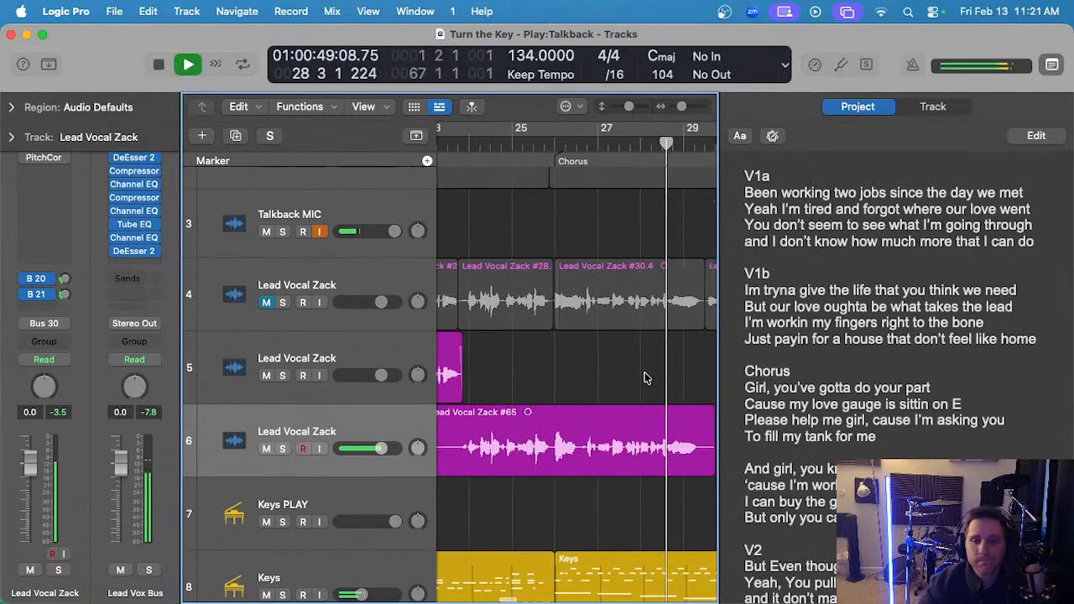
pyautogui.hscroll(-2, 645, 379)
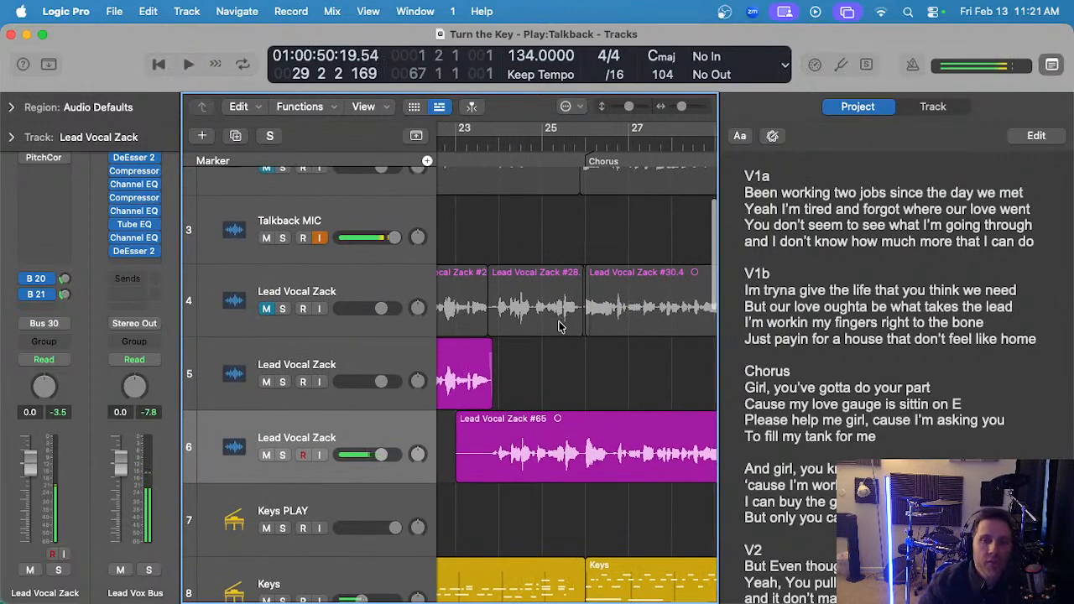
pyautogui.scroll(2, 560, 326)
# - Trim the silent start of the track 6 take so it begins where the track 5 region ends, before bar 24
pyautogui.click(450, 143)
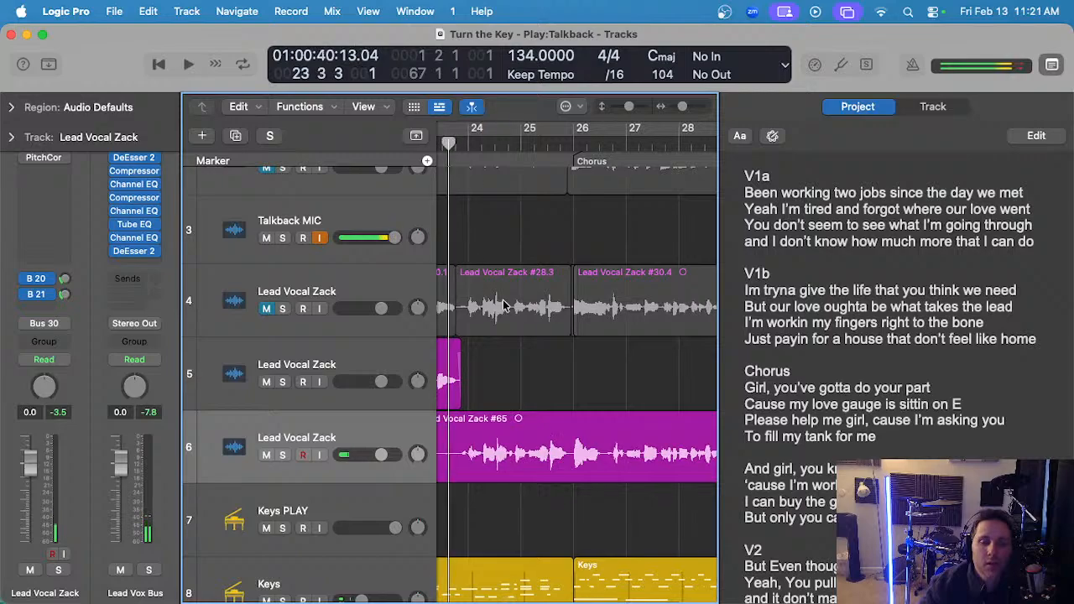
pyautogui.scroll(2, 537, 350)
pyautogui.hscroll(-3, 564, 371)
pyautogui.scroll(2, 566, 366)
pyautogui.hscroll(2, 564, 366)
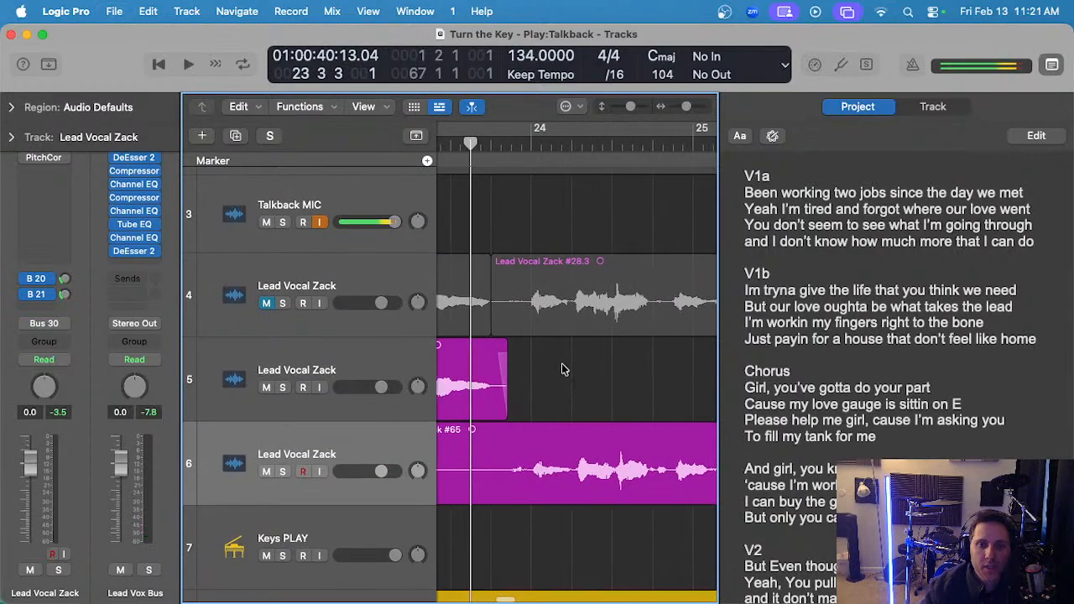
pyautogui.scroll(-2, 530, 367)
pyautogui.scroll(4, 532, 372)
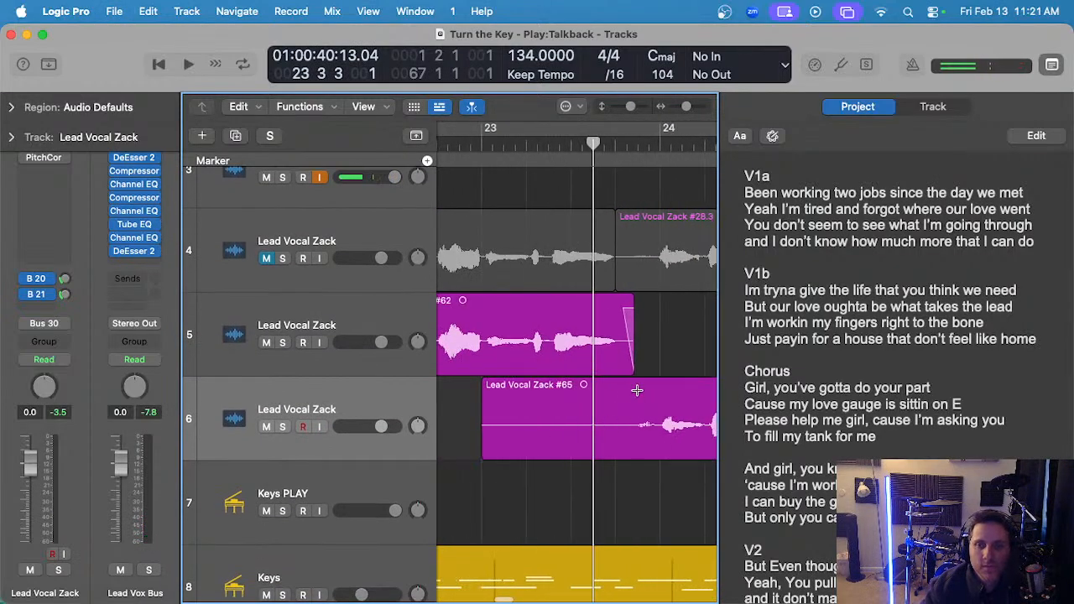
pyautogui.moveTo(637, 390); pyautogui.dragTo(422, 424)
pyautogui.press('BackSpace')
pyautogui.hscroll(2, 536, 383)
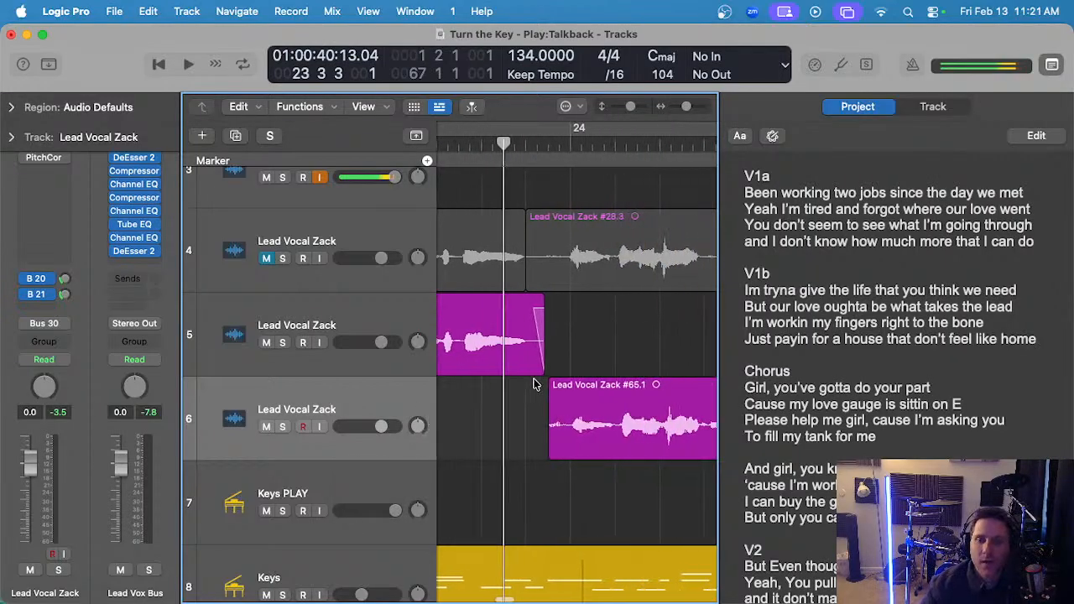
pyautogui.moveTo(542, 445); pyautogui.dragTo(536, 446)
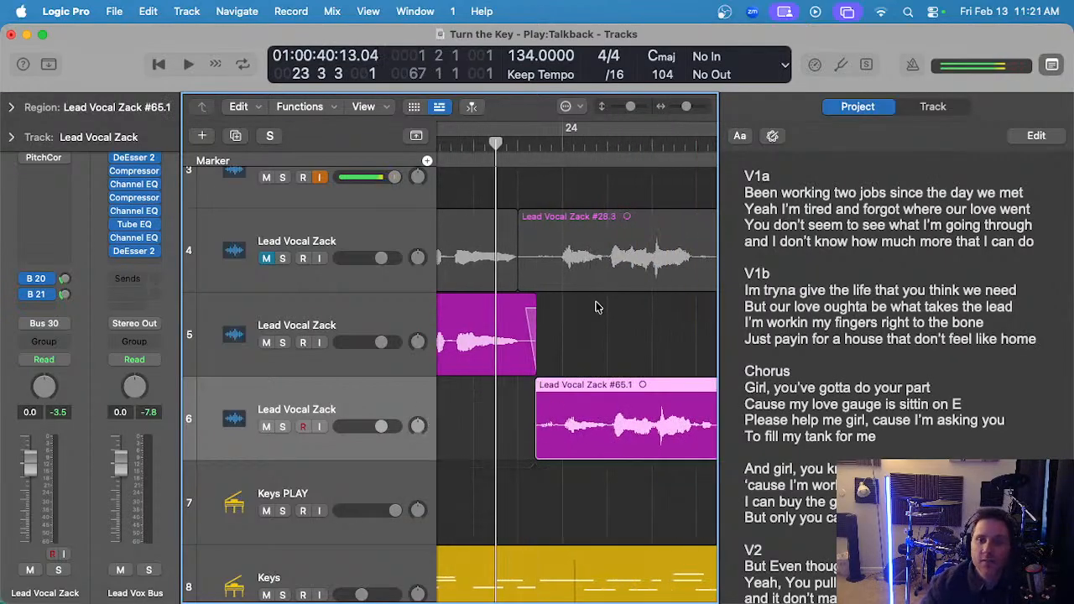
# - Play the trimmed take on track 6 from bar 23 beat 3 and delete it
pyautogui.click(595, 307)
pyautogui.press('space')
pyautogui.scroll(-3, 594, 312)
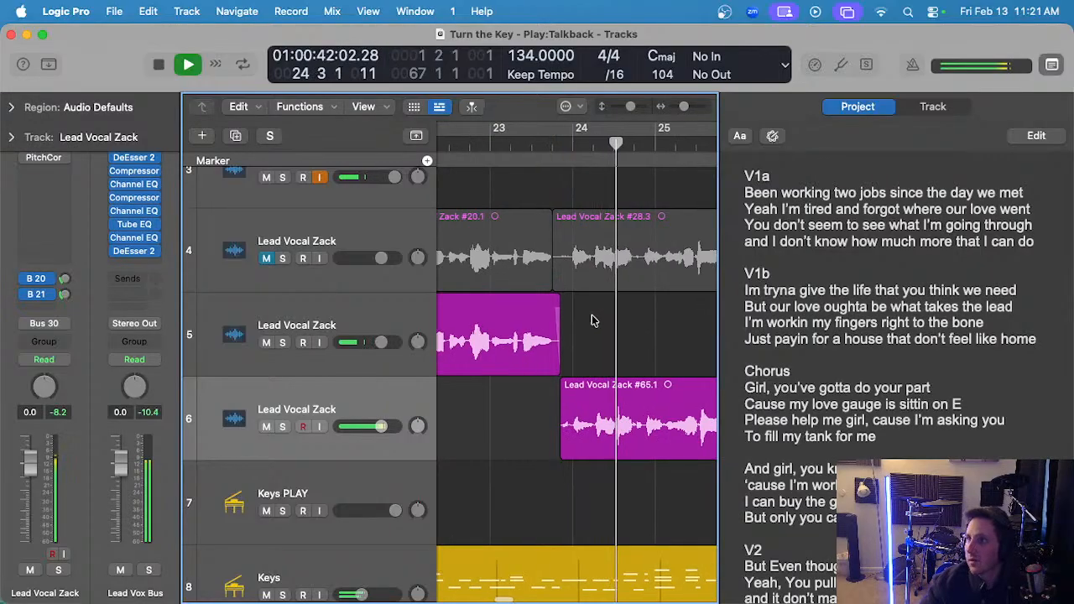
pyautogui.moveTo(595, 337); pyautogui.dragTo(667, 435)
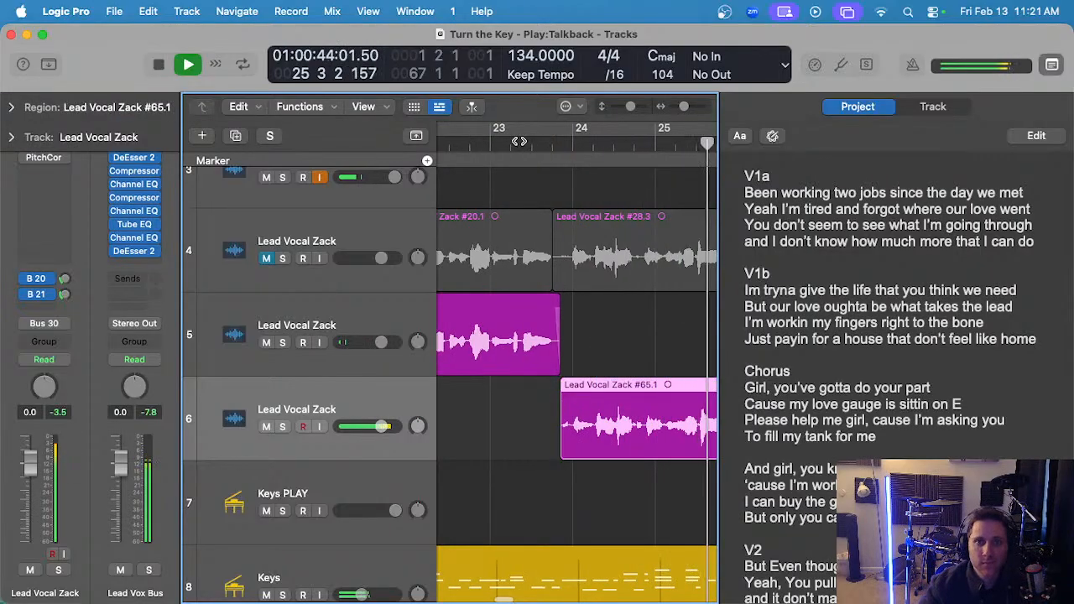
pyautogui.press('space')
pyautogui.press('Delete')
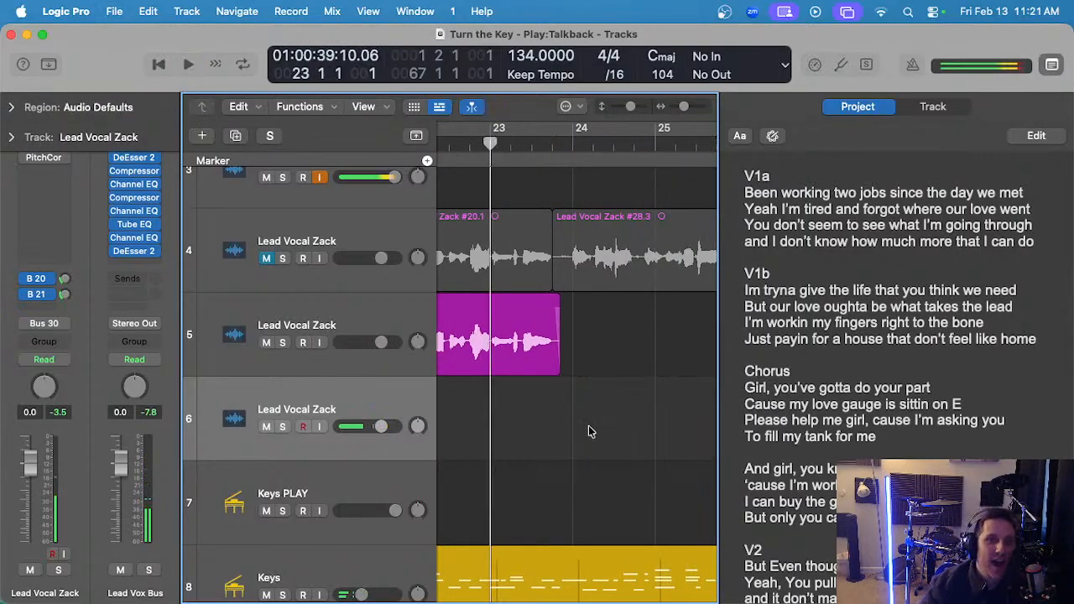
# - Try another vocal take on track 6 from bar 23 to about bar 26 and undo the recording
pyautogui.scroll(1, 582, 421)
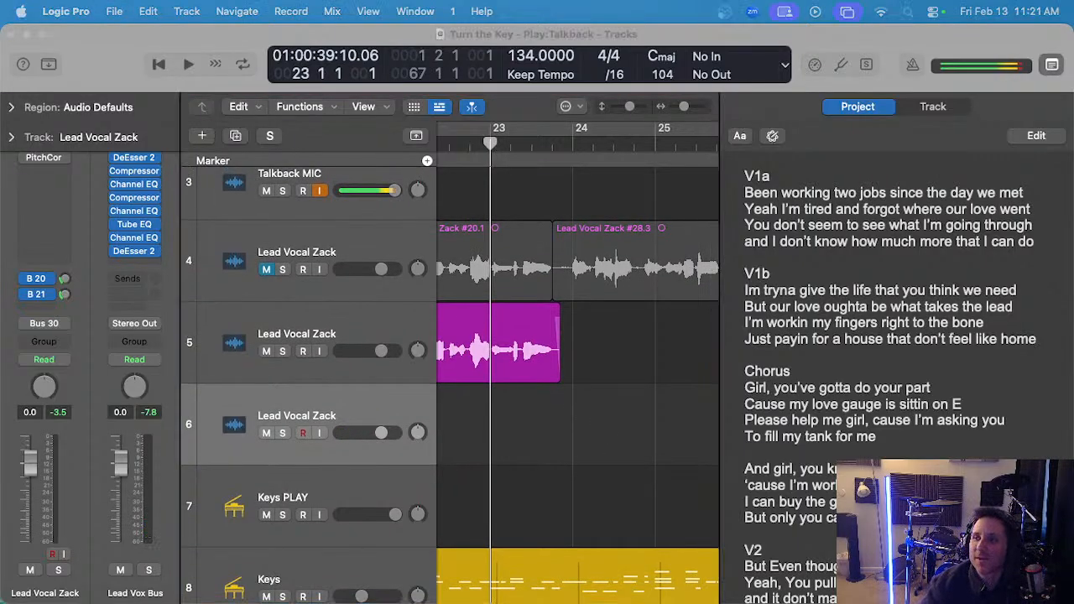
pyautogui.click(552, 452)
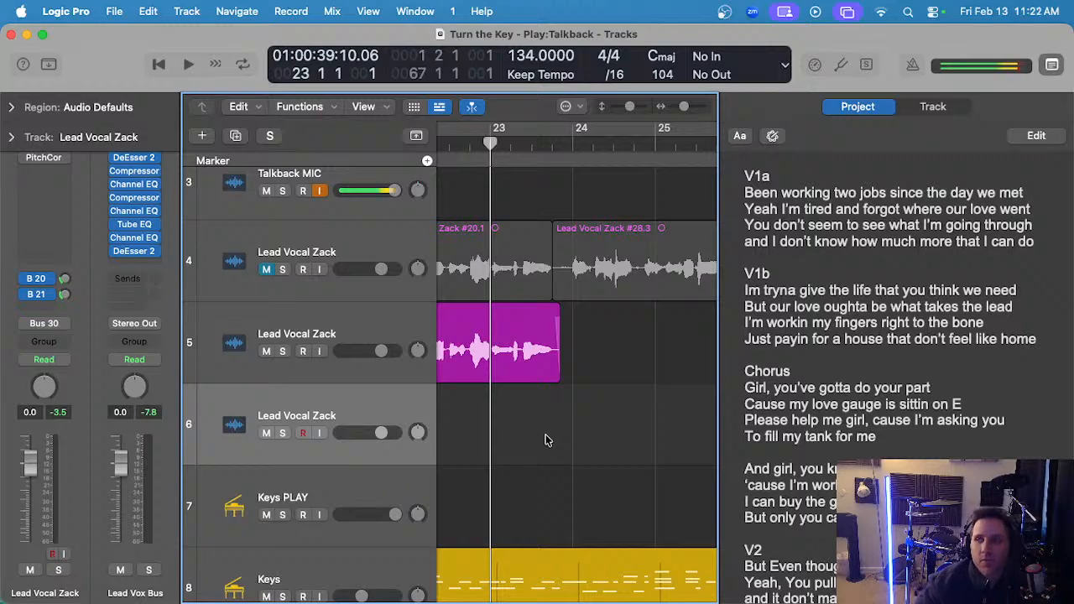
pyautogui.scroll(1, 547, 436)
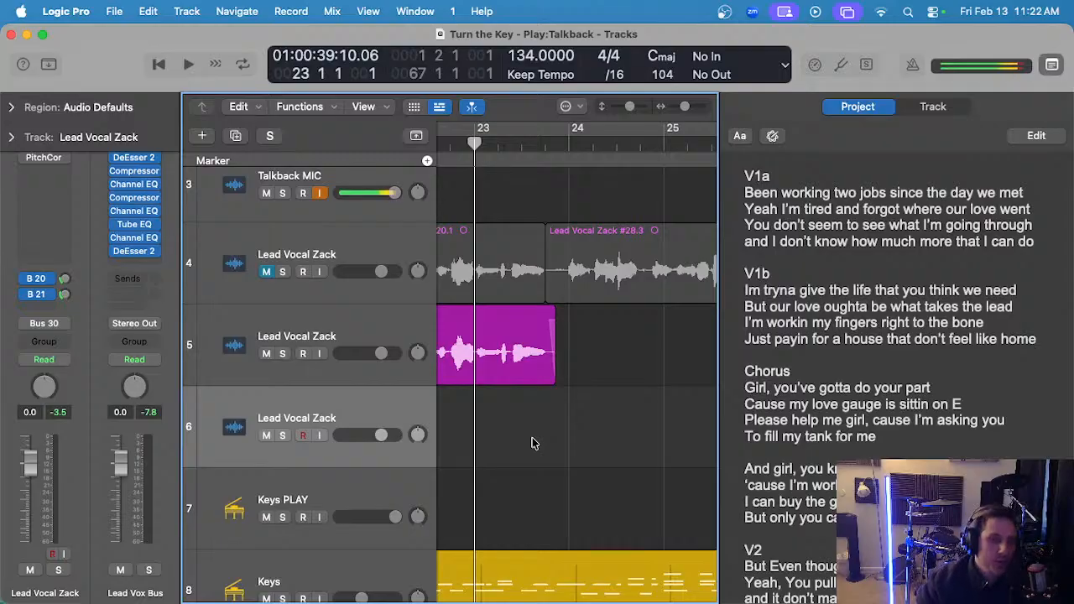
pyautogui.press('r')
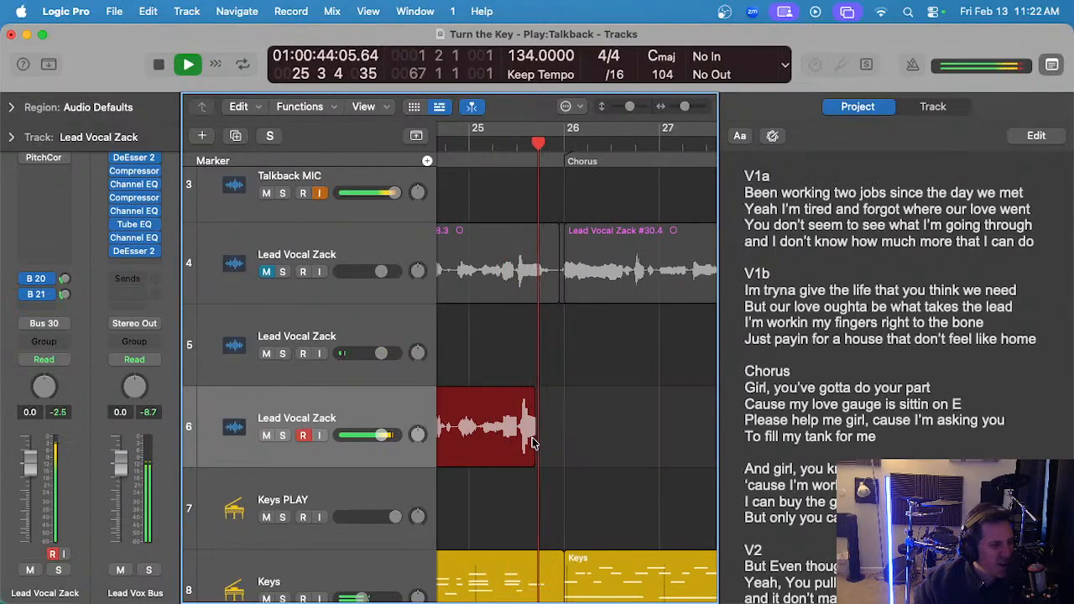
pyautogui.press('space')
pyautogui.hscroll(-5, 541, 420)
pyautogui.hscroll(1, 549, 383)
pyautogui.press('super+z')
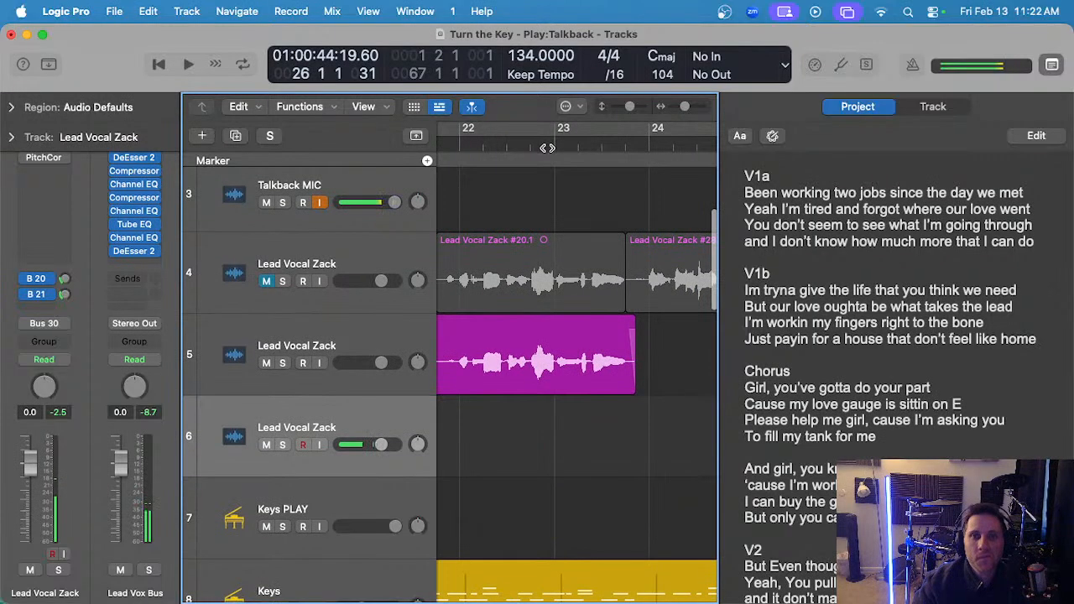
# - Record a take on track 6 from bar 23 to about bar 27 beat 4, play it back and delete it
pyautogui.press('r')
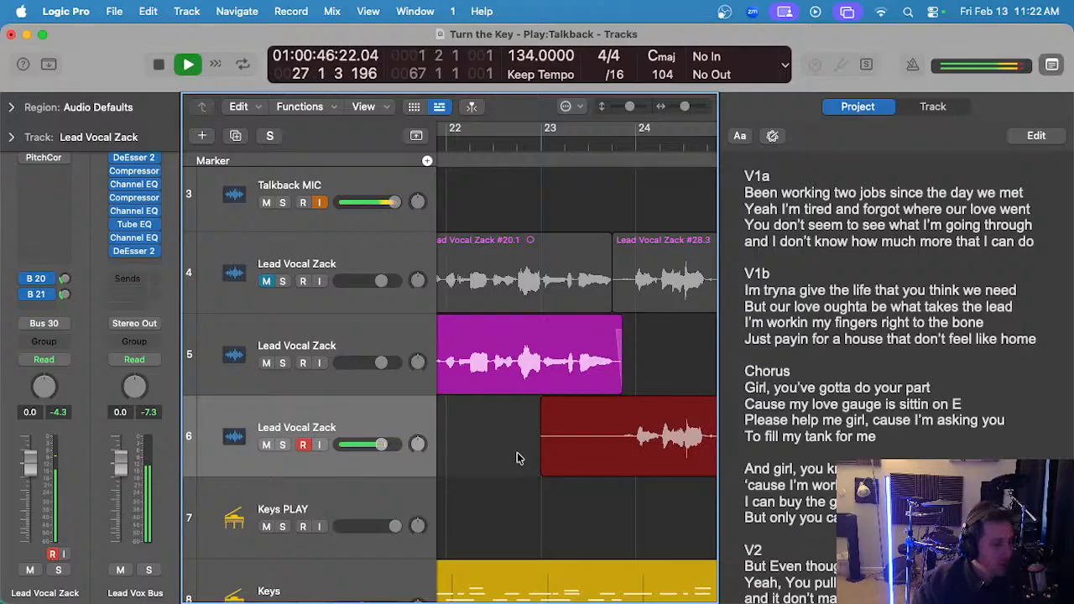
pyautogui.press('space')
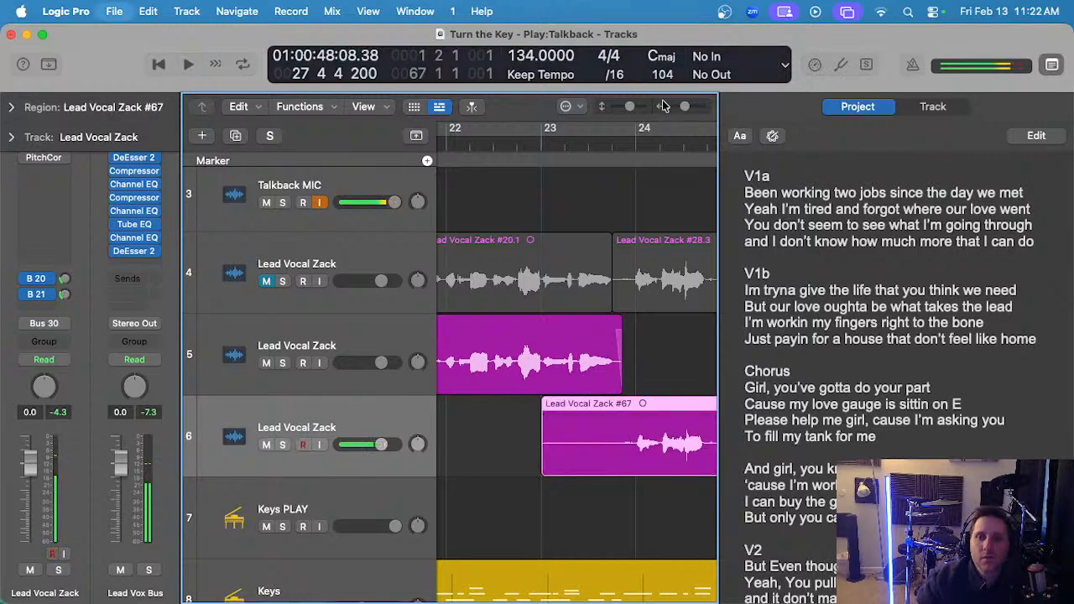
pyautogui.press('space')
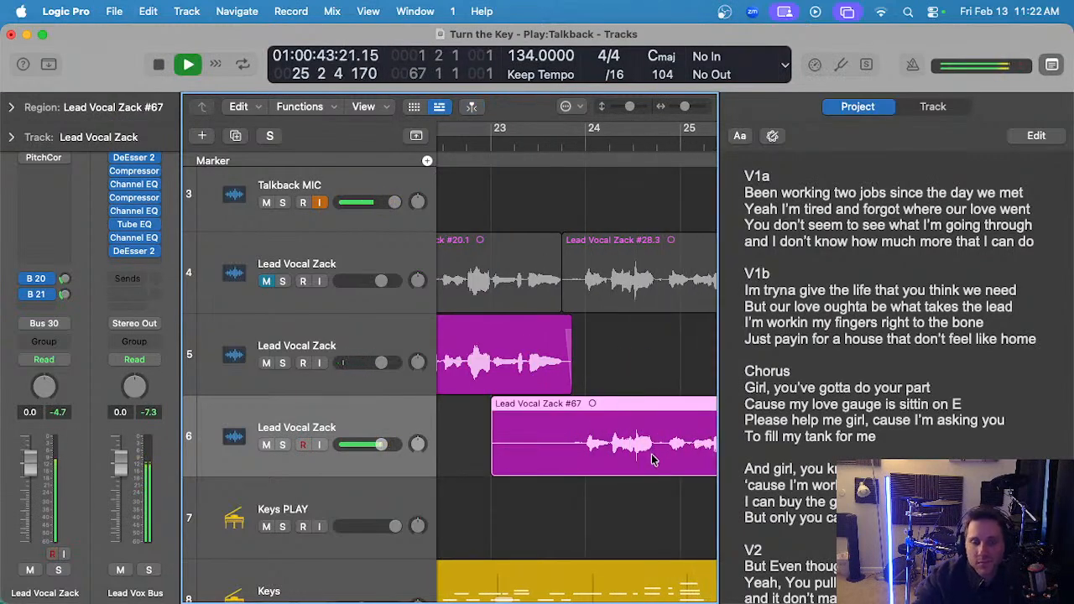
pyautogui.press('Delete')
pyautogui.press('space')
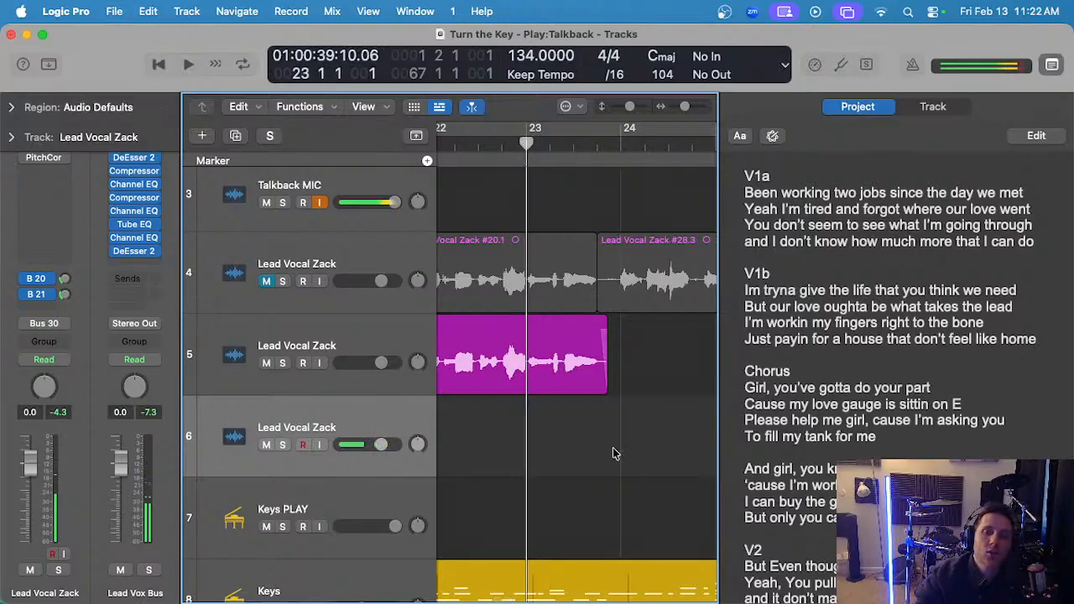
# - Try a take on track 6 from bar 23 to bar 24 beat 3, delete it and return the playhead to bar 23
pyautogui.hscroll(2, 612, 453)
pyautogui.press('r')
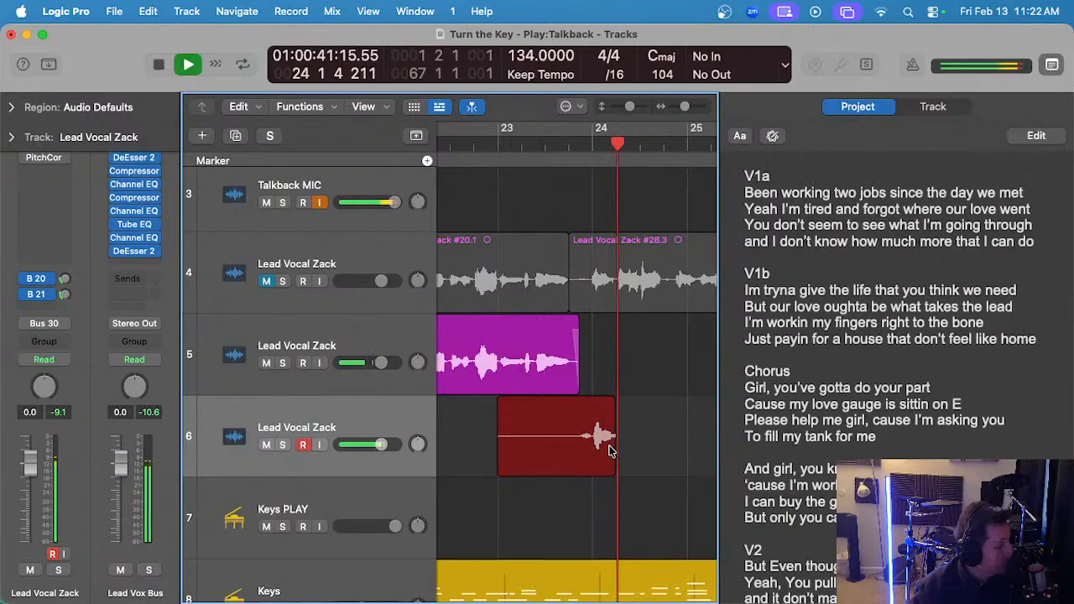
pyautogui.press('space')
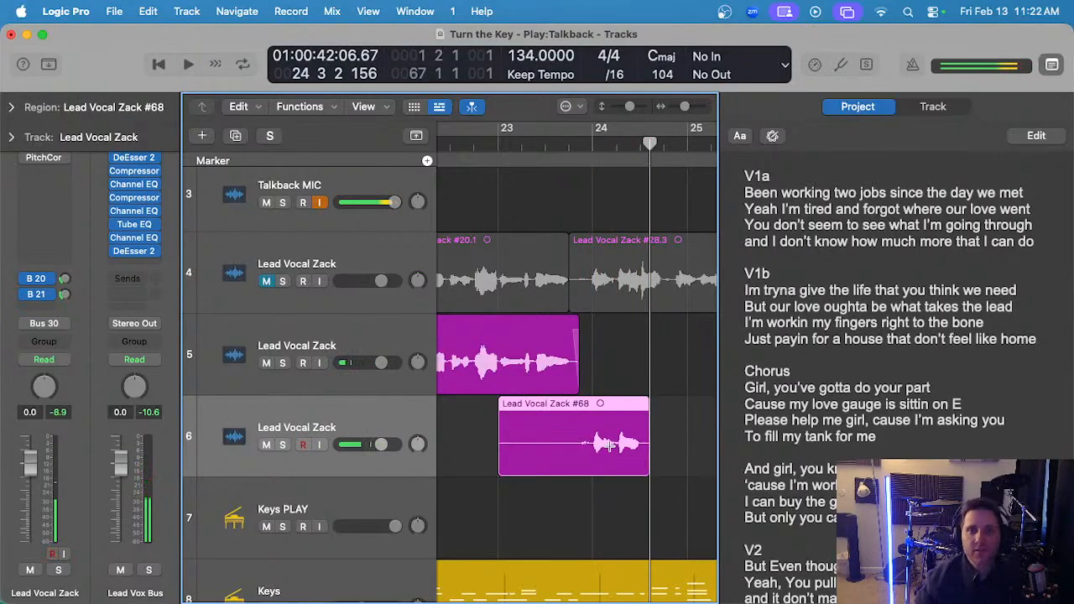
pyautogui.press('Delete')
pyautogui.click(495, 139)
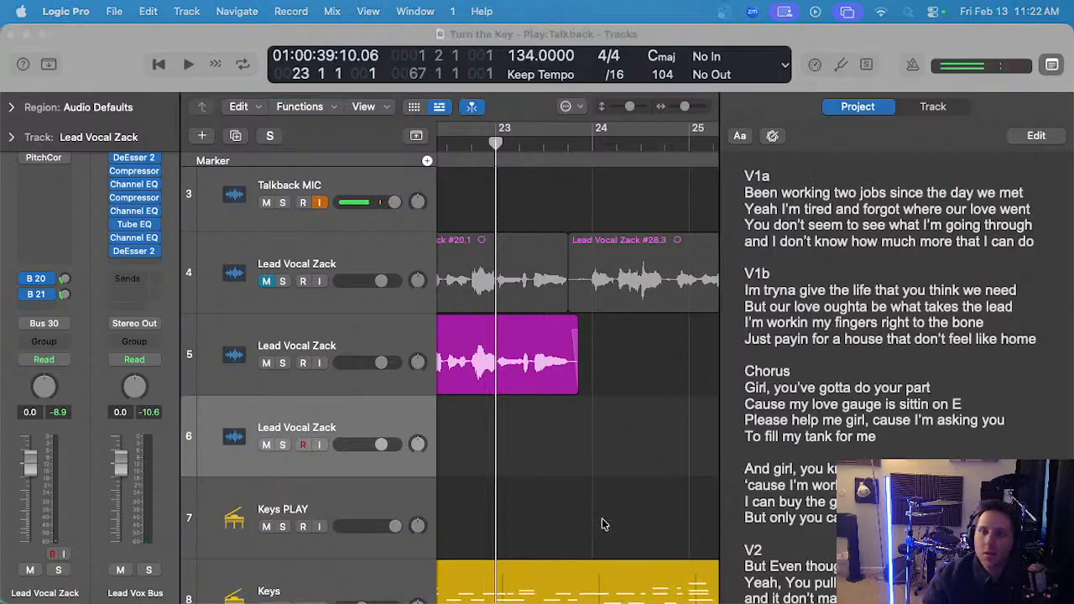
# - Try a take on track 6 from bar 23 to about bar 25, remove it and return the playhead to bar 23
pyautogui.click(511, 432)
pyautogui.press('r')
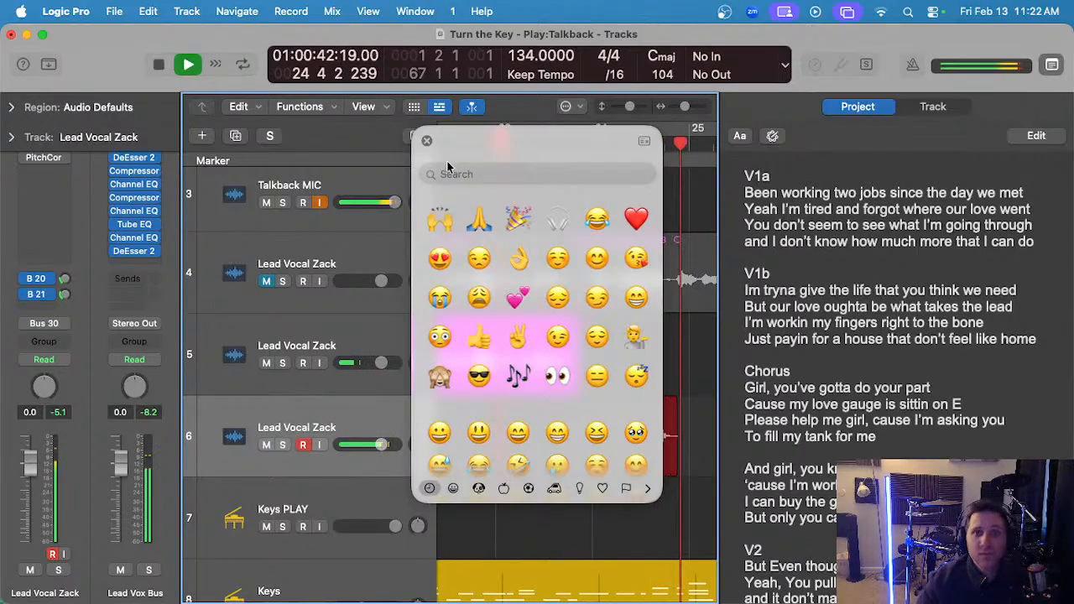
pyautogui.click(427, 140)
pyautogui.hscroll(-3, 577, 449)
pyautogui.press('super+period')
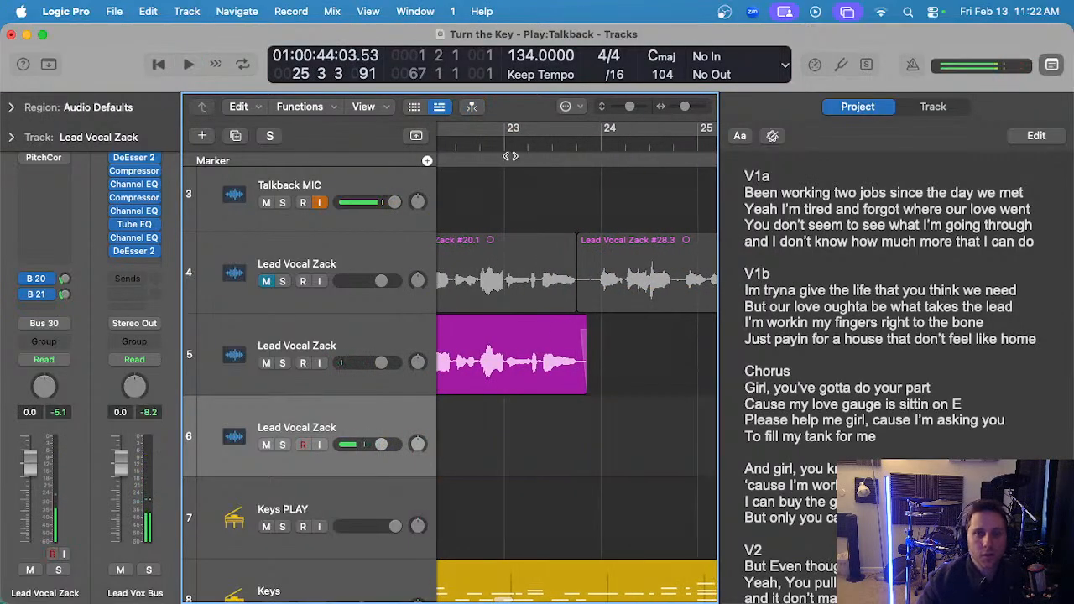
pyautogui.moveTo(499, 147); pyautogui.dragTo(506, 143)
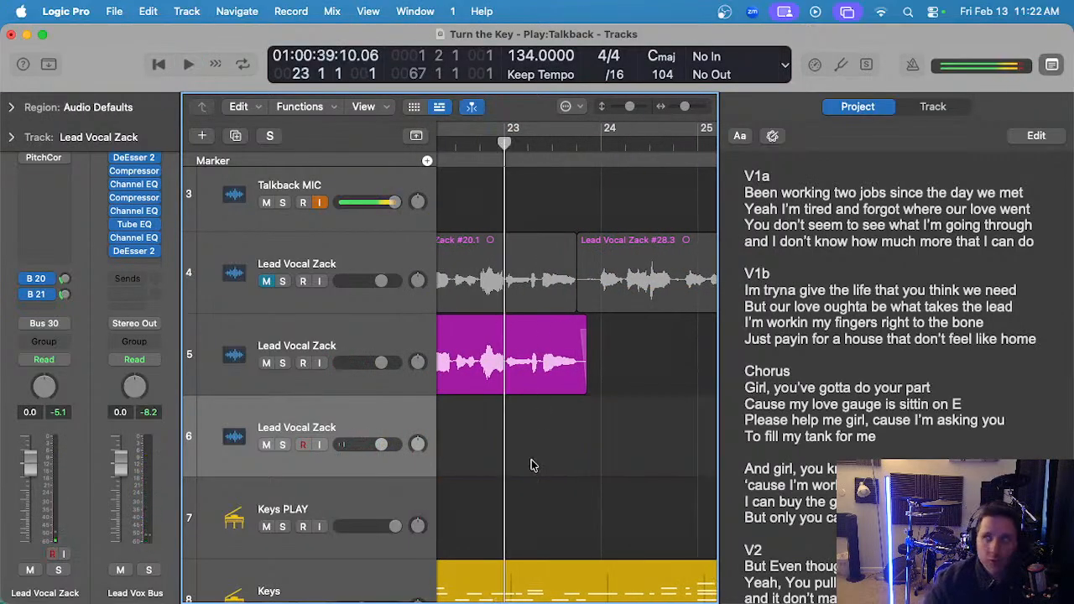
# - Record a take on track 6 from bar 23 to about bar 29 beat 2 and play it back
pyautogui.press('r')
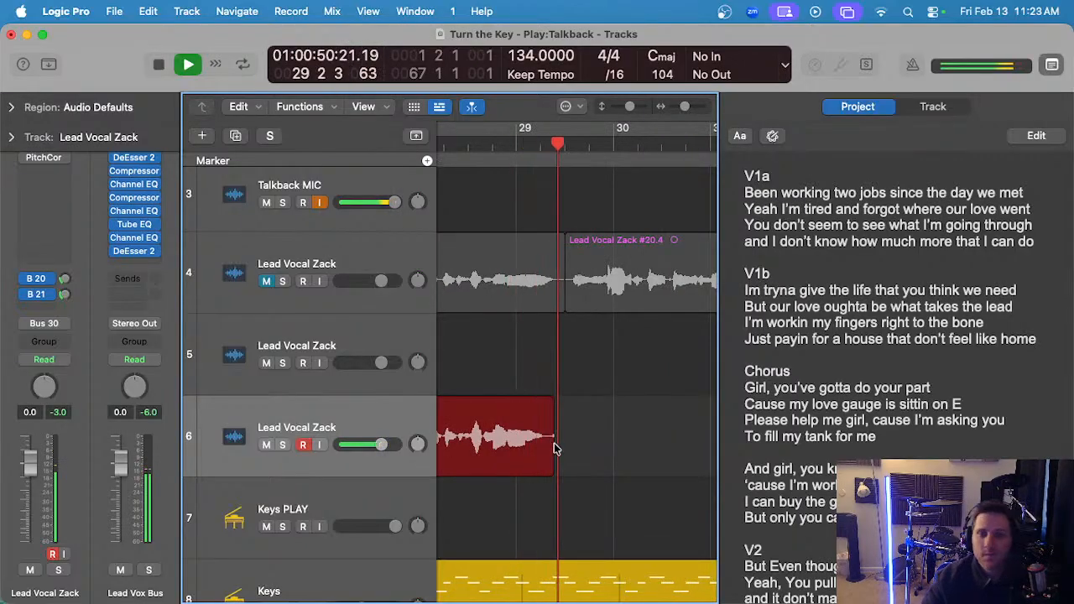
pyautogui.press('space')
pyautogui.hscroll(-7, 554, 446)
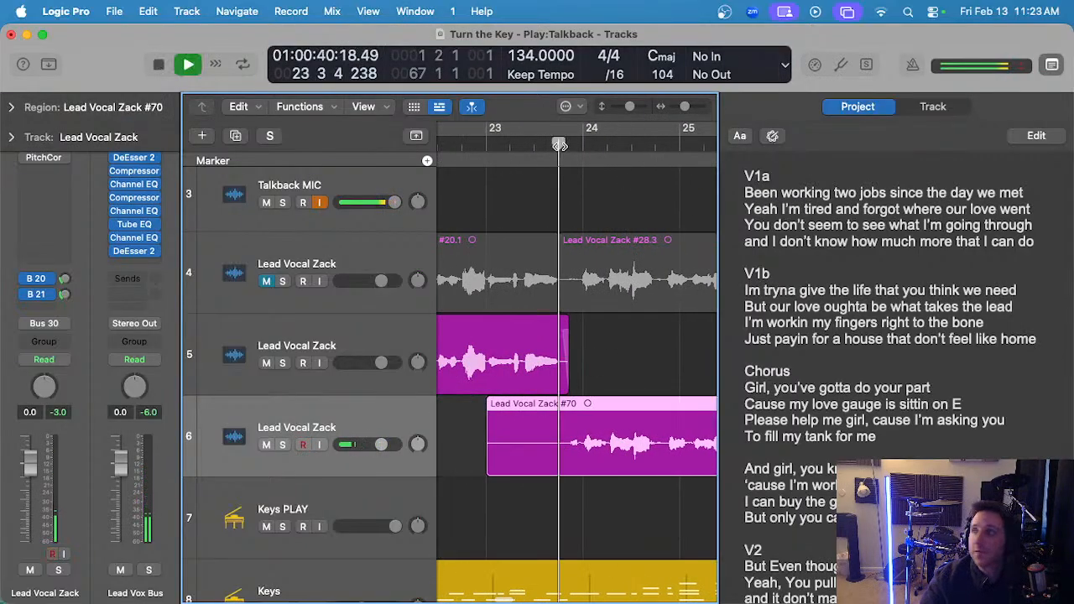
pyautogui.scroll(5, 554, 347)
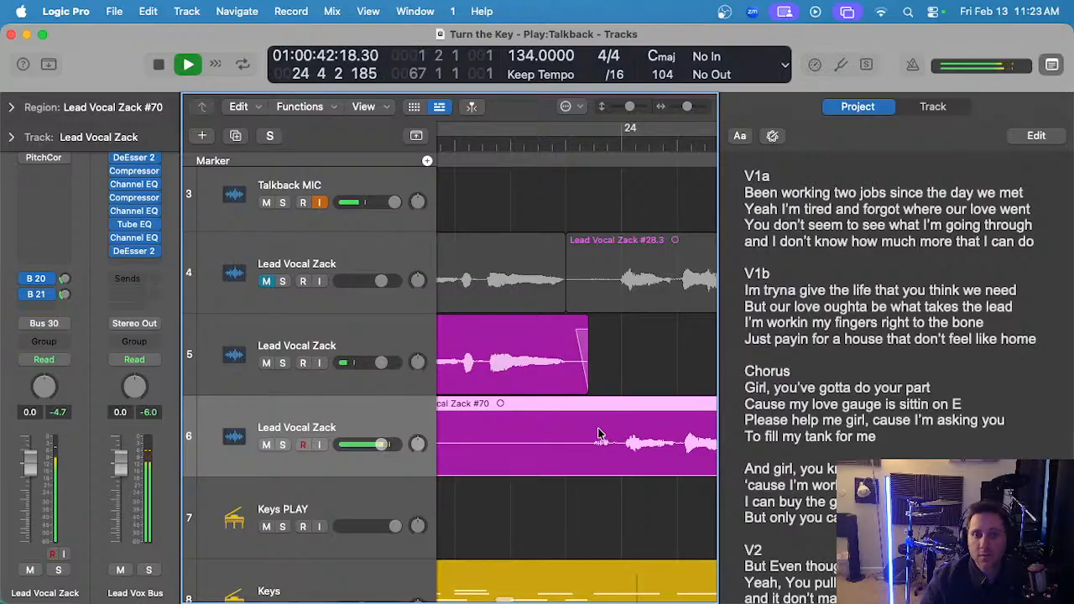
# - Trim the silent opening off the take on track 6 and delete the take
pyautogui.hscroll(-3, 599, 434)
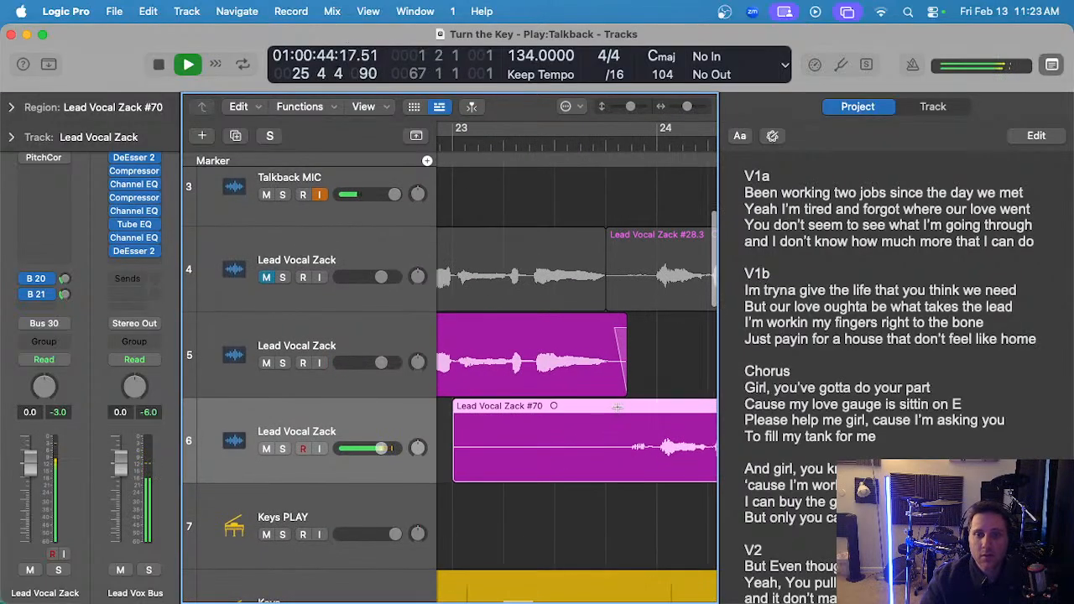
pyautogui.moveTo(627, 407); pyautogui.dragTo(445, 430)
pyautogui.press('Delete')
pyautogui.hscroll(5, 501, 410)
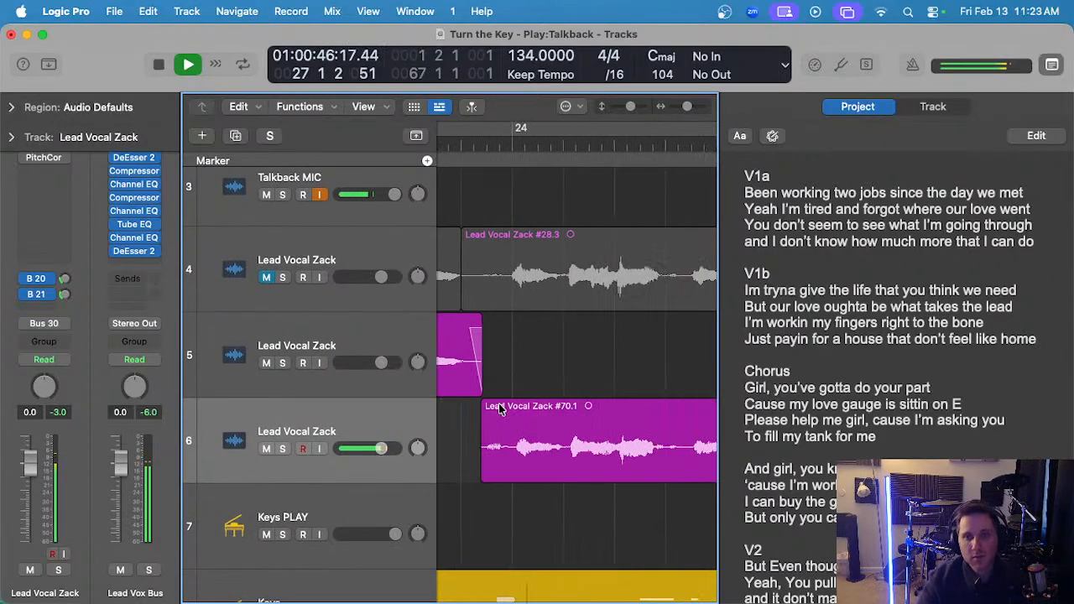
pyautogui.scroll(-5, 512, 389)
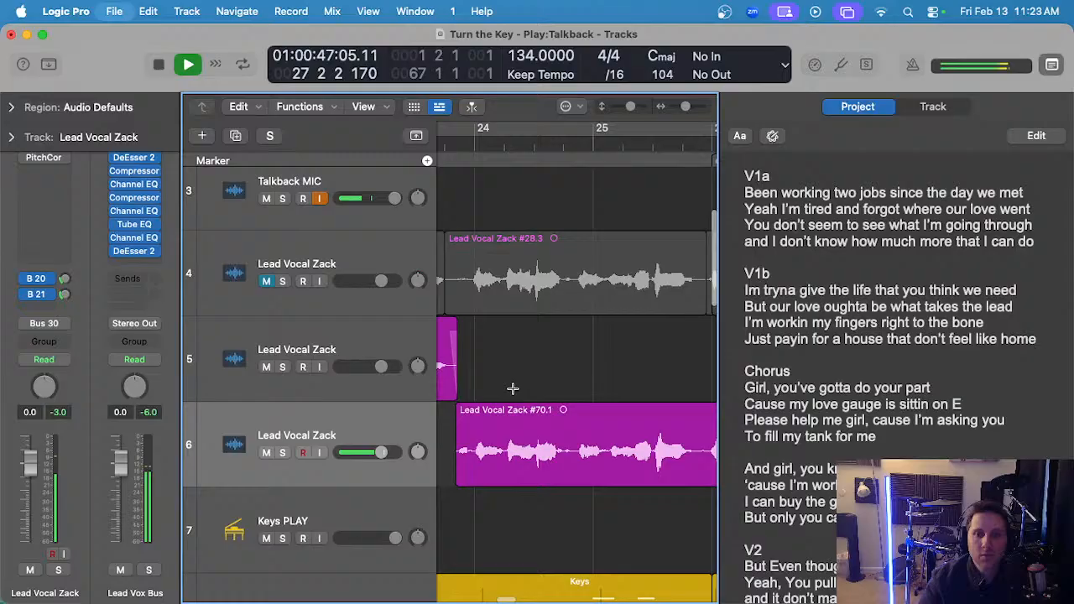
pyautogui.click(548, 418)
pyautogui.press('Delete')
# - Record a new take on track 6 from bar 23 to about bar 30 beat 2 and cut away everything after bar 29 beat 3
pyautogui.hscroll(-3, 478, 179)
pyautogui.press('r')
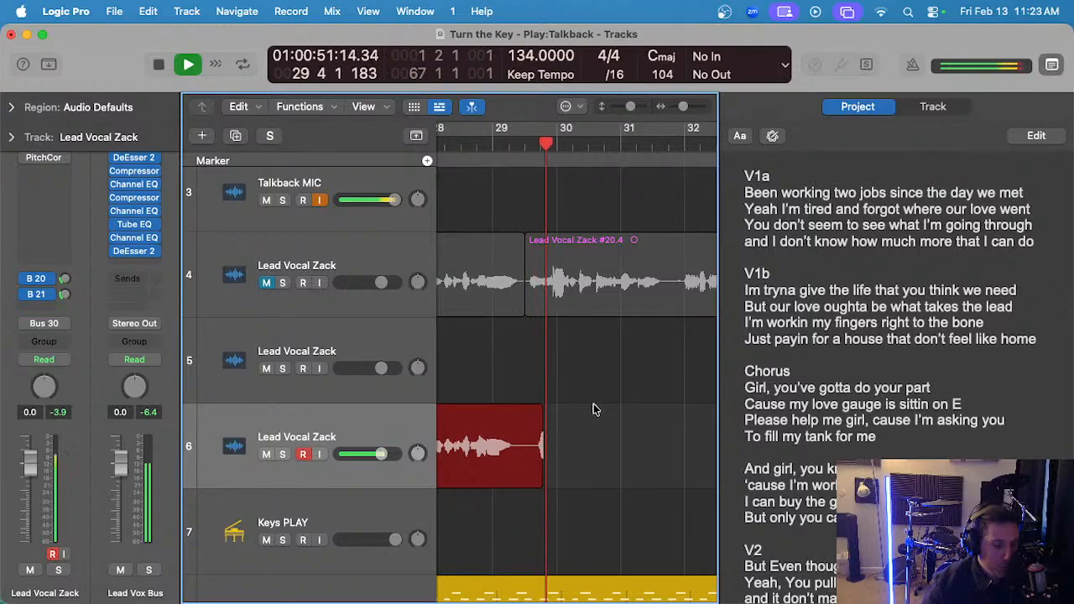
pyautogui.press('space')
pyautogui.moveTo(528, 451); pyautogui.dragTo(677, 446)
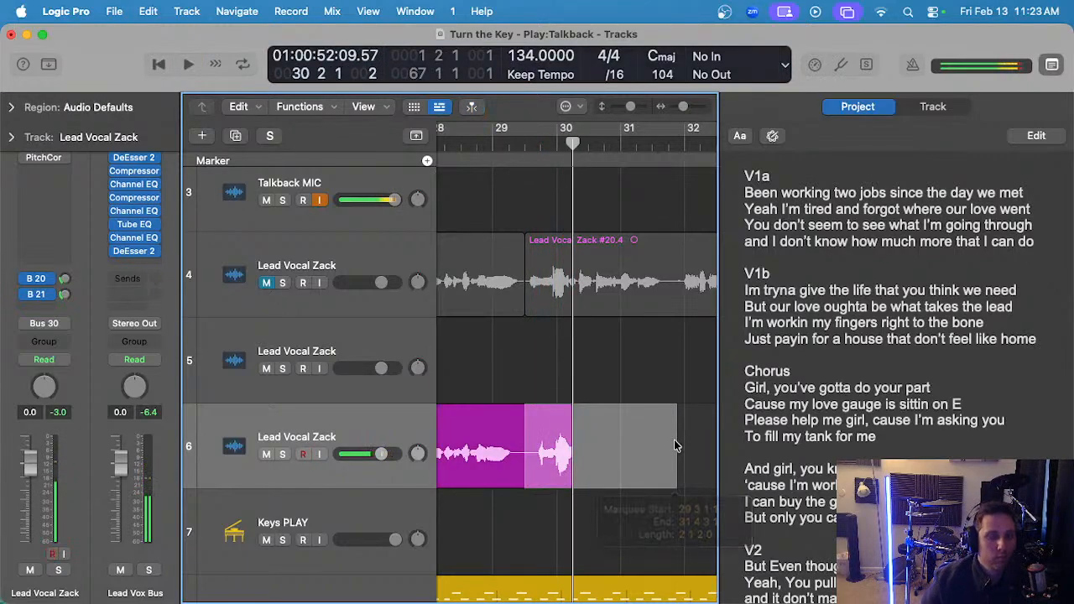
pyautogui.press('Delete')
# - Delete the silent opening of the new take on track 6, from bar 23 to just before bar 24
pyautogui.hscroll(-3, 534, 410)
pyautogui.press('super+Right')
pyautogui.hscroll(-10, 534, 409)
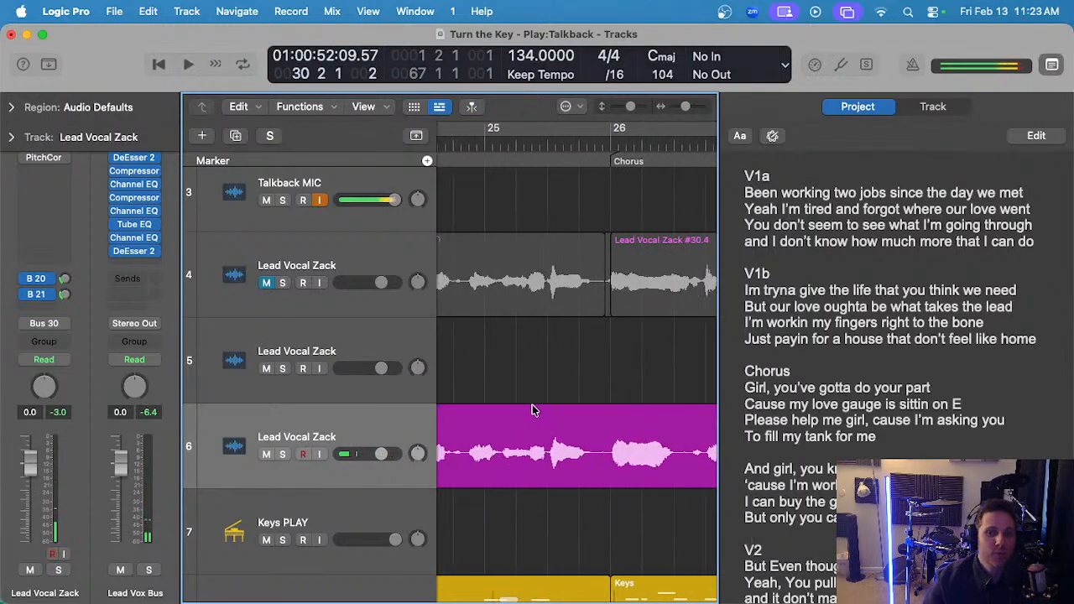
pyautogui.moveTo(586, 425); pyautogui.dragTo(456, 441)
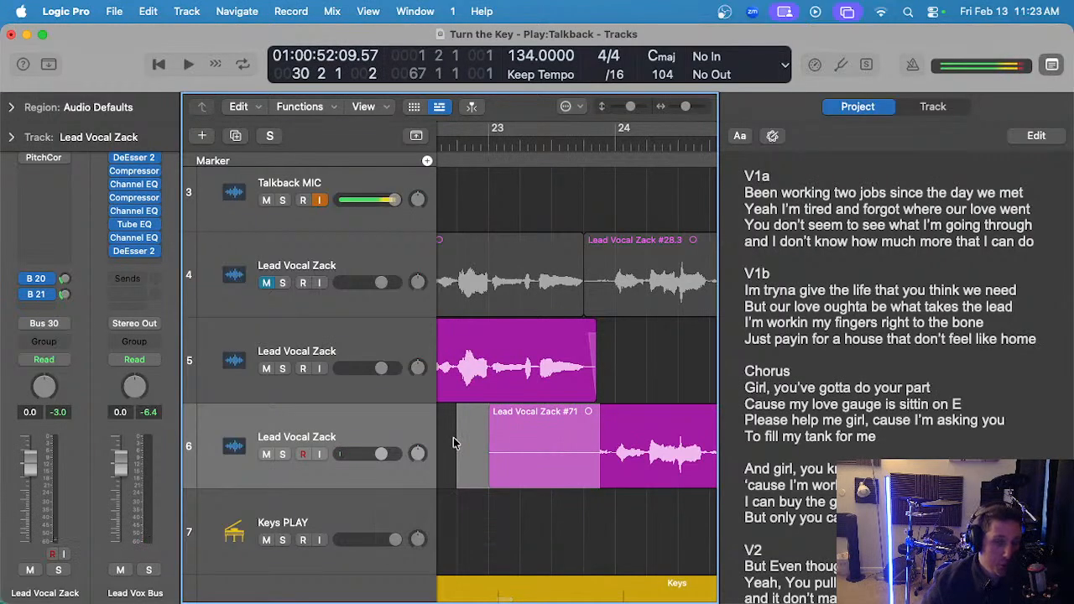
pyautogui.press('Delete')
# - Extend the start of the take on track 6 back to where the track 5 region ends and add a short fade-in
pyautogui.press('super+Right')
pyautogui.scroll(2, 663, 419)
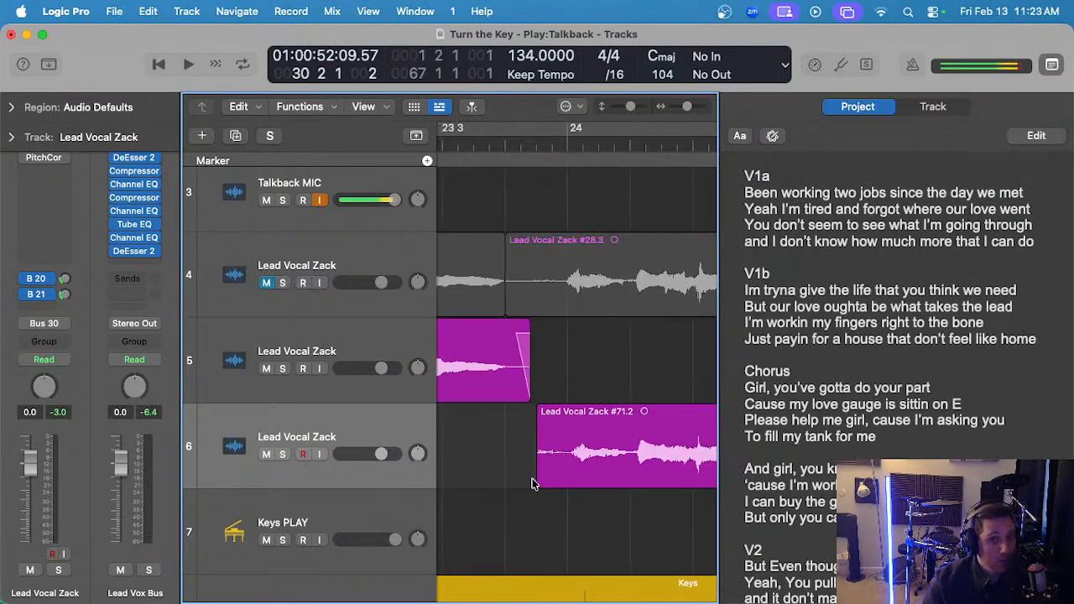
pyautogui.moveTo(543, 475); pyautogui.dragTo(529, 406)
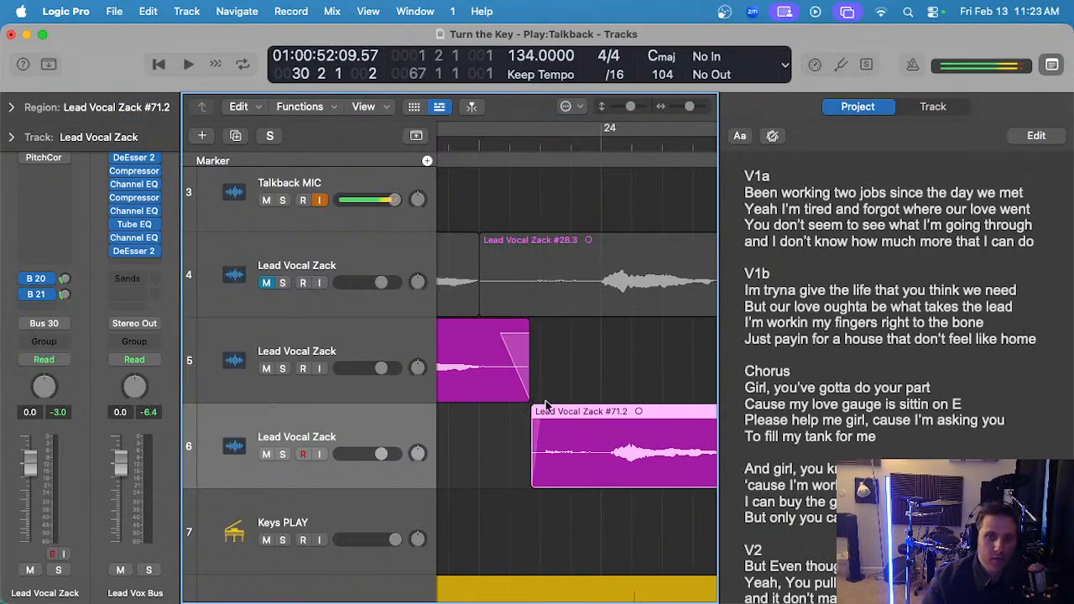
# - Move the trimmed take from track 6 up to track 5 at the same position, directly after the previous verse region
pyautogui.scroll(-5, 545, 406)
pyautogui.click(595, 386)
pyautogui.scroll(-4, 610, 388)
pyautogui.click(627, 409)
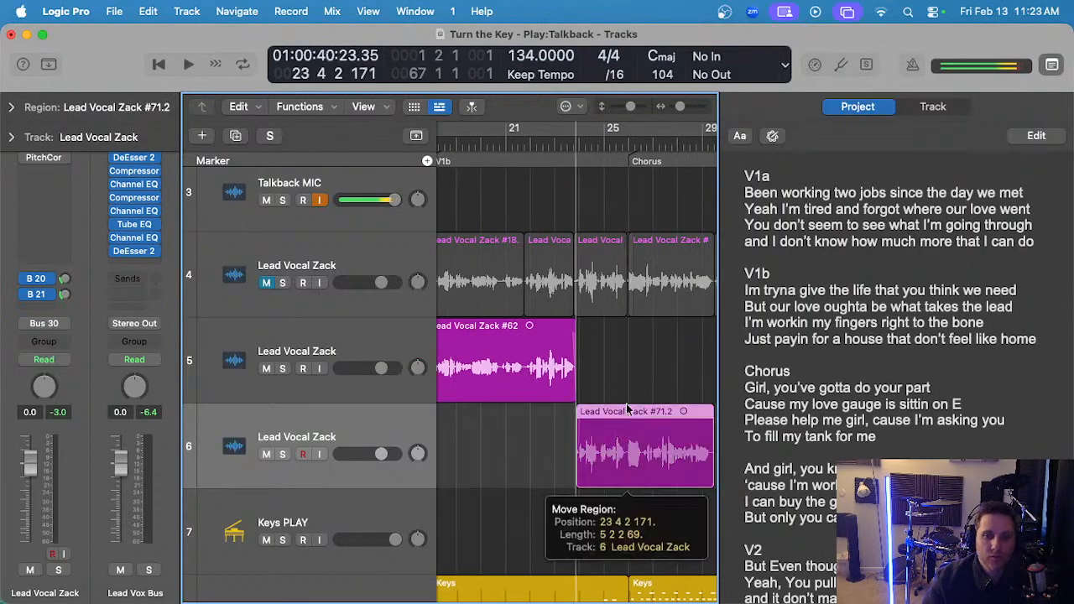
pyautogui.moveTo(627, 410); pyautogui.dragTo(627, 324)
# - Play the assembled vocal on track 5 across the join before bar 24 and on through the start of the chorus
pyautogui.press('space')
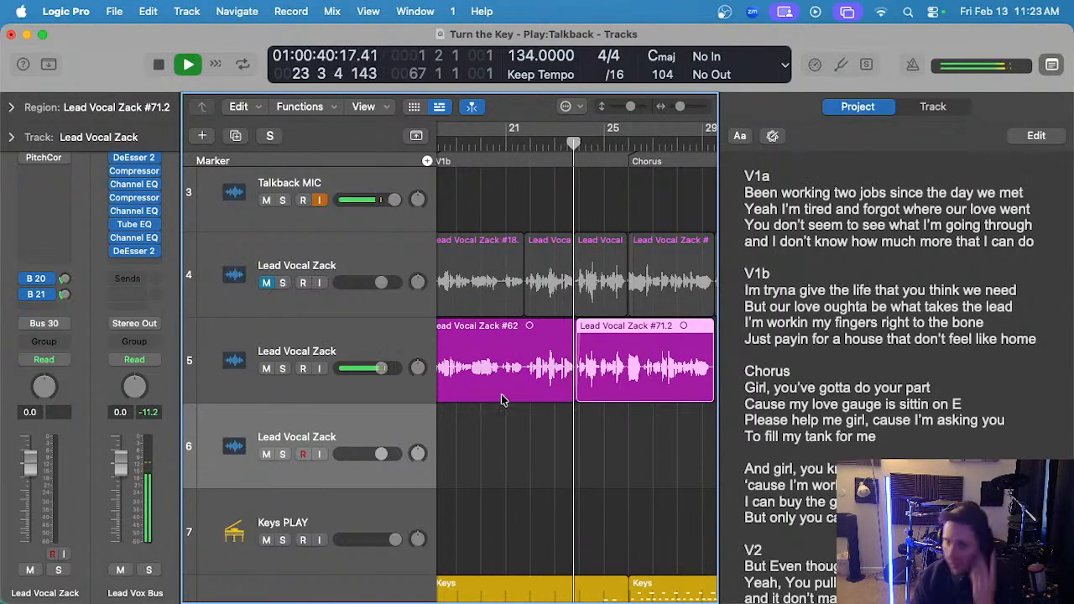
pyautogui.scroll(5, 569, 393)
pyautogui.hscroll(1, 606, 420)
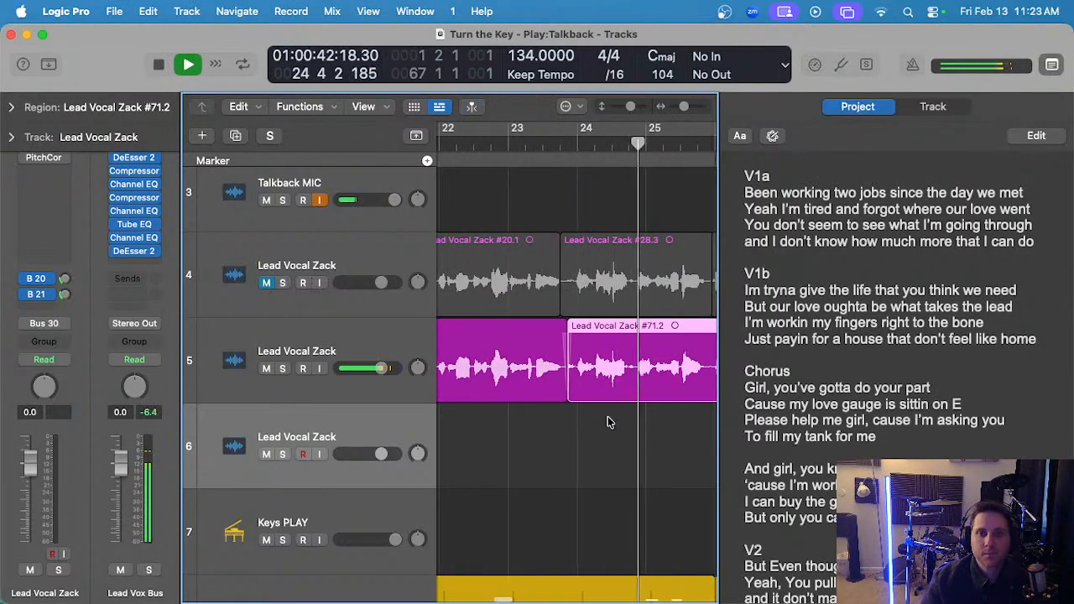
pyautogui.click(609, 422)
pyautogui.scroll(5, 578, 409)
pyautogui.scroll(-8, 546, 388)
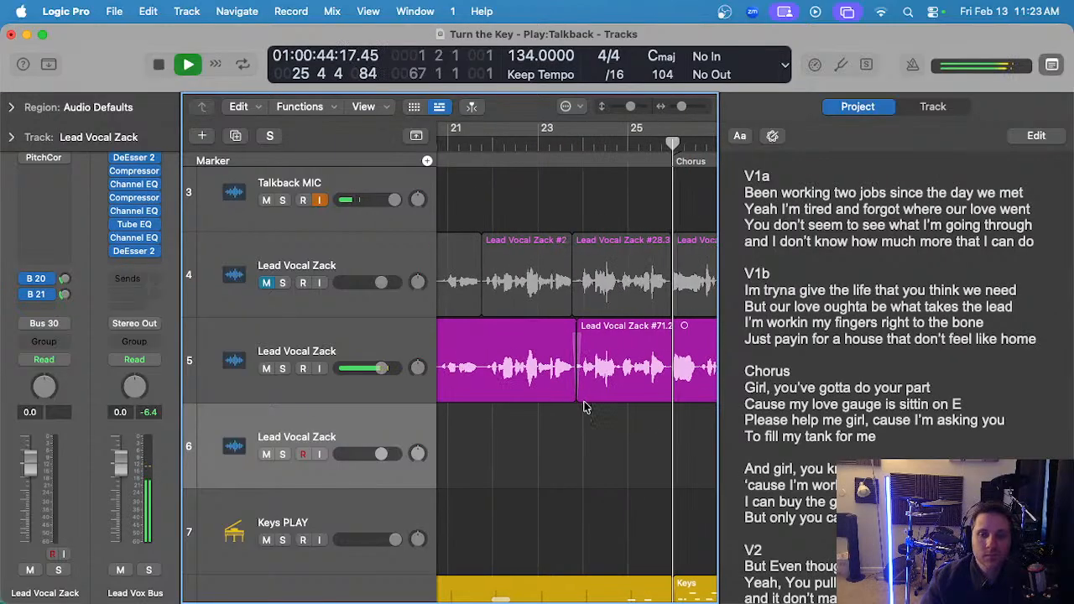
pyautogui.scroll(-3, 565, 402)
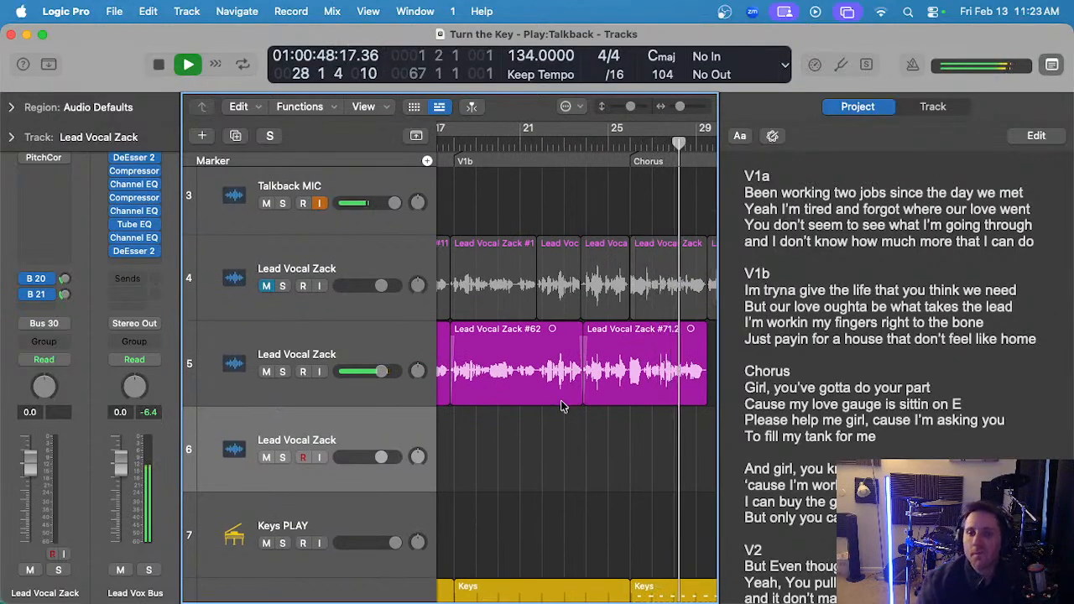
pyautogui.scroll(8, 563, 406)
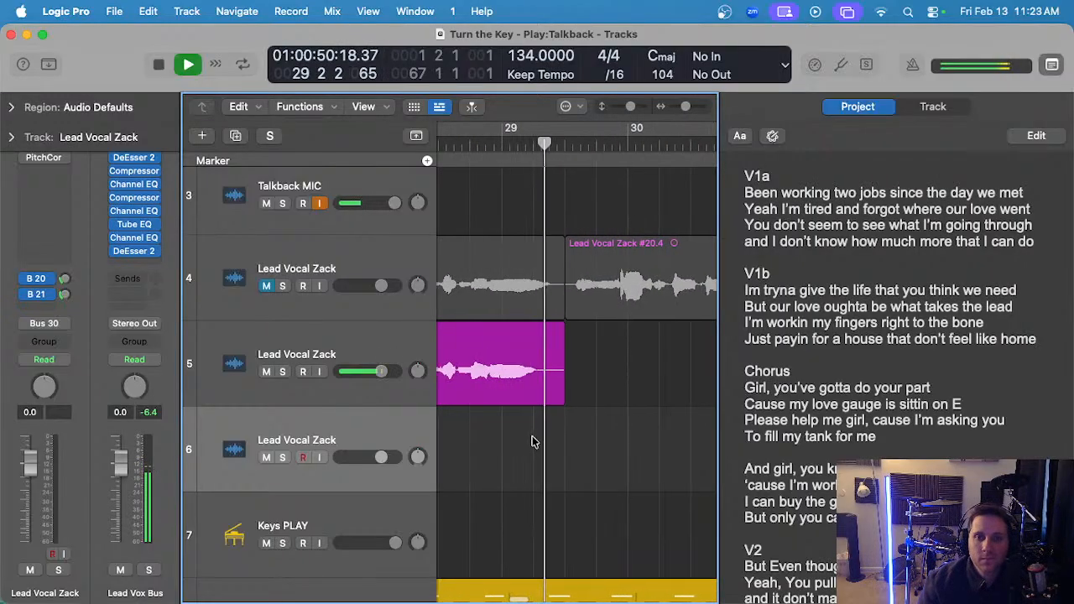
# - Stop playback and add a short fade-out to the end of the new region on track 5 near bar 29 beat 3
pyautogui.press('space')
pyautogui.click(556, 326)
pyautogui.hscroll(-3, 564, 249)
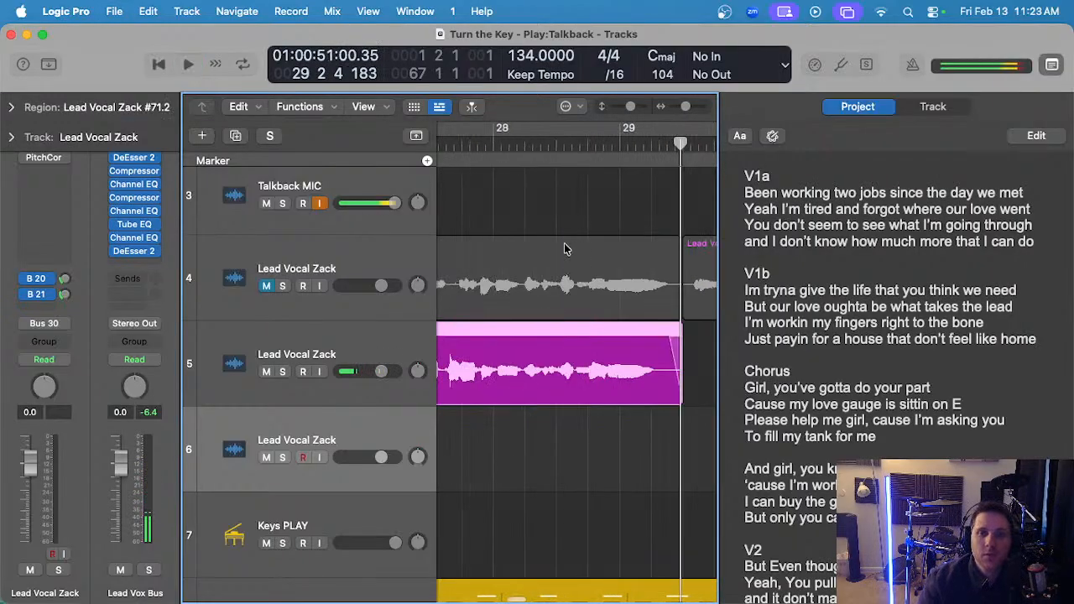
# - Place the playhead around bar 28 and record the next chorus lines on track 6 past bar 33
pyautogui.click(554, 147)
pyautogui.scroll(-3, 562, 336)
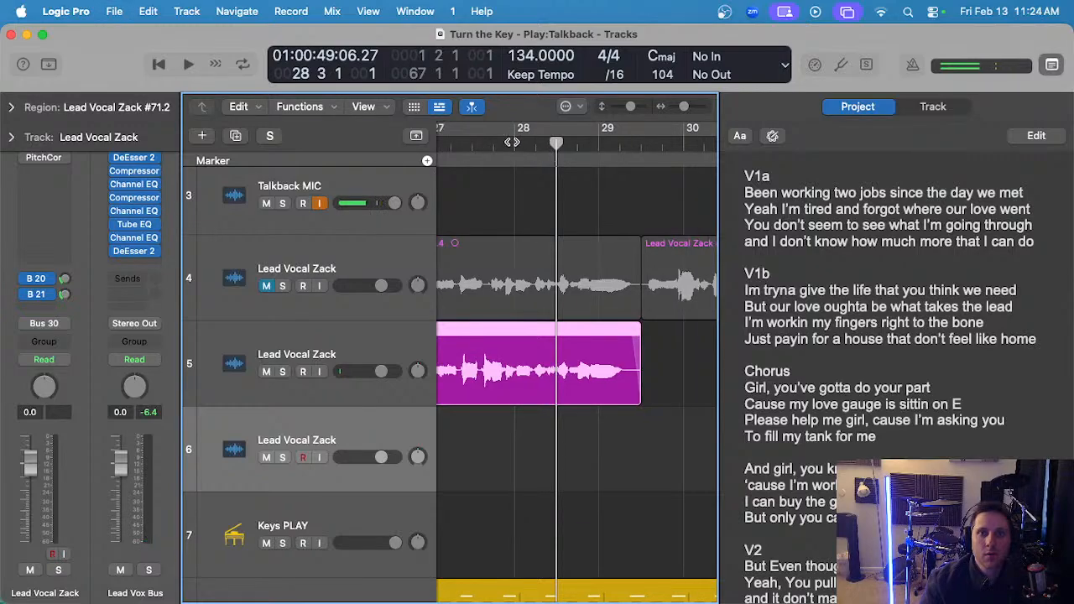
pyautogui.press('r')
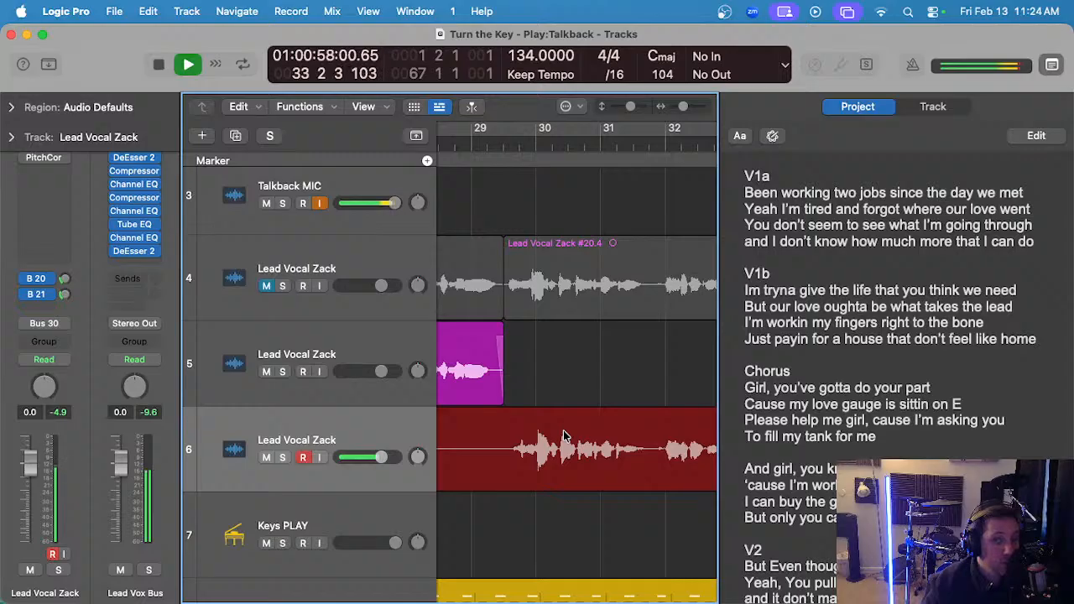
# - Stop recording on track 6 and play back the new lead vocal take from around bar 29
pyautogui.press('space')
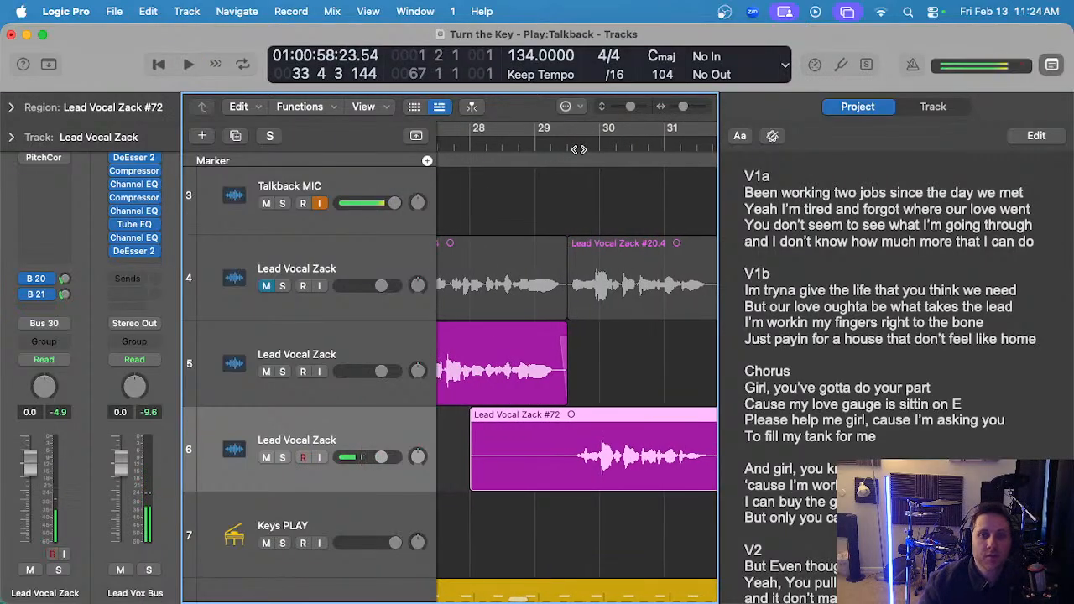
pyautogui.press('space')
pyautogui.scroll(1, 570, 358)
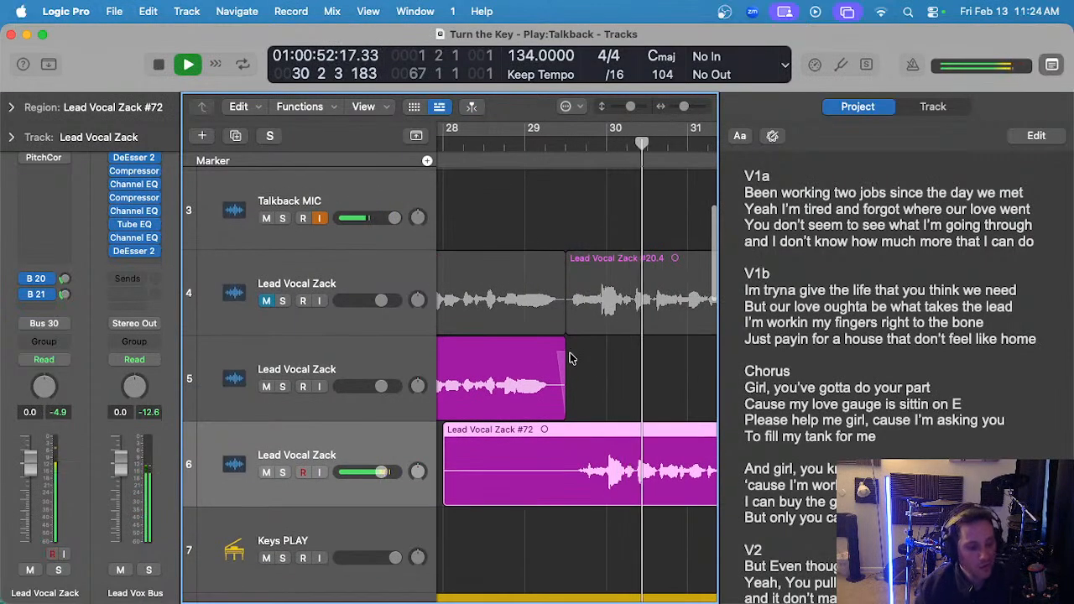
pyautogui.scroll(-1, 572, 361)
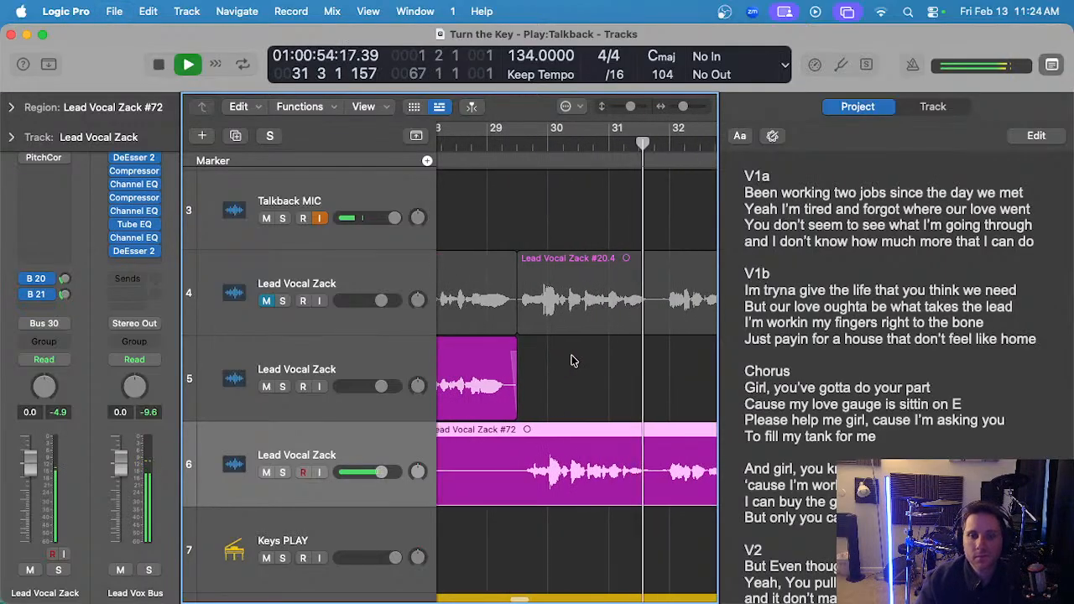
pyautogui.hscroll(-1, 564, 367)
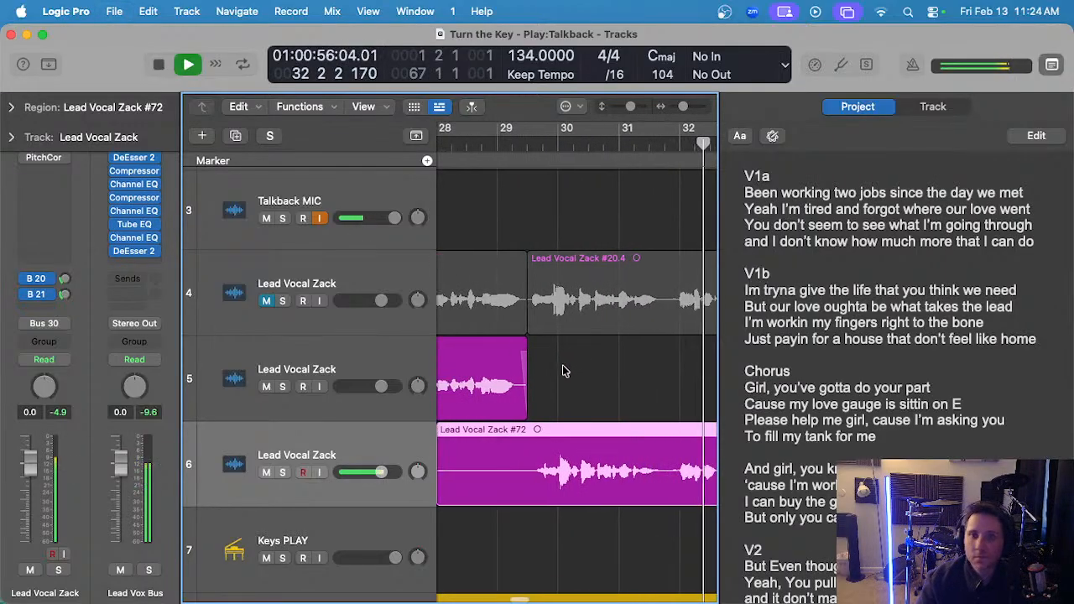
# - Delete the rejected vocal take from track 6 and stop playback
pyautogui.click(579, 405)
pyautogui.click(583, 446)
pyautogui.hscroll(-1, 594, 437)
pyautogui.press('Delete')
pyautogui.press('space')
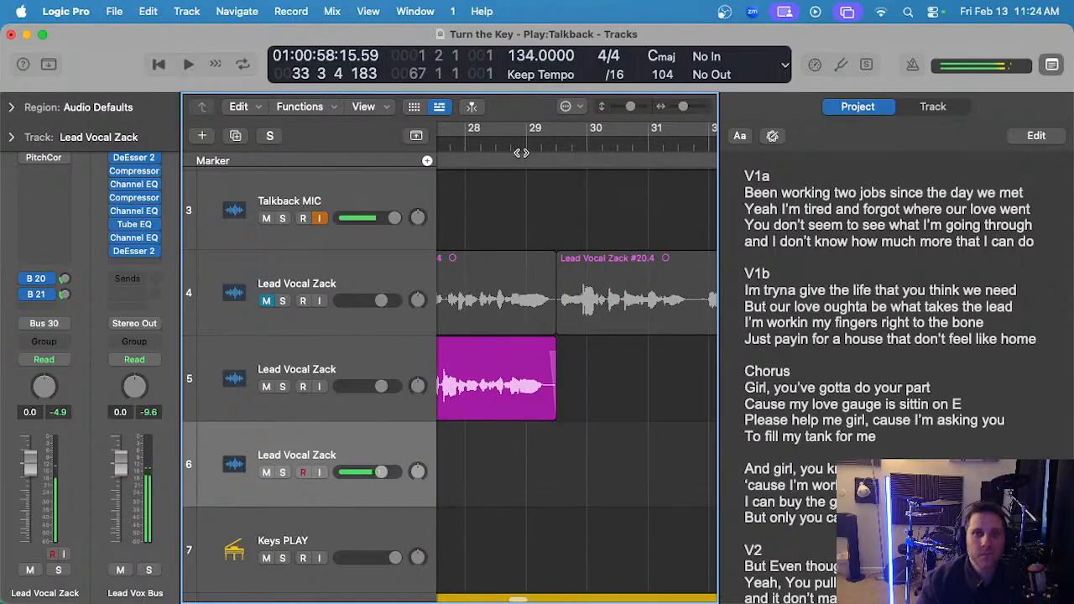
pyautogui.press('r')
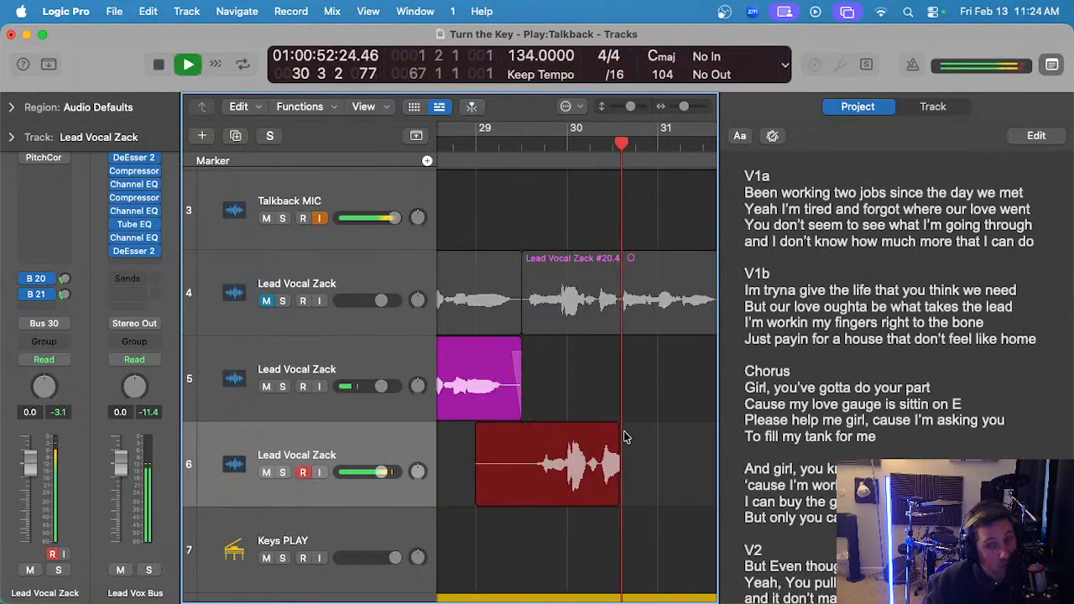
pyautogui.press('space')
pyautogui.press('Delete')
pyautogui.click(476, 147)
pyautogui.press('r')
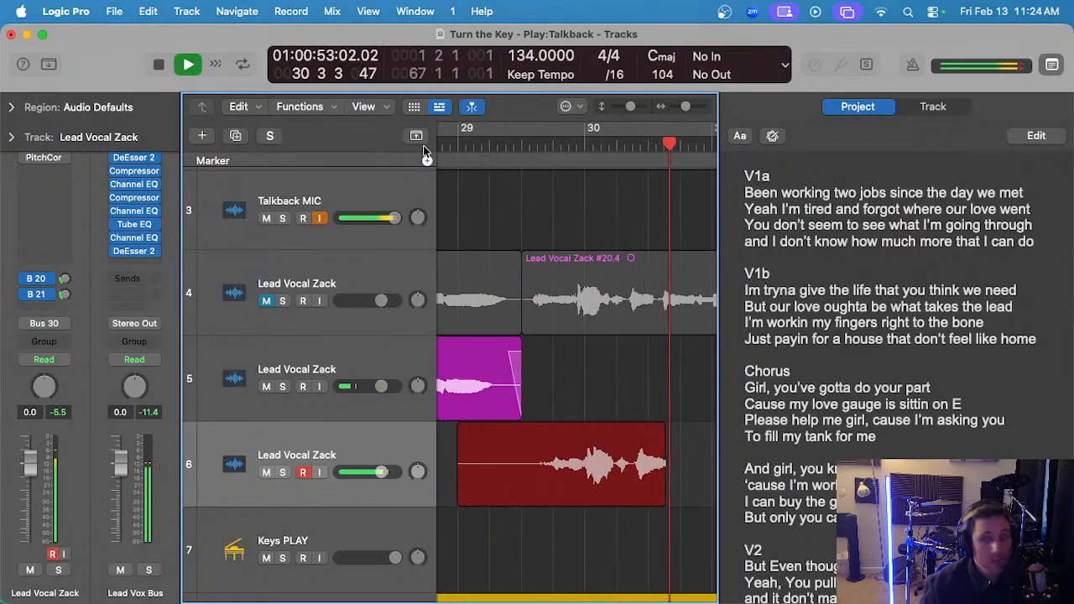
pyautogui.press('space')
pyautogui.press('Delete')
# - Record a new lead vocal take on track 6 from about bar 29 to bar 38 and trim off everything after about bar 37
pyautogui.press('r')
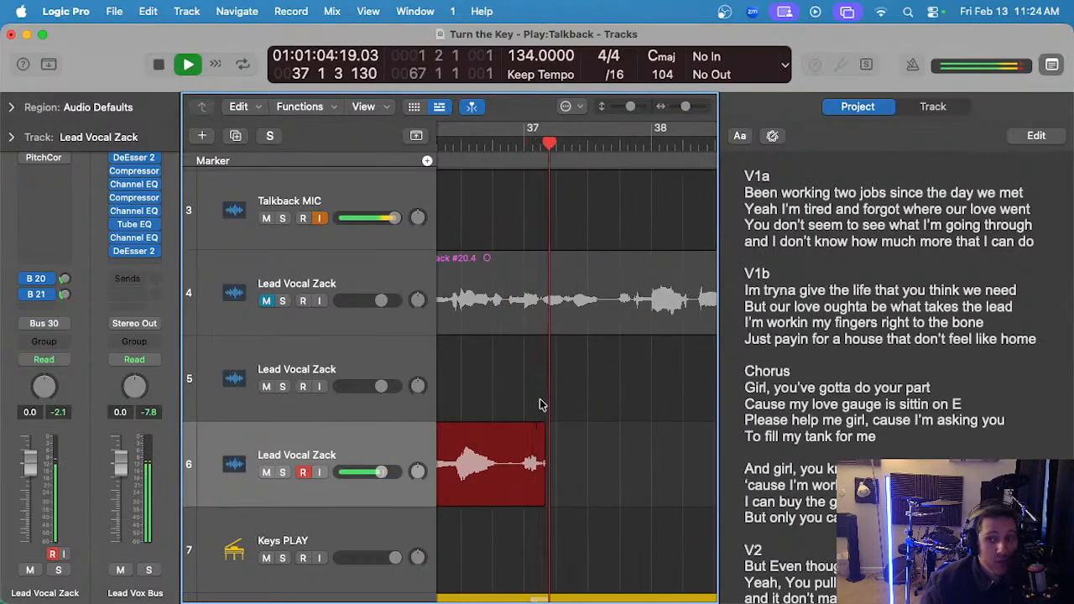
pyautogui.press('space')
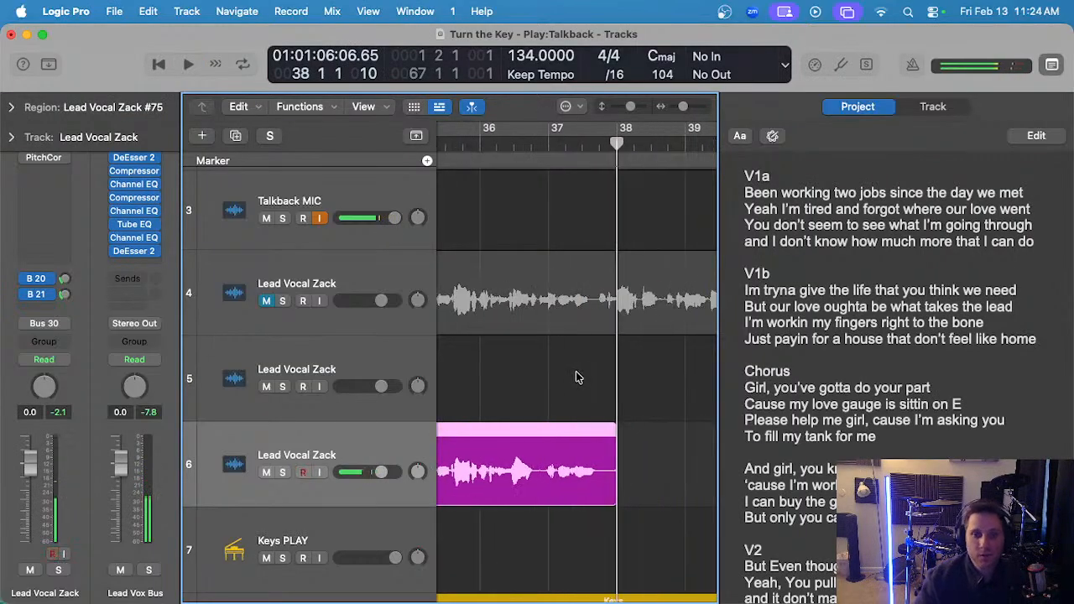
pyautogui.moveTo(545, 466); pyautogui.dragTo(645, 472)
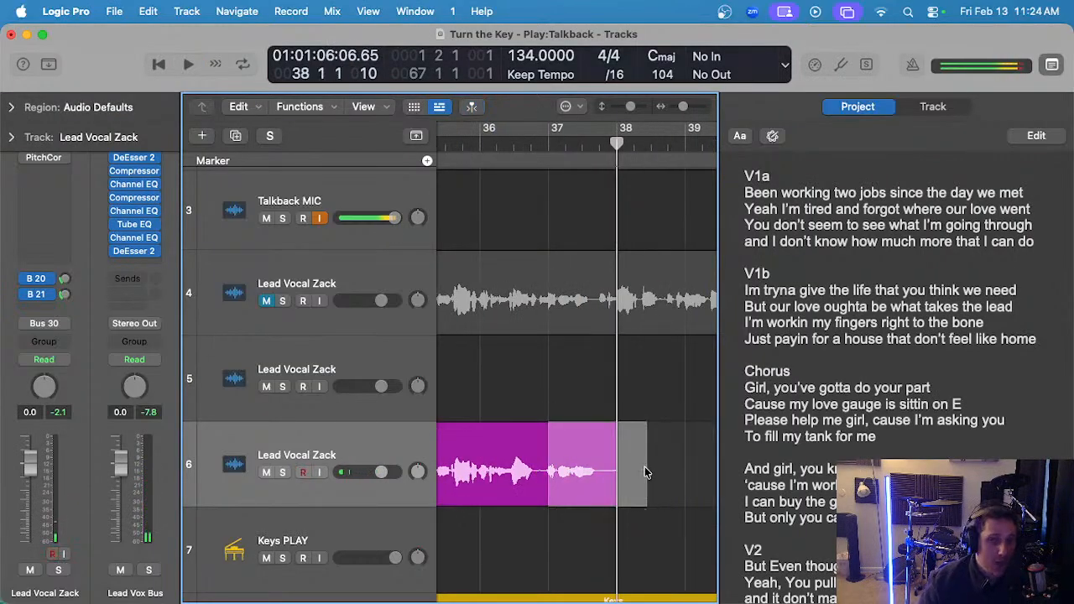
pyautogui.press('BackSpace')
pyautogui.scroll(3, 580, 495)
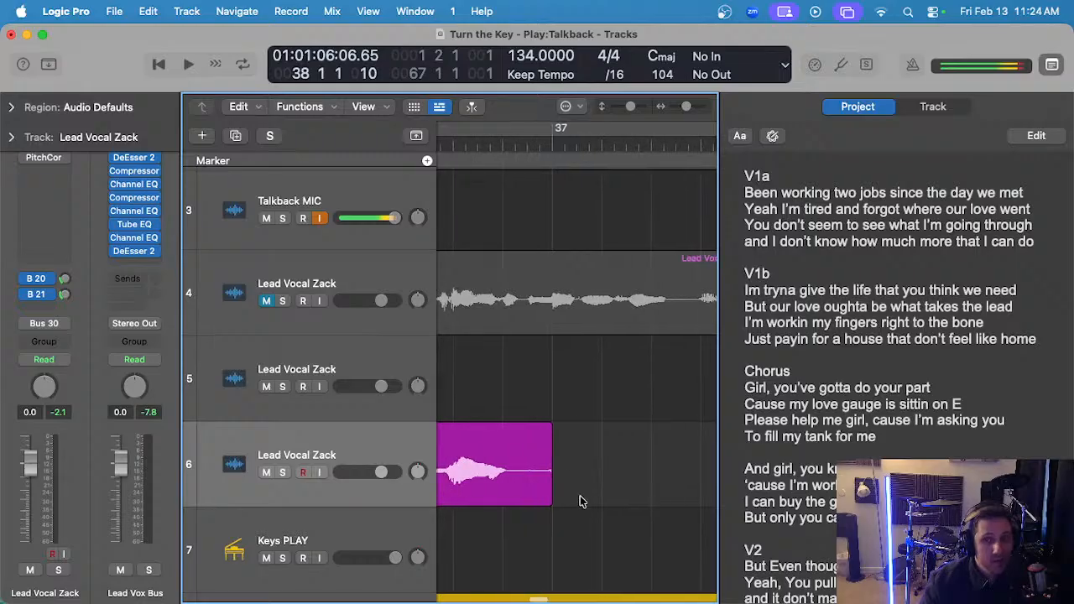
pyautogui.moveTo(547, 500); pyautogui.dragTo(536, 499)
pyautogui.scroll(-3, 538, 492)
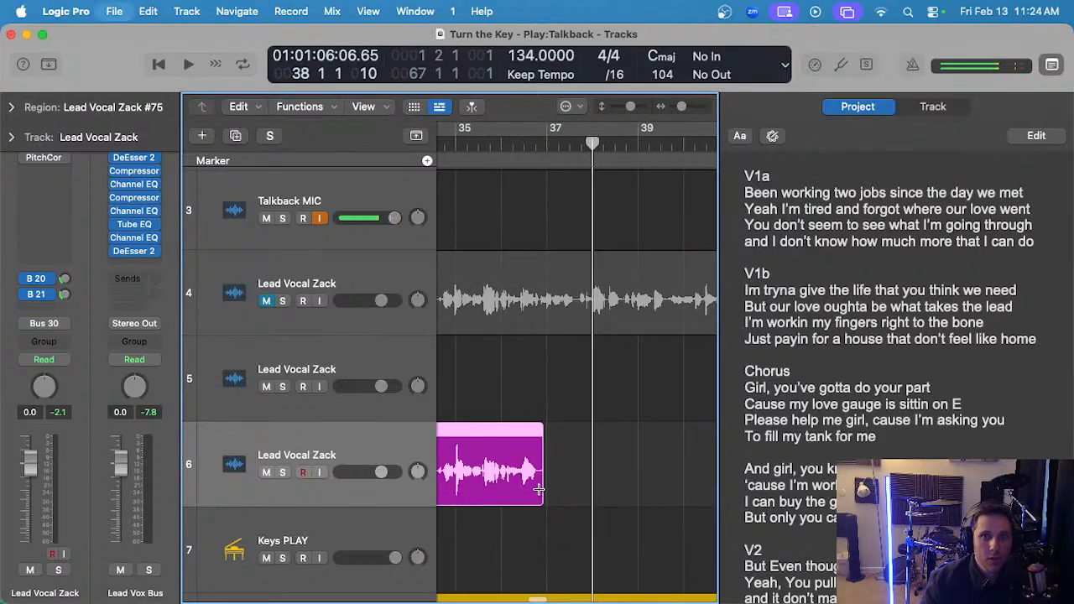
# - Play back the trimmed vocal take on track 6 from about bar 29
pyautogui.hscroll(-5, 538, 491)
pyautogui.click(516, 157)
pyautogui.press('space')
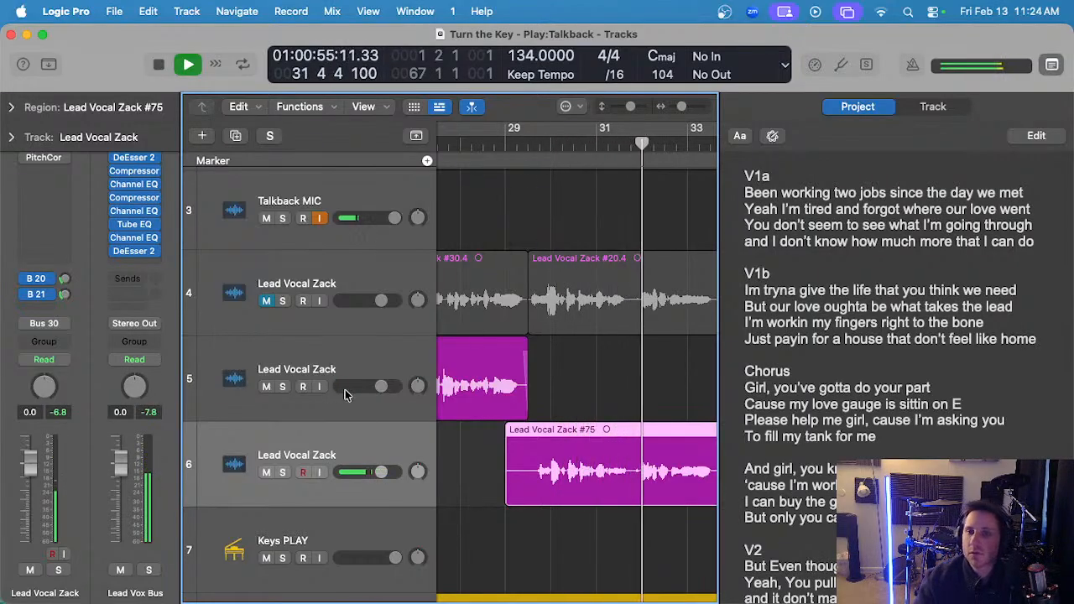
pyautogui.click(619, 397)
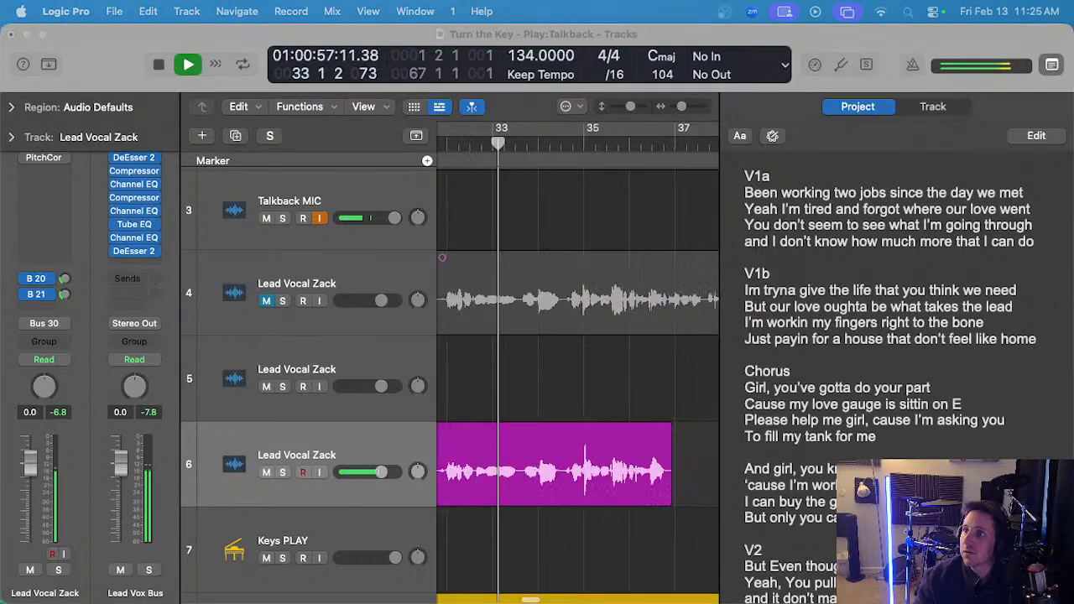
pyautogui.click(572, 386)
pyautogui.scroll(2, 571, 392)
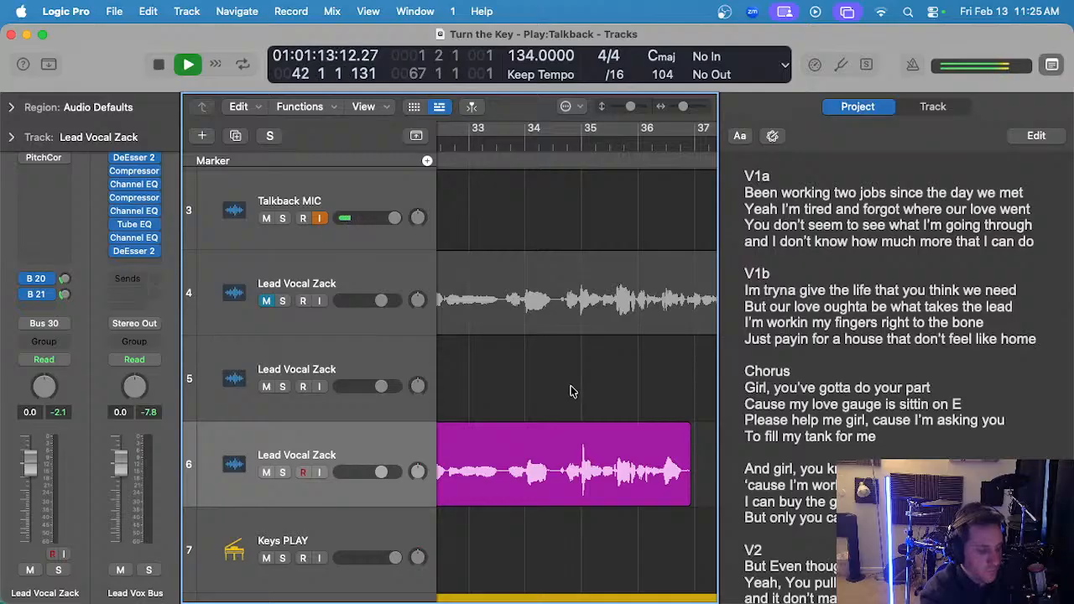
# - Replay from bar 29 and trim the start of the track 6 take to meet the end of the track 5 region
pyautogui.scroll(-3, 606, 390)
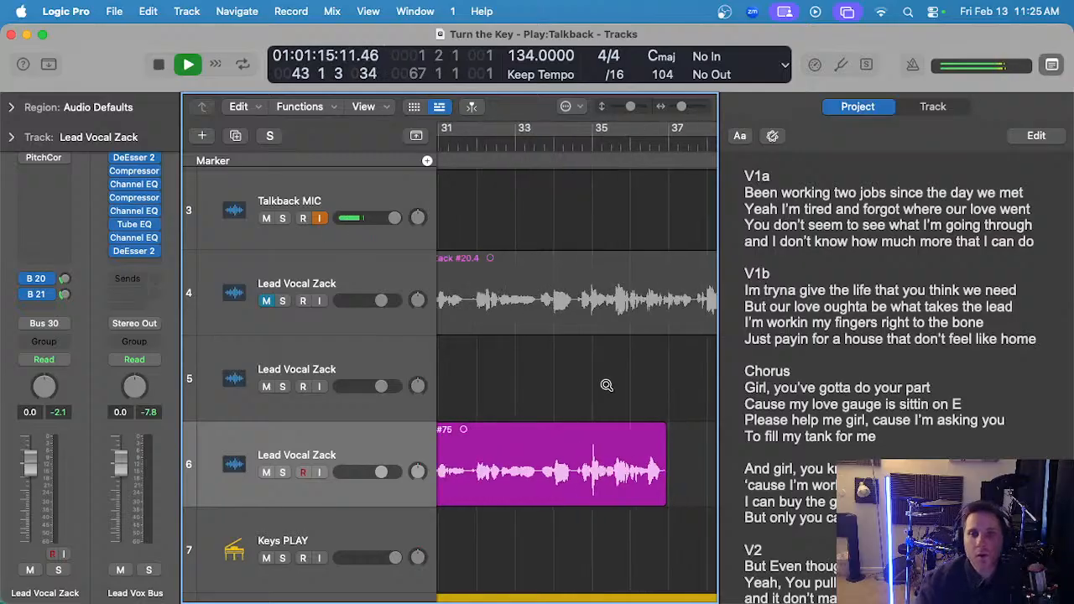
pyautogui.hscroll(-3, 611, 384)
pyautogui.doubleClick(509, 146)
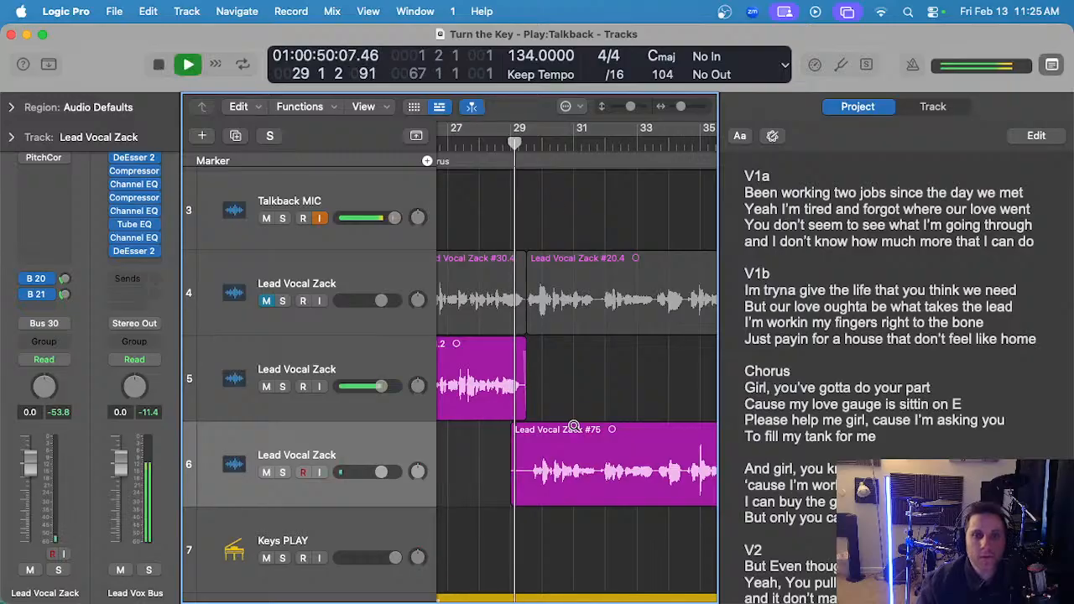
pyautogui.hscroll(-5, 546, 386)
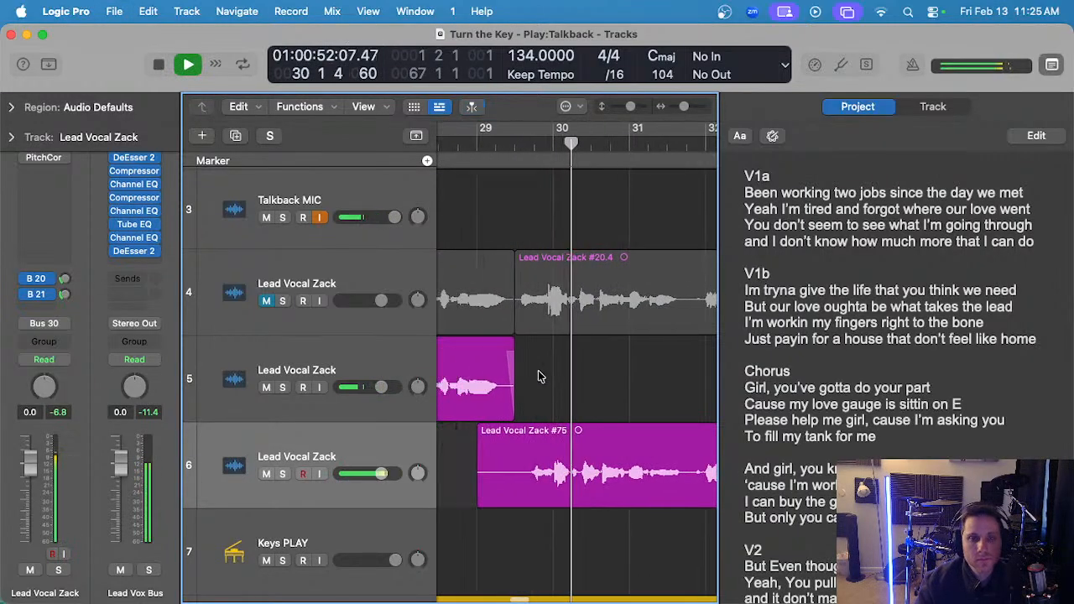
pyautogui.moveTo(547, 495); pyautogui.dragTo(585, 490)
pyautogui.scroll(-2, 601, 399)
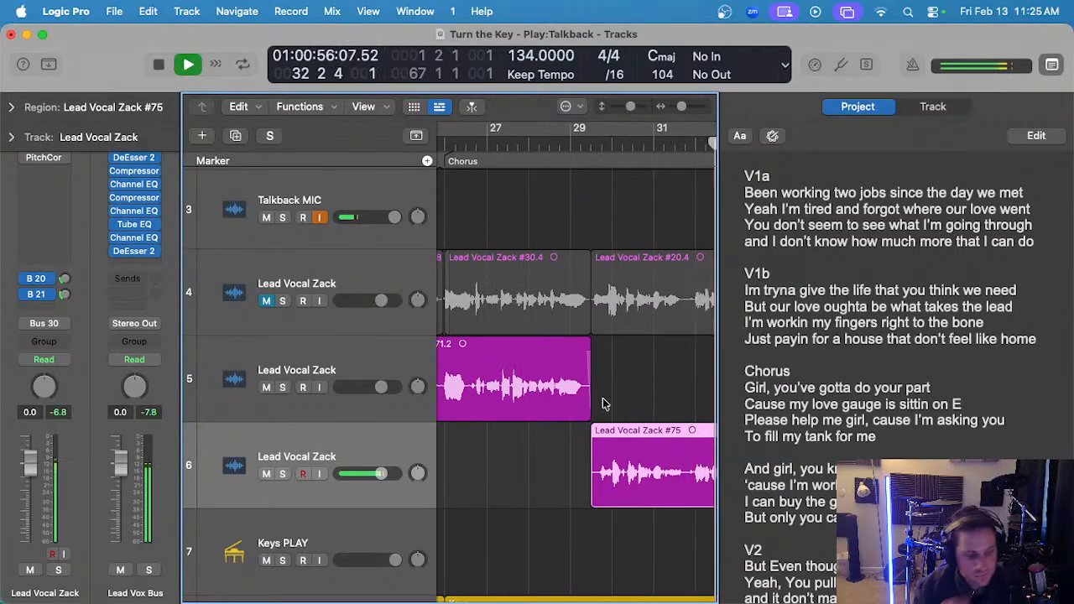
pyautogui.scroll(-2, 605, 403)
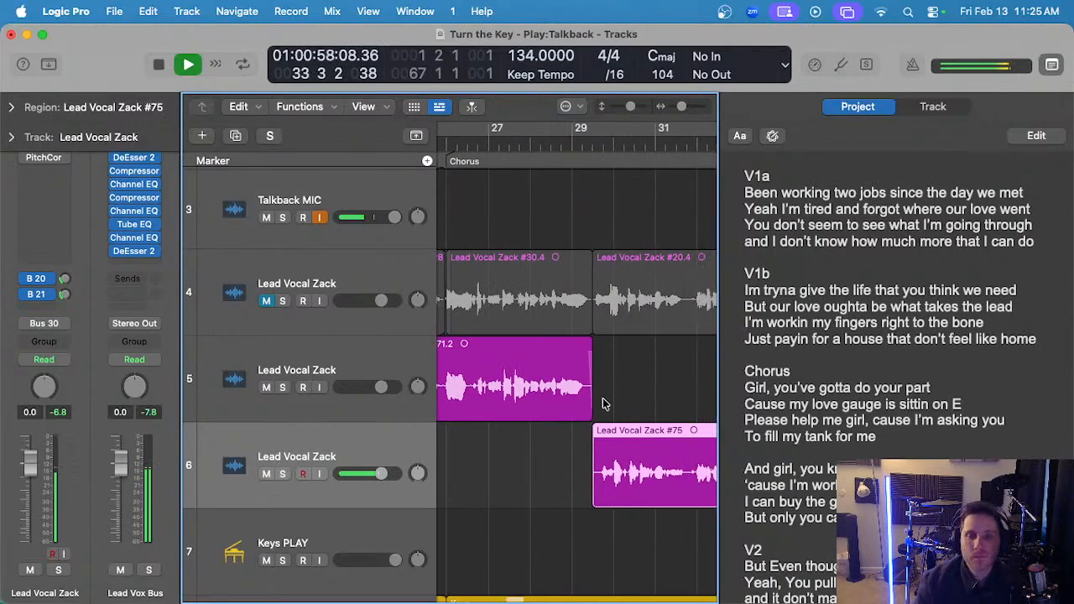
# - Listen through the rest of the track 6 take, stop playback and delete its portion after the middle of bar 33
pyautogui.hscroll(5, 612, 399)
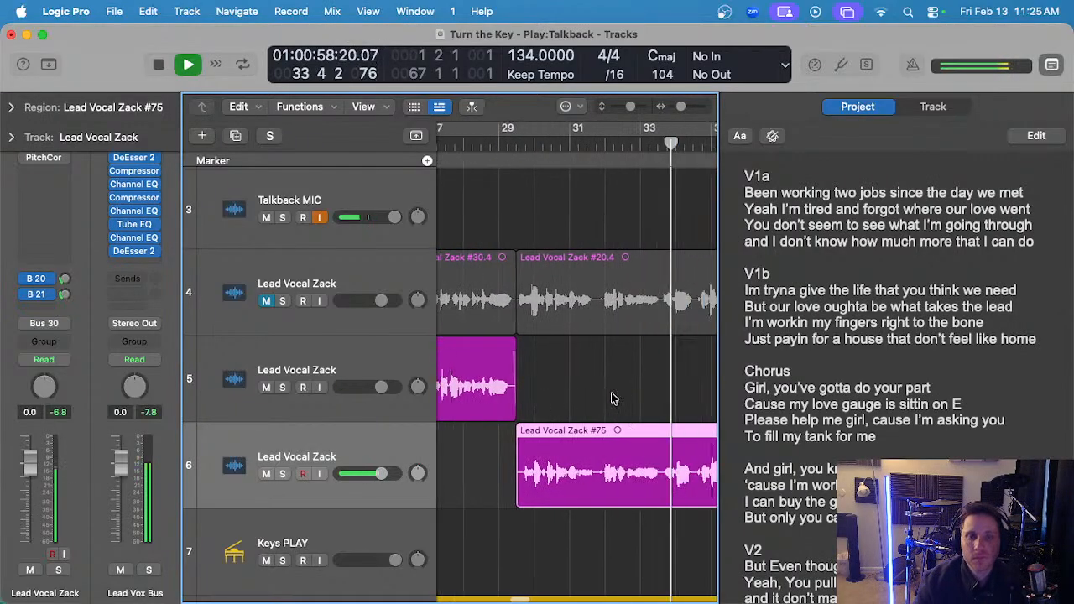
pyautogui.click(565, 400)
pyautogui.scroll(-2, 585, 431)
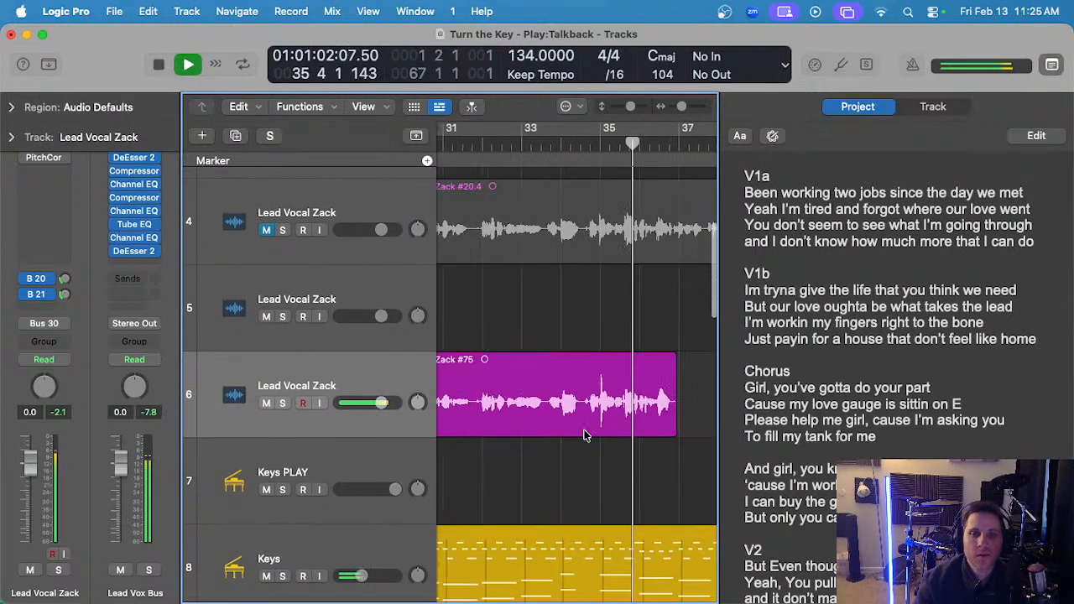
pyautogui.press('space')
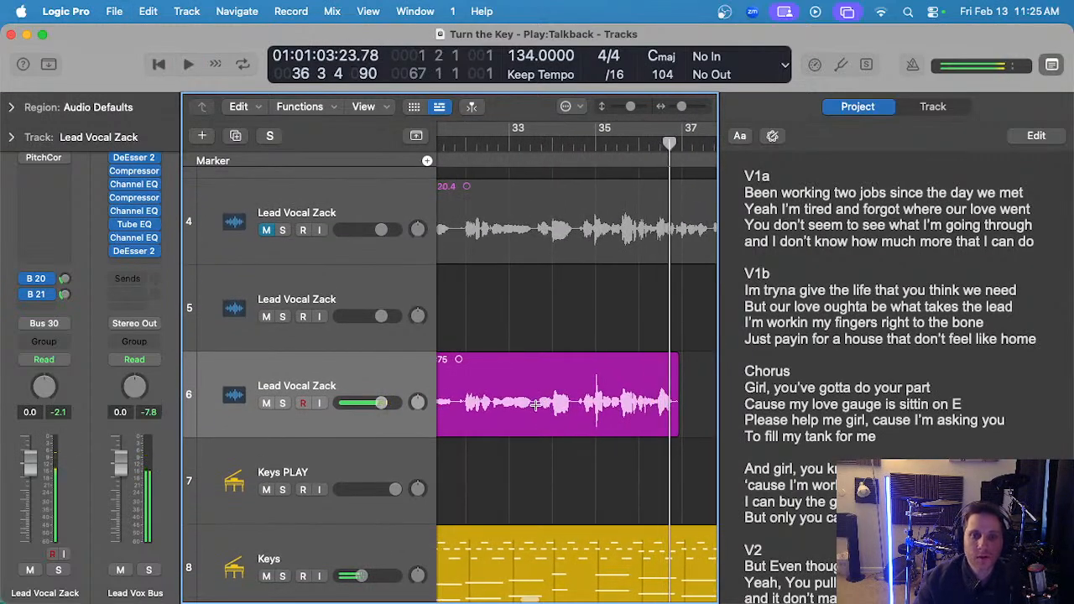
pyautogui.moveTo(534, 407); pyautogui.dragTo(694, 409)
pyautogui.press('BackSpace')
# - Move the remaining vocal region from track 6 up to track 5, directly after the existing region
pyautogui.hscroll(-4, 498, 350)
pyautogui.hscroll(-2, 503, 352)
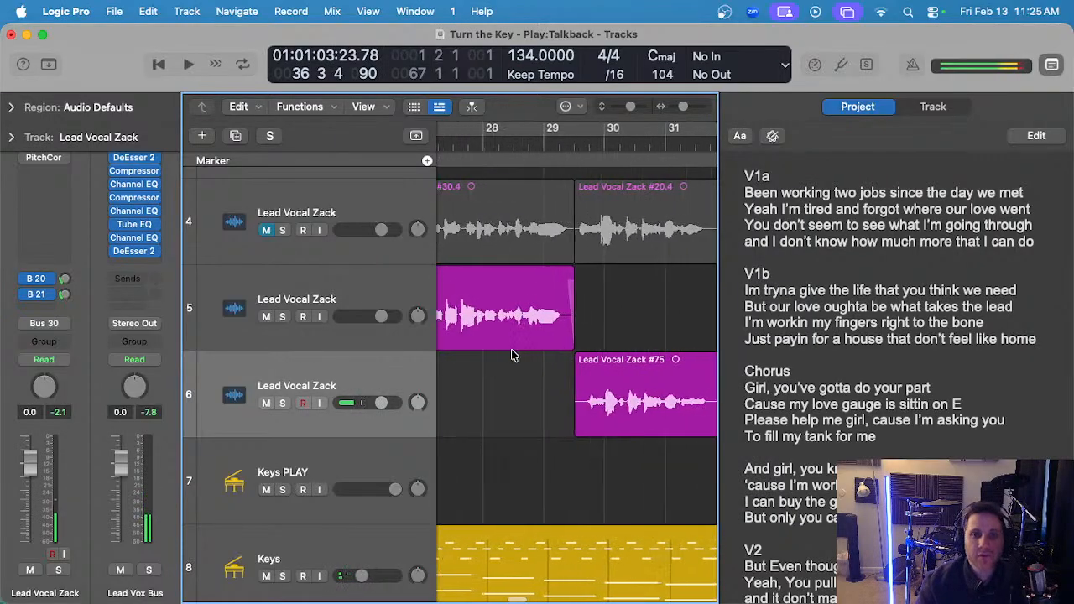
pyautogui.scroll(-3, 545, 357)
pyautogui.moveTo(617, 361); pyautogui.dragTo(612, 344)
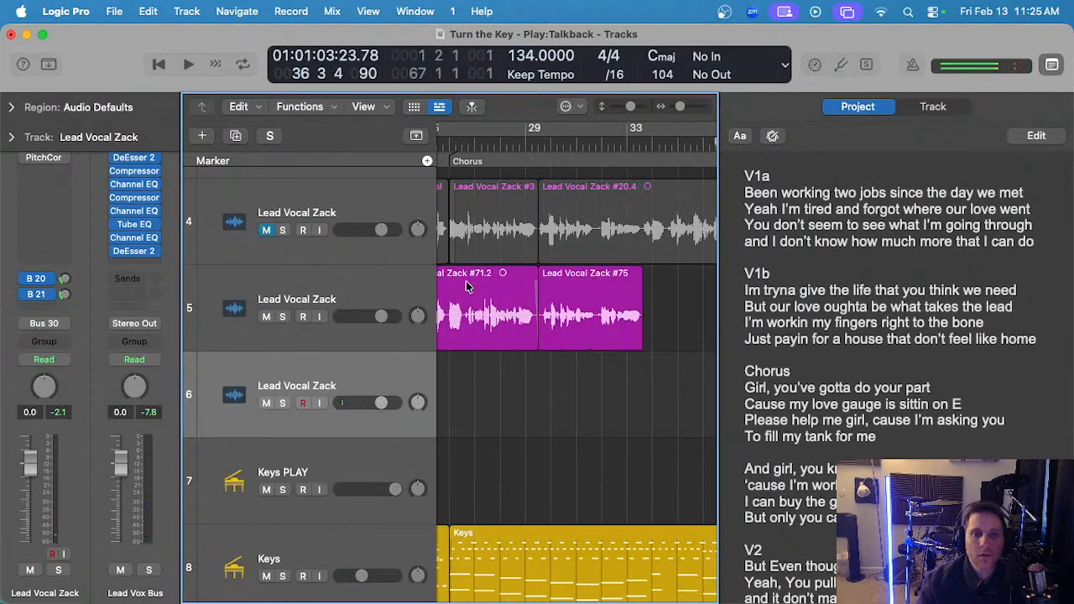
pyautogui.press('r')
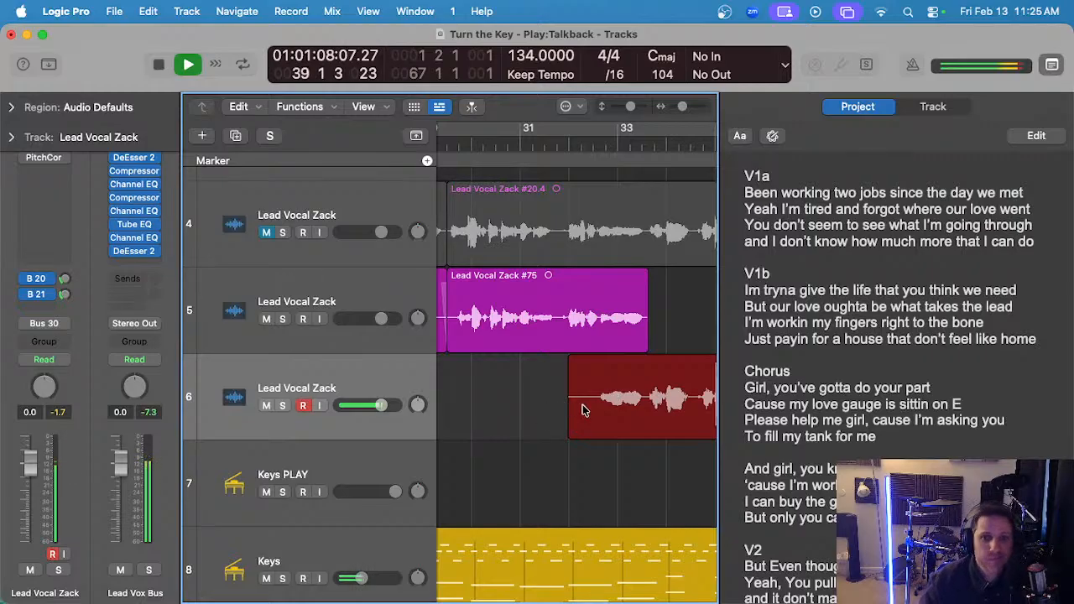
pyautogui.press('space')
pyautogui.press('Delete')
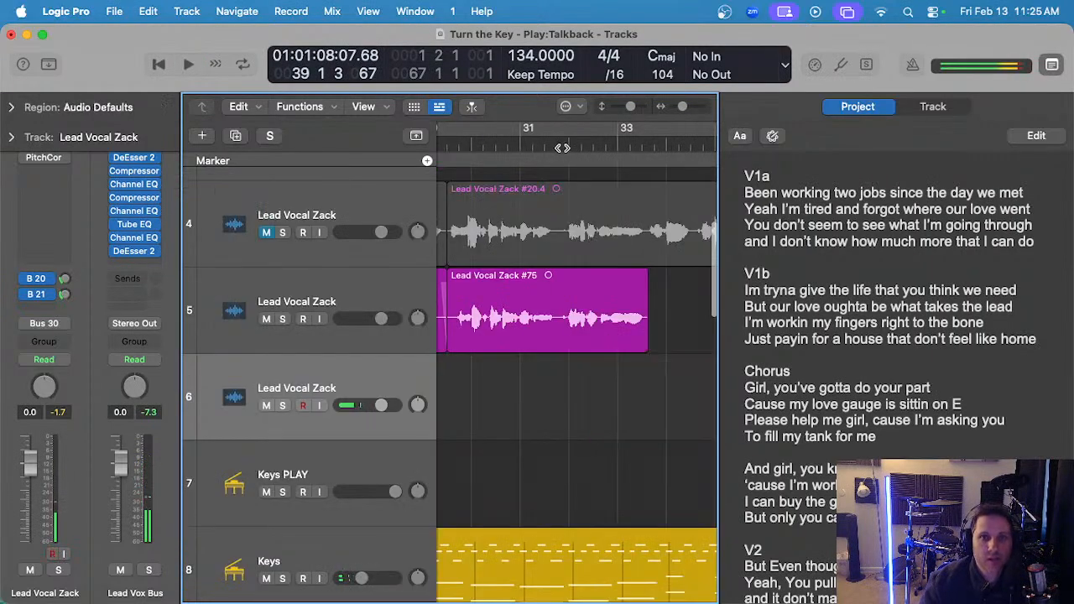
# - Record another lead vocal take on track 6 from bar 32 to about bar 41
pyautogui.click(562, 148)
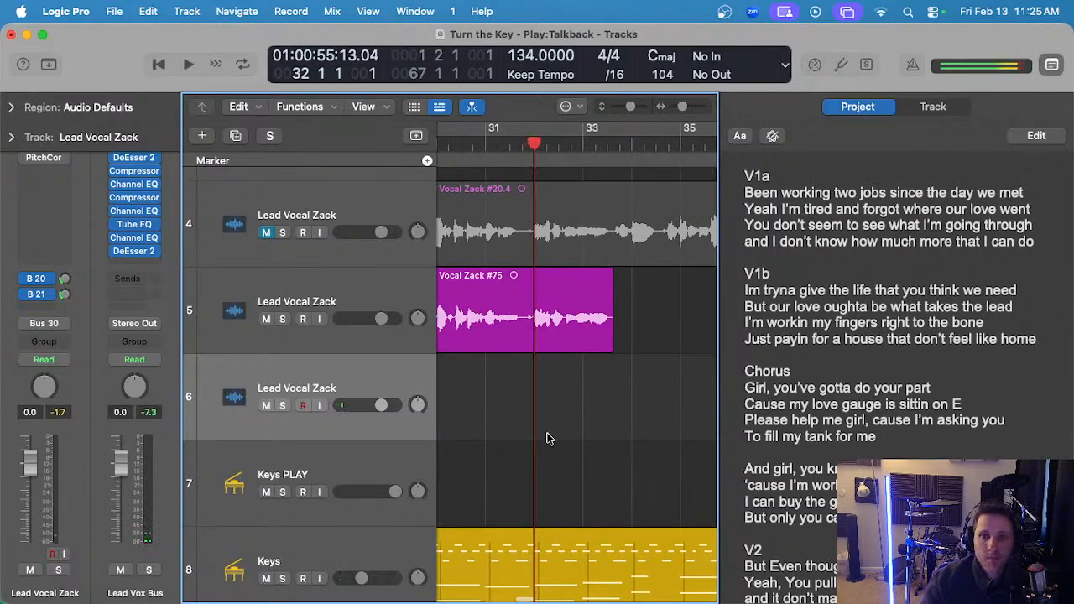
pyautogui.press('r')
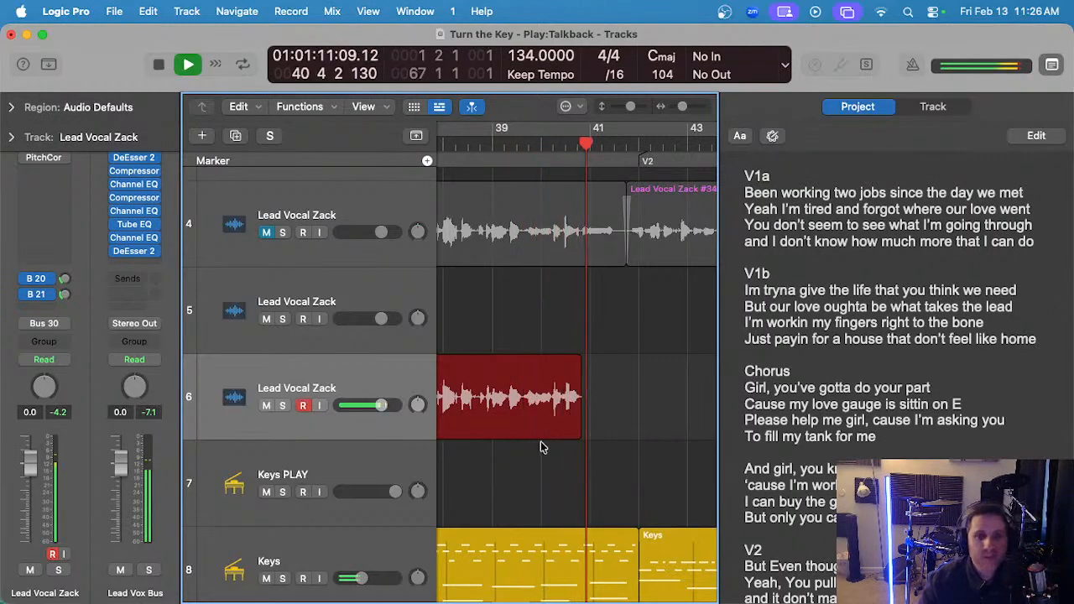
pyautogui.press('space')
# - Play back the end of the newly recorded track 6 take from around bar 39
pyautogui.press('space')
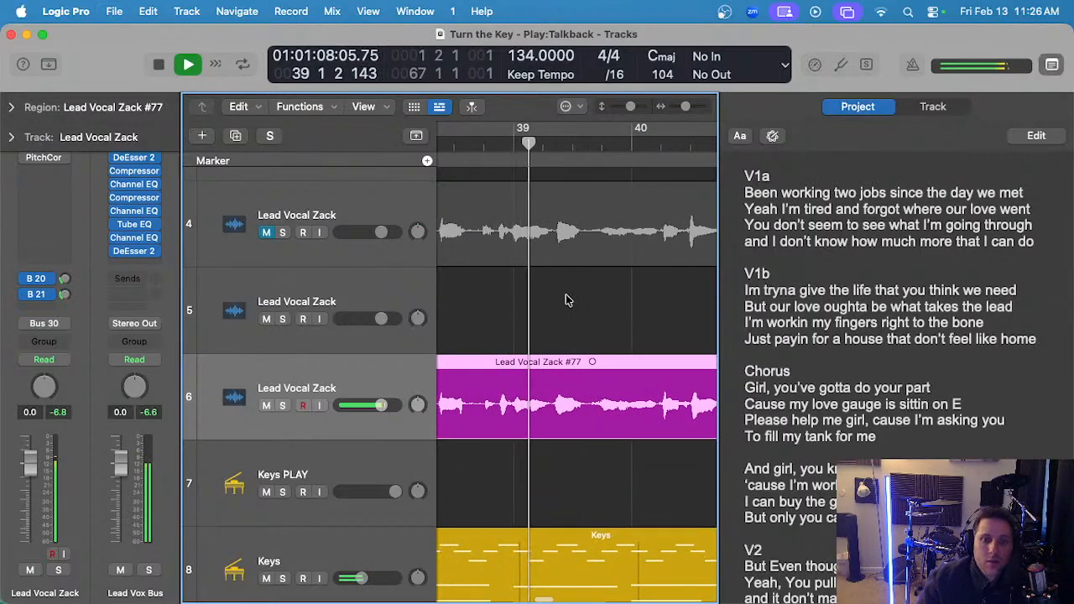
pyautogui.scroll(-5, 566, 293)
pyautogui.hscroll(-3, 565, 296)
pyautogui.hscroll(3, 601, 307)
pyautogui.scroll(4, 565, 378)
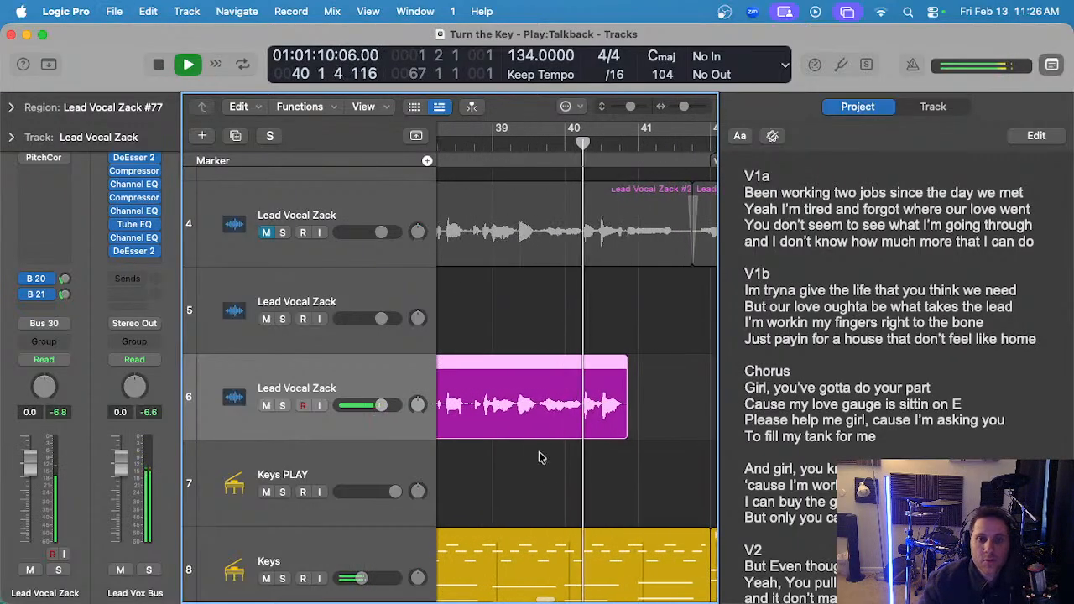
# - Stop playback and delete the end of the track 6 take from 39 3 3 1 to 41 1 1 1
pyautogui.press('space')
pyautogui.click(546, 427)
pyautogui.scroll(3, 544, 420)
pyautogui.click(524, 410)
pyautogui.moveTo(523, 410); pyautogui.dragTo(678, 408)
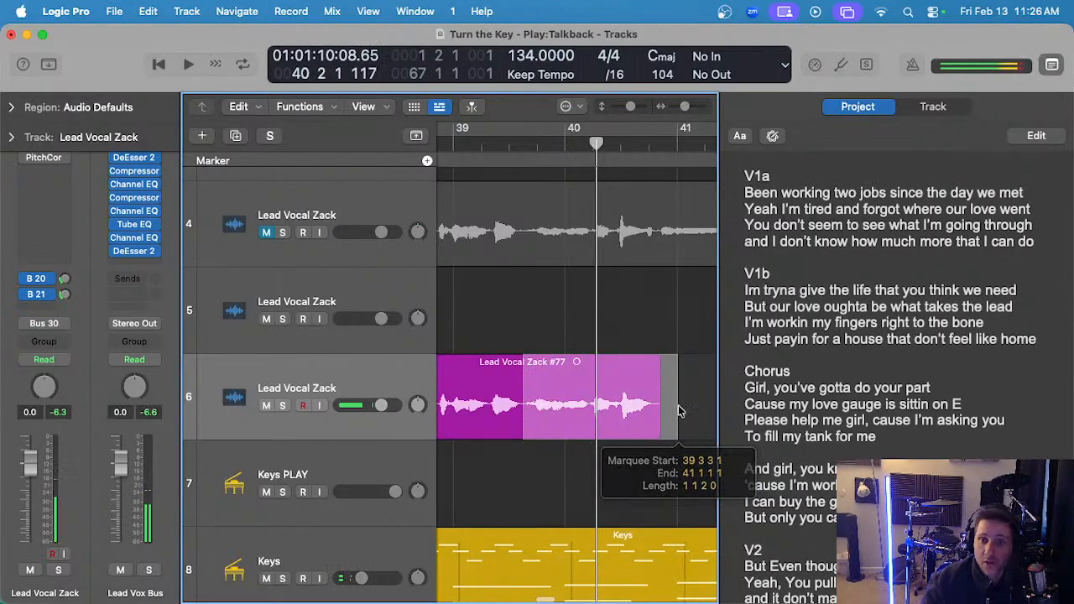
pyautogui.press('BackSpace')
# - Delete the start of the track 6 take up to where the track 5 region ends, midway through bar 33
pyautogui.scroll(-3, 537, 397)
pyautogui.hscroll(-7, 537, 396)
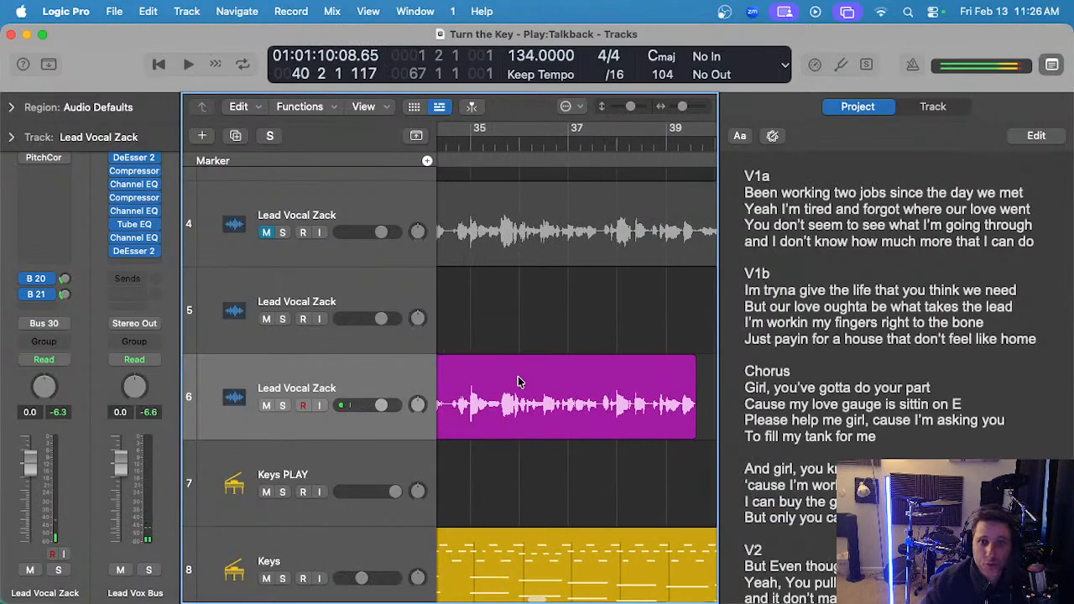
pyautogui.hscroll(5, 524, 379)
pyautogui.scroll(3, 523, 379)
pyautogui.hscroll(-4, 523, 379)
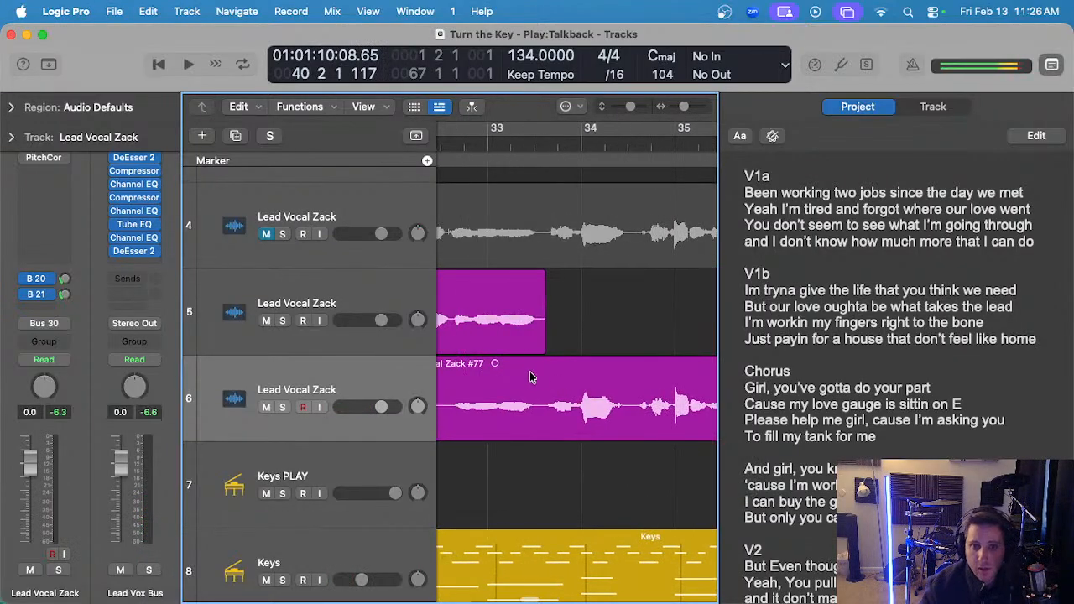
pyautogui.scroll(4, 532, 376)
pyautogui.hscroll(-2, 542, 382)
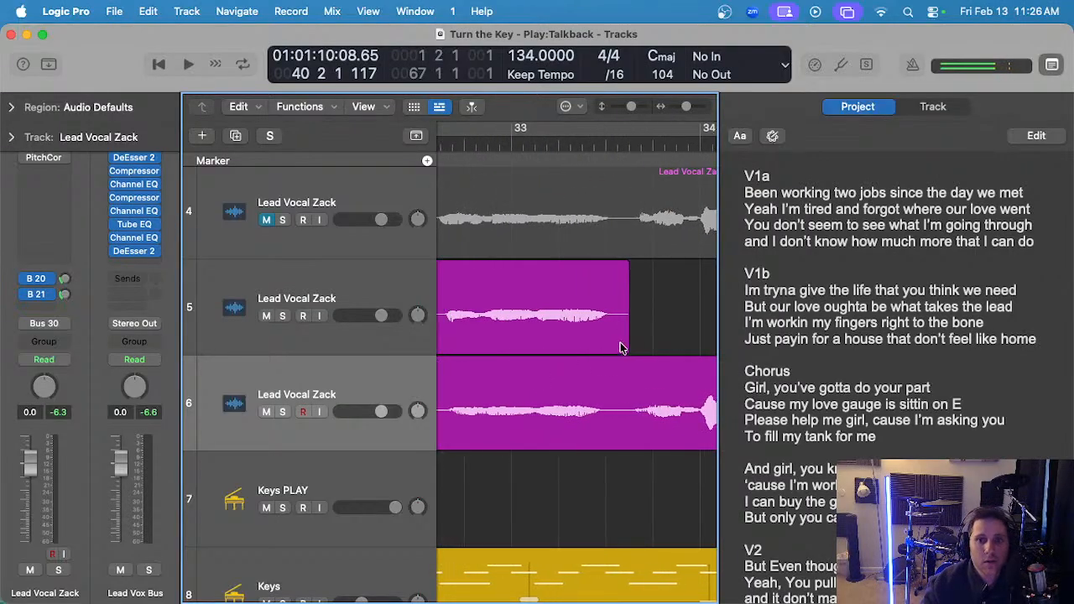
pyautogui.moveTo(627, 344); pyautogui.dragTo(619, 349)
pyautogui.click(637, 337)
pyautogui.moveTo(627, 410); pyautogui.dragTo(475, 408)
pyautogui.press('BackSpace')
pyautogui.click(449, 411)
pyautogui.press('BackSpace')
pyautogui.scroll(-8, 586, 395)
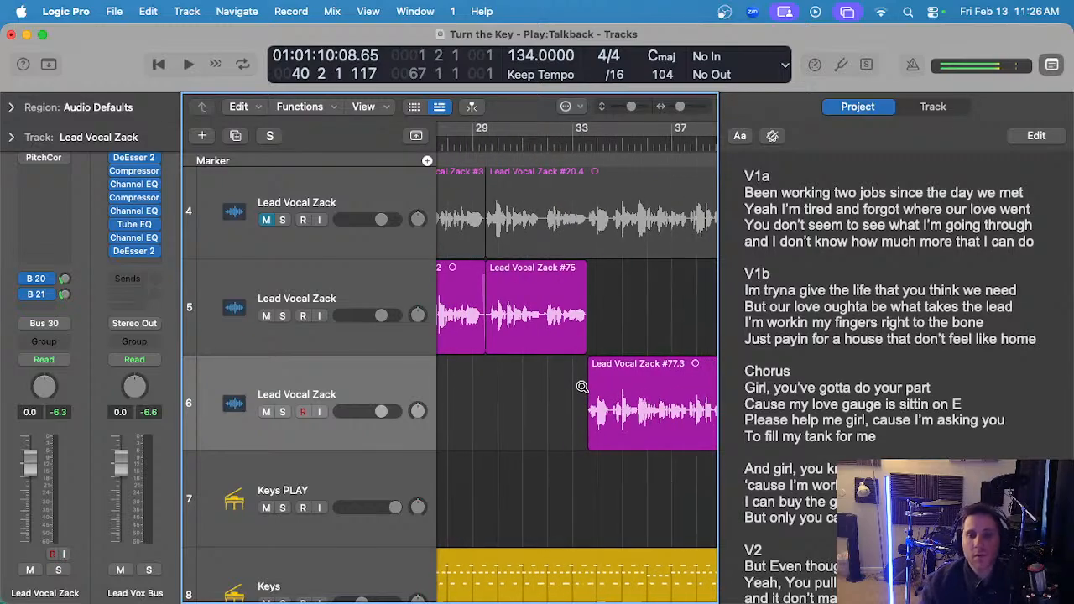
# - Move the trimmed take from track 6 up to track 5 and play back the transition from around bar 32
pyautogui.moveTo(563, 380); pyautogui.dragTo(561, 286)
pyautogui.click(492, 121)
pyautogui.press('space')
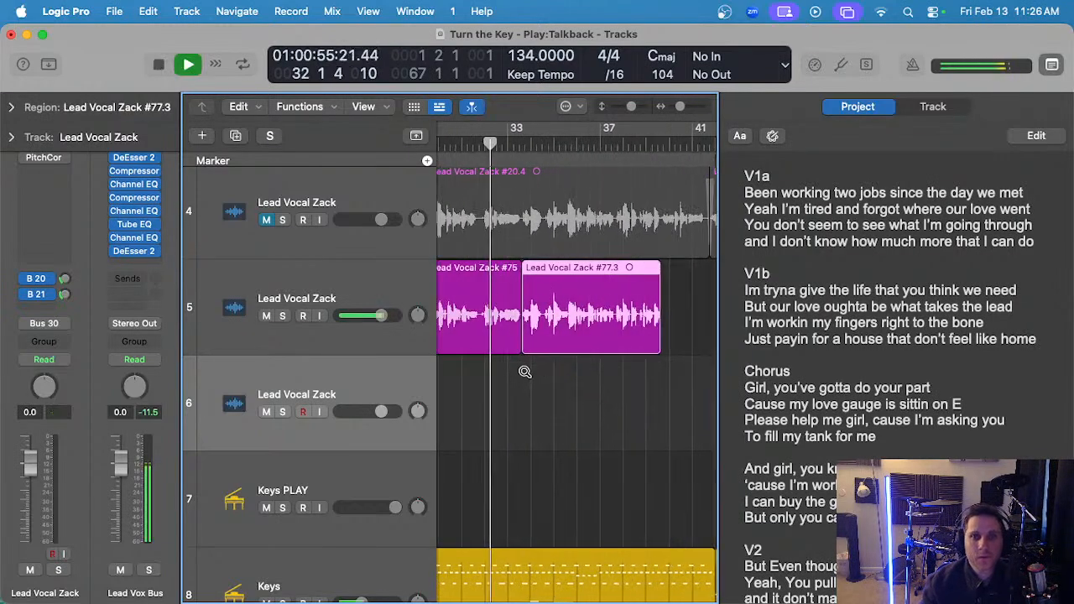
pyautogui.scroll(8, 515, 362)
pyautogui.click(626, 388)
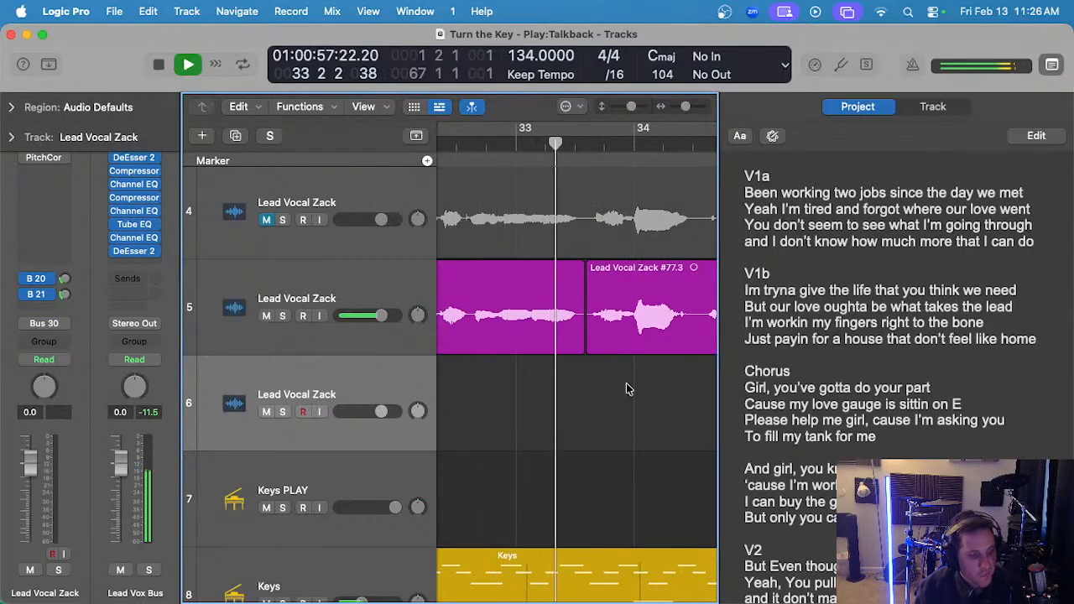
pyautogui.scroll(-5, 628, 385)
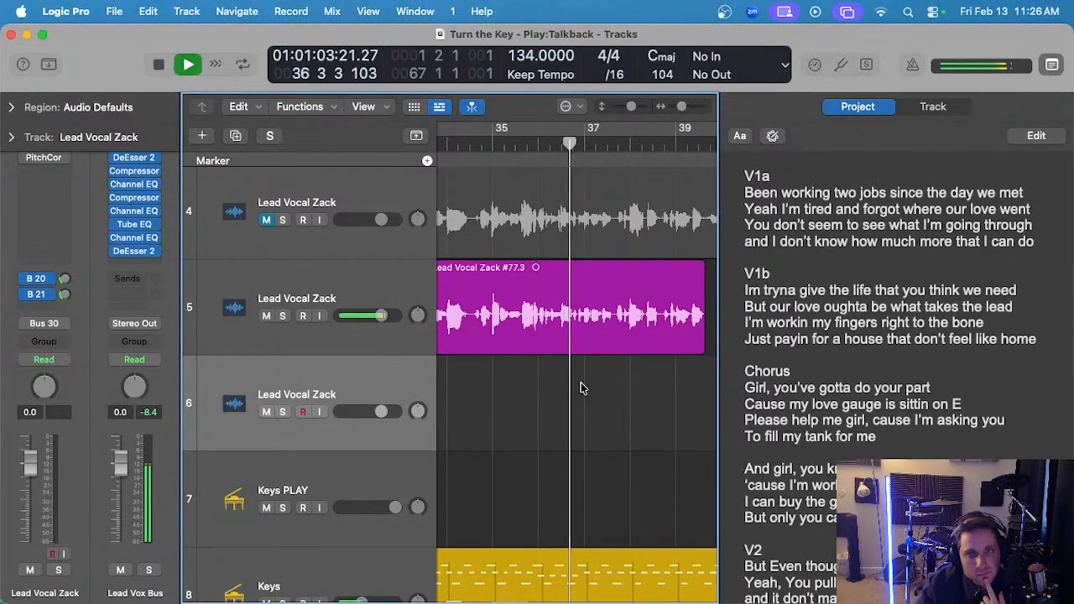
pyautogui.press('space')
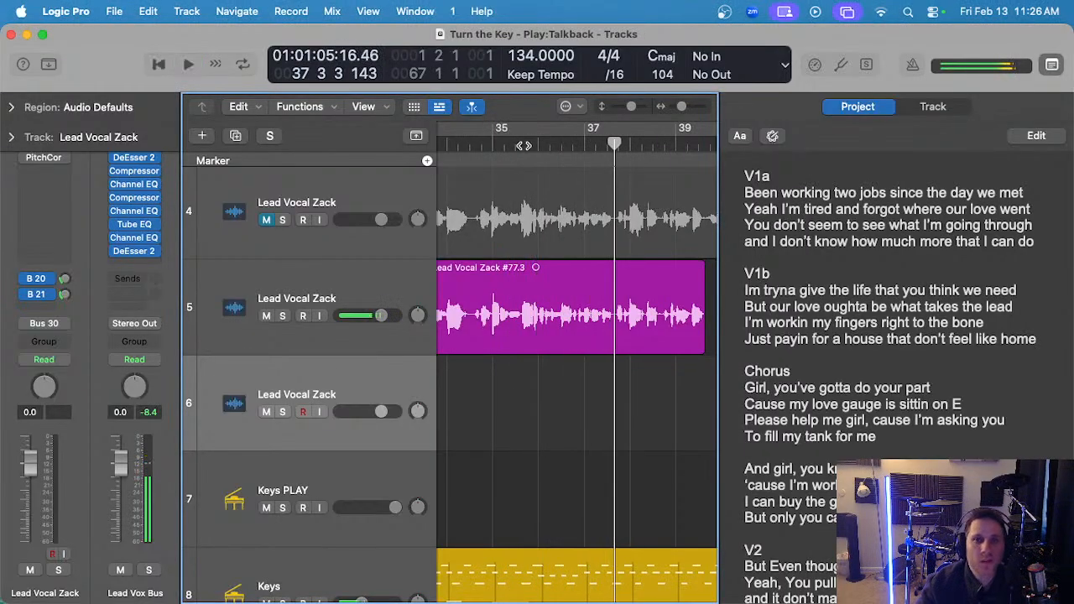
# - Replay the track 5 vocal from around bar 35 and save the project
pyautogui.click(494, 142)
pyautogui.press('space')
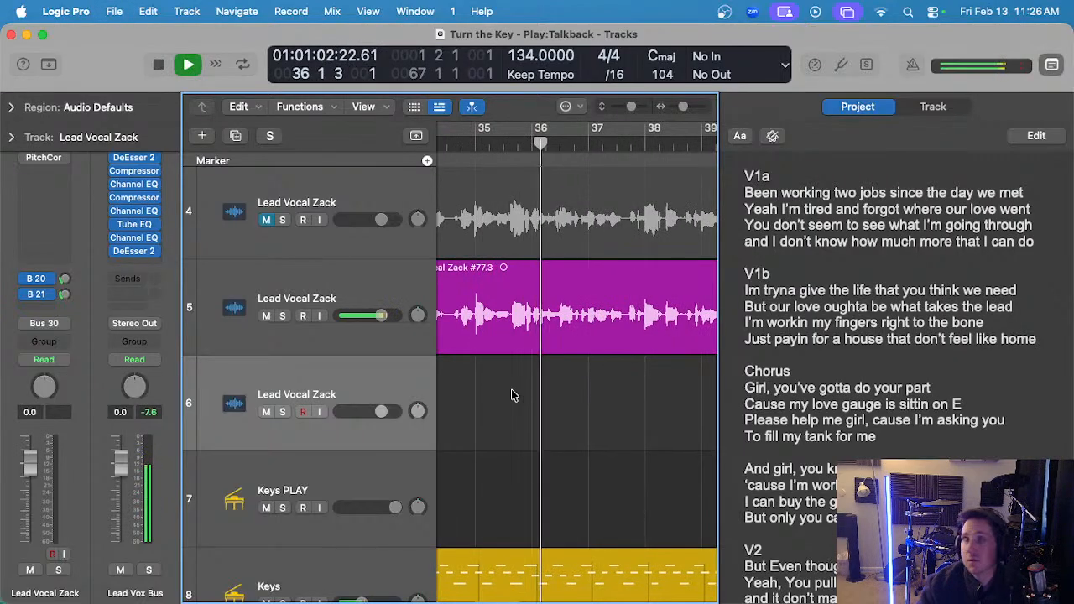
pyautogui.scroll(-2, 509, 388)
pyautogui.press('super+s')
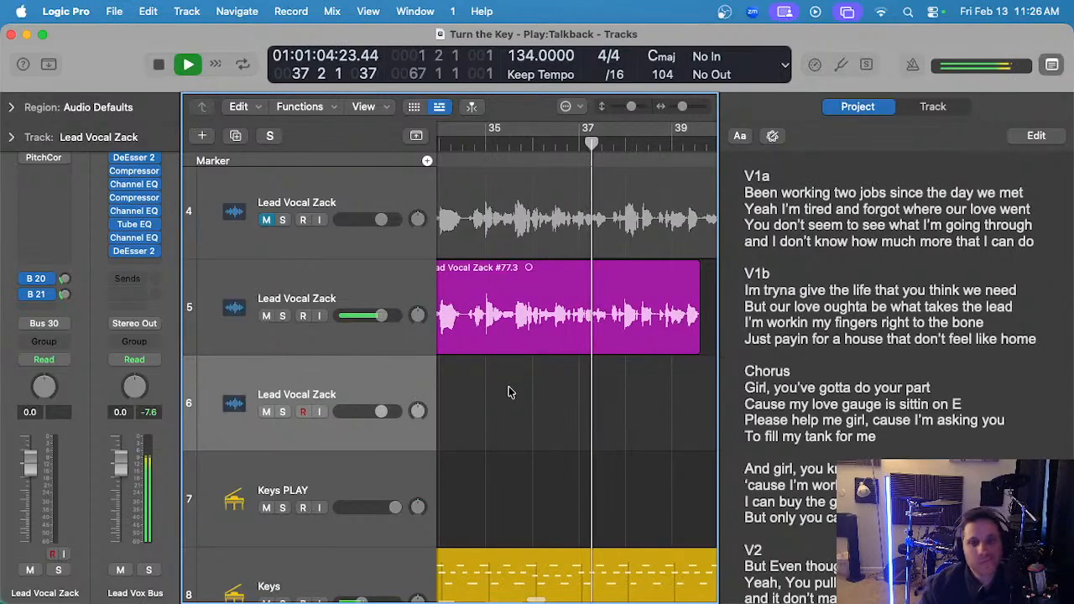
pyautogui.hscroll(-2, 508, 387)
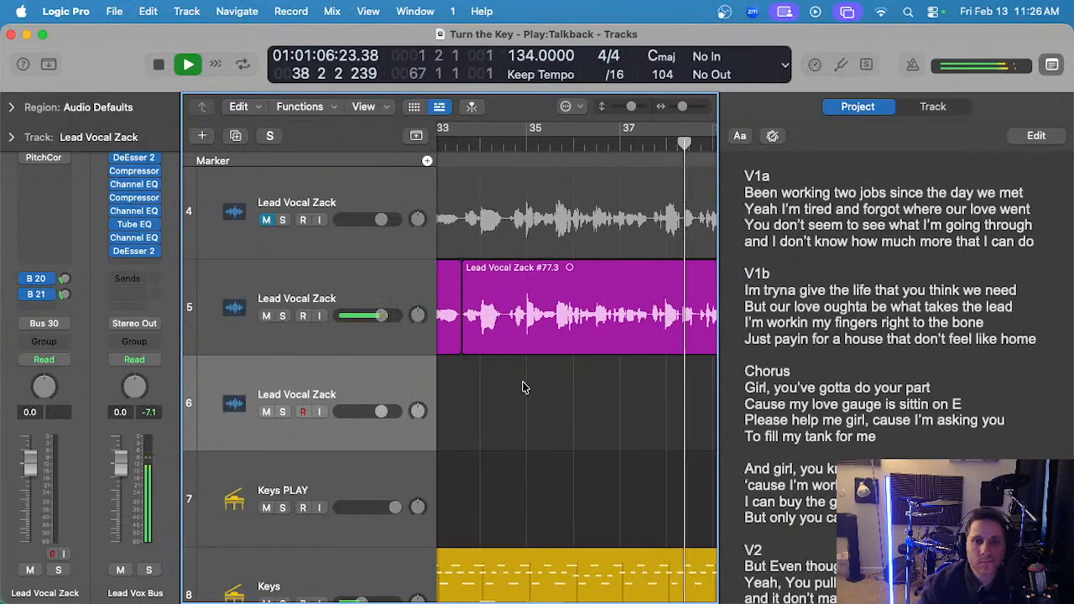
# - Replay the full moved region on track 5 from midway through bar 33 to about bar 39
pyautogui.click(458, 141)
pyautogui.press('space')
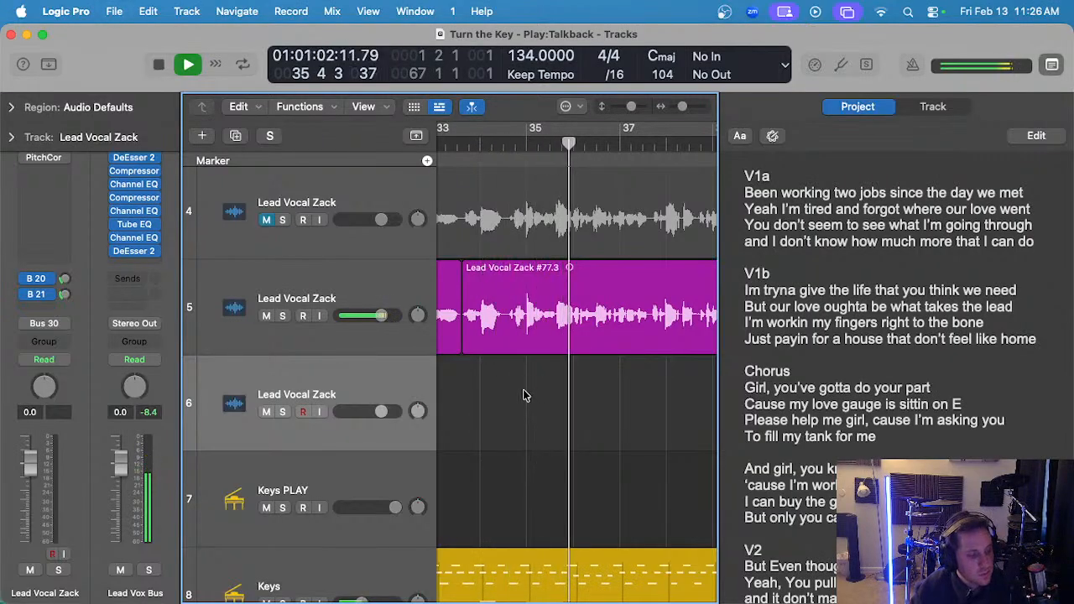
pyautogui.scroll(-1, 524, 392)
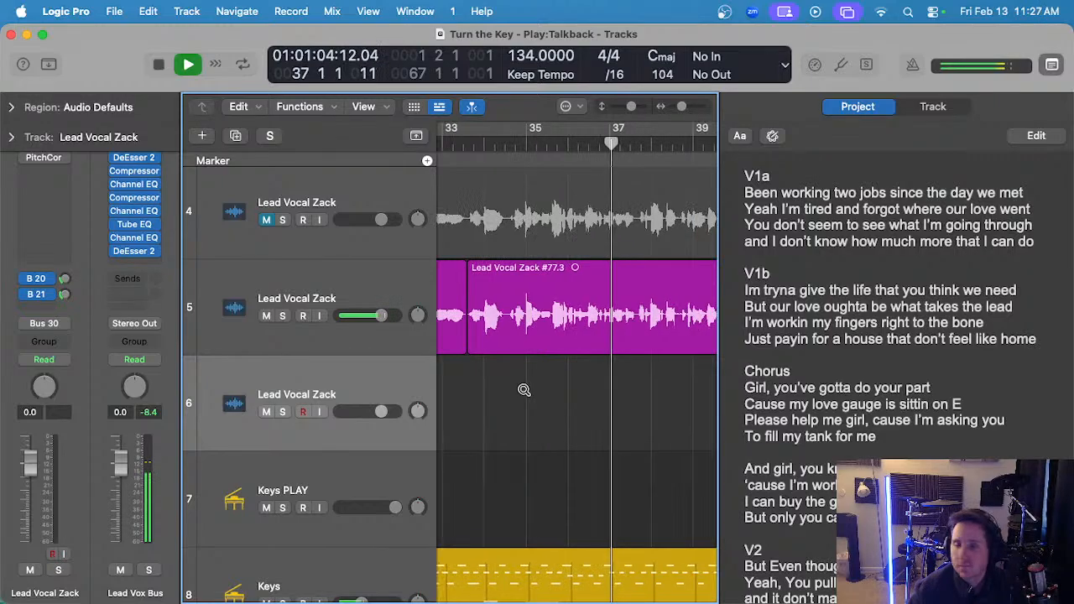
pyautogui.click(540, 340)
pyautogui.scroll(-2, 569, 385)
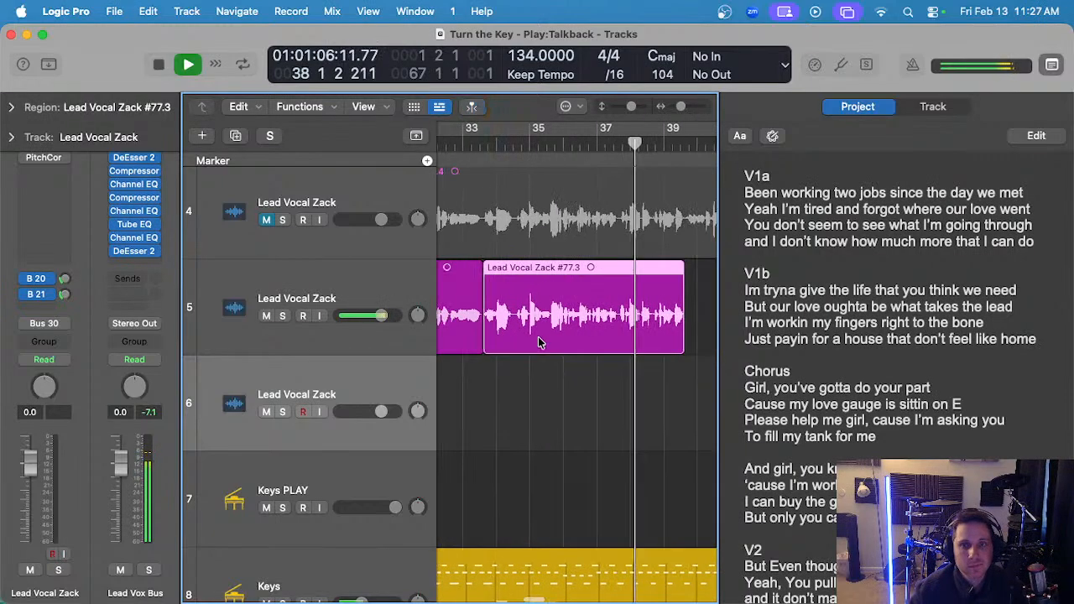
pyautogui.click(572, 385)
pyautogui.click(570, 324)
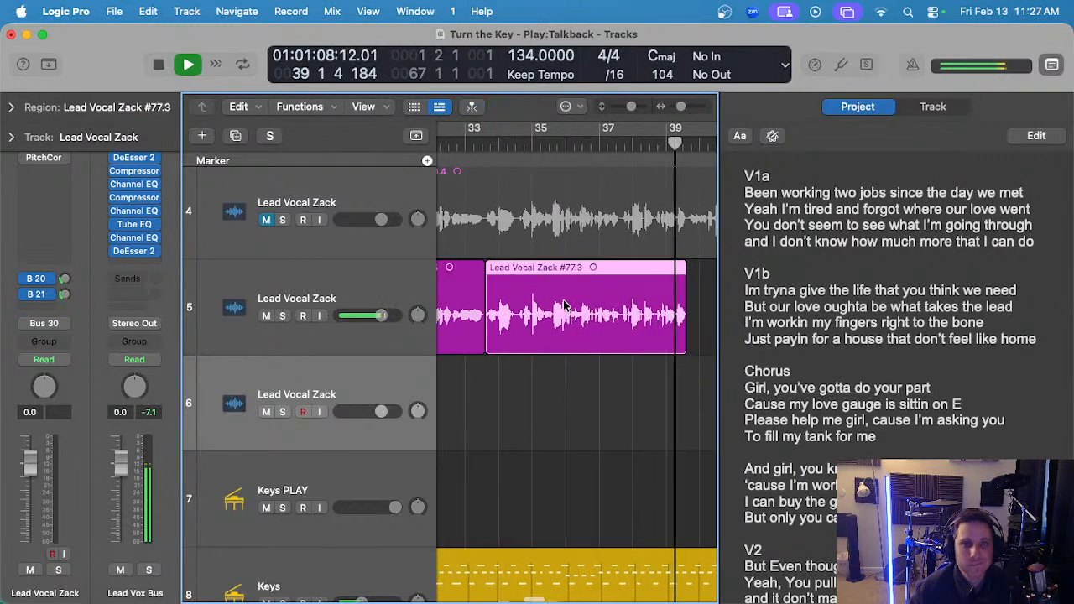
pyautogui.hscroll(-3, 567, 309)
pyautogui.press('space')
# - Replay the last phrase of the track 5 vocal from around bar 38, and again from slightly earlier
pyautogui.scroll(5, 567, 303)
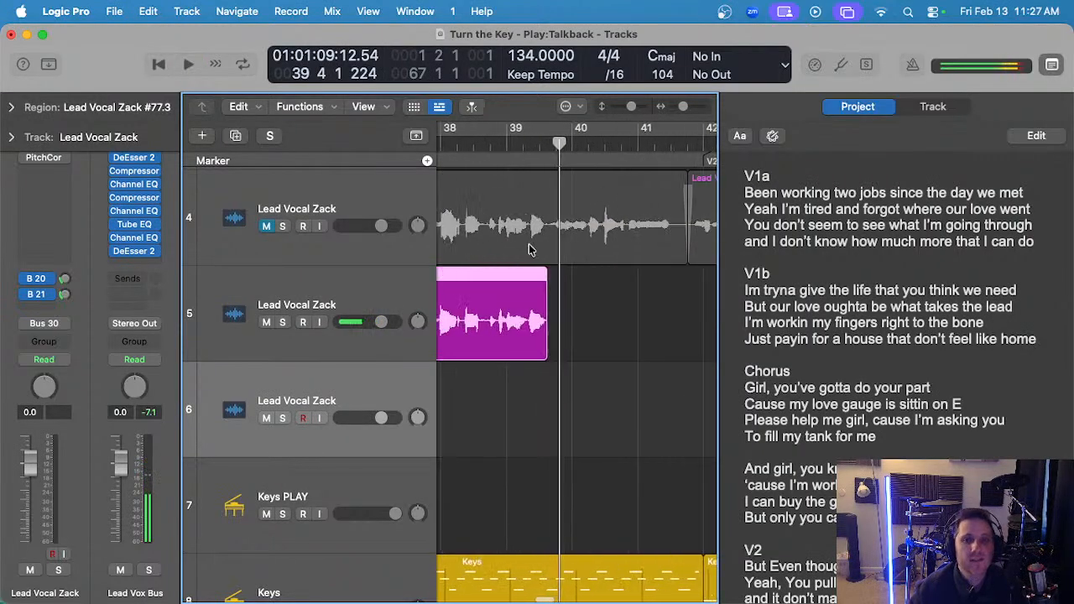
pyautogui.click(455, 145)
pyautogui.press('space')
pyautogui.hscroll(-1, 517, 252)
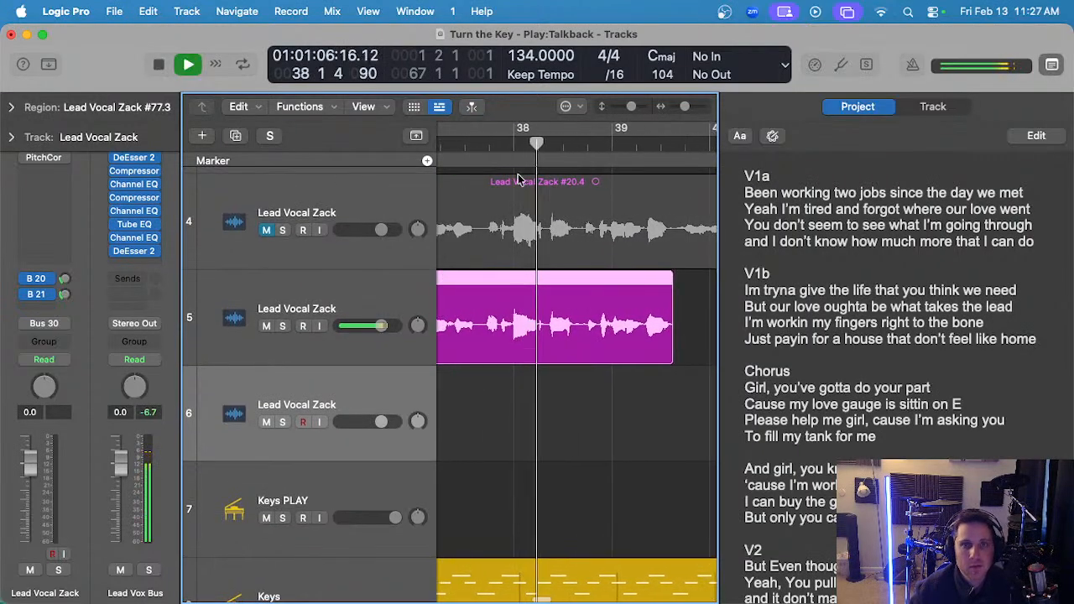
pyautogui.click(485, 144)
pyautogui.hscroll(-2, 537, 323)
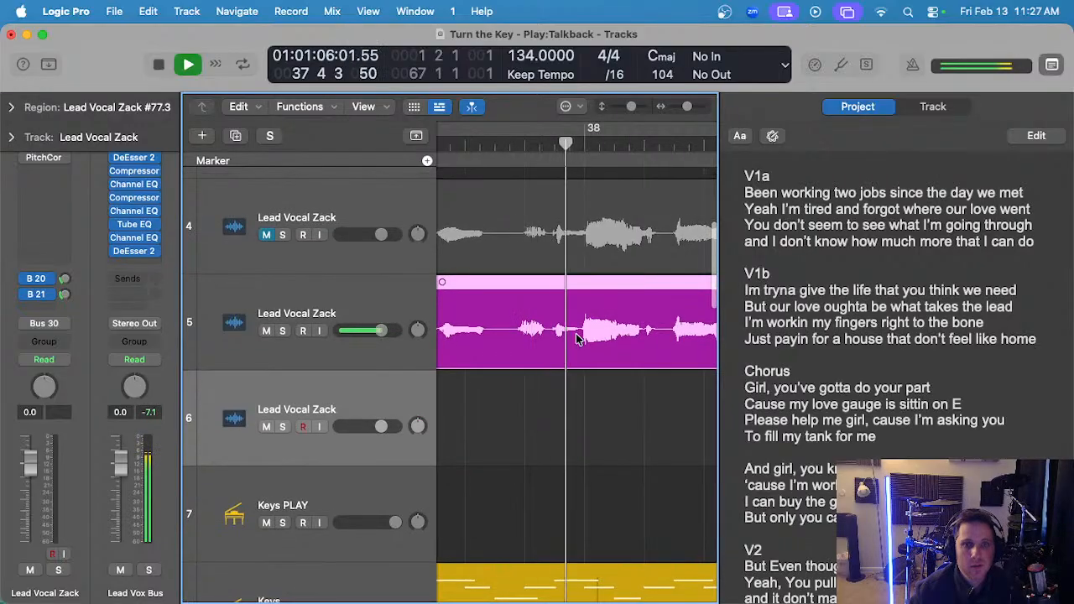
pyautogui.scroll(-1, 570, 371)
pyautogui.hscroll(2, 568, 376)
pyautogui.click(564, 382)
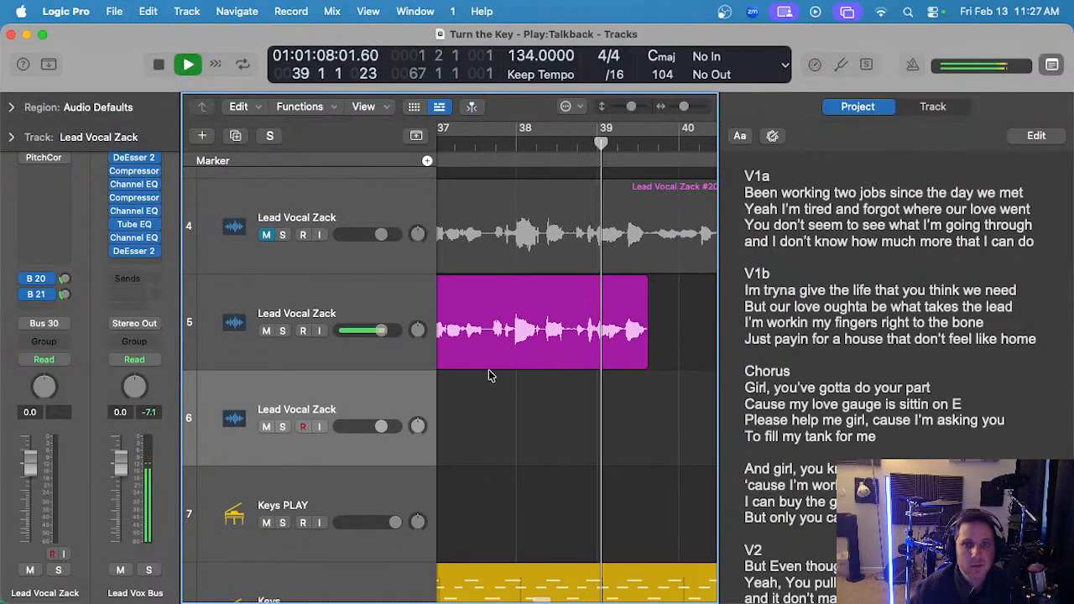
pyautogui.scroll(2, 487, 370)
# - Stop playback, split the last track 5 region midway through bar 37, and delete the part before the split
pyautogui.press('space')
pyautogui.moveTo(484, 329); pyautogui.dragTo(679, 336)
pyautogui.scroll(-1, 538, 332)
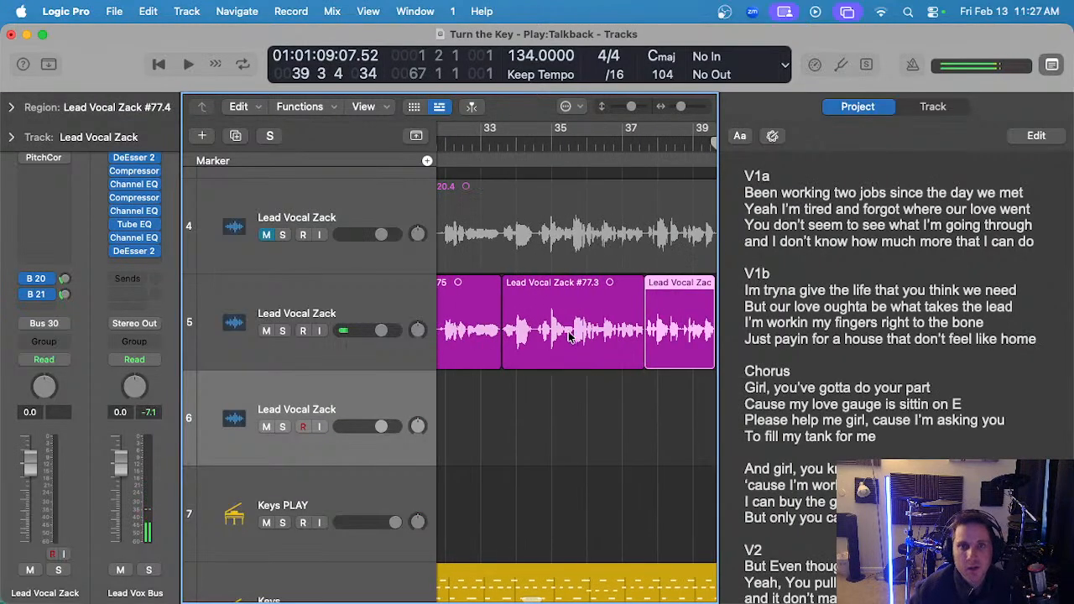
pyautogui.press('Delete')
pyautogui.scroll(1, 568, 335)
pyautogui.press('r')
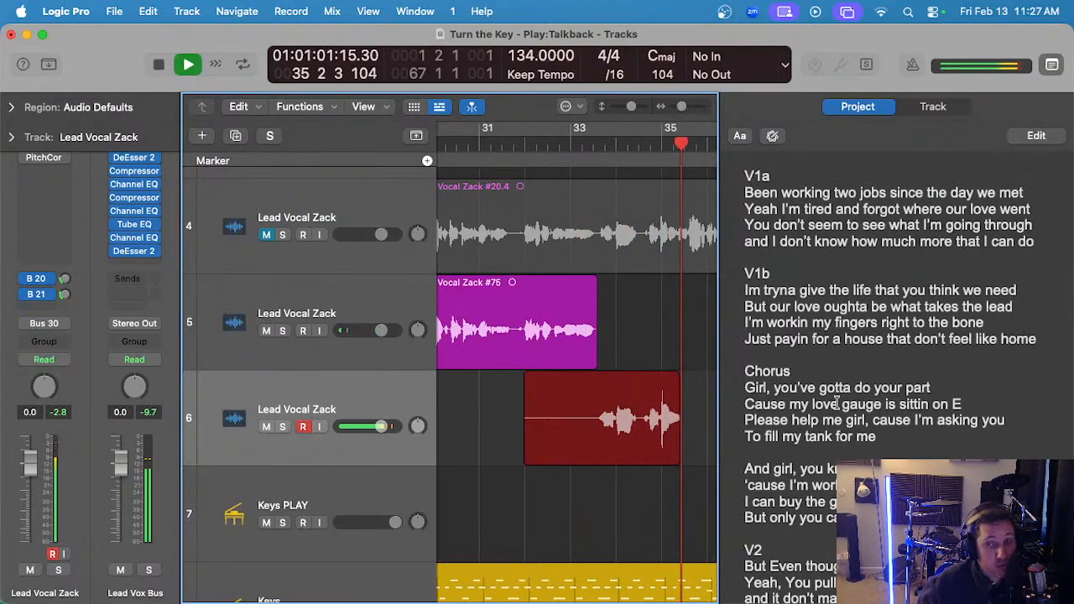
pyautogui.press('space')
pyautogui.press('ctrl+super+space')
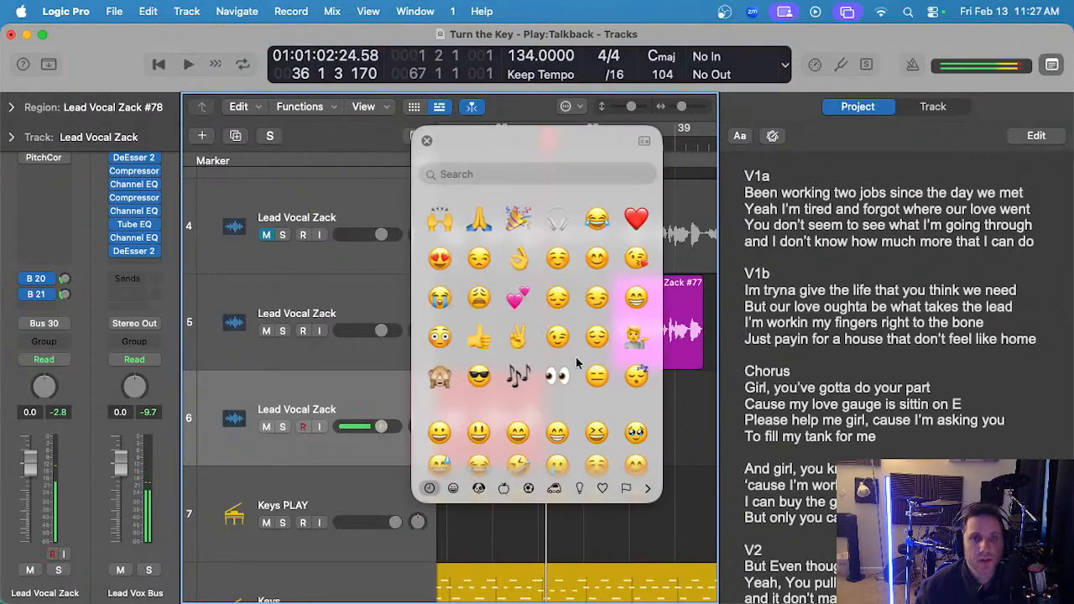
pyautogui.click(427, 138)
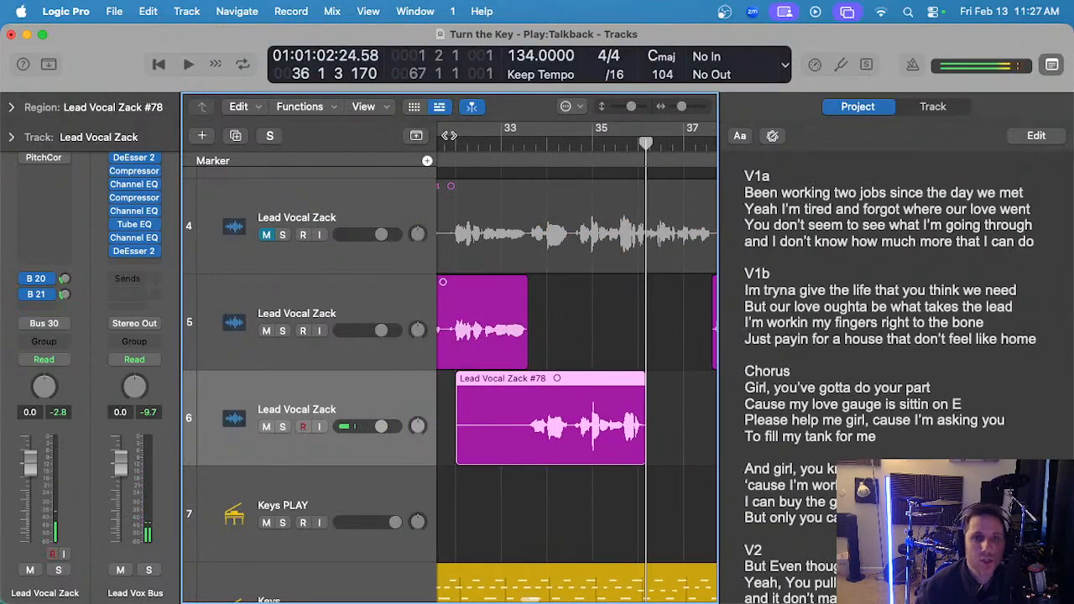
pyautogui.click(454, 141)
pyautogui.press('Delete')
pyautogui.press('r')
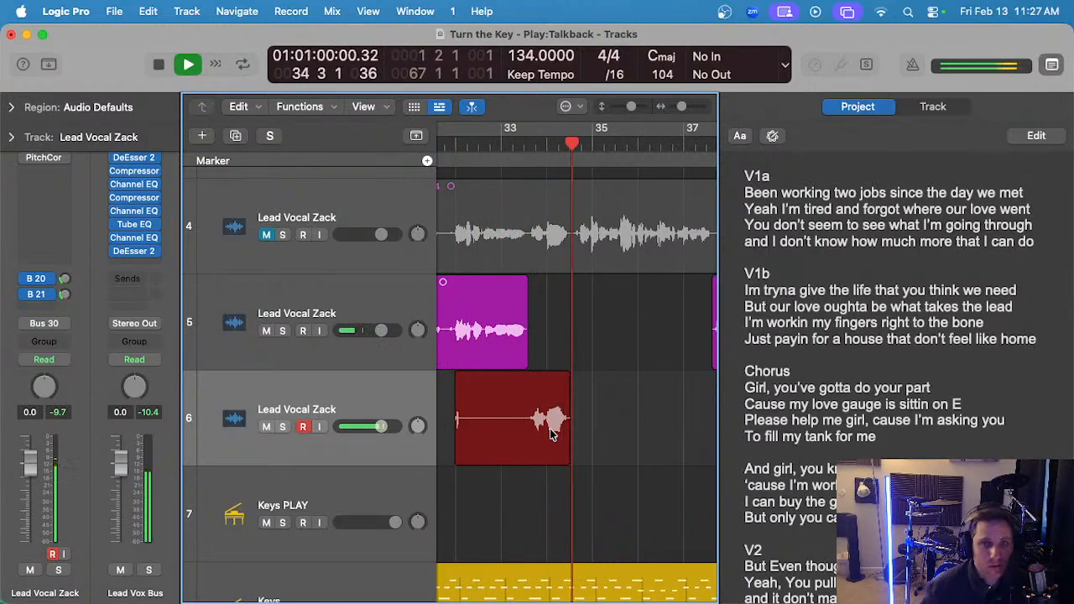
pyautogui.press('space')
pyautogui.press('Delete')
# - Record a lead vocal take on track 6 from bar 33 to about bar 38
pyautogui.scroll(2, 528, 172)
pyautogui.click(491, 141)
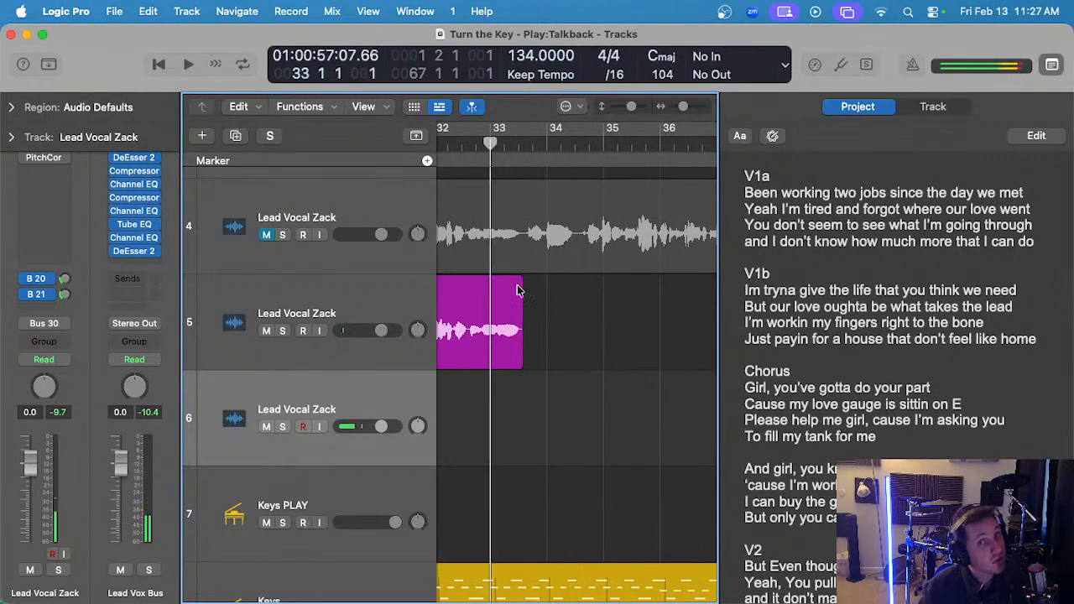
pyautogui.press('r')
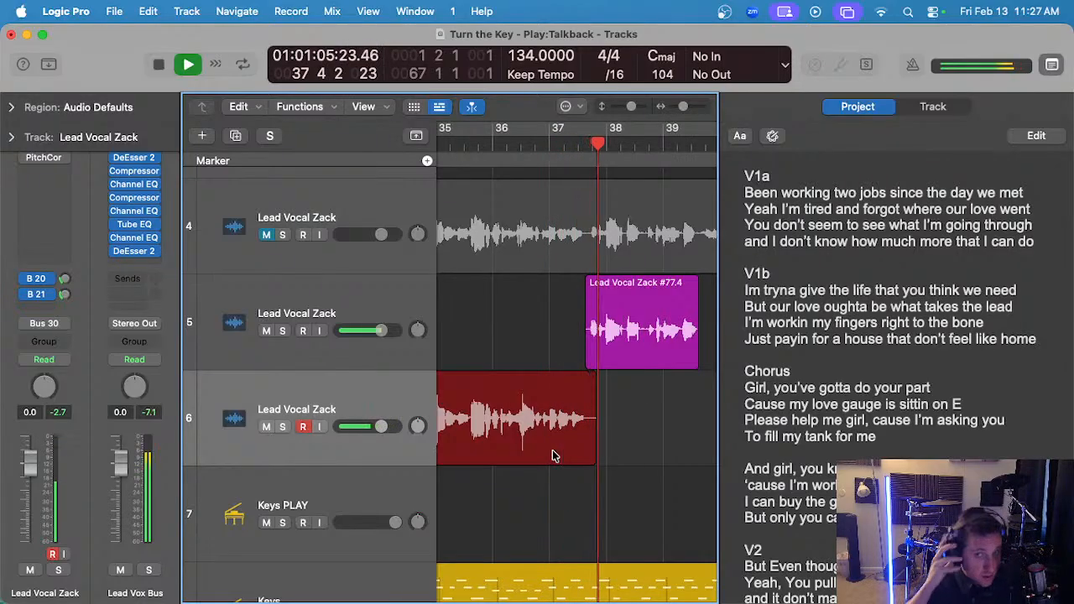
pyautogui.press('space')
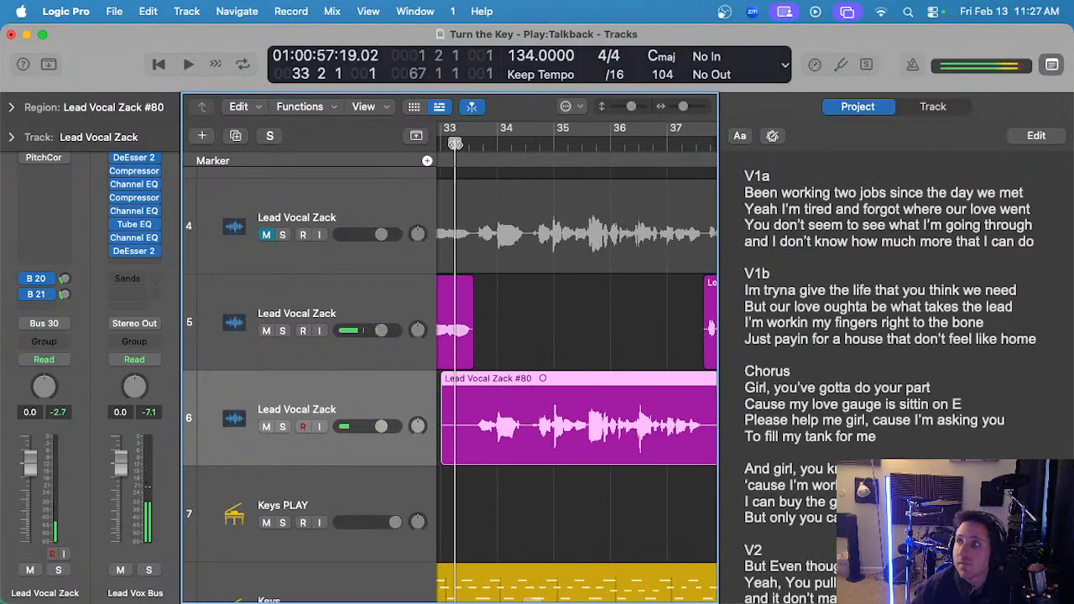
# - Play back the new track 6 take from around bar 33 and delete its region
pyautogui.press('space')
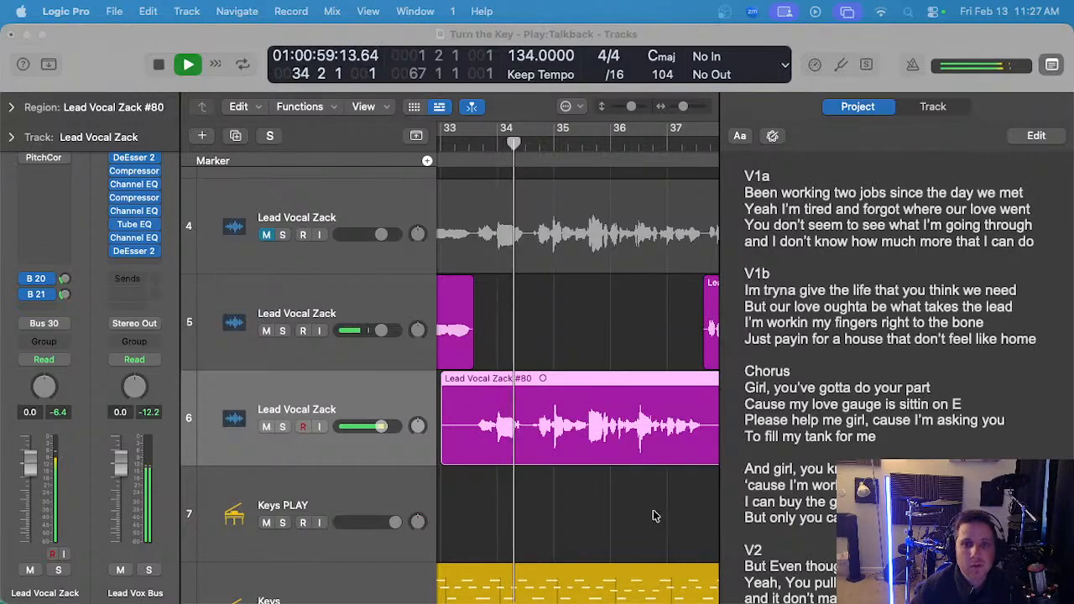
pyautogui.click(590, 504)
pyautogui.hscroll(-2, 555, 494)
pyautogui.scroll(3, 557, 495)
pyautogui.scroll(-2, 565, 497)
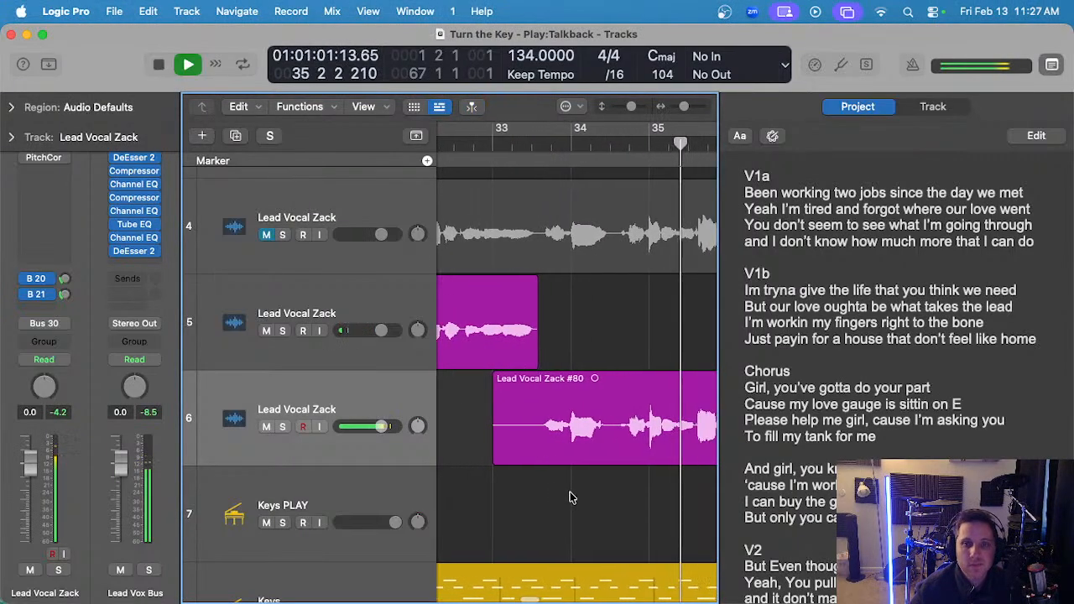
pyautogui.scroll(1, 569, 498)
pyautogui.scroll(-2, 569, 498)
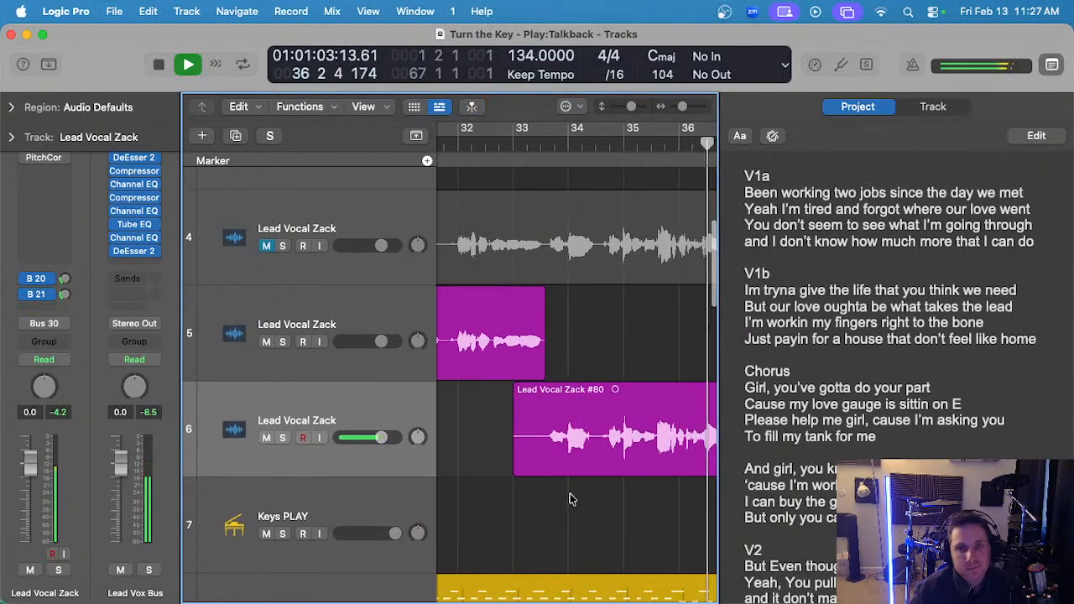
pyautogui.click(574, 435)
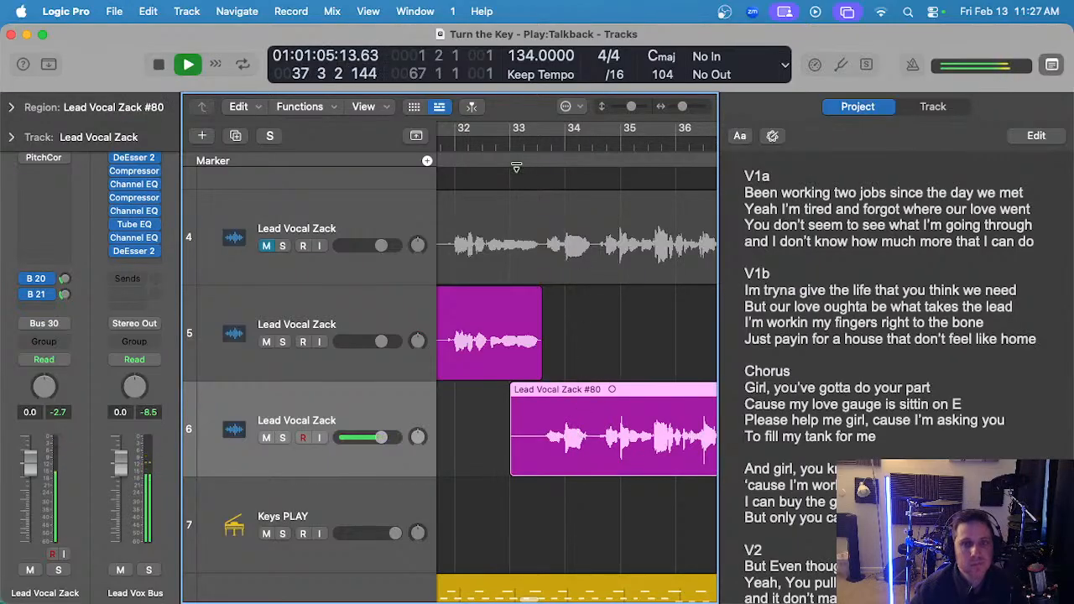
pyautogui.press('Delete')
# - Stop playback and record another lead vocal take on track 6 from bar 32 to about bar 38
pyautogui.press('space')
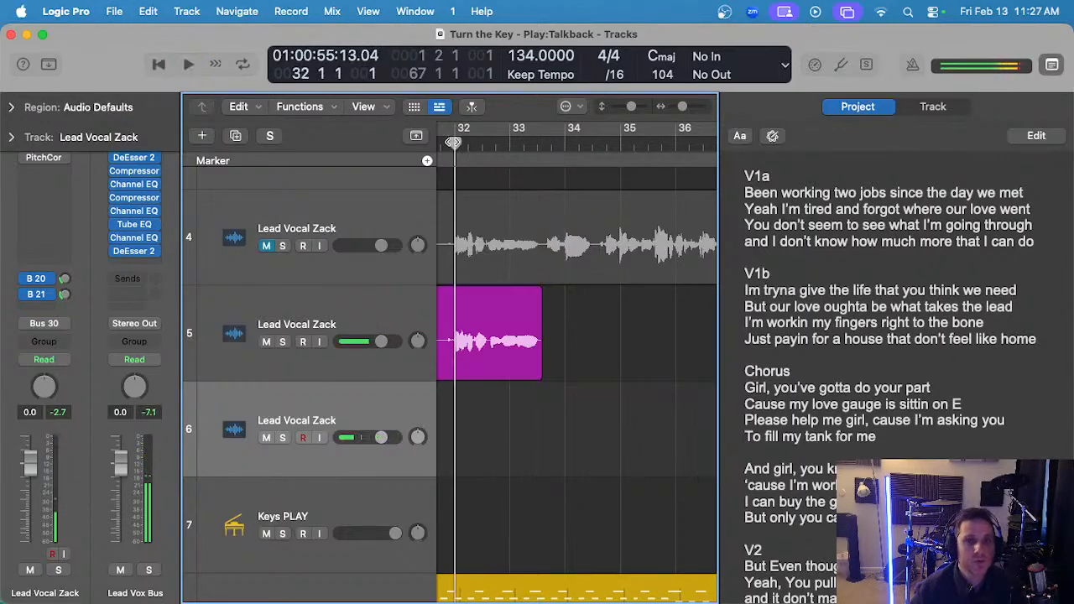
pyautogui.press('r')
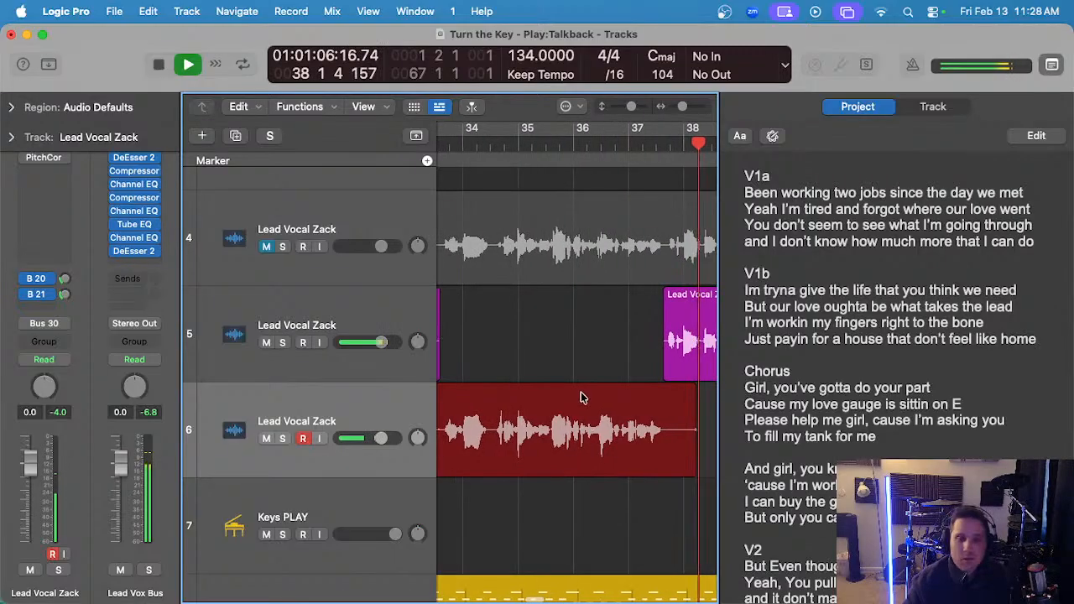
pyautogui.press('space')
# - Play back the newly recorded track 6 lead vocal take from about bar 33
pyautogui.doubleClick(621, 147)
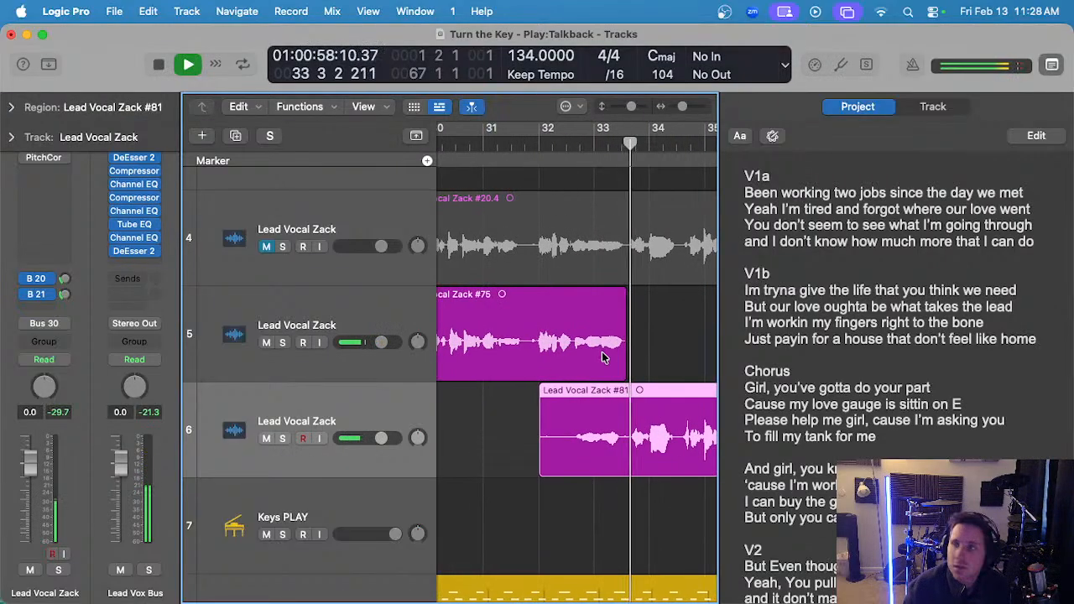
pyautogui.scroll(4, 600, 378)
pyautogui.hscroll(4, 600, 495)
pyautogui.click(617, 513)
pyautogui.hscroll(-2, 588, 495)
pyautogui.hscroll(-2, 537, 478)
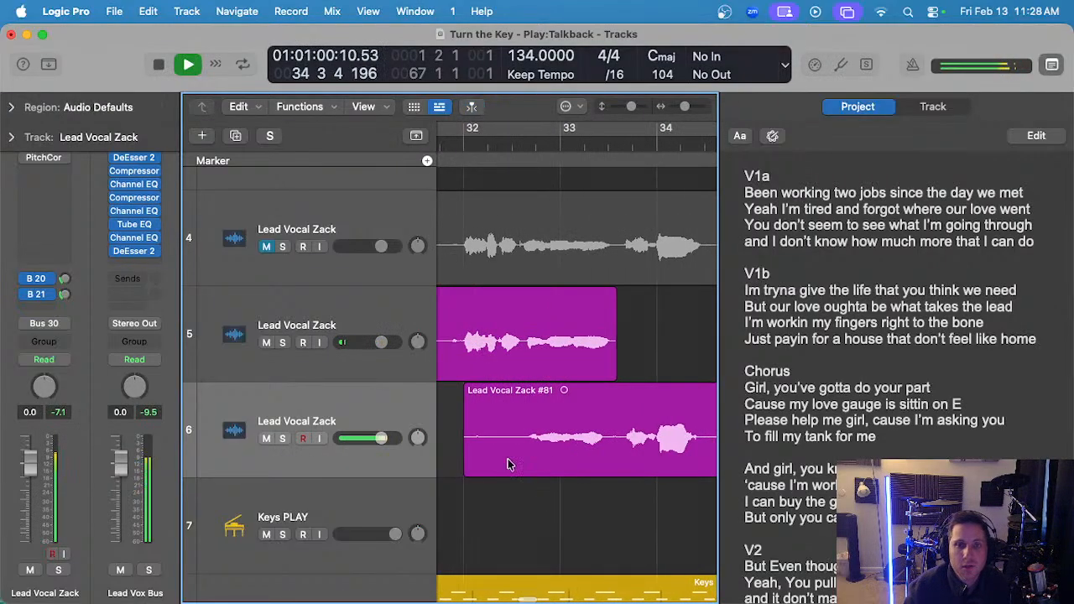
# - Trim the start of the track 6 take to the end of the track 5 region in bar 33, adding short fades at that join
pyautogui.moveTo(464, 468); pyautogui.dragTo(615, 435)
pyautogui.scroll(4, 615, 435)
pyautogui.moveTo(626, 374); pyautogui.dragTo(620, 376)
pyautogui.click(628, 391)
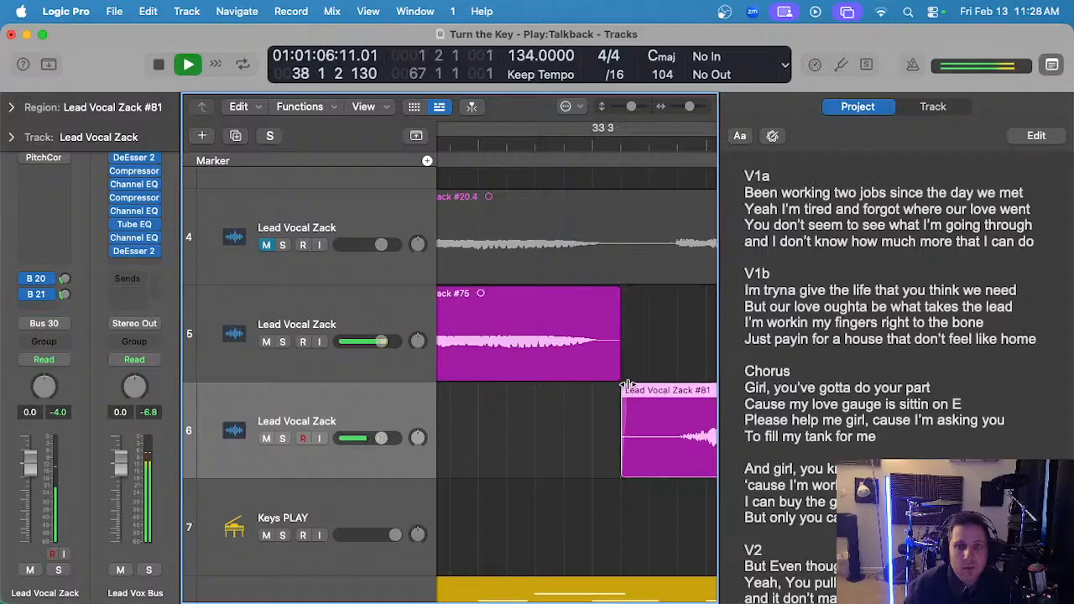
pyautogui.click(617, 290)
pyautogui.scroll(-5, 608, 302)
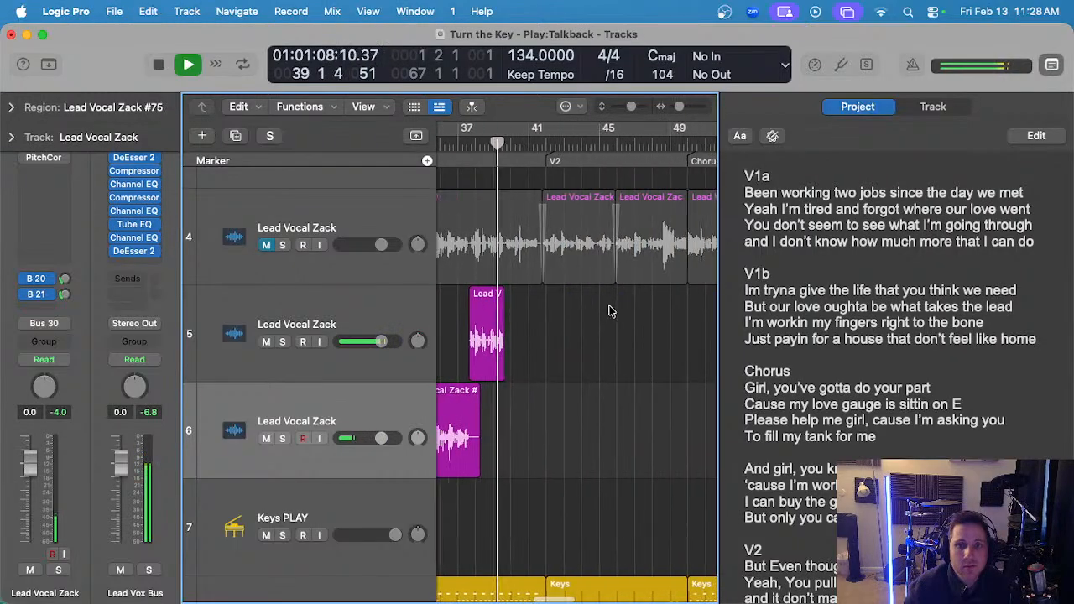
# - Stop playback and trim the end of the track 6 take to the start of the last track 5 region midway through bar 37
pyautogui.scroll(5, 471, 391)
pyautogui.press('space')
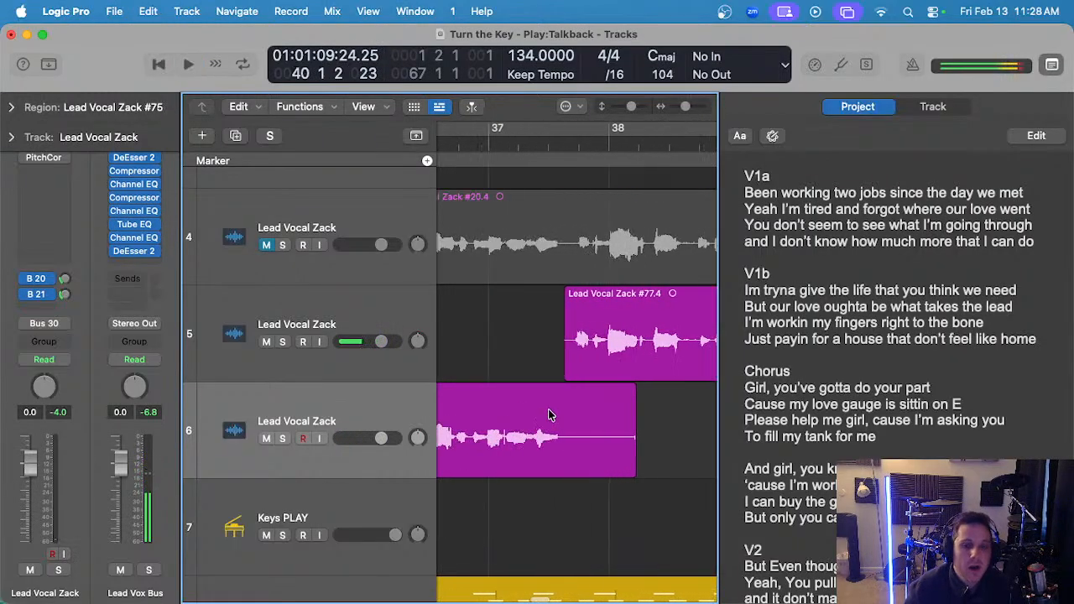
pyautogui.scroll(2, 611, 437)
pyautogui.moveTo(580, 417); pyautogui.dragTo(687, 421)
pyautogui.press('Delete')
pyautogui.hscroll(3, 667, 428)
pyautogui.click(659, 432)
pyautogui.press('Delete')
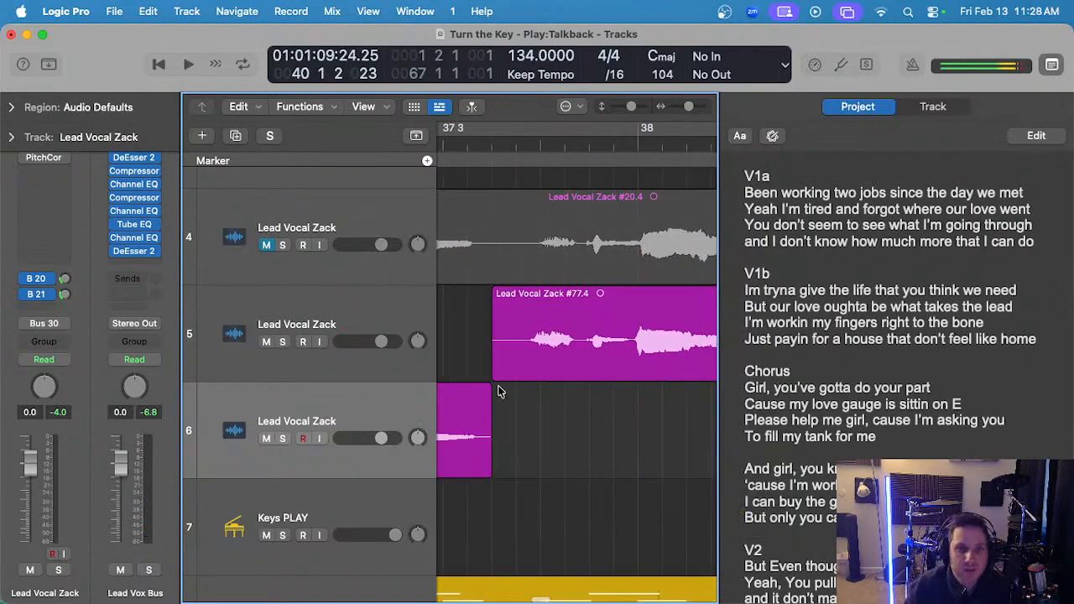
# - Add a short fade-in to the last track 5 region and move the trimmed track 6 take straight up onto track 5
pyautogui.click(491, 293)
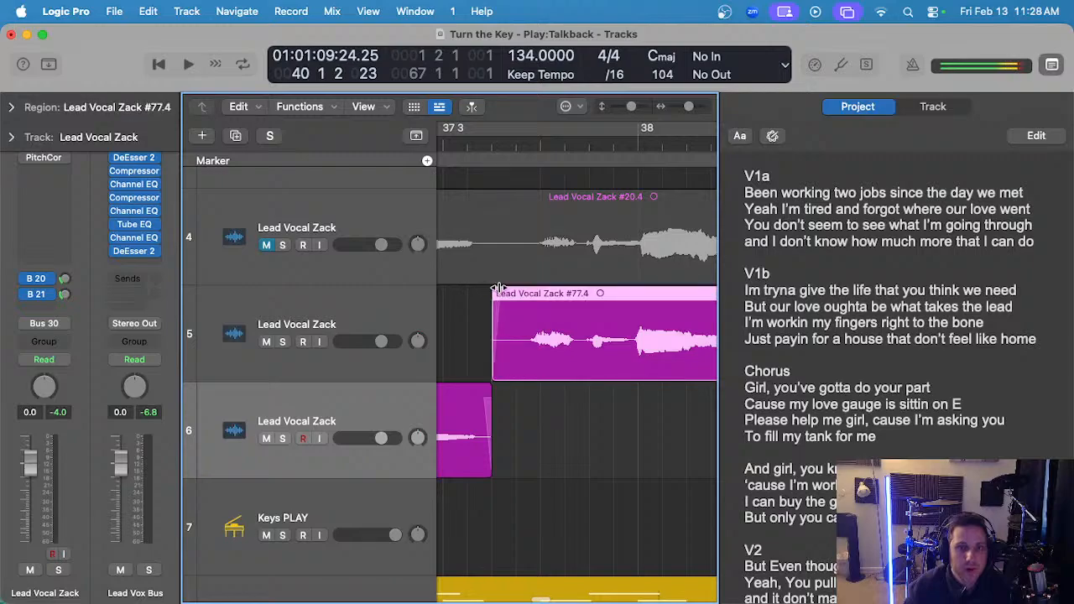
pyautogui.scroll(-5, 491, 302)
pyautogui.hscroll(-5, 491, 302)
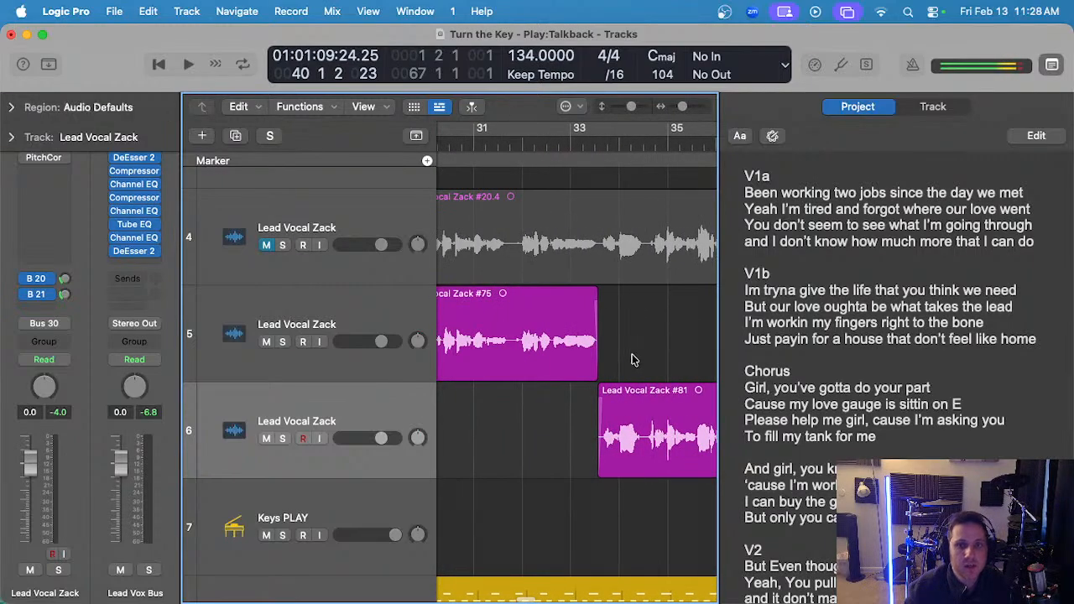
pyautogui.moveTo(645, 401); pyautogui.dragTo(644, 310)
pyautogui.scroll(-3, 600, 211)
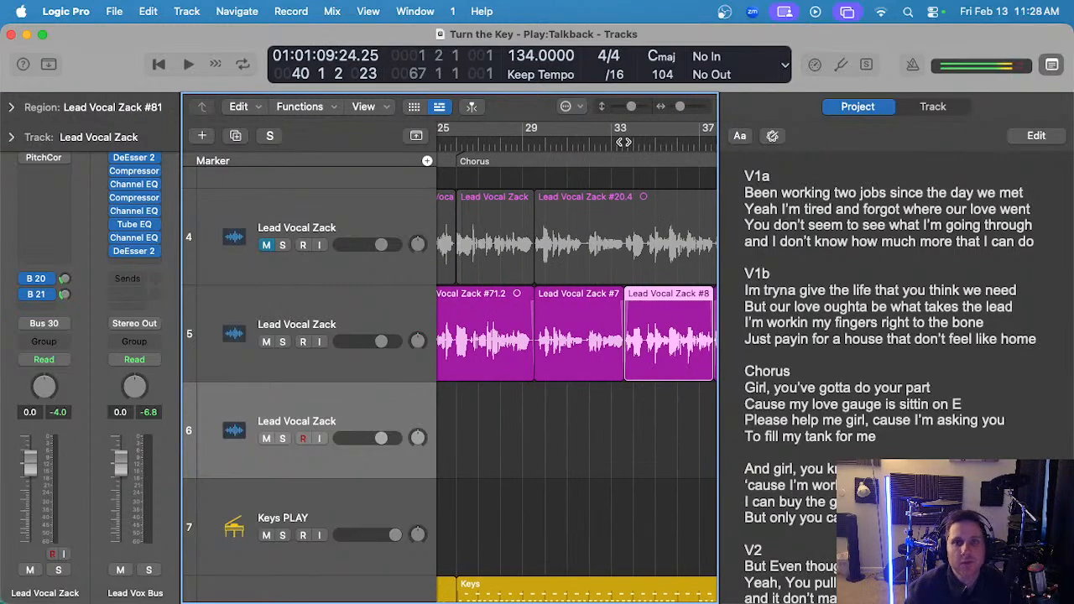
# - Play back the comped track 5 vocal from about bar 33 to bar 40 to check the joins
pyautogui.click(568, 438)
pyautogui.press('space')
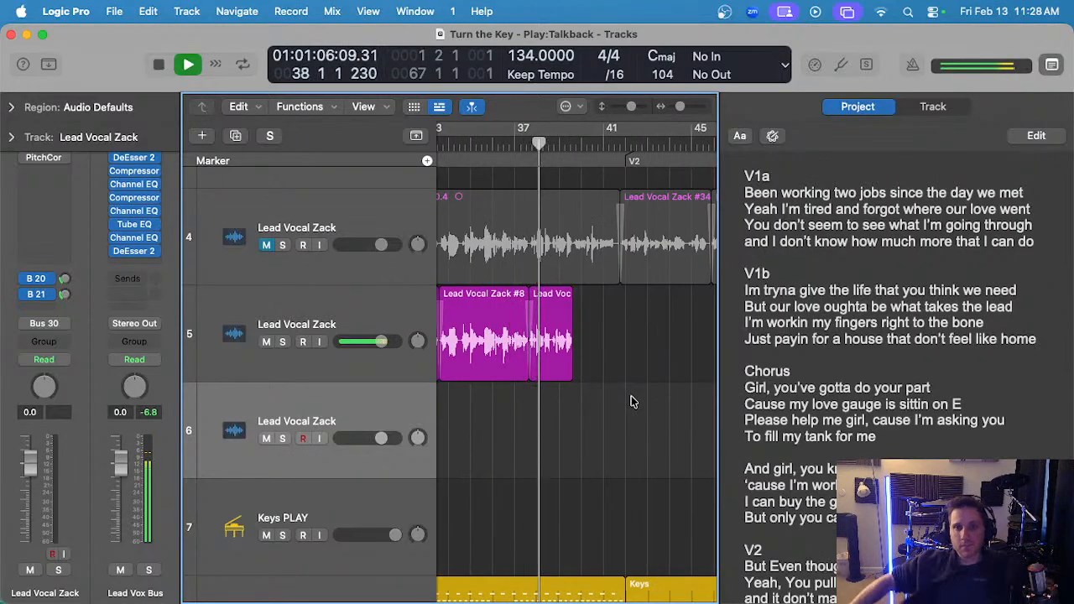
pyautogui.press('super+Right')
pyautogui.press('super+Right')
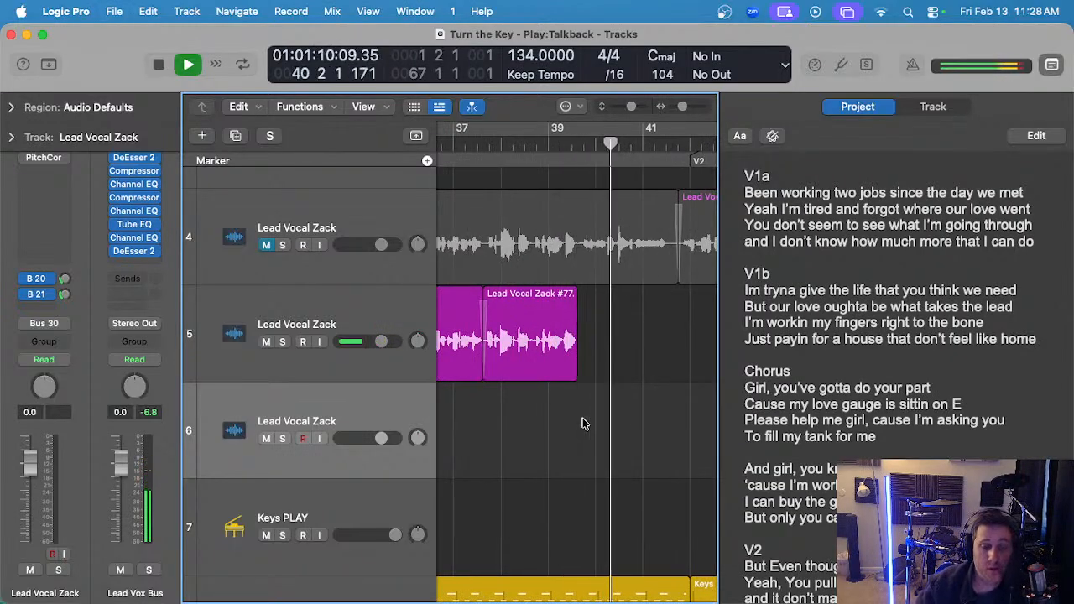
pyautogui.press('space')
pyautogui.press('s')
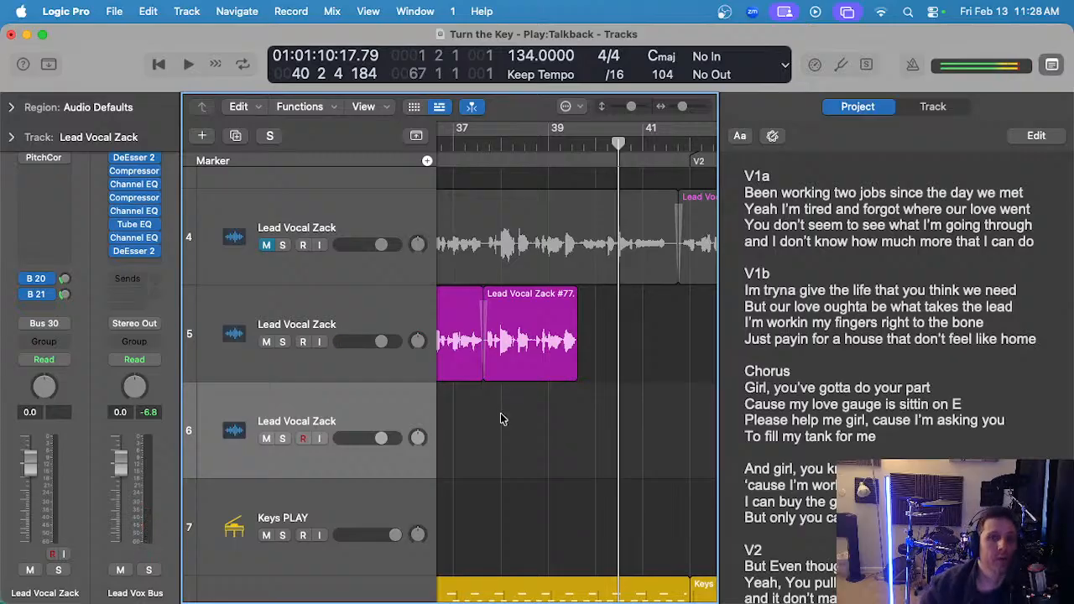
# - Record a lead vocal take on track 6 from bar 39 to about bar 40 and delete its region
pyautogui.scroll(3, 561, 383)
pyautogui.click(528, 143)
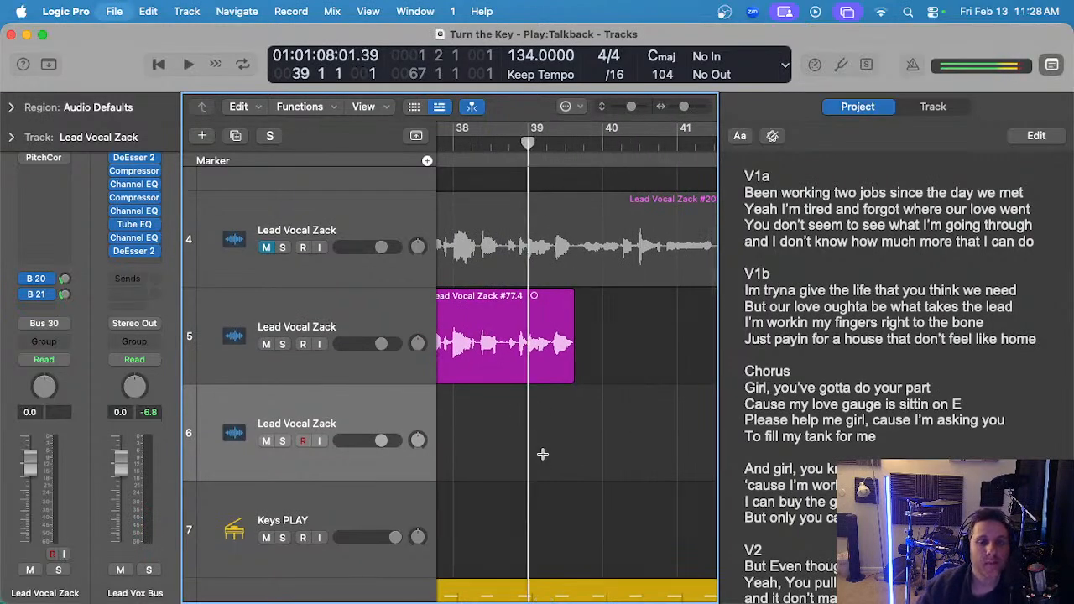
pyautogui.hscroll(1, 542, 454)
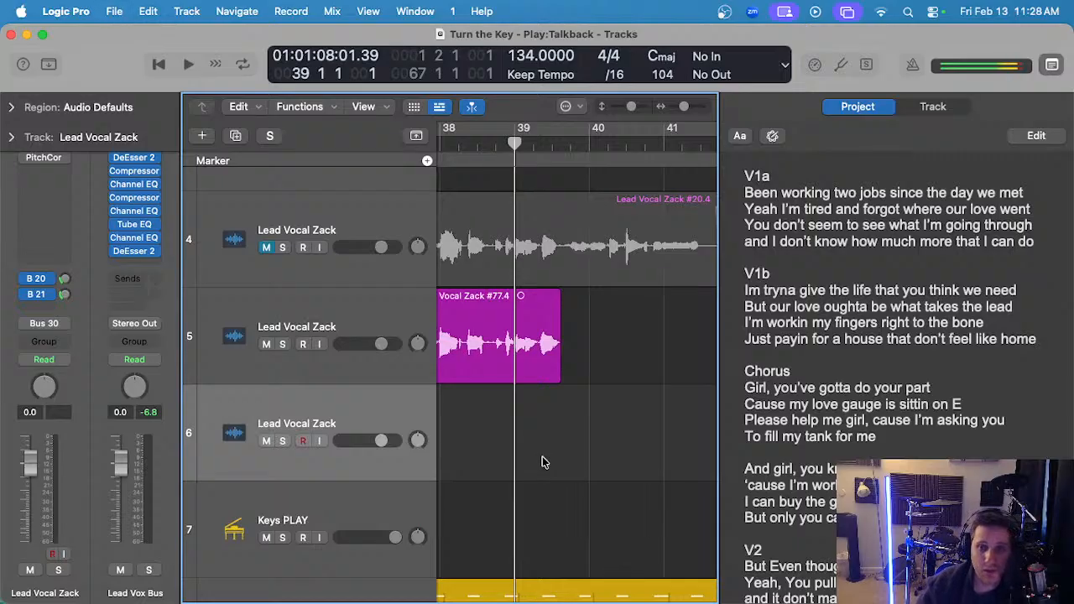
pyautogui.scroll(-2, 542, 463)
pyautogui.scroll(-2, 495, 480)
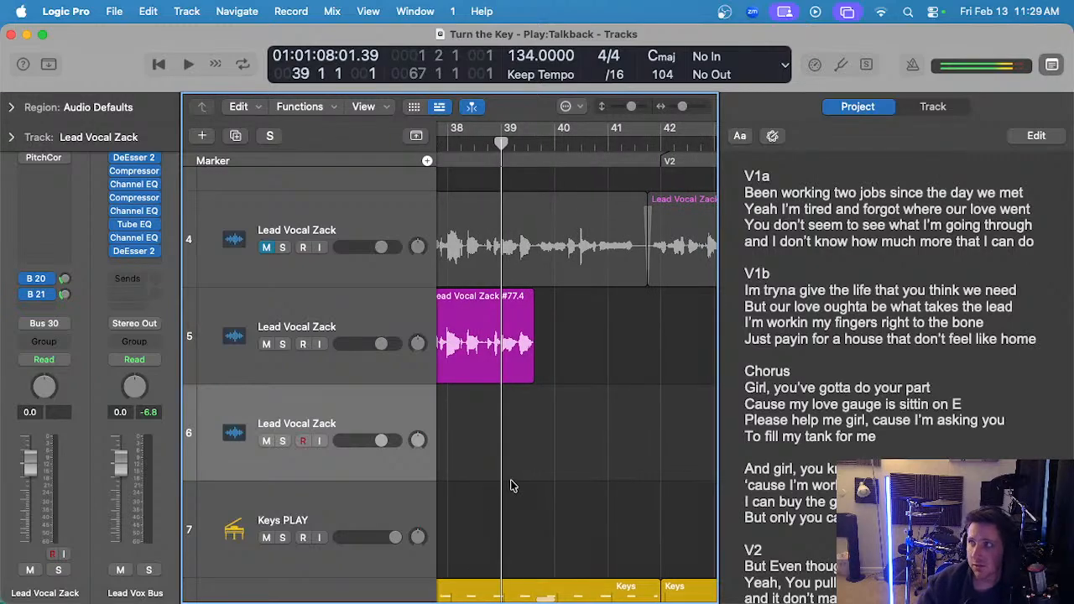
pyautogui.press('r')
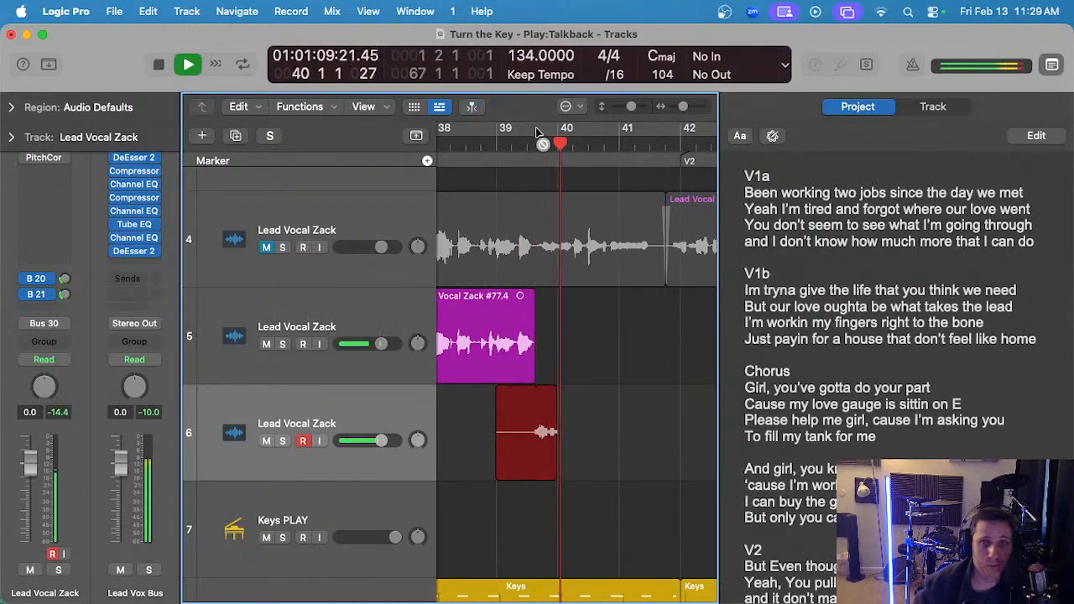
pyautogui.press('space')
pyautogui.press('Delete')
# - Record a track 6 vocal take from midway through bar 38 to about bar 40 and delete its region
pyautogui.click(461, 144)
pyautogui.press('r')
pyautogui.scroll(2, 623, 373)
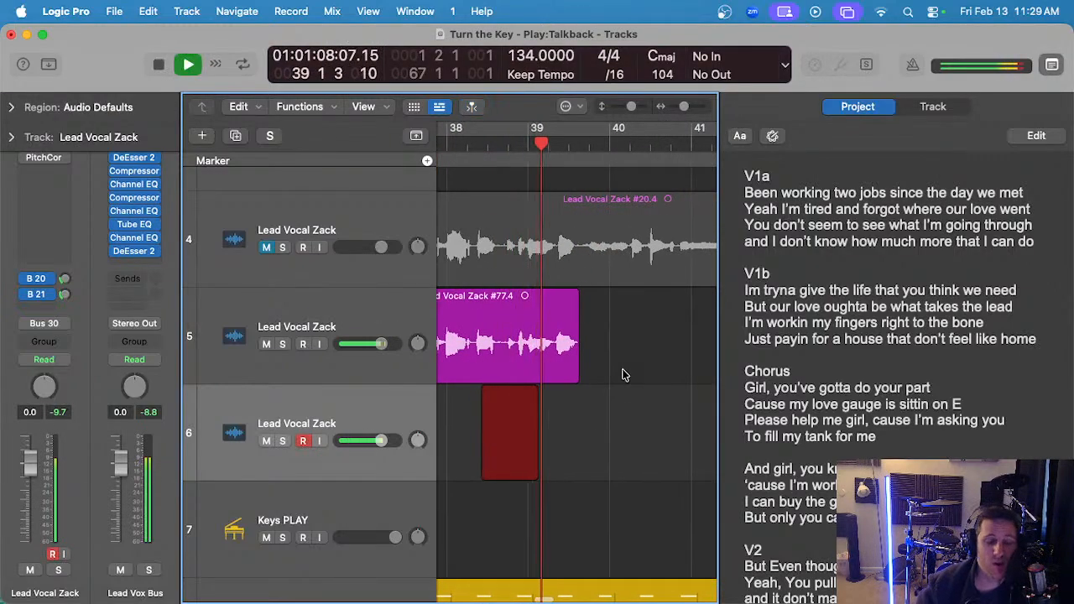
pyautogui.press('space')
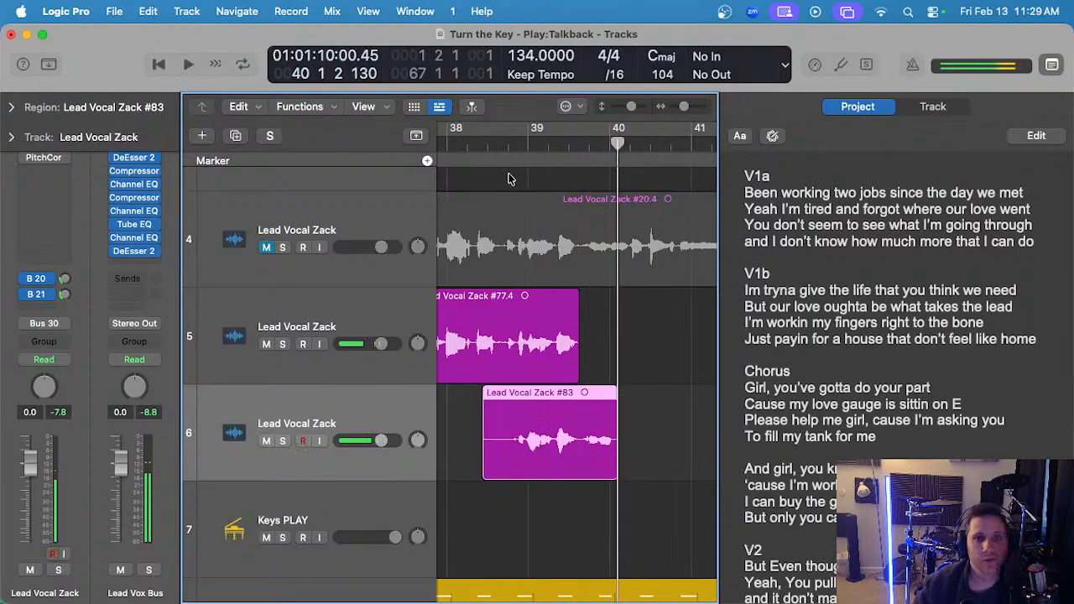
pyautogui.press('Delete')
# - Record another lead vocal take on track 6 from just after bar 38 to the second half of bar 41
pyautogui.click(466, 144)
pyautogui.press('r')
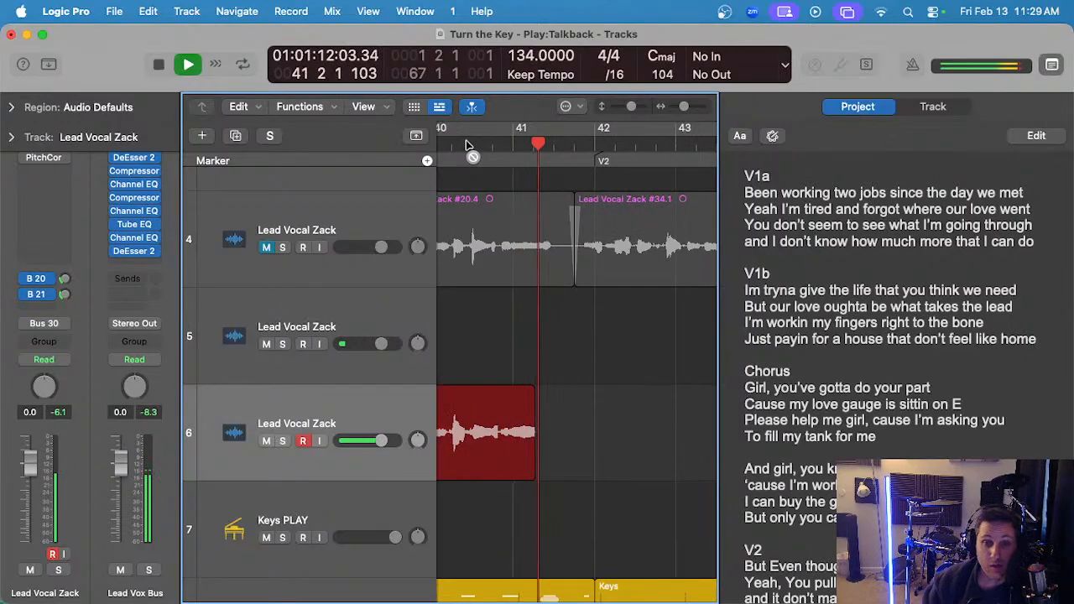
pyautogui.press('space')
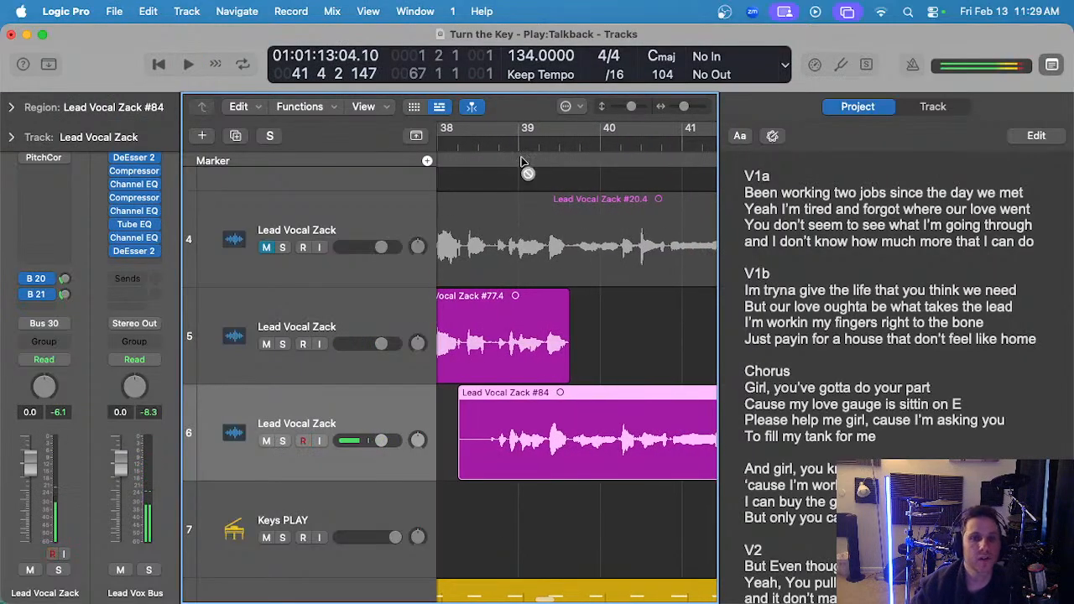
# - Play back the new track 6 take through bars 39 and 40 and delete its region
pyautogui.press('space')
pyautogui.press('super+Right')
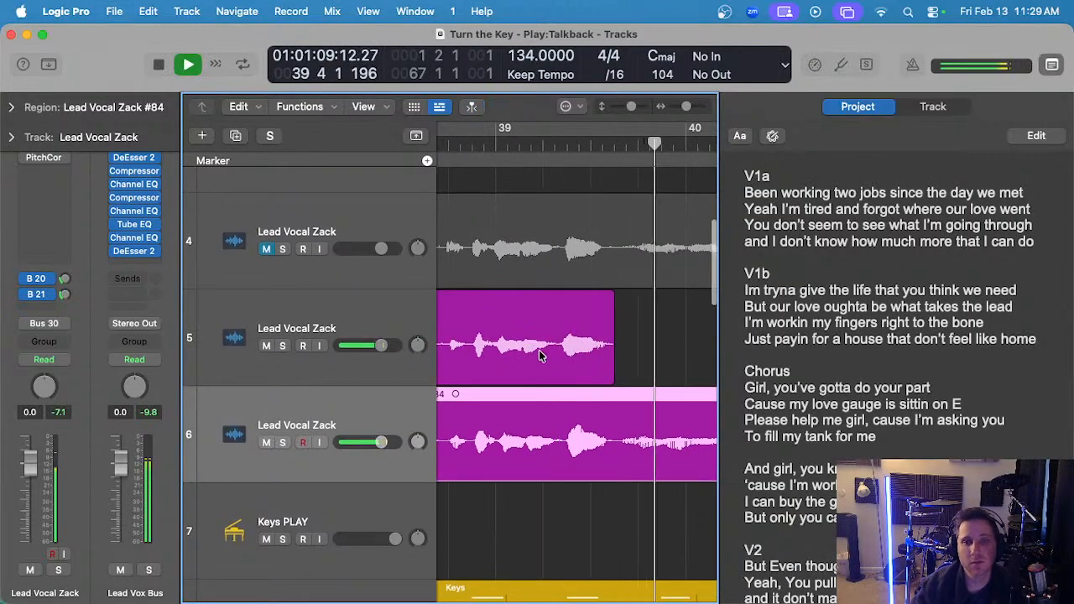
pyautogui.press('space')
pyautogui.press('Delete')
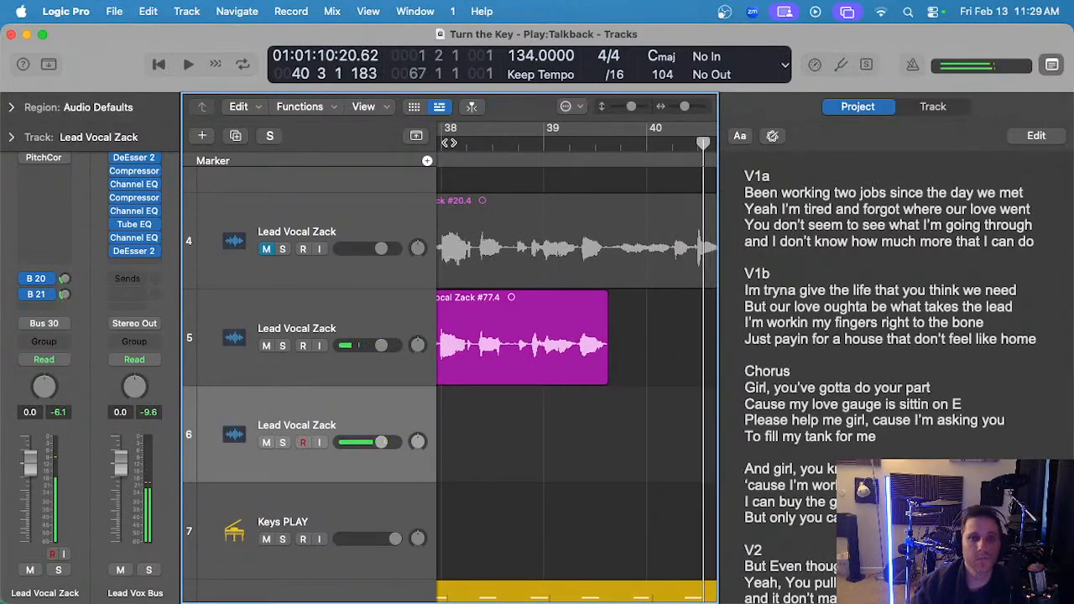
# - Record a lead vocal take on track 6 from bar 38 to about bar 40 and delete its region
pyautogui.press('r')
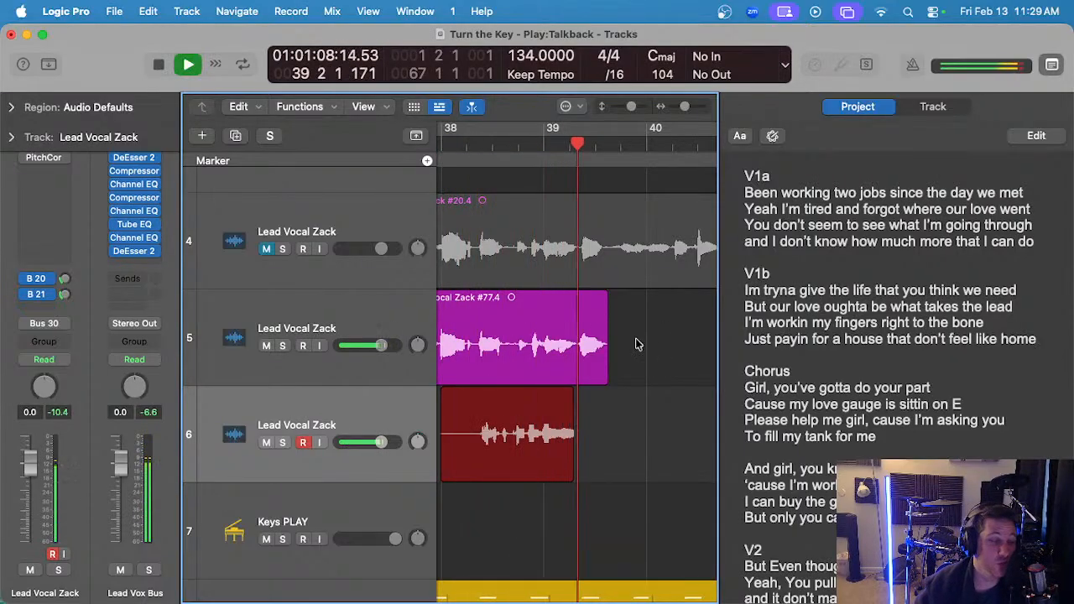
pyautogui.press('space')
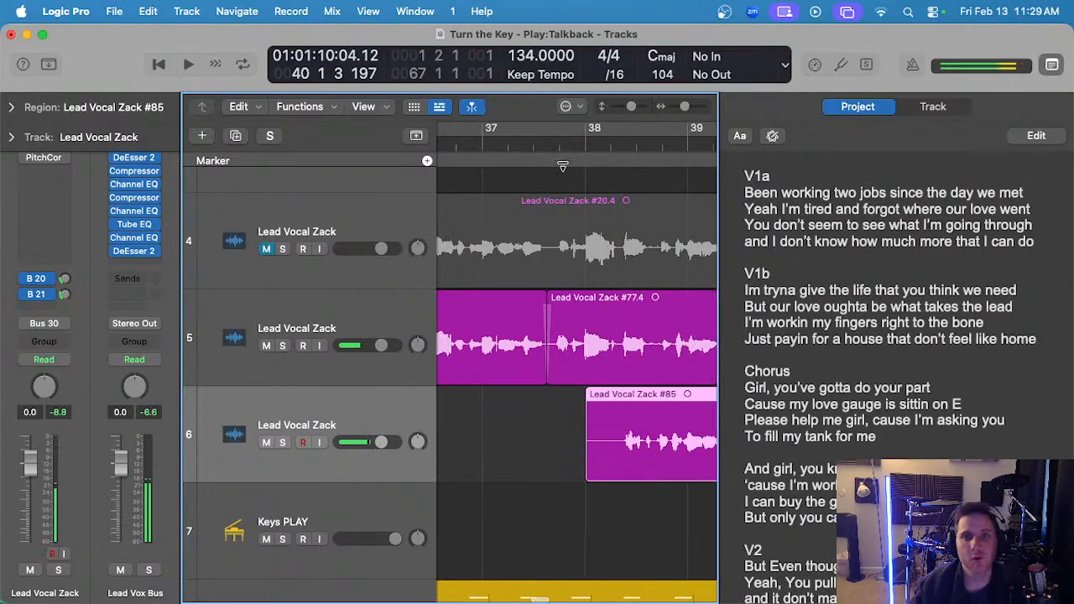
pyautogui.press('Delete')
# - Record another lead vocal take on track 6 from bar 38 to the end of bar 41
pyautogui.press('r')
pyautogui.hscroll(1, 555, 315)
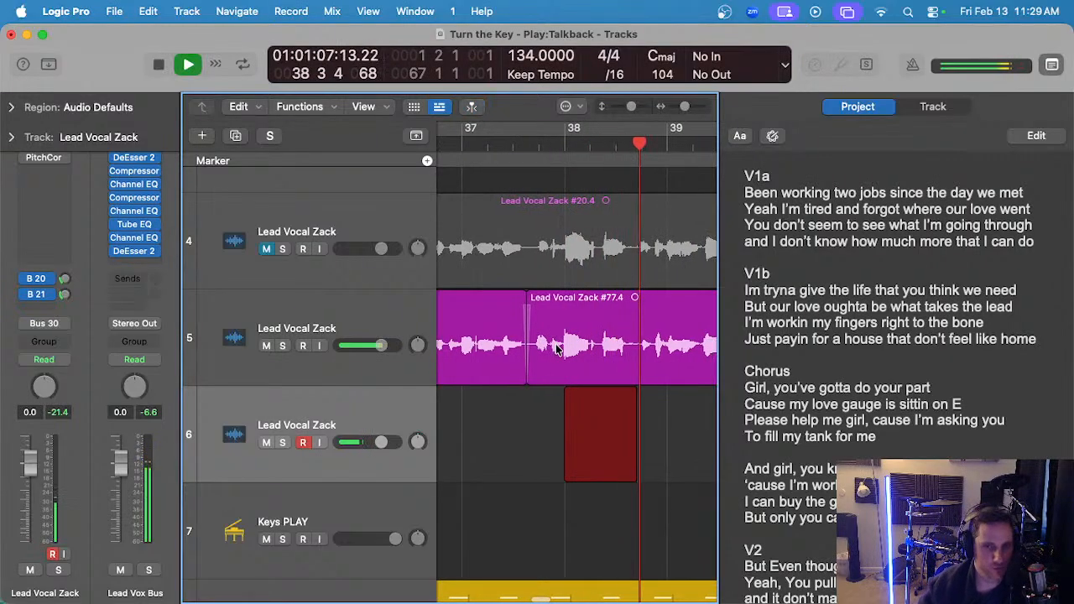
pyautogui.hscroll(5, 558, 354)
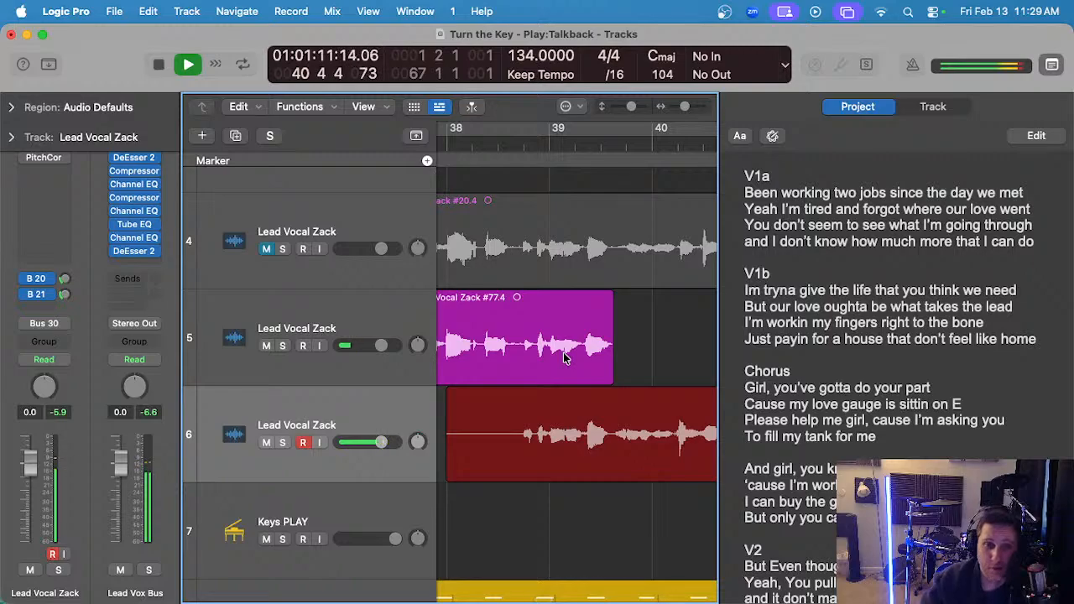
pyautogui.scroll(-3, 565, 358)
pyautogui.scroll(1, 566, 357)
pyautogui.press('space')
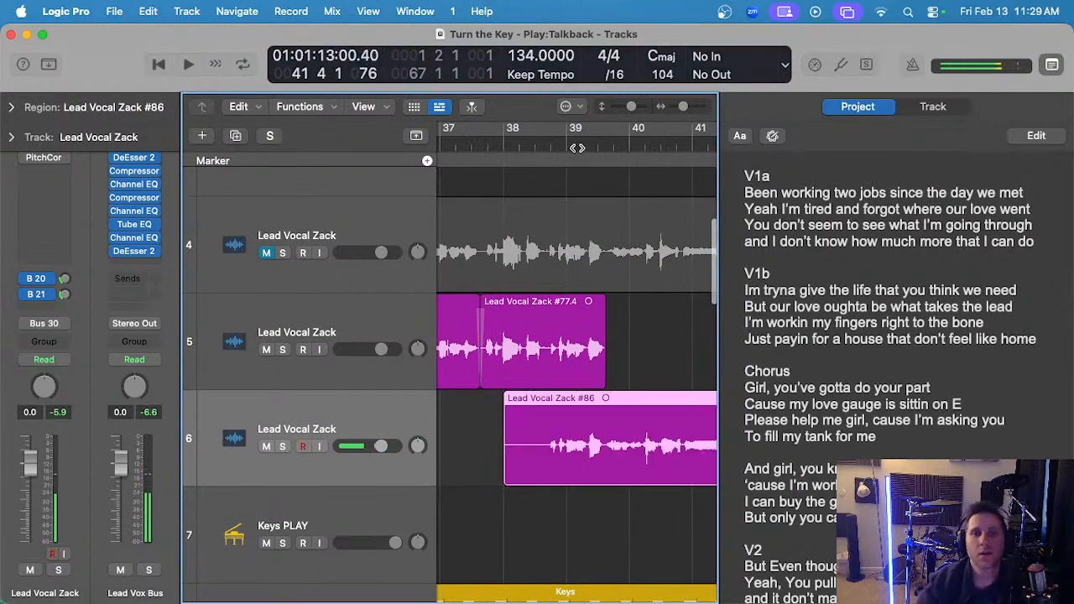
# - Play back the latest track 6 take from about bar 39 and delete its region
pyautogui.click(579, 147)
pyautogui.press('space')
pyautogui.scroll(3, 618, 241)
pyautogui.scroll(-2, 609, 252)
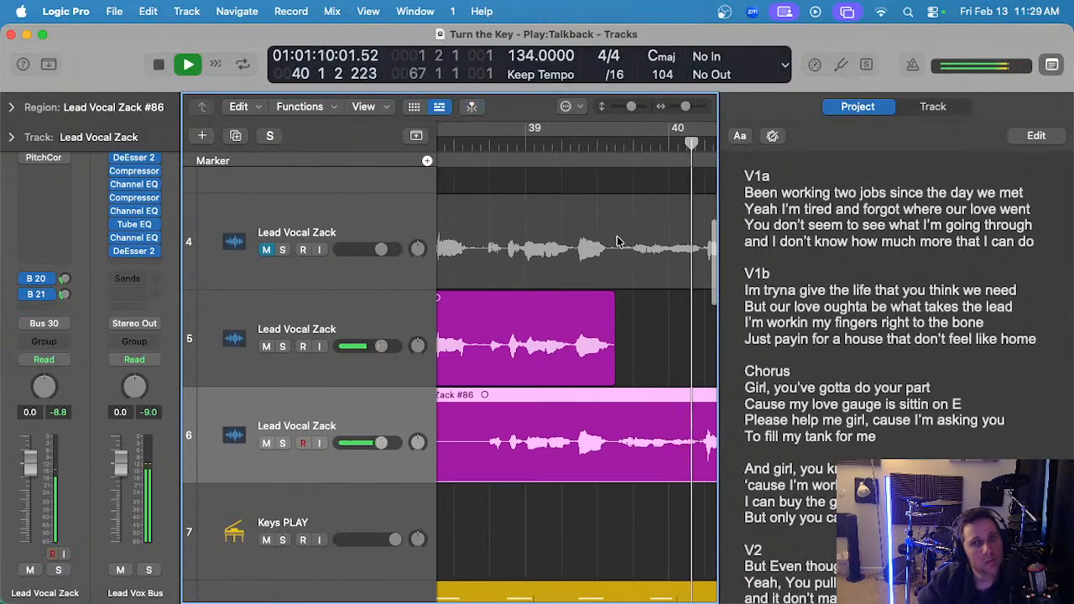
pyautogui.press('space')
pyautogui.press('Delete')
# - Record a lead vocal take on track 6 from bar 38 to about bar 42 and delete its region
pyautogui.click(503, 148)
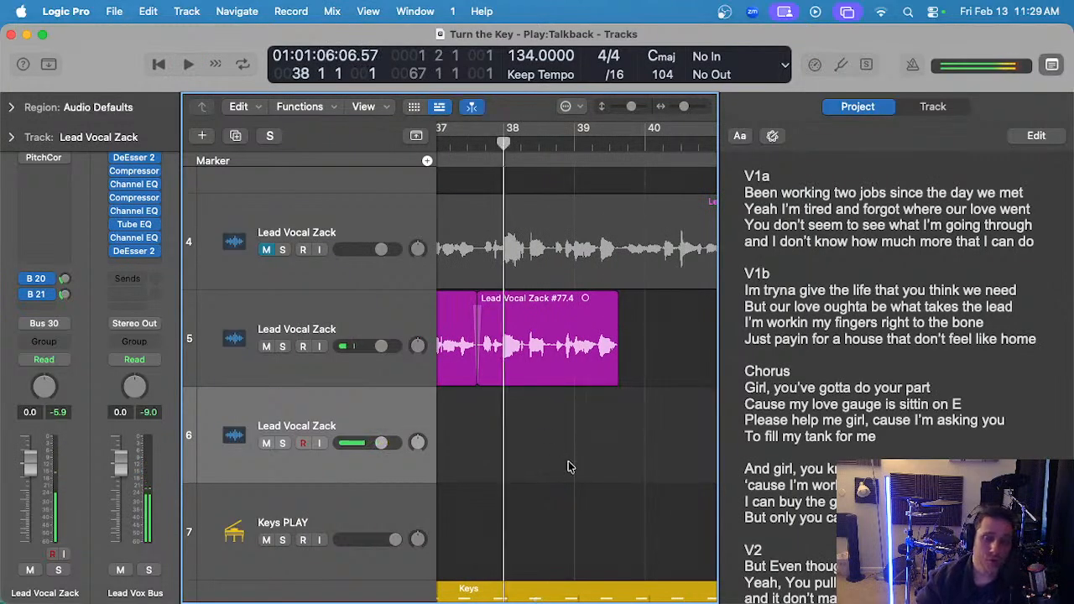
pyautogui.press('r')
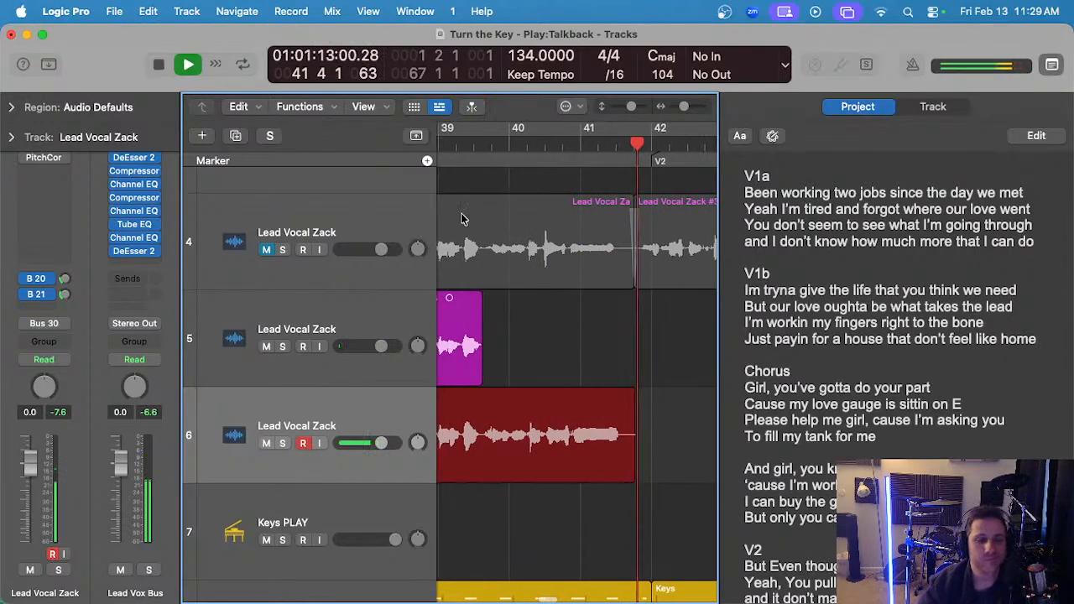
pyautogui.press('space')
pyautogui.hscroll(-2, 459, 222)
pyautogui.press('Delete')
# - Record a track 6 vocal take from midway through bar 38 to midway through bar 41 and delete its region
pyautogui.click(511, 145)
pyautogui.press('r')
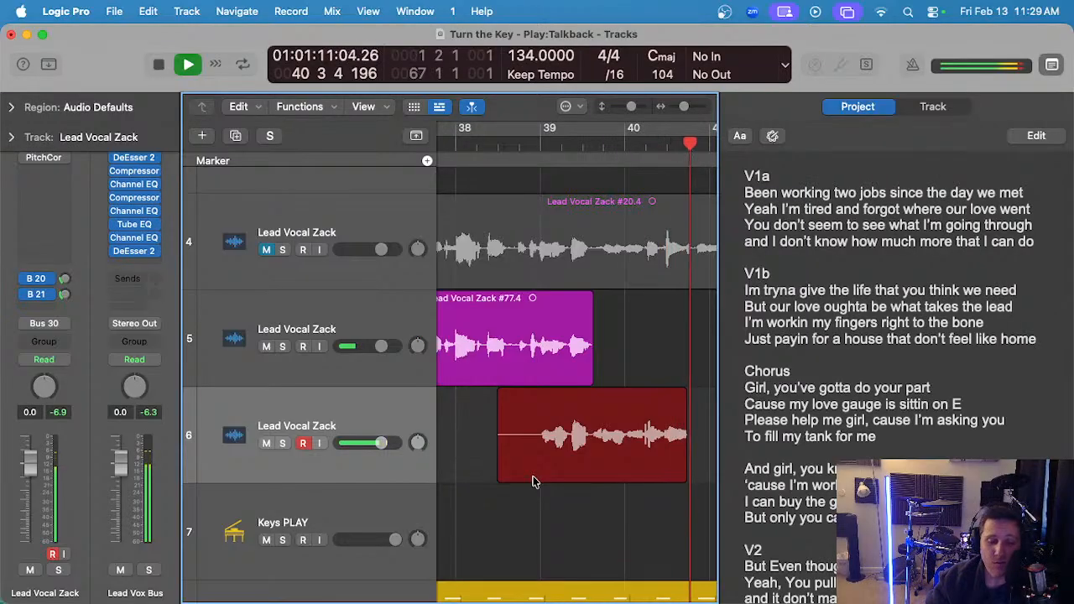
pyautogui.hscroll(-3, 568, 485)
pyautogui.press('space')
pyautogui.press('Delete')
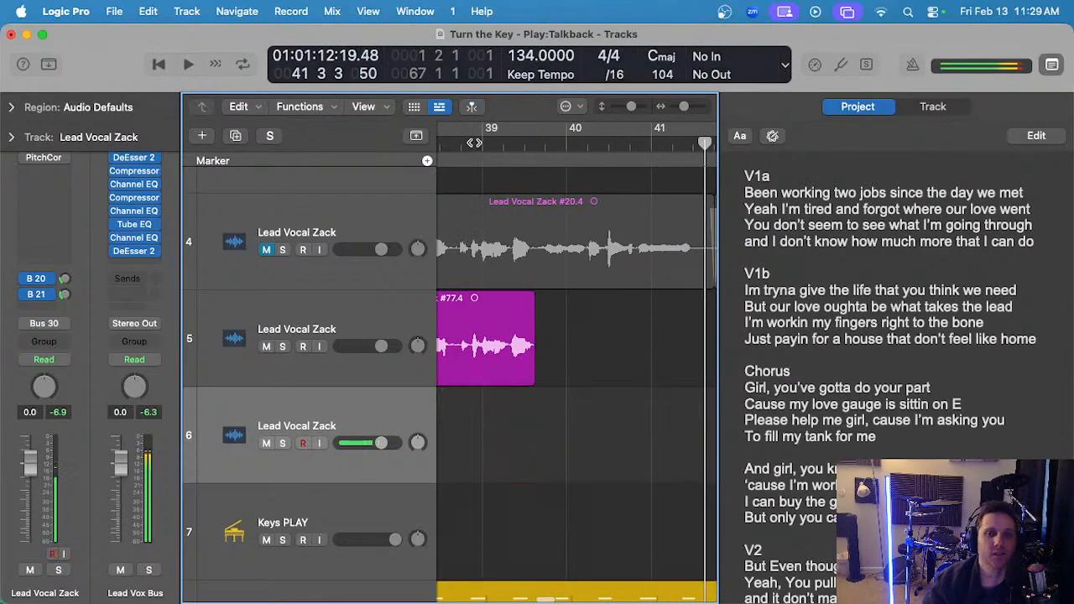
# - Record another lead vocal take on track 6 from midway through bar 38 to bar 42
pyautogui.press('r')
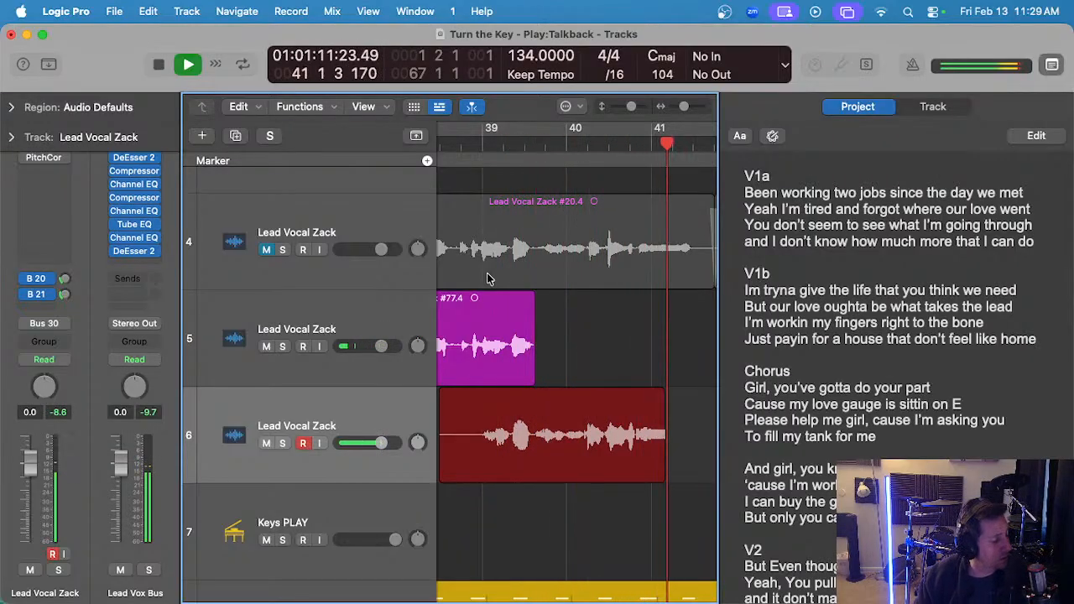
pyautogui.press('space')
pyautogui.hscroll(-6, 554, 352)
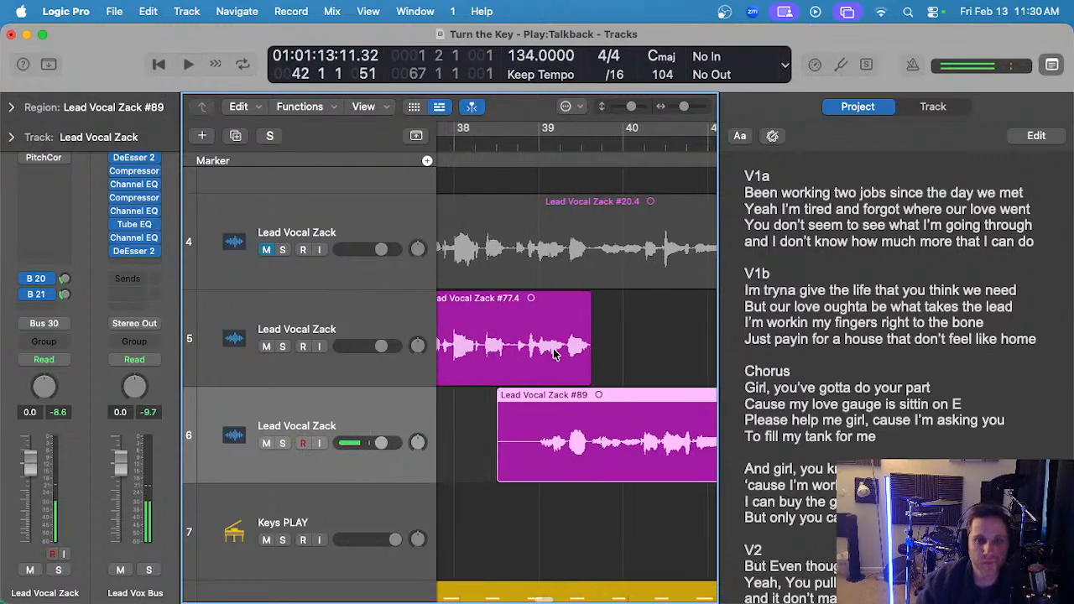
# - Trim the start of the newest track 6 take to where the track 5 region ends, just after bar 39 beat 3
pyautogui.press('super+Right')
pyautogui.press('super+Right')
pyautogui.hscroll(7, 561, 355)
pyautogui.scroll(-3, 639, 390)
pyautogui.press('super+Down')
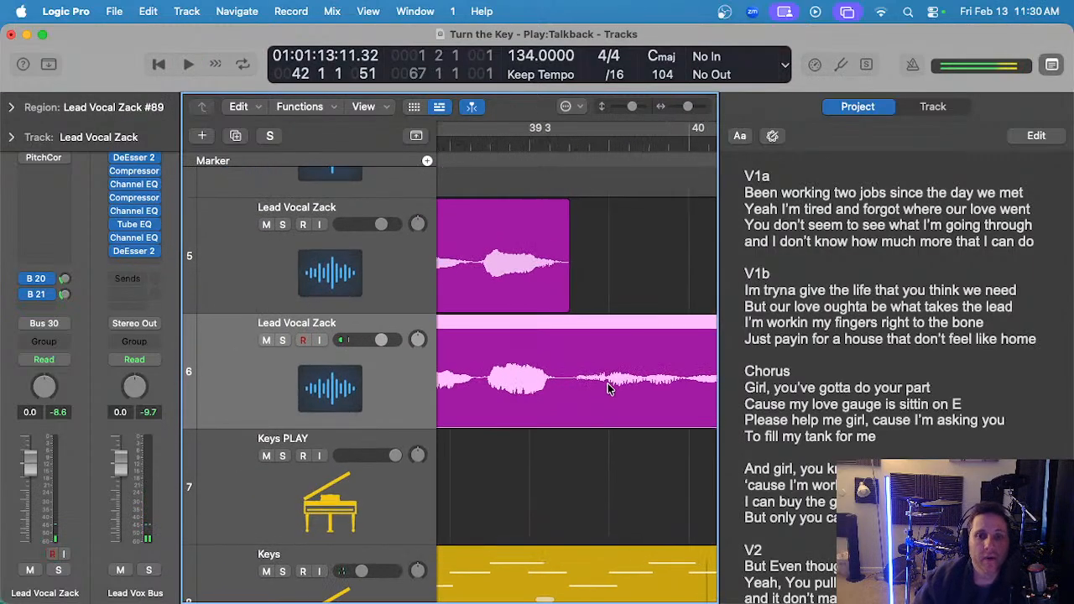
pyautogui.press('super+Right')
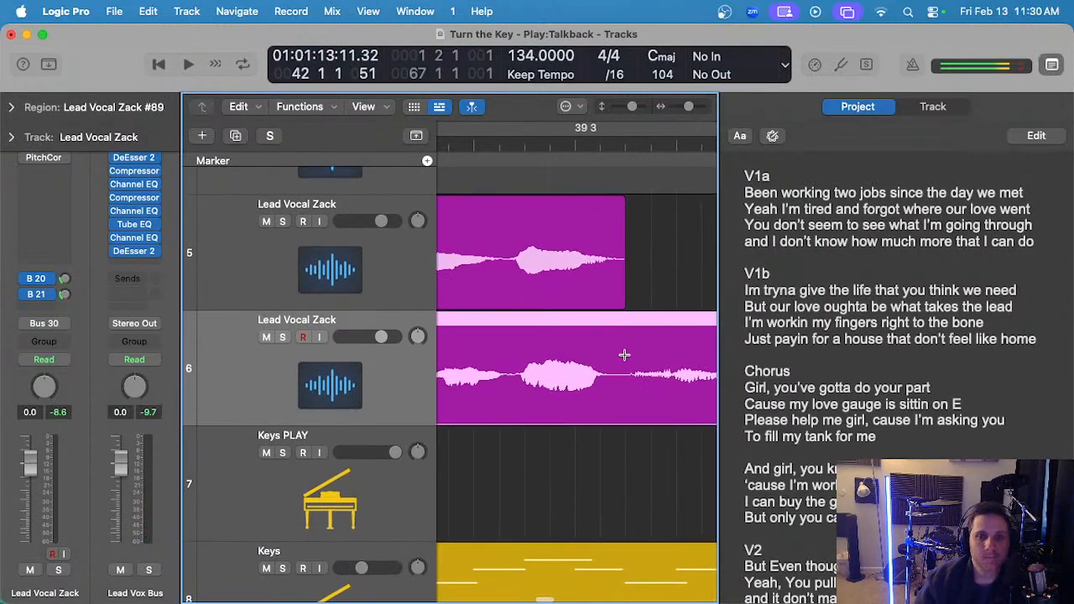
pyautogui.moveTo(622, 348); pyautogui.dragTo(500, 363)
pyautogui.hscroll(-2, 514, 368)
pyautogui.press('Delete')
pyautogui.click(491, 367)
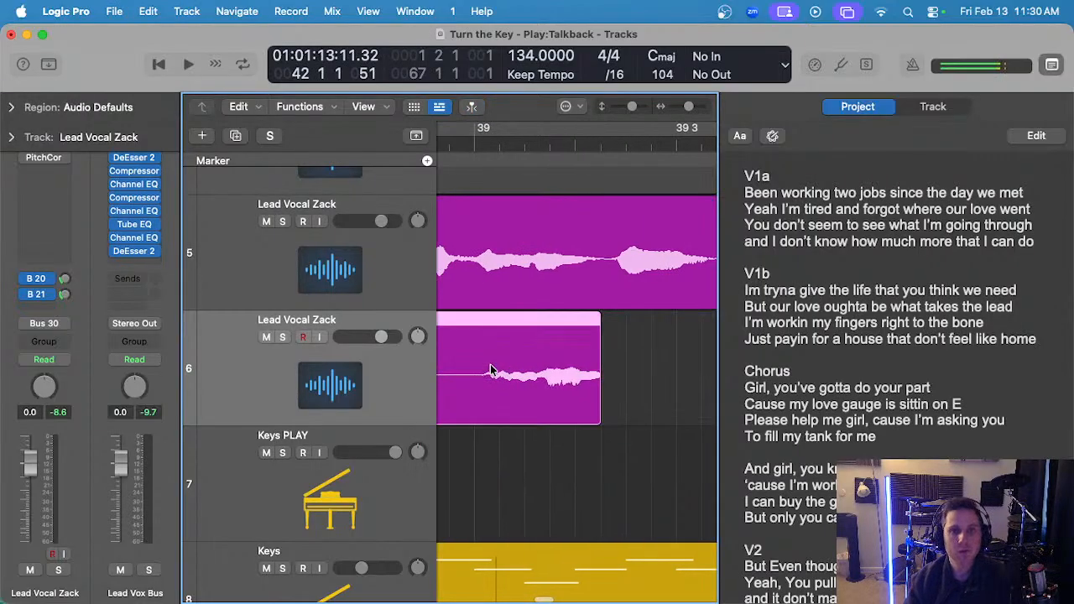
pyautogui.press('Delete')
# - Move the trimmed take from track 6 onto track 5, directly after the existing vocal region
pyautogui.hscroll(5, 623, 361)
pyautogui.hscroll(-2, 512, 326)
pyautogui.moveTo(545, 394); pyautogui.dragTo(547, 279)
pyautogui.scroll(2, 453, 204)
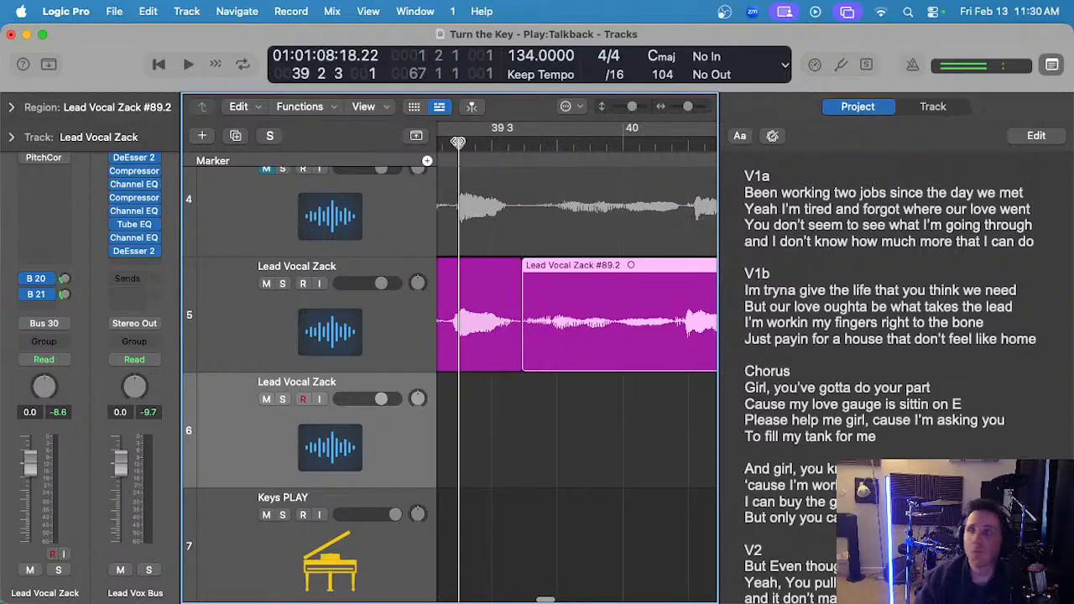
# - Audition the join on track 5 soloed, then shift the boundary between the two regions slightly later with a short crossfade
pyautogui.click(458, 143)
pyautogui.click(402, 331)
pyautogui.press('s')
pyautogui.press('space')
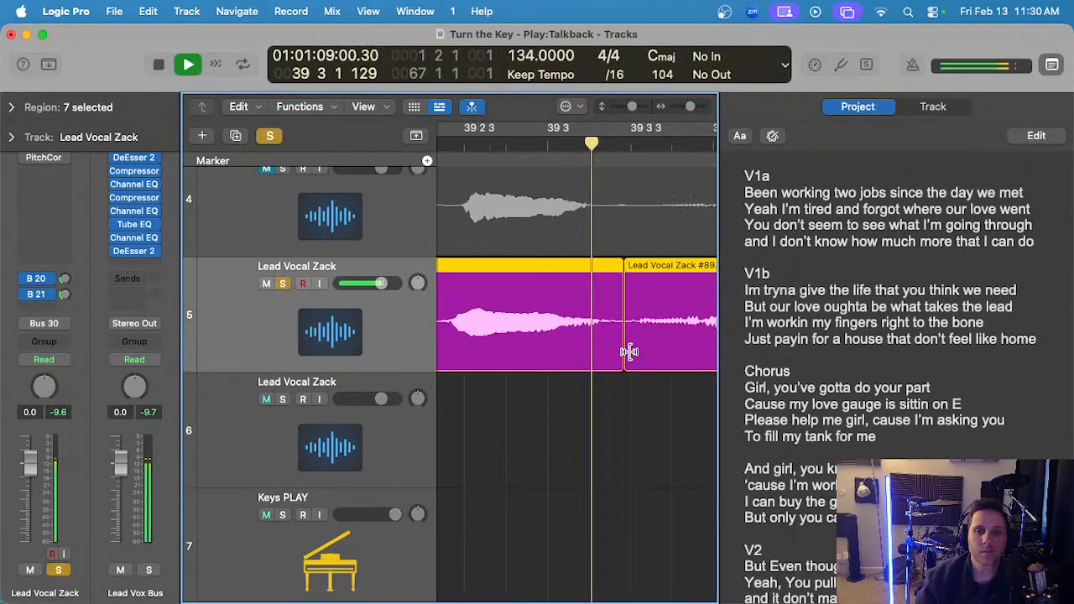
pyautogui.hscroll(3, 688, 324)
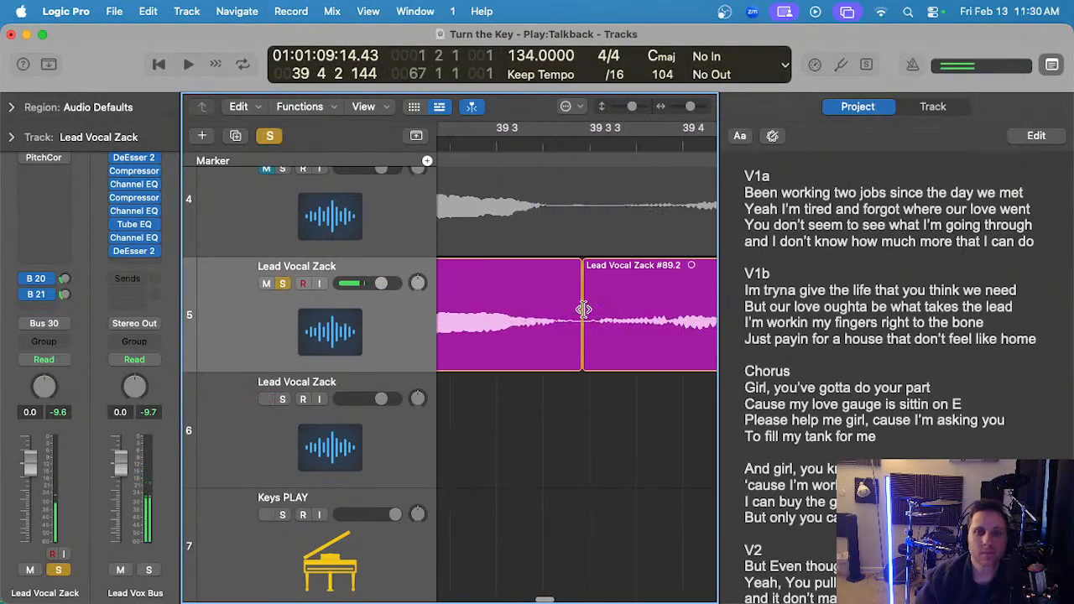
pyautogui.moveTo(583, 317); pyautogui.dragTo(589, 316)
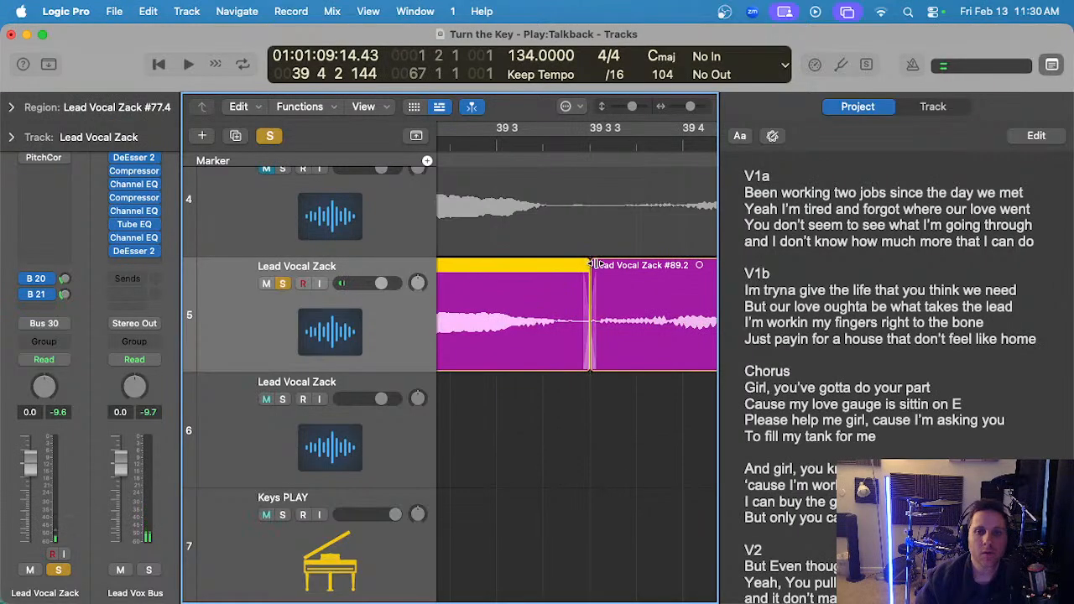
# - Play back the comped track 5 vocal across the bar 39 join, first soloed and then in the full mix through bar 41
pyautogui.scroll(-5, 595, 264)
pyautogui.press('s')
pyautogui.click(464, 147)
pyautogui.press('s')
pyautogui.press('space')
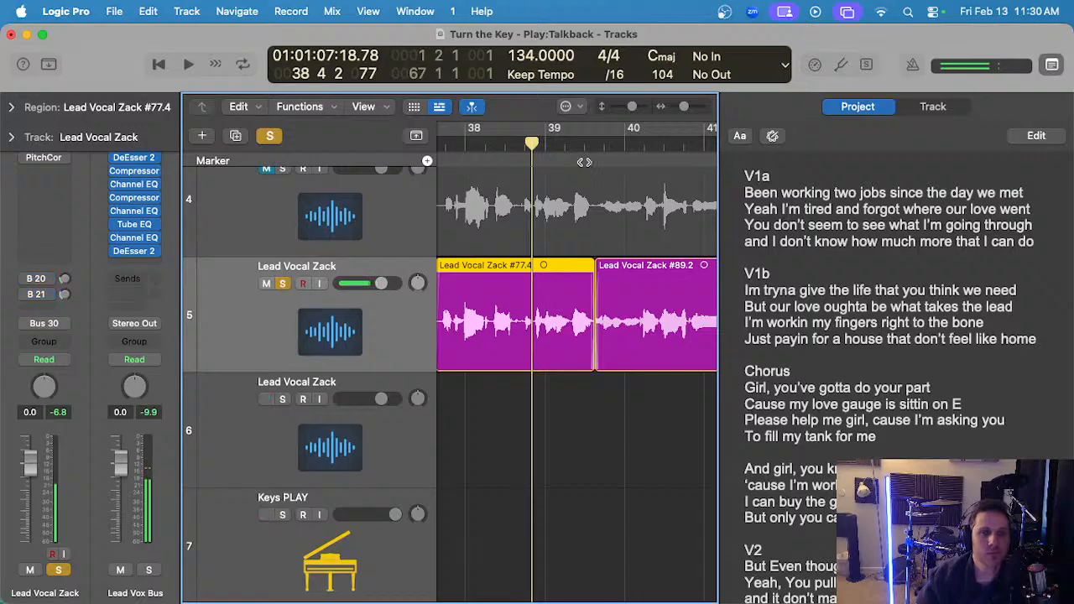
pyautogui.press('space')
pyautogui.click(577, 426)
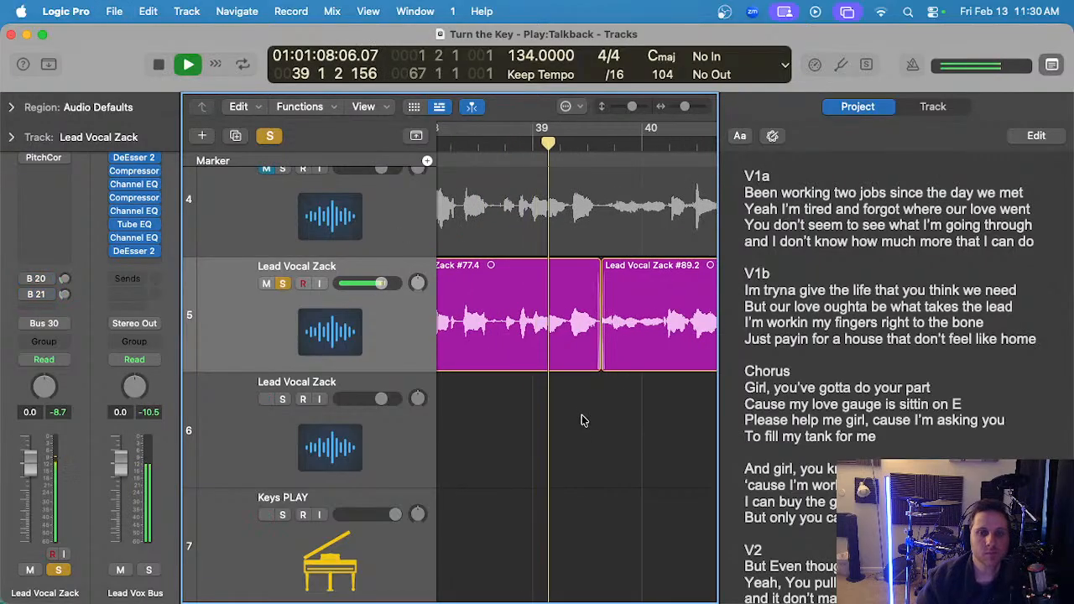
pyautogui.scroll(2, 588, 415)
pyautogui.press('s')
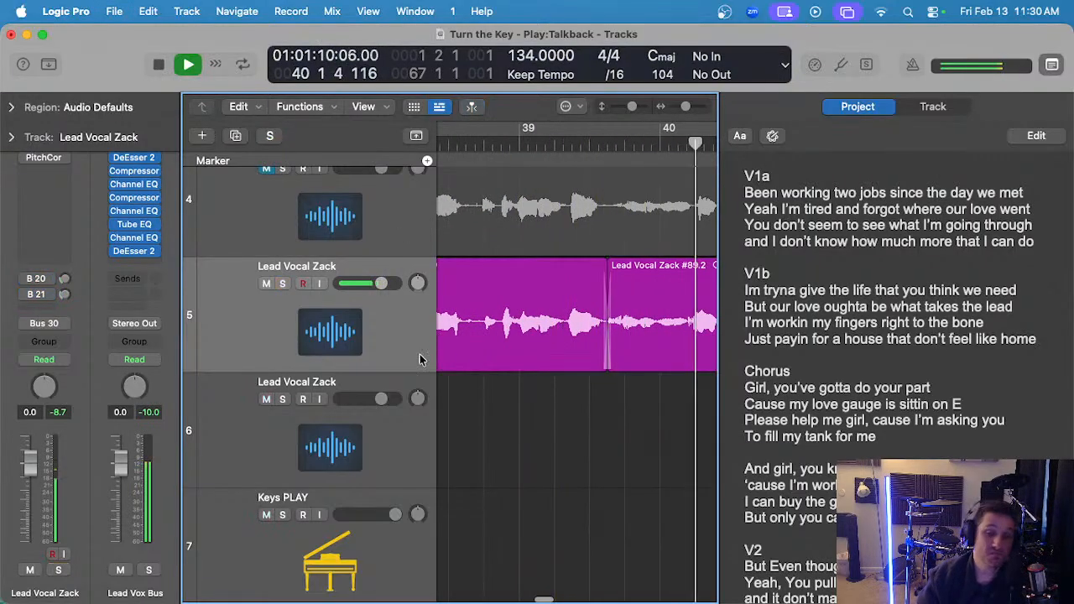
pyautogui.click(28, 296)
pyautogui.press('space')
# - Trim the end of the last track 5 vocal region to about bar 41 beat 3
pyautogui.scroll(-2, 592, 412)
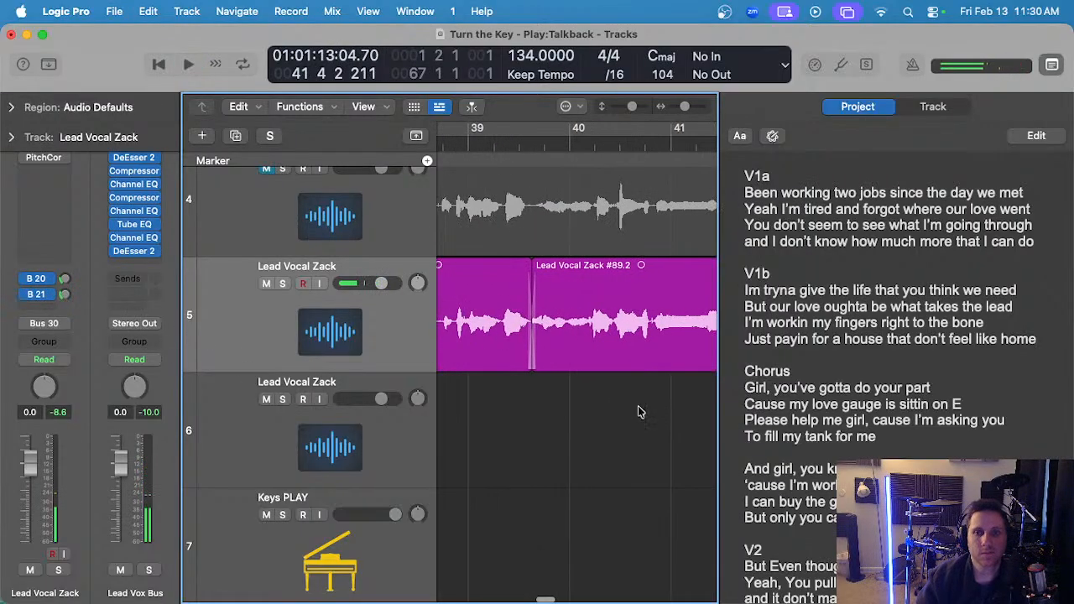
pyautogui.hscroll(5, 613, 407)
pyautogui.moveTo(585, 361); pyautogui.dragTo(554, 361)
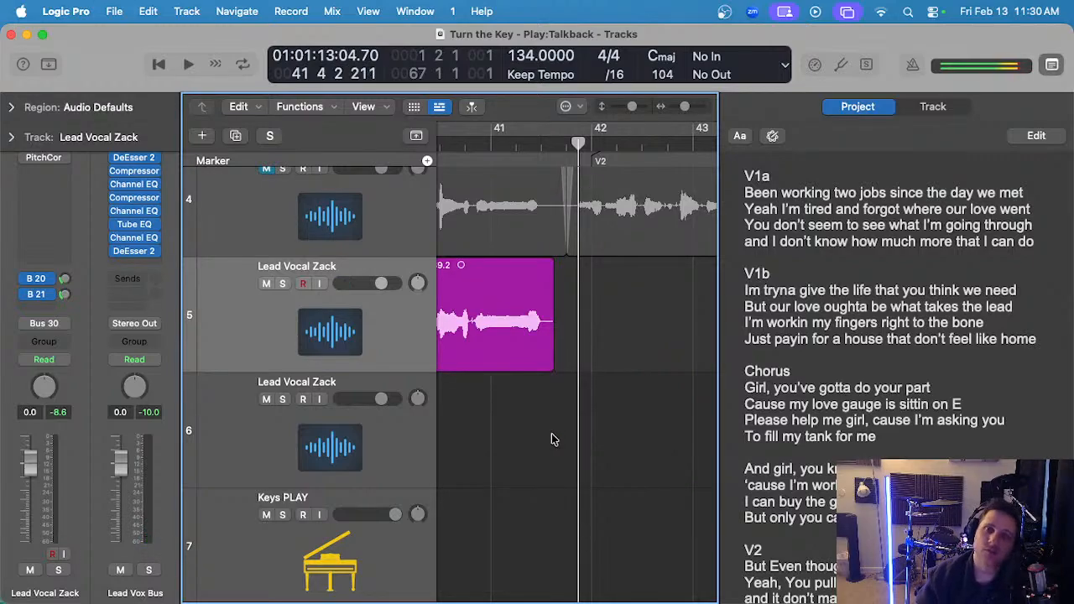
pyautogui.hscroll(-3, 553, 438)
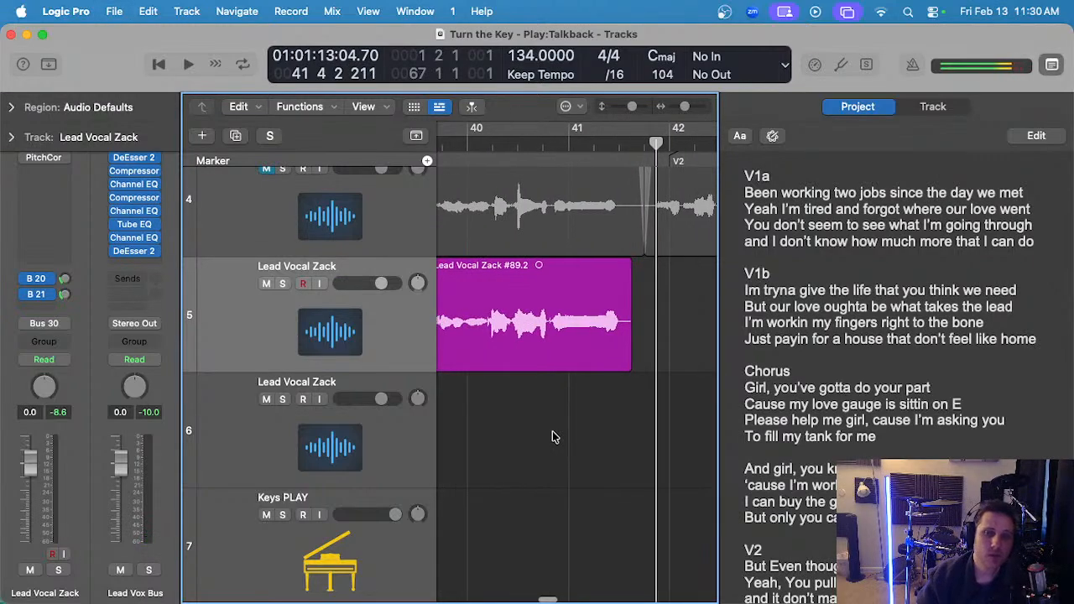
# - Play back the last track 5 vocal phrase from bar 40 twice with the full mix
pyautogui.doubleClick(469, 140)
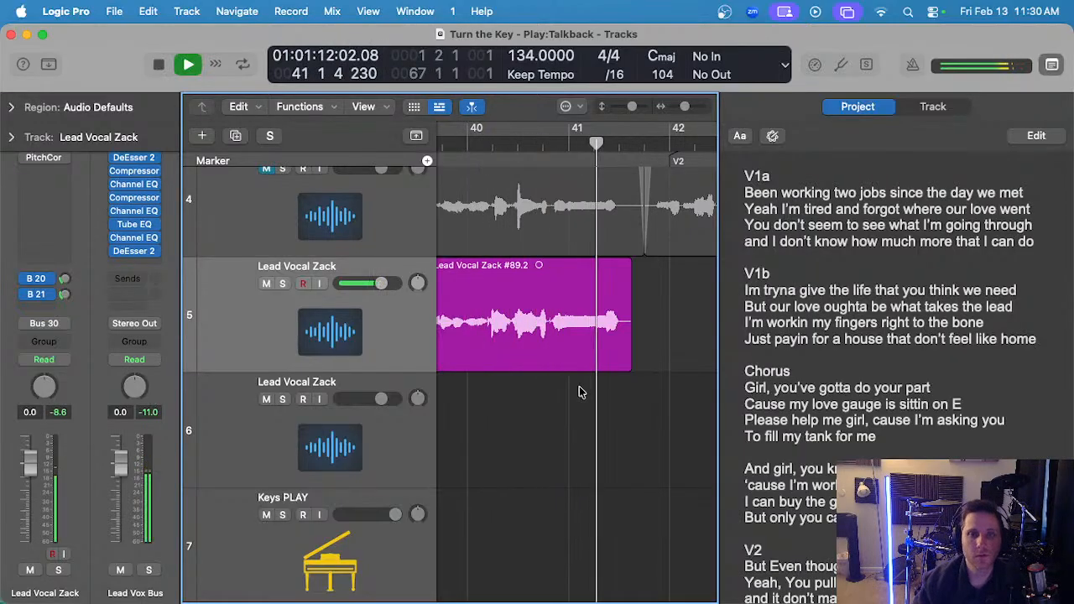
pyautogui.press('space')
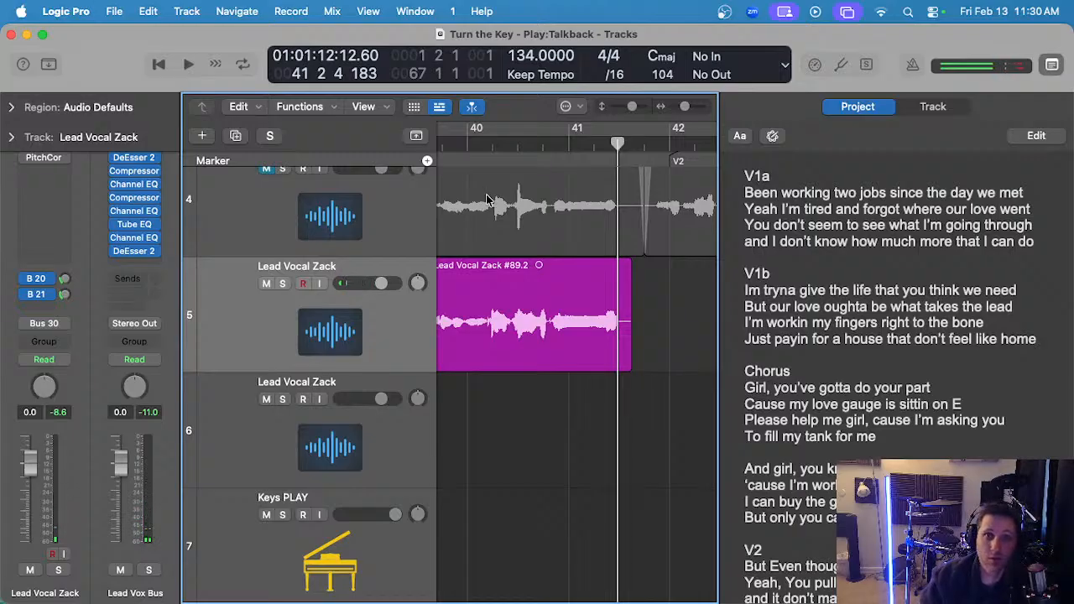
pyautogui.press('super+Left')
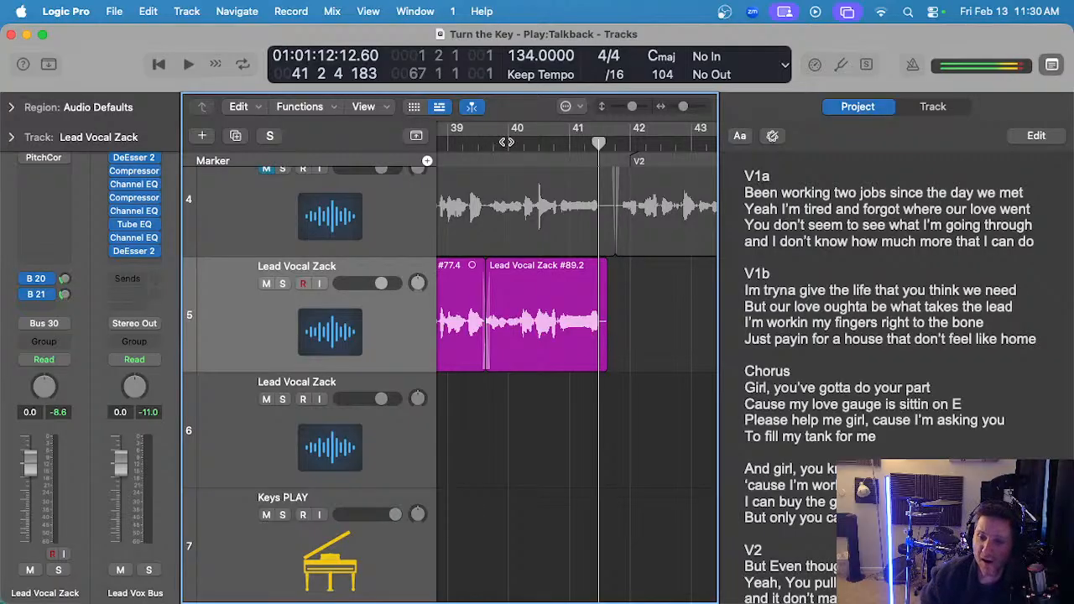
pyautogui.hscroll(-2, 539, 149)
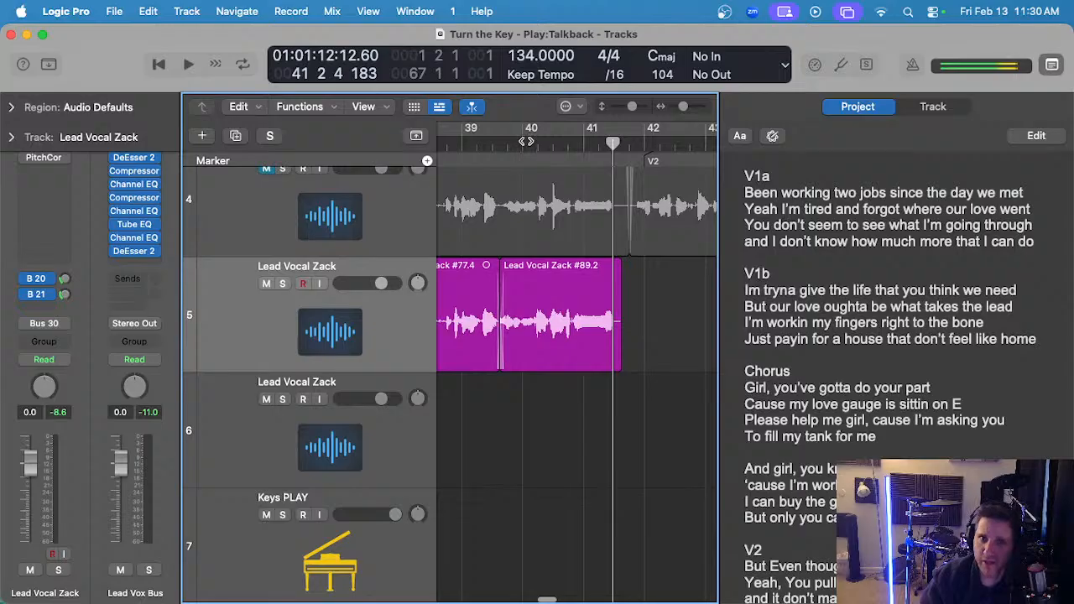
pyautogui.doubleClick(526, 141)
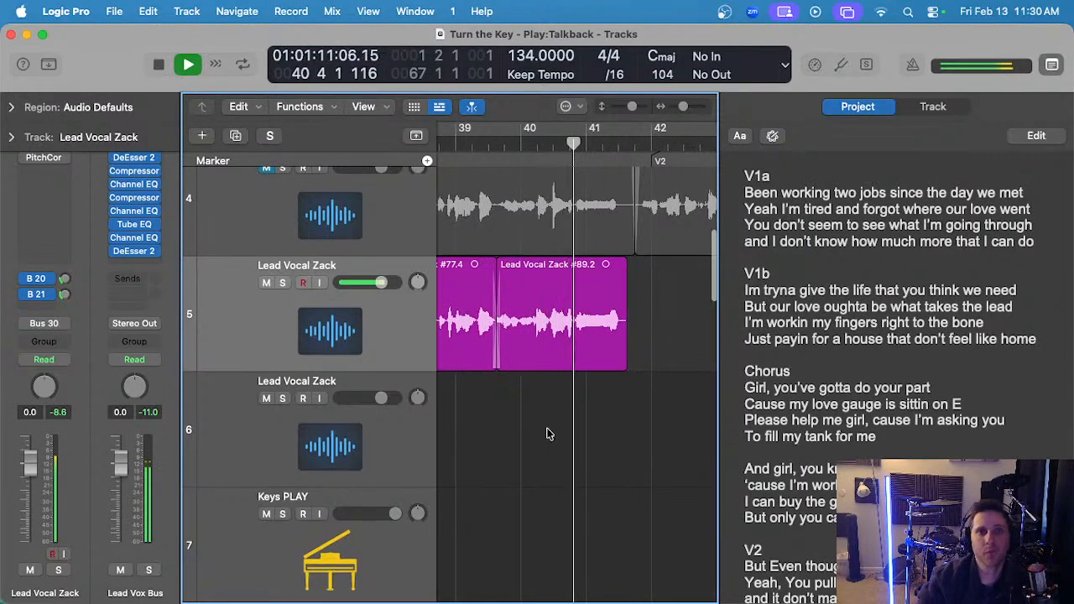
pyautogui.press('super+Right')
# - Mute the last track 5 region, from after bar 39 beat 3 to about bar 41 beat 3, keeping it in place
pyautogui.click(581, 335)
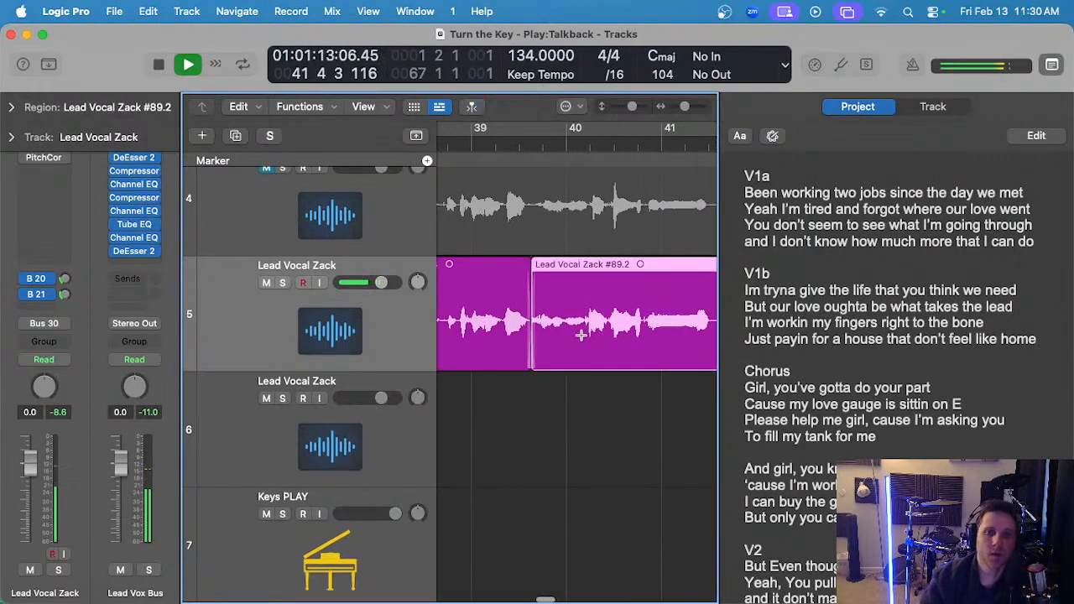
pyautogui.press('BackSpace')
pyautogui.scroll(-1, 571, 314)
pyautogui.press('super+z')
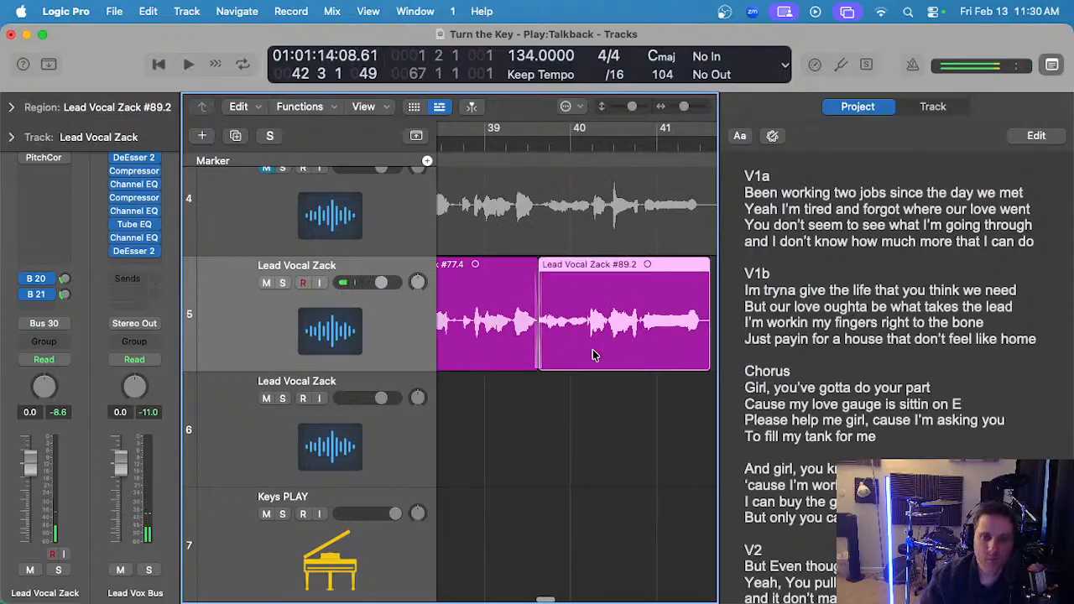
pyautogui.hotkey('ctrl', 'm')
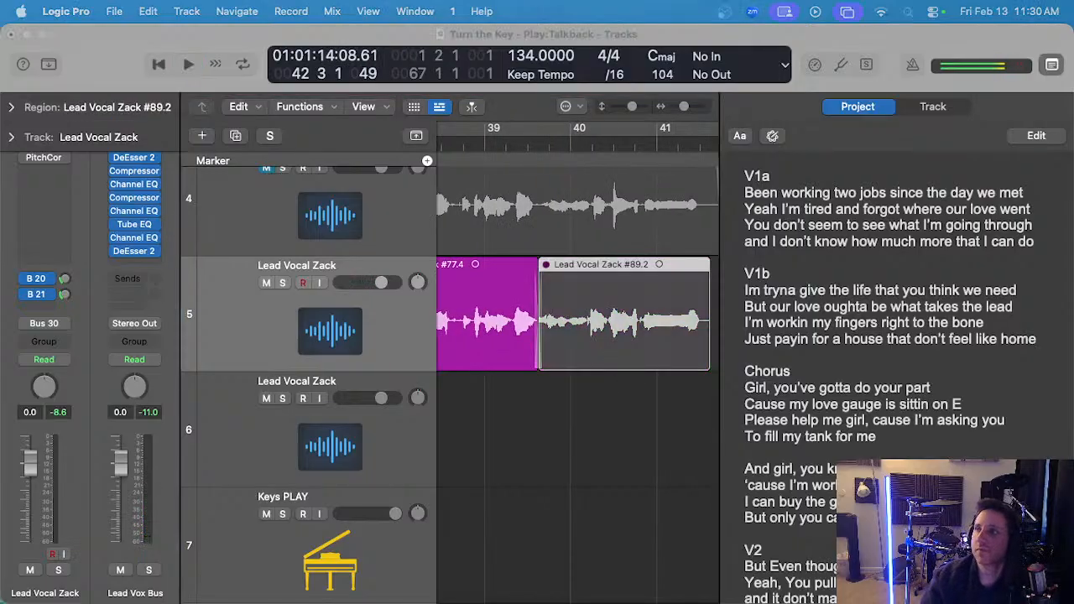
# - Select track 6 and record a new lead vocal take from bar 38 to bar 42
pyautogui.click(527, 433)
pyautogui.hscroll(-2, 616, 450)
pyautogui.click(398, 439)
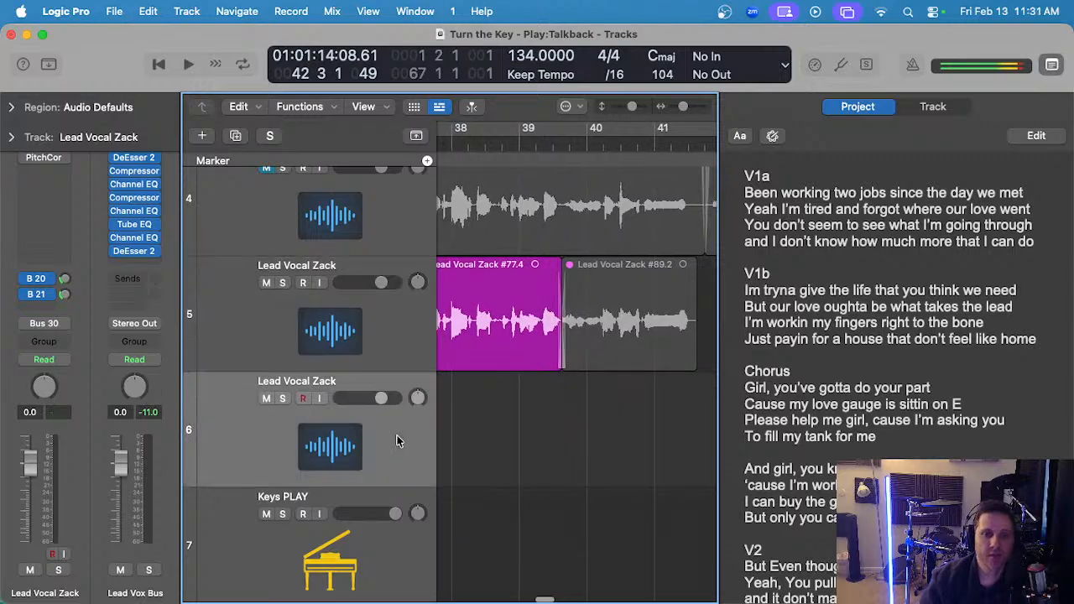
pyautogui.hscroll(-3, 531, 193)
pyautogui.press('r')
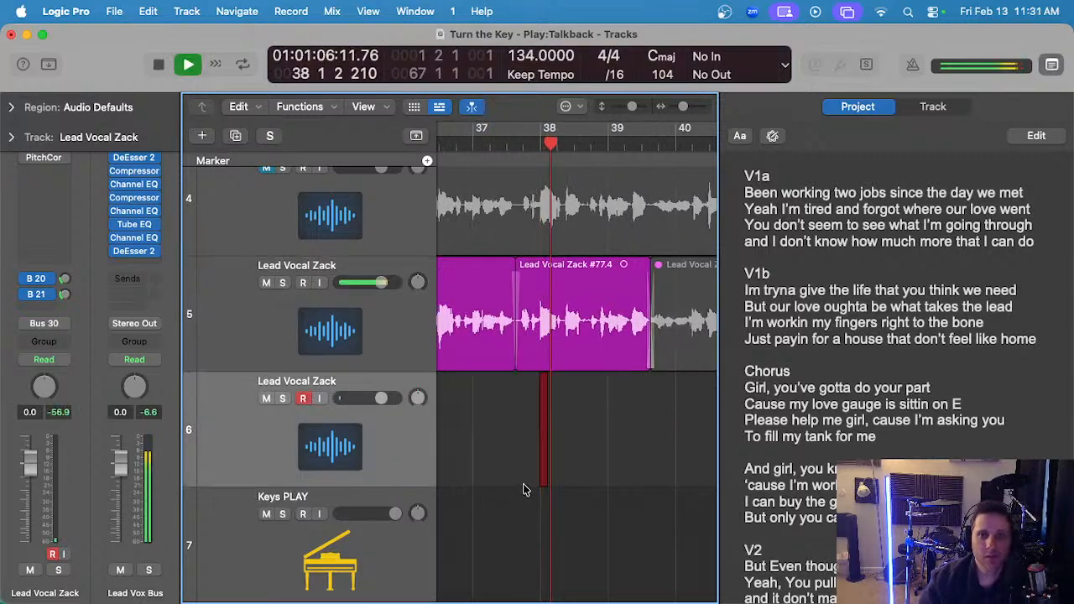
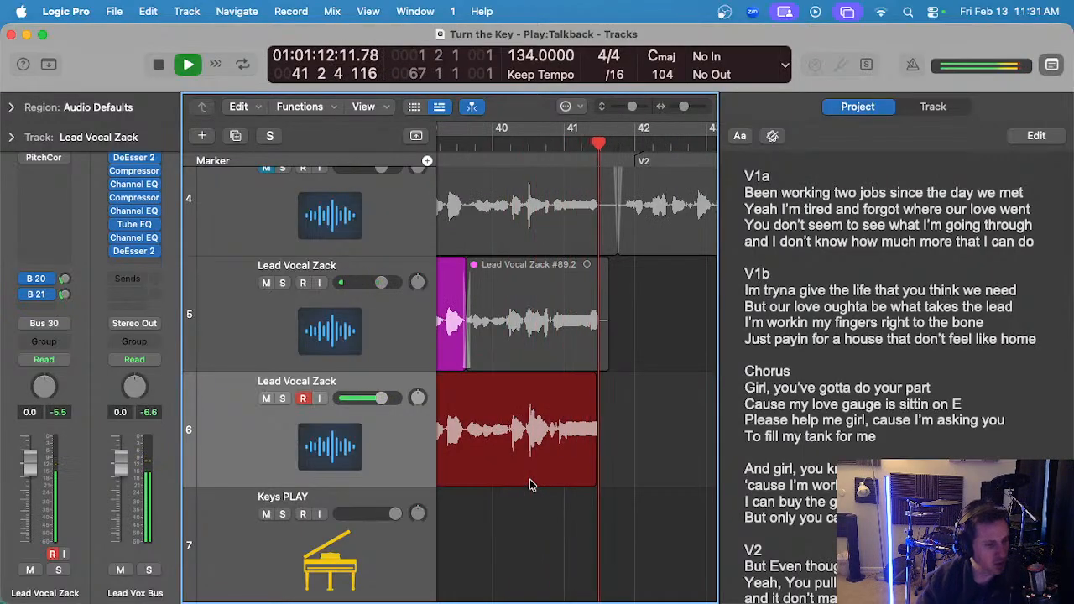
pyautogui.press('space')
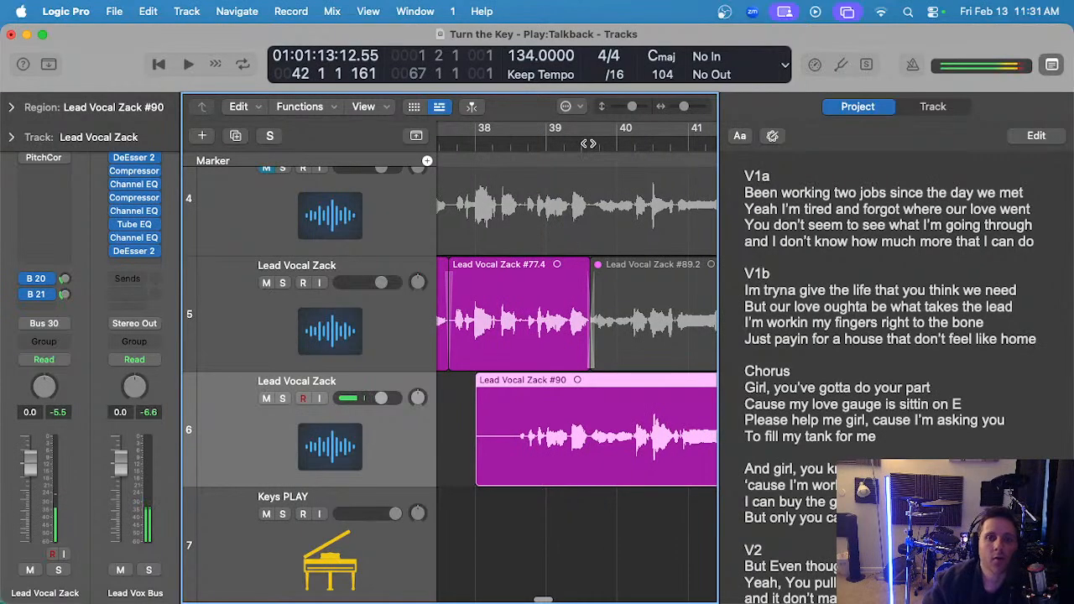
# - Play back the new track 6 take from about bar 39 beat 3 and delete its region
pyautogui.click(589, 144)
pyautogui.press('space')
pyautogui.scroll(2, 606, 252)
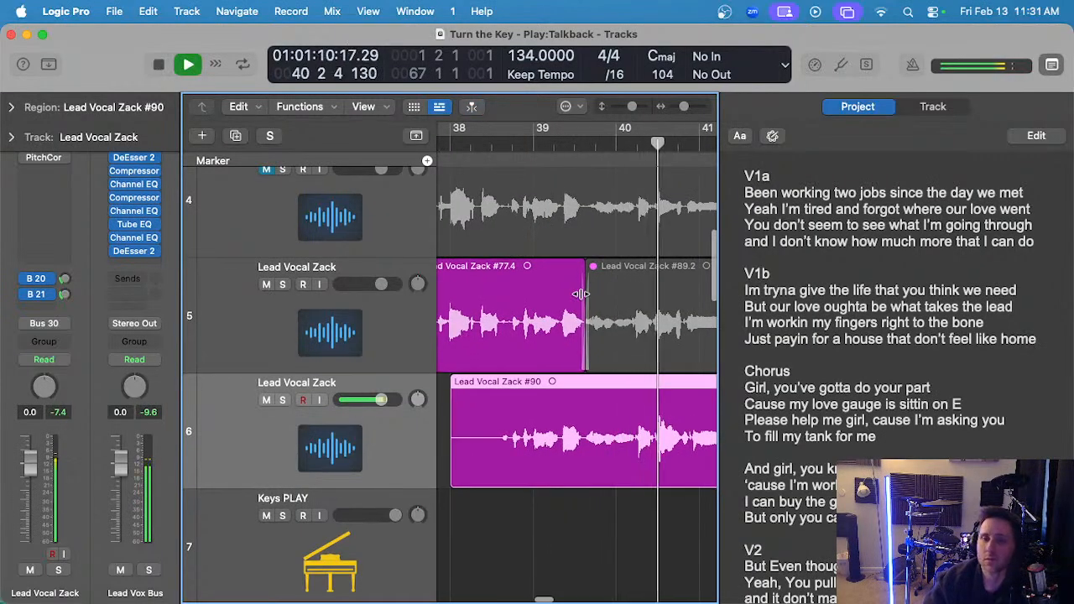
pyautogui.hscroll(3, 585, 289)
pyautogui.scroll(-2, 589, 286)
pyautogui.hscroll(-2, 569, 527)
pyautogui.press('BackSpace')
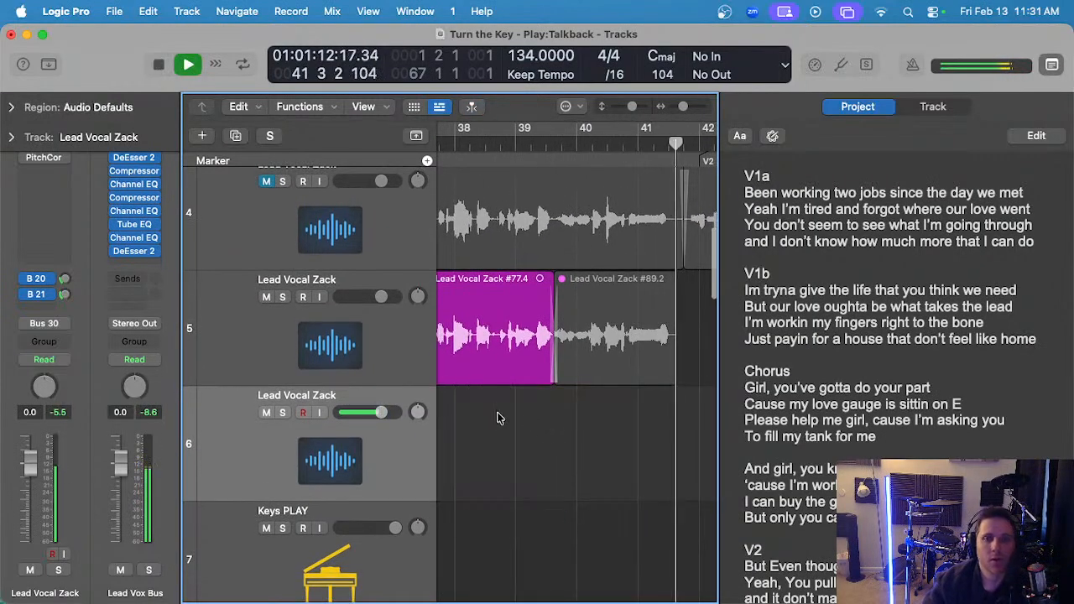
pyautogui.press('space')
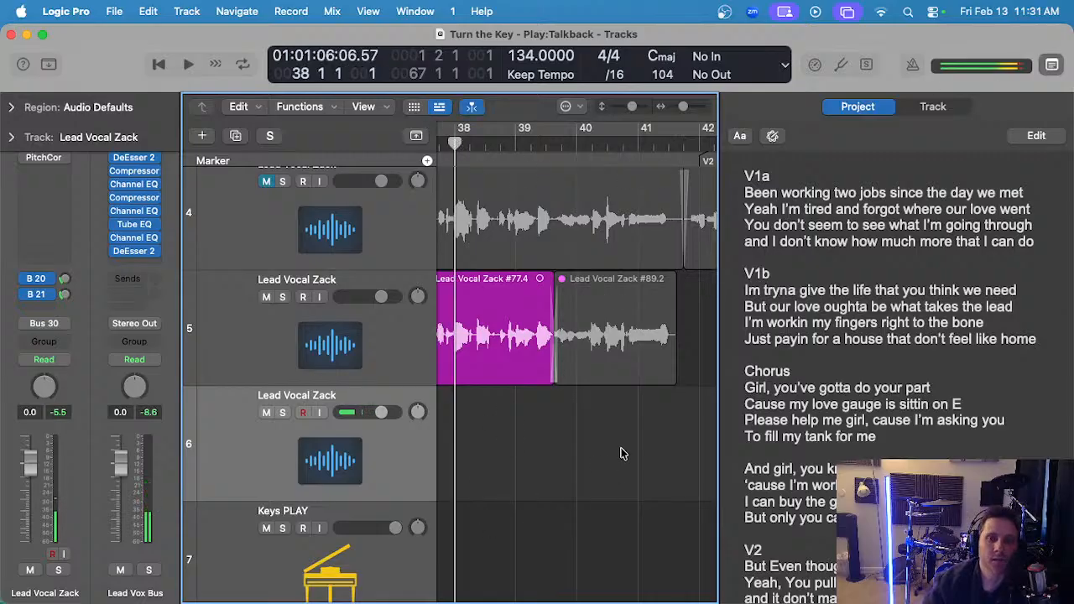
# - Record a lead vocal take on track 6 from bar 38 to late in bar 41 and undo the recording
pyautogui.press('r')
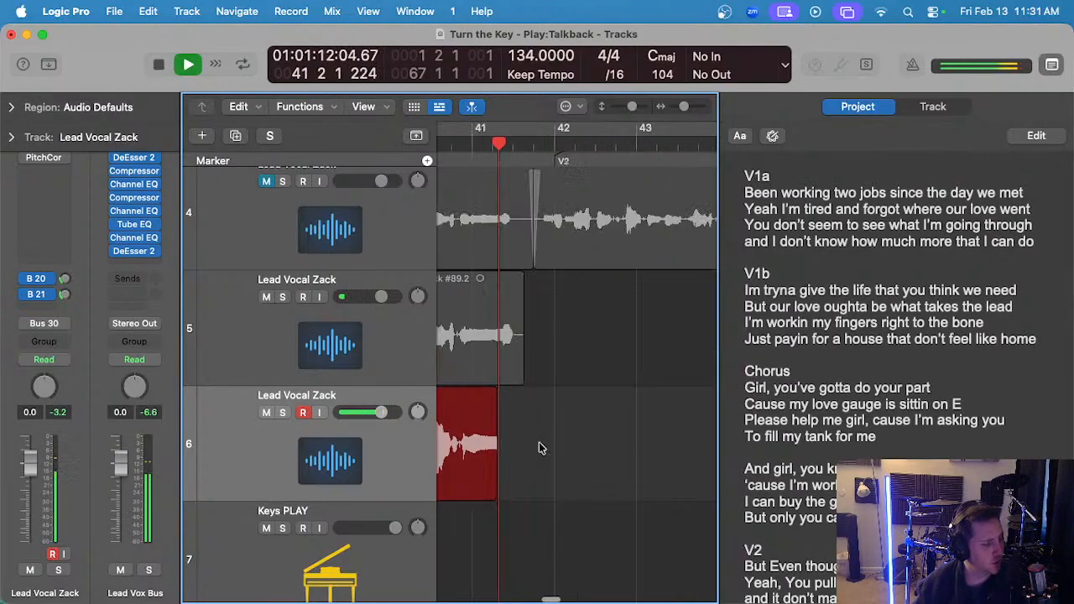
pyautogui.hscroll(-7, 522, 420)
pyautogui.press('space')
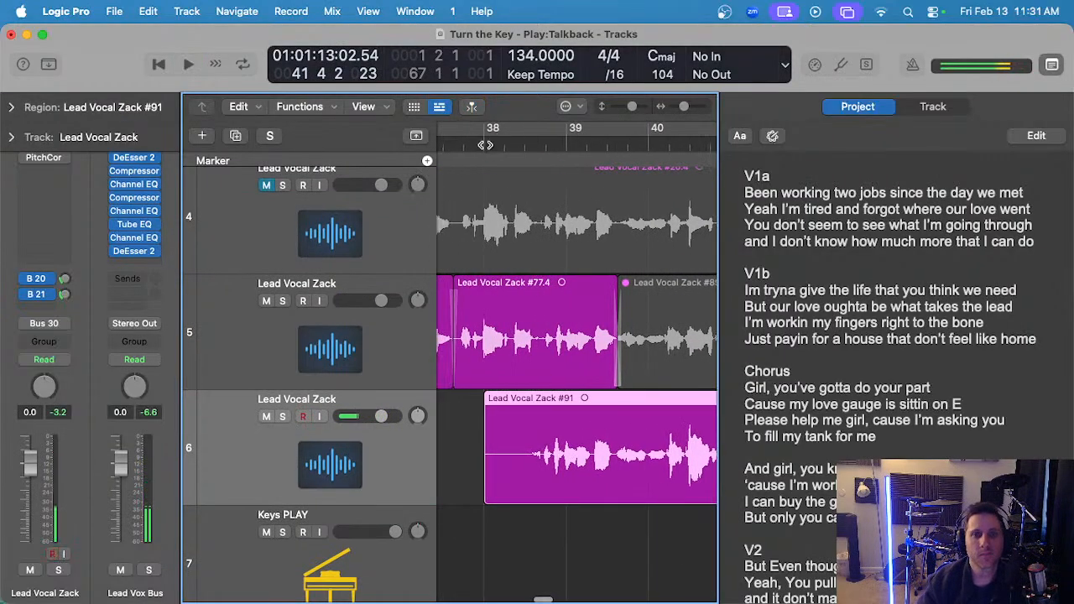
pyautogui.press('super+z')
# - Record another lead vocal take on track 6 from bar 38 to the end of bar 41
pyautogui.click(483, 156)
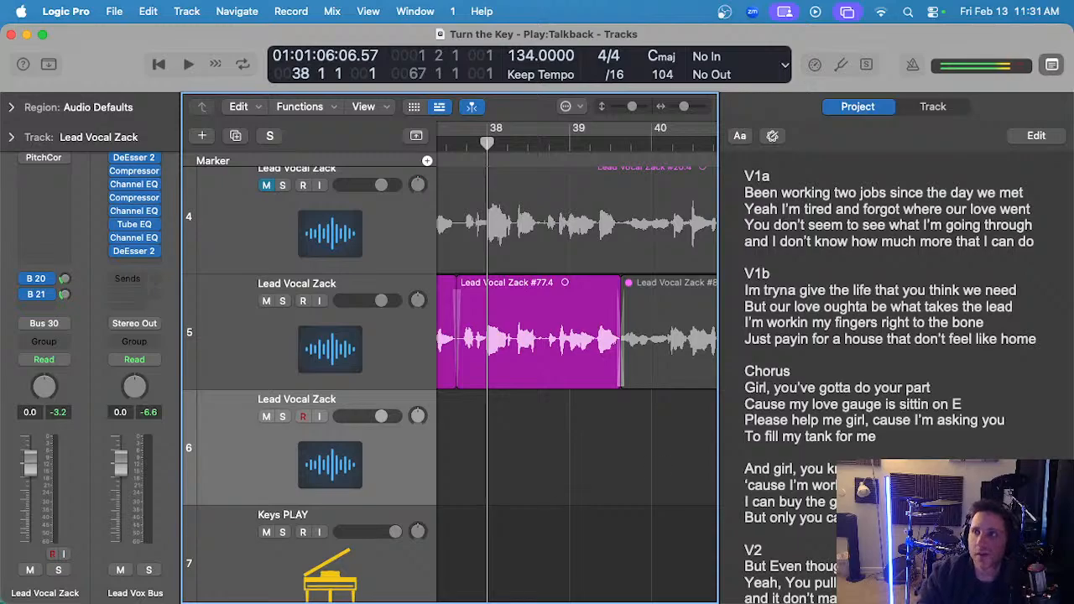
pyautogui.click(601, 487)
pyautogui.scroll(-1, 602, 478)
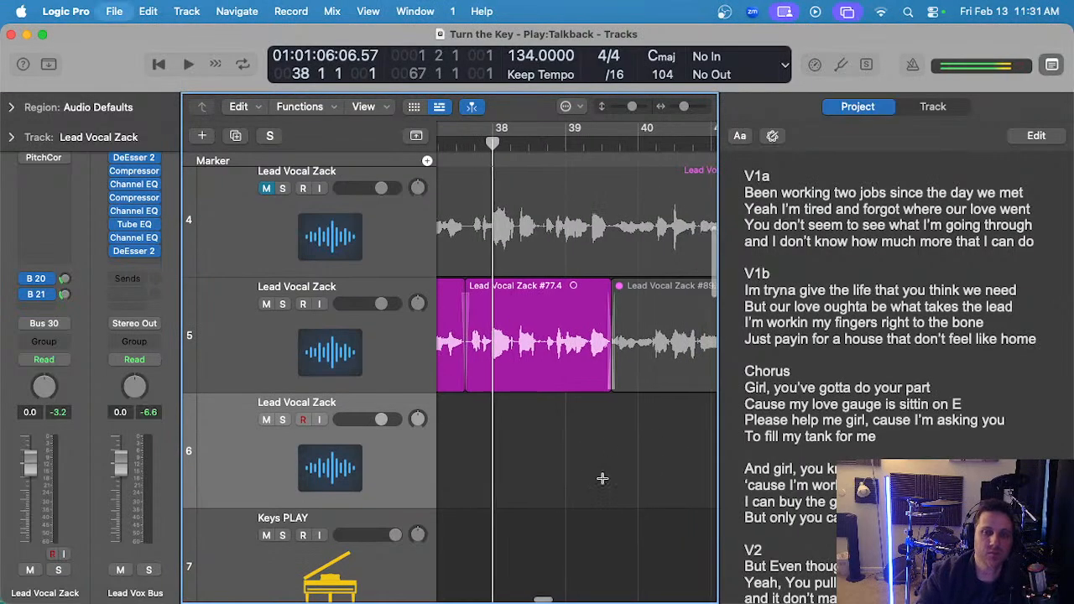
pyautogui.hscroll(2, 586, 469)
pyautogui.press('r')
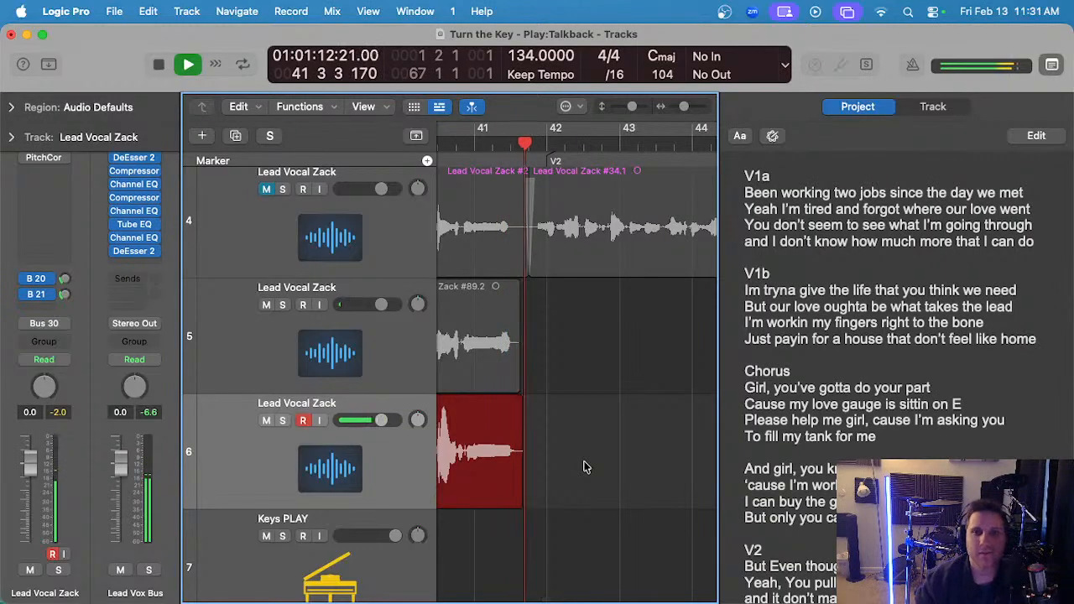
pyautogui.press('space')
pyautogui.hscroll(-5, 487, 202)
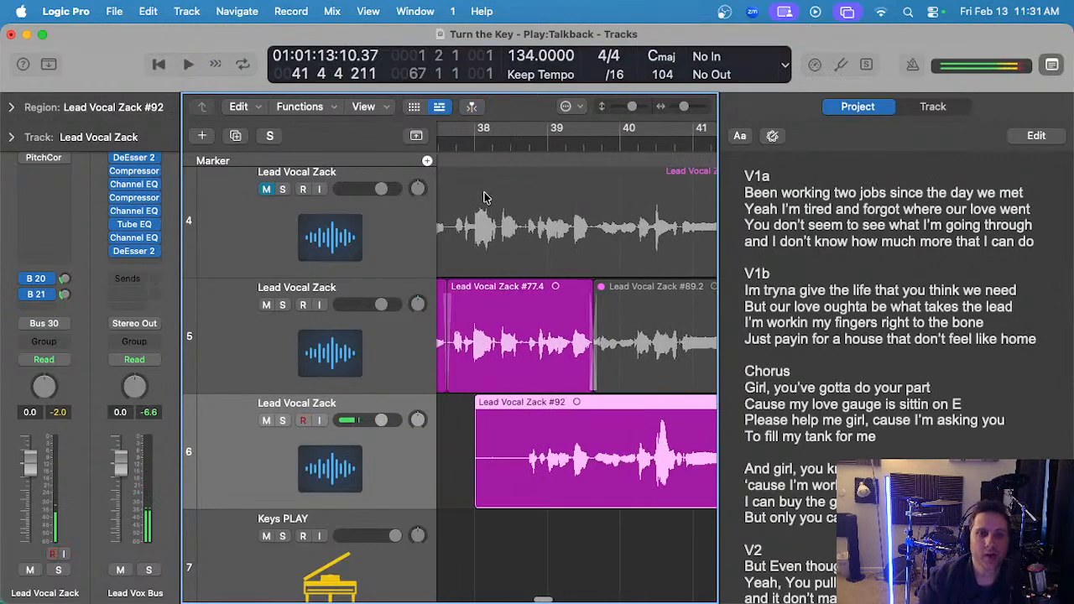
# - Play back the latest lead vocal take on track 6 from bar 39
pyautogui.click(537, 145)
pyautogui.scroll(1, 593, 415)
pyautogui.scroll(2, 680, 456)
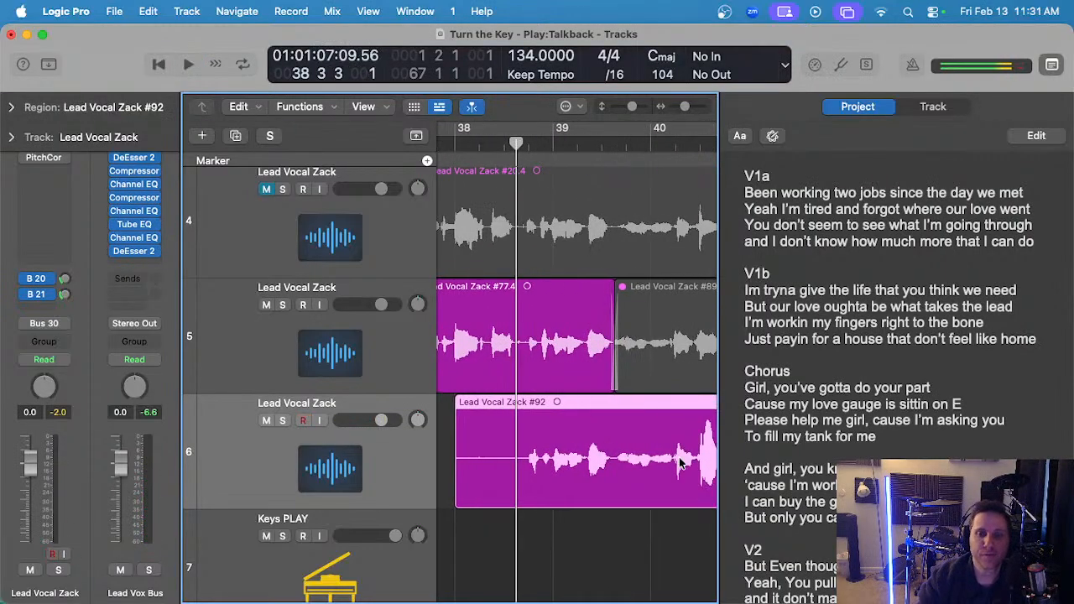
pyautogui.hscroll(1, 669, 466)
pyautogui.moveTo(653, 462); pyautogui.dragTo(703, 459)
pyautogui.click(601, 547)
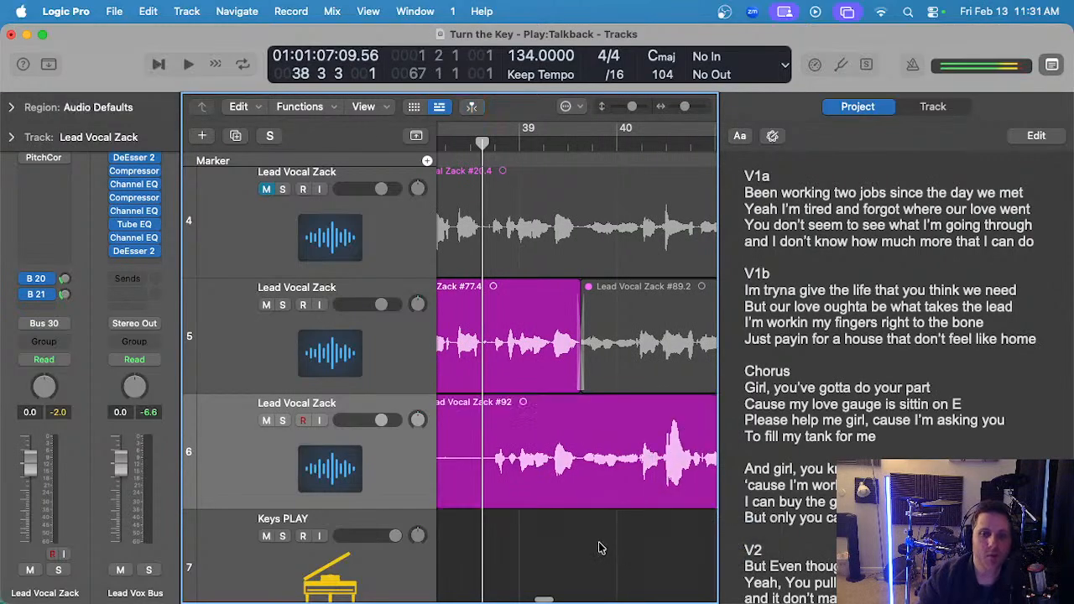
pyautogui.scroll(1, 601, 546)
pyautogui.scroll(-1, 587, 542)
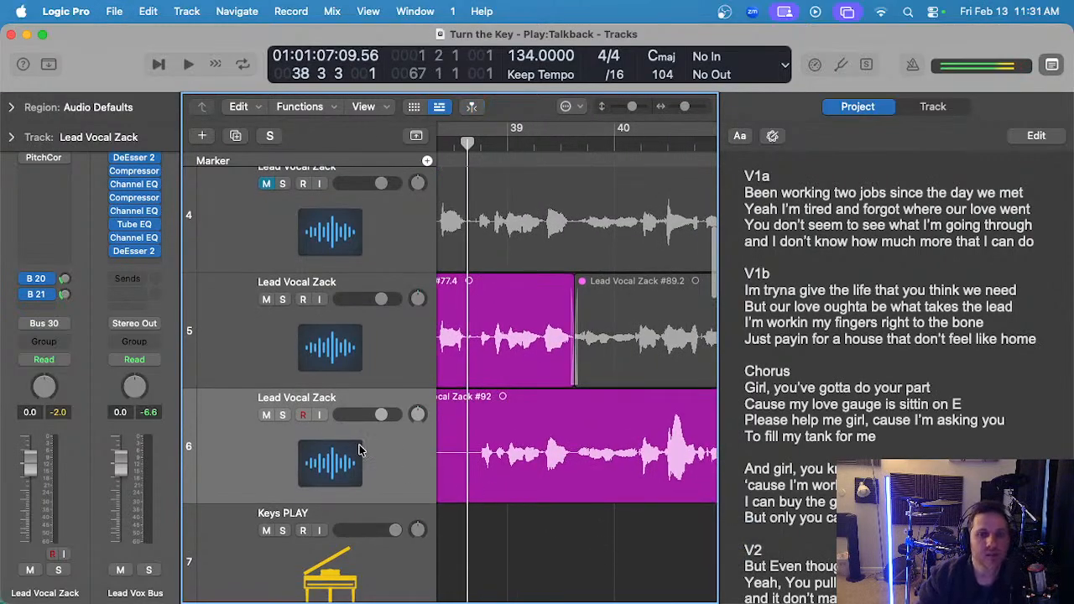
pyautogui.click(512, 450)
pyautogui.press('space')
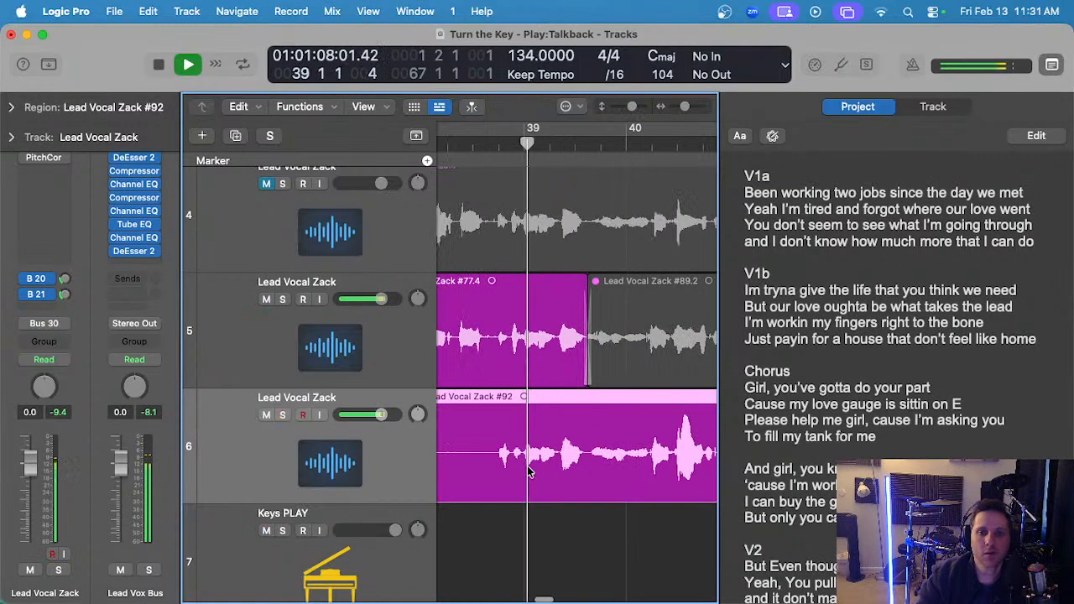
pyautogui.click(628, 561)
pyautogui.scroll(-3, 624, 549)
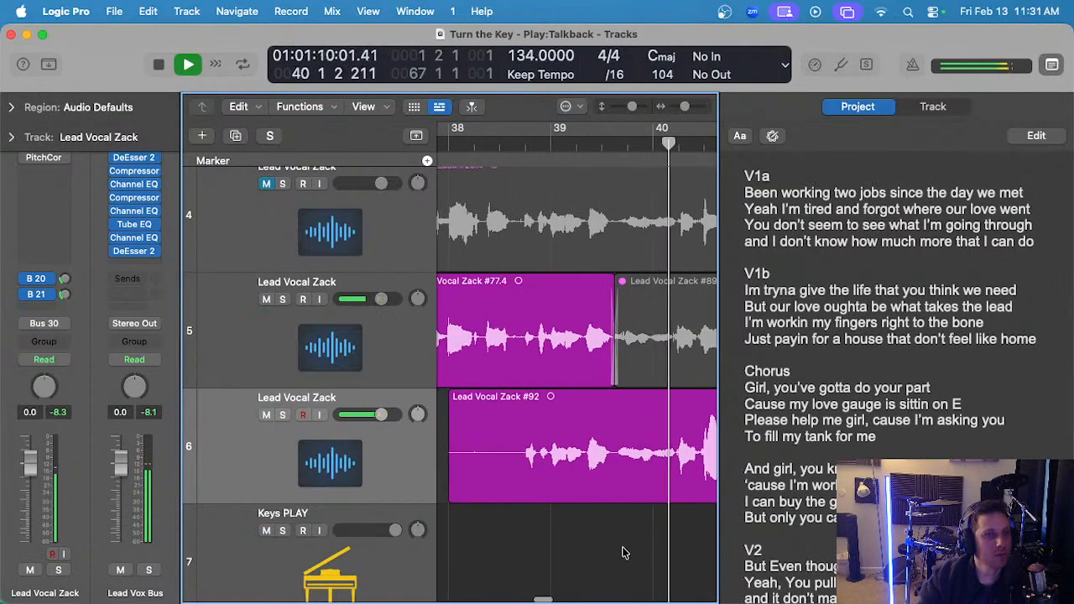
pyautogui.scroll(-1, 616, 552)
# - Delete the track 6 take and record a new lead vocal take from bar 39 to the end of bar 41
pyautogui.click(611, 454)
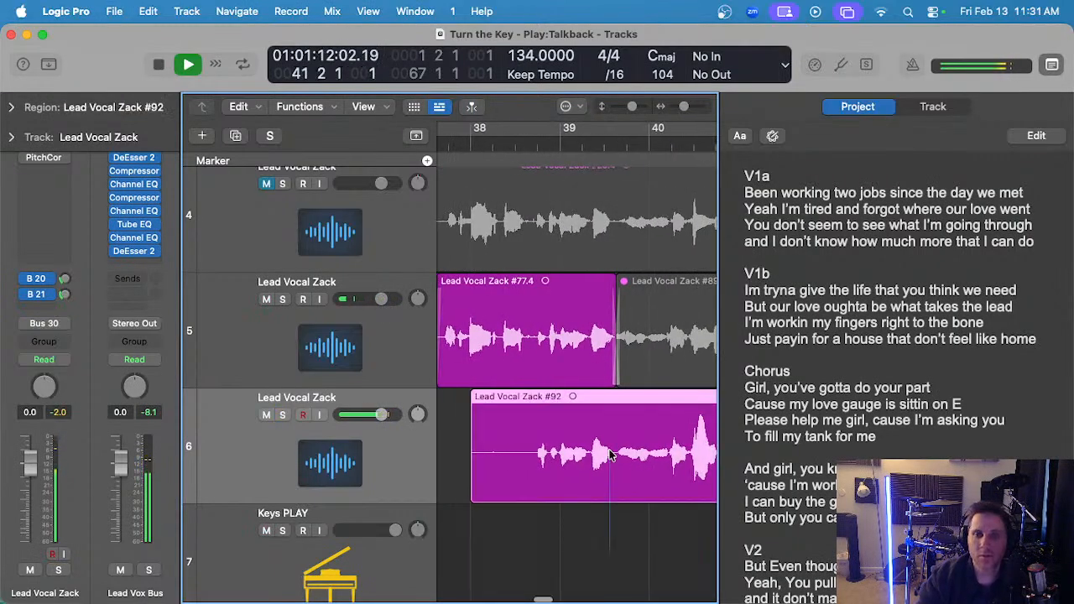
pyautogui.press('space')
pyautogui.press('Delete')
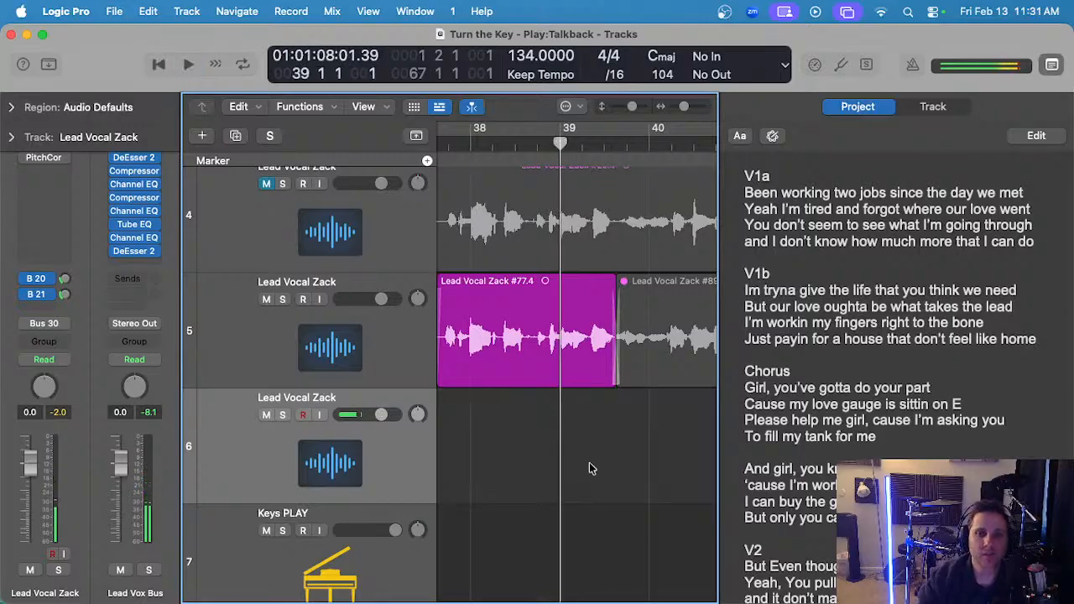
pyautogui.press('r')
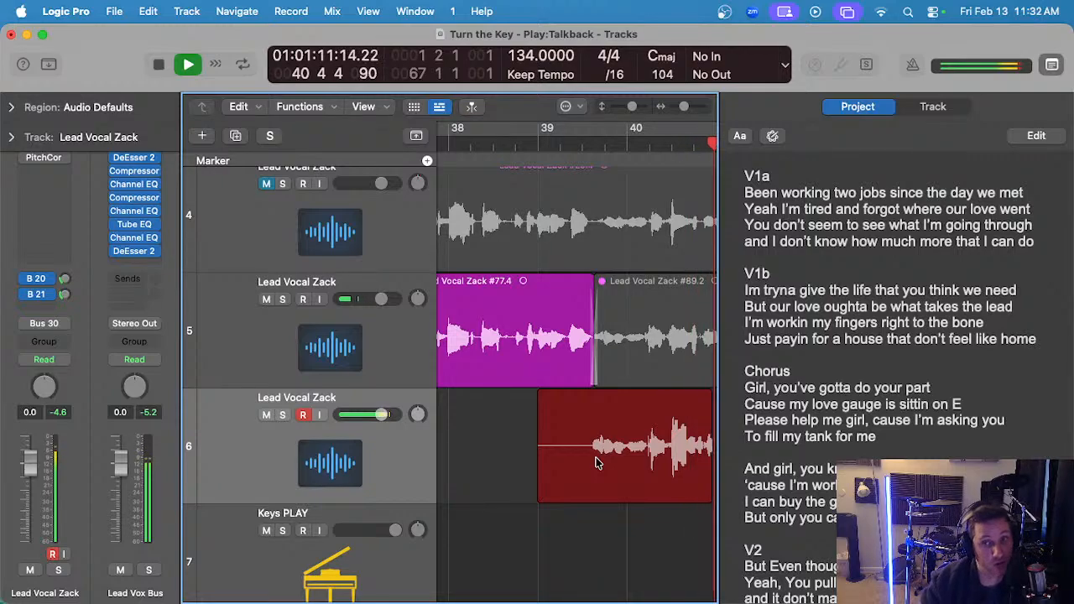
pyautogui.press('space')
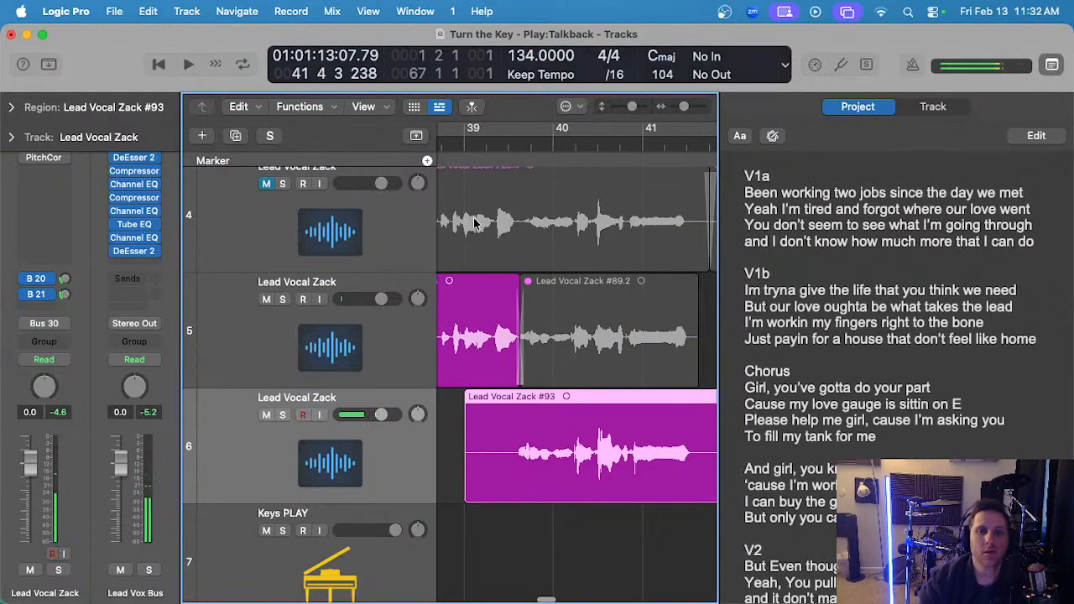
# - Play back the new track 6 take from about the middle of bar 39 into bar 41
pyautogui.click(498, 146)
pyautogui.press('space')
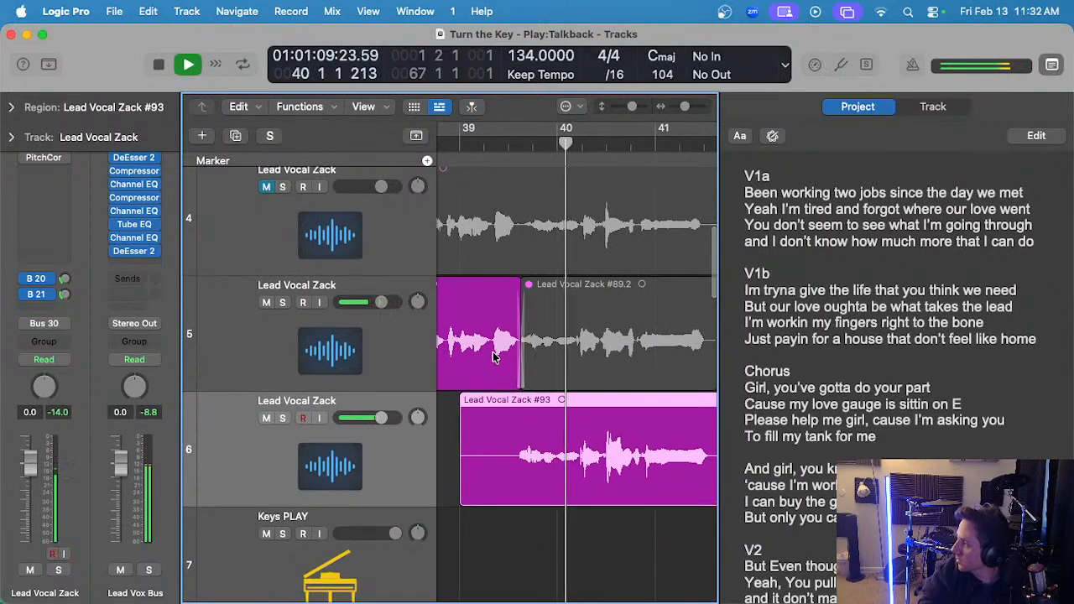
pyautogui.scroll(-2, 493, 361)
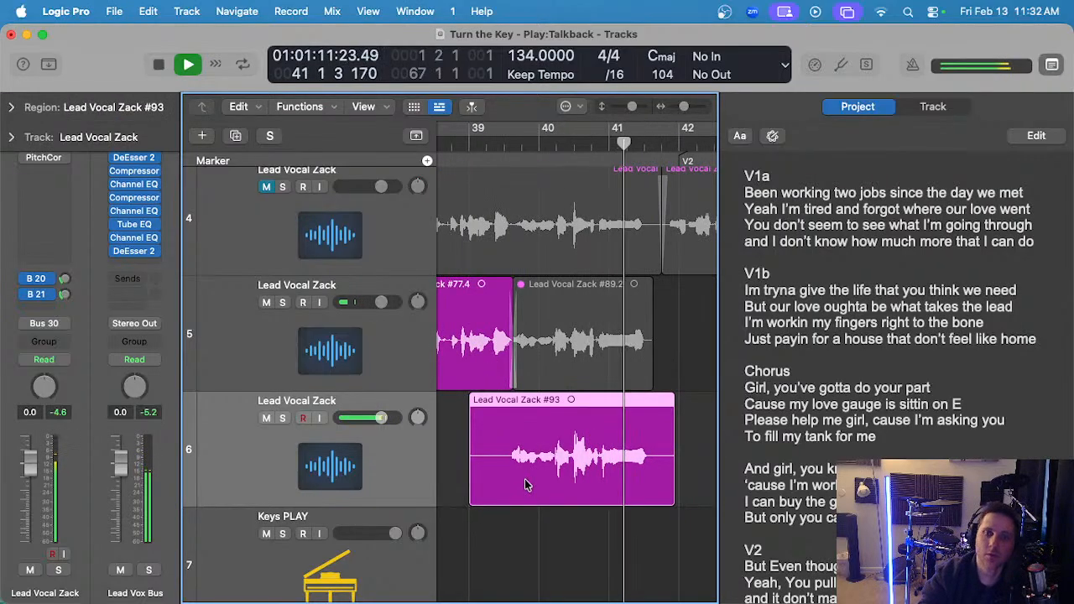
pyautogui.press('space')
# - Delete the muted last region on track 5 and trim the preceding region's end to just before 39 3 3
pyautogui.moveTo(685, 333); pyautogui.dragTo(624, 322)
pyautogui.press('Delete')
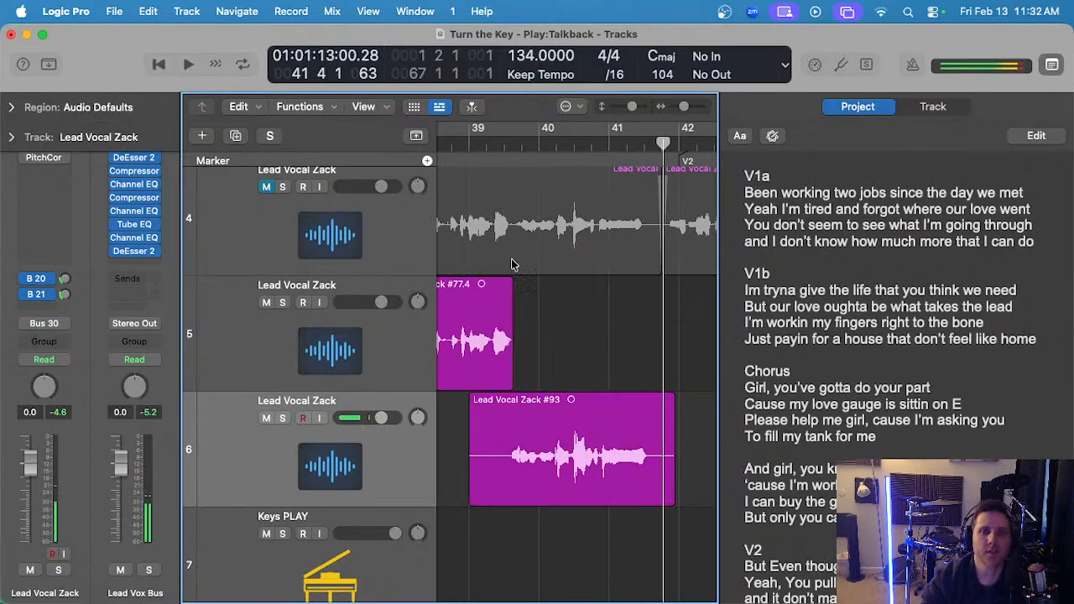
pyautogui.scroll(5, 526, 257)
pyautogui.scroll(3, 523, 252)
pyautogui.scroll(3, 586, 371)
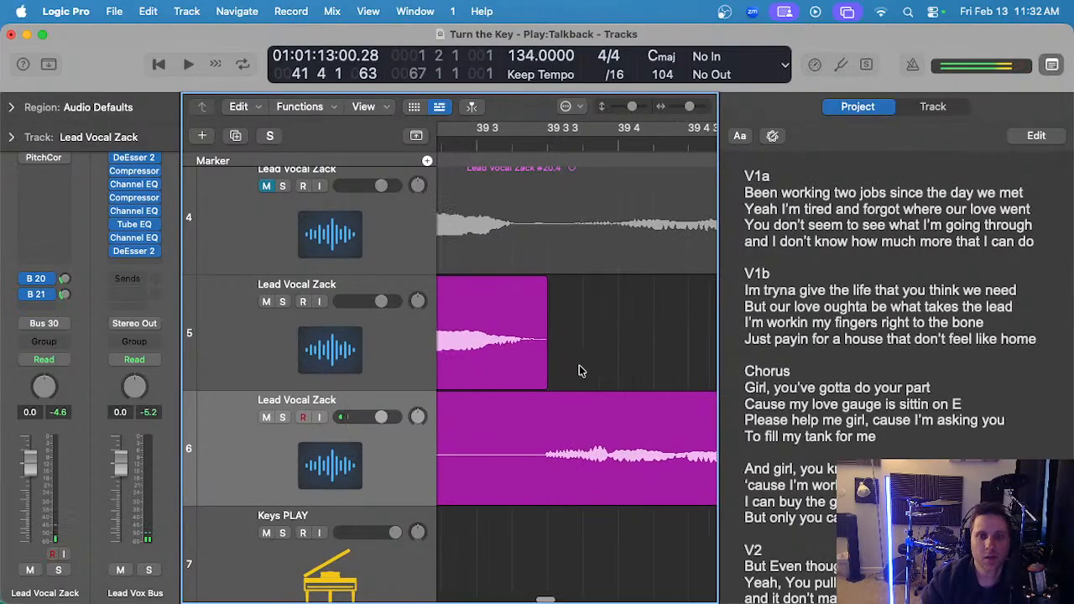
pyautogui.scroll(3, 589, 360)
pyautogui.hscroll(-2, 510, 383)
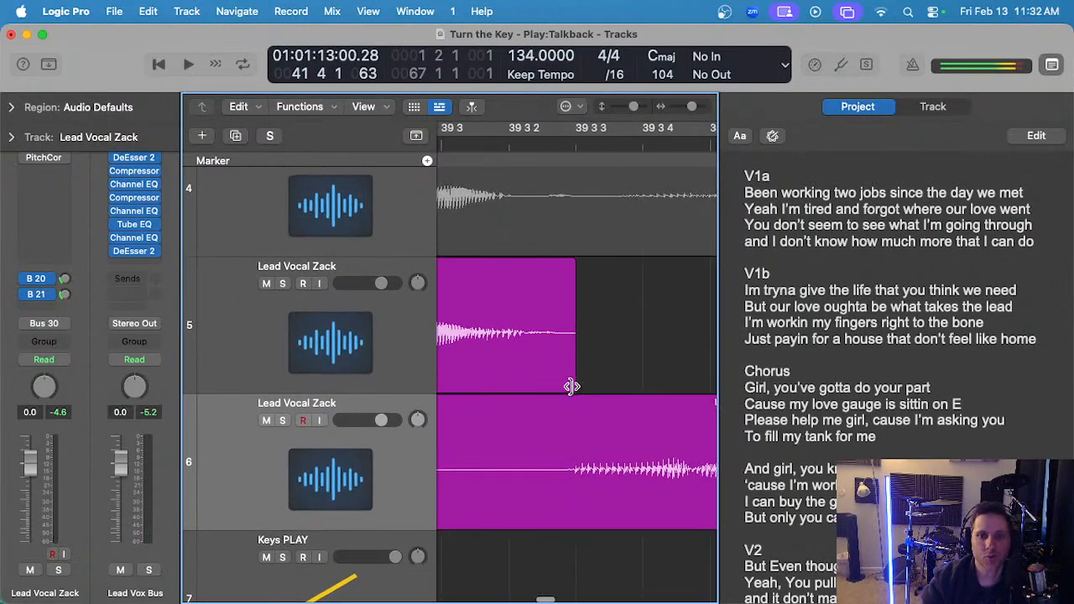
pyautogui.moveTo(570, 383); pyautogui.dragTo(564, 384)
# - Cut the silent start off the track 6 take up to just before 39 3 3 and move the take to track 5
pyautogui.moveTo(561, 437); pyautogui.dragTo(473, 451)
pyautogui.press('Delete')
pyautogui.scroll(2, 621, 479)
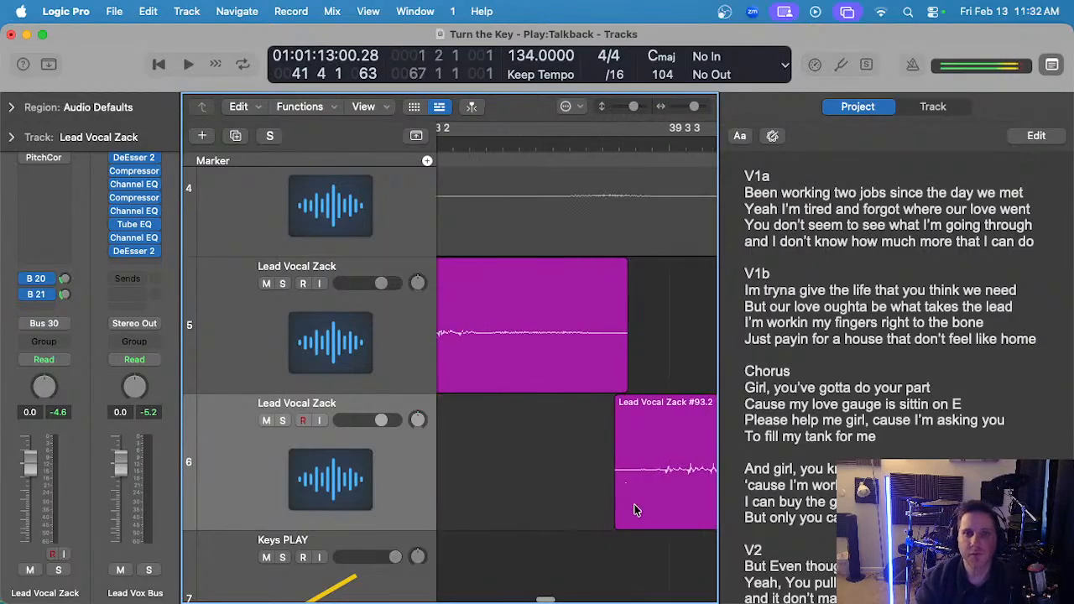
pyautogui.moveTo(616, 522); pyautogui.dragTo(627, 514)
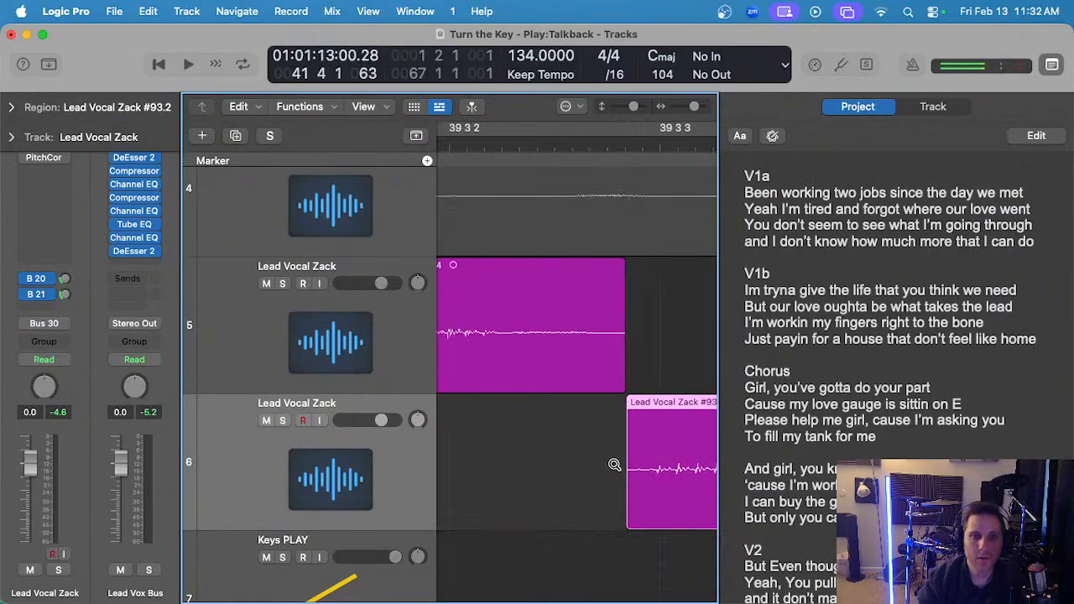
pyautogui.scroll(-3, 663, 359)
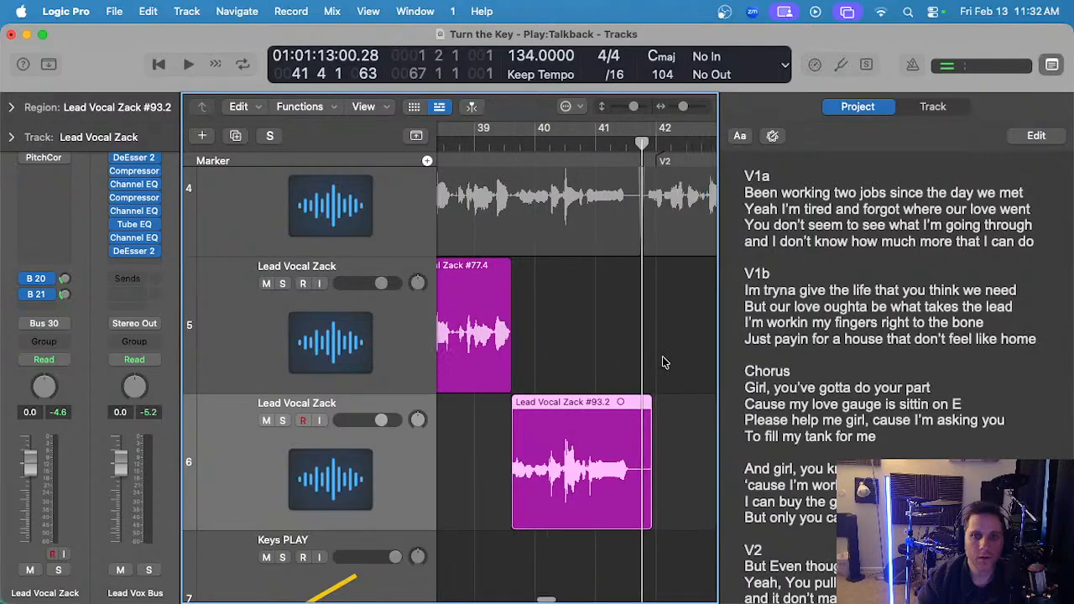
pyautogui.moveTo(592, 410); pyautogui.dragTo(591, 273)
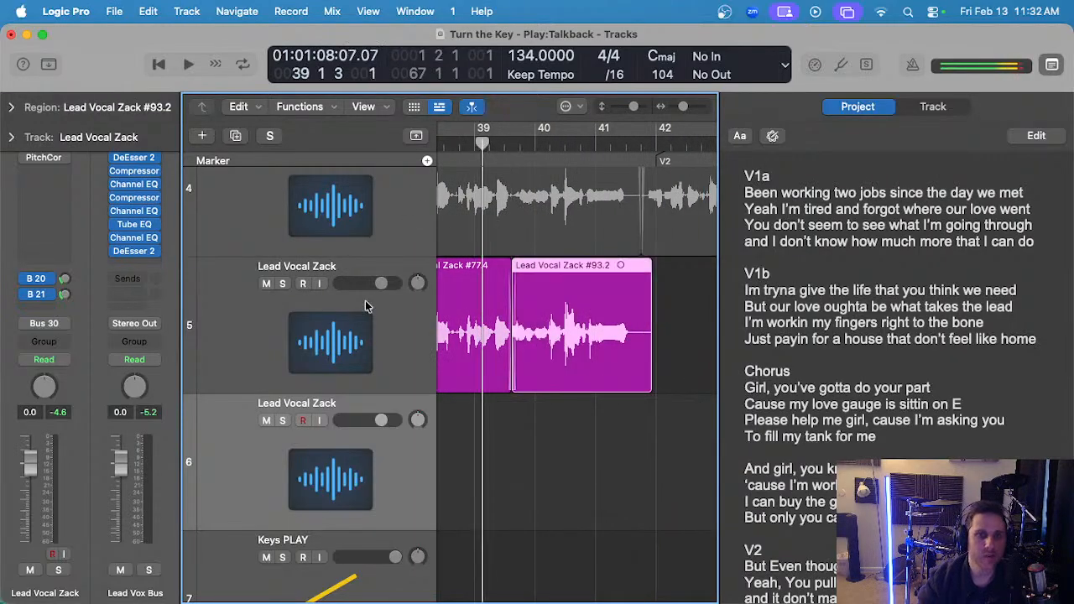
# - Solo track 5 and bypass its B 20 and B 21 sends
pyautogui.click(398, 320)
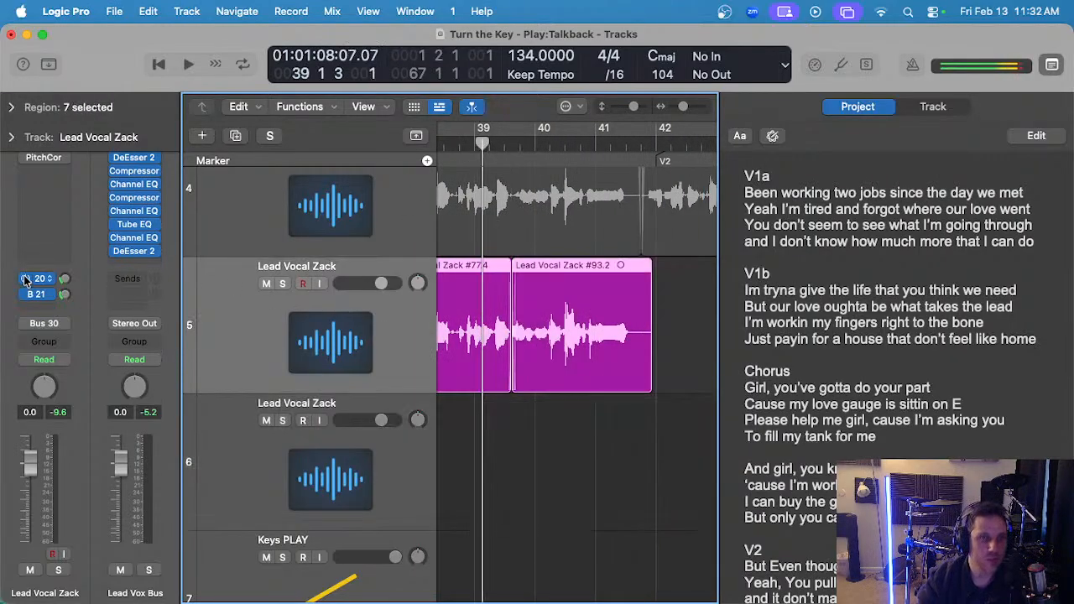
pyautogui.press('s')
pyautogui.press('space')
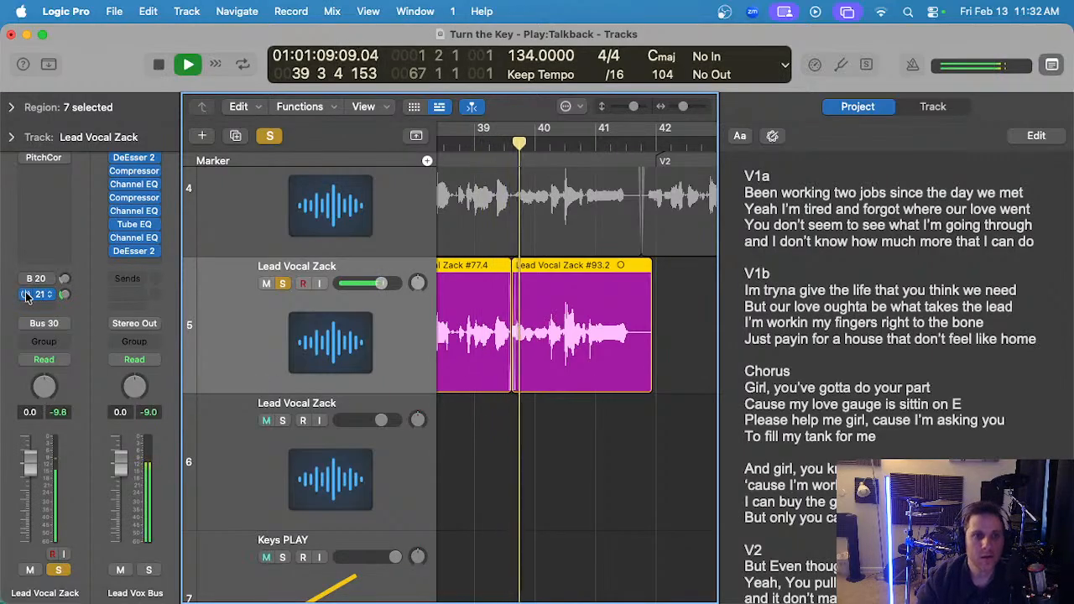
pyautogui.scroll(3, 490, 357)
pyautogui.press('space')
# - Play back the soloed track 5 vocal from bar 39 across the new region join to bar 41
pyautogui.press('space')
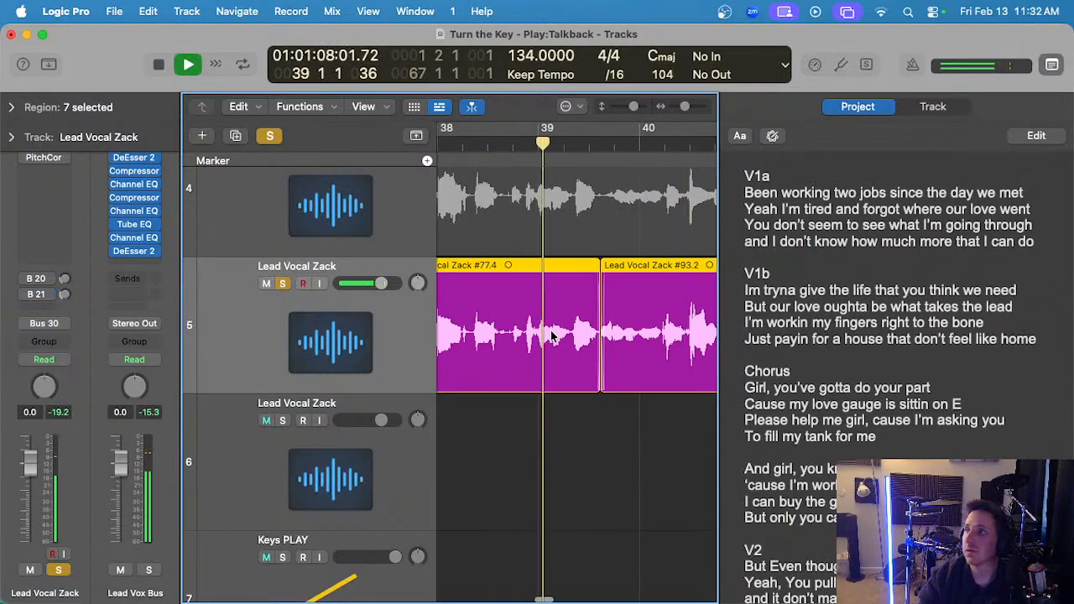
pyautogui.scroll(5, 578, 350)
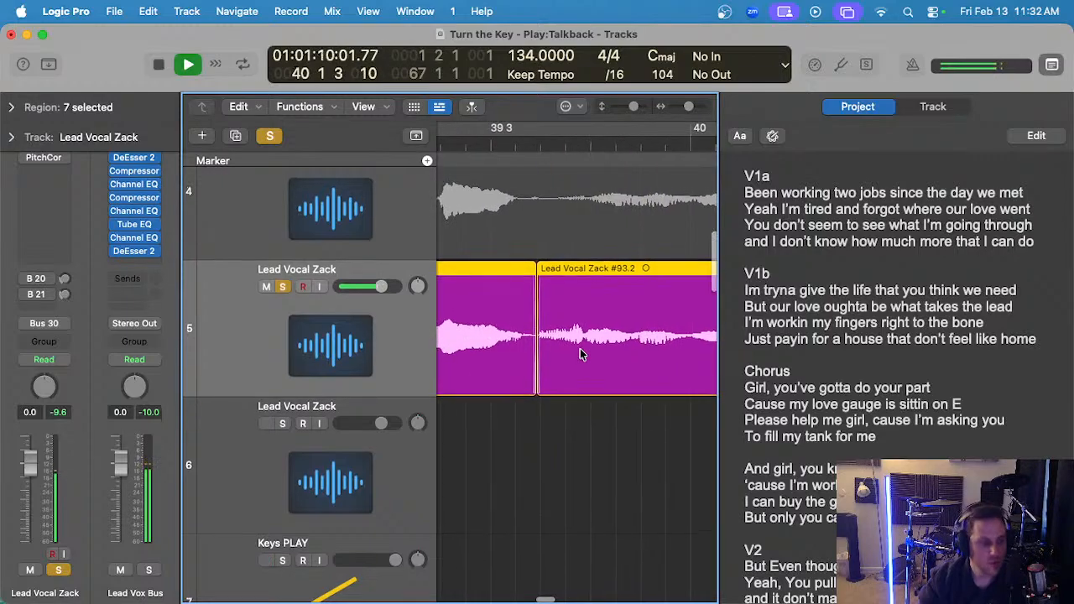
pyautogui.scroll(-3, 574, 352)
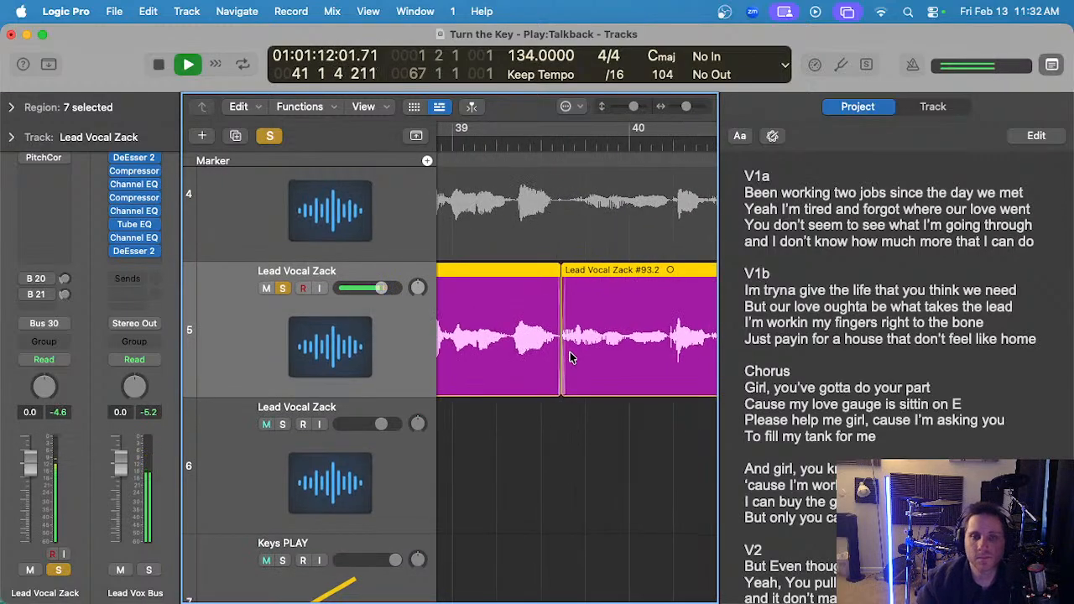
pyautogui.scroll(5, 570, 352)
pyautogui.press('space')
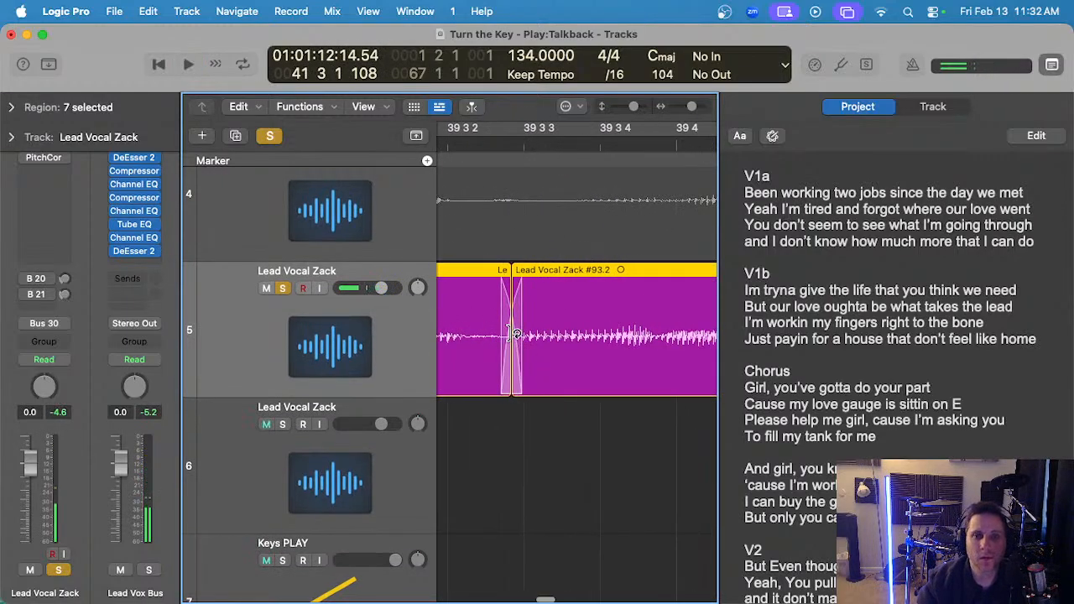
# - Move the track 5 region join slightly later, closer to 39 3 3, and shorten the fades around it
pyautogui.scroll(5, 515, 334)
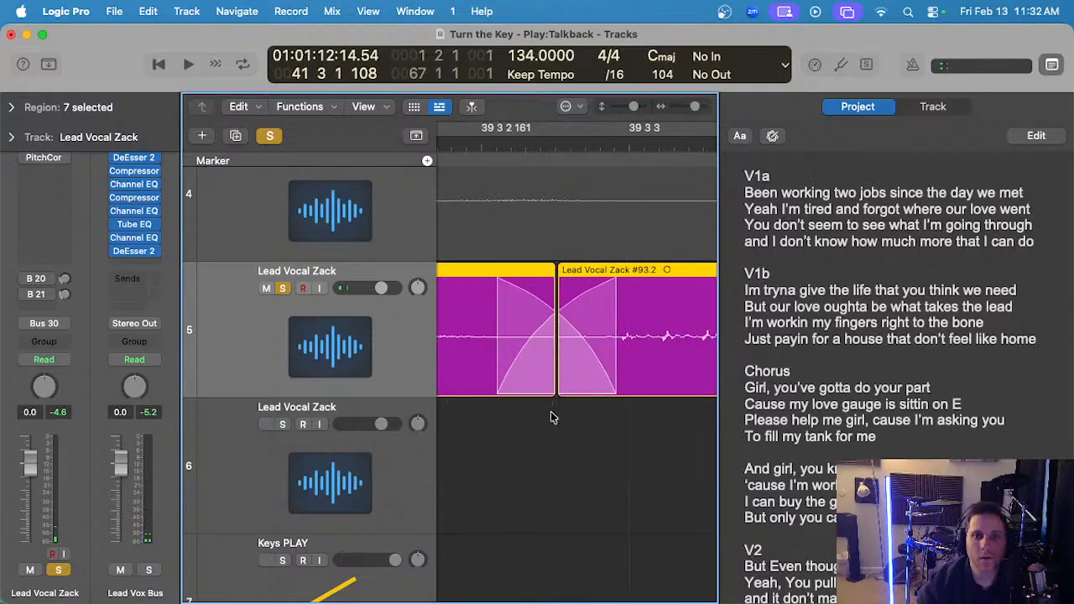
pyautogui.click(551, 417)
pyautogui.moveTo(555, 387); pyautogui.dragTo(614, 332)
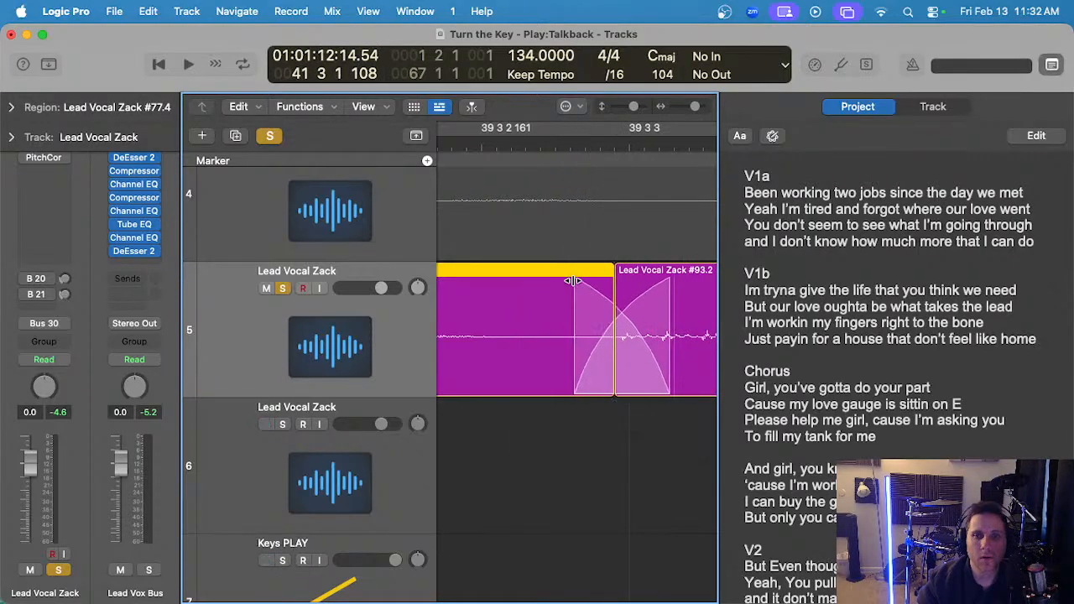
pyautogui.moveTo(669, 278); pyautogui.dragTo(639, 287)
pyautogui.scroll(-10, 639, 287)
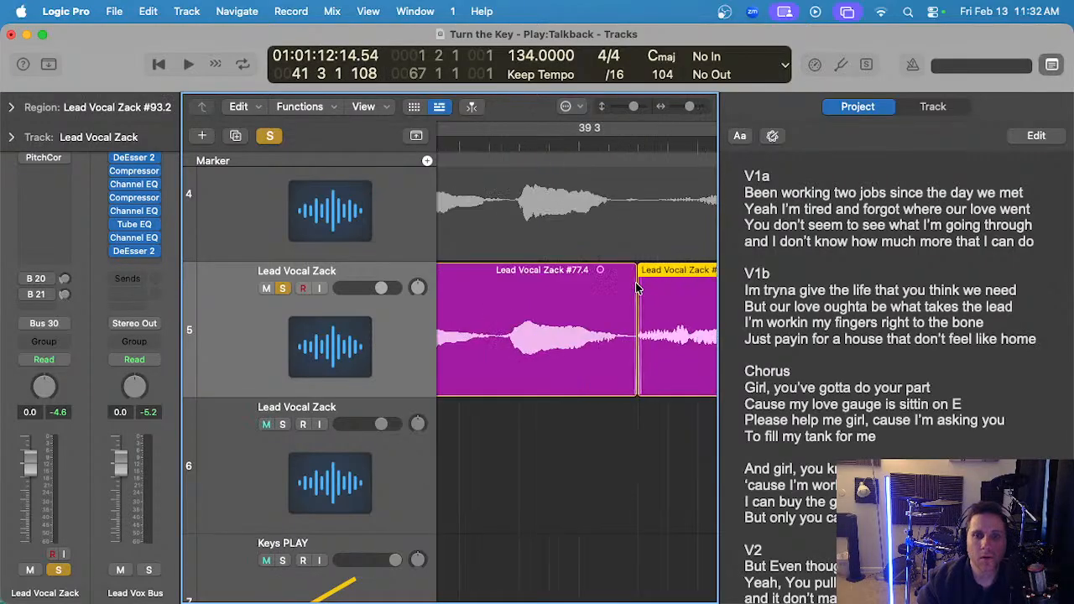
# - Play back the soloed join from the start of bar 39 and shorten the earlier region's end by 28 ticks
pyautogui.click(456, 152)
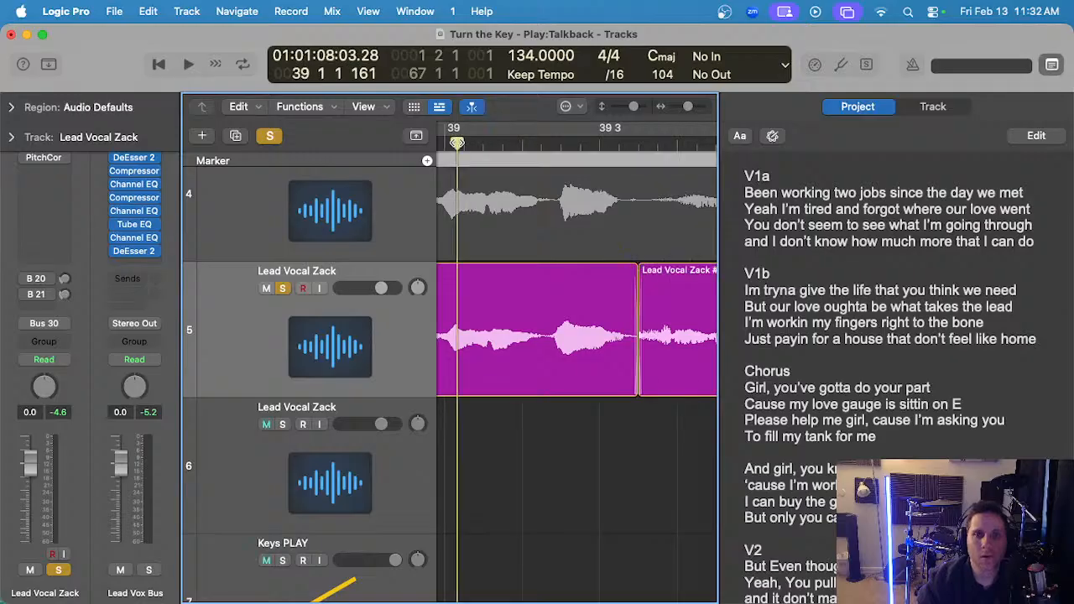
pyautogui.press('space')
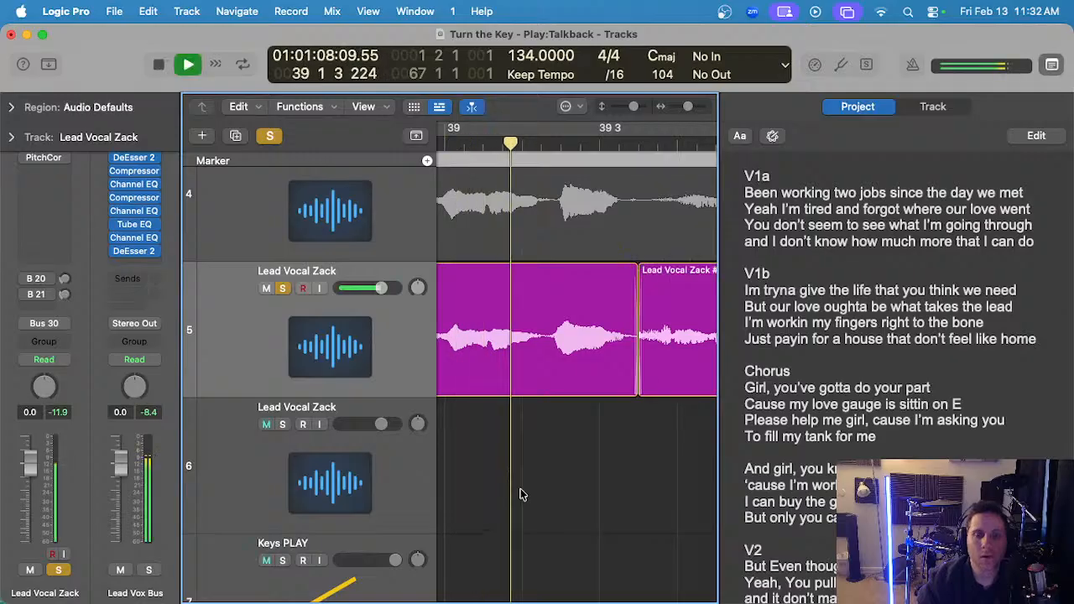
pyautogui.press('space')
pyautogui.scroll(8, 628, 419)
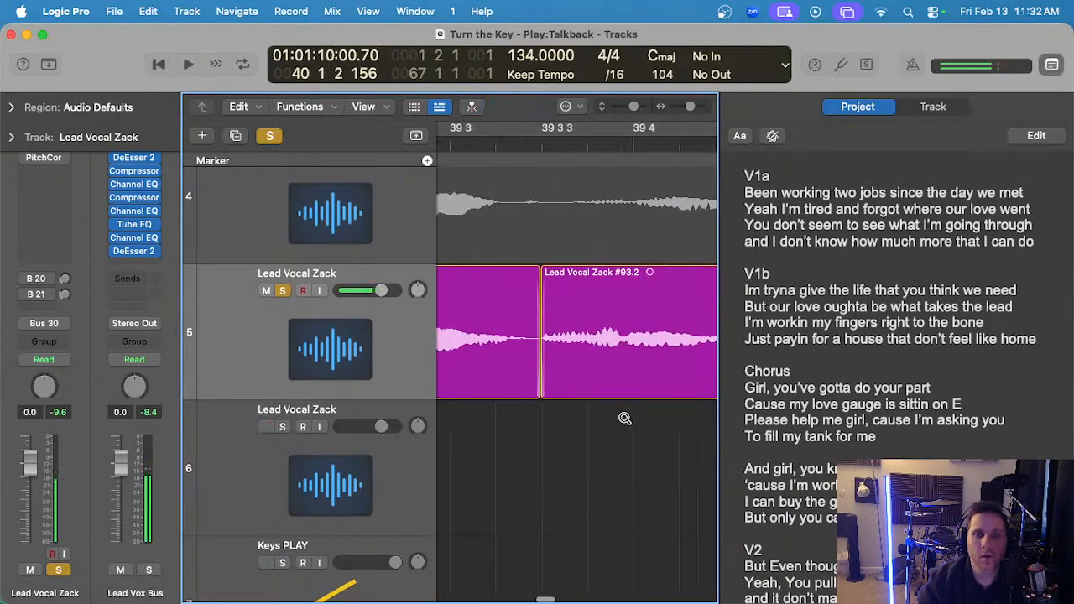
pyautogui.moveTo(526, 337); pyautogui.dragTo(518, 346)
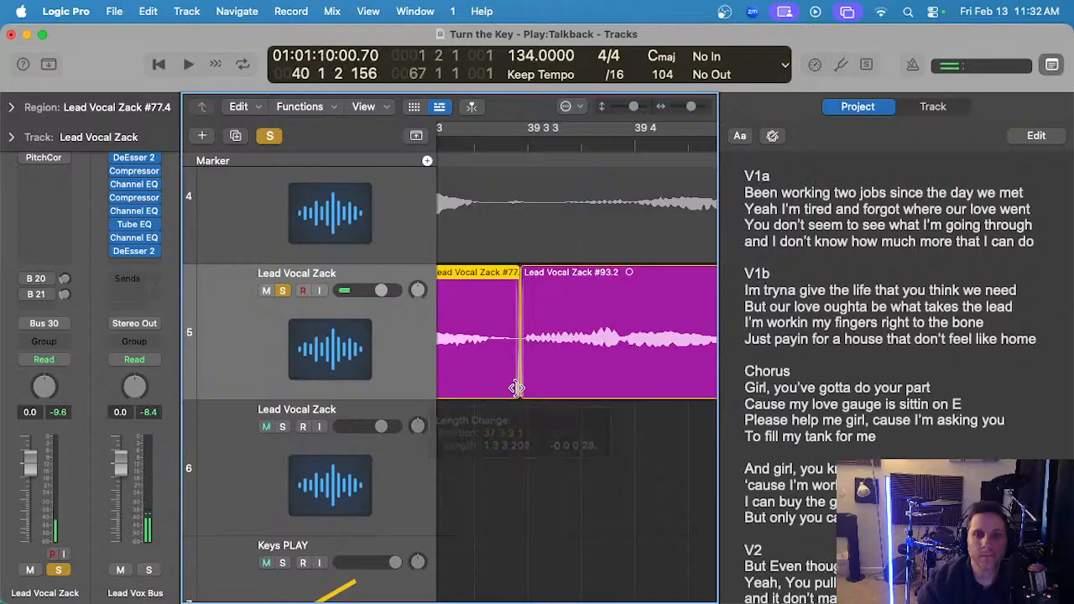
# - Play back the adjusted join on track 5 from early in bar 39 and turn off the track's solo
pyautogui.hscroll(-3, 558, 286)
pyautogui.scroll(-6, 550, 185)
pyautogui.click(466, 141)
pyautogui.press('space')
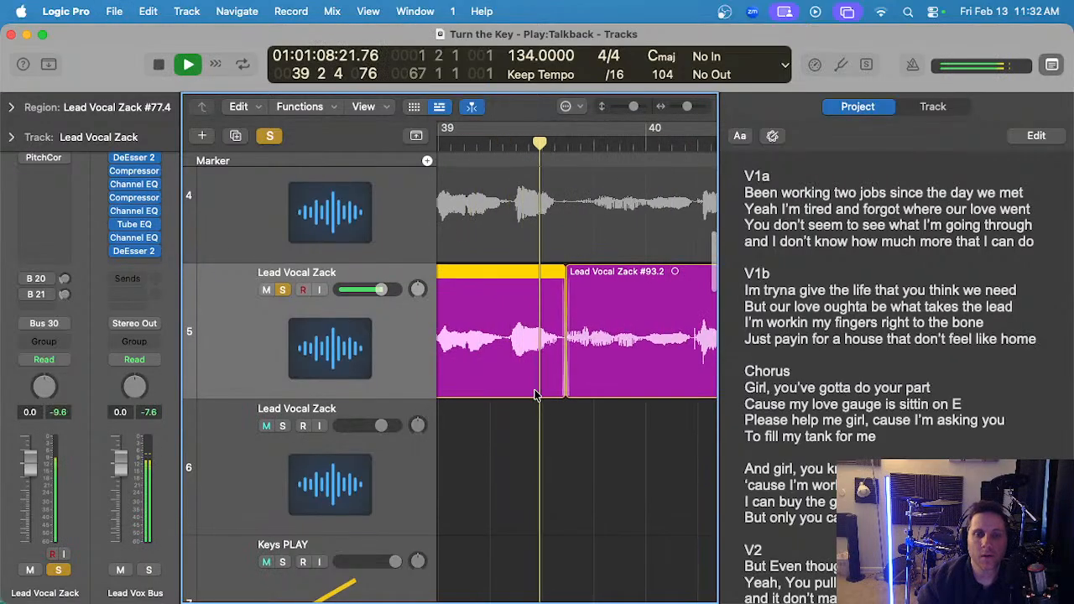
pyautogui.press('s')
pyautogui.scroll(-6, 542, 386)
pyautogui.press('space')
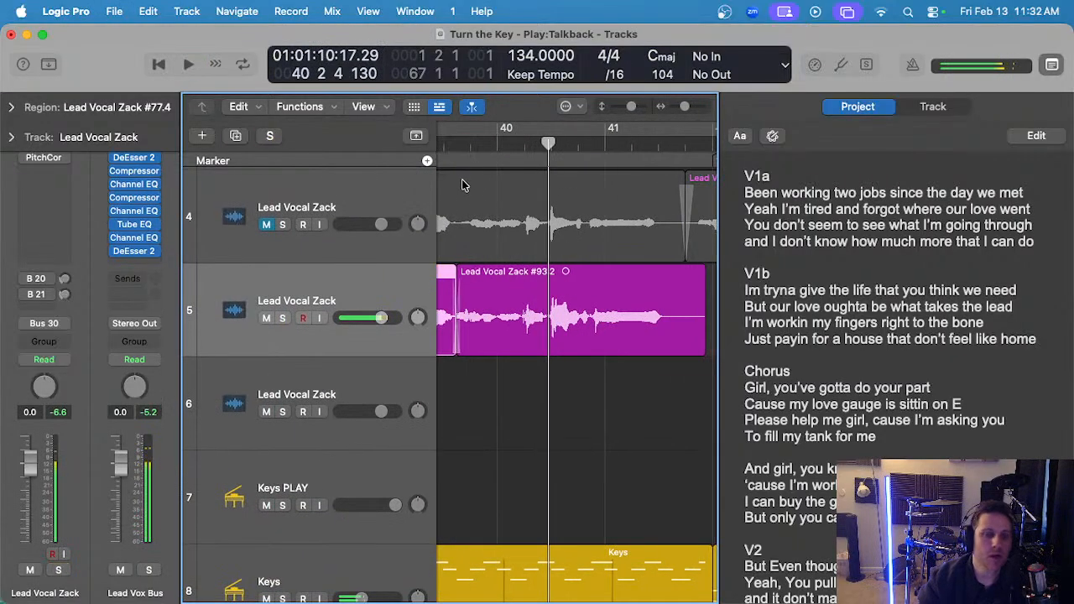
# - Play back the track 5 vocal from bar 38 across the join and turn on its Bus 20 and Bus 21 sends
pyautogui.hscroll(-3, 499, 167)
pyautogui.click(457, 143)
pyautogui.press('space')
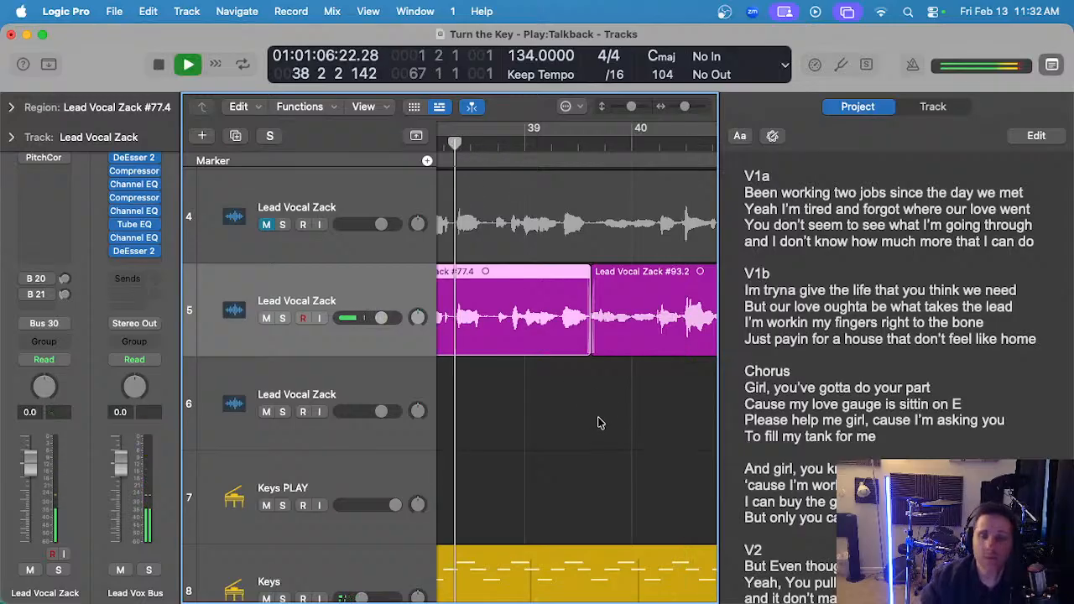
pyautogui.scroll(-2, 599, 417)
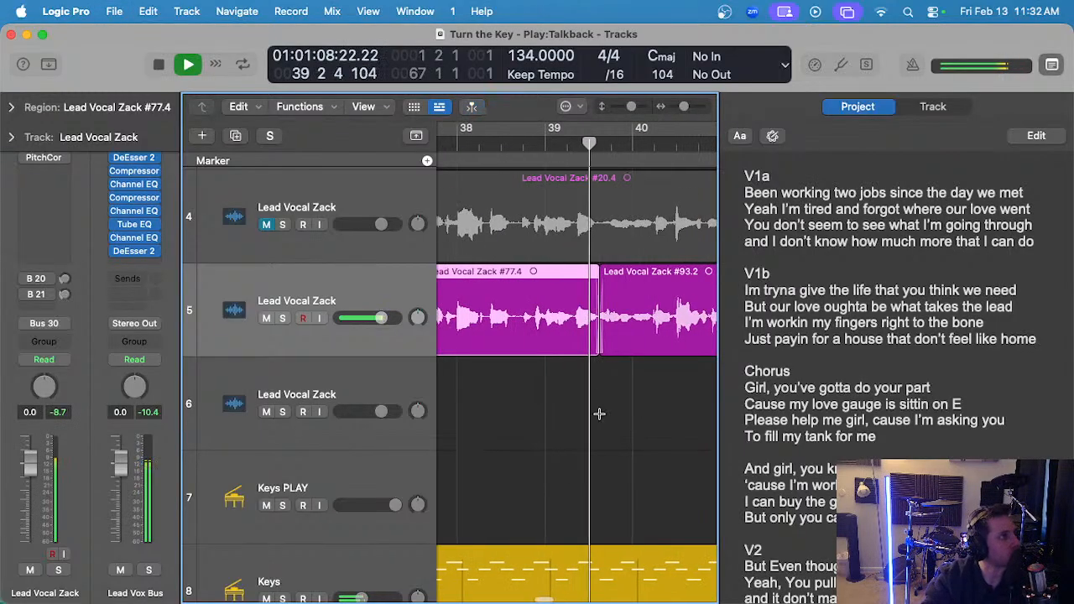
pyautogui.scroll(-2, 585, 394)
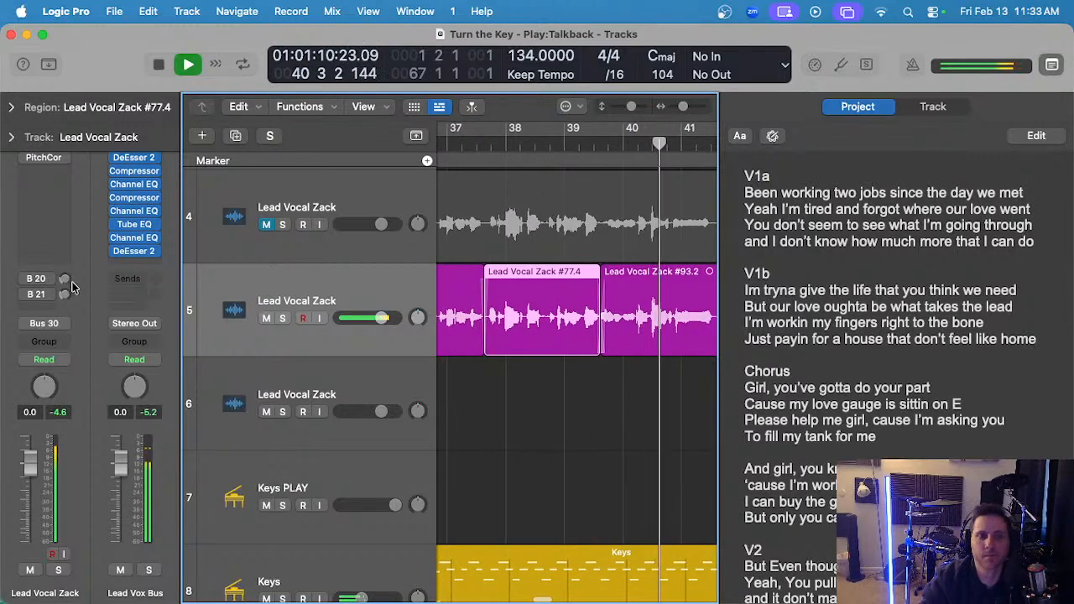
pyautogui.click(24, 279)
pyautogui.hscroll(-1, 540, 408)
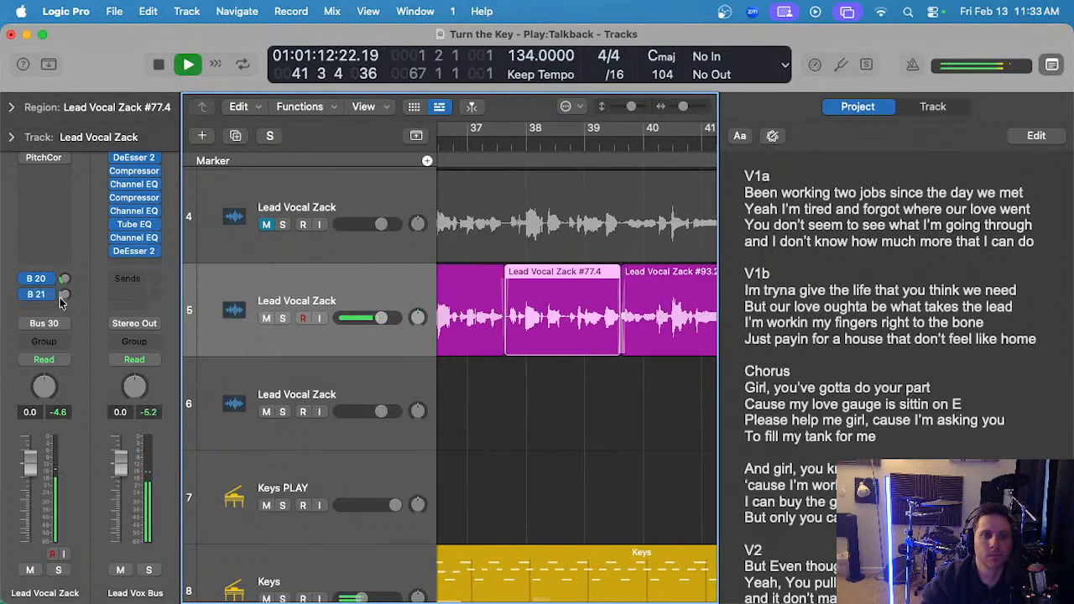
# - Trim the silent tail of the last chorus region on track 5 to before bar 42, ending in a short fade-out
pyautogui.hscroll(3, 434, 331)
pyautogui.scroll(3, 574, 408)
pyautogui.click(574, 408)
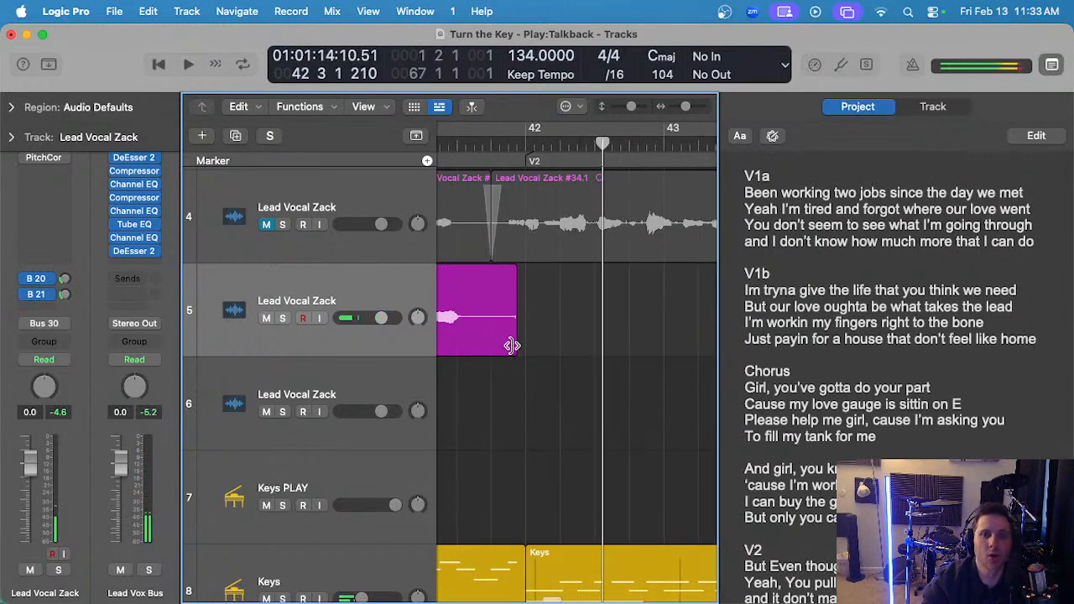
pyautogui.moveTo(512, 344); pyautogui.dragTo(481, 346)
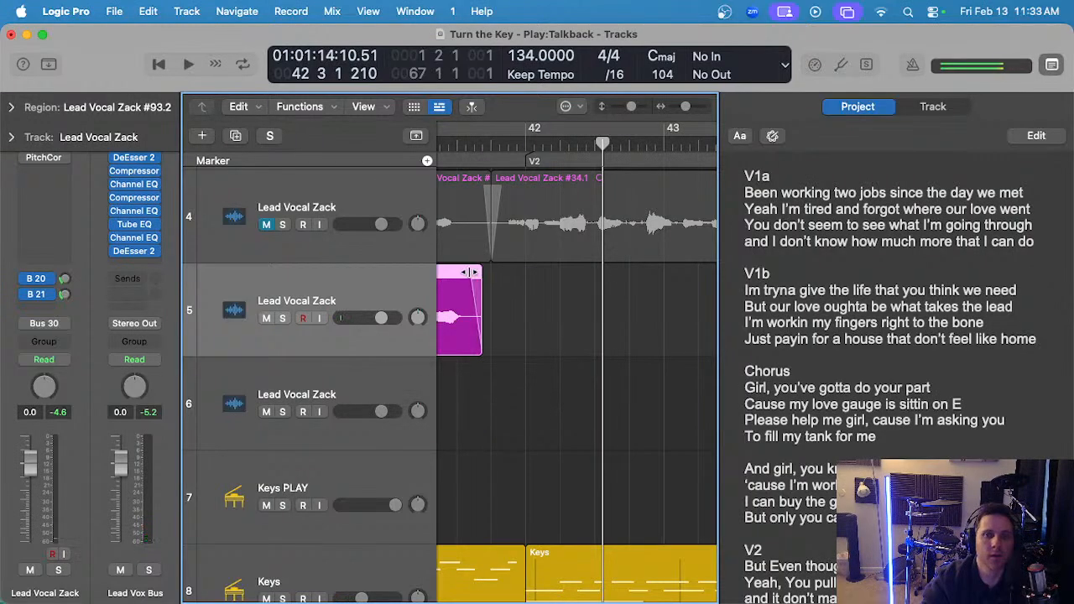
# - Delete all old track 4 vocal regions that lie before the V2 marker
pyautogui.scroll(-5, 464, 275)
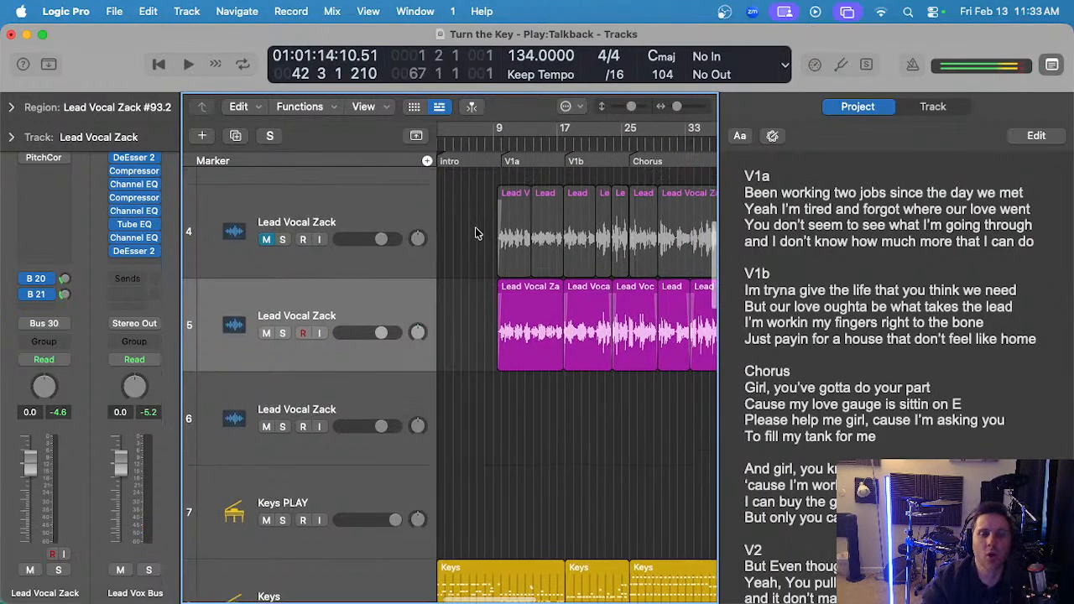
pyautogui.scroll(-5, 475, 233)
pyautogui.moveTo(463, 211); pyautogui.dragTo(645, 295)
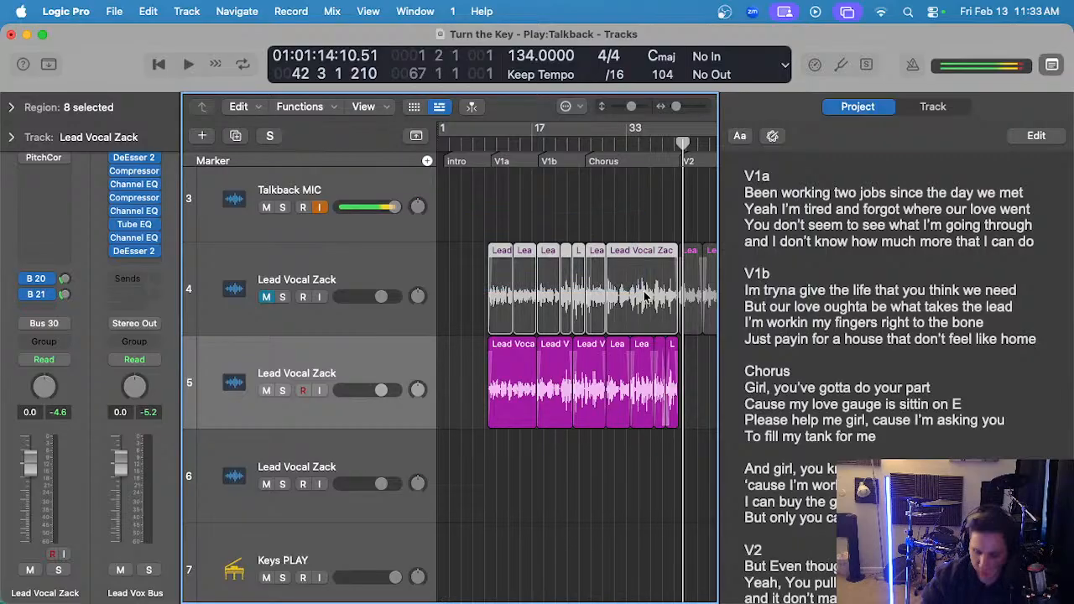
pyautogui.press('Delete')
# - Unmute track 4 and play back the transition from bar 41 into its verse 2 vocal
pyautogui.scroll(3, 619, 310)
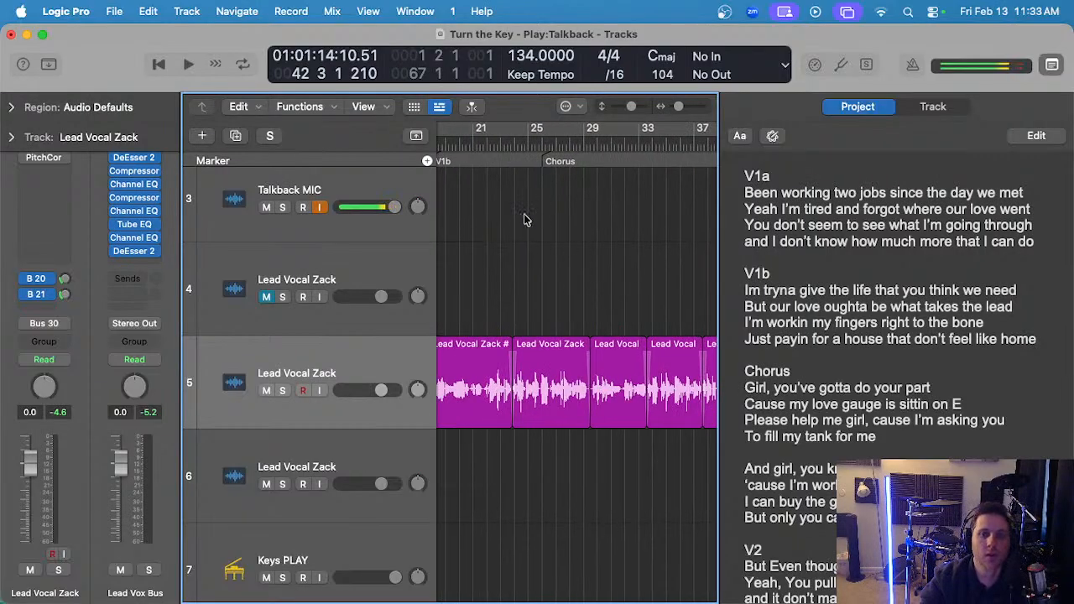
pyautogui.hscroll(5, 524, 219)
pyautogui.scroll(1, 518, 260)
pyautogui.click(476, 142)
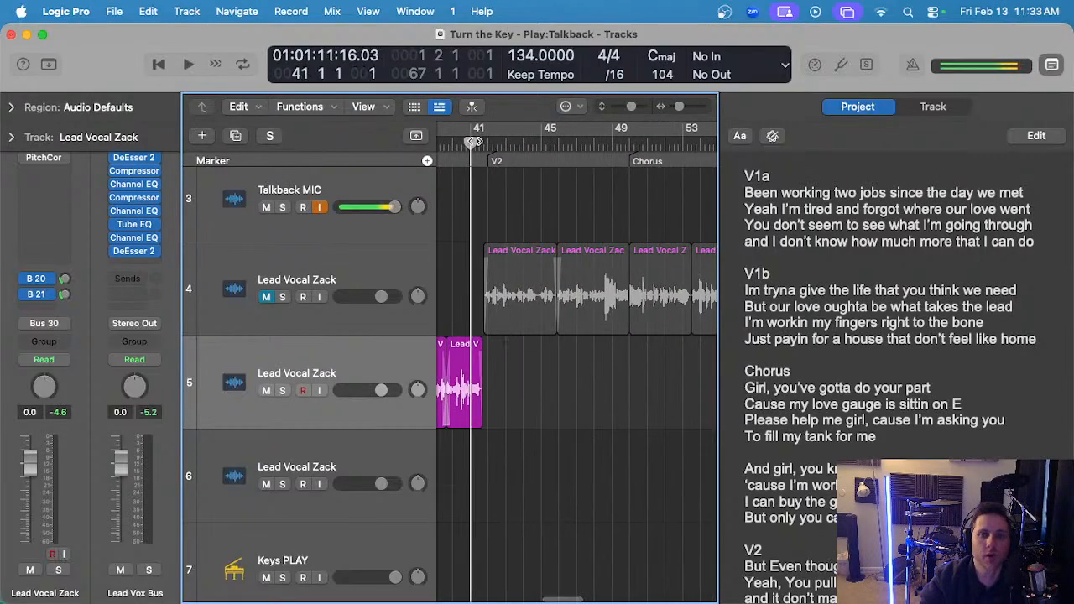
pyautogui.click(266, 297)
pyautogui.press('space')
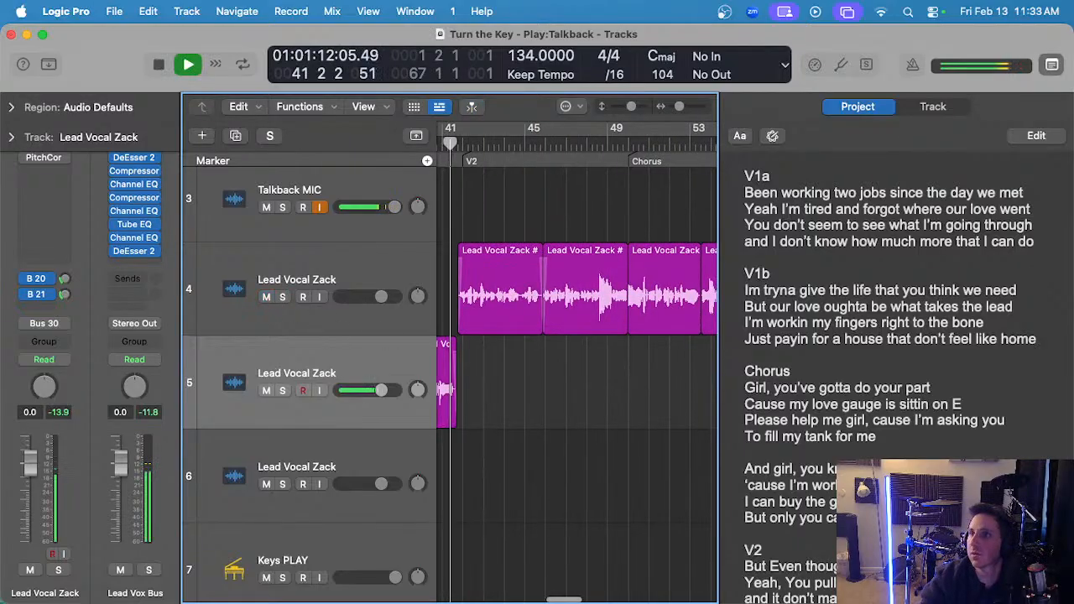
pyautogui.click(526, 456)
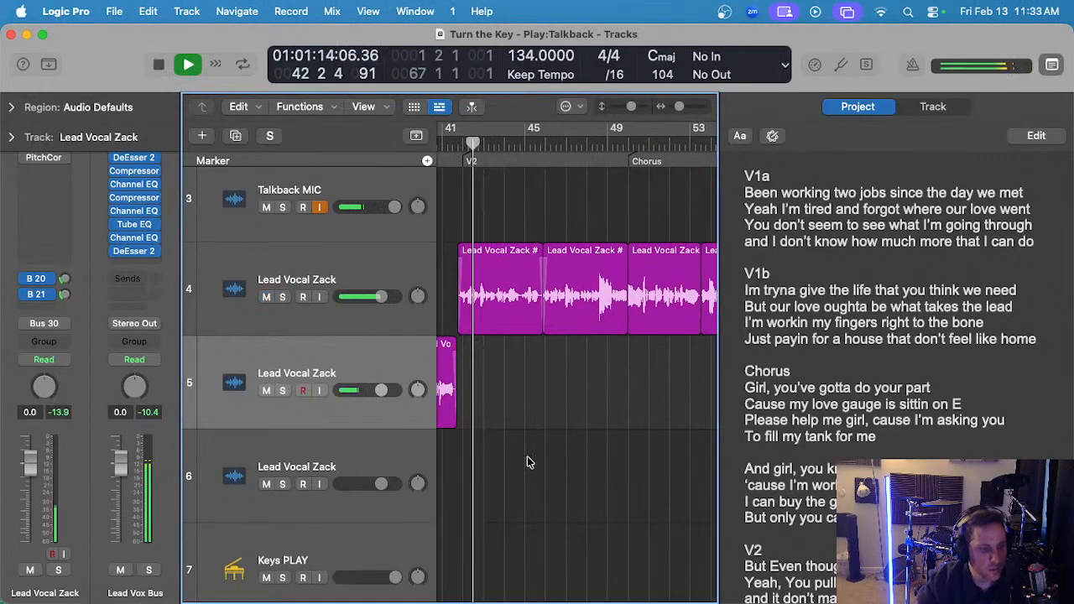
pyautogui.hscroll(-3, 524, 454)
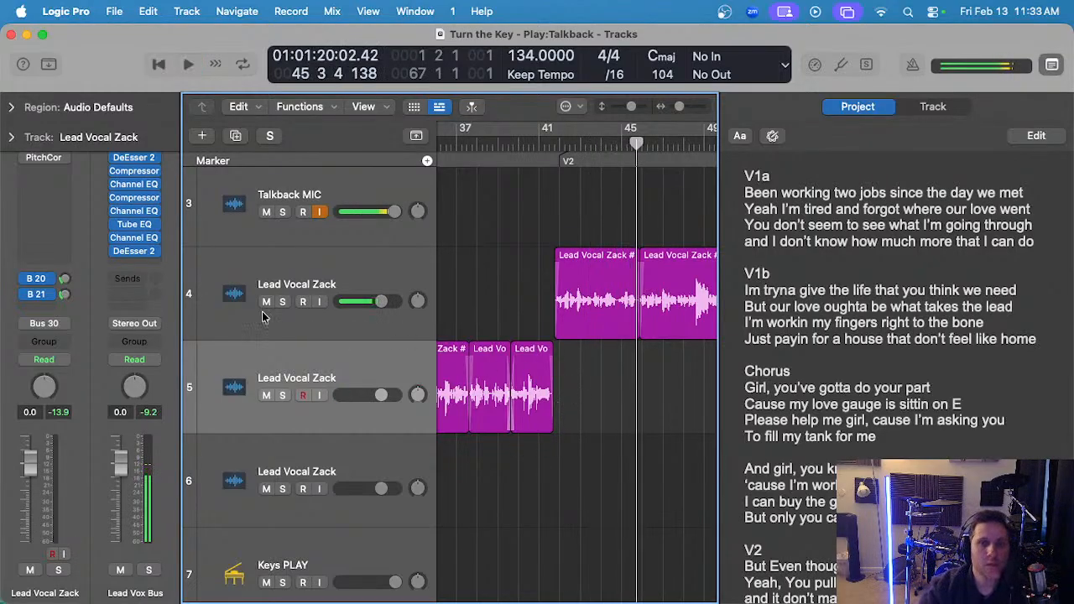
# - Mute track 4, select lead vocal track 6 for recording and place the playhead at bar 41
pyautogui.click(263, 279)
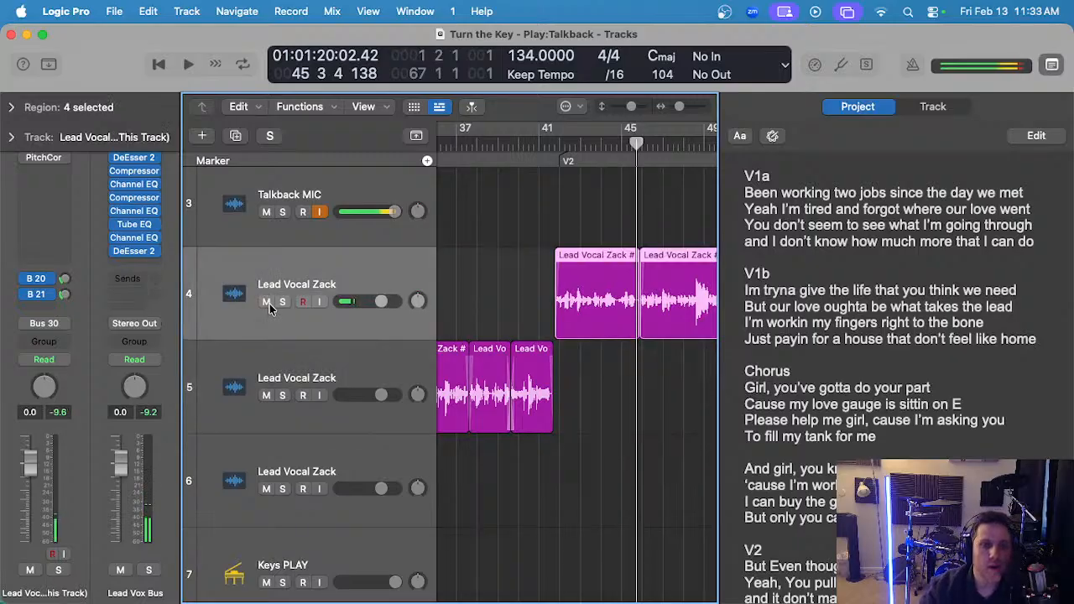
pyautogui.click(266, 301)
pyautogui.scroll(2, 542, 401)
pyautogui.click(377, 466)
pyautogui.press('super+Right')
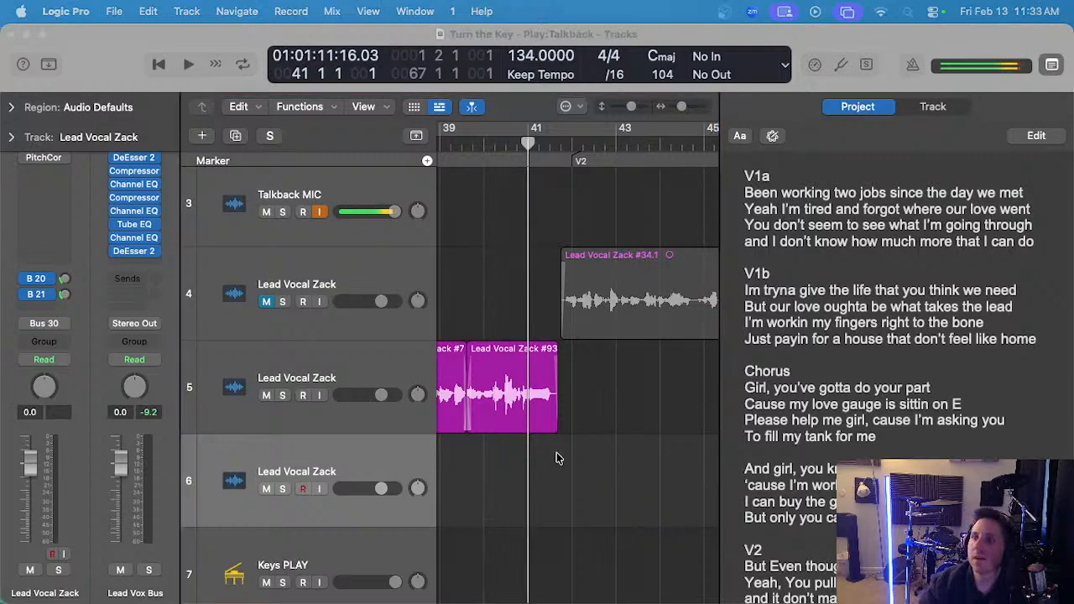
pyautogui.click(606, 458)
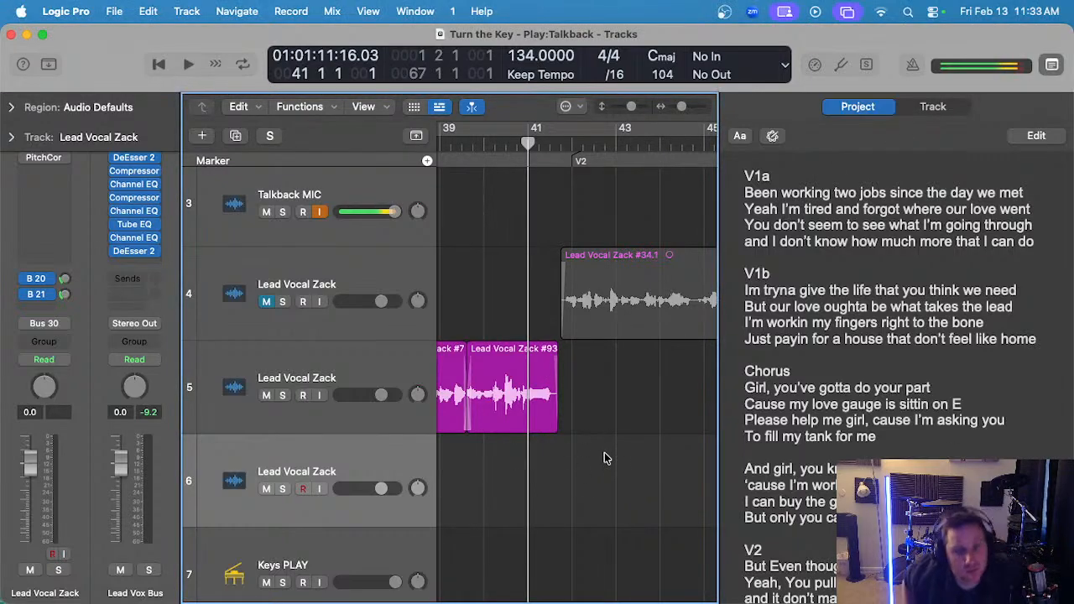
# - Bring the V2 lyrics into view and look over the arrangement from the chords and vocals to the Country Electric tracks
pyautogui.scroll(-5, 814, 416)
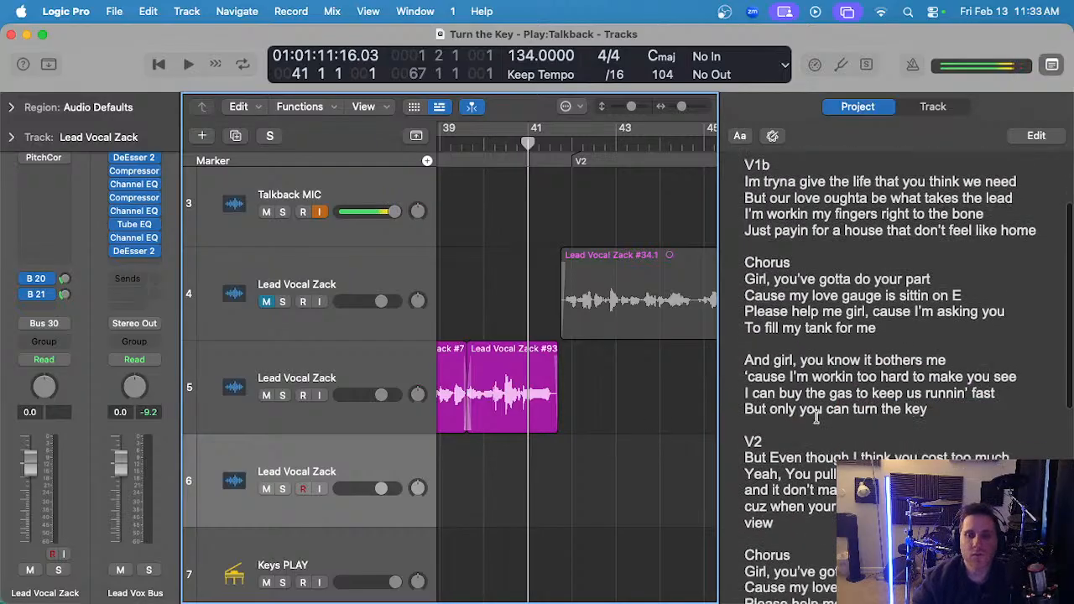
pyautogui.scroll(-3, 568, 382)
pyautogui.scroll(-10, 569, 382)
pyautogui.scroll(-5, 570, 382)
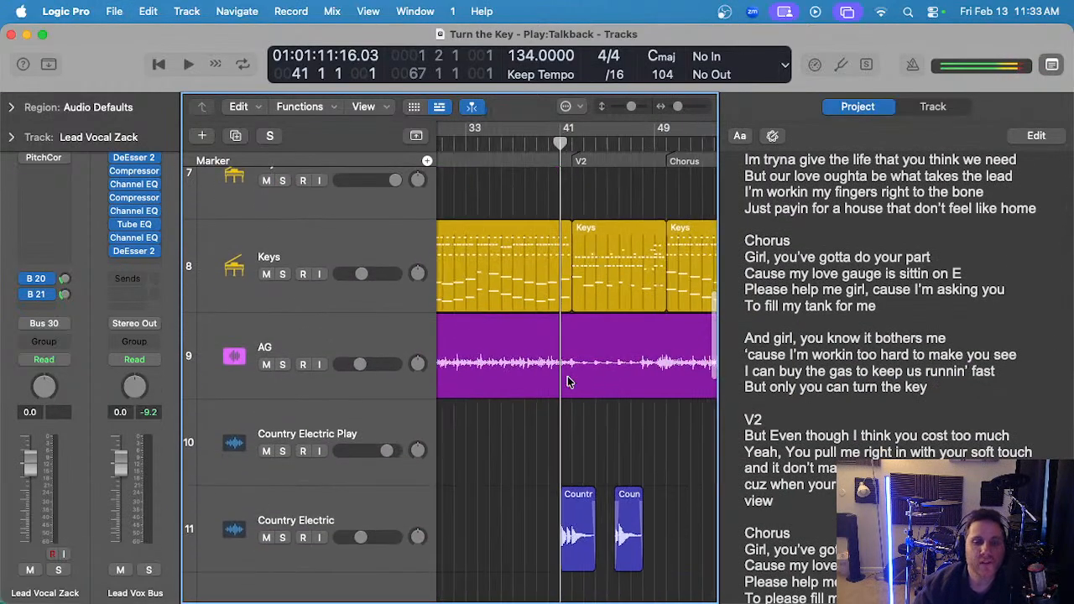
pyautogui.scroll(-3, 567, 381)
pyautogui.scroll(5, 562, 369)
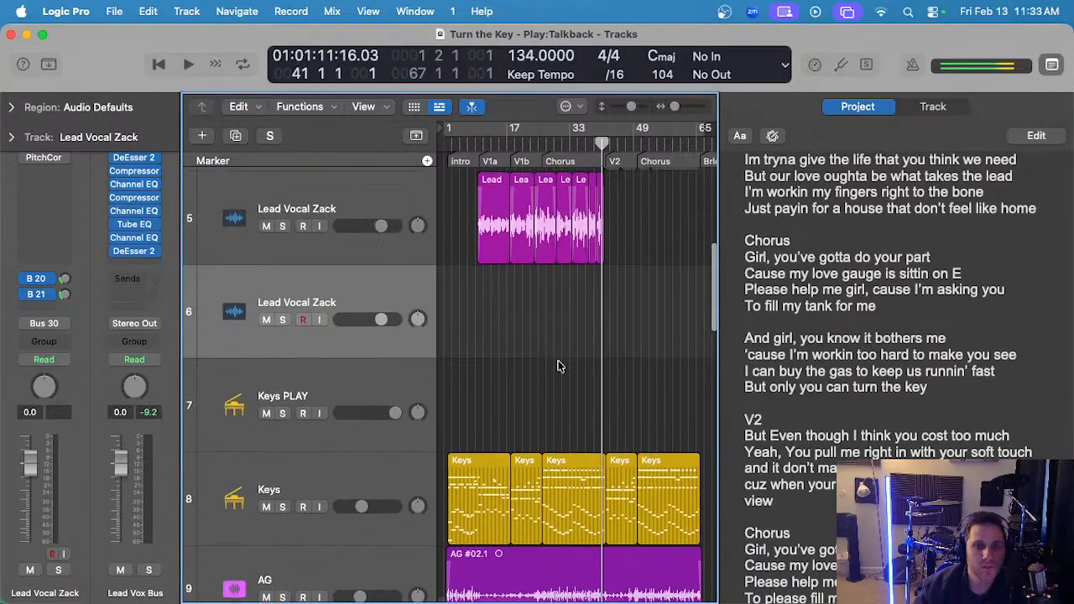
pyautogui.scroll(3, 560, 365)
pyautogui.scroll(2, 561, 365)
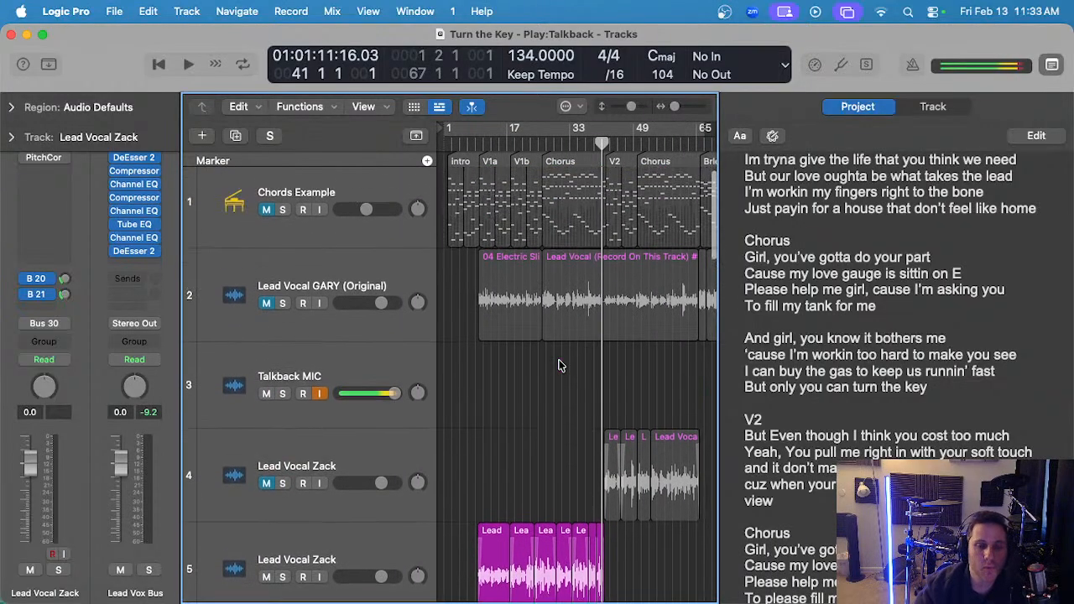
pyautogui.scroll(-12, 561, 365)
pyautogui.scroll(3, 560, 365)
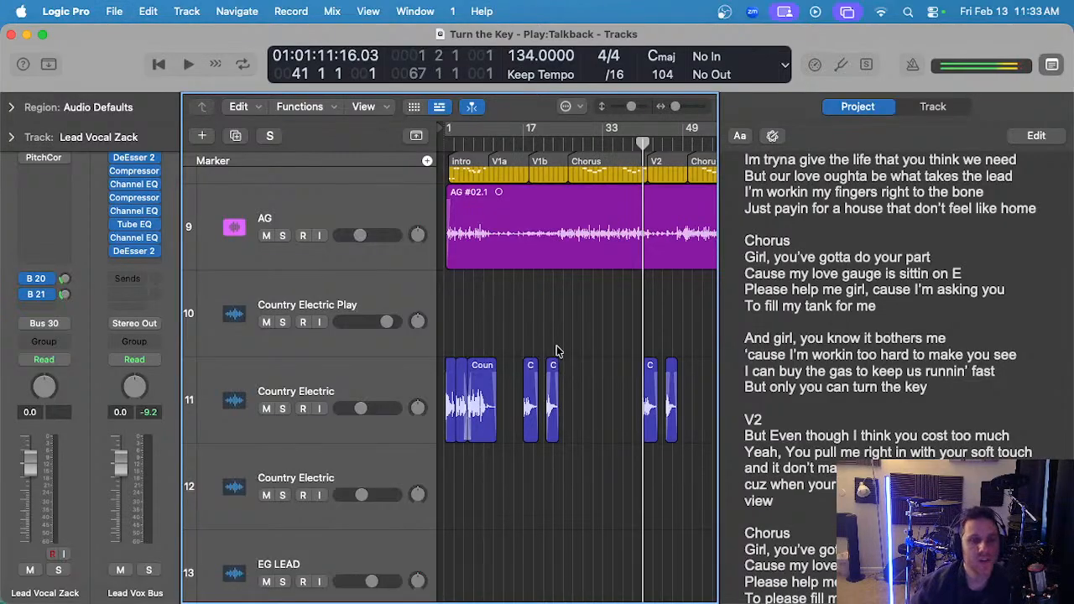
# - Examine the EG LEAD 1, EG LEAD 2 and EG Rhythm regions across both choruses
pyautogui.scroll(-5, 558, 351)
pyautogui.scroll(2, 554, 339)
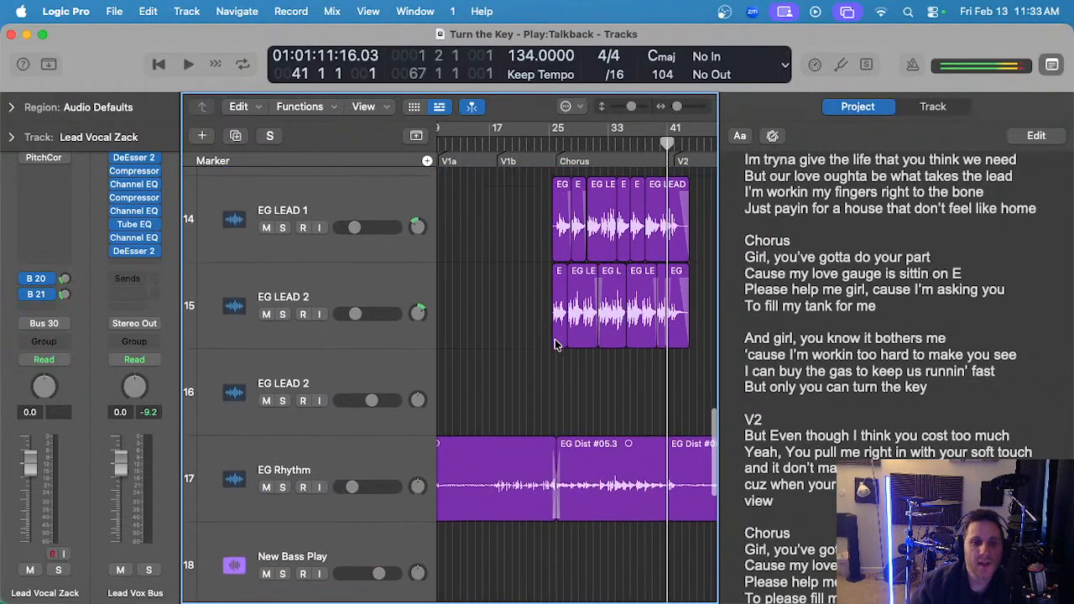
pyautogui.scroll(-2, 554, 340)
pyautogui.hscroll(3, 519, 252)
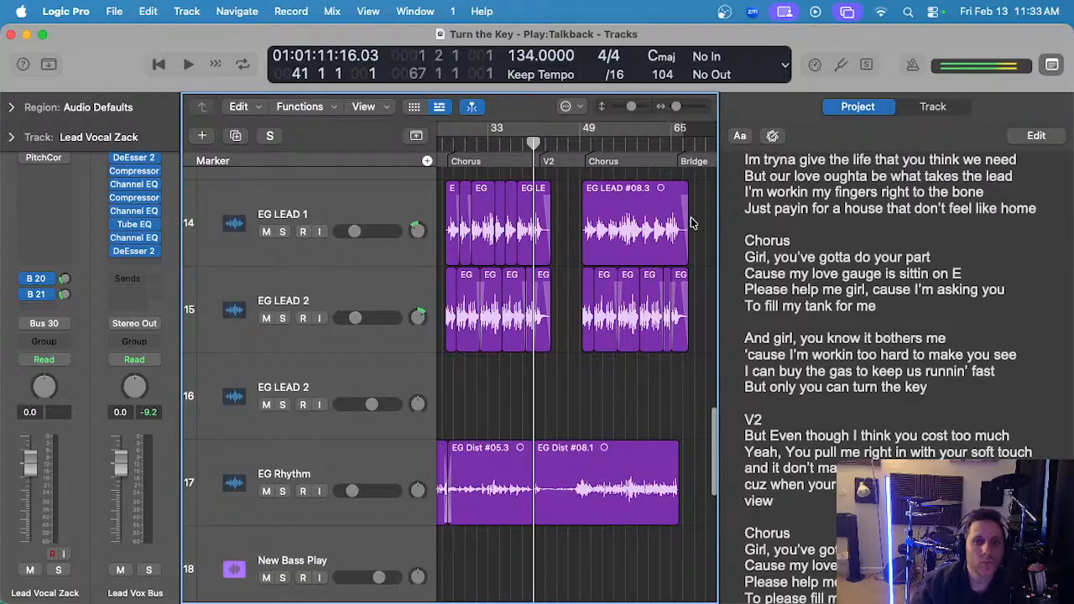
pyautogui.moveTo(694, 222); pyautogui.dragTo(369, 232)
pyautogui.hscroll(-3, 492, 219)
pyautogui.click(494, 216)
pyautogui.hscroll(1, 490, 226)
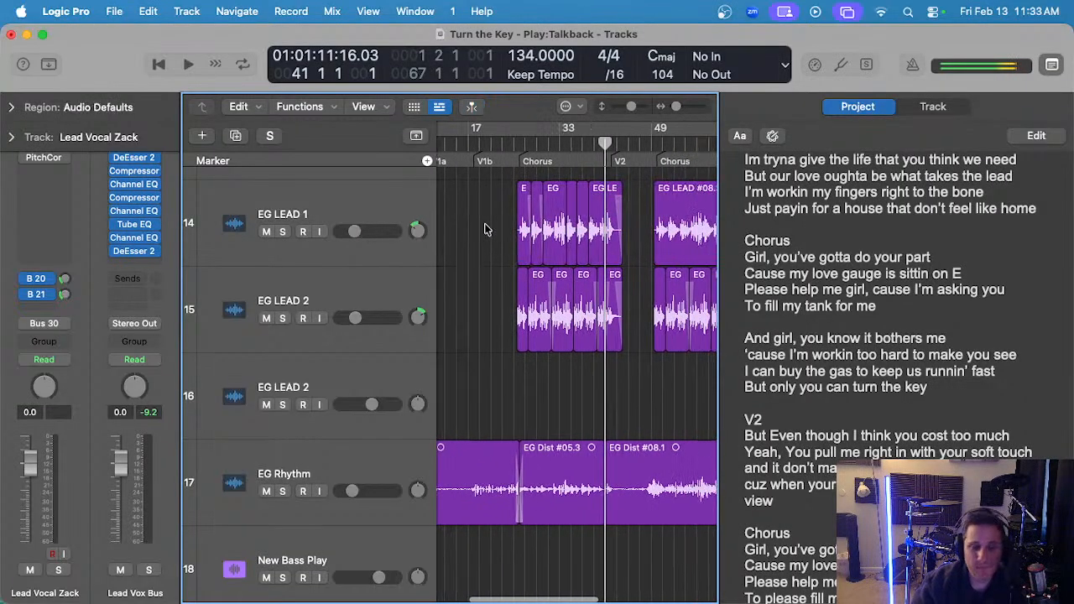
pyautogui.scroll(4, 490, 233)
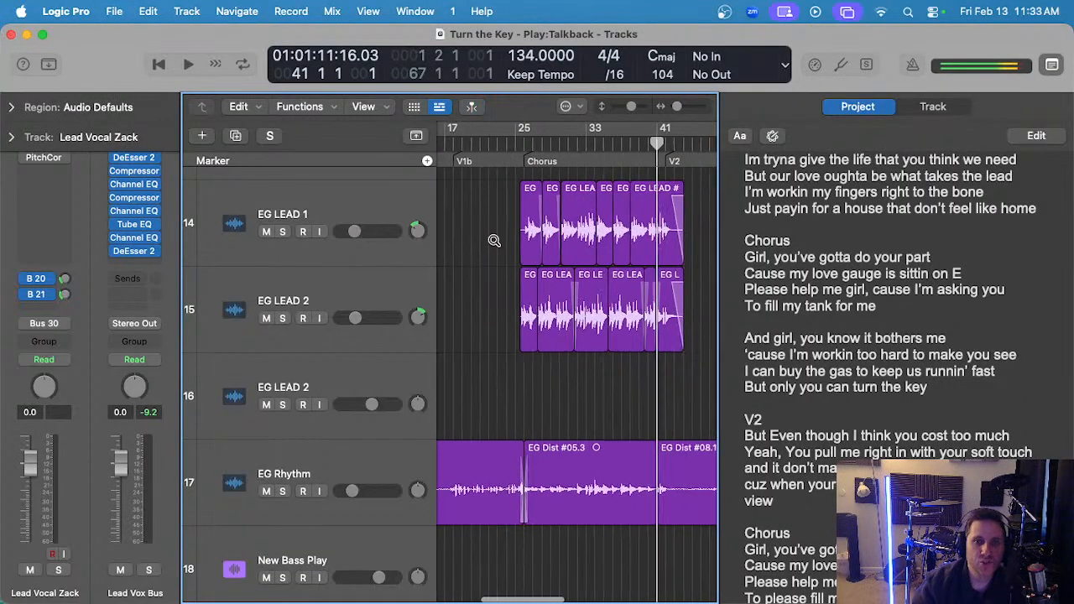
pyautogui.scroll(-2, 494, 241)
pyautogui.scroll(-2, 493, 240)
pyautogui.scroll(-3, 492, 240)
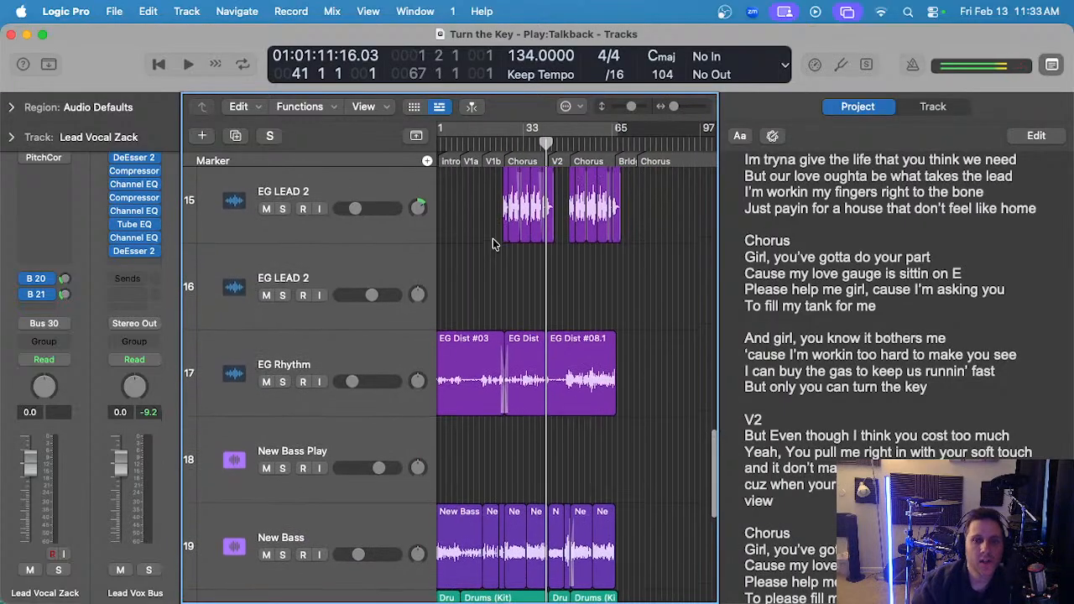
# - Inspect the channel strips of the EG Rhythm, New Bass and Drums (Kit) tracks in turn
pyautogui.click(349, 352)
pyautogui.scroll(-1, 479, 336)
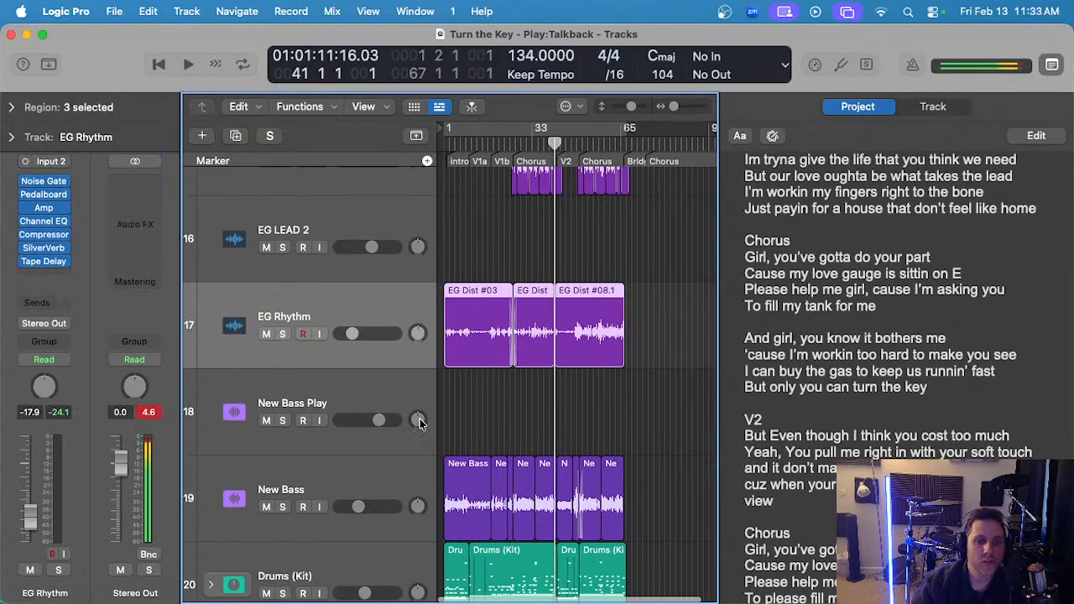
pyautogui.scroll(-2, 420, 424)
pyautogui.press('super+Right')
pyautogui.click(299, 394)
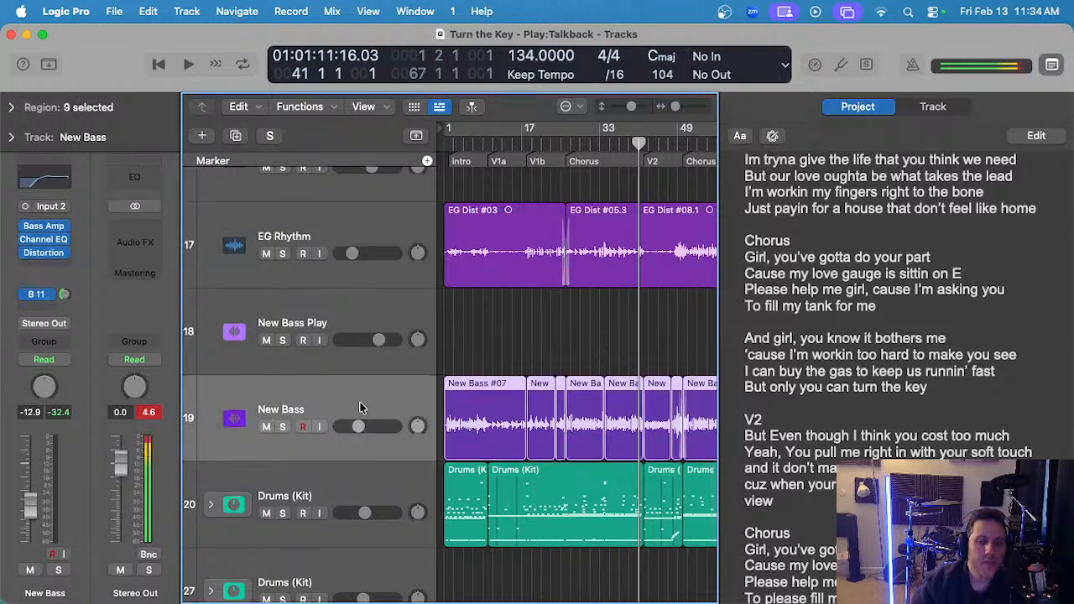
pyautogui.scroll(-1, 363, 409)
pyautogui.click(363, 440)
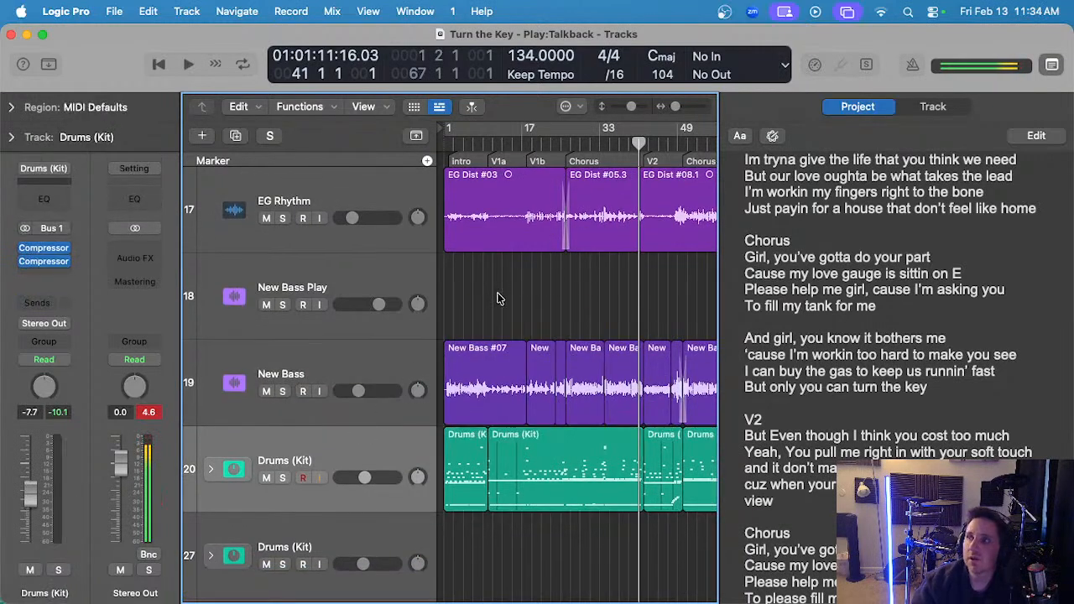
# - Select lead vocal track 6 again and review the track 4 vocal regions from V2 through the second chorus
pyautogui.scroll(10, 497, 299)
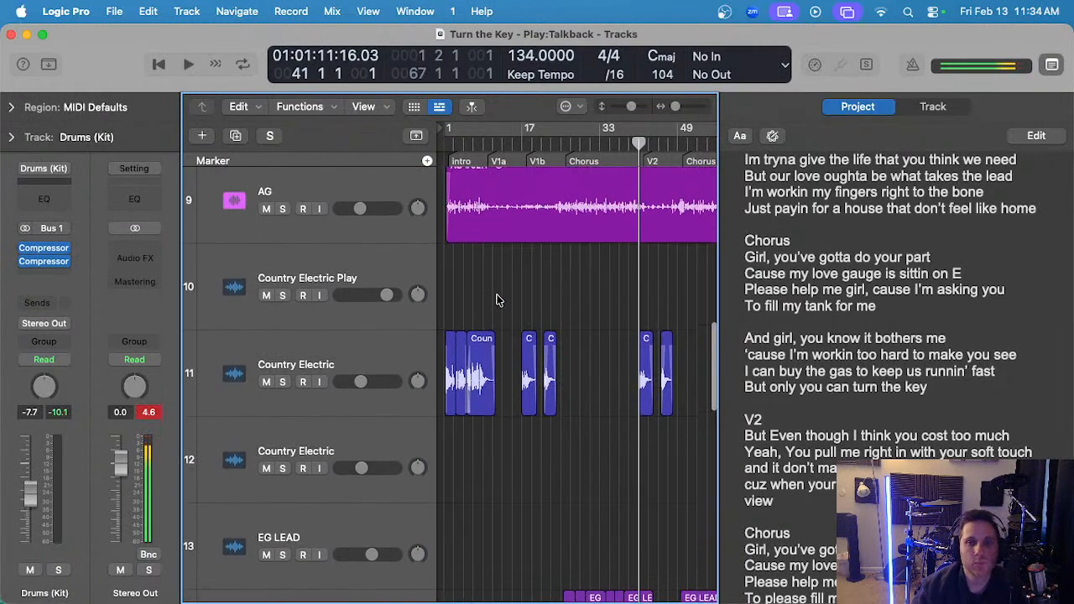
pyautogui.scroll(8, 497, 299)
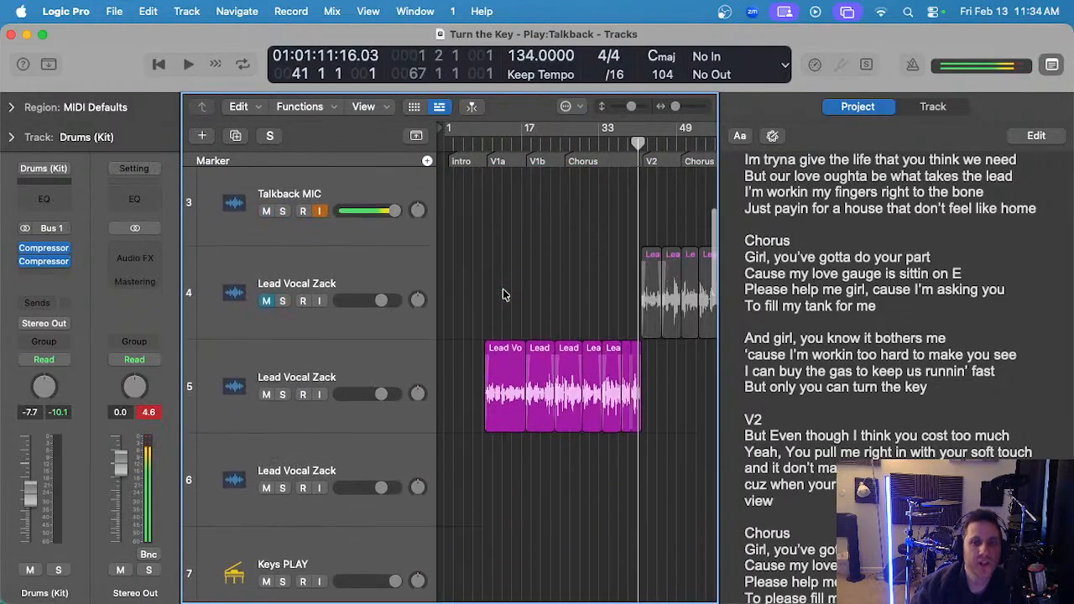
pyautogui.scroll(5, 503, 294)
pyautogui.hscroll(3, 520, 302)
pyautogui.scroll(3, 519, 301)
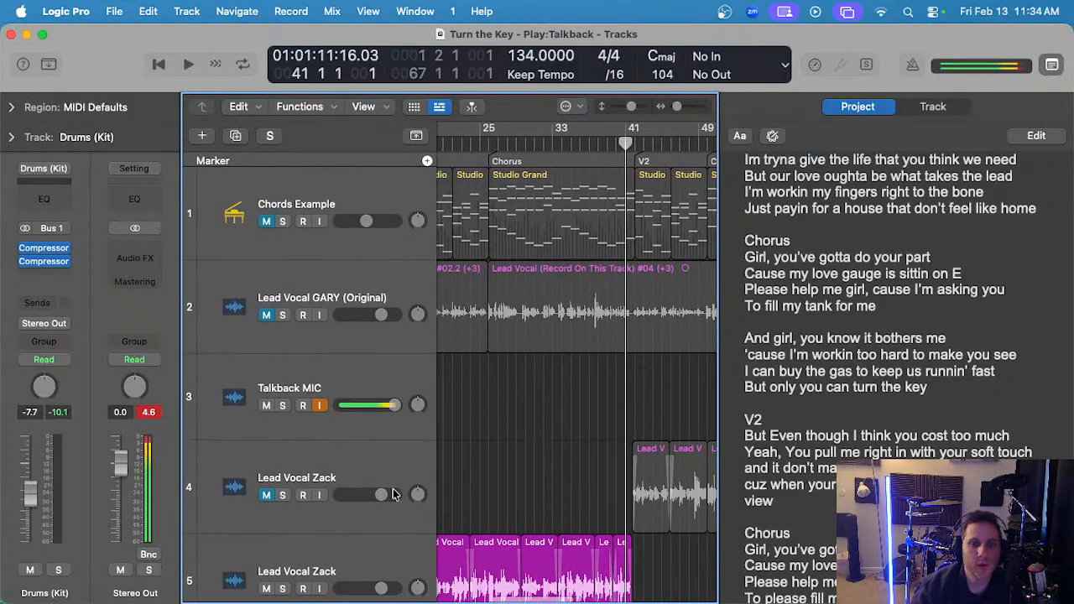
pyautogui.scroll(-5, 517, 302)
pyautogui.scroll(3, 517, 302)
pyautogui.click(276, 506)
pyautogui.hscroll(3, 446, 491)
pyautogui.scroll(-5, 444, 491)
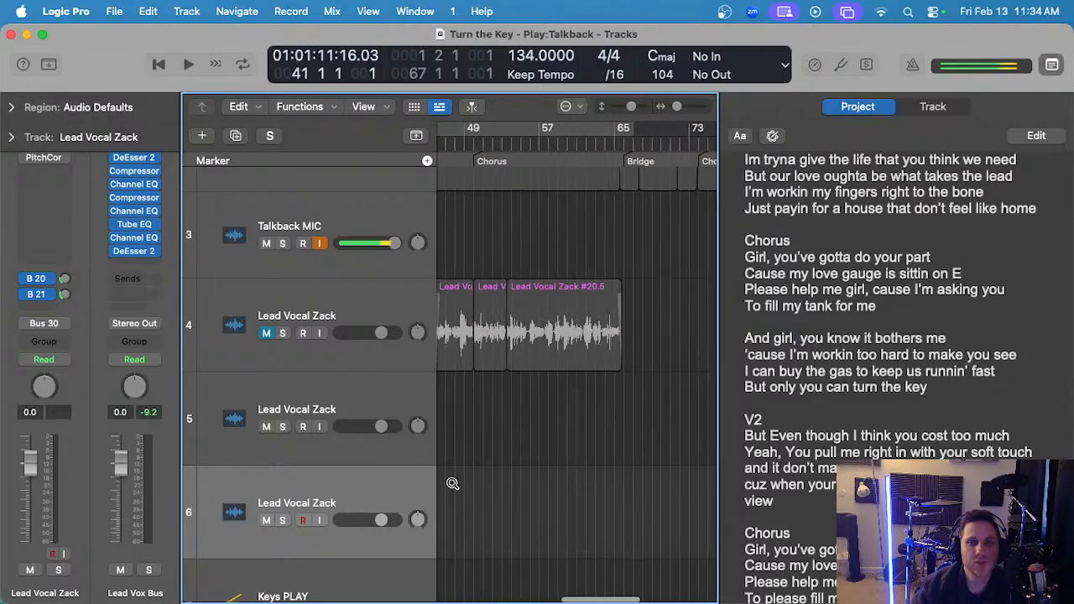
pyautogui.scroll(2, 458, 472)
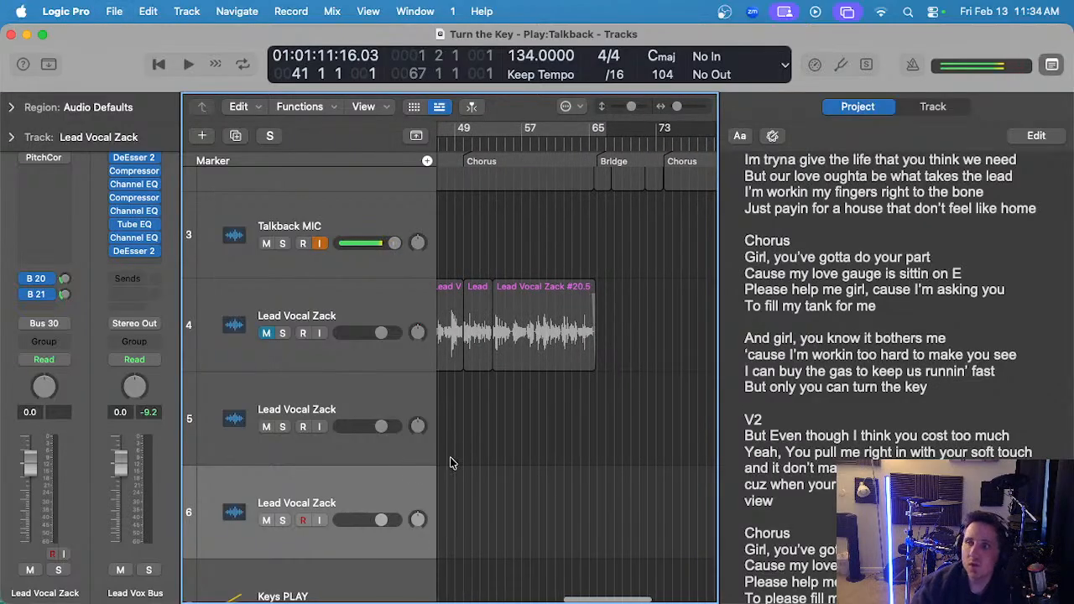
pyautogui.hscroll(-10, 464, 406)
pyautogui.scroll(3, 510, 406)
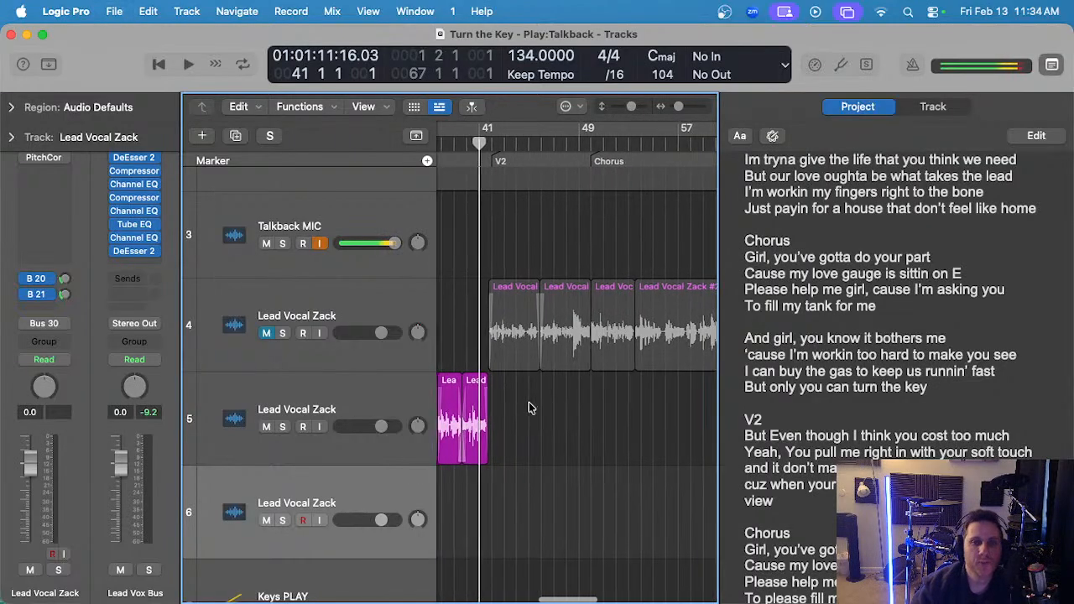
# - Split the comped lead vocal on track 5 at bar 26, the start of the first chorus, after playing that spot
pyautogui.hscroll(2, 529, 406)
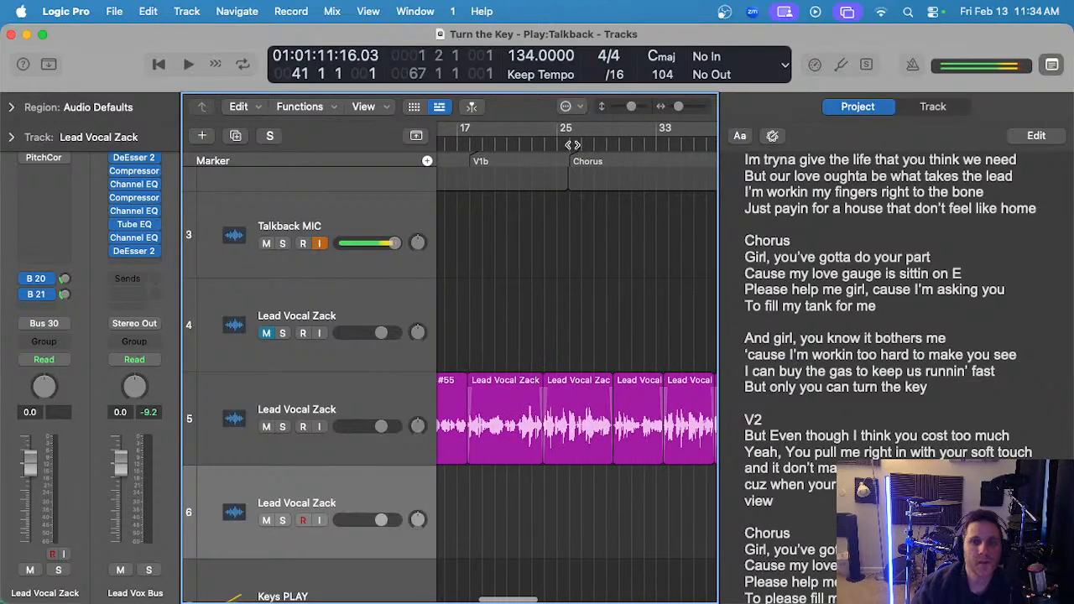
pyautogui.scroll(4, 545, 311)
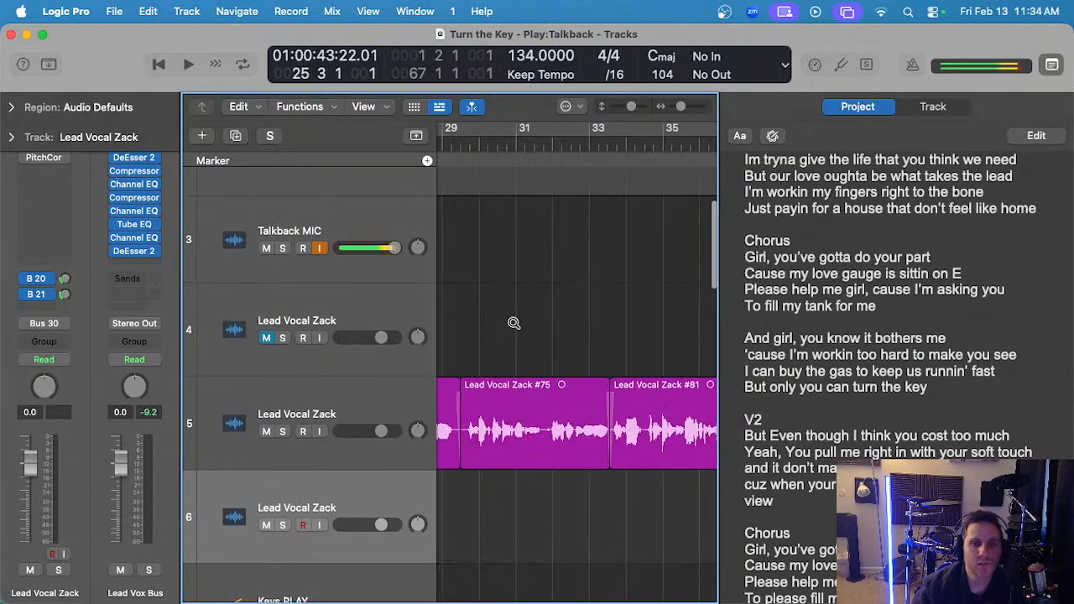
pyautogui.press('space')
pyautogui.scroll(1, 545, 327)
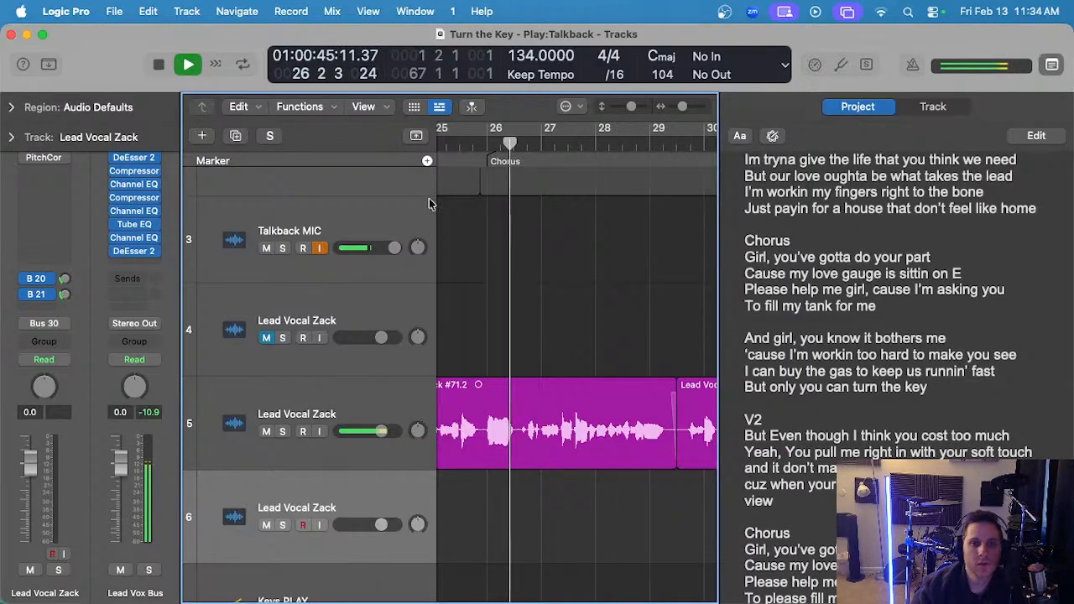
pyautogui.press('space')
pyautogui.click(486, 144)
pyautogui.scroll(5, 487, 147)
pyautogui.scroll(2, 541, 405)
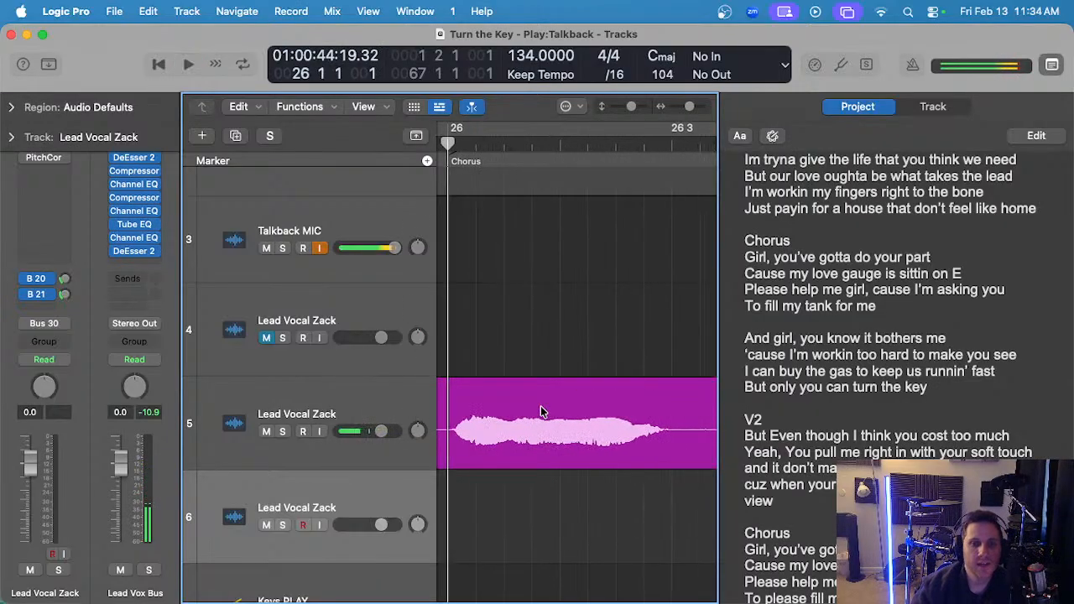
pyautogui.scroll(-8, 543, 413)
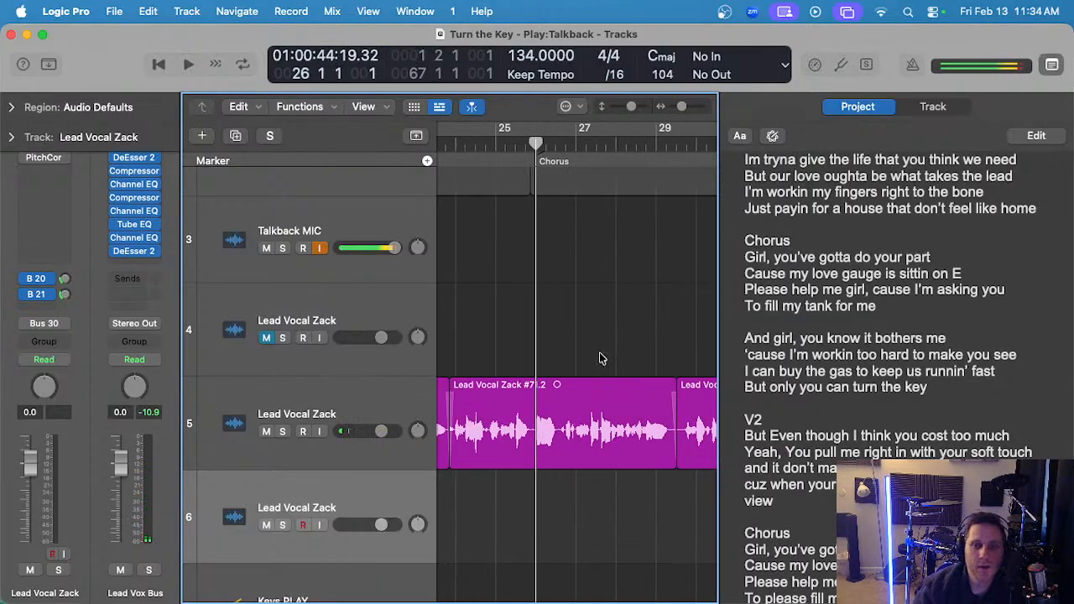
pyautogui.scroll(-2, 543, 352)
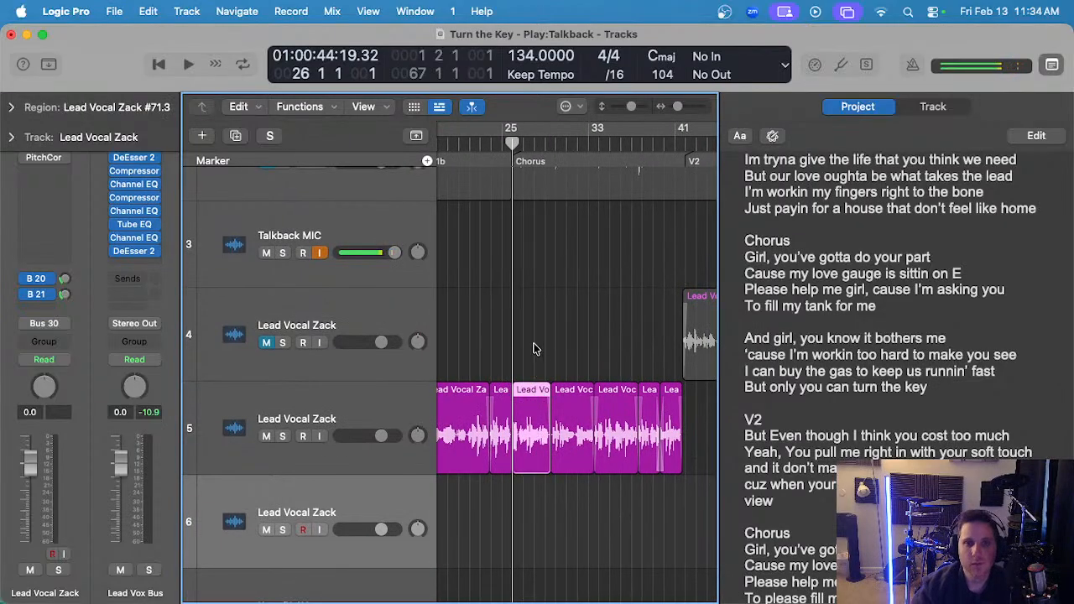
# - Copy the five first-chorus vocal regions on track 5 and paste them on the same track at the second chorus
pyautogui.moveTo(534, 348); pyautogui.dragTo(672, 483)
pyautogui.hscroll(10, 576, 395)
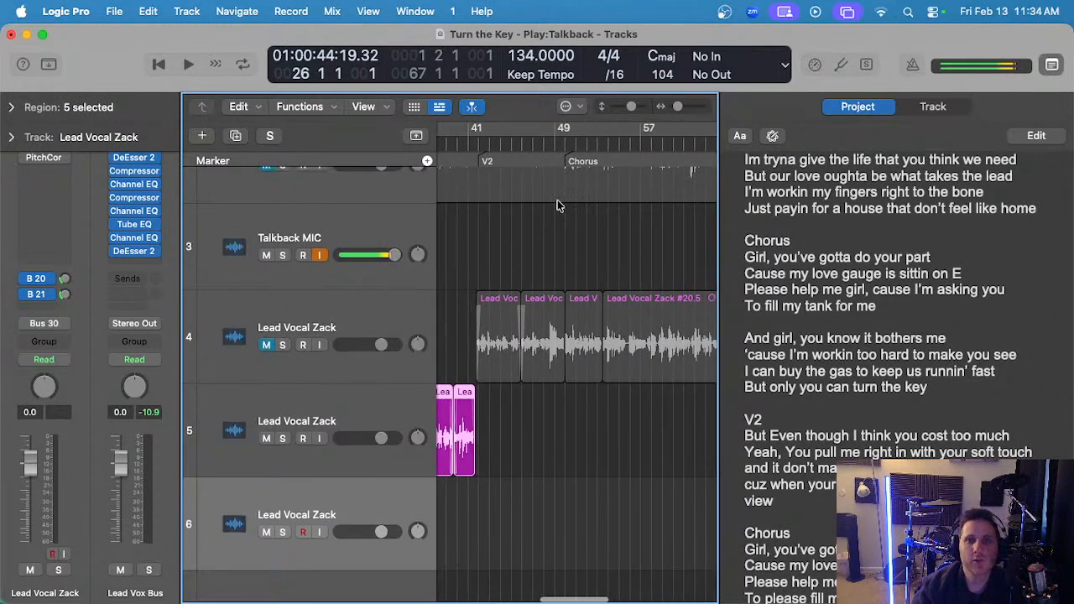
pyautogui.click(348, 388)
pyautogui.press('super+v')
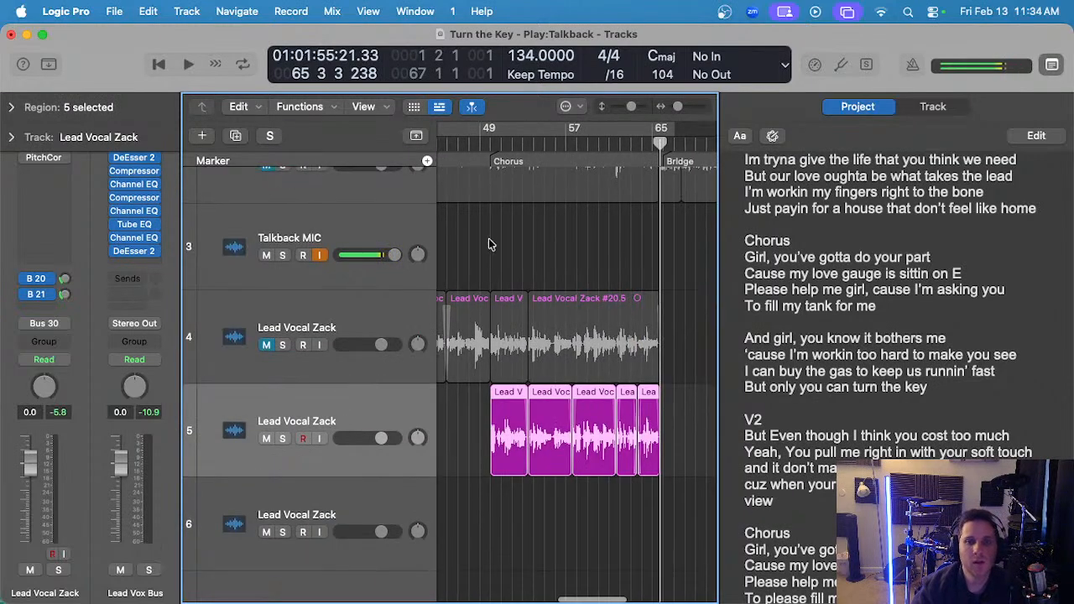
# - Play the transition from verse 2 into the second chorus to check the copied vocal on track 5
pyautogui.click(481, 145)
pyautogui.press('space')
pyautogui.scroll(5, 484, 324)
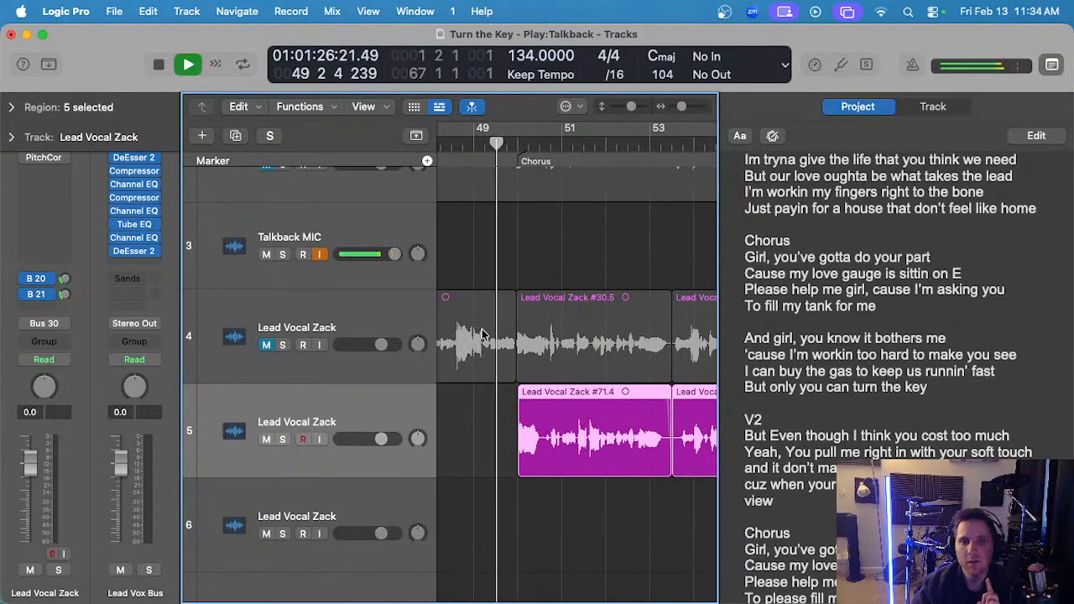
pyautogui.press('space')
pyautogui.scroll(-5, 513, 379)
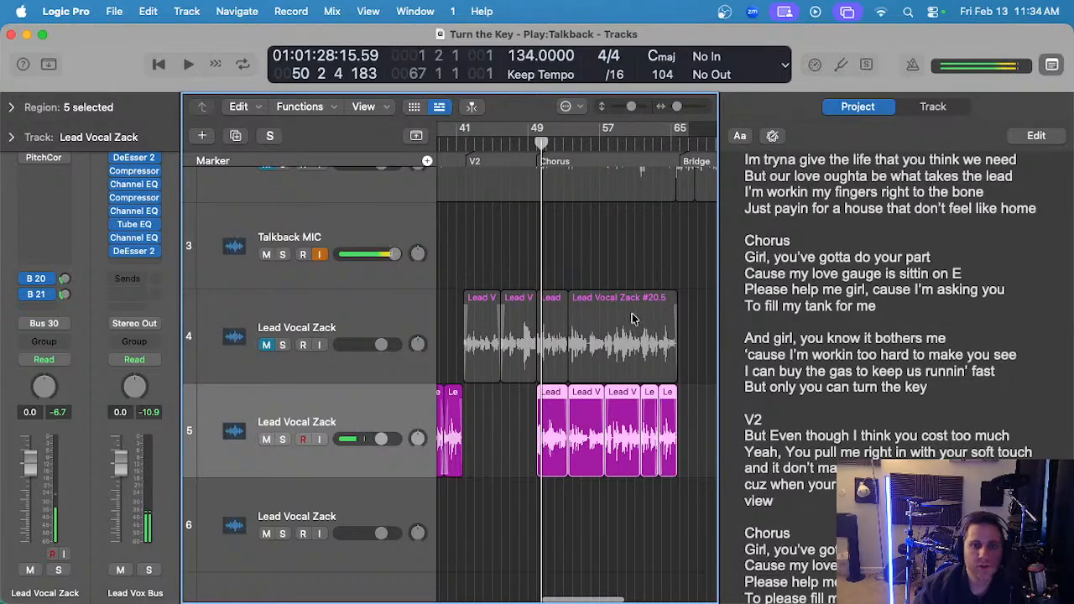
# - Delete the two old lead vocal regions on track 4 in the second chorus
pyautogui.moveTo(560, 271); pyautogui.dragTo(616, 301)
pyautogui.press('Delete')
pyautogui.scroll(2, 613, 303)
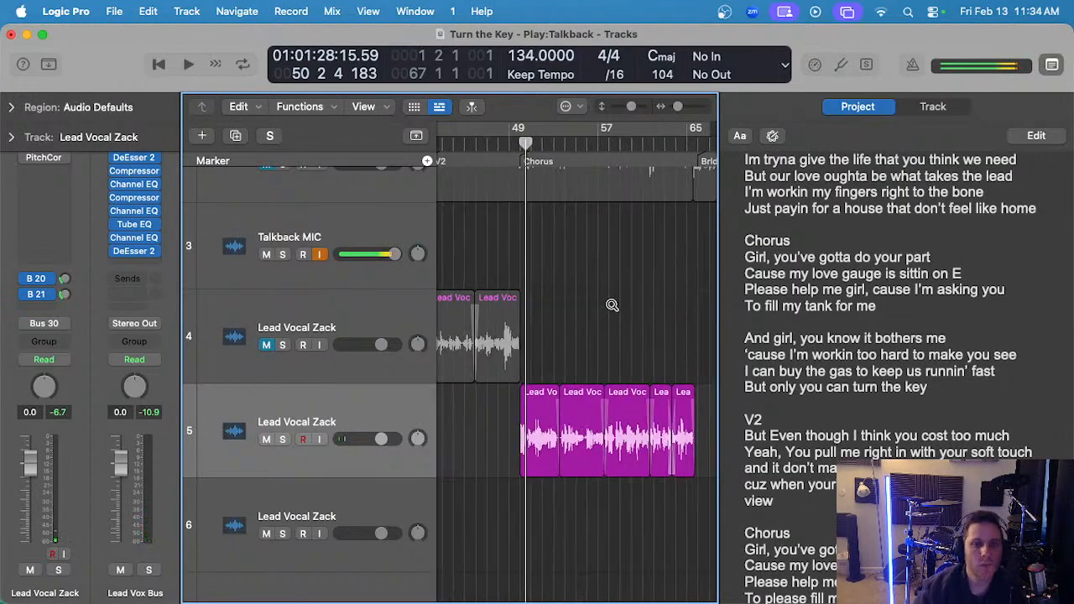
# - Select lead vocal track 6 and place the playhead at bar 41, just before V2
pyautogui.hscroll(-3, 611, 306)
pyautogui.click(297, 518)
pyautogui.scroll(4, 487, 183)
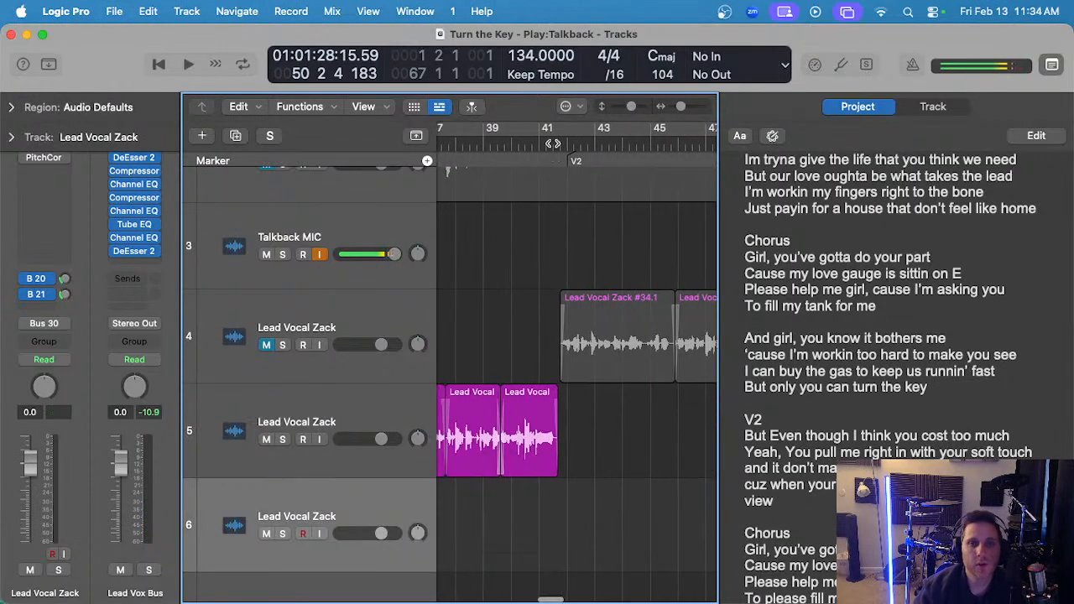
pyautogui.click(546, 145)
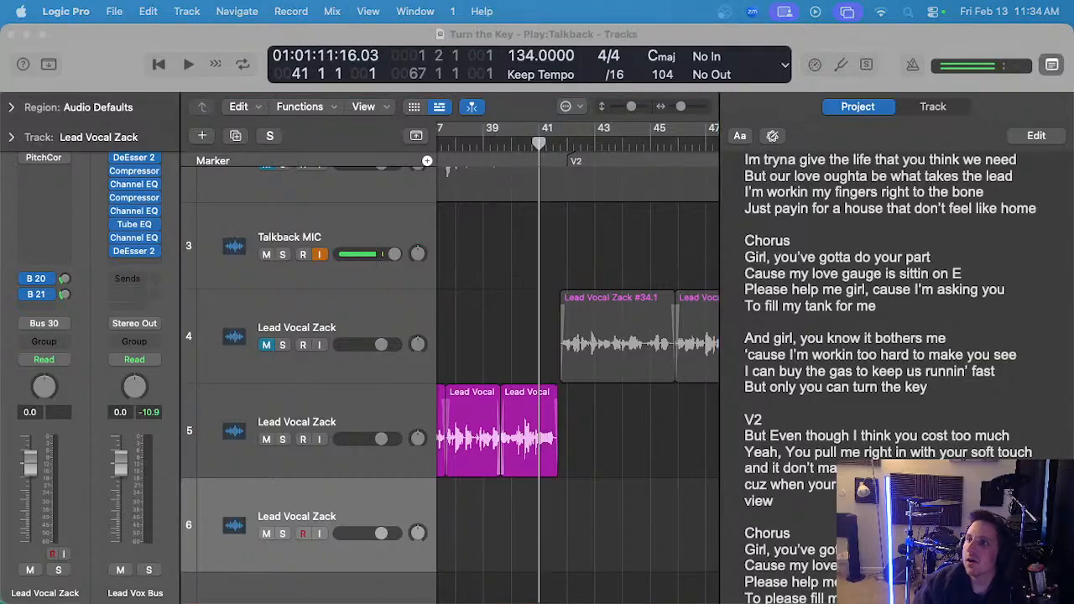
pyautogui.click(592, 499)
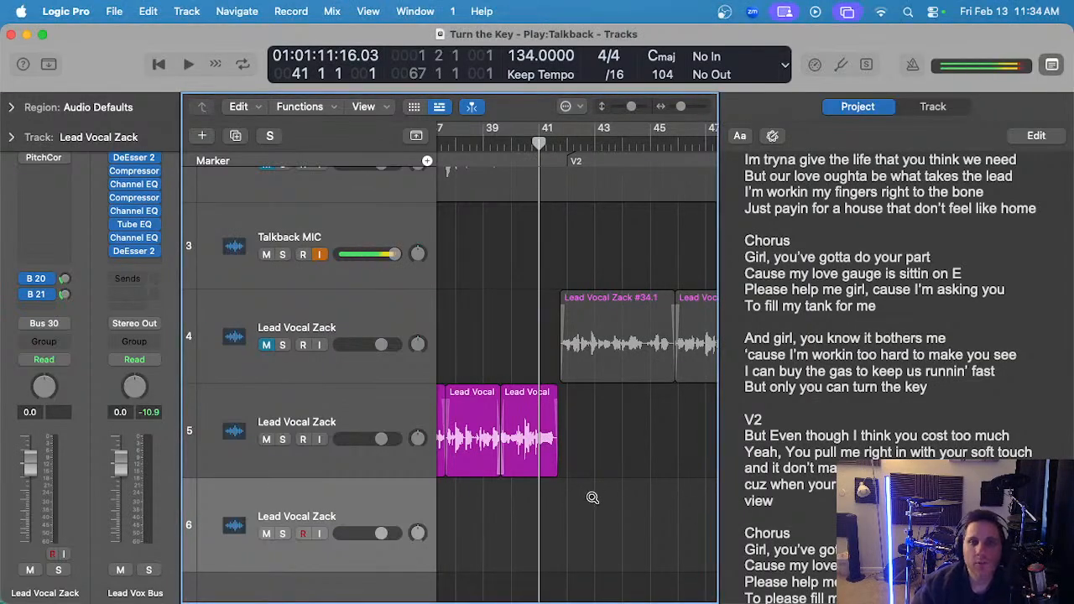
pyautogui.scroll(2, 594, 505)
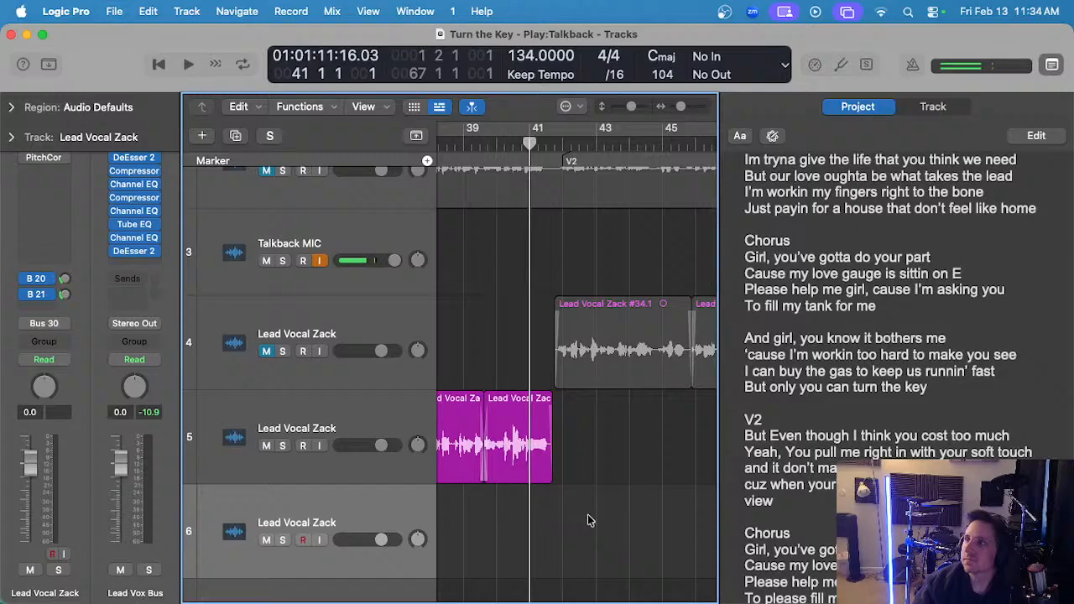
pyautogui.press('r')
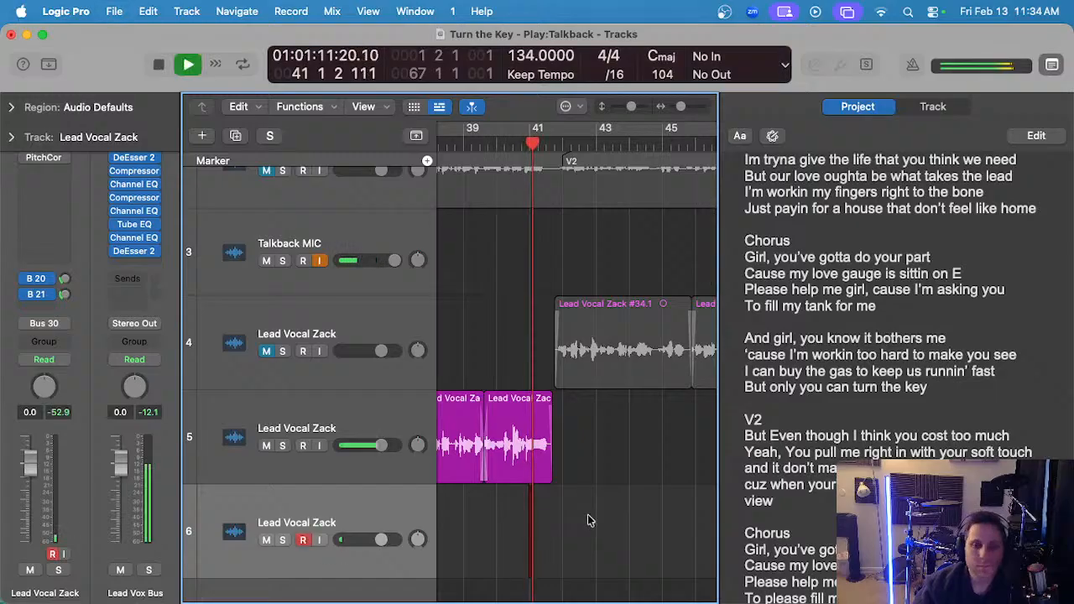
pyautogui.press('space')
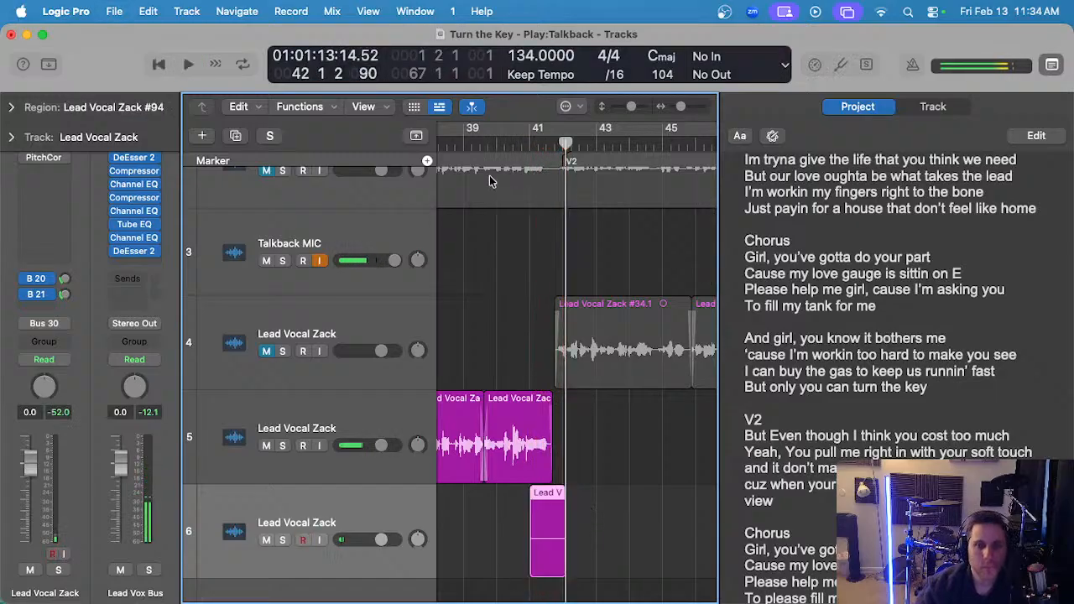
pyautogui.press('Delete')
pyautogui.click(530, 143)
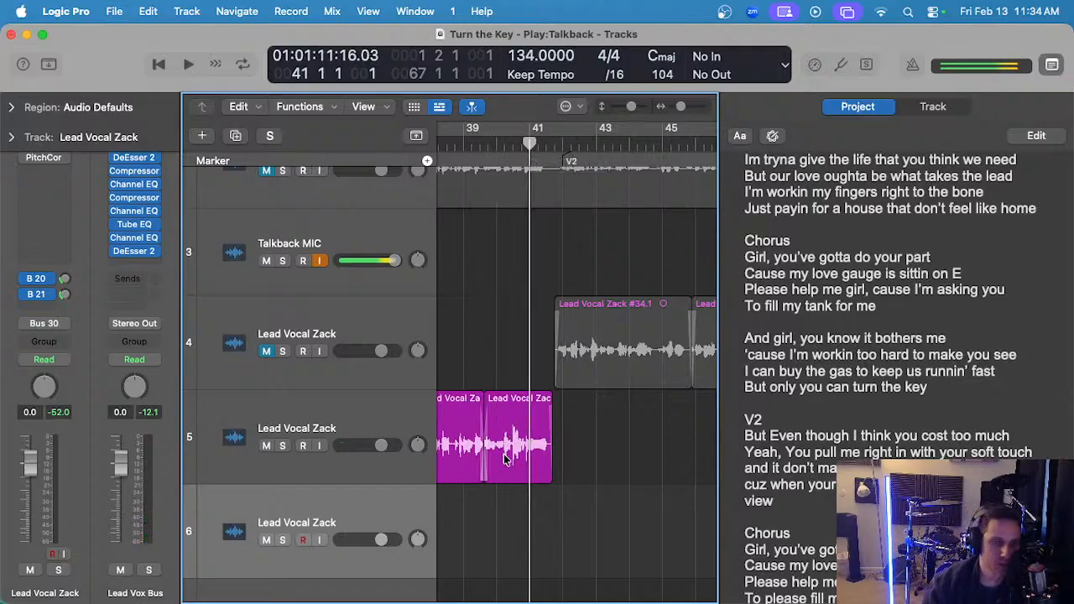
pyautogui.scroll(1, 505, 497)
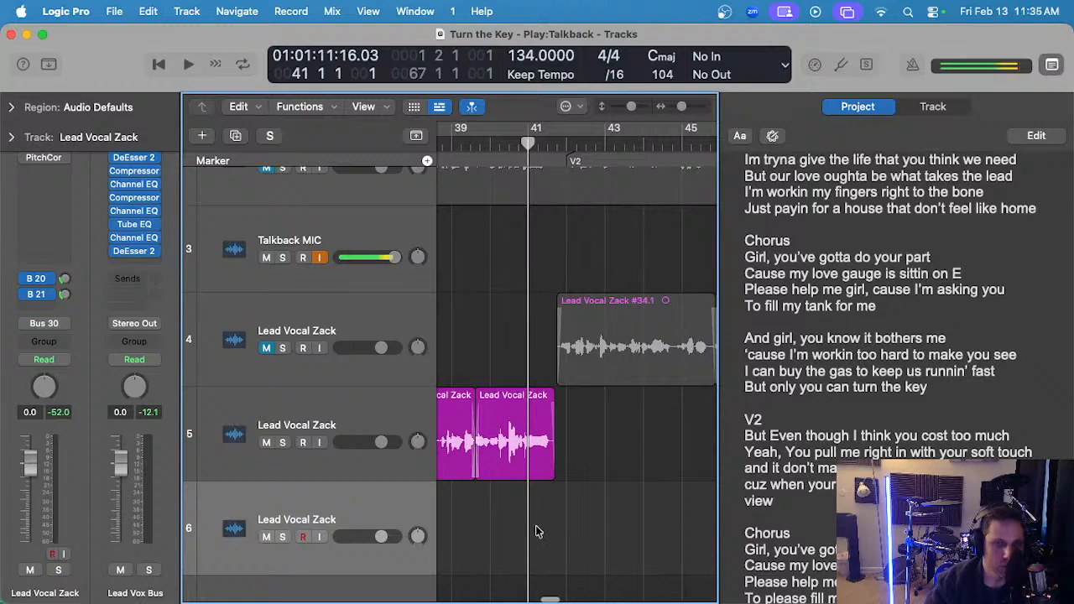
pyautogui.scroll(2, 537, 525)
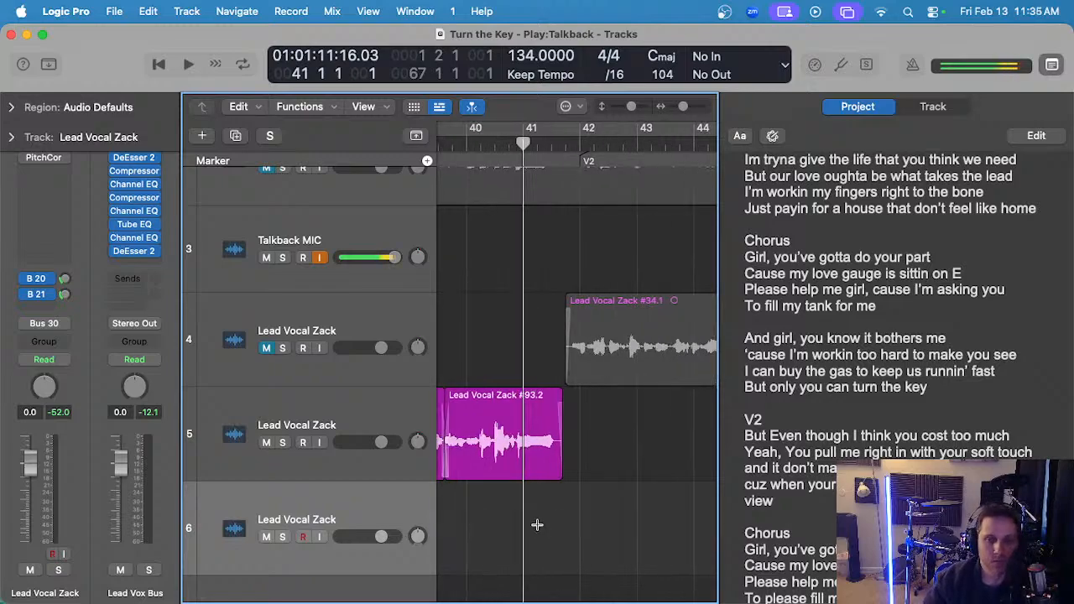
pyautogui.hscroll(-2, 521, 516)
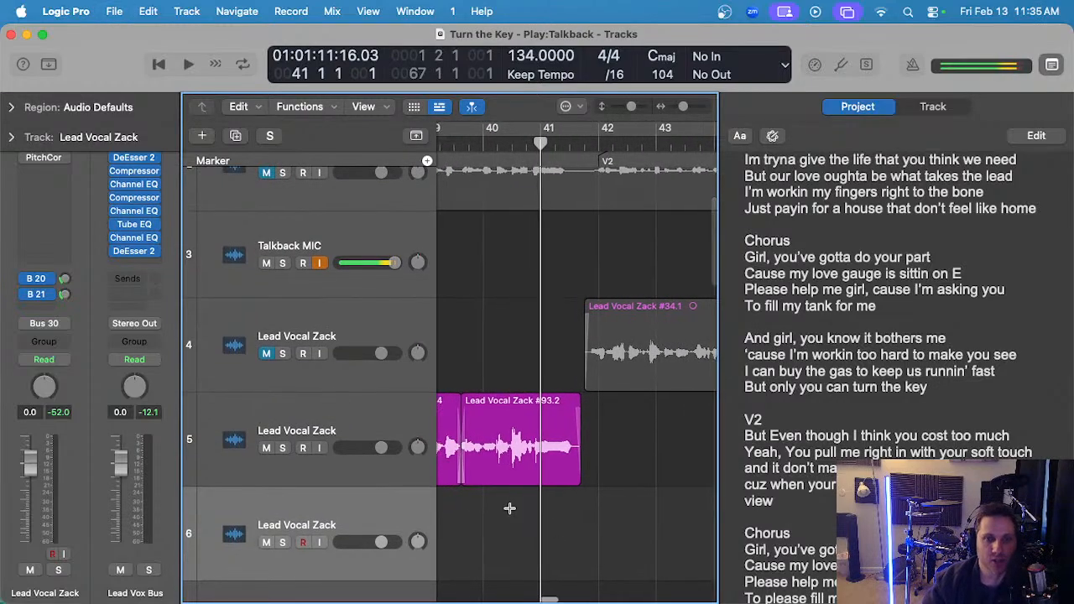
pyautogui.hscroll(-1, 509, 507)
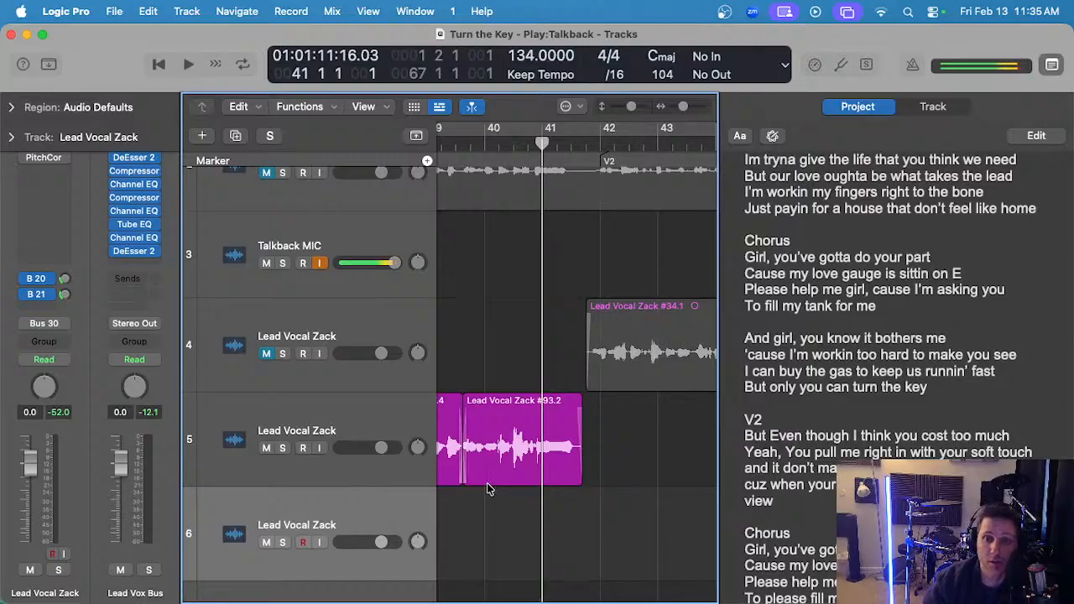
pyautogui.hscroll(-1, 510, 509)
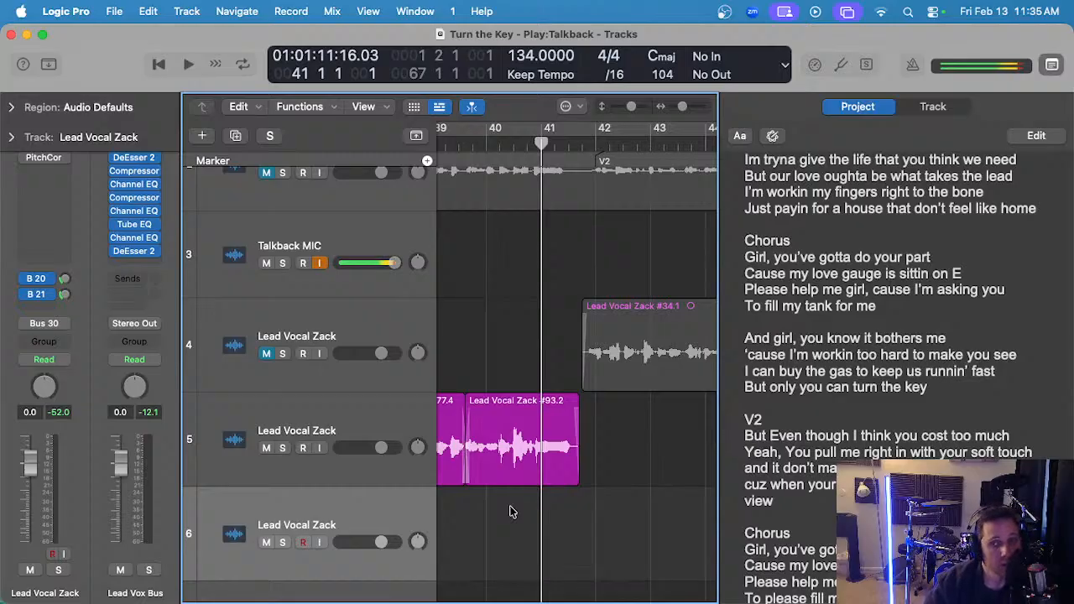
pyautogui.hscroll(-1, 511, 508)
pyautogui.hscroll(-2, 525, 521)
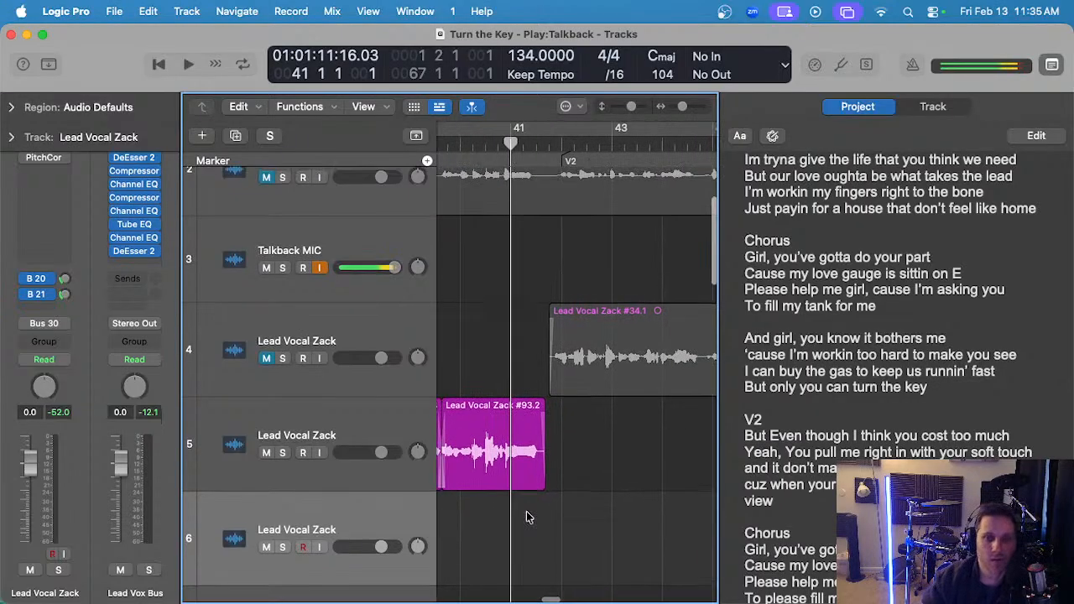
pyautogui.press('r')
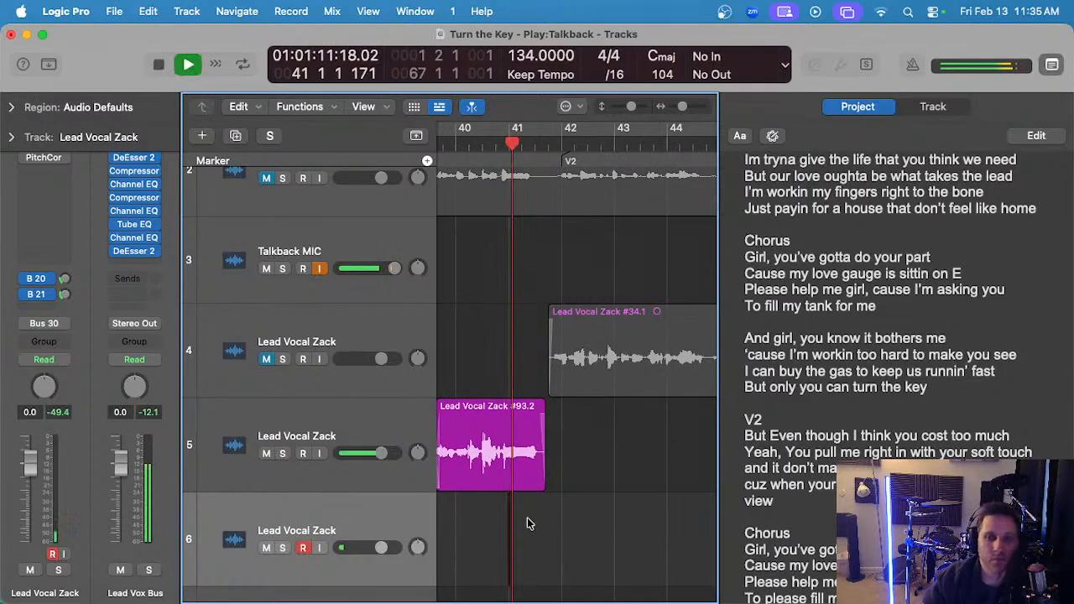
pyautogui.hscroll(1, 531, 519)
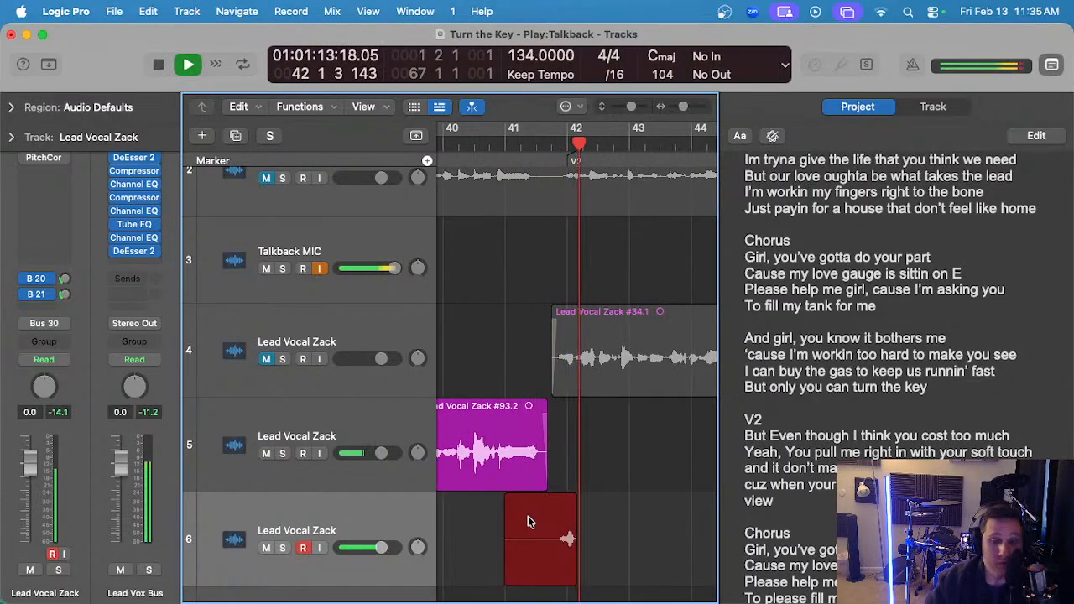
pyautogui.press('space')
pyautogui.press('BackSpace')
pyautogui.click(510, 140)
pyautogui.hscroll(1, 527, 326)
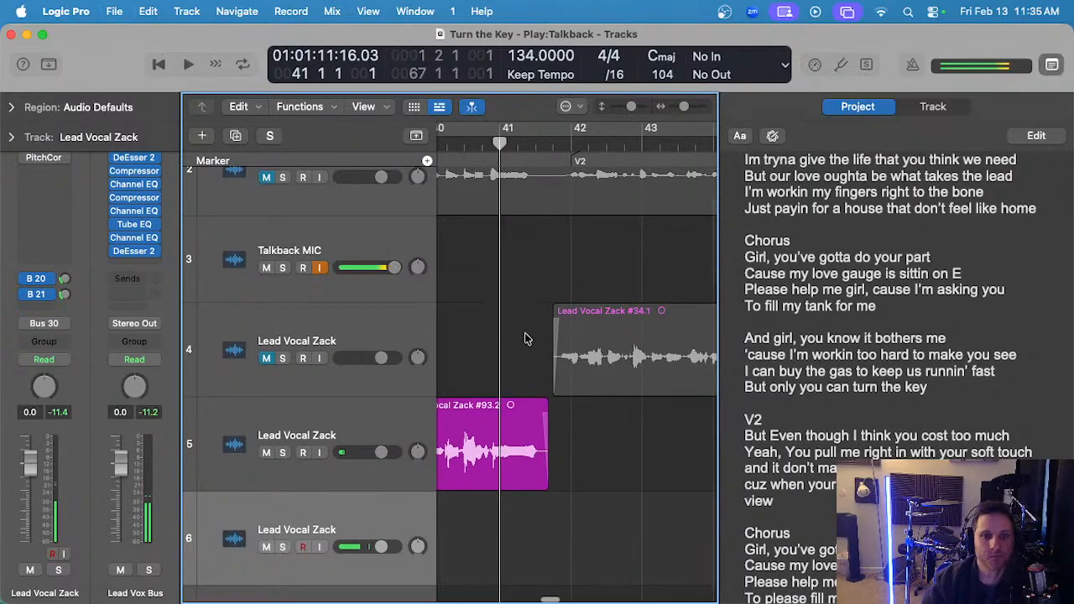
# - Mute lead vocal track 6 and record the opening lines of verse 2 on it from bar 41 to about bar 46
pyautogui.scroll(-2, 570, 470)
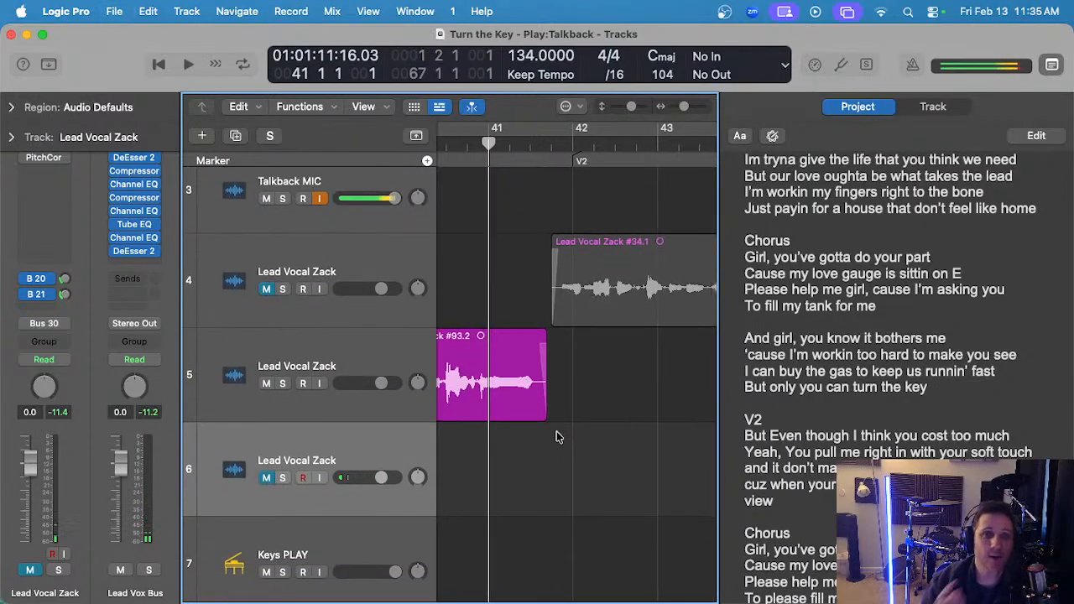
pyautogui.hscroll(1, 532, 454)
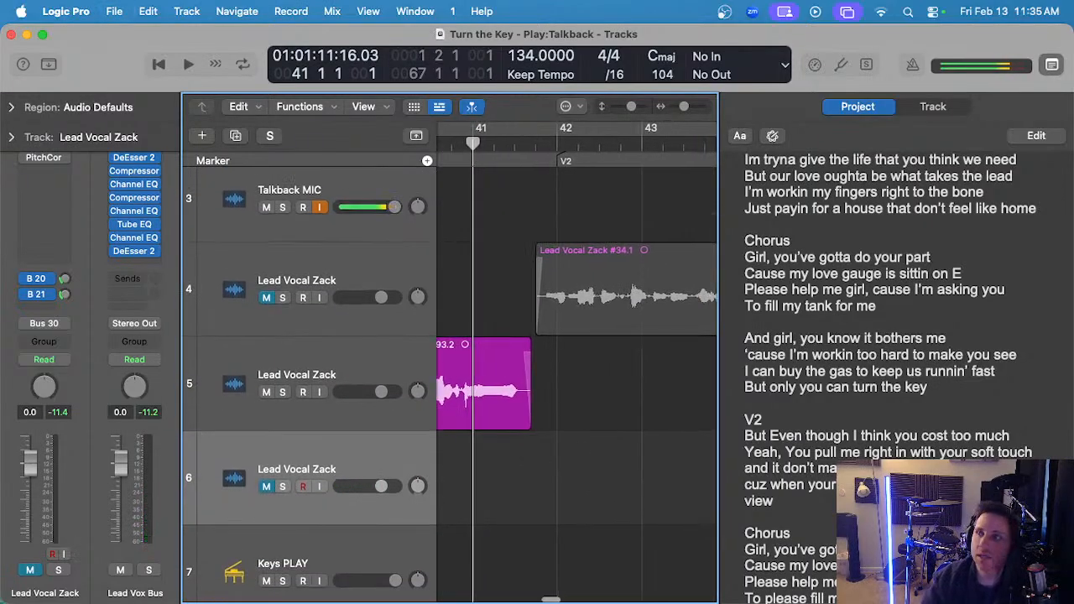
pyautogui.click(569, 467)
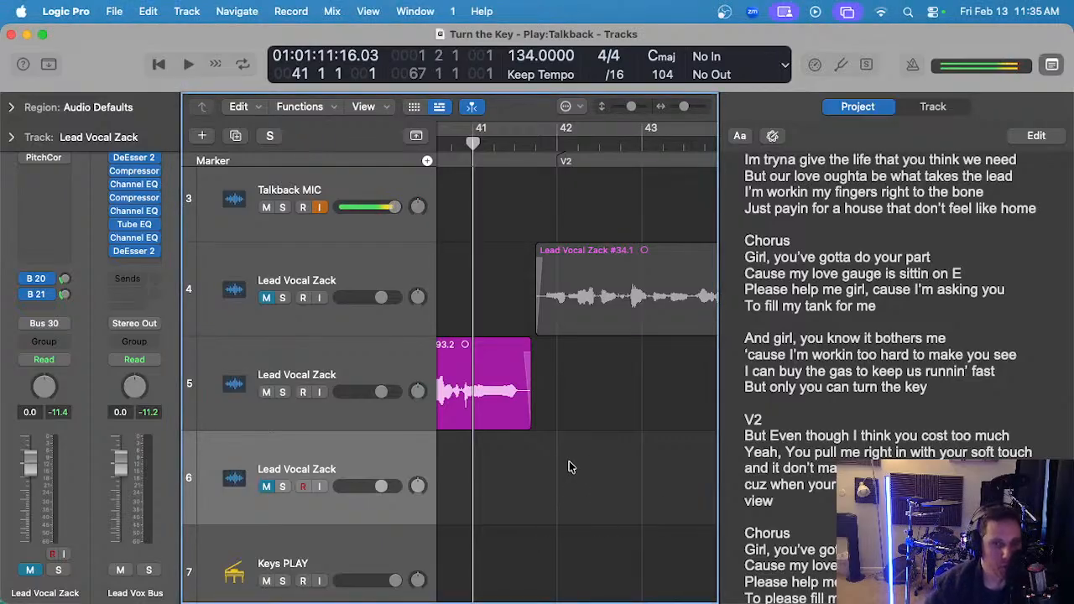
pyautogui.hscroll(-2, 510, 467)
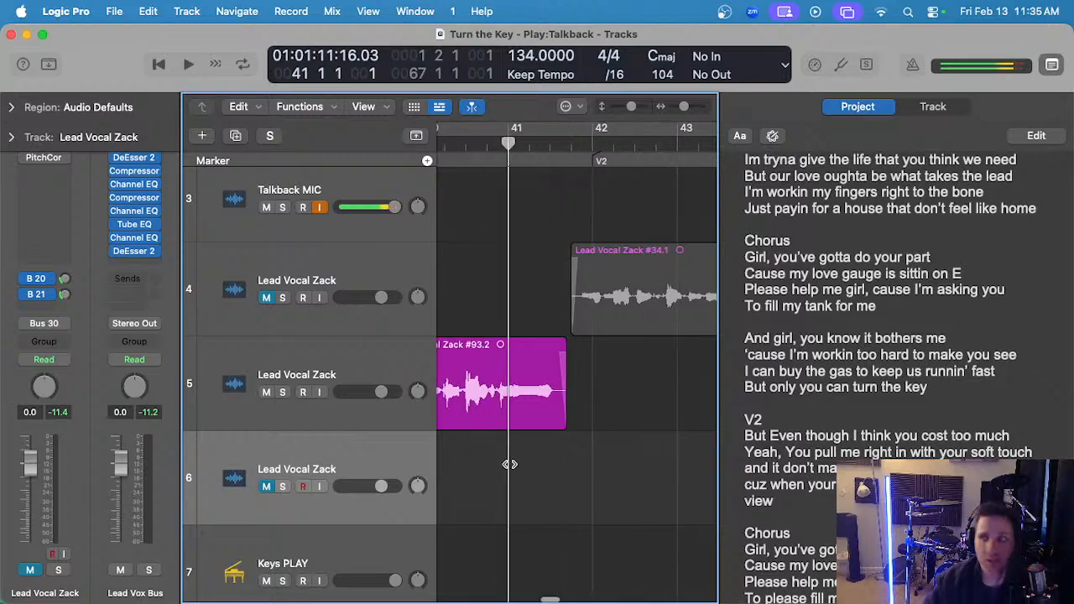
pyautogui.press('r')
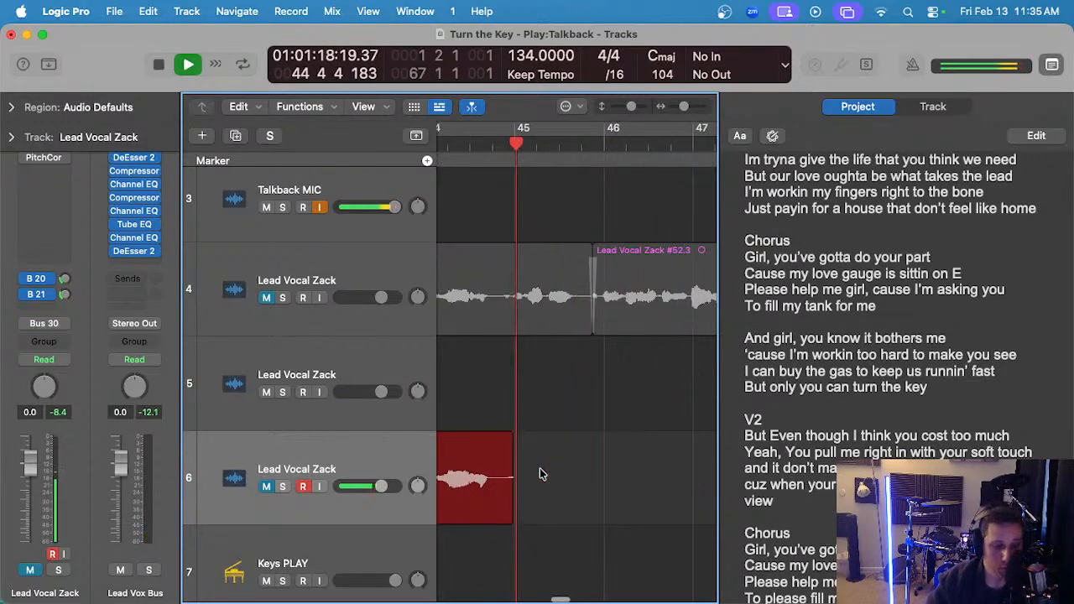
pyautogui.scroll(-3, 544, 455)
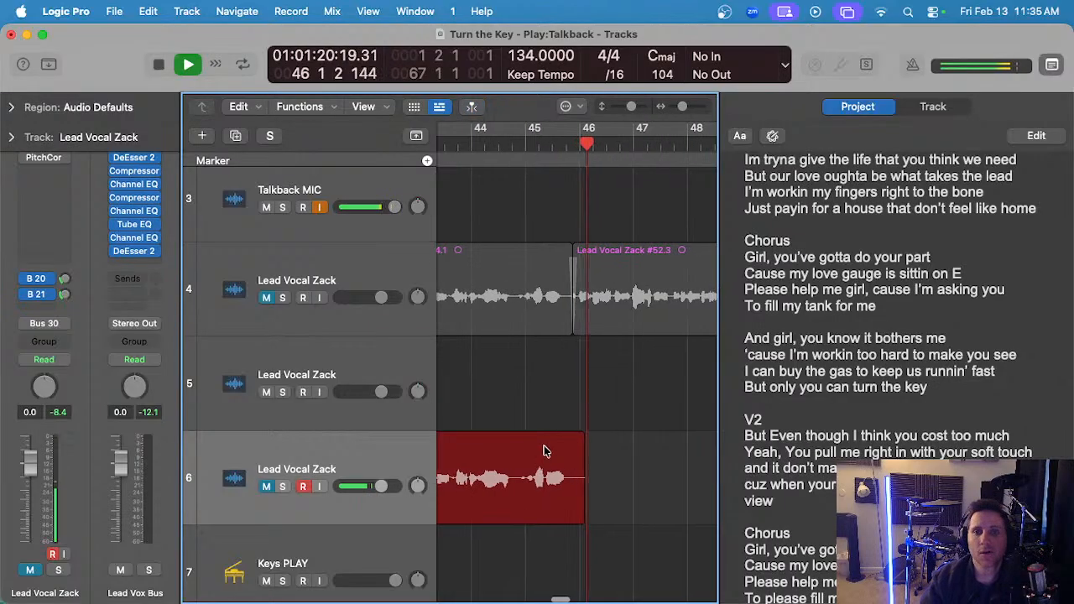
pyautogui.press('space')
# - Unmute track 6 and play back the new verse 2 take from just before the V2 marker
pyautogui.hscroll(-5, 551, 443)
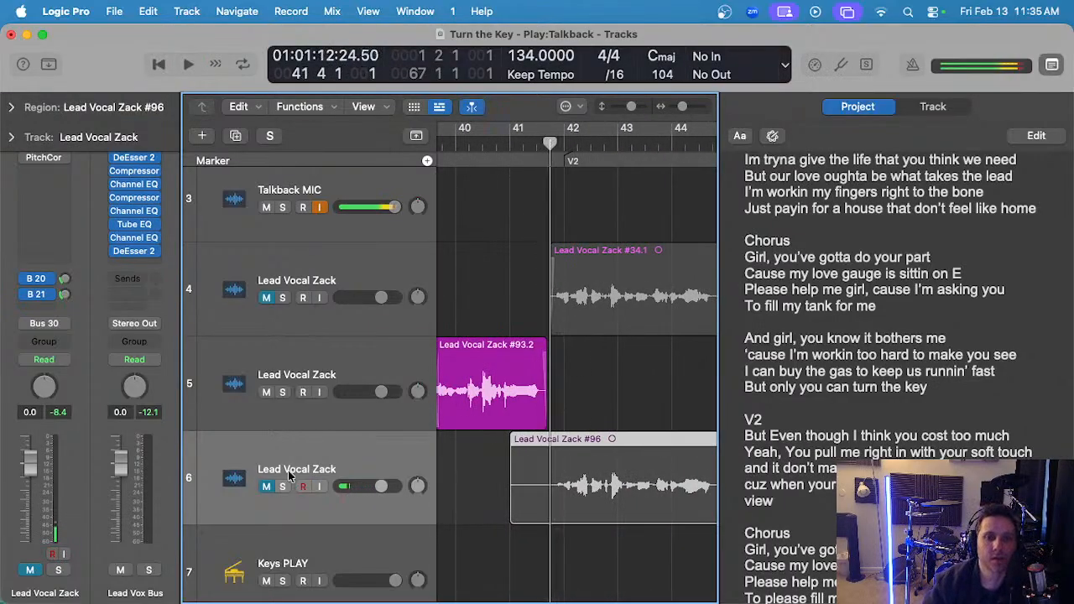
pyautogui.click(575, 441)
pyautogui.press('space')
pyautogui.scroll(2, 558, 420)
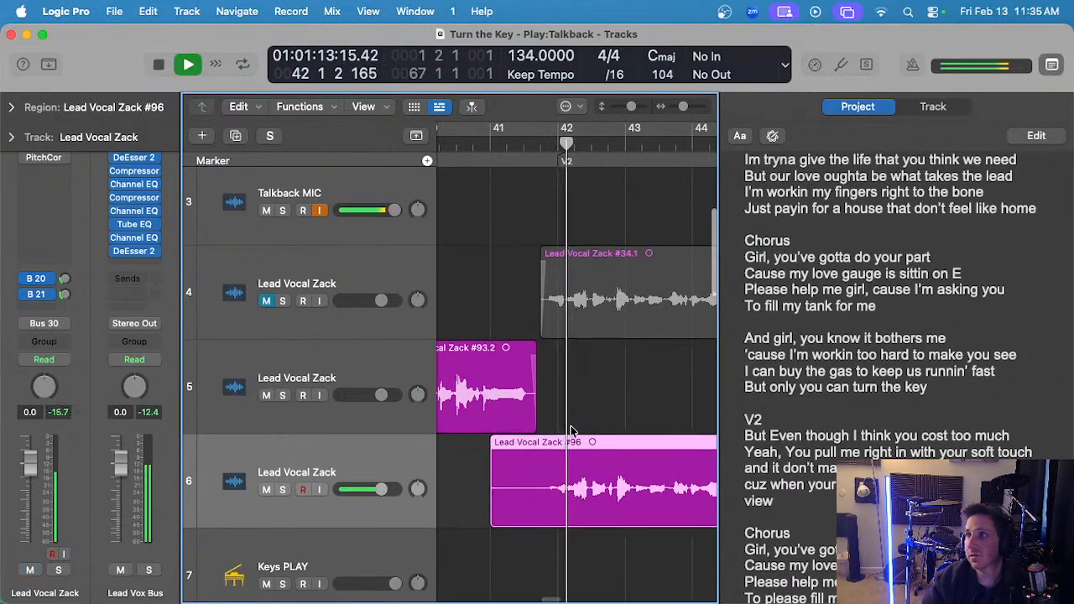
# - Delete the latest verse 2 take from lead vocal track 6, stop playback and return the playhead to bar 41
pyautogui.press('Delete')
pyautogui.press('space')
pyautogui.click(490, 145)
# - Try another verse 2 take on track 6 from bar 41 to about bar 44, delete it and return the playhead to bar 41
pyautogui.press('r')
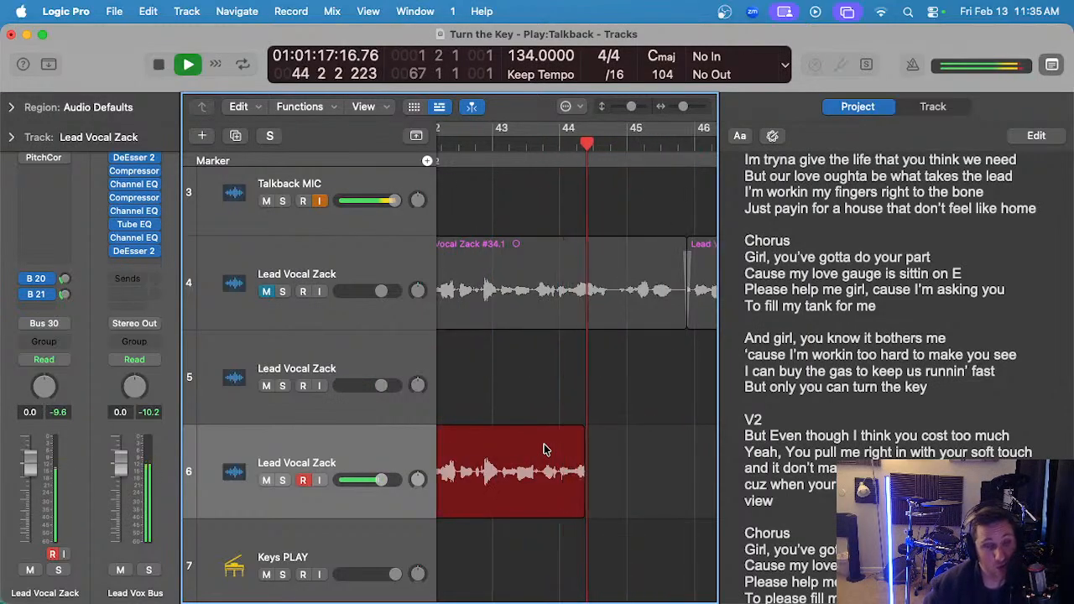
pyautogui.press('space')
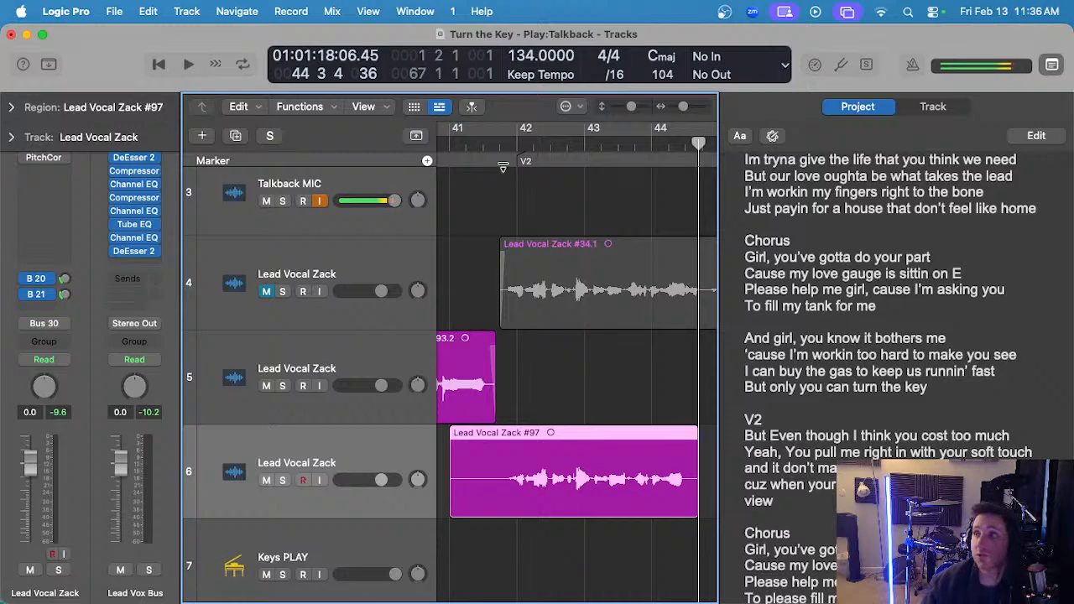
pyautogui.hscroll(-1, 503, 167)
pyautogui.press('Delete')
pyautogui.click(464, 146)
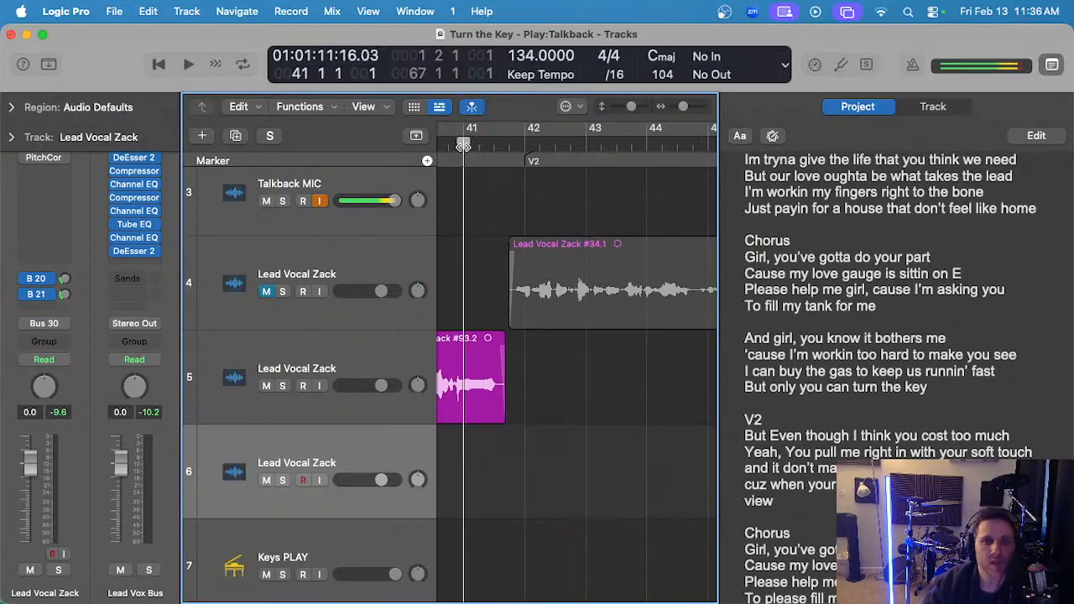
# - Select the Keys PLAY track to play reference notes for the vocal melody
pyautogui.scroll(3, 563, 510)
pyautogui.scroll(-5, 559, 507)
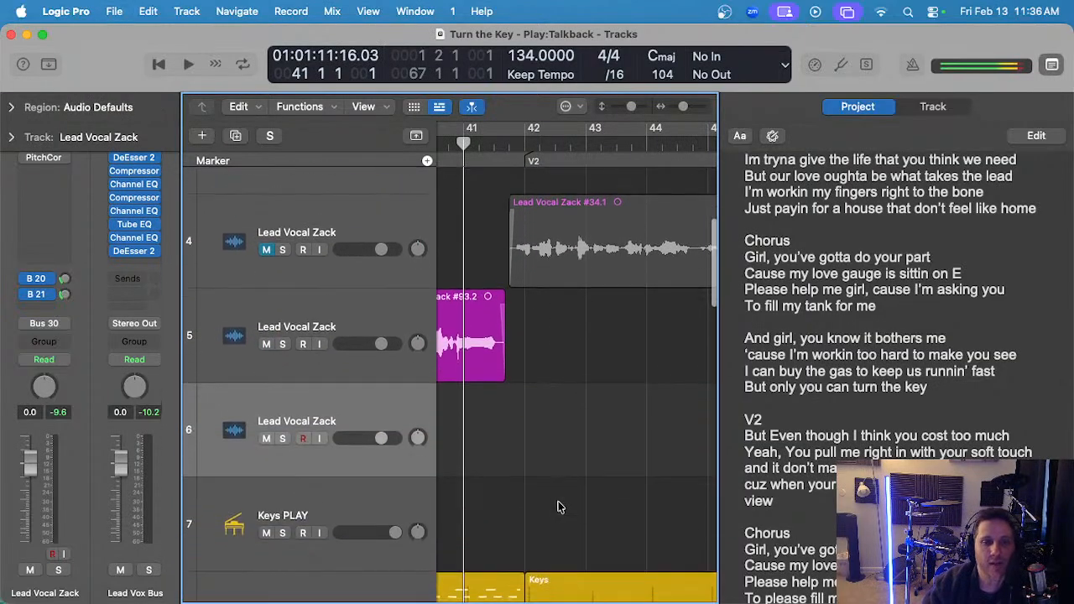
pyautogui.scroll(-1, 556, 506)
pyautogui.click(344, 443)
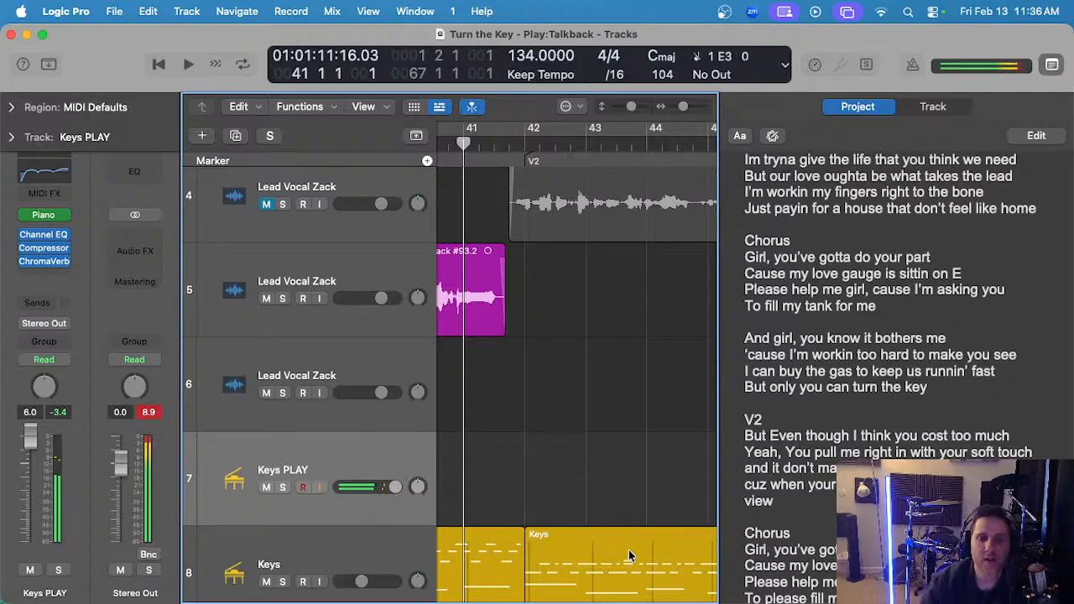
pyautogui.scroll(-2, 629, 556)
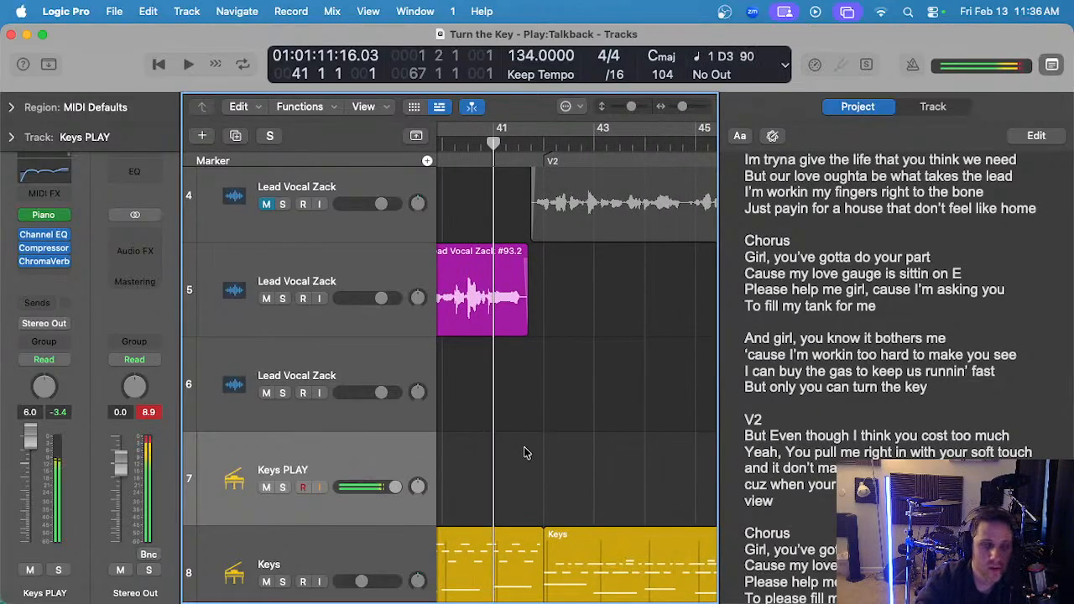
pyautogui.press('ctrl+super+space')
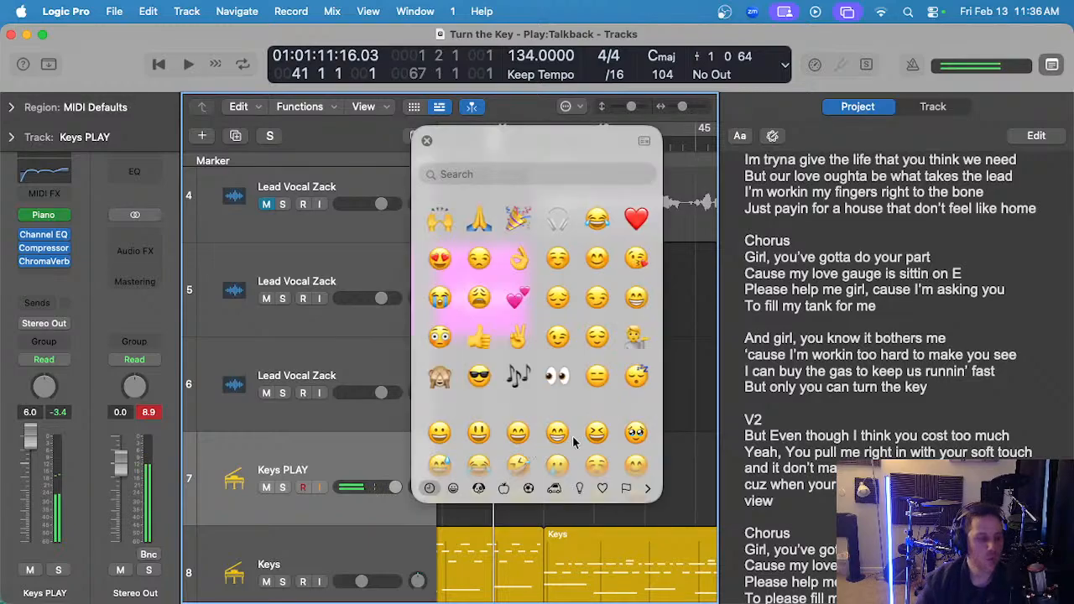
pyautogui.click(426, 141)
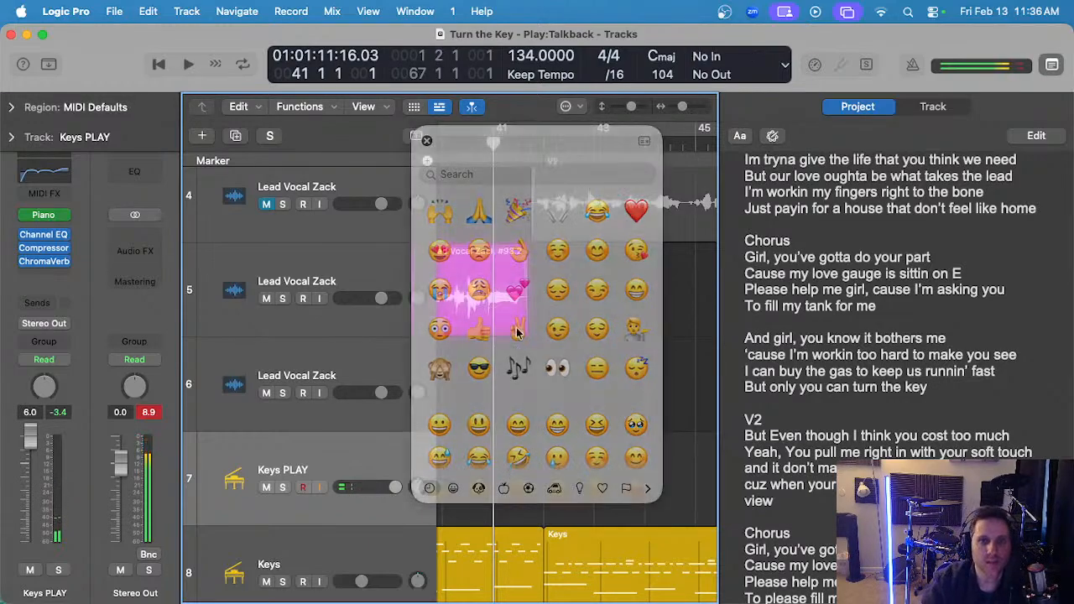
# - Reselect lead vocal track 6 for recording verse 2
pyautogui.scroll(1, 552, 421)
pyautogui.click(359, 374)
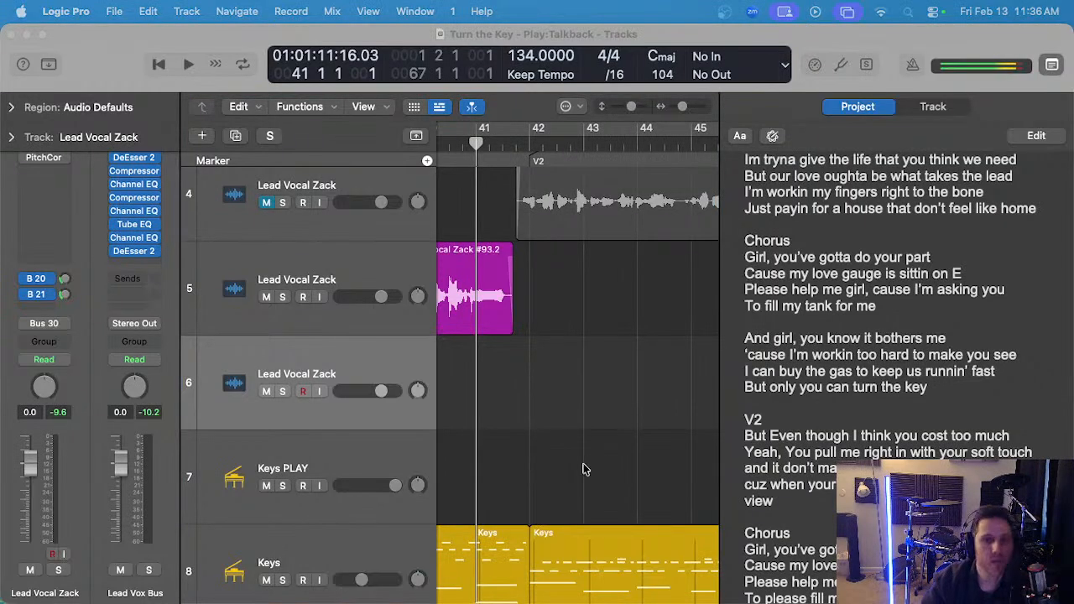
pyautogui.click(552, 464)
pyautogui.scroll(-1, 522, 437)
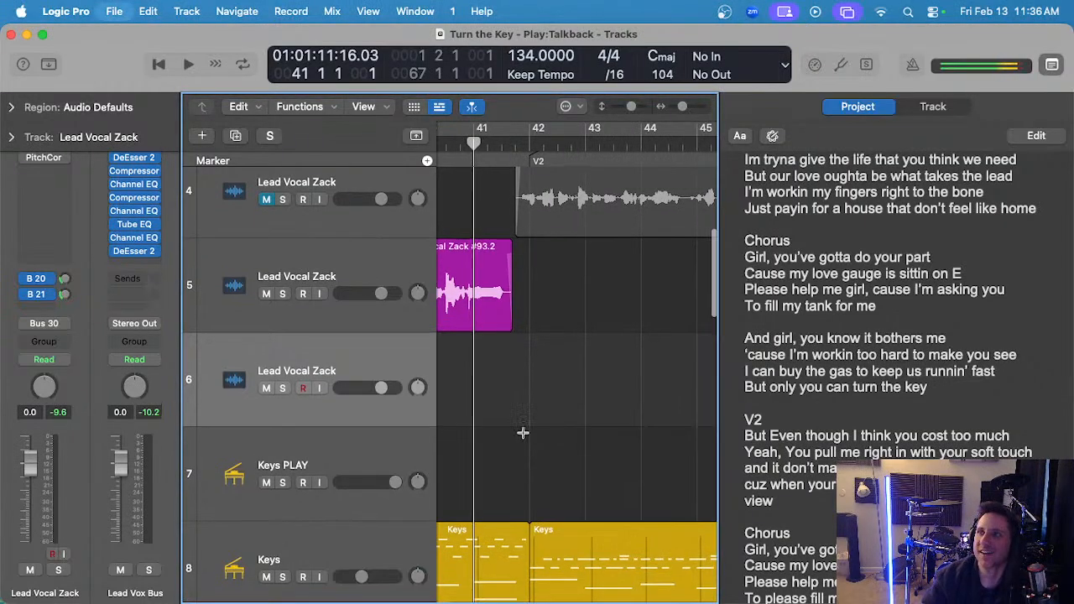
pyautogui.hscroll(-3, 545, 419)
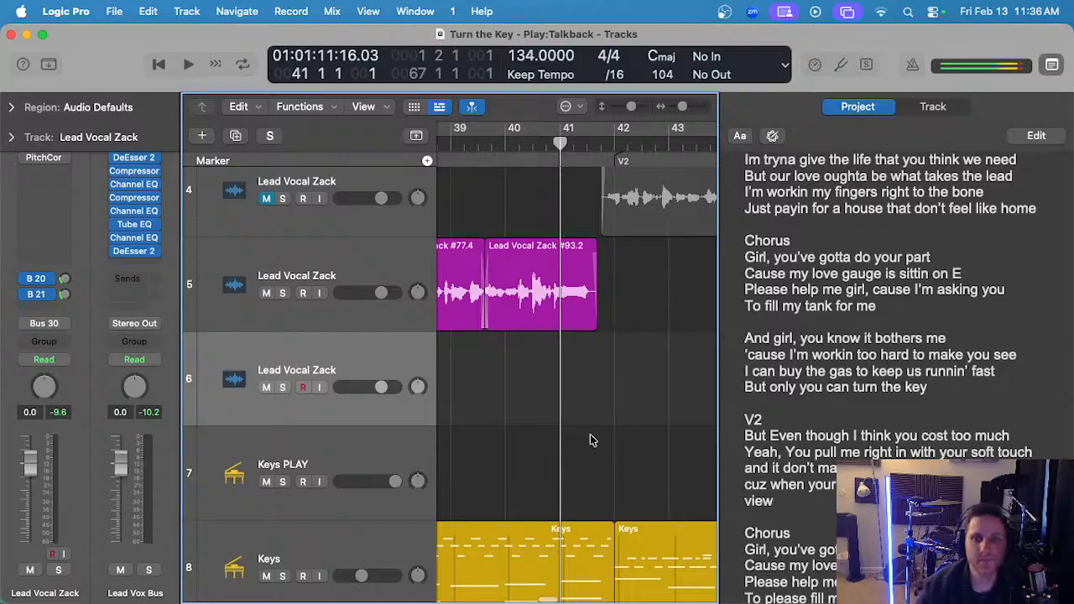
# - Try a longer verse 2 take on track 6 from bar 41 to about bar 45 and delete it
pyautogui.press('r')
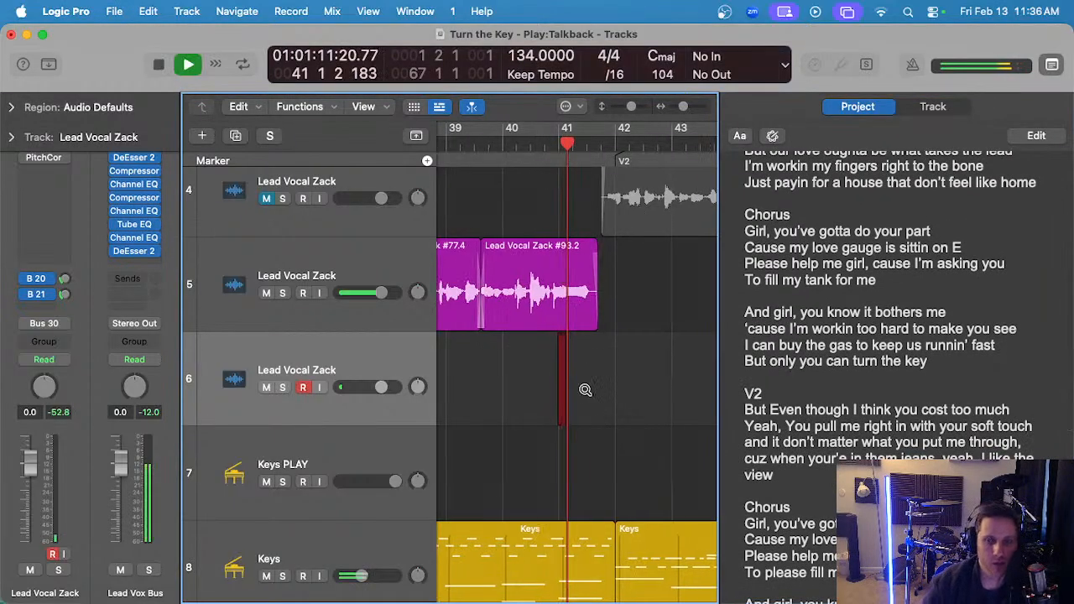
pyautogui.scroll(1, 586, 391)
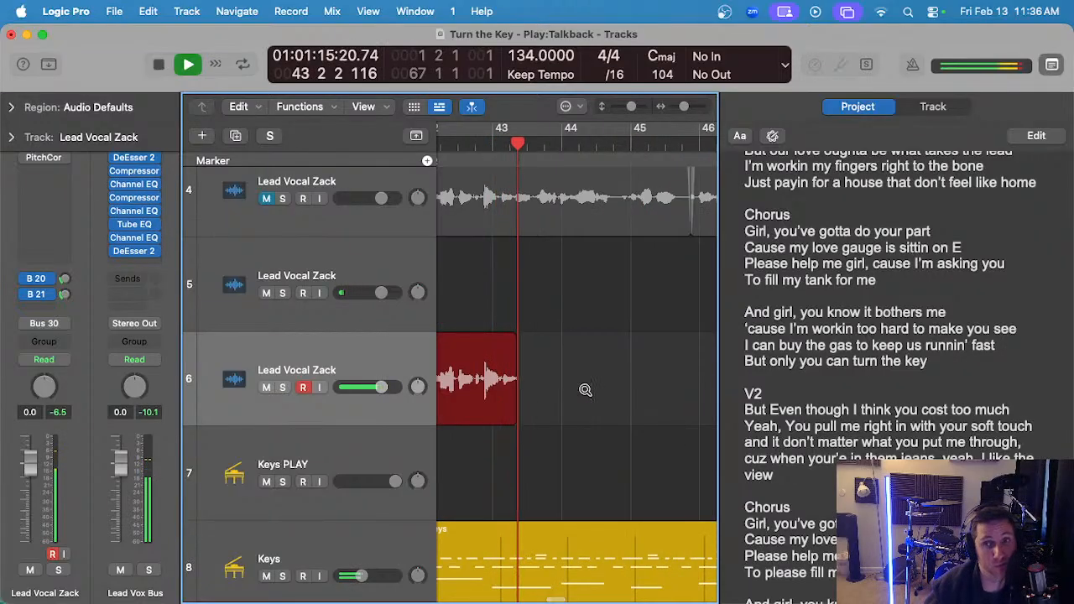
pyautogui.scroll(-1, 586, 391)
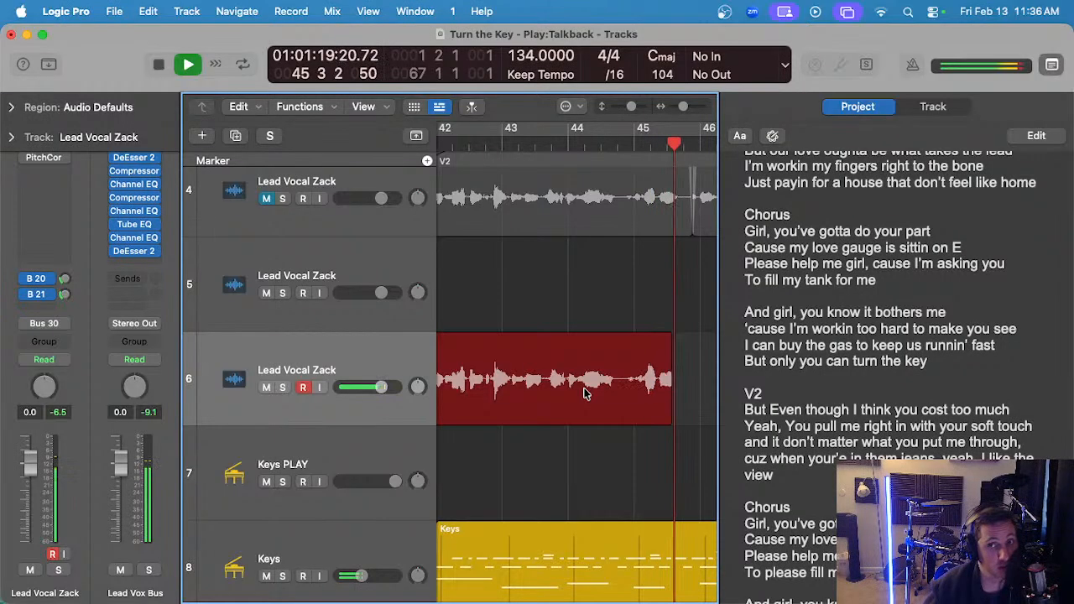
pyautogui.press('space')
pyautogui.hscroll(-5, 476, 193)
pyautogui.press('Delete')
pyautogui.click(550, 148)
pyautogui.press('r')
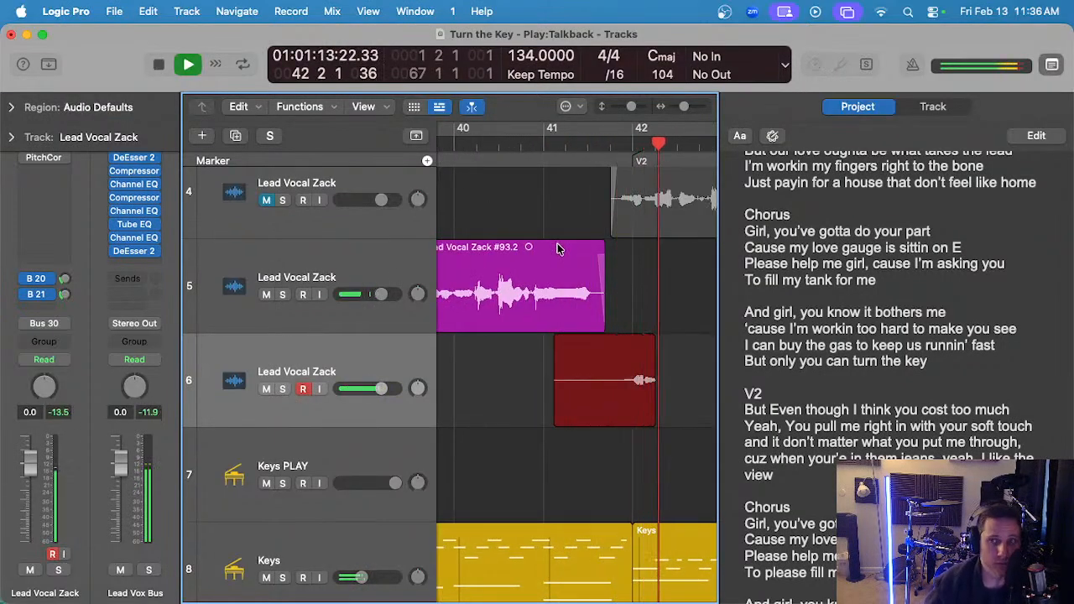
pyautogui.press('space')
pyautogui.press('Delete')
# - Place the playhead at bar 41 and record the first line of verse 2 on track 6 to near the end of bar 44
pyautogui.click(544, 148)
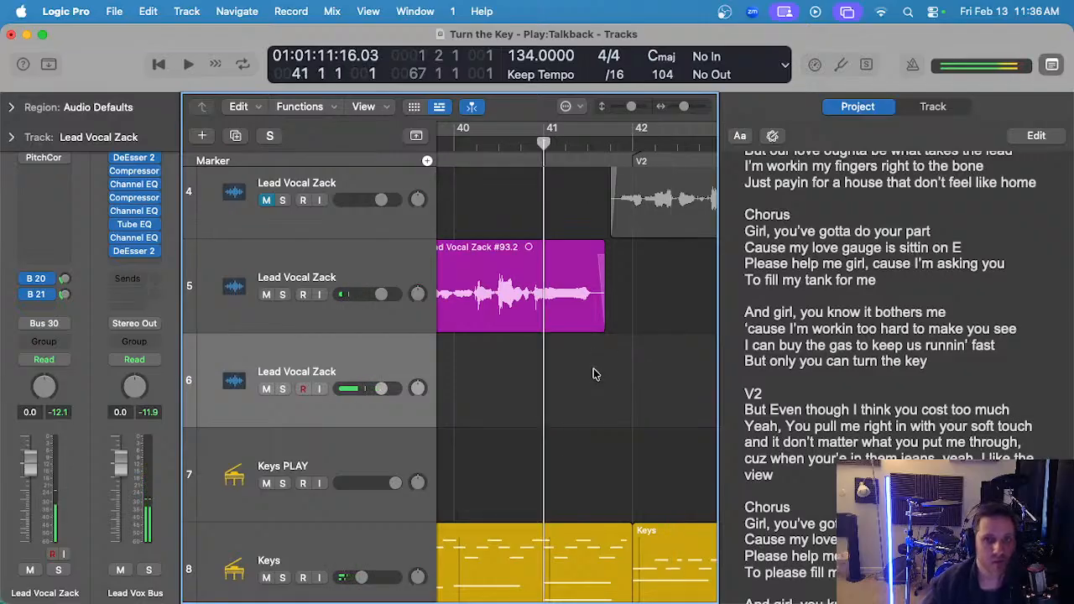
pyautogui.press('r')
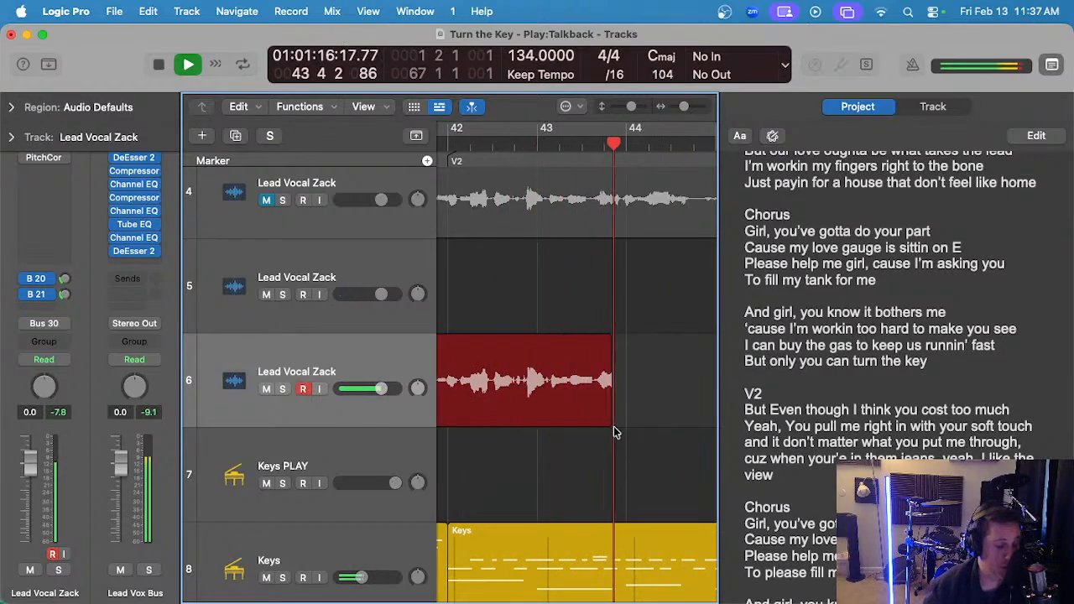
pyautogui.press('space')
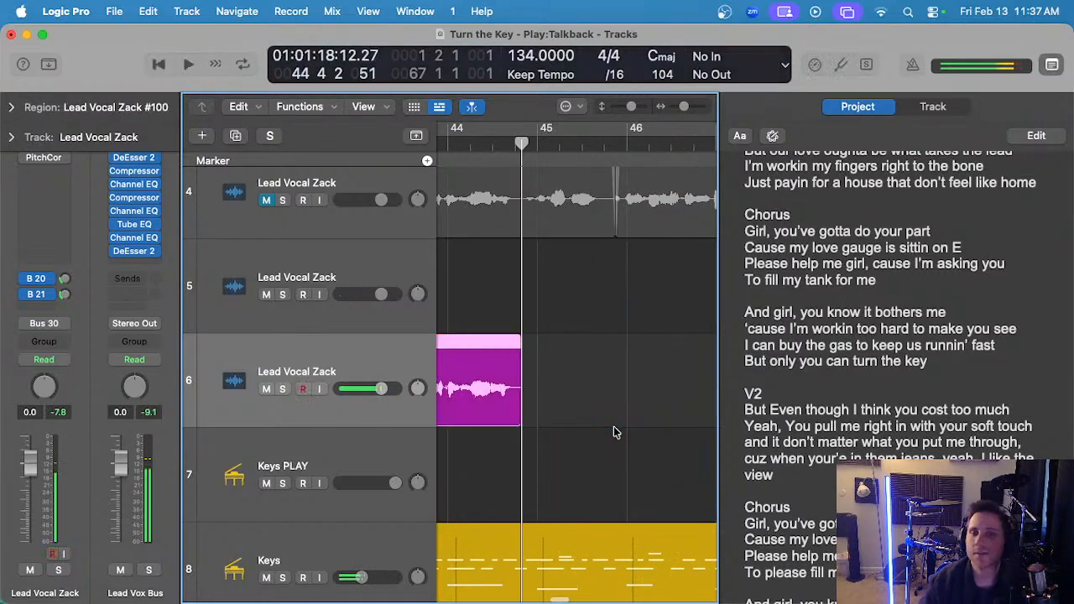
# - Solo track 6, listen to the new verse 2 take on its own, and turn the solo off again
pyautogui.hscroll(-3, 616, 432)
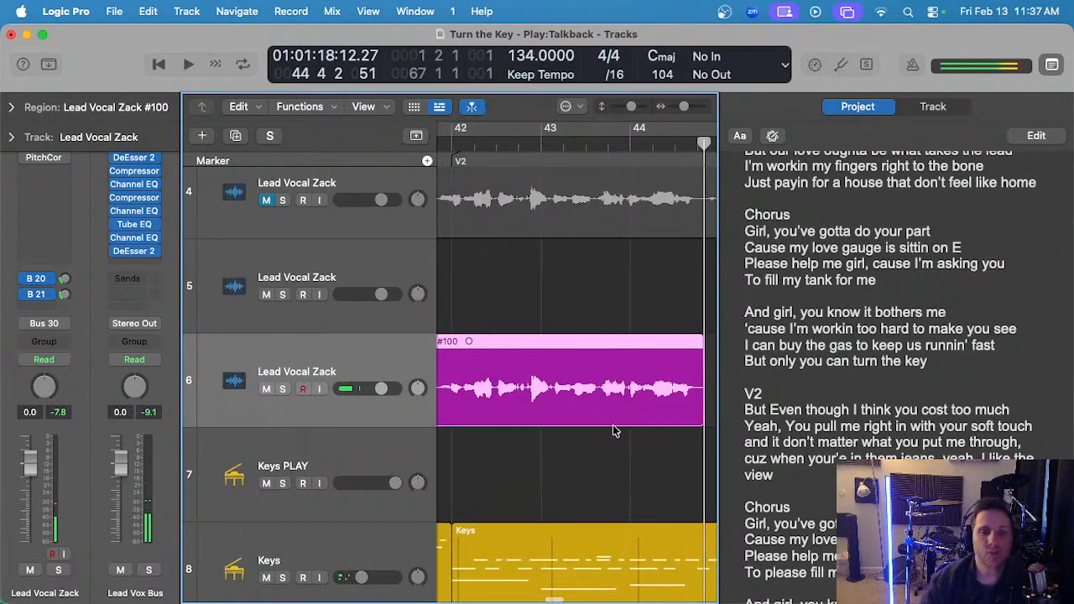
pyautogui.click(579, 147)
pyautogui.click(542, 327)
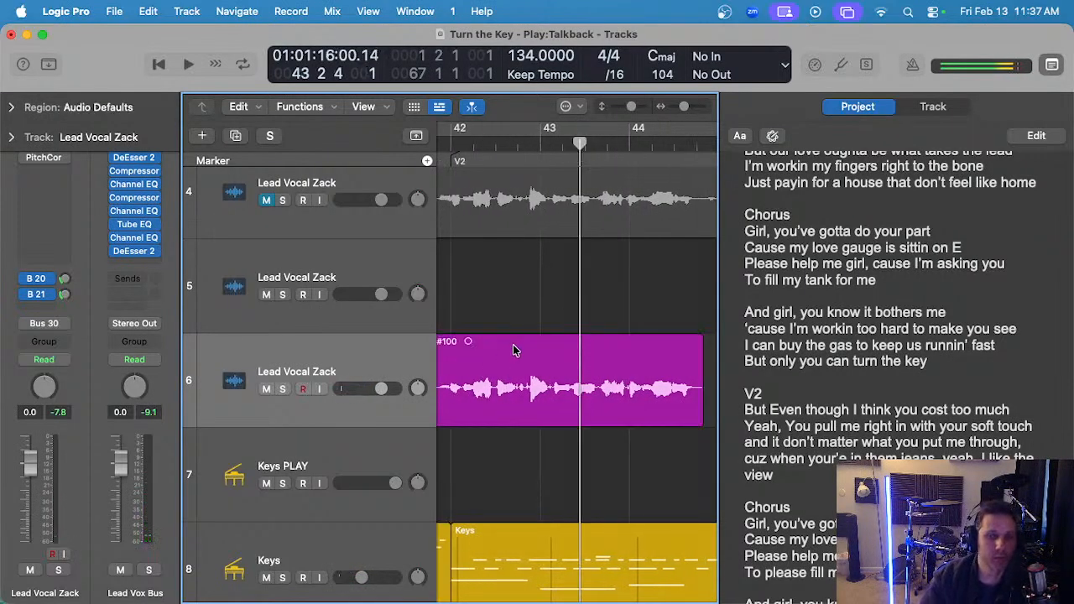
pyautogui.press('s')
pyautogui.press('space')
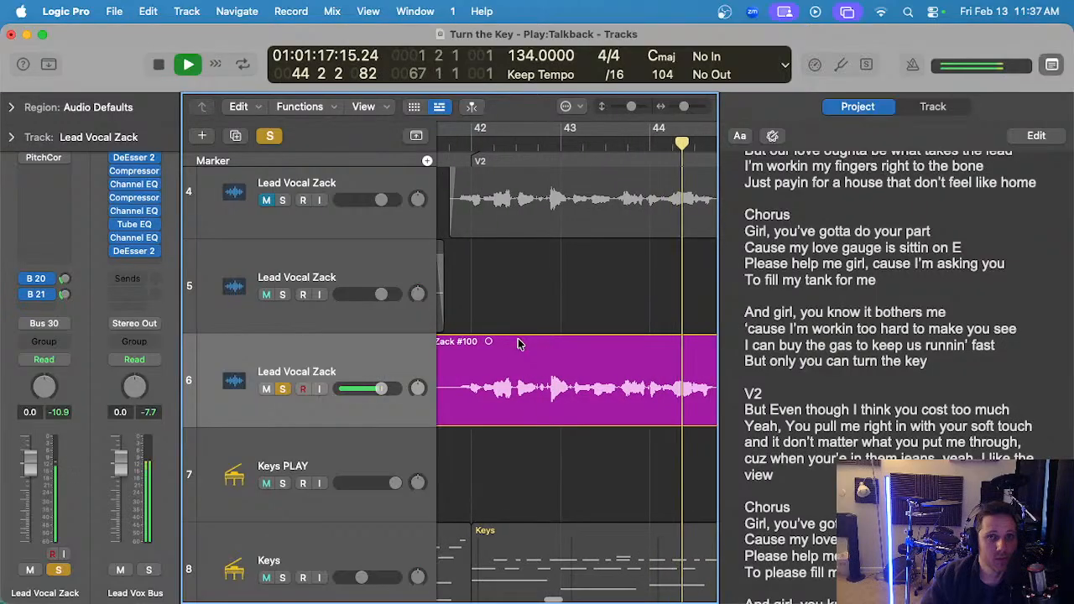
pyautogui.scroll(-2, 518, 342)
pyautogui.press('space')
pyautogui.press('s')
# - Delete the auditioned take and record a replacement on track 6 from bar 41 to about bar 46
pyautogui.moveTo(528, 305); pyautogui.dragTo(560, 383)
pyautogui.hscroll(-3, 560, 383)
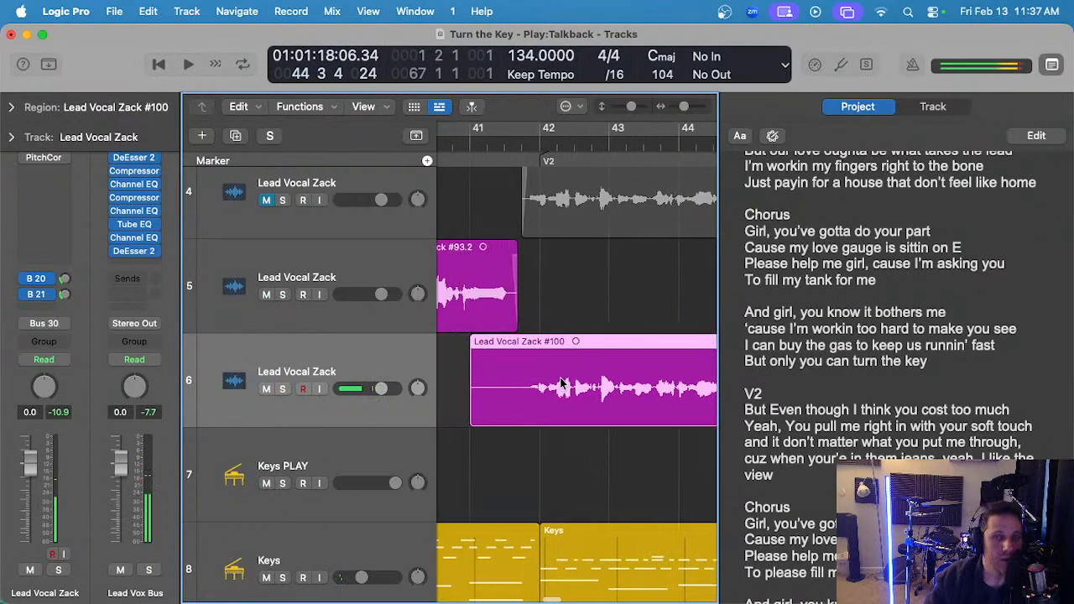
pyautogui.hscroll(-2, 562, 384)
pyautogui.press('Delete')
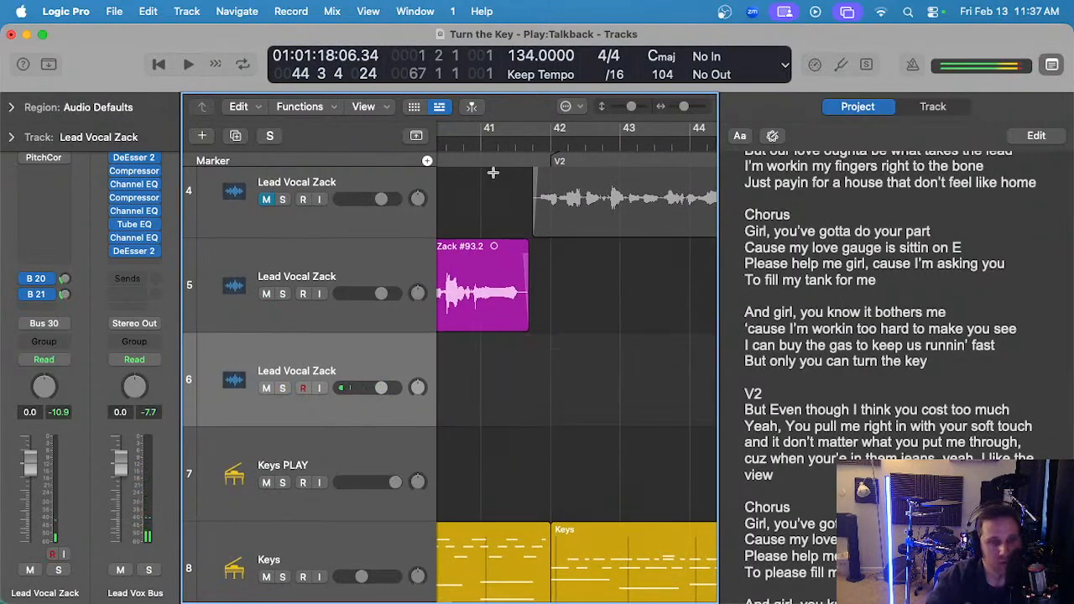
pyautogui.press('r')
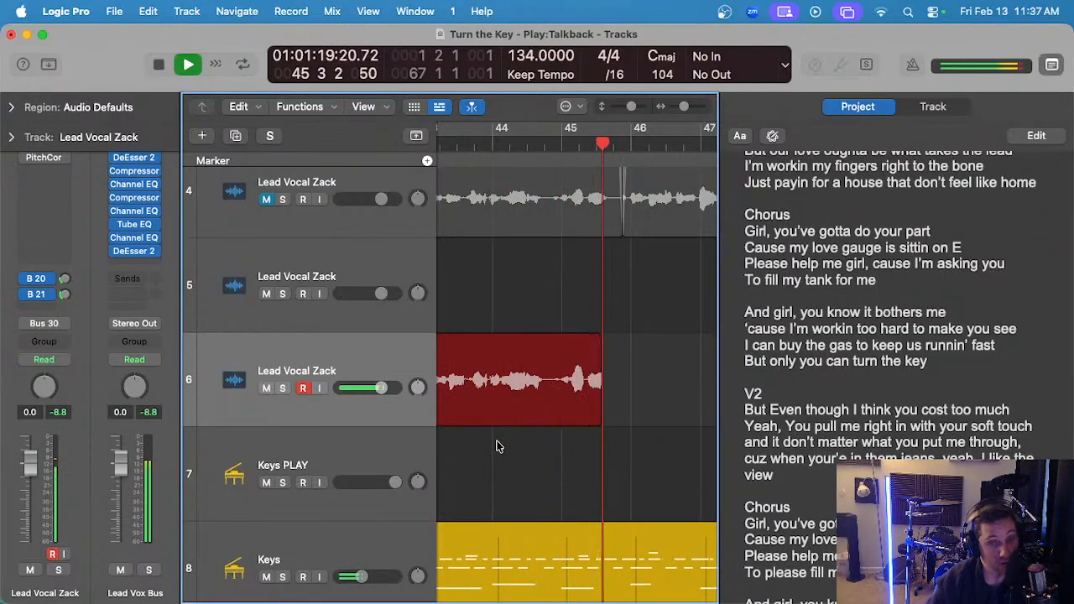
pyautogui.press('space')
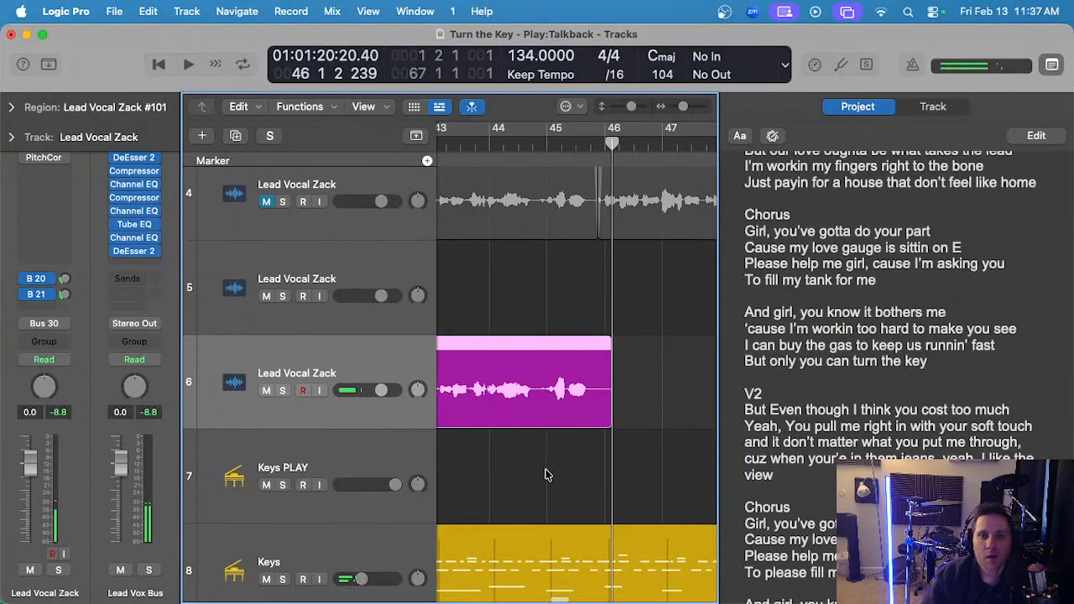
# - Play back the replacement take on track 6 from just before the V2 marker
pyautogui.hscroll(-3, 513, 444)
pyautogui.click(465, 141)
pyautogui.press('space')
pyautogui.press('super+Right')
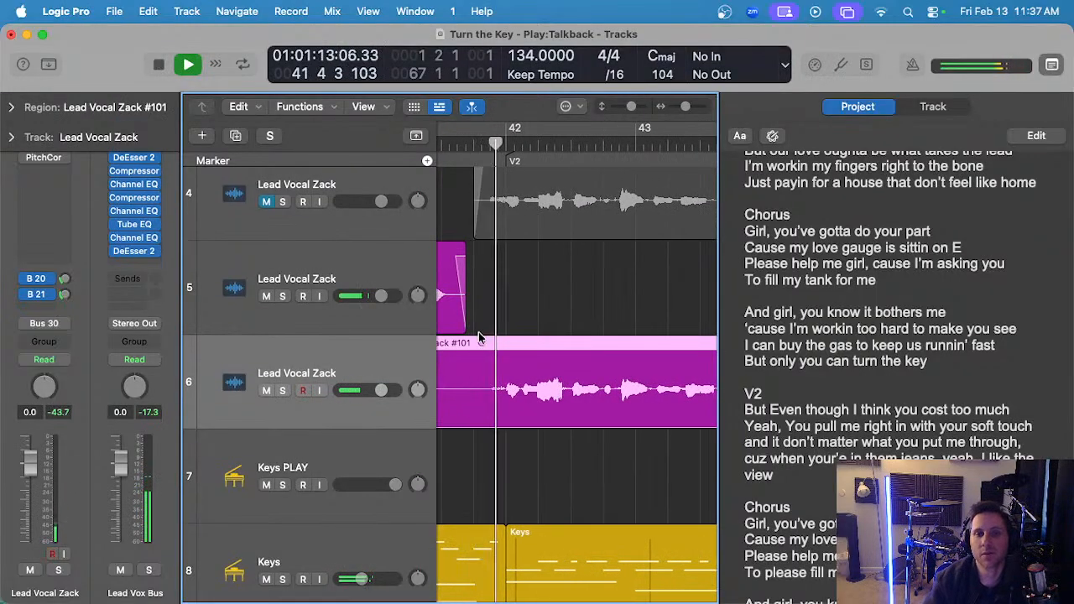
pyautogui.scroll(1, 482, 394)
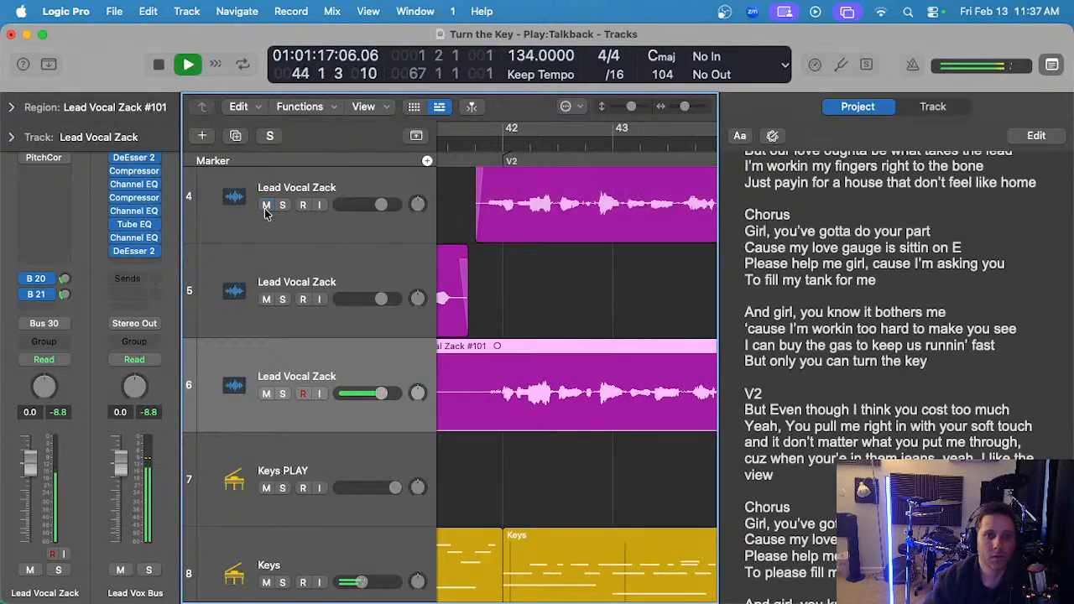
# - Compare with the old vocal on track 4 by playing it with track 6 muted, and mute track 4 and unmute track 6 again
pyautogui.click(266, 393)
pyautogui.click(472, 143)
pyautogui.press('space')
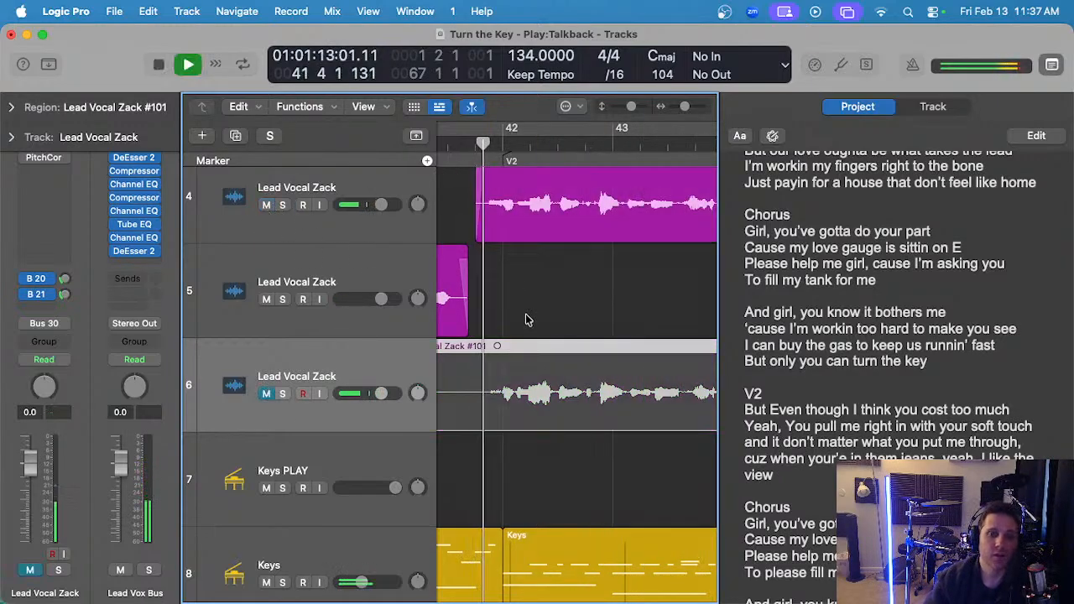
pyautogui.scroll(3, 527, 318)
pyautogui.hscroll(-3, 528, 318)
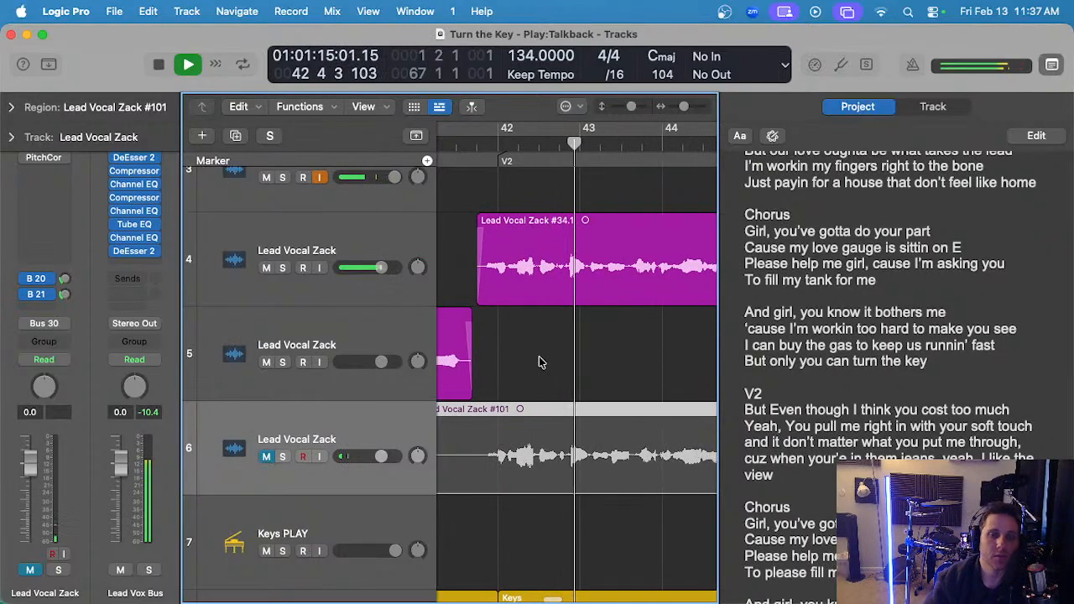
pyautogui.click(266, 268)
pyautogui.press('space')
pyautogui.click(266, 457)
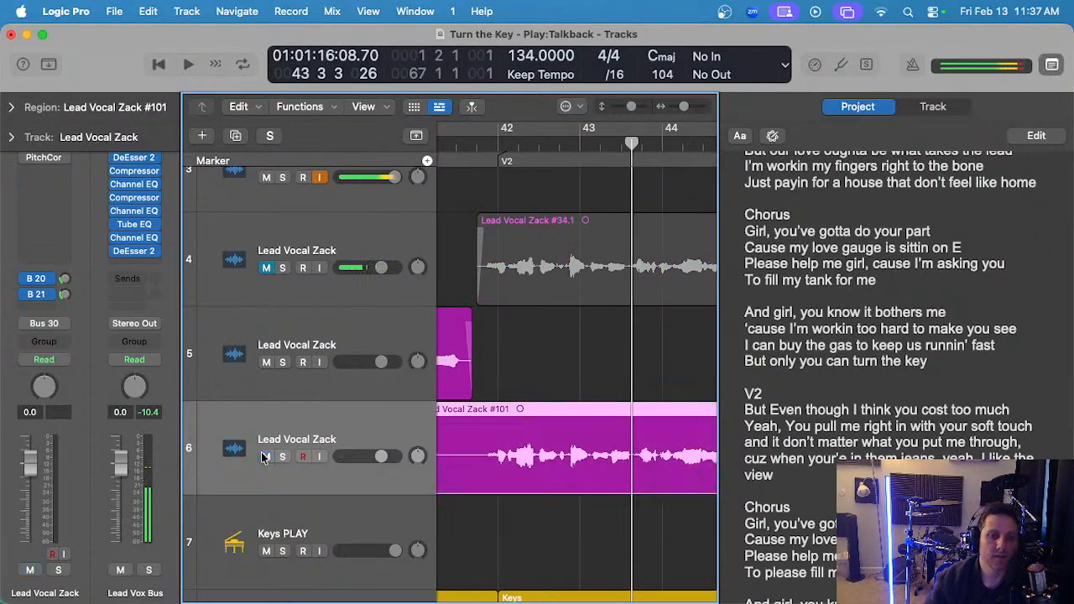
pyautogui.moveTo(471, 369); pyautogui.dragTo(541, 442)
pyautogui.press('super+z')
pyautogui.click(523, 385)
pyautogui.click(523, 416)
pyautogui.hscroll(-5, 523, 415)
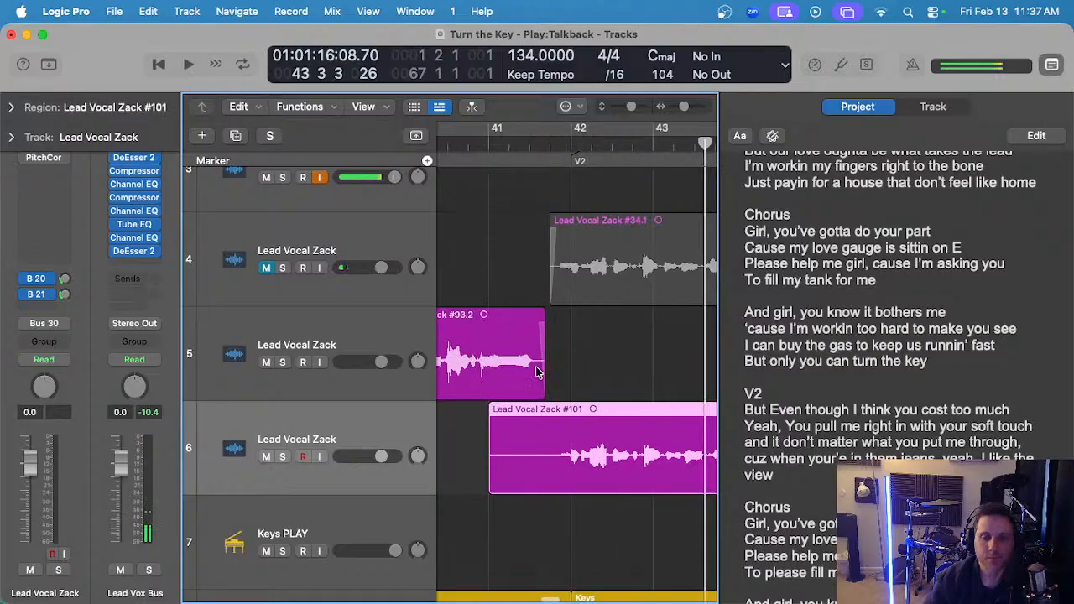
pyautogui.scroll(-2, 611, 161)
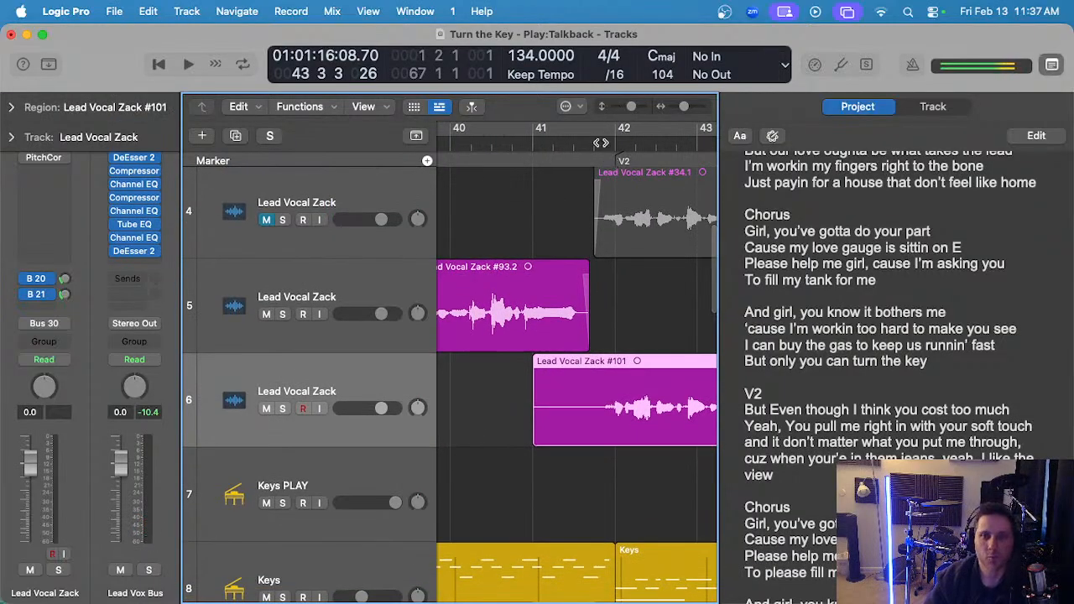
# - Replay the take on track 6 from just before the V2 marker, delete it and stop playback
pyautogui.doubleClick(594, 144)
pyautogui.scroll(2, 672, 386)
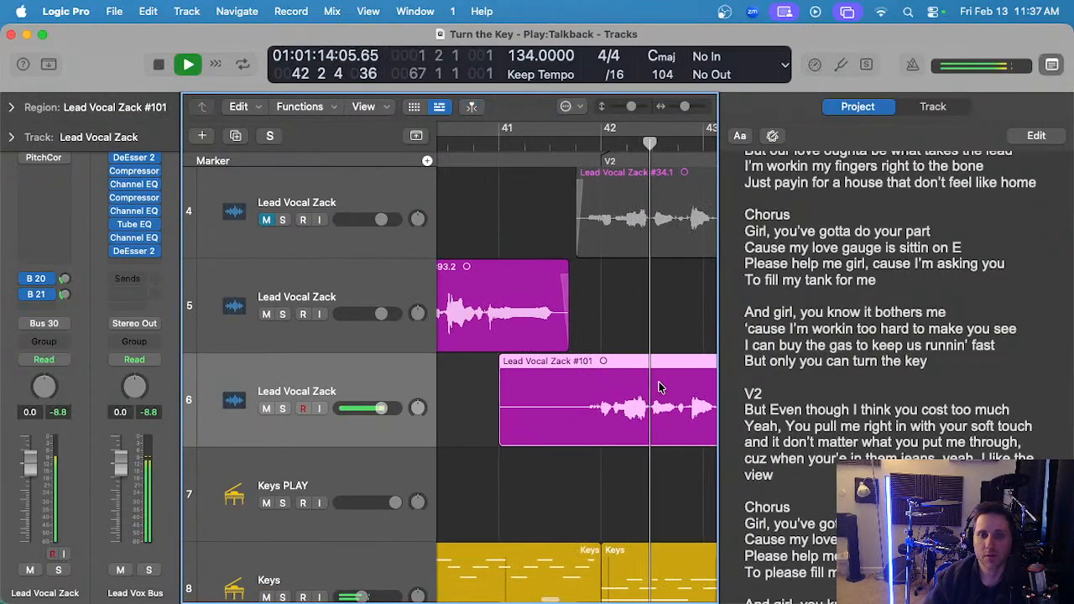
pyautogui.scroll(-2, 651, 383)
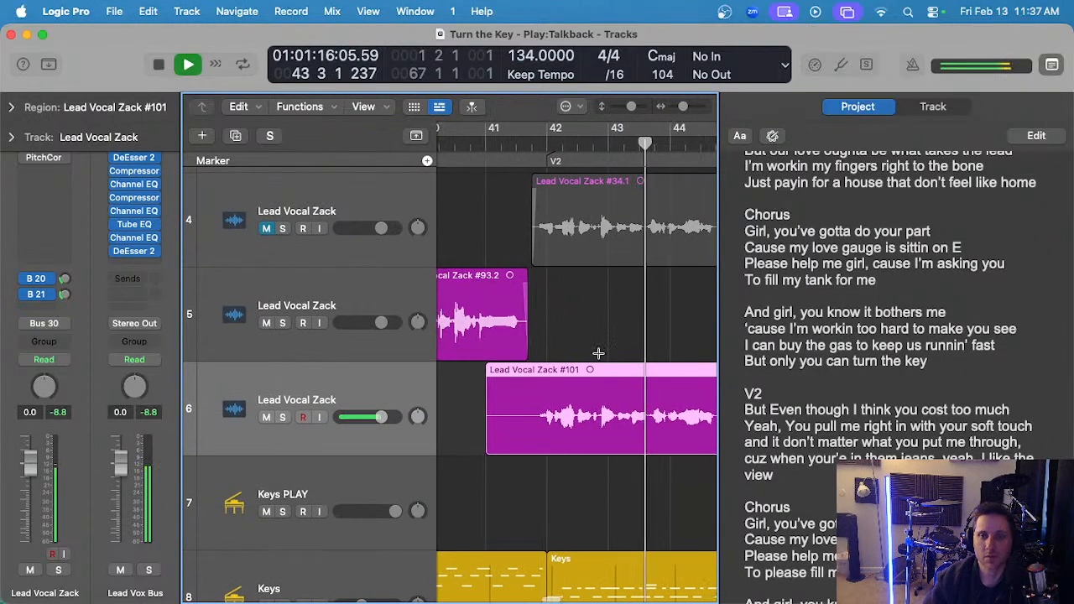
pyautogui.press('Delete')
pyautogui.press('space')
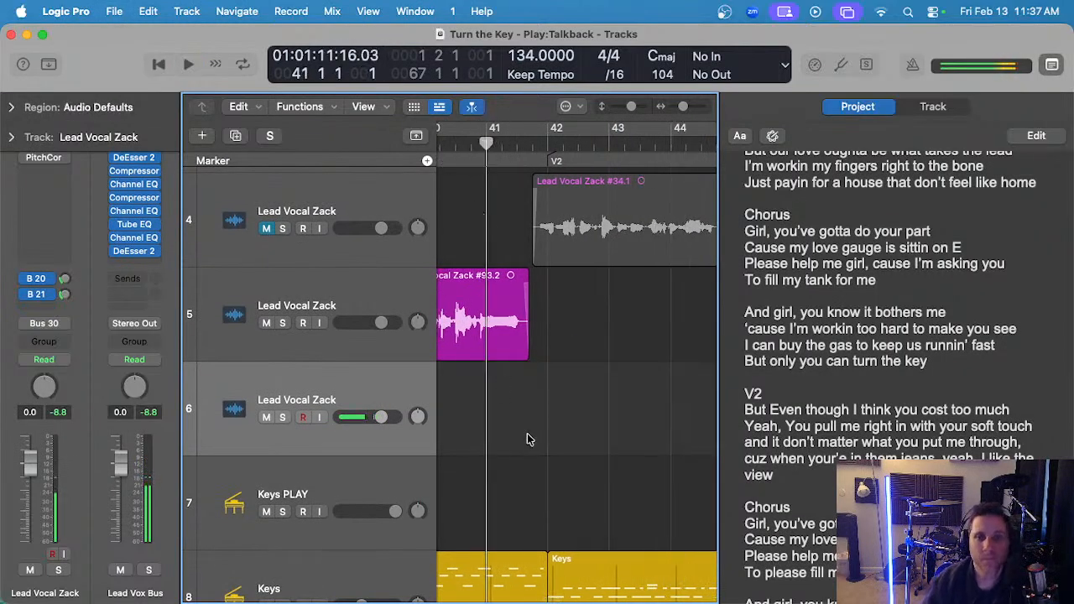
pyautogui.press('r')
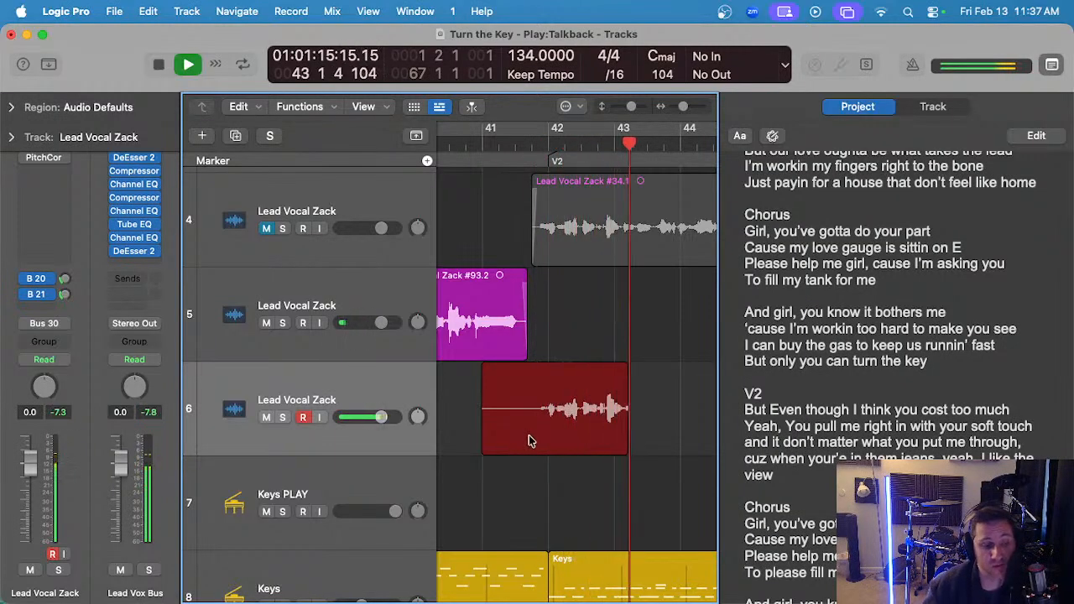
pyautogui.press('space')
pyautogui.press('Delete')
# - Record a verse 2 lead vocal take on track 6 from bar 41 to about the end of bar 51
pyautogui.click(483, 145)
pyautogui.scroll(3, 504, 234)
pyautogui.press('r')
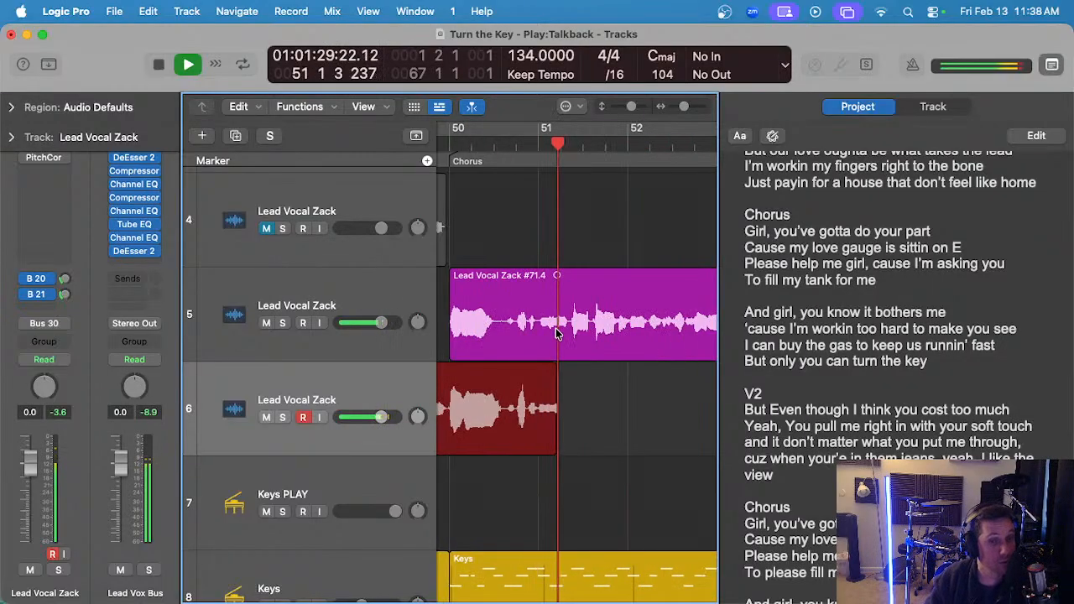
pyautogui.press('space')
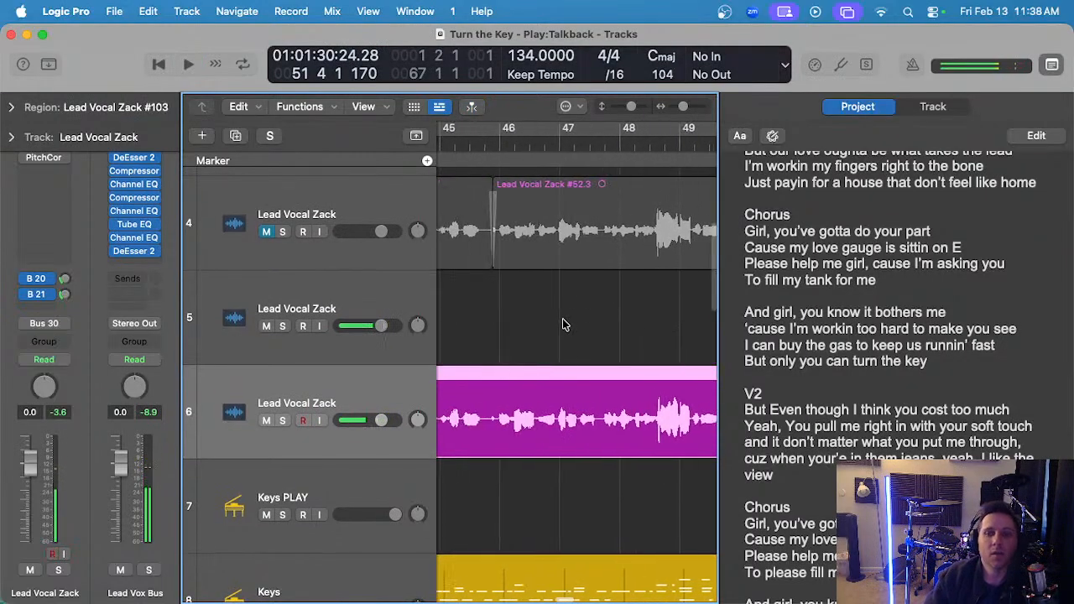
# - Play back the new verse 2 take on track 6 from just before the V2 marker to about bar 45
pyautogui.press(',')
pyautogui.press(',')
pyautogui.press(',')
pyautogui.press(',')
pyautogui.press(',')
pyautogui.press(',')
pyautogui.press(',')
pyautogui.press(',')
pyautogui.press(',')
pyautogui.press(',')
pyautogui.press('space')
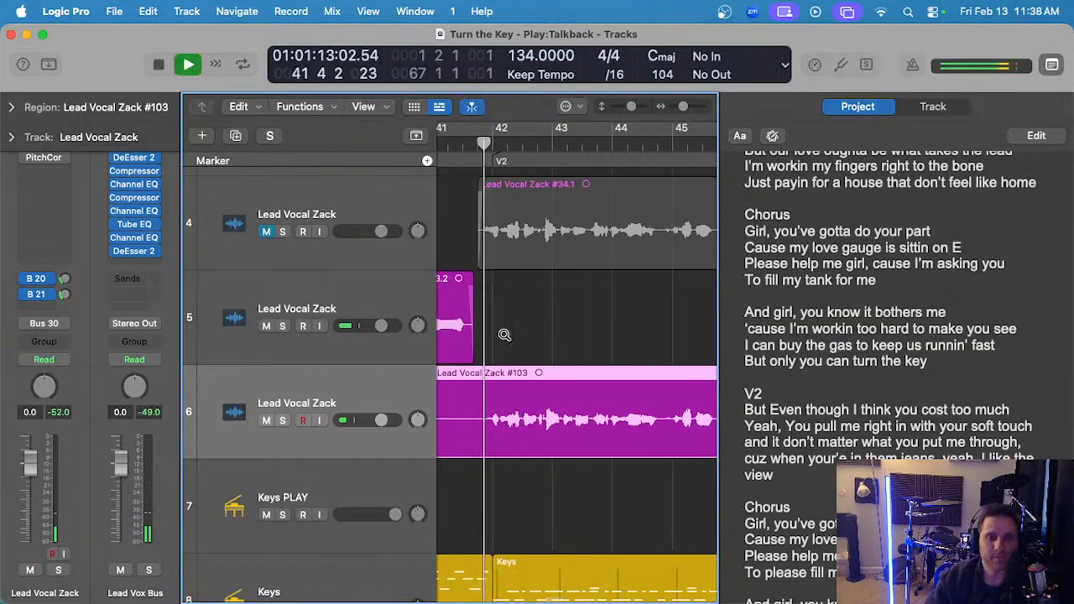
pyautogui.scroll(3, 504, 335)
pyautogui.hscroll(-2, 512, 327)
pyautogui.click(635, 322)
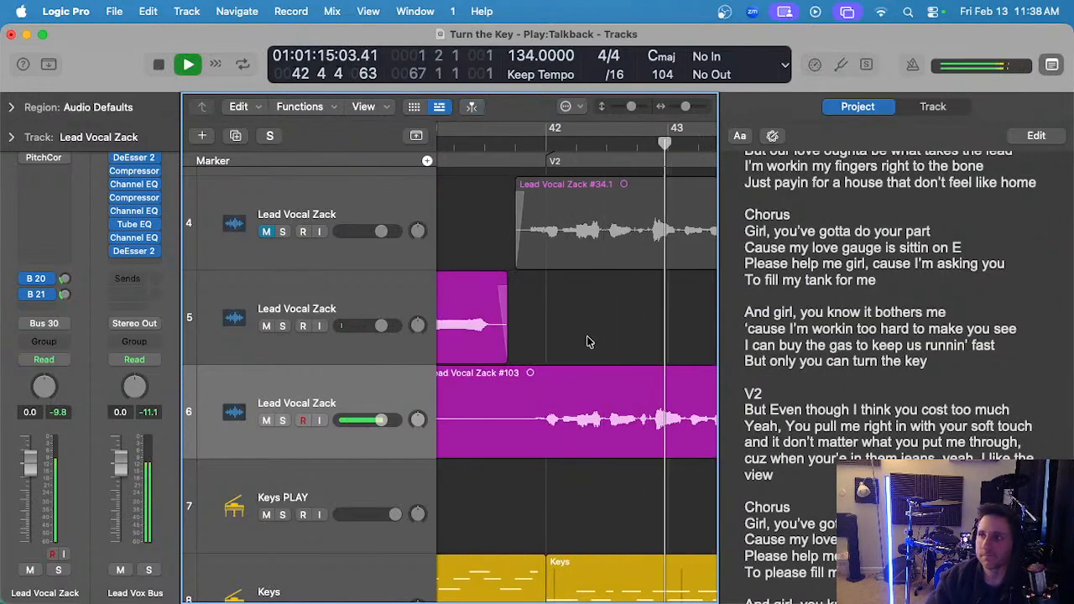
pyautogui.scroll(-2, 588, 342)
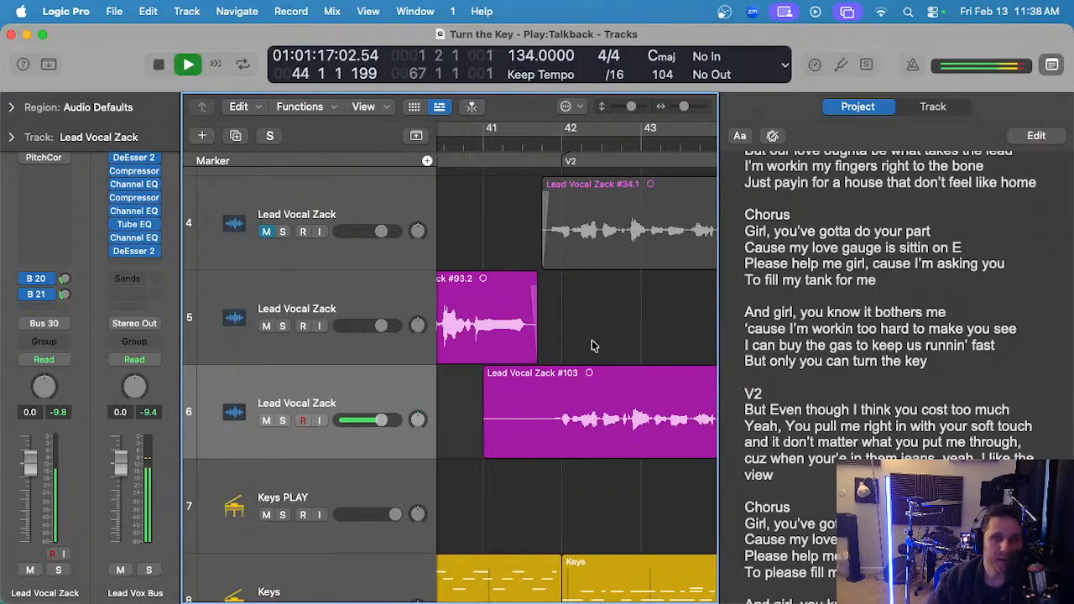
pyautogui.hscroll(3, 594, 340)
pyautogui.scroll(-1, 593, 339)
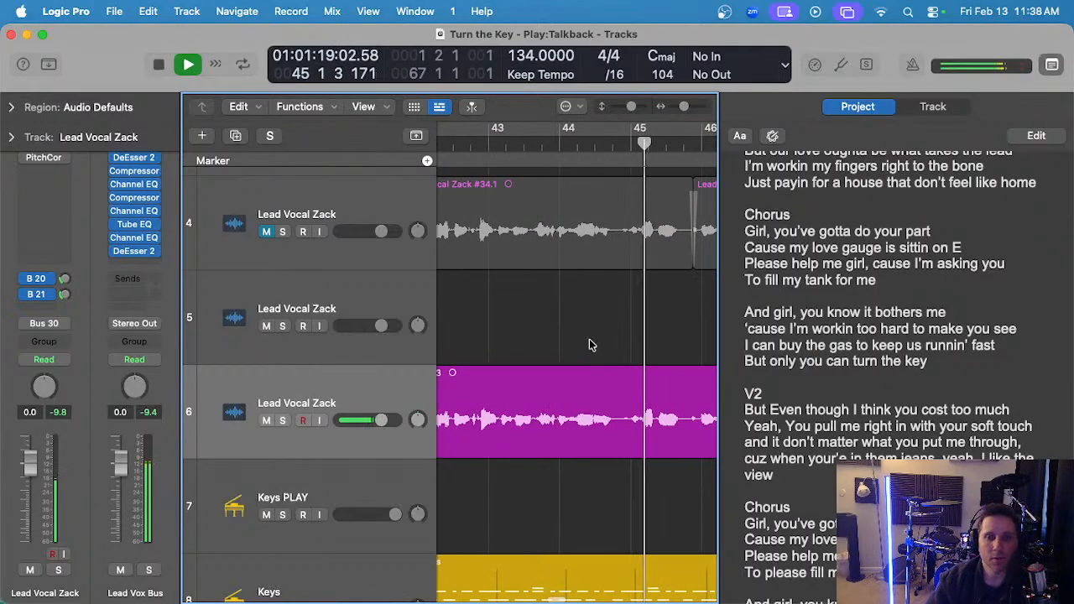
pyautogui.scroll(-2, 589, 339)
# - Delete the long auditioned take from track 6 and stop playback
pyautogui.click(592, 406)
pyautogui.hscroll(-2, 588, 394)
pyautogui.press('Delete')
pyautogui.press('space')
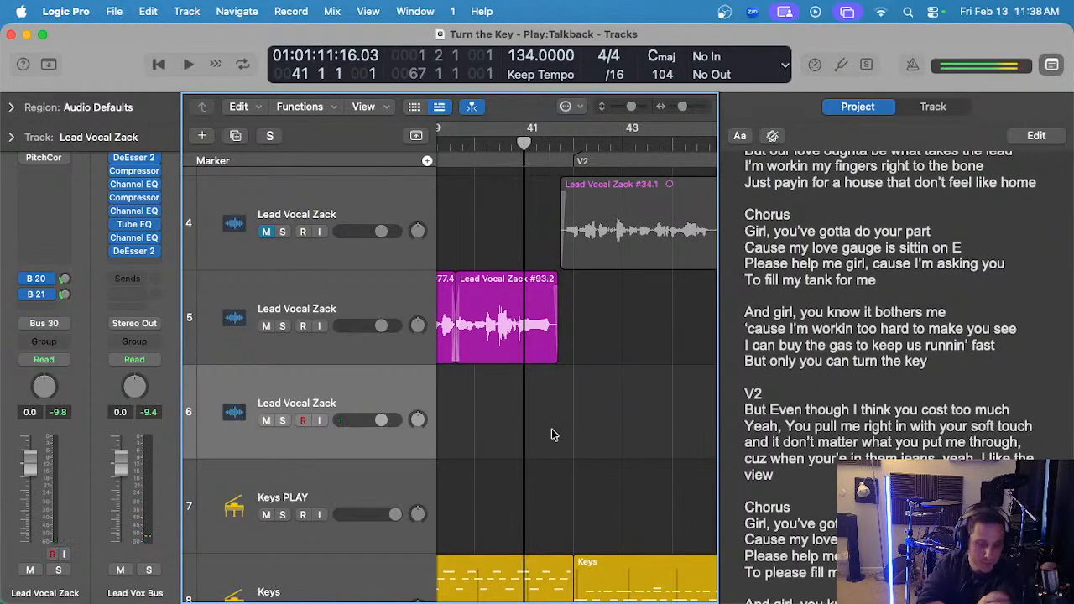
# - Record another take on track 6 from bar 41 to about bar 46 and delete its final fragment
pyautogui.scroll(1, 537, 394)
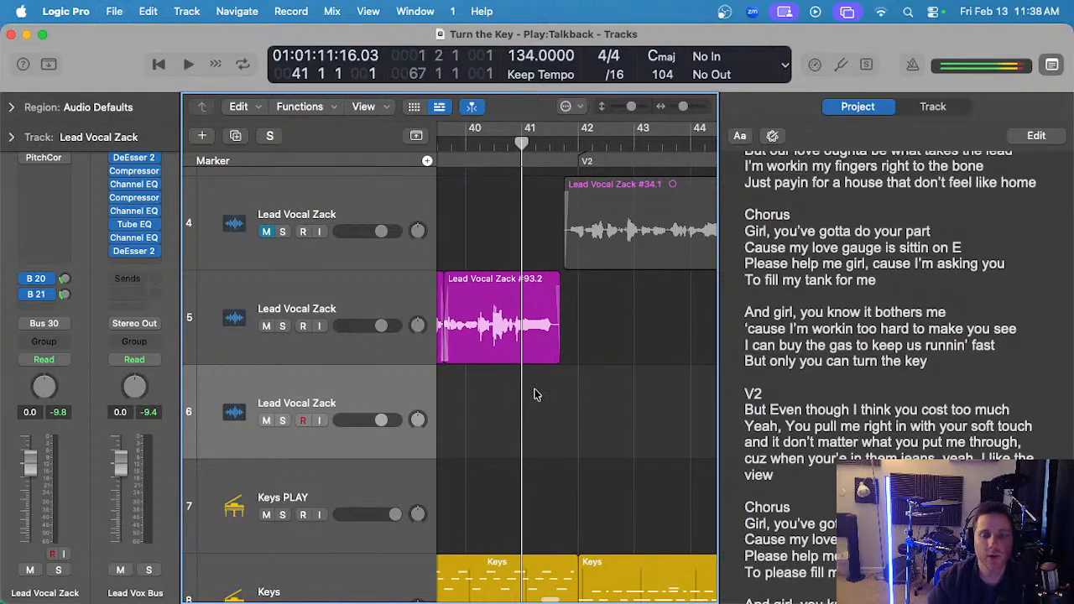
pyautogui.press('r')
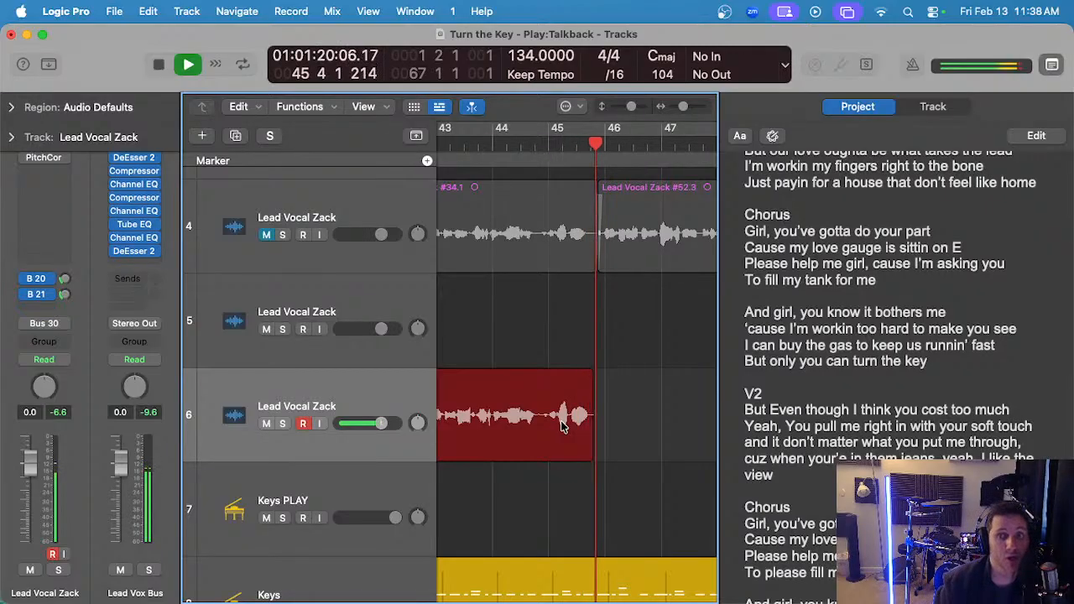
pyautogui.press('space')
pyautogui.scroll(3, 598, 437)
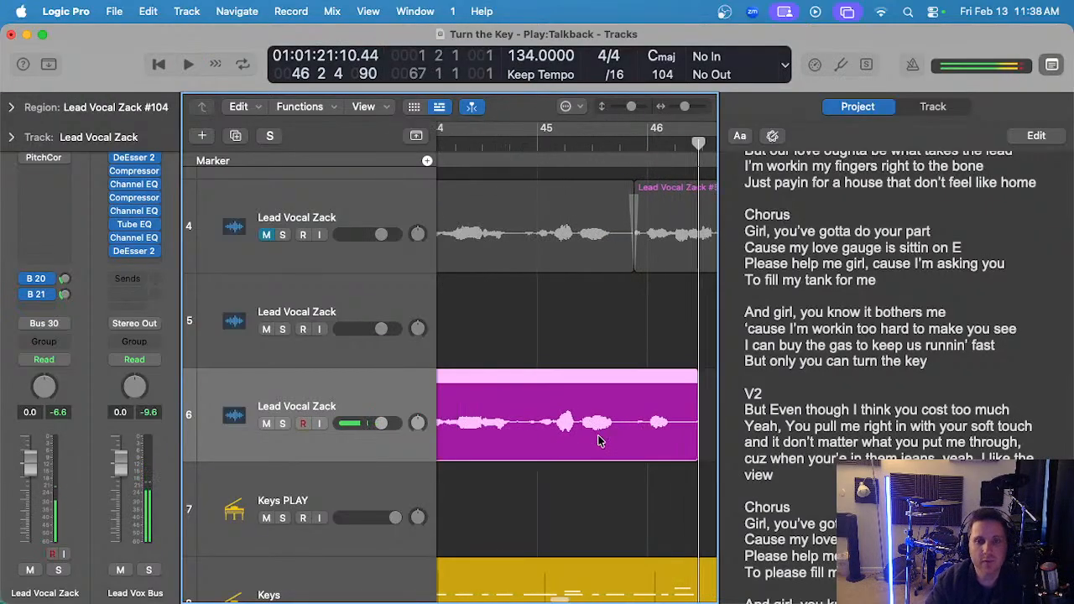
pyautogui.moveTo(627, 429); pyautogui.dragTo(710, 425)
pyautogui.press('Delete')
pyautogui.hscroll(-3, 680, 426)
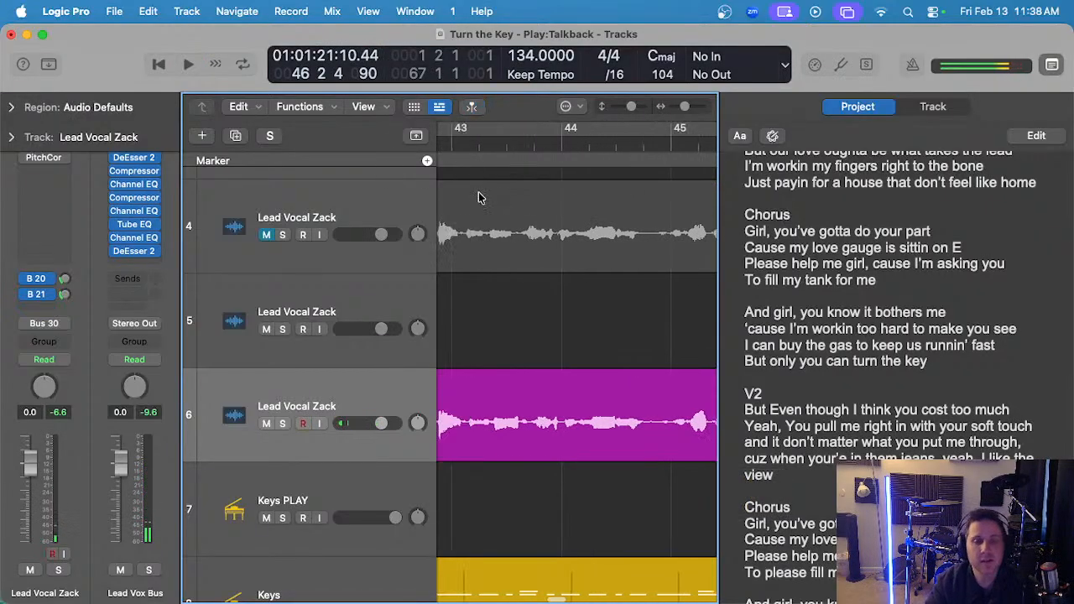
# - Play back the trimmed take from the middle of bar 41, and delete it from track 6
pyautogui.scroll(-3, 500, 200)
pyautogui.hscroll(-3, 504, 184)
pyautogui.click(494, 143)
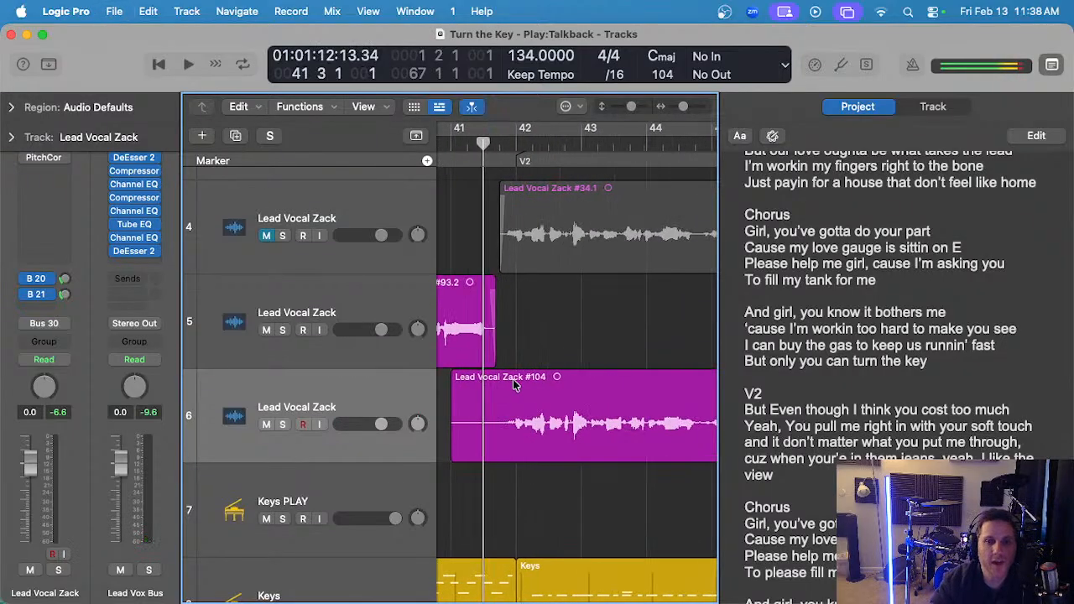
pyautogui.scroll(3, 509, 403)
pyautogui.press('space')
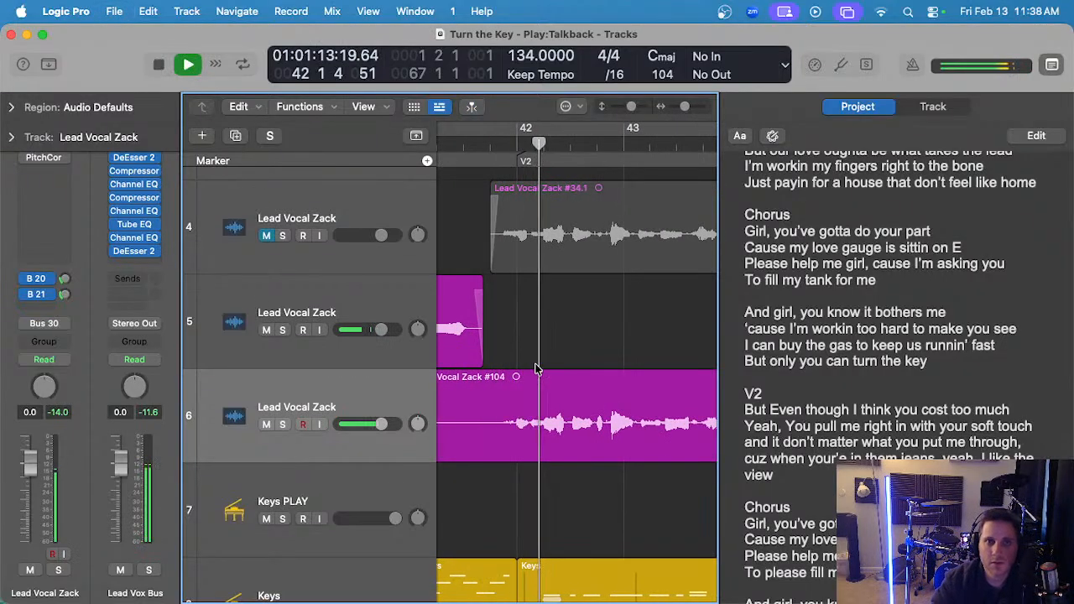
pyautogui.scroll(1, 556, 401)
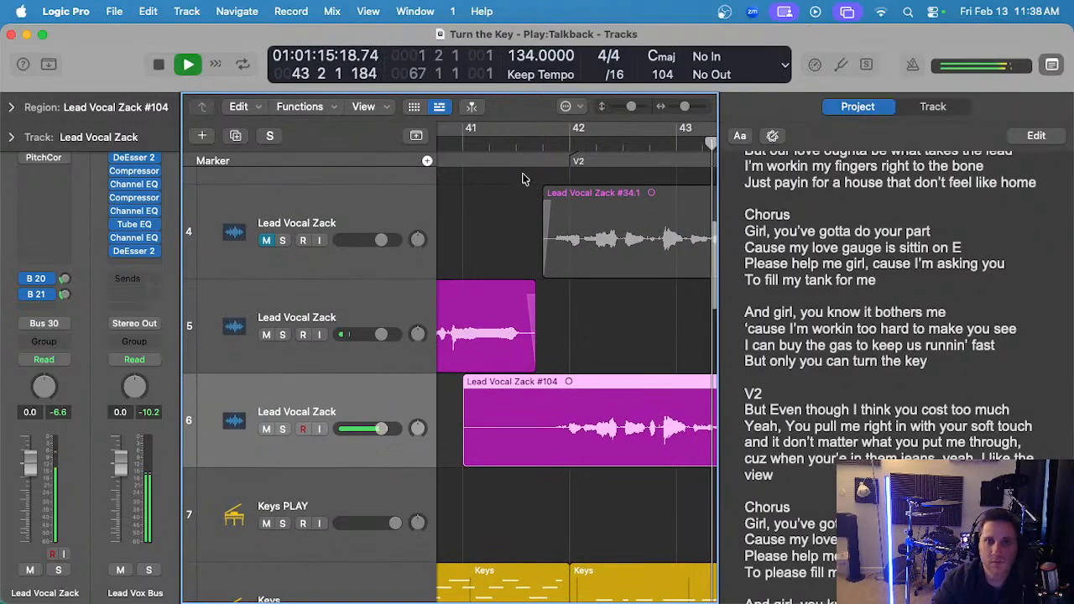
pyautogui.press('Delete')
# - Record the verse 2 opening on the Talkback MIC track from bar 41 to about bar 46
pyautogui.scroll(3, 436, 353)
pyautogui.click(418, 252)
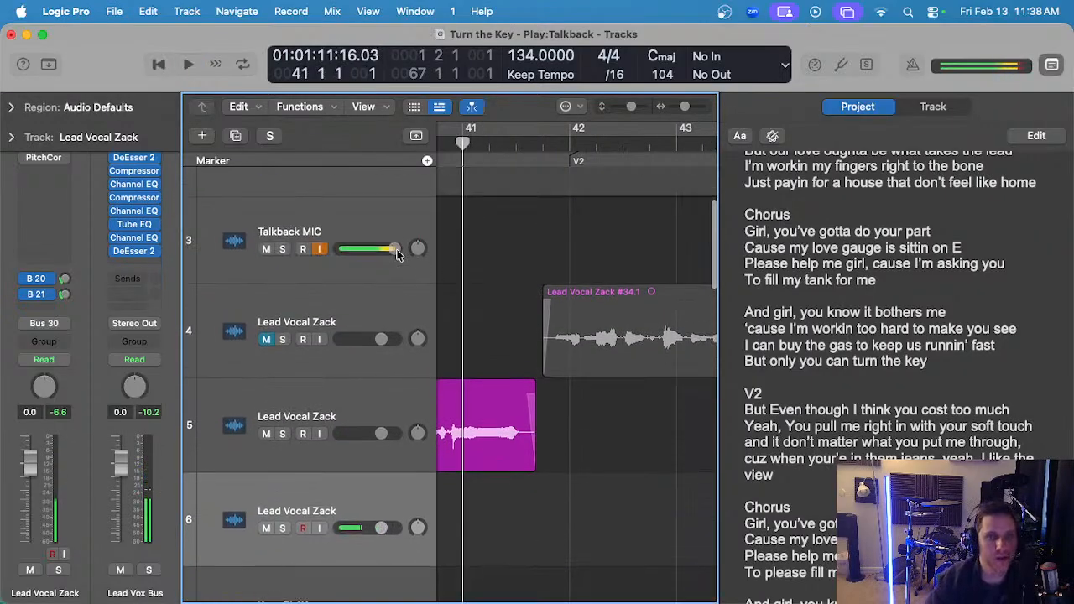
pyautogui.scroll(-4, 482, 288)
pyautogui.press('space')
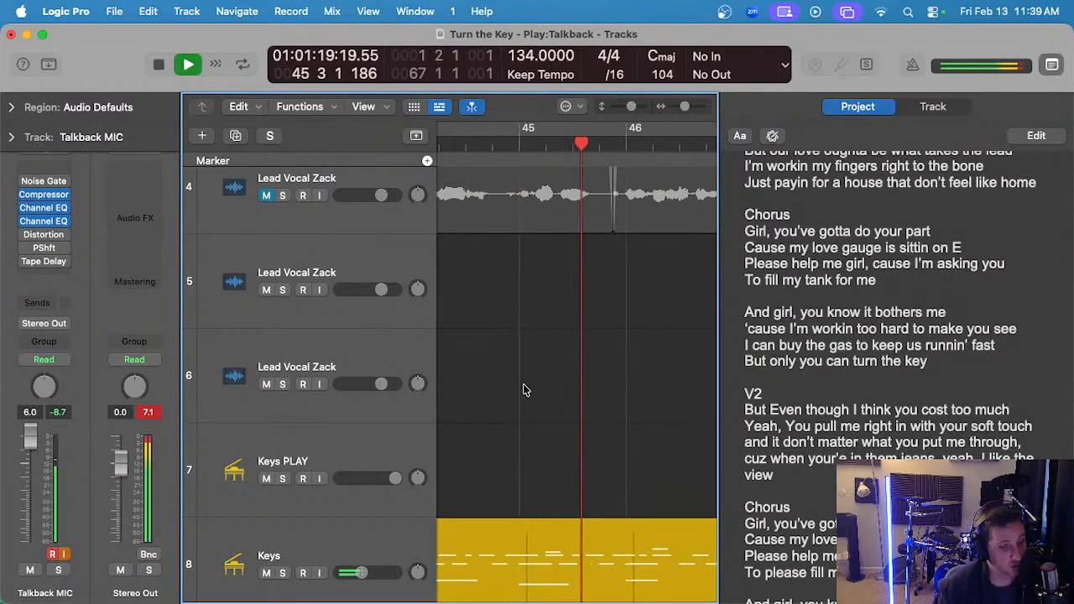
pyautogui.press('space')
# - Move the new Talkback MIC recording to lead vocal track 6, keeping its timing
pyautogui.scroll(-5, 522, 383)
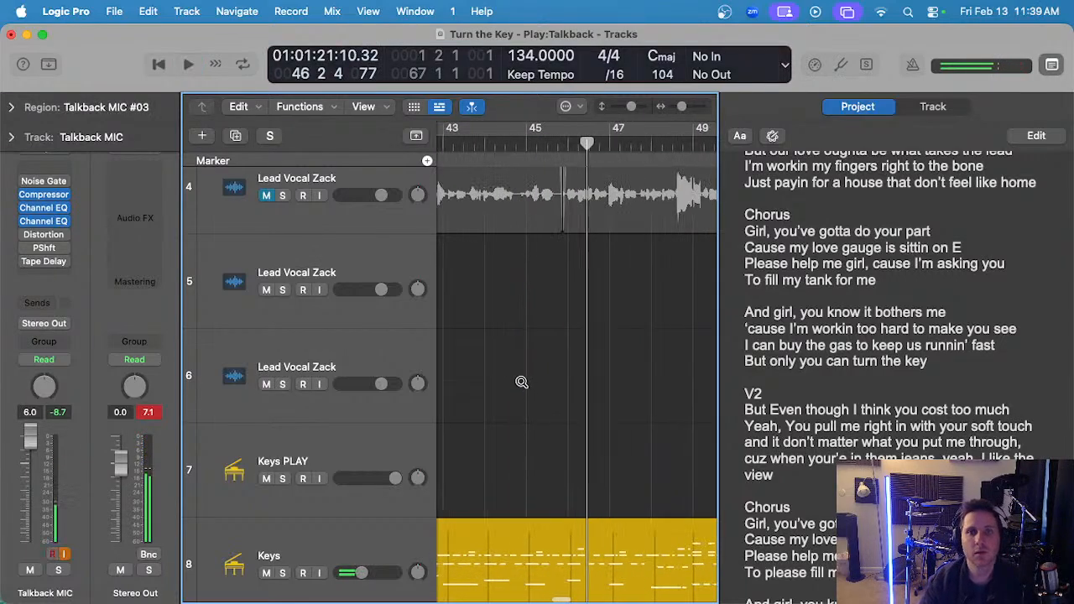
pyautogui.scroll(5, 522, 377)
pyautogui.hscroll(-5, 527, 380)
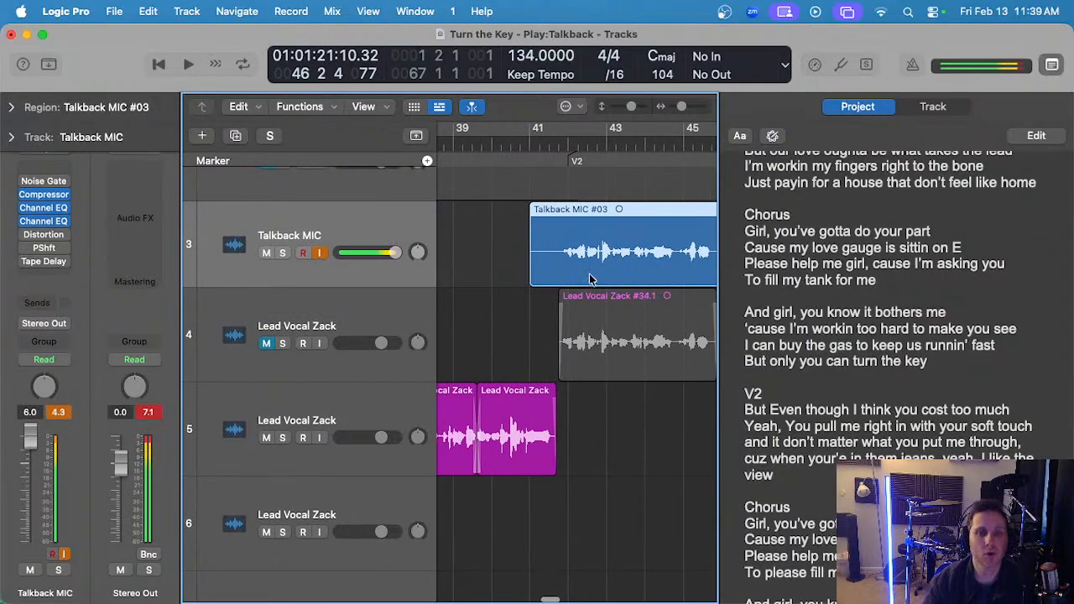
pyautogui.moveTo(590, 280); pyautogui.dragTo(590, 556)
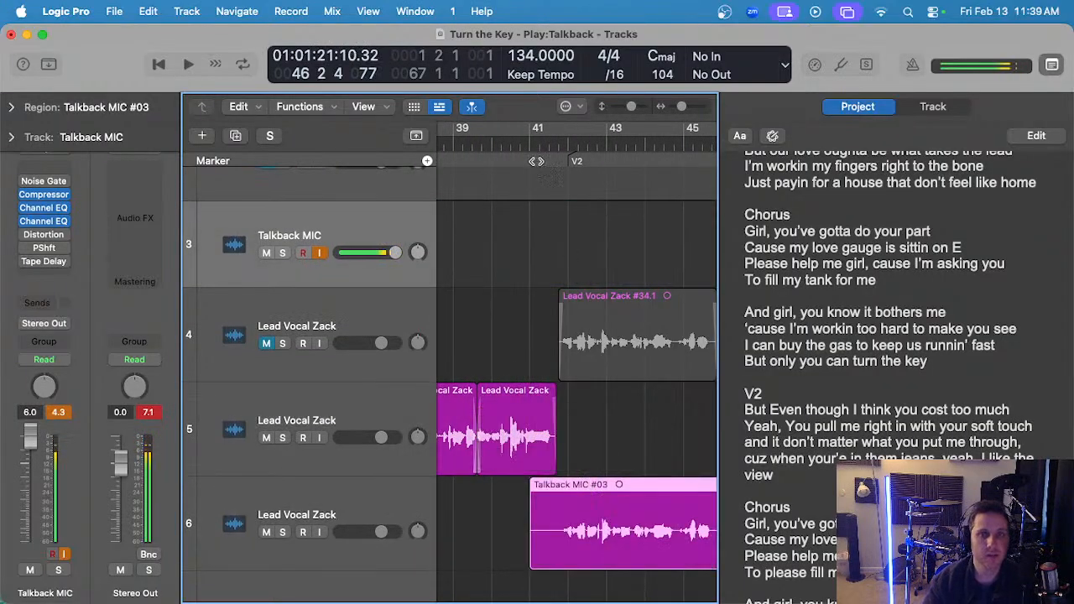
# - Play back the moved Talkback MIC recording on track 6 from just before the V2 marker
pyautogui.press('space')
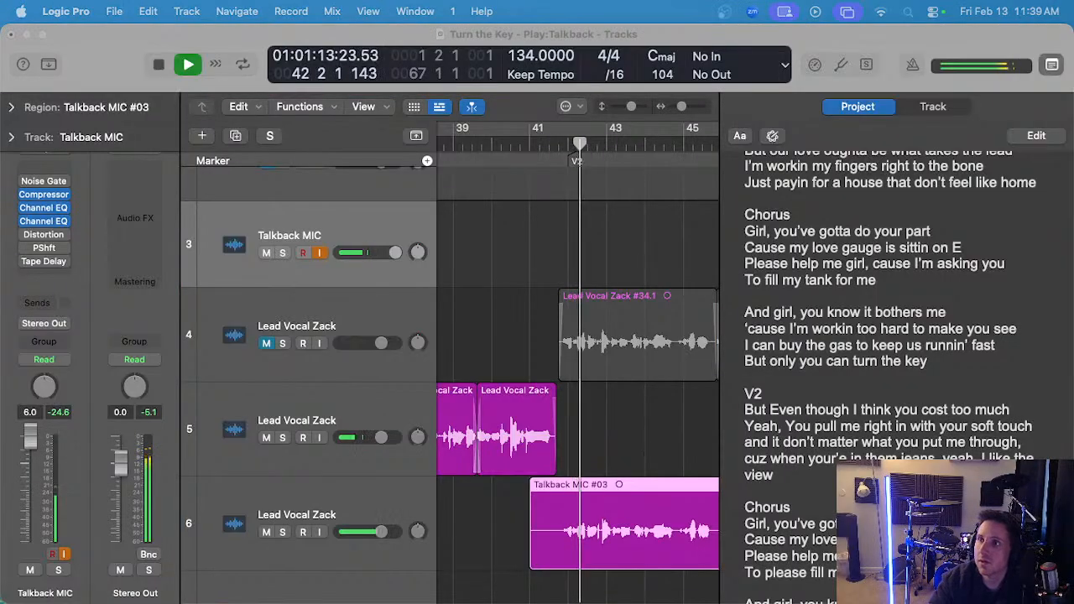
pyautogui.click(661, 445)
pyautogui.press('super+Right')
pyautogui.scroll(-3, 608, 426)
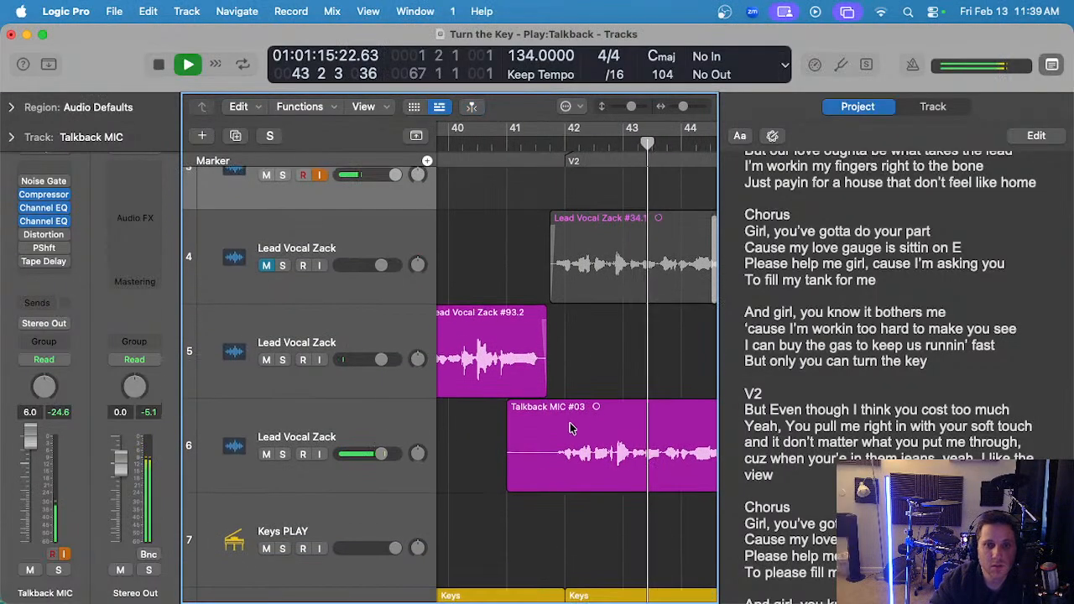
pyautogui.scroll(2, 568, 429)
pyautogui.scroll(2, 551, 434)
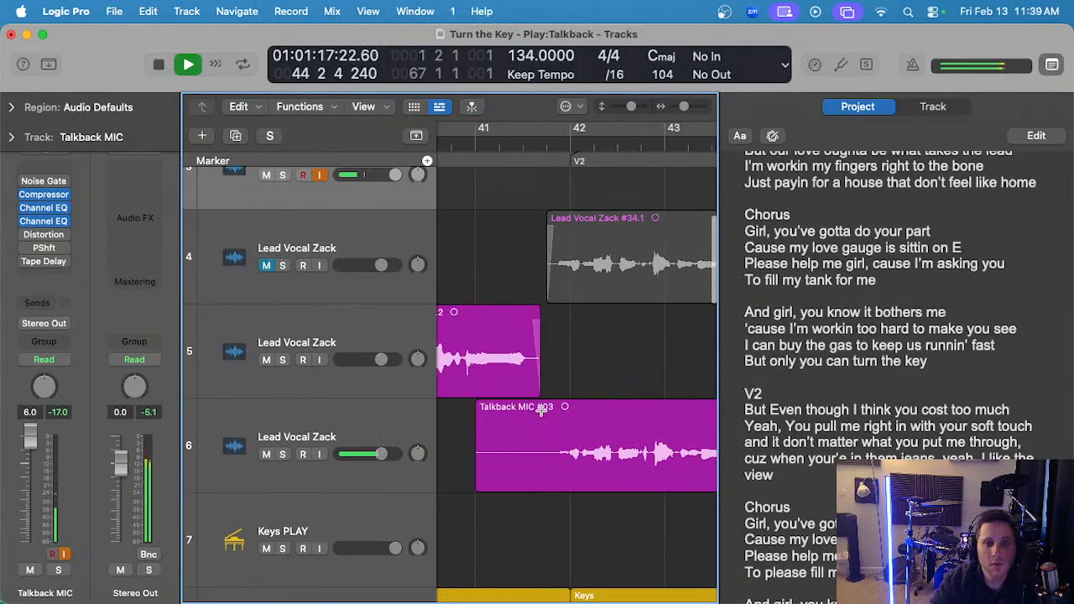
# - Cut the empty start off the Talkback MIC region before the V2 marker, and delete the region from track 6
pyautogui.moveTo(540, 443); pyautogui.dragTo(456, 431)
pyautogui.press('Delete')
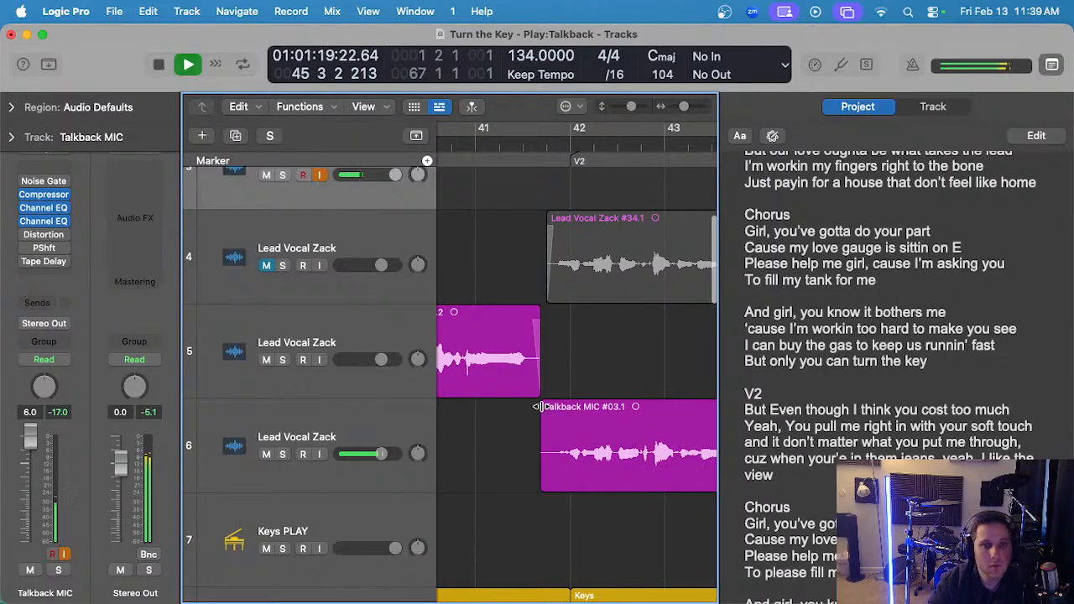
pyautogui.scroll(-2, 558, 400)
pyautogui.press('Delete')
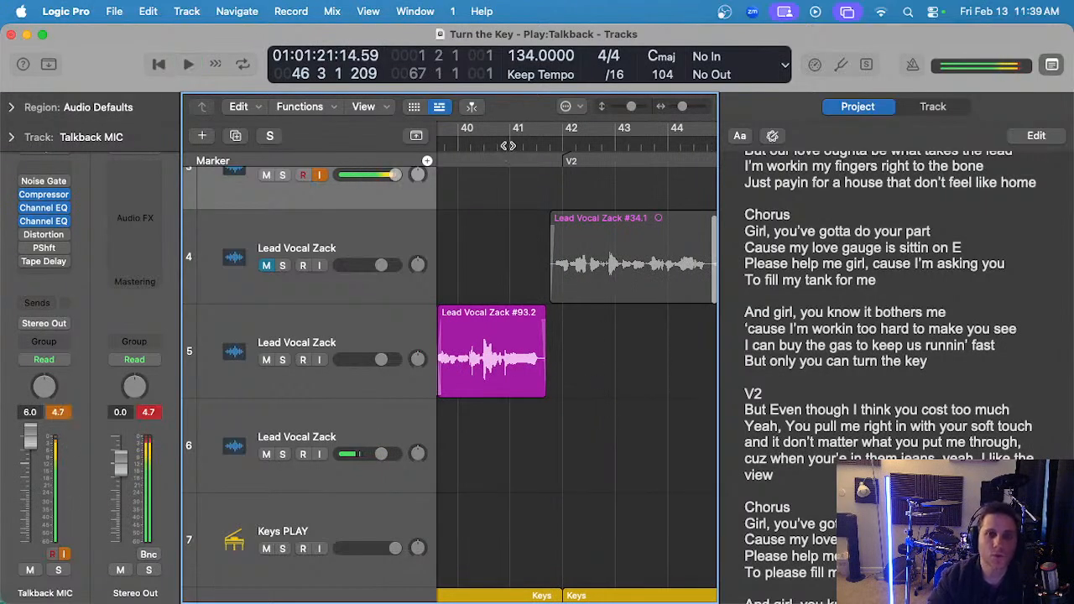
# - Try a new take on track 6 from bar 41 to about bar 42, and delete it
pyautogui.click(294, 445)
pyautogui.press('r')
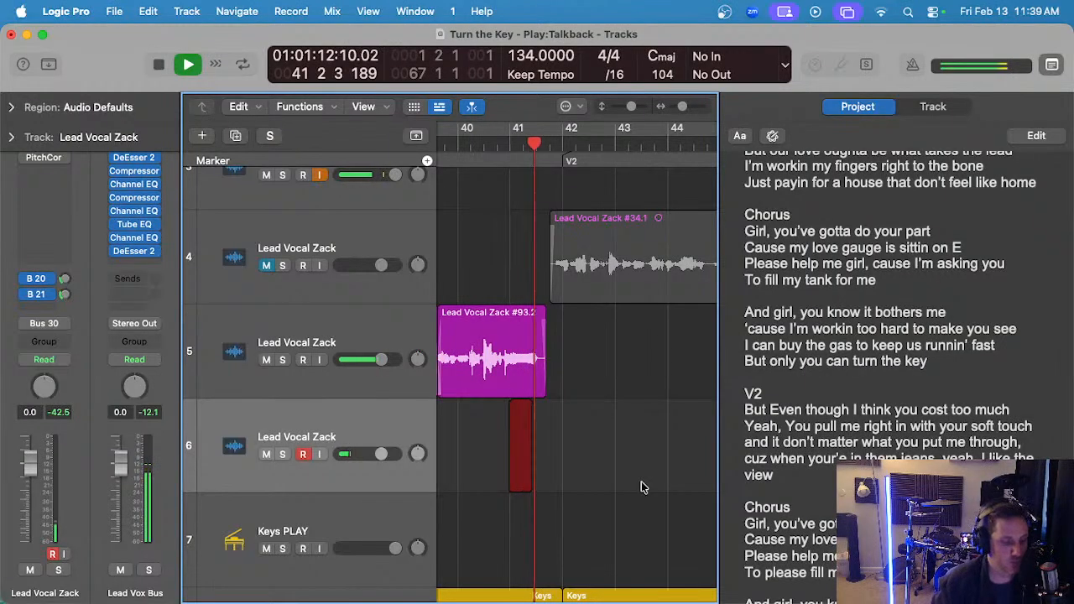
pyautogui.press('space')
pyautogui.press('Delete')
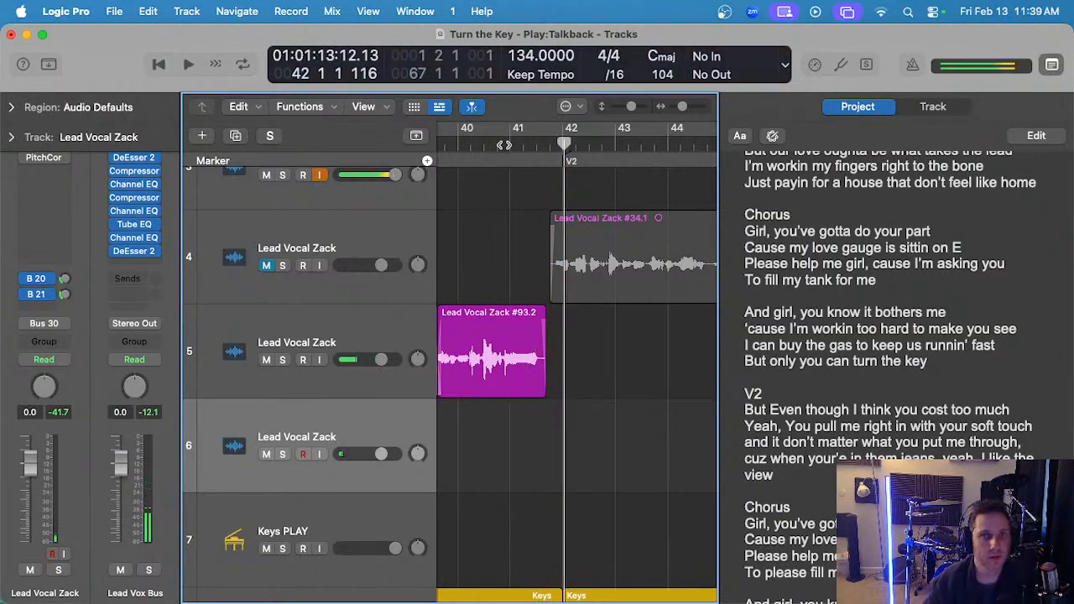
# - Record a take on track 6 from about bar 41 to the middle of bar 45, and delete its last fragment
pyautogui.click(504, 145)
pyautogui.scroll(3, 563, 333)
pyautogui.press('r')
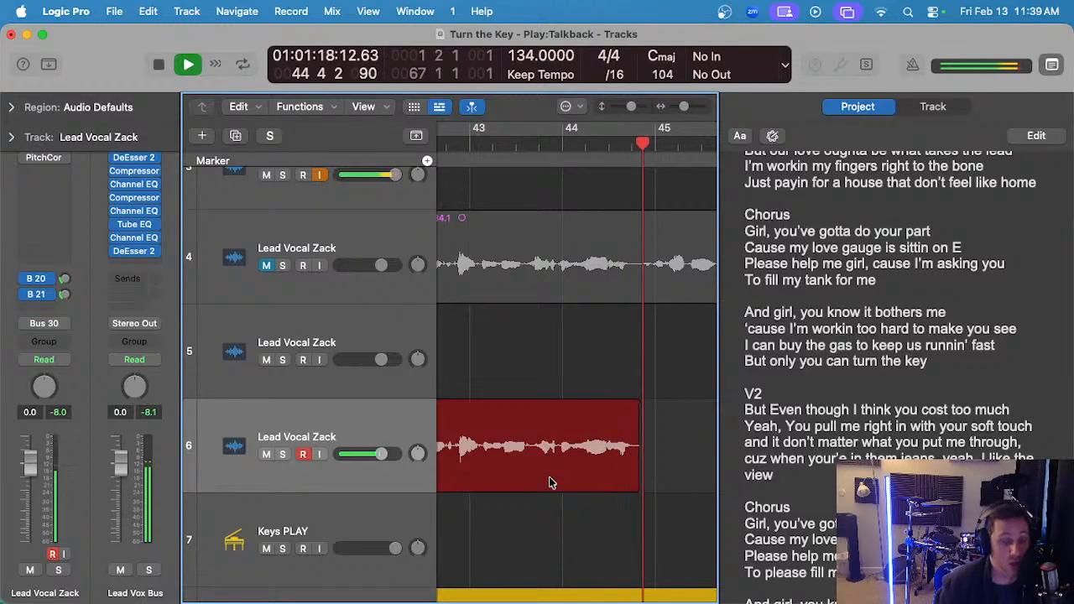
pyautogui.press('space')
pyautogui.hscroll(-3, 605, 456)
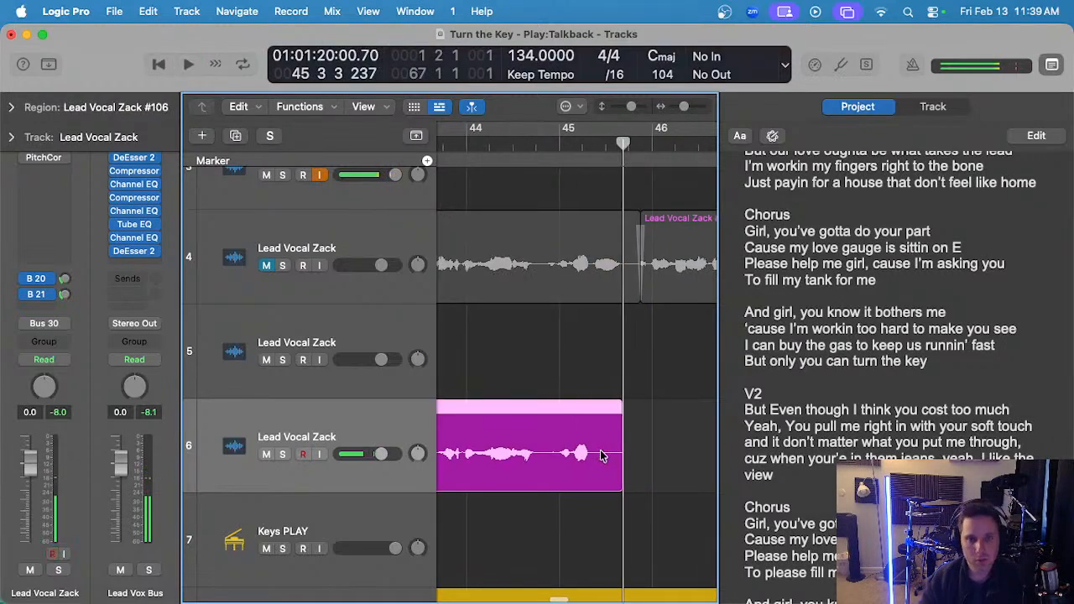
pyautogui.moveTo(551, 457); pyautogui.dragTo(634, 456)
pyautogui.press('Delete')
# - Play back the latest take from just before the V2 marker, delete it and return the playhead to bar 41
pyautogui.hscroll(-8, 590, 291)
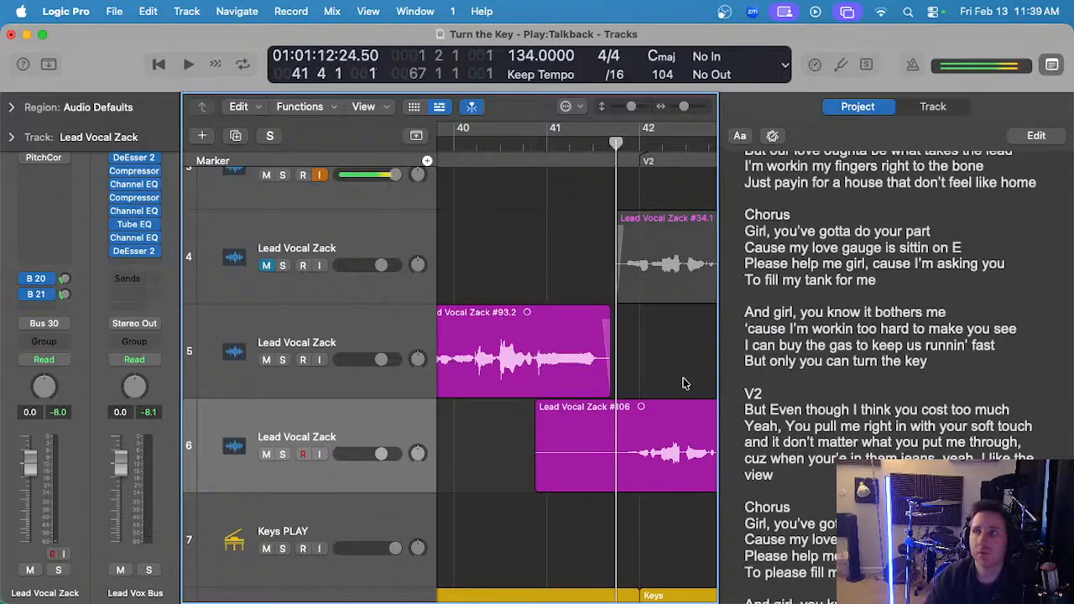
pyautogui.press('space')
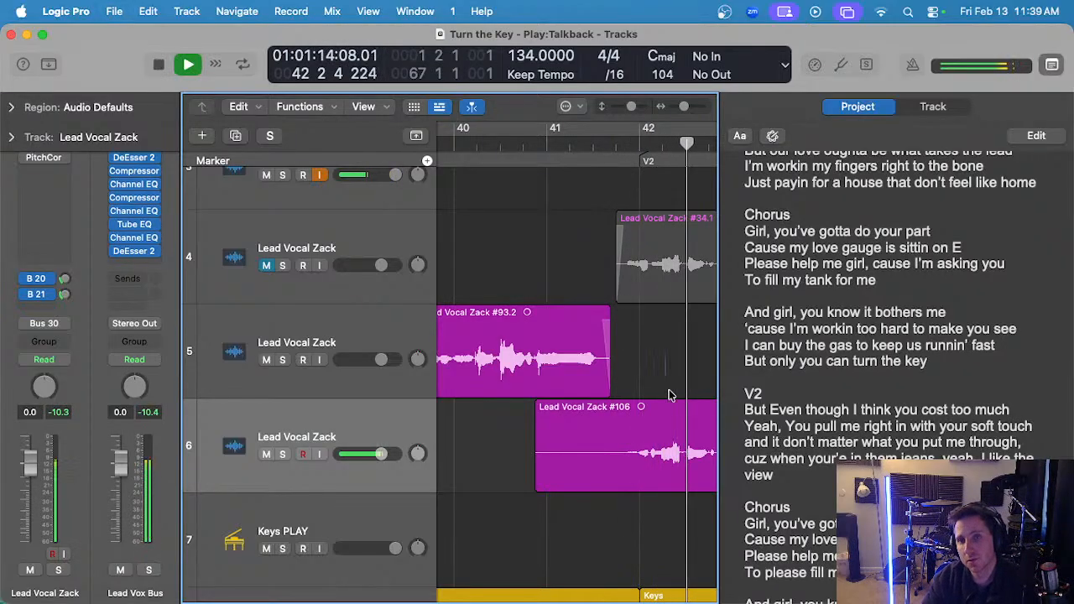
pyautogui.press('Delete')
pyautogui.hscroll(-6, 514, 210)
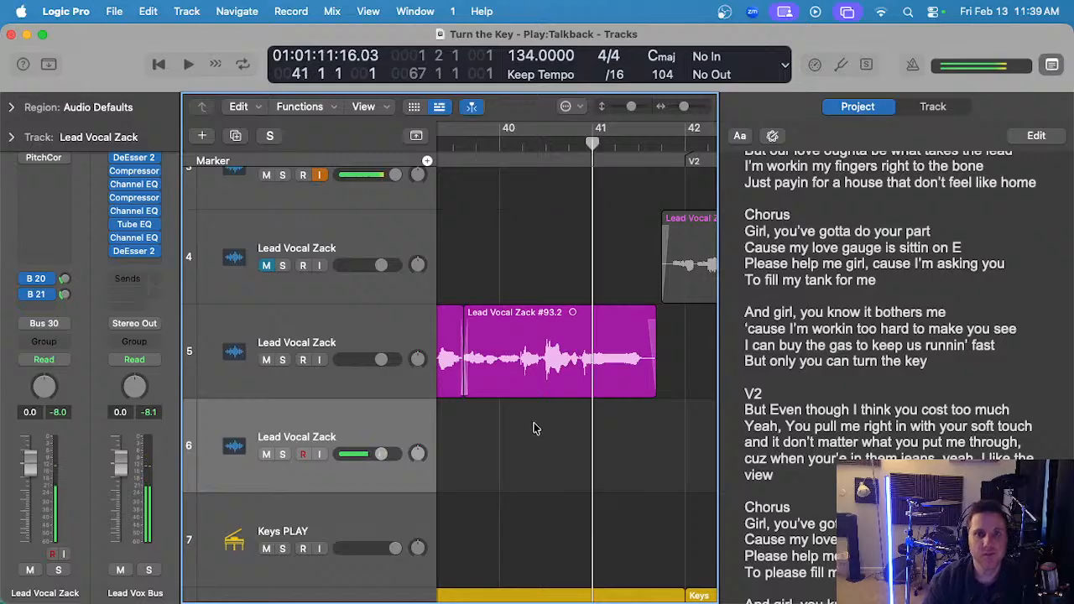
pyautogui.hscroll(2, 554, 475)
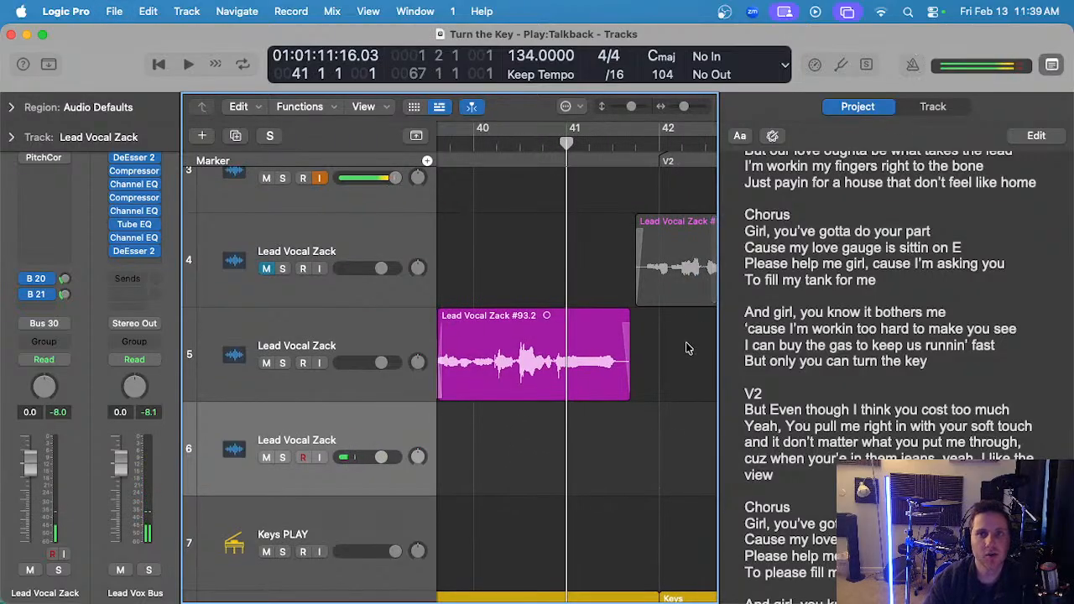
pyautogui.hscroll(1, 688, 348)
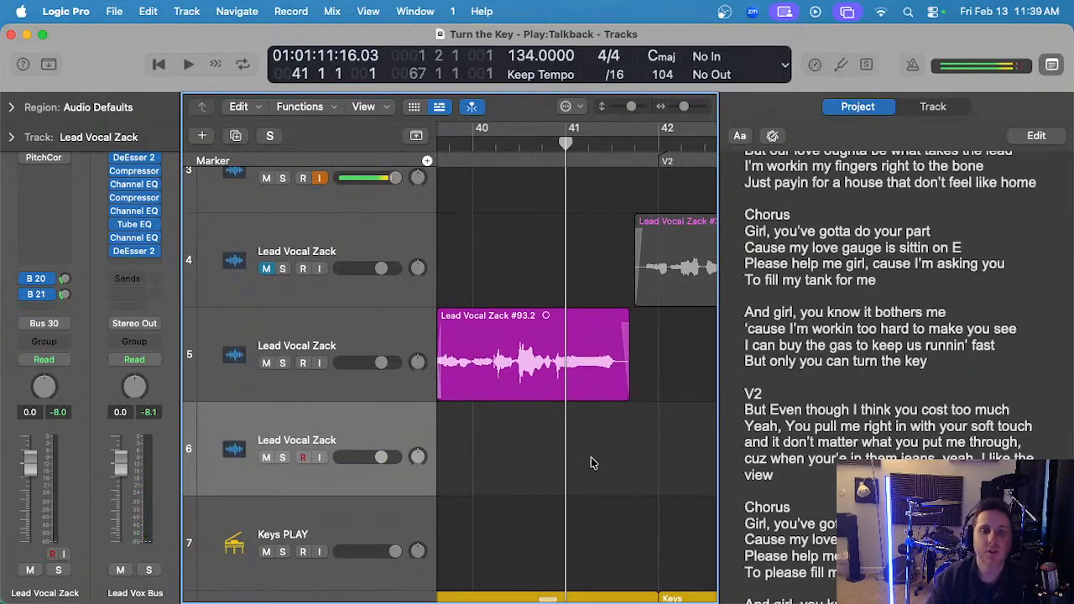
pyautogui.scroll(-3, 593, 463)
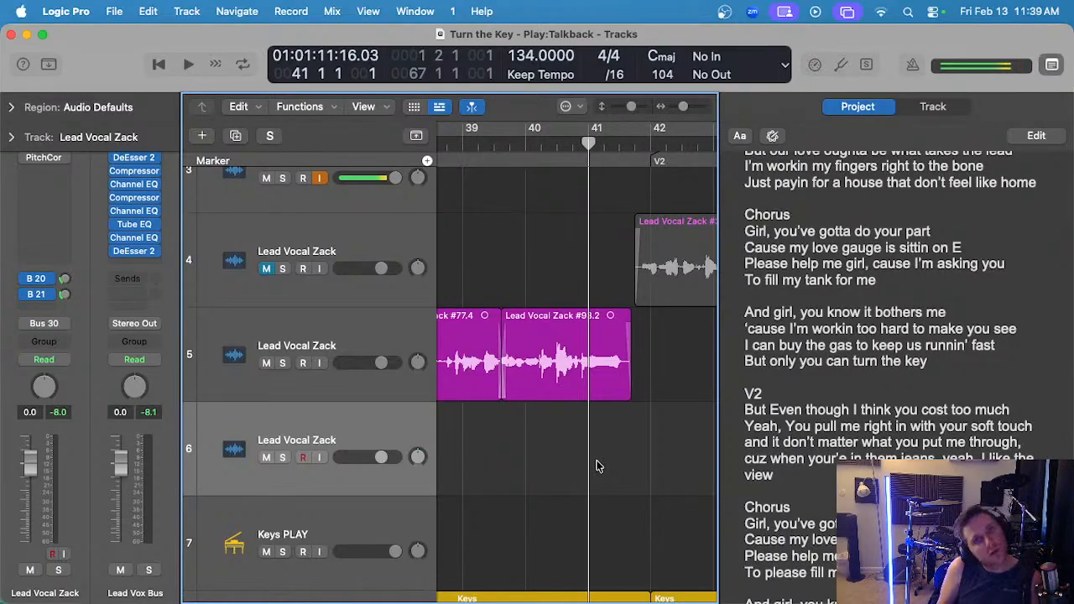
# - Record a take on track 6 from bar 41 to about bar 46 and cut off its empty start before the V2 marker
pyautogui.press('r')
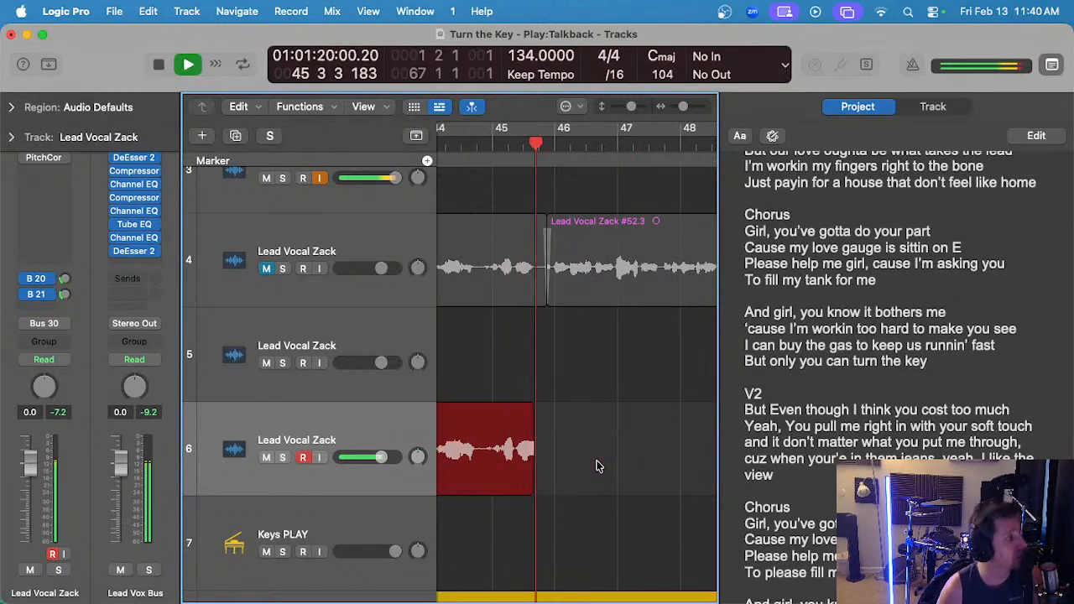
pyautogui.press('space')
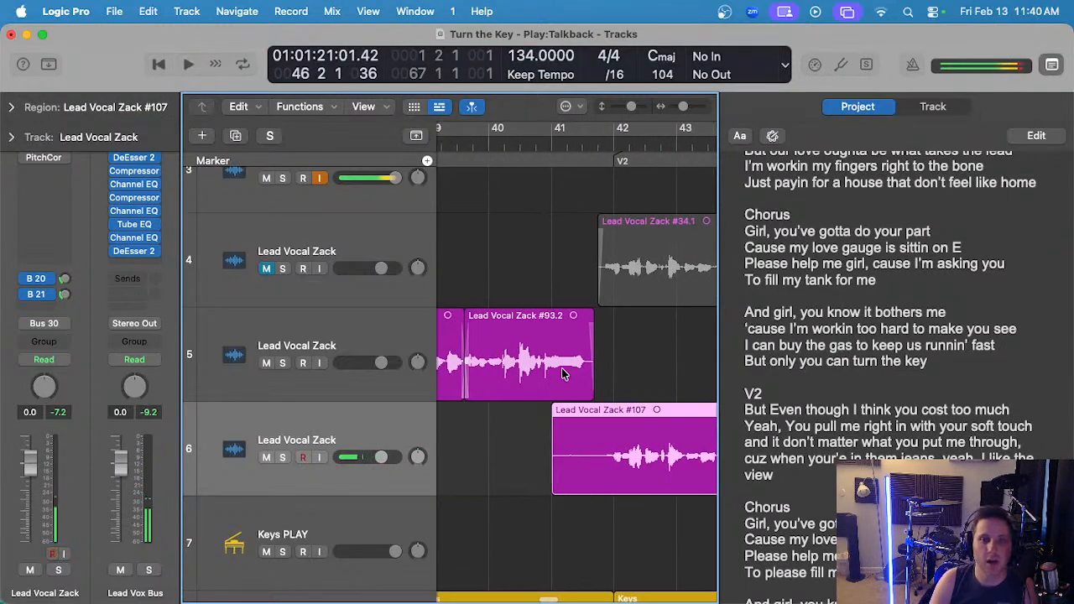
pyautogui.moveTo(648, 424); pyautogui.dragTo(454, 441)
pyautogui.hscroll(2, 516, 434)
pyautogui.press('Delete')
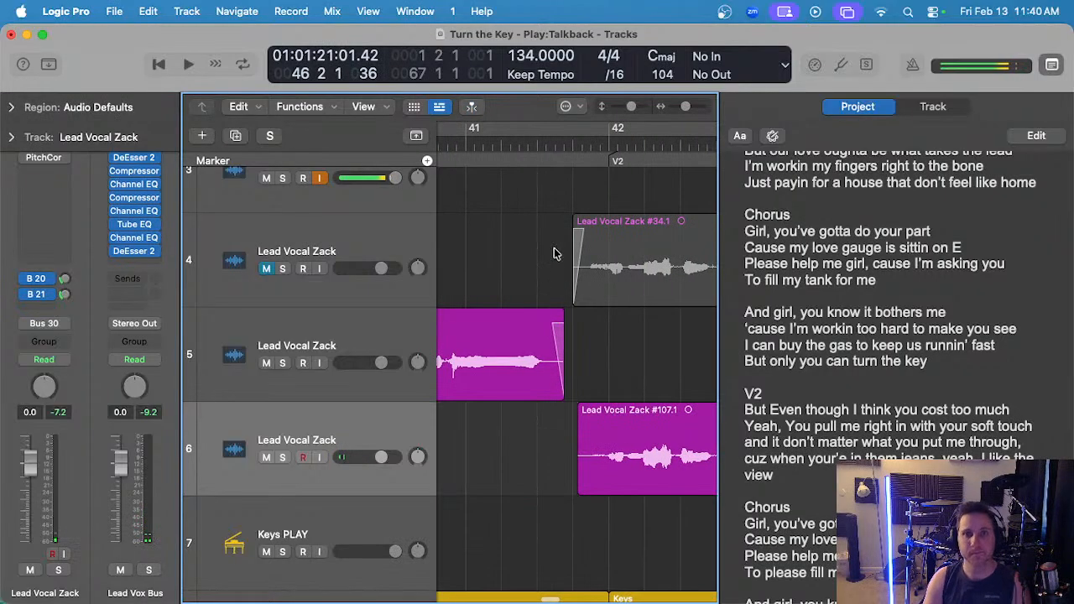
# - Move the new verse 2 take from track 6 up to track 5, starting just before the V2 marker
pyautogui.press('space')
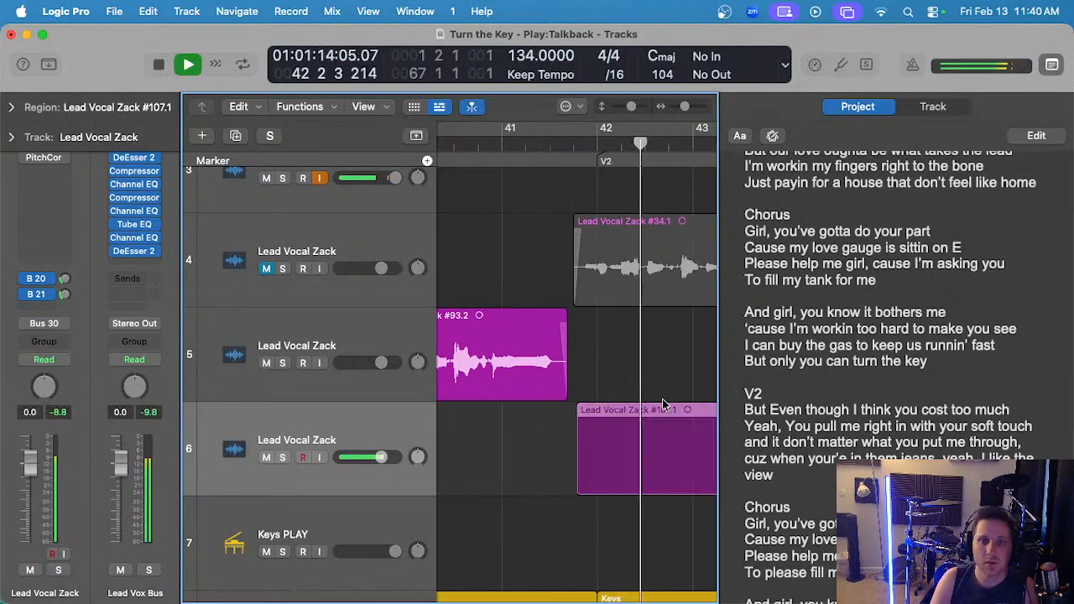
pyautogui.moveTo(660, 406); pyautogui.dragTo(604, 334)
pyautogui.press('super+Right')
pyautogui.hscroll(-5, 507, 324)
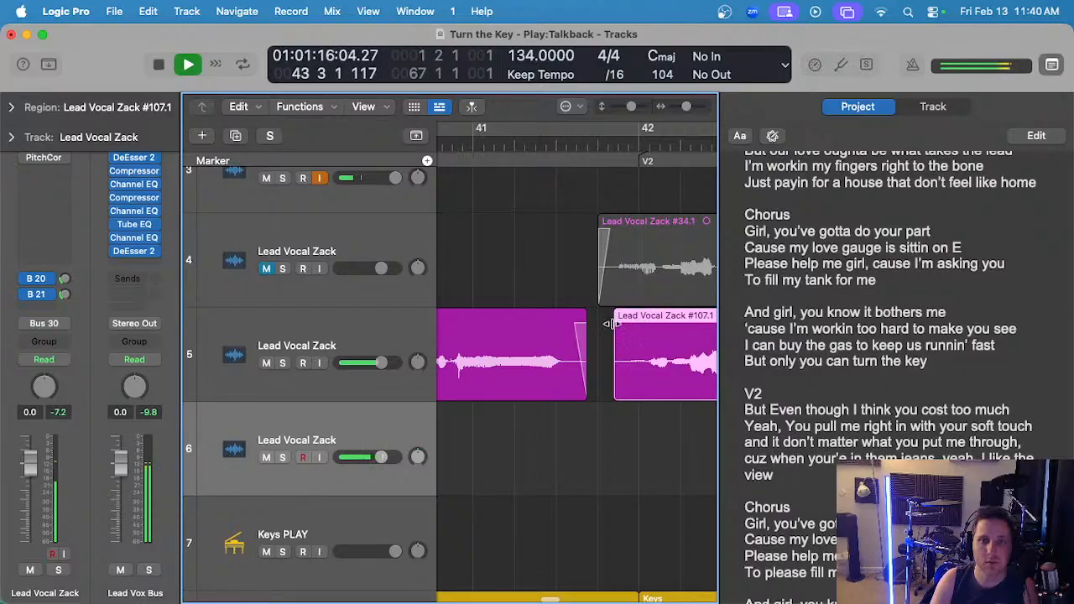
pyautogui.press('super+z')
pyautogui.press('space')
pyautogui.moveTo(624, 413); pyautogui.dragTo(597, 315)
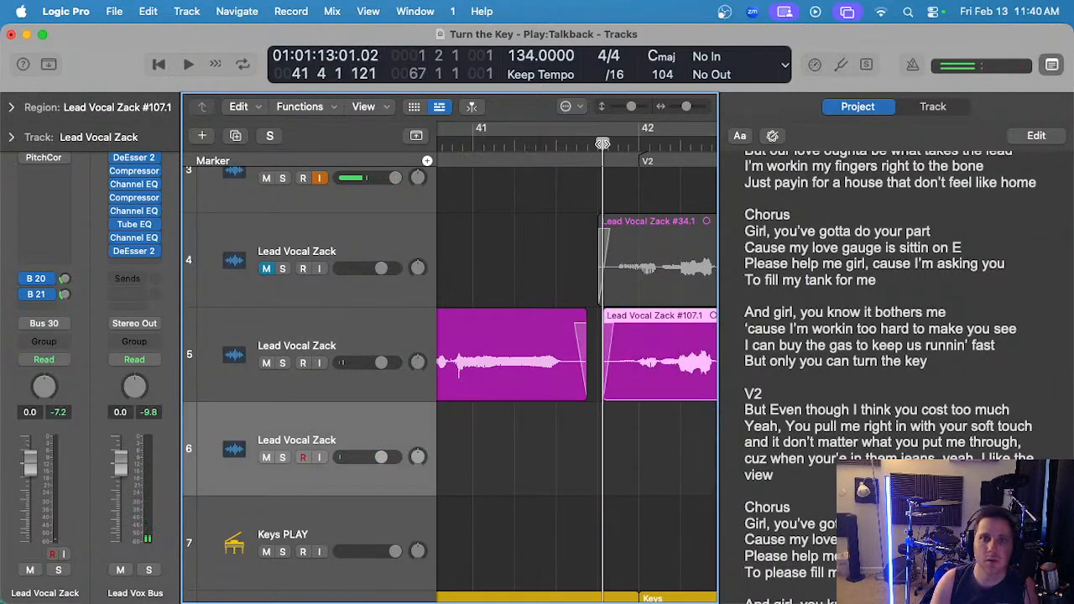
# - Play back the new take on track 5 from just before the V2 marker to bar 46
pyautogui.press('space')
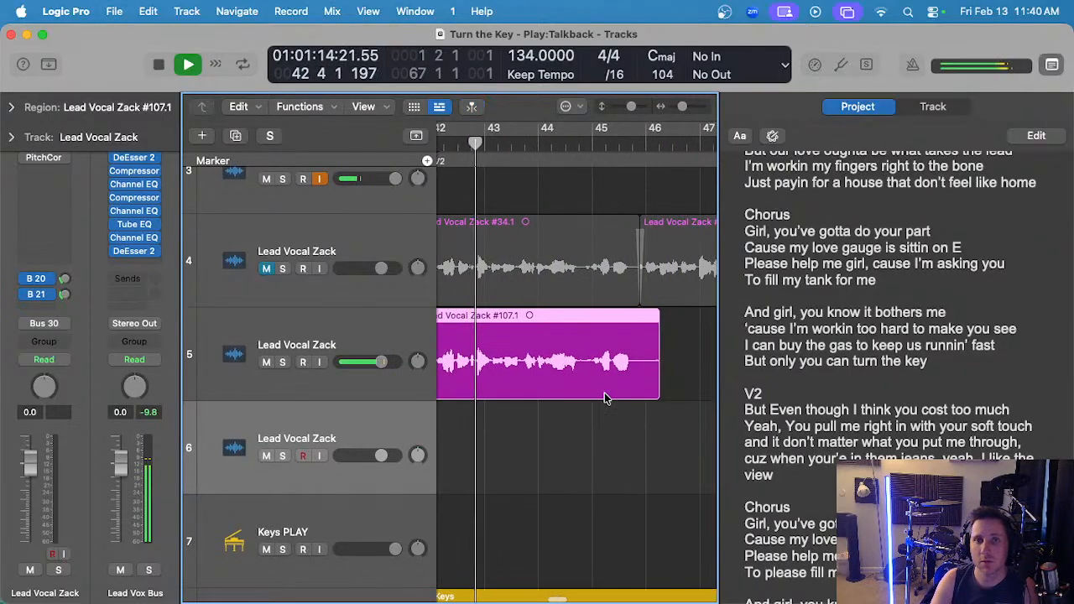
pyautogui.scroll(3, 653, 392)
pyautogui.hscroll(3, 653, 391)
pyautogui.scroll(-4, 653, 392)
pyautogui.hscroll(-5, 653, 391)
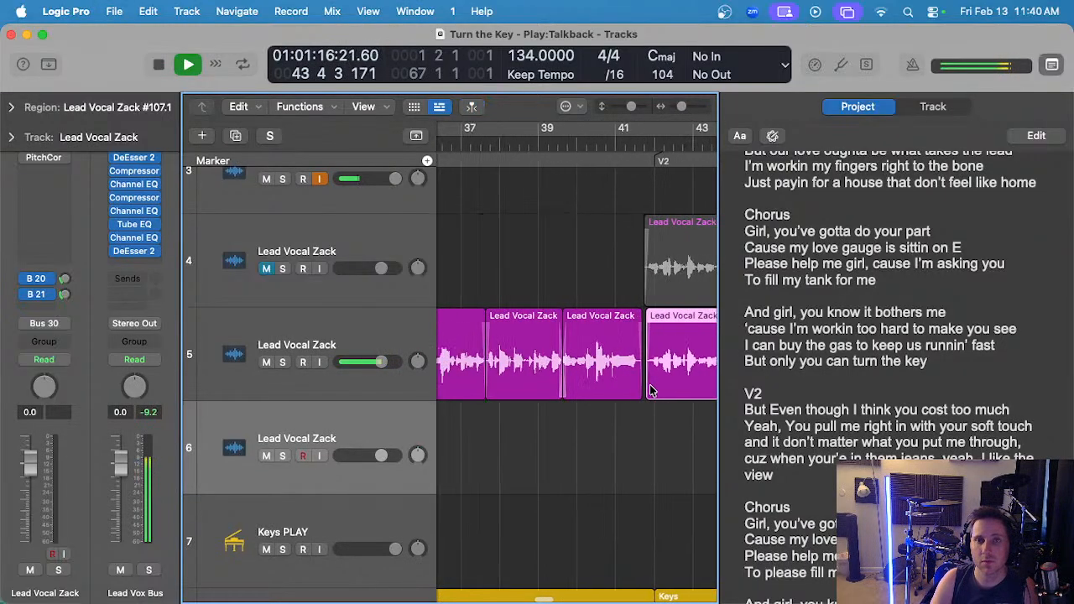
pyautogui.scroll(-3, 646, 403)
pyautogui.hscroll(3, 631, 414)
pyautogui.scroll(2, 623, 415)
pyautogui.click(625, 445)
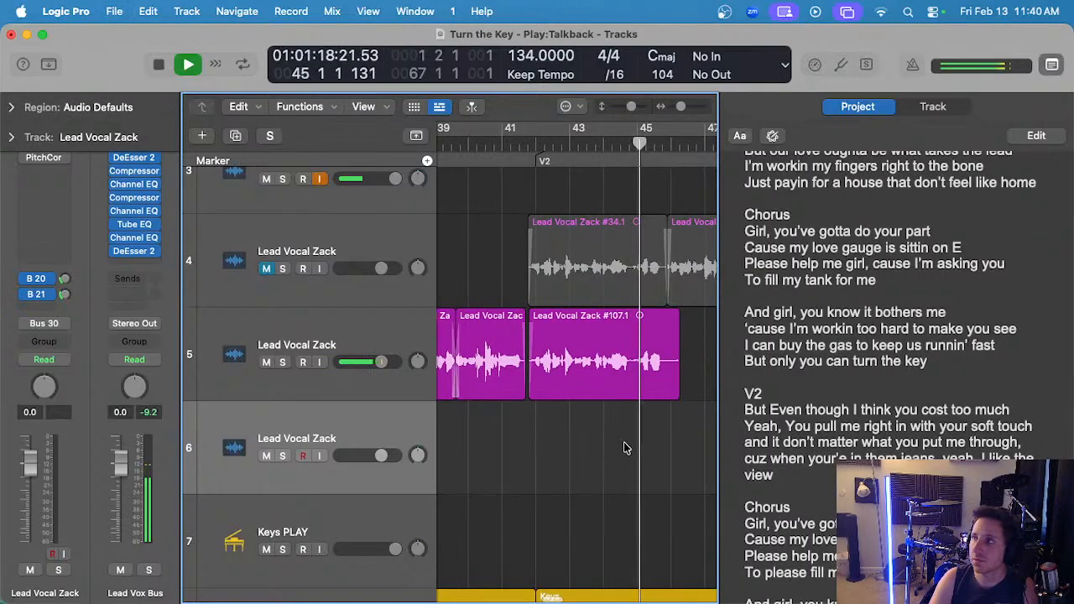
pyautogui.scroll(2, 630, 445)
pyautogui.scroll(2, 650, 392)
pyautogui.press('space')
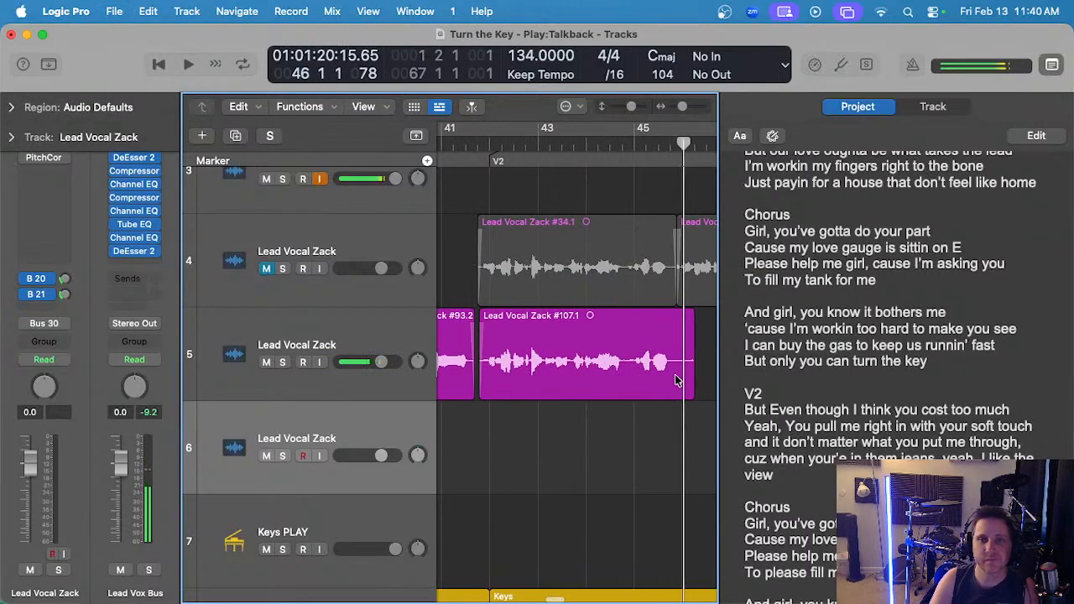
# - Cut off the silent end of the new take on track 5 shortly before bar 46
pyautogui.scroll(3, 676, 380)
pyautogui.moveTo(657, 350); pyautogui.dragTo(726, 348)
pyautogui.press('Delete')
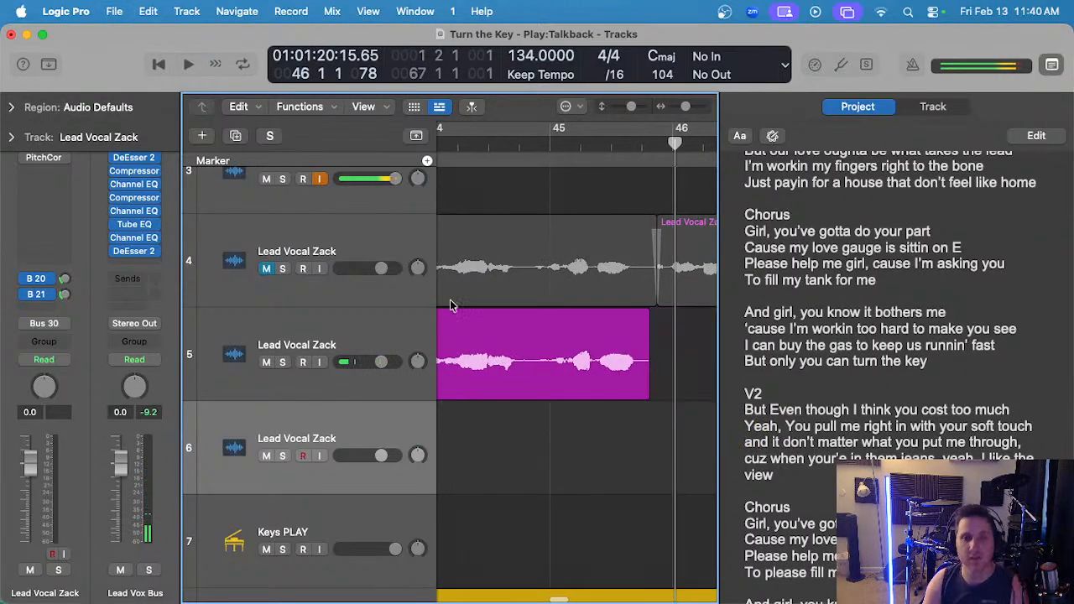
# - Compare the old verse 2 take on track 4 with the new one on track 5 by swapping their mutes during playback
pyautogui.scroll(-4, 450, 305)
pyautogui.click(264, 269)
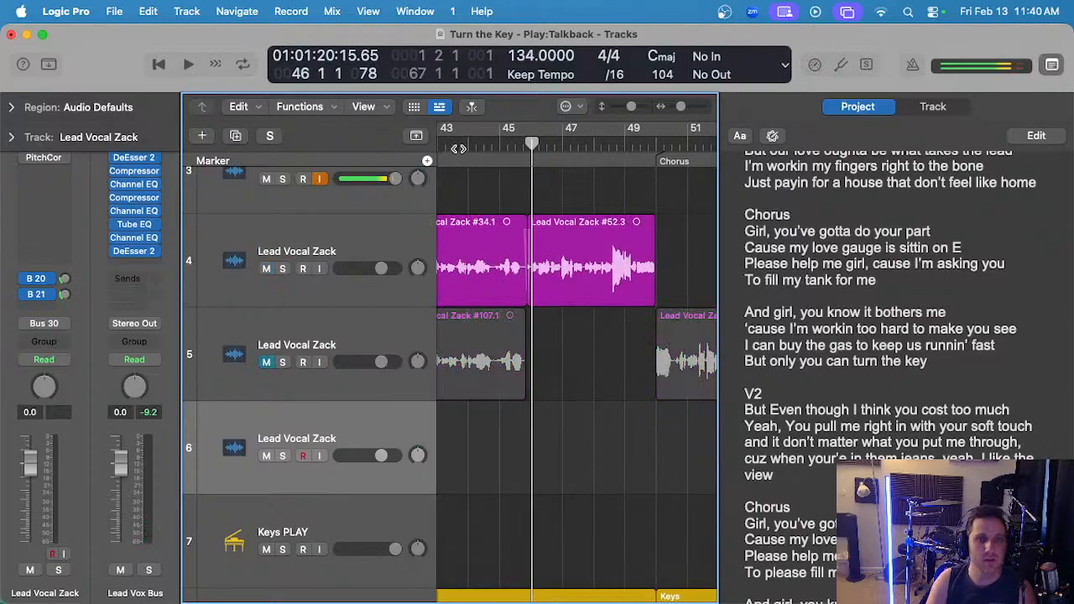
pyautogui.click(445, 149)
pyautogui.press('space')
pyautogui.scroll(2, 434, 193)
pyautogui.hscroll(-3, 436, 196)
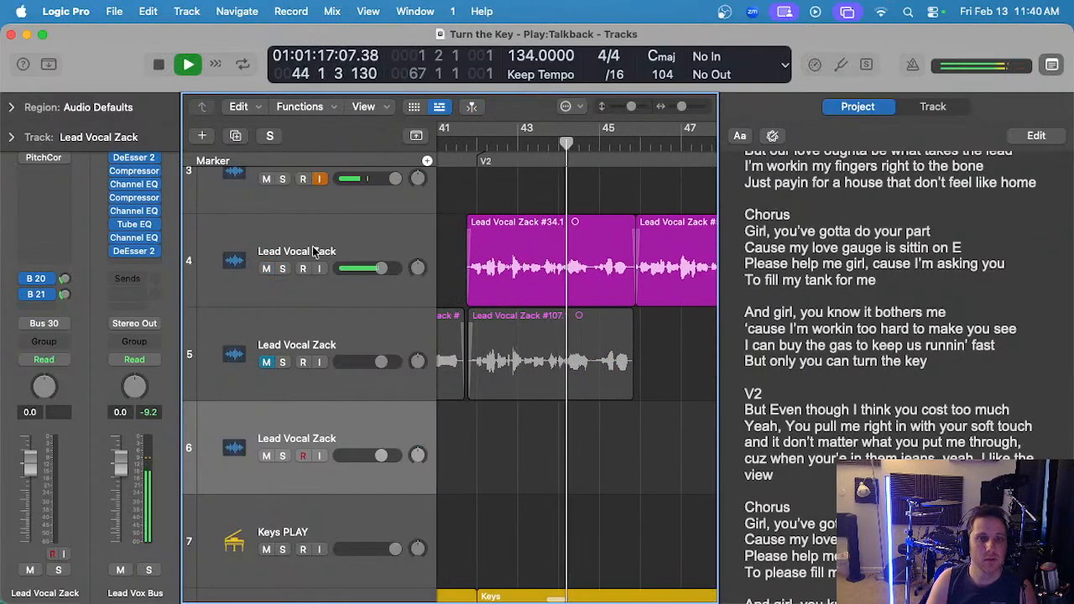
pyautogui.click(267, 269)
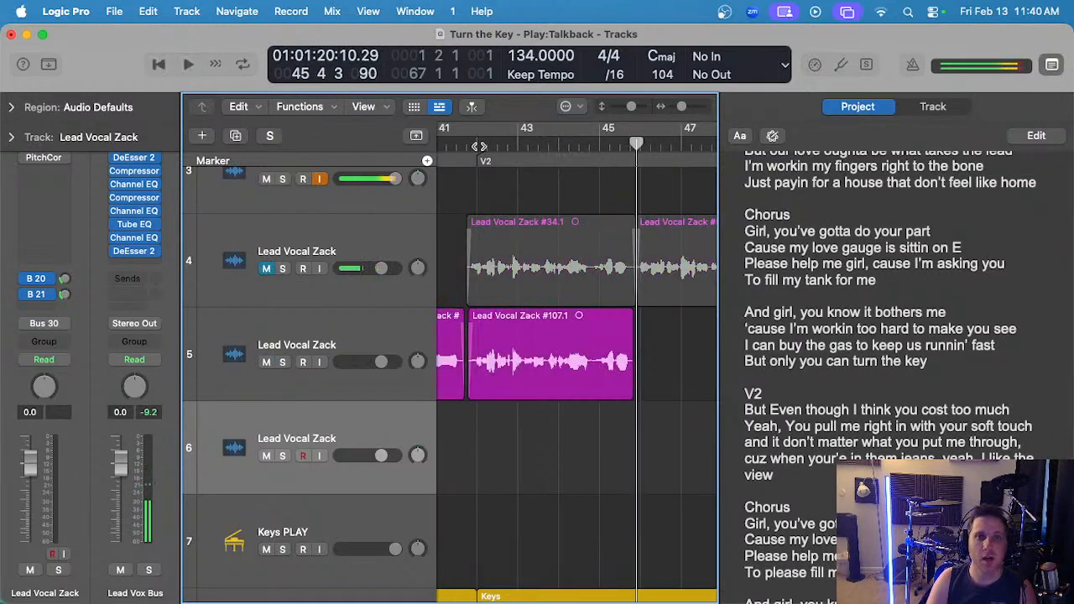
# - Replay the new take on track 5 from the V2 marker, delete it and stop playback
pyautogui.doubleClick(479, 147)
pyautogui.click(534, 361)
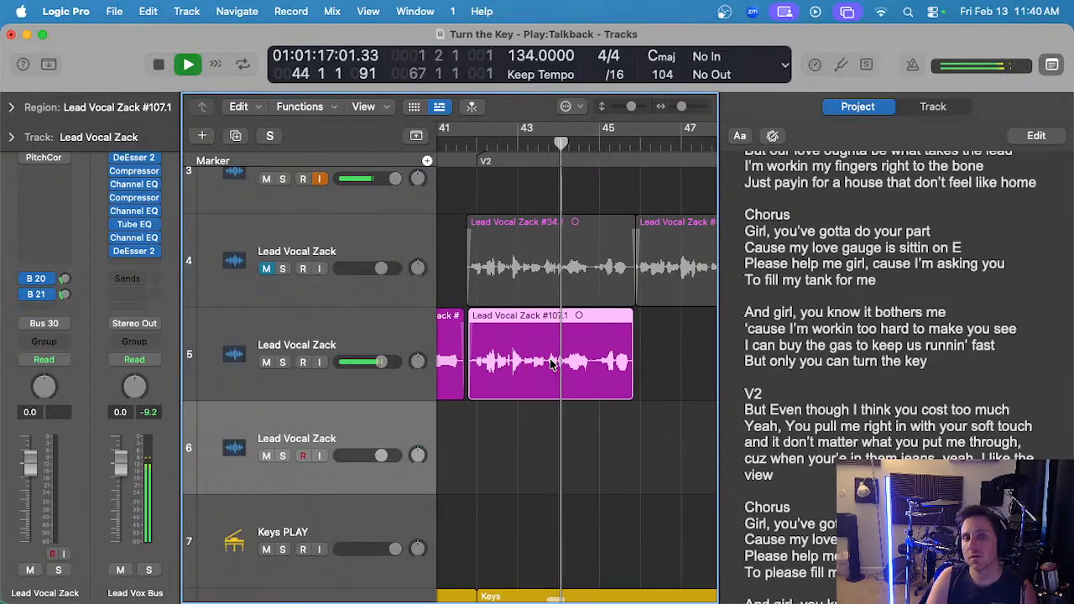
pyautogui.press('Delete')
pyautogui.press('space')
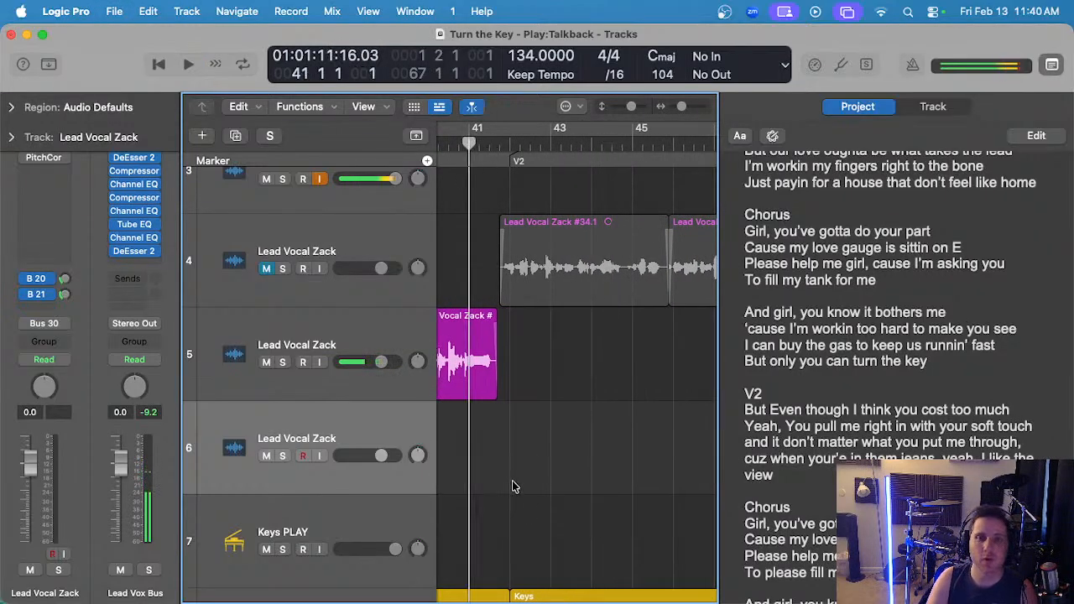
# - Move the old take's first verse 2 region from track 4 down to track 5 and play it from bar 41
pyautogui.moveTo(575, 289); pyautogui.dragTo(577, 383)
pyautogui.press('space')
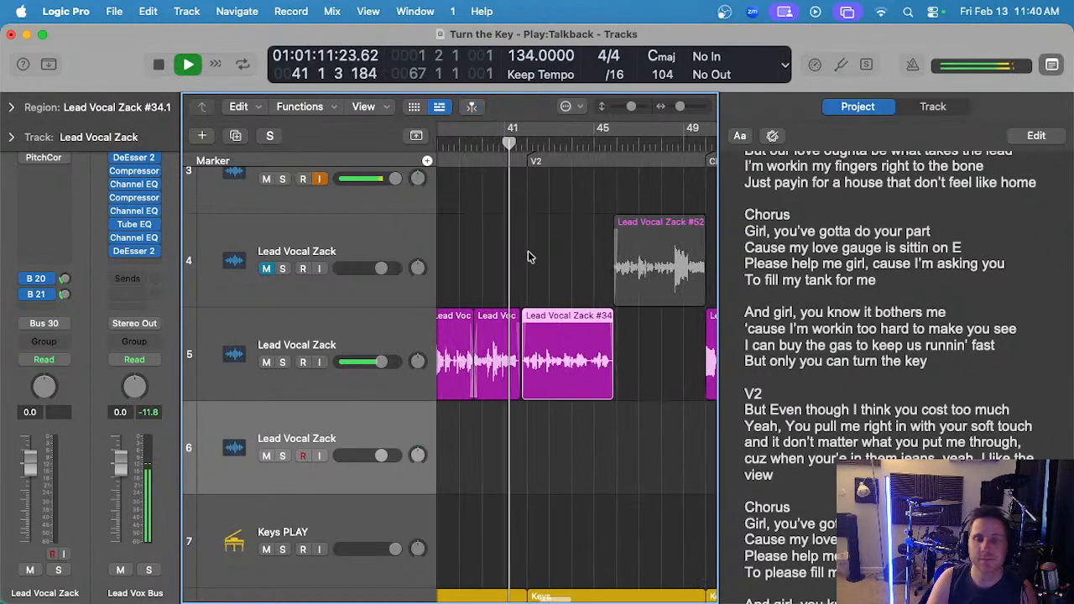
pyautogui.keyDown('ctrl'); pyautogui.keyDown('alt'); pyautogui.click(537, 261); pyautogui.keyUp('alt'); pyautogui.keyUp('ctrl')
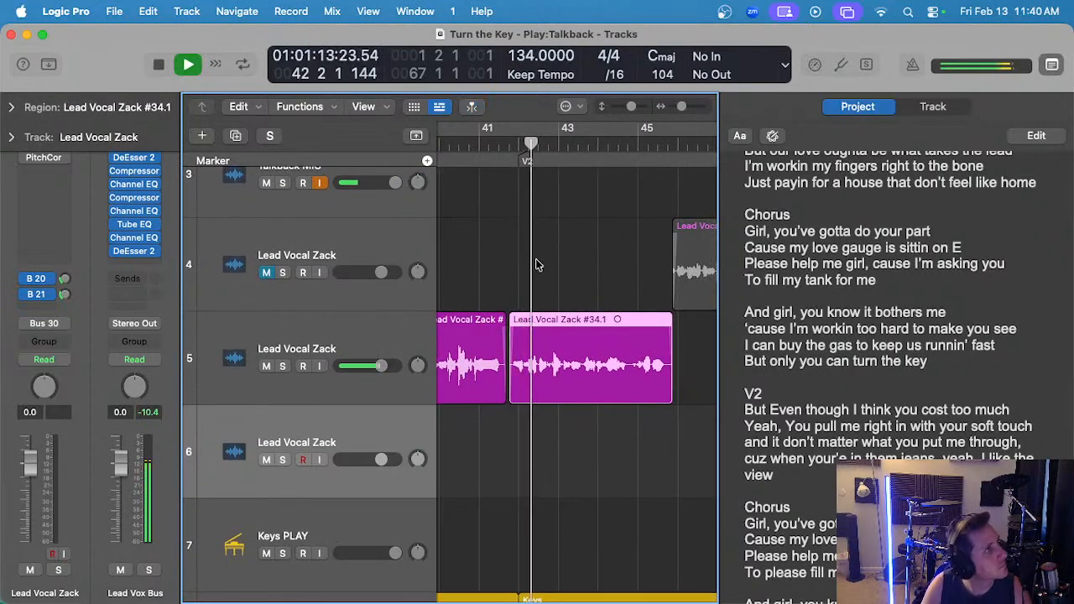
# - Compare the vocal sound in verse 1 at bars 19 and 11 with the verse 2 region moved to track 5
pyautogui.scroll(-2, 537, 259)
pyautogui.hscroll(-5, 538, 259)
pyautogui.scroll(-5, 542, 253)
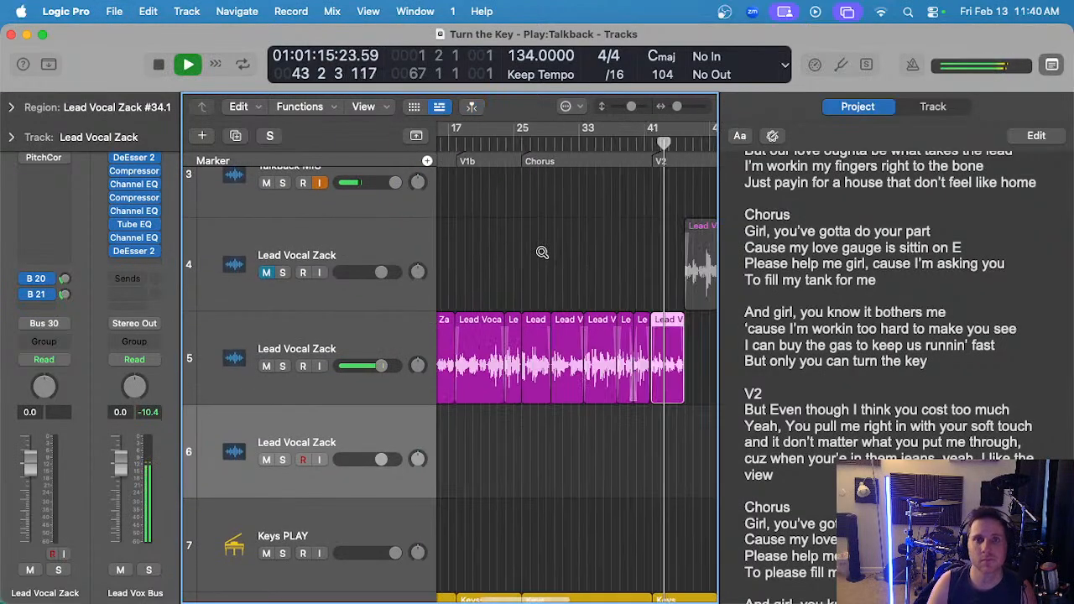
pyautogui.scroll(-1, 542, 253)
pyautogui.hscroll(2, 542, 253)
pyautogui.hscroll(-2, 441, 147)
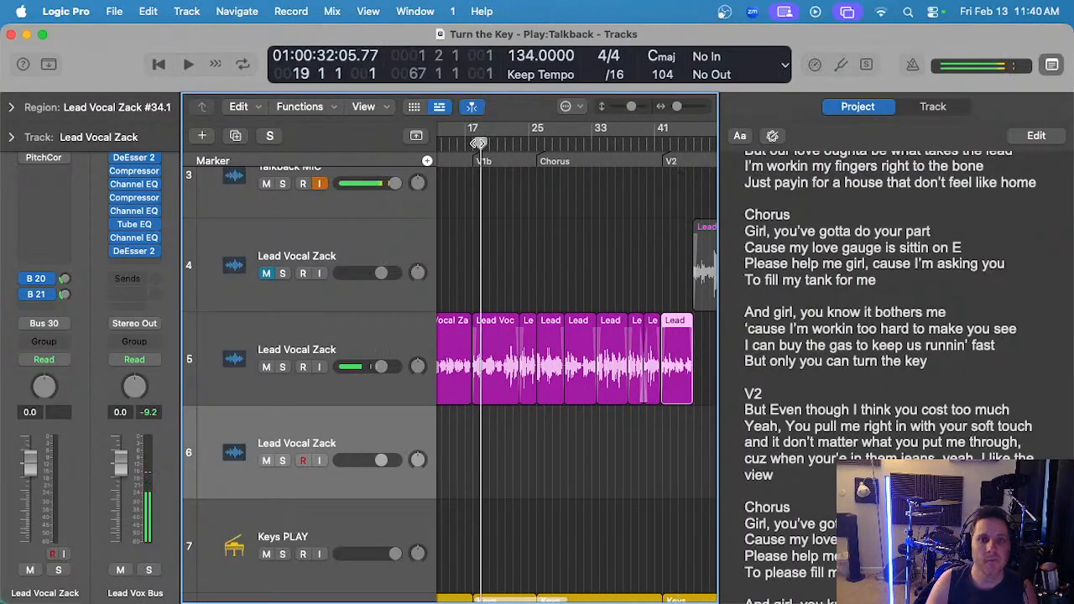
pyautogui.click(480, 143)
pyautogui.scroll(3, 466, 226)
pyautogui.hscroll(-5, 470, 210)
pyautogui.click(497, 144)
pyautogui.hscroll(10, 494, 252)
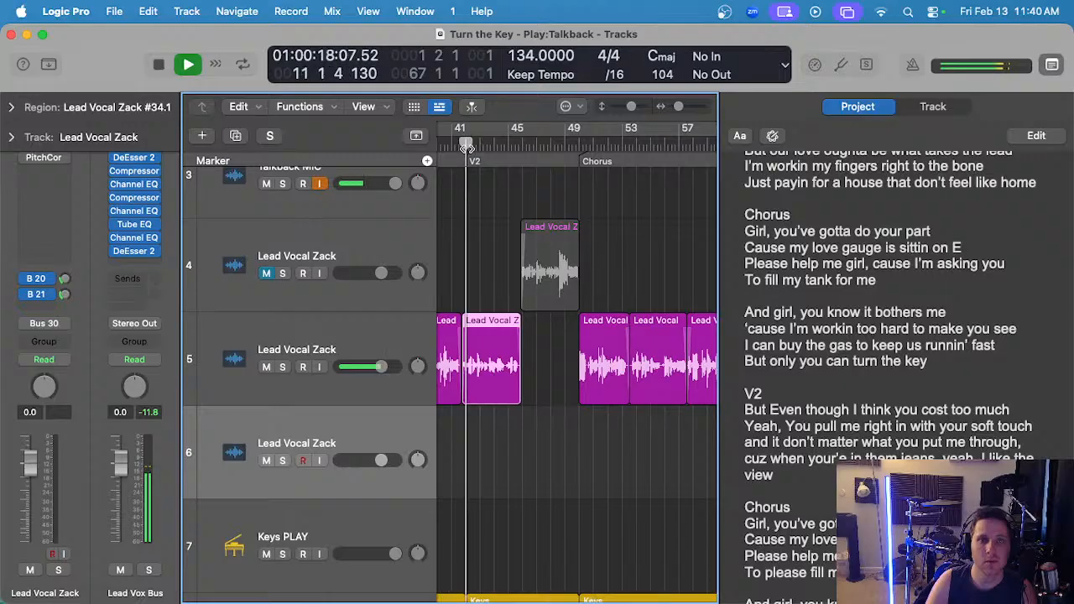
pyautogui.click(467, 147)
pyautogui.scroll(4, 482, 285)
pyautogui.hscroll(4, 579, 300)
pyautogui.hscroll(-5, 586, 302)
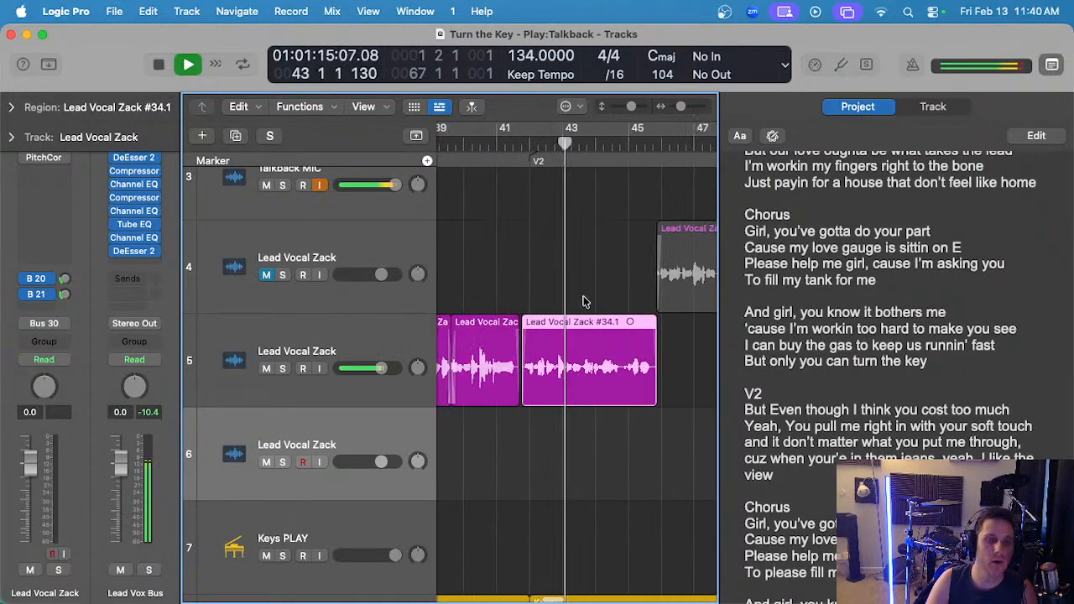
pyautogui.hscroll(5, 587, 304)
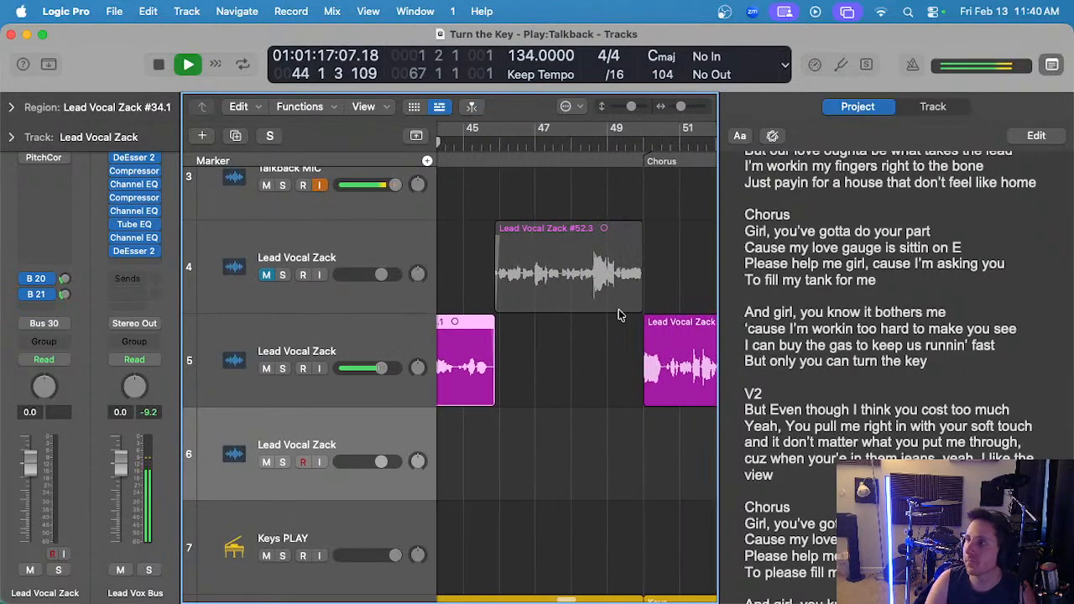
# - Unmute track 4 and listen to its remaining verse 2 region leading up to the Chorus marker
pyautogui.click(266, 275)
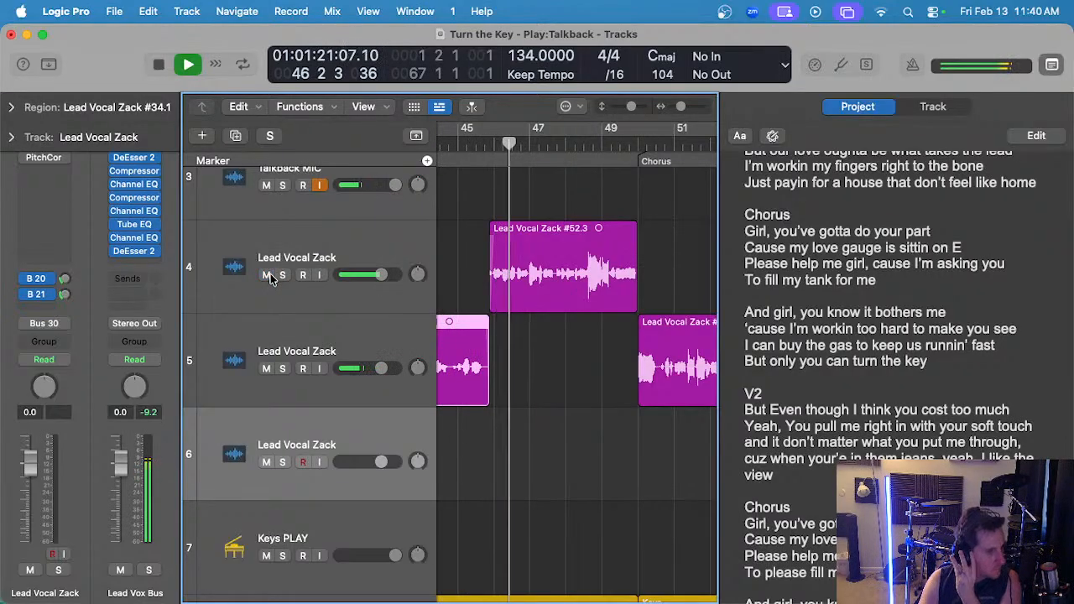
pyautogui.click(579, 398)
pyautogui.scroll(2, 518, 369)
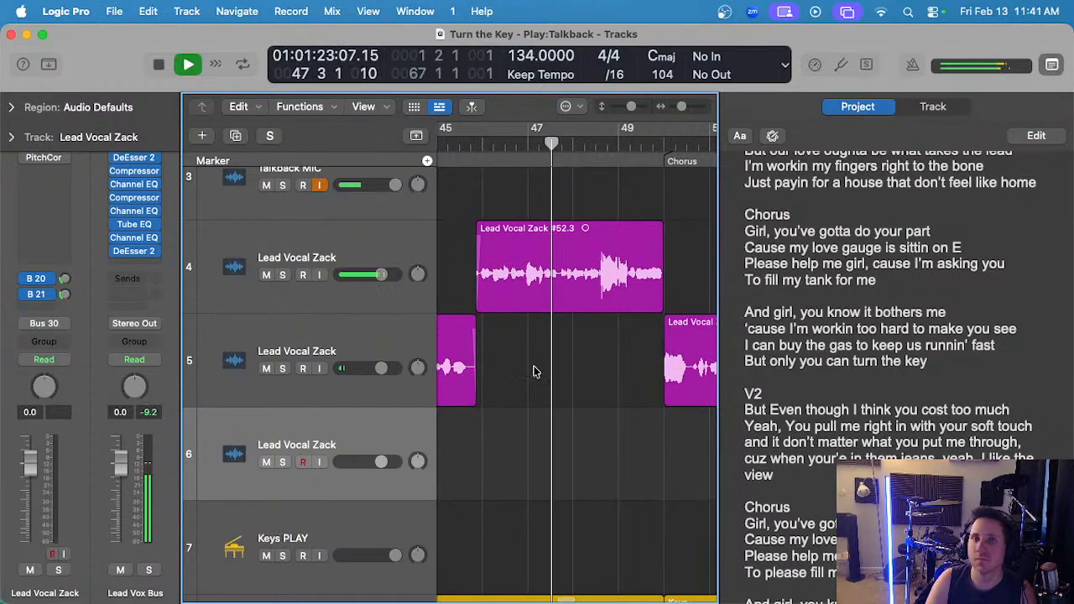
pyautogui.click(545, 305)
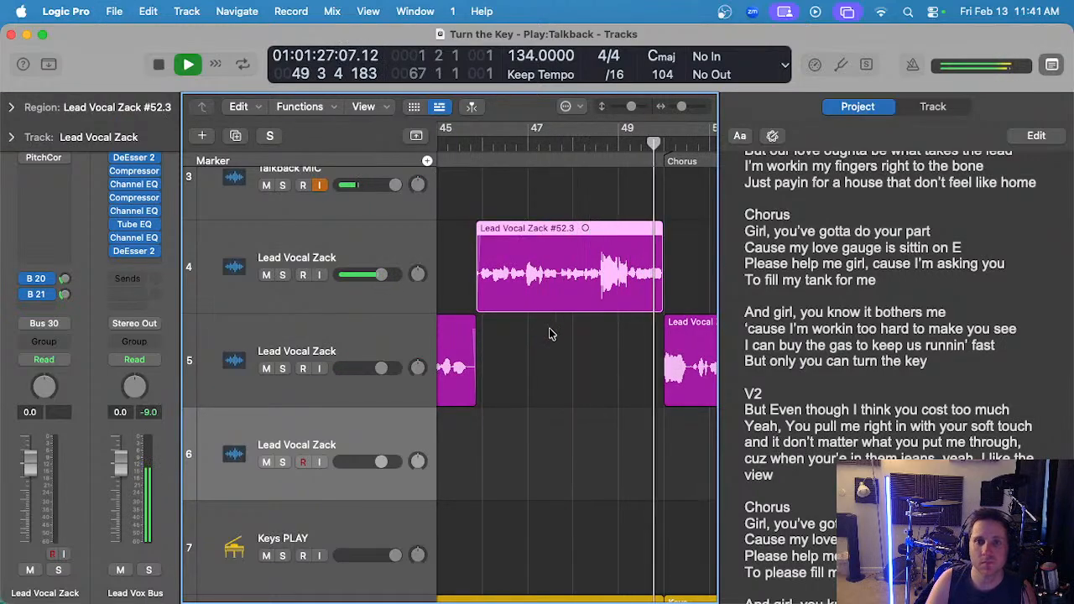
# - Stop playback and delete the opening of track 4's remaining verse 2 region up to about beat 3 of bar 47
pyautogui.press('space')
pyautogui.scroll(3, 547, 323)
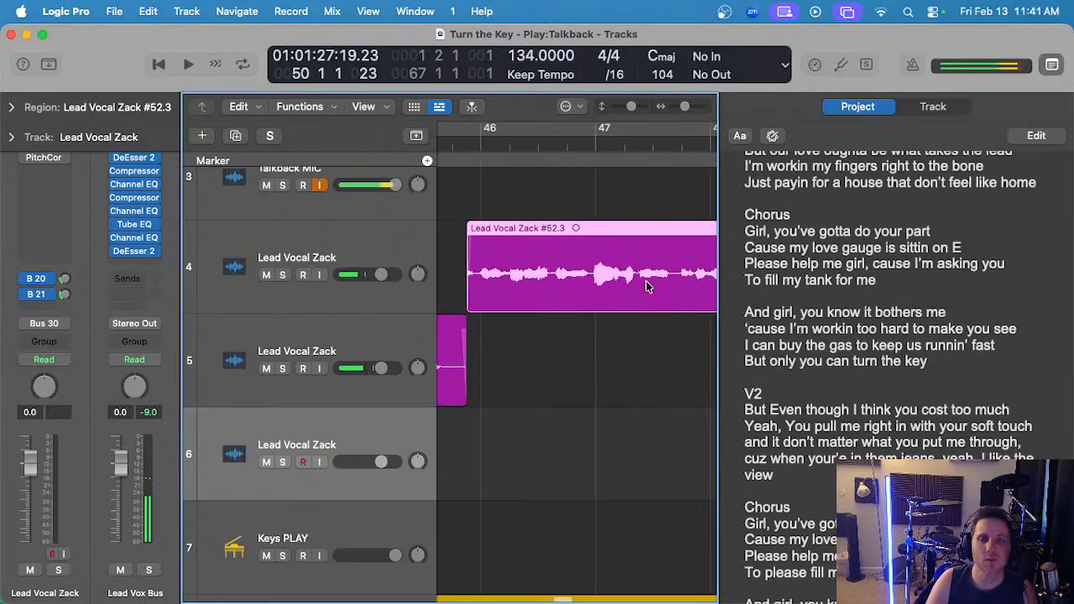
pyautogui.moveTo(672, 265); pyautogui.dragTo(452, 272)
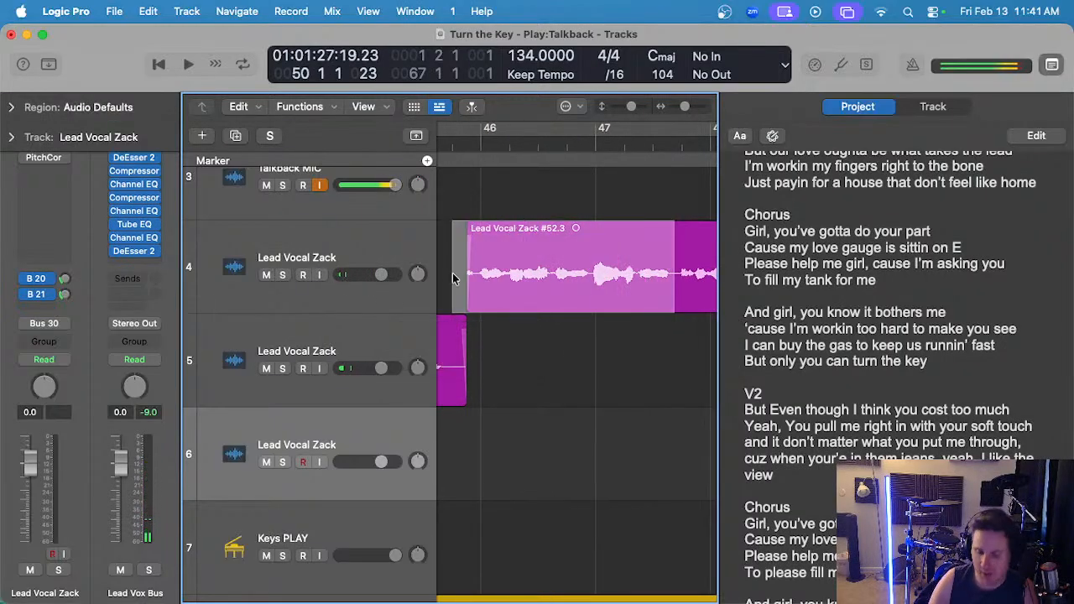
pyautogui.press('Delete')
# - Try a replacement take on track 6 from bar 44 to about beat 3 of bar 47, and delete it
pyautogui.scroll(-5, 452, 273)
pyautogui.hscroll(-3, 467, 277)
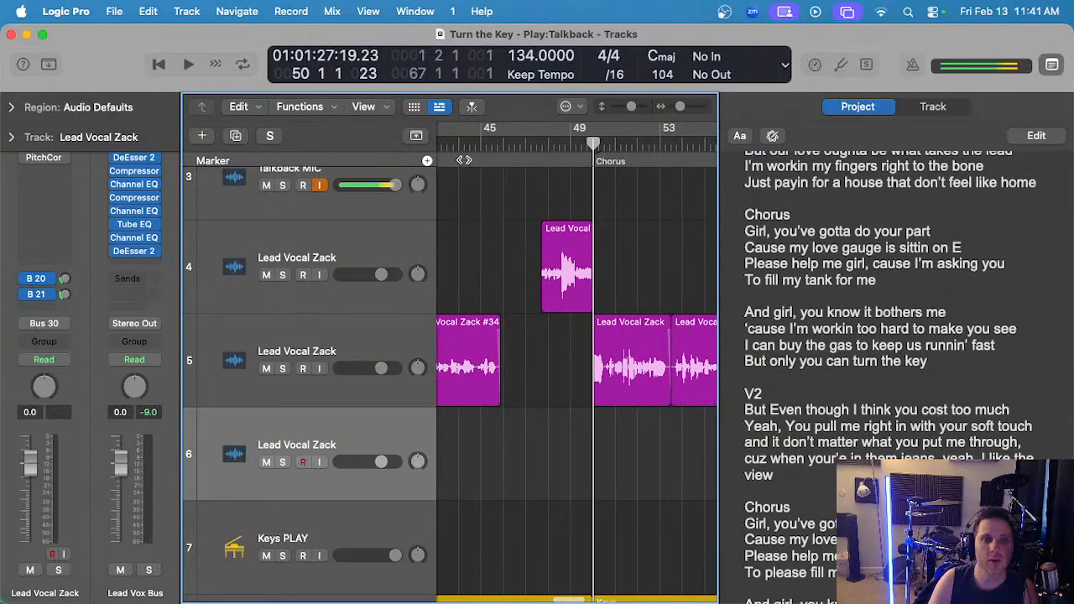
pyautogui.click(453, 140)
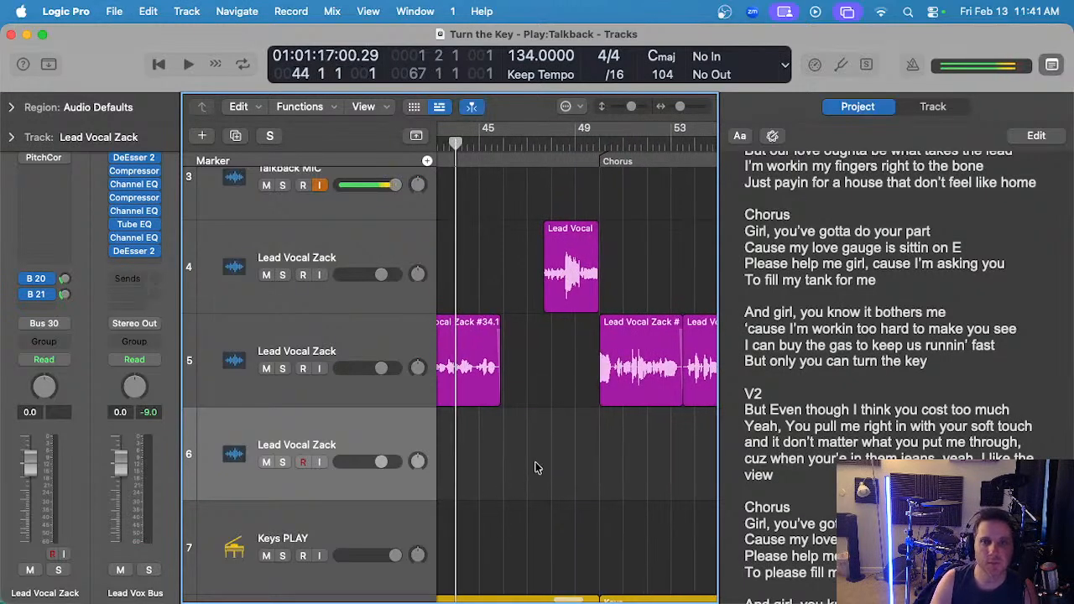
pyautogui.press('r')
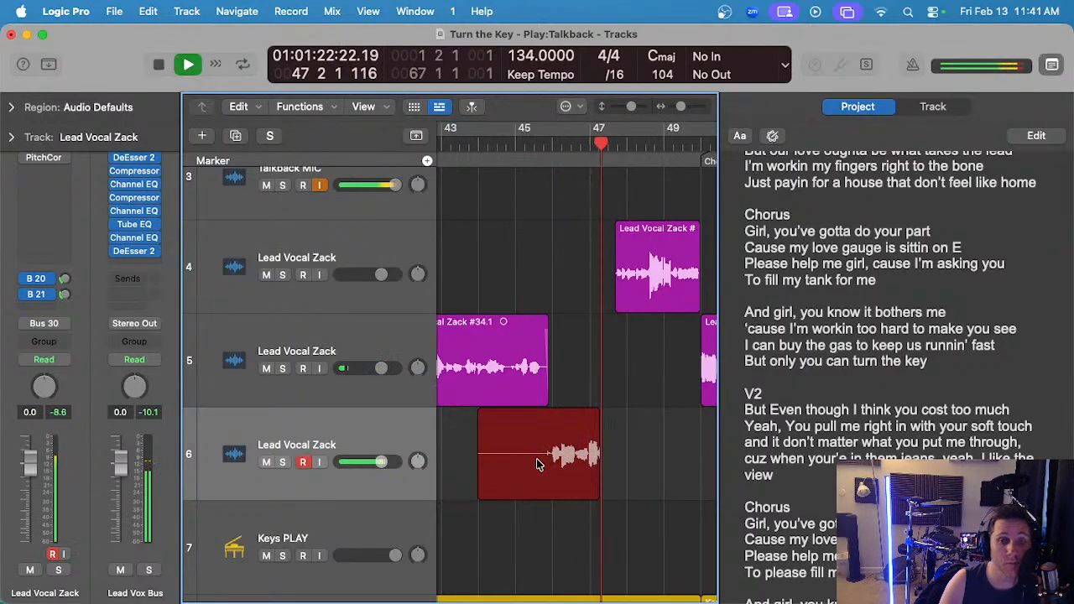
pyautogui.press('space')
pyautogui.press('Delete')
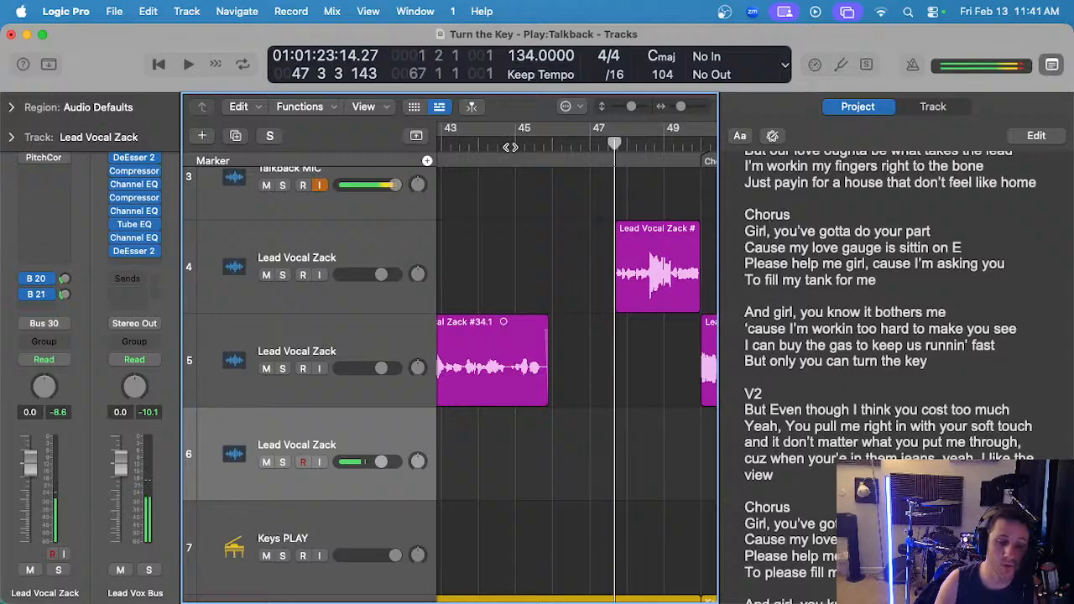
# - Record a replacement take on track 6 from bar 45 to about beat 2 of bar 50, just past the Chorus marker
pyautogui.hscroll(-1, 509, 147)
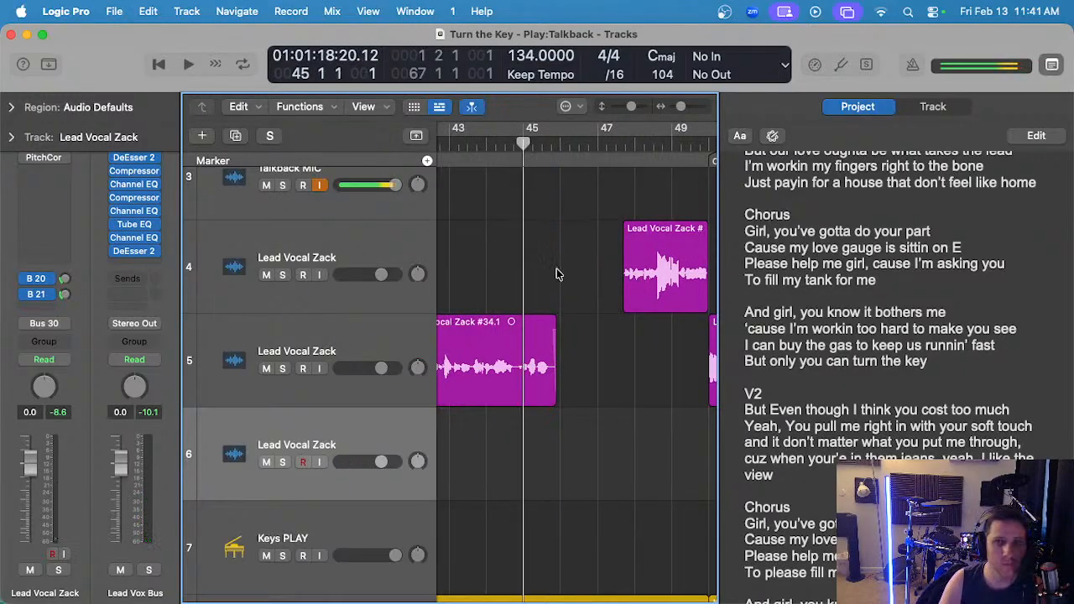
pyautogui.press('r')
pyautogui.scroll(2, 558, 276)
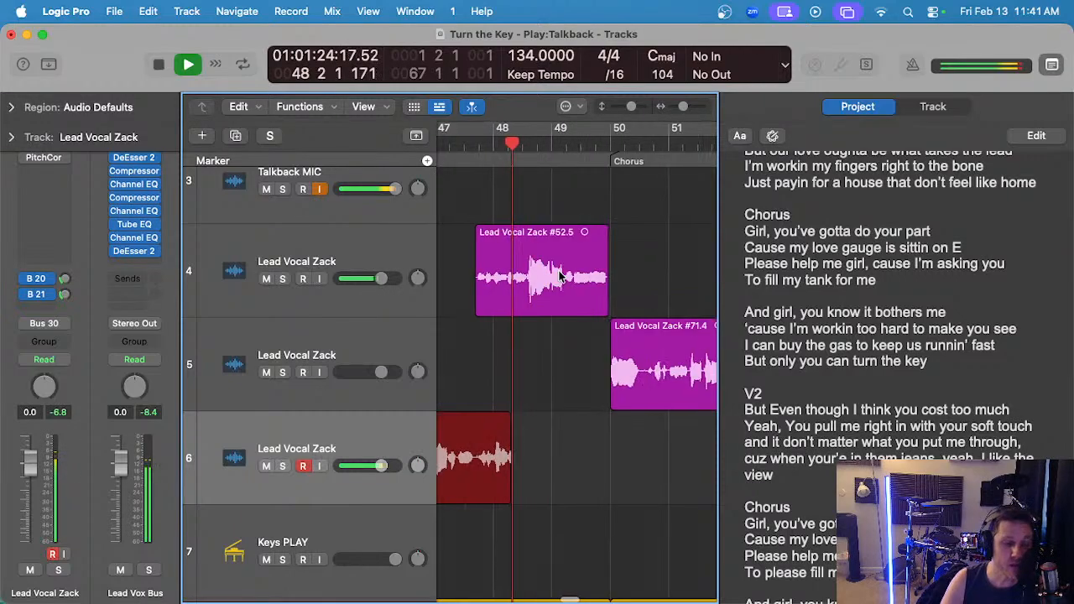
pyautogui.scroll(-1, 560, 276)
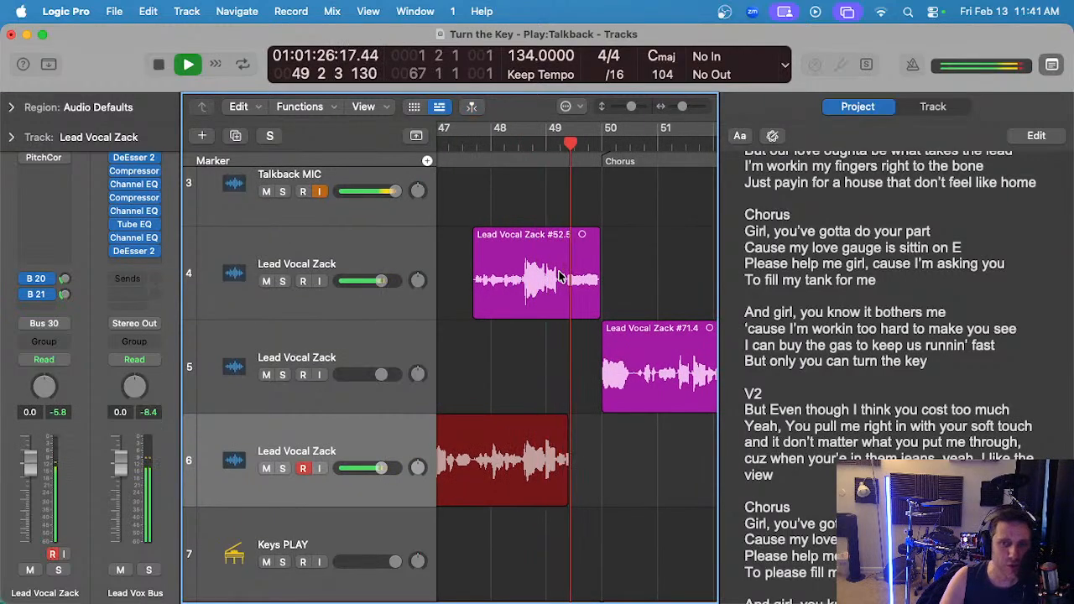
pyautogui.press('space')
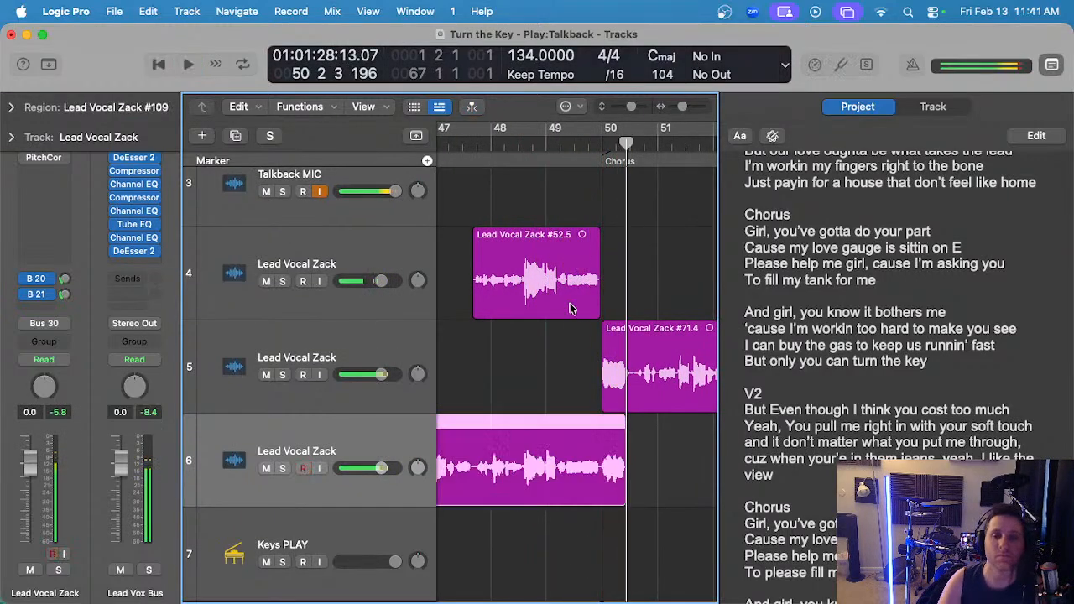
# - Mute track 4, listen to the new track 6 take from bar 45 through bar 49, and delete that take
pyautogui.hscroll(-2, 487, 268)
pyautogui.click(266, 288)
pyautogui.hscroll(-4, 504, 251)
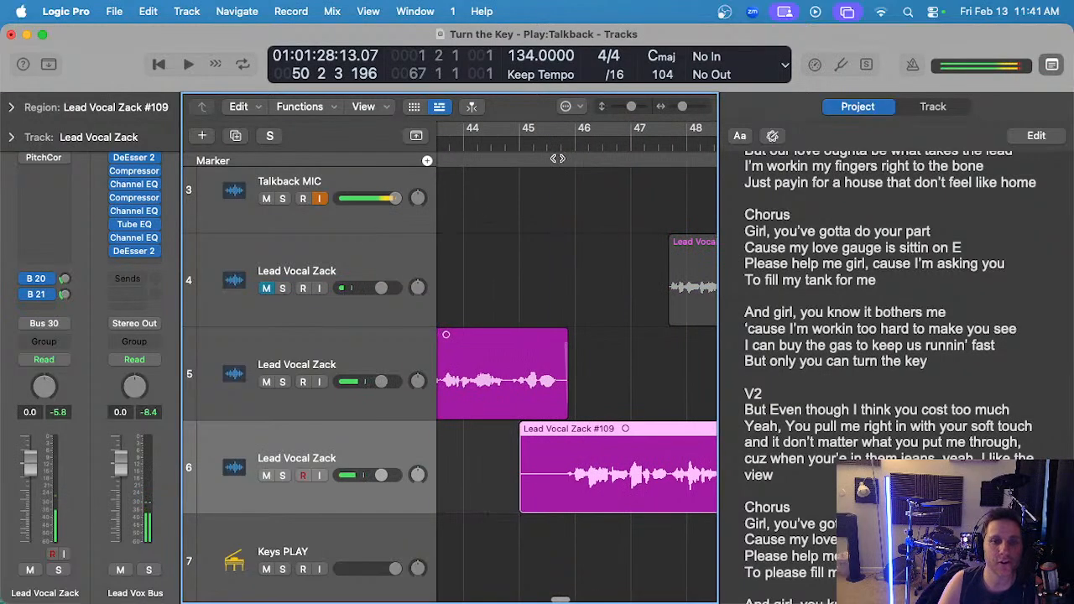
pyautogui.scroll(3, 575, 257)
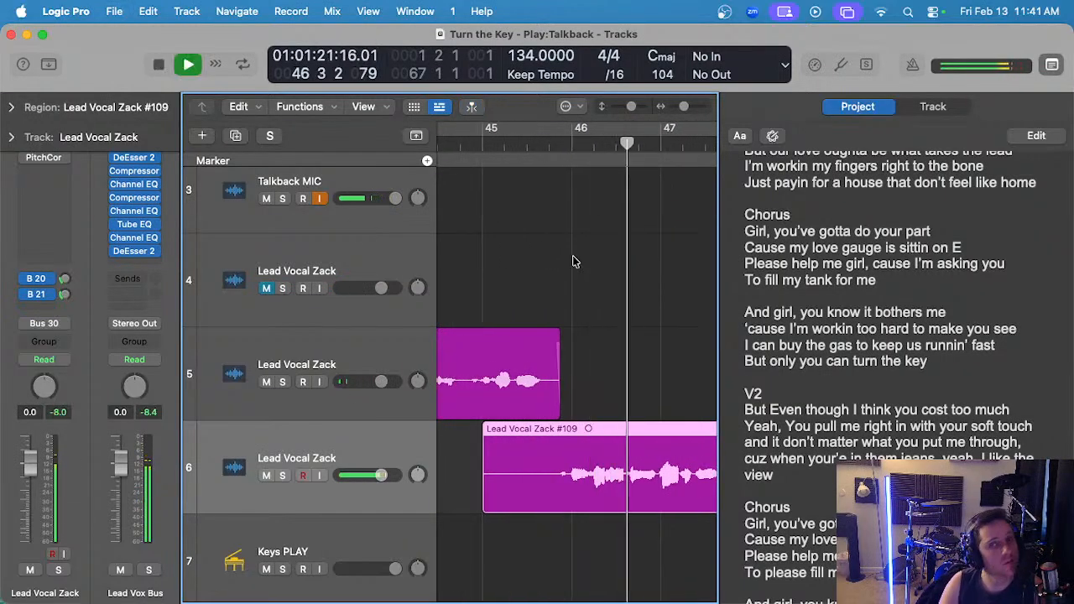
pyautogui.scroll(-2, 574, 257)
pyautogui.scroll(-1, 574, 257)
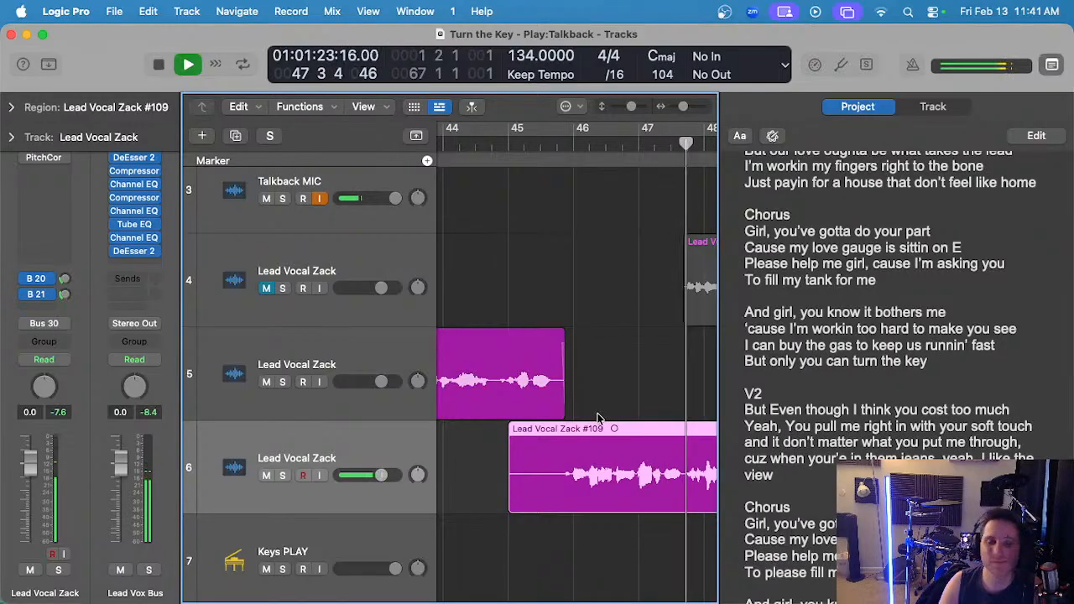
pyautogui.scroll(-3, 597, 417)
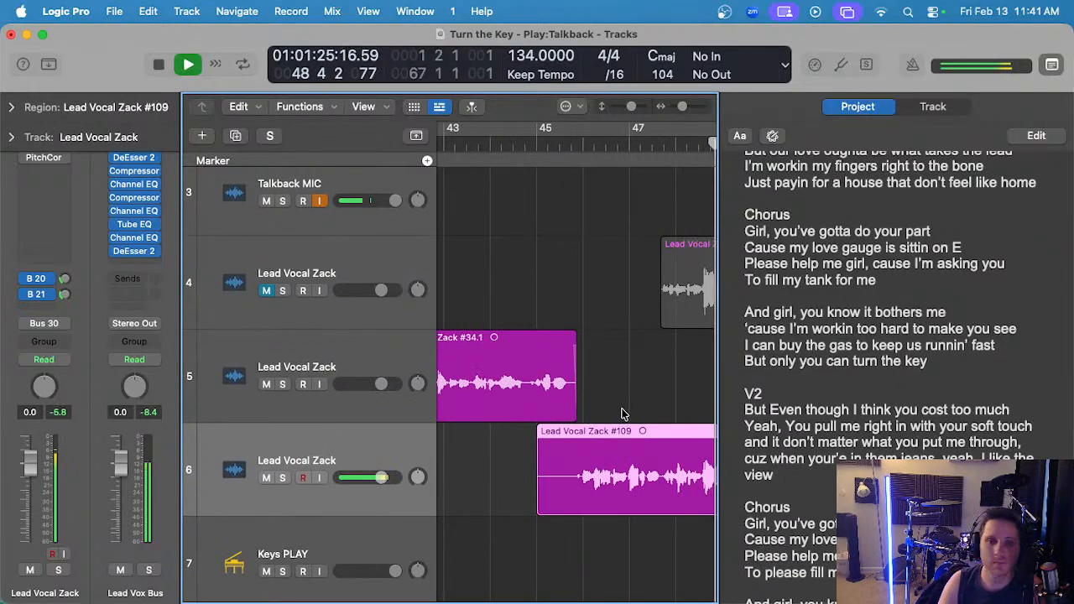
pyautogui.scroll(1, 545, 187)
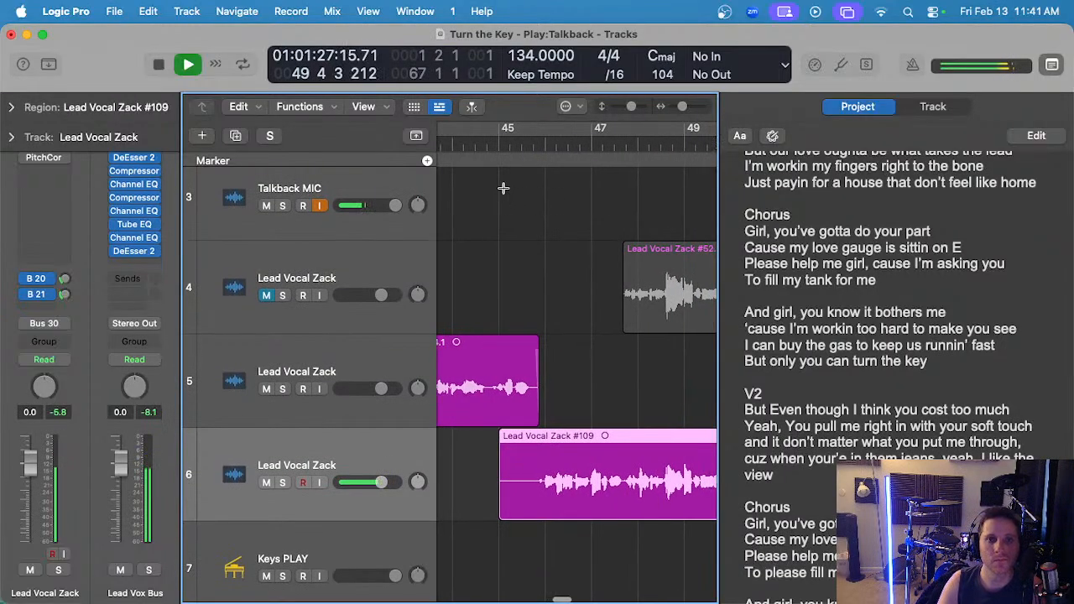
pyautogui.press('Delete')
pyautogui.scroll(-2, 545, 340)
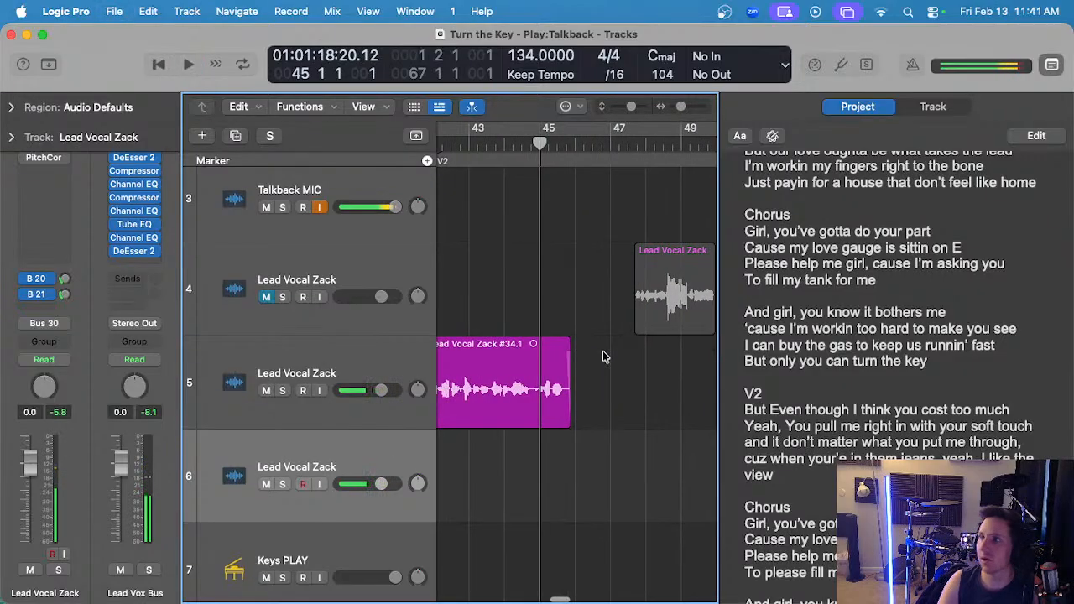
# - Try two short replacement takes on track 6 from bar 45 and delete both
pyautogui.press('r')
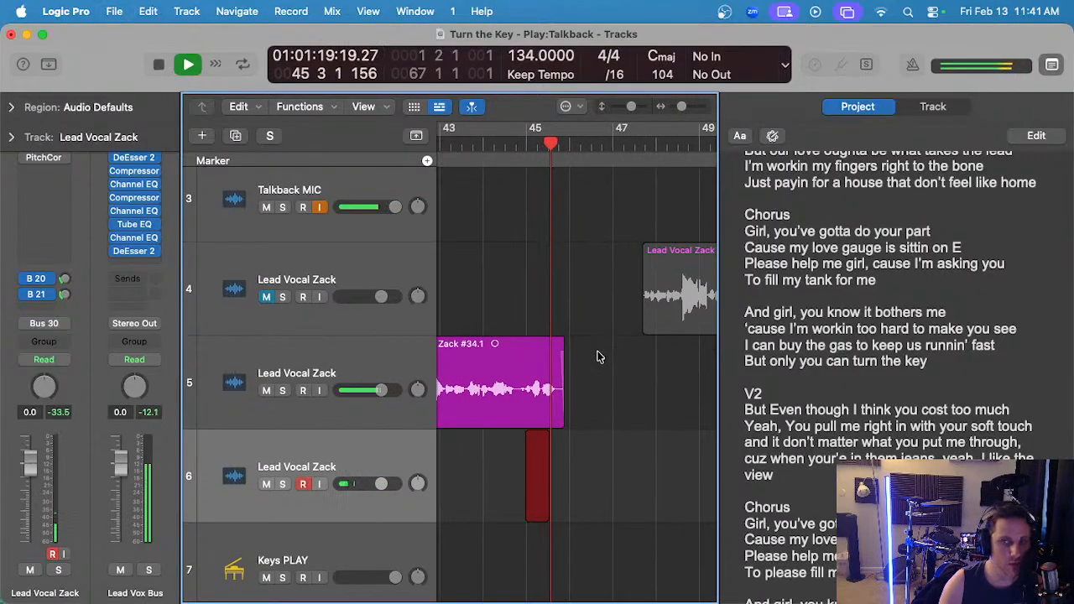
pyautogui.press('space')
pyautogui.press('Delete')
pyautogui.scroll(2, 545, 162)
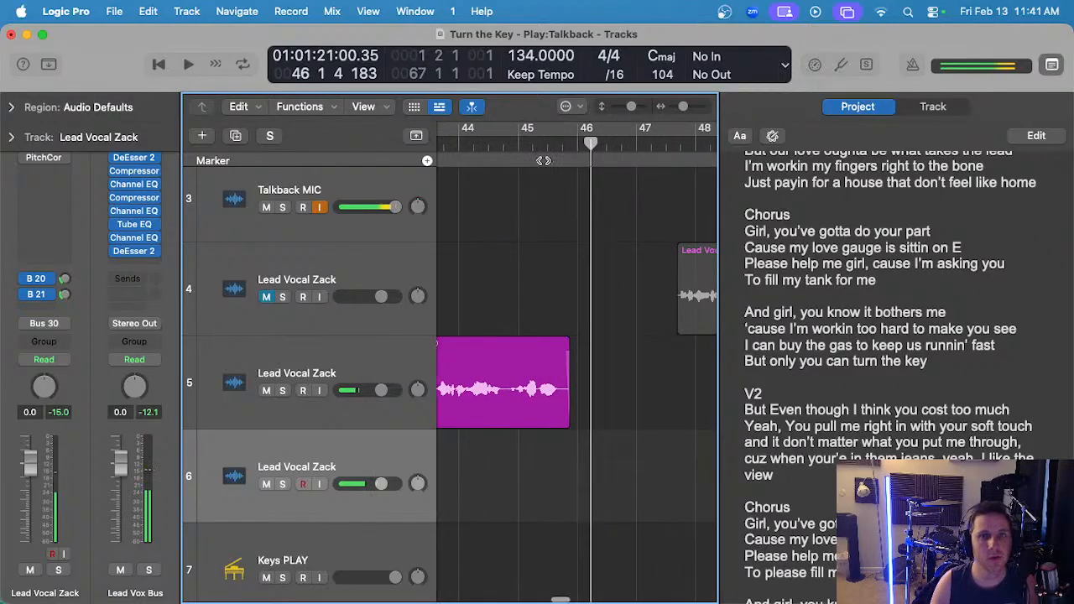
pyautogui.press('r')
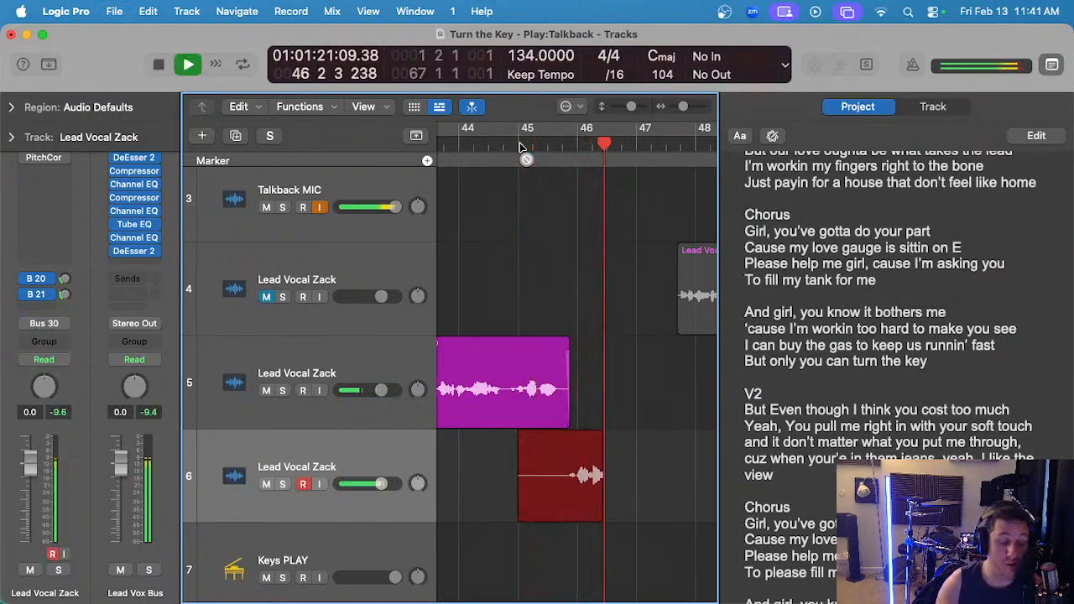
pyautogui.press('space')
pyautogui.press('Delete')
# - Record another take on track 6 from bar 45 to about bar 48
pyautogui.click(520, 147)
pyautogui.press('r')
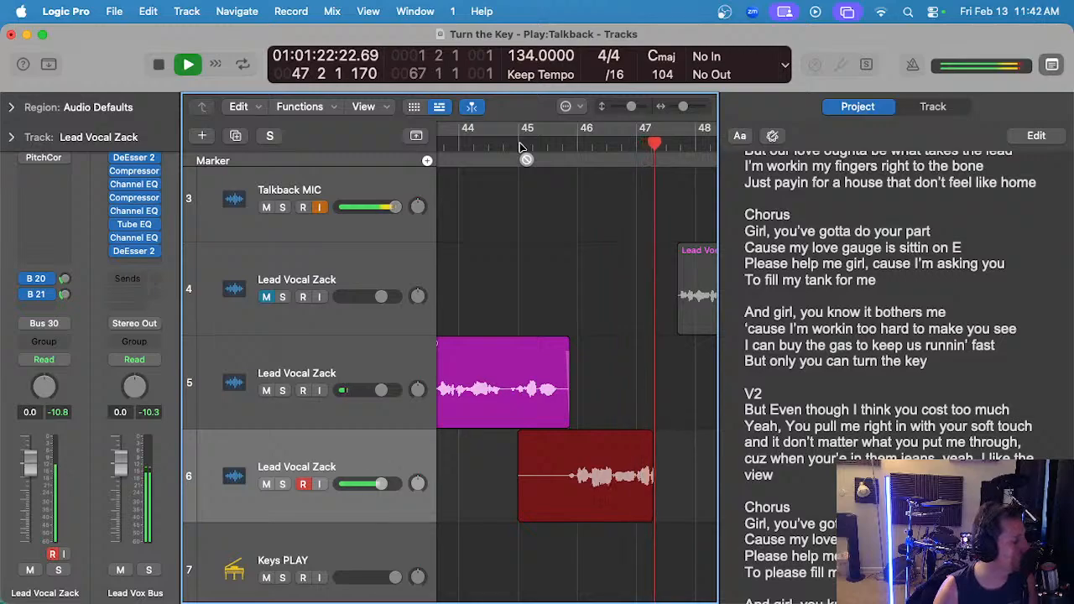
pyautogui.press('space')
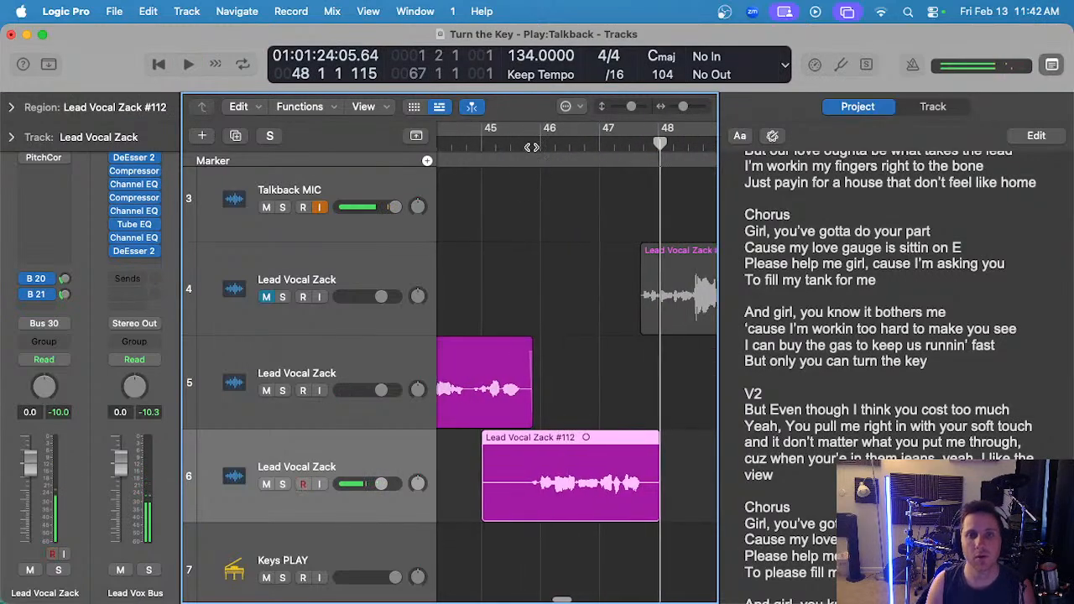
# - Unmute track 4 and listen to how the new track 6 take leads into its region in bar 47
pyautogui.press('space')
pyautogui.click(266, 296)
pyautogui.scroll(3, 556, 336)
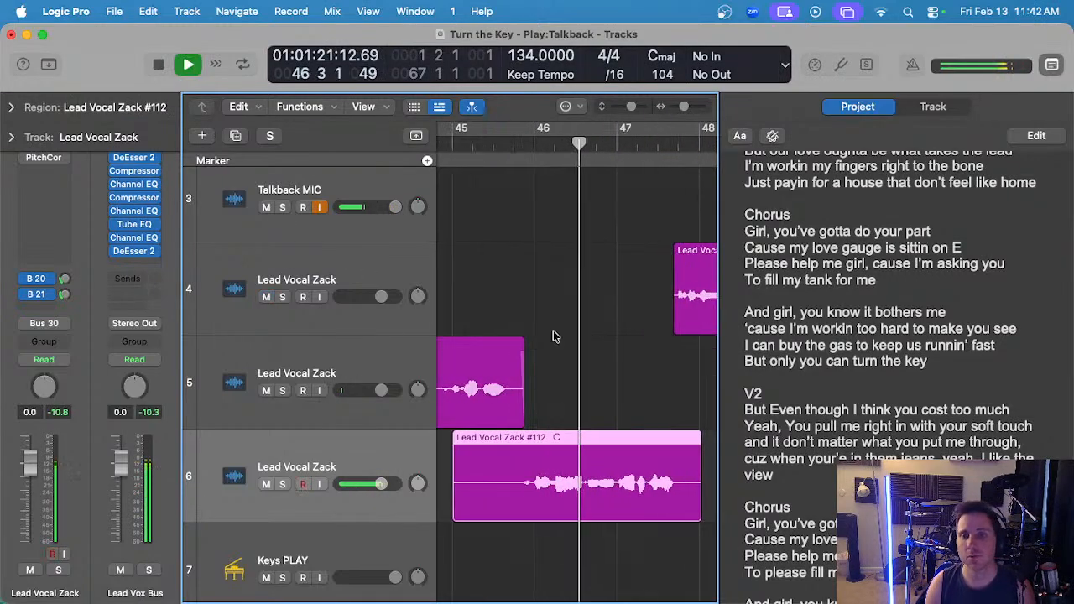
pyautogui.hscroll(1, 588, 331)
pyautogui.scroll(-1, 619, 328)
pyautogui.hscroll(1, 606, 330)
pyautogui.click(603, 330)
pyautogui.hscroll(-1, 595, 331)
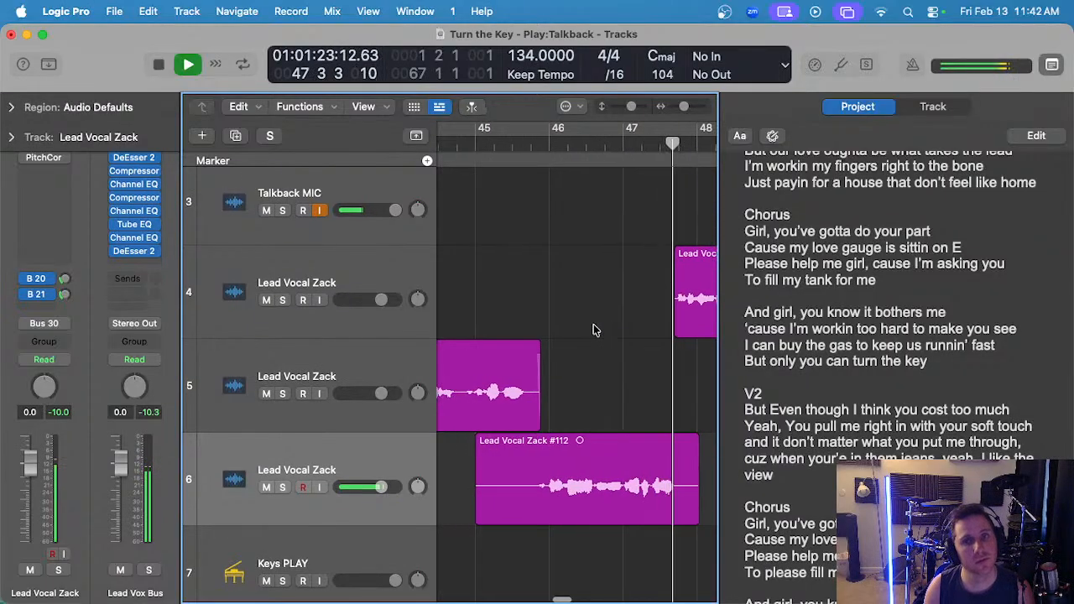
# - Record a longer take on track 6 from beat 4 of bar 44 to about beat 2 of bar 50
pyautogui.click(460, 144)
pyautogui.press('r')
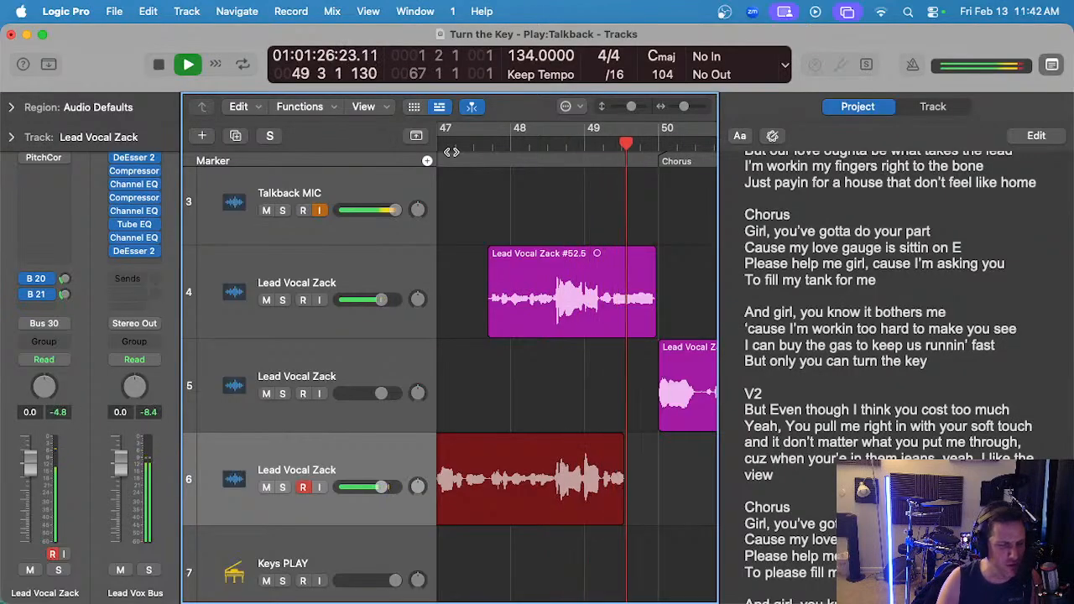
pyautogui.press('space')
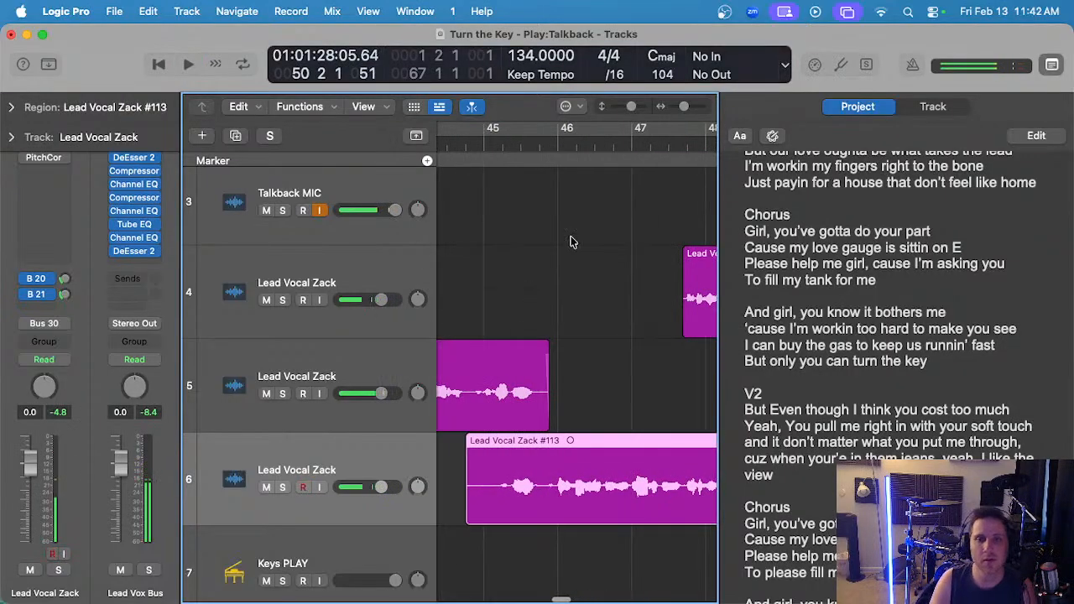
# - Listen to the longer track 6 take from about bar 46 to bar 47 and undo its recording
pyautogui.click(555, 142)
pyautogui.press('space')
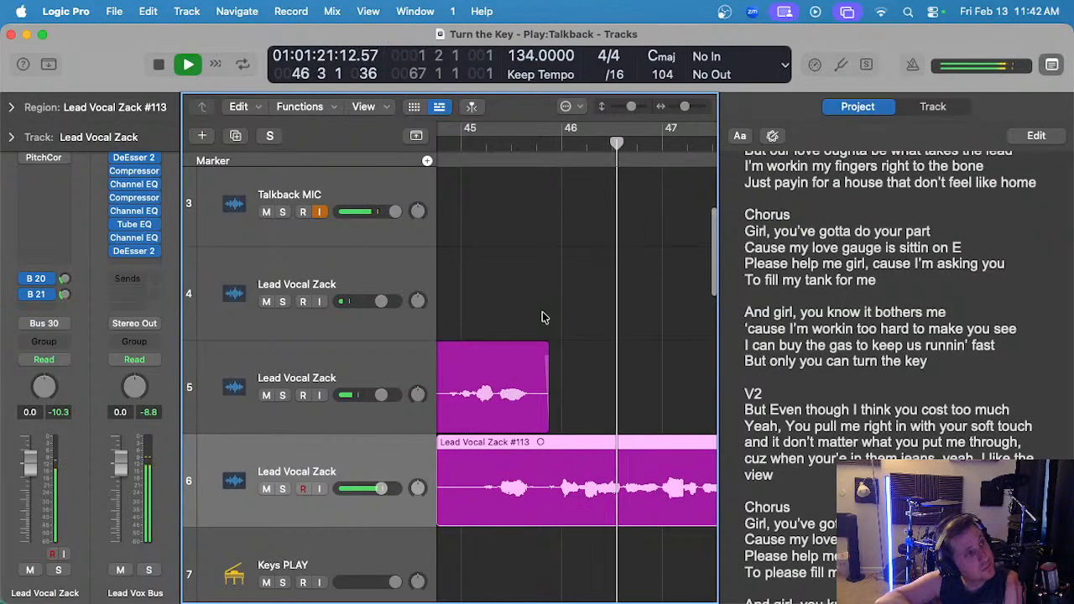
pyautogui.press('space')
pyautogui.scroll(-2, 566, 352)
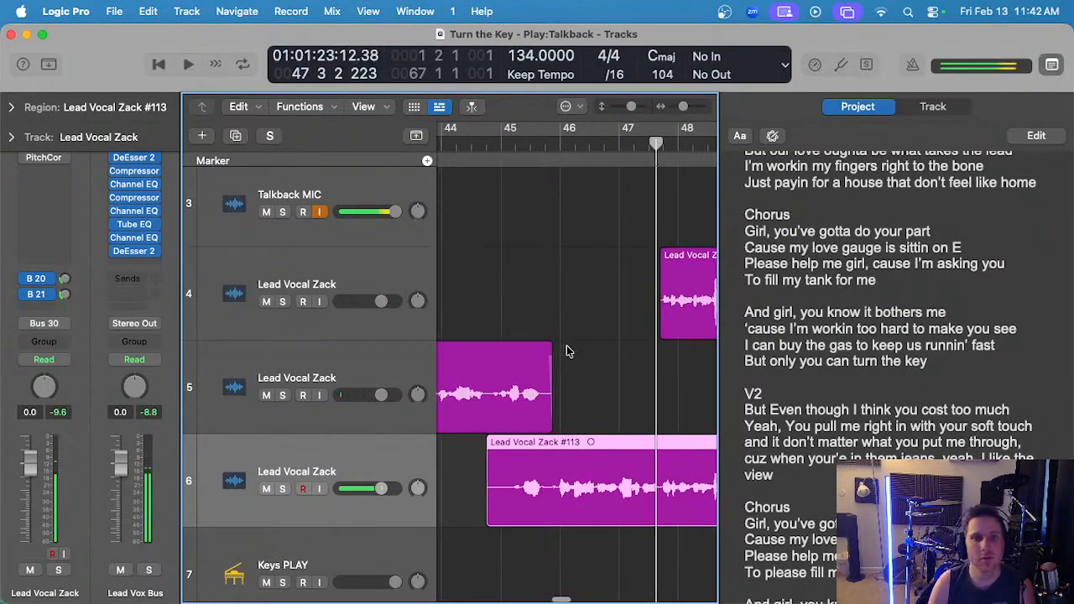
pyautogui.press('super+z')
# - Record a fresh replacement take on track 6 through bars 47 and 48 toward the Chorus marker
pyautogui.press('r')
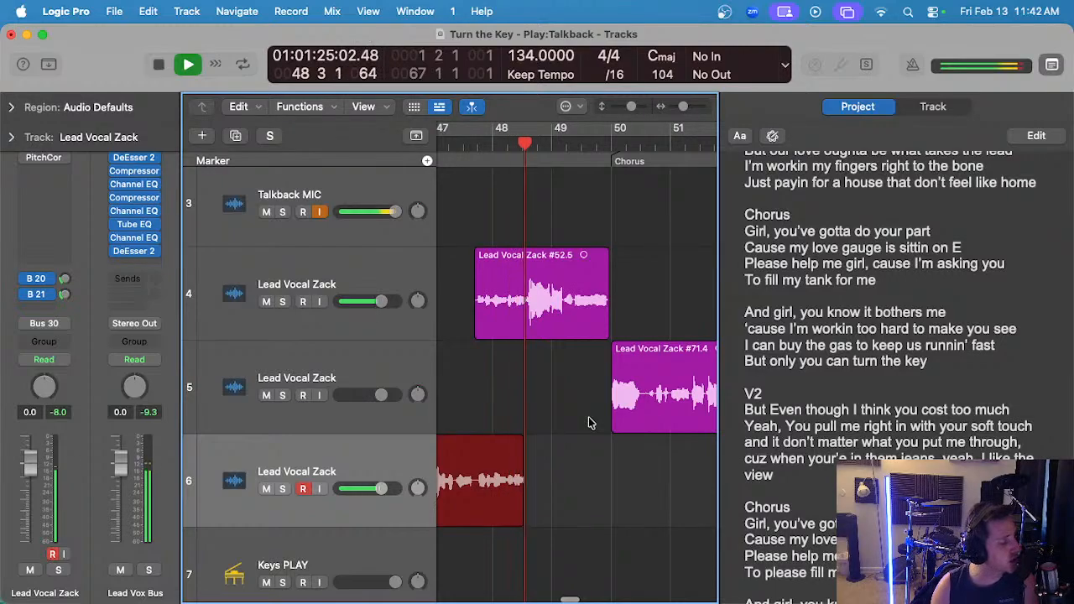
# - Stop recording on lead vocal track 6, listen back to the take, and delete it
pyautogui.press('space')
pyautogui.click(599, 156)
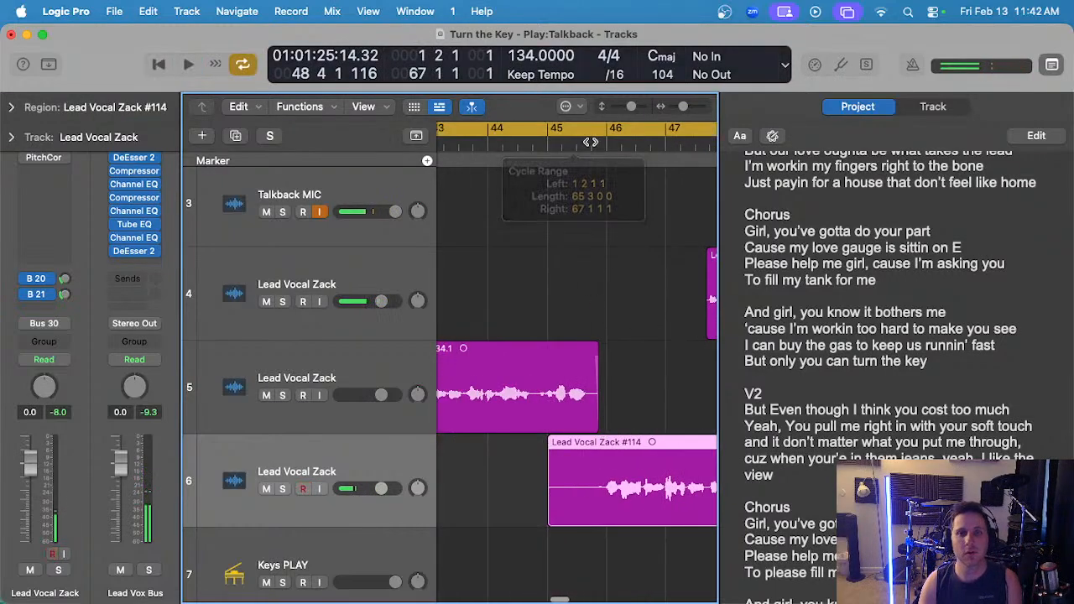
pyautogui.press('space')
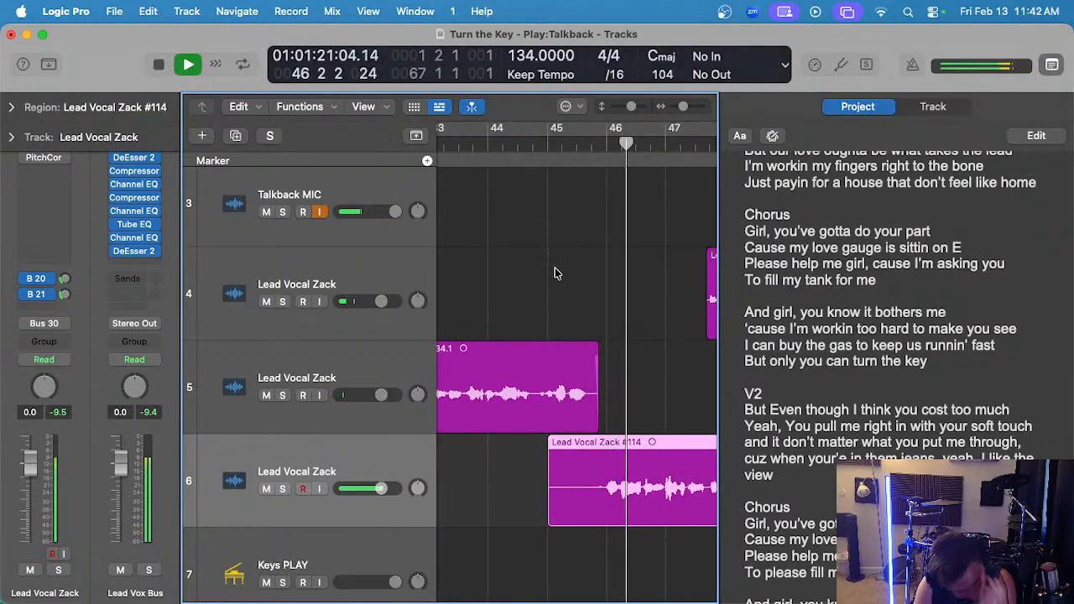
pyautogui.scroll(-2, 562, 298)
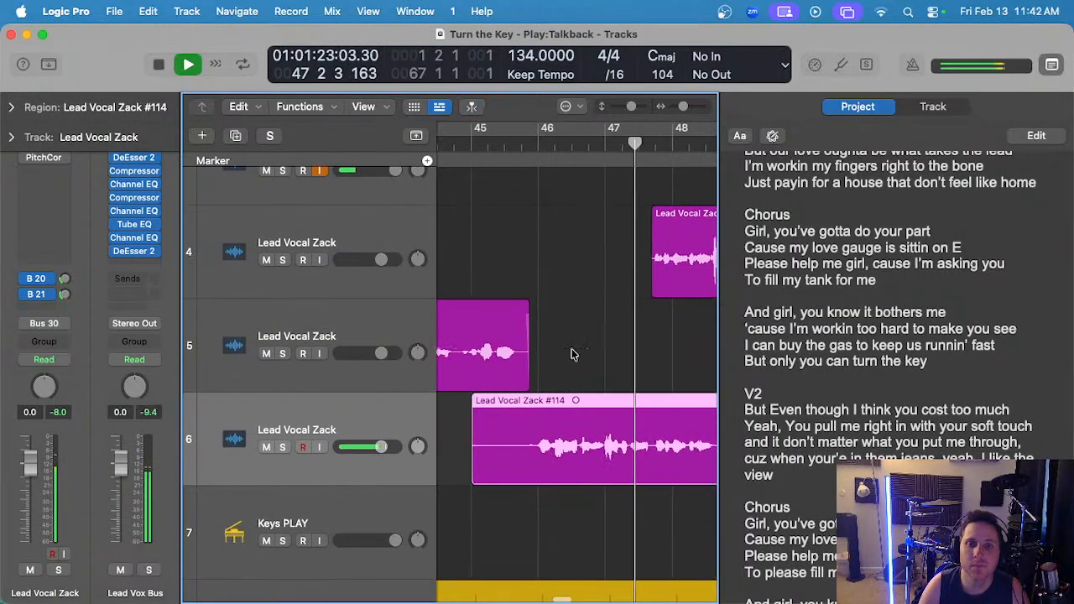
pyautogui.press('Delete')
pyautogui.press('space')
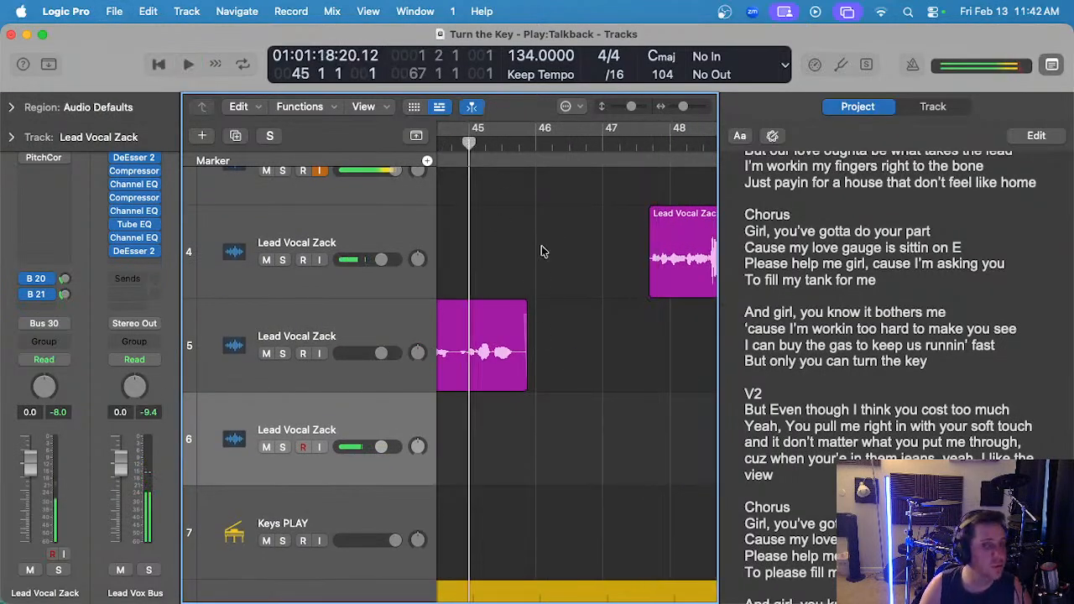
# - Record a lead vocal take on track 6 from bar 45 and discard it
pyautogui.press('r')
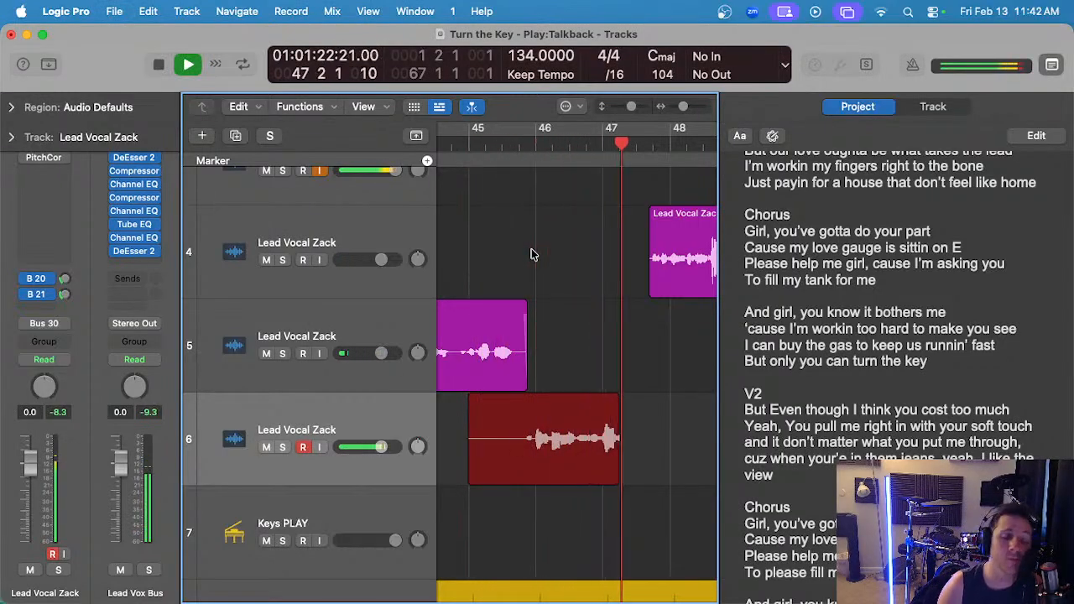
pyautogui.press('space')
pyautogui.press('Delete')
# - Return the playhead to bar 45 and record another lead vocal take on track 6 up to the Chorus marker
pyautogui.hscroll(-2, 499, 142)
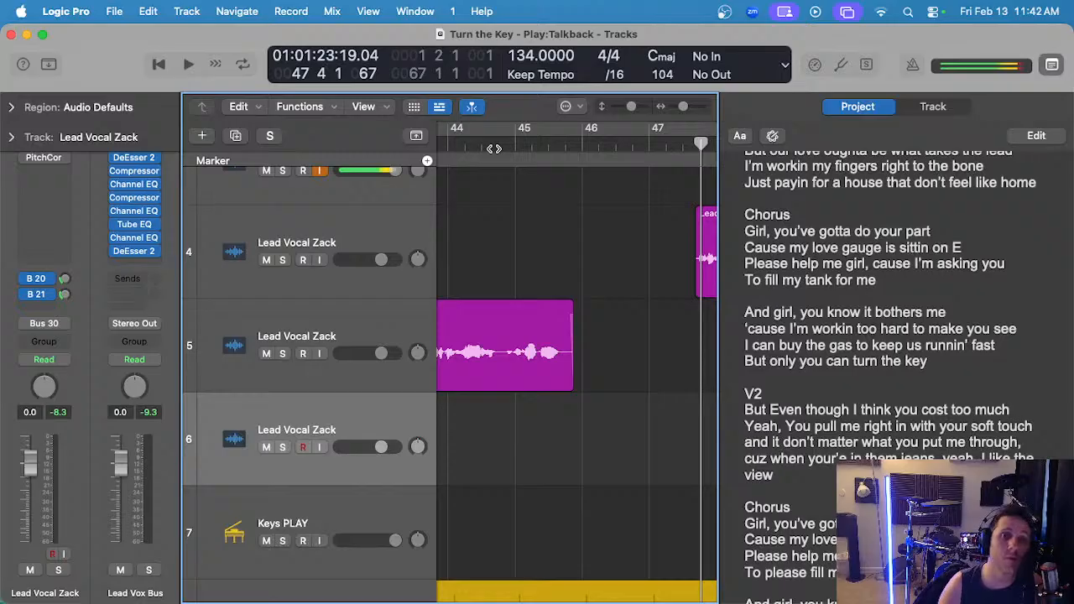
pyautogui.click(516, 140)
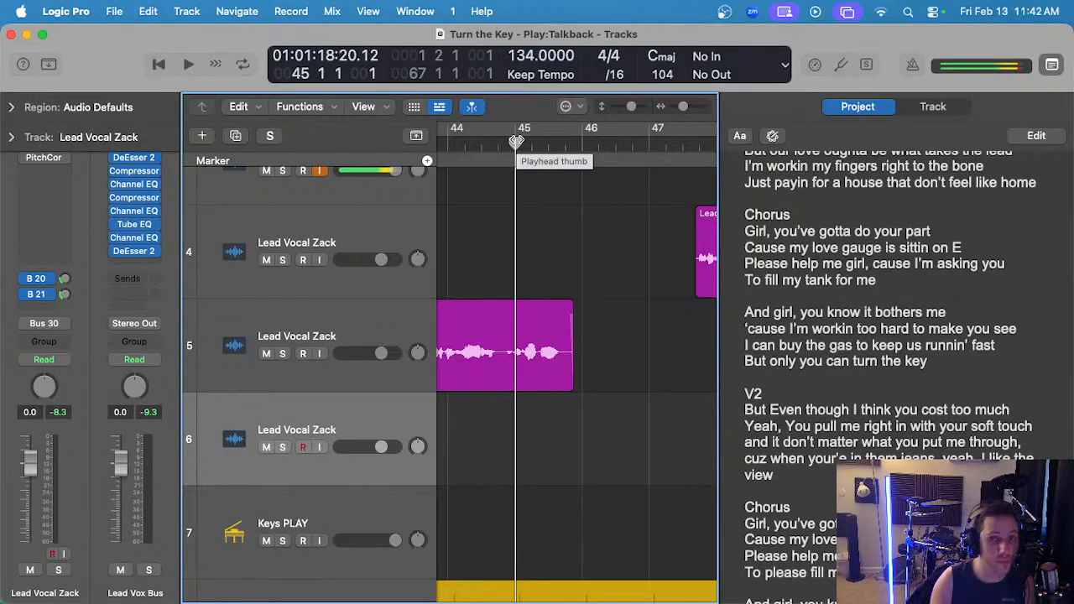
pyautogui.press('r')
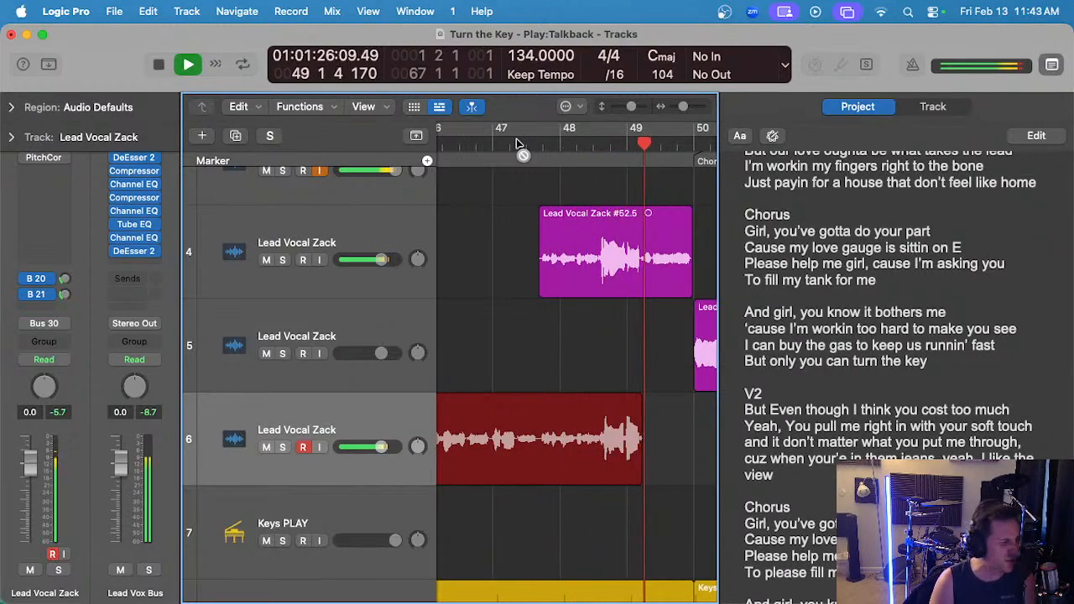
pyautogui.press('space')
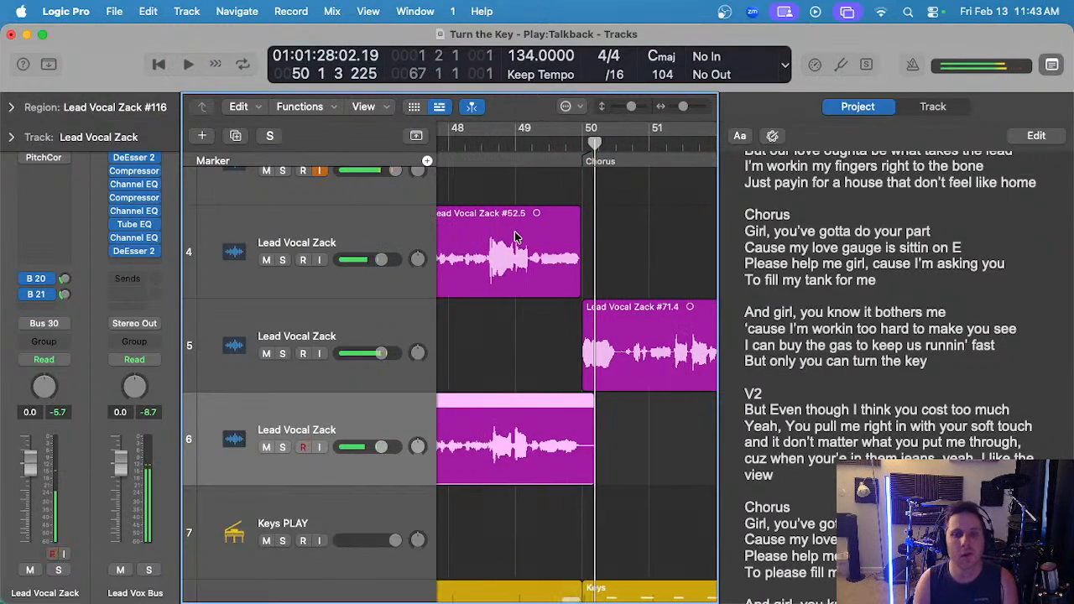
# - Delete the part of the new track 6 take from 47 4 1 1 through its end
pyautogui.hscroll(-5, 516, 237)
pyautogui.moveTo(599, 448); pyautogui.dragTo(714, 447)
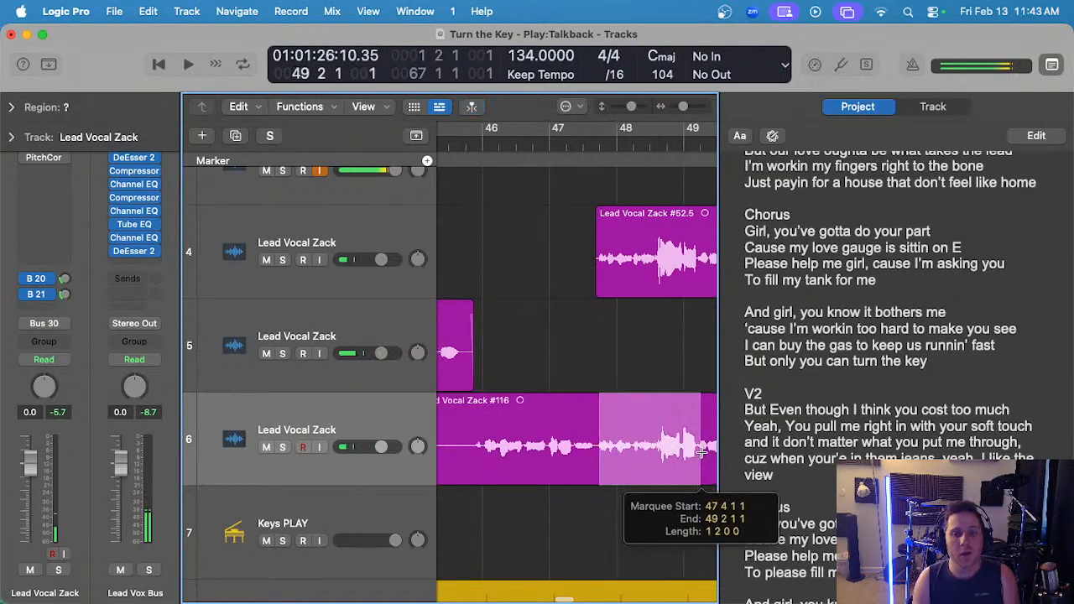
pyautogui.hscroll(3, 645, 405)
pyautogui.press('Delete')
pyautogui.click(657, 431)
pyautogui.press('Delete')
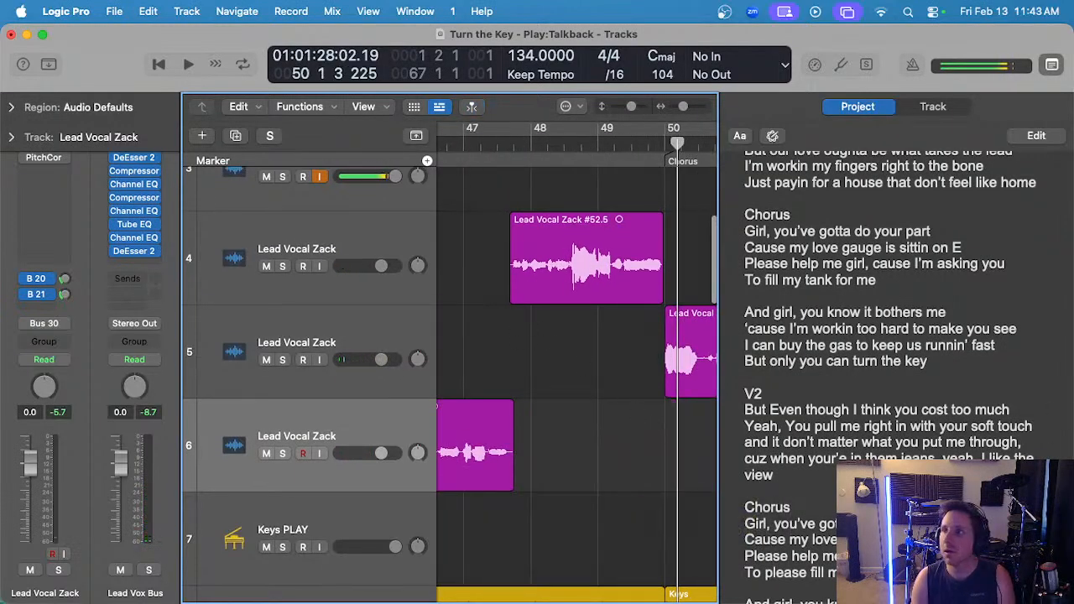
# - Audition the trimmed track 6 take from around bar 45, and remove it from the track
pyautogui.click(555, 358)
pyautogui.hscroll(-5, 550, 353)
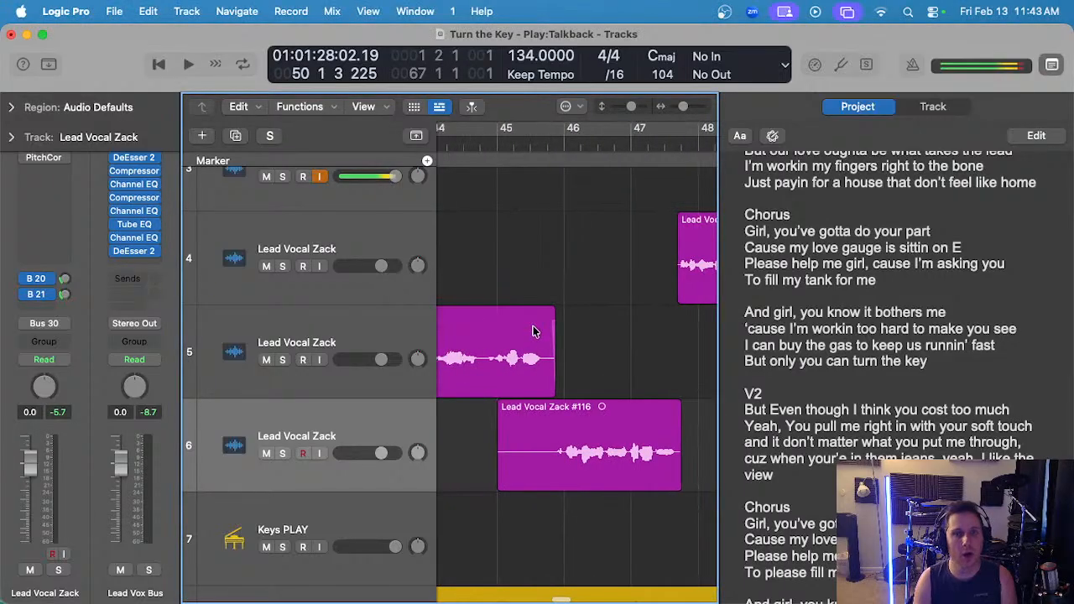
pyautogui.doubleClick(542, 147)
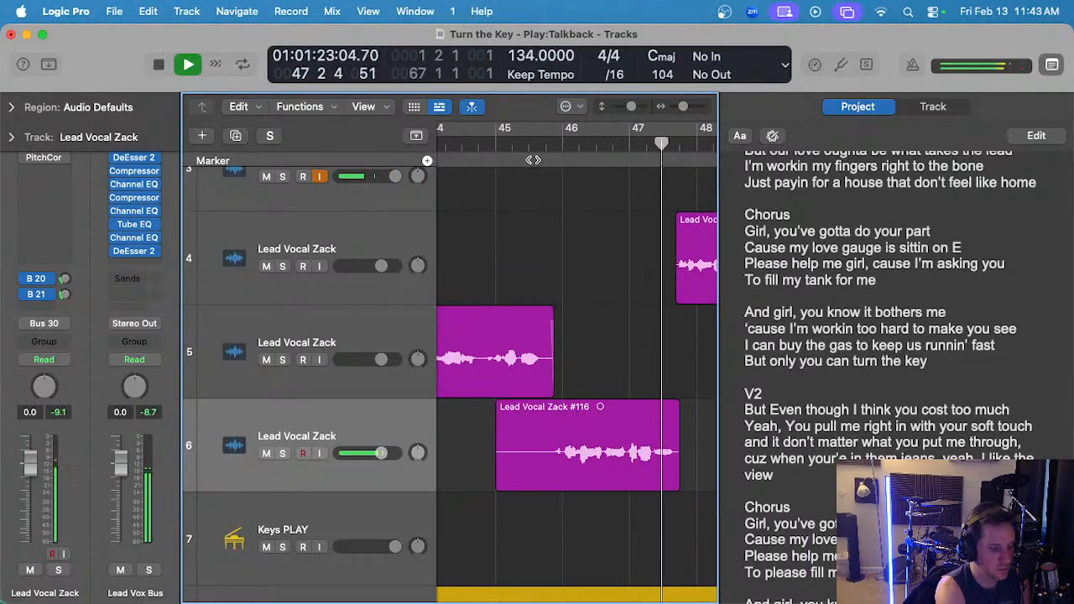
pyautogui.hscroll(-6, 528, 307)
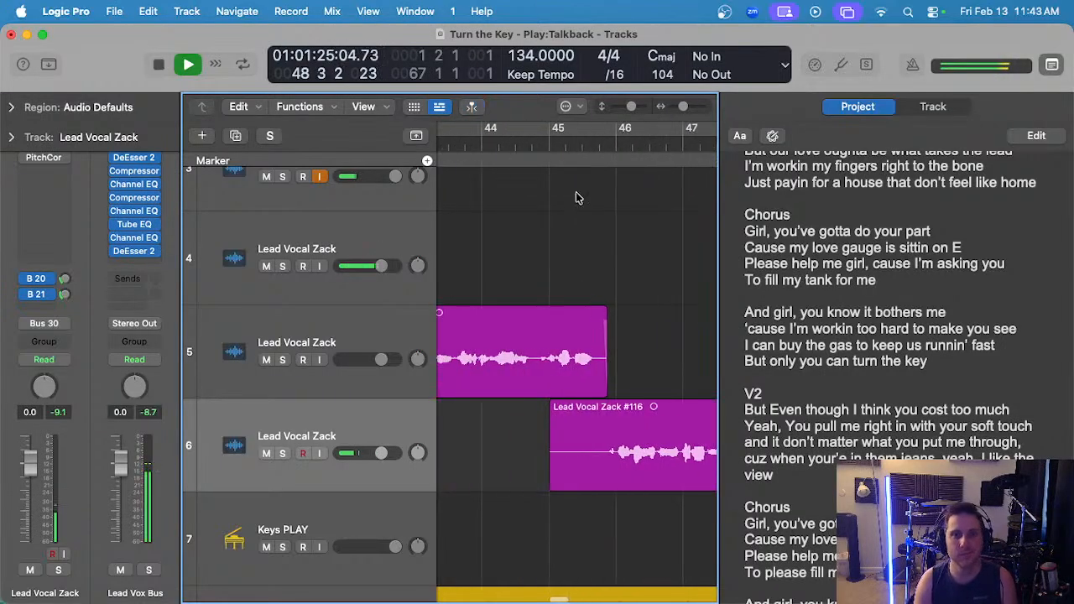
pyautogui.click(573, 144)
pyautogui.scroll(3, 626, 295)
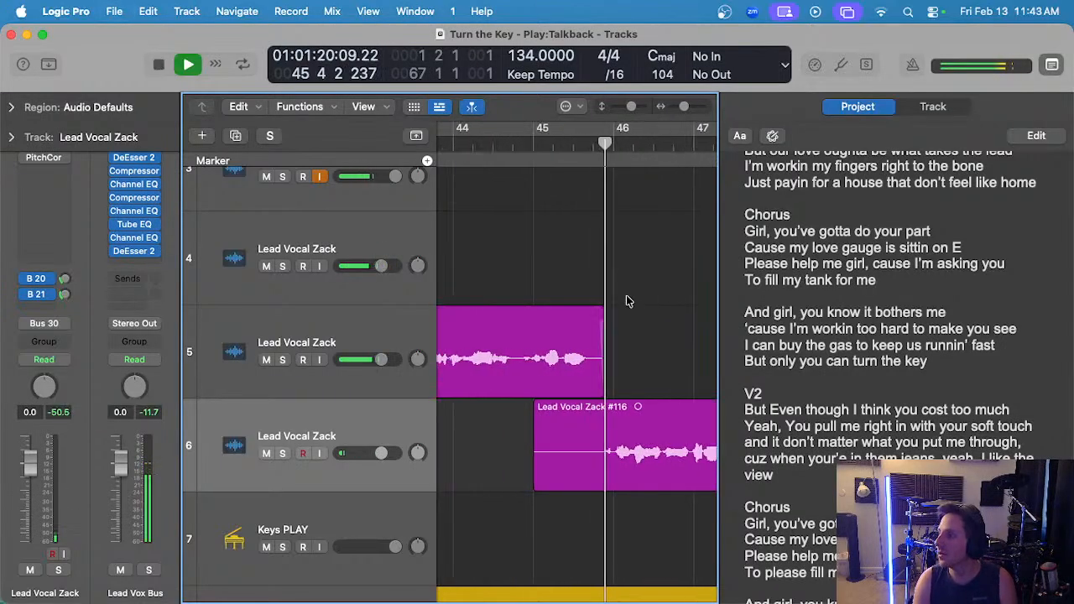
pyautogui.scroll(-1, 637, 312)
pyautogui.scroll(-3, 632, 336)
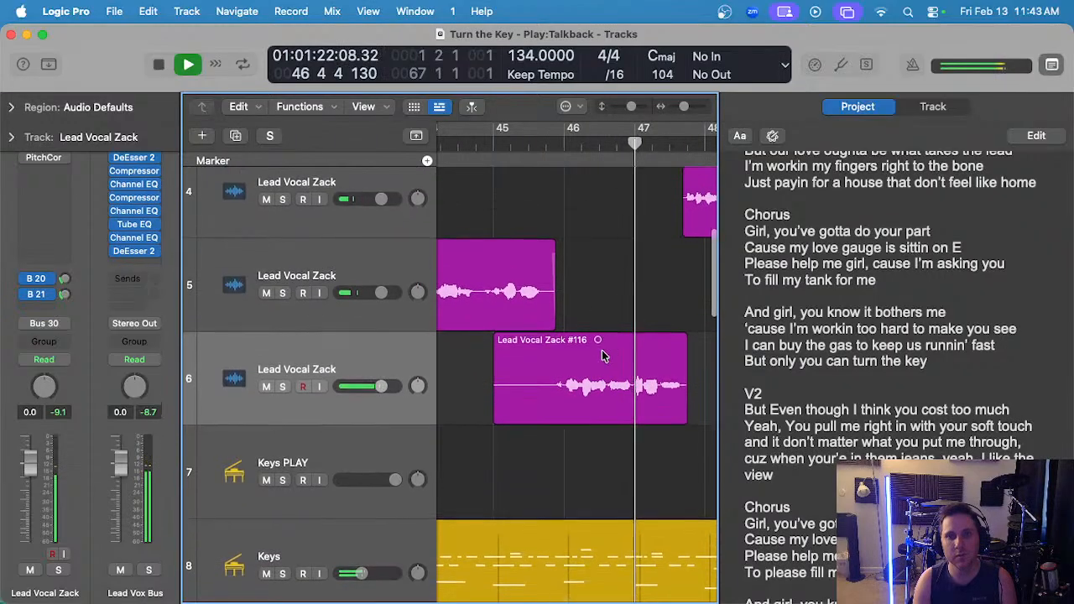
pyautogui.click(601, 392)
pyautogui.press('Delete')
pyautogui.press('space')
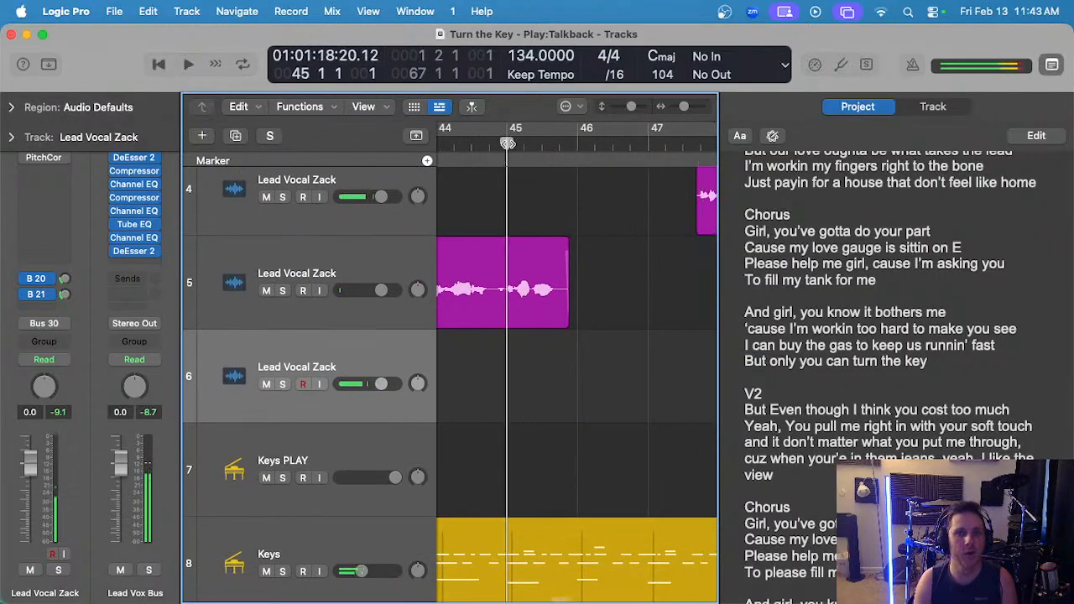
# - Record a fresh vocal take on track 6 from bar 45, listen back to it, and delete it
pyautogui.press('r')
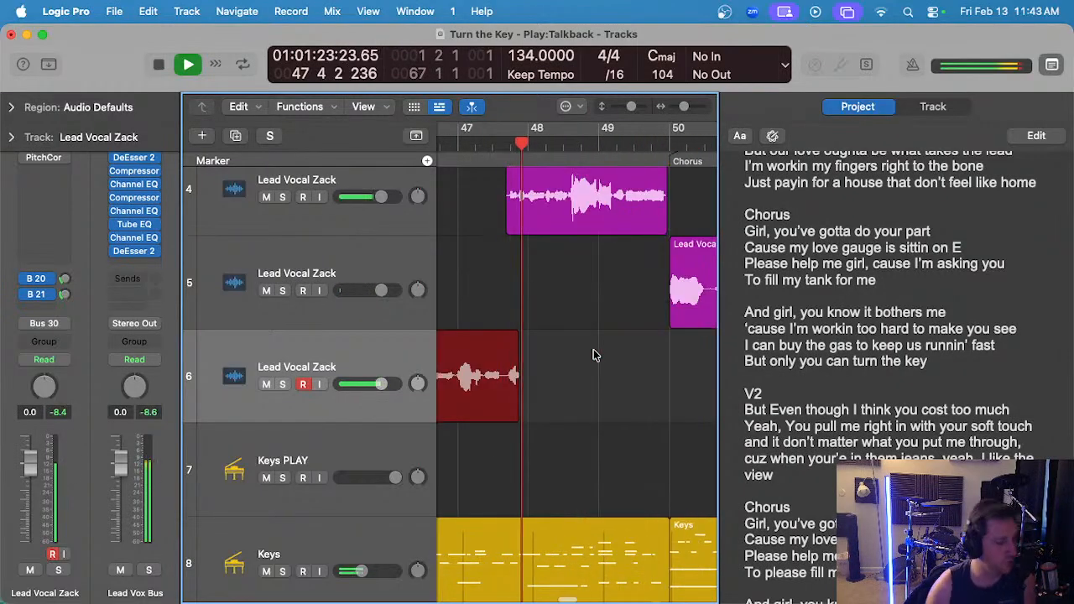
pyautogui.hscroll(-4, 590, 336)
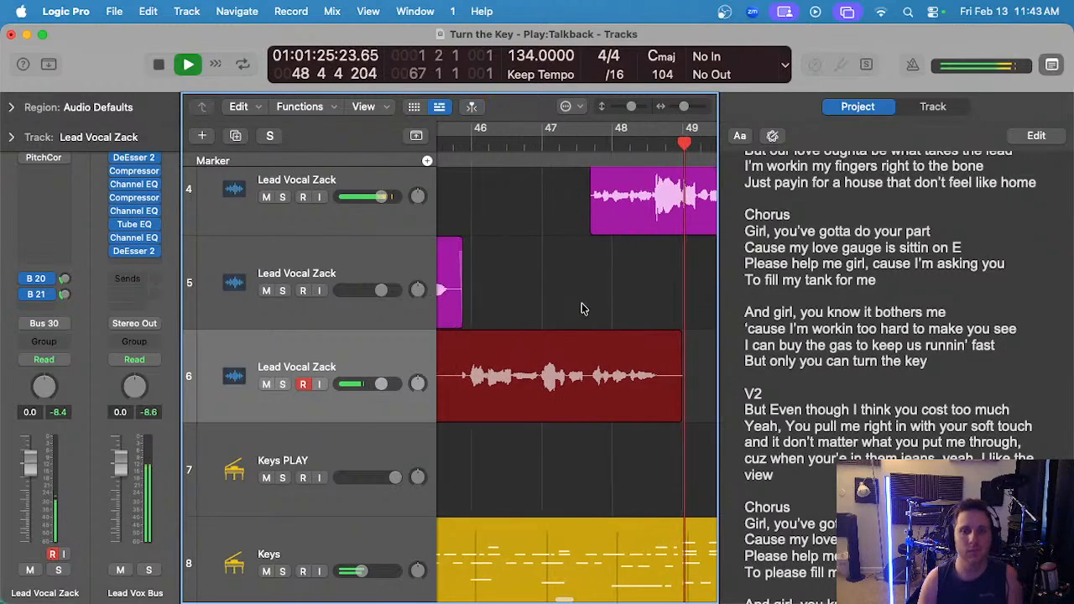
pyautogui.click(483, 146)
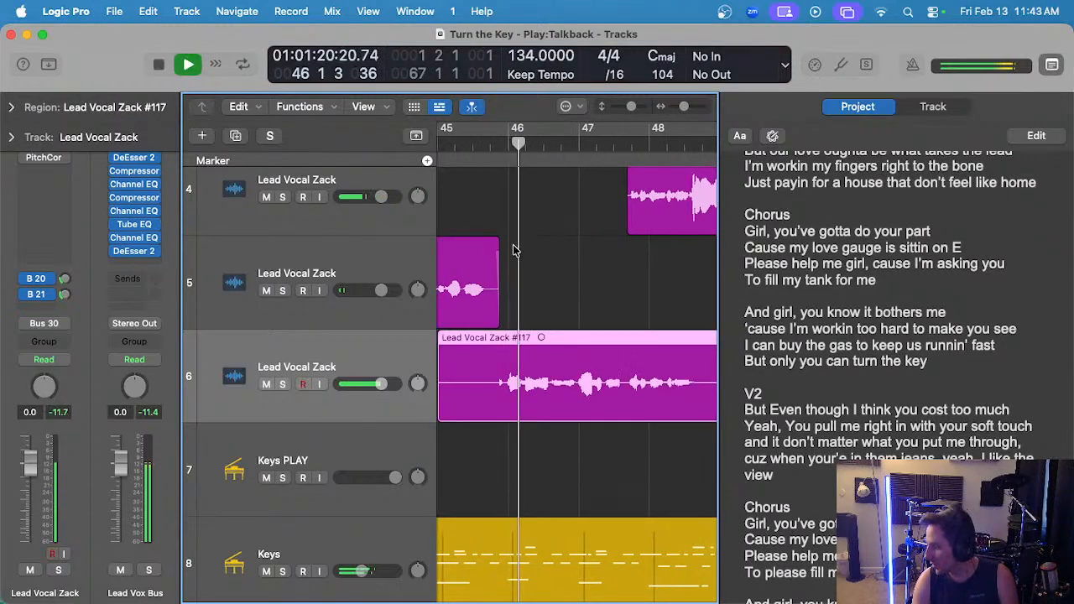
pyautogui.scroll(2, 513, 260)
pyautogui.hscroll(-2, 597, 332)
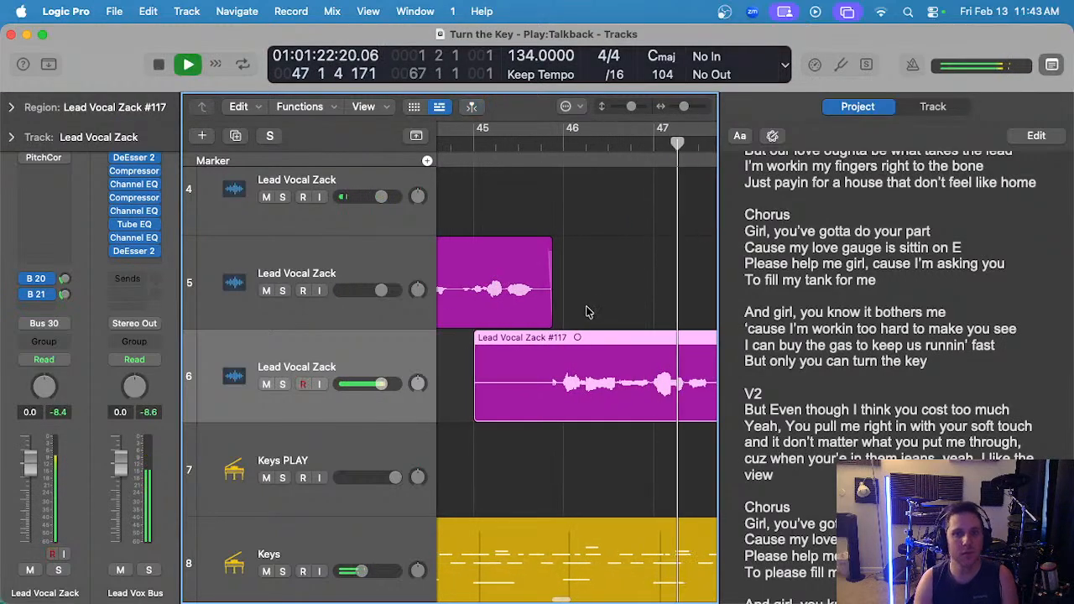
pyautogui.press('Delete')
pyautogui.press('space')
# - Retake the vocal line on track 6 starting at bar 45, and discard the recording
pyautogui.click(473, 150)
pyautogui.press('r')
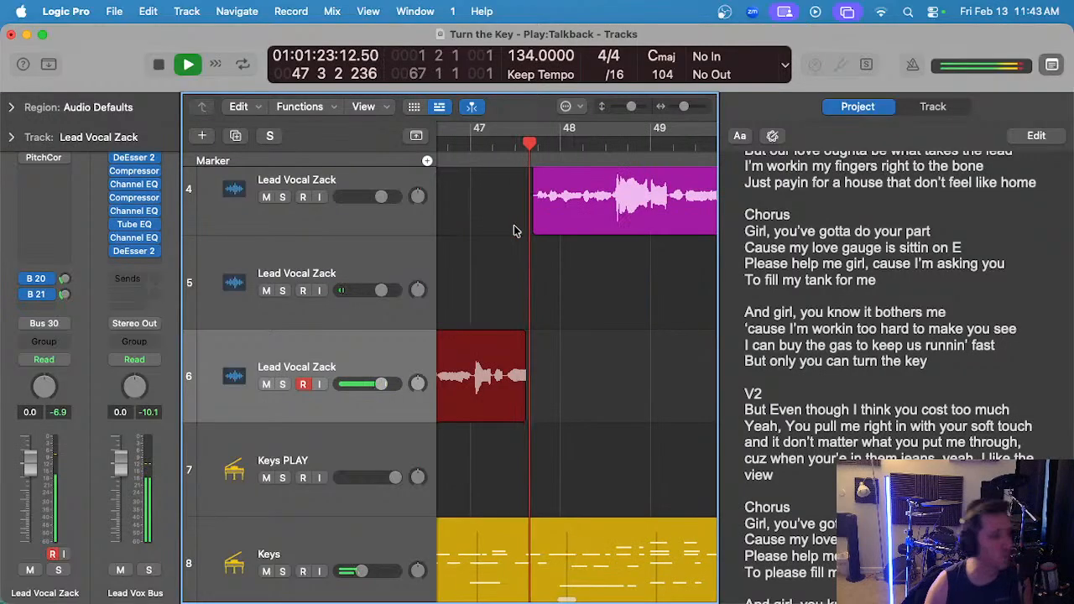
pyautogui.hscroll(-2, 517, 222)
pyautogui.press('space')
pyautogui.press('Delete')
# - Record a vocal take on track 6 from bar 45 beat 3 and cut its tail where the track 4 region begins
pyautogui.click(496, 146)
pyautogui.press('r')
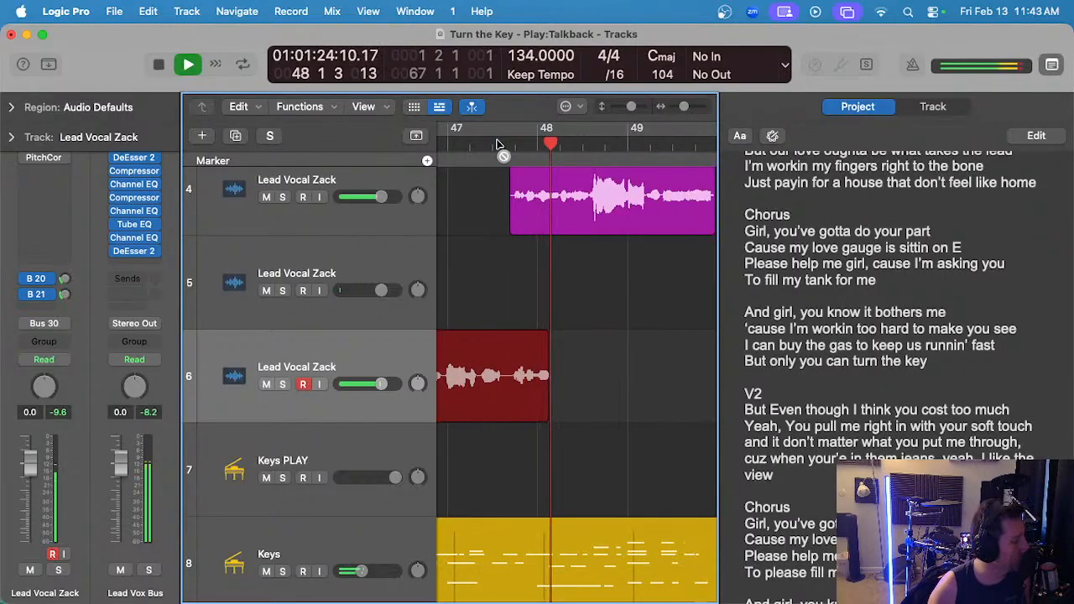
pyautogui.press('space')
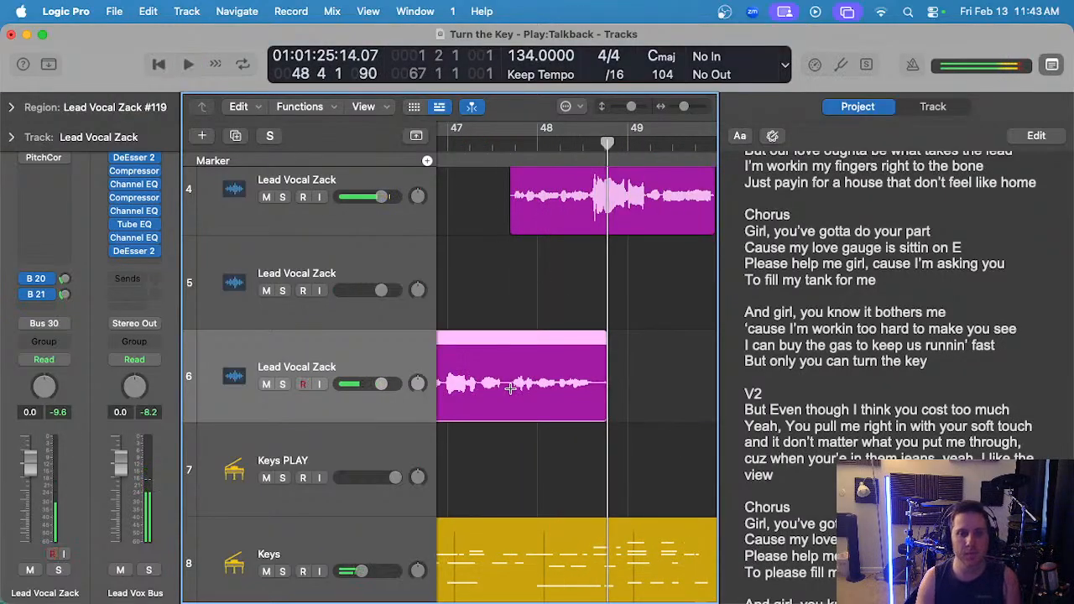
pyautogui.moveTo(511, 388); pyautogui.dragTo(640, 380)
pyautogui.press('Delete')
# - Play back the shortened track 6 take from bar 45 beat 3, and delete it
pyautogui.hscroll(-5, 503, 252)
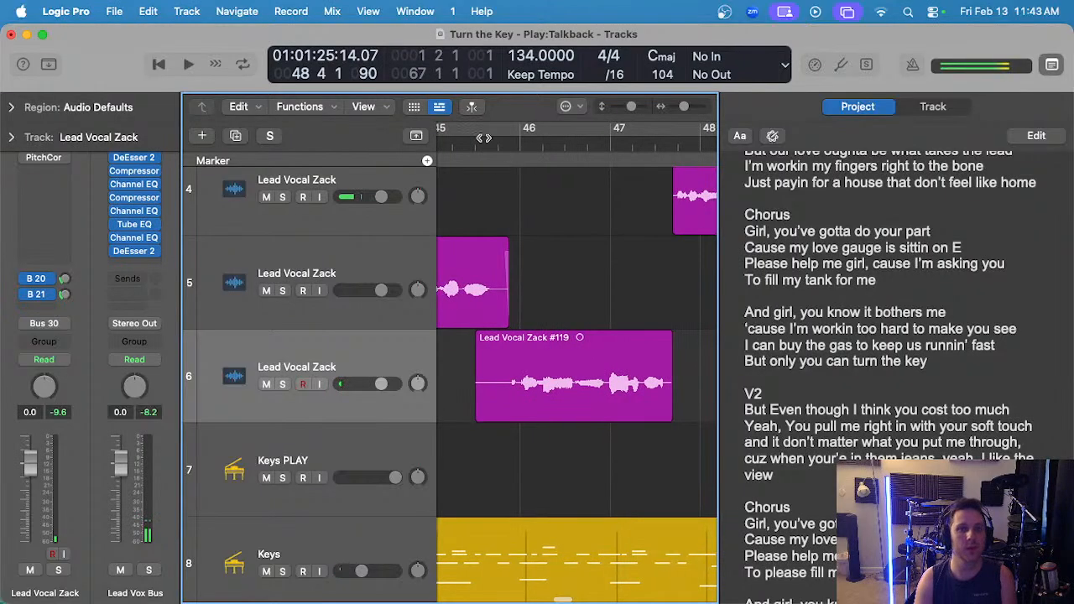
pyautogui.click(475, 149)
pyautogui.press('space')
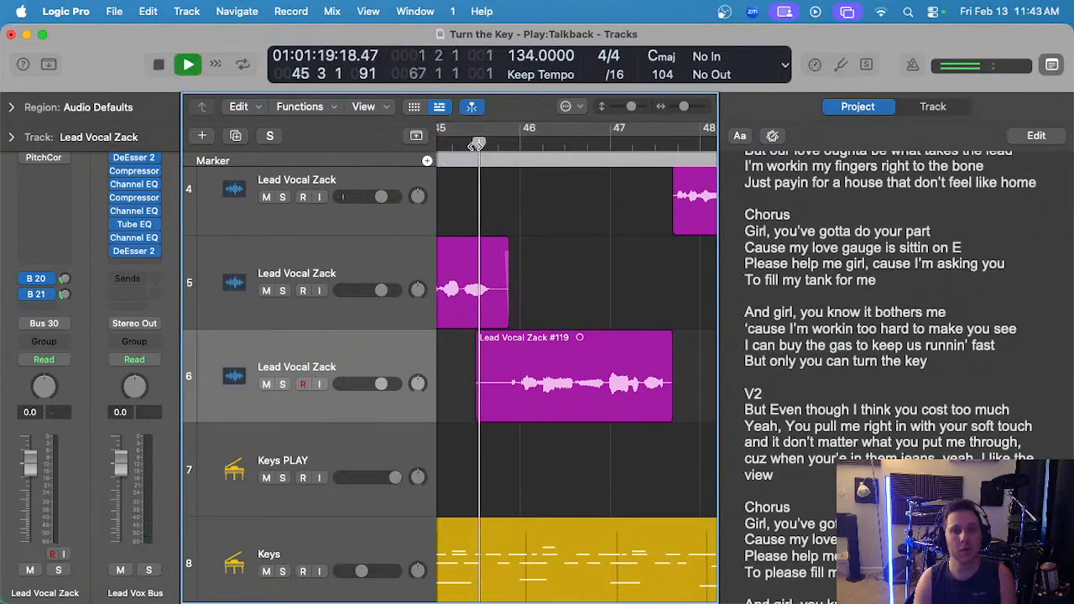
pyautogui.scroll(5, 525, 271)
pyautogui.hscroll(-3, 529, 272)
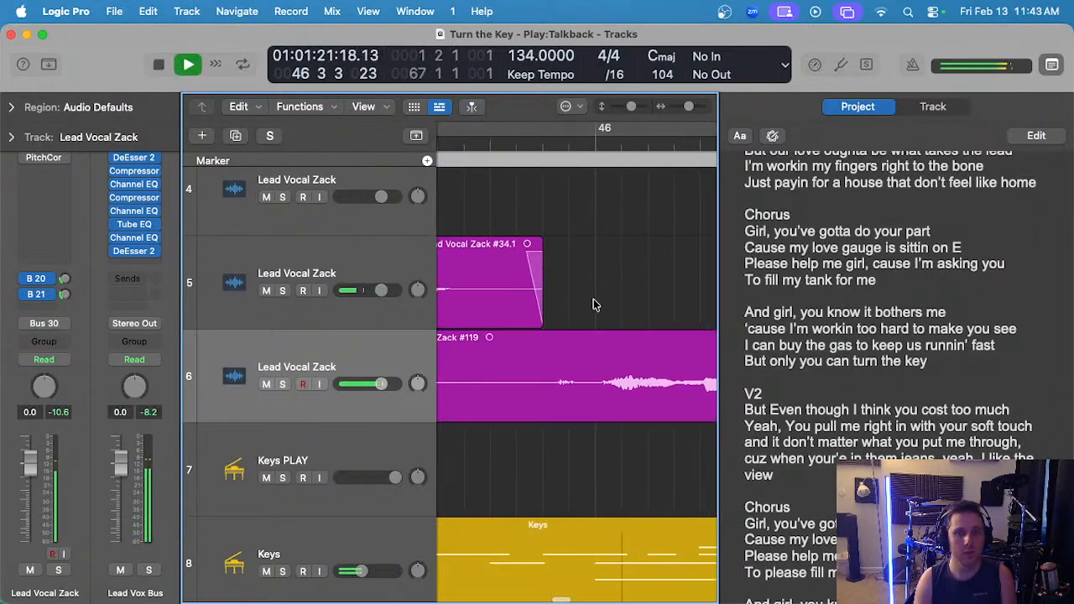
pyautogui.scroll(-5, 592, 300)
pyautogui.hscroll(2, 592, 301)
pyautogui.hscroll(1, 592, 305)
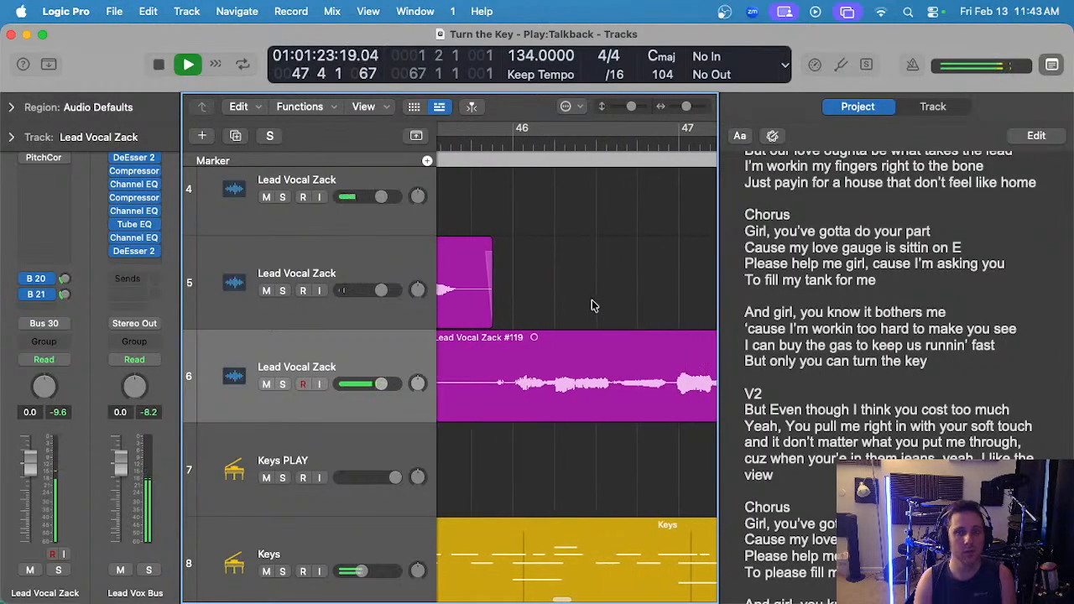
pyautogui.hscroll(-3, 591, 305)
pyautogui.click(590, 340)
pyautogui.press('Delete')
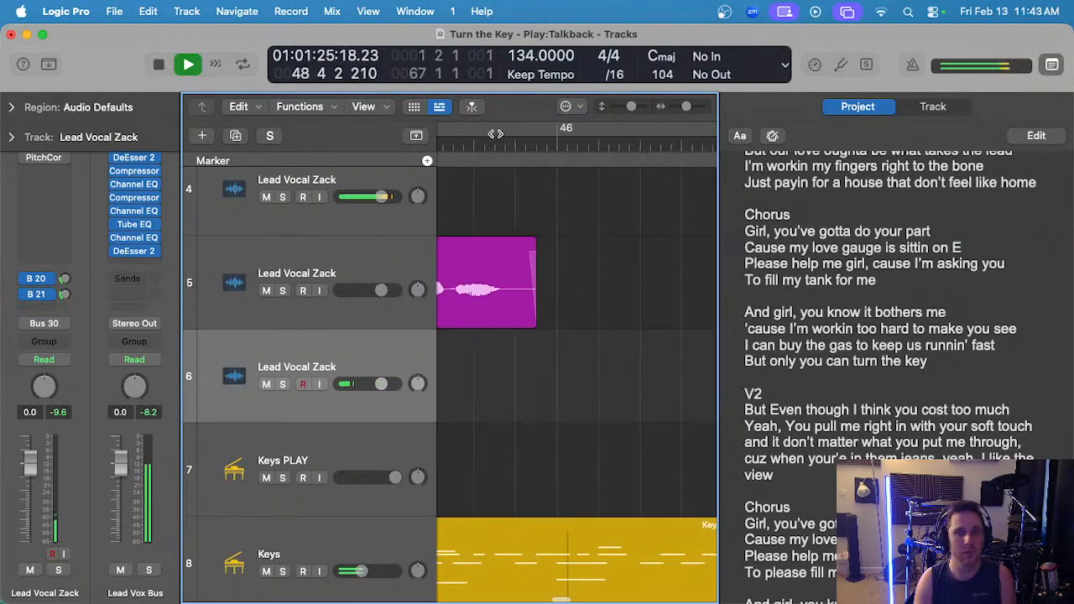
# - Record a new lead vocal take on track 6 from bar 45 beat 3 and play it back
pyautogui.press('r')
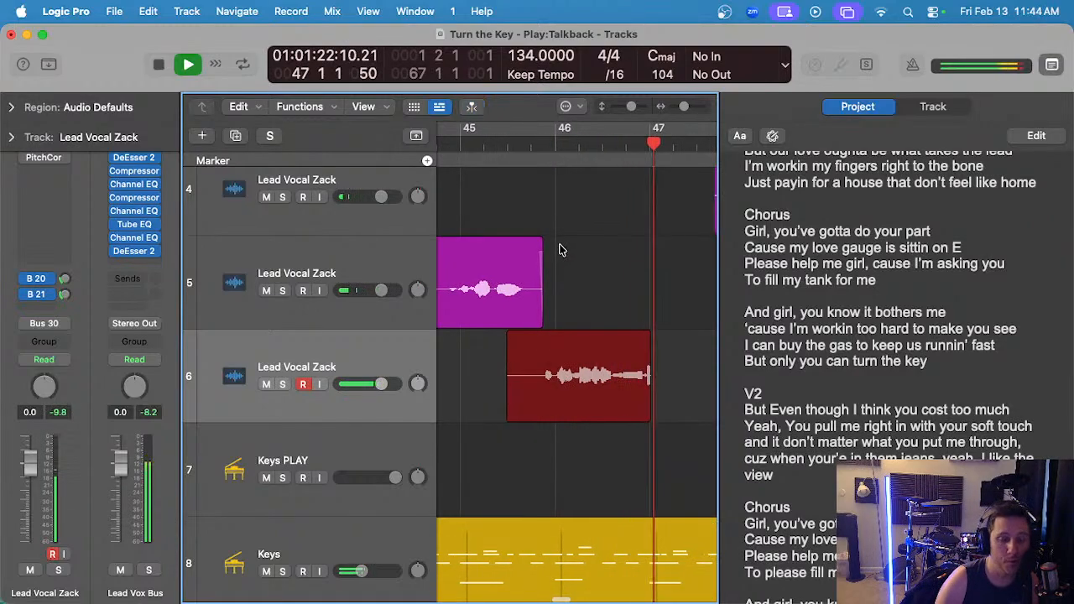
pyautogui.scroll(-2, 559, 249)
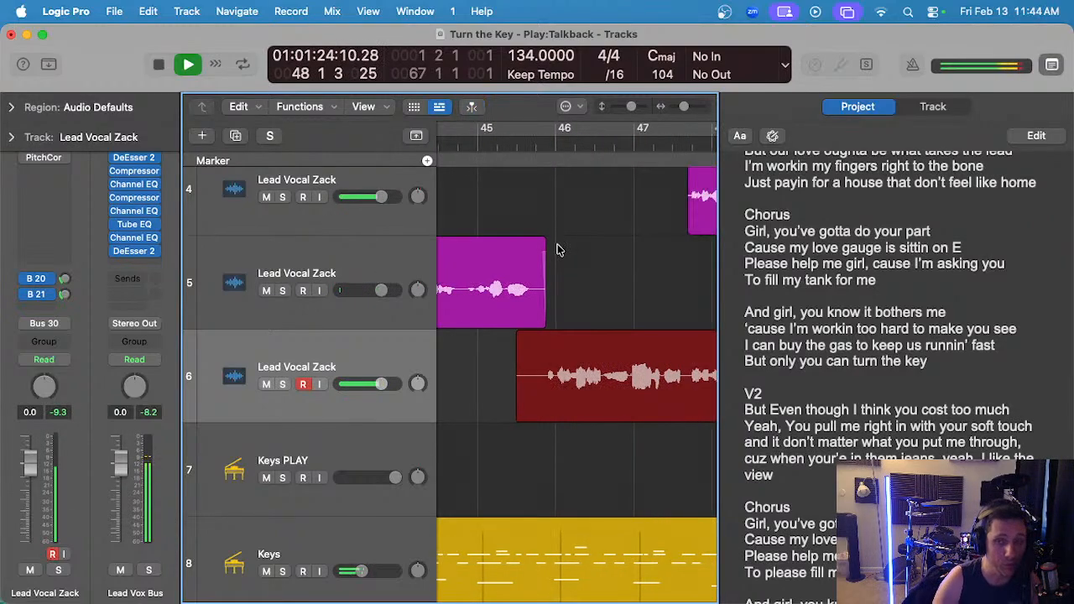
pyautogui.press('space')
pyautogui.click(532, 144)
pyautogui.press('space')
pyautogui.scroll(2, 515, 195)
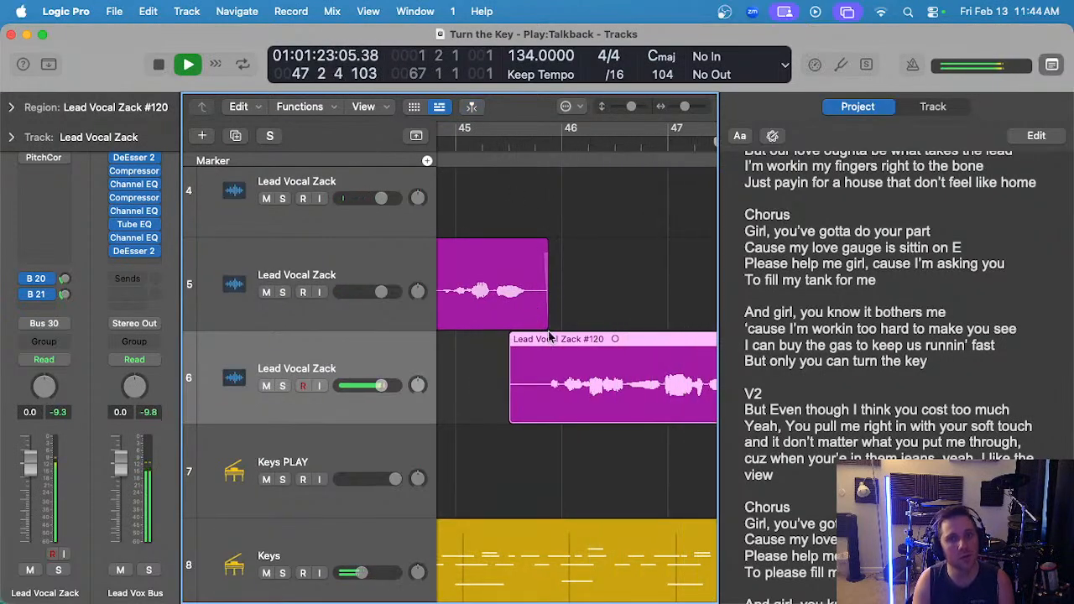
pyautogui.scroll(3, 532, 313)
pyautogui.press('space')
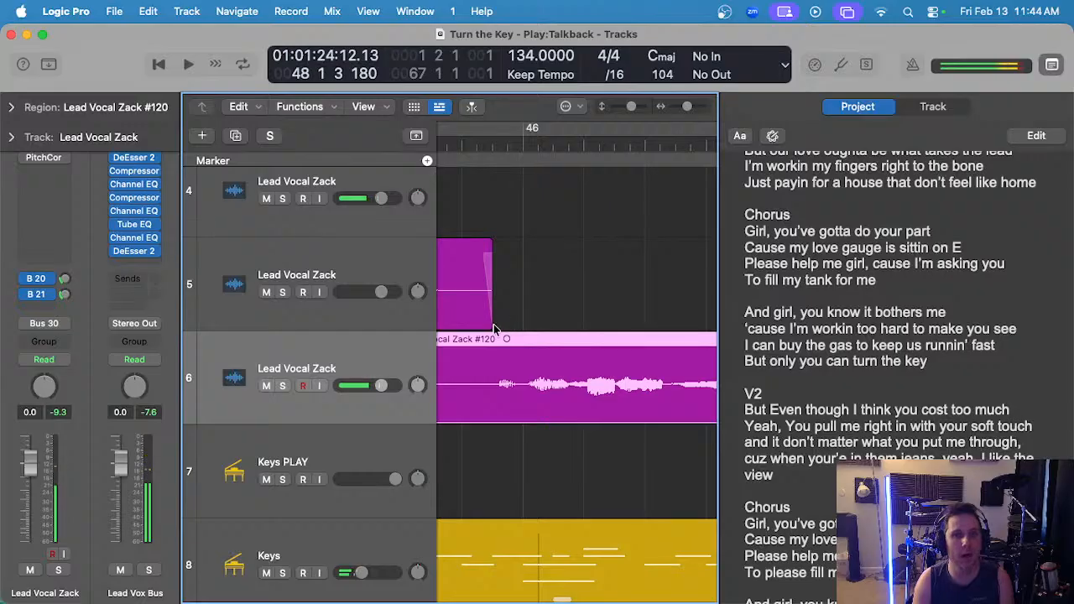
# - Shorten the end of the track 5 region slightly and trim the start of the new track 6 take to just after it
pyautogui.click(494, 324)
pyautogui.moveTo(490, 320); pyautogui.dragTo(485, 324)
pyautogui.hscroll(-3, 536, 354)
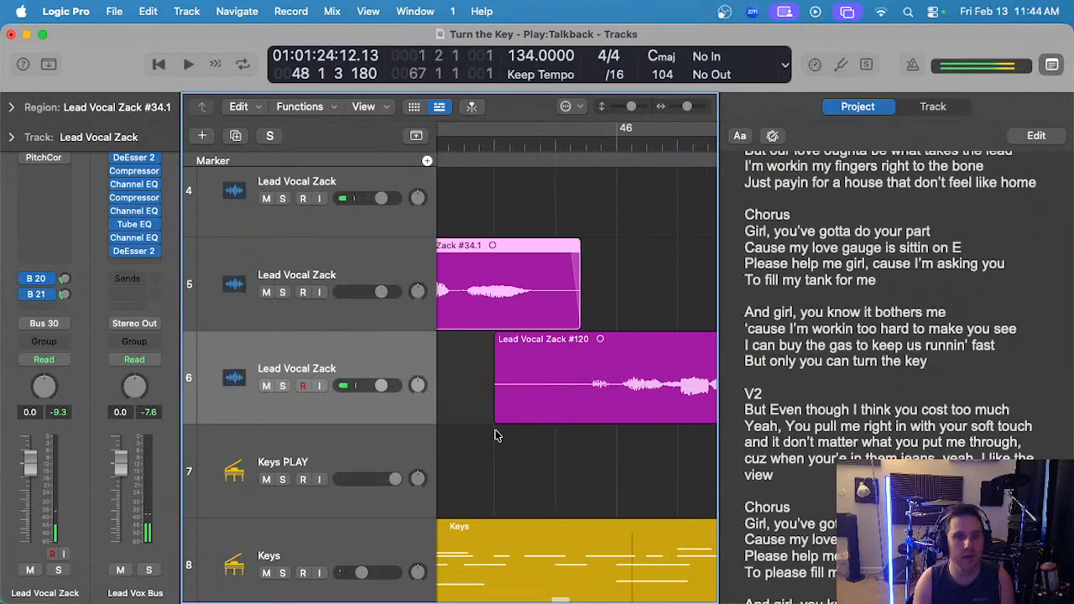
pyautogui.moveTo(498, 415); pyautogui.dragTo(588, 382)
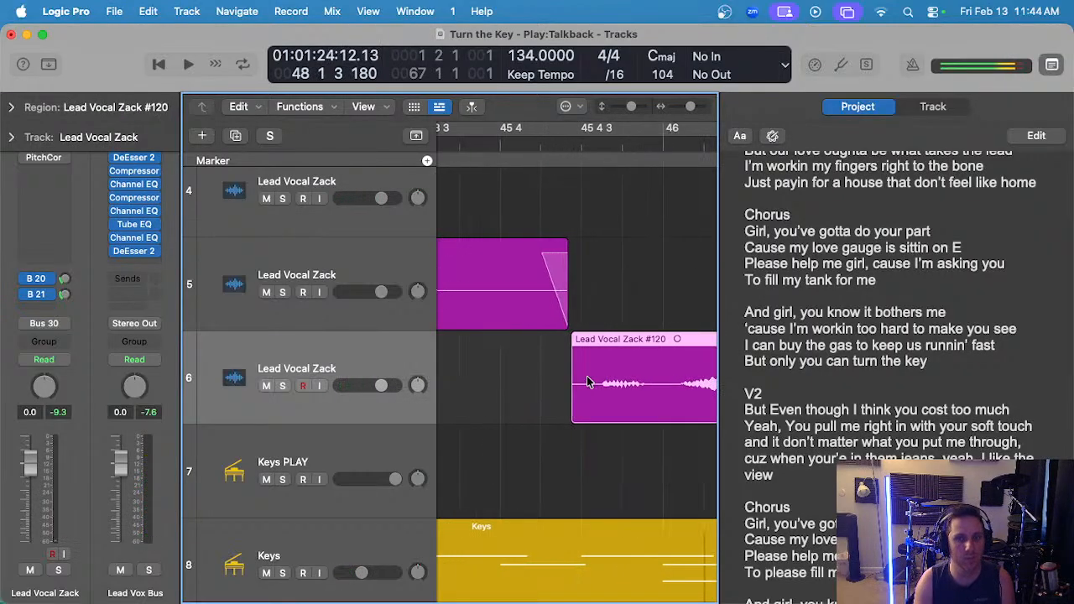
# - Cut the tail of the track 6 take just before the track 4 region begins and add a short fade-out at its end
pyautogui.hscroll(10, 587, 335)
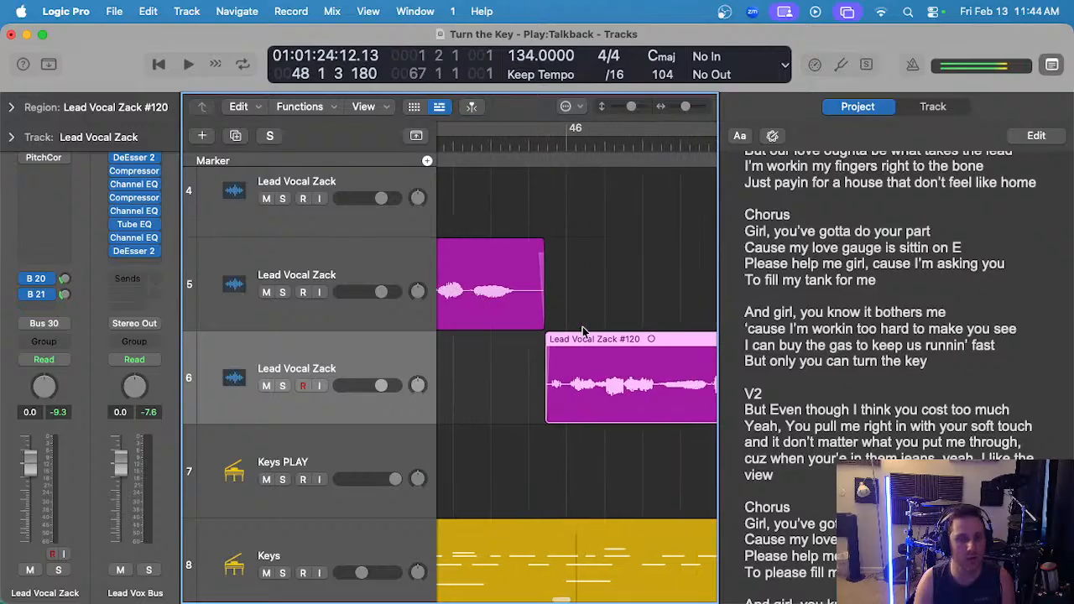
pyautogui.hscroll(-1, 587, 338)
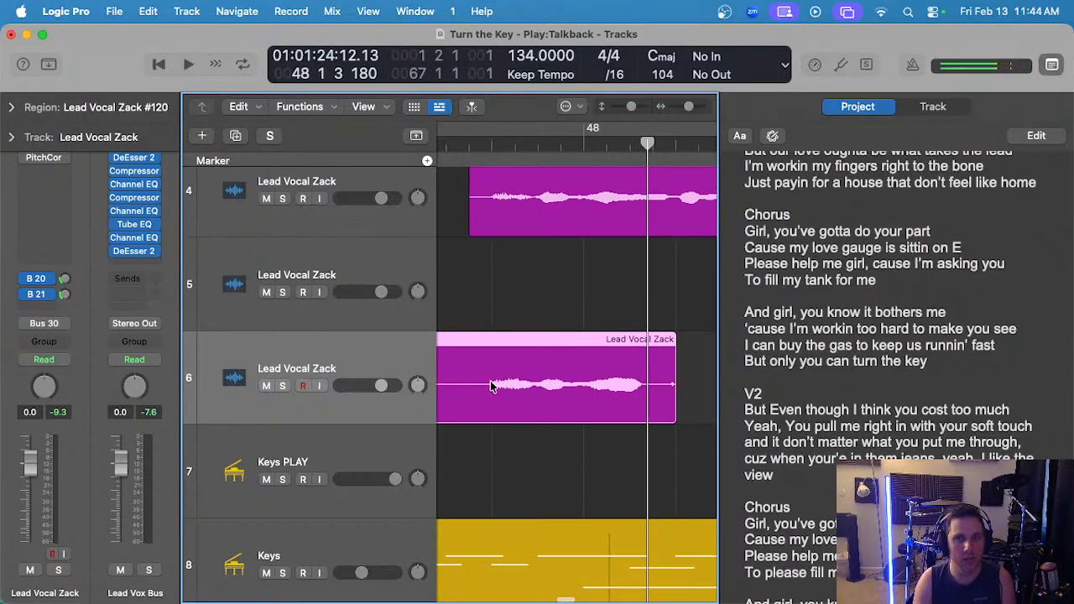
pyautogui.moveTo(459, 380); pyautogui.dragTo(652, 379)
pyautogui.press('Delete')
pyautogui.hscroll(-6, 512, 300)
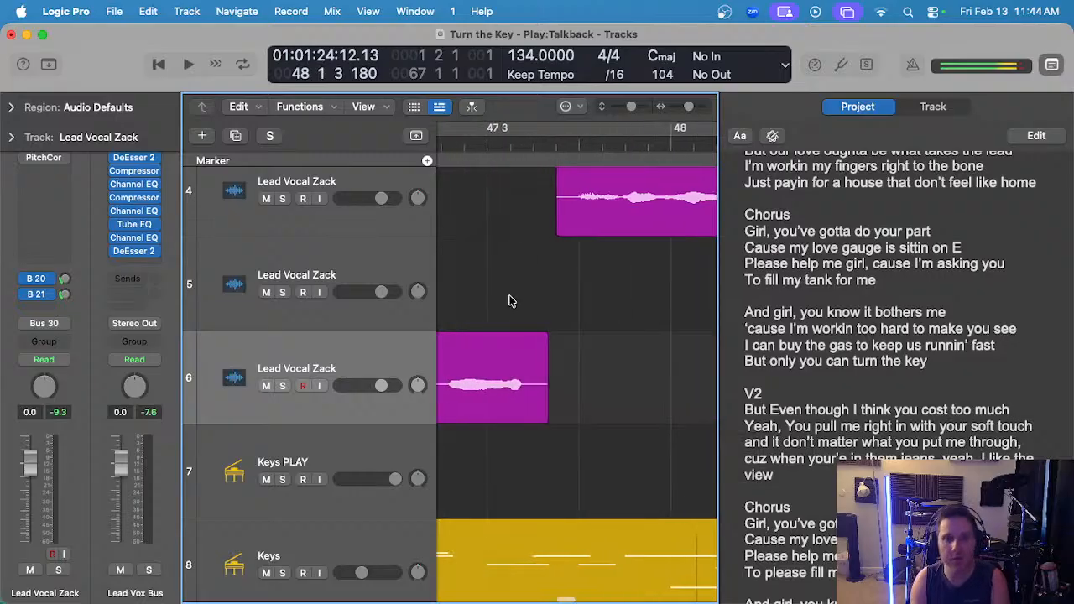
pyautogui.moveTo(545, 336); pyautogui.dragTo(533, 335)
pyautogui.scroll(-5, 532, 330)
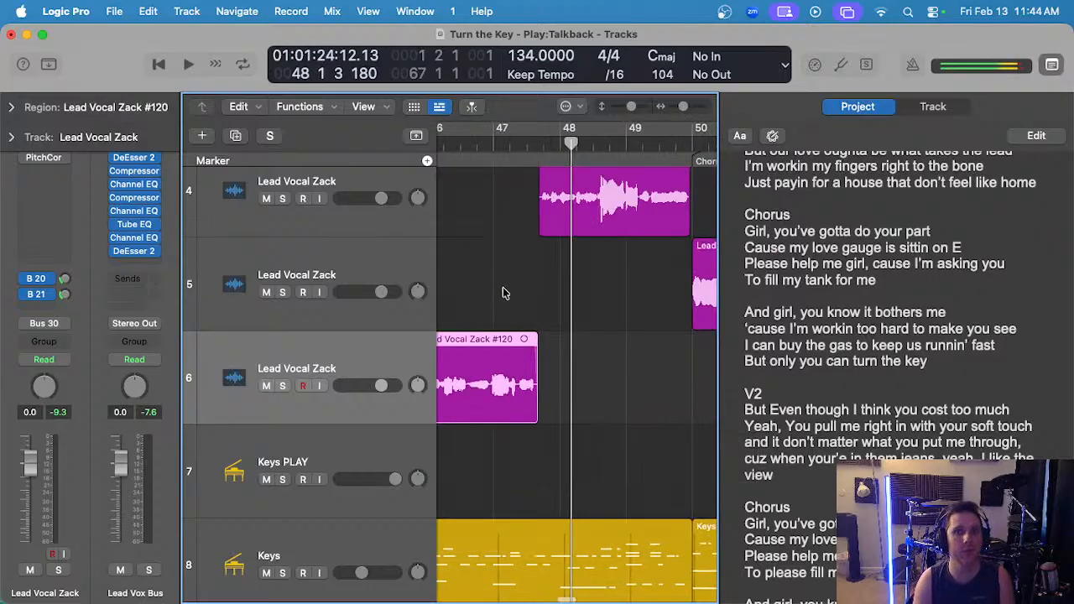
# - Add a short fade-in and a short fade-out to the track 4 vocal region that leads into the chorus at bar 50
pyautogui.scroll(3, 506, 294)
pyautogui.scroll(4, 543, 289)
pyautogui.moveTo(546, 282); pyautogui.dragTo(554, 281)
pyautogui.scroll(-5, 617, 313)
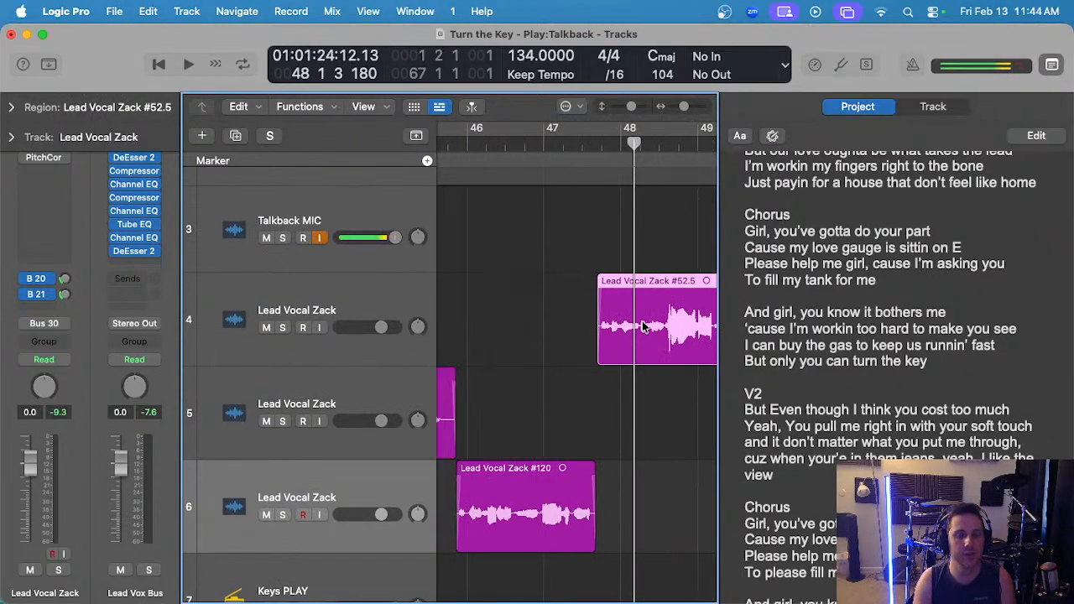
pyautogui.hscroll(4, 644, 344)
pyautogui.hscroll(2, 682, 368)
pyautogui.scroll(4, 667, 311)
pyautogui.hscroll(2, 659, 310)
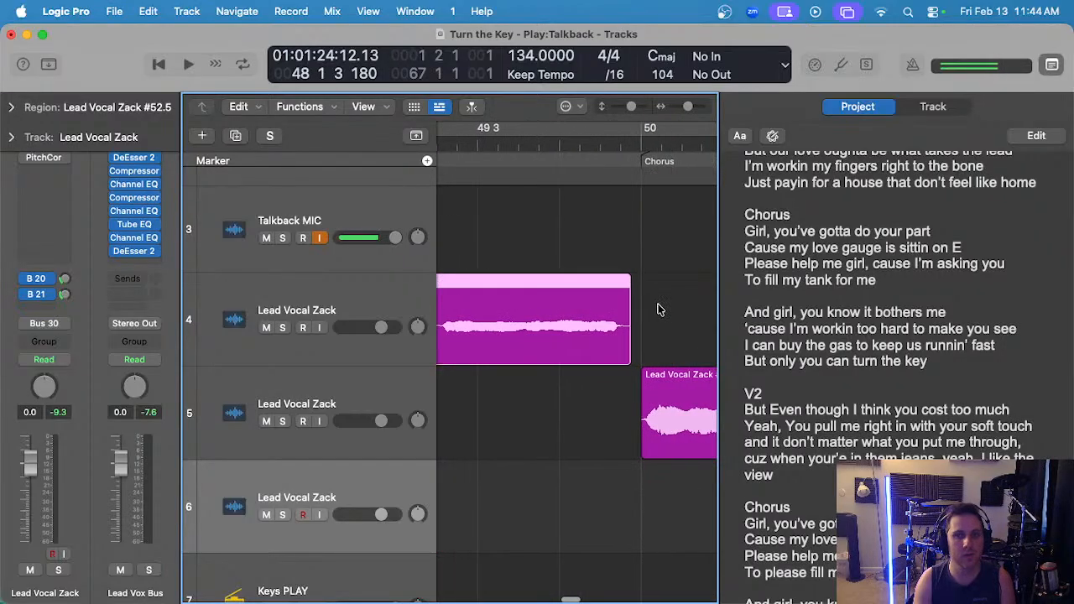
pyautogui.click(634, 281)
pyautogui.moveTo(630, 280); pyautogui.dragTo(624, 280)
pyautogui.click(654, 305)
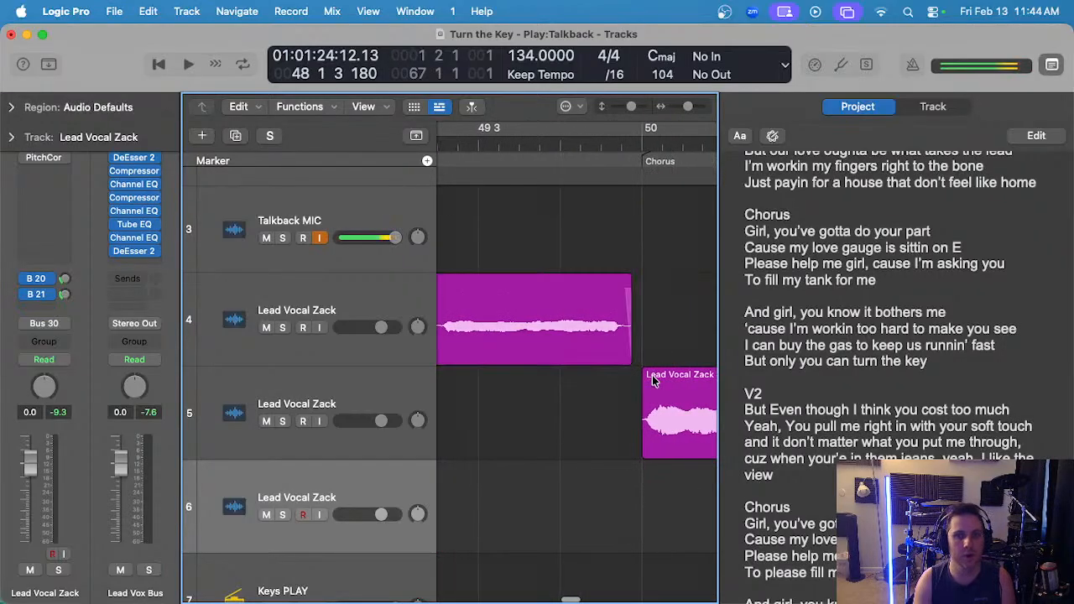
pyautogui.scroll(-5, 648, 371)
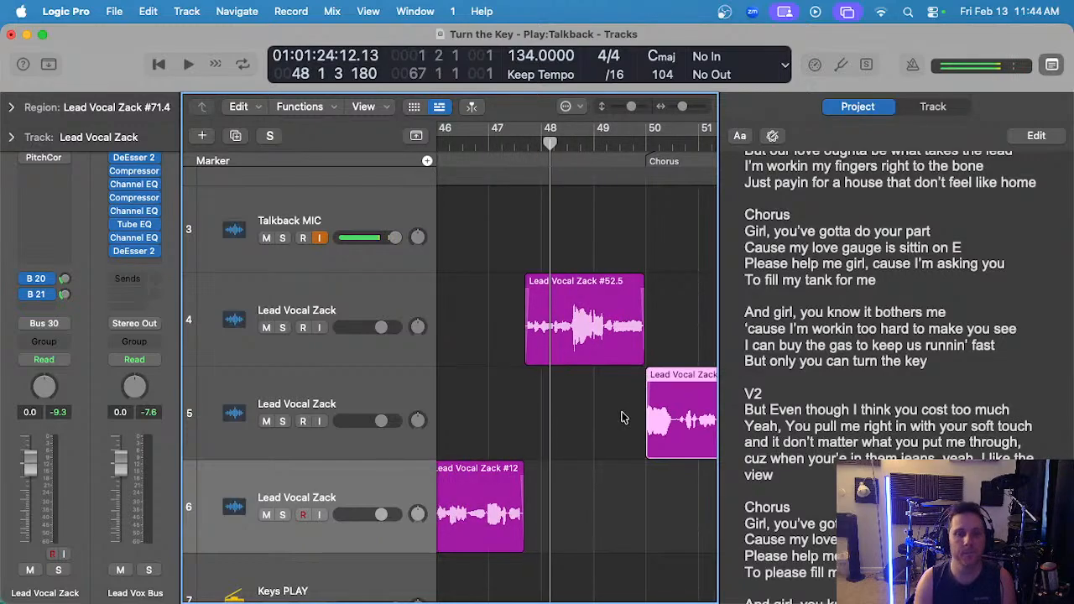
# - Move the track 4 region and the new track 6 take onto track 5, keeping their timeline positions
pyautogui.moveTo(575, 331); pyautogui.dragTo(578, 392)
pyautogui.hscroll(-5, 552, 336)
pyautogui.scroll(-3, 638, 423)
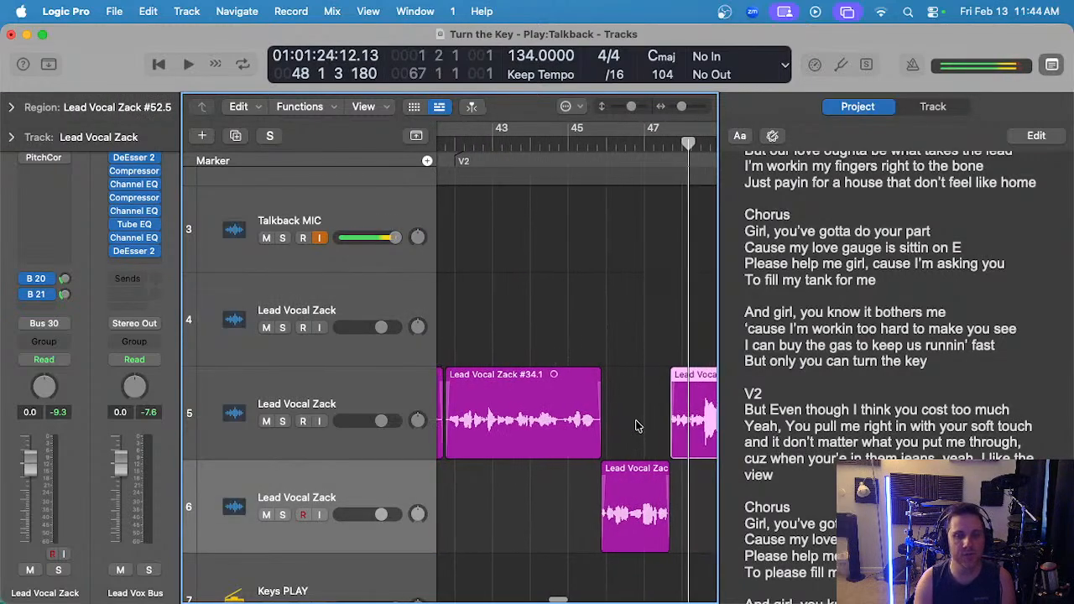
pyautogui.click(637, 425)
pyautogui.moveTo(634, 476); pyautogui.dragTo(634, 380)
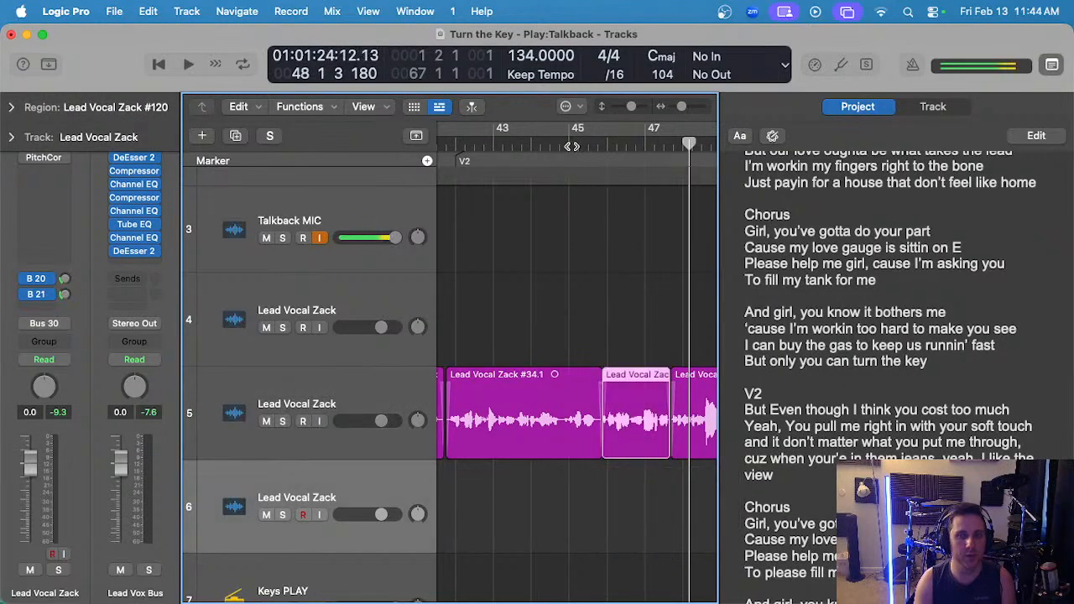
# - Play back the assembled track 5 lead vocal from about bar 45 into the chorus
pyautogui.click(571, 145)
pyautogui.press('space')
pyautogui.scroll(4, 568, 272)
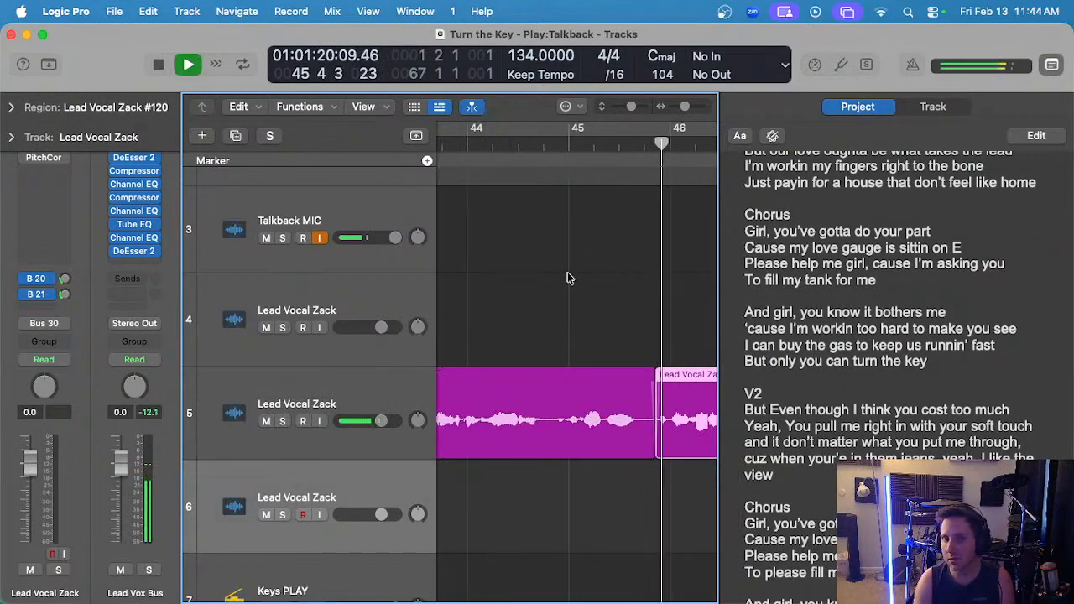
pyautogui.hscroll(3, 660, 324)
pyautogui.scroll(-2, 654, 314)
pyautogui.click(592, 312)
pyautogui.scroll(-3, 606, 304)
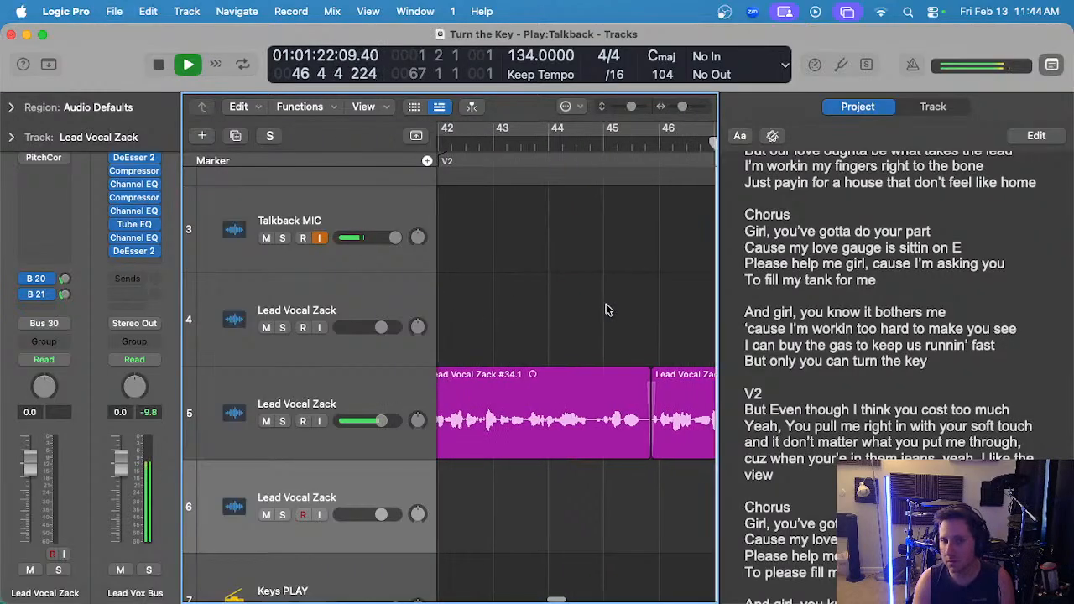
pyautogui.hscroll(3, 610, 302)
pyautogui.scroll(3, 515, 305)
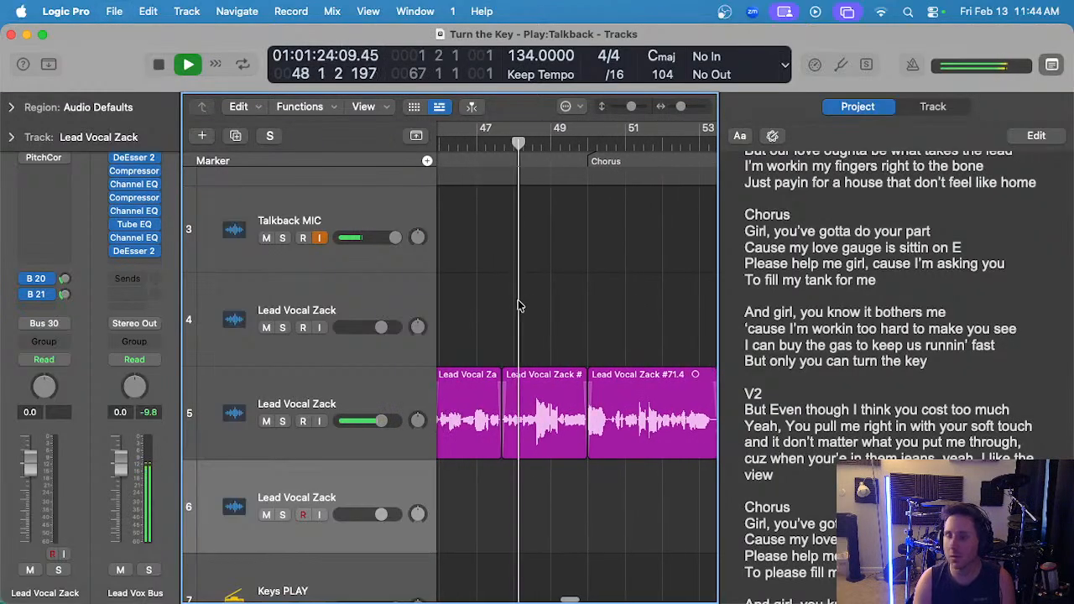
pyautogui.scroll(-2, 541, 305)
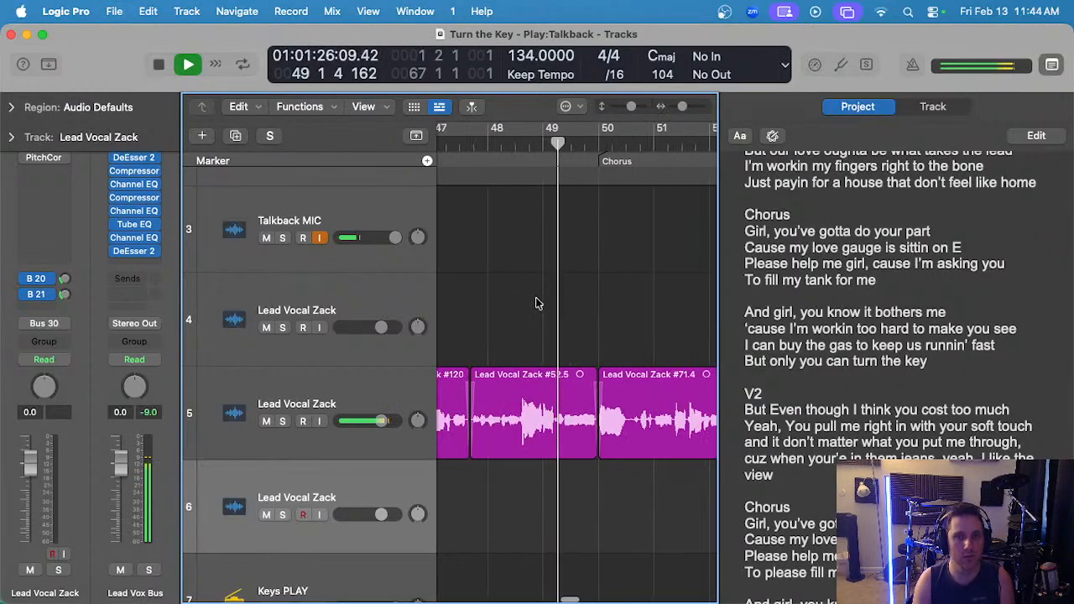
pyautogui.scroll(-2, 536, 299)
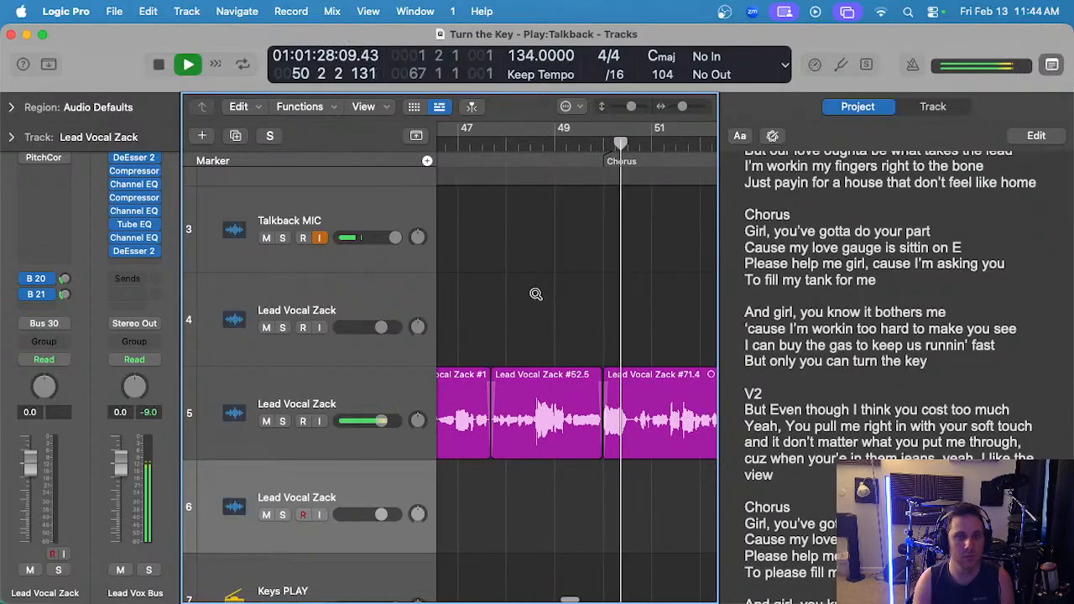
pyautogui.scroll(-3, 536, 294)
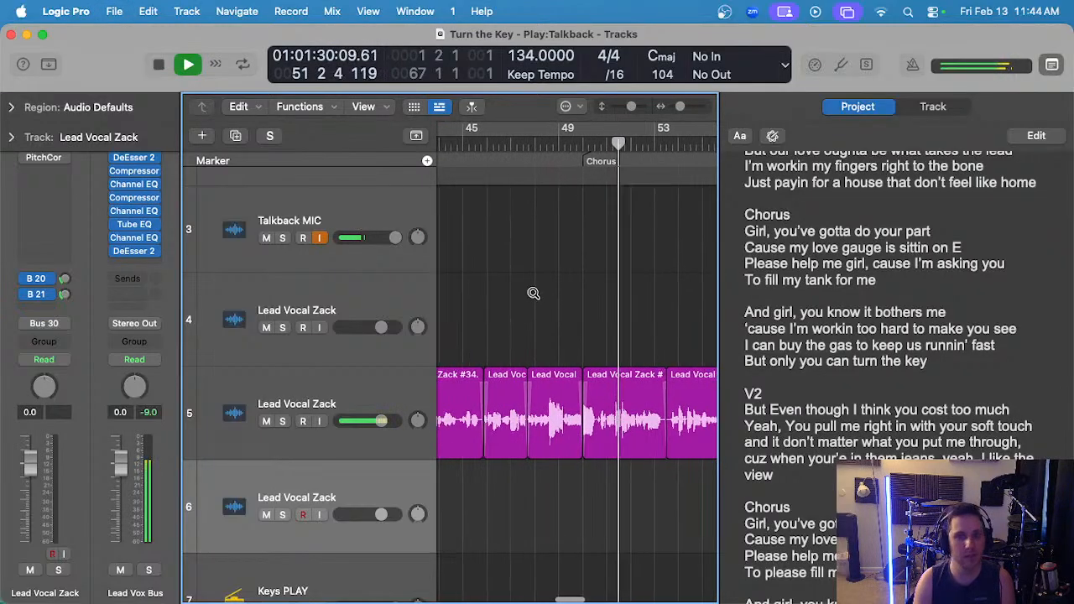
pyautogui.scroll(3, 599, 307)
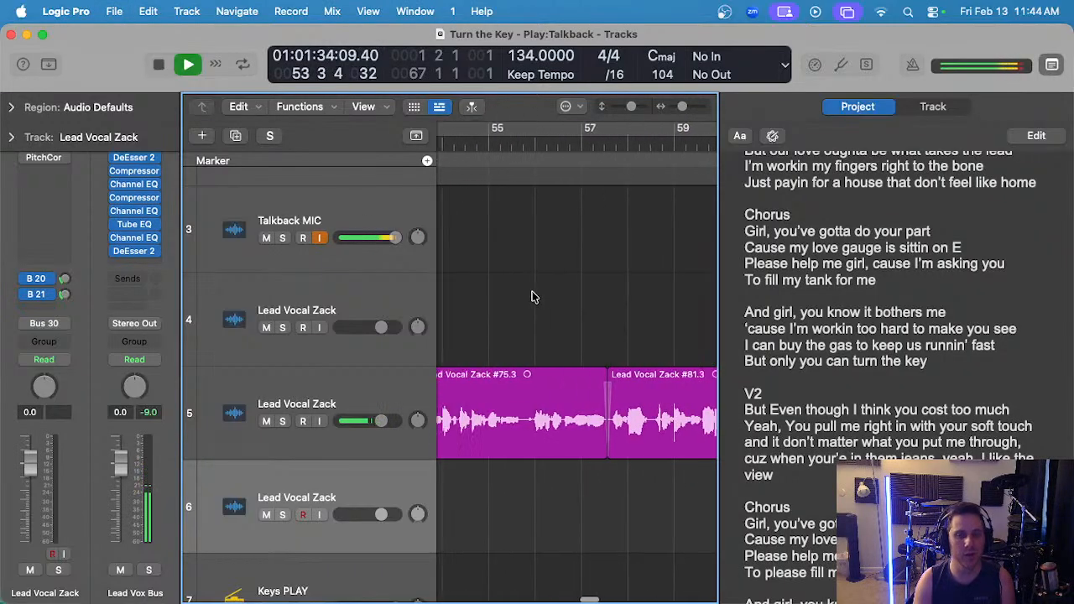
pyautogui.scroll(-5, 556, 292)
pyautogui.press('space')
# - Return the playhead to the beginning of the song and save the project
pyautogui.press('Return')
pyautogui.scroll(-4, 557, 291)
pyautogui.press('super+s')
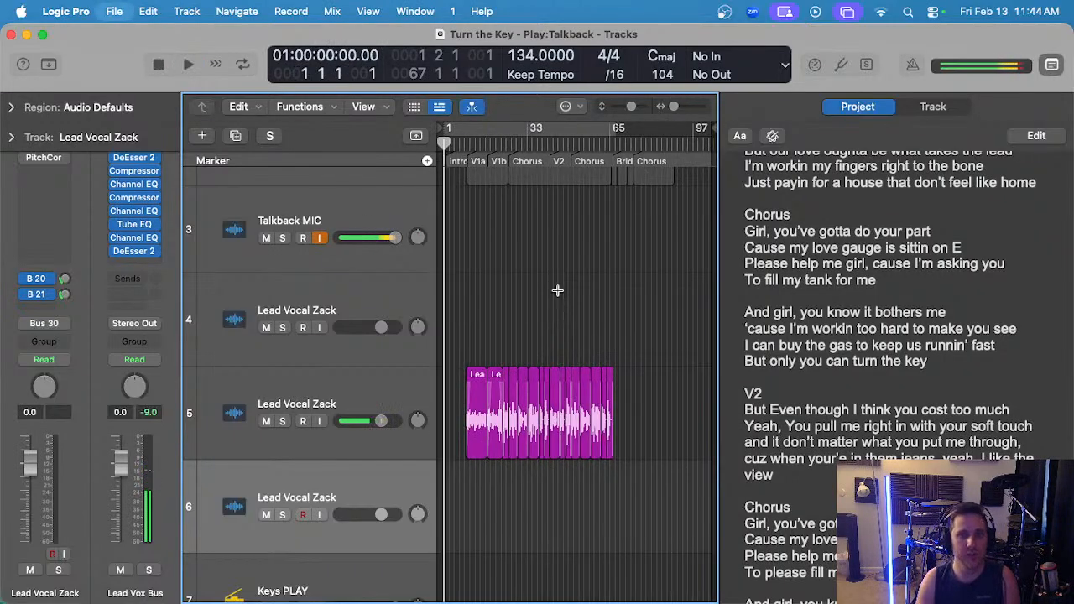
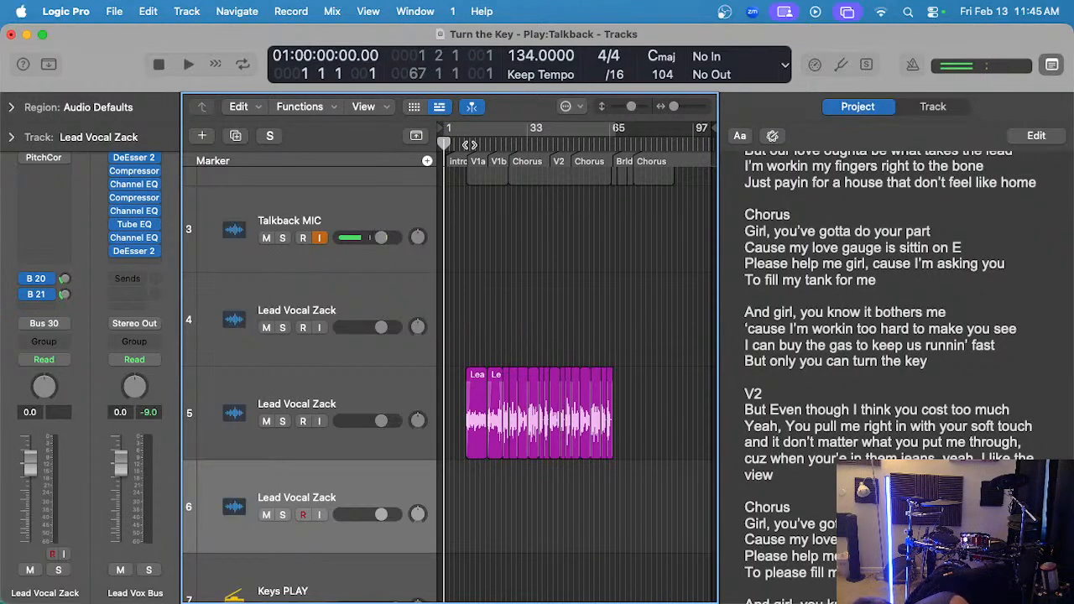
# - Play the song from the beginning through the intro
pyautogui.scroll(-5, 502, 247)
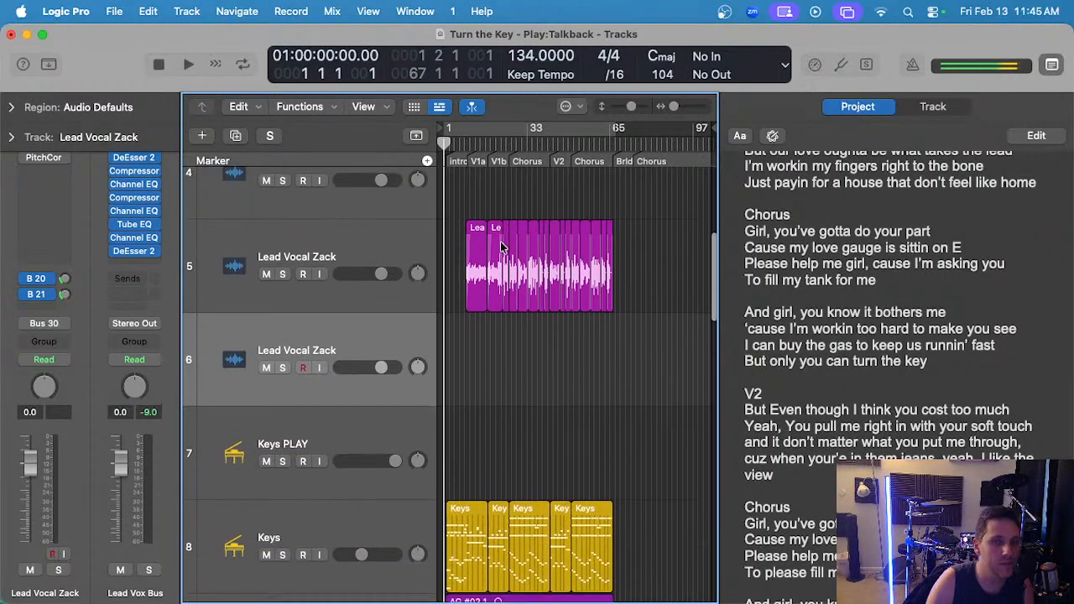
pyautogui.press('super+Right')
pyautogui.press('super+Right')
pyautogui.press('space')
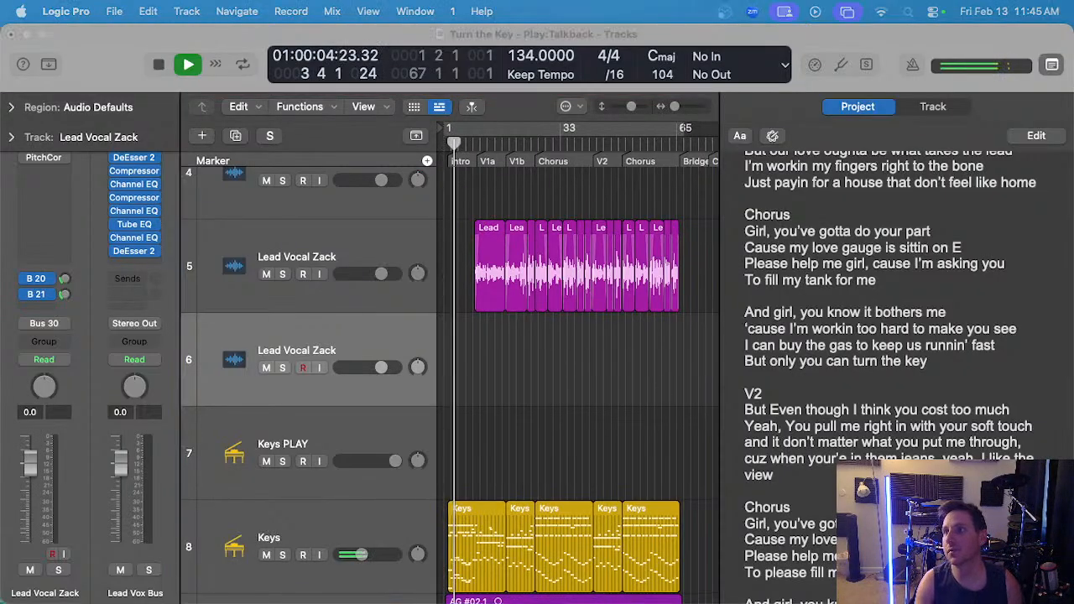
pyautogui.click(487, 403)
pyautogui.scroll(3, 500, 391)
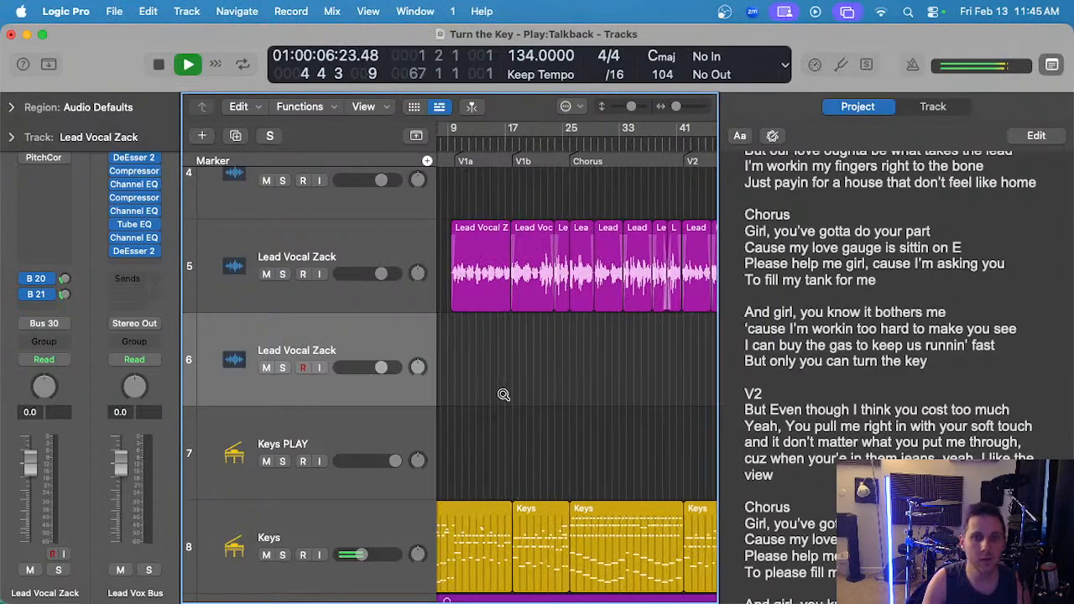
pyautogui.hscroll(-3, 495, 381)
# - Select the track 5 lead vocal and audition it briefly from the early part of verse V1a
pyautogui.click(371, 266)
pyautogui.scroll(4, 410, 271)
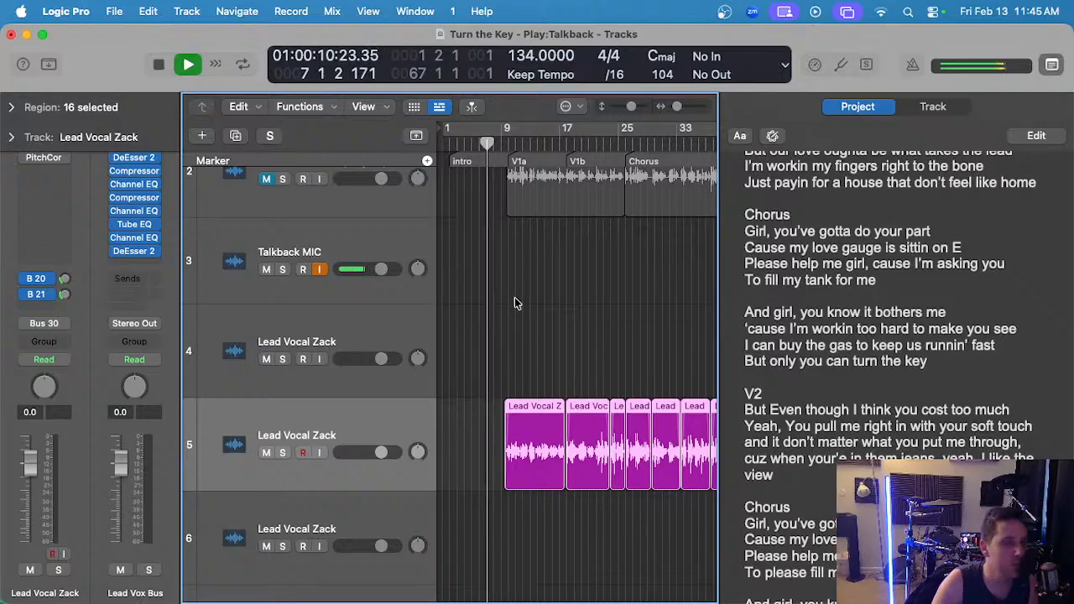
pyautogui.press('space')
pyautogui.click(516, 149)
pyautogui.press('space')
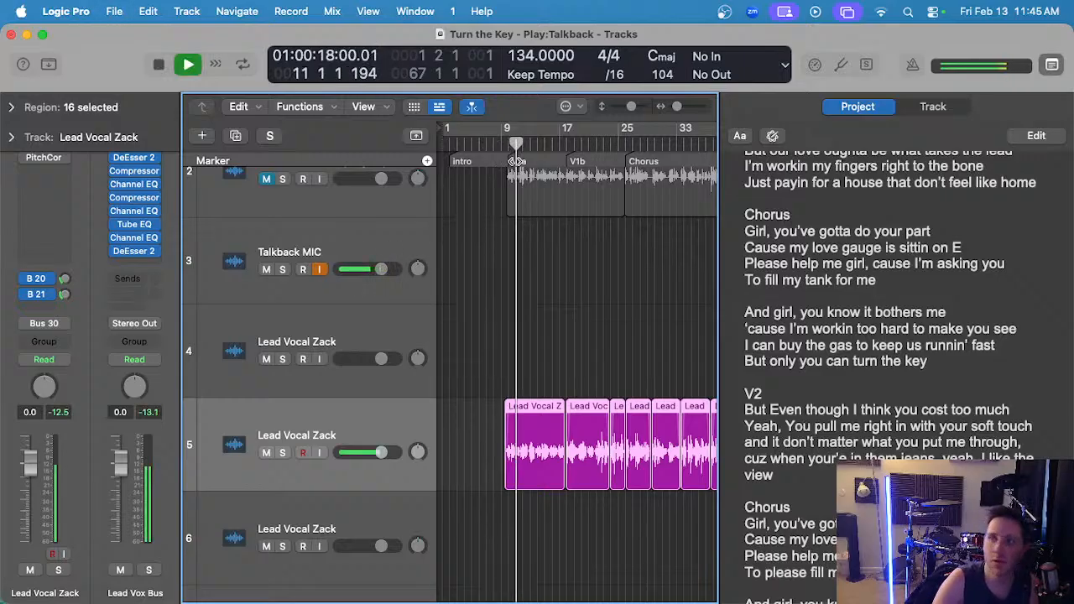
pyautogui.press('space')
pyautogui.scroll(-3, 510, 241)
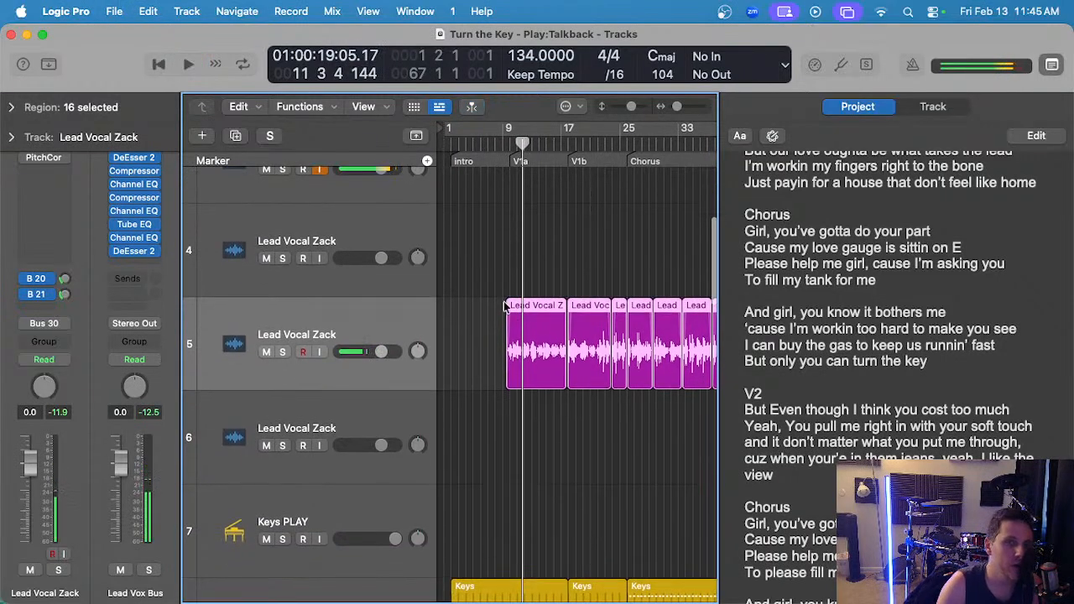
pyautogui.press('super+Left')
pyautogui.scroll(3, 500, 315)
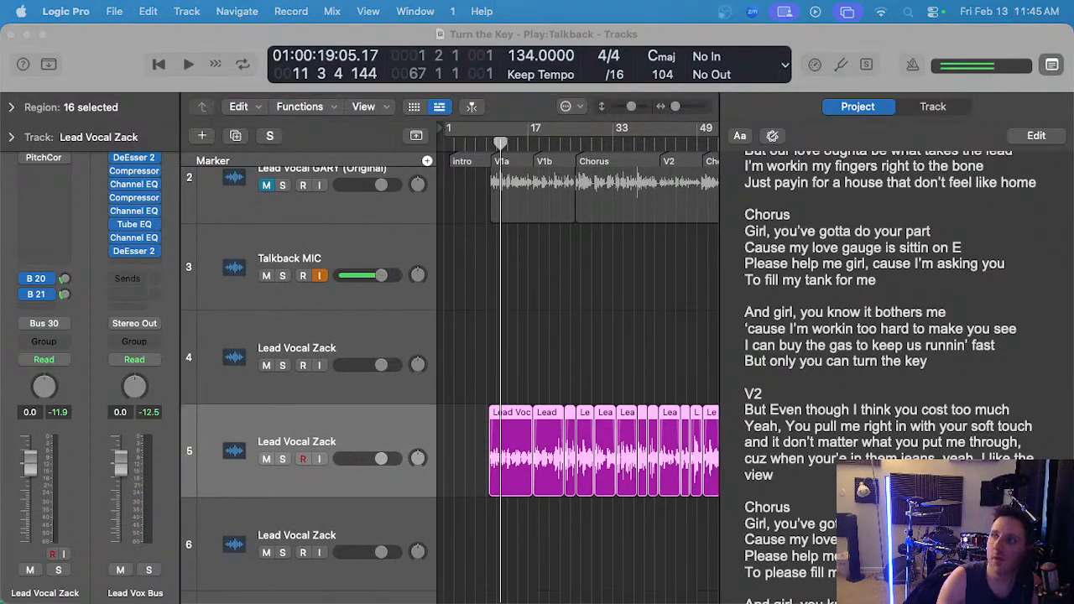
pyautogui.scroll(3, 467, 327)
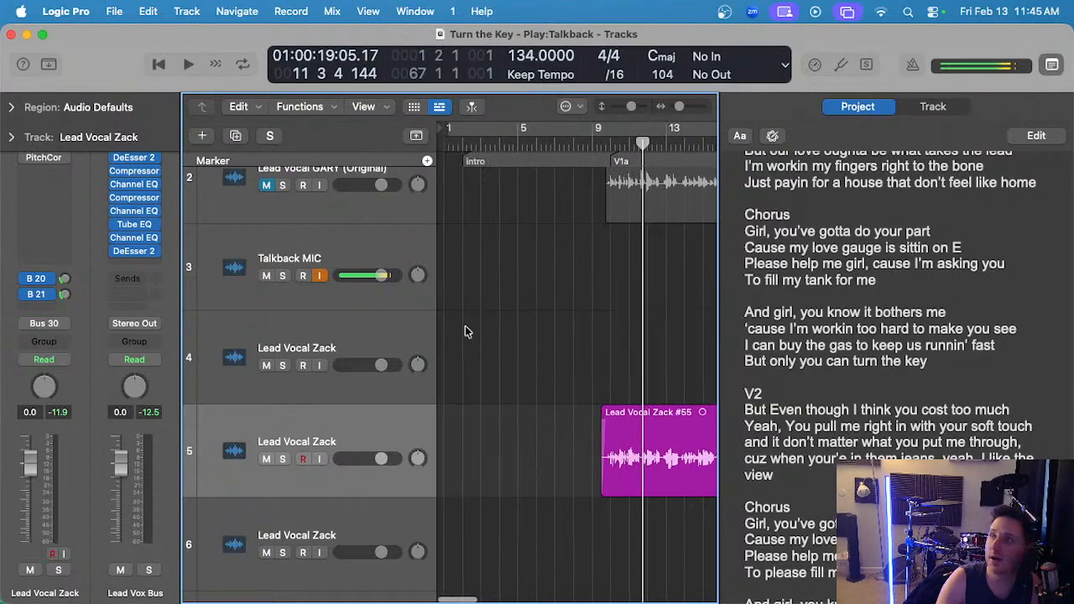
pyautogui.scroll(-2, 500, 380)
pyautogui.scroll(-4, 483, 386)
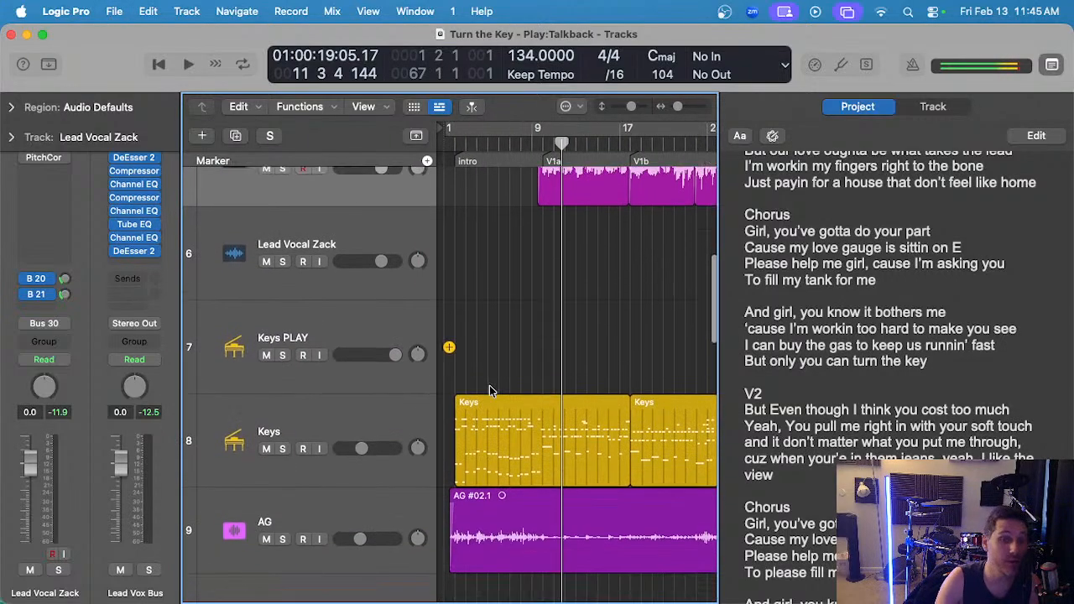
pyautogui.scroll(2, 489, 383)
pyautogui.scroll(2, 489, 381)
pyautogui.hscroll(-1, 489, 380)
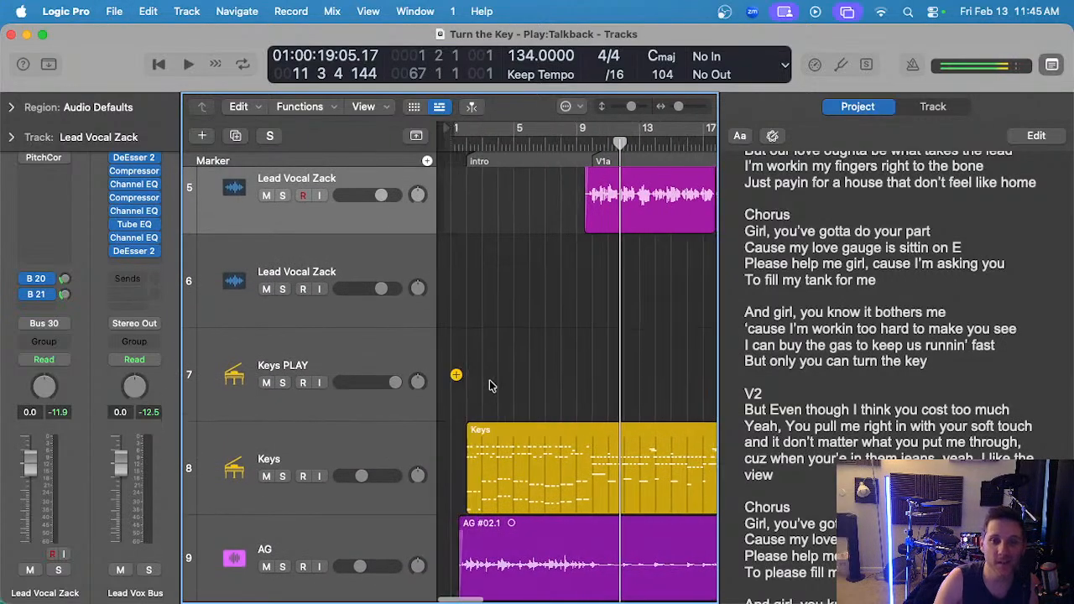
pyautogui.scroll(3, 489, 380)
pyautogui.click(389, 341)
pyautogui.scroll(-2, 472, 338)
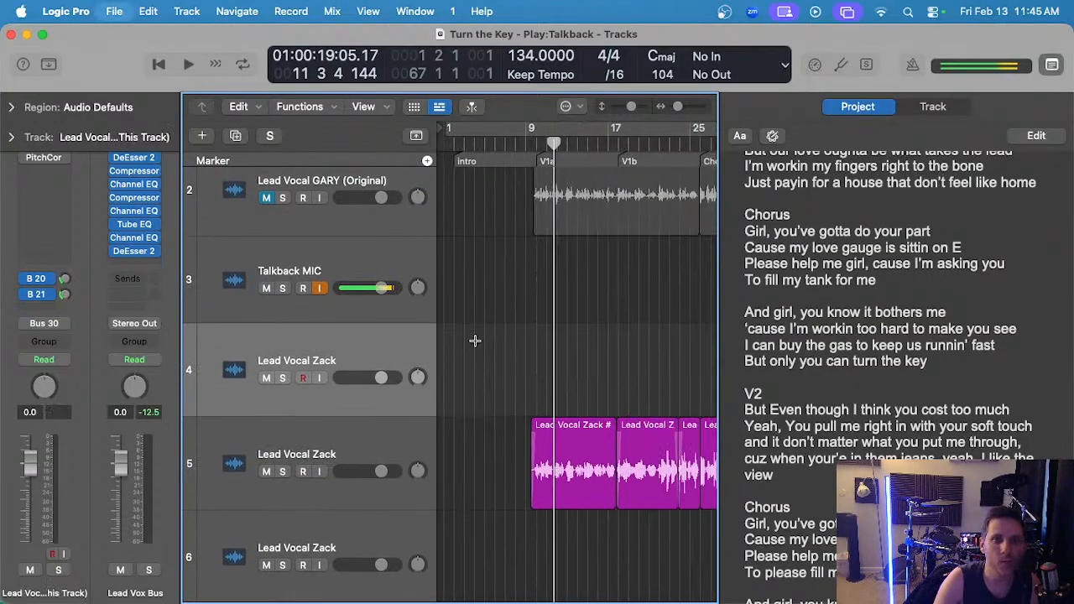
# - Create a duplicate-settings track below the EG Rhythm track and mute the original EG Rhythm track
pyautogui.scroll(-8, 474, 342)
pyautogui.scroll(-5, 474, 342)
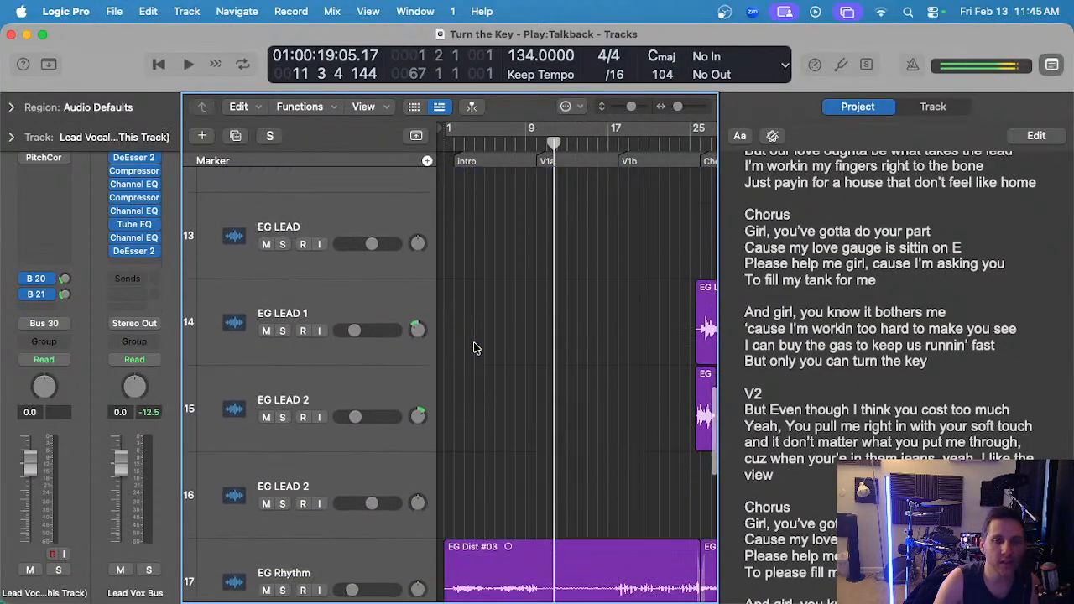
pyautogui.click(305, 384)
pyautogui.scroll(-5, 500, 394)
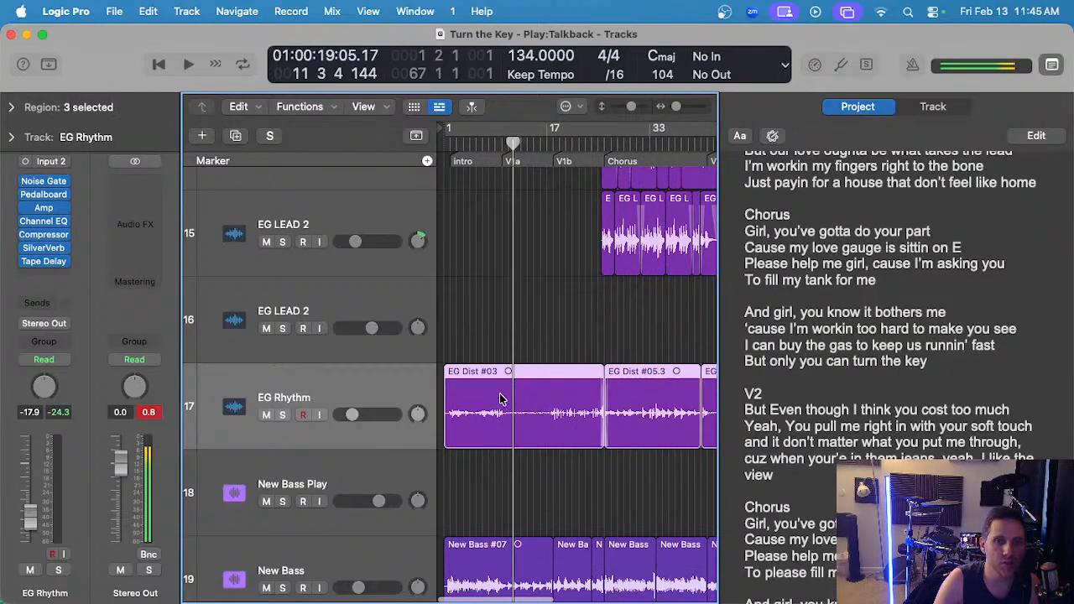
pyautogui.scroll(3, 537, 396)
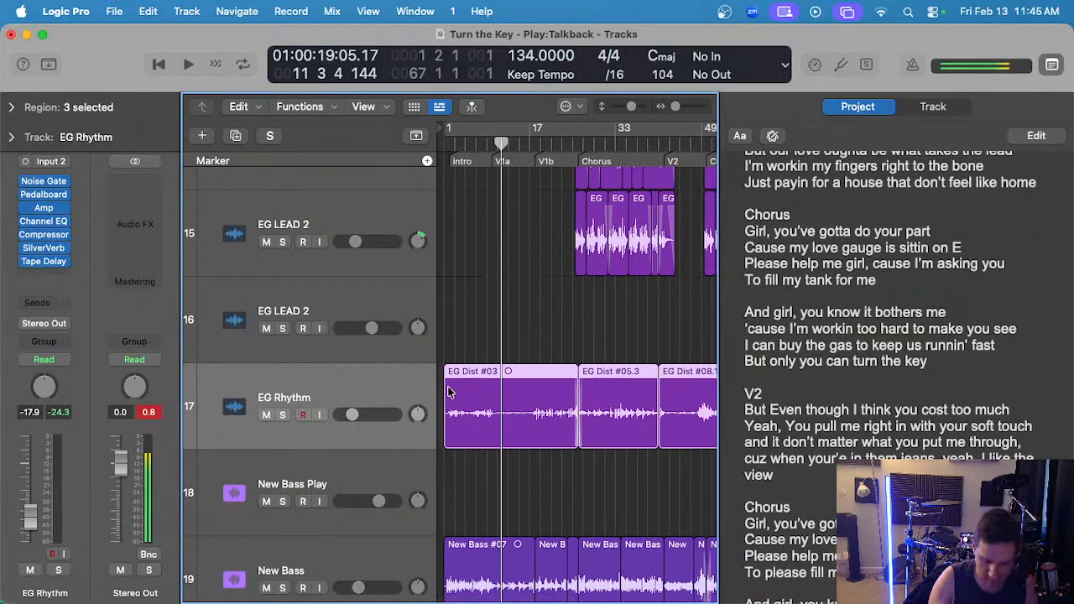
pyautogui.press('super+d')
pyautogui.scroll(3, 266, 426)
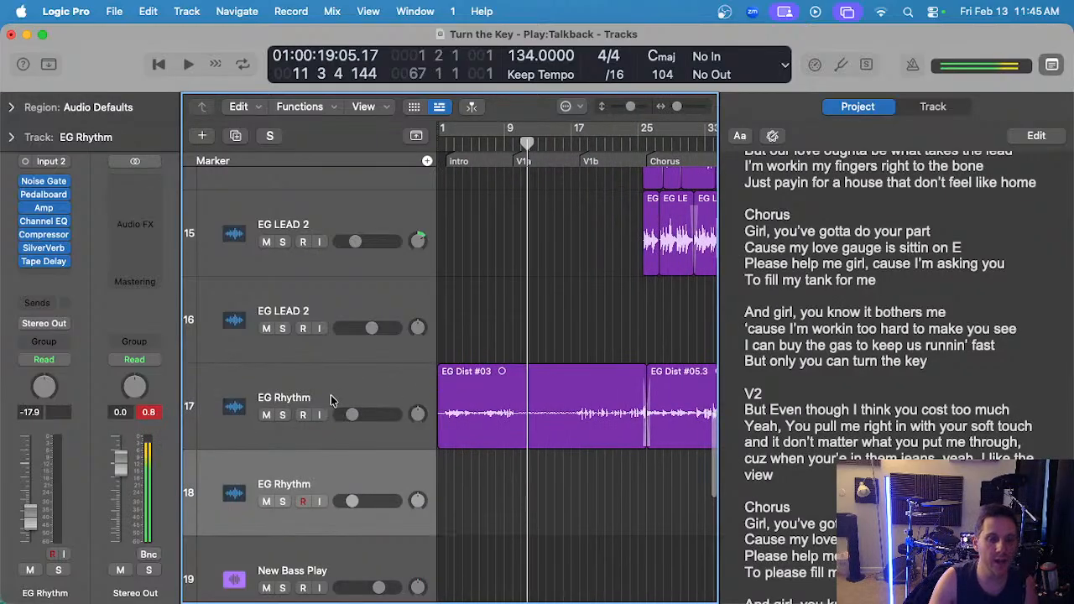
pyautogui.click(266, 417)
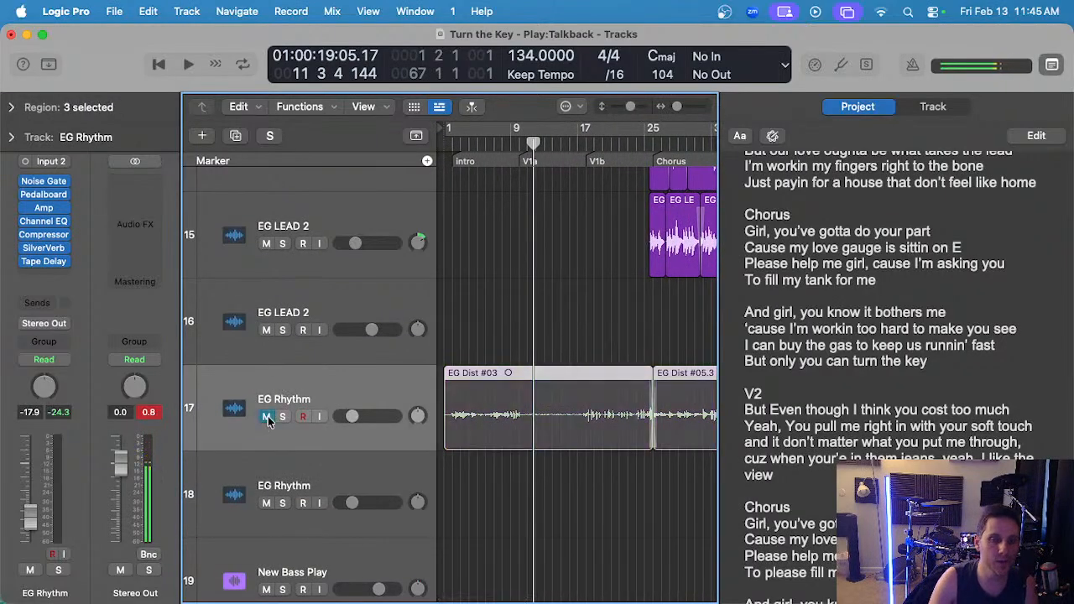
# - Reset the duplicated track's volume to 0.0 dB and rename it EG Rhythm PLAY, with the playhead back at the song's beginning
pyautogui.click(343, 474)
pyautogui.press('super+Right')
pyautogui.hscroll(-3, 477, 408)
pyautogui.press('Return')
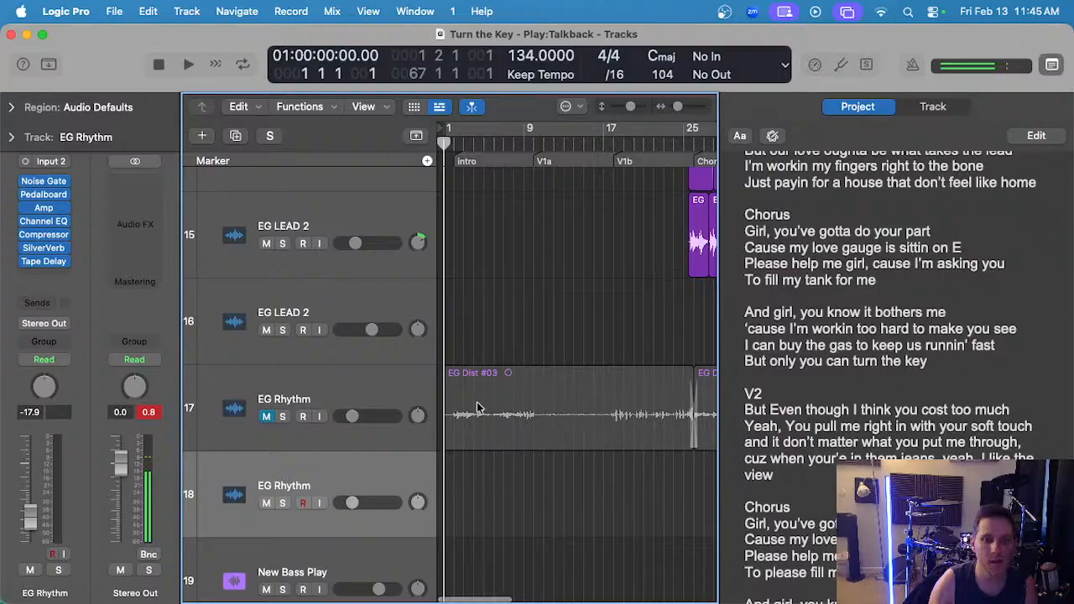
pyautogui.scroll(8, 375, 477)
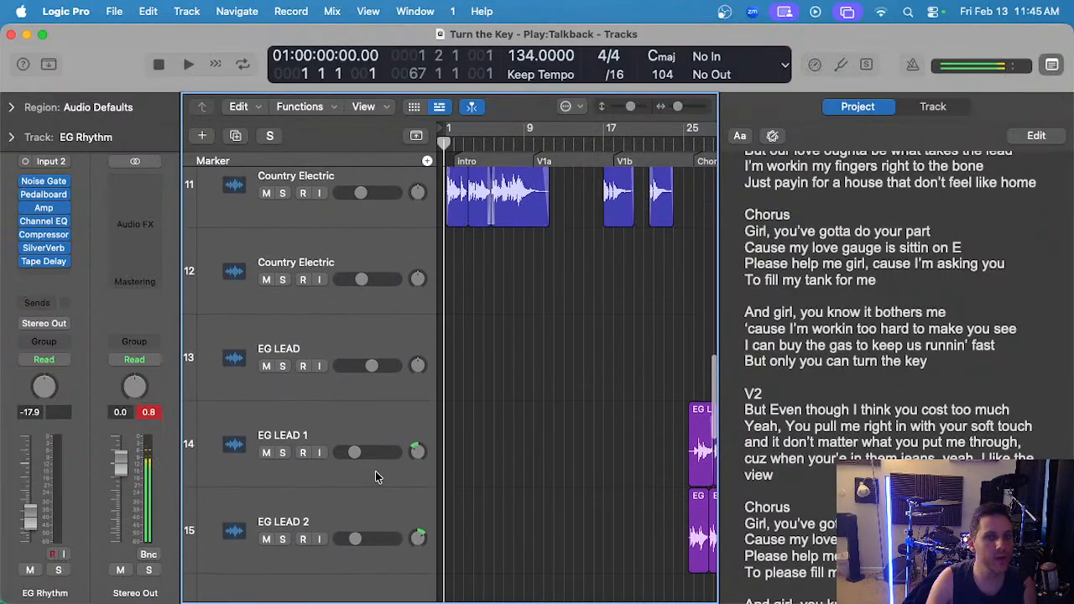
pyautogui.scroll(1, 379, 471)
pyautogui.scroll(-10, 378, 470)
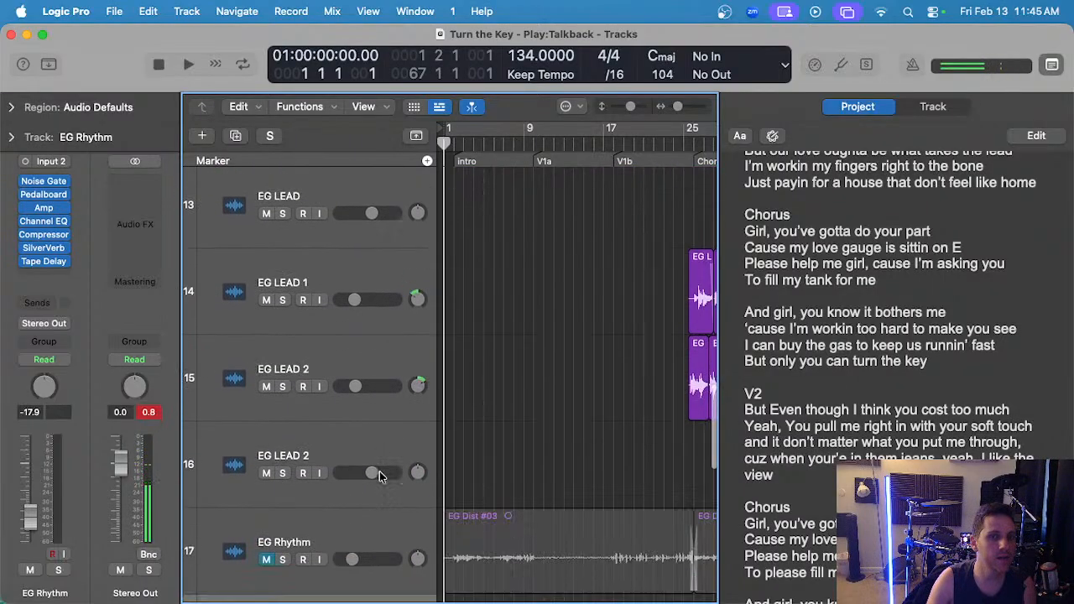
pyautogui.keyDown('alt'); pyautogui.click(352, 460); pyautogui.keyUp('alt')
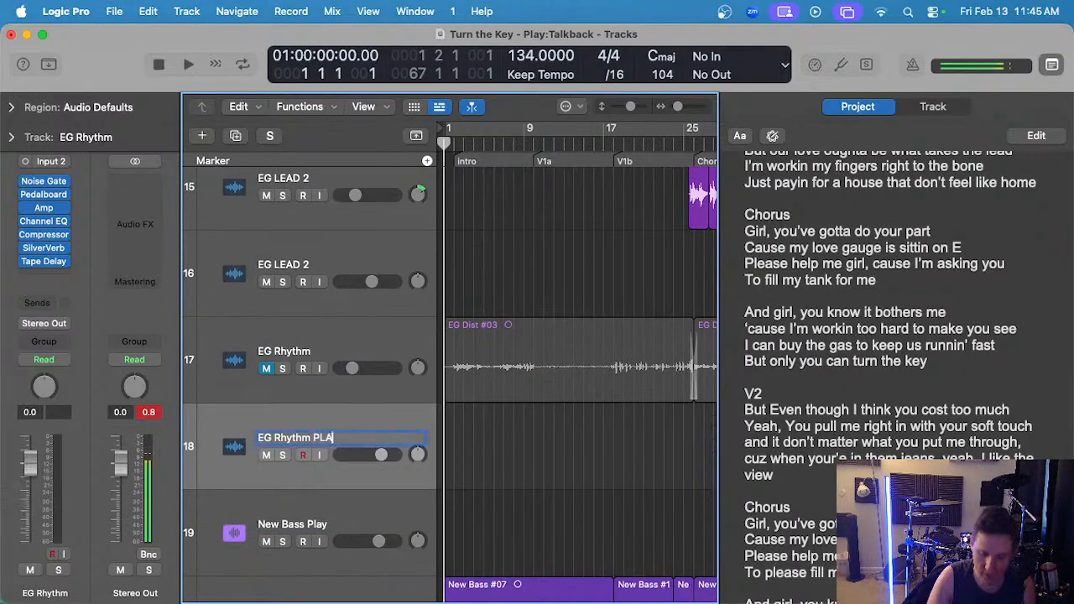
pyautogui.press('Return')
# - Duplicate the muted original EG Rhythm track's settings onto a new track and name it EG Rhythm 1
pyautogui.press('super+Left')
pyautogui.press('super+Left')
pyautogui.press('super+Left')
pyautogui.click(353, 343)
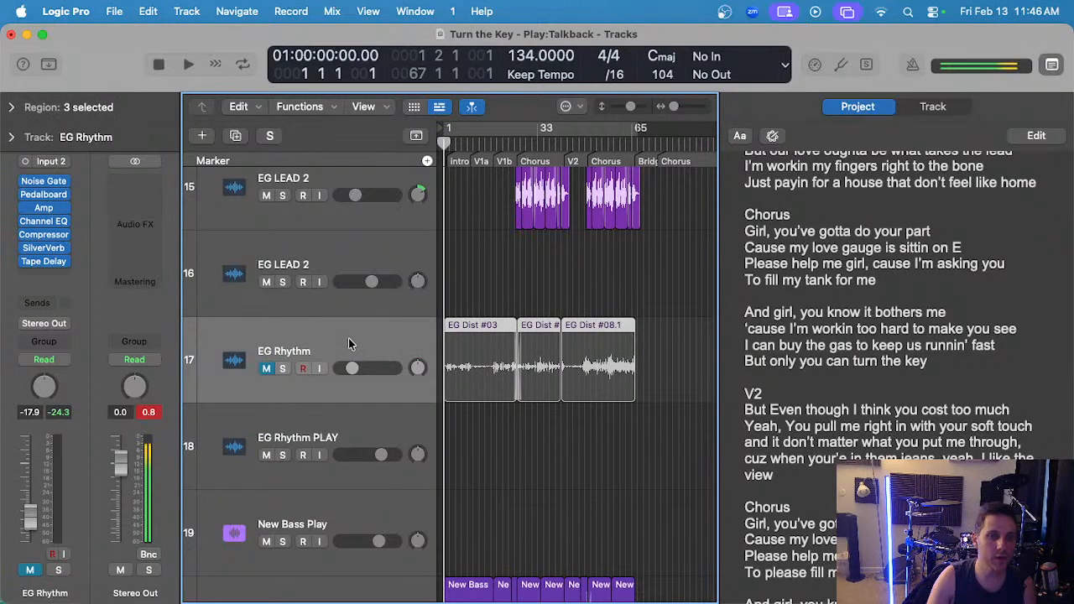
pyautogui.press('super+d')
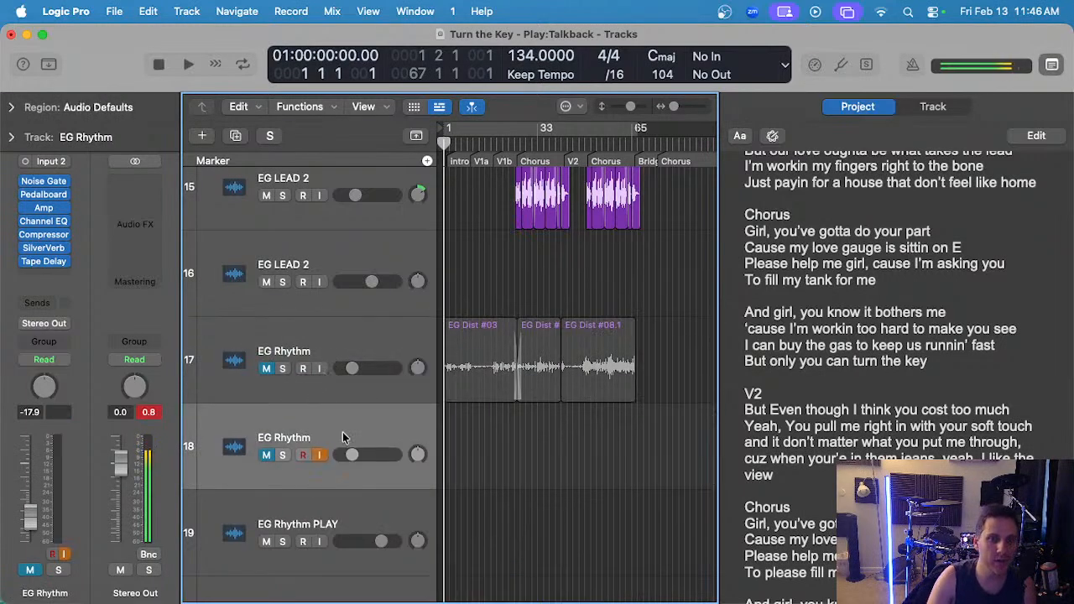
pyautogui.doubleClick(342, 437)
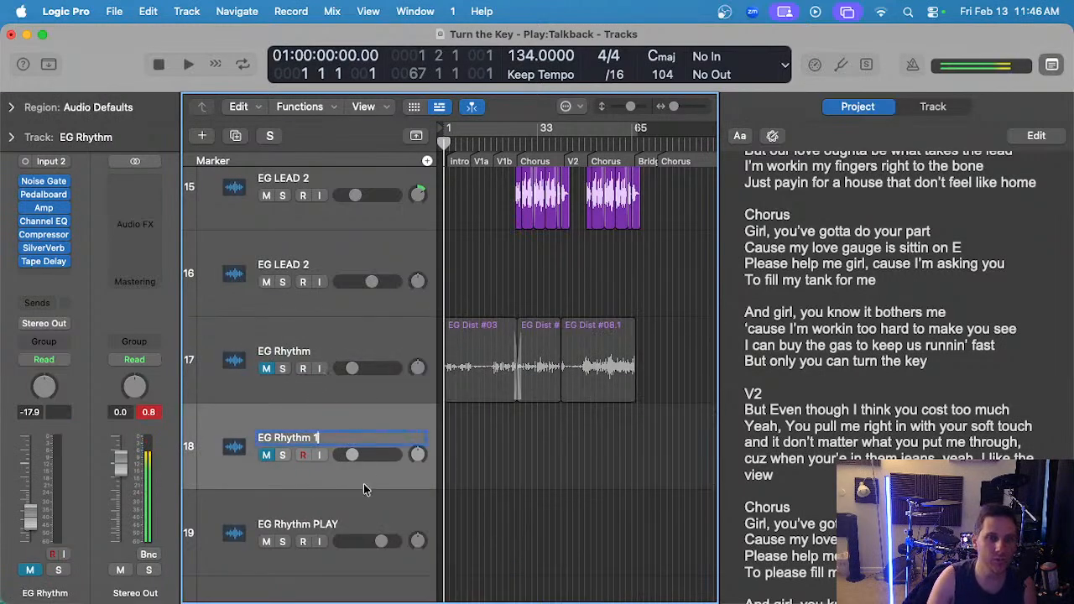
# - Create another duplicate-settings track below EG Rhythm 1 and name it EG Rhythm 2
pyautogui.press('super+d')
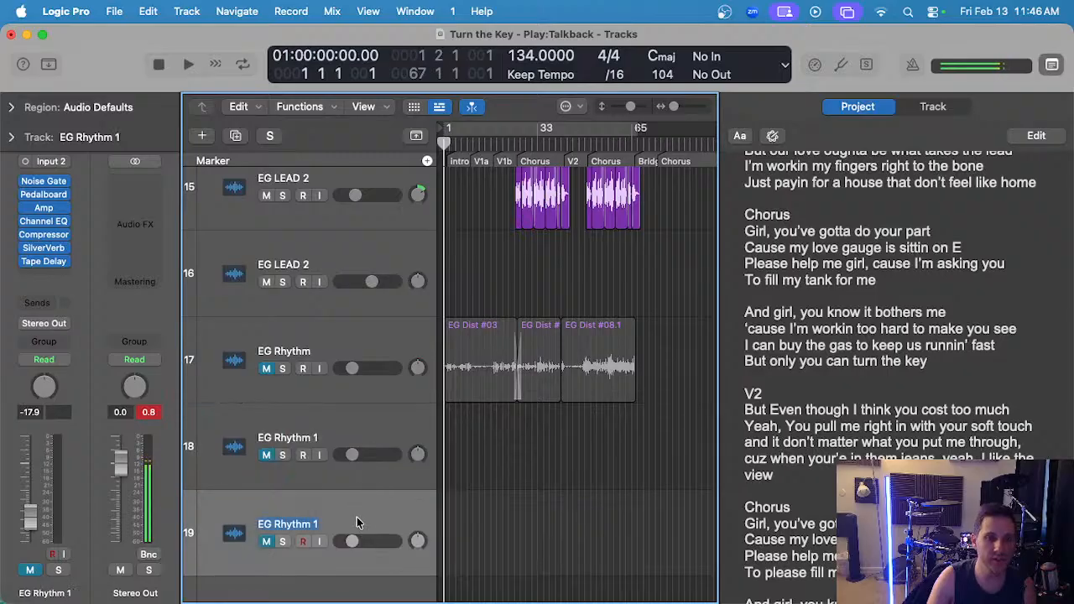
pyautogui.press('BackSpace')
pyautogui.press('BackSpace')
pyautogui.write('2')
pyautogui.press('Return')
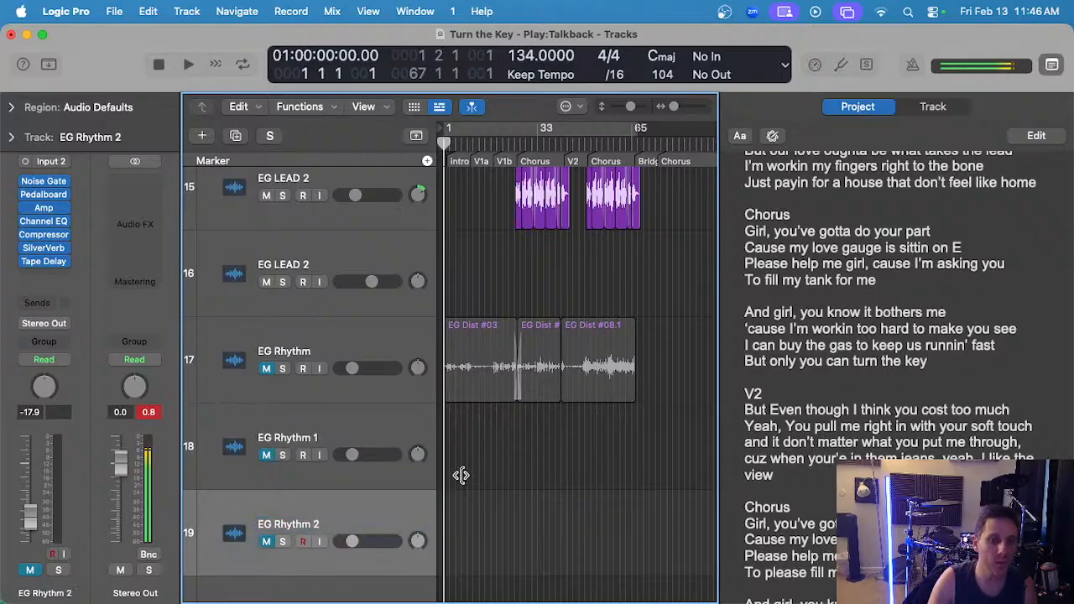
# - Keep EG Rhythm 1 panned to center and raise EG Rhythm 1 to -6.8 dB and EG Rhythm 2 to -8.8 dB
pyautogui.moveTo(418, 456); pyautogui.dragTo(418, 514)
pyautogui.keyDown('alt'); pyautogui.click(419, 453); pyautogui.keyUp('alt')
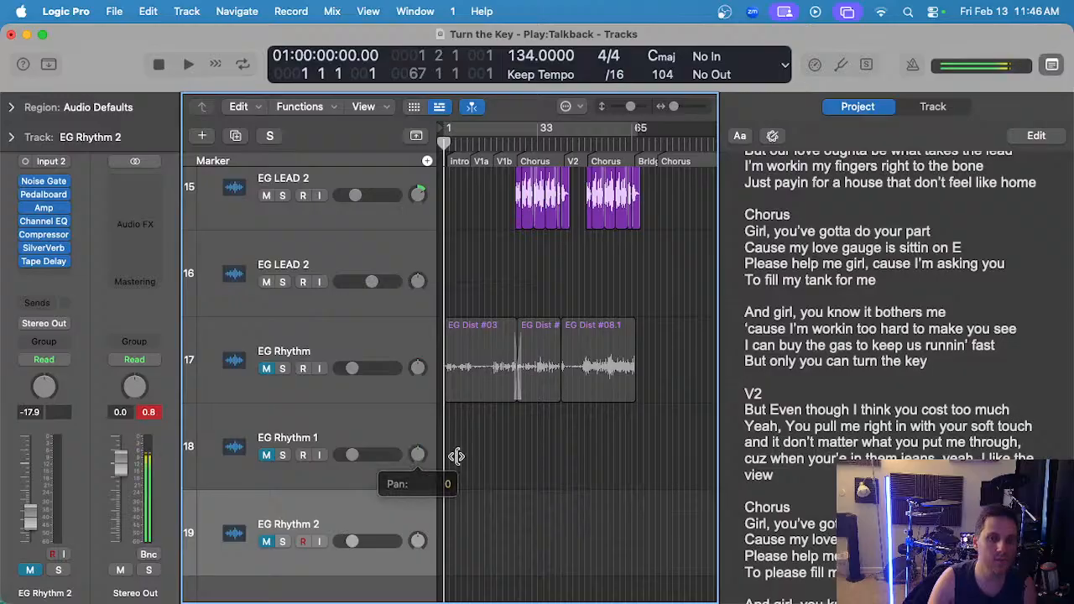
pyautogui.scroll(4, 517, 441)
pyautogui.hscroll(-3, 518, 444)
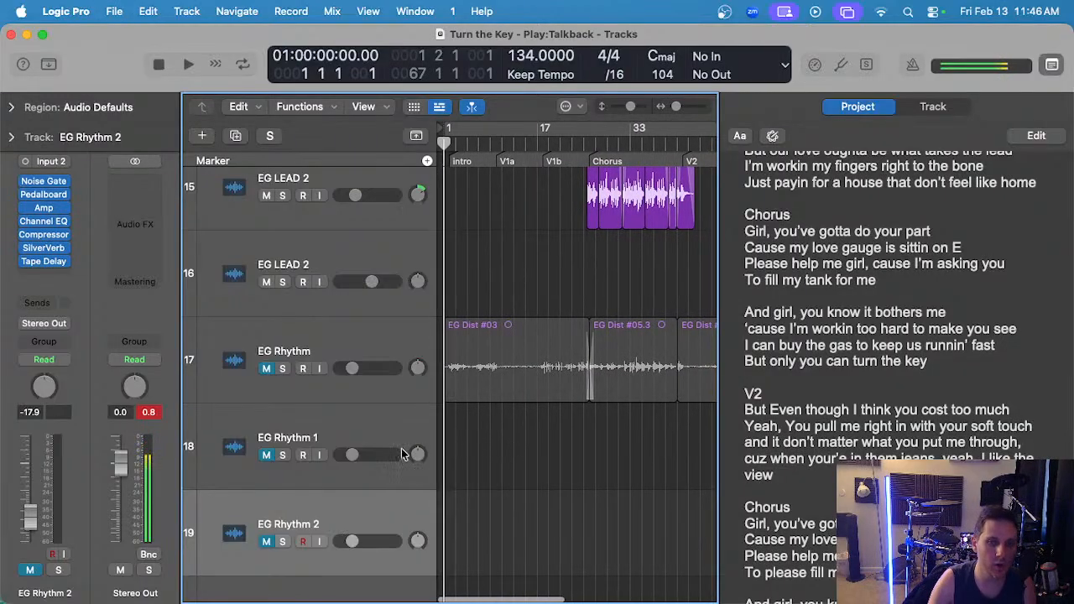
pyautogui.moveTo(350, 454); pyautogui.dragTo(382, 457)
pyautogui.moveTo(360, 542); pyautogui.dragTo(392, 545)
pyautogui.scroll(-3, 461, 441)
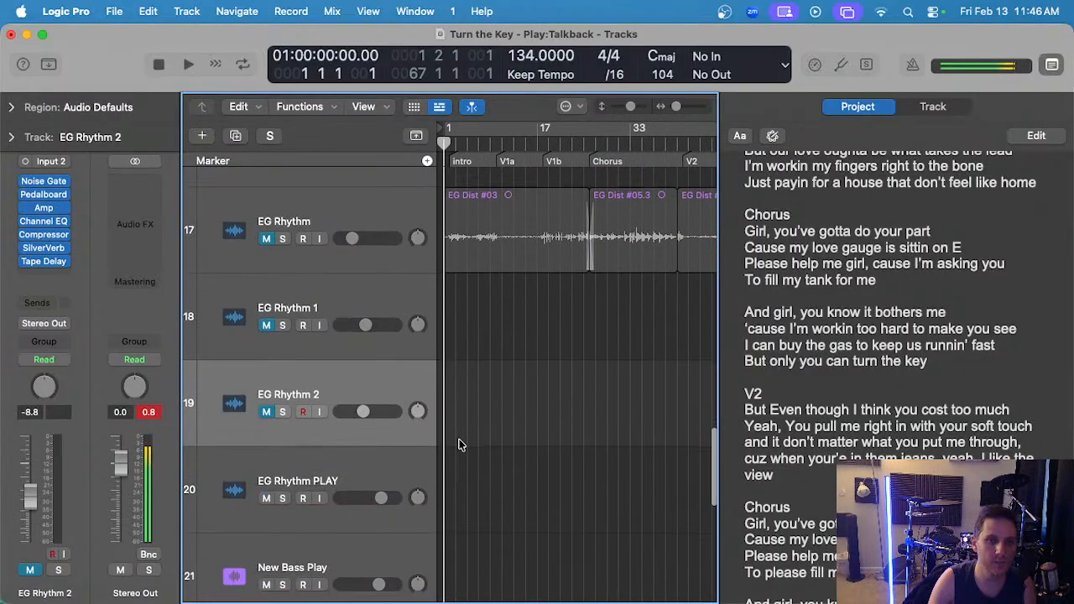
# - Select the EG Rhythm PLAY track and check the guitar's tuning with the Tuner
pyautogui.click(323, 461)
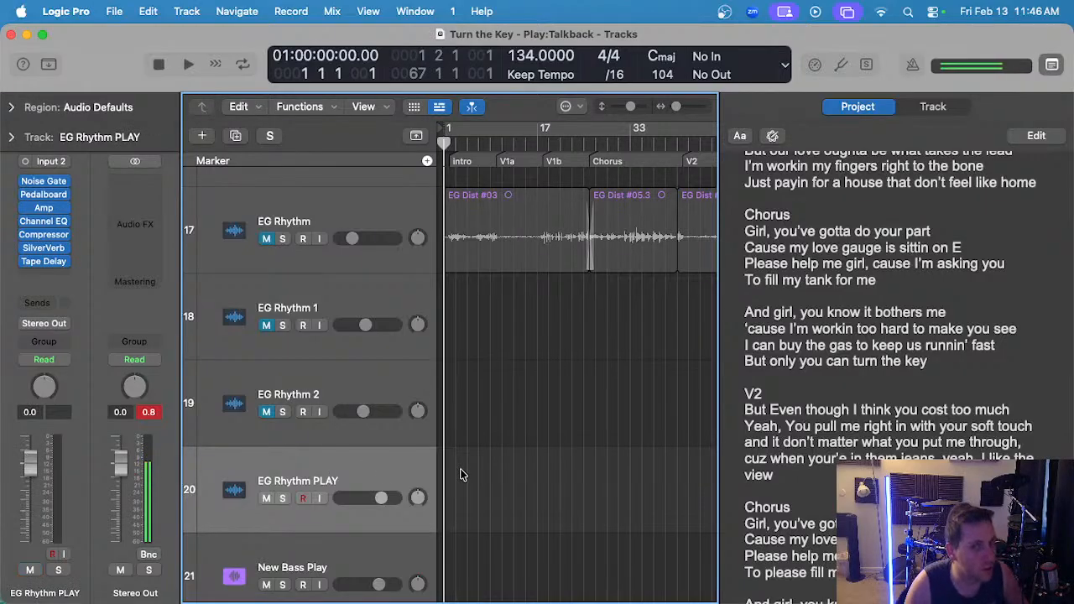
pyautogui.scroll(10, 453, 472)
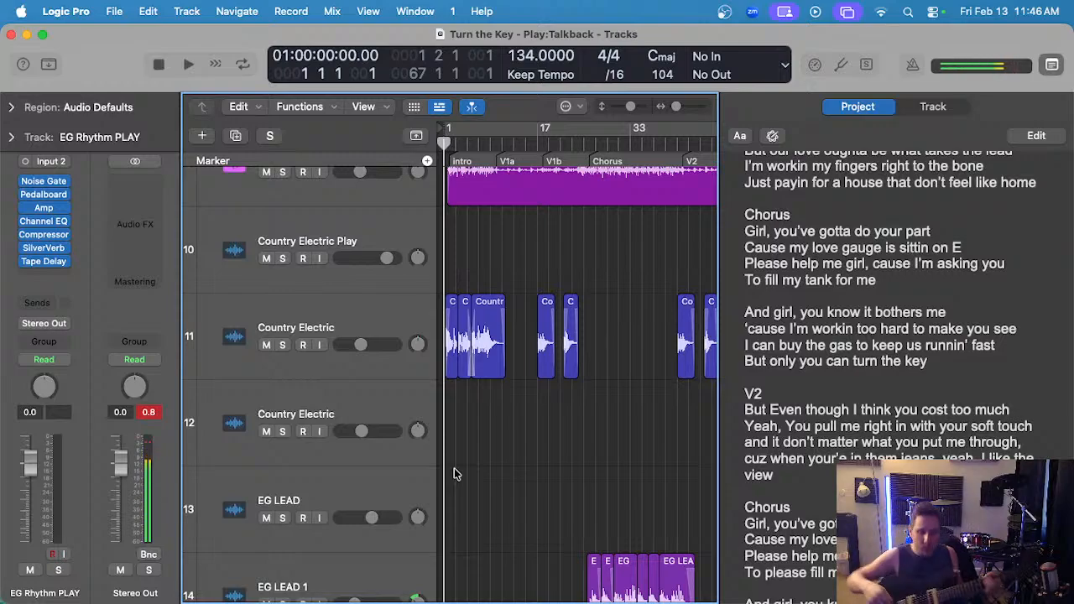
pyautogui.scroll(3, 454, 474)
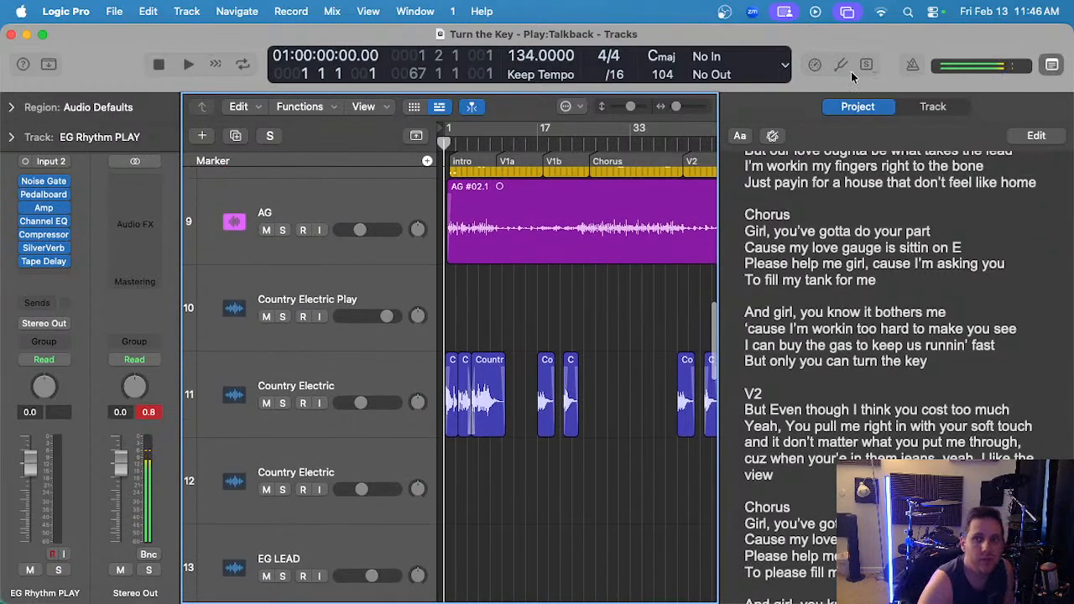
pyautogui.click(841, 65)
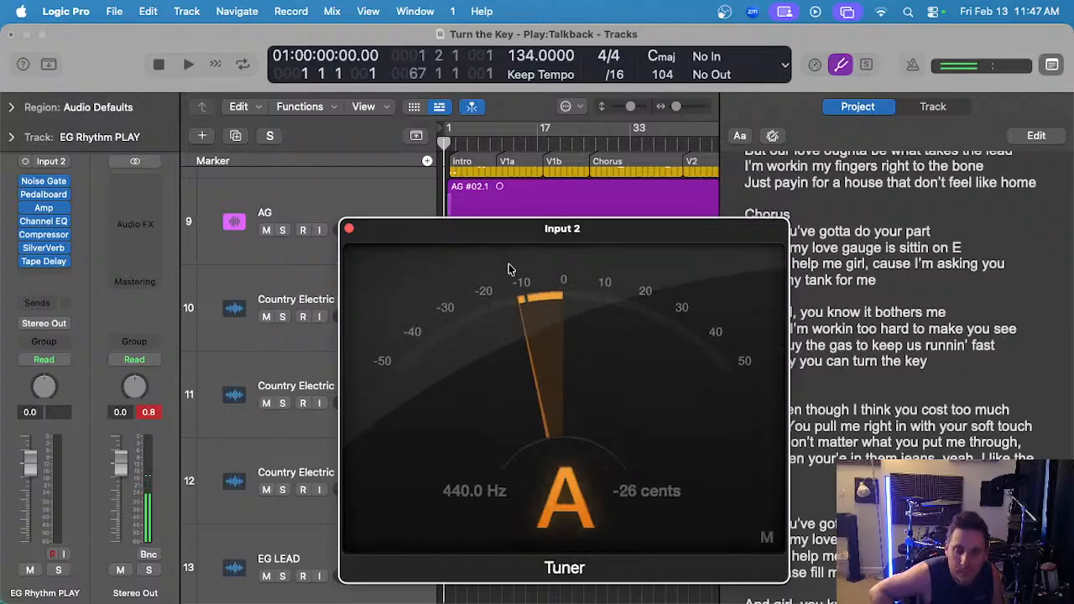
pyautogui.click(349, 228)
# - Enable input monitoring on the EG Rhythm PLAY track and recheck the guitar's tuning with the Tuner
pyautogui.scroll(-5, 395, 415)
pyautogui.scroll(-3, 403, 411)
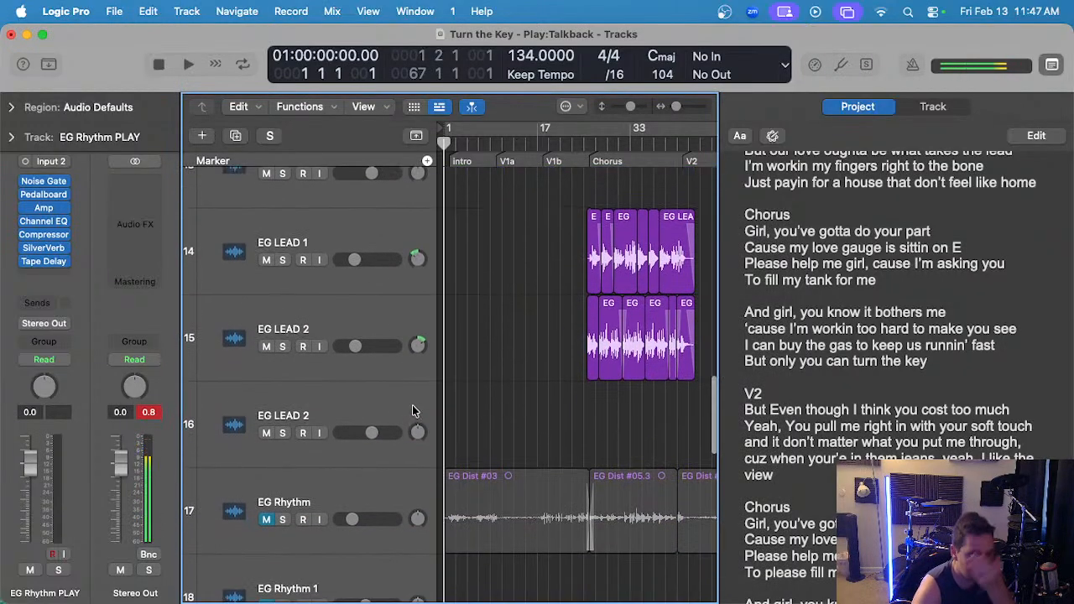
pyautogui.click(334, 420)
pyautogui.scroll(-5, 336, 426)
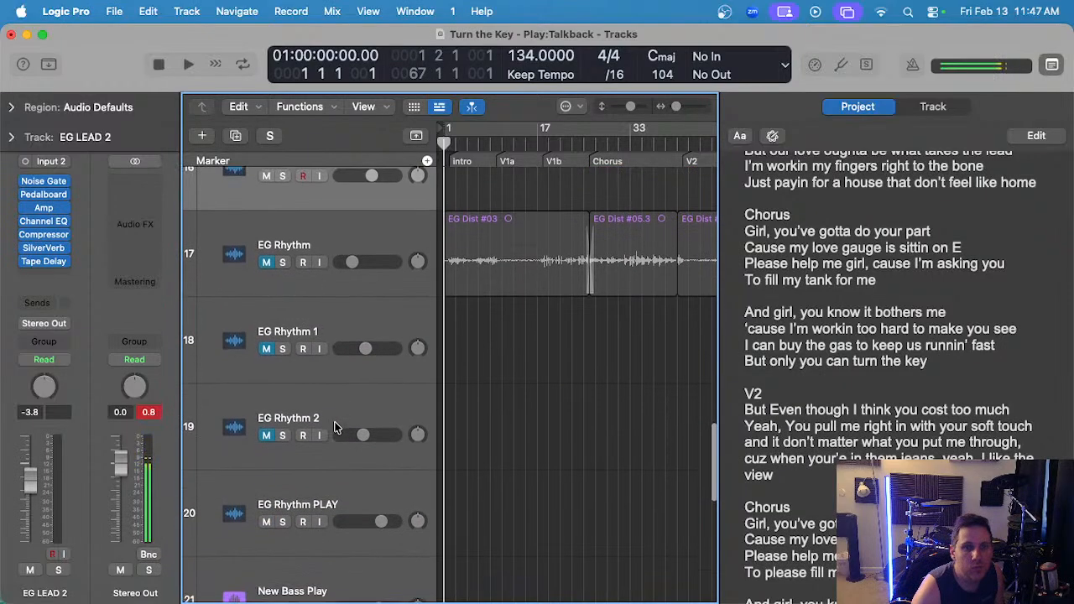
pyautogui.scroll(3, 336, 426)
pyautogui.scroll(-3, 495, 354)
pyautogui.click(379, 412)
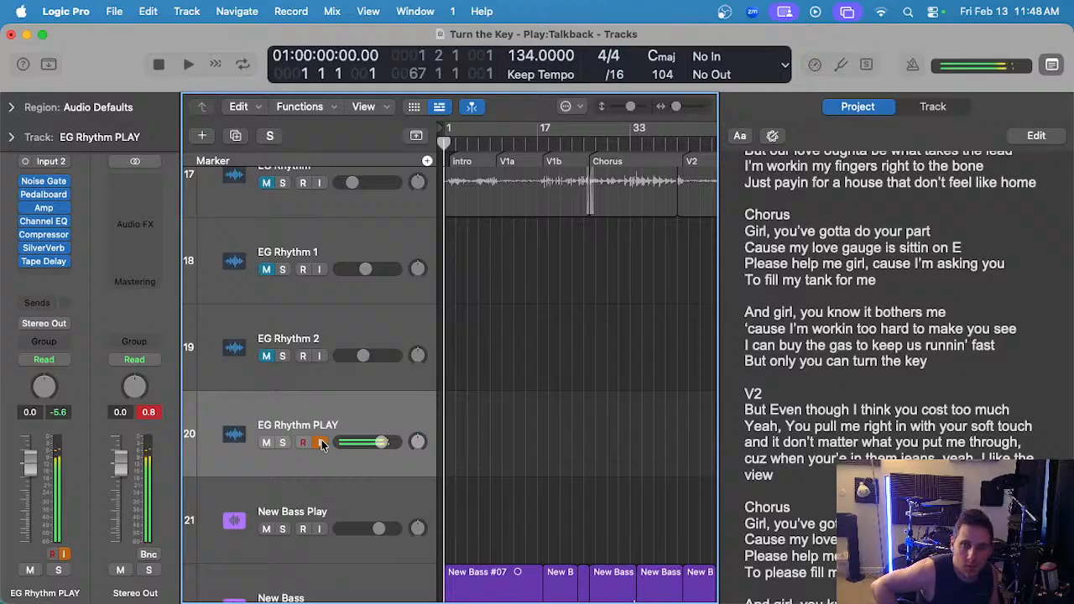
pyautogui.click(842, 66)
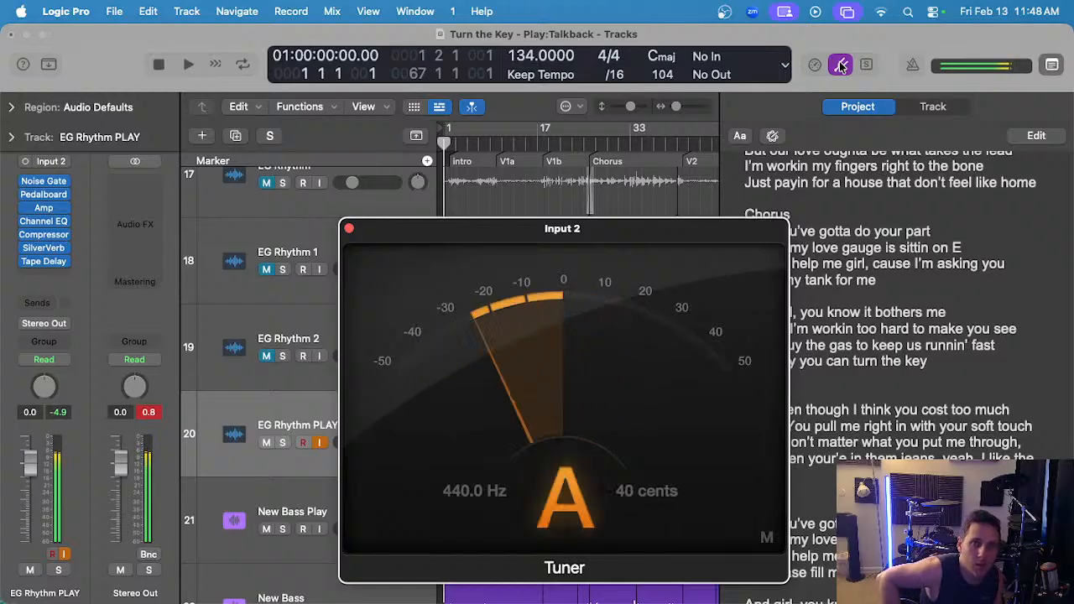
pyautogui.click(349, 228)
# - Select the EG Rhythm 1 track for recording and turn on the metronome click
pyautogui.click(335, 250)
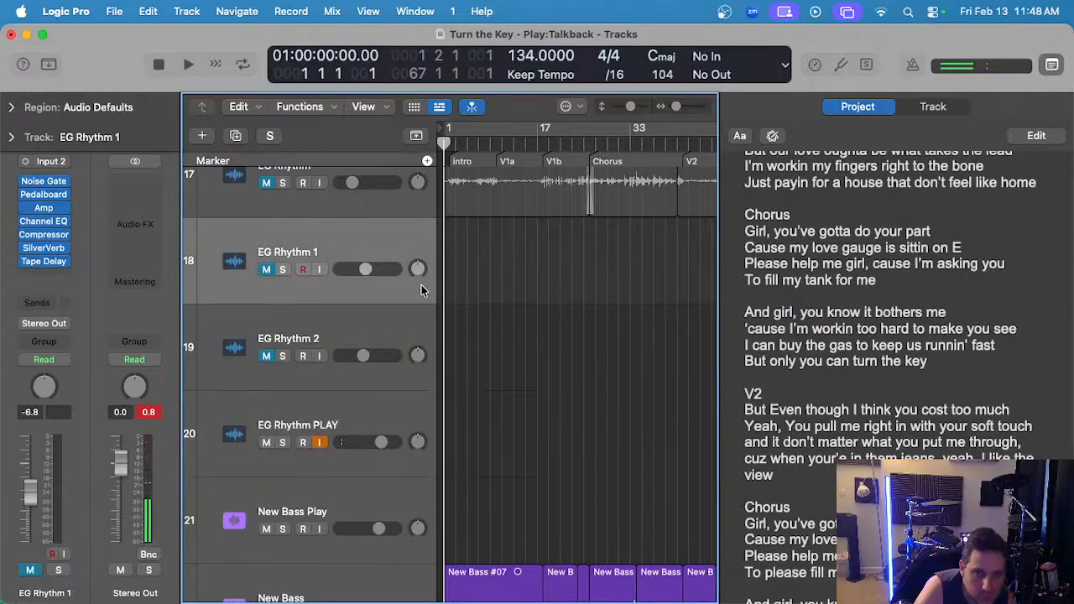
pyautogui.press('super+Right')
pyautogui.scroll(1, 525, 291)
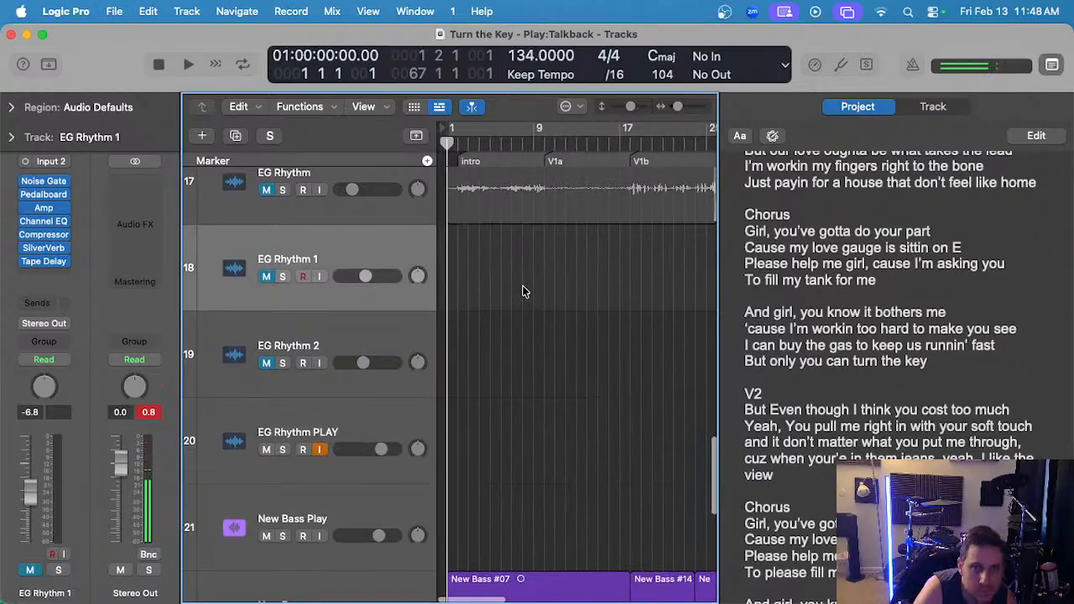
pyautogui.click(914, 67)
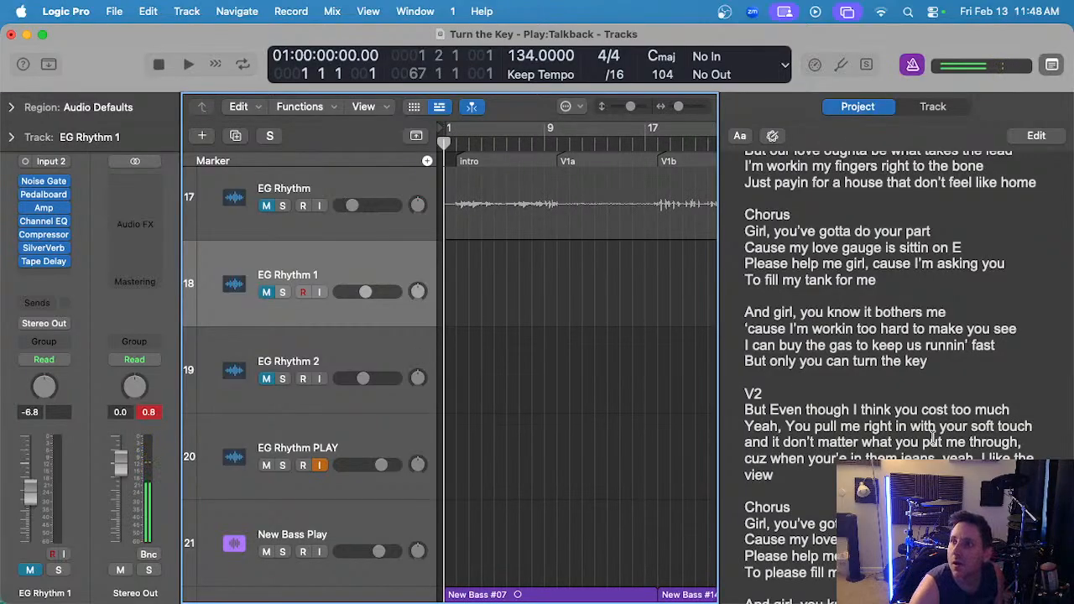
pyautogui.click(935, 587)
pyautogui.click(586, 430)
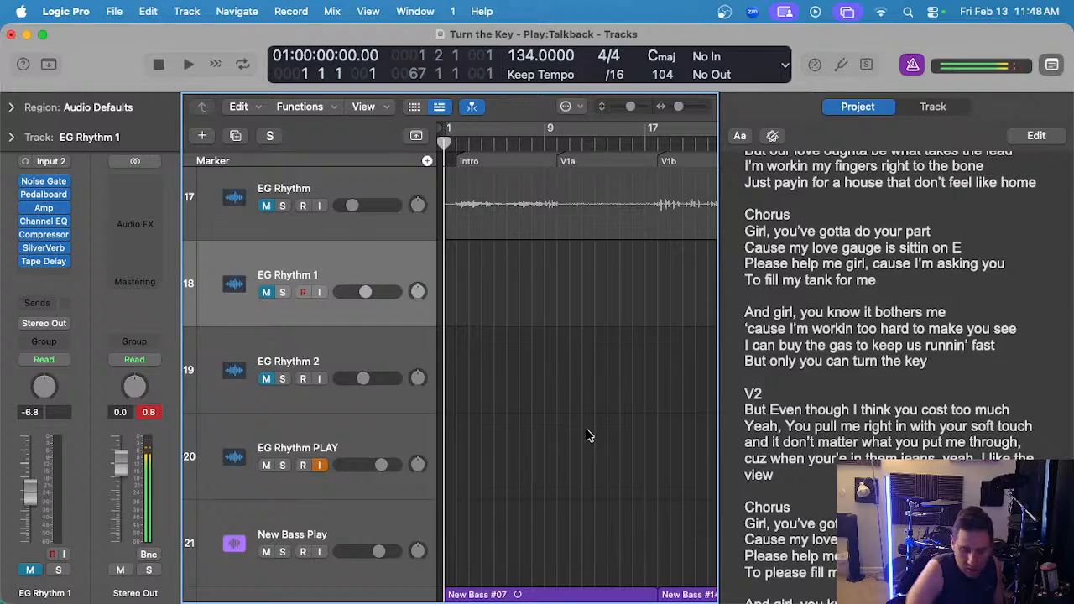
# - Try recording a rhythm guitar take on EG Rhythm 1 from the song's beginning, and undo the recording
pyautogui.press('r')
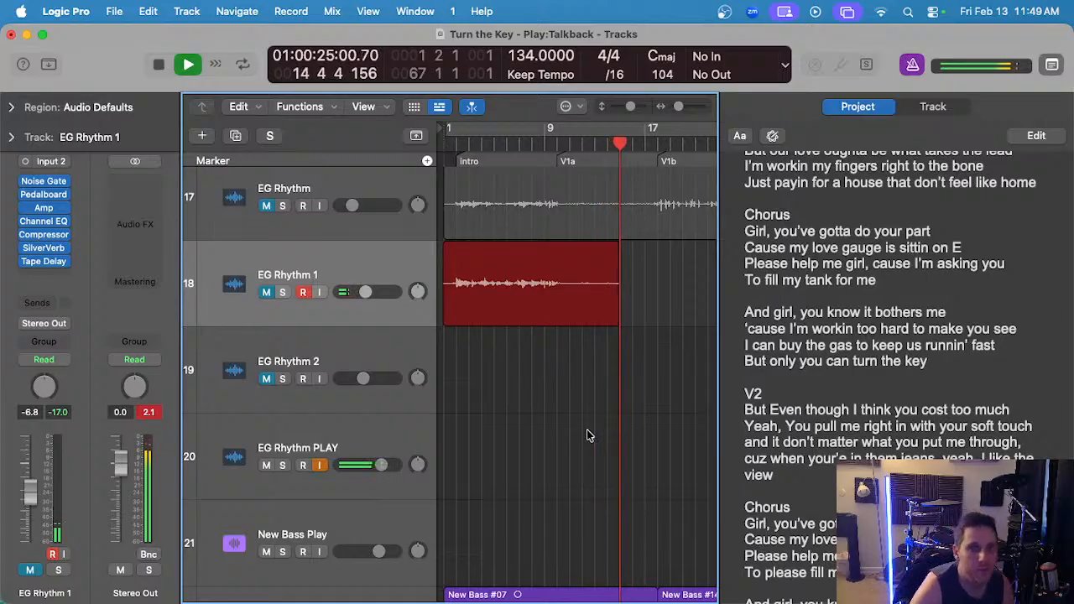
pyautogui.press('space')
pyautogui.press('Return')
pyautogui.press('super+z')
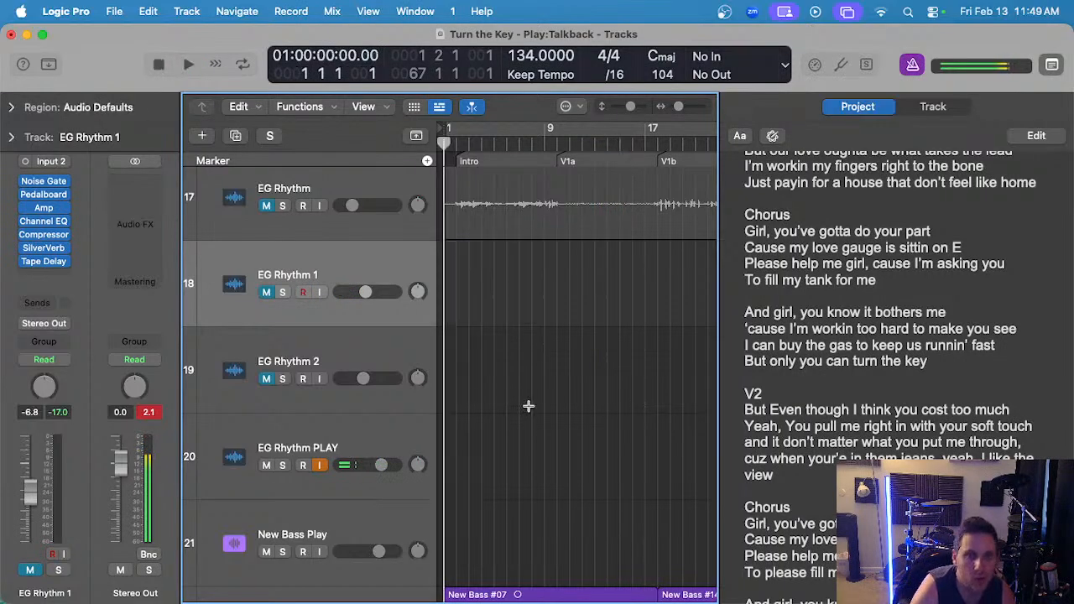
# - Record a rhythm guitar take on EG Rhythm 1 from the song's beginning to about bar 35, in the first chorus
pyautogui.hscroll(3, 530, 407)
pyautogui.scroll(2, 529, 407)
pyautogui.hscroll(-3, 530, 407)
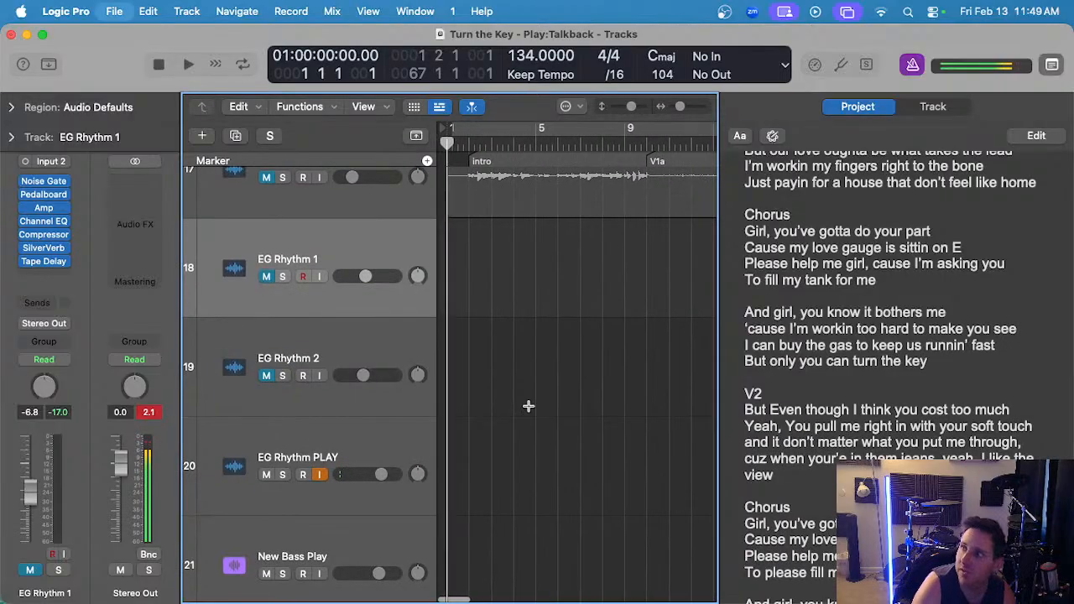
pyautogui.press('r')
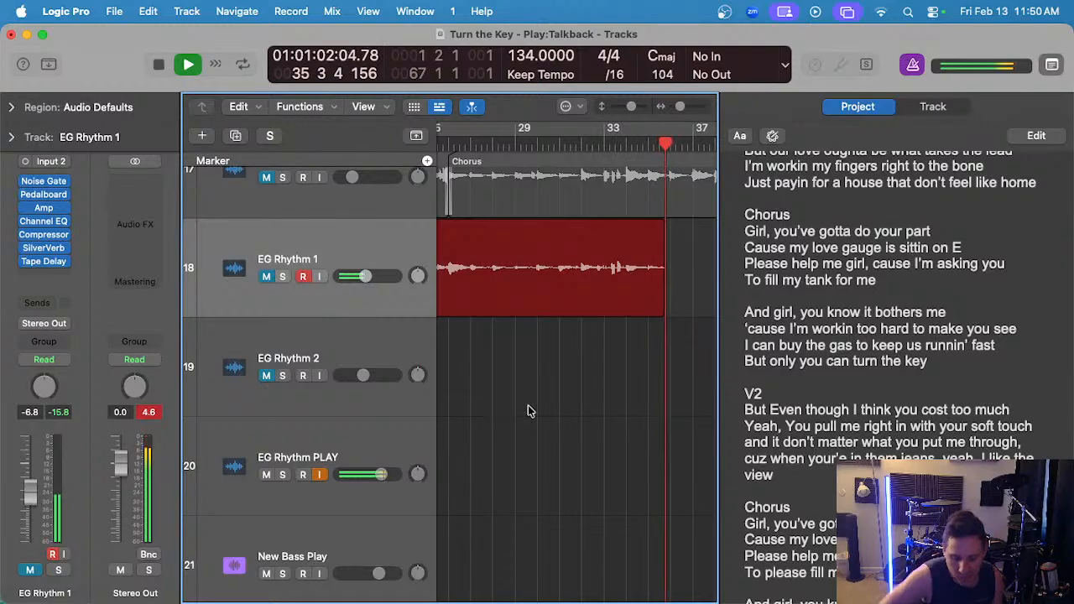
pyautogui.press('space')
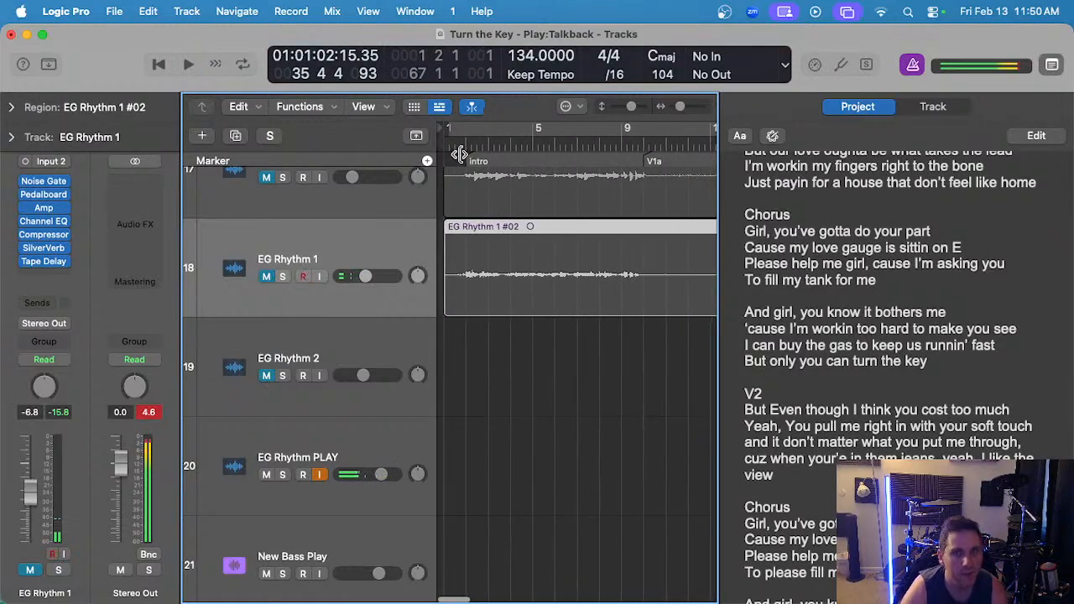
# - Unmute EG Rhythm 1, set its volume to 0.0 dB, and play the new take from the beginning
pyautogui.click(442, 145)
pyautogui.click(265, 277)
pyautogui.press('space')
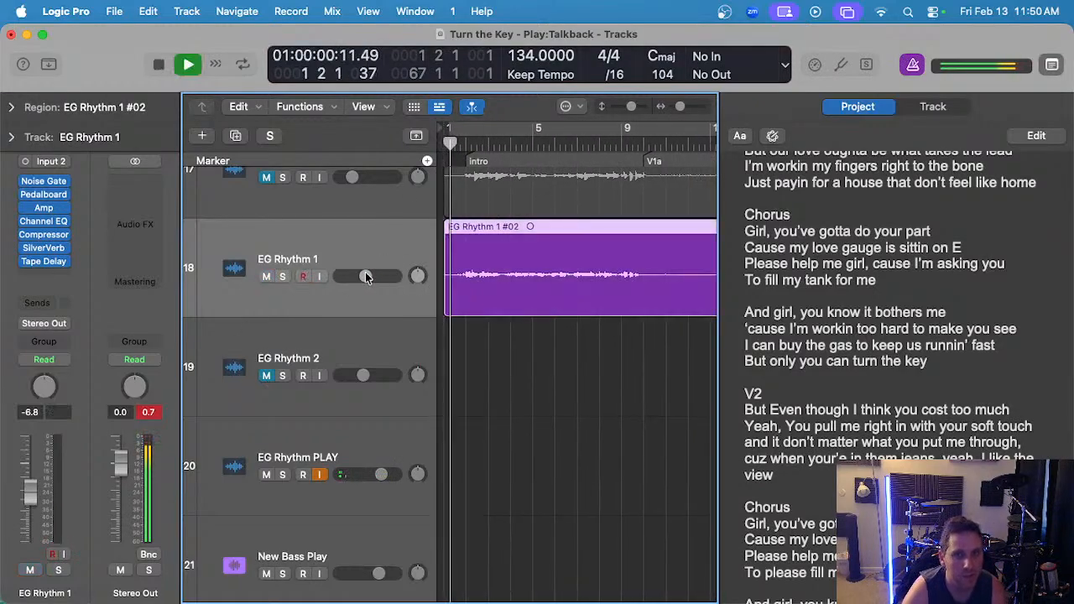
pyautogui.scroll(2, 515, 314)
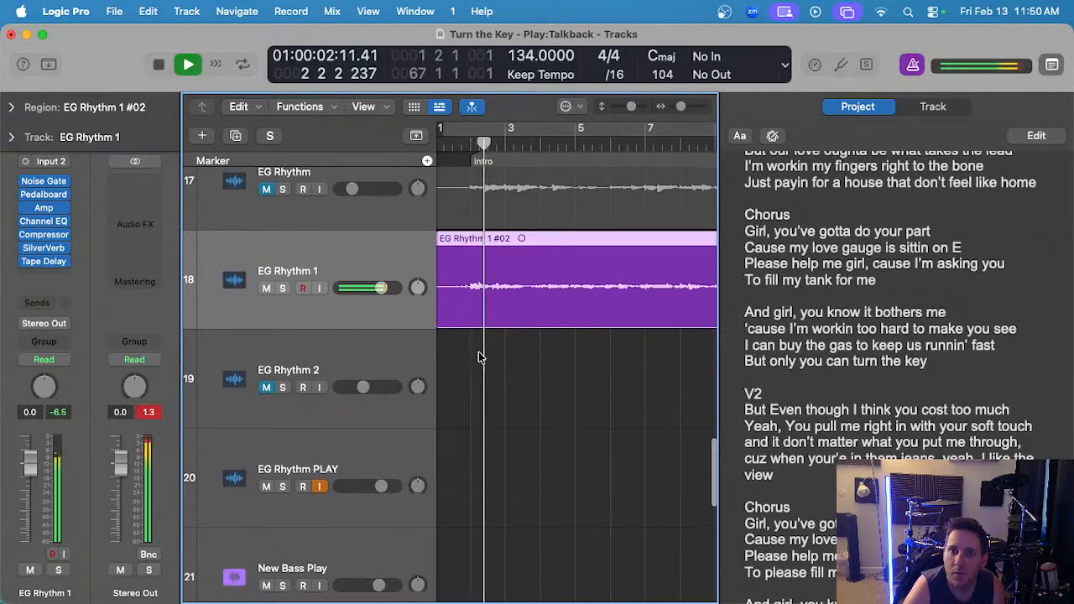
# - Turn off the metronome click and listen to the EG Rhythm 1 take through the intro
pyautogui.click(922, 72)
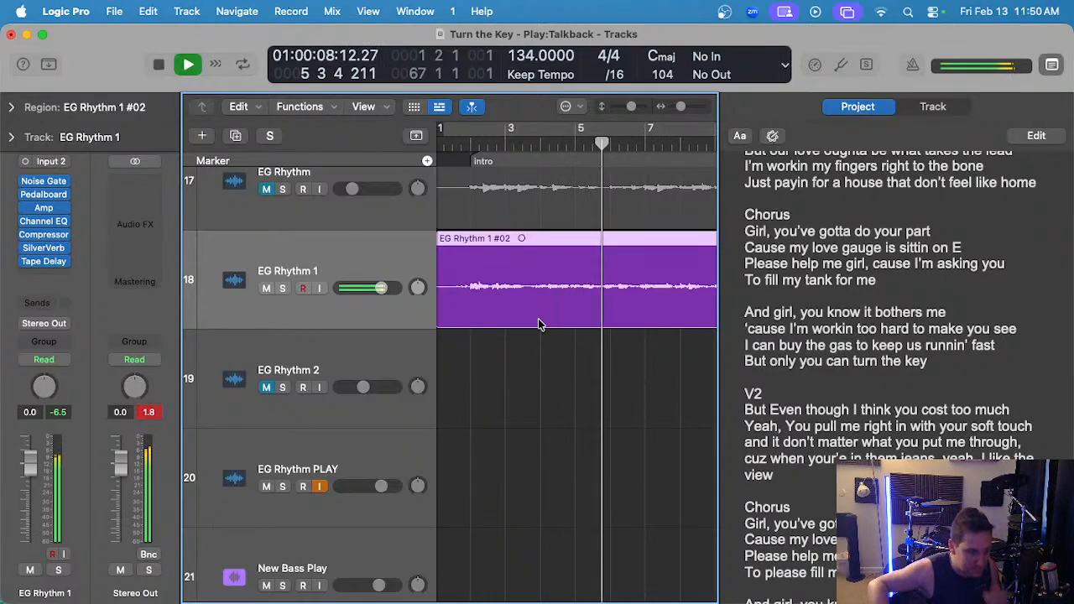
pyautogui.press('super+Left')
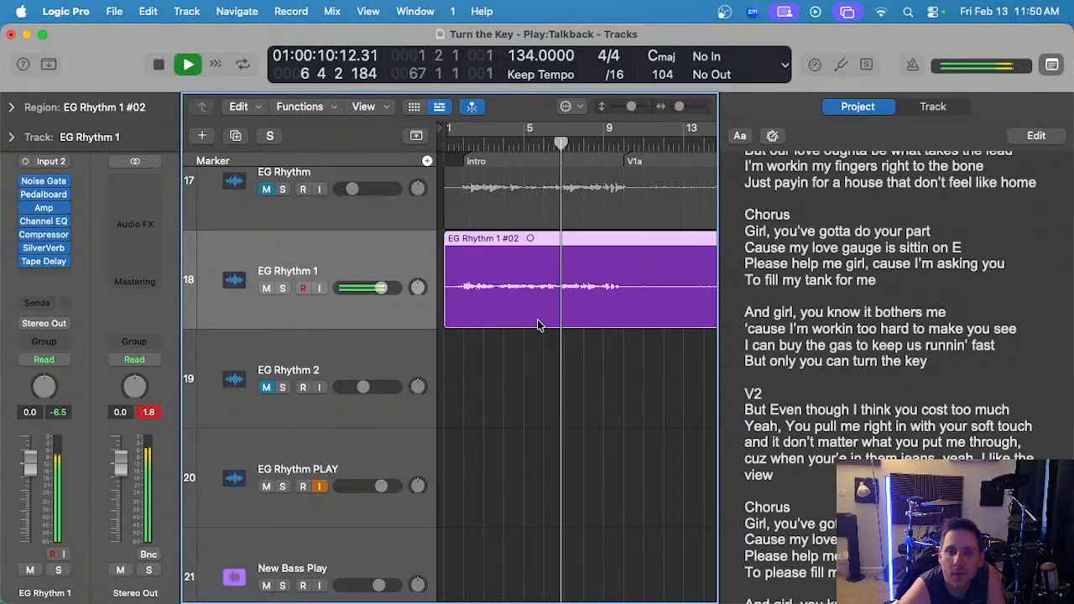
pyautogui.scroll(-1, 538, 325)
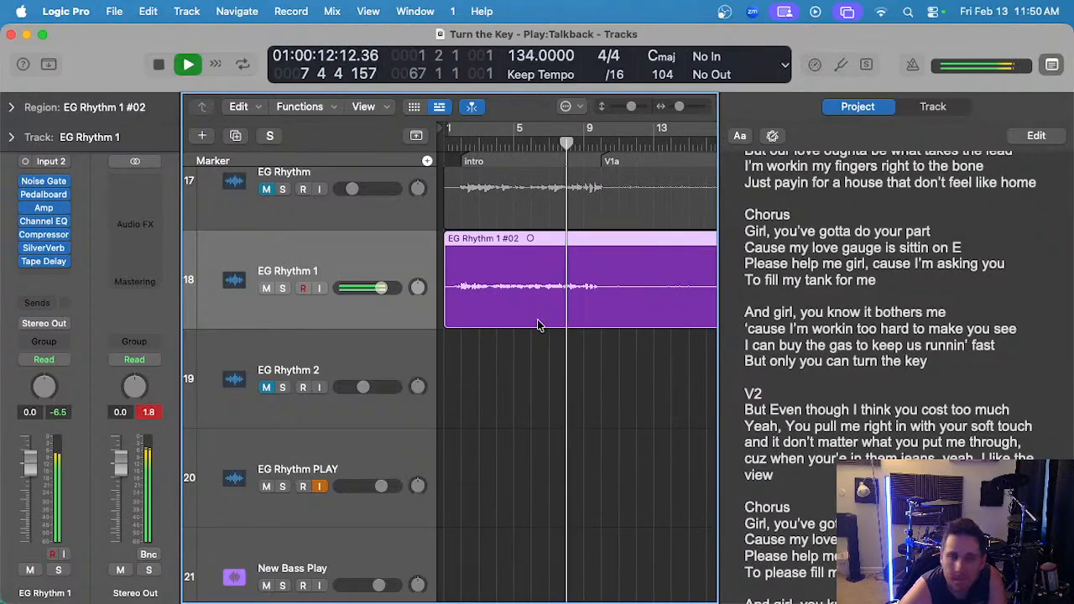
pyautogui.scroll(2, 538, 325)
pyautogui.hscroll(1, 538, 324)
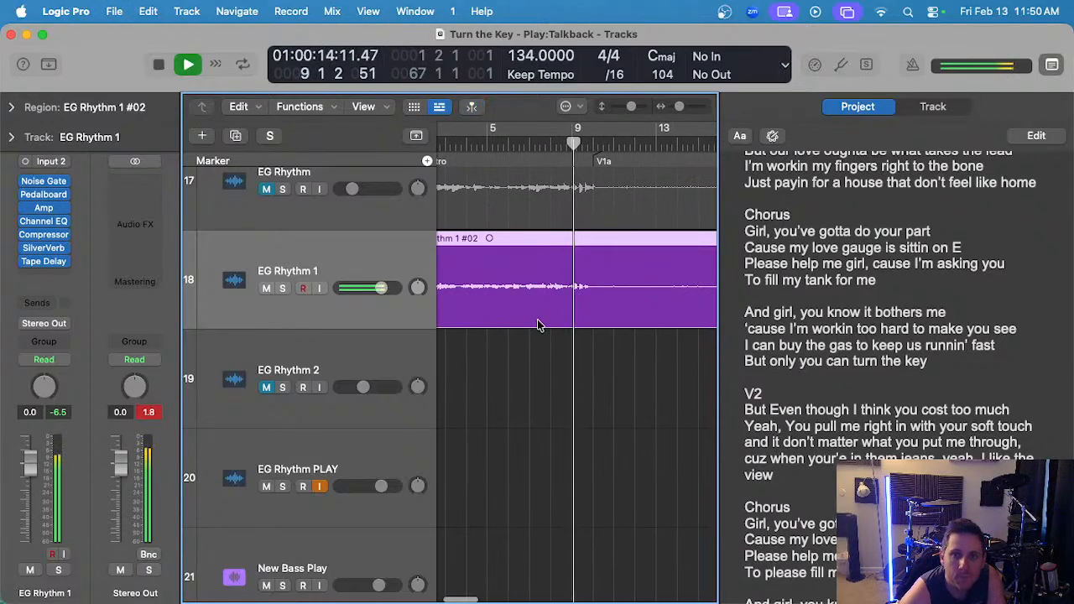
# - Stop playback in verse V1a, delete the EG Rhythm 1 take, and return to the song's beginning
pyautogui.scroll(2, 538, 325)
pyautogui.scroll(-2, 538, 324)
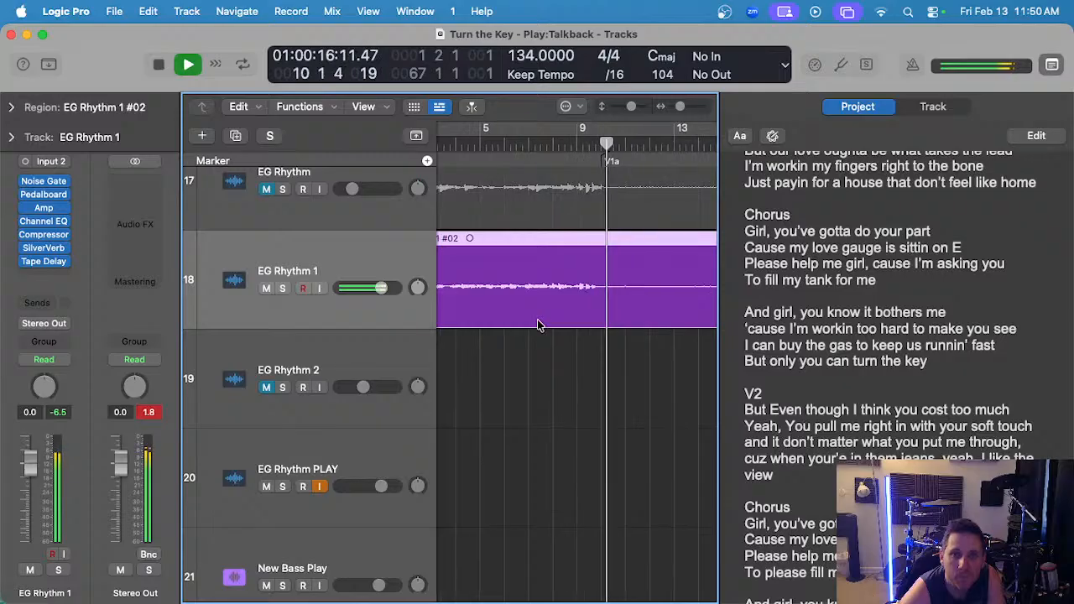
pyautogui.press('space')
pyautogui.hscroll(-1, 545, 346)
pyautogui.press('Delete')
pyautogui.press('Return')
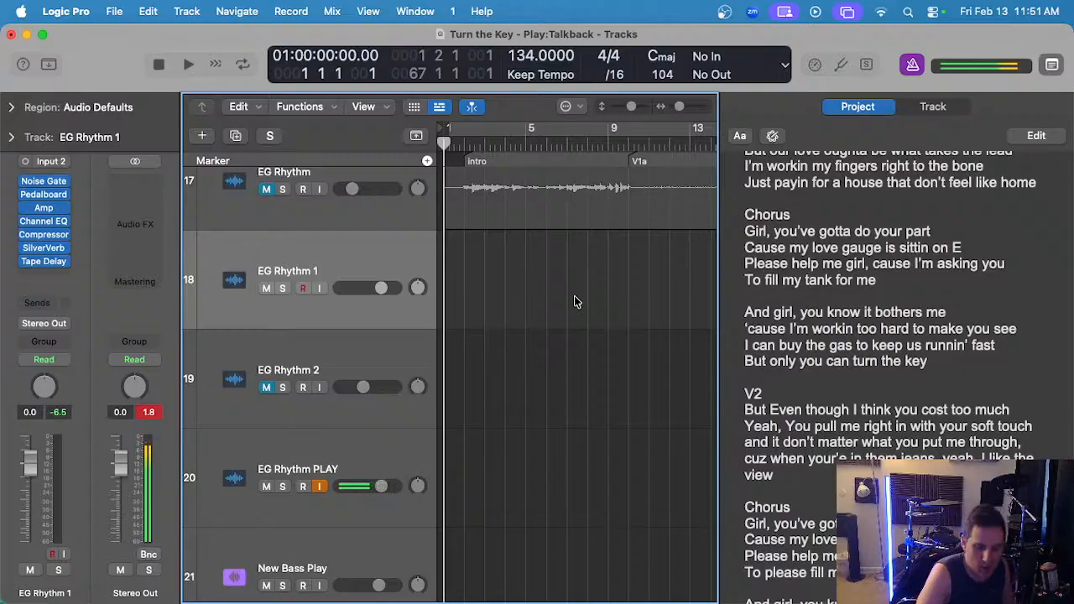
# - Record a new rhythm guitar take on EG Rhythm 1 from the song's beginning to the bridge, and return to the start
pyautogui.press('r')
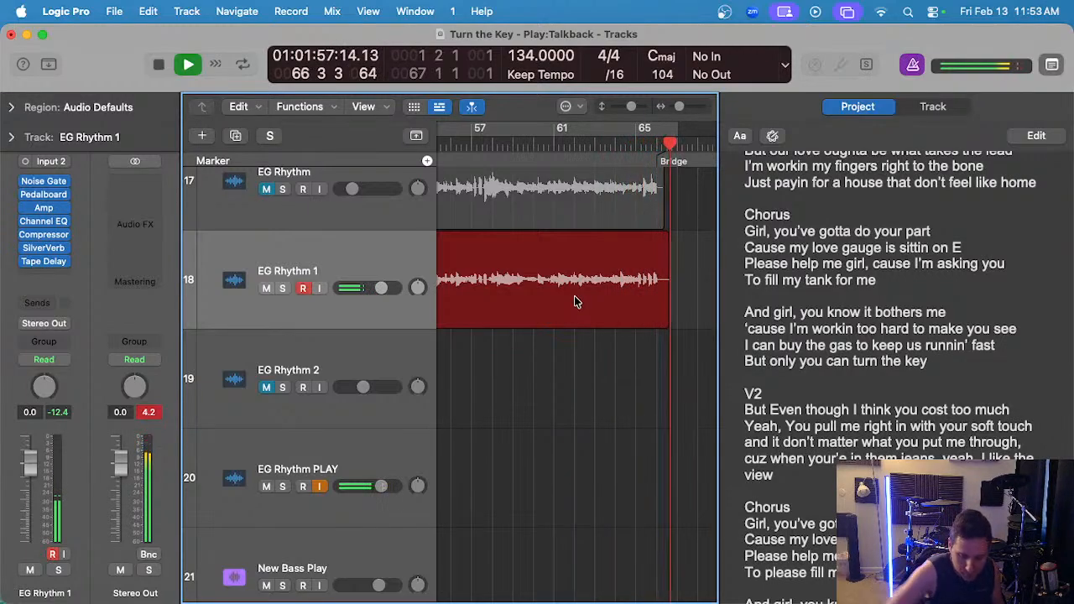
pyautogui.press('space')
pyautogui.hscroll(-13, 568, 292)
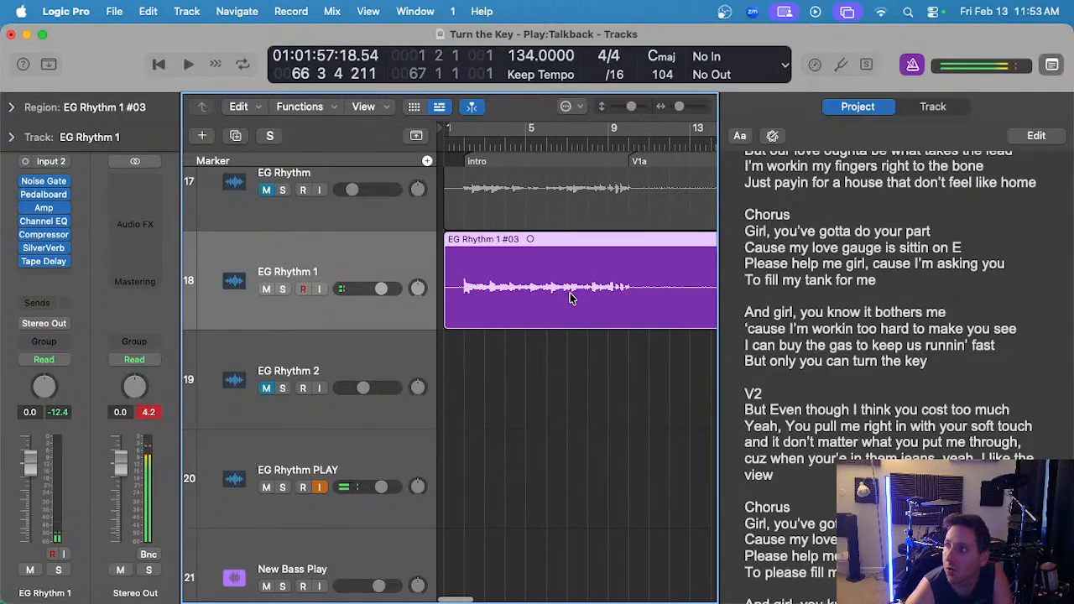
pyautogui.press('super+Left')
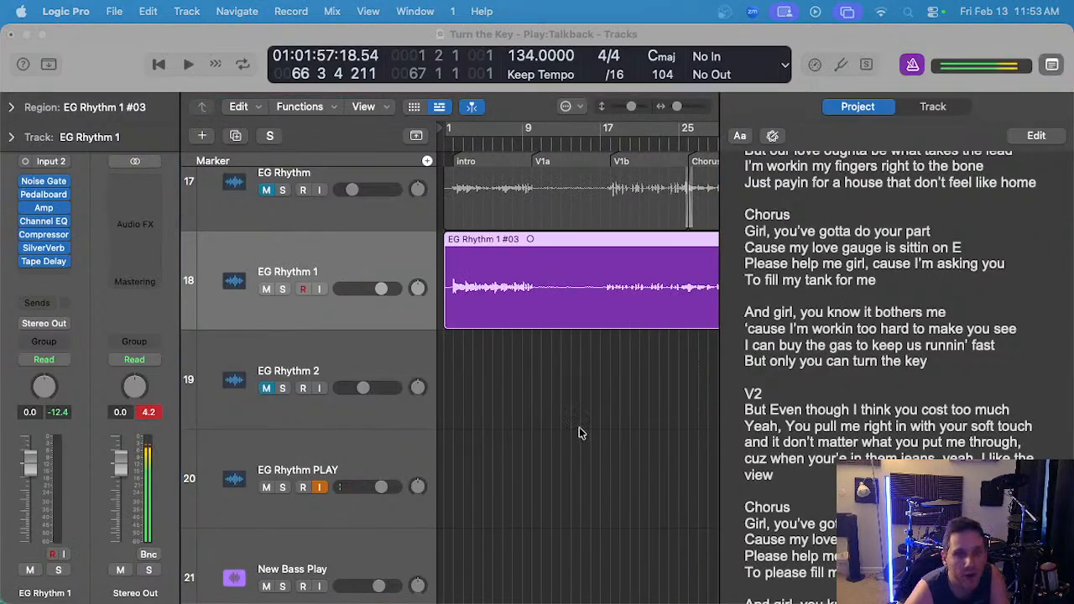
pyautogui.click(579, 426)
pyautogui.hscroll(-5, 582, 414)
pyautogui.hscroll(2, 581, 412)
pyautogui.press('Return')
pyautogui.hscroll(2, 554, 410)
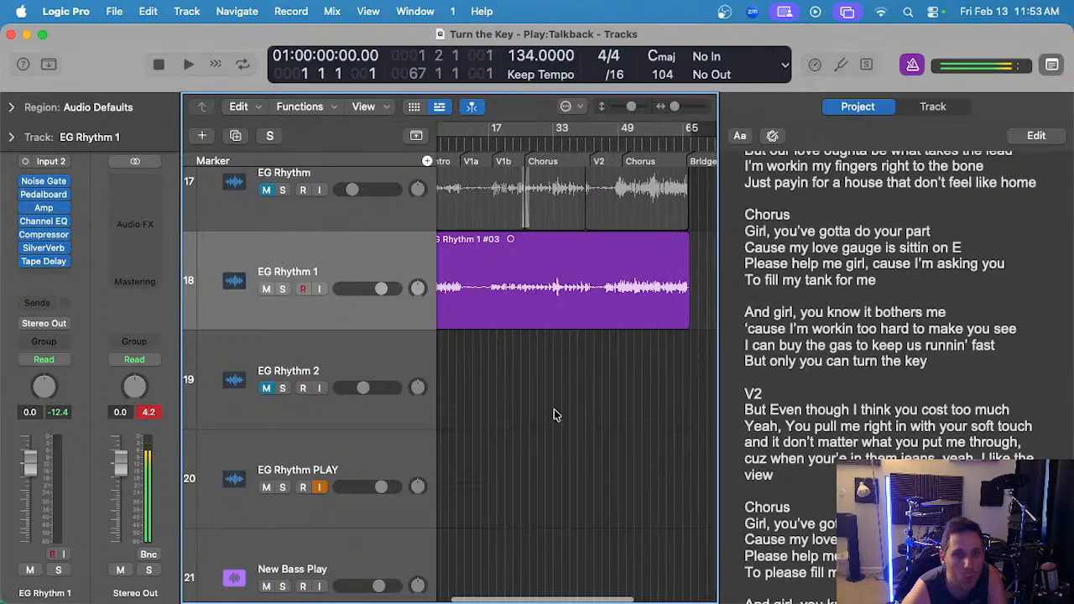
# - Set EG Rhythm 2's volume to 0.0 dB and lower EG Rhythm 1's volume
pyautogui.moveTo(413, 298)
pyautogui.mouseDown()
pyautogui.moveTo(395, 495)
pyautogui.moveTo(378, 345)
pyautogui.moveTo(399, 295)
pyautogui.mouseUp()
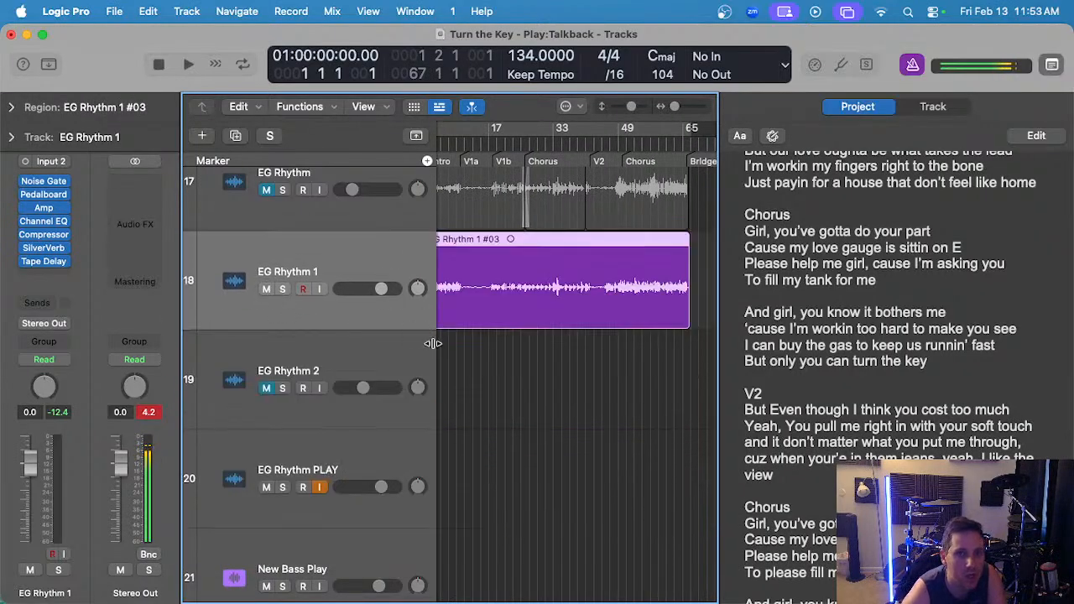
pyautogui.click(353, 384)
pyautogui.keyDown('alt'); pyautogui.click(362, 387); pyautogui.keyUp('alt')
pyautogui.moveTo(381, 289); pyautogui.dragTo(358, 288)
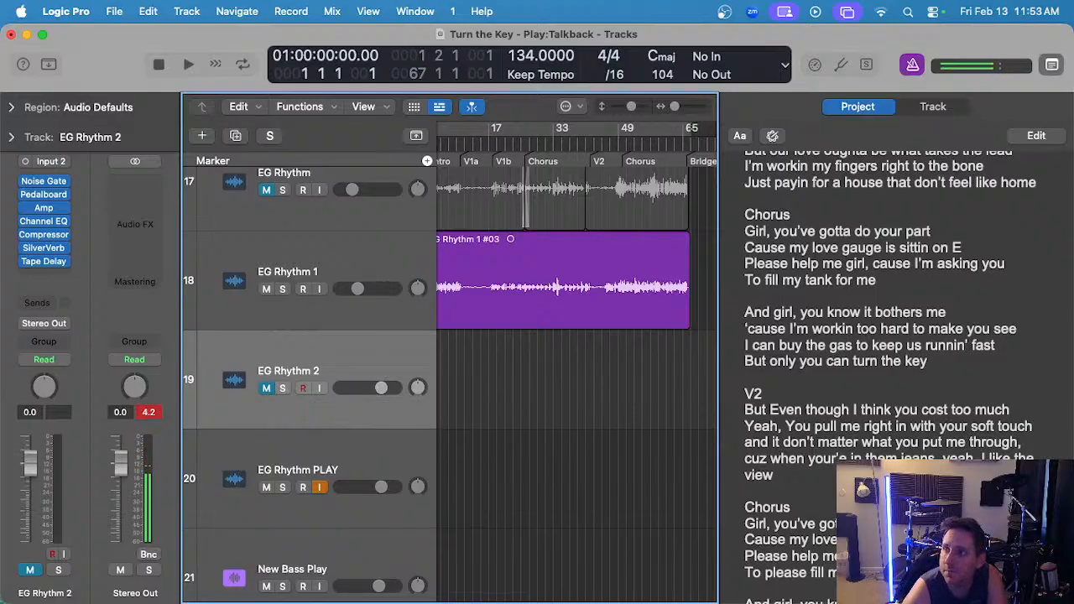
pyautogui.click(513, 465)
# - Mute EG Rhythm 1 and keep EG Rhythm 2 muted, ready for recording the second guitar part
pyautogui.scroll(2, 495, 447)
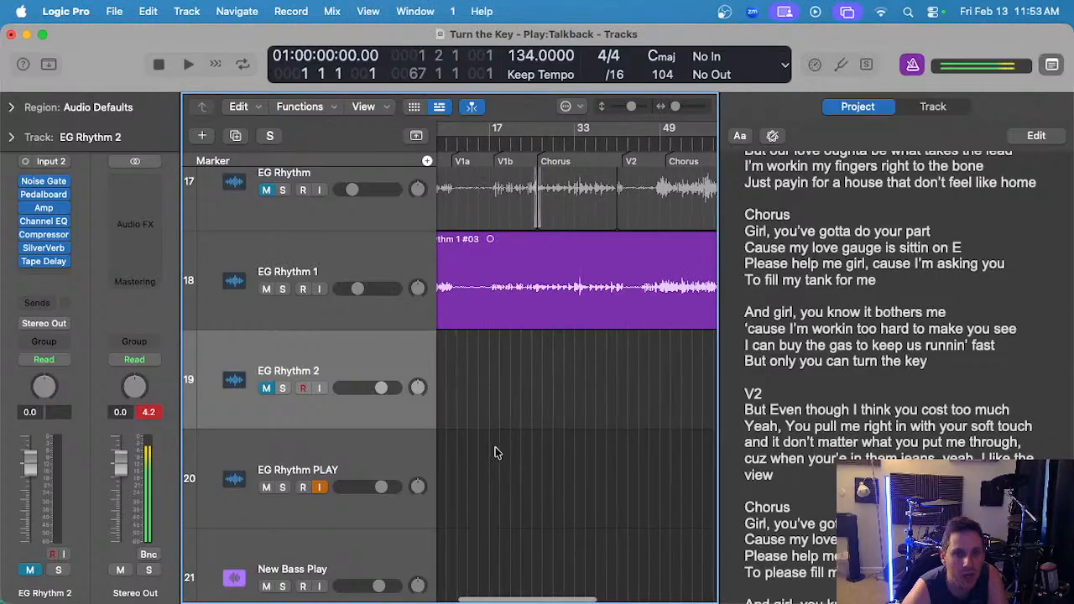
pyautogui.hscroll(-3, 495, 448)
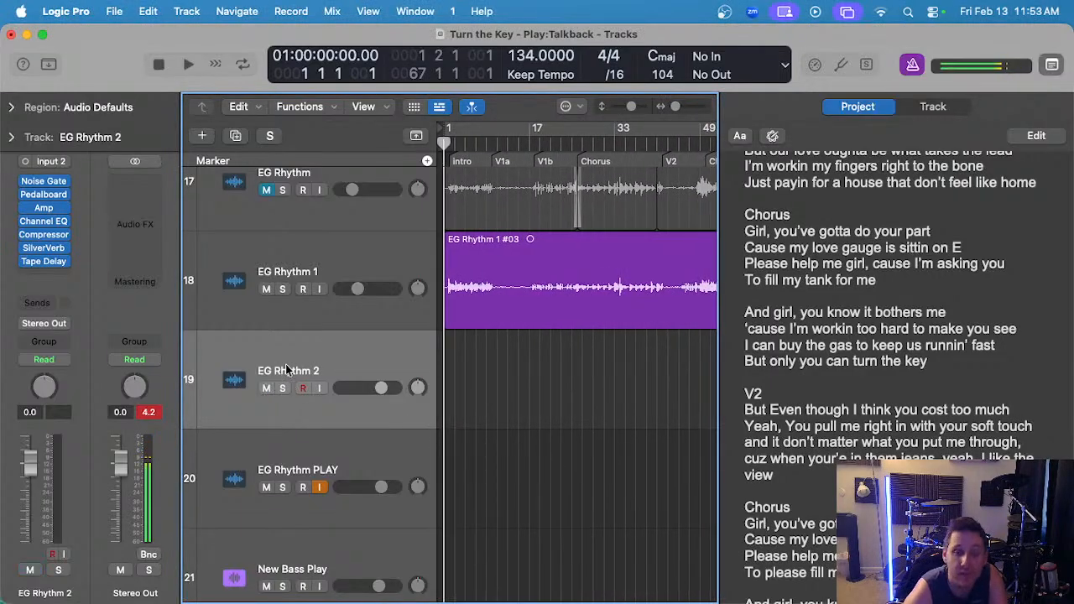
pyautogui.scroll(3, 509, 390)
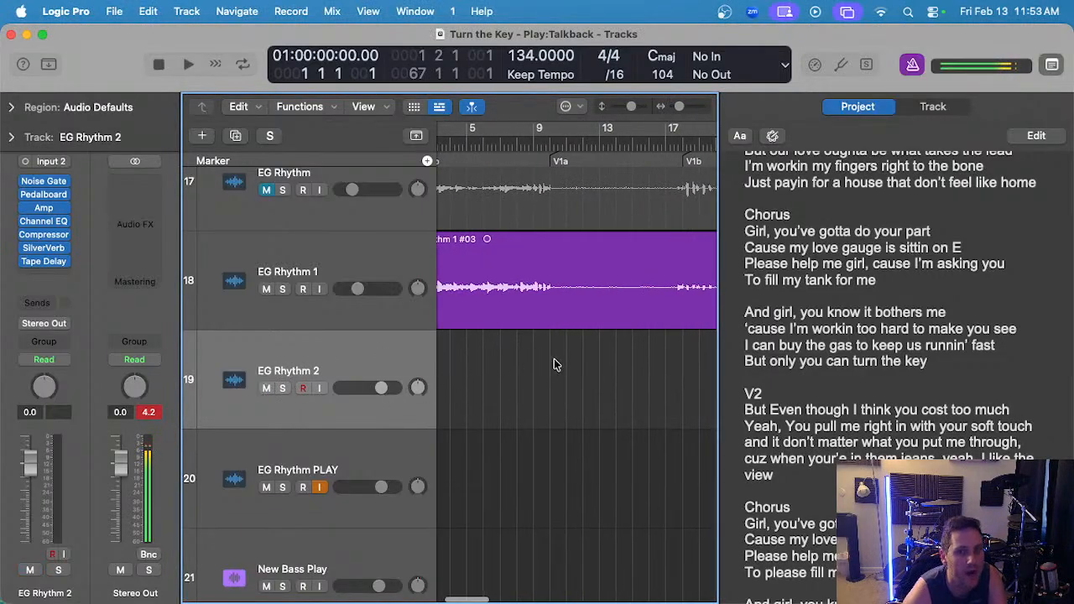
pyautogui.hscroll(-3, 554, 365)
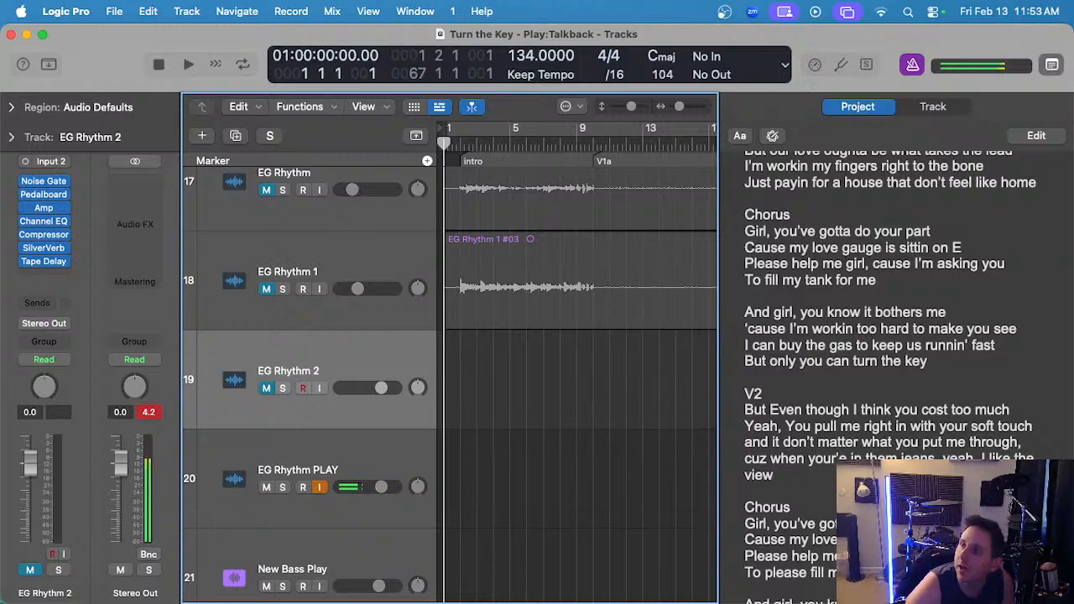
pyautogui.click(545, 412)
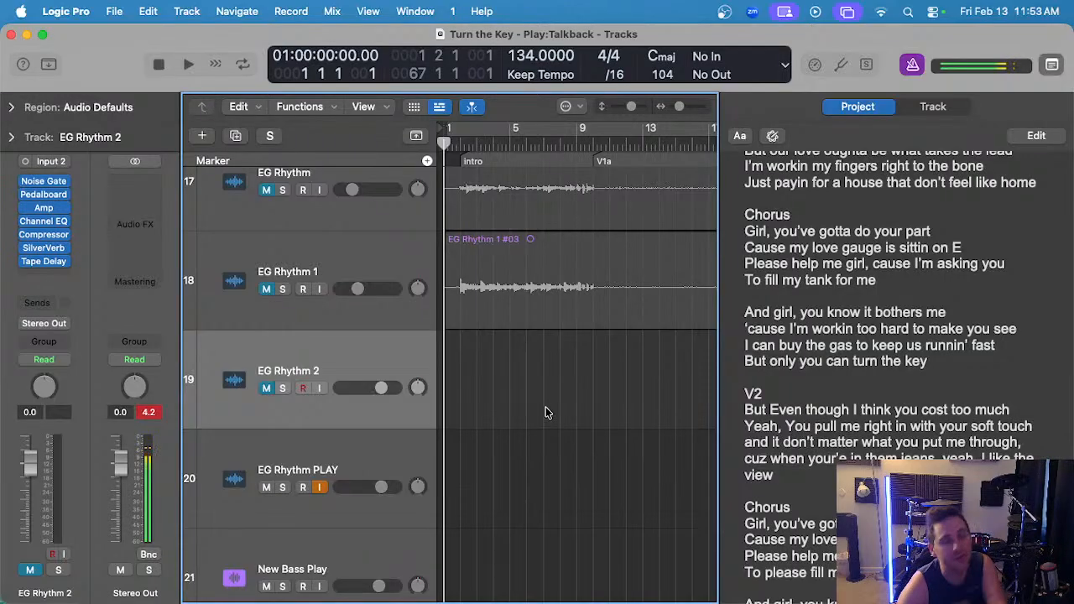
pyautogui.scroll(3, 546, 410)
pyautogui.hscroll(-3, 546, 412)
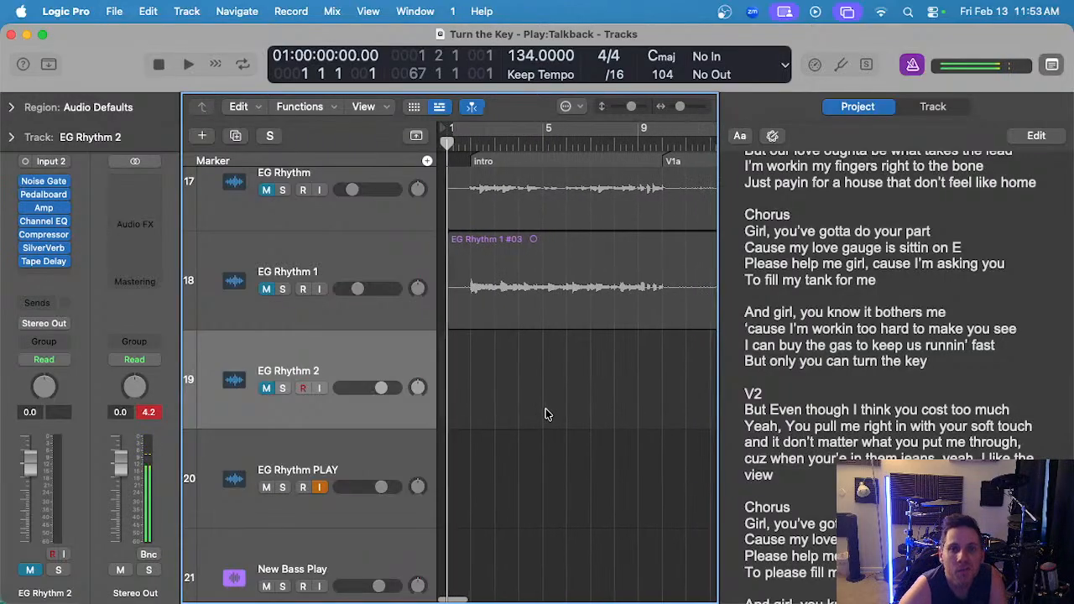
# - Save the project
pyautogui.press('super+s')
pyautogui.scroll(2, 531, 403)
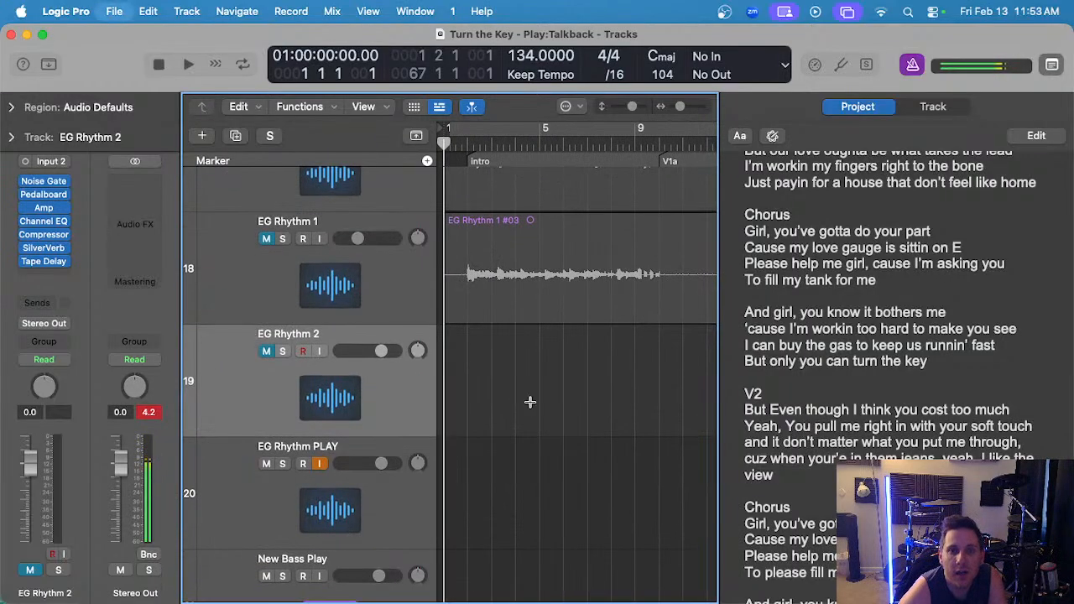
pyautogui.press('super+s')
pyautogui.scroll(-2, 529, 403)
pyautogui.hscroll(1, 529, 403)
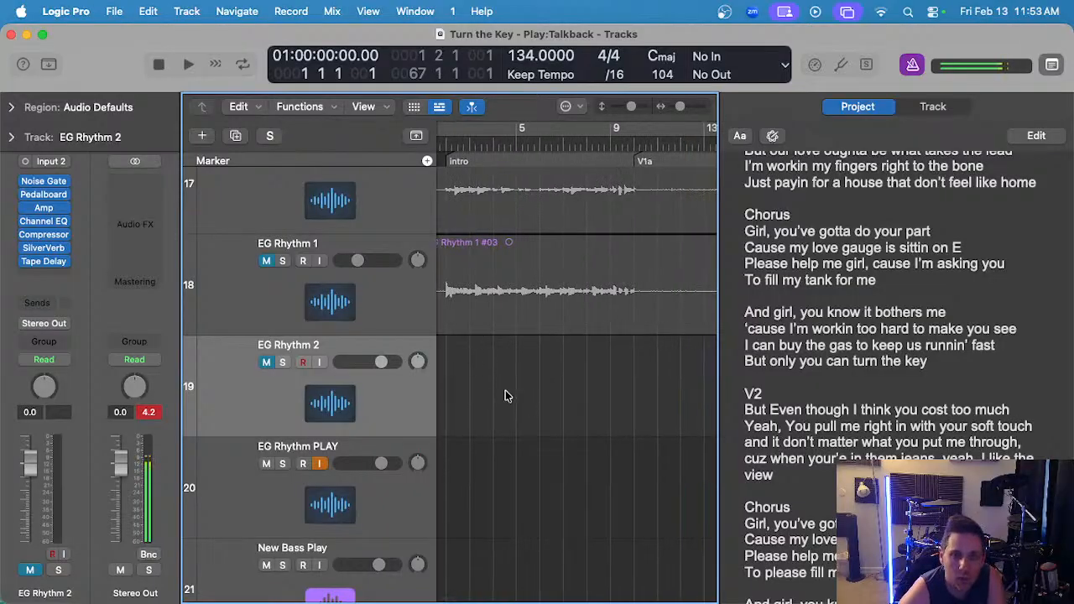
pyautogui.hscroll(-2, 505, 396)
pyautogui.scroll(-2, 487, 403)
pyautogui.press('super+s')
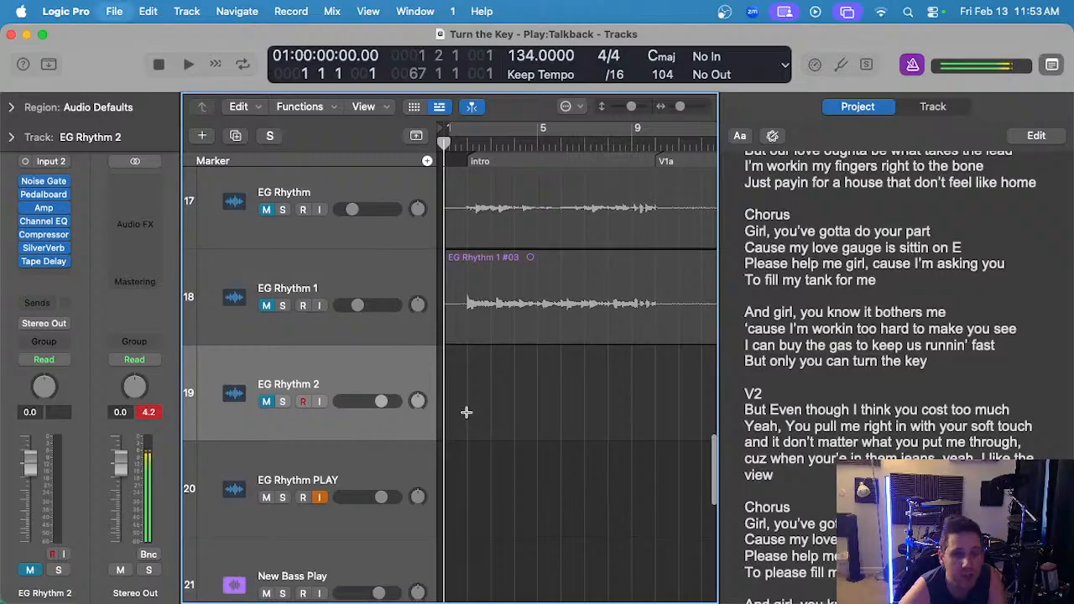
# - Record a rhythm guitar take on EG Rhythm 2 from the song's beginning to about bar 64
pyautogui.scroll(2, 466, 413)
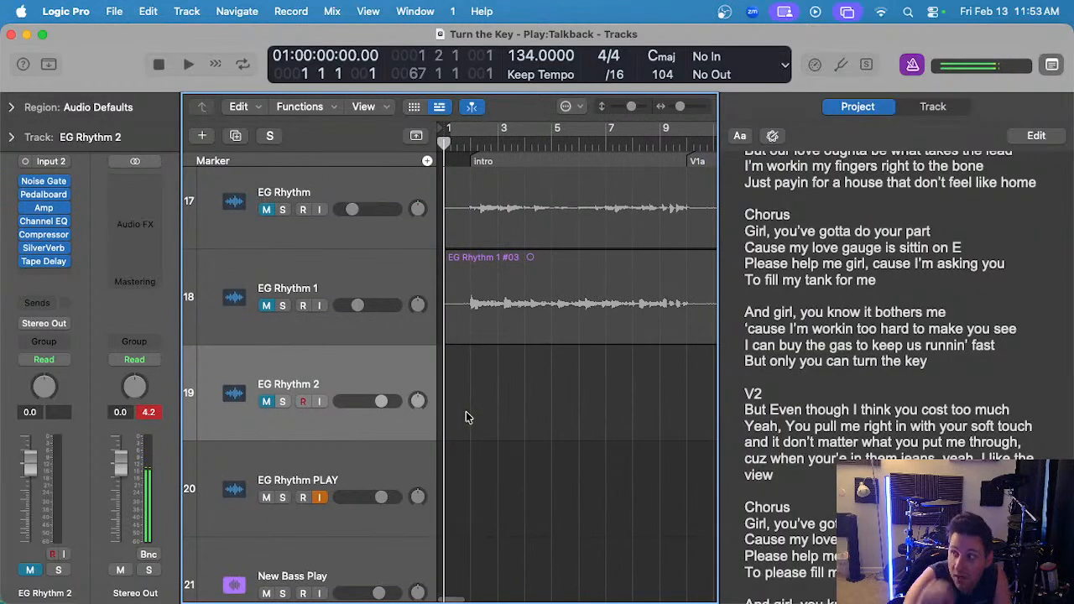
pyautogui.scroll(2, 512, 434)
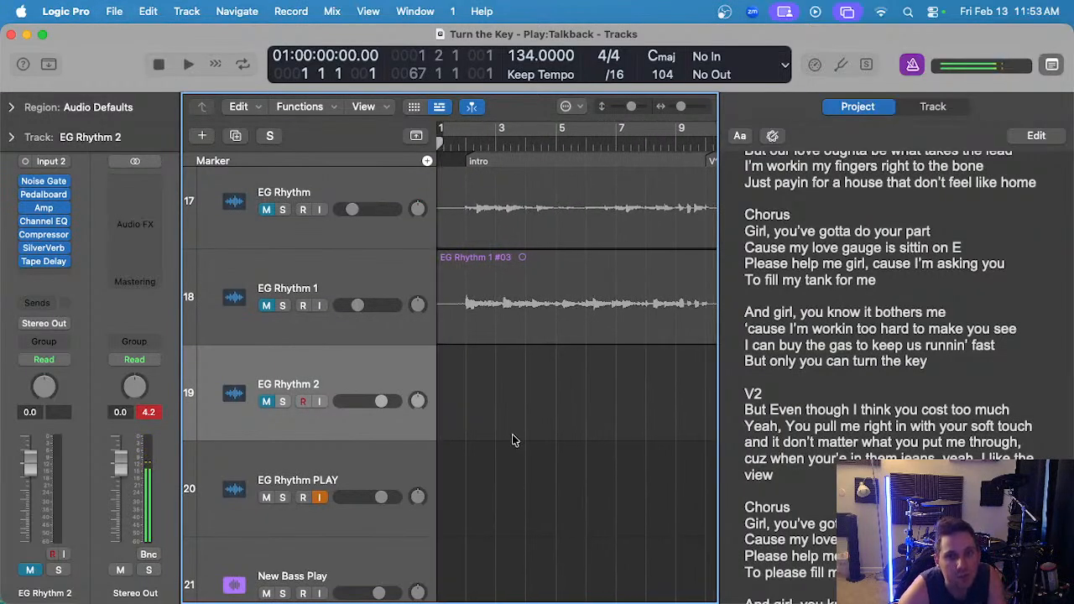
pyautogui.hscroll(1, 508, 437)
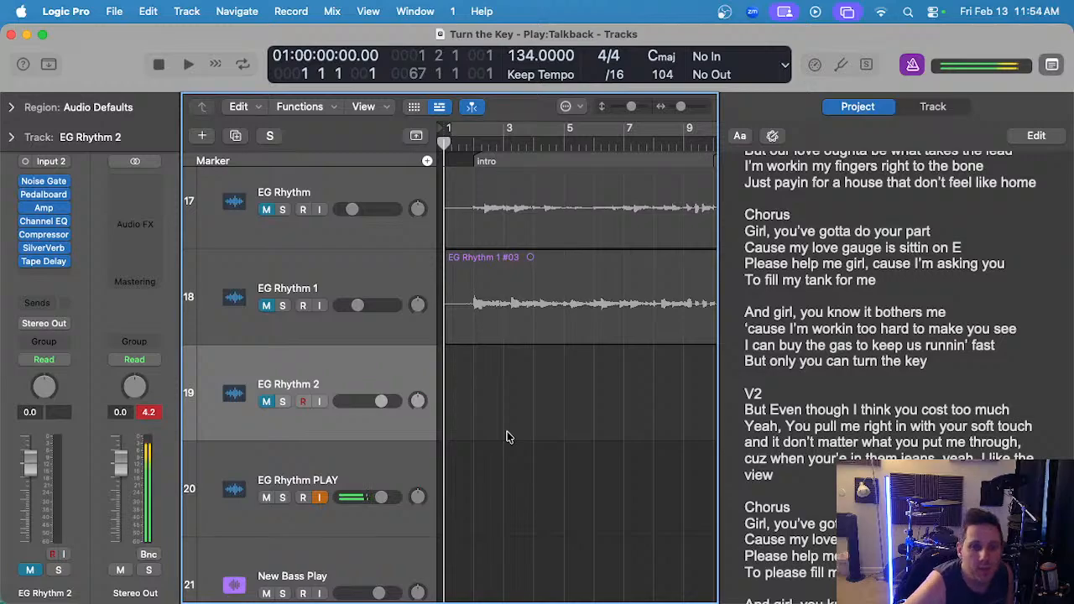
pyautogui.press('r')
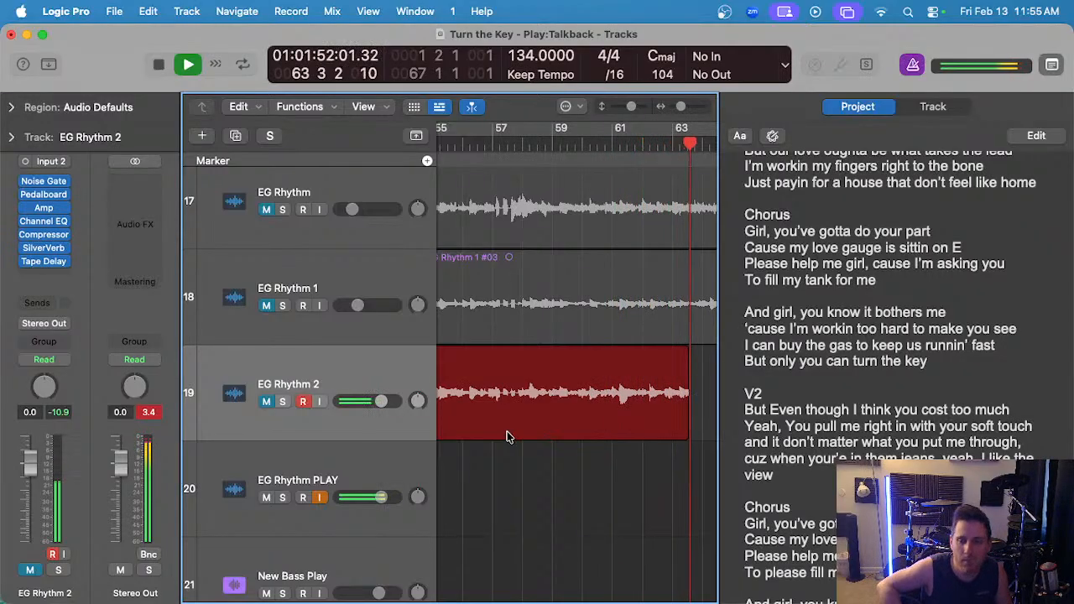
pyautogui.press('space')
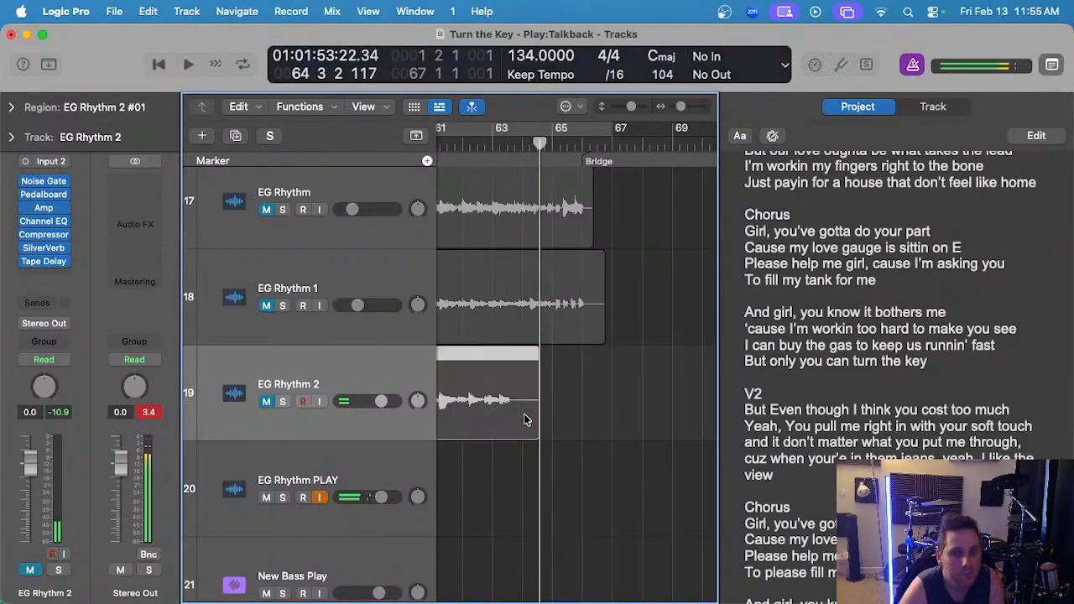
pyautogui.scroll(-3, 618, 263)
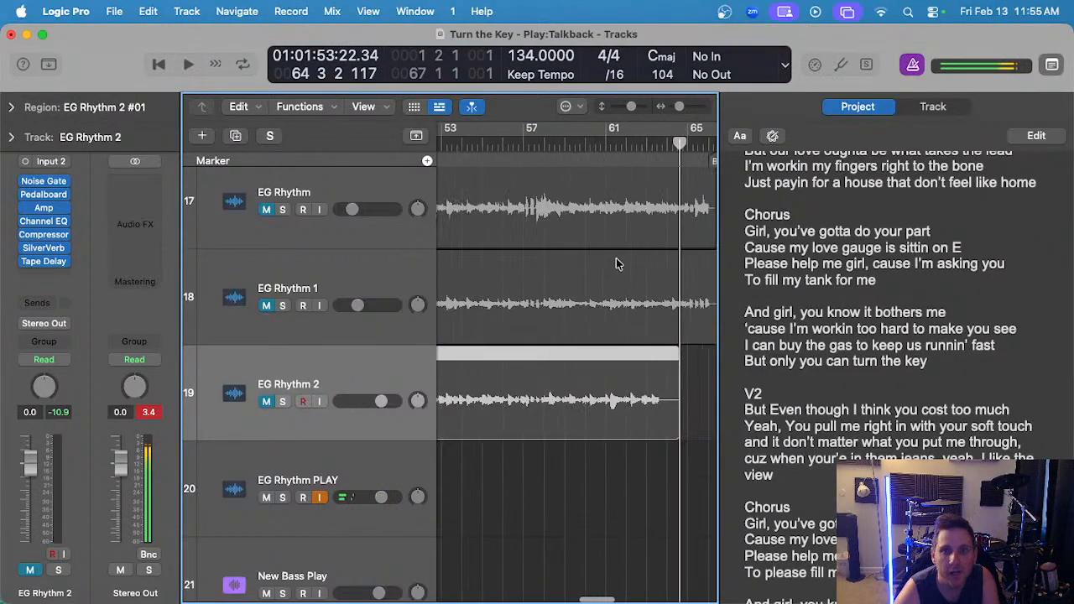
# - Play the last bars of the EG Rhythm 2 take from about bar 60, soloing the track to hear it
pyautogui.click(593, 142)
pyautogui.press('space')
pyautogui.scroll(4, 589, 278)
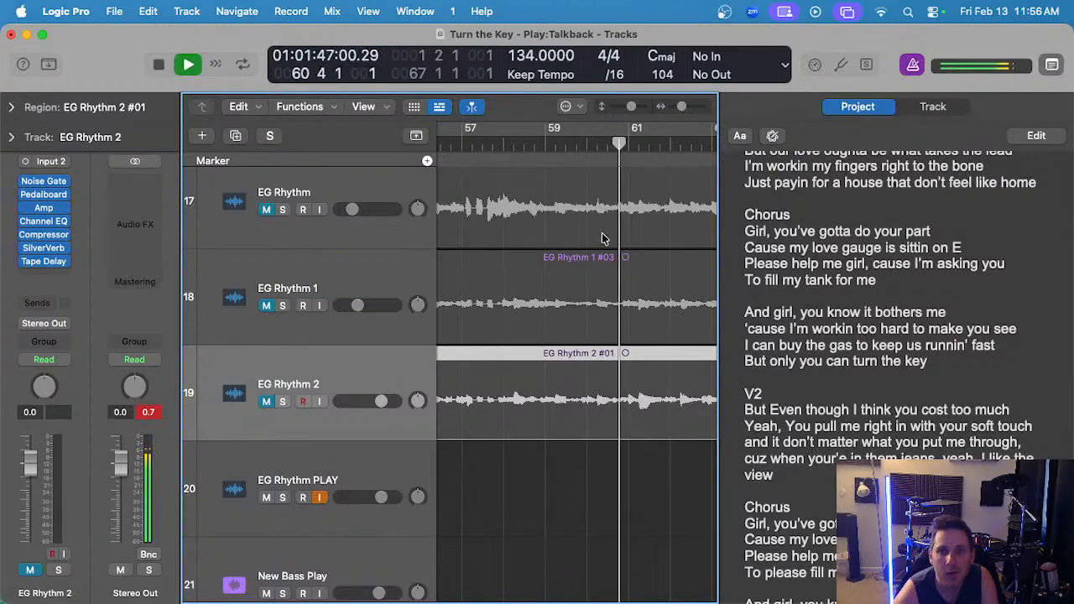
pyautogui.click(282, 402)
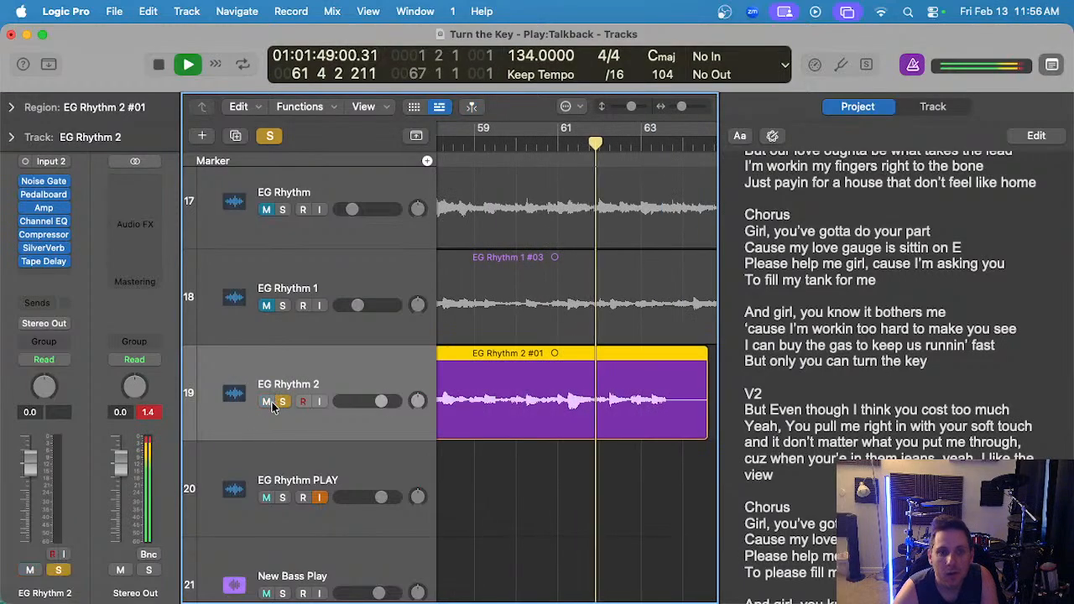
pyautogui.press('space')
pyautogui.click(265, 402)
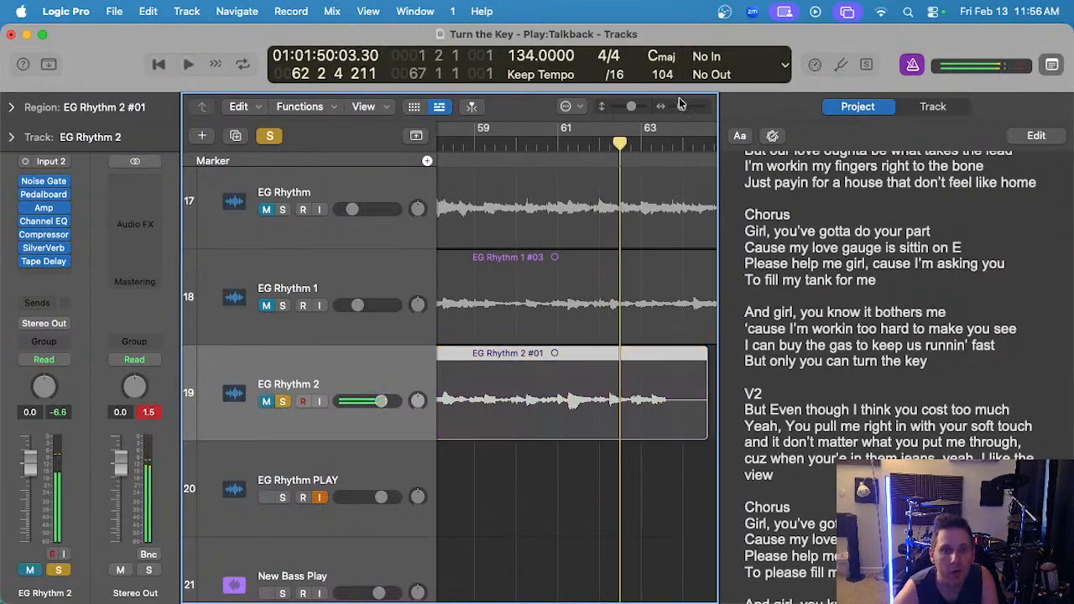
# - Split the EG Rhythm 2 region at bar 62 and delete the part after the split
pyautogui.click(600, 155)
pyautogui.press('super+t')
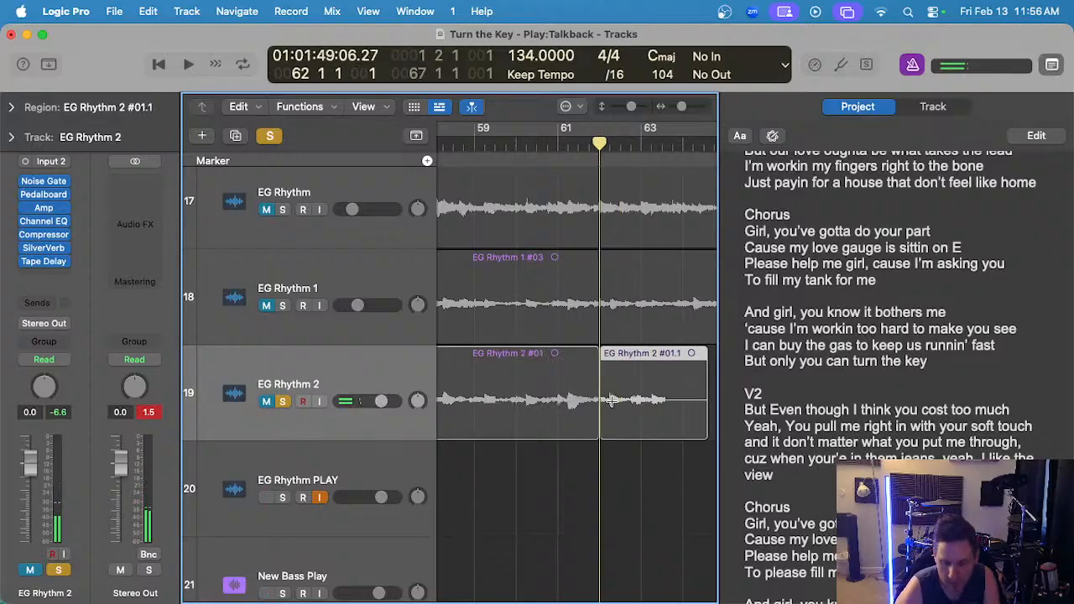
pyautogui.press('Delete')
# - Duplicate the EG Rhythm 2 track and turn off solo on all tracks
pyautogui.scroll(-5, 612, 404)
pyautogui.click(299, 379)
pyautogui.press('super+d')
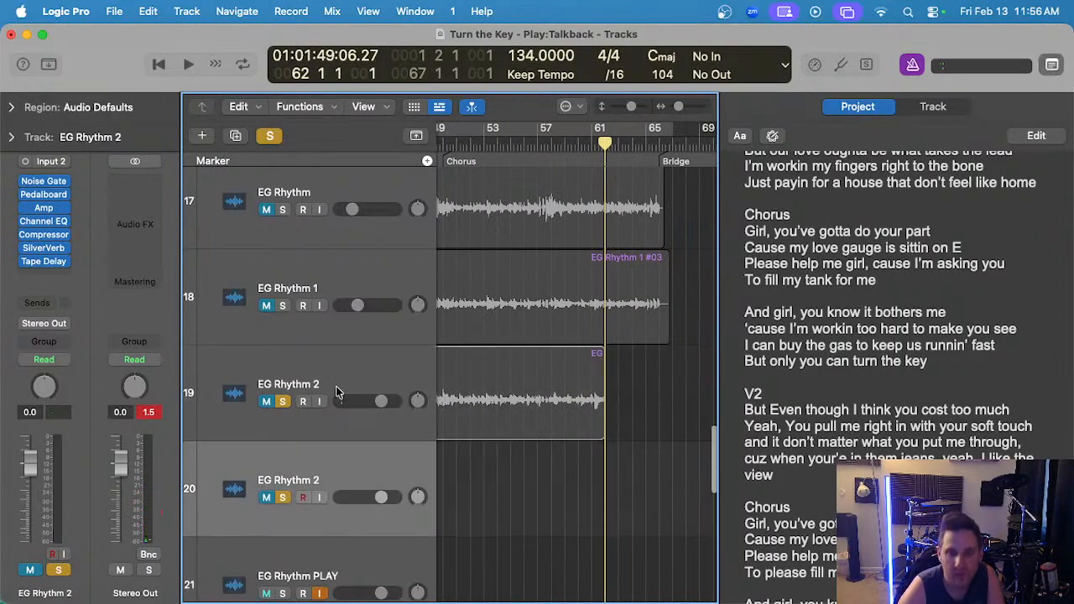
pyautogui.click(268, 136)
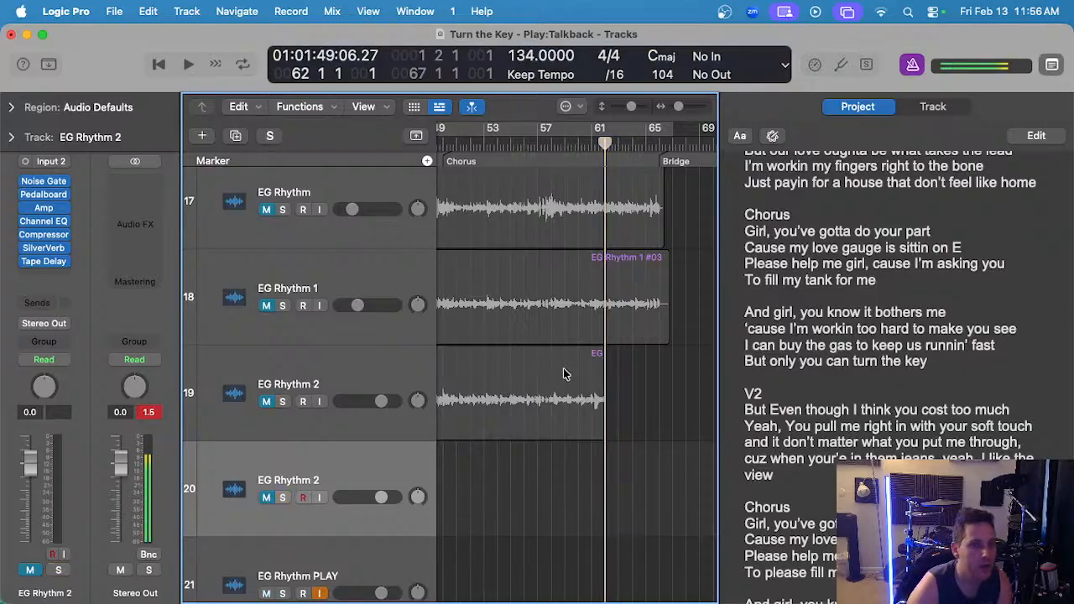
# - Try recording the end of the part on the duplicate EG Rhythm 2 track from bar 60 into the bridge, and delete the take
pyautogui.scroll(5, 572, 369)
pyautogui.hscroll(1, 580, 324)
pyautogui.click(568, 143)
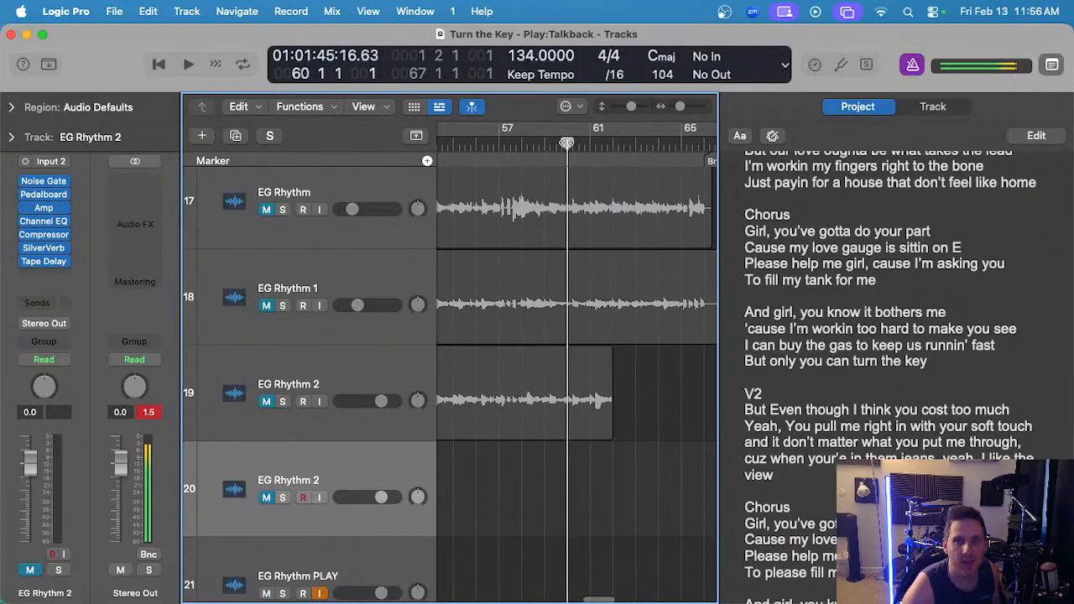
pyautogui.press('r')
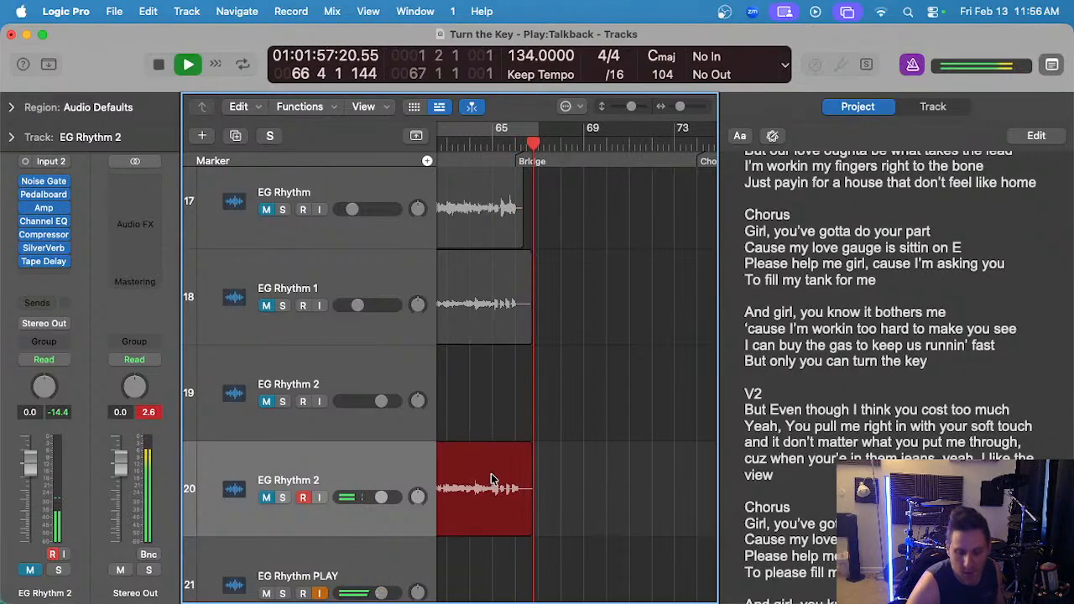
pyautogui.press('space')
pyautogui.hscroll(-5, 571, 476)
pyautogui.scroll(5, 578, 460)
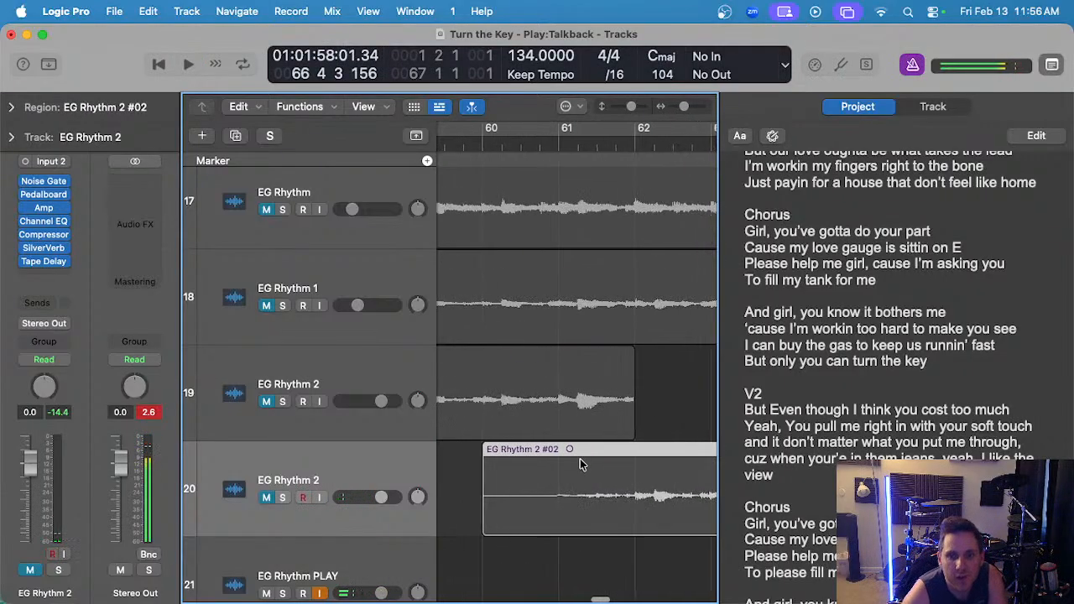
pyautogui.scroll(-3, 580, 458)
pyautogui.press('Delete')
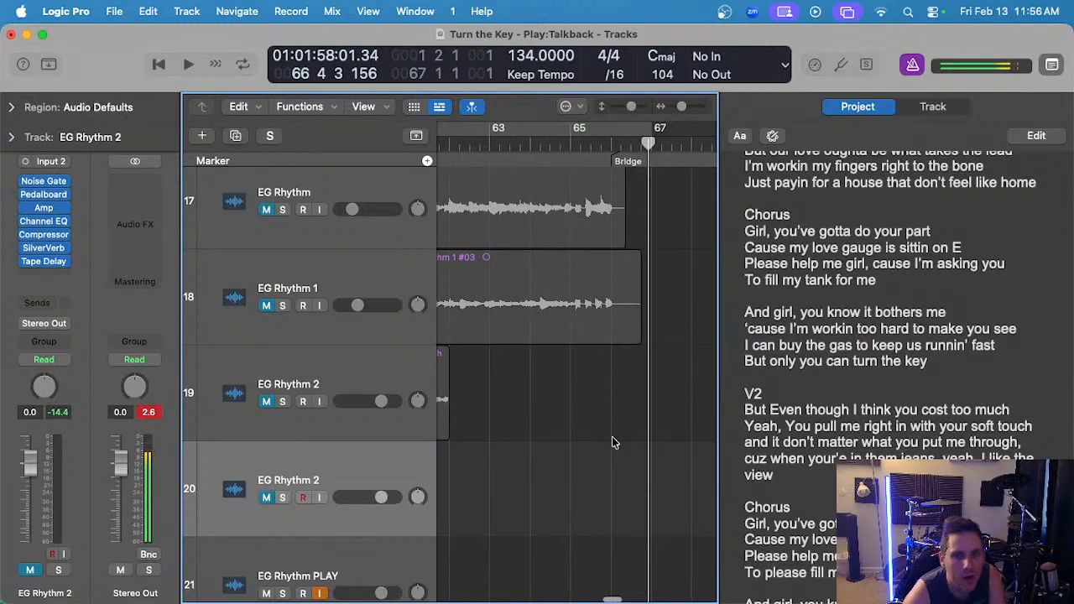
# - Record the end of the part on the duplicate EG Rhythm 2 track from bar 61 into the bridge
pyautogui.hscroll(-2, 613, 443)
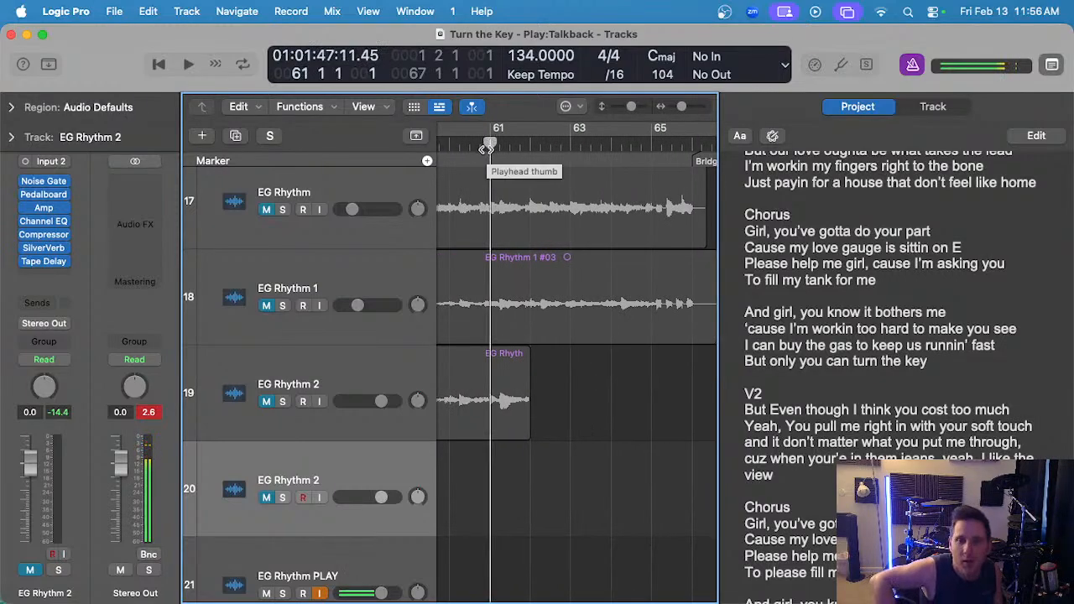
pyautogui.press('r')
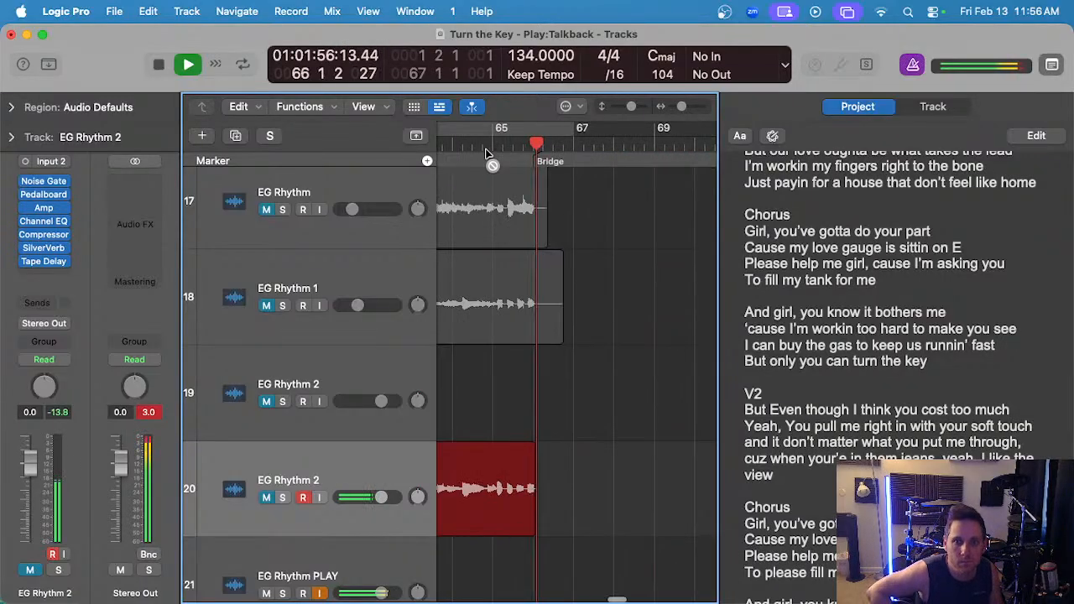
pyautogui.press('space')
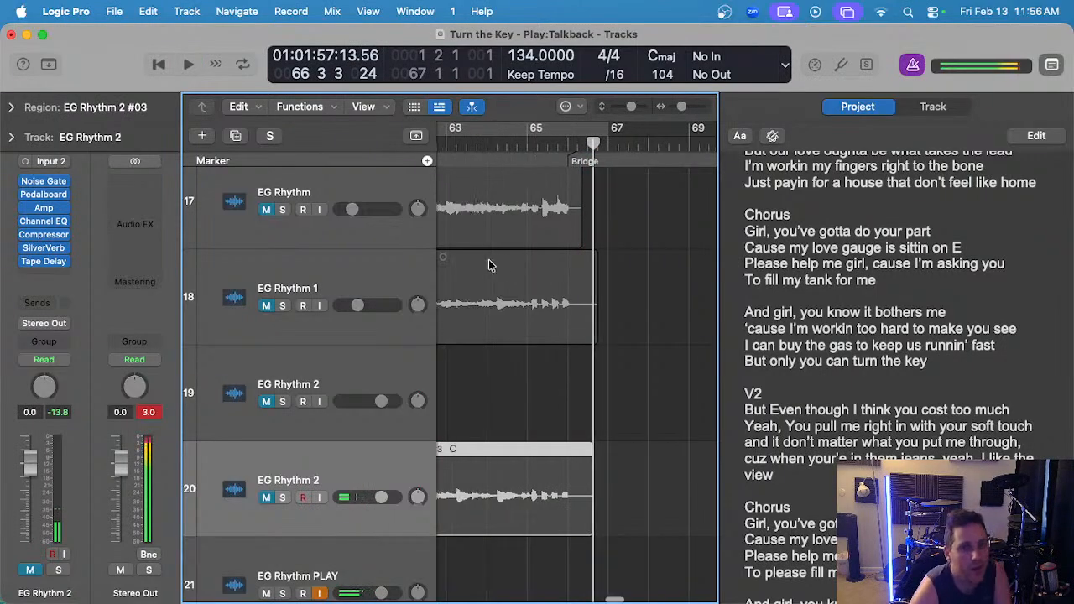
# - Split the new take on the duplicate EG Rhythm 2 track at bar 62 and delete the part before the split
pyautogui.hscroll(3, 491, 266)
pyautogui.hscroll(-5, 468, 297)
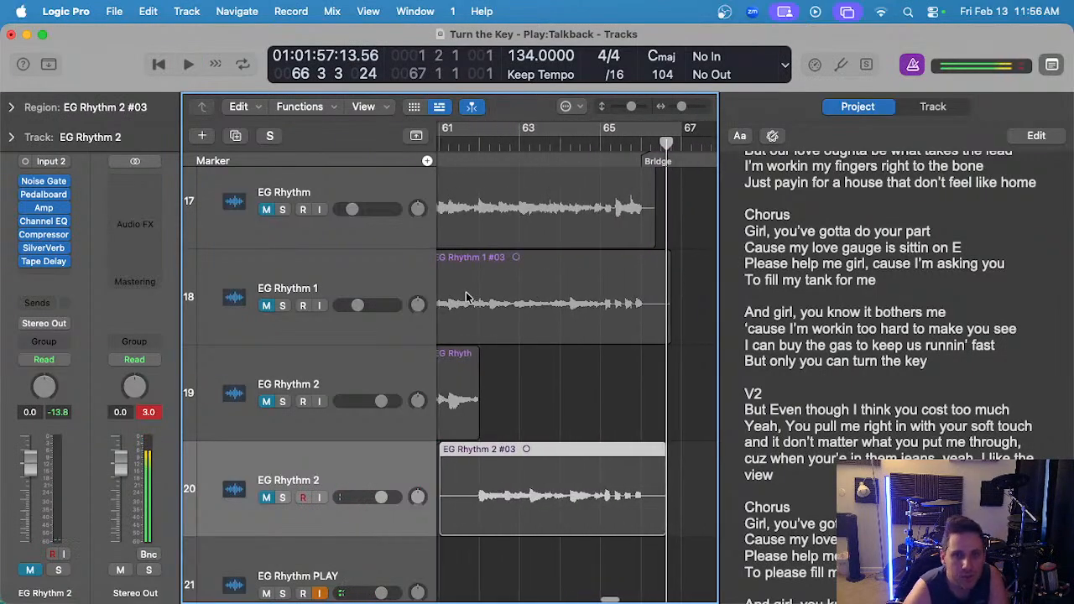
pyautogui.scroll(3, 519, 304)
pyautogui.click(653, 144)
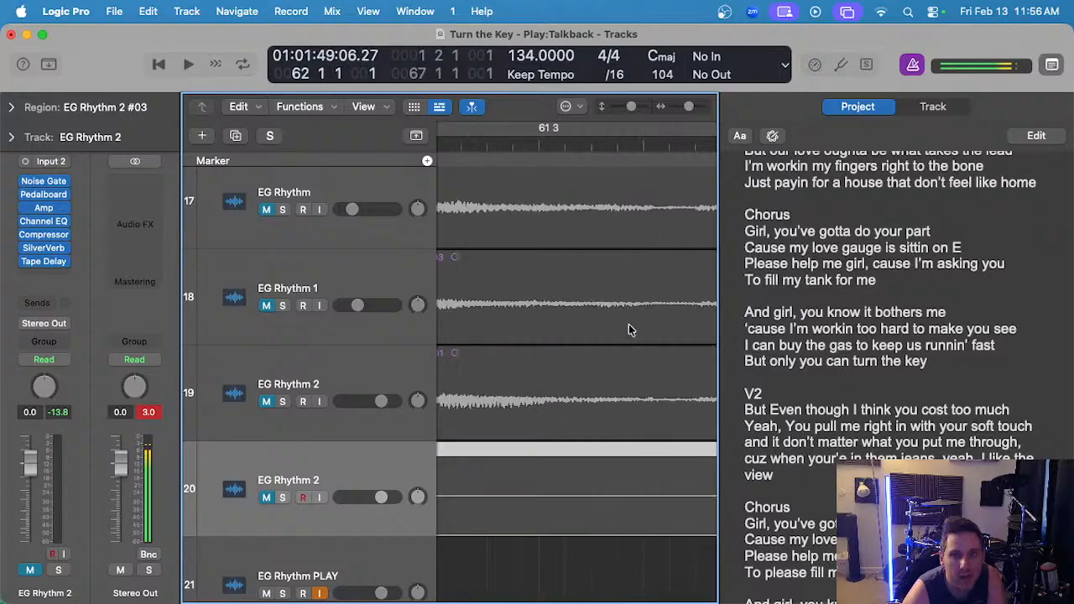
pyautogui.hscroll(3, 630, 326)
pyautogui.hscroll(-2, 533, 490)
pyautogui.press('super+t')
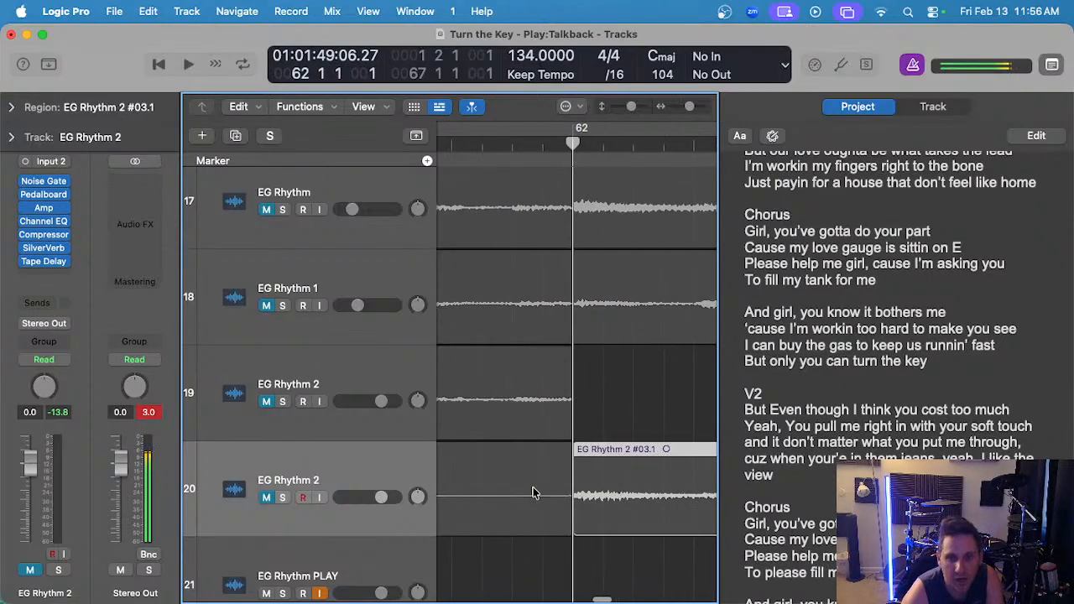
pyautogui.click(533, 488)
pyautogui.press('Delete')
# - Move the trimmed ending region up onto the original EG Rhythm 2 track at bar 62 and select that track
pyautogui.scroll(-4, 529, 487)
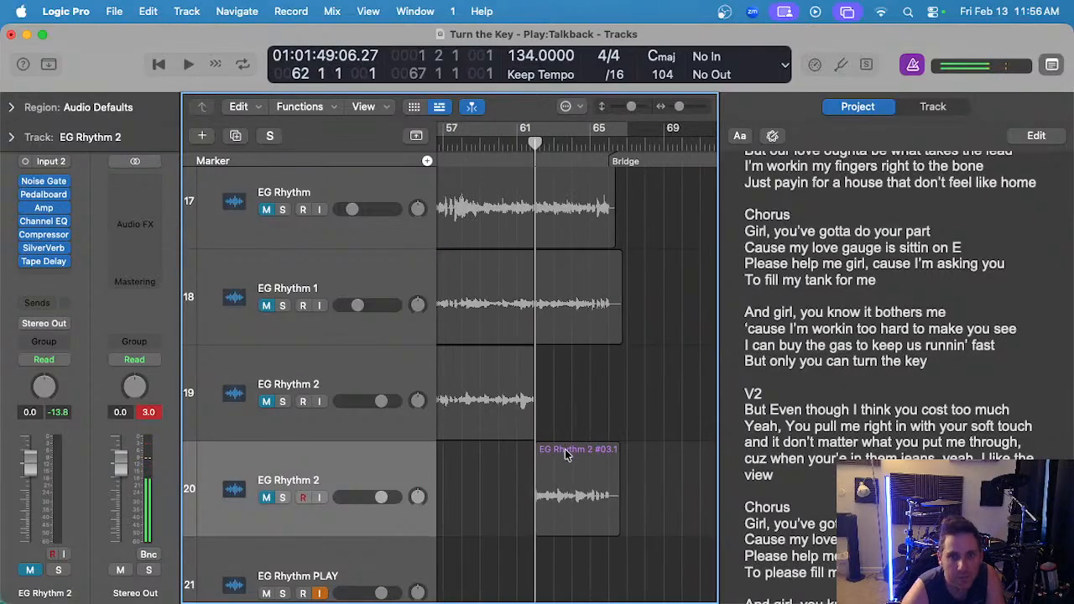
pyautogui.moveTo(567, 451); pyautogui.dragTo(567, 356)
pyautogui.scroll(-4, 579, 464)
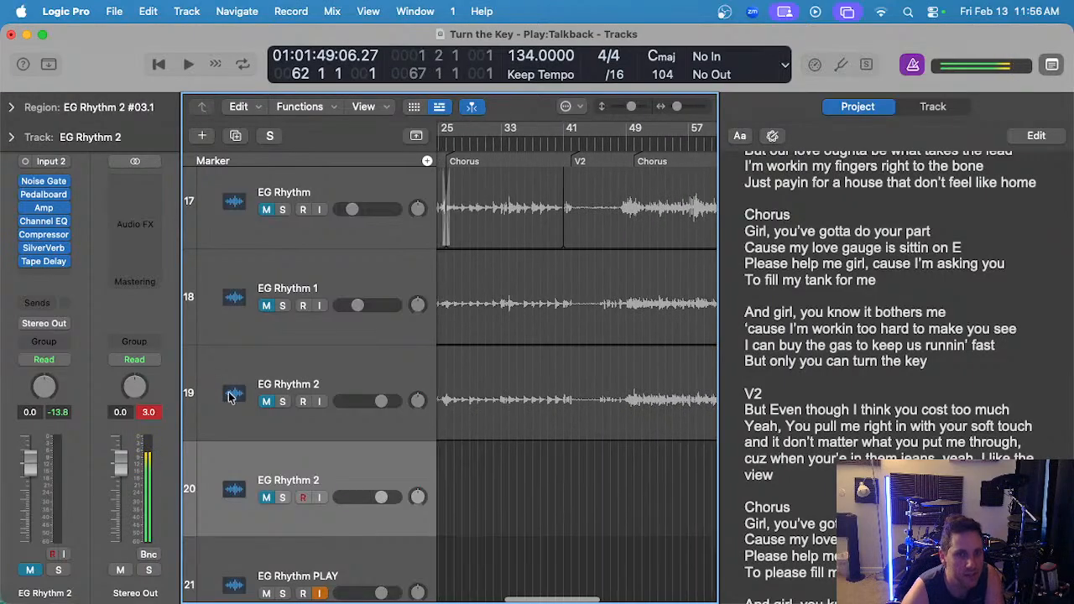
pyautogui.click(312, 373)
pyautogui.scroll(-3, 520, 391)
pyautogui.hscroll(-3, 521, 385)
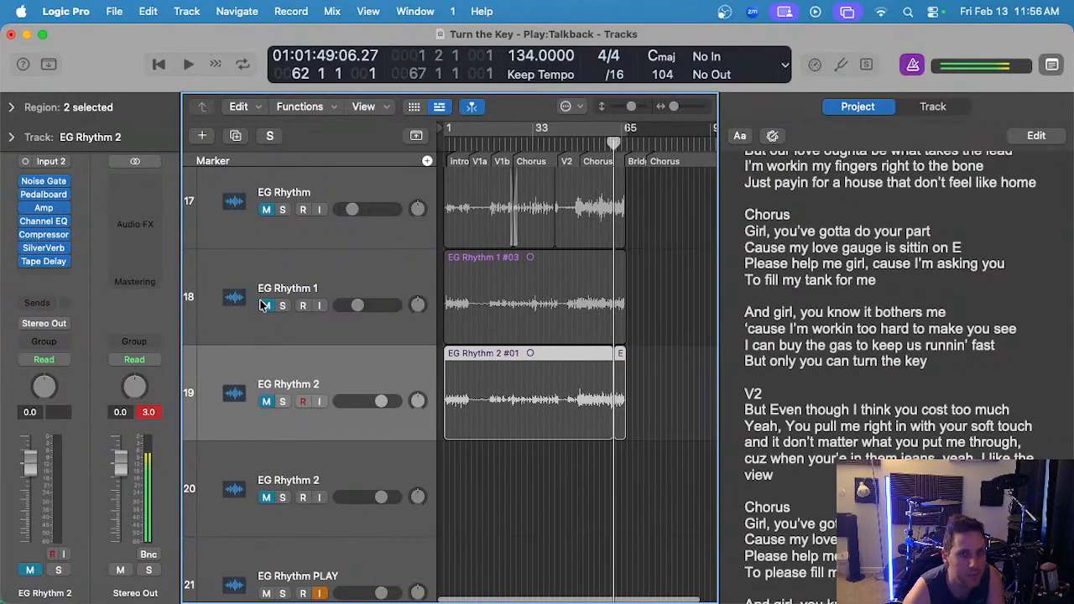
# - Unmute EG Rhythm 1 and the original EG Rhythm 2, and pan them to -64 and +63
pyautogui.moveTo(266, 305); pyautogui.dragTo(276, 395)
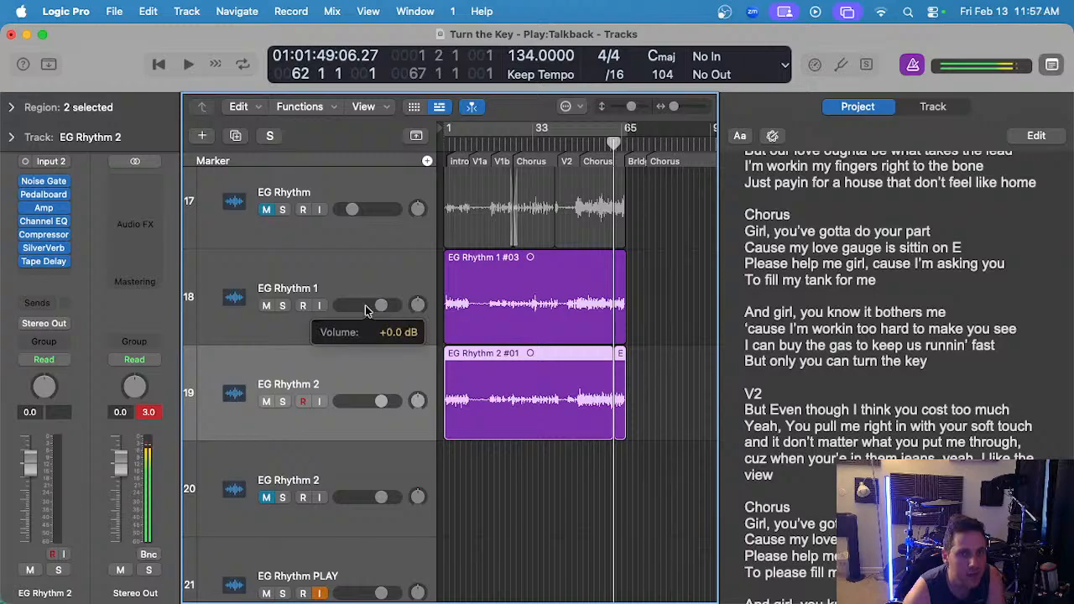
pyautogui.moveTo(409, 418); pyautogui.dragTo(403, 243)
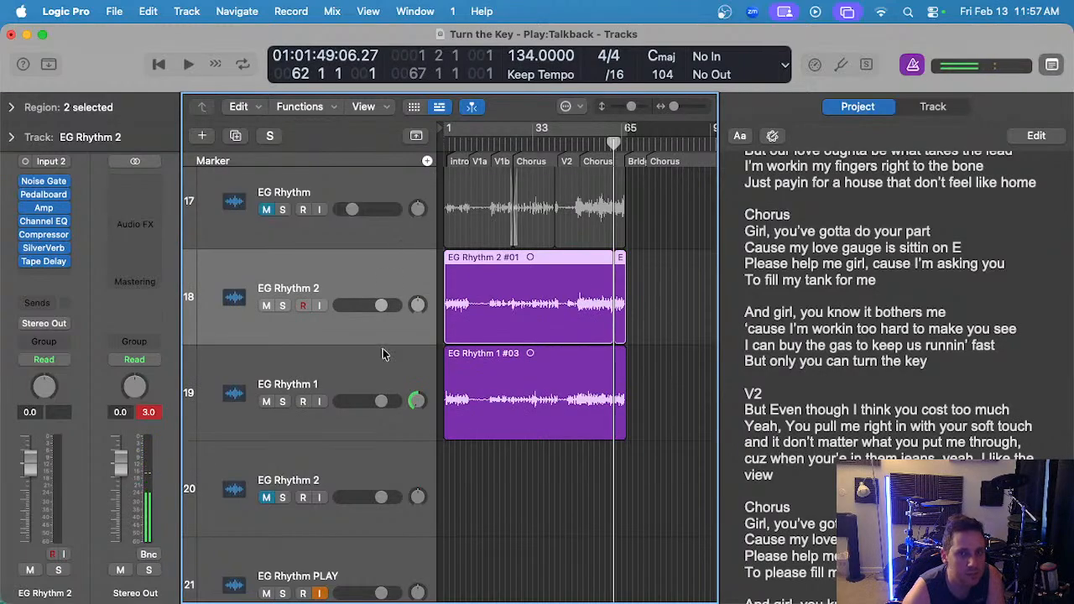
pyautogui.moveTo(382, 353); pyautogui.dragTo(390, 282)
pyautogui.moveTo(418, 401); pyautogui.dragTo(418, 368)
pyautogui.hscroll(-2, 546, 383)
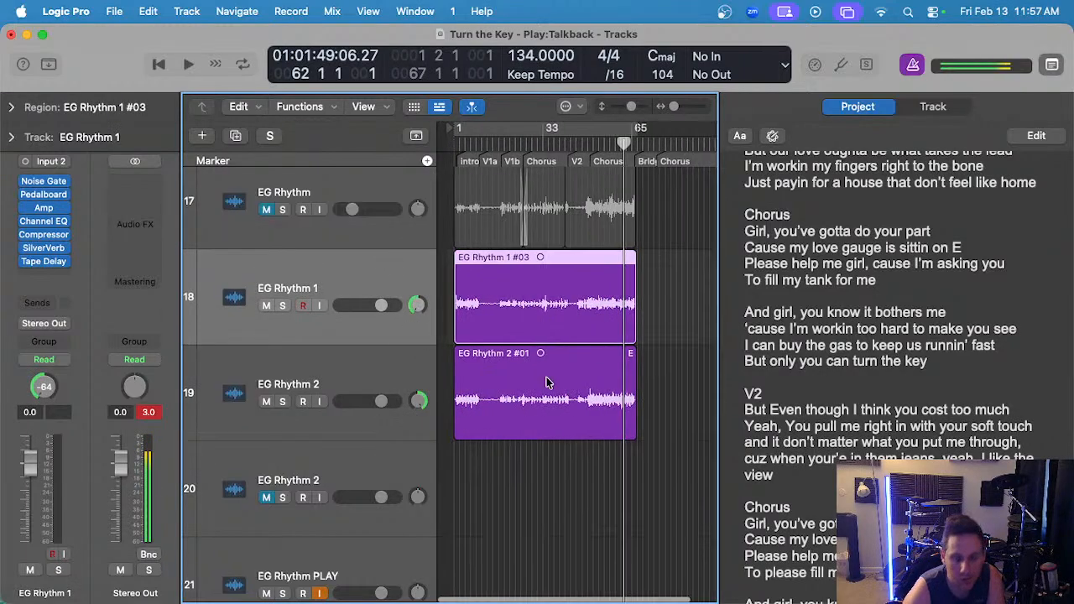
# - Solo EG Rhythm 1 and EG Rhythm 2, and play them from the start of the song with the metronome off
pyautogui.press('Return')
pyautogui.scroll(3, 560, 370)
pyautogui.hscroll(-5, 561, 371)
pyautogui.moveTo(284, 304); pyautogui.dragTo(283, 400)
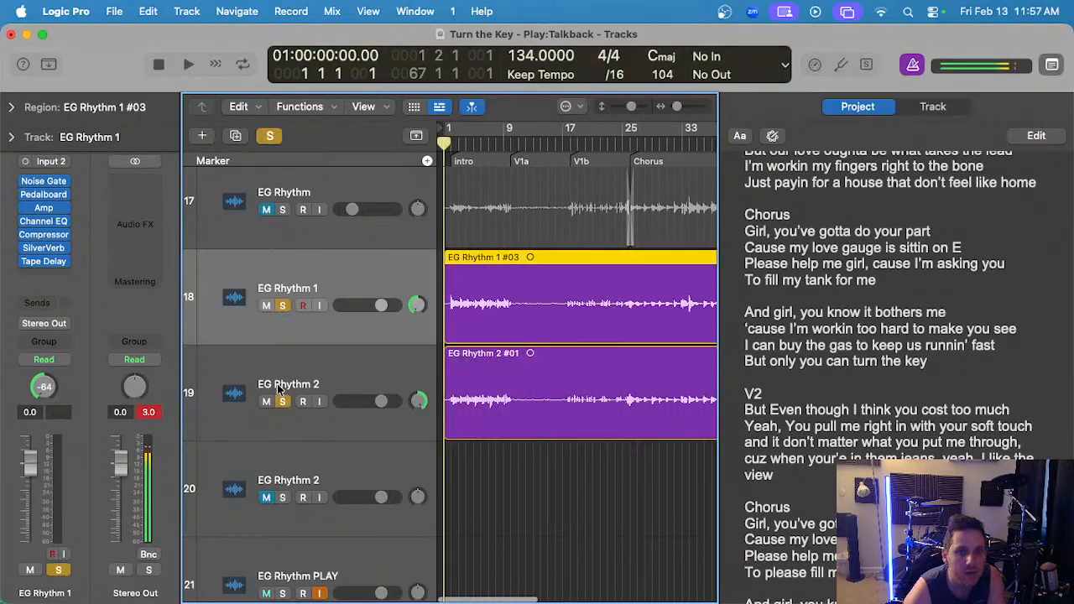
pyautogui.press('space')
pyautogui.scroll(4, 523, 243)
pyautogui.click(914, 63)
pyautogui.scroll(3, 450, 276)
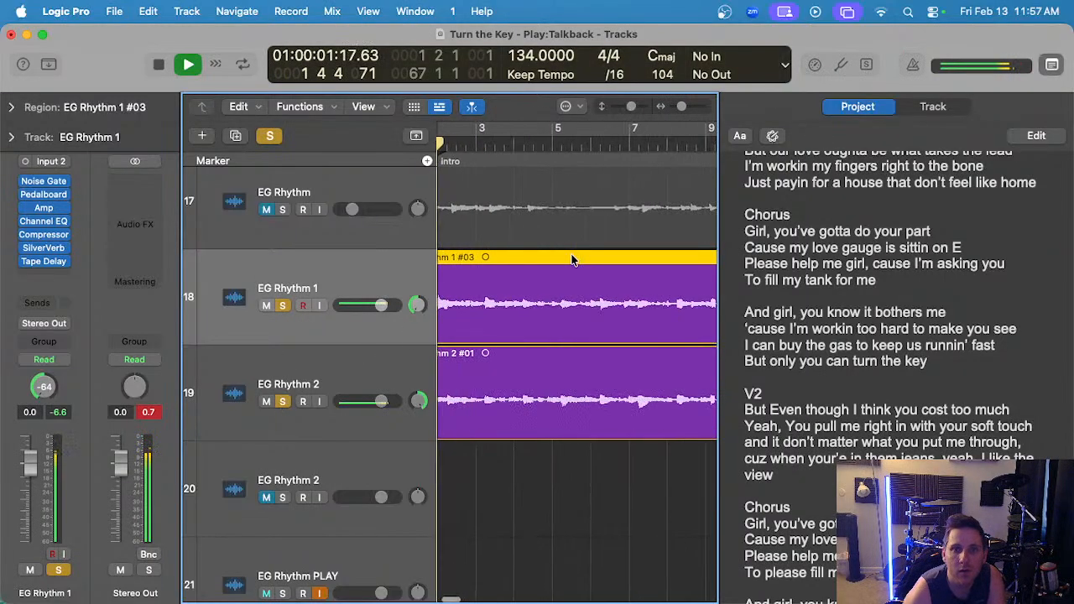
pyautogui.scroll(-2, 452, 277)
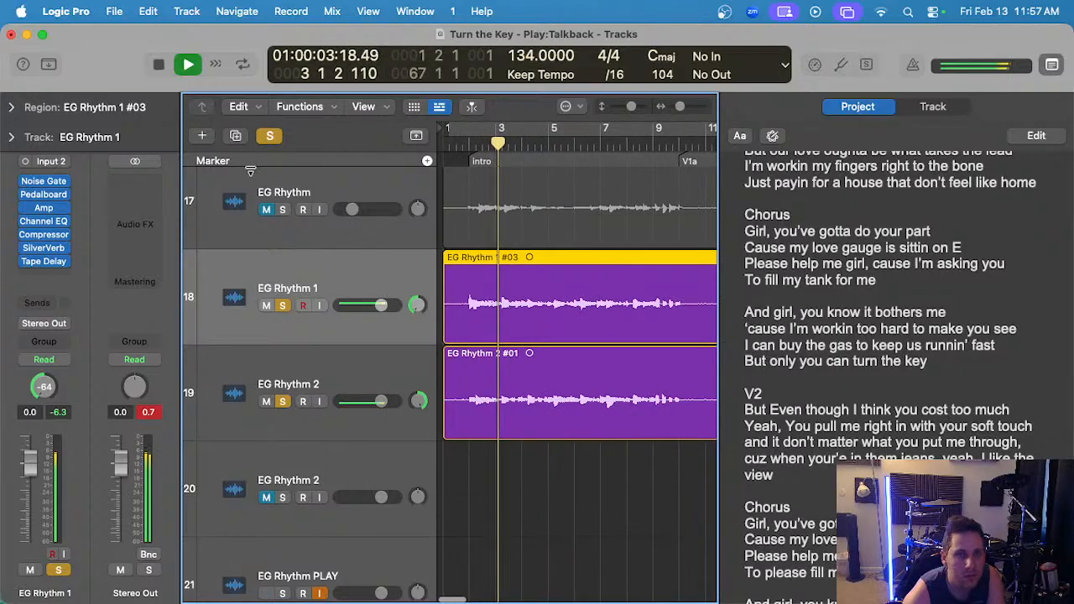
# - Turn off solo and lower the volume of EG Rhythm 1 and EG Rhythm 2 together to -13.6 dB
pyautogui.keyDown('shift'); pyautogui.click(361, 375); pyautogui.keyUp('shift')
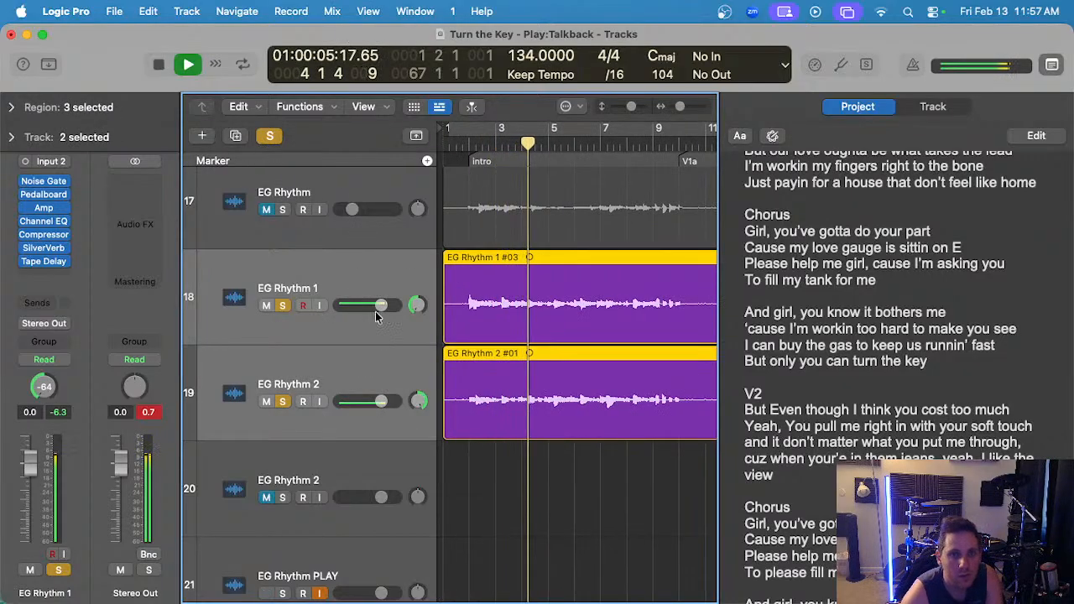
pyautogui.moveTo(381, 306); pyautogui.dragTo(360, 305)
pyautogui.click(271, 136)
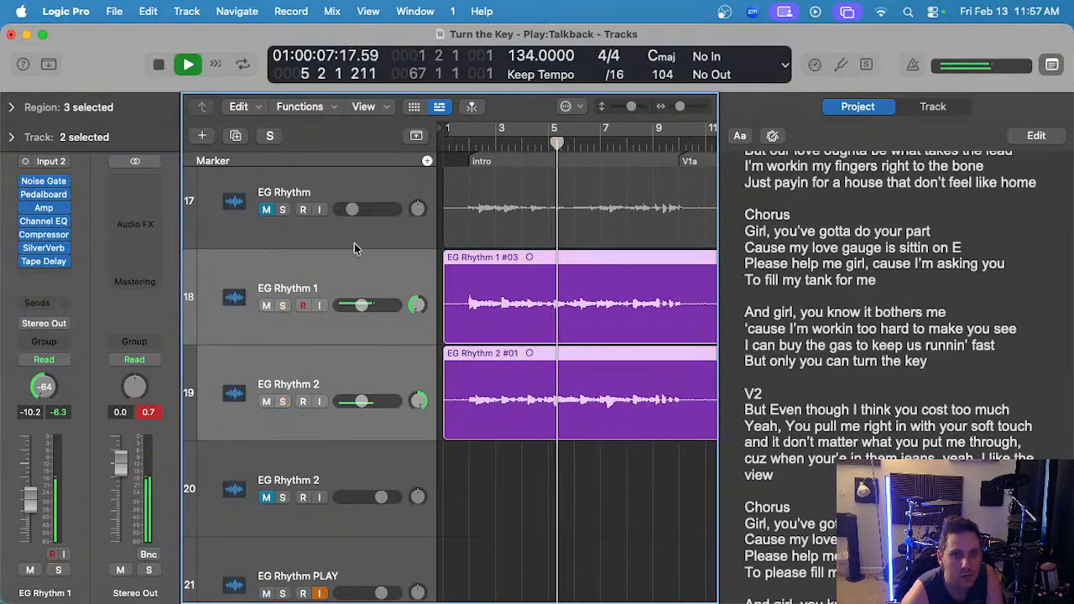
pyautogui.scroll(-5, 477, 338)
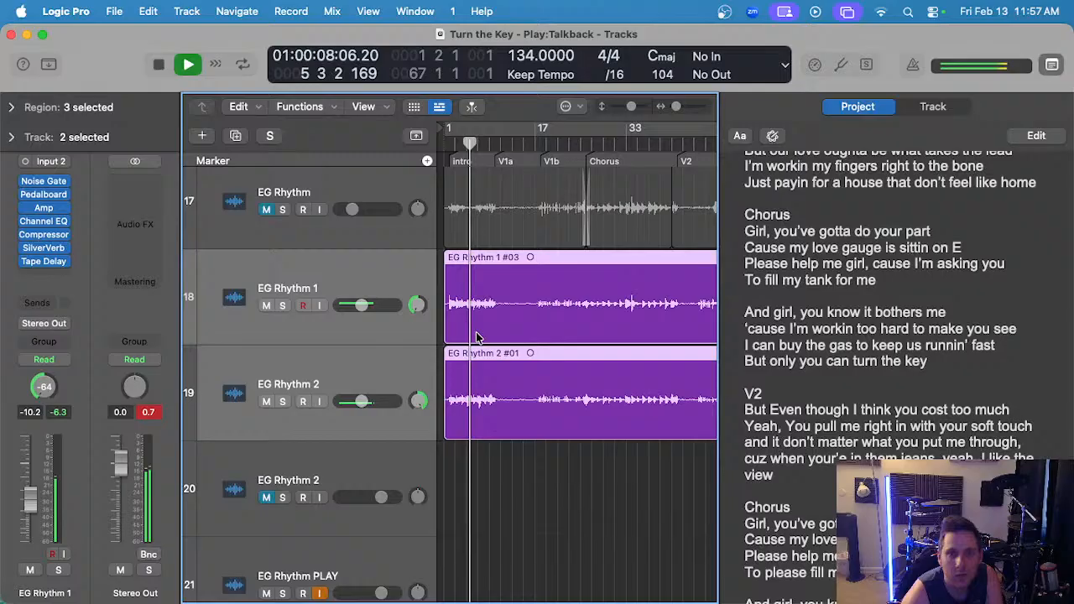
pyautogui.click(267, 307)
pyautogui.click(267, 307)
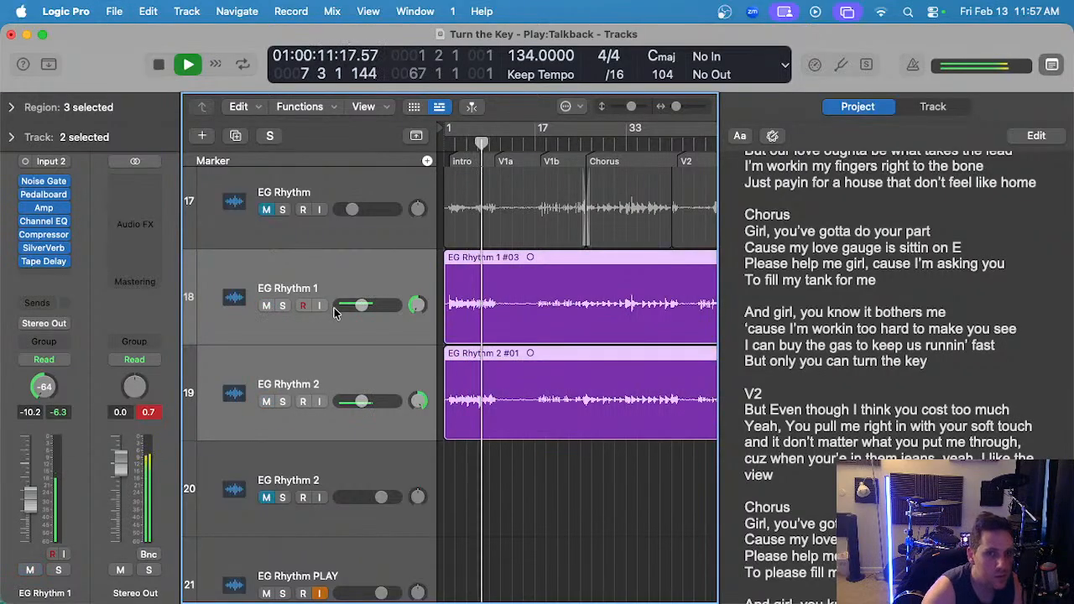
pyautogui.moveTo(362, 305); pyautogui.dragTo(358, 305)
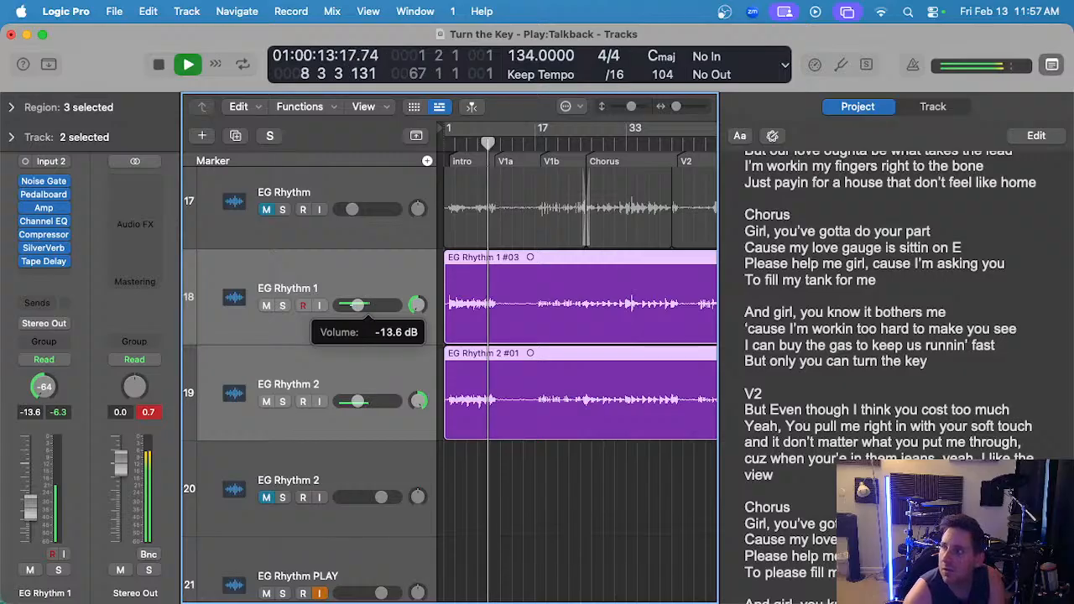
# - Look over the channel strips in the mixer, and compare the playback with both rhythm guitars muted and unmuted
pyautogui.press('x')
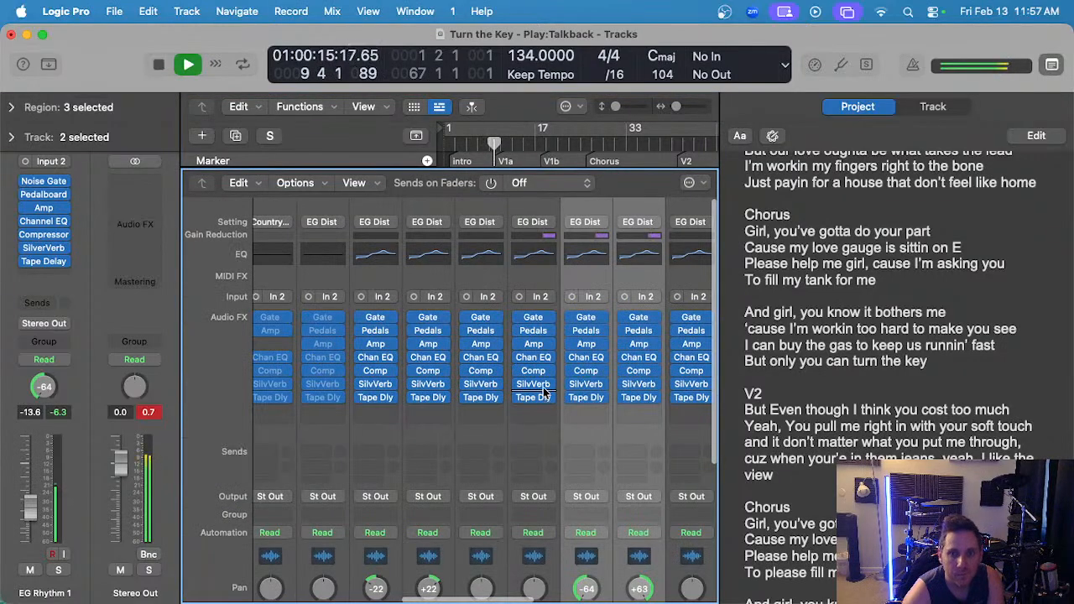
pyautogui.scroll(-5, 544, 393)
pyautogui.hscroll(3, 544, 392)
pyautogui.press('x')
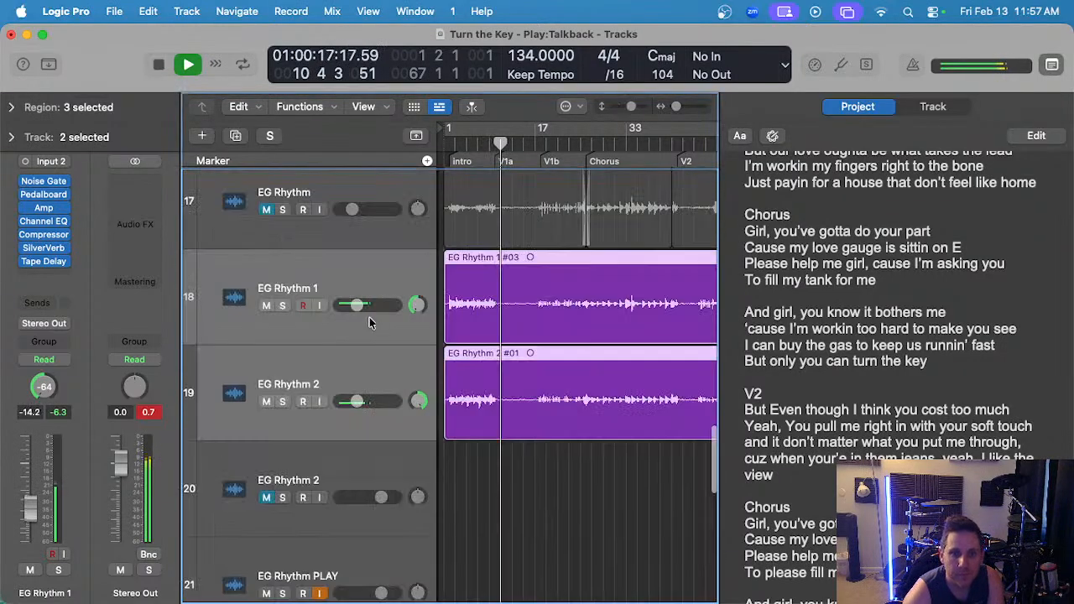
pyautogui.click(267, 307)
pyautogui.click(267, 306)
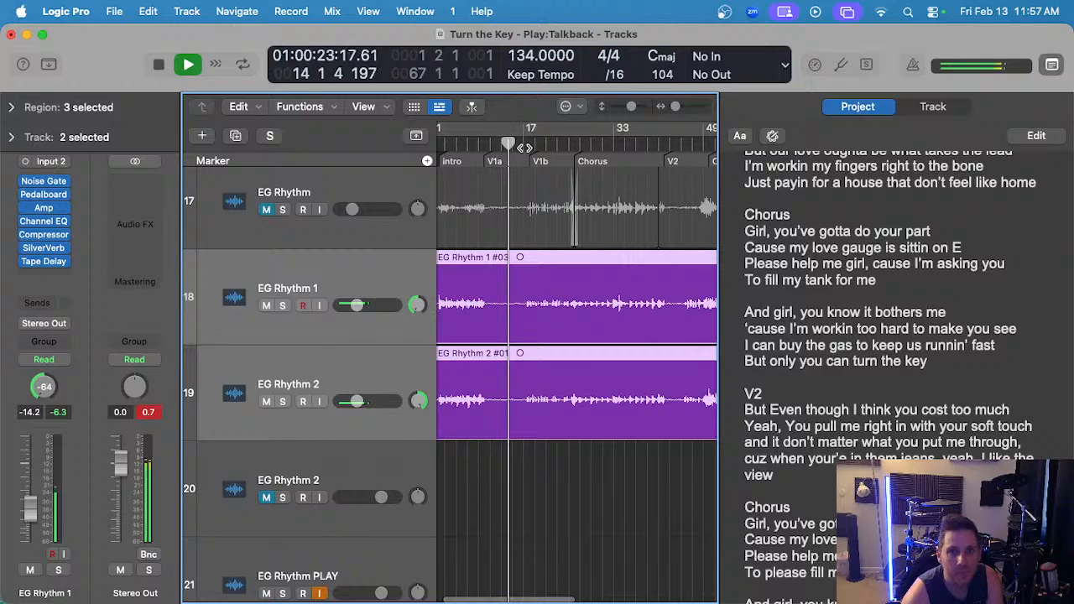
# - Play from the V1b section with EG Rhythm 1 soloed and examine the track's Channel EQ
pyautogui.moveTo(524, 146); pyautogui.dragTo(521, 229)
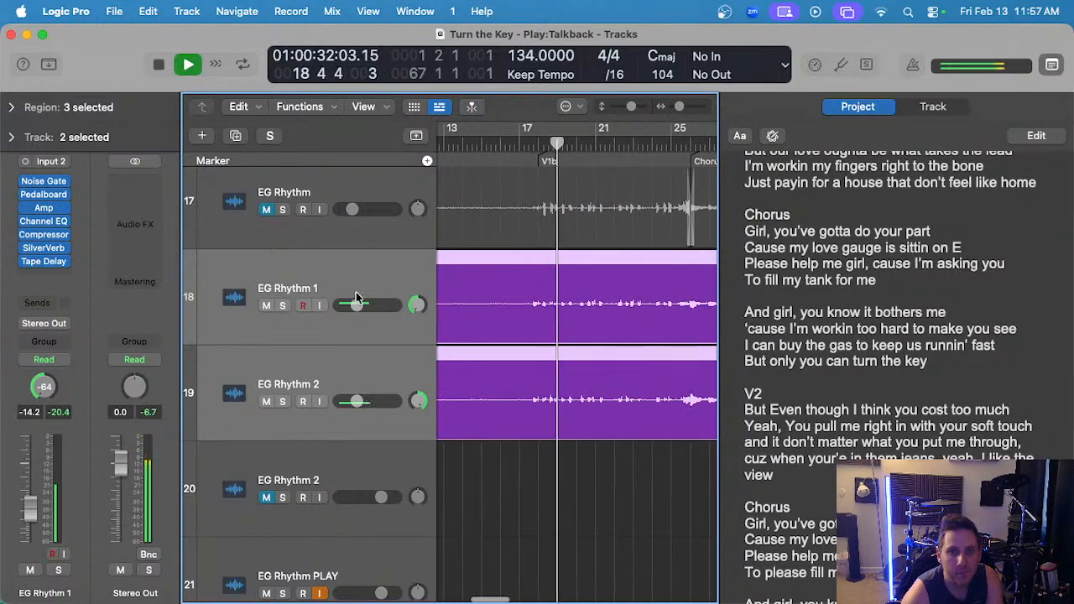
pyautogui.click(311, 283)
pyautogui.press('s')
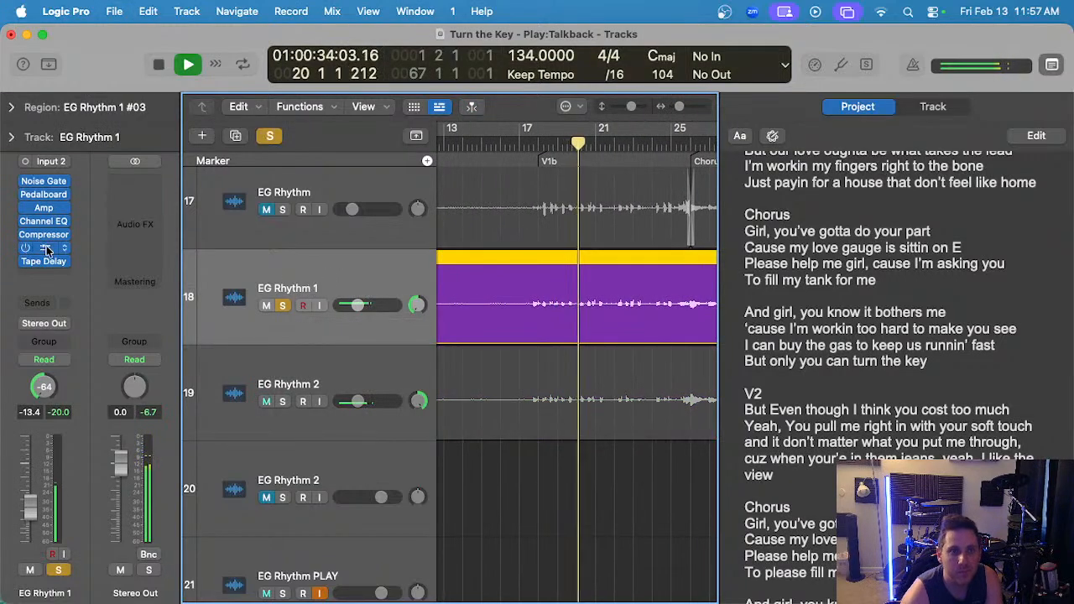
pyautogui.click(45, 224)
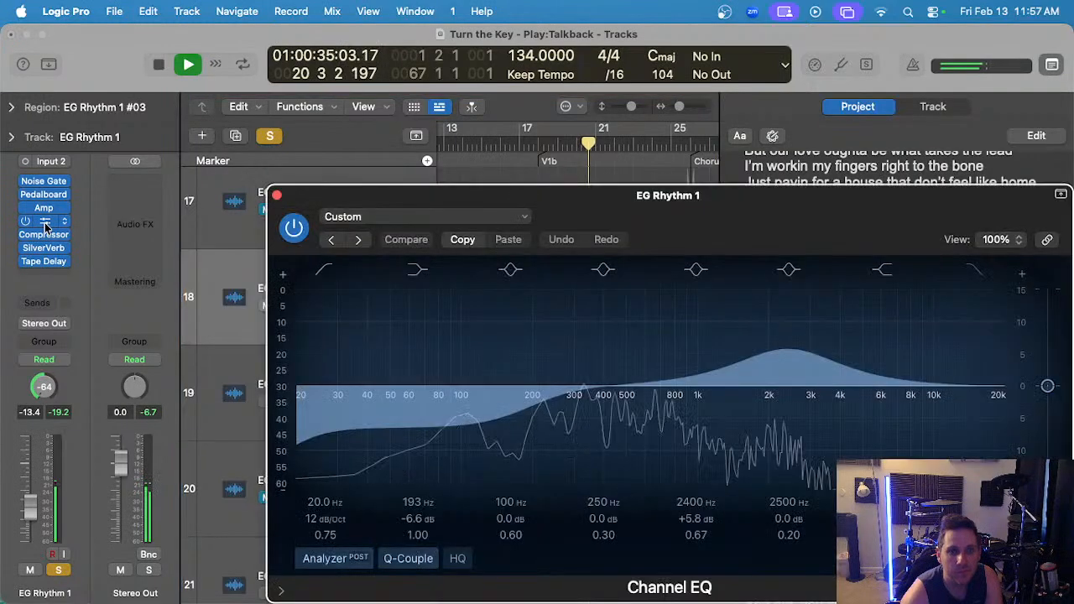
pyautogui.click(277, 195)
# - Examine the Channel EQ of EG Rhythm 2 with that track soloed, and turn the solo off
pyautogui.click(328, 373)
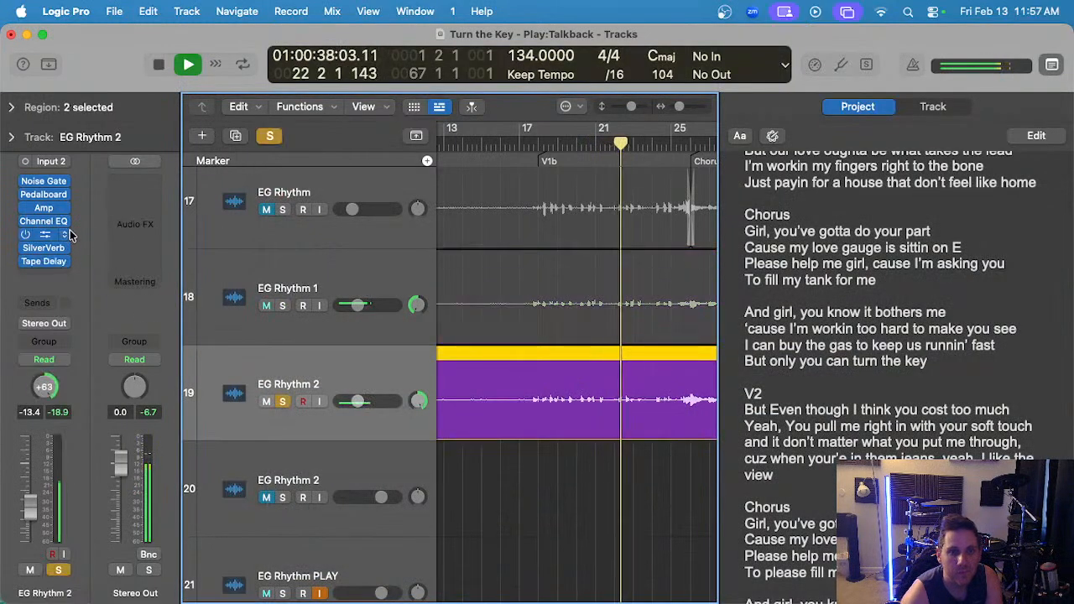
pyautogui.click(42, 221)
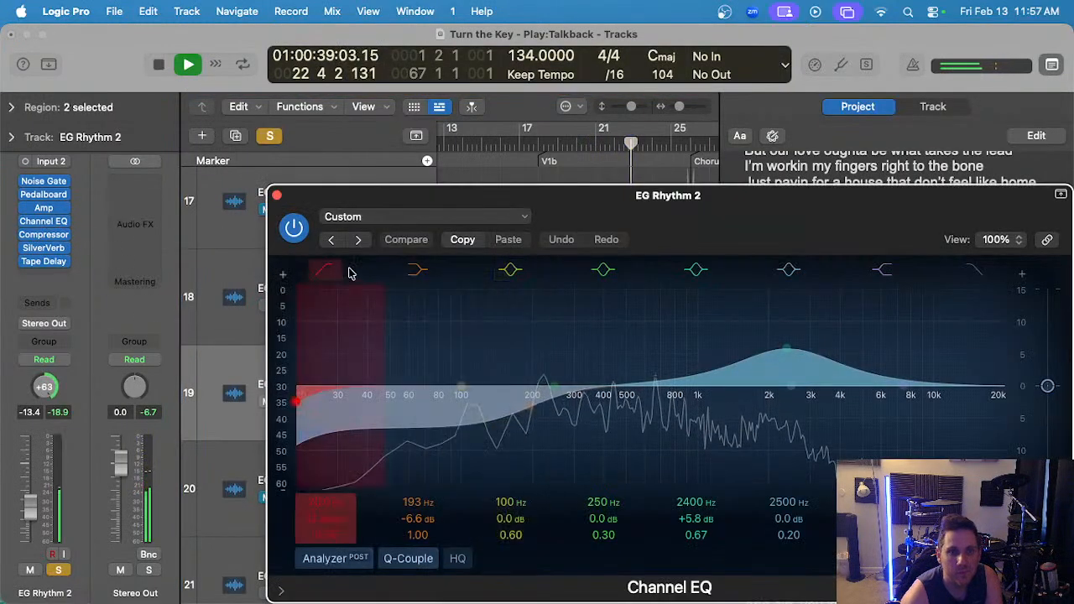
pyautogui.click(280, 192)
pyautogui.press('s')
# - Listen to both panned rhythm guitars in the full mix through the first chorus
pyautogui.press('super+Left')
pyautogui.press('super+Left')
pyautogui.press('super+Left')
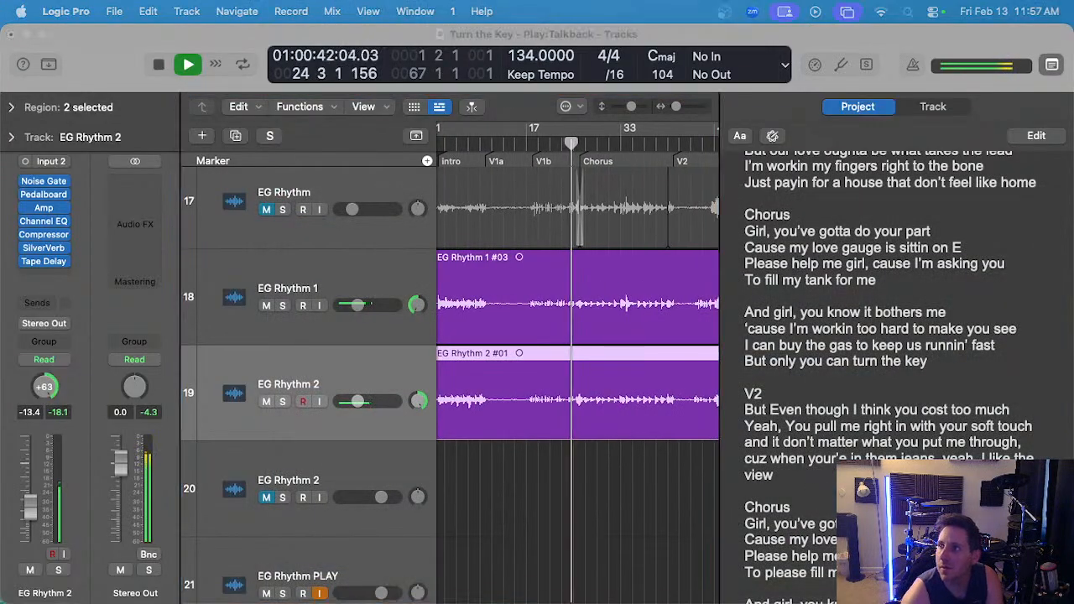
pyautogui.click(608, 464)
pyautogui.hscroll(-5, 606, 464)
pyautogui.hscroll(4, 559, 471)
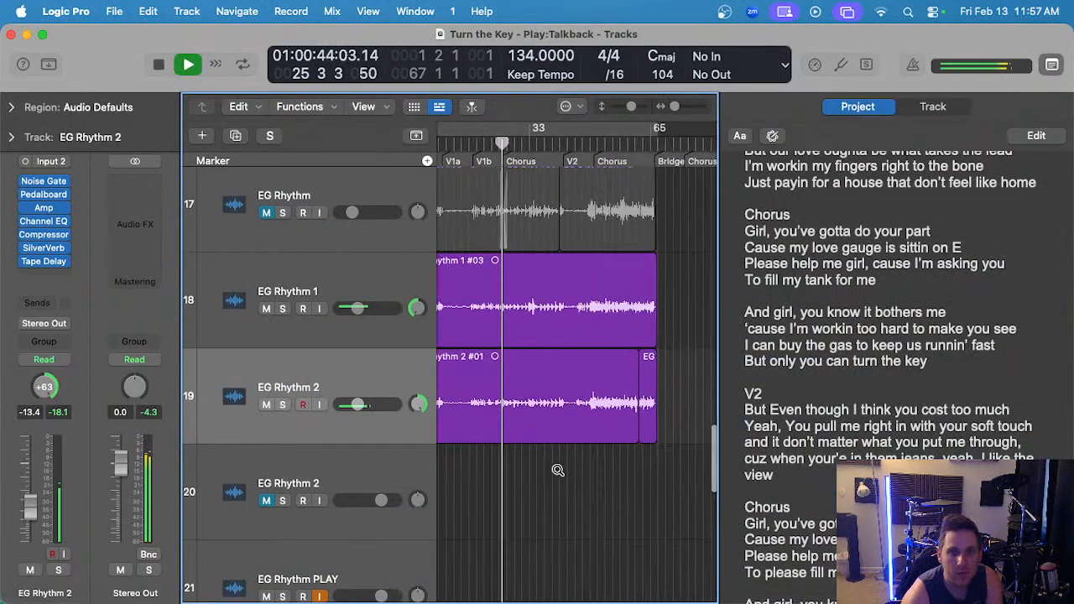
pyautogui.hscroll(-3, 559, 474)
pyautogui.hscroll(5, 559, 474)
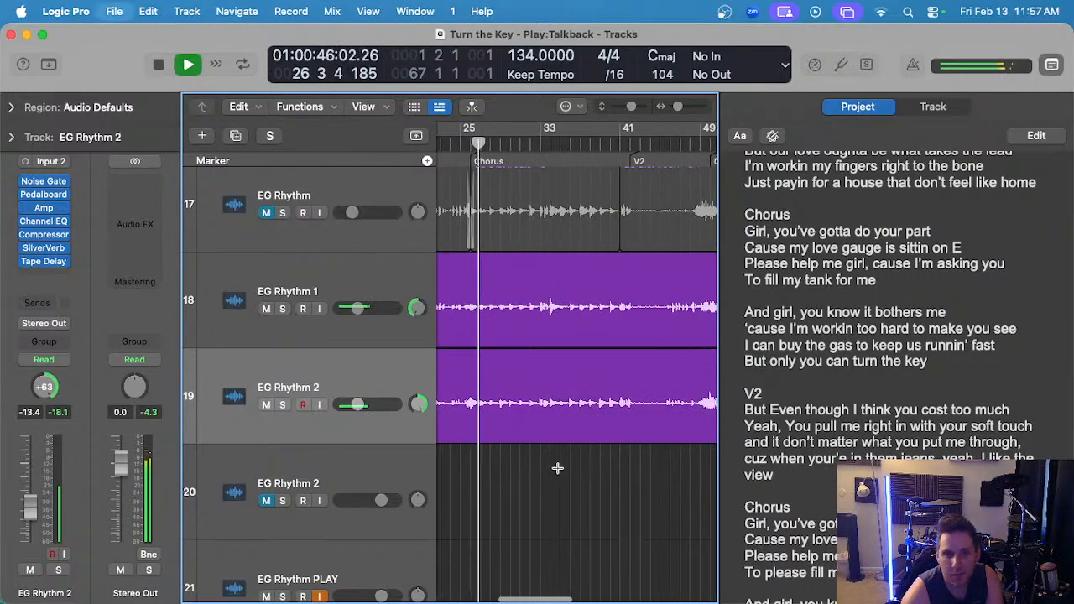
pyautogui.hscroll(-4, 559, 471)
pyautogui.hscroll(-1, 624, 475)
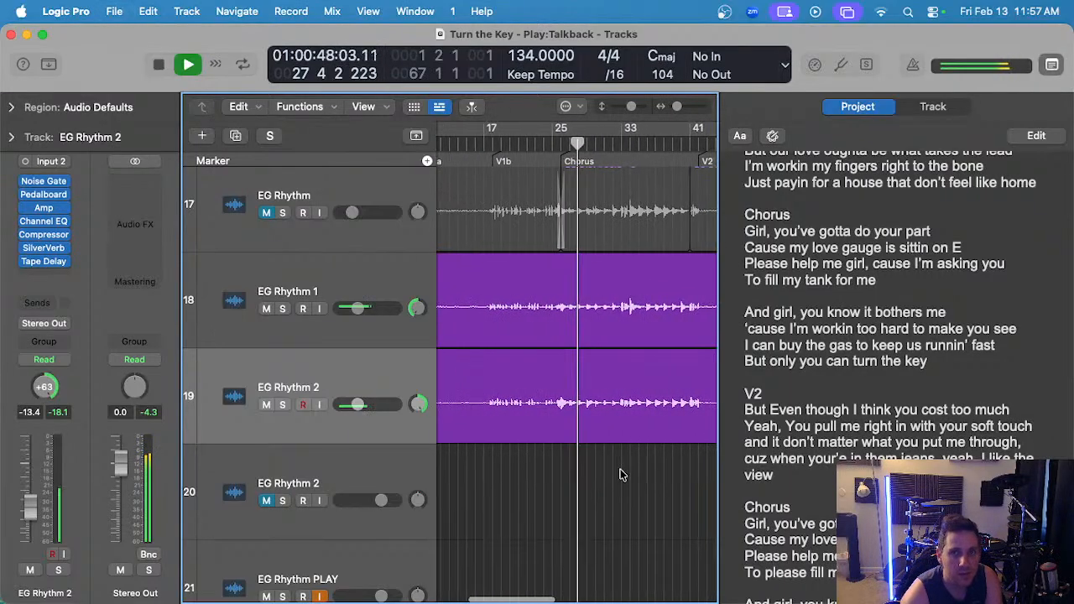
pyautogui.hscroll(3, 619, 475)
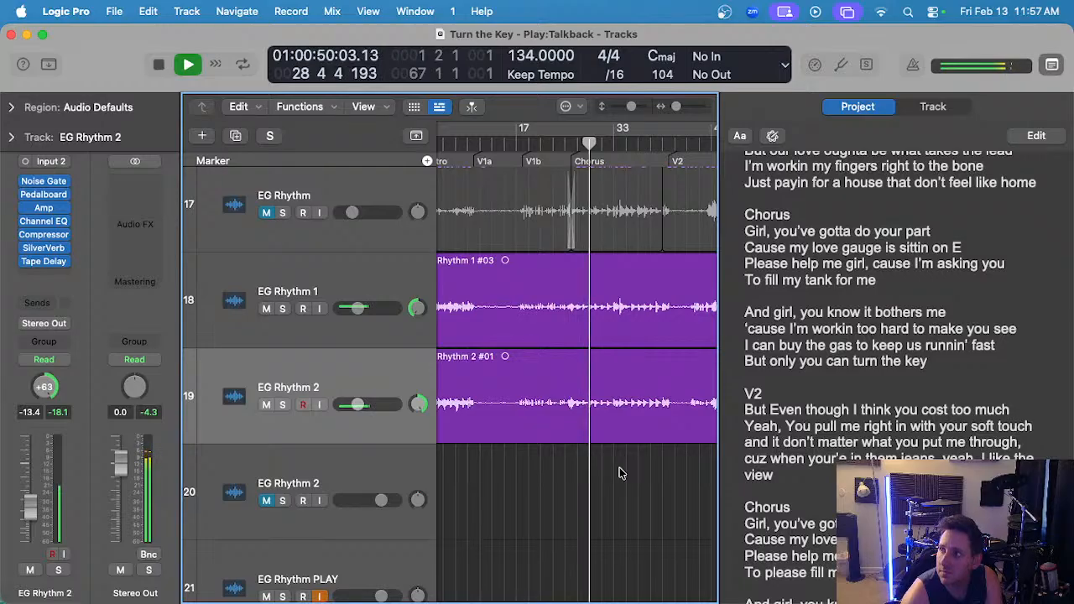
pyautogui.hscroll(3, 619, 474)
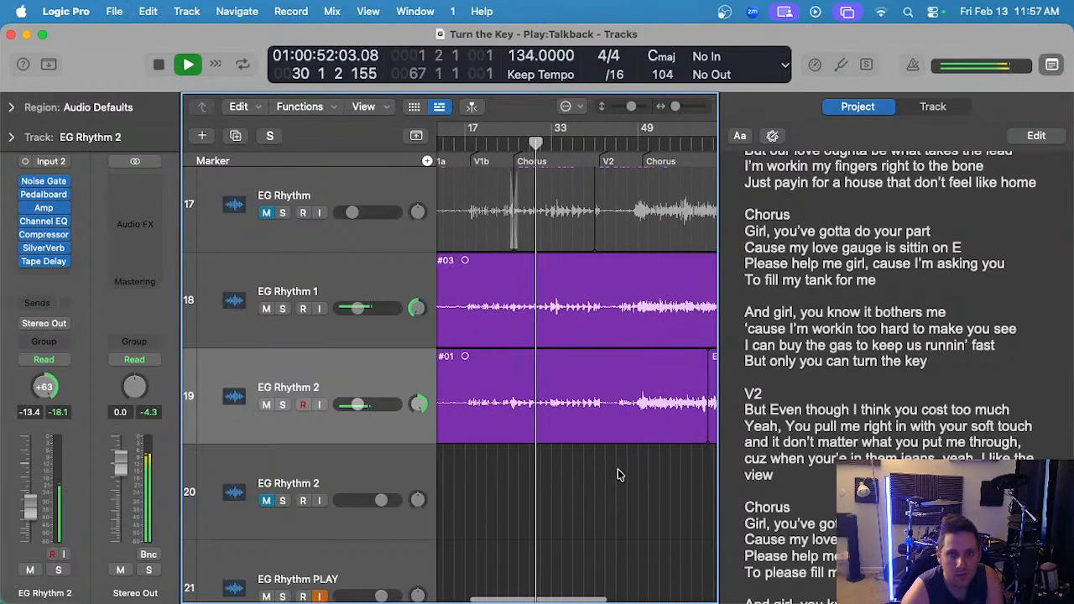
pyautogui.scroll(3, 618, 474)
pyautogui.hscroll(-4, 587, 473)
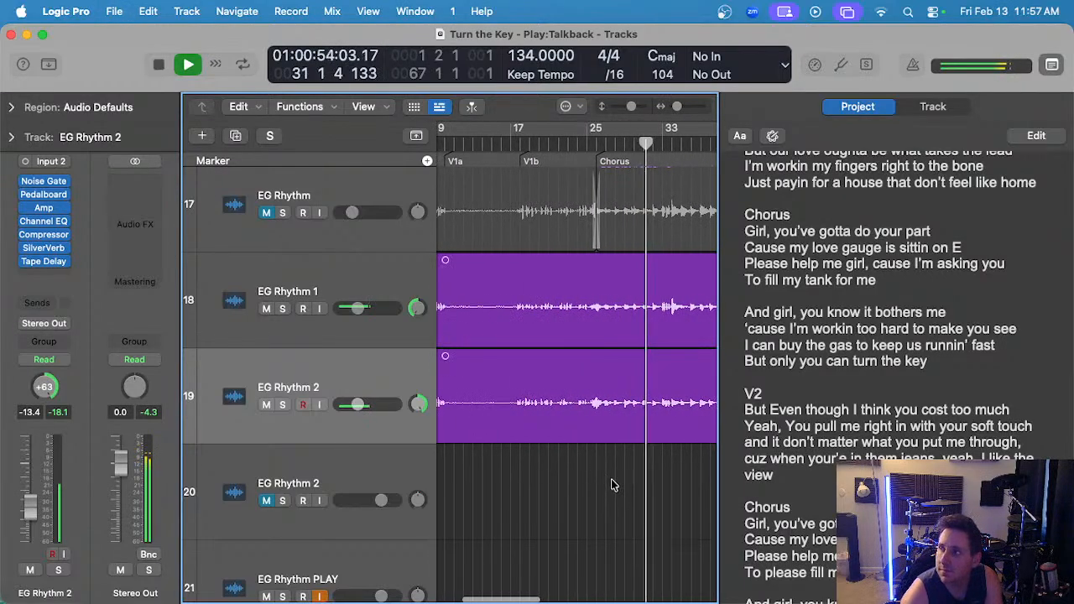
# - Stop the playback and delete the old muted EG Rhythm track together with its regions
pyautogui.scroll(-1, 612, 485)
pyautogui.hscroll(3, 613, 482)
pyautogui.scroll(-1, 609, 480)
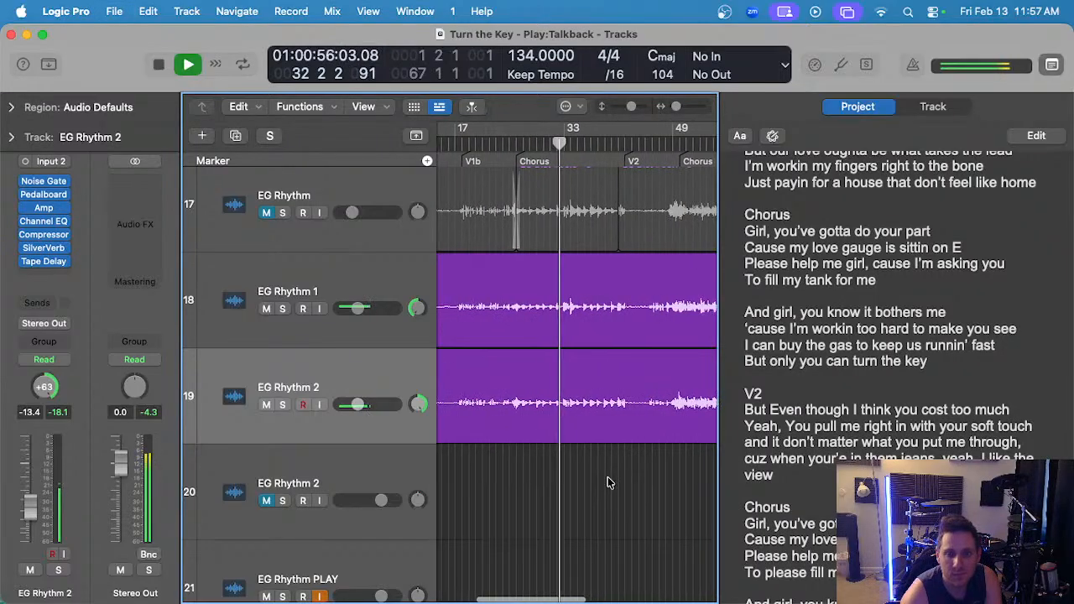
pyautogui.scroll(1, 610, 483)
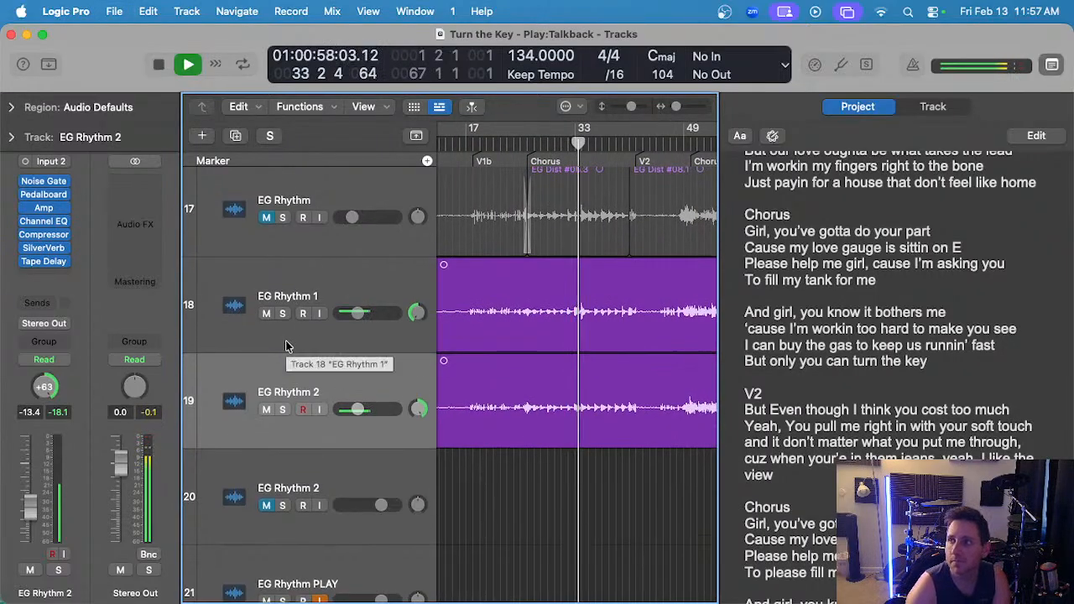
pyautogui.scroll(2, 587, 338)
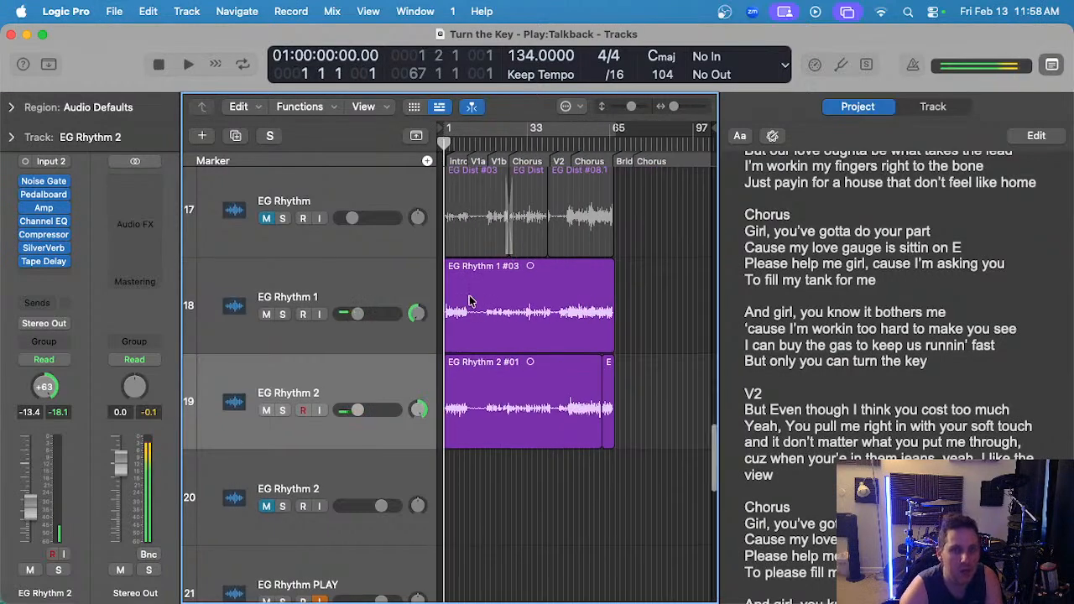
pyautogui.scroll(4, 468, 301)
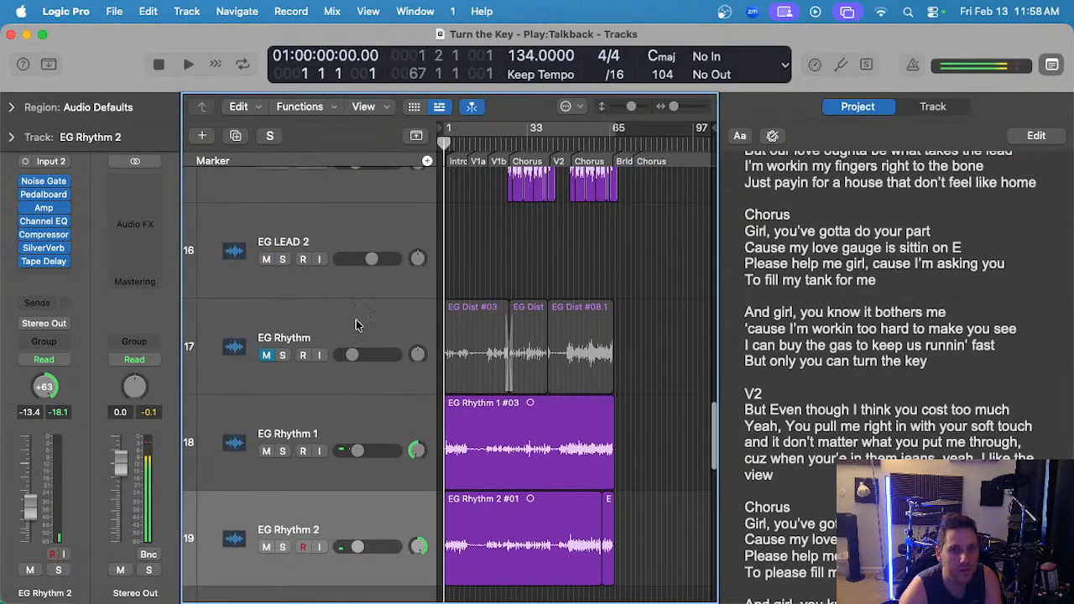
pyautogui.click(356, 319)
pyautogui.press('Delete')
pyautogui.press('Delete')
# - Play the full mix from just before the first chorus and hide the project notes
pyautogui.scroll(3, 464, 260)
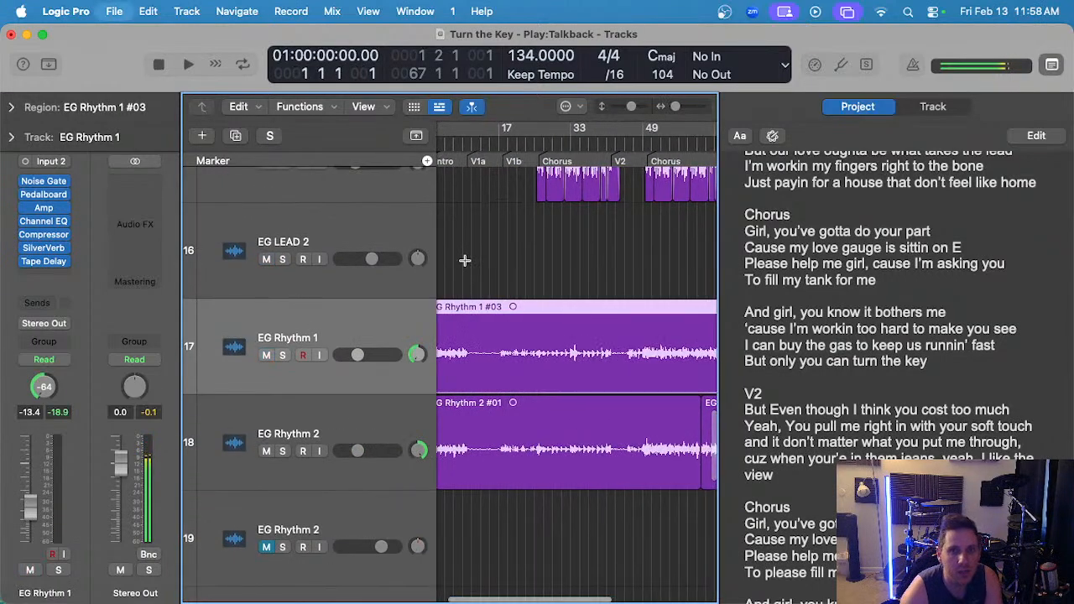
pyautogui.scroll(5, 465, 259)
pyautogui.scroll(3, 467, 260)
pyautogui.hscroll(3, 466, 264)
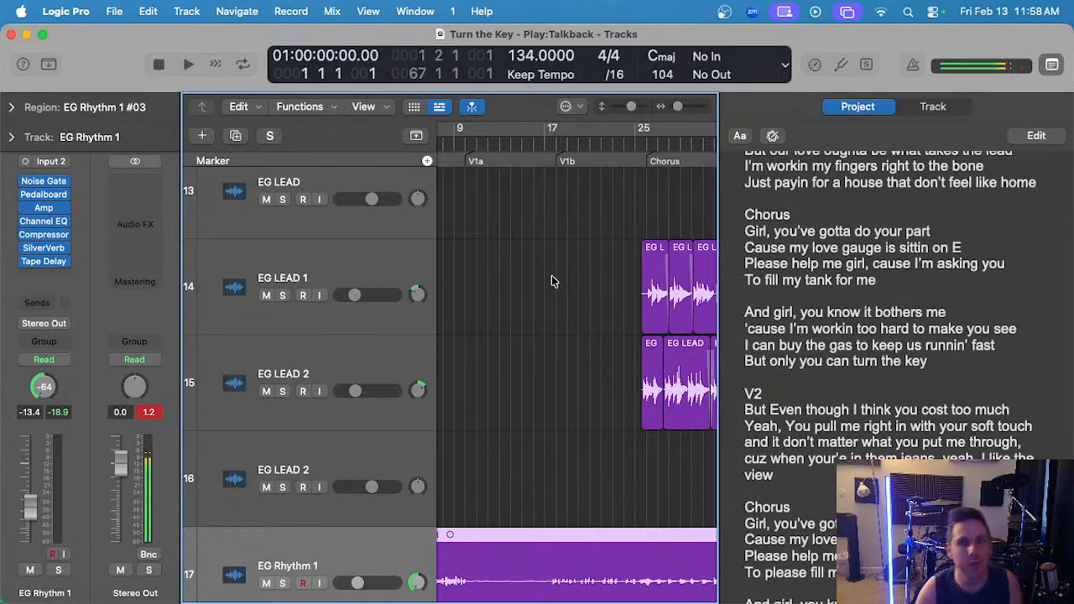
pyautogui.hscroll(8, 558, 267)
pyautogui.scroll(5, 571, 239)
pyautogui.hscroll(-12, 561, 248)
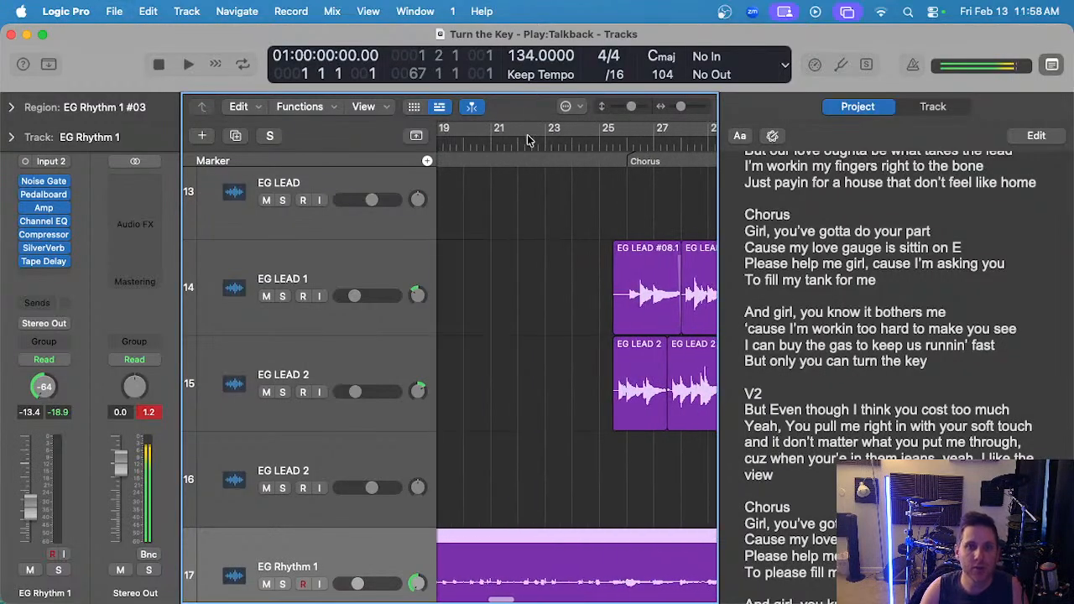
pyautogui.moveTo(601, 147); pyautogui.dragTo(605, 155)
pyautogui.press('space')
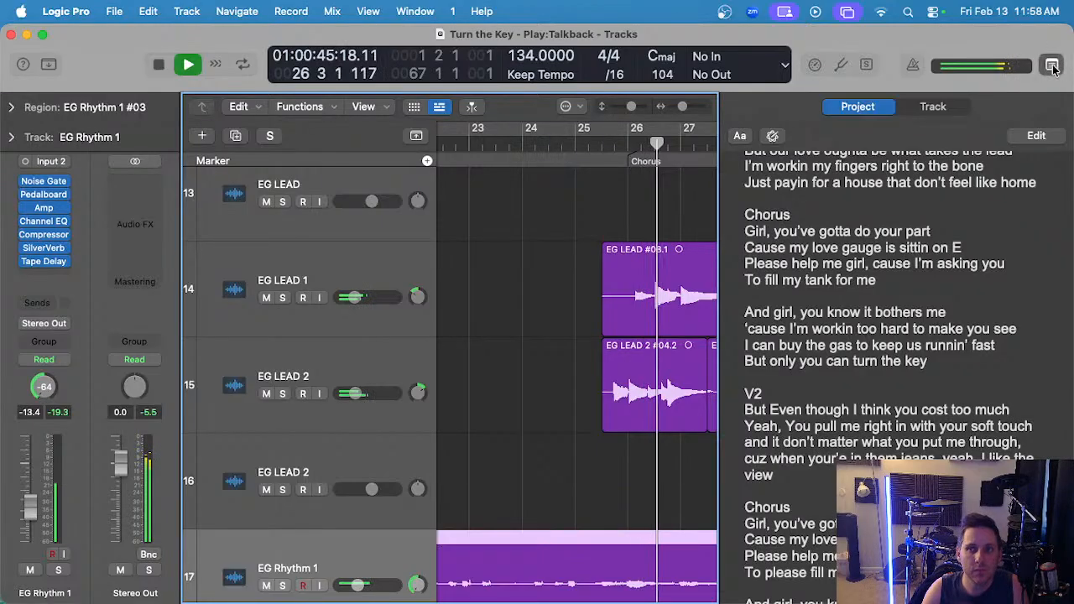
pyautogui.press('alt+super+p')
# - Solo EG LEAD 1 and listen to its edited regions through the first chorus, then stop at 25 3 1 and turn the solo off
pyautogui.click(373, 269)
pyautogui.press('s')
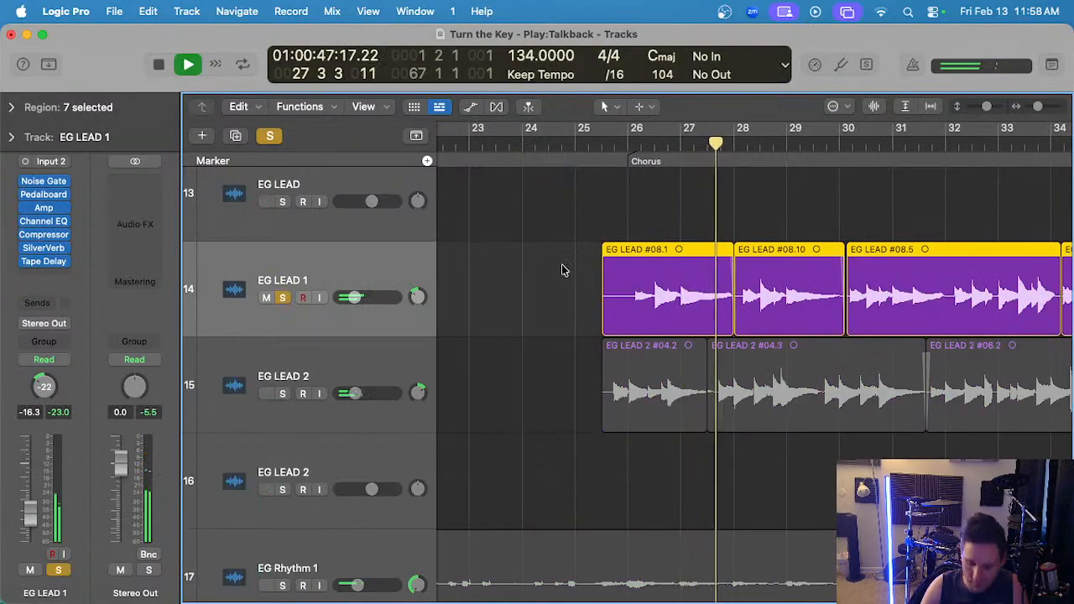
pyautogui.click(283, 298)
pyautogui.scroll(-3, 717, 253)
pyautogui.scroll(-5, 718, 249)
pyautogui.press('s')
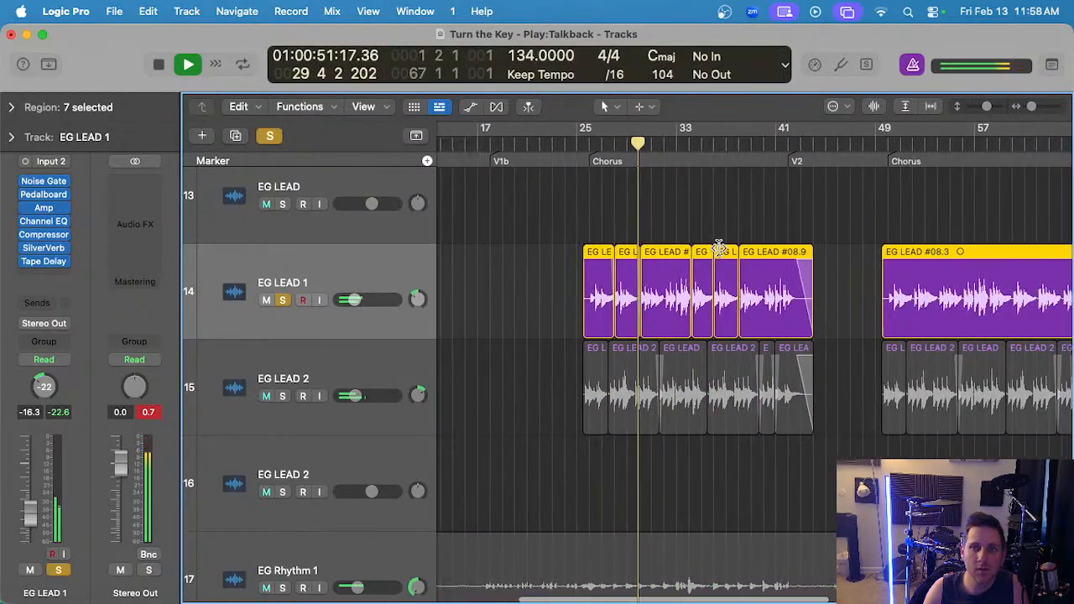
pyautogui.scroll(5, 718, 248)
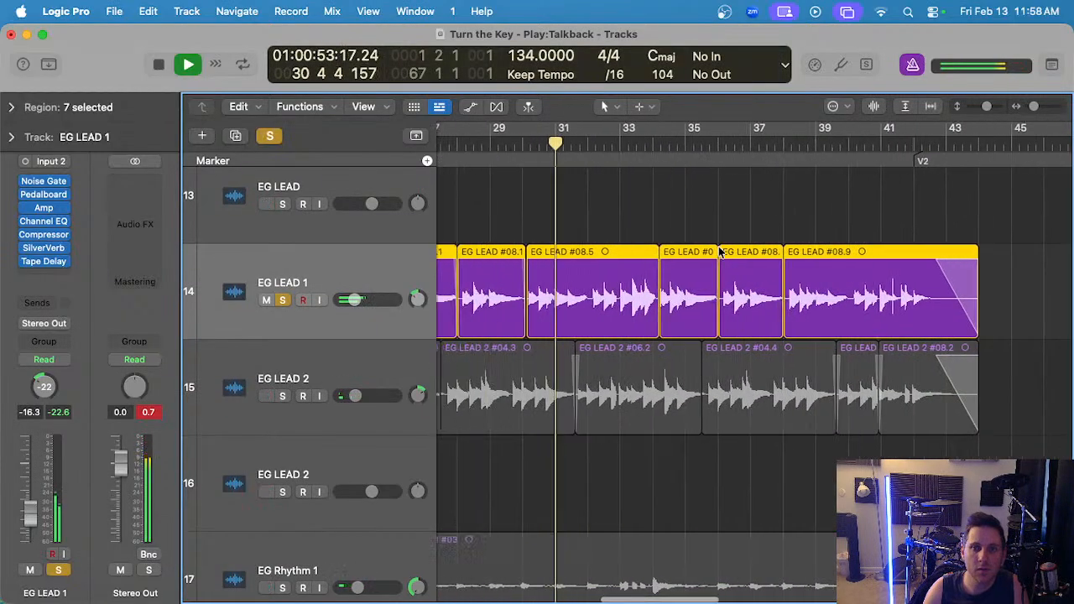
pyautogui.scroll(1, 575, 239)
pyautogui.hscroll(-3, 577, 238)
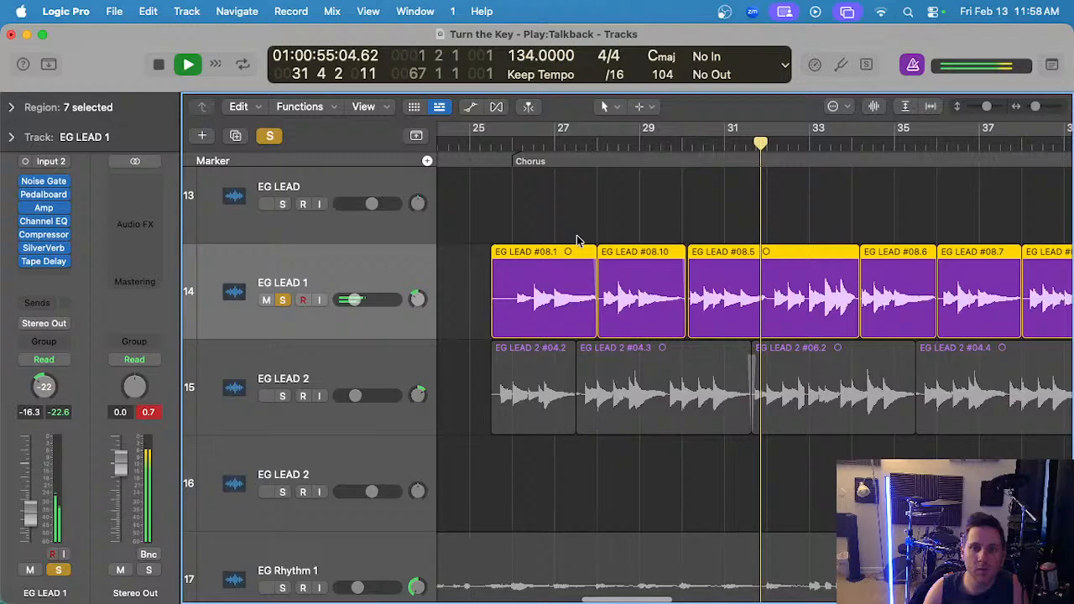
pyautogui.click(650, 184)
pyautogui.scroll(-4, 651, 184)
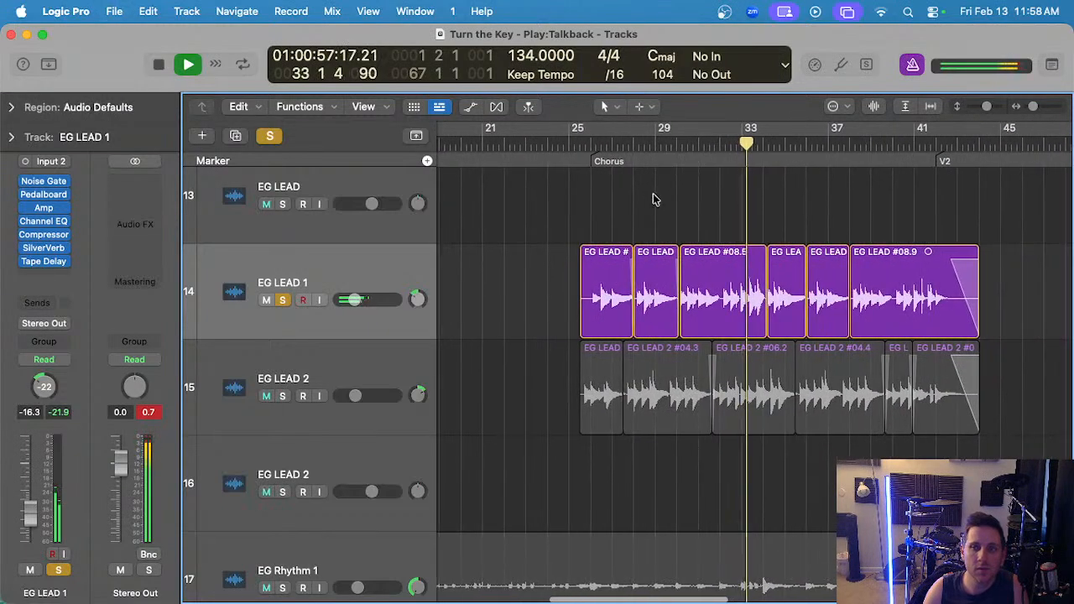
pyautogui.hscroll(6, 654, 199)
pyautogui.hscroll(-6, 653, 197)
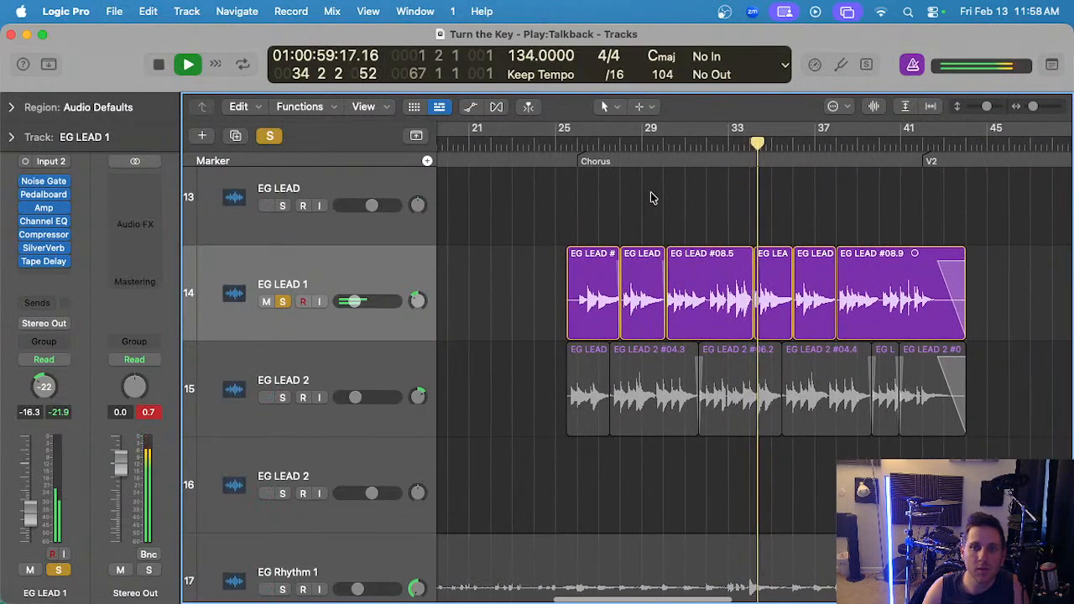
pyautogui.hscroll(4, 652, 195)
pyautogui.hscroll(-7, 652, 197)
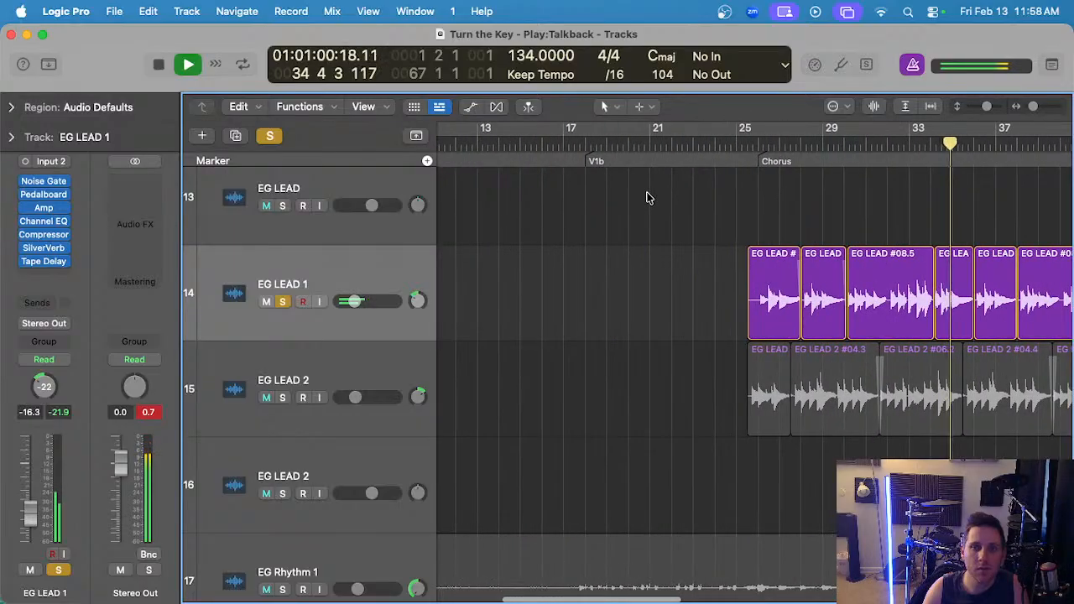
pyautogui.click(746, 145)
pyautogui.press('s')
# - Replace the second-chorus region on EG LEAD 1 with a copy of the six first-chorus regions, aligned with the start of EG LEAD 2
pyautogui.scroll(5, 763, 242)
pyautogui.scroll(-6, 763, 243)
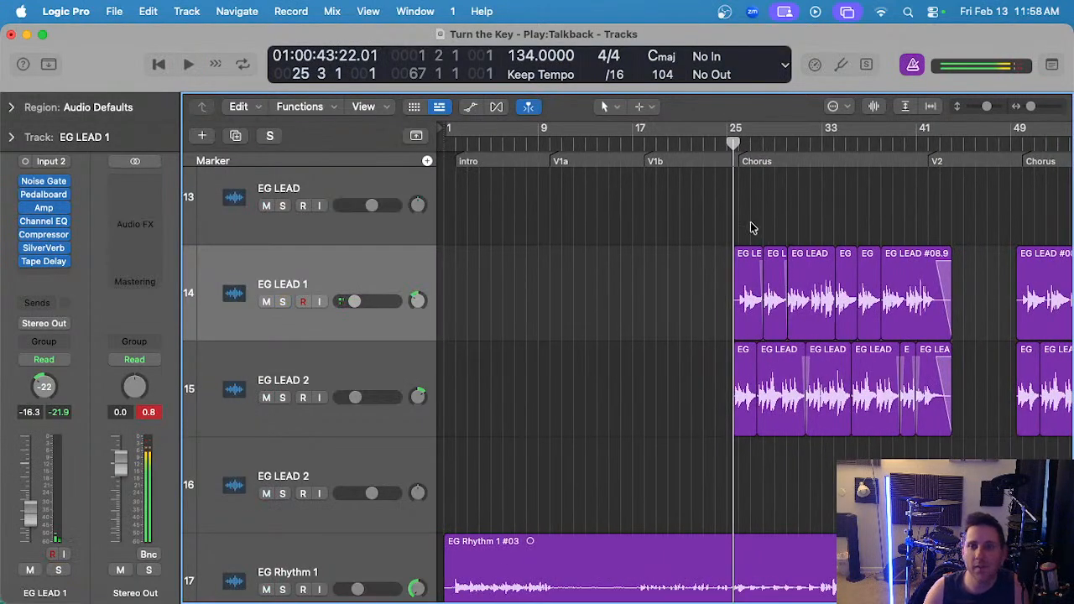
pyautogui.moveTo(751, 227); pyautogui.dragTo(893, 282)
pyautogui.hscroll(6, 918, 300)
pyautogui.hscroll(-3, 696, 285)
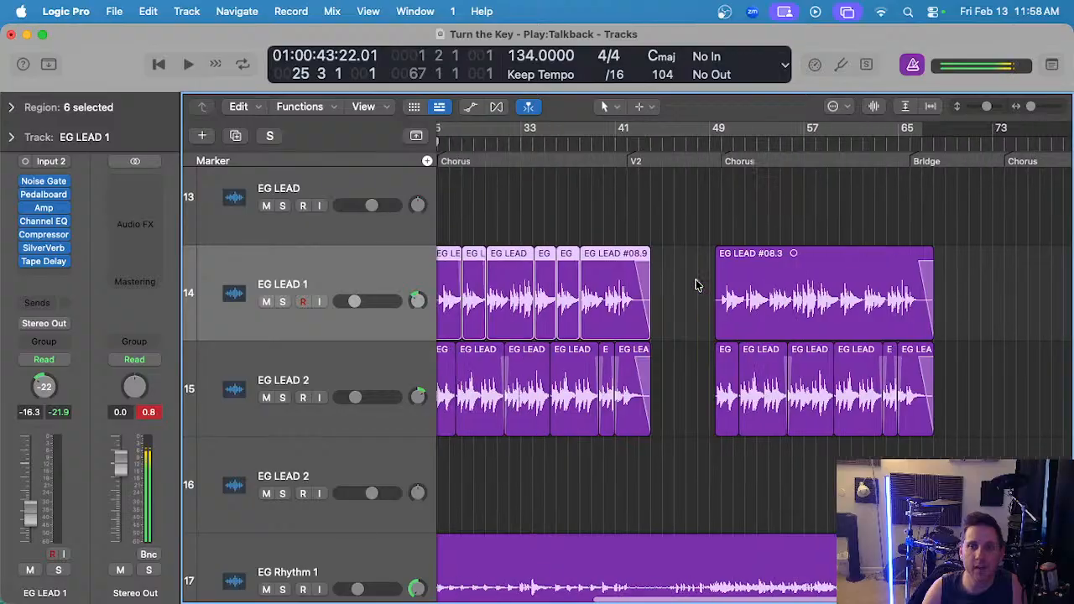
pyautogui.hscroll(-2, 696, 286)
pyautogui.click(823, 292)
pyautogui.press('Delete')
pyautogui.scroll(4, 713, 172)
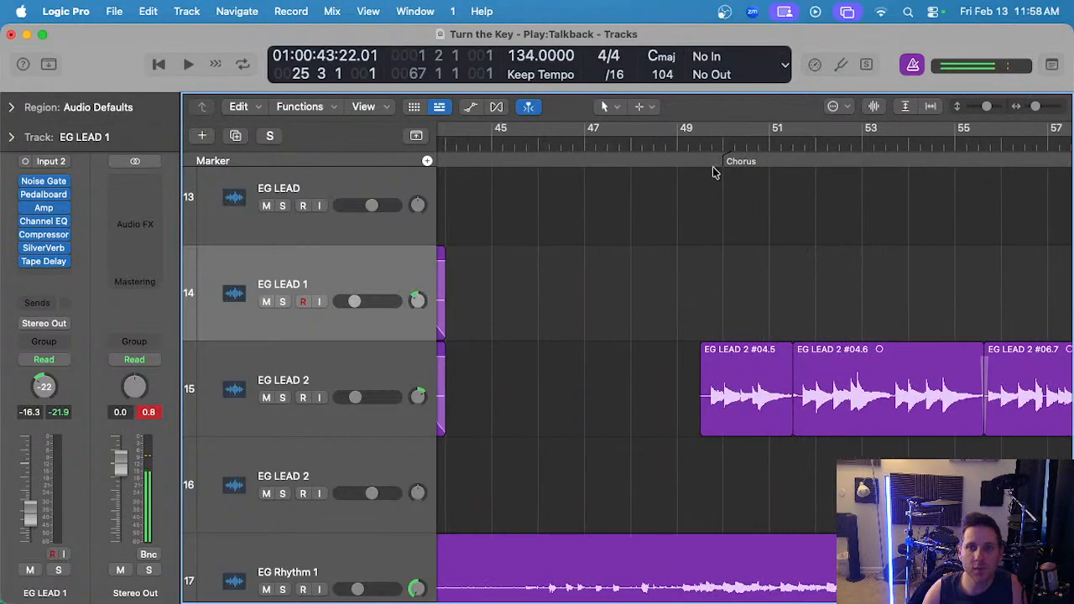
pyautogui.press('super+v')
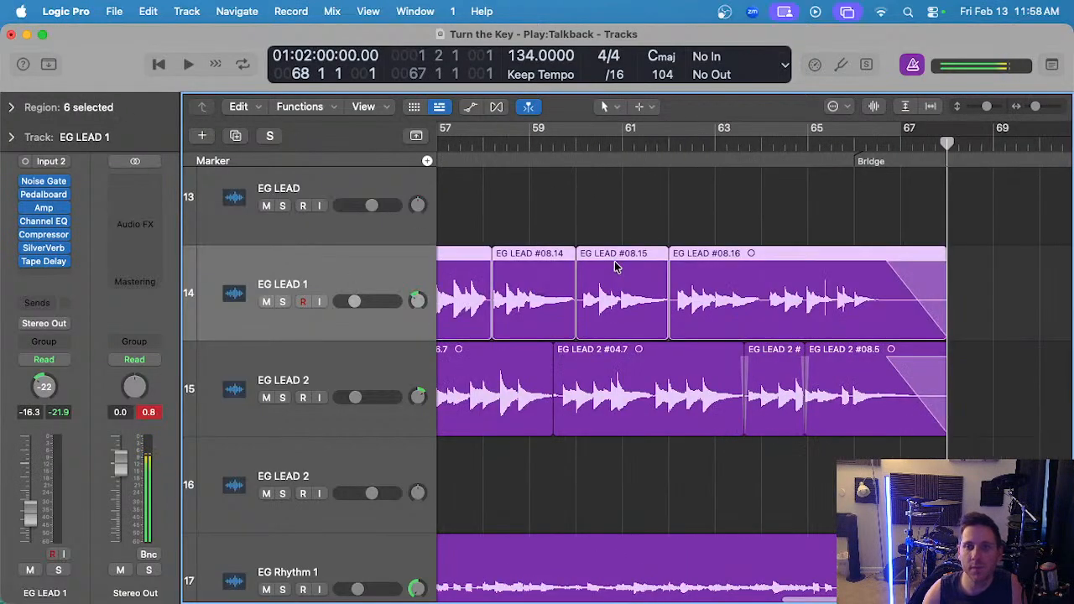
# - Play from the start of the second chorus with EG LEAD 1 and EG LEAD 2 soloed and the metronome off
pyautogui.scroll(-5, 529, 180)
pyautogui.hscroll(-1, 643, 170)
pyautogui.click(676, 145)
pyautogui.press('space')
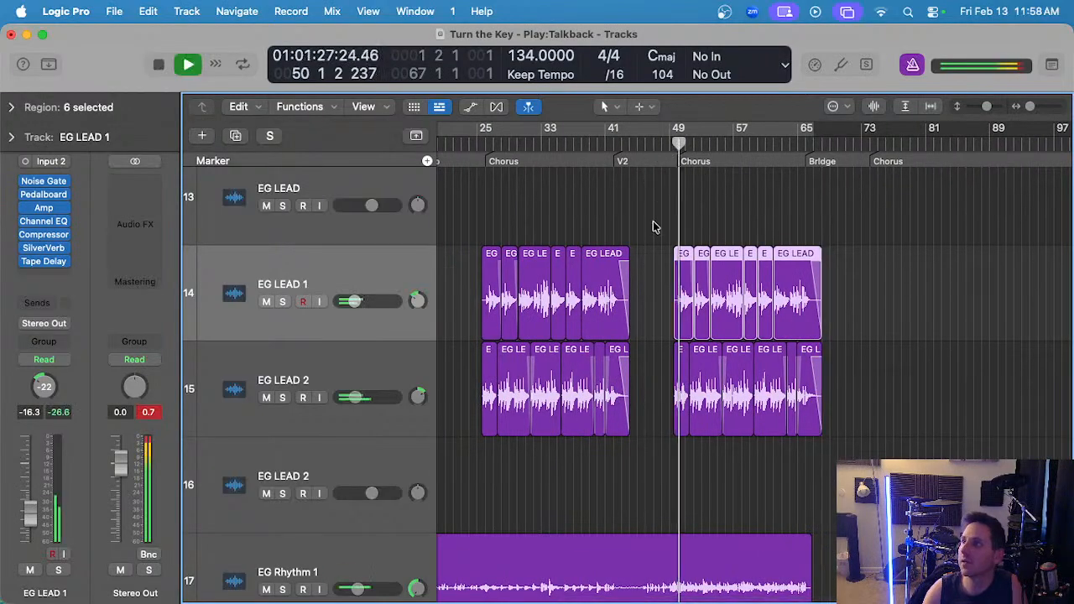
pyautogui.scroll(3, 652, 222)
pyautogui.moveTo(283, 302); pyautogui.dragTo(283, 397)
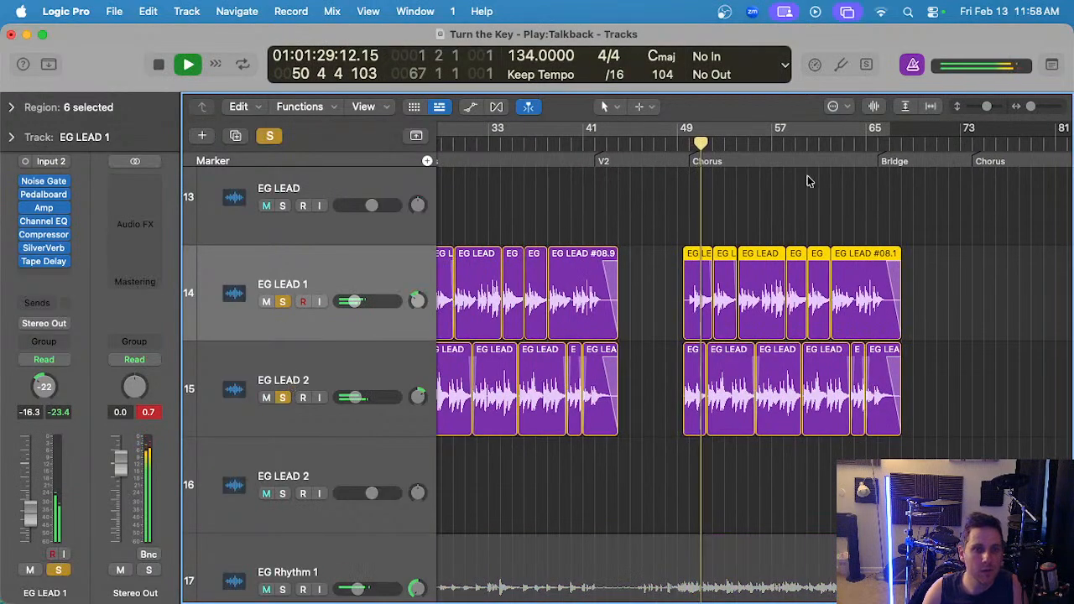
pyautogui.click(913, 65)
pyautogui.scroll(4, 709, 277)
pyautogui.scroll(-5, 714, 284)
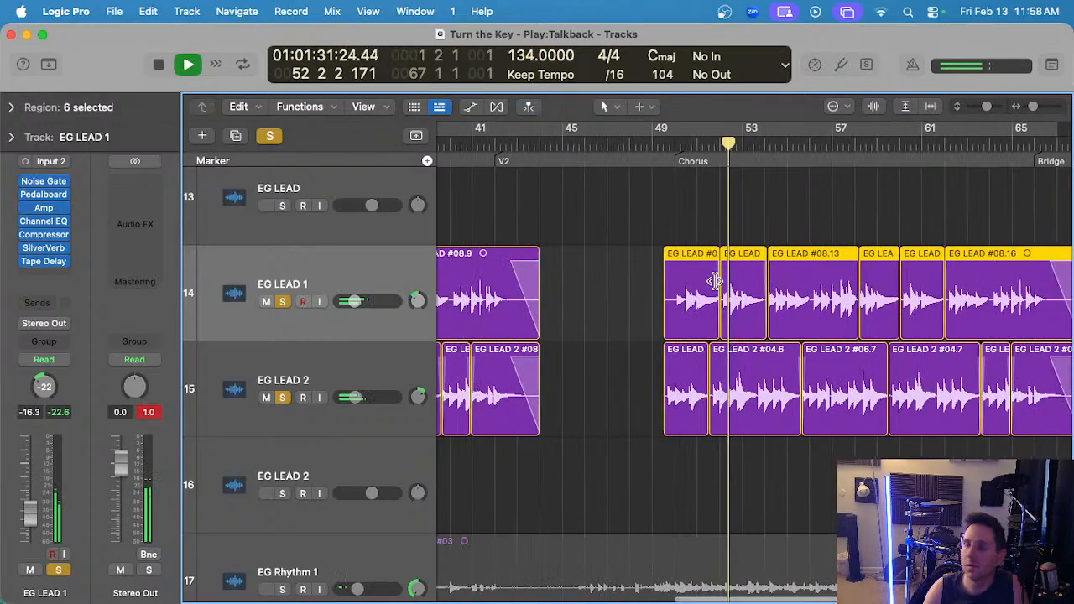
# - Listen to both soloed leads in the second chorus, then stop, turn the metronome back on and clear the solos
pyautogui.scroll(-3, 715, 285)
pyautogui.hscroll(-3, 716, 286)
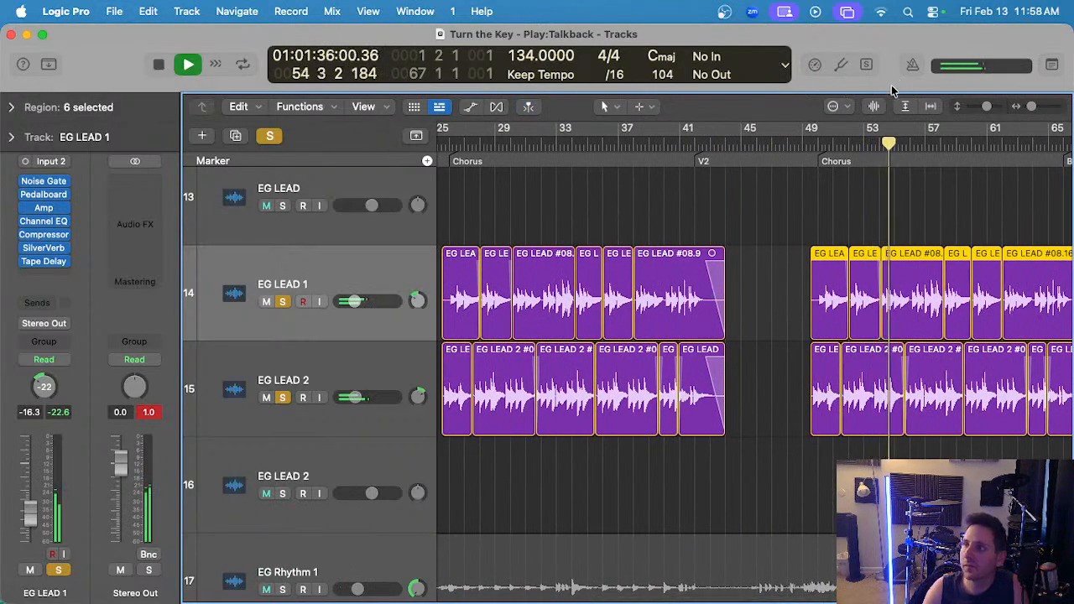
pyautogui.scroll(1, 806, 194)
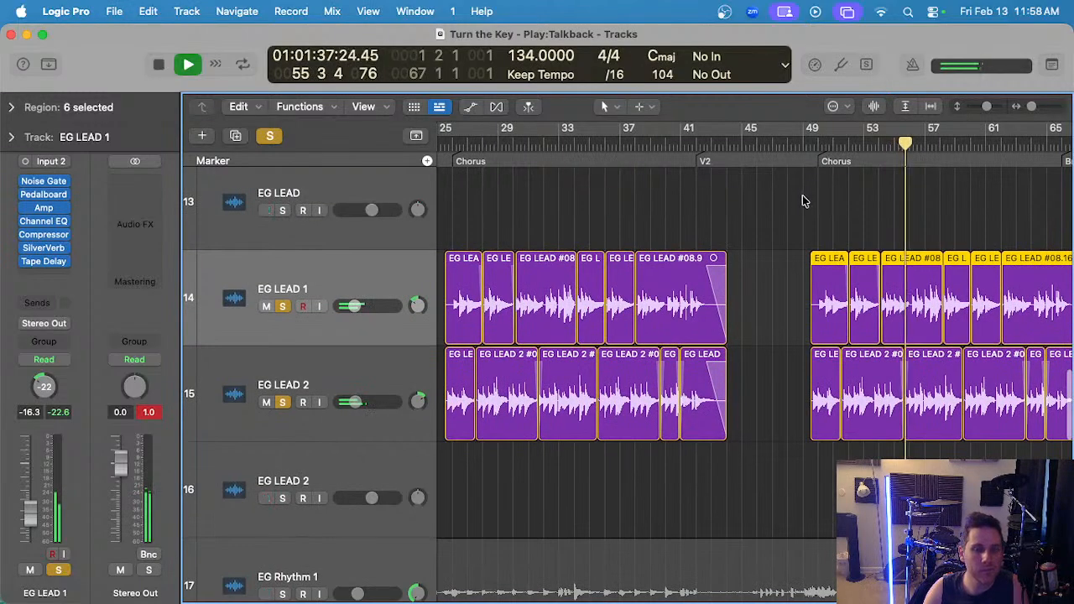
pyautogui.hscroll(3, 805, 196)
pyautogui.scroll(5, 804, 196)
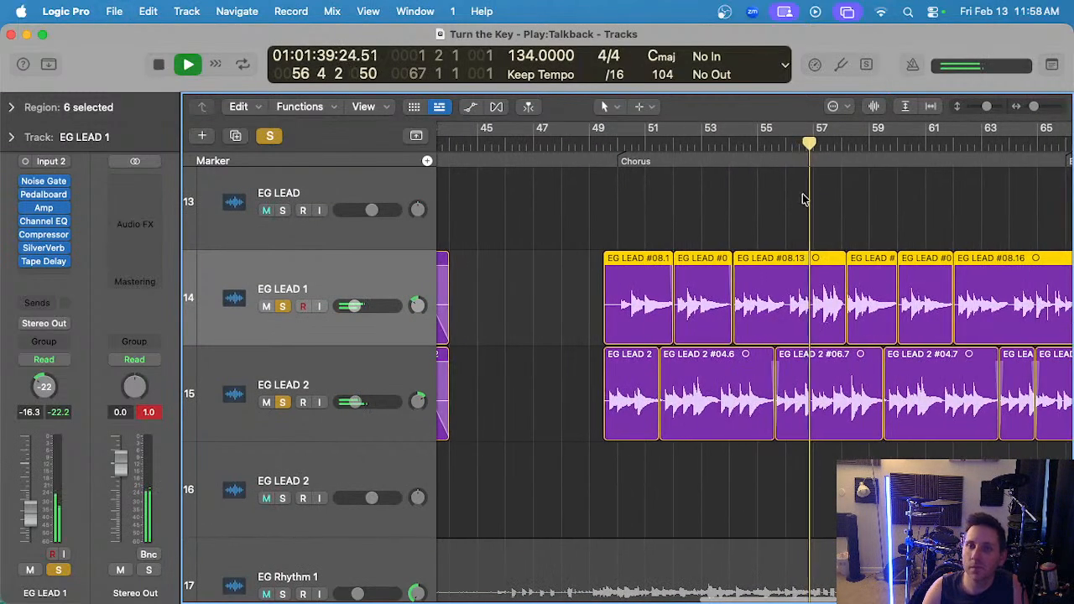
pyautogui.scroll(-3, 805, 195)
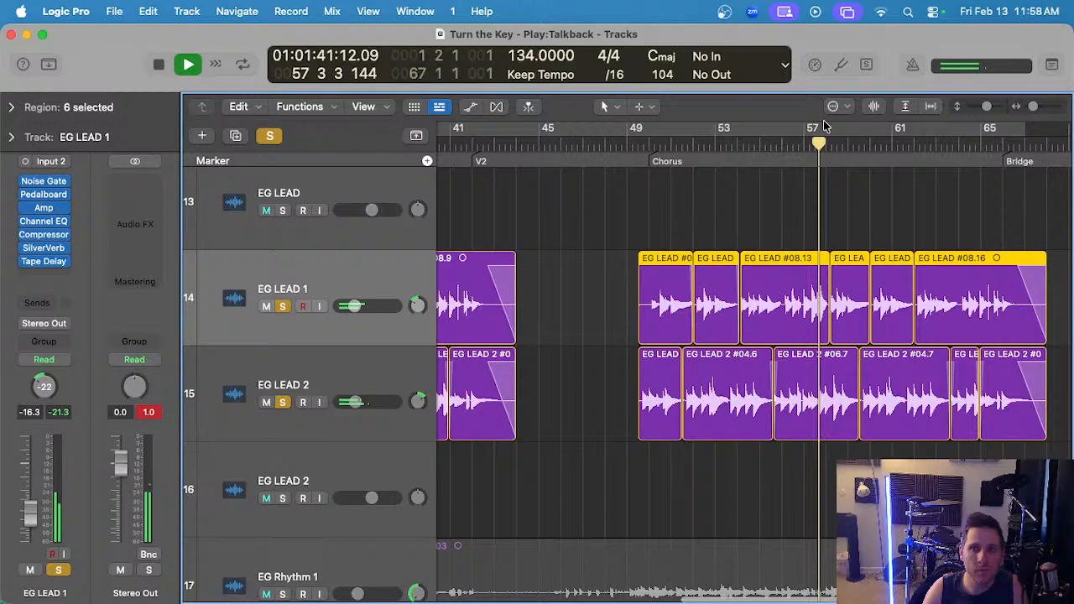
pyautogui.press('space')
pyautogui.click(911, 70)
pyautogui.click(276, 134)
# - Listen to EG LEAD 2 soloed from around bar 31 in the first chorus, then stop and turn its solo off
pyautogui.scroll(-5, 430, 232)
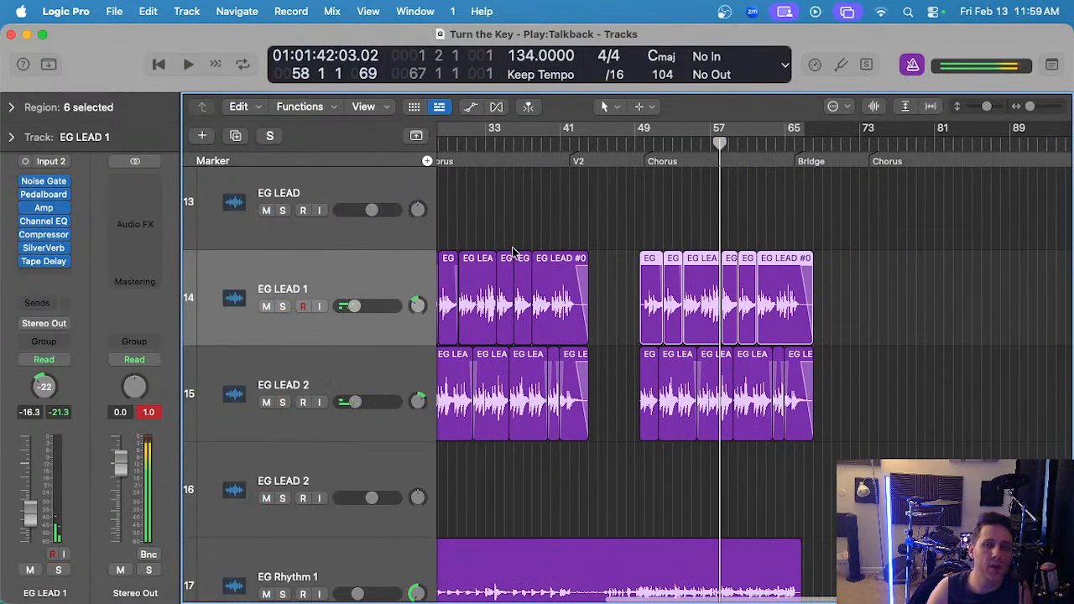
pyautogui.scroll(5, 513, 252)
pyautogui.click(752, 146)
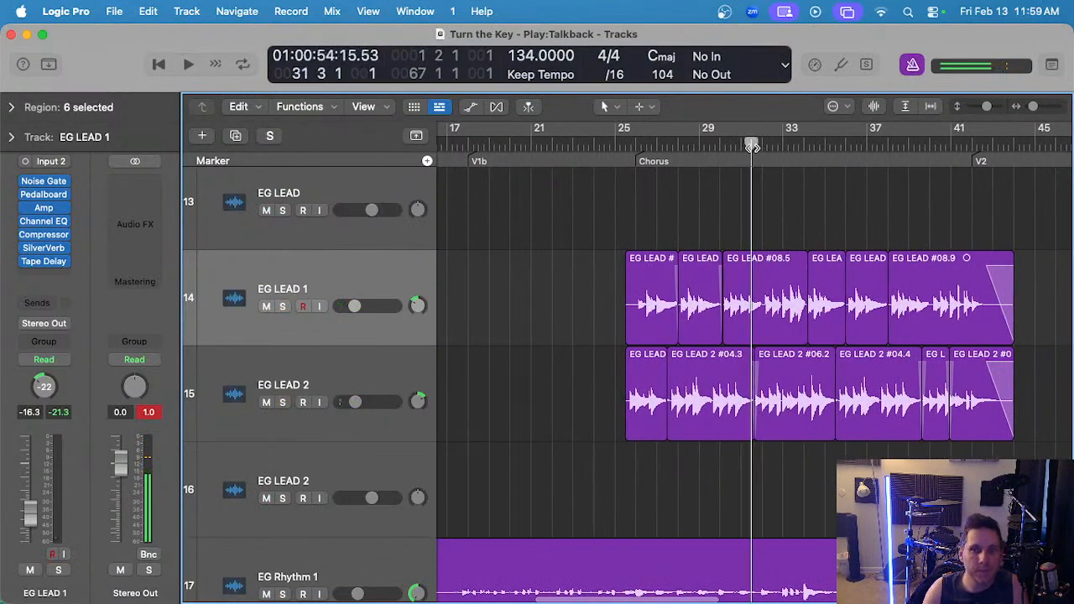
pyautogui.press('space')
pyautogui.click(344, 371)
pyautogui.press('s')
pyautogui.scroll(4, 732, 445)
pyautogui.hscroll(2, 734, 444)
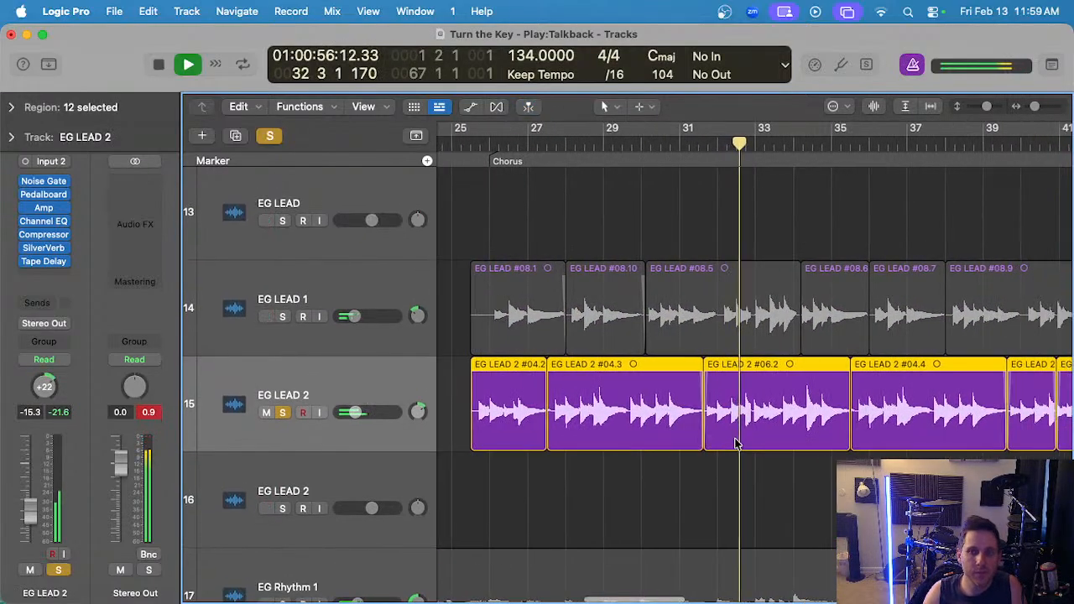
pyautogui.click(749, 464)
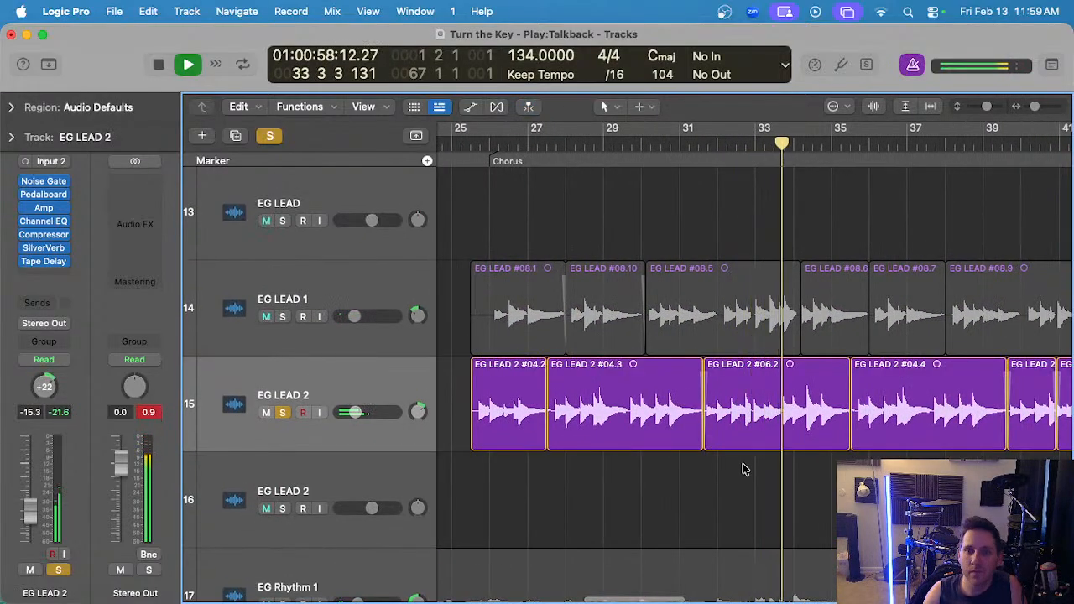
pyautogui.press('space')
pyautogui.press('s')
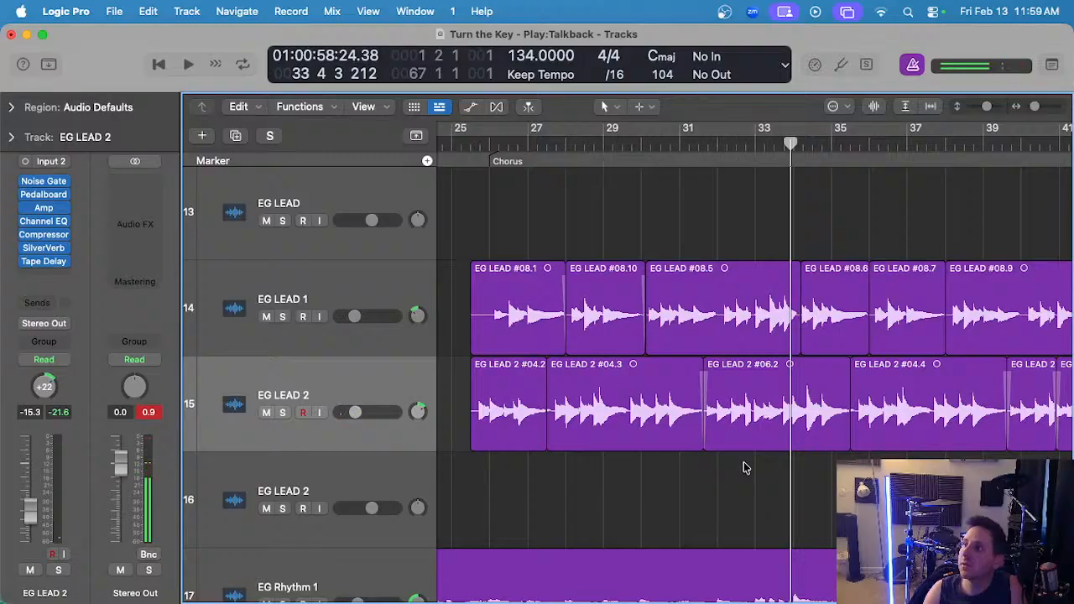
pyautogui.scroll(1, 835, 512)
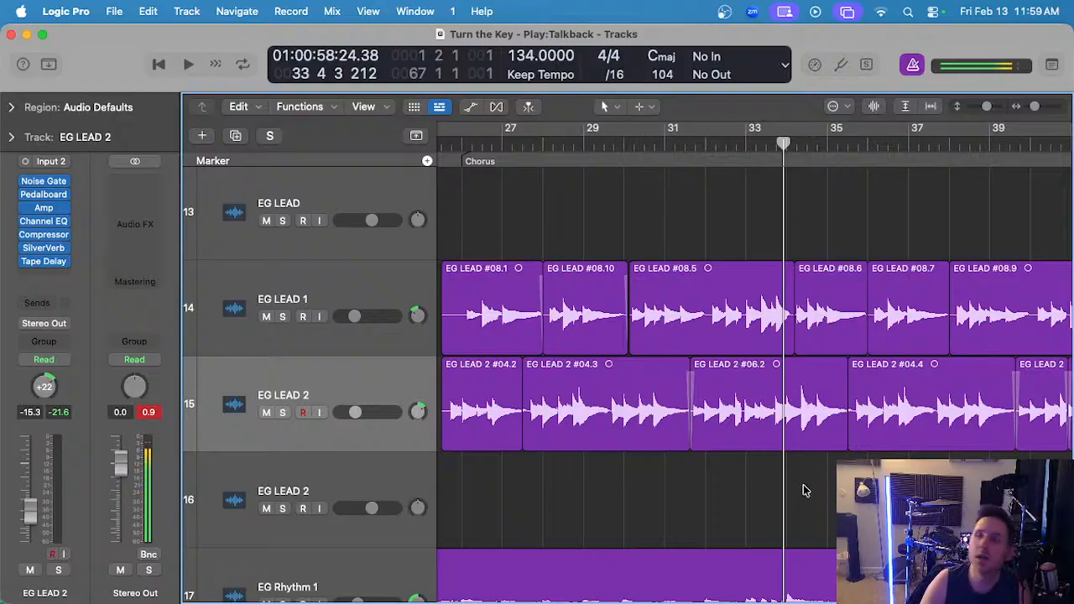
pyautogui.keyDown('ctrl'); pyautogui.keyDown('alt'); pyautogui.click(806, 490); pyautogui.keyUp('alt'); pyautogui.keyUp('ctrl')
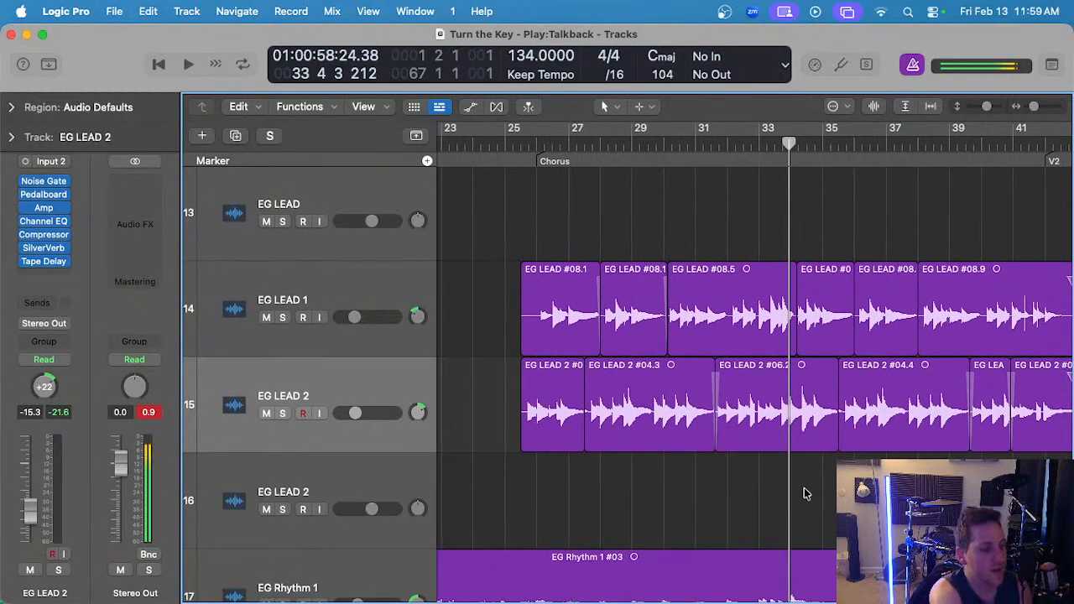
pyautogui.hscroll(-1, 807, 494)
pyautogui.press('super+Left')
pyautogui.press('super+Left')
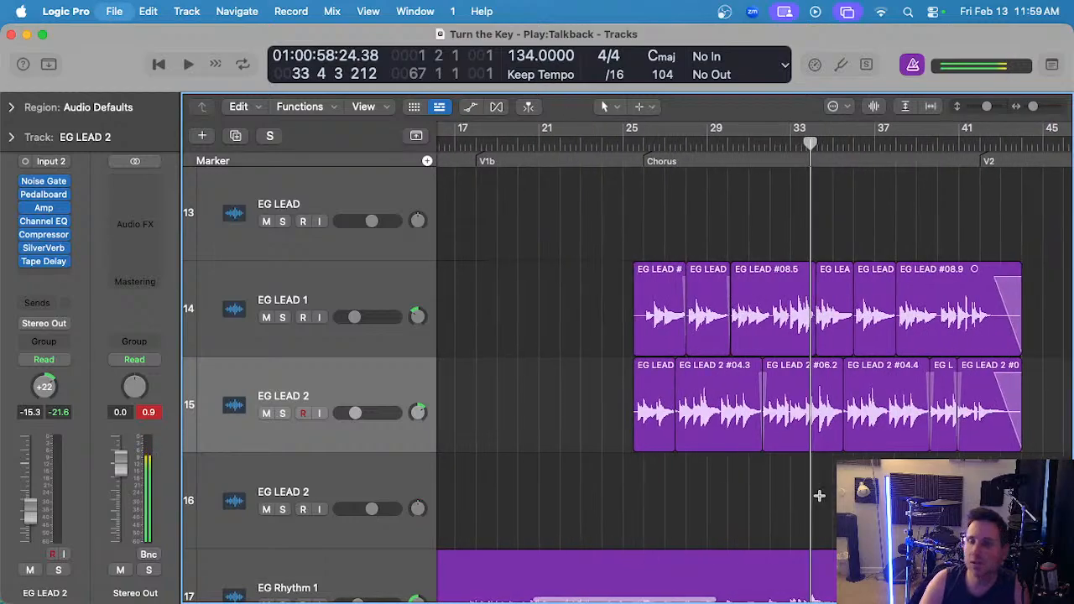
pyautogui.hscroll(2, 826, 498)
pyautogui.hscroll(2, 828, 498)
pyautogui.press('super+Right')
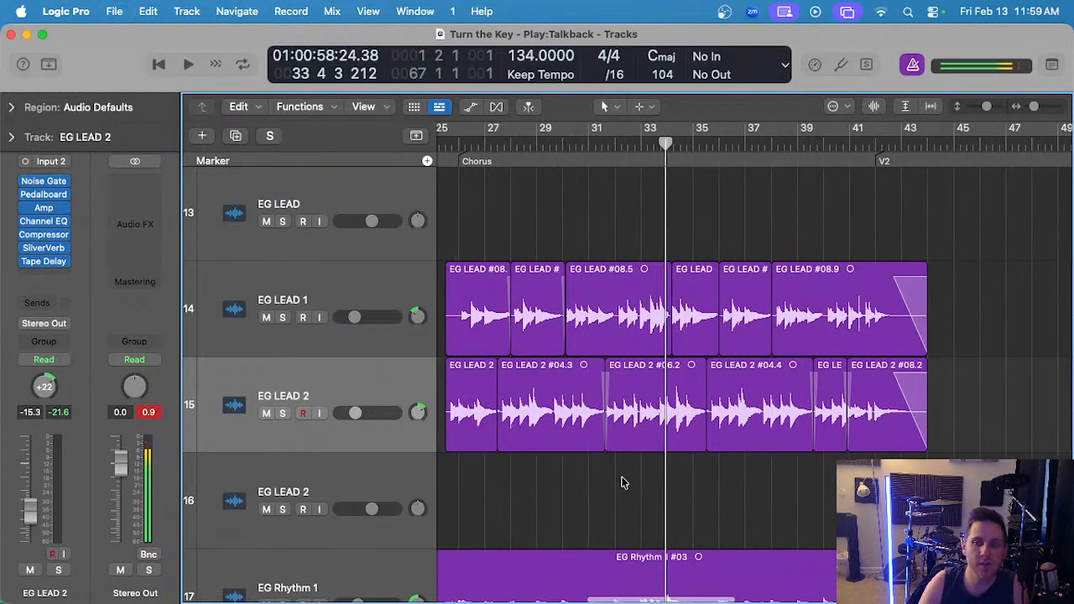
# - Replay the EG LEAD 2 #06.2 region from bar 31, soloing EG LEAD 2 during playback, then stop and clear the solo
pyautogui.click(633, 432)
pyautogui.press('super+Right')
pyautogui.hscroll(-2, 672, 417)
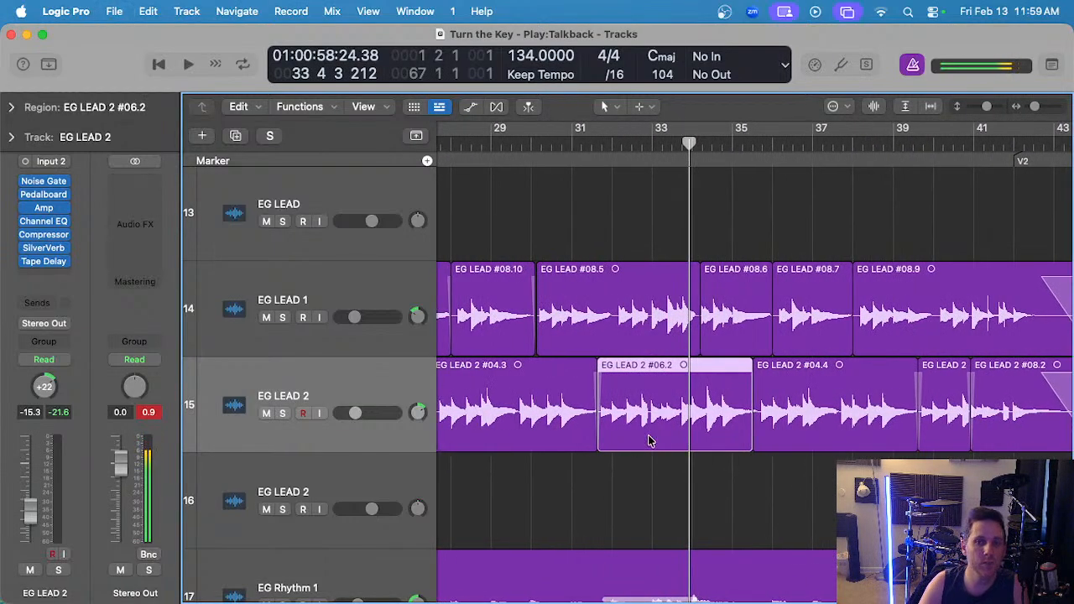
pyautogui.click(579, 145)
pyautogui.click(607, 216)
pyautogui.press('super+Left')
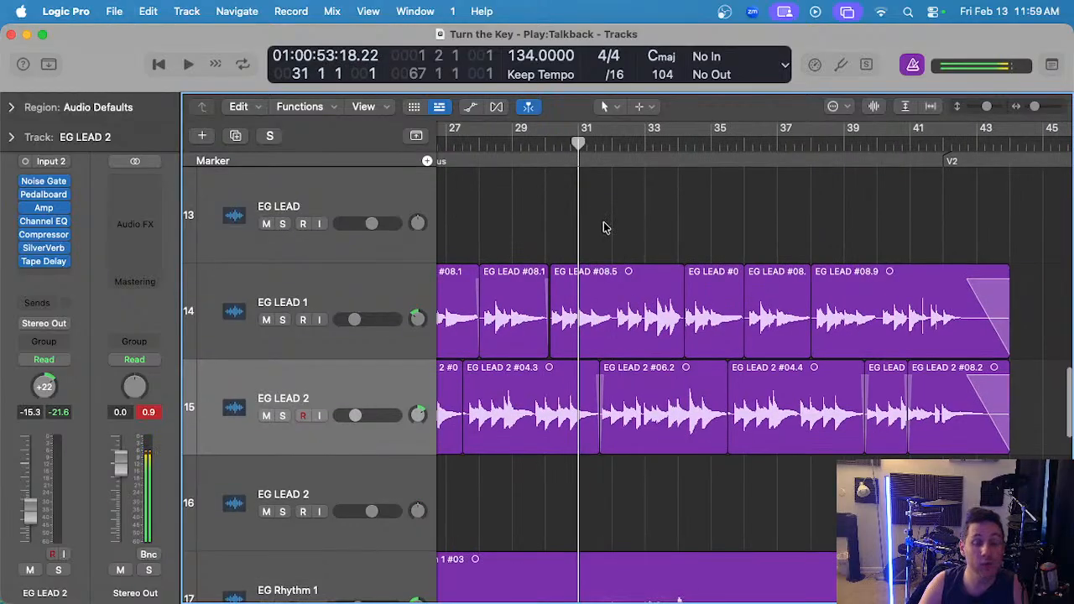
pyautogui.press('space')
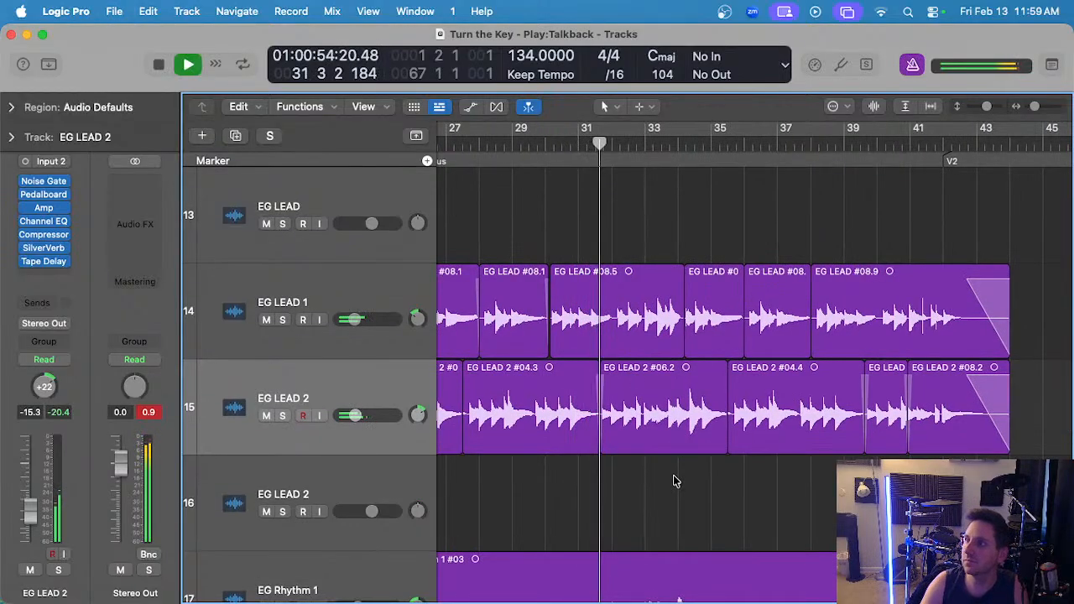
pyautogui.press('s')
pyautogui.press('super+Right')
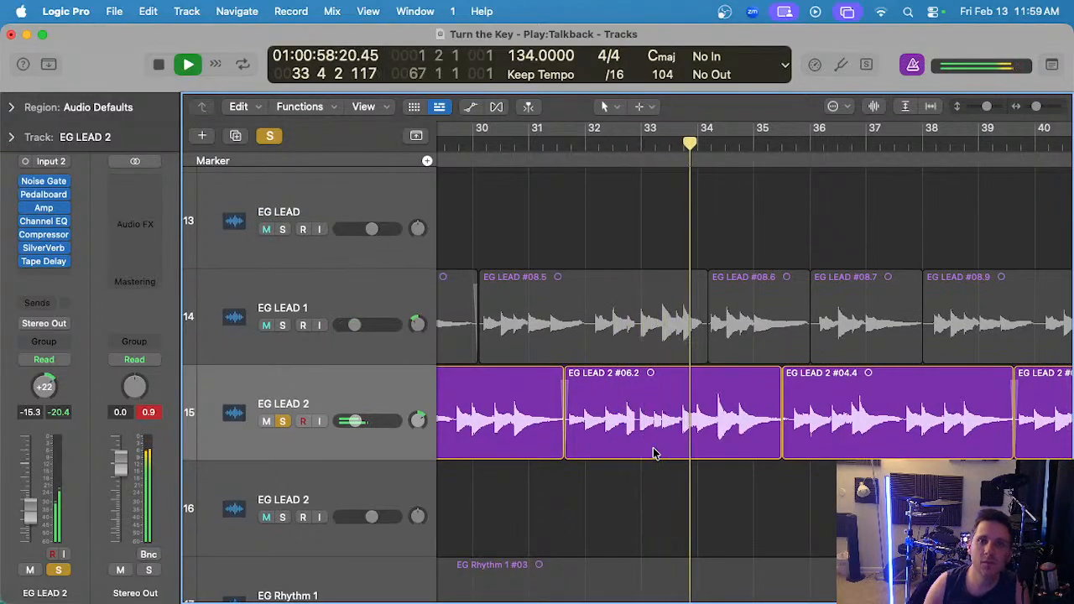
pyautogui.press('space')
pyautogui.press('s')
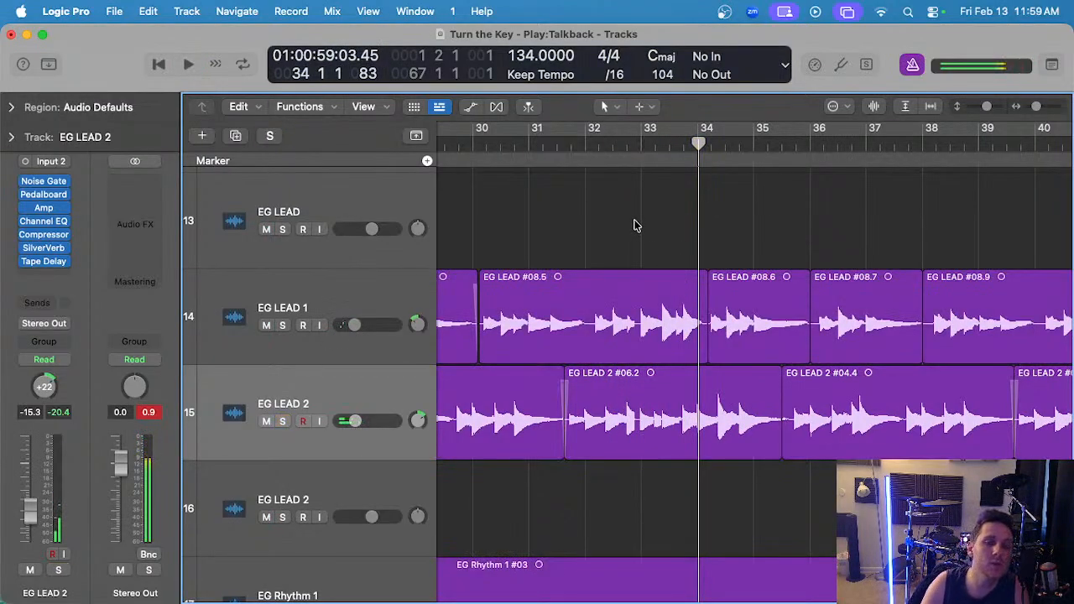
# - Solo EG LEAD 1 and EG LEAD 2 and listen to both from bar 33
pyautogui.click(639, 142)
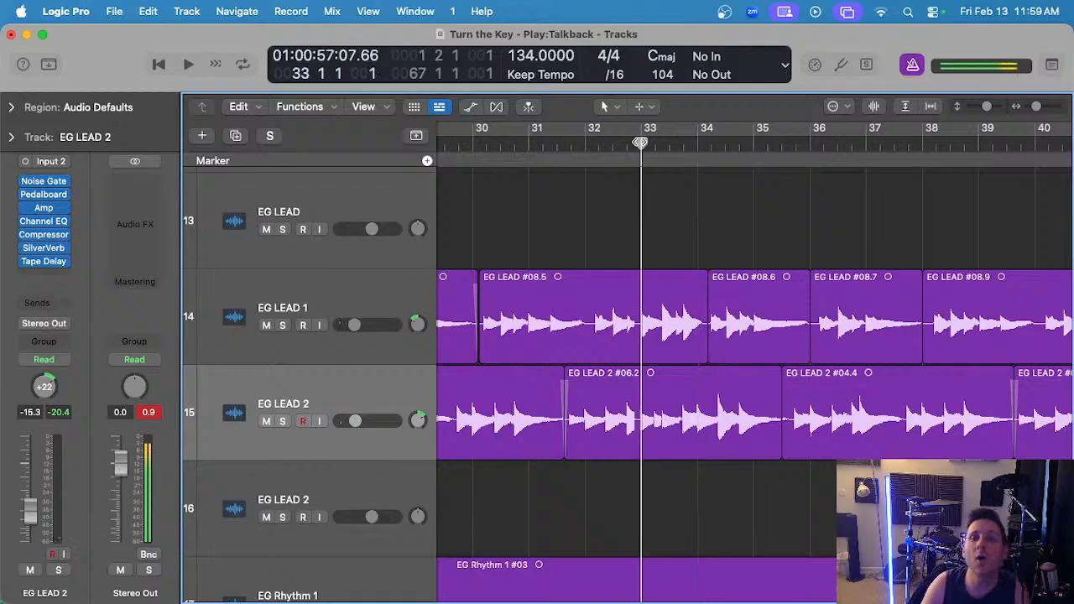
pyautogui.moveTo(282, 325); pyautogui.dragTo(284, 424)
pyautogui.press('space')
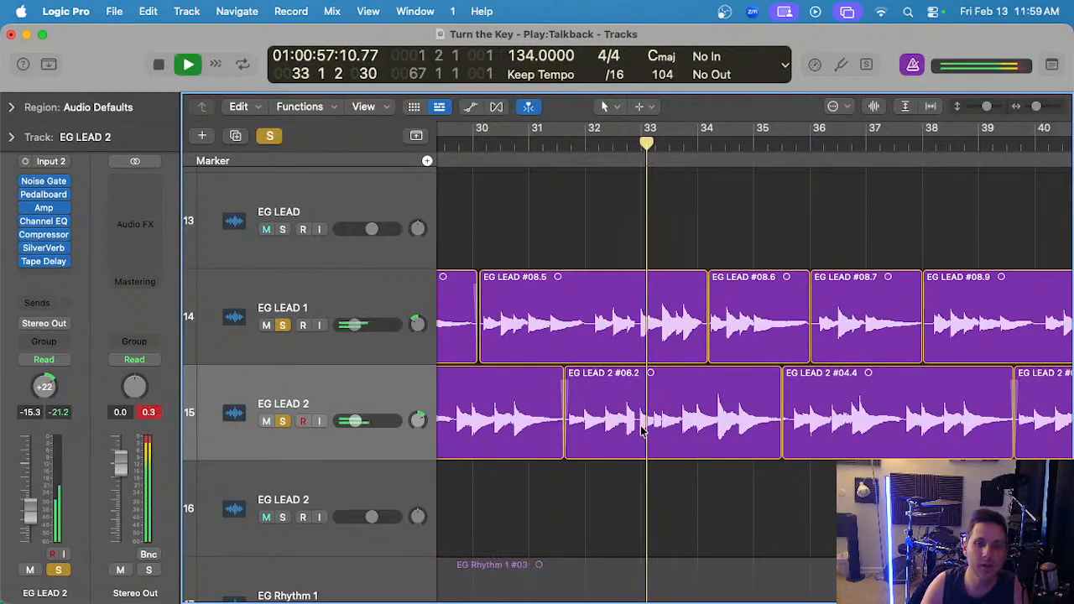
pyautogui.scroll(2, 641, 426)
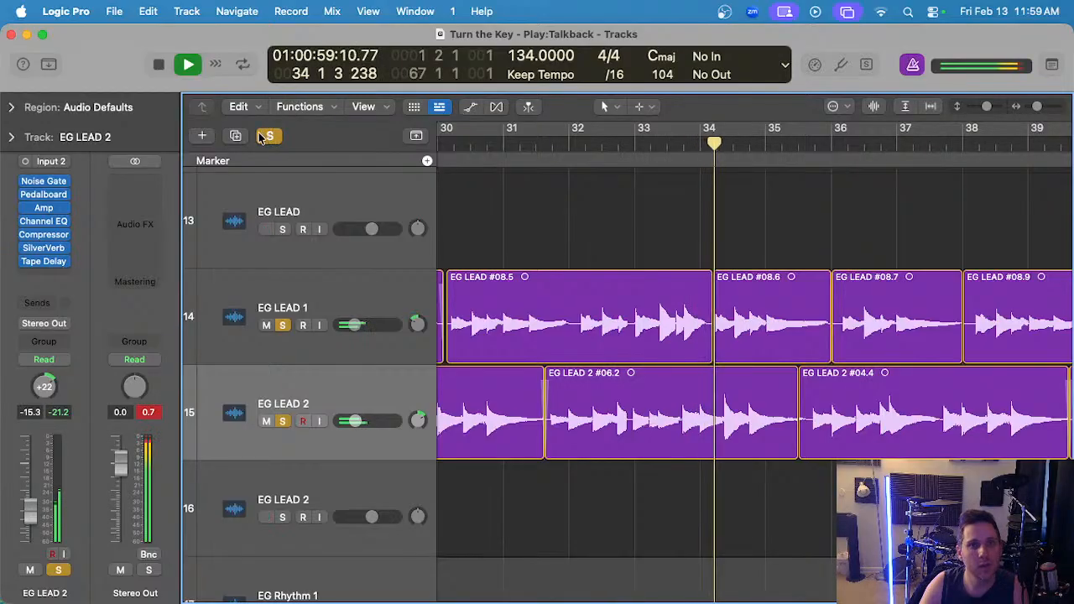
# - Clear the solos and listen to the full mix from bar 33, then stop playback
pyautogui.click(269, 135)
pyautogui.click(637, 144)
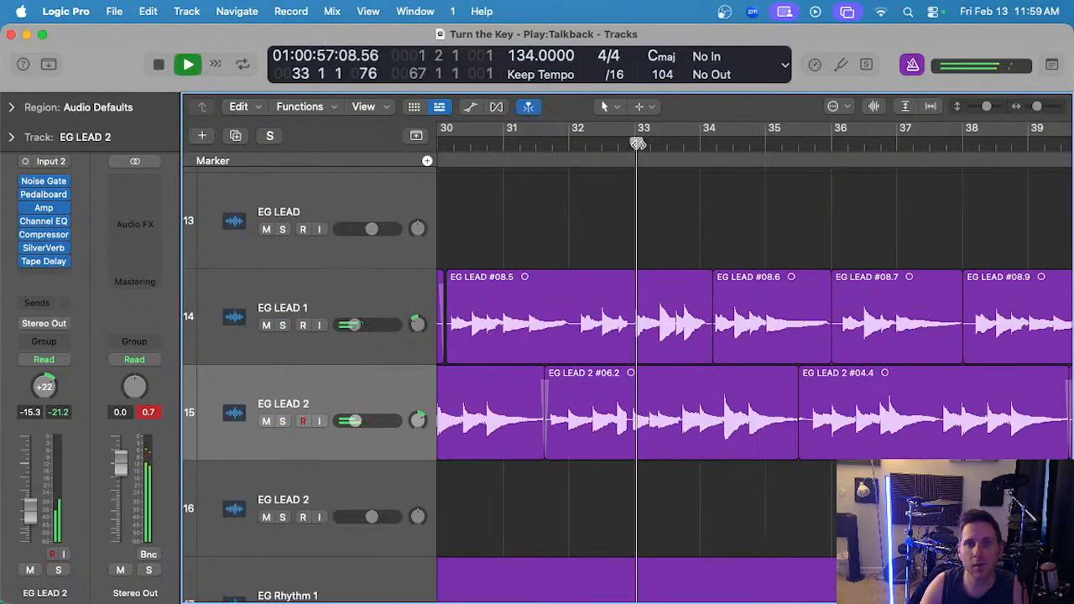
pyautogui.scroll(-2, 642, 186)
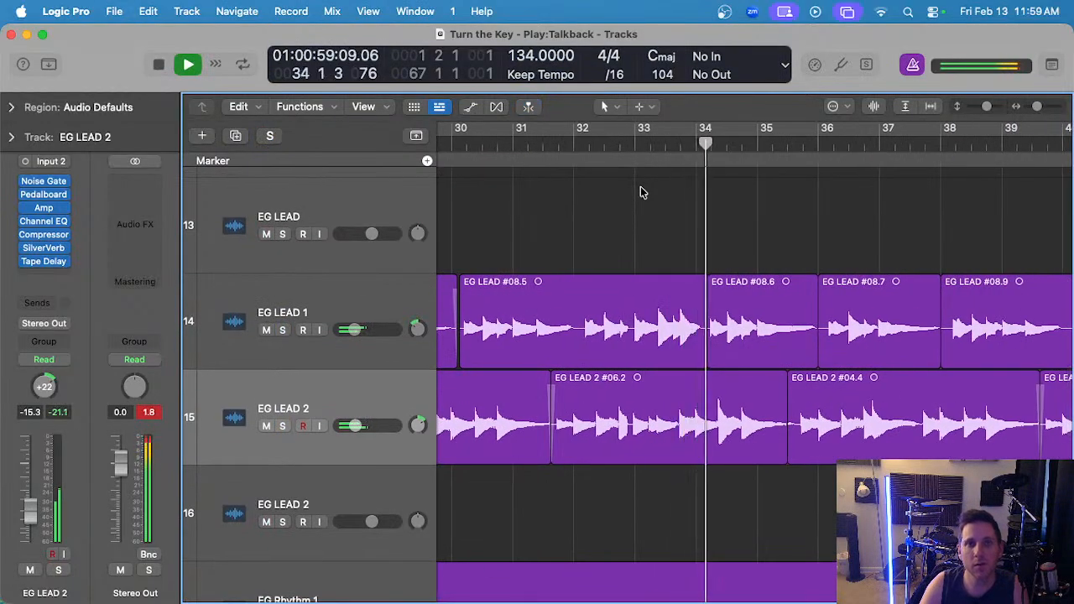
pyautogui.press('space')
# - Delete the EG LEAD 2 #06.2 region on track 15 and move the playhead to bar 30
pyautogui.click(651, 435)
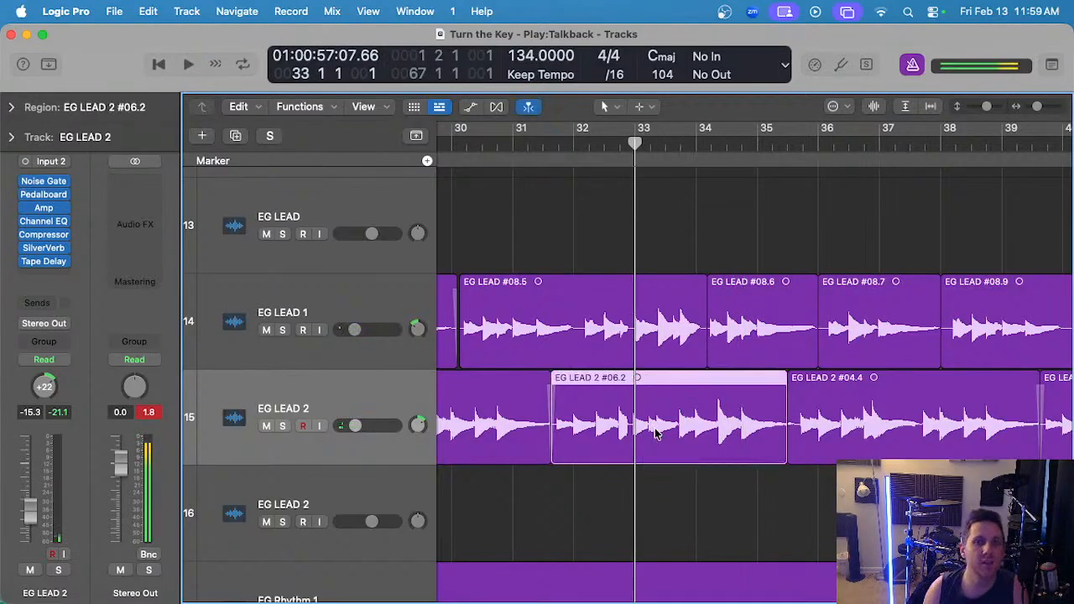
pyautogui.press('Delete')
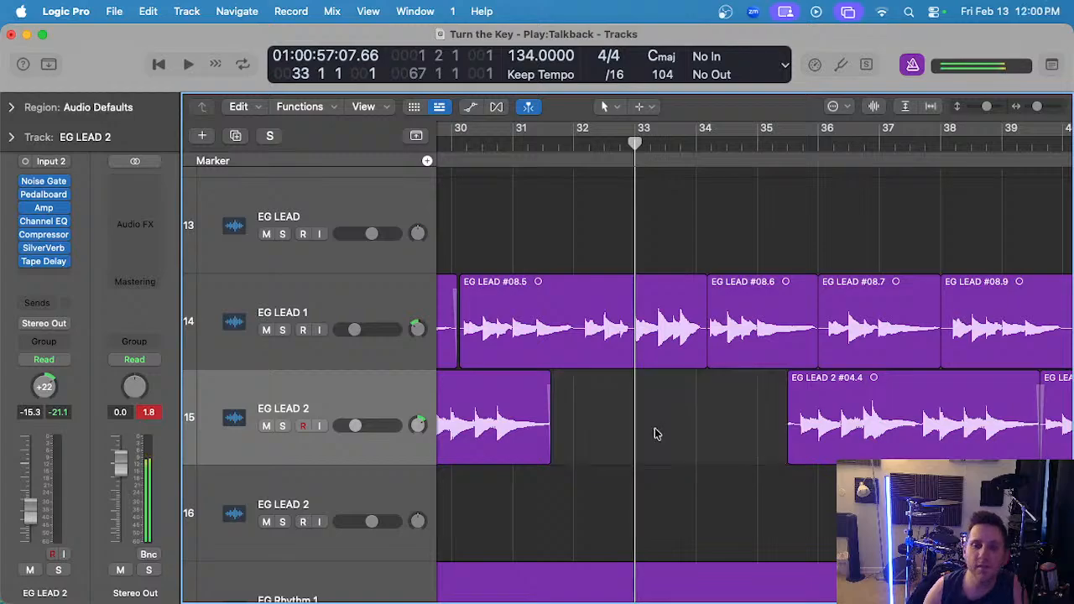
pyautogui.scroll(-3, 652, 428)
pyautogui.click(554, 141)
pyautogui.moveTo(554, 141); pyautogui.dragTo(542, 142)
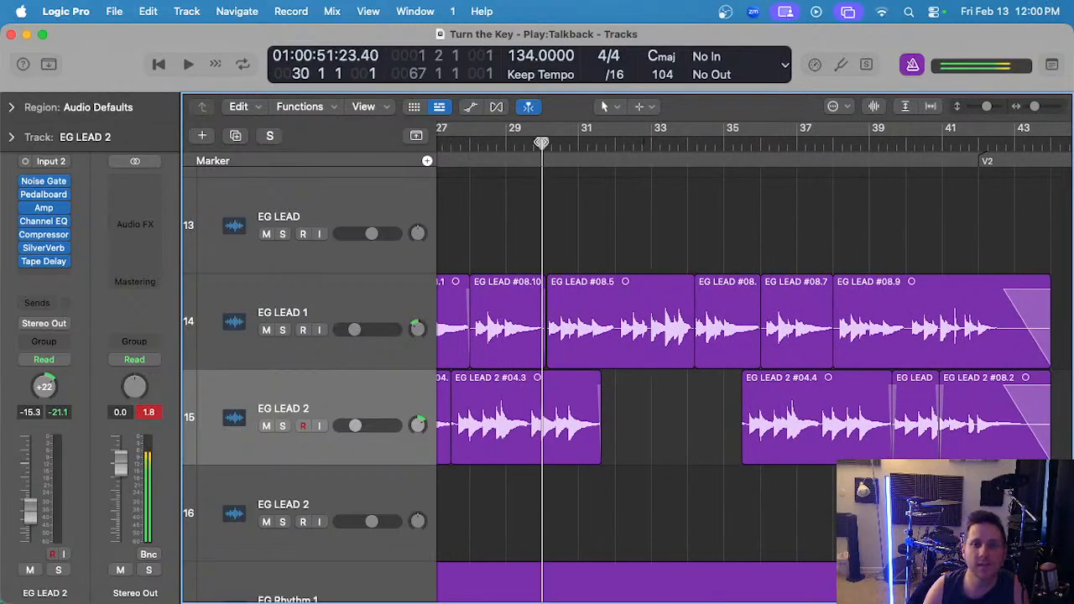
# - With the empty EG LEAD 2 track 16 selected, check the guitar's tuning in the Tuner, then play through the gap from bar 30 and stop
pyautogui.click(366, 504)
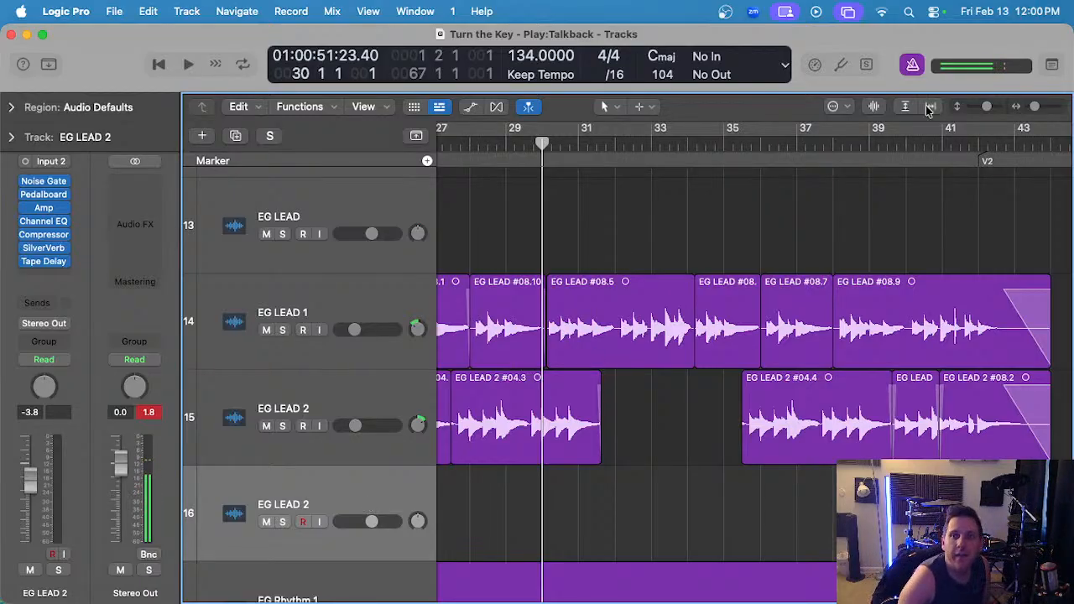
pyautogui.click(842, 65)
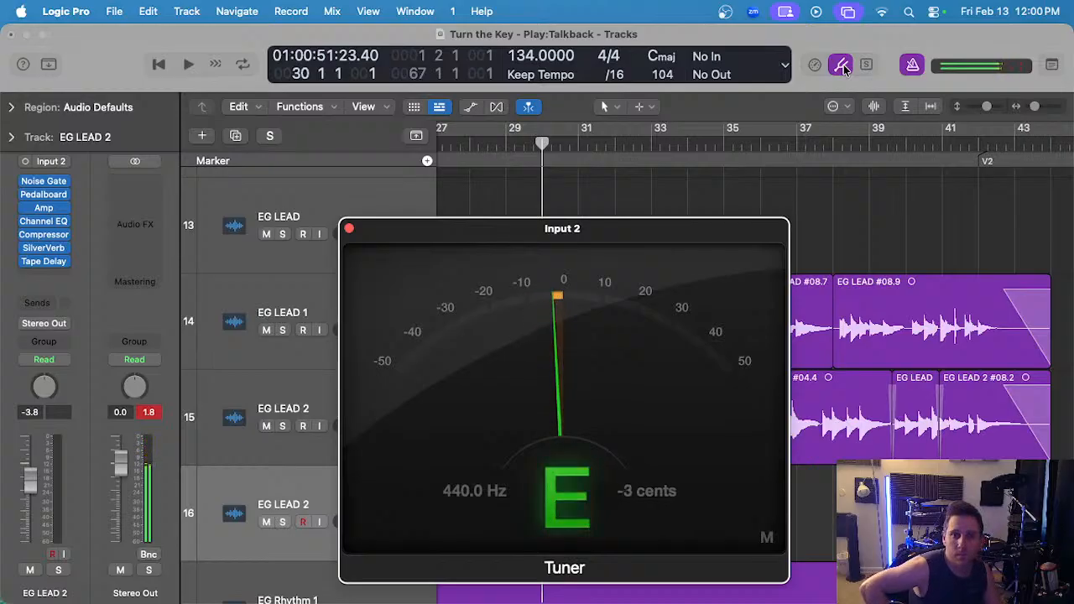
pyautogui.click(349, 230)
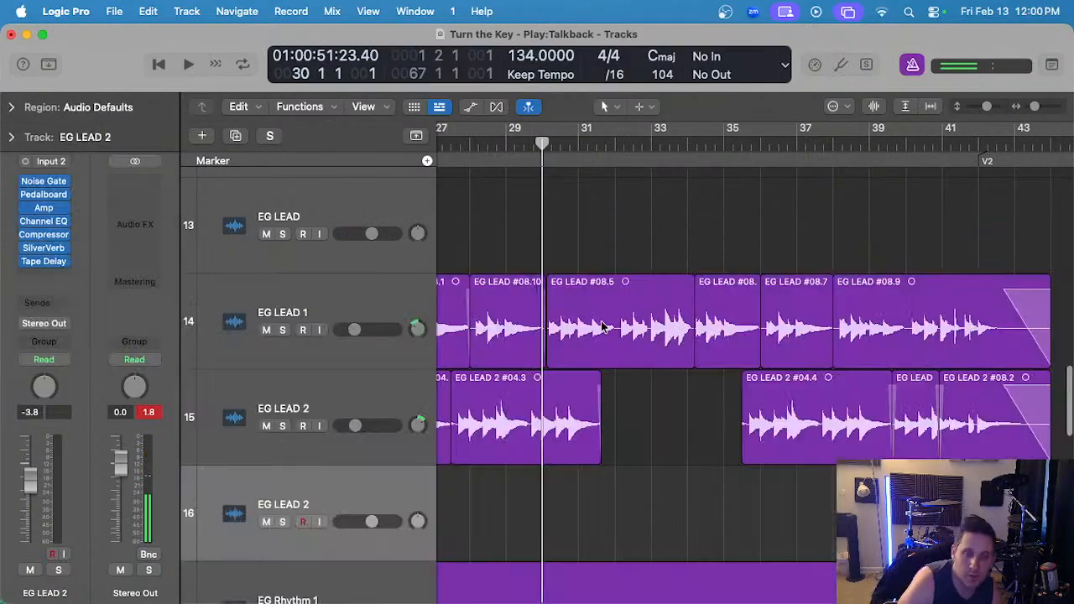
pyautogui.press('space')
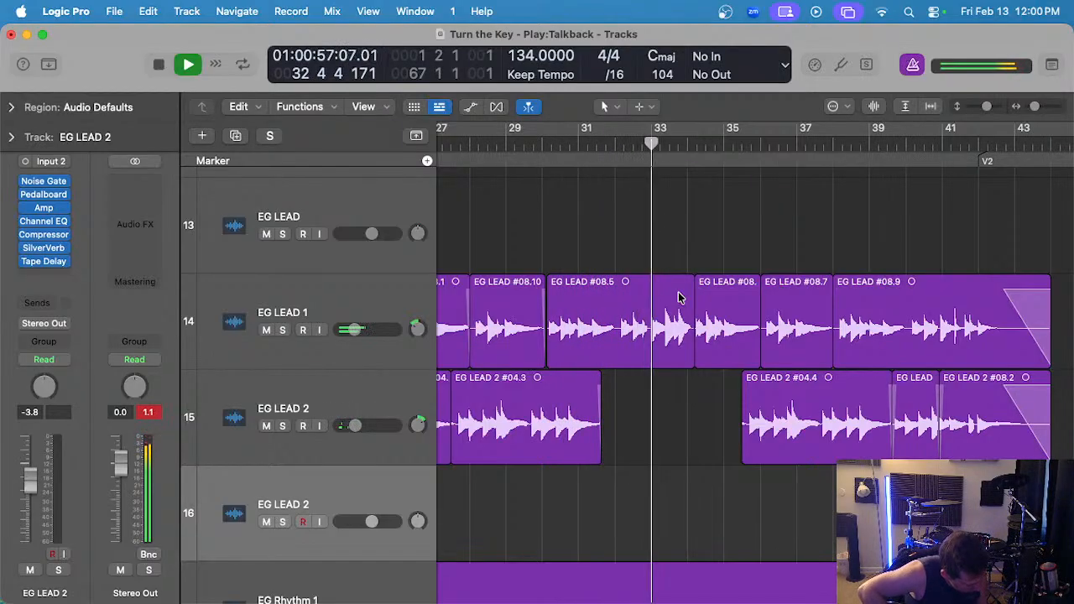
pyautogui.press('space')
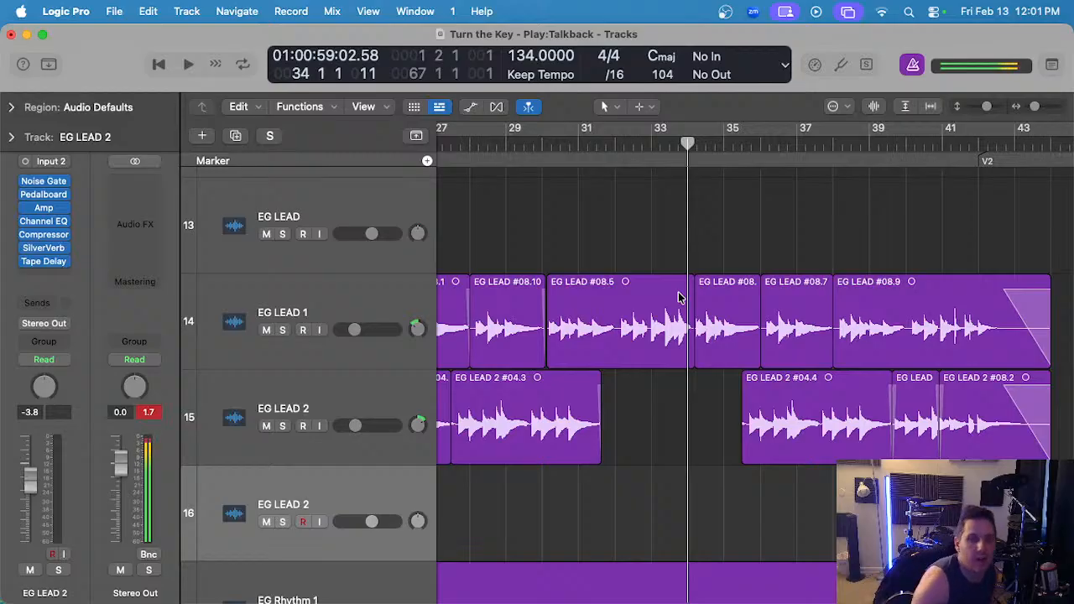
# - Try recording a replacement lead take on track 16 from bar 31, then stop and discard it
pyautogui.click(578, 148)
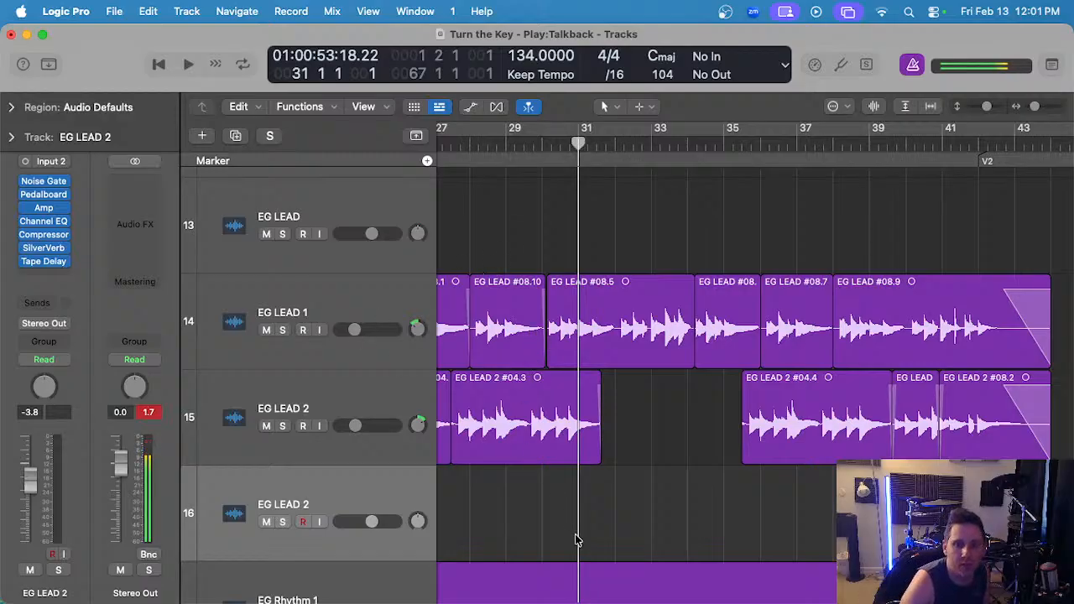
pyautogui.press('r')
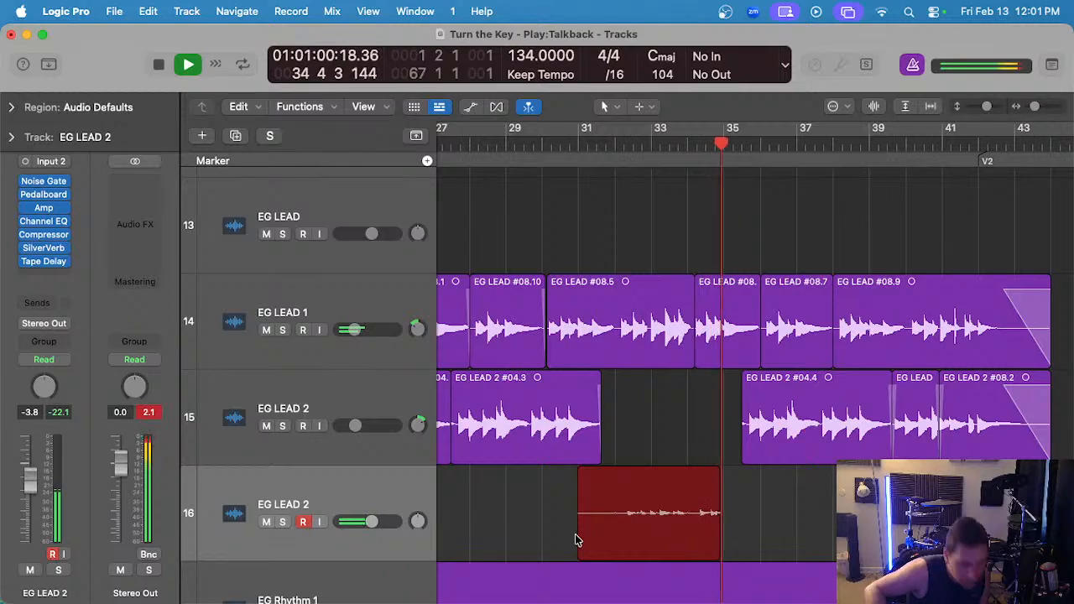
pyautogui.press('space')
pyautogui.press('Delete')
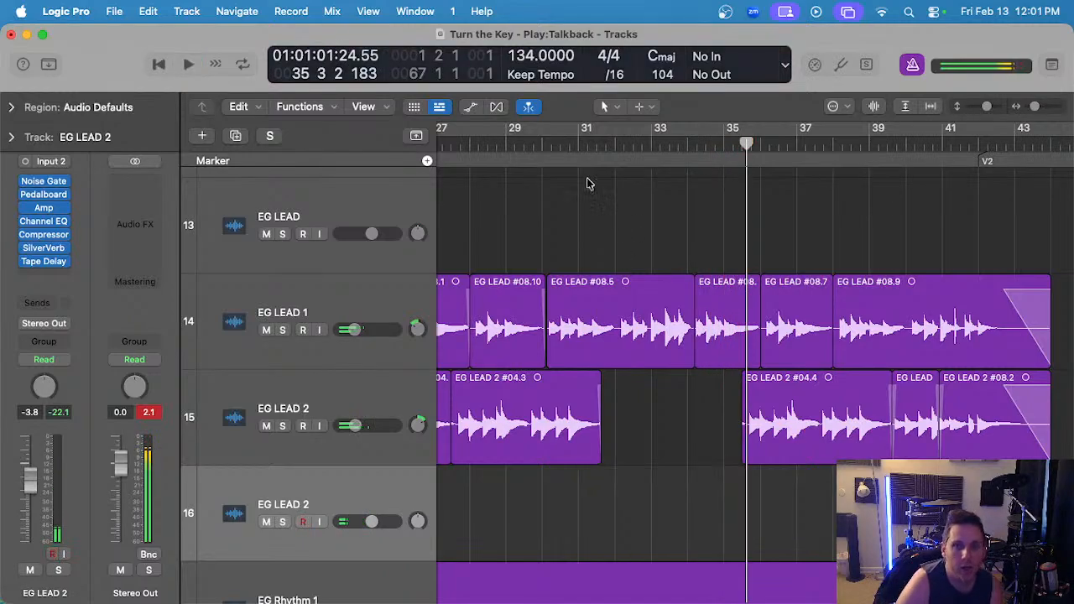
# - Play the lead-in to the gap from bar 31 again and stop just after bar 32
pyautogui.click(576, 145)
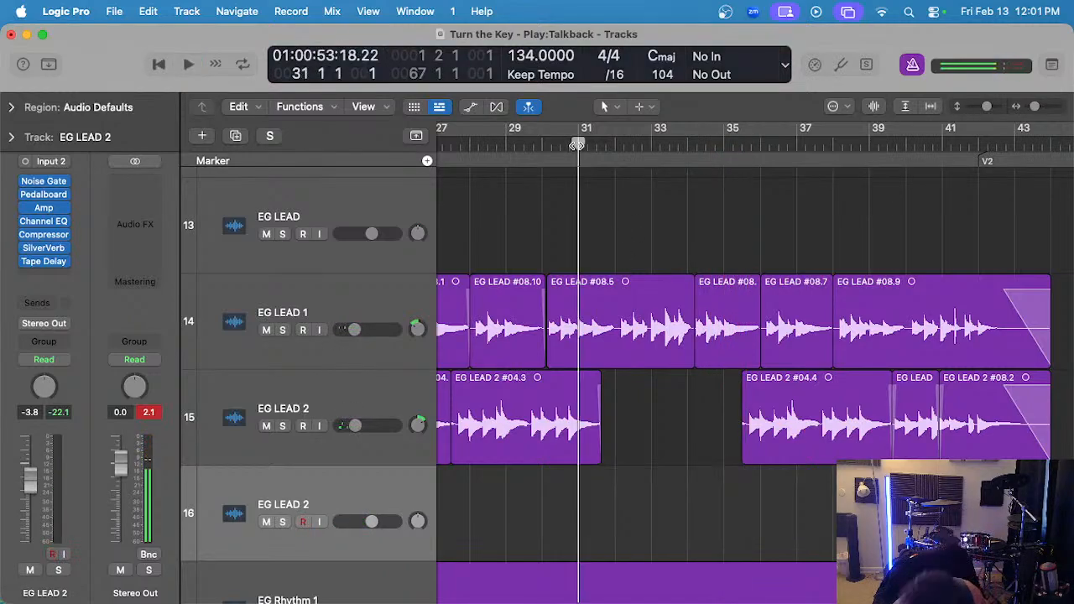
pyautogui.press('space')
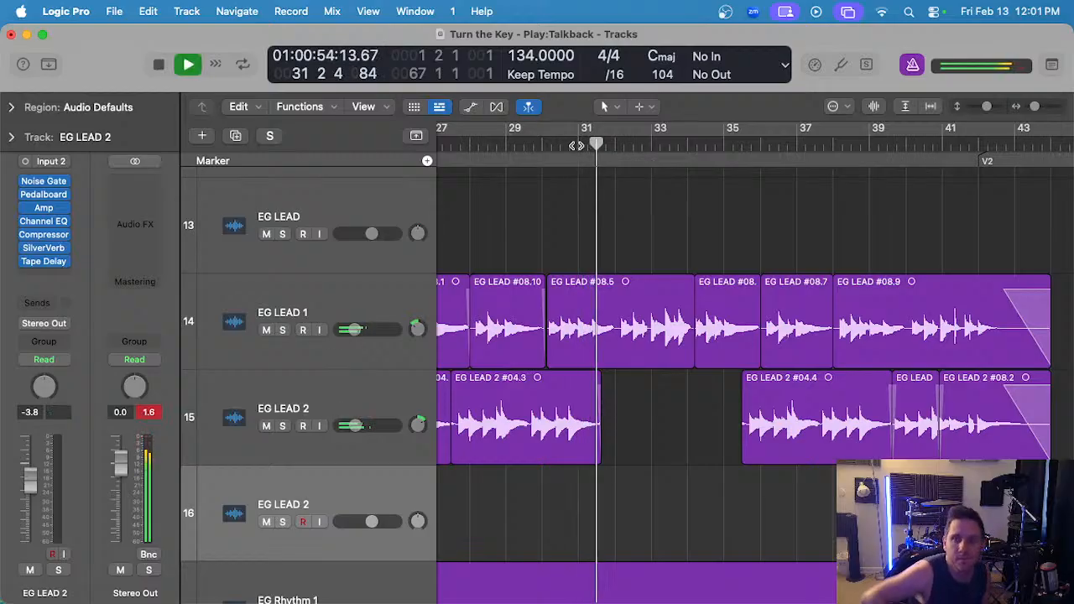
pyautogui.press('space')
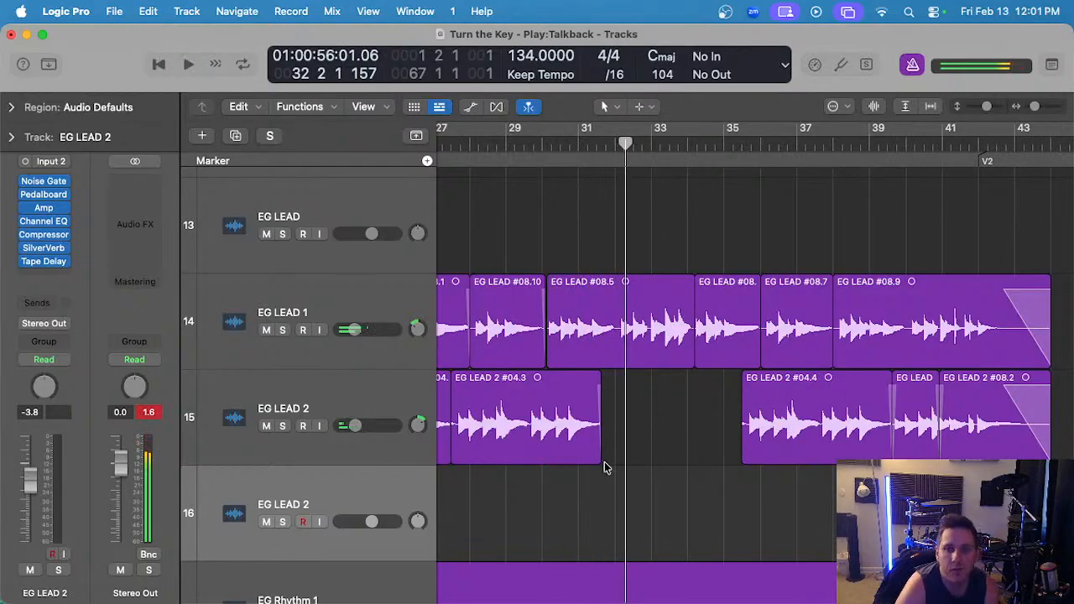
# - Restore the deleted EG LEAD 2 #06.2 region and listen to it from bar 31 with EG LEAD 2 soloed
pyautogui.hscroll(-3, 668, 471)
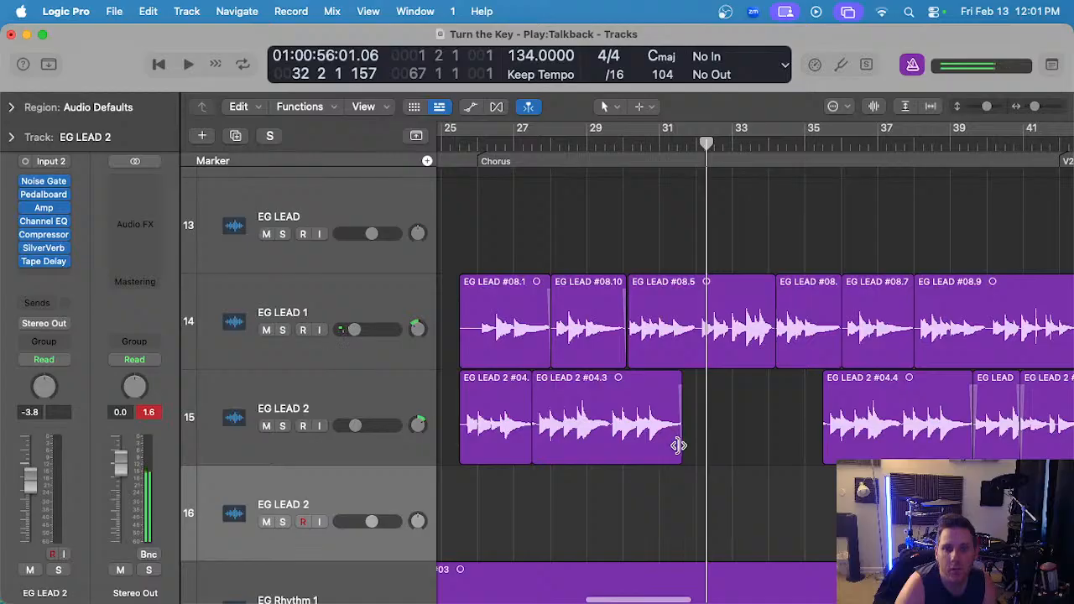
pyautogui.moveTo(678, 445); pyautogui.dragTo(710, 316)
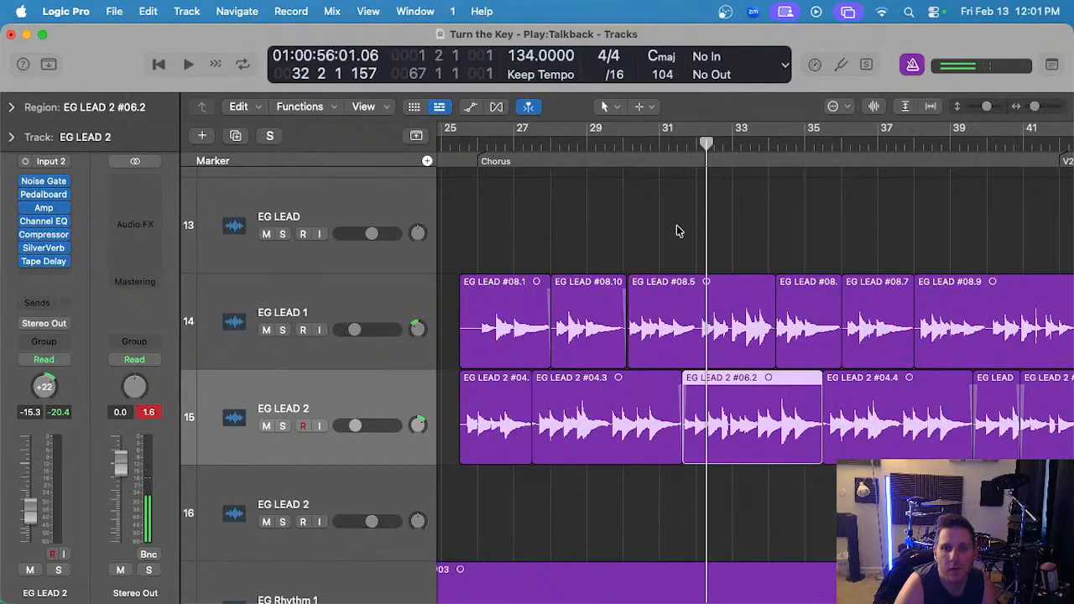
pyautogui.click(658, 147)
pyautogui.press('space')
pyautogui.press('s')
pyautogui.scroll(4, 618, 375)
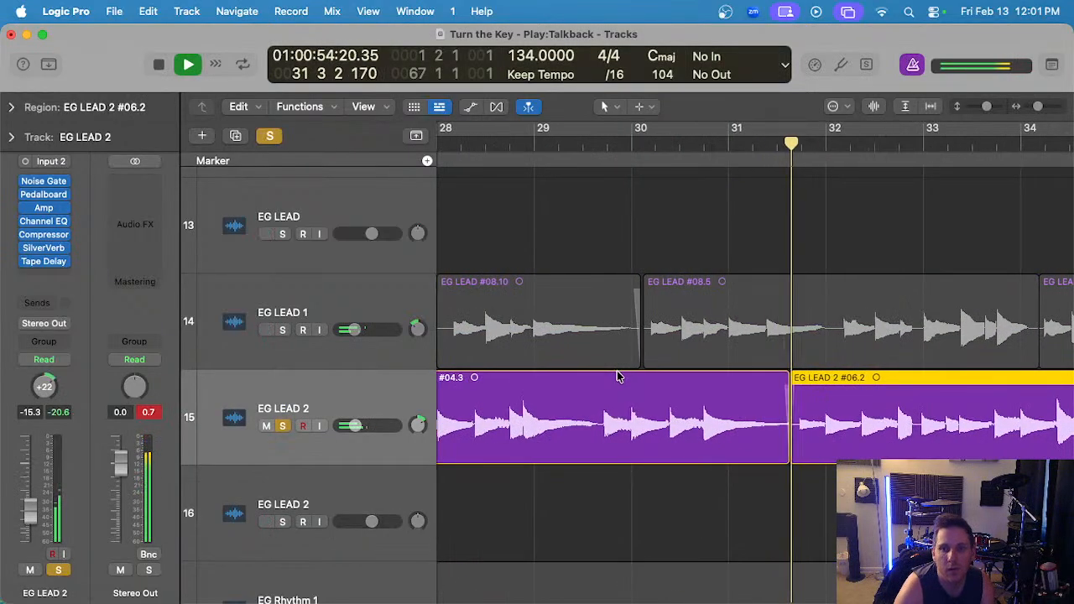
pyautogui.scroll(-3, 619, 377)
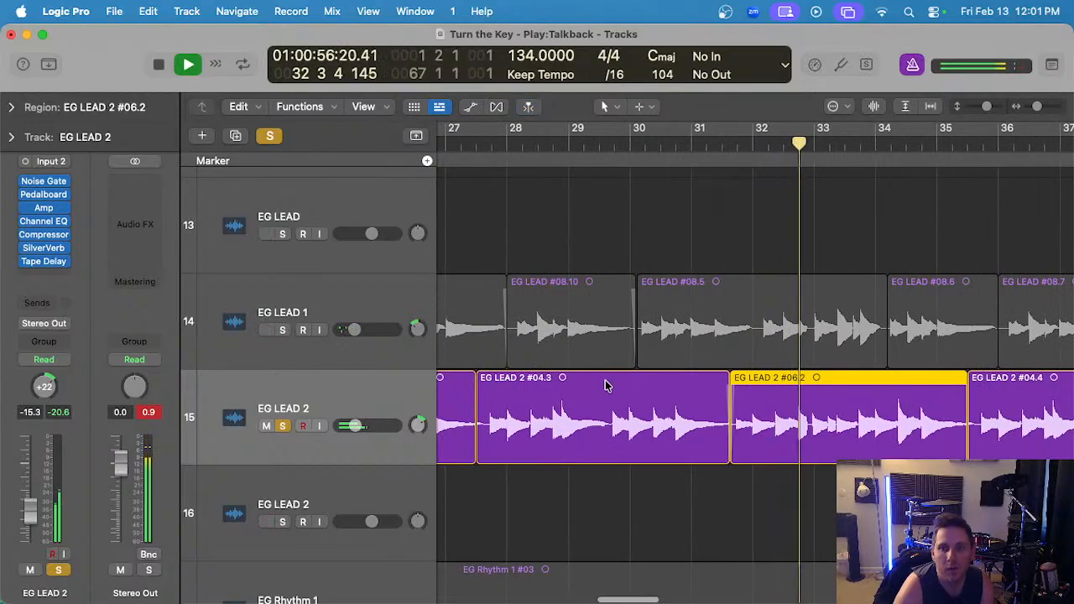
# - Clear the solo, stop playback and remove the restored EG LEAD 2 #06.2 region again
pyautogui.press('s')
pyautogui.press('space')
pyautogui.press('Up')
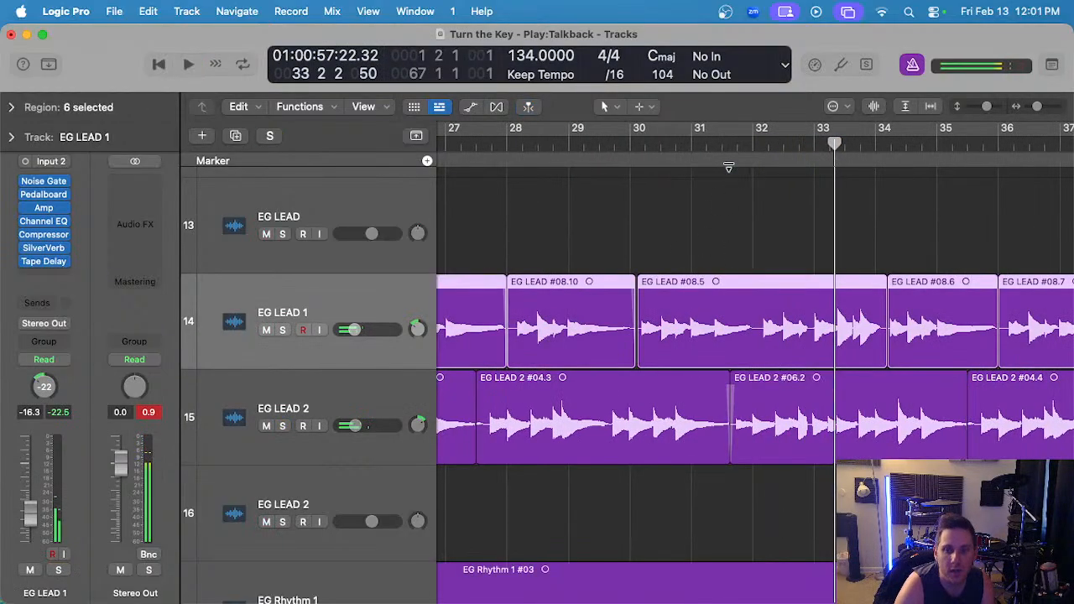
pyautogui.press('super+z')
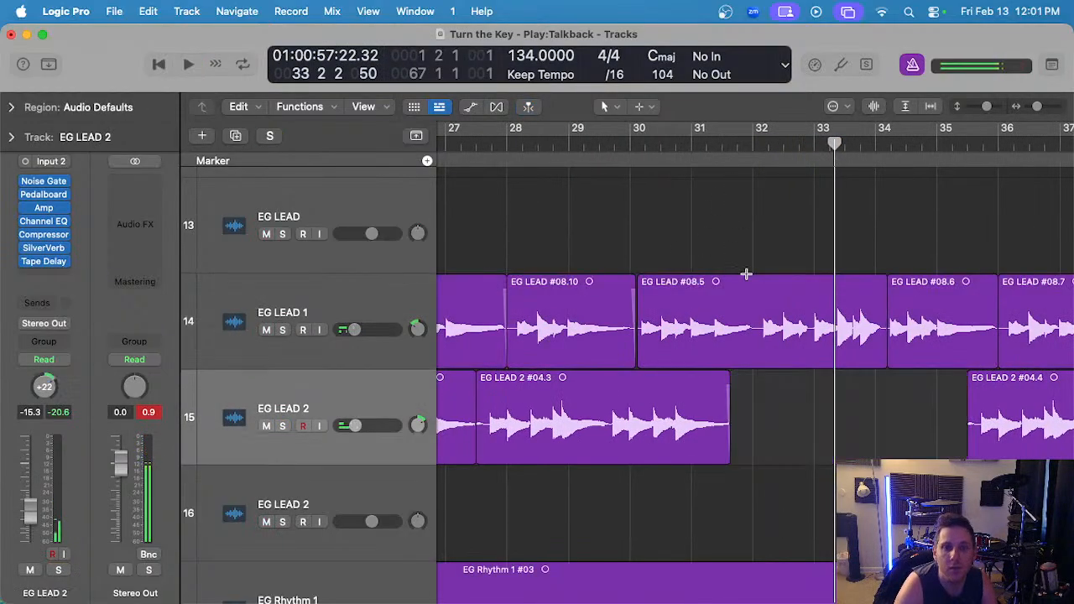
# - Select the empty EG LEAD 2 track 16 and play through the gap from bar 31 to about bar 36
pyautogui.click(694, 142)
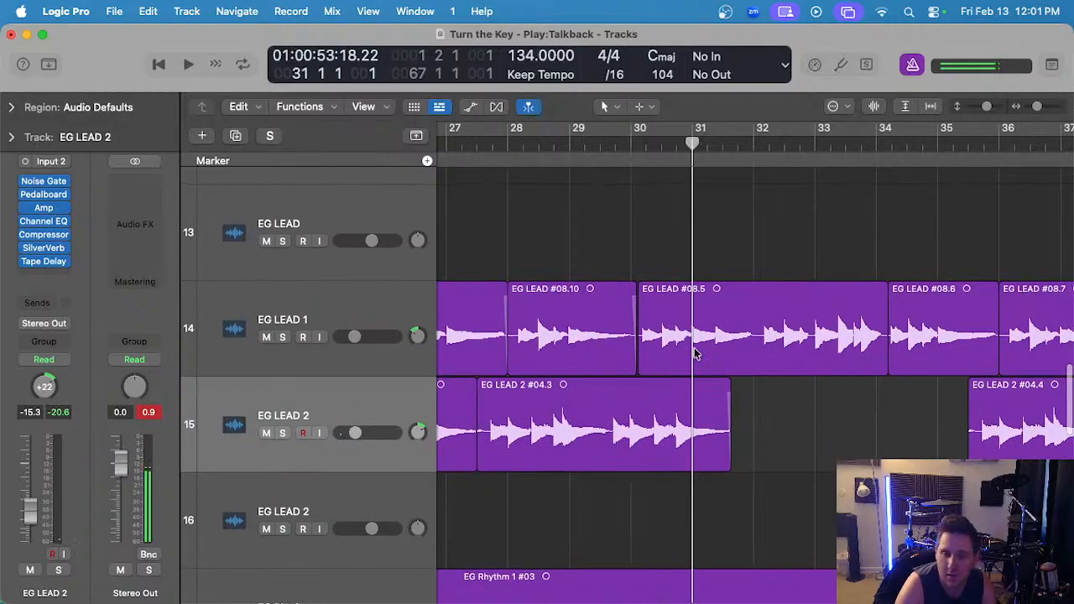
pyautogui.click(375, 501)
pyautogui.press('space')
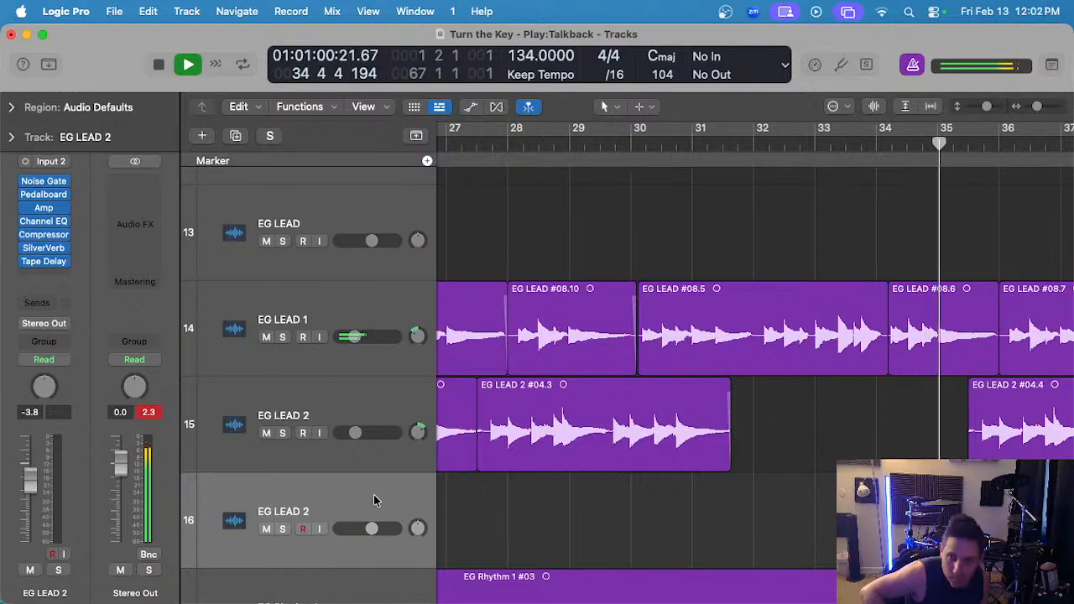
pyautogui.press('space')
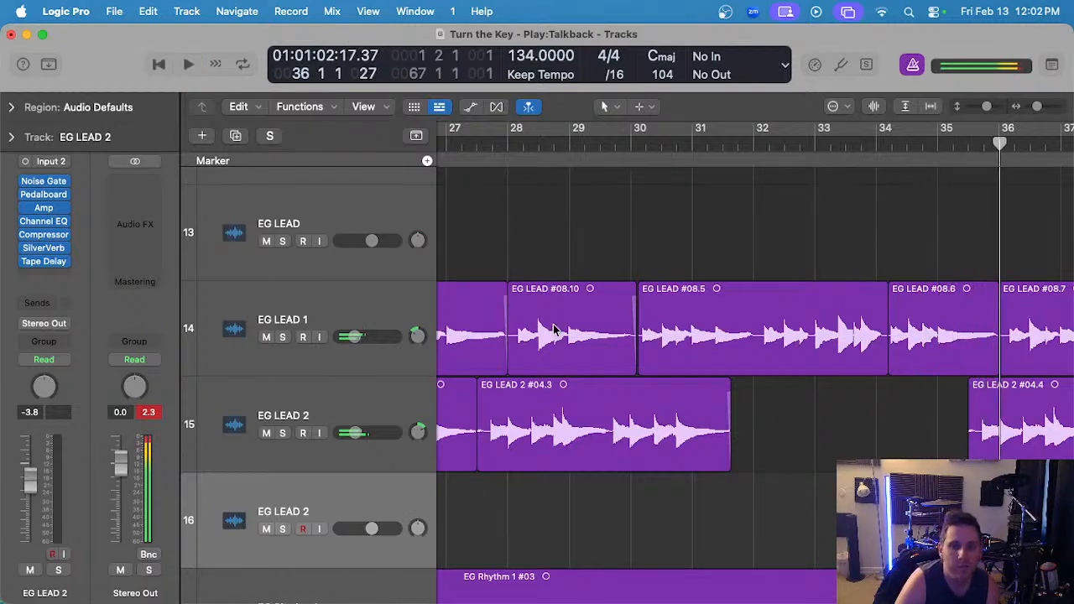
# - Record a replacement lead take on EG LEAD 2 track 16 from bar 30 to about the middle of bar 35
pyautogui.click(633, 145)
pyautogui.press('r')
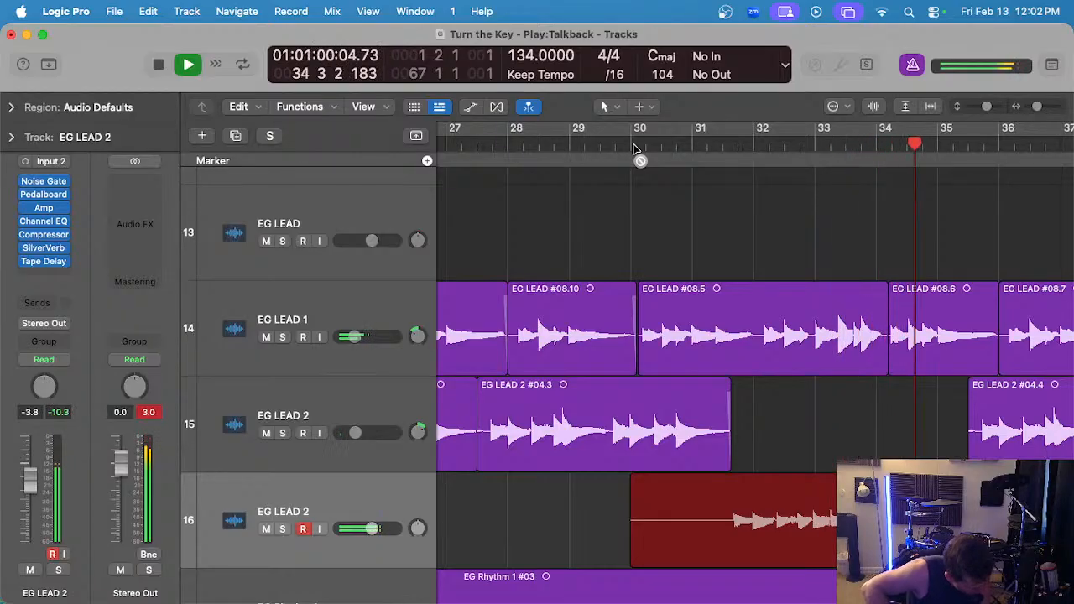
pyautogui.press('space')
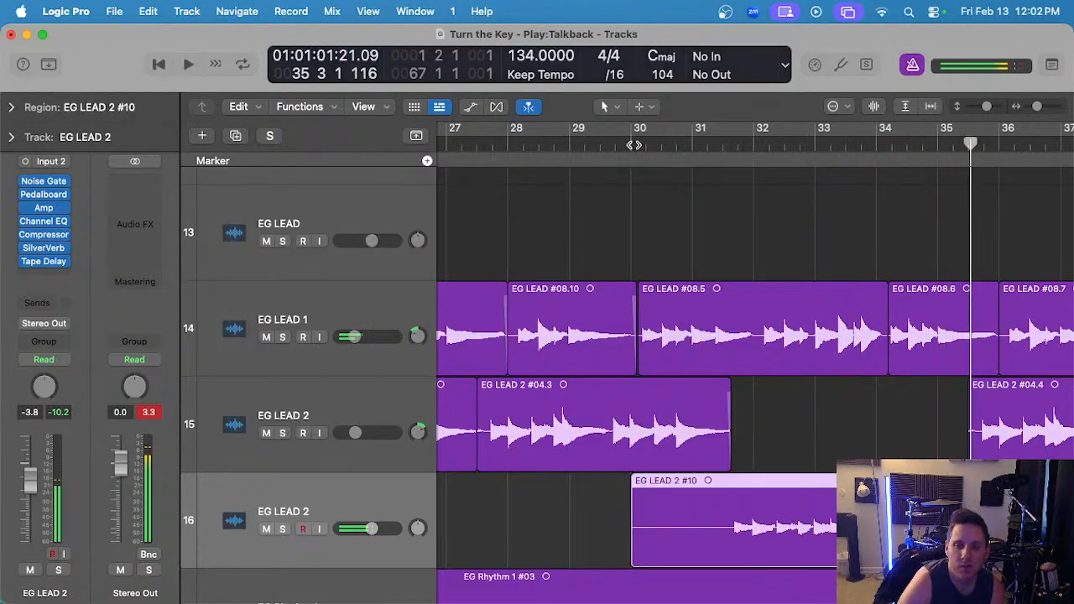
# - Delete the last take on EG LEAD 2 track 16 and record a new one from bar 31 to just past bar 36
pyautogui.press('Delete')
pyautogui.click(691, 144)
pyautogui.press('r')
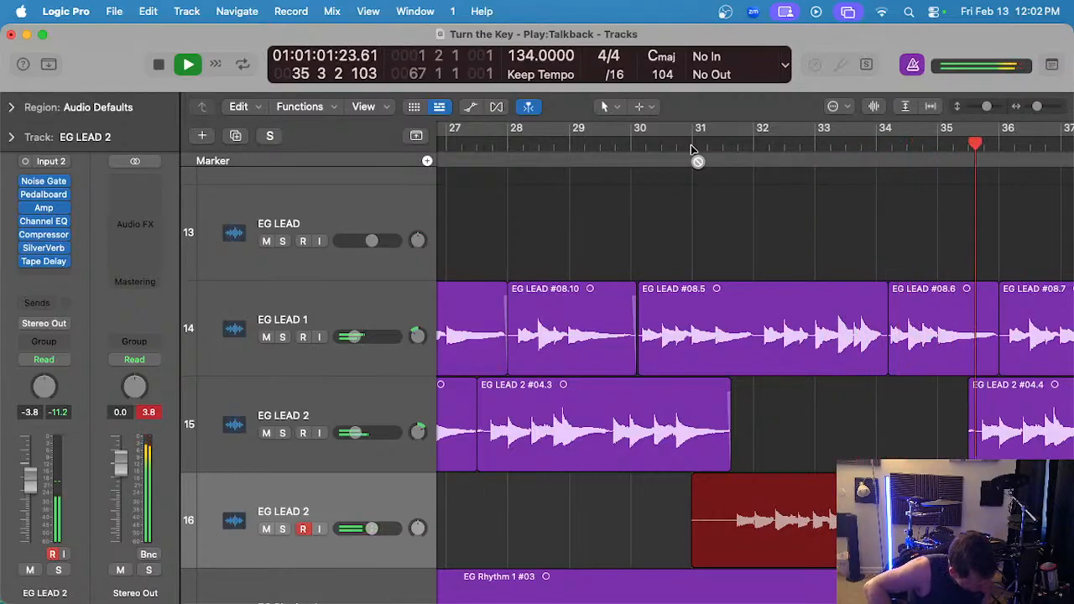
pyautogui.press('space')
pyautogui.hscroll(-3, 579, 361)
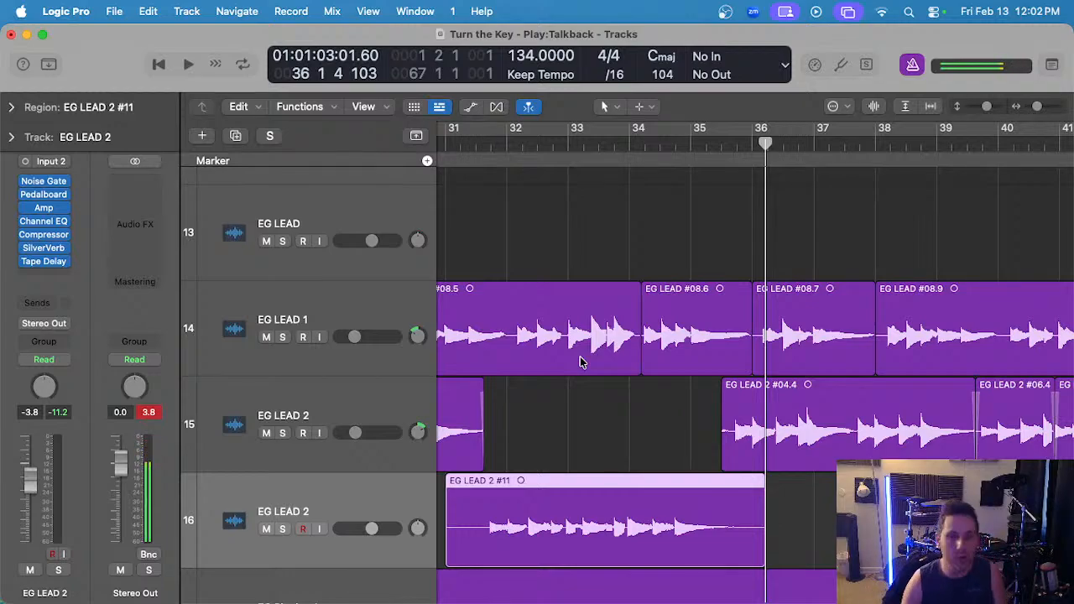
# - Cut the silent lead-in off the new EG LEAD 2 #11 take so it starts just after region #04.3 ends
pyautogui.scroll(3, 564, 389)
pyautogui.hscroll(-2, 566, 392)
pyautogui.scroll(-4, 565, 392)
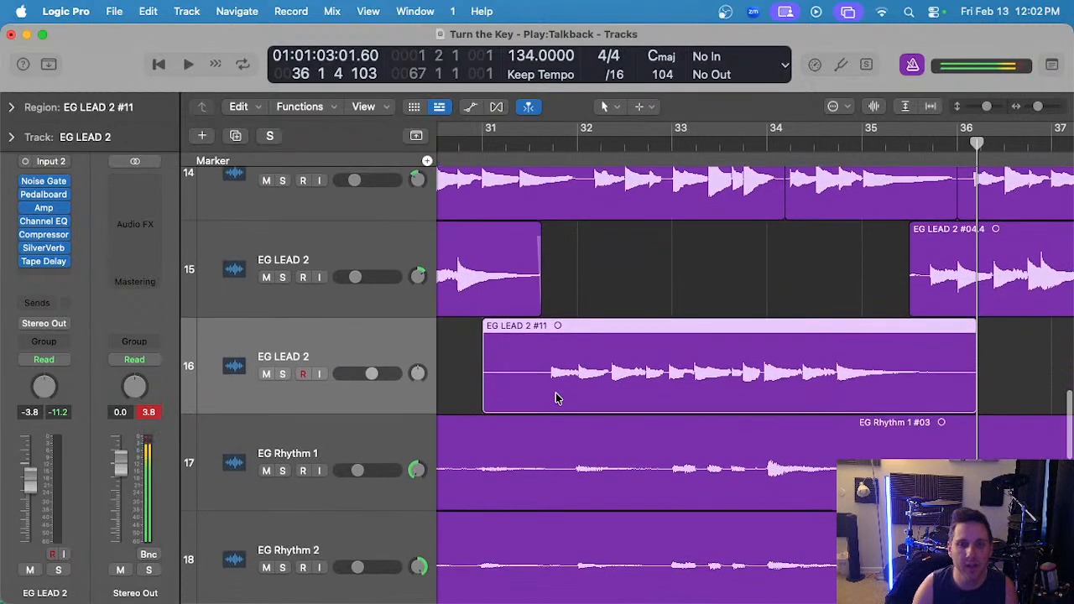
pyautogui.scroll(4, 556, 396)
pyautogui.scroll(3, 557, 392)
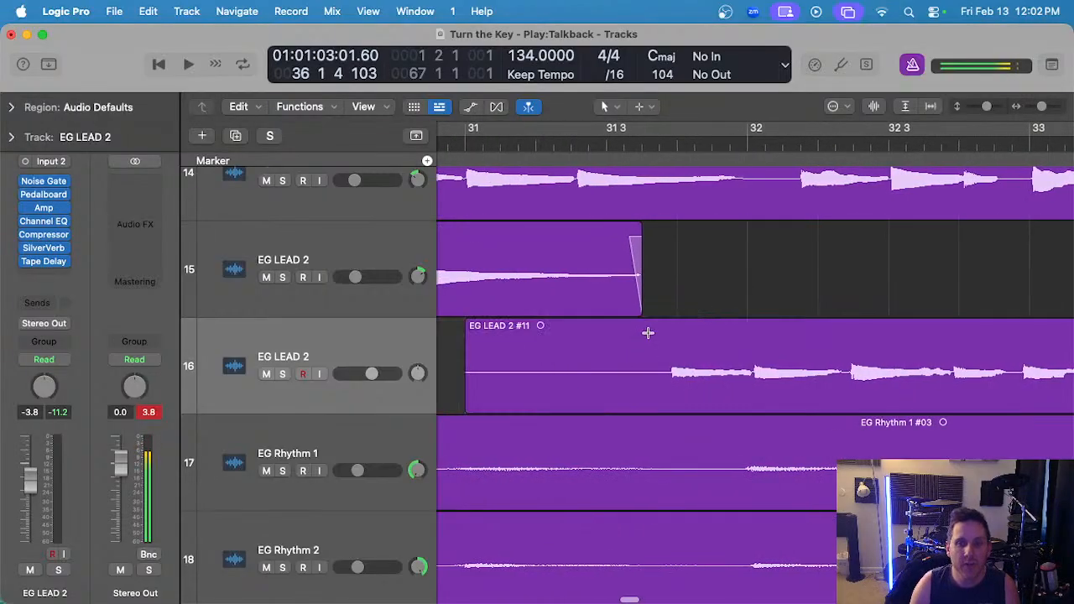
pyautogui.moveTo(648, 333); pyautogui.dragTo(467, 354)
pyautogui.press('Delete')
pyautogui.hscroll(1, 629, 361)
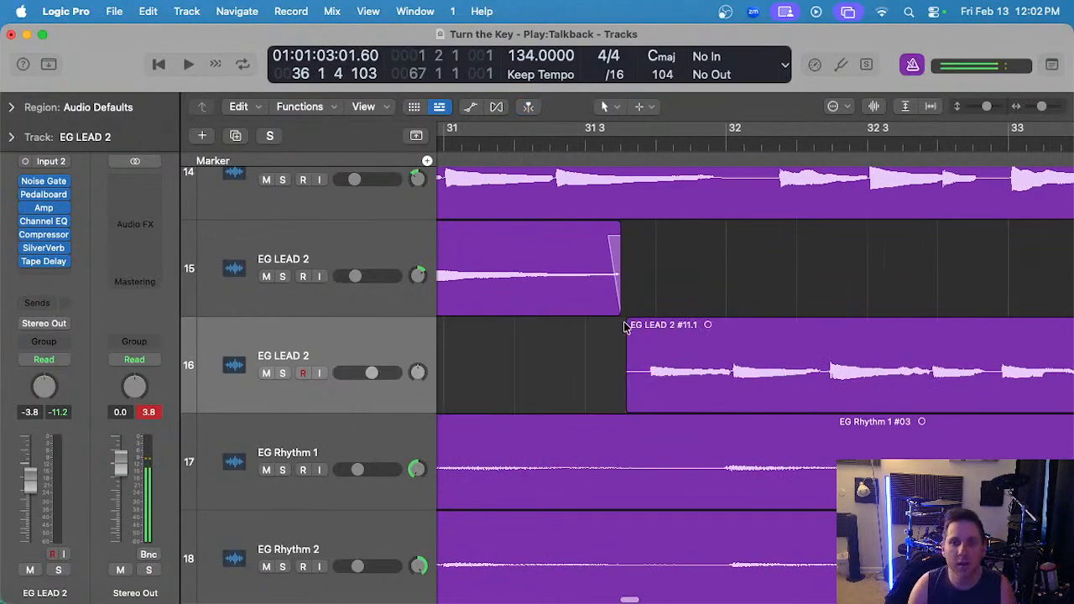
pyautogui.click(627, 328)
# - Solo both EG LEAD 2 tracks and listen to the new take from about bar 31 into the region that follows it
pyautogui.hscroll(10, 638, 324)
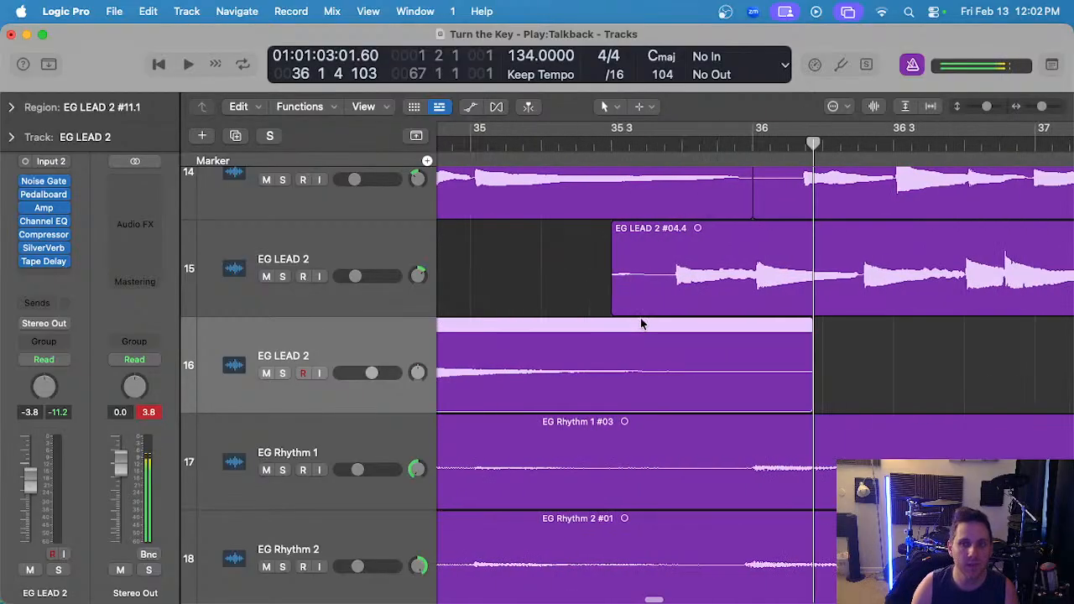
pyautogui.scroll(2, 634, 345)
pyautogui.scroll(-6, 603, 276)
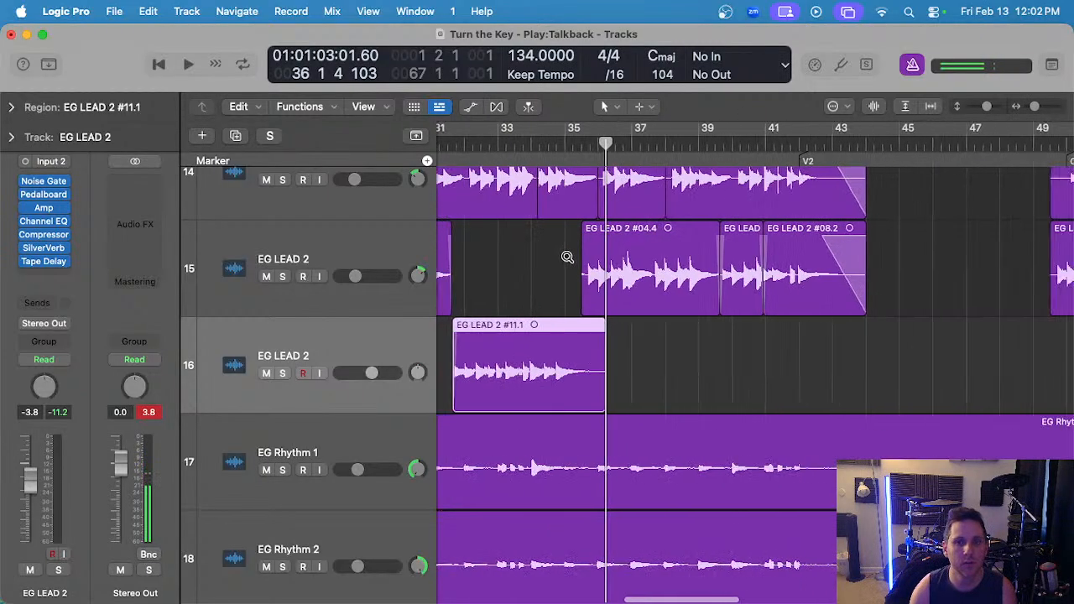
pyautogui.click(282, 279)
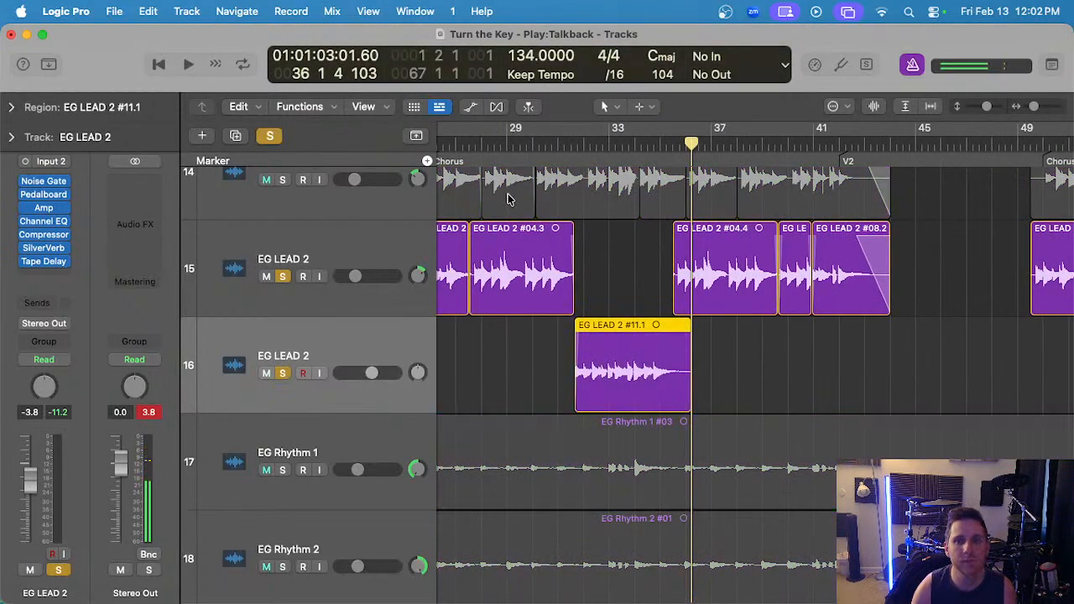
pyautogui.press('space')
pyautogui.scroll(6, 588, 257)
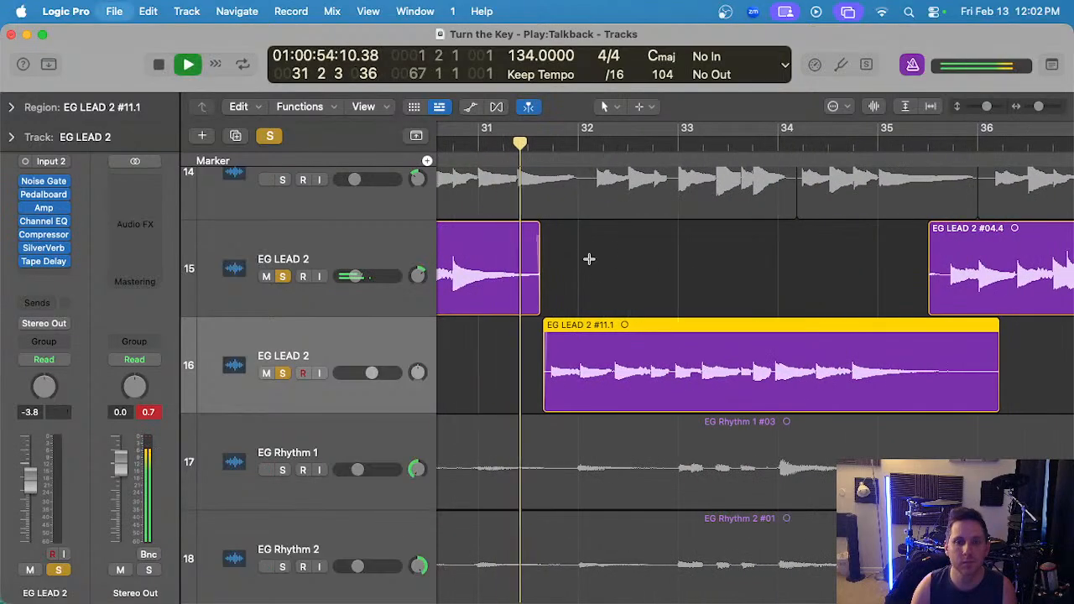
pyautogui.scroll(-1, 607, 257)
pyautogui.hscroll(3, 610, 258)
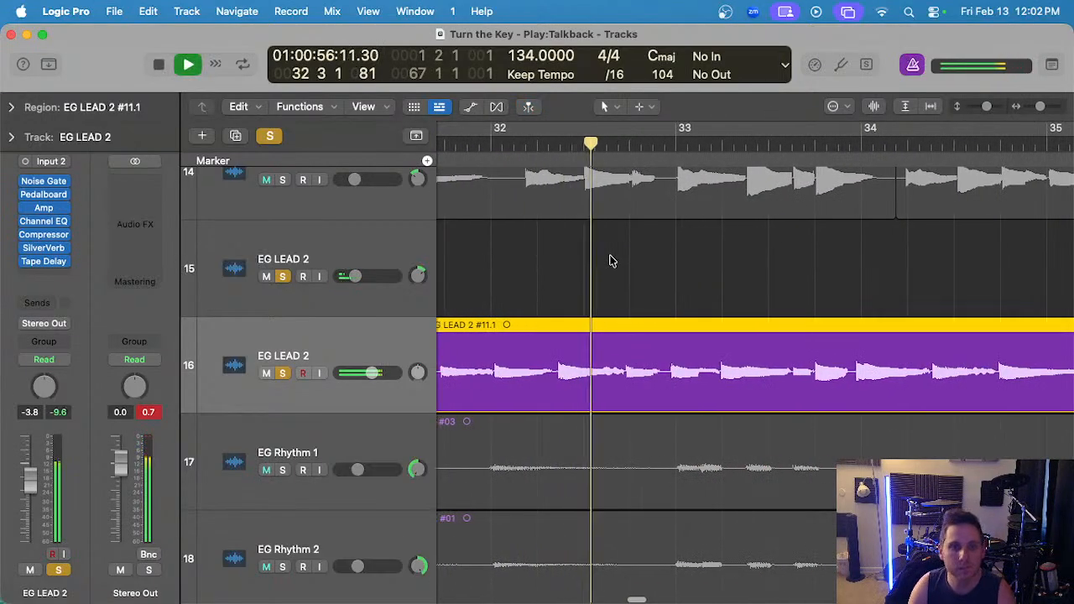
pyautogui.hscroll(6, 612, 261)
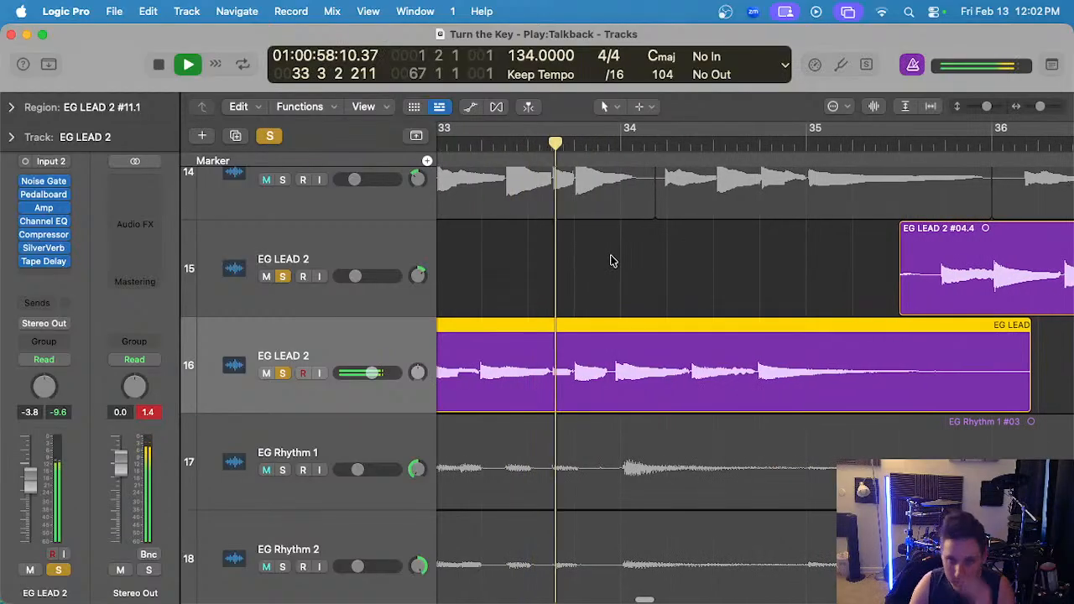
pyautogui.scroll(2, 831, 290)
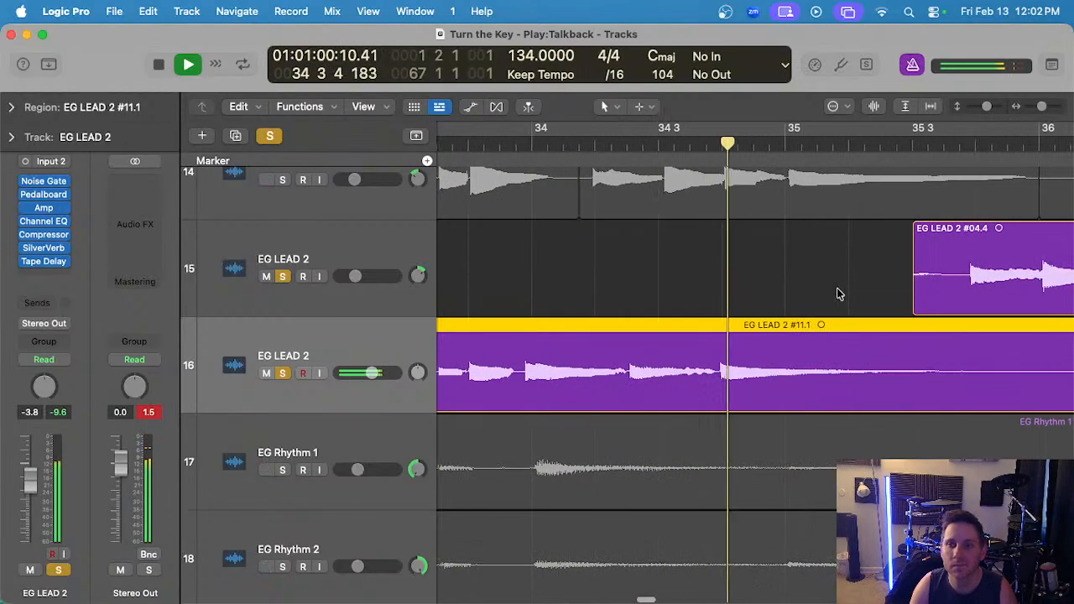
pyautogui.scroll(2, 823, 288)
pyautogui.click(774, 297)
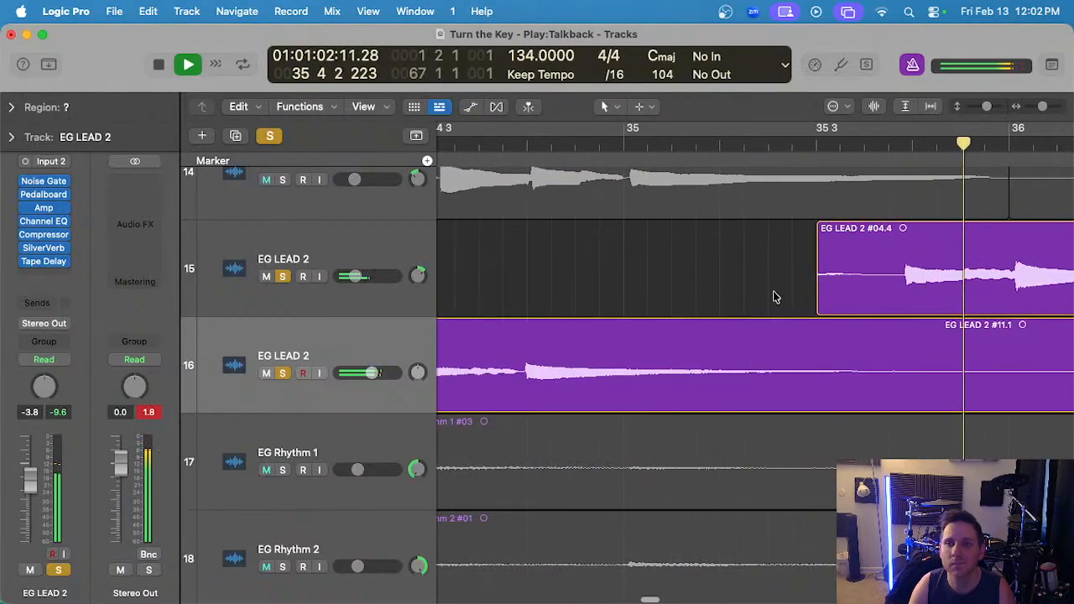
pyautogui.press('space')
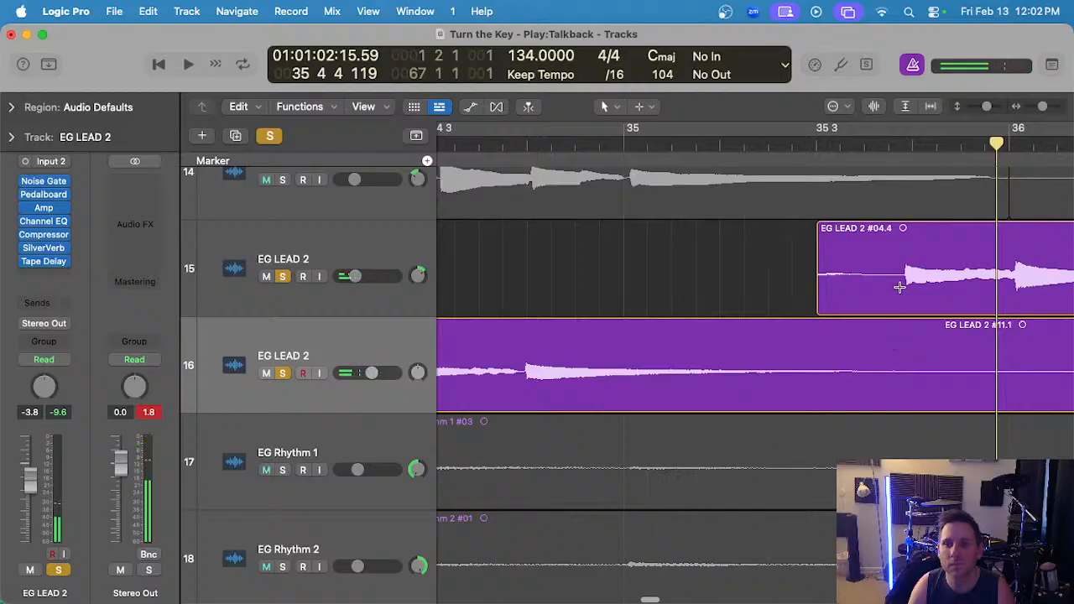
# - Cut the silent start off region EG LEAD 2 #04.4 on track 15, up to just before its first note
pyautogui.moveTo(901, 288); pyautogui.dragTo(787, 293)
pyautogui.hscroll(2, 789, 297)
pyautogui.press('Delete')
pyautogui.hscroll(1, 839, 340)
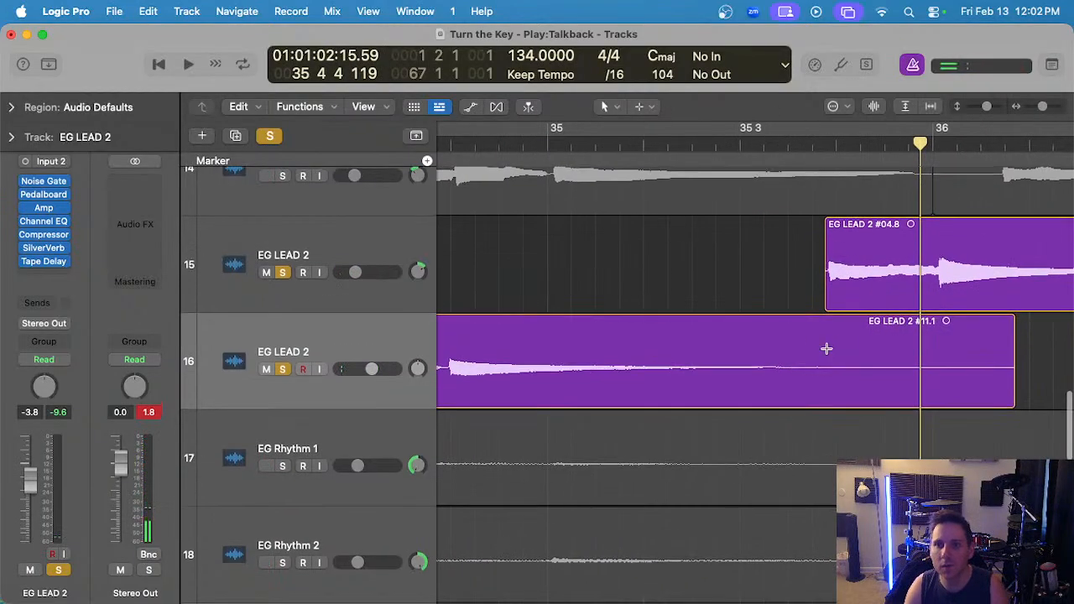
# - Trim the tail of the new EG LEAD 2 #11.1 take so it ends where the following region on track 15 begins
pyautogui.moveTo(827, 348); pyautogui.dragTo(1028, 363)
pyautogui.press('Delete')
pyautogui.scroll(2, 929, 338)
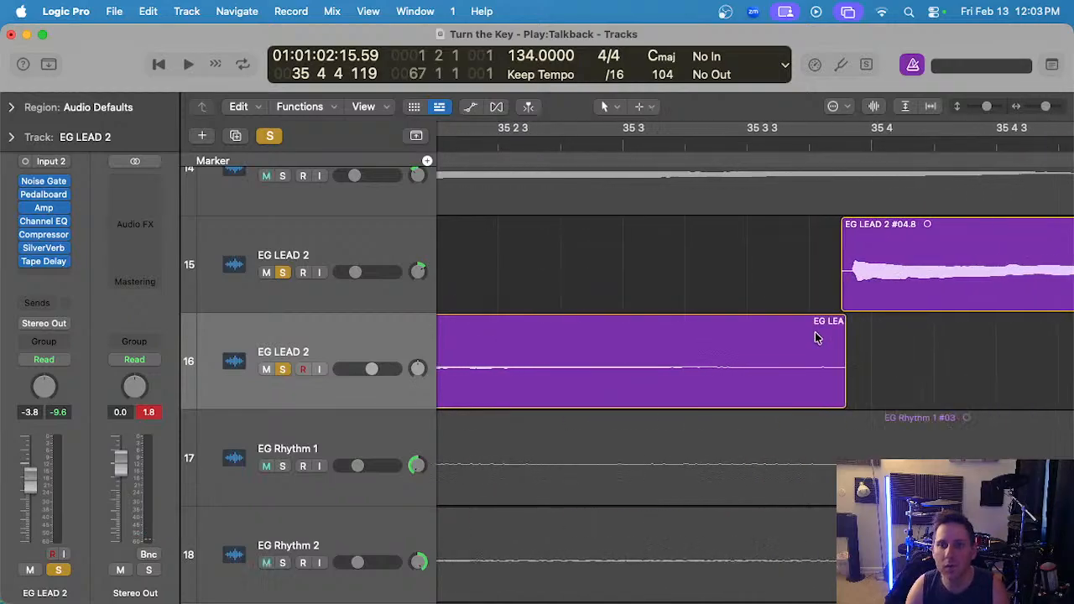
pyautogui.scroll(2, 817, 338)
pyautogui.moveTo(876, 398); pyautogui.dragTo(864, 400)
pyautogui.scroll(-8, 823, 353)
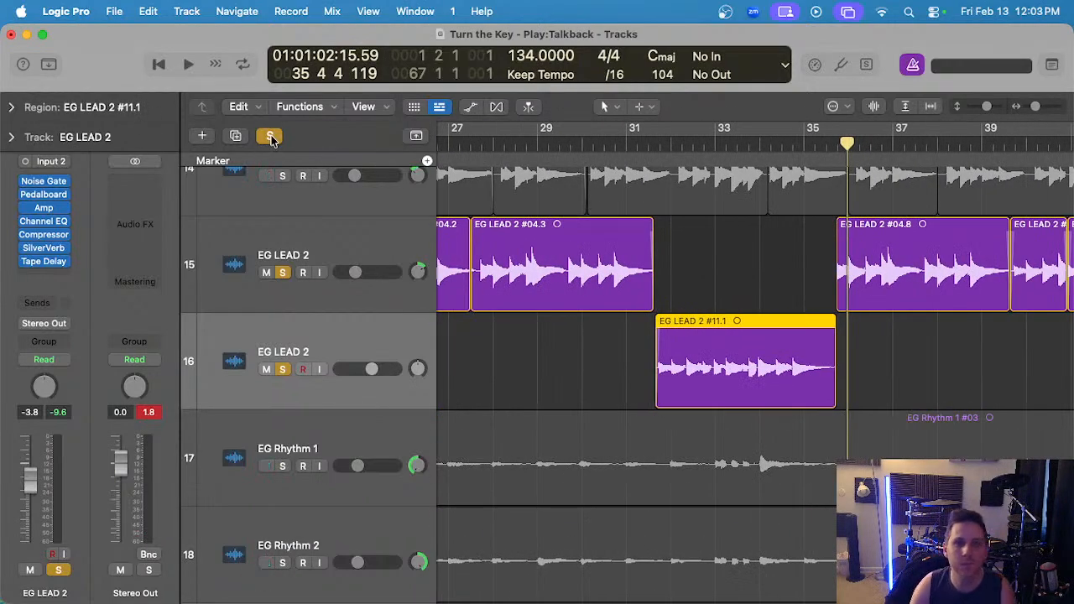
# - Clear the solo and move the EG LEAD 2 #11.1 take from track 16 into the gap on track 15
pyautogui.click(270, 136)
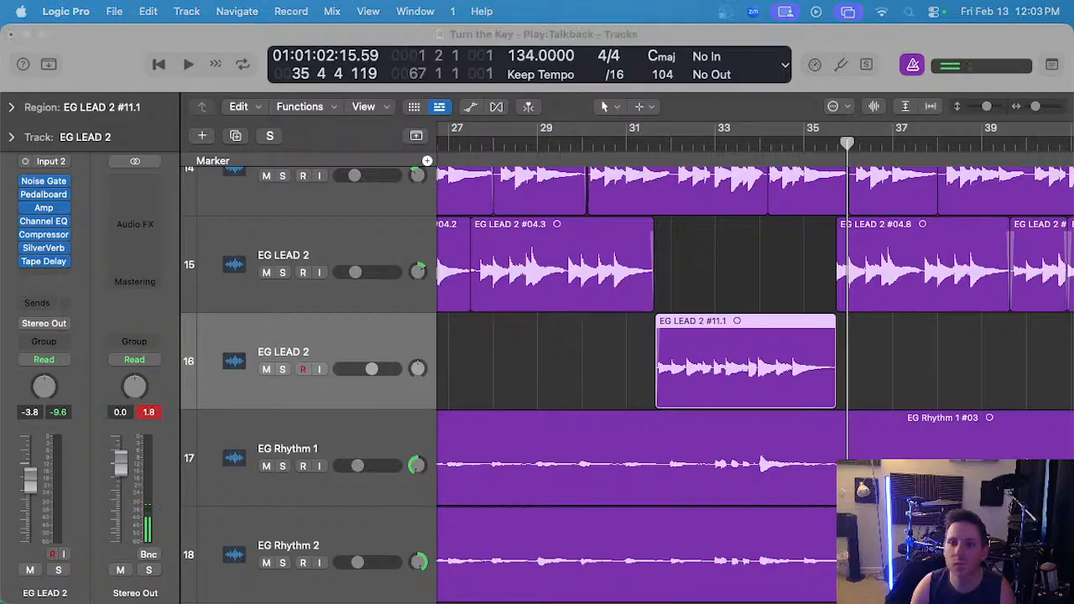
pyautogui.click(719, 282)
pyautogui.moveTo(710, 353); pyautogui.dragTo(701, 260)
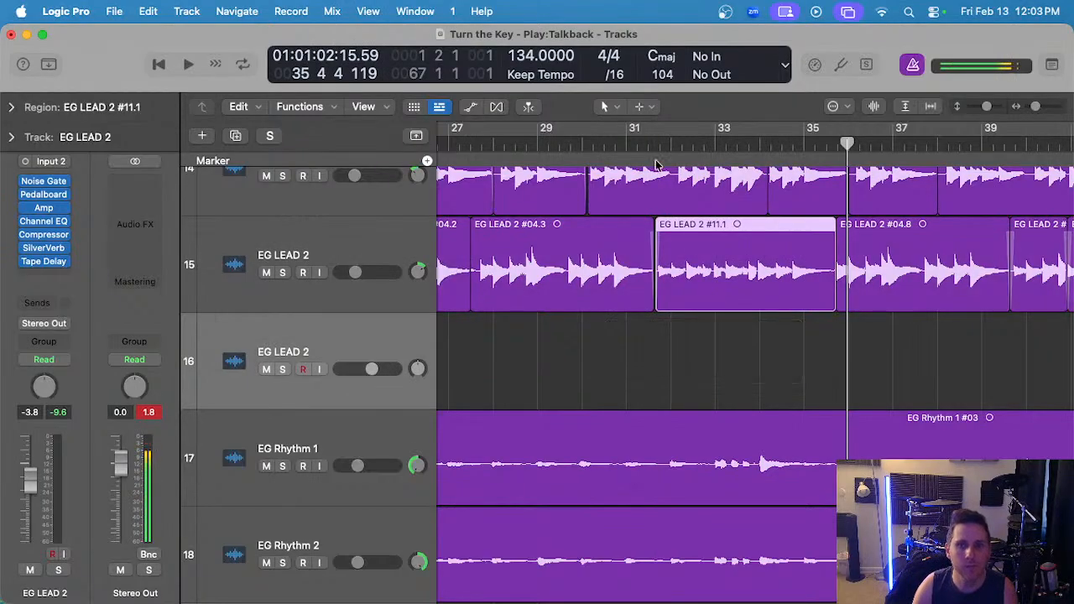
# - Play the full mix from just before bar 31 and turn the metronome off
pyautogui.click(623, 141)
pyautogui.press('space')
pyautogui.press('super+Right')
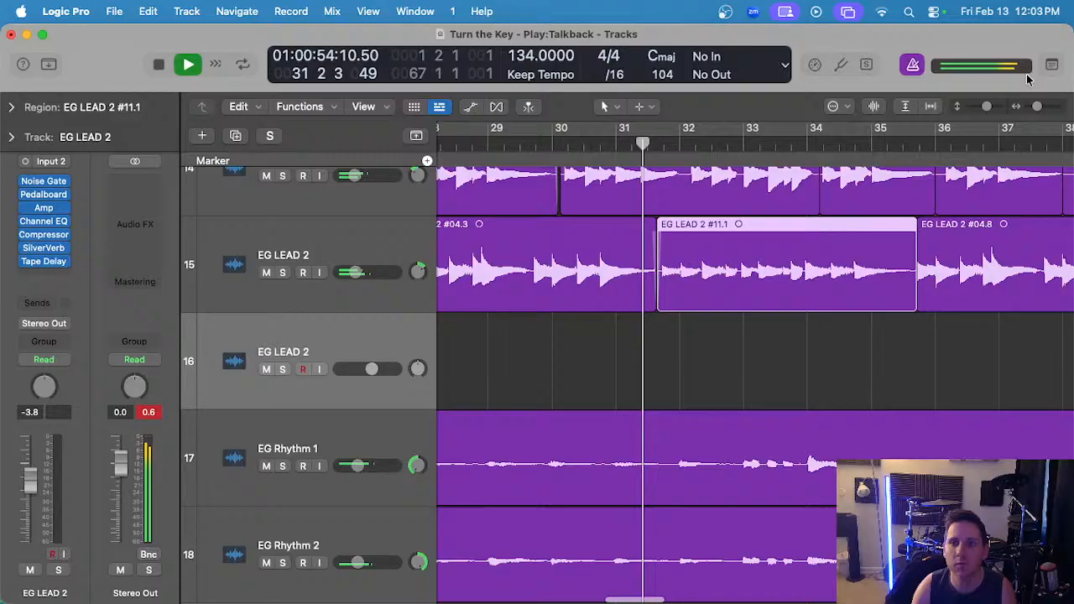
pyautogui.click(910, 67)
pyautogui.scroll(5, 729, 311)
# - Raise the EG LEAD 1 and EG LEAD 2 volumes together, to -15.2 dB and -14.2 dB, and stop playback
pyautogui.click(343, 255)
pyautogui.hscroll(3, 691, 368)
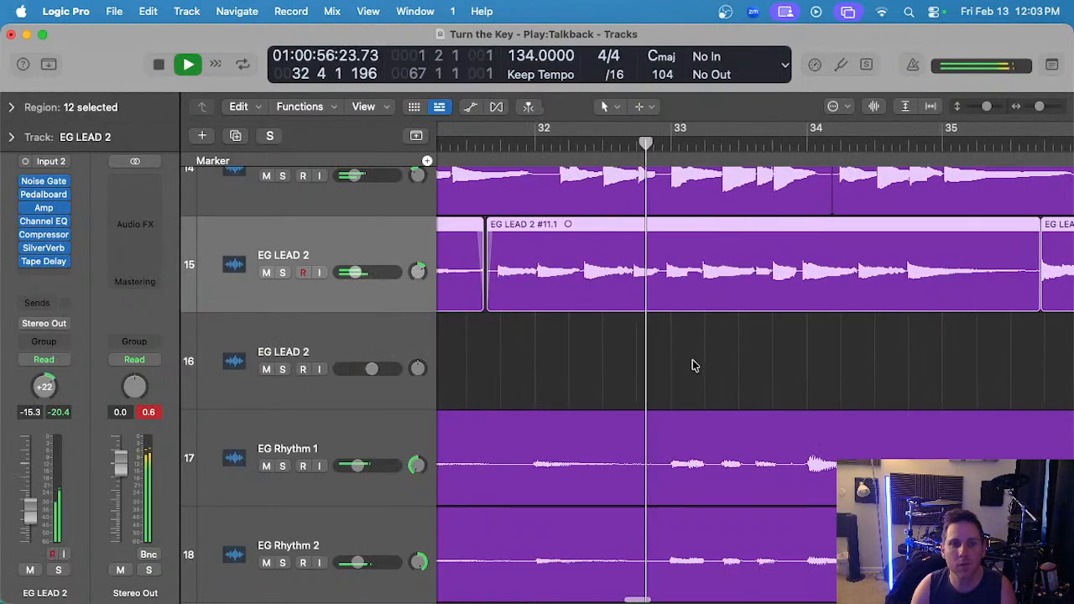
pyautogui.scroll(3, 693, 366)
pyautogui.keyDown('shift'); pyautogui.click(350, 230); pyautogui.keyUp('shift')
pyautogui.moveTo(356, 256); pyautogui.dragTo(359, 262)
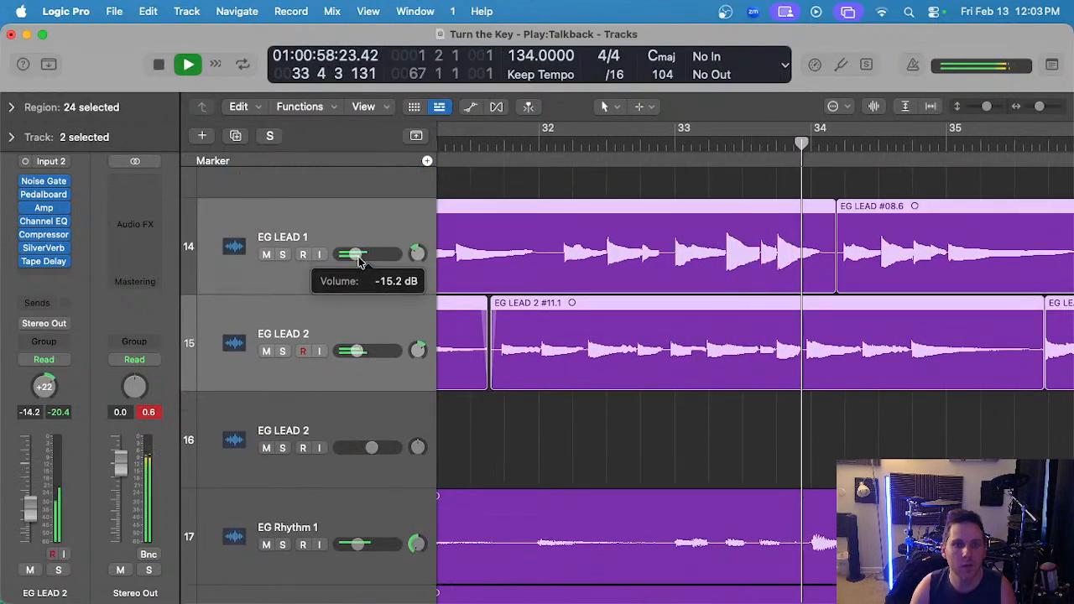
pyautogui.click(817, 450)
pyautogui.scroll(-5, 814, 450)
pyautogui.press('space')
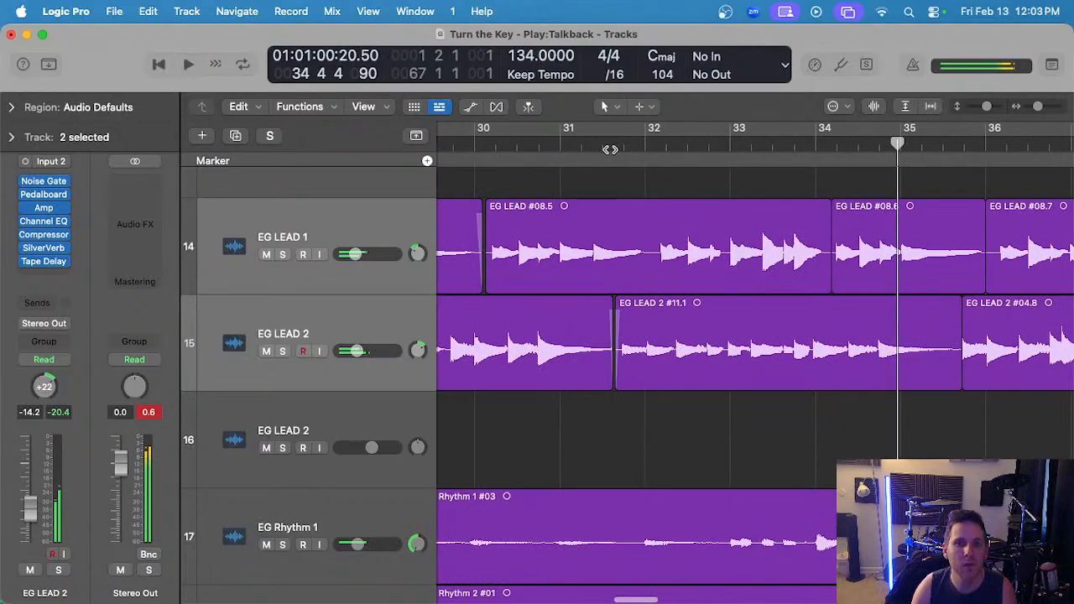
# - Solo EG LEAD 1 and EG LEAD 2, listen from bar 31 to about bar 36, and clear the solo
pyautogui.click(592, 147)
pyautogui.press('s')
pyautogui.press('space')
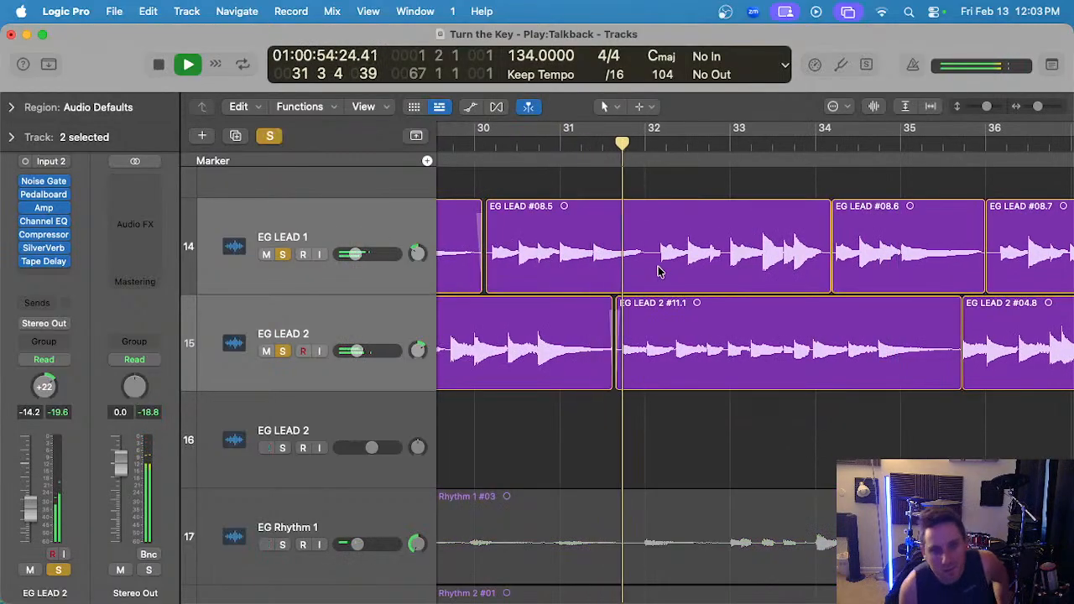
pyautogui.scroll(-1, 628, 369)
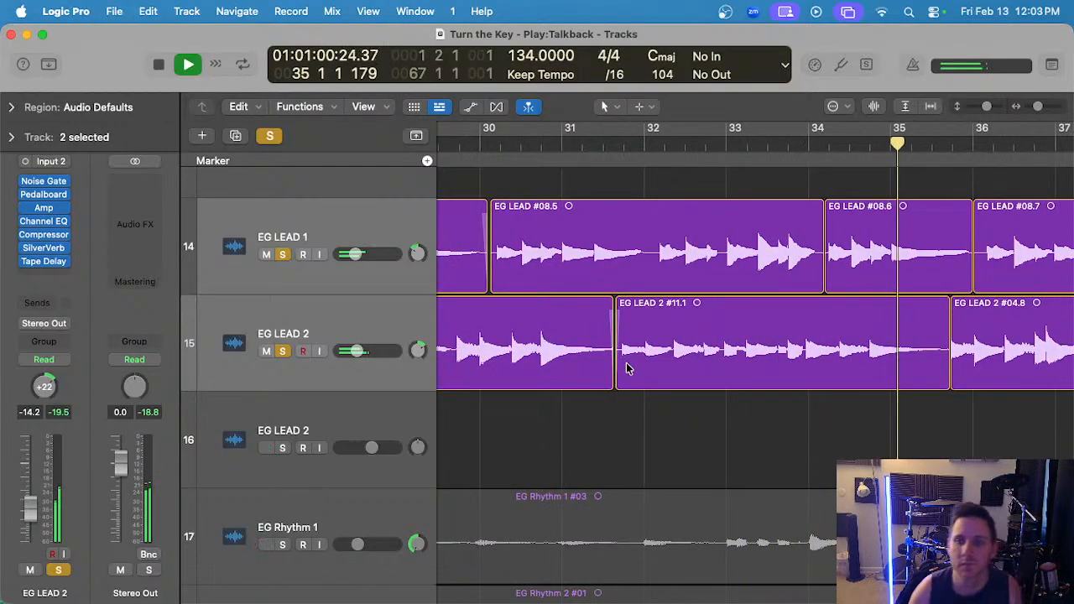
pyautogui.scroll(3, 930, 376)
pyautogui.press('space')
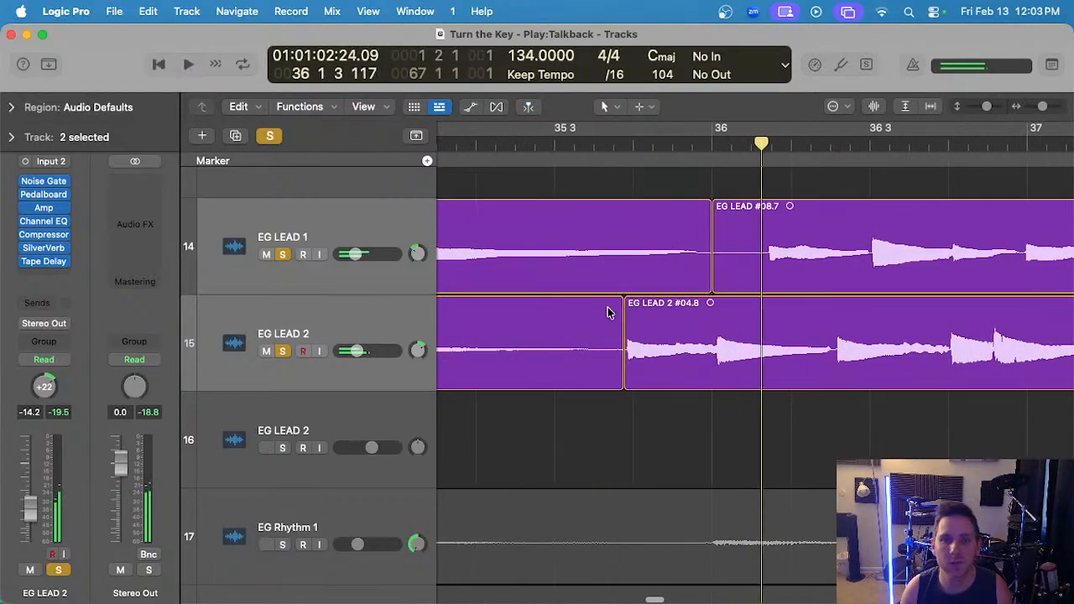
pyautogui.press('s')
# - Add a short fade at the junction of regions EG LEAD 2 #11.1 and #04.8 on track 15
pyautogui.scroll(3, 621, 300)
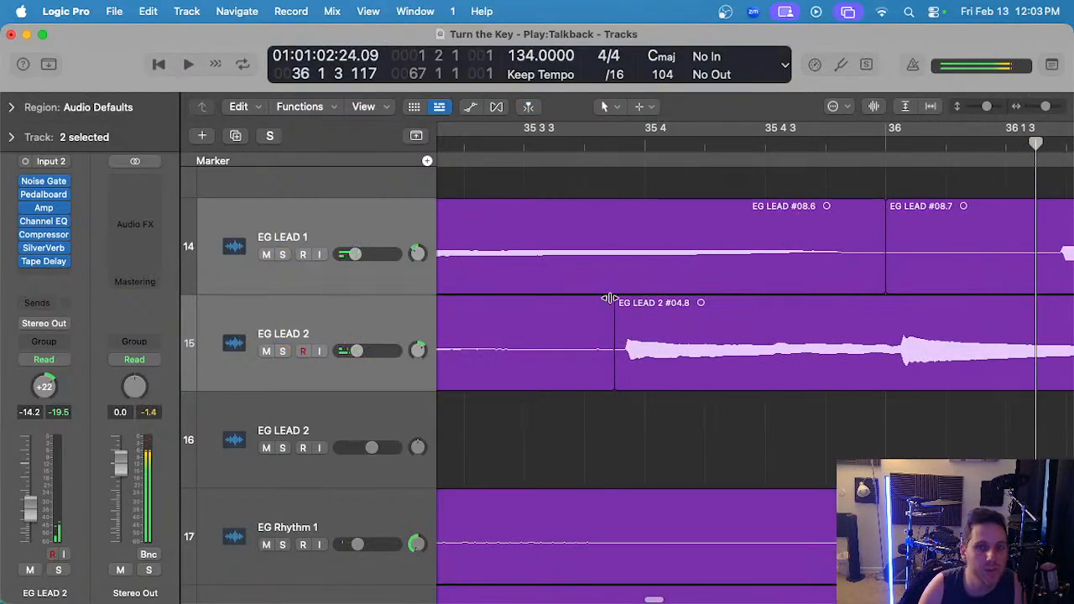
pyautogui.click(613, 299)
pyautogui.scroll(-1, 618, 298)
# - Solo EG LEAD 2 track 15, listen across the junction from about bar 35 3, and clear the solo
pyautogui.click(328, 324)
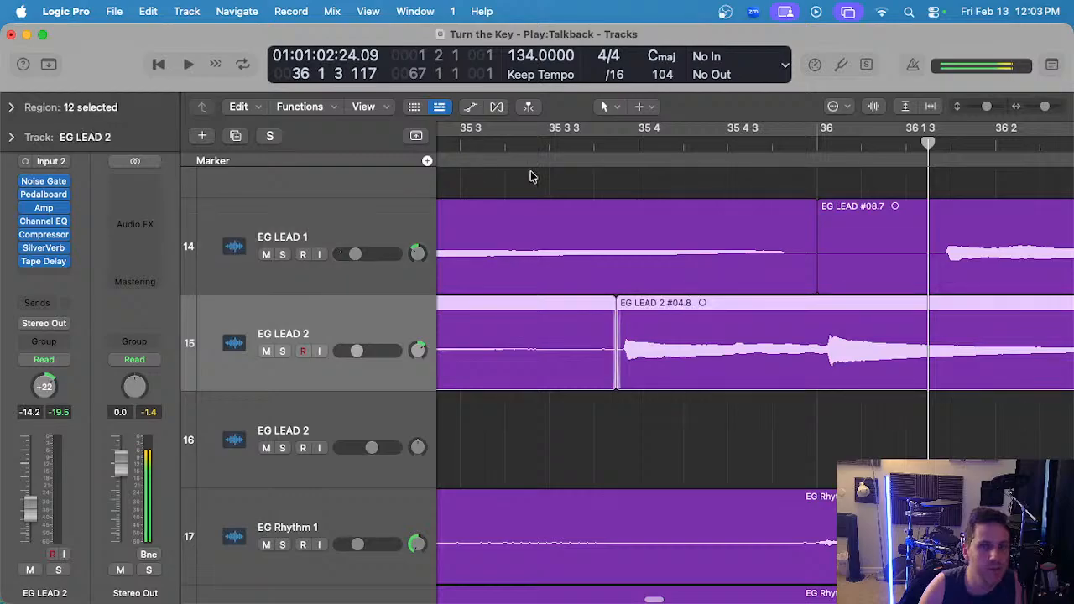
pyautogui.hscroll(-1, 524, 168)
pyautogui.click(477, 145)
pyautogui.press('s')
pyautogui.press('space')
pyautogui.scroll(-10, 600, 208)
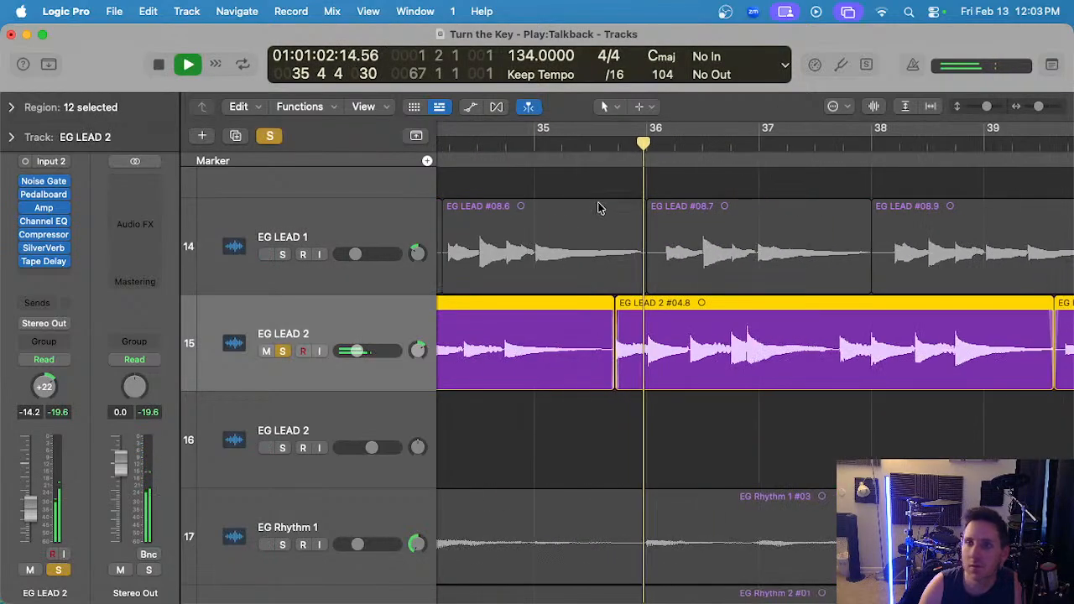
pyautogui.press('s')
pyautogui.press('space')
# - Replace the second chorus's EG LEAD 2 regions with a copy of the six first-chorus regions, aligned with the start of EG LEAD 1's regions
pyautogui.scroll(3, 554, 286)
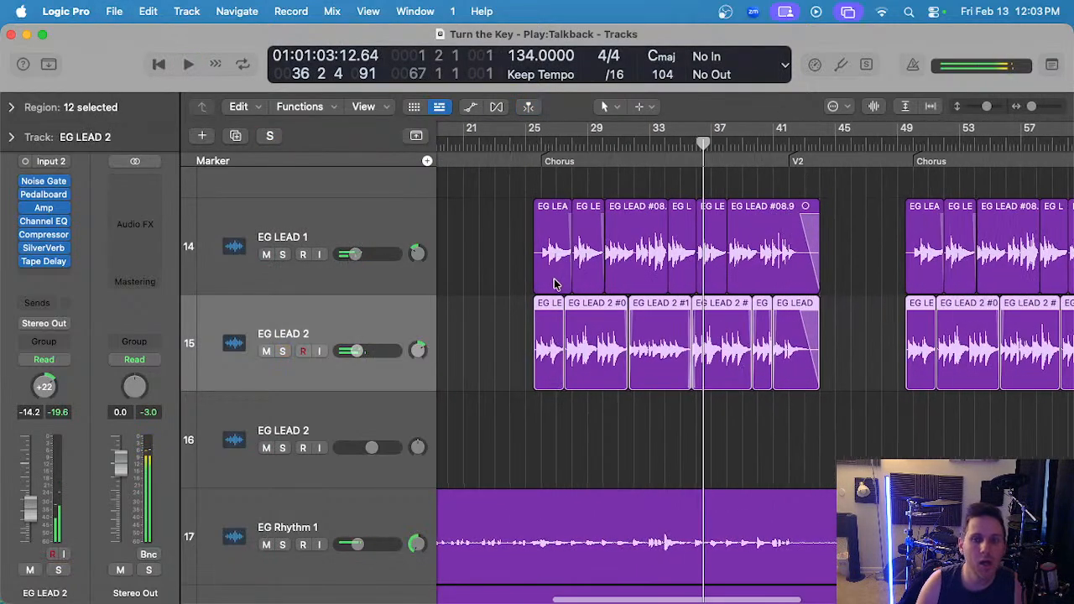
pyautogui.scroll(2, 506, 330)
pyautogui.scroll(-4, 604, 329)
pyautogui.moveTo(720, 331); pyautogui.dragTo(496, 362)
pyautogui.moveTo(952, 327); pyautogui.dragTo(739, 350)
pyautogui.press('Delete')
pyautogui.scroll(8, 766, 290)
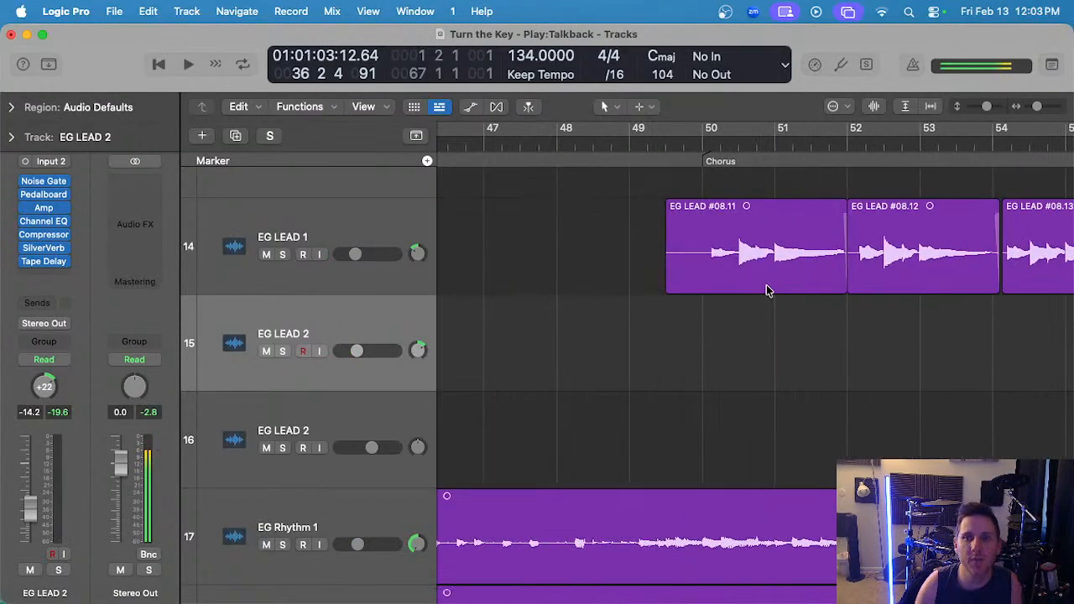
pyautogui.scroll(-5, 684, 271)
pyautogui.press('super+v')
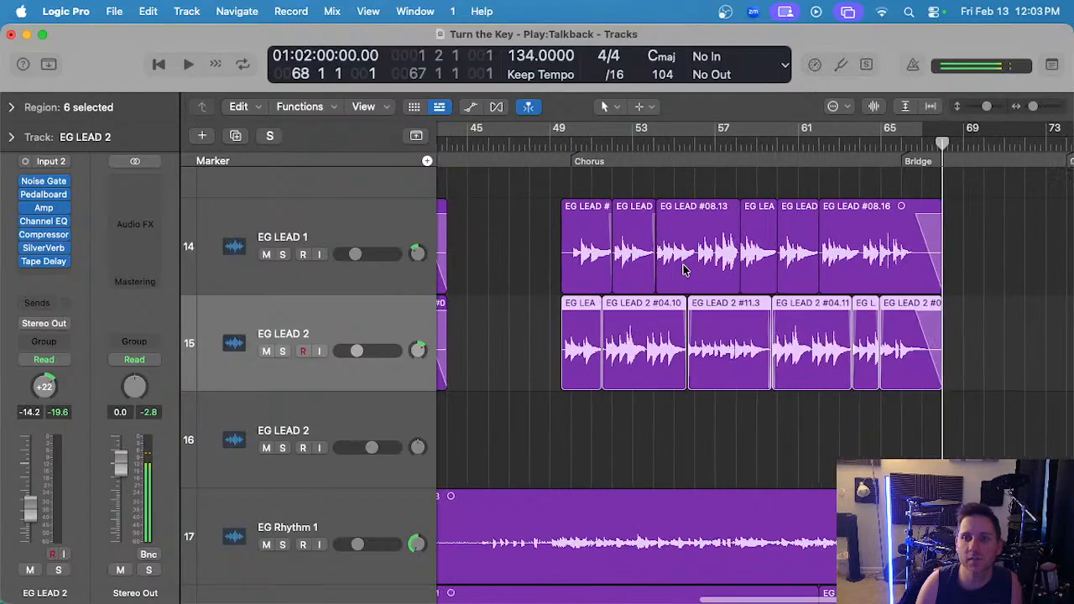
# - Examine the EG LEAD 2 regions of both choruses in the audio track editor and close it again
pyautogui.scroll(-4, 683, 271)
pyautogui.hscroll(-2, 473, 237)
pyautogui.press('e')
pyautogui.scroll(-4, 636, 404)
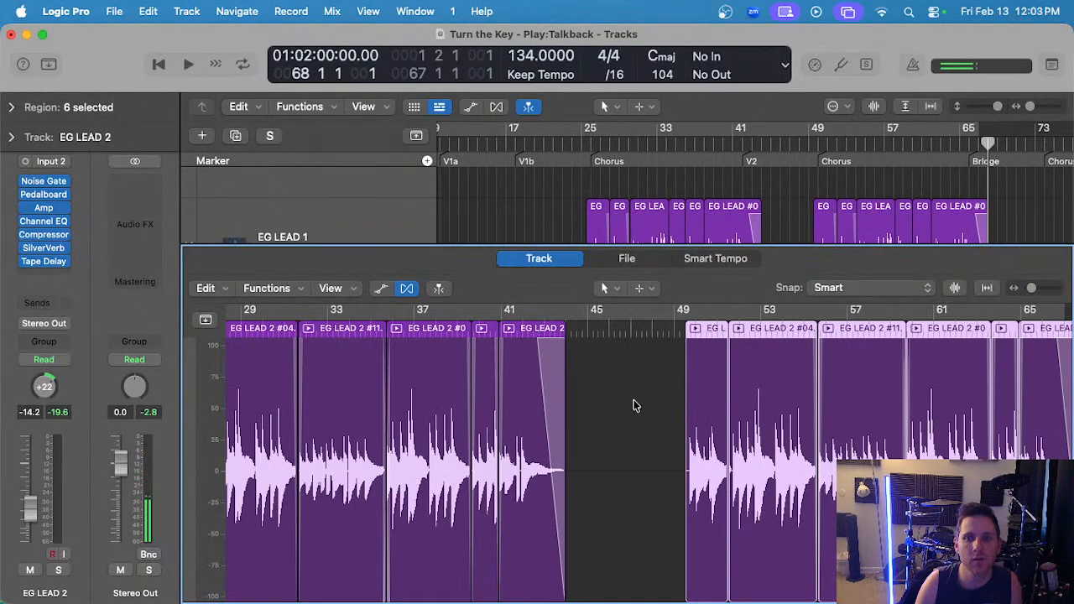
pyautogui.press('e')
pyautogui.scroll(3, 601, 289)
pyautogui.press('e')
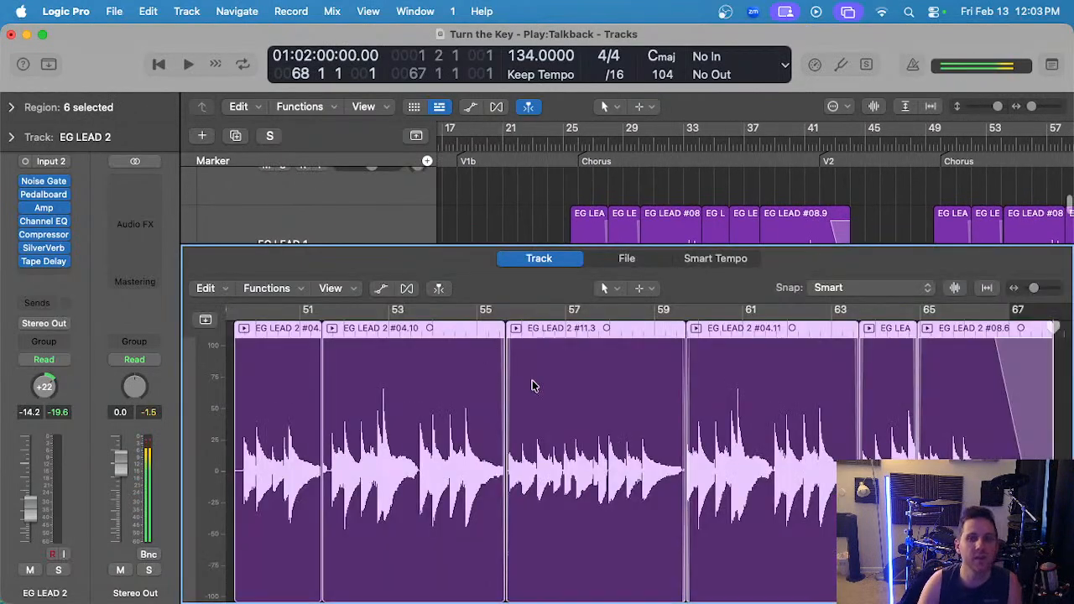
pyautogui.scroll(-3, 529, 379)
pyautogui.press('e')
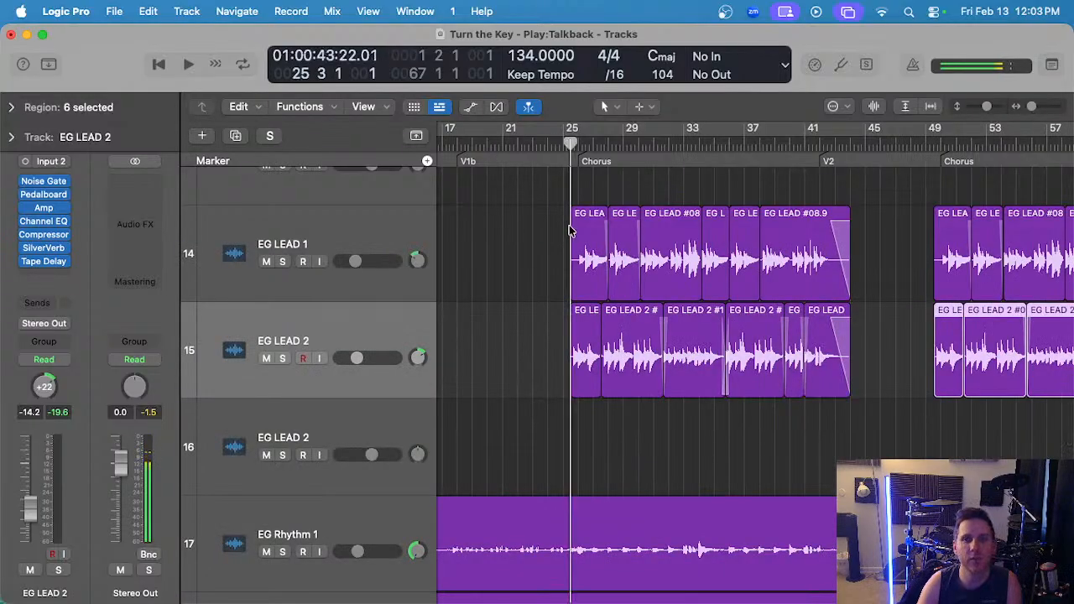
# - Play the arrangement from bar 25 3 into the first chorus, with the vocal and Keys tracks in view
pyautogui.scroll(3, 531, 243)
pyautogui.scroll(2, 540, 243)
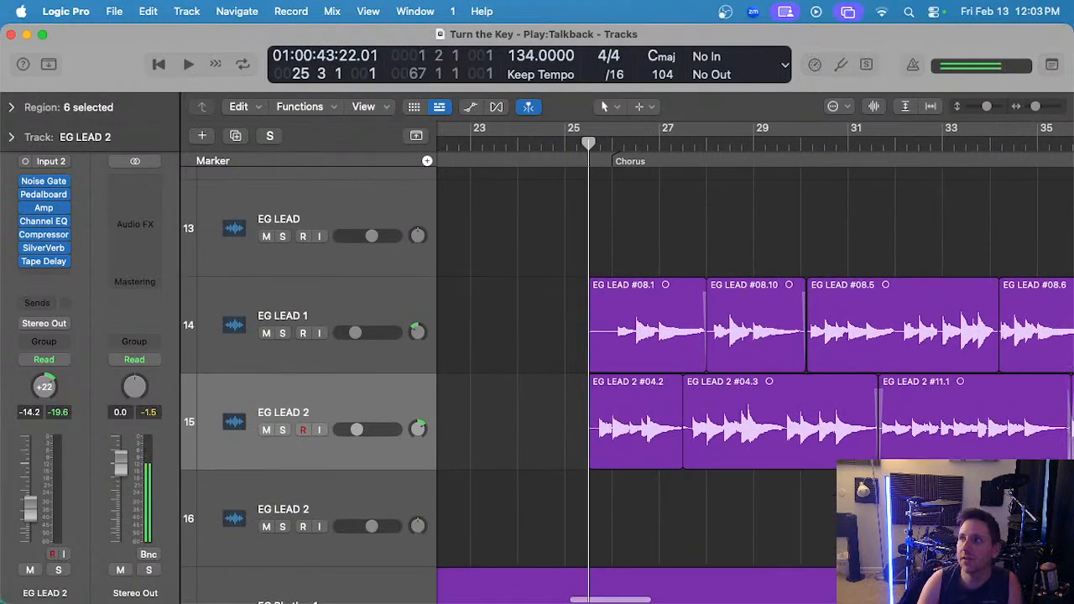
pyautogui.hscroll(-2, 597, 242)
pyautogui.scroll(15, 630, 235)
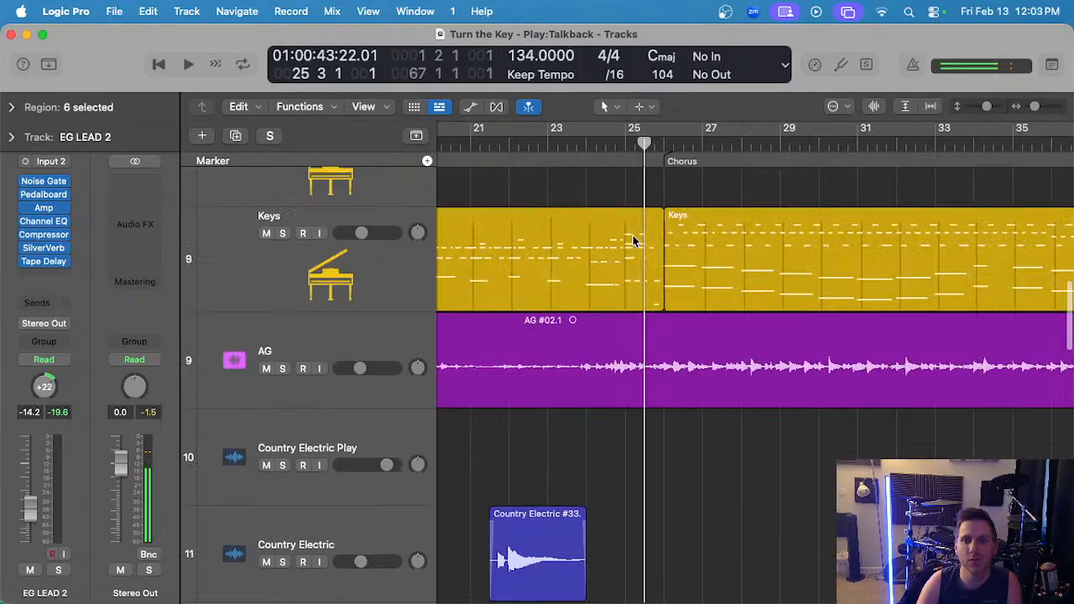
pyautogui.scroll(-3, 636, 243)
pyautogui.scroll(-4, 636, 243)
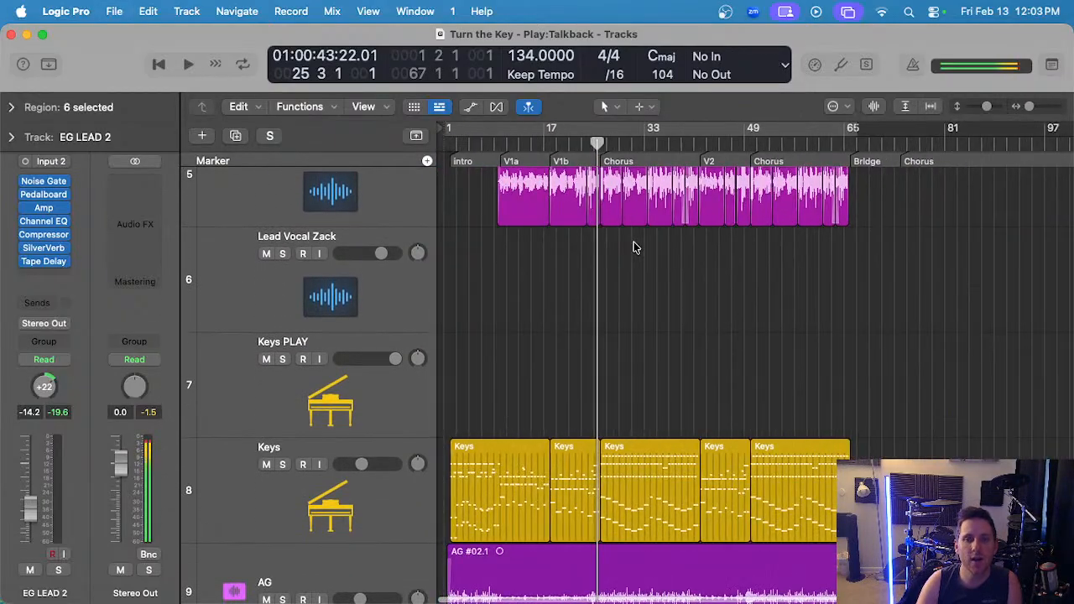
pyautogui.hscroll(-3, 635, 243)
pyautogui.press('space')
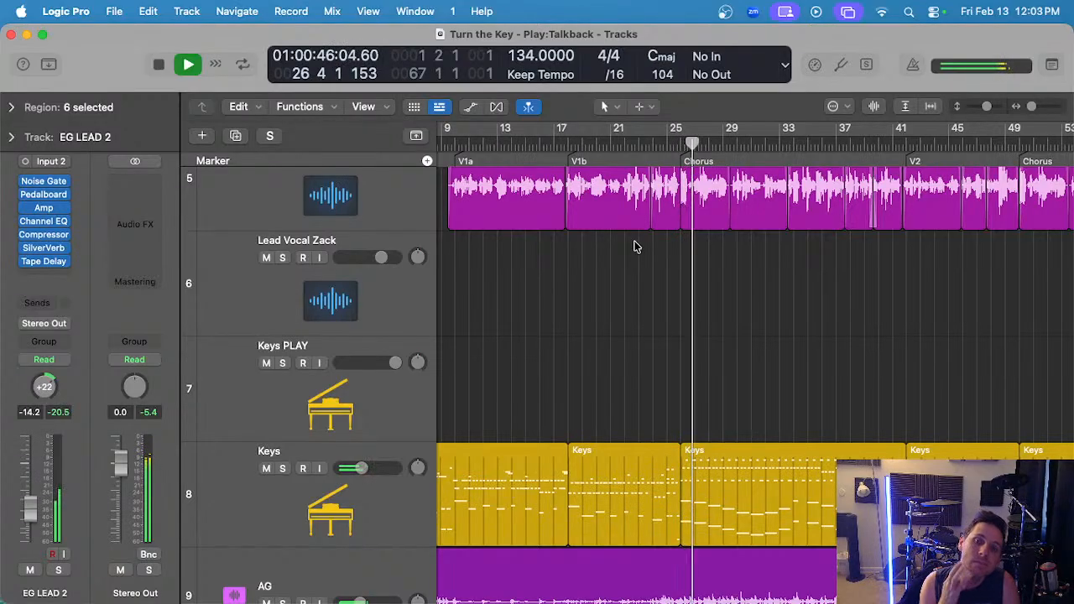
# - Solo Keys track 8, listen to the beginning of the first chorus, then stop playback and clear the solo
pyautogui.click(413, 508)
pyautogui.press('s')
pyautogui.scroll(5, 760, 312)
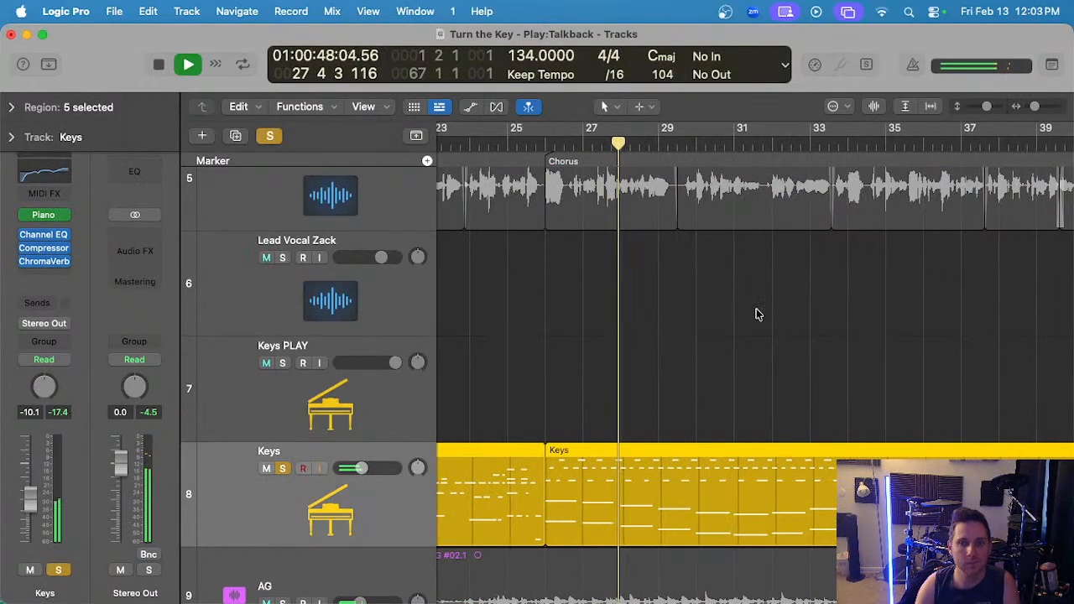
pyautogui.scroll(-4, 757, 309)
pyautogui.hscroll(1, 756, 309)
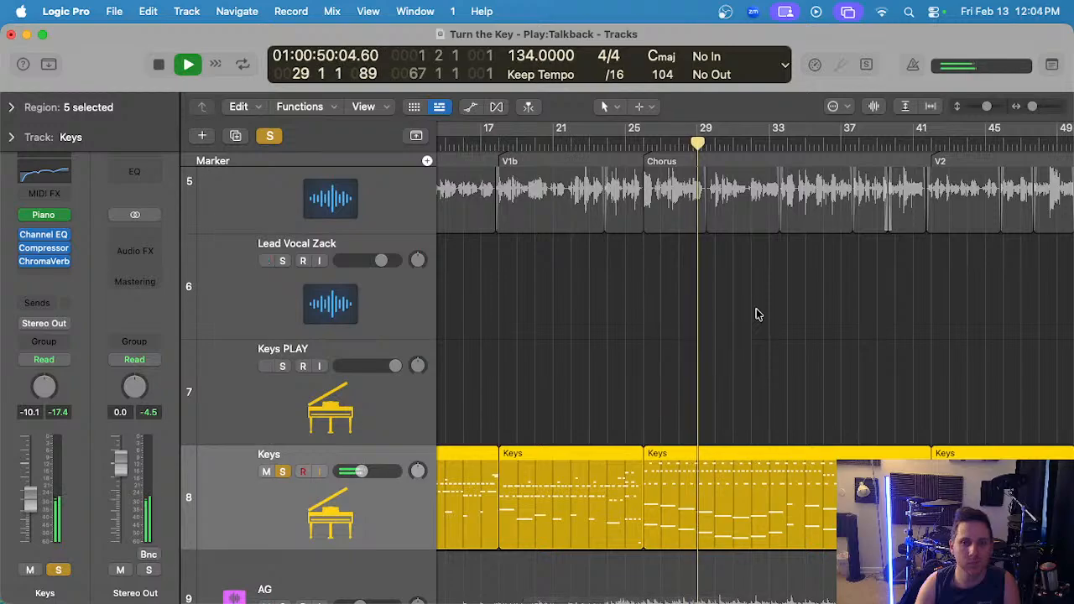
pyautogui.press('space')
pyautogui.press('s')
# - Show the on-screen keyboard for the Keys PLAY track, shrink its keys so more octaves fit, and move it just above the Keys PLAY track
pyautogui.click(397, 407)
pyautogui.scroll(-2, 631, 319)
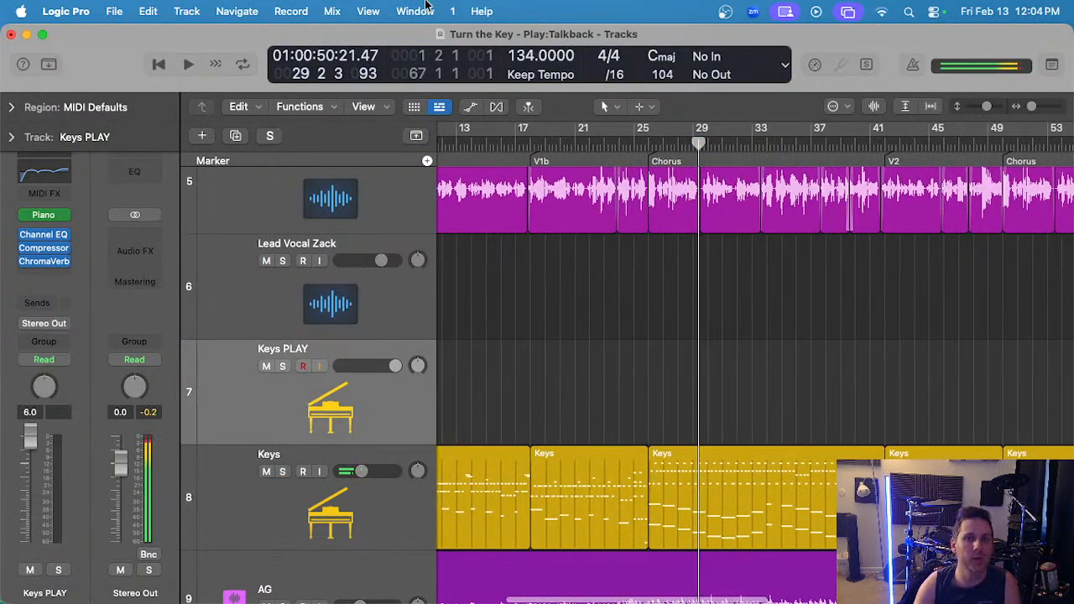
pyautogui.click(415, 11)
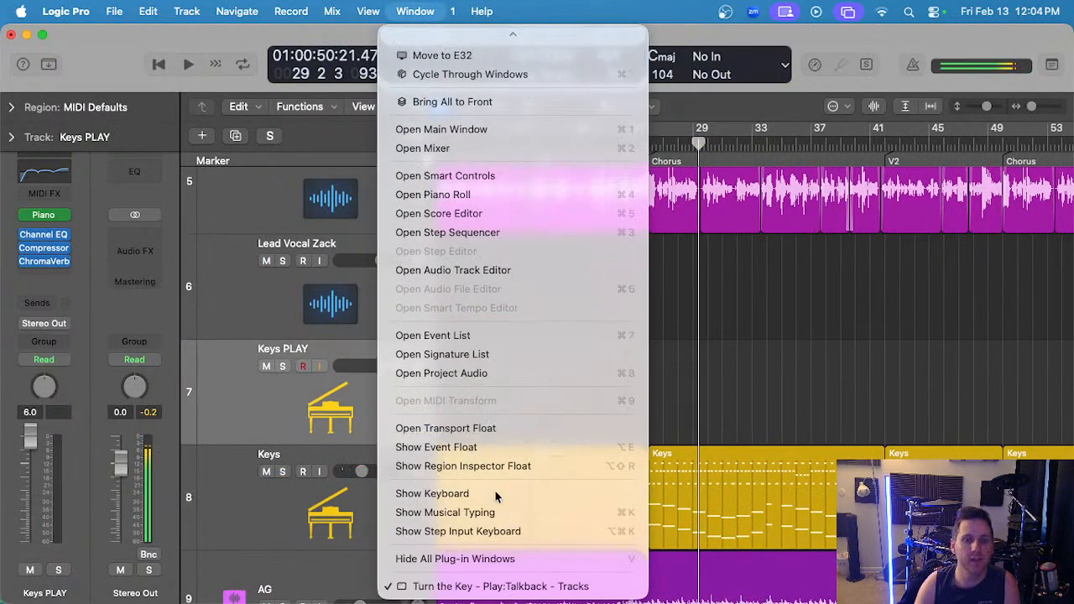
pyautogui.click(432, 494)
pyautogui.moveTo(681, 346); pyautogui.dragTo(702, 94)
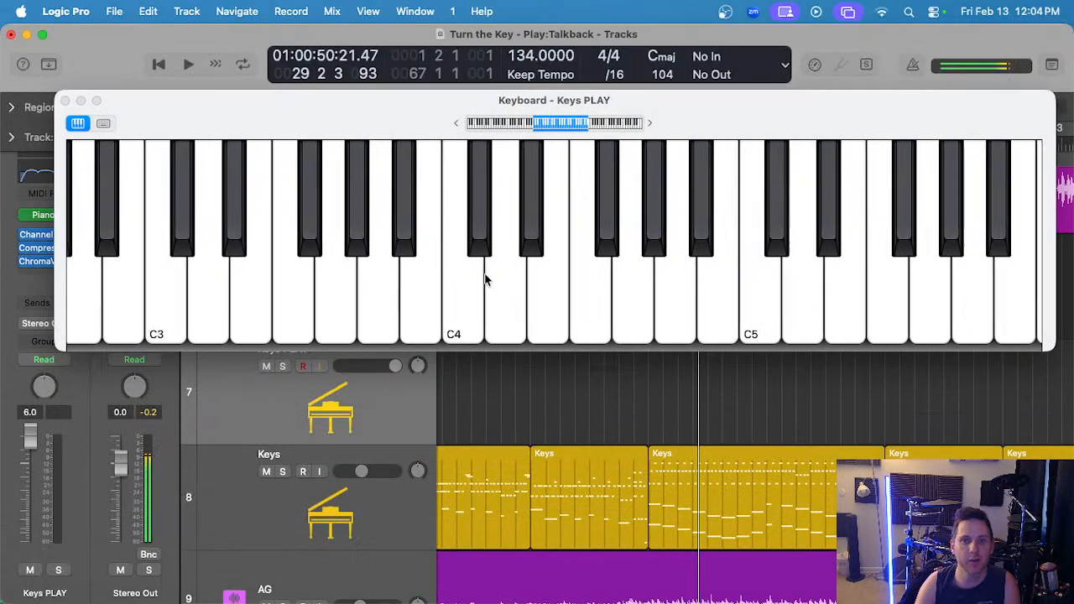
pyautogui.moveTo(1044, 351); pyautogui.dragTo(1027, 283)
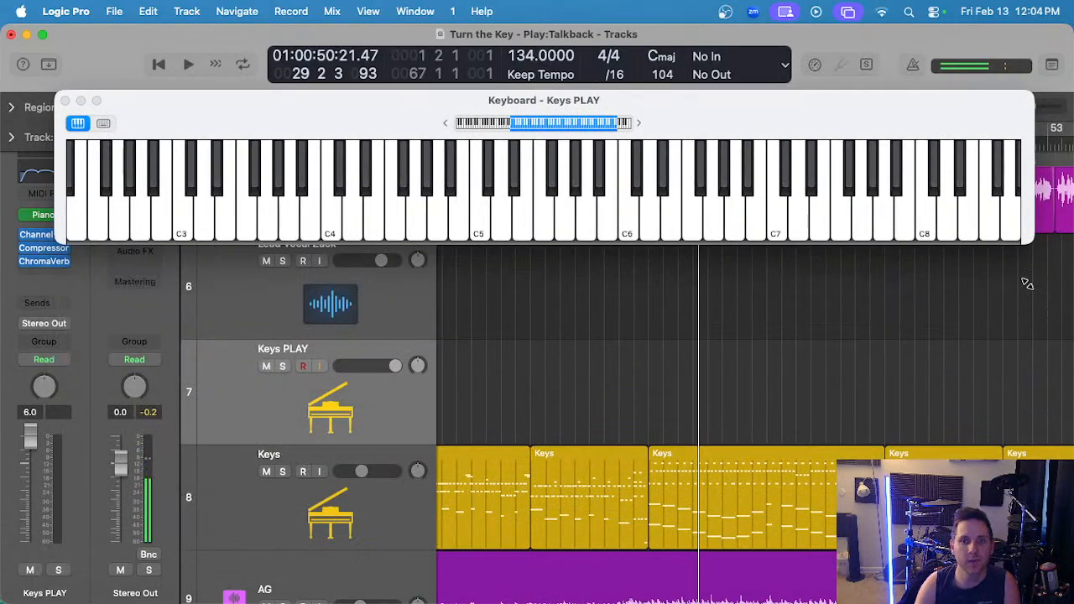
pyautogui.moveTo(347, 123); pyautogui.dragTo(336, 250)
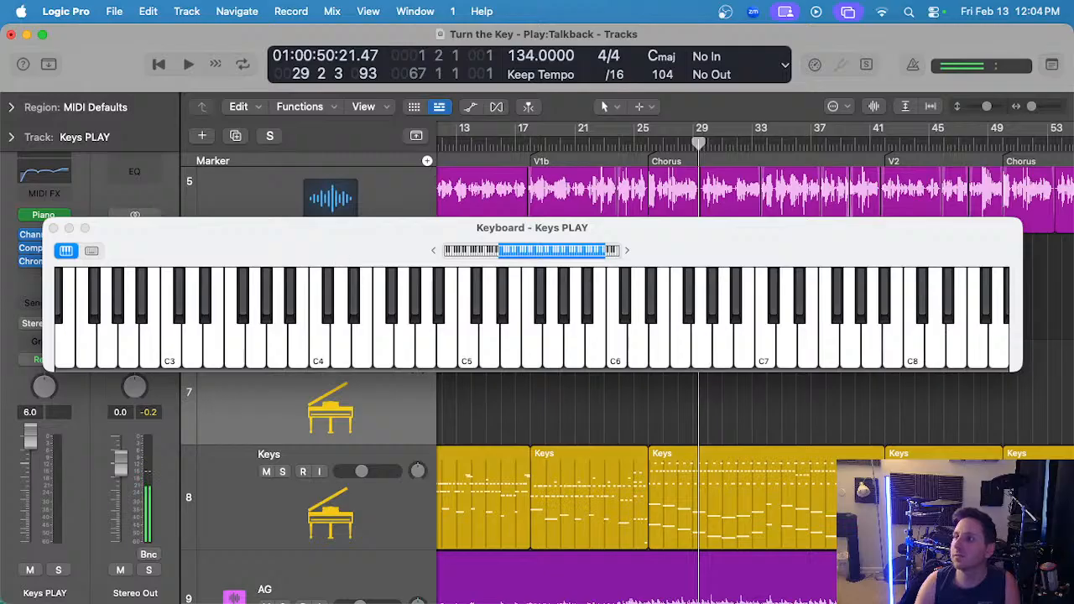
pyautogui.click(712, 401)
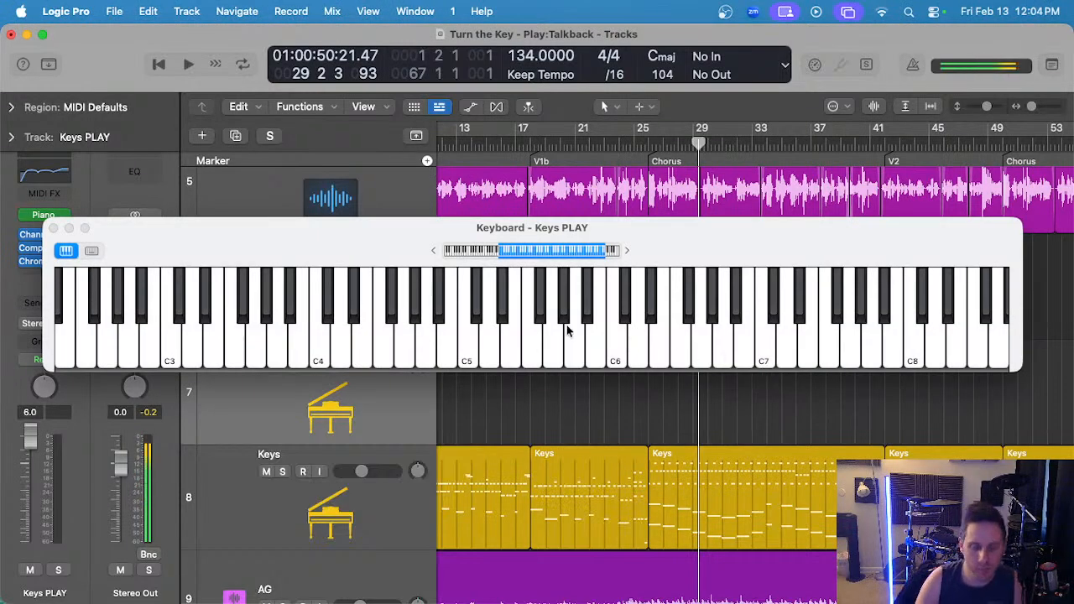
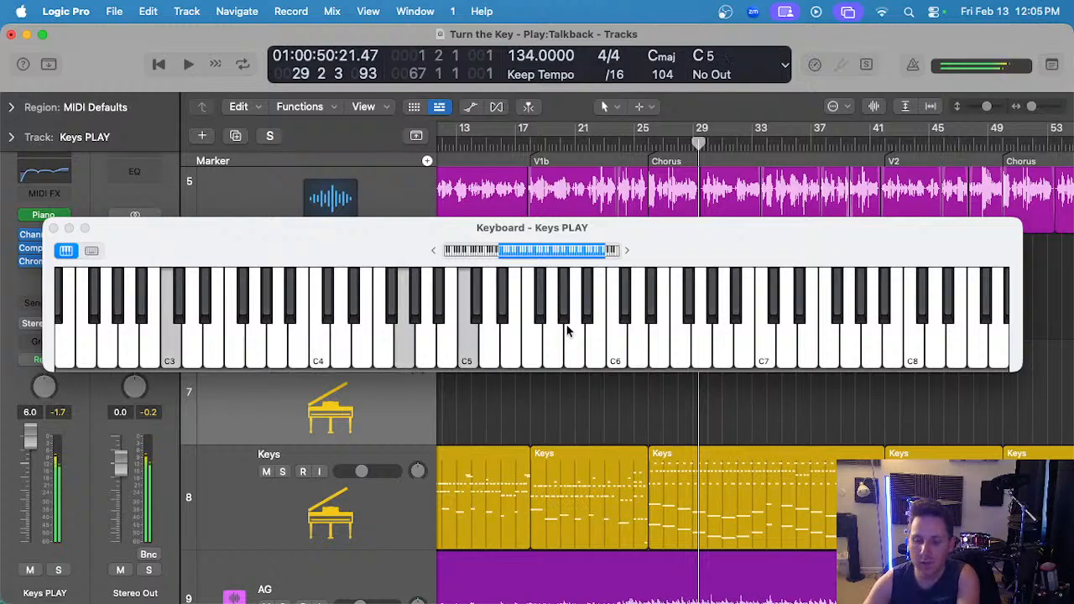
# - Set the playhead to bar 25 and move the keyboard window down, clear of the Keys PLAY and Keys tracks
pyautogui.scroll(-2, 645, 147)
pyautogui.scroll(-4, 644, 147)
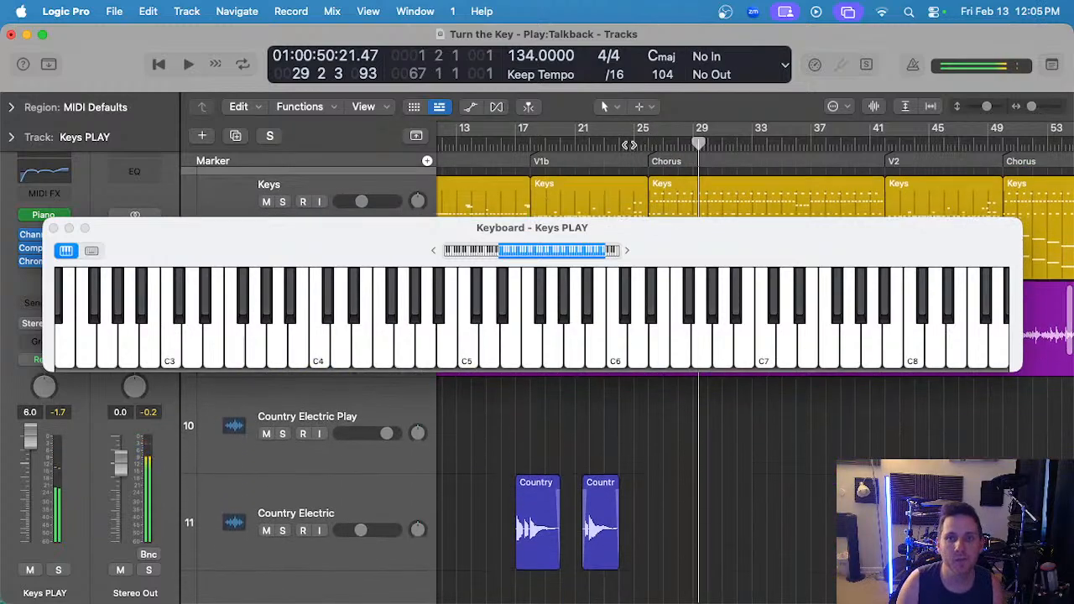
pyautogui.click(631, 144)
pyautogui.scroll(2, 637, 209)
pyautogui.press('super+Right')
pyautogui.press('super+Right')
pyautogui.moveTo(372, 249); pyautogui.dragTo(344, 526)
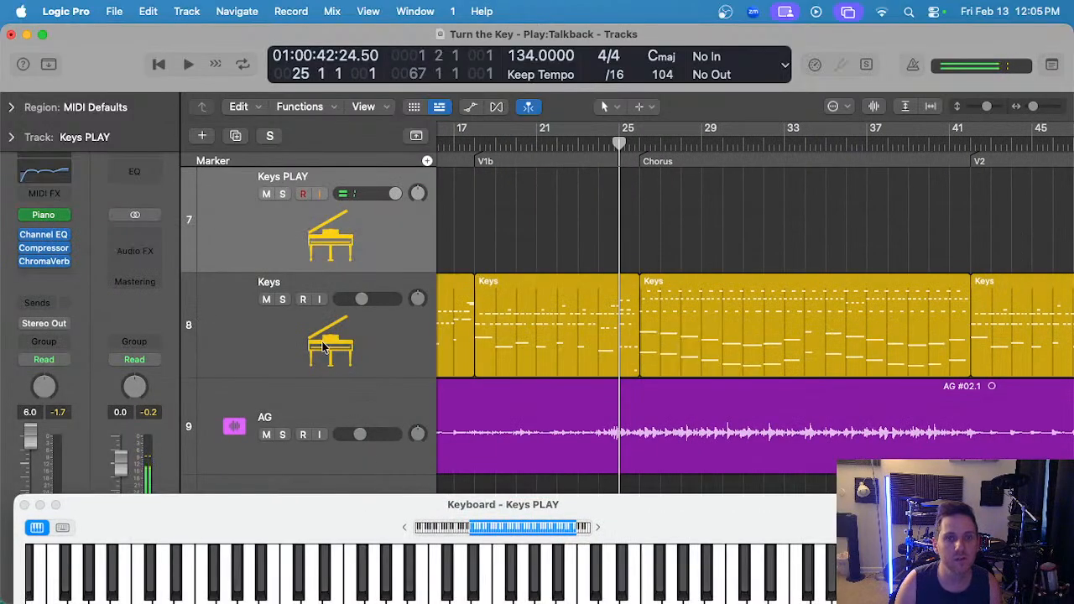
# - Duplicate Keys track 8 as an empty track with the same settings, move it above the original, and mute the original
pyautogui.click(567, 350)
pyautogui.press('super+d')
pyautogui.press('super+Left')
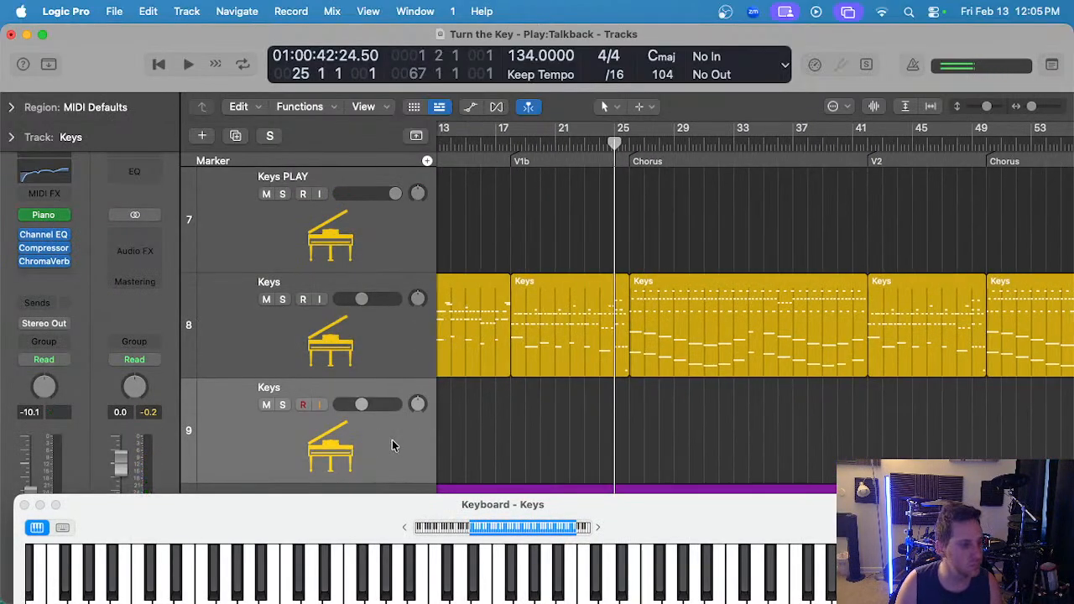
pyautogui.press('Up')
pyautogui.press('Down')
pyautogui.moveTo(403, 444); pyautogui.dragTo(418, 321)
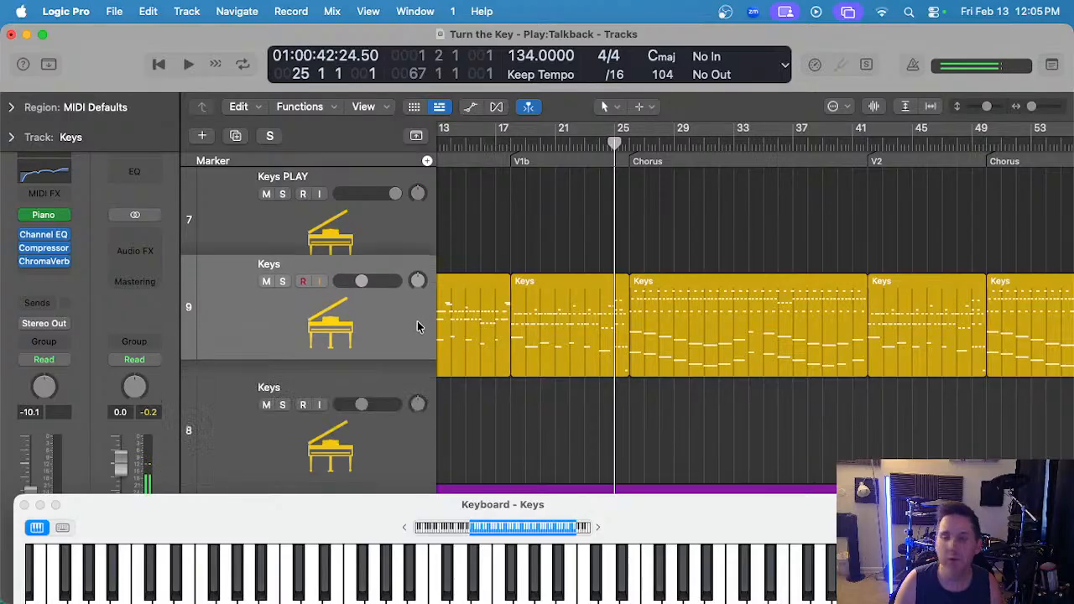
pyautogui.click(266, 406)
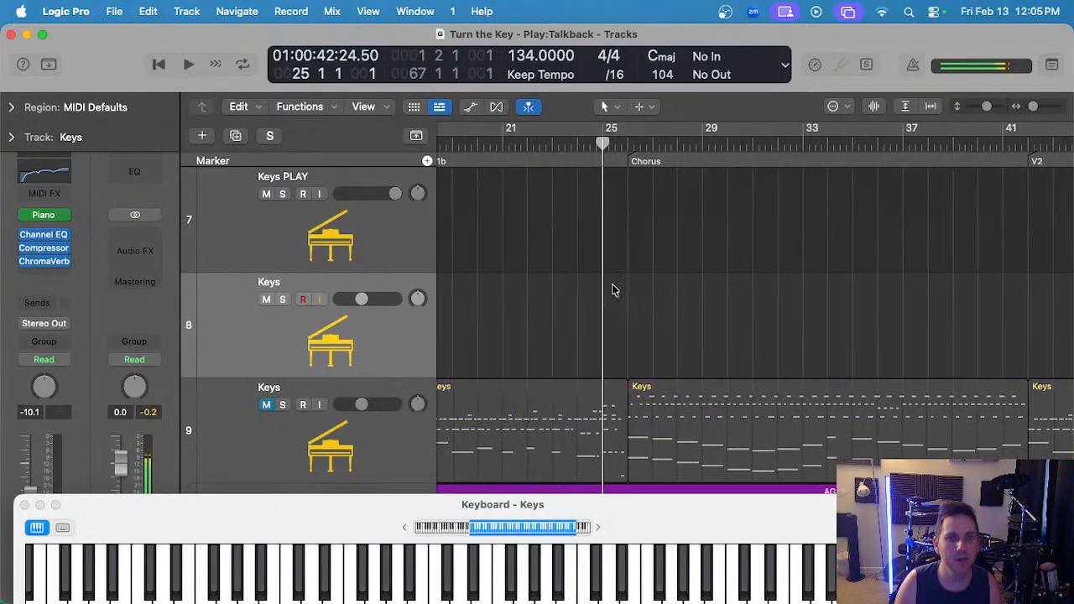
# - Set the playhead to bar 24, turn on input monitoring for Keys PLAY, and select the empty Keys track 8 for recording
pyautogui.scroll(2, 611, 284)
pyautogui.press('super+Right')
pyautogui.click(547, 139)
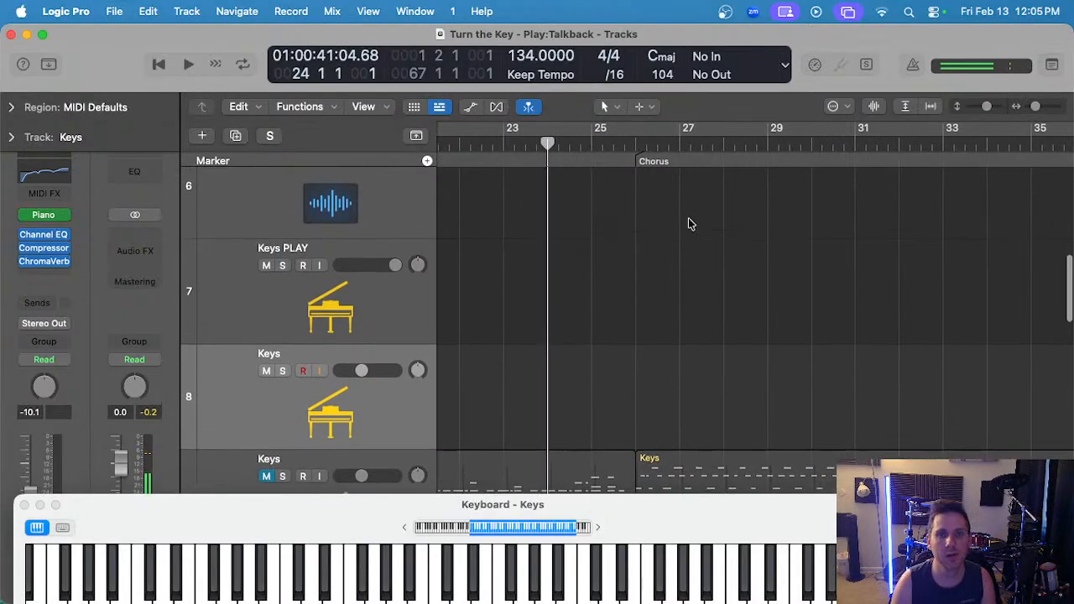
pyautogui.scroll(1, 688, 223)
pyautogui.click(414, 295)
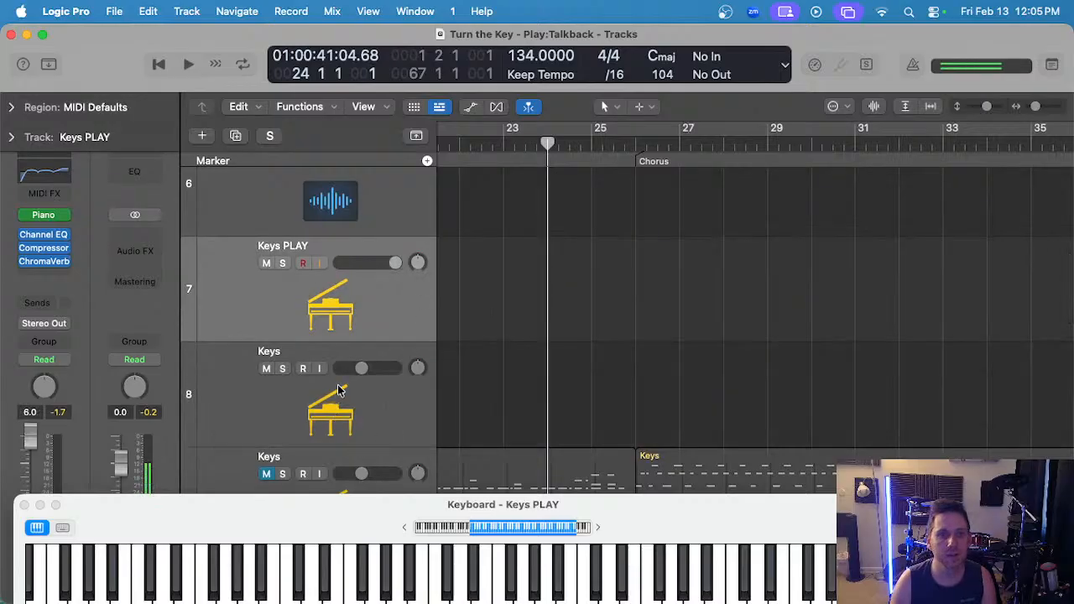
pyautogui.click(382, 390)
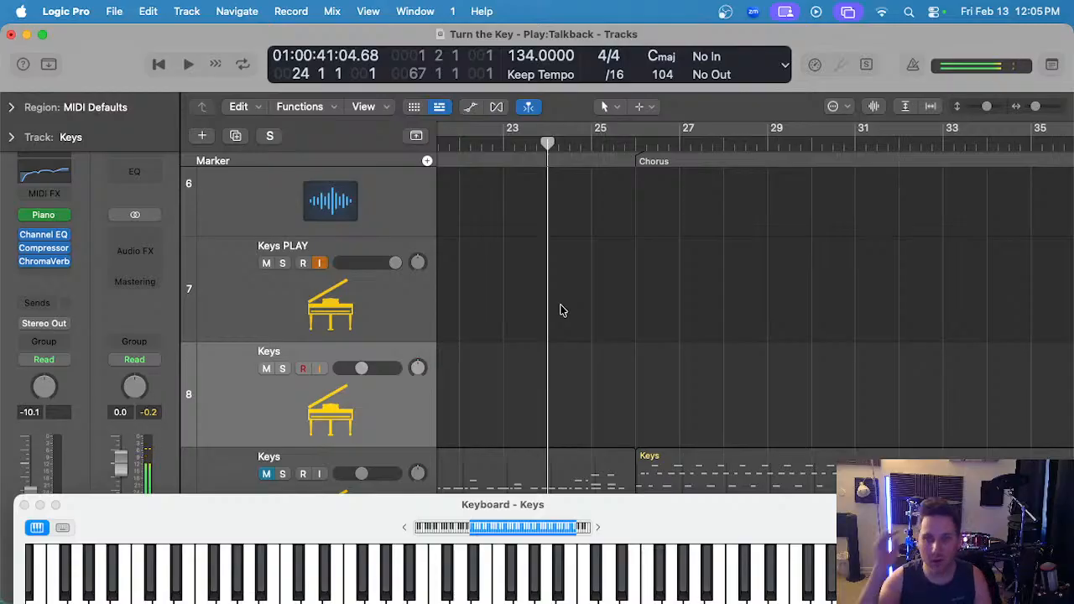
# - Record a new piano part on Keys track 8 from the first chorus at bar 26 to about bar 35
pyautogui.press('space')
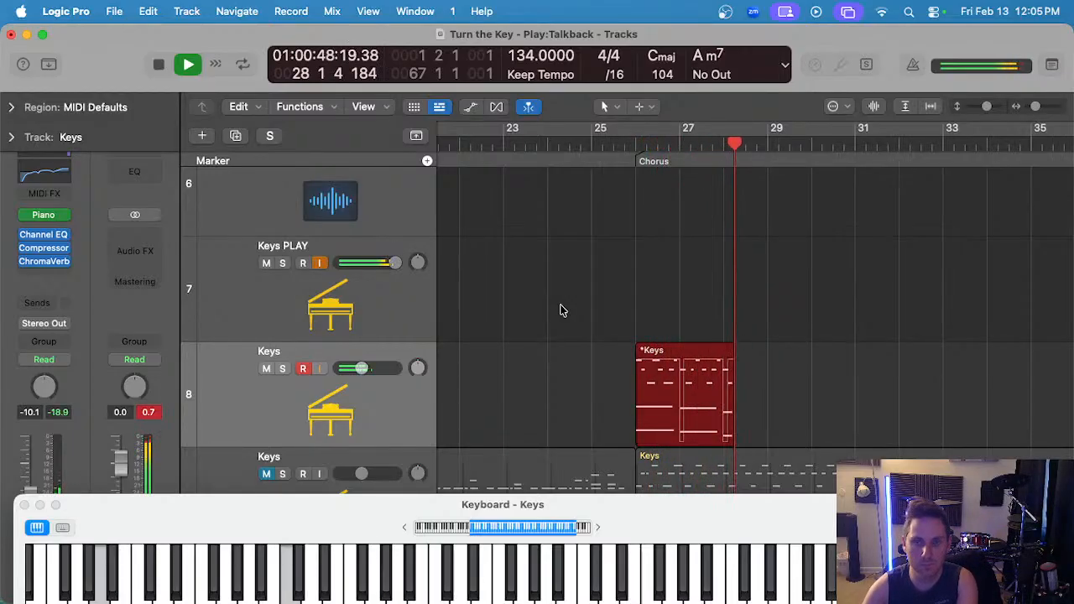
pyautogui.click(593, 145)
pyautogui.press('r')
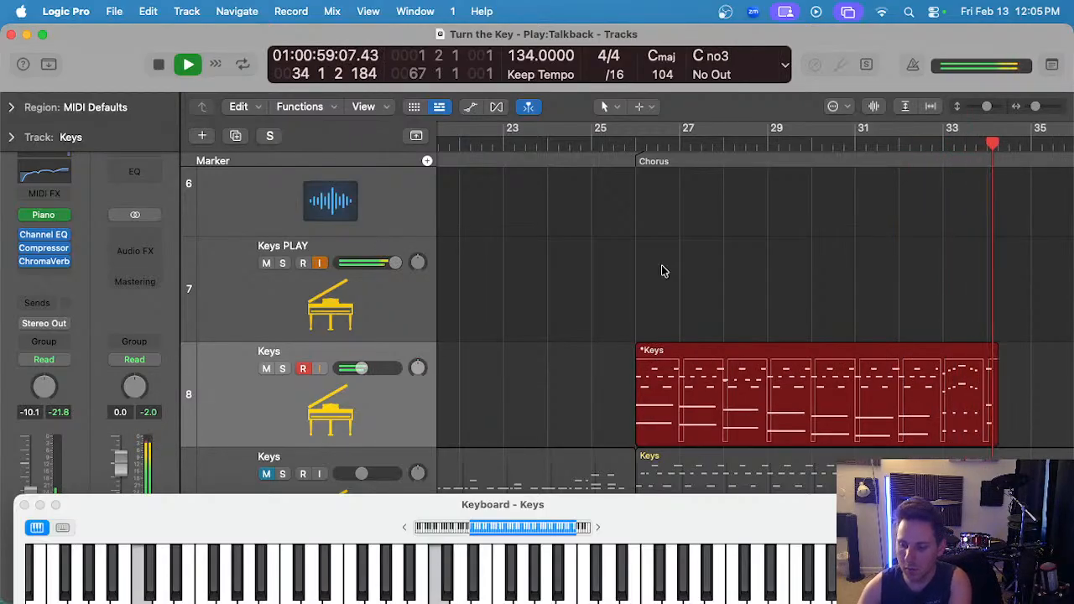
pyautogui.press('space')
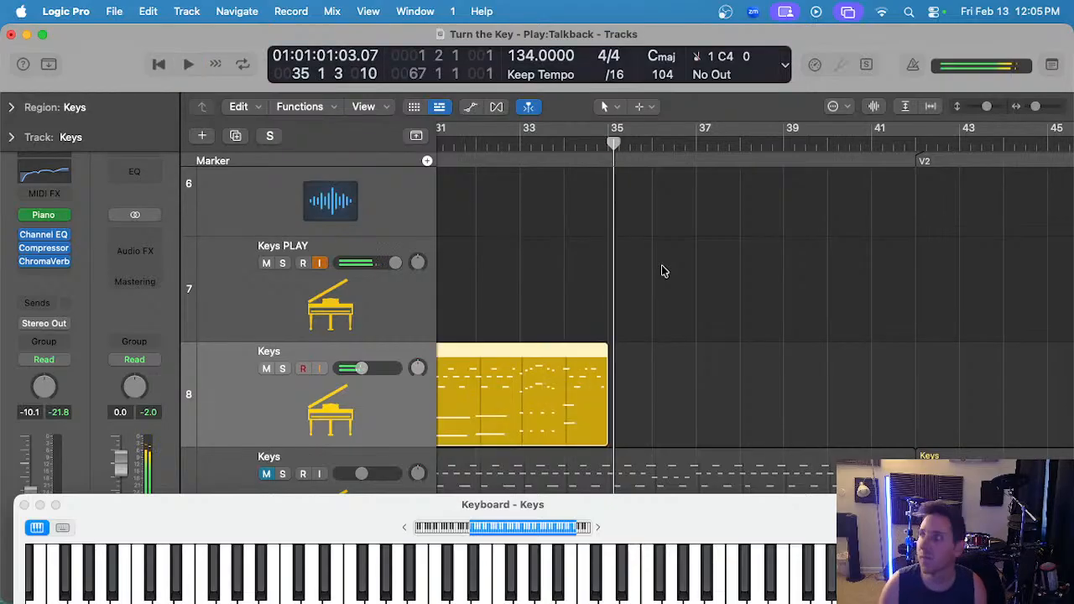
# - Open the new Keys region in the Piano Roll, play it soloed from bar 26, and move the keyboard window above the editor
pyautogui.hscroll(-3, 694, 354)
pyautogui.doubleClick(705, 368)
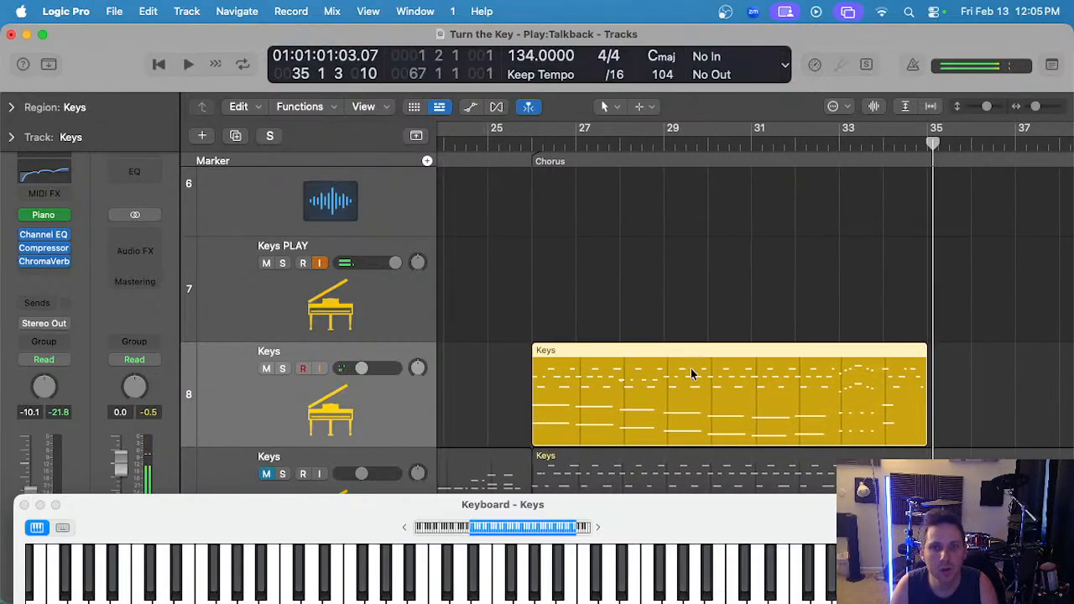
pyautogui.click(526, 260)
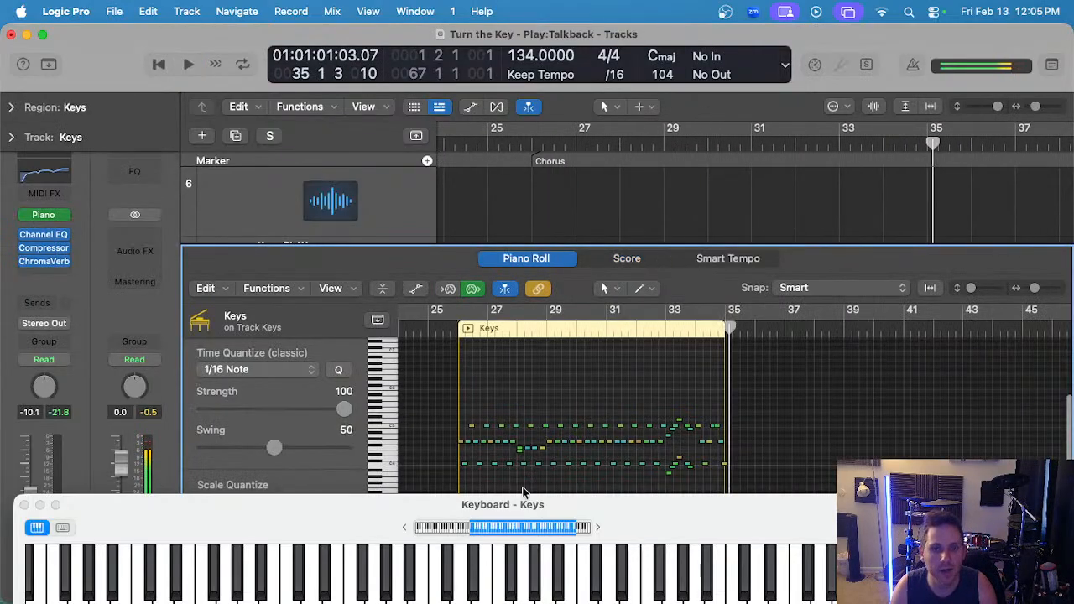
pyautogui.click(459, 334)
pyautogui.press('space')
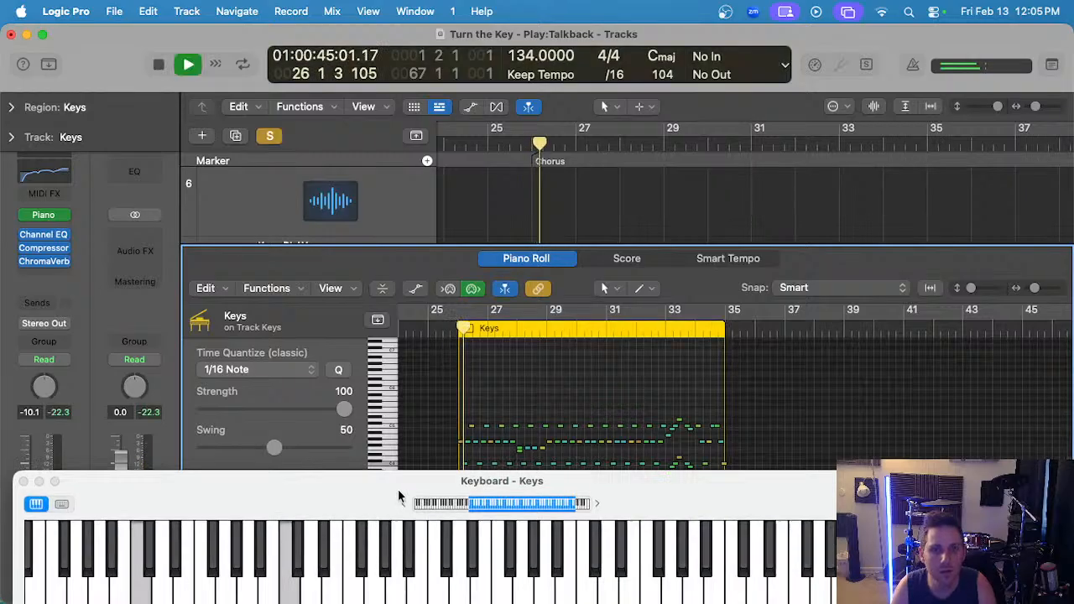
pyautogui.moveTo(399, 507); pyautogui.dragTo(451, 121)
pyautogui.scroll(3, 545, 401)
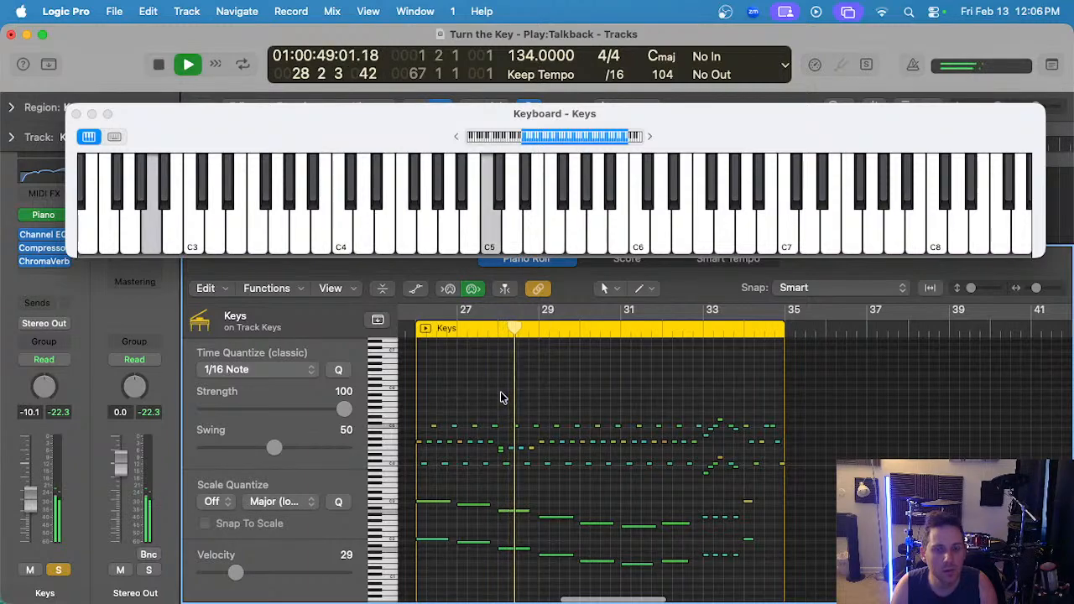
# - Check a note near bar 28 of the new Keys region, listen on to about bar 34, and clear the solo
pyautogui.scroll(3, 500, 391)
pyautogui.press('space')
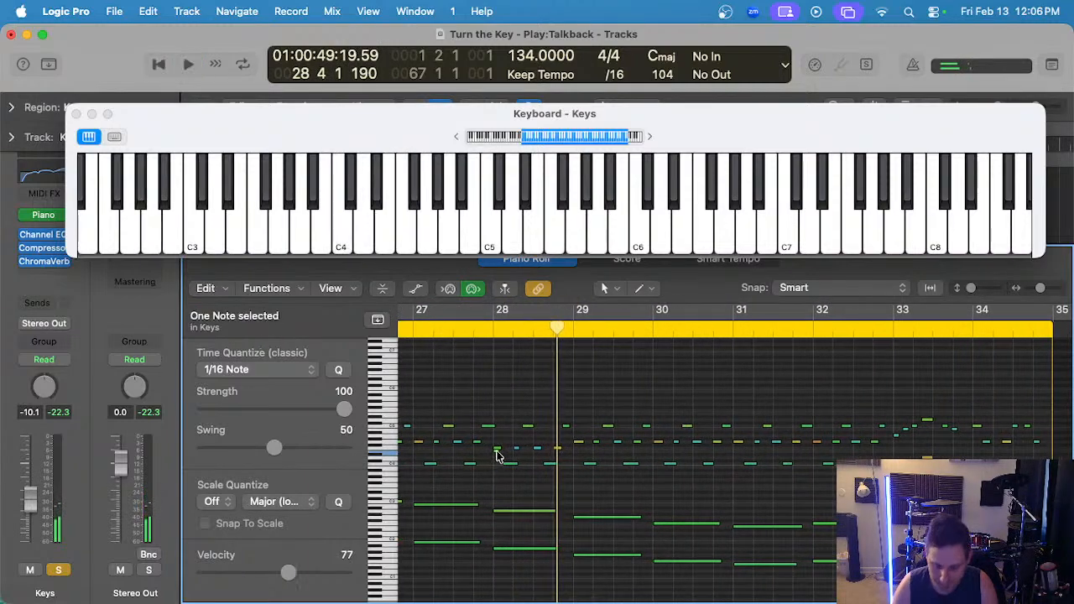
pyautogui.press('space')
pyautogui.scroll(-3, 501, 454)
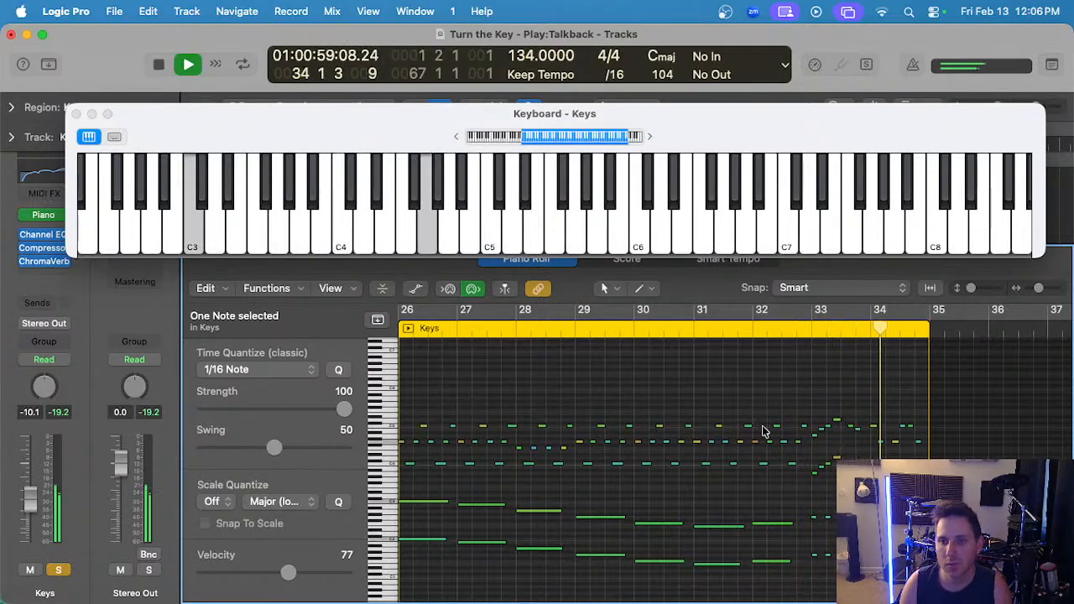
pyautogui.press('space')
pyautogui.press('p')
pyautogui.doubleClick(555, 411)
pyautogui.press('s')
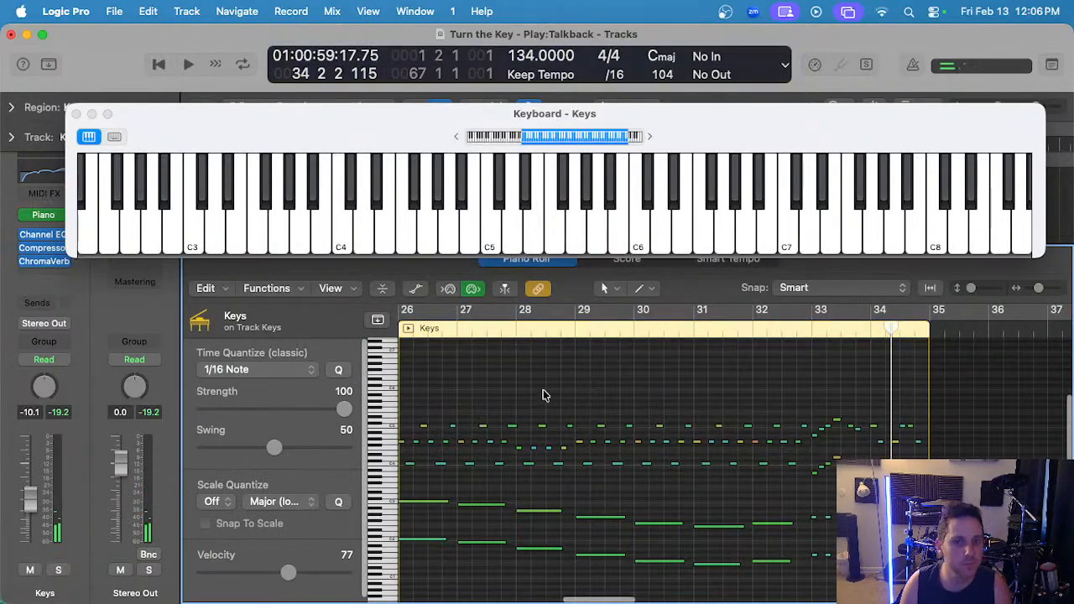
# - Select all notes of the new Keys region, then close the keyboard window and the Piano Roll
pyautogui.hscroll(-5, 545, 394)
pyautogui.scroll(-2, 613, 392)
pyautogui.press('super+a')
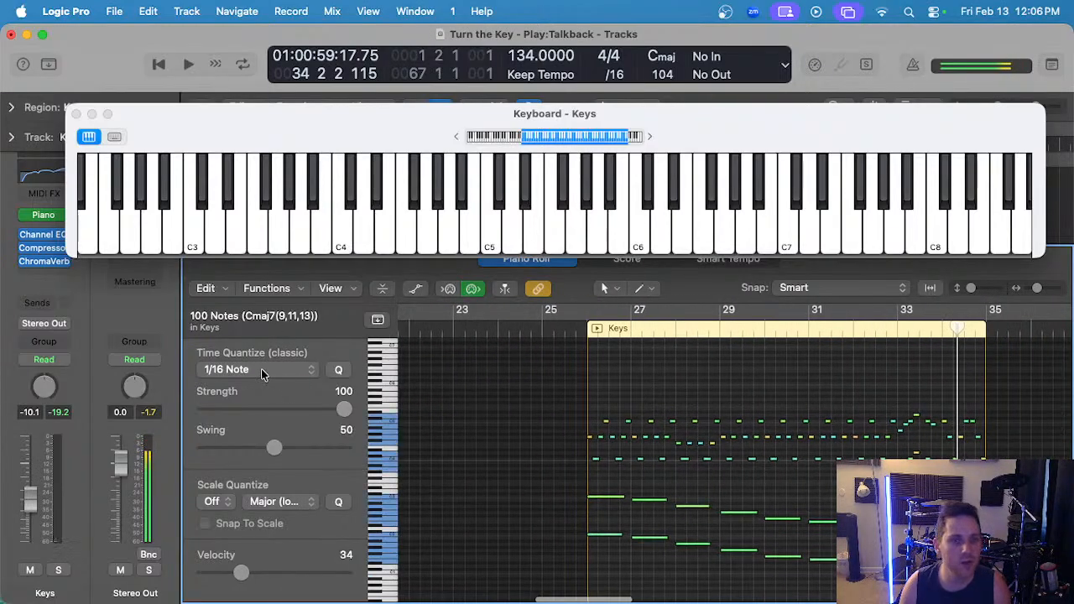
pyautogui.hscroll(3, 697, 395)
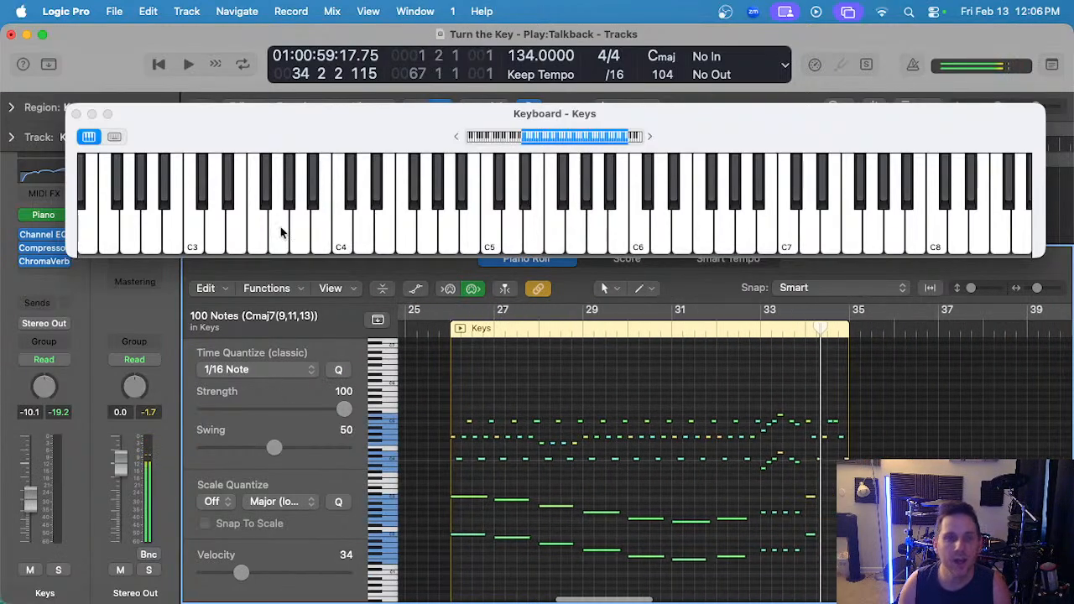
pyautogui.click(76, 113)
pyautogui.press('e')
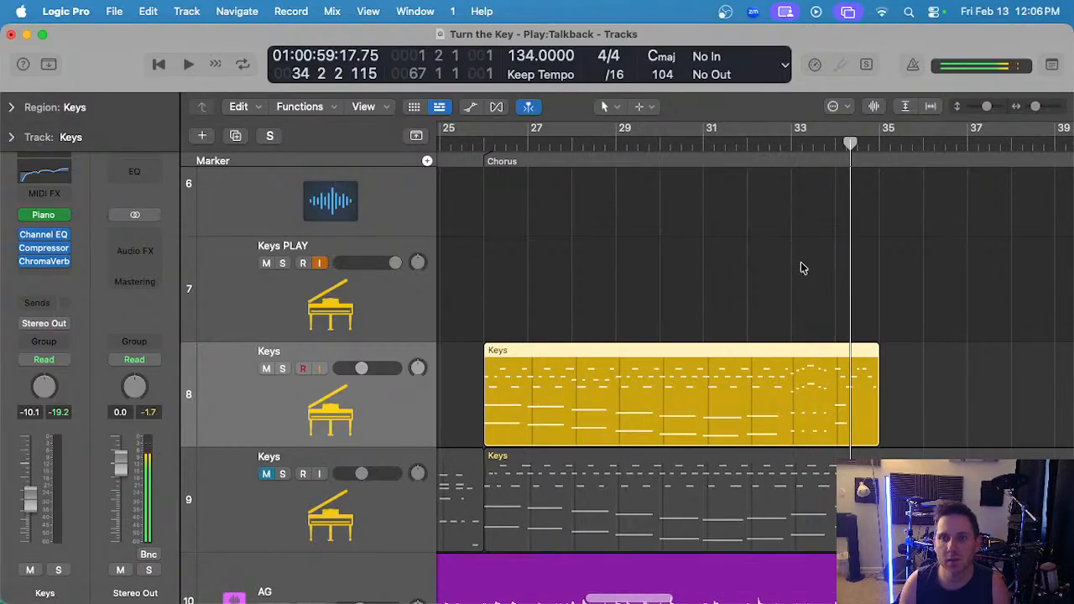
# - Split the new Keys region at bar 34, delete the remainder, and repeat the first part from bar 34 to the end of the first chorus
pyautogui.click(829, 145)
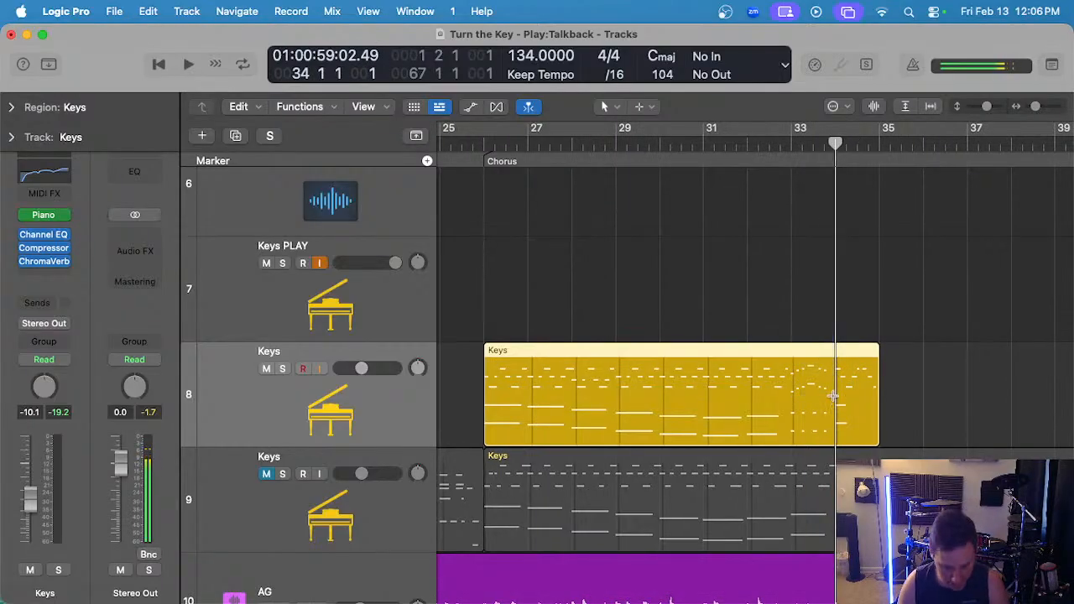
pyautogui.press('super+t')
pyautogui.press('Delete')
pyautogui.scroll(-3, 836, 396)
pyautogui.click(734, 378)
pyautogui.press('super+r')
pyautogui.hscroll(1, 799, 349)
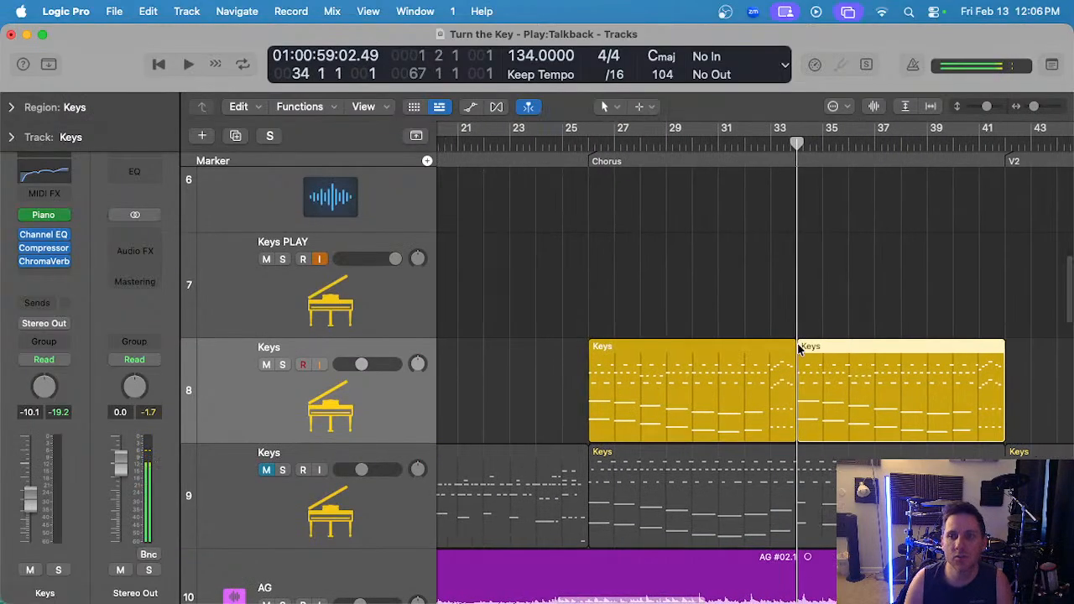
# - Play the repeated Keys region from bar 34 and set the volume of Keys track 8 to -9.6 dB
pyautogui.press('space')
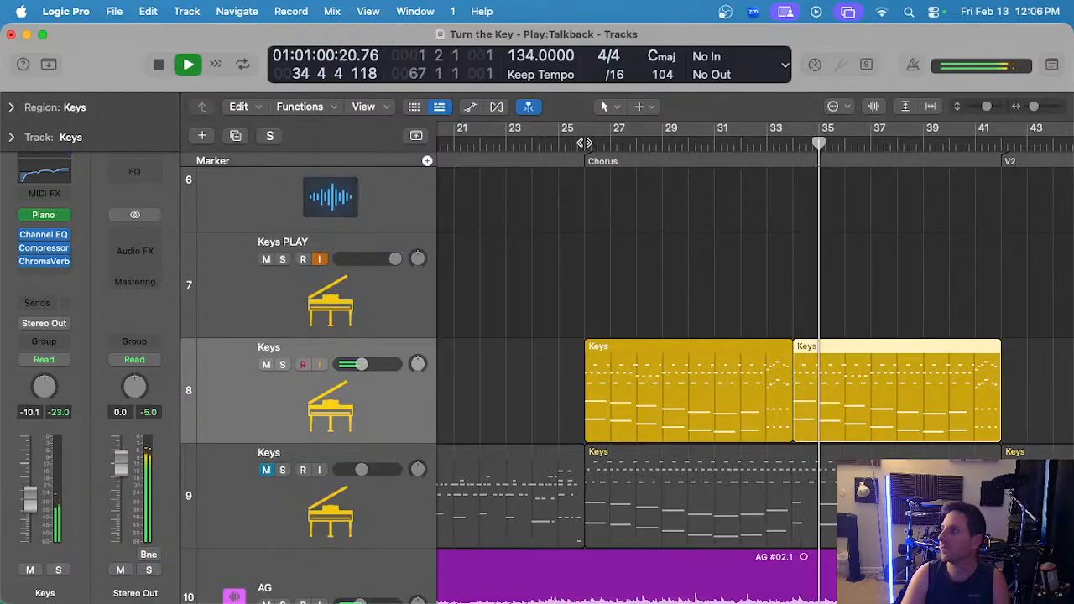
pyautogui.scroll(-3, 637, 246)
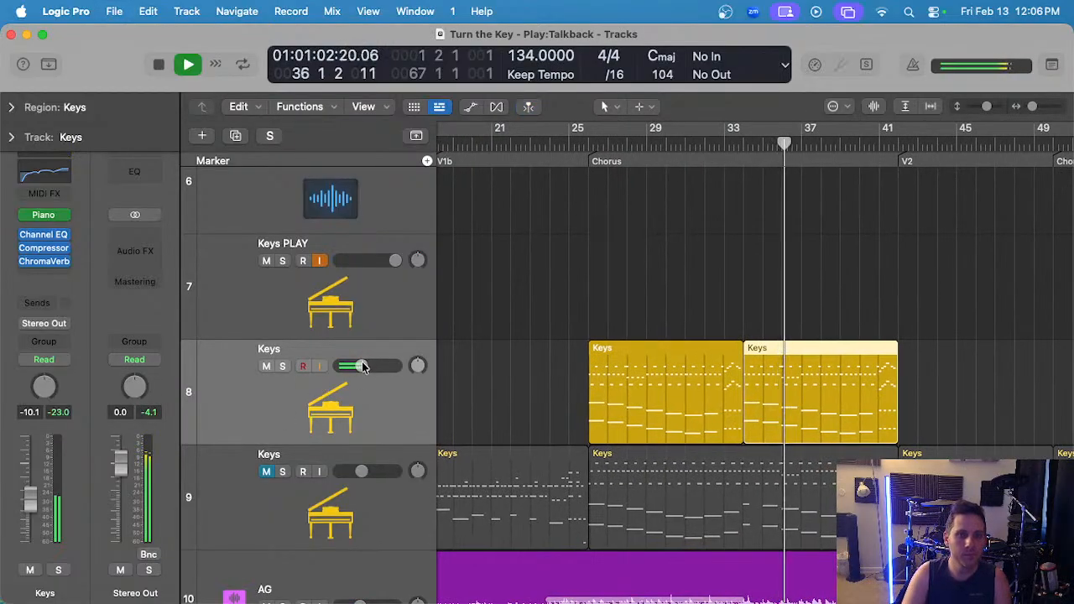
pyautogui.moveTo(363, 366); pyautogui.dragTo(364, 366)
pyautogui.scroll(-3, 492, 377)
# - Delete the old first-chorus region on Keys track 9, move both new regions into its place, and unmute the track
pyautogui.click(570, 479)
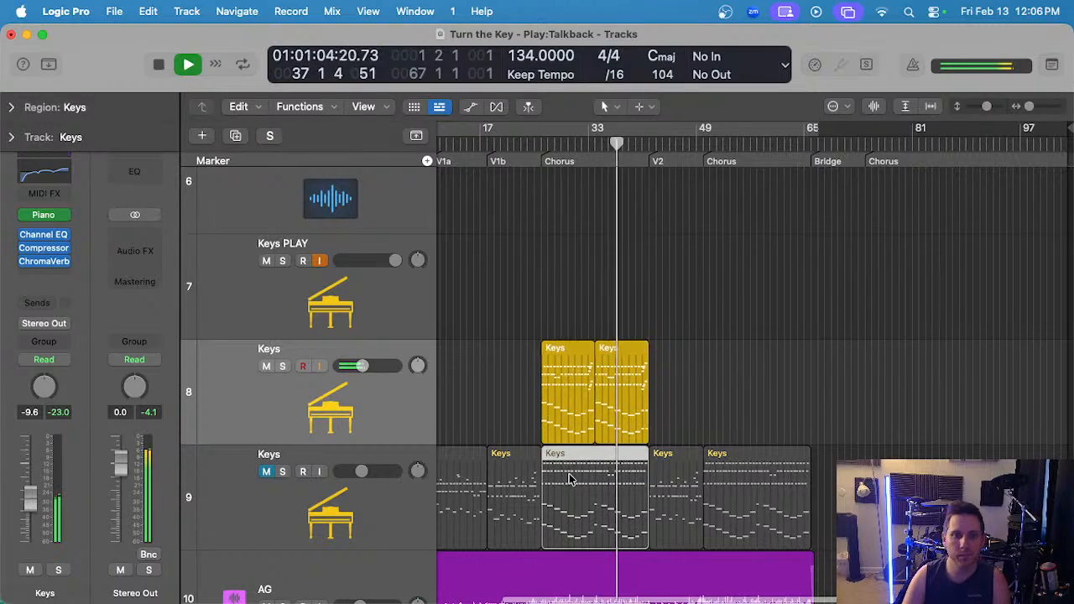
pyautogui.press('Delete')
pyautogui.moveTo(700, 401); pyautogui.dragTo(485, 405)
pyautogui.moveTo(572, 419); pyautogui.dragTo(572, 525)
pyautogui.scroll(1, 331, 455)
pyautogui.scroll(-4, 332, 455)
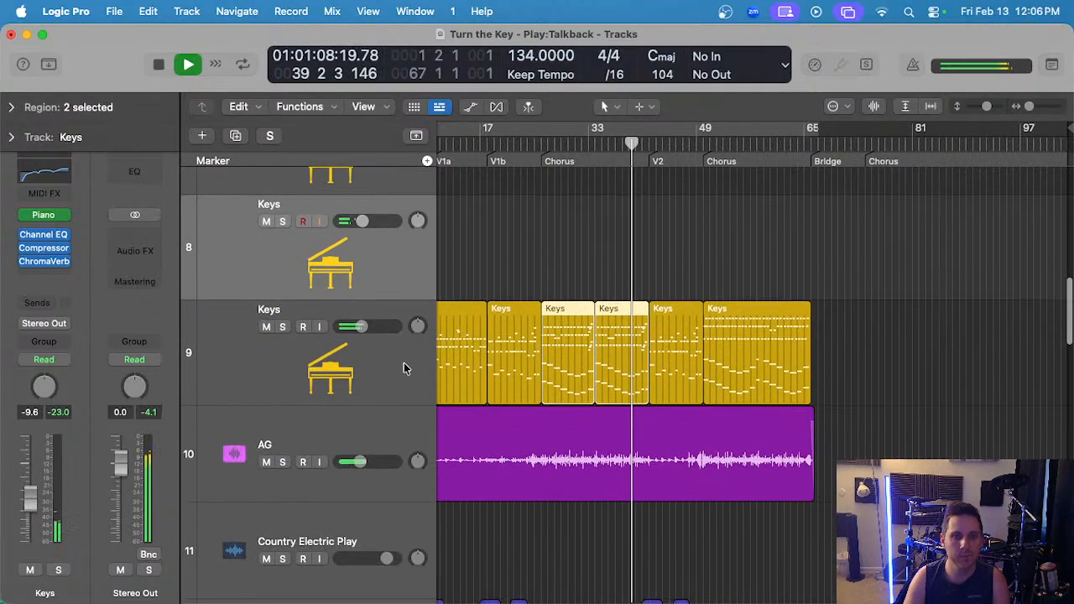
# - Listen to Keys track 9 soloed towards the end of the first chorus, then clear the solo
pyautogui.click(404, 363)
pyautogui.press('s')
pyautogui.scroll(4, 524, 337)
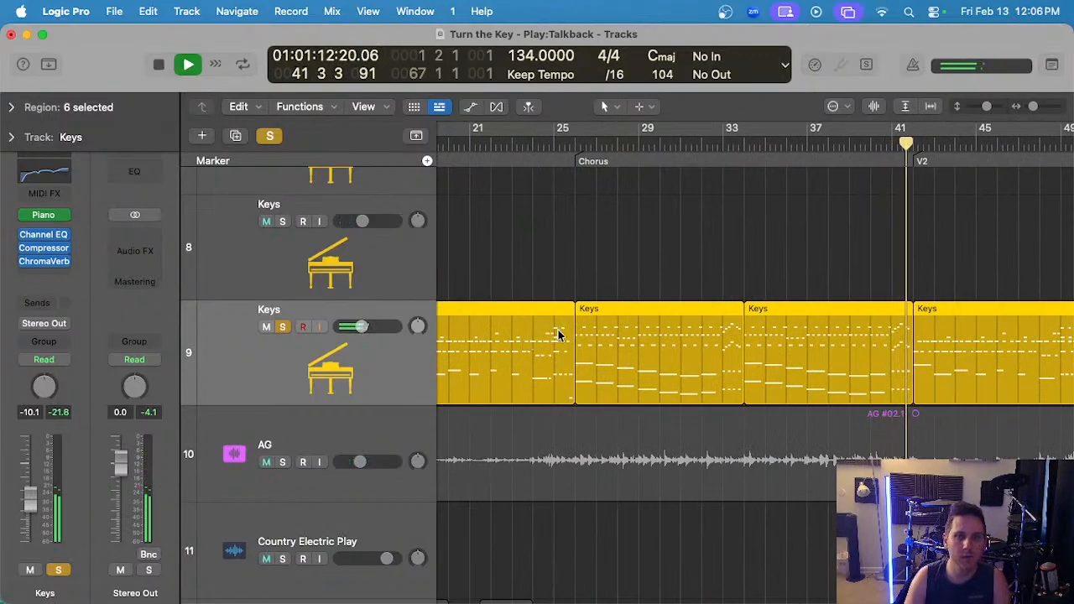
pyautogui.press('s')
pyautogui.scroll(-4, 579, 327)
pyautogui.hscroll(2, 585, 323)
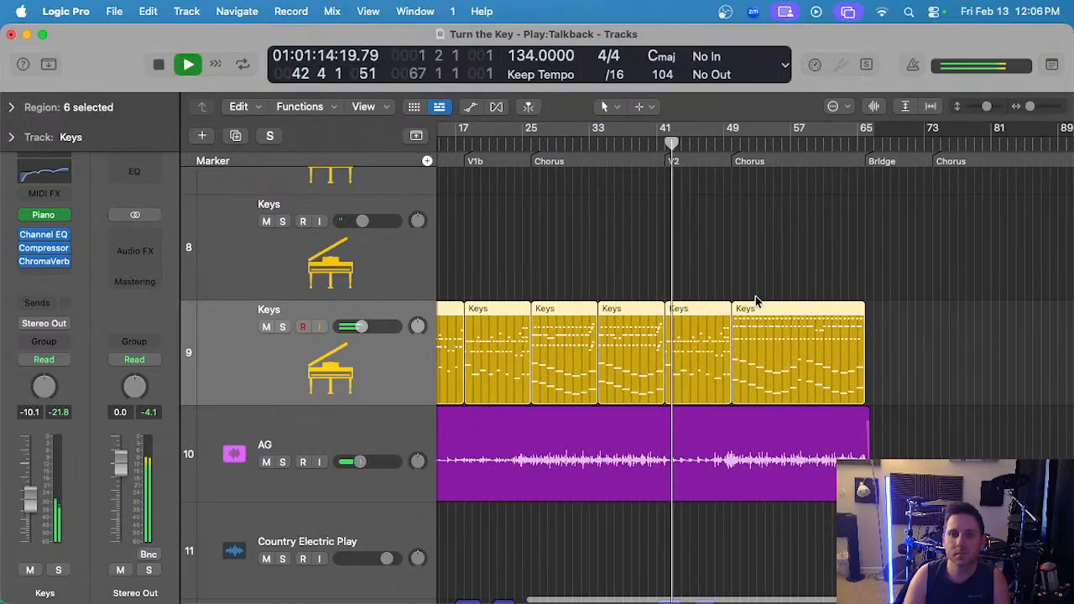
# - Replace the old second-chorus region on Keys track 9 with copies of the two new chorus regions from bar 50
pyautogui.press('space')
pyautogui.click(793, 331)
pyautogui.press('Delete')
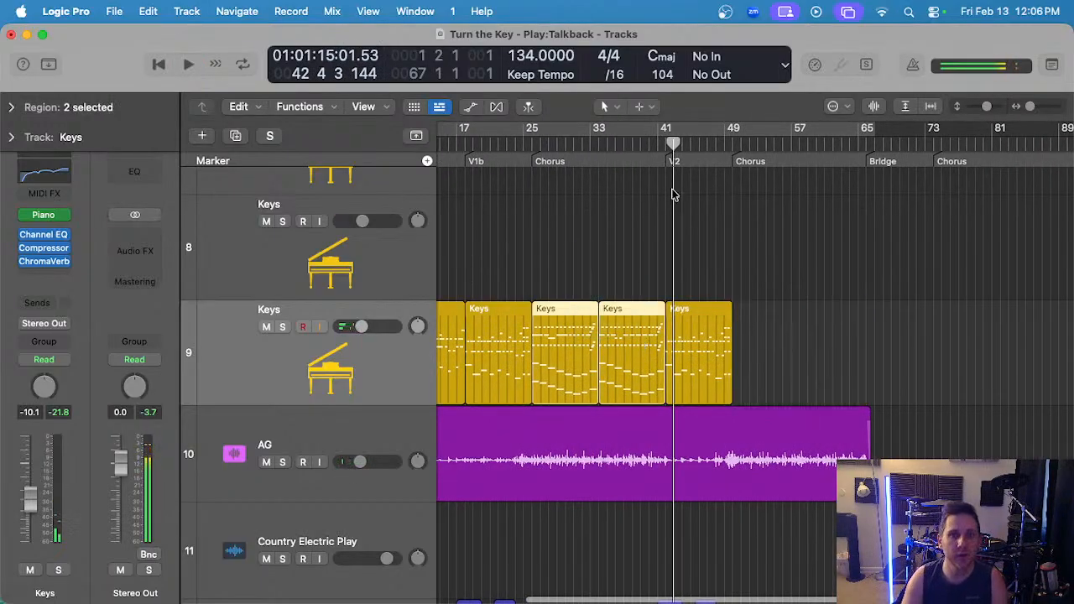
pyautogui.click(732, 144)
pyautogui.press('super+v')
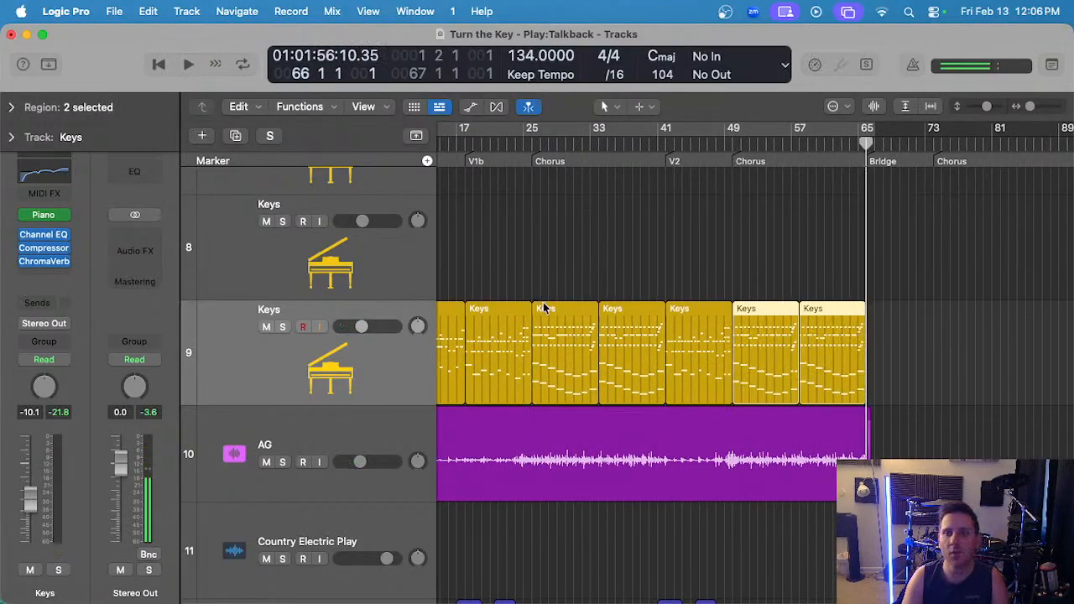
# - Play the song from the beginning with the view zoomed in on the intro and verse regions
pyautogui.press('super+Left')
pyautogui.hscroll(-3, 540, 286)
pyautogui.click(450, 146)
pyautogui.press('space')
pyautogui.press('super+Right')
pyautogui.press('super+Right')
pyautogui.press('super+Right')
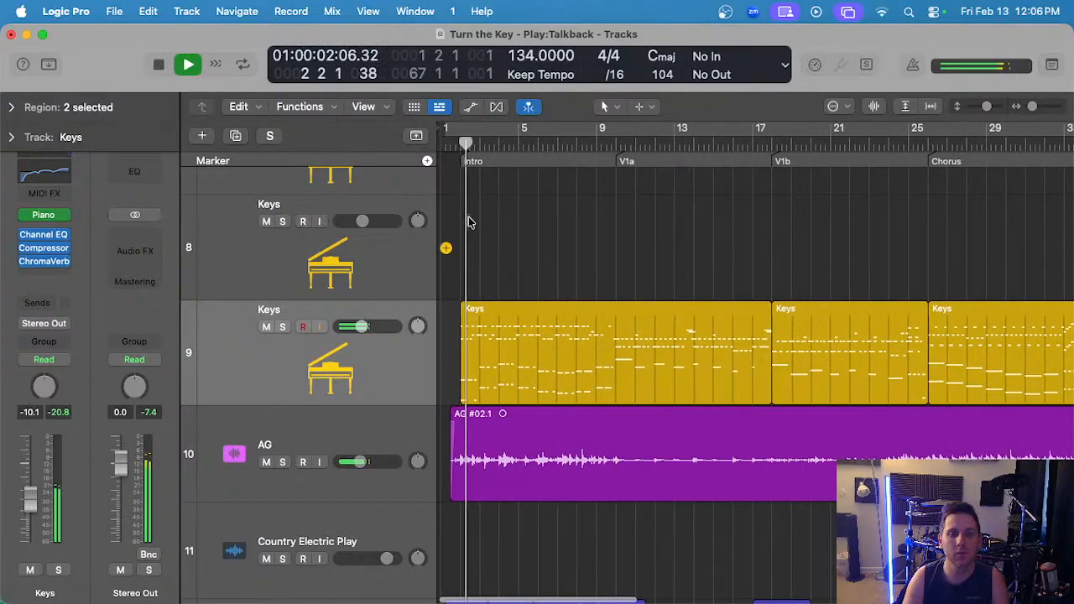
# - Solo Keys track 9 briefly during the intro, clear the solo, and deselect its regions
pyautogui.hscroll(-1, 469, 223)
pyautogui.click(388, 353)
pyautogui.press('s')
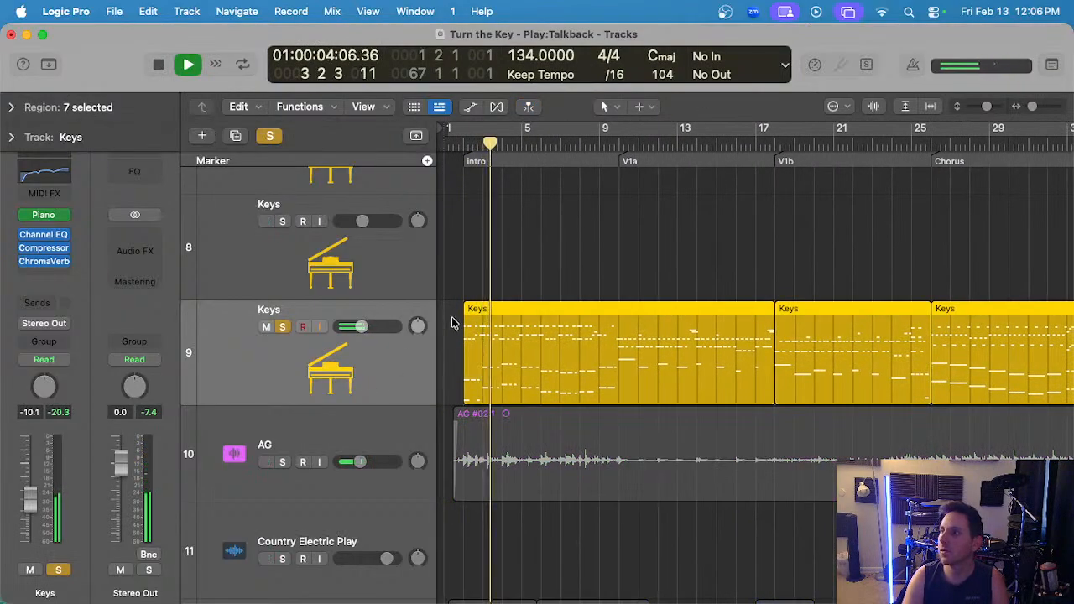
pyautogui.press('s')
pyautogui.press('super+Left')
pyautogui.press('super+Left')
pyautogui.click(557, 239)
pyautogui.press('super+Left')
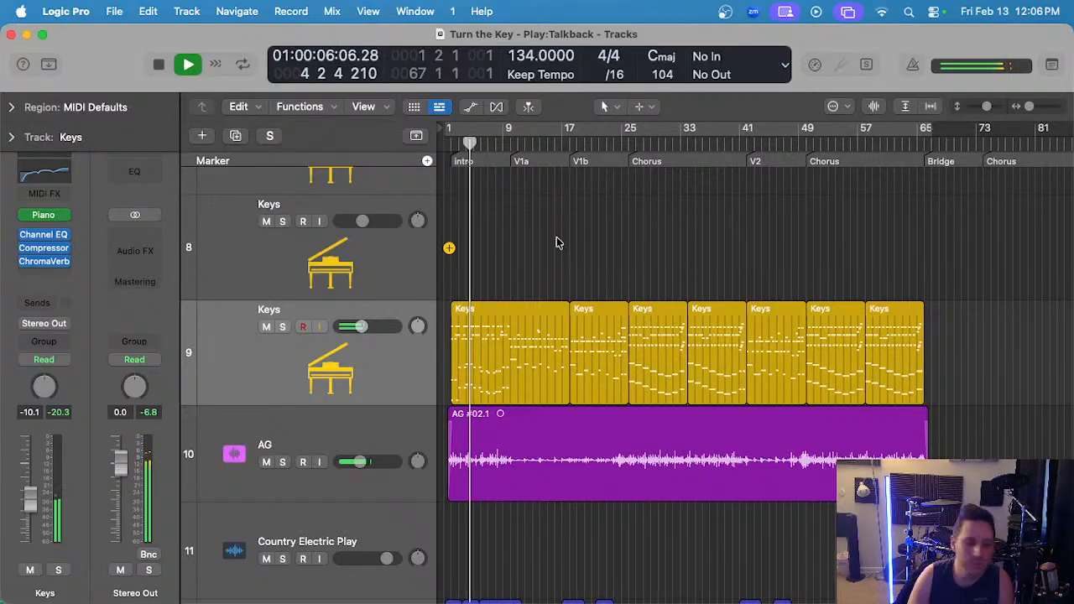
# - Solo the AG track briefly during the intro, clear the solo, and deselect its region
pyautogui.scroll(-4, 556, 243)
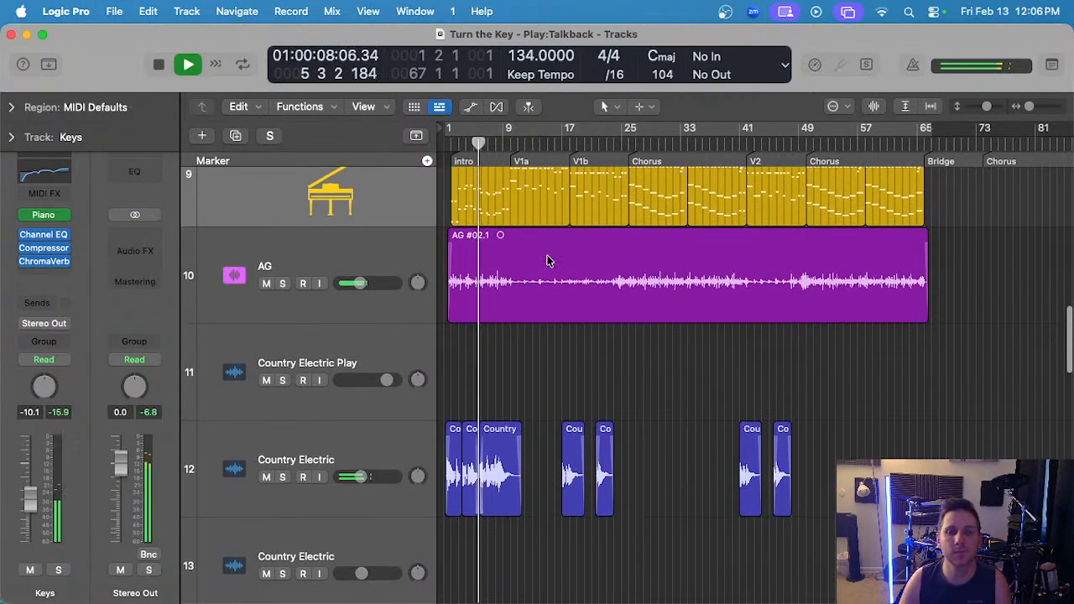
pyautogui.click(378, 250)
pyautogui.press('s')
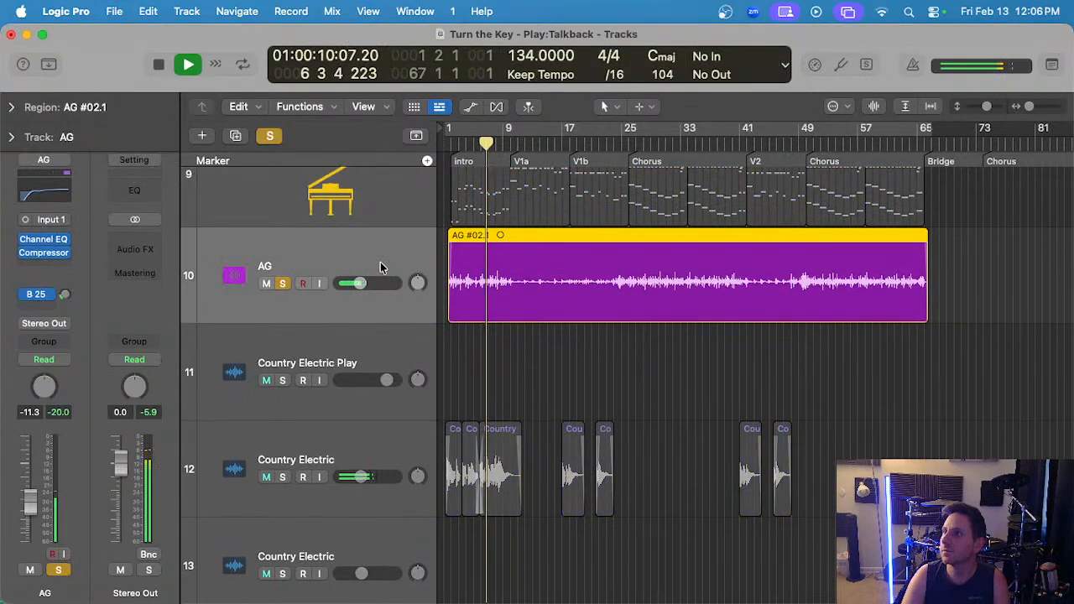
pyautogui.press('s')
pyautogui.click(643, 388)
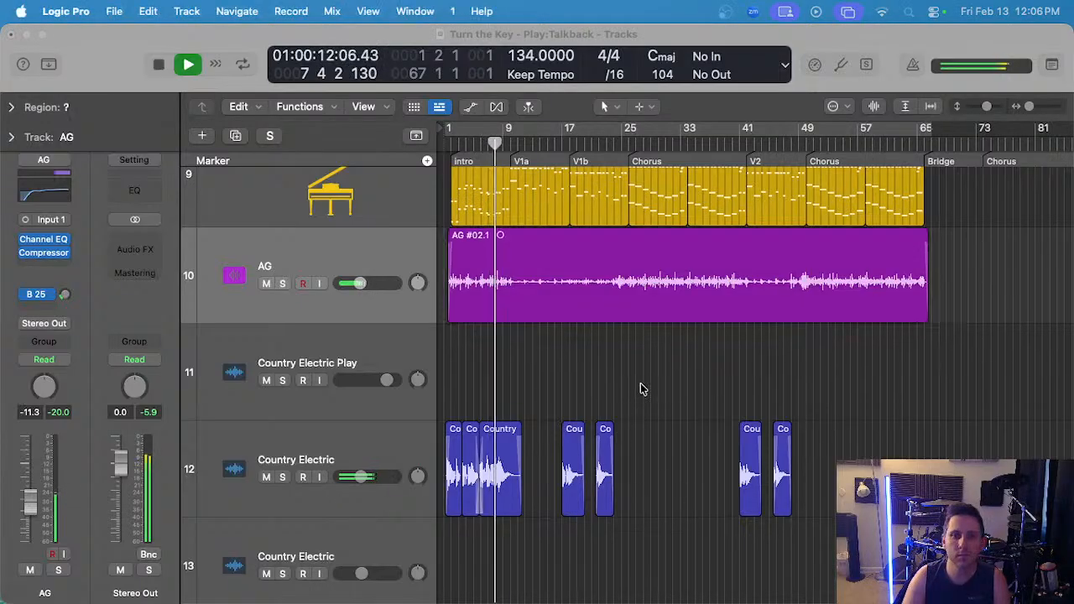
# - Listen on through verse 1 to about bar 19 while reviewing the acoustic guitar, Keys, vocal and electric guitar tracks
pyautogui.scroll(3, 540, 364)
pyautogui.hscroll(-3, 539, 365)
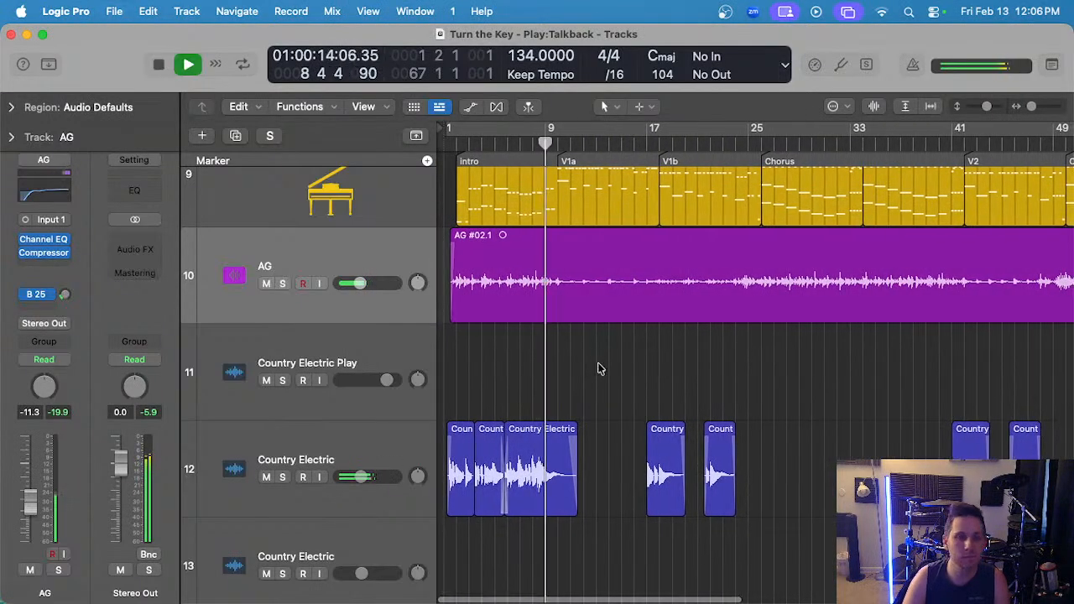
pyautogui.scroll(1, 598, 367)
pyautogui.hscroll(1, 599, 367)
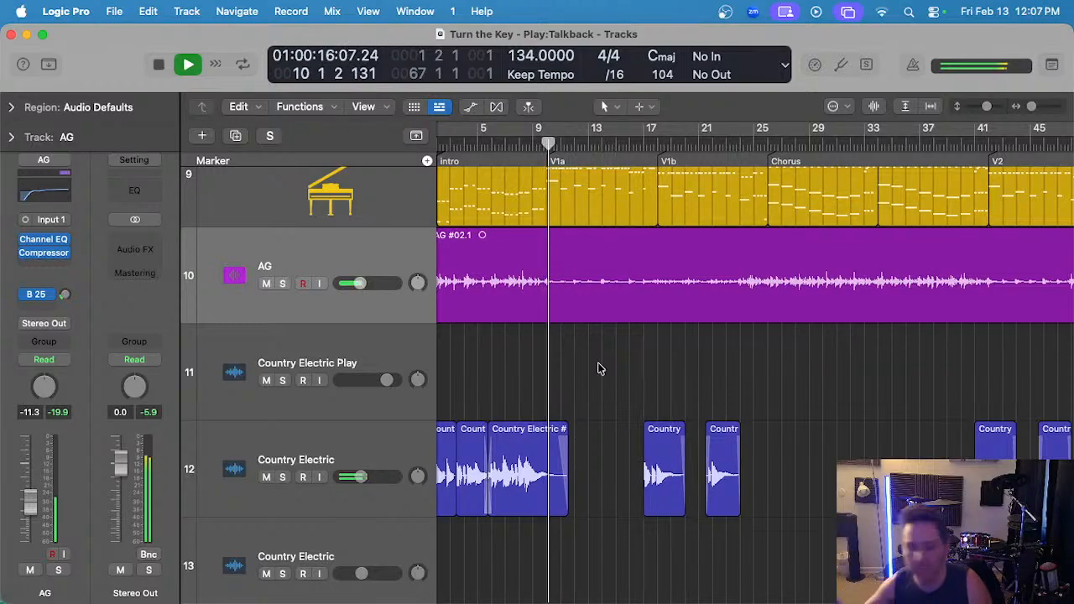
pyautogui.scroll(5, 601, 369)
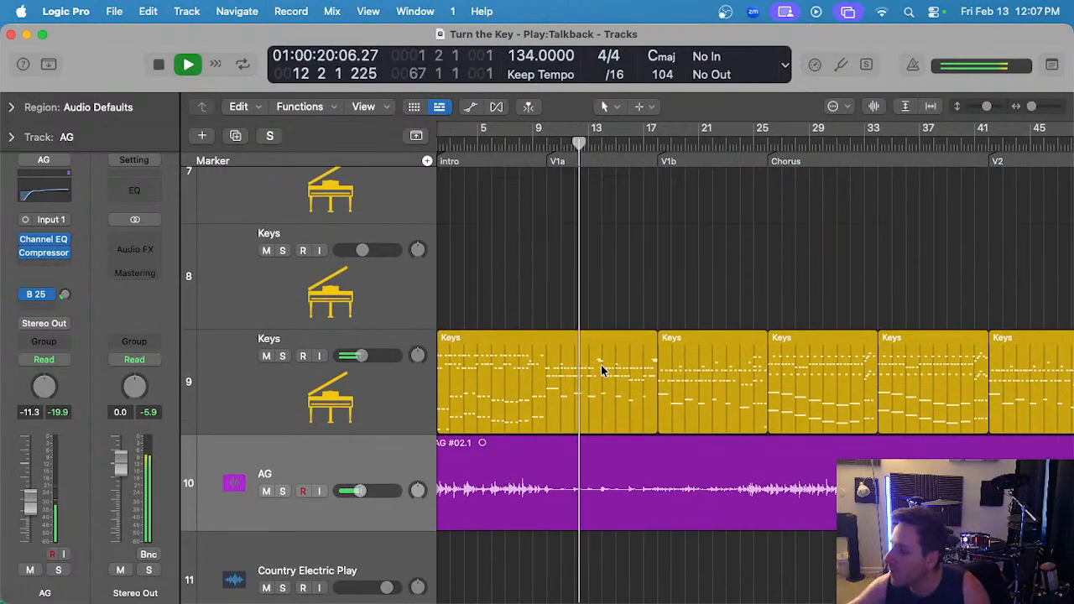
pyautogui.scroll(6, 605, 374)
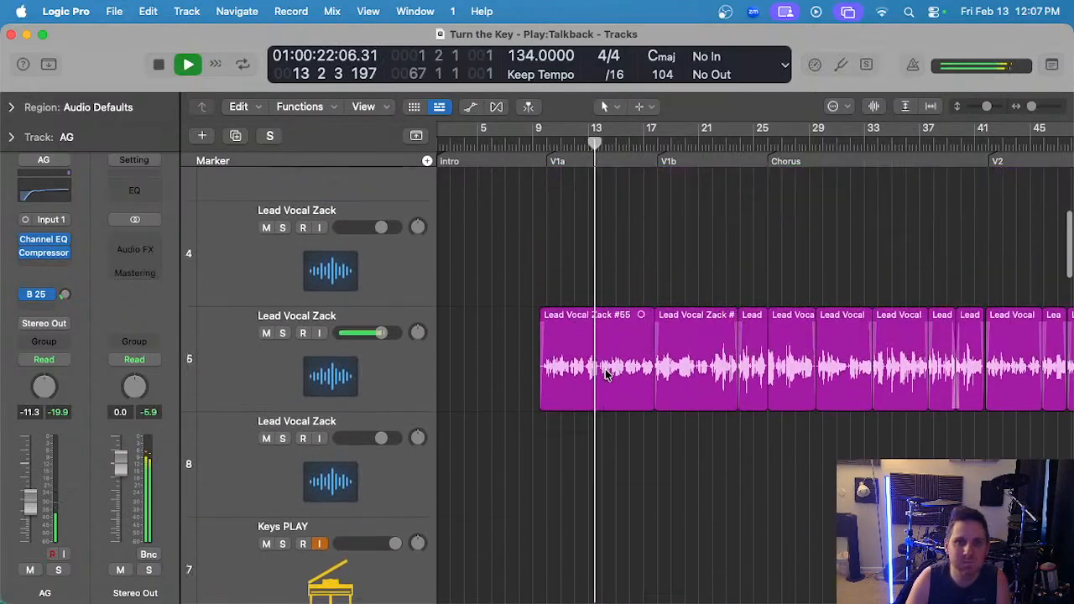
pyautogui.scroll(-3, 607, 369)
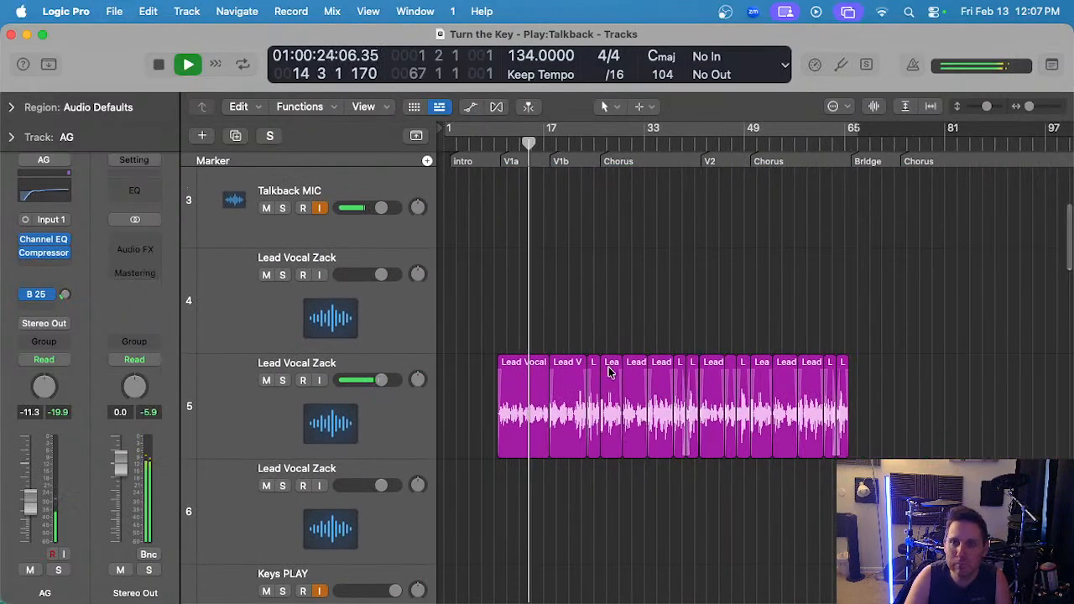
pyautogui.scroll(-5, 609, 372)
pyautogui.scroll(2, 609, 372)
pyautogui.hscroll(-2, 609, 371)
pyautogui.scroll(-7, 609, 371)
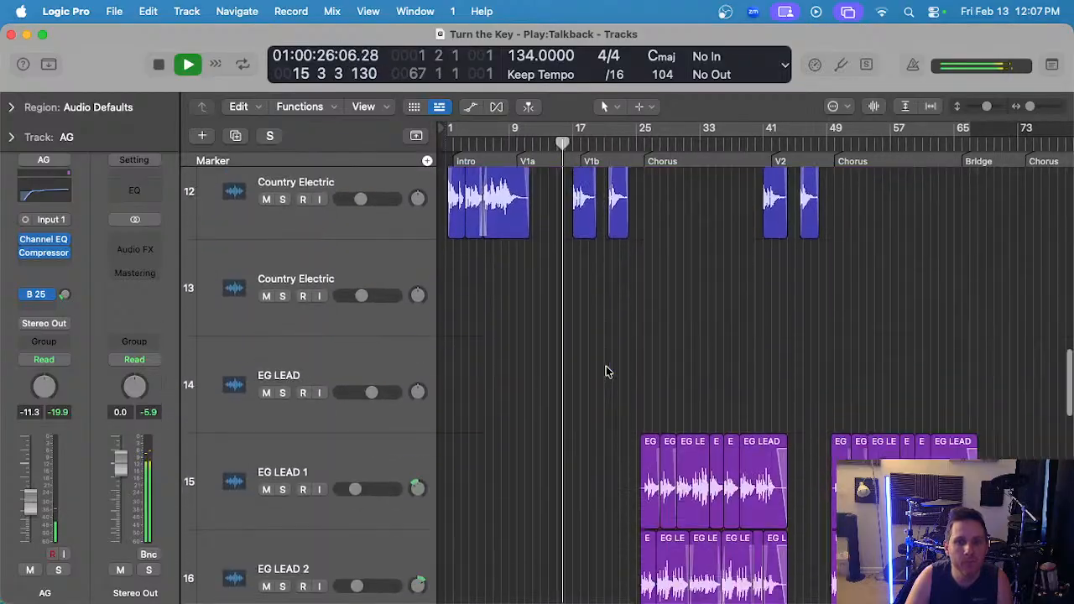
pyautogui.scroll(-3, 601, 365)
pyautogui.scroll(3, 592, 361)
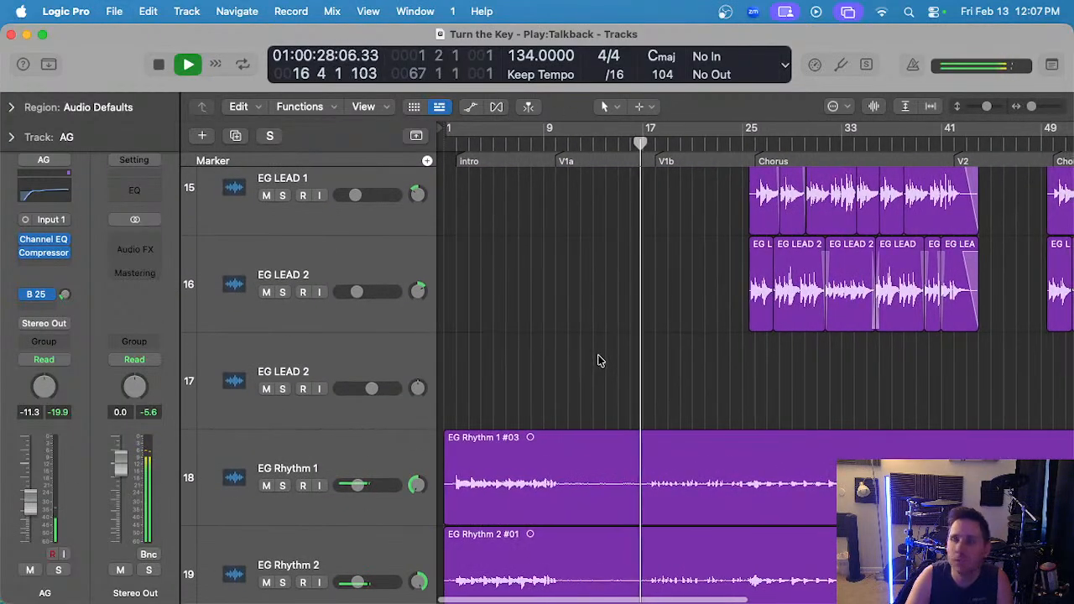
pyautogui.scroll(-2, 600, 361)
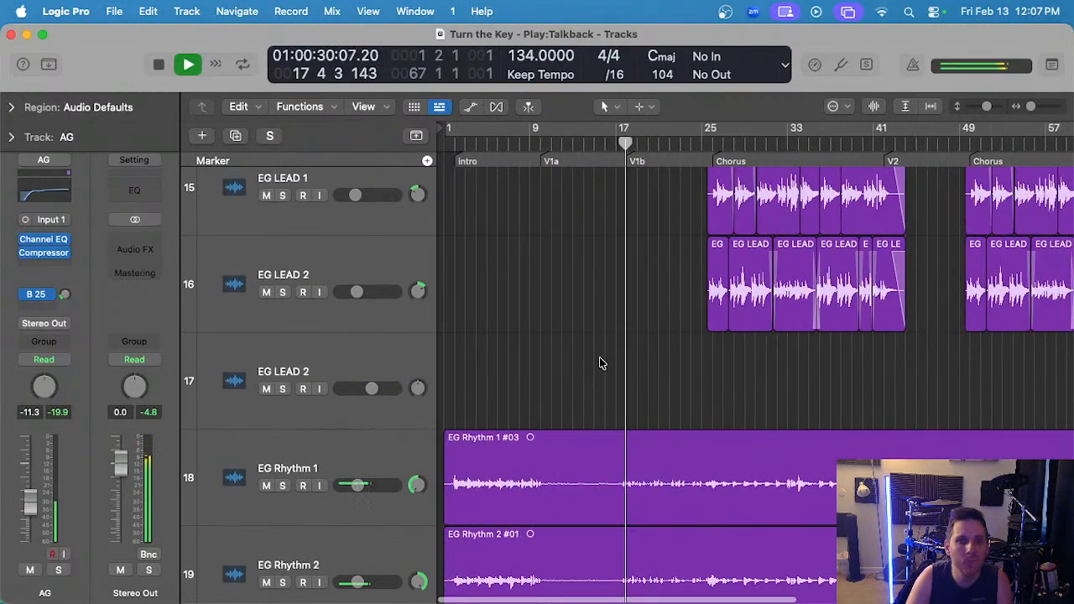
pyautogui.scroll(15, 600, 361)
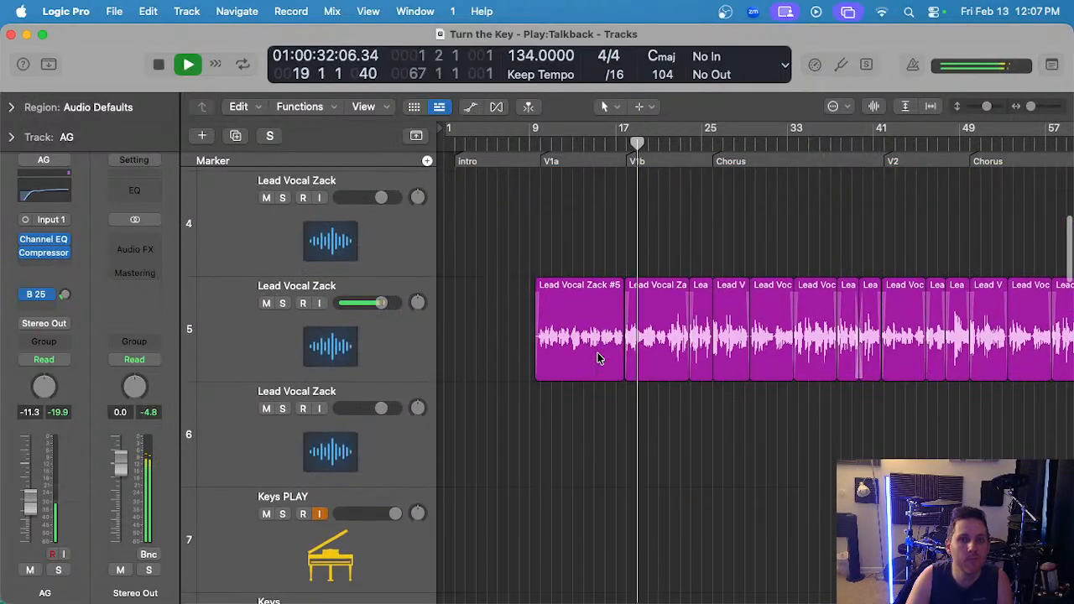
# - Place the playhead just before V1b at bar 17 beat 4 and solo the Lead Vocal track 5
pyautogui.press('space')
pyautogui.scroll(5, 657, 228)
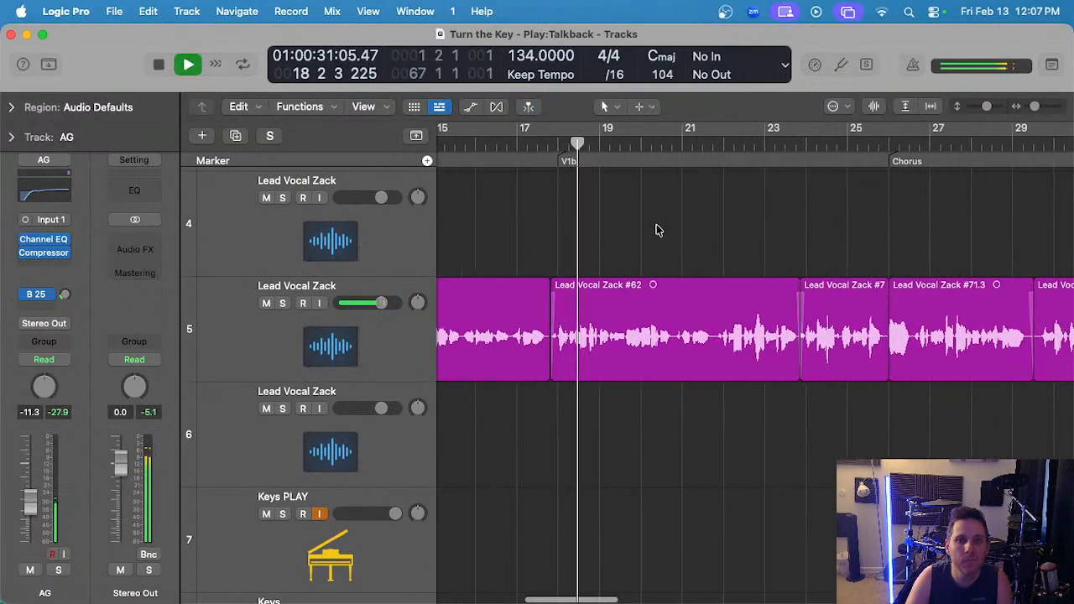
pyautogui.click(529, 109)
pyautogui.press('space')
pyautogui.click(544, 144)
pyautogui.moveTo(544, 145); pyautogui.dragTo(550, 145)
pyautogui.click(381, 323)
pyautogui.press('s')
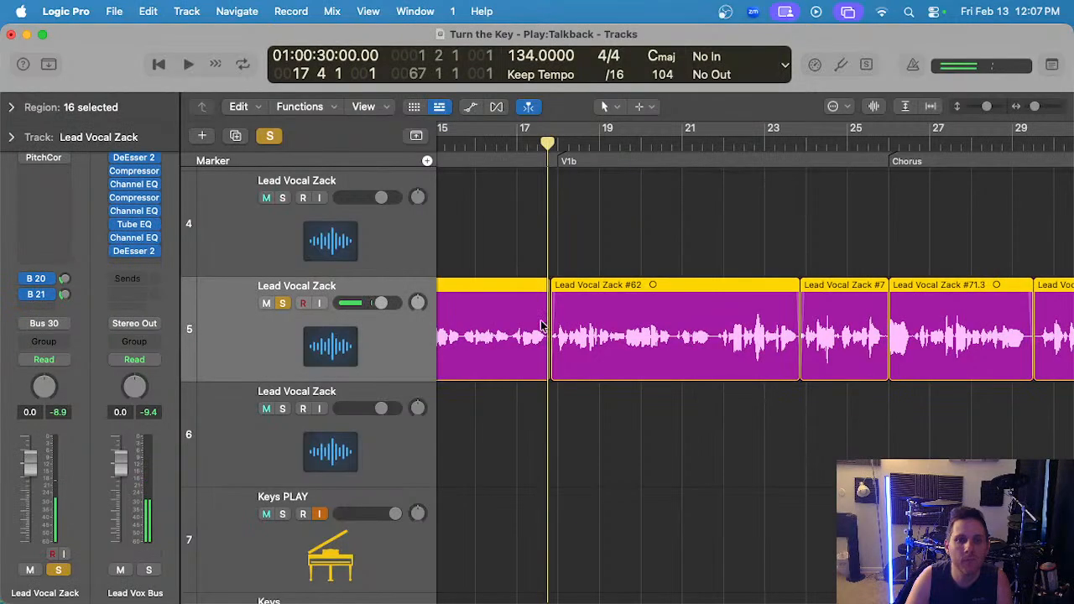
# - Play the soloed lead vocal through V1b, inspect its regions in the audio editor, then close the editor and clear the solo
pyautogui.press('space')
pyautogui.scroll(4, 567, 310)
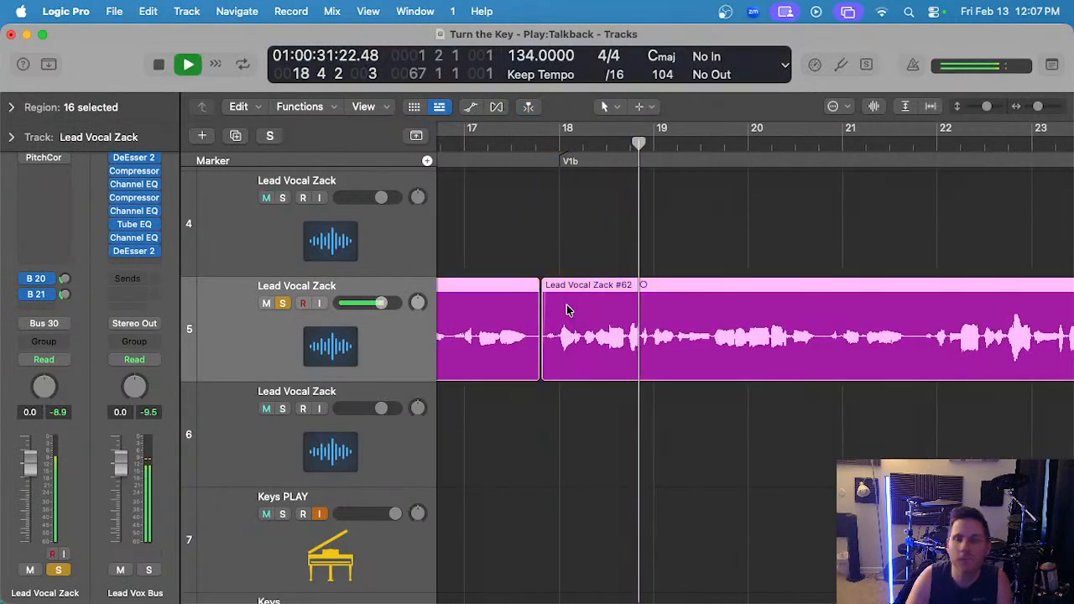
pyautogui.scroll(-8, 574, 306)
pyautogui.press('e')
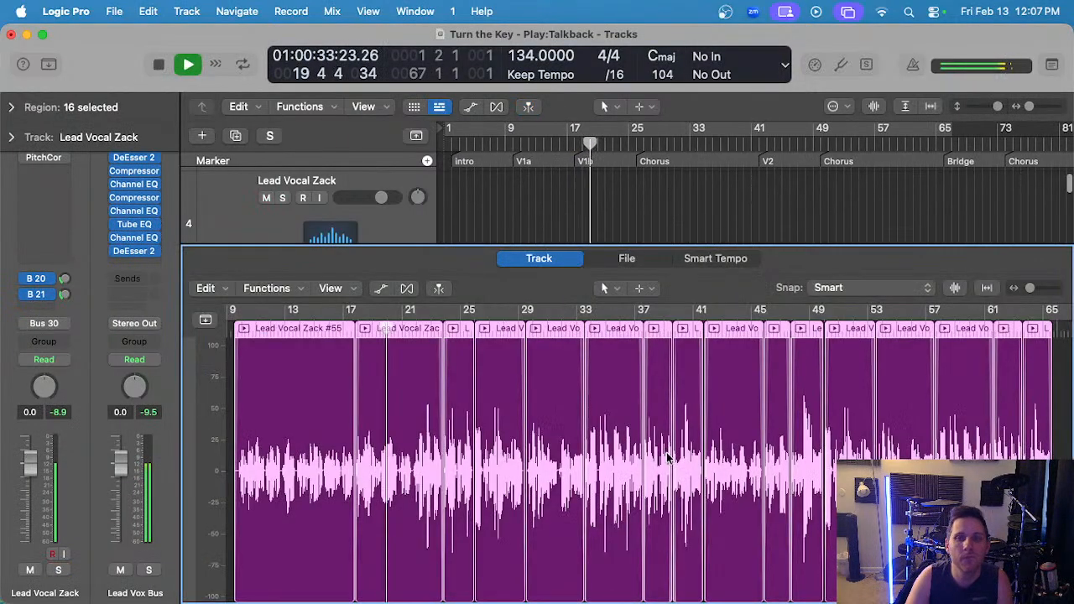
pyautogui.scroll(-3, 668, 459)
pyautogui.press('e')
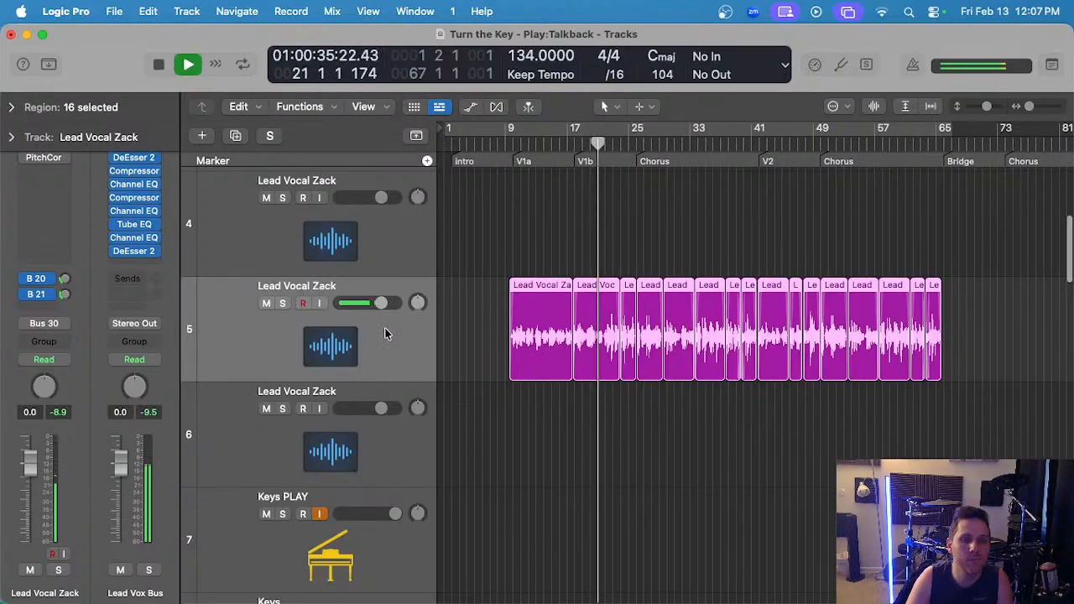
# - Return the playhead to the beginning of the song, look over the tracks, and select all regions on Lead Vocal track 5
pyautogui.click(560, 224)
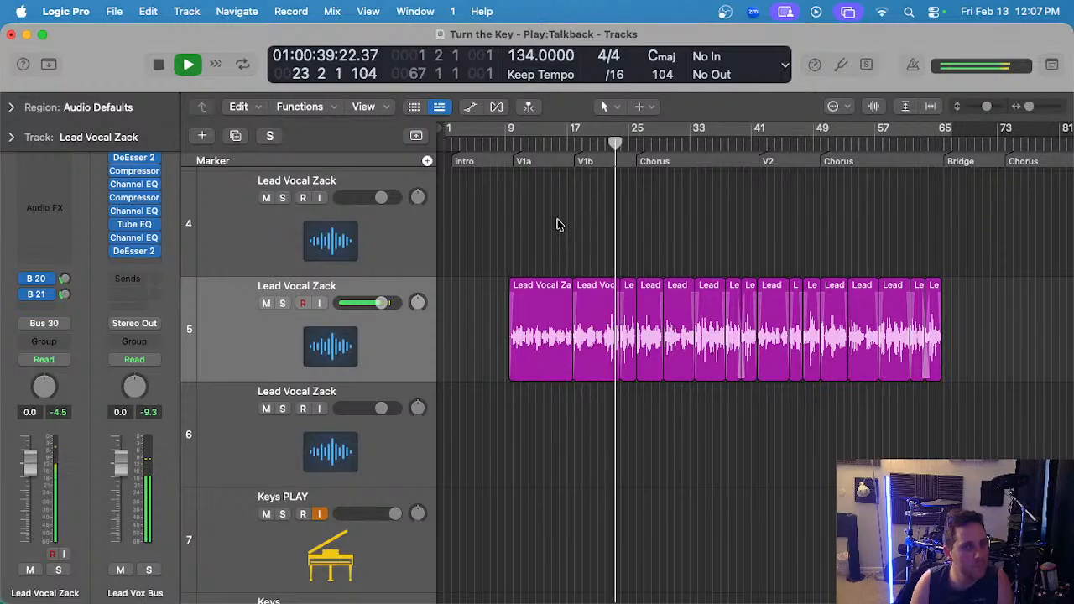
pyautogui.press('space')
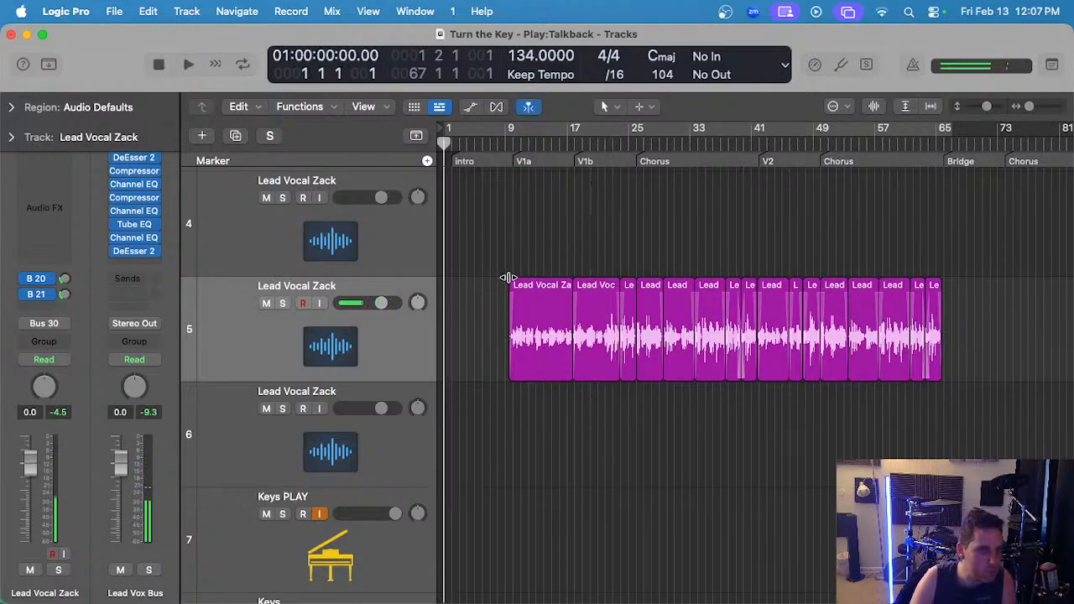
pyautogui.scroll(-10, 502, 269)
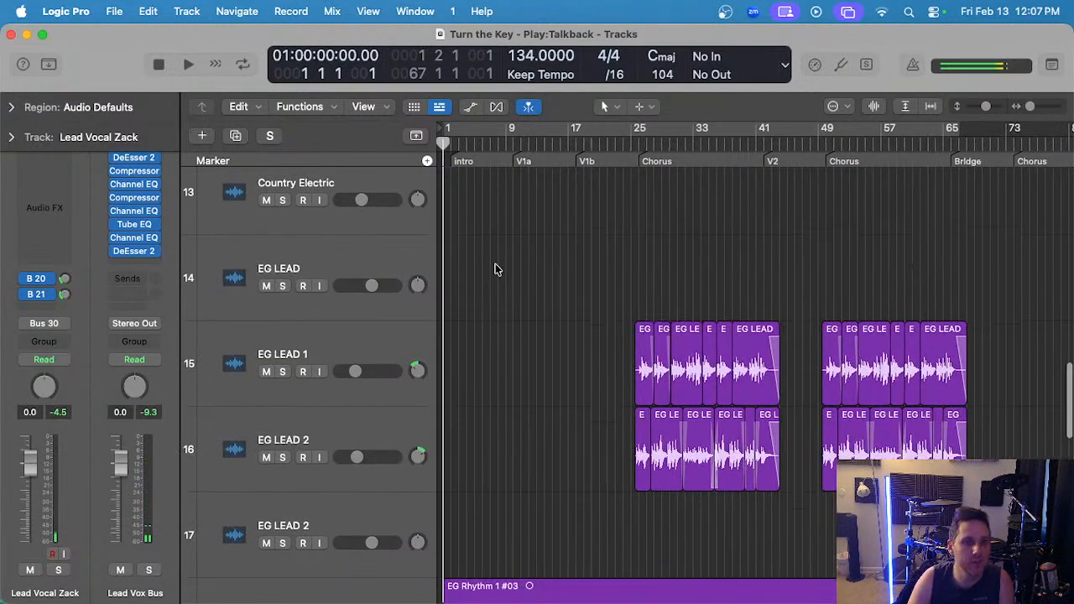
pyautogui.scroll(15, 497, 267)
pyautogui.scroll(-3, 497, 267)
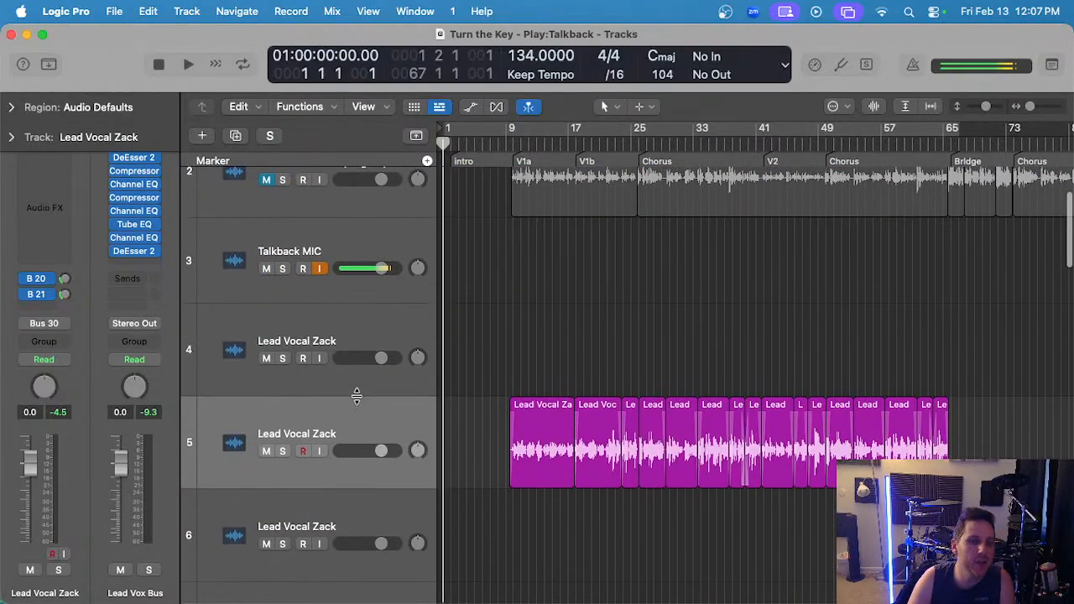
pyautogui.click(357, 417)
pyautogui.scroll(3, 552, 315)
pyautogui.scroll(-2, 552, 315)
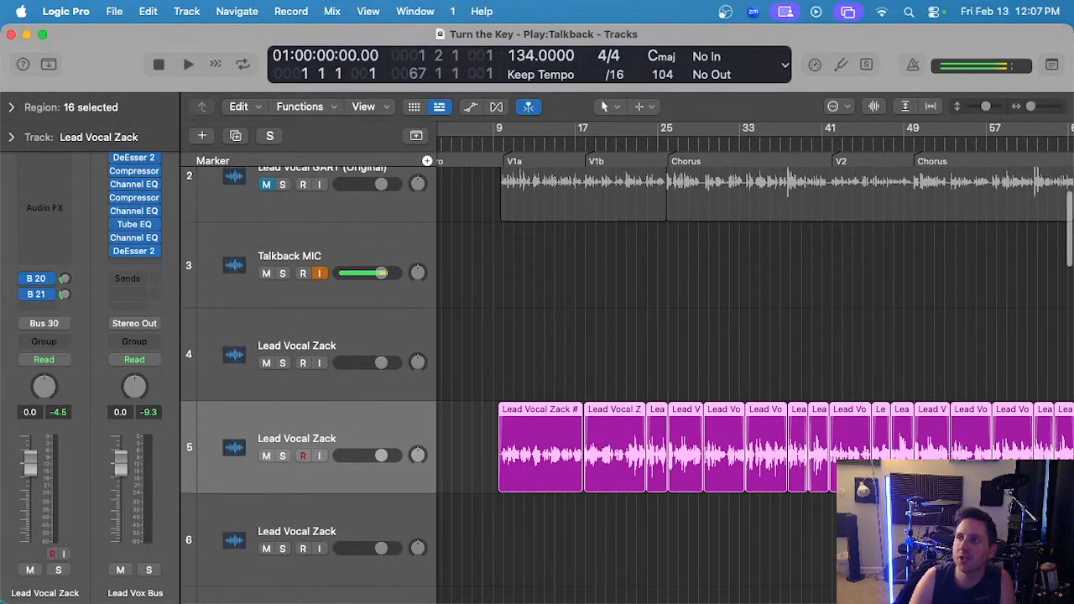
# - Place the playhead at bar 10, select all regions on Lead Vocal track 5 and open them in the audio editor
pyautogui.click(645, 324)
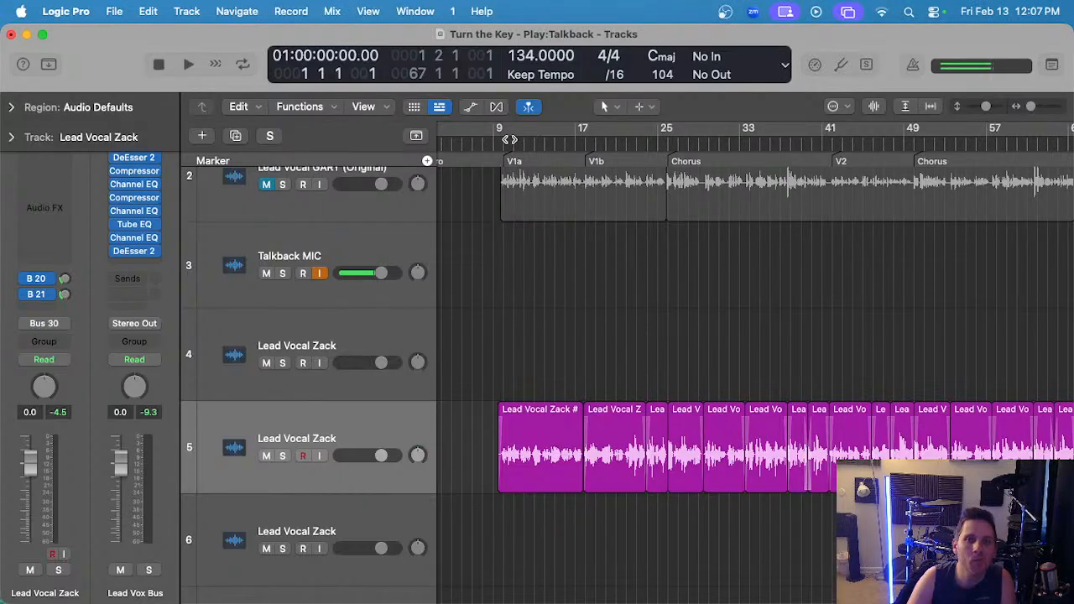
pyautogui.scroll(-3, 605, 309)
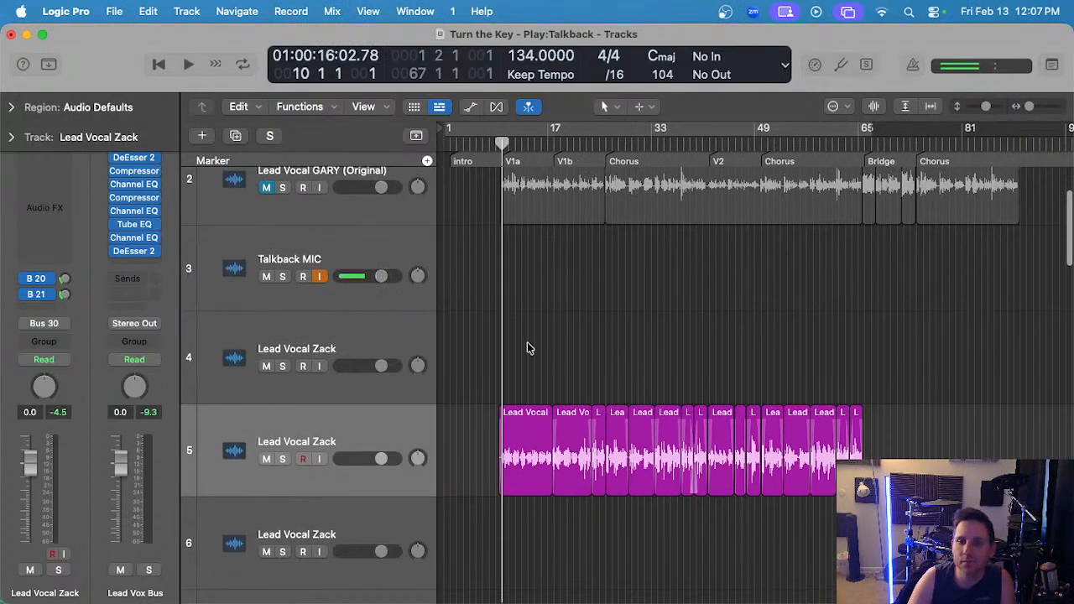
pyautogui.moveTo(527, 343); pyautogui.dragTo(873, 470)
pyautogui.click(873, 503)
pyautogui.click(335, 415)
pyautogui.press('e')
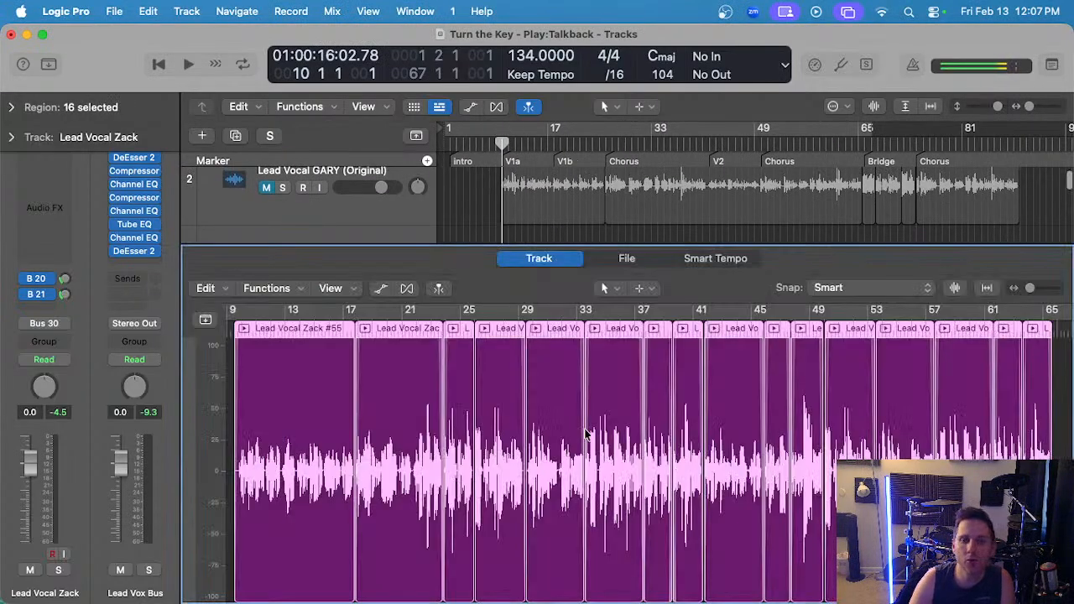
pyautogui.scroll(-3, 394, 321)
pyautogui.press('e')
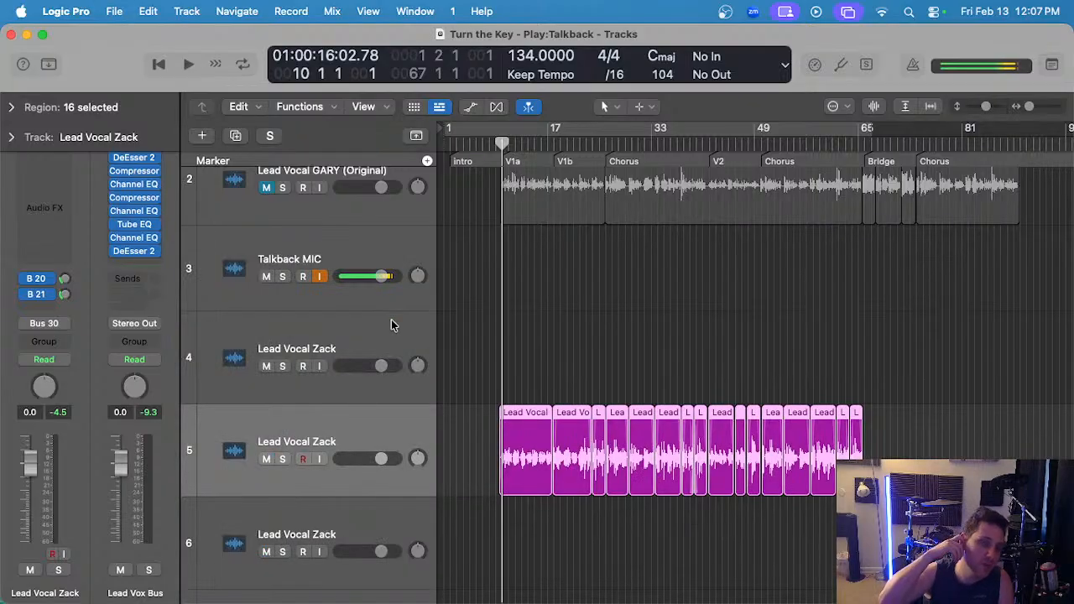
pyautogui.press('e')
# - Turn on Flex for Lead Vocal track 5 and set its mode to Flex Pitch
pyautogui.click(408, 289)
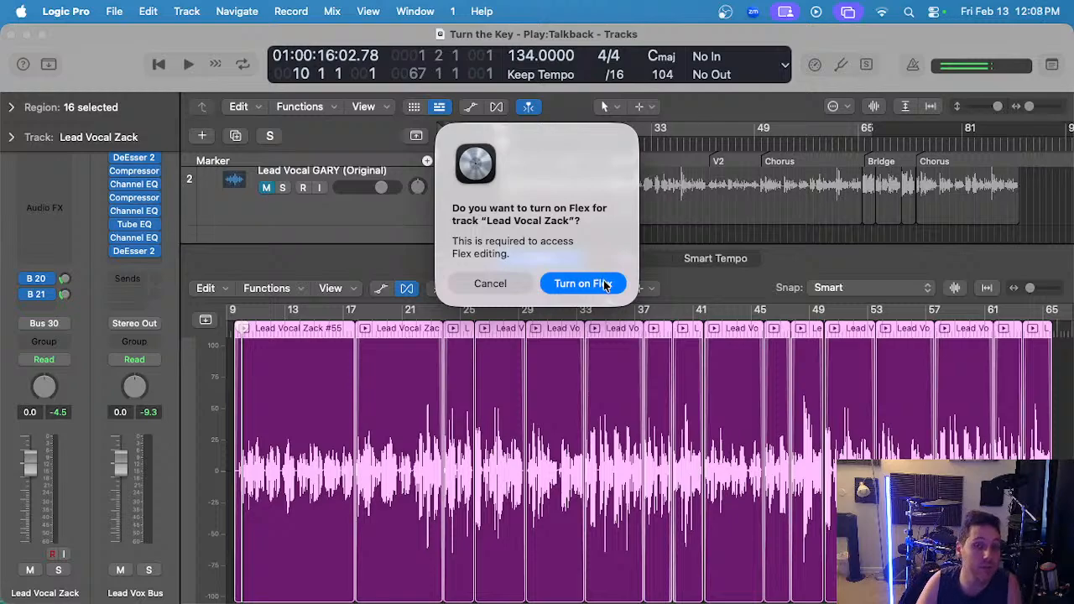
pyautogui.click(588, 285)
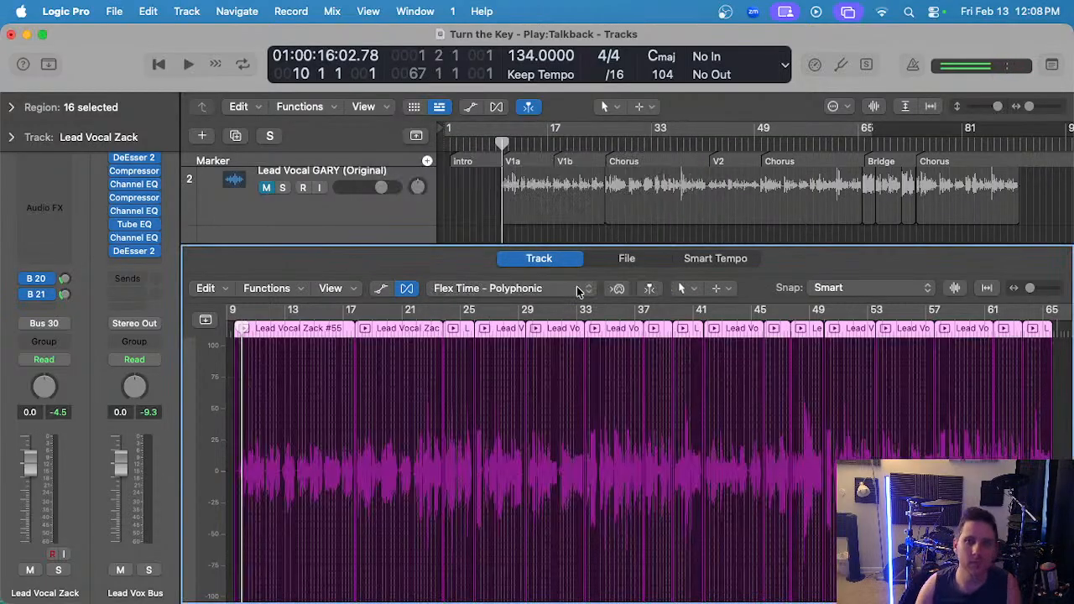
pyautogui.click(577, 290)
pyautogui.click(485, 184)
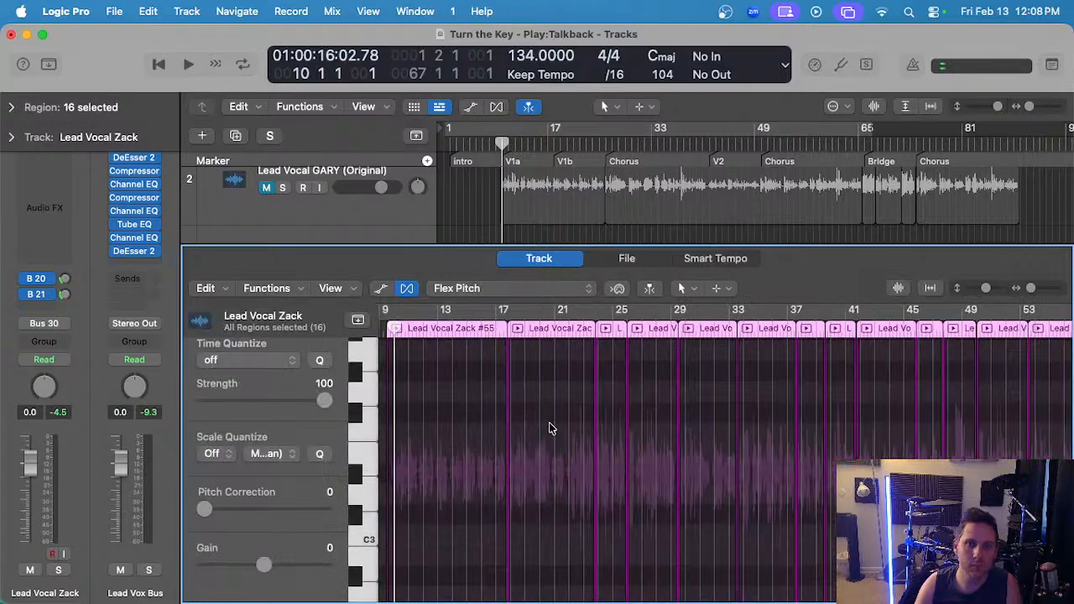
# - Play the lead vocal from bar 10 to bar 11 while examining the detected notes of the first V1a phrase up close
pyautogui.press('space')
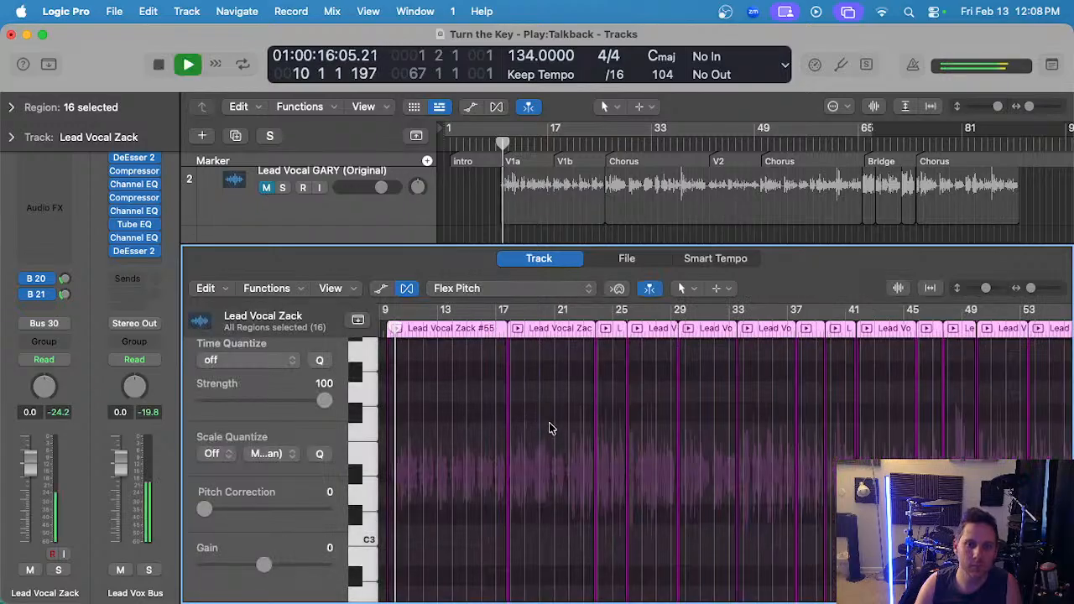
pyautogui.scroll(5, 544, 422)
pyautogui.hscroll(-5, 713, 422)
pyautogui.scroll(5, 731, 420)
pyautogui.hscroll(4, 734, 423)
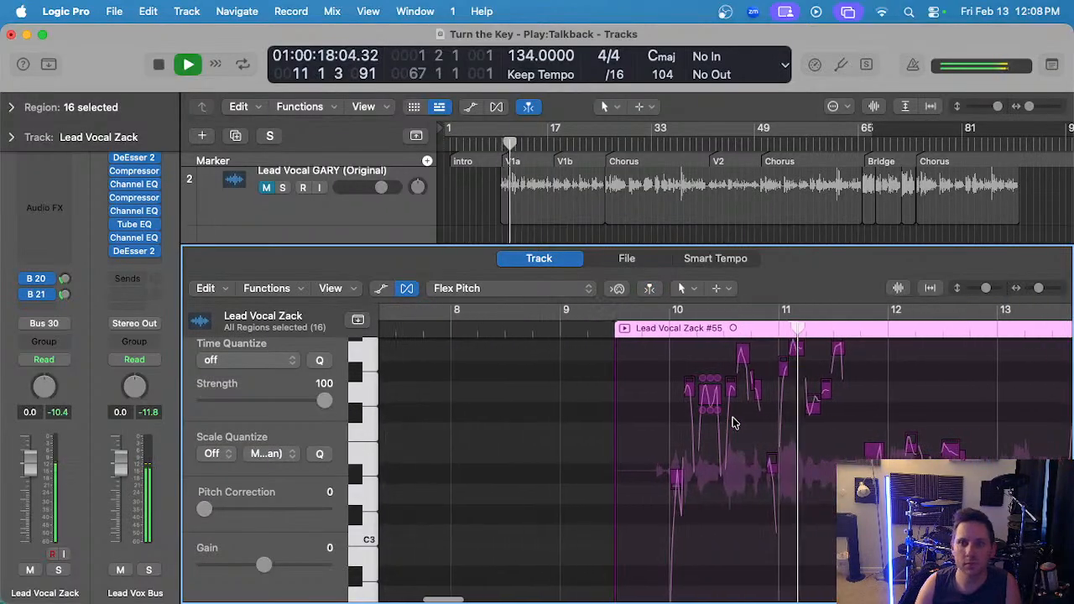
pyautogui.scroll(5, 738, 426)
pyautogui.scroll(-2, 738, 423)
pyautogui.press('space')
# - Apply 100 pitch correction to the opening lead vocal notes around bar 10 and place the playhead at bar 9 beat 4
pyautogui.click(648, 456)
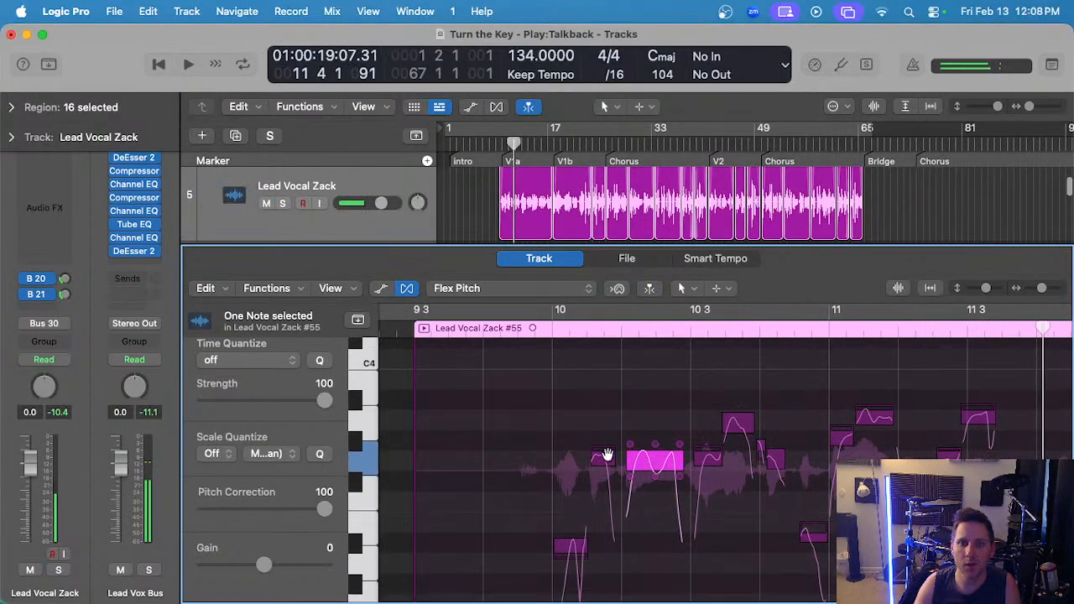
pyautogui.click(509, 332)
pyautogui.hscroll(3, 575, 386)
pyautogui.scroll(5, 574, 385)
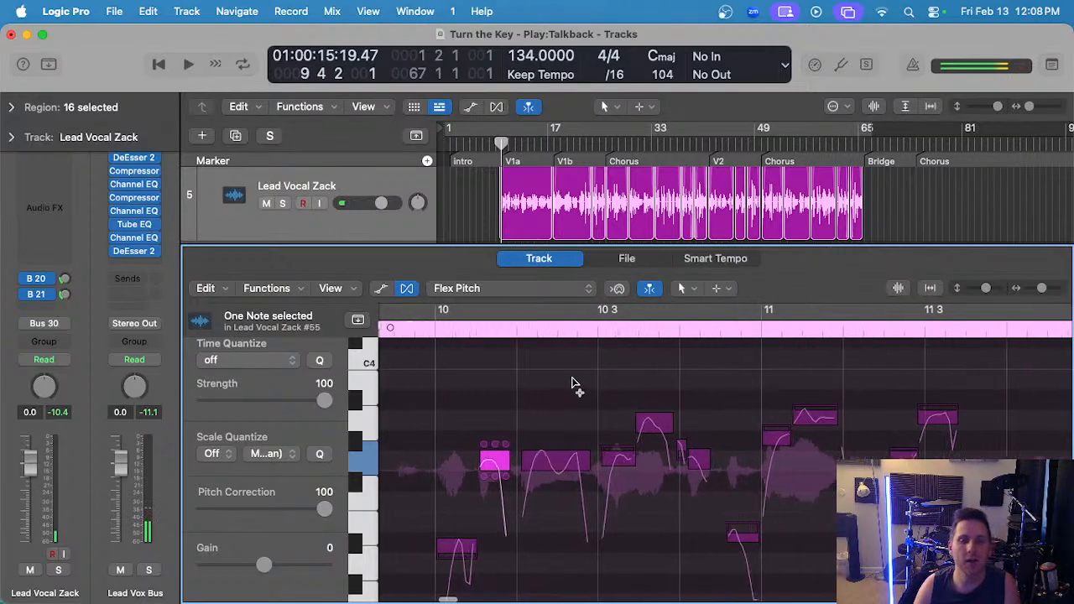
pyautogui.hscroll(-3, 574, 385)
pyautogui.click(613, 417)
pyautogui.scroll(-2, 588, 453)
pyautogui.click(550, 487)
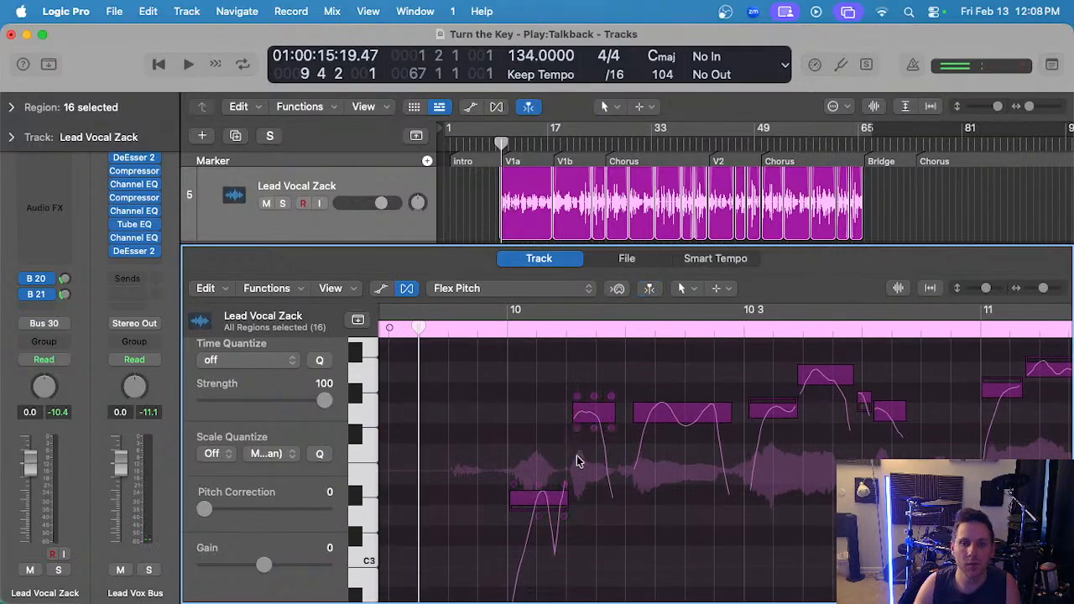
# - Reduce the vibrato of the long note after bar 10 to about 56% and correct the pitch of the high note after 10 3
pyautogui.hscroll(2, 578, 460)
pyautogui.moveTo(640, 434); pyautogui.dragTo(640, 441)
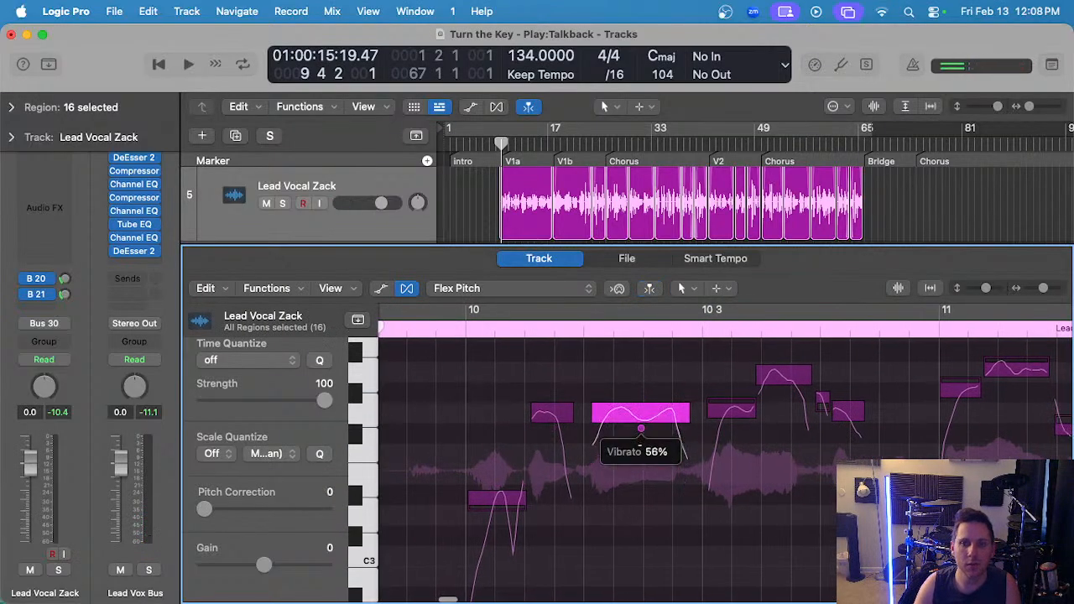
pyautogui.click(780, 372)
pyautogui.click(760, 357)
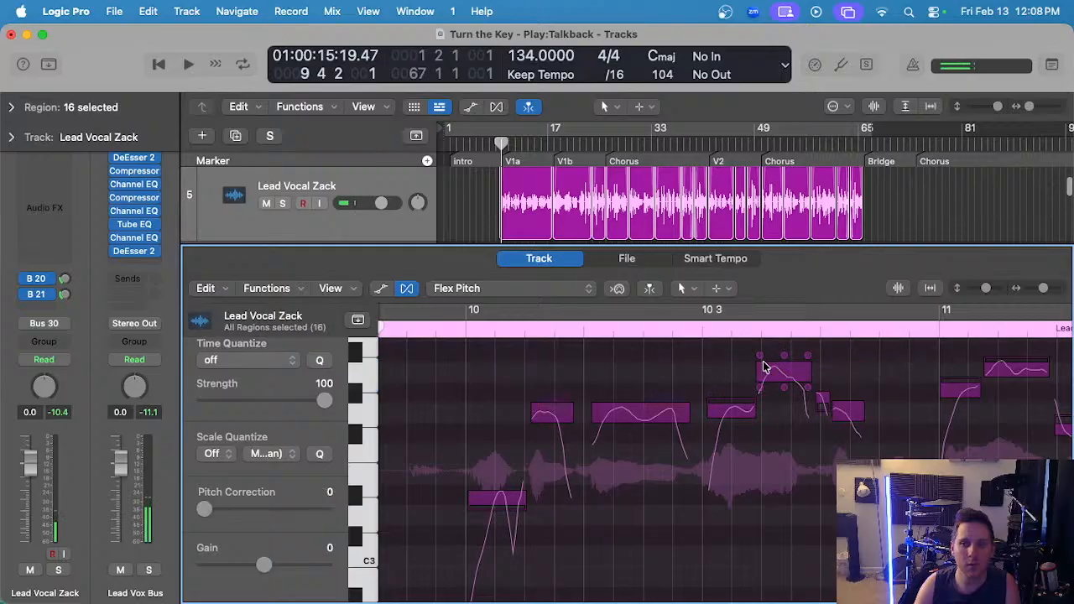
# - Adjust the ending pitch drift of the high note at 10 3 3 and snap the preceding note at 10 3 to pitch
pyautogui.moveTo(808, 359); pyautogui.dragTo(810, 334)
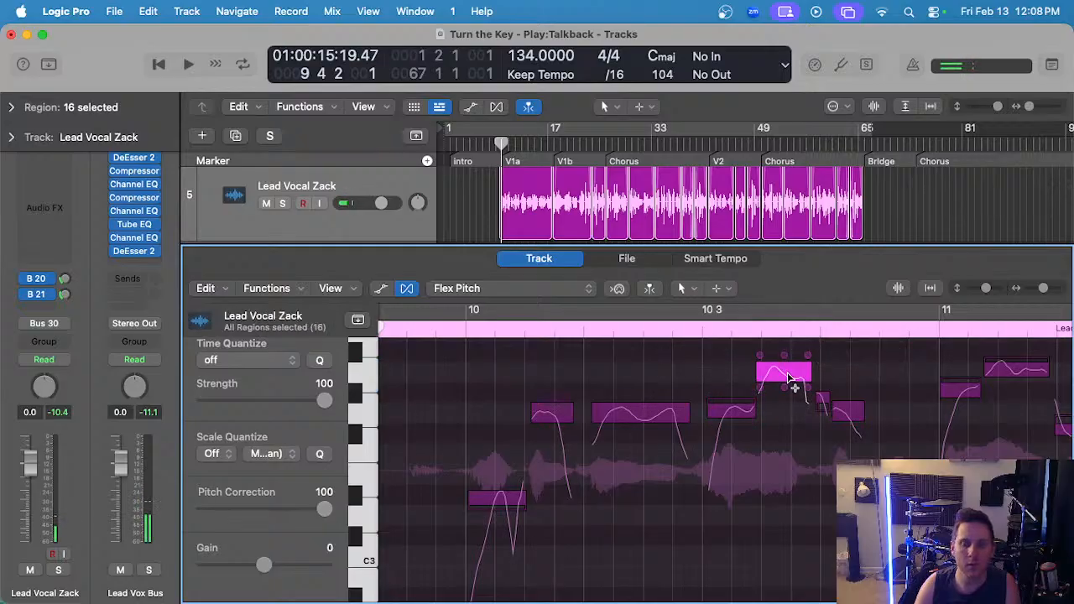
pyautogui.scroll(2, 787, 382)
pyautogui.scroll(-2, 788, 388)
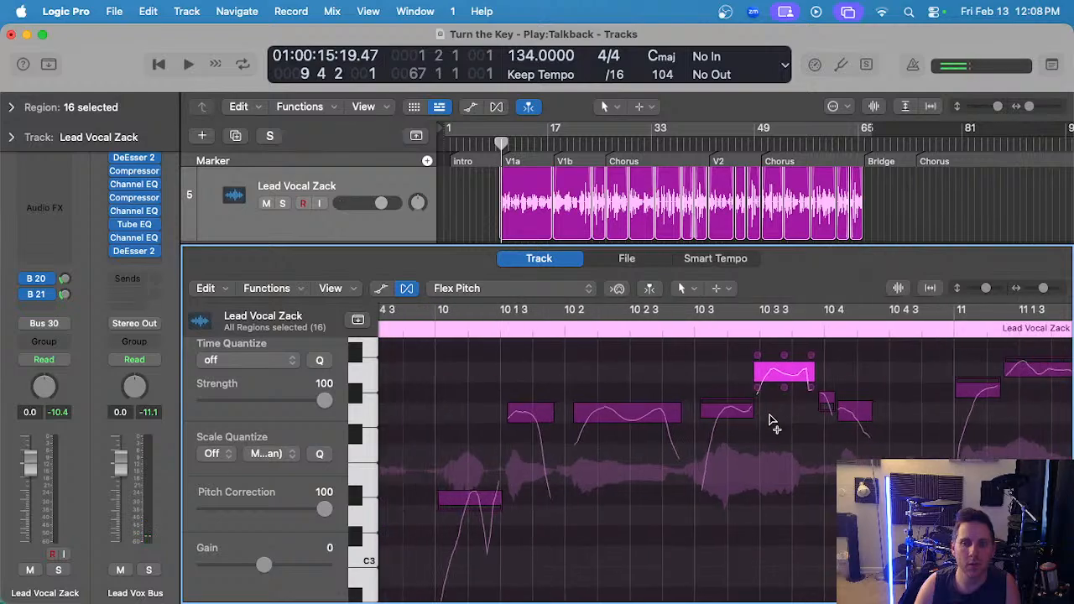
pyautogui.click(729, 404)
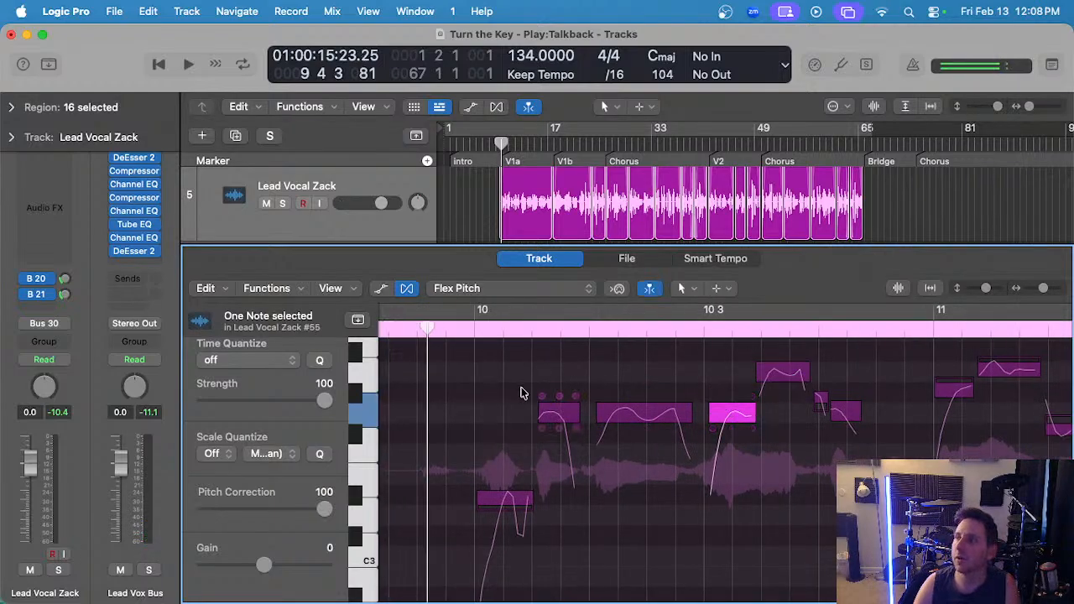
# - Play back the phrase across bar 10 and correct the pitch of the high note at 11 1 3
pyautogui.press('space')
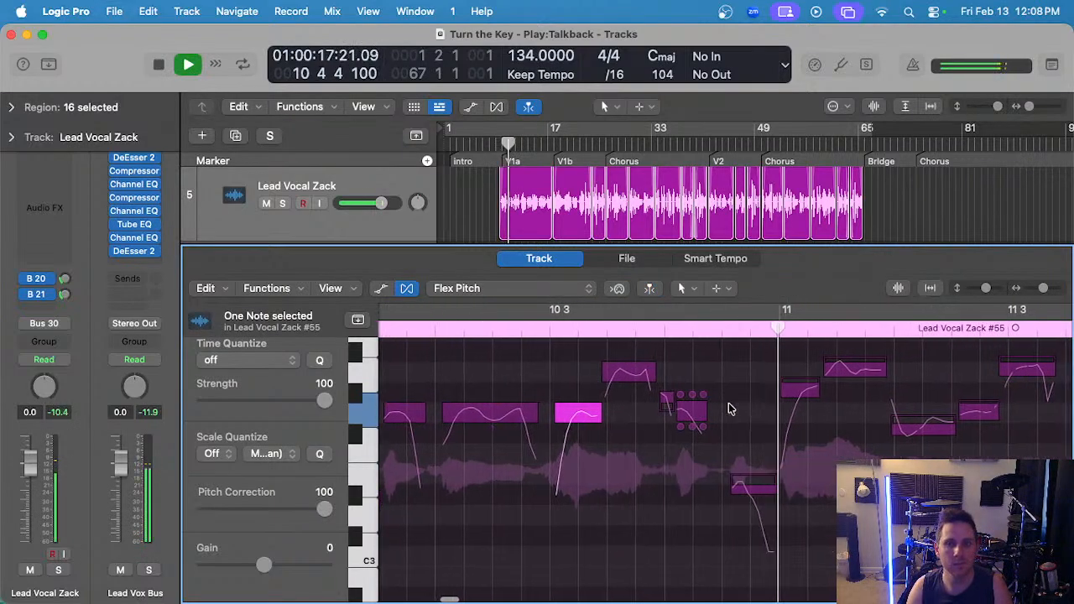
pyautogui.hscroll(3, 731, 409)
pyautogui.press('space')
pyautogui.click(769, 373)
pyautogui.scroll(2, 788, 417)
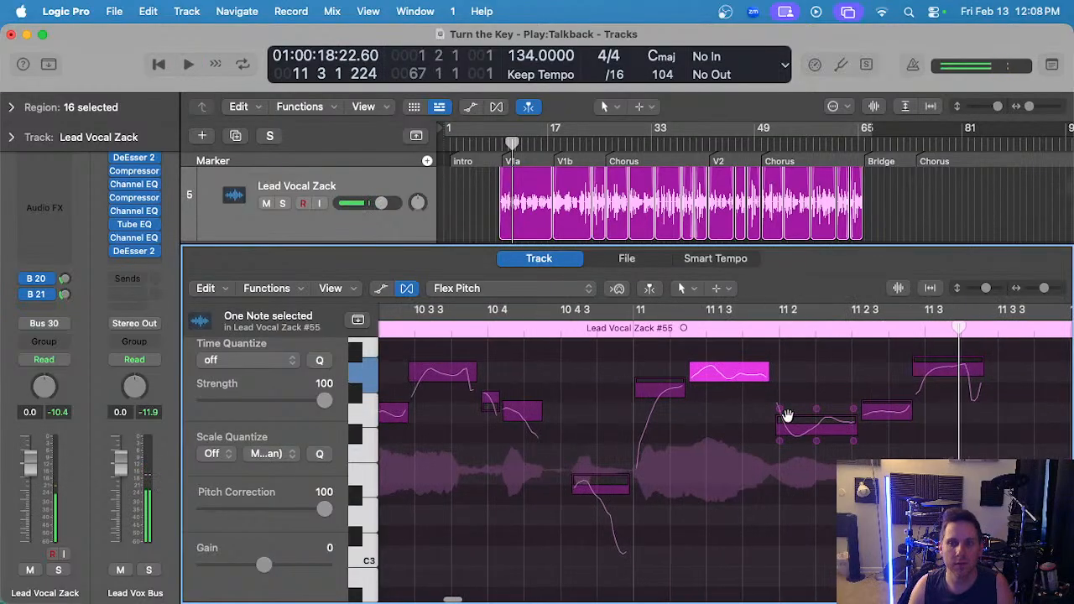
# - Move the note at 11 2 to G3 and correct the two notes after it, adjusting the starting drift of the one at 11 3
pyautogui.moveTo(780, 409); pyautogui.dragTo(813, 413)
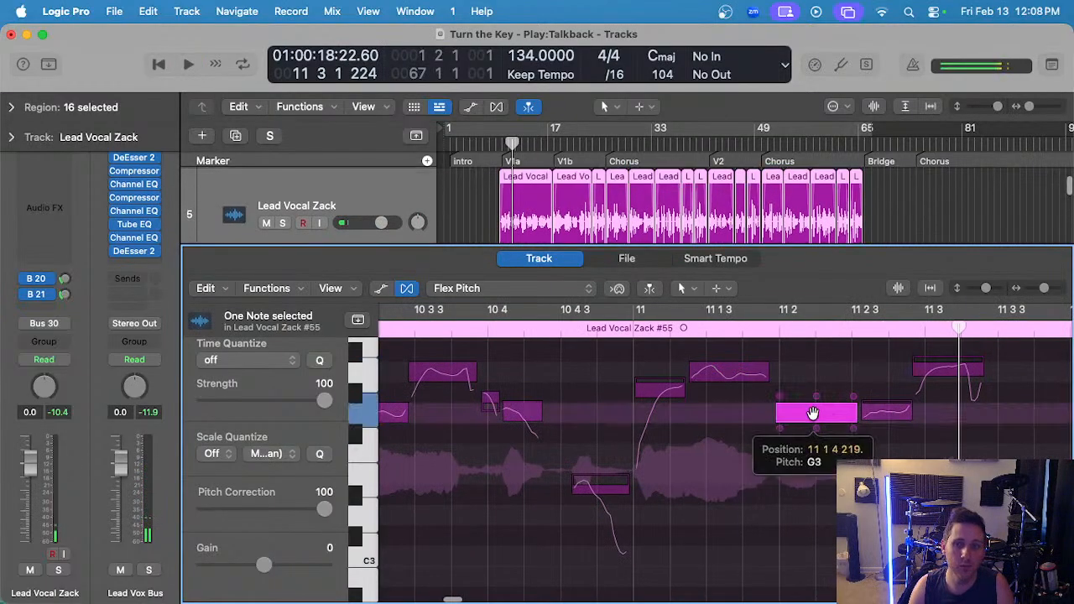
pyautogui.click(882, 417)
pyautogui.click(922, 369)
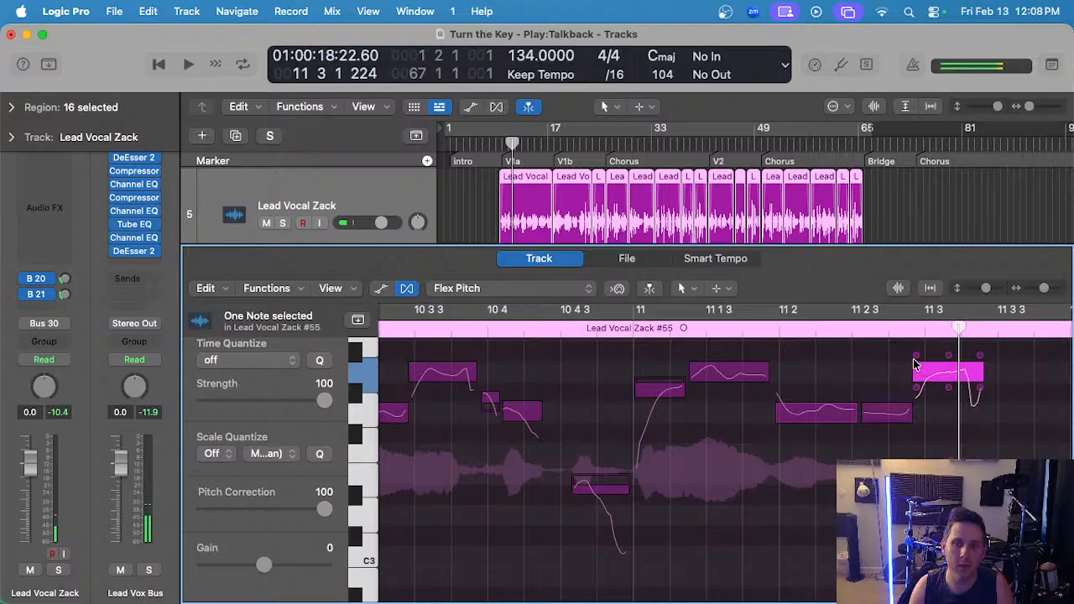
pyautogui.moveTo(915, 363); pyautogui.dragTo(917, 357)
pyautogui.click(829, 416)
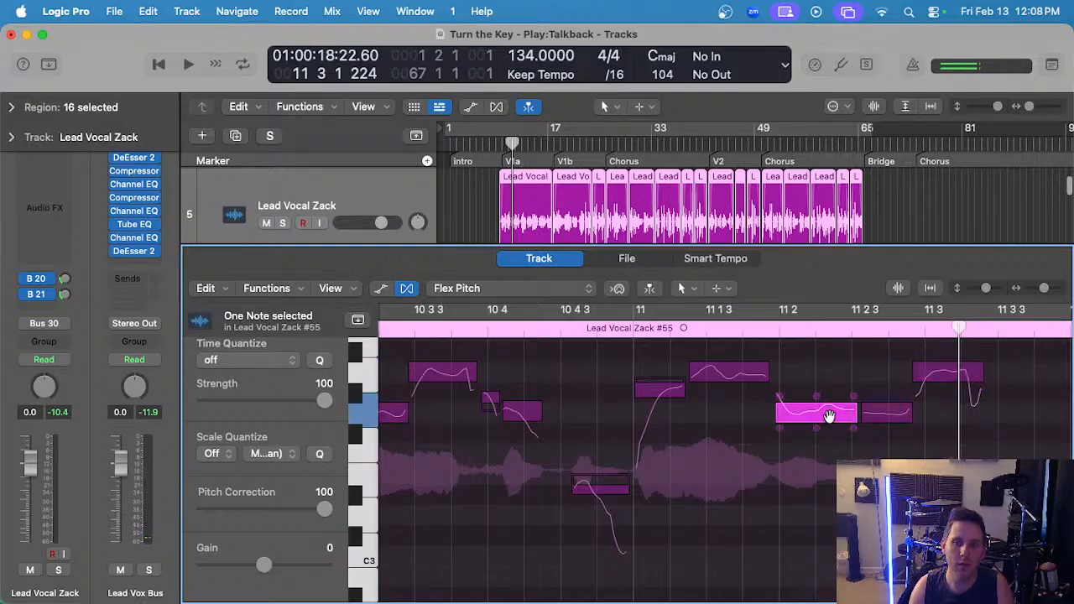
# - Assign the Scissors Tool as the secondary tool and split the note at 11 2 near its middle
pyautogui.click(727, 289)
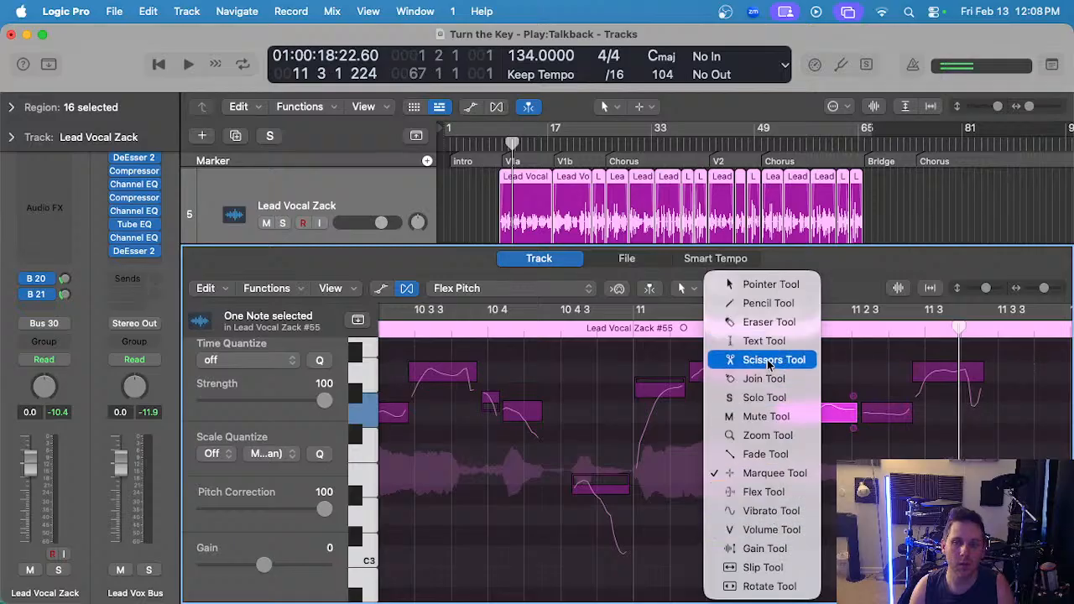
pyautogui.click(769, 361)
pyautogui.keyDown('super'); pyautogui.click(820, 418); pyautogui.keyUp('super')
pyautogui.scroll(3, 861, 439)
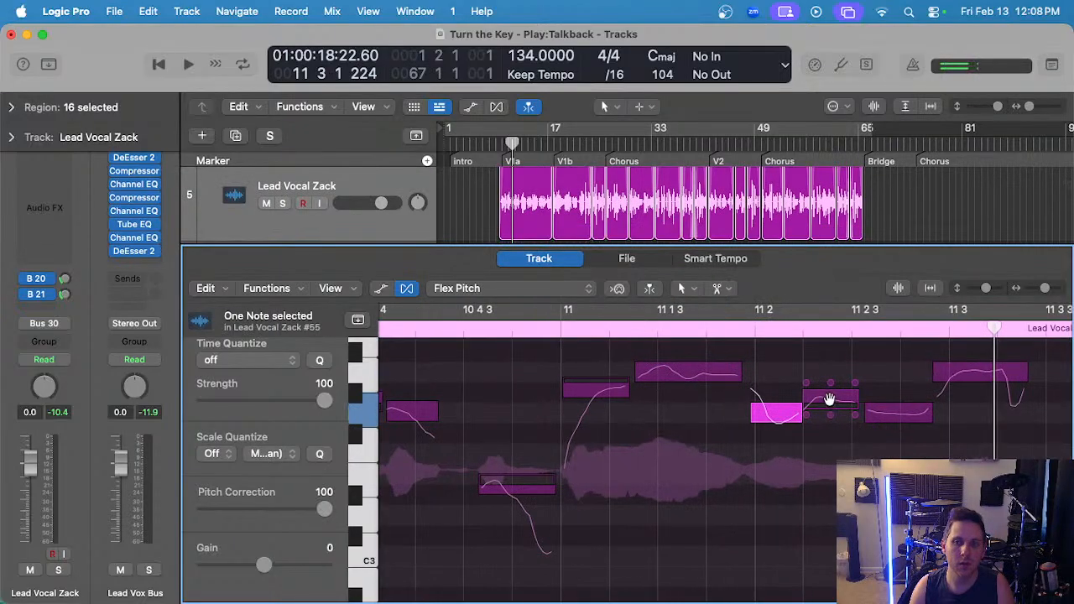
# - Cut the falling attack off the note at 11 2 and align the remaining pieces and the next note to G3
pyautogui.moveTo(829, 399); pyautogui.dragTo(829, 427)
pyautogui.click(788, 420)
pyautogui.moveTo(772, 409); pyautogui.dragTo(786, 412)
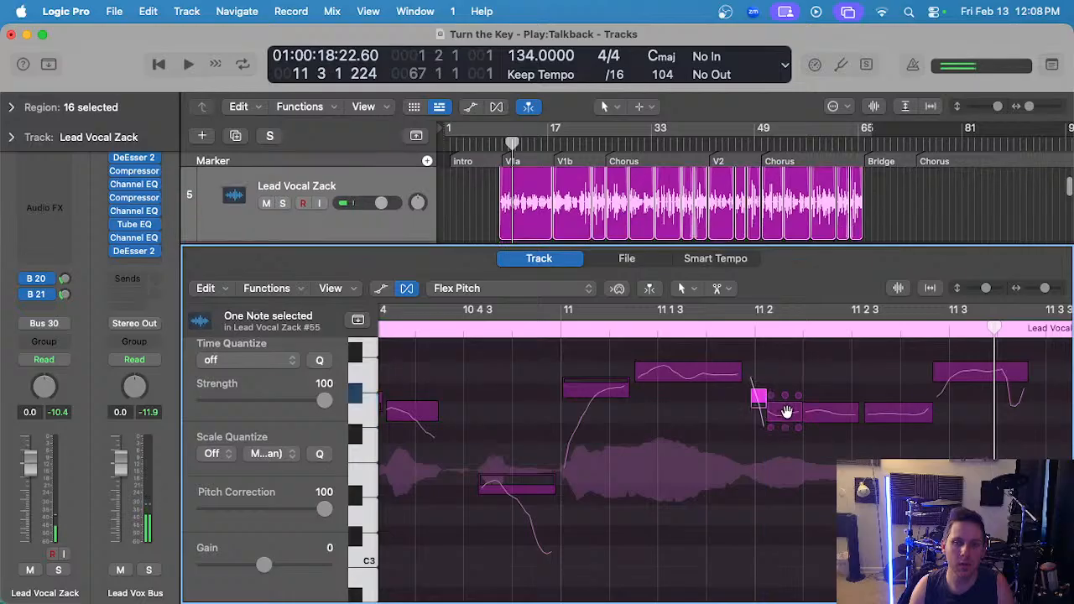
pyautogui.scroll(-3, 823, 413)
pyautogui.click(865, 412)
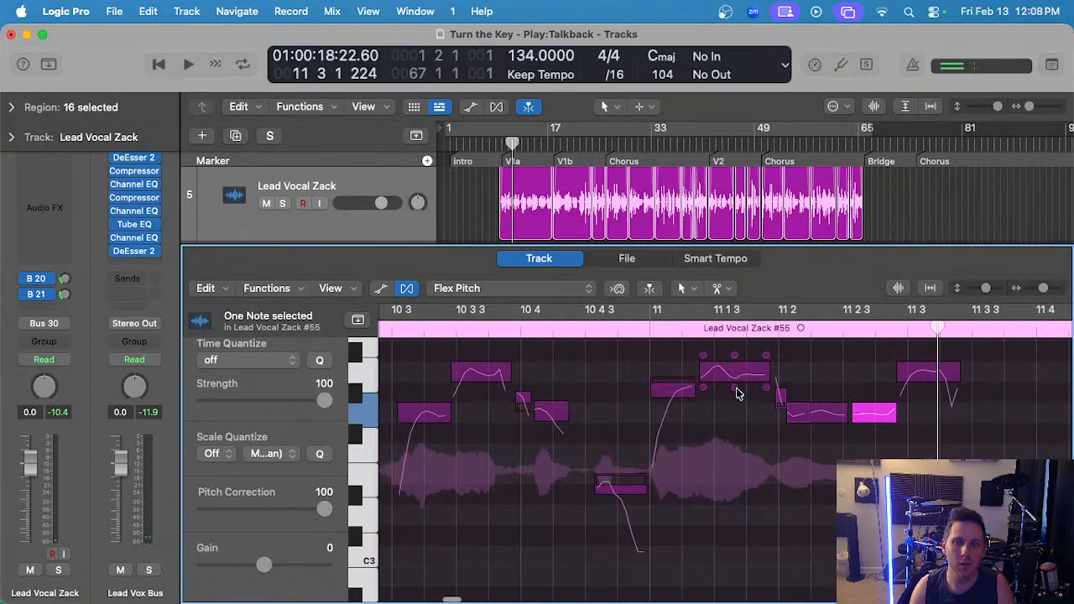
# - Reduce the vibrato of the high note at 11 1 3 and adjust the ending drift of the note just after 10 4
pyautogui.moveTo(736, 389); pyautogui.dragTo(736, 408)
pyautogui.scroll(-4, 736, 408)
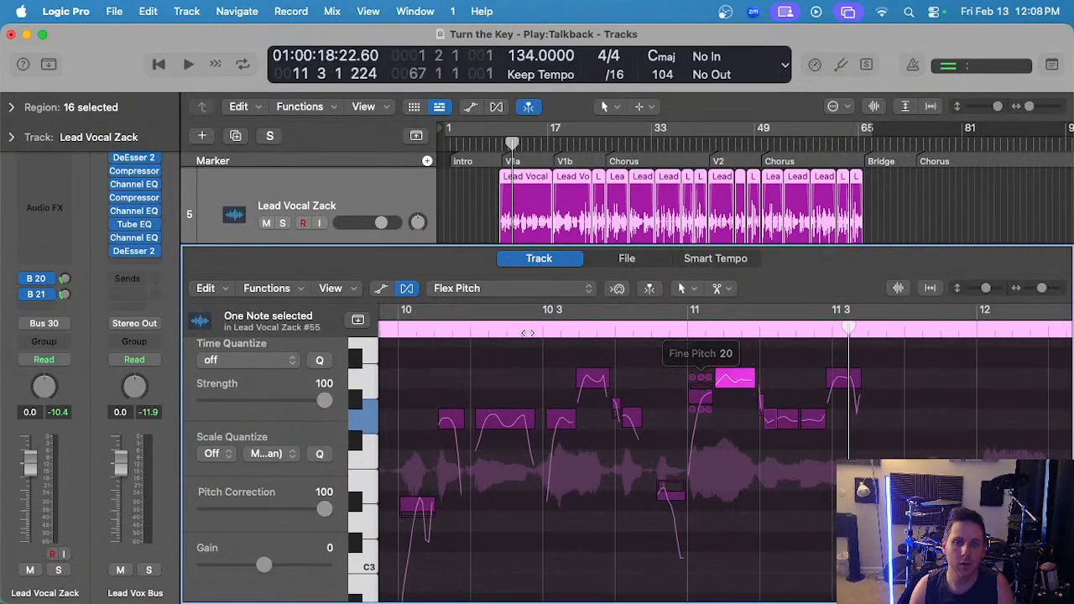
pyautogui.scroll(3, 616, 391)
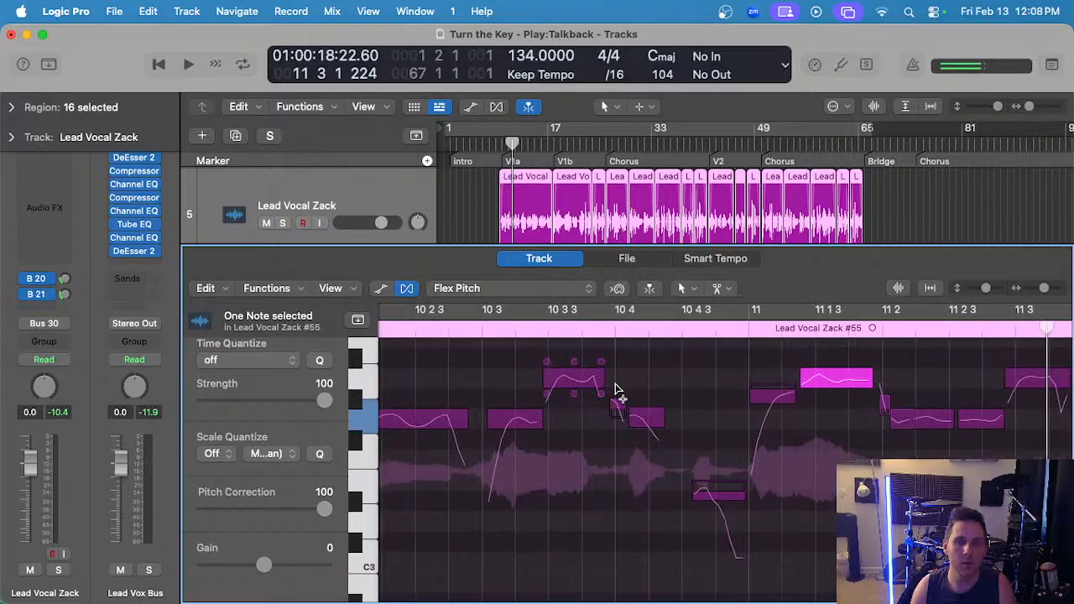
pyautogui.click(661, 401)
pyautogui.moveTo(661, 401); pyautogui.dragTo(662, 389)
# - Play back the start of V1a into bar 12, and correct the pitch and ending drift of the note at 12 1 3
pyautogui.click(500, 141)
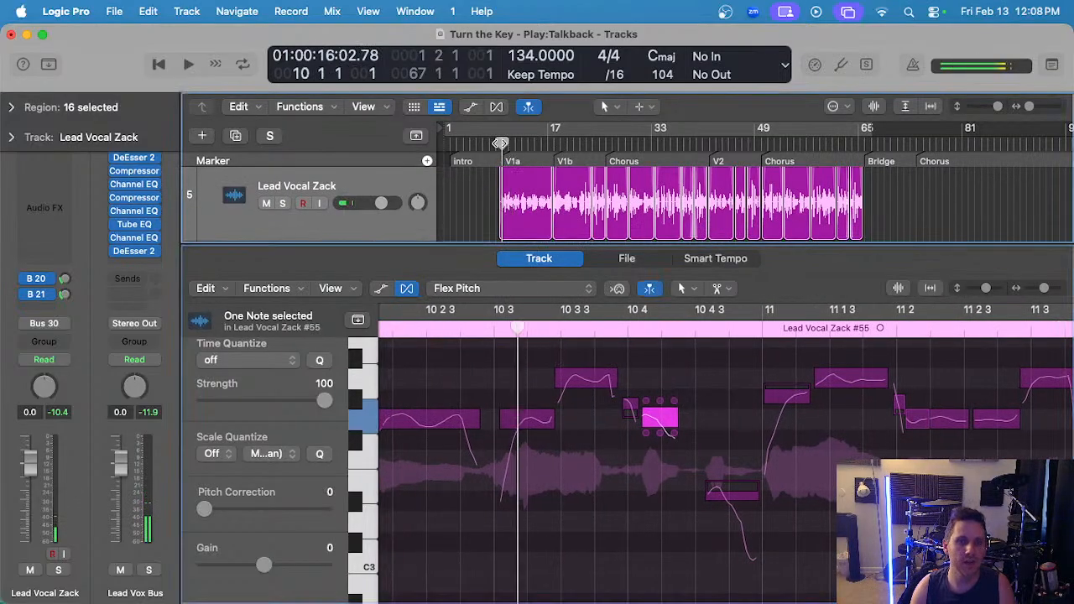
pyautogui.press('space')
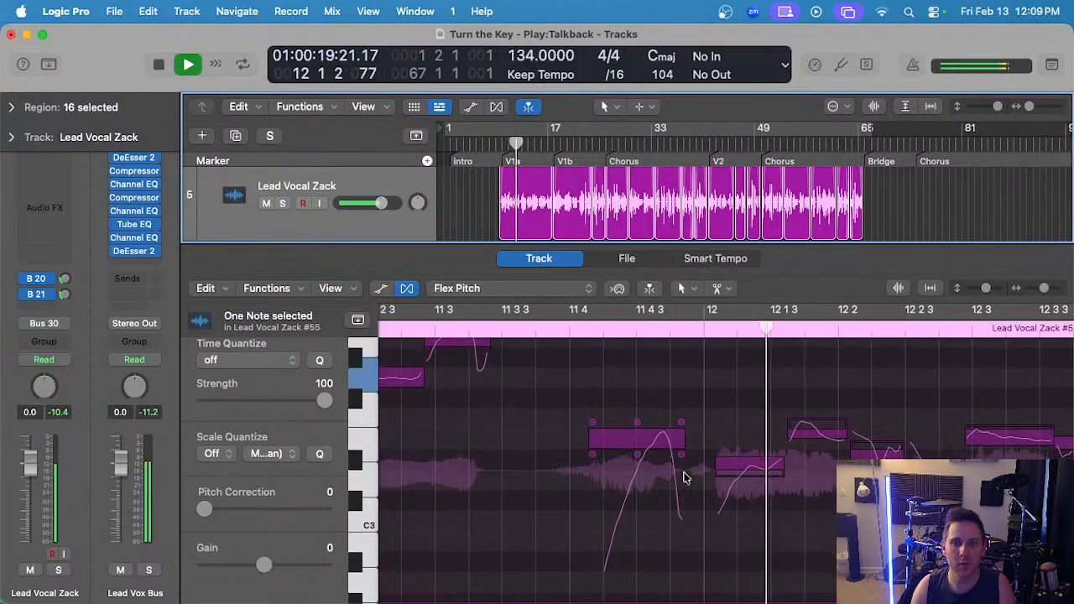
pyautogui.press('space')
pyautogui.moveTo(816, 429); pyautogui.dragTo(815, 439)
pyautogui.click(820, 458)
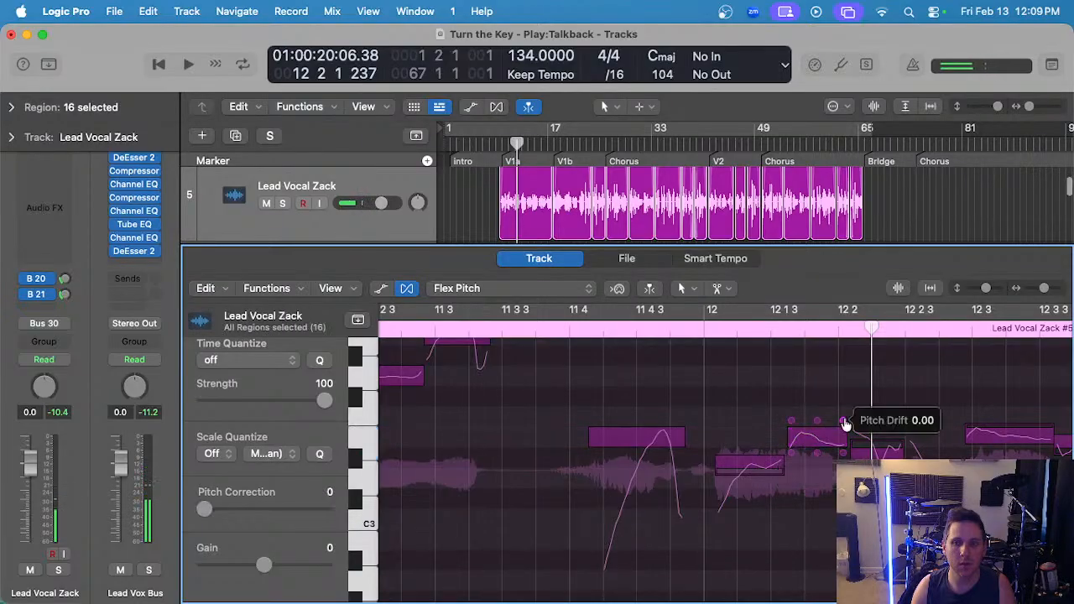
pyautogui.moveTo(843, 398); pyautogui.dragTo(843, 396)
# - Correct the pitch of the long note at 12 3 and flatten its ending drift
pyautogui.hscroll(5, 874, 453)
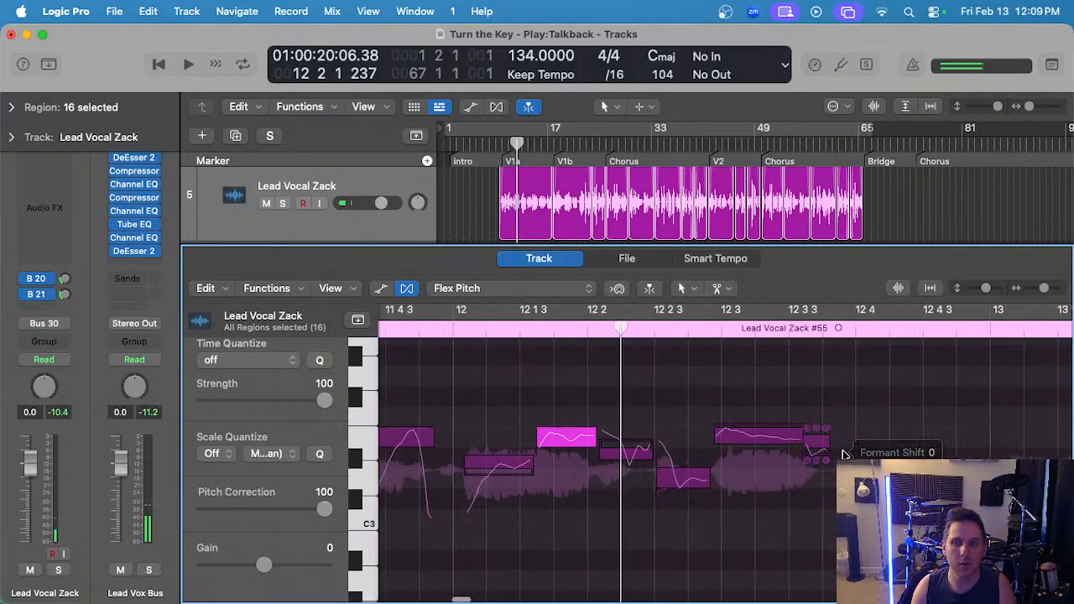
pyautogui.click(735, 442)
pyautogui.click(797, 422)
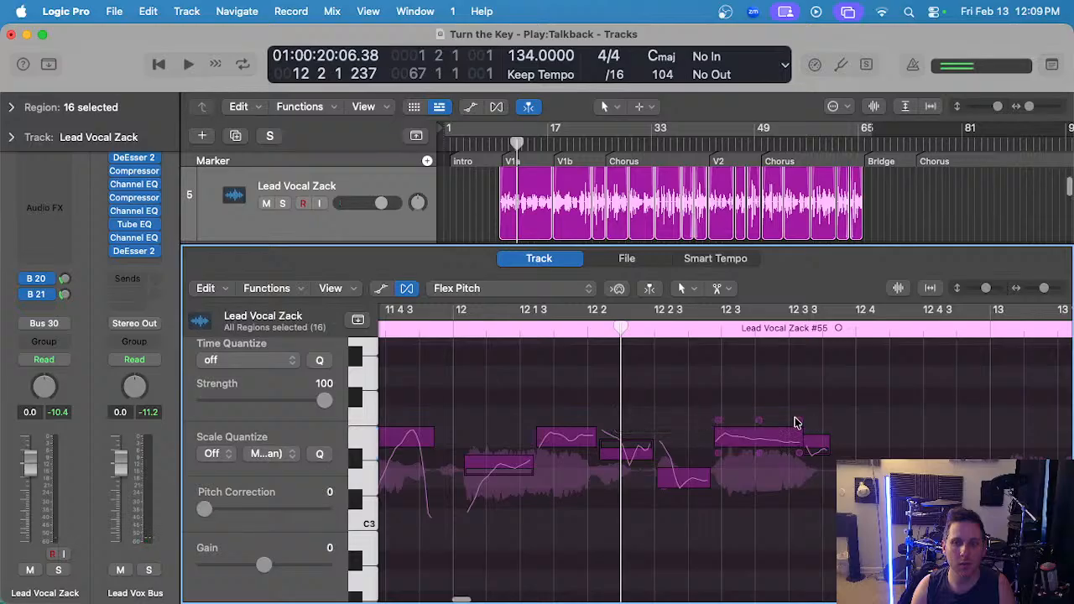
# - Play back V1a from around bar 11 through bar 13 to check the corrected notes
pyautogui.hscroll(-4, 524, 299)
pyautogui.scroll(5, 520, 184)
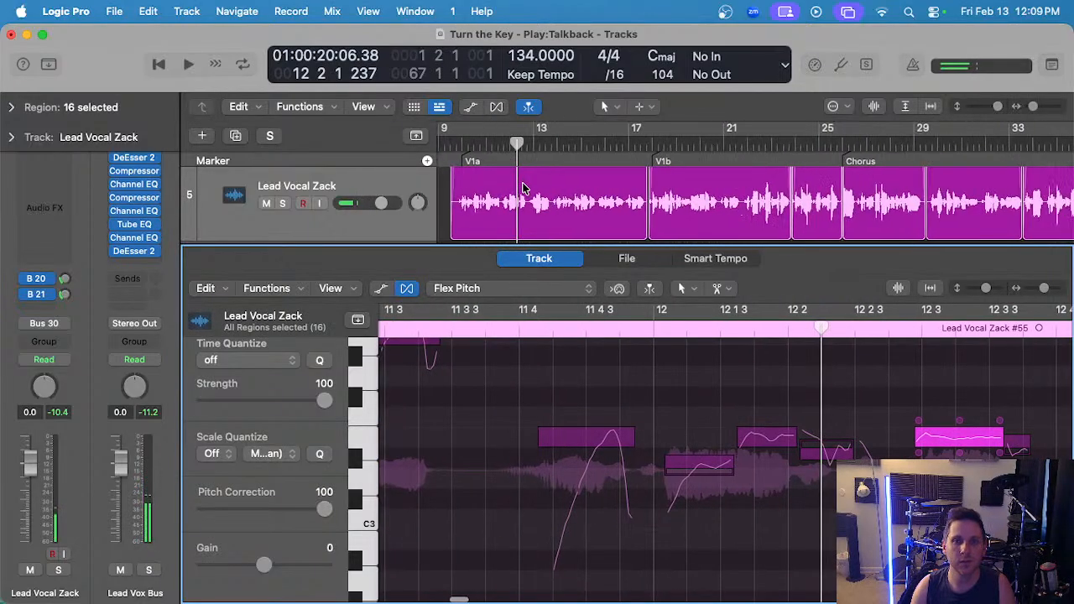
pyautogui.click(491, 145)
pyautogui.press('space')
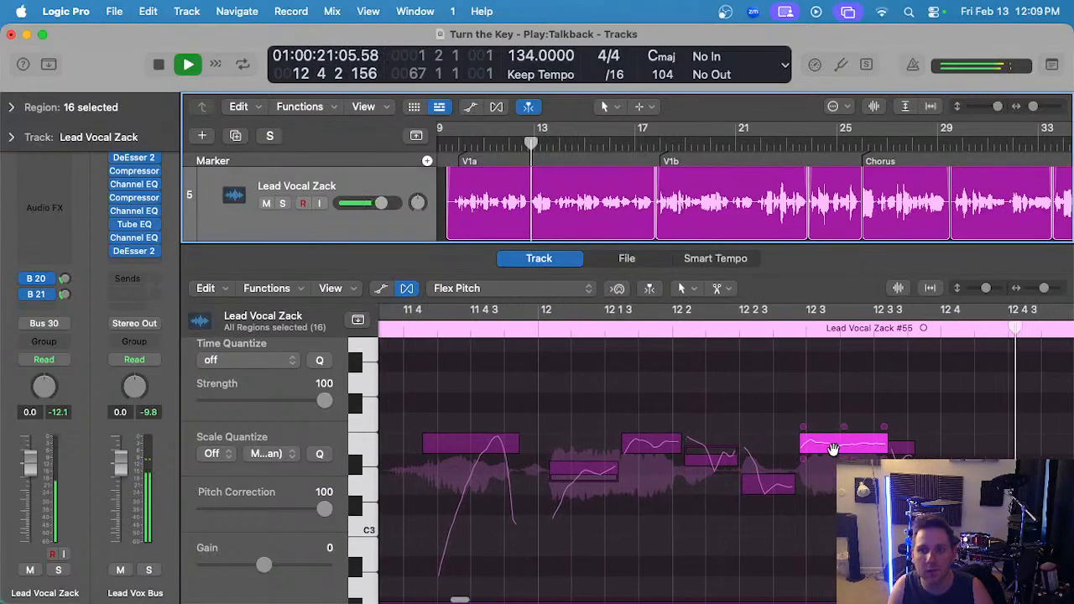
pyautogui.press('space')
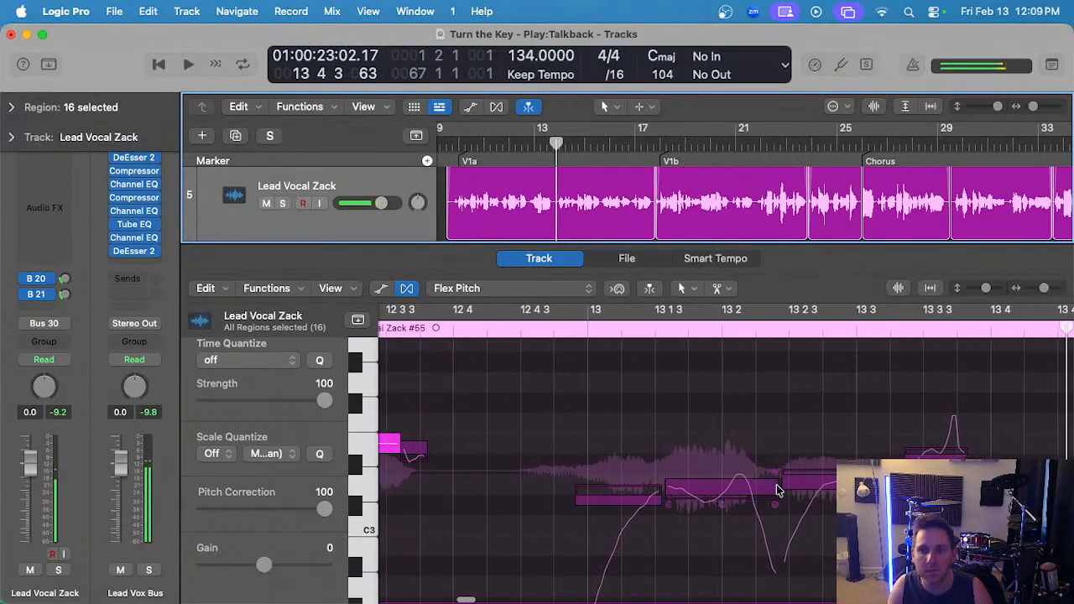
# - Split the note at 13 1 3 into shorter pieces around 13 2 and correct the pitch of its first piece
pyautogui.scroll(5, 753, 484)
pyautogui.keyDown('super'); pyautogui.click(716, 489); pyautogui.keyUp('super')
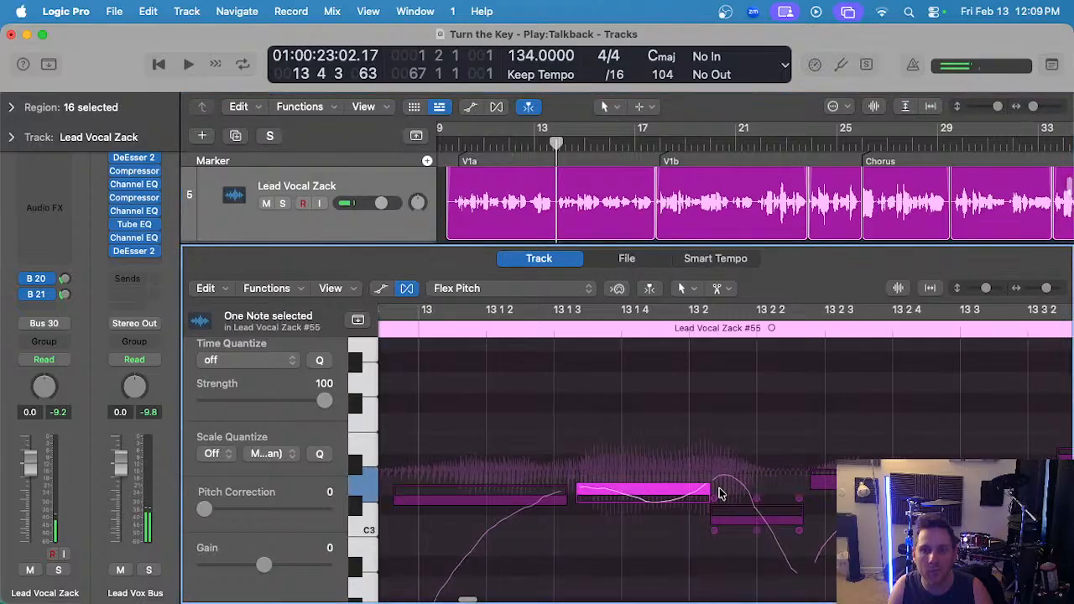
pyautogui.scroll(-2, 723, 491)
pyautogui.scroll(3, 732, 499)
pyautogui.moveTo(668, 495); pyautogui.dragTo(634, 497)
pyautogui.press('q')
pyautogui.scroll(-1, 638, 497)
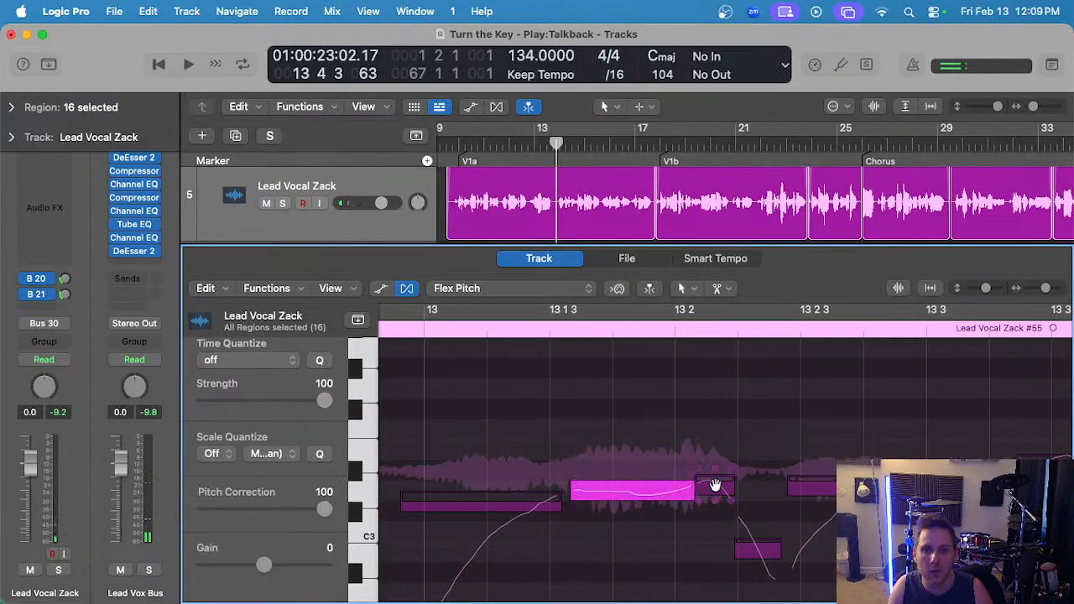
# - Snap the short piece at 13 2 and the following long note to pitch, and nudge the fine pitch of the note at 13 3 3
pyautogui.click(713, 487)
pyautogui.scroll(-1, 702, 478)
pyautogui.click(776, 486)
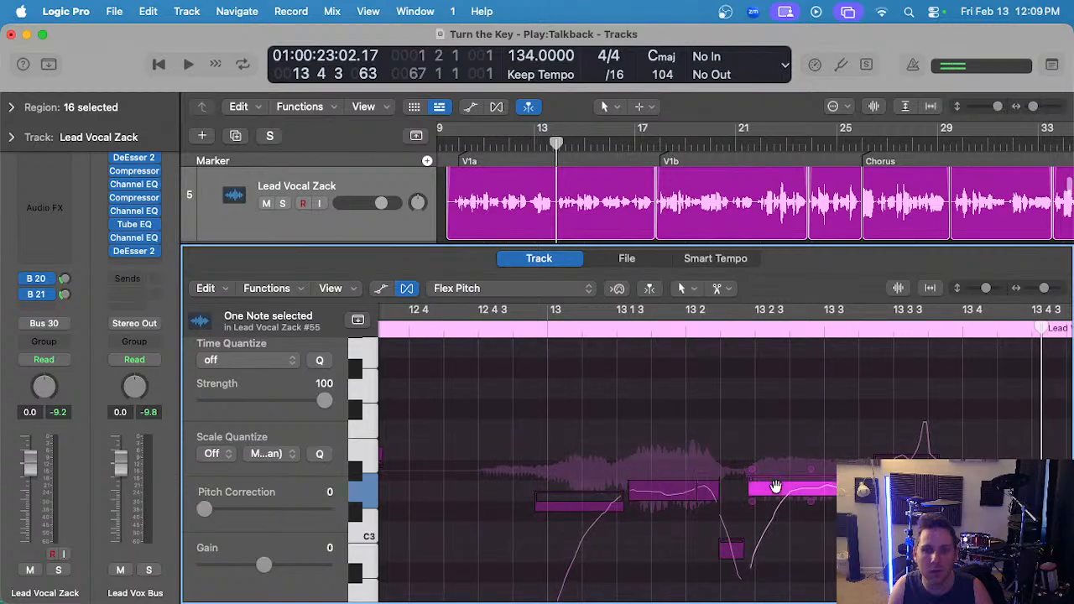
pyautogui.moveTo(907, 448); pyautogui.dragTo(907, 445)
pyautogui.scroll(-2, 814, 395)
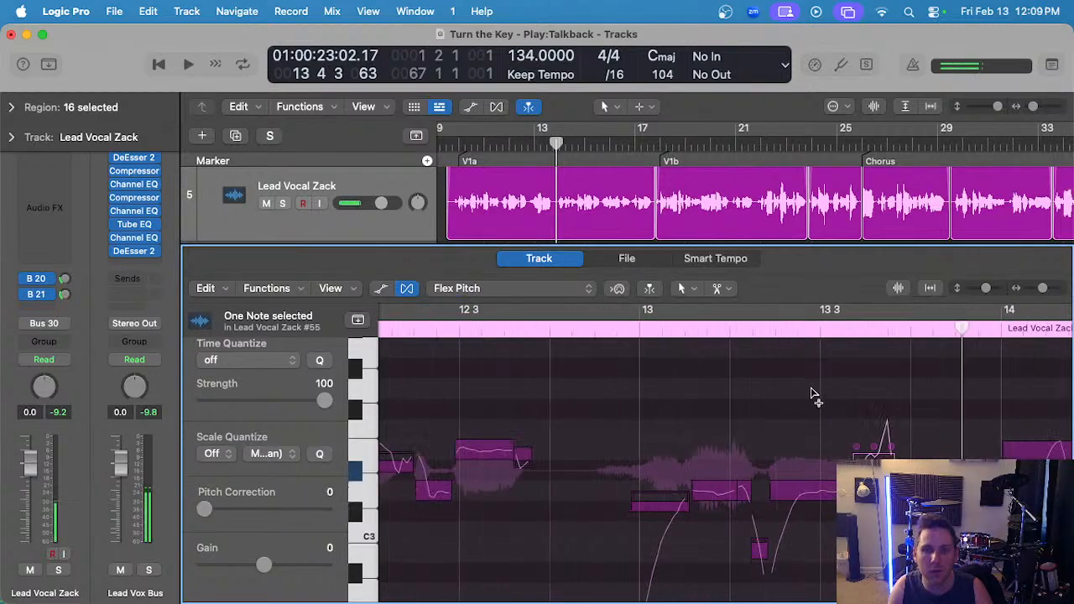
# - Play back the bar 13 phrase repeatedly from just before bar 13 to check the split and corrected notes
pyautogui.click(552, 326)
pyautogui.press('space')
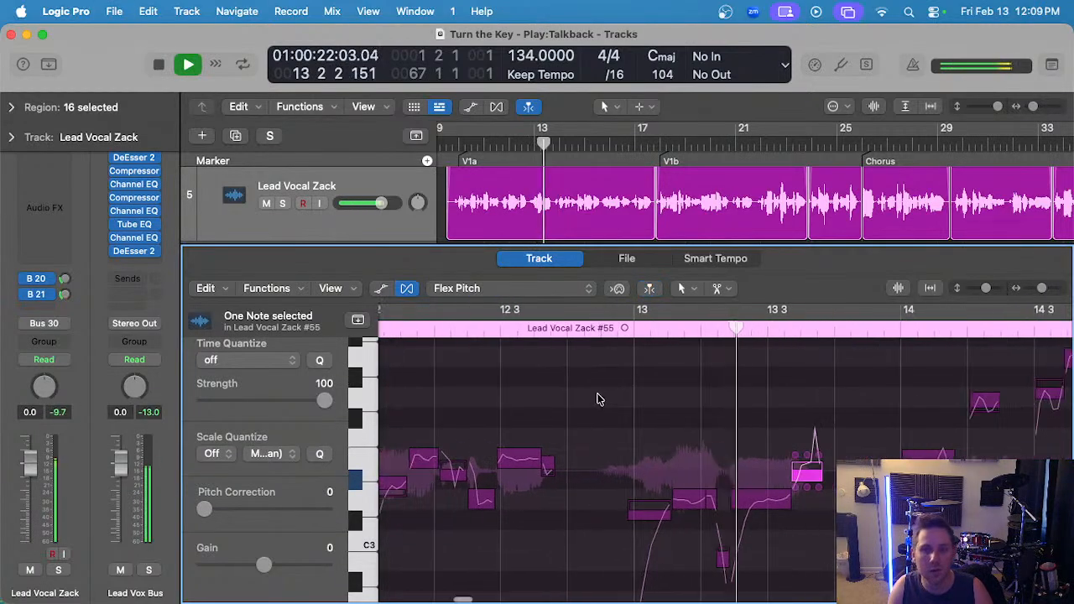
pyautogui.press('space')
pyautogui.scroll(3, 530, 475)
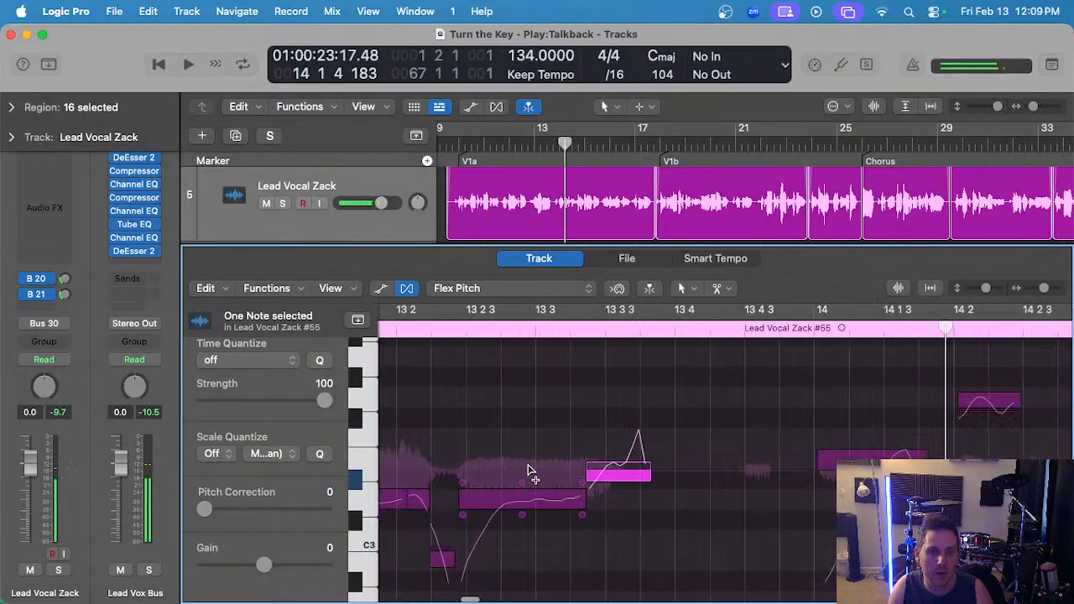
pyautogui.hscroll(-3, 530, 471)
pyautogui.scroll(-1, 530, 470)
pyautogui.press('space')
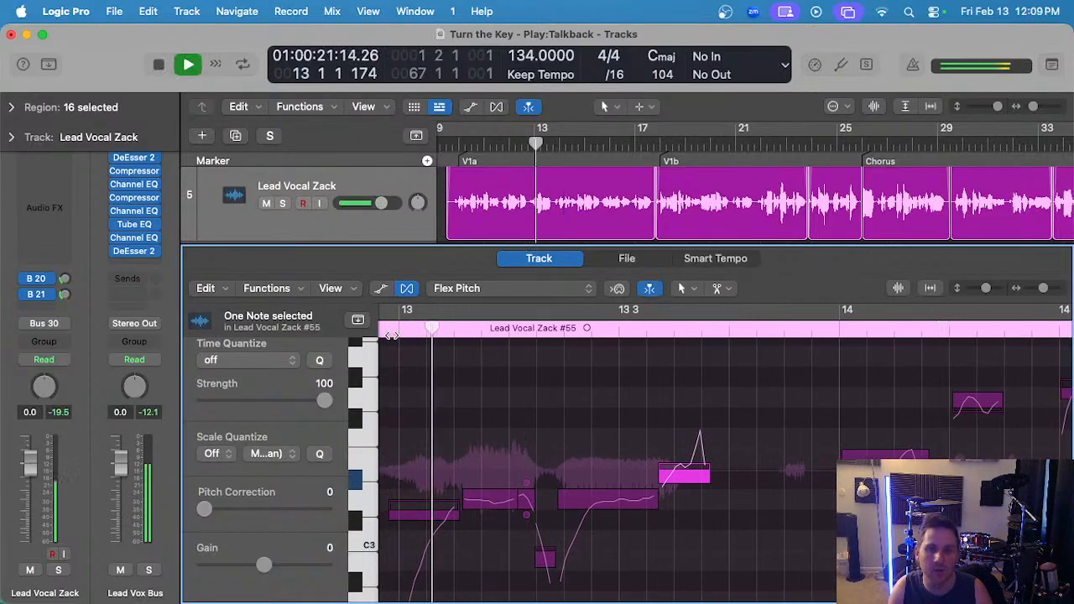
pyautogui.press('space')
pyautogui.press('space')
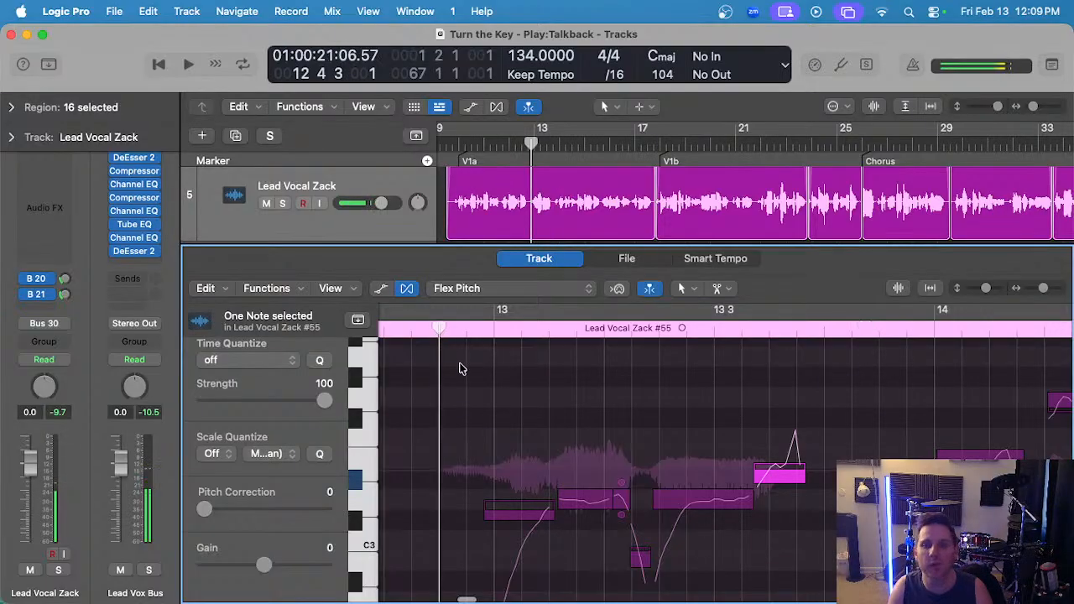
pyautogui.press('space')
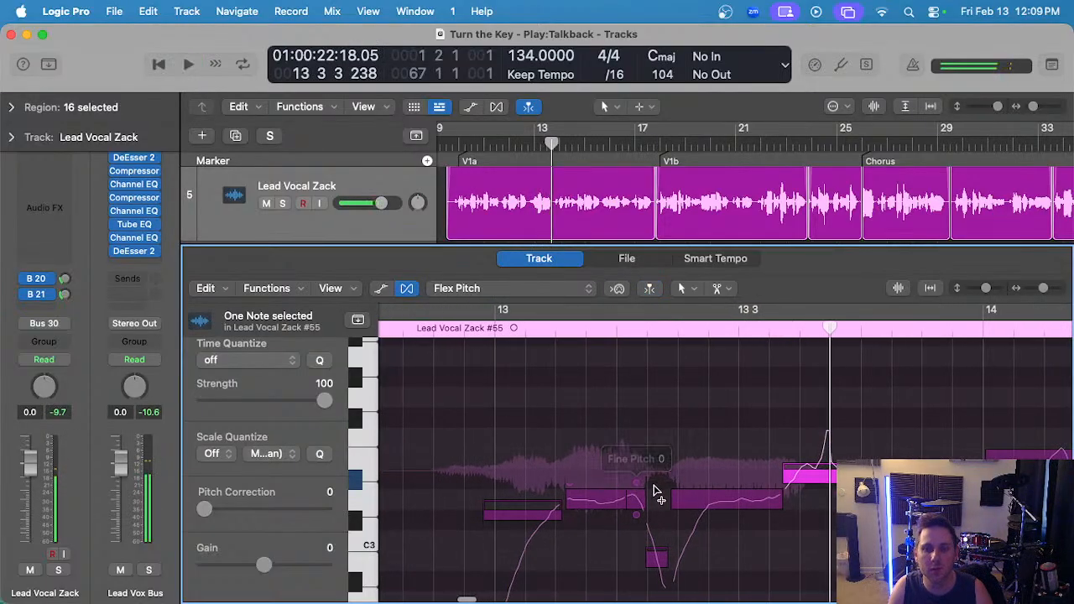
# - Adjust the pitch of the short piece just after 13 2 and play the phrase back into bar 14
pyautogui.scroll(3, 650, 491)
pyautogui.moveTo(608, 482); pyautogui.dragTo(607, 486)
pyautogui.scroll(-3, 608, 485)
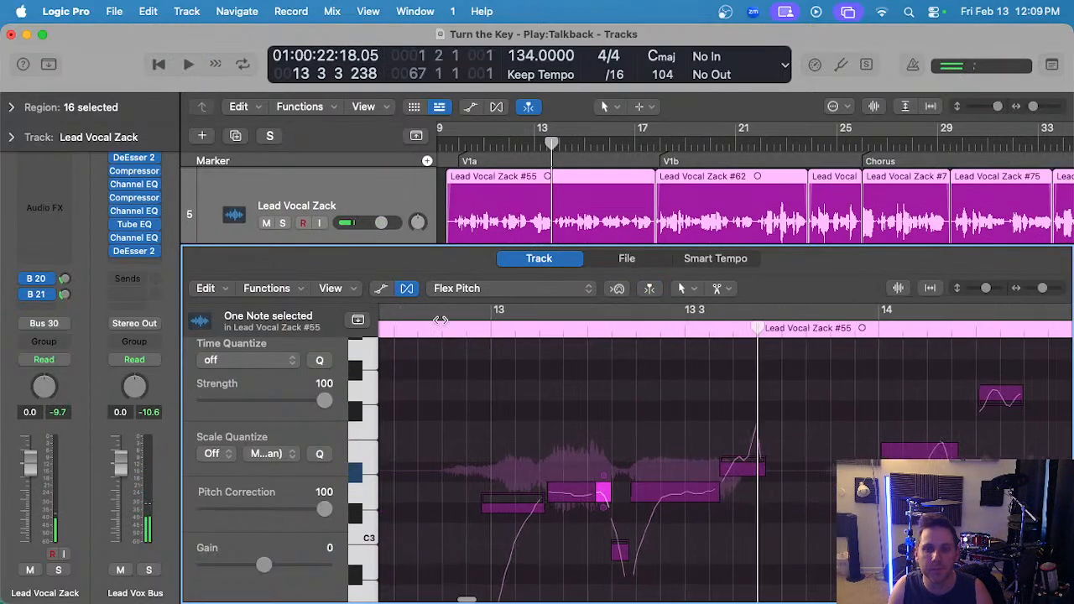
pyautogui.press('space')
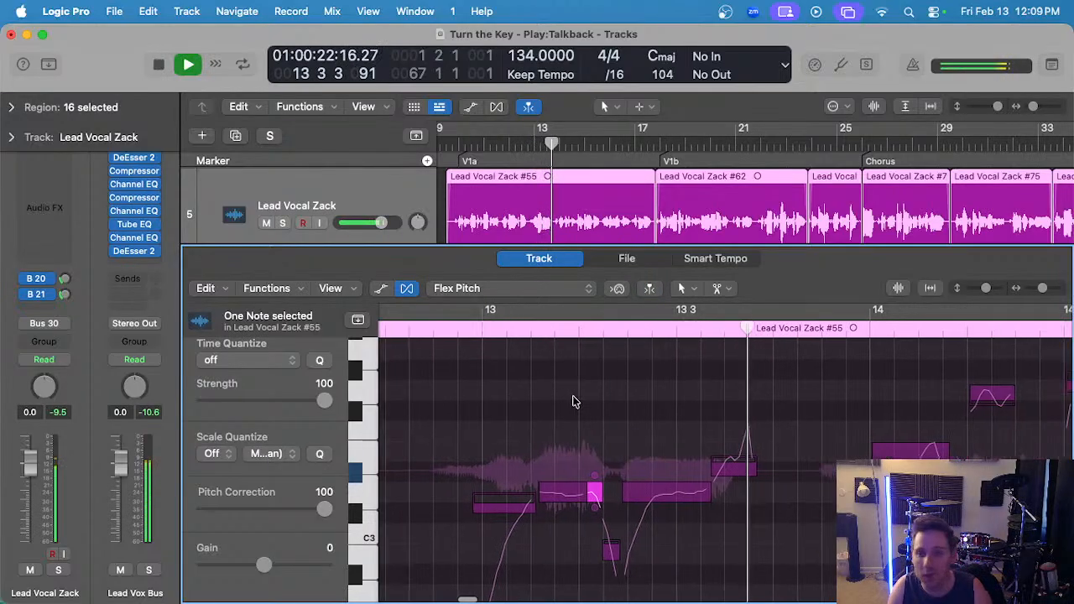
pyautogui.press('space')
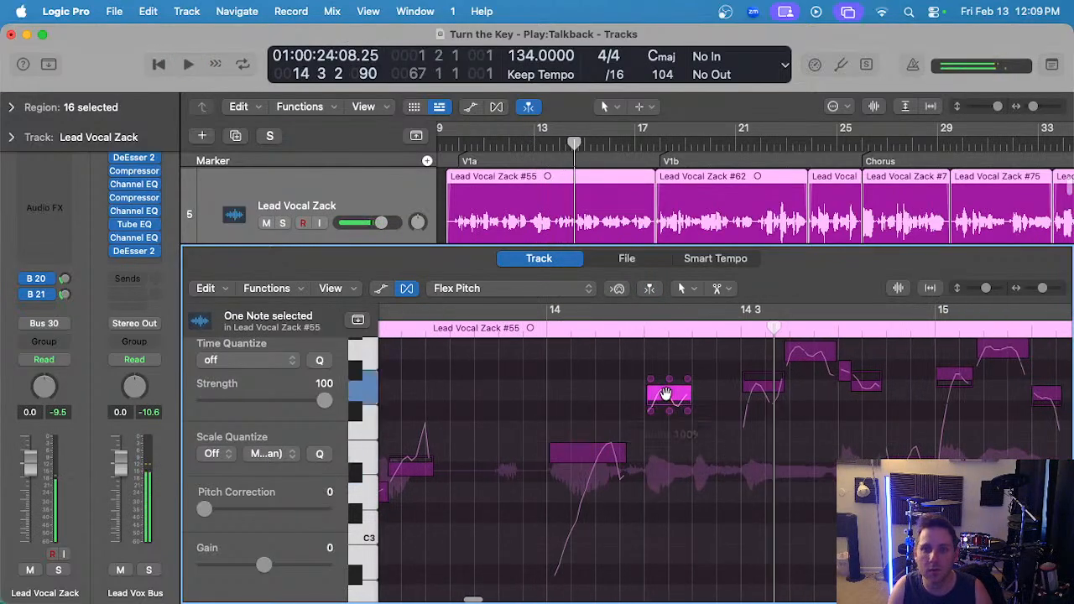
# - Correct the pitch of the notes between 14 3 and 14 4, playing back the bar 14 phrase to check them
pyautogui.click(811, 352)
pyautogui.press('space')
pyautogui.scroll(1, 759, 412)
pyautogui.press('space')
pyautogui.moveTo(722, 392); pyautogui.dragTo(723, 401)
pyautogui.press('super+Right')
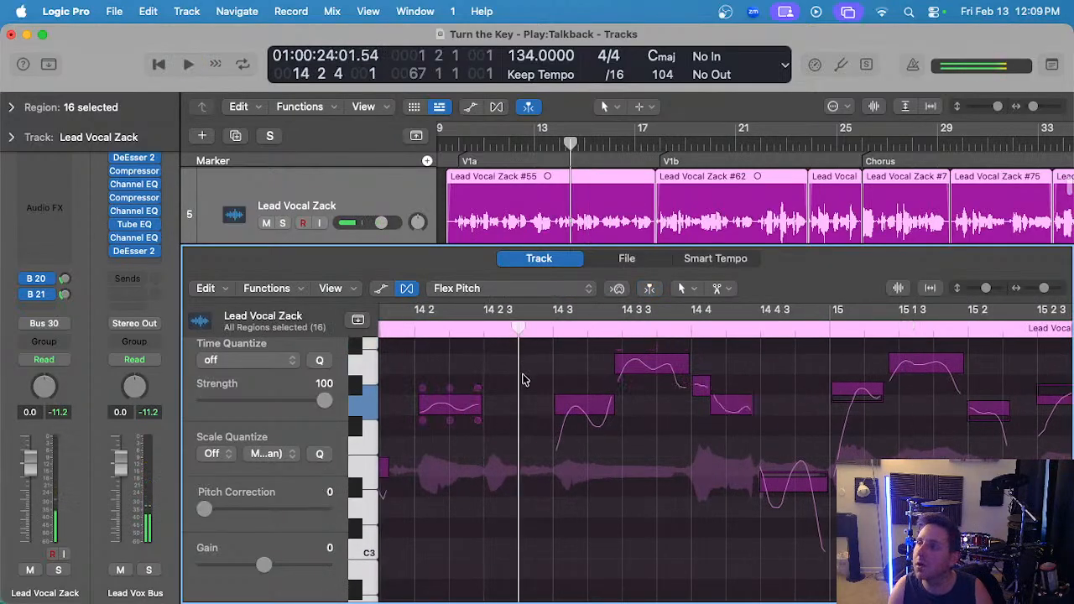
# - Play through the note at 14 4 3, reduce its vibrato to 48%, and raise it one semitone
pyautogui.click(818, 485)
pyautogui.press('space')
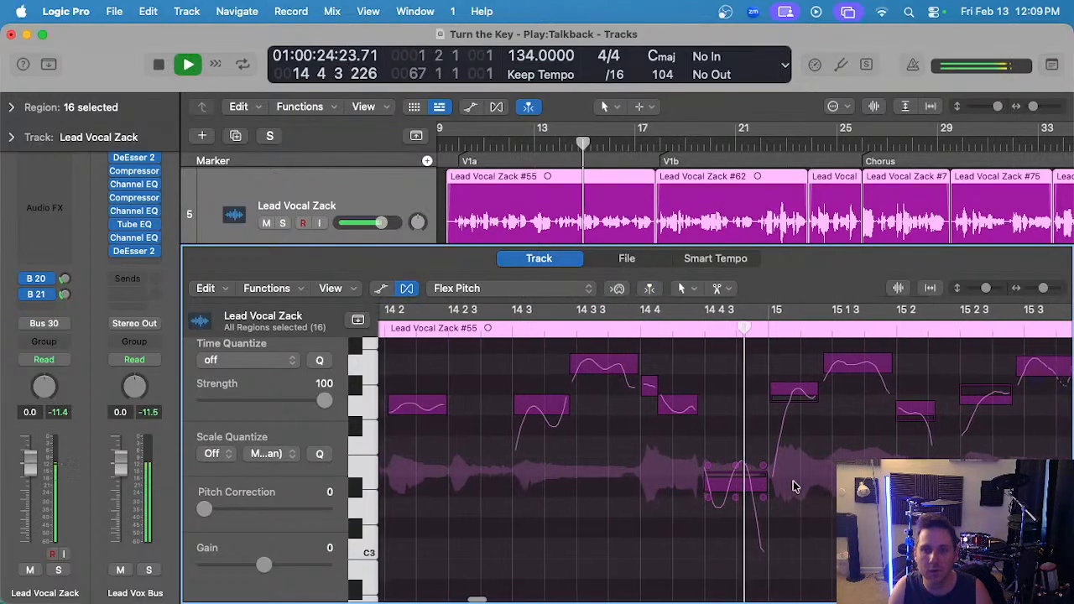
pyautogui.press('space')
pyautogui.click(736, 488)
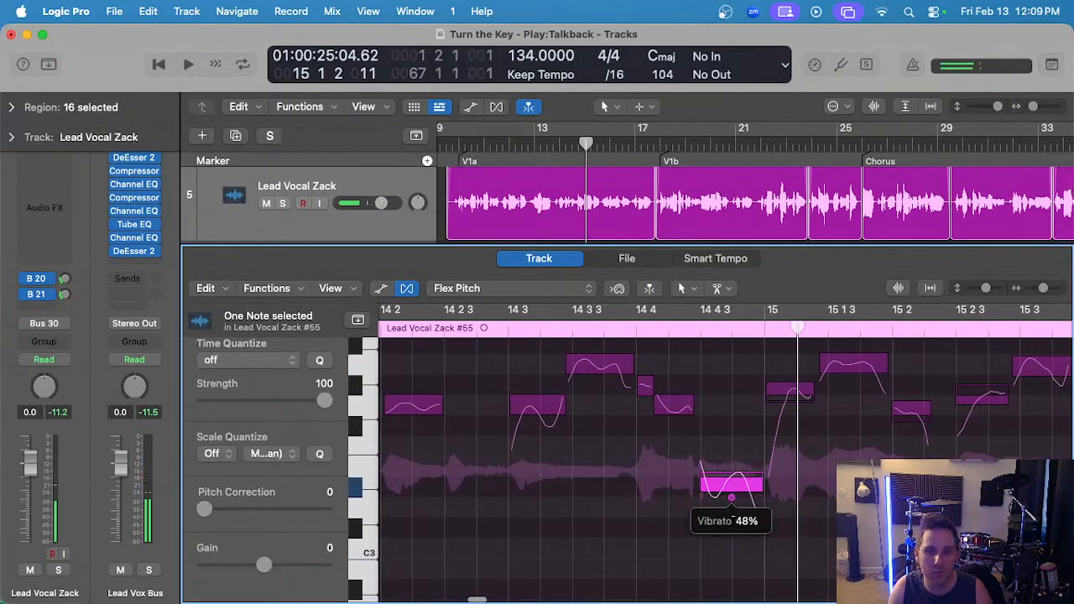
pyautogui.moveTo(732, 491); pyautogui.dragTo(732, 460)
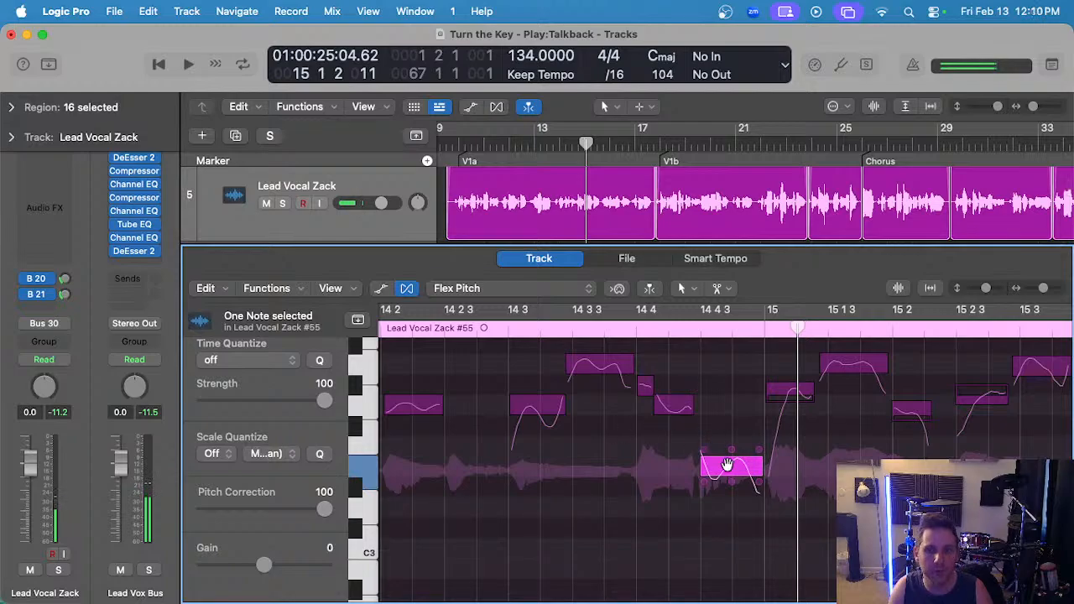
# - Play back from 14 2 through bar 15 to check the corrected bar 14 notes
pyautogui.scroll(-1, 634, 426)
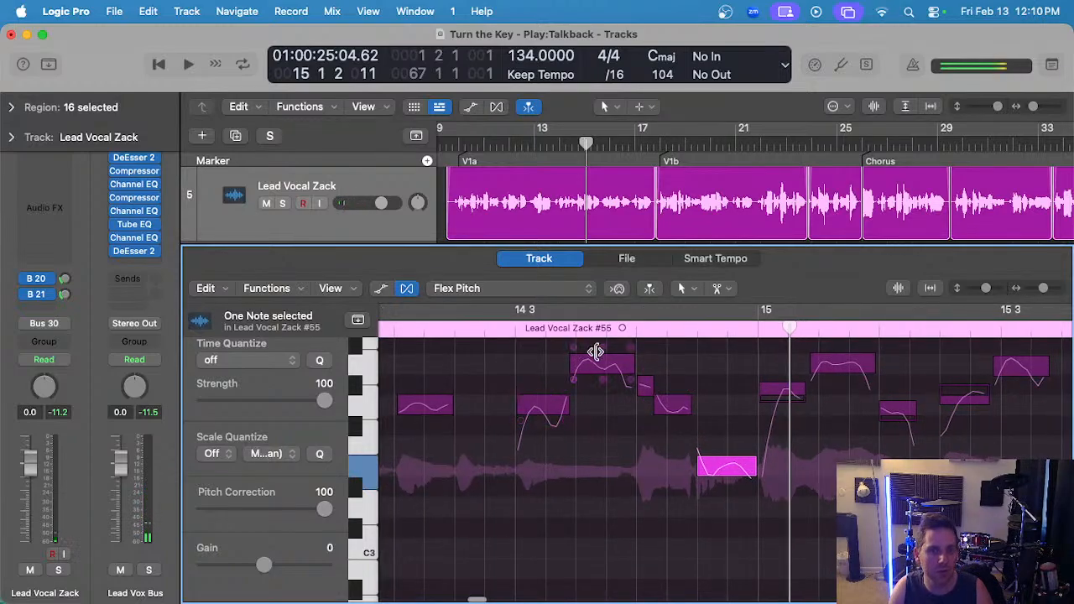
pyautogui.moveTo(634, 351); pyautogui.dragTo(569, 340)
pyautogui.click(419, 329)
pyautogui.click(491, 378)
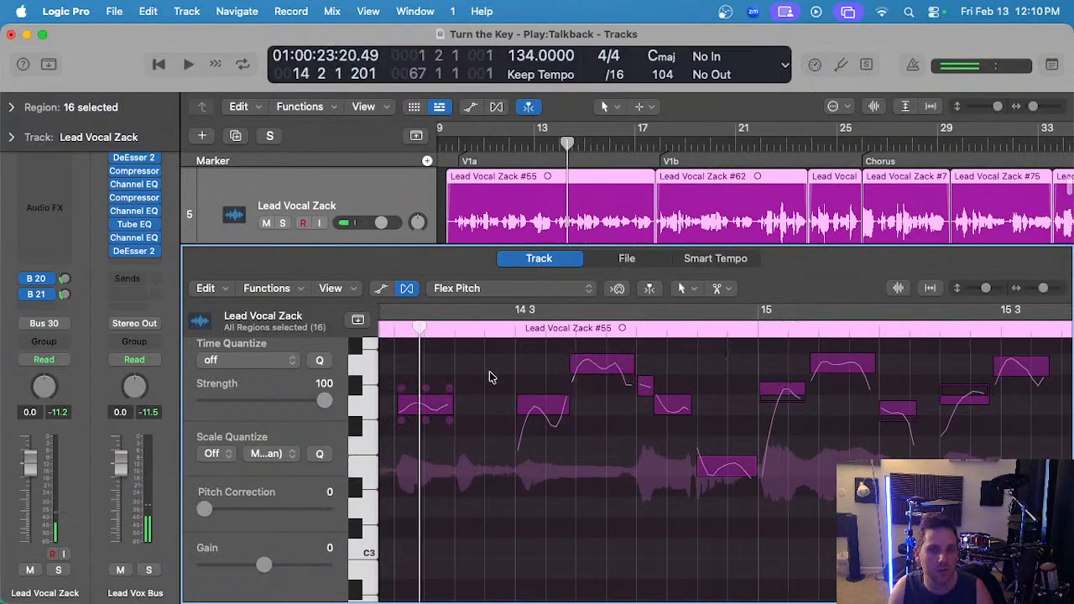
pyautogui.press('space')
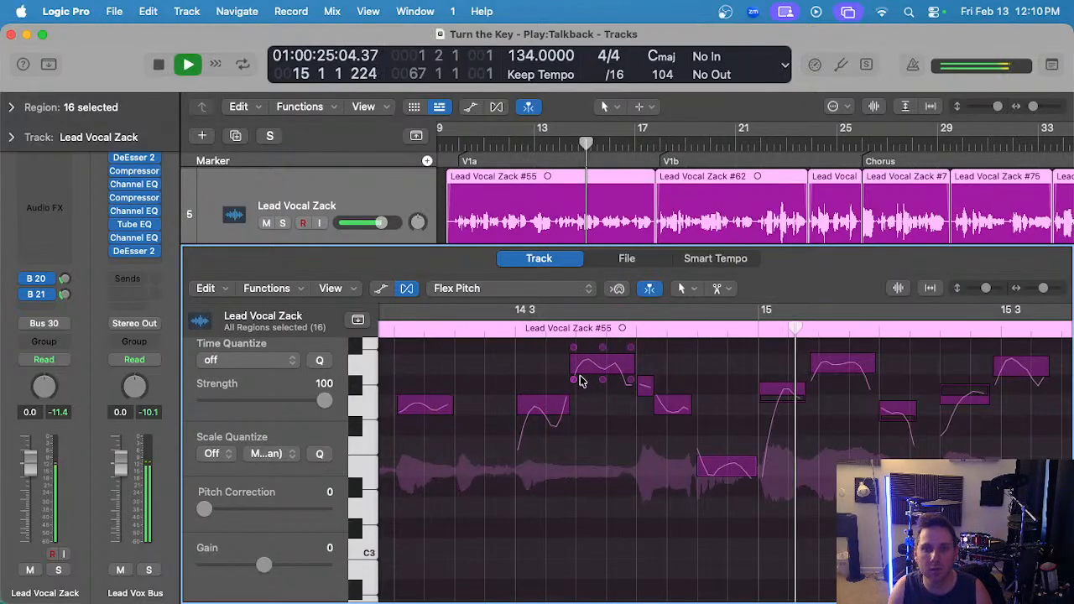
pyautogui.press('space')
# - Correct the pitch of the notes in bar 15, setting the pitch drift of the note at 15 3 to 0.98
pyautogui.click(734, 366)
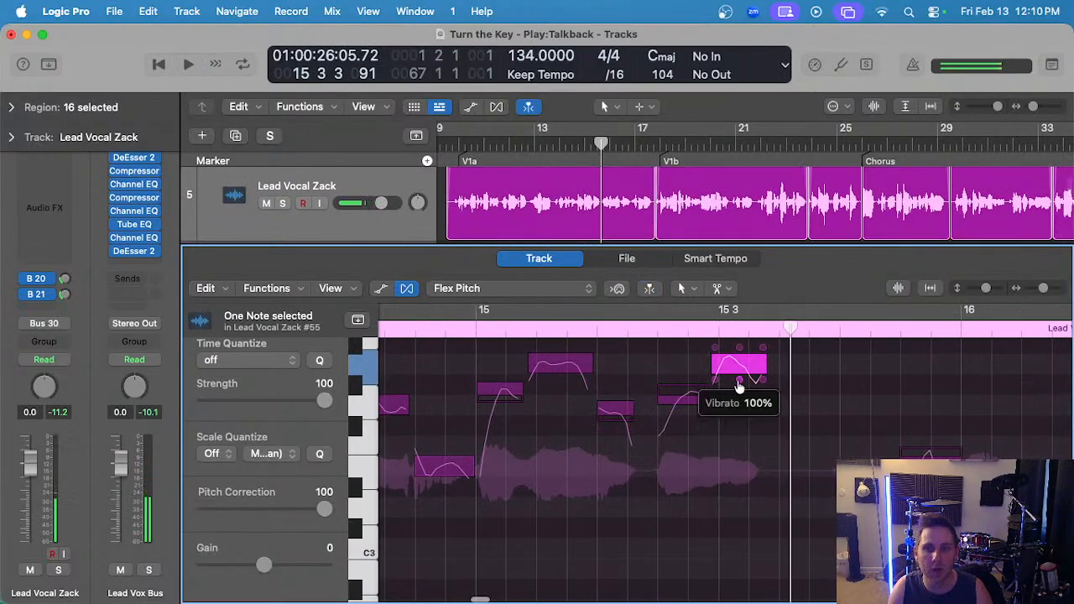
pyautogui.click(811, 374)
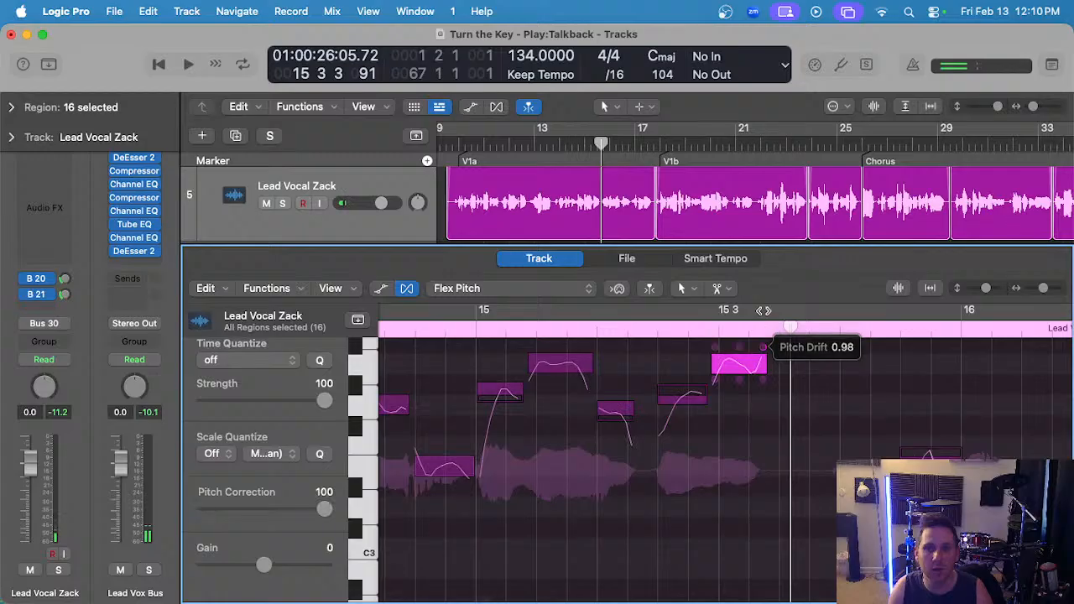
pyautogui.hscroll(-3, 763, 347)
pyautogui.click(731, 377)
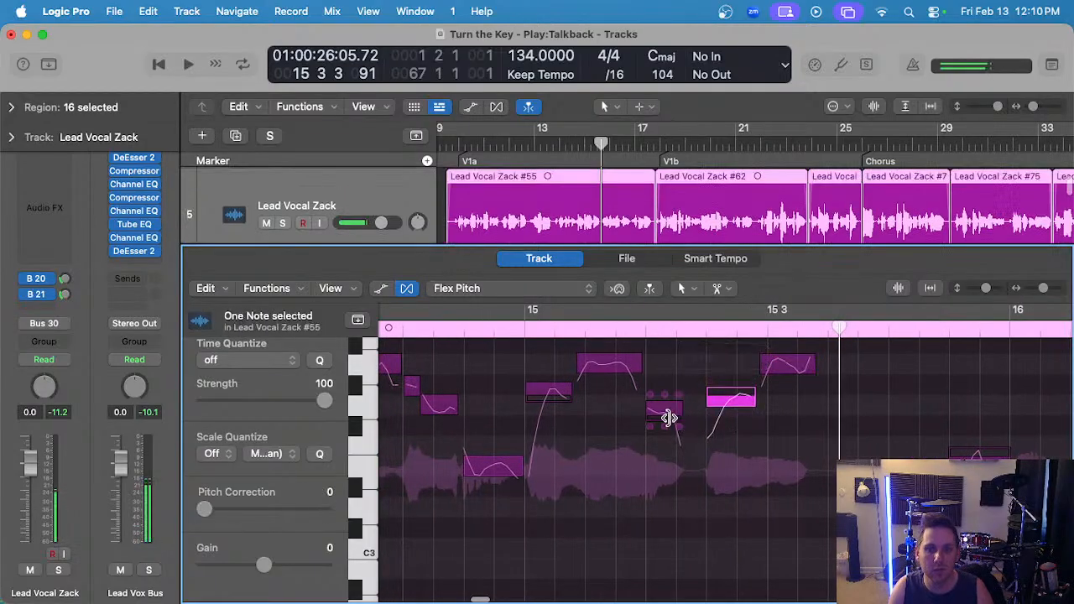
pyautogui.click(583, 363)
# - Play the phrase into bar 16 and snap the note at 15 4 3 and the notes around 16 2 to pitch
pyautogui.press('space')
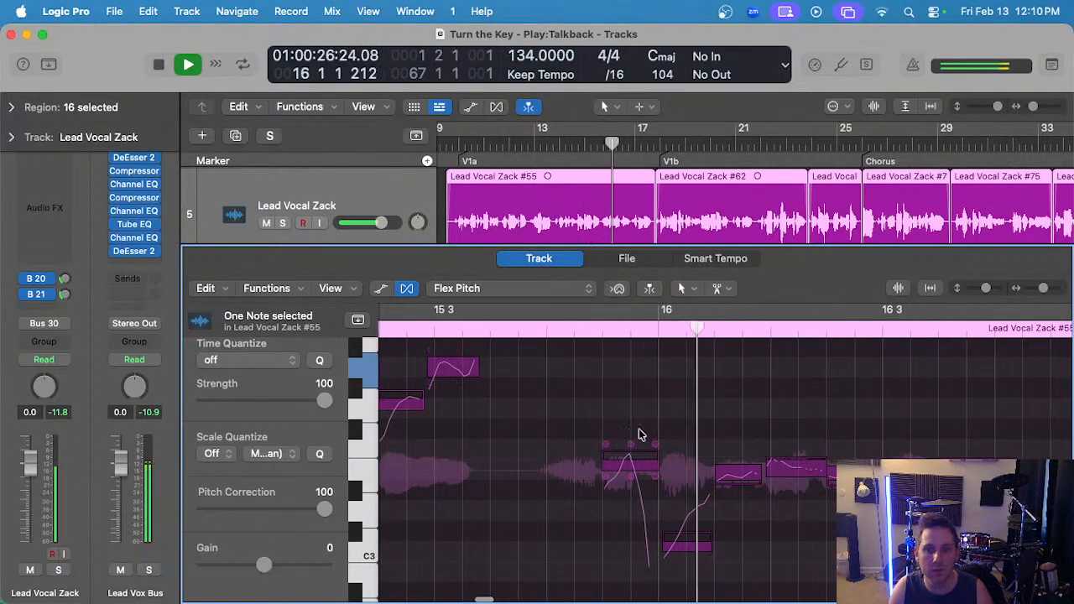
pyautogui.scroll(3, 641, 437)
pyautogui.press('space')
pyautogui.click(631, 446)
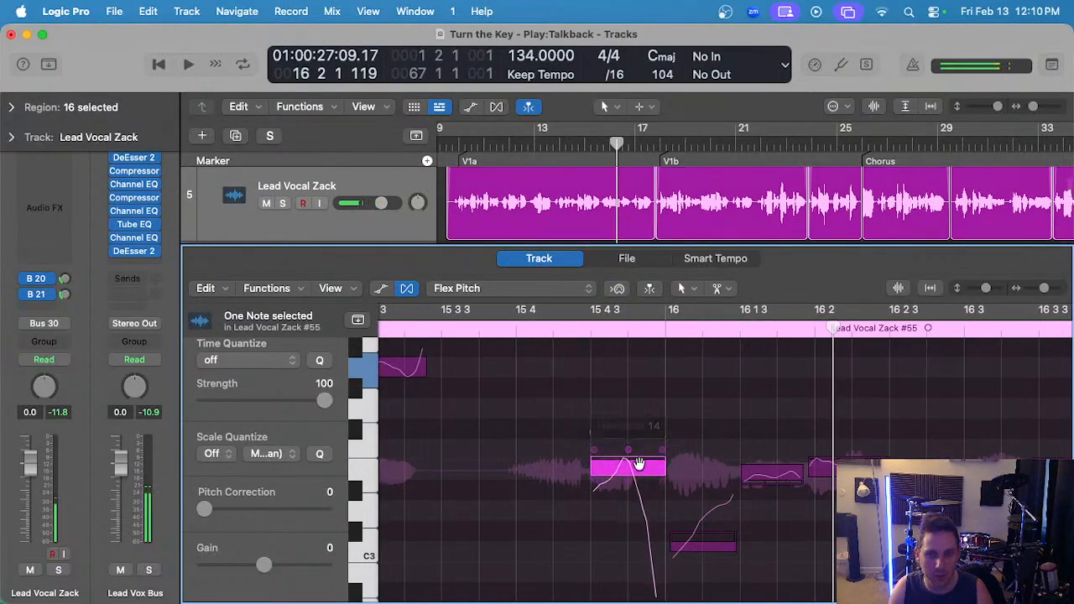
pyautogui.click(780, 472)
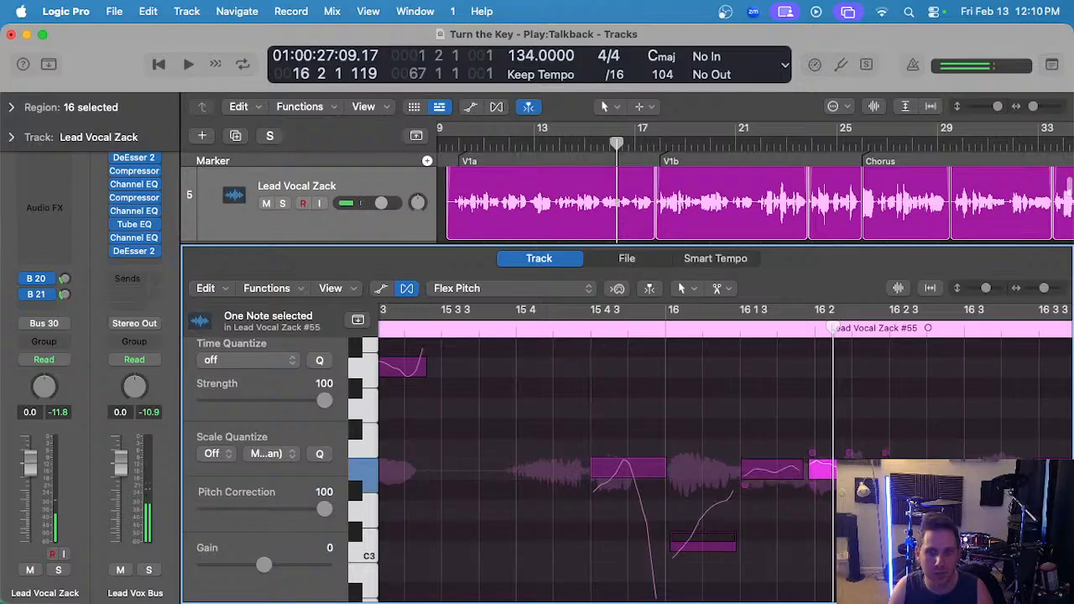
# - Play from the end of bar 15 into bar 17, correcting the long notes at 16 3 3 and just before 17 2
pyautogui.press('space')
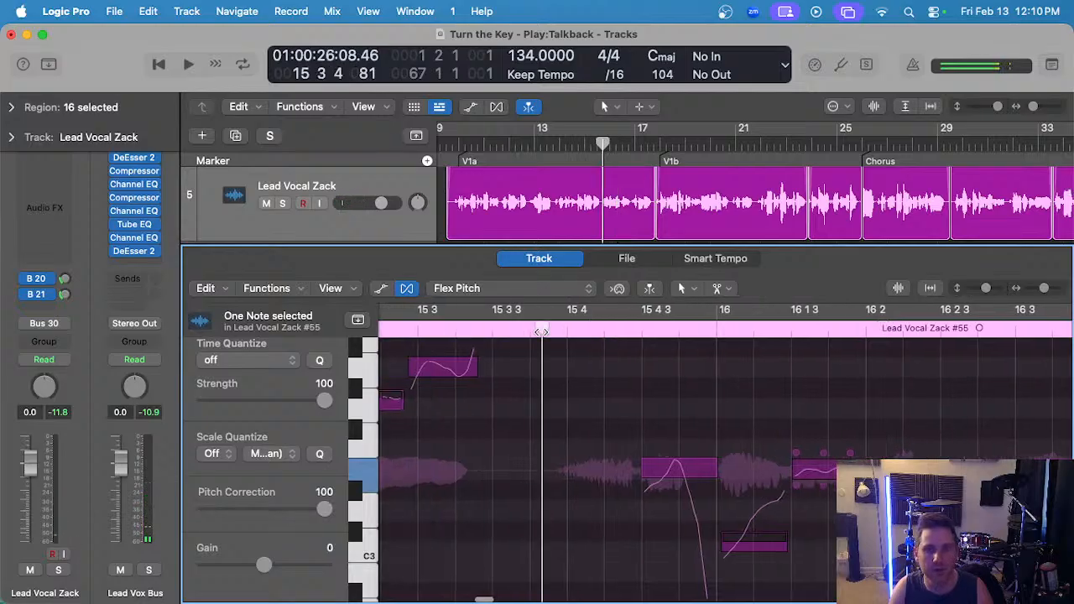
pyautogui.hscroll(3, 747, 413)
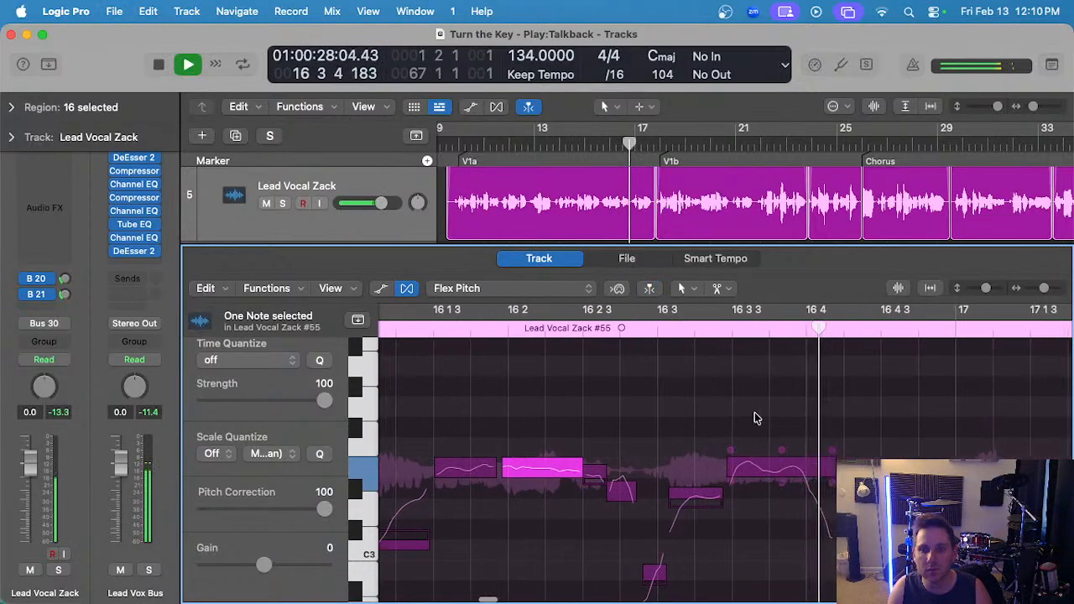
pyautogui.click(758, 465)
pyautogui.hscroll(6, 789, 427)
pyautogui.scroll(-3, 806, 432)
pyautogui.click(865, 438)
pyautogui.press('space')
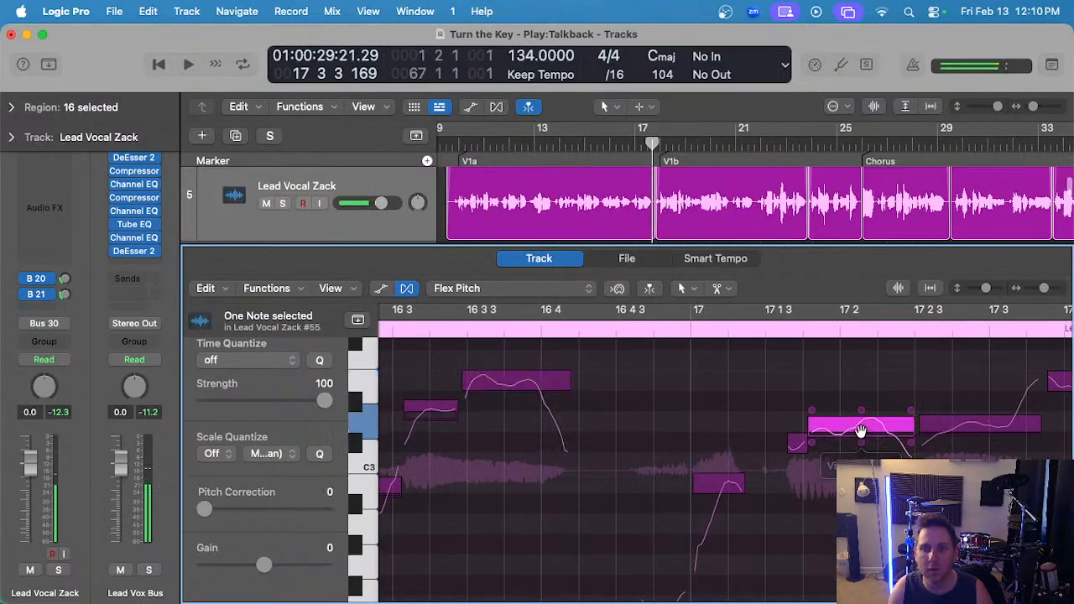
# - Correct the pitch of the note at 17 3 3 and play back from bar 17 into bar 18
pyautogui.hscroll(5, 858, 449)
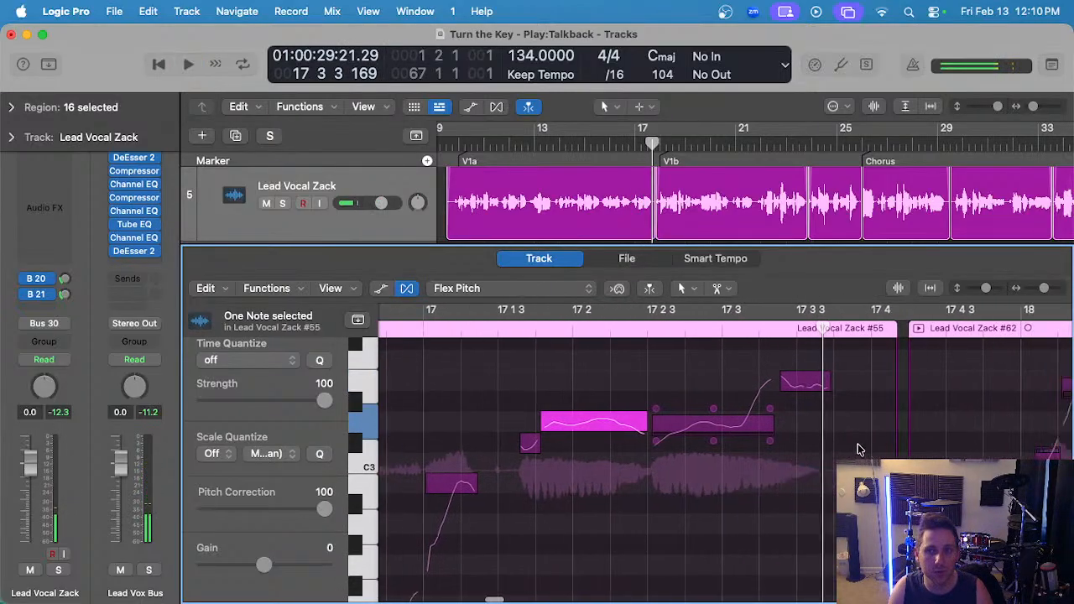
pyautogui.click(813, 380)
pyautogui.click(423, 331)
pyautogui.press('space')
pyautogui.press('super+Left')
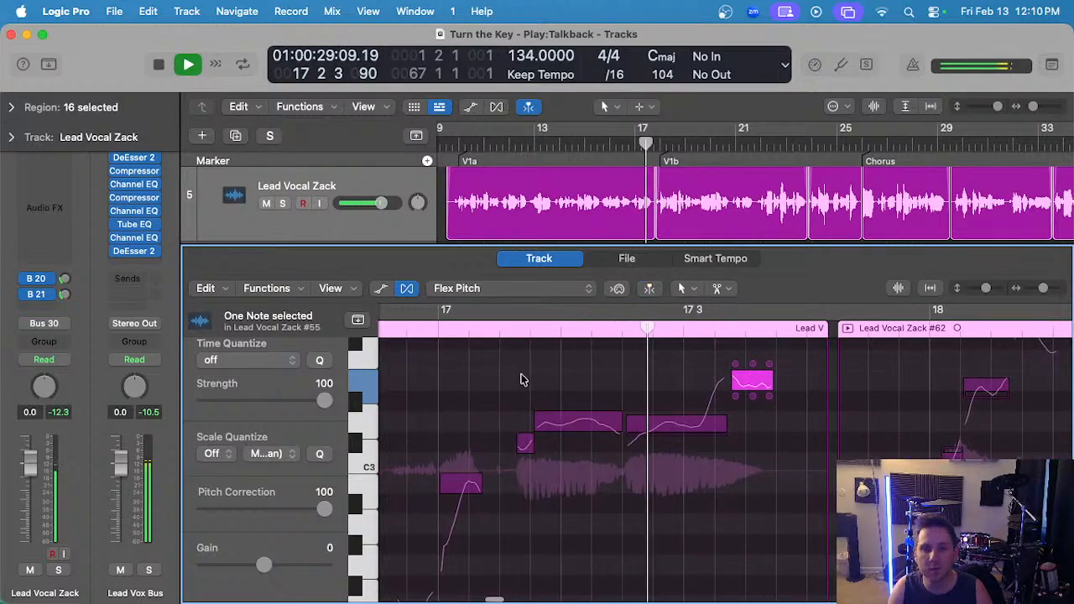
pyautogui.press('space')
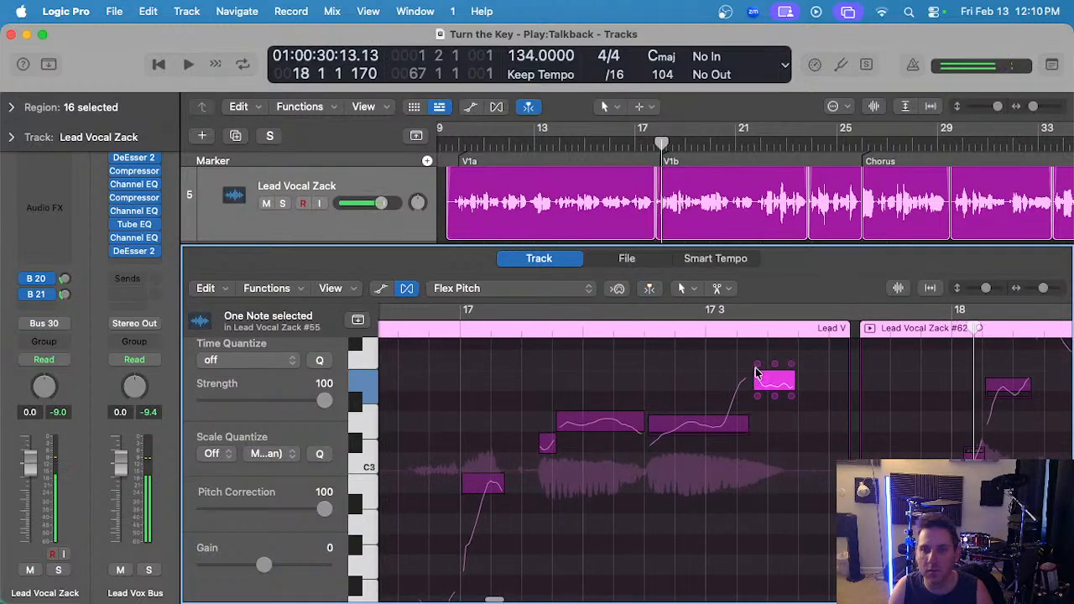
# - Refine the note at 17 3 3, snap the long note at 17 2 3 to pitch, and replay the phrase into bar 18
pyautogui.scroll(4, 729, 414)
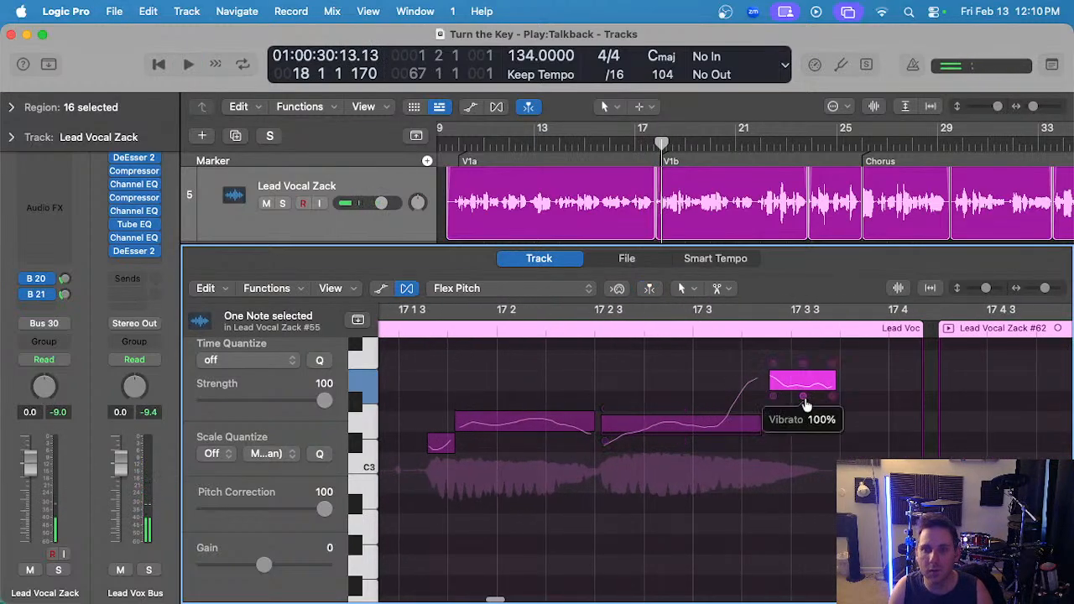
pyautogui.scroll(-5, 706, 399)
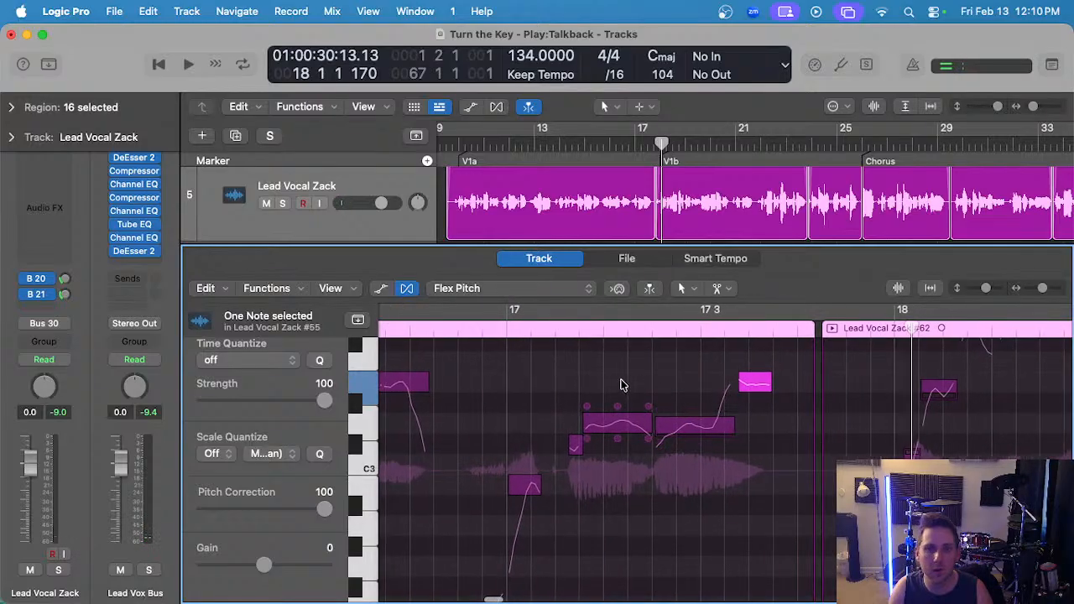
pyautogui.click(679, 426)
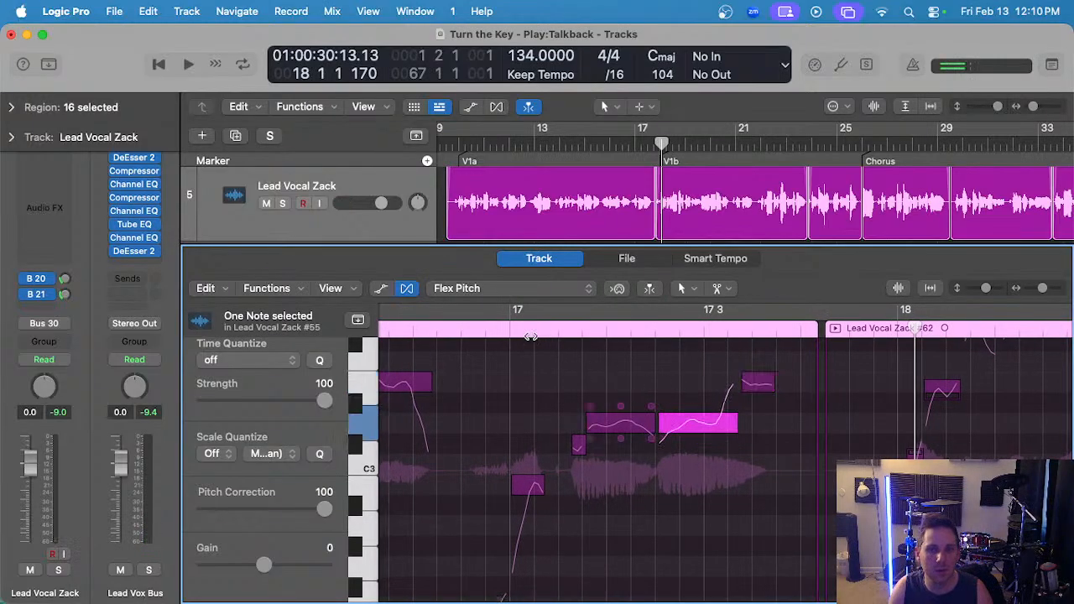
pyautogui.scroll(-1, 617, 380)
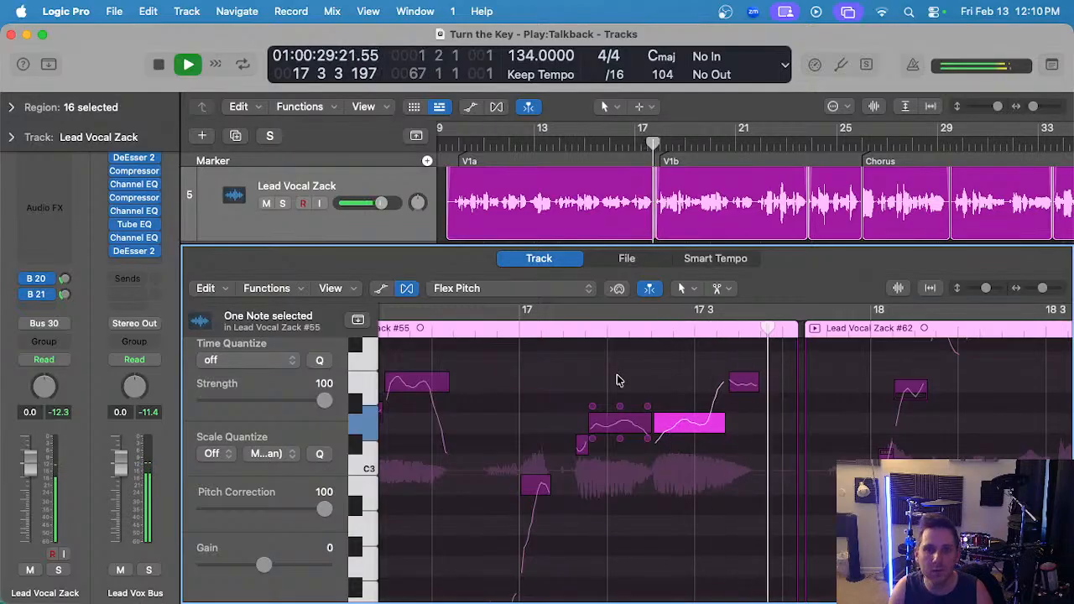
pyautogui.hscroll(5, 625, 384)
pyautogui.scroll(2, 737, 418)
pyautogui.press('space')
# - Correct the pitch of the two short notes before 18 2 and the long note at 18 3
pyautogui.click(713, 443)
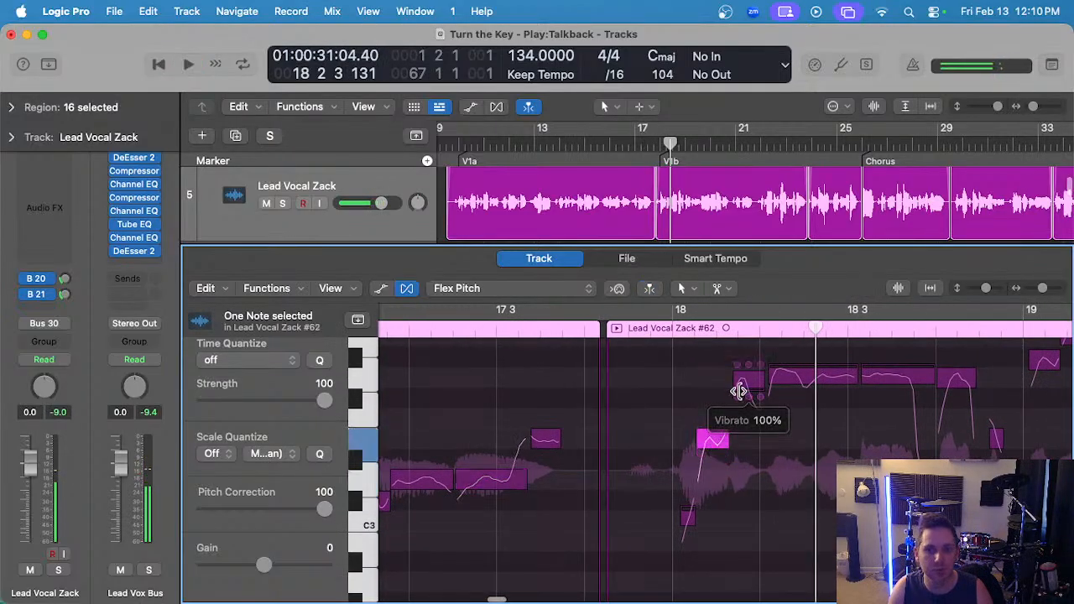
pyautogui.click(739, 390)
pyautogui.click(882, 393)
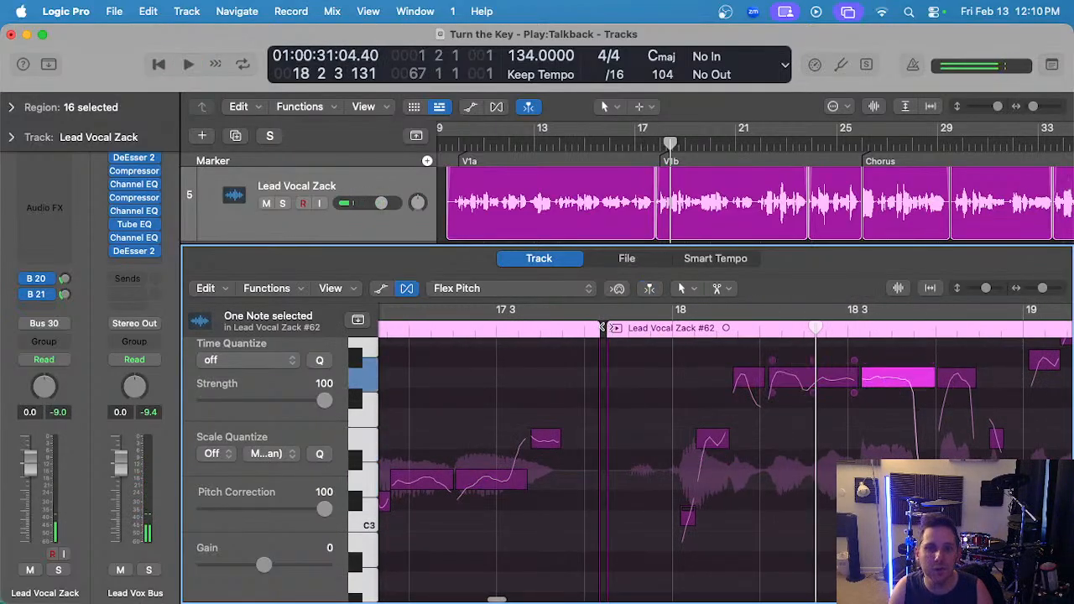
# - Play back from just before bar 18 and solo the lead vocal track
pyautogui.click(601, 327)
pyautogui.press('space')
pyautogui.hscroll(5, 729, 397)
pyautogui.press('s')
pyautogui.scroll(2, 826, 410)
pyautogui.hscroll(1, 827, 410)
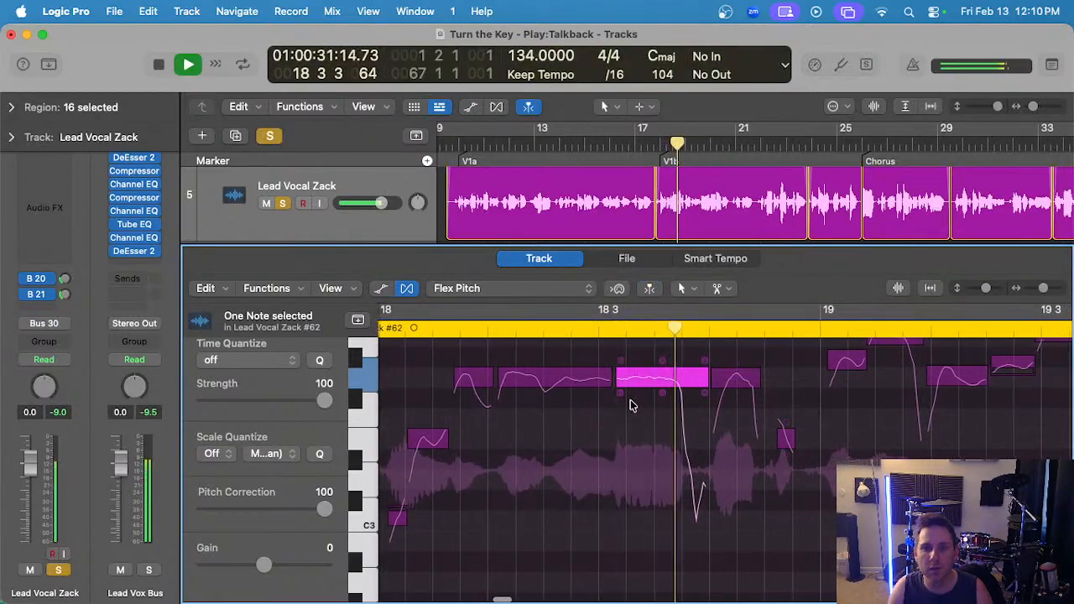
# - Replay the soloed bar 18 phrase repeatedly to examine the long note between 18 2 and 18 3
pyautogui.hscroll(-1, 537, 382)
pyautogui.click(409, 328)
pyautogui.scroll(2, 520, 379)
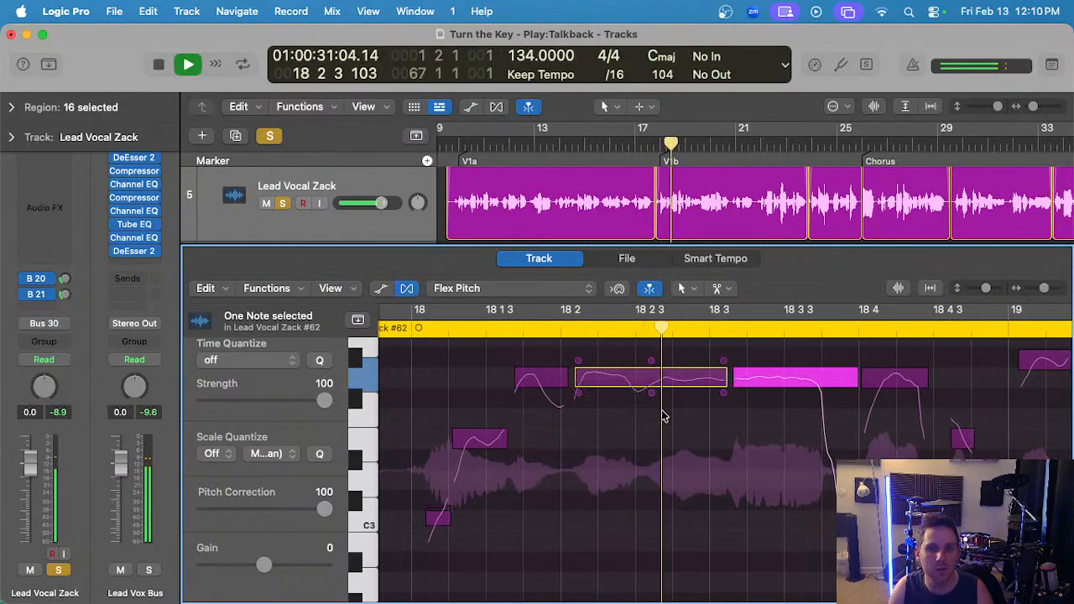
pyautogui.scroll(2, 646, 409)
pyautogui.press('space')
pyautogui.hscroll(-4, 623, 377)
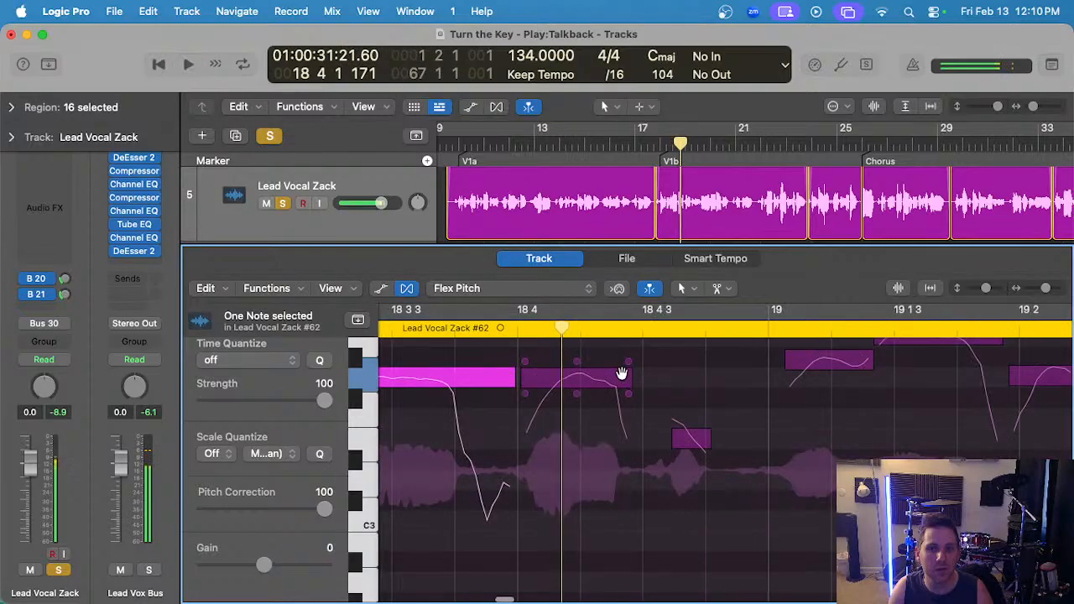
pyautogui.scroll(-2, 625, 381)
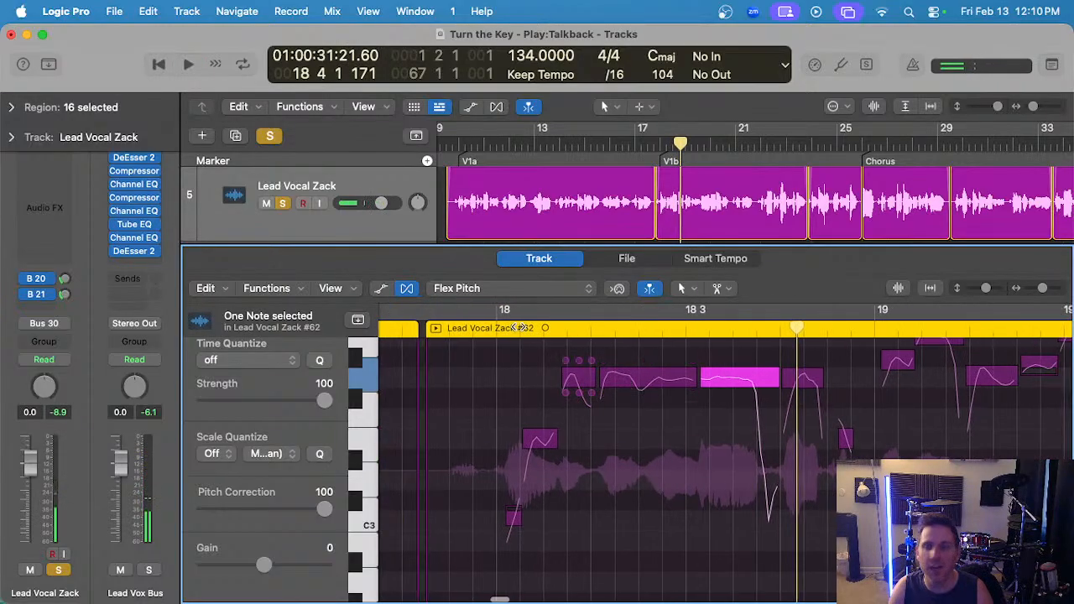
pyautogui.press('space')
pyautogui.press('s')
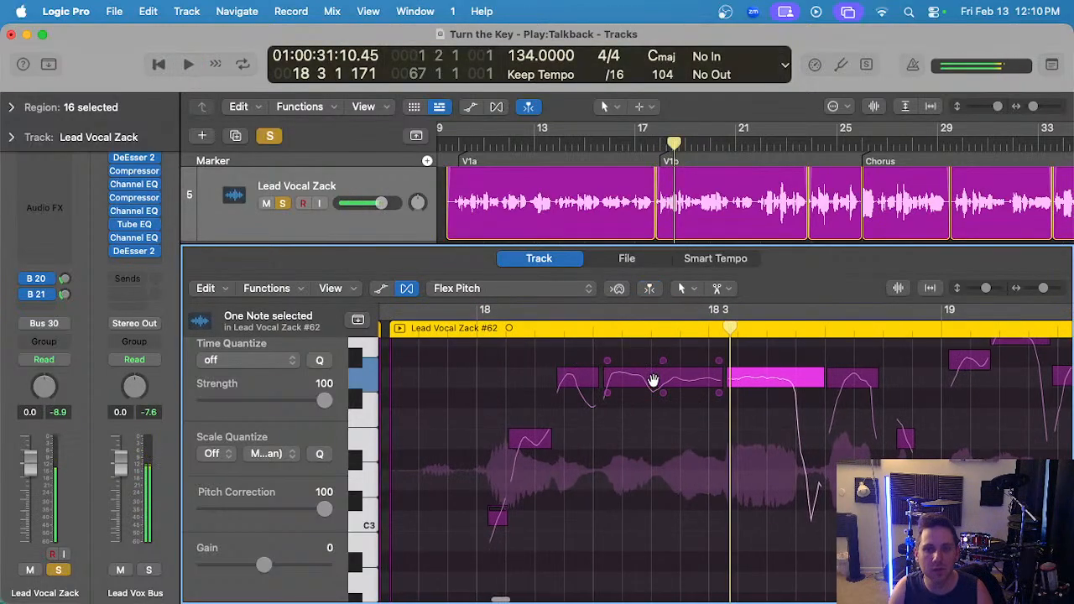
pyautogui.scroll(2, 655, 377)
pyautogui.press('space')
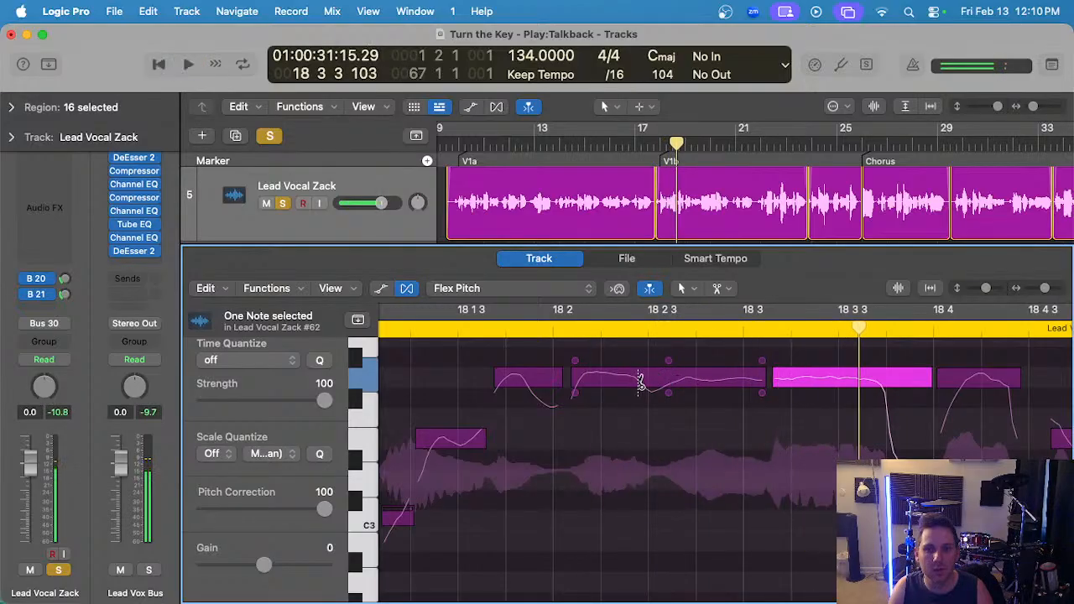
# - Split the long note at 18 2 on both sides of its dip, unsolo the track, and raise the middle piece's gain to 4
pyautogui.keyDown('super'); pyautogui.click(640, 382); pyautogui.keyUp('super')
pyautogui.keyDown('super'); pyautogui.click(689, 383); pyautogui.keyUp('super')
pyautogui.press('s')
pyautogui.scroll(-2, 664, 386)
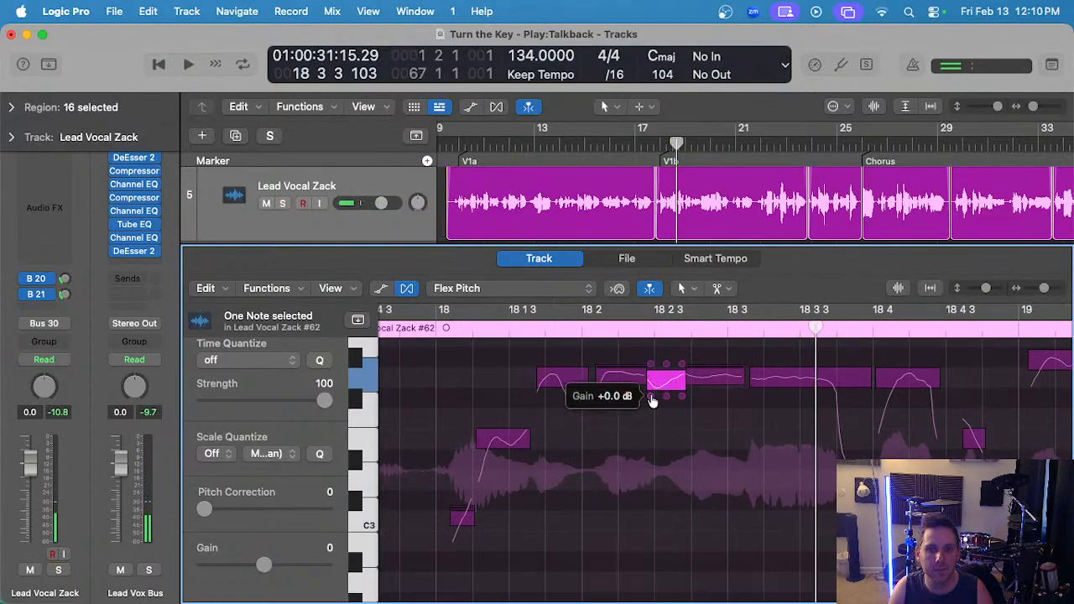
pyautogui.moveTo(650, 394); pyautogui.dragTo(651, 395)
# - Play back from 17 4 3 and snap the split pieces around 18 2 3 to pitch
pyautogui.scroll(-2, 638, 382)
pyautogui.press('space')
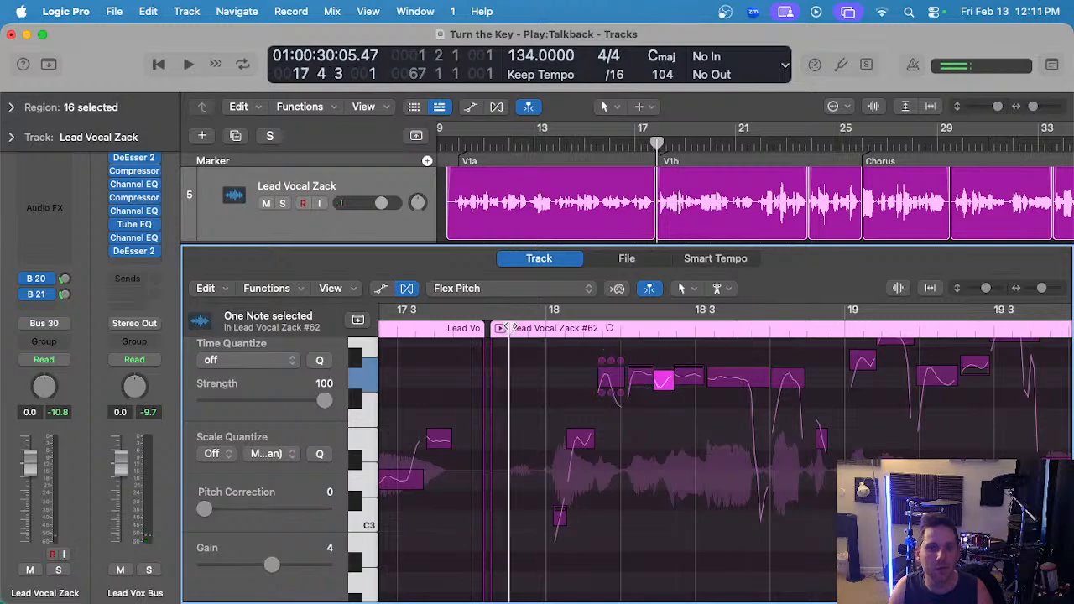
pyautogui.press('space')
pyautogui.doubleClick(659, 377)
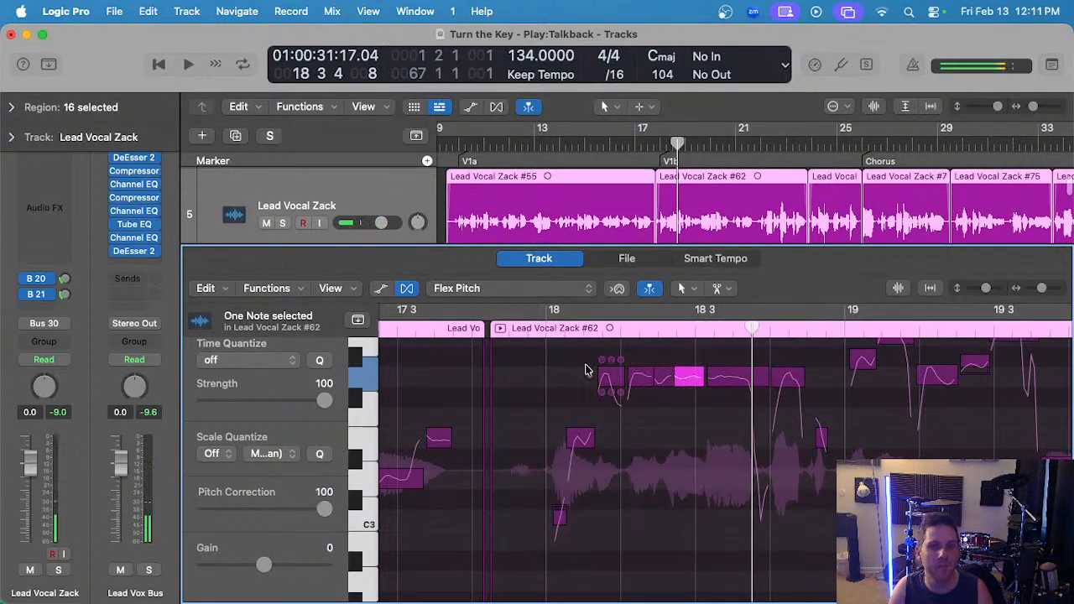
# - Return the playhead to 17 3 4 to recheck the split, and correct the pitch of the note at 18 4
pyautogui.click(451, 326)
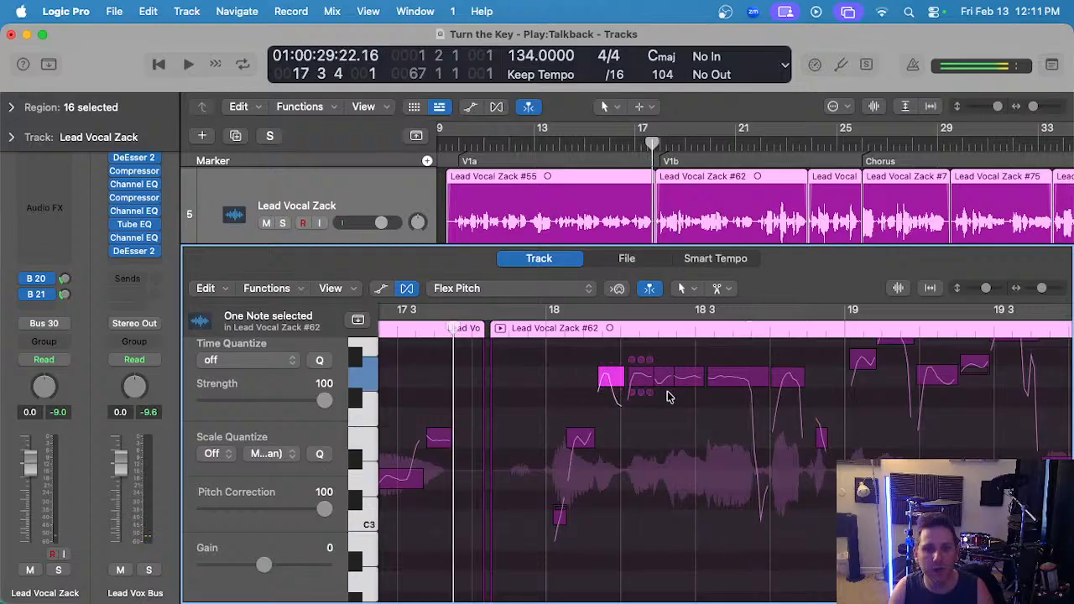
pyautogui.scroll(2, 669, 397)
pyautogui.click(836, 376)
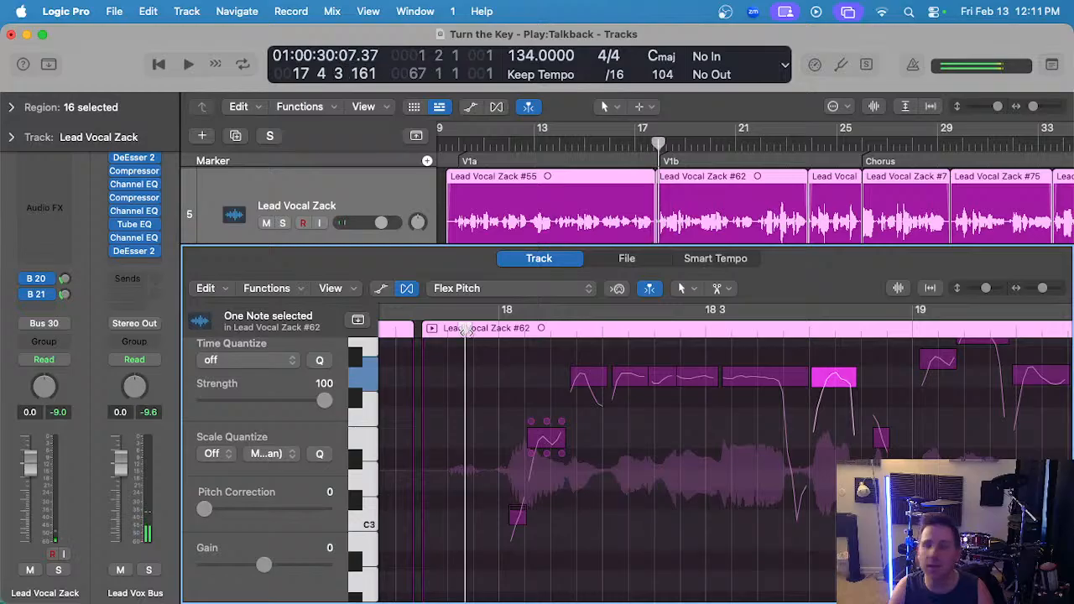
# - Play through bar 19, snap the notes at 19 2 and 19 3 to pitch, and adjust the ending pitch drift of the high note before 19 2
pyautogui.press('space')
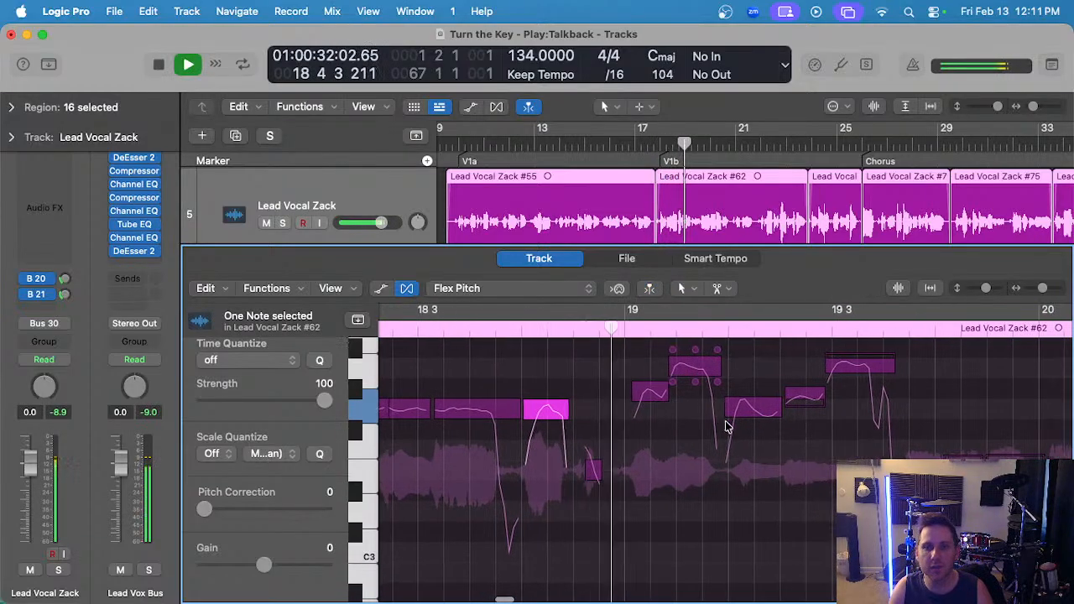
pyautogui.press('space')
pyautogui.doubleClick(758, 413)
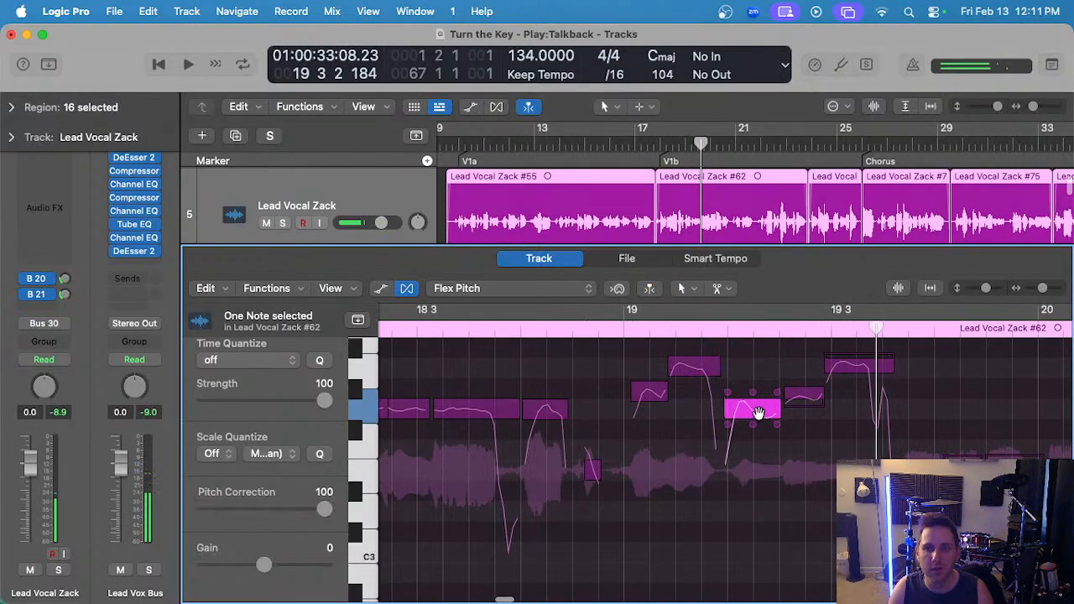
pyautogui.click(855, 361)
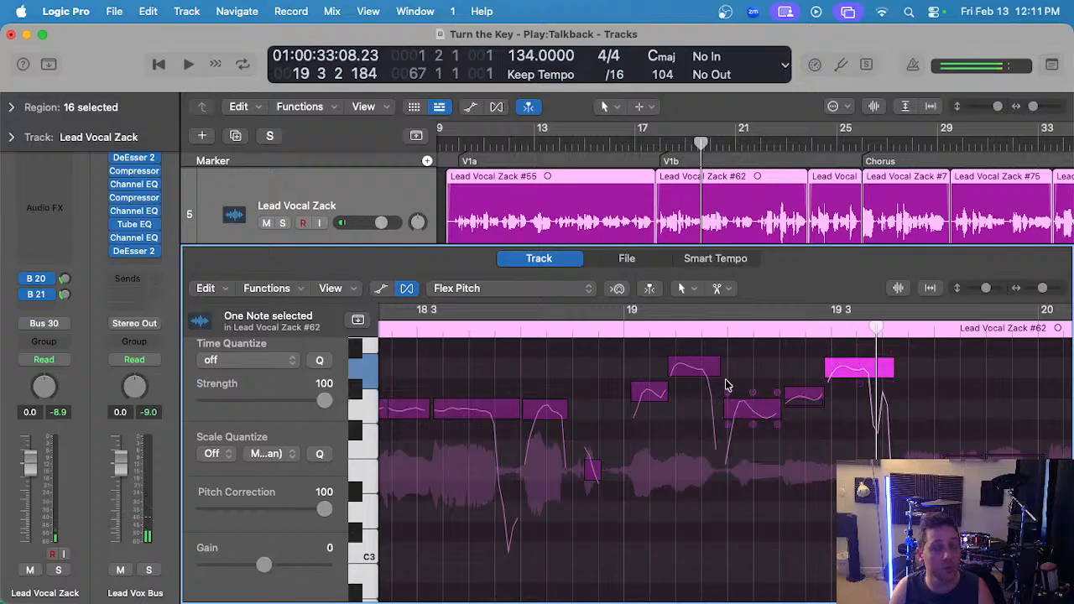
pyautogui.hscroll(5, 727, 385)
pyautogui.moveTo(551, 352); pyautogui.dragTo(550, 340)
# - Play back from 18 4 3 and snap the run of notes from 19 4 to 20 3 to pitch
pyautogui.click(421, 328)
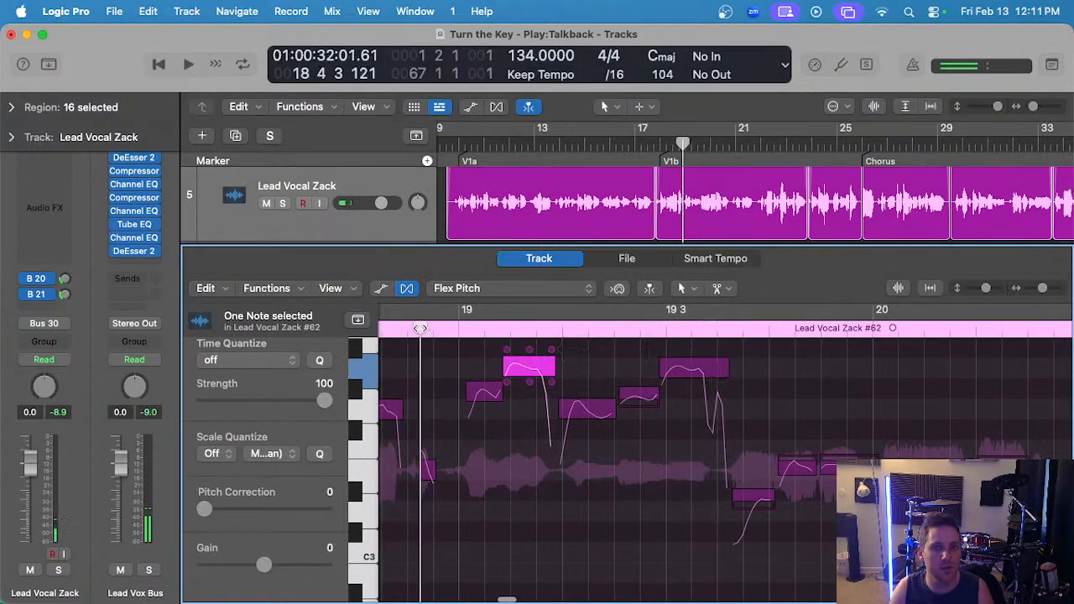
pyautogui.press('space')
pyautogui.doubleClick(588, 467)
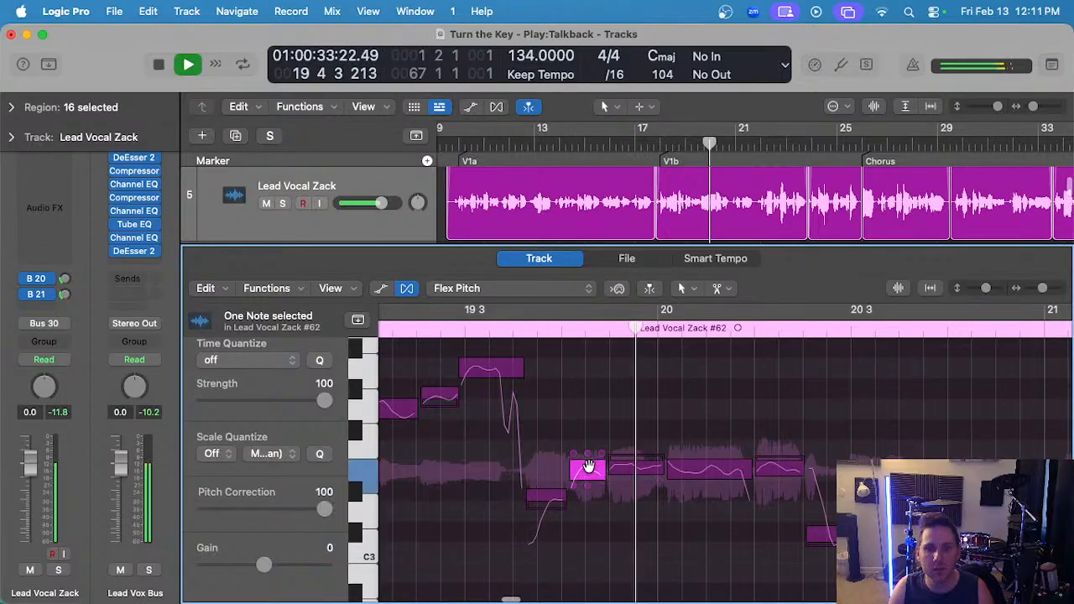
pyautogui.doubleClick(637, 467)
pyautogui.doubleClick(728, 473)
pyautogui.doubleClick(782, 469)
pyautogui.doubleClick(881, 472)
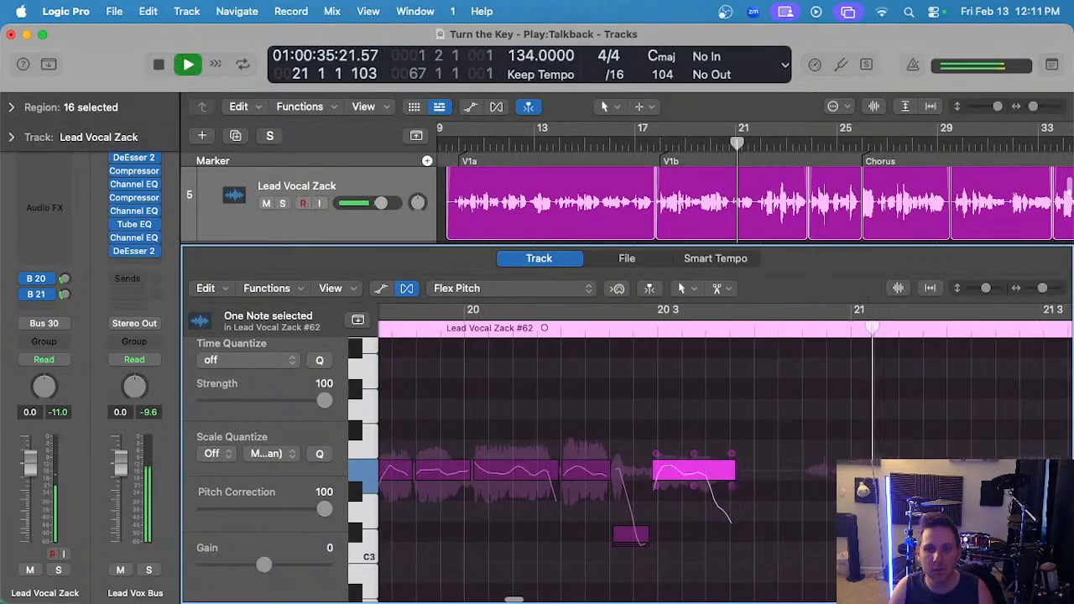
pyautogui.doubleClick(705, 476)
pyautogui.press('space')
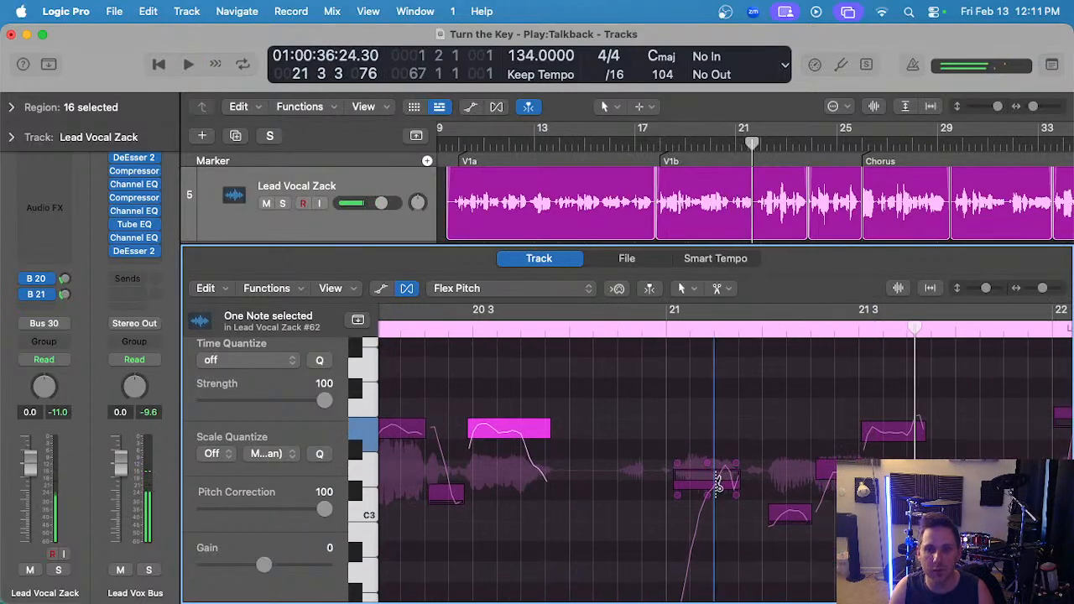
# - Split the note after 21 1, fine-tune the pitch of its second piece, and snap the note at 21 3 to pitch
pyautogui.keyDown('super'); pyautogui.click(717, 483); pyautogui.keyUp('super')
pyautogui.scroll(4, 721, 476)
pyautogui.moveTo(746, 463); pyautogui.dragTo(746, 456)
pyautogui.scroll(-4, 797, 420)
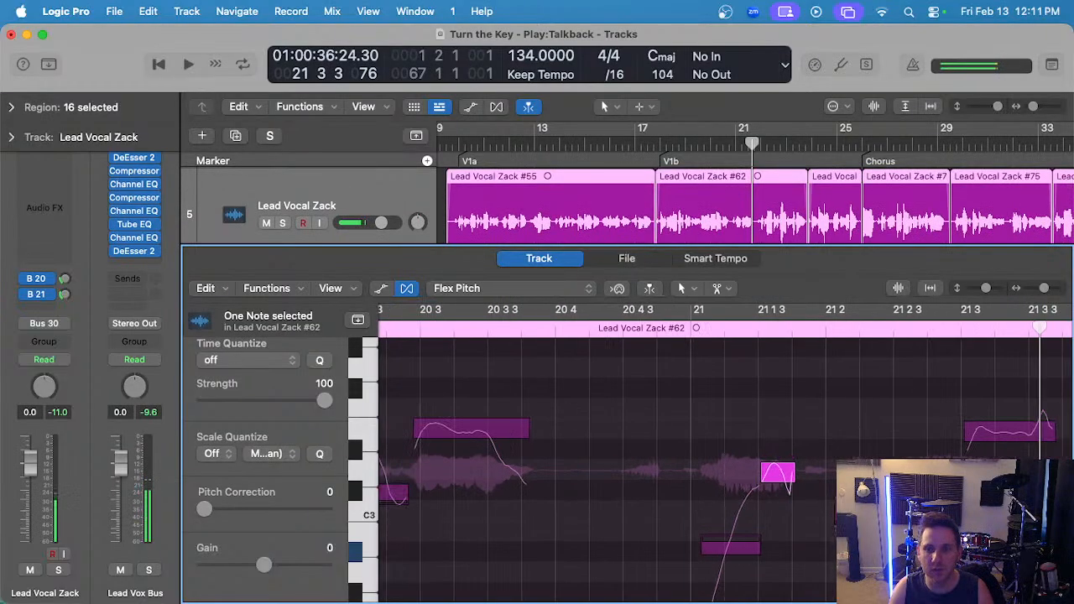
pyautogui.click(987, 429)
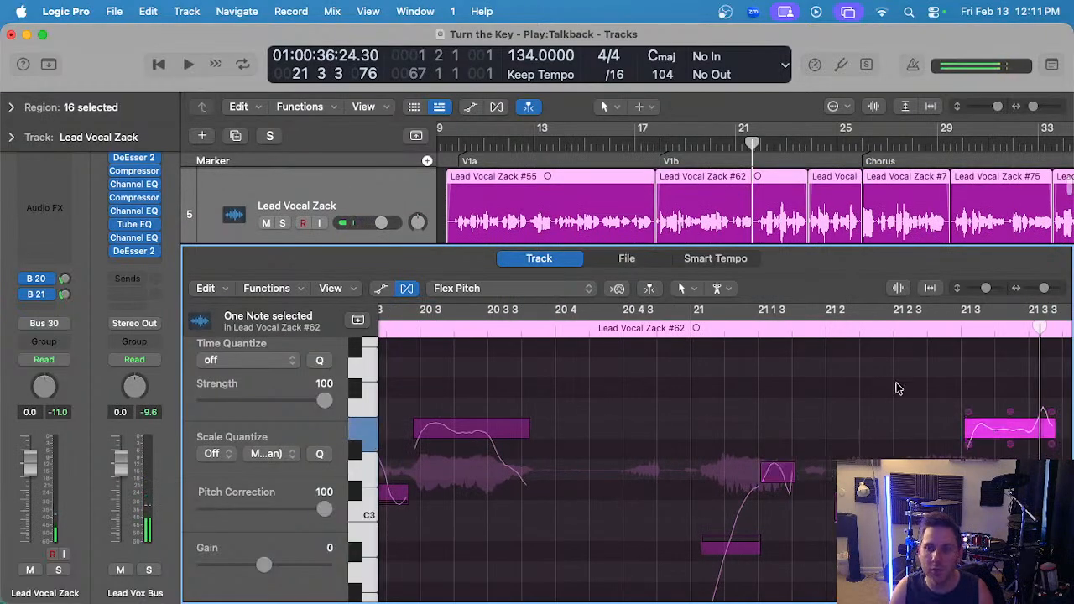
# - Play on into bar 22, snap the three notes around 22 2 to pitch, and adjust the last one's ending pitch drift
pyautogui.click(541, 327)
pyautogui.press('space')
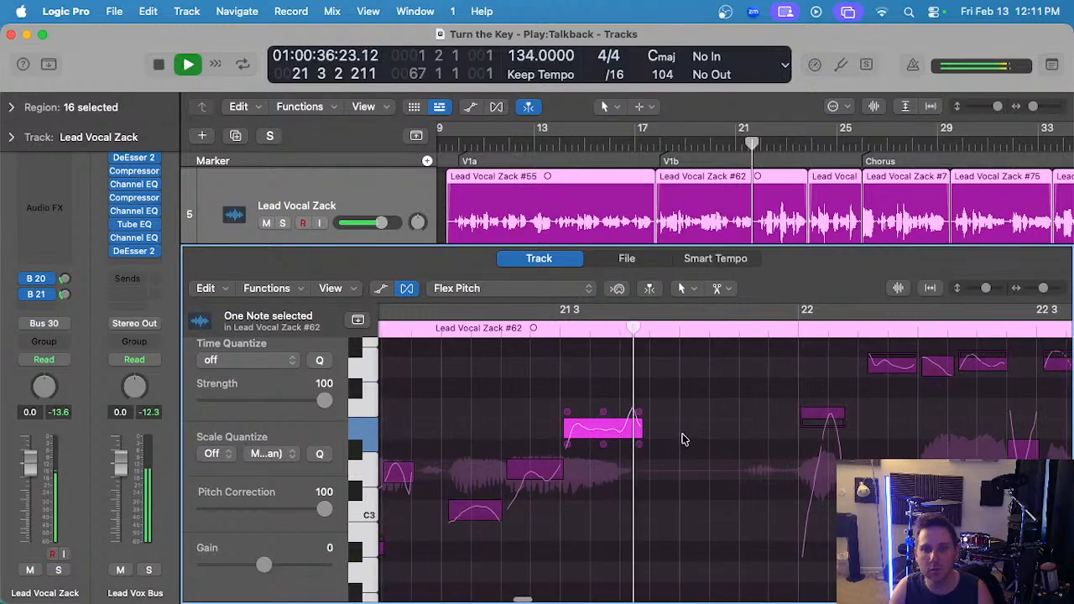
pyautogui.hscroll(5, 695, 420)
pyautogui.scroll(2, 638, 425)
pyautogui.press('space')
pyautogui.click(662, 412)
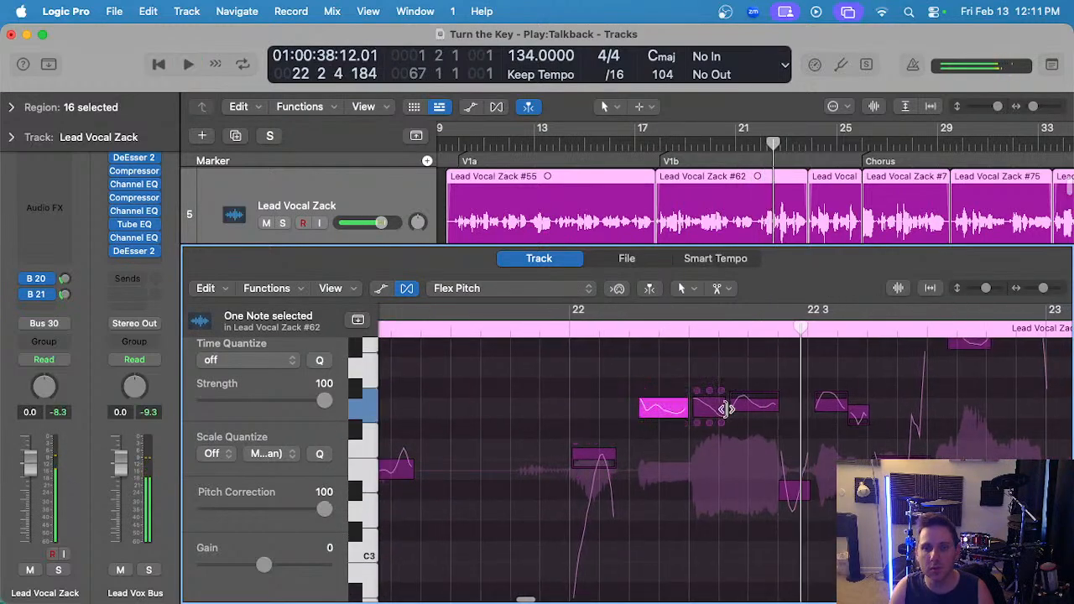
pyautogui.click(756, 404)
pyautogui.click(712, 403)
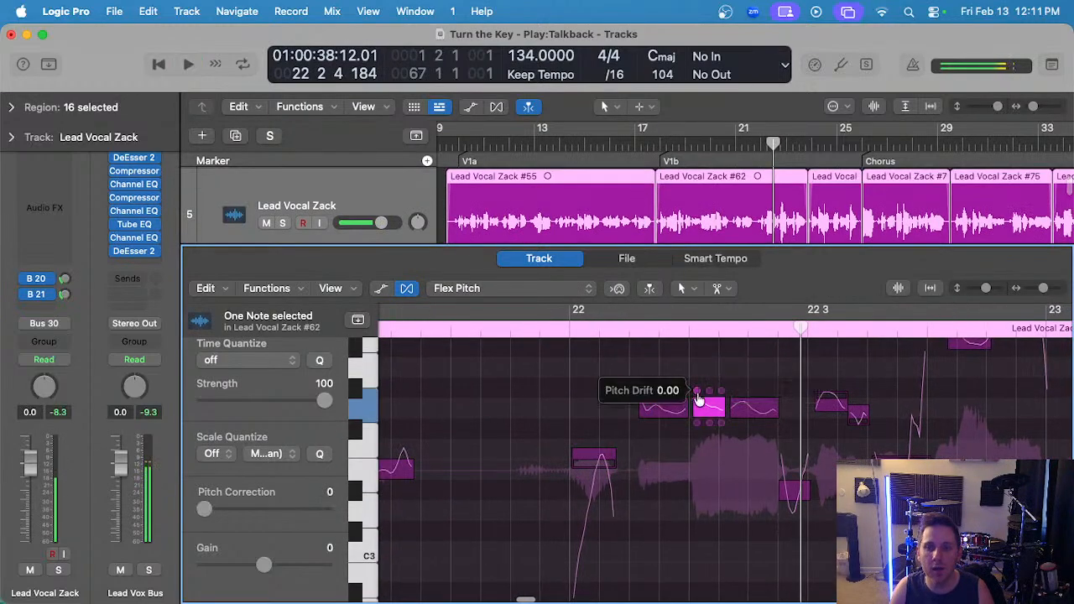
pyautogui.moveTo(776, 391); pyautogui.dragTo(776, 384)
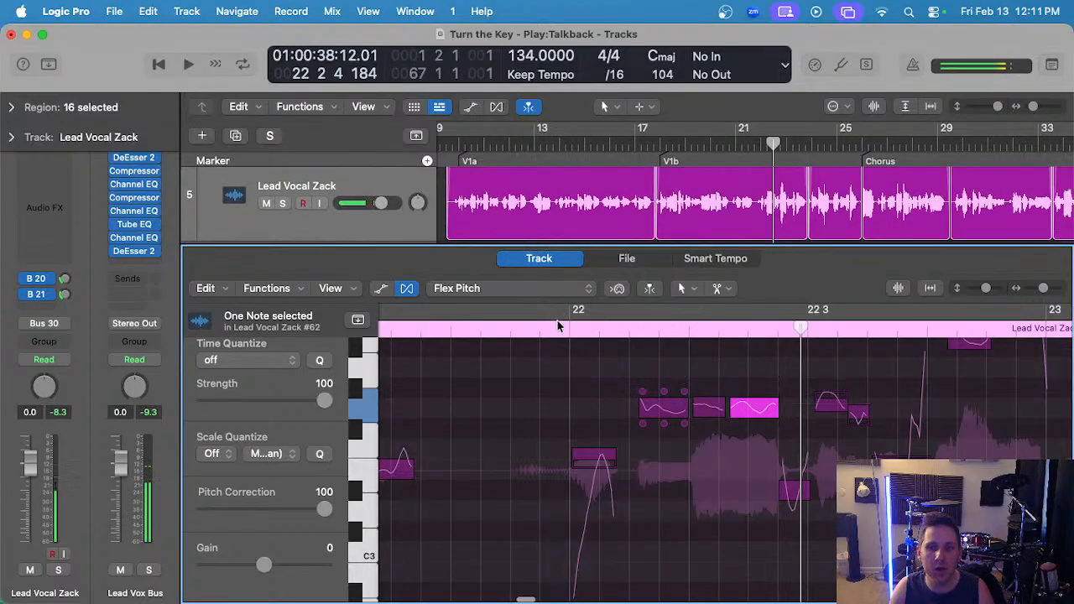
# - Play back bar 22, snap the two short notes at 22 3 to pitch, and adjust the first one's starting pitch drift
pyautogui.press('space')
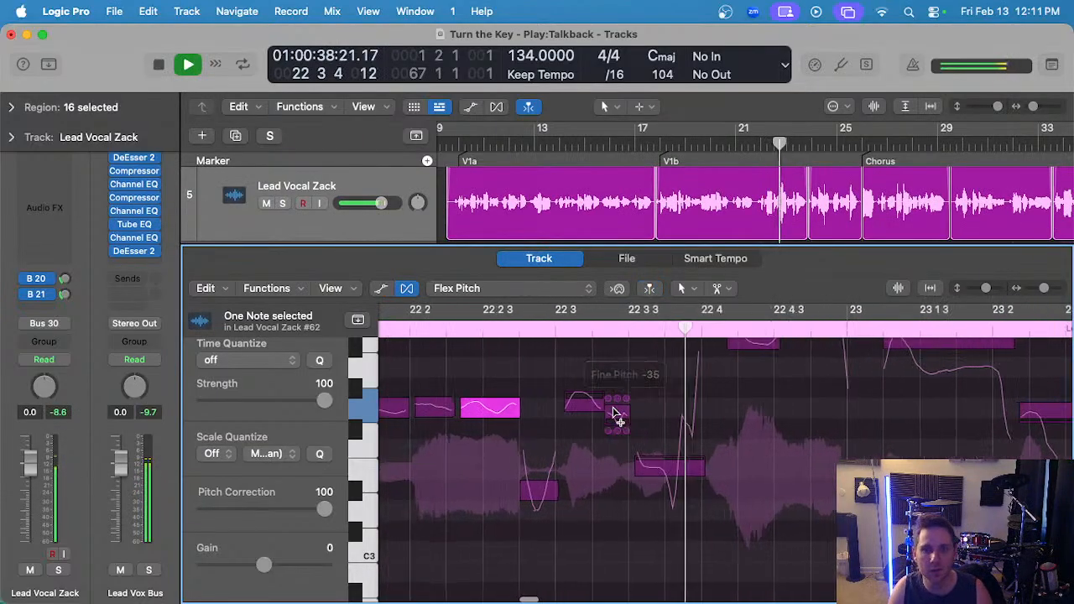
pyautogui.press('space')
pyautogui.click(570, 404)
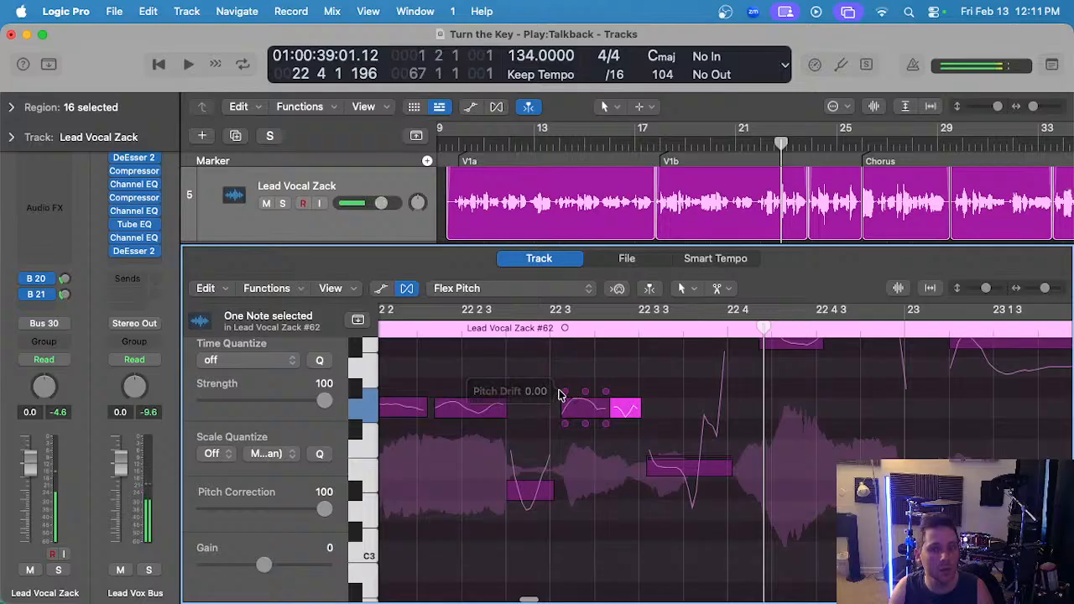
pyautogui.moveTo(560, 394); pyautogui.dragTo(561, 403)
# - Replay the phrase across bars 22 and 23 to check the corrections, keeping the Flex Pitch track view open
pyautogui.press('space')
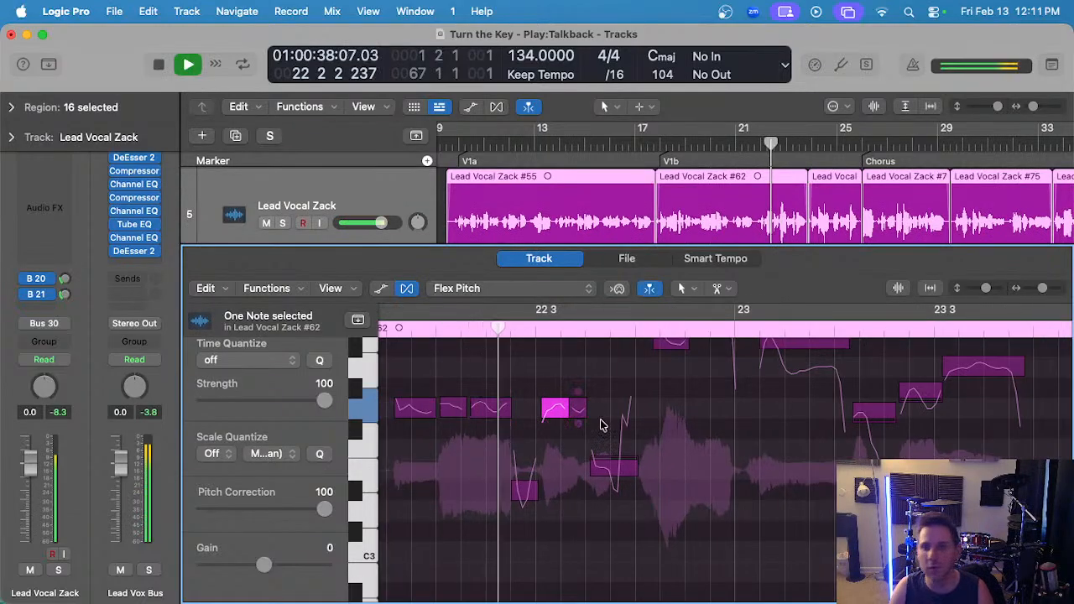
pyautogui.click(621, 479)
pyautogui.doubleClick(621, 481)
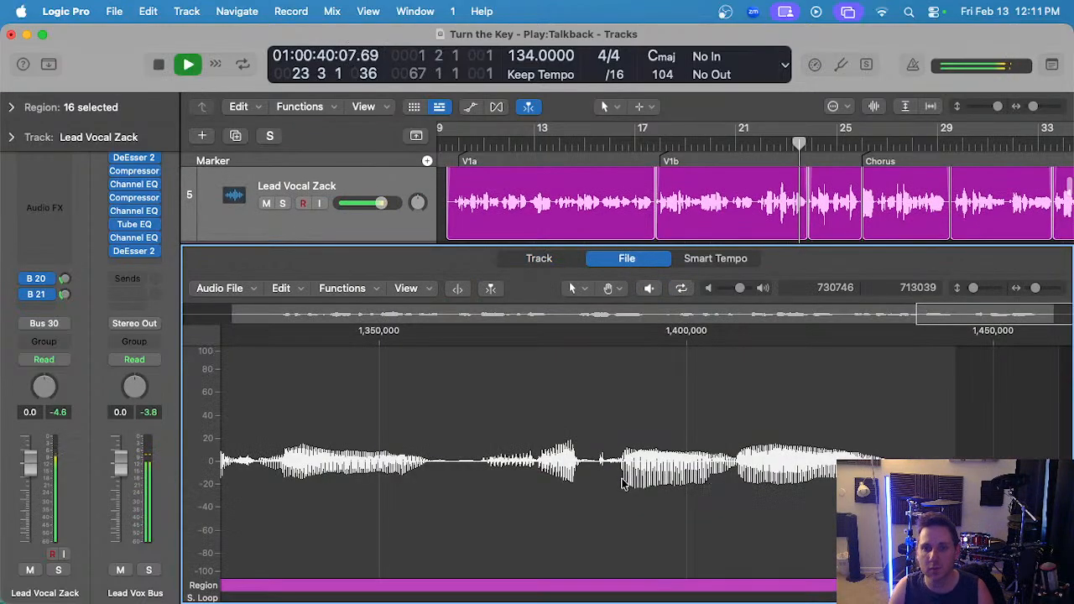
pyautogui.click(517, 263)
pyautogui.scroll(-3, 664, 445)
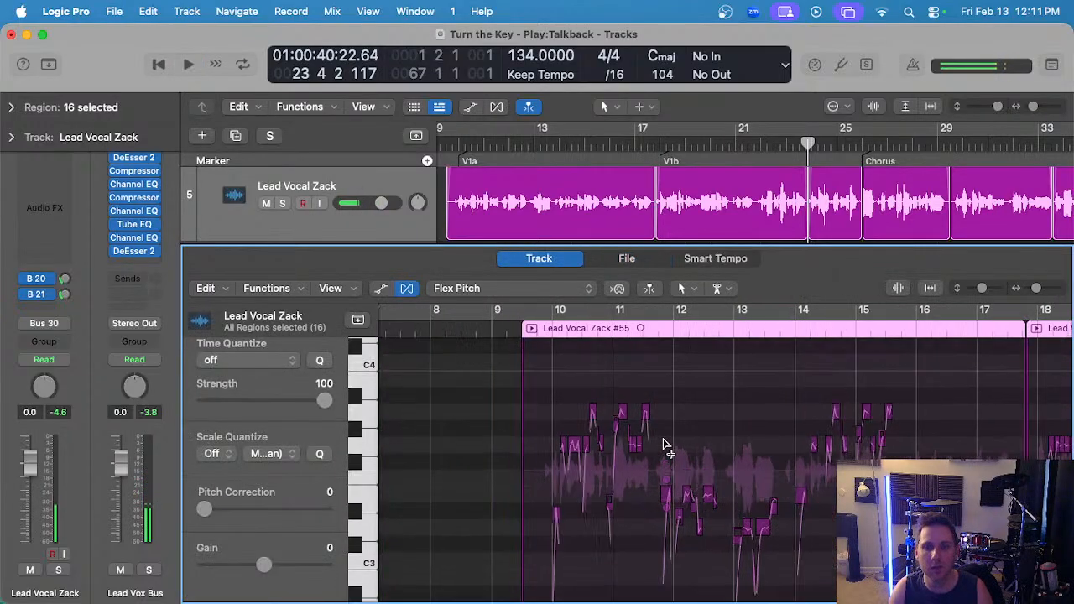
pyautogui.click(779, 148)
pyautogui.scroll(5, 620, 458)
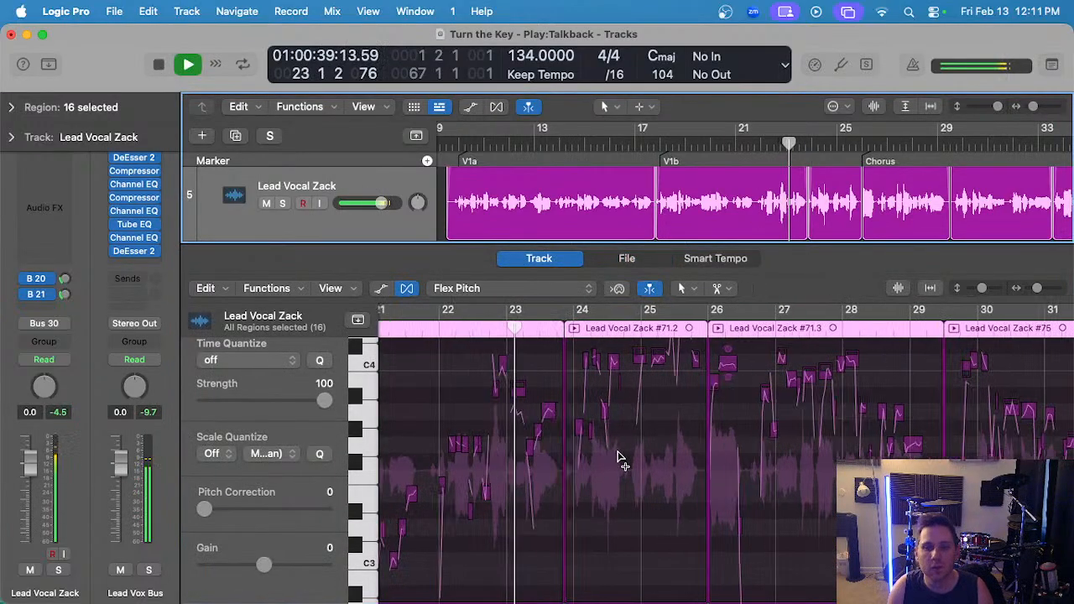
pyautogui.press('space')
pyautogui.scroll(4, 864, 422)
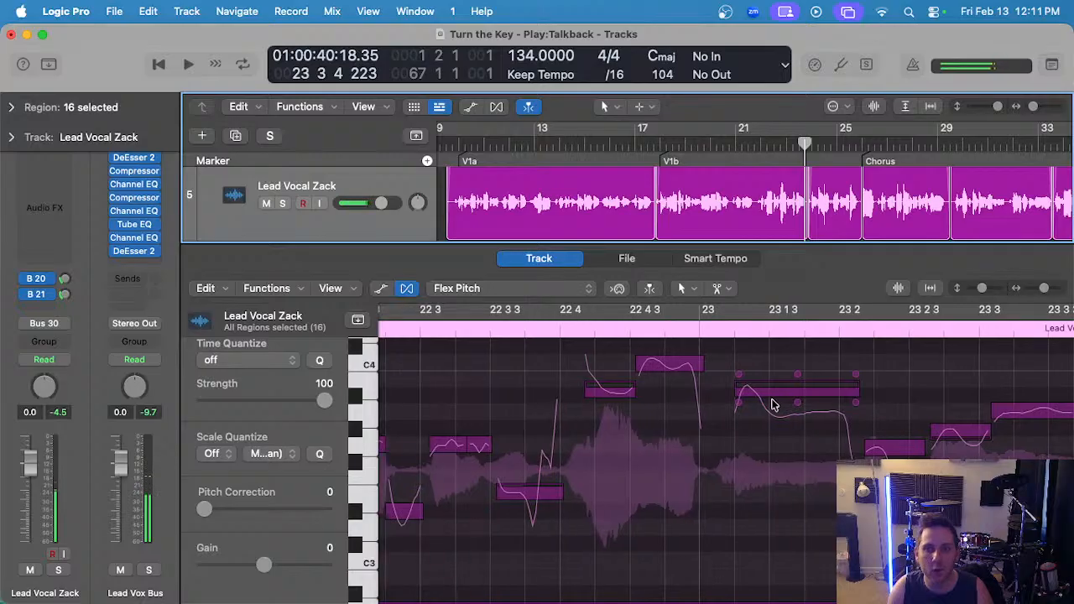
# - Split the long note in the first beat of bar 23 where its pitch drops, and snap both pieces to pitch
pyautogui.click(758, 396)
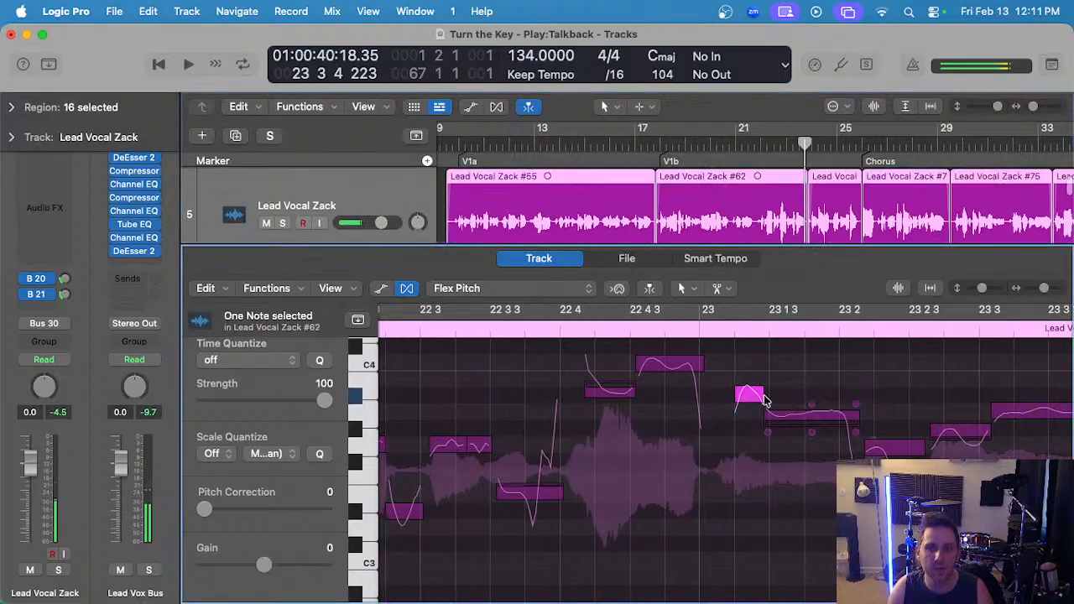
pyautogui.doubleClick(806, 417)
pyautogui.hscroll(5, 802, 410)
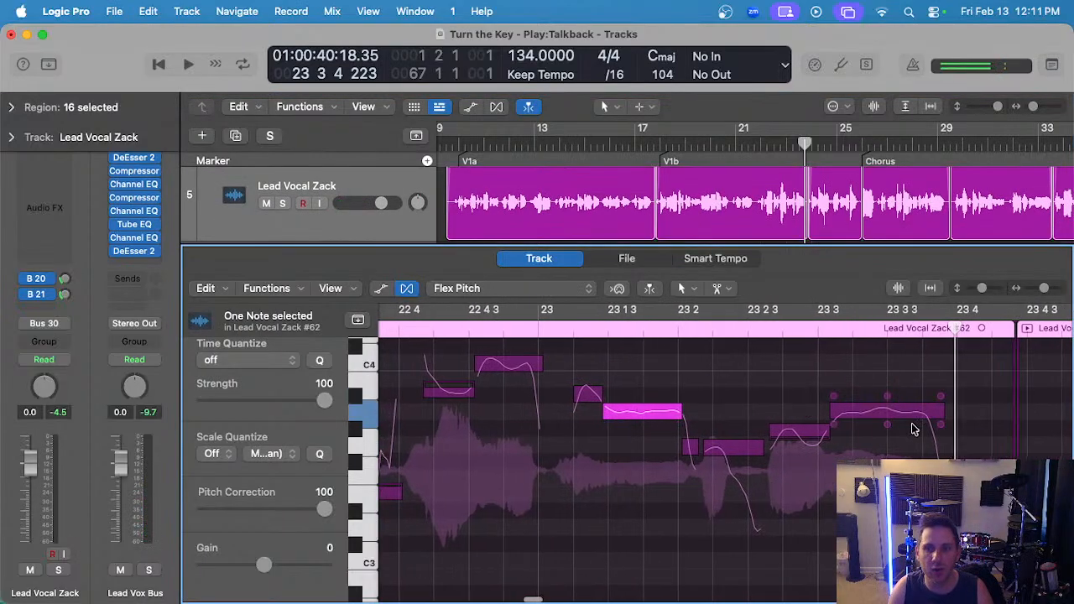
# - Snap the notes at 23 3 and 23 2 to pitch and save the project
pyautogui.click(890, 409)
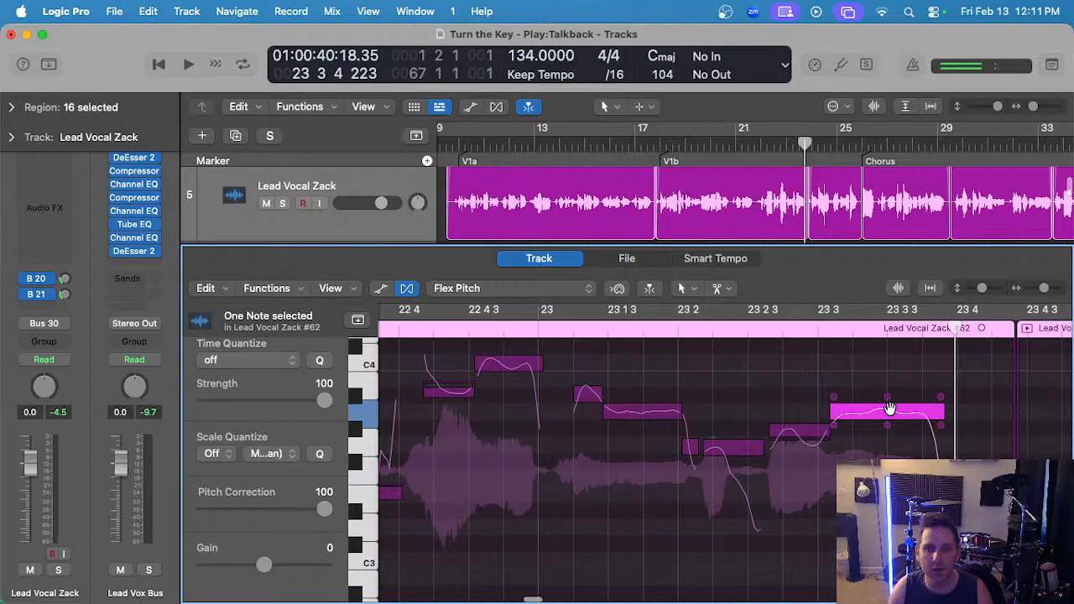
pyautogui.click(798, 419)
pyautogui.scroll(-3, 732, 453)
pyautogui.press('super+s')
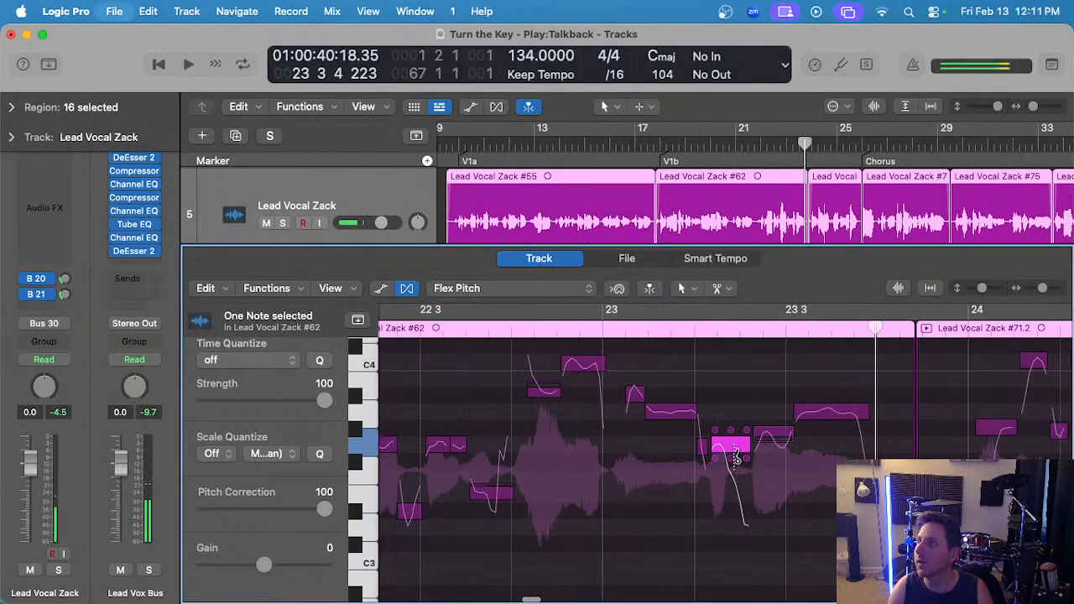
# - Replay the vocal from the start of bar 22 into bar 23 to check the note timing around 22 4
pyautogui.hscroll(-3, 635, 393)
pyautogui.doubleClick(421, 331)
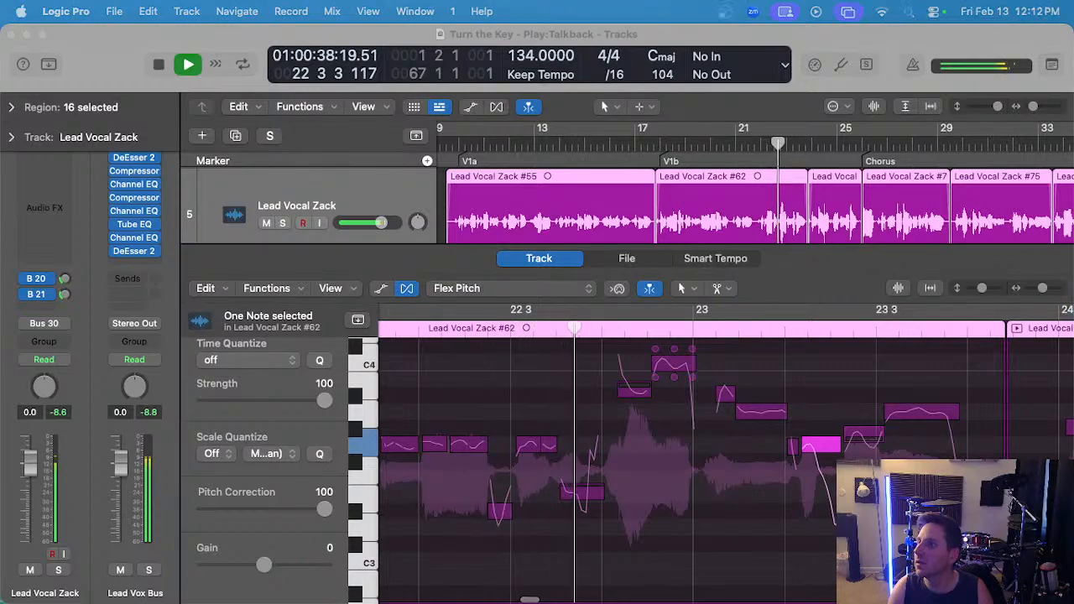
pyautogui.click(700, 403)
pyautogui.scroll(-3, 700, 402)
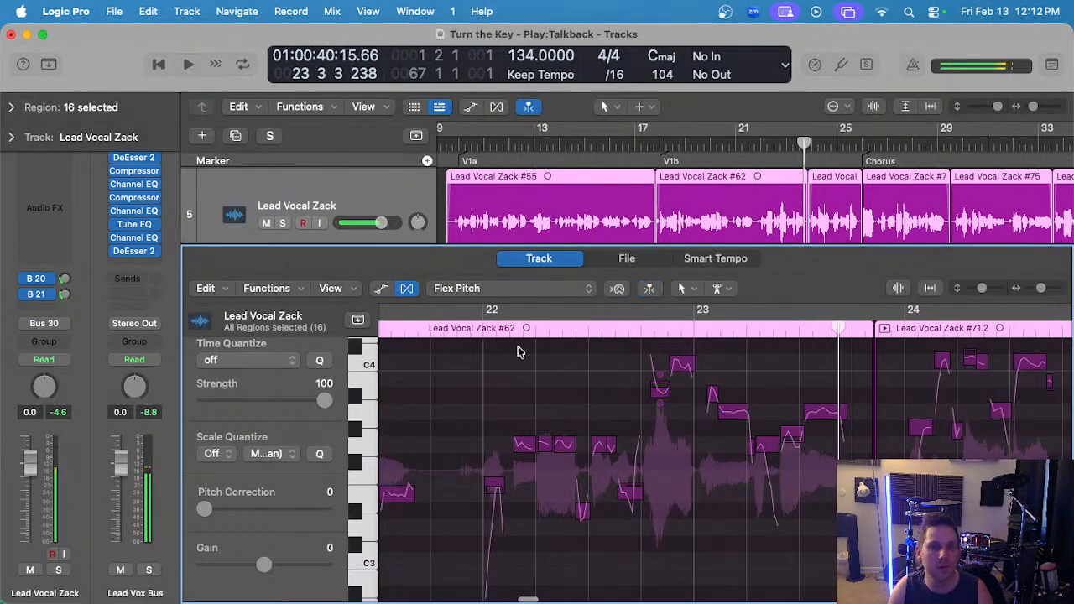
pyautogui.doubleClick(451, 328)
pyautogui.press('space')
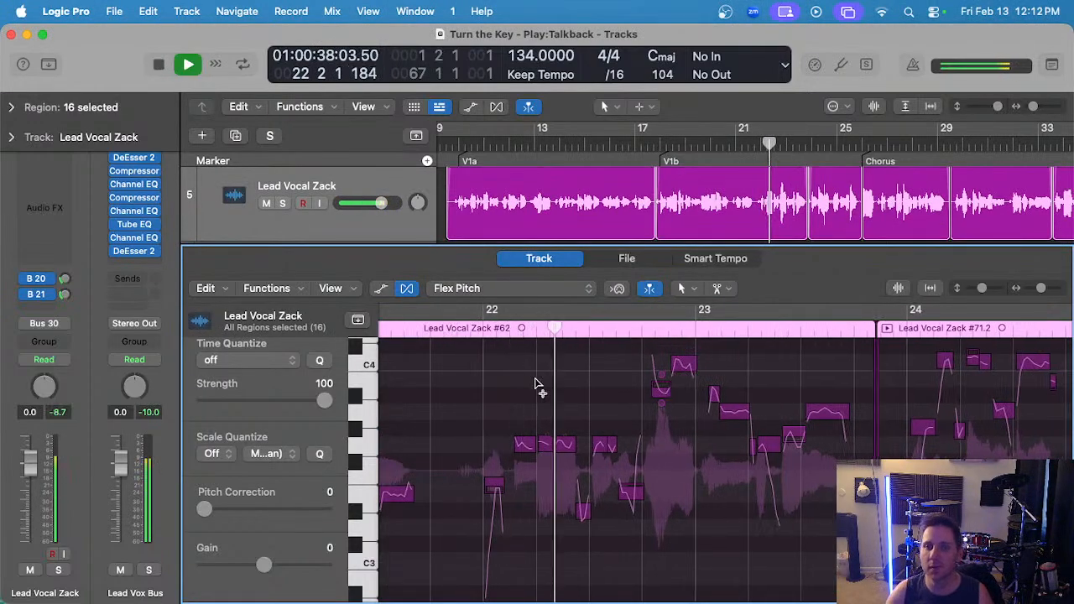
pyautogui.scroll(3, 542, 384)
pyautogui.scroll(3, 680, 466)
pyautogui.press('space')
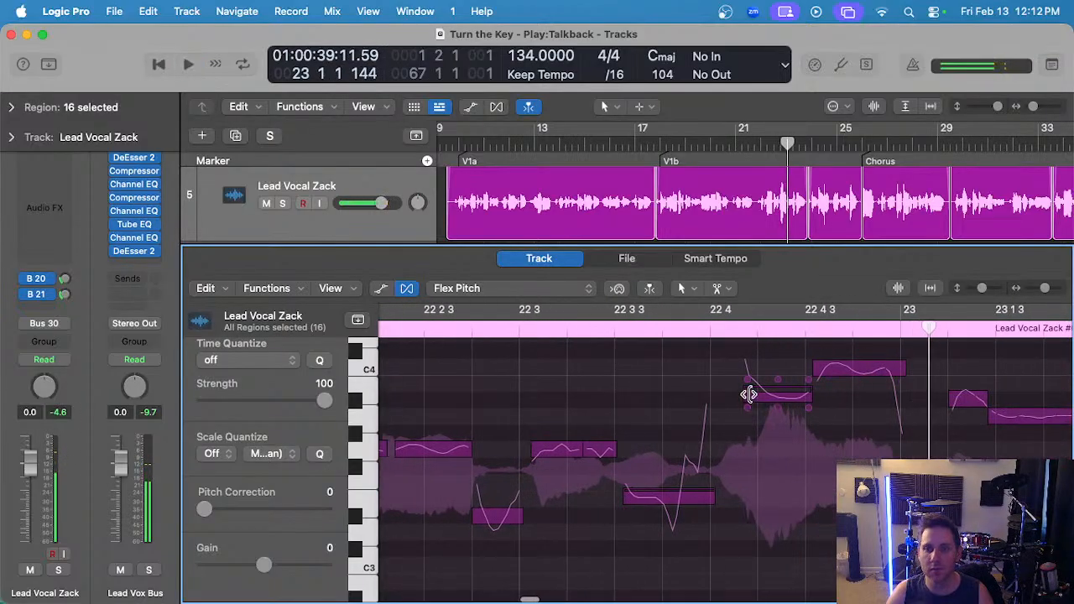
# - Move the starts of the notes around 22 4, 22 4 3 and 23 1 slightly earlier, and replay the phrase
pyautogui.moveTo(748, 394); pyautogui.dragTo(737, 394)
pyautogui.moveTo(815, 369); pyautogui.dragTo(809, 370)
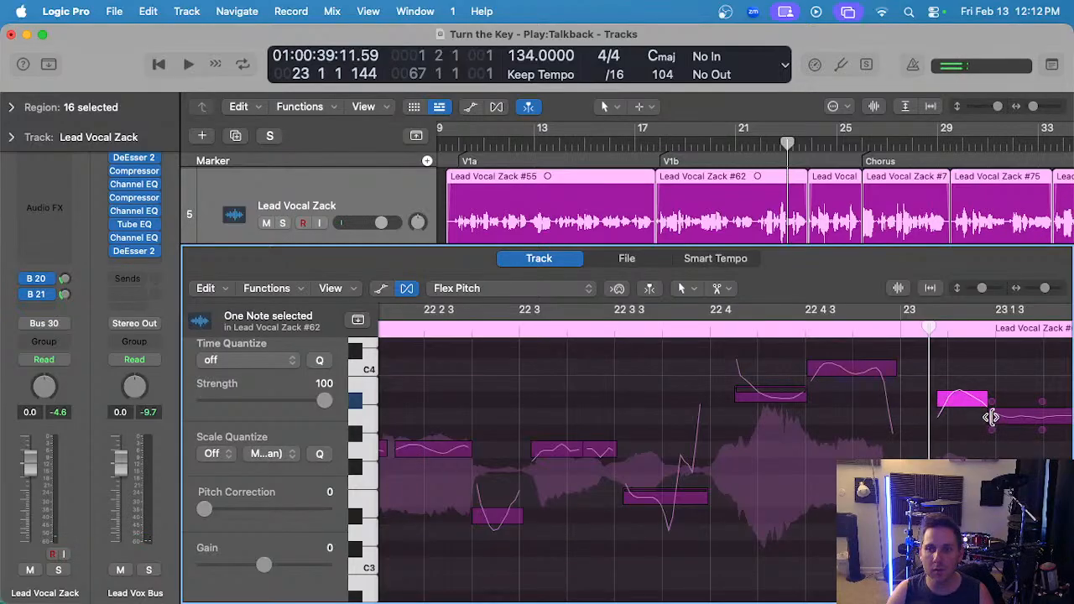
pyautogui.moveTo(990, 418); pyautogui.dragTo(984, 420)
pyautogui.press('space')
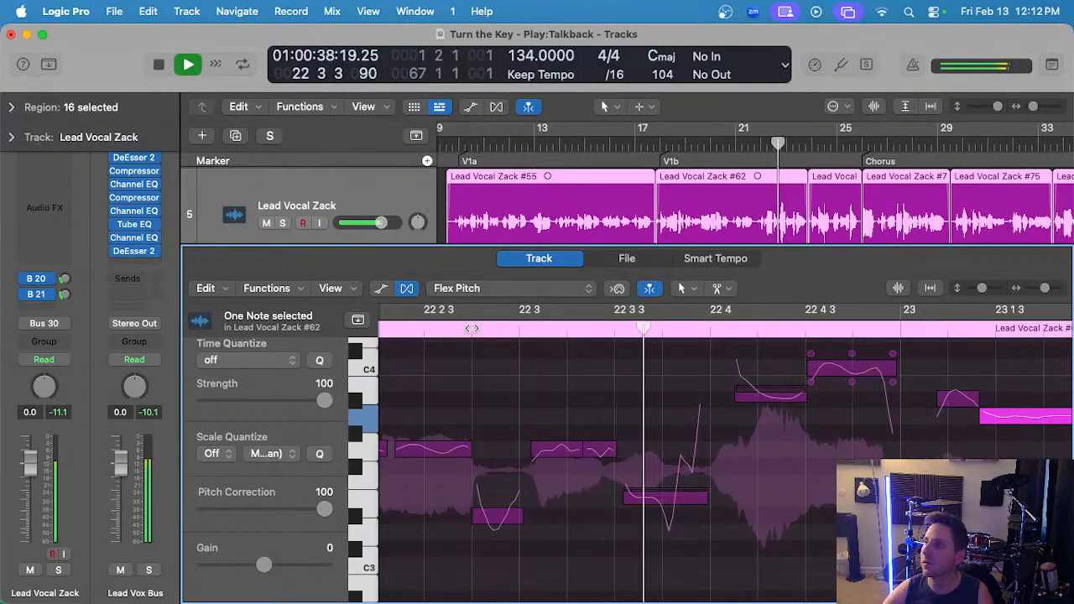
pyautogui.press('space')
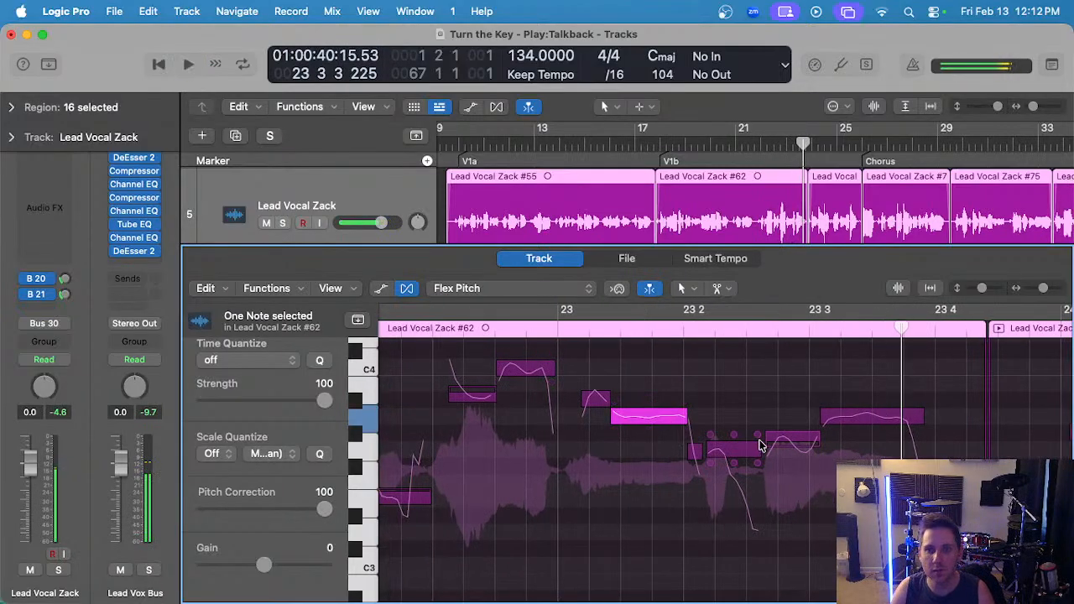
# - Shift the start of the note near 23 2 3 slightly earlier and replay the phrase from before 22 4
pyautogui.moveTo(758, 447); pyautogui.dragTo(753, 450)
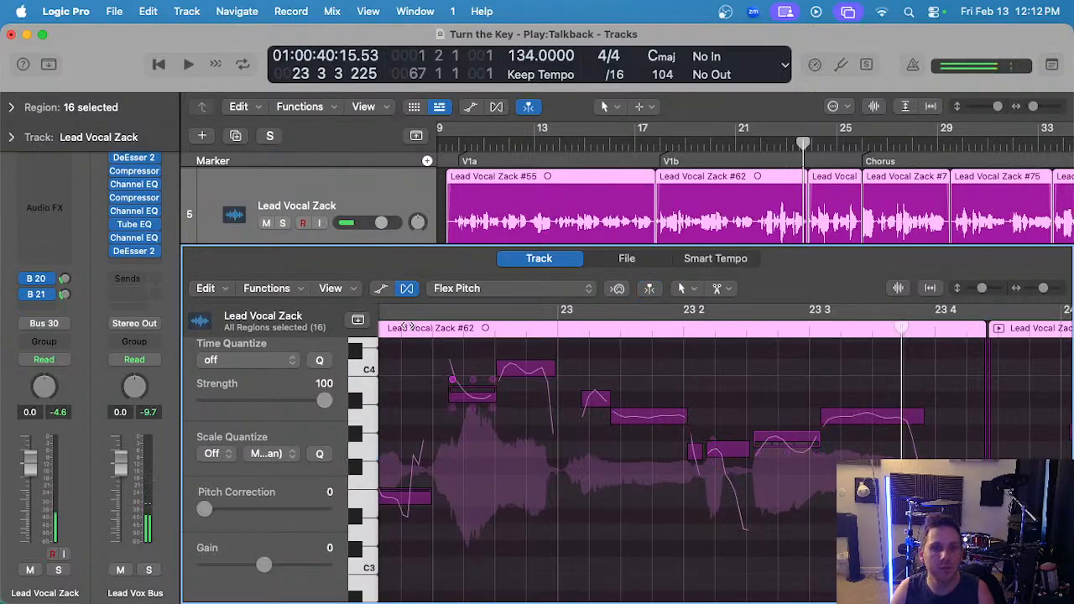
pyautogui.click(407, 326)
pyautogui.press('space')
pyautogui.scroll(-1, 550, 395)
pyautogui.press('space')
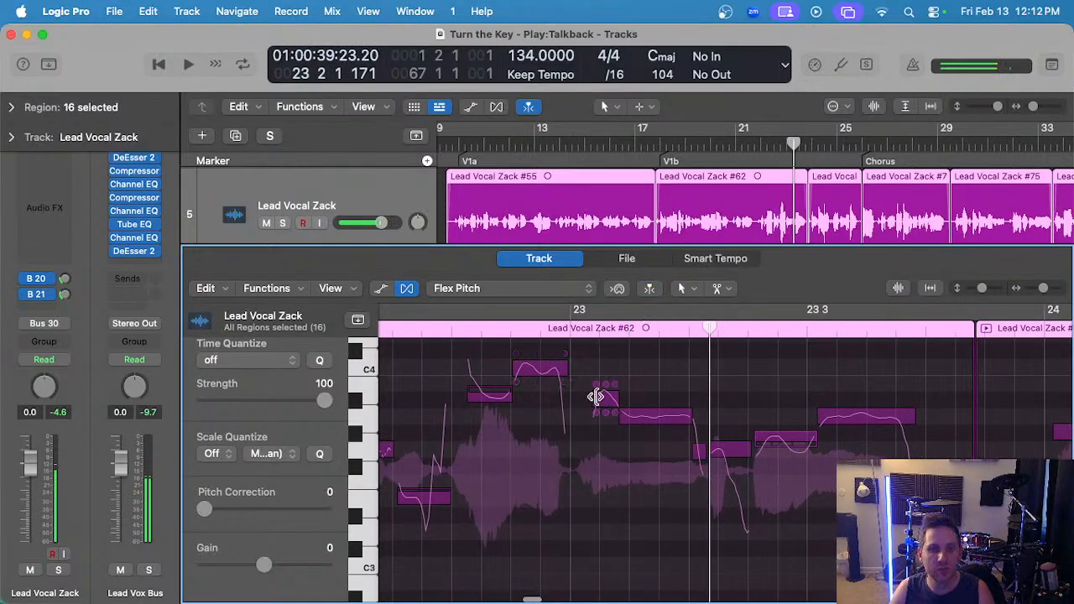
# - Pull the starts of the first note in bar 23 and the high note near 22 4 3 earlier, and return the playhead to 22 3 2
pyautogui.click(598, 397)
pyautogui.press('space')
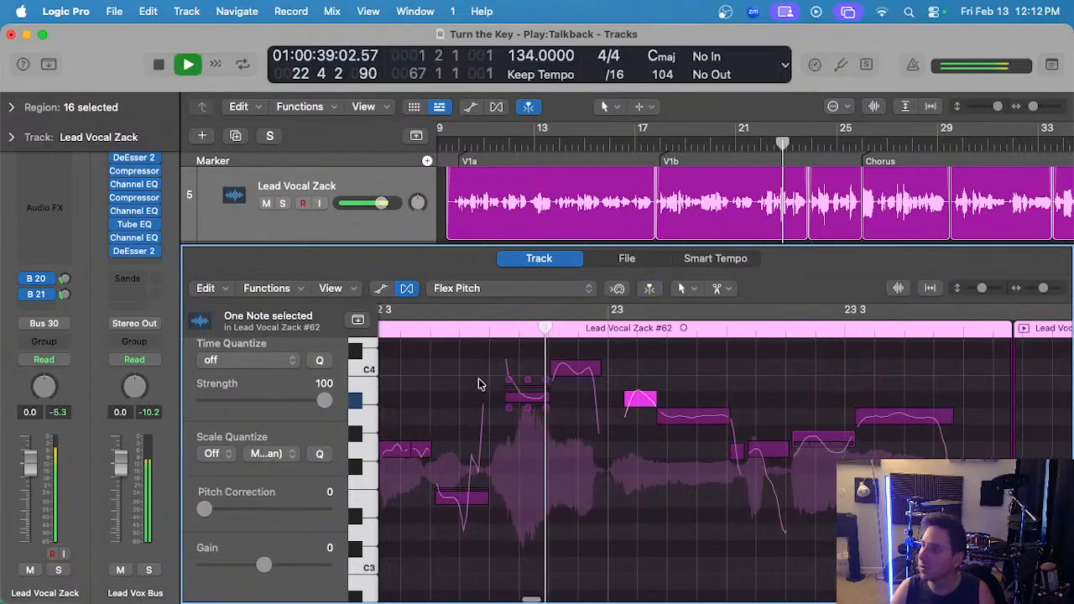
pyautogui.press('space')
pyautogui.moveTo(550, 372); pyautogui.dragTo(541, 371)
pyautogui.click(412, 329)
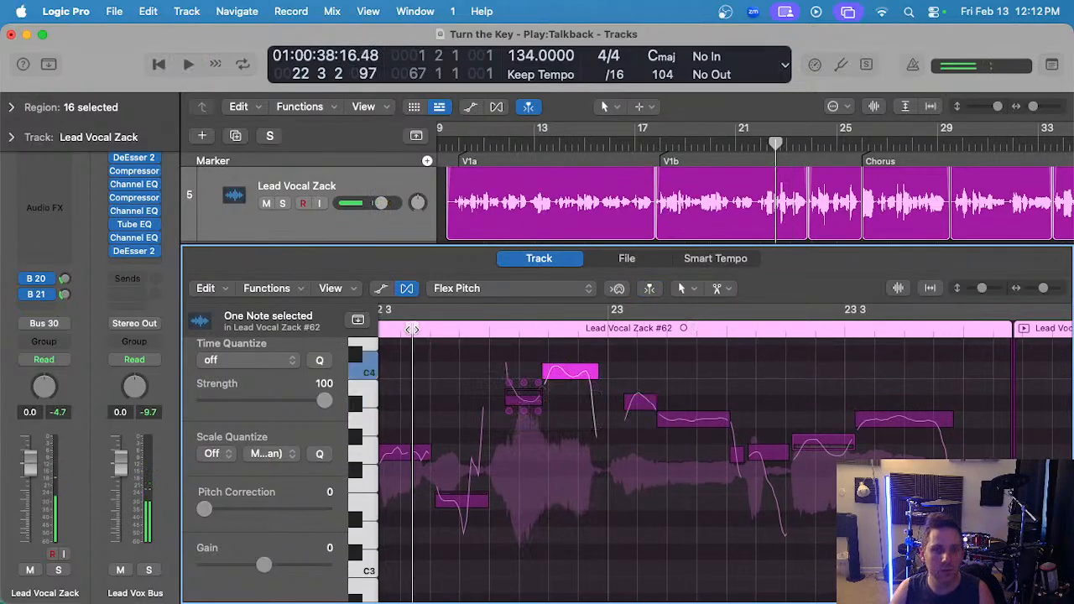
# - Replay from 22 3 2, start the note before 23 3 slightly later, and restore the later starts of the notes near 22 4 3 and 23 1
pyautogui.press('space')
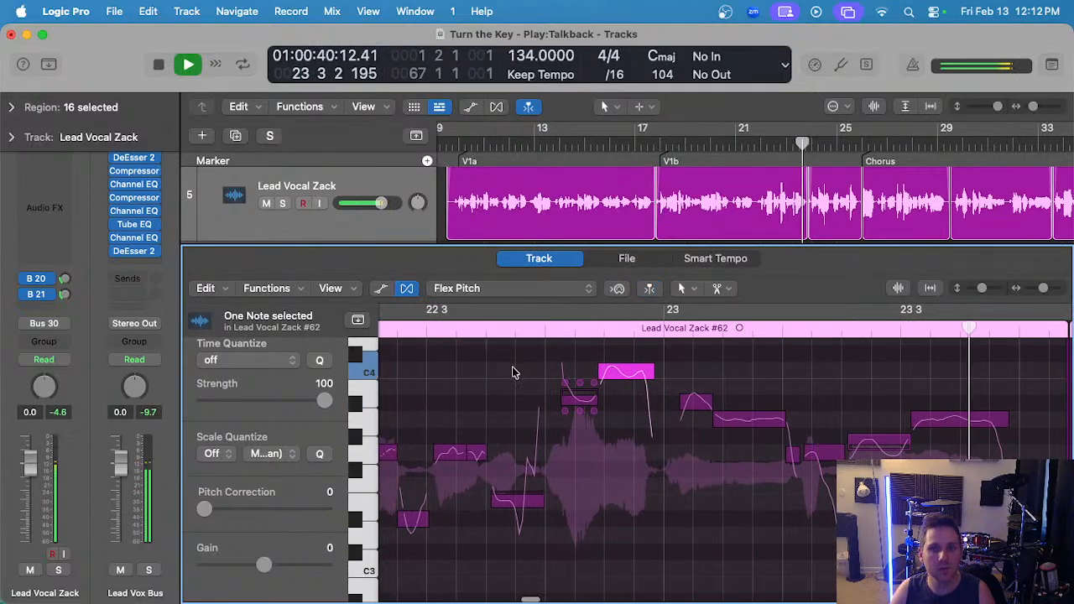
pyautogui.click(851, 441)
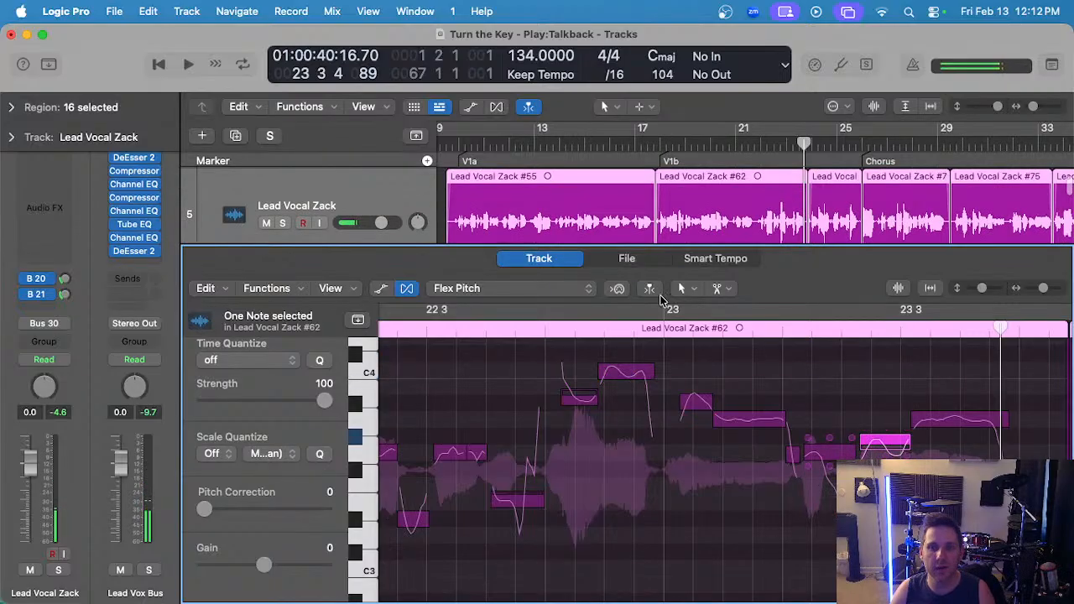
pyautogui.press('super+z')
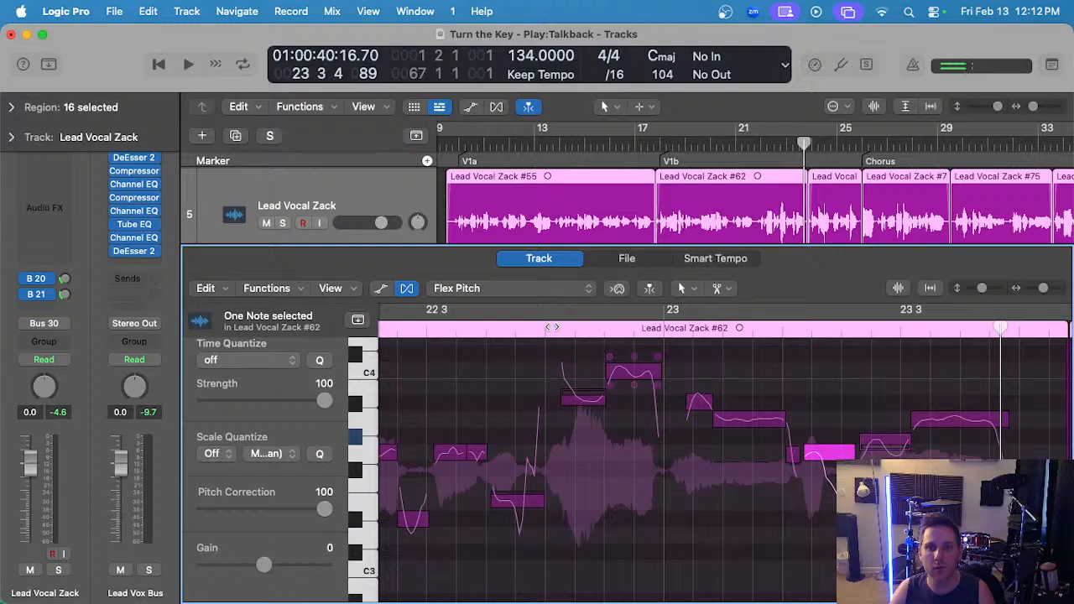
# - Replay the phrase from 22 4 and pull the start of the note at 23 2 slightly earlier
pyautogui.press('space')
pyautogui.click(750, 417)
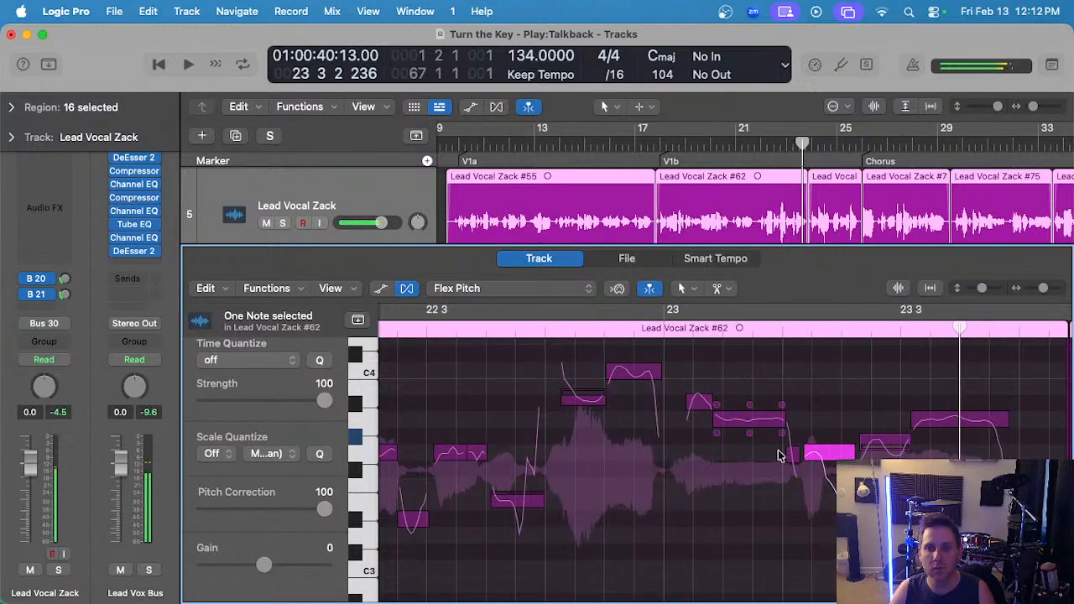
pyautogui.scroll(2, 783, 426)
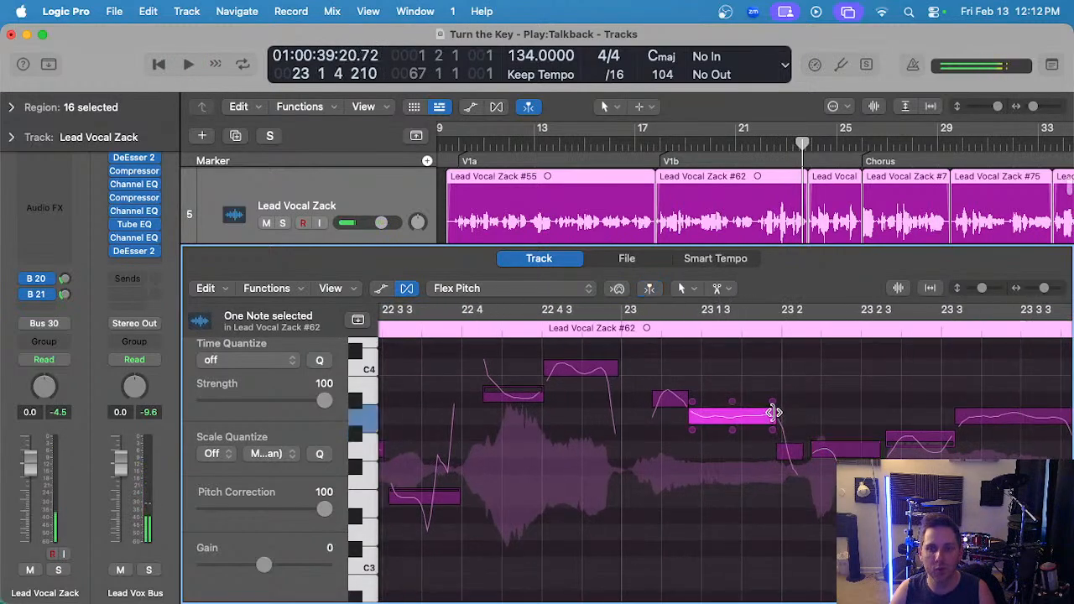
pyautogui.click(843, 447)
pyautogui.scroll(-3, 601, 322)
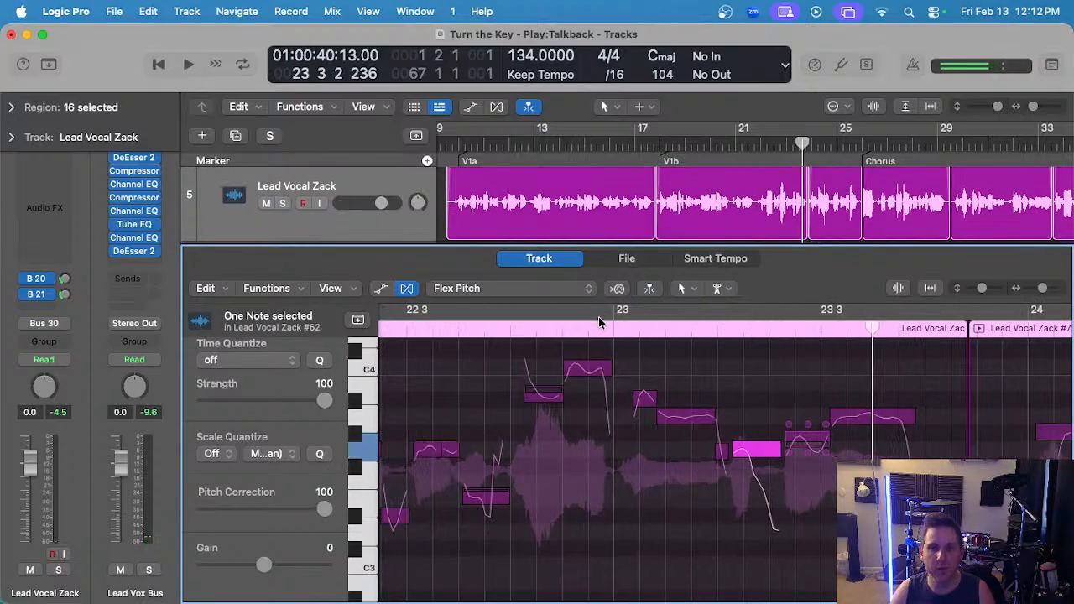
# - Replay from bar 22 and shift the start of the A3 note at 23 3 slightly earlier
pyautogui.click(762, 144)
pyautogui.press('space')
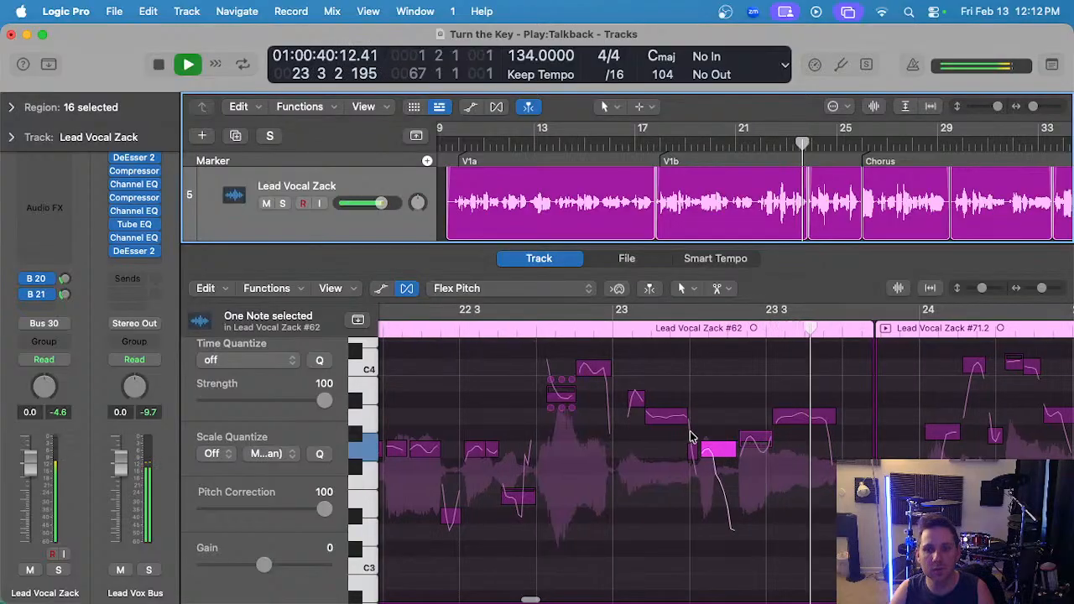
pyautogui.press('space')
pyautogui.scroll(3, 769, 443)
pyautogui.click(774, 417)
pyautogui.moveTo(775, 417); pyautogui.dragTo(770, 417)
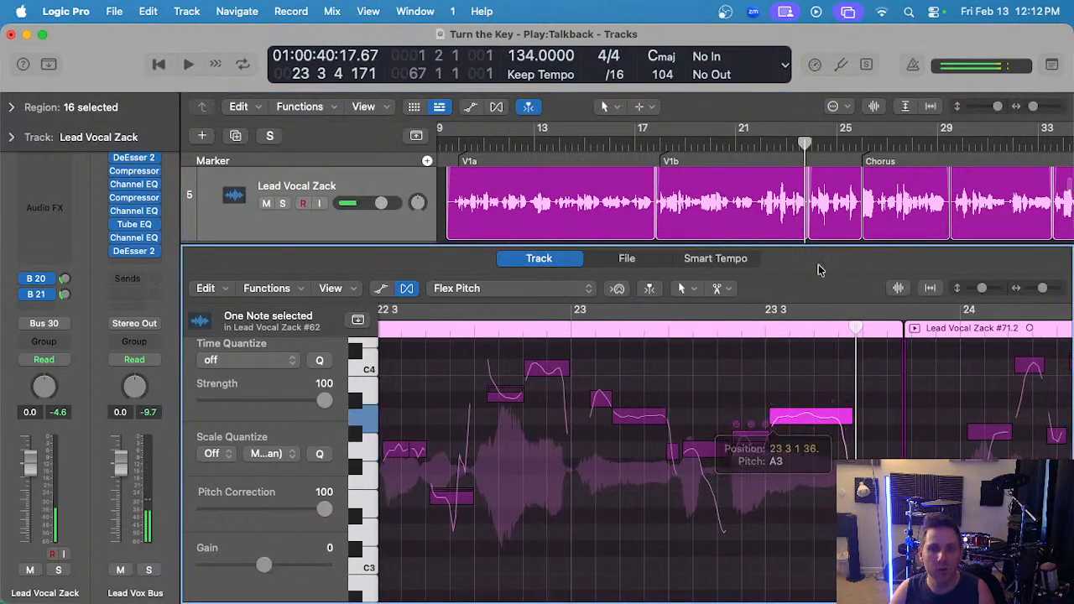
# - Play from bar 22 into bar 24, raise the first note of bar 24 to A3, and replay it from 23 4 3
pyautogui.doubleClick(765, 146)
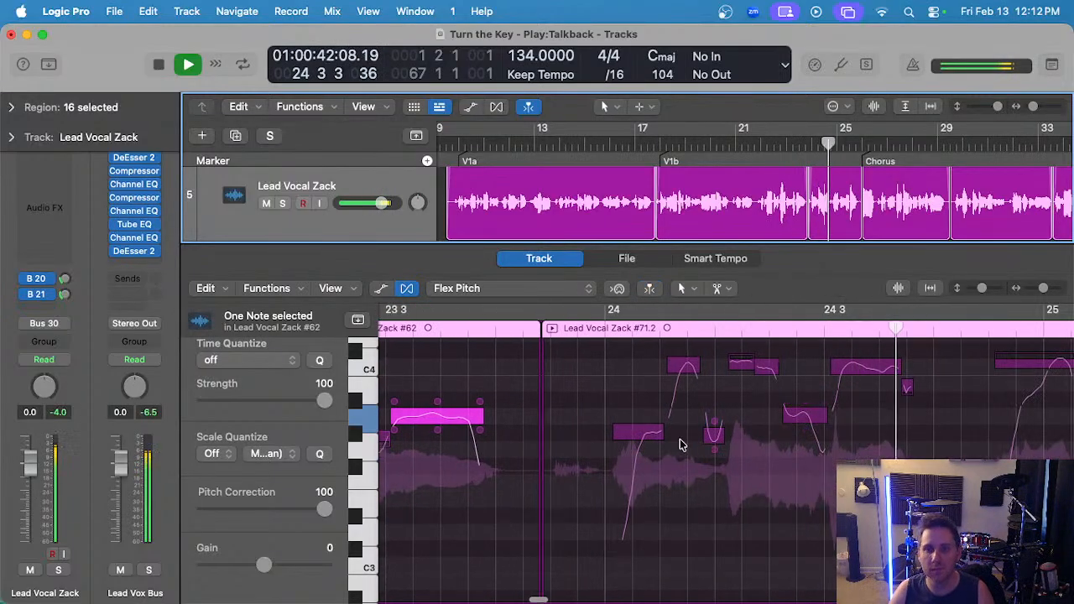
pyautogui.moveTo(636, 433); pyautogui.dragTo(638, 414)
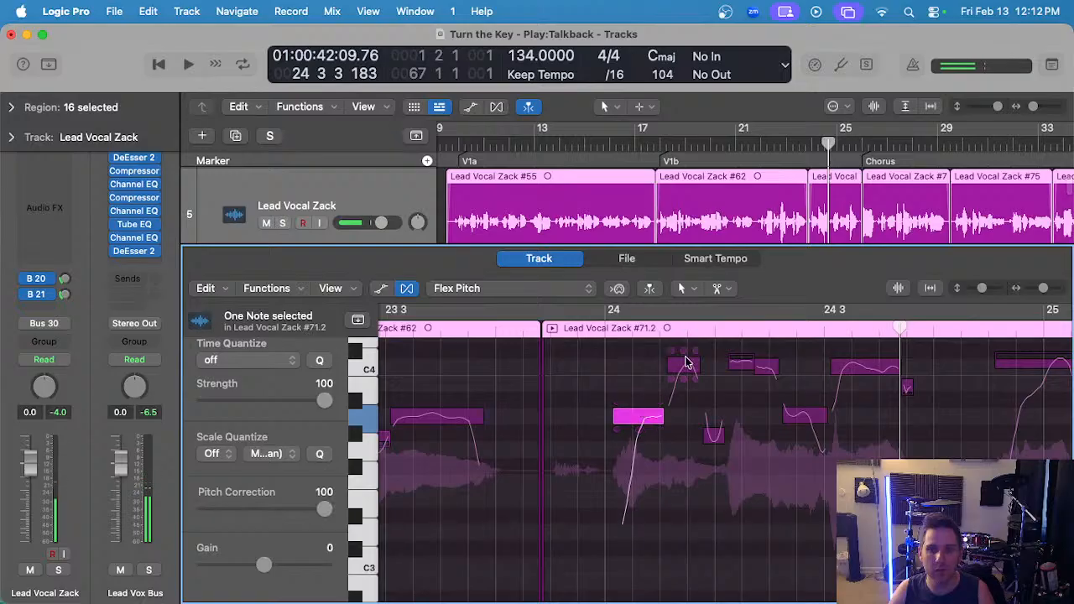
pyautogui.click(685, 363)
pyautogui.click(564, 328)
pyautogui.press('space')
pyautogui.scroll(2, 672, 393)
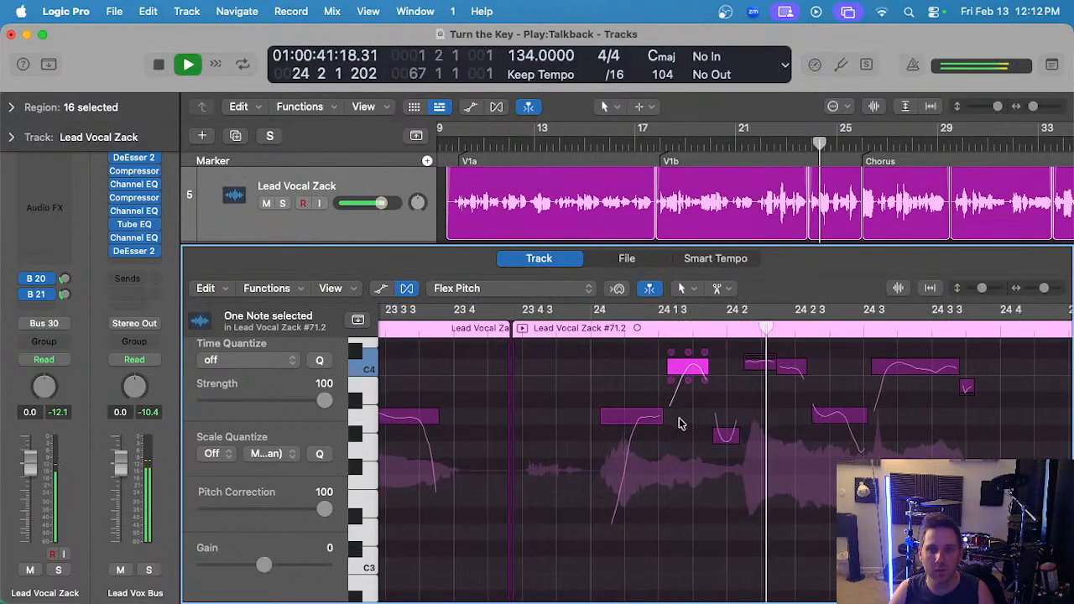
pyautogui.hscroll(2, 735, 412)
pyautogui.press('space')
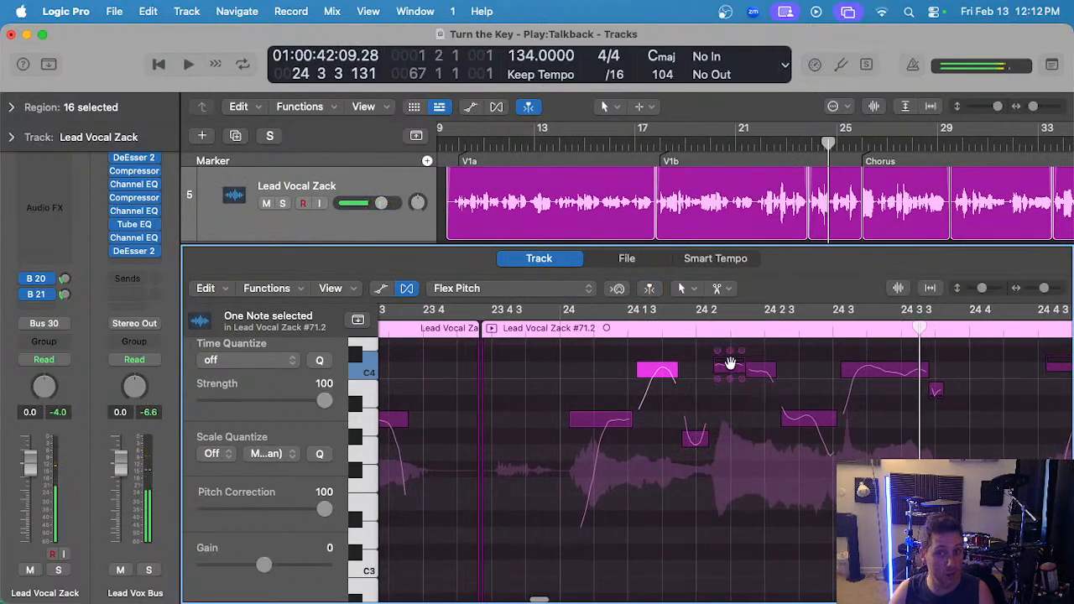
# - Correct the pitch of the notes around 24 2 and the long note at 24 3 to C4, and replay from 23 4 3
pyautogui.click(868, 371)
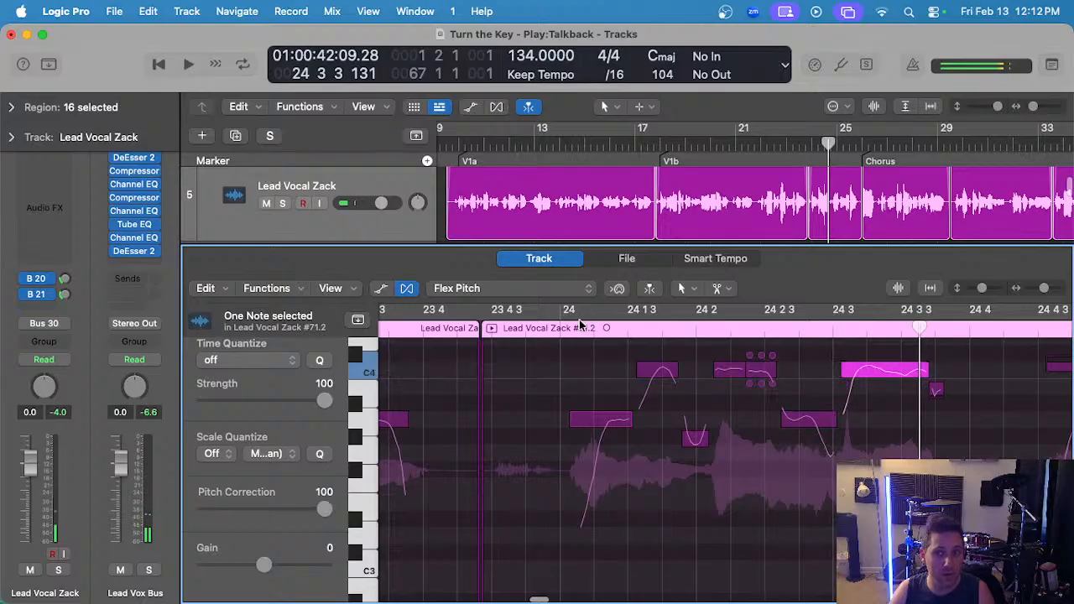
pyautogui.click(514, 325)
pyautogui.press('space')
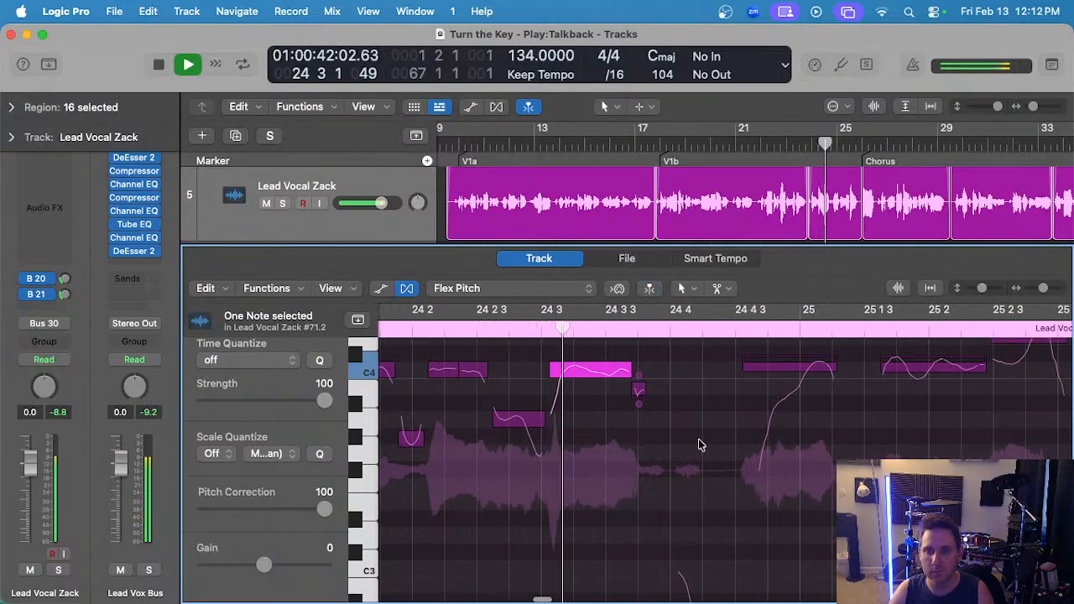
# - Split the note at 24 4 3 near bar 25, correct the note after 25 1 3 to C4, and replay from before 24 4 3
pyautogui.keyDown('super'); pyautogui.click(730, 394); pyautogui.keyUp('super')
pyautogui.press('space')
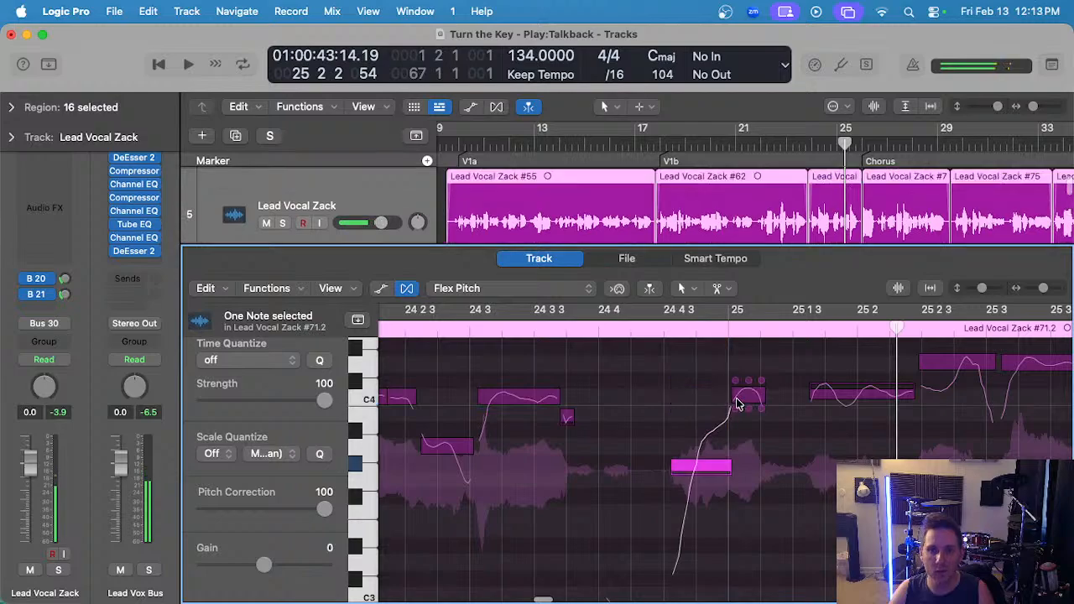
pyautogui.click(646, 329)
pyautogui.press('space')
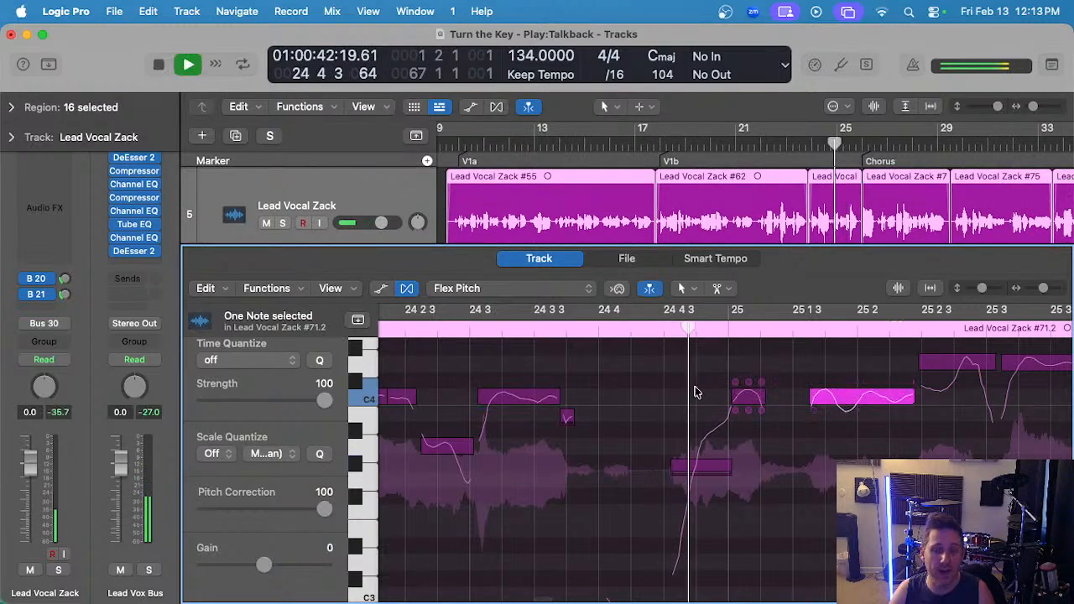
# - Correct the pitch of the long note at 25 3 and the C4 note following it, and replay from 24 4 1
pyautogui.moveTo(612, 410)
pyautogui.press('space')
pyautogui.click(690, 363)
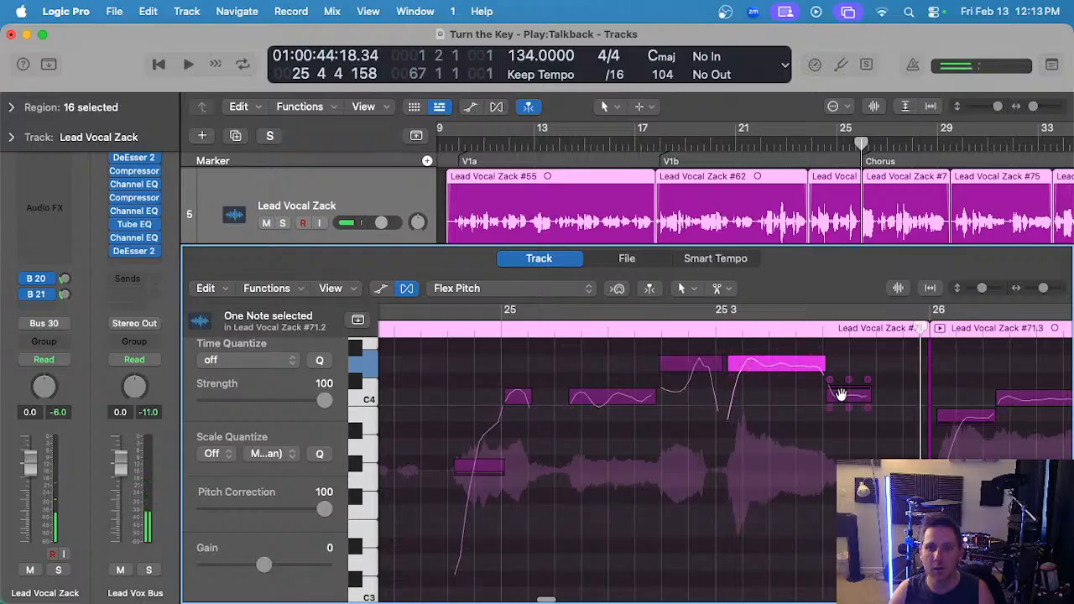
pyautogui.moveTo(821, 347)
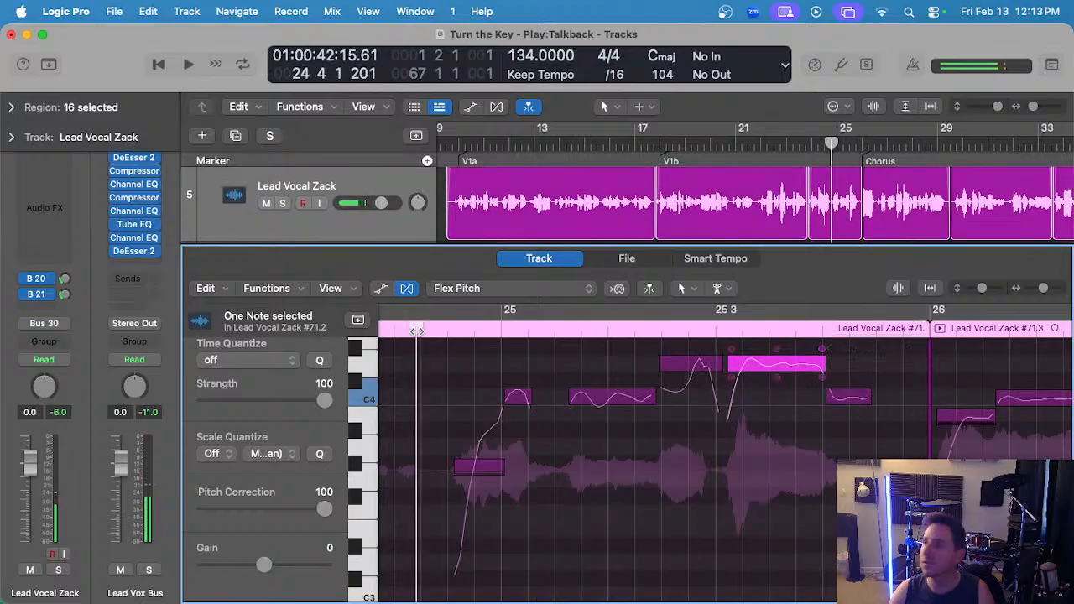
pyautogui.press('space')
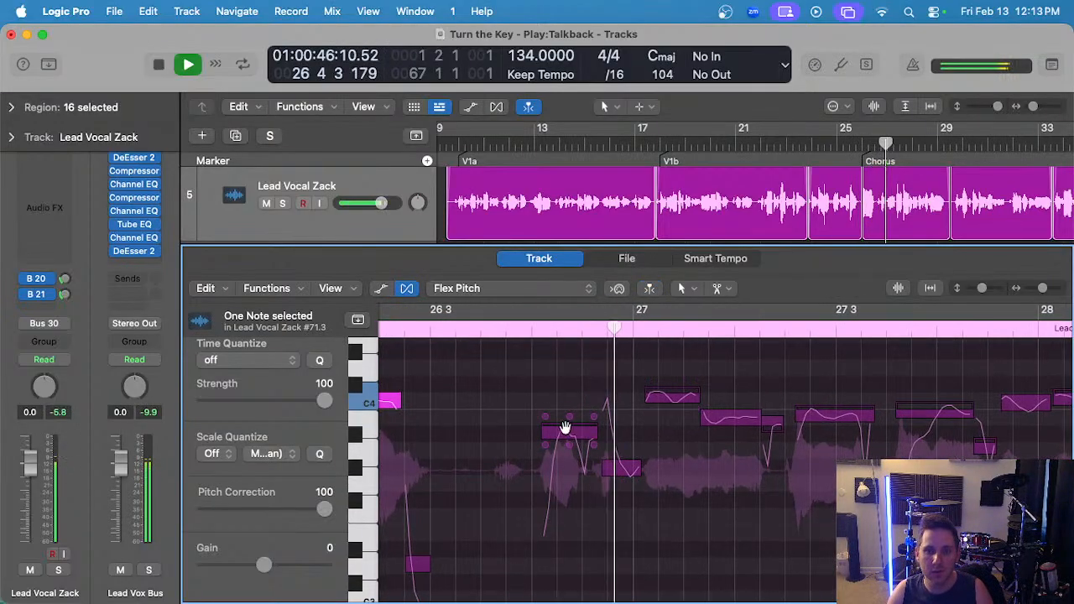
# - Raise the note at 26 4 to C4 with full pitch correction and replay the phrase from 26 3 2
pyautogui.press('space')
pyautogui.moveTo(565, 430); pyautogui.dragTo(567, 400)
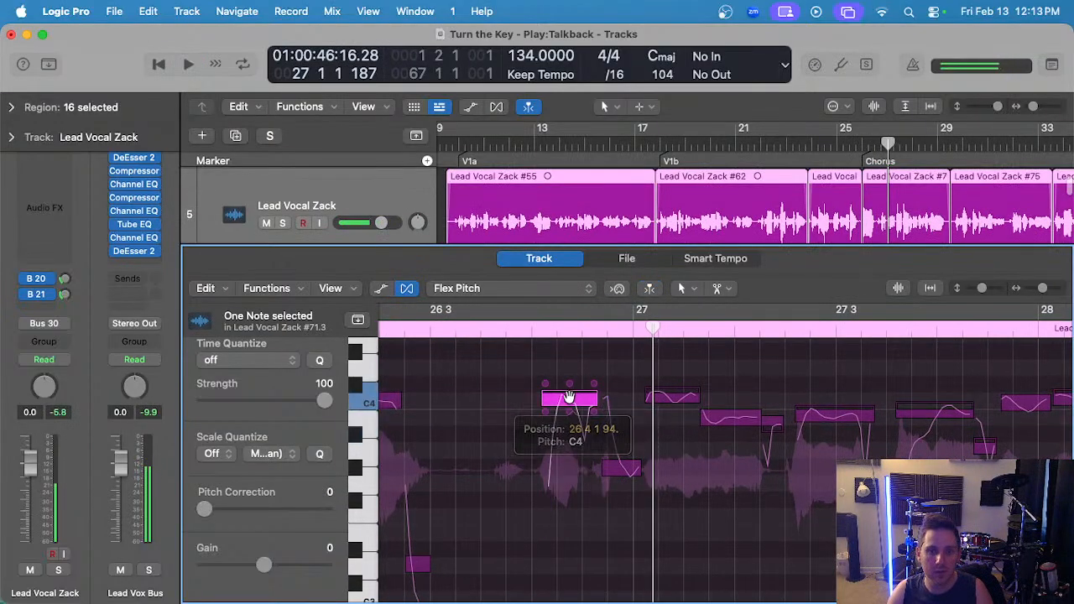
pyautogui.click(470, 324)
pyautogui.press('space')
pyautogui.click(573, 398)
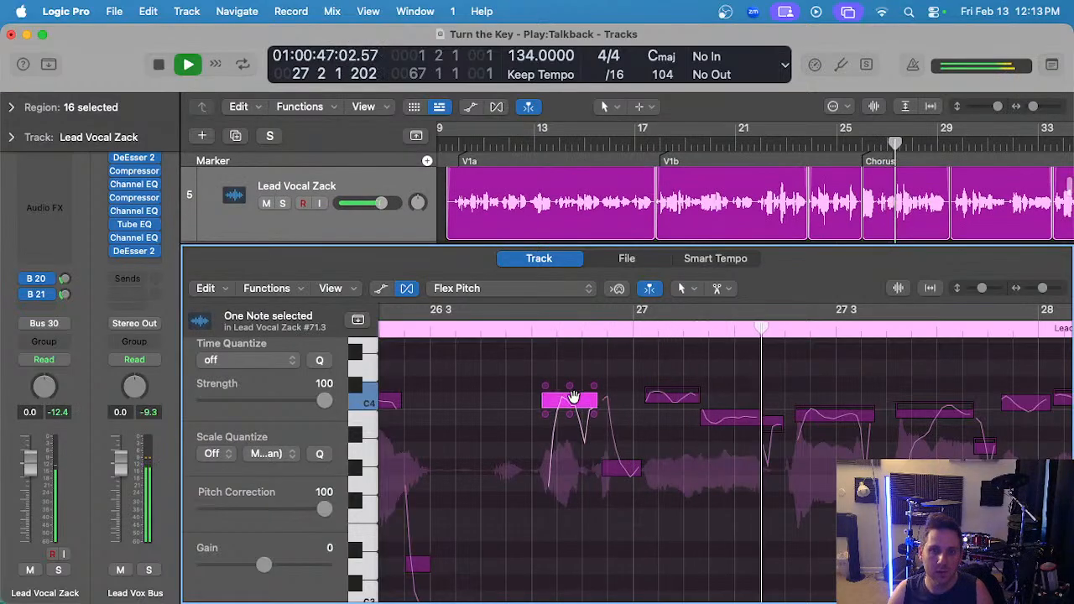
# - Correct the pitches of the main notes from bar 27 through 27 3 3, and replay the phrase
pyautogui.click(669, 399)
pyautogui.click(724, 432)
pyautogui.hscroll(-8, 724, 432)
pyautogui.press('space')
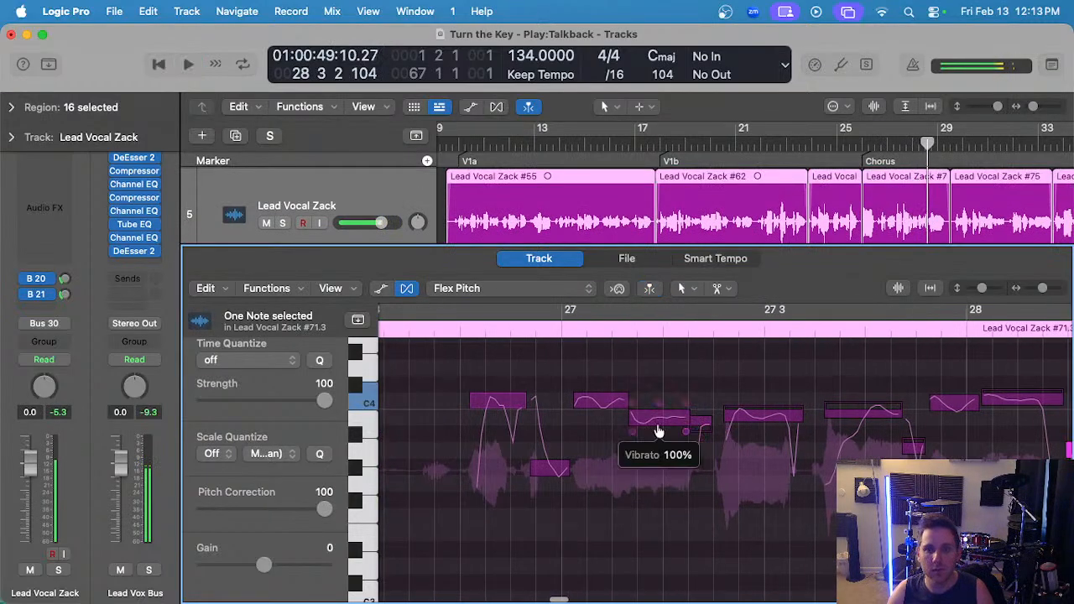
pyautogui.click(660, 427)
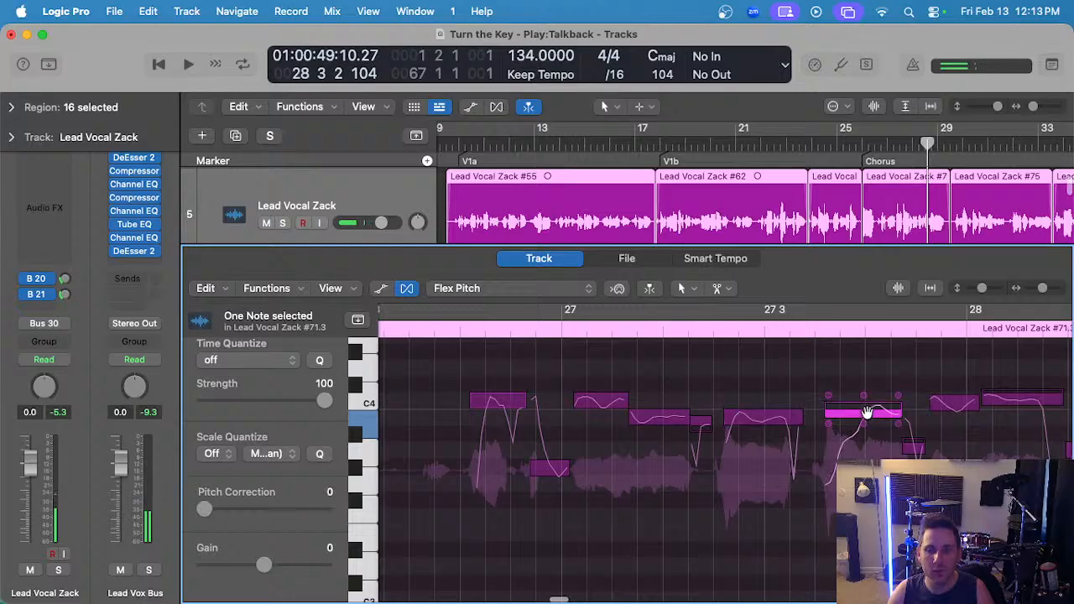
pyautogui.press('space')
pyautogui.hscroll(3, 582, 404)
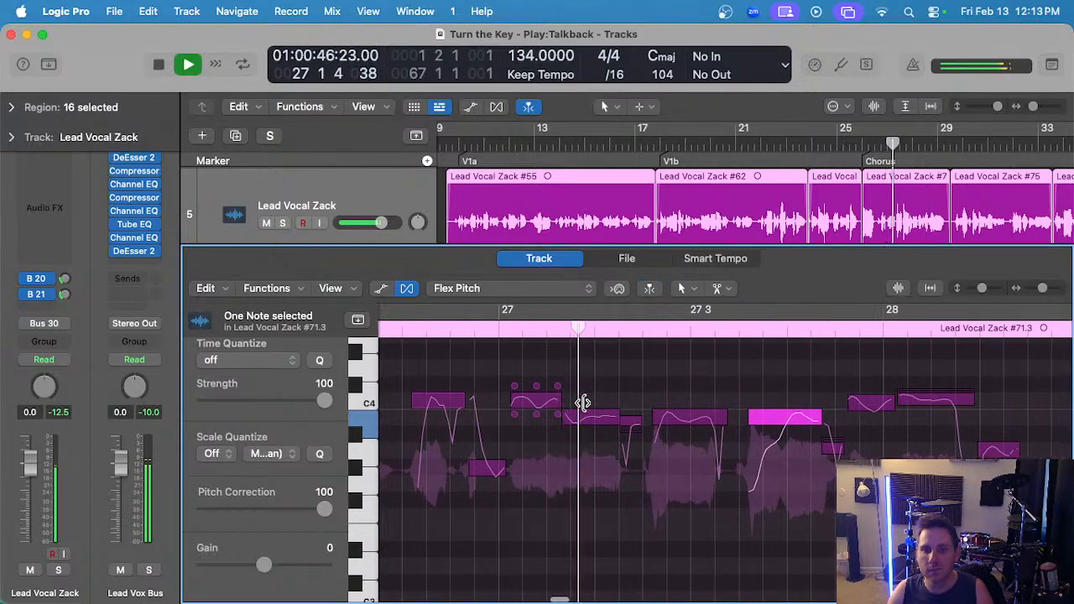
# - Pull the start of the first note in bar 27 slightly earlier and replay from before 26 4
pyautogui.click(516, 398)
pyautogui.hscroll(-3, 514, 398)
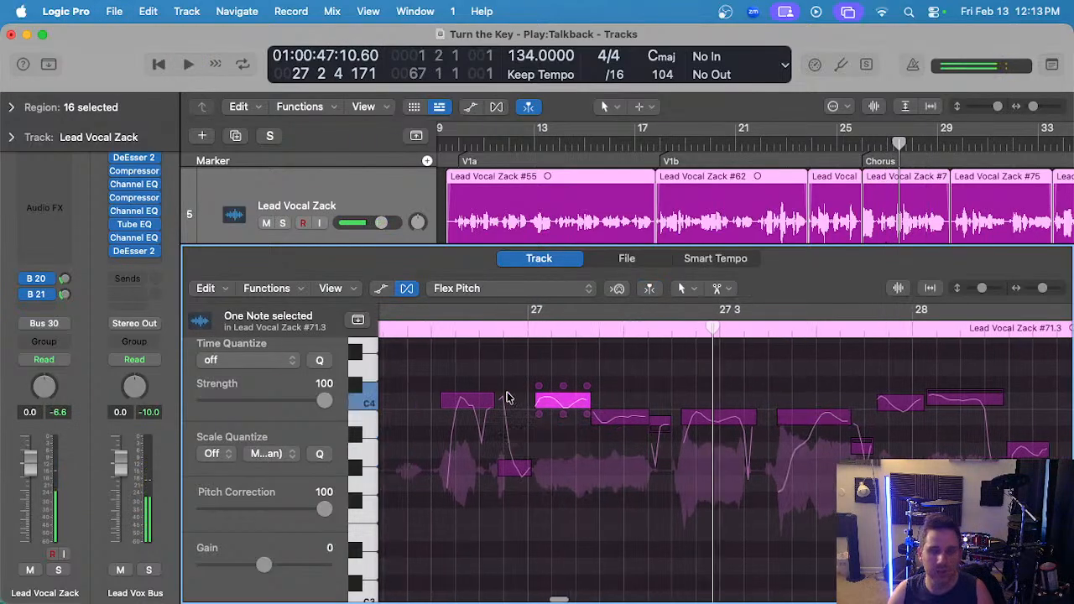
pyautogui.click(408, 328)
pyautogui.press('space')
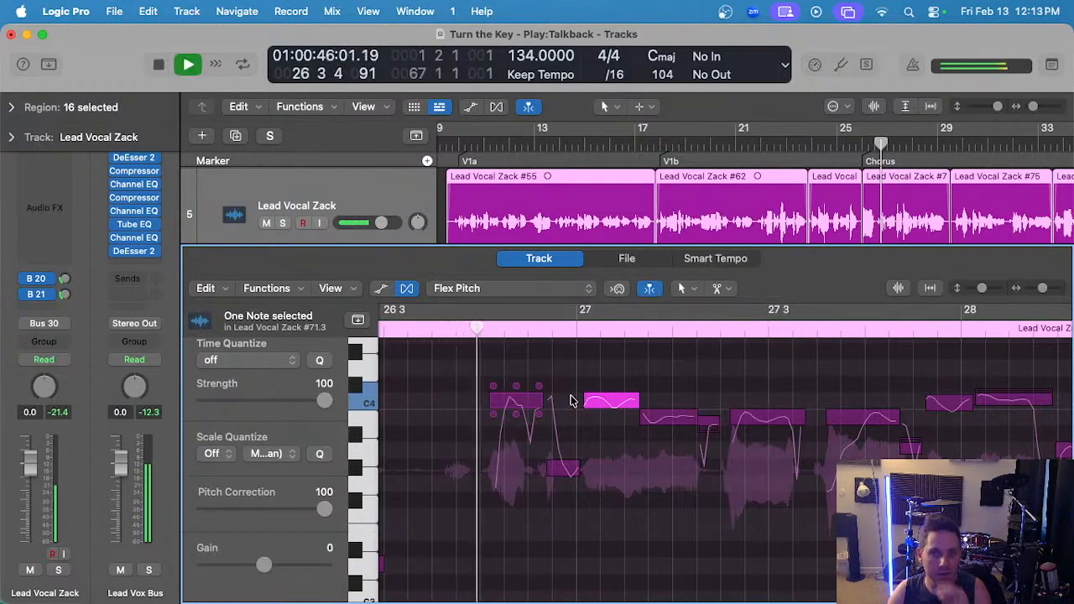
pyautogui.hscroll(1, 625, 402)
pyautogui.hscroll(2, 631, 403)
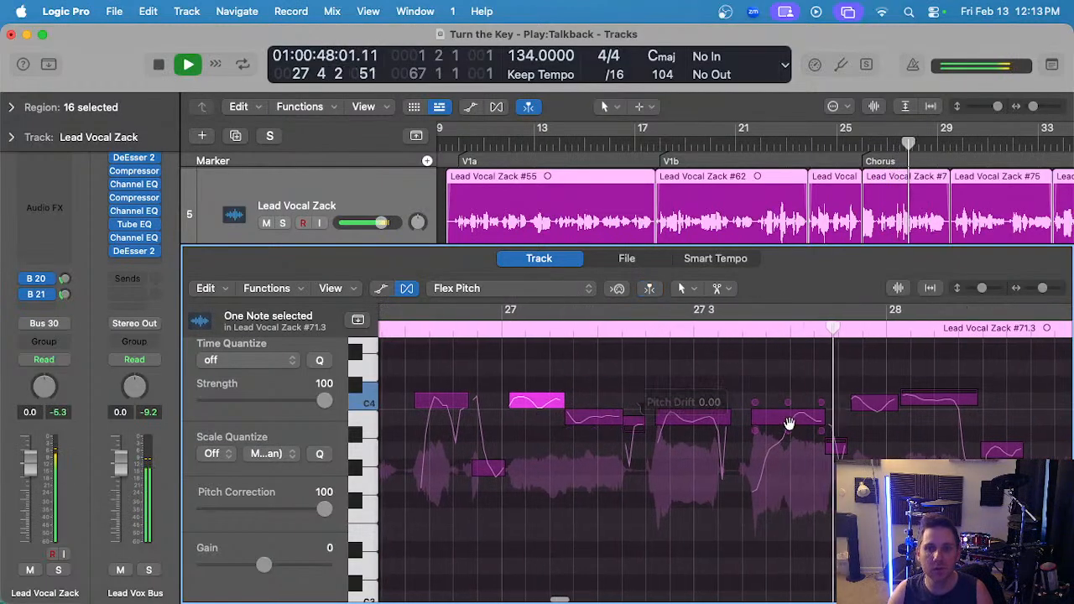
# - Split the note at 27 3 3 just before 27 4 and adjust the second part's starting Pitch Drift to about -0.14
pyautogui.press('space')
pyautogui.keyDown('super'); pyautogui.click(699, 422); pyautogui.keyUp('super')
pyautogui.press('super+Right')
pyautogui.click(710, 413)
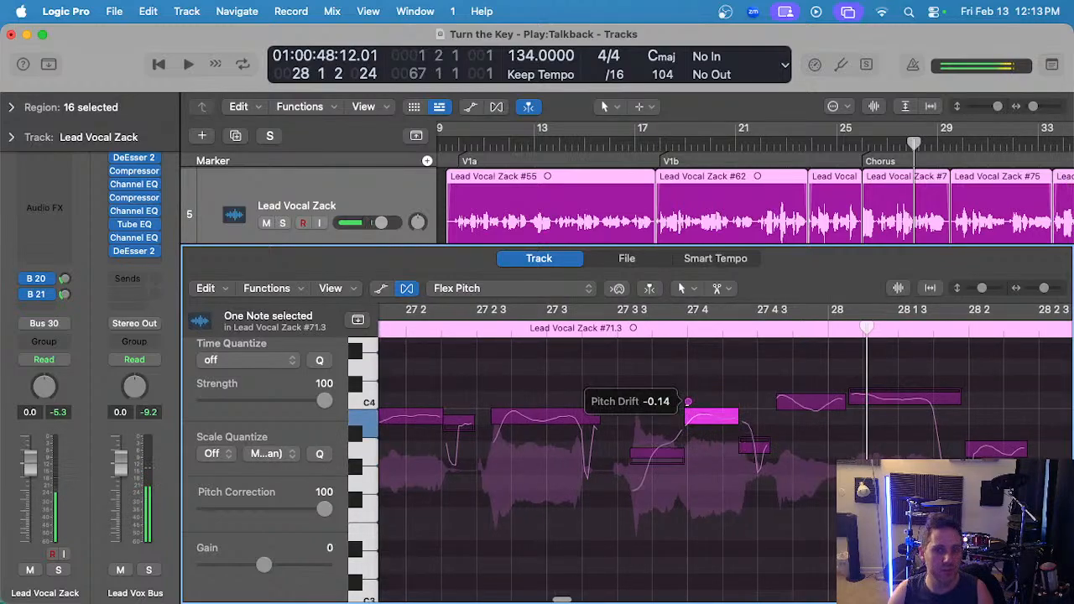
# - Correct the two notes around bar 28 to C4, trim the end of the second one, and replay from 27 2 3
pyautogui.click(813, 399)
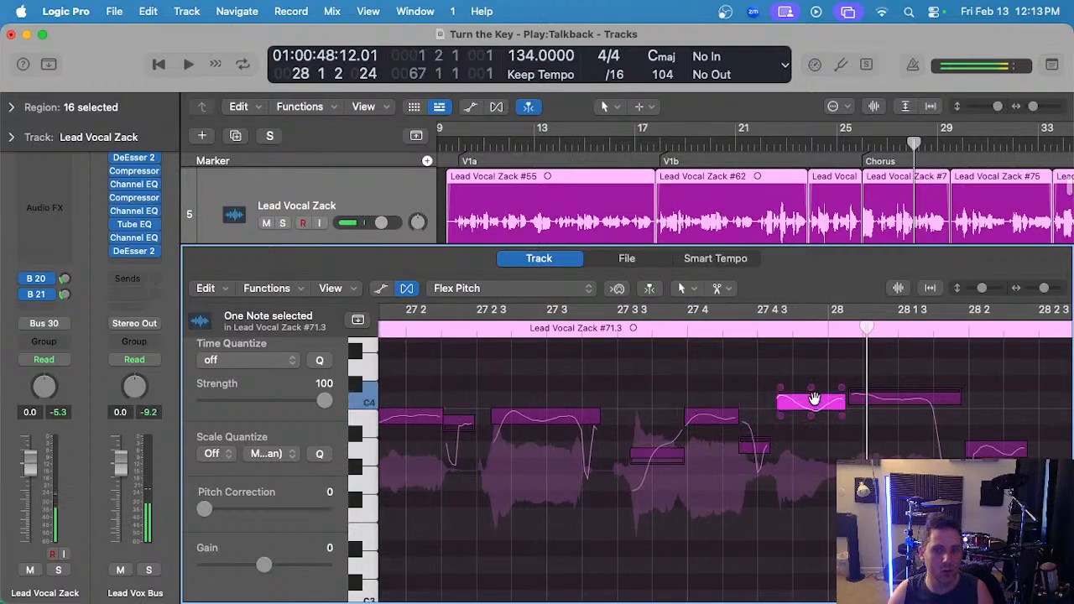
pyautogui.click(897, 401)
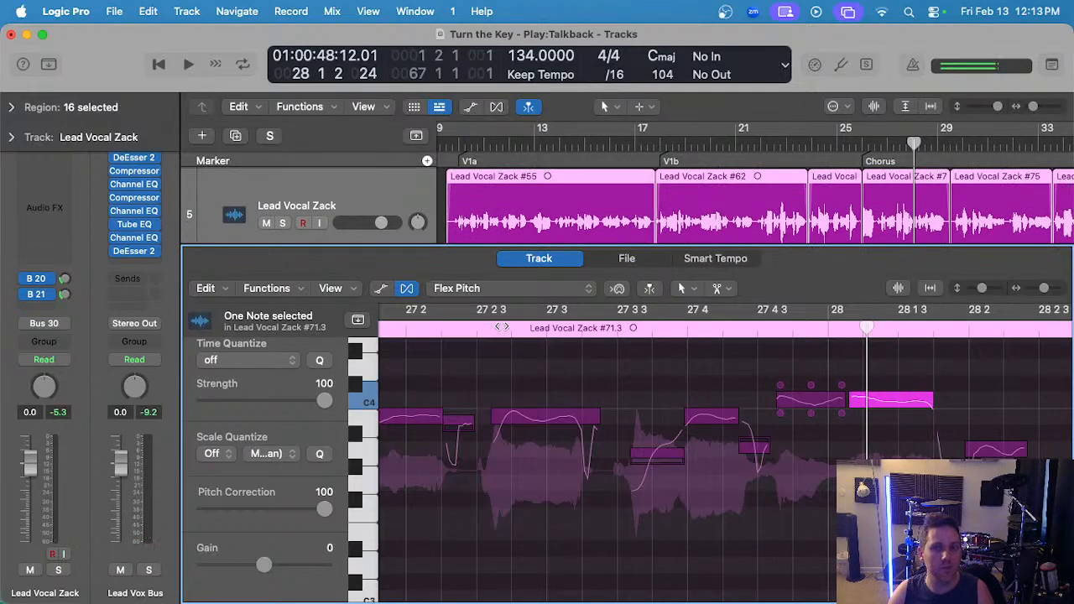
pyautogui.hscroll(-1, 579, 384)
pyautogui.click(600, 392)
pyautogui.scroll(-3, 601, 395)
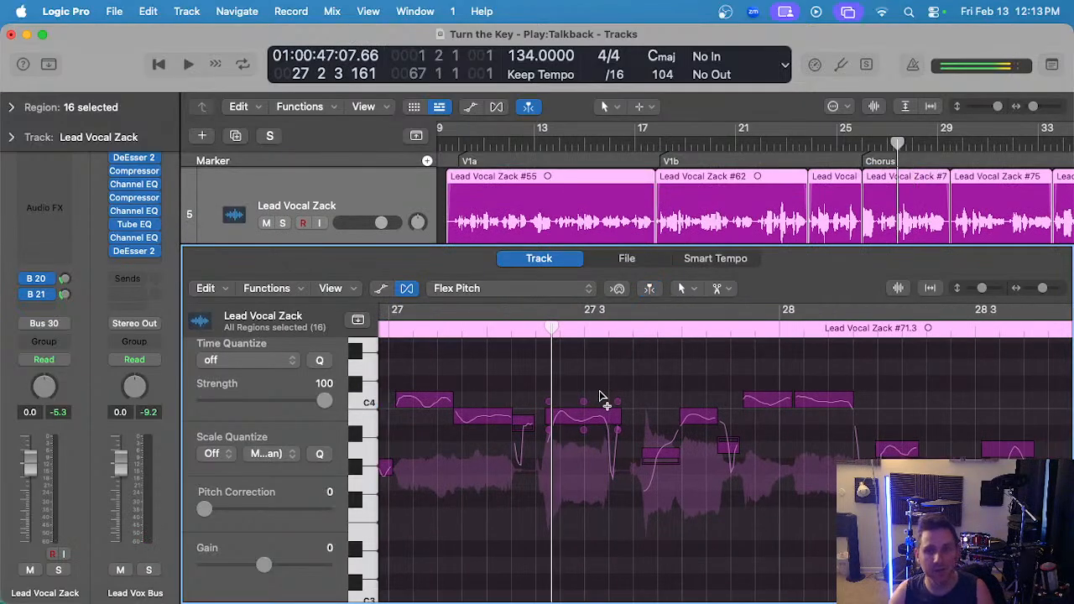
pyautogui.press('space')
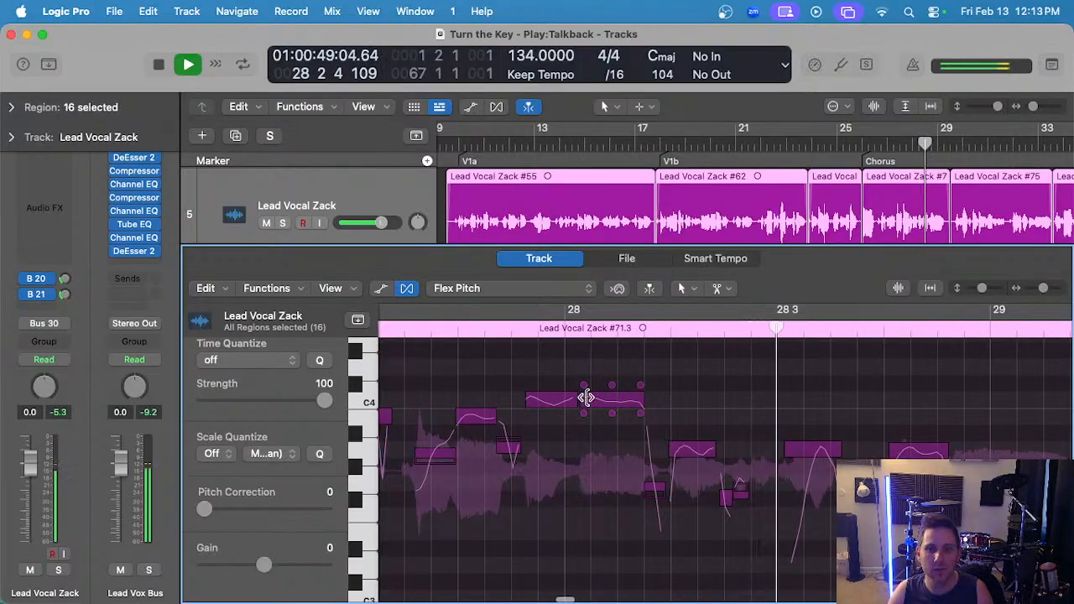
# - Correct the pitches of the notes at 28 2, 28 3 3 and 28 4, and replay from just before bar 28
pyautogui.click(672, 451)
pyautogui.press('space')
pyautogui.click(784, 452)
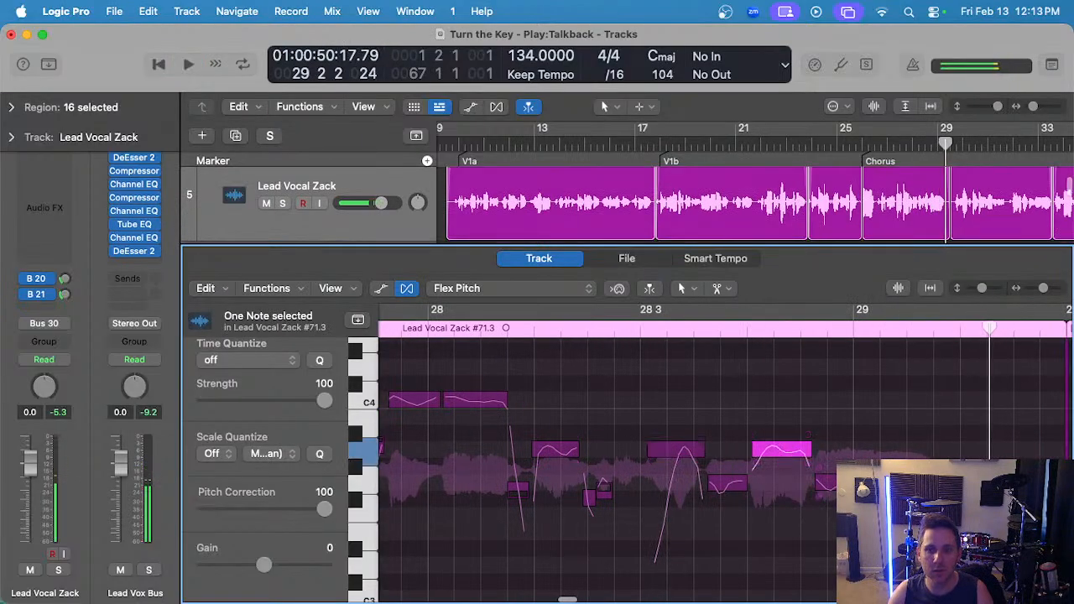
pyautogui.hscroll(1, 654, 458)
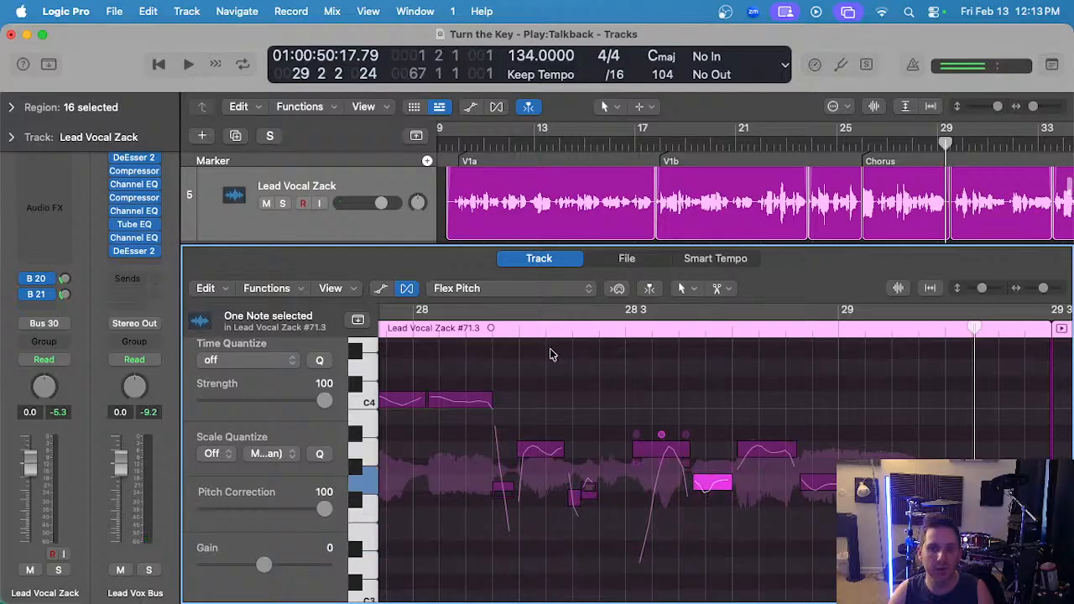
pyautogui.click(396, 328)
pyautogui.press('space')
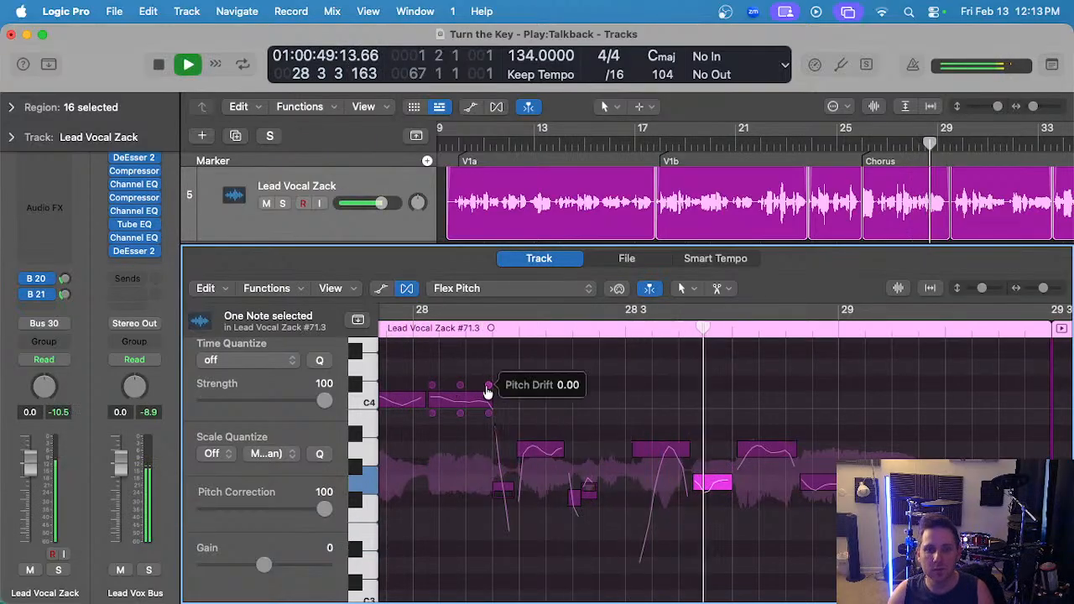
# - Adjust the Pitch Drift at the end of the C4 note just after bar 28 and replay from just before bar 28
pyautogui.press('space')
pyautogui.moveTo(489, 388); pyautogui.dragTo(488, 384)
pyautogui.click(403, 326)
pyautogui.press('space')
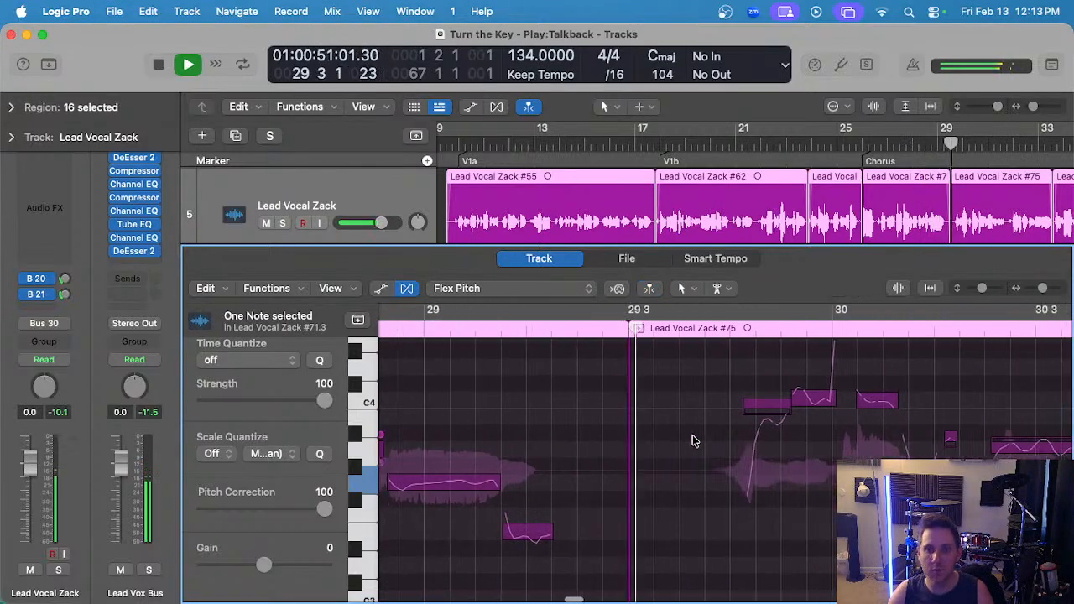
# - Set the starting Pitch Drift of the long note just before bar 29 to about 0.14 and replay from around 28 3
pyautogui.press('space')
pyautogui.moveTo(544, 468); pyautogui.dragTo(546, 463)
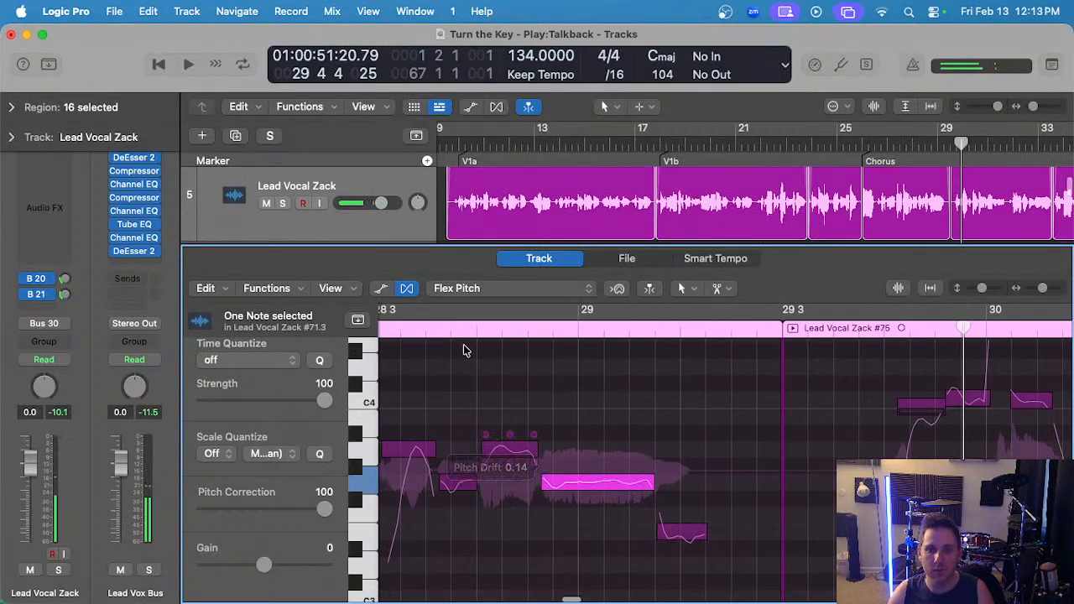
pyautogui.click(421, 325)
pyautogui.press('space')
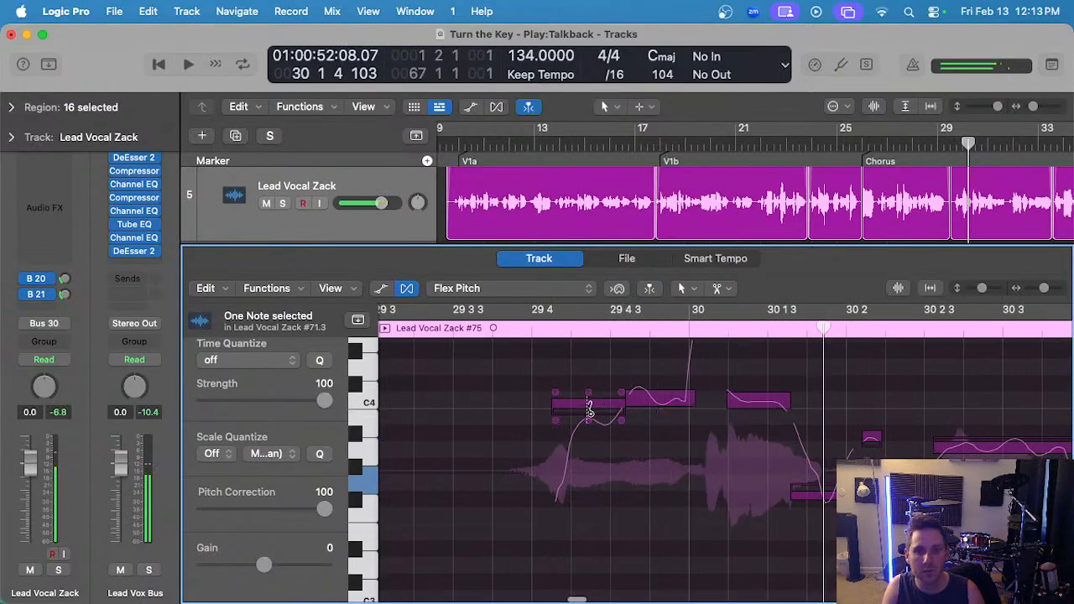
# - Split the note at 29 4, separate the rising tail of the following C4 note just before bar 30, and replay the phrase
pyautogui.keyDown('super'); pyautogui.click(589, 410); pyautogui.keyUp('super')
pyautogui.hscroll(-1, 597, 418)
pyautogui.scroll(-1, 621, 415)
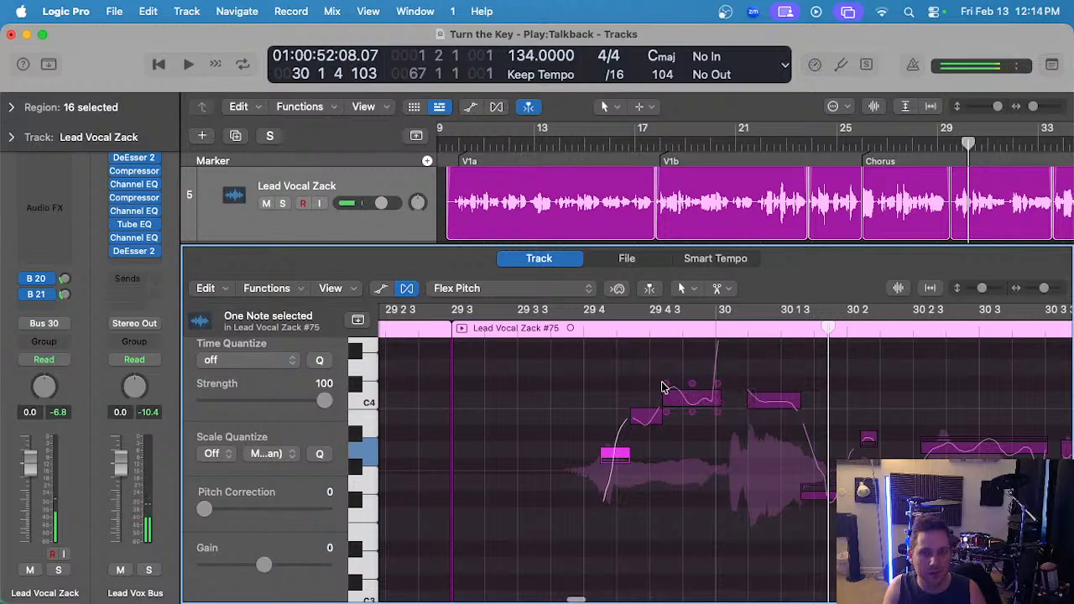
pyautogui.click(710, 400)
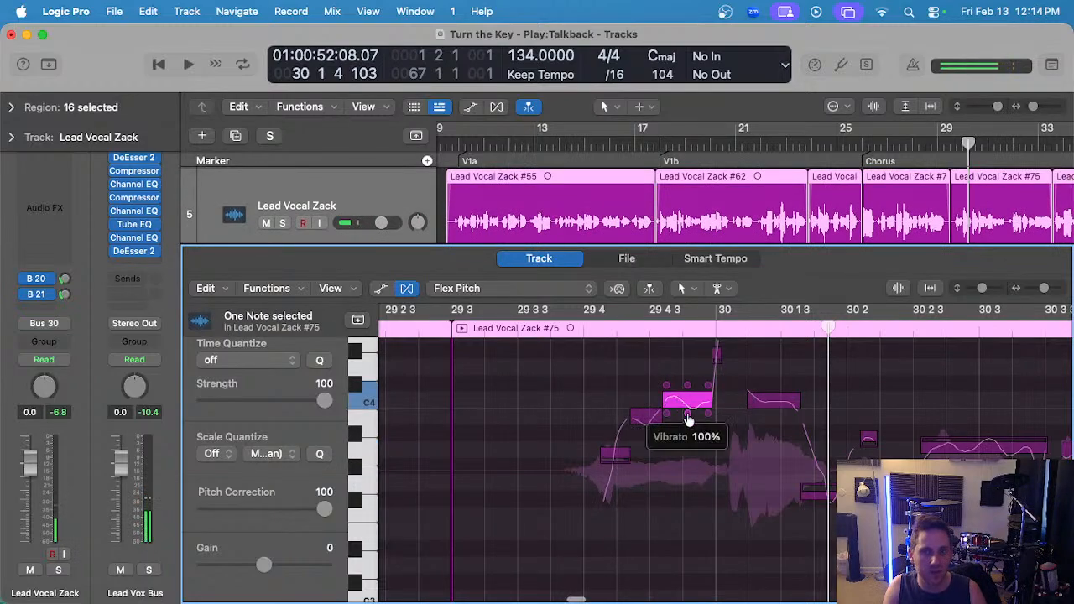
pyautogui.press('space')
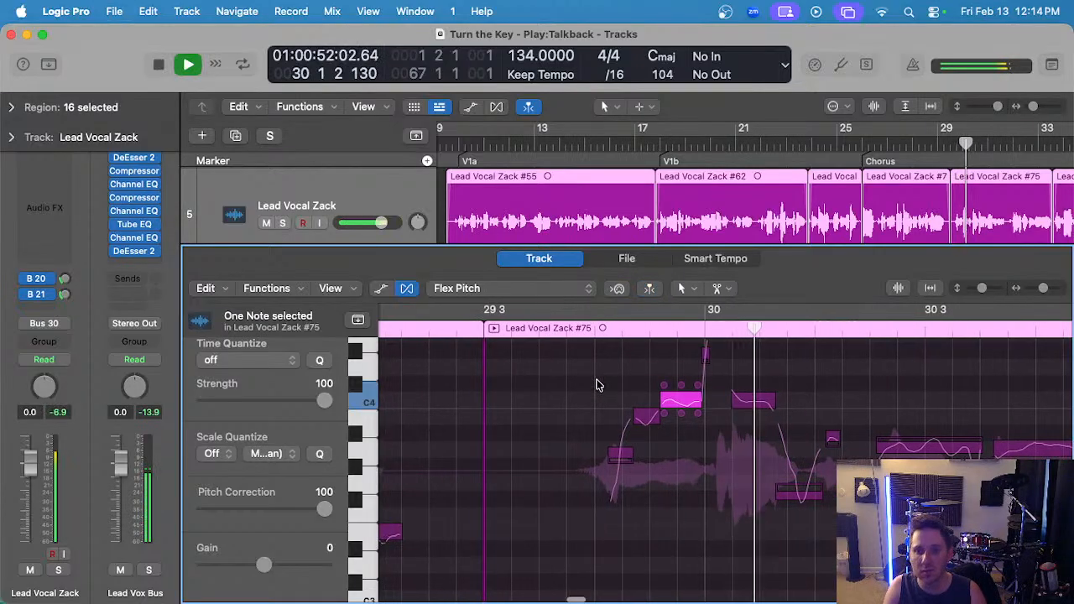
# - Select the group of notes around bar 30 and replay the phrase from just before 29 3
pyautogui.press('space')
pyautogui.moveTo(597, 355); pyautogui.dragTo(723, 429)
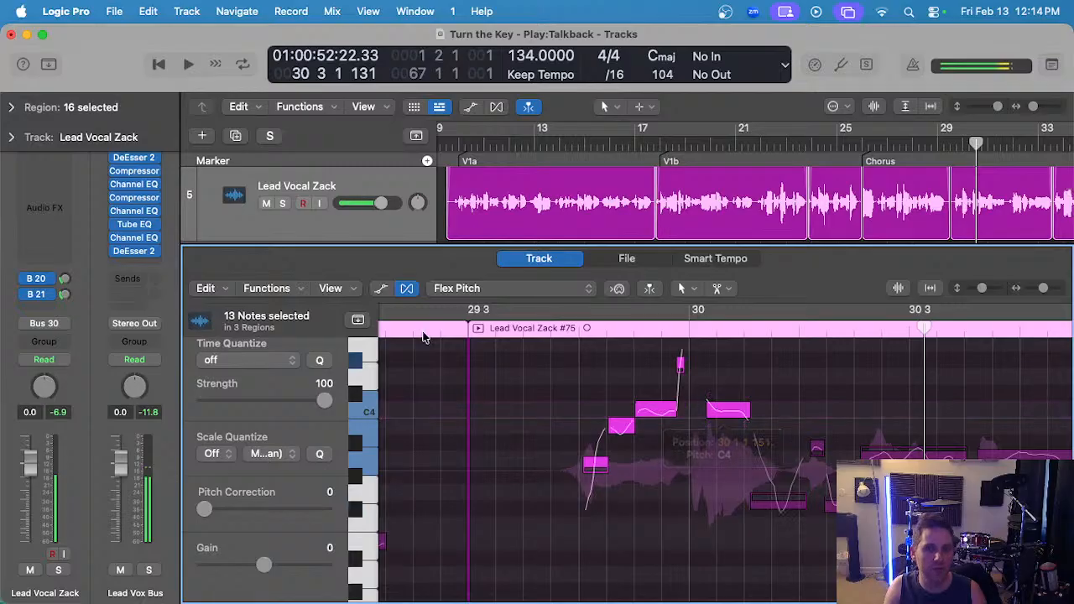
pyautogui.press('space')
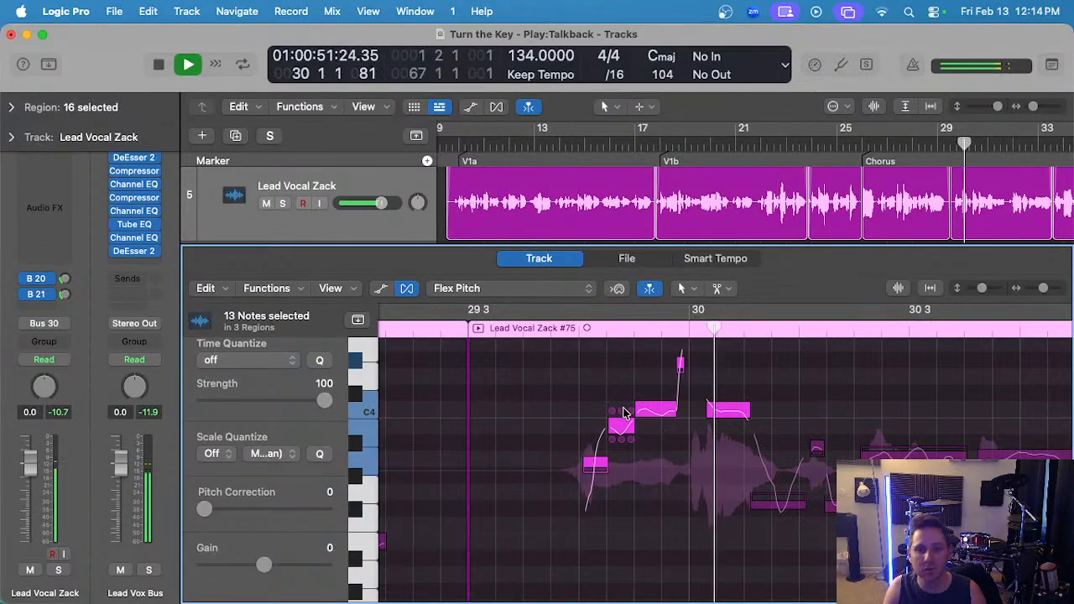
pyautogui.hscroll(4, 635, 425)
pyautogui.press('space')
pyautogui.hscroll(-4, 635, 424)
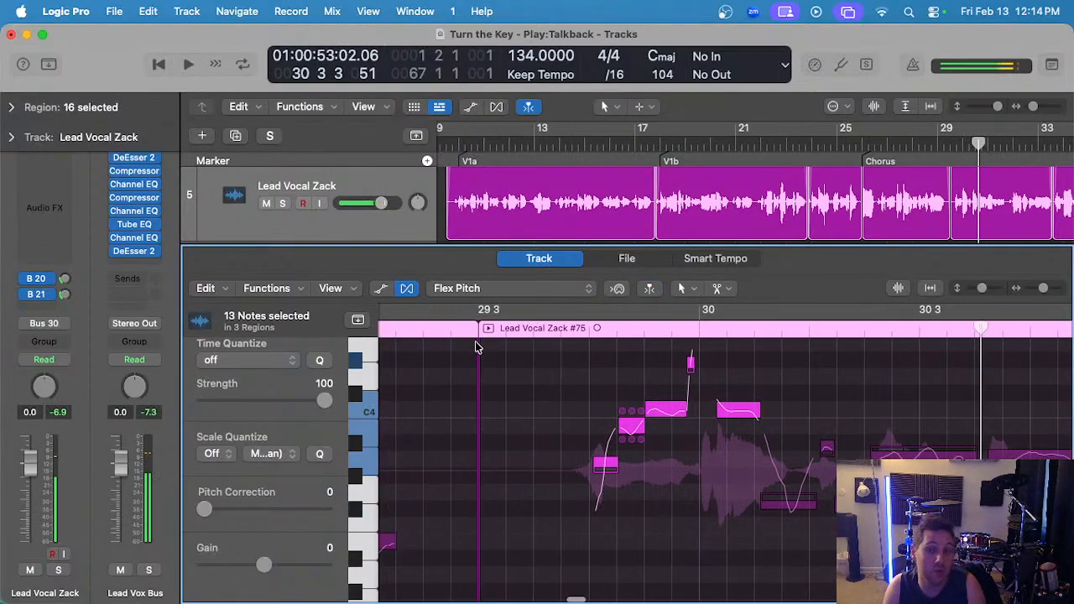
pyautogui.click(459, 328)
pyautogui.press('space')
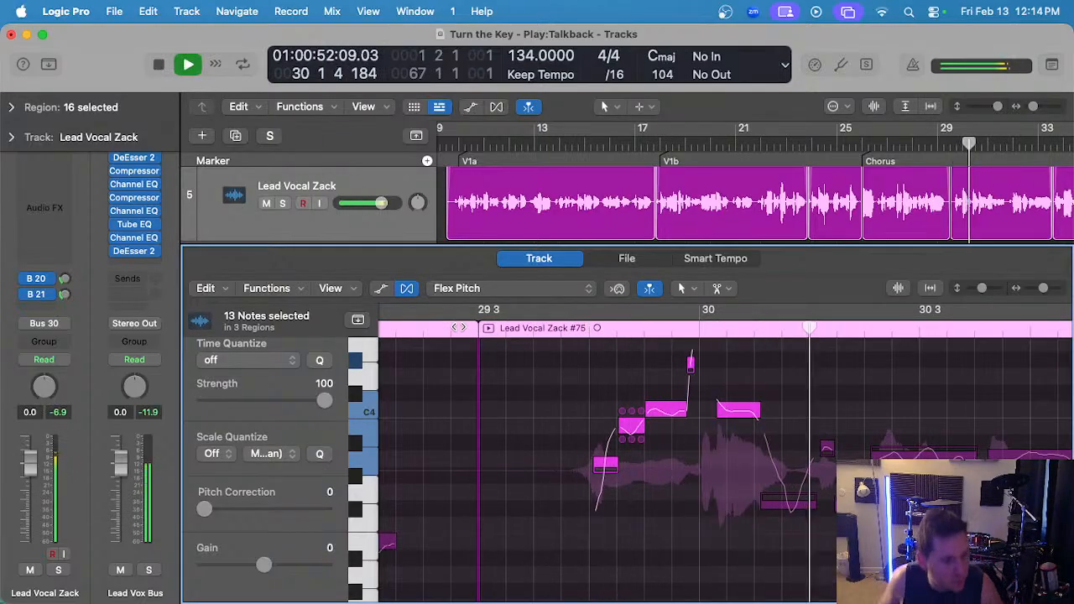
# - Correct the pitches of the notes at 30 2 3 and 30 3 3, trim the second one's end earlier, and replay the phrase
pyautogui.click(808, 460)
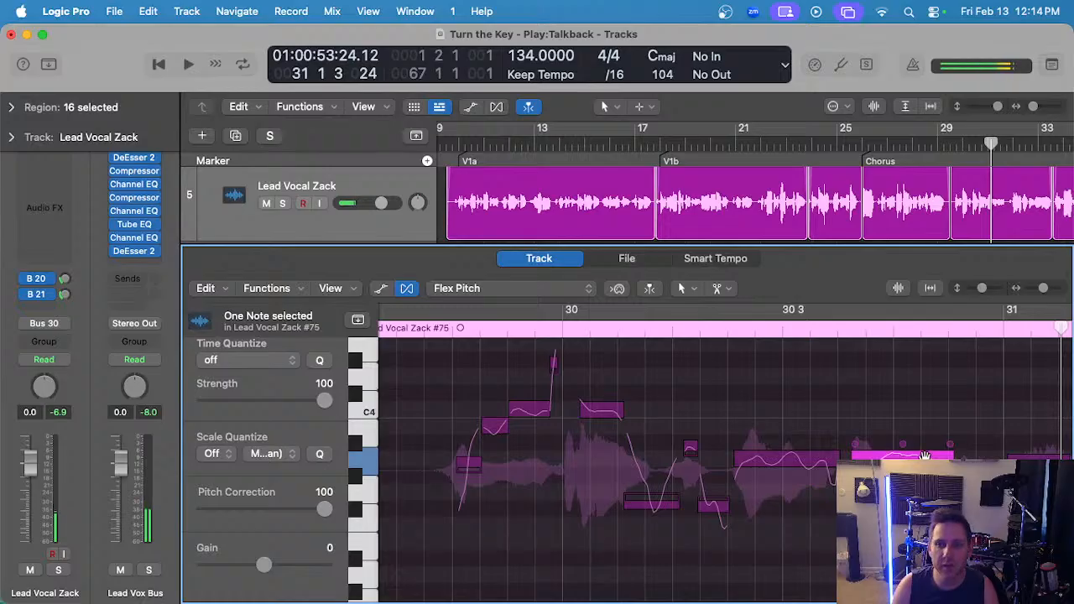
pyautogui.moveTo(924, 456); pyautogui.dragTo(907, 455)
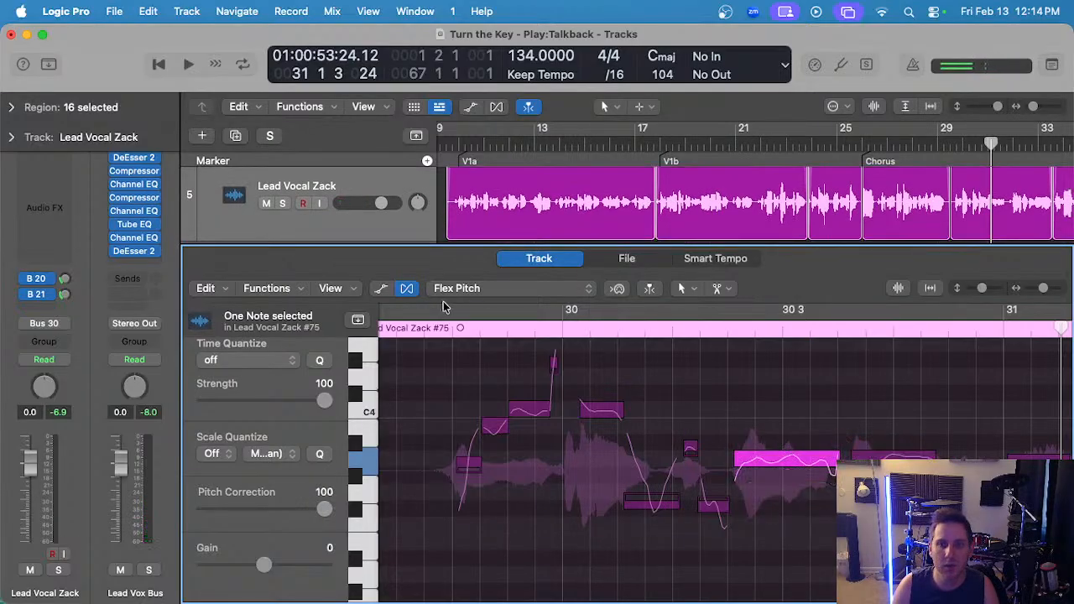
pyautogui.click(435, 336)
pyautogui.press('space')
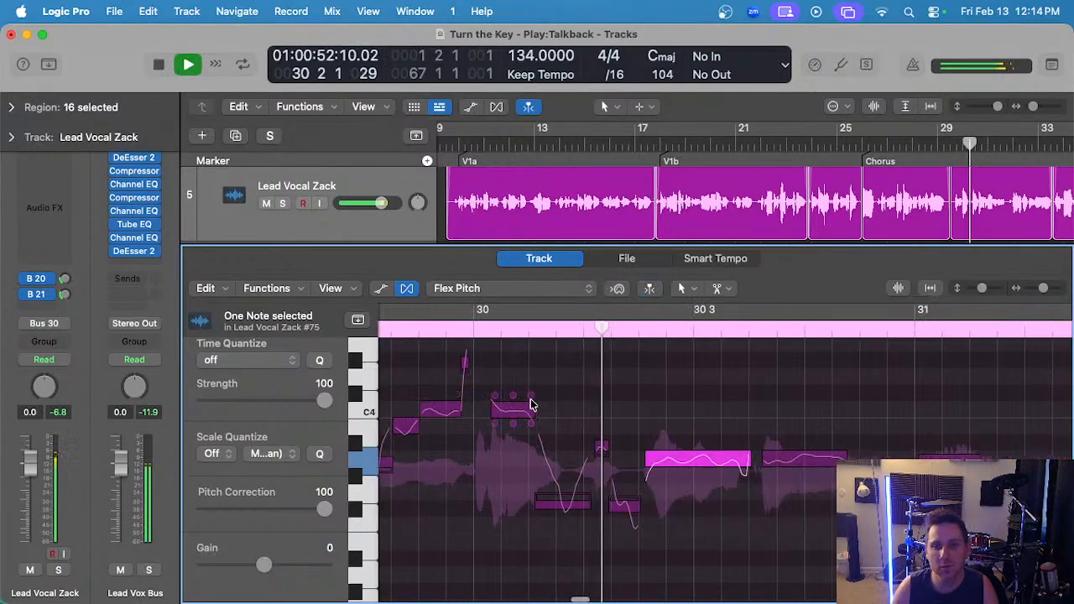
# - Correct the pitch of the note at the start of bar 31 during playback and stop
pyautogui.hscroll(2, 531, 403)
pyautogui.moveTo(616, 463); pyautogui.dragTo(626, 458)
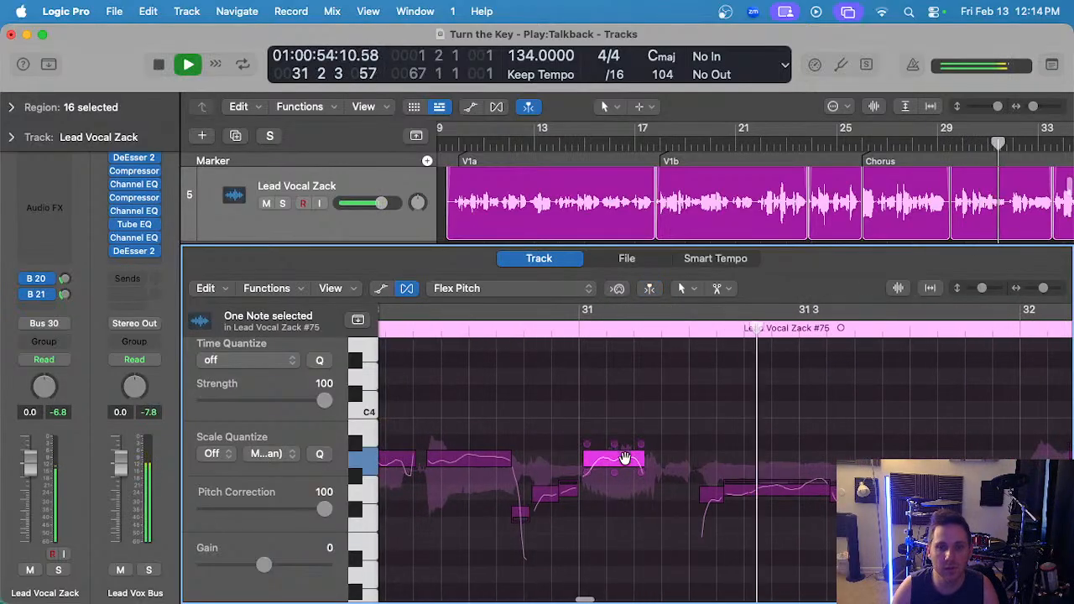
pyautogui.press('space')
# - Correct the long note after 31 2, split off its end just after 31 3, and replay from bar 30
pyautogui.click(816, 505)
pyautogui.moveTo(781, 491); pyautogui.dragTo(729, 477)
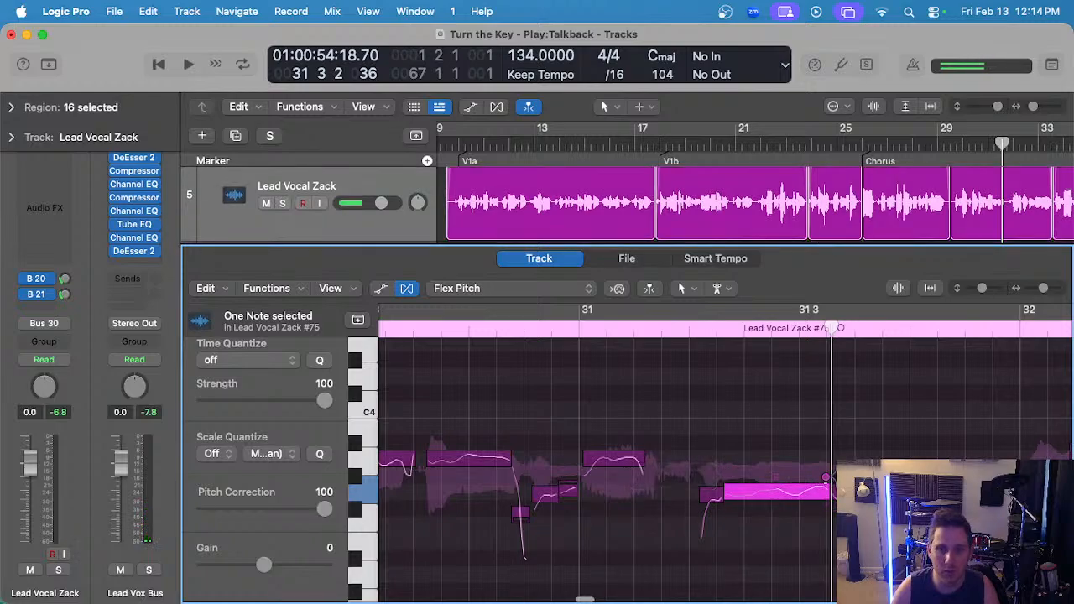
pyautogui.scroll(-3, 709, 469)
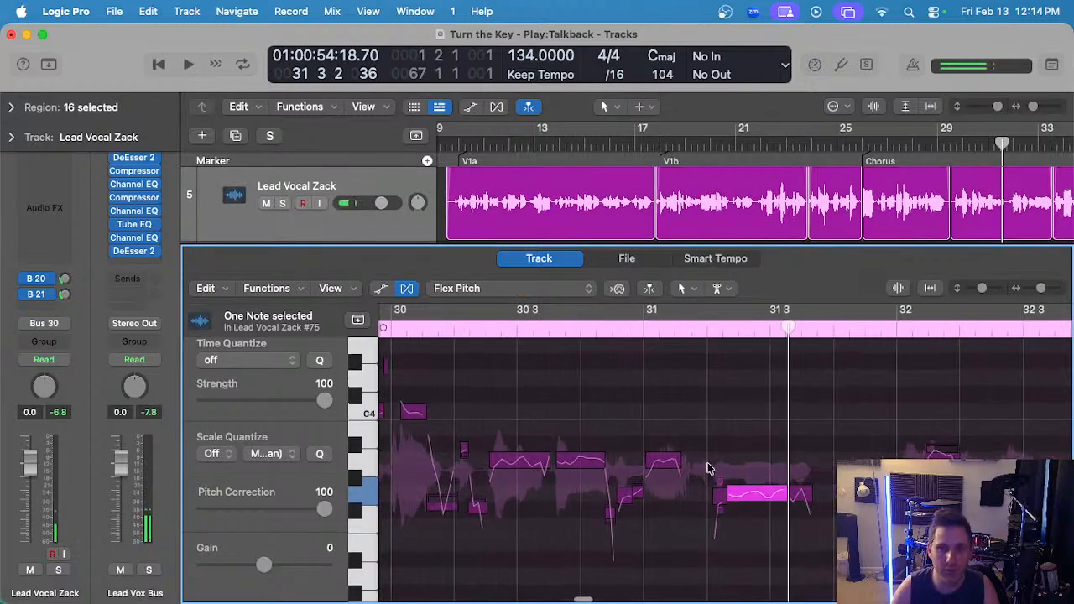
pyautogui.click(406, 313)
pyautogui.press('space')
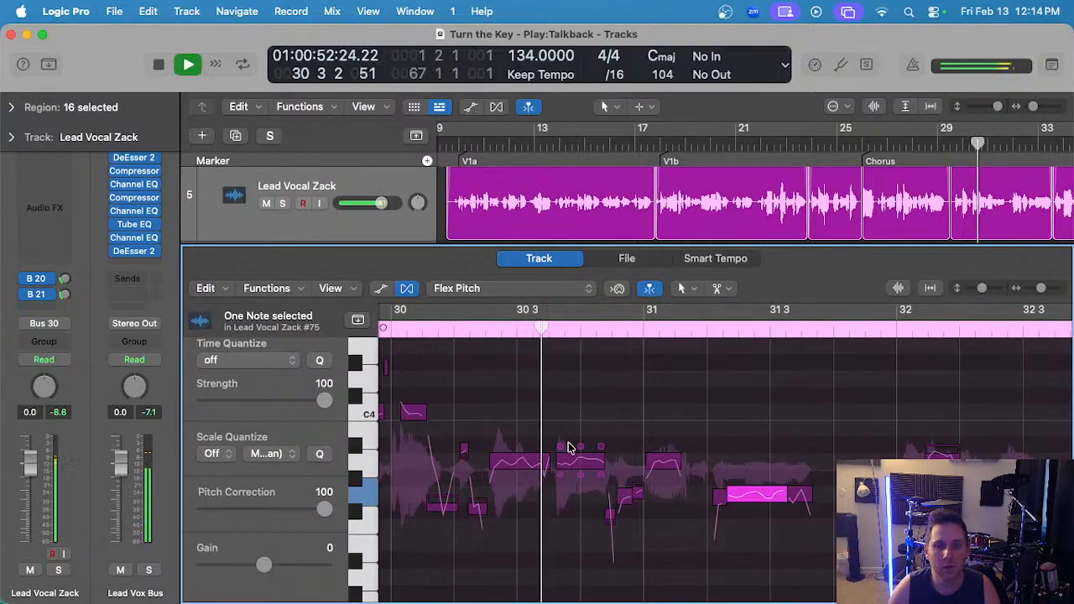
# - Adjust the starting Pitch Drift of the note at 30 3 3 and replay from just before 30 2
pyautogui.press('space')
pyautogui.moveTo(560, 446); pyautogui.dragTo(560, 442)
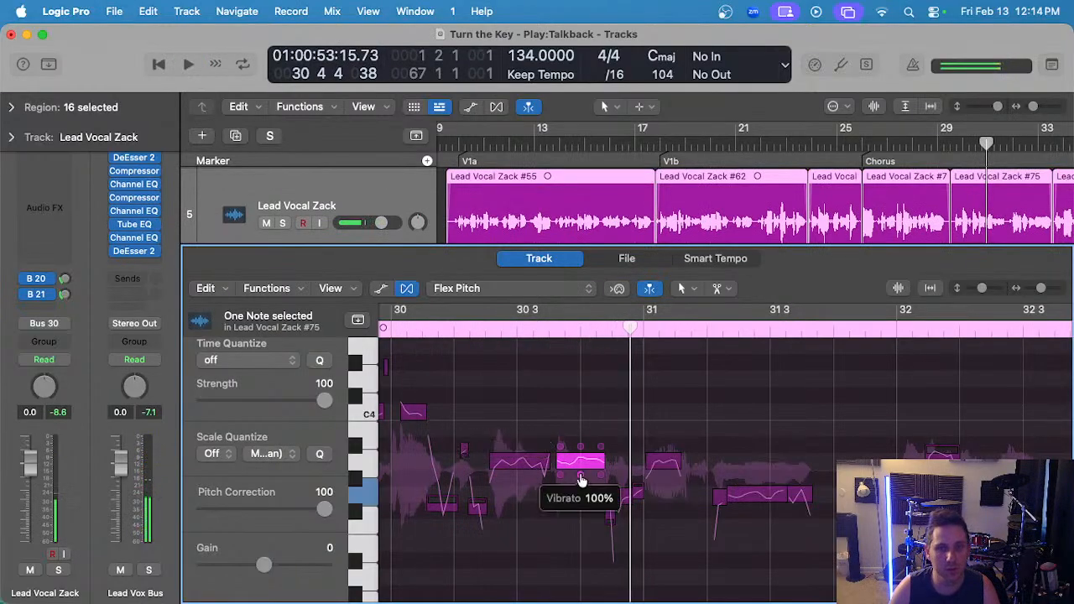
pyautogui.click(444, 324)
pyautogui.press('space')
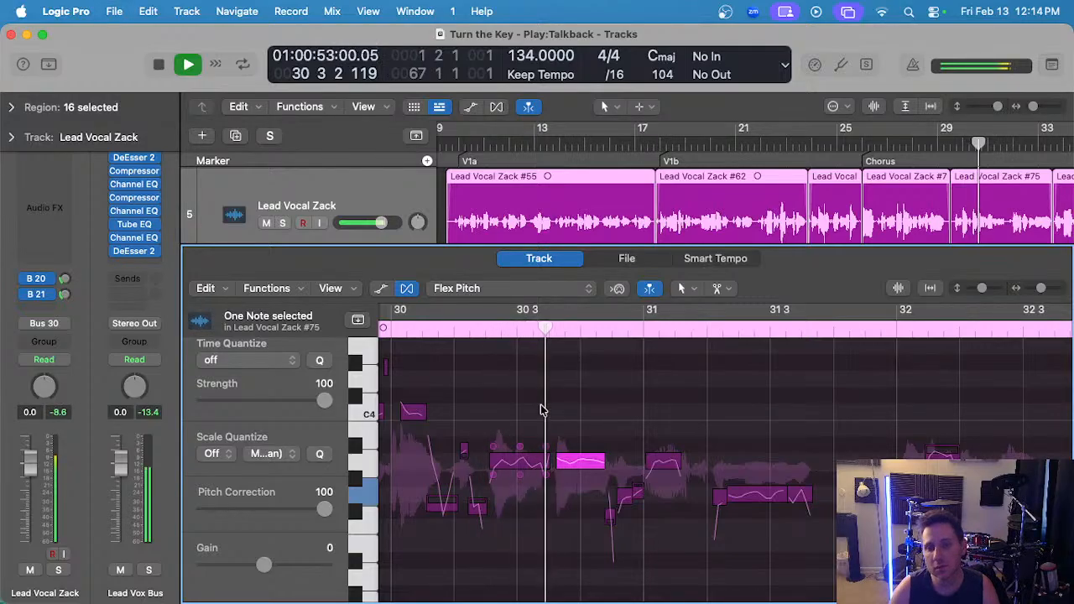
# - Try a slightly later start for the note at 30 3 3 and replay from bar 30
pyautogui.press('space')
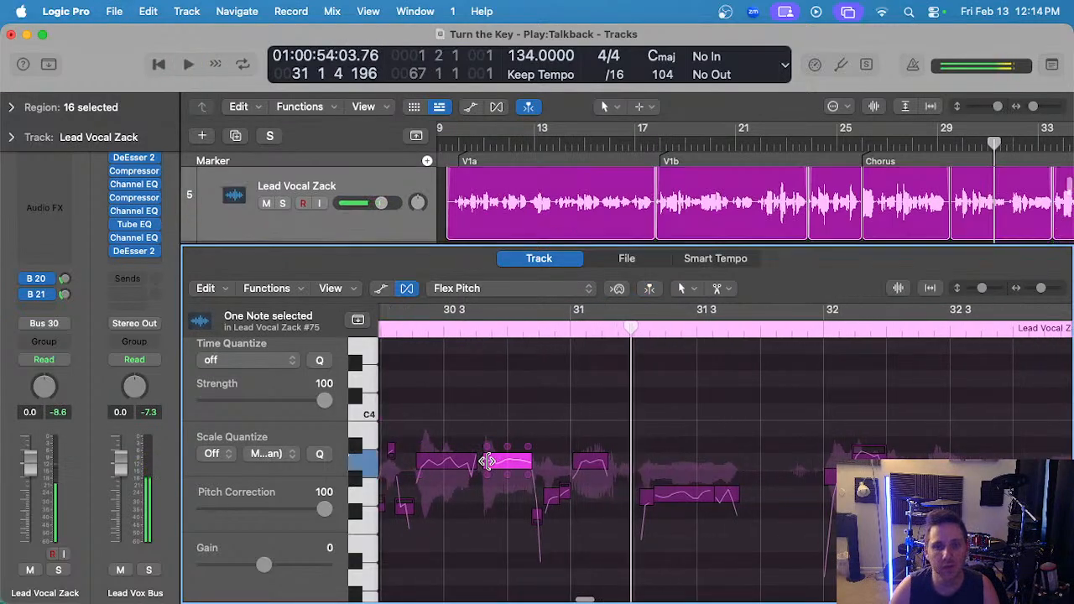
pyautogui.moveTo(487, 462); pyautogui.dragTo(495, 459)
pyautogui.hscroll(-5, 479, 417)
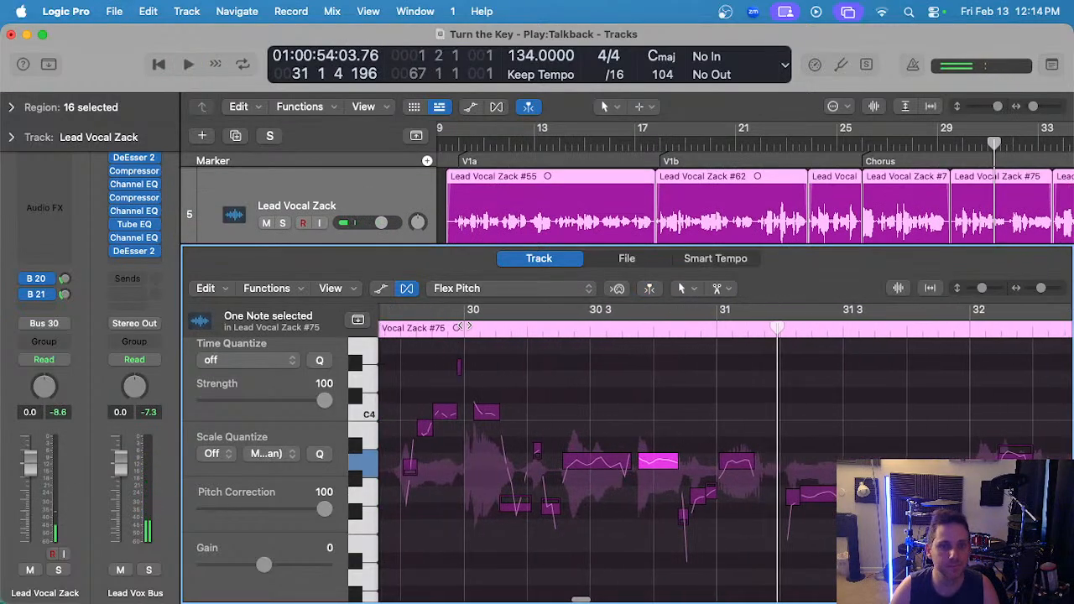
pyautogui.press('space')
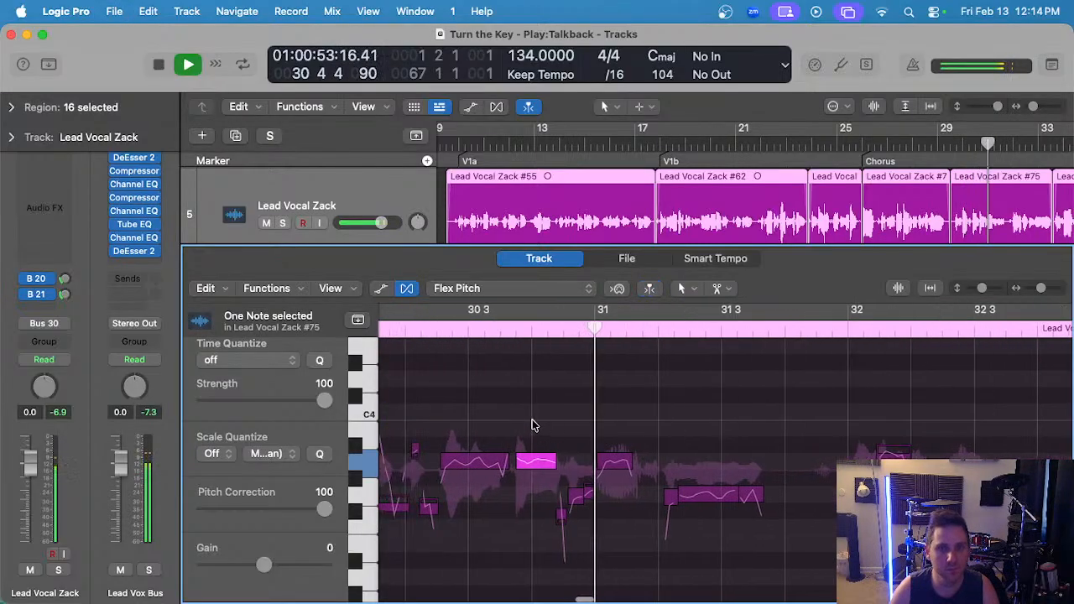
# - Undo the start change on the note at 30 3 3 and replay from just before 30 2 into bar 32
pyautogui.press('space')
pyautogui.click(396, 327)
pyautogui.press('space')
pyautogui.scroll(4, 495, 403)
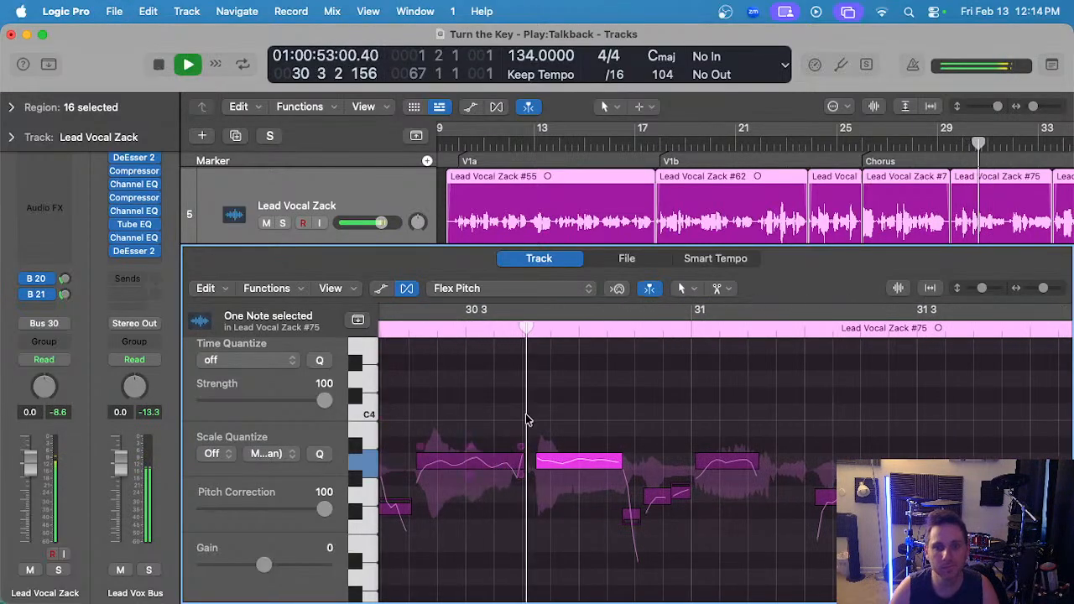
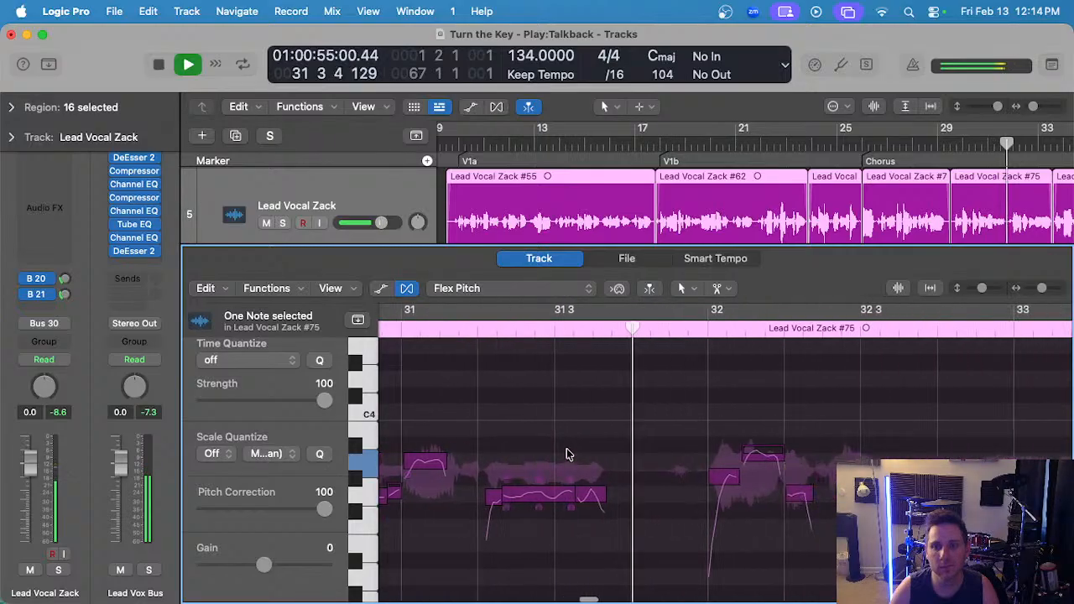
pyautogui.scroll(2, 709, 462)
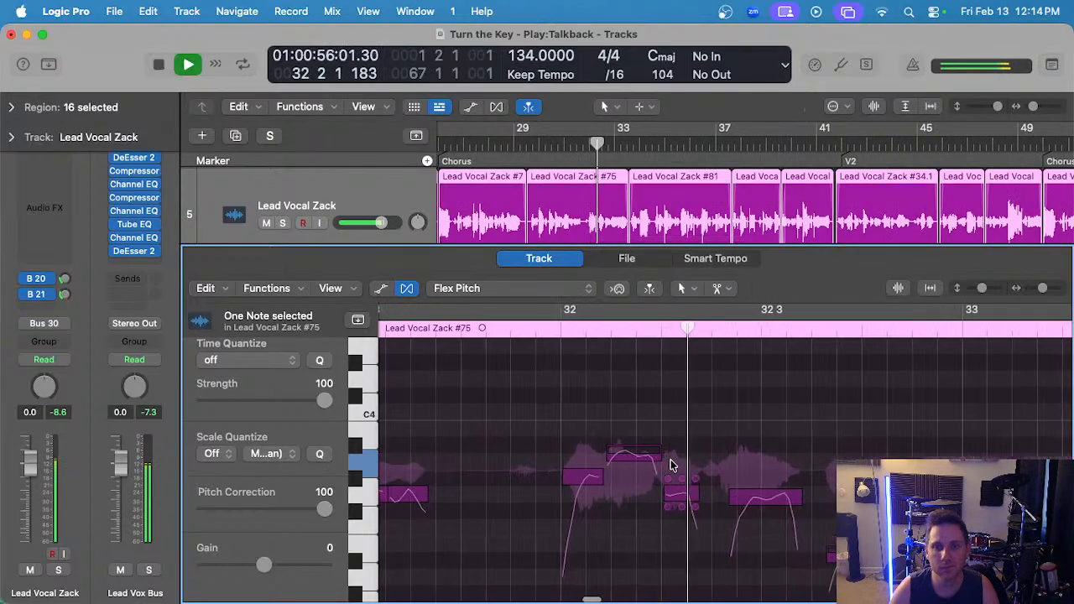
# - Correct the pitches of the notes between 32 1 3 and 32 2 3, replaying from just before bar 32
pyautogui.click(588, 463)
pyautogui.click(530, 327)
pyautogui.press('space')
pyautogui.click(690, 497)
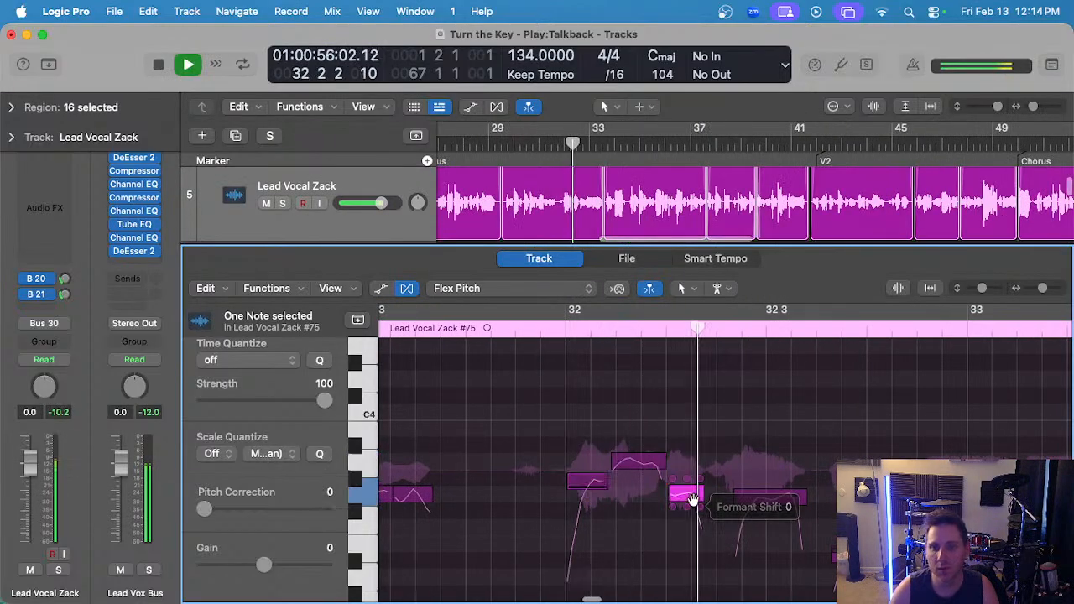
pyautogui.click(767, 503)
# - Correct the pitches of the notes from just before bar 33 through 33 2
pyautogui.hscroll(4, 777, 508)
pyautogui.scroll(-1, 785, 512)
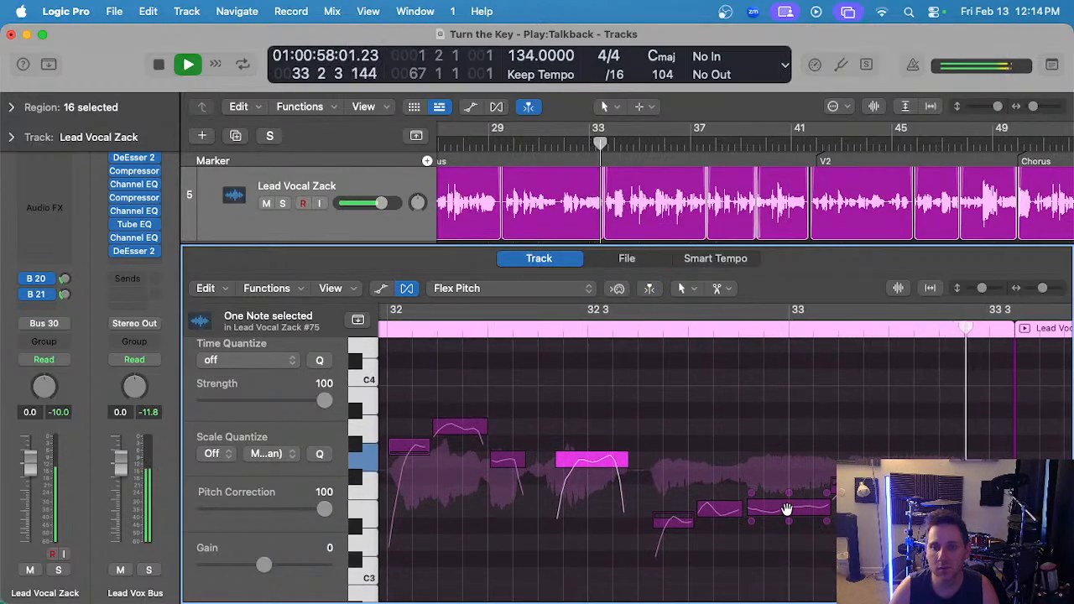
pyautogui.click(786, 510)
pyautogui.press('space')
pyautogui.click(886, 542)
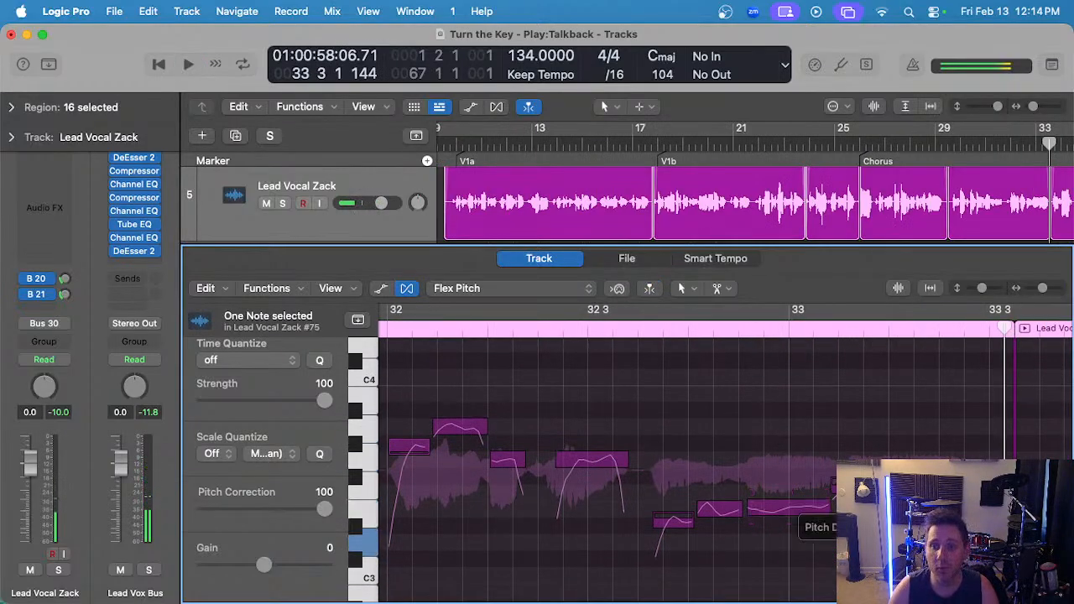
pyautogui.scroll(3, 884, 542)
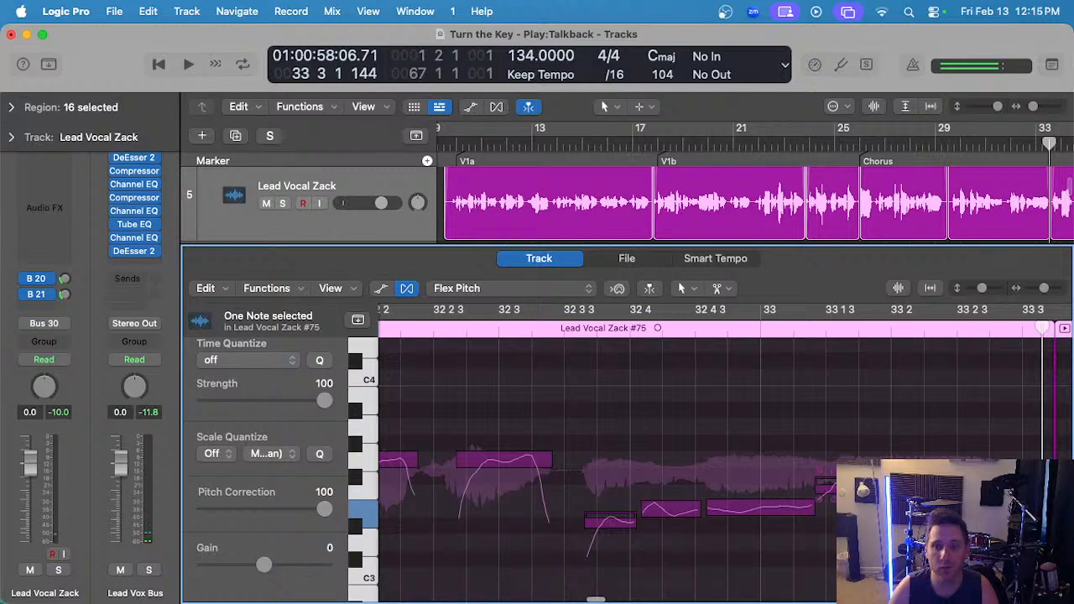
pyautogui.click(760, 507)
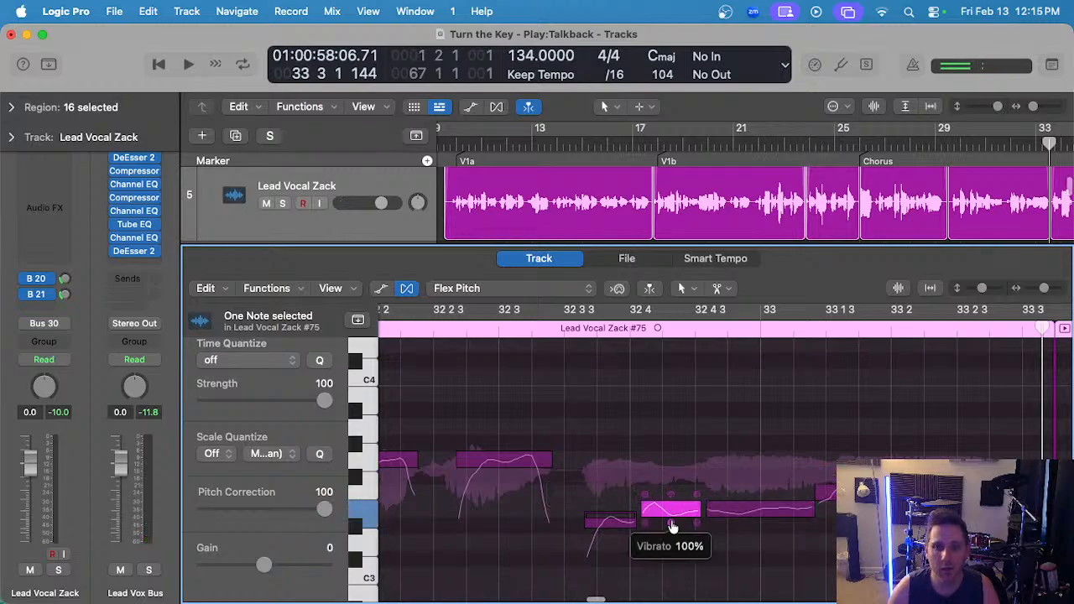
# - Replay the bar 32 phrase with the lead vocal soloed, turn solo off, and replay from around 32 2
pyautogui.scroll(-2, 592, 387)
pyautogui.click(495, 327)
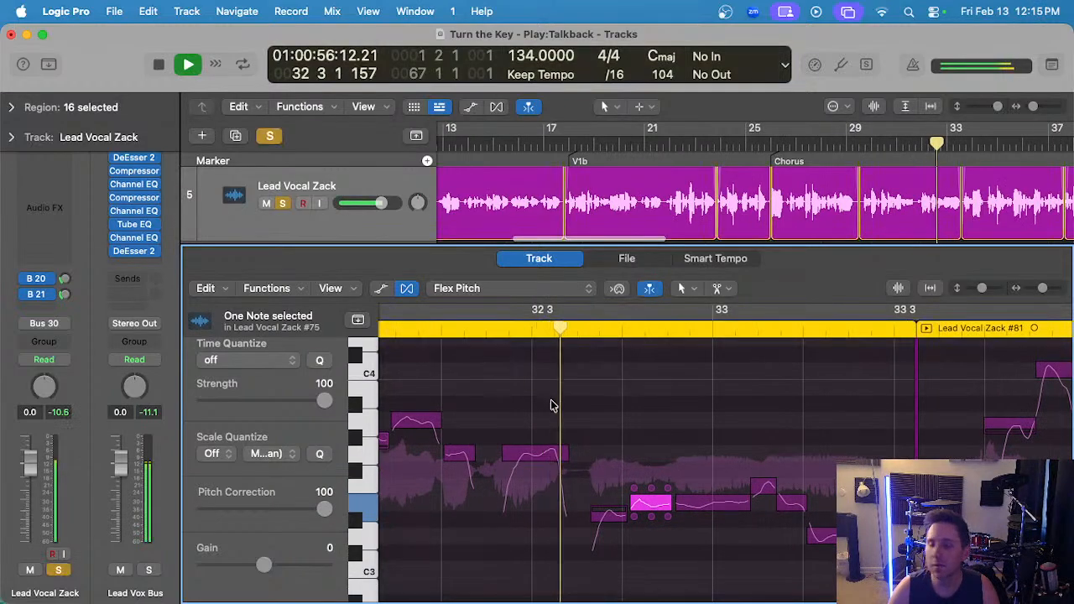
pyautogui.press('s')
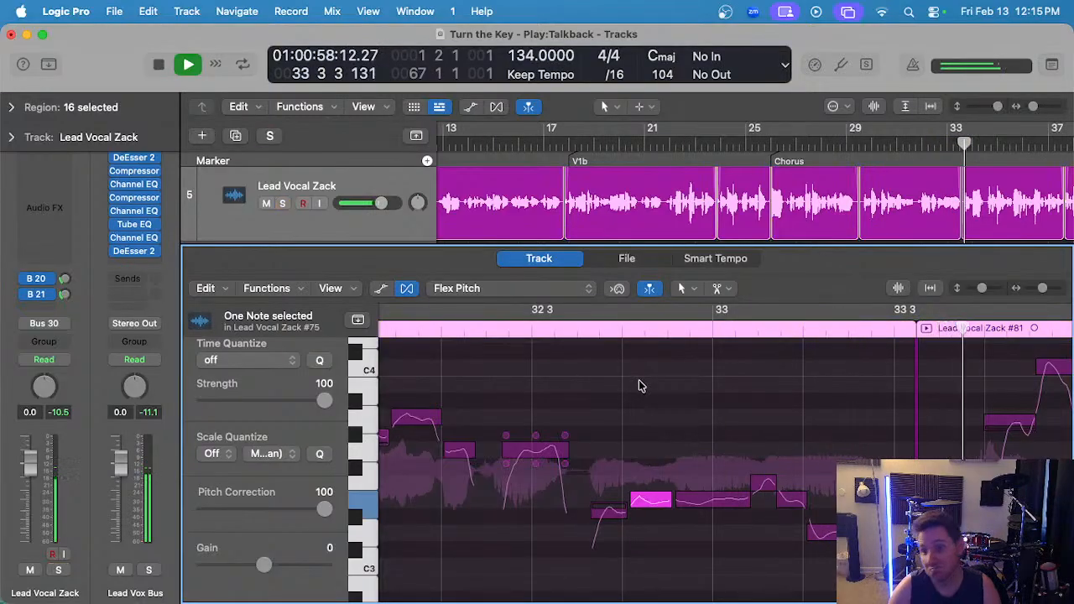
pyautogui.click(434, 333)
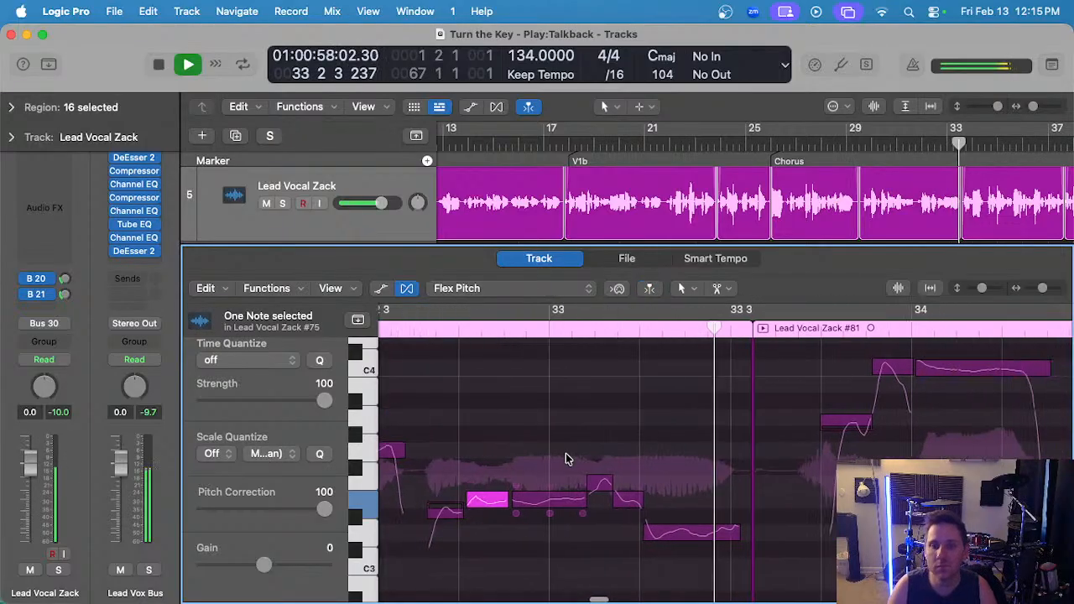
# - Adjust the starting Pitch Drift of the note at 32 4, replay from about 32 3, and clear the note selection
pyautogui.press('space')
pyautogui.moveTo(474, 487); pyautogui.dragTo(474, 482)
pyautogui.scroll(-3, 434, 403)
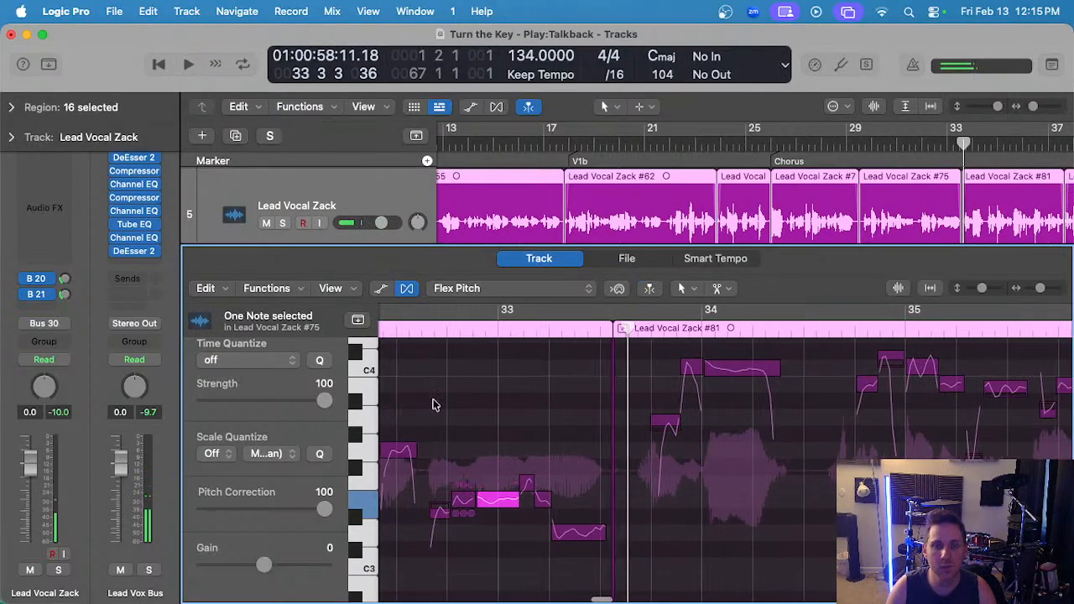
pyautogui.doubleClick(397, 329)
pyautogui.click(476, 376)
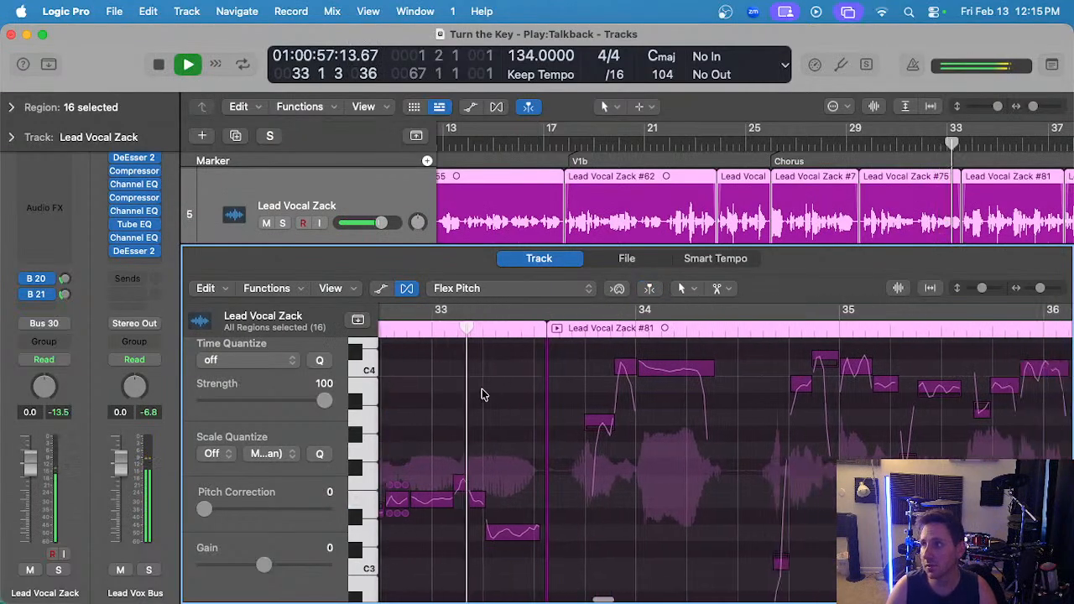
# - Correct the pitch of the long note starting at bar 34 and replay the phrase from around 33 3
pyautogui.scroll(2, 584, 427)
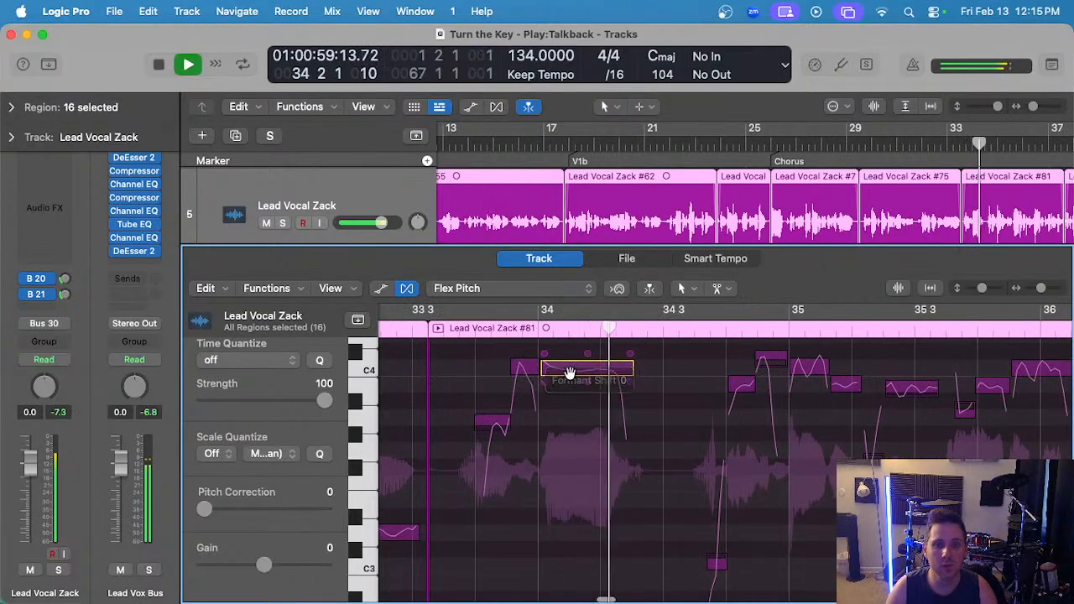
pyautogui.press('space')
pyautogui.click(517, 370)
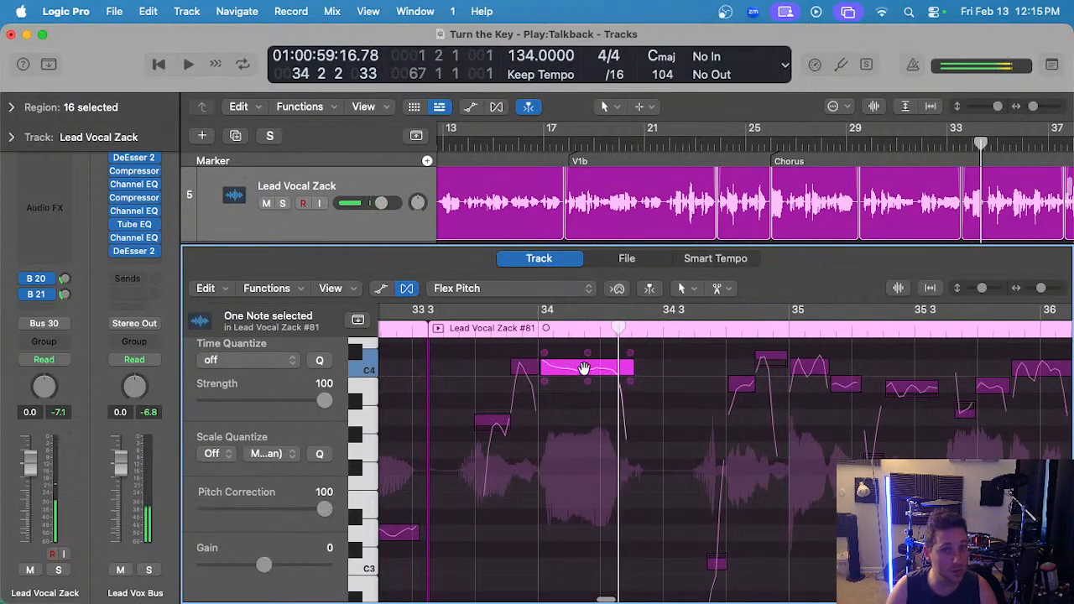
pyautogui.press('space')
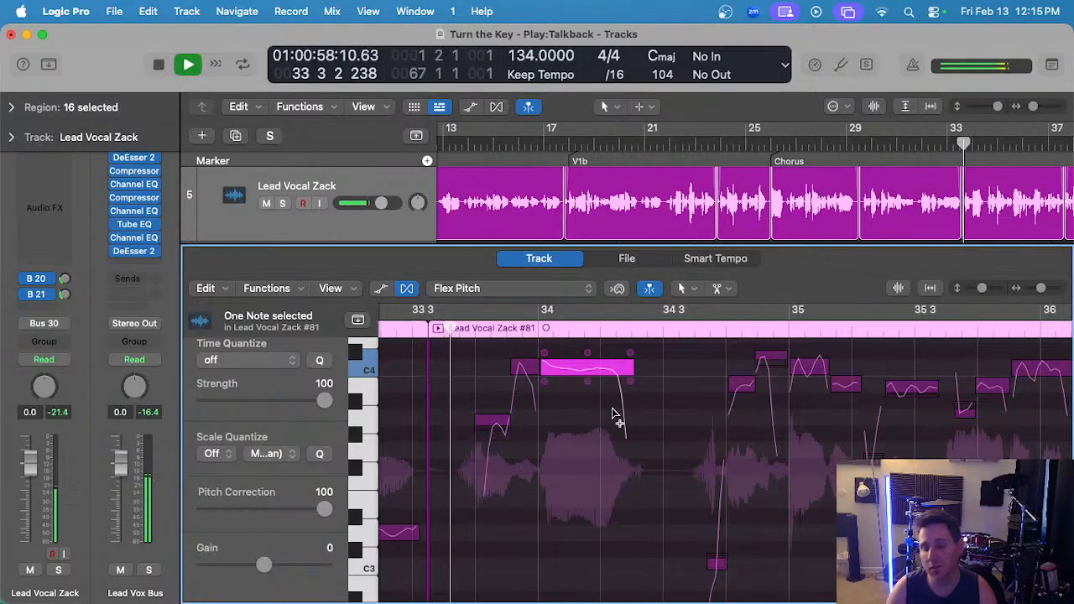
pyautogui.press('space')
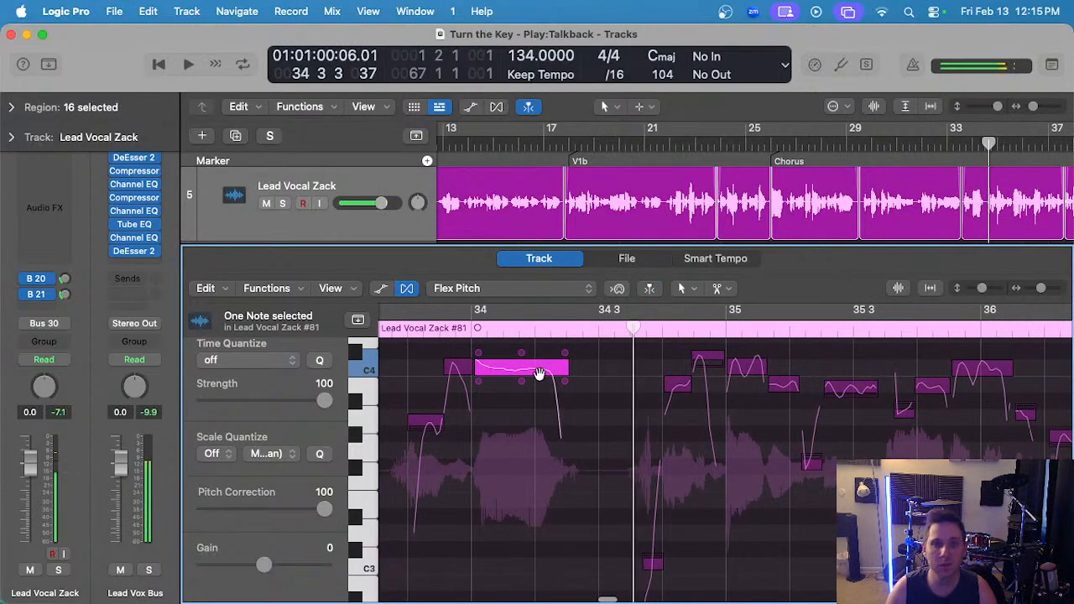
# - Split off the tail and the short opening of the long note at bar 34, correct the opening's pitch, and replay
pyautogui.scroll(2, 501, 367)
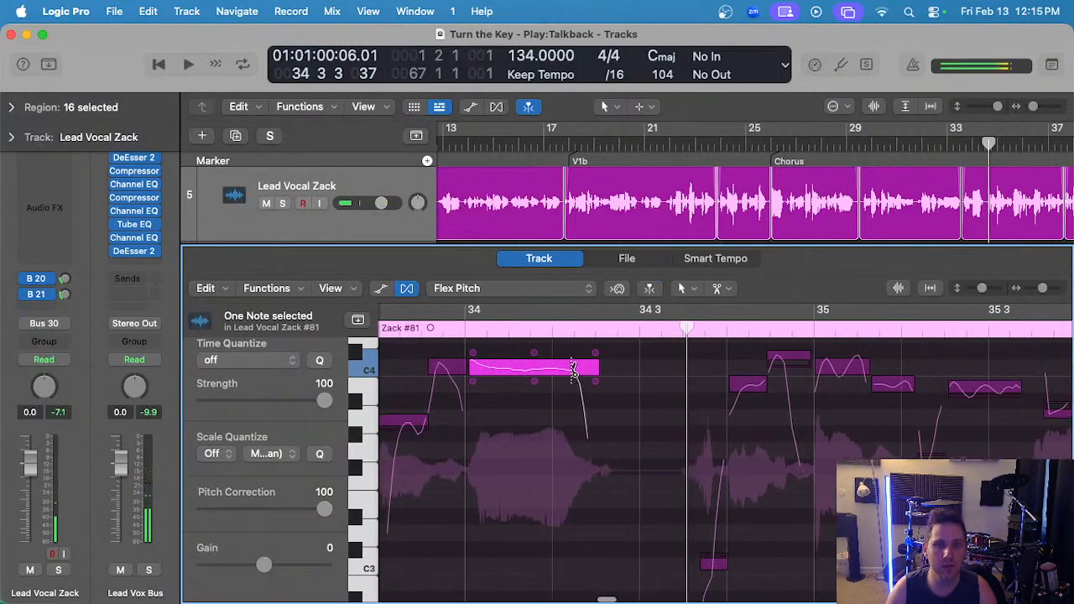
pyautogui.click(574, 369)
pyautogui.click(490, 370)
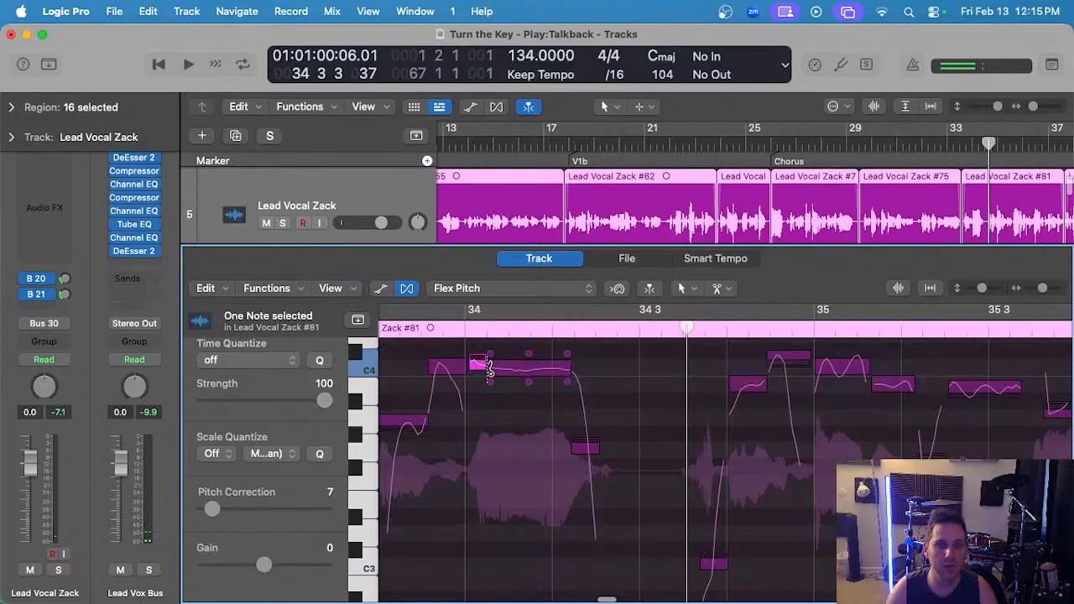
pyautogui.moveTo(475, 361); pyautogui.dragTo(475, 364)
pyautogui.scroll(-2, 476, 364)
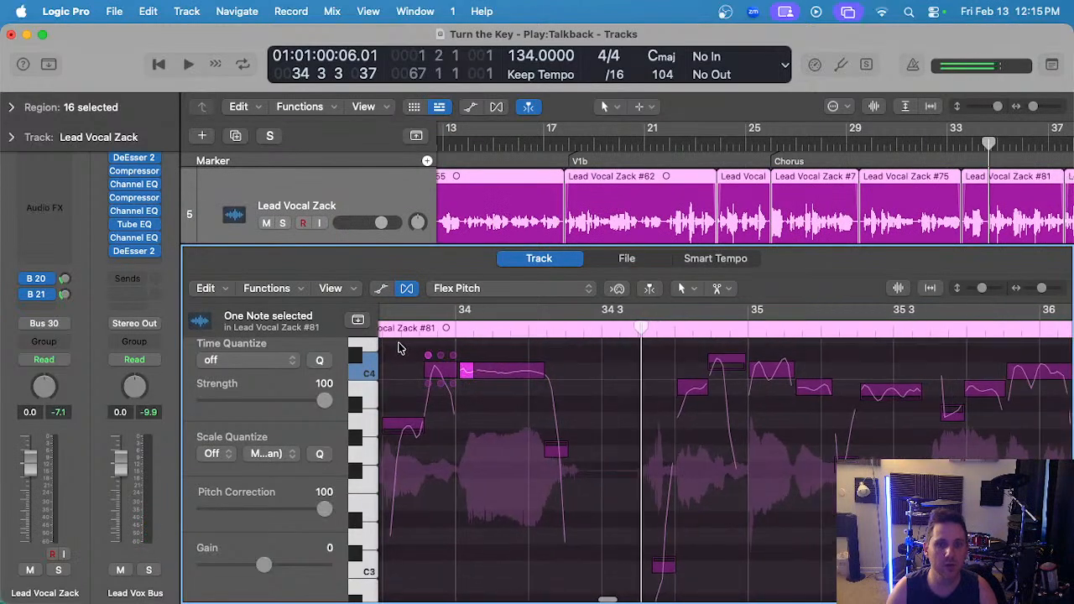
pyautogui.hscroll(-3, 401, 347)
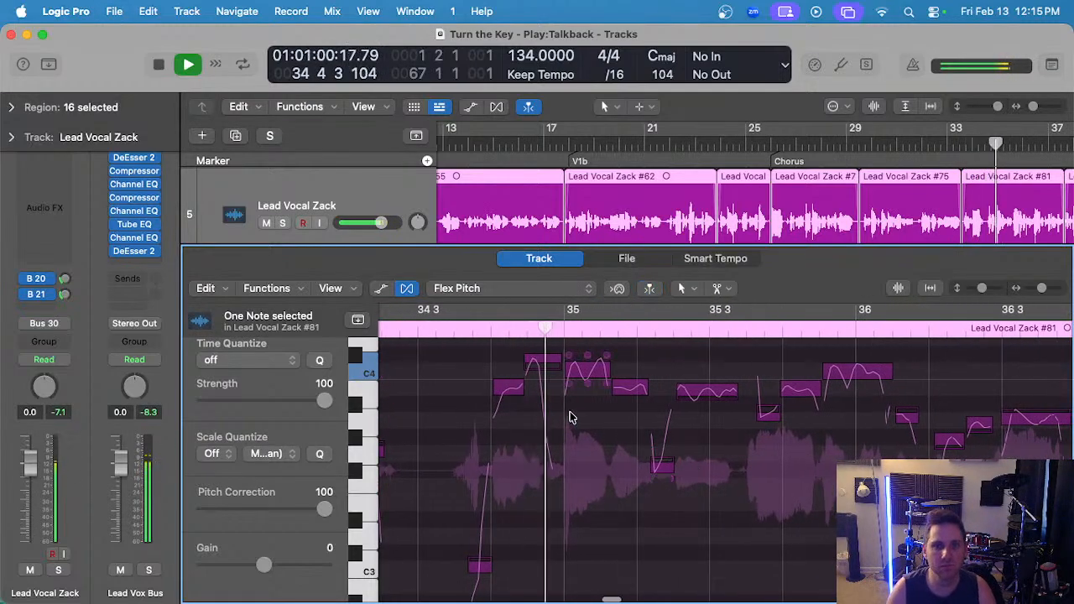
# - Lower the note just before bar 35 to C4 and correct the pitches of the notes from there to just after bar 36
pyautogui.press('space')
pyautogui.click(543, 359)
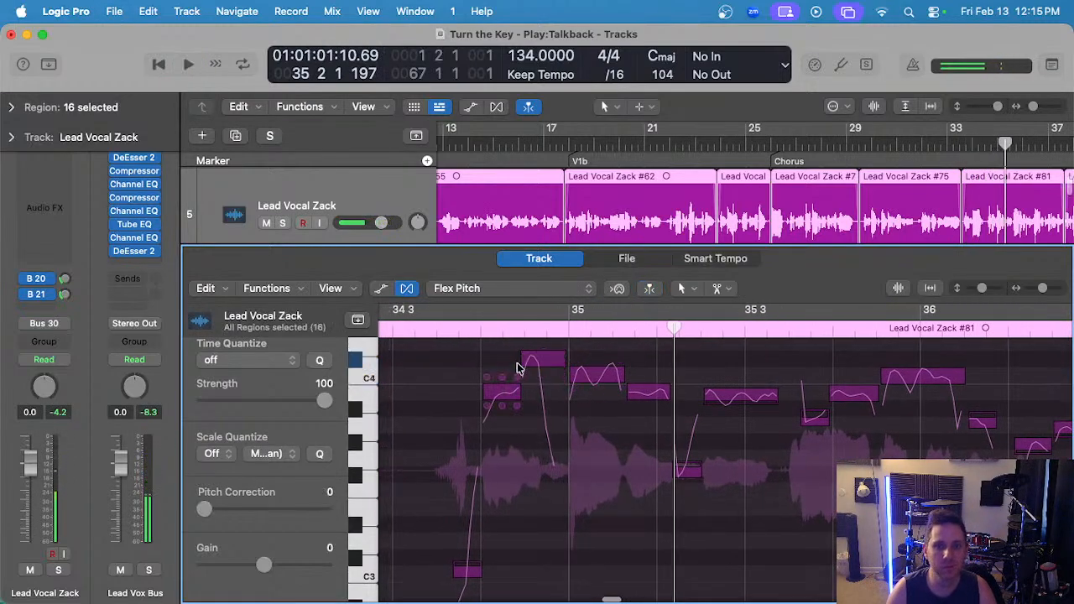
pyautogui.moveTo(518, 367); pyautogui.dragTo(579, 379)
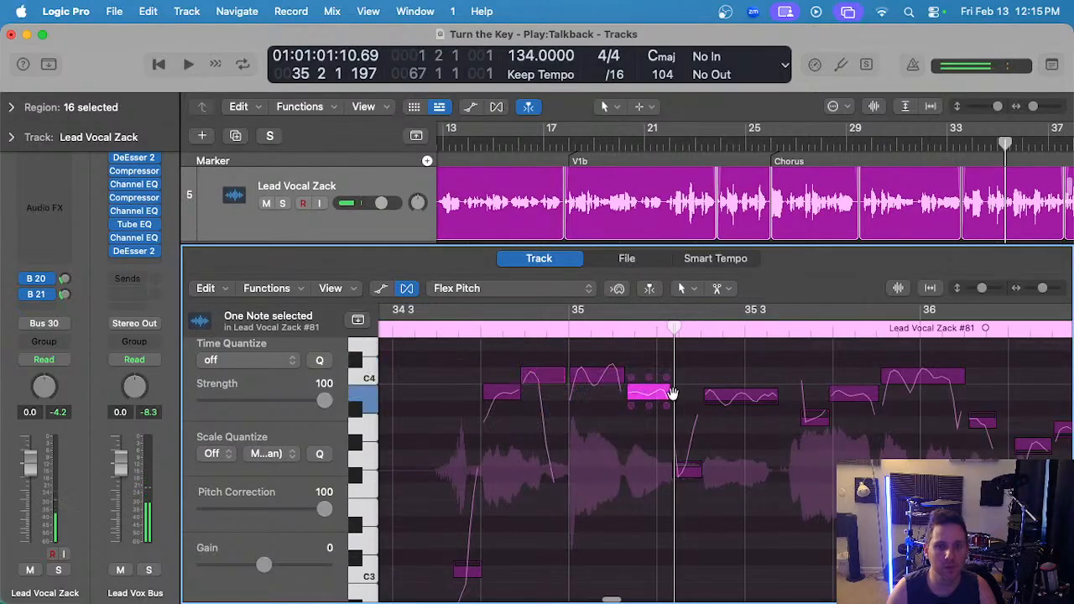
pyautogui.click(753, 397)
pyautogui.click(946, 377)
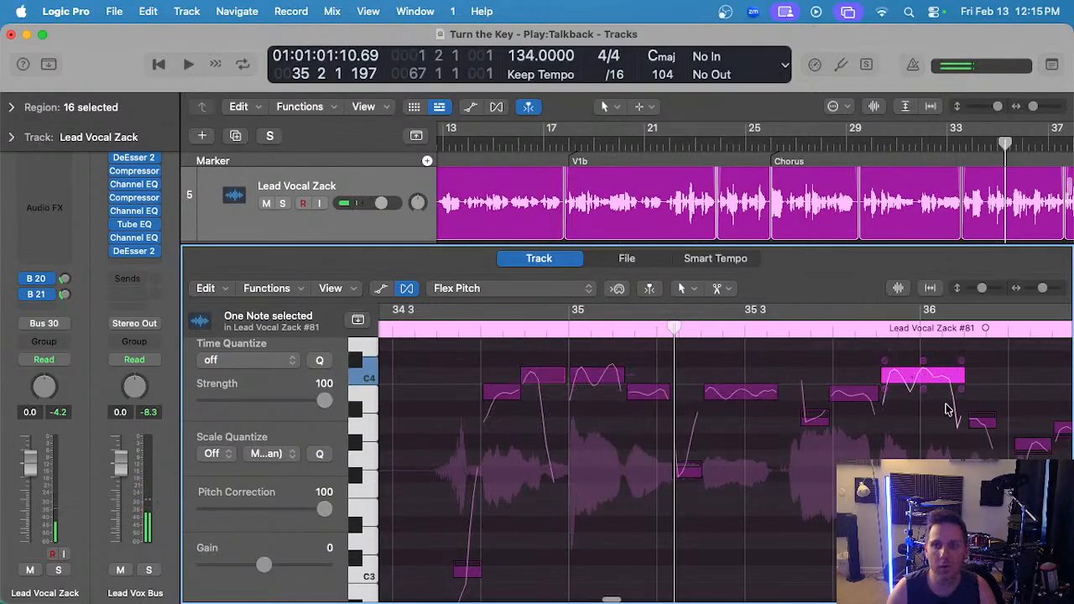
pyautogui.hscroll(-1, 973, 417)
pyautogui.click(1008, 426)
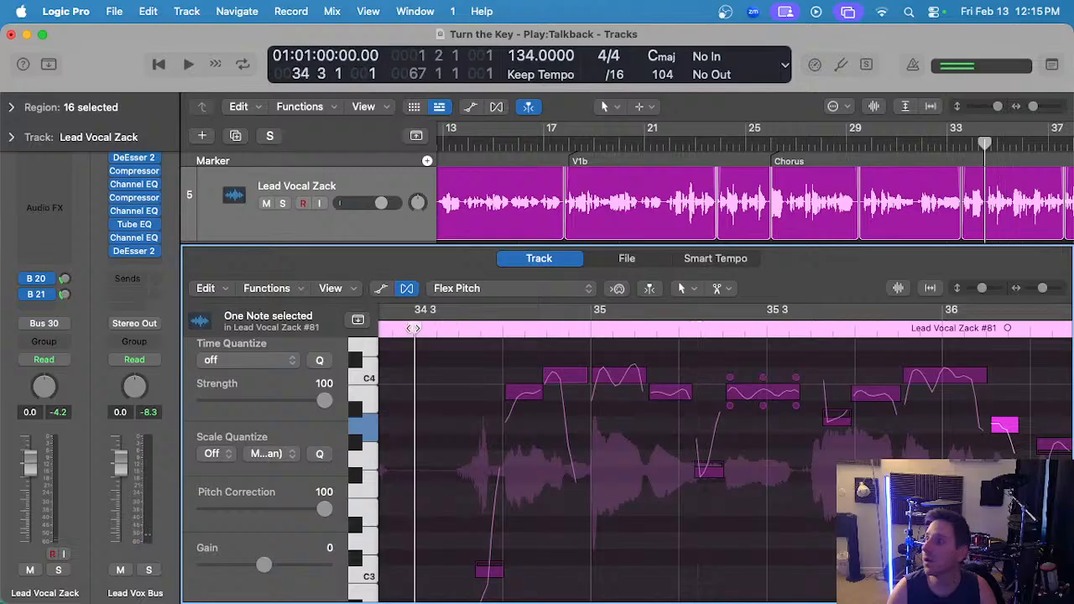
# - Replay the phrase from 34 3 and recheck the C4 note at 35 4 3 with repeated playback
pyautogui.press('space')
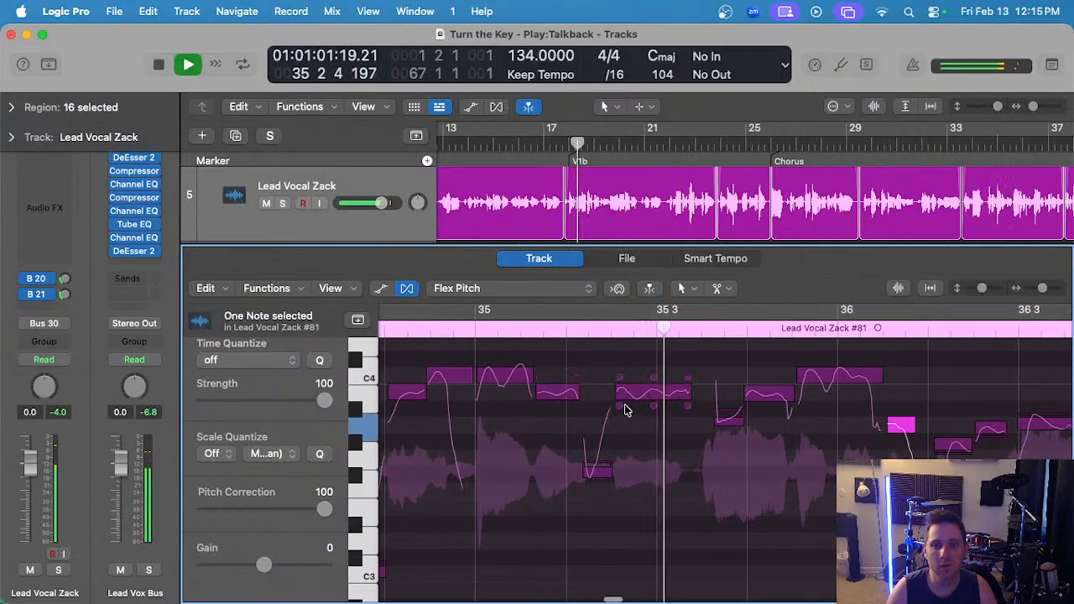
pyautogui.click(655, 376)
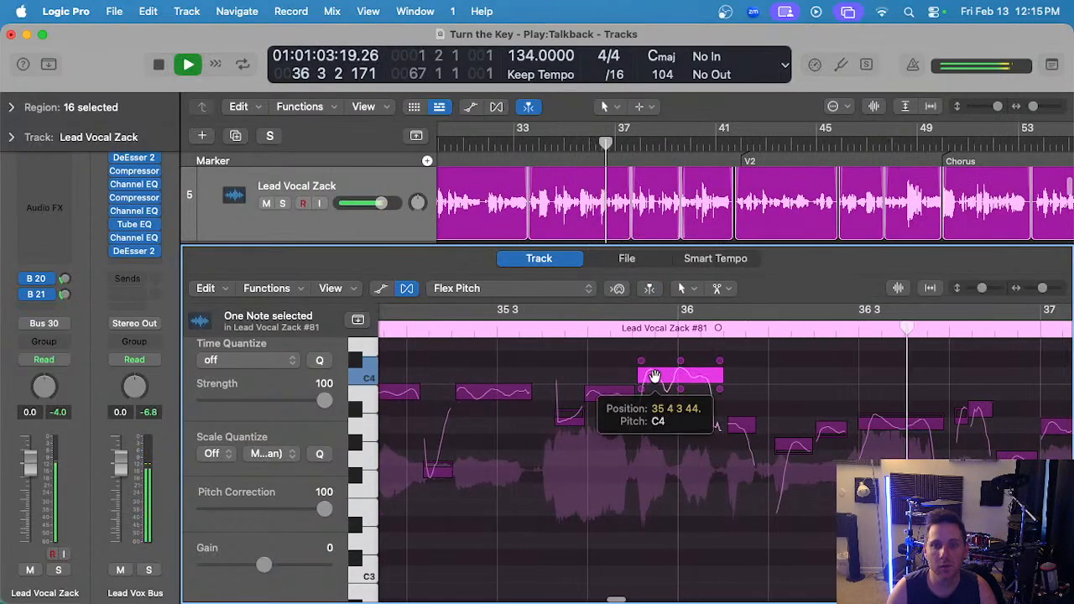
pyautogui.press('space')
pyautogui.scroll(-4, 562, 377)
pyautogui.click(440, 316)
pyautogui.press('space')
pyautogui.scroll(2, 527, 377)
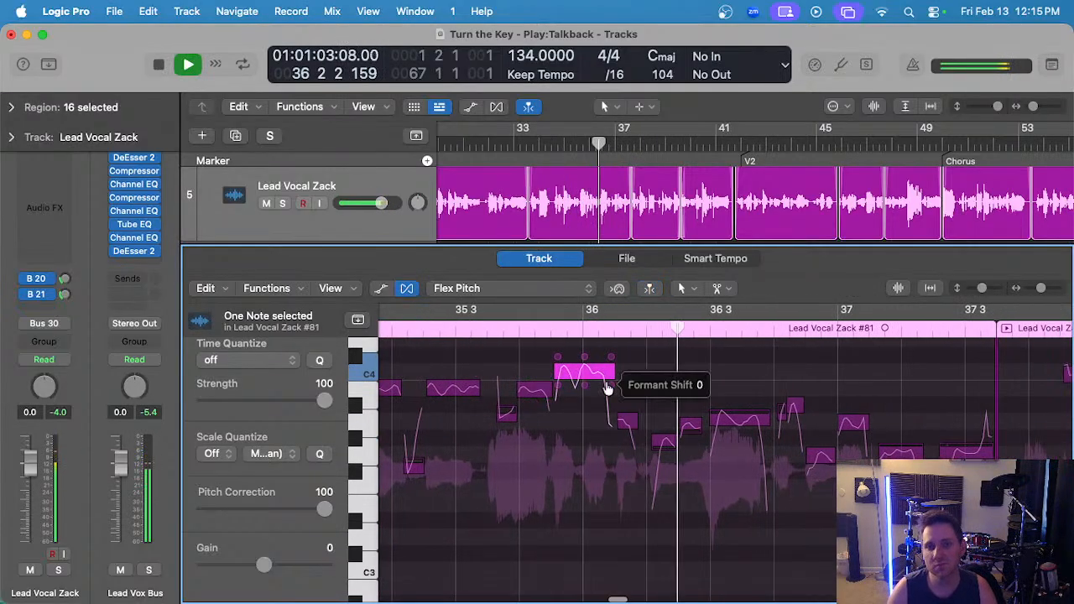
pyautogui.press('space')
pyautogui.click(550, 370)
pyautogui.press('space')
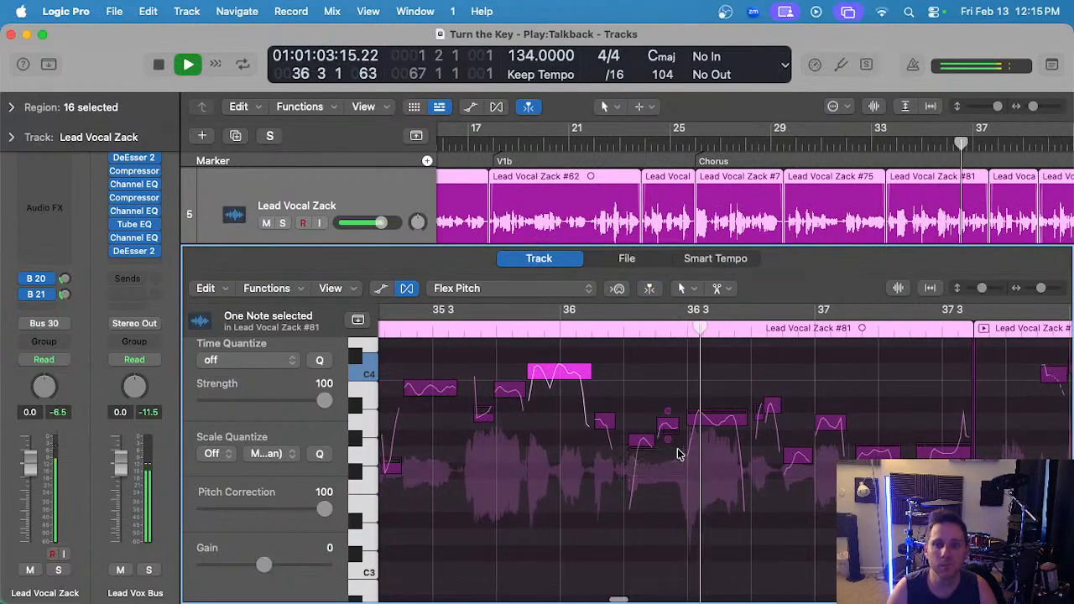
# - Correct the short note just before 36 3, raise the note at 36 2 1 to A3, and replay the phrase
pyautogui.press('space')
pyautogui.click(663, 422)
pyautogui.moveTo(625, 443); pyautogui.dragTo(624, 428)
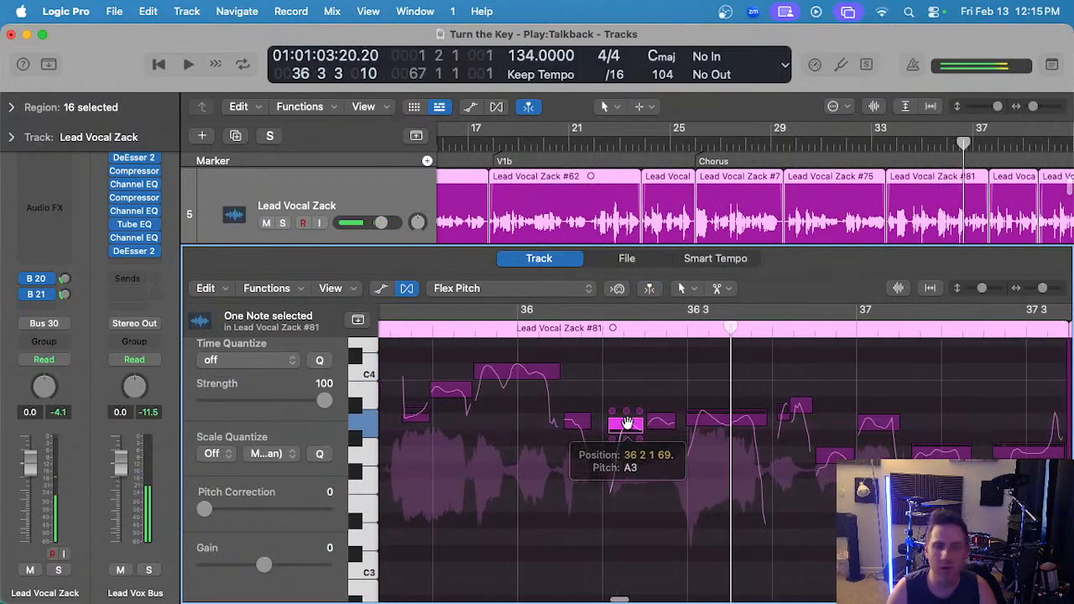
pyautogui.press('space')
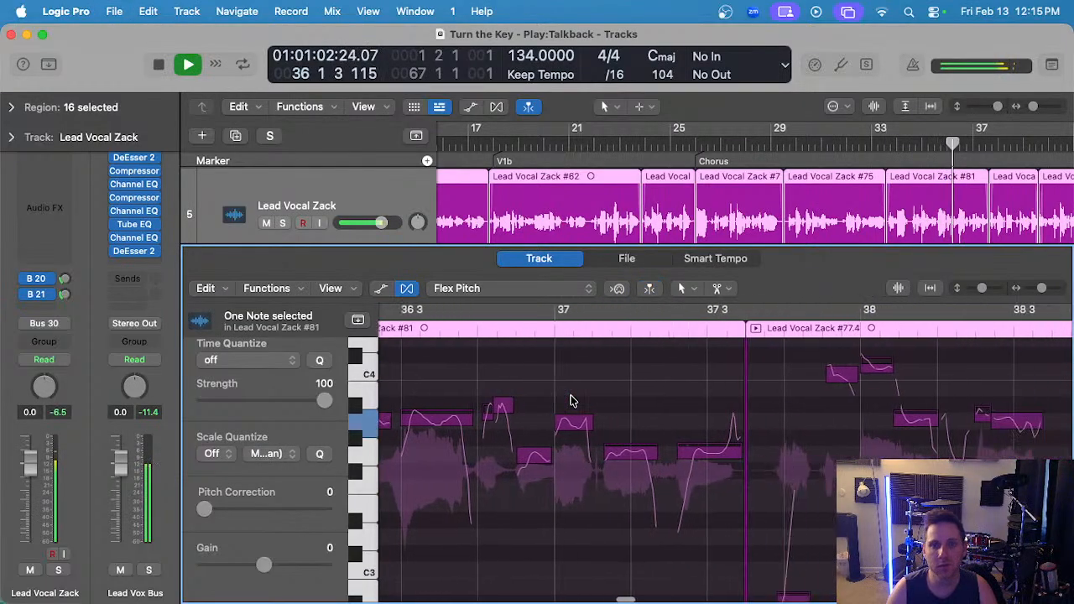
# - Correct the pitches of the notes from 36 3 through 37 3 and replay from around 36 2
pyautogui.click(651, 421)
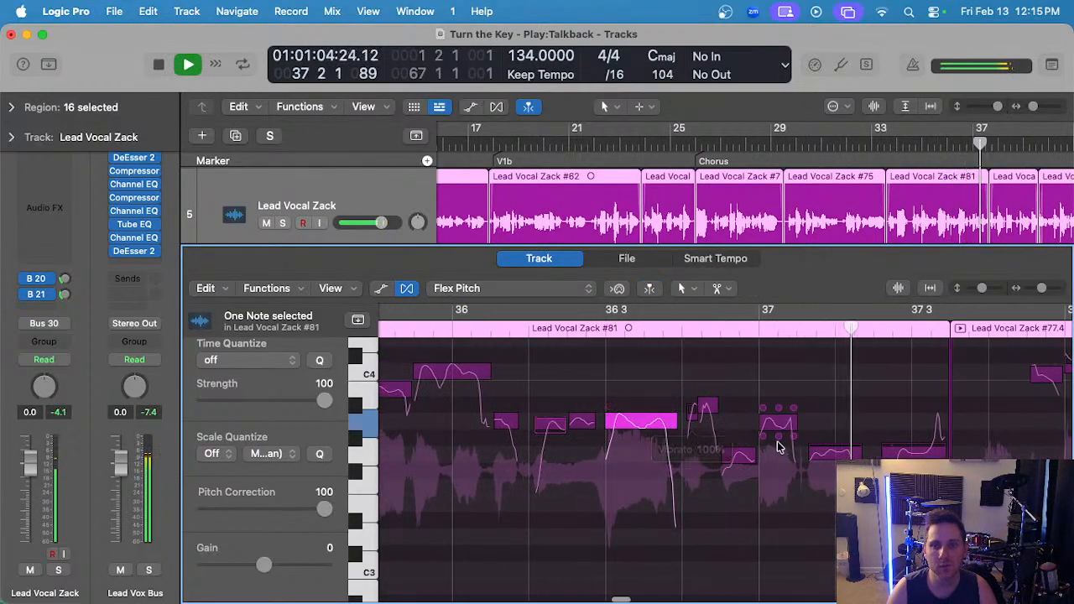
pyautogui.click(896, 453)
pyautogui.press('space')
pyautogui.click(827, 457)
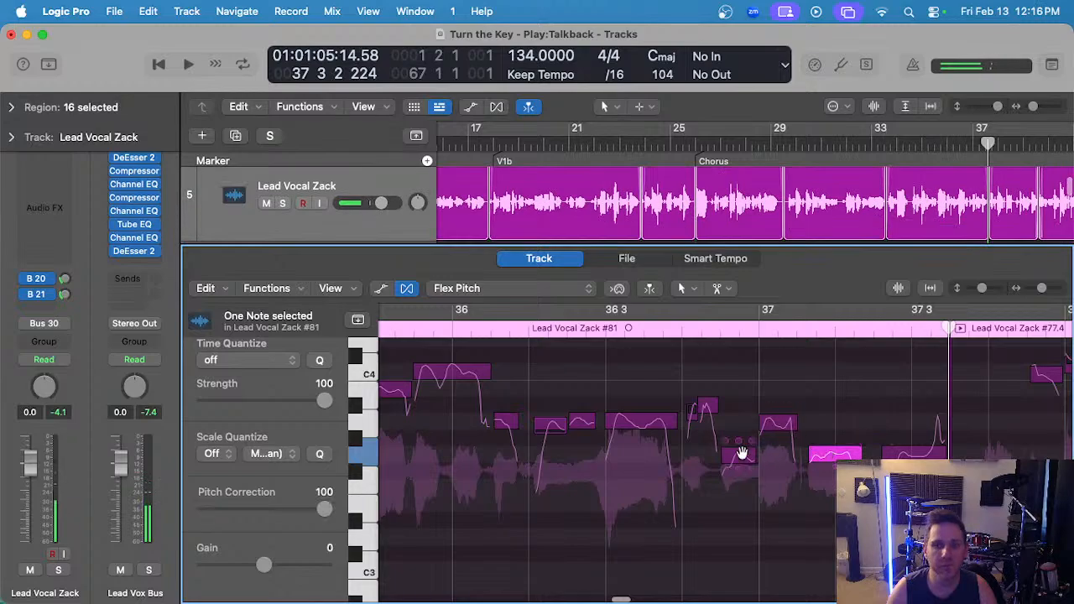
pyautogui.press('space')
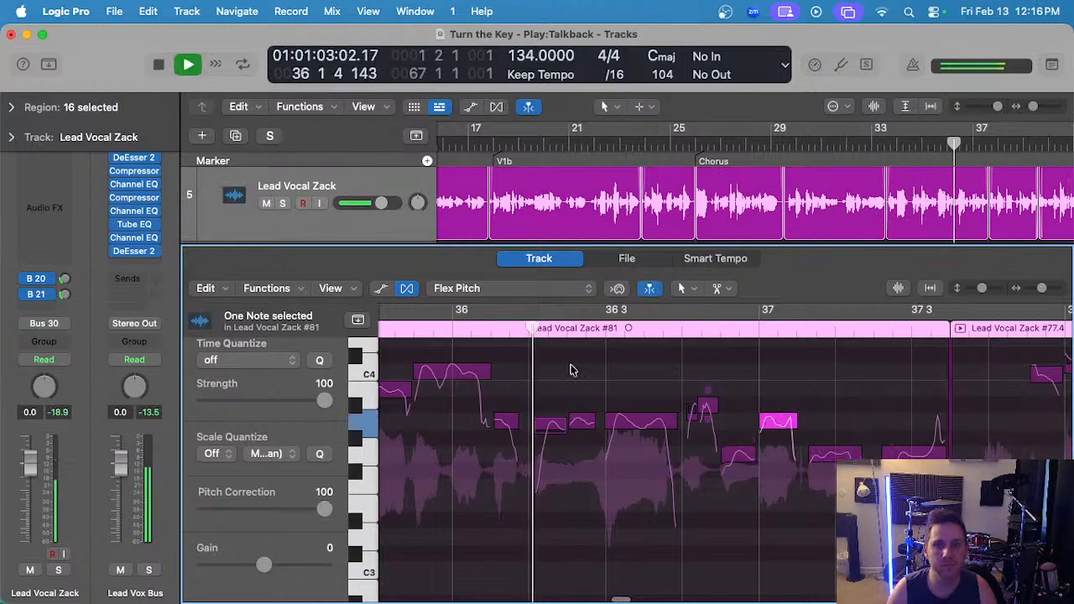
# - Lower the short note at about 36 4 to A3 and replay the phrase
pyautogui.click(673, 383)
pyautogui.click(722, 409)
pyautogui.press('space')
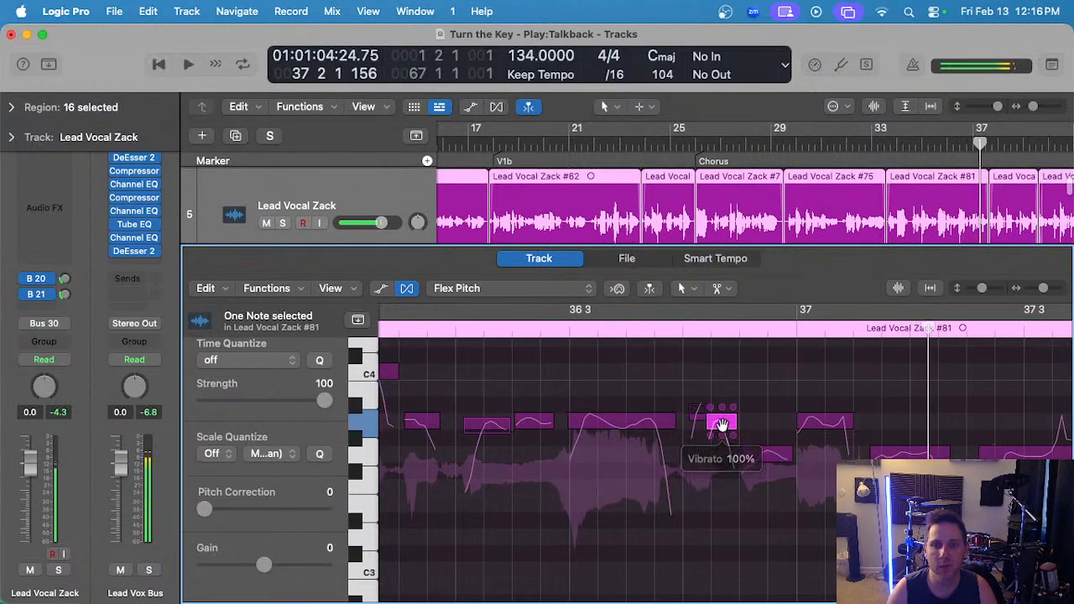
pyautogui.press('space')
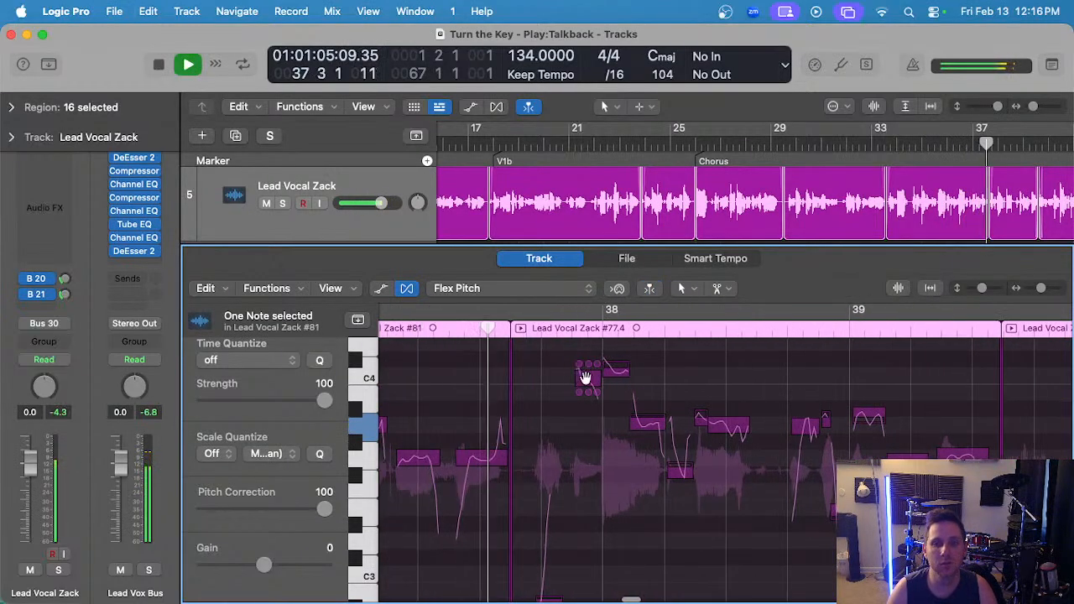
# - Correct the pitches of the notes from just before bar 38 to around 38 3, and replay the phrase
pyautogui.click(585, 378)
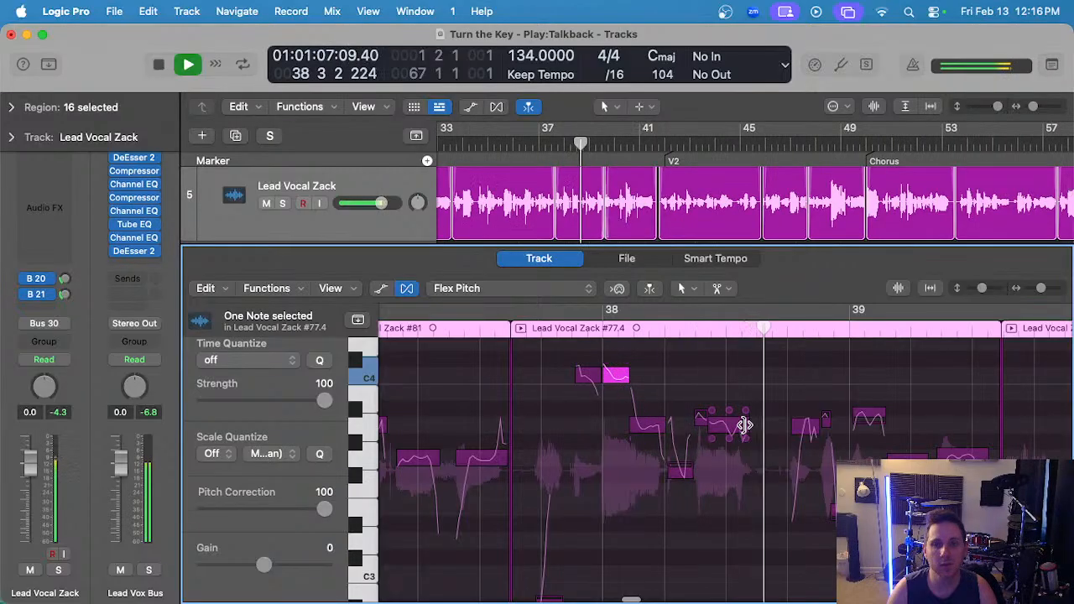
pyautogui.click(745, 425)
pyautogui.press('space')
pyautogui.scroll(3, 701, 425)
pyautogui.click(737, 428)
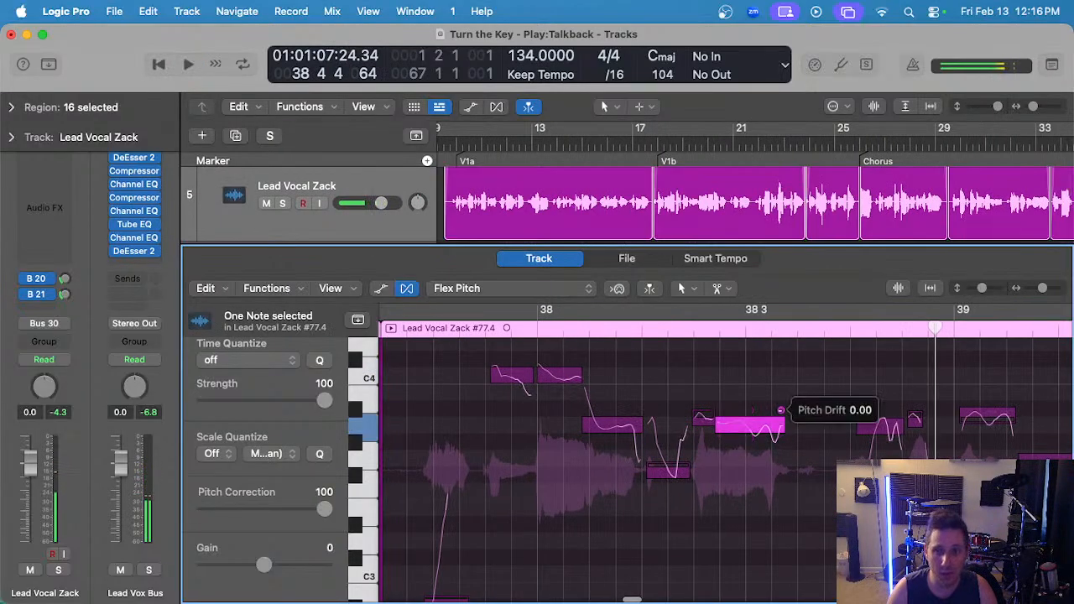
pyautogui.press('space')
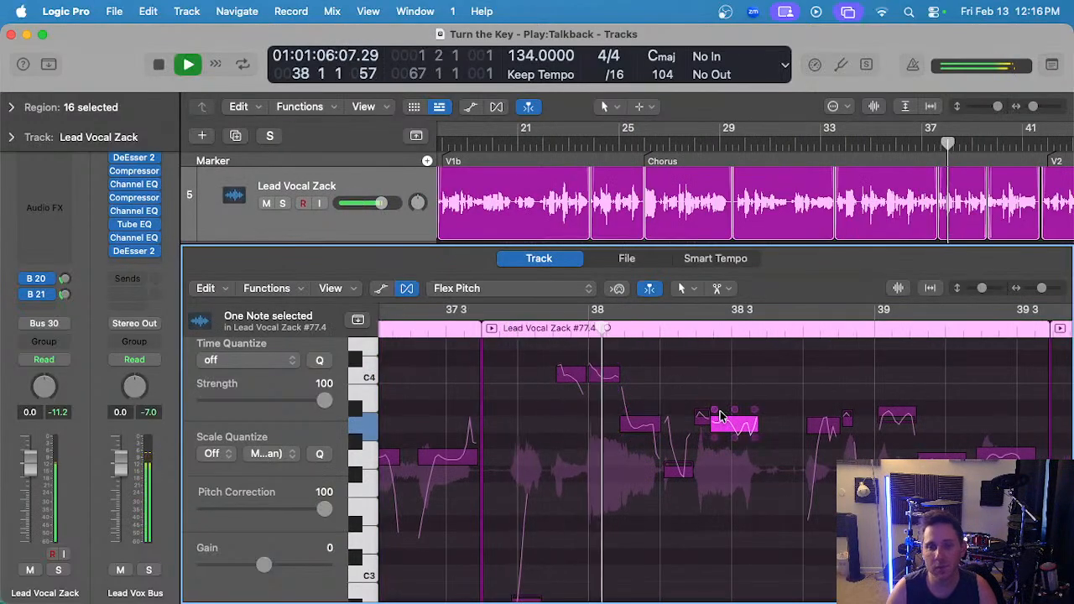
# - Correct the pitches of the notes from about 38 4 to just before 39 3, and replay from around 38 3
pyautogui.scroll(2, 713, 415)
pyautogui.hscroll(2, 705, 419)
pyautogui.click(745, 421)
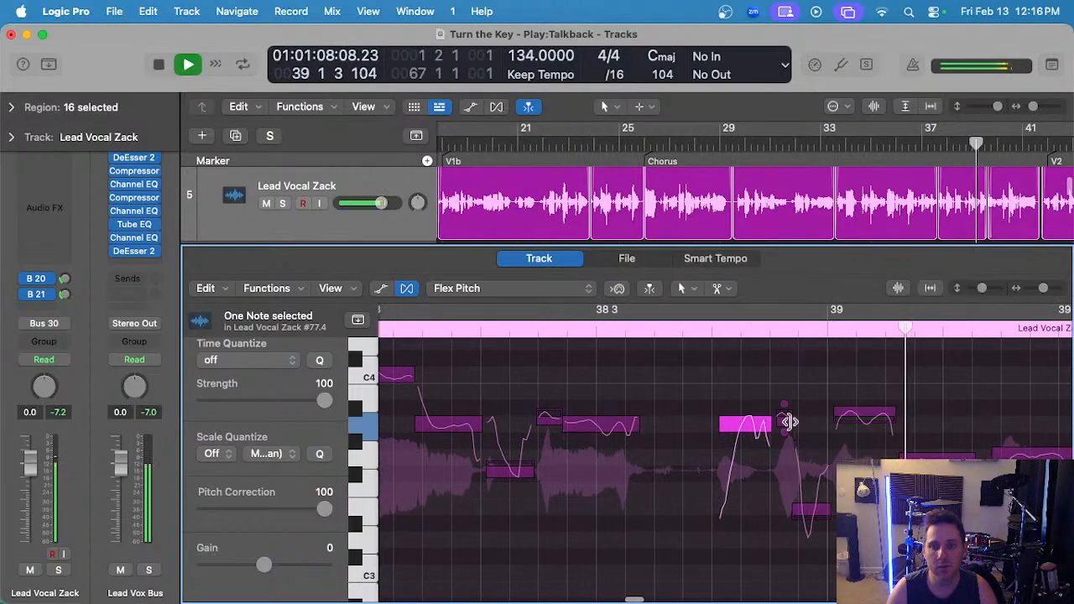
pyautogui.click(938, 456)
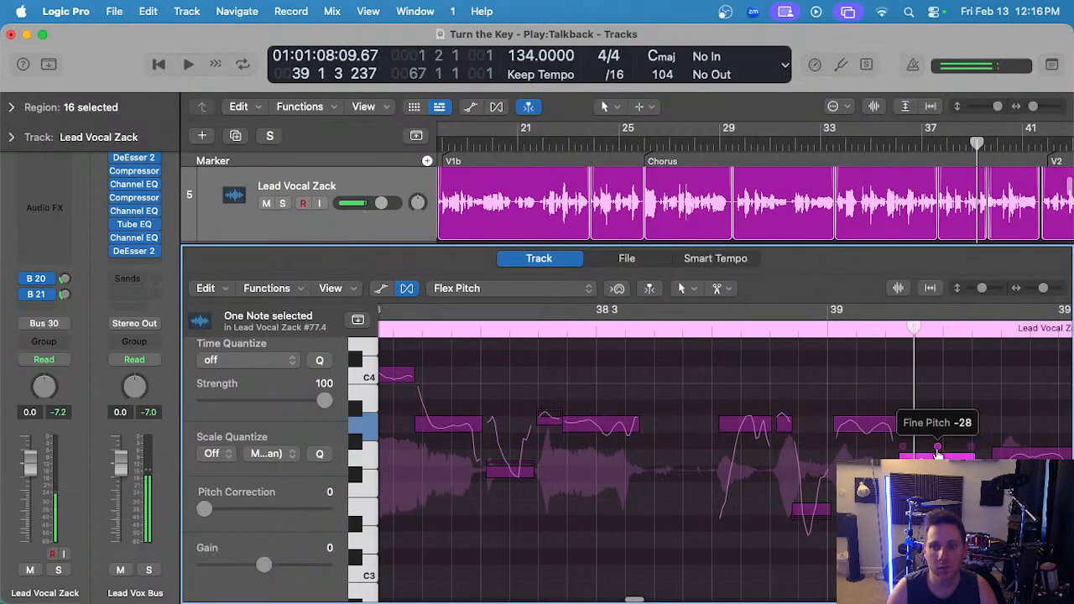
pyautogui.click(1014, 456)
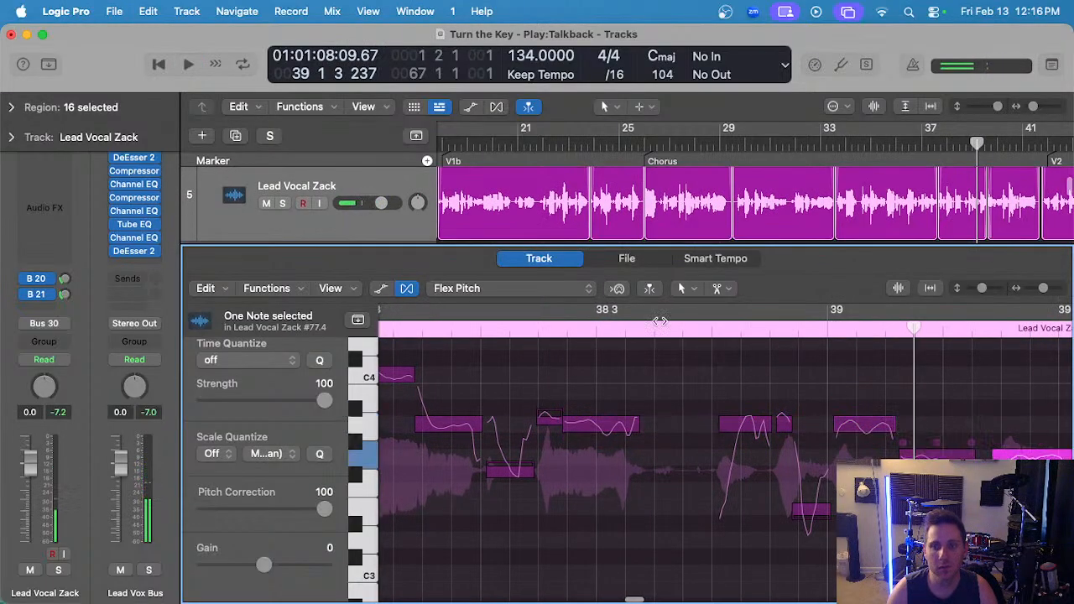
pyautogui.doubleClick(593, 324)
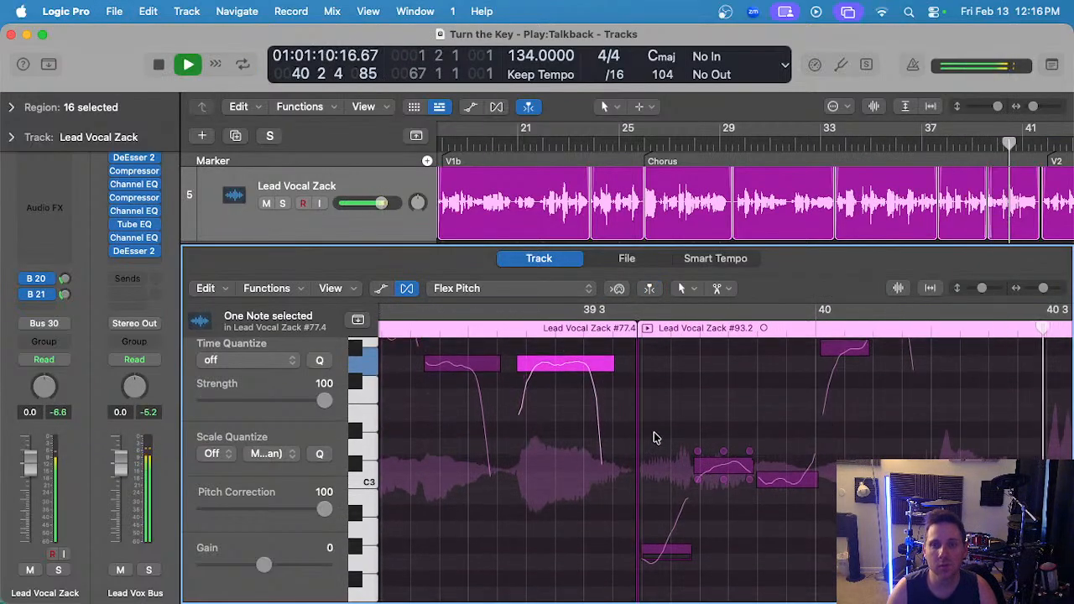
# - Lower the note at 39 4 to C3 and correct the pitches of the notes from 39 4 3 through 40 1 3
pyautogui.press('space')
pyautogui.click(723, 480)
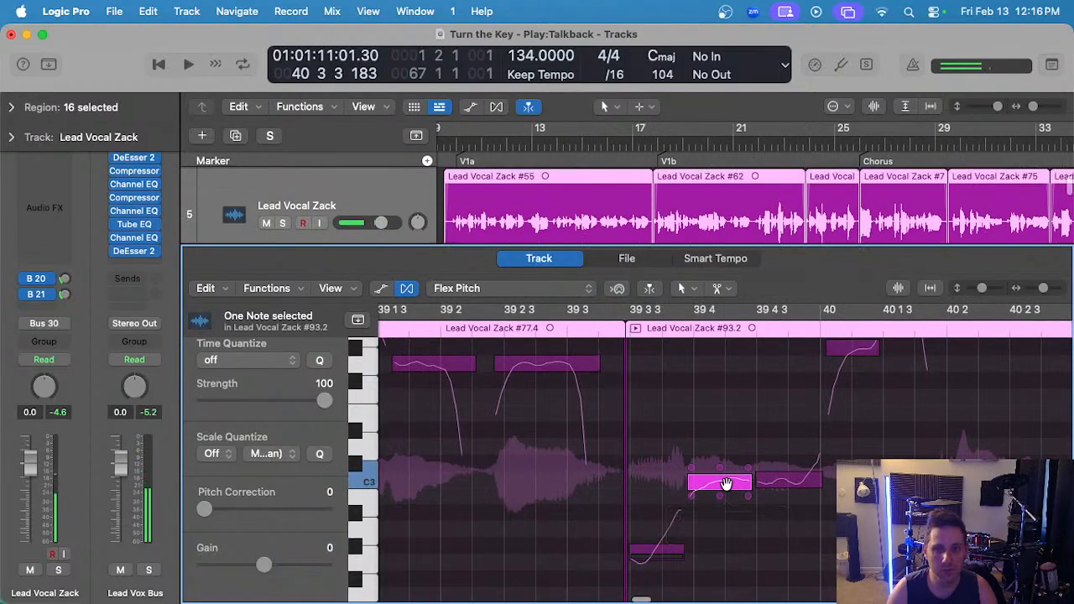
pyautogui.hscroll(4, 728, 463)
pyautogui.scroll(3, 728, 462)
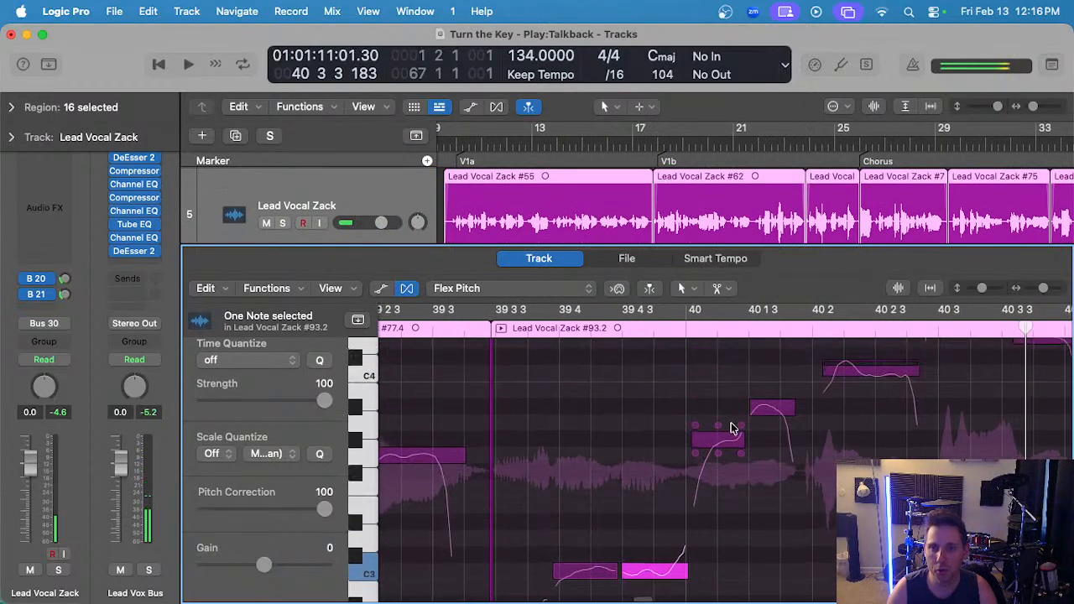
pyautogui.click(763, 411)
# - Replay from around 39 4, lower the notes at bar 40 and 40 1 3 by a semitone together, and replay the phrase
pyautogui.click(611, 329)
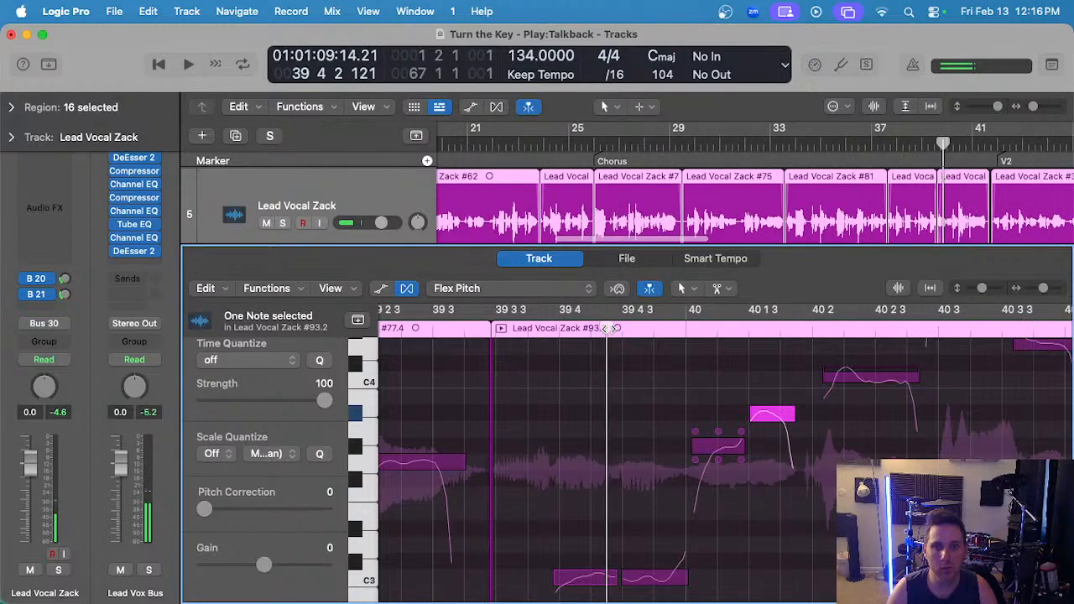
pyautogui.press('space')
pyautogui.press('space')
pyautogui.moveTo(699, 408); pyautogui.dragTo(772, 428)
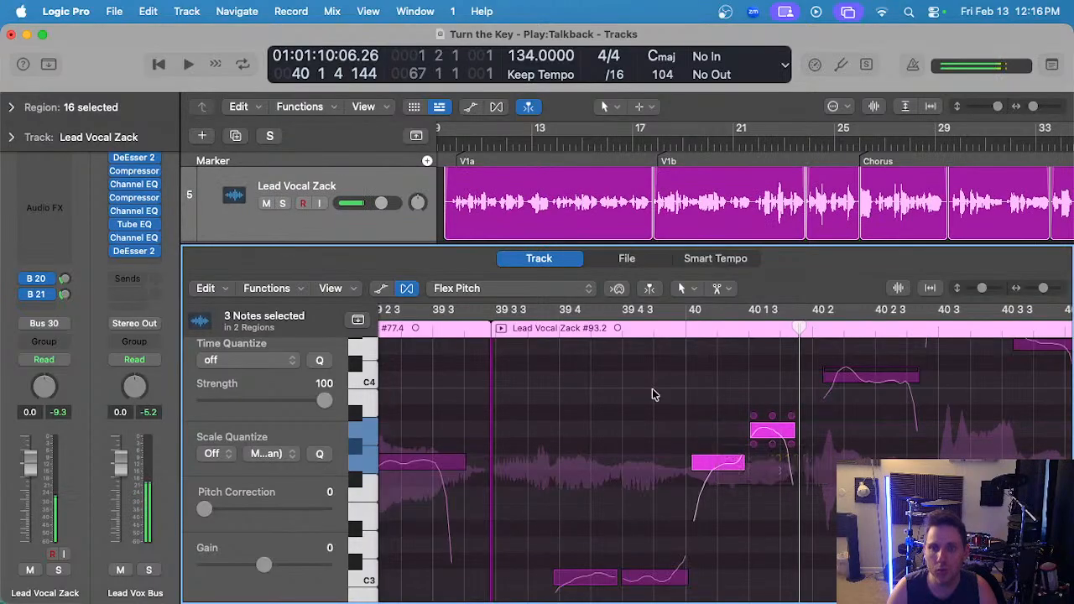
pyautogui.click(573, 324)
pyautogui.press('space')
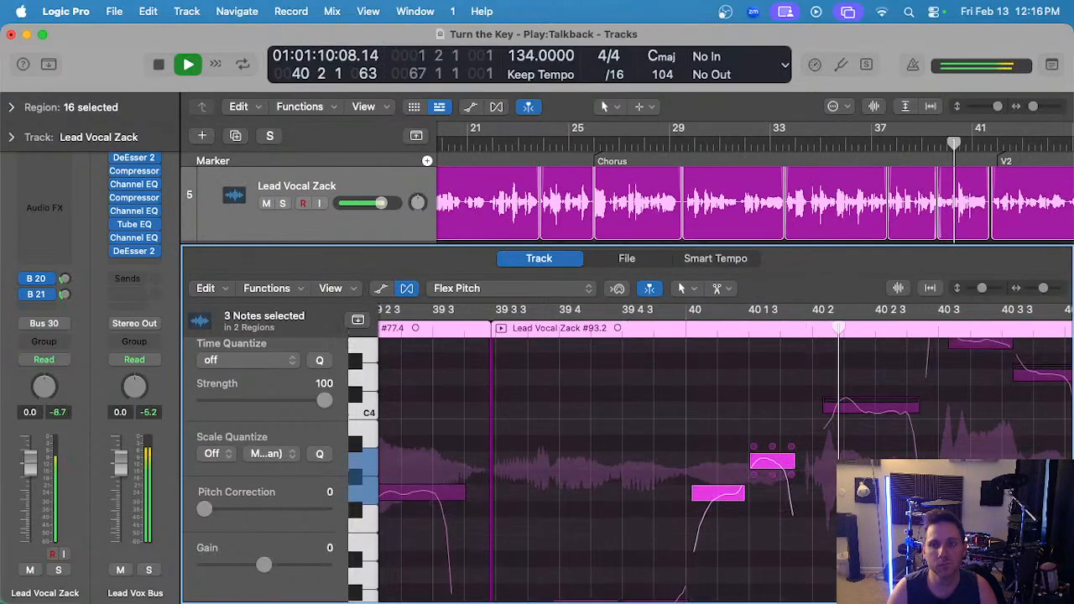
# - Pitch-correct and split the note at 40 2, set its second part's end pitch drift to 0.09, and replay from before bar 40
pyautogui.press('space')
pyautogui.click(770, 419)
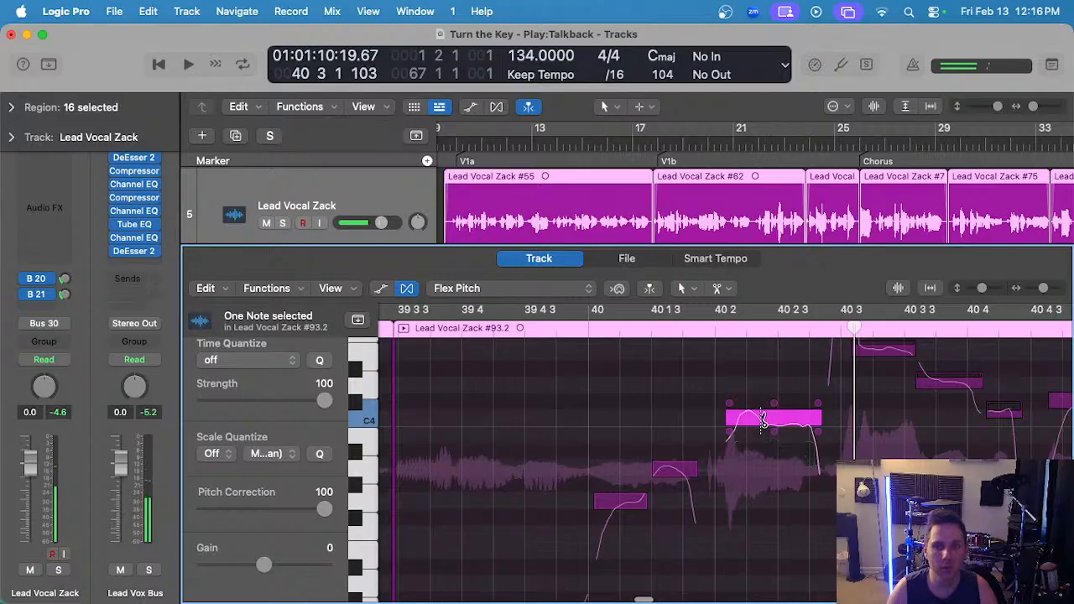
pyautogui.click(763, 420)
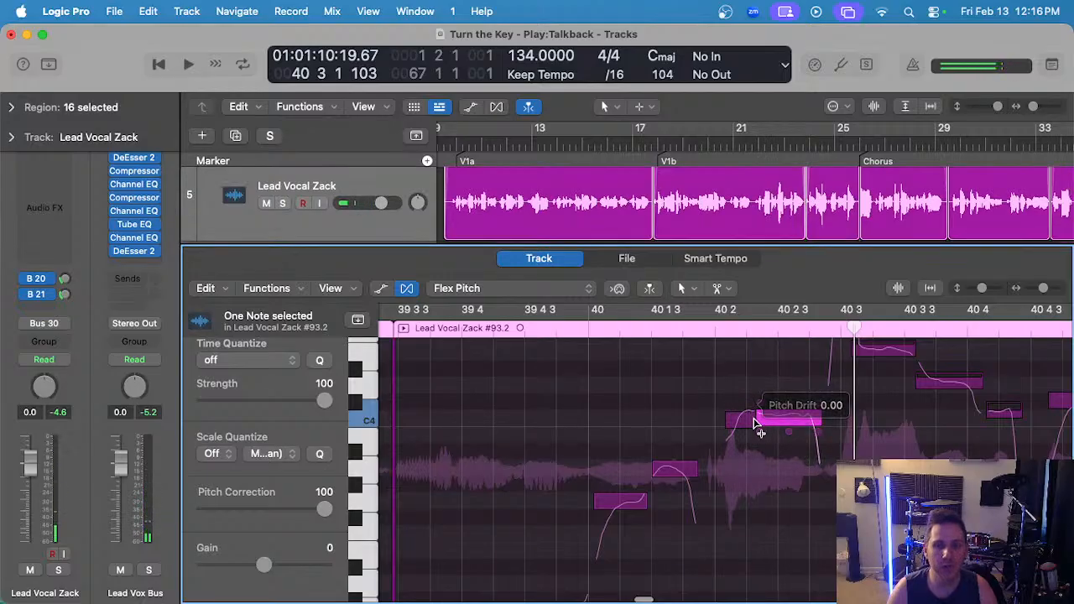
pyautogui.scroll(5, 755, 421)
pyautogui.scroll(-4, 786, 415)
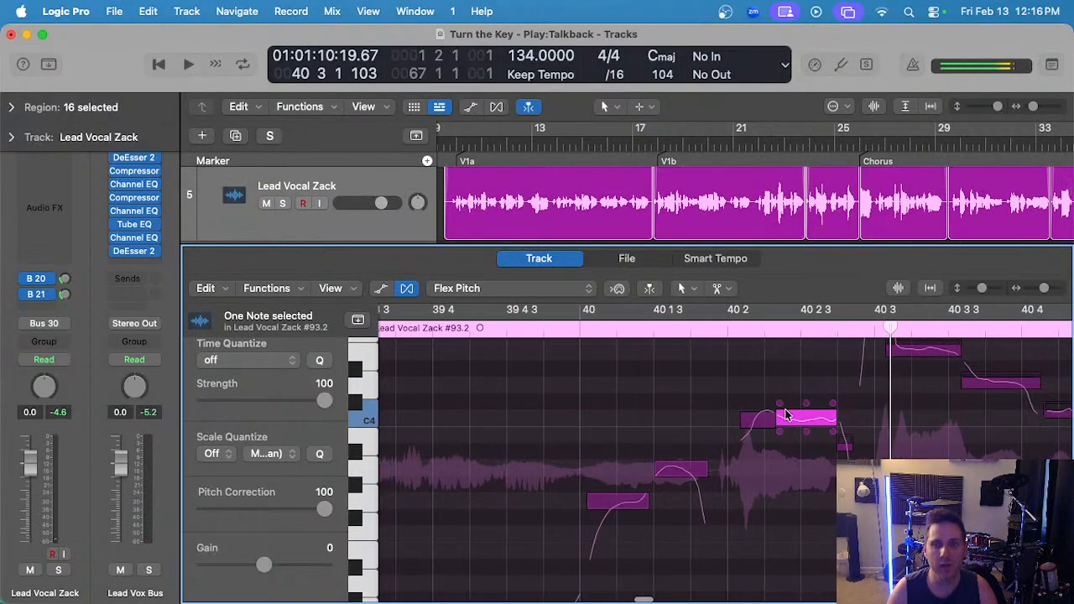
pyautogui.moveTo(834, 406); pyautogui.dragTo(834, 403)
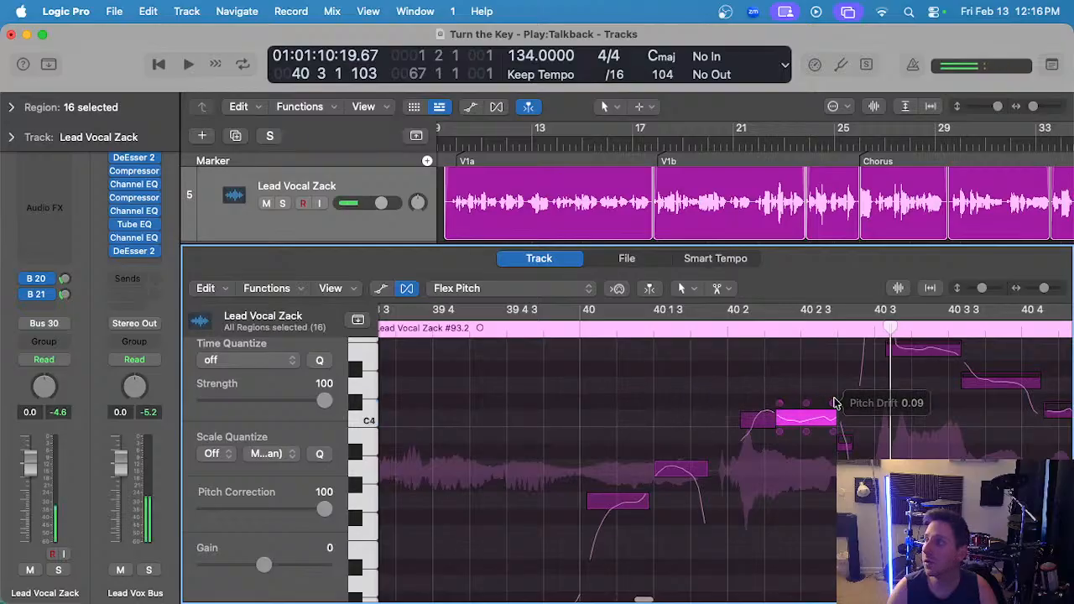
pyautogui.click(512, 344)
pyautogui.press('space')
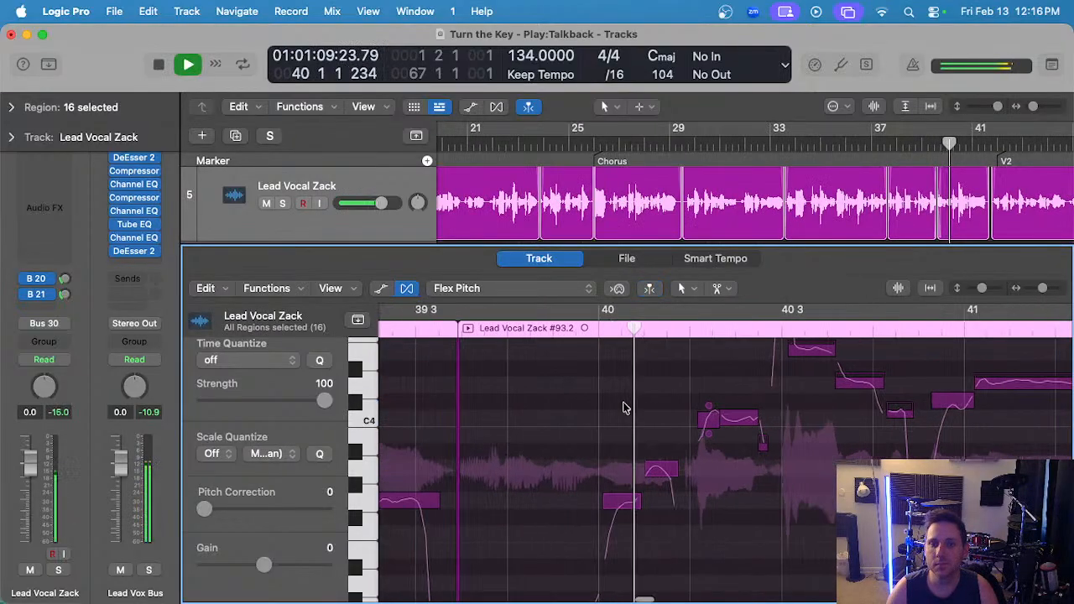
# - Correct the pitches of the notes from 40 3 into bar 41, replay them, and adjust the long bar 41 note's end pitch drift
pyautogui.click(661, 427)
pyautogui.press('space')
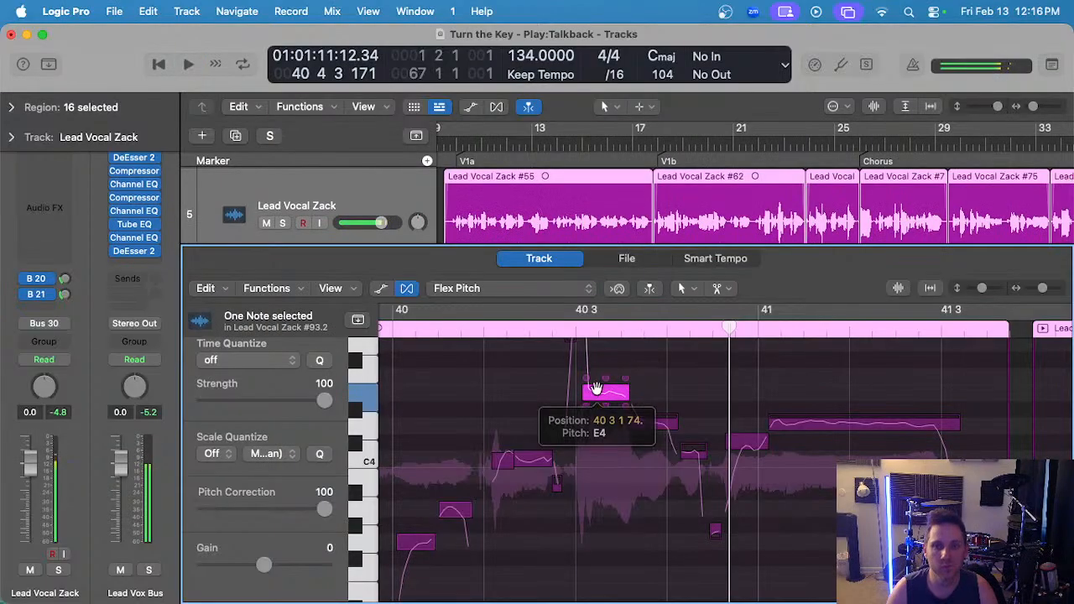
pyautogui.click(820, 428)
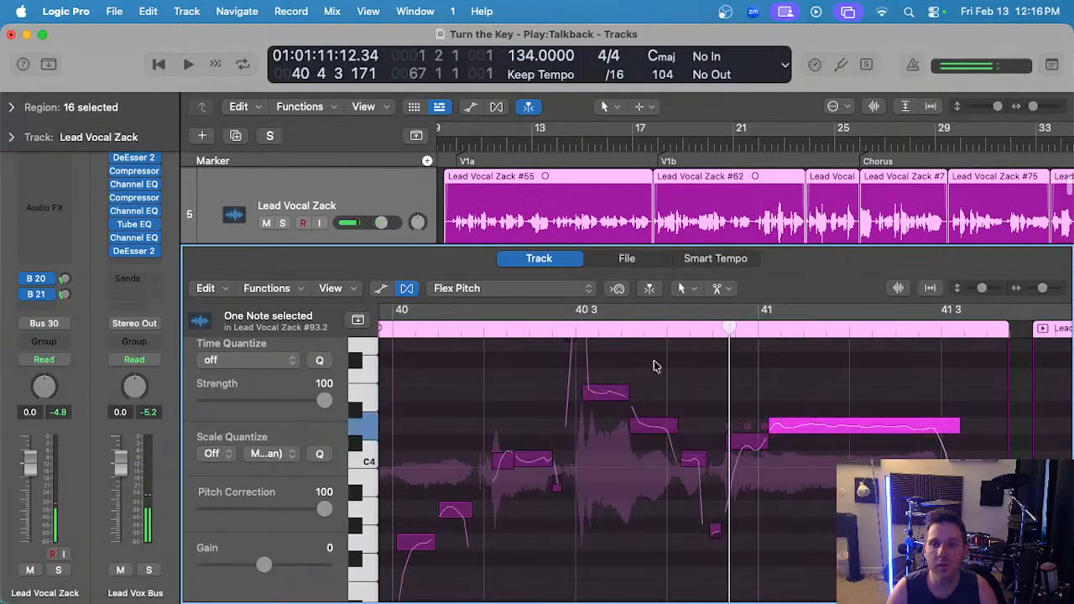
pyautogui.press('space')
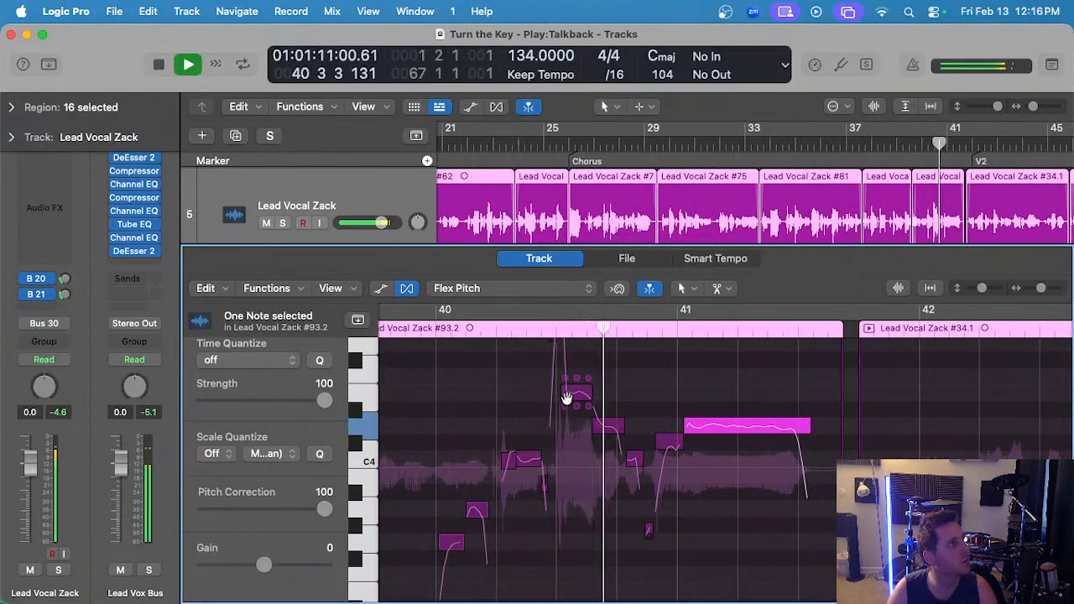
pyautogui.press('space')
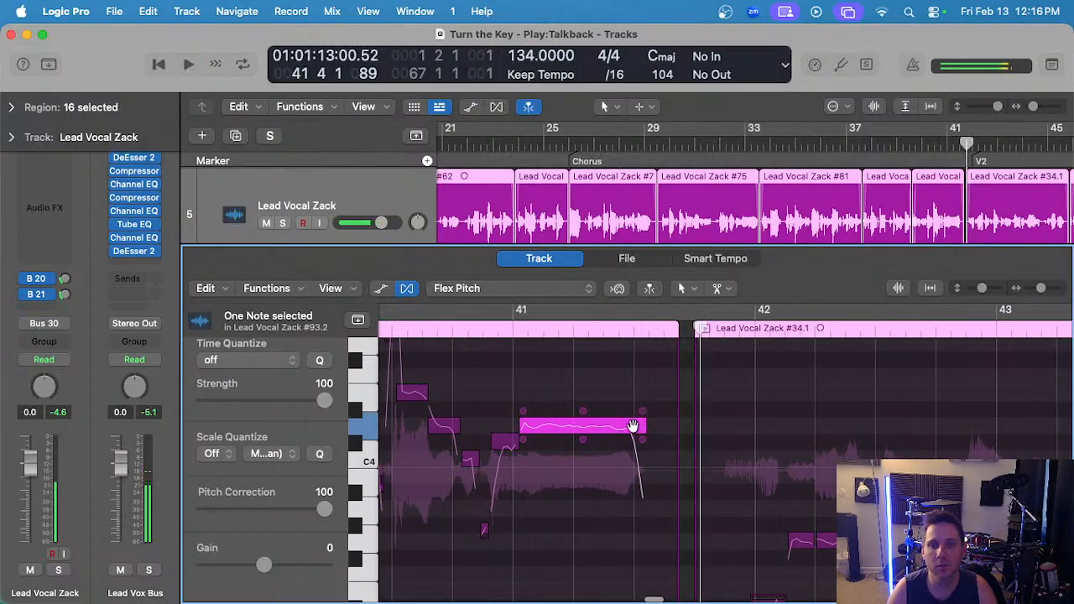
pyautogui.moveTo(643, 412); pyautogui.dragTo(641, 408)
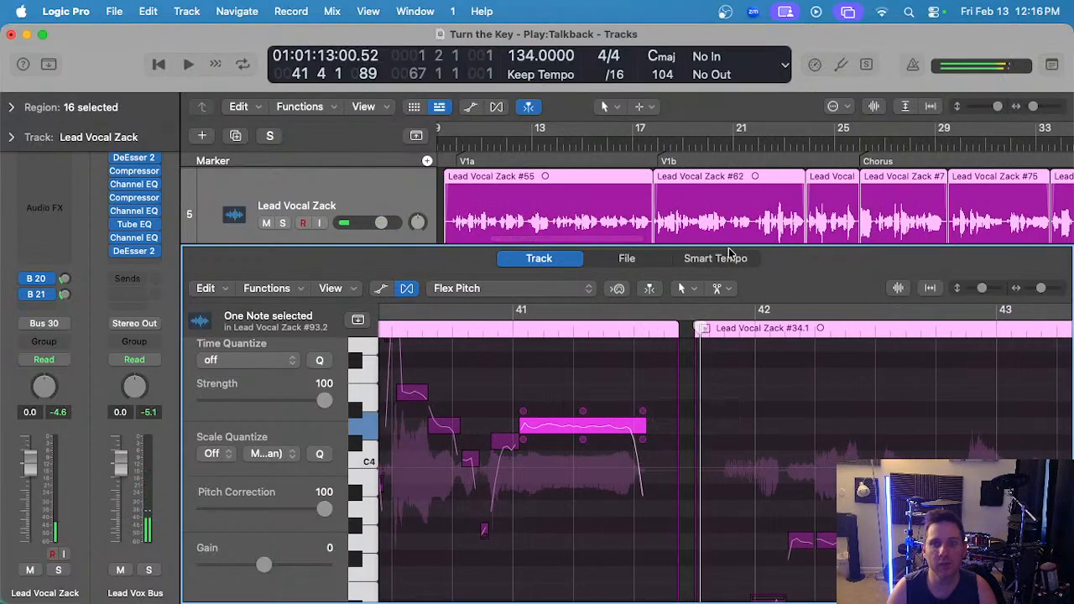
# - Return to the start of the chorus at bar 26 and play its opening phrase with the first chorus region's Flex Pitch notes shown
pyautogui.press('e')
pyautogui.doubleClick(860, 144)
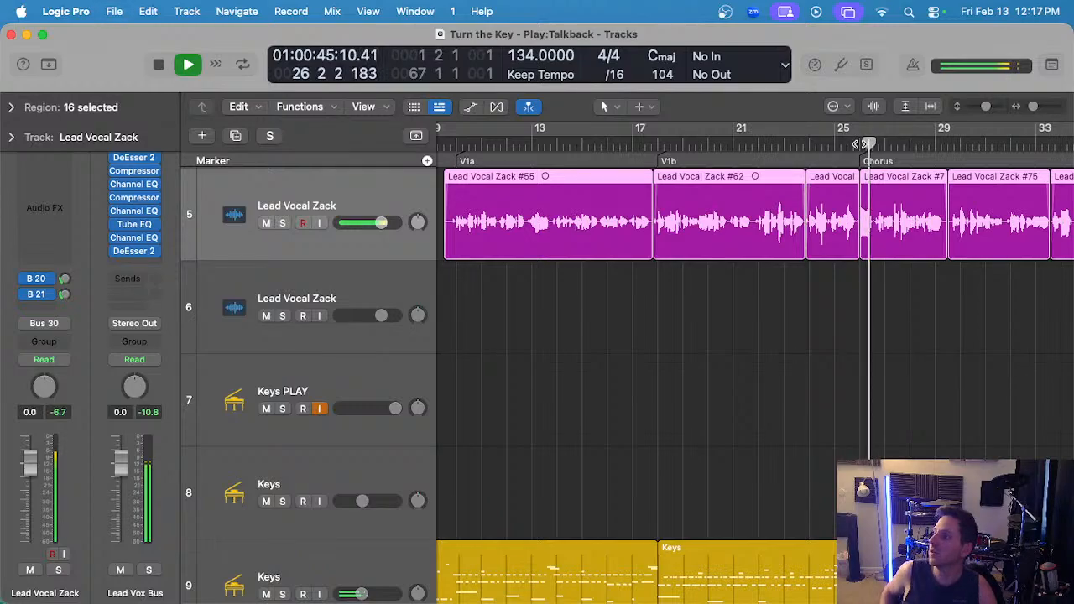
pyautogui.scroll(-3, 771, 274)
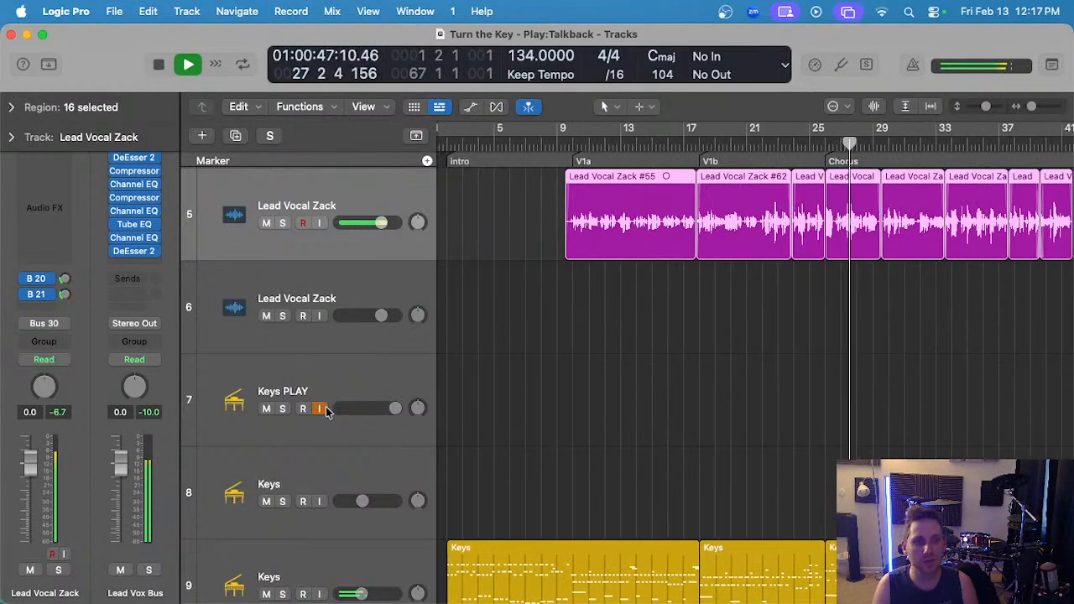
pyautogui.press('e')
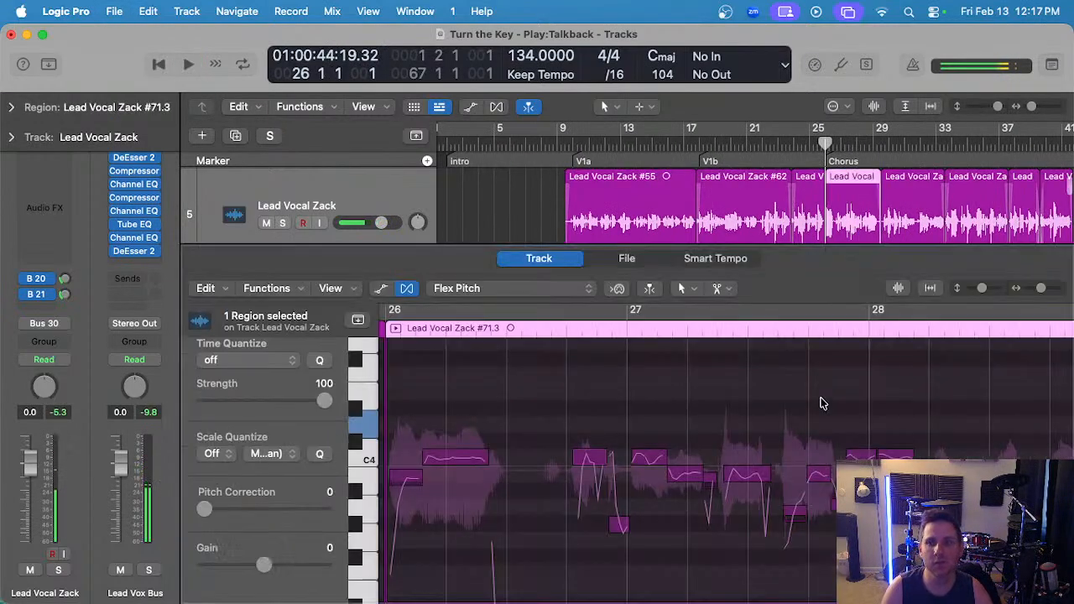
pyautogui.press('space')
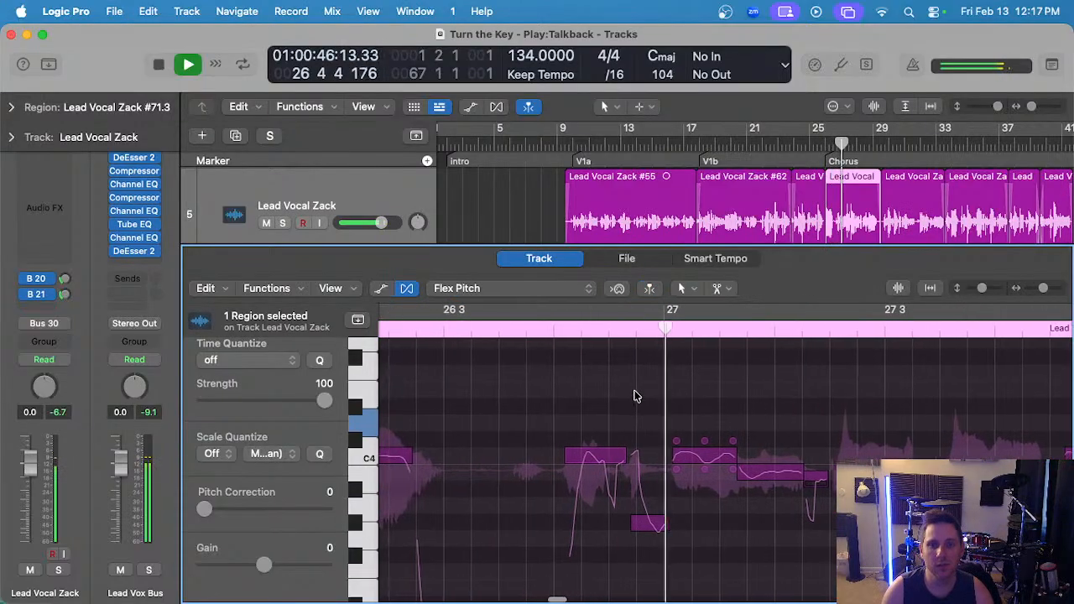
pyautogui.press('space')
# - Try starting the C4 note near 26 4 slightly earlier, and replay the phrase from around 26 3
pyautogui.moveTo(571, 453); pyautogui.dragTo(564, 452)
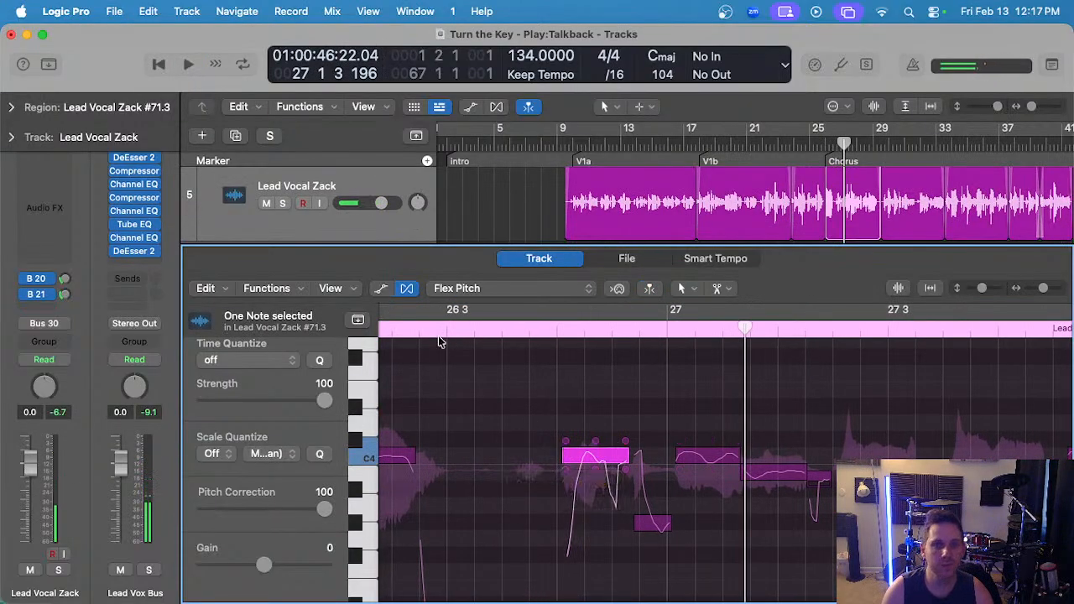
pyautogui.click(429, 329)
pyautogui.press('space')
pyautogui.hscroll(-4, 648, 365)
pyautogui.scroll(-2, 647, 364)
pyautogui.hscroll(3, 647, 367)
pyautogui.press('space')
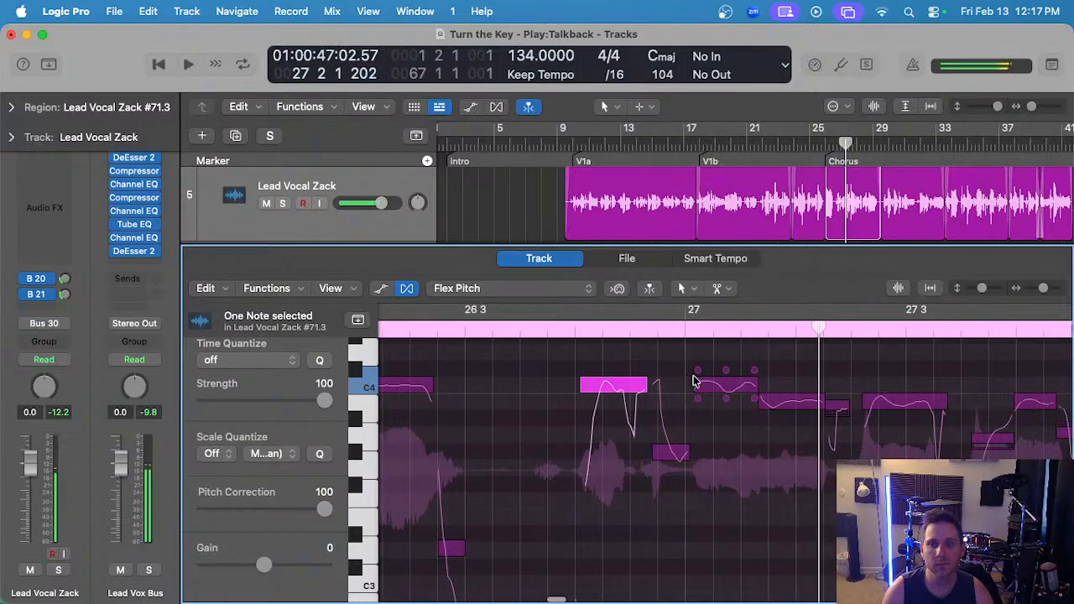
# - Try starting the note at bar 27 slightly earlier, and recheck the timing of the note near 26 4 by playback
pyautogui.moveTo(696, 383); pyautogui.dragTo(689, 383)
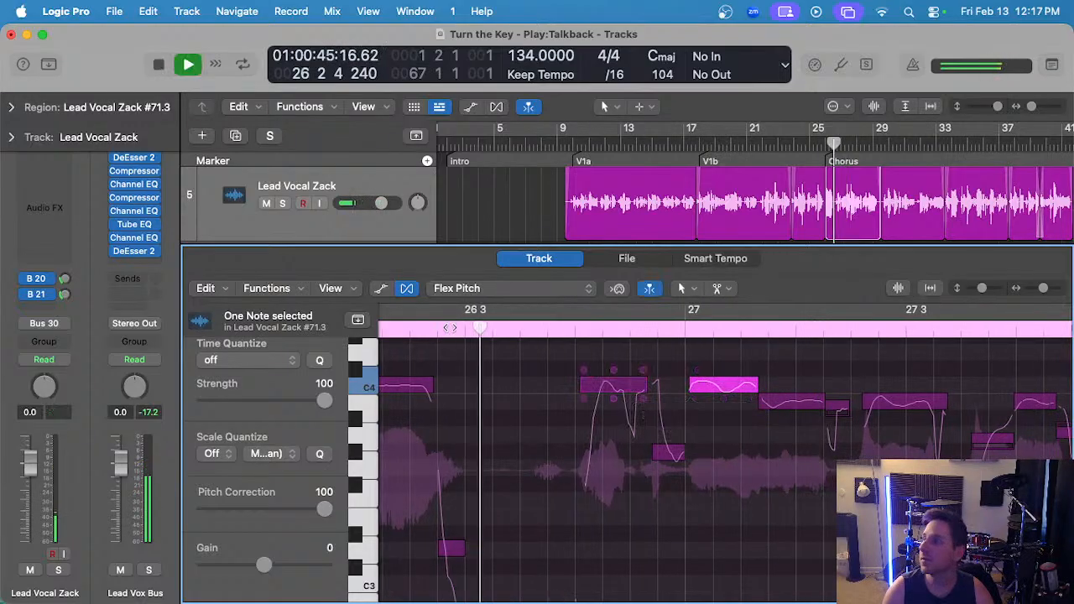
pyautogui.scroll(-2, 606, 386)
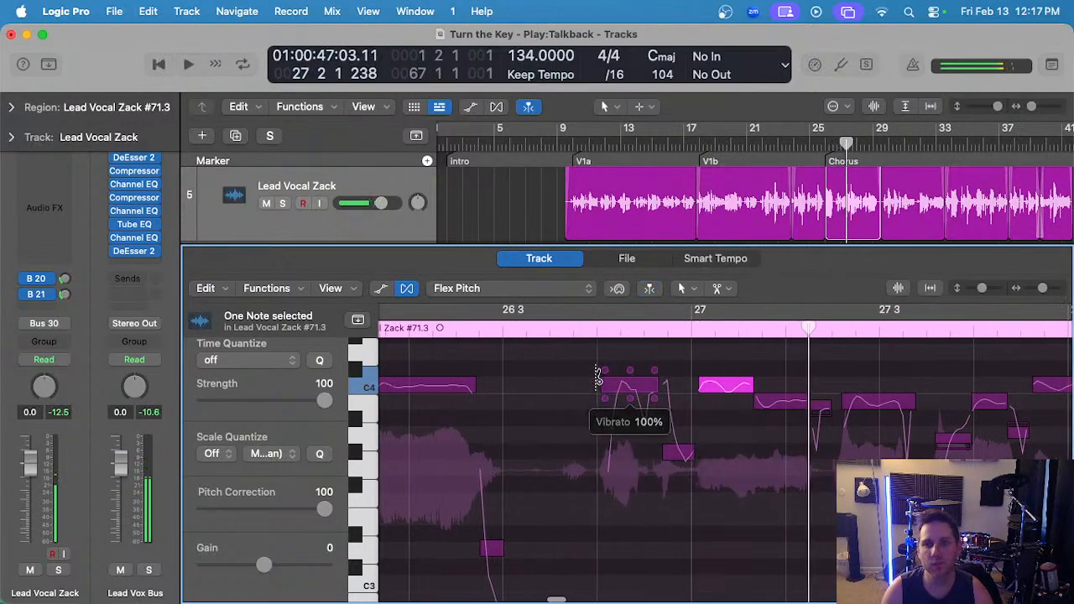
pyautogui.click(597, 378)
pyautogui.scroll(-2, 776, 405)
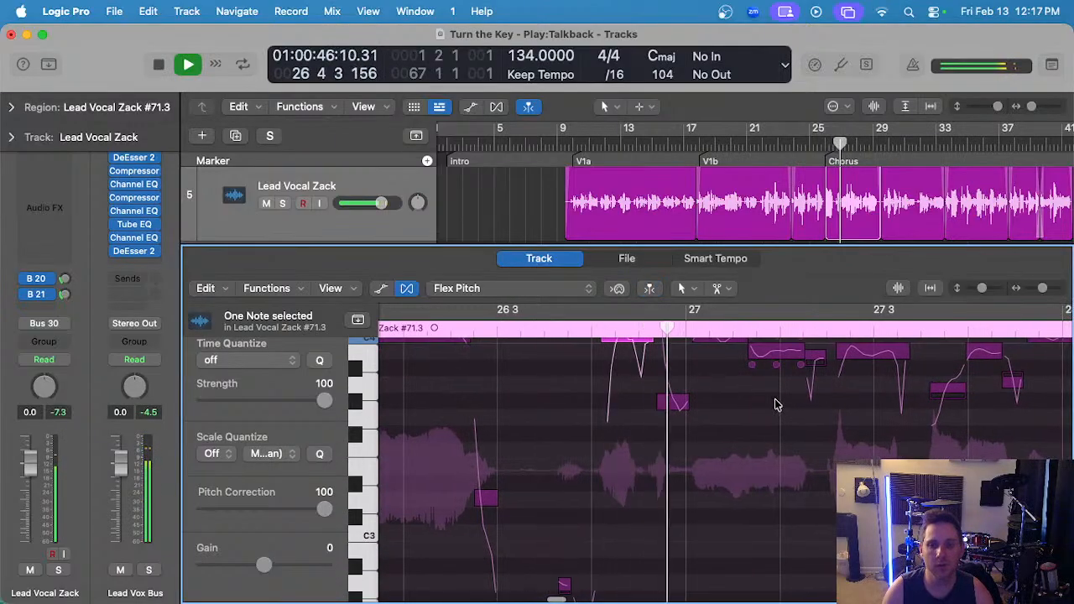
# - Select the low notes around 26 3 3 with the C4 note near 26 4, shift them slightly earlier together, and replay from around 26 3
pyautogui.hscroll(-2, 610, 470)
pyautogui.scroll(-3, 609, 470)
pyautogui.scroll(2, 611, 468)
pyautogui.scroll(-3, 641, 462)
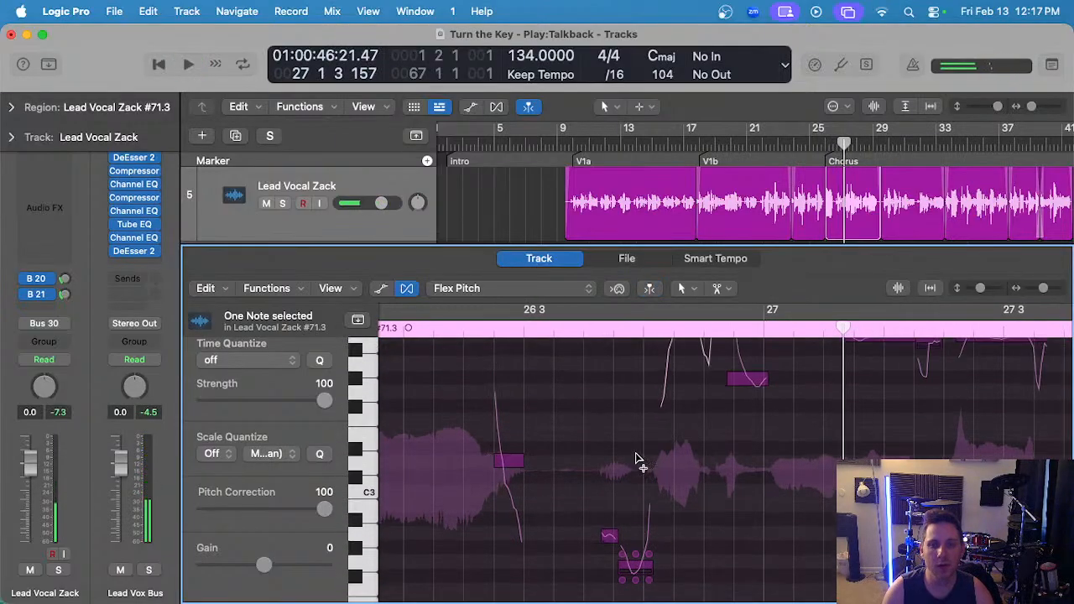
pyautogui.scroll(-2, 613, 400)
pyautogui.moveTo(598, 372); pyautogui.dragTo(743, 550)
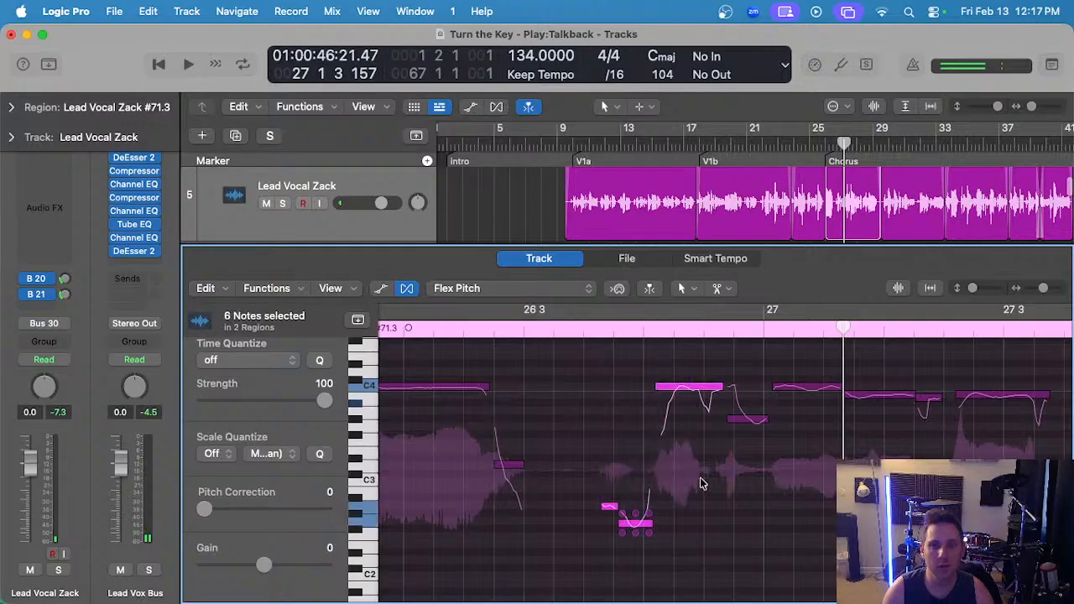
pyautogui.scroll(2, 664, 396)
pyautogui.moveTo(677, 388); pyautogui.dragTo(675, 389)
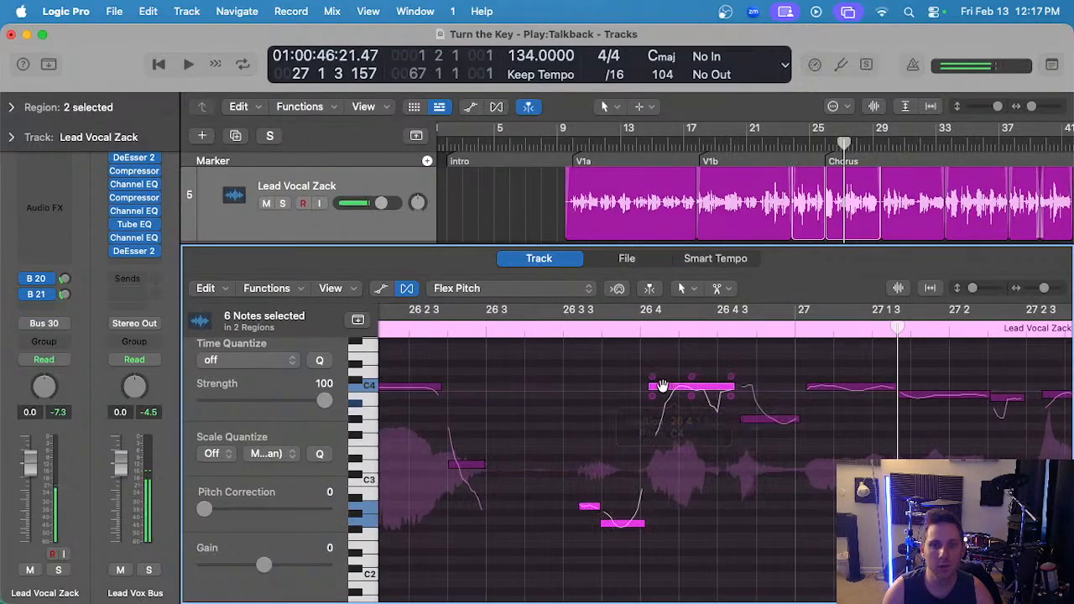
pyautogui.scroll(-1, 662, 387)
pyautogui.click(495, 327)
pyautogui.press('space')
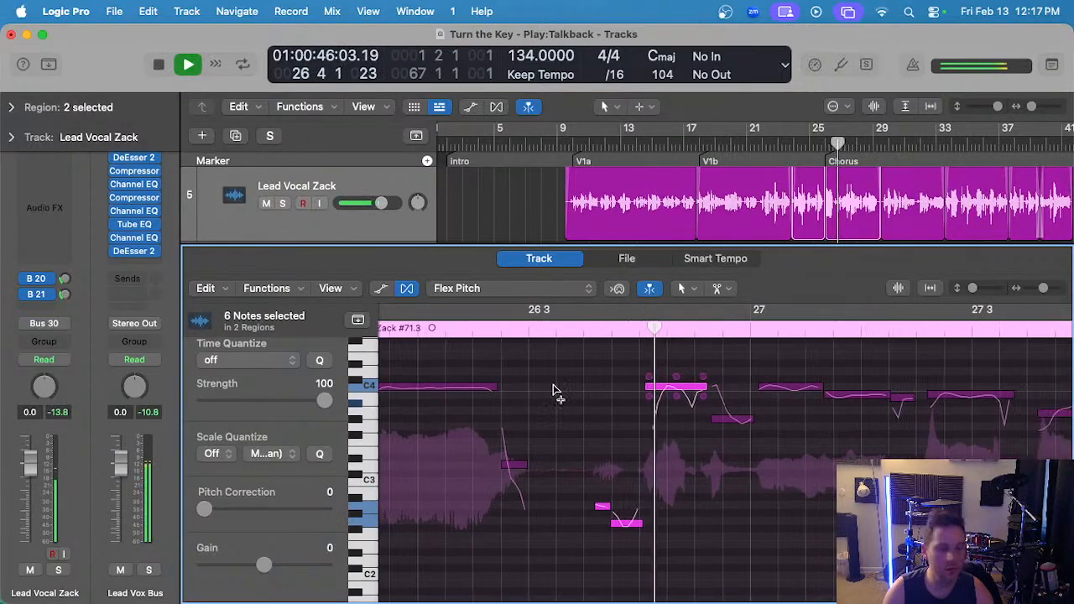
pyautogui.scroll(-1, 558, 392)
pyautogui.scroll(-2, 578, 398)
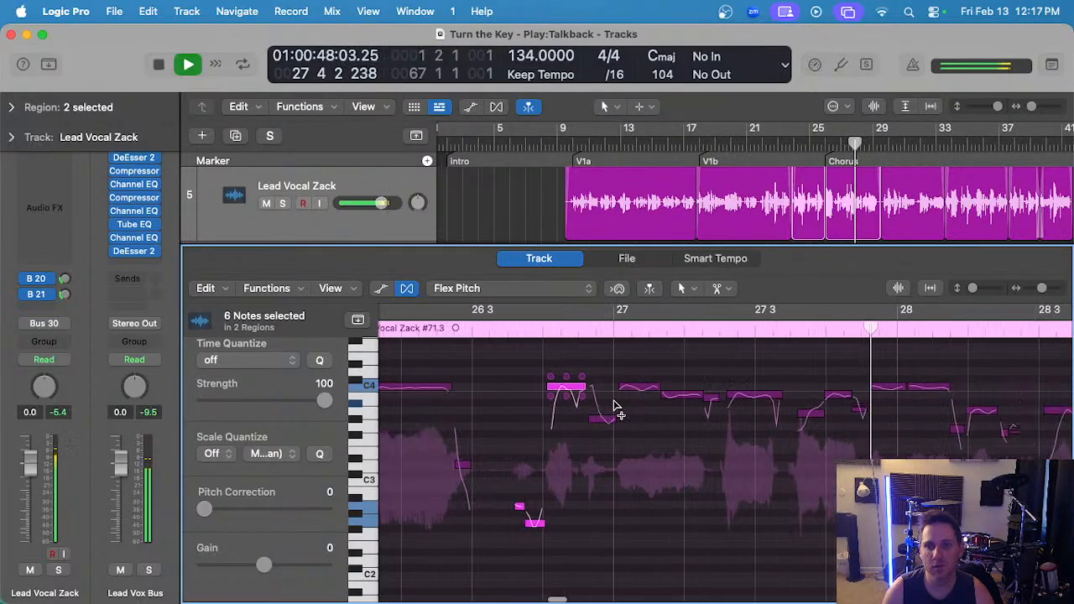
# - Replay the chorus opening from bar 26 to just after bar 28 to check the shifted notes
pyautogui.click(829, 142)
pyautogui.press('space')
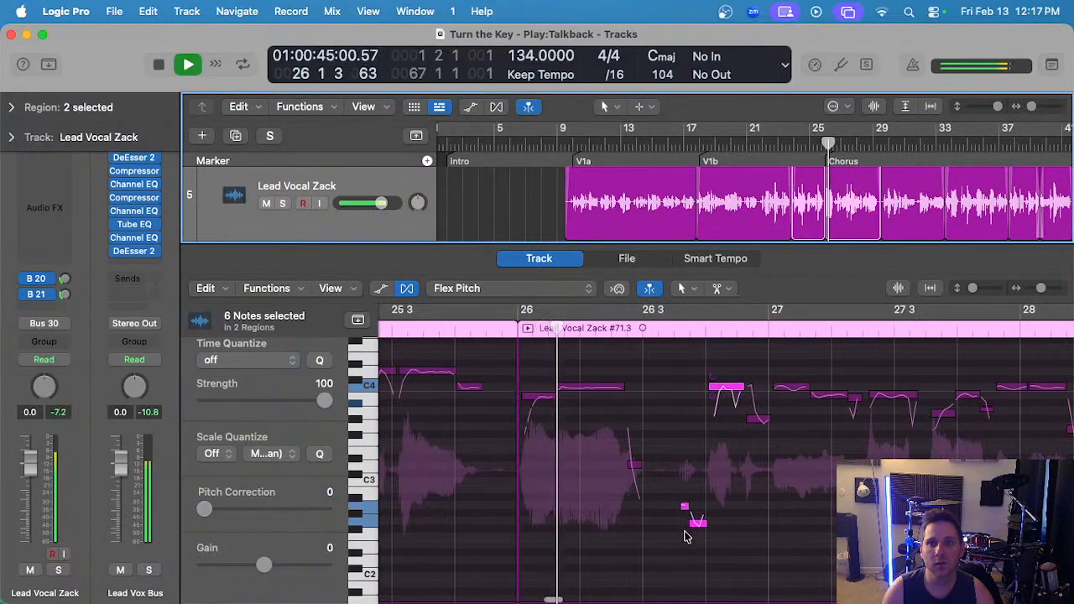
pyautogui.hscroll(2, 703, 470)
pyautogui.scroll(1, 707, 459)
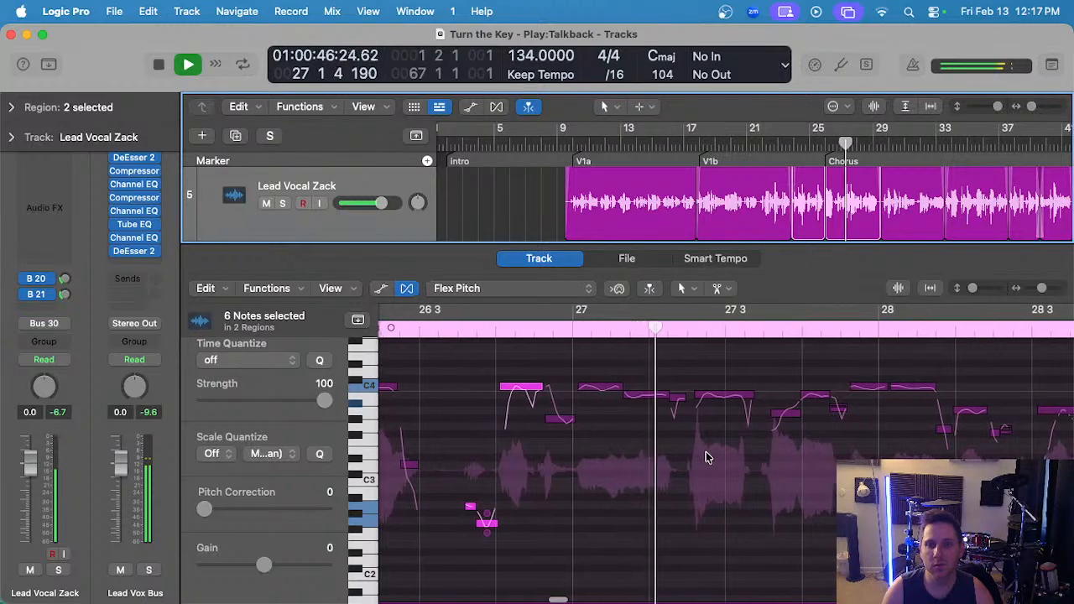
pyautogui.scroll(1, 707, 453)
pyautogui.press('space')
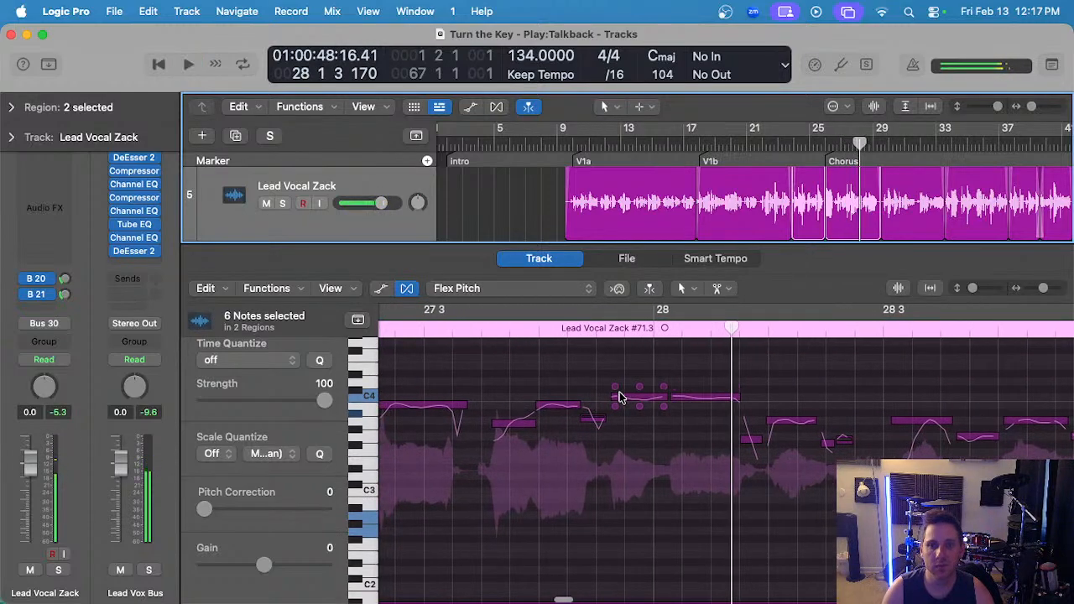
# - Start the C4 note just before bar 28 slightly earlier, and replay the phrase into bar 28
pyautogui.moveTo(614, 396); pyautogui.dragTo(577, 401)
pyautogui.press('space')
pyautogui.scroll(-1, 579, 399)
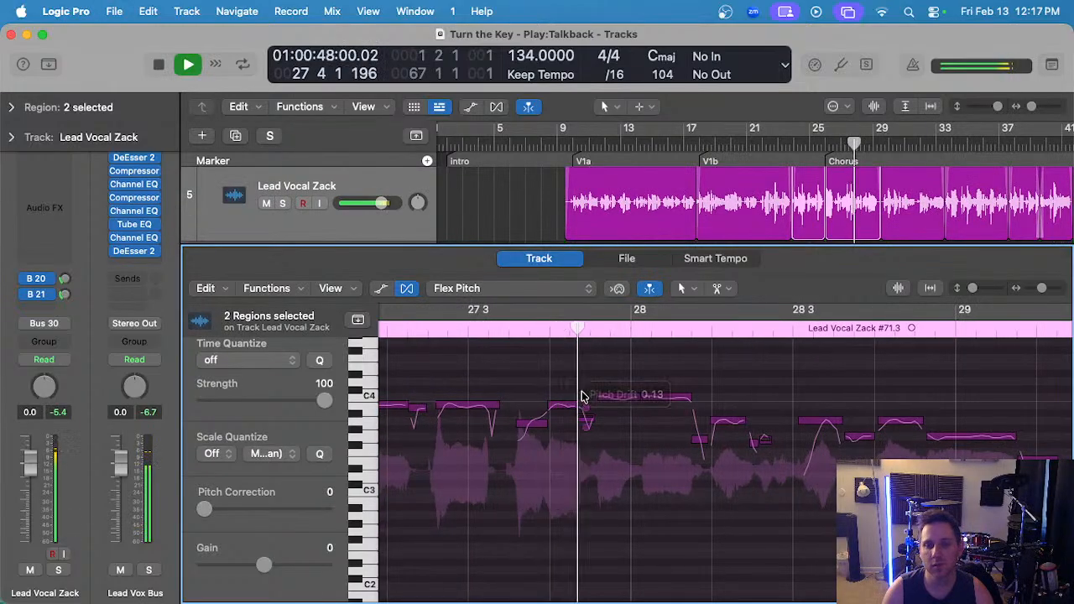
pyautogui.press('space')
# - Adjust the start of the C4 note just after bar 28, and play the chorus on to bar 32
pyautogui.click(646, 399)
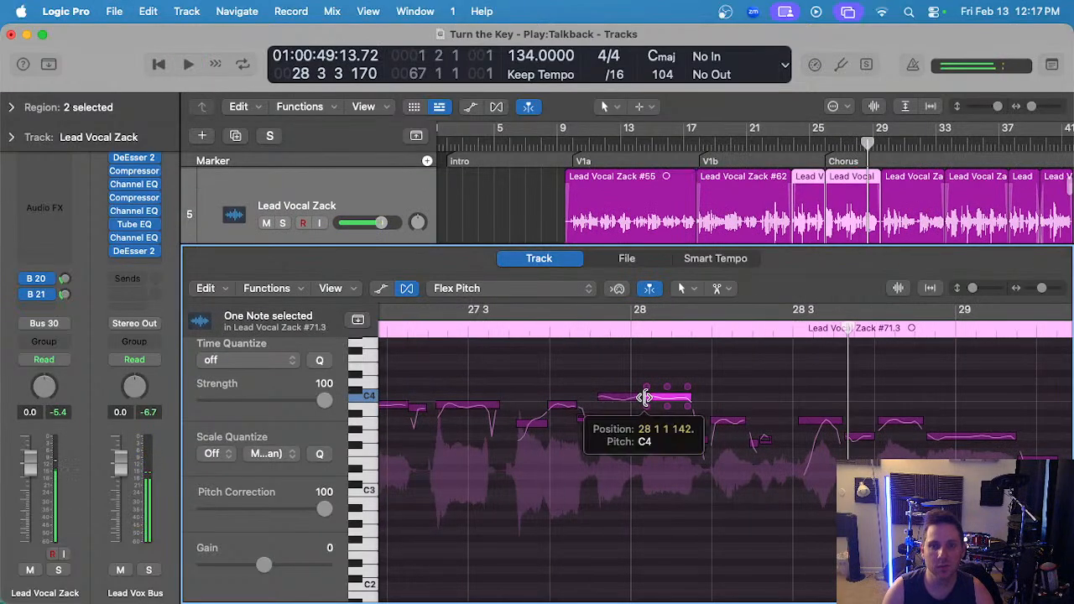
pyautogui.press('space')
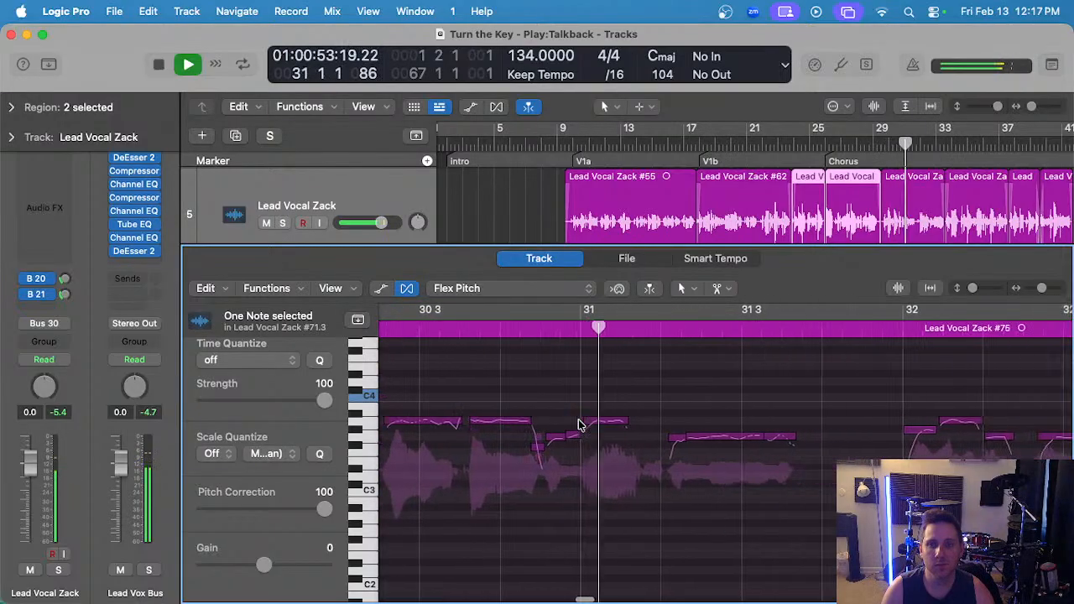
pyautogui.hscroll(1, 663, 430)
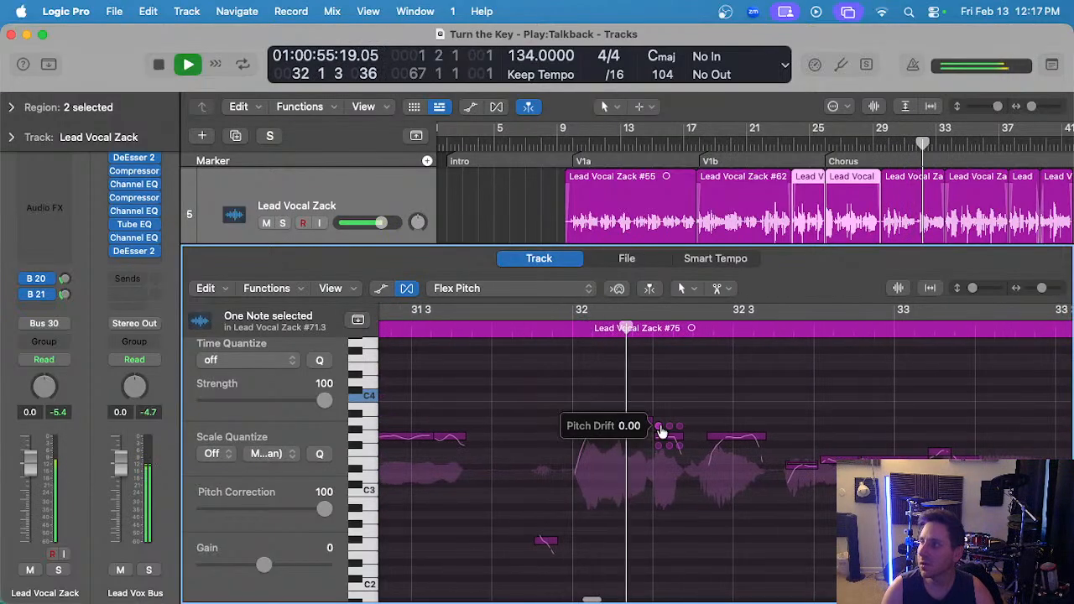
pyautogui.press('space')
# - Raise the gain of the low note near 31 4 3 to +6.7 dB, and play the rest of the chorus through bar 40
pyautogui.scroll(3, 538, 522)
pyautogui.moveTo(535, 530); pyautogui.dragTo(535, 528)
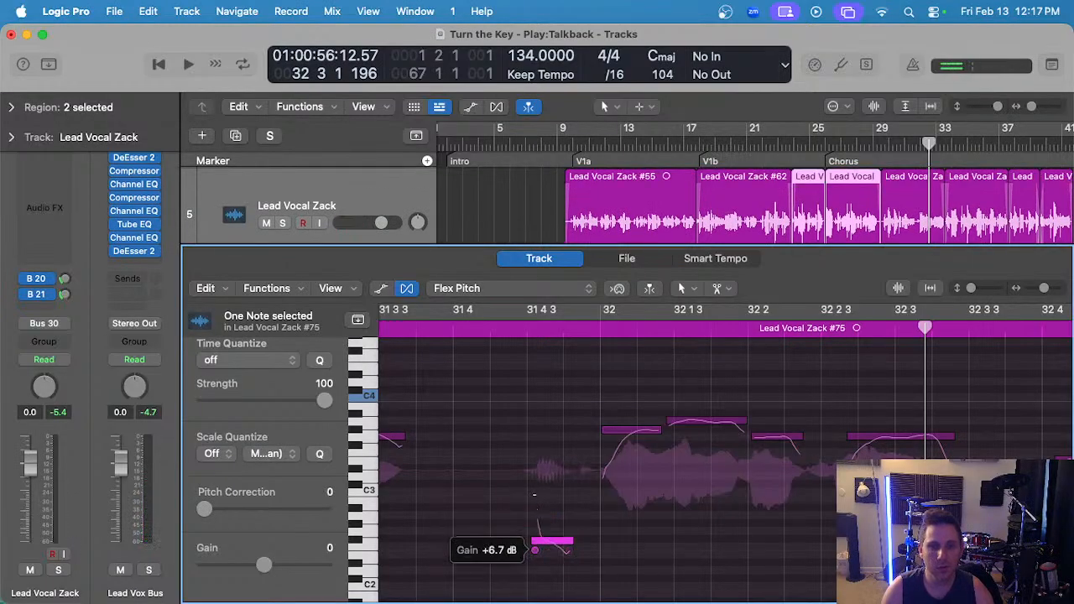
pyautogui.scroll(-3, 536, 504)
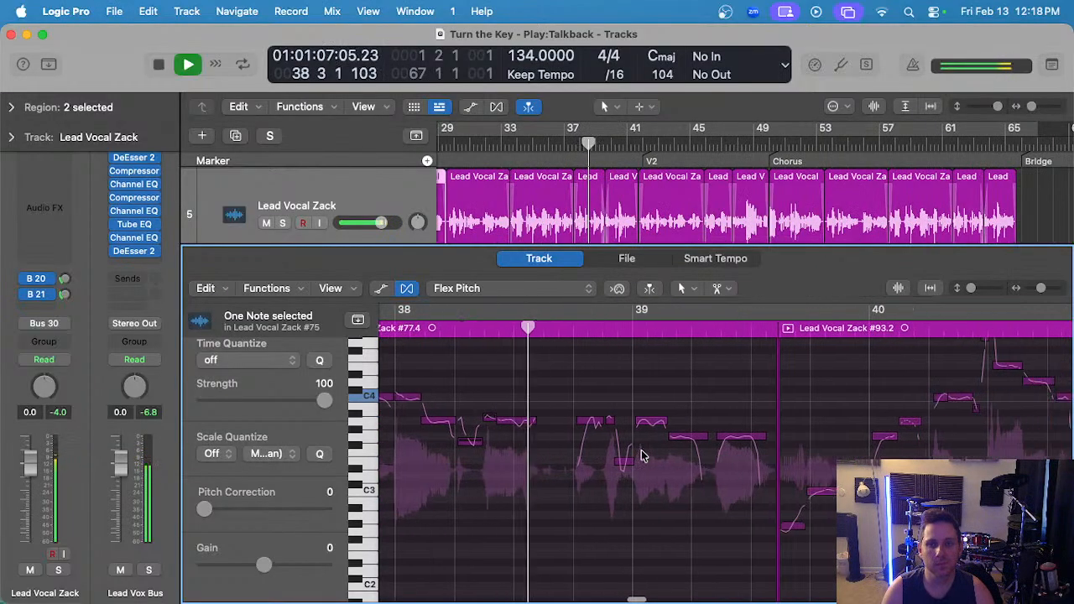
pyautogui.scroll(5, 644, 456)
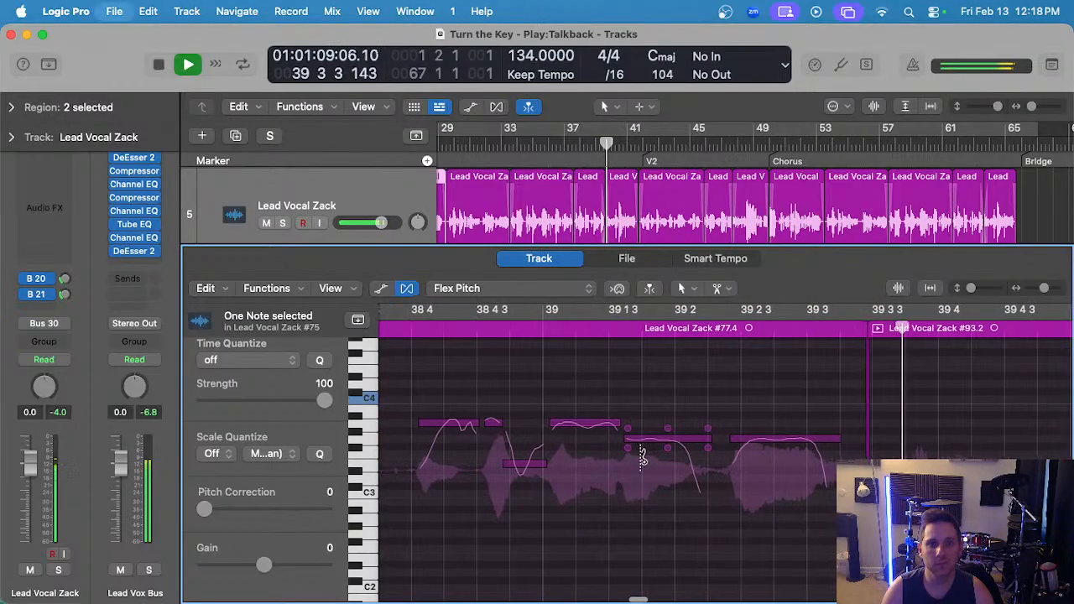
pyautogui.hscroll(2, 642, 456)
pyautogui.scroll(-5, 651, 455)
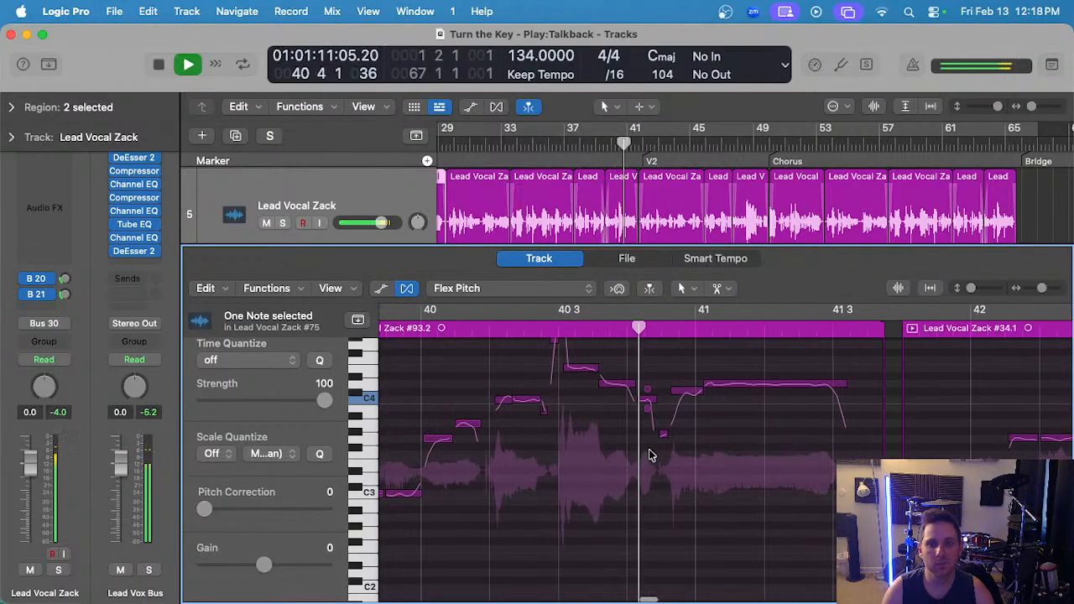
# - Play the lead vocal on to 42 4 and correct the pitch of the held notes from 42 1 3 to 42 3
pyautogui.hscroll(5, 649, 457)
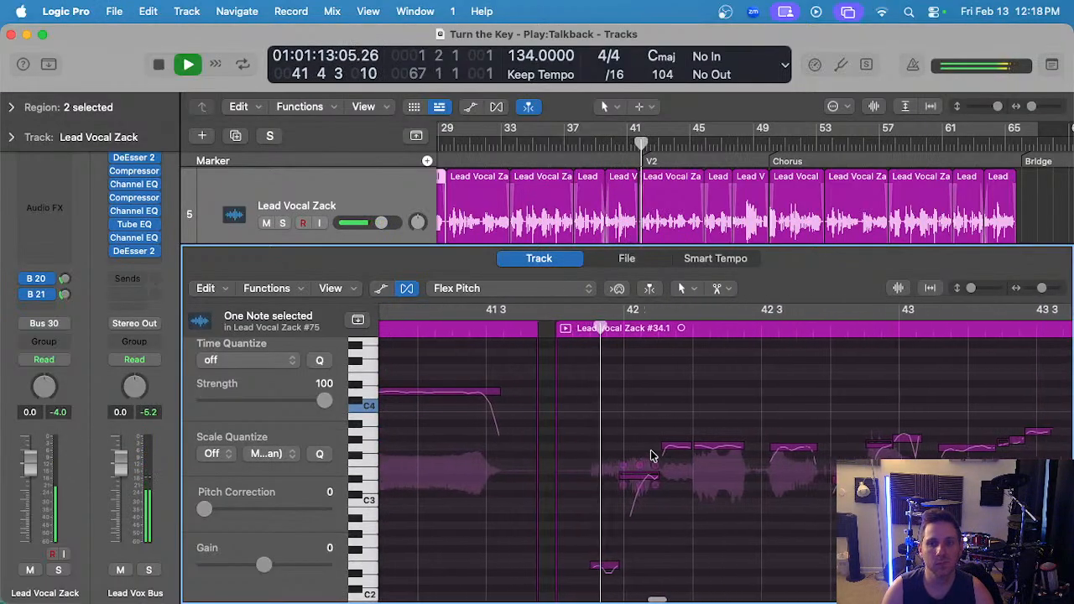
pyautogui.press('space')
pyautogui.scroll(3, 667, 431)
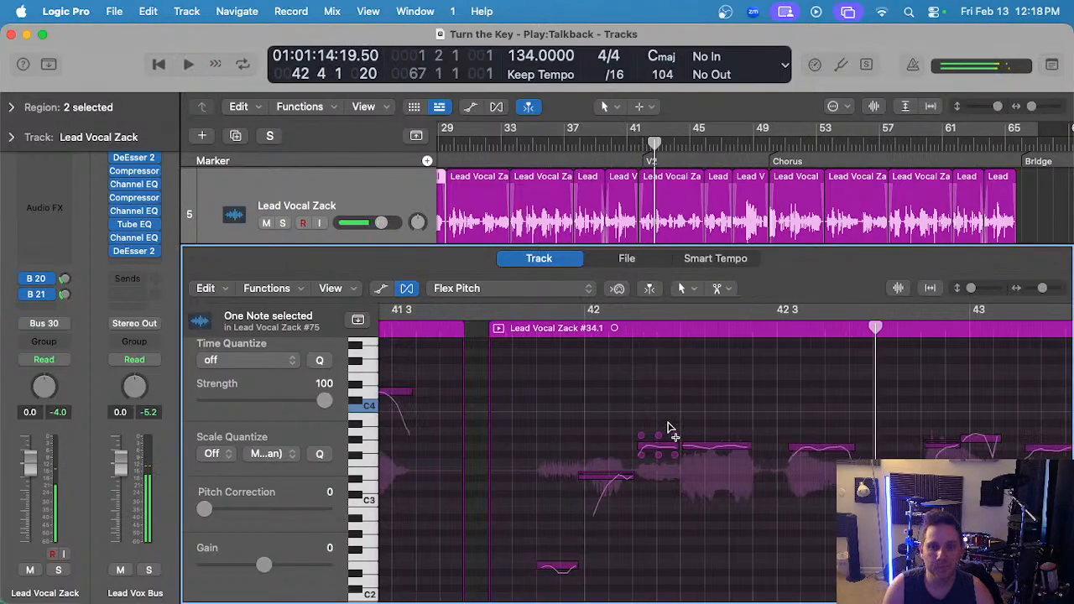
pyautogui.click(663, 445)
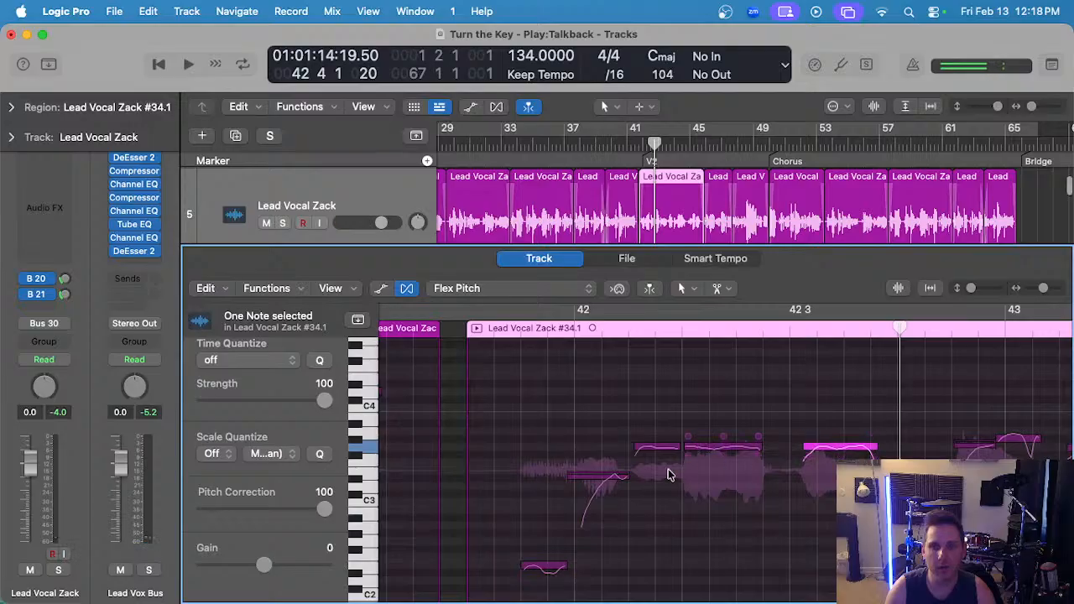
# - Correct the pitch of the note at bar 42 and replay the phrase from just before that bar
pyautogui.click(507, 333)
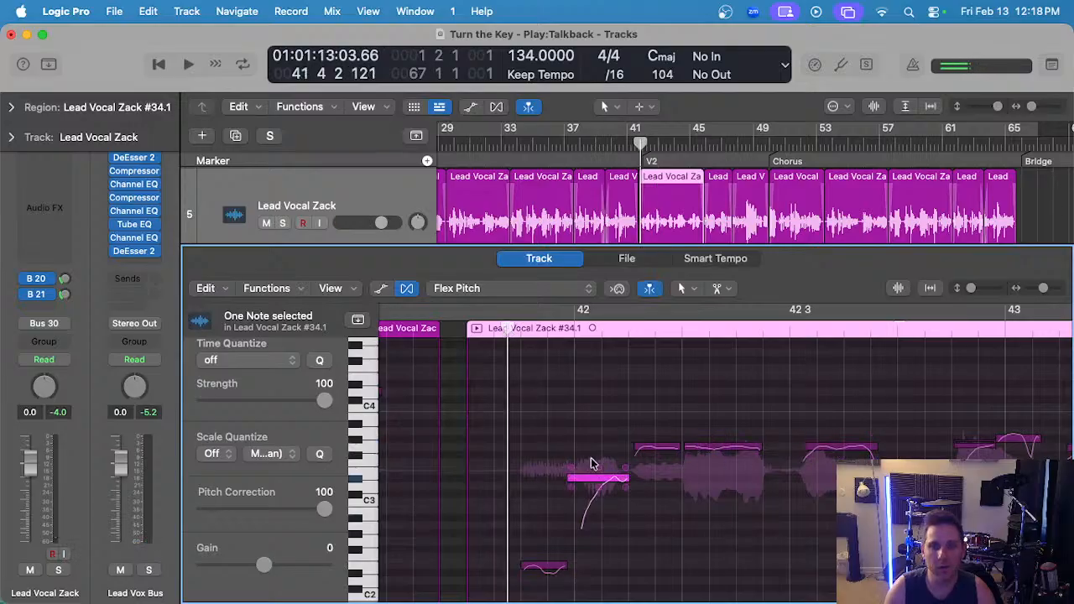
pyautogui.scroll(4, 600, 441)
pyautogui.press('space')
pyautogui.scroll(-2, 642, 467)
pyautogui.scroll(-2, 659, 464)
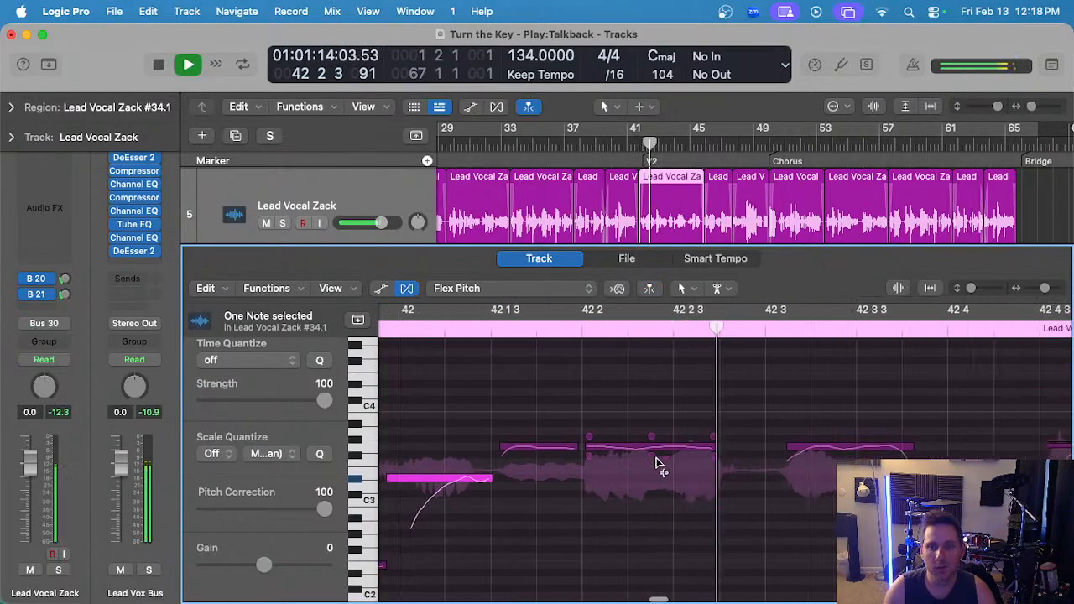
pyautogui.press('space')
# - Set the vibrato of the held note at 42 2 to 74% and replay the phrase through 42 4
pyautogui.moveTo(541, 457); pyautogui.dragTo(542, 468)
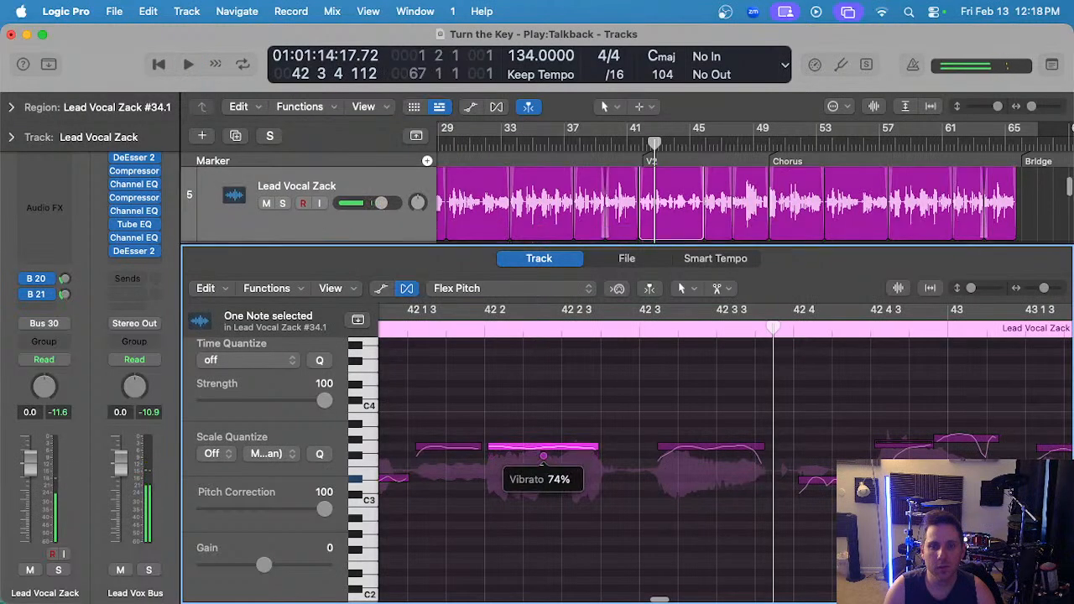
pyautogui.click(466, 336)
pyautogui.press('space')
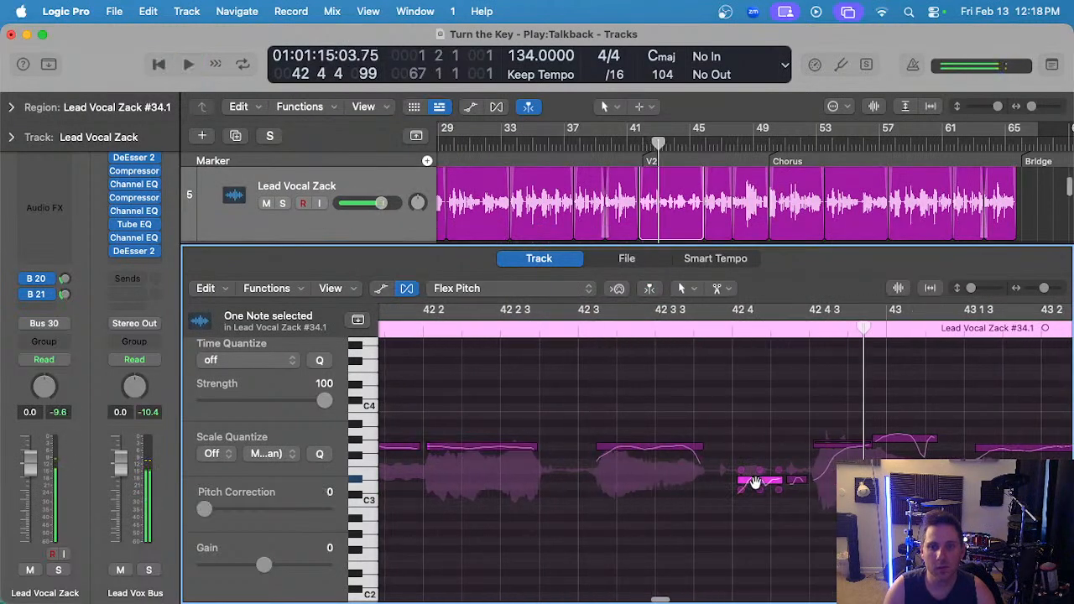
# - Correct the two short notes at 42 4 to E3
pyautogui.click(755, 483)
pyautogui.scroll(3, 804, 479)
pyautogui.click(793, 473)
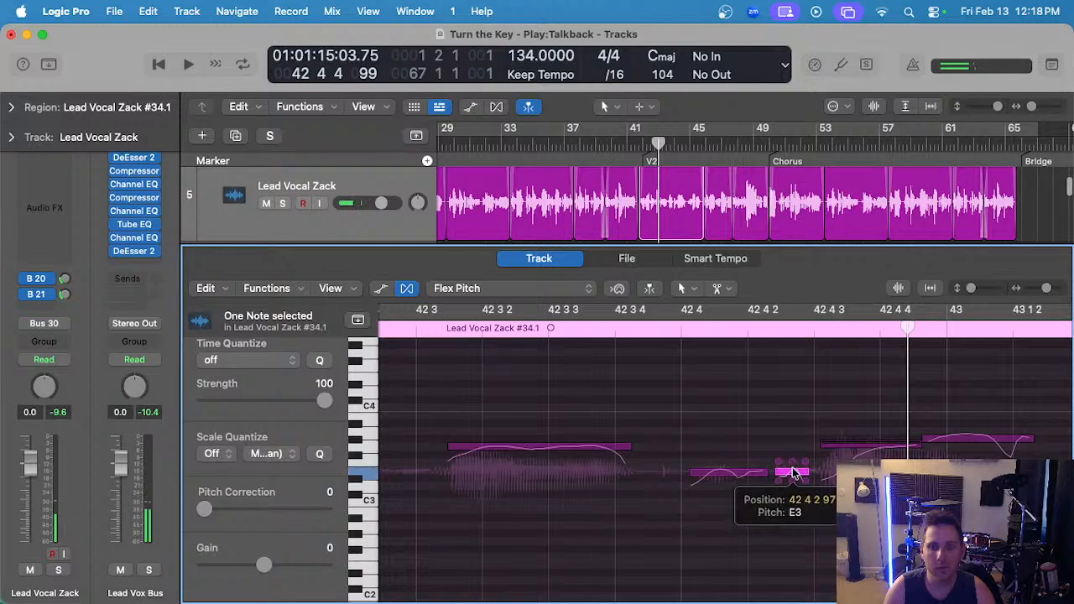
pyautogui.click(733, 473)
pyautogui.press('super+Down')
pyautogui.press('super+Down')
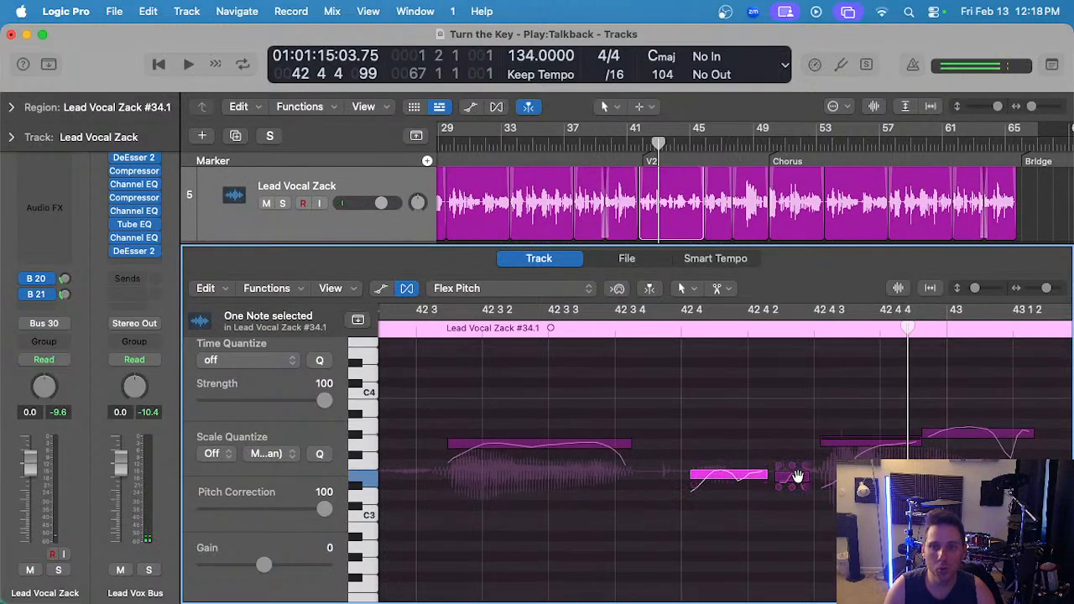
# - Set the fine pitch of the note at bar 43 to 36 and replay the phrase through 43 3
pyautogui.hscroll(3, 848, 449)
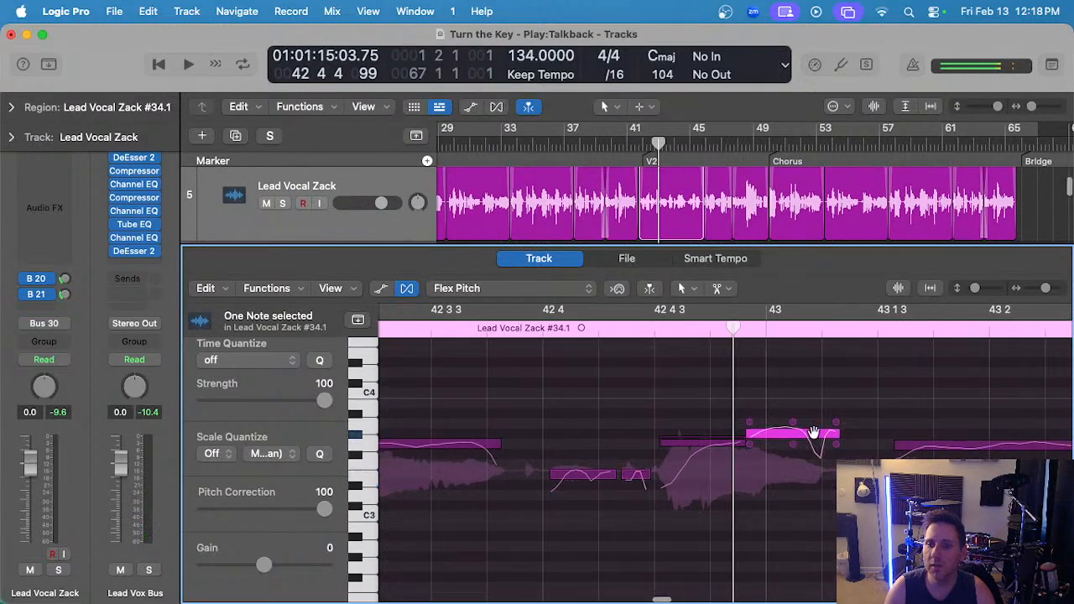
pyautogui.scroll(2, 813, 432)
pyautogui.moveTo(789, 421); pyautogui.dragTo(789, 416)
pyautogui.scroll(-2, 727, 330)
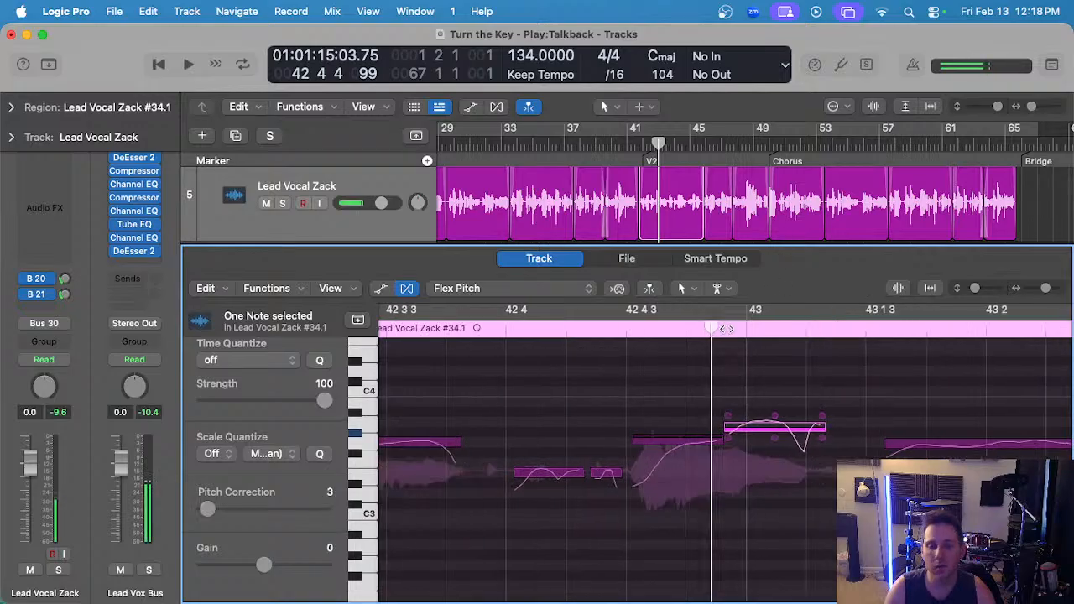
pyautogui.scroll(-1, 727, 329)
pyautogui.click(587, 315)
pyautogui.press('space')
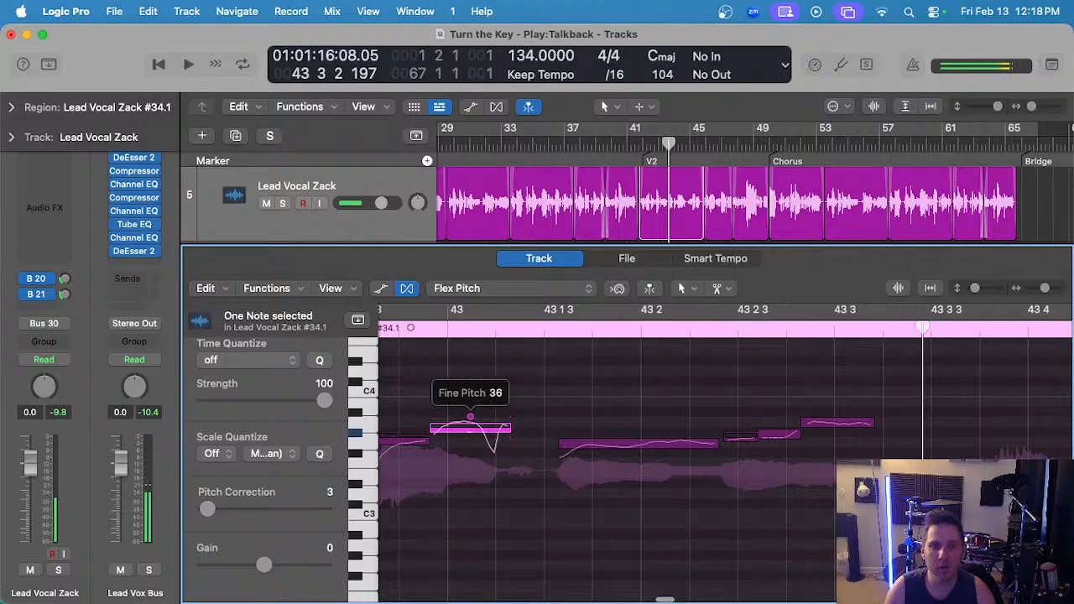
# - Correct the pitch of the held note at 43 1 3 and the high note near 43 3, and replay from 42 4
pyautogui.click(674, 445)
pyautogui.click(825, 422)
pyautogui.scroll(-2, 700, 391)
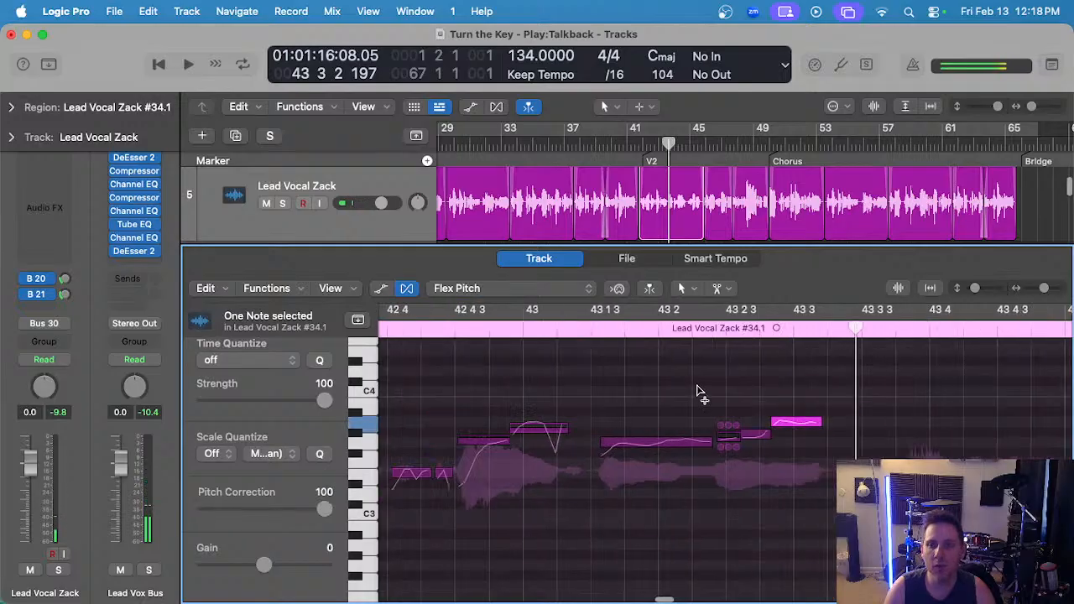
pyautogui.click(420, 314)
pyautogui.press('space')
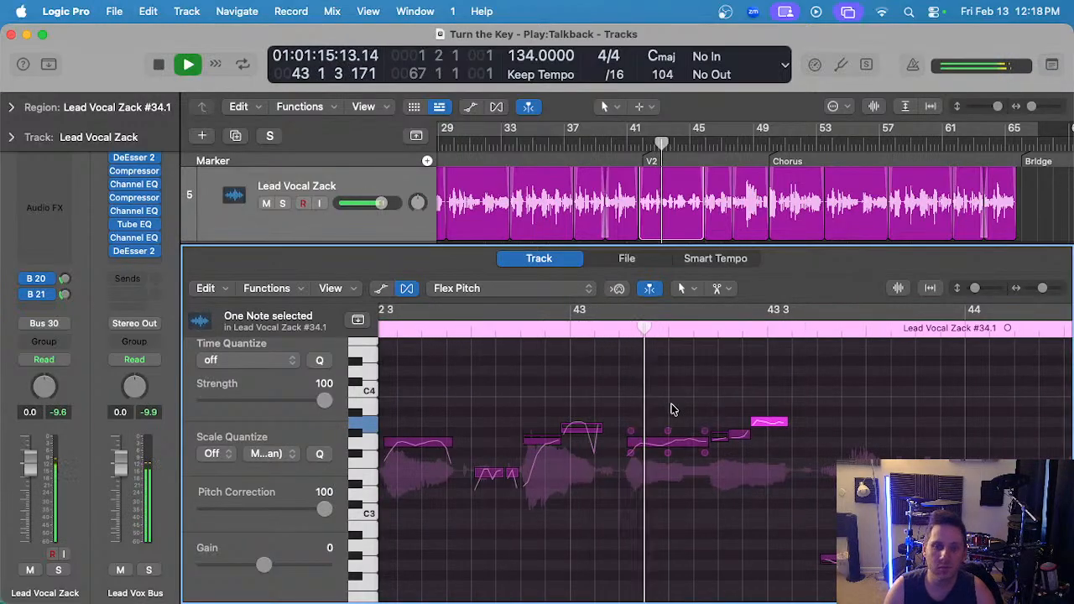
pyautogui.hscroll(-1, 671, 410)
pyautogui.press('space')
# - Set the vibrato of the held note at 43 1 3 to 88% and play the phrase on past 44 2
pyautogui.moveTo(638, 431); pyautogui.dragTo(638, 426)
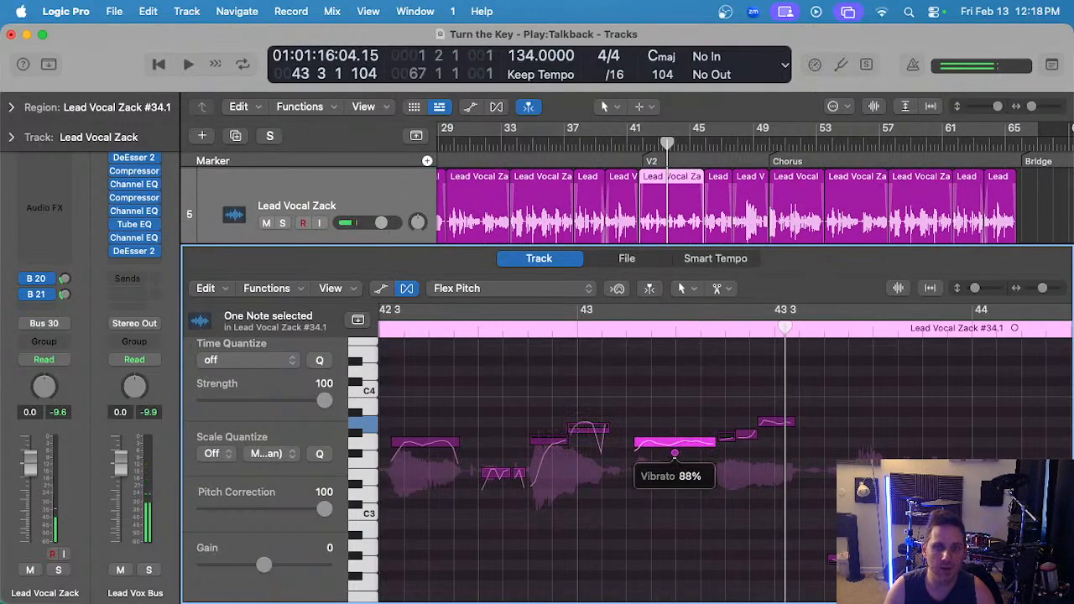
pyautogui.press('space')
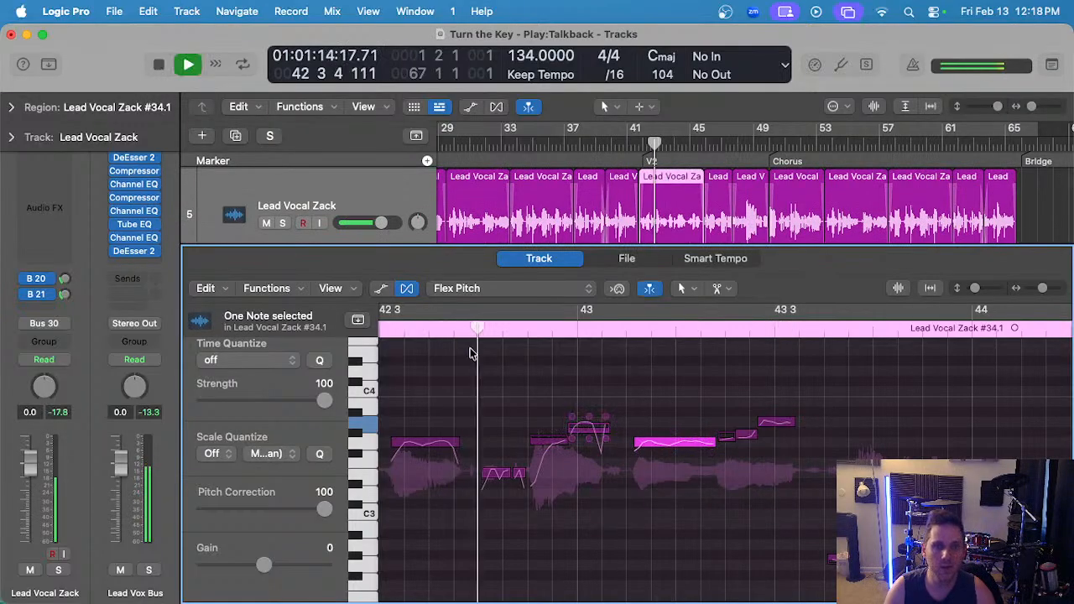
pyautogui.click(590, 388)
pyautogui.press('space')
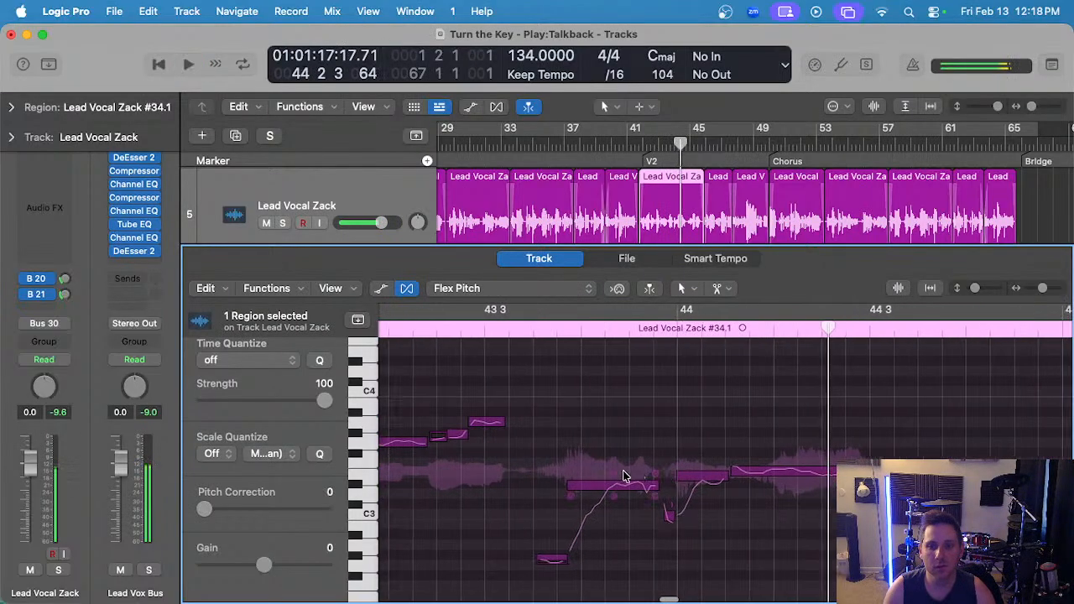
# - Correct the pitch of the long note before bar 44 and the held note at 44 1 3
pyautogui.click(618, 483)
pyautogui.click(806, 470)
pyautogui.doubleClick(806, 470)
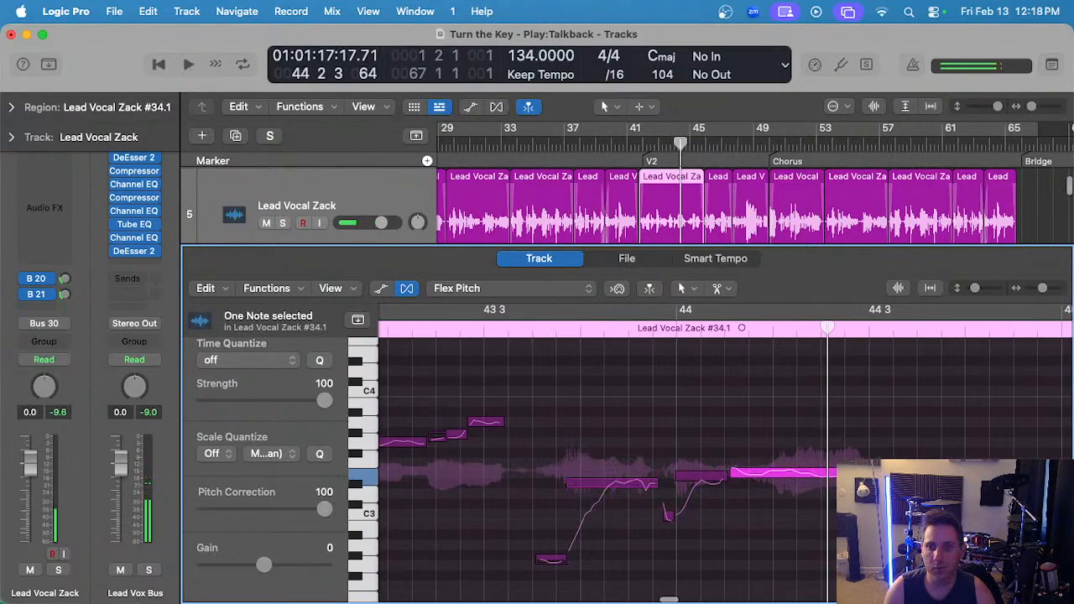
pyautogui.click(863, 460)
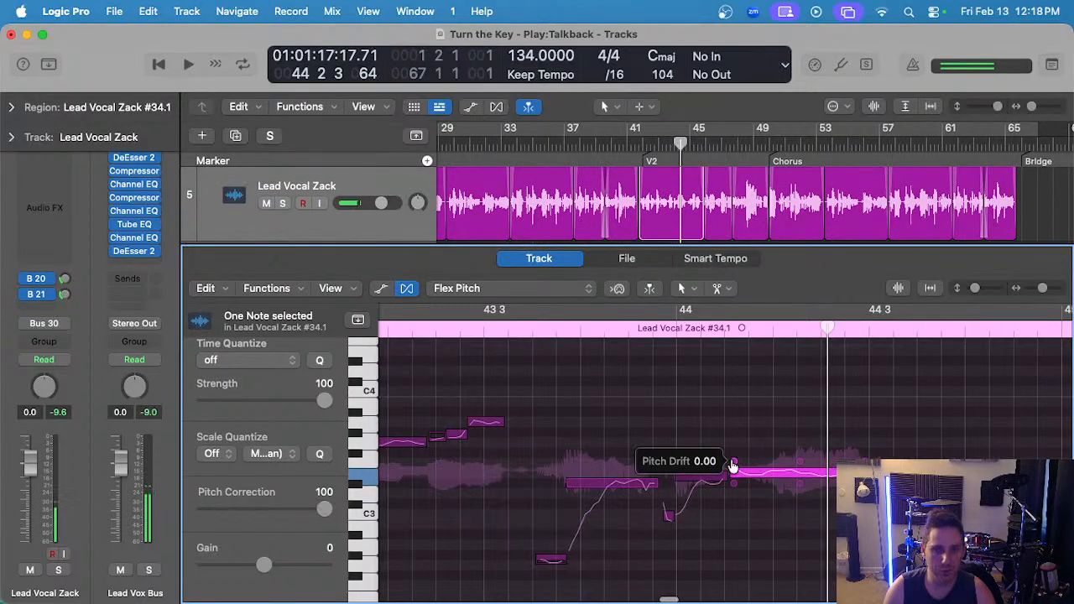
# - Split the short low start off the note at bar 44 and replay the phrase into bar 44
pyautogui.click(693, 487)
pyautogui.press('space')
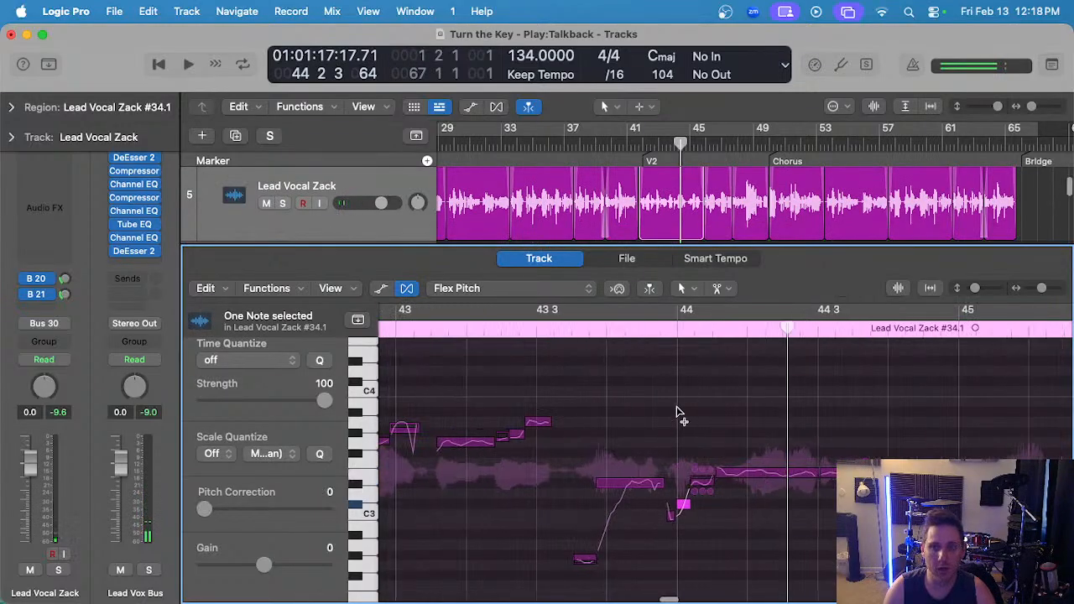
pyautogui.click(502, 326)
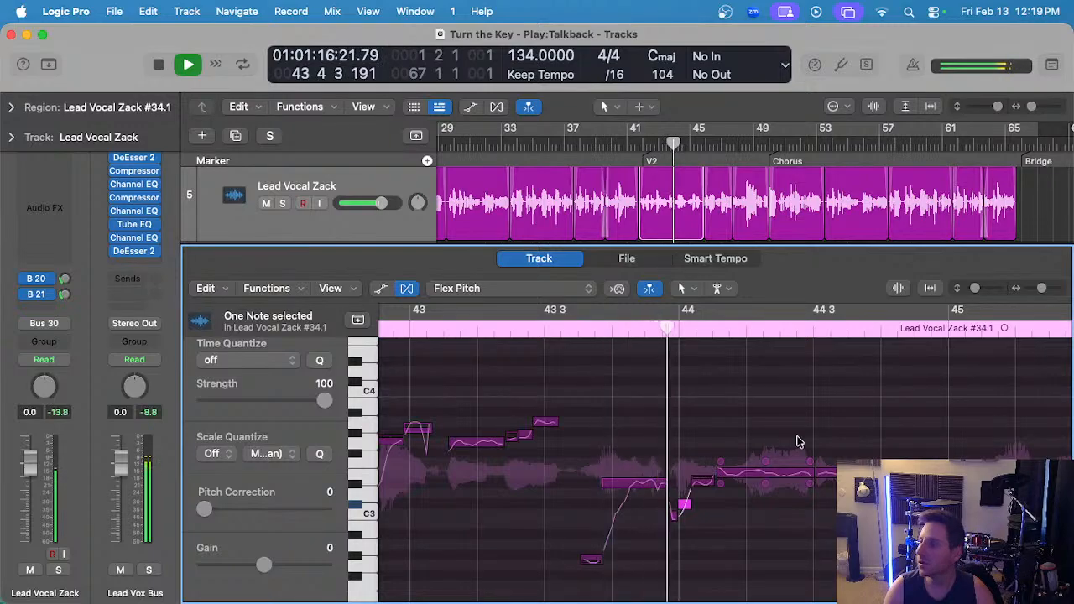
pyautogui.press('space')
# - Set the vibrato of the held note at 44 1 3 to 68% and replay from before 43 3 to 44 4
pyautogui.moveTo(765, 485); pyautogui.dragTo(765, 497)
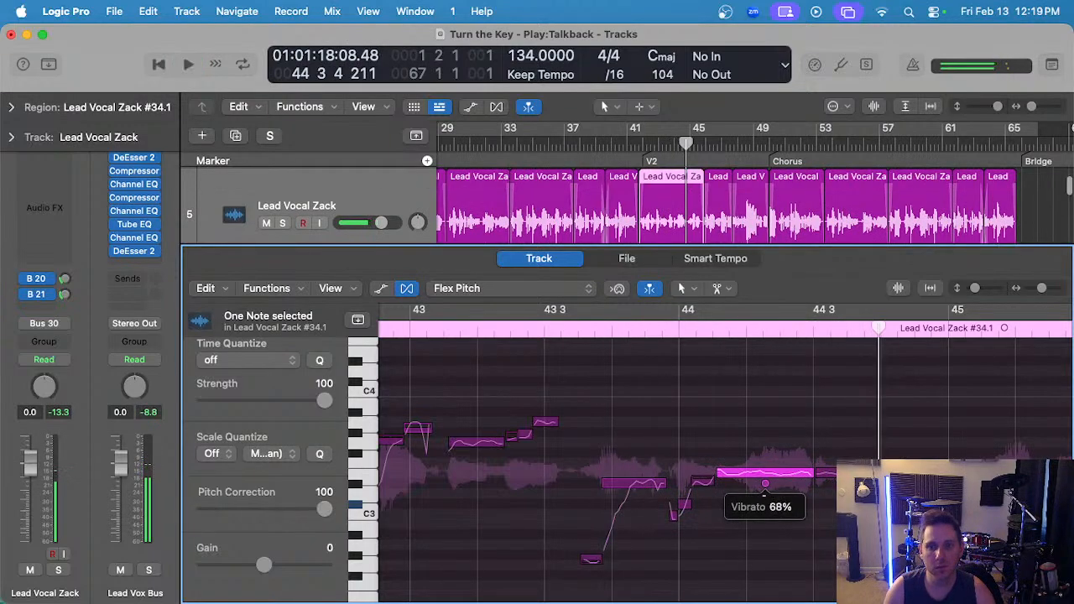
pyautogui.click(542, 330)
pyautogui.click(581, 372)
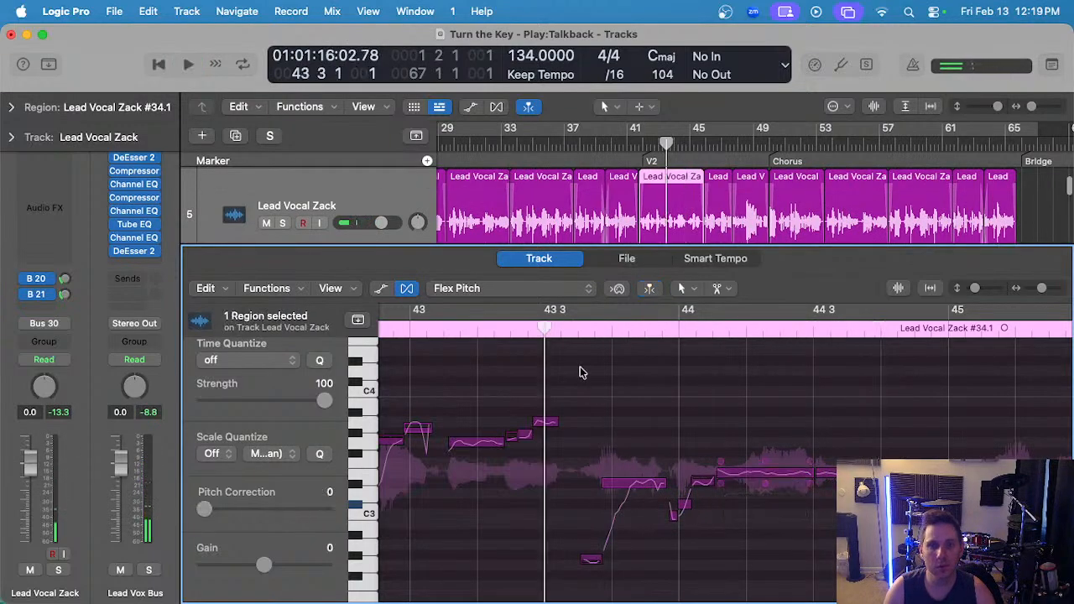
pyautogui.press('space')
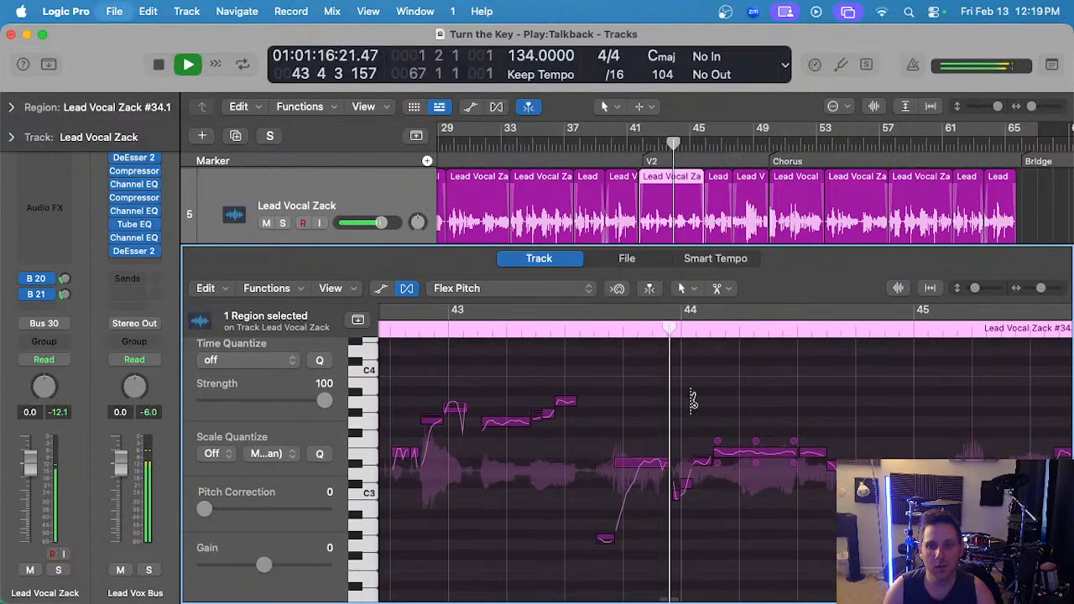
pyautogui.press('space')
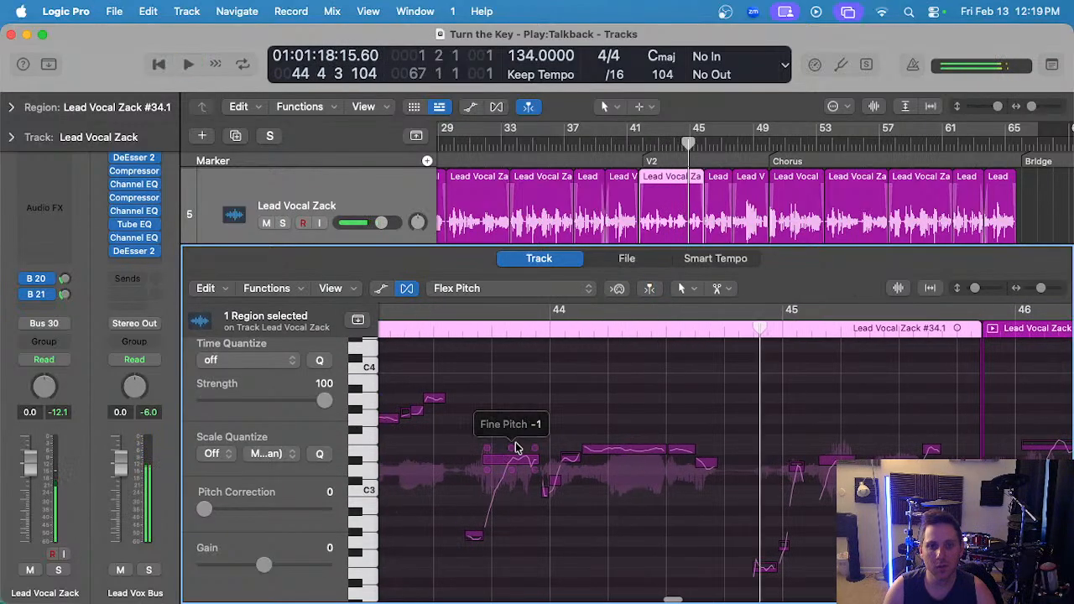
# - Set the short note near 44 3 3 to perfect pitch and replay the phrase through 45 4
pyautogui.rightClick(705, 463)
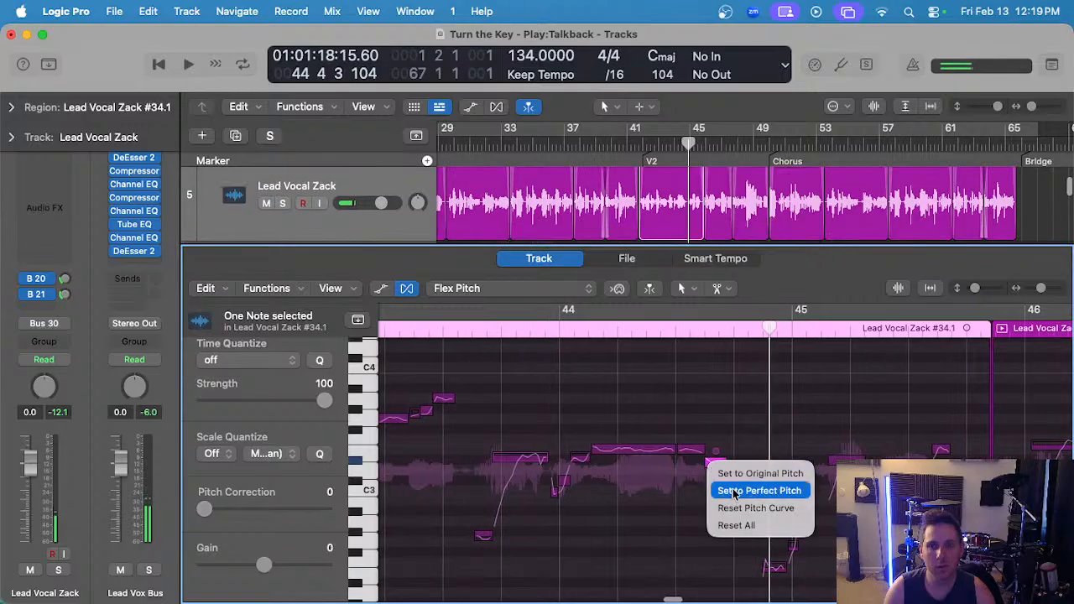
pyautogui.click(760, 489)
pyautogui.click(525, 334)
pyautogui.press('space')
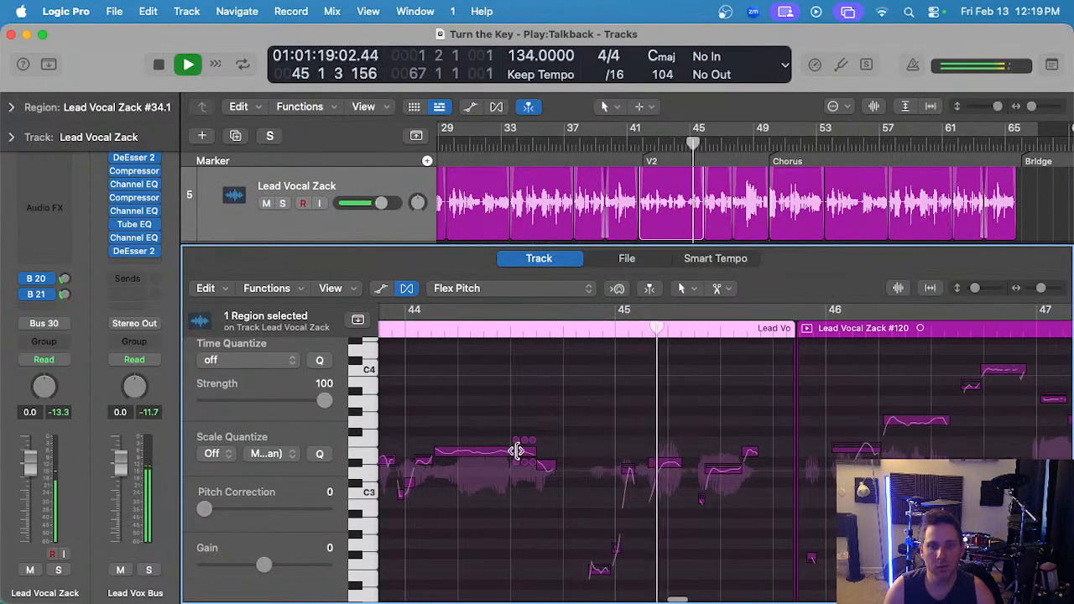
pyautogui.scroll(2, 579, 456)
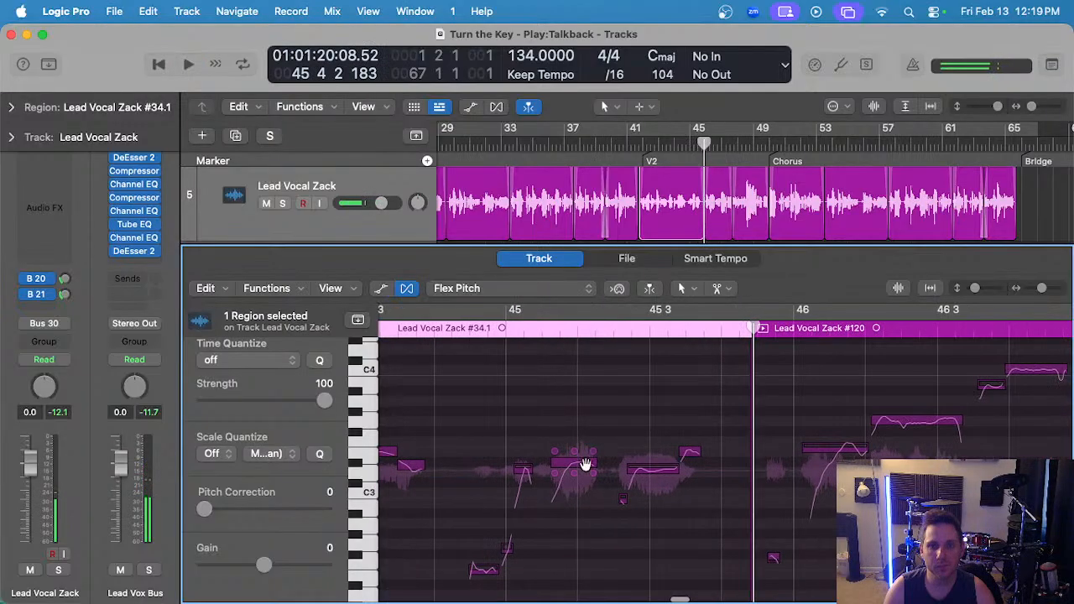
# - Play the vocal on to 46 3 and correct the pitch of the note at bar 46 to E3
pyautogui.press('space')
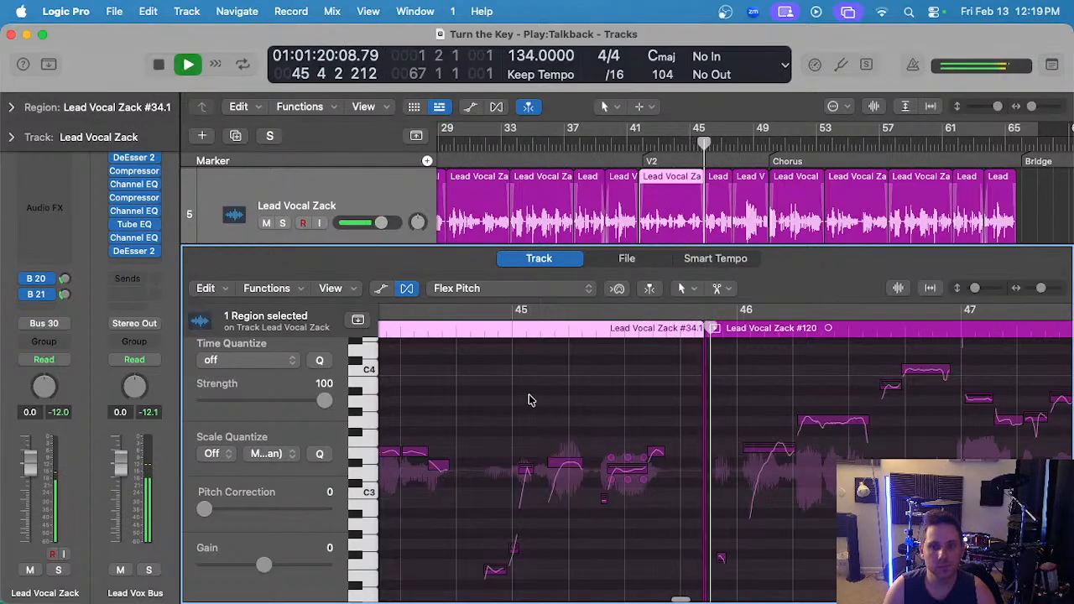
pyautogui.scroll(2, 587, 428)
pyautogui.press('space')
pyautogui.click(547, 450)
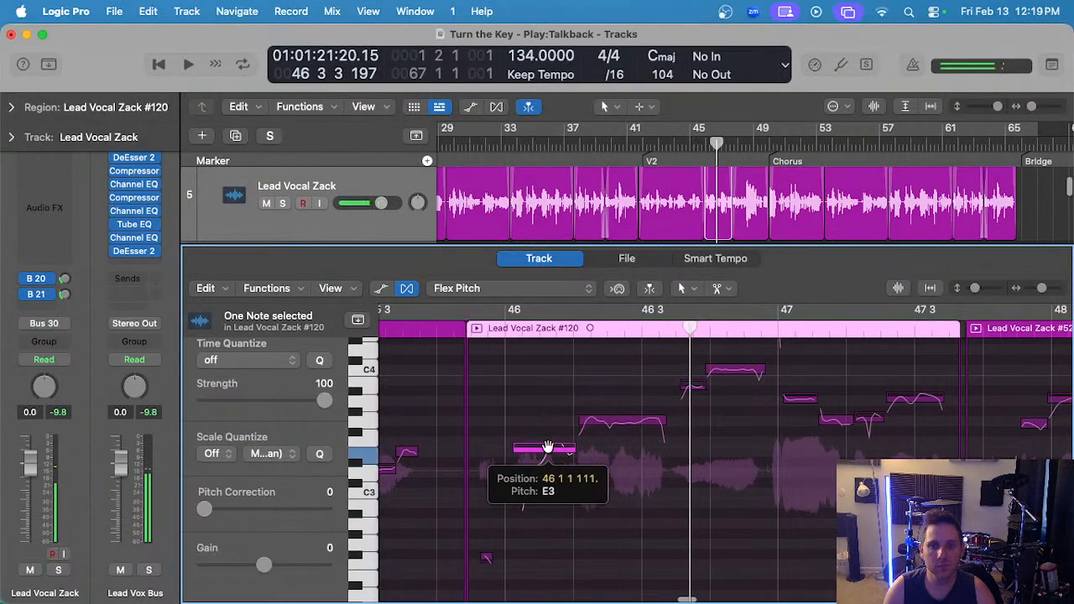
# - Correct the pitch of the held note at 46 2, set its vibrato to 94%, and replay the phrase
pyautogui.click(633, 420)
pyautogui.moveTo(622, 433); pyautogui.dragTo(623, 436)
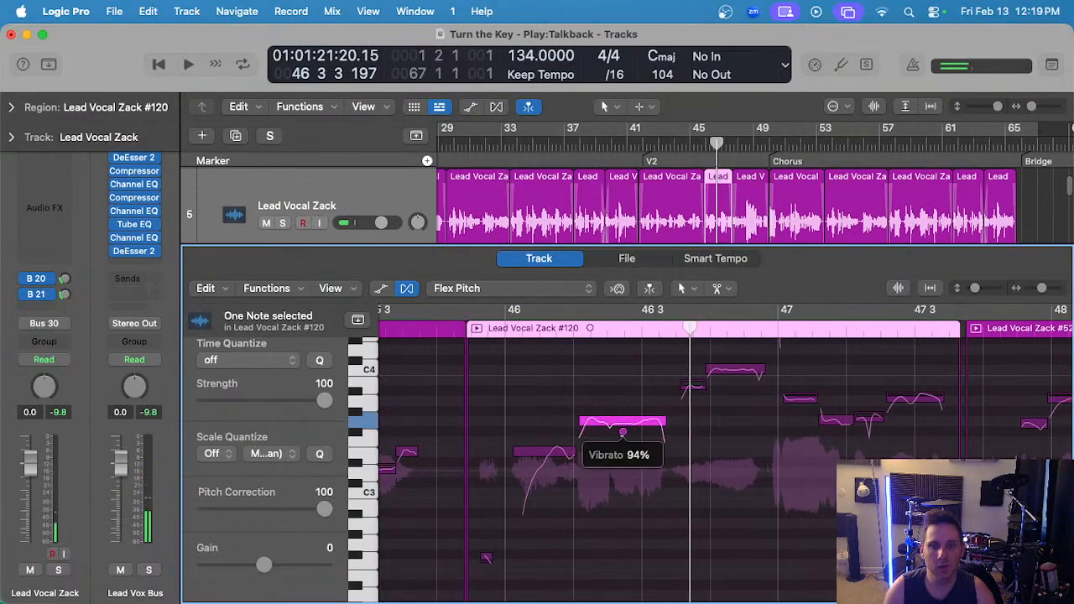
pyautogui.press('space')
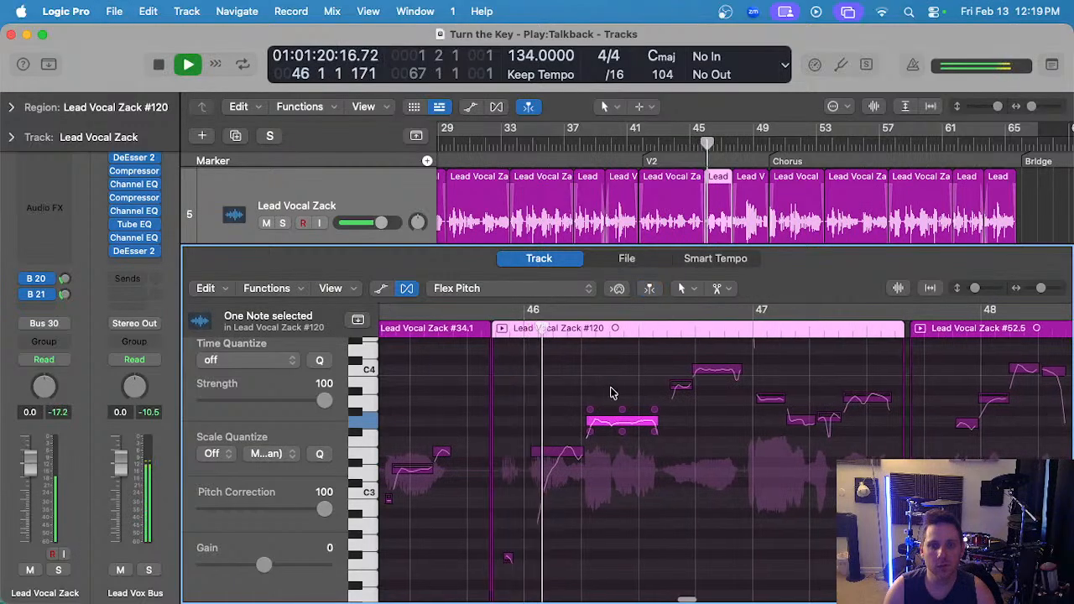
# - Correct the pitch of the C4 note before bar 47 and the first notes after it while playing on to 47 3
pyautogui.click(654, 370)
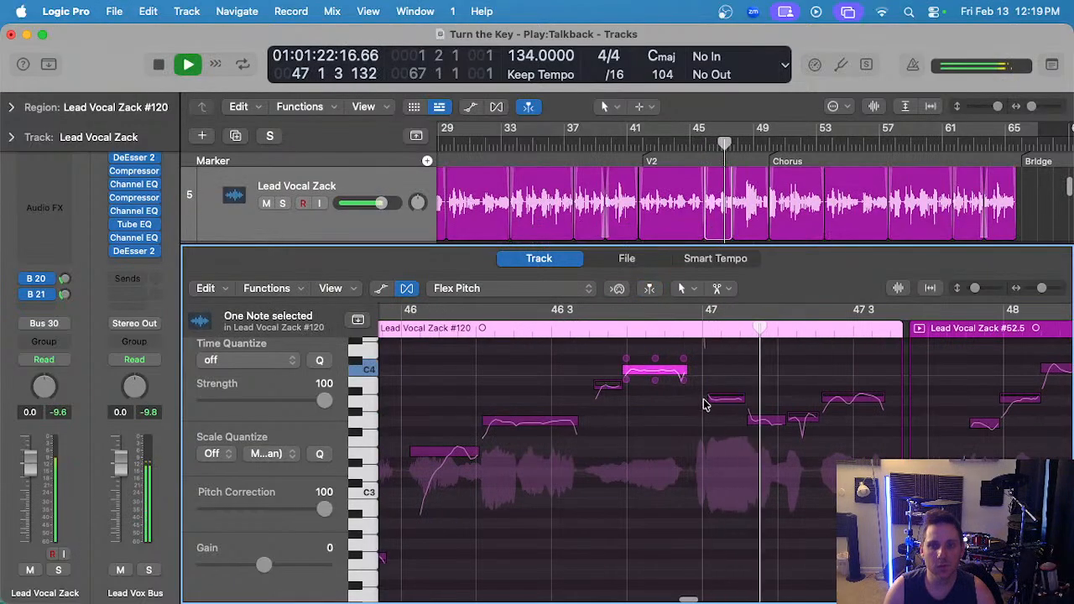
pyautogui.click(723, 401)
pyautogui.press('space')
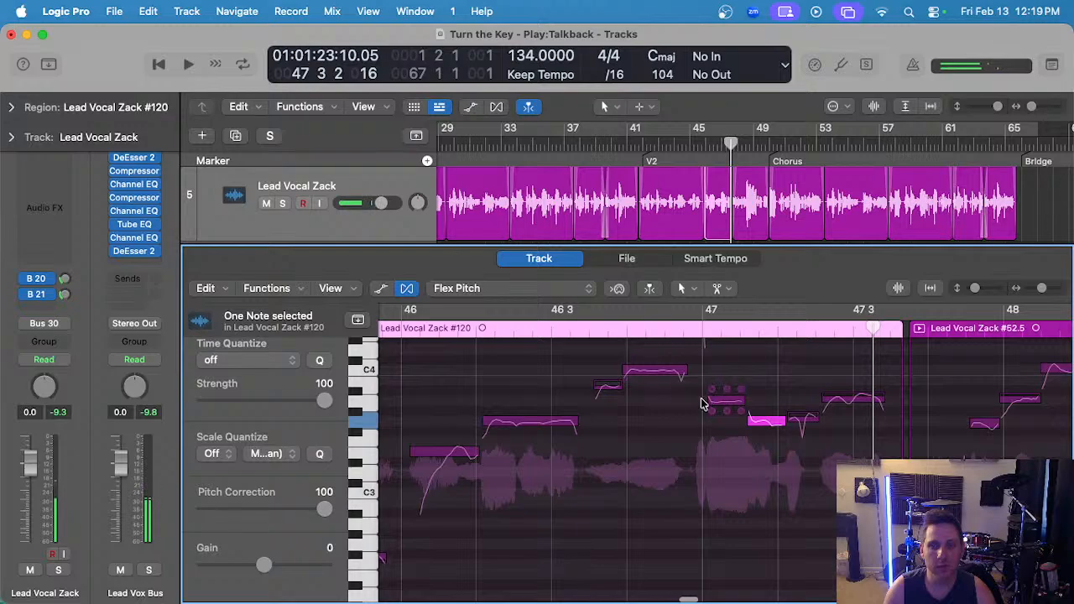
# - Extend the start of the A3 note at bar 47 slightly earlier and replay the phrase from 46 2
pyautogui.scroll(10, 703, 400)
pyautogui.click(688, 398)
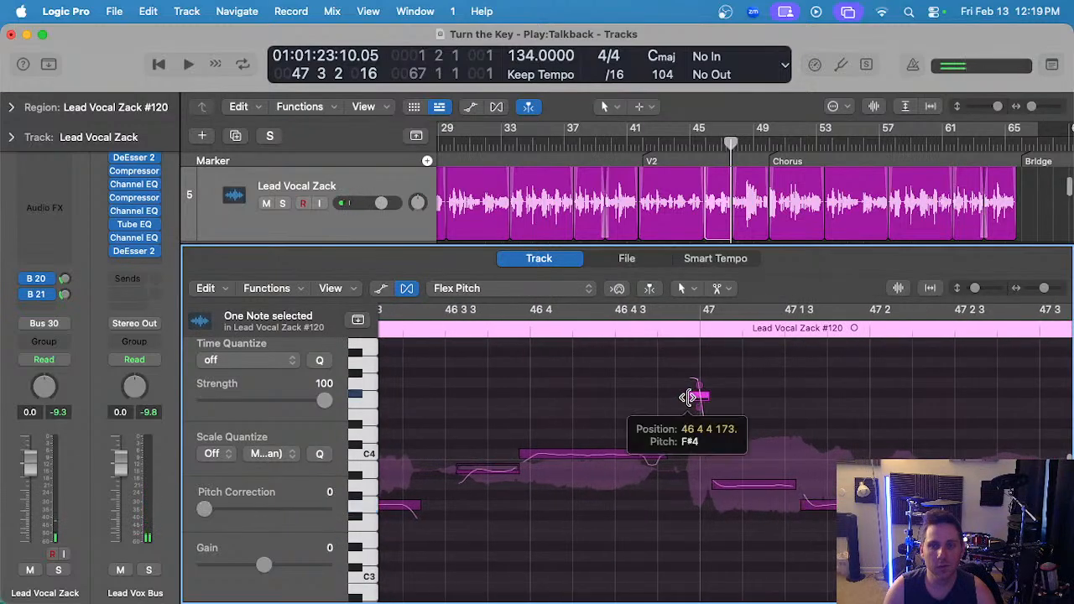
pyautogui.moveTo(715, 486); pyautogui.dragTo(705, 487)
pyautogui.scroll(-5, 686, 441)
pyautogui.click(477, 323)
pyautogui.press('space')
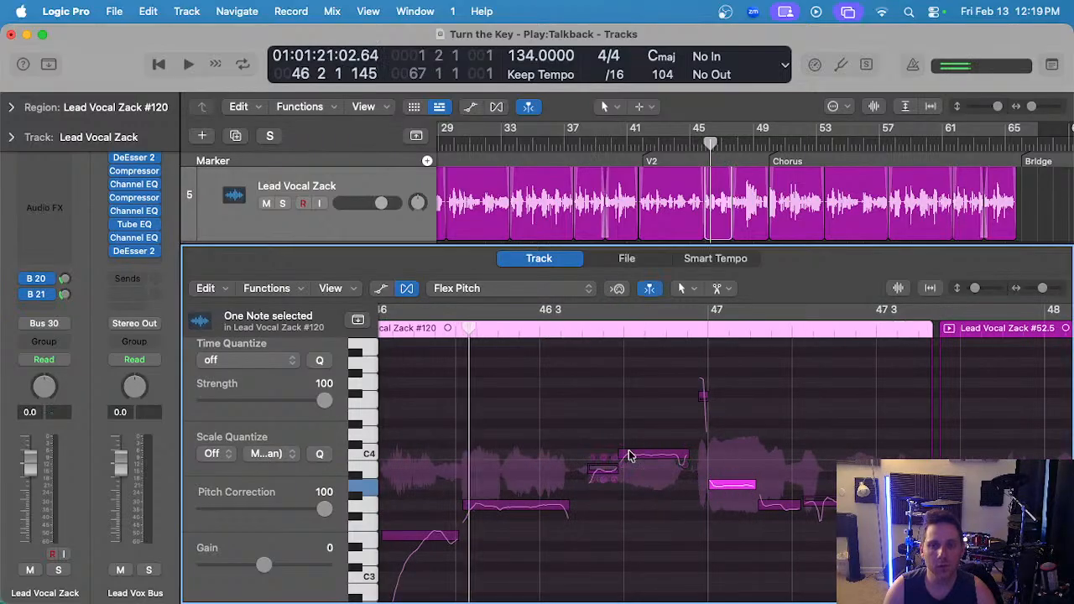
pyautogui.scroll(-5, 713, 479)
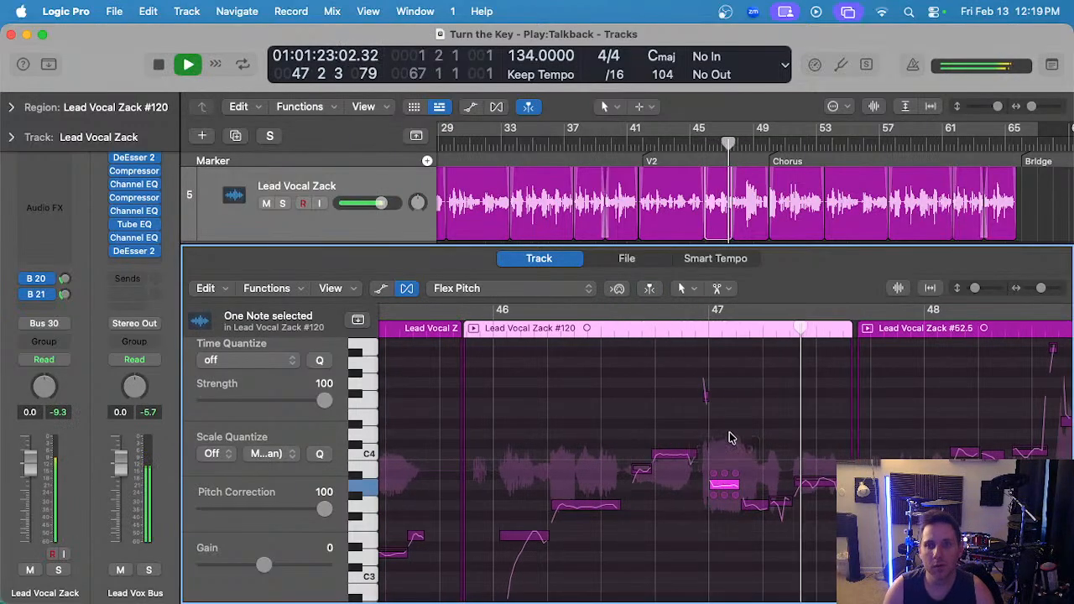
# - Replay the phrase from 46 3 3 past 47 3 to check the note transition at bar 47
pyautogui.scroll(5, 731, 438)
pyautogui.press('Left')
pyautogui.scroll(-2, 656, 361)
pyautogui.press('space')
pyautogui.click(465, 324)
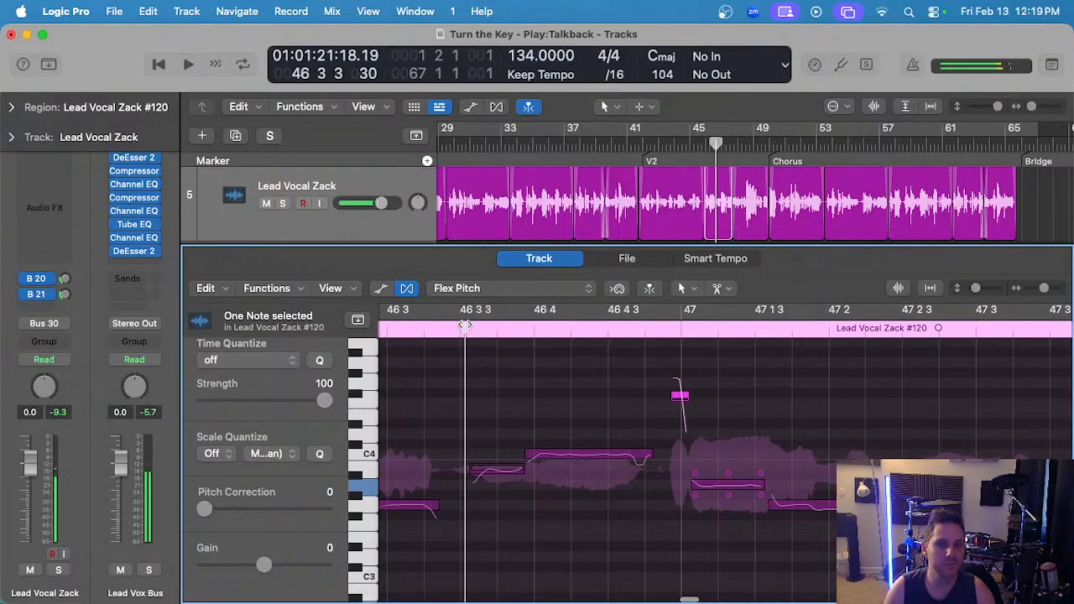
pyautogui.press('space')
pyautogui.scroll(-2, 550, 373)
pyautogui.scroll(-2, 713, 453)
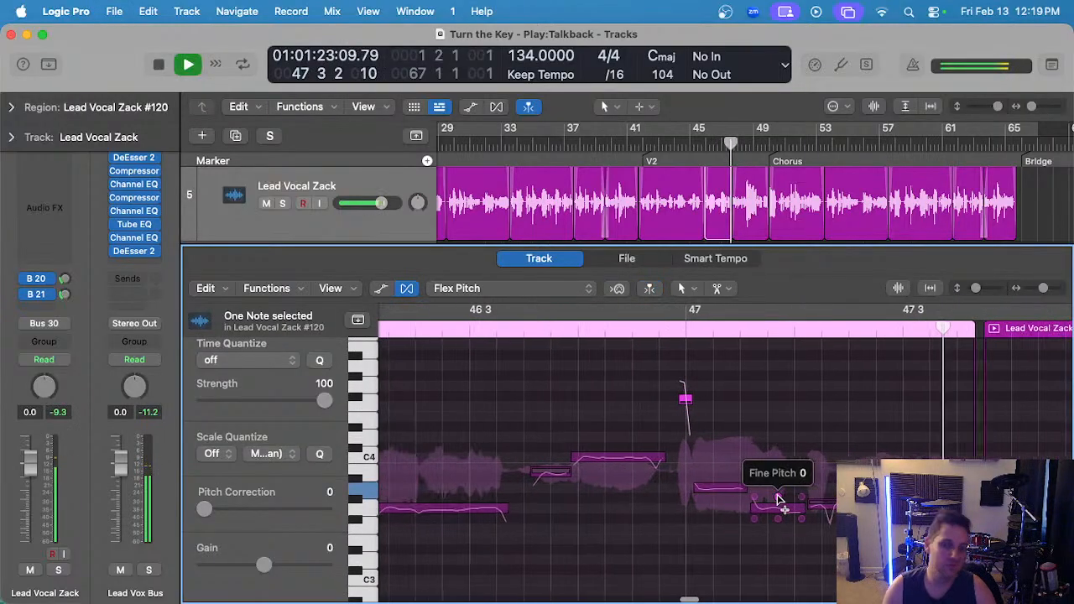
pyautogui.press('space')
# - Correct the pitch of the notes around 47 3 and replay the vocal from just before bar 46
pyautogui.click(828, 508)
pyautogui.scroll(-2, 793, 449)
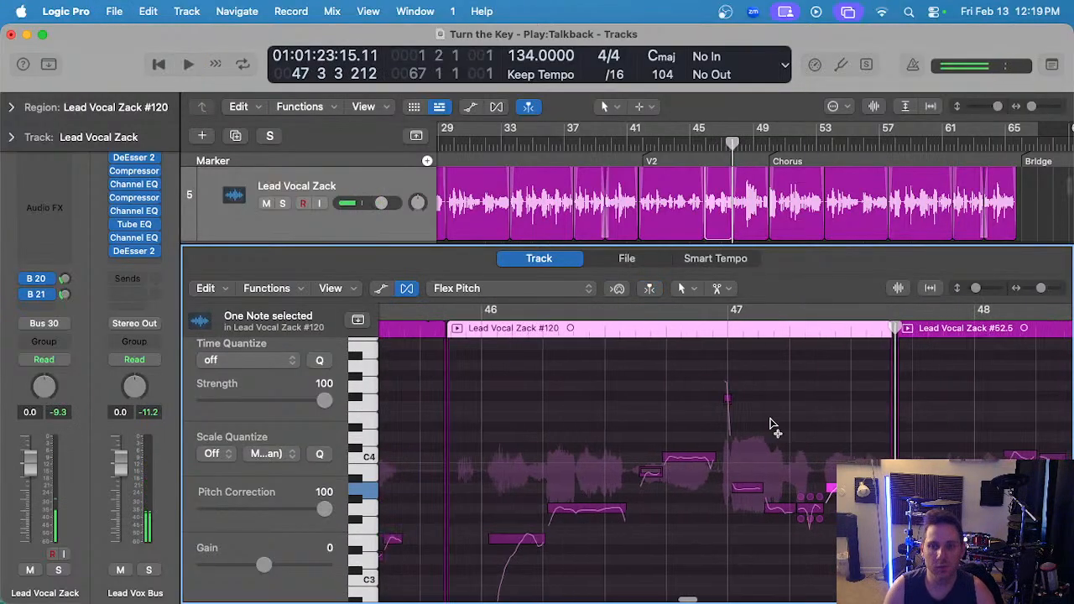
pyautogui.click(436, 327)
pyautogui.press('space')
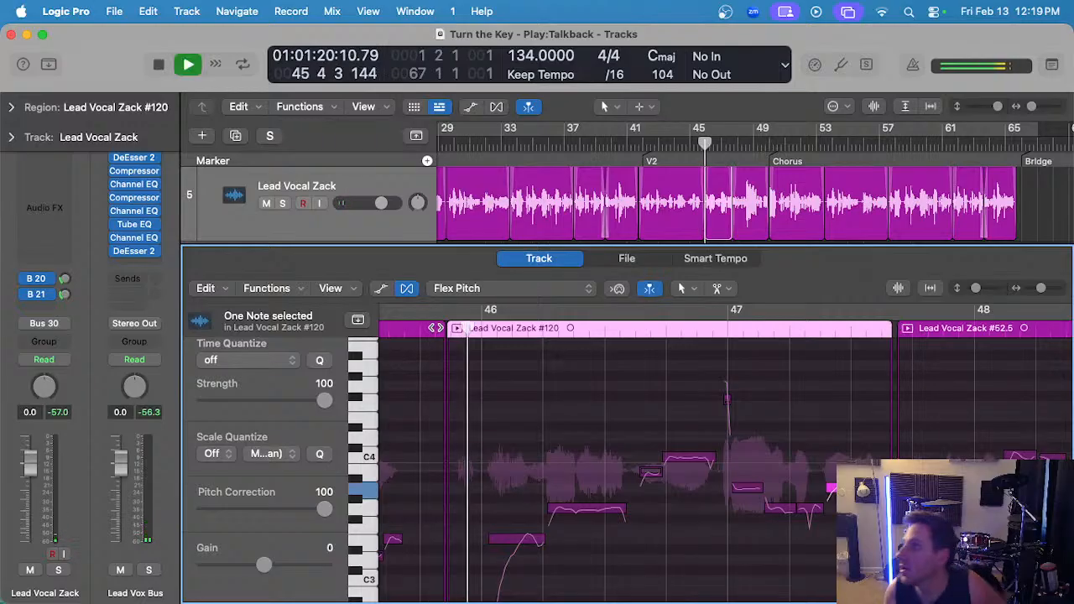
# - Correct the pitch of the G3, A3 and first C4 notes around bar 48 and replay from before 47 3
pyautogui.scroll(-2, 618, 468)
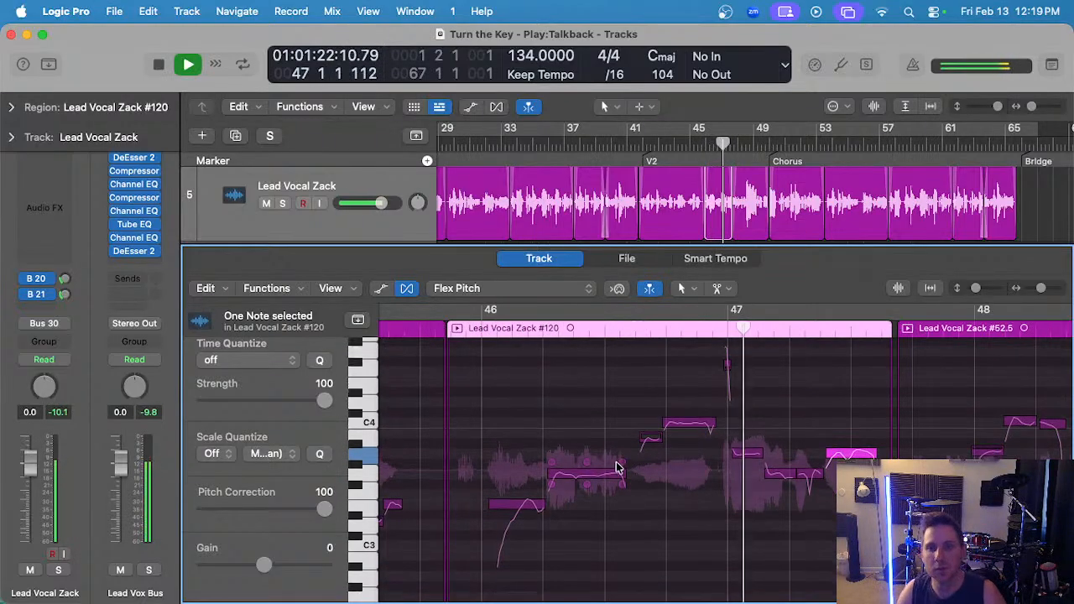
pyautogui.hscroll(7, 622, 468)
pyautogui.hscroll(3, 729, 463)
pyautogui.scroll(2, 722, 470)
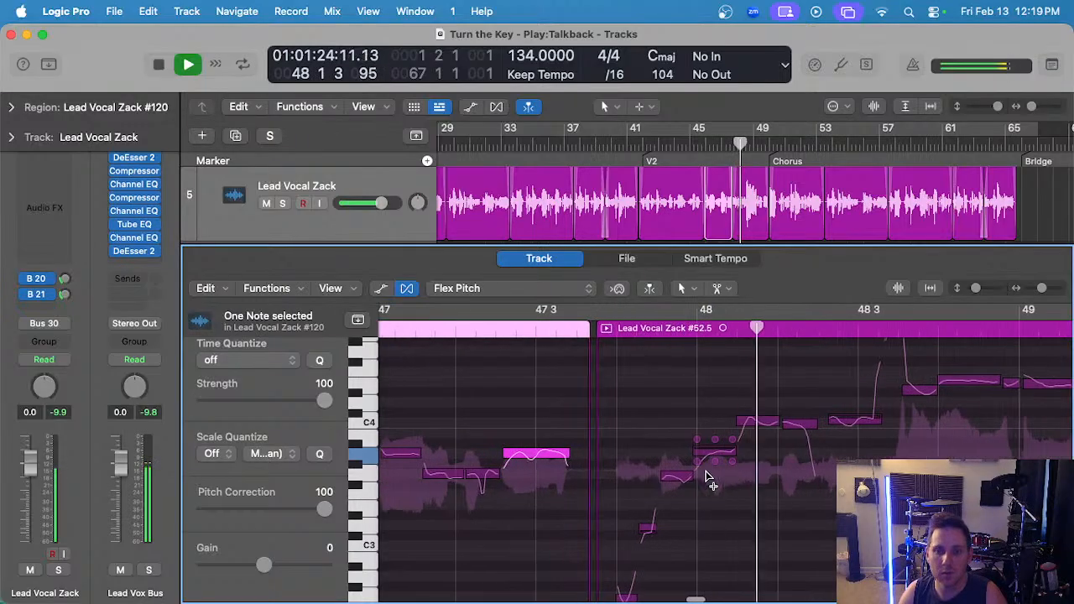
pyautogui.click(673, 475)
pyautogui.click(715, 451)
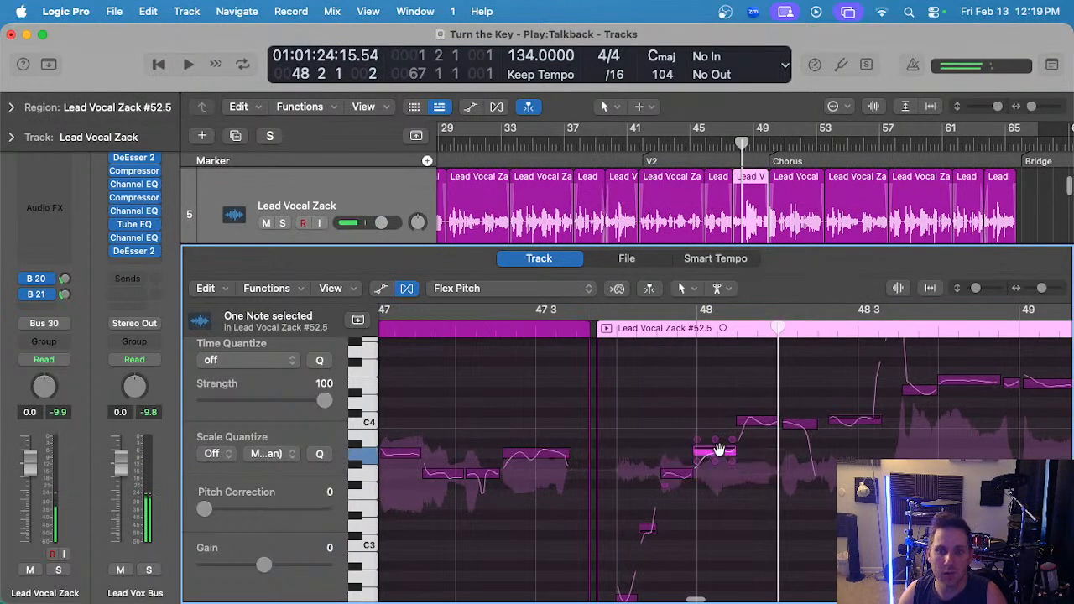
pyautogui.press('space')
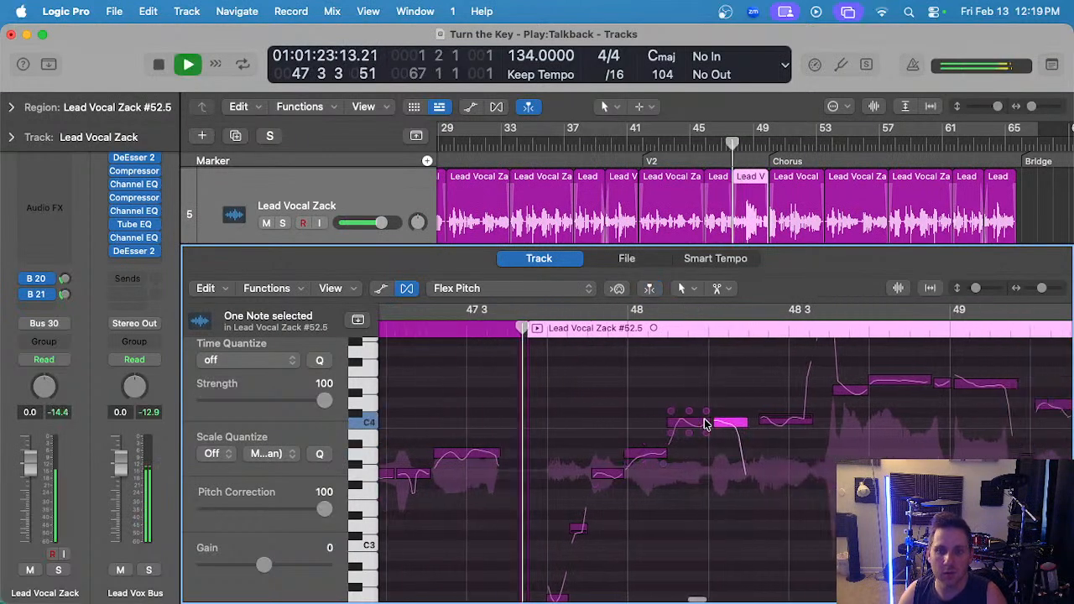
# - Correct the pitch of the C4 note at 48 3, the E4 notes around bar 49 and the D4 notes after them during playback
pyautogui.click(755, 420)
pyautogui.press('q')
pyautogui.hscroll(5, 756, 431)
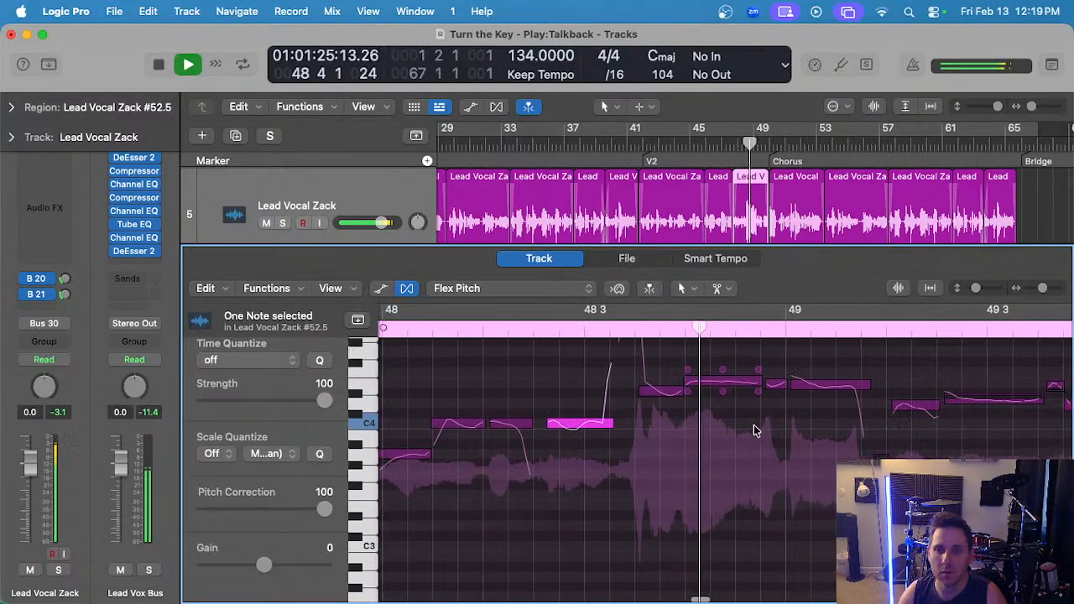
pyautogui.scroll(2, 756, 431)
pyautogui.click(717, 422)
pyautogui.press('q')
pyautogui.click(819, 428)
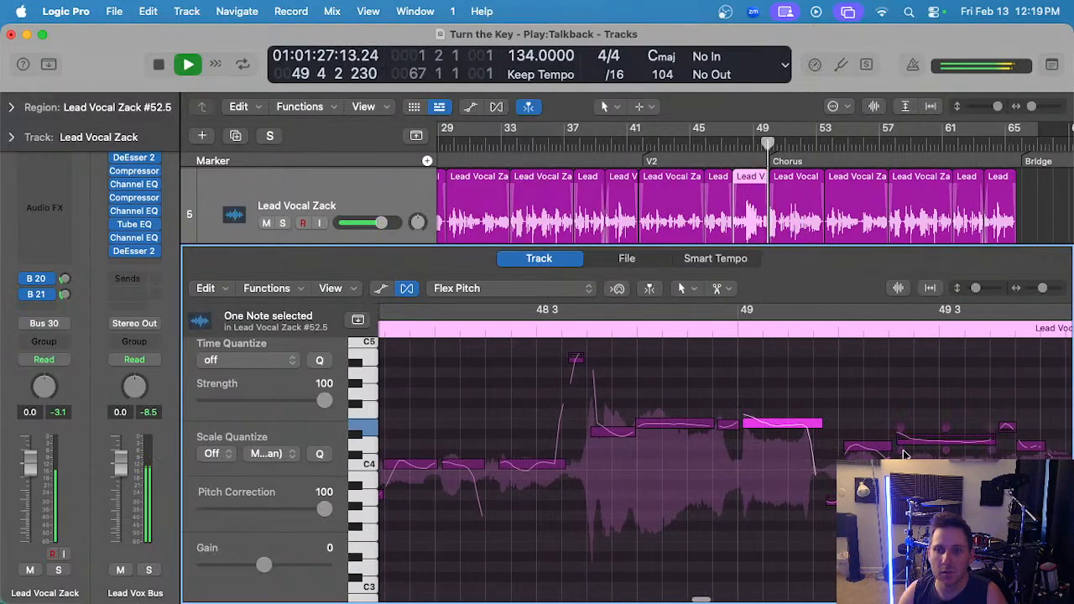
pyautogui.press('q')
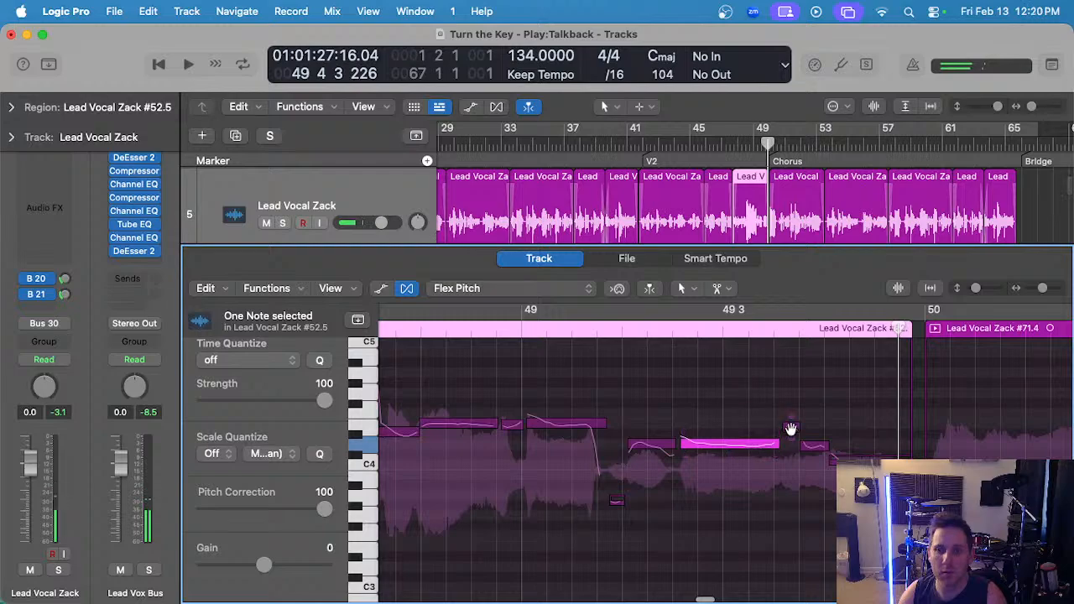
pyautogui.hscroll(-5, 638, 403)
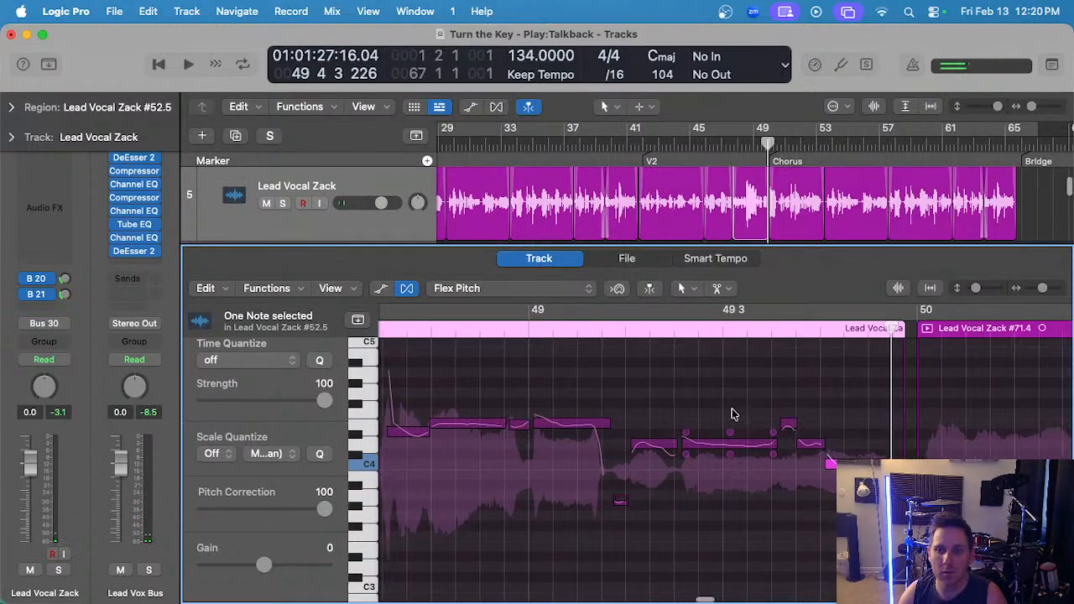
# - Replay the vocal from bar 48 into bar 49 and adjust the fine pitch of the note near 48 3 3
pyautogui.click(414, 325)
pyautogui.press('space')
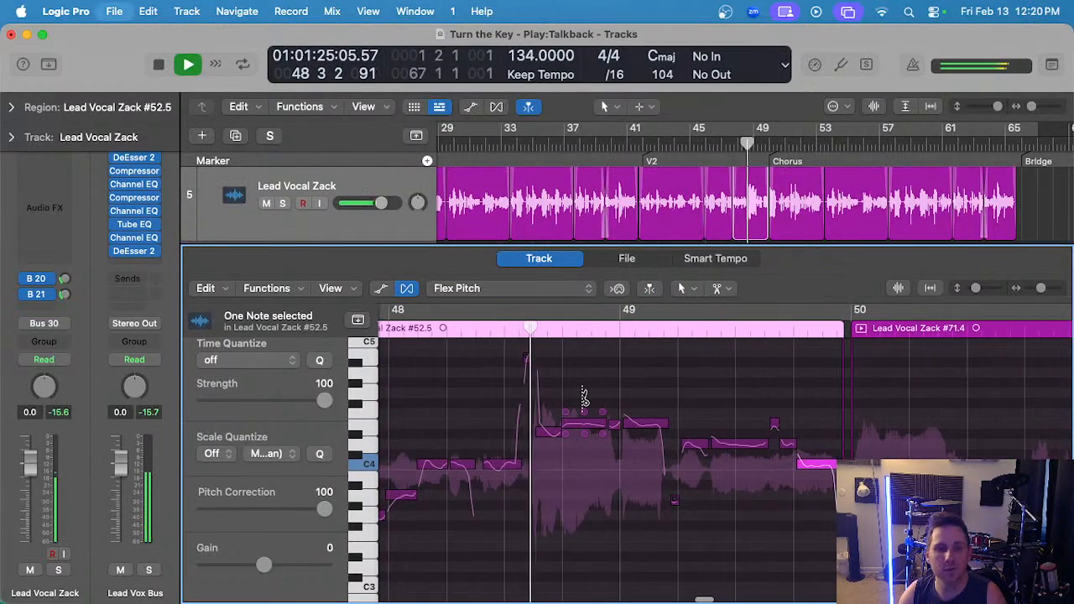
pyautogui.press('space')
pyautogui.moveTo(626, 426); pyautogui.dragTo(628, 436)
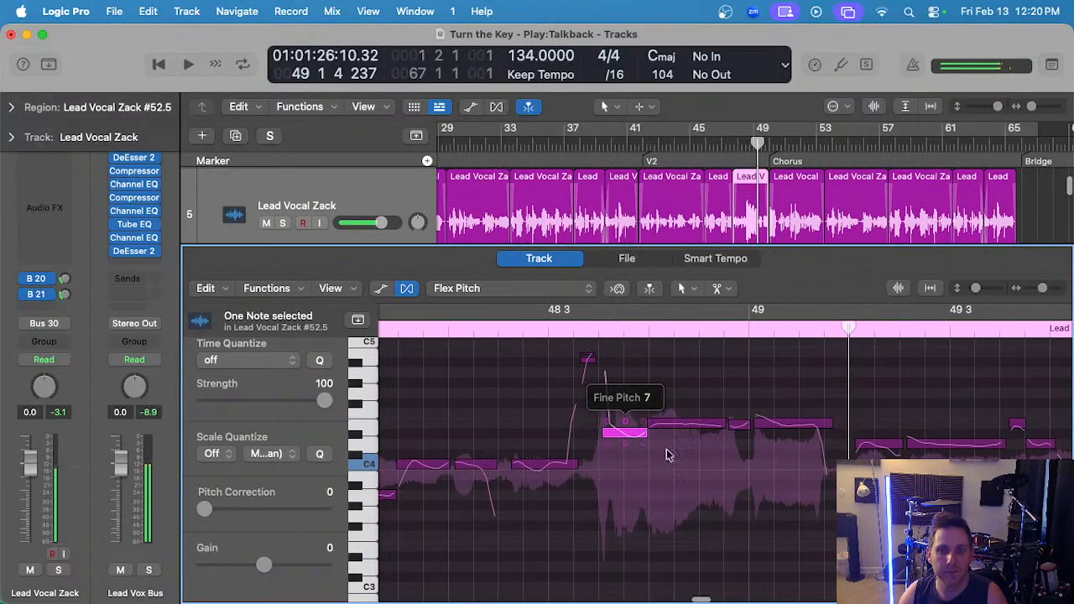
# - Split the held E4 note just after bar 49, separate its falling tail before 49 2, and play on into bar 50
pyautogui.scroll(3, 726, 419)
pyautogui.moveTo(728, 412); pyautogui.dragTo(737, 408)
pyautogui.moveTo(807, 427); pyautogui.dragTo(831, 424)
pyautogui.keyDown('super'); pyautogui.click(875, 438); pyautogui.keyUp('super')
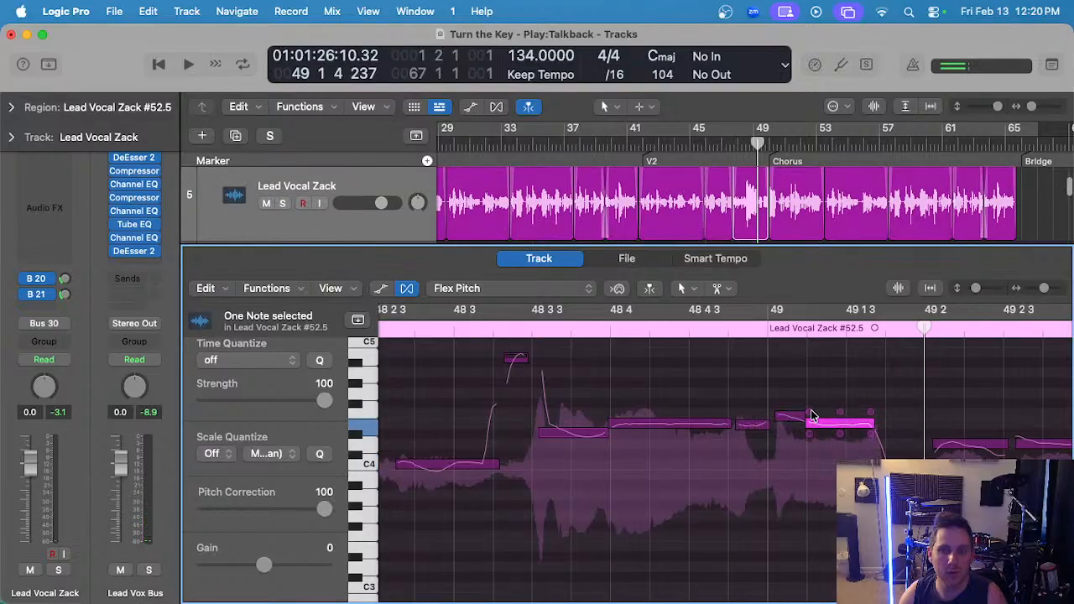
pyautogui.scroll(-3, 790, 417)
pyautogui.press('space')
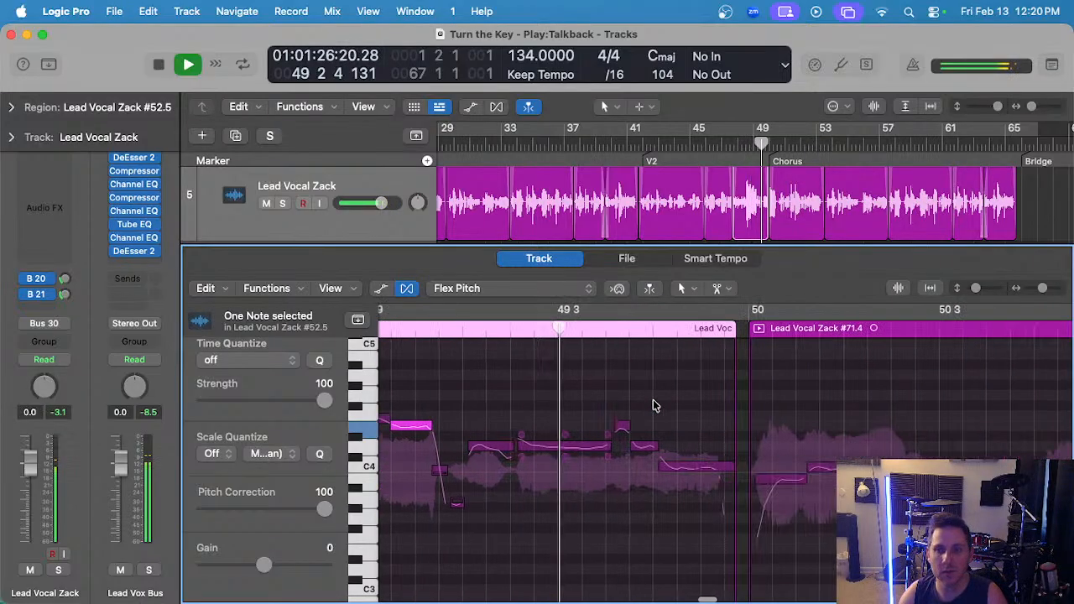
pyautogui.click(680, 469)
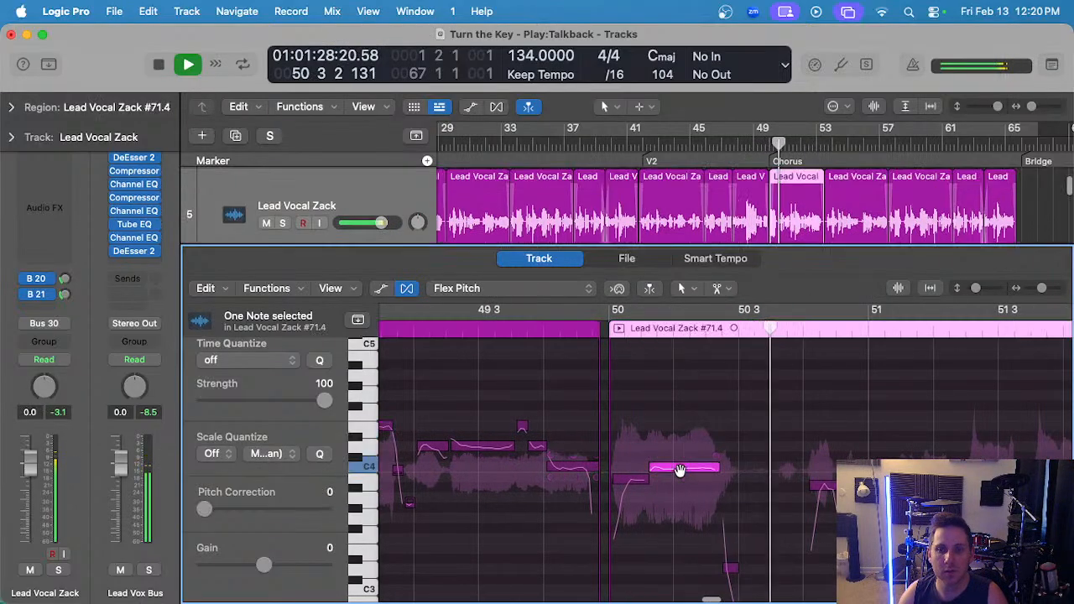
# - Close the Flex Pitch editor and delete the lead vocal regions of the second chorus from bar 50 on
pyautogui.press('e')
pyautogui.moveTo(948, 284); pyautogui.dragTo(795, 234)
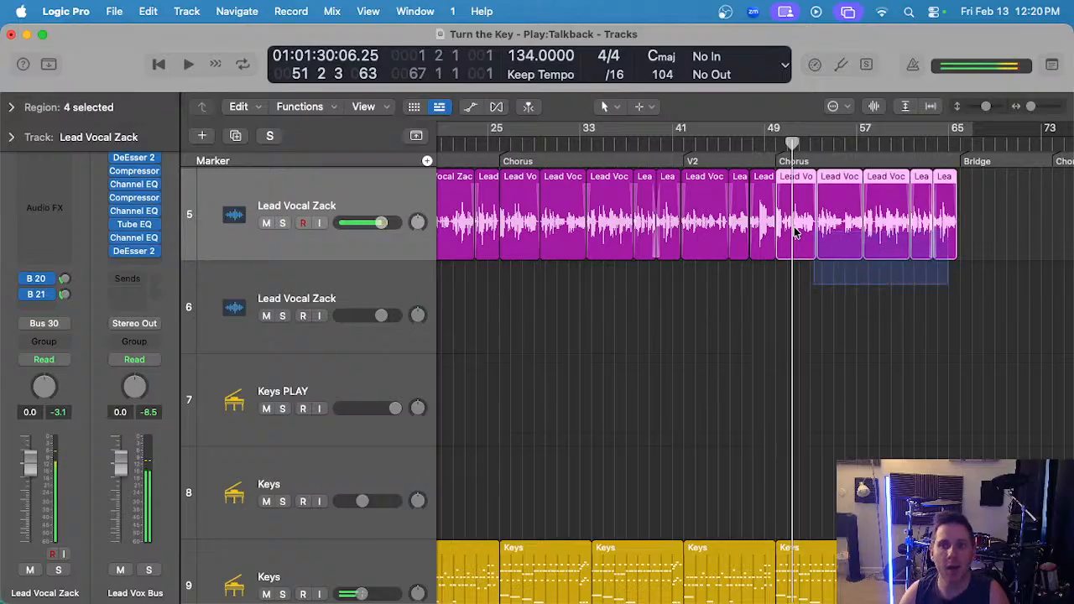
pyautogui.press('Delete')
# - Copy the five corrected lead vocal regions of the first chorus and paste them at bar 50 on the same track
pyautogui.hscroll(-3, 611, 218)
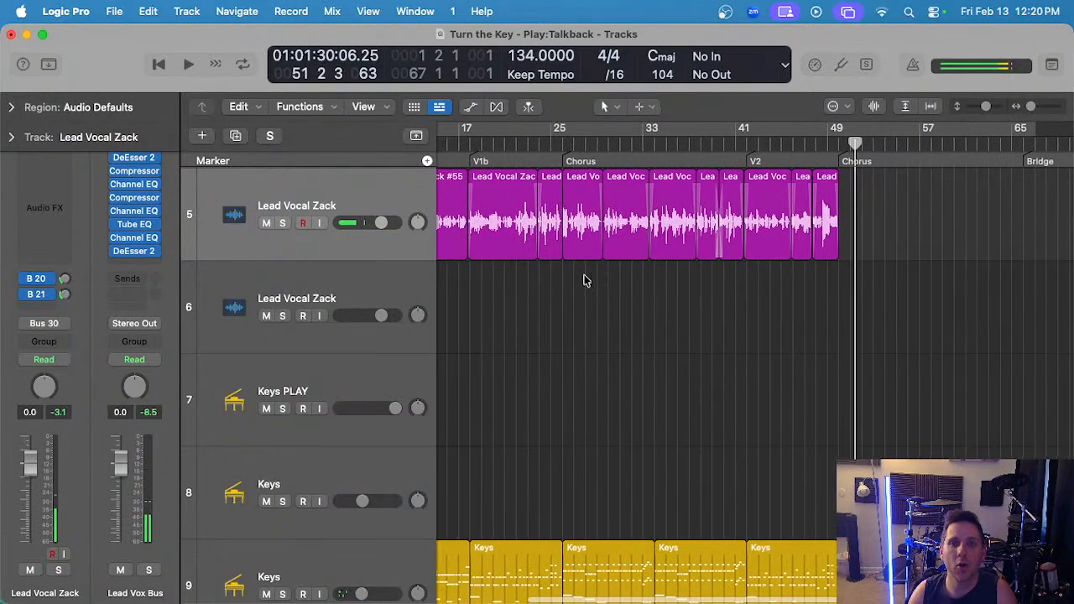
pyautogui.moveTo(584, 289); pyautogui.dragTo(730, 235)
pyautogui.press('super+Right')
pyautogui.press('super+Right')
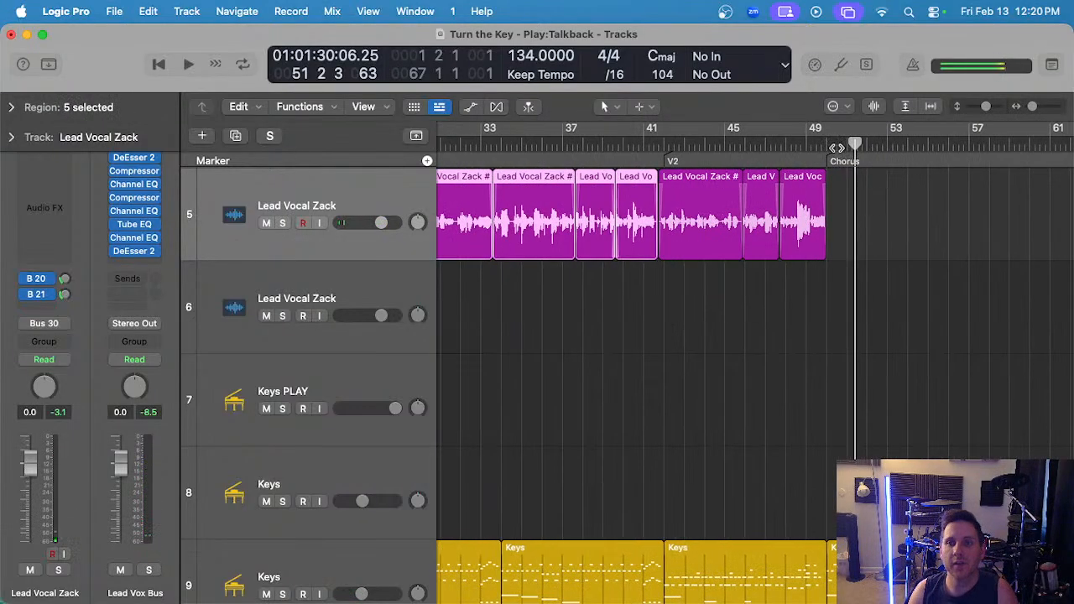
pyautogui.click(826, 141)
pyautogui.click(342, 199)
pyautogui.press('super+v')
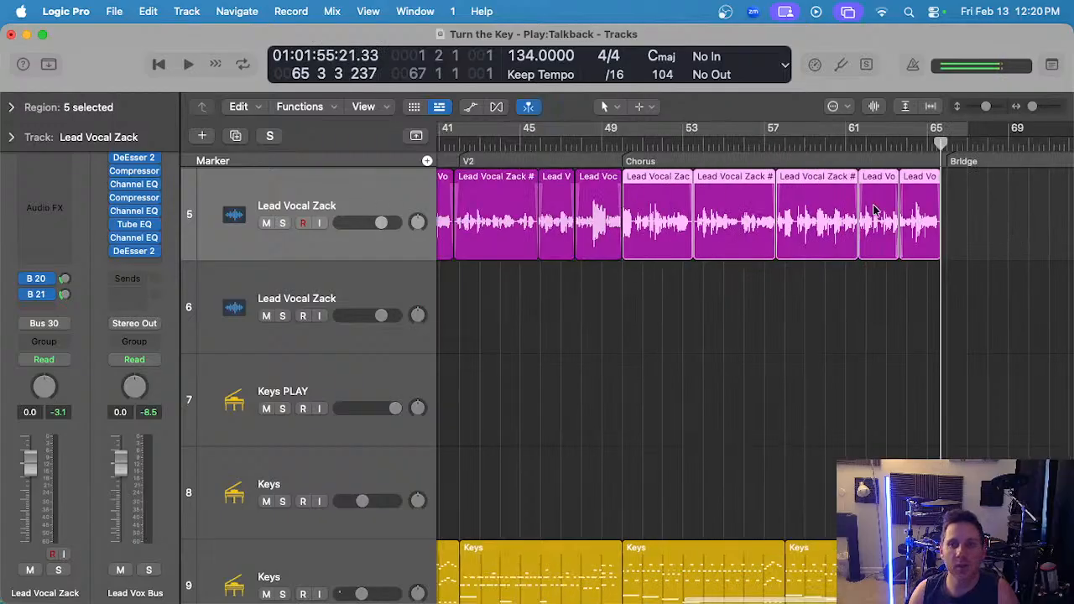
# - Play the vocal from just before bar 50 through the pasted second chorus to its end
pyautogui.hscroll(-1, 714, 168)
pyautogui.click(630, 144)
pyautogui.press('space')
pyautogui.scroll(5, 678, 227)
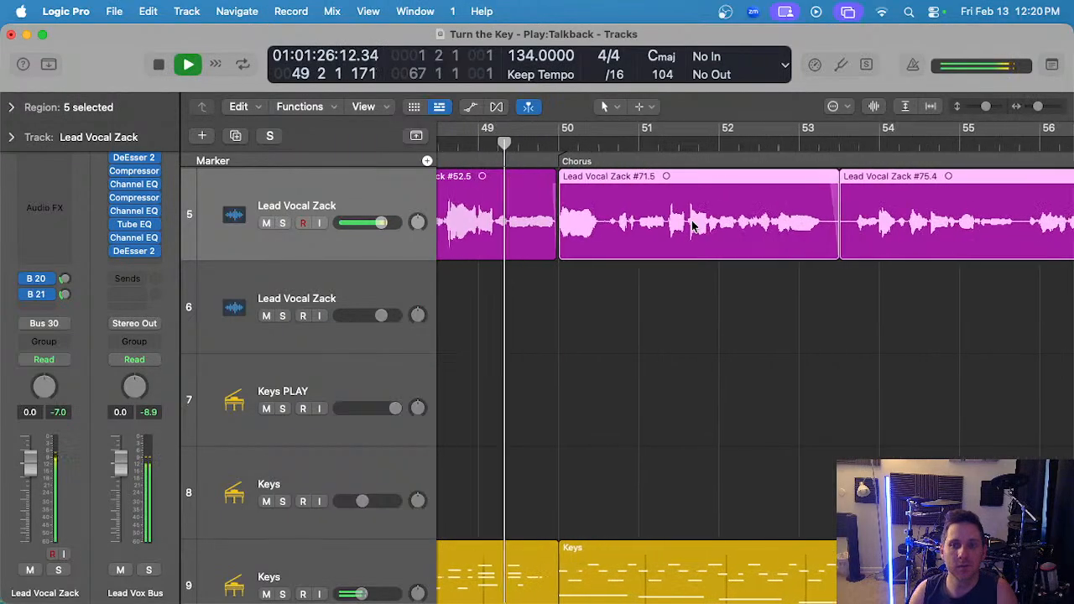
pyautogui.scroll(3, 578, 266)
pyautogui.scroll(-3, 571, 267)
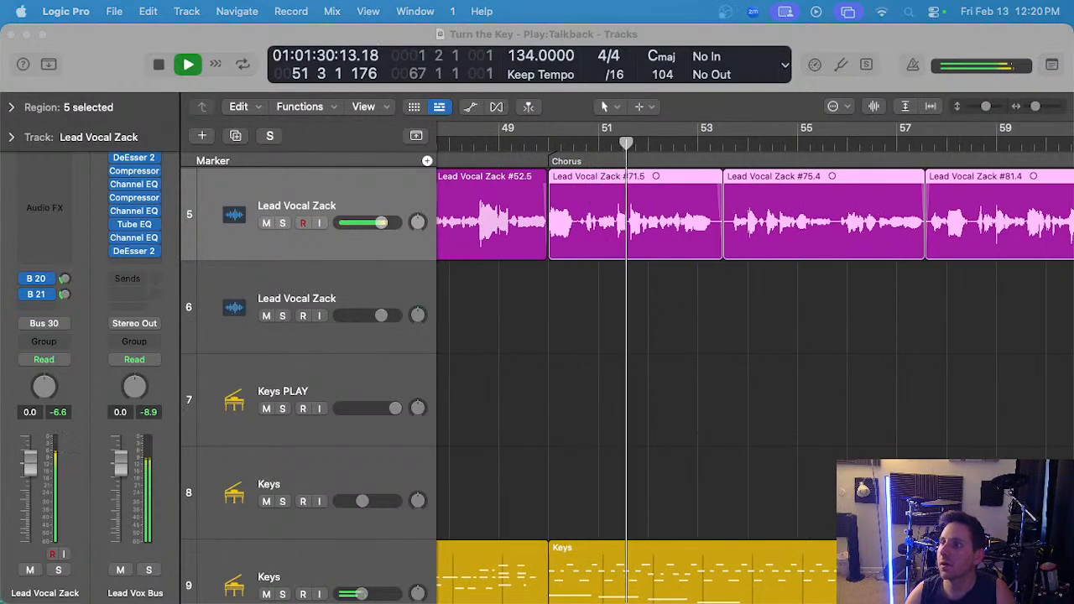
pyautogui.click(626, 372)
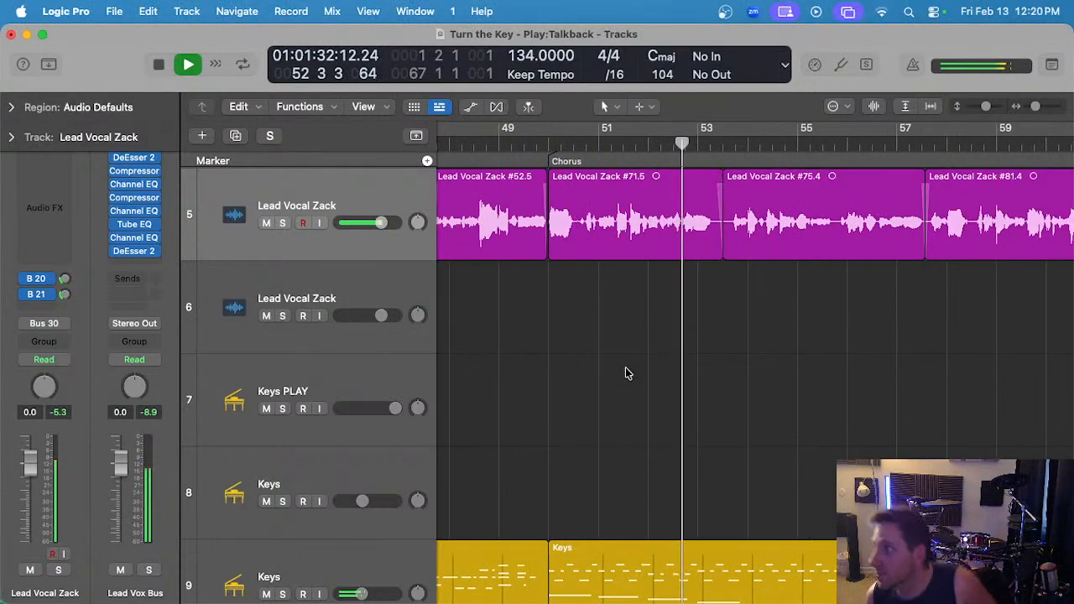
pyautogui.scroll(-3, 626, 372)
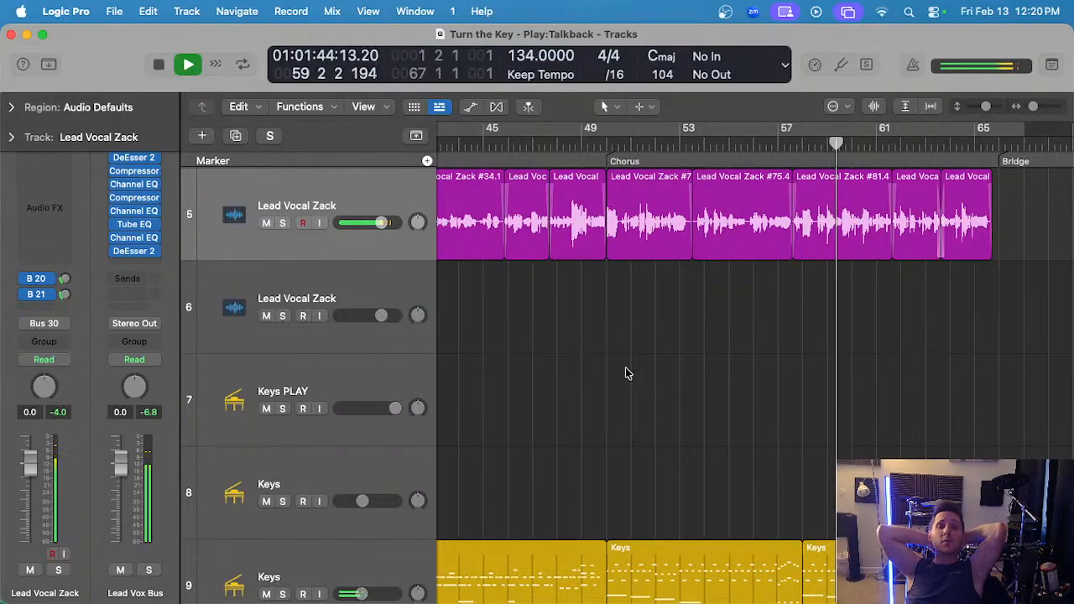
pyautogui.scroll(-2, 658, 363)
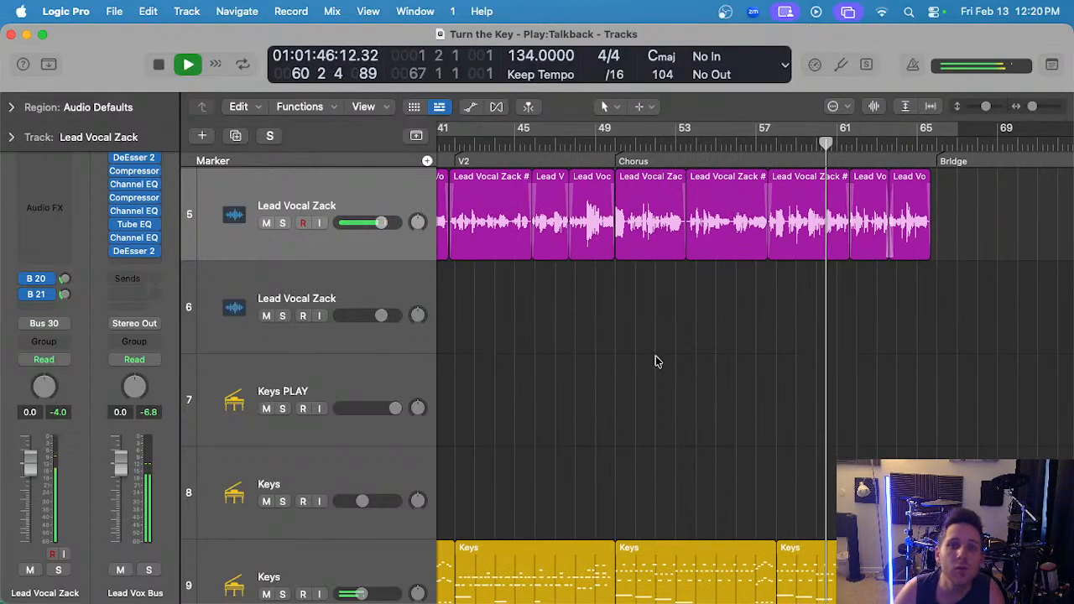
pyautogui.hscroll(-1, 646, 324)
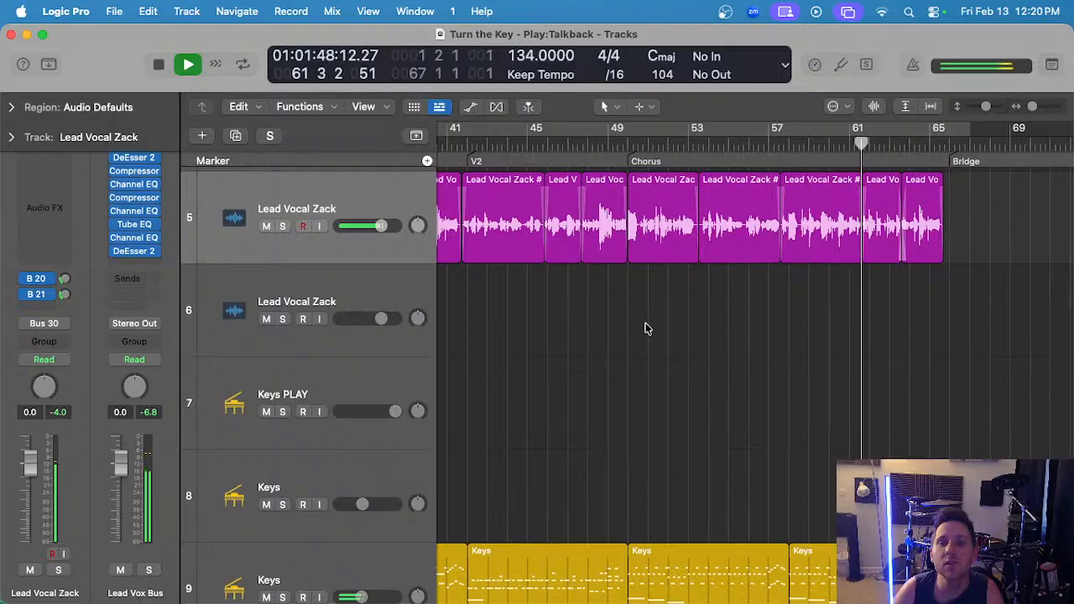
pyautogui.scroll(1, 646, 327)
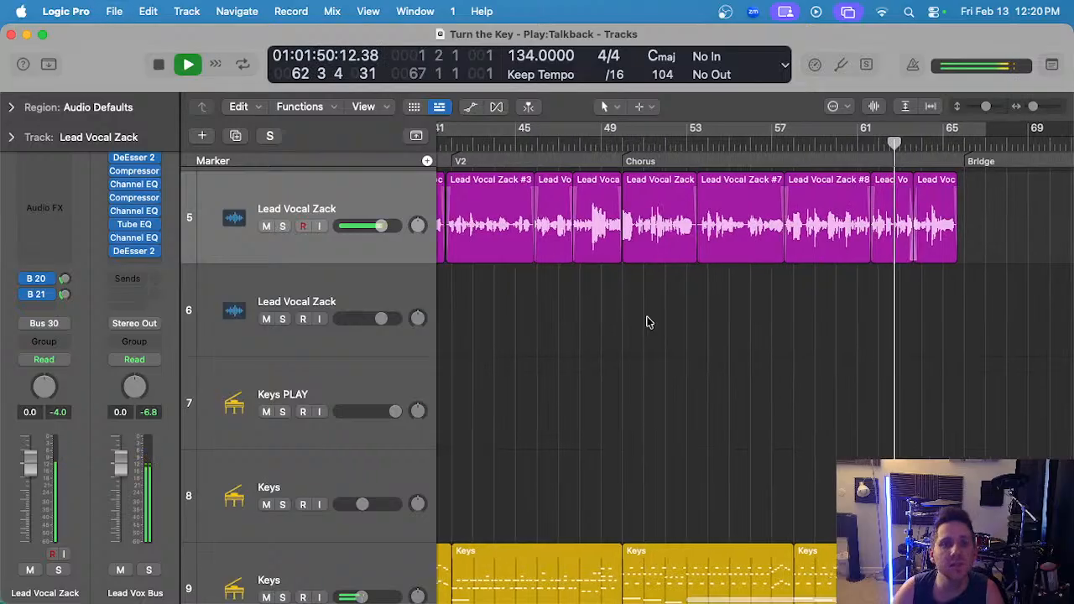
pyautogui.scroll(2, 647, 322)
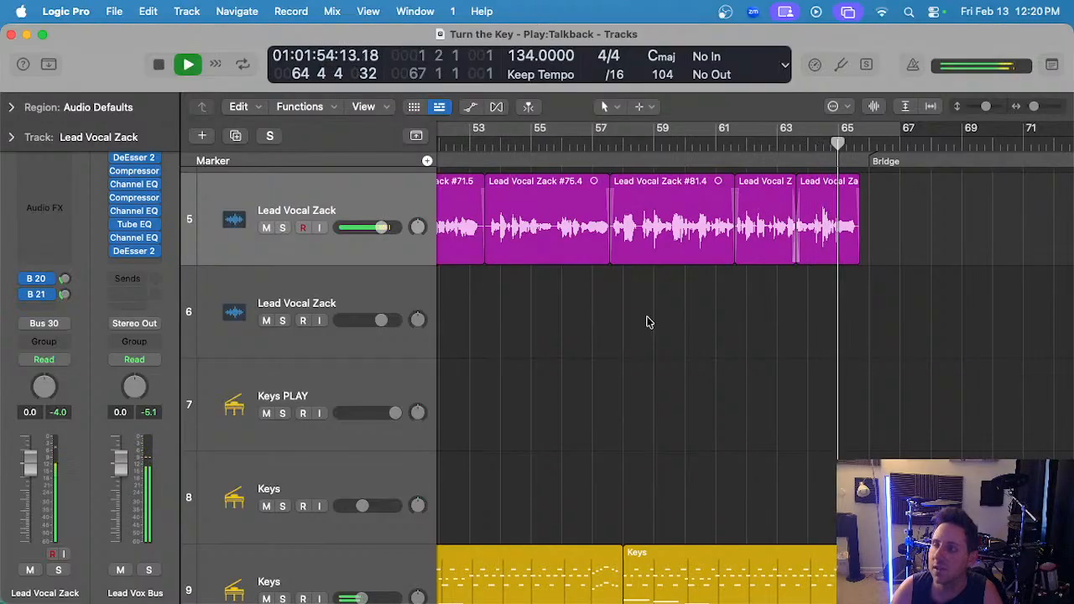
# - Replay the last phrase of the second chorus from bar 63 into the bridge
pyautogui.doubleClick(771, 144)
pyautogui.scroll(1, 742, 240)
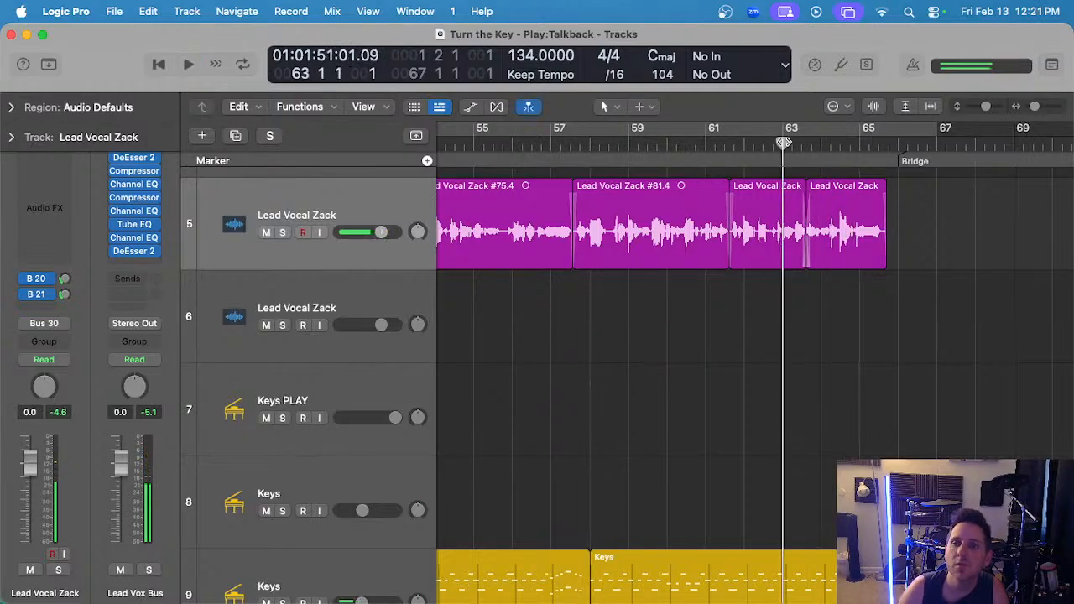
pyautogui.press('space')
pyautogui.scroll(1, 788, 205)
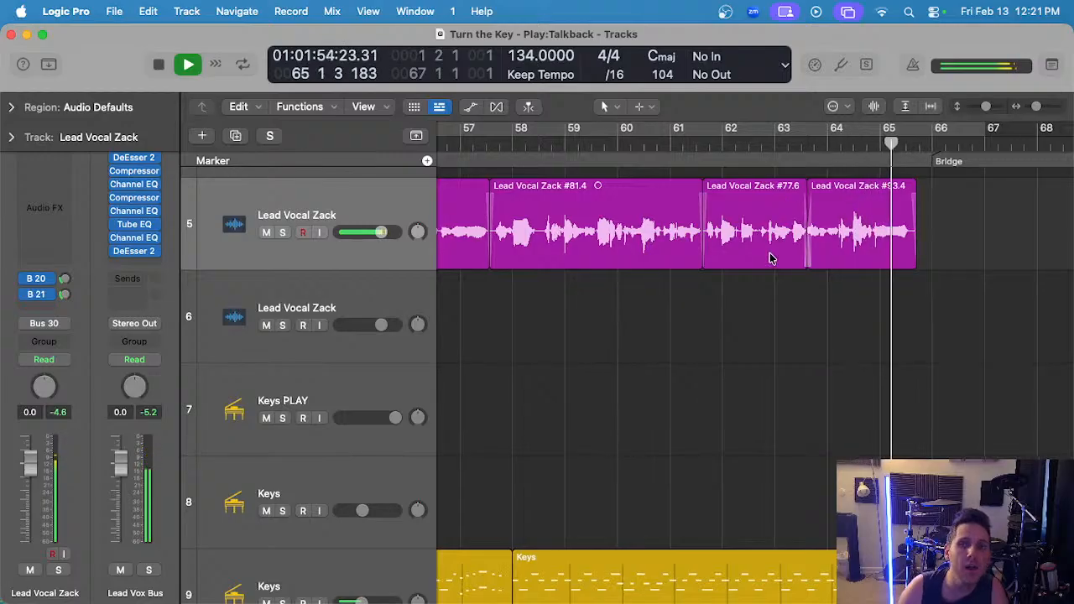
pyautogui.scroll(-4, 772, 252)
pyautogui.scroll(-10, 772, 252)
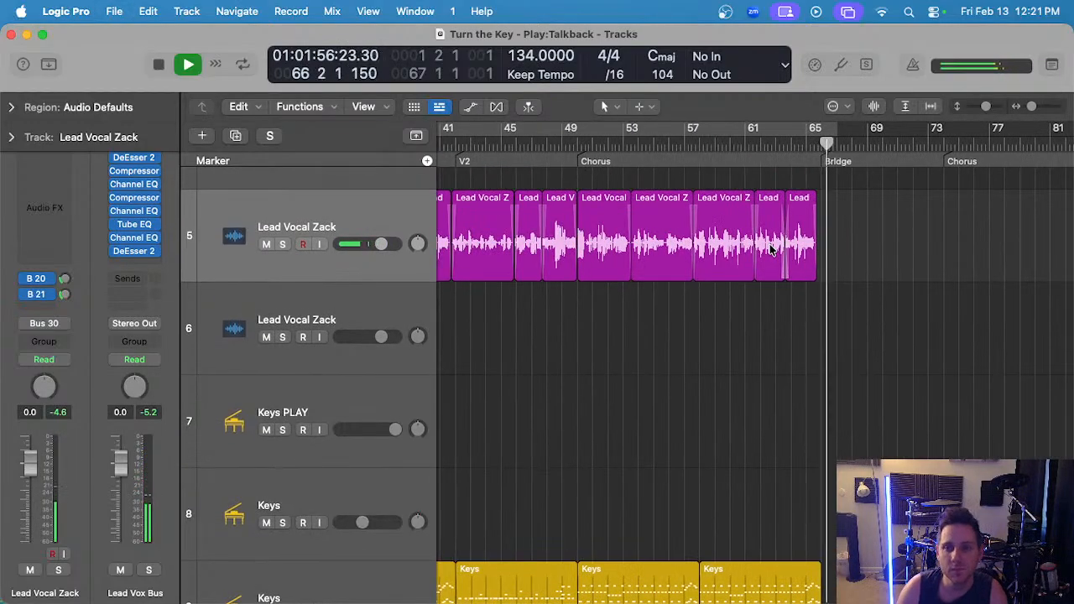
# - Stop playback and look over the arrangement's tracks from the lead vocals down to the bass and drums
pyautogui.press('space')
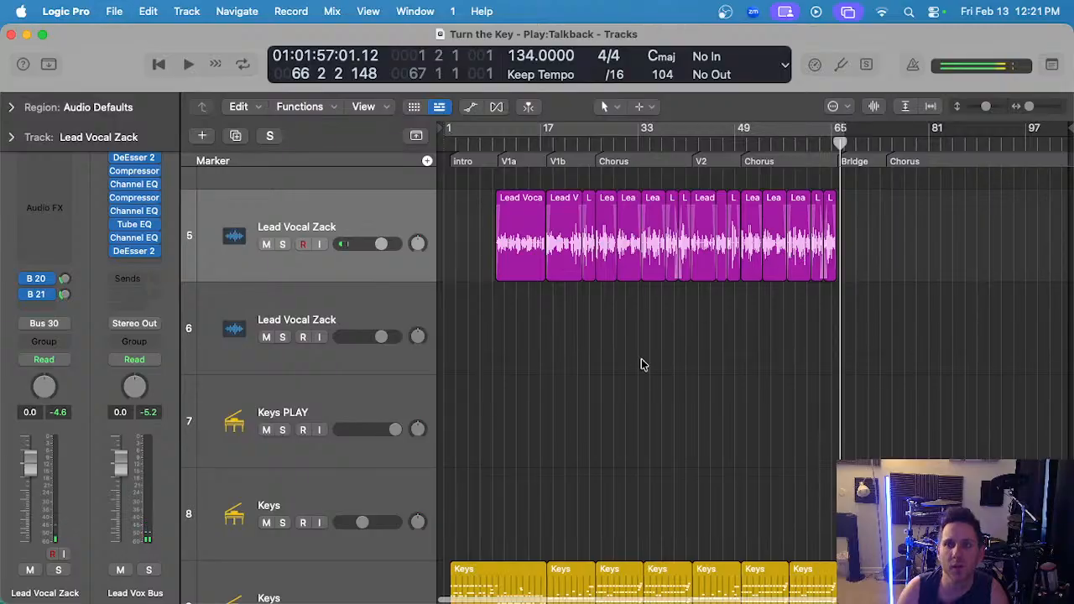
pyautogui.scroll(-15, 641, 361)
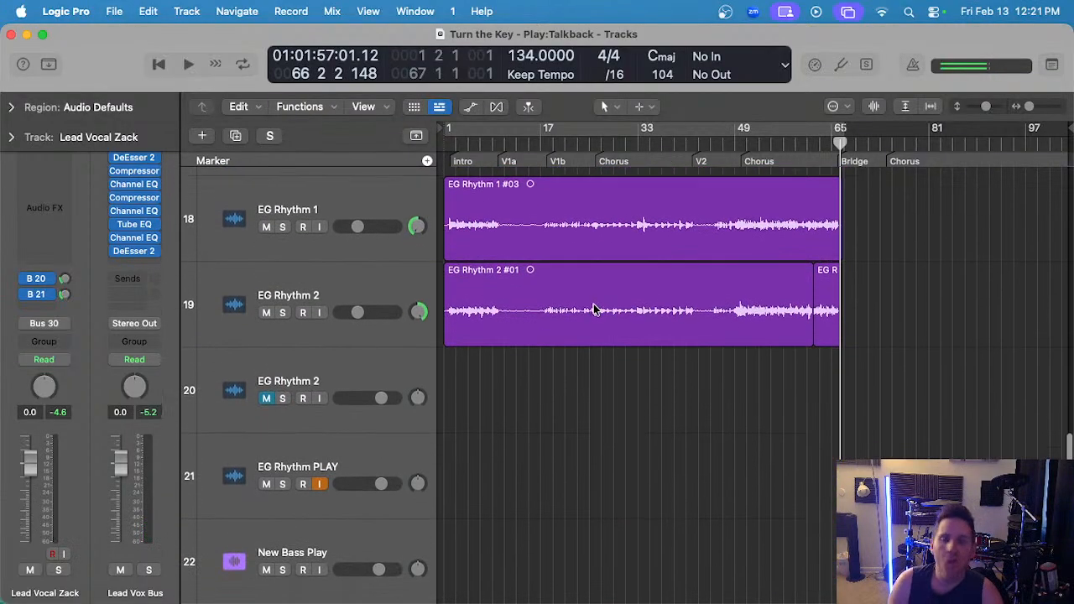
pyautogui.scroll(-1, 593, 309)
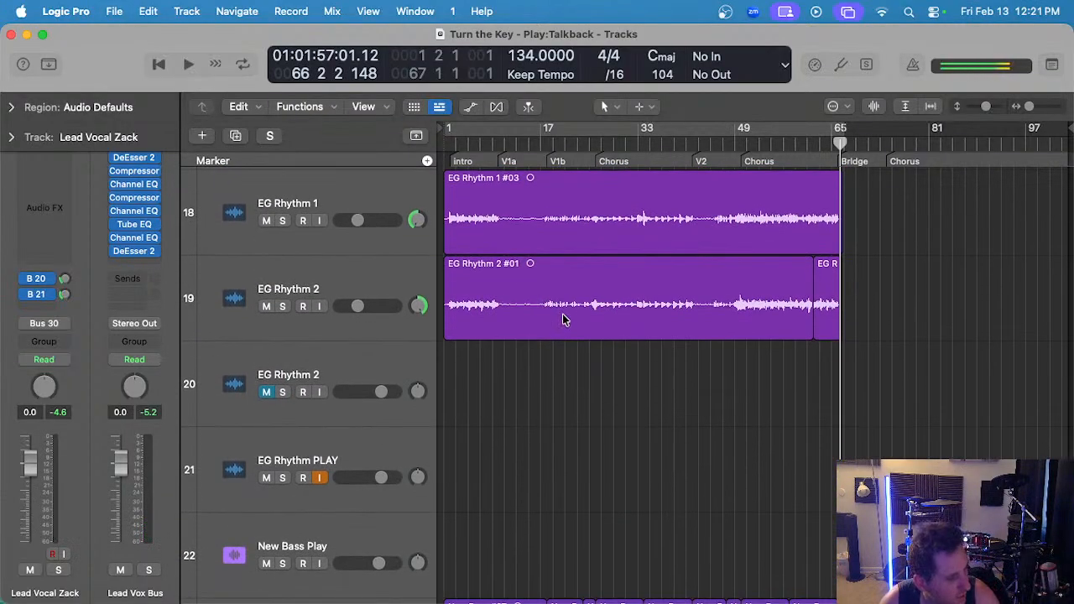
pyautogui.scroll(-10, 555, 396)
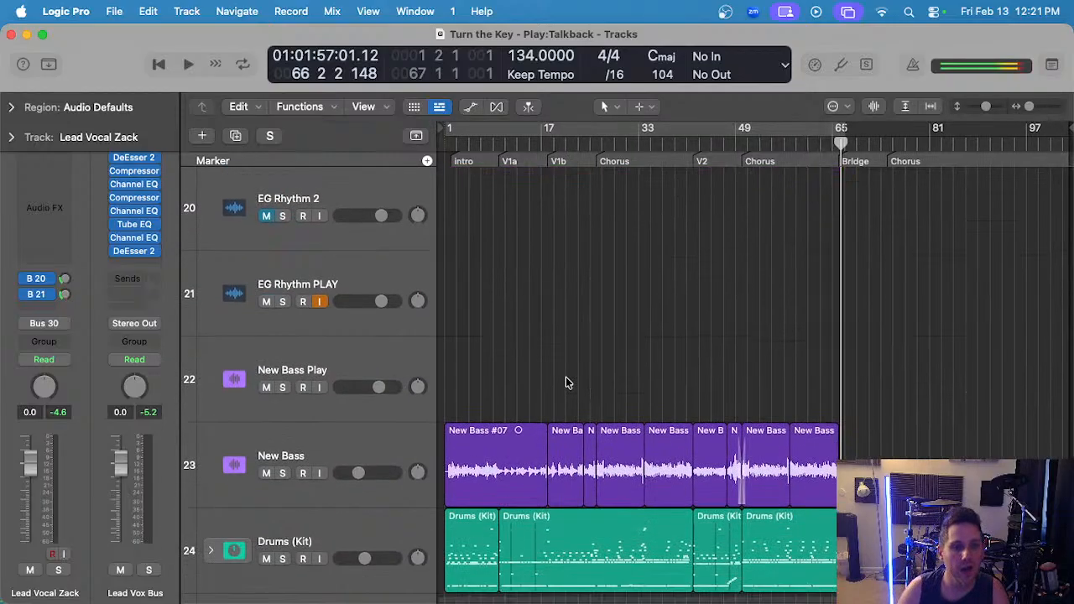
pyautogui.scroll(15, 556, 367)
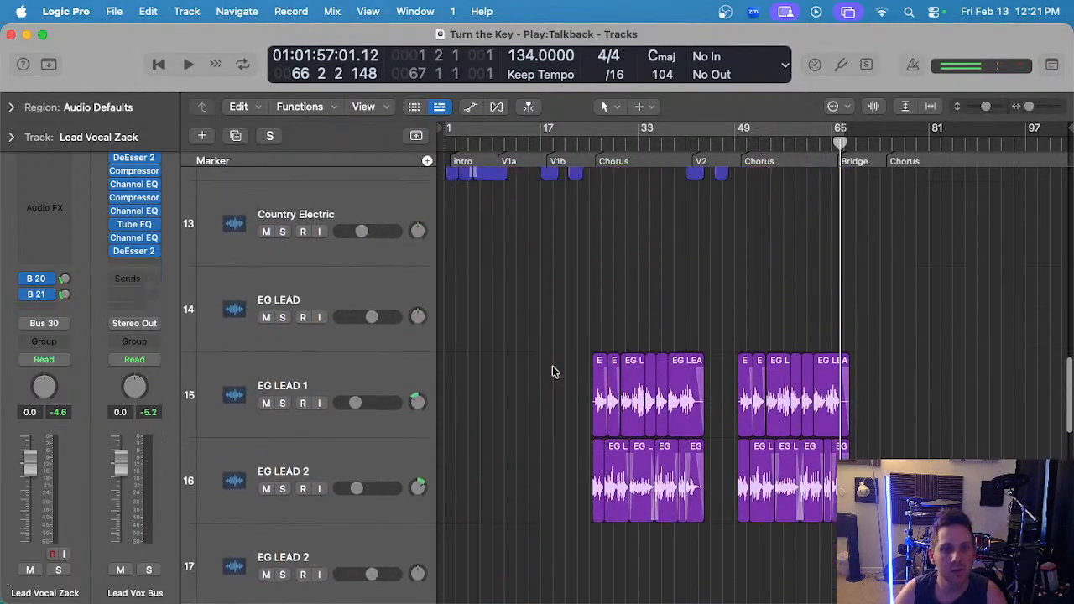
pyautogui.scroll(5, 552, 369)
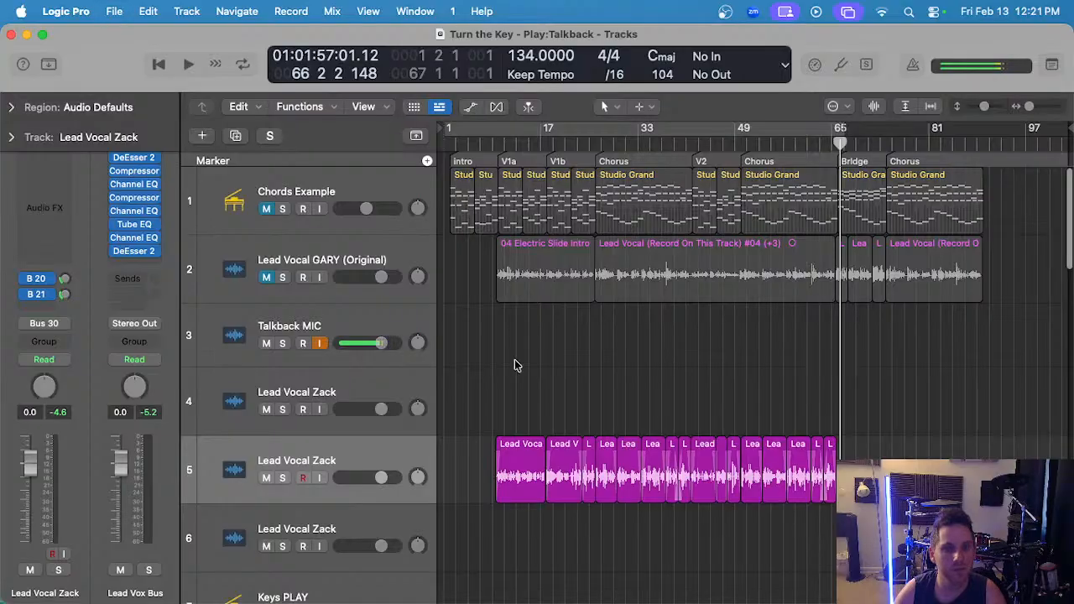
# - Return the playhead to the very beginning of the song at bar 1
pyautogui.press('Return')
pyautogui.press('space')
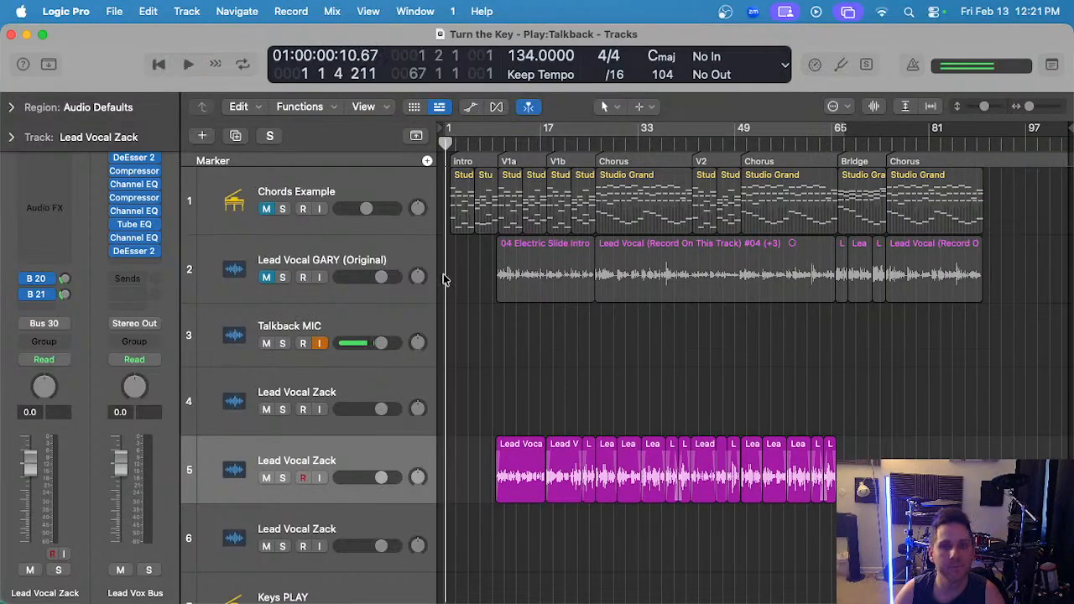
pyautogui.scroll(3, 478, 287)
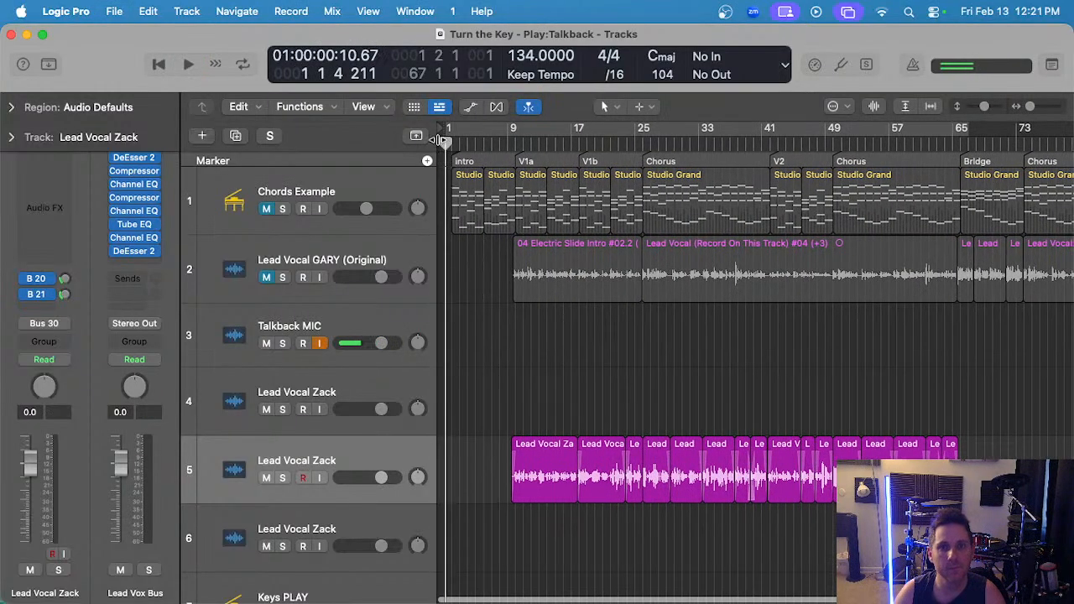
pyautogui.click(442, 143)
pyautogui.scroll(-5, 469, 327)
pyautogui.scroll(3, 470, 326)
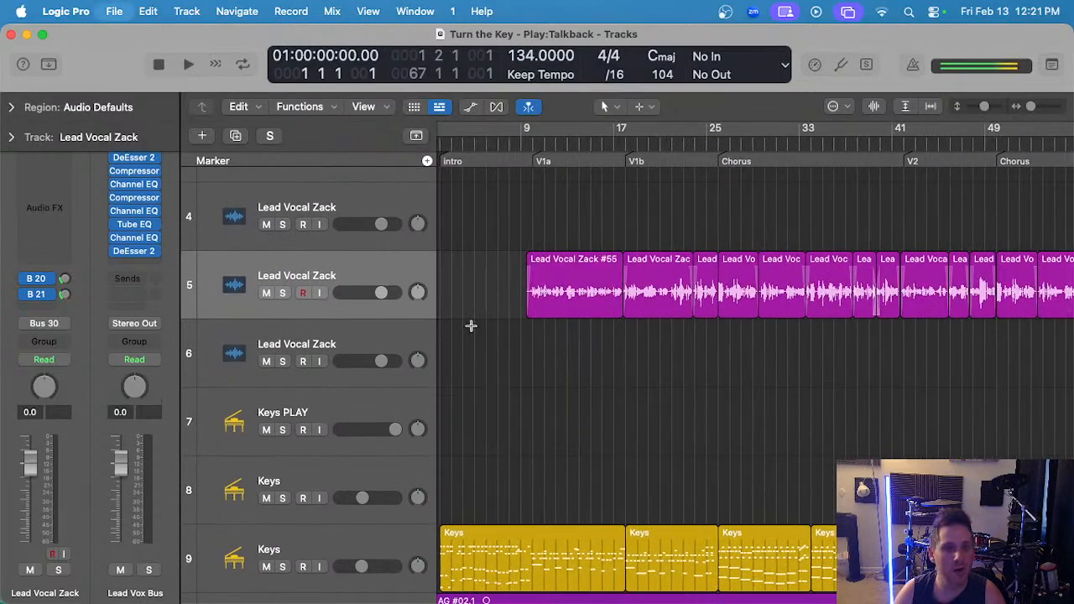
pyautogui.hscroll(-2, 504, 336)
pyautogui.scroll(2, 512, 345)
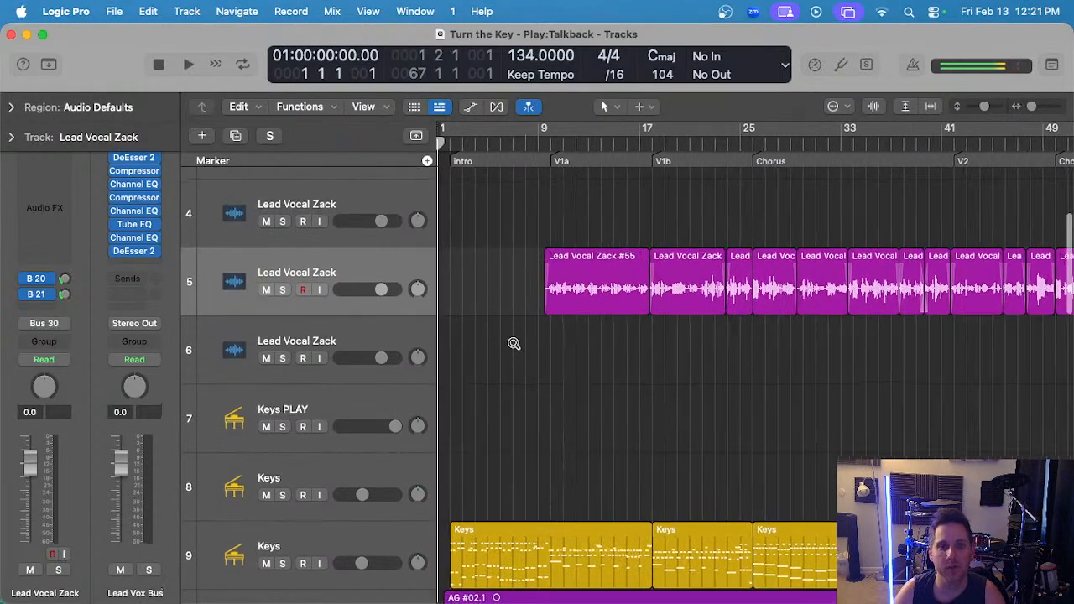
# - Add an empty audio track directly below the AG track
pyautogui.scroll(-5, 510, 346)
pyautogui.scroll(-4, 516, 342)
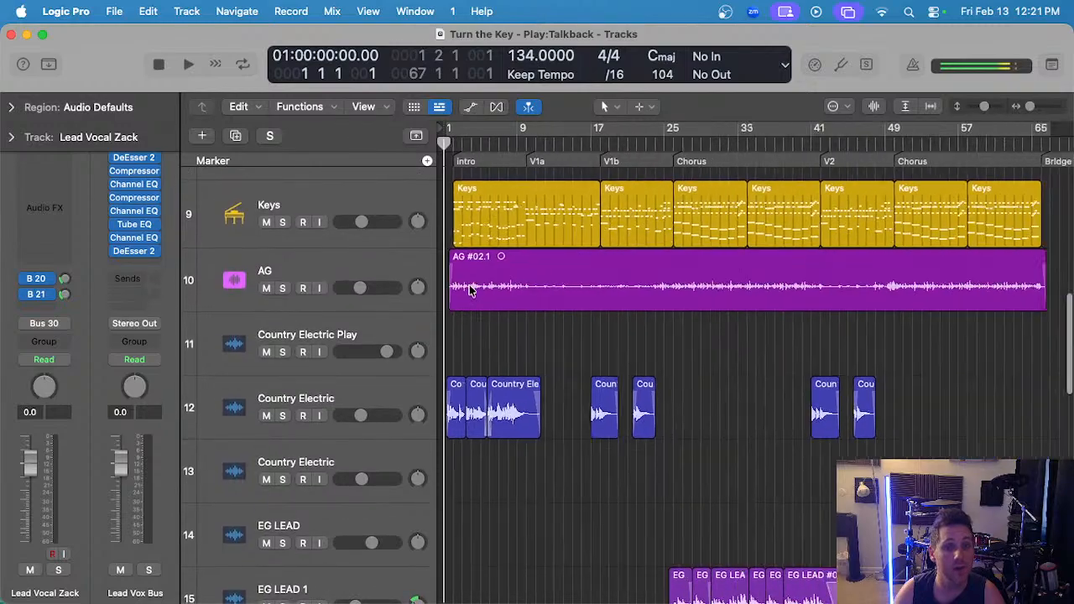
pyautogui.click(359, 269)
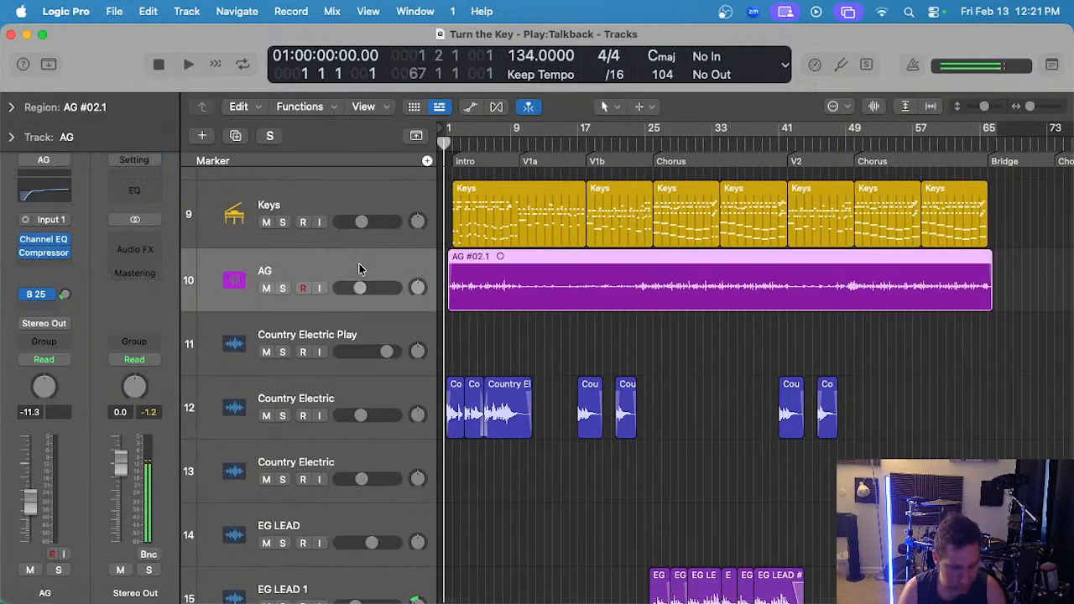
pyautogui.press('super+d')
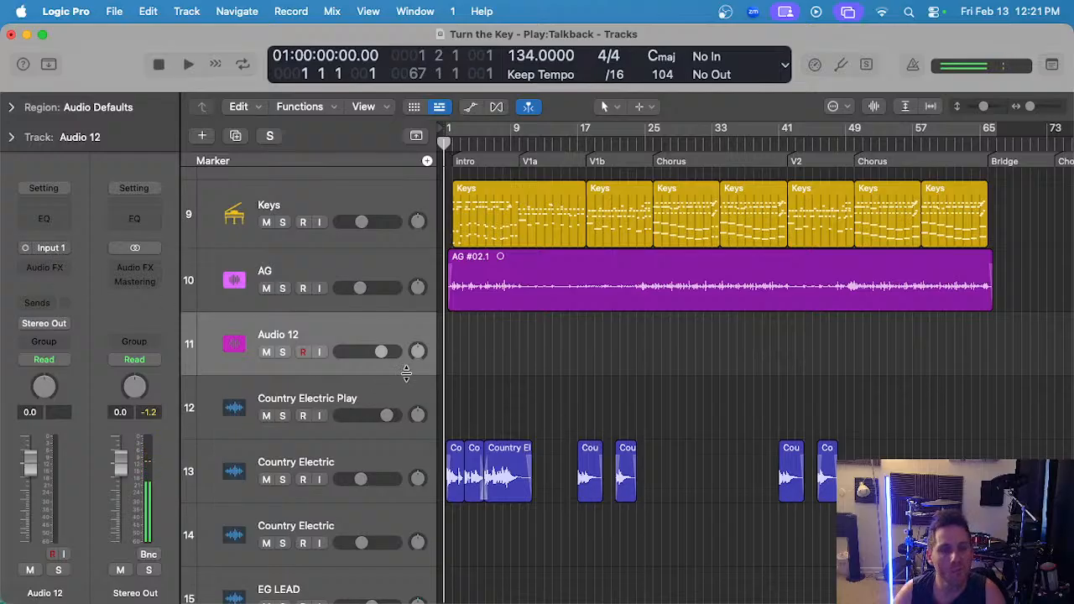
pyautogui.scroll(2, 501, 351)
pyautogui.press('s')
pyautogui.press('s')
pyautogui.scroll(3, 487, 354)
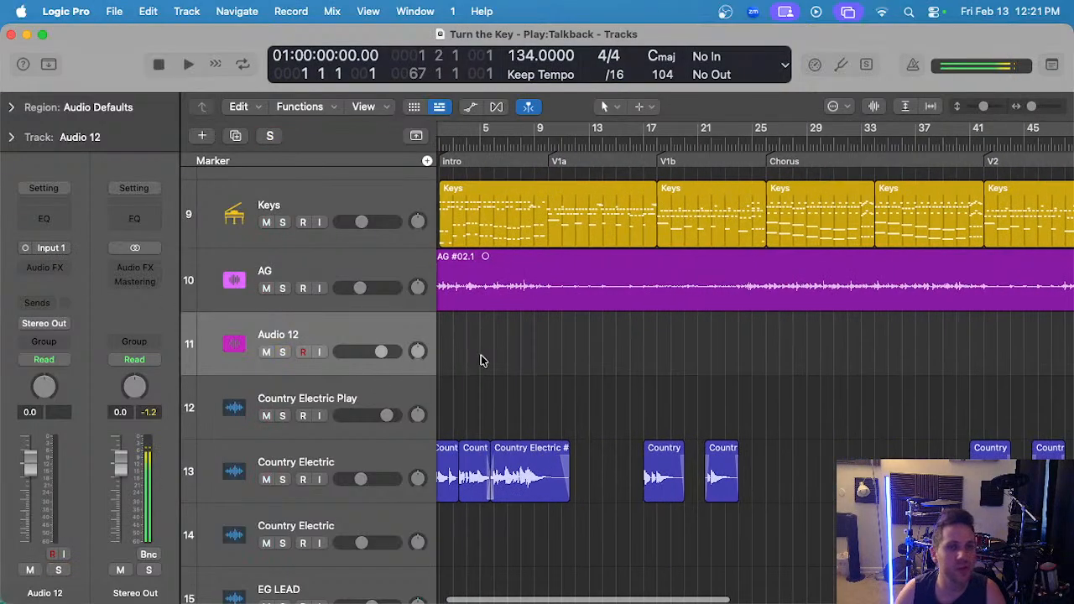
# - Play the intro from bar 1 and stop at about bar 7
pyautogui.scroll(2, 529, 357)
pyautogui.press('space')
pyautogui.scroll(2, 516, 352)
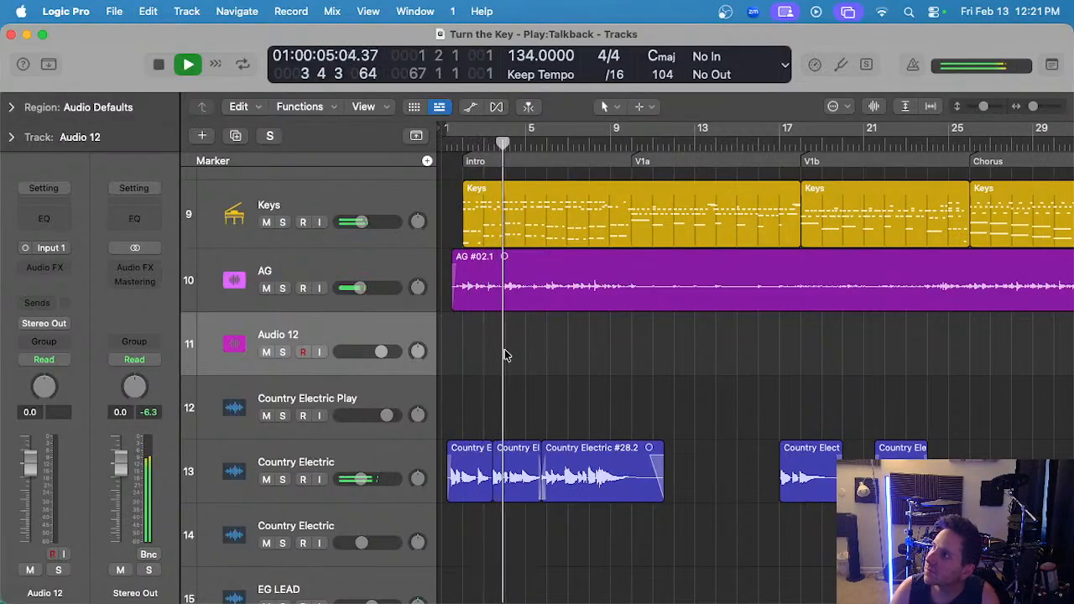
pyautogui.scroll(2, 535, 347)
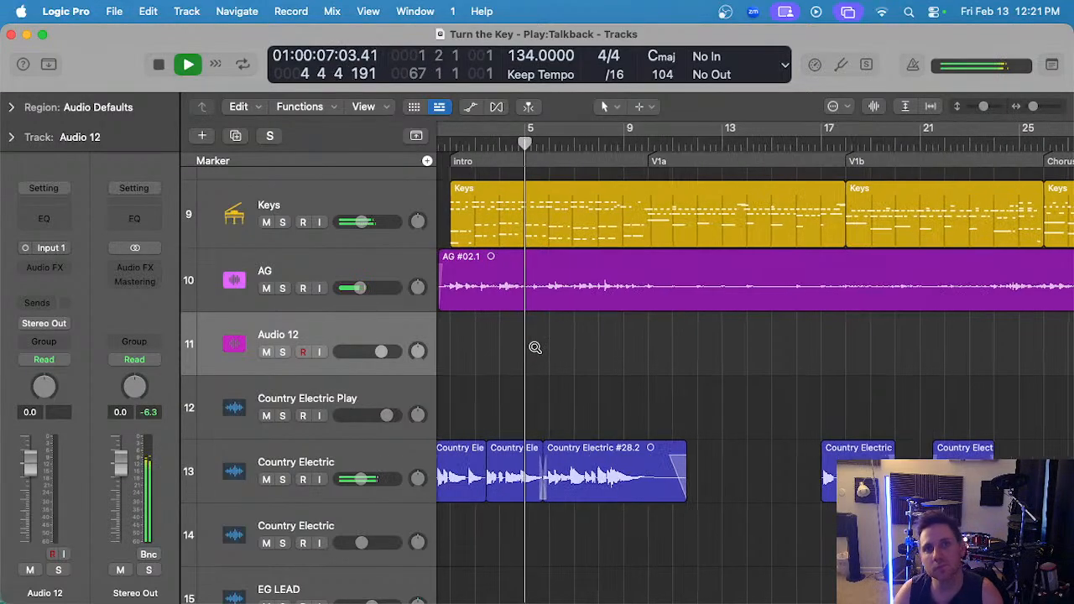
pyautogui.hscroll(1, 534, 346)
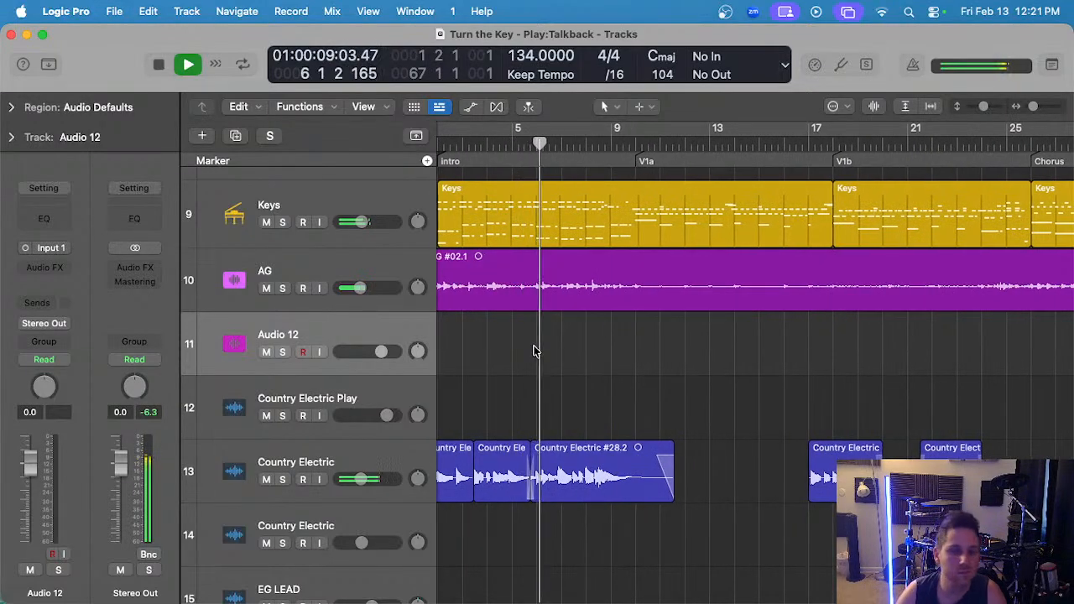
pyautogui.hscroll(-2, 533, 350)
pyautogui.press('space')
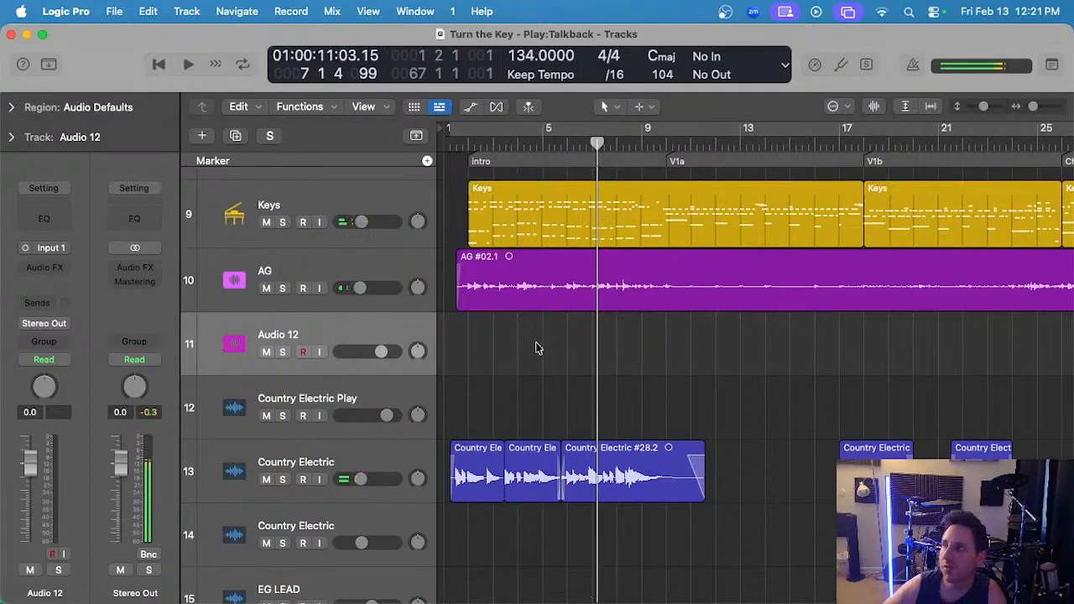
# - Resume playback from bar 7, save the project while it plays, and stop in the bridge at about bar 69
pyautogui.press('space')
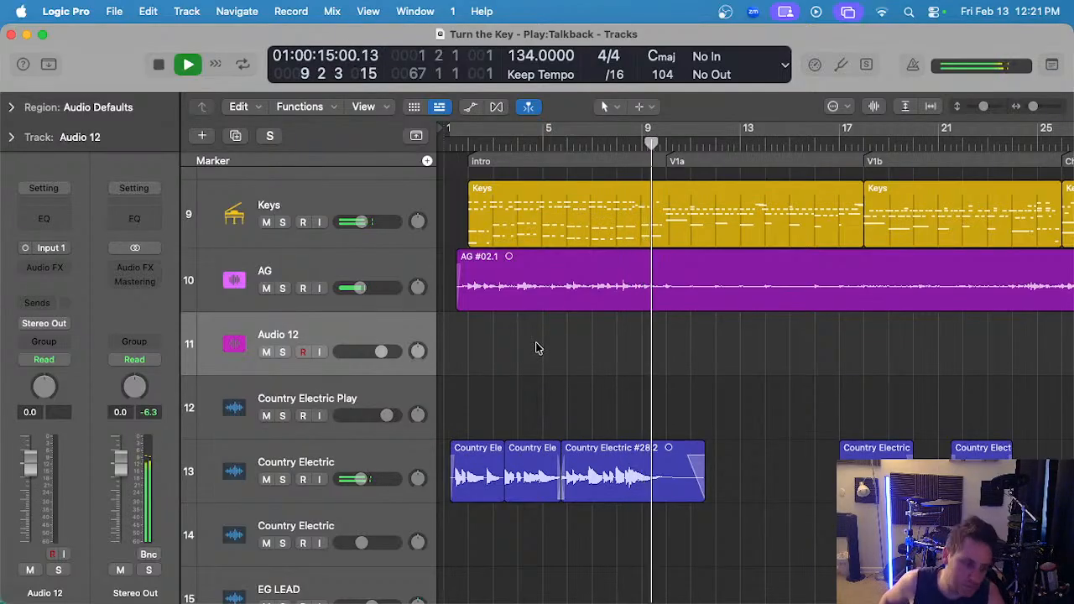
pyautogui.press('super+s')
pyautogui.scroll(-2, 537, 347)
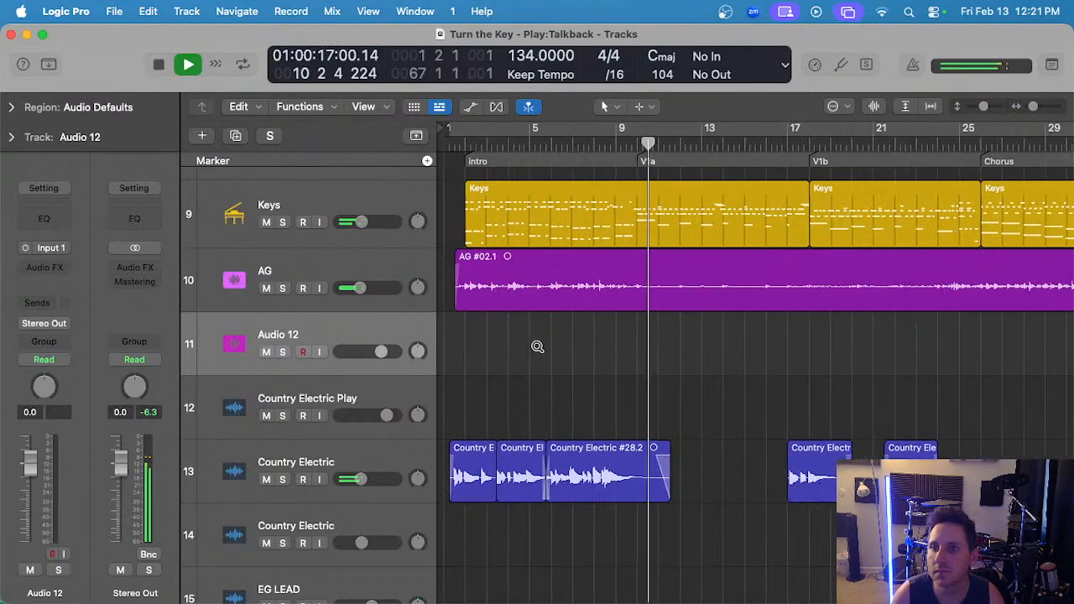
pyautogui.scroll(-1, 537, 346)
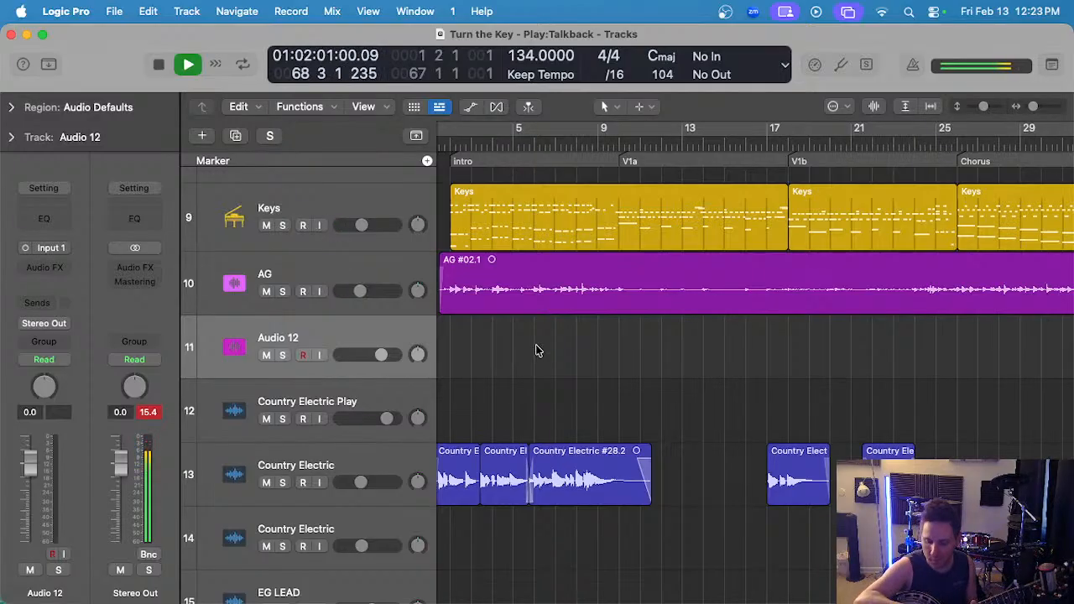
pyautogui.press('space')
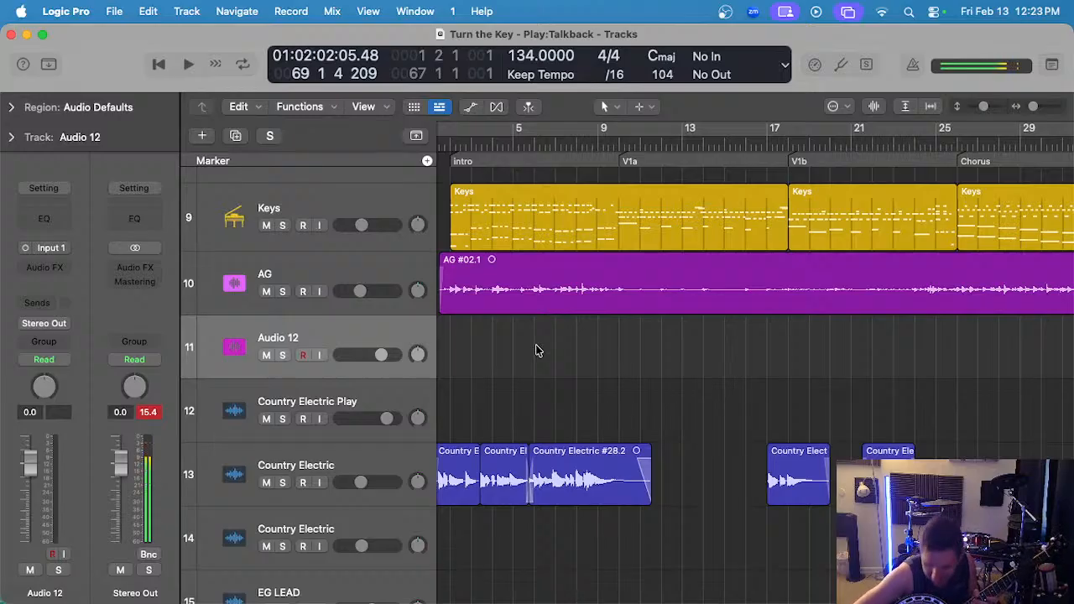
# - Replay the intro from the beginning of the song and stop at about bar 6
pyautogui.hscroll(-2, 532, 349)
pyautogui.press('Return')
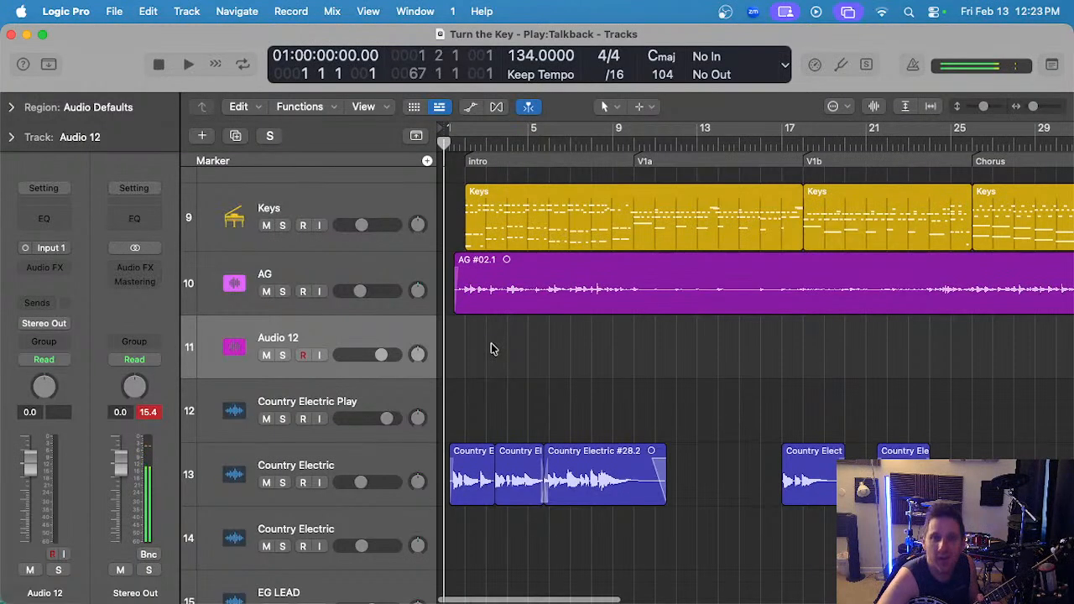
pyautogui.press('space')
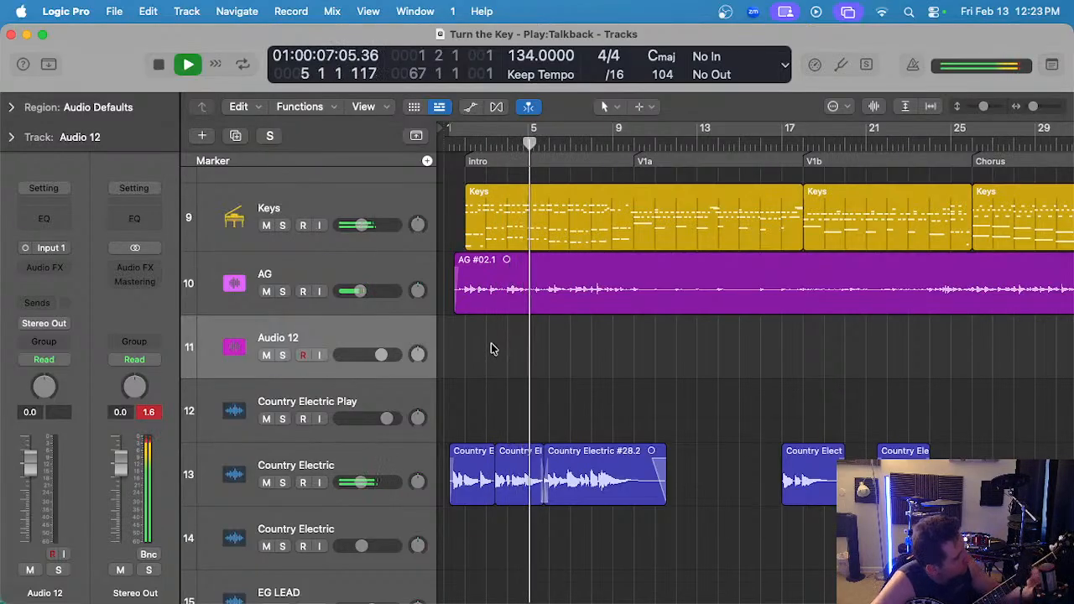
pyautogui.hscroll(5, 576, 206)
pyautogui.press('space')
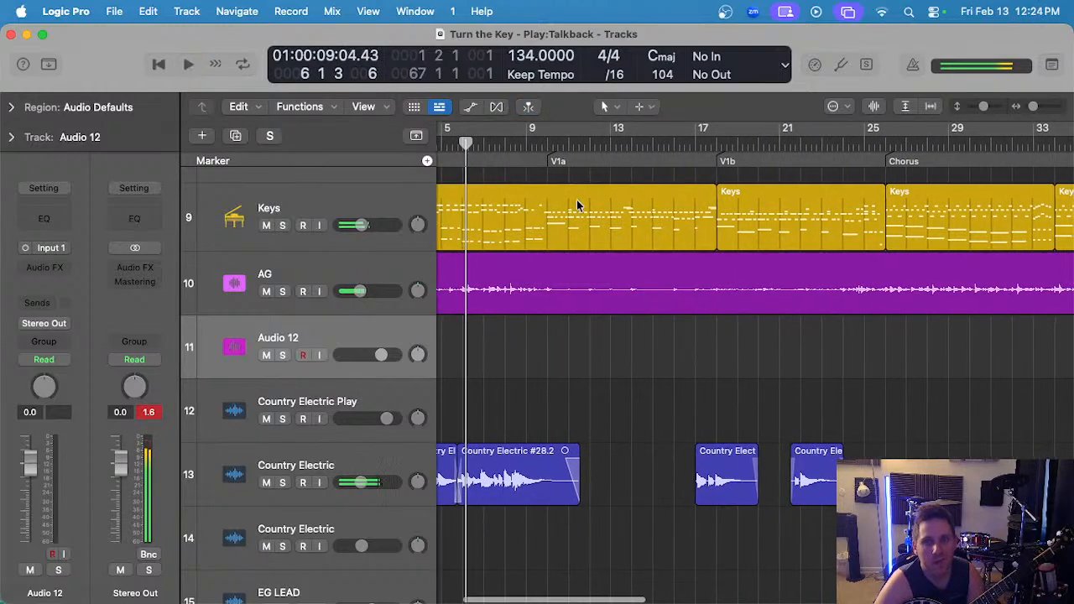
# - Play from the start of verse 1a into the first chorus, stop, and set the playhead back to bar 17
pyautogui.click(550, 143)
pyautogui.press('space')
pyautogui.scroll(2, 552, 220)
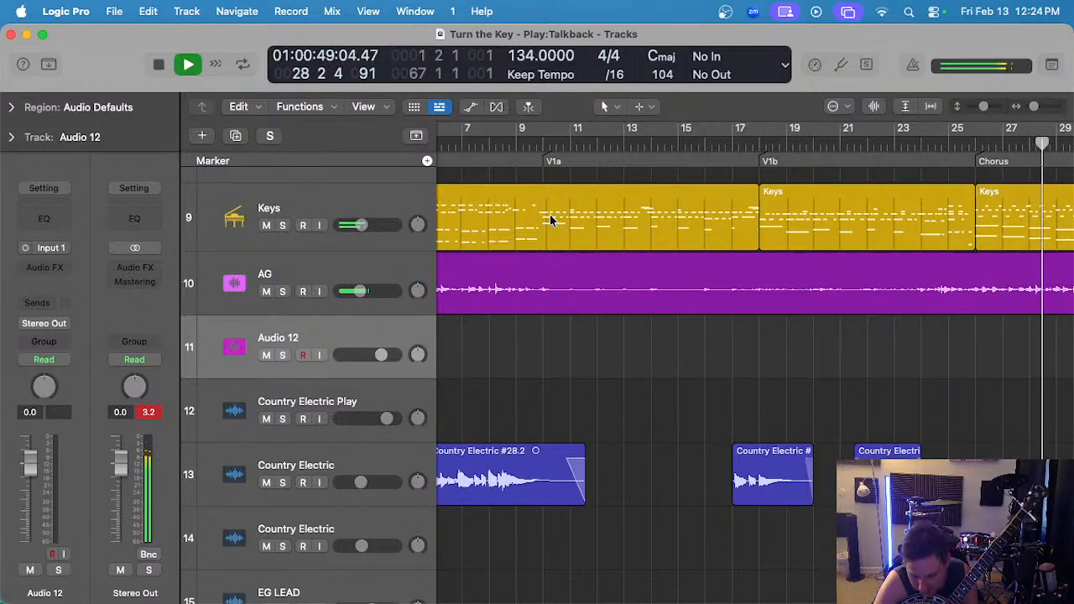
pyautogui.press('space')
pyautogui.hscroll(6, 549, 215)
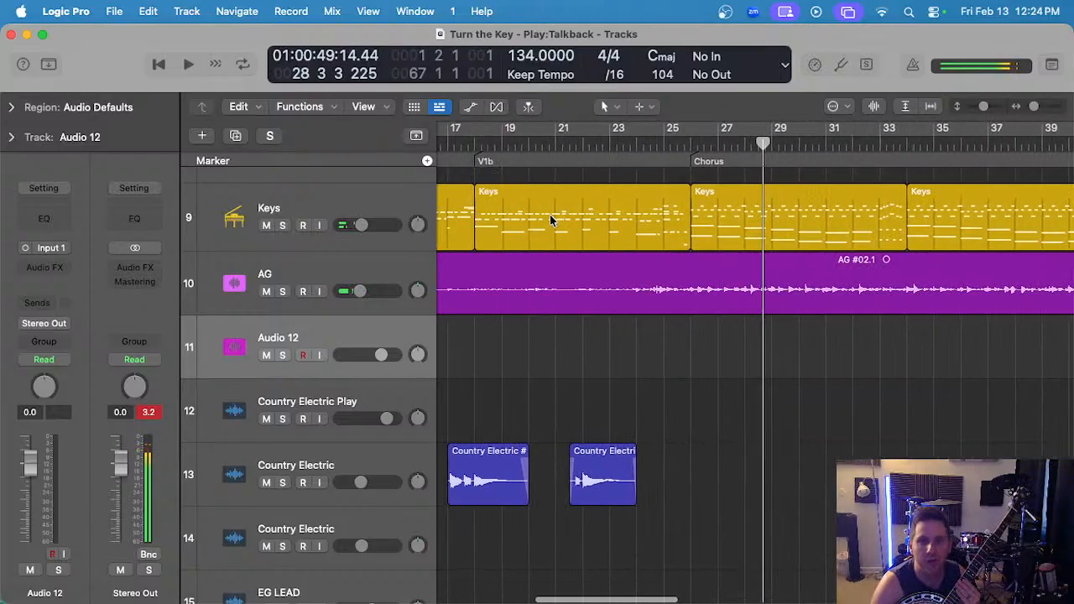
pyautogui.click(481, 142)
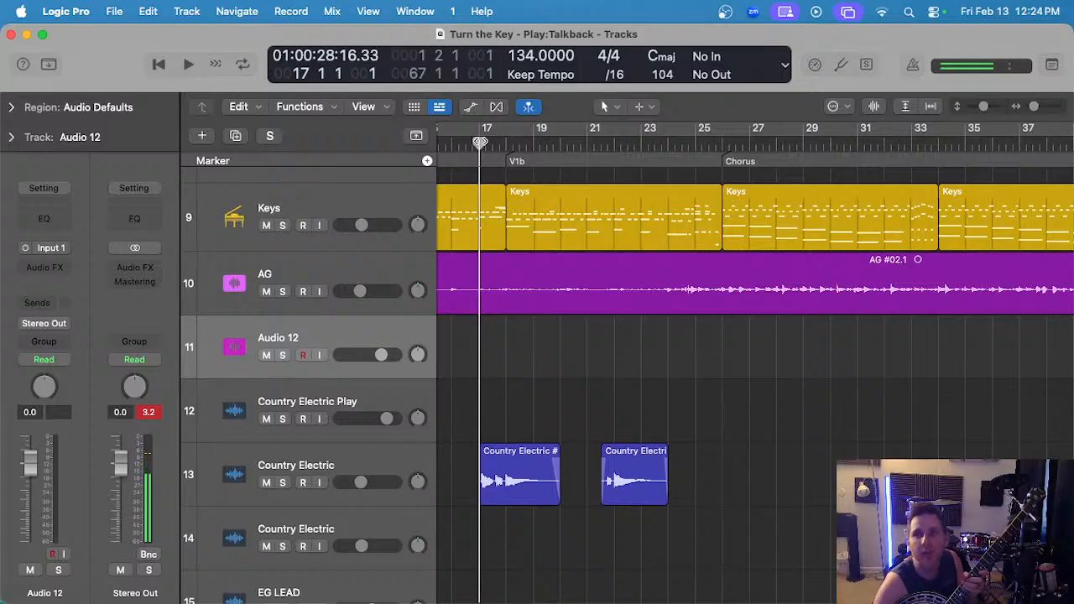
# - Select the Talkback MIC track, check the instrument's tuning on Input 1 with the Tuner, and close it
pyautogui.scroll(10, 640, 278)
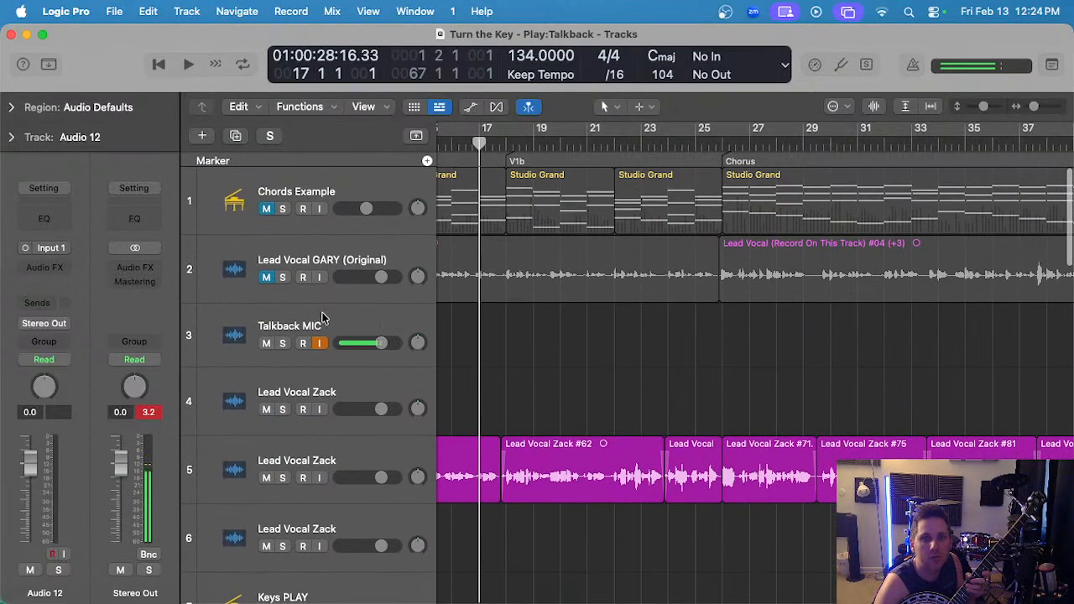
pyautogui.click(319, 319)
pyautogui.click(841, 66)
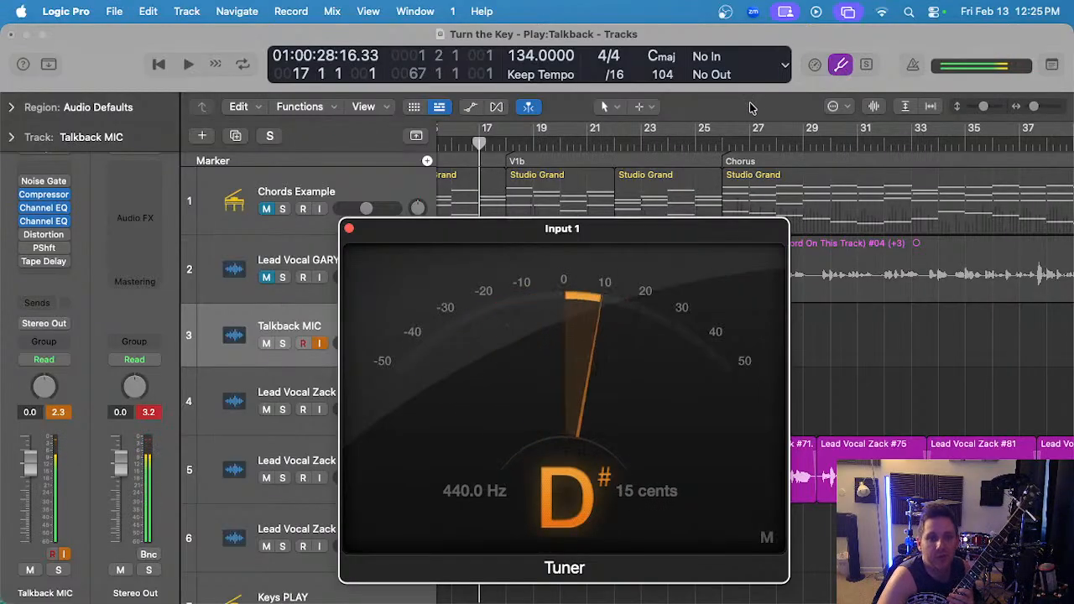
pyautogui.click(350, 229)
# - Select the empty audio track below AG, play from bar 17 through the chorus into verse 2, and move the playhead to bar 39
pyautogui.scroll(-10, 465, 267)
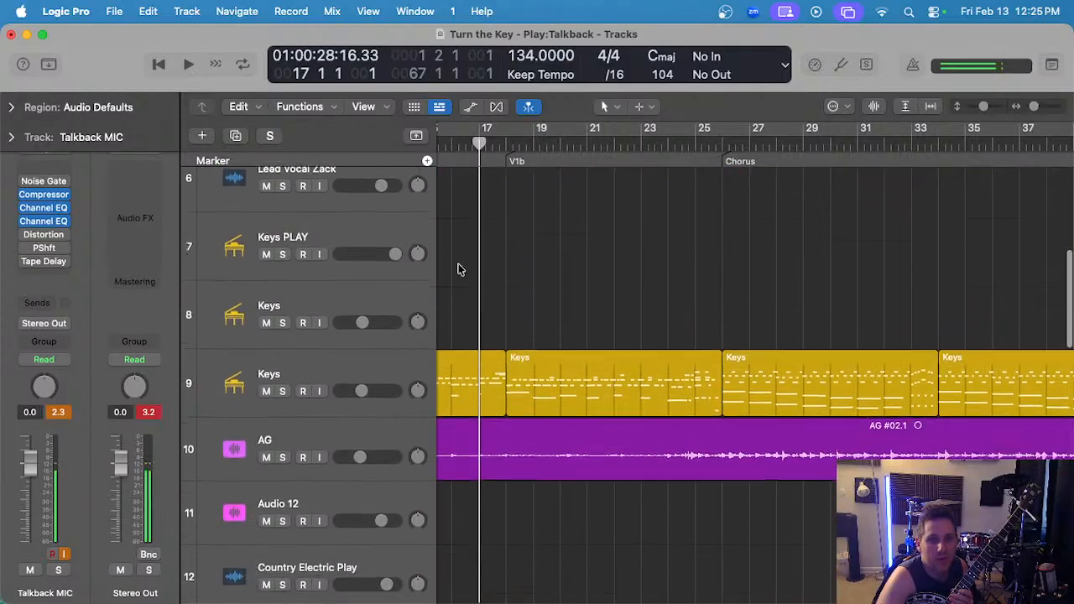
pyautogui.click(363, 356)
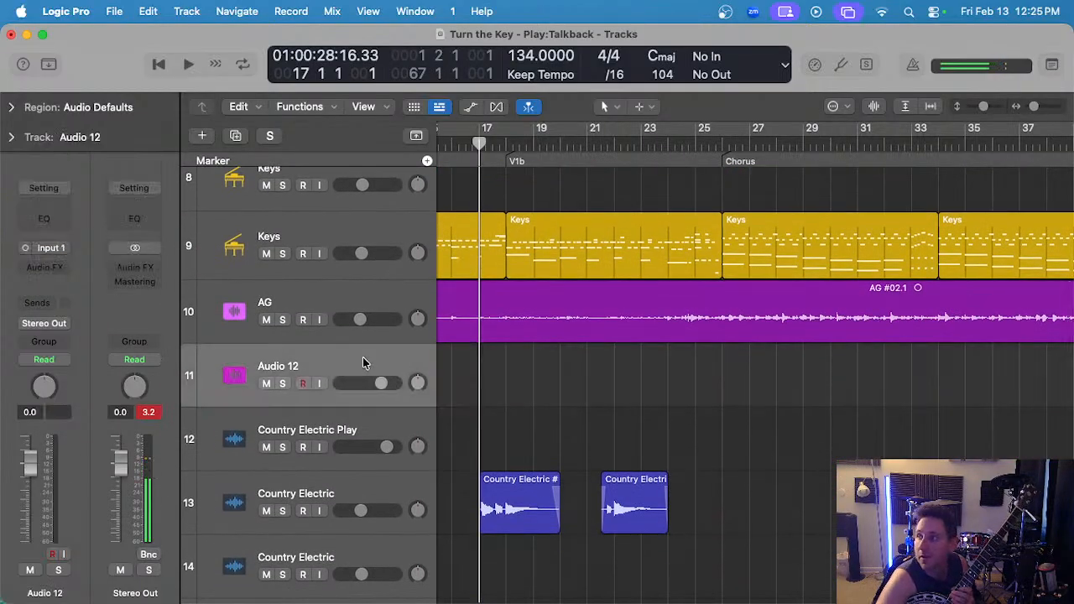
pyautogui.press('space')
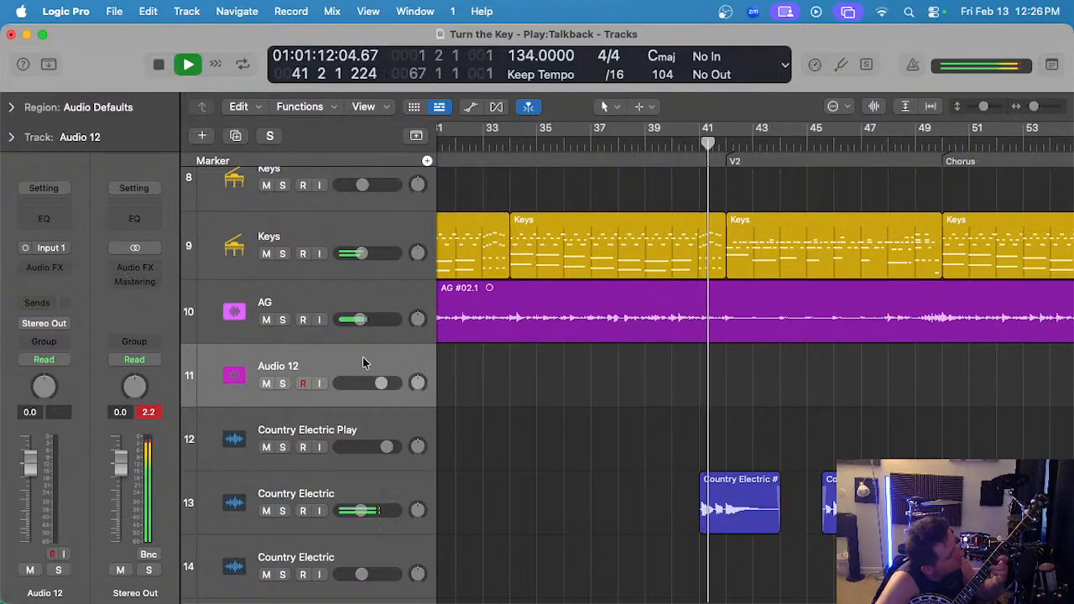
pyautogui.press('space')
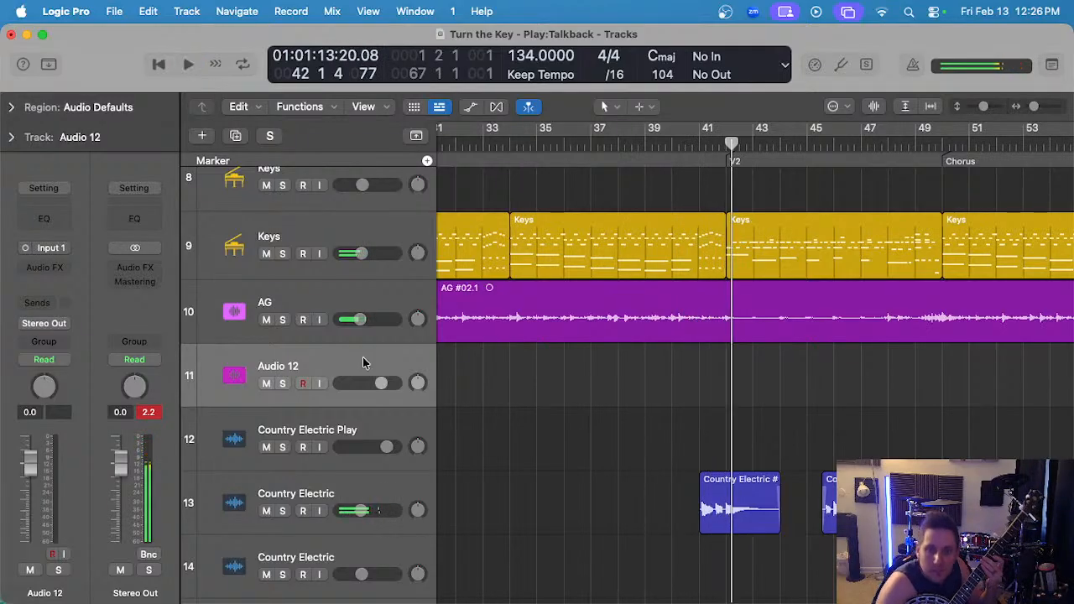
pyautogui.click(644, 143)
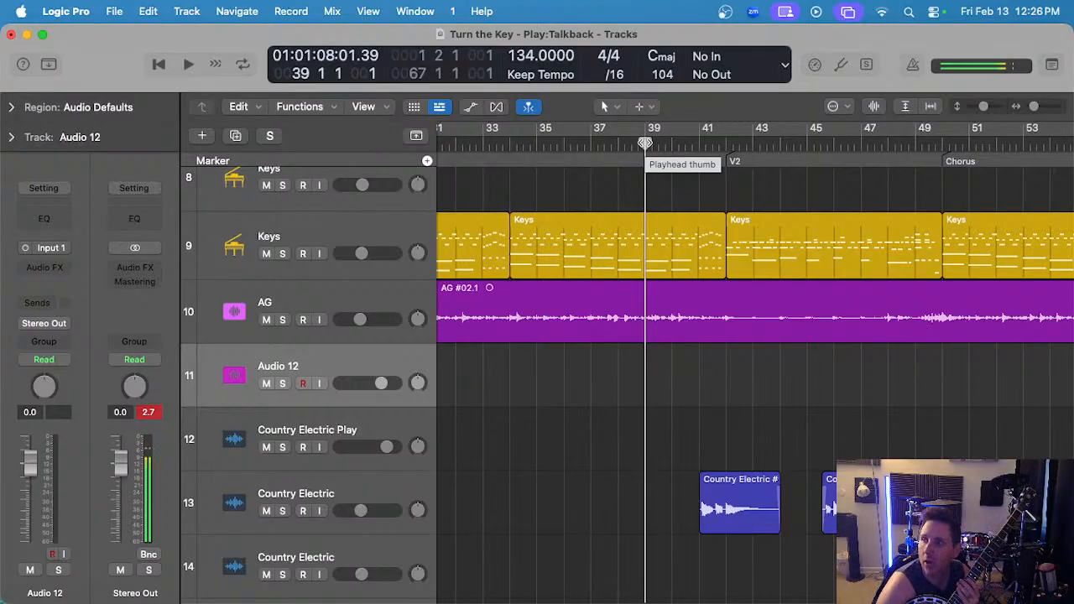
# - Play from bar 39 through verse 2 and the second chorus, and stop at about bar 68
pyautogui.press('space')
pyautogui.hscroll(-5, 617, 205)
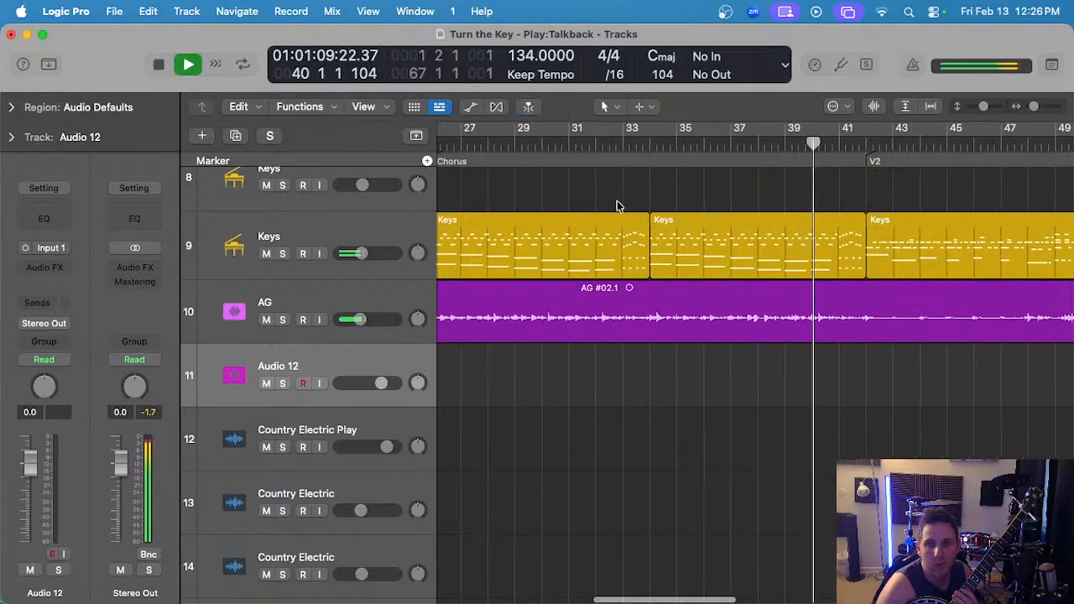
pyautogui.hscroll(-6, 616, 206)
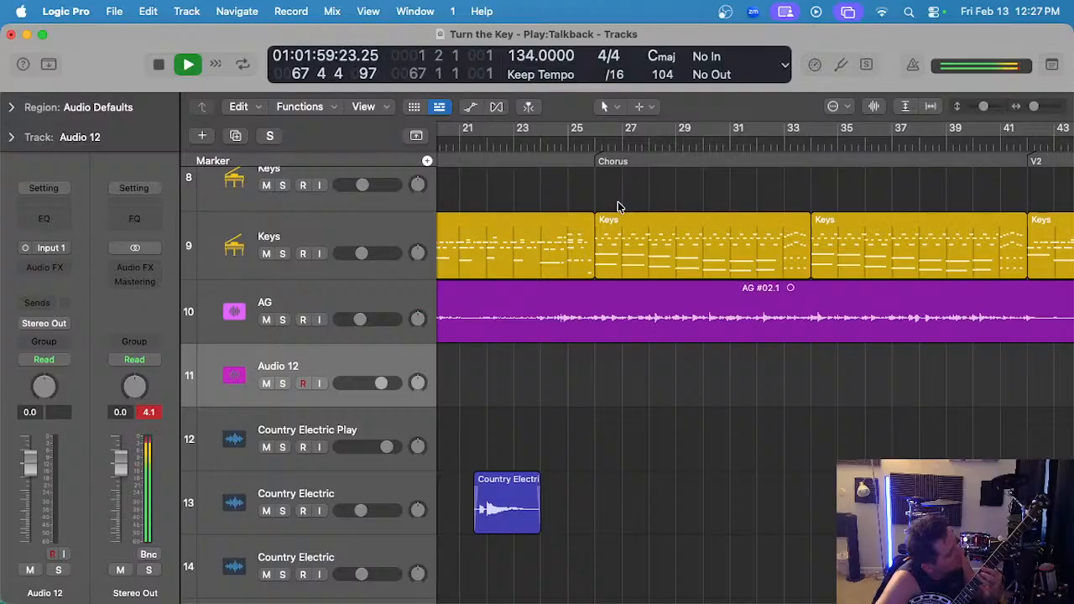
pyautogui.press('space')
pyautogui.hscroll(-10, 617, 207)
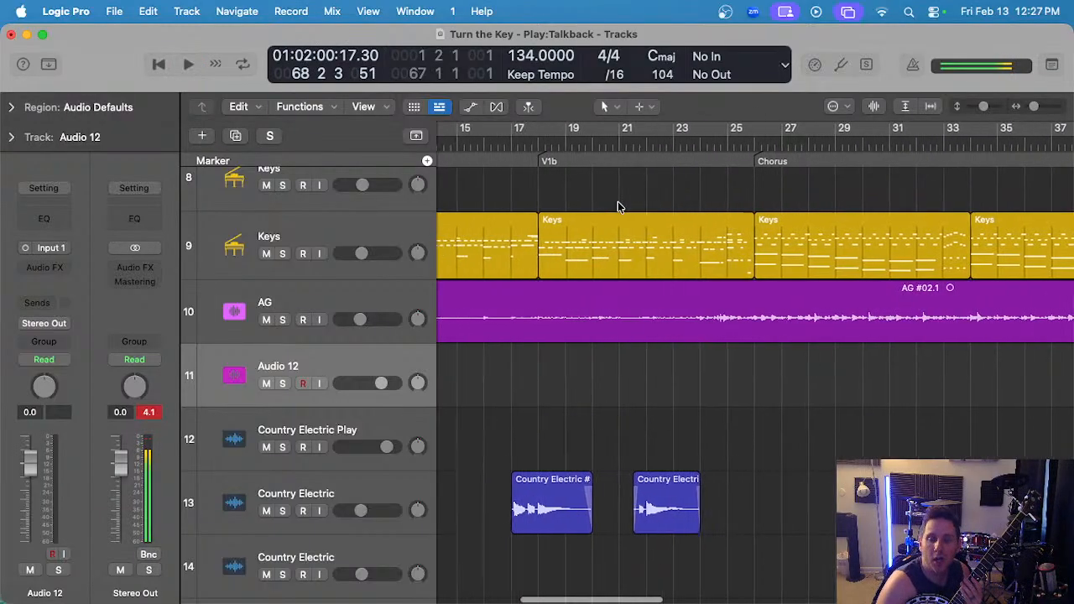
# - Play twice from about bar 9, just before verse 1a, into the first chorus, and set the playhead to bar 16
pyautogui.doubleClick(503, 142)
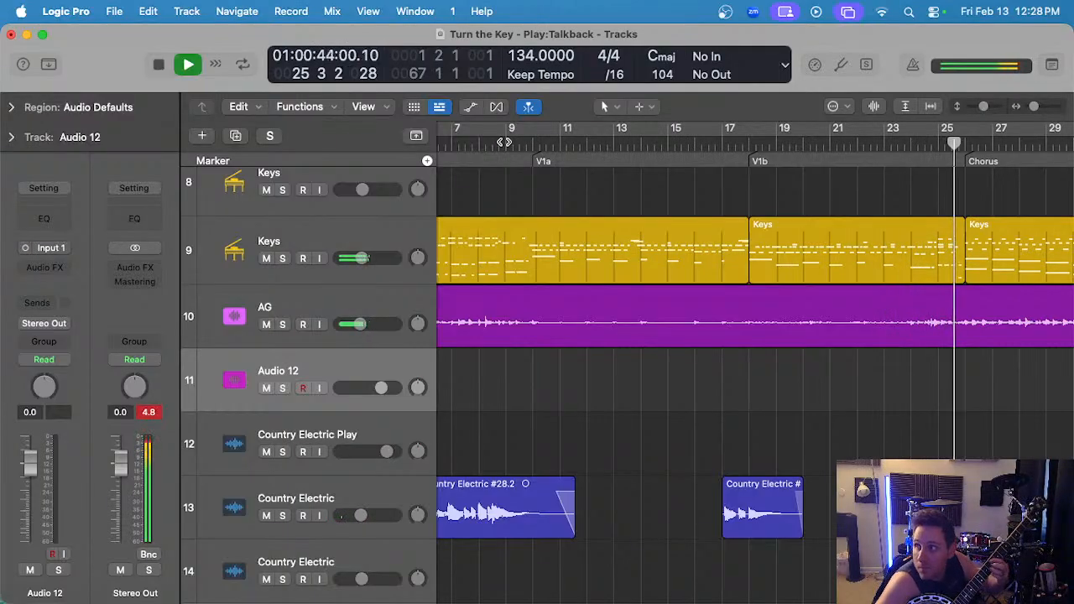
pyautogui.press('space')
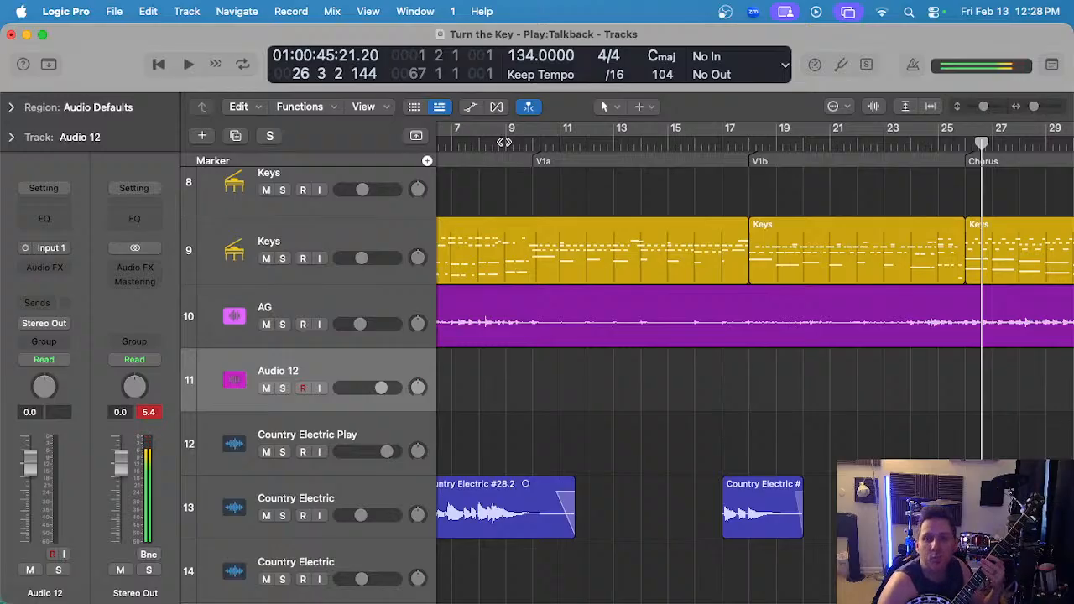
pyautogui.click(506, 146)
pyautogui.press('space')
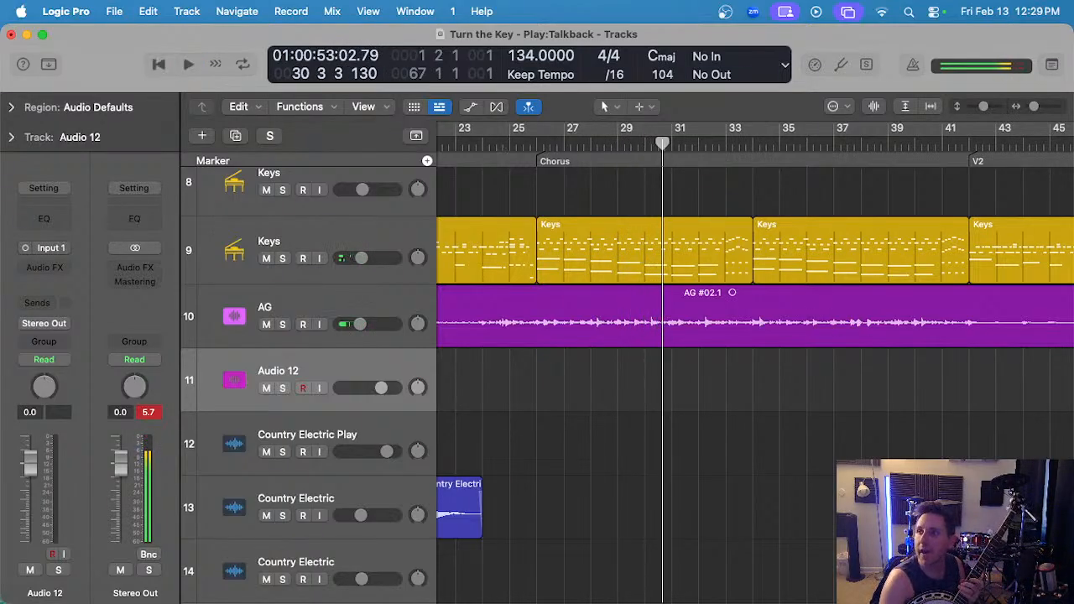
pyautogui.click(659, 484)
pyautogui.hscroll(-10, 517, 212)
pyautogui.click(722, 142)
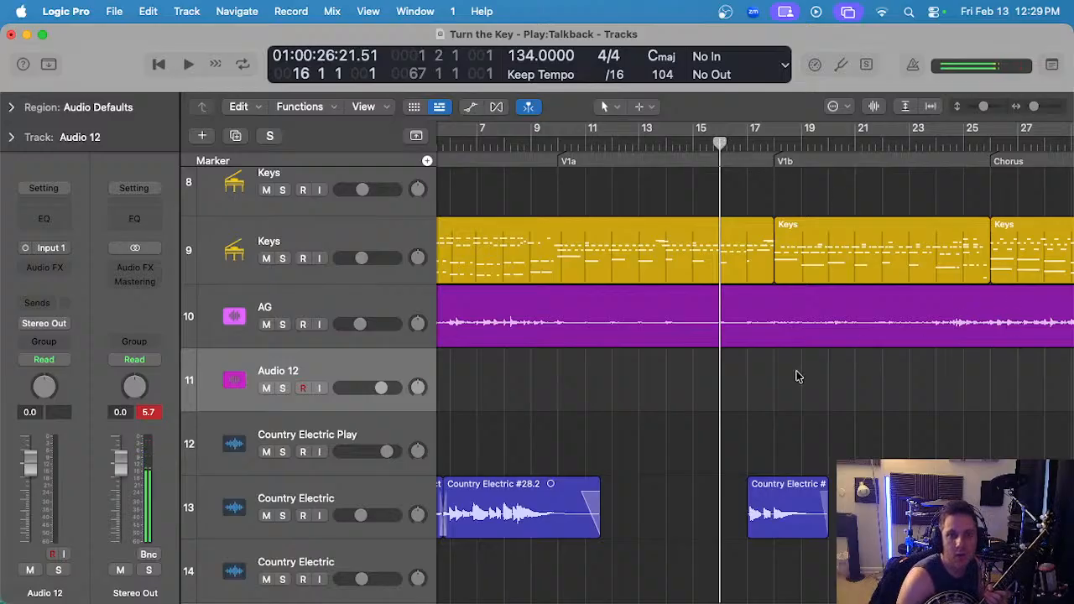
# - Adjust the Talkback MIC track's volume to about -1.9 dB and rename the empty audio track below AG as Banjo
pyautogui.scroll(10, 797, 377)
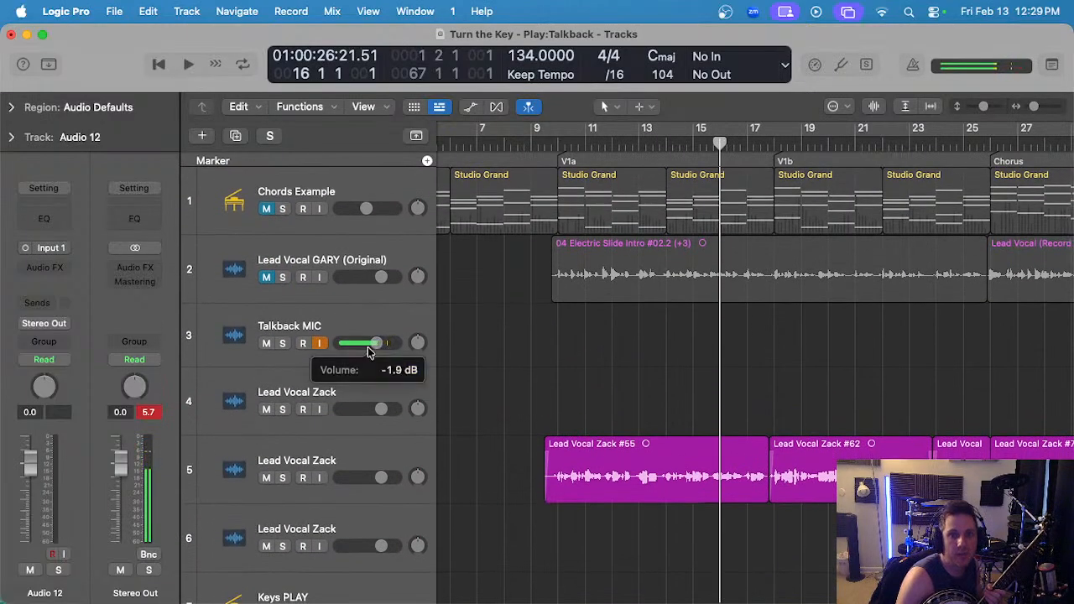
pyautogui.scroll(-15, 492, 347)
pyautogui.scroll(3, 491, 348)
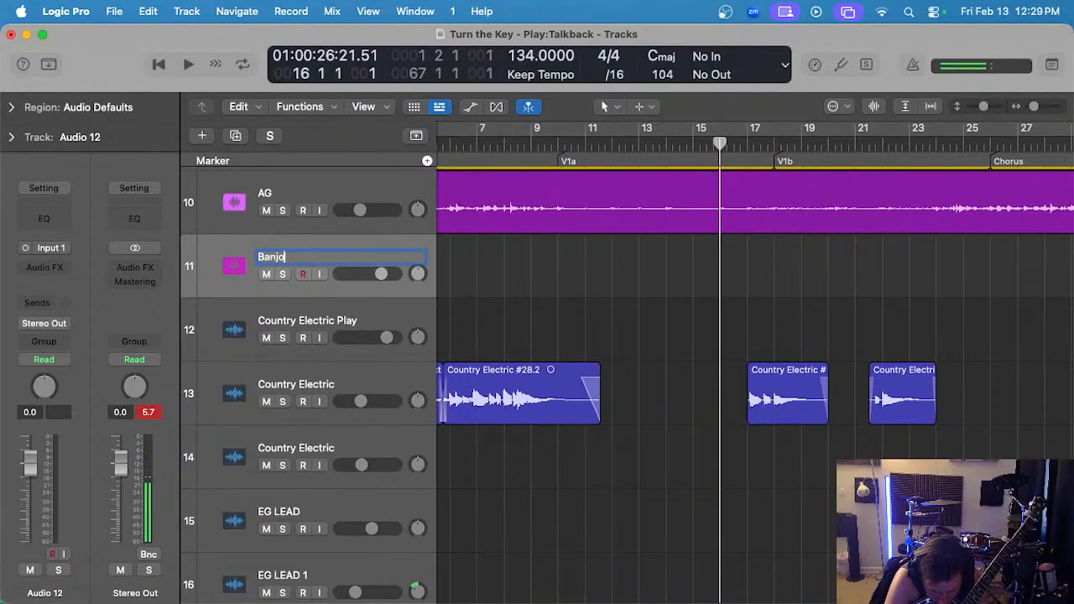
pyautogui.scroll(1, 602, 301)
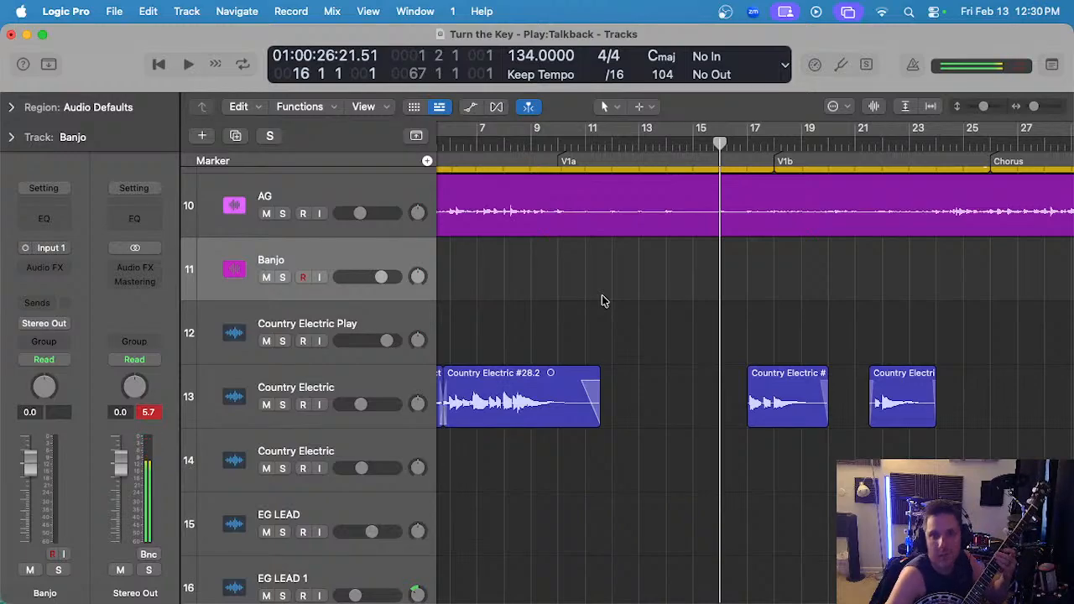
# - Play from bar 16 through verse 1b into the first chorus
pyautogui.press('space')
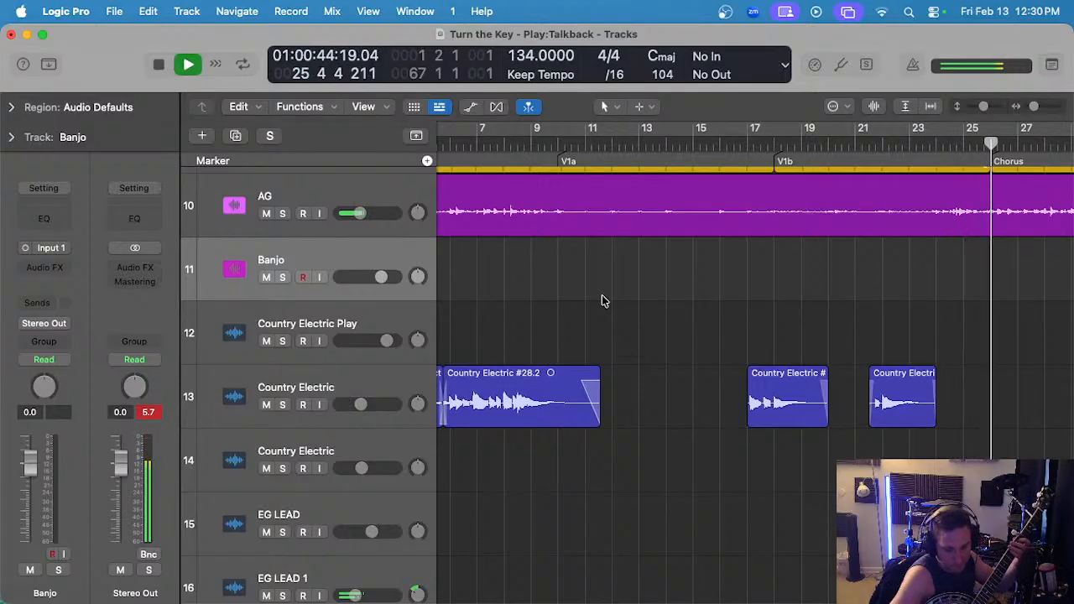
# - Rehearse the banjo part by playing the song repeatedly from bar 17 into the Chorus with the metronome on
pyautogui.press('space')
pyautogui.click(747, 145)
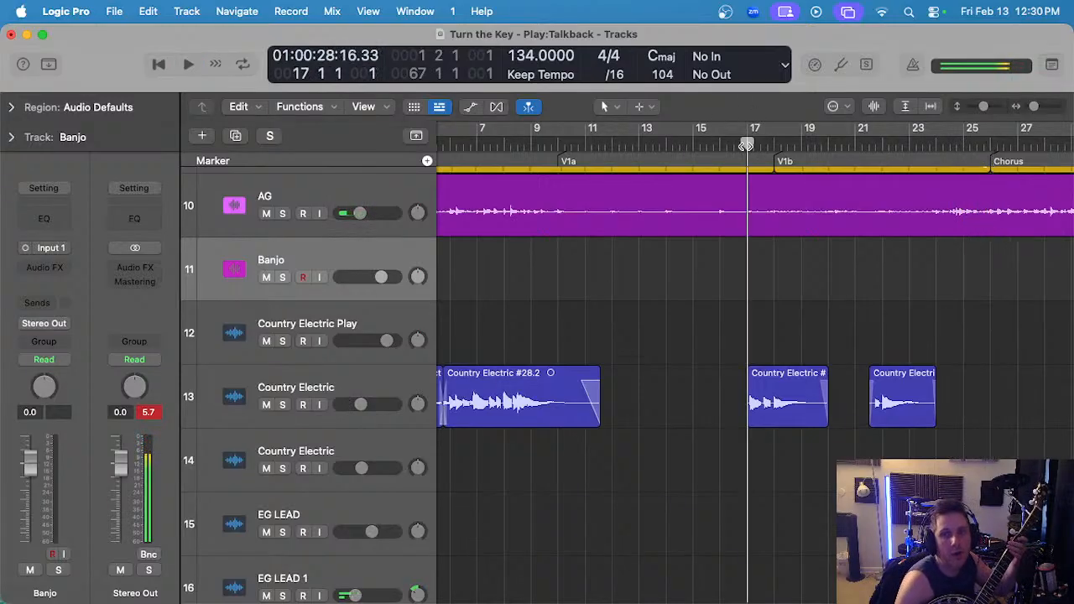
pyautogui.press('space')
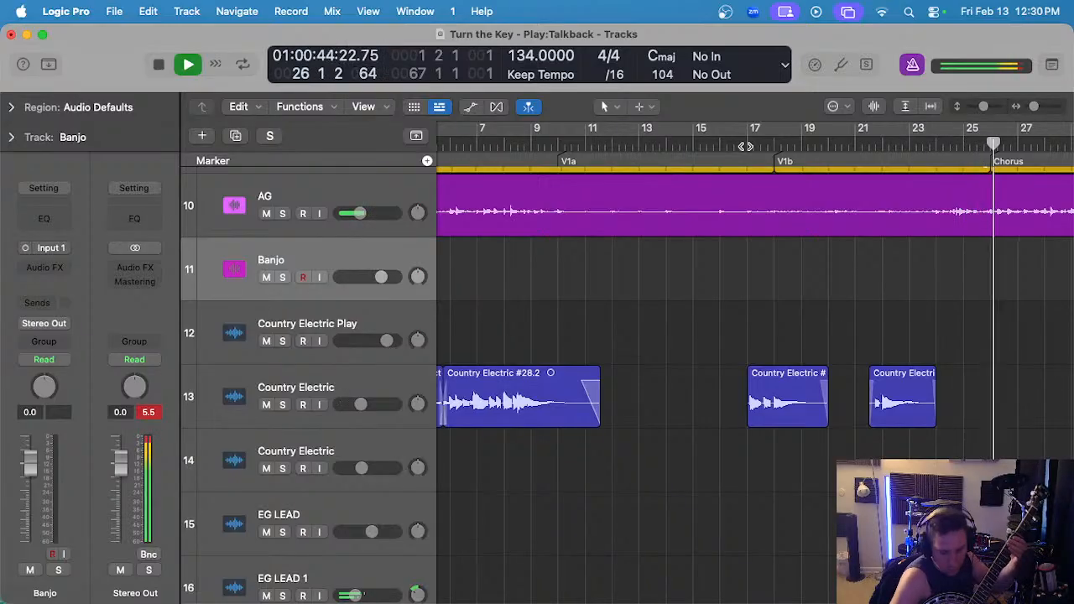
pyautogui.press('space')
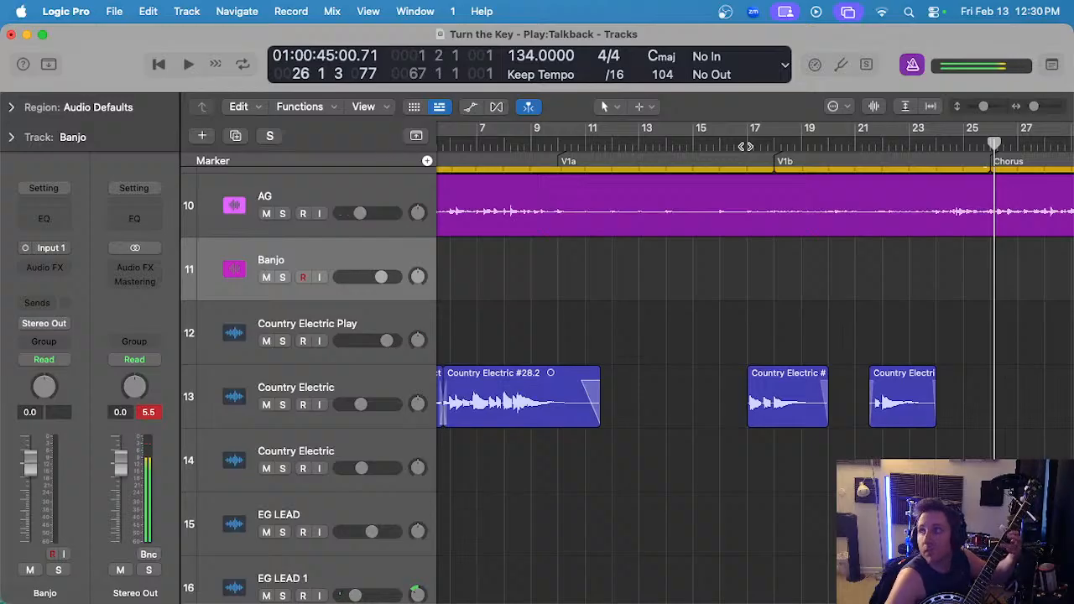
pyautogui.click(742, 146)
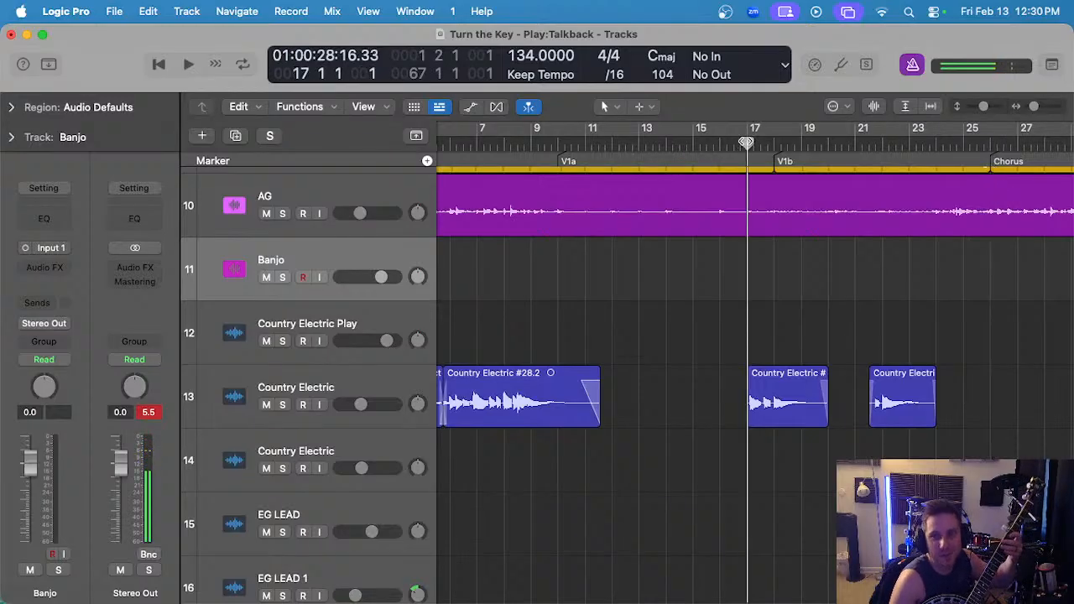
pyautogui.press('space')
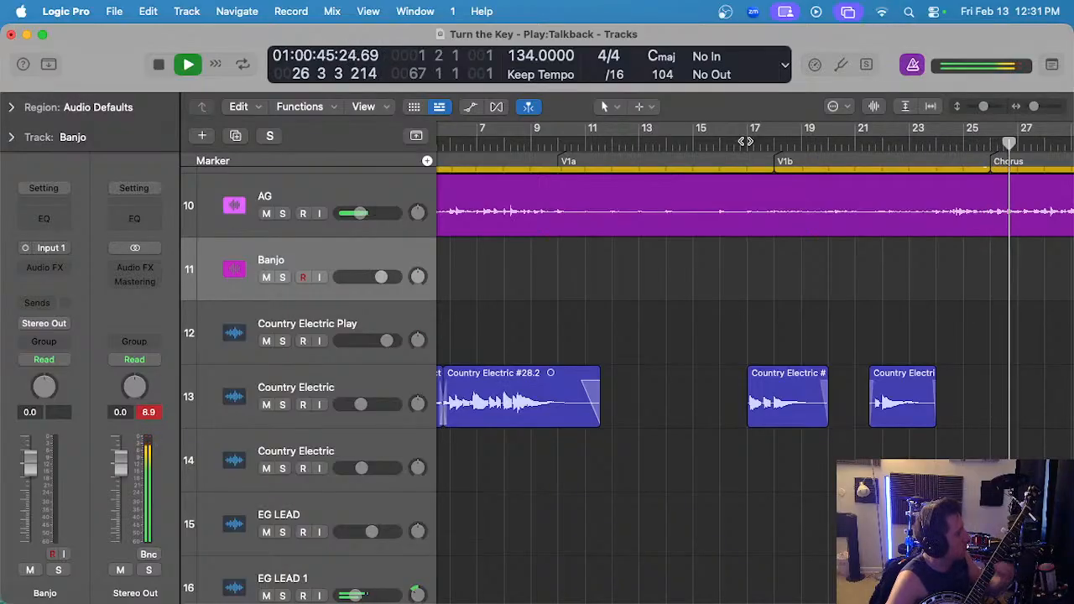
pyautogui.press('space')
# - Record a take on the Banjo track from bar 16 through V1b to just past the start of the Chorus
pyautogui.hscroll(-10, 594, 278)
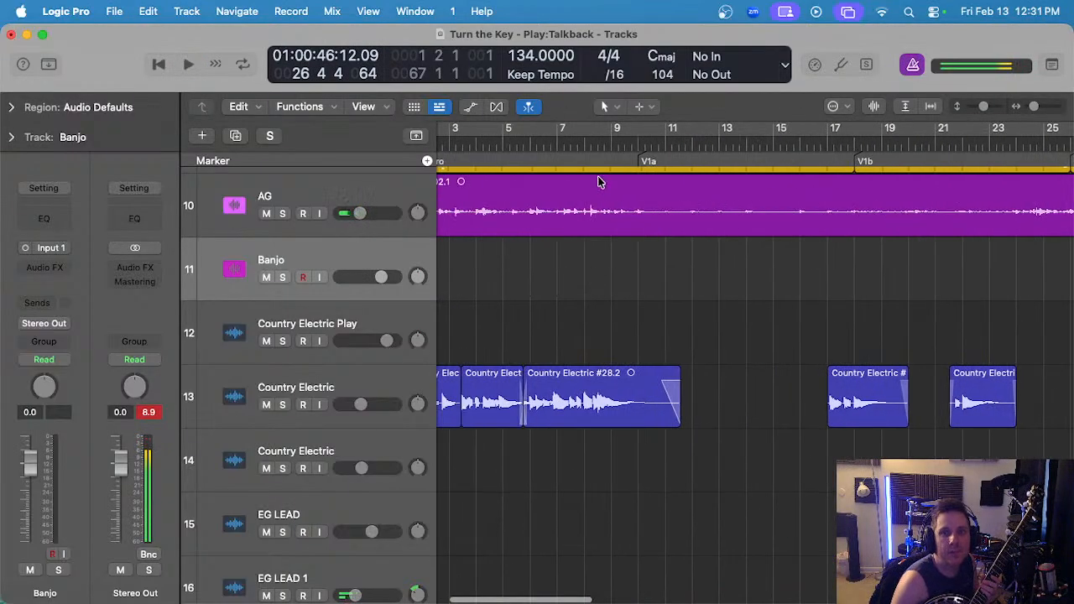
pyautogui.scroll(1, 599, 172)
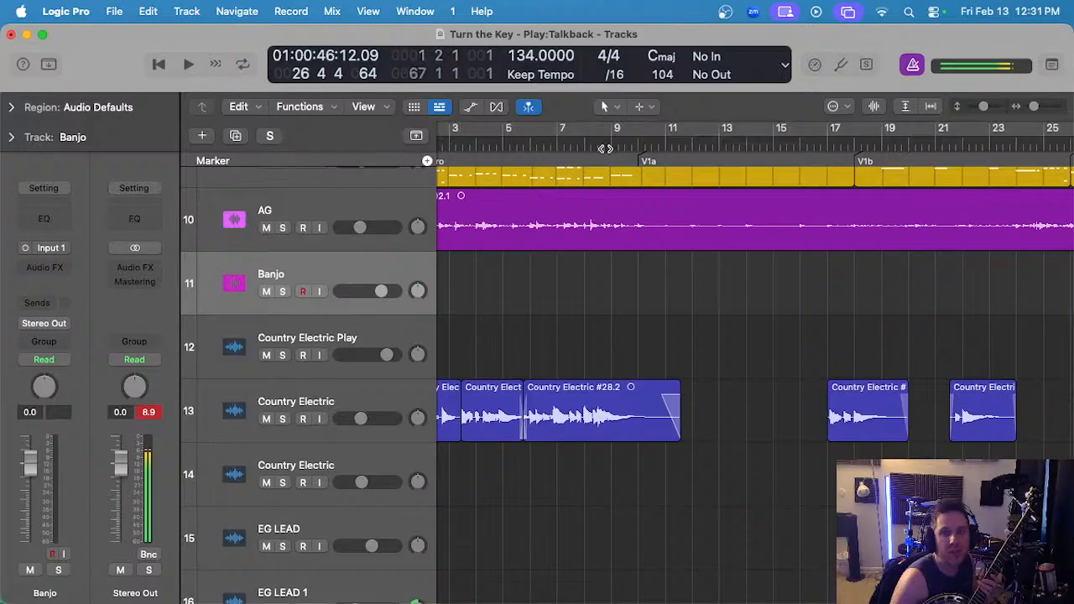
pyautogui.click(801, 141)
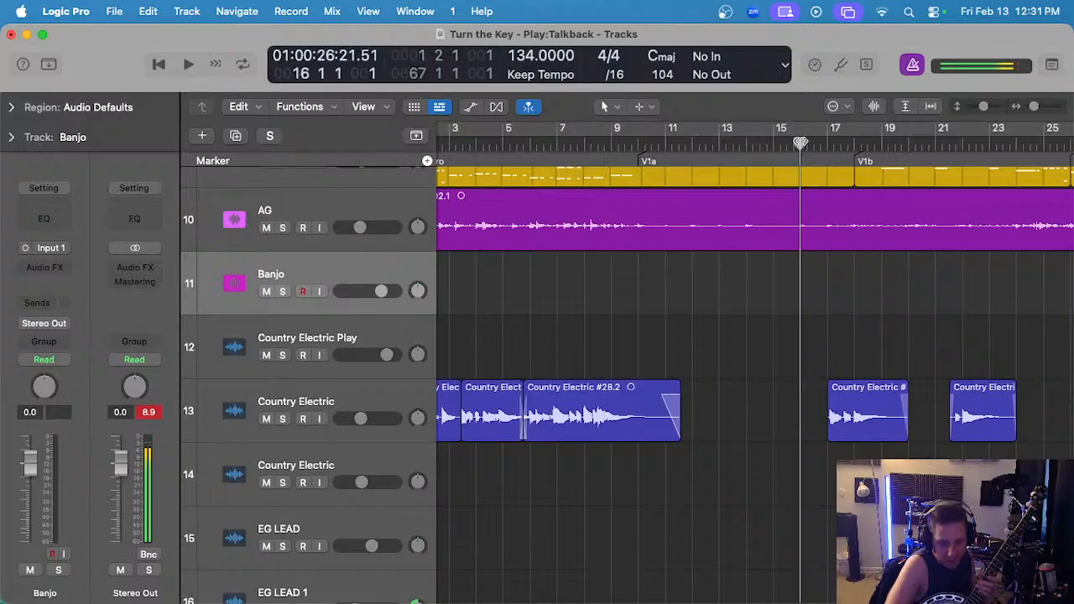
pyautogui.press('r')
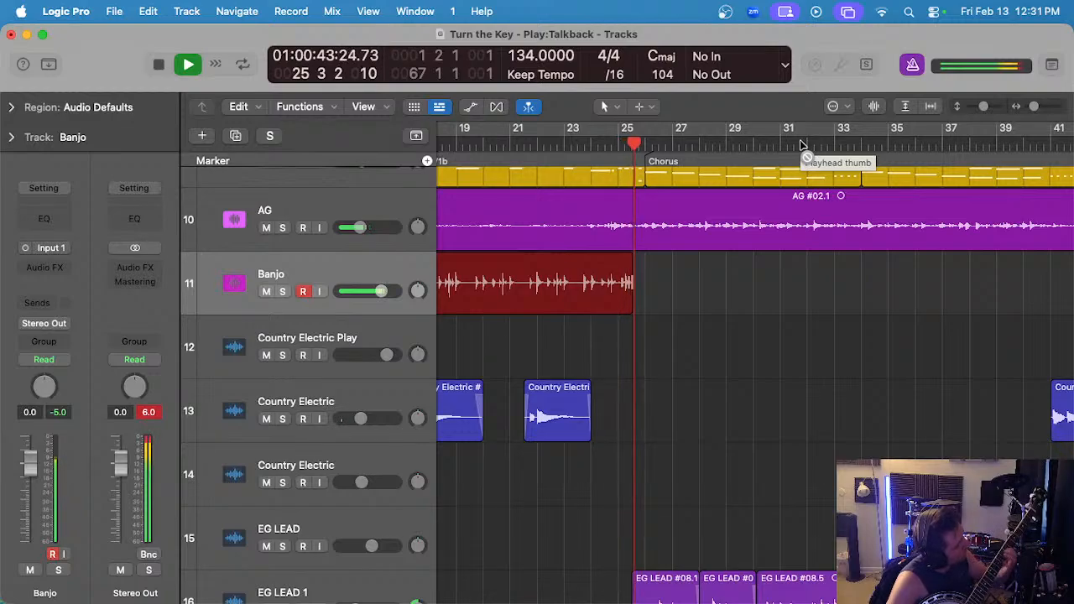
pyautogui.press('space')
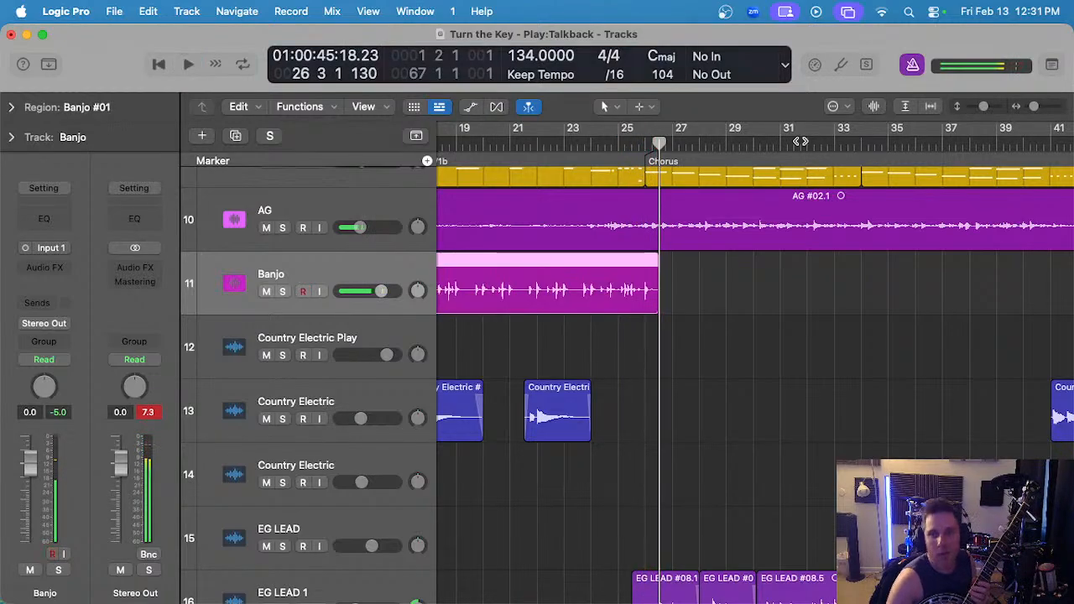
# - Close the undo history and undo the banjo recording
pyautogui.hscroll(-5, 770, 134)
pyautogui.hotkey('alt', 'z')
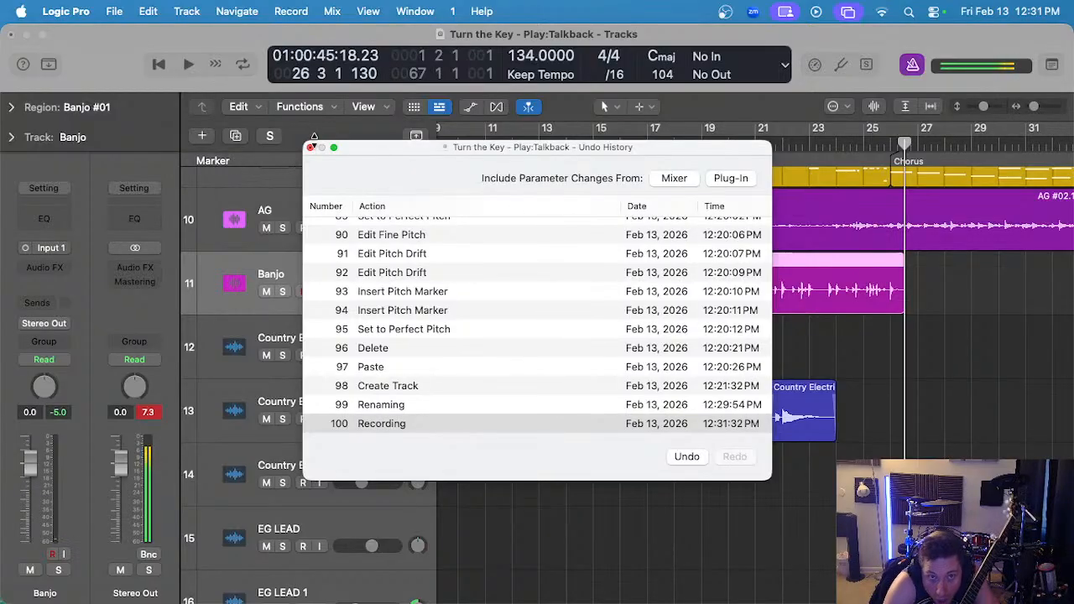
pyautogui.click(309, 148)
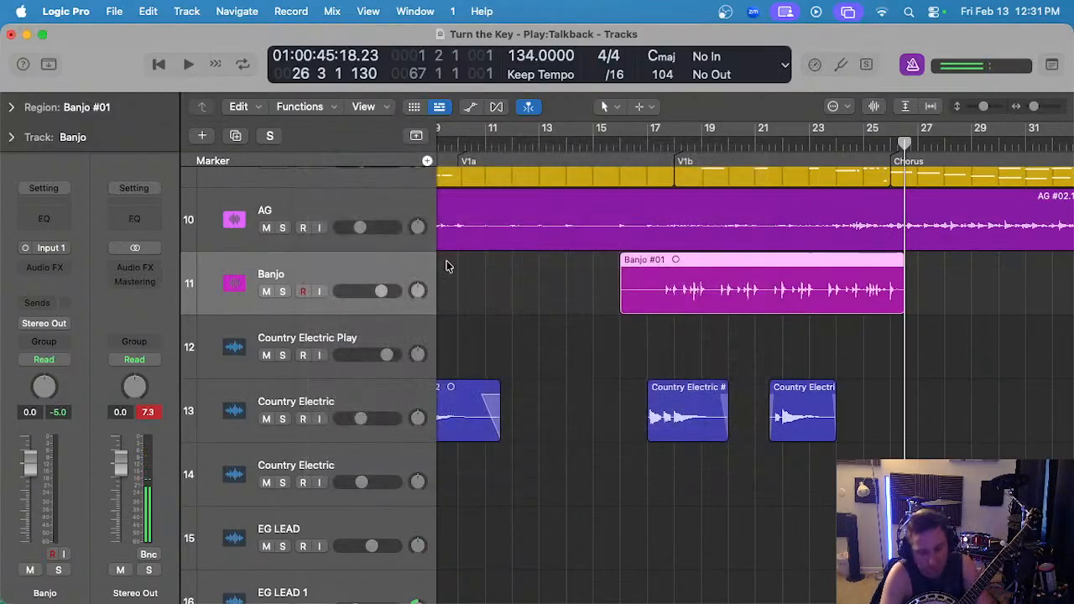
pyautogui.press('super+z')
# - Return the playhead to bar 16 and check the banjo's tuning with the Tuner
pyautogui.click(621, 140)
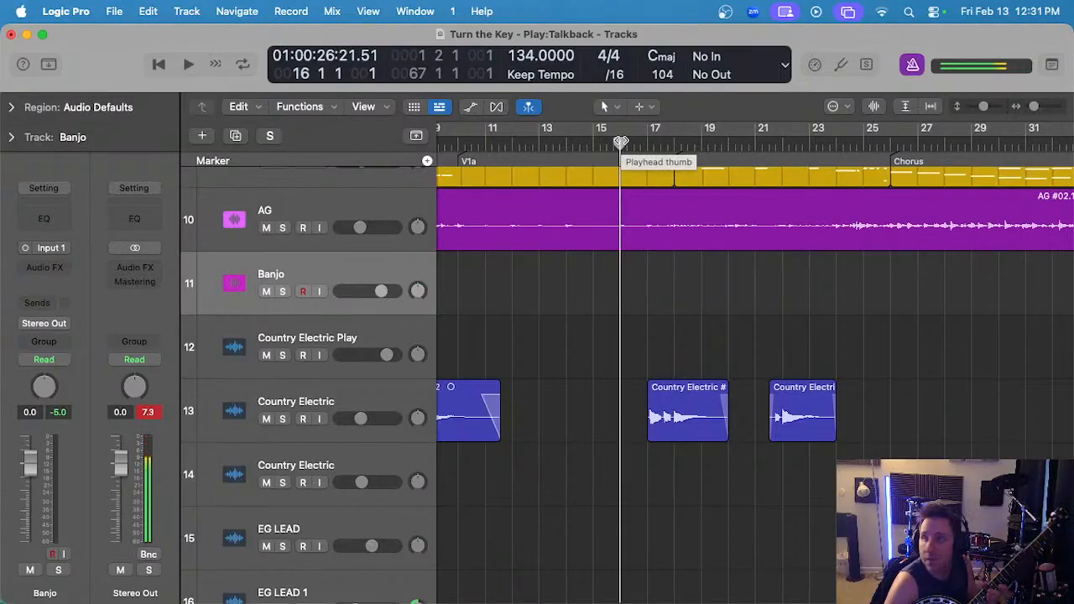
pyautogui.scroll(1, 721, 118)
pyautogui.click(843, 65)
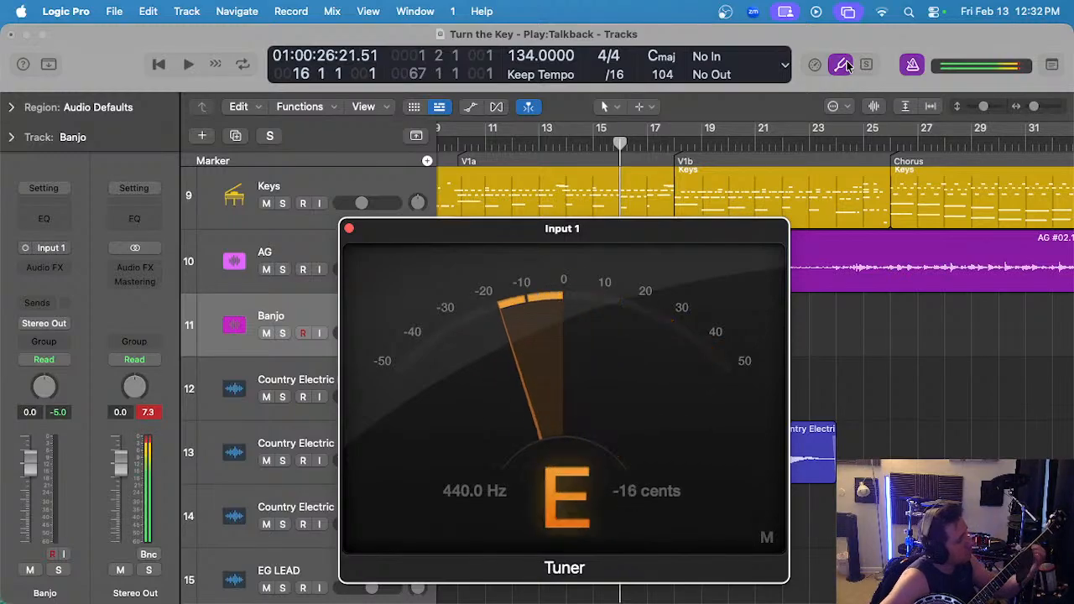
pyautogui.click(349, 228)
# - Record another banjo take from bar 16, stop it after bar 23 and delete it
pyautogui.press('r')
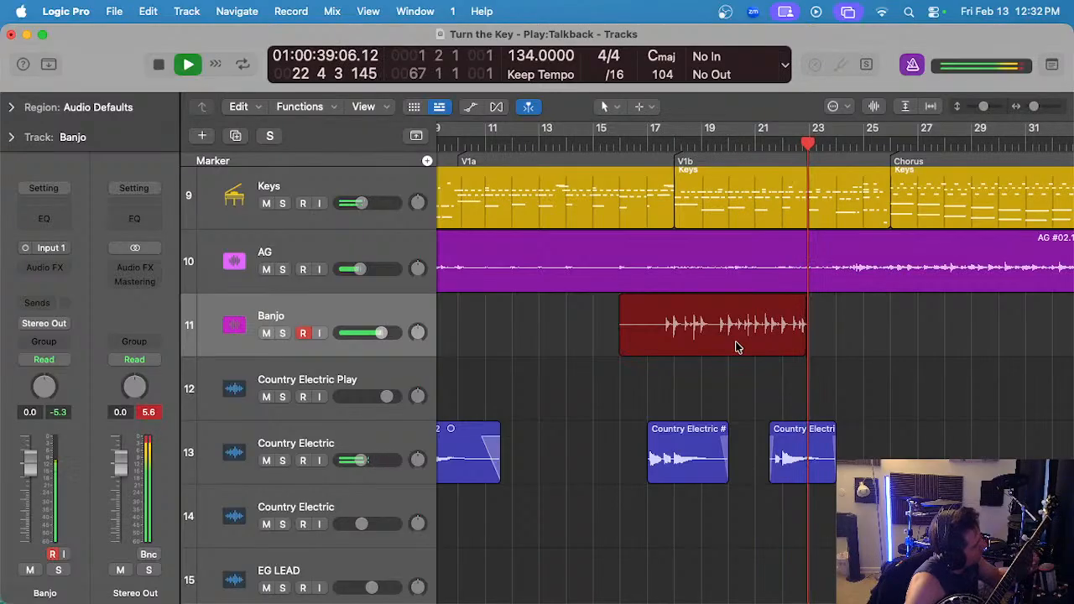
pyautogui.press('space')
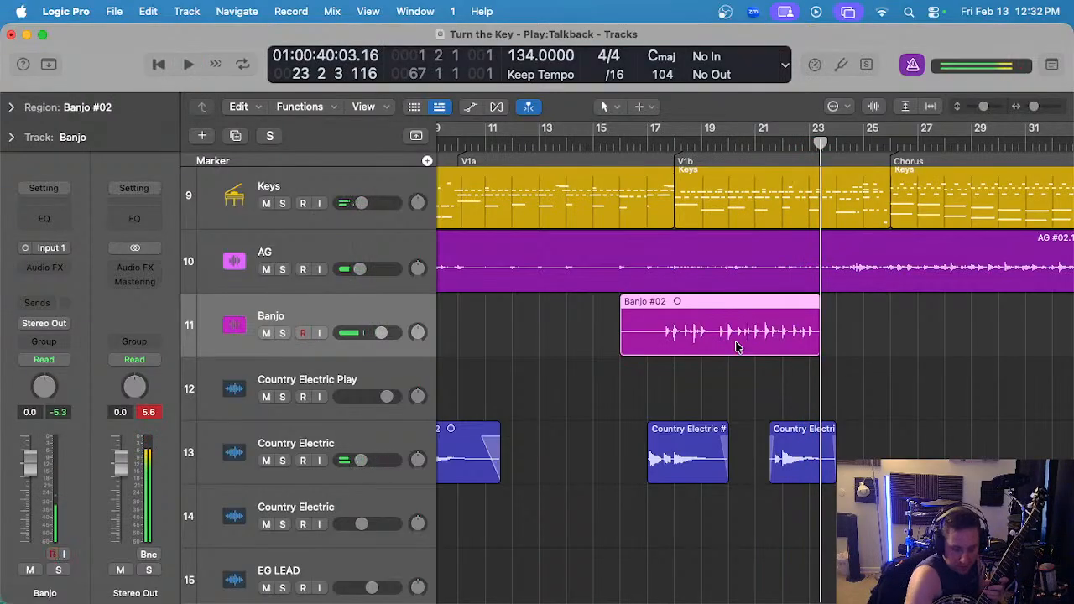
pyautogui.press('Delete')
# - Go back to bar 16 and try a new banjo take, stopping it just after V1b begins
pyautogui.press(',')
pyautogui.press(',')
pyautogui.press(',')
pyautogui.press(',')
pyautogui.press(',')
pyautogui.press(',')
pyautogui.press(',')
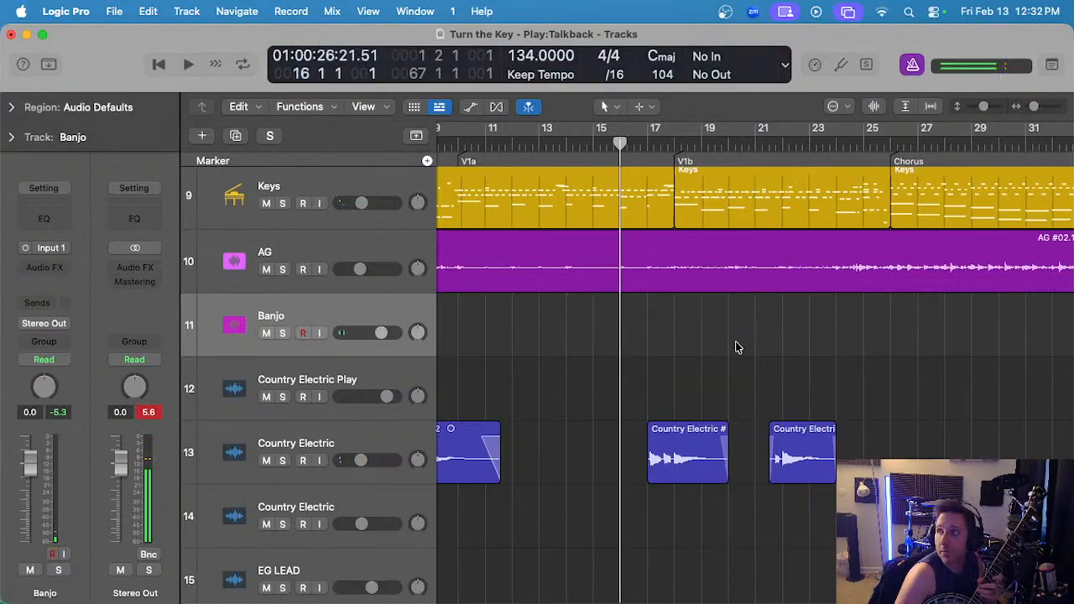
pyautogui.press('r')
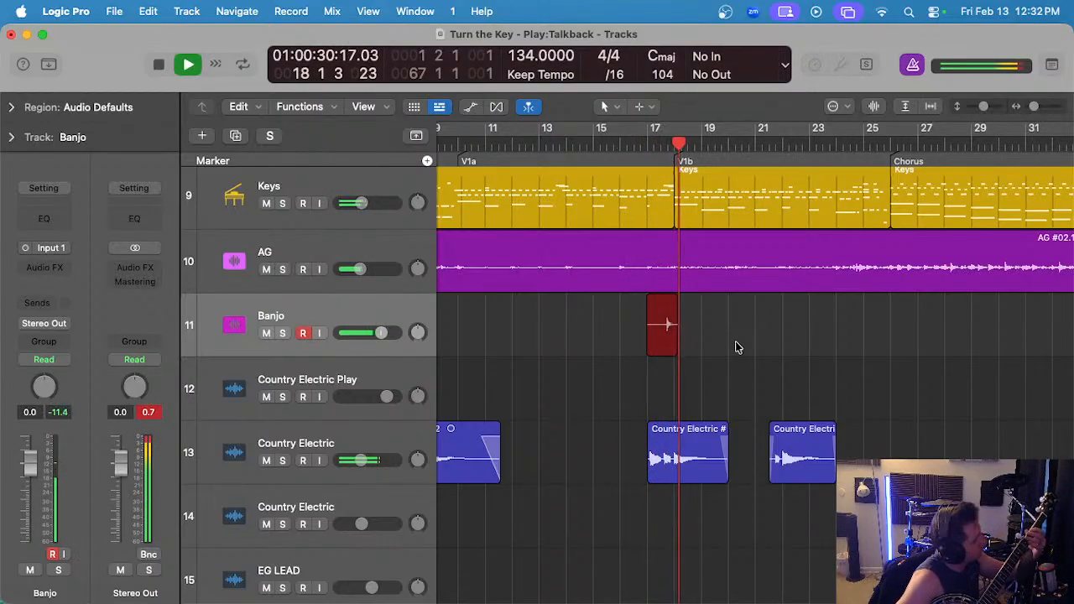
pyautogui.press('space')
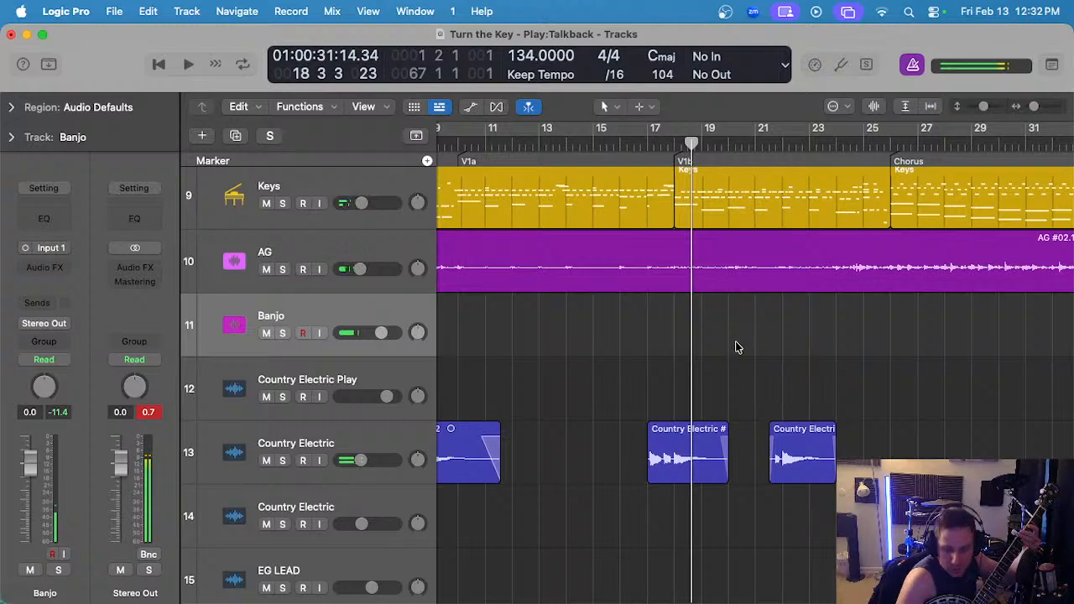
# - Retry the banjo take leading into V1b from bar 17, stop it early in bar 18 and undo it
pyautogui.press(',')
pyautogui.press(',')
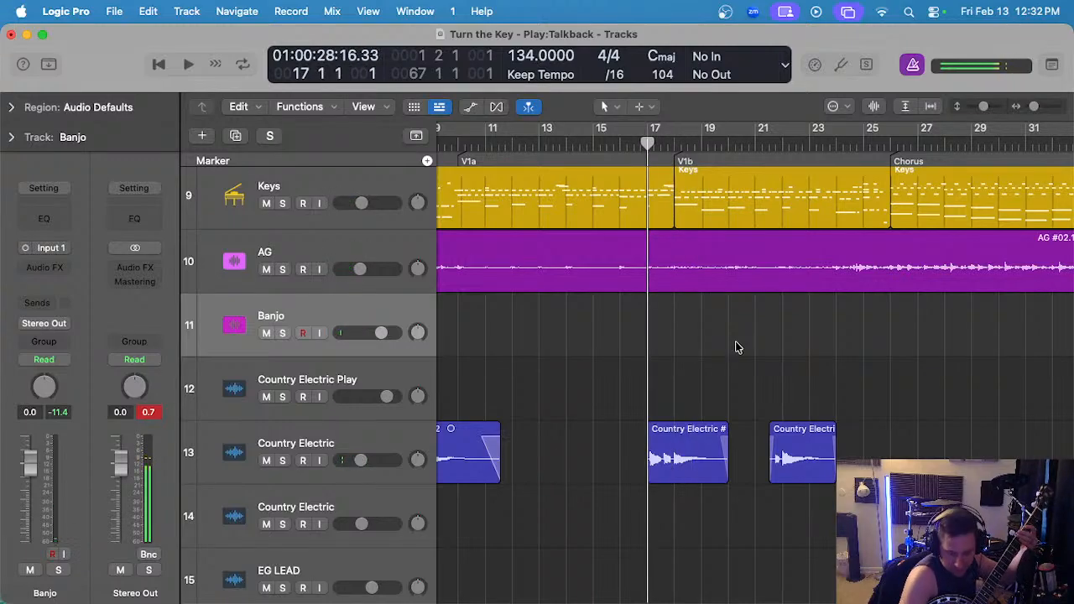
pyautogui.press('r')
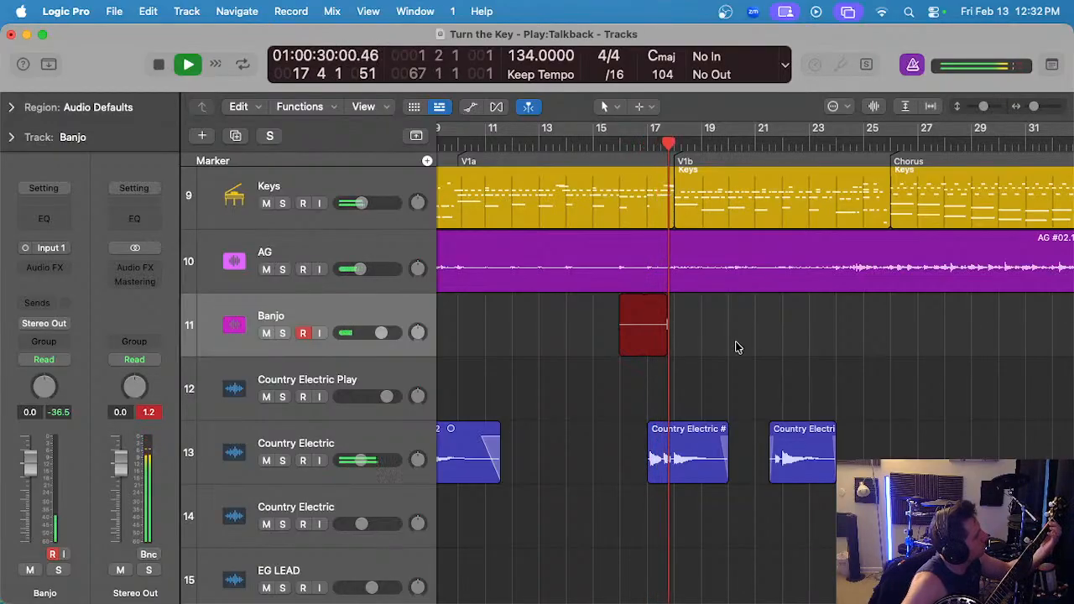
pyautogui.press('space')
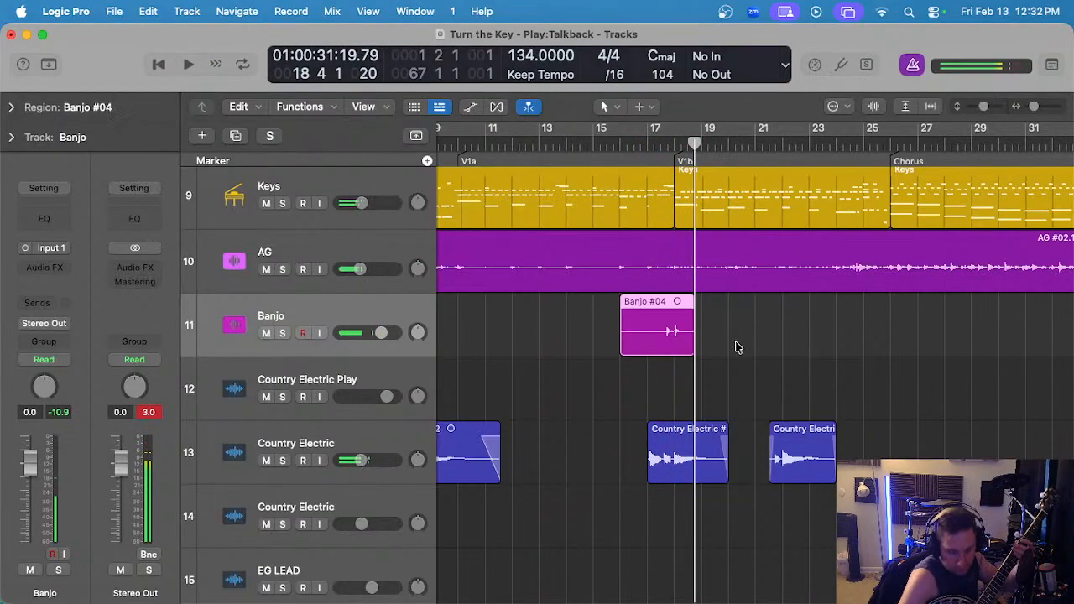
pyautogui.press('super+z')
# - Record a banjo take from bar 17 through V1b to the start of the Chorus
pyautogui.press(',')
pyautogui.press(',')
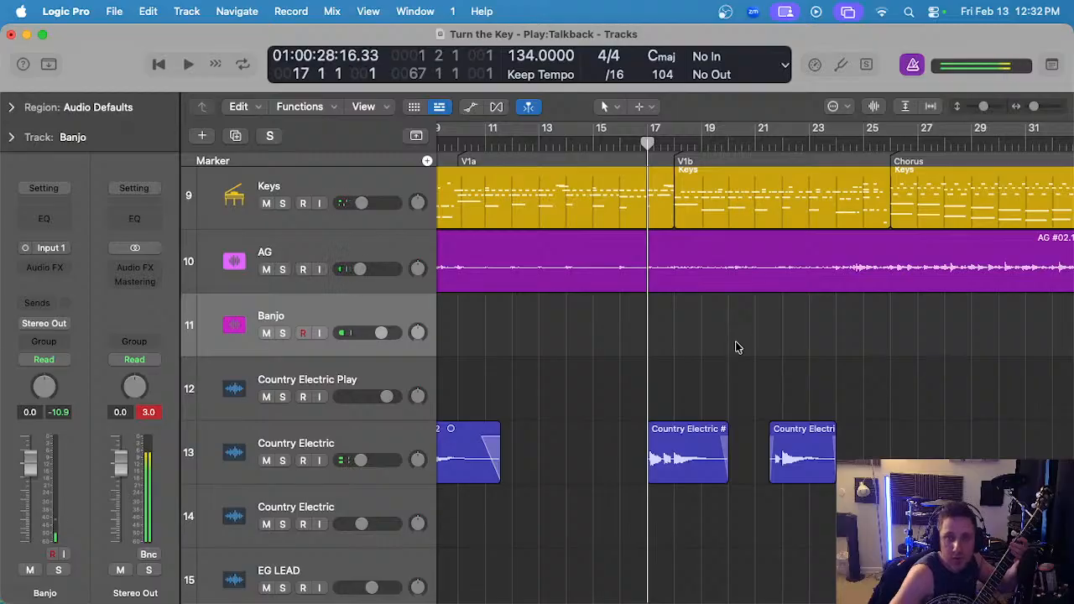
pyautogui.press('r')
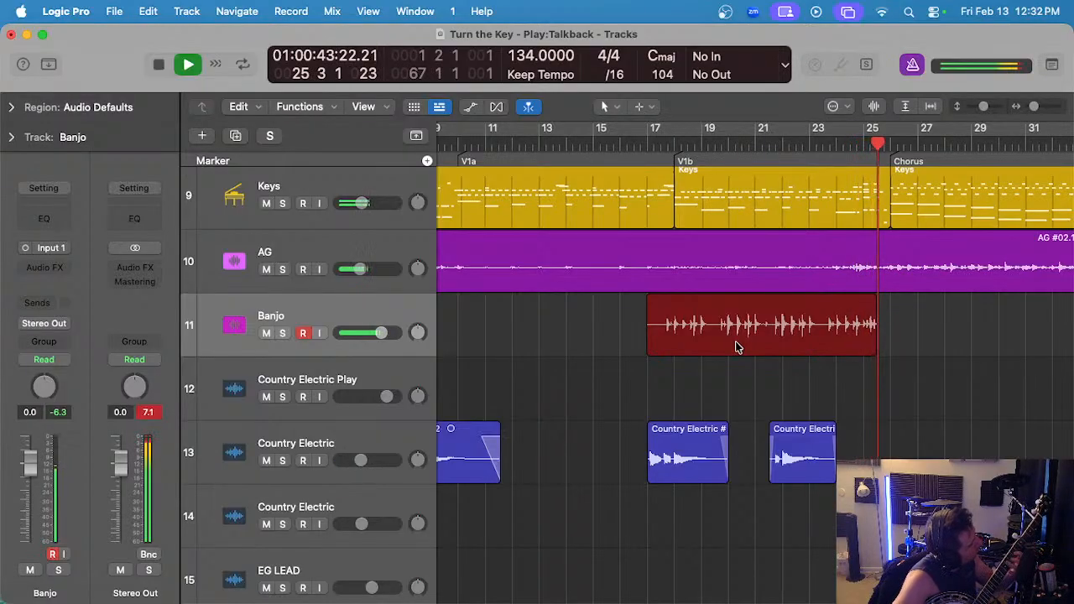
pyautogui.press('space')
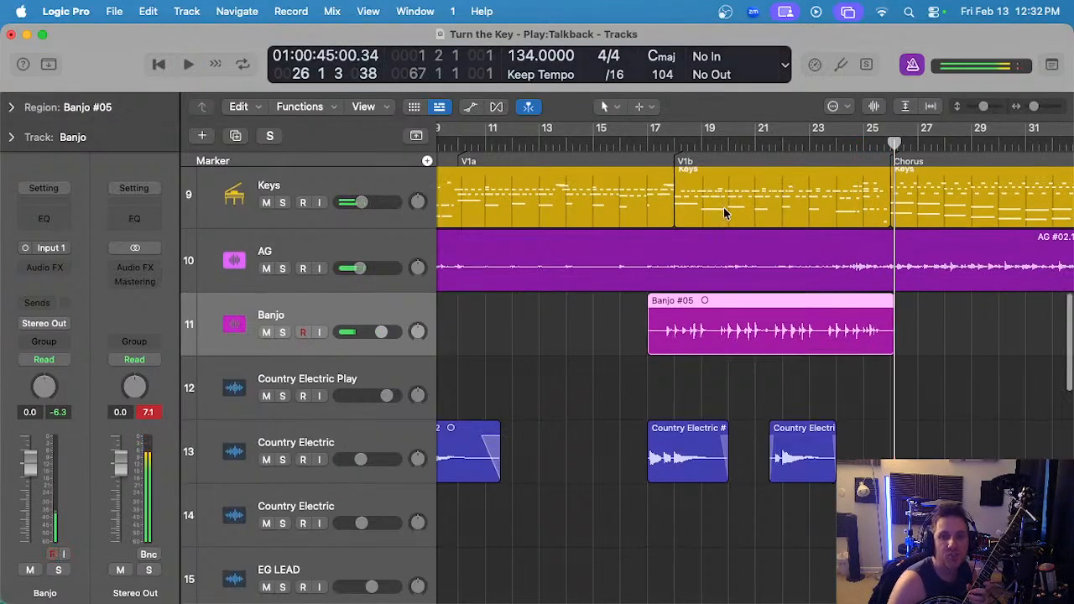
# - Turn off the metronome and play back the new banjo take with the mix from bar 17
pyautogui.click(659, 142)
pyautogui.hscroll(1, 661, 142)
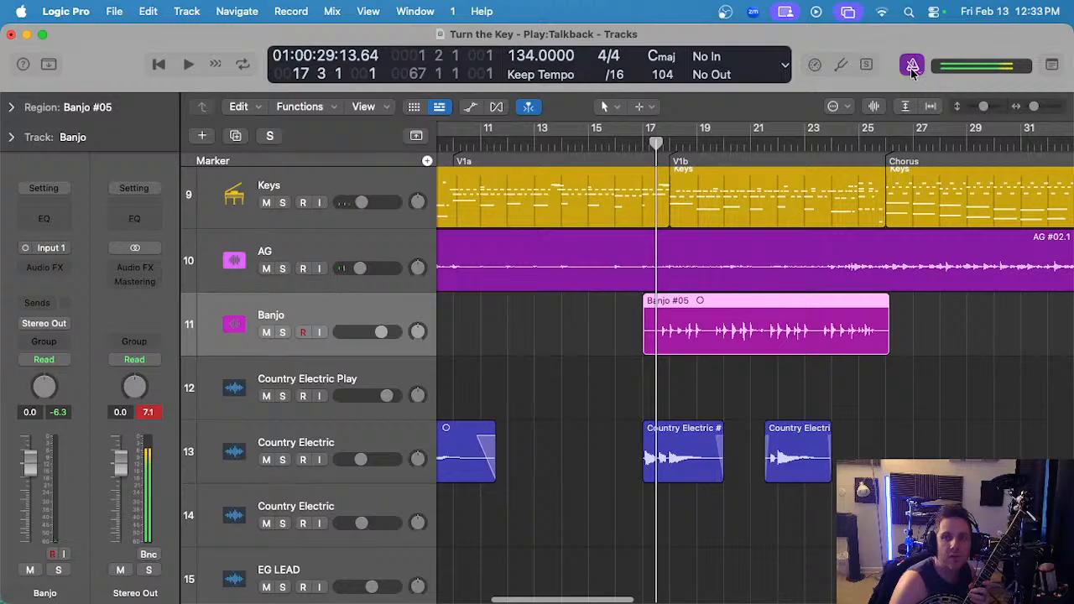
pyautogui.click(913, 65)
pyautogui.press('space')
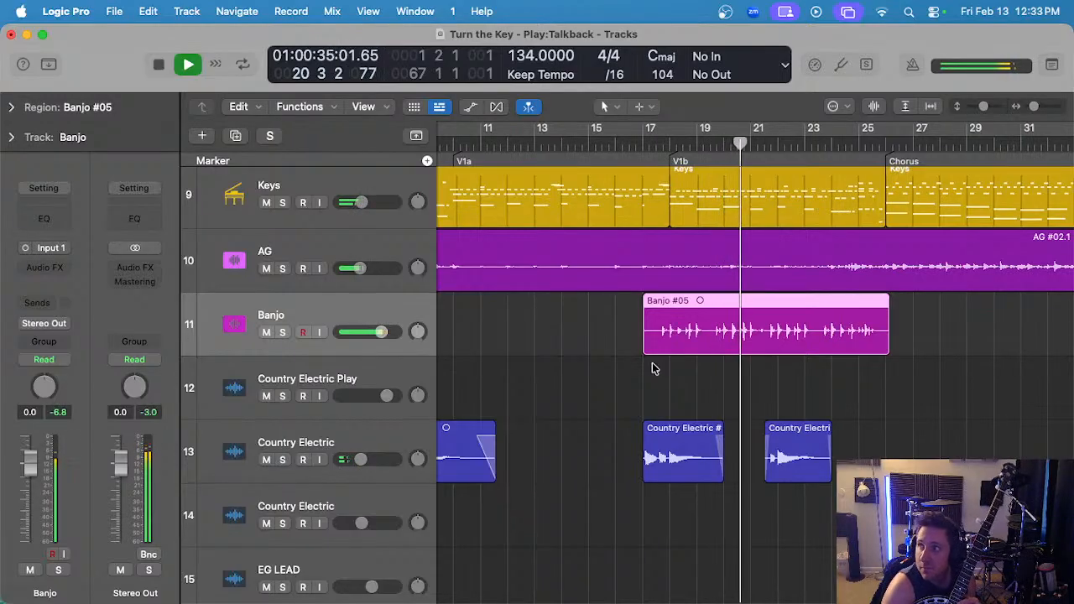
pyautogui.click(591, 339)
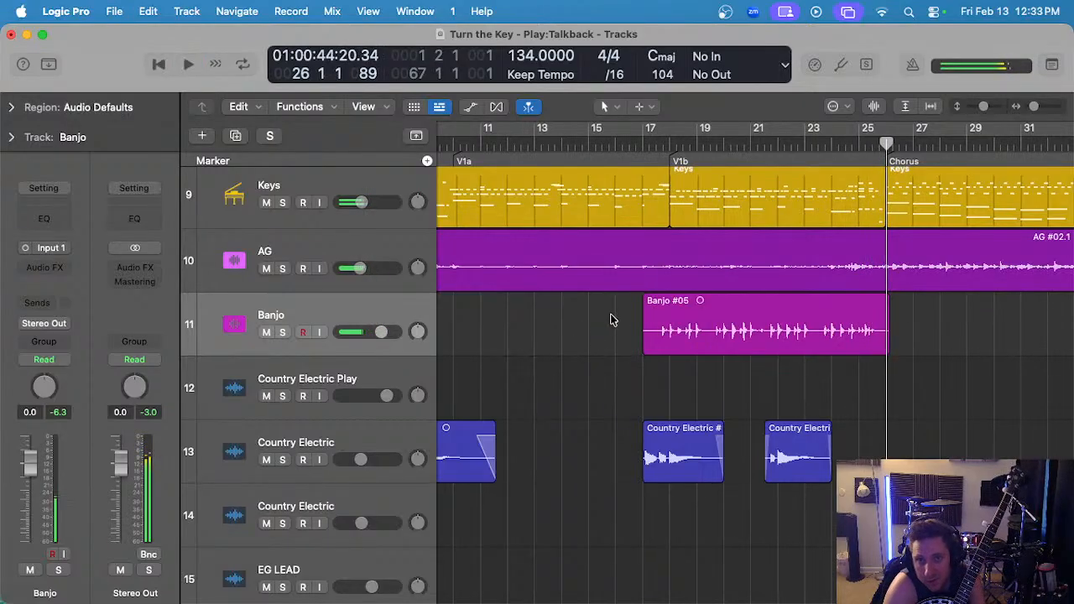
# - Solo the recorded banjo region, listen to it on its own from bar 17, and turn solo off again
pyautogui.click(750, 348)
pyautogui.scroll(3, 856, 200)
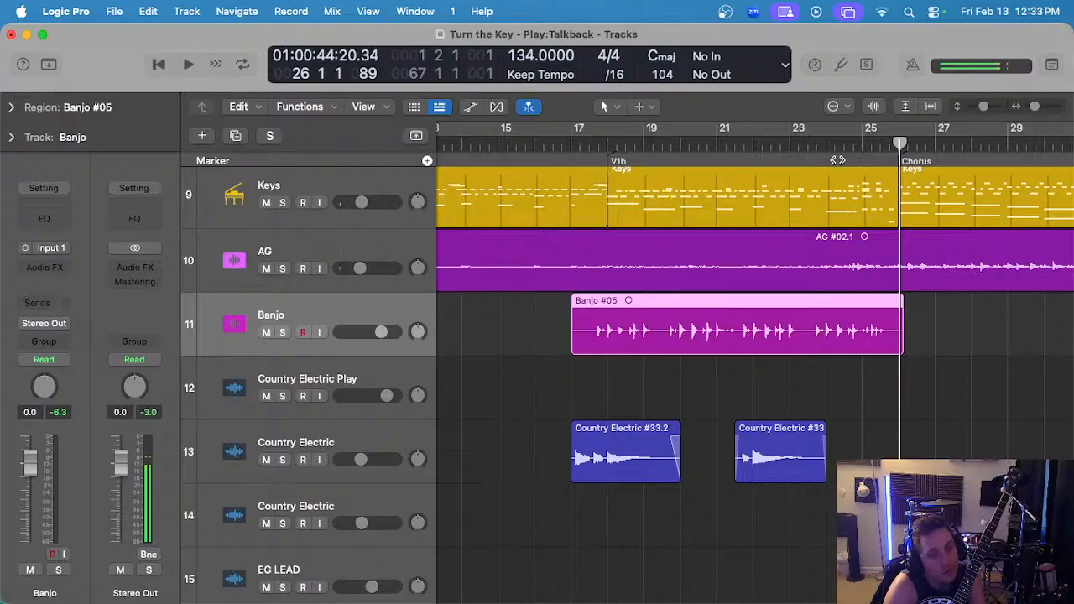
pyautogui.click(591, 142)
pyautogui.press('s')
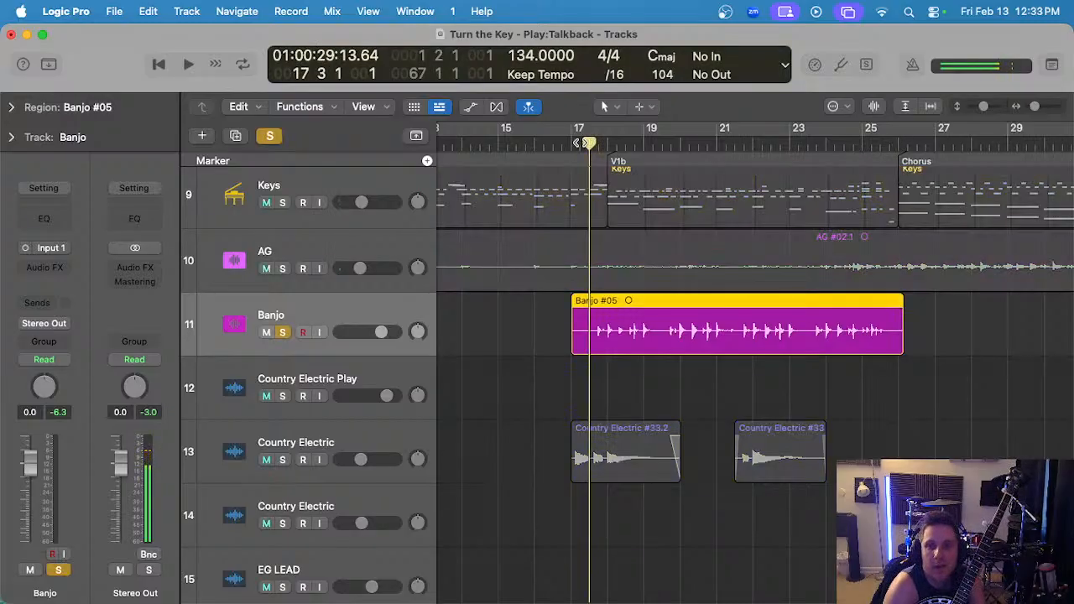
pyautogui.press('space')
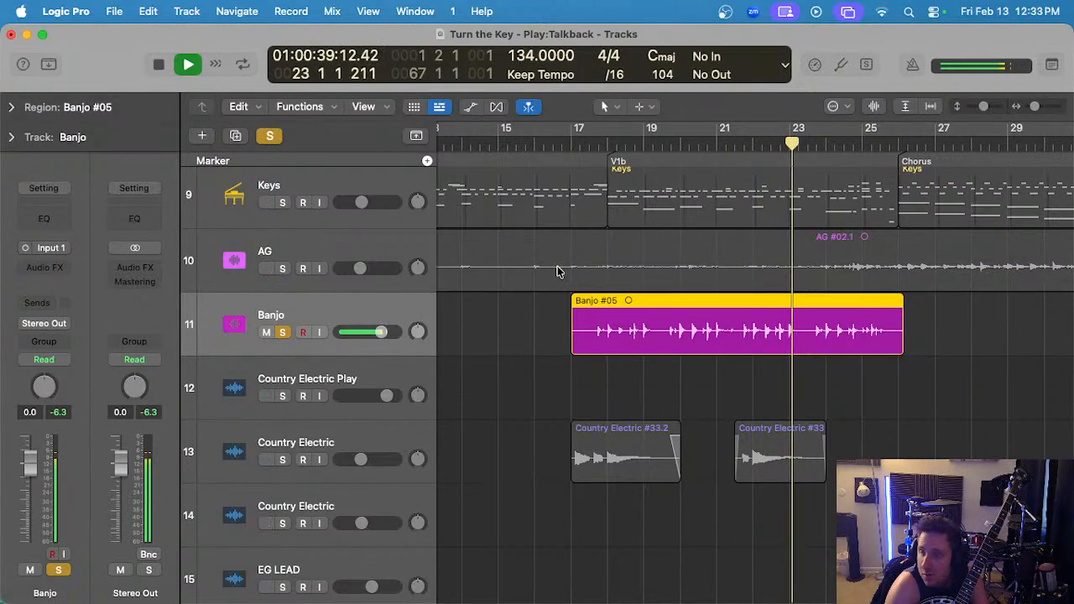
pyautogui.hscroll(3, 747, 340)
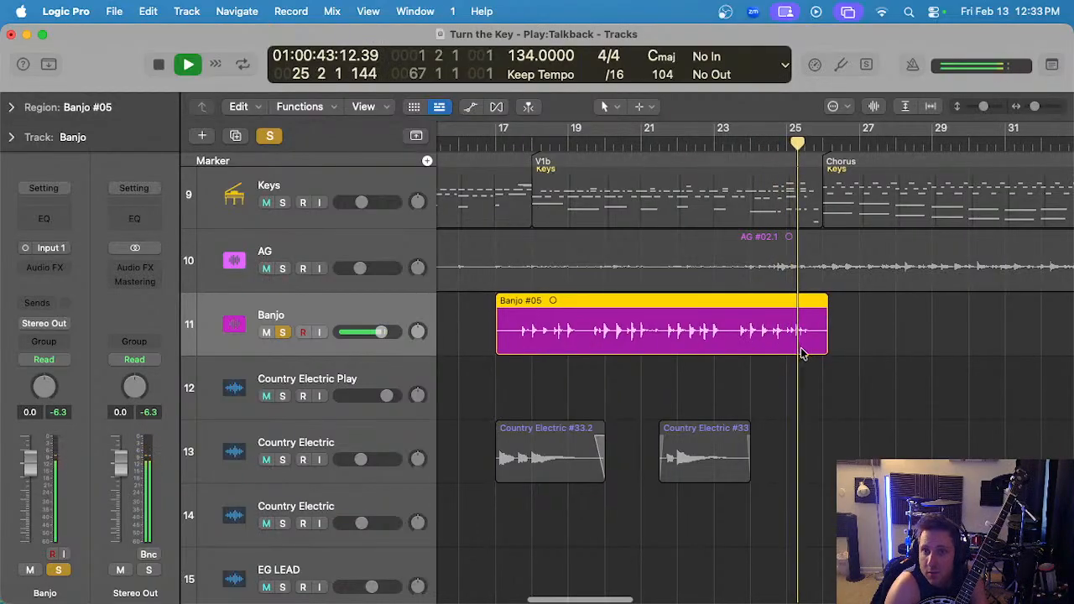
pyautogui.press('s')
# - Stop playback and delete the end of the banjo region from bar 25 onward
pyautogui.scroll(4, 804, 352)
pyautogui.press('space')
pyautogui.click(788, 376)
pyautogui.moveTo(771, 325); pyautogui.dragTo(890, 346)
pyautogui.press('Delete')
# - Add a duplicate Banjo track with the same settings below the first one and set the playhead to bar 24
pyautogui.scroll(-2, 890, 345)
pyautogui.press('super+d')
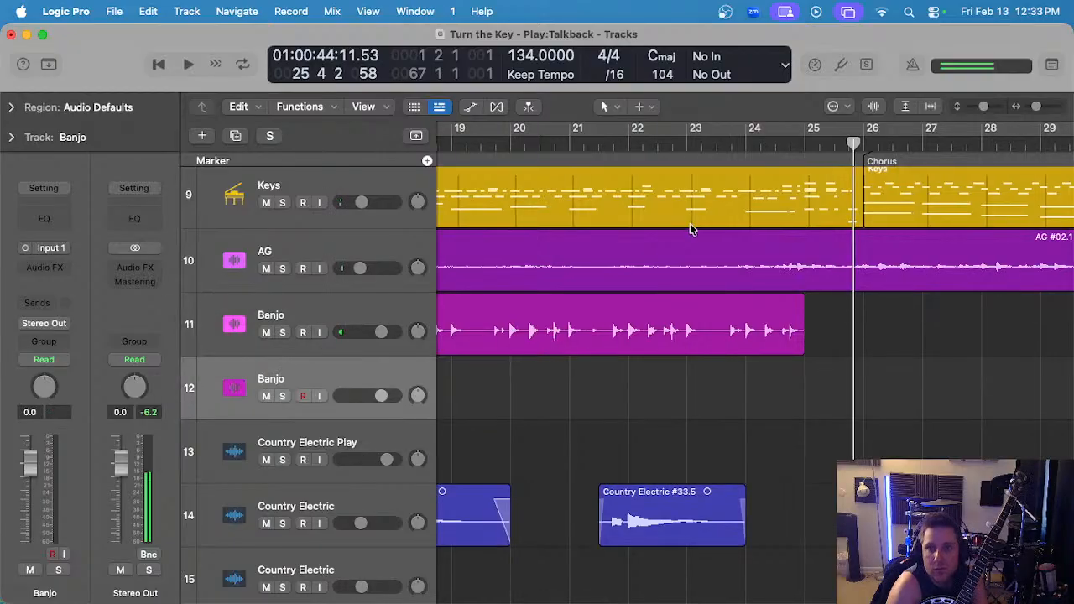
pyautogui.click(753, 141)
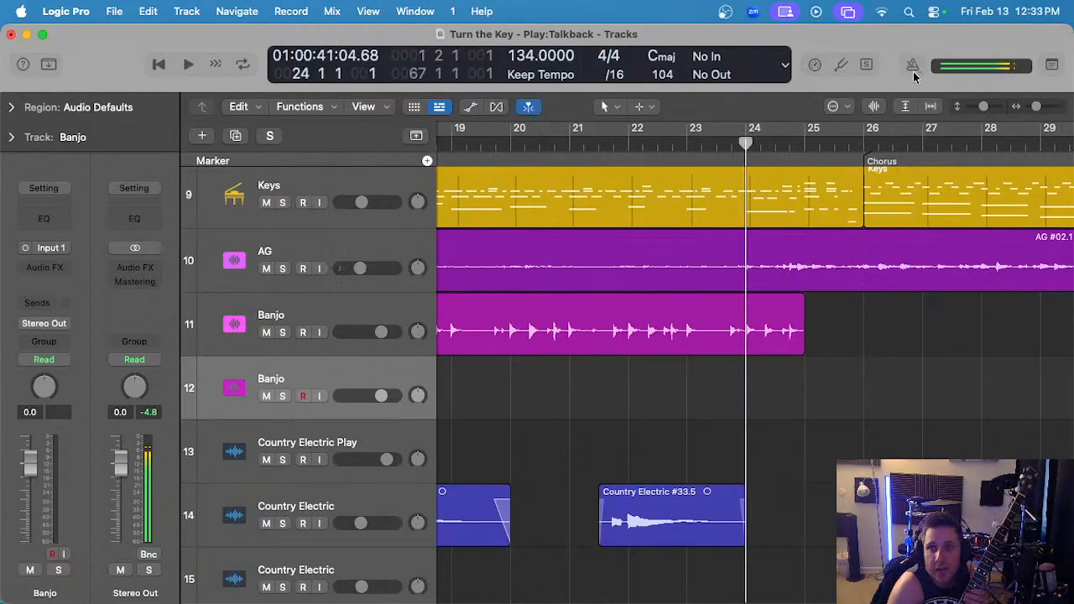
# - Turn on the metronome and play the song from bar 24 into the Chorus twice to rehearse the lead-in
pyautogui.press('space')
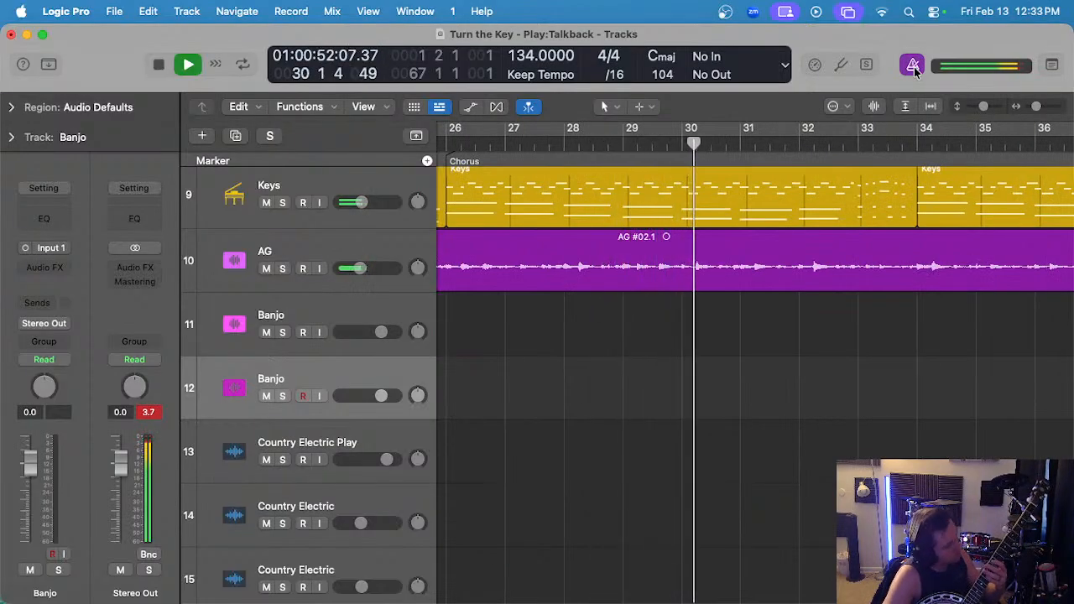
pyautogui.press('space')
pyautogui.hscroll(-5, 514, 128)
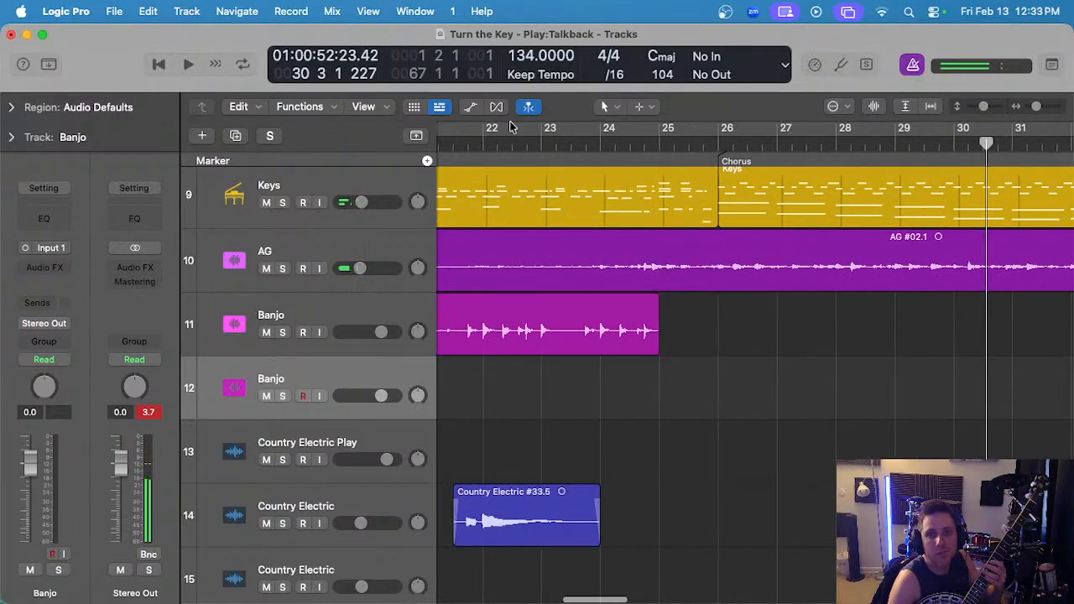
pyautogui.click(596, 140)
pyautogui.press('space')
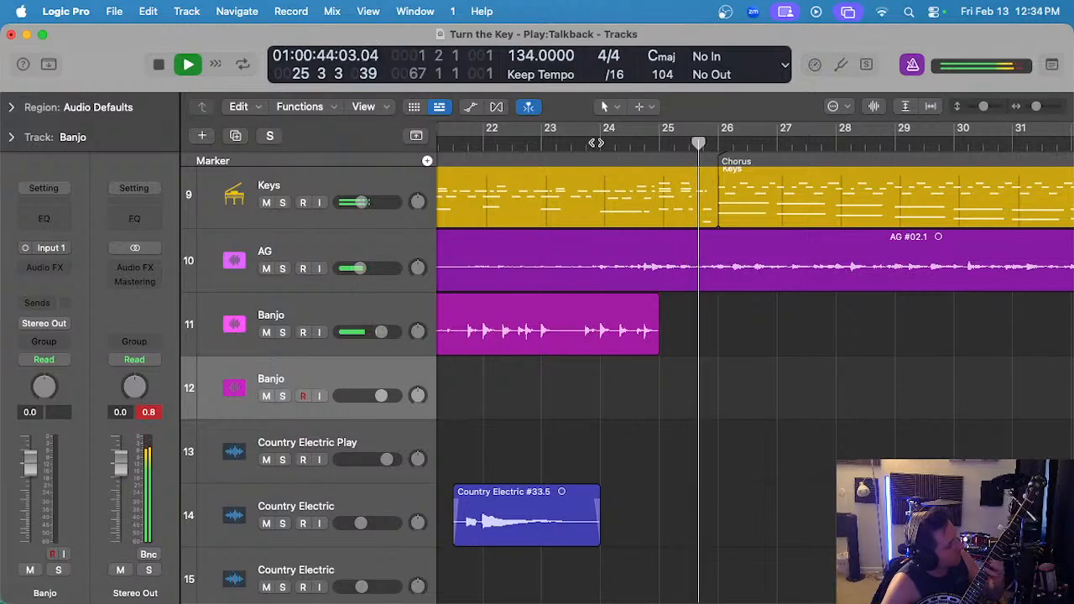
pyautogui.press('space')
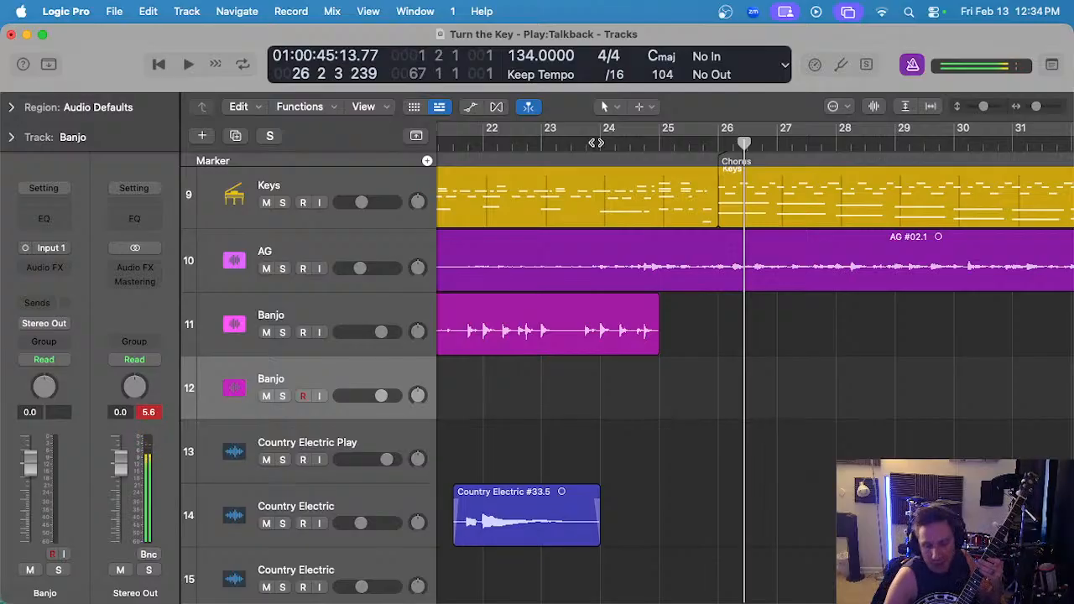
# - Record a banjo lead-in on the new Banjo track from bar 24 to the start of the Chorus and delete it
pyautogui.click(597, 142)
pyautogui.press('r')
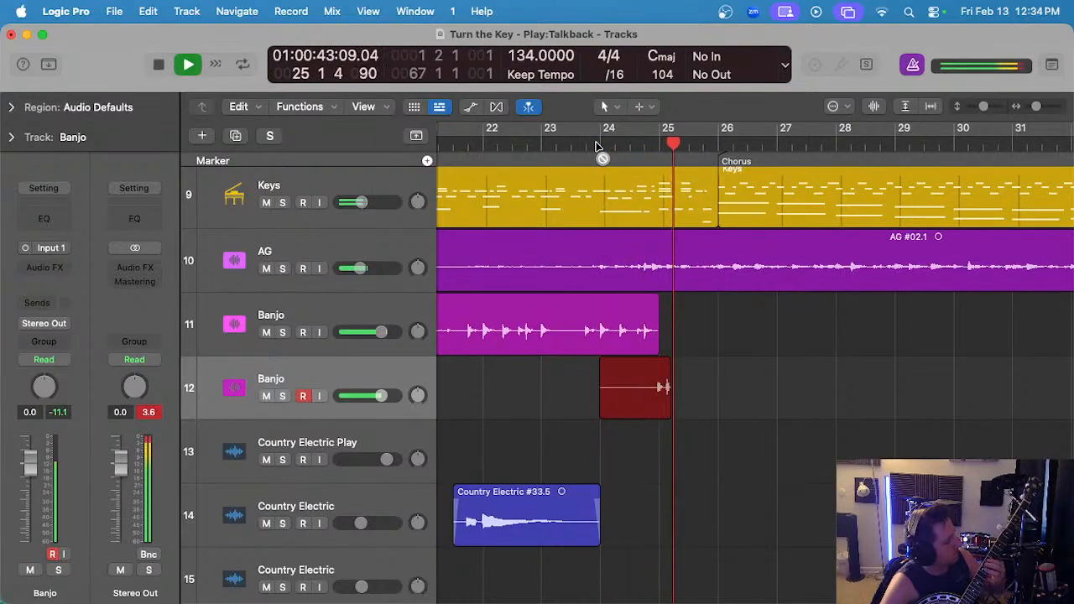
pyautogui.press('space')
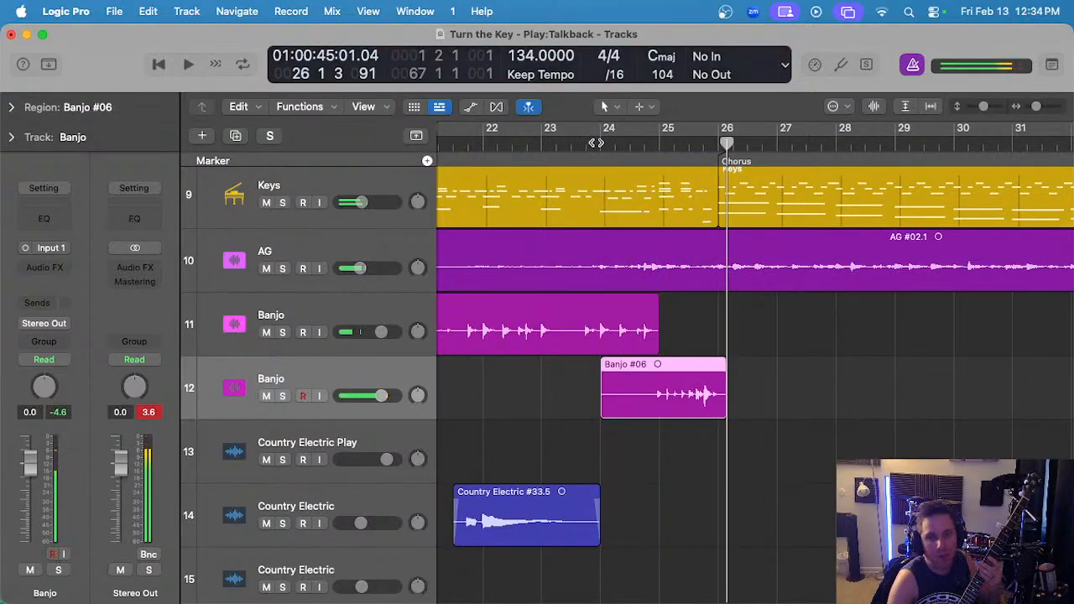
pyautogui.press('Delete')
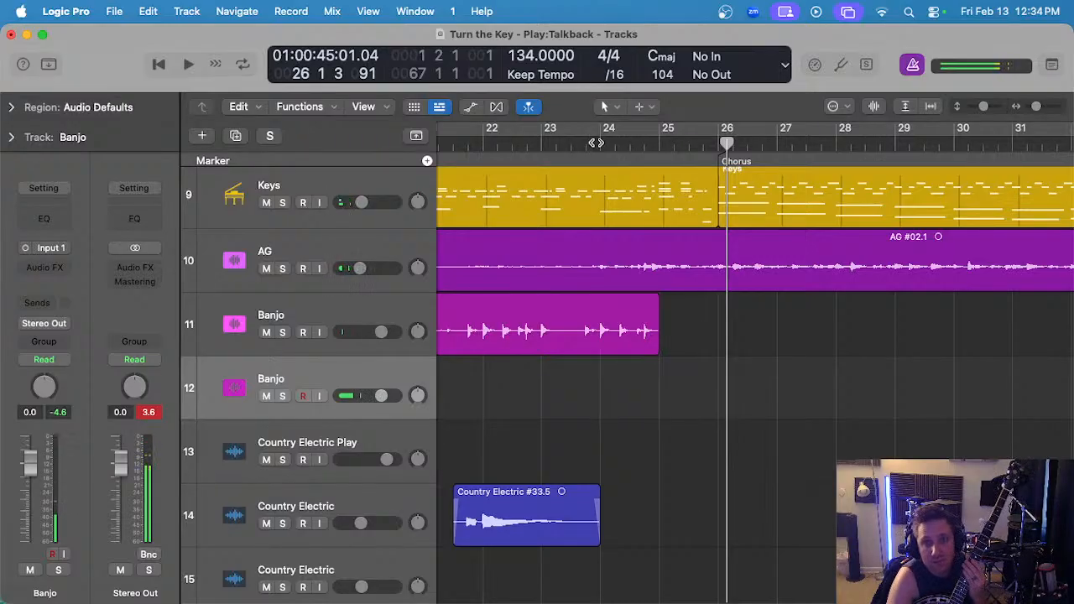
# - Record another banjo take on the lower Banjo track from bar 24 into the first bar of the Chorus
pyautogui.click(596, 143)
pyautogui.press('r')
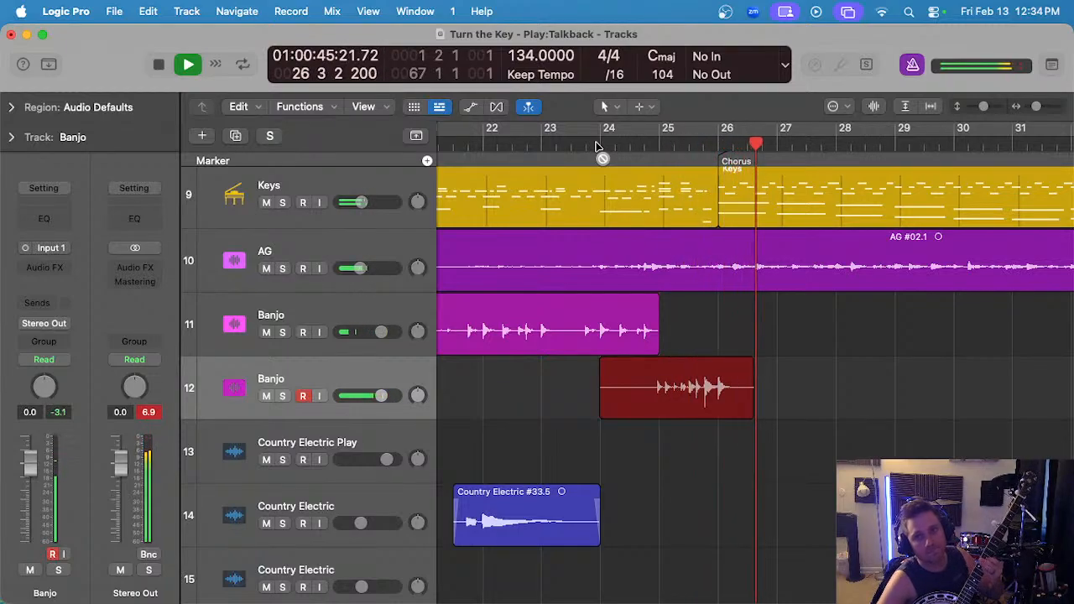
pyautogui.press('space')
# - Listen to the take from the middle of bar 24 with the region soloed, turn solo off and delete the take
pyautogui.click(639, 142)
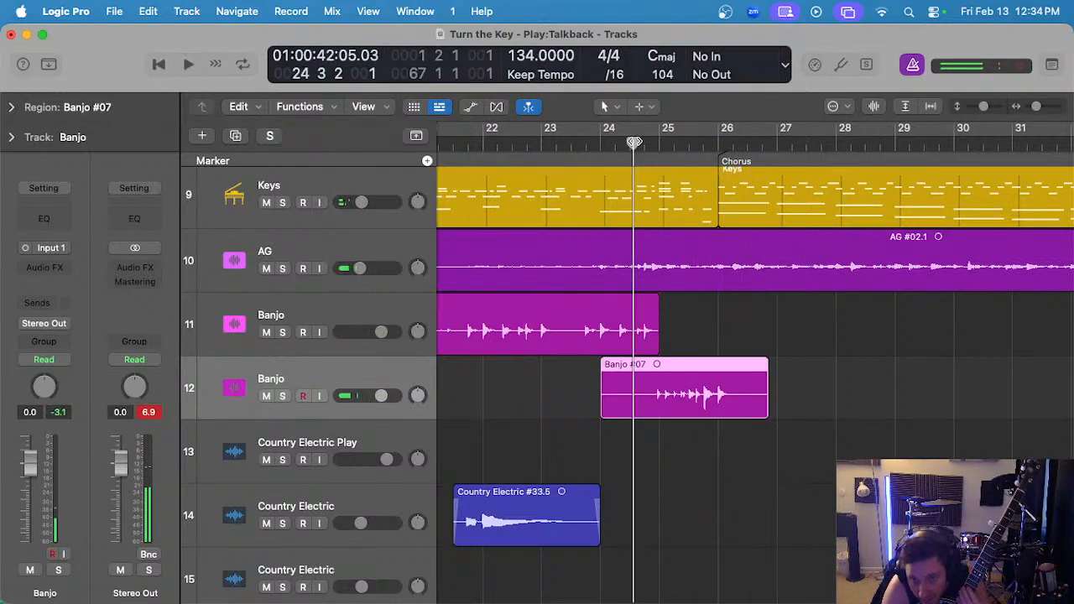
pyautogui.press('space')
pyautogui.press('s')
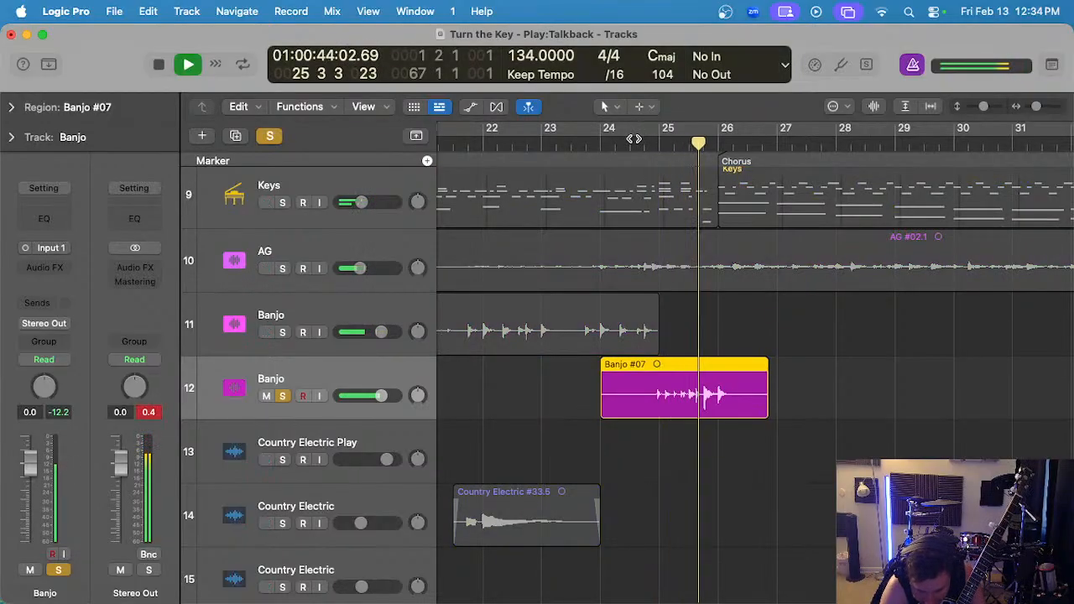
pyautogui.press('space')
pyautogui.press('s')
pyautogui.press('Delete')
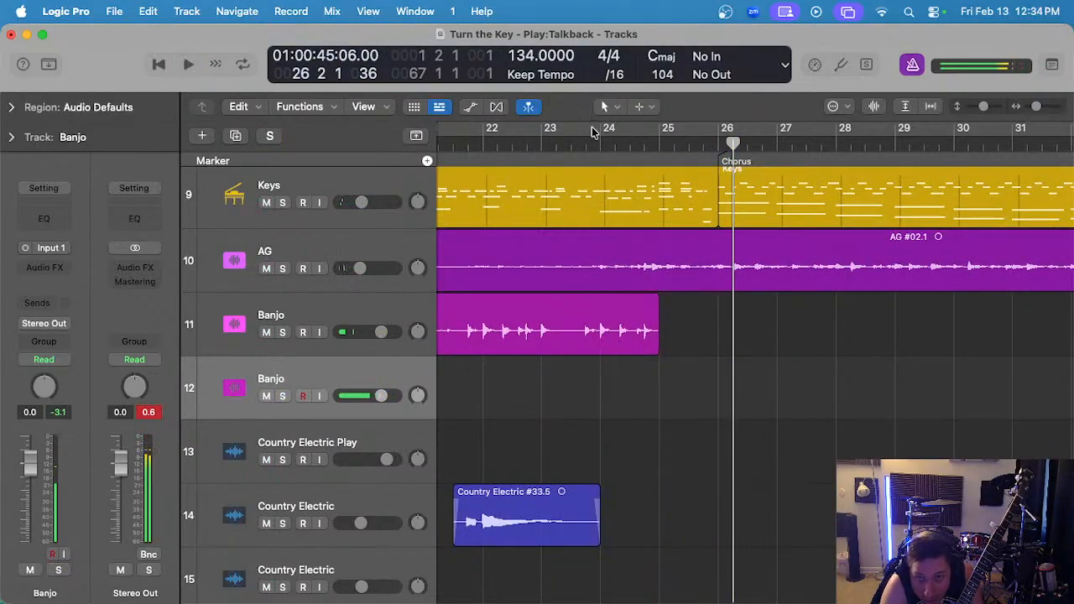
# - Record a new banjo lead-in from bar 24 up to the Chorus, undo the recording and rewind
pyautogui.click(603, 141)
pyautogui.press('r')
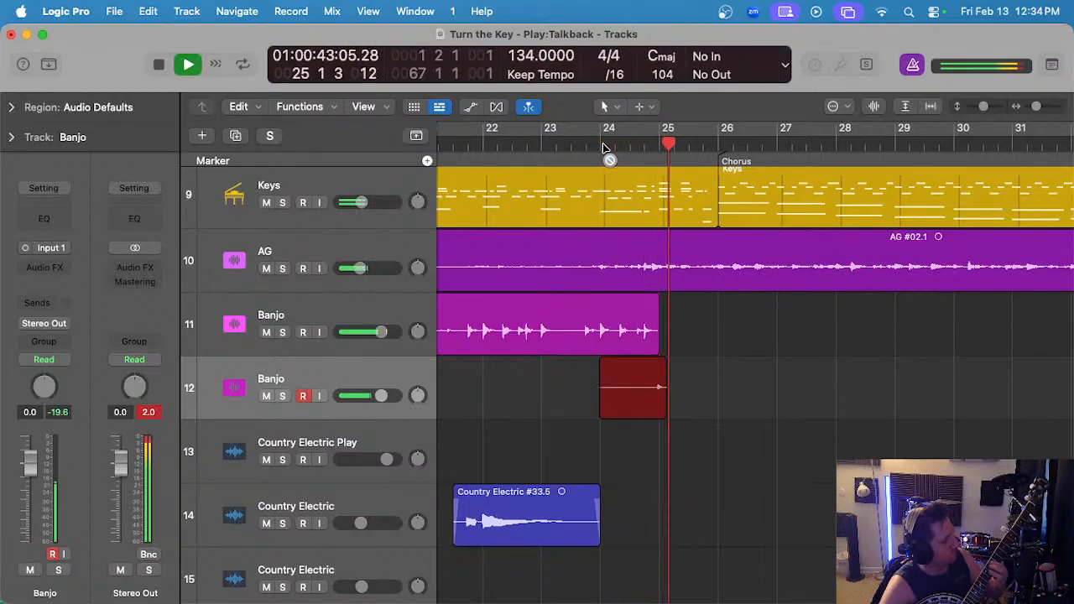
pyautogui.press('space')
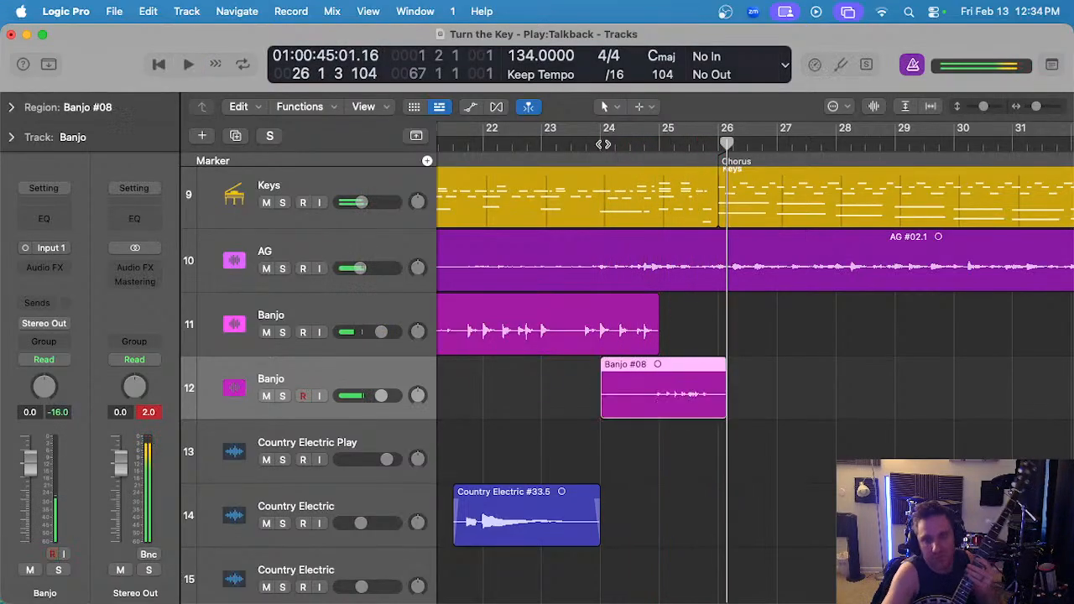
pyautogui.press('super+z')
pyautogui.press(',')
pyautogui.press(',')
pyautogui.press(',')
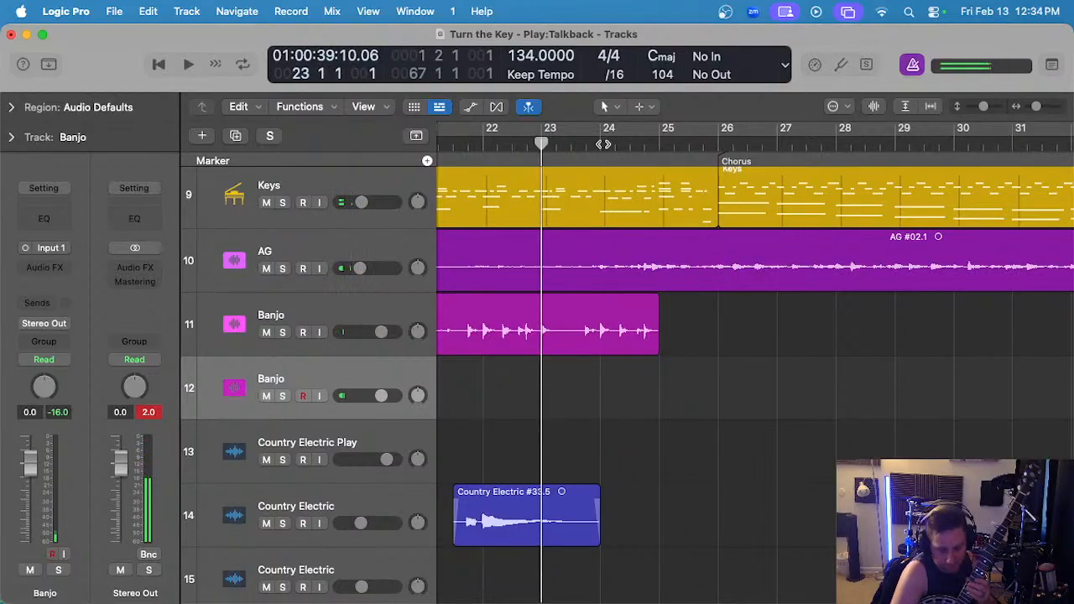
# - Record a fresh lead-in take from bar 24 past the start of the Chorus and undo it
pyautogui.click(603, 144)
pyautogui.press('r')
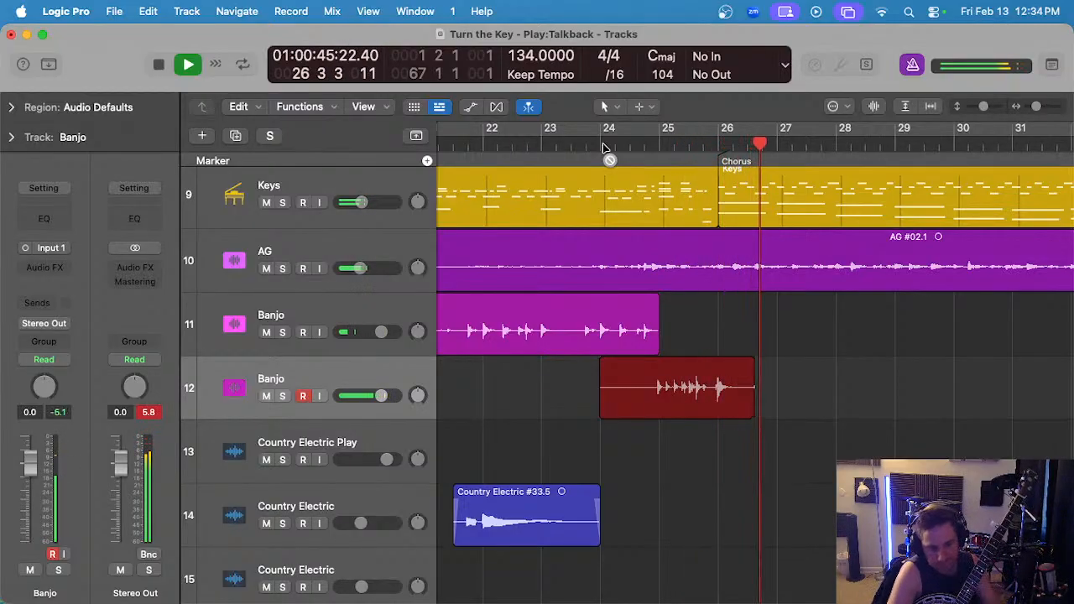
pyautogui.press('space')
pyautogui.press('super+z')
# - Retry the banjo lead-in by recording from bar 24 to nearly the end of bar 26, and undo the take
pyautogui.click(603, 144)
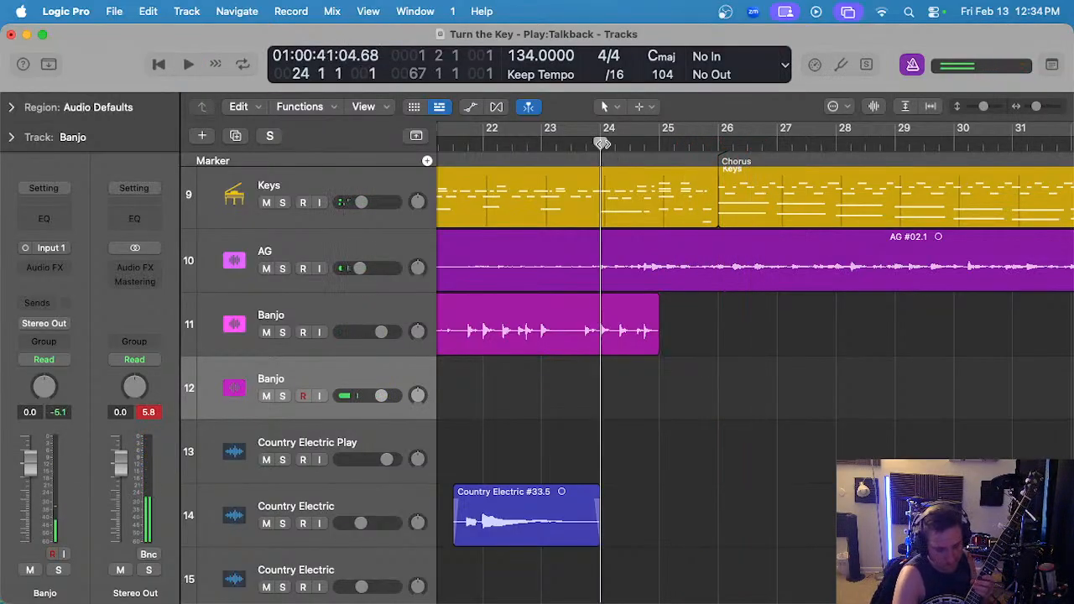
pyautogui.press('r')
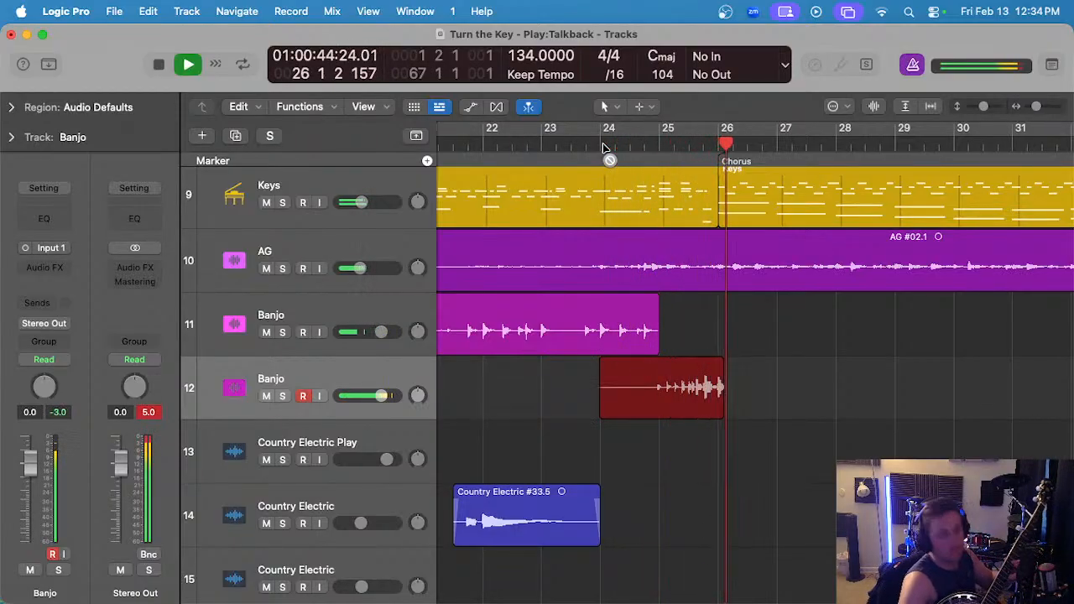
pyautogui.press('space')
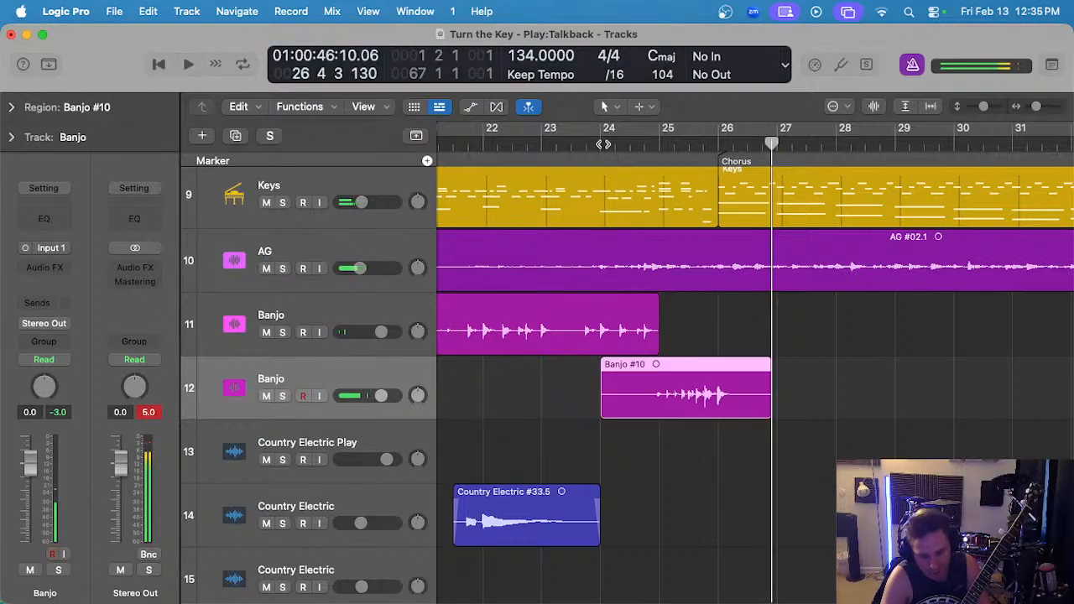
pyautogui.press('super+z')
# - Return to bar 24 and record one more banjo lead-in take into the first bar of the Chorus
pyautogui.press(',')
pyautogui.press(',')
pyautogui.press(',')
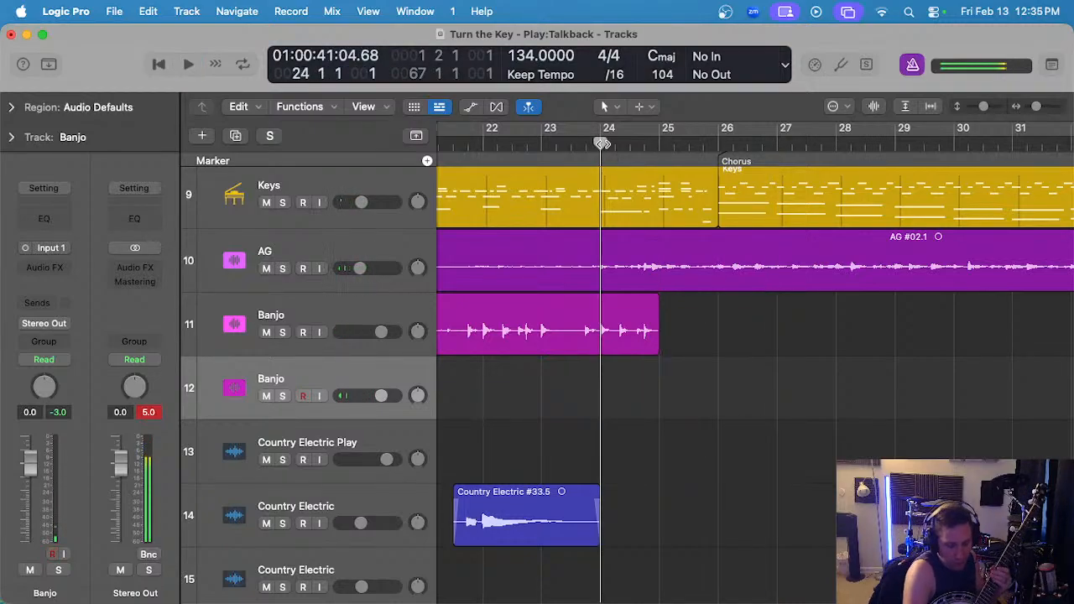
pyautogui.press('r')
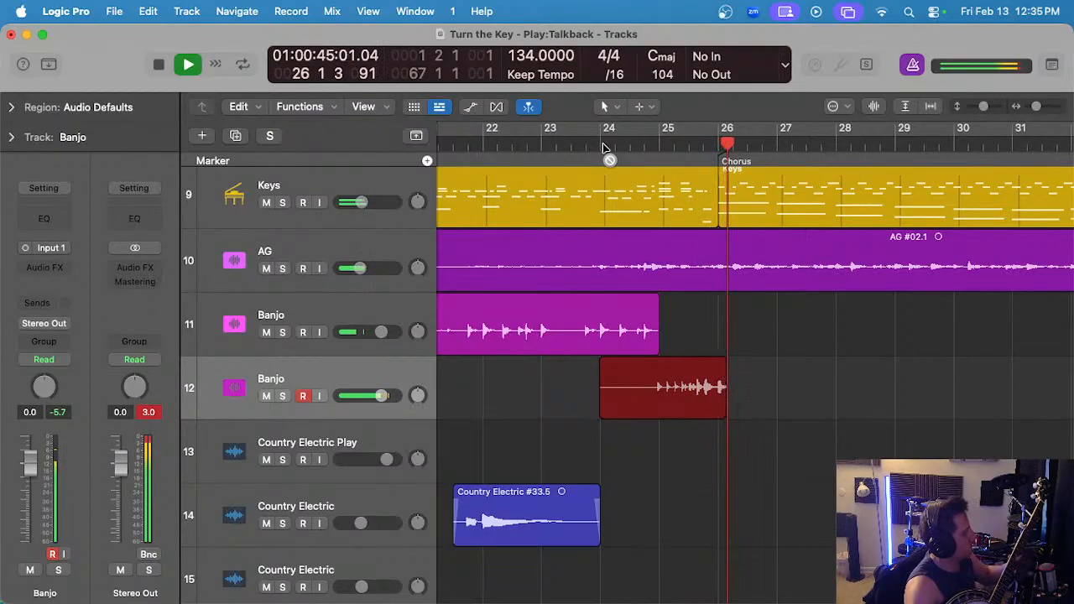
pyautogui.press('space')
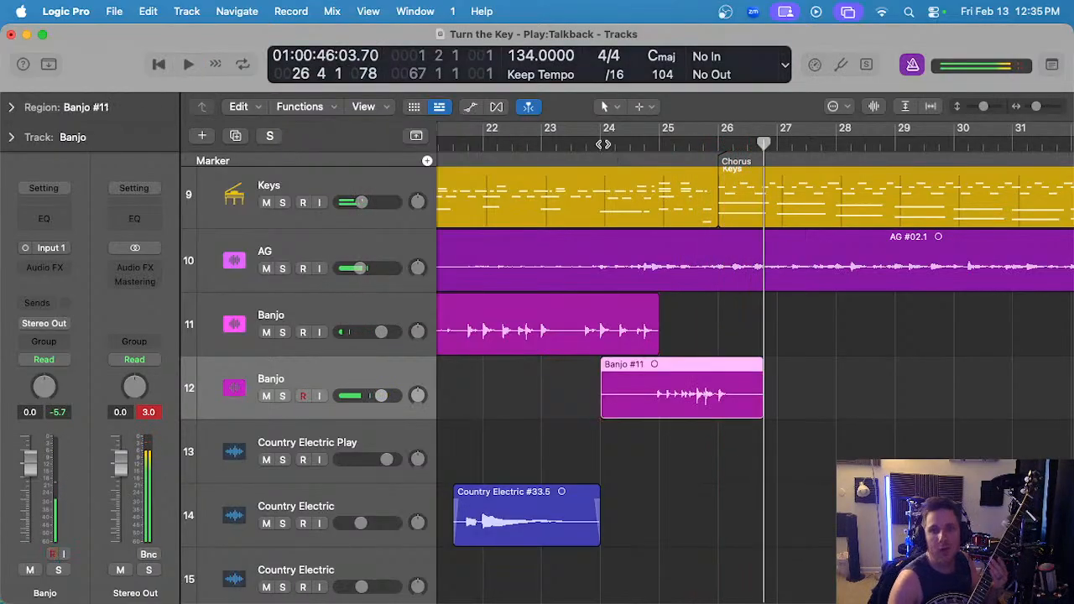
# - Play back the lead-in take with the mix from just before bar 25 and delete it
pyautogui.click(653, 148)
pyautogui.press('space')
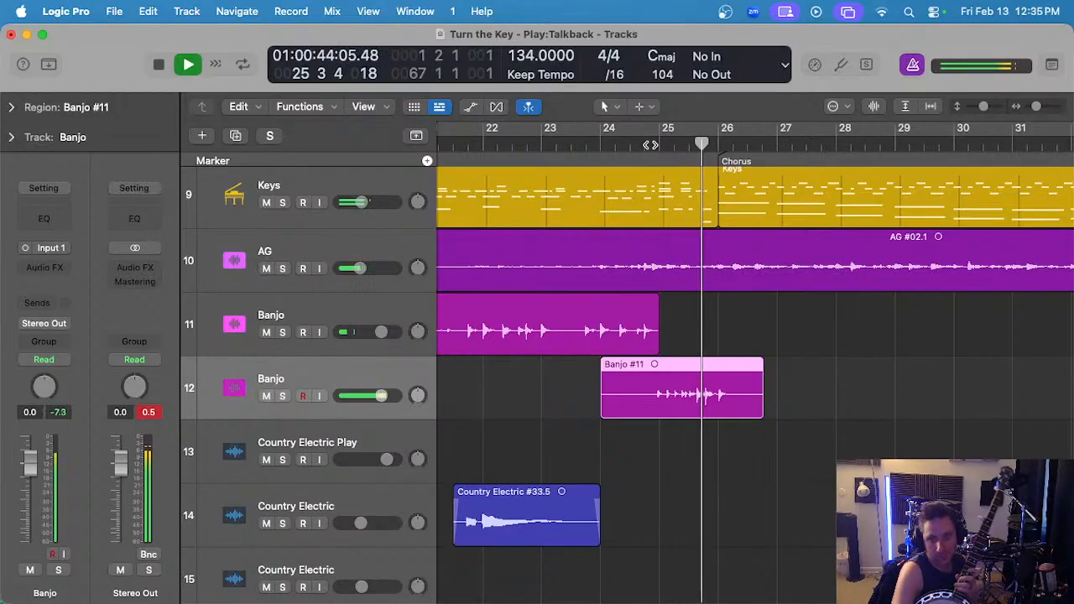
pyautogui.press('space')
pyautogui.press('Delete')
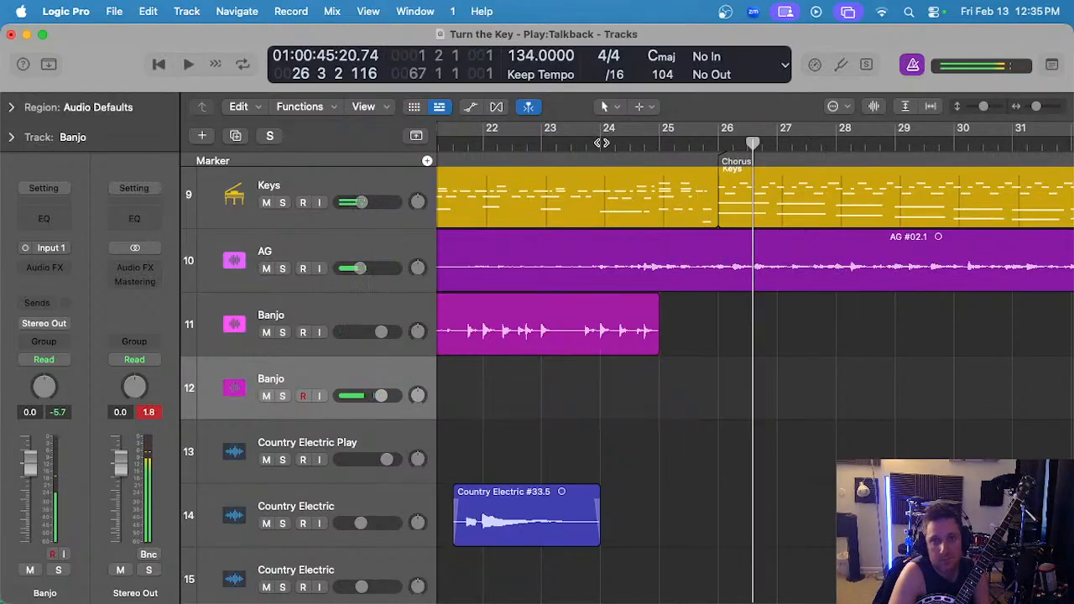
# - Record a longer banjo take from bar 24 into bar 30 of the Chorus and discard it
pyautogui.click(601, 143)
pyautogui.press('r')
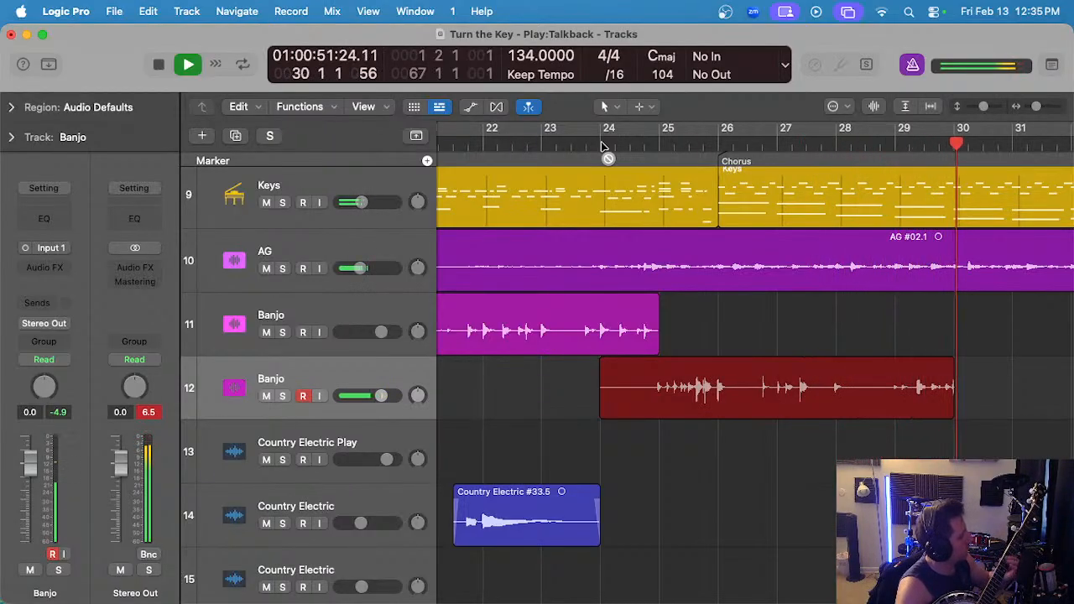
pyautogui.press('space')
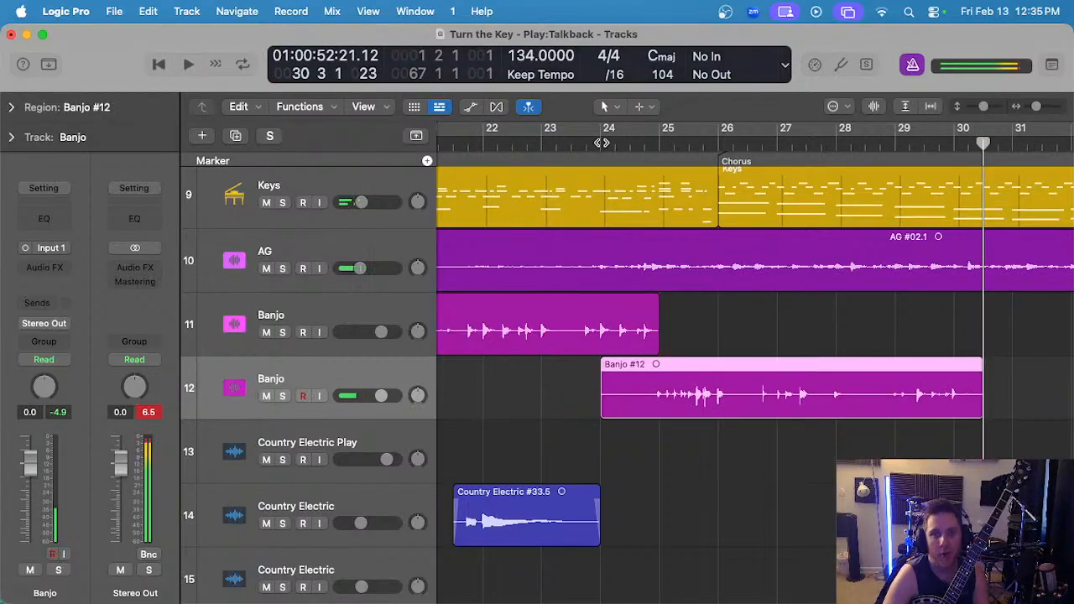
pyautogui.press('super+period')
# - Record the banjo again from bar 24 through the first part of the Chorus into bar 34
pyautogui.press('r')
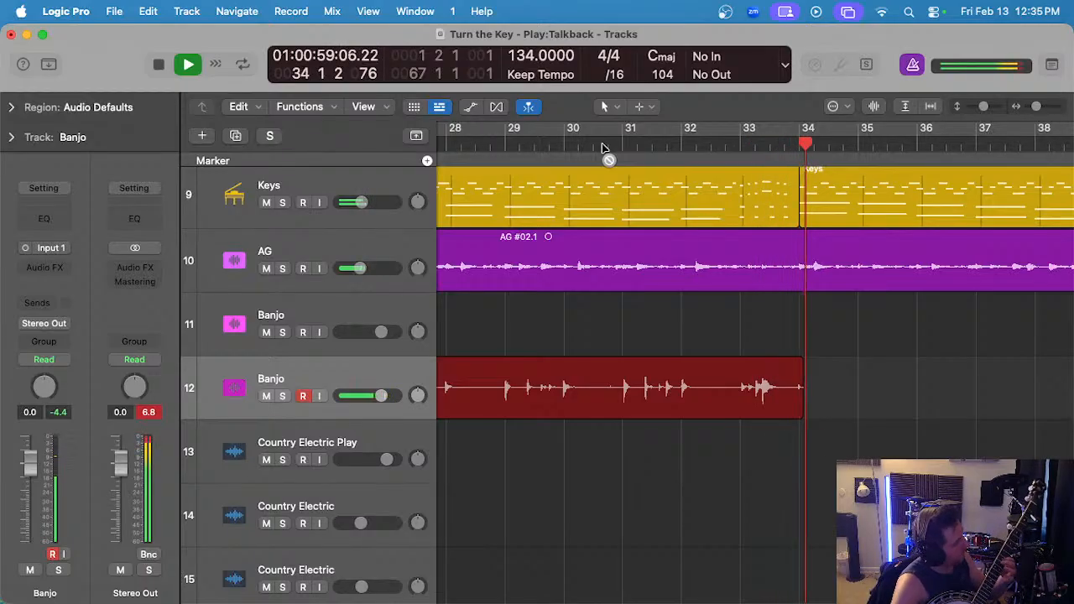
pyautogui.press('space')
pyautogui.hscroll(-5, 672, 252)
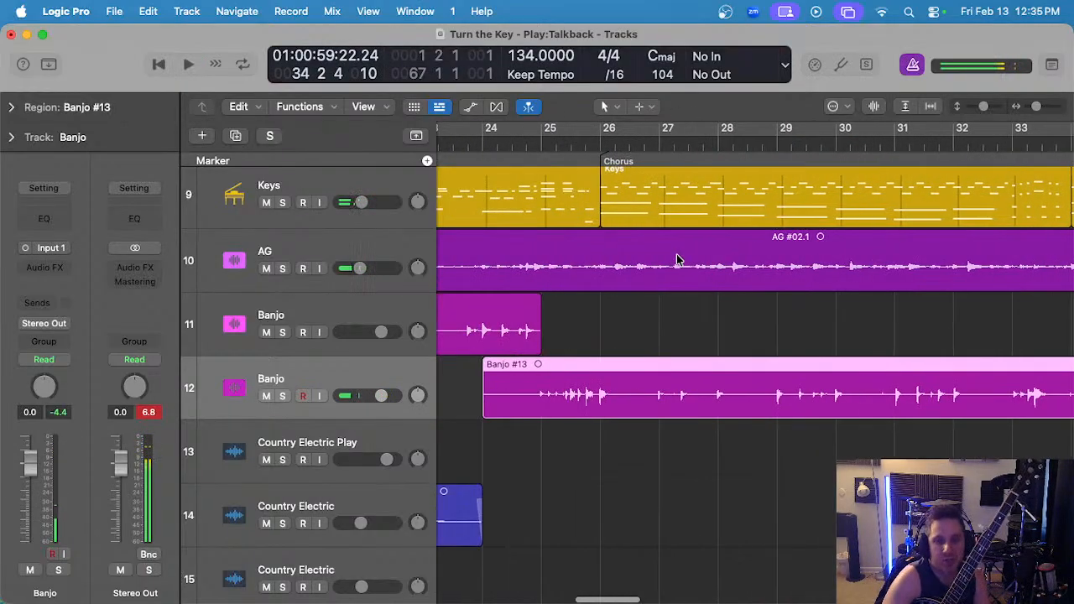
# - Play back the long take with its region soloed and turn off the metronome
pyautogui.press('space')
pyautogui.press('s')
pyautogui.press('super+Right')
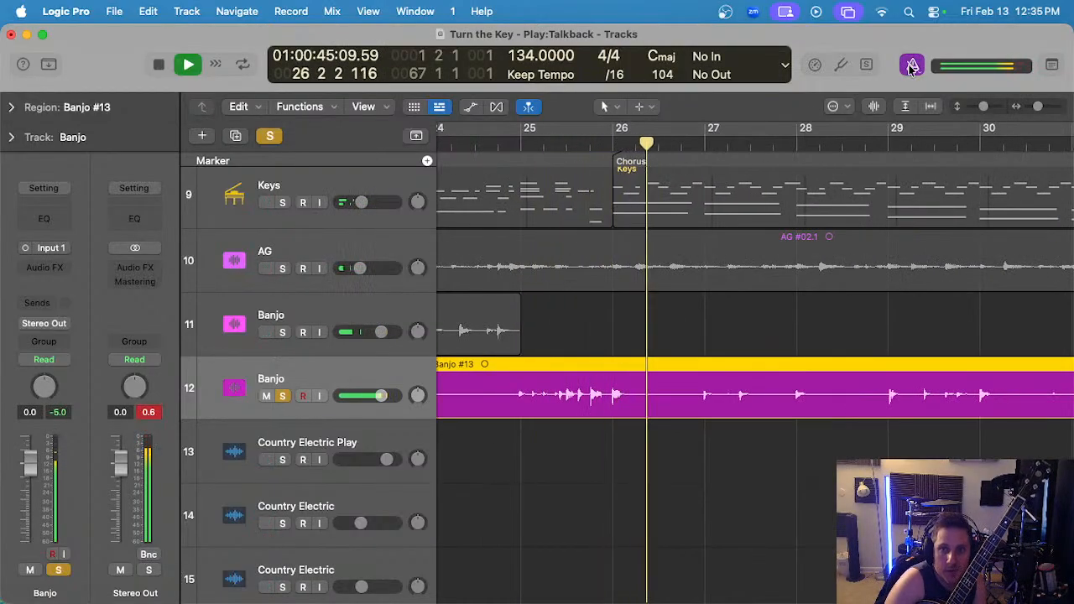
# - Turn solo off, stop playback and delete the long banjo take
pyautogui.press('s')
pyautogui.press('space')
pyautogui.press('super+Left')
pyautogui.press('Delete')
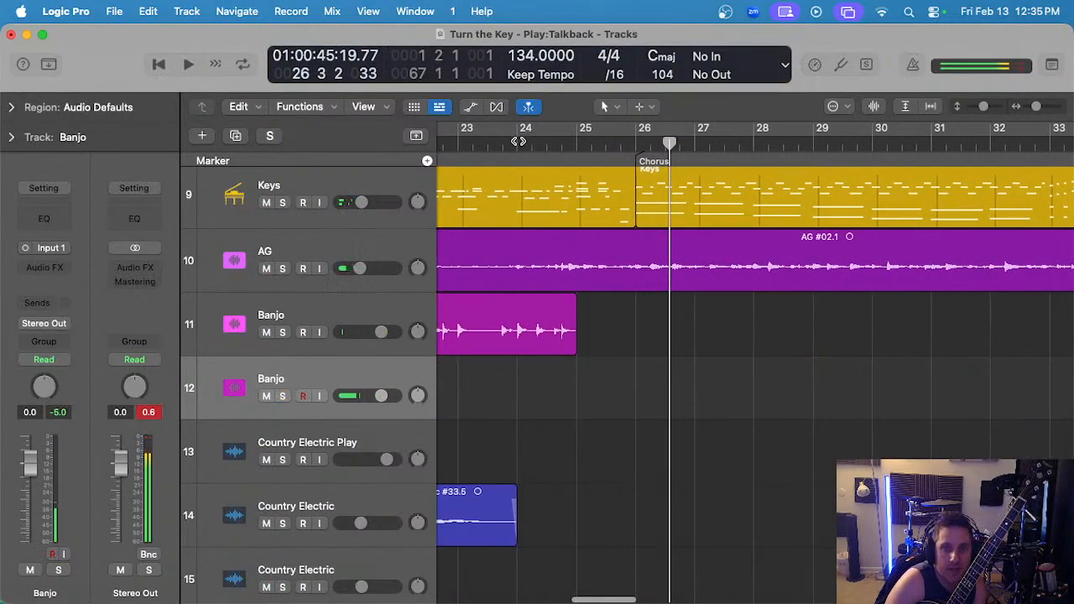
# - Record a banjo lead-in from bar 24 into the first bar of the Chorus without the metronome
pyautogui.click(520, 142)
pyautogui.press('r')
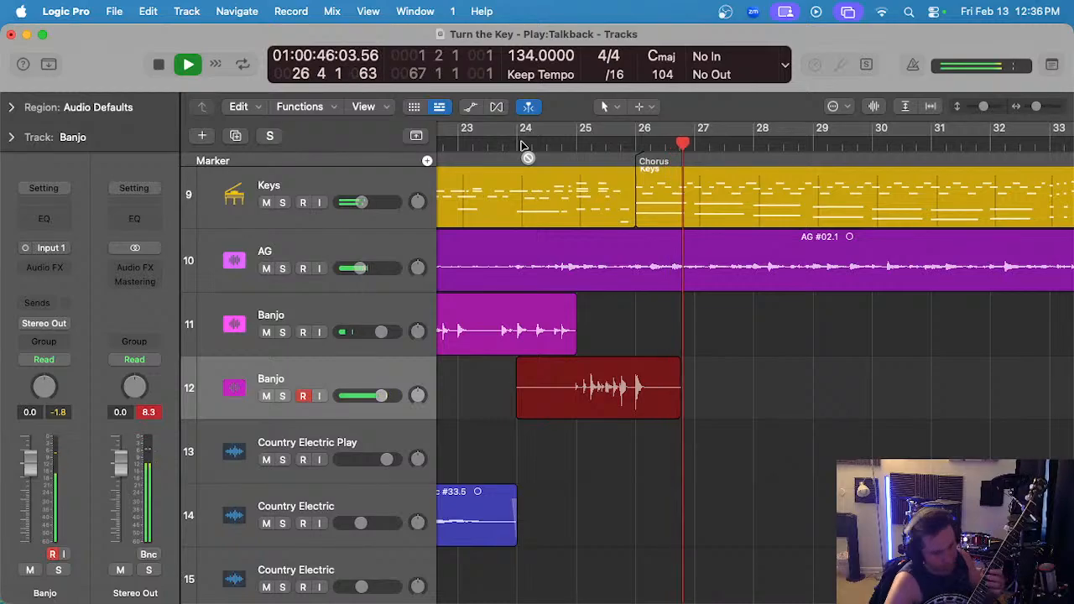
pyautogui.press('space')
# - Listen to the end of the take soloed from late bar 25, turn solo off and delete the take
pyautogui.click(626, 144)
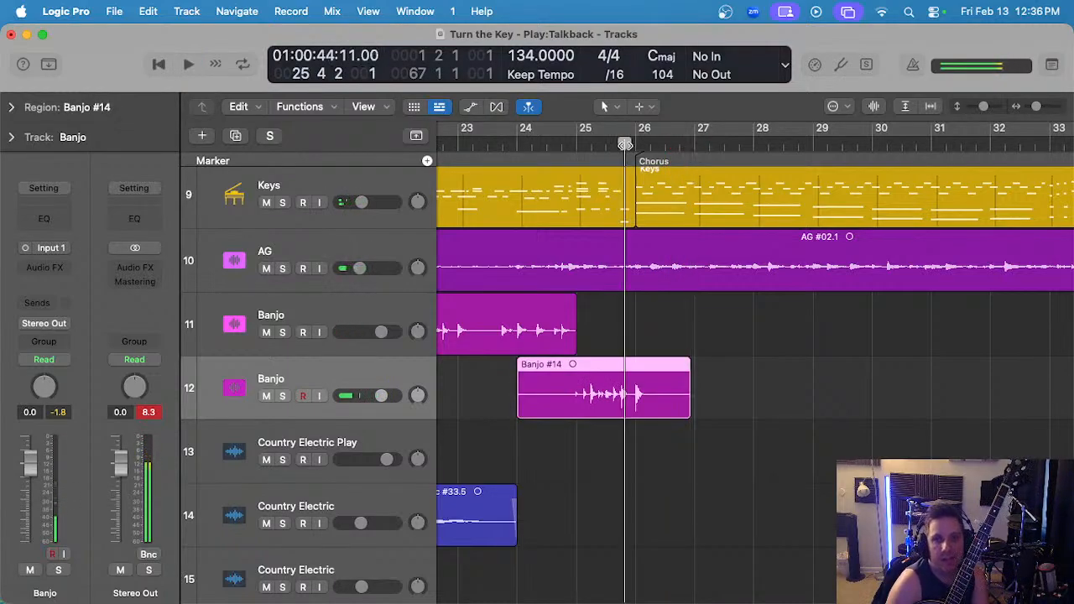
pyautogui.press('s')
pyautogui.press('space')
pyautogui.hscroll(-1, 647, 208)
pyautogui.press('space')
pyautogui.press('s')
pyautogui.press('Delete')
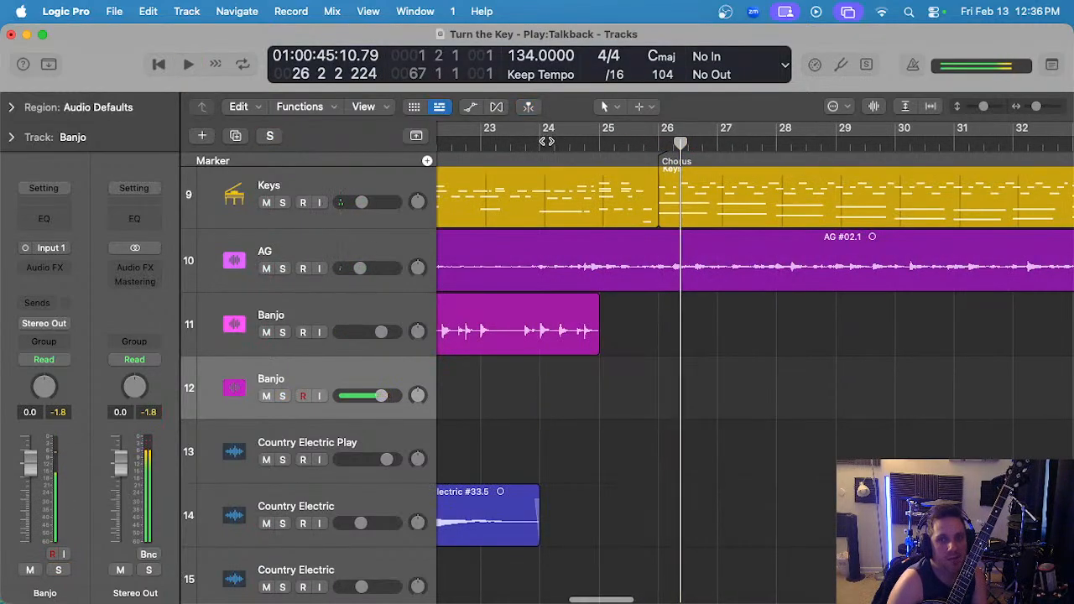
# - Record a new banjo take from bar 24 through bar 30, covering the lead-in and the start of the Chorus
pyautogui.click(541, 143)
pyautogui.press('r')
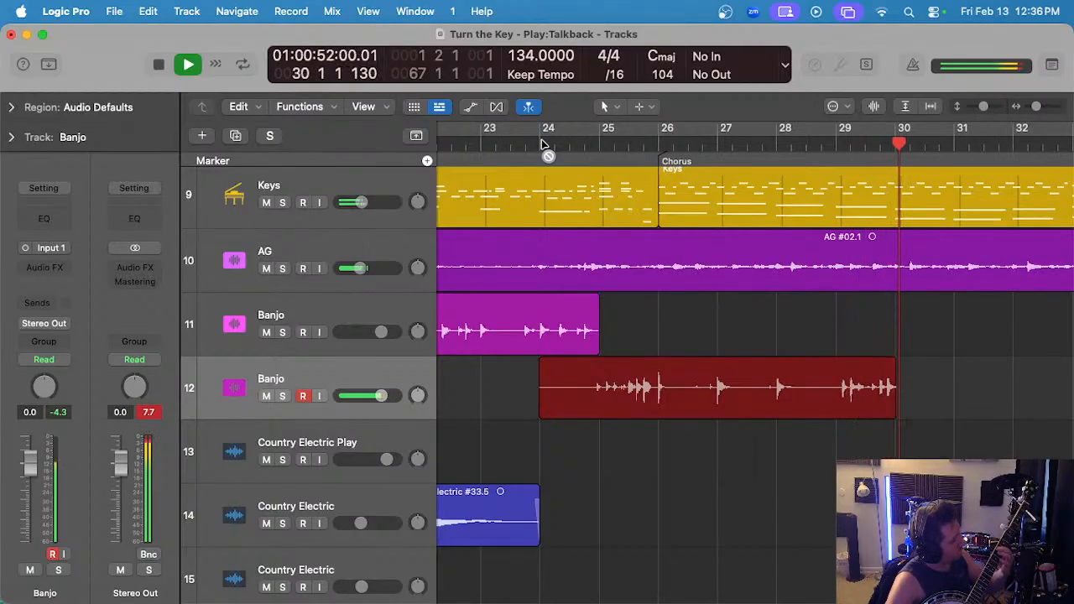
pyautogui.press('space')
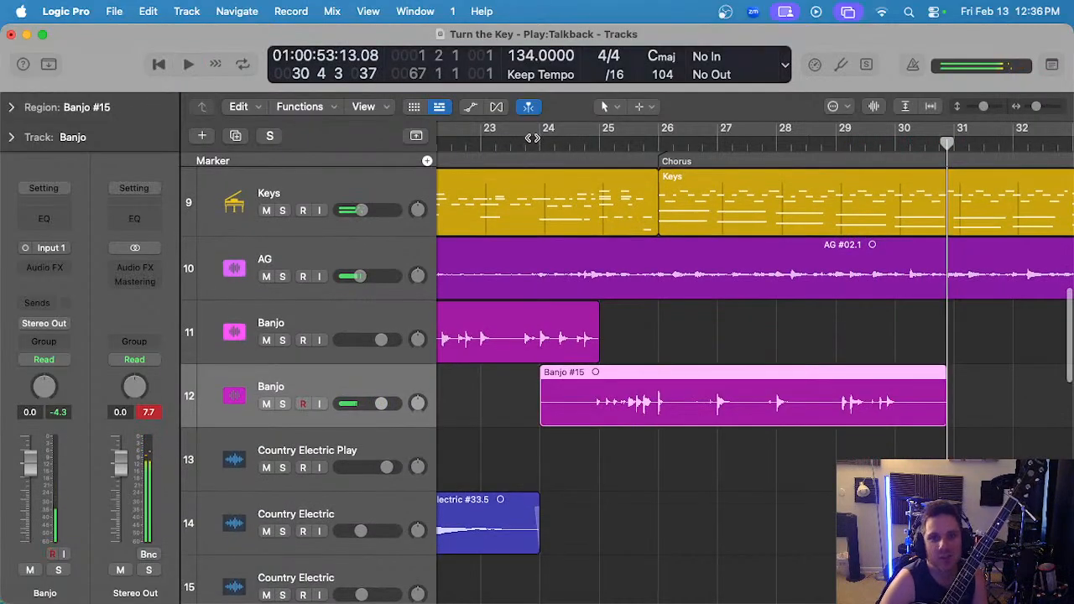
# - Play back the new banjo take into bar 26, stop playback and delete the take
pyautogui.press('space')
pyautogui.scroll(3, 622, 322)
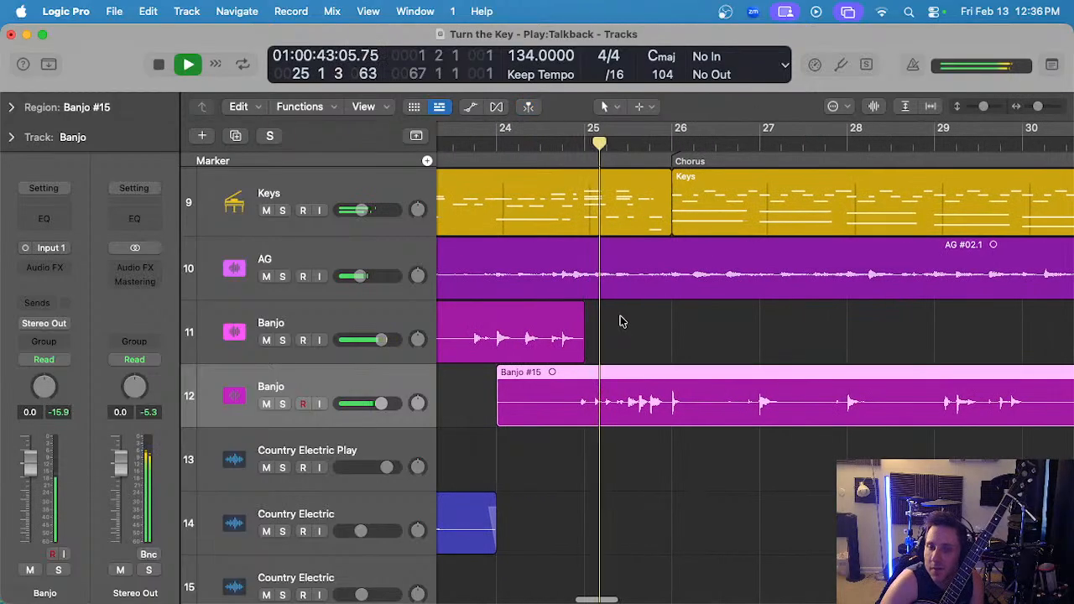
pyautogui.press('s')
pyautogui.press('s')
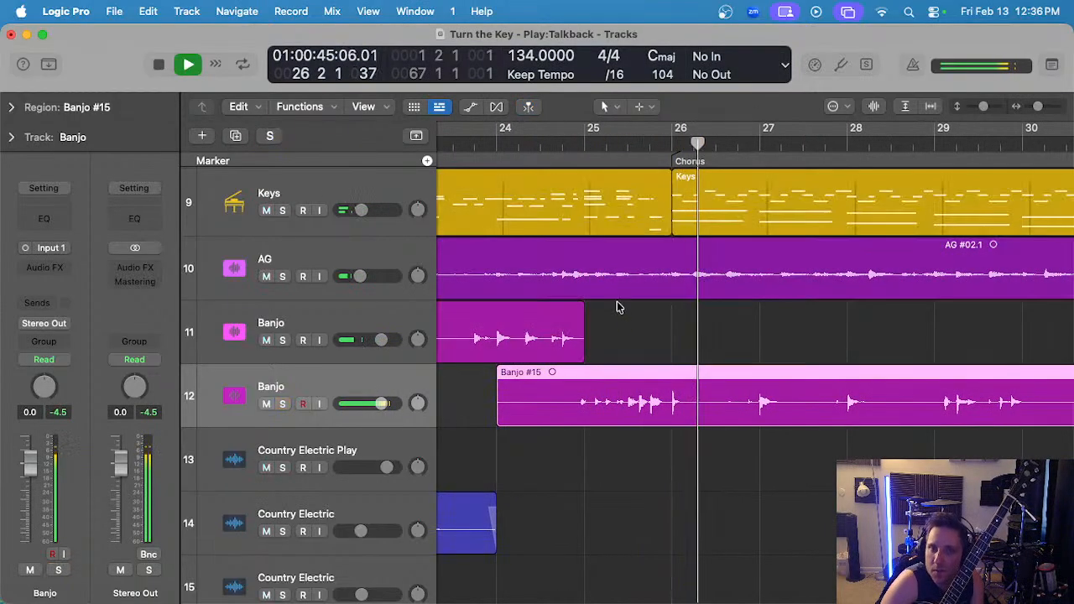
pyautogui.press('space')
pyautogui.press('Delete')
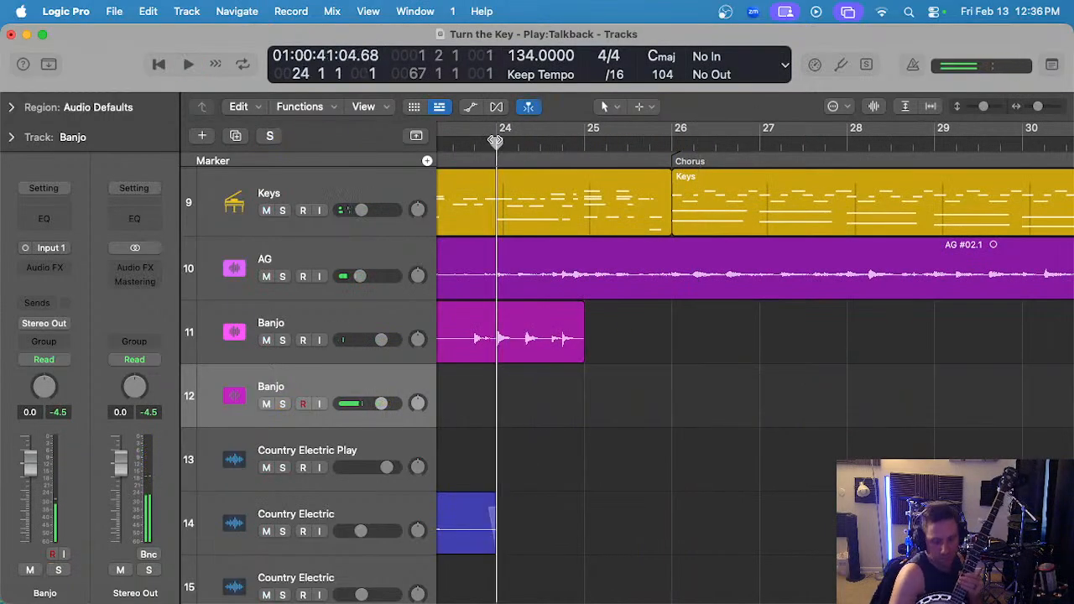
# - Record two more banjo lead-in takes from bar 24 into bar 26, discarding each one
pyautogui.press('r')
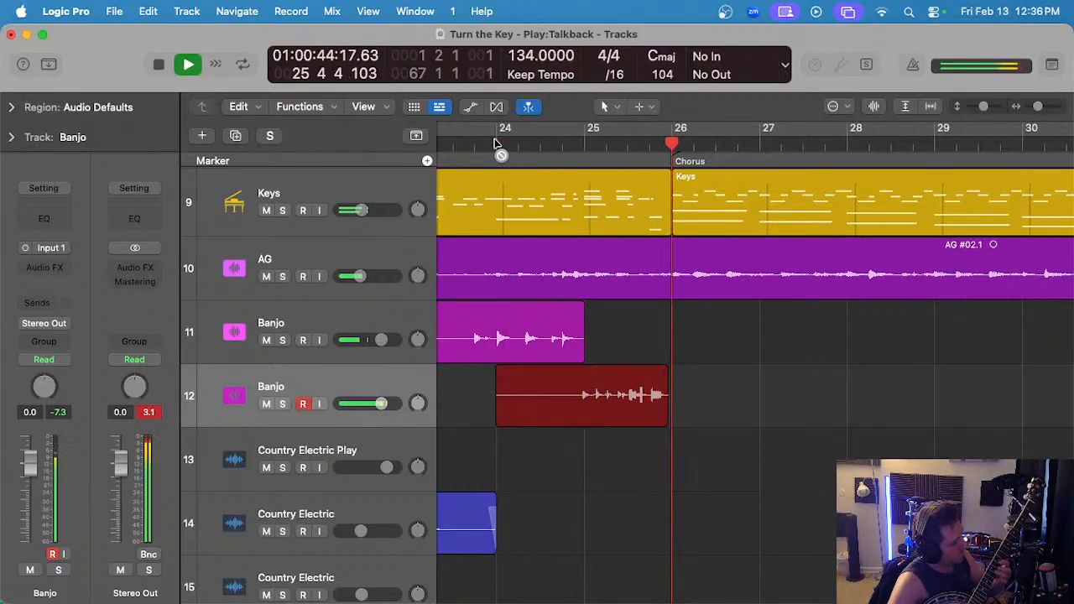
pyautogui.press('space')
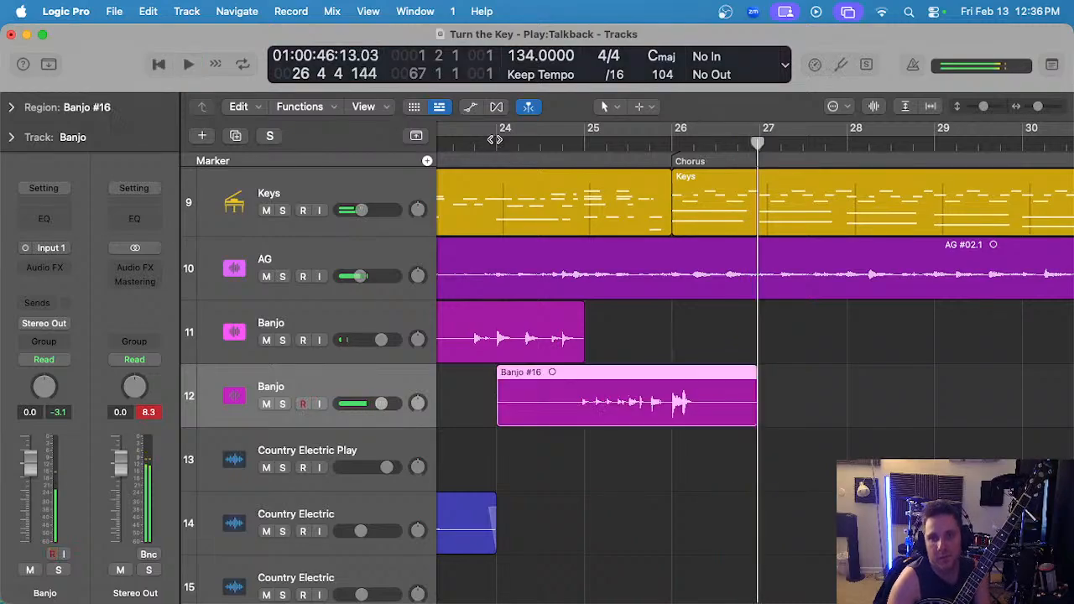
pyautogui.press('Delete')
pyautogui.click(495, 141)
pyautogui.press('r')
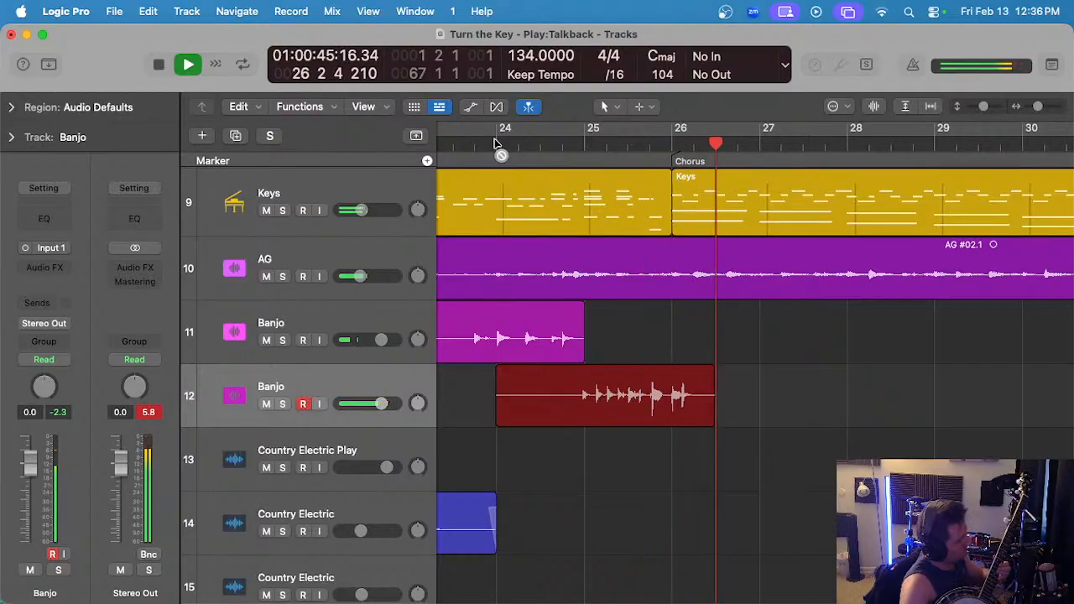
pyautogui.press('space')
pyautogui.press('super+period')
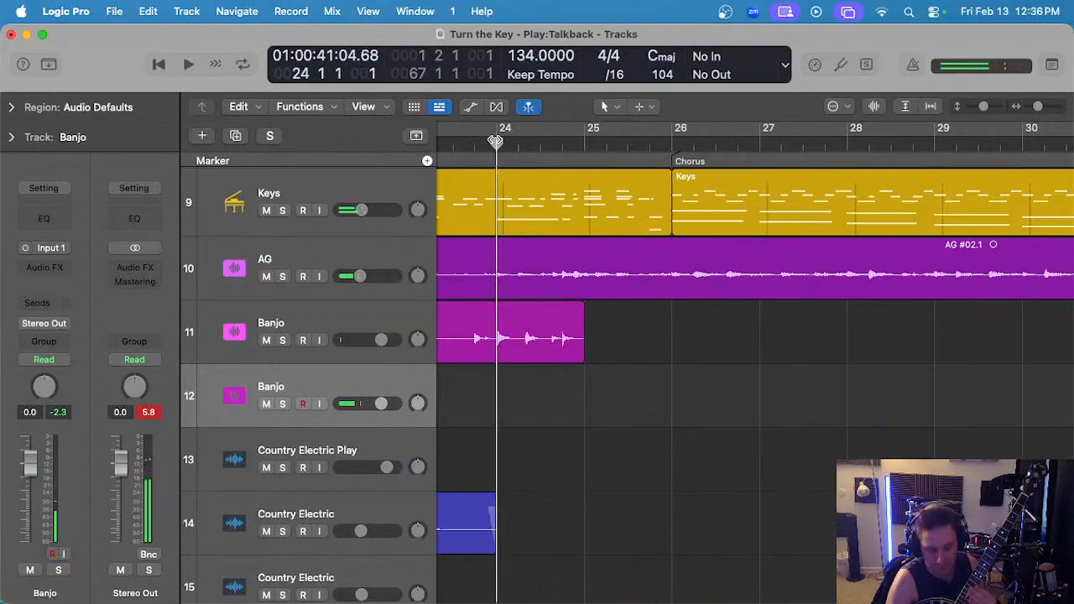
# - Record the banjo lead-in from bar 24 through bar 26, listen to it soloed and turn solo off
pyautogui.press('r')
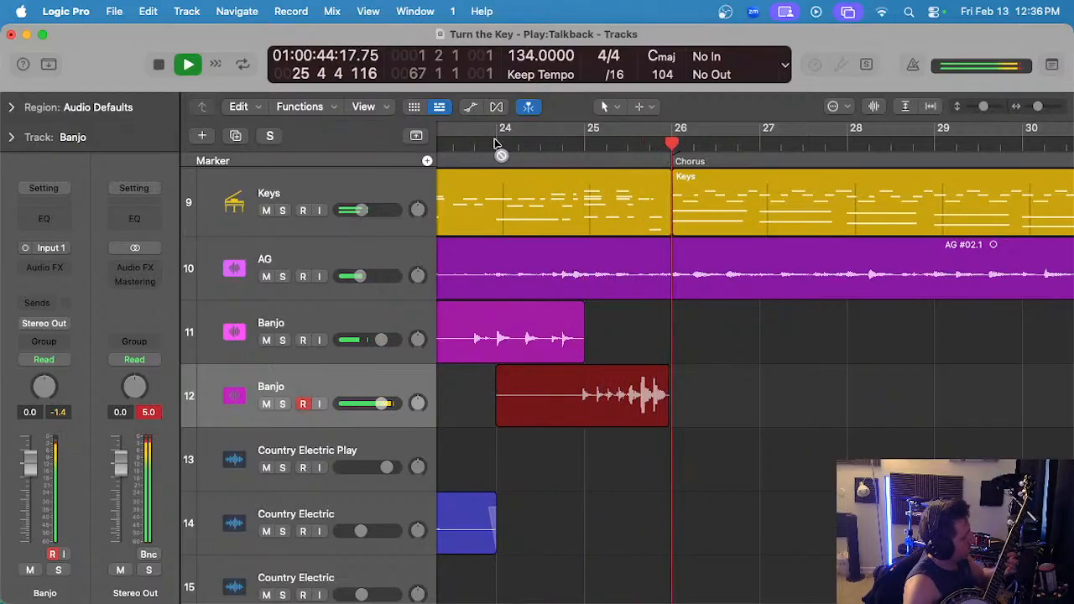
pyautogui.press('space')
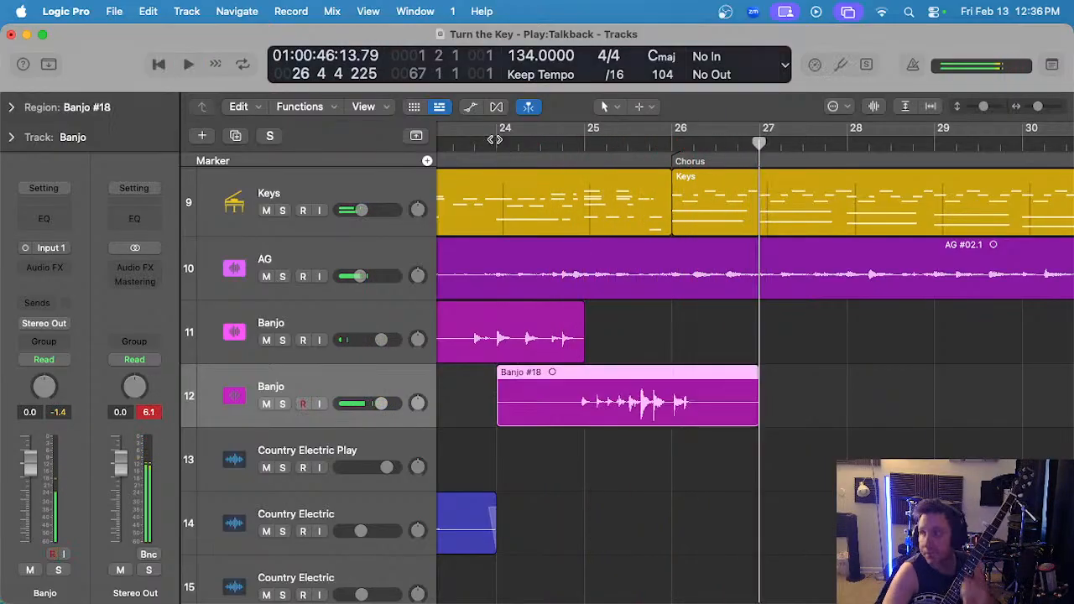
pyautogui.click(567, 138)
pyautogui.hotkey('ctrl', 's')
pyautogui.press('space')
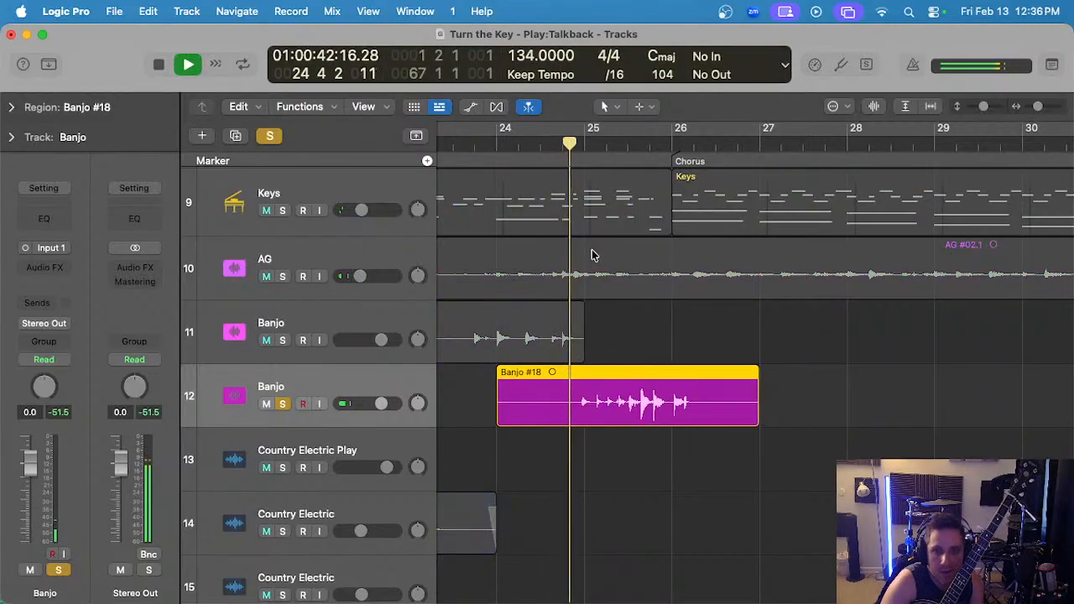
pyautogui.scroll(-3, 593, 250)
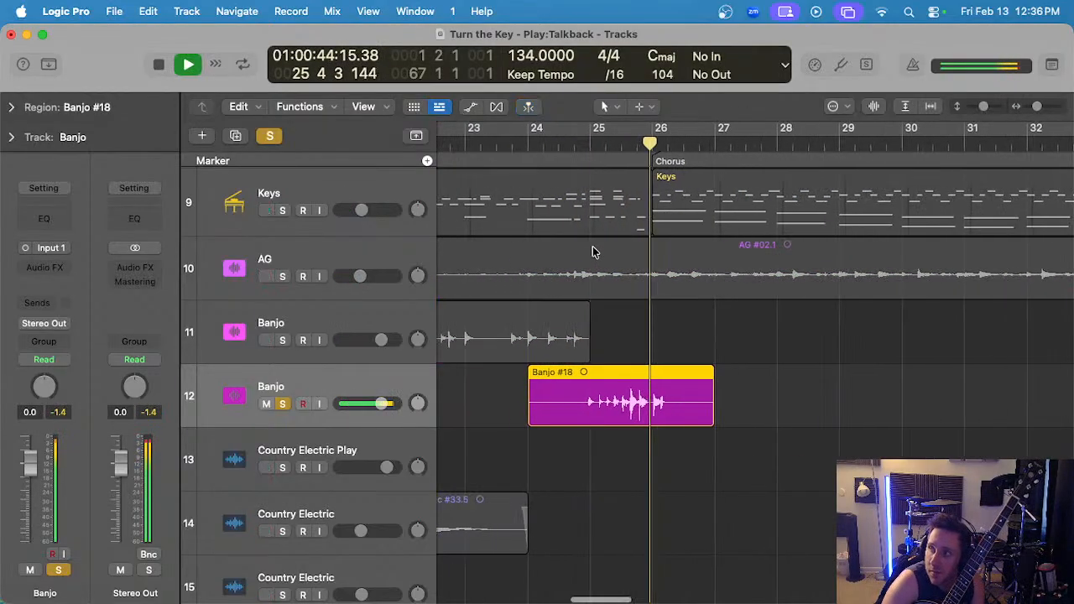
pyautogui.hscroll(-2, 600, 249)
pyautogui.press('space')
pyautogui.hotkey('ctrl', 's')
# - Listen to the lead-in take from bar 25 soloed with the metronome on, turn solo off and delete the take
pyautogui.click(655, 131)
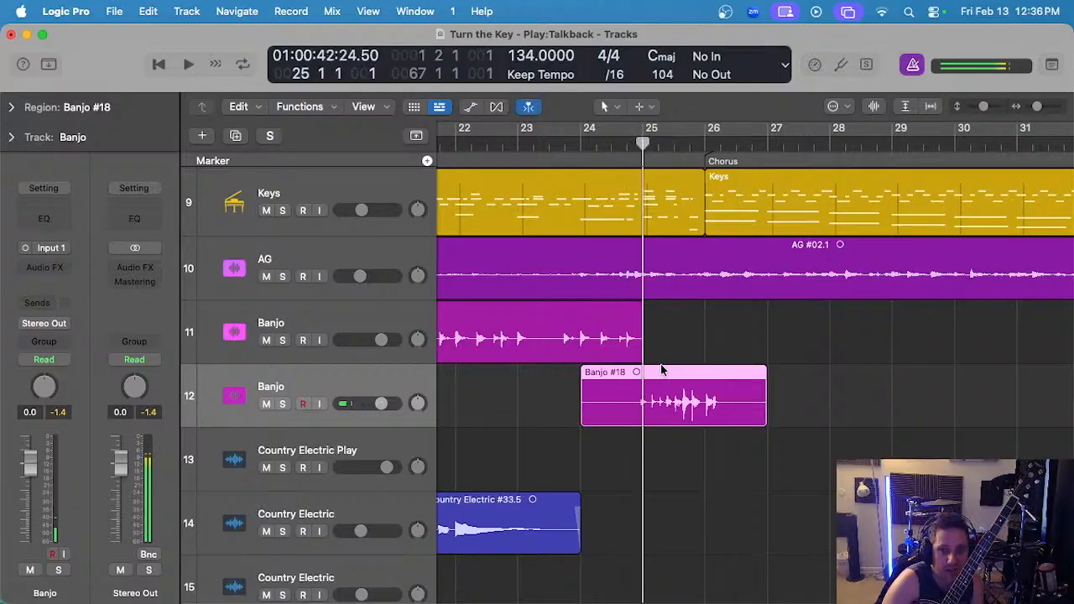
pyautogui.scroll(2, 661, 370)
pyautogui.hotkey('ctrl', 's')
pyautogui.press('space')
pyautogui.scroll(1, 605, 204)
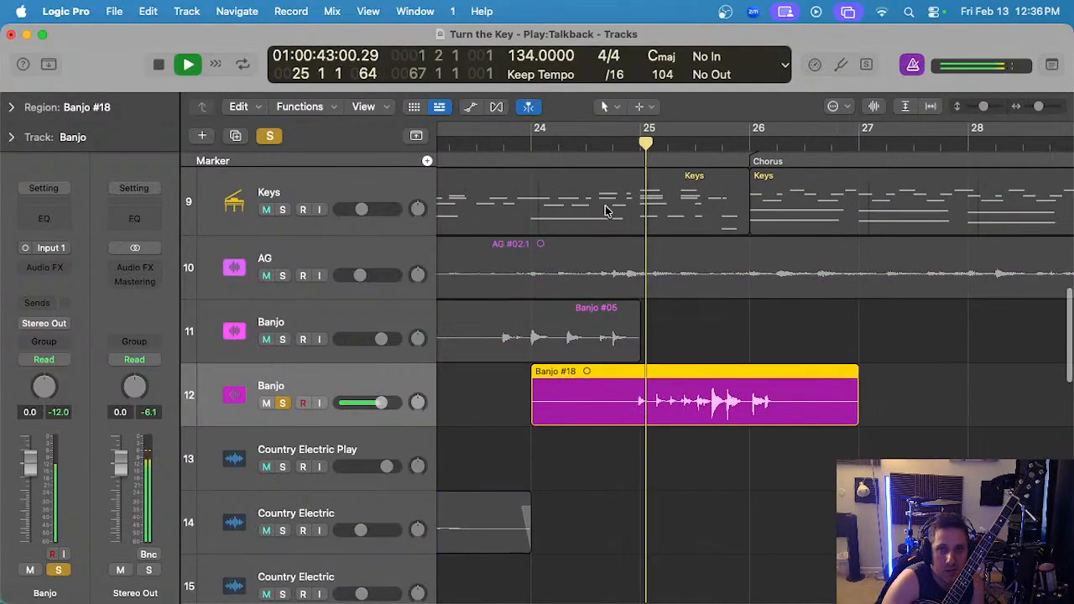
pyautogui.scroll(-2, 607, 261)
pyautogui.press('space')
pyautogui.hotkey('ctrl', 's')
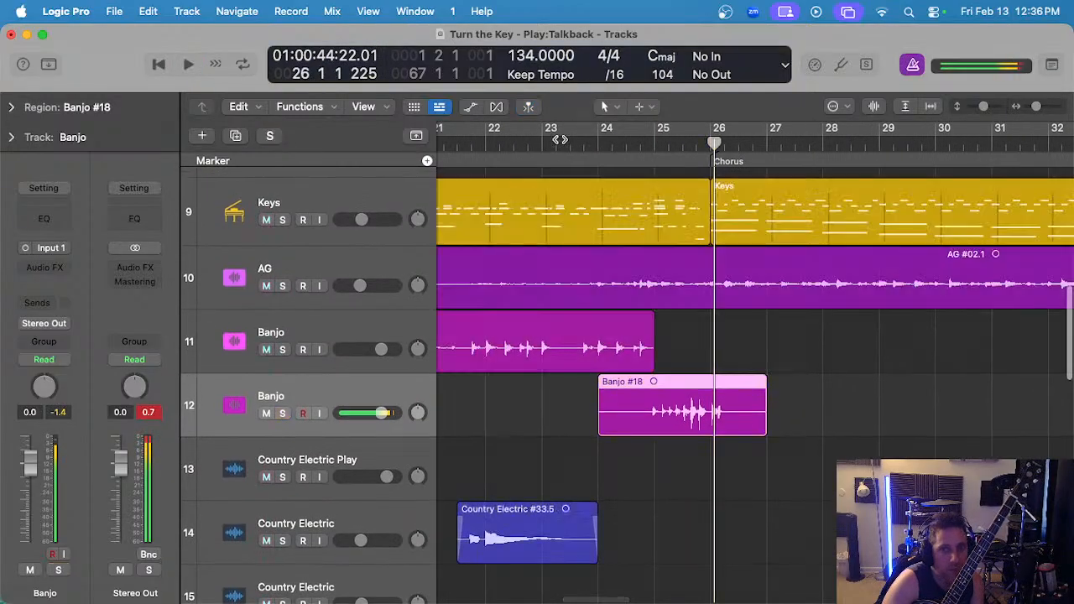
pyautogui.press('Delete')
# - Record the banjo lead-in from bar 24 to the start of bar 27 with the metronome on
pyautogui.click(597, 145)
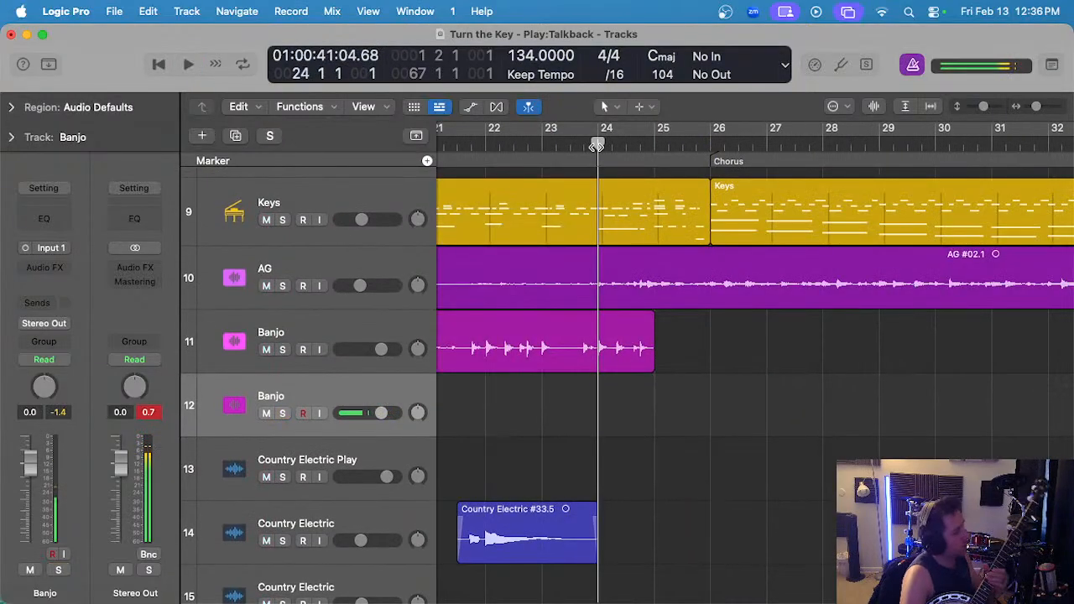
pyautogui.press('r')
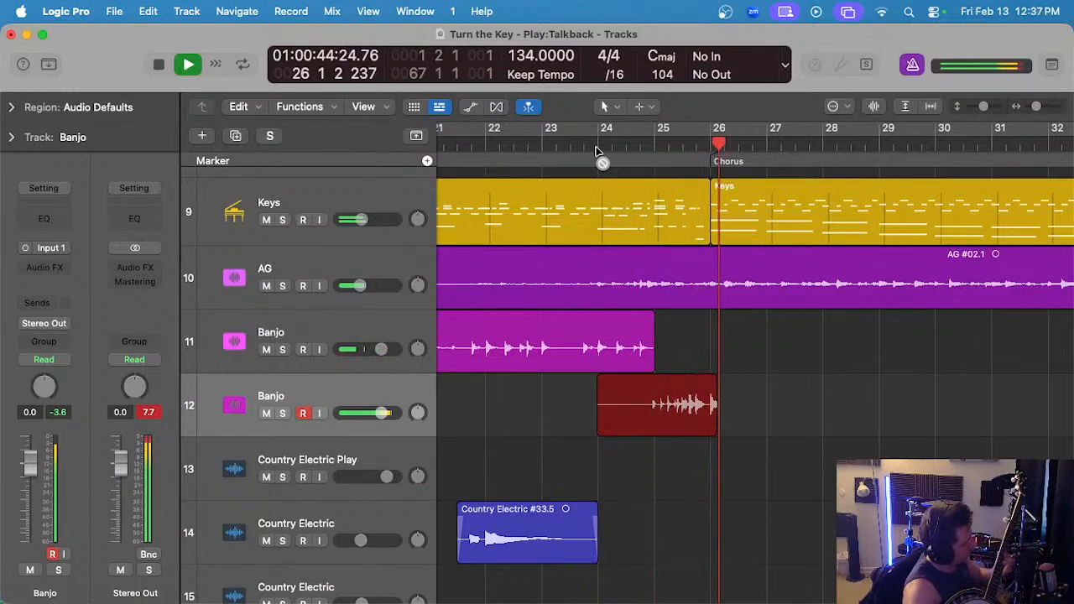
pyautogui.press('space')
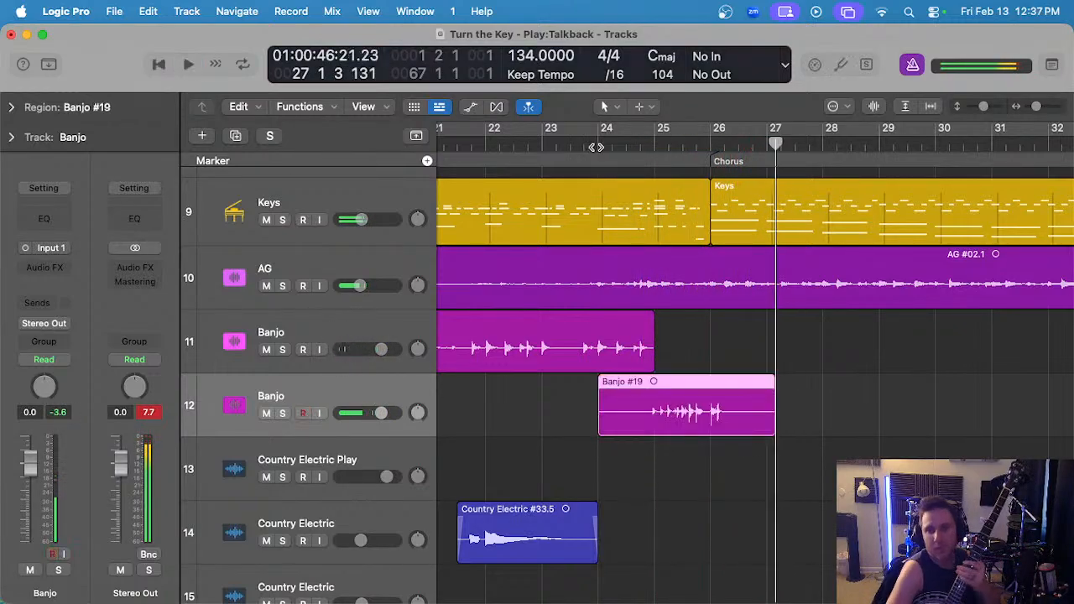
# - Listen to the new lead-in take soloed from bar 25, stop playback and turn solo off
pyautogui.click(652, 148)
pyautogui.press('s')
pyautogui.press('space')
pyautogui.scroll(3, 644, 275)
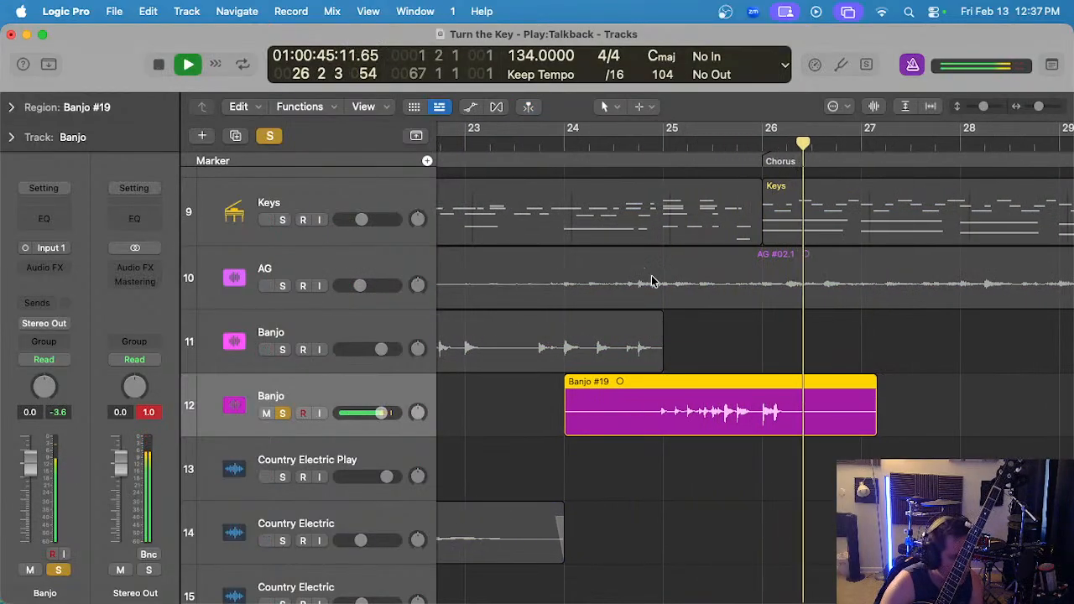
pyautogui.press('space')
pyautogui.press('s')
# - Cut away the silent start of the lead-in take up to just before its first note near bar 25
pyautogui.scroll(4, 589, 208)
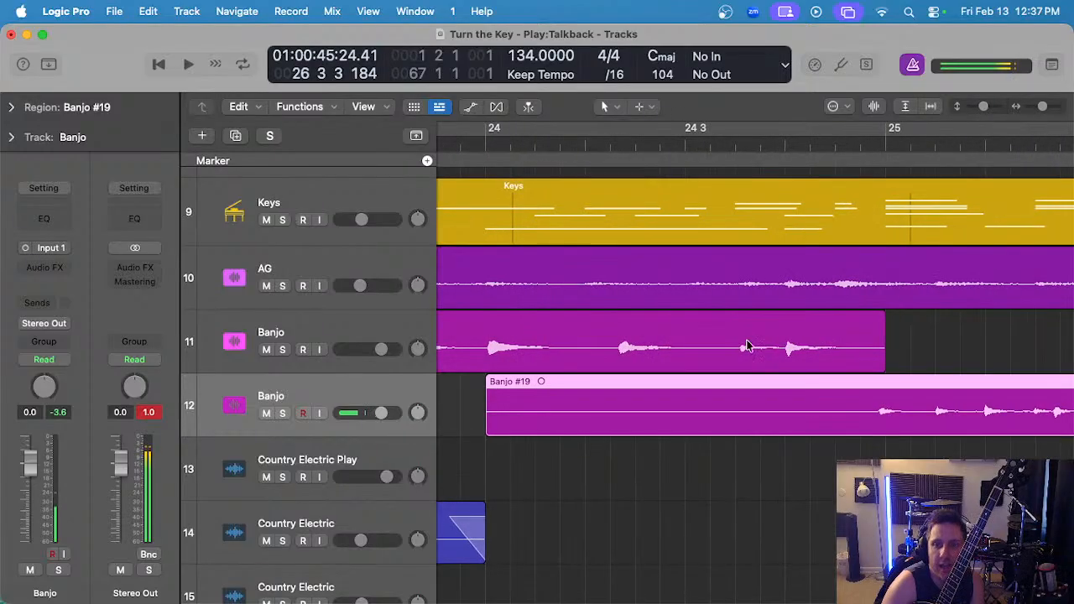
pyautogui.scroll(3, 865, 409)
pyautogui.moveTo(878, 368); pyautogui.dragTo(741, 389)
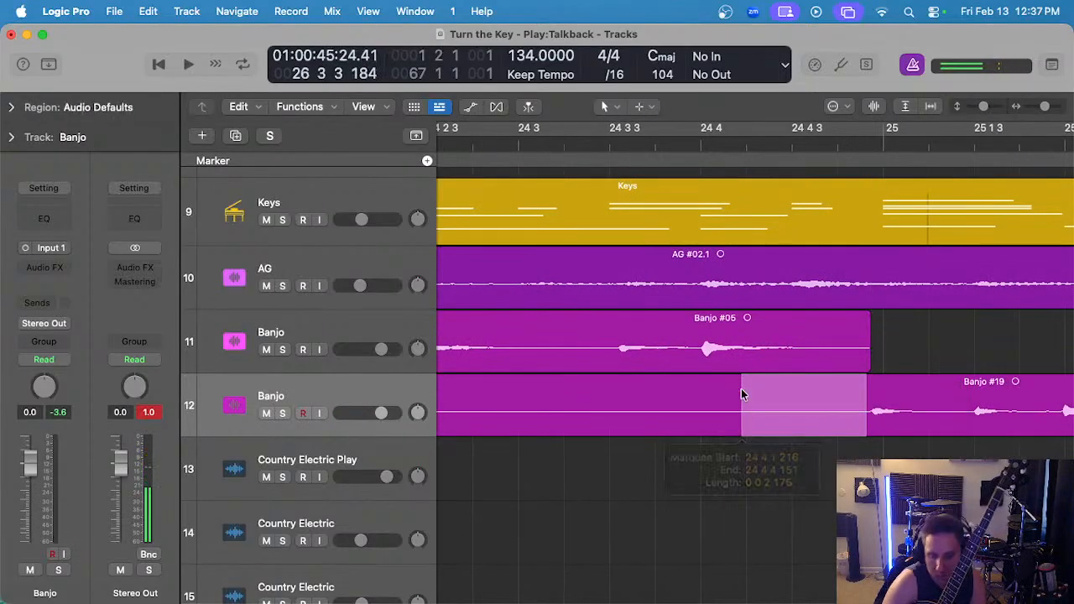
pyautogui.press('Delete')
pyautogui.click(669, 400)
pyautogui.press('Delete')
pyautogui.scroll(2, 935, 360)
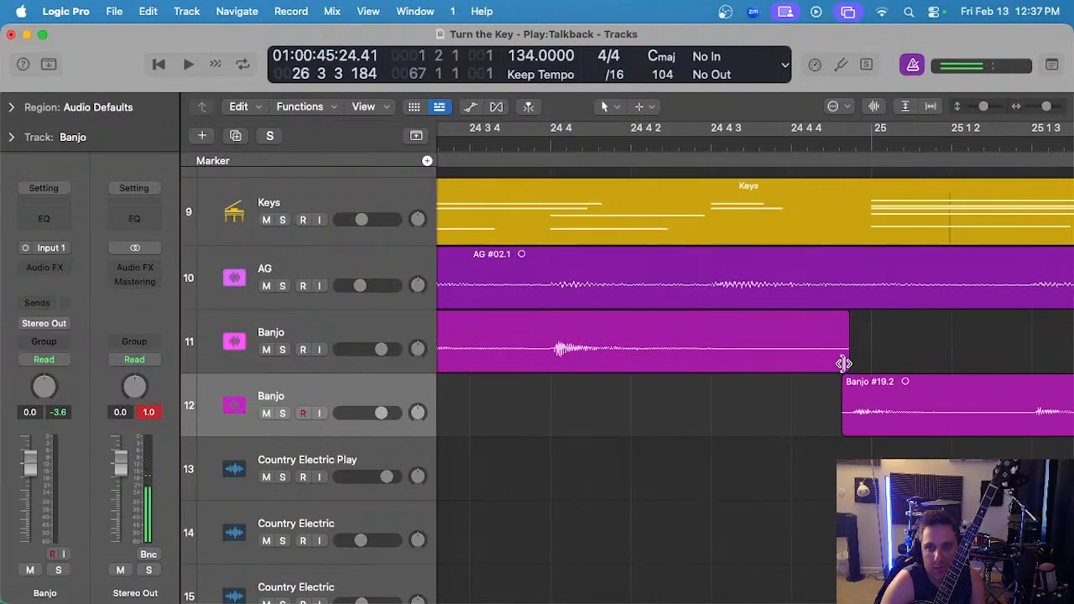
# - Trim the end of Banjo #05 to meet the lead-in region, and move the lead-in onto the upper Banjo track
pyautogui.moveTo(843, 364); pyautogui.dragTo(837, 366)
pyautogui.scroll(-5, 843, 364)
pyautogui.hscroll(2, 932, 353)
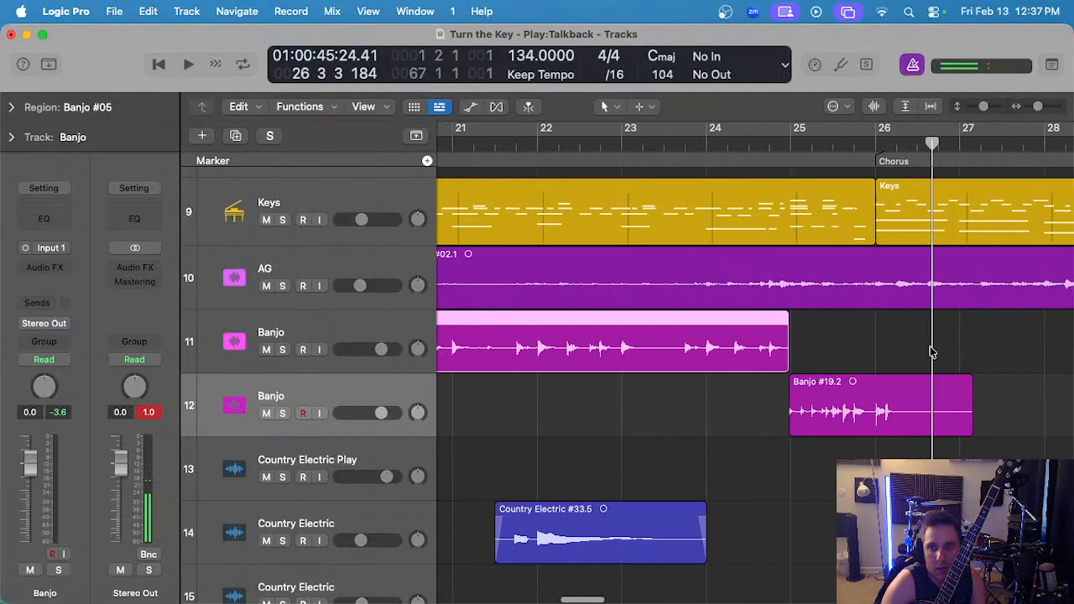
pyautogui.moveTo(931, 401); pyautogui.dragTo(927, 375)
# - Enlarge the waveforms, cut the silence from mid bar 26 off the lead-in region and give its end a fade-out
pyautogui.scroll(3, 927, 378)
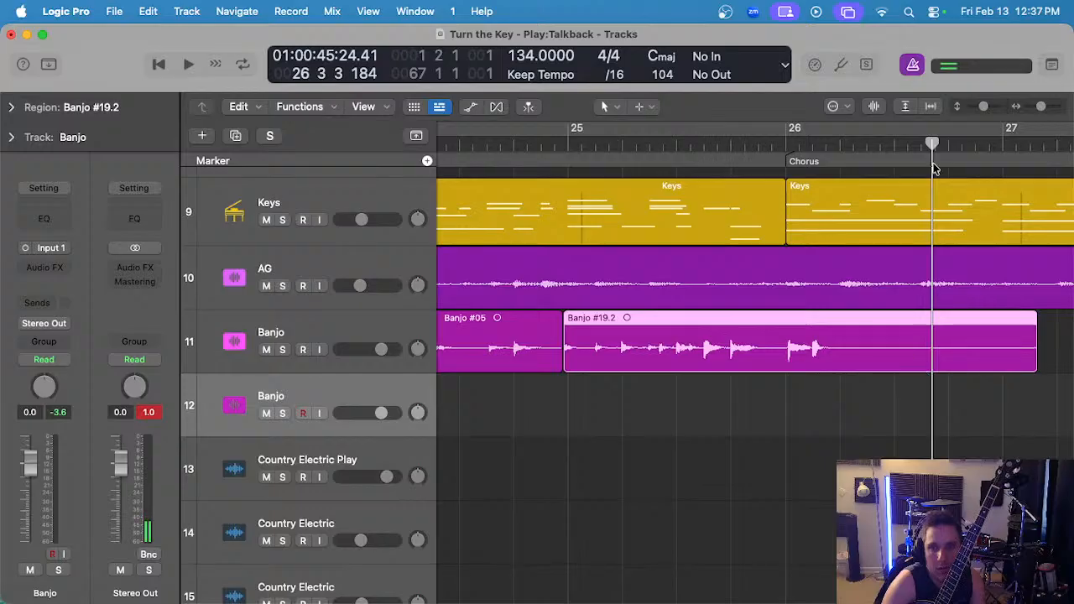
pyautogui.click(874, 107)
pyautogui.scroll(1, 882, 353)
pyautogui.scroll(-4, 886, 356)
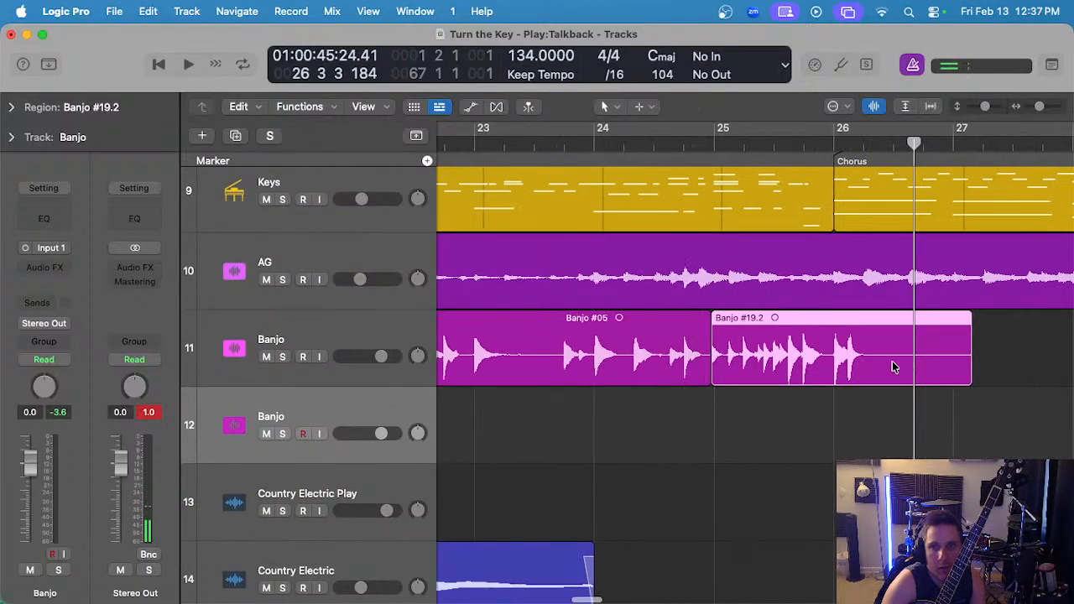
pyautogui.moveTo(893, 364); pyautogui.dragTo(1005, 360)
pyautogui.press('Delete')
pyautogui.click(891, 318)
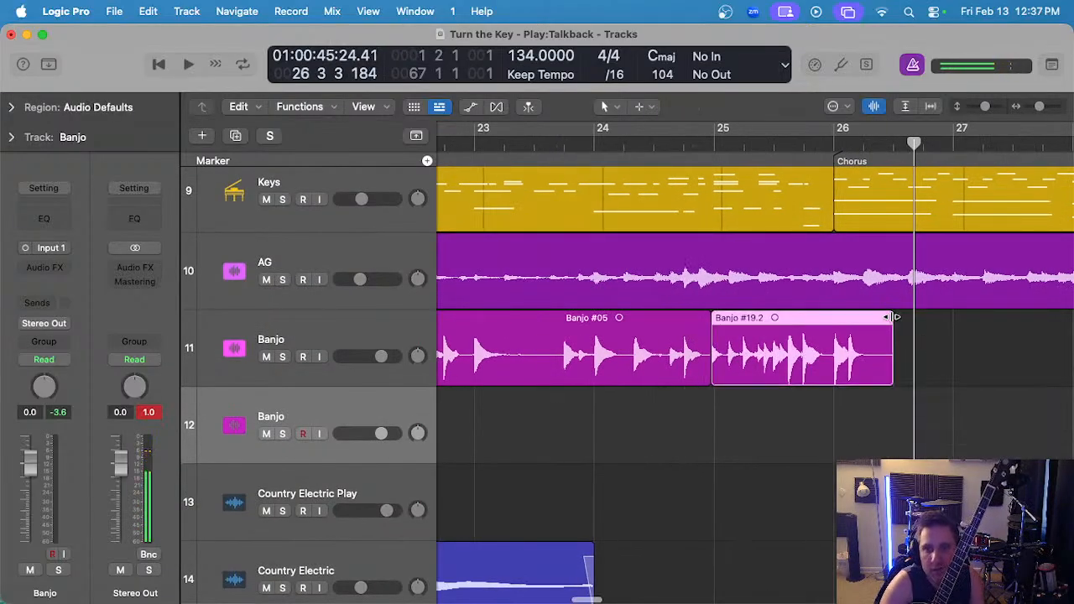
# - Trim the start of Banjo #05 to the middle of bar 17 and give it a short fade-in
pyautogui.scroll(-3, 873, 326)
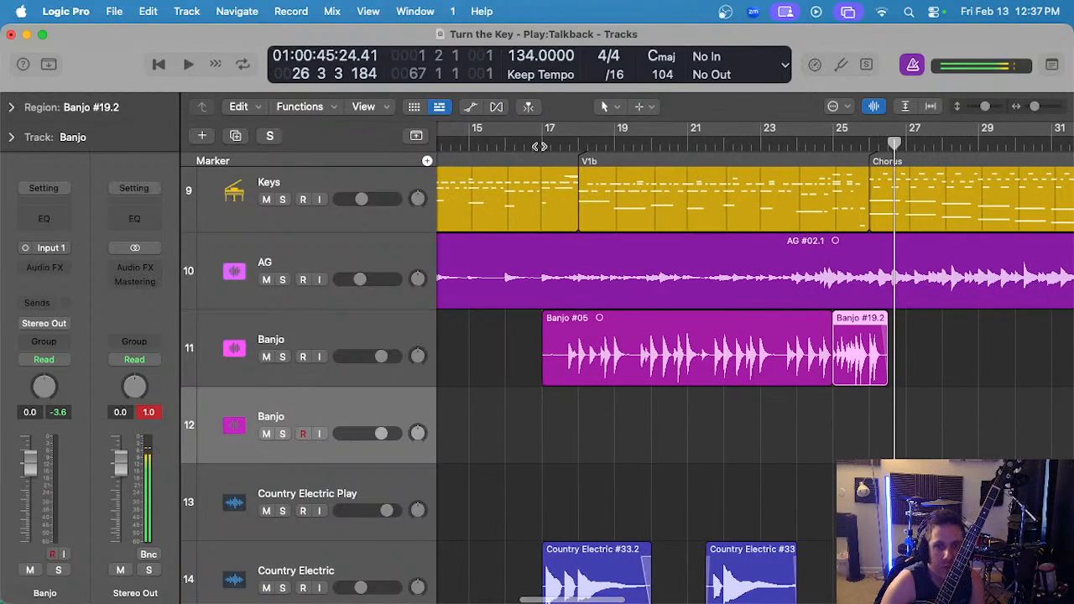
pyautogui.click(539, 147)
pyautogui.scroll(4, 587, 317)
pyautogui.click(570, 382)
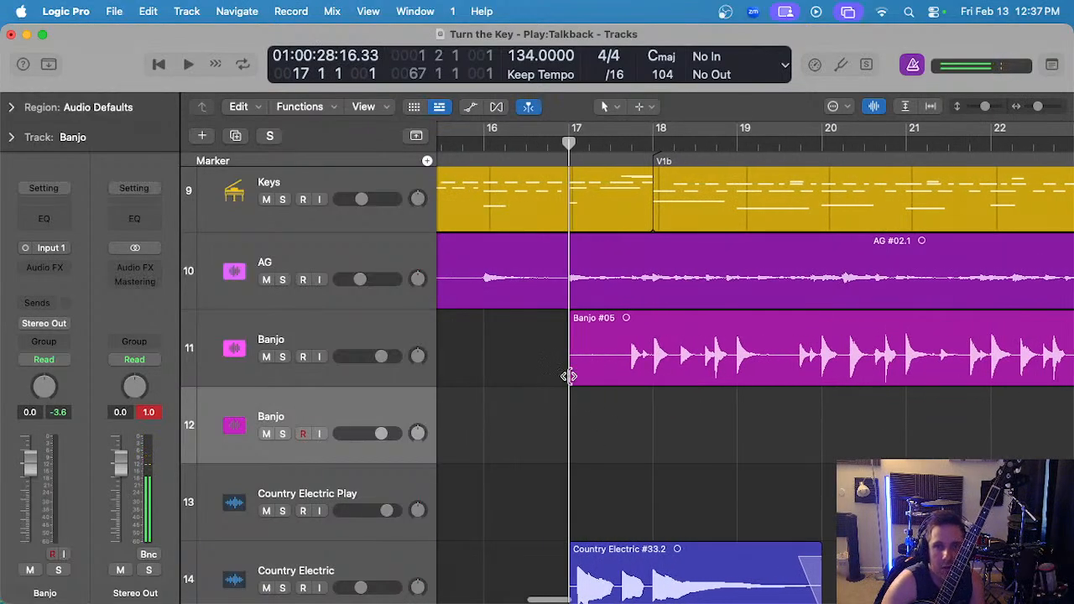
pyautogui.moveTo(569, 376); pyautogui.dragTo(608, 370)
pyautogui.hscroll(1, 585, 327)
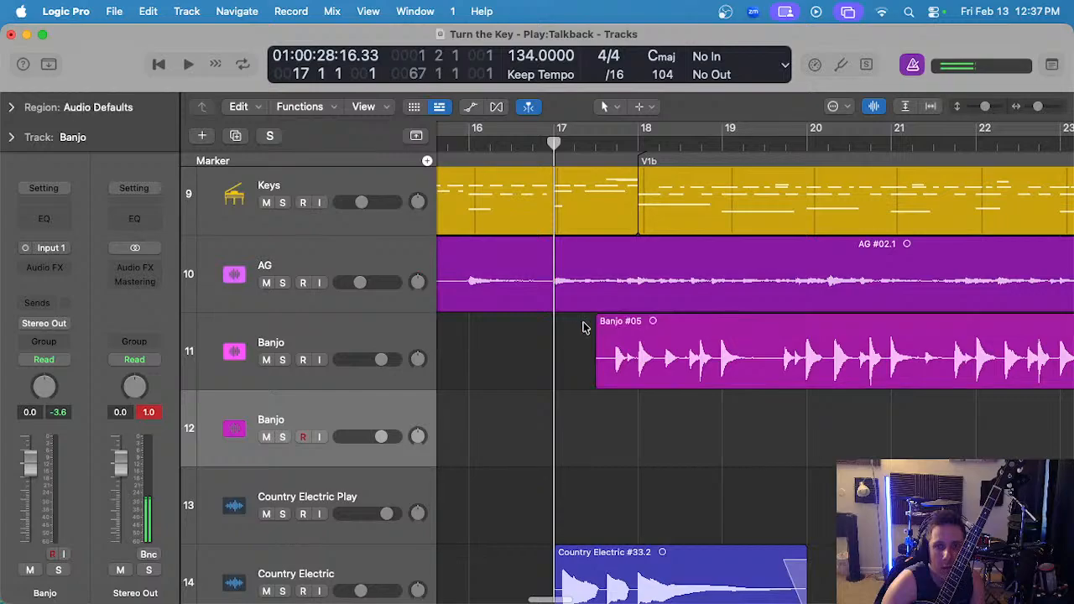
pyautogui.click(596, 316)
# - Copy both V1b banjo regions to the lower Banjo track from the middle of bar 41, and set the playhead to bar 41
pyautogui.scroll(-5, 599, 316)
pyautogui.moveTo(765, 359); pyautogui.dragTo(663, 332)
pyautogui.scroll(3, 785, 319)
pyautogui.hscroll(-2, 785, 323)
pyautogui.hscroll(4, 785, 328)
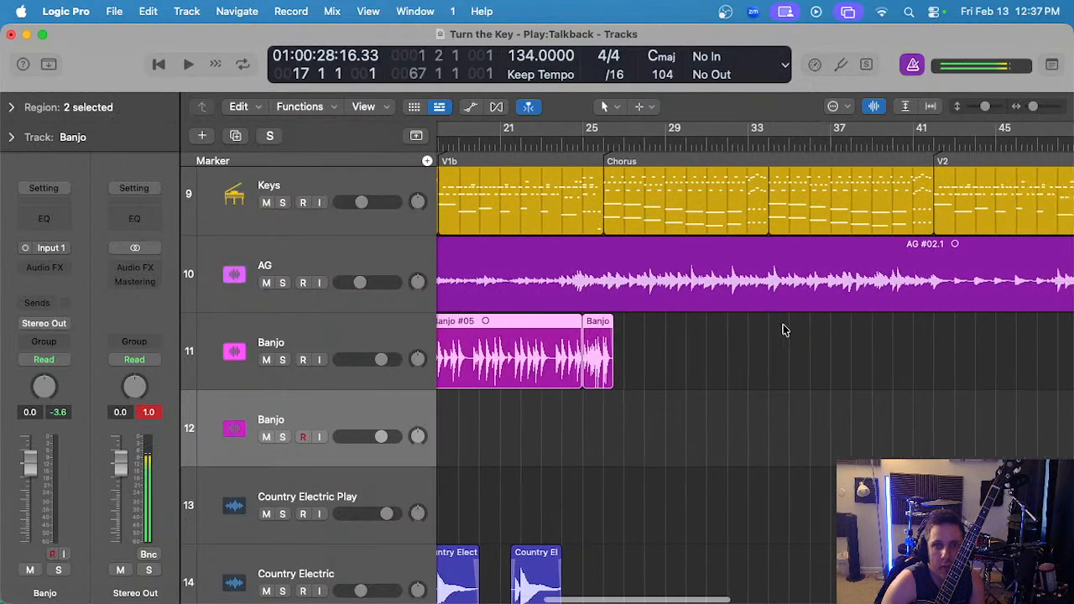
pyautogui.hscroll(-3, 782, 329)
pyautogui.scroll(3, 661, 311)
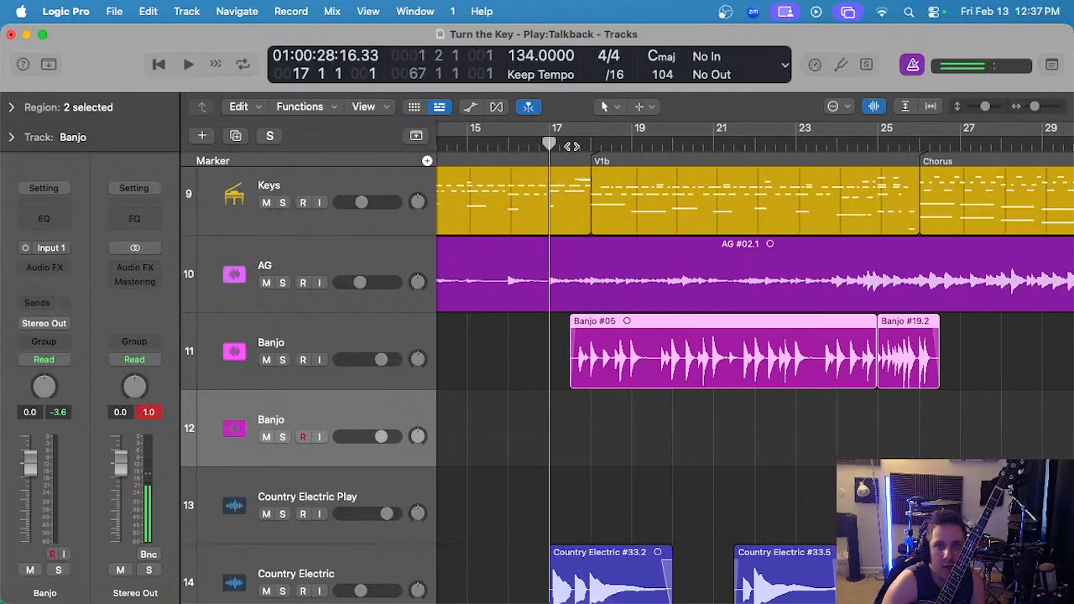
pyautogui.click(571, 146)
pyautogui.hscroll(10, 629, 228)
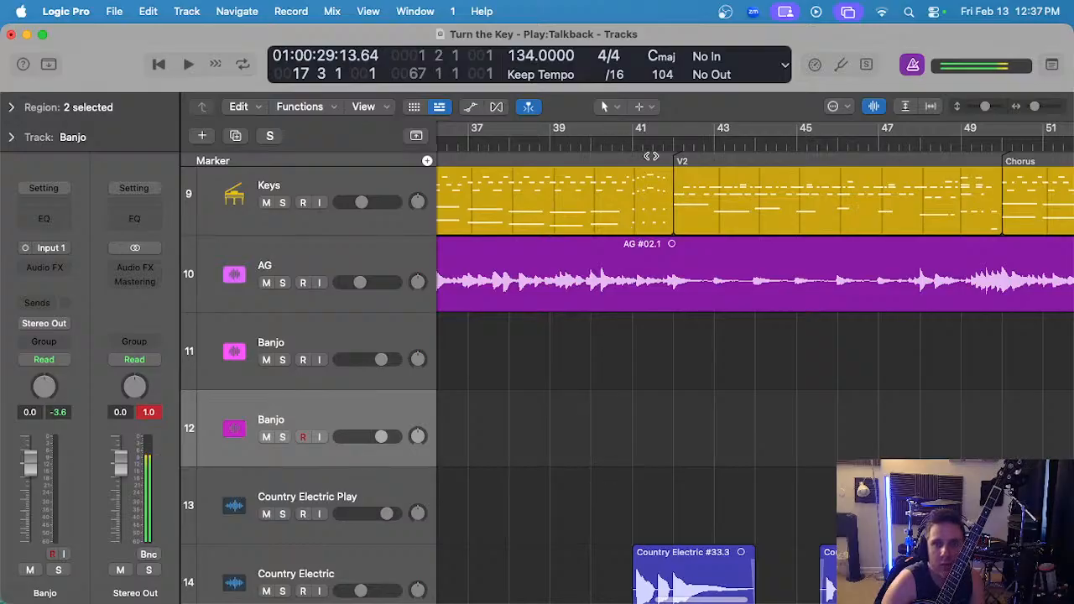
pyautogui.press('super+v')
pyautogui.hscroll(2, 643, 244)
pyautogui.scroll(-3, 643, 244)
pyautogui.click(598, 141)
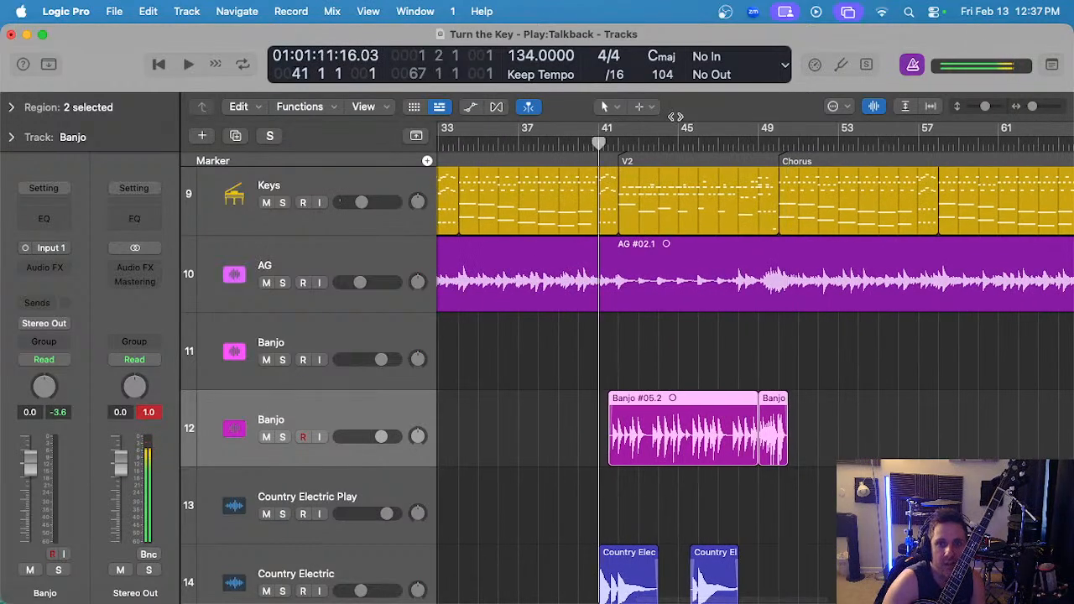
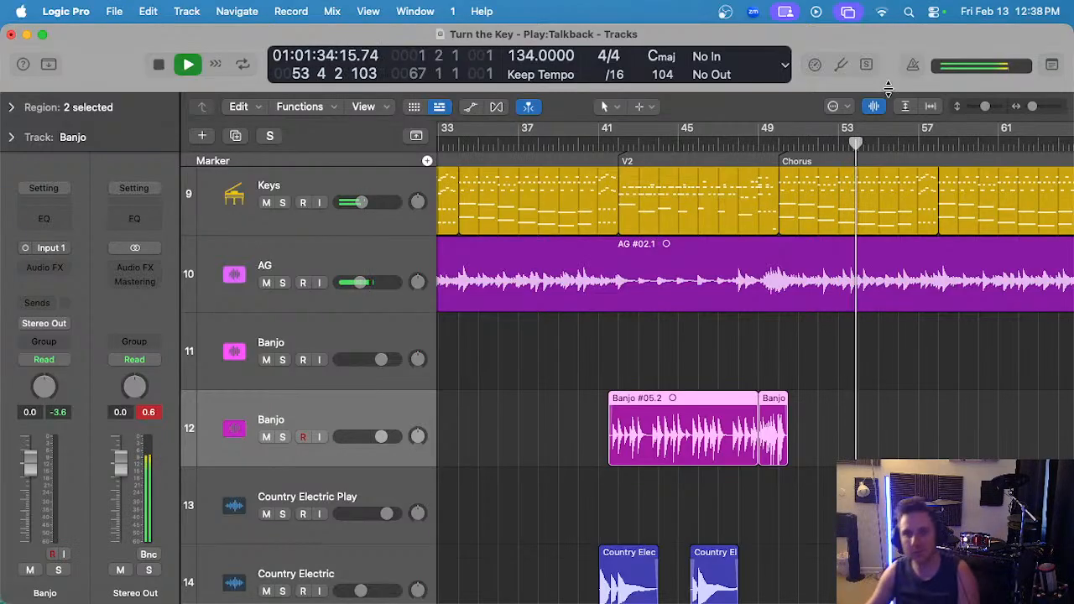
# - Play the V1b banjo part with the full mix from bar 17 and select the upper Banjo track
pyautogui.hscroll(-10, 647, 247)
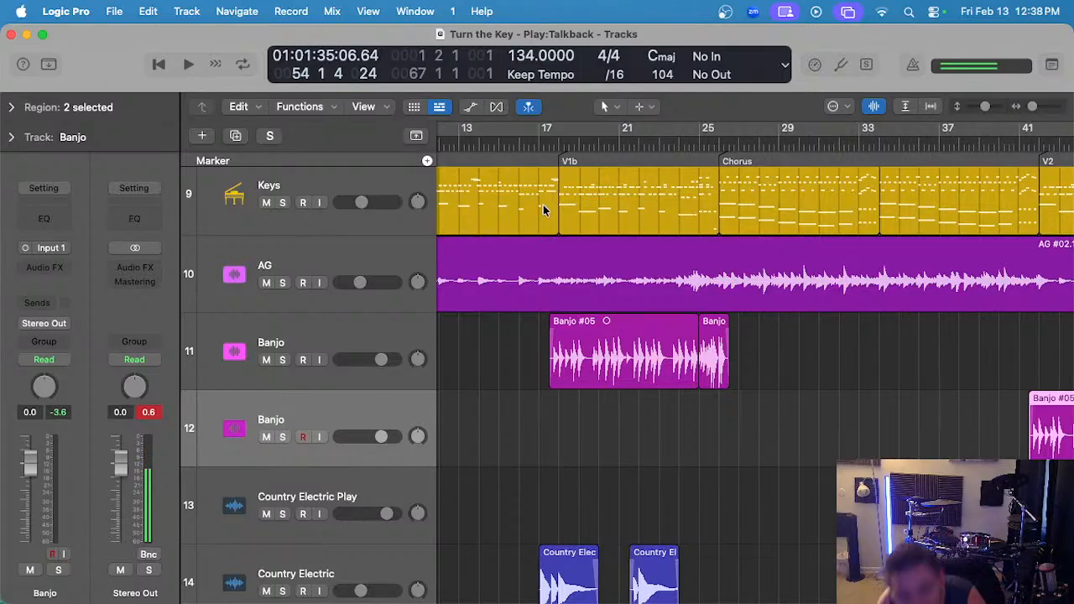
pyautogui.scroll(-10, 462, 307)
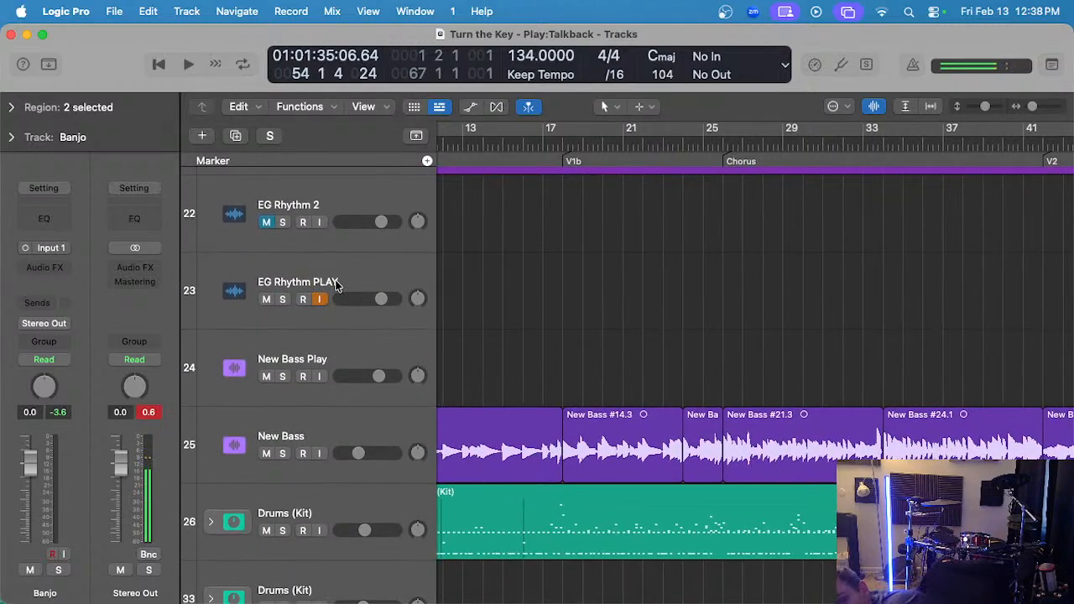
pyautogui.scroll(8, 593, 319)
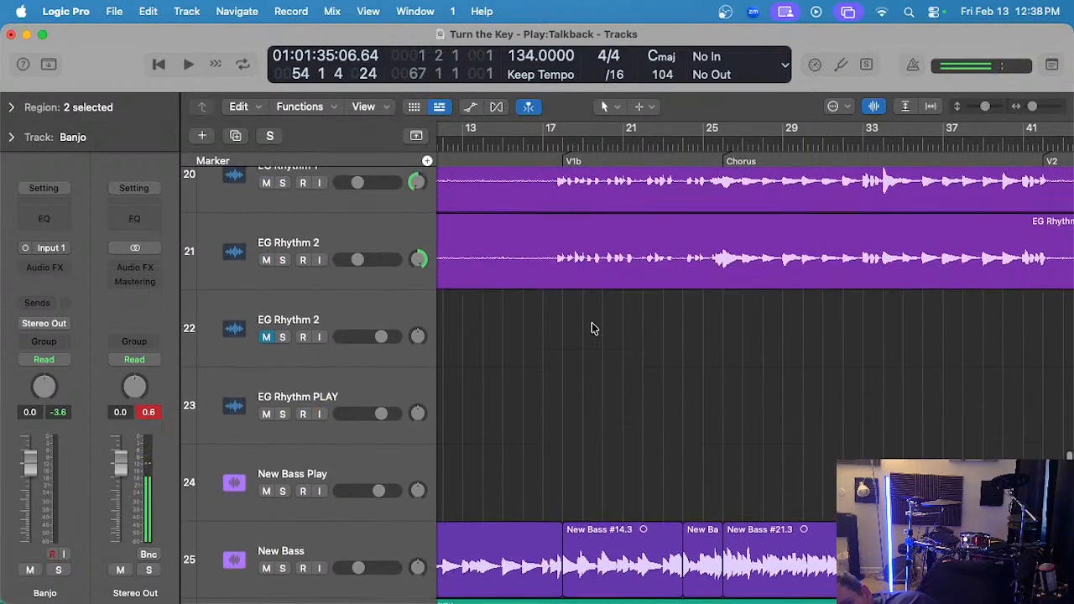
pyautogui.click(545, 144)
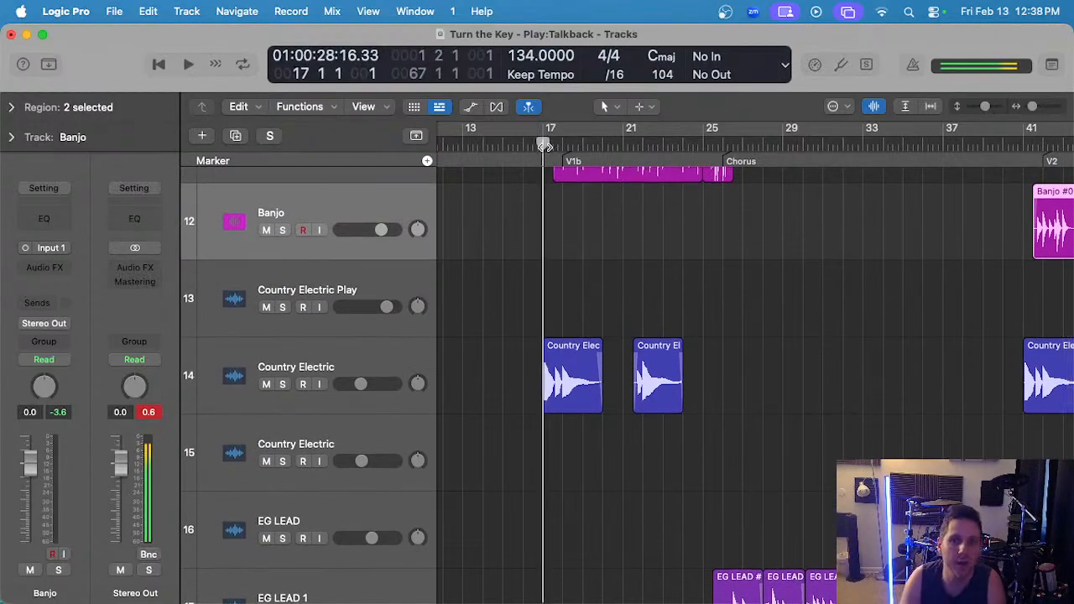
pyautogui.press('space')
pyautogui.scroll(8, 544, 214)
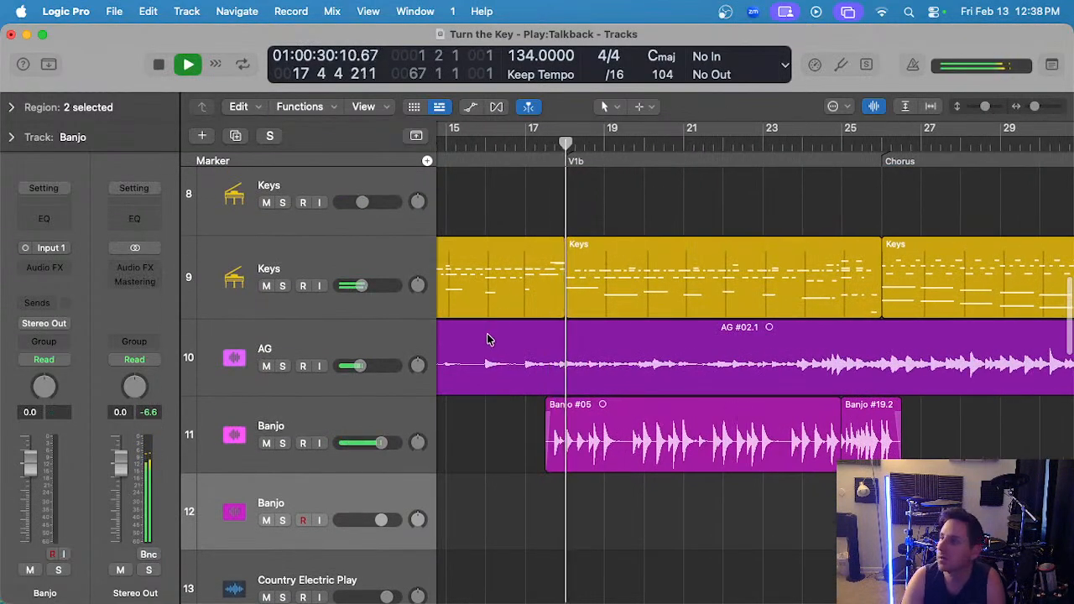
pyautogui.scroll(1, 467, 374)
pyautogui.click(352, 425)
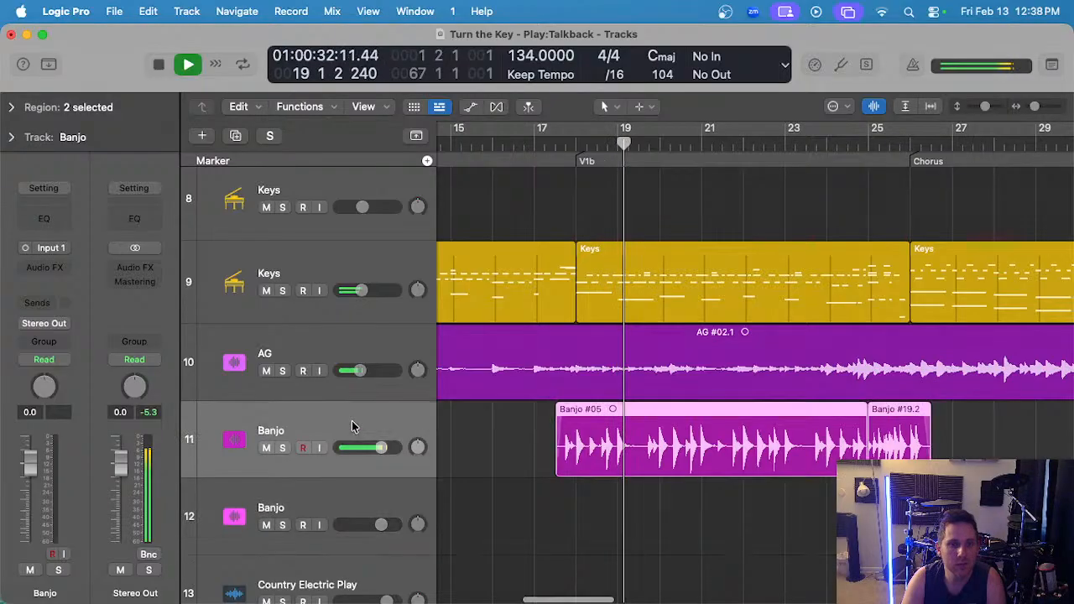
pyautogui.scroll(-4, 478, 454)
pyautogui.press('space')
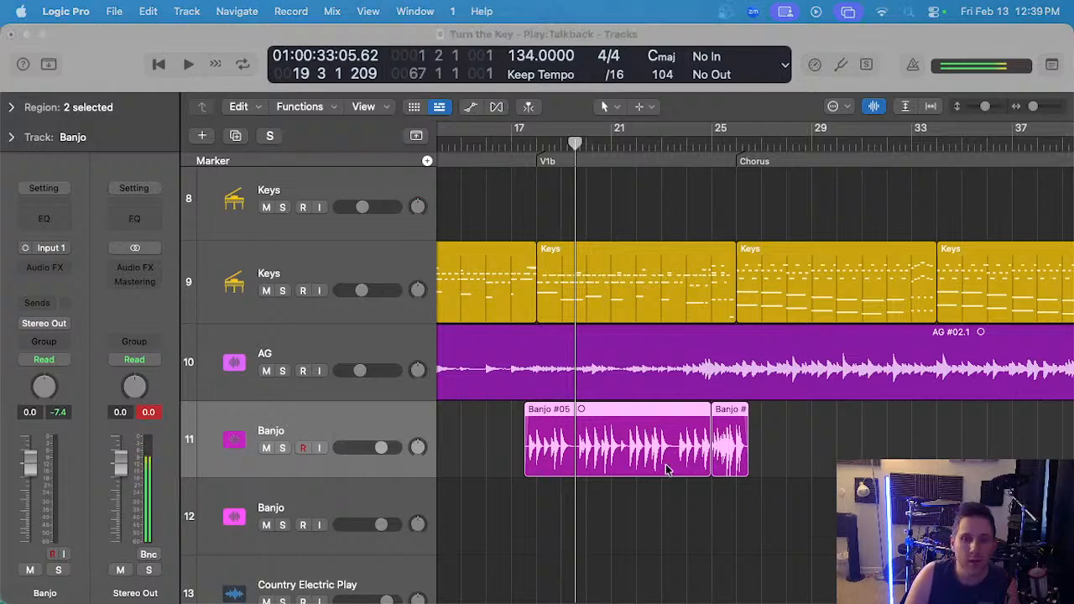
# - Set the playhead to the middle of bar 17 and insert a Channel EQ on the upper Banjo track
pyautogui.click(484, 472)
pyautogui.scroll(4, 484, 472)
pyautogui.click(574, 142)
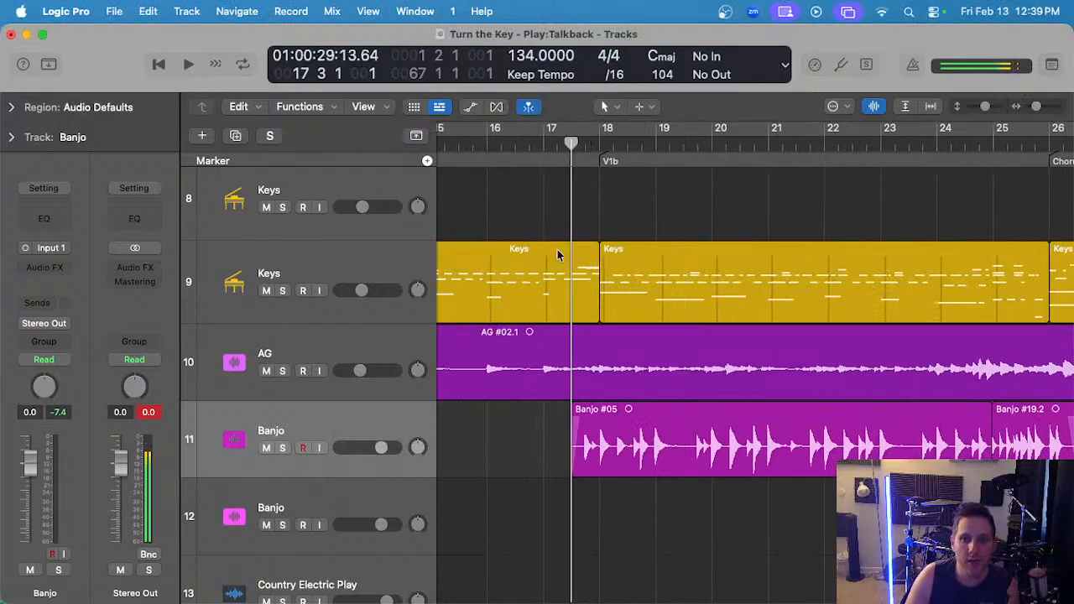
pyautogui.press('super+Left')
pyautogui.click(396, 425)
pyautogui.click(37, 267)
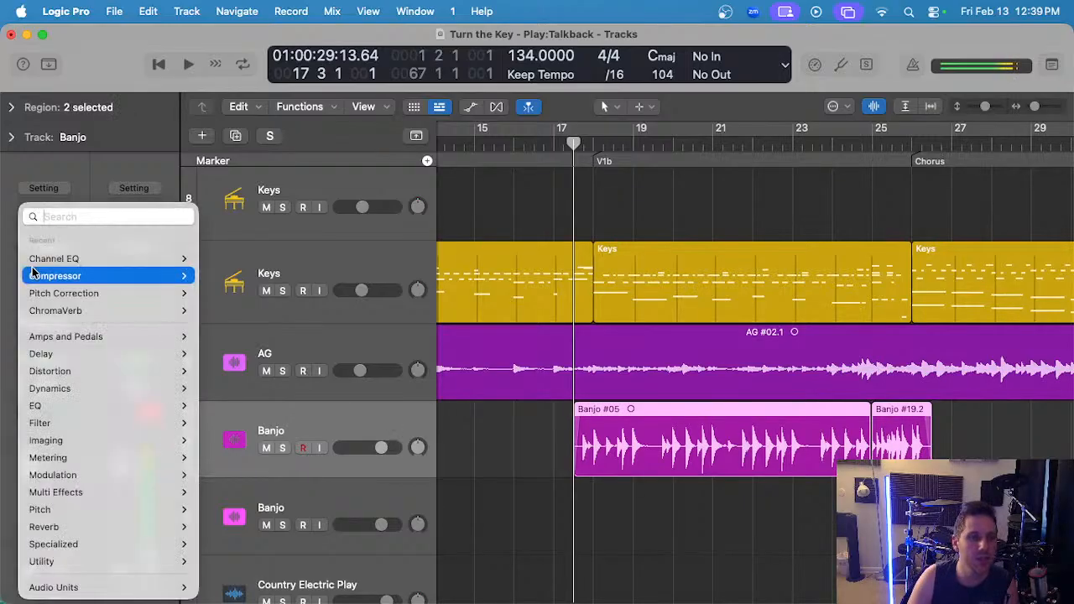
pyautogui.click(210, 259)
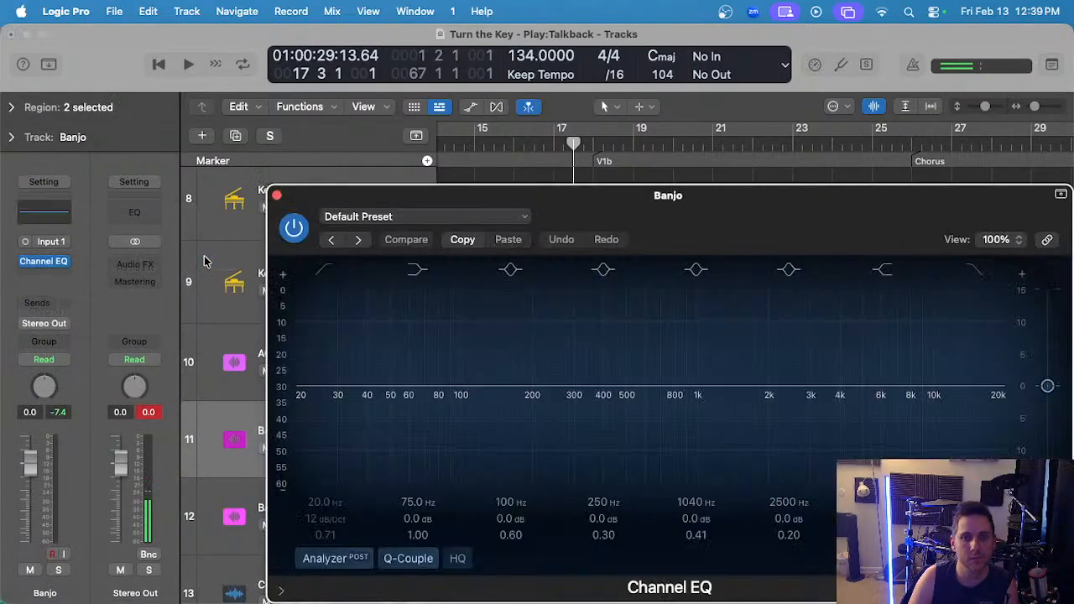
# - With the banjo soloed and playing, set the EQ's low cut to 234 Hz and boost the high shelf slightly
pyautogui.press('s')
pyautogui.press('space')
pyautogui.click(327, 273)
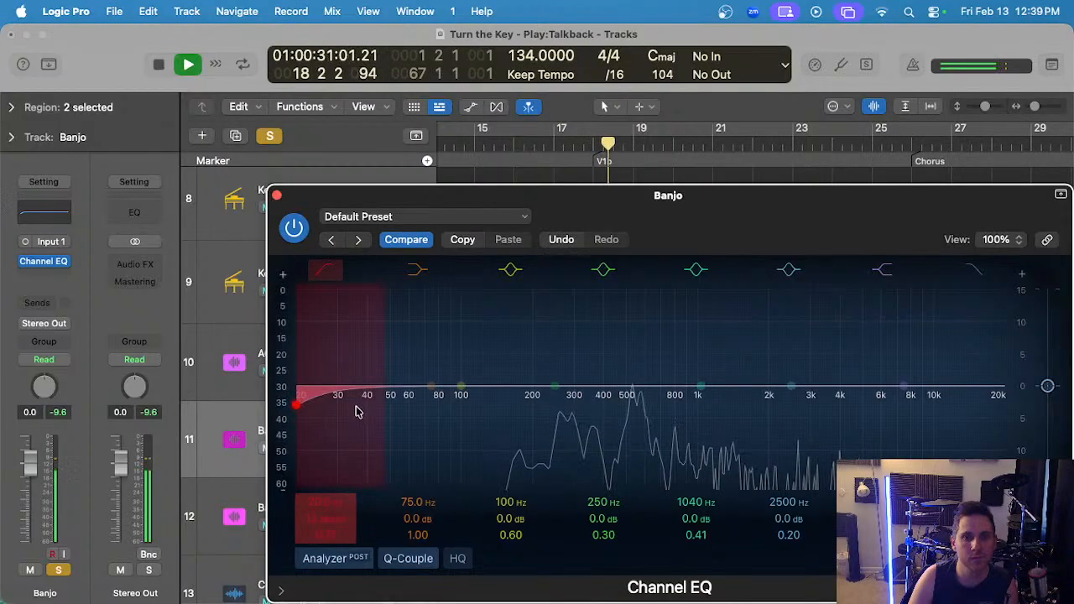
pyautogui.moveTo(357, 410); pyautogui.dragTo(554, 409)
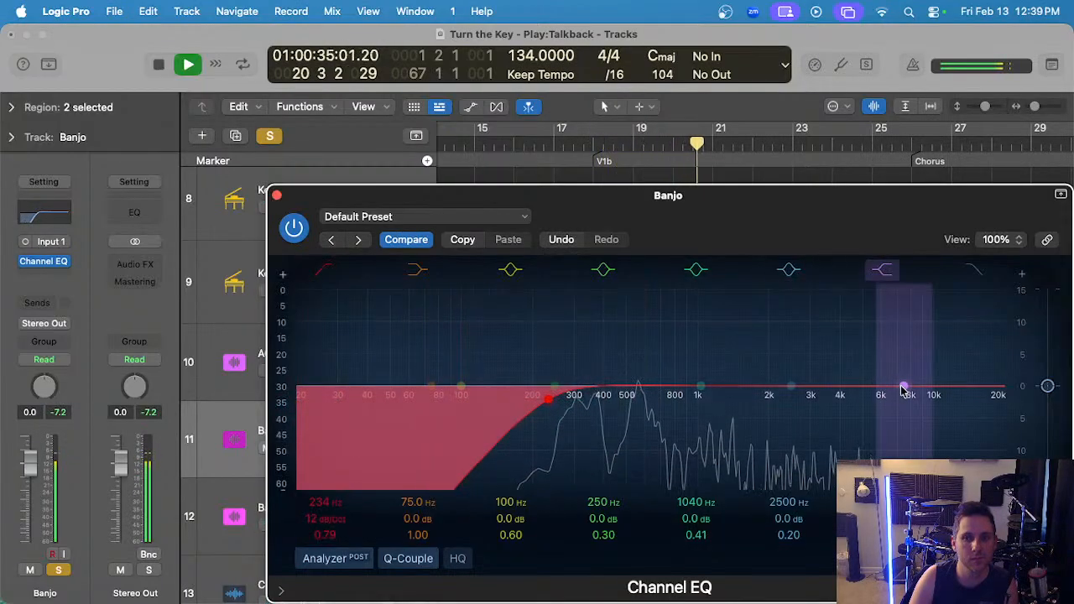
pyautogui.moveTo(903, 388)
pyautogui.mouseDown()
pyautogui.moveTo(885, 335)
pyautogui.moveTo(891, 373)
pyautogui.mouseUp()
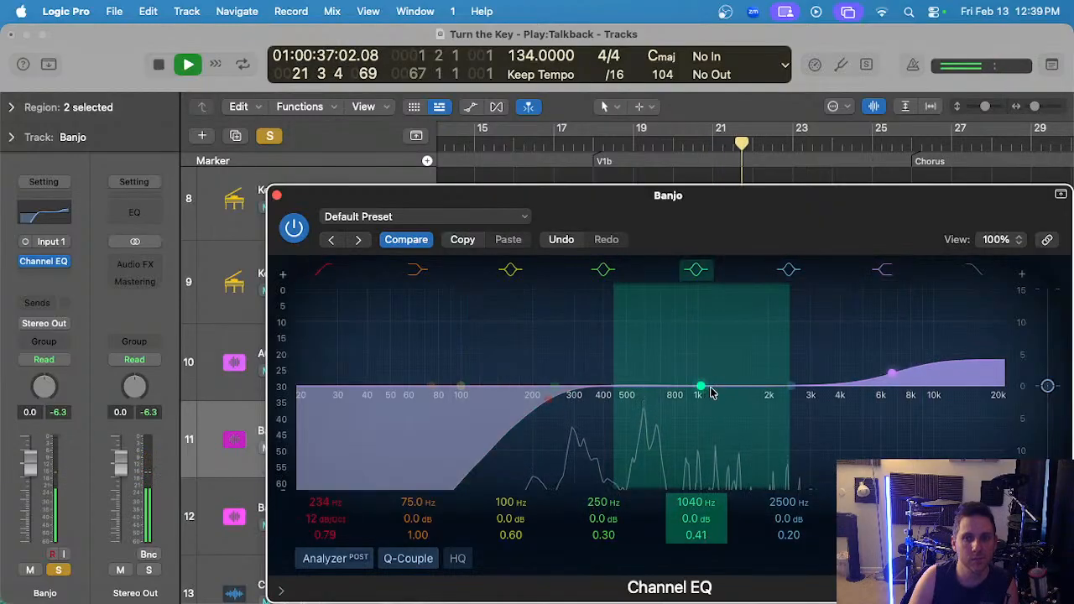
# - Sweep a narrow mid-band boost down to 460 Hz at +11.5 dB, and return the band to 1040 Hz at +0.1 dB
pyautogui.moveTo(671, 387); pyautogui.dragTo(629, 366)
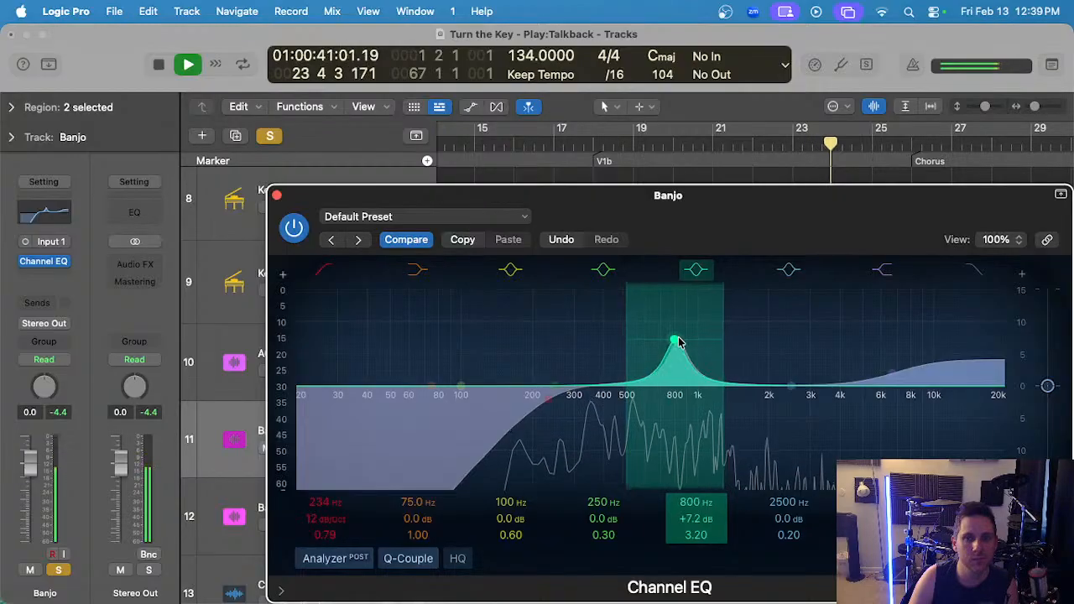
pyautogui.moveTo(680, 342); pyautogui.dragTo(623, 308)
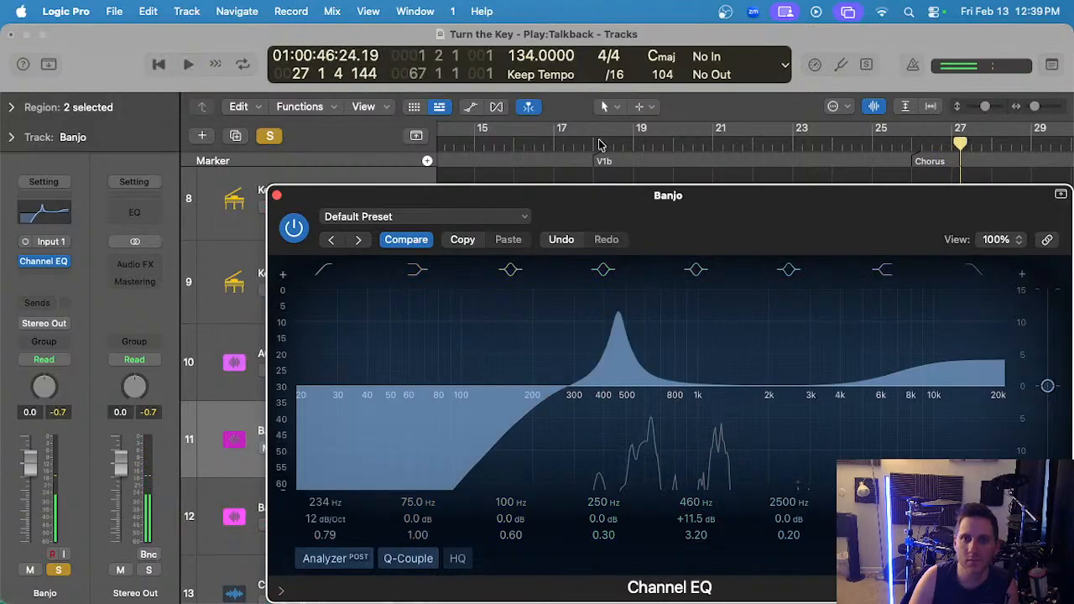
pyautogui.click(593, 140)
pyautogui.moveTo(619, 314); pyautogui.dragTo(703, 406)
pyautogui.press('space')
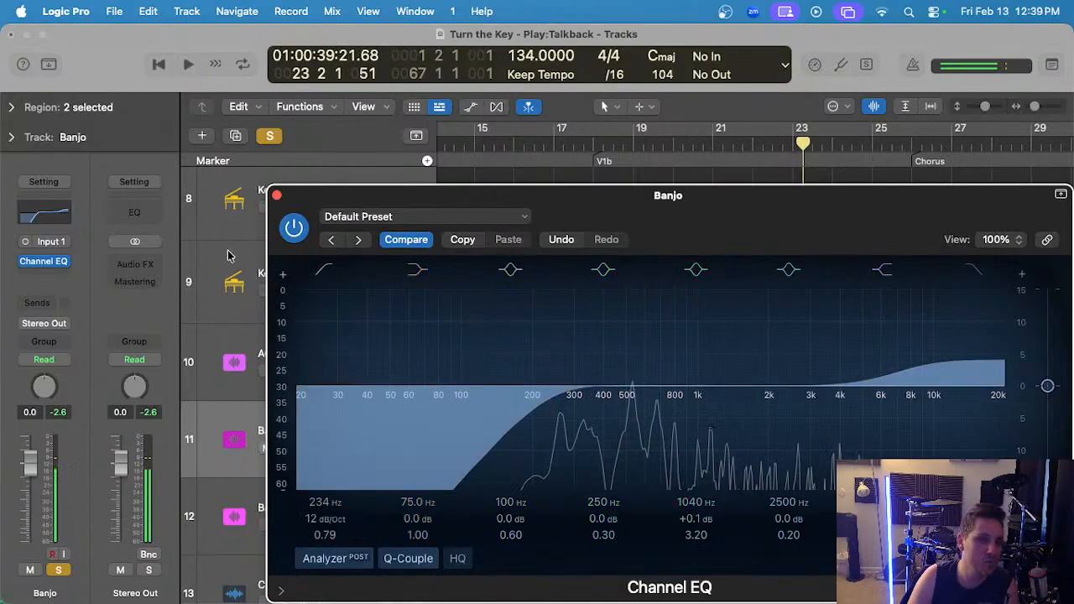
# - Close the Channel EQ, audition the banjo in solo from the middle of bar 17 and turn solo off
pyautogui.click(277, 196)
pyautogui.hscroll(-1, 727, 383)
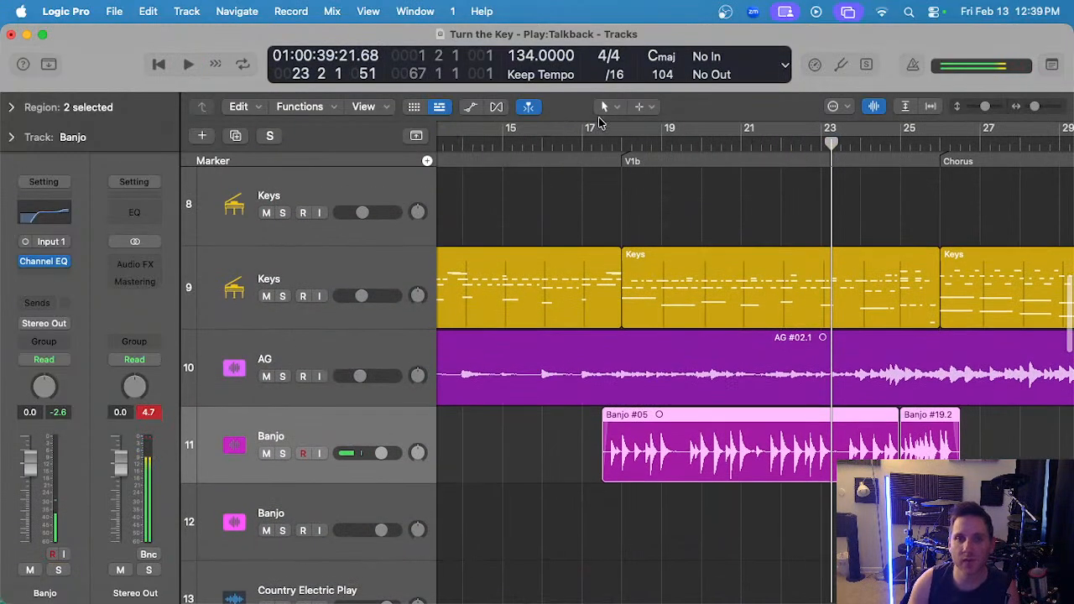
pyautogui.click(602, 144)
pyautogui.scroll(-3, 583, 454)
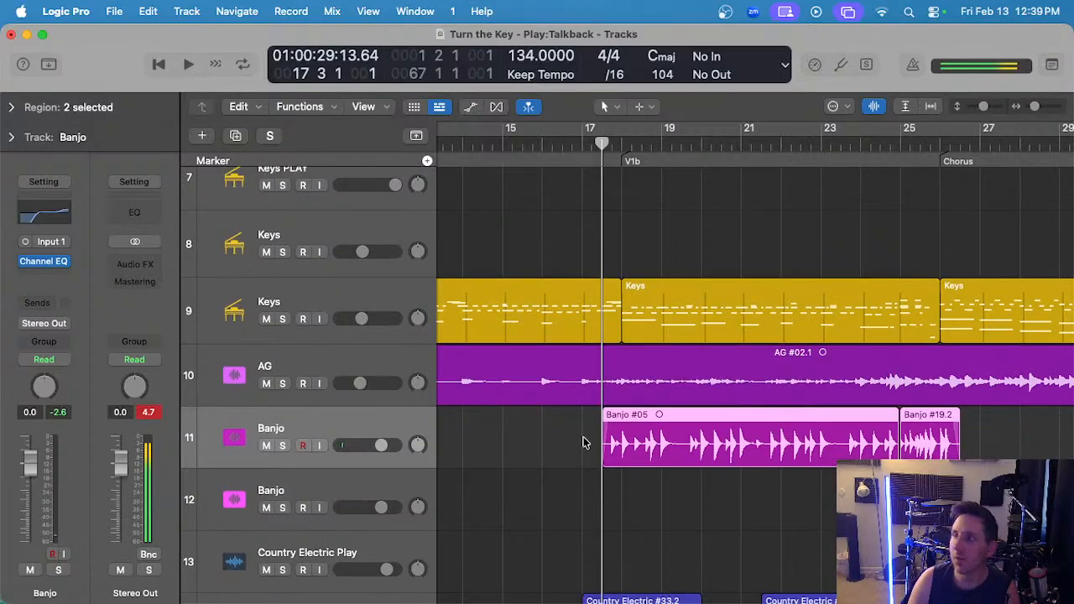
pyautogui.hscroll(1, 585, 436)
pyautogui.hotkey('ctrl', 's')
pyautogui.press('space')
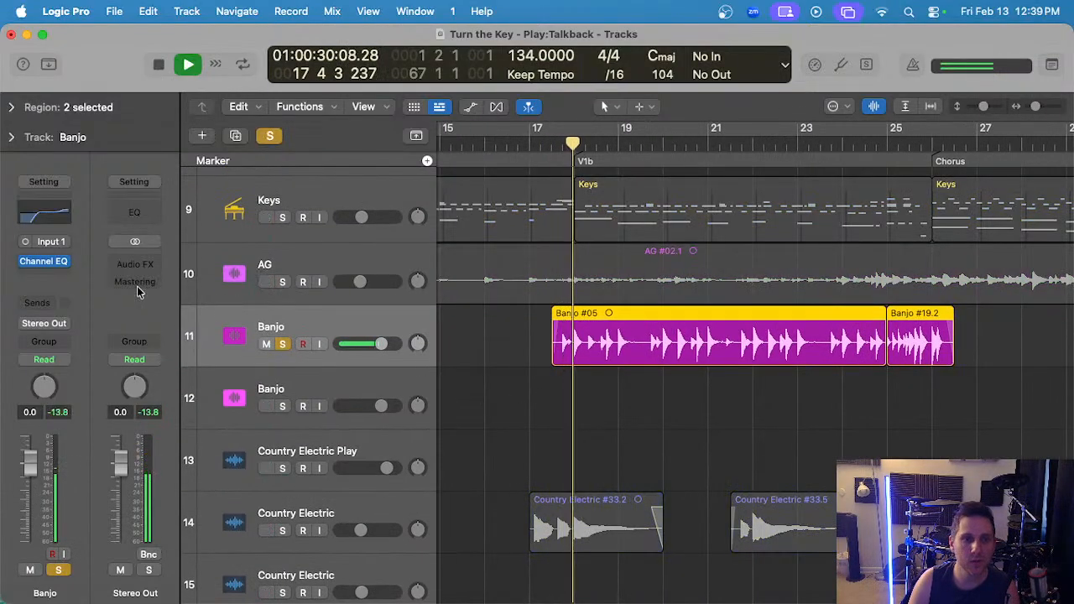
pyautogui.hotkey('ctrl', 's')
# - Insert a mono Compressor after the Channel EQ on the upper Banjo track and choose its Vintage VCA model
pyautogui.click(42, 275)
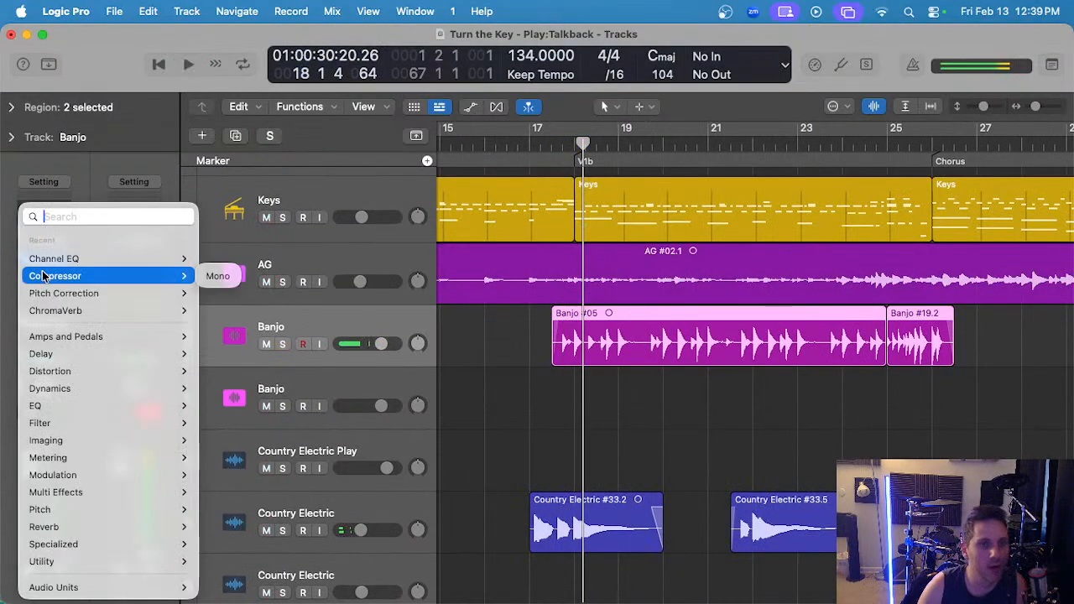
pyautogui.click(217, 276)
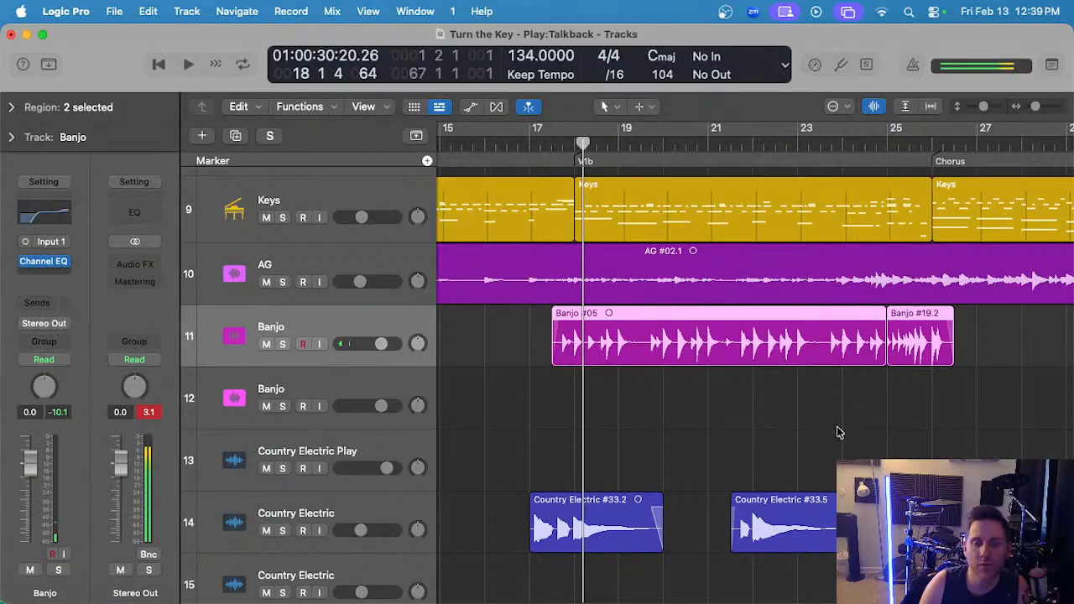
pyautogui.click(489, 69)
pyautogui.click(797, 65)
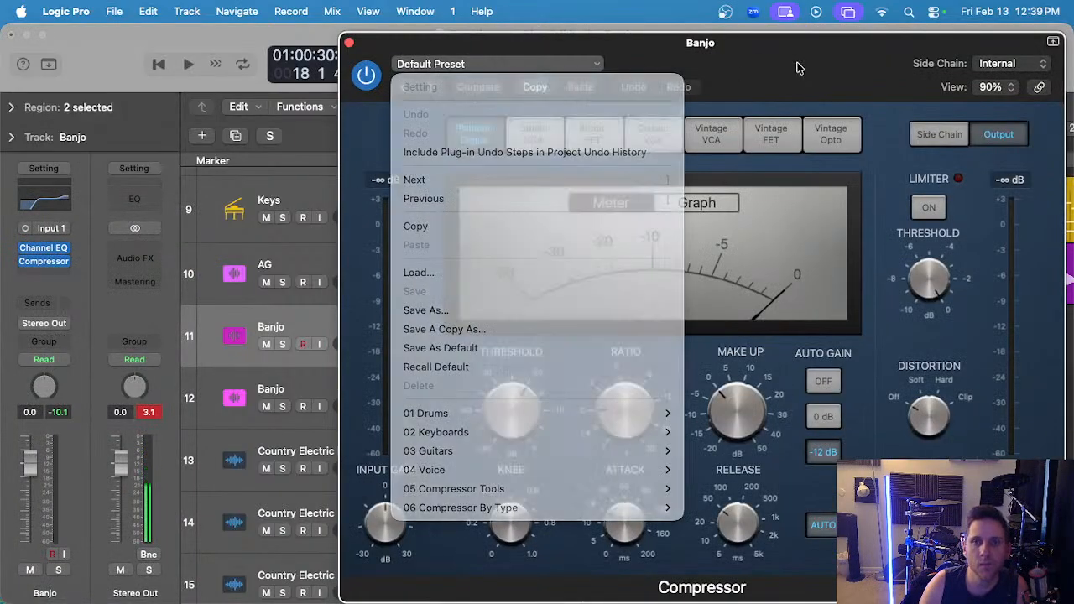
pyautogui.click(592, 132)
pyautogui.click(682, 140)
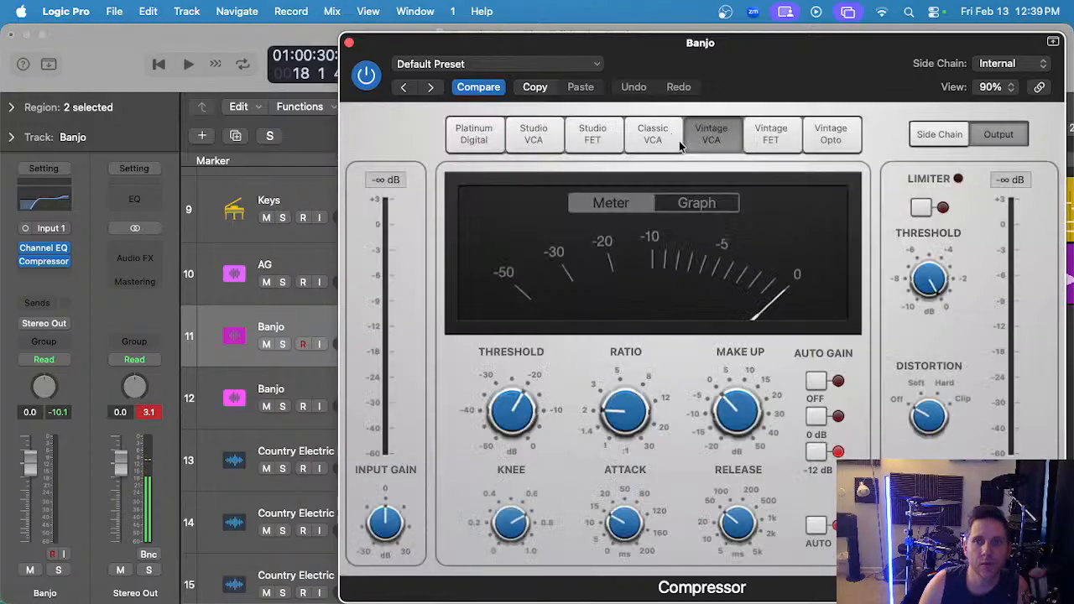
pyautogui.click(658, 136)
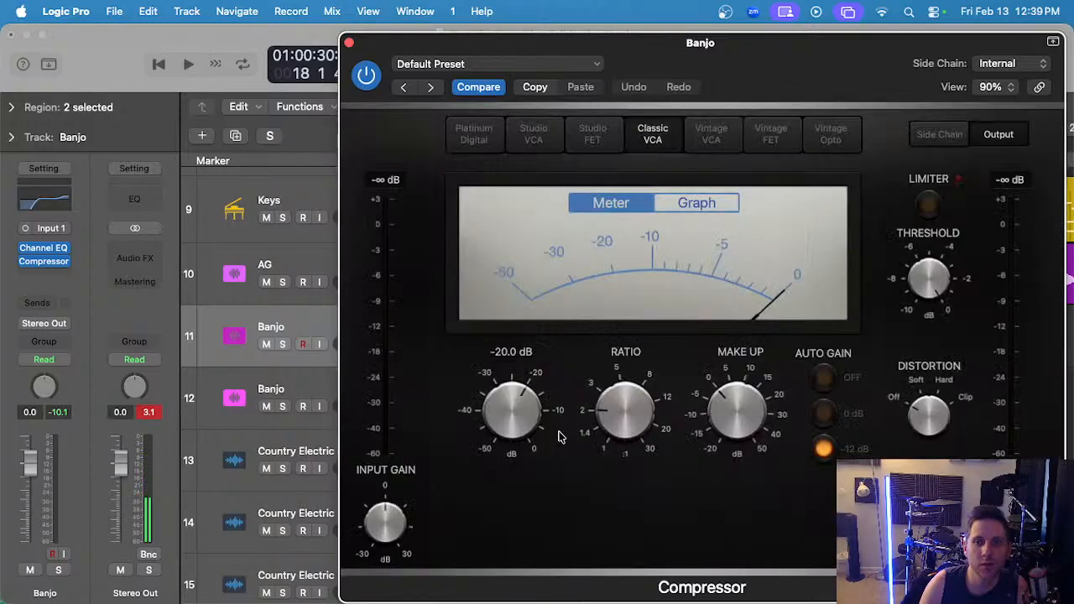
pyautogui.click(711, 148)
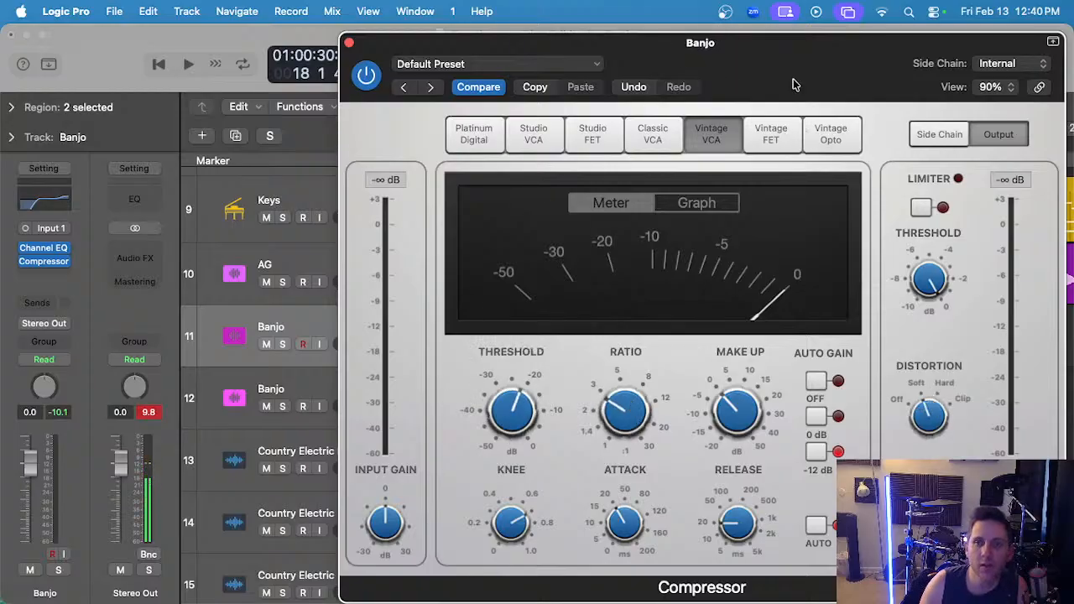
# - Loop playback of the V1b banjo part with a cycle range from about the middle of bar 17 to bar 27
pyautogui.moveTo(795, 85); pyautogui.dragTo(387, 378)
pyautogui.moveTo(581, 136); pyautogui.dragTo(961, 147)
pyautogui.press('space')
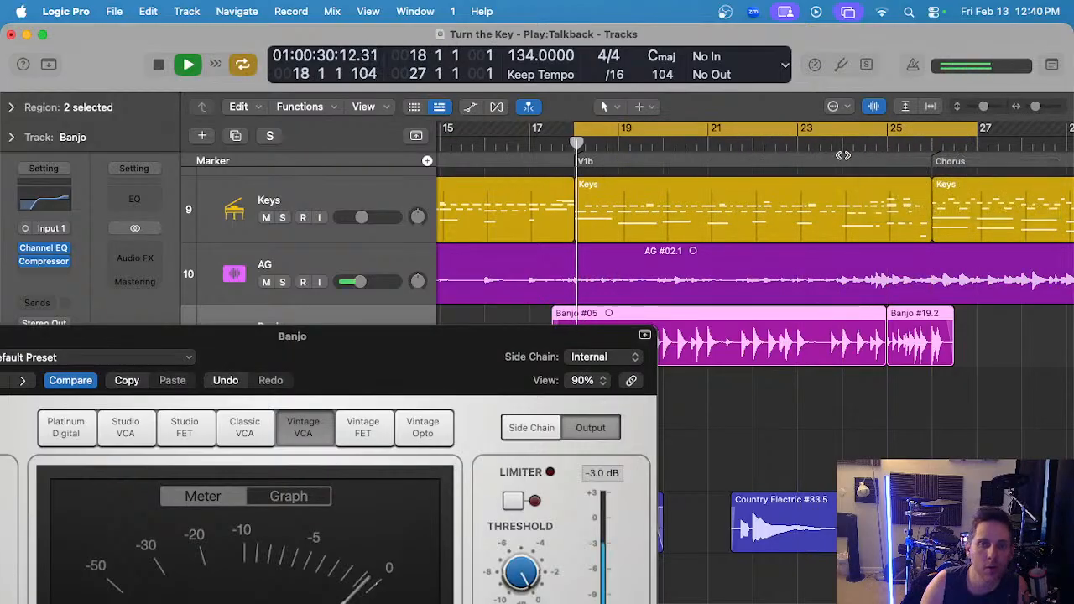
pyautogui.scroll(2, 658, 252)
pyautogui.moveTo(449, 356); pyautogui.dragTo(508, 476)
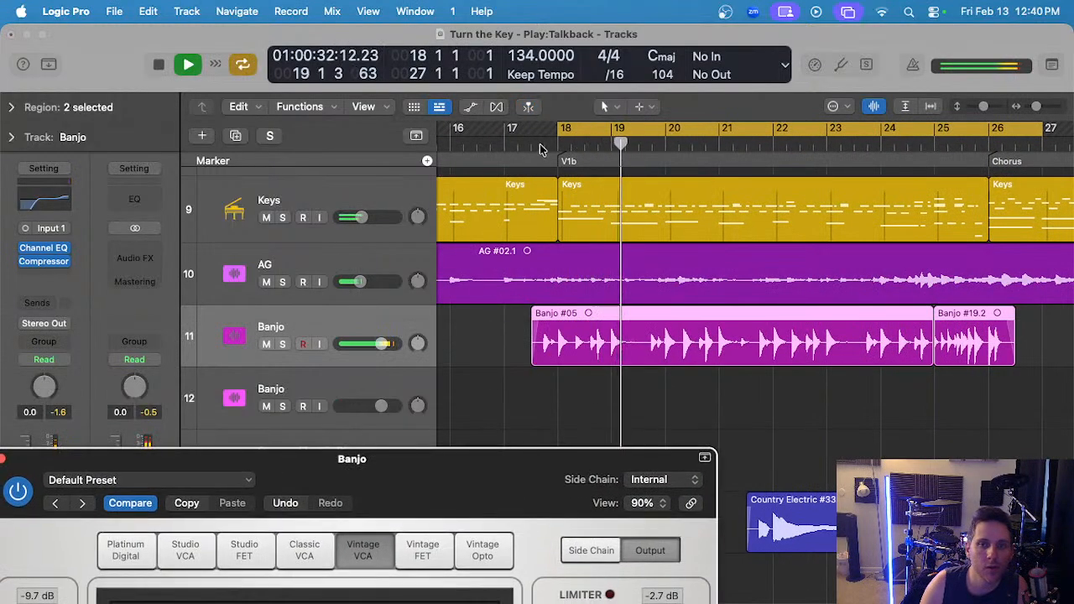
pyautogui.moveTo(559, 137); pyautogui.dragTo(525, 138)
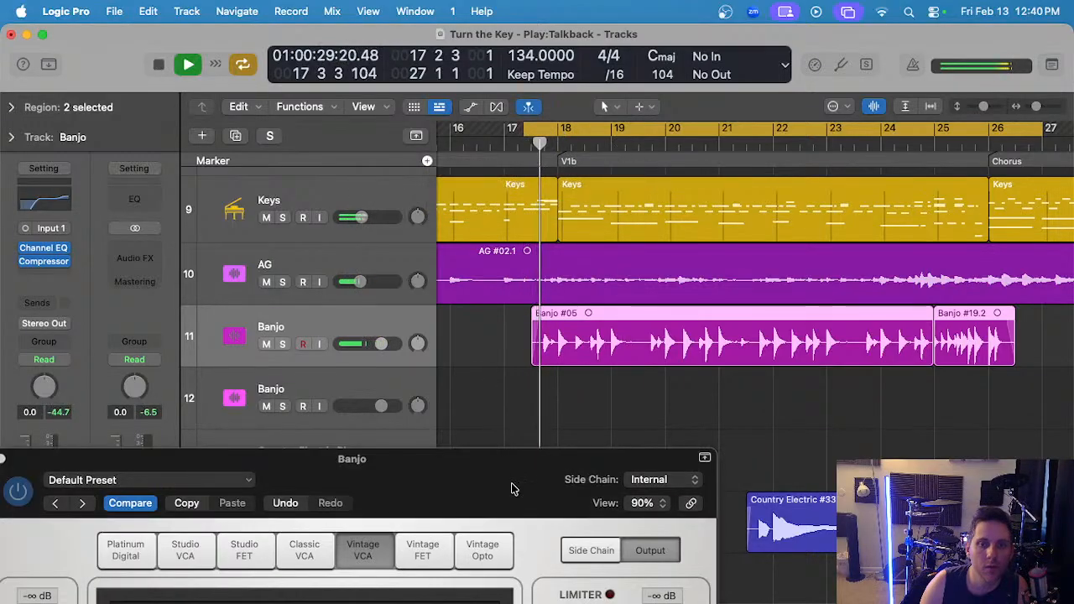
# - Set the banjo compressor's threshold to -28.0 dB, raise its ratio above 2.8:1 and close the plug-in
pyautogui.moveTo(512, 490); pyautogui.dragTo(601, 144)
pyautogui.moveTo(501, 131); pyautogui.dragTo(537, 55)
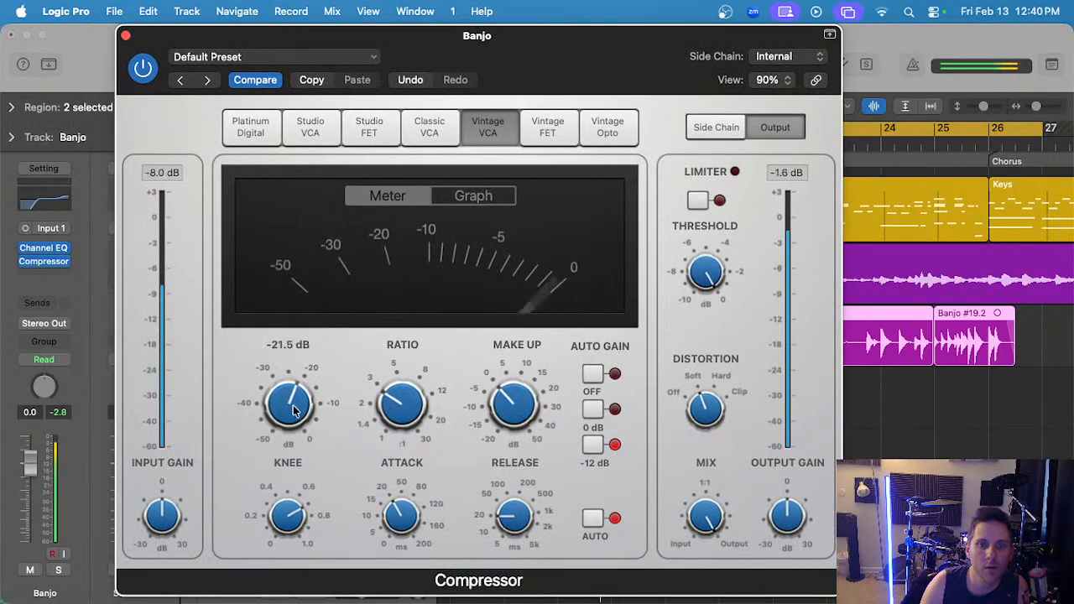
pyautogui.moveTo(301, 454); pyautogui.dragTo(295, 433)
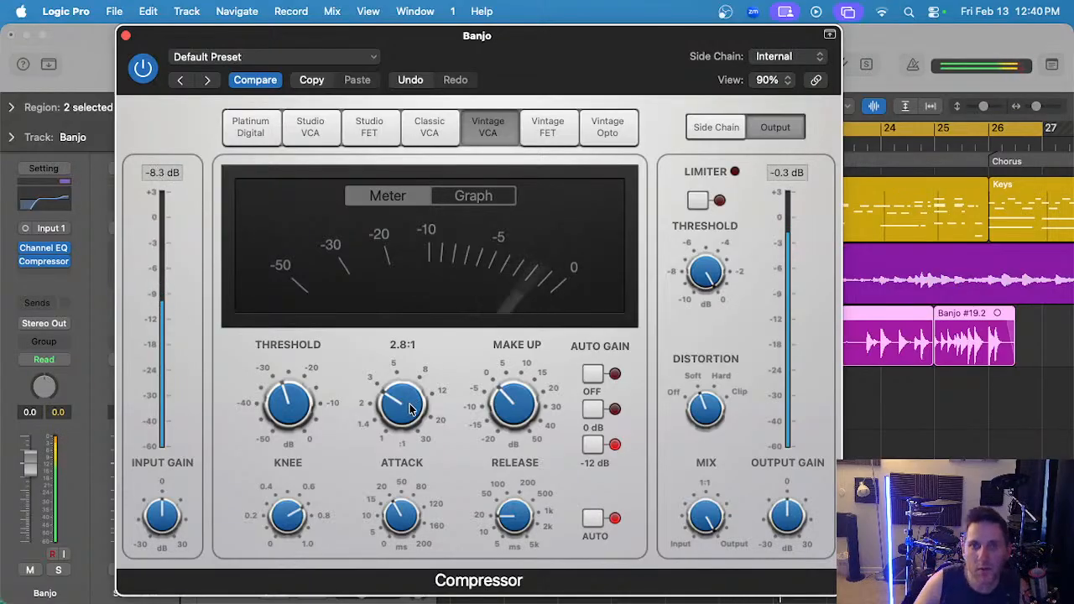
pyautogui.moveTo(410, 409); pyautogui.dragTo(405, 394)
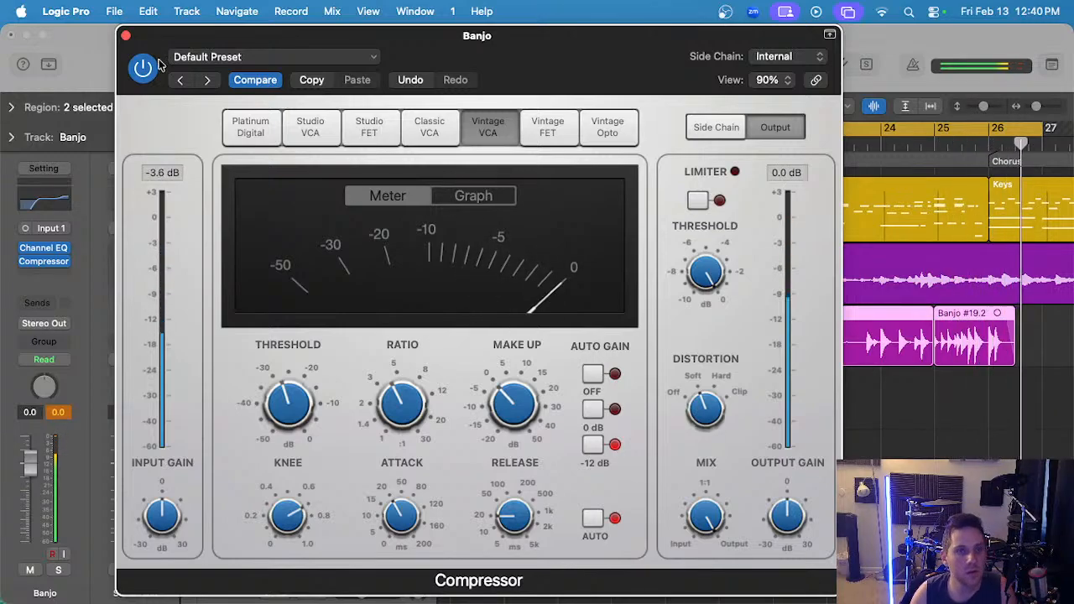
pyautogui.click(123, 35)
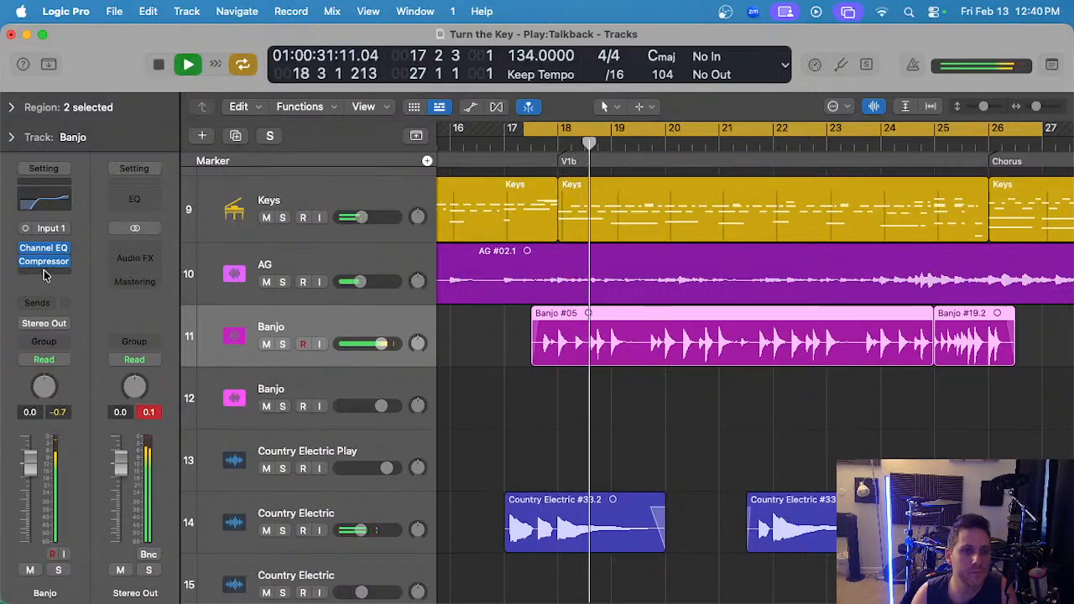
# - Lower the upper Banjo track's volume to -6.2 dB and reduce its compressor threshold slightly below -28.0 dB
pyautogui.moveTo(371, 337); pyautogui.dragTo(357, 337)
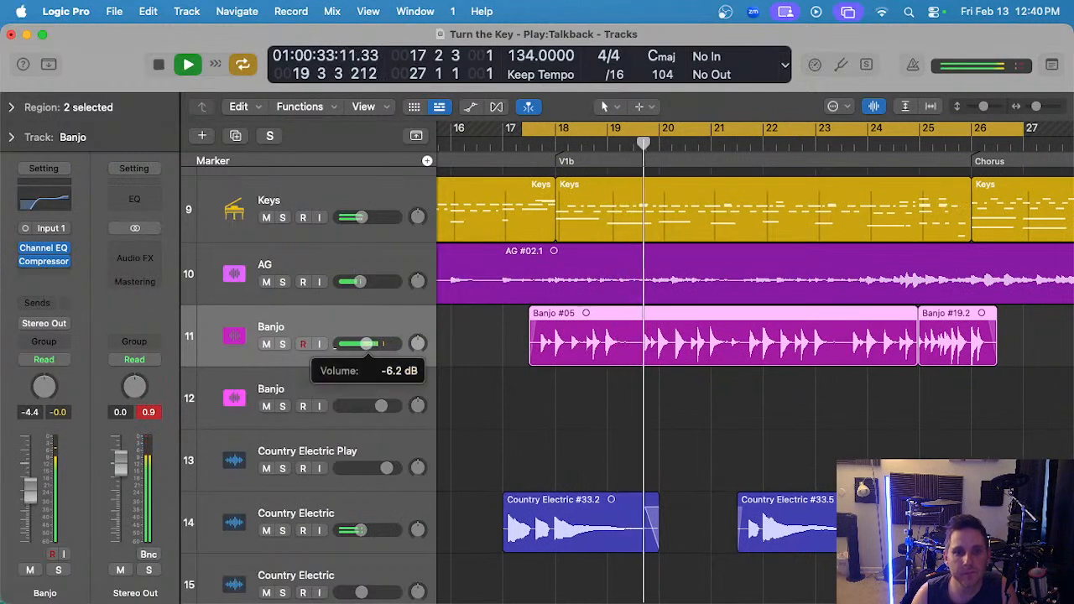
pyautogui.click(44, 261)
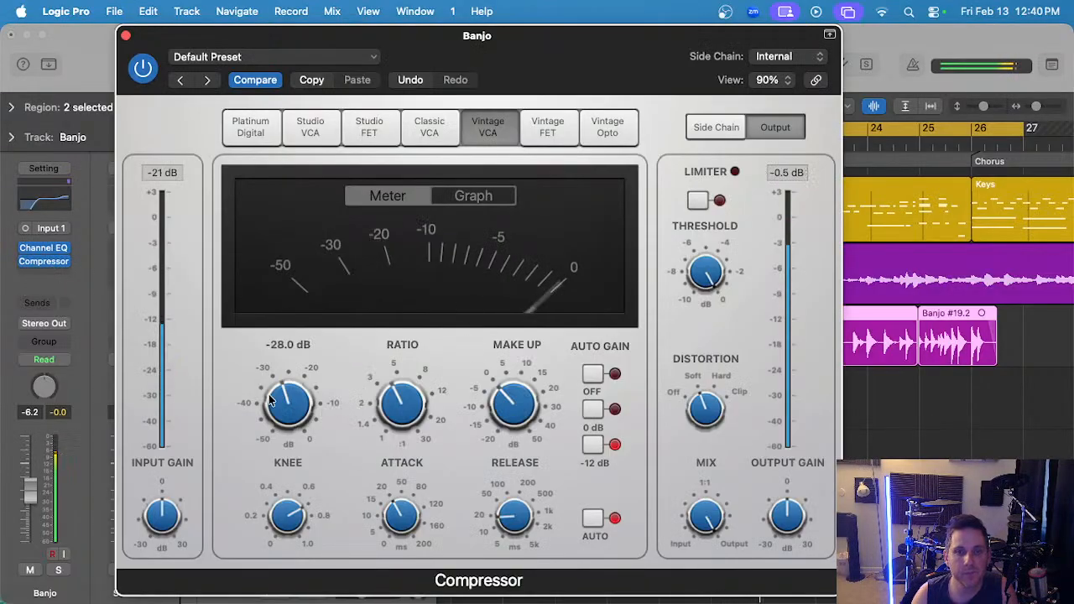
pyautogui.moveTo(269, 401); pyautogui.dragTo(273, 409)
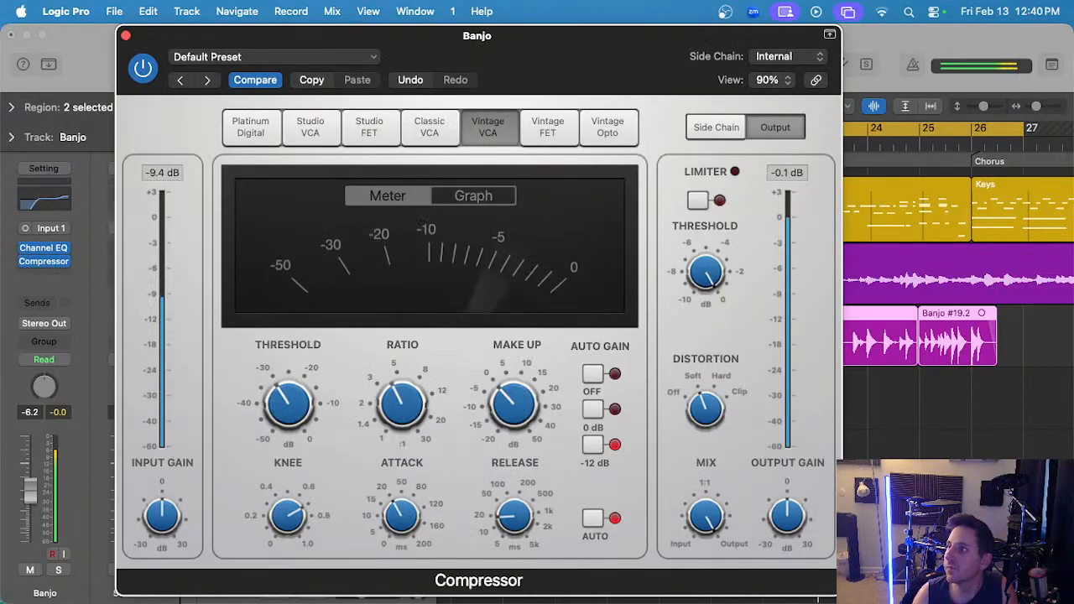
# - Close the banjo compressor plug-in, clear the region selection and stop playback
pyautogui.click(322, 269)
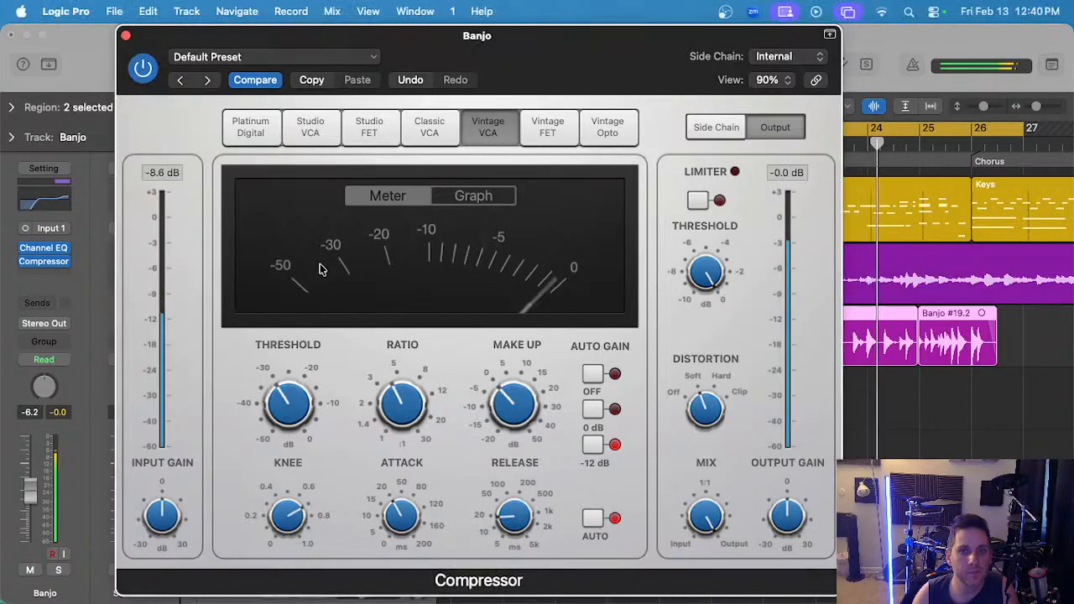
pyautogui.click(126, 36)
pyautogui.click(667, 403)
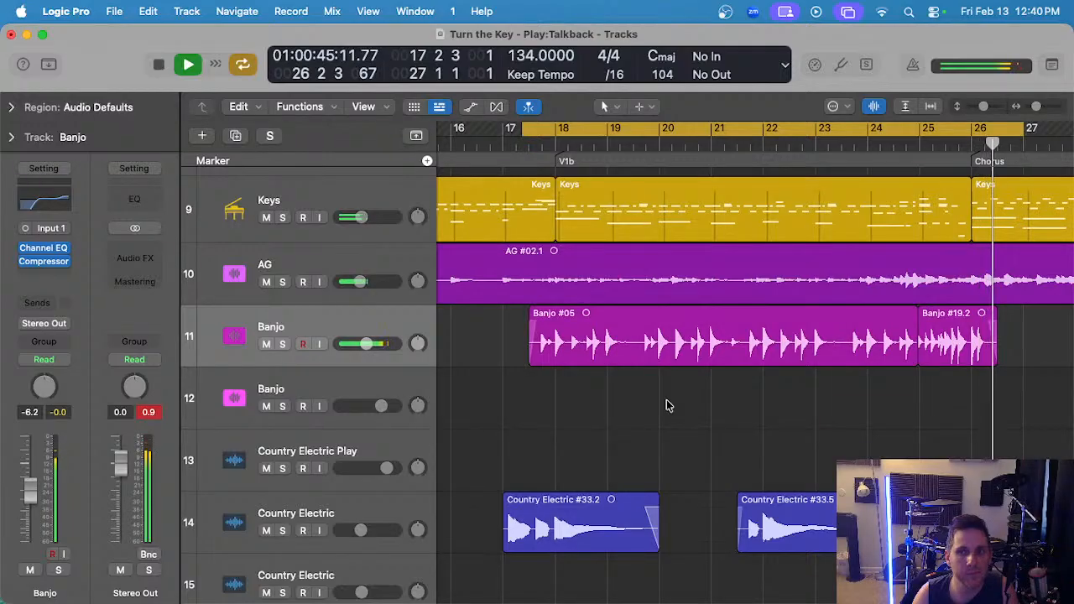
pyautogui.press('space')
# - Select both V1b Banjo regions and set their track to Flex Time - Monophonic in the audio track editor
pyautogui.click(554, 330)
pyautogui.moveTo(967, 397); pyautogui.dragTo(881, 342)
pyautogui.press('e')
pyautogui.scroll(-5, 534, 407)
pyautogui.click(466, 292)
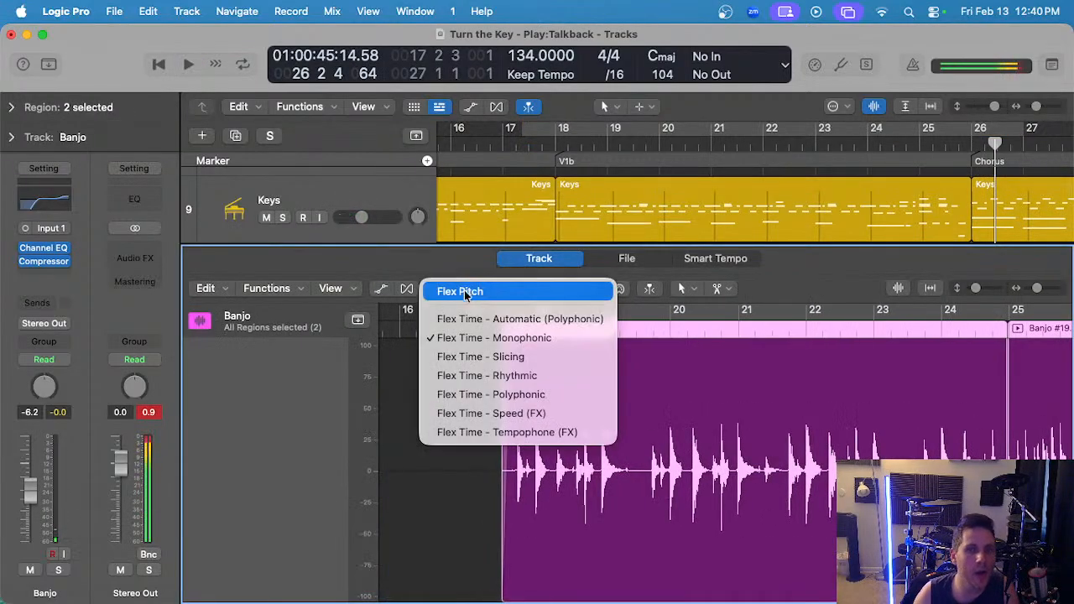
pyautogui.click(508, 338)
pyautogui.scroll(2, 460, 373)
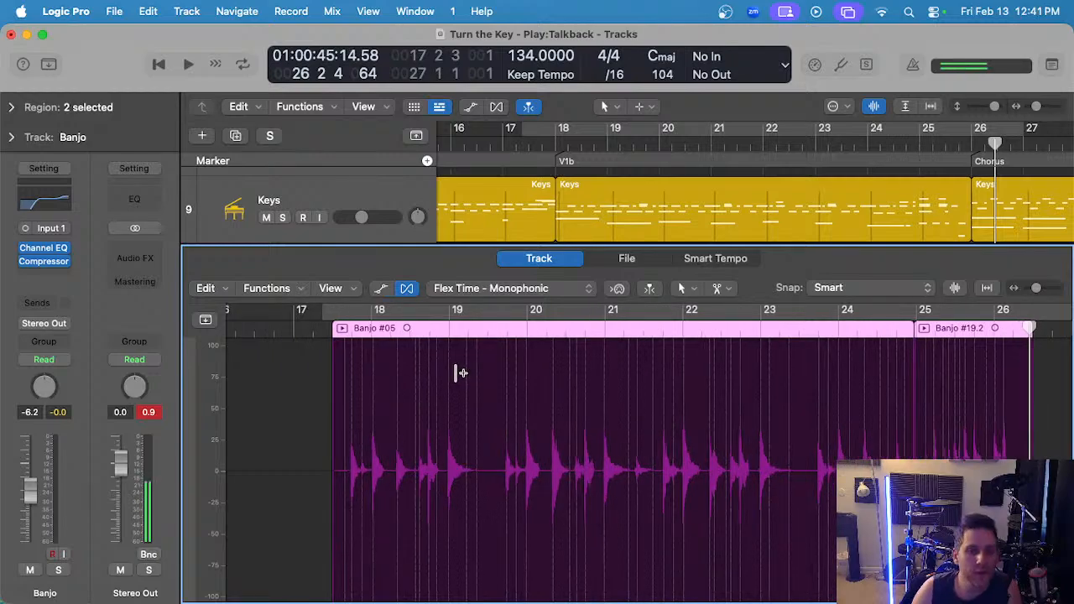
# - Place the playhead just before the first Banjo region and quantize both selected regions to 1/16 Note
pyautogui.hscroll(-2, 460, 374)
pyautogui.click(393, 331)
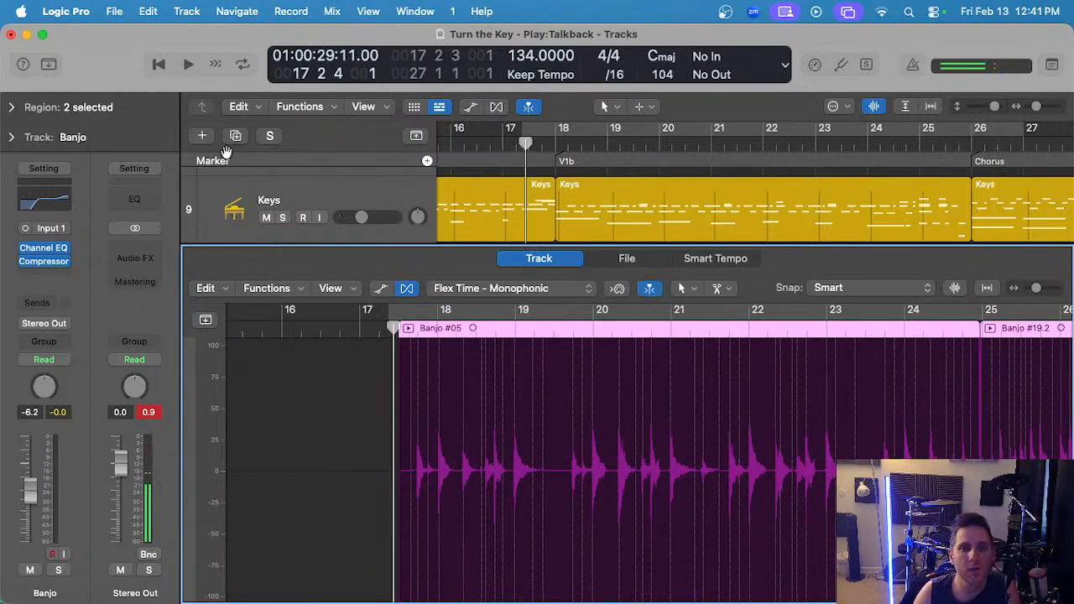
pyautogui.press('e')
pyautogui.click(12, 110)
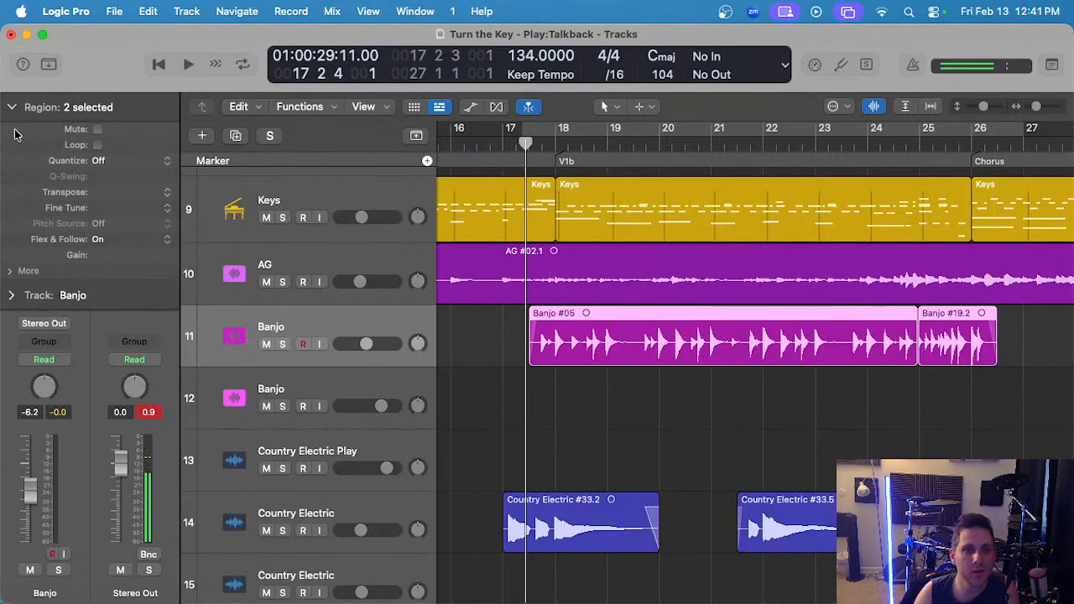
pyautogui.click(103, 160)
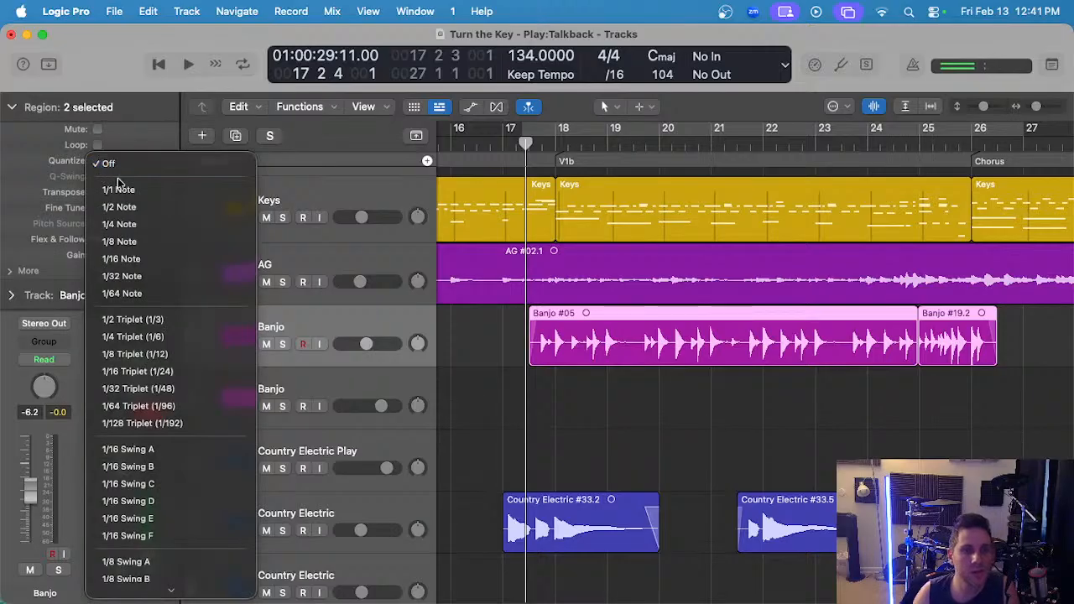
pyautogui.click(165, 260)
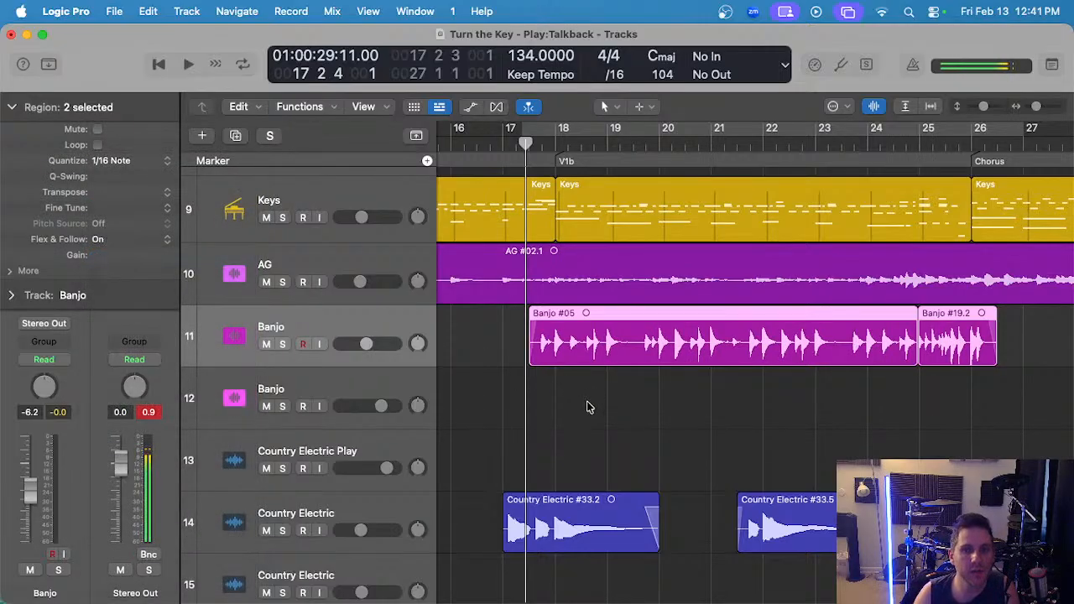
# - Solo the upper Banjo track, turn on the metronome and audition the quantized part from bar 17 into bar 19
pyautogui.press('e')
pyautogui.press('space')
pyautogui.press('s')
pyautogui.press('super+Right')
pyautogui.hscroll(-5, 417, 458)
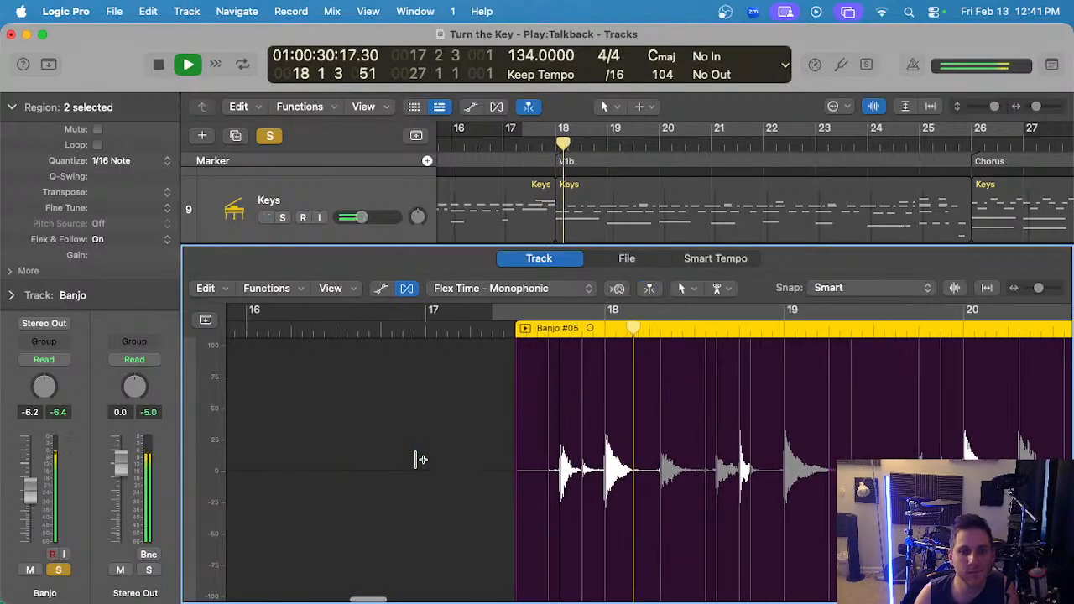
pyautogui.press('k')
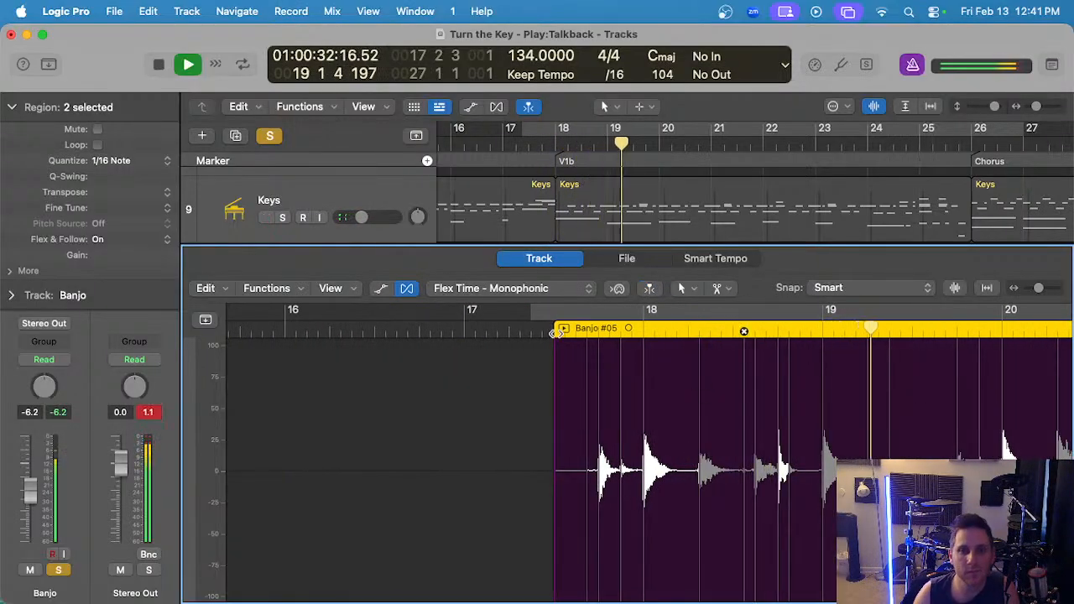
pyautogui.press('space')
pyautogui.press('e')
# - Select and solo the Talkback MIC track, and raise the upper Banjo track's volume slightly above -4.8 dB
pyautogui.scroll(10, 313, 290)
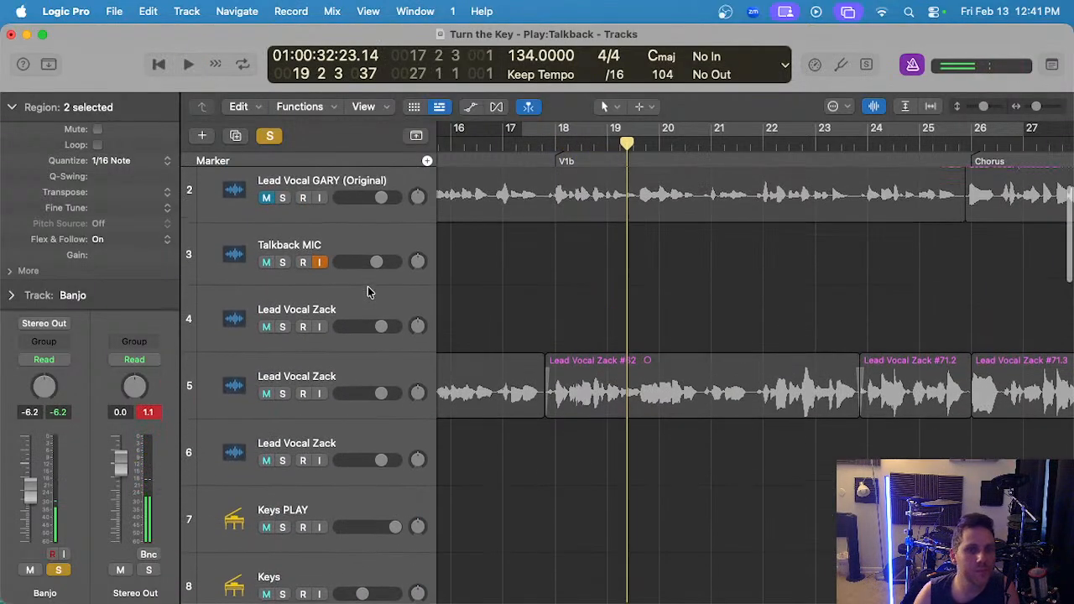
pyautogui.click(344, 315)
pyautogui.scroll(-10, 510, 332)
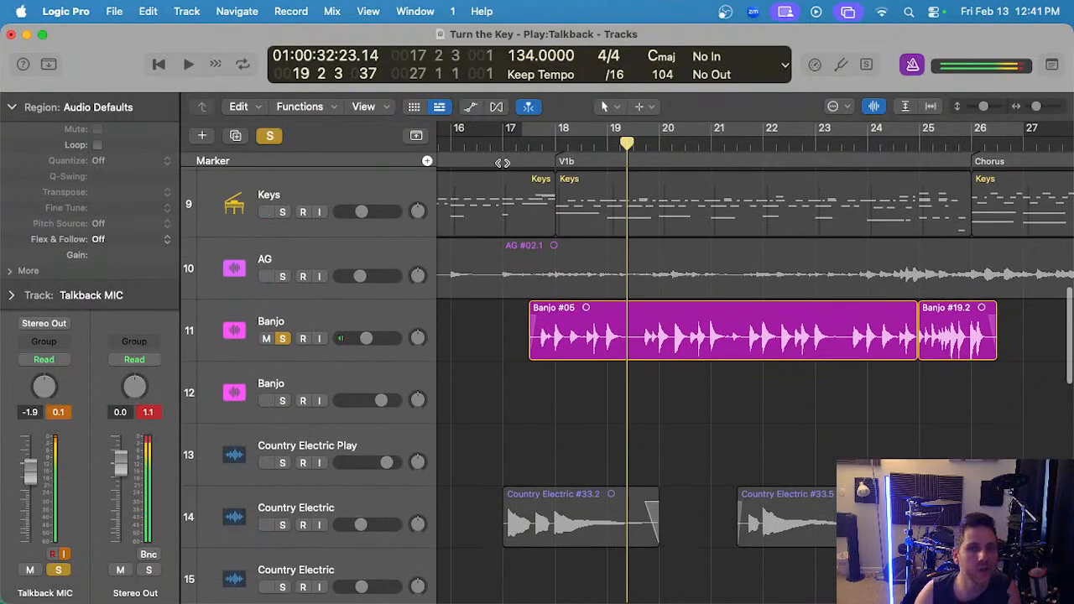
pyautogui.click(522, 145)
pyautogui.moveTo(366, 338); pyautogui.dragTo(372, 338)
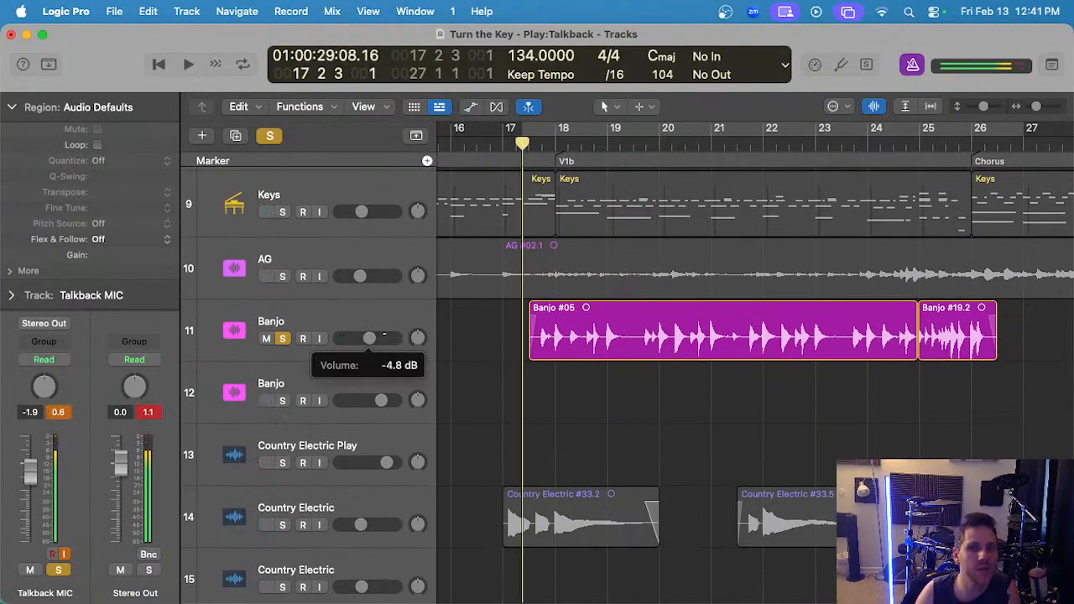
pyautogui.click(17, 106)
# - Audition Banjo #05 in the track editor and move the note after the bar 18 downbeat later to about 18 2 3
pyautogui.click(647, 329)
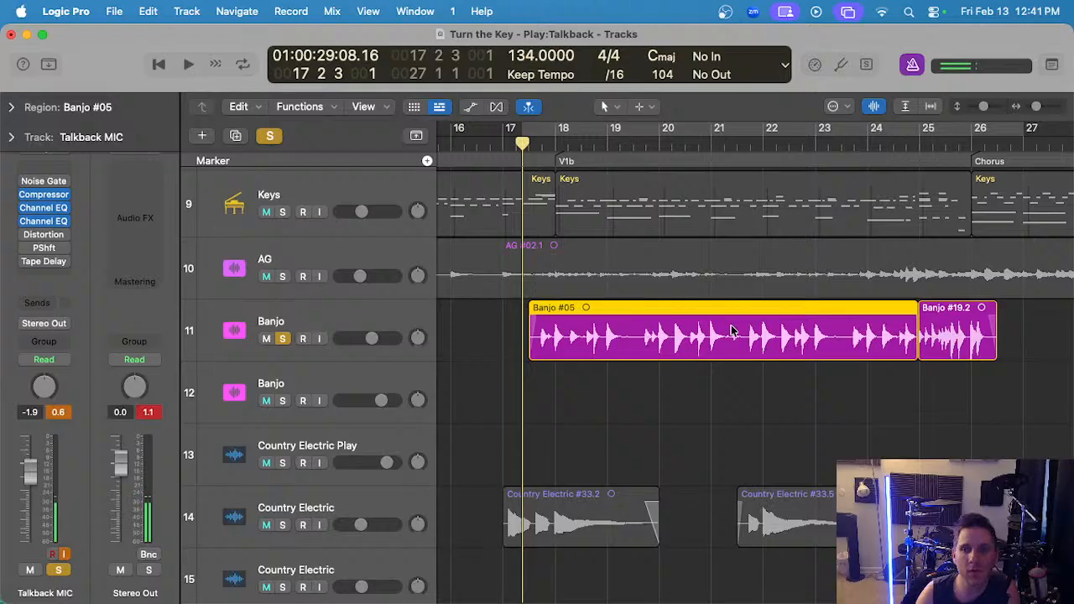
pyautogui.press('space')
pyautogui.doubleClick(595, 330)
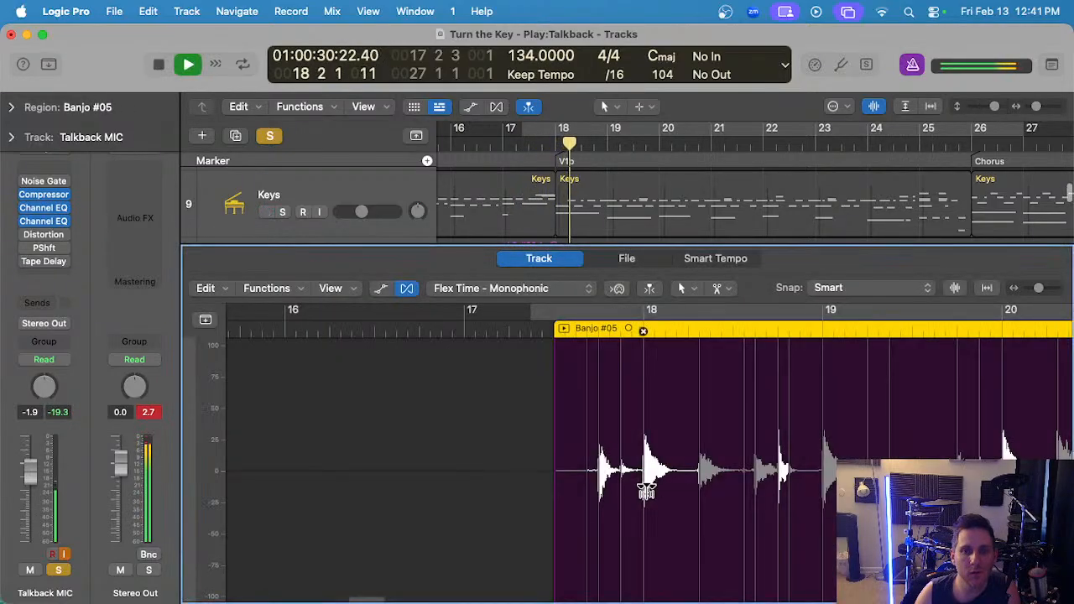
pyautogui.press('space')
pyautogui.scroll(2, 719, 431)
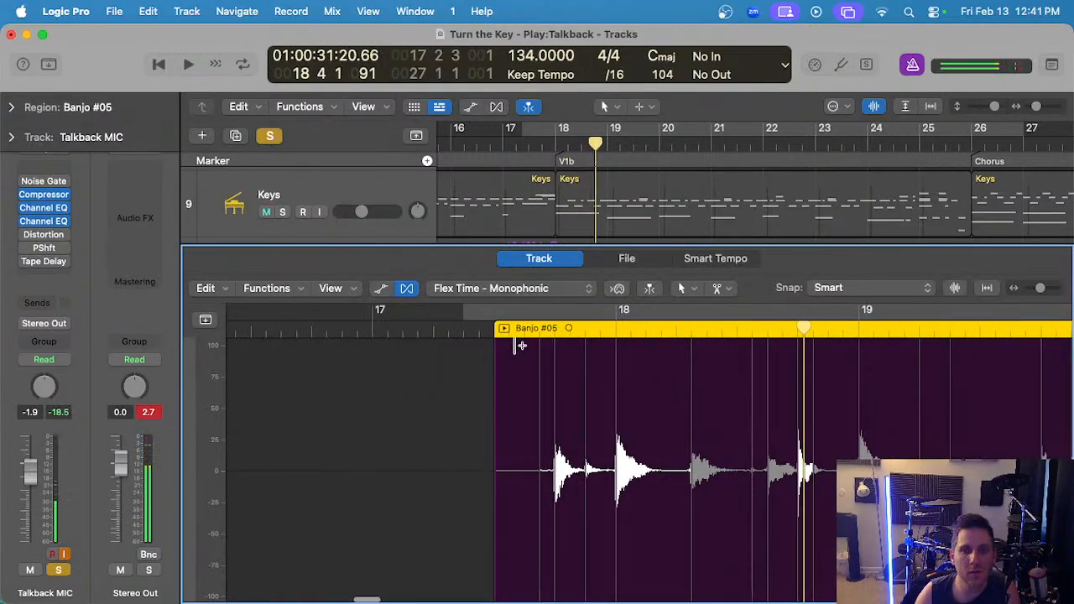
pyautogui.press('space')
pyautogui.scroll(1, 692, 431)
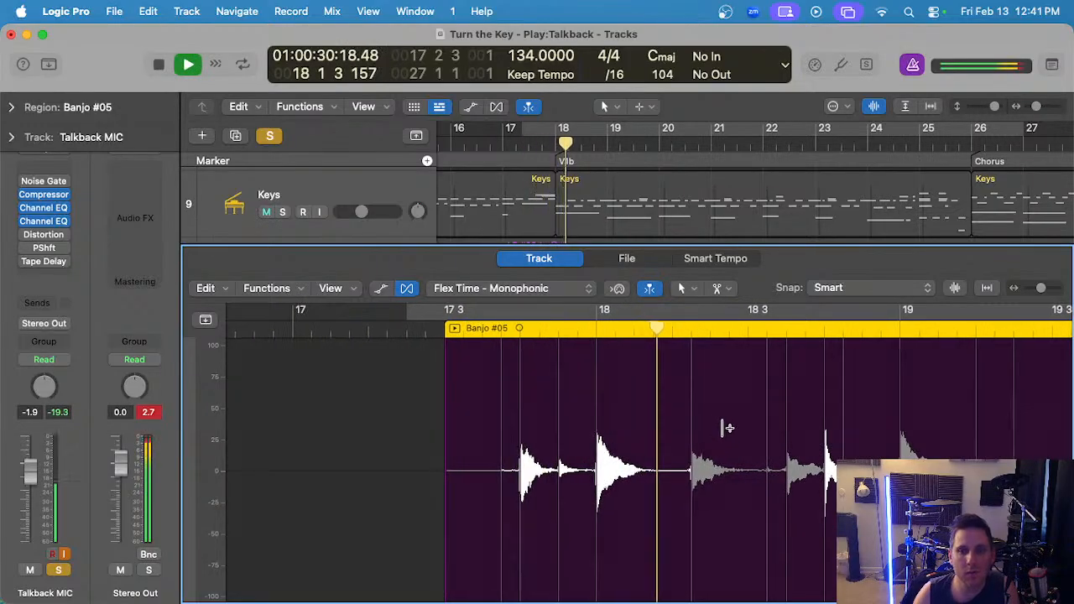
pyautogui.scroll(1, 724, 428)
pyautogui.press('space')
pyautogui.moveTo(687, 389); pyautogui.dragTo(710, 389)
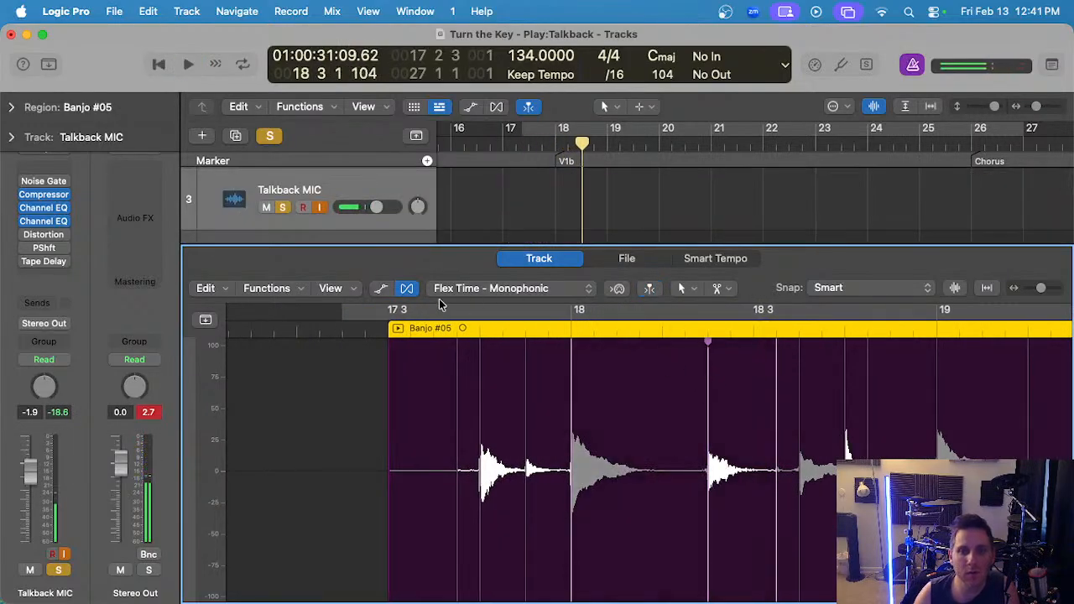
# - Play the banjo through bars 18 to 20 against the metronome and delete the stray flex marker shortly before bar 19
pyautogui.press('space')
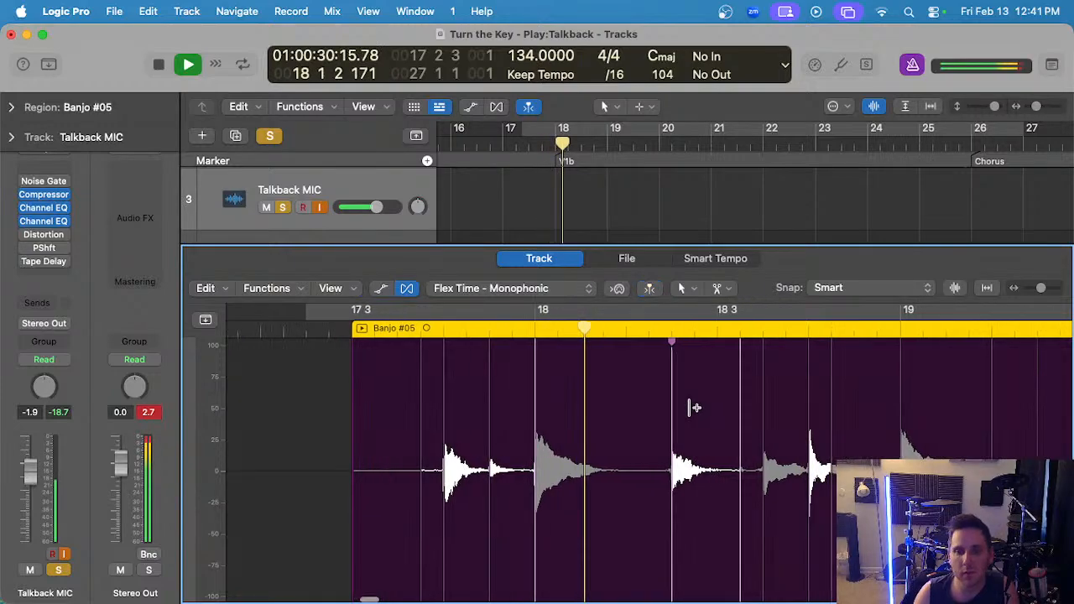
pyautogui.hscroll(2, 696, 408)
pyautogui.hscroll(4, 724, 411)
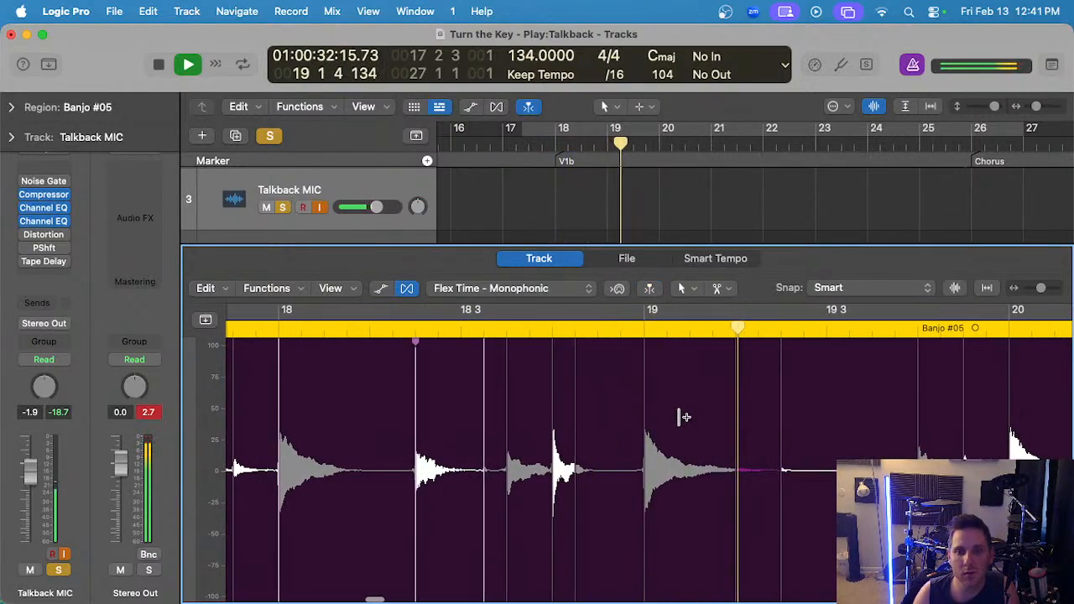
pyautogui.hscroll(4, 595, 376)
pyautogui.hscroll(-3, 598, 377)
pyautogui.press('space')
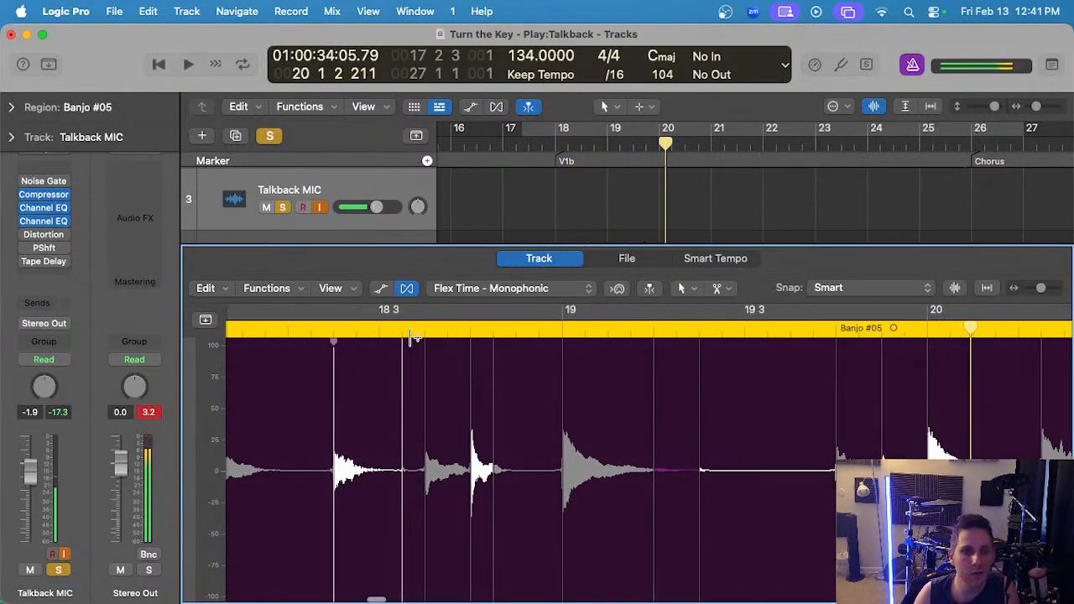
pyautogui.hscroll(-1, 394, 334)
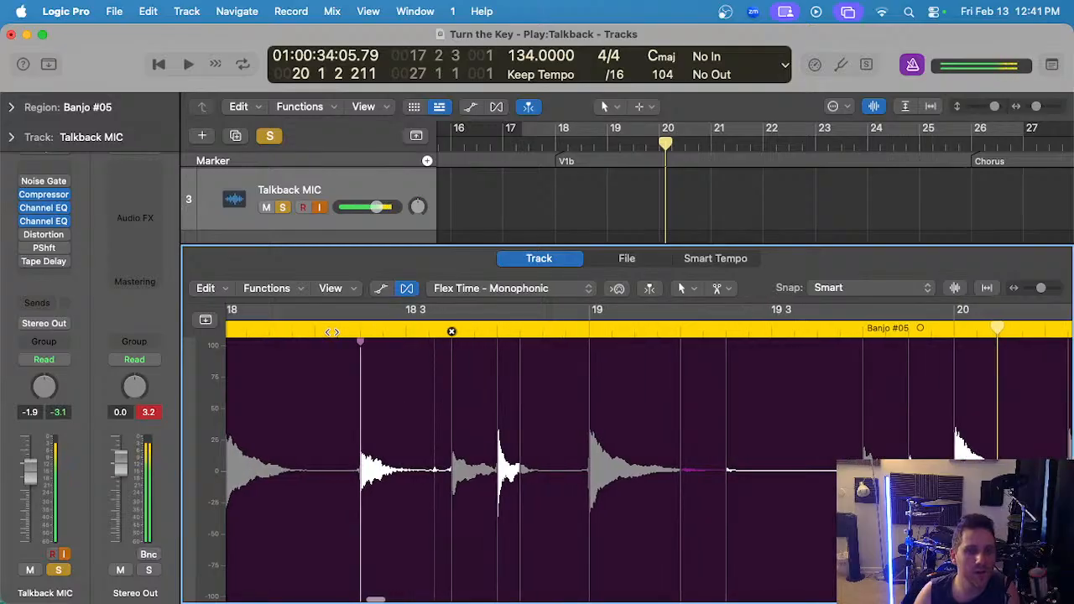
pyautogui.click(327, 333)
pyautogui.press('space')
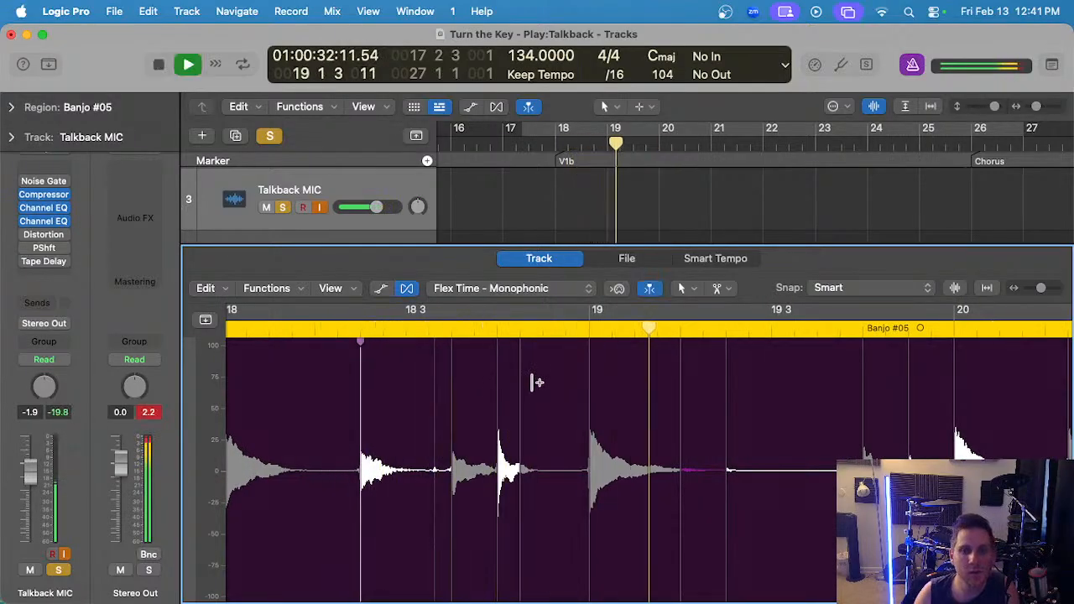
pyautogui.press('space')
pyautogui.click(520, 332)
# - Play on into bar 20 and shift the flex marker of the note after its downbeat slightly later
pyautogui.press('space')
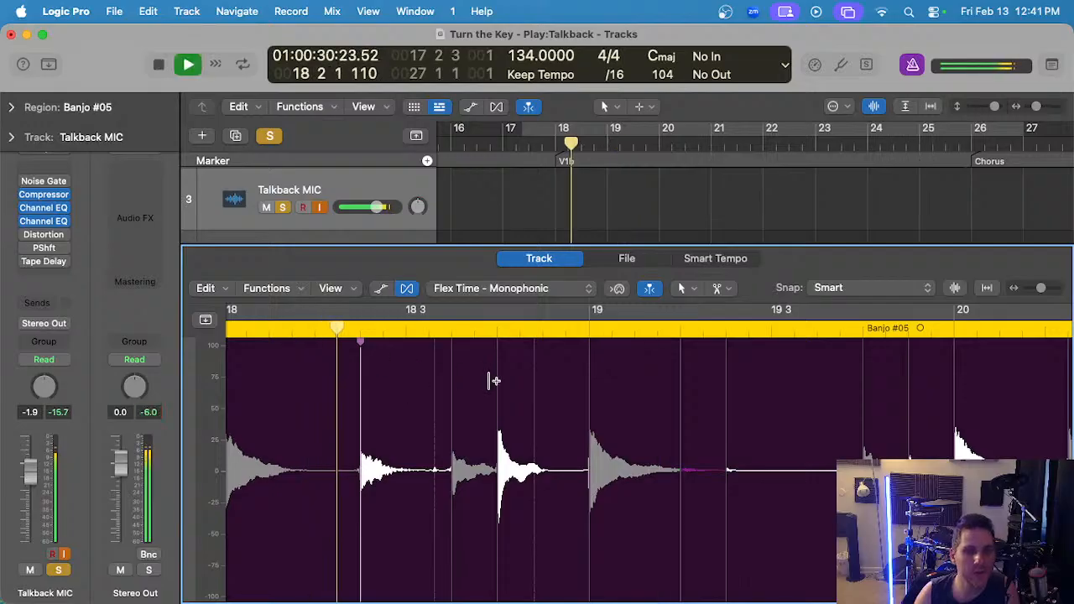
pyautogui.hscroll(3, 579, 392)
pyautogui.hscroll(1, 576, 394)
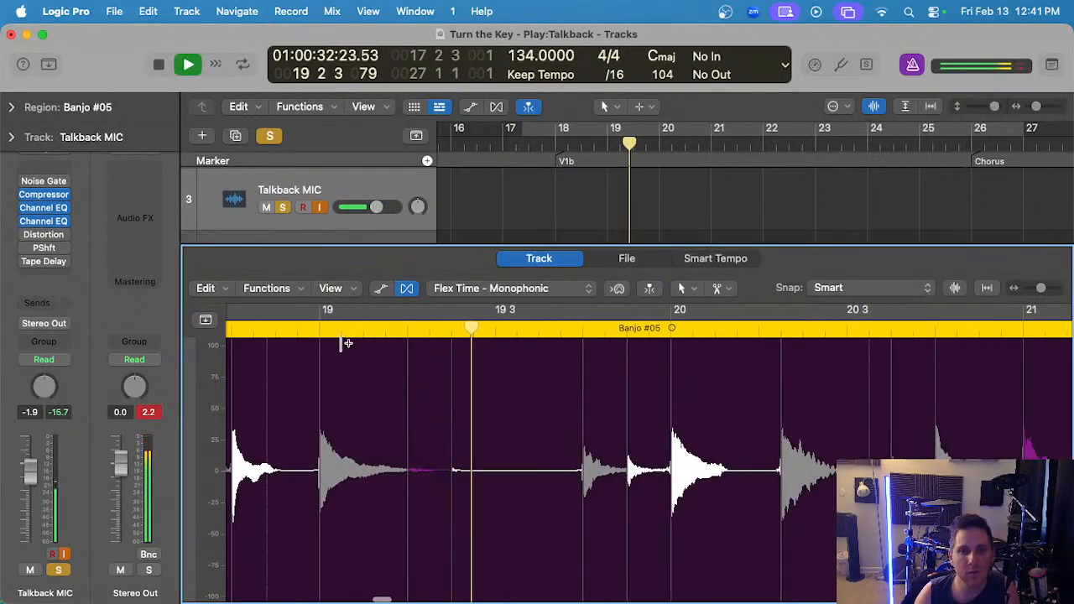
pyautogui.hscroll(4, 456, 363)
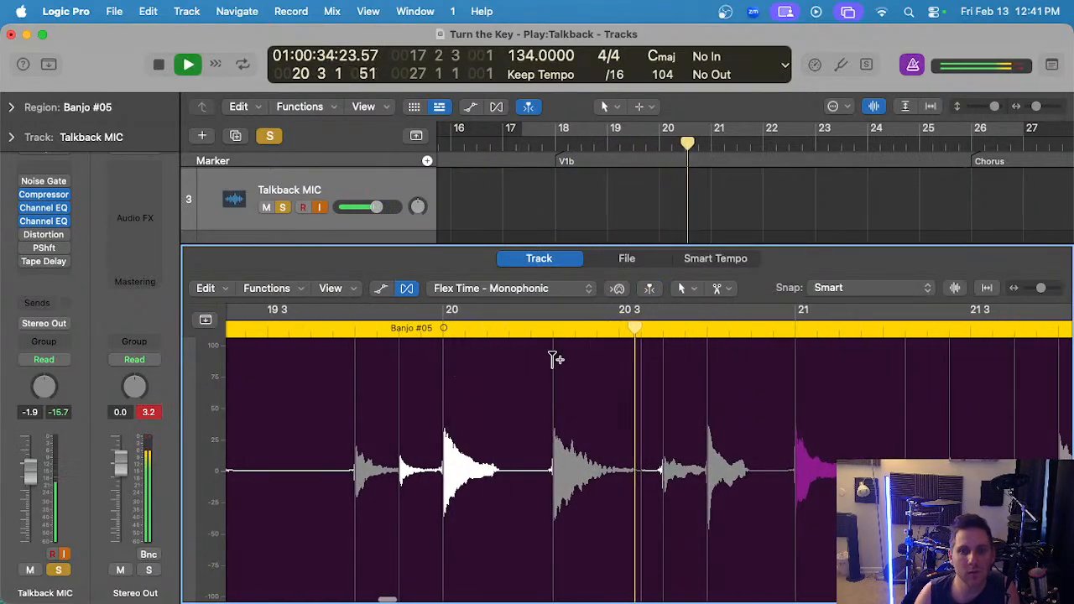
pyautogui.press('space')
pyautogui.moveTo(553, 360); pyautogui.dragTo(570, 360)
# - Try to move the soft banjo note in the middle of bar 21 later to beat 3, audition it and undo the move
pyautogui.press('space')
pyautogui.scroll(2, 597, 372)
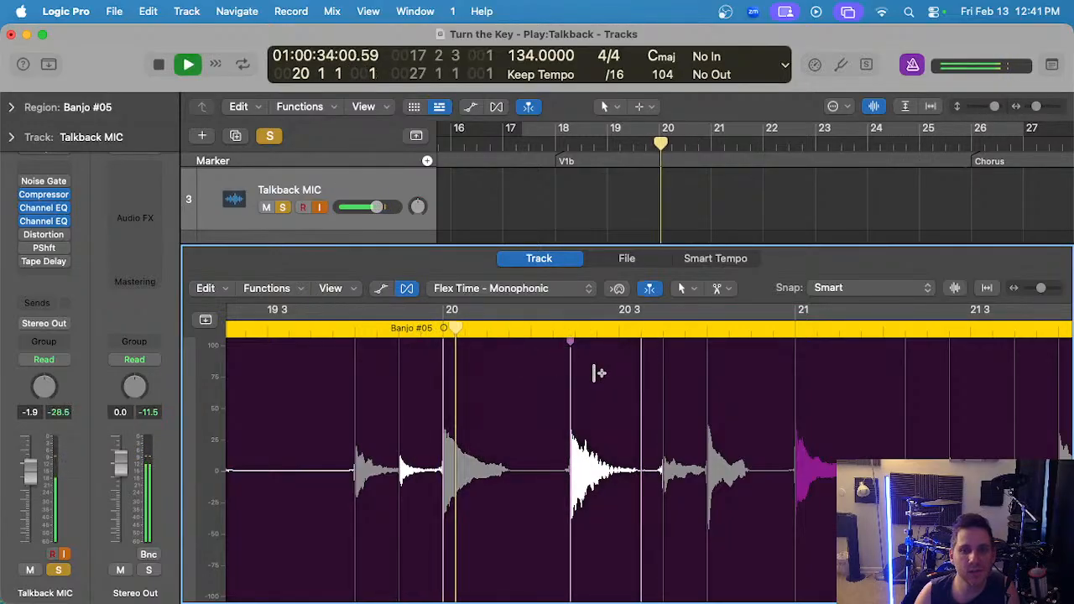
pyautogui.hscroll(5, 621, 374)
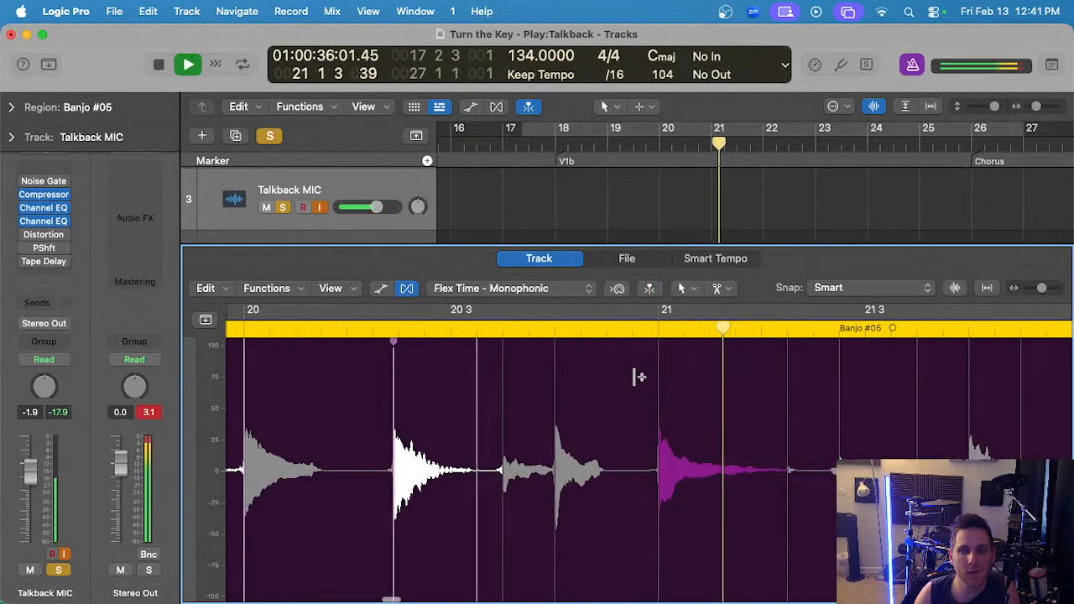
pyautogui.press('space')
pyautogui.moveTo(680, 356); pyautogui.dragTo(712, 359)
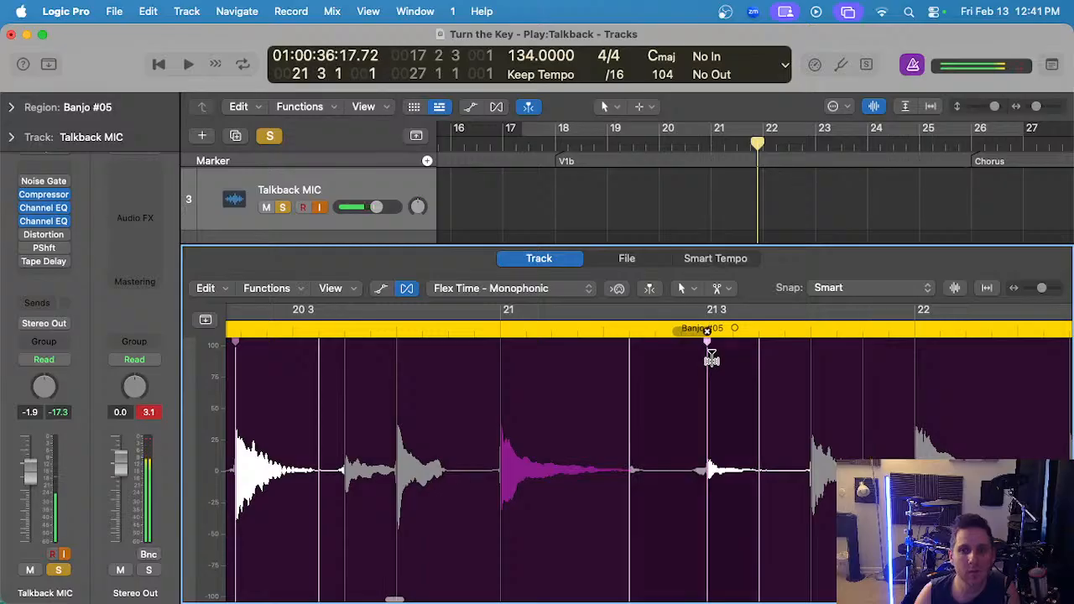
pyautogui.press('space')
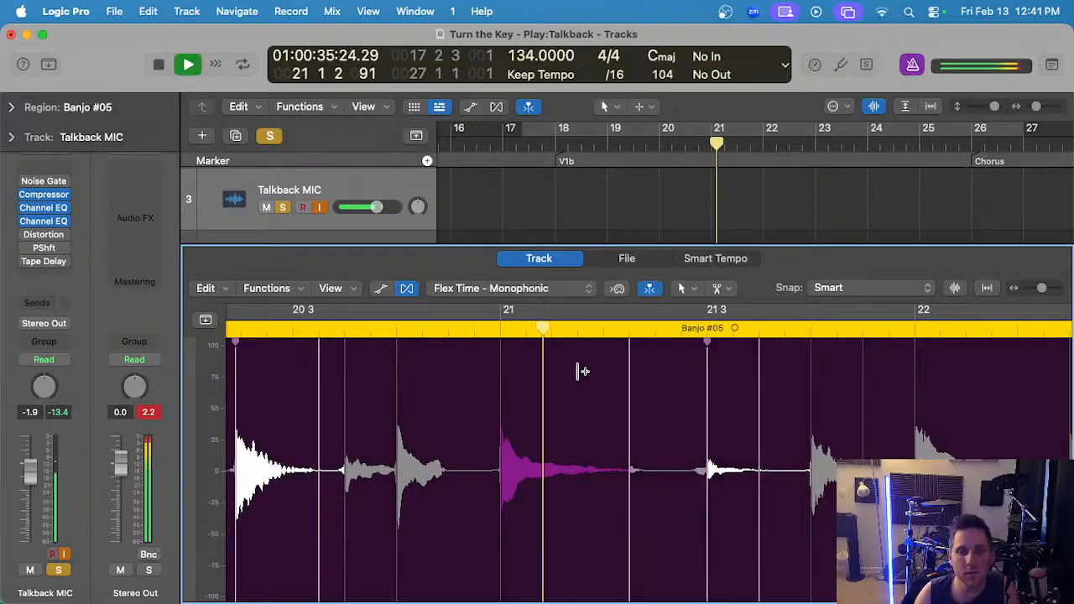
pyautogui.scroll(-1, 580, 369)
pyautogui.press('space')
pyautogui.press('super+z')
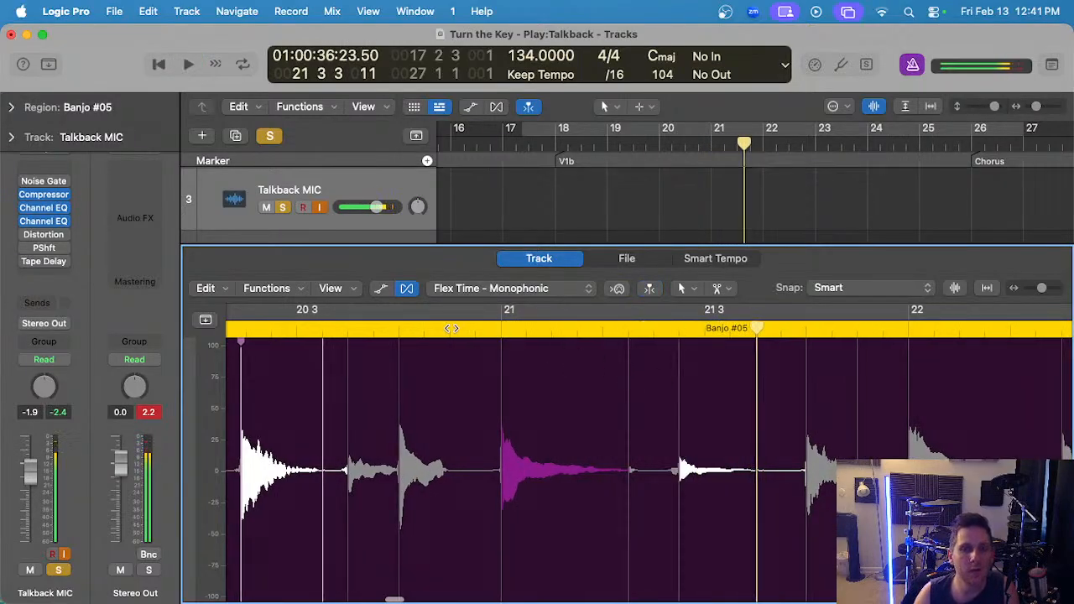
# - Move the soft note in bar 21 earlier to about 21 2 3 and play the part on through bar 22
pyautogui.press('space')
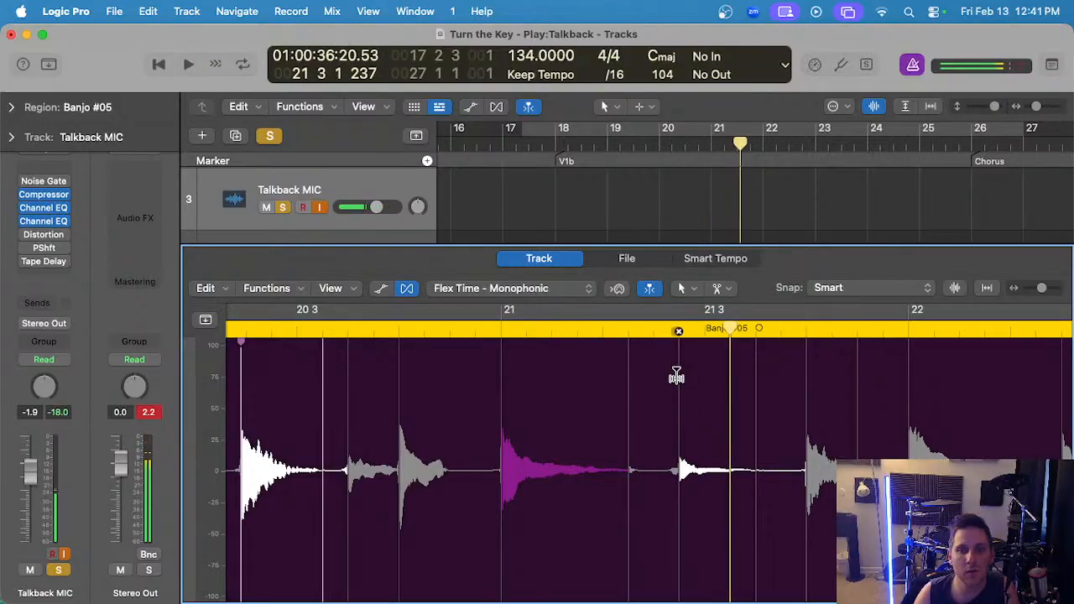
pyautogui.moveTo(676, 377); pyautogui.dragTo(653, 382)
pyautogui.press('space')
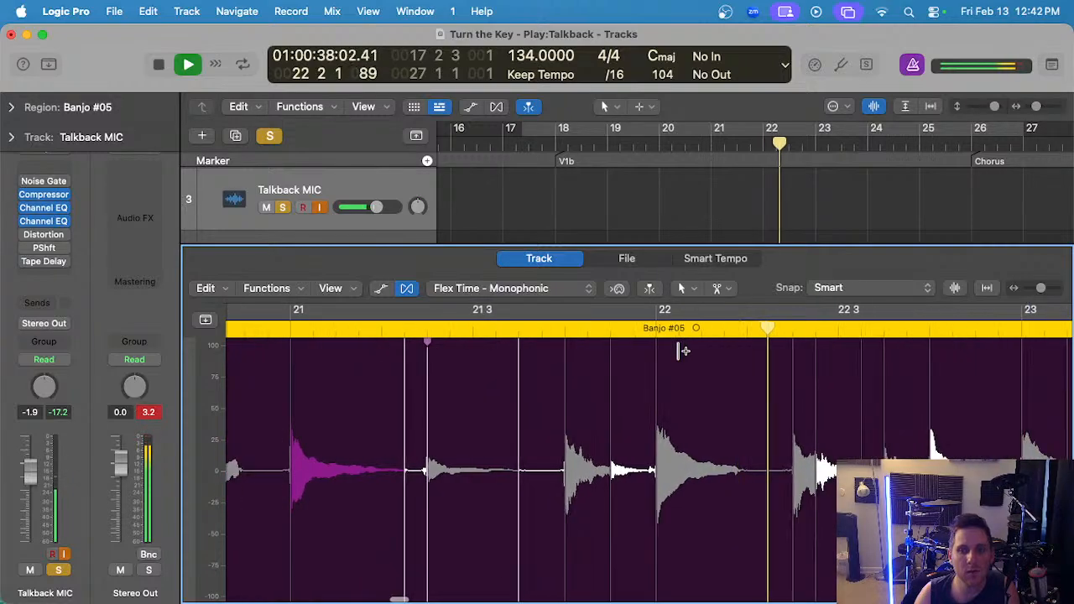
pyautogui.press('space')
pyautogui.press('space')
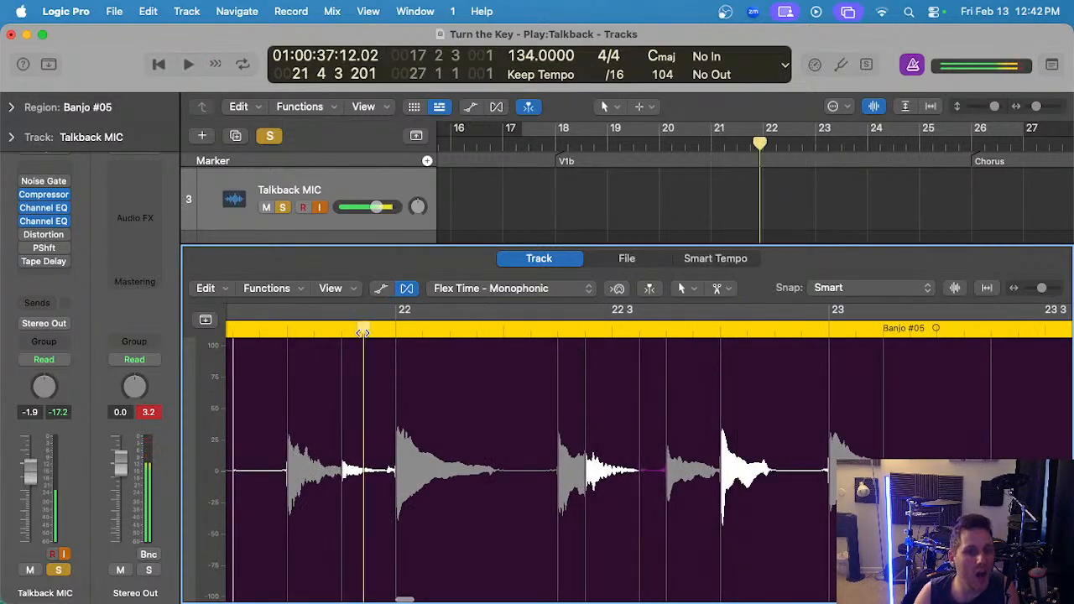
pyautogui.scroll(-2, 644, 385)
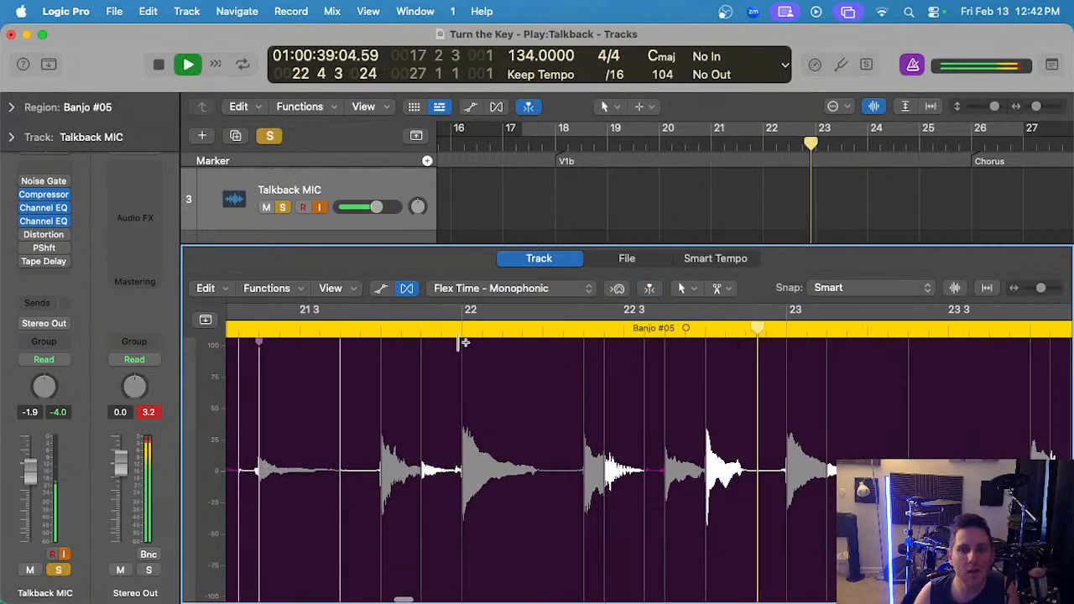
# - Play the banjo on from bar 22 through bar 24, repeating the passages around 22 3 and 23 3 to check timing
pyautogui.press('space')
pyautogui.press('space')
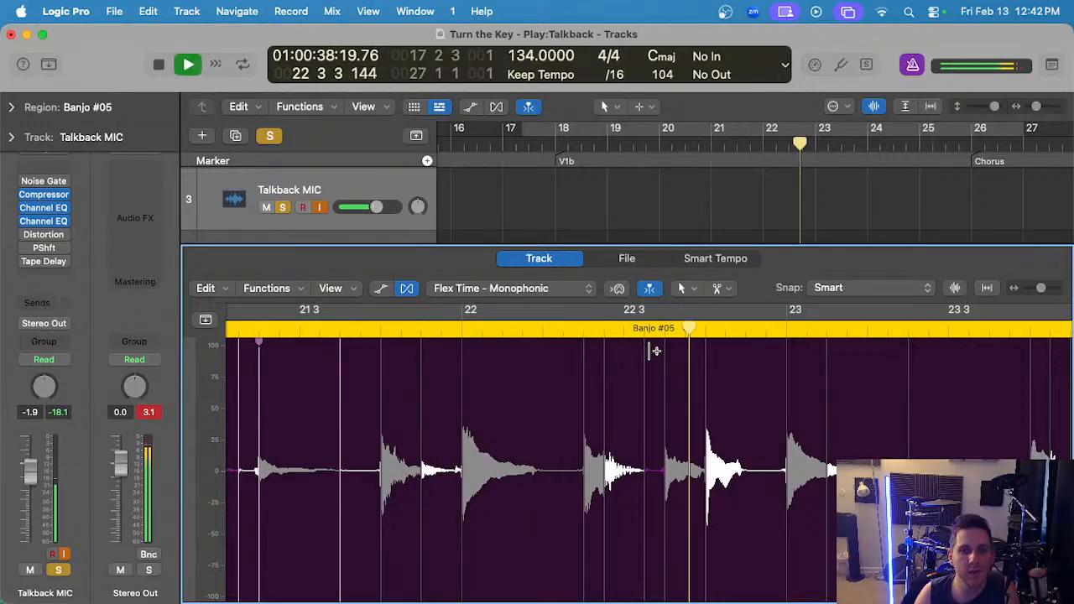
pyautogui.press('space')
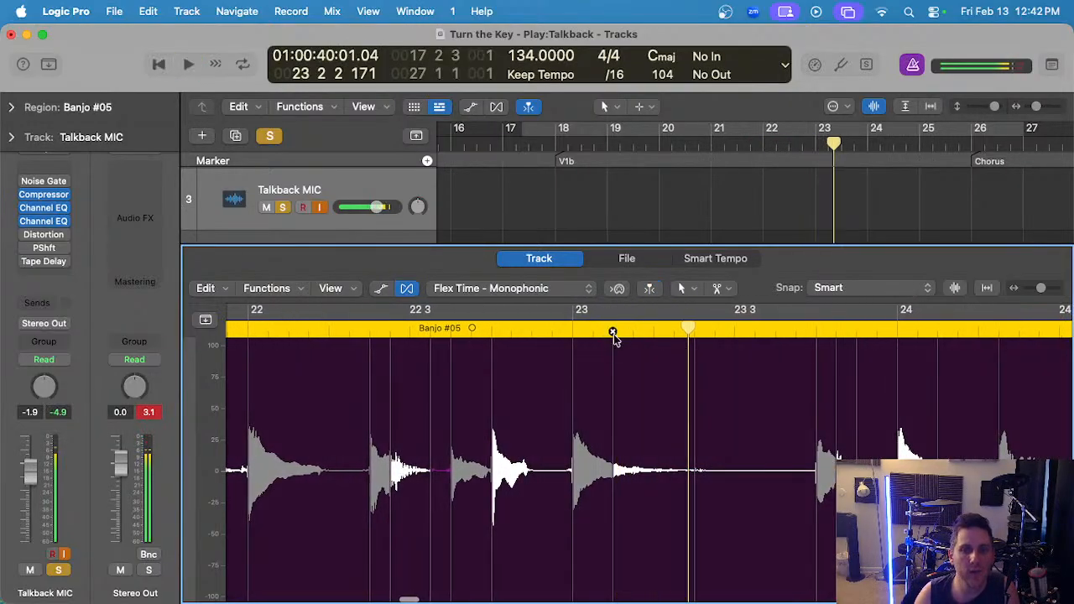
pyautogui.press('space')
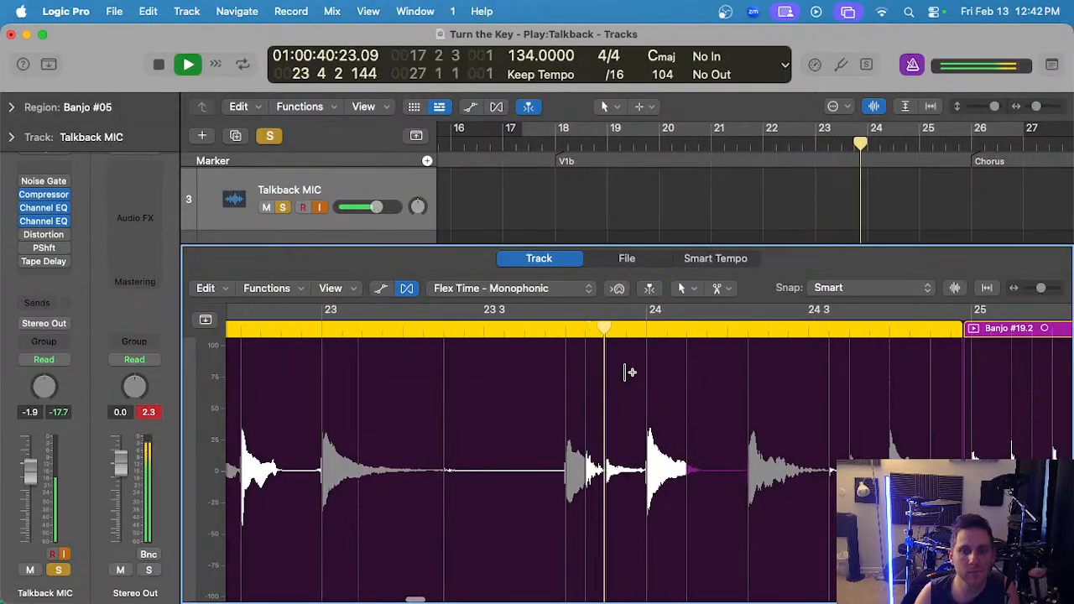
pyautogui.click(537, 326)
pyautogui.scroll(3, 643, 357)
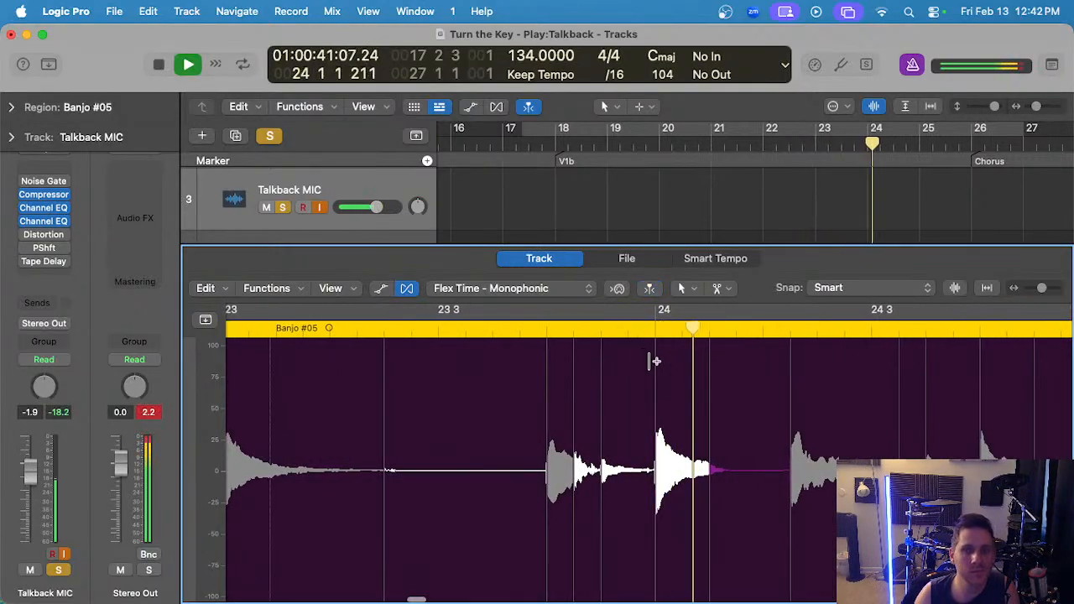
pyautogui.press('space')
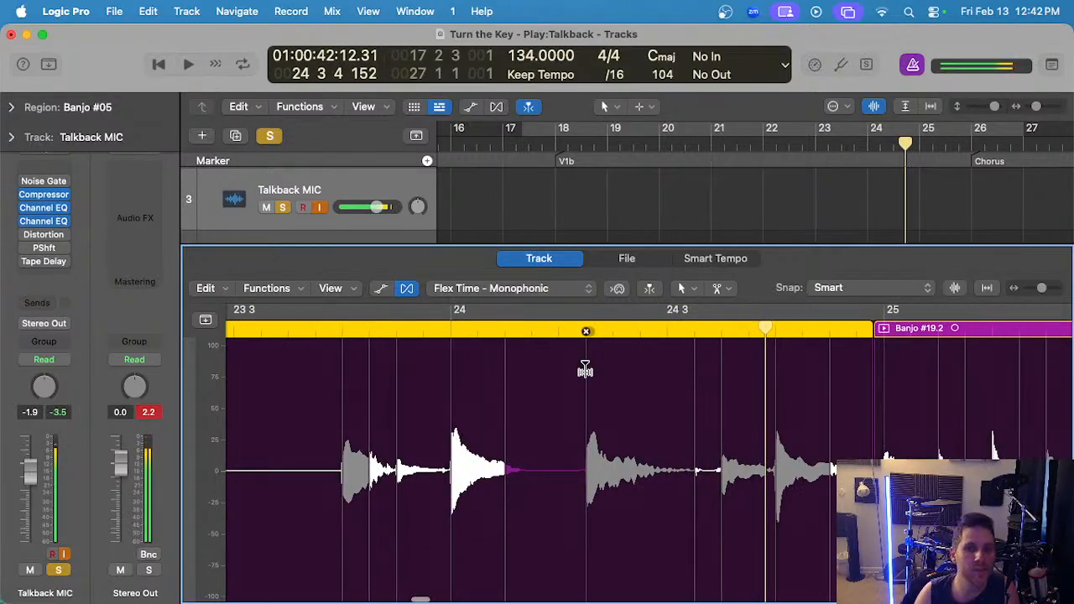
# - Shift the flex marker of the note just after beat 2 of bar 24 slightly later and play the part into bar 26
pyautogui.moveTo(585, 370); pyautogui.dragTo(601, 364)
pyautogui.press('space')
pyautogui.scroll(-2, 530, 362)
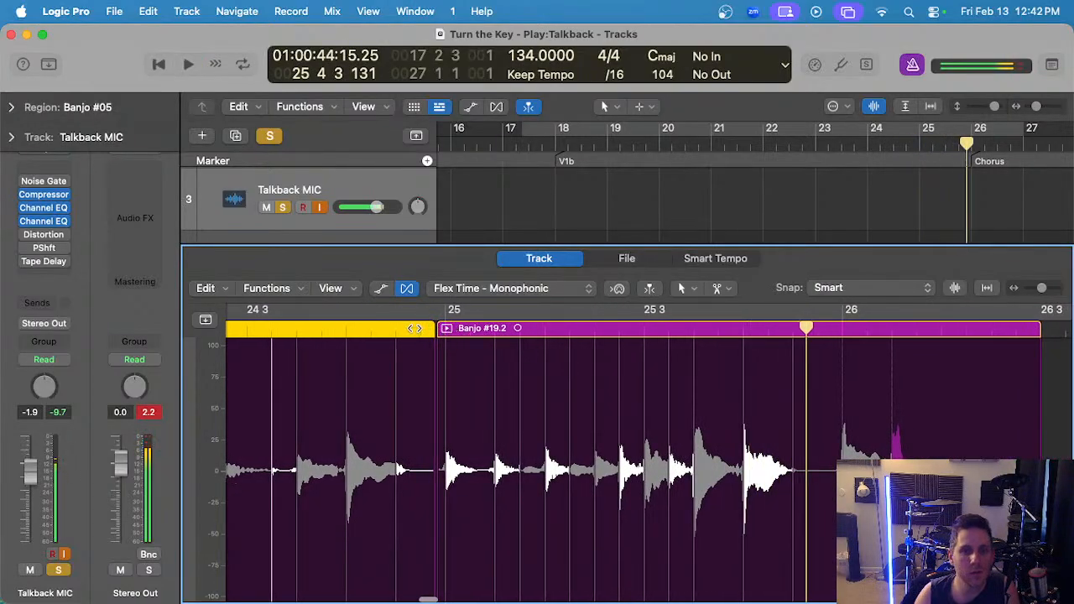
pyautogui.press('space')
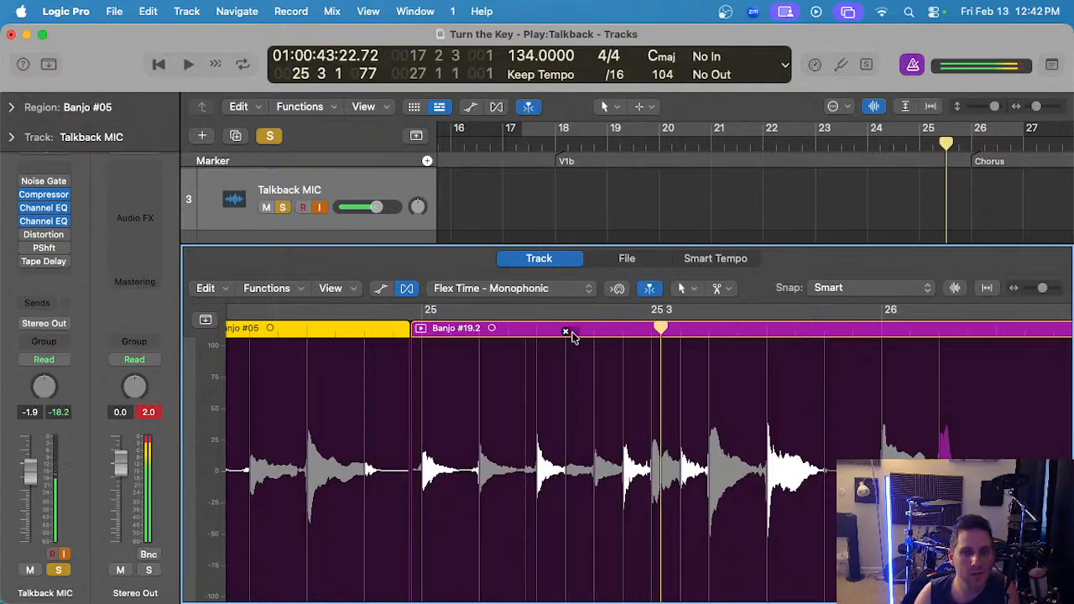
pyautogui.click(356, 330)
pyautogui.press('space')
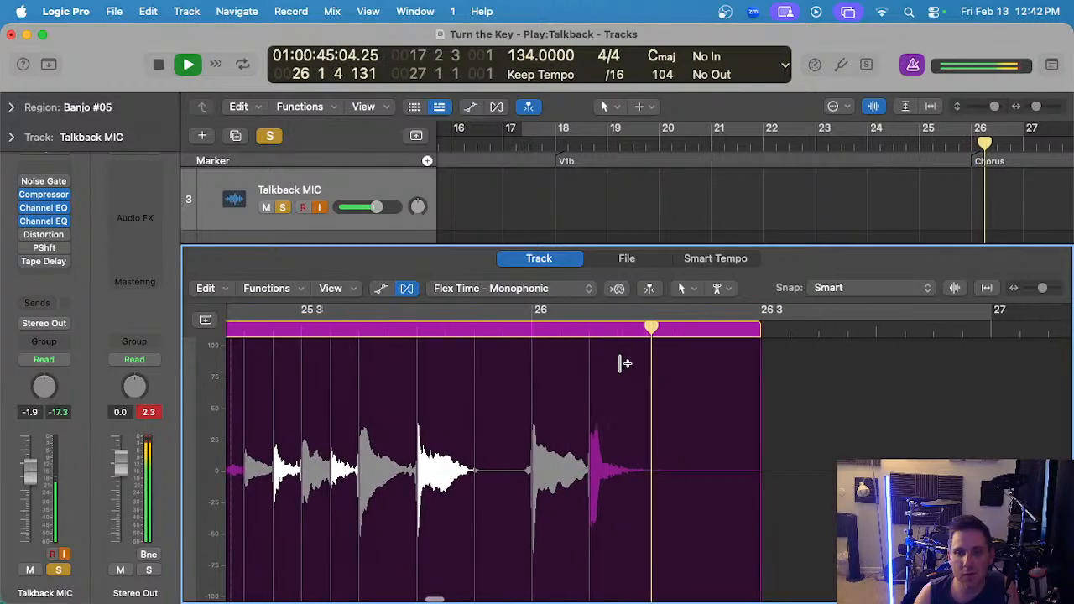
# - Close the audio track editor, stop playback and turn off solo so the full arrangement is audible
pyautogui.press('e')
pyautogui.press('super+Left')
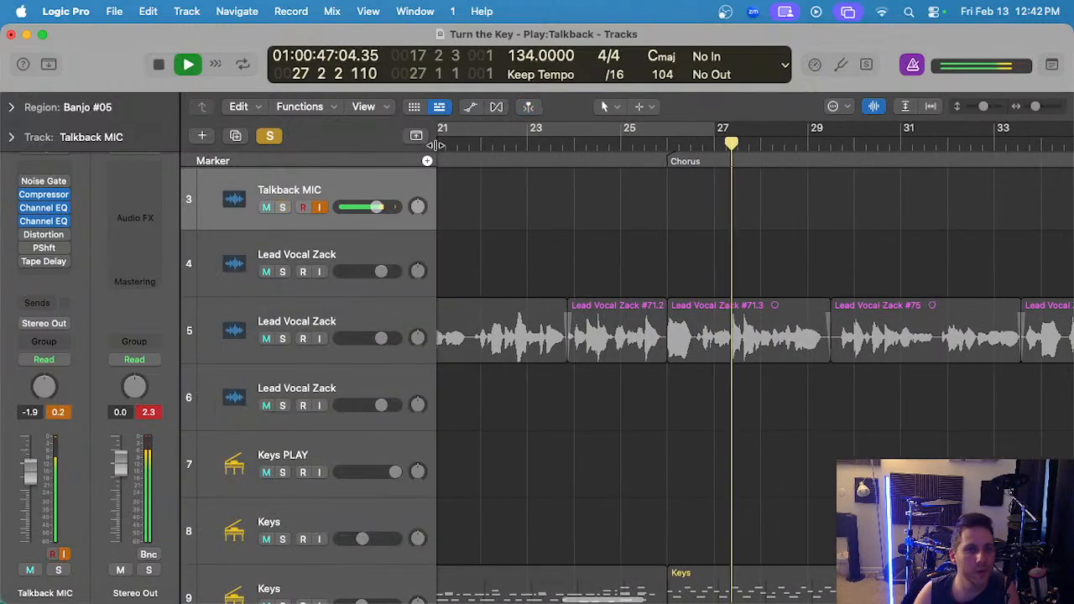
pyautogui.press('space')
pyautogui.click(271, 136)
pyautogui.press('super+Left')
pyautogui.press('super+Left')
pyautogui.press('super+Left')
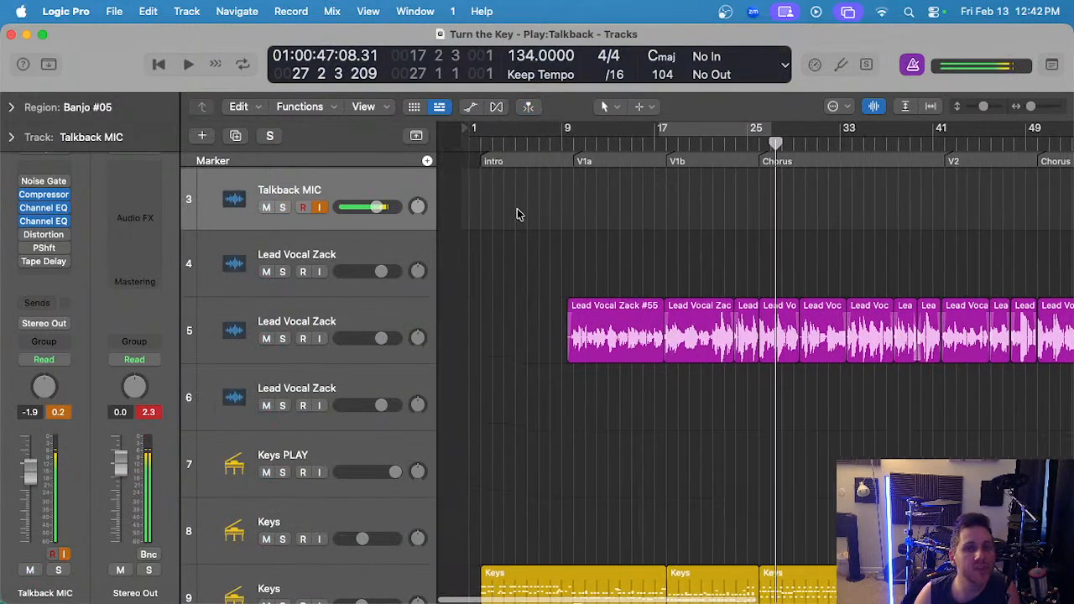
# - Play the full mix from around bar 17 and raise the upper Banjo track's volume to 0.0 dB
pyautogui.scroll(3, 589, 216)
pyautogui.hscroll(-6, 589, 215)
pyautogui.scroll(-15, 589, 215)
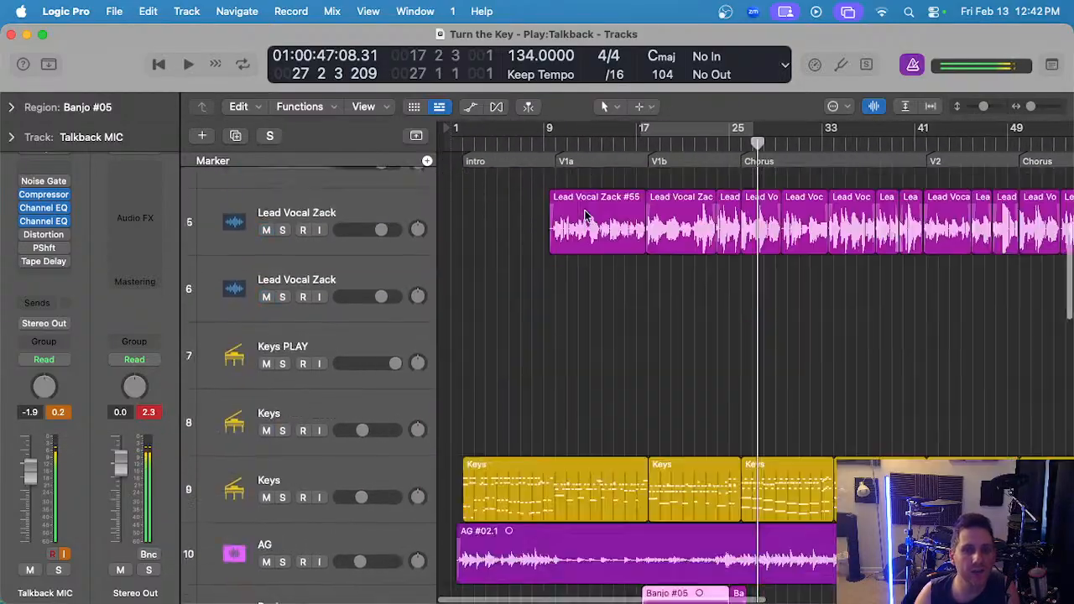
pyautogui.scroll(6, 590, 214)
pyautogui.scroll(5, 591, 220)
pyautogui.press('super+Right')
pyautogui.press('super+Right')
pyautogui.press('super+Right')
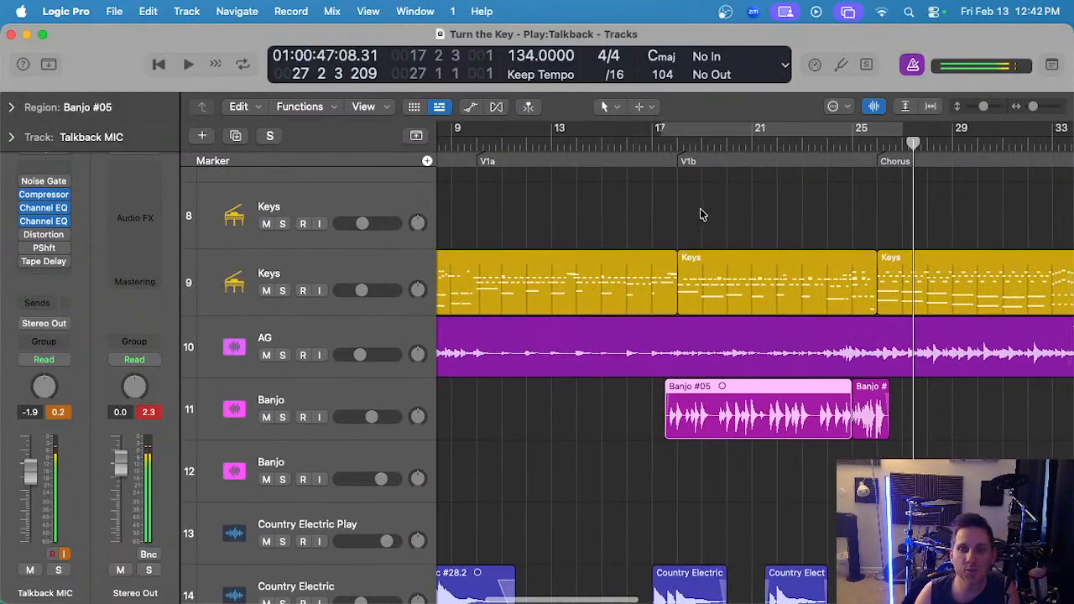
pyautogui.doubleClick(665, 148)
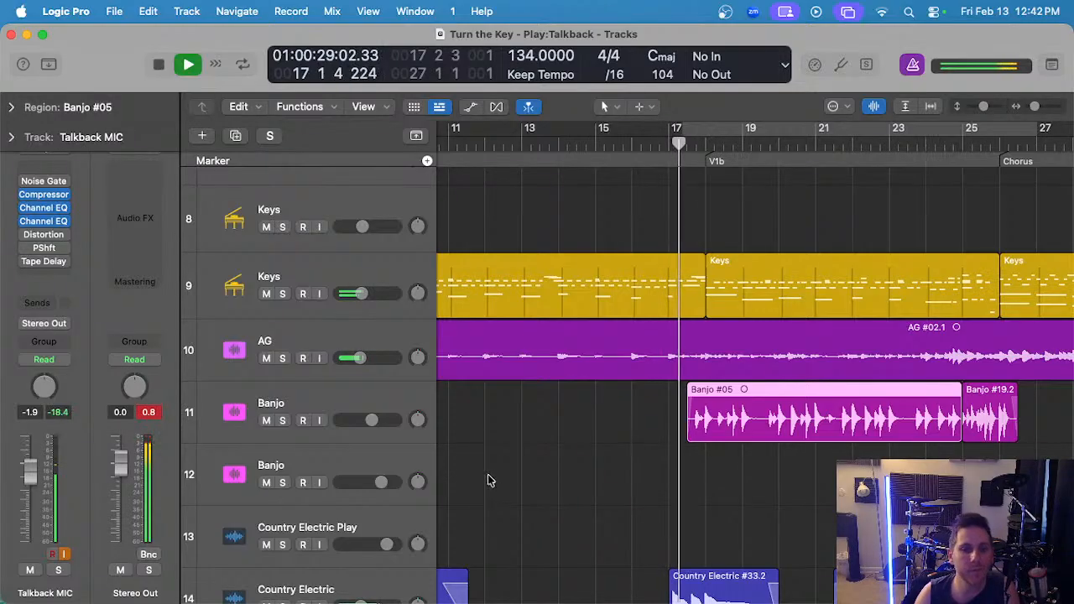
pyautogui.moveTo(372, 419); pyautogui.dragTo(384, 420)
pyautogui.click(349, 402)
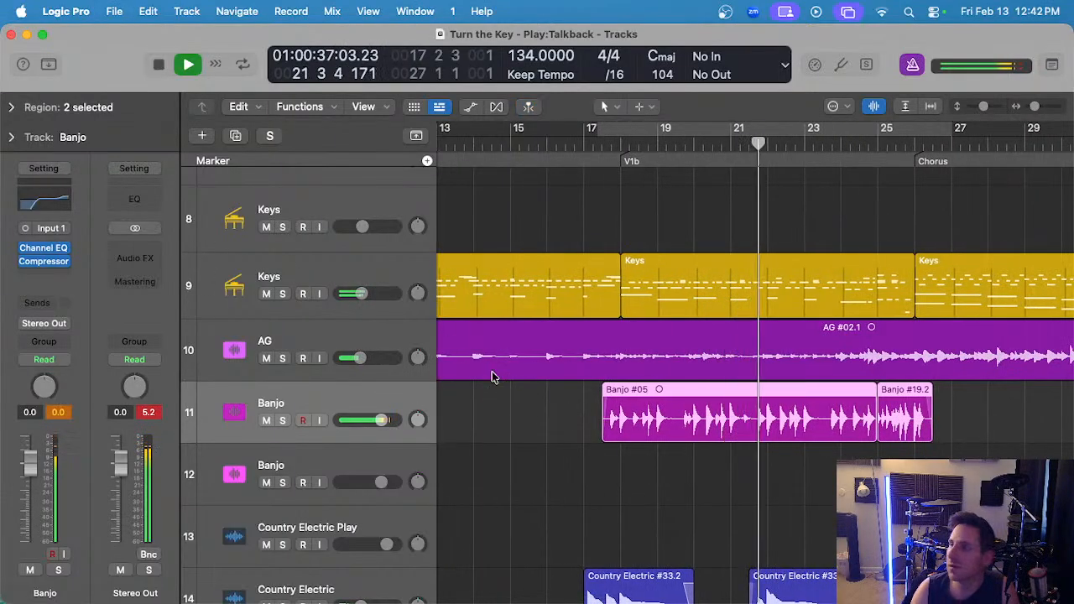
# - Add a second Channel EQ to the Banjo track after the Compressor
pyautogui.click(44, 262)
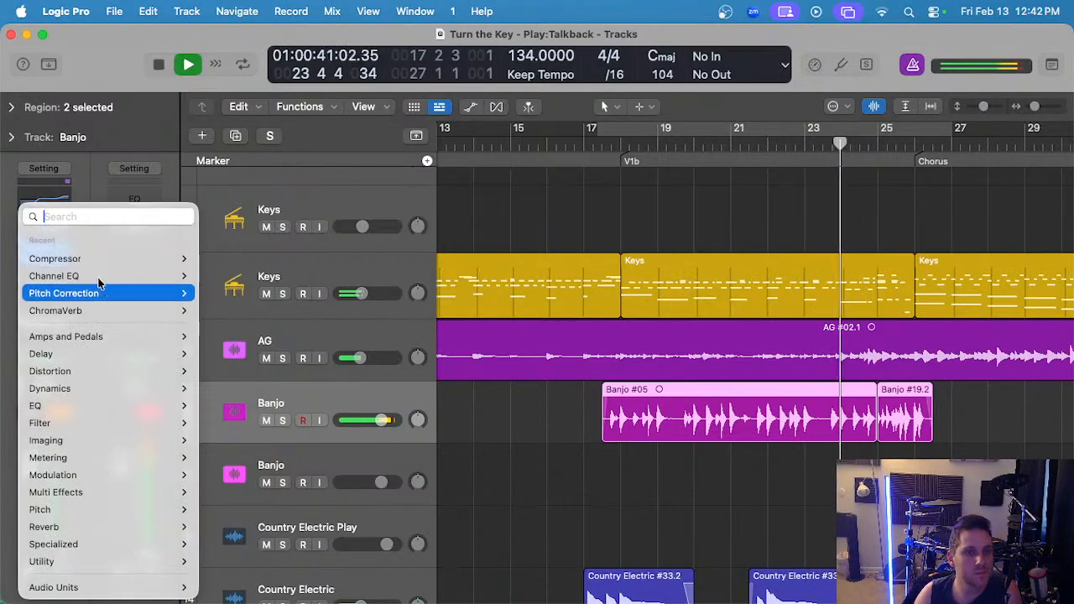
pyautogui.moveTo(84, 276)
pyautogui.click(216, 276)
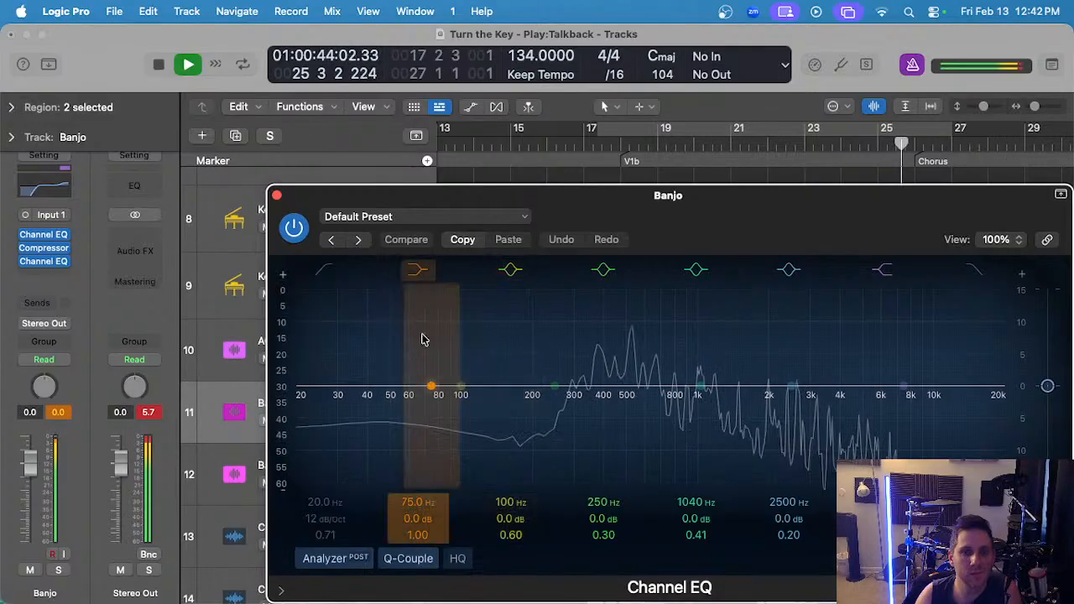
# - Try a 12 dB/Oct low cut at about 228 Hz in the new Channel EQ and switch that band off again
pyautogui.click(326, 269)
pyautogui.moveTo(335, 353); pyautogui.dragTo(590, 427)
pyautogui.moveTo(753, 228); pyautogui.dragTo(701, 83)
pyautogui.click(595, 141)
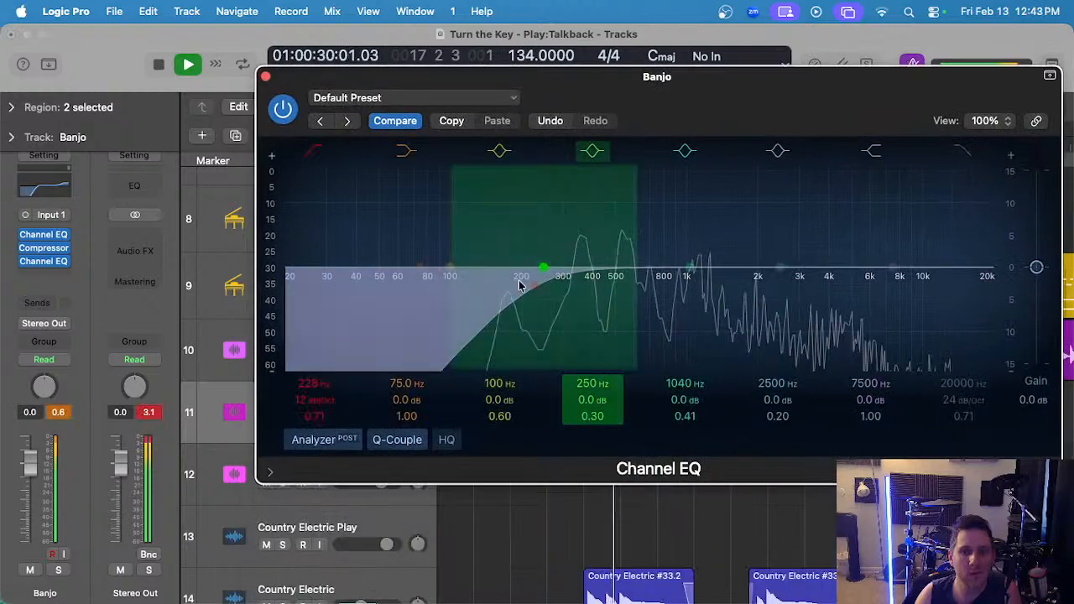
pyautogui.moveTo(538, 294); pyautogui.dragTo(287, 287)
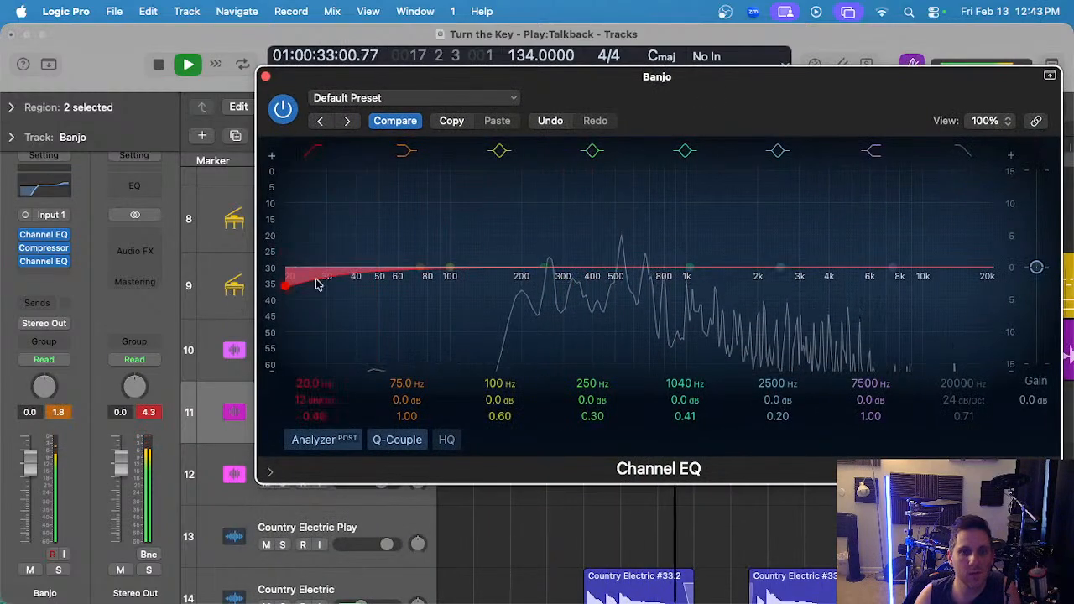
pyautogui.click(311, 151)
# - Set the new EQ's low shelf to -11.5 dB at 222 Hz and its high shelf to +1.9 dB at 2560 Hz
pyautogui.moveTo(401, 270); pyautogui.dragTo(534, 367)
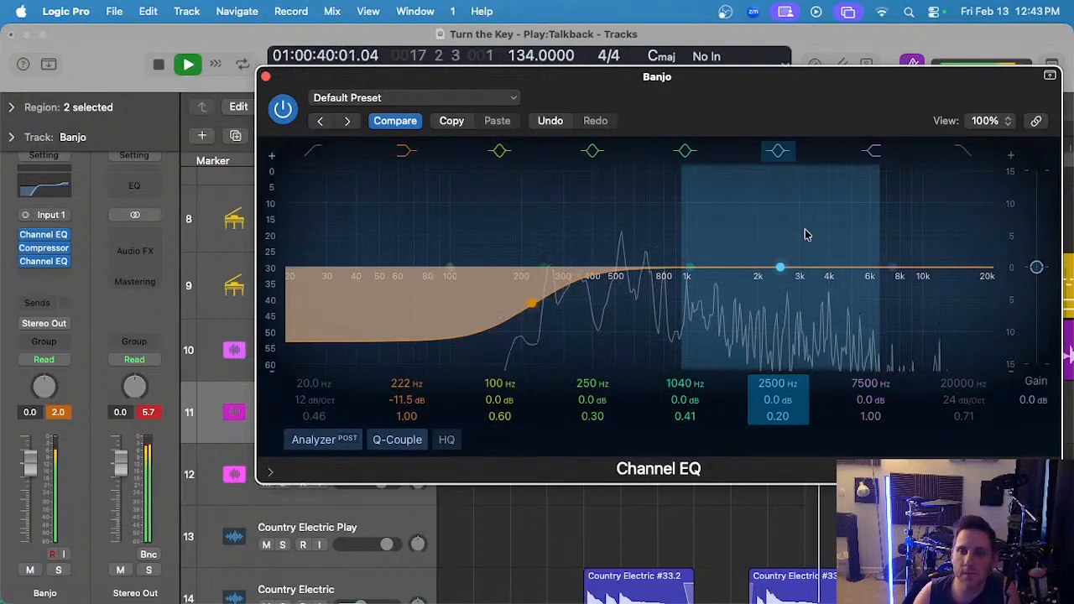
pyautogui.moveTo(887, 270); pyautogui.dragTo(782, 253)
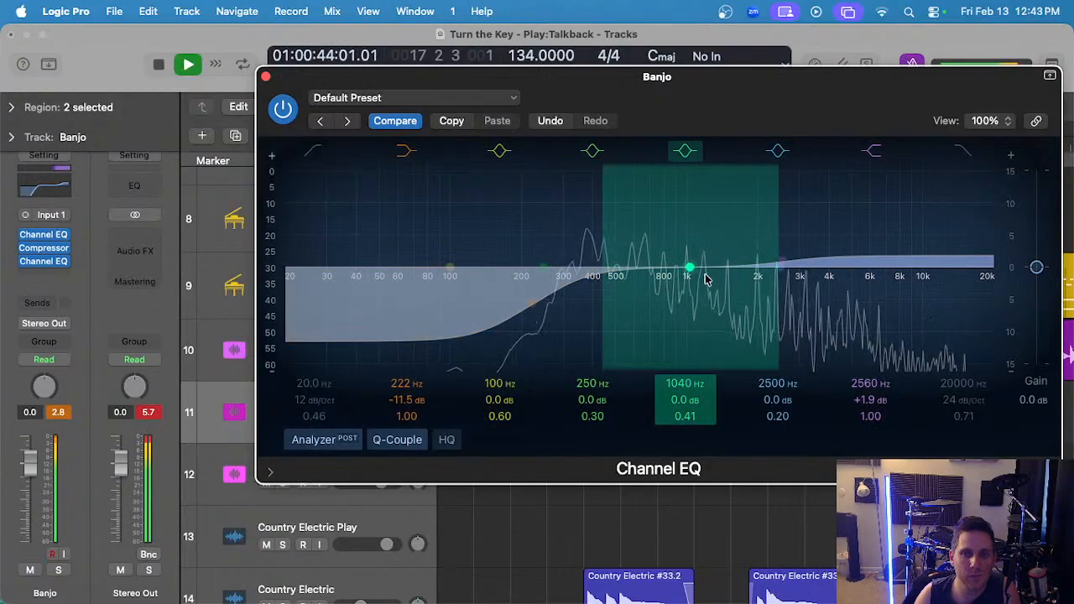
pyautogui.click(266, 77)
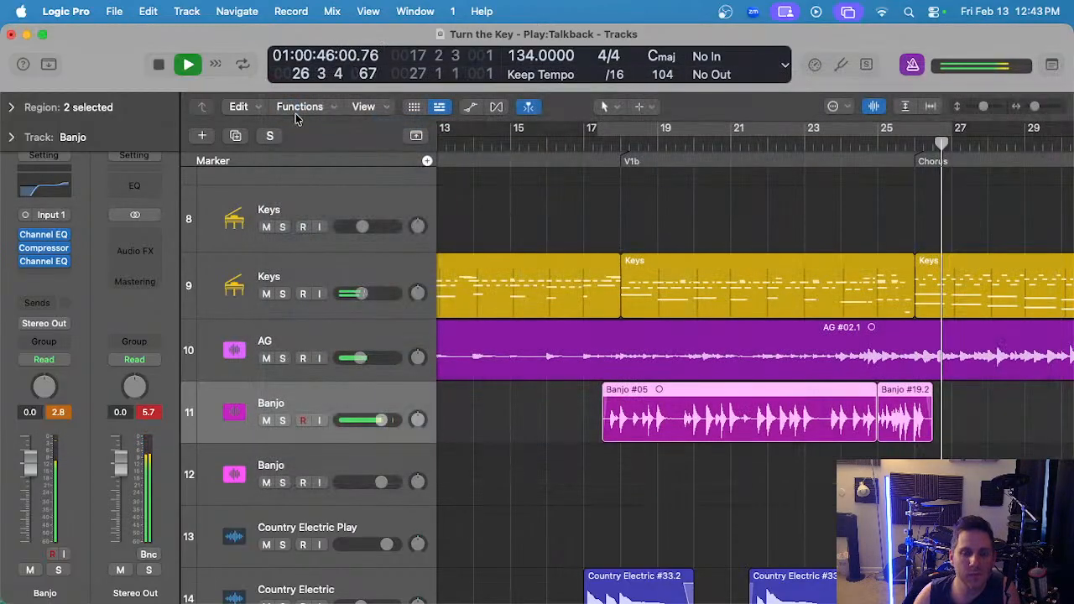
# - Add a send from the Banjo track to Bus 25, the Band Verb
pyautogui.scroll(-2, 611, 203)
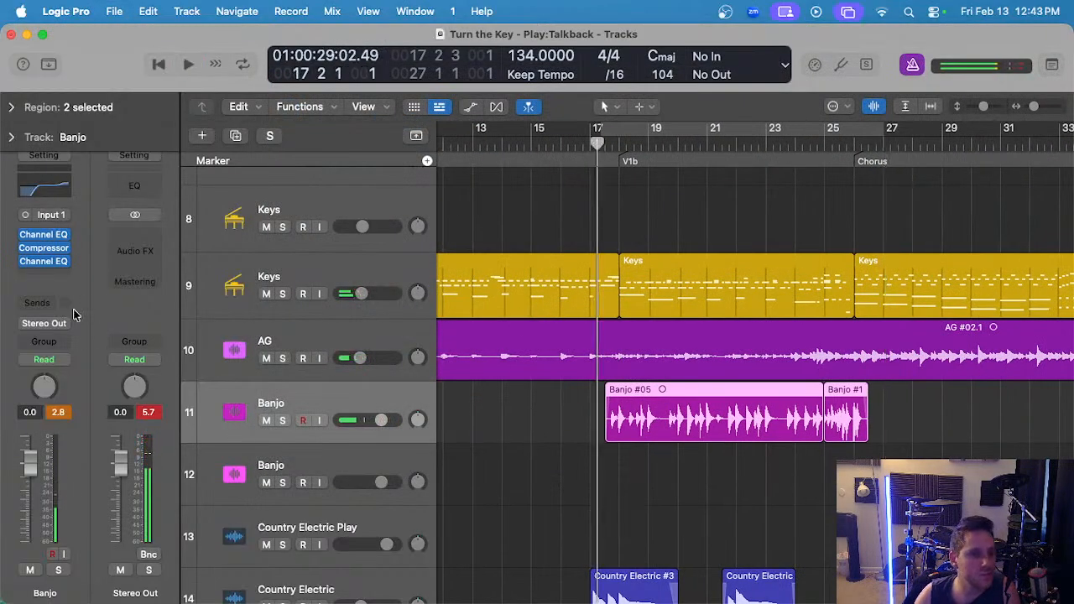
pyautogui.click(40, 303)
pyautogui.moveTo(86, 449)
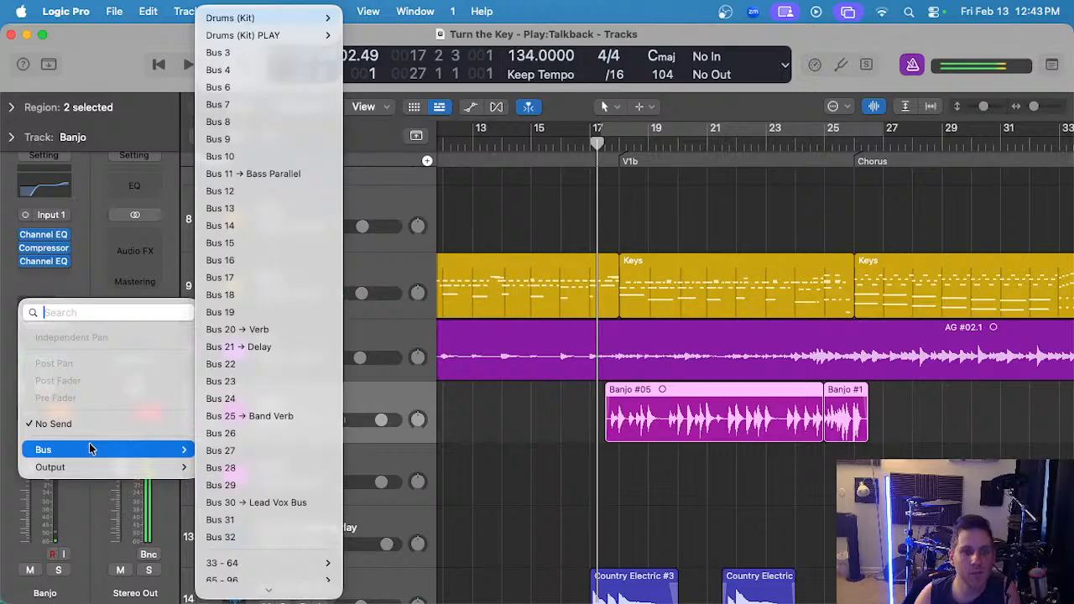
pyautogui.click(243, 416)
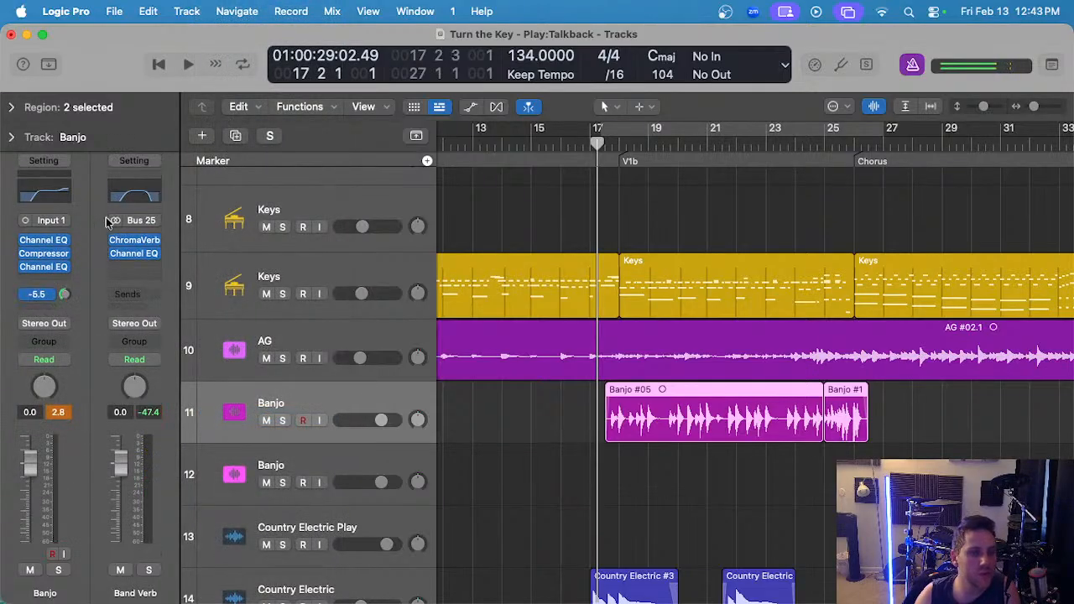
# - Solo the Banjo during playback, set its Band Verb send level to -24.0 dB and return to the full mix
pyautogui.press('s')
pyautogui.press('space')
pyautogui.scroll(4, 676, 322)
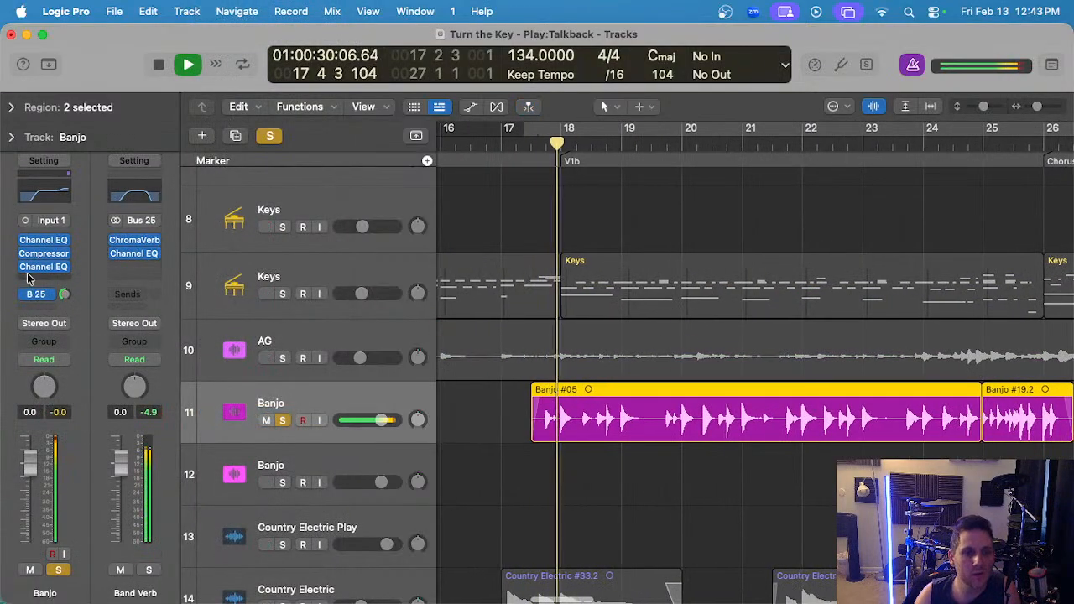
pyautogui.moveTo(65, 297); pyautogui.dragTo(85, 377)
pyautogui.moveTo(65, 295); pyautogui.dragTo(61, 267)
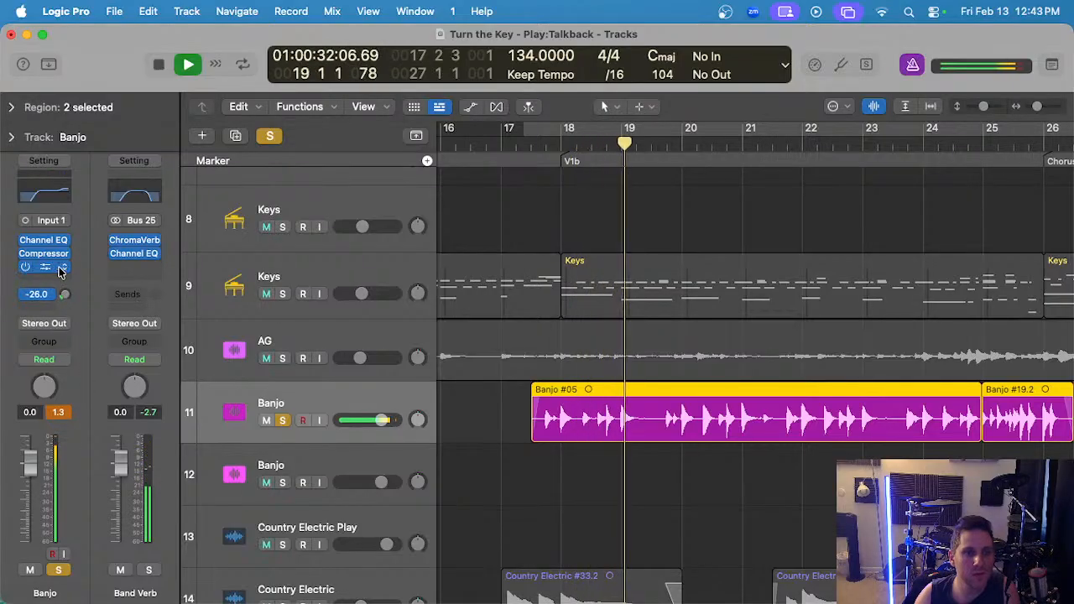
pyautogui.press('s')
pyautogui.scroll(-2, 485, 396)
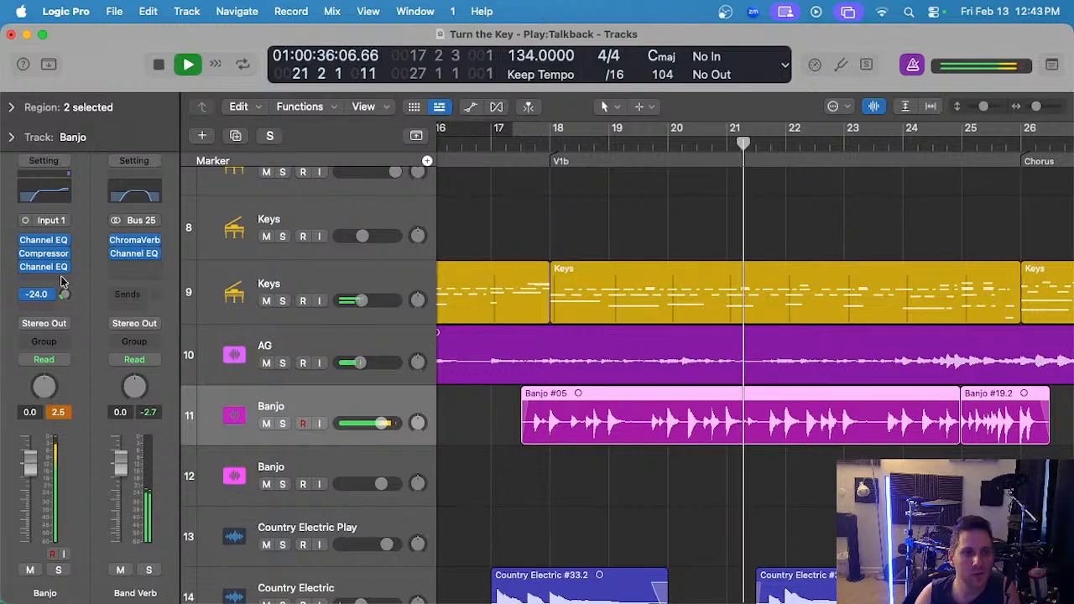
# - Turn off auto gain in the Banjo's Compressor and set its make-up gain to 2.5 dB
pyautogui.click(44, 254)
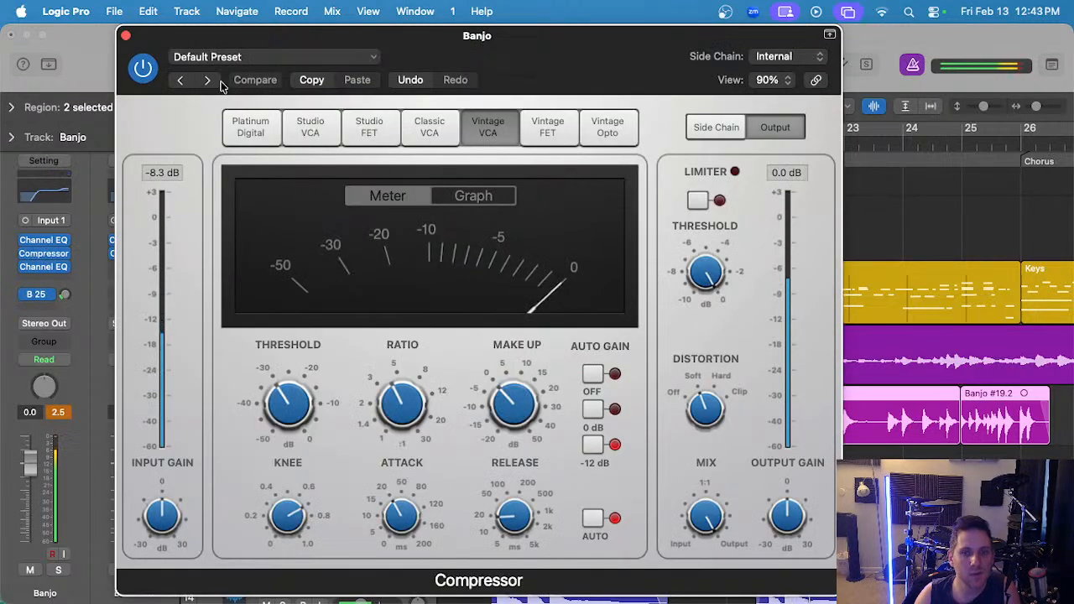
pyautogui.click(599, 374)
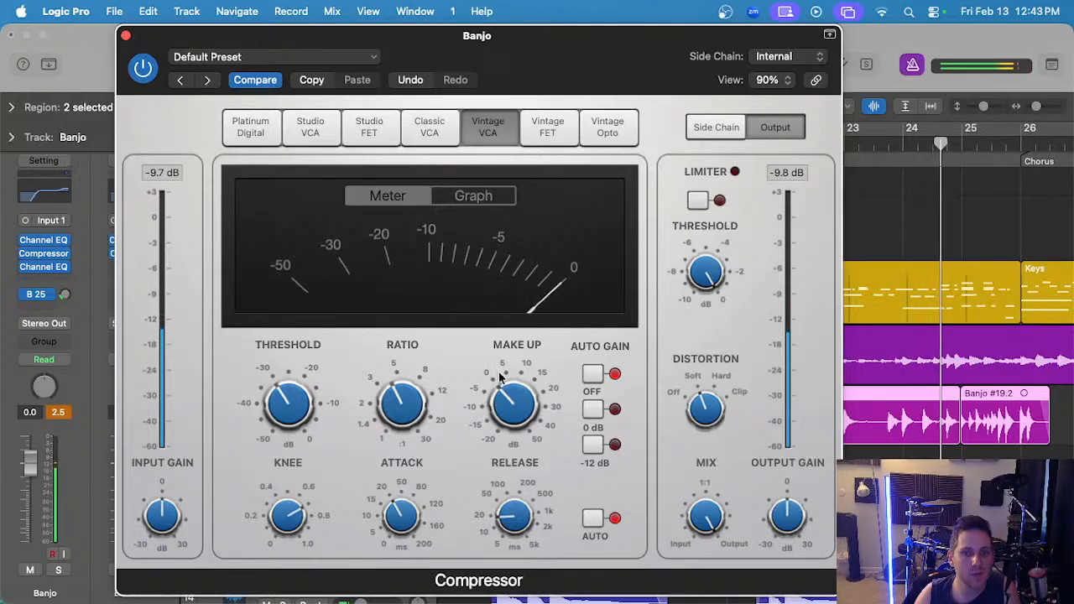
pyautogui.moveTo(499, 377); pyautogui.dragTo(515, 396)
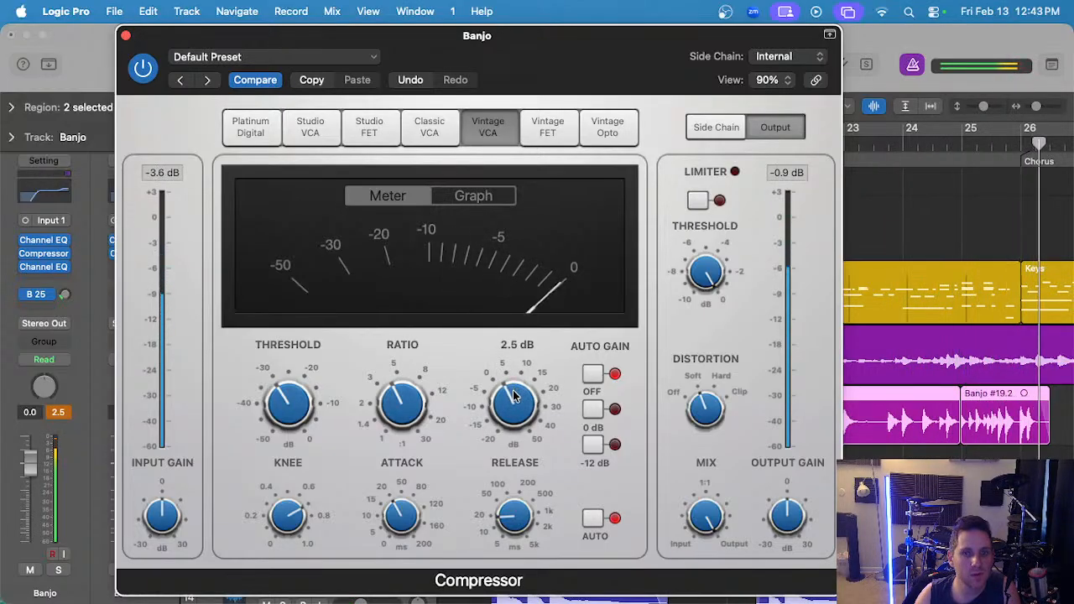
pyautogui.click(126, 37)
# - Play the full mix from about bar 16 into V1b to judge the processed banjo
pyautogui.press('super+Left')
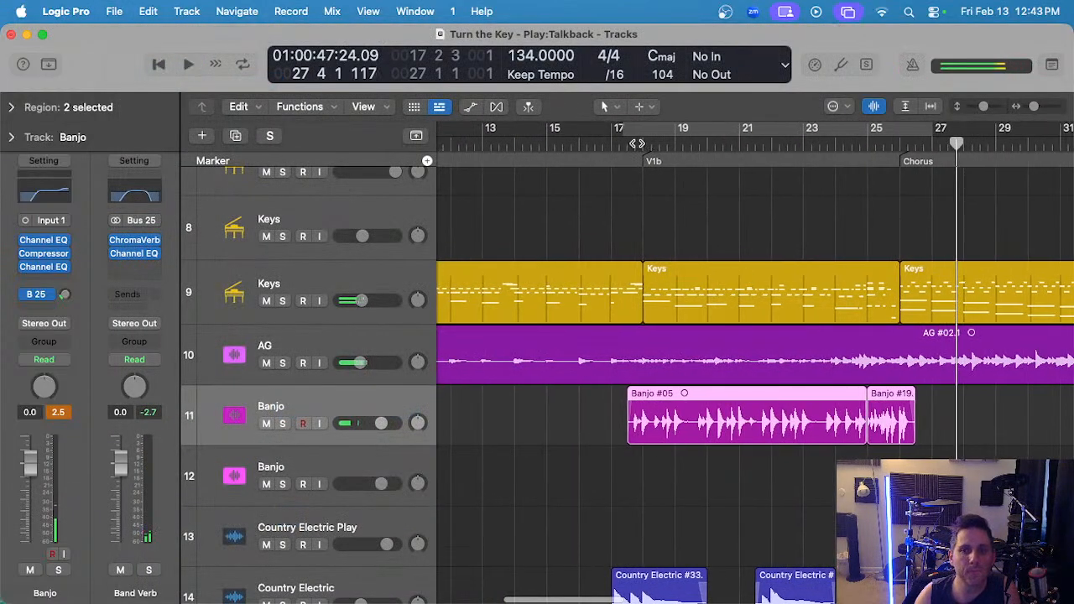
pyautogui.click(585, 144)
pyautogui.press('space')
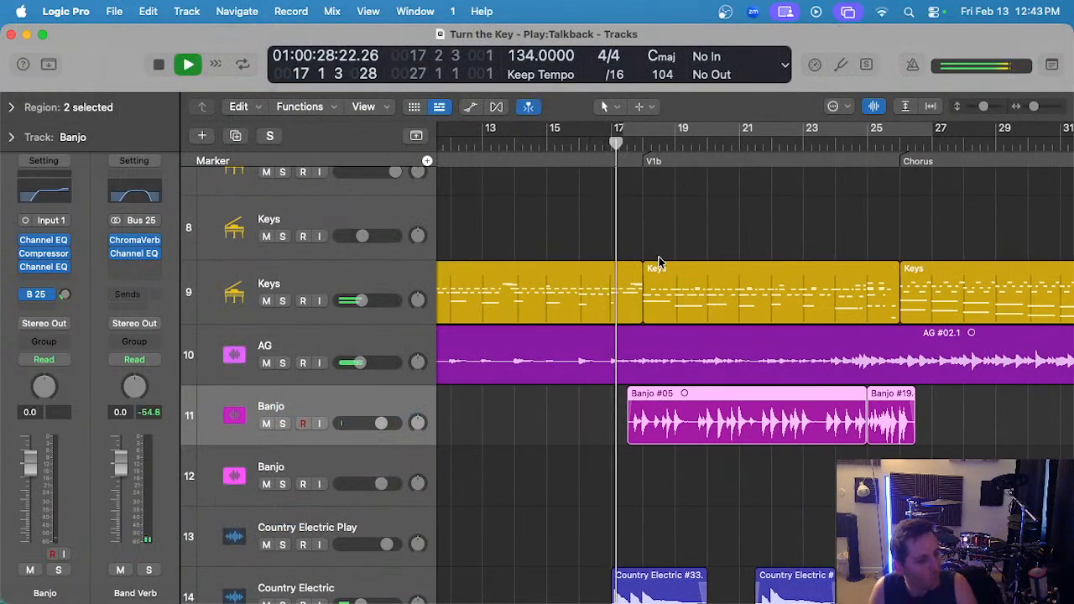
pyautogui.press('super+Left')
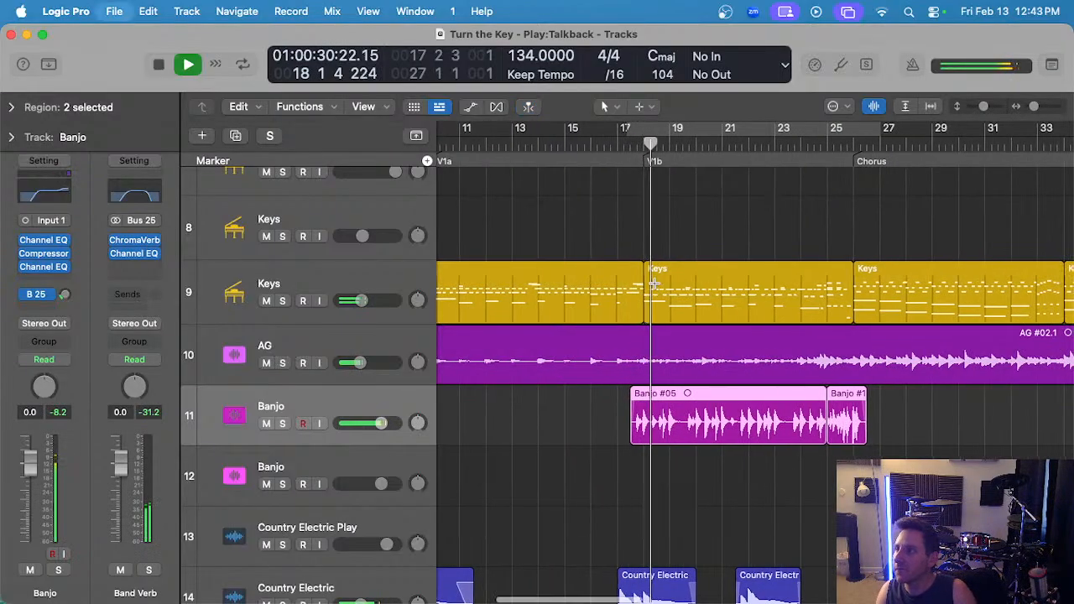
pyautogui.press('super+Left')
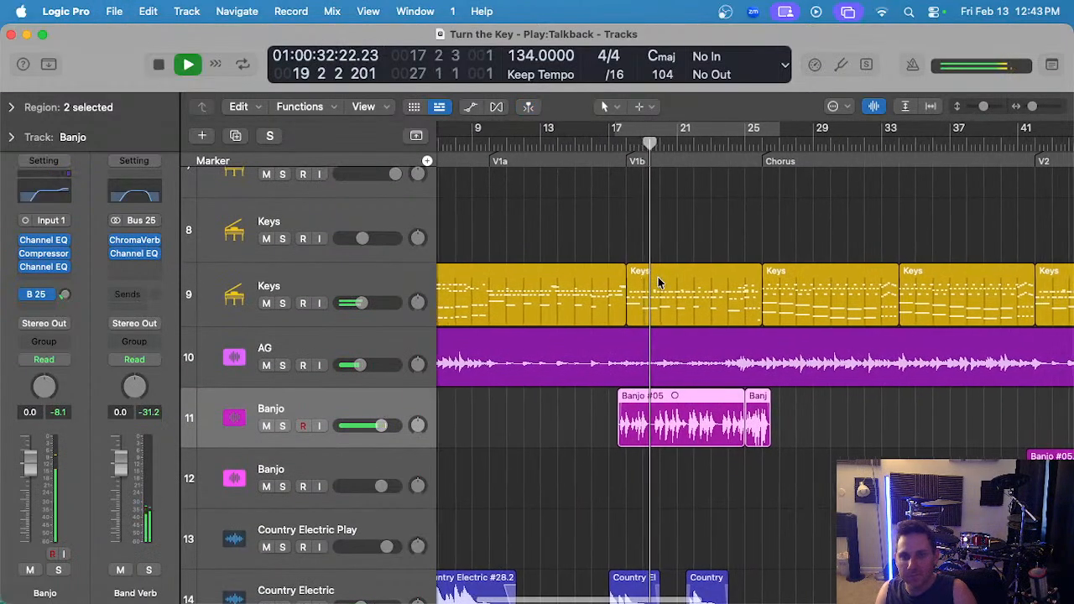
pyautogui.scroll(1, 597, 418)
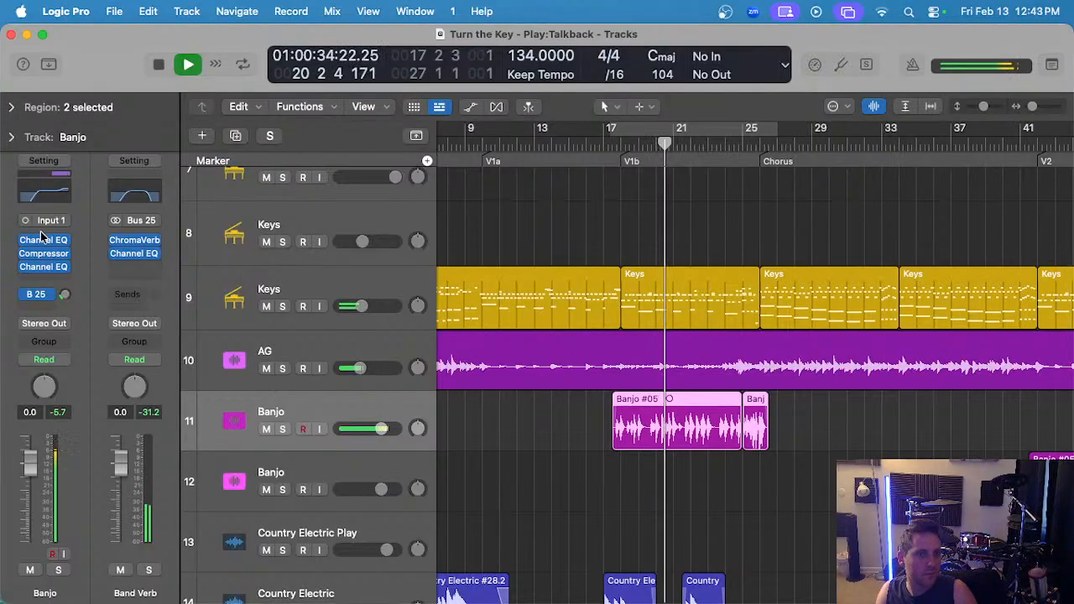
# - Insert a mono Pitch Correction on the Banjo track, ahead of its first Channel EQ
pyautogui.click(42, 239)
pyautogui.moveTo(146, 309)
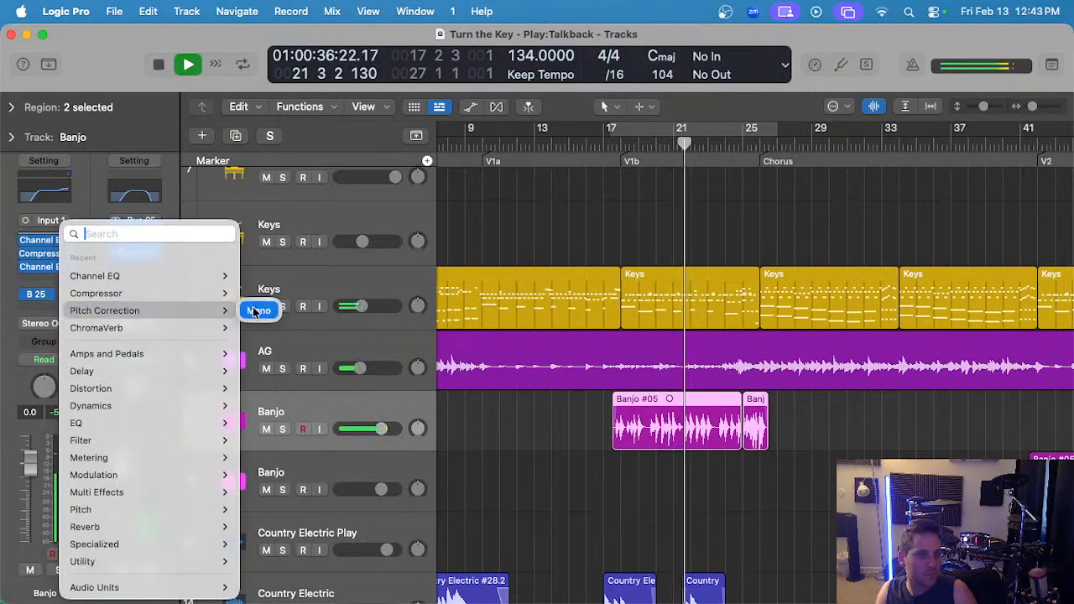
pyautogui.click(258, 310)
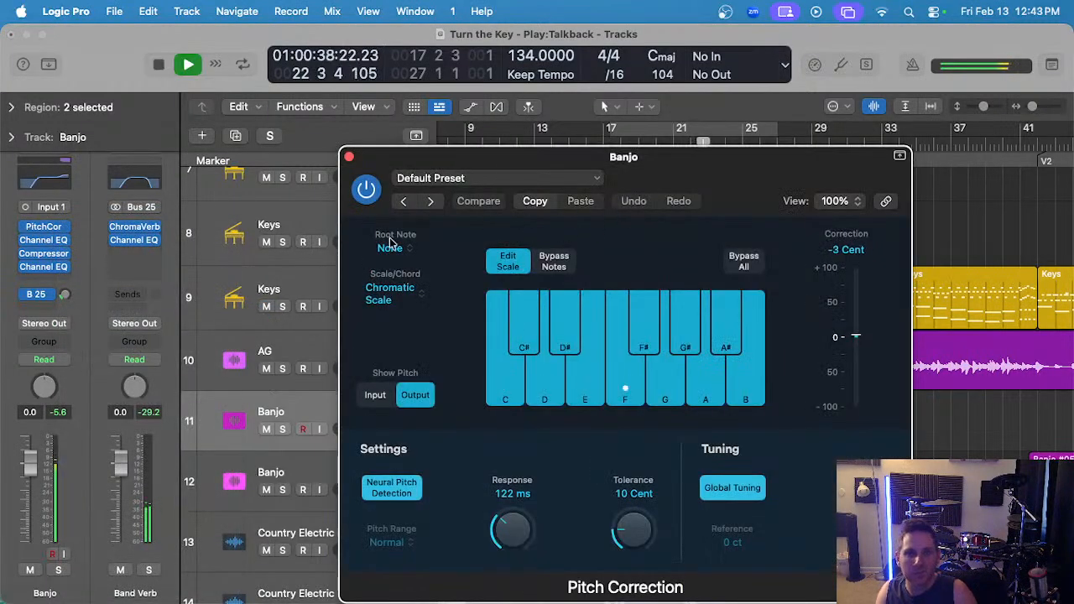
# - Set the Banjo's Pitch Correction root note to C and its scale to Major Scale
pyautogui.click(390, 250)
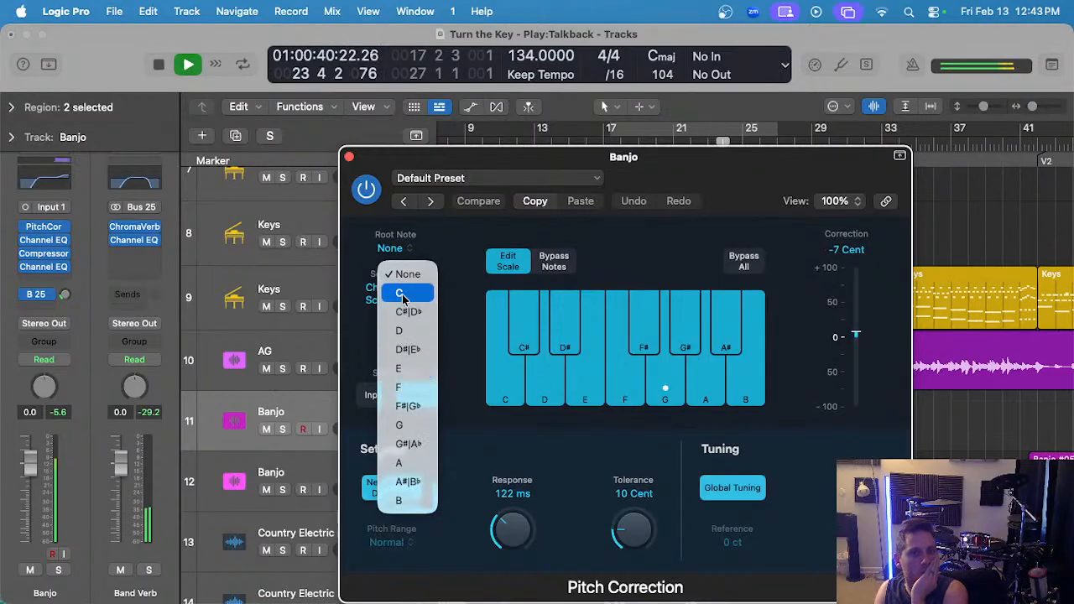
pyautogui.click(400, 294)
pyautogui.click(391, 294)
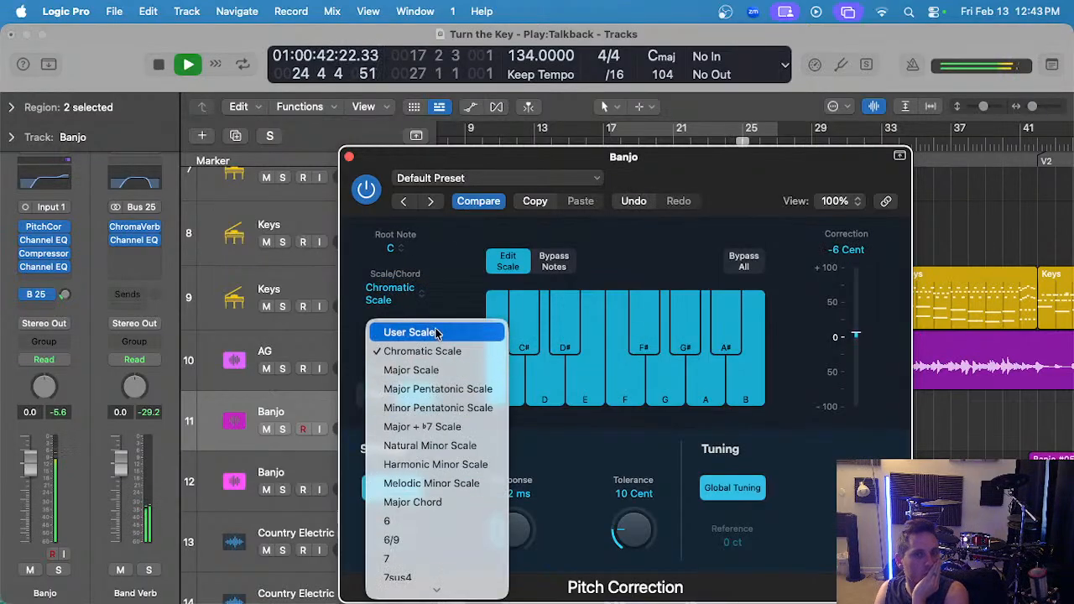
pyautogui.click(438, 388)
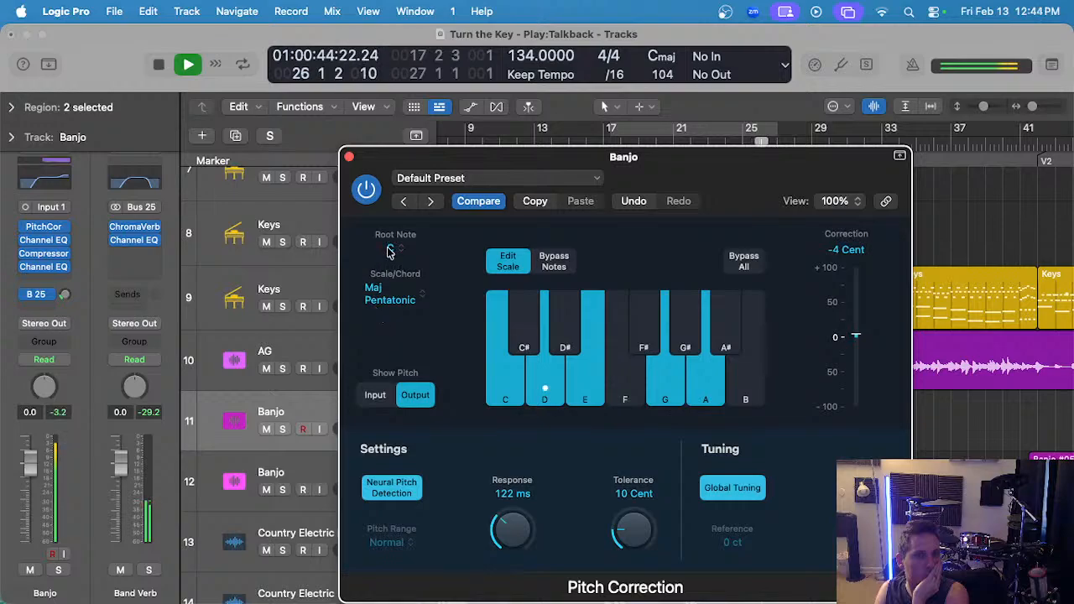
pyautogui.click(391, 294)
pyautogui.click(403, 372)
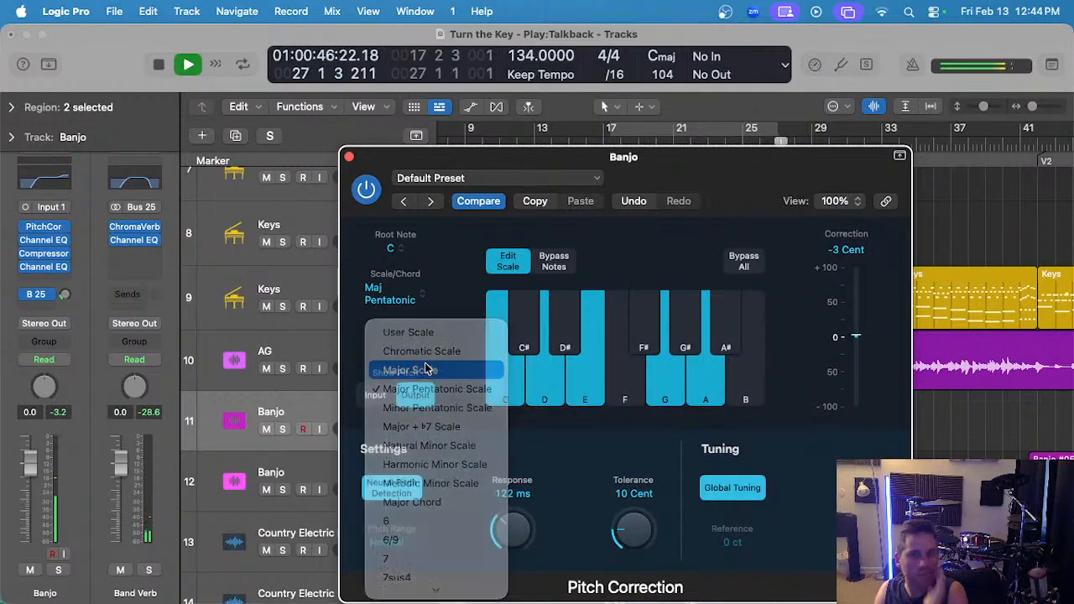
pyautogui.click(348, 154)
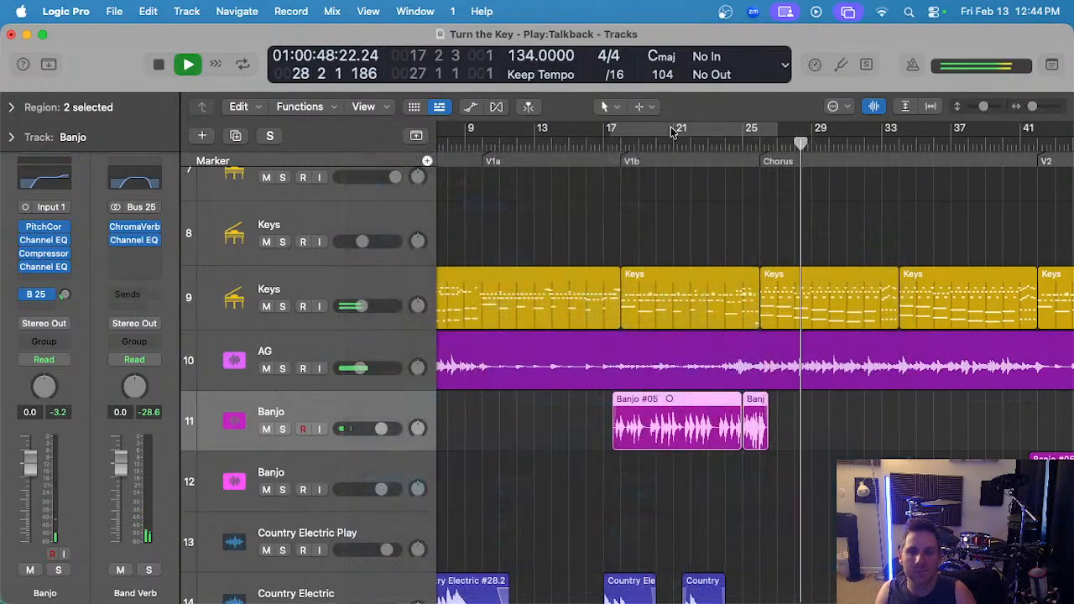
# - Play V1b with the tuned banjo and set Pitch Correction's response to 95.8 ms and tolerance to 9 cents
pyautogui.click(615, 143)
pyautogui.press('space')
pyautogui.scroll(3, 606, 300)
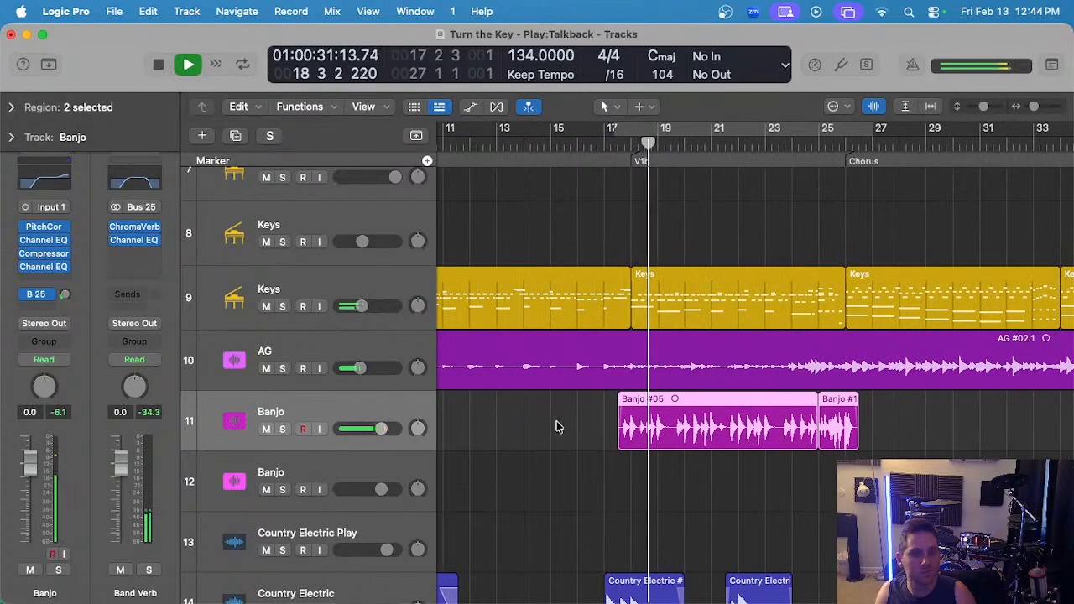
pyautogui.scroll(1, 560, 399)
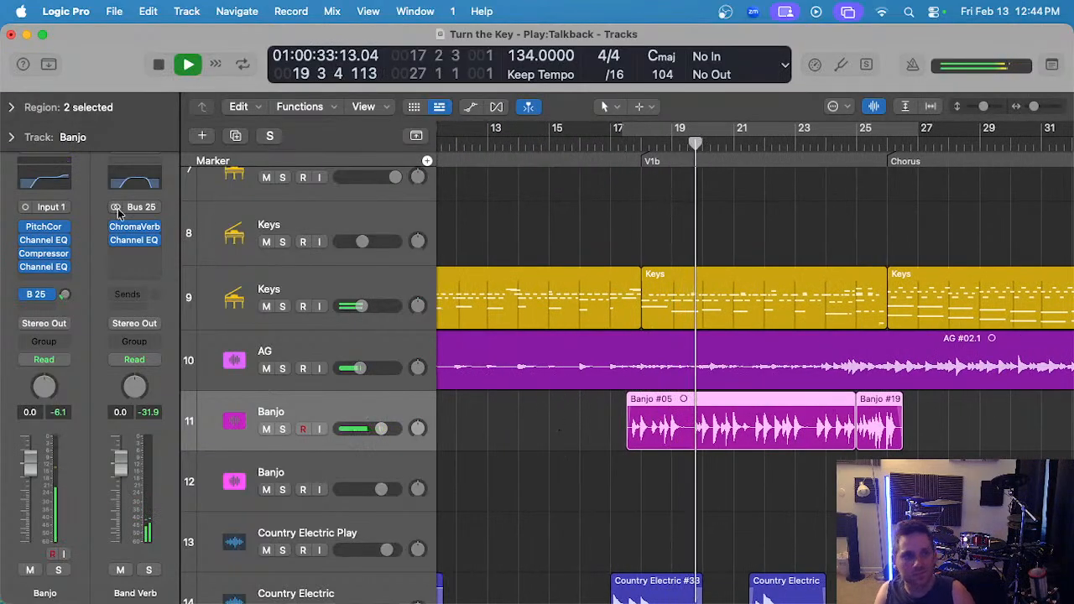
pyautogui.click(37, 230)
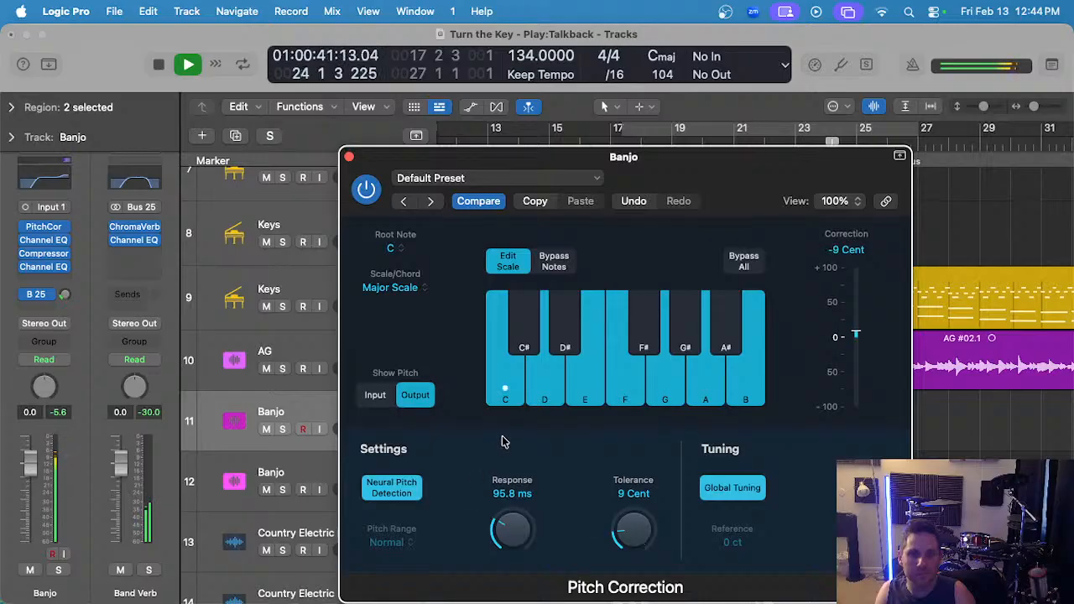
pyautogui.click(349, 157)
# - Replay the end of V1b from about bar 24 and open the Banjo #05 region for flex editing
pyautogui.hscroll(1, 887, 251)
pyautogui.click(787, 143)
pyautogui.scroll(3, 824, 309)
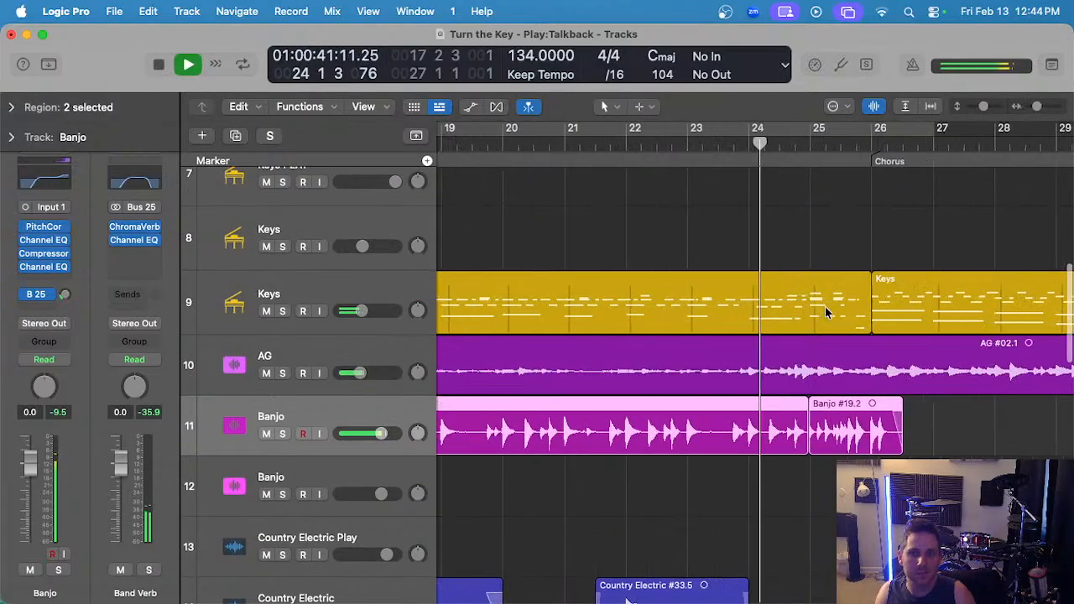
pyautogui.scroll(3, 825, 308)
pyautogui.press('space')
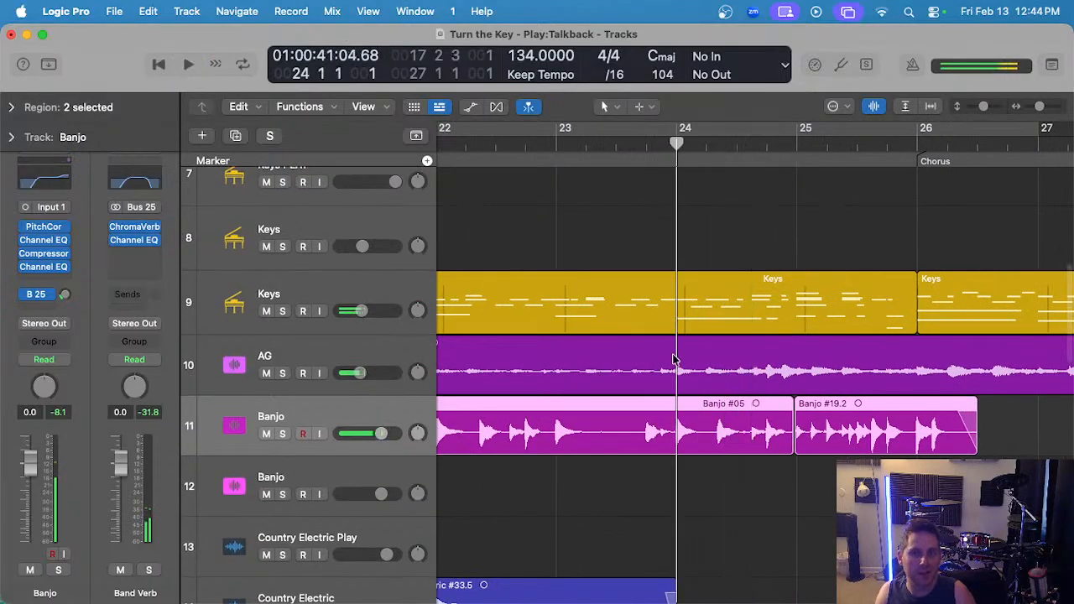
pyautogui.doubleClick(546, 434)
pyautogui.press('space')
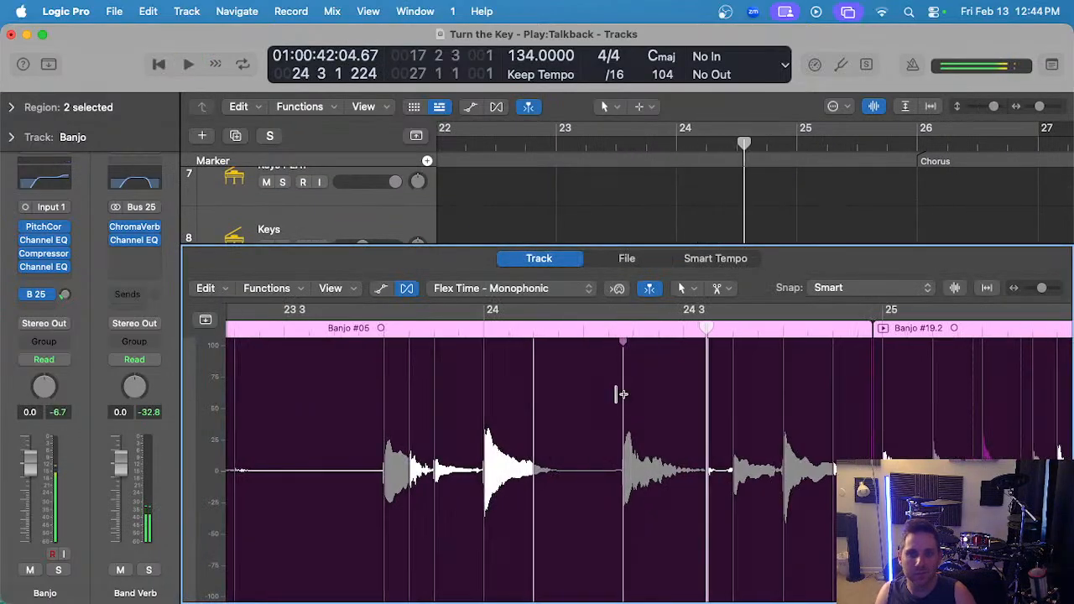
# - Fine-tune the timing of the banjo note near 24 2 3 by shifting its flex marker slightly
pyautogui.scroll(2, 622, 394)
pyautogui.click(622, 394)
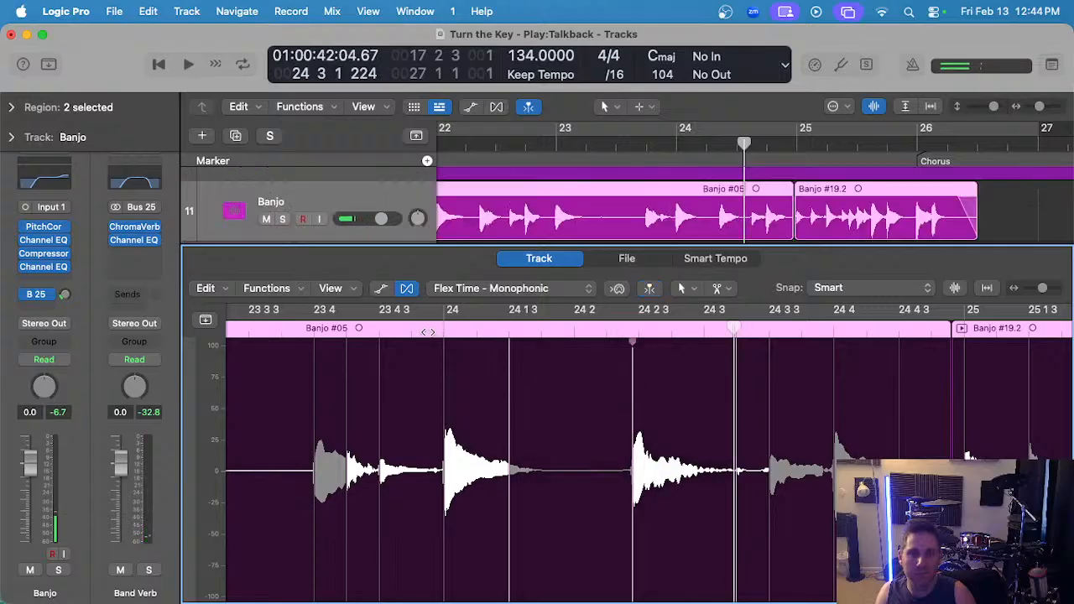
pyautogui.click(428, 333)
pyautogui.press('space')
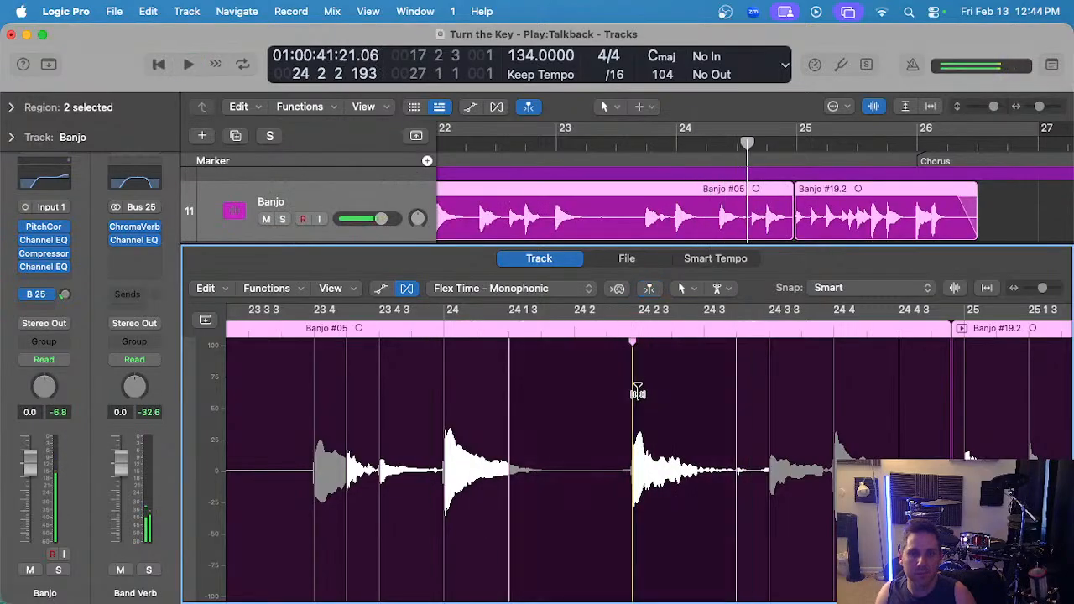
pyautogui.scroll(2, 638, 392)
pyautogui.moveTo(636, 395); pyautogui.dragTo(648, 400)
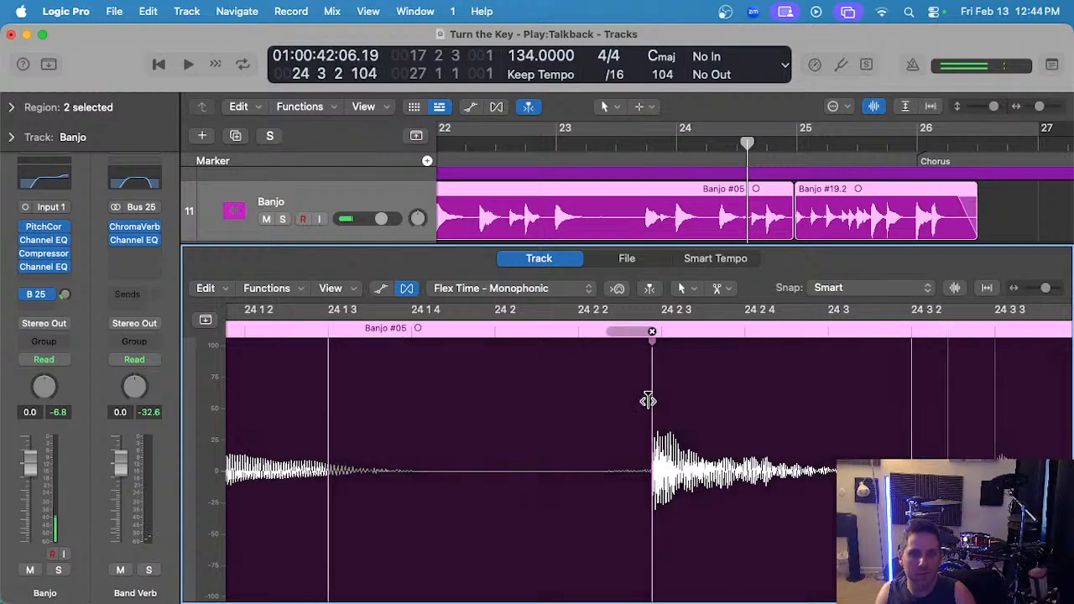
# - Play the retimed banjo from bar 24 into the Chorus and close the audio editor
pyautogui.scroll(-2, 647, 401)
pyautogui.click(445, 312)
pyautogui.press('space')
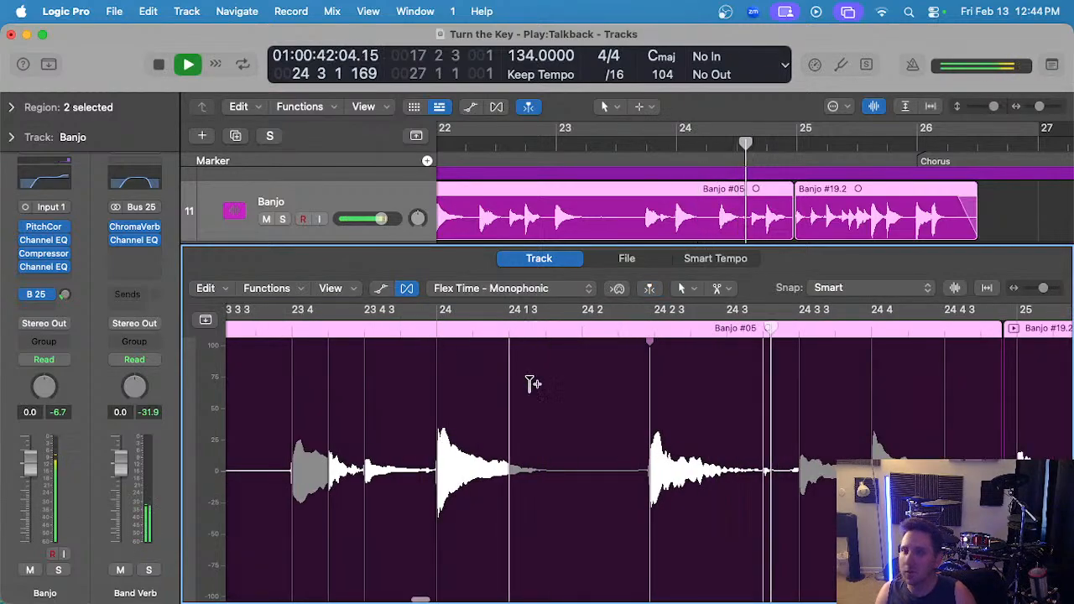
pyautogui.scroll(-1, 592, 395)
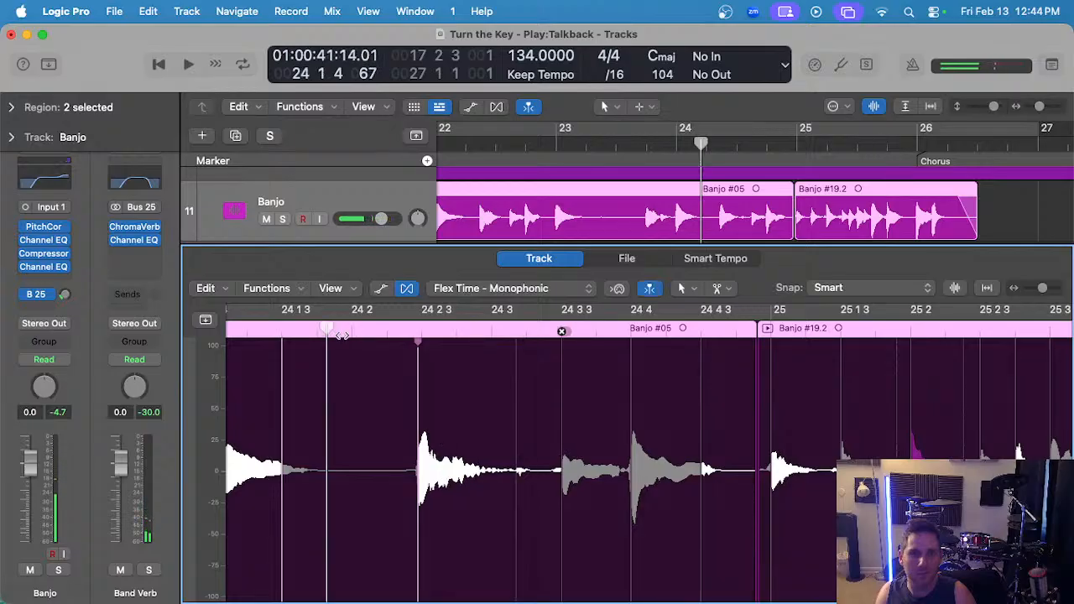
pyautogui.press('space')
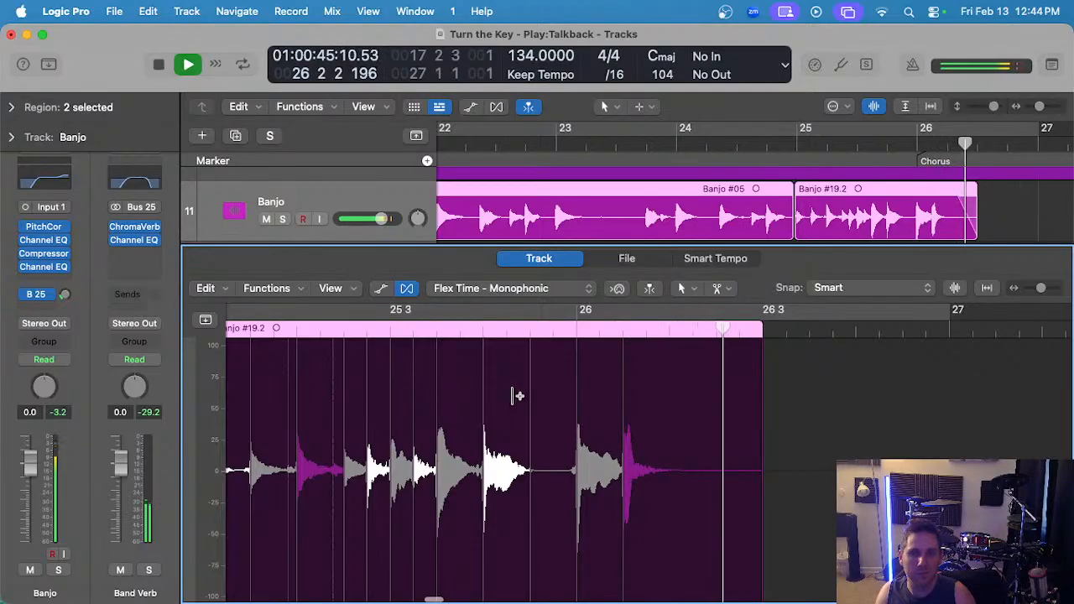
pyautogui.press('e')
pyautogui.click(826, 298)
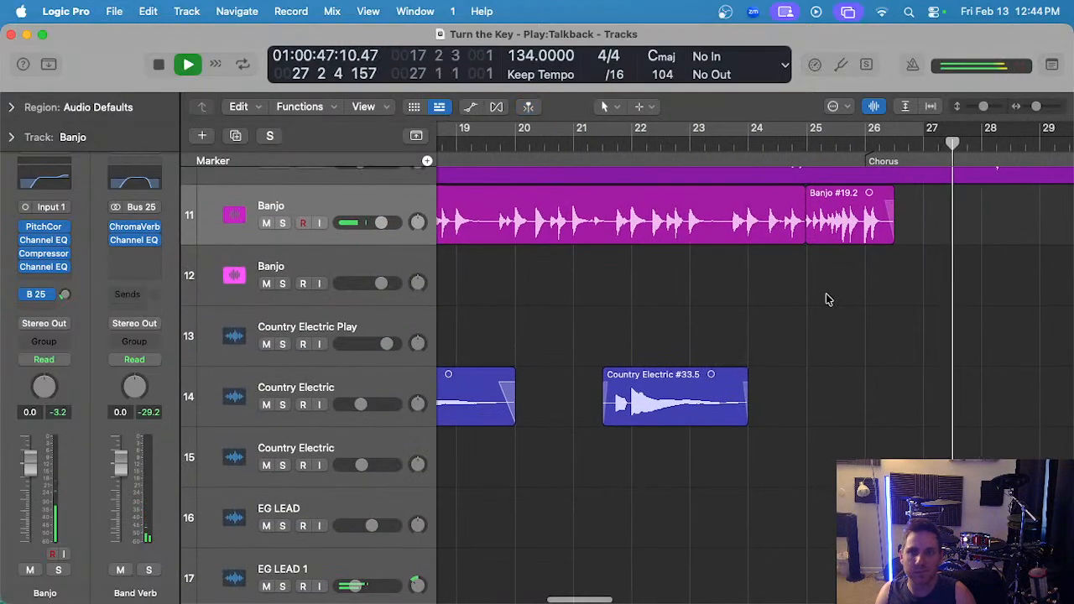
# - Delete the two old V2 banjo regions, Banjo #05.2 and its neighbour, from the second Banjo track
pyautogui.scroll(-3, 829, 298)
pyautogui.scroll(3, 829, 297)
pyautogui.hscroll(3, 833, 294)
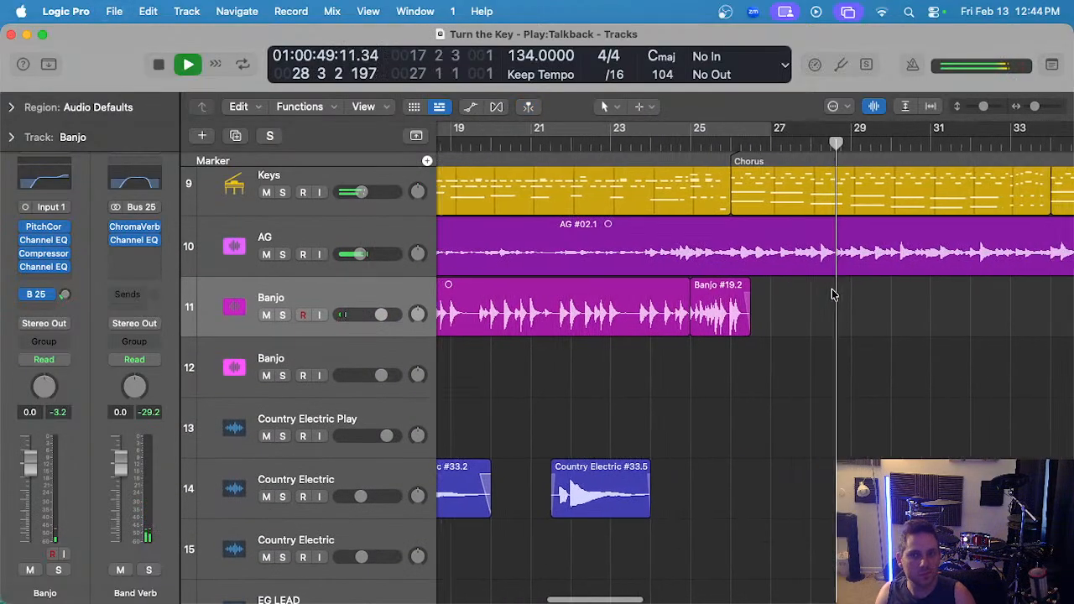
pyautogui.scroll(-3, 832, 294)
pyautogui.hscroll(2, 832, 292)
pyautogui.hscroll(-4, 832, 291)
pyautogui.hscroll(8, 832, 289)
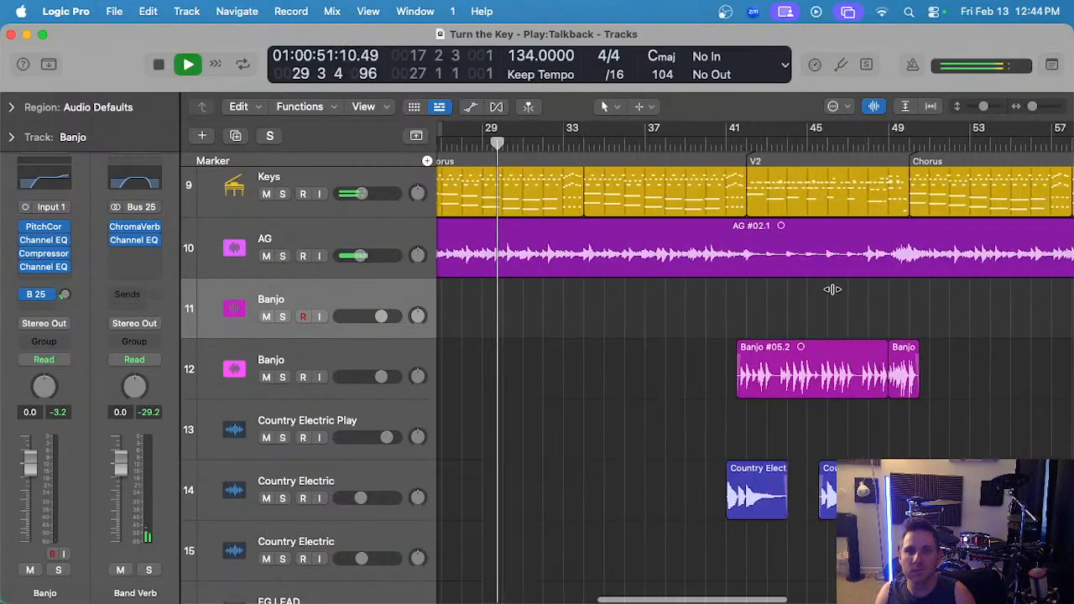
pyautogui.hscroll(-3, 832, 290)
pyautogui.scroll(-2, 834, 295)
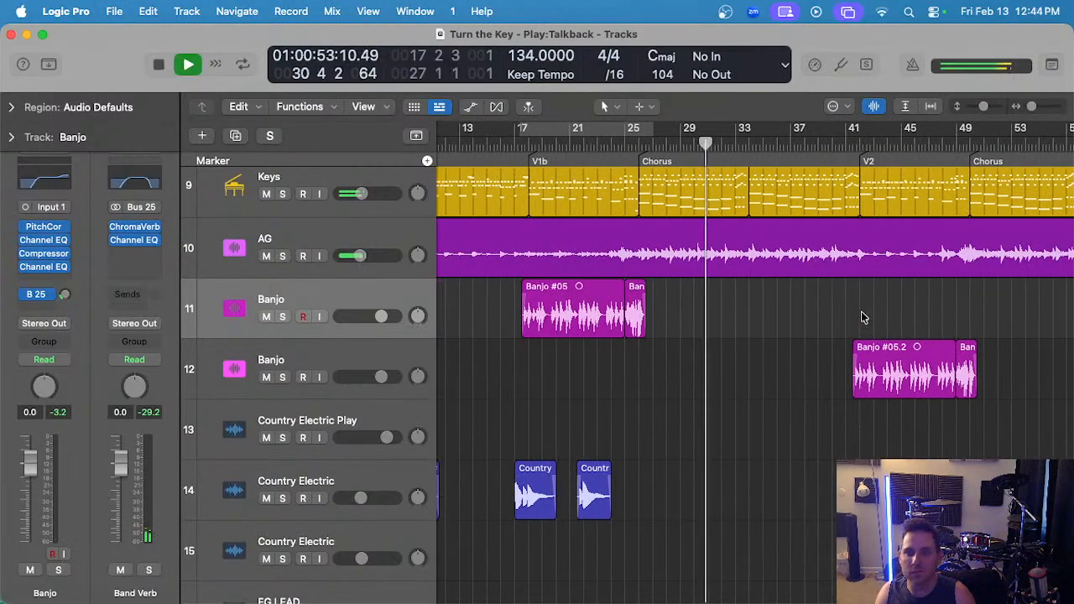
pyautogui.click(357, 359)
pyautogui.click(355, 300)
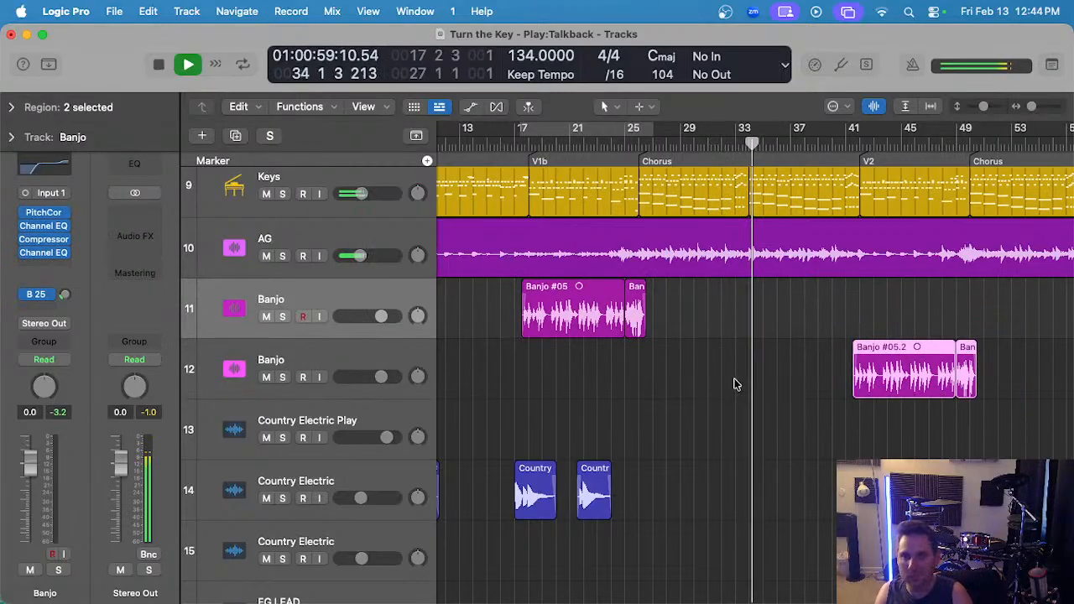
pyautogui.moveTo(904, 357); pyautogui.dragTo(904, 310)
pyautogui.press('Delete')
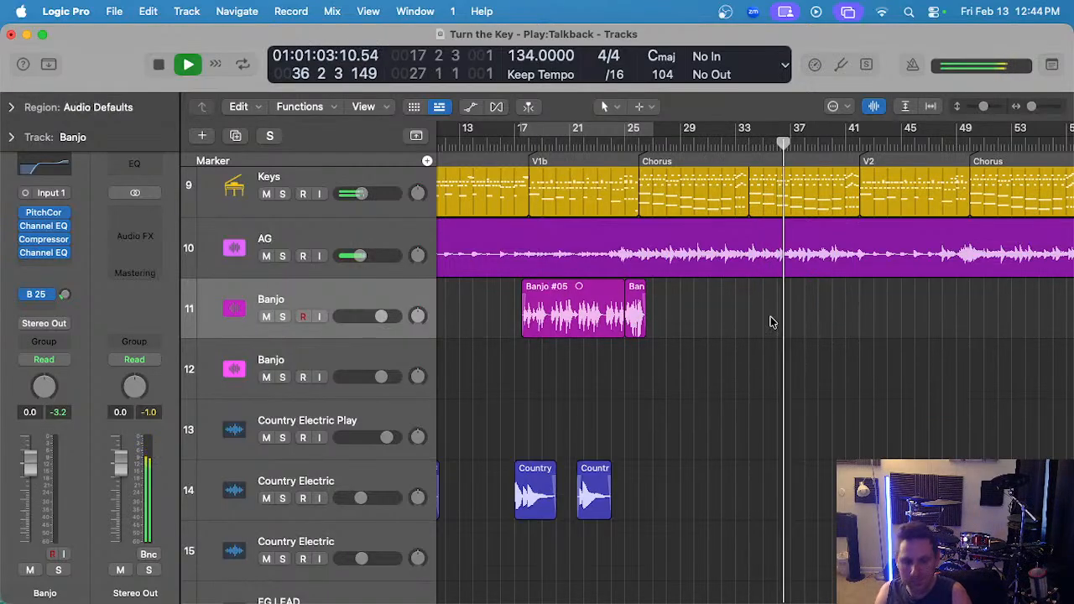
# - Copy the two edited V1b banjo regions to V2 on the first Banjo track, starting around bar 41
pyautogui.moveTo(752, 309); pyautogui.dragTo(500, 314)
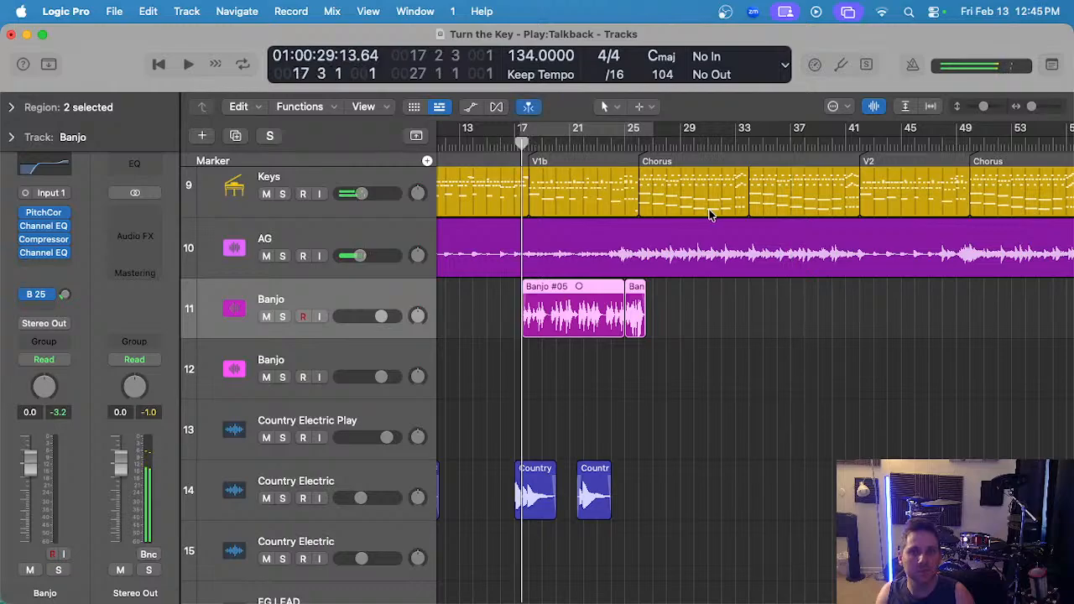
pyautogui.hscroll(2, 710, 214)
pyautogui.press('super+v')
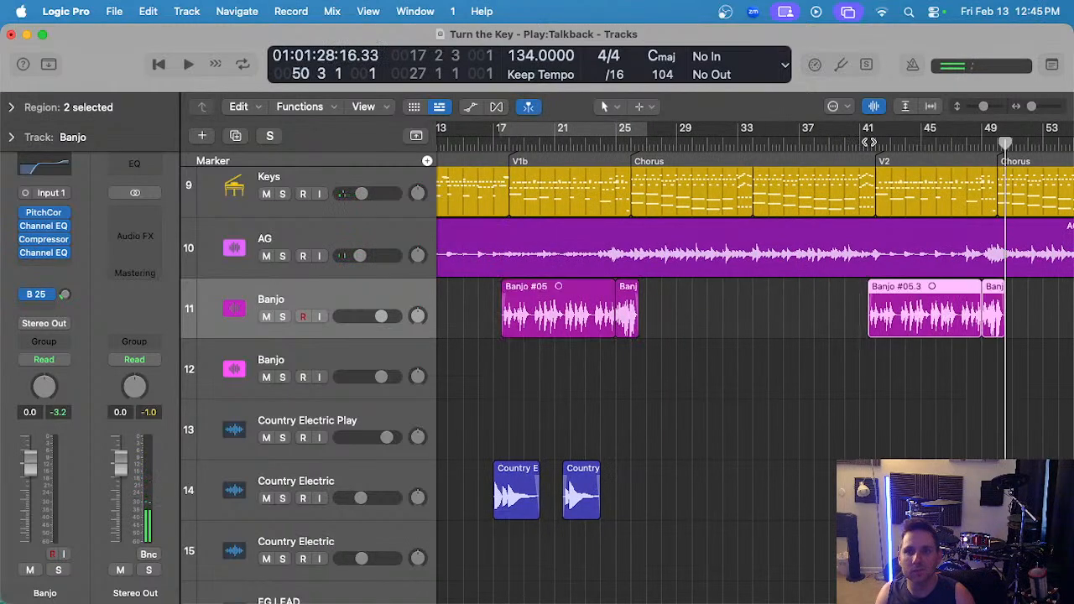
# - Play the full mix through V2 and lower the Banjo track's volume to -5.9 dB
pyautogui.press('space')
pyautogui.press('super+Left')
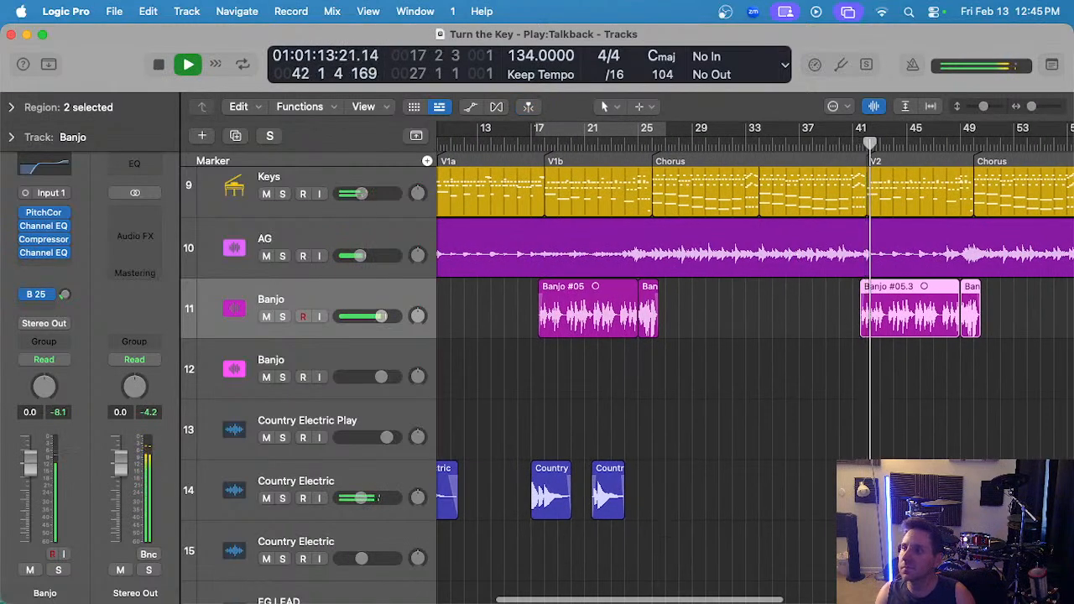
pyautogui.click(668, 424)
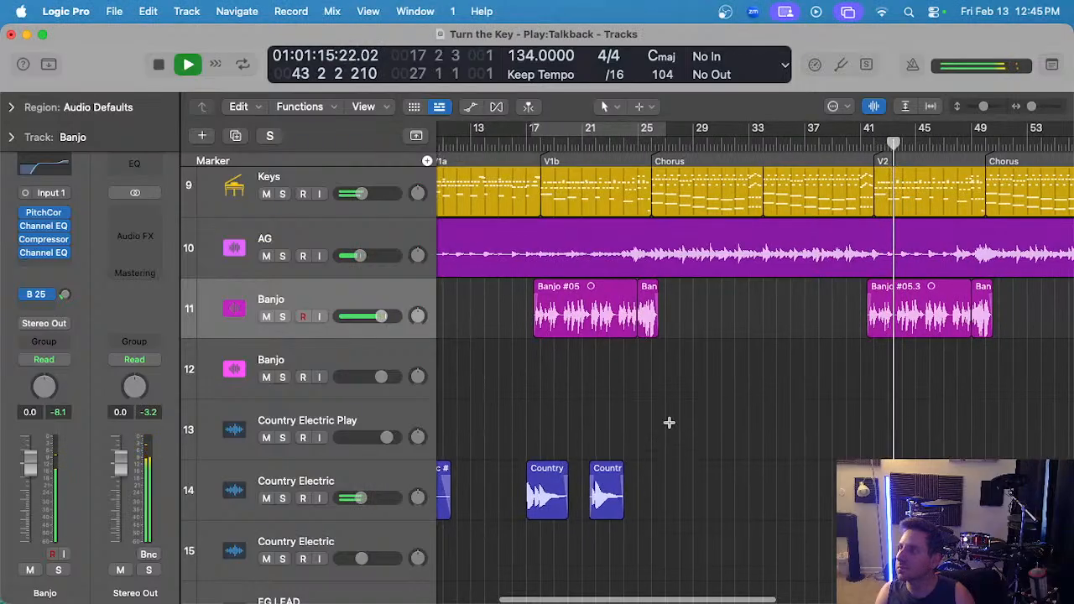
pyautogui.scroll(2, 671, 426)
pyautogui.scroll(-1, 673, 423)
pyautogui.scroll(1, 674, 425)
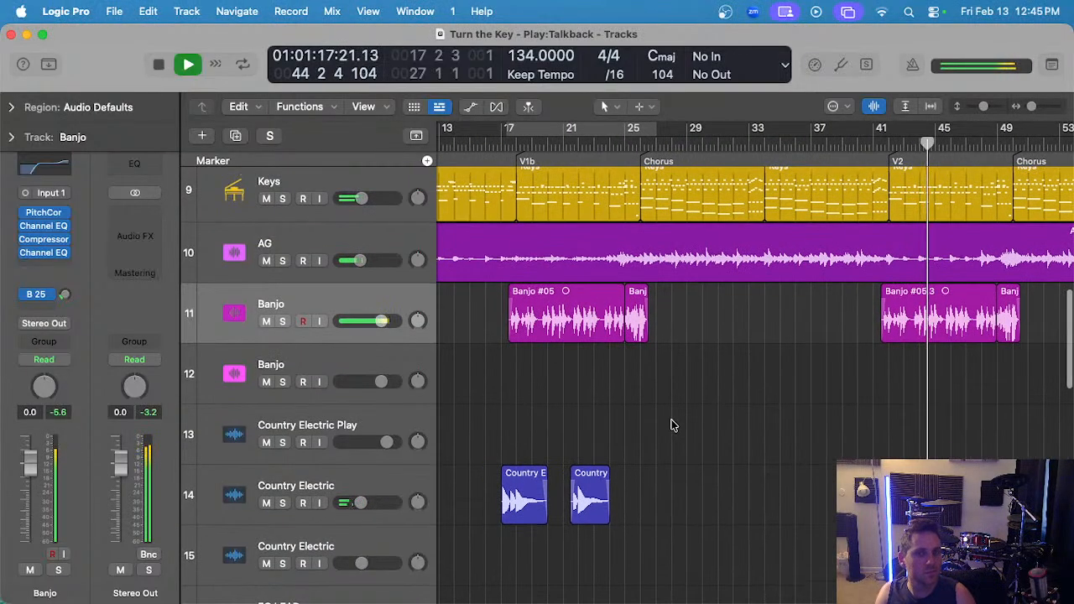
pyautogui.moveTo(382, 321); pyautogui.dragTo(369, 322)
# - With the Banjo soloed, set its last Channel EQ's low shelf to 260 Hz and high shelf to about +5 dB, then unsolo it
pyautogui.click(362, 304)
pyautogui.press('s')
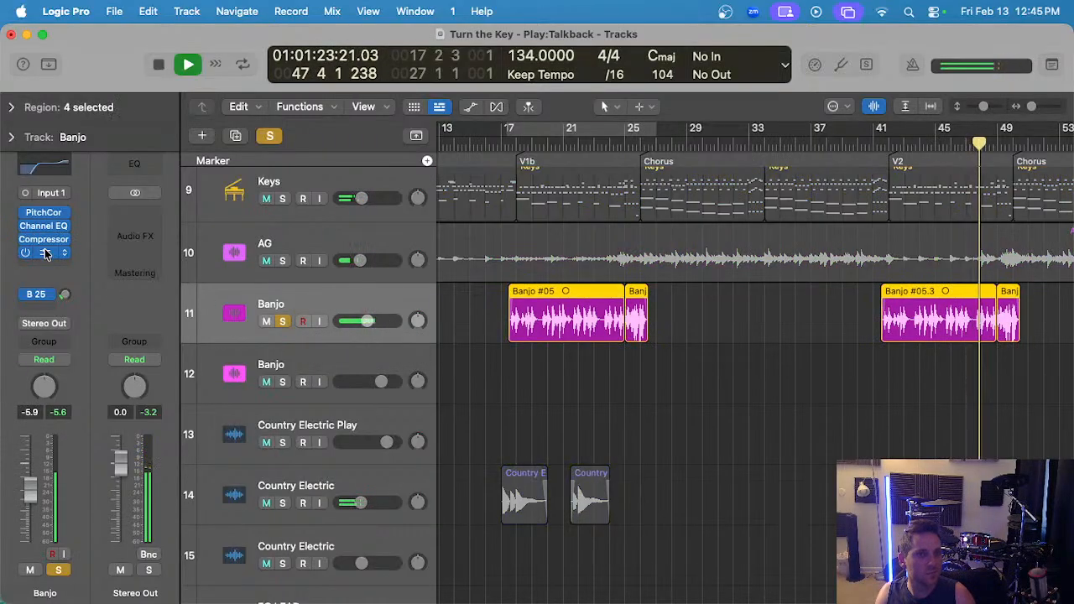
pyautogui.click(46, 253)
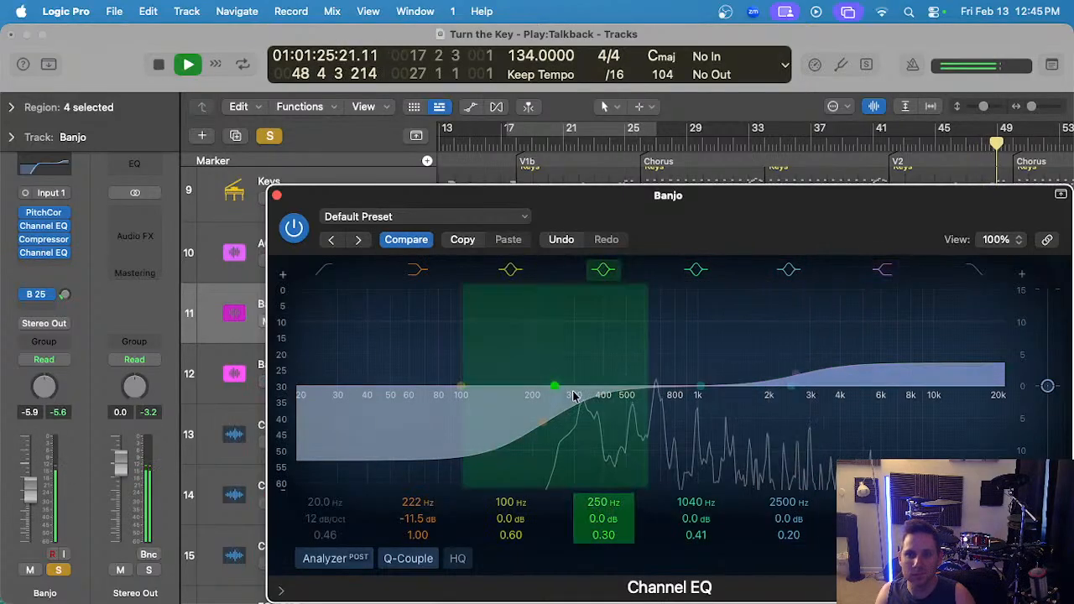
pyautogui.moveTo(543, 421); pyautogui.dragTo(558, 422)
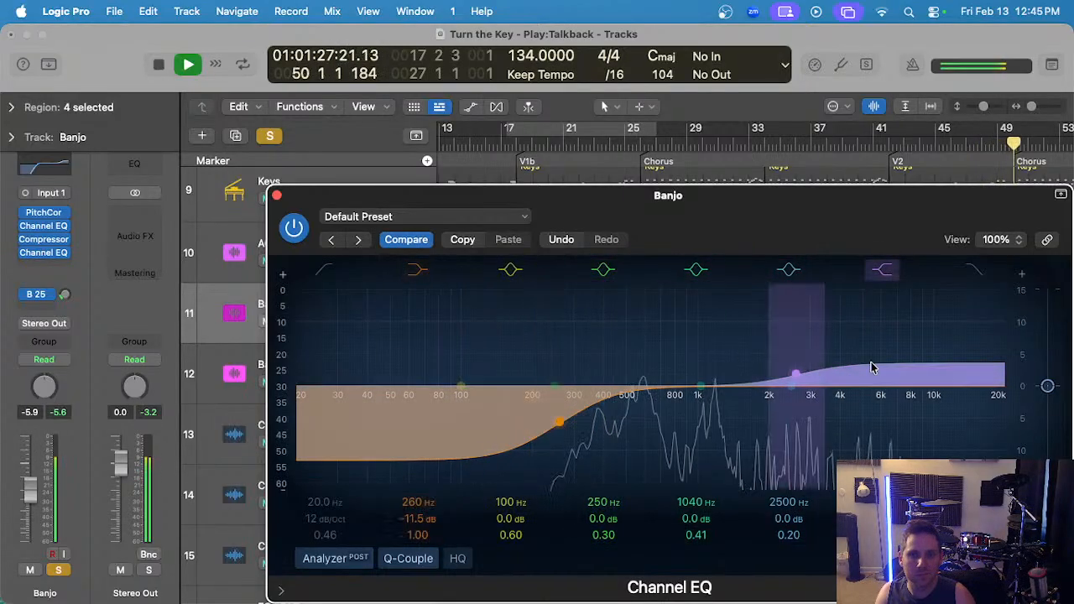
pyautogui.press('s')
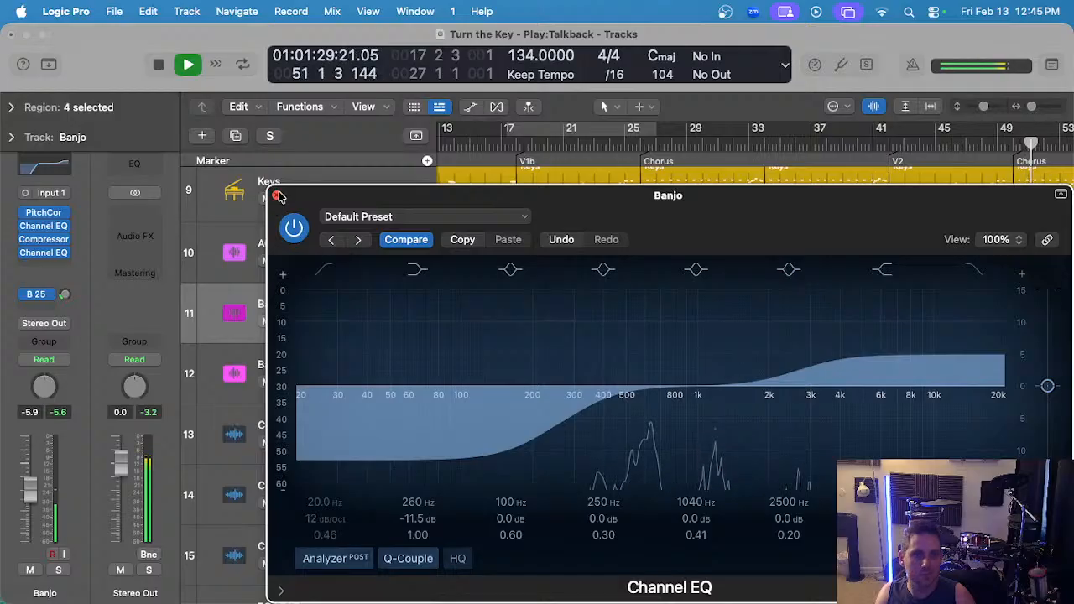
pyautogui.click(278, 196)
pyautogui.scroll(-2, 628, 312)
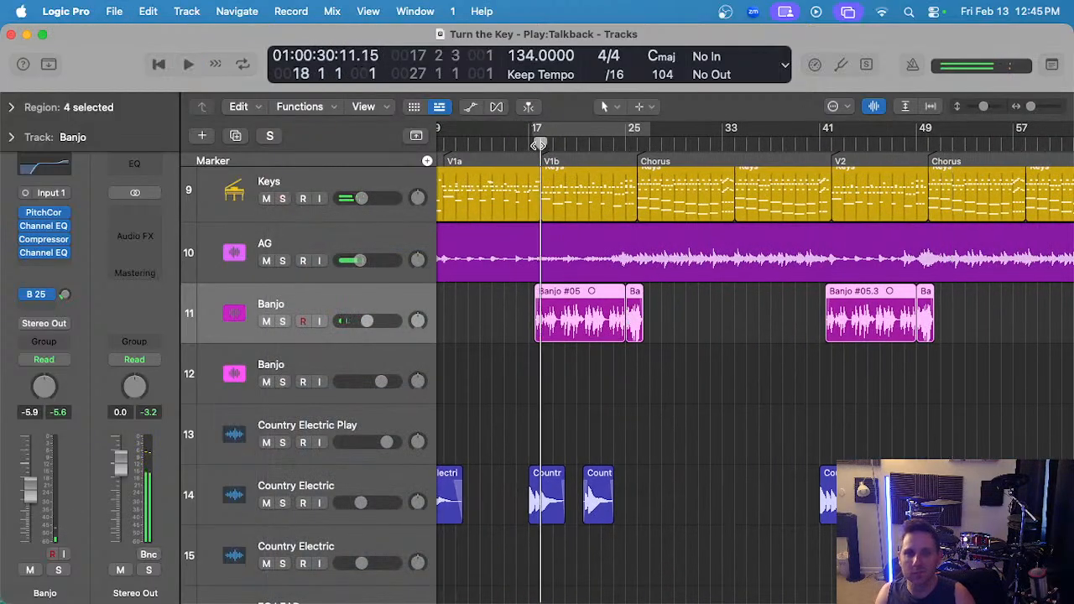
# - Play the mix from V1b, compare the Banjo soloed and in context, and check its existing Compressor
pyautogui.press('space')
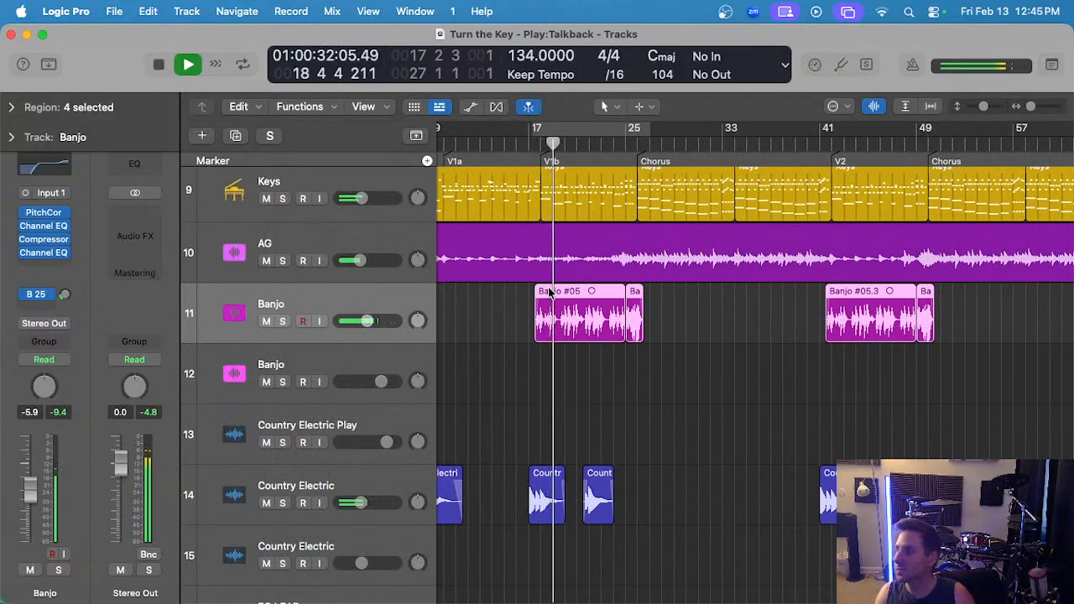
pyautogui.scroll(-2, 550, 291)
pyautogui.hscroll(-2, 557, 349)
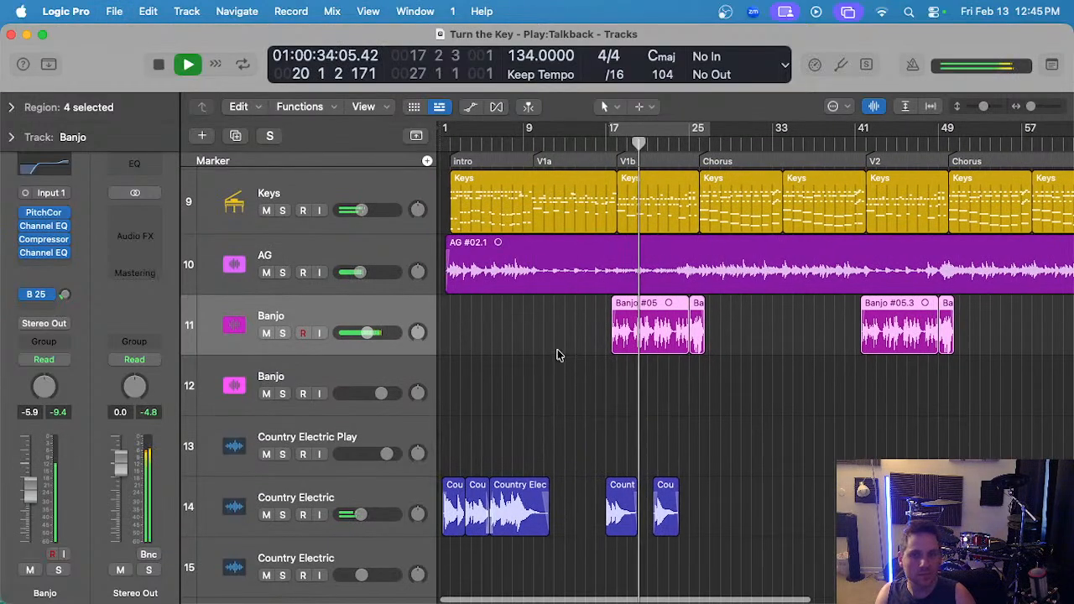
pyautogui.scroll(-3, 558, 354)
pyautogui.scroll(2, 563, 355)
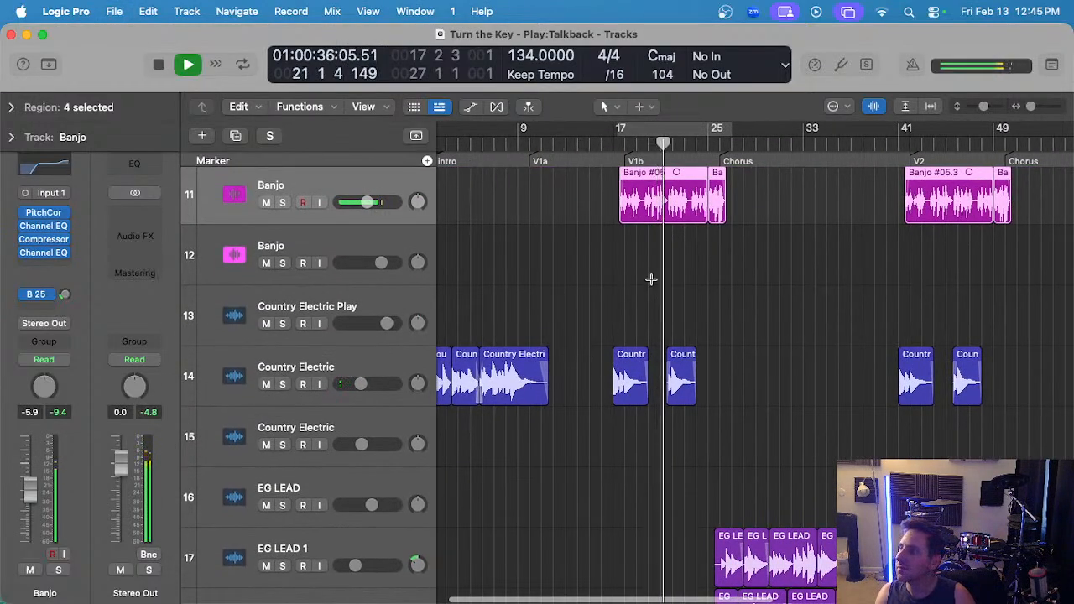
pyautogui.scroll(2, 231, 222)
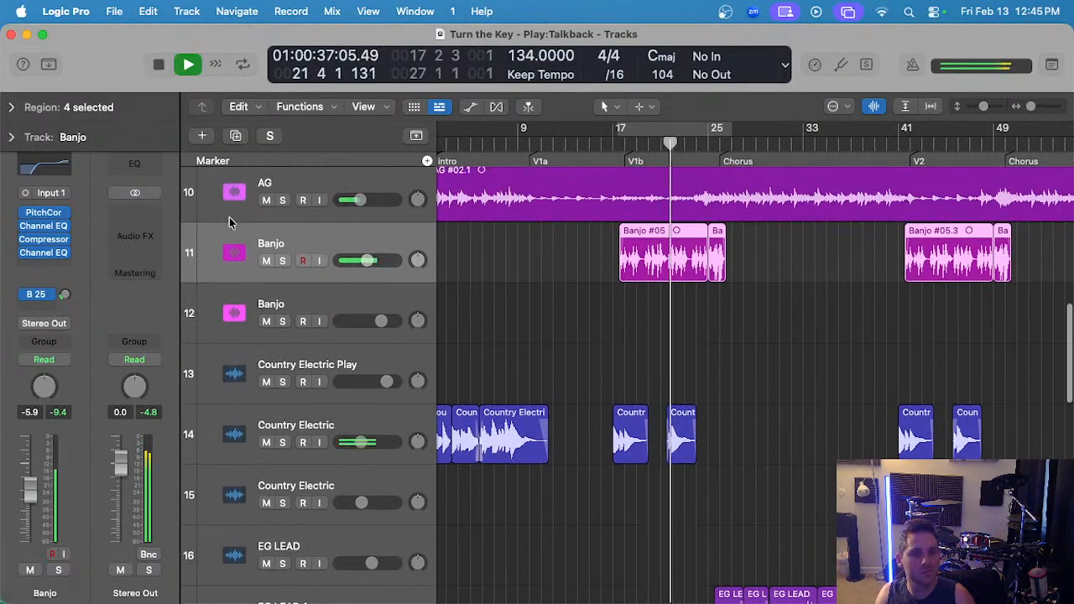
pyautogui.click(67, 293)
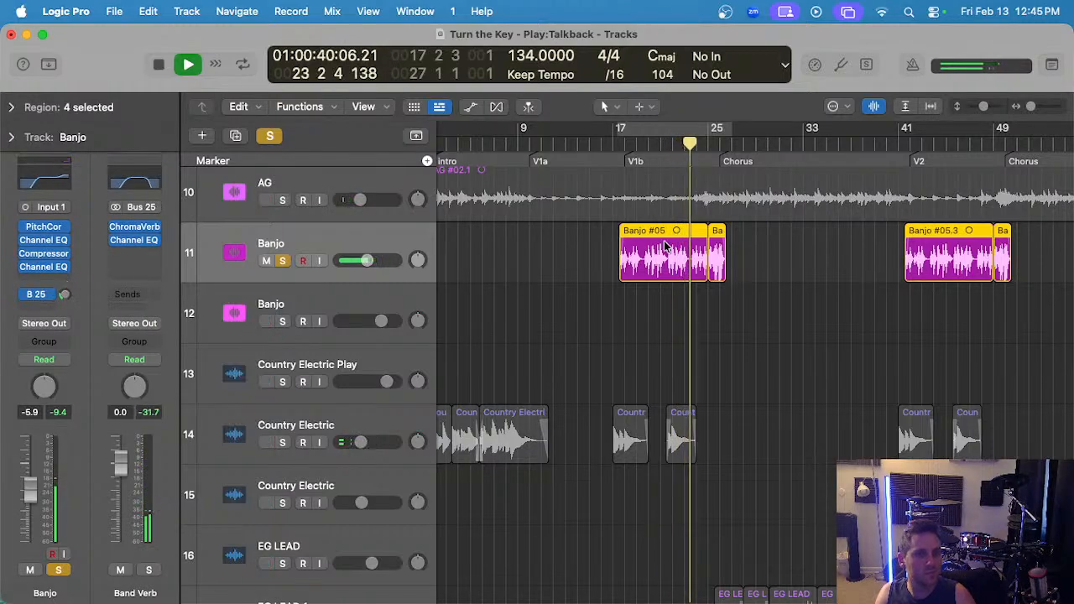
pyautogui.hotkey('ctrl', 's')
pyautogui.click(467, 248)
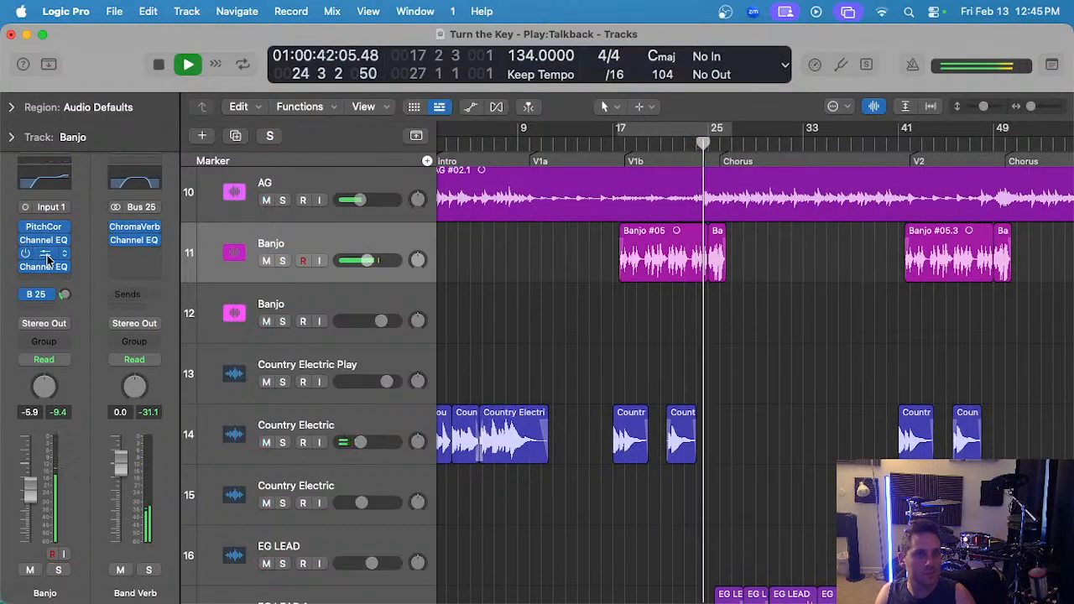
pyautogui.click(47, 256)
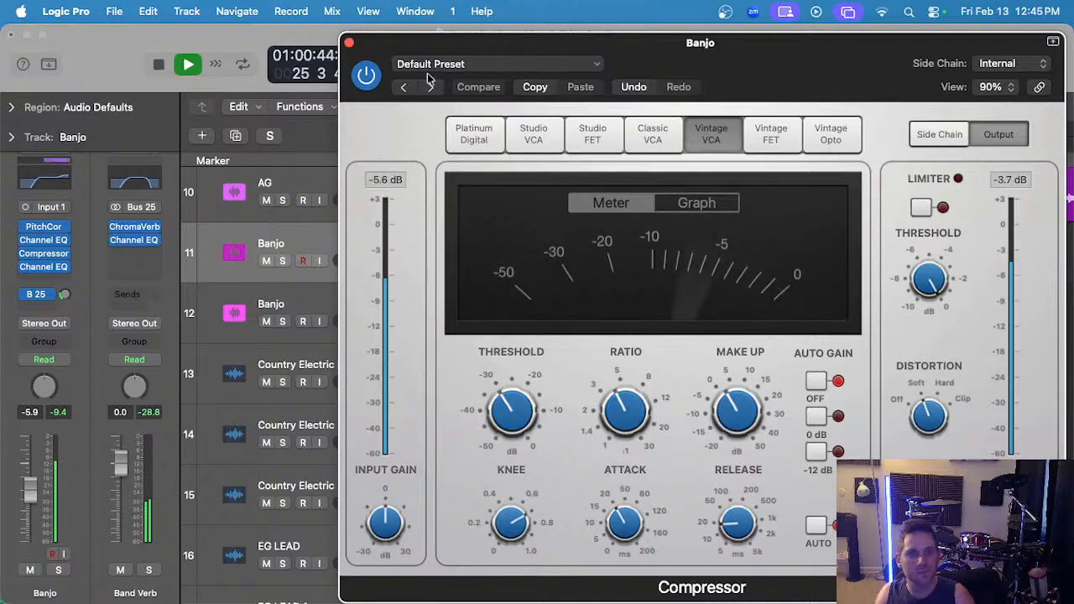
pyautogui.click(350, 45)
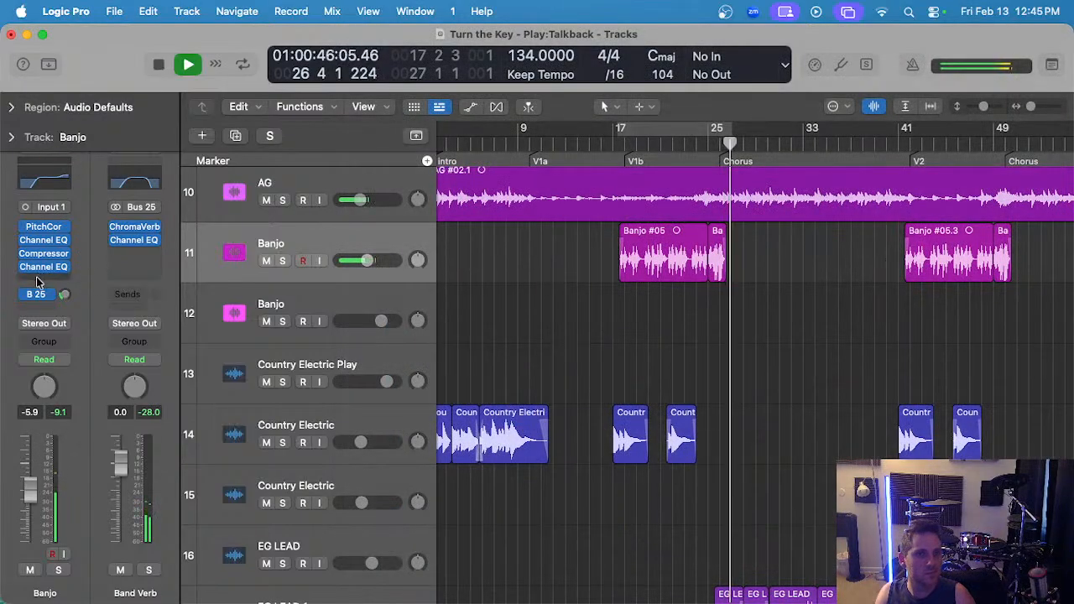
# - Add a Studio FET Compressor at the end of the Banjo track's effect chain and turn its auto gain off
pyautogui.click(44, 281)
pyautogui.moveTo(94, 296)
pyautogui.click(218, 293)
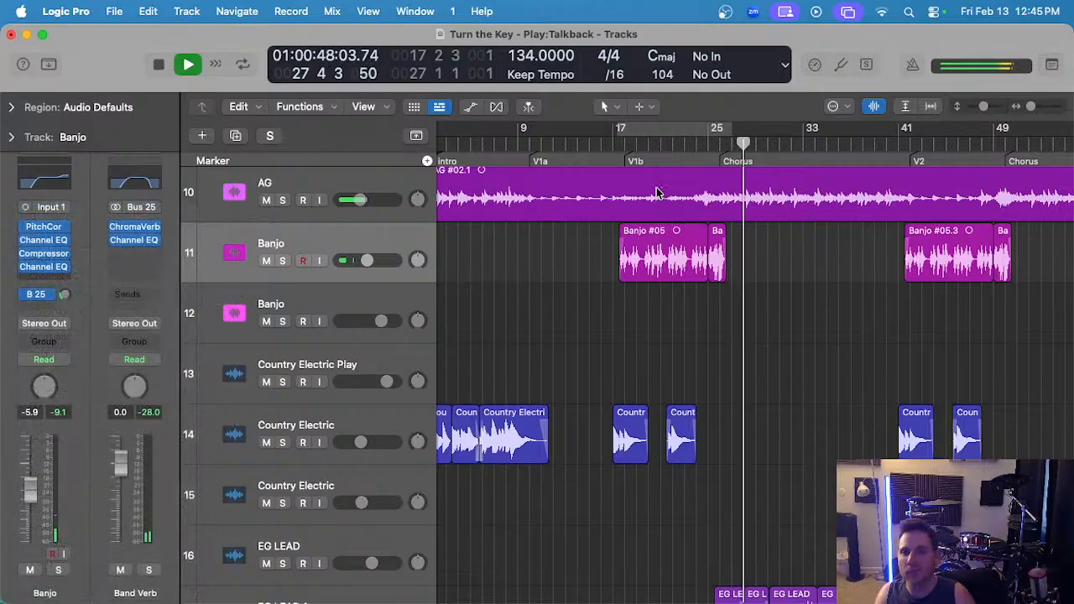
pyautogui.click(586, 145)
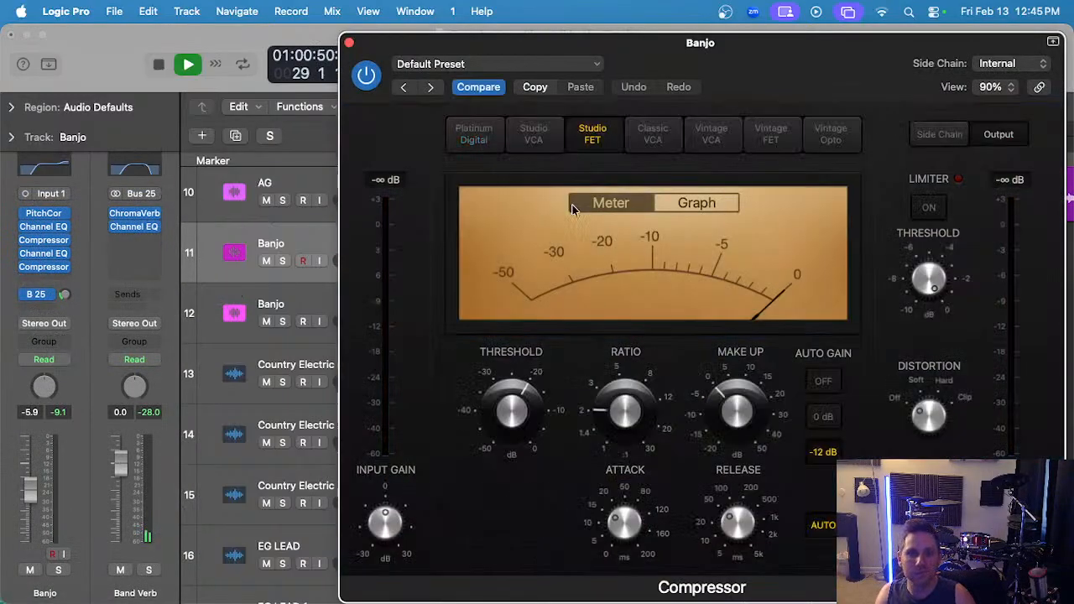
pyautogui.moveTo(766, 75); pyautogui.dragTo(696, 67)
pyautogui.doubleClick(625, 148)
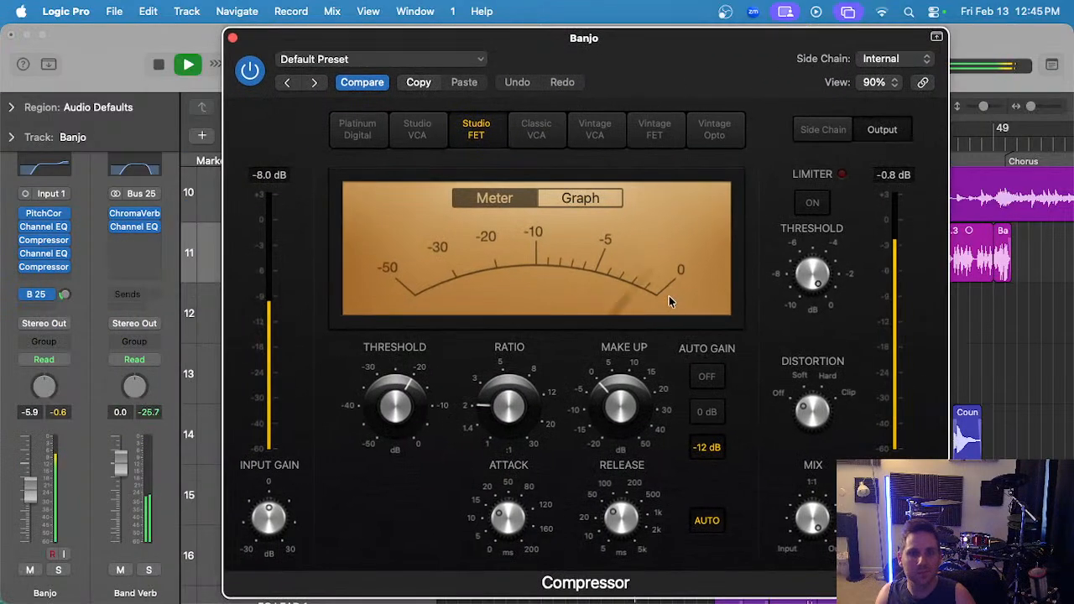
pyautogui.moveTo(449, 412)
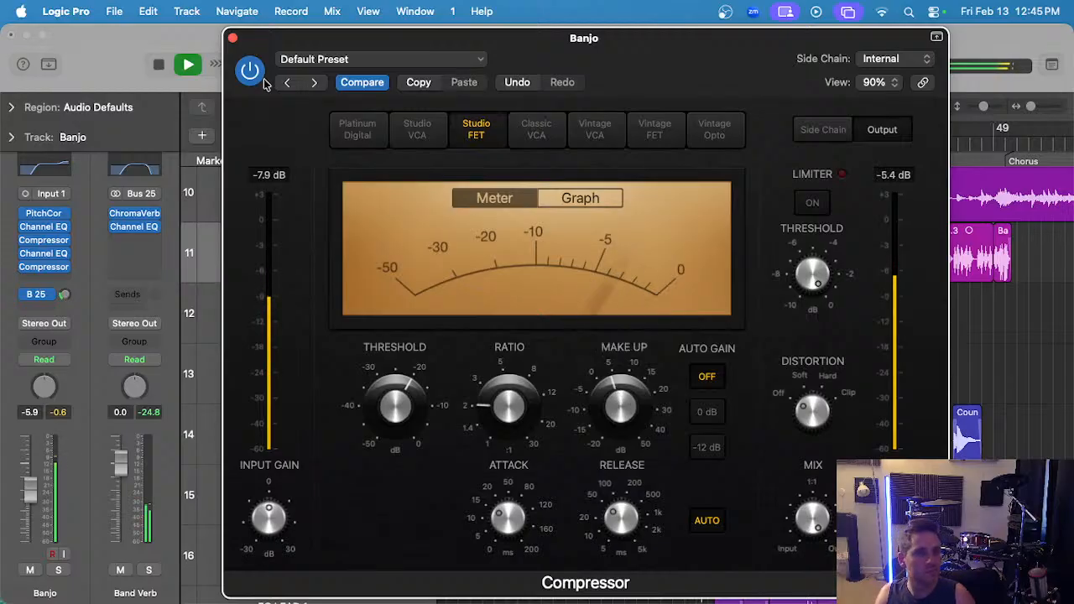
pyautogui.click(234, 40)
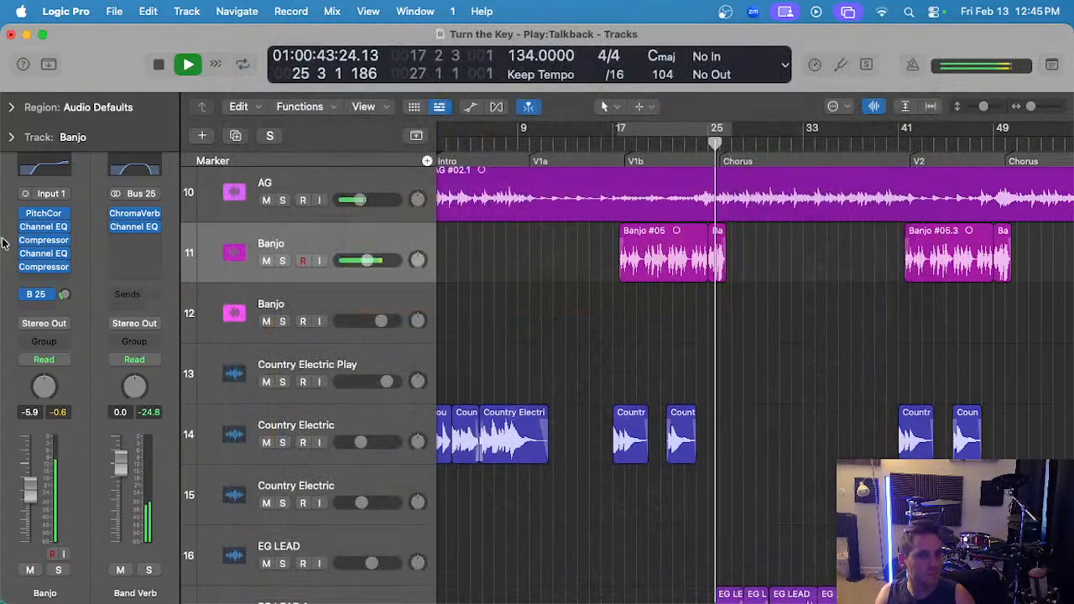
# - Set the low shelf of the Banjo's second Channel EQ to 180 Hz and -5.4 dB, checking it soloed from V1b
pyautogui.click(47, 253)
pyautogui.moveTo(565, 424); pyautogui.dragTo(523, 403)
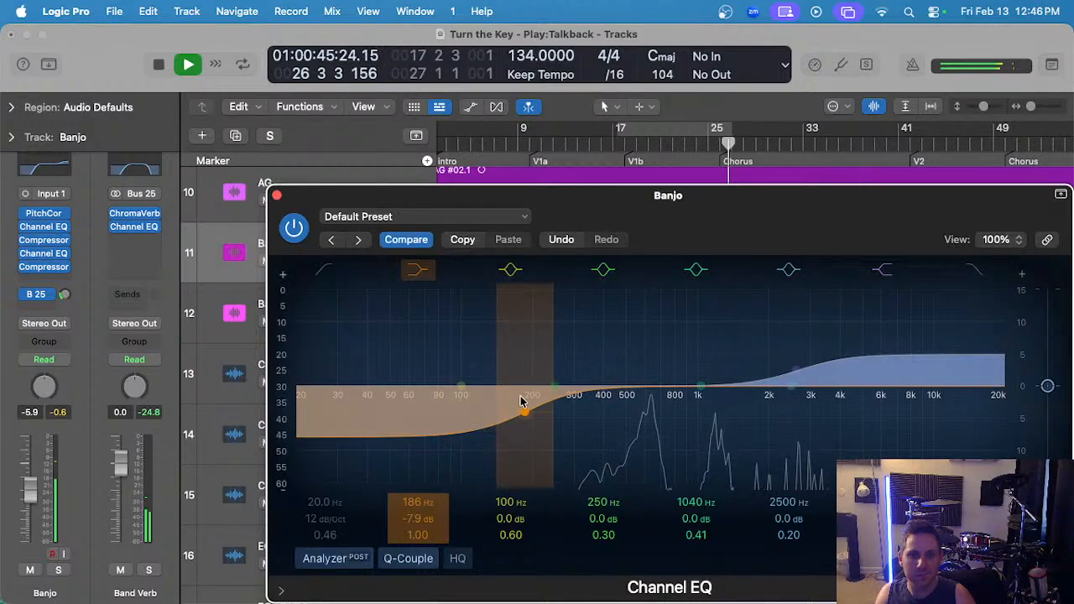
pyautogui.press('space')
pyautogui.click(619, 136)
pyautogui.press('space')
pyautogui.press('s')
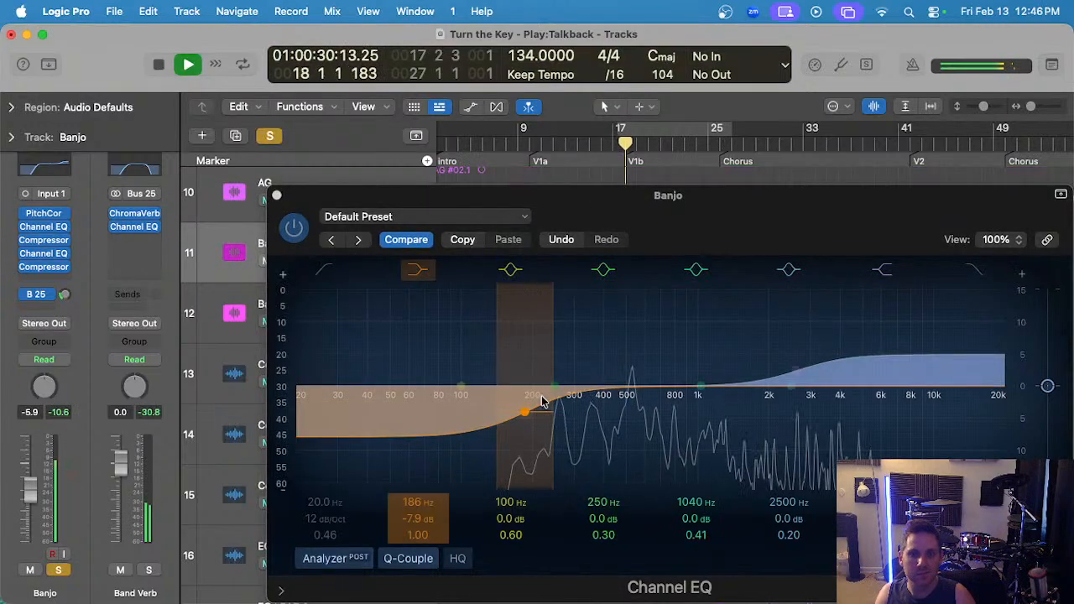
pyautogui.moveTo(521, 417); pyautogui.dragTo(519, 401)
pyautogui.press('s')
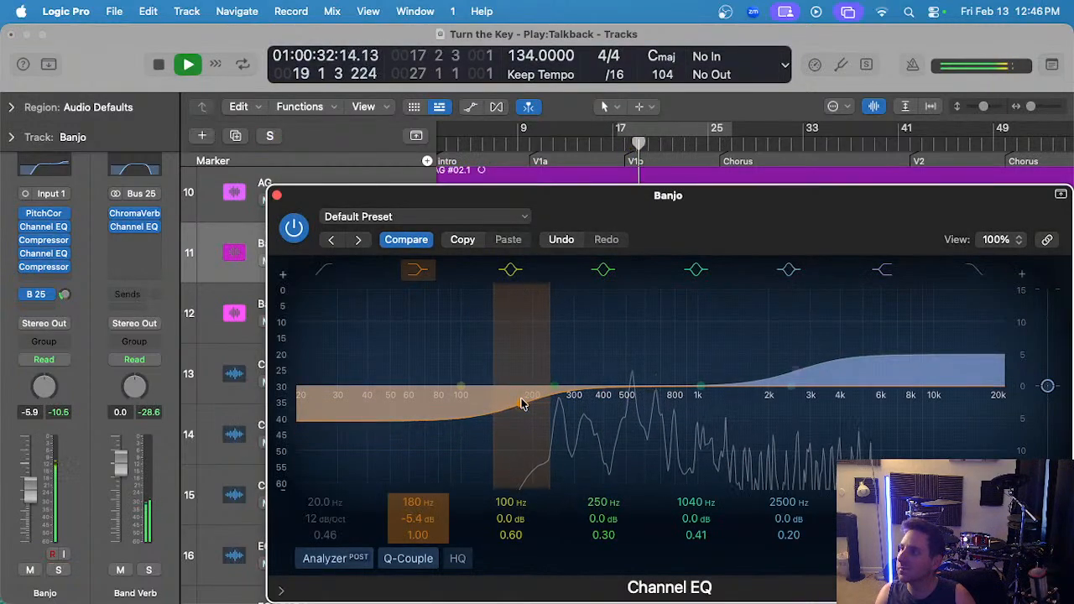
pyautogui.click(277, 195)
# - Lower the Banjo track's volume to -9.6 dB
pyautogui.press('super+Left')
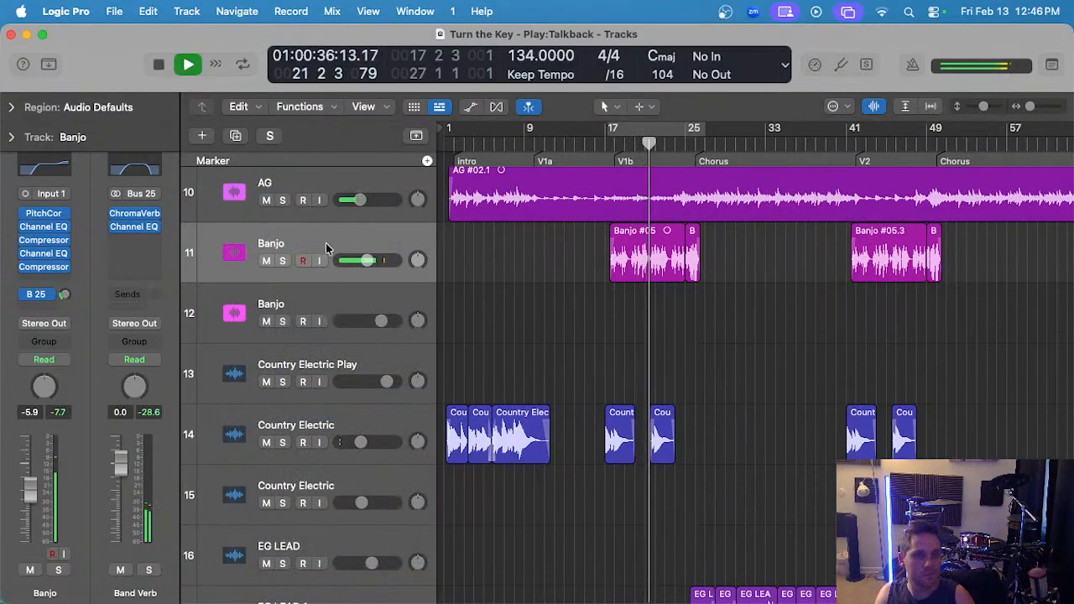
pyautogui.moveTo(370, 261); pyautogui.dragTo(361, 261)
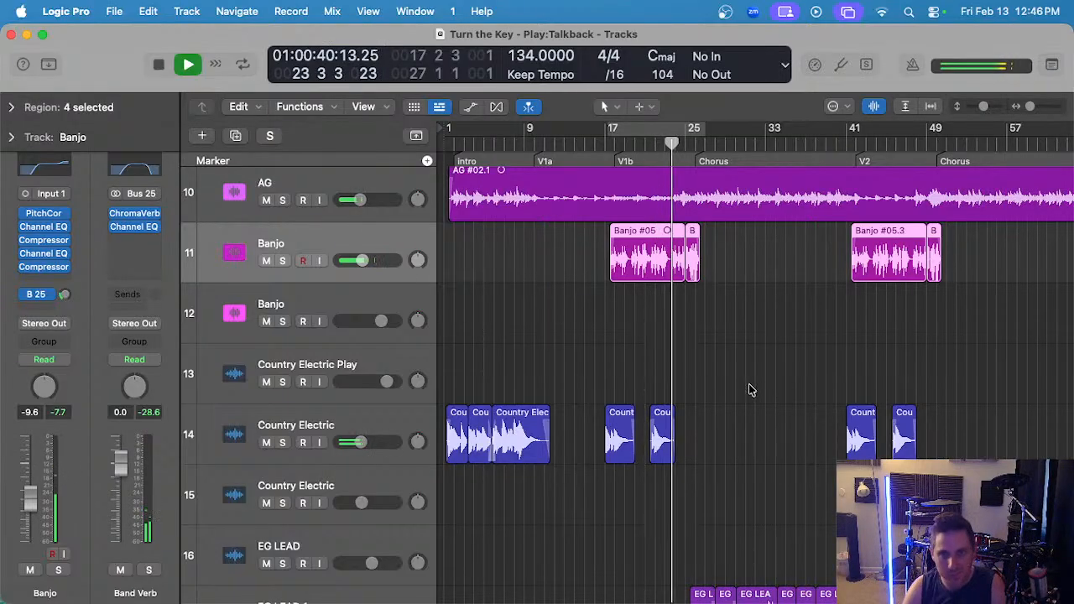
# - Play through V1b into the Chorus and look over the guitar, bass, drum and vocal tracks
pyautogui.scroll(-10, 751, 389)
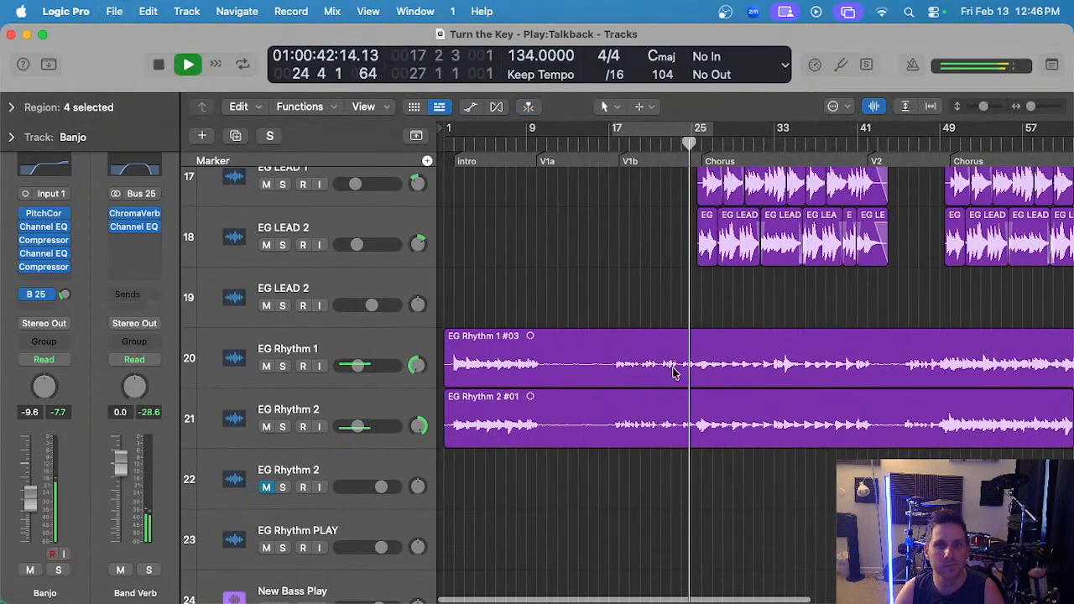
pyautogui.scroll(-7, 671, 373)
pyautogui.scroll(17, 669, 369)
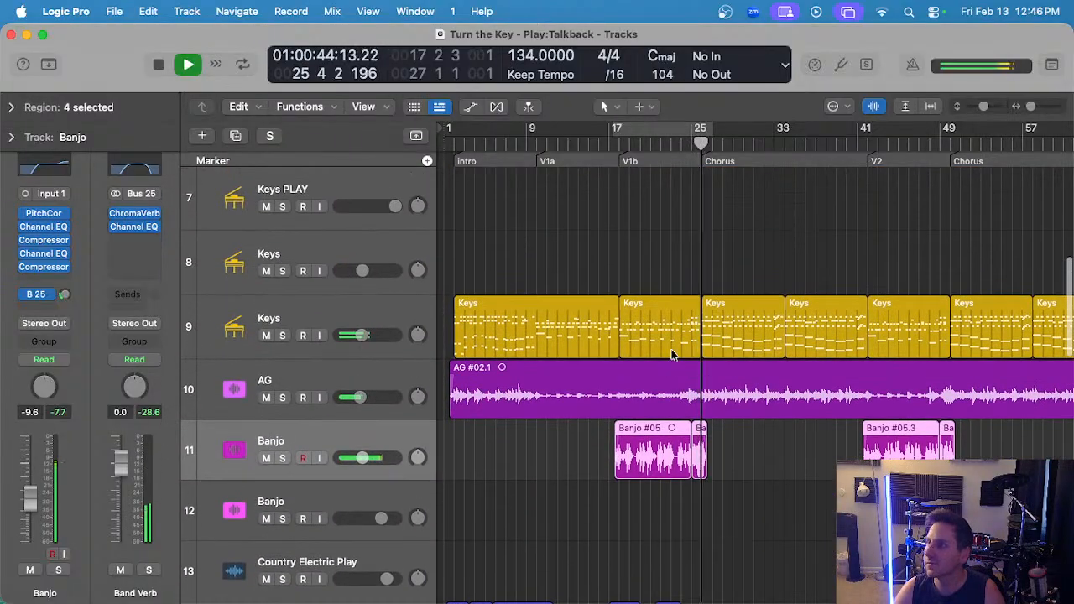
pyautogui.click(666, 258)
pyautogui.press('super+Right')
pyautogui.press('super+Right')
pyautogui.press('super+Left')
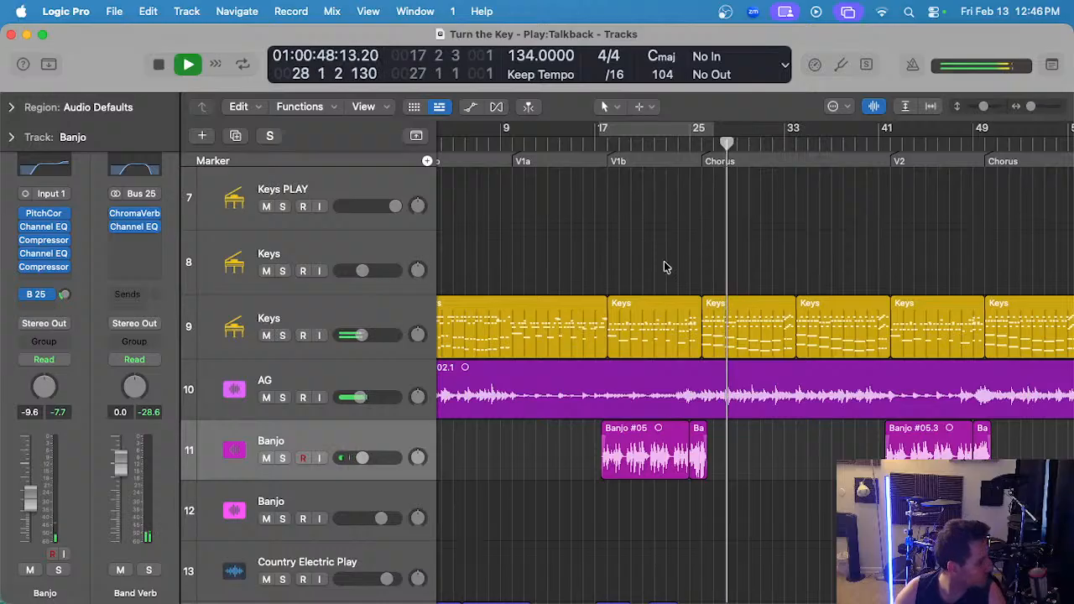
pyautogui.scroll(-15, 663, 277)
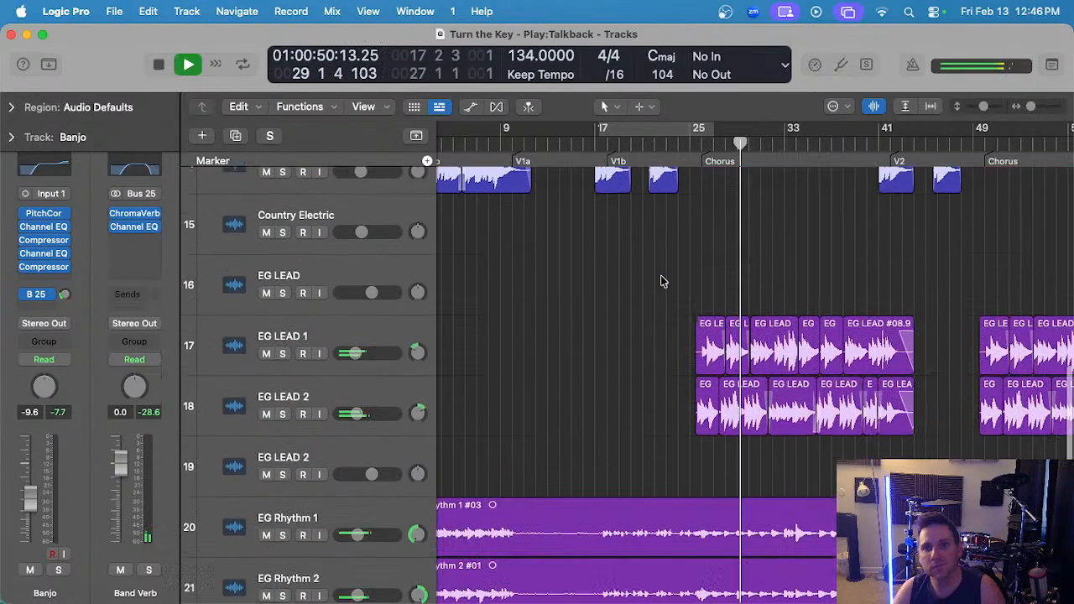
pyautogui.press('super+Left')
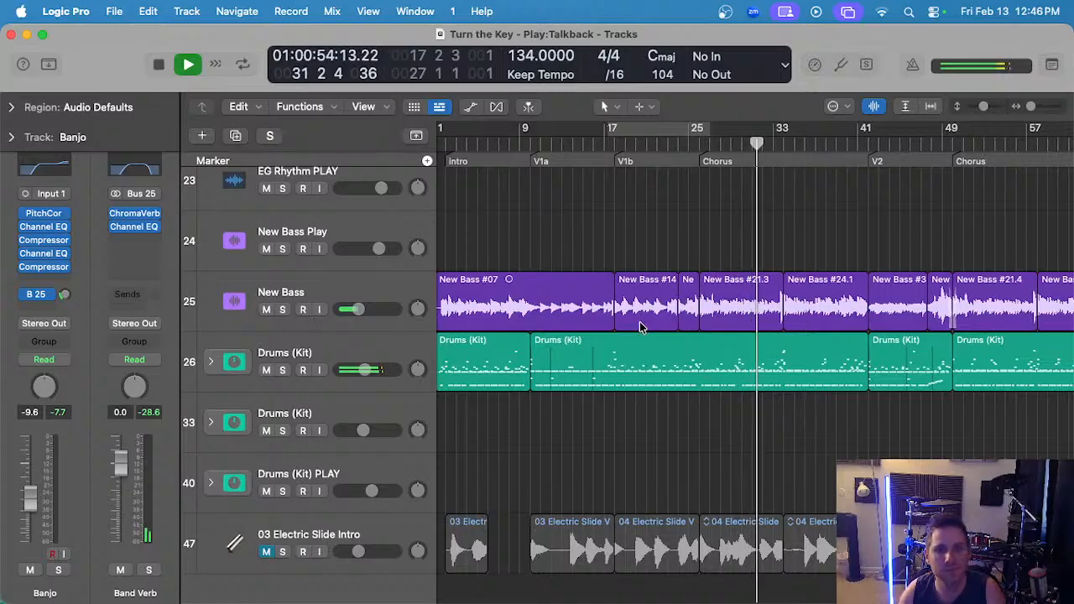
pyautogui.scroll(15, 638, 323)
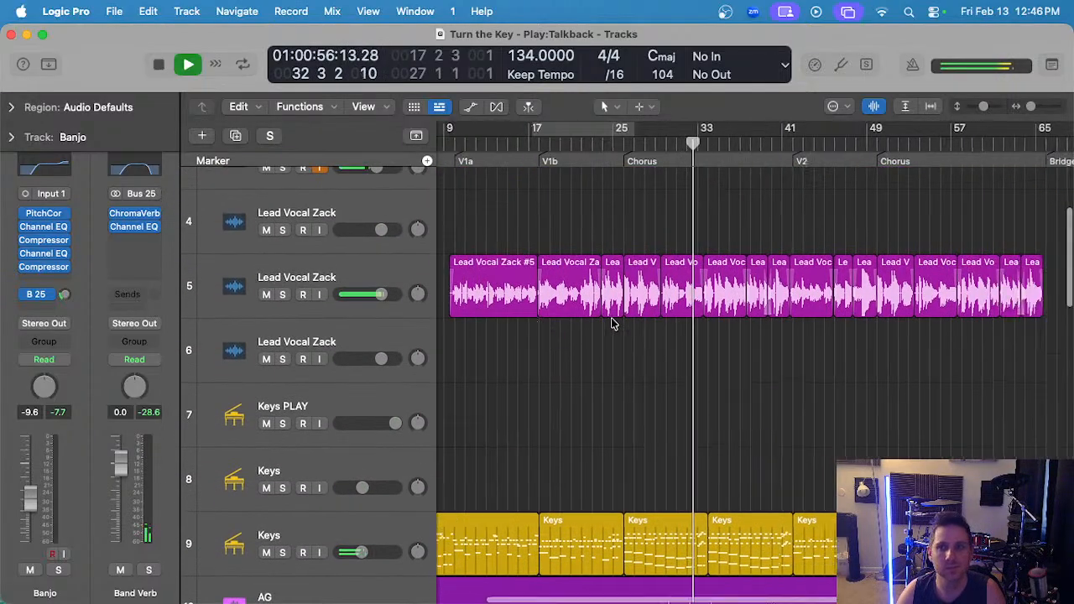
# - Play the Banjo #19.2 region from bar 25 into the Chorus at close zoom to check its timing
pyautogui.scroll(-5, 611, 324)
pyautogui.press('super+Right')
pyautogui.press('super+Right')
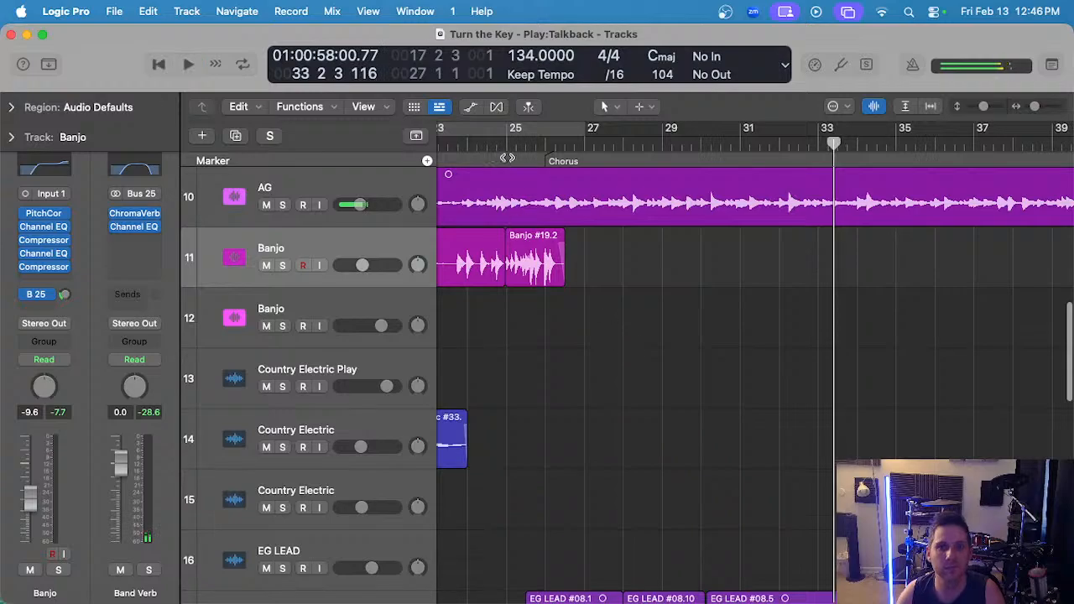
pyautogui.click(507, 155)
pyautogui.press('super+Right')
pyautogui.press('super+Right')
pyautogui.press('space')
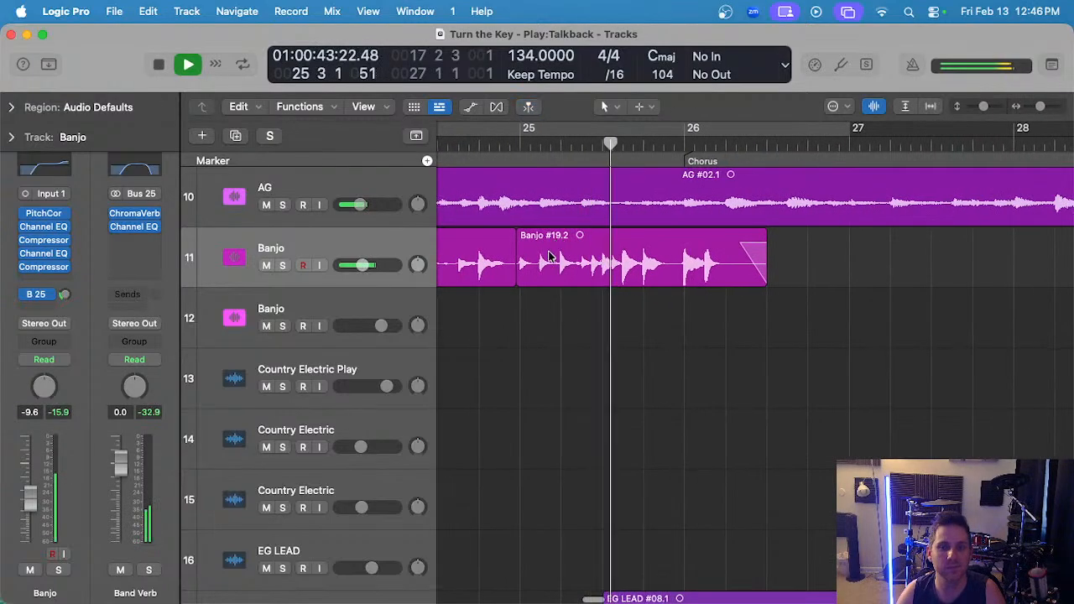
pyautogui.press('space')
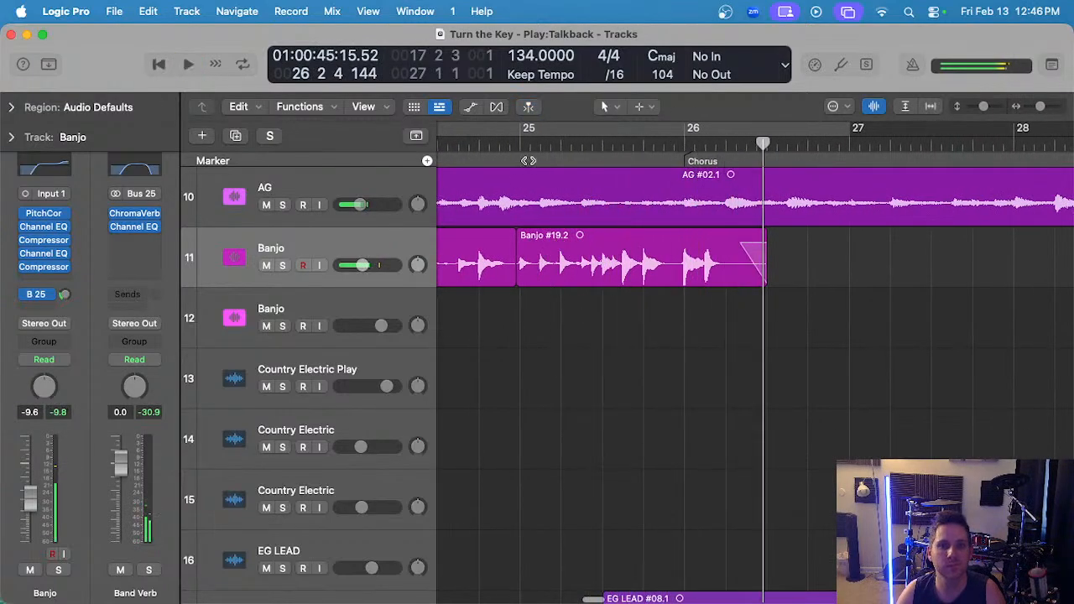
# - Split Banjo #19.2 at bar 25 and delete the sliver before the split
pyautogui.hscroll(1, 529, 160)
pyautogui.click(507, 145)
pyautogui.press('super+Right')
pyautogui.press('super+Right')
pyautogui.press('super+Right')
pyautogui.click(542, 274)
pyautogui.press('super+t')
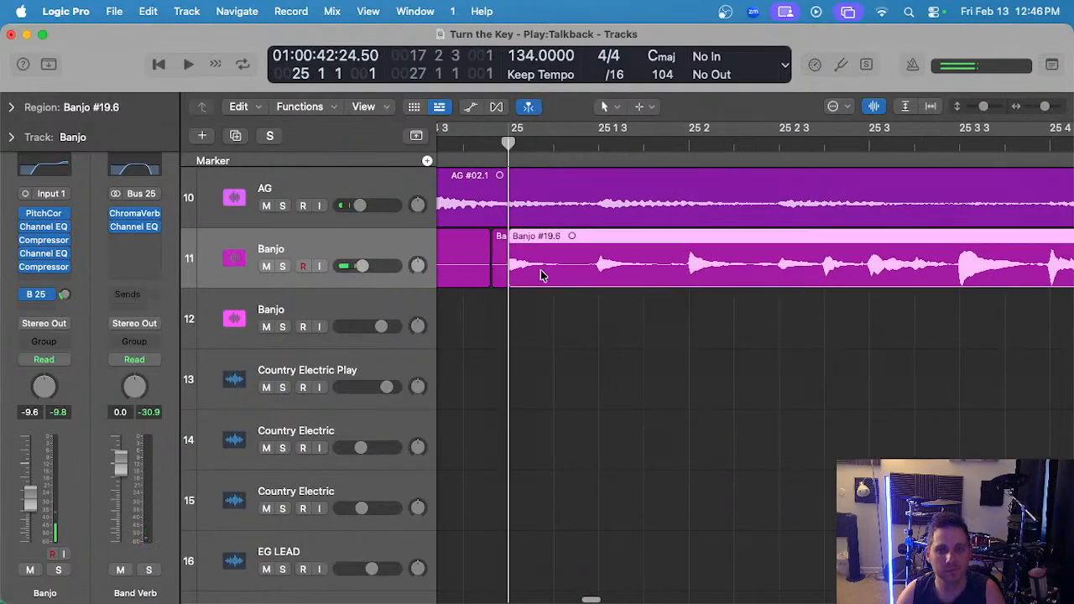
pyautogui.click(499, 274)
# - Play the trimmed banjo region soloed from bar 25, and unsolo the track
pyautogui.press('s')
pyautogui.press('space')
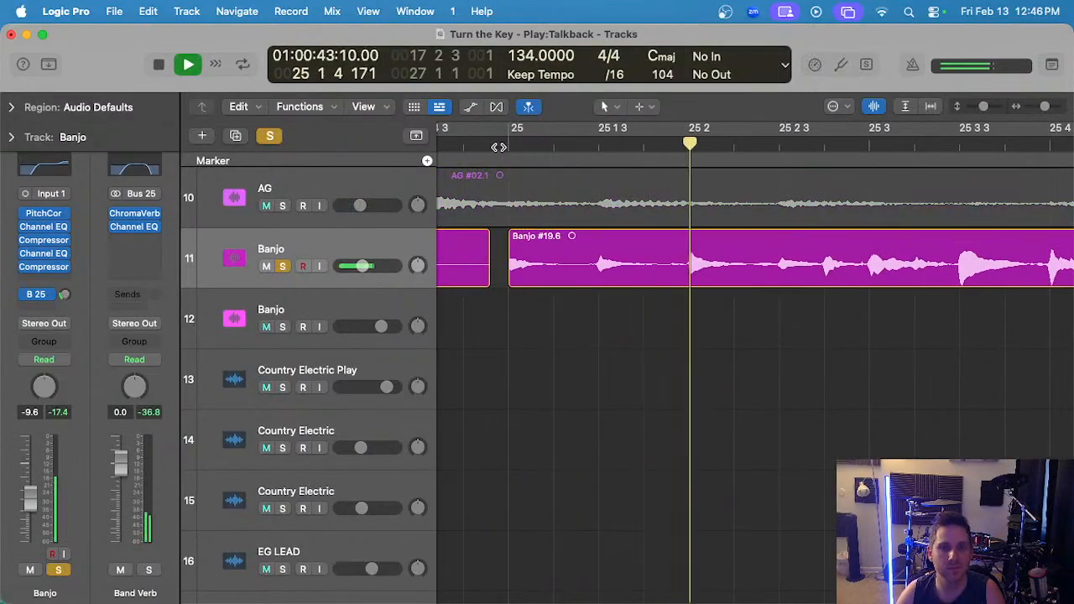
pyautogui.hscroll(-3, 633, 257)
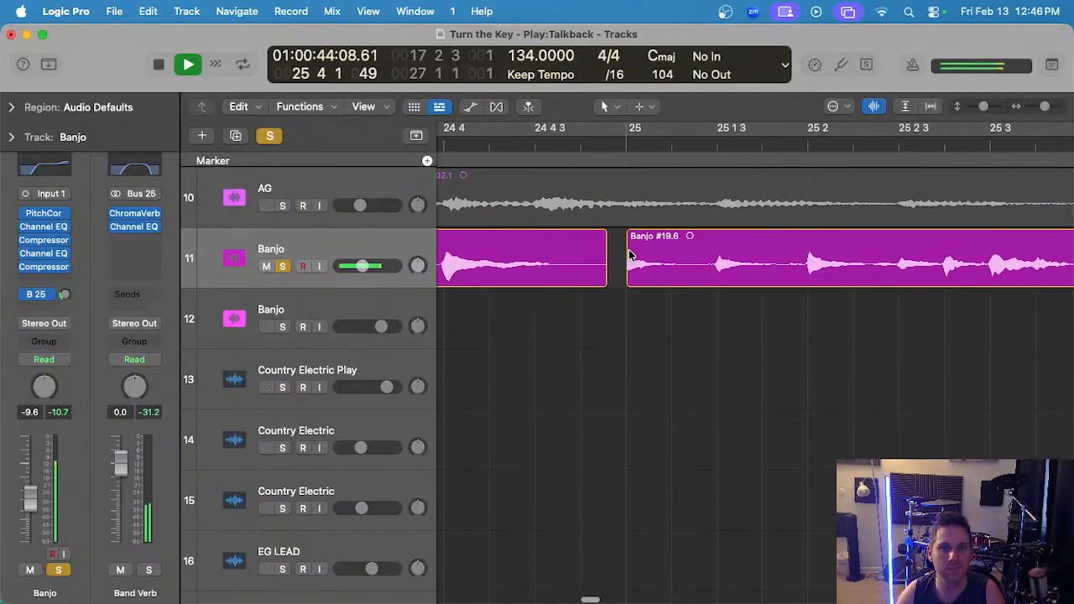
pyautogui.press('s')
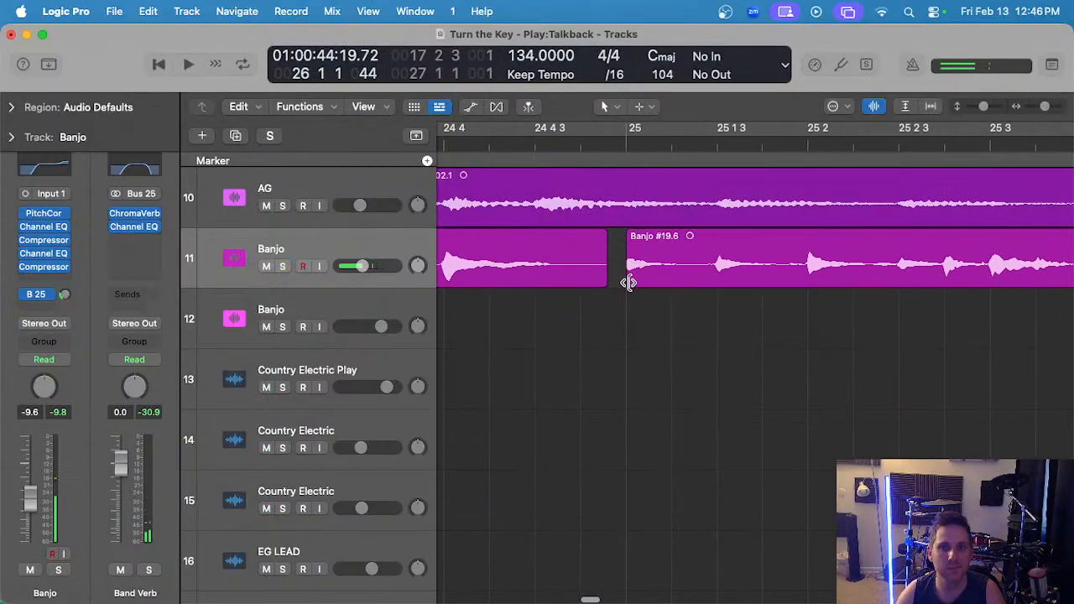
# - Extend the start of the bar 25 banjo region back towards the preceding region and split it again at bar 25
pyautogui.moveTo(628, 282); pyautogui.dragTo(612, 282)
pyautogui.click(590, 142)
pyautogui.press('s')
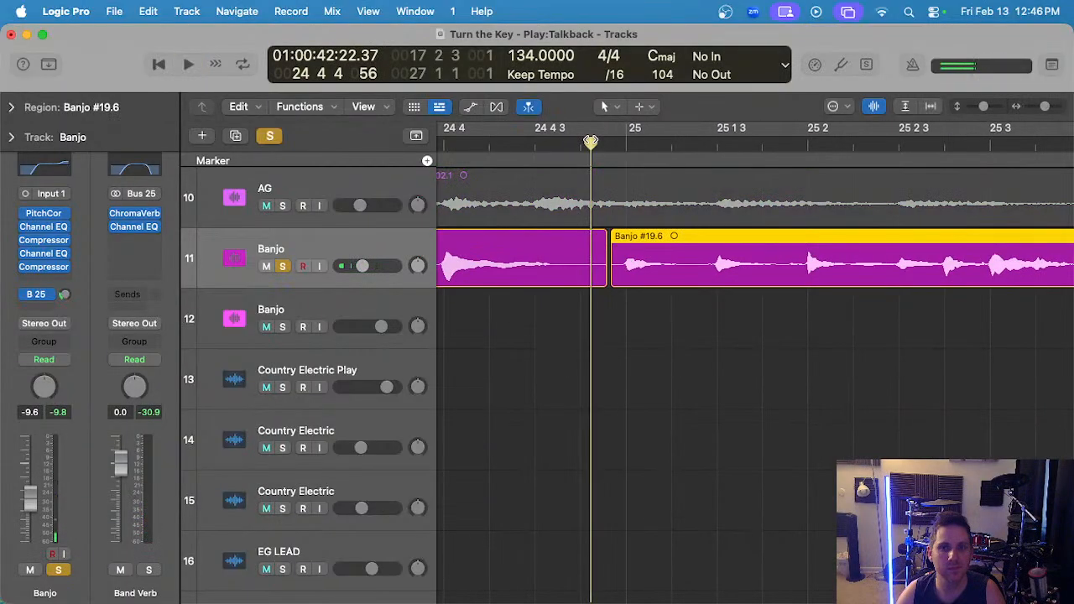
pyautogui.press('s')
pyautogui.click(625, 144)
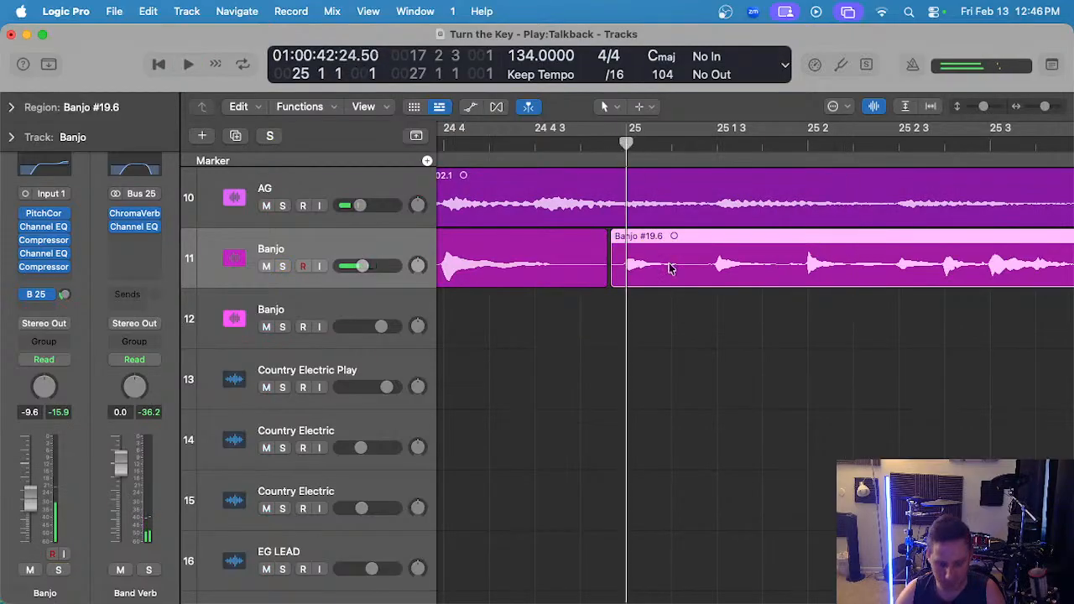
pyautogui.scroll(-8, 676, 271)
pyautogui.click(739, 317)
pyautogui.click(726, 255)
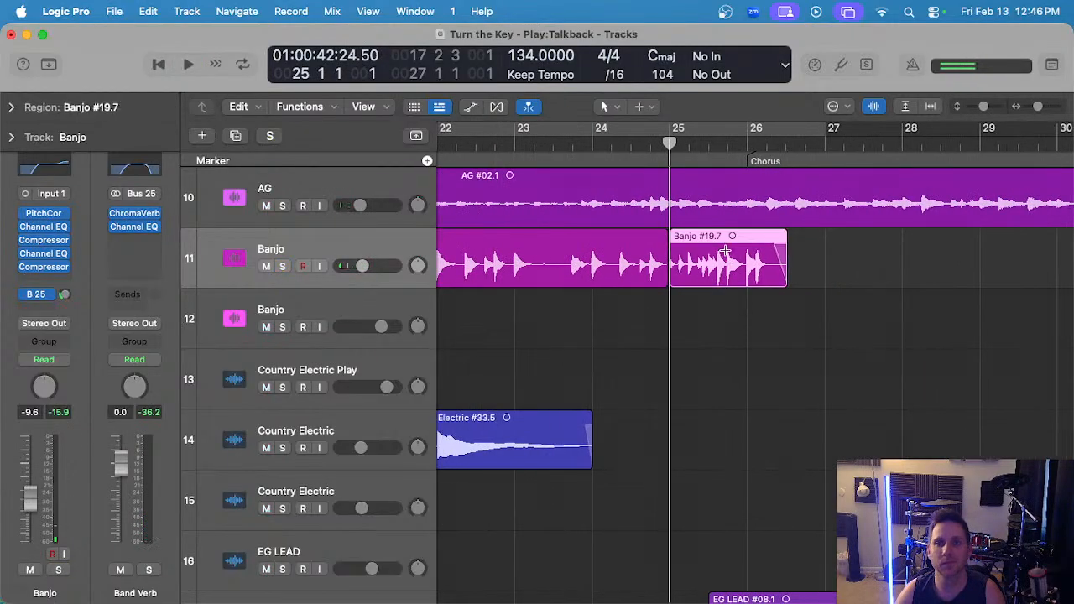
# - Paste the copied banjo pickup region onto the Banjo track at bar 33 in the first Chorus
pyautogui.scroll(-2, 727, 255)
pyautogui.hscroll(5, 729, 256)
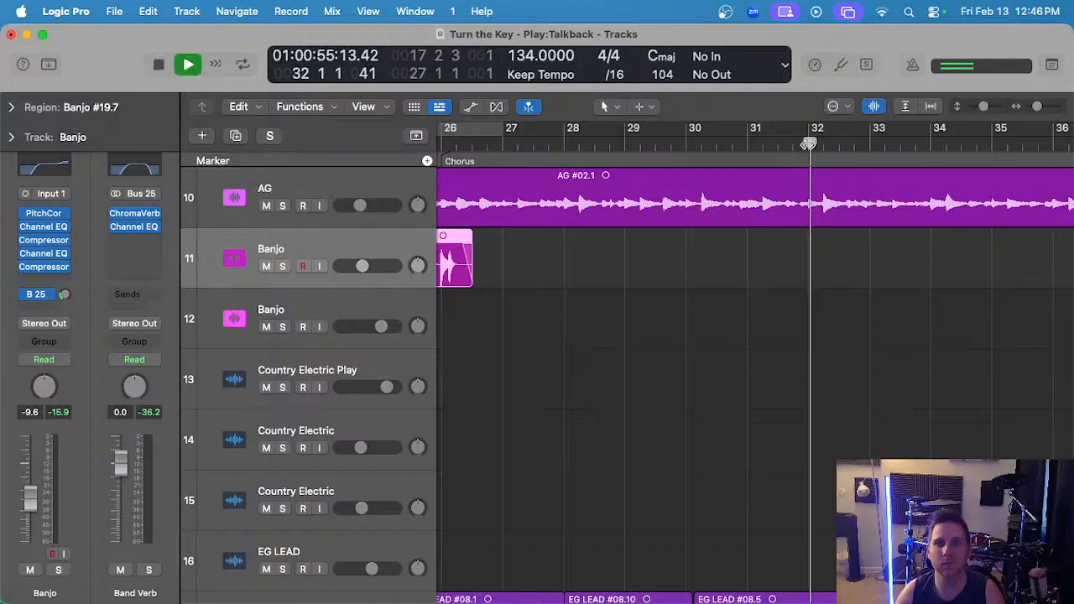
pyautogui.scroll(-1, 793, 194)
pyautogui.hscroll(1, 865, 143)
pyautogui.click(828, 143)
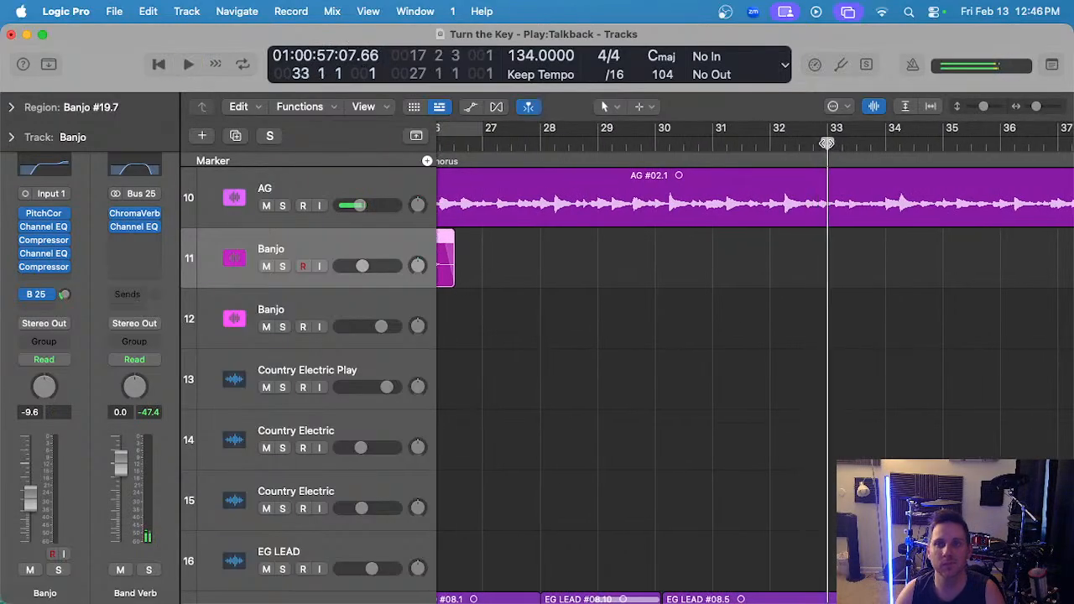
pyautogui.press('super+v')
# - Extend the start of the pasted banjo region slightly ahead of bar 33 and play it with the band
pyautogui.scroll(5, 818, 267)
pyautogui.click(815, 273)
pyautogui.moveTo(852, 278); pyautogui.dragTo(840, 279)
pyautogui.press('space')
pyautogui.scroll(-3, 808, 236)
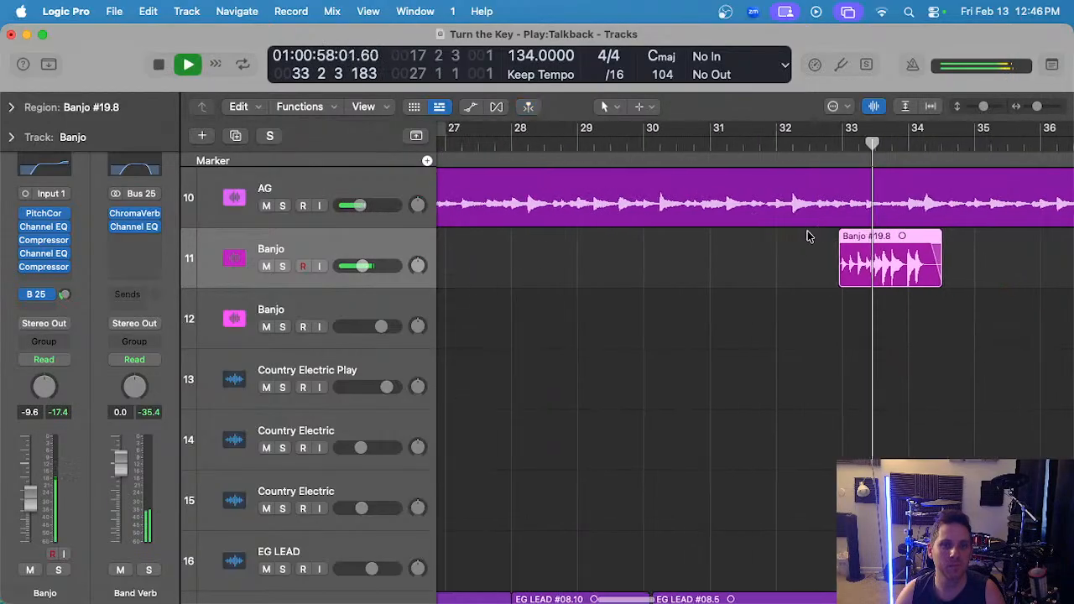
pyautogui.hscroll(2, 805, 239)
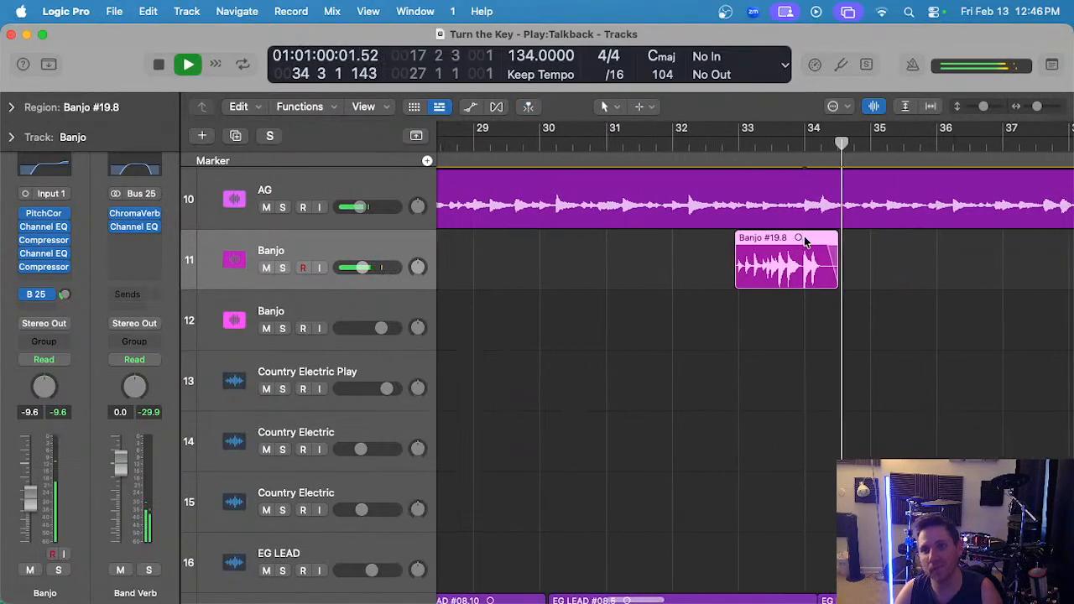
pyautogui.scroll(-5, 738, 271)
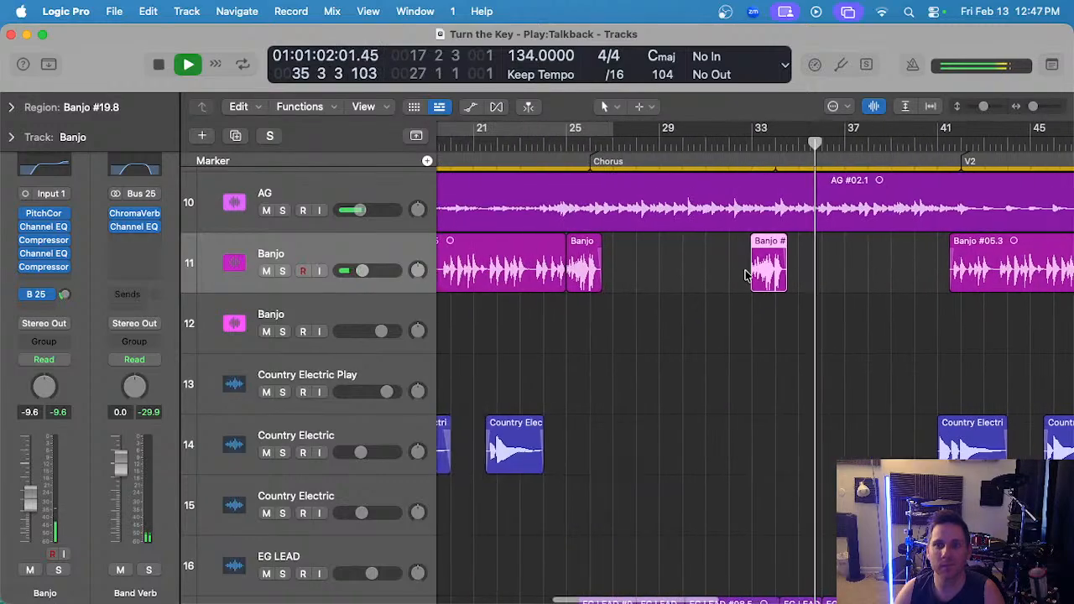
pyautogui.press('space')
# - Paste the same banjo region at bar 57 in the second Chorus
pyautogui.scroll(5, 665, 263)
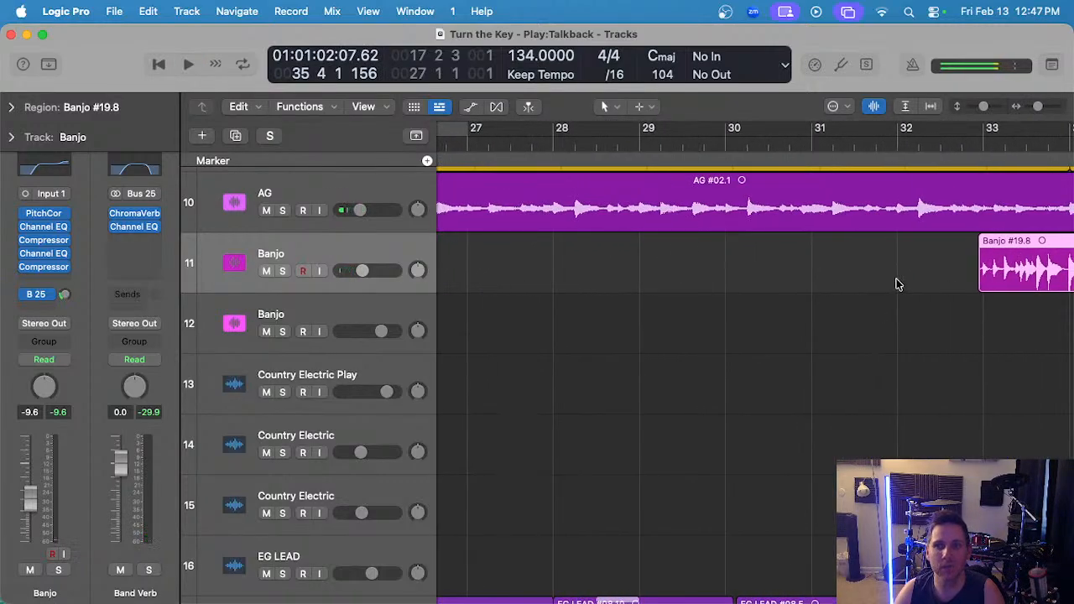
pyautogui.scroll(-3, 896, 284)
pyautogui.hscroll(5, 792, 305)
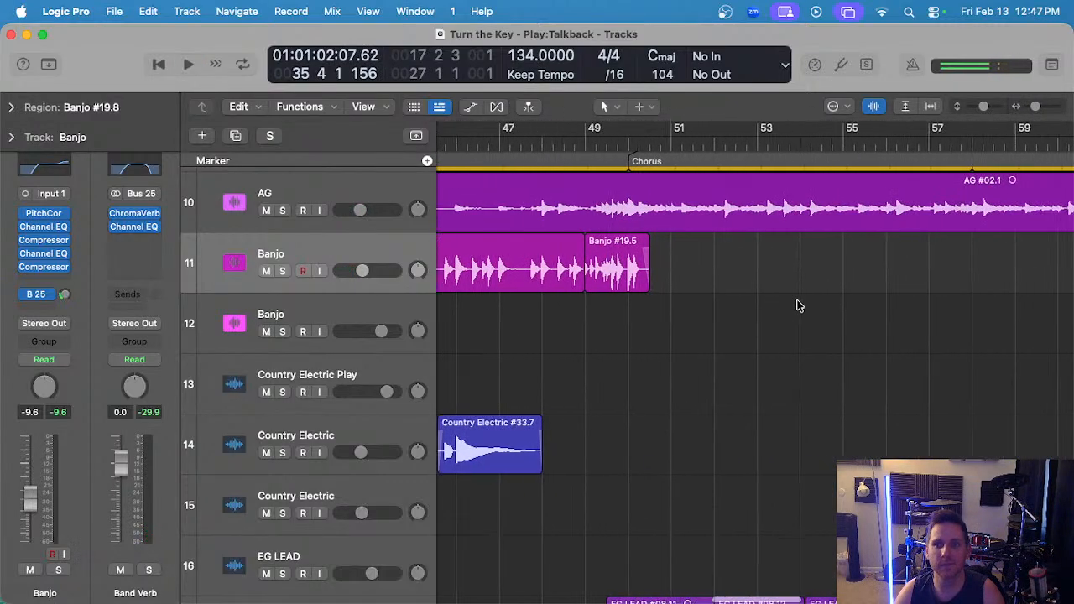
pyautogui.hscroll(2, 799, 307)
pyautogui.scroll(-1, 800, 306)
pyautogui.click(864, 140)
pyautogui.press('space')
pyautogui.hscroll(1, 860, 154)
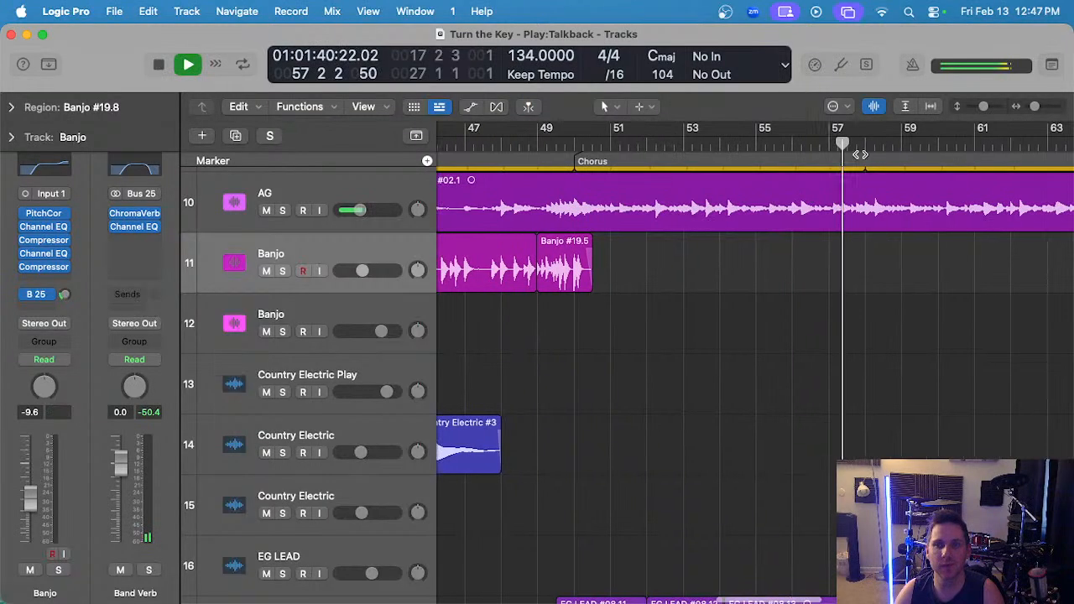
pyautogui.click(825, 143)
pyautogui.press('super+v')
# - Extend the start of the bar 57 banjo region slightly earlier and play it from just before the bar
pyautogui.click(820, 147)
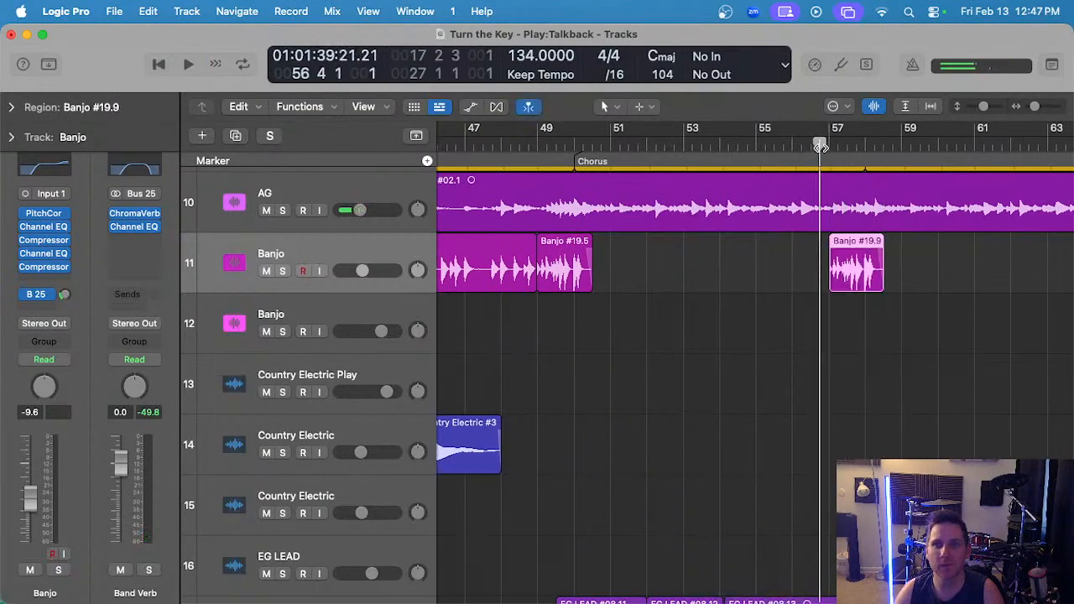
pyautogui.press('space')
pyautogui.scroll(5, 796, 281)
pyautogui.click(779, 324)
pyautogui.press('space')
pyautogui.moveTo(758, 281); pyautogui.dragTo(747, 280)
pyautogui.click(709, 147)
pyautogui.press('space')
pyautogui.scroll(-4, 773, 268)
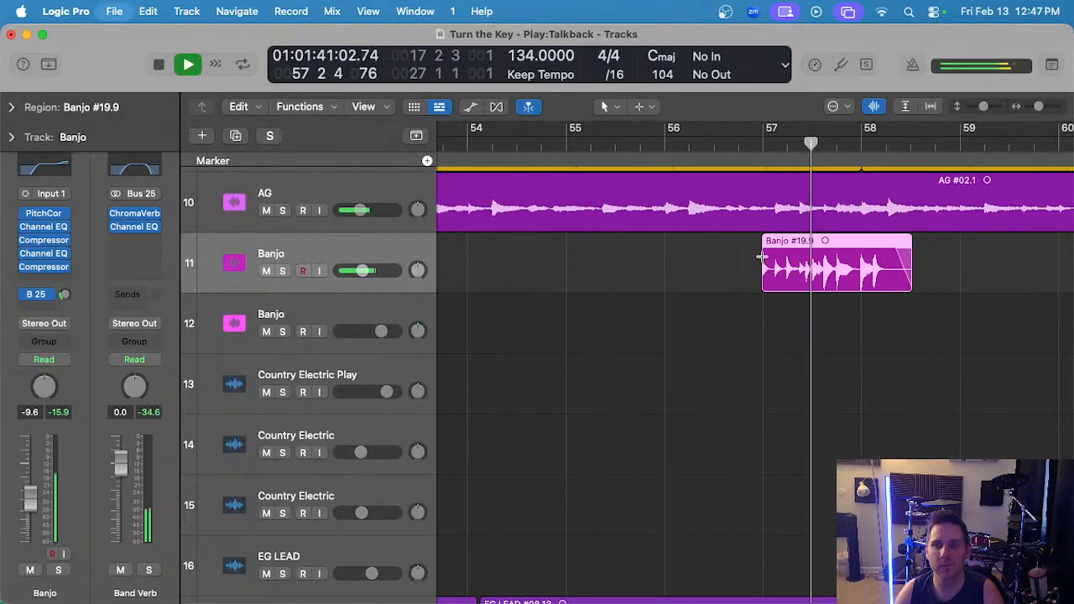
pyautogui.scroll(-8, 777, 270)
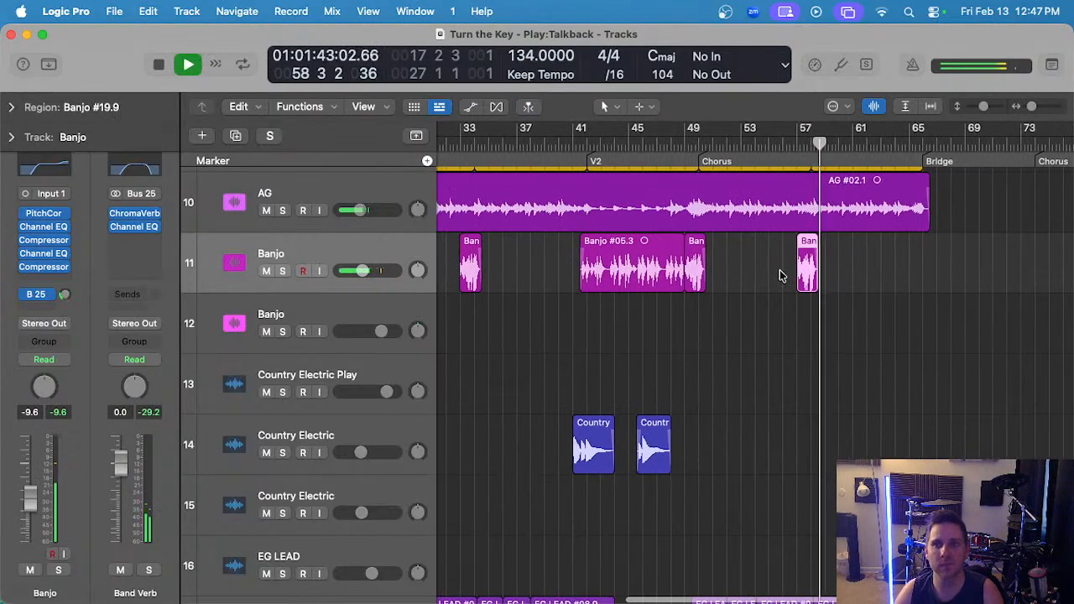
# - Play from about bar 41 through V2 to check the banjo within the full arrangement
pyautogui.click(631, 144)
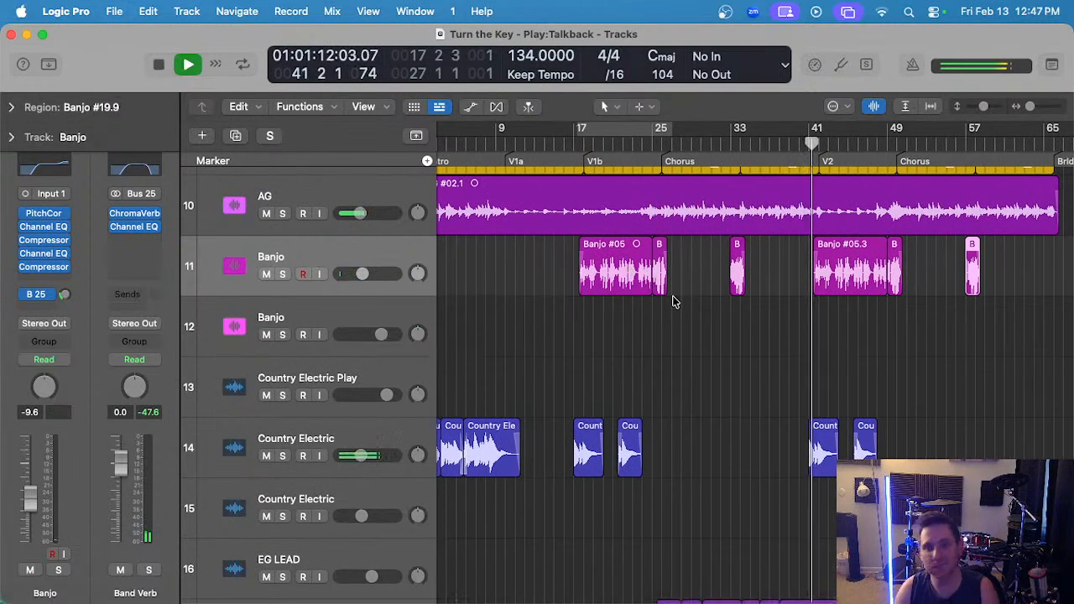
pyautogui.scroll(2, 697, 304)
pyautogui.hscroll(1, 696, 304)
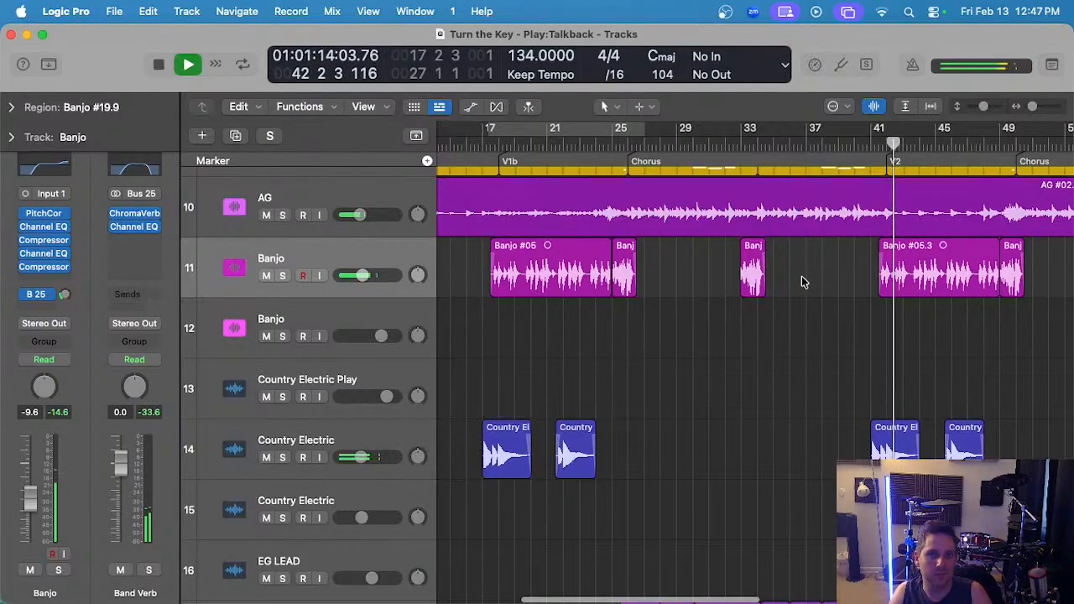
pyautogui.scroll(-2, 777, 281)
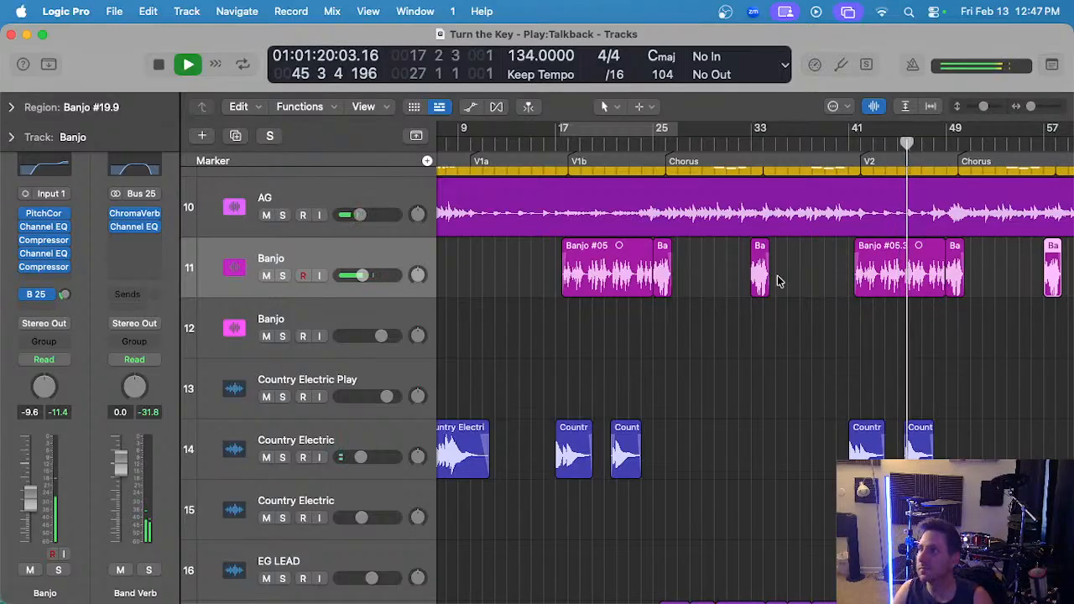
pyautogui.scroll(-3, 741, 356)
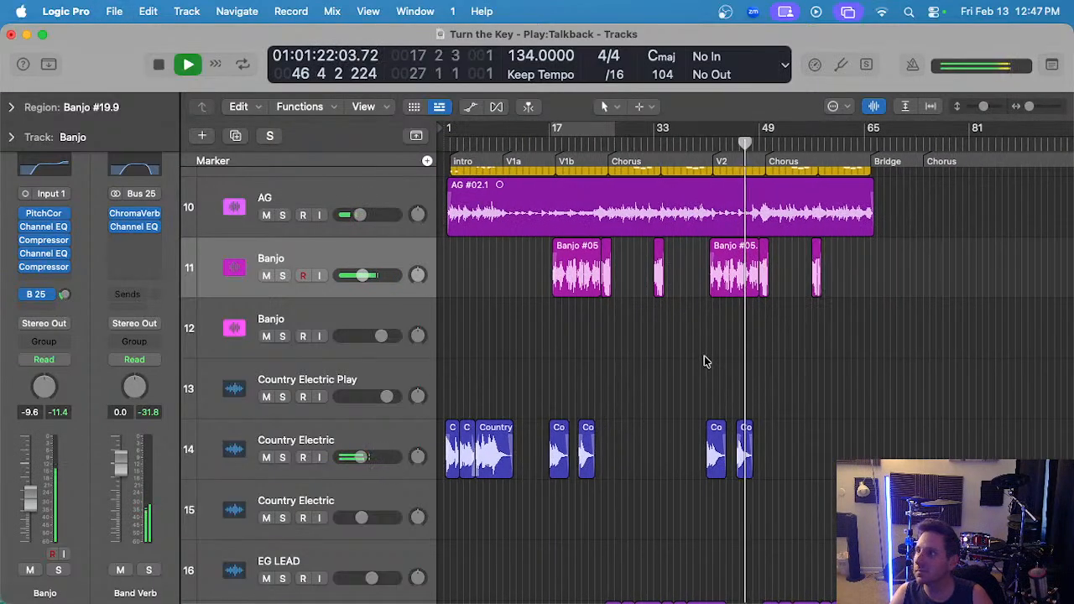
pyautogui.scroll(-3, 704, 356)
pyautogui.scroll(-3, 704, 356)
pyautogui.press('space')
# - Open the V2 Drums (Kit) region in the Piano Roll with the playhead at bar 42
pyautogui.click(715, 145)
pyautogui.scroll(-8, 719, 210)
pyautogui.scroll(4, 725, 204)
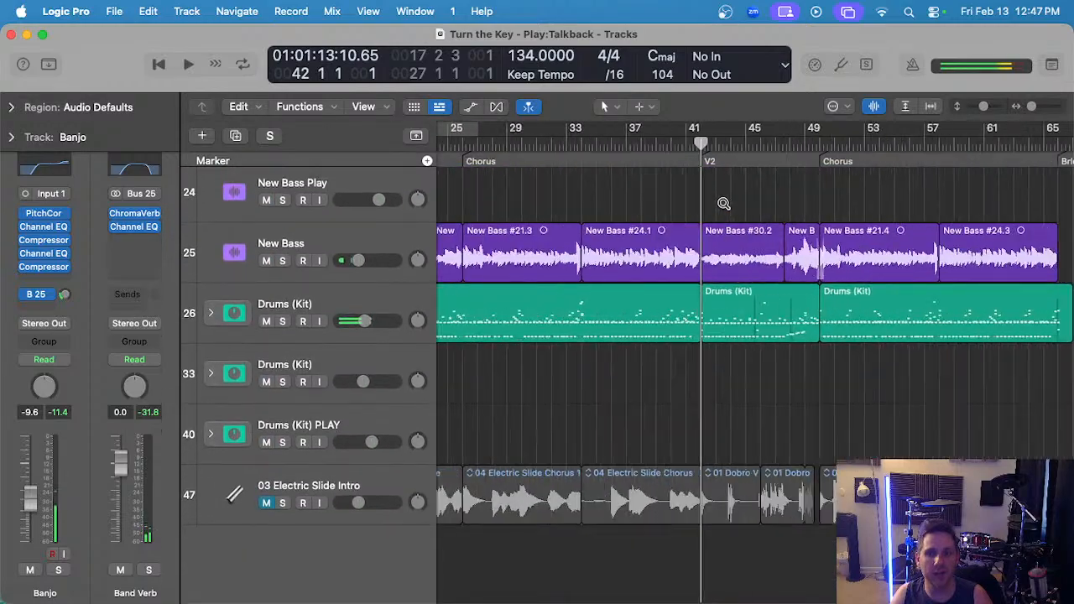
pyautogui.click(306, 298)
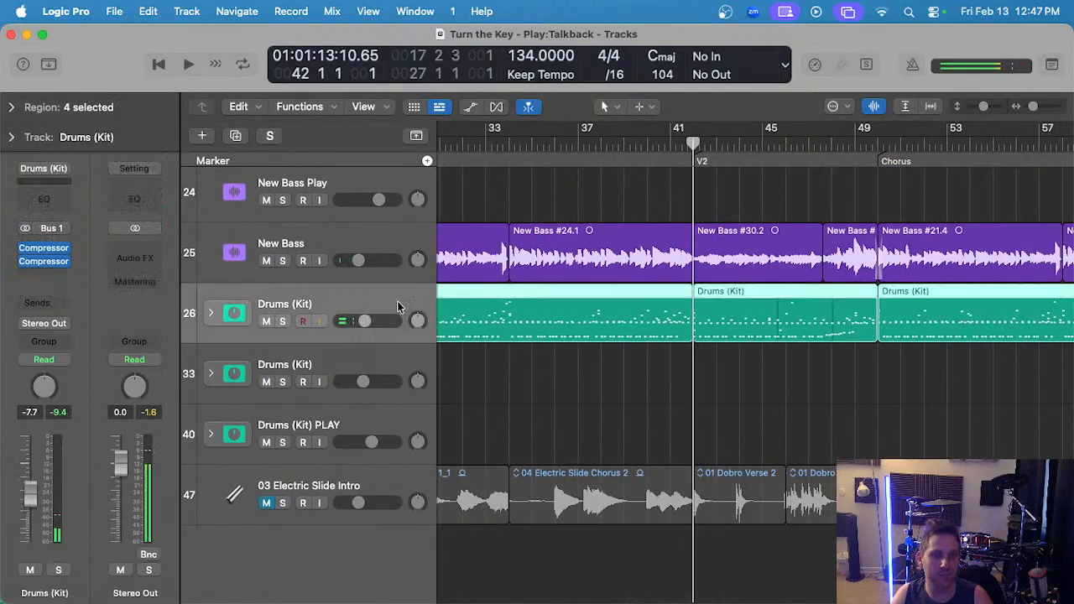
pyautogui.doubleClick(710, 314)
# - Play the V2 drums soloed from bar 42 to examine the hits up to bar 46
pyautogui.press('space')
pyautogui.scroll(3, 675, 432)
pyautogui.scroll(-1, 645, 422)
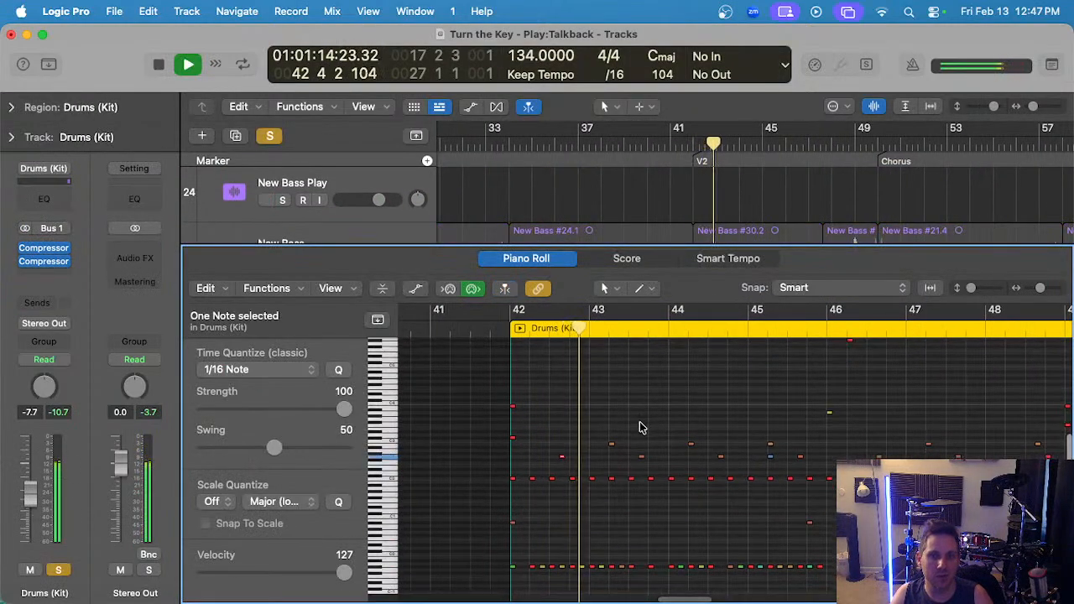
pyautogui.scroll(1, 643, 422)
pyautogui.press('s')
pyautogui.hscroll(1, 646, 421)
pyautogui.scroll(2, 643, 415)
pyautogui.press('s')
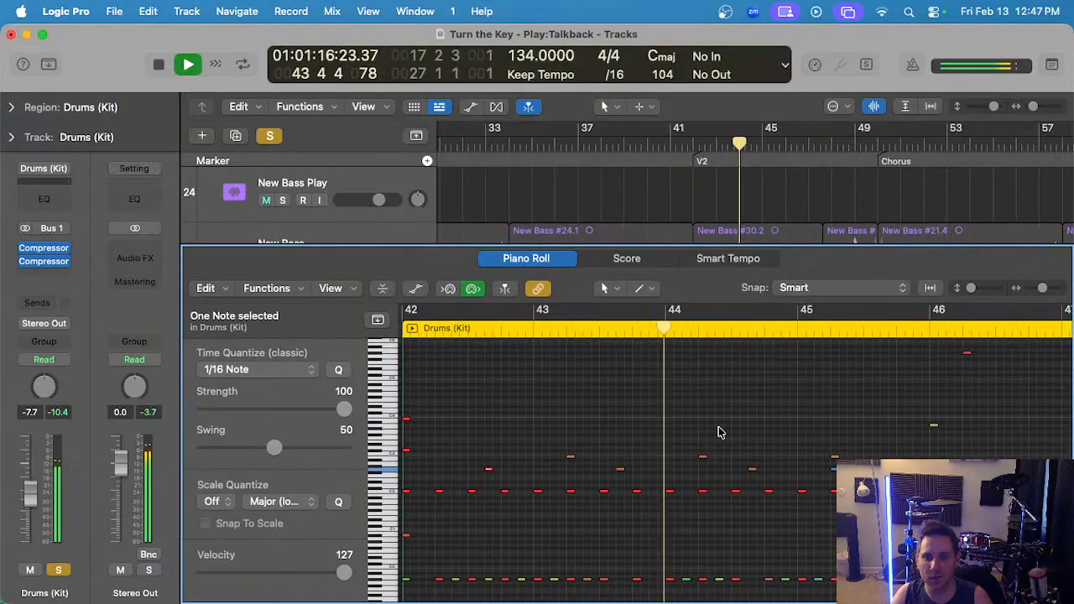
pyautogui.hscroll(2, 717, 429)
pyautogui.scroll(2, 717, 430)
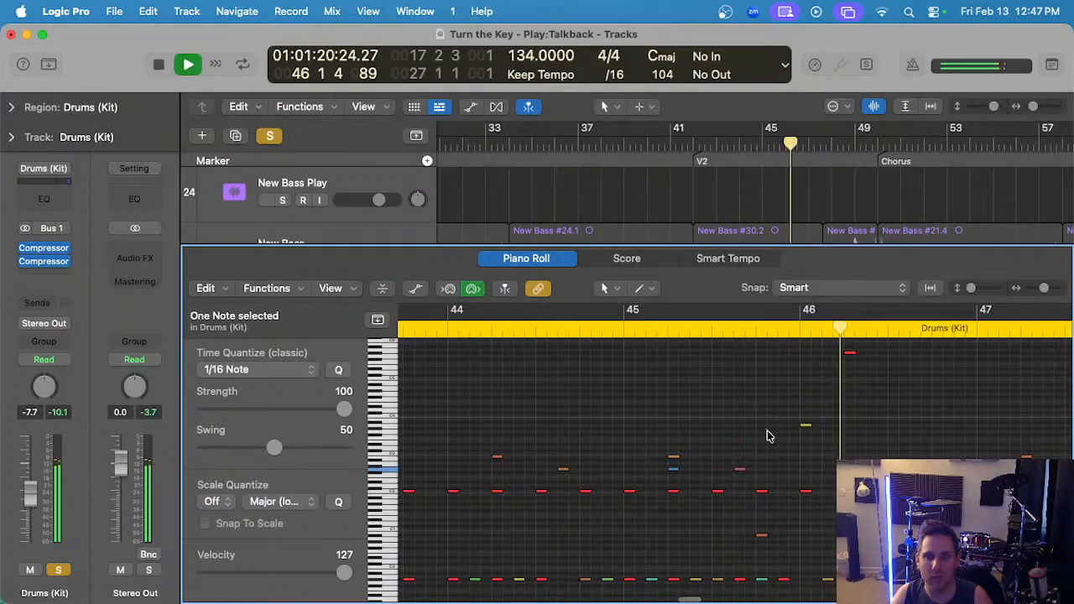
pyautogui.press('space')
# - Move the high drum note on beat 2 of bar 46 down to just above the steady repeating row, and play it back
pyautogui.scroll(1, 772, 431)
pyautogui.scroll(1, 774, 432)
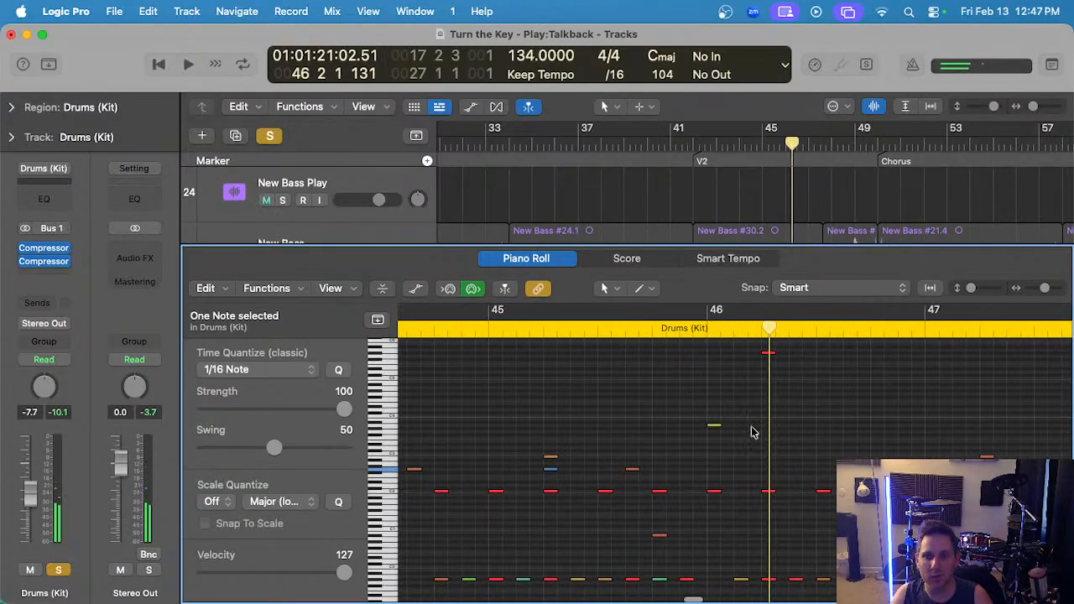
pyautogui.scroll(2, 766, 401)
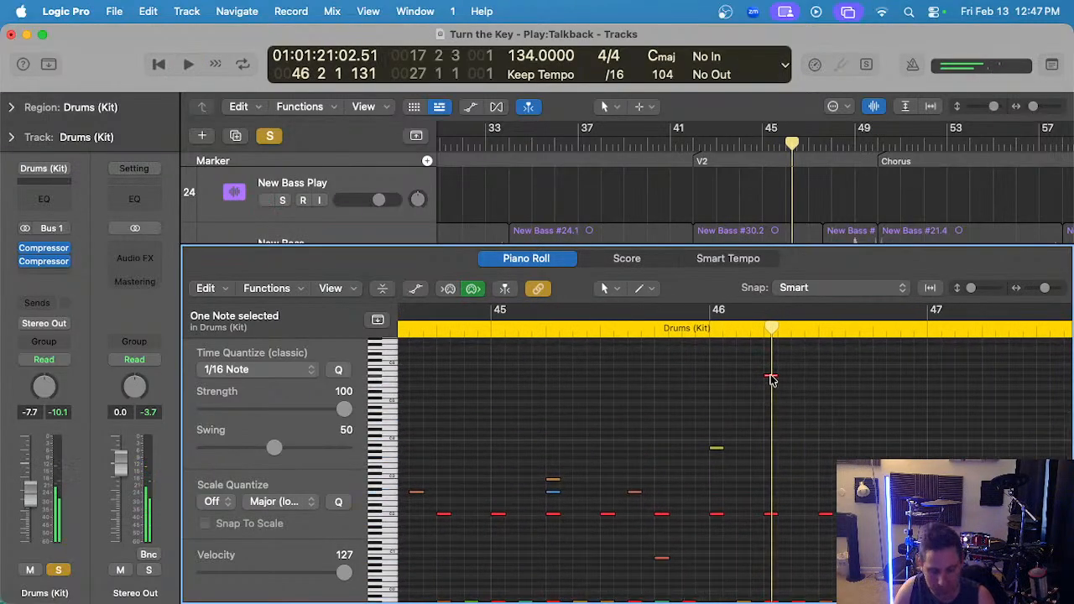
pyautogui.moveTo(771, 377); pyautogui.dragTo(773, 382)
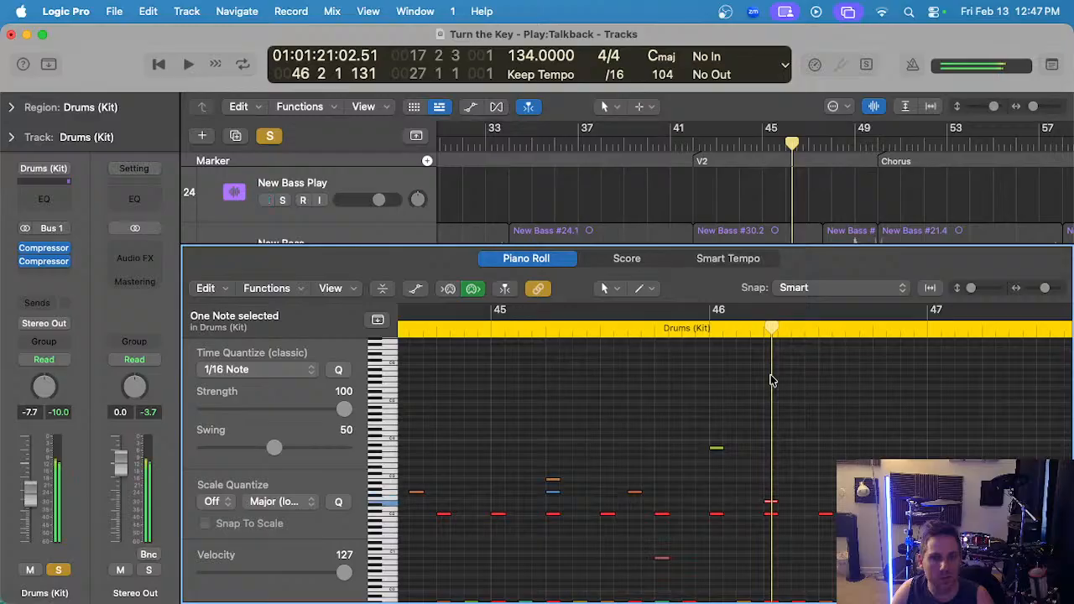
pyautogui.press('space')
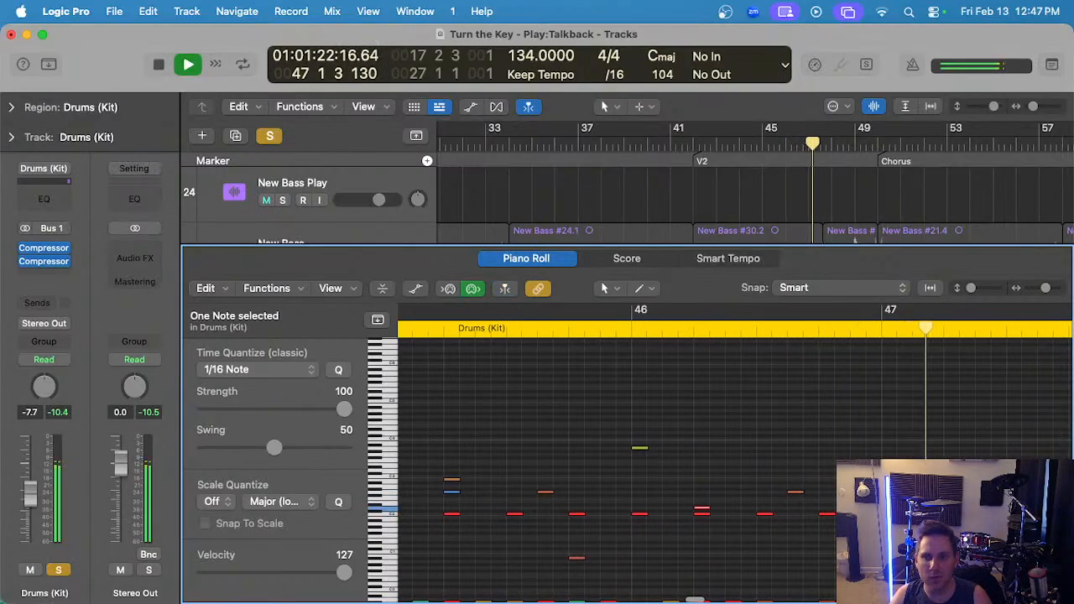
pyautogui.press('space')
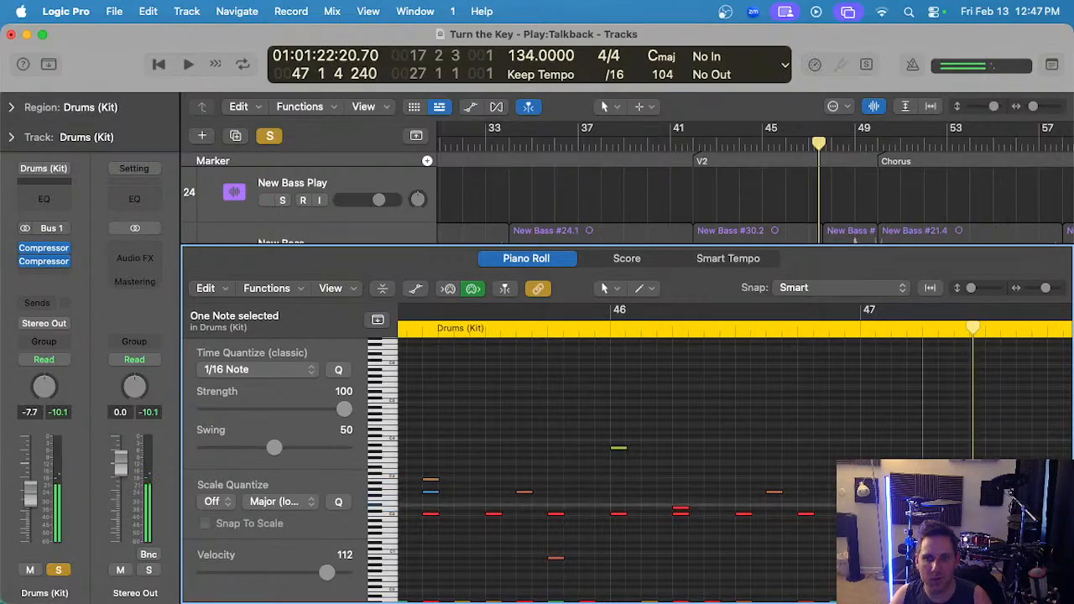
# - Add a matching drum note on beat 2 of bar 47 and set its velocity to 127
pyautogui.doubleClick(608, 329)
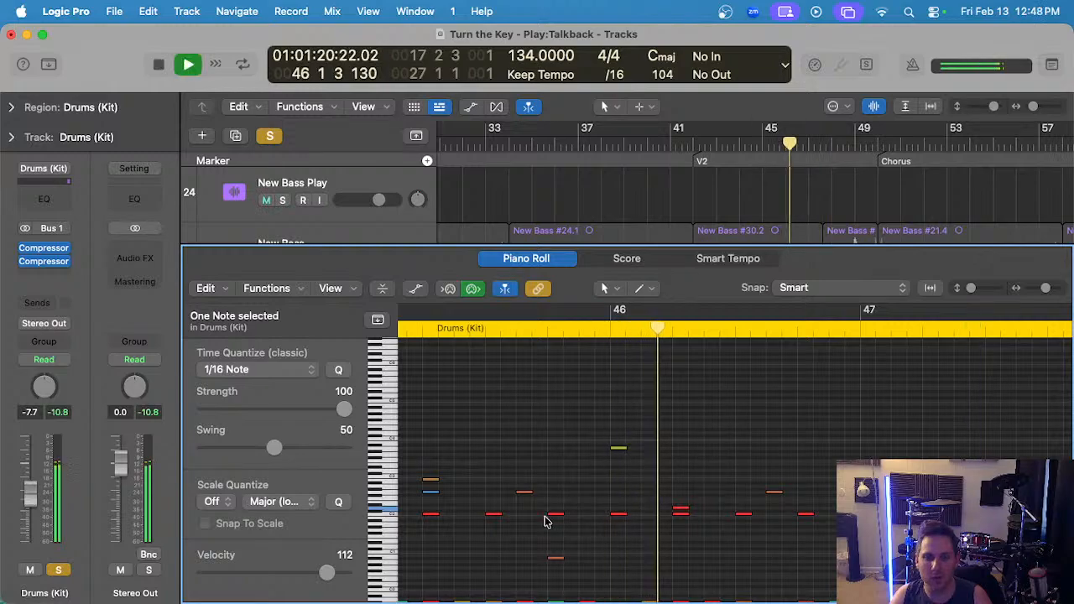
pyautogui.hscroll(3, 766, 448)
pyautogui.moveTo(807, 477); pyautogui.dragTo(813, 511)
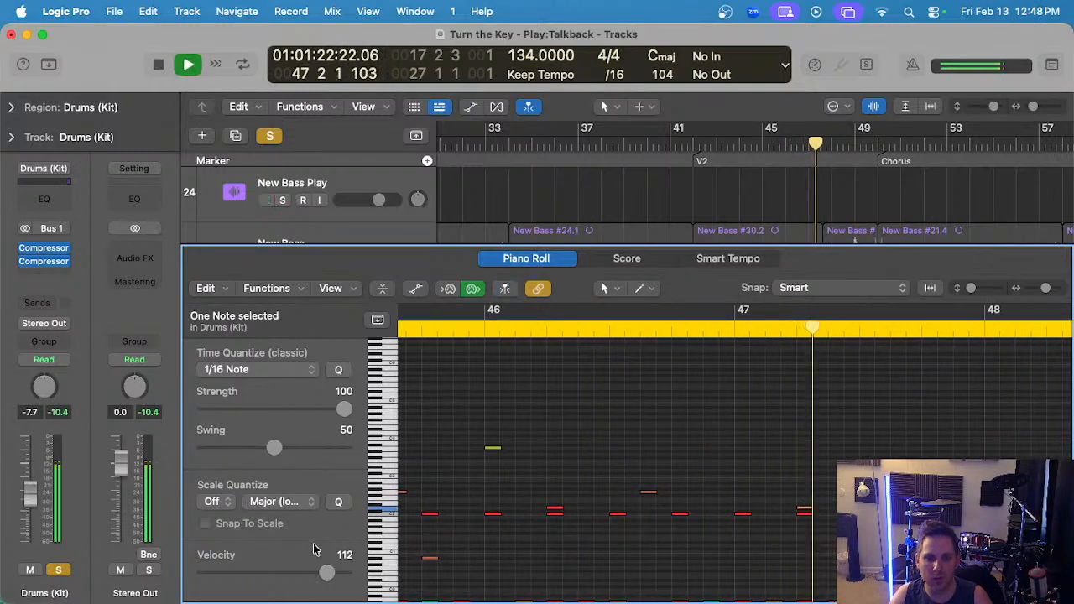
pyautogui.moveTo(327, 572); pyautogui.dragTo(344, 572)
pyautogui.press('space')
pyautogui.hscroll(1, 742, 522)
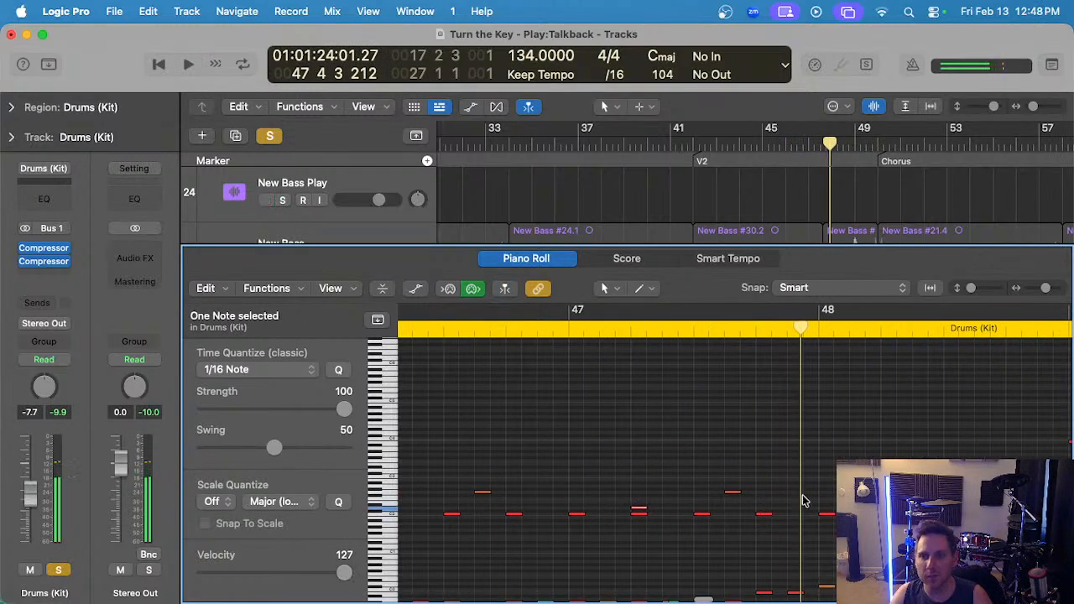
# - Add a drum note on the offbeat after beat 4 of bar 47 and raise its pitch
pyautogui.press('super+Right')
pyautogui.press('super+Right')
pyautogui.click(787, 493)
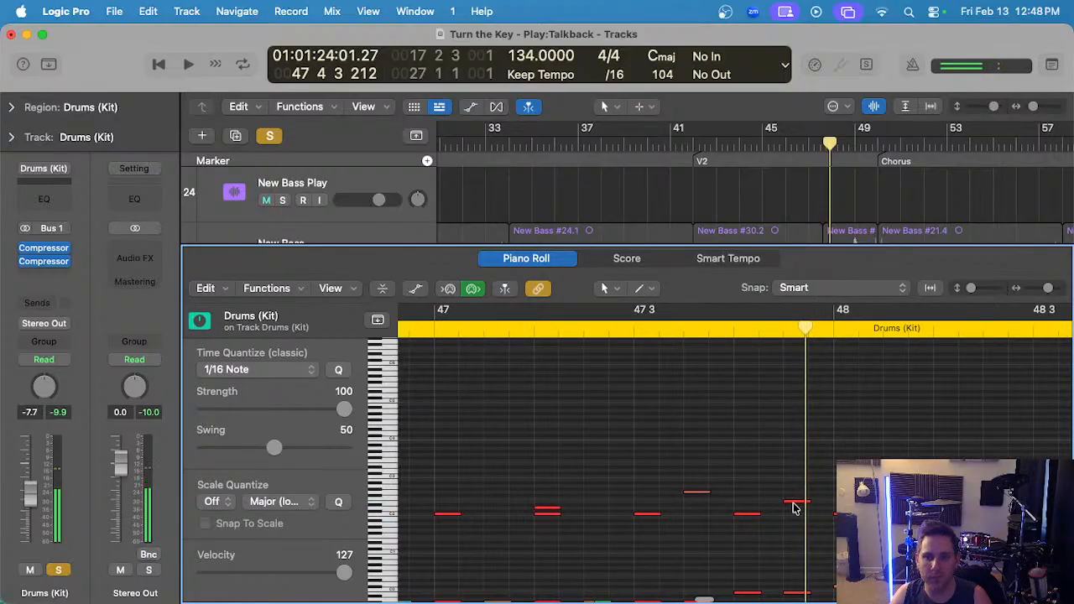
pyautogui.scroll(1, 797, 508)
pyautogui.moveTo(797, 509); pyautogui.dragTo(800, 497)
pyautogui.scroll(1, 806, 504)
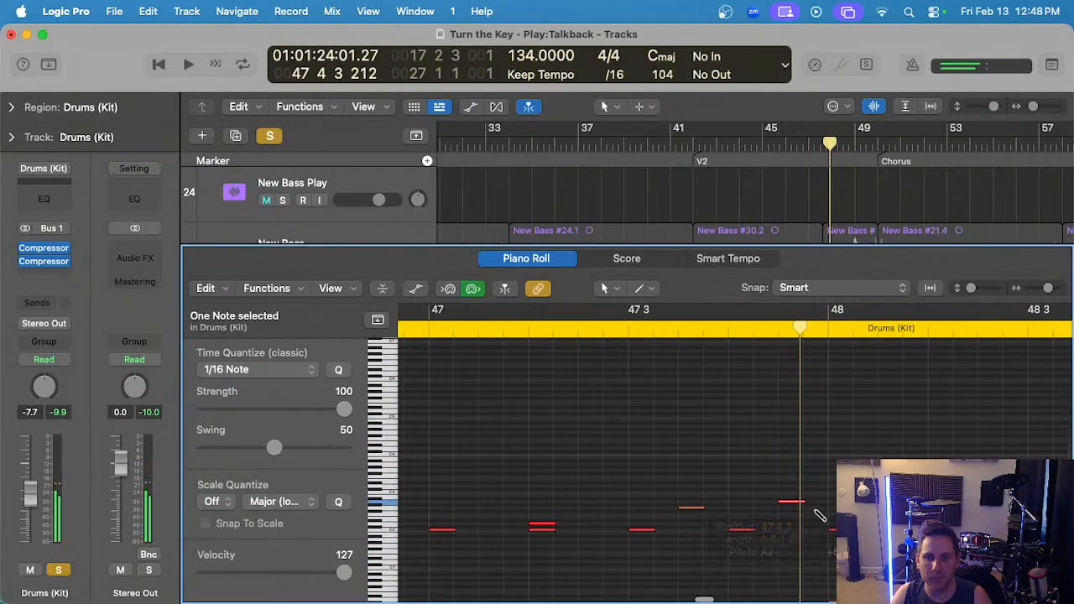
# - Play the new hit before bar 48 and lower its pitch to just below the neighbouring beat 4 offbeat's original placement
pyautogui.click(604, 327)
pyautogui.press('space')
pyautogui.press('super+Left')
pyautogui.press('space')
pyautogui.click(810, 485)
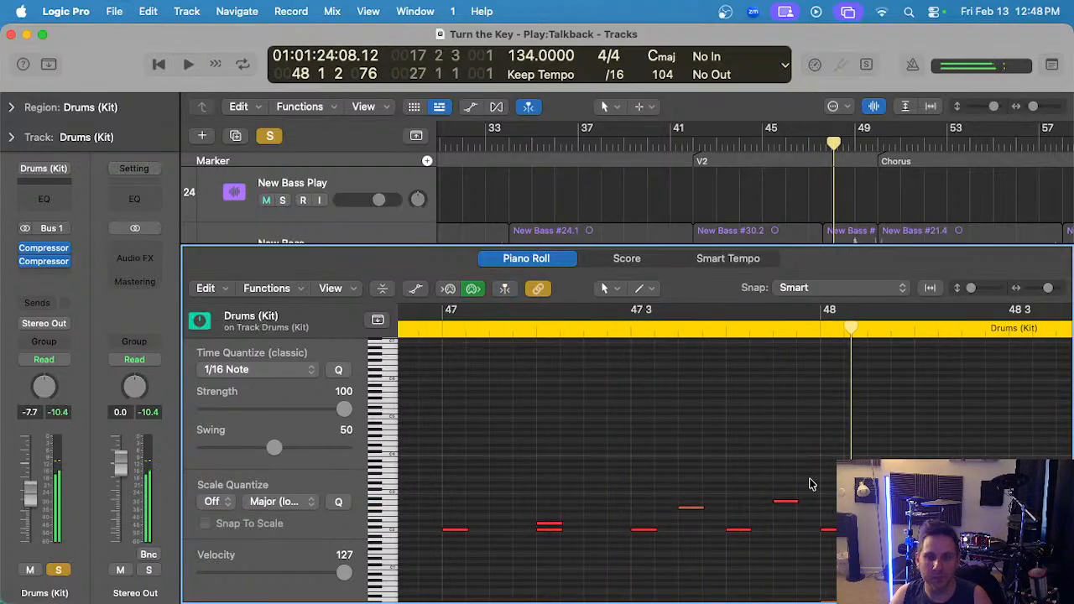
pyautogui.moveTo(783, 501); pyautogui.dragTo(787, 514)
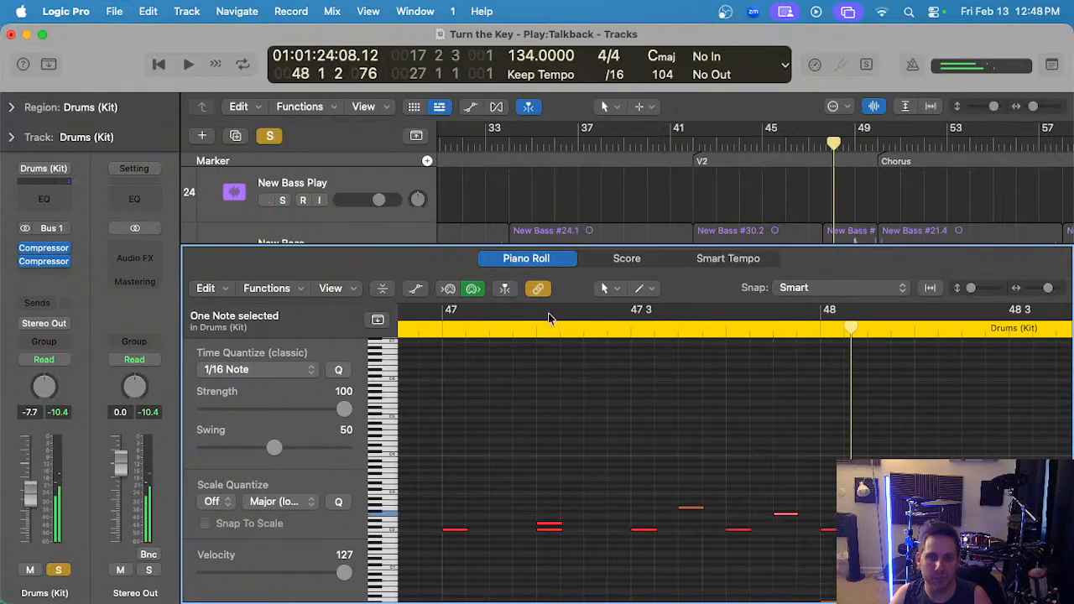
# - Unsolo the drums and play the edited bar 47 hits with the band into bar 48
pyautogui.click(514, 326)
pyautogui.press('space')
pyautogui.press('s')
pyautogui.scroll(-2, 689, 378)
pyautogui.scroll(-2, 690, 380)
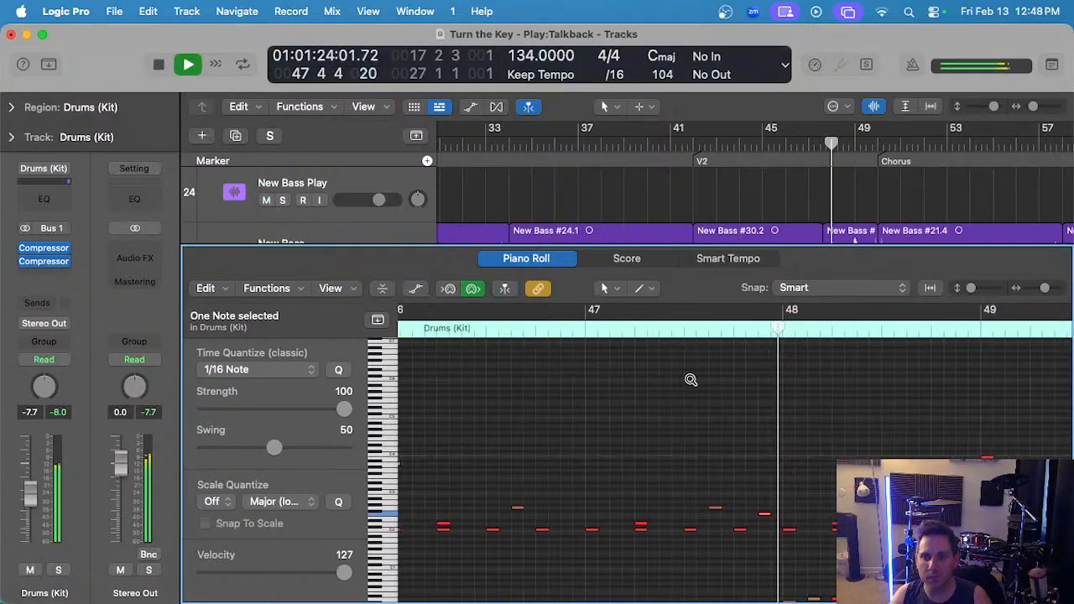
pyautogui.scroll(-1, 691, 379)
pyautogui.hscroll(3, 822, 411)
pyautogui.scroll(-2, 820, 410)
pyautogui.press('space')
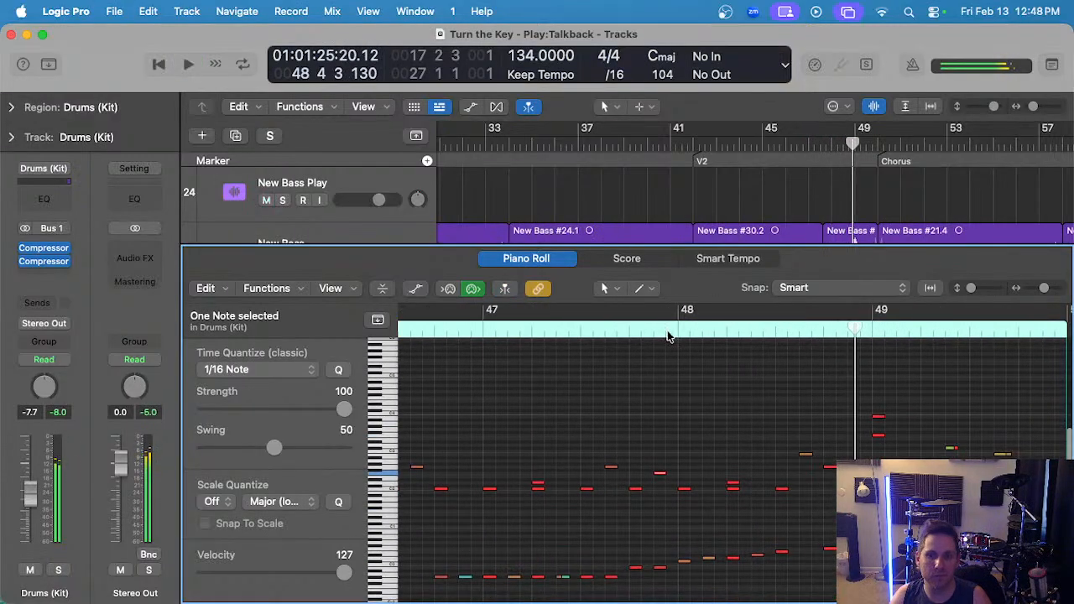
# - Solo the drums, add a note on the offbeat after beat 1 of bar 48, and raise it to the bar 47 beat 3 offbeat's pitch
pyautogui.click(669, 336)
pyautogui.press('s')
pyautogui.press('space')
pyautogui.scroll(2, 713, 407)
pyautogui.click(717, 437)
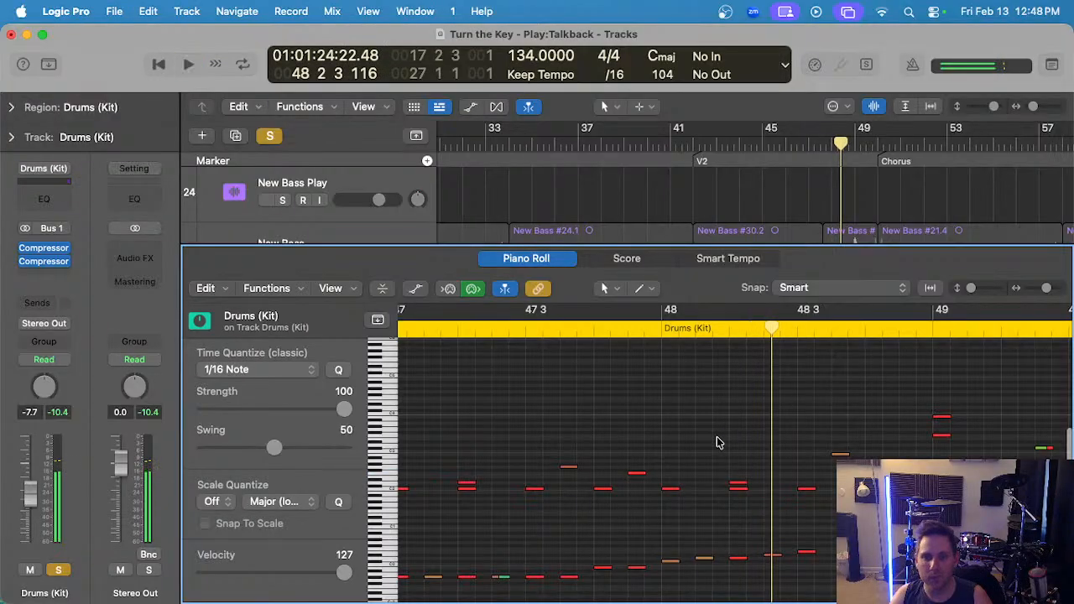
pyautogui.click(664, 330)
pyautogui.press('space')
pyautogui.scroll(1, 713, 412)
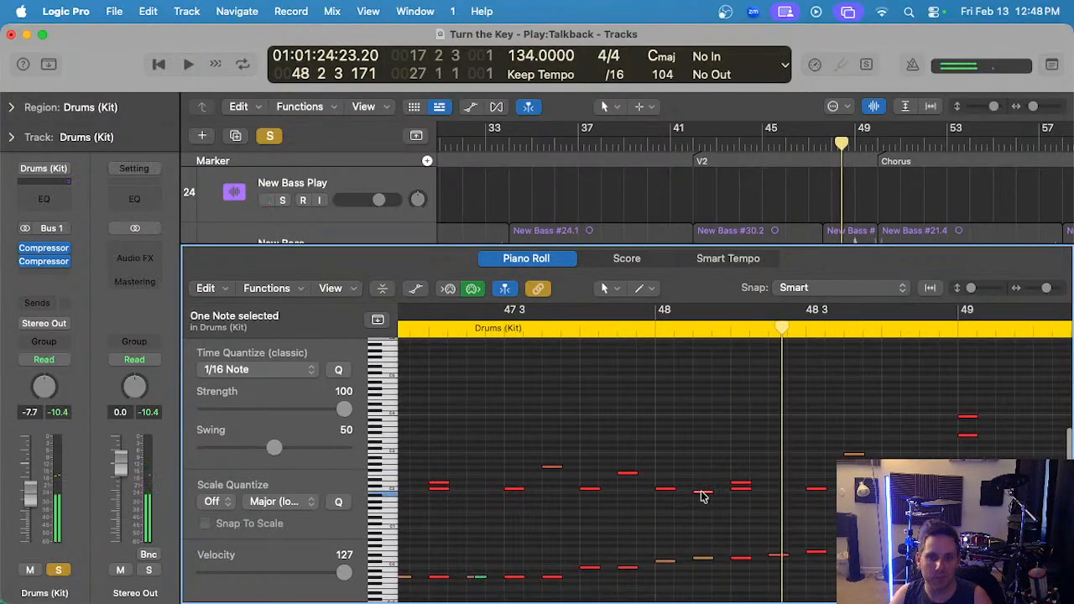
pyautogui.moveTo(703, 496); pyautogui.dragTo(702, 469)
# - Unsolo the drums and play the new bar 48 hit with the band from after beat 3 of bar 47
pyautogui.click(599, 328)
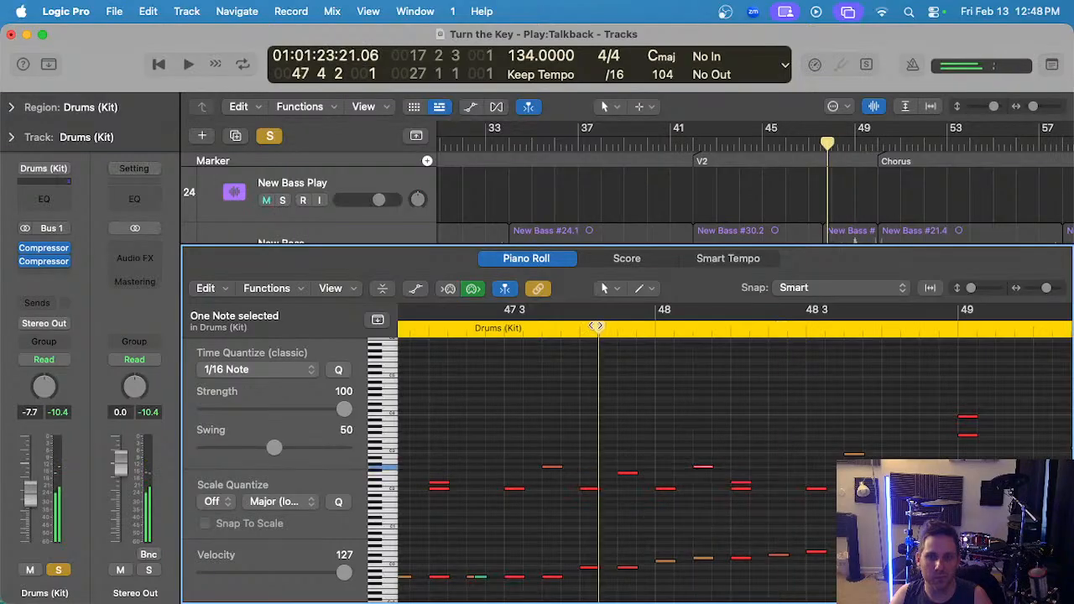
pyautogui.press('space')
pyautogui.hotkey('ctrl', 's')
pyautogui.click(546, 328)
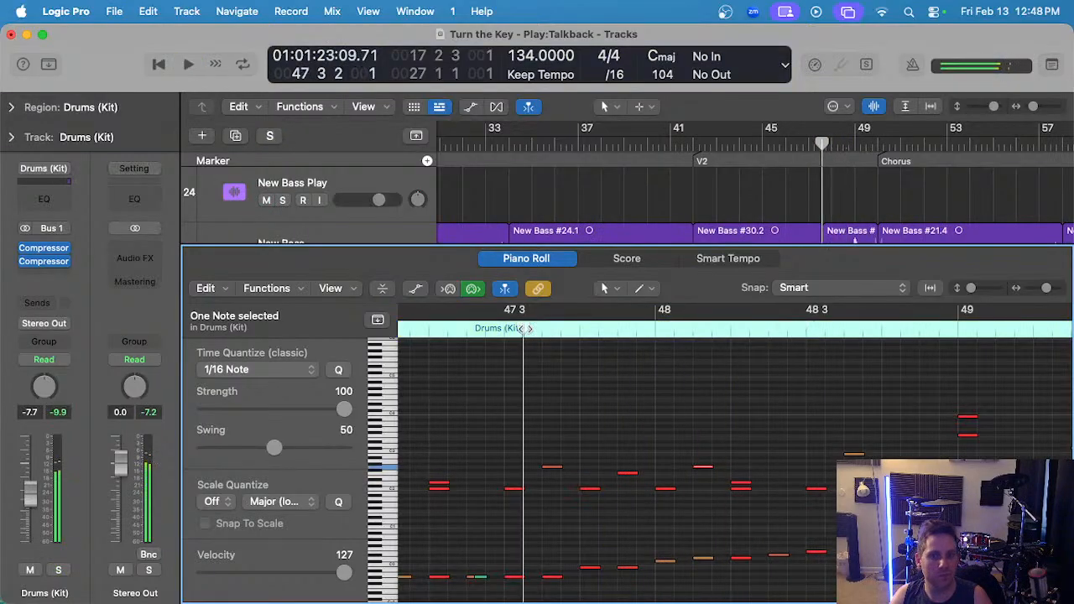
pyautogui.scroll(-5, 714, 405)
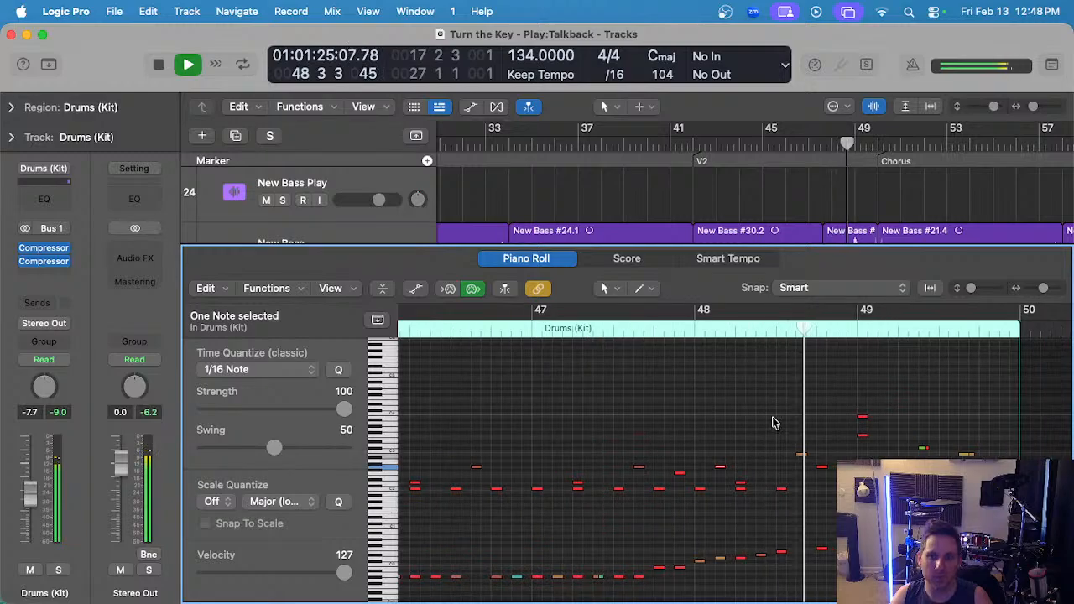
pyautogui.scroll(3, 779, 470)
pyautogui.press('space')
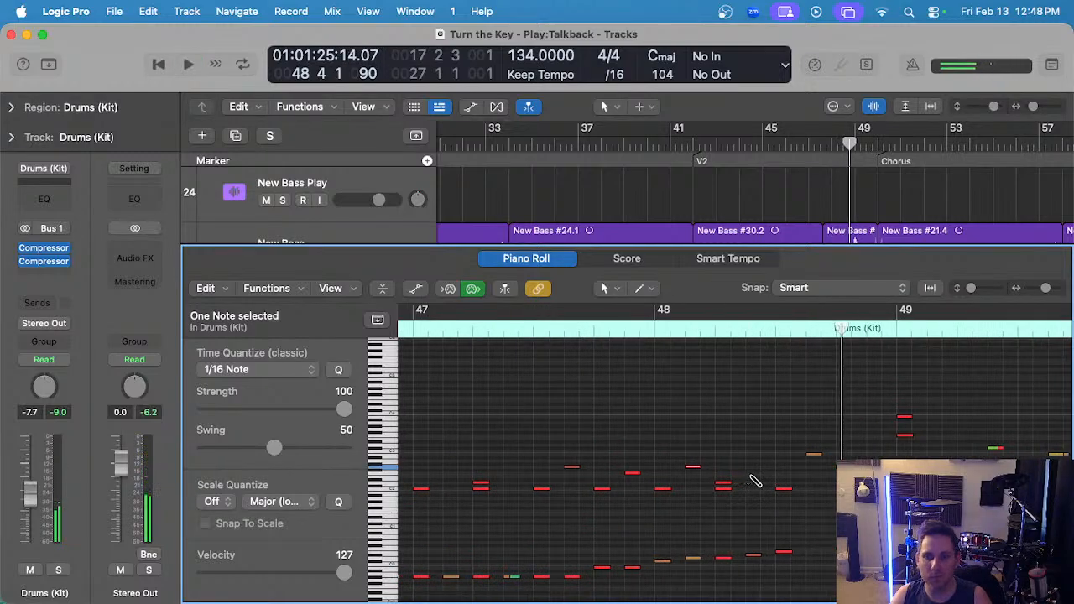
# - Add a drum note on the offbeat after beat 2 of bar 48, matching the bar 47 beat 4 offbeat's pitch, and play it with the band
pyautogui.moveTo(756, 481); pyautogui.dragTo(756, 477)
pyautogui.click(594, 332)
pyautogui.press('space')
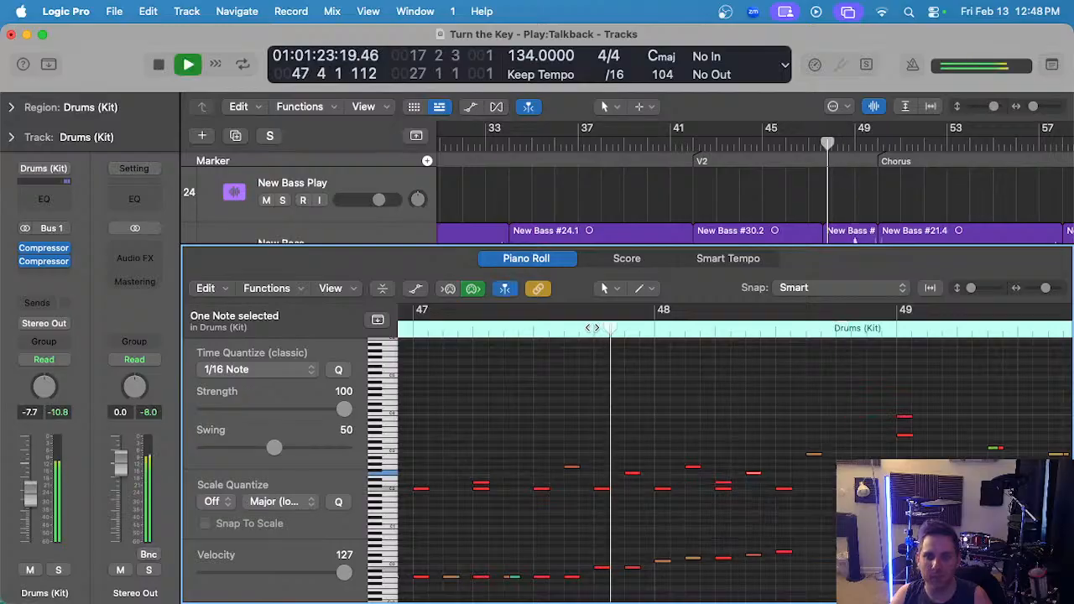
pyautogui.press('s')
pyautogui.scroll(-2, 727, 373)
pyautogui.press('s')
pyautogui.scroll(-4, 726, 374)
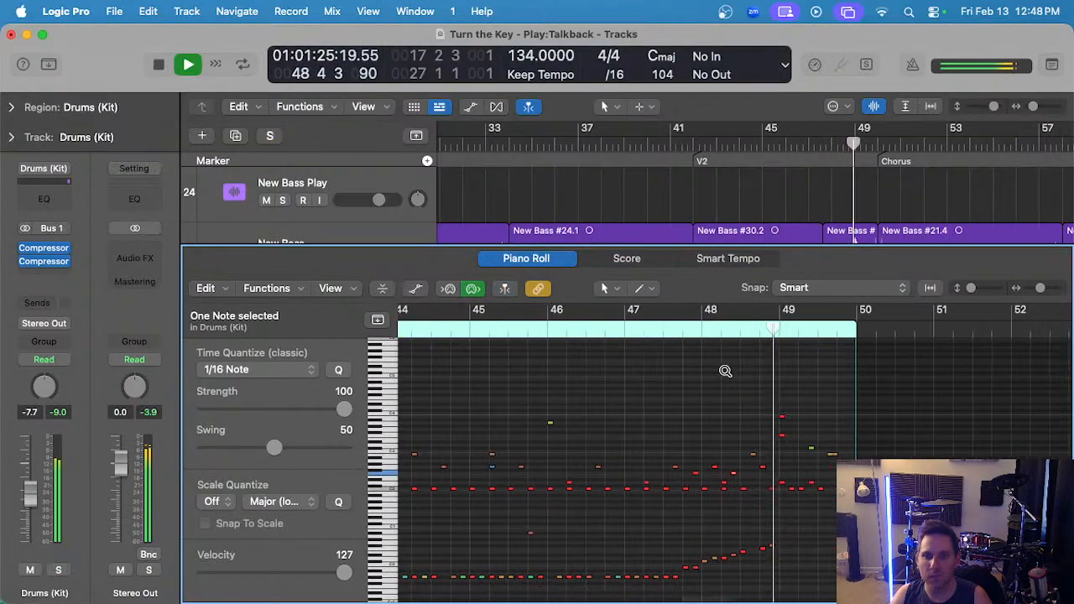
pyautogui.click(667, 329)
pyautogui.scroll(3, 738, 386)
pyautogui.scroll(4, 748, 400)
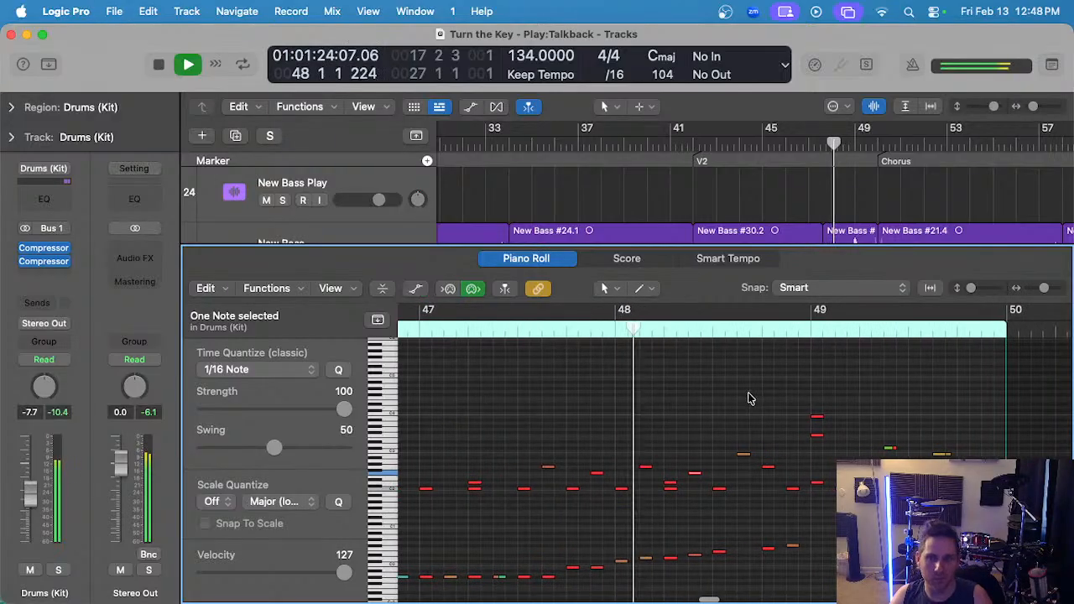
pyautogui.press('space')
# - Lower the drum note on the offbeat after beat 3 of bar 48, add a C#4 hit above it, and play both
pyautogui.click(751, 438)
pyautogui.scroll(2, 716, 433)
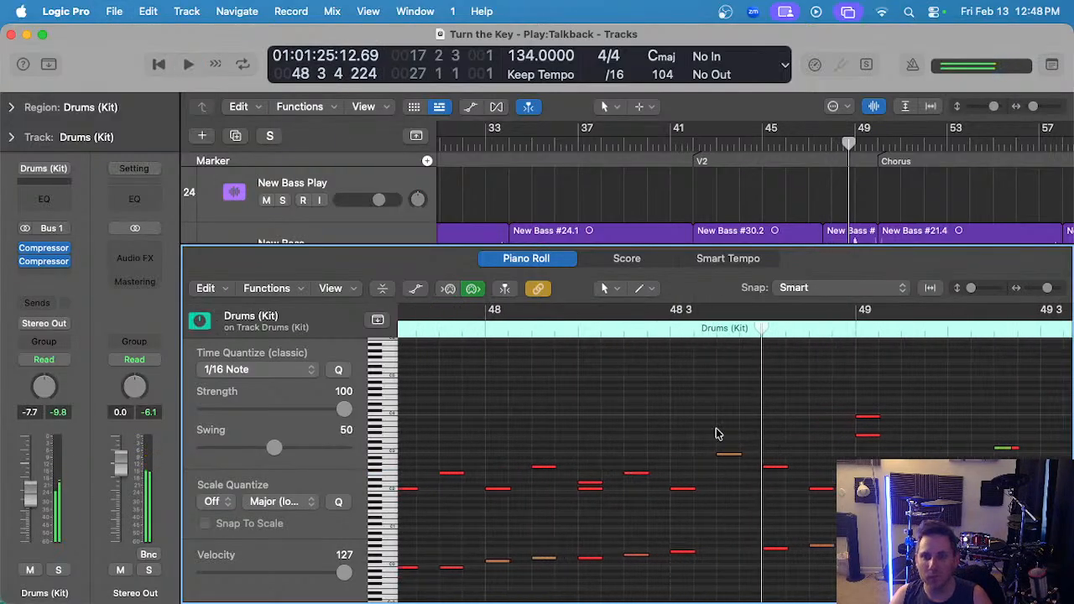
pyautogui.moveTo(729, 460)
pyautogui.mouseDown()
pyautogui.moveTo(730, 487)
pyautogui.moveTo(731, 457)
pyautogui.mouseUp()
pyautogui.scroll(3, 715, 420)
pyautogui.keyDown('super'); pyautogui.click(730, 451); pyautogui.keyUp('super')
pyautogui.moveTo(731, 463); pyautogui.dragTo(731, 459)
pyautogui.press('space')
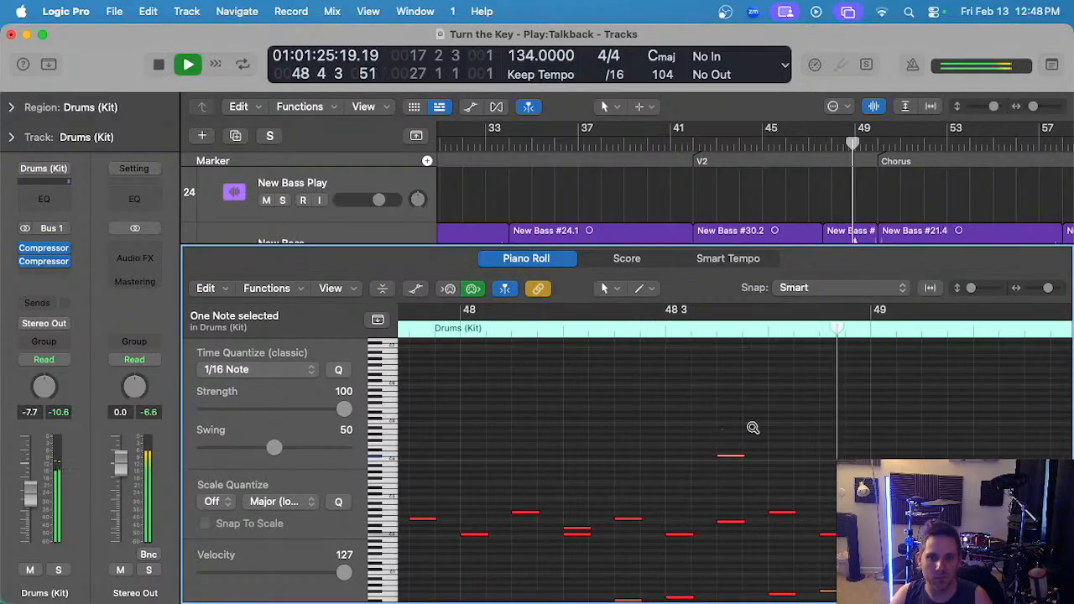
pyautogui.press('space')
# - Lower the added bar 48 beat 3 offbeat hit to just below the upper bar 49 downbeat note and play the fill
pyautogui.click(732, 461)
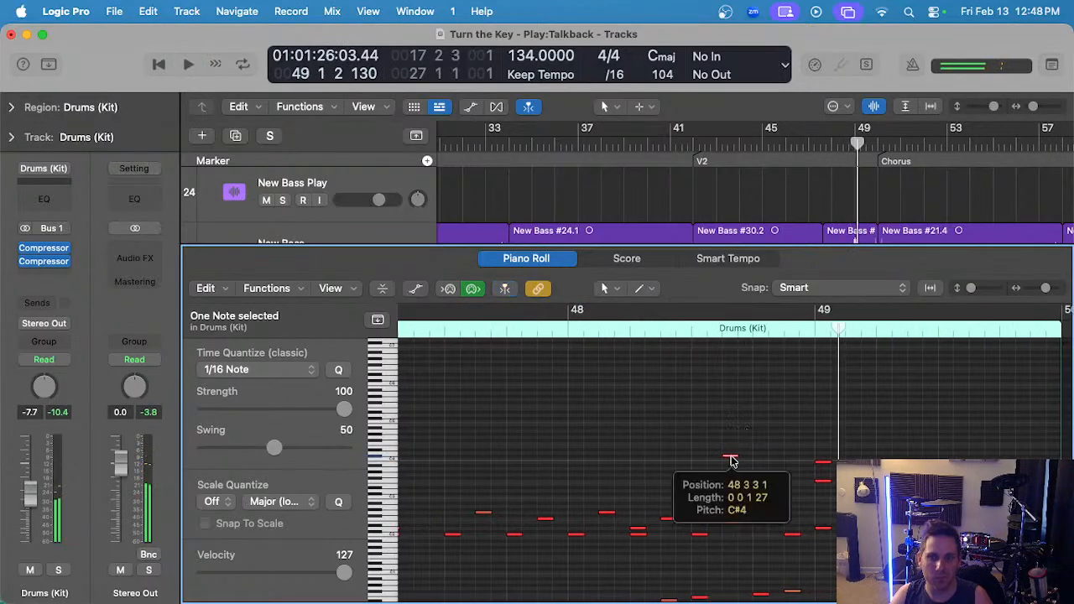
pyautogui.moveTo(730, 460)
pyautogui.mouseDown()
pyautogui.moveTo(726, 499)
pyautogui.moveTo(728, 473)
pyautogui.mouseUp()
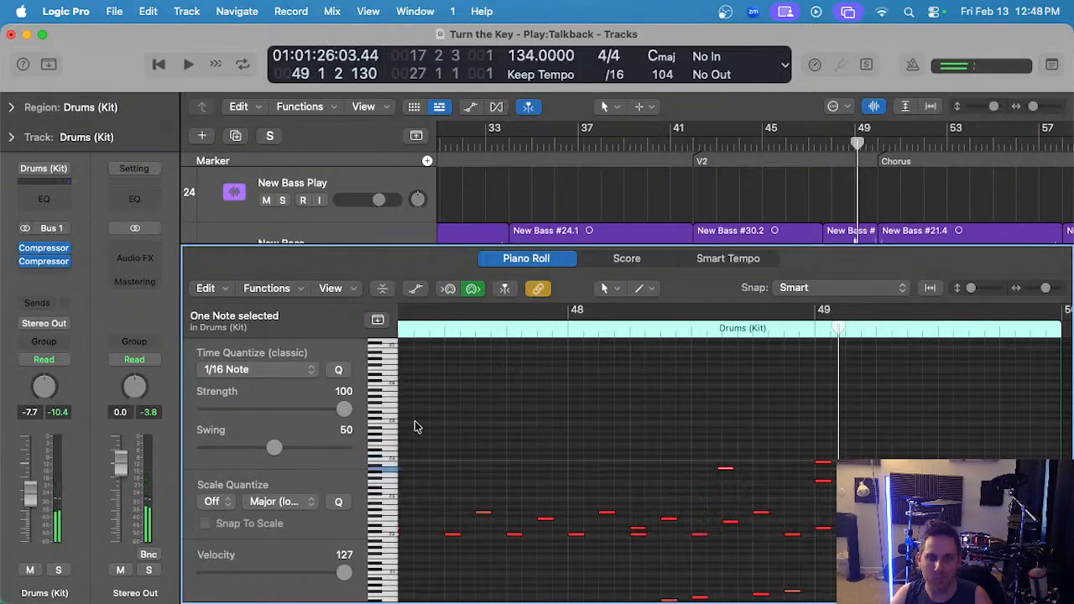
pyautogui.doubleClick(507, 330)
pyautogui.scroll(-1, 648, 403)
pyautogui.hscroll(1, 654, 397)
pyautogui.scroll(-2, 654, 397)
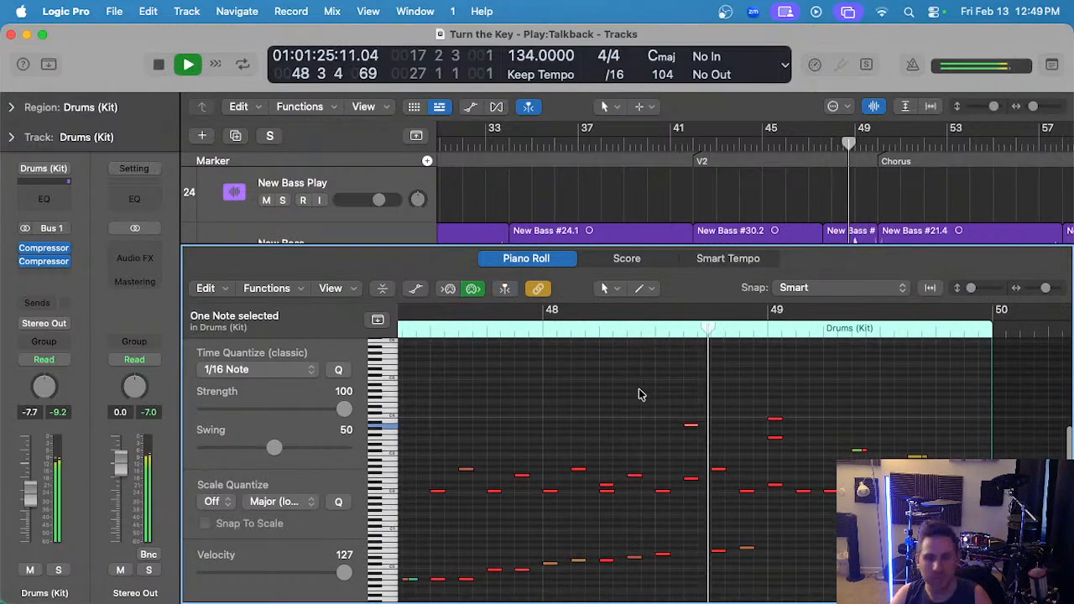
pyautogui.hscroll(-2, 636, 390)
pyautogui.press('space')
# - Compare the bar 48 drum fill with the drums soloed and with the full band
pyautogui.click(571, 329)
pyautogui.press('s')
pyautogui.press('space')
pyautogui.scroll(2, 655, 397)
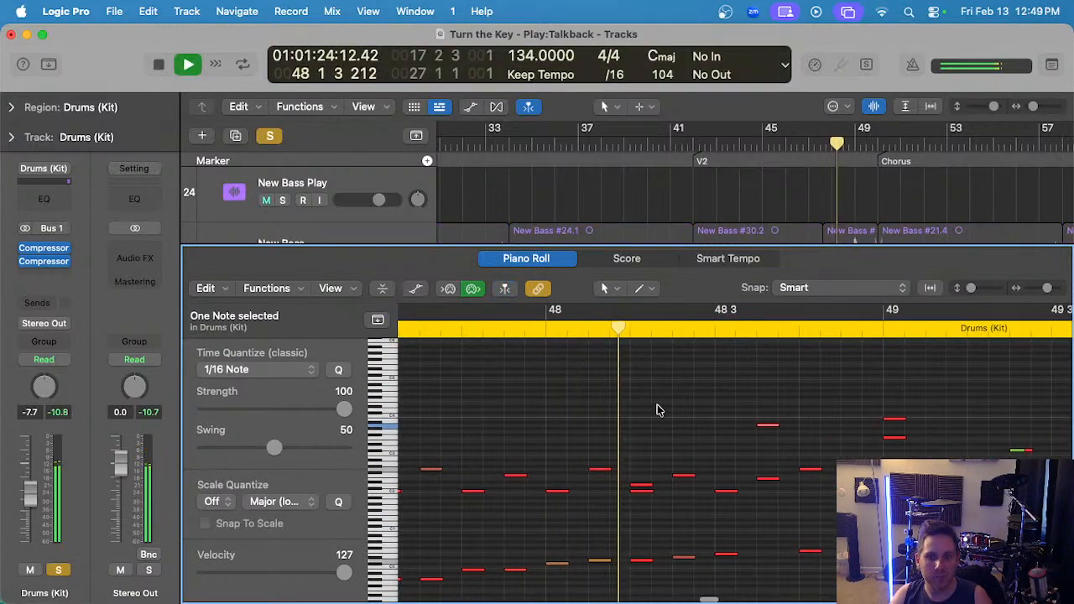
pyautogui.click(659, 409)
pyautogui.scroll(-2, 658, 407)
pyautogui.press('s')
pyautogui.press('space')
pyautogui.click(518, 326)
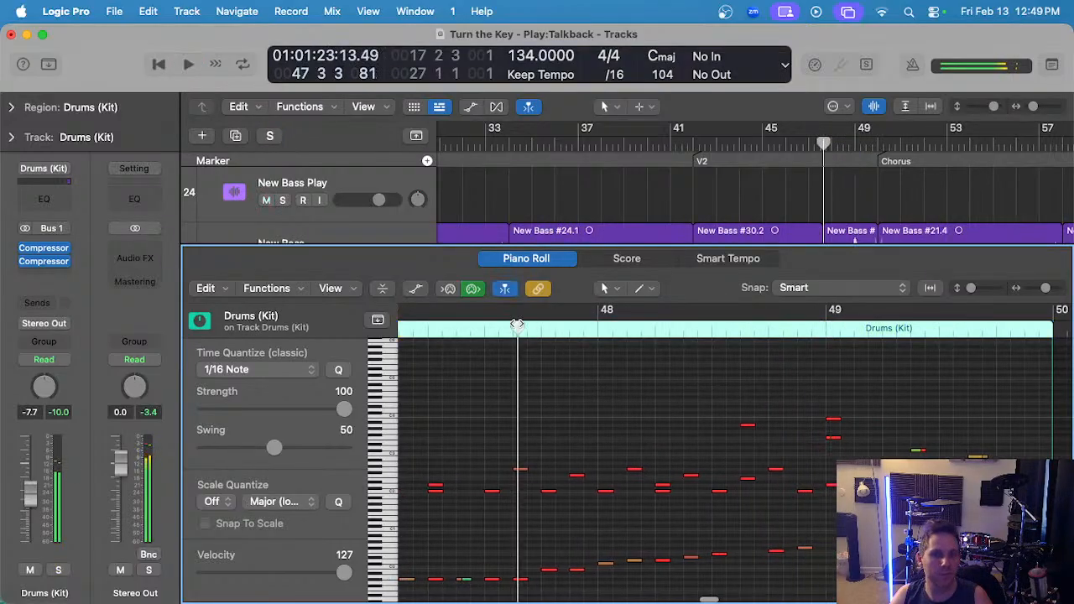
pyautogui.press('space')
pyautogui.scroll(2, 617, 379)
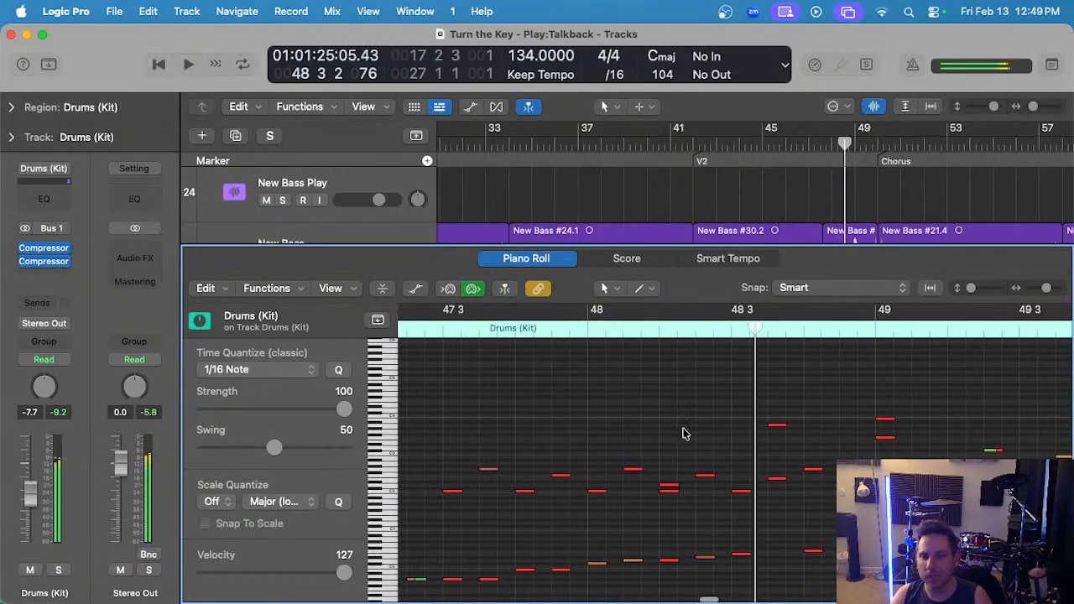
# - Add a drum note on beat 2 of bar 48 at the upper bar 49 downbeat note's pitch and play it into bar 49
pyautogui.scroll(1, 684, 434)
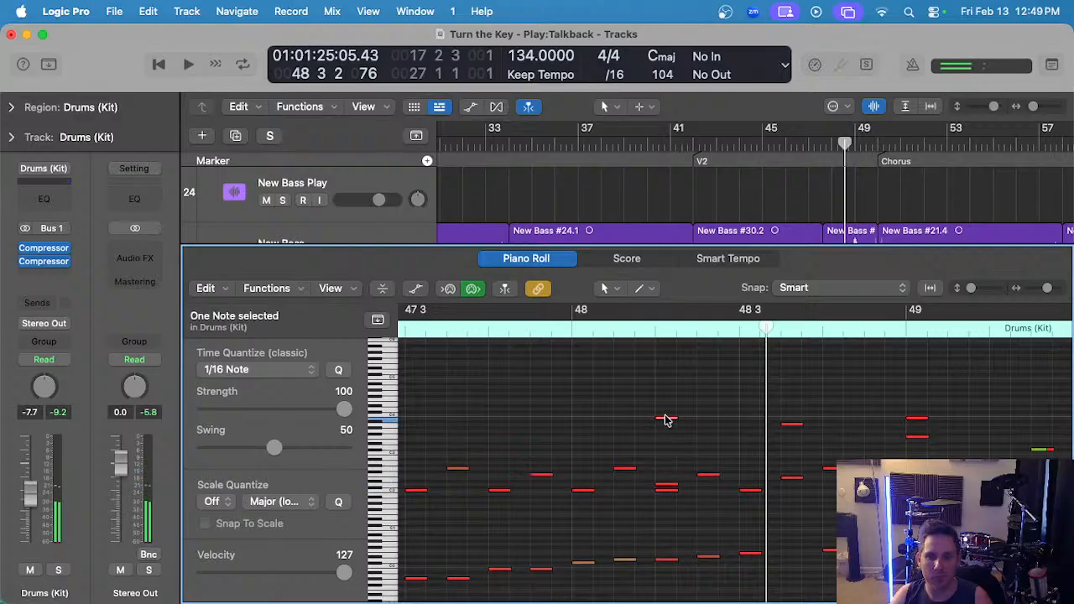
pyautogui.click(481, 329)
pyautogui.press('space')
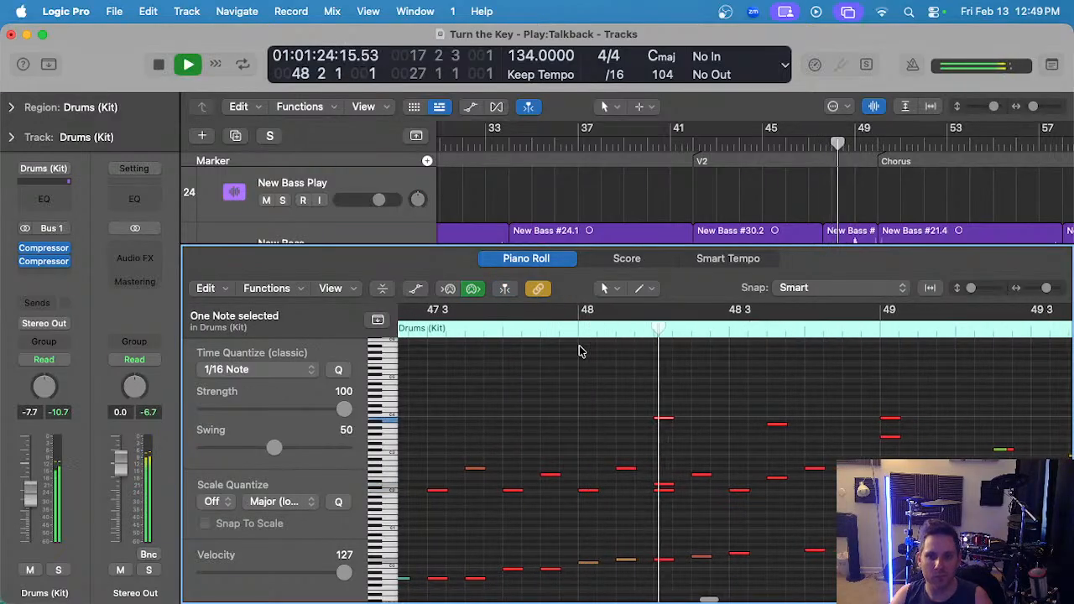
pyautogui.scroll(-2, 697, 418)
pyautogui.hscroll(2, 702, 418)
pyautogui.scroll(-1, 702, 418)
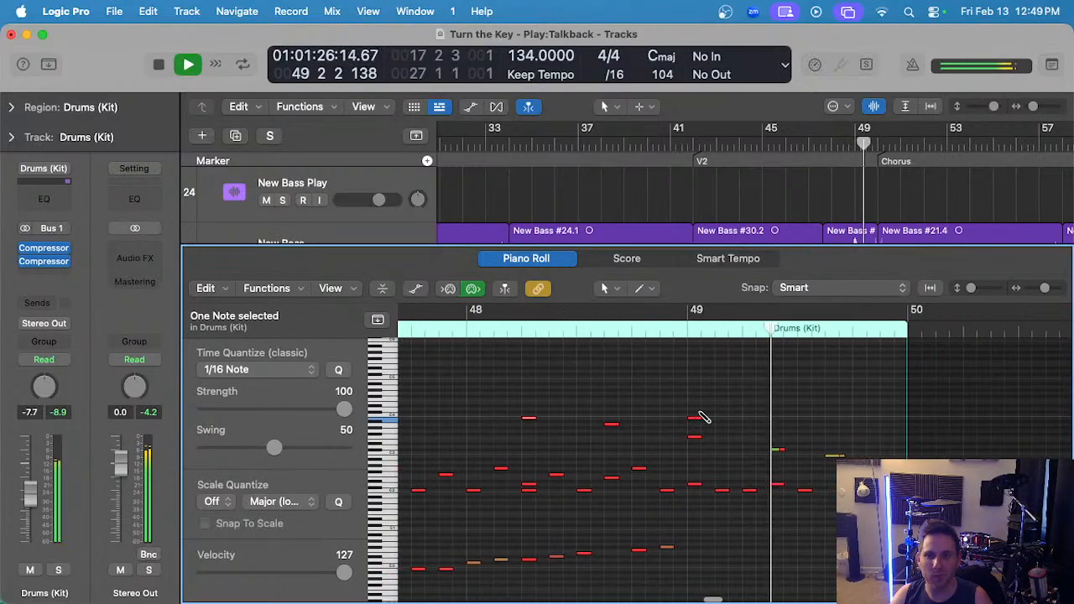
# - Close the Piano Roll and play the arrangement from bar 45 to check the edited drum fill against the other tracks
pyautogui.press('p')
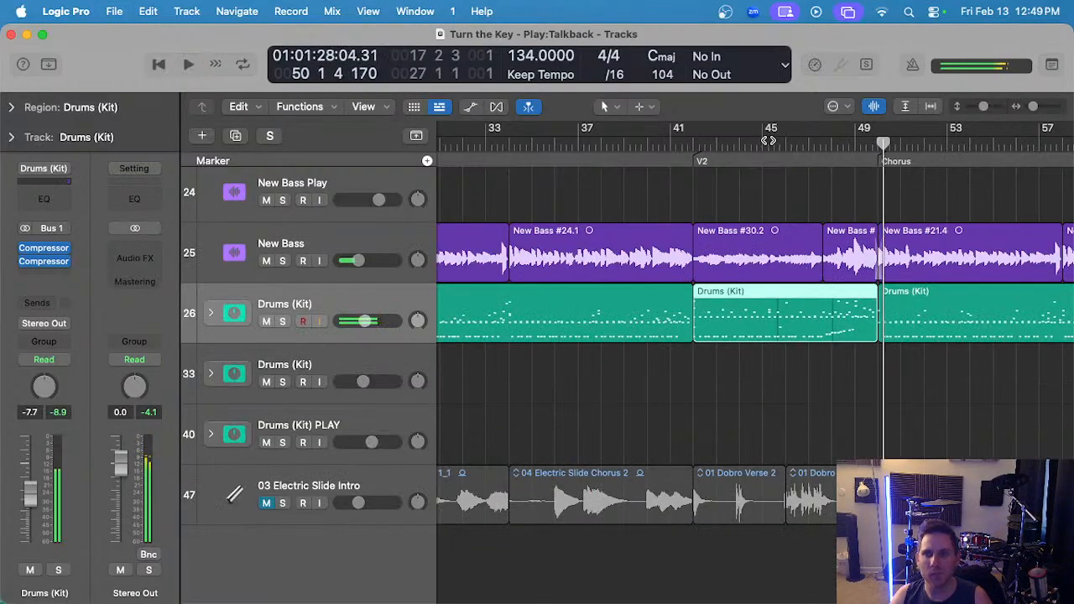
pyautogui.click(769, 140)
pyautogui.press('space')
pyautogui.scroll(-1, 806, 315)
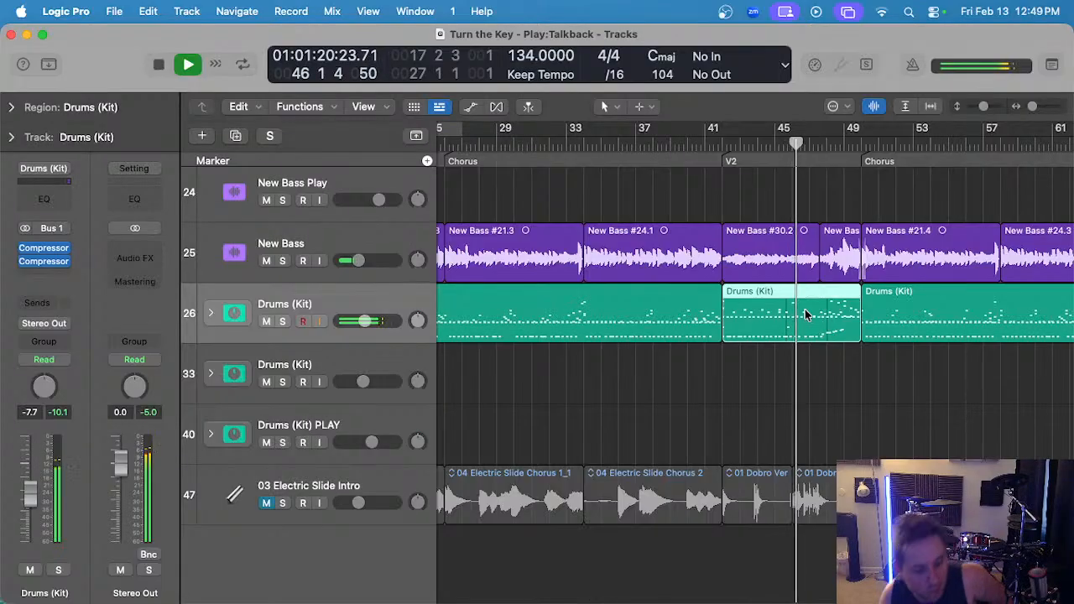
pyautogui.scroll(2, 836, 309)
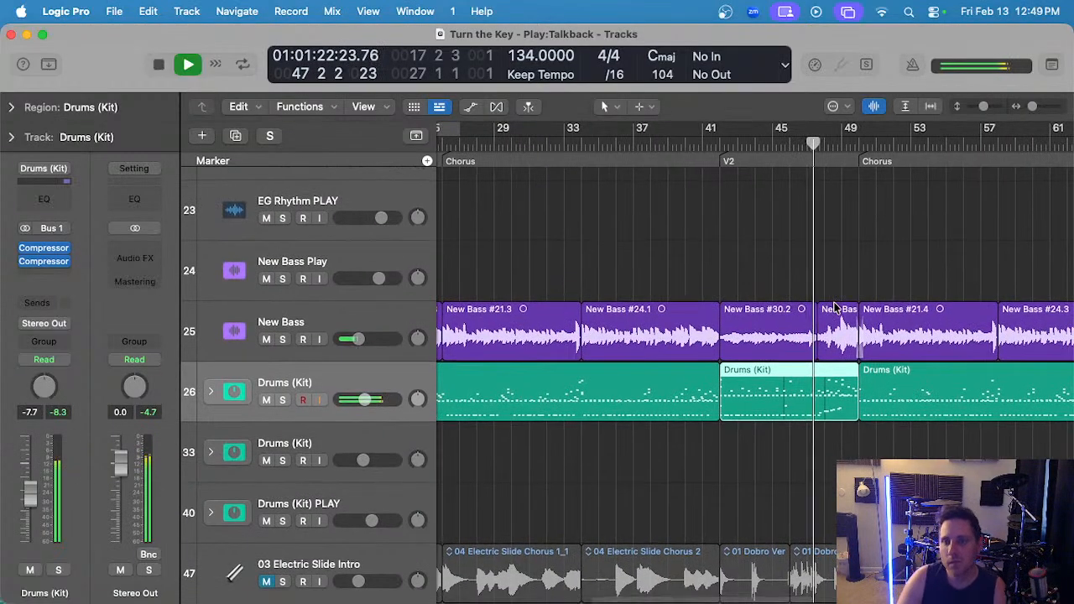
pyautogui.scroll(2, 843, 285)
pyautogui.scroll(-1, 780, 292)
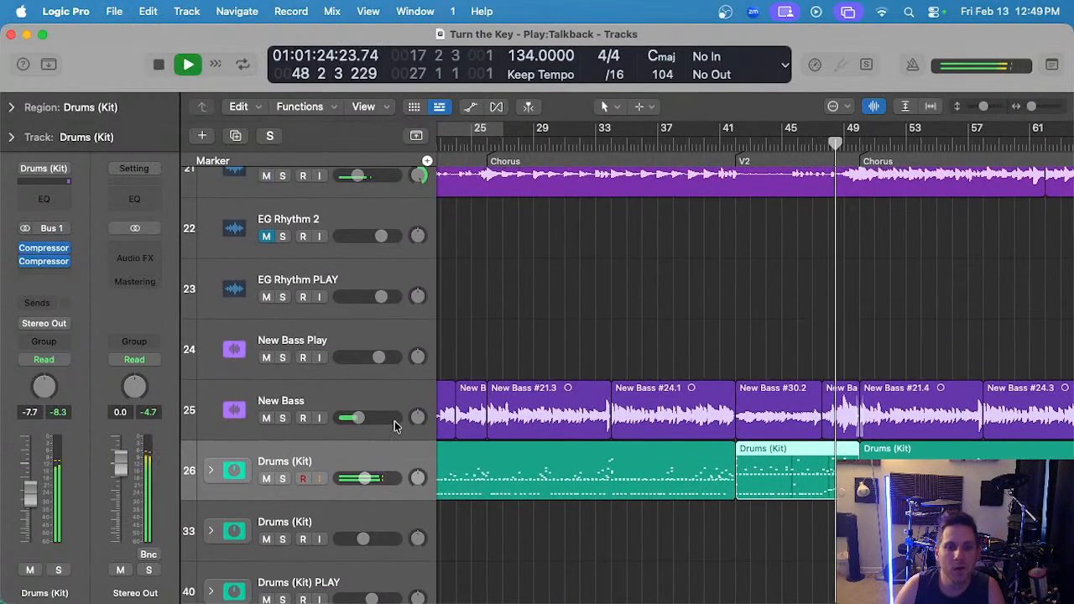
# - Adjust the New Bass track's volume to -12.2 dB and select the track while the song plays into the Chorus
pyautogui.click(359, 417)
pyautogui.moveTo(359, 417); pyautogui.dragTo(359, 418)
pyautogui.click(367, 396)
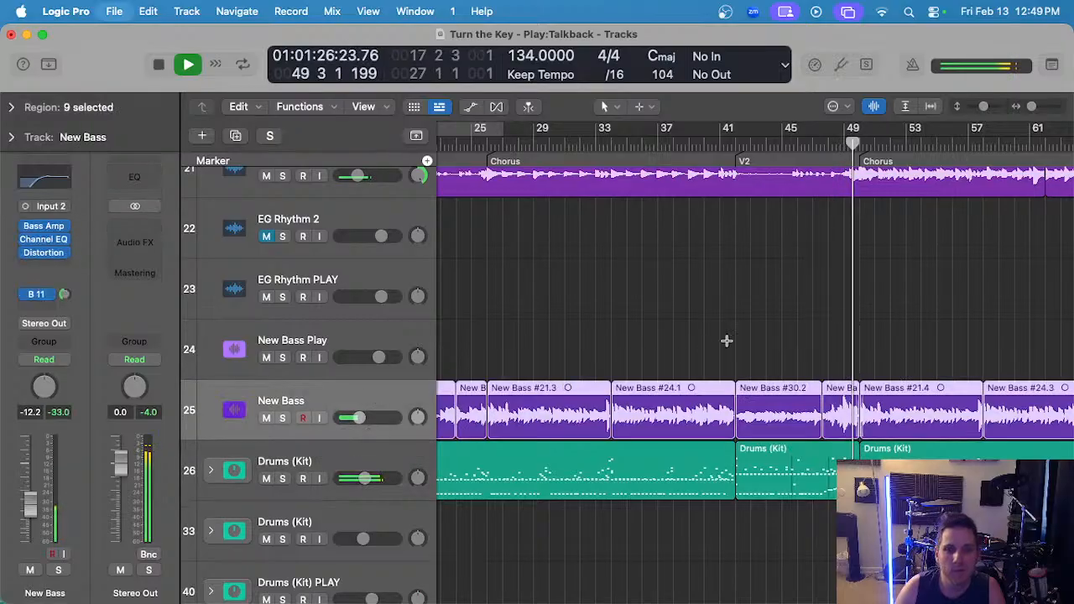
pyautogui.hscroll(3, 728, 340)
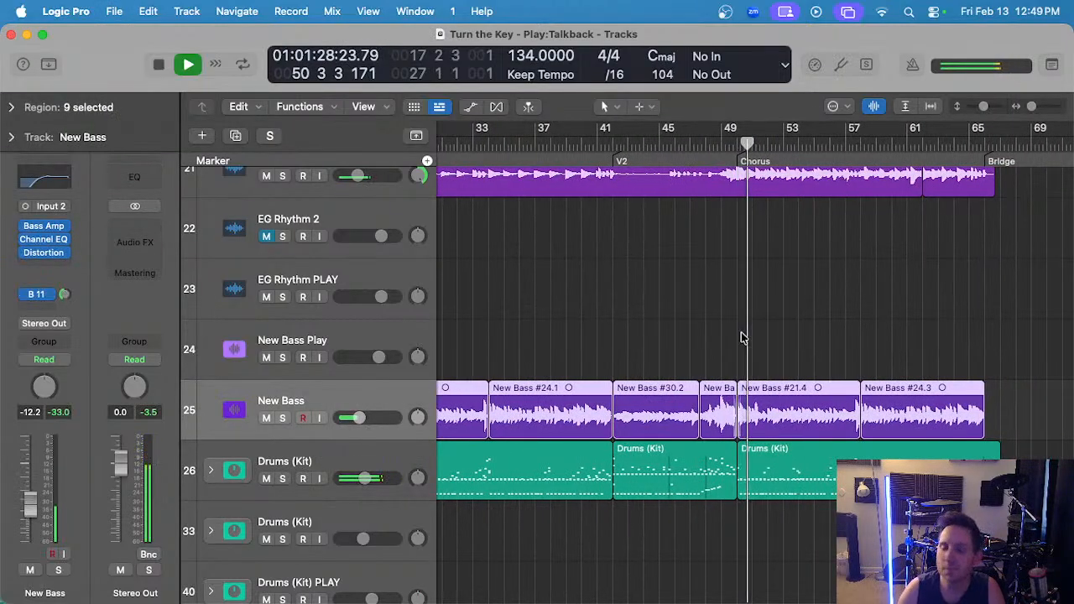
pyautogui.scroll(-2, 740, 335)
# - Mute and unmute the New Bass track to compare the Chorus with and without it
pyautogui.click(267, 419)
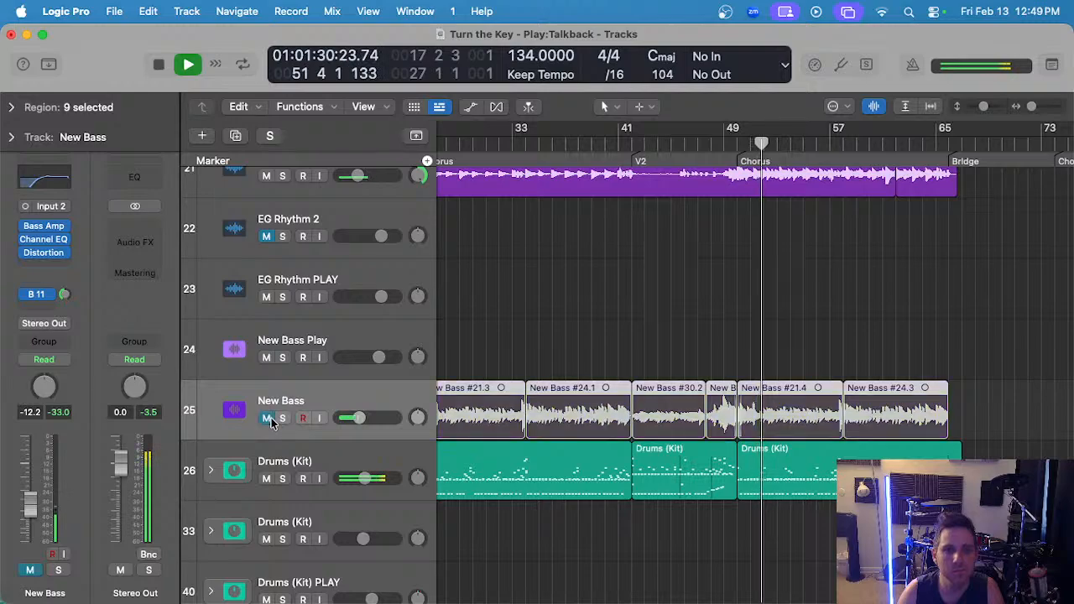
pyautogui.click(267, 418)
pyautogui.hscroll(2, 647, 319)
pyautogui.scroll(3, 648, 320)
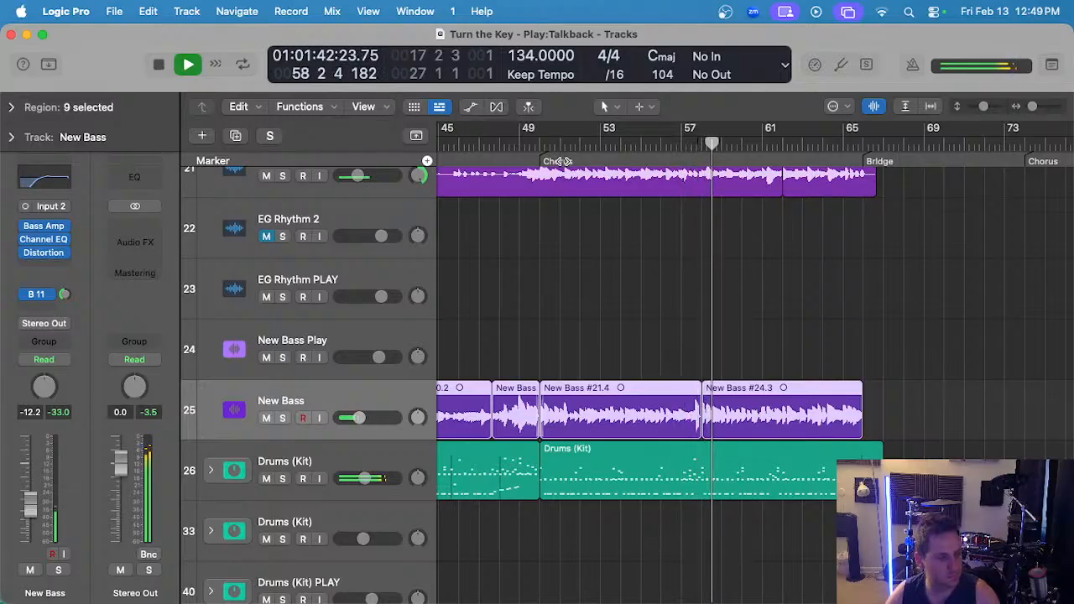
# - Select the Banjo track and inspect its last Compressor's settings, including the make-up gain
pyautogui.scroll(15, 667, 293)
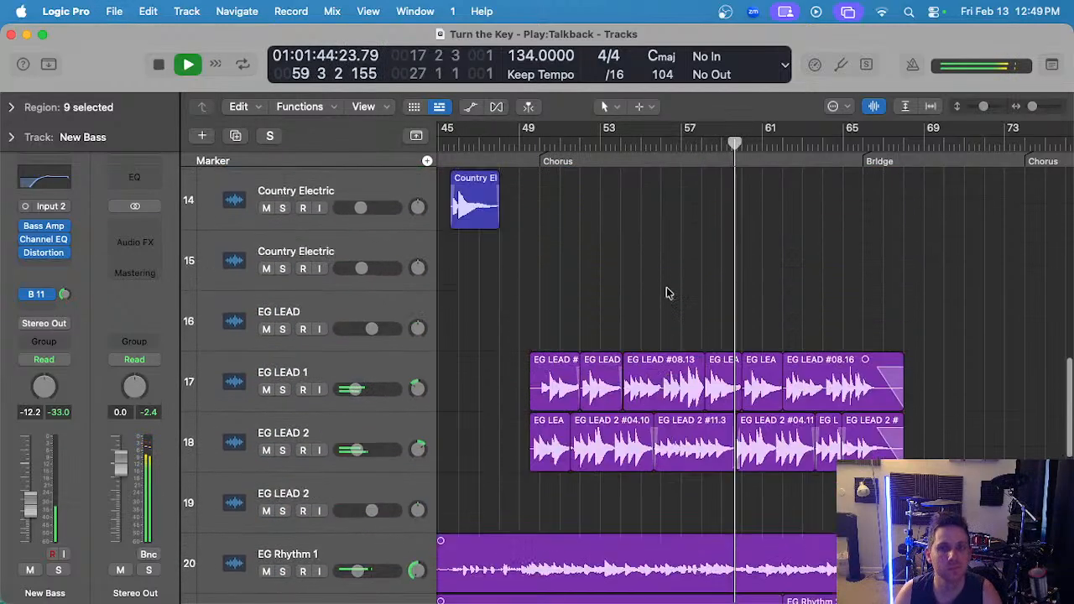
pyautogui.click(330, 346)
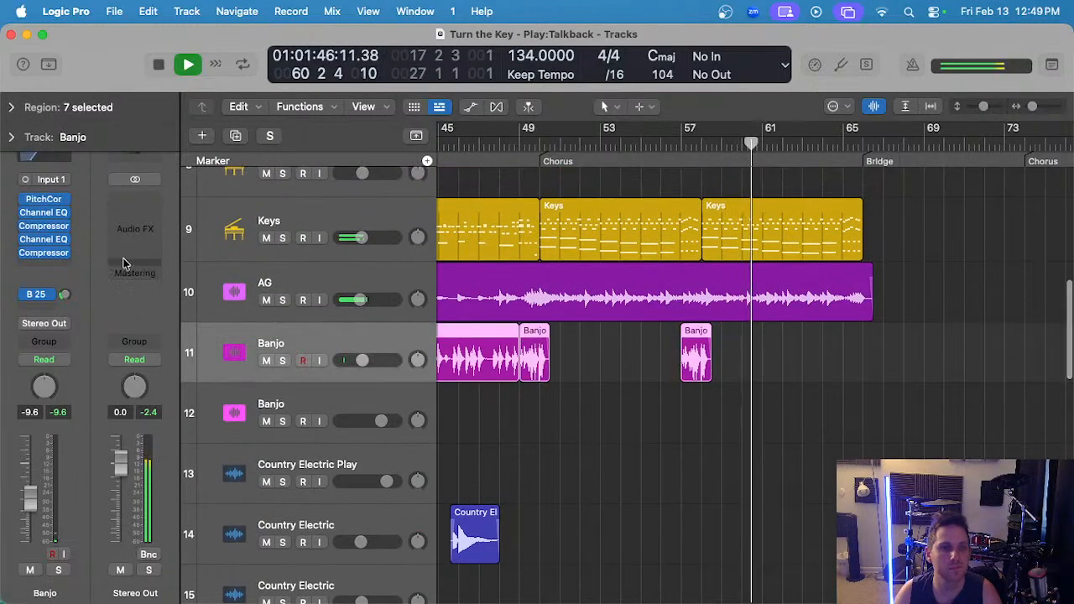
pyautogui.click(43, 253)
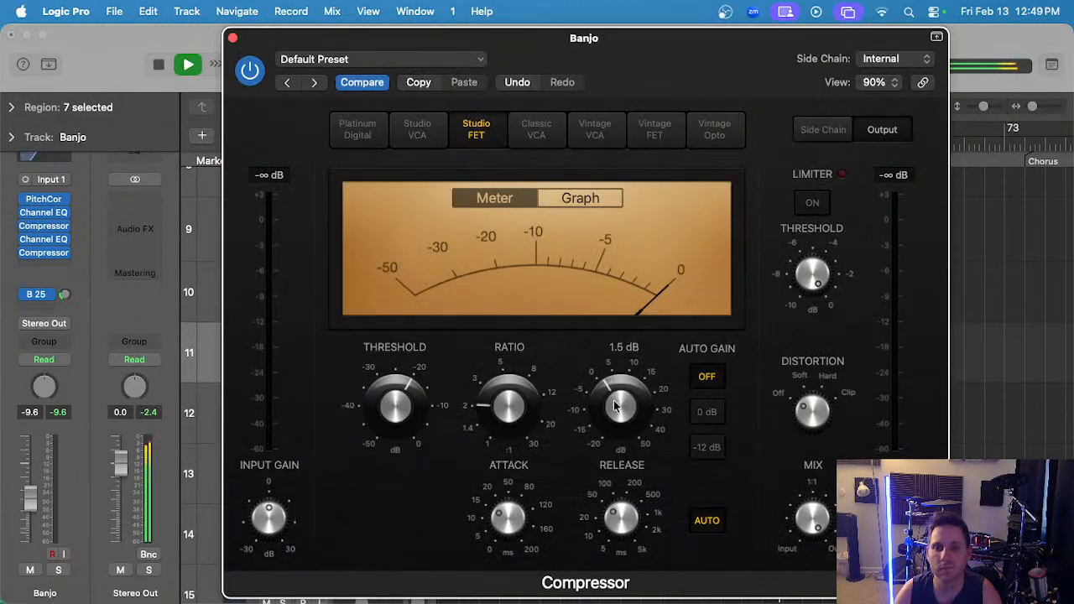
pyautogui.click(232, 38)
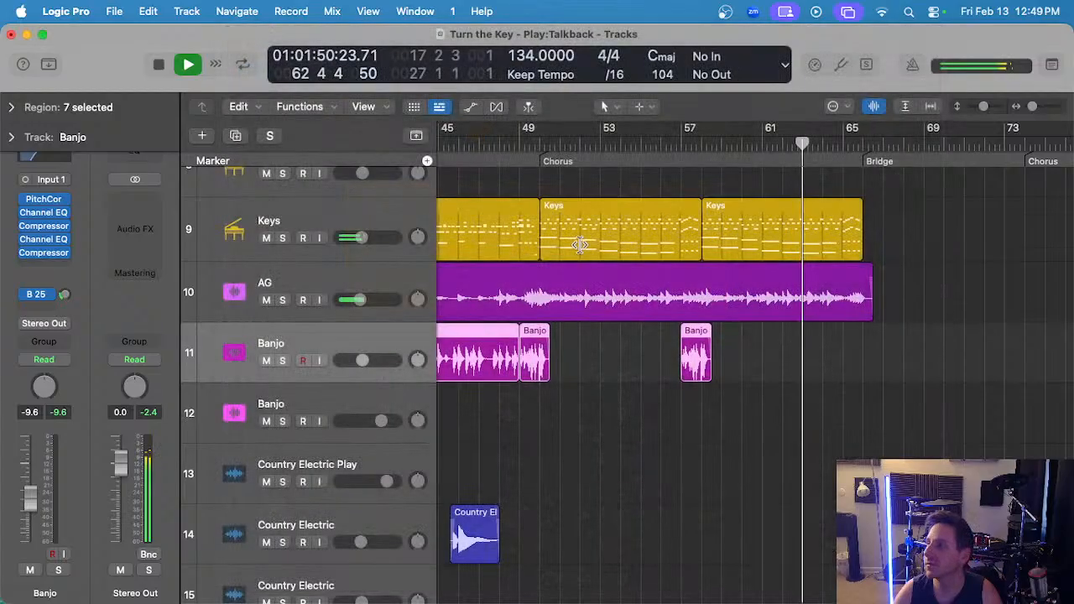
# - Deselect the Banjo regions, stop playback at the Bridge, and return the playhead to bar 2 at the intro
pyautogui.scroll(-3, 607, 269)
pyautogui.click(780, 365)
pyautogui.hscroll(-10, 745, 343)
pyautogui.hscroll(10, 741, 338)
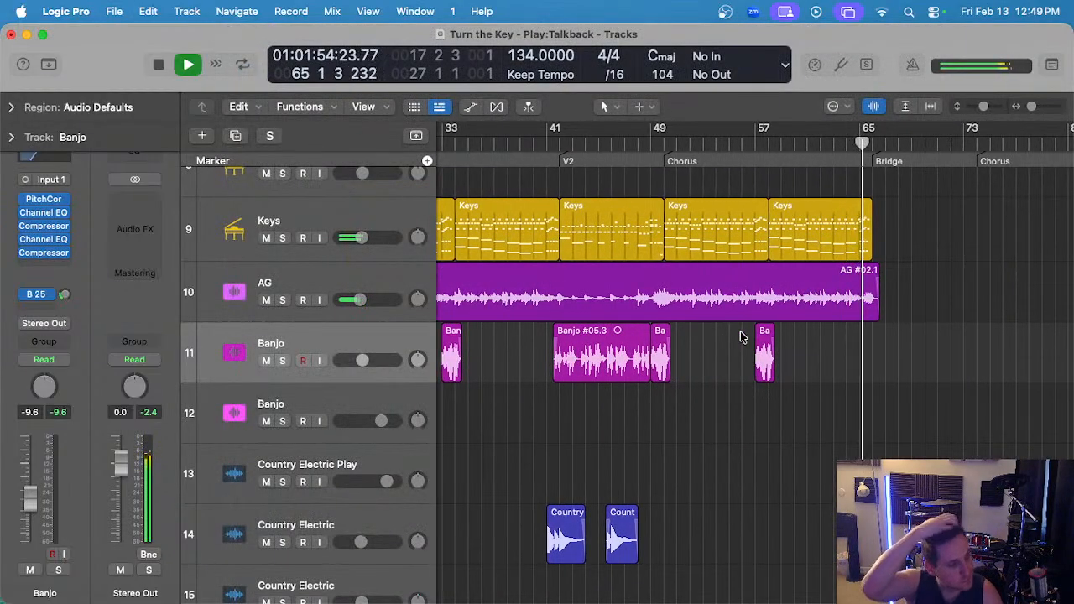
pyautogui.press('space')
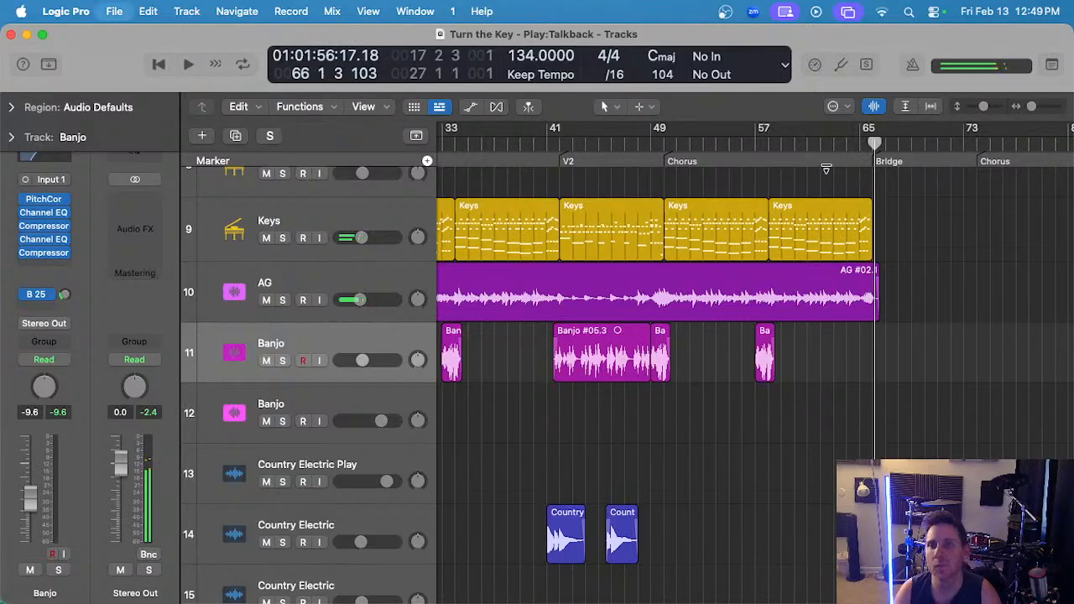
pyautogui.hscroll(-10, 490, 151)
pyautogui.click(451, 147)
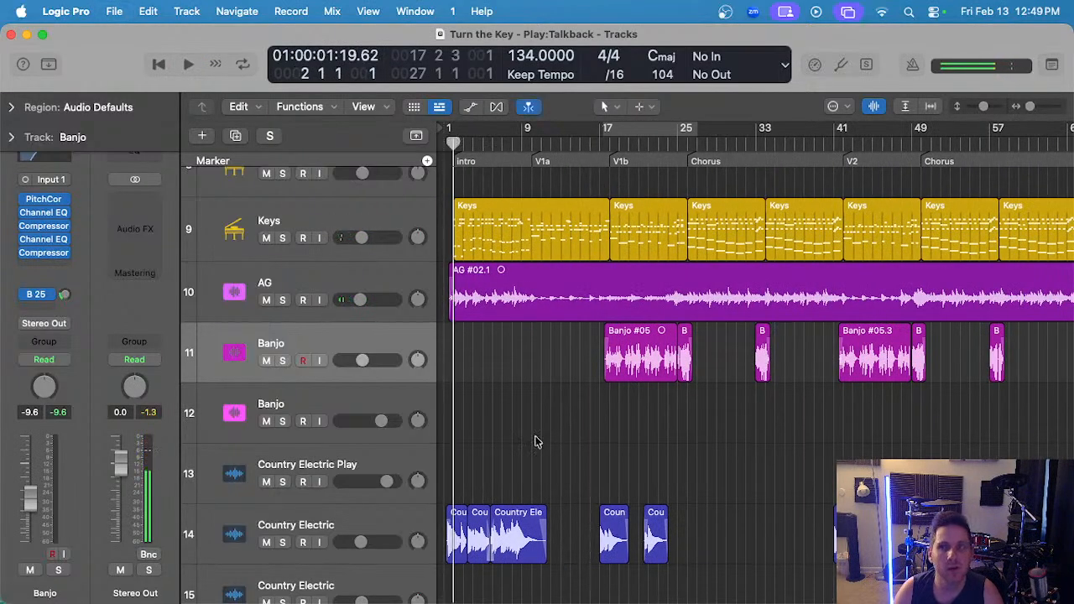
# - Save the project
pyautogui.scroll(-10, 543, 403)
pyautogui.scroll(3, 550, 368)
pyautogui.press('super+s')
pyautogui.hscroll(-3, 562, 378)
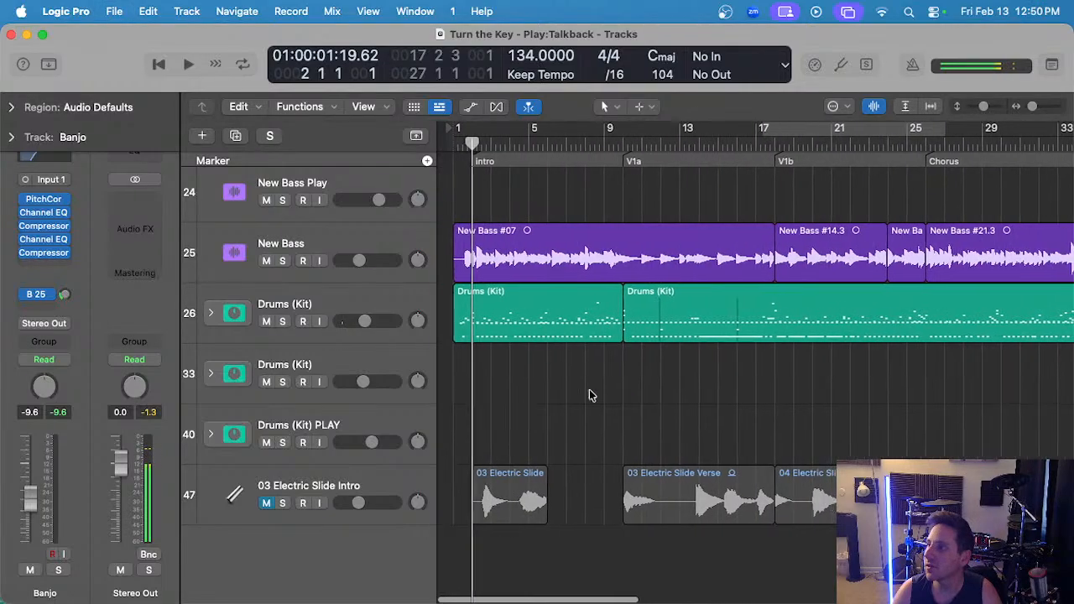
# - Look over the arrangement from the lead vocals down to the EG LEAD tracks and across to the Bridge and final Chorus
pyautogui.scroll(15, 571, 381)
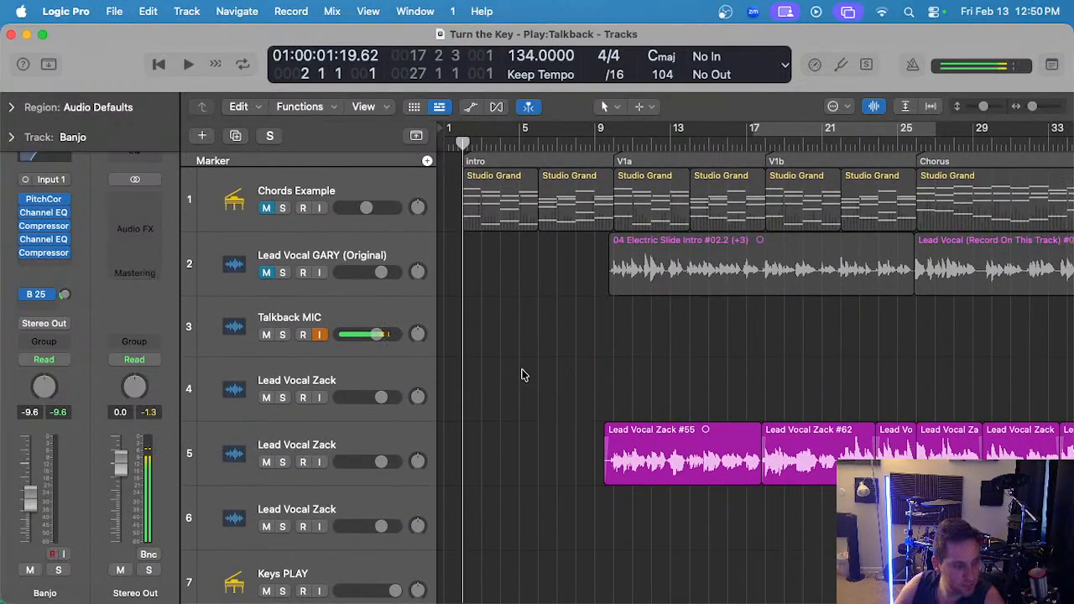
pyautogui.scroll(3, 522, 375)
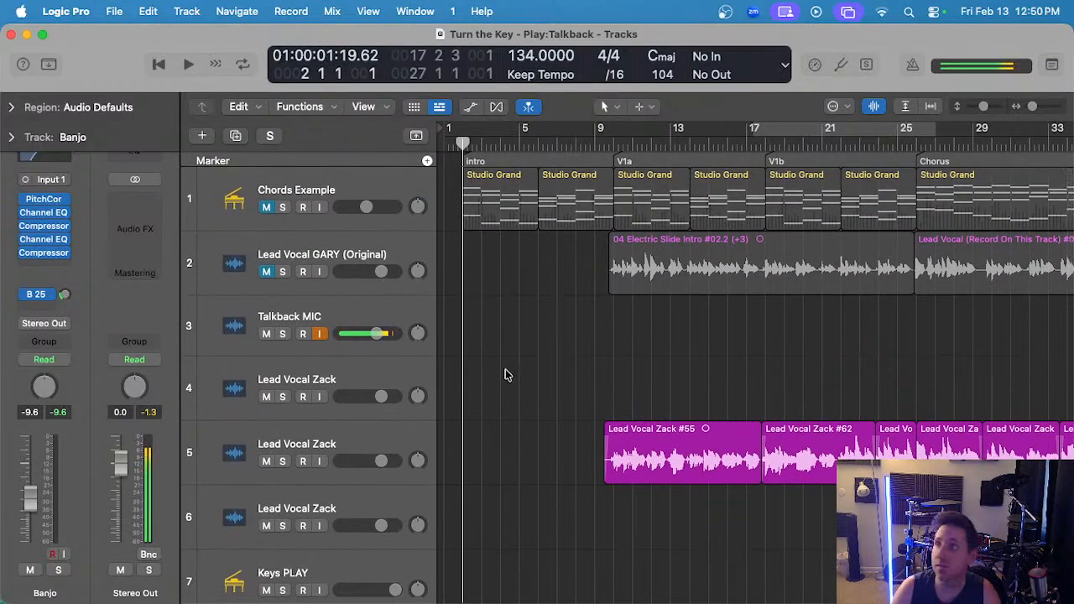
pyautogui.scroll(-5, 537, 372)
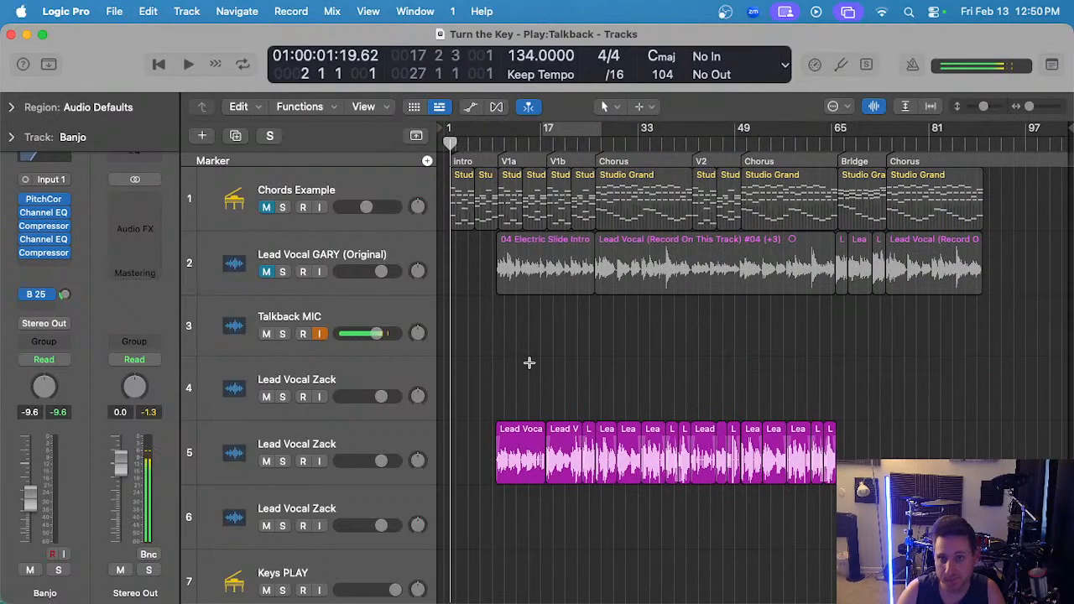
pyautogui.scroll(-12, 525, 365)
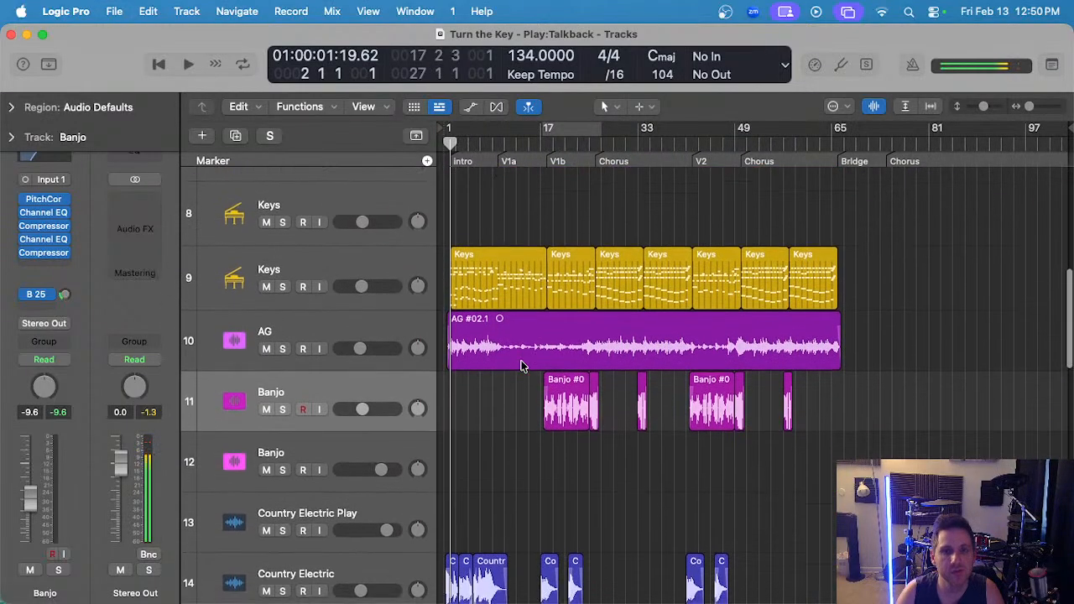
pyautogui.scroll(3, 521, 361)
pyautogui.hscroll(-3, 518, 363)
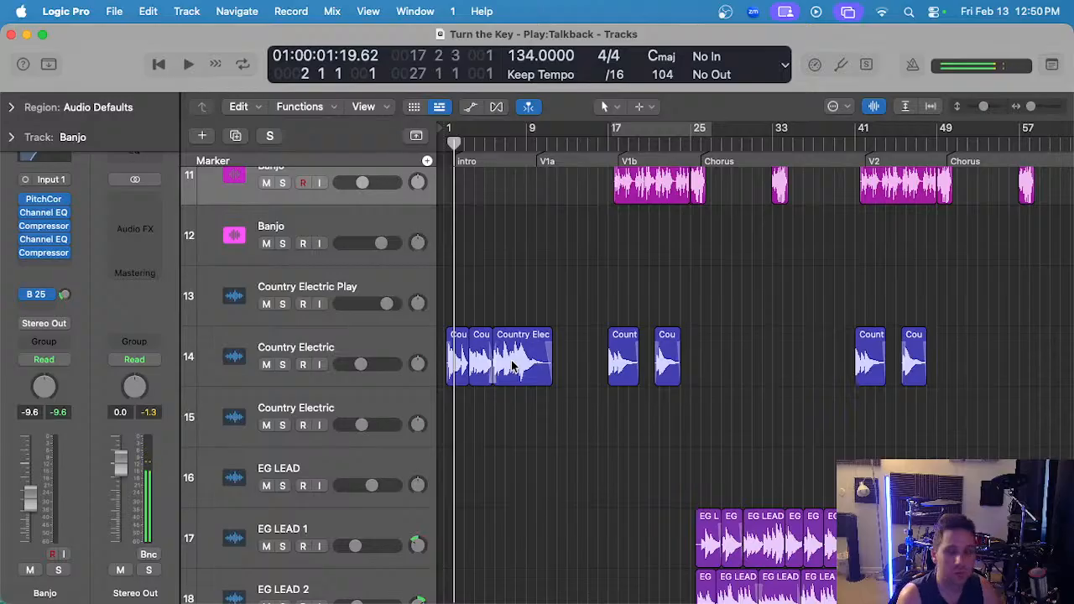
pyautogui.hscroll(10, 827, 256)
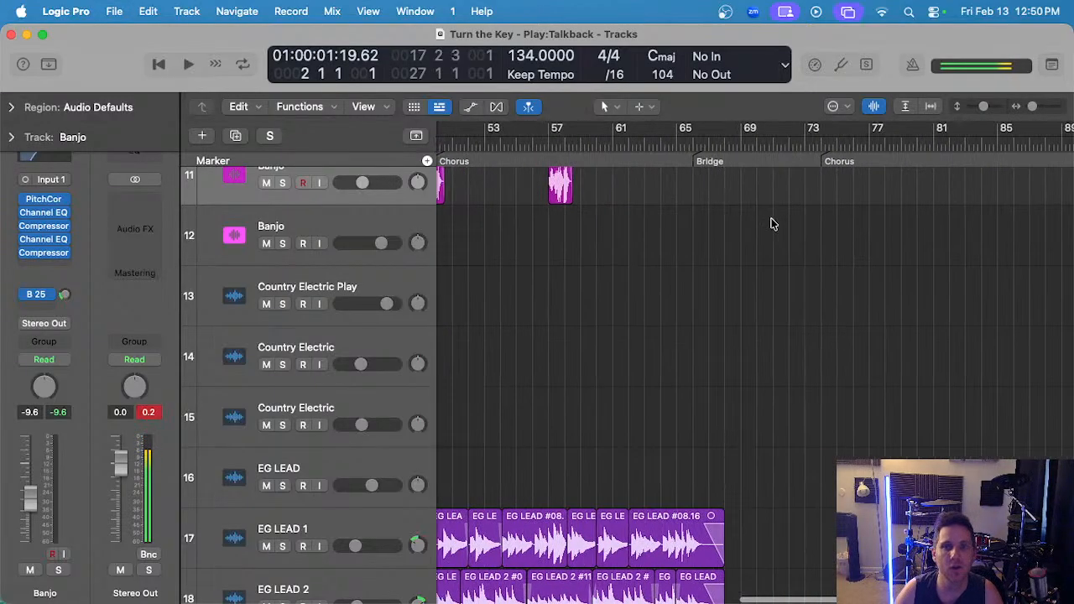
# - Mark the empty stretch of the Banjo track from the Bridge through the final Chorus, and clear the selection
pyautogui.scroll(3, 751, 236)
pyautogui.scroll(1, 743, 242)
pyautogui.moveTo(697, 329); pyautogui.dragTo(1072, 334)
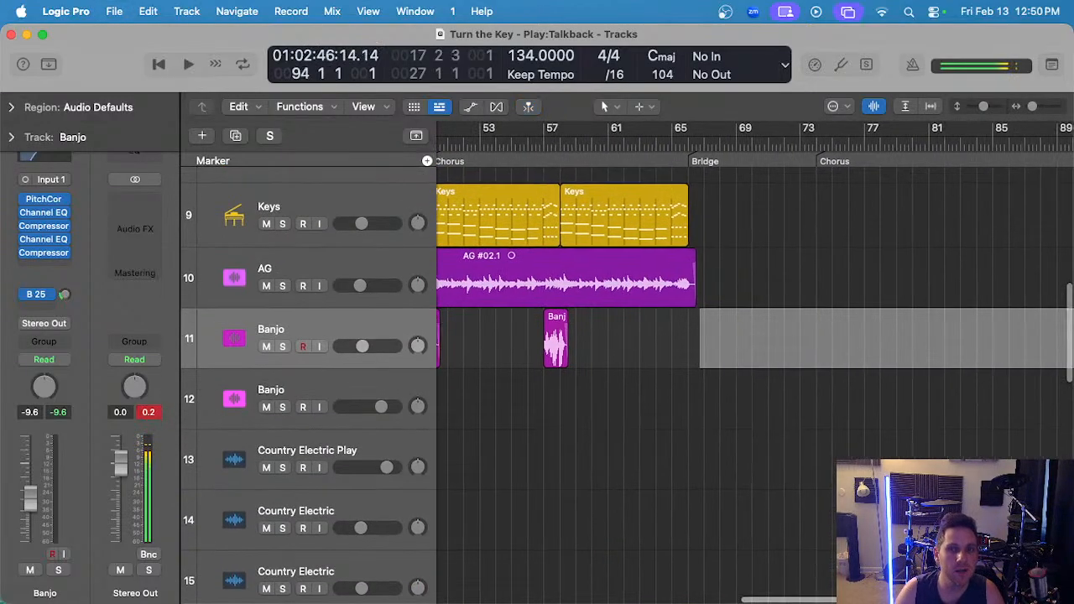
pyautogui.click(684, 412)
pyautogui.hscroll(-5, 717, 388)
pyautogui.hscroll(-2, 719, 378)
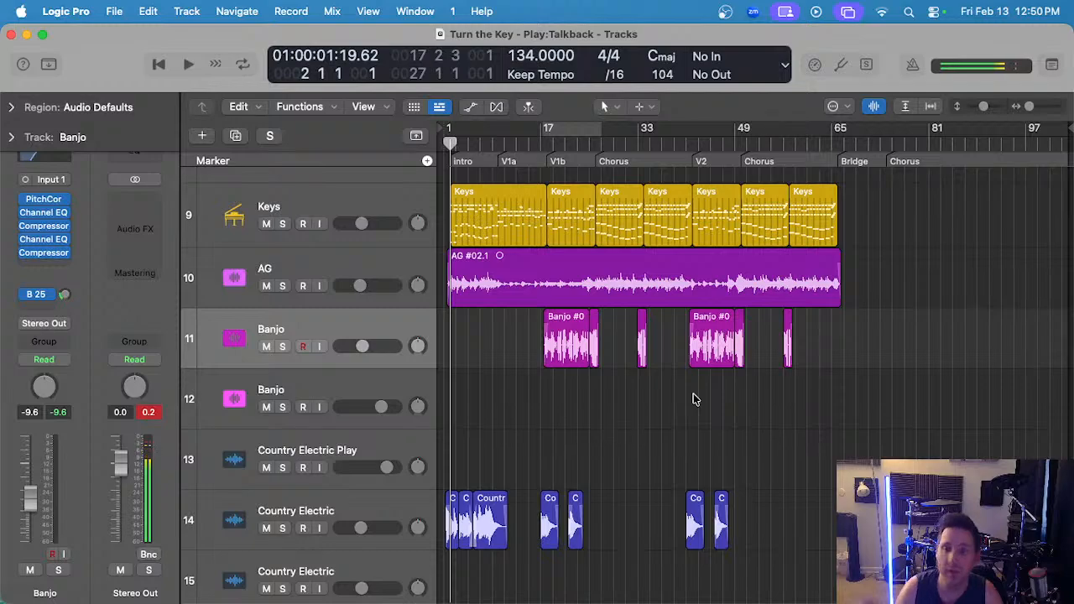
# - Return the playhead to the very start of the project at bar 1
pyautogui.scroll(10, 623, 426)
pyautogui.scroll(2, 590, 386)
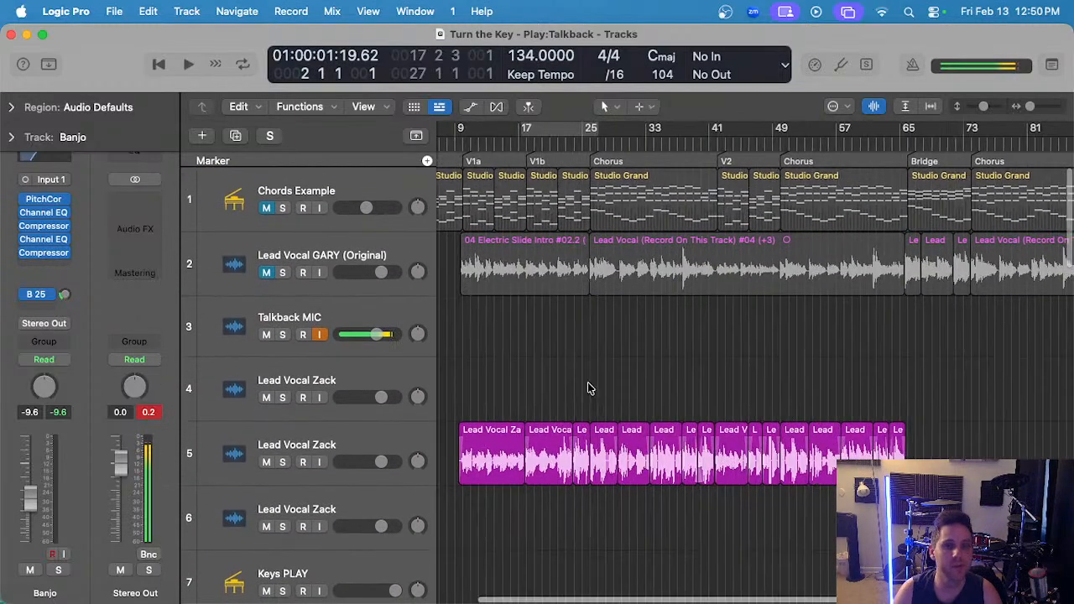
pyautogui.hscroll(-2, 590, 382)
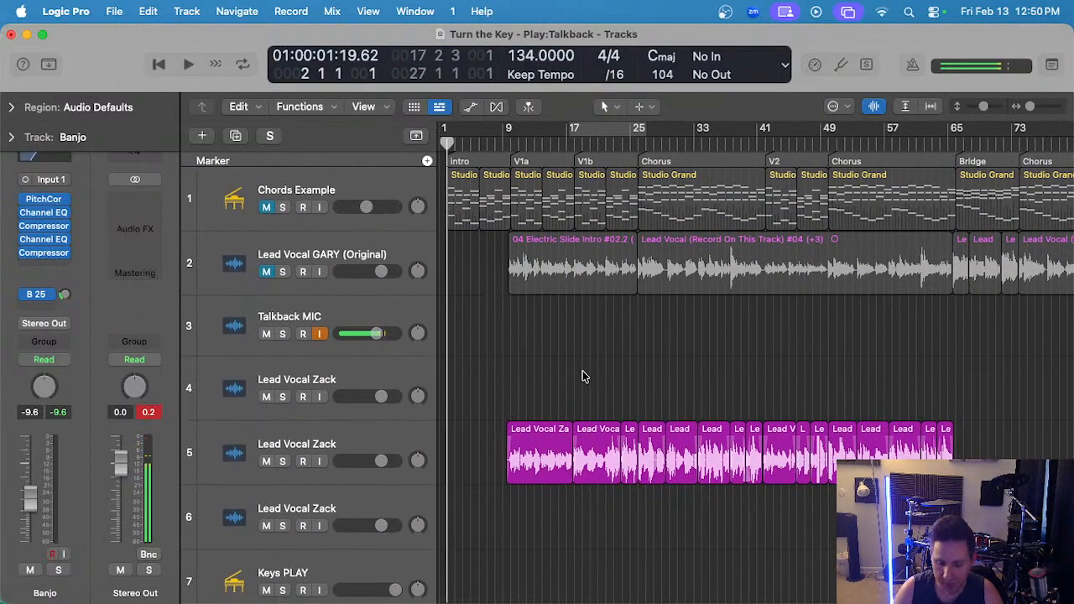
pyautogui.press('Return')
pyautogui.press('super+Left')
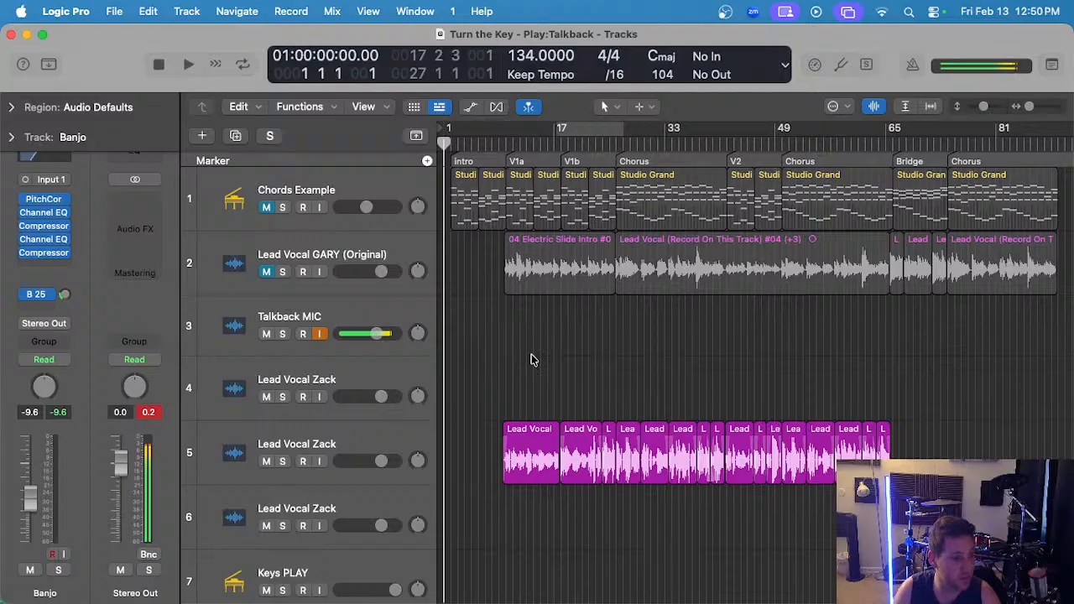
pyautogui.scroll(3, 530, 359)
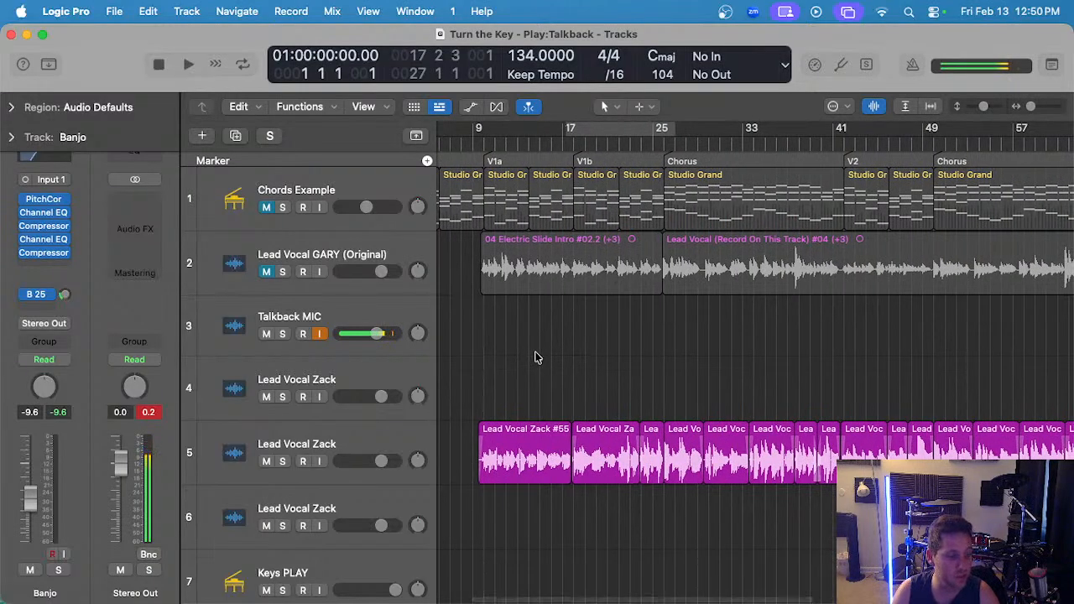
pyautogui.scroll(-10, 535, 355)
pyautogui.scroll(10, 534, 355)
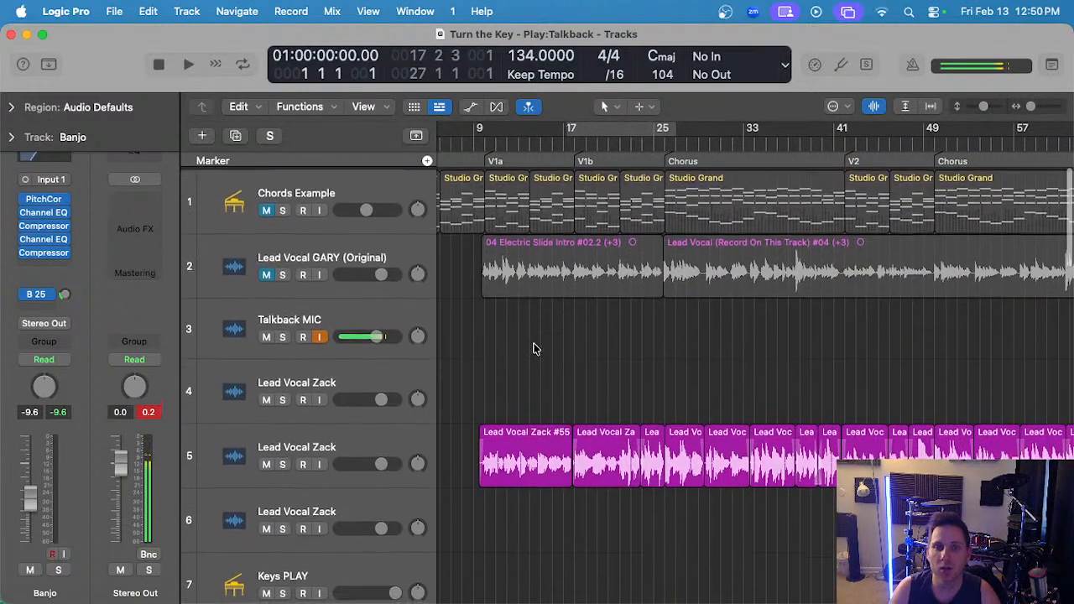
pyautogui.scroll(-1, 505, 347)
pyautogui.hscroll(-2, 505, 347)
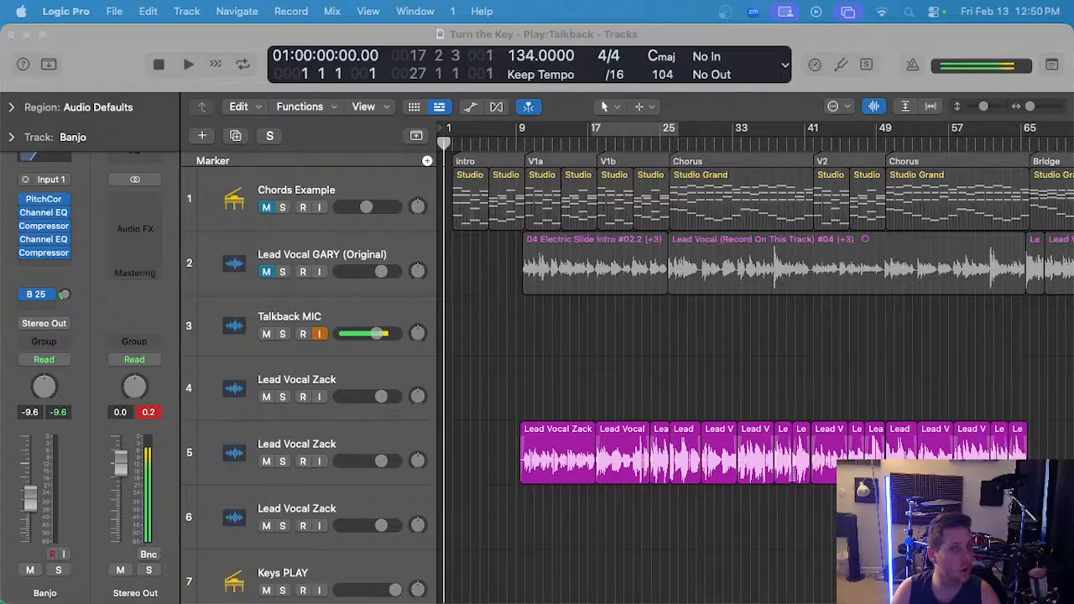
pyautogui.click(687, 346)
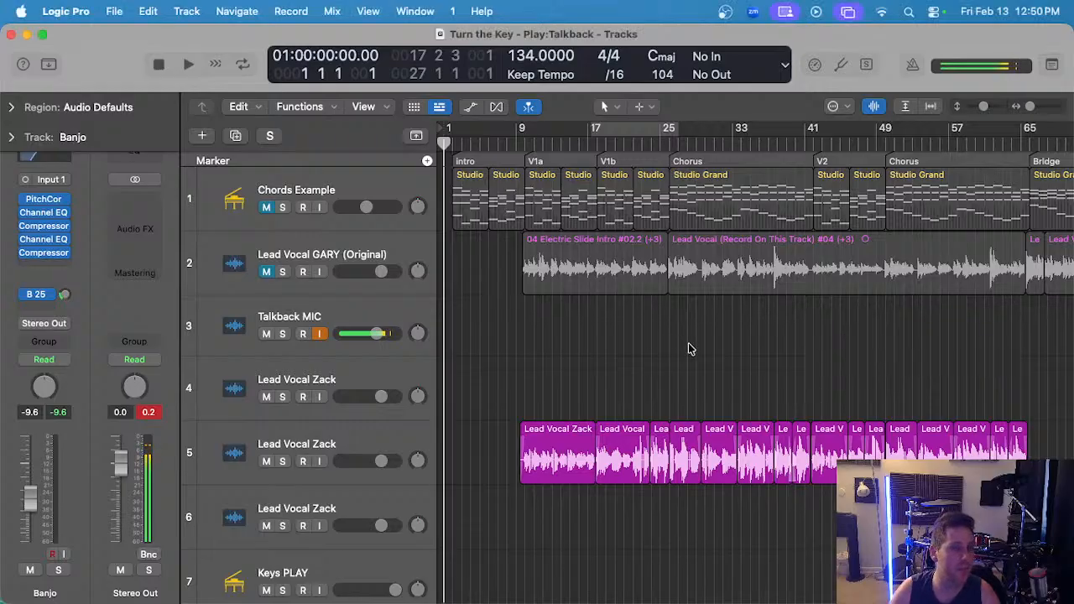